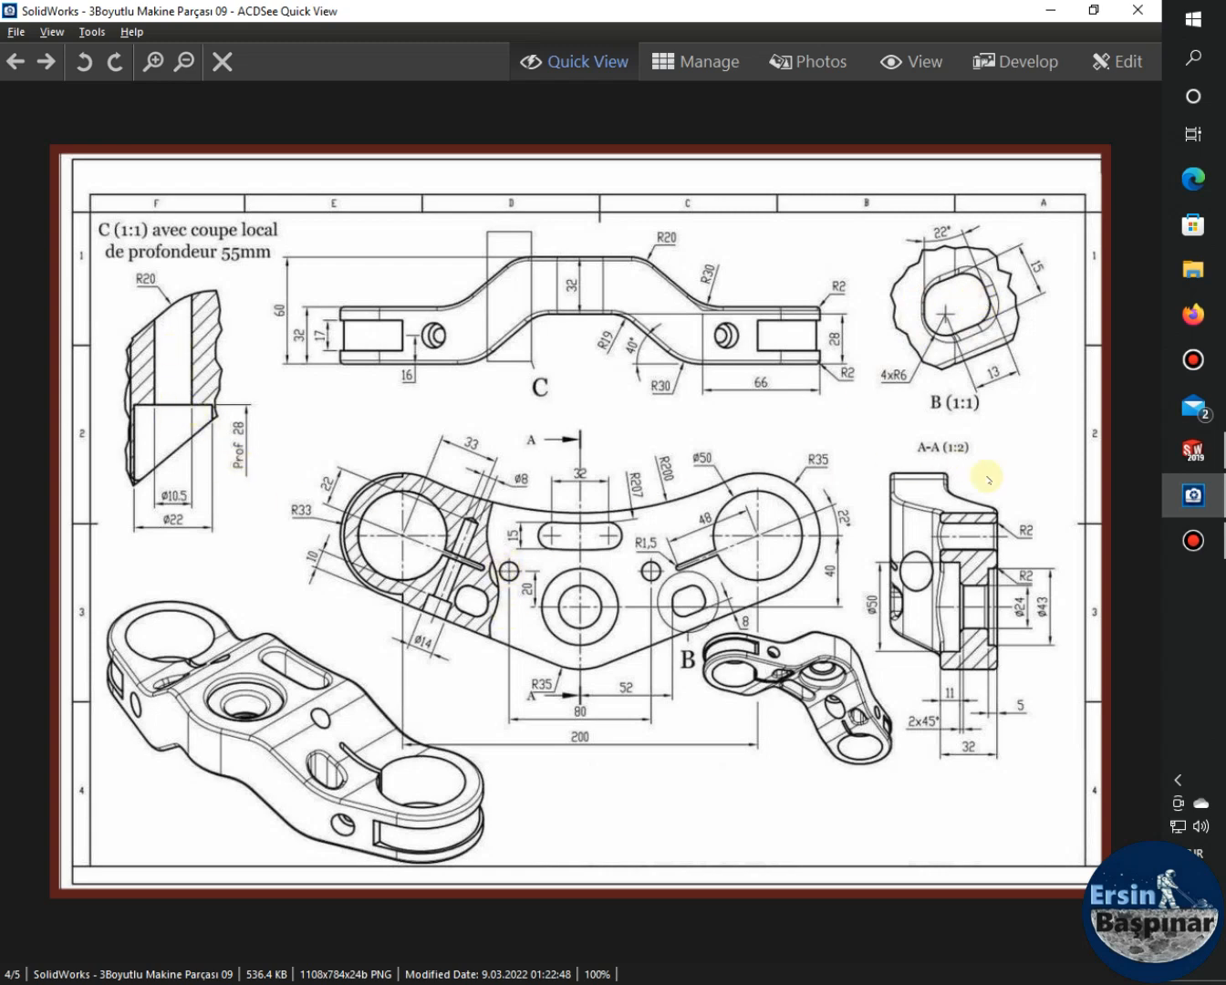
Switch to SolidWorks and save the new part to the desktop as "SolidWorks - 3Boyutlu Makine Parçası 09".
click(1192, 450)
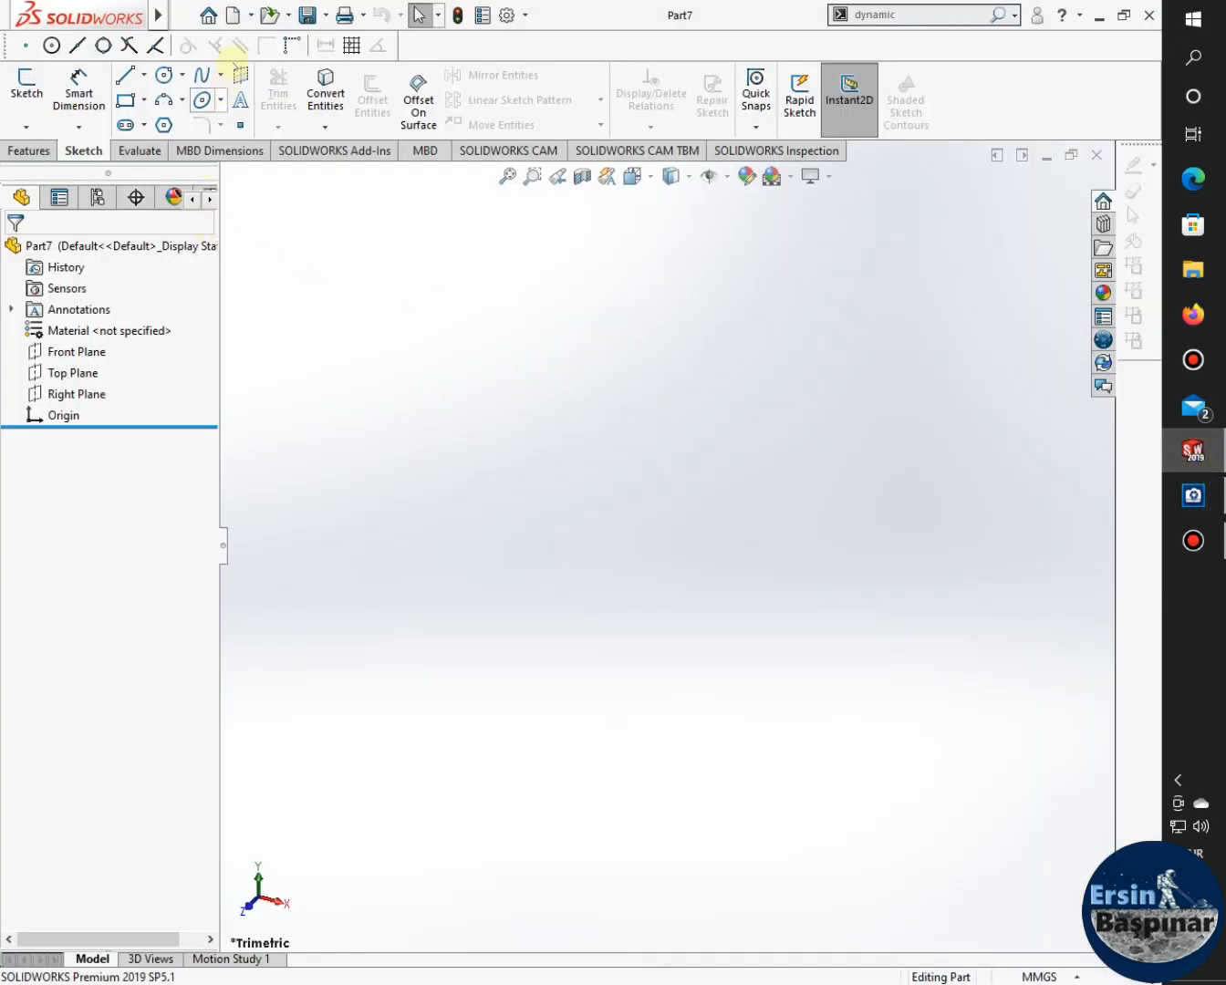
click(325, 17)
click(342, 64)
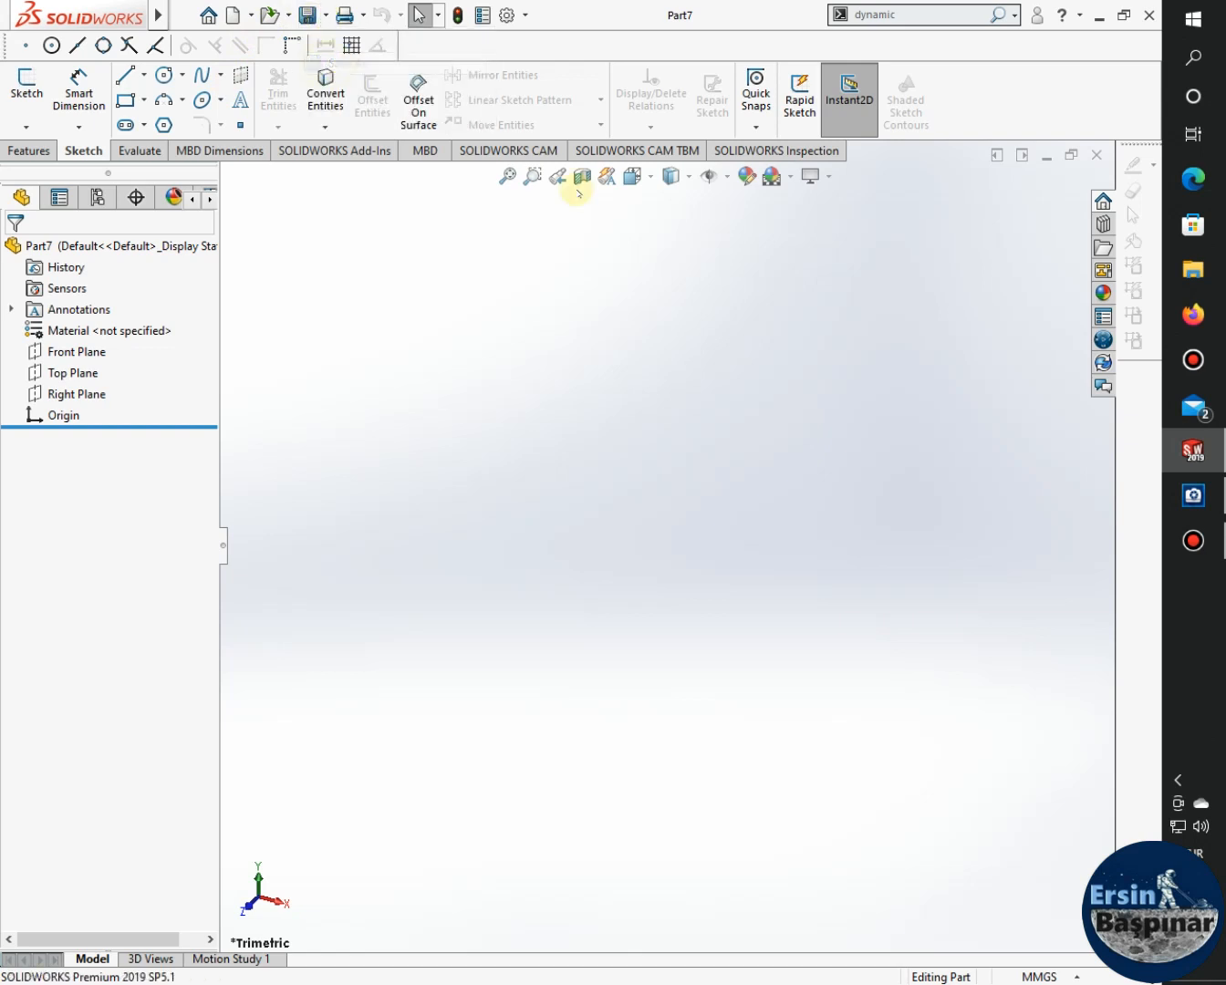
text(SolidWorks - 3Boyutlu Makine Parçası 09)
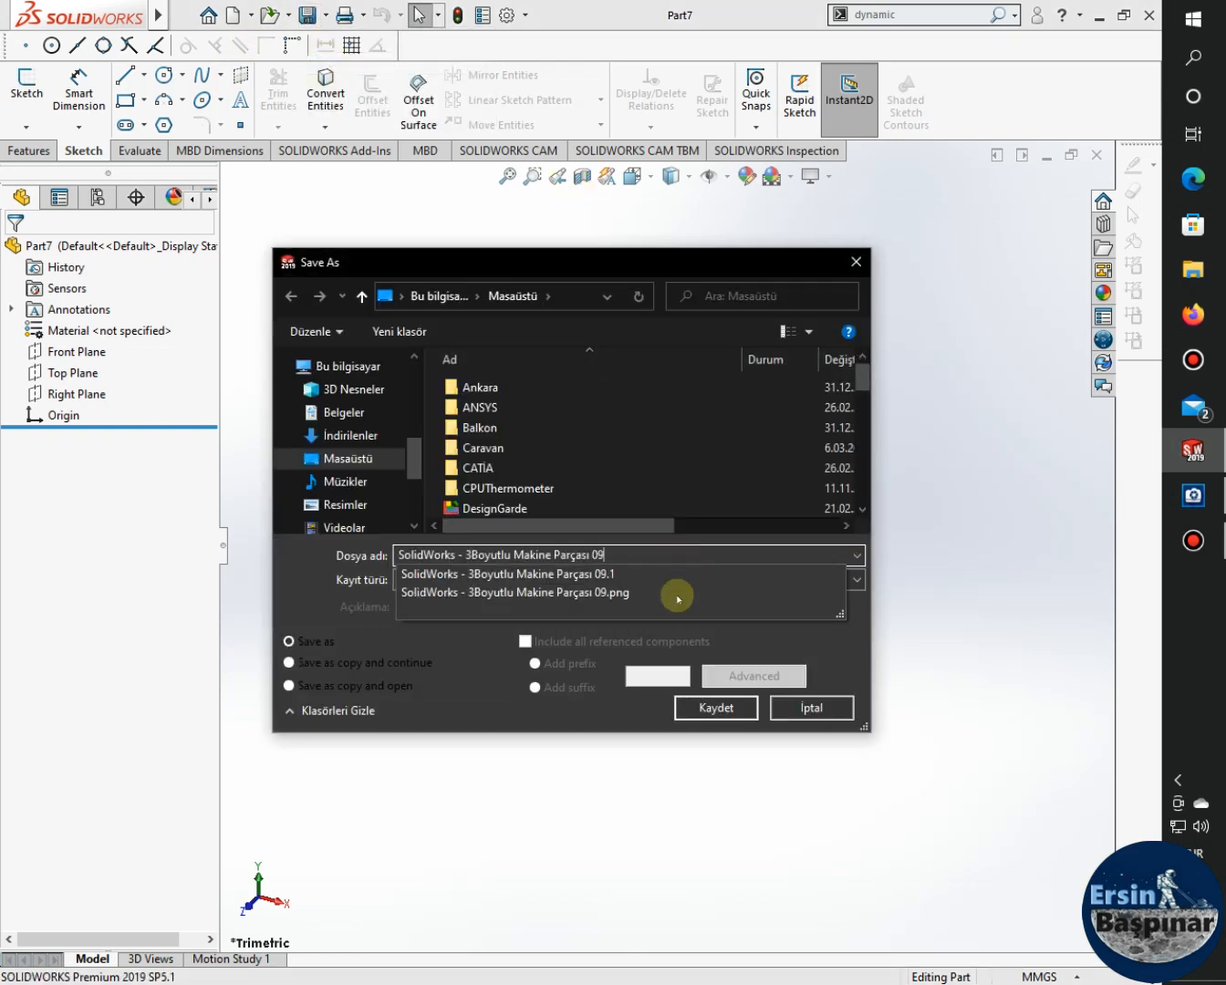
click(716, 709)
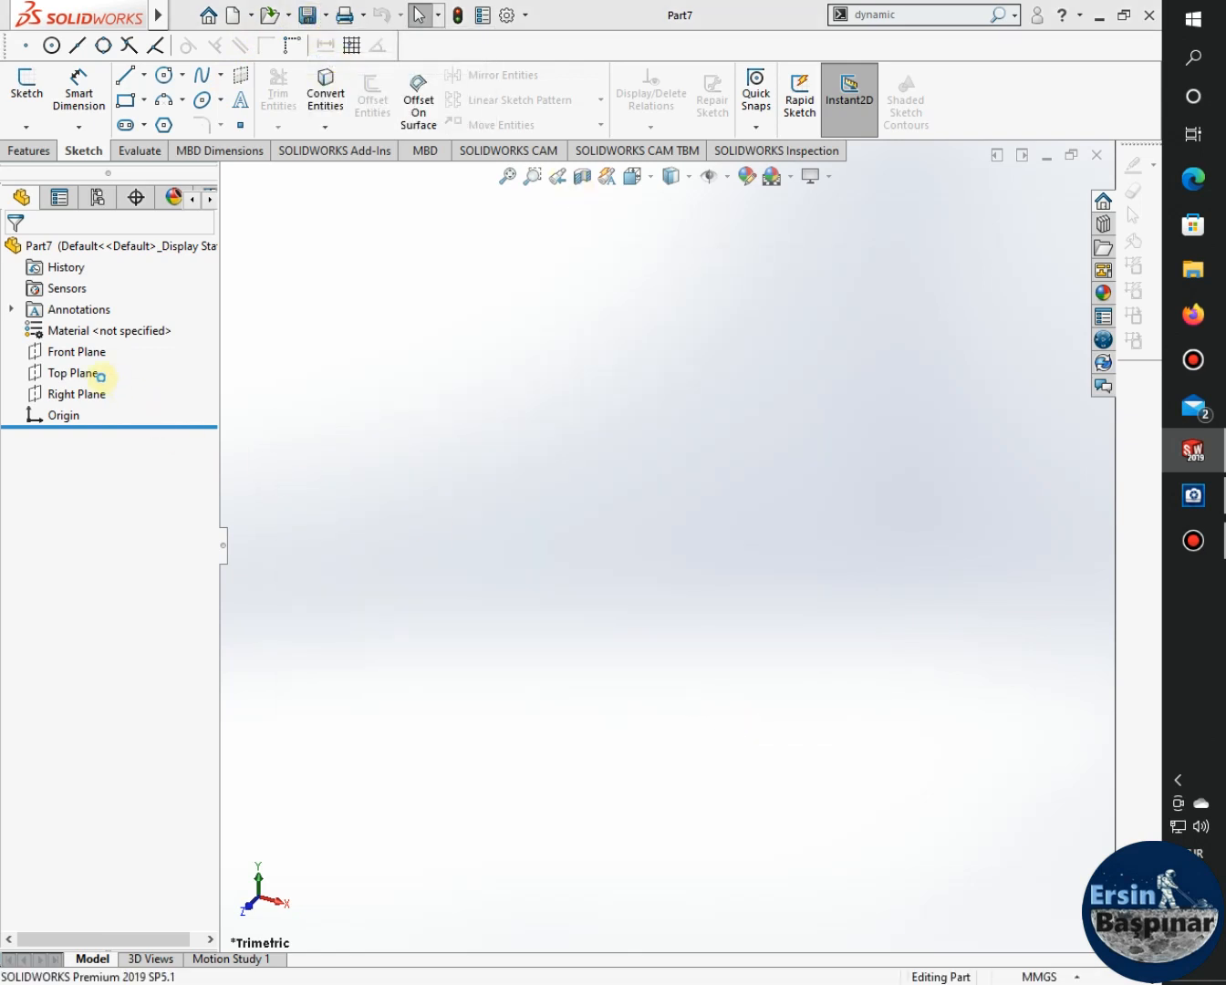
Start a sketch on the Top Plane and draw a vertical centerline about 295 mm long through the origin.
click(97, 375)
click(113, 344)
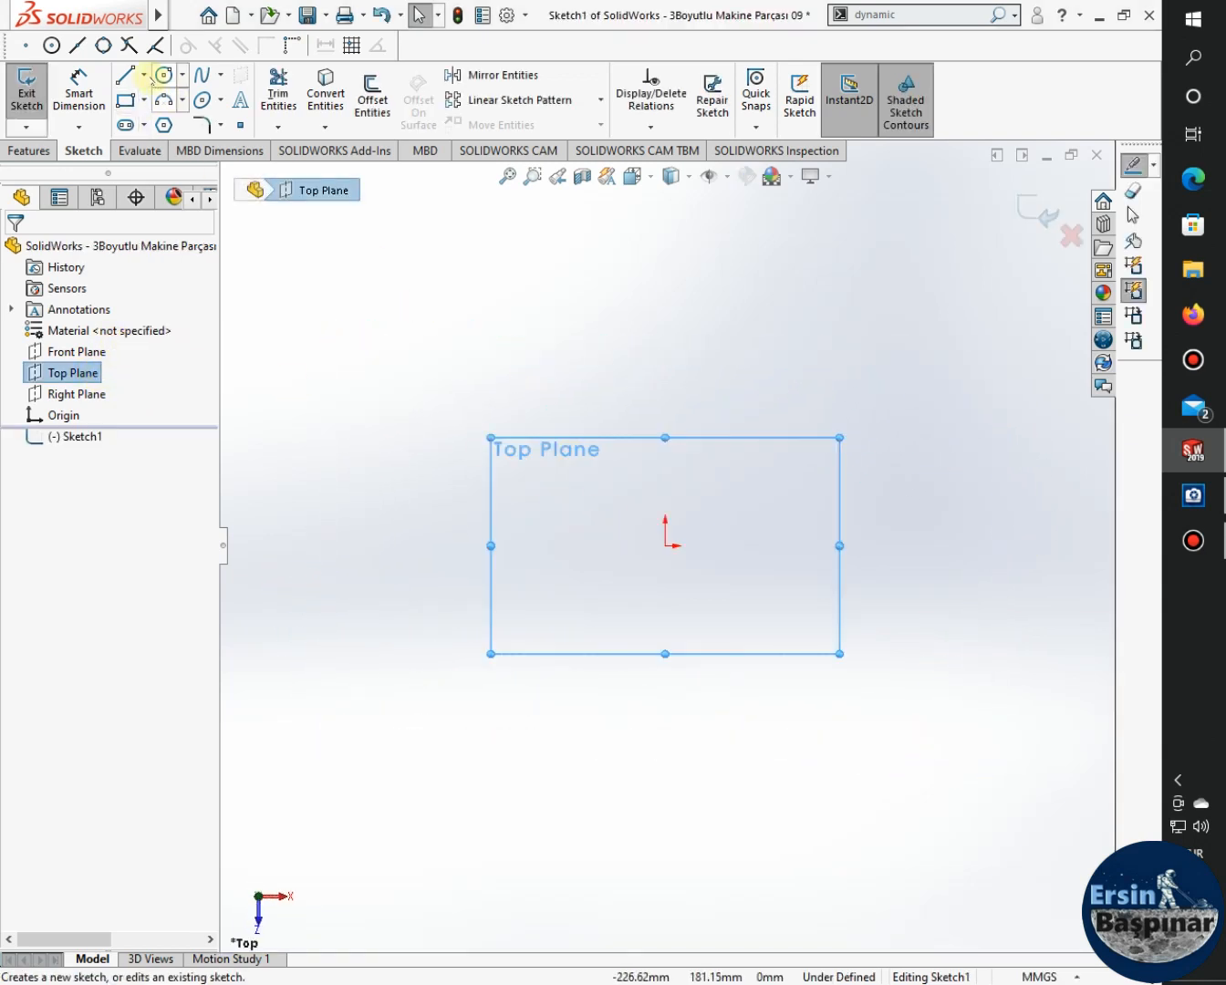
click(144, 76)
click(166, 121)
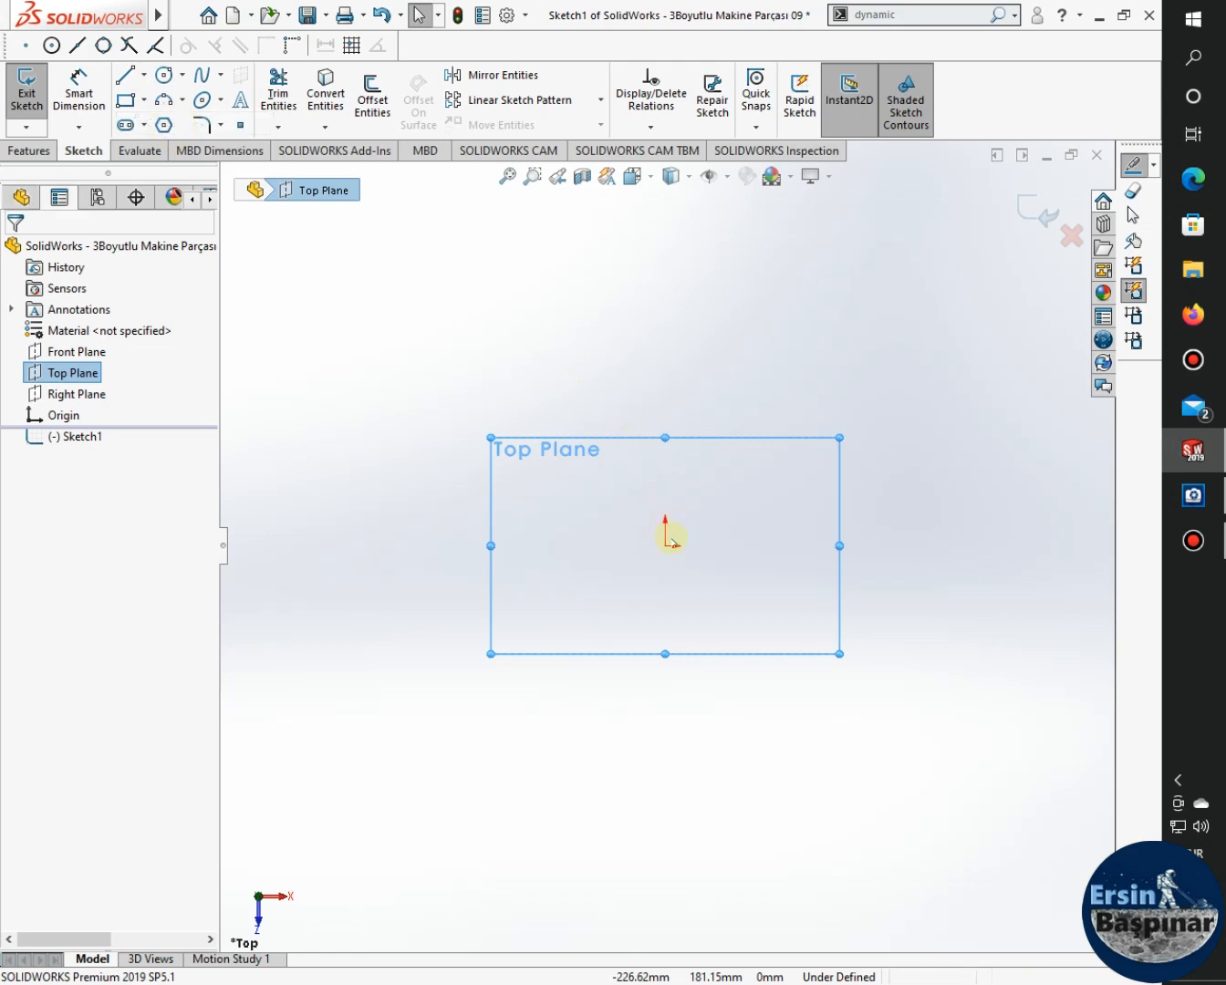
drag(666, 523, 665, 261)
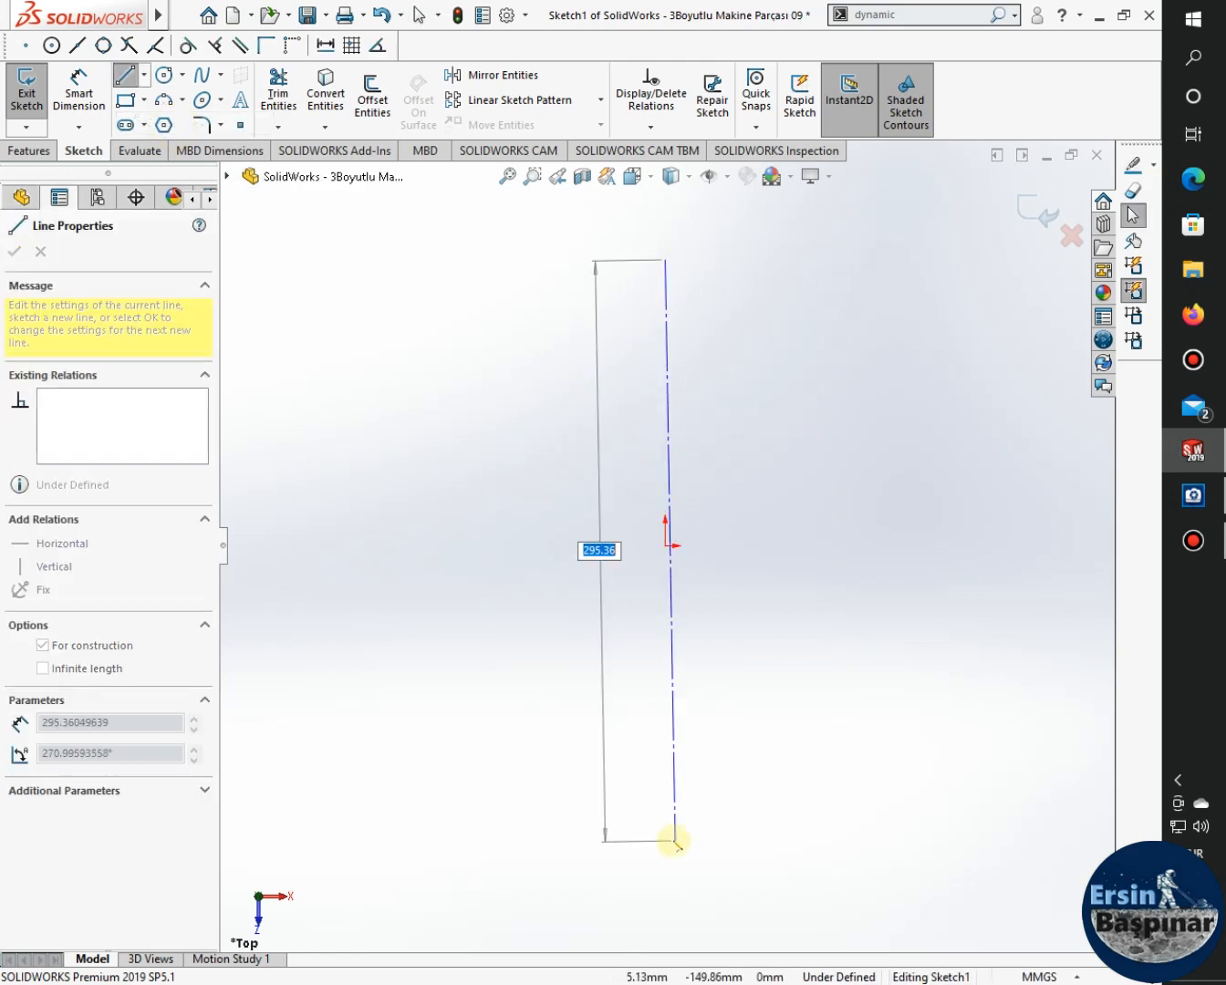
click(666, 839)
key(Escape)
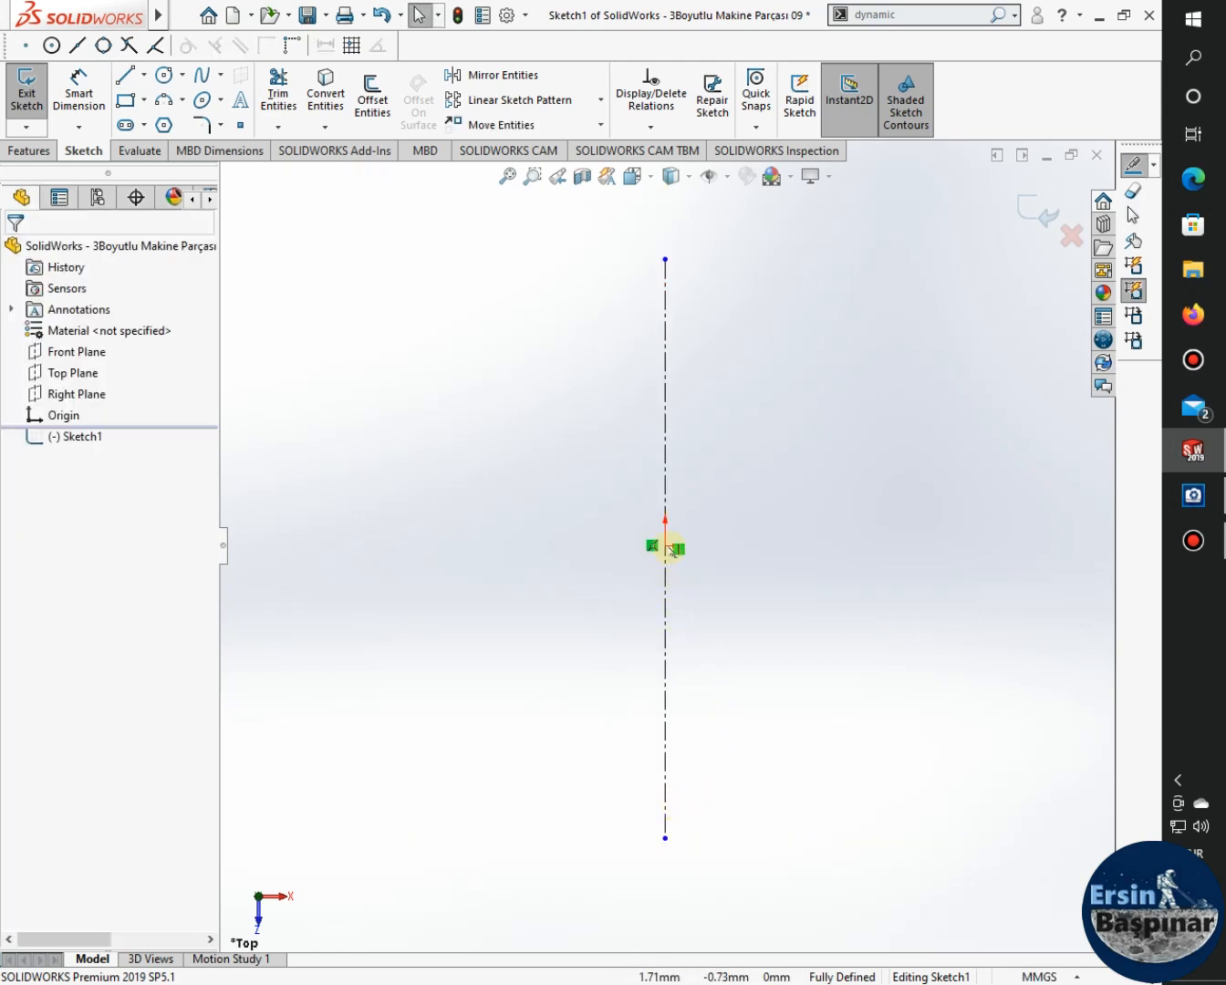
Draw three connected centerlines from near the origin: about 157 mm to the right, about 86 mm down, and back to the vertical centerline.
click(143, 75)
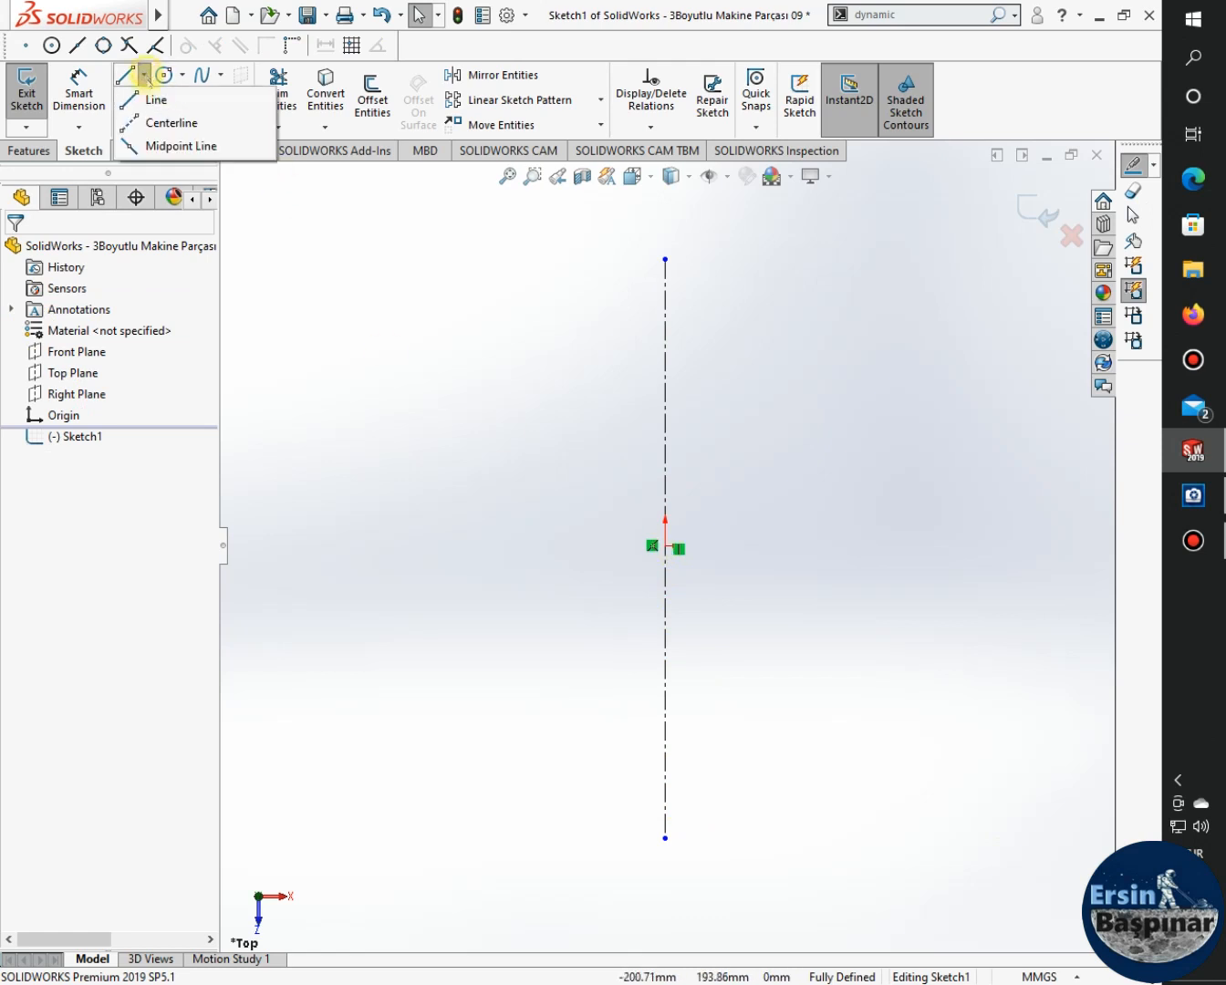
click(167, 124)
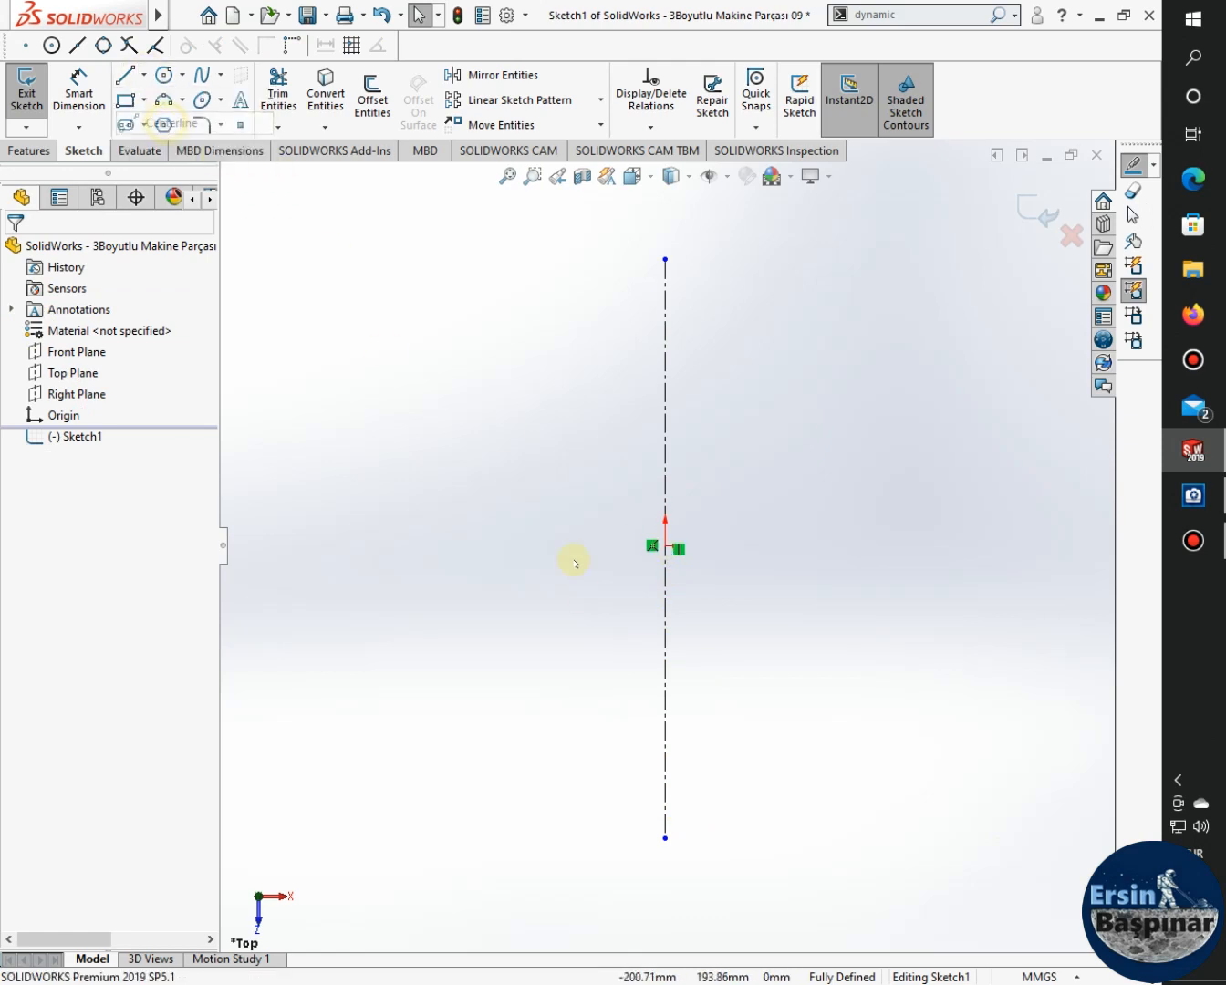
click(665, 548)
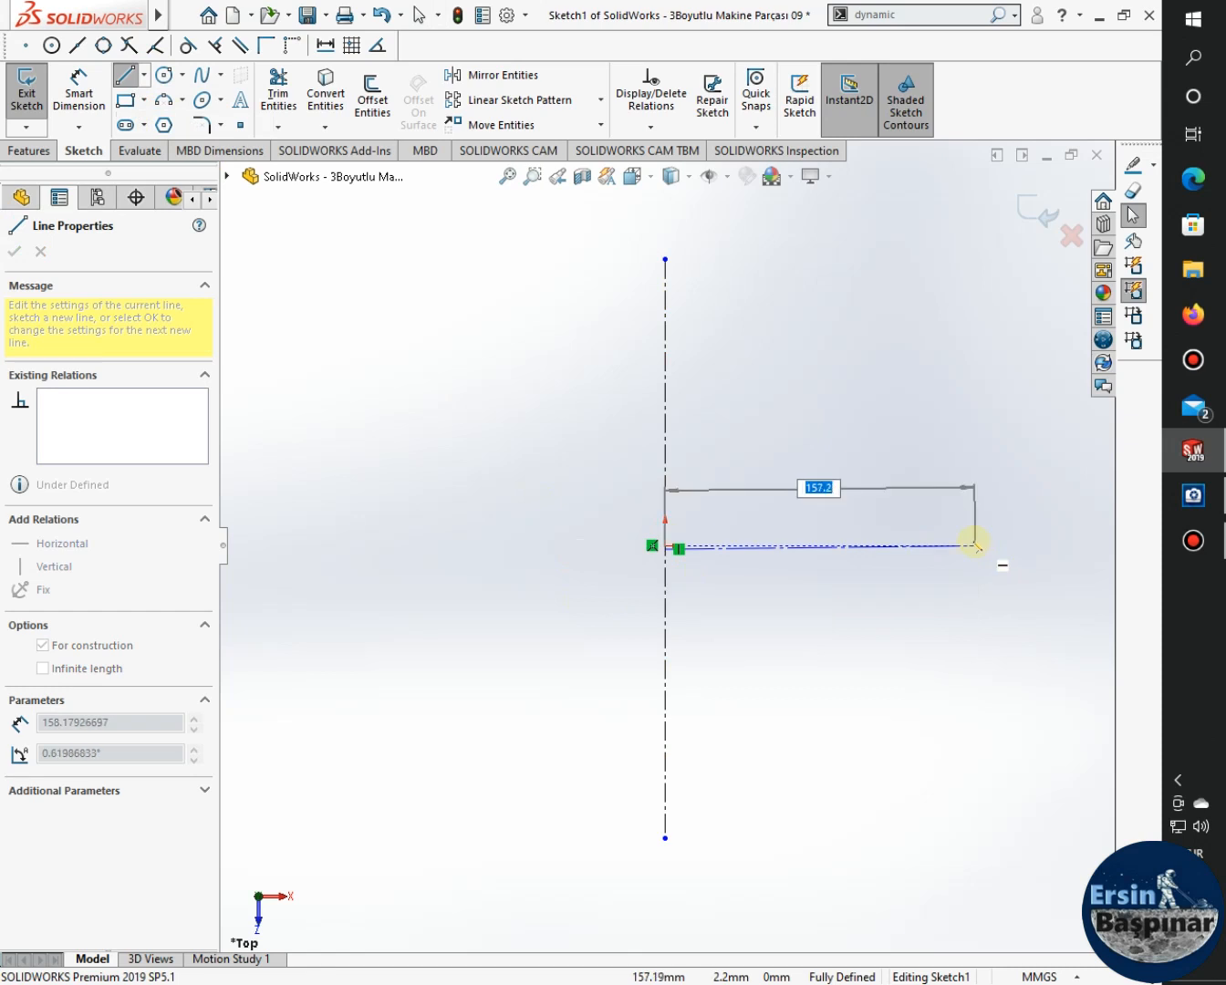
click(974, 546)
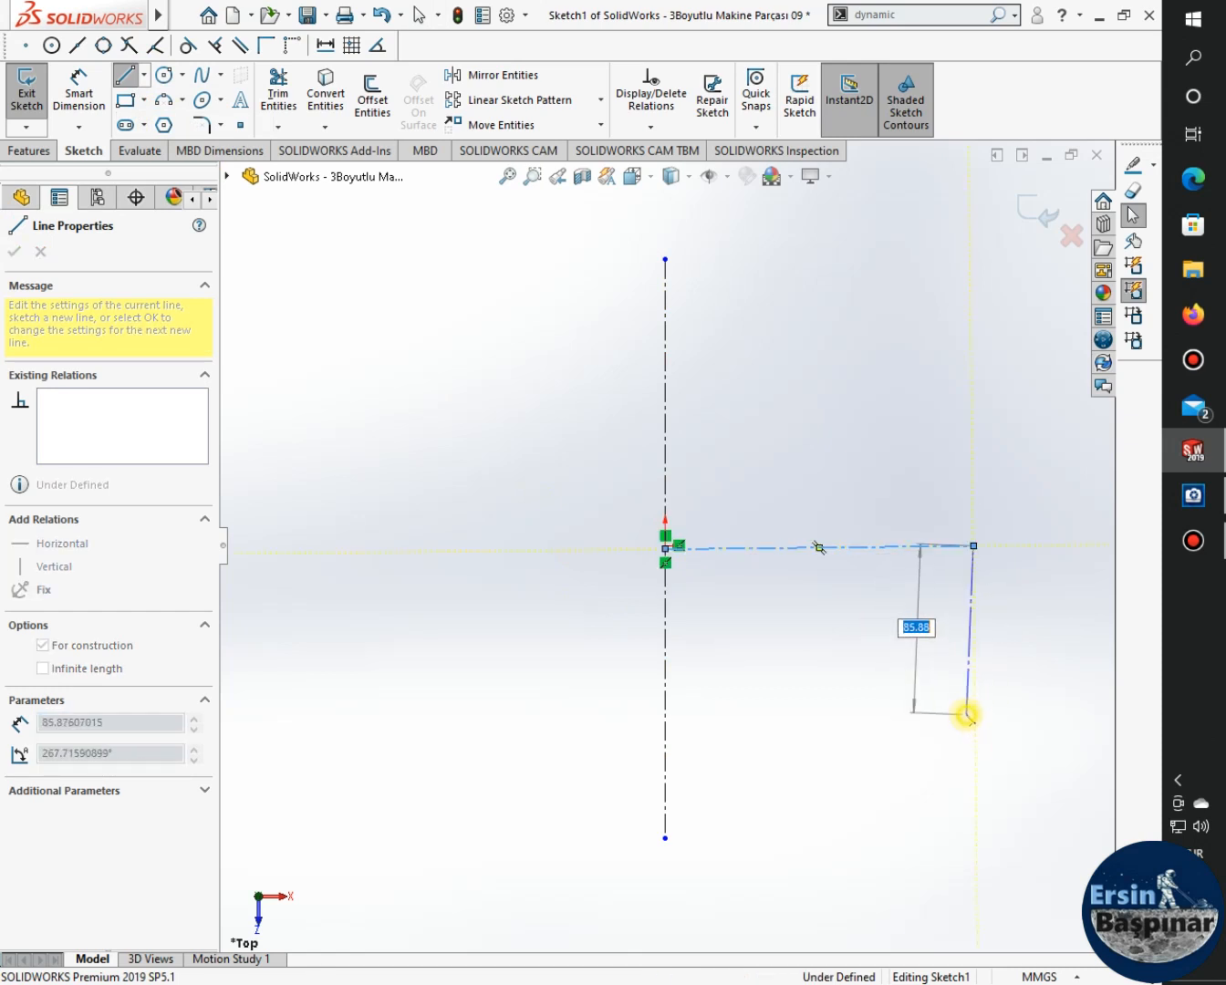
click(966, 715)
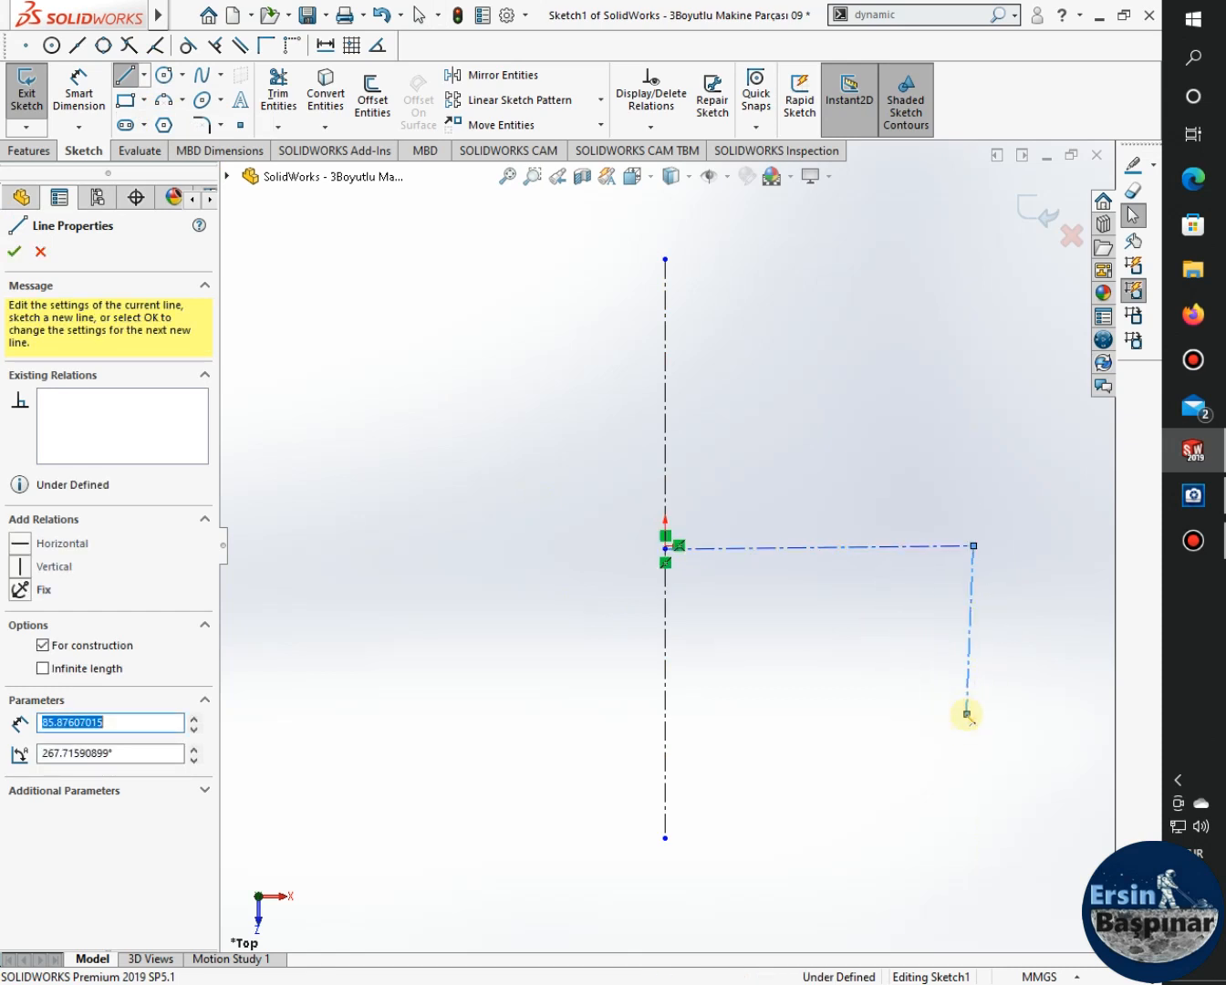
click(664, 714)
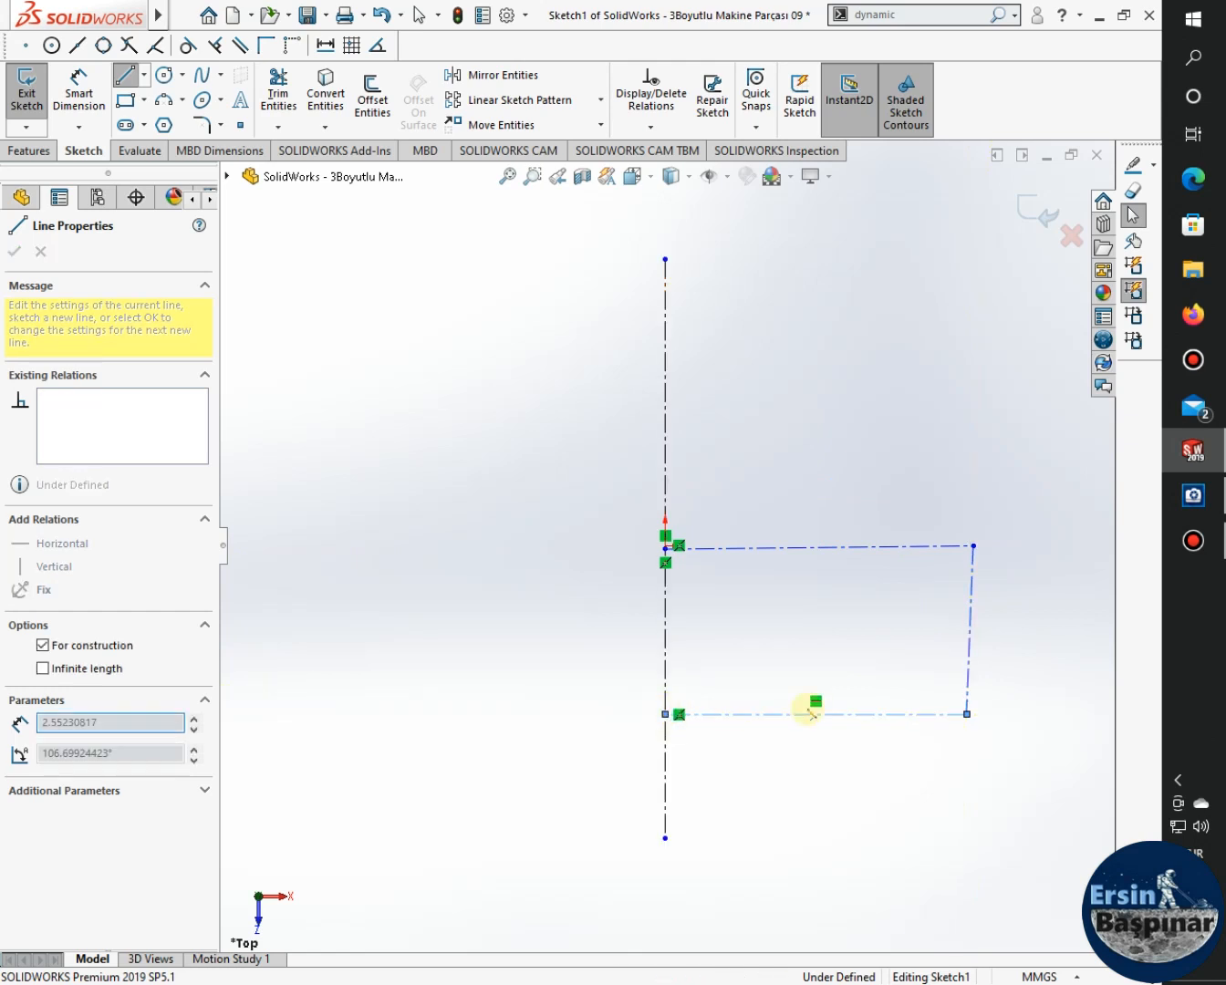
key(Escape)
Add a Vertical relation to the slanted right-hand construction line.
click(969, 639)
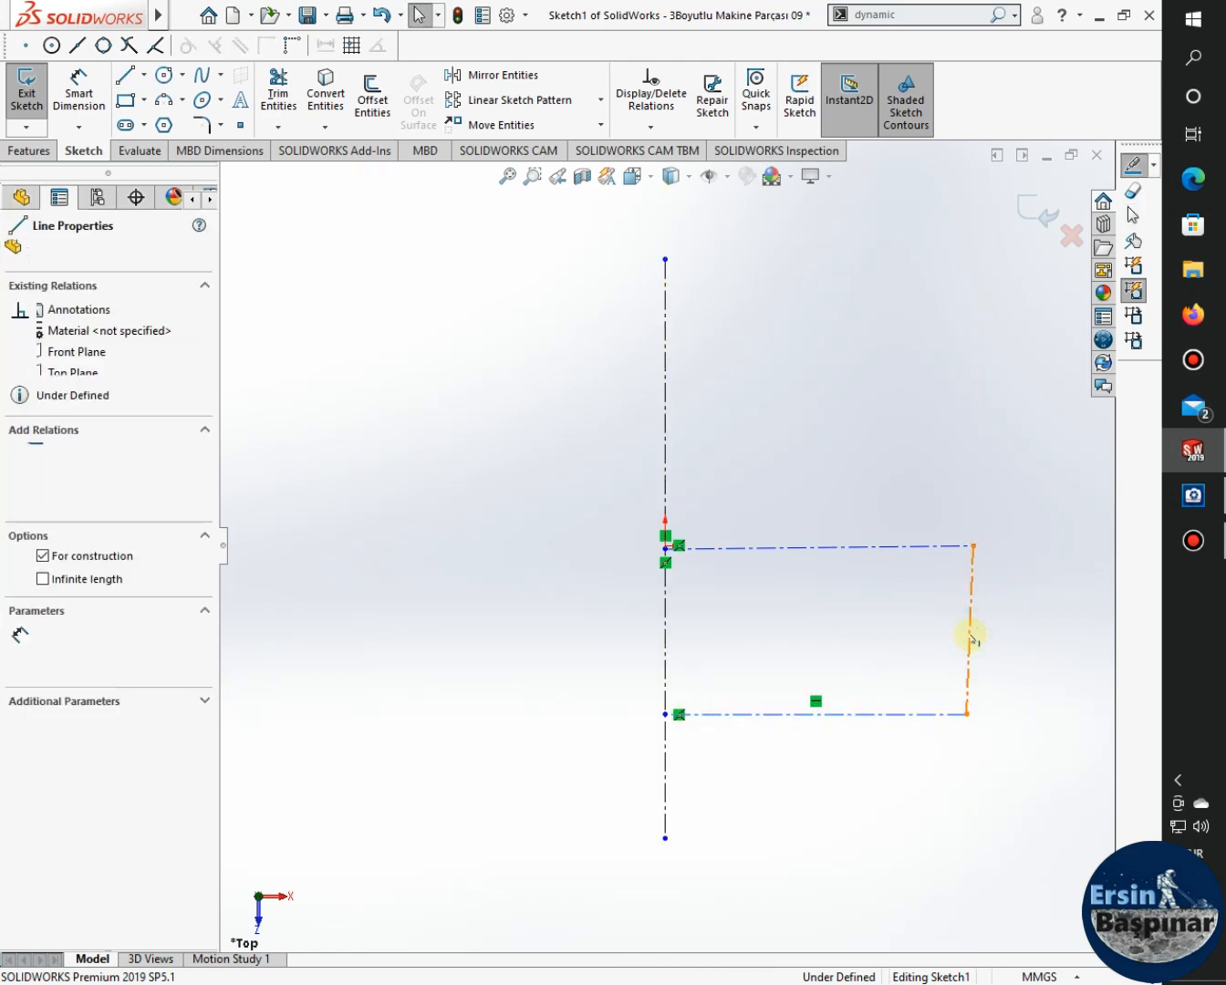
right_click(968, 638)
click(1003, 543)
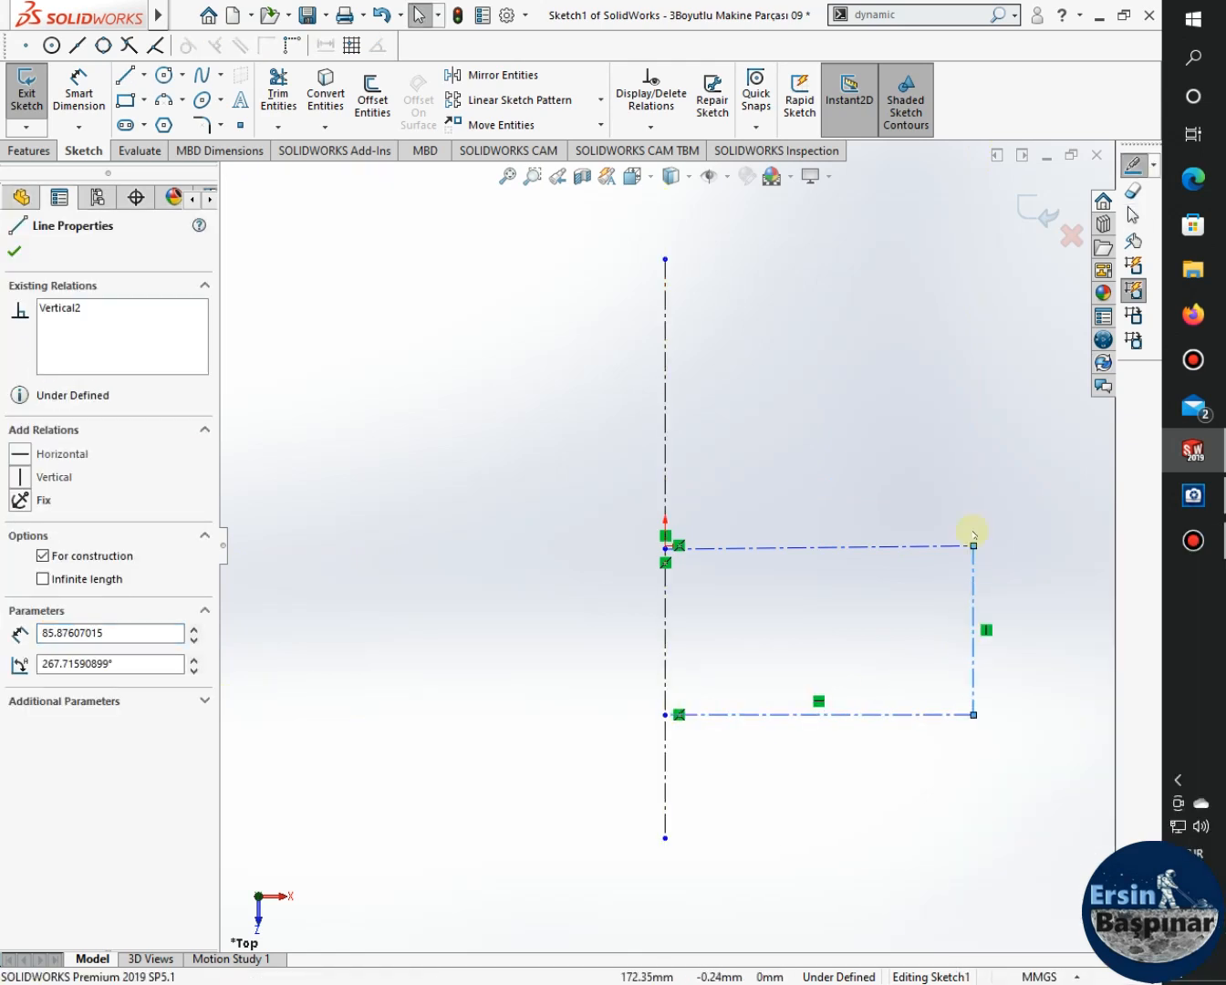
Dimension the upper construction line's horizontal length as 100 mm.
click(91, 86)
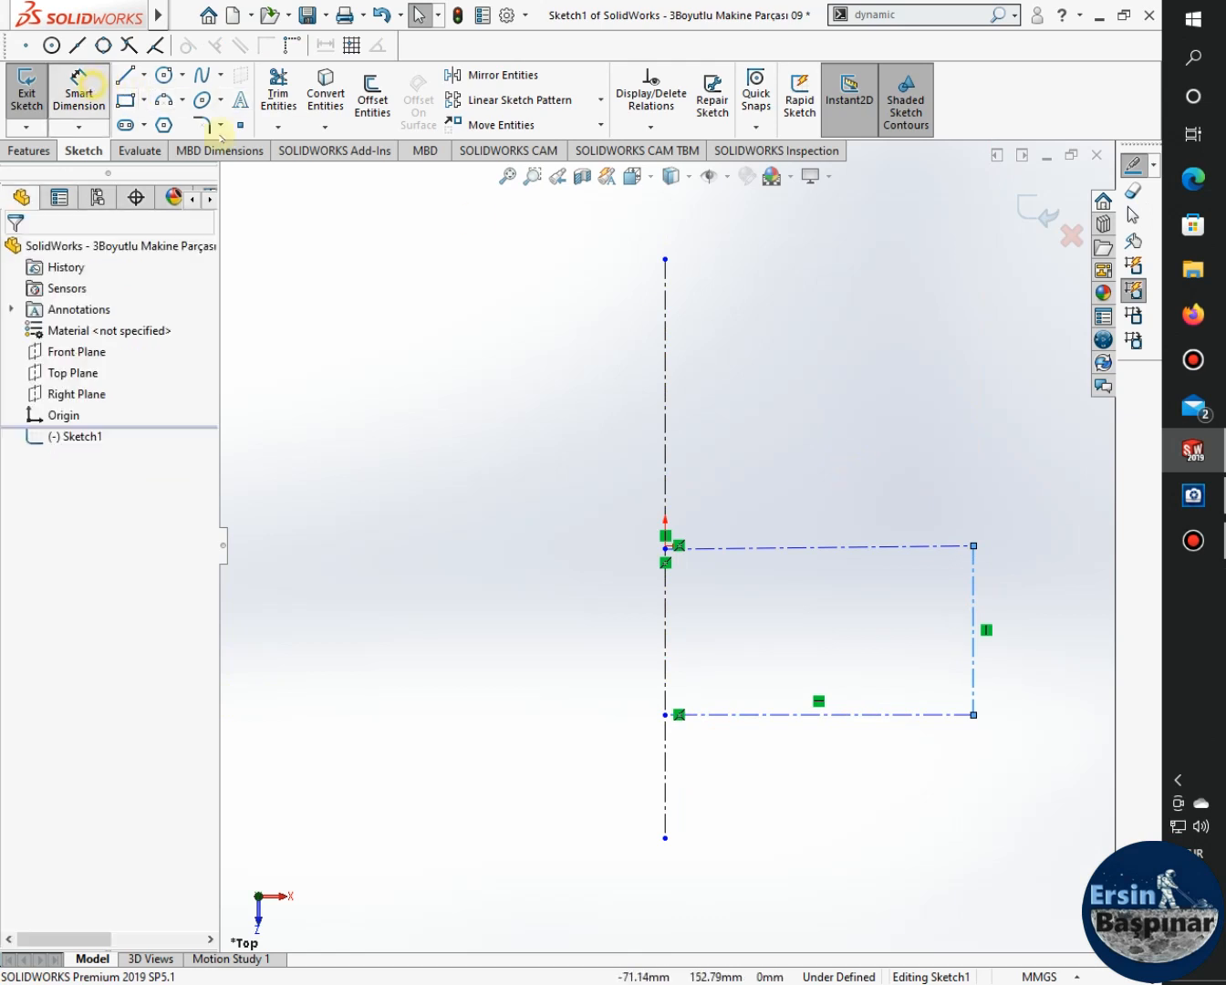
click(844, 544)
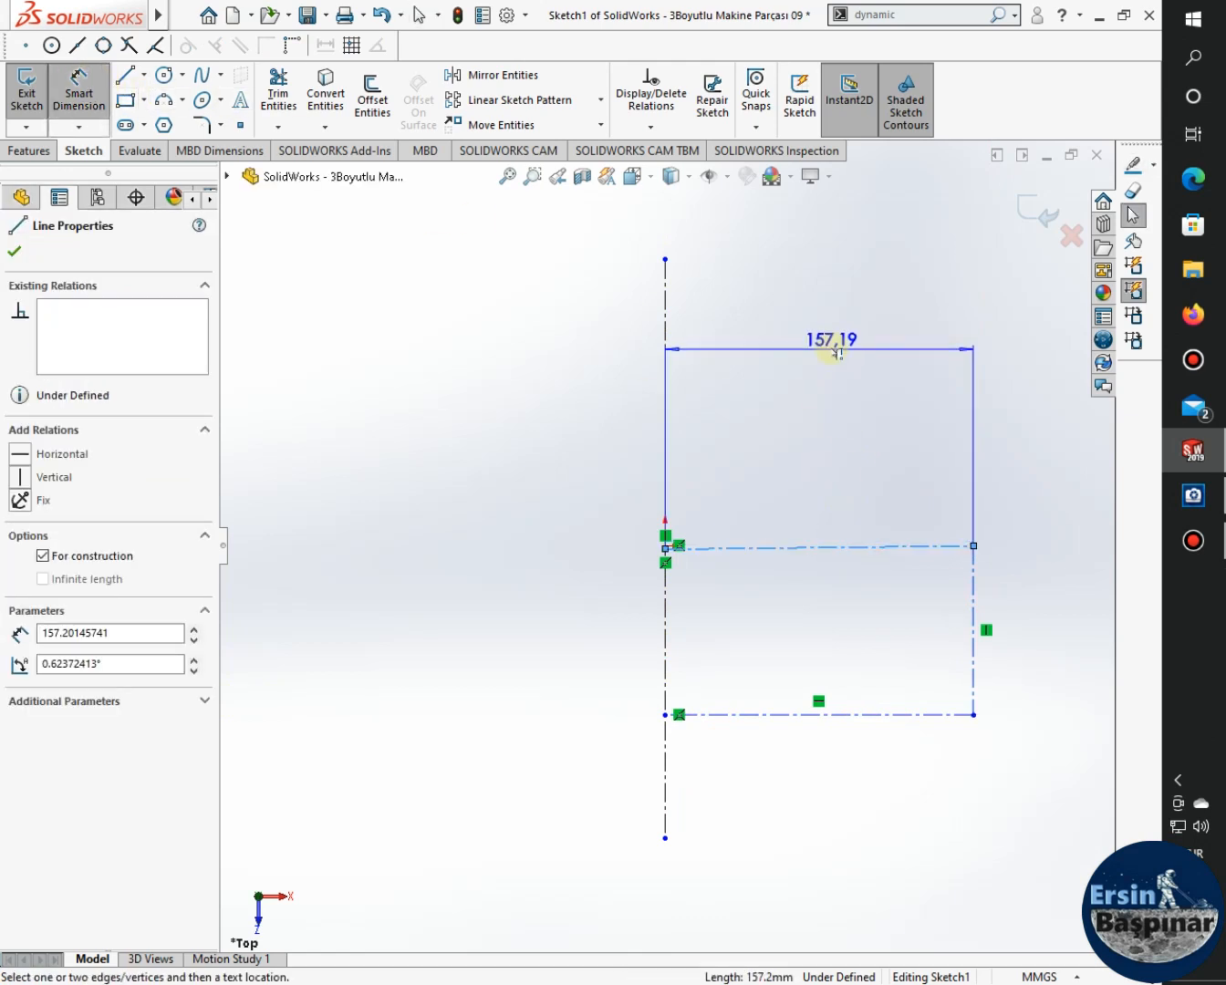
click(832, 350)
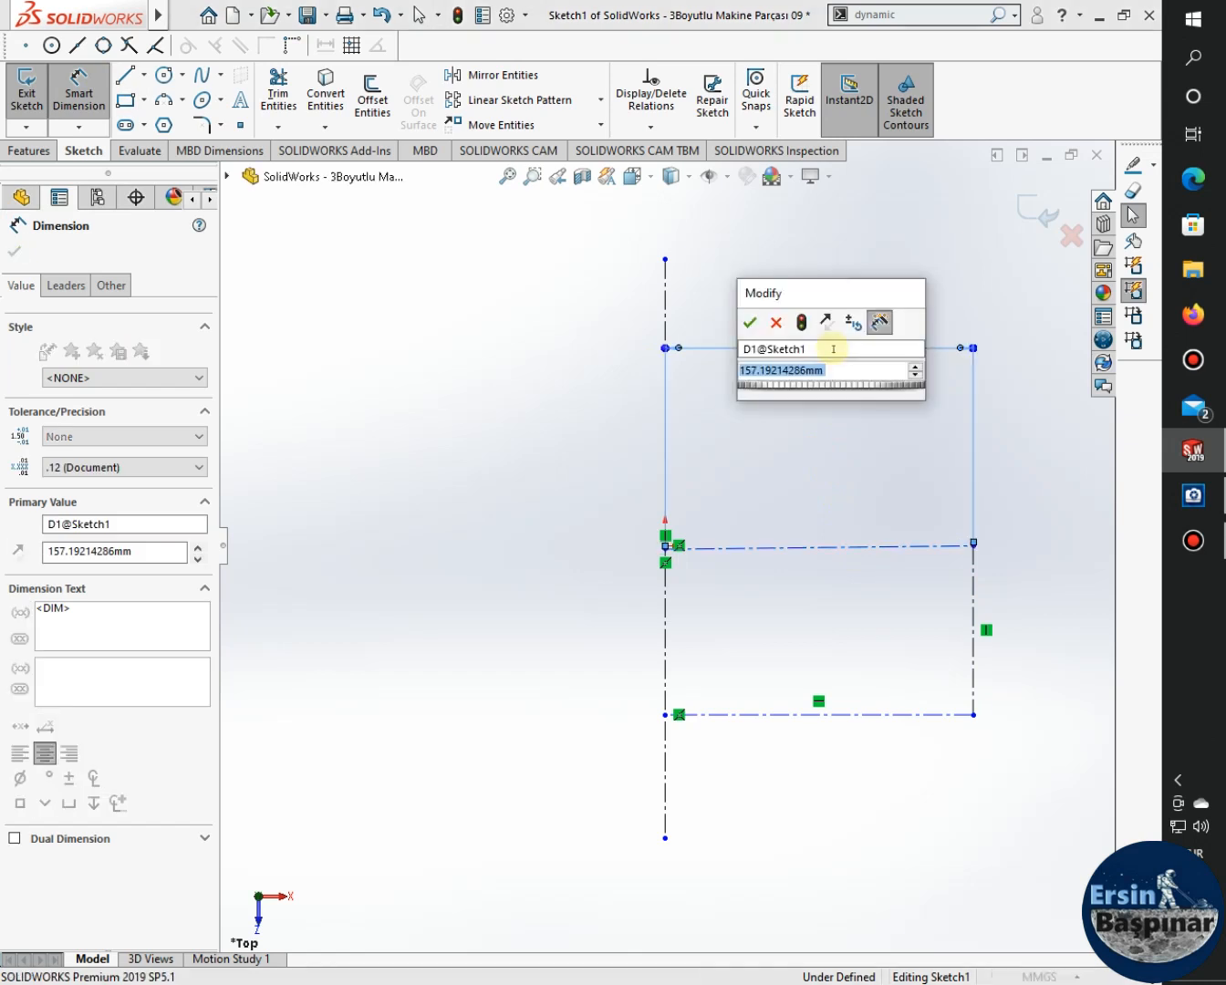
text(100)
key(Return)
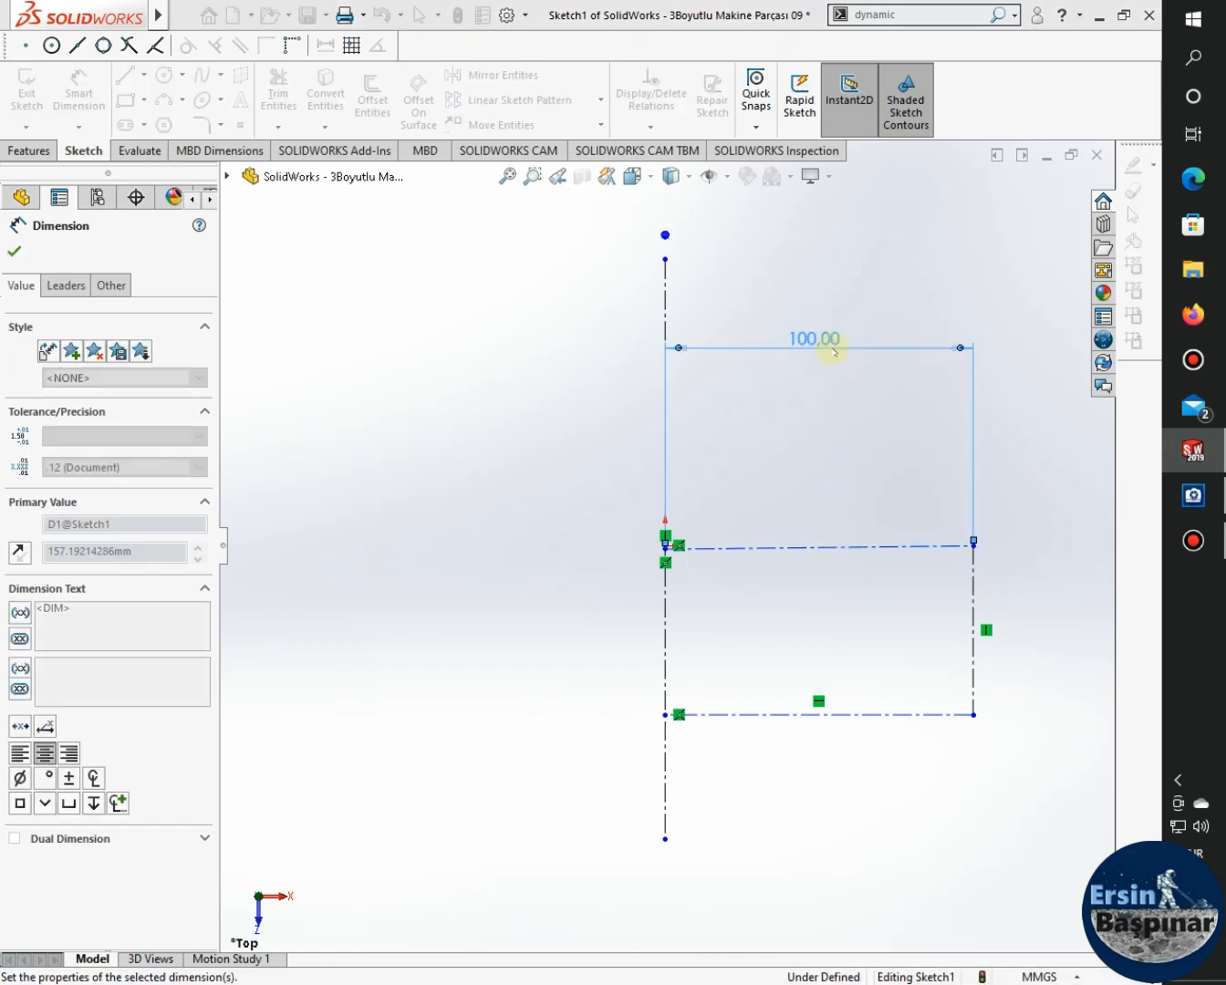
Dimension the right-hand vertical construction line's length as 40 mm.
click(1051, 613)
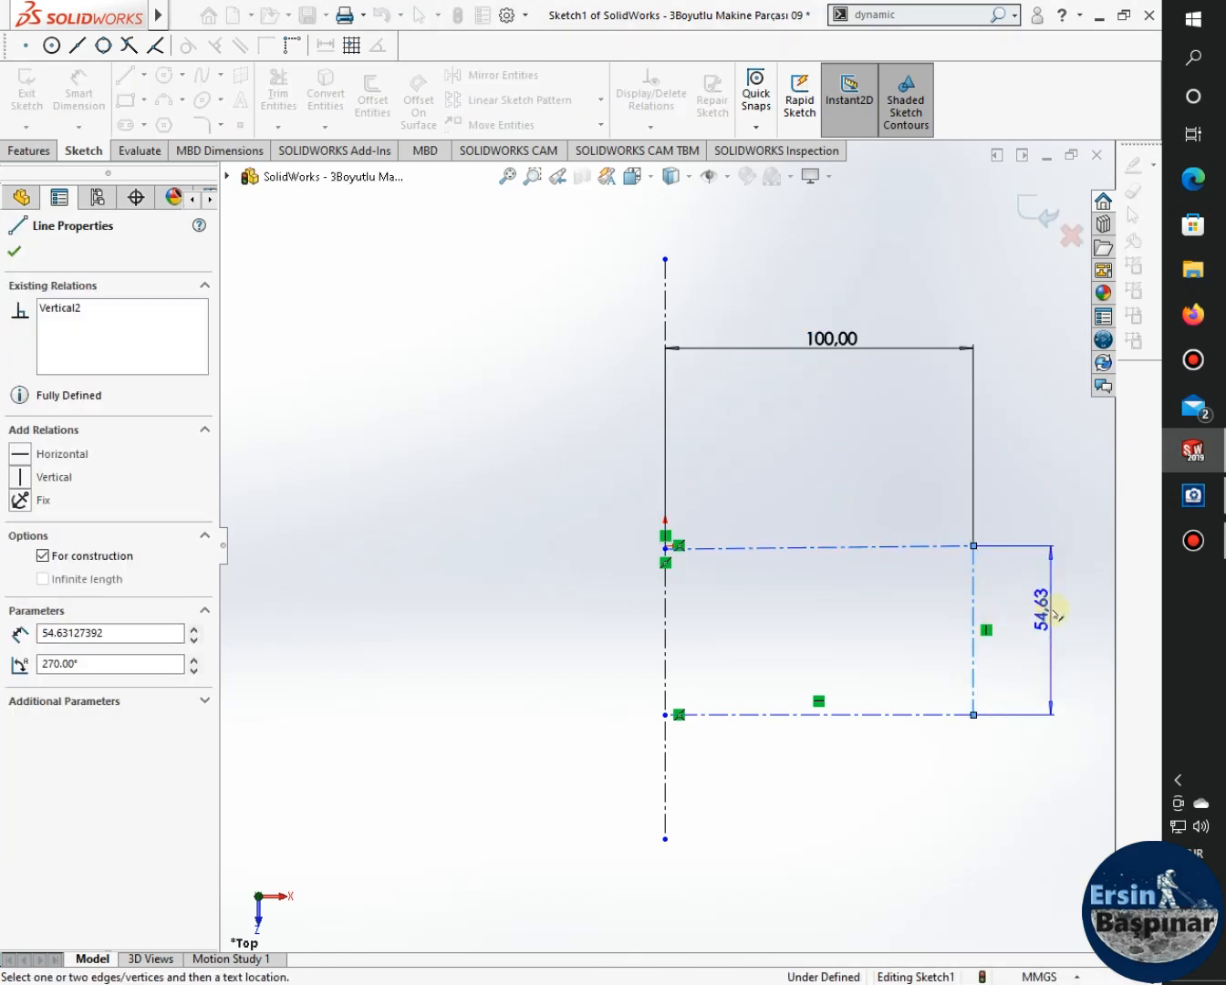
click(1058, 625)
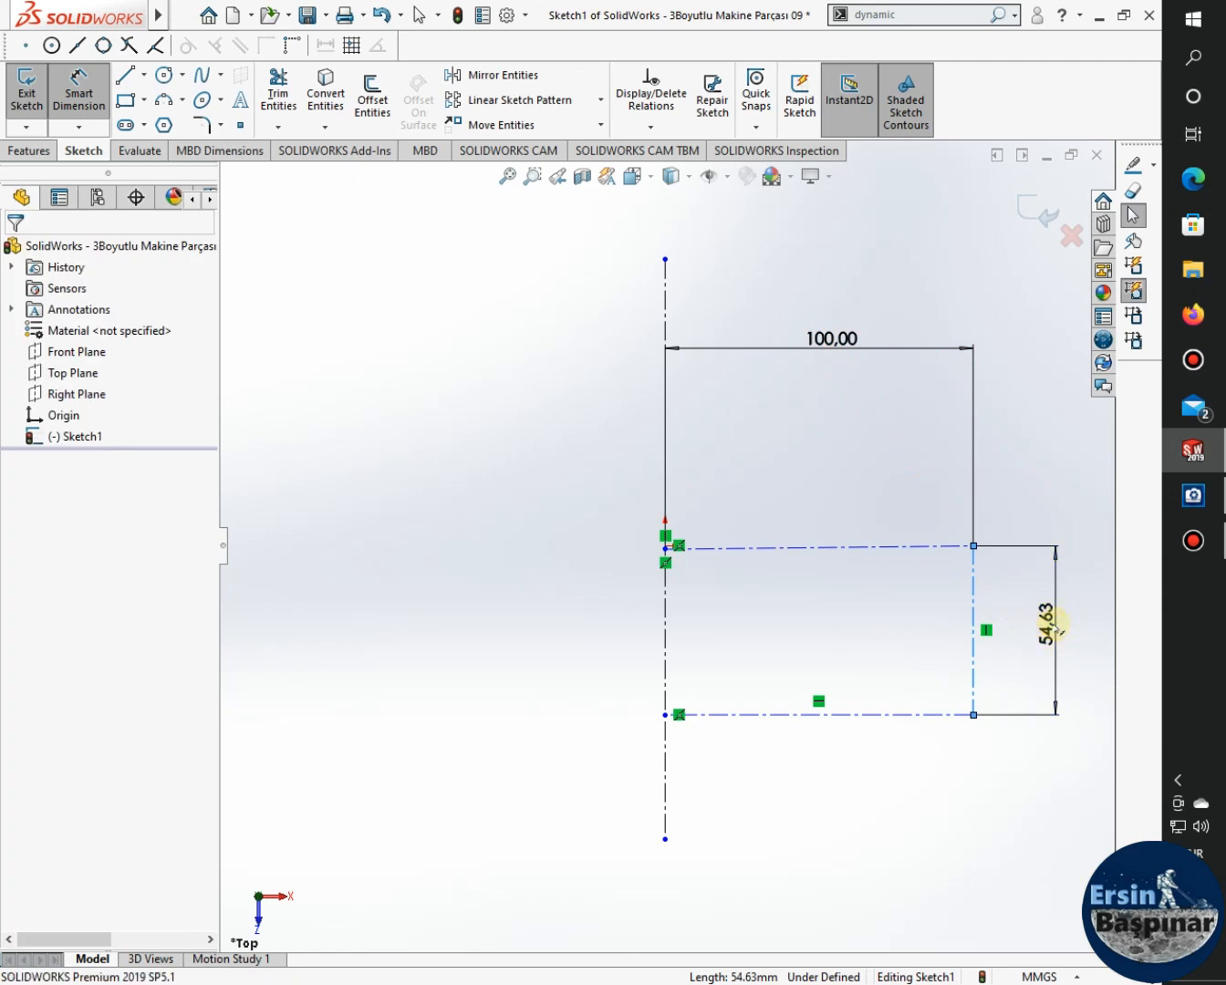
text(40)
key(Return)
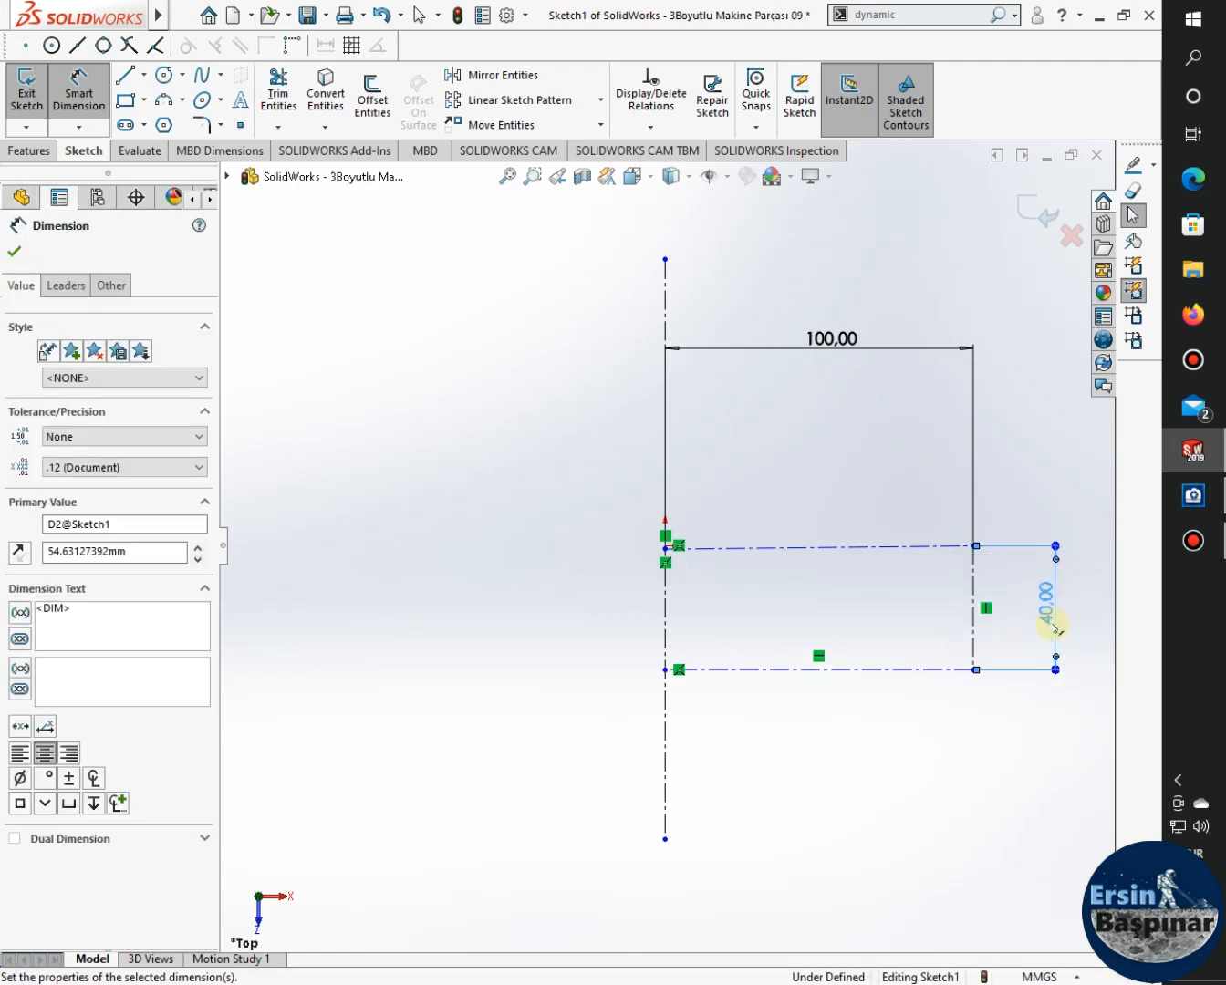
click(1010, 587)
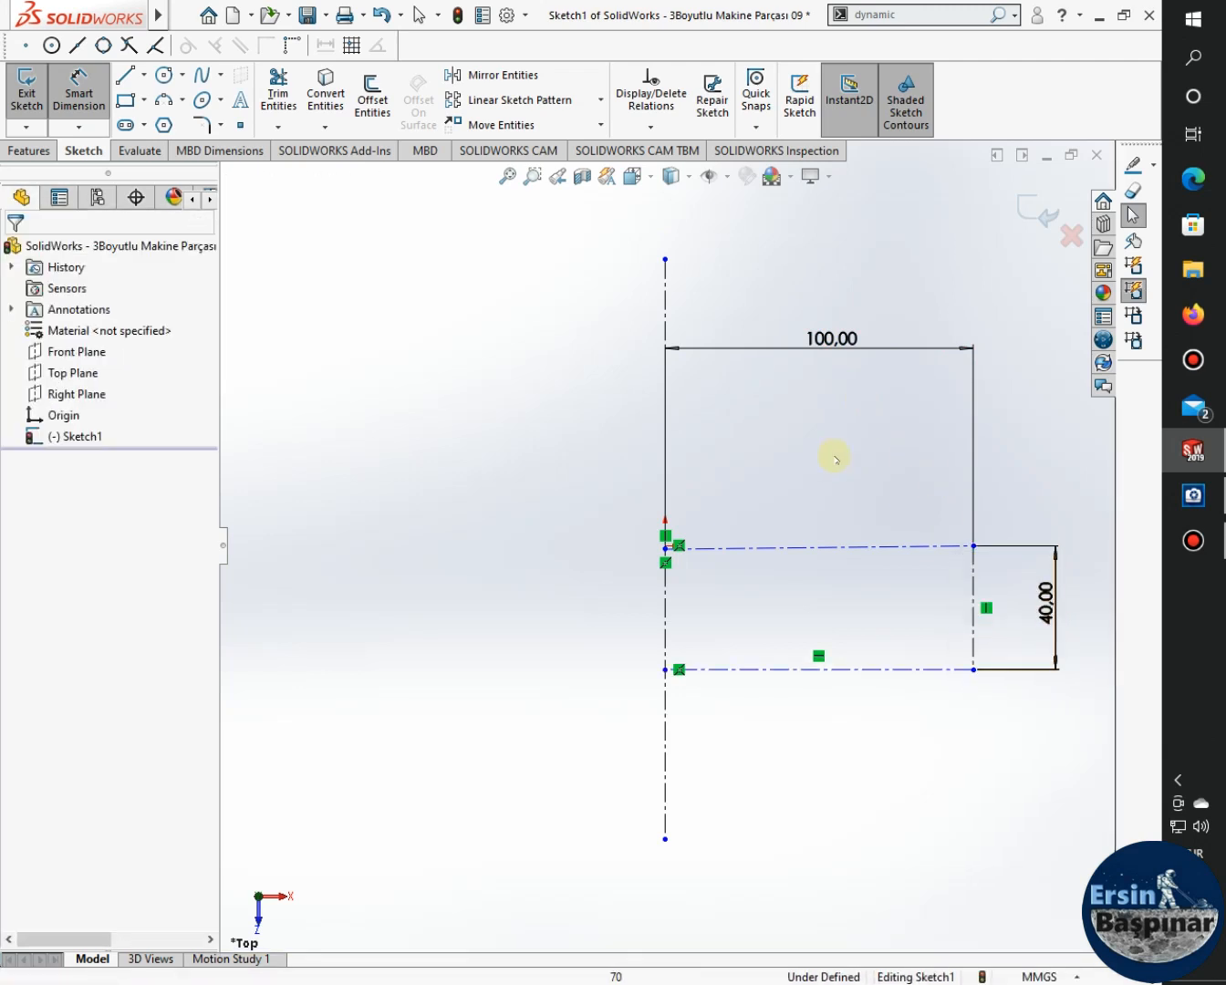
key(Escape)
Draw a circle of 70 mm diameter centred on the upper right corner of the construction lines.
scroll(1003, 618, down, 1)
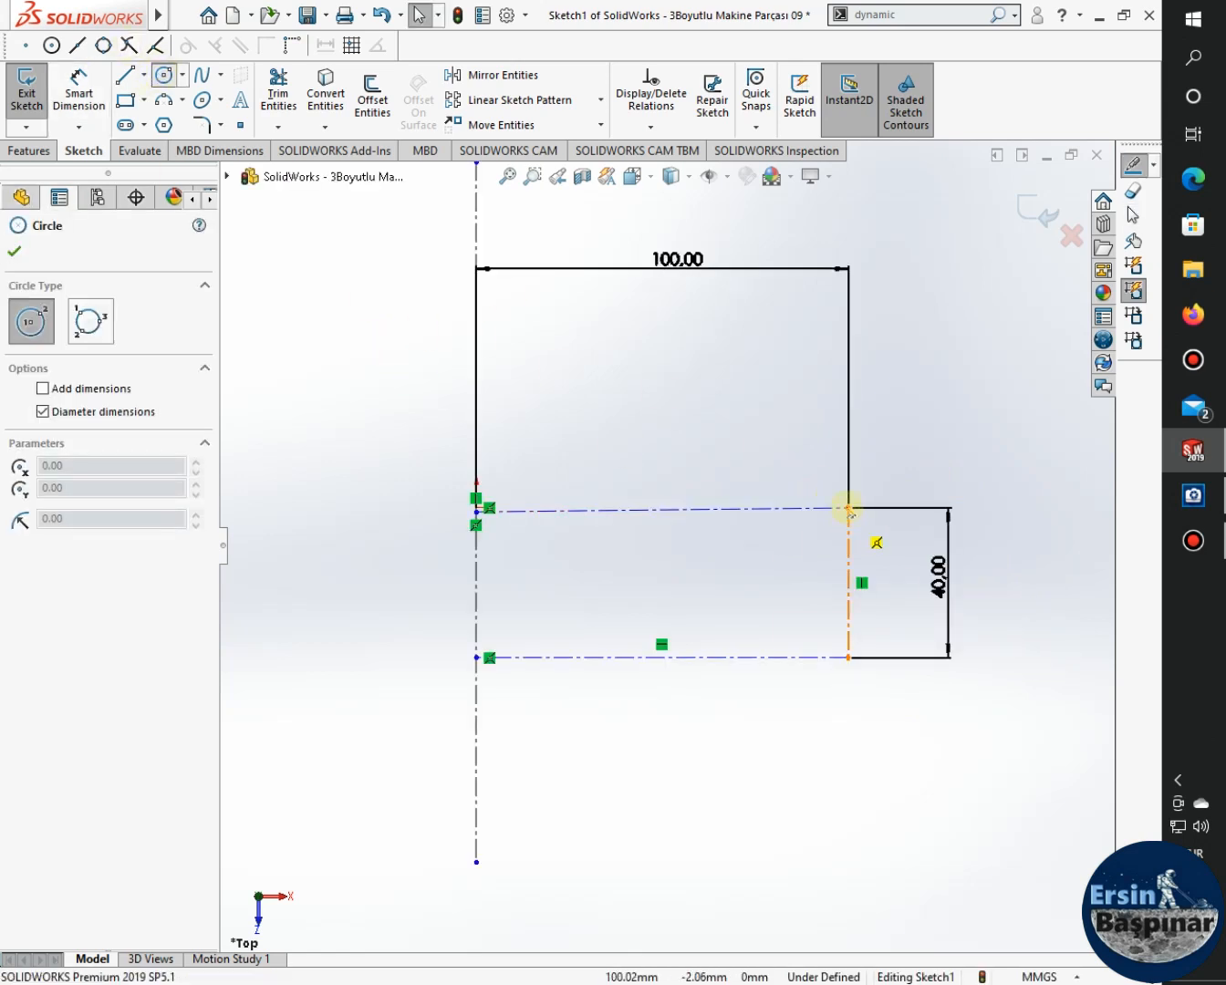
click(849, 508)
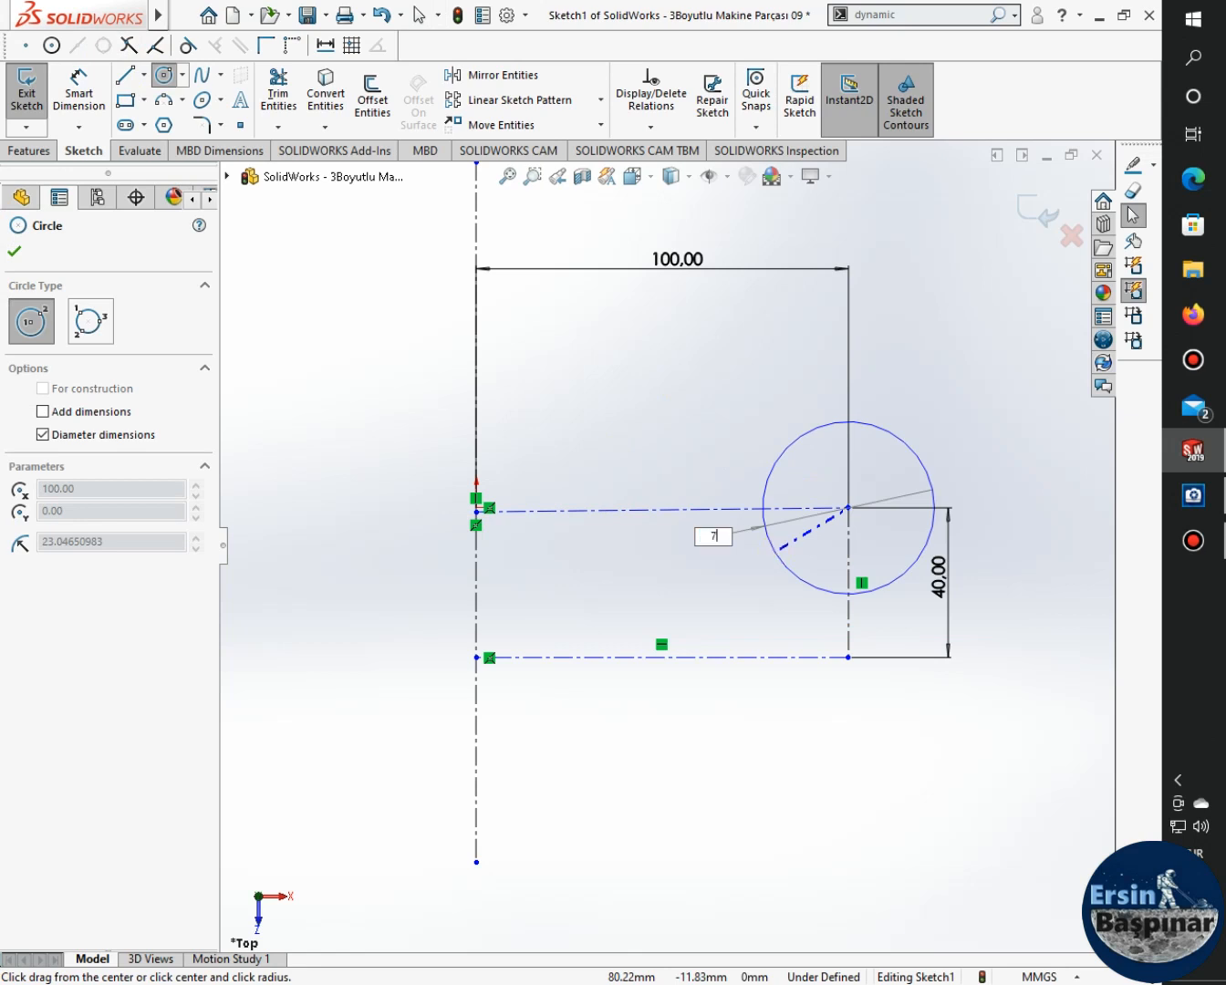
text(70)
key(Return)
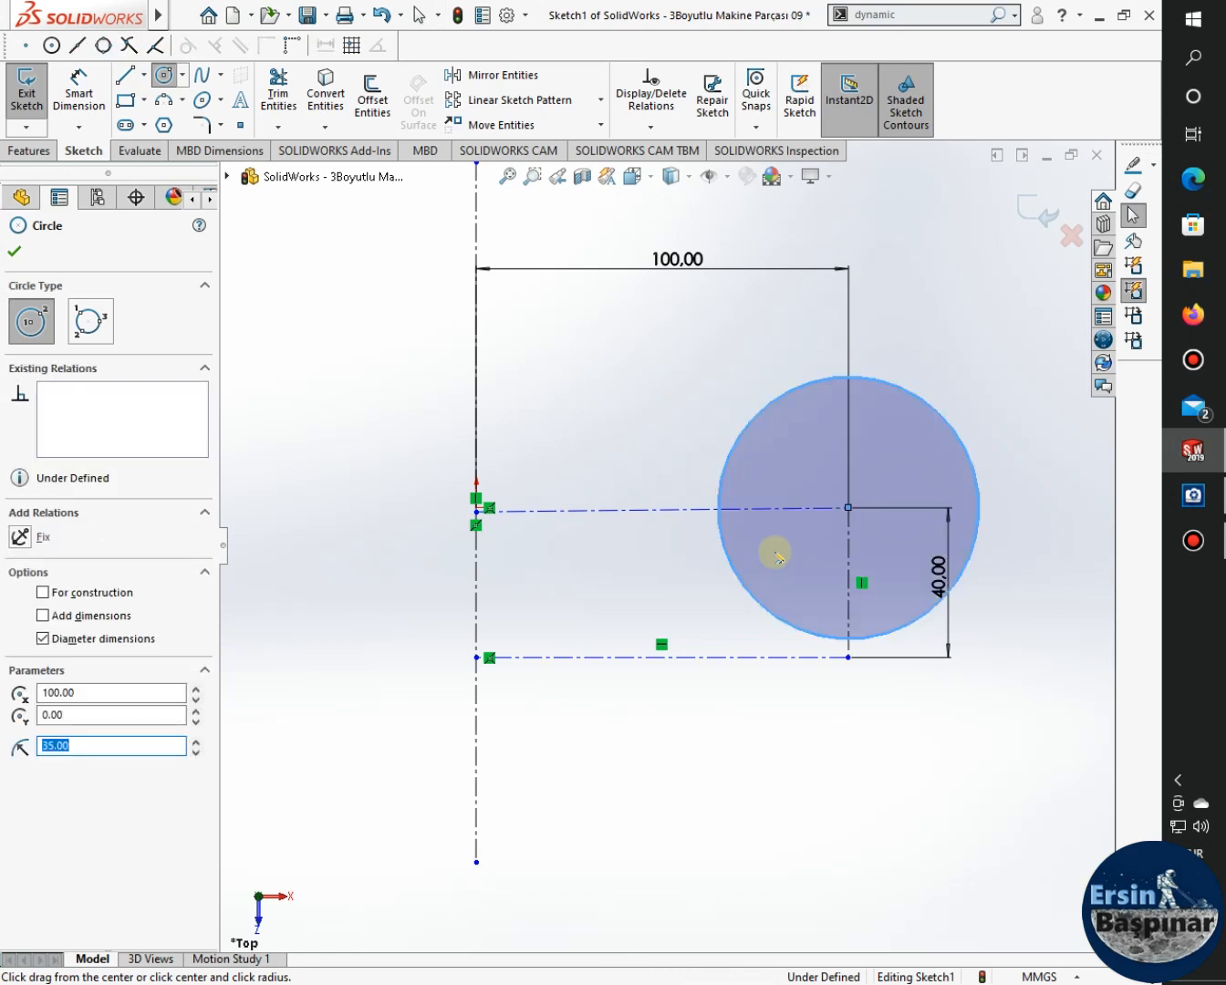
key(Escape)
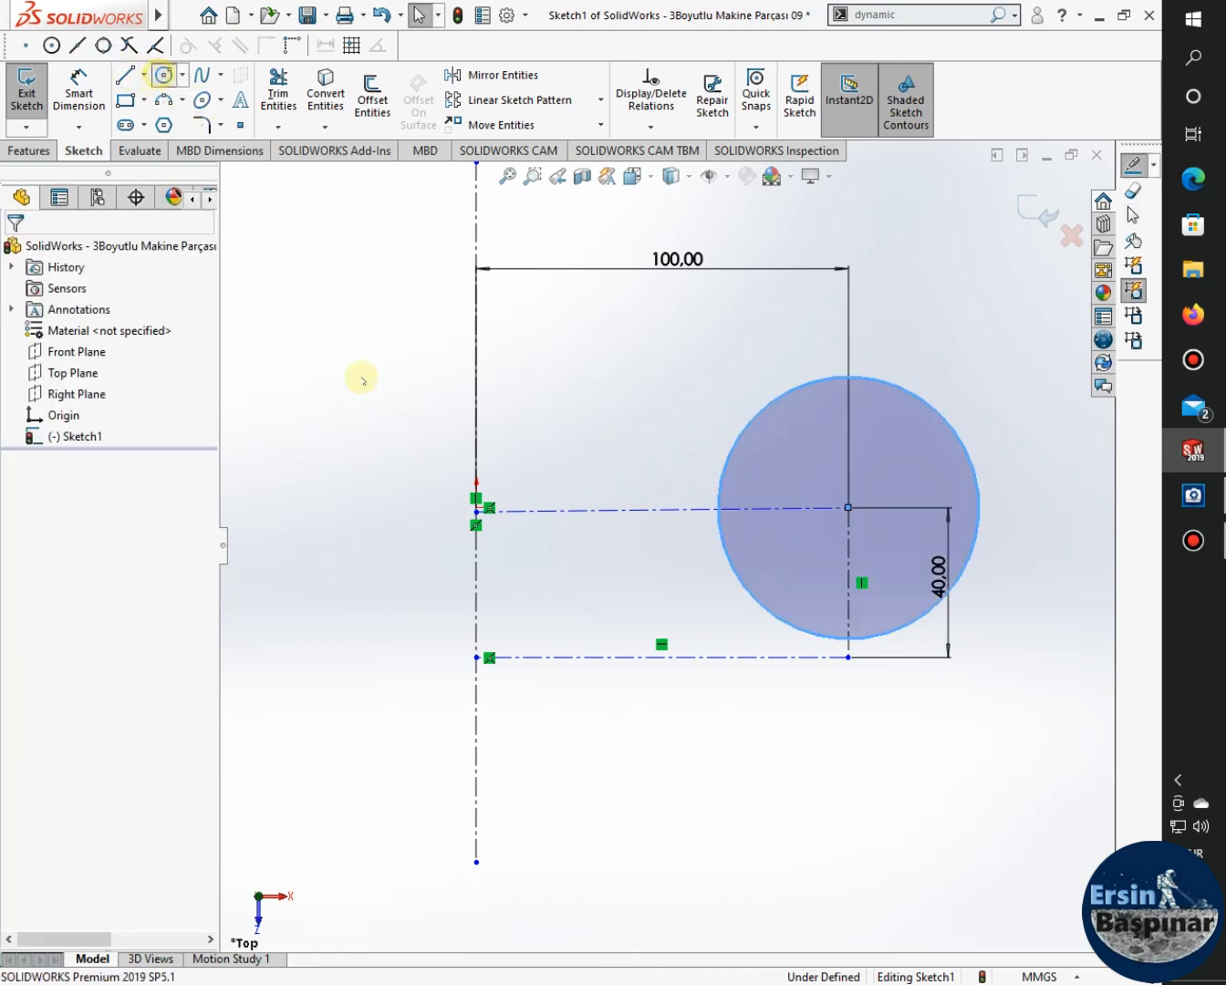
Draw a second circle about 72.5 mm in diameter, centred where the lower construction line meets the vertical centerline.
key(Return)
click(476, 657)
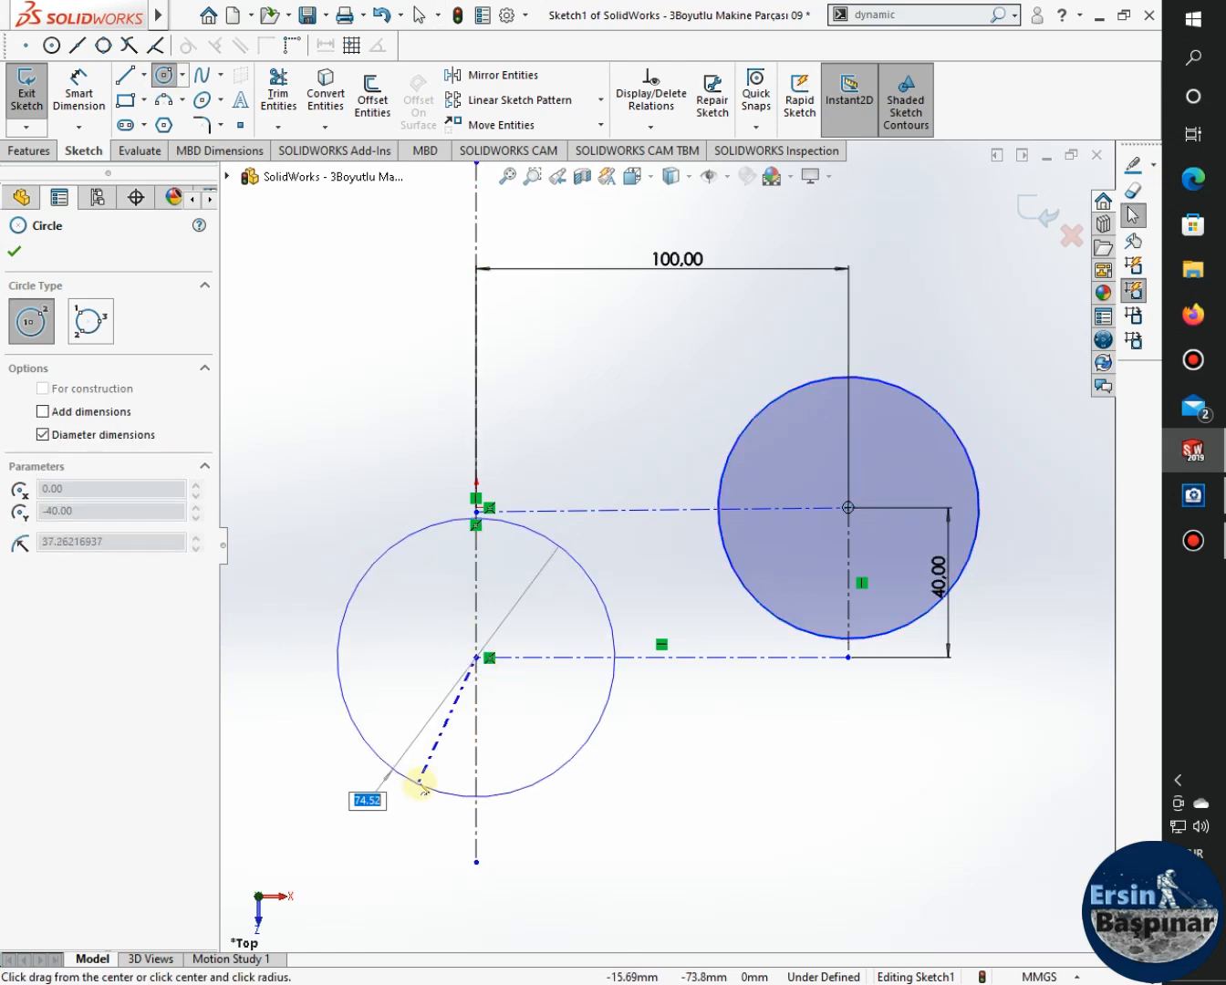
click(426, 782)
key(Escape)
Add a 70 mm diameter dimension to the circle at the upper right corner.
click(80, 82)
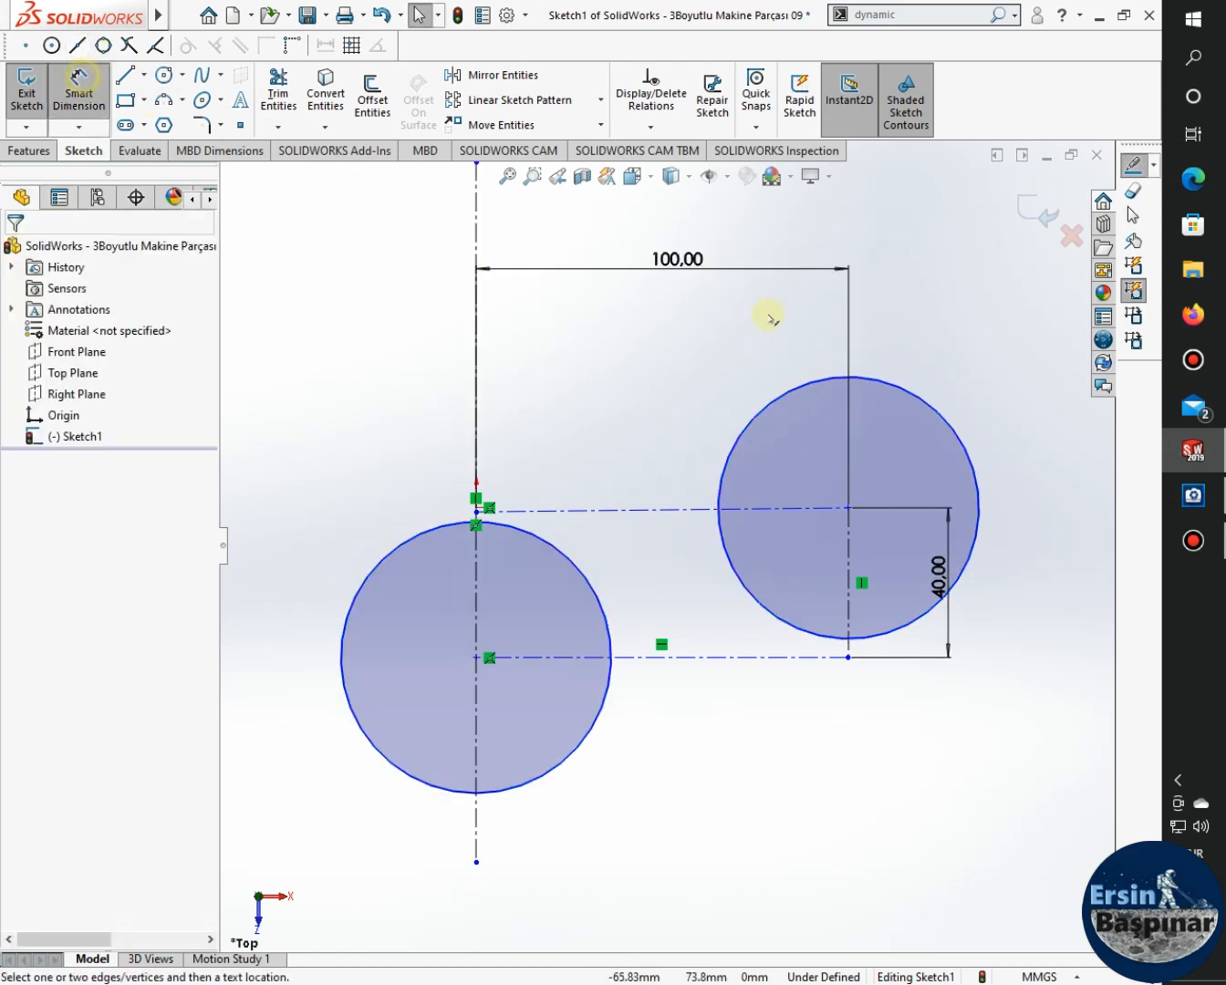
click(910, 391)
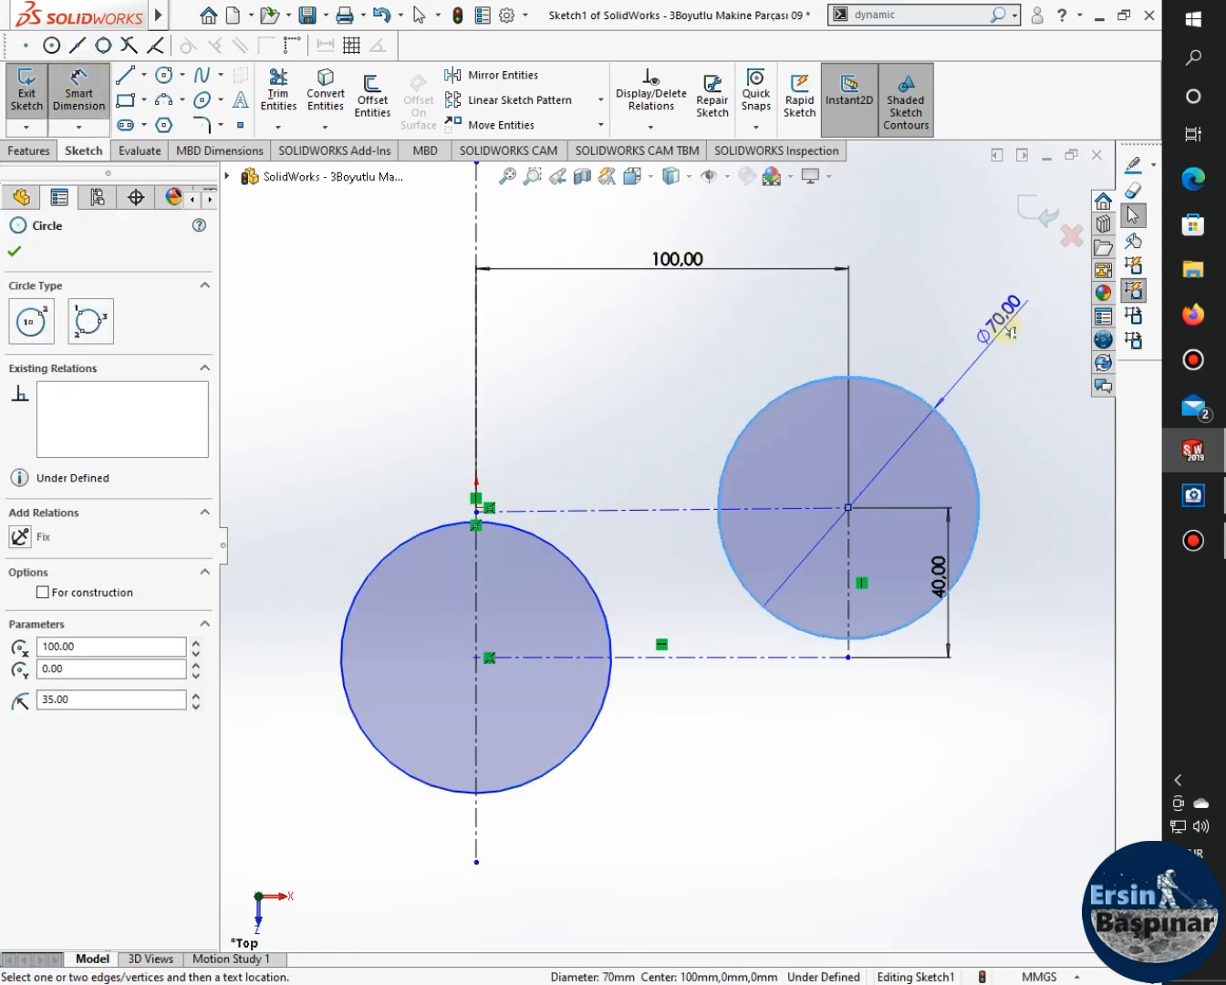
click(1010, 332)
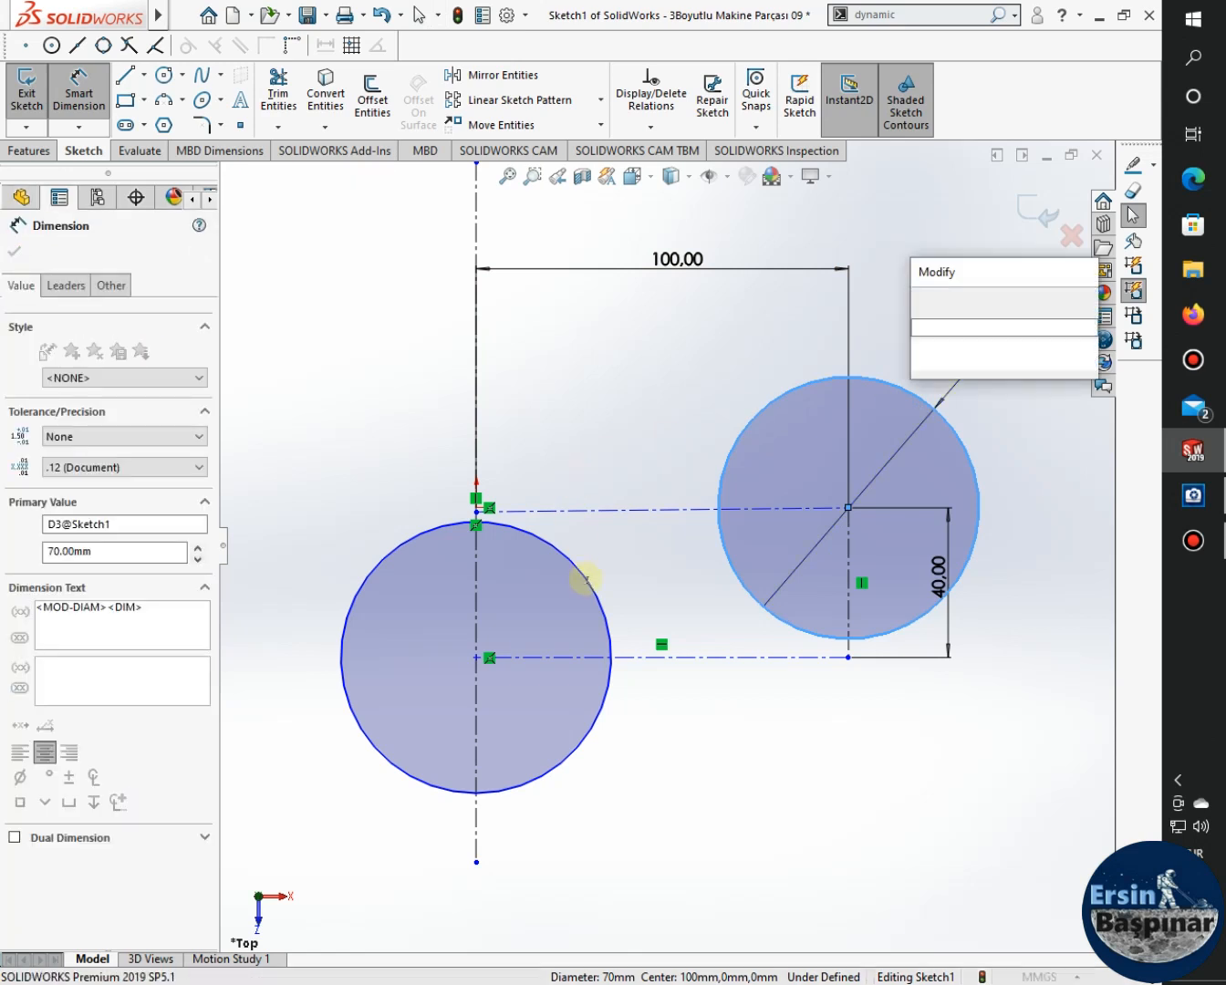
key(Return)
key(Escape)
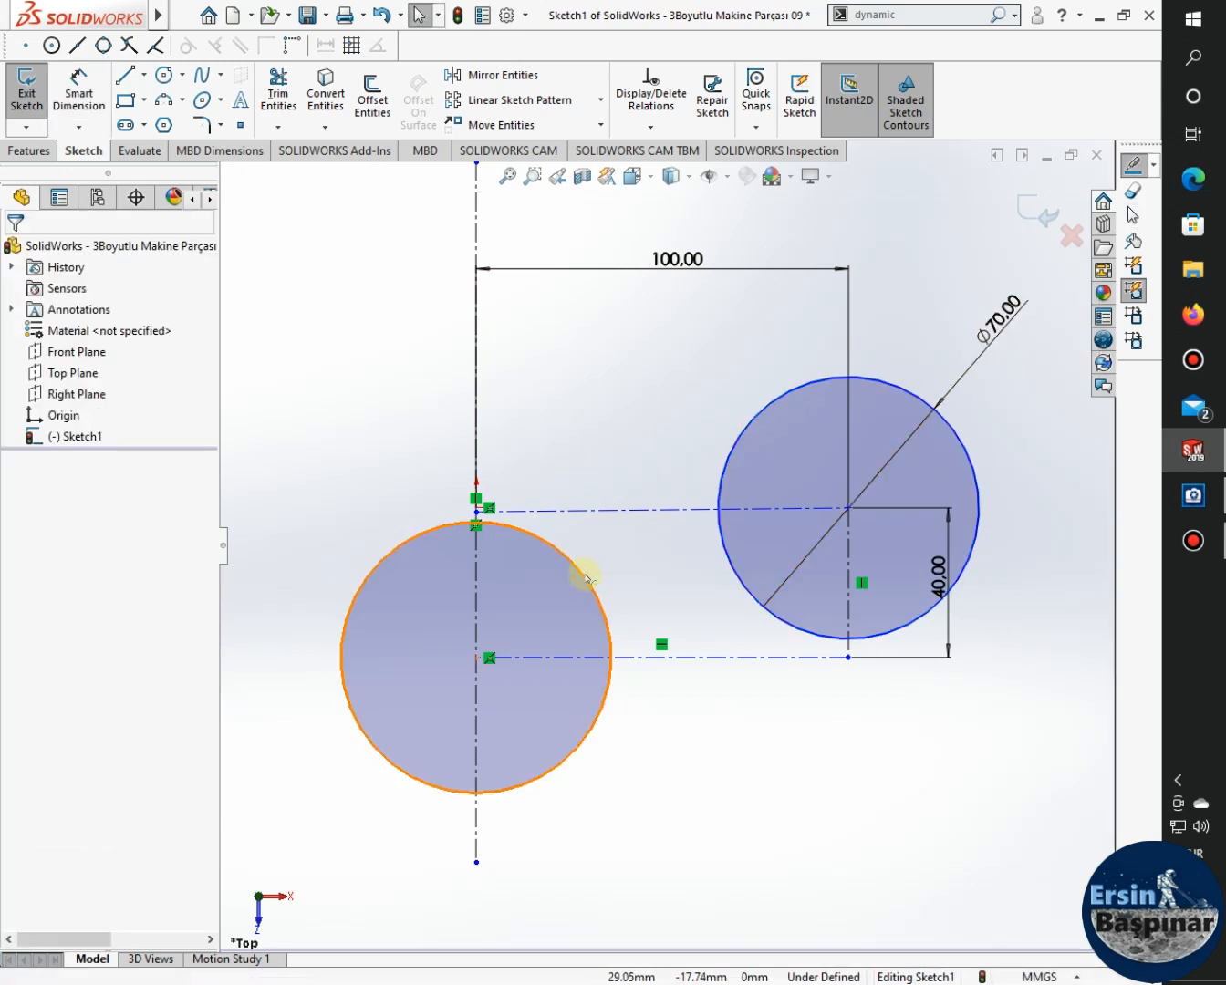
Add a 70 mm diameter dimension to the lower left circle.
key(Return)
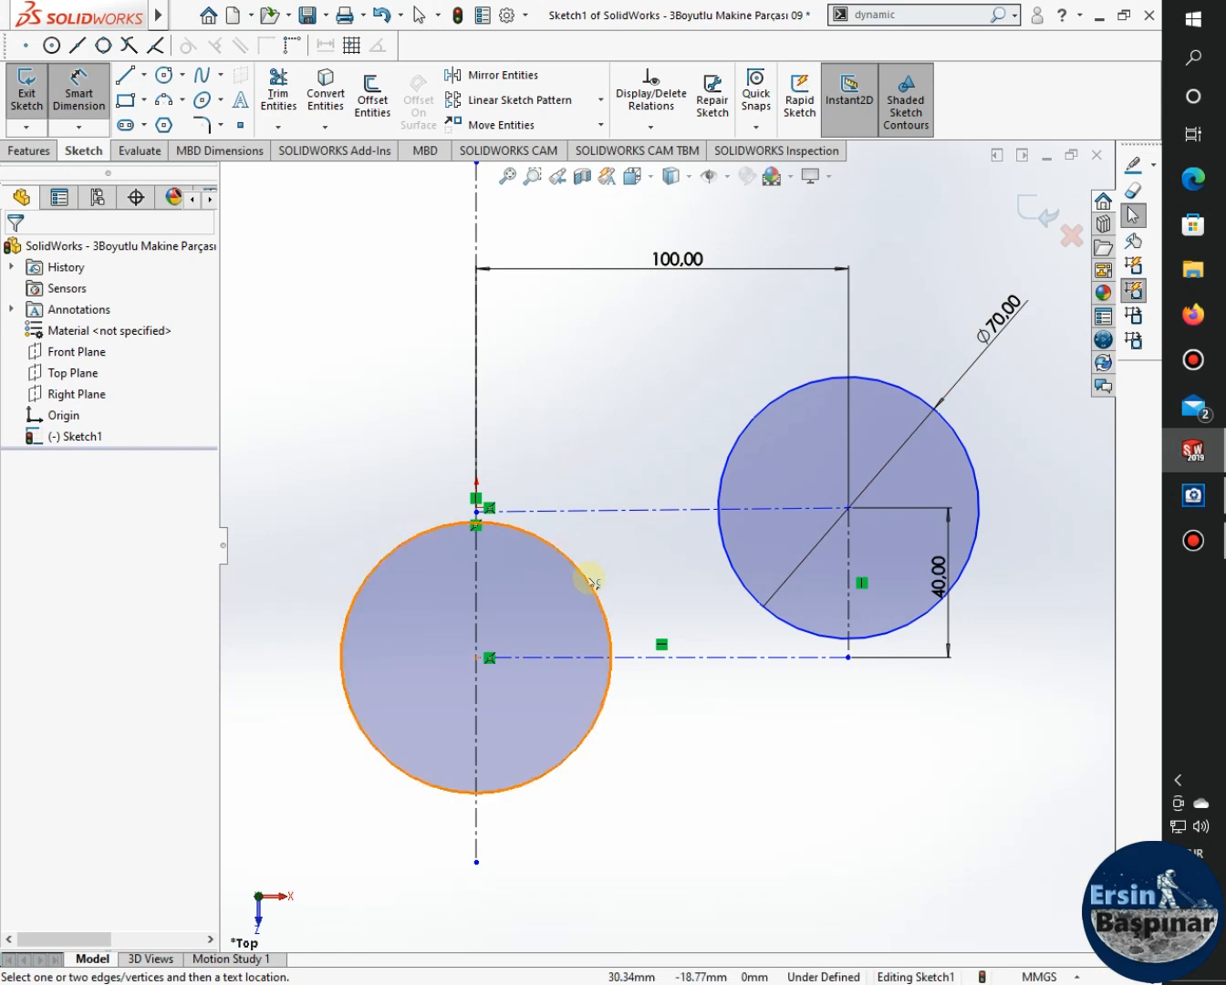
click(589, 579)
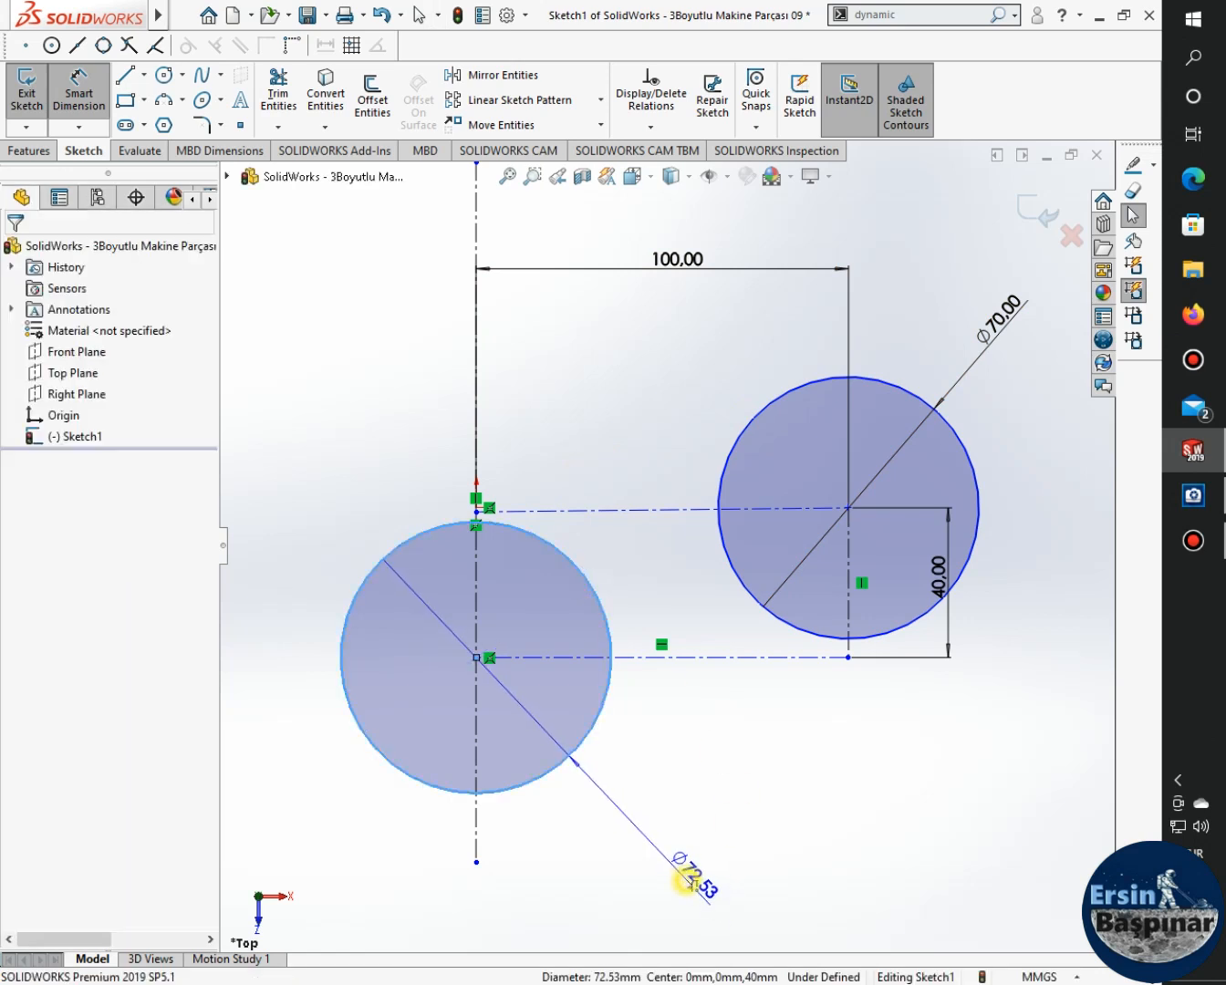
click(693, 883)
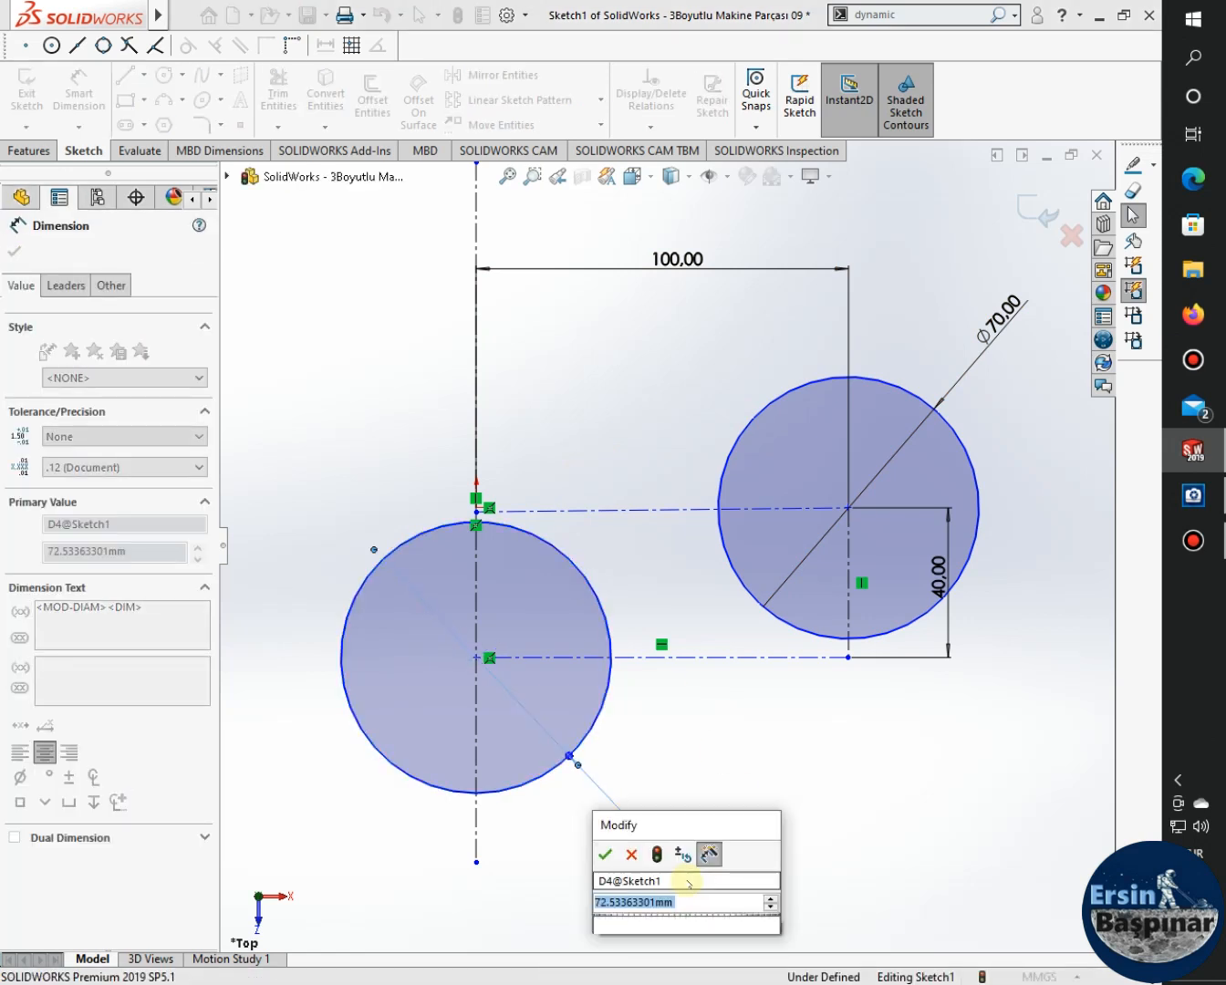
text(70)
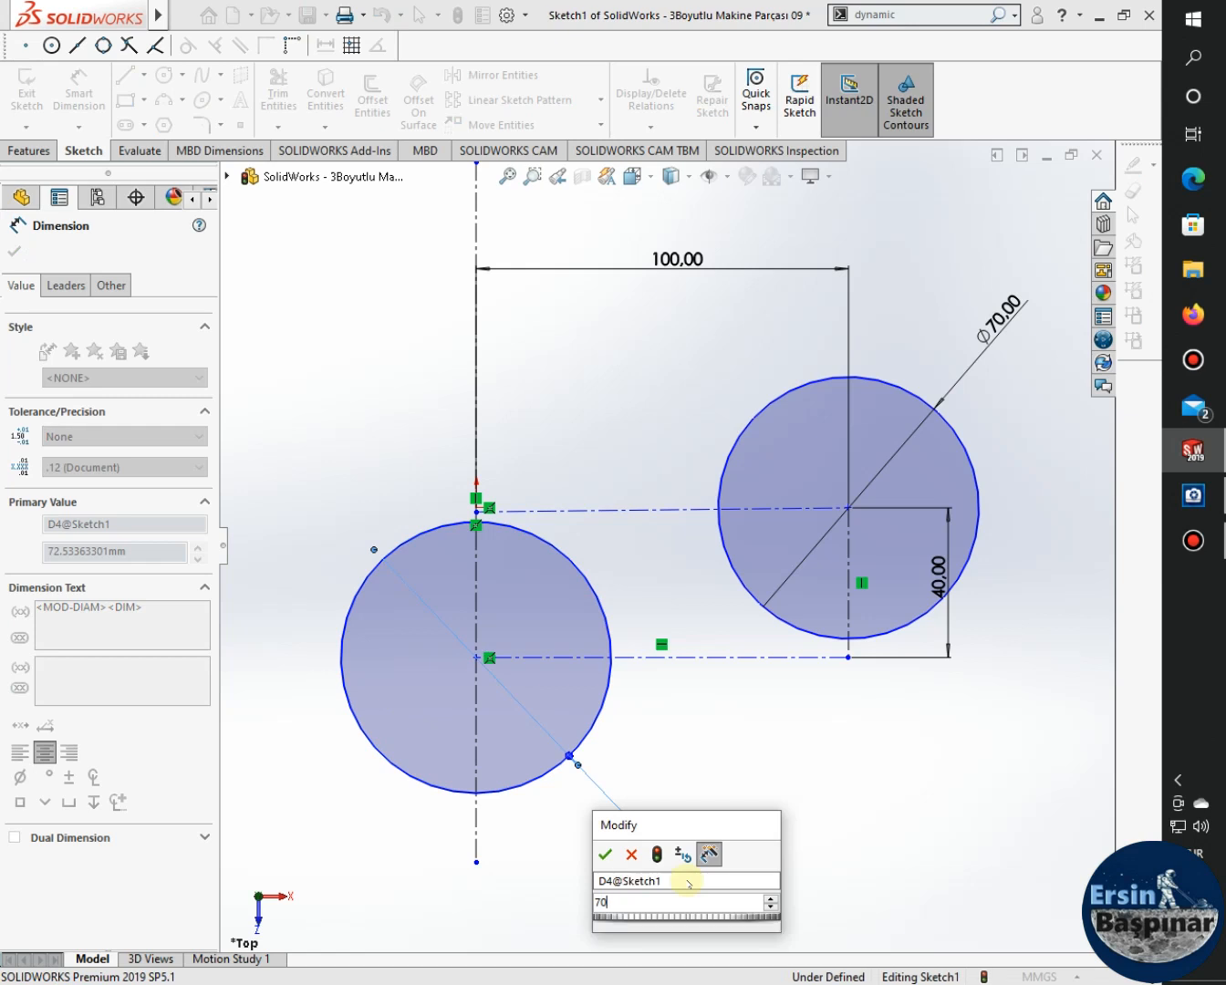
key(Return)
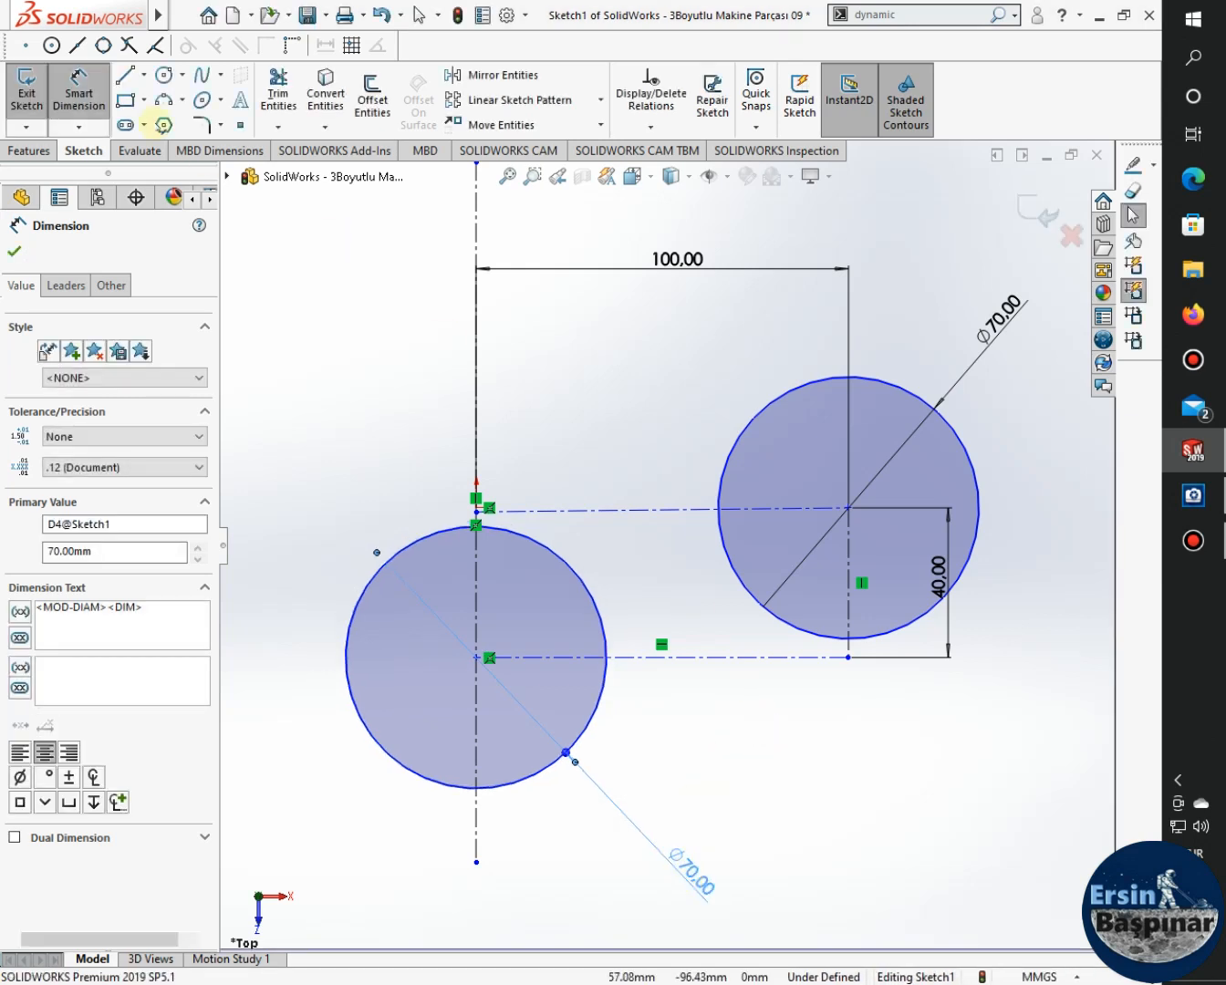
Draw a slanted line about 117.5 mm long beneath both circles, ending close to the lower edge of each.
key(l)
click(560, 871)
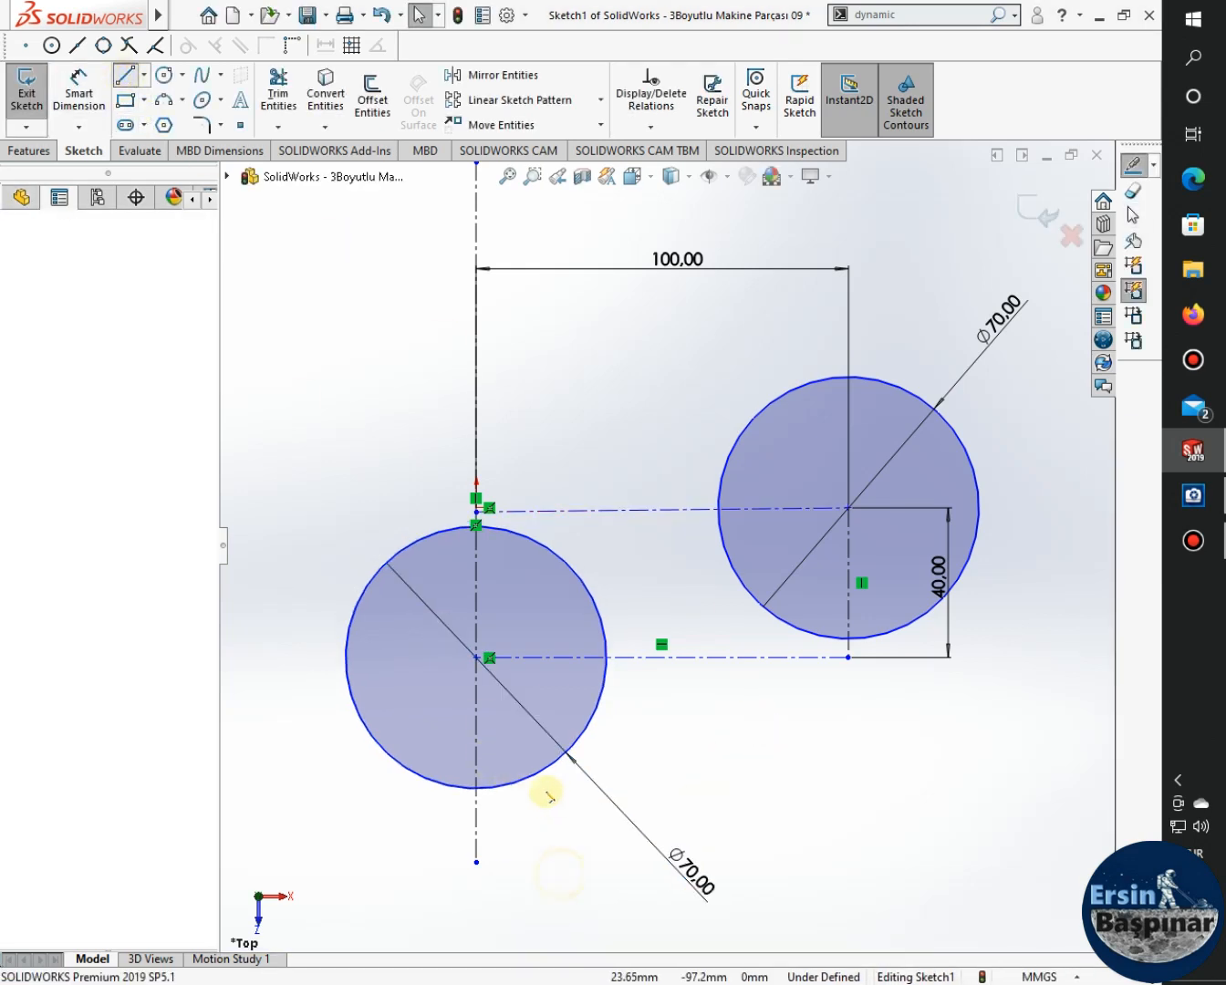
double_click(930, 642)
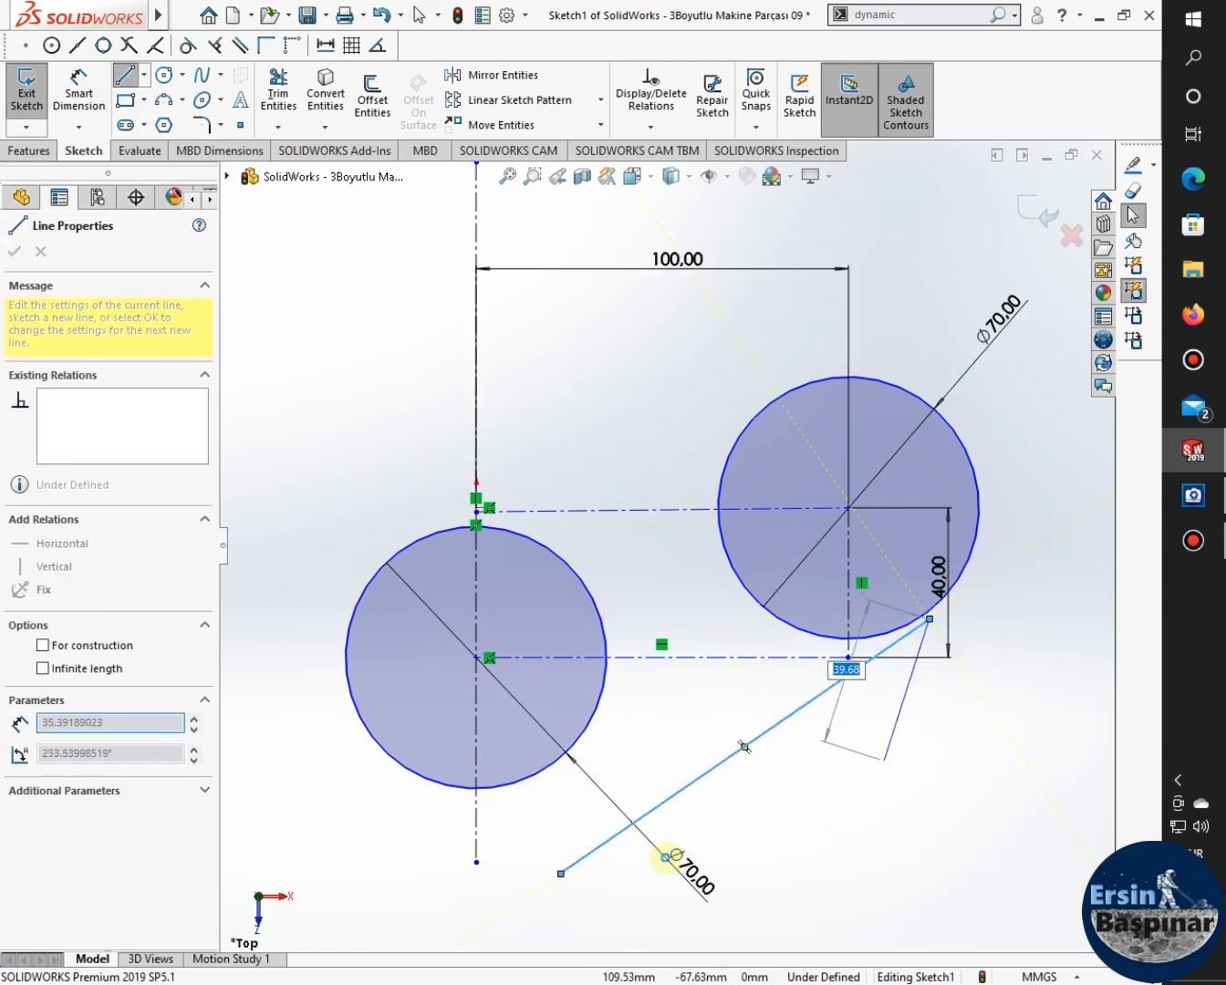
key(Escape)
key(Escape)
drag(560, 873, 525, 788)
Add a tangent relation between the slanted line and the lower left circle.
click(548, 778)
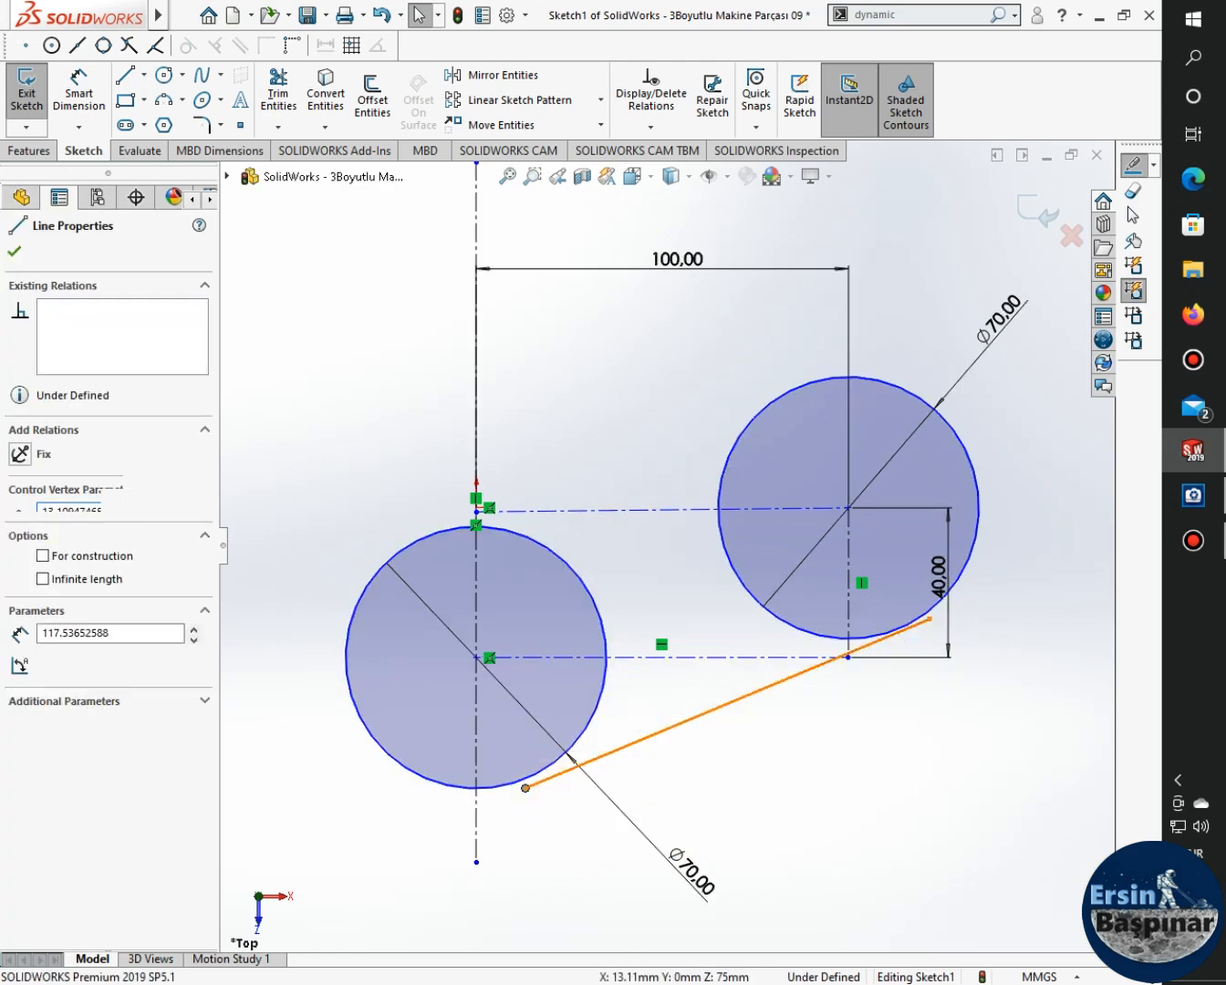
click(547, 776)
ctrl+click(547, 779)
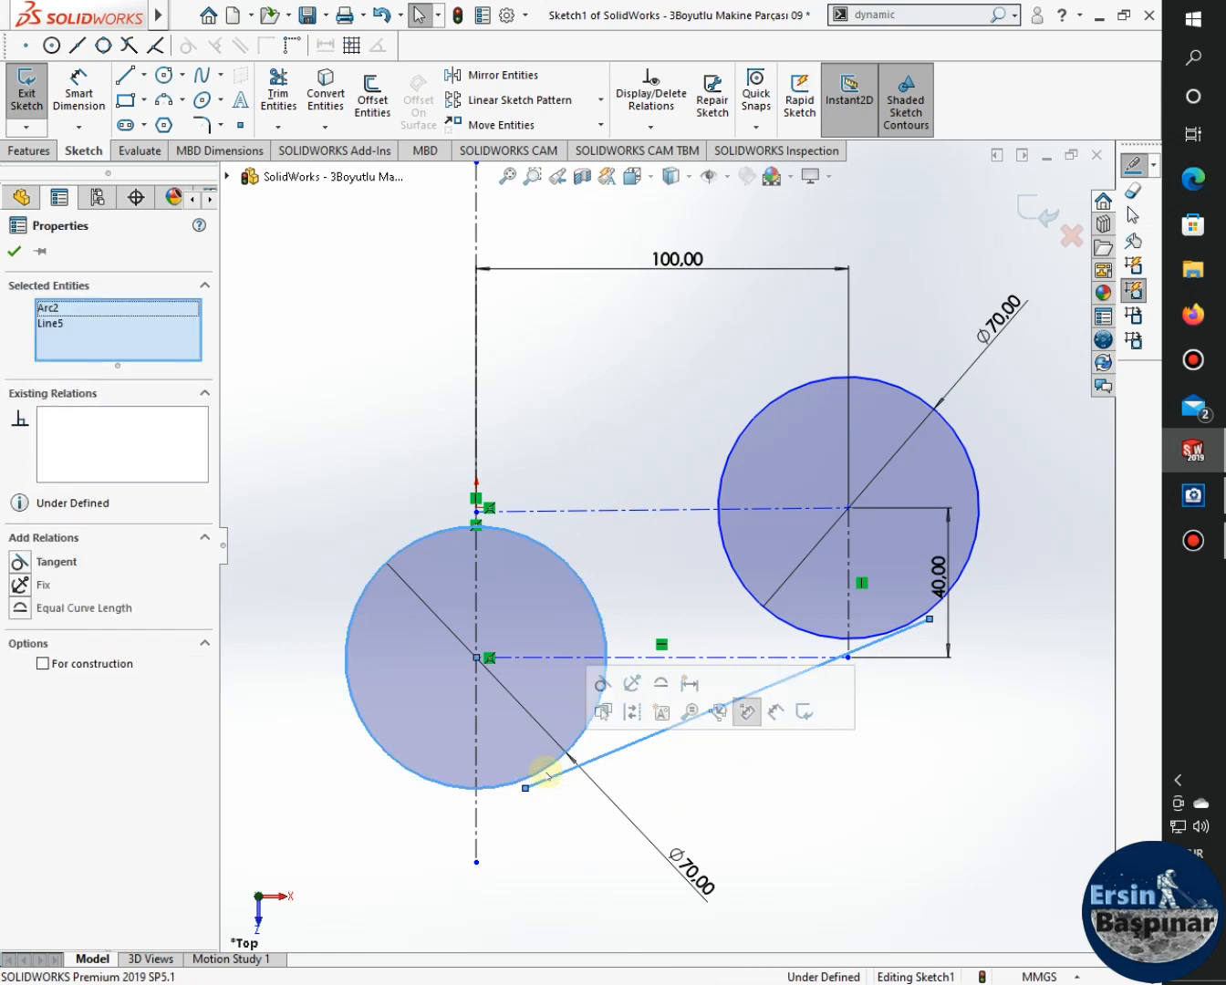
click(601, 684)
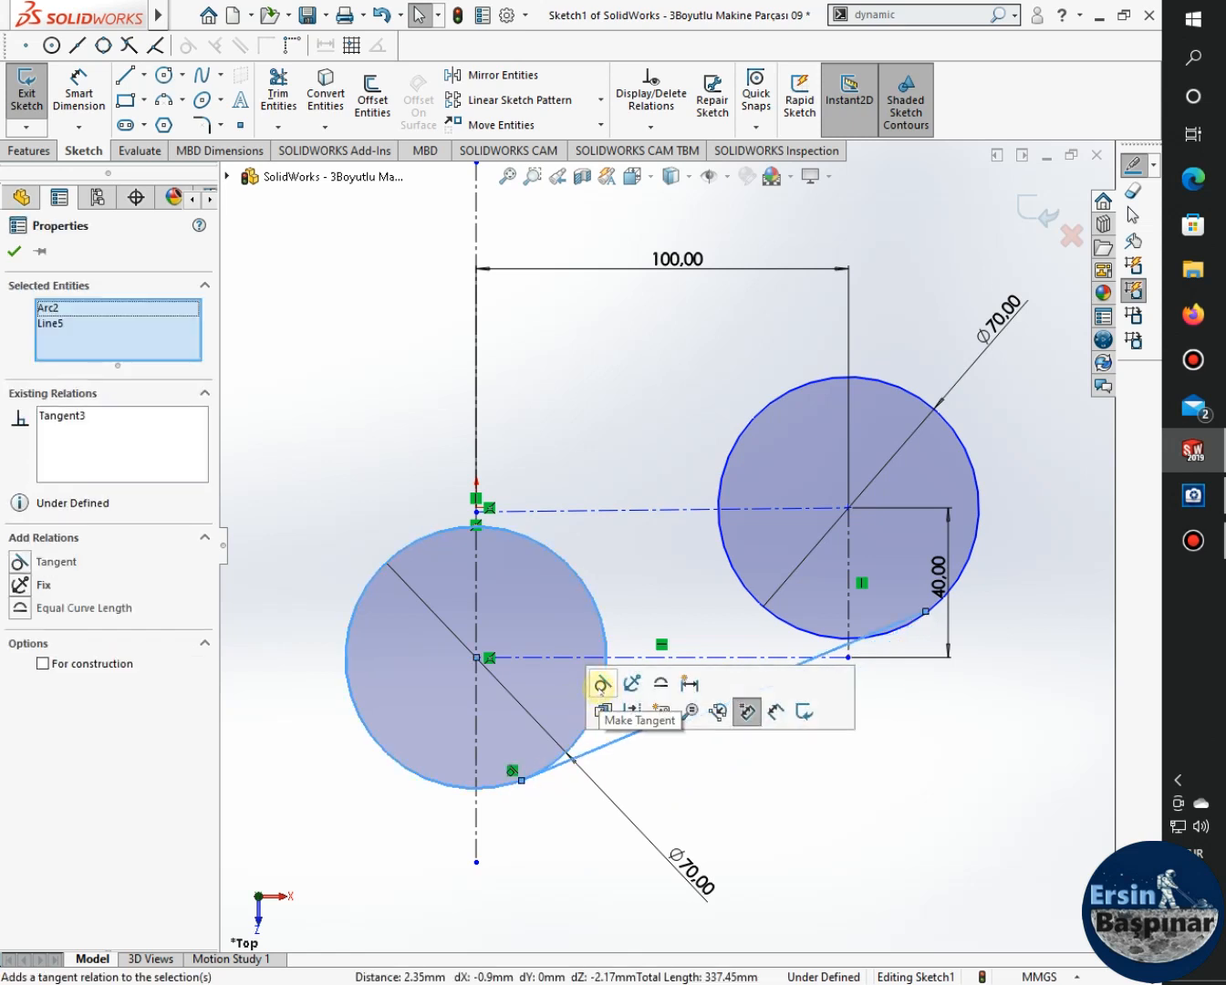
click(698, 777)
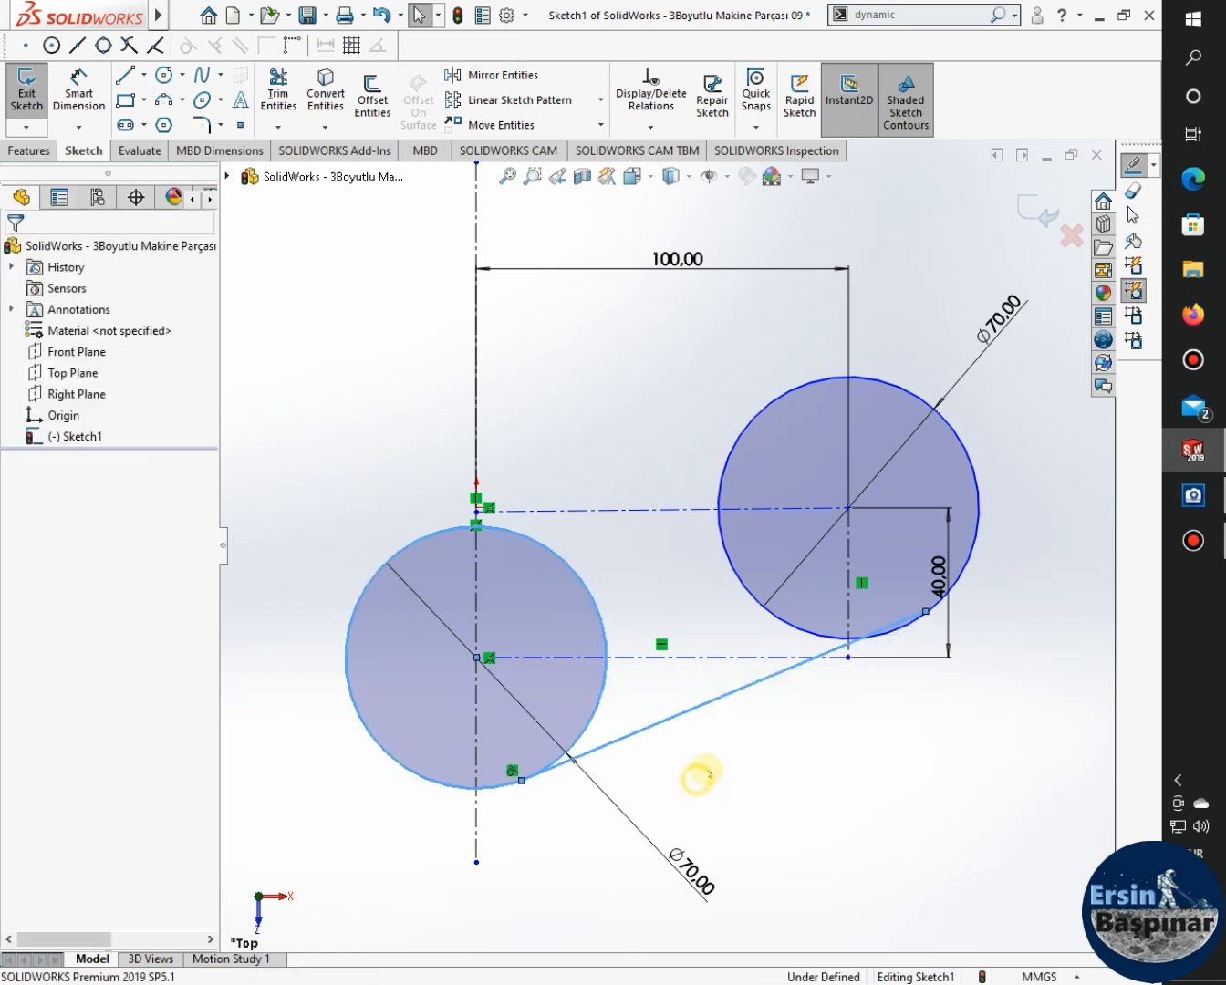
Shift the line and circles upward until the upper right circle's centre lies about 8 mm above the origin.
click(915, 618)
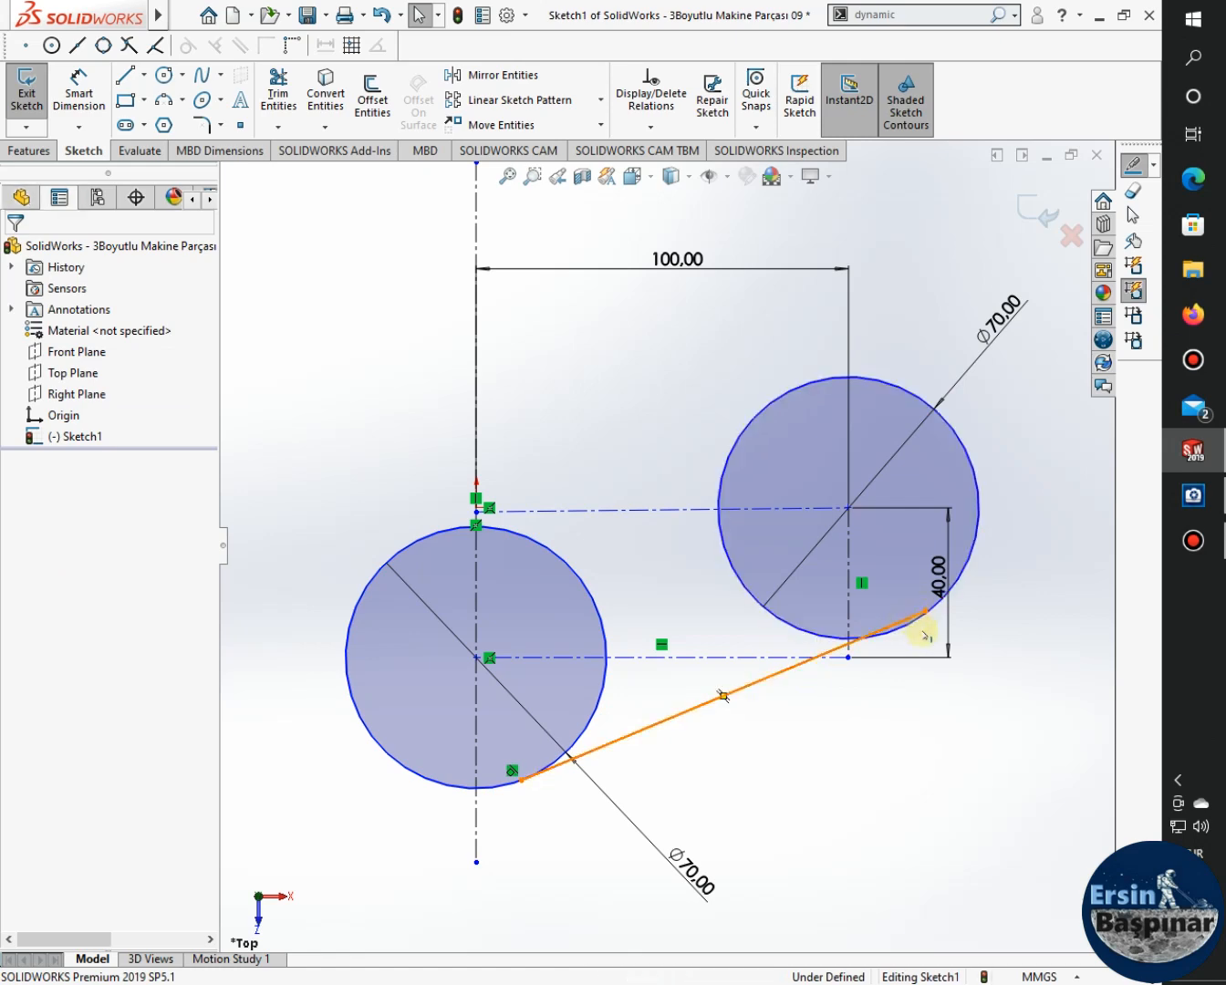
mouse_move(924, 633)
mouse_down()
mouse_move(919, 686)
mouse_move(911, 596)
mouse_move(925, 618)
mouse_up()
click(925, 619)
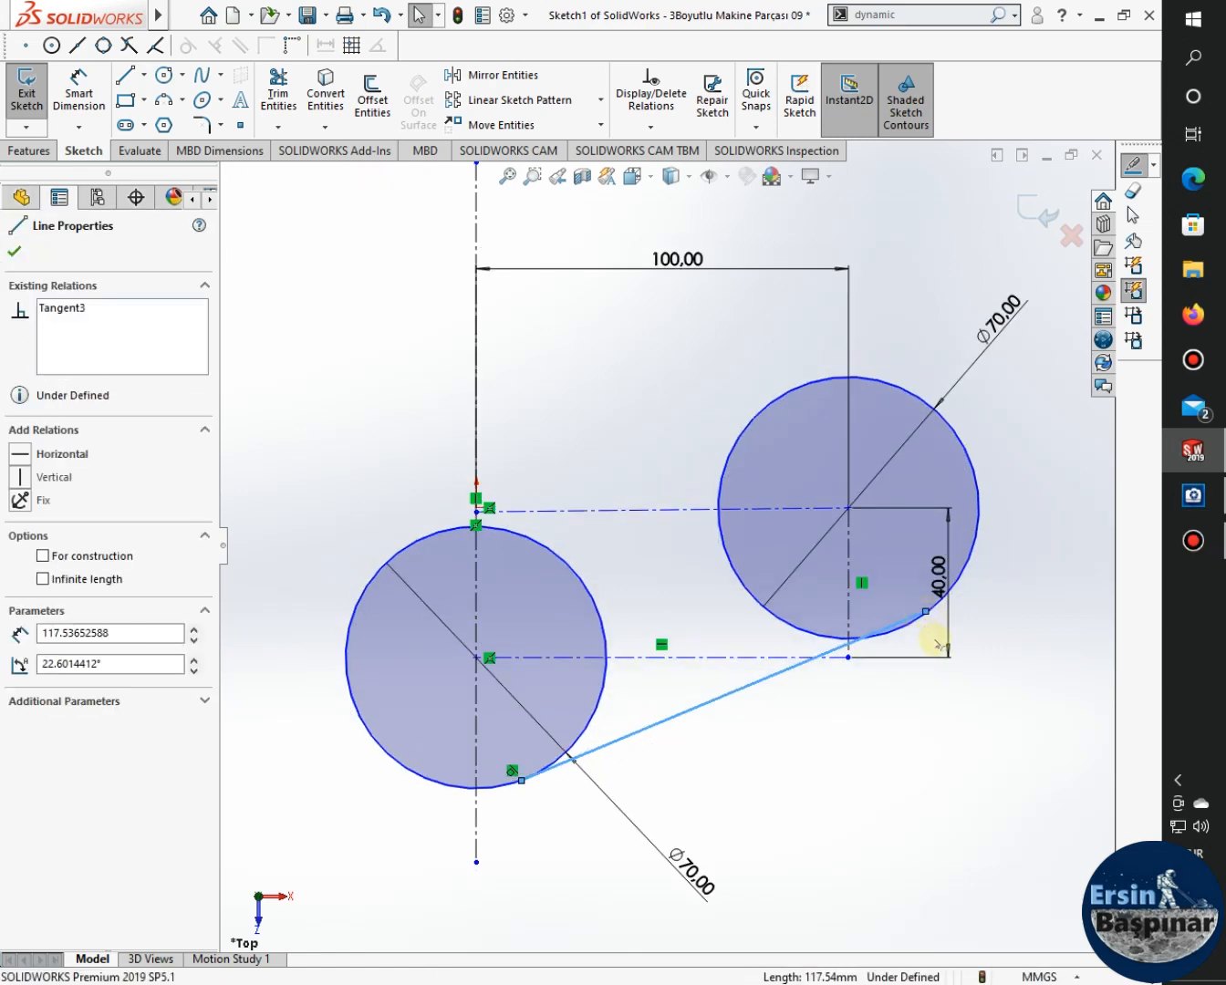
scroll(933, 632, down, 1)
scroll(934, 632, down, 1)
click(885, 625)
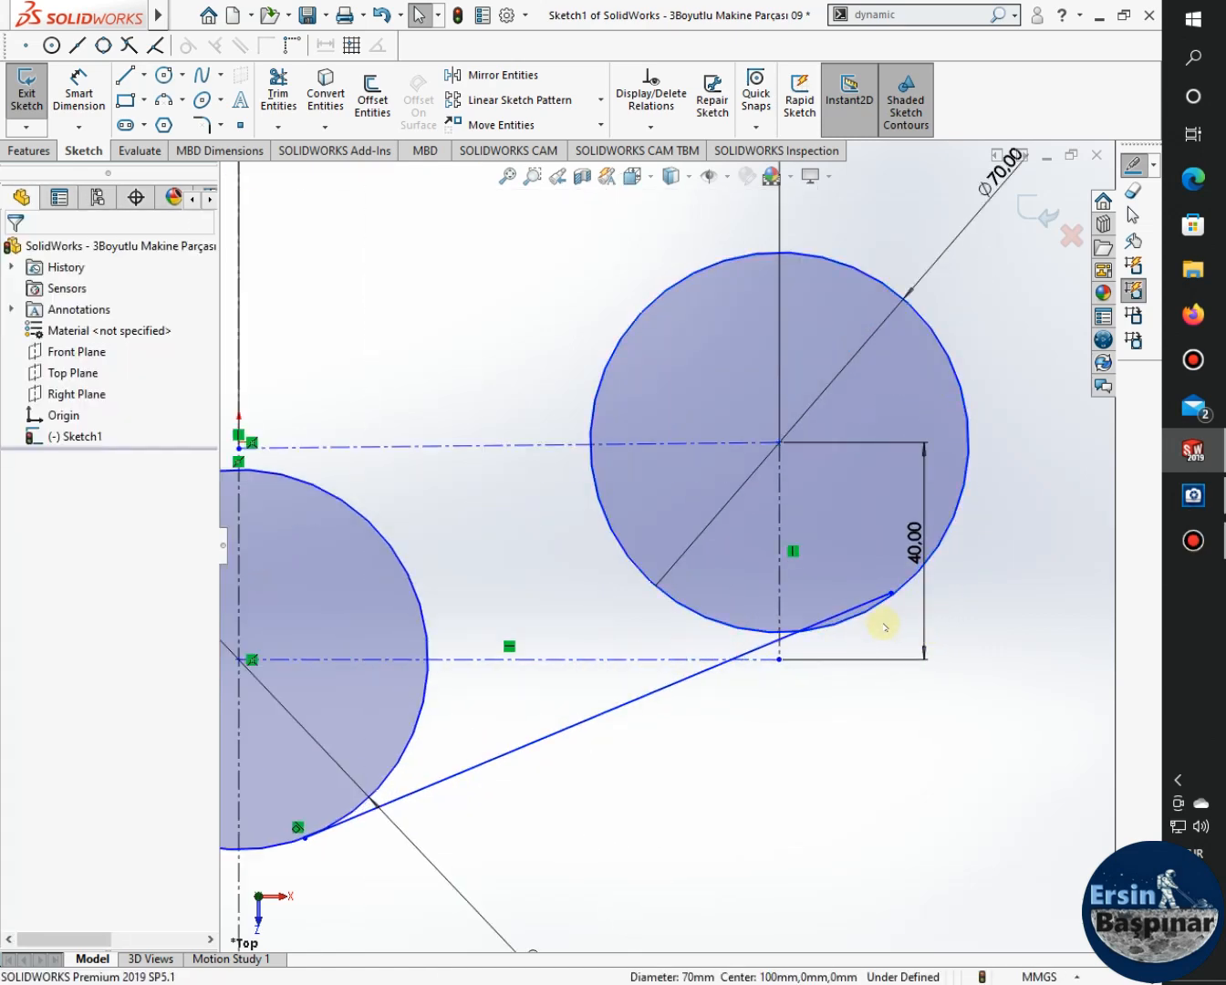
click(882, 597)
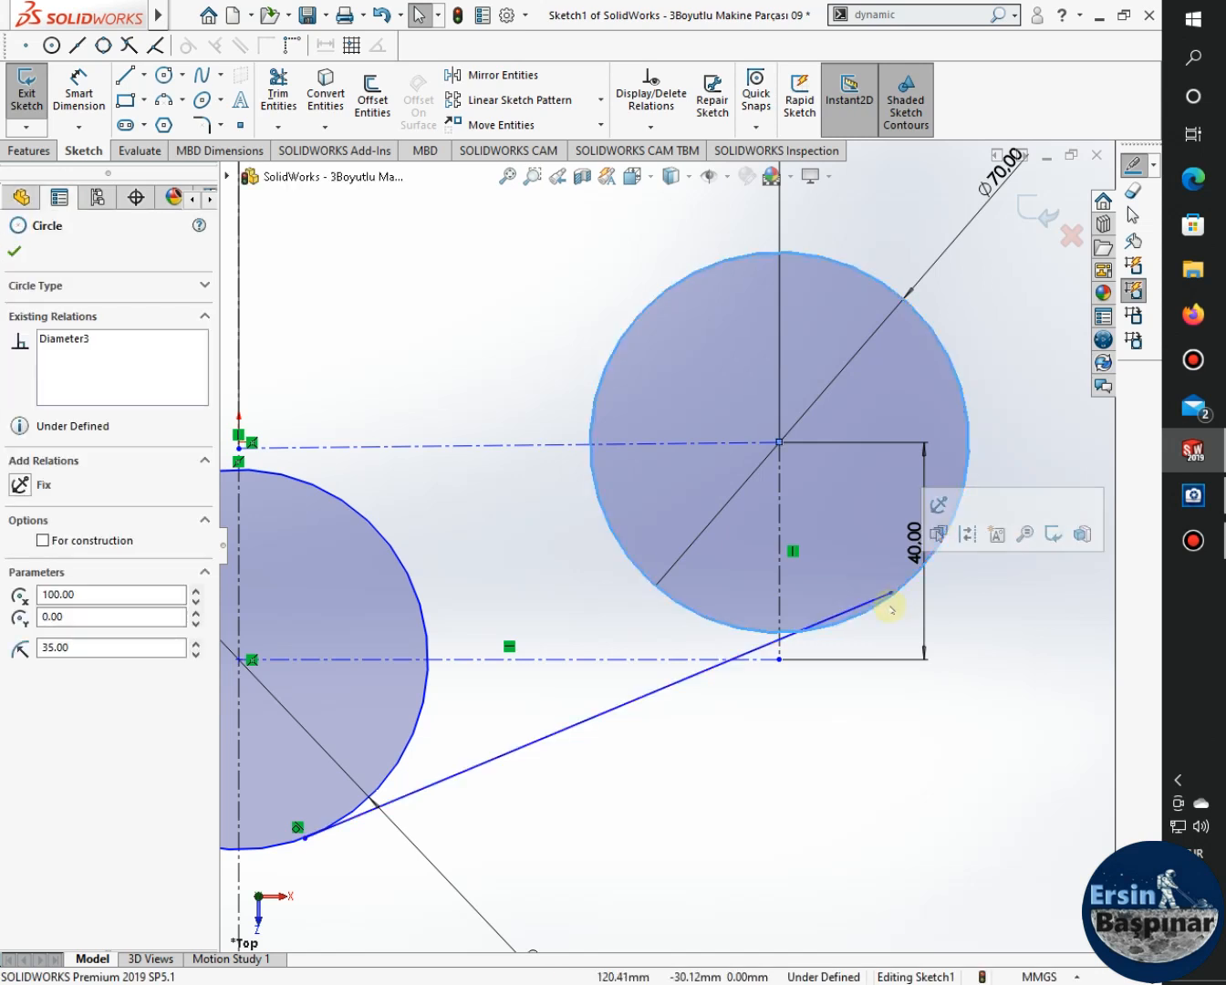
click(833, 633)
click(766, 648)
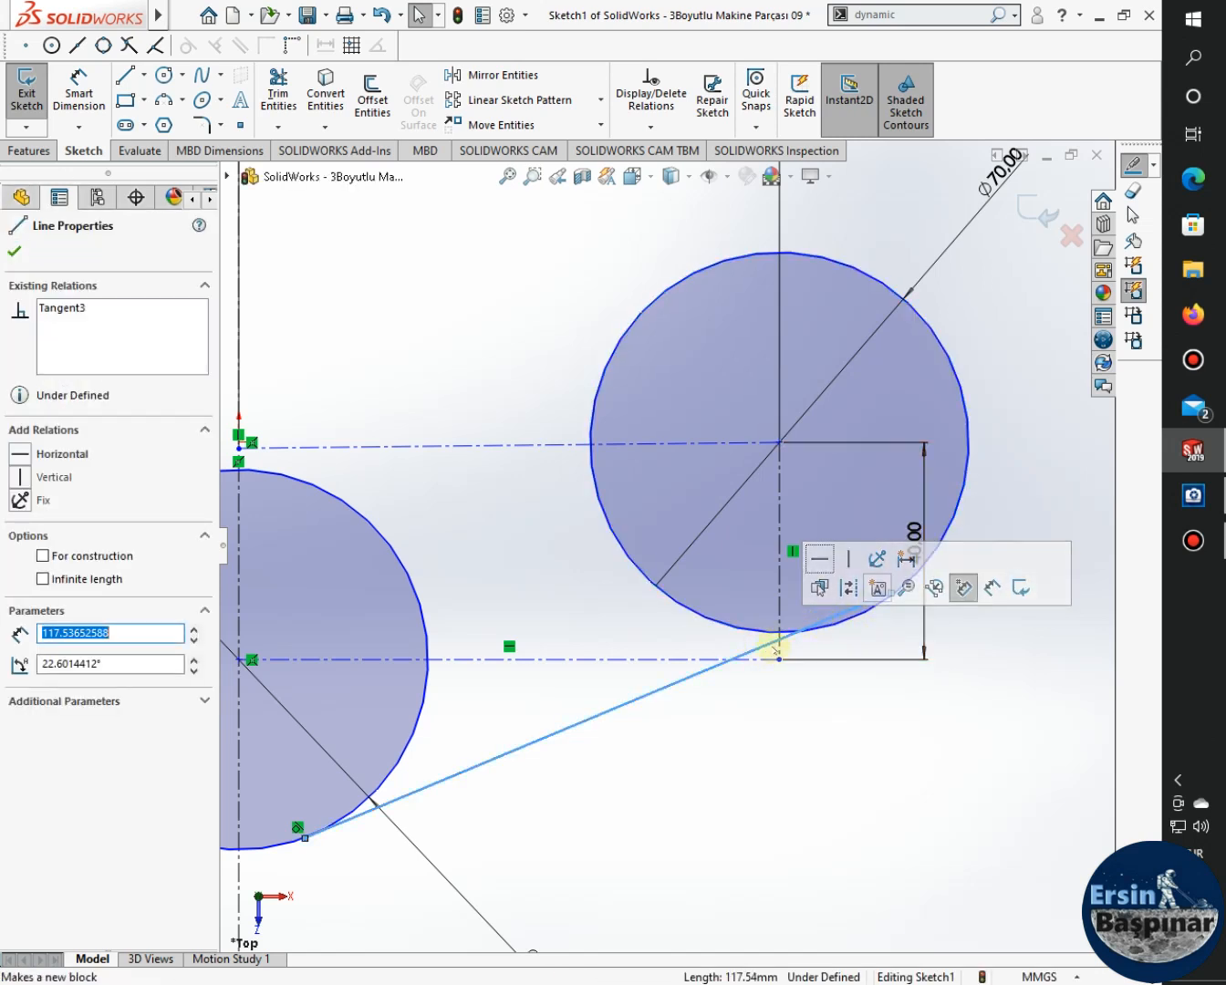
drag(598, 714, 611, 746)
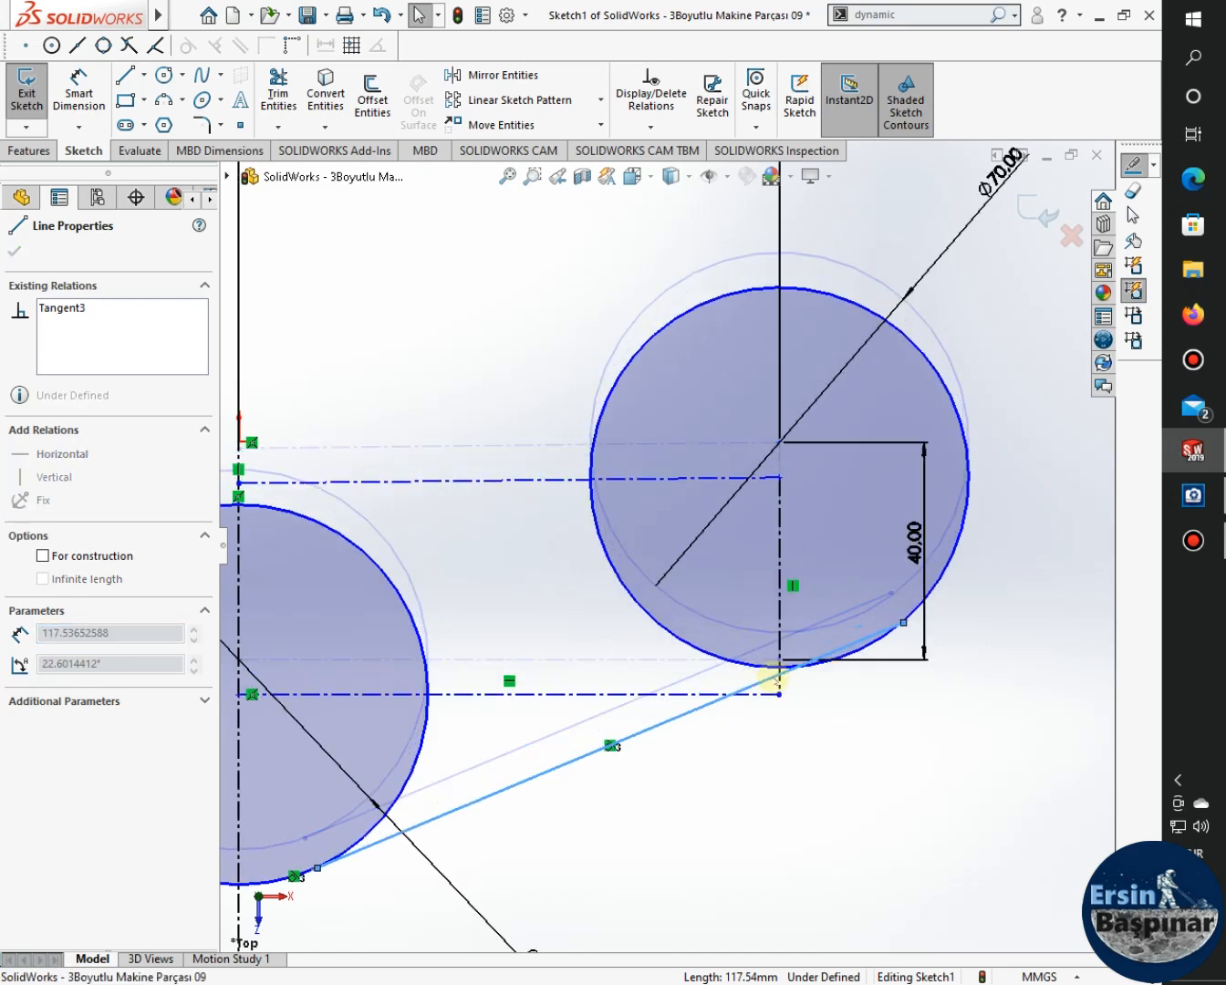
drag(776, 681, 775, 584)
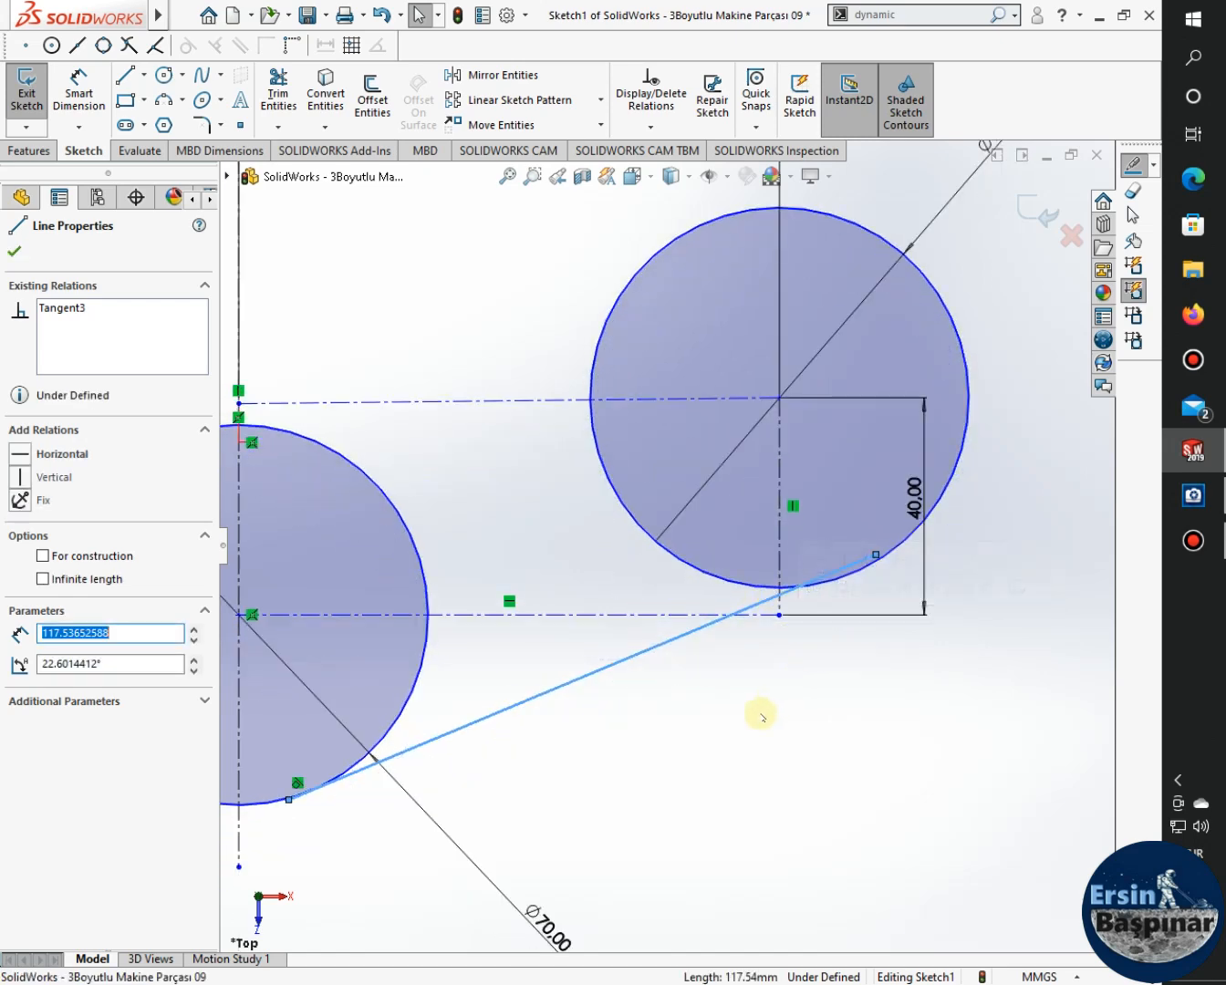
Delete the line's tangent relation to the lower left circle and move the line's upper end just outside the upper right circle.
click(714, 725)
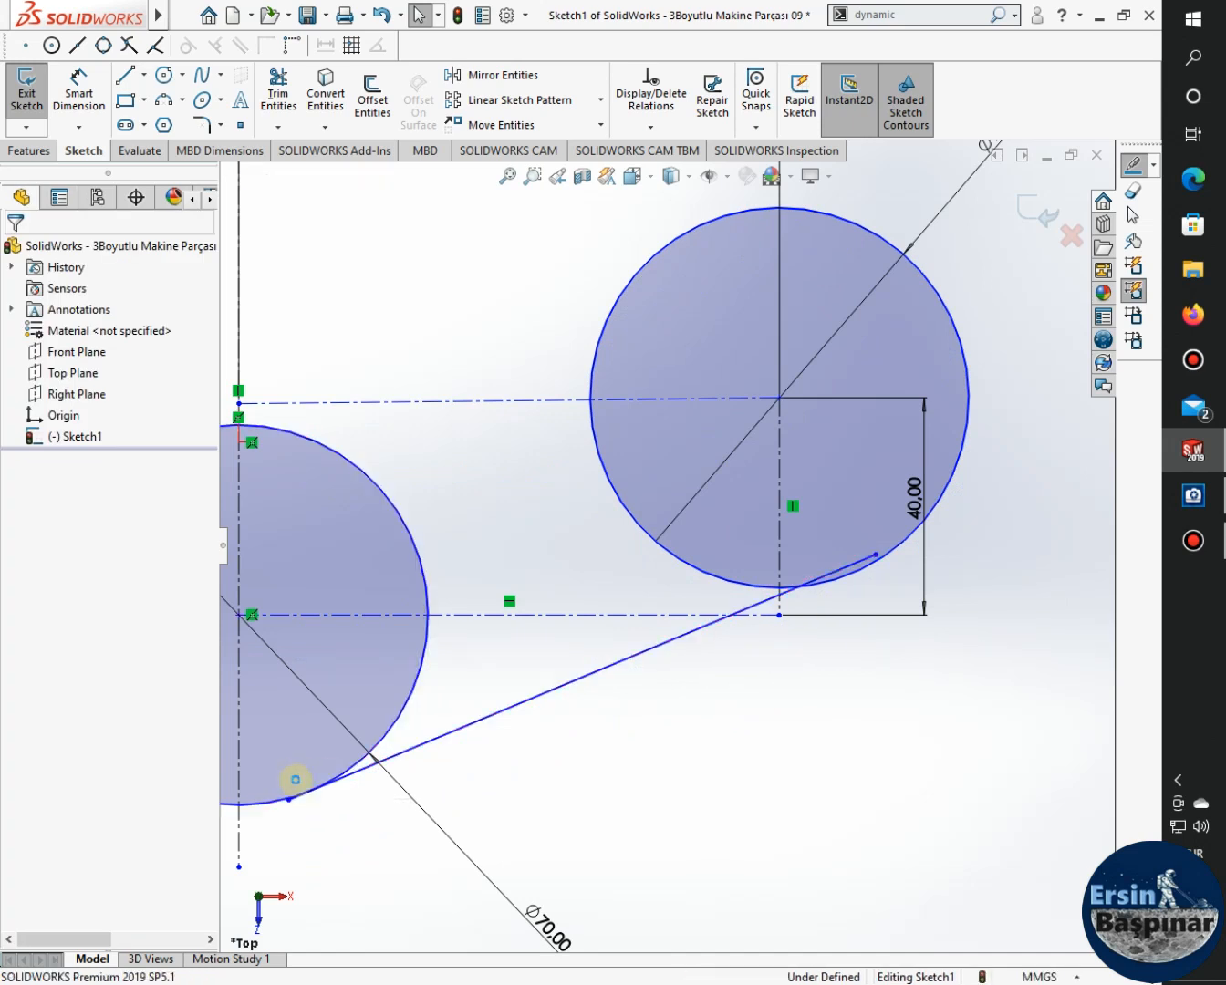
click(854, 566)
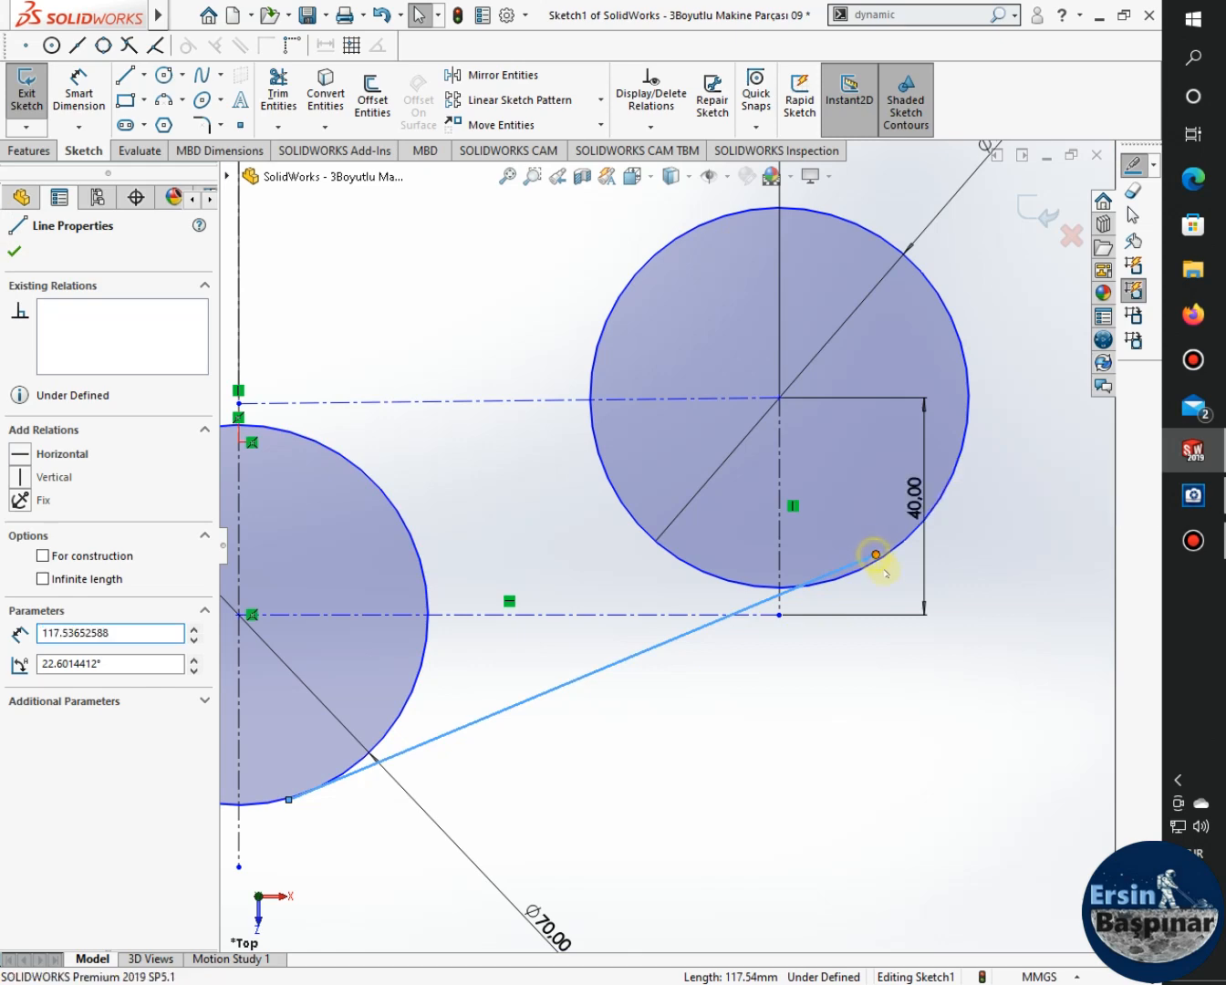
mouse_move(876, 554)
mouse_down()
mouse_move(892, 583)
mouse_move(878, 569)
mouse_move(871, 579)
mouse_up()
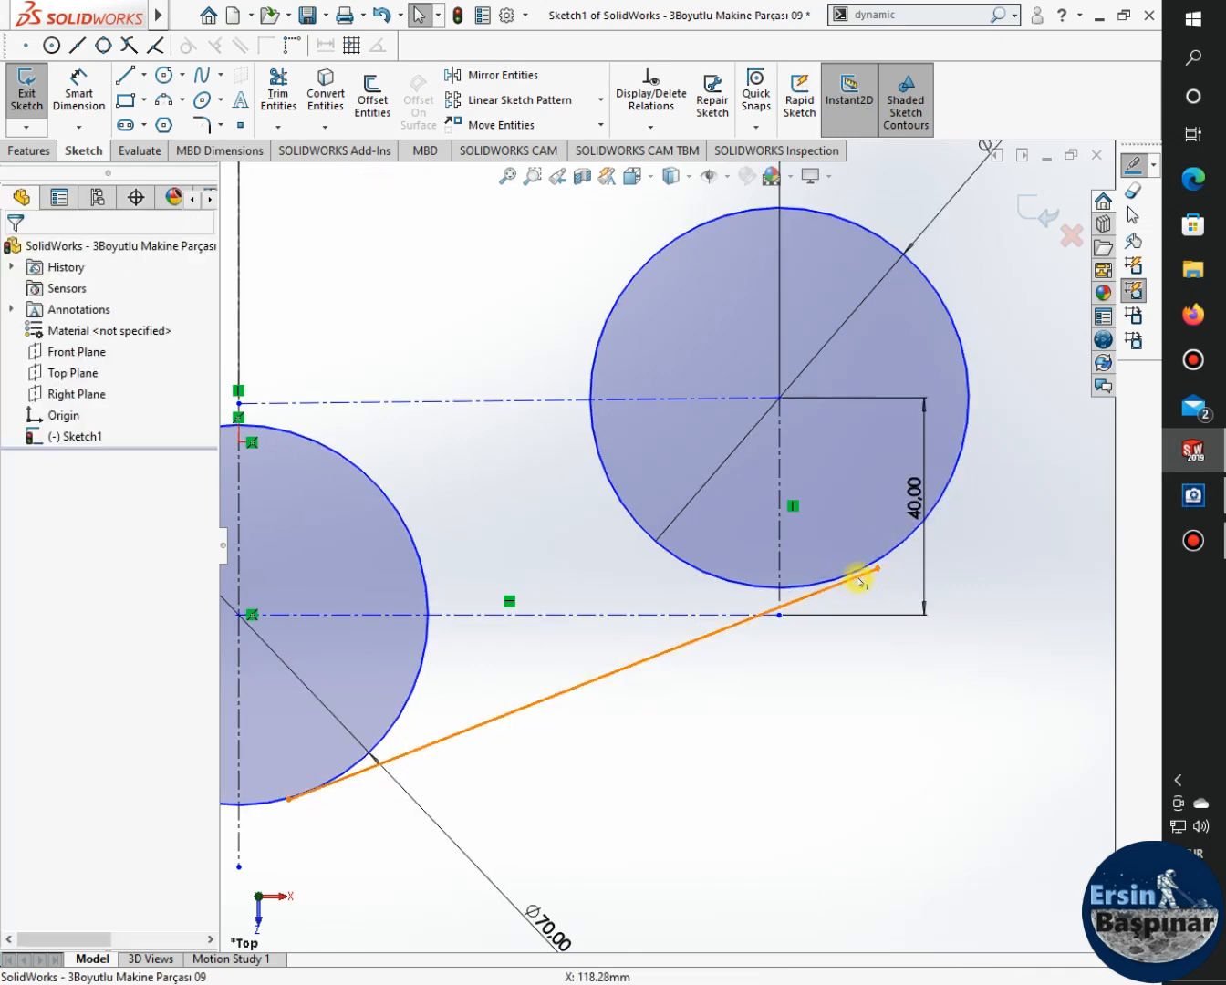
Make the slanted line tangent to the upper right circle.
click(879, 561)
click(883, 552)
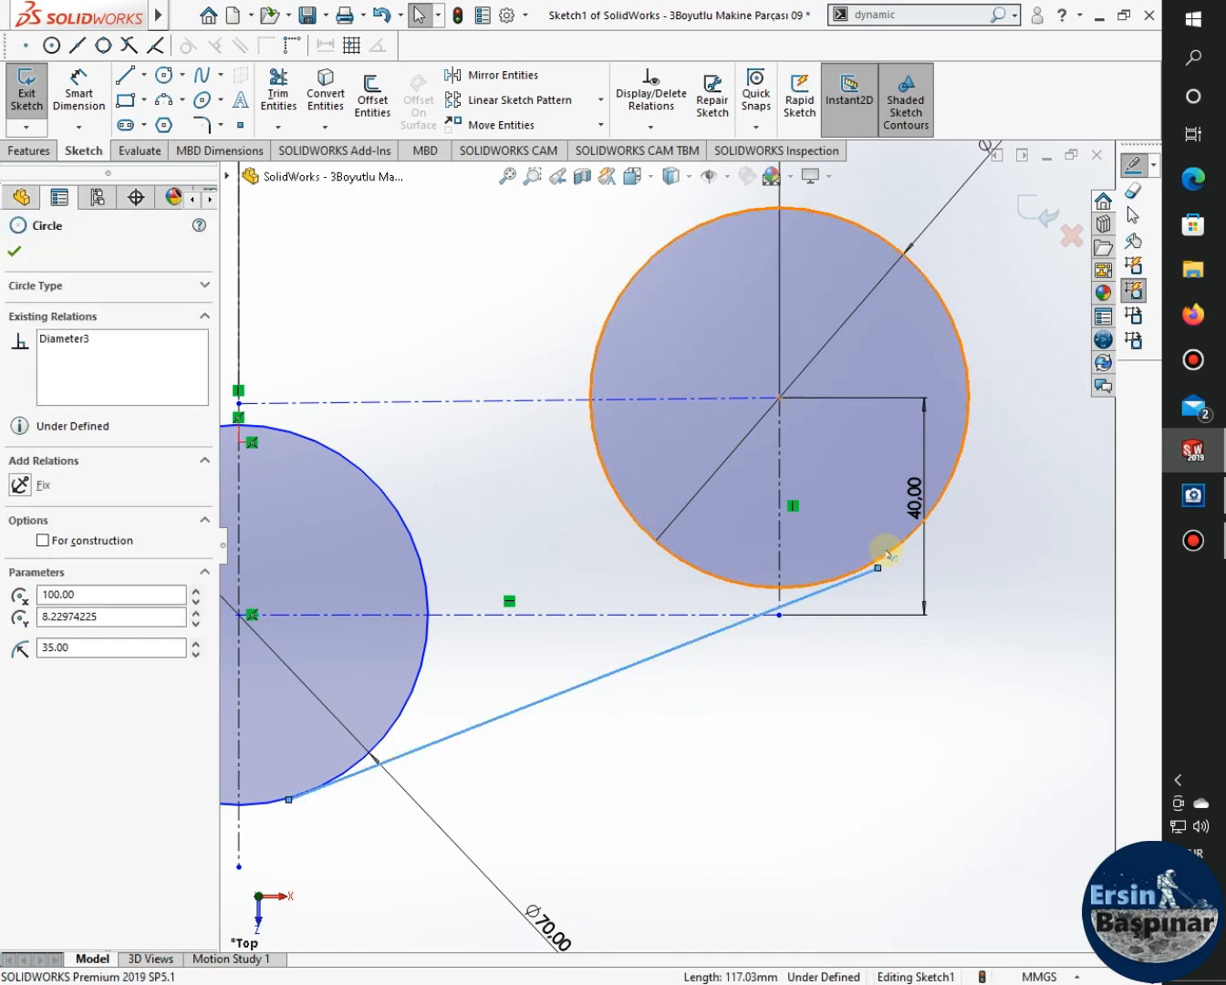
ctrl+click(879, 562)
click(941, 467)
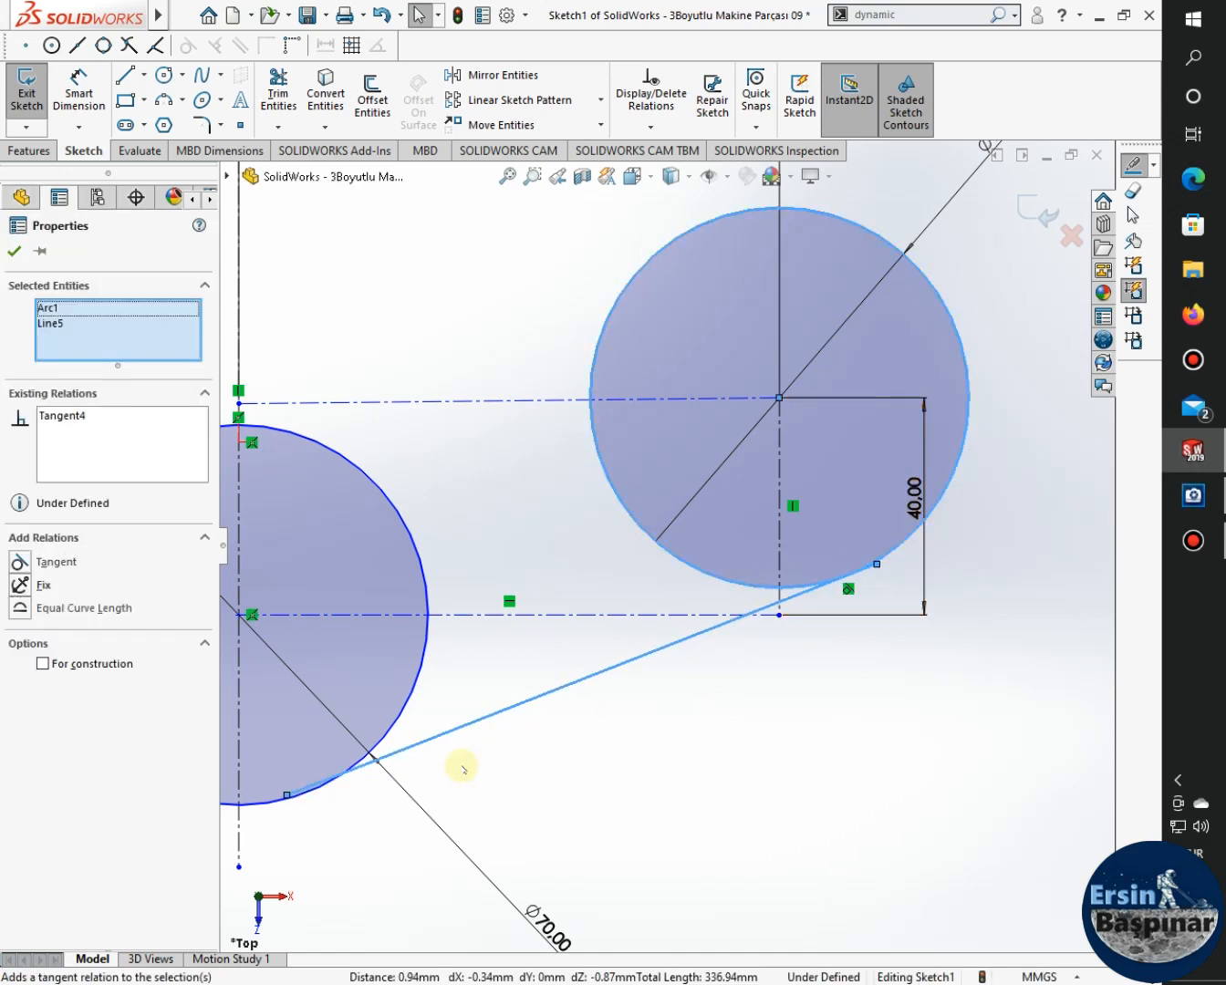
Make the slanted line tangent to the lower left circle as well.
scroll(302, 799, down, 4)
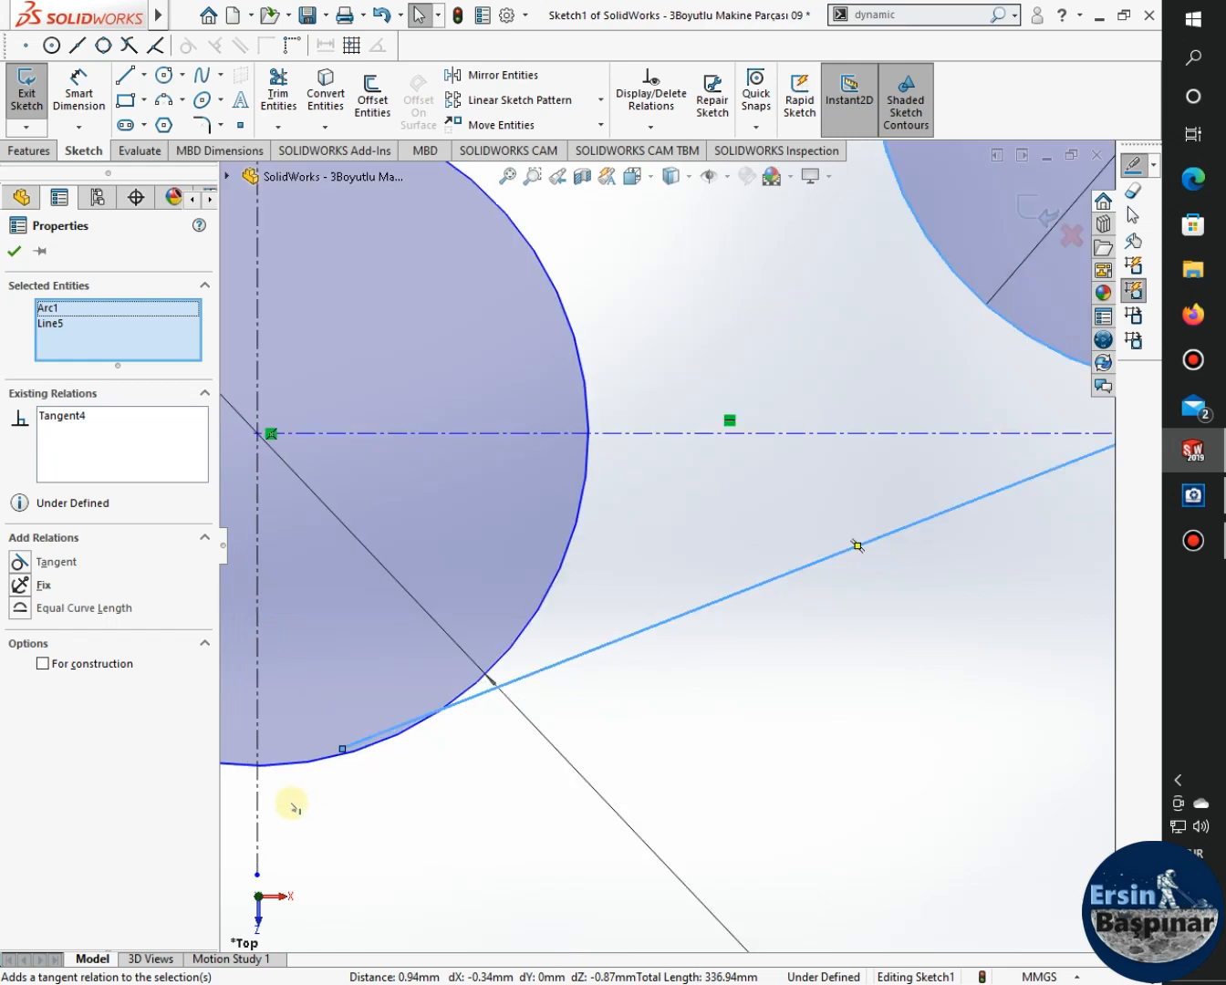
click(404, 741)
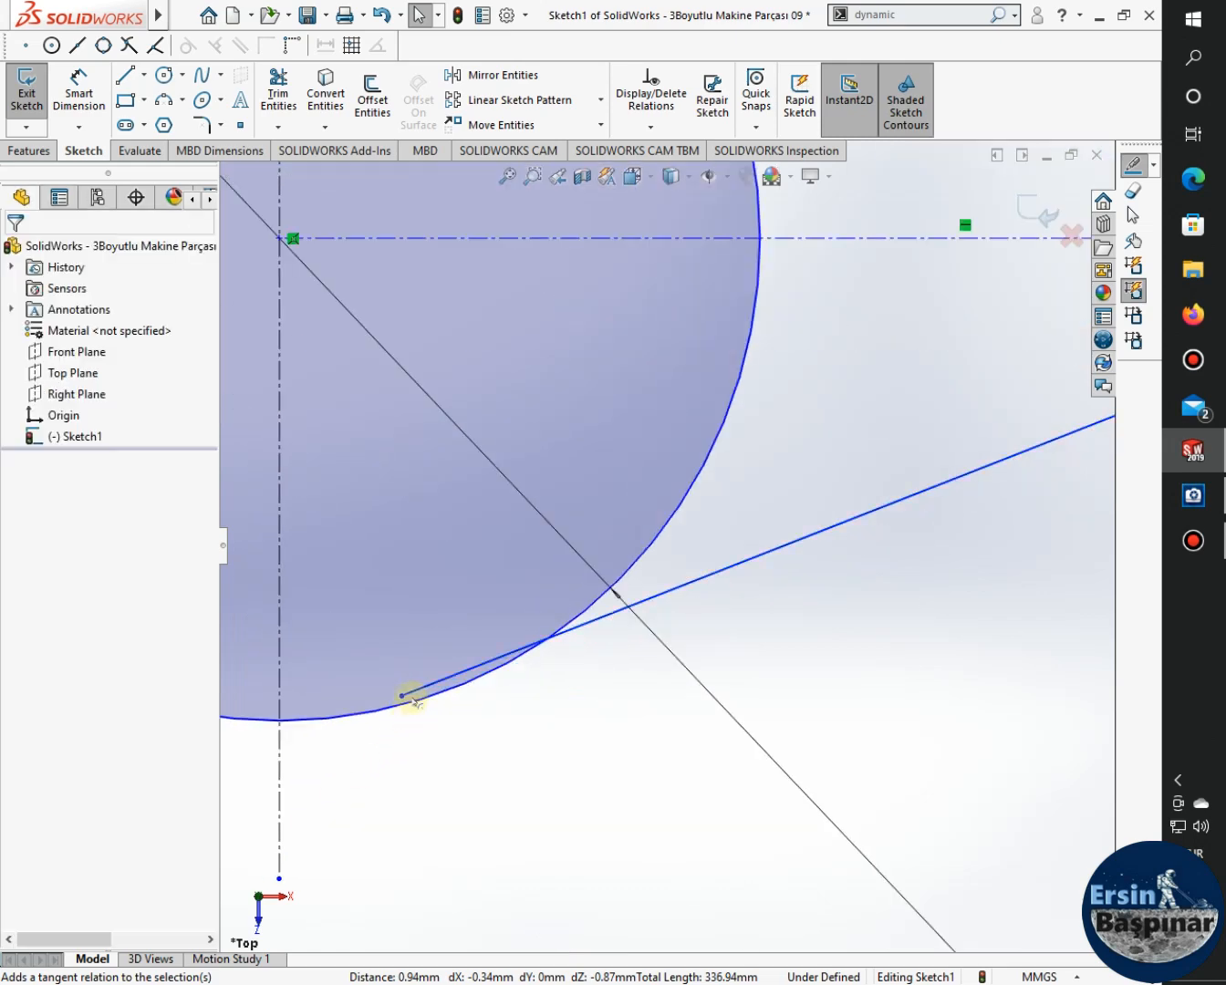
click(461, 690)
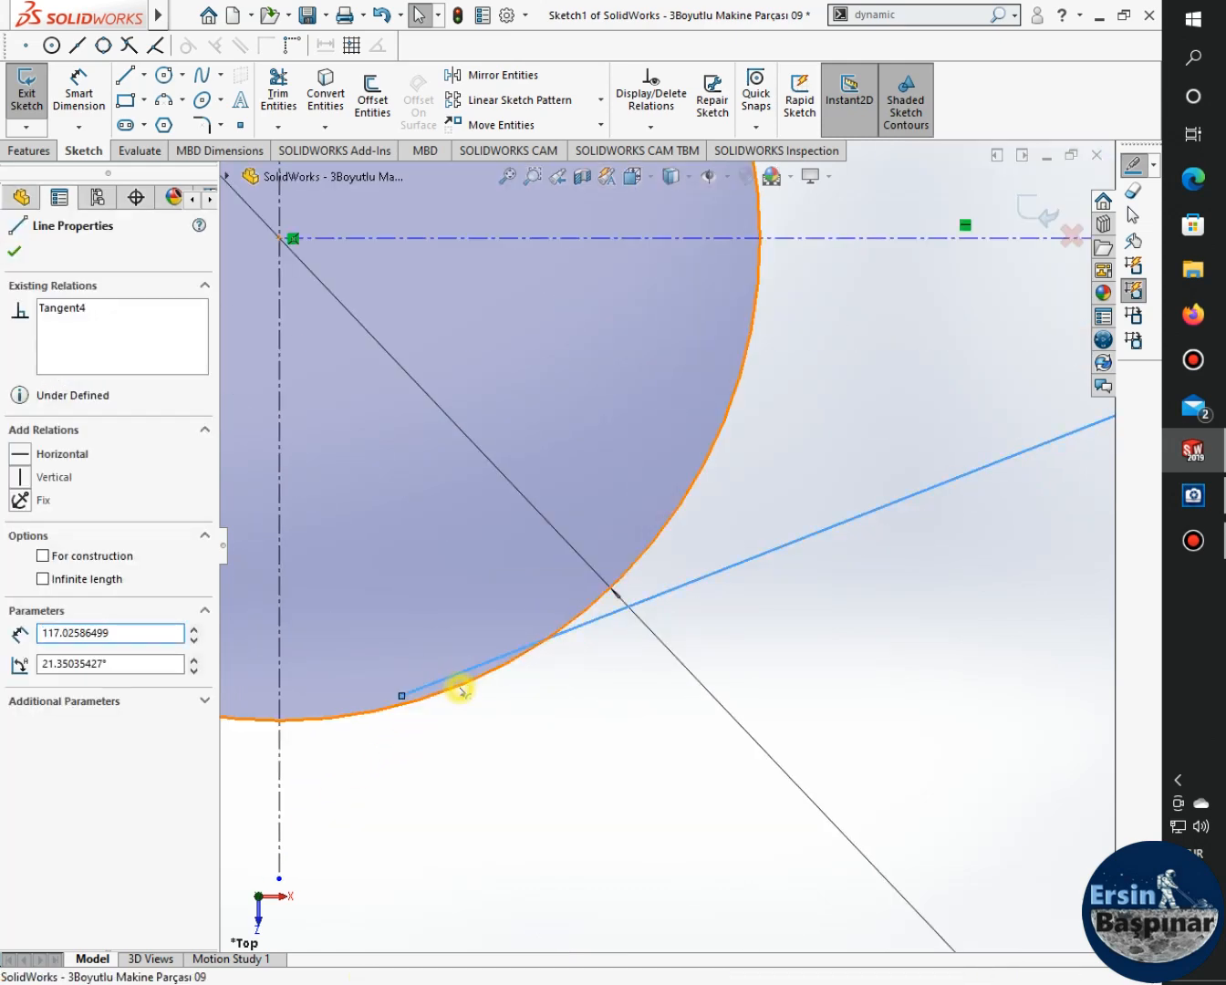
ctrl+click(462, 690)
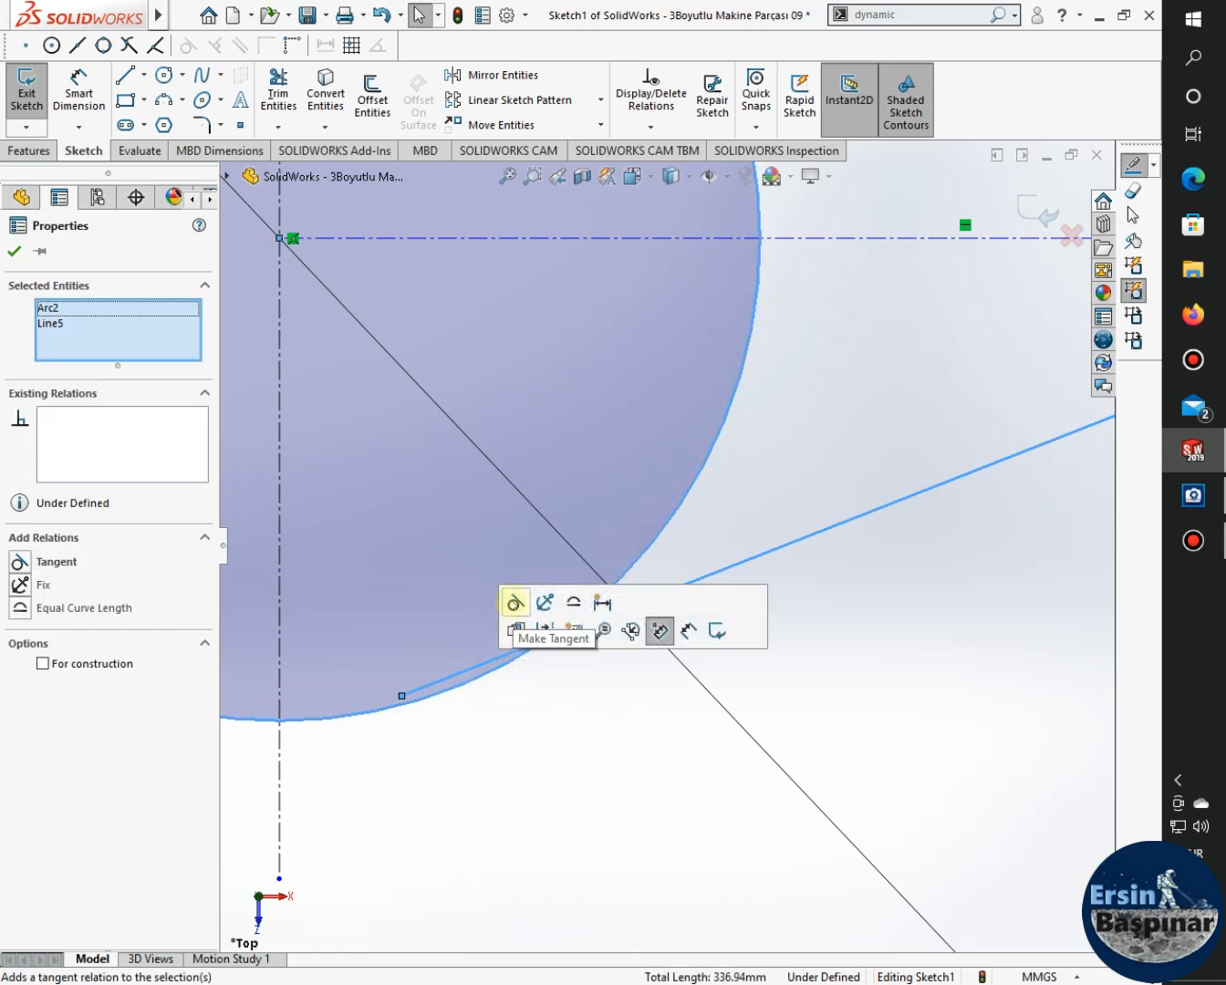
click(514, 601)
scroll(424, 734, down, 2)
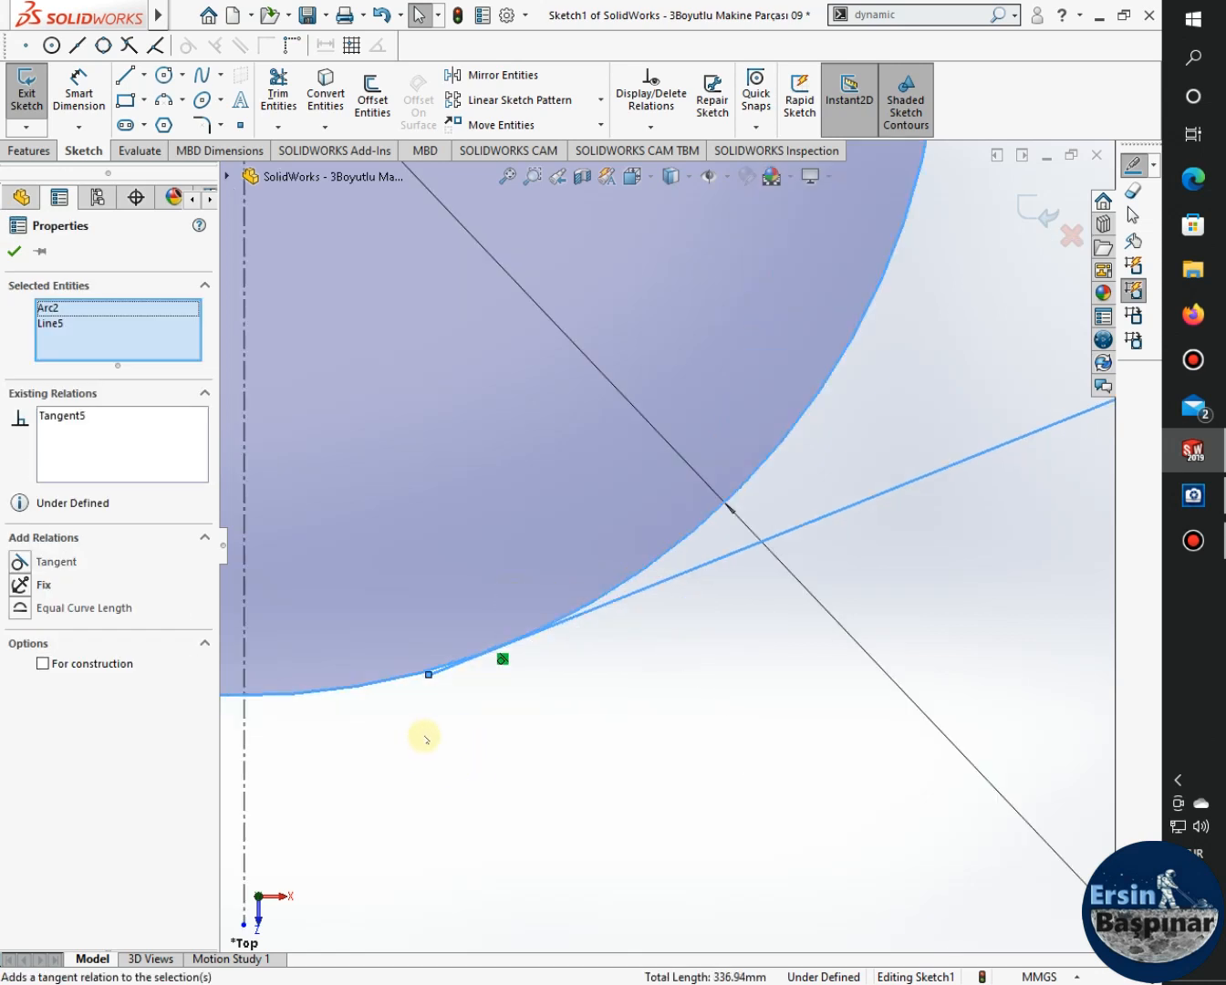
key(Escape)
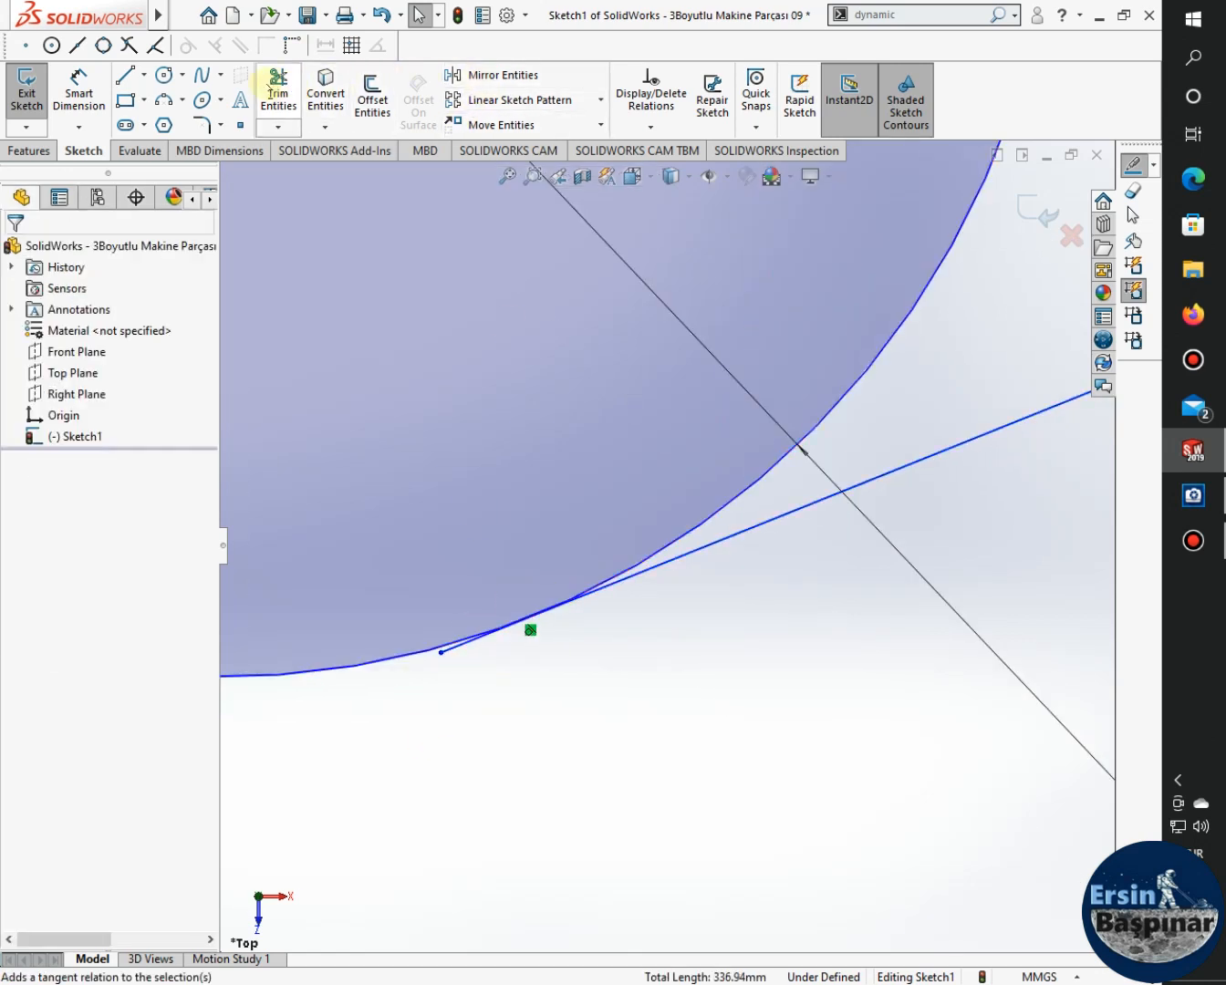
Trim both overhanging ends of the slanted line back to its tangent points on the two circles.
click(279, 91)
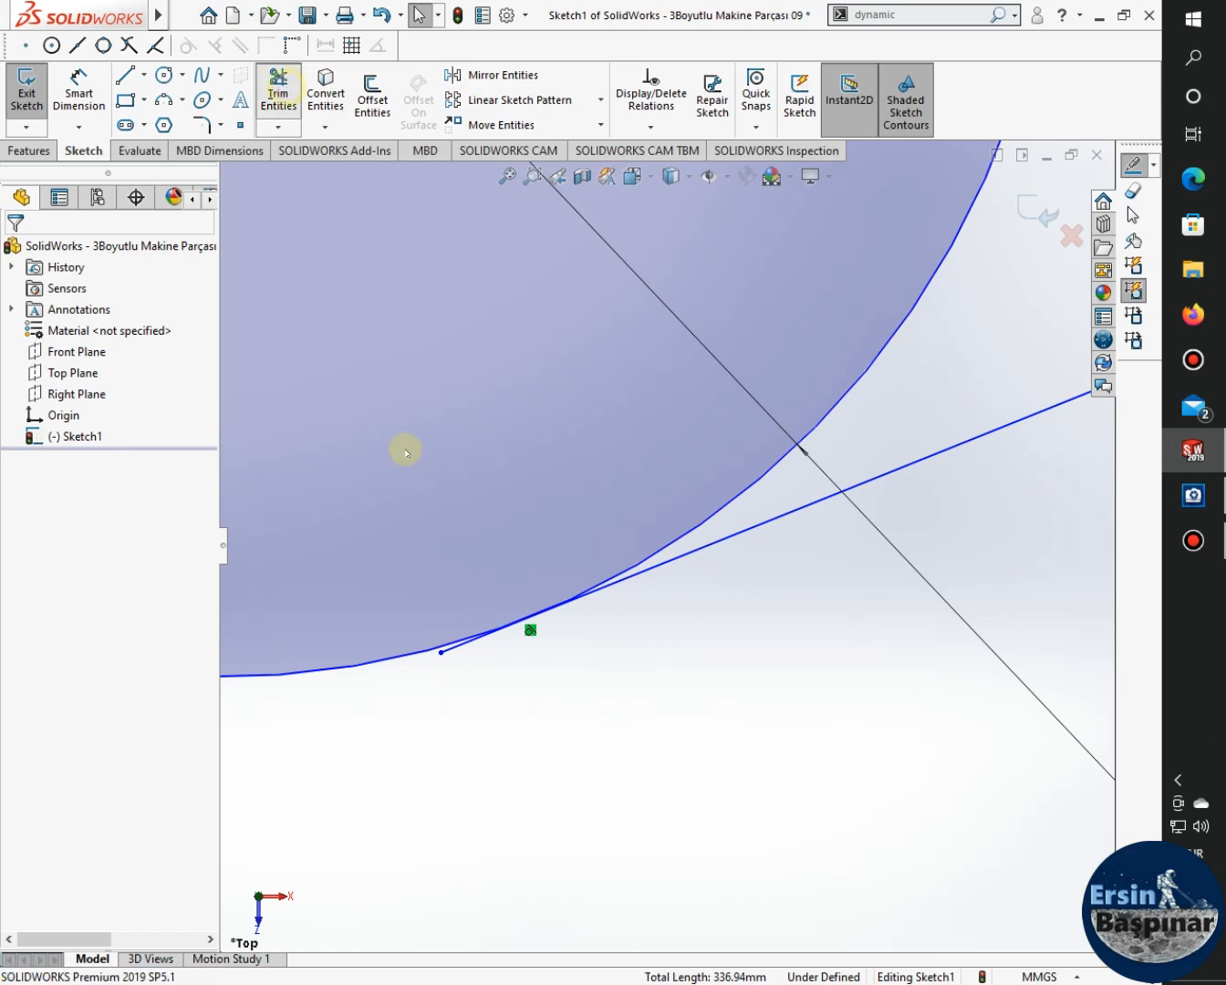
click(461, 649)
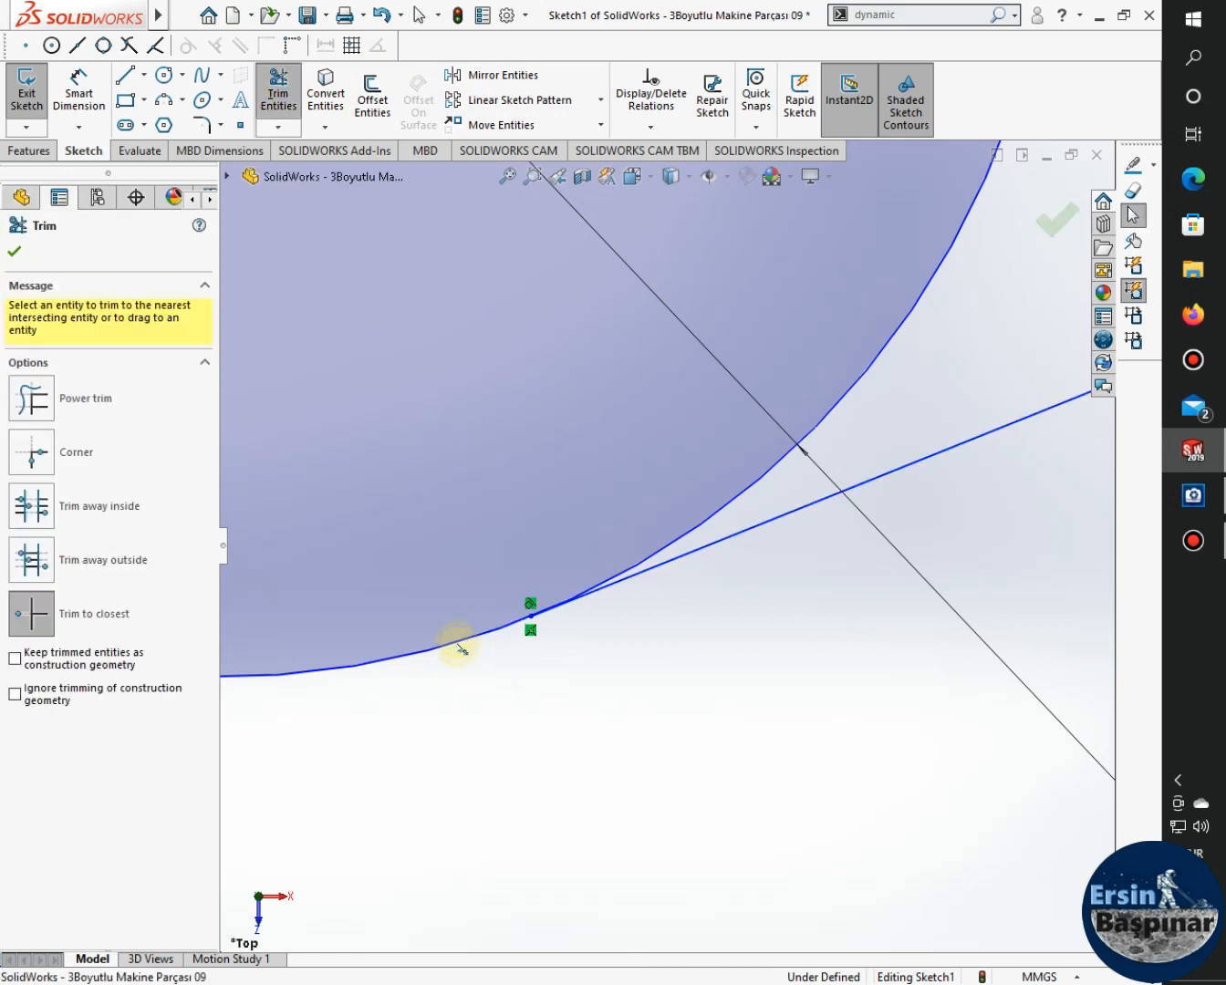
scroll(662, 649, up, 2)
scroll(923, 629, up, 3)
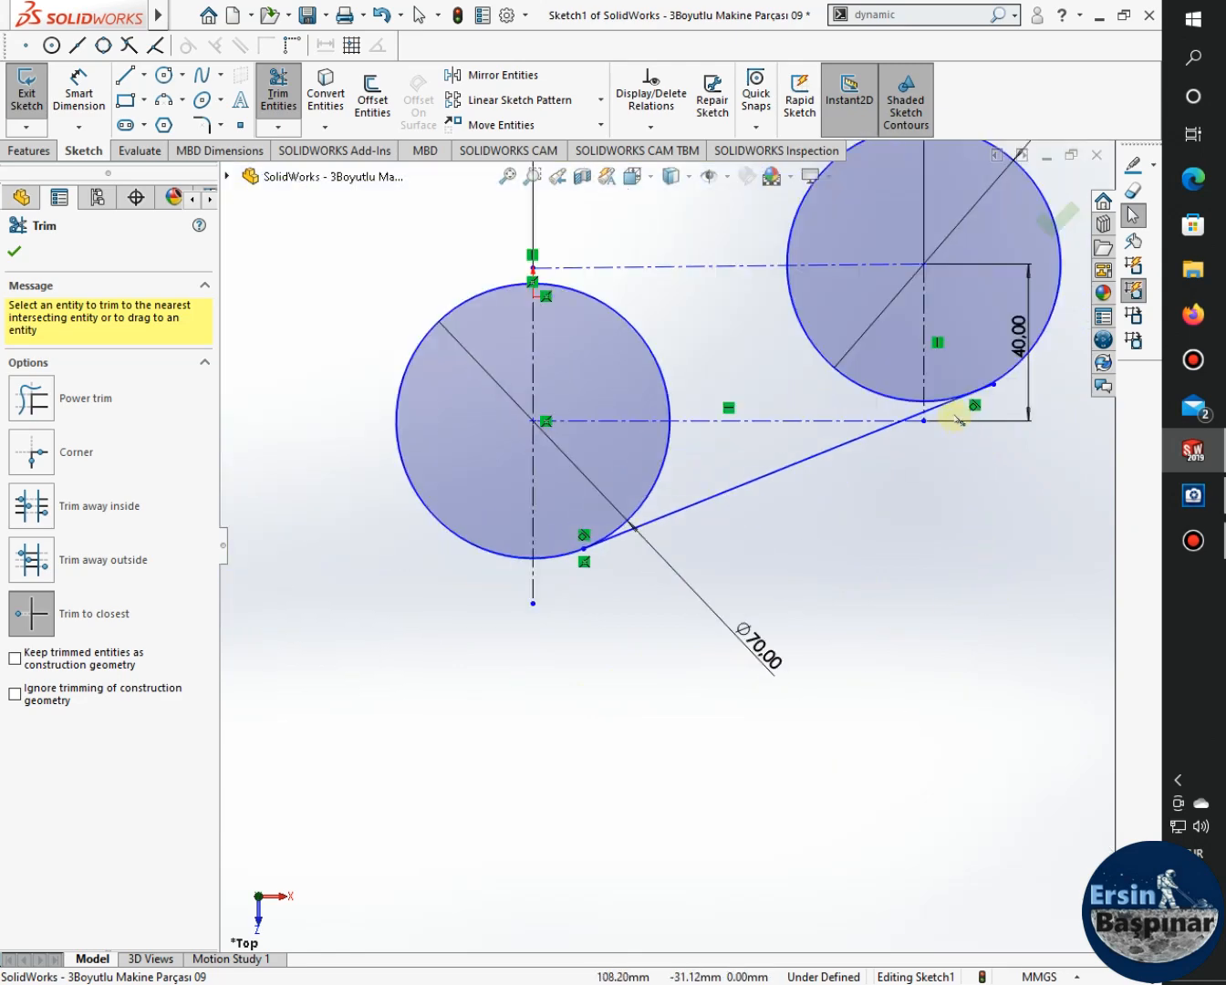
scroll(1009, 387, down, 3)
scroll(916, 426, down, 2)
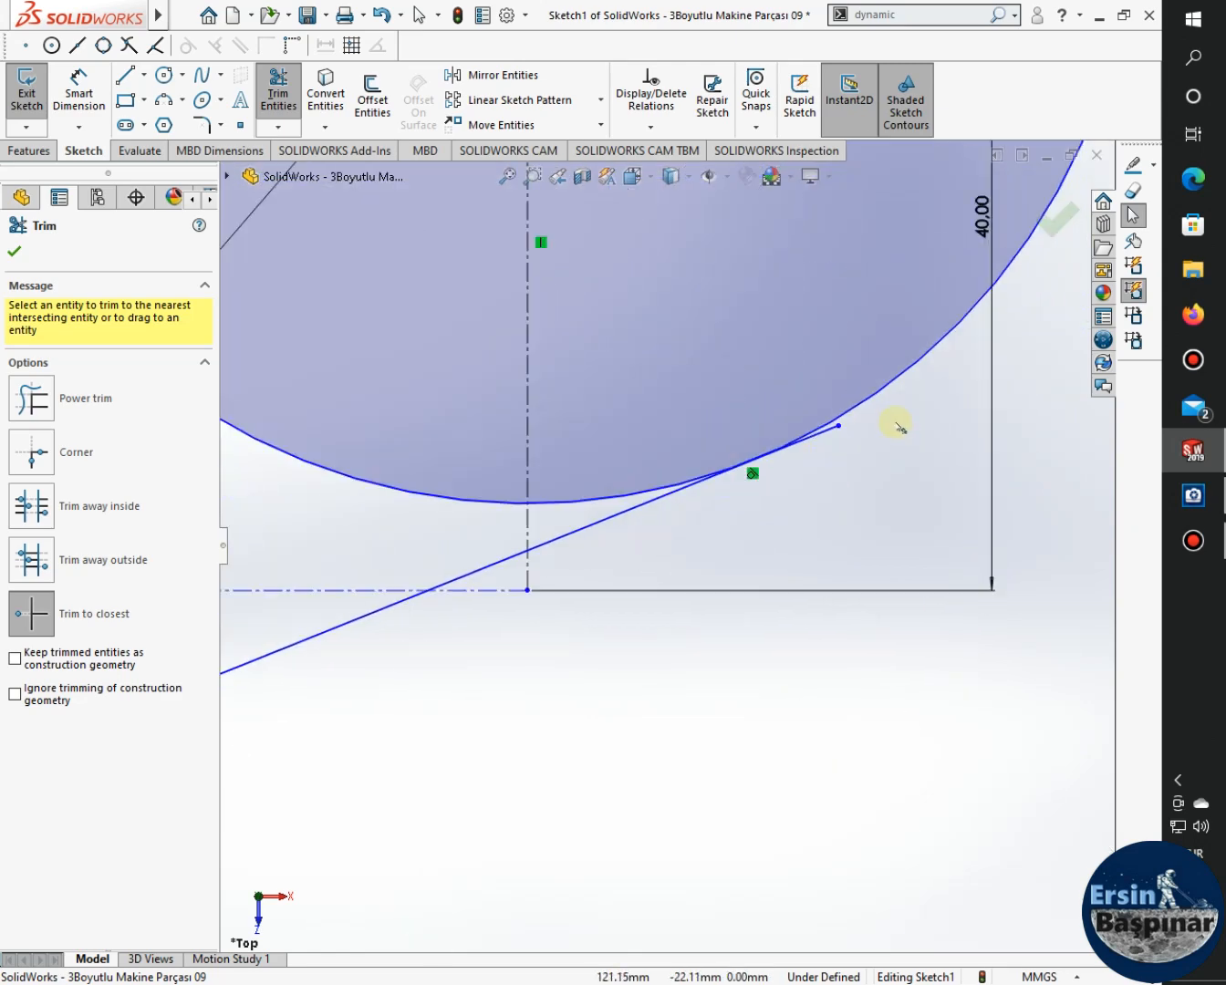
click(830, 428)
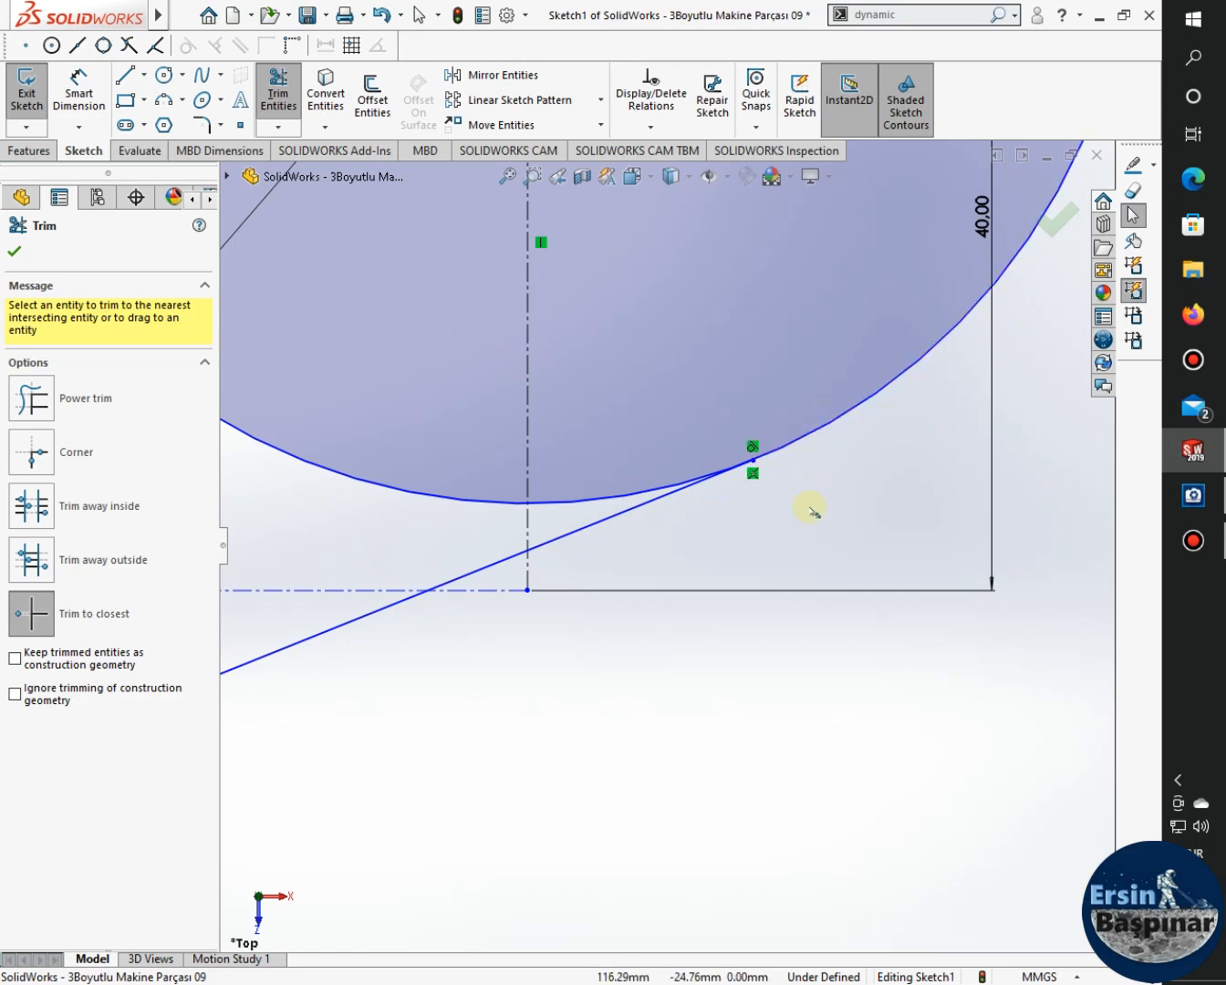
scroll(815, 552, up, 1)
scroll(813, 575, up, 1)
scroll(794, 610, up, 1)
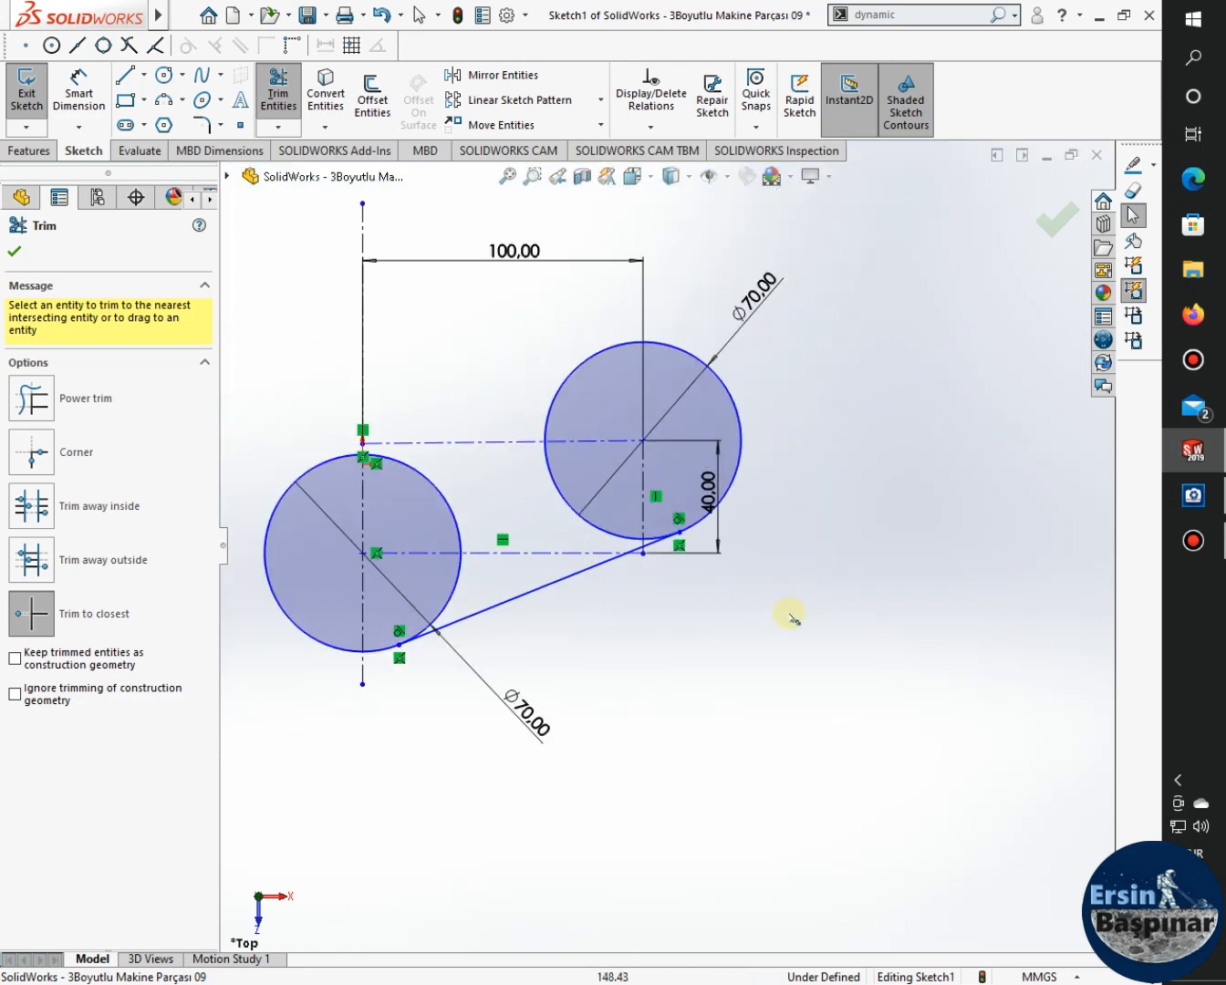
Sketch a circle about 225 mm in diameter above the two 70 mm circles, centred in line with the vertical centreline.
scroll(823, 627, up, 2)
scroll(663, 544, up, 2)
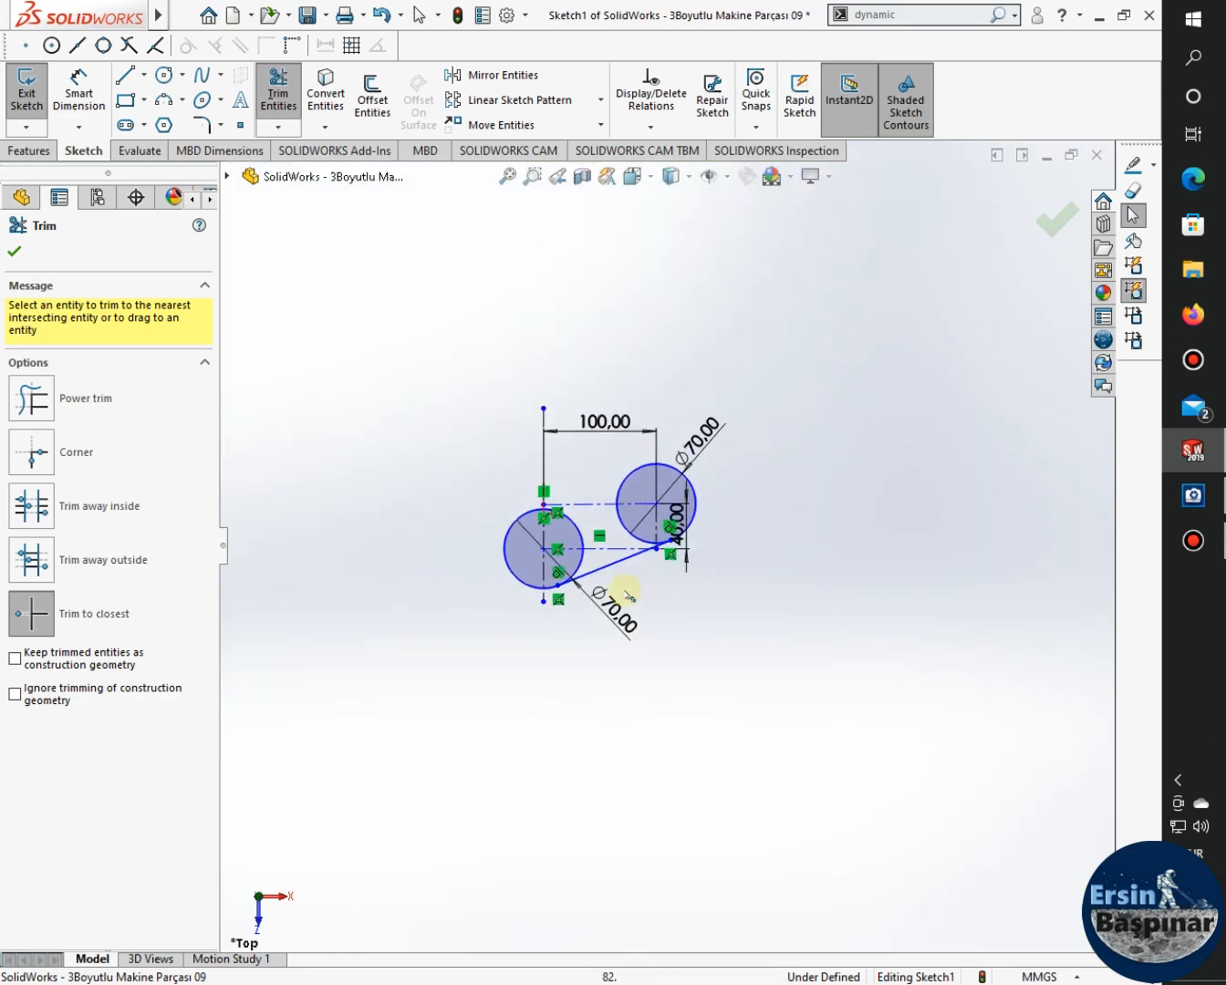
click(278, 97)
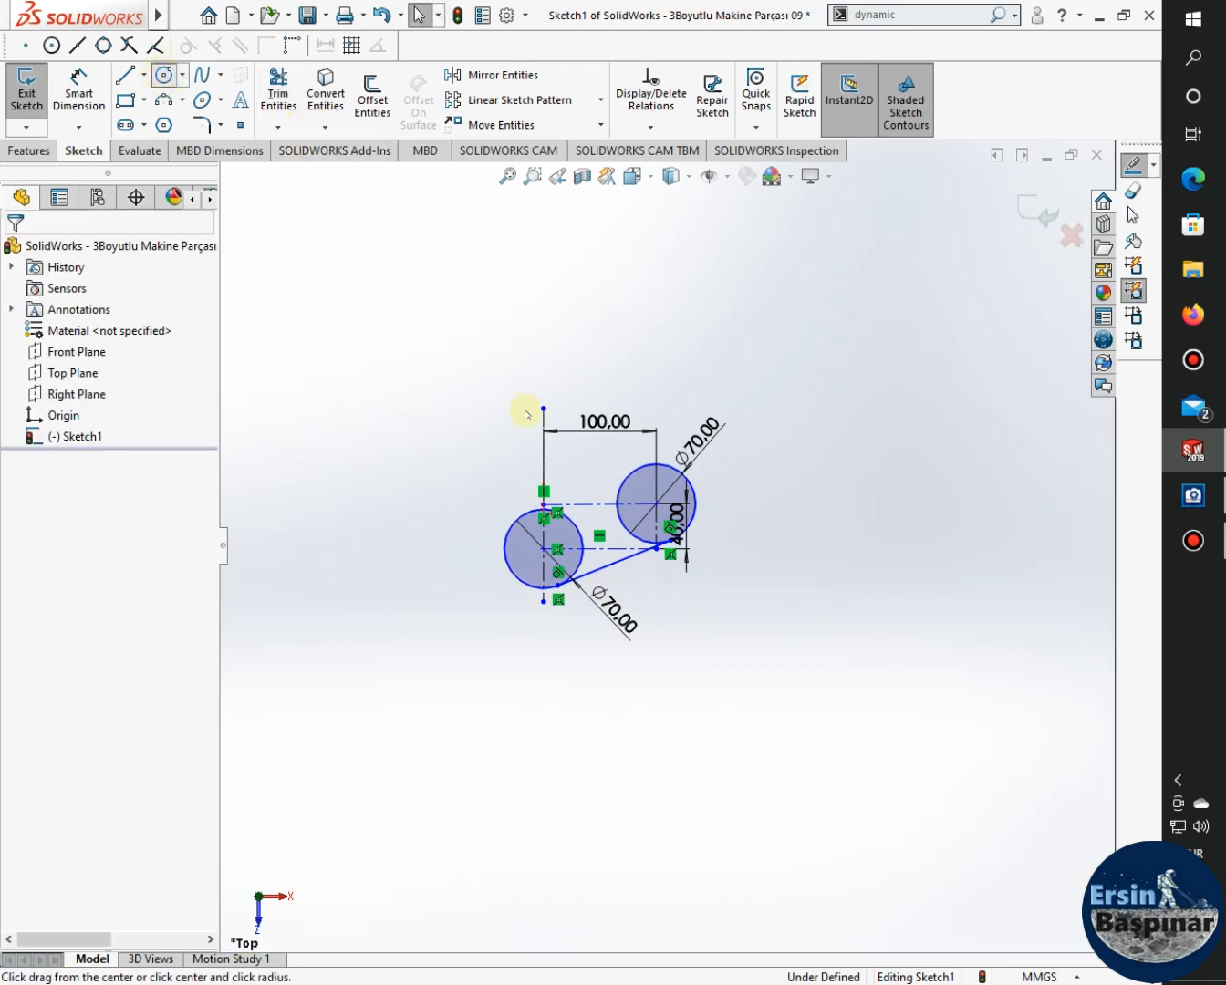
click(544, 315)
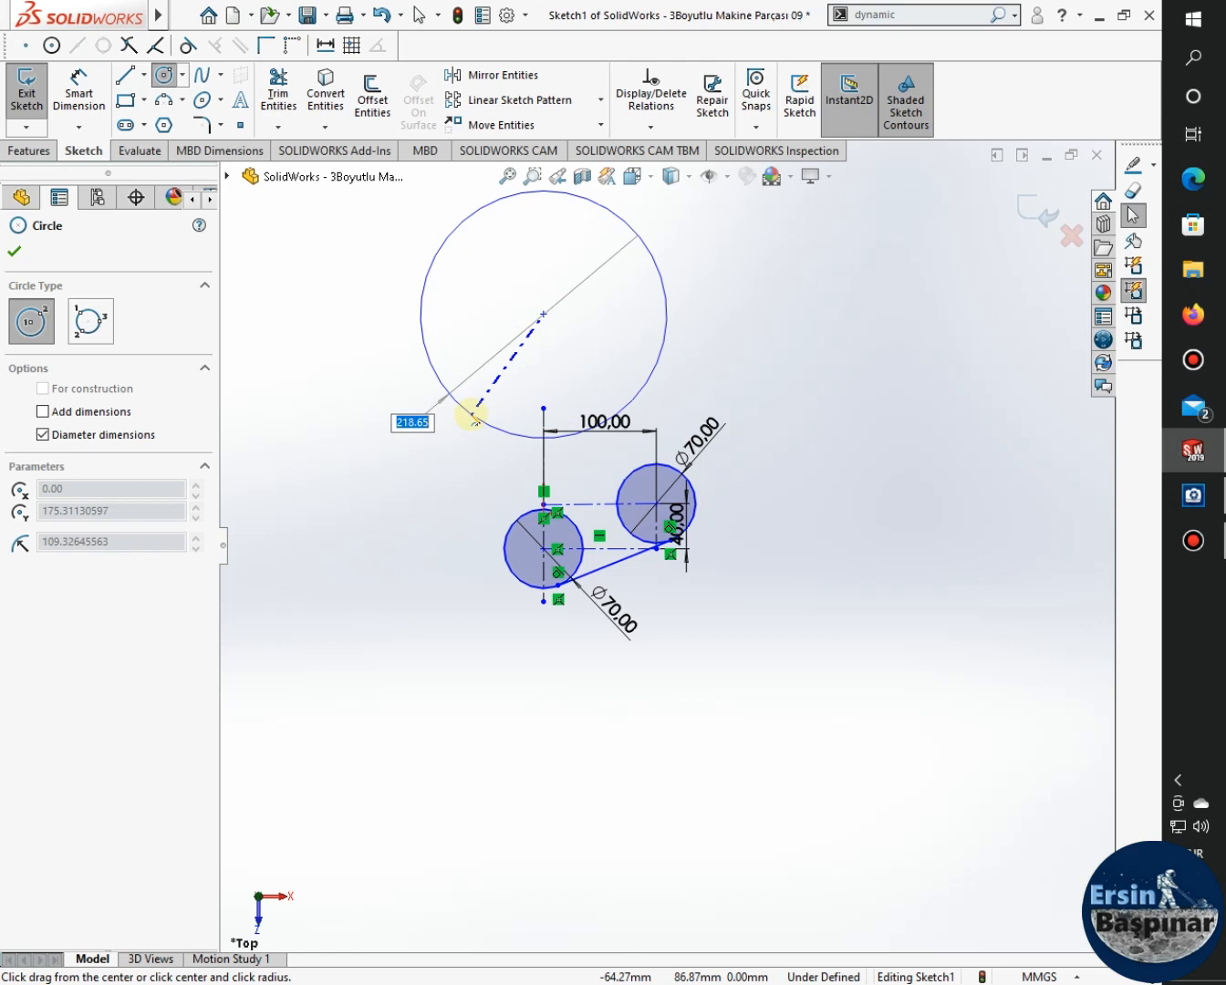
click(474, 420)
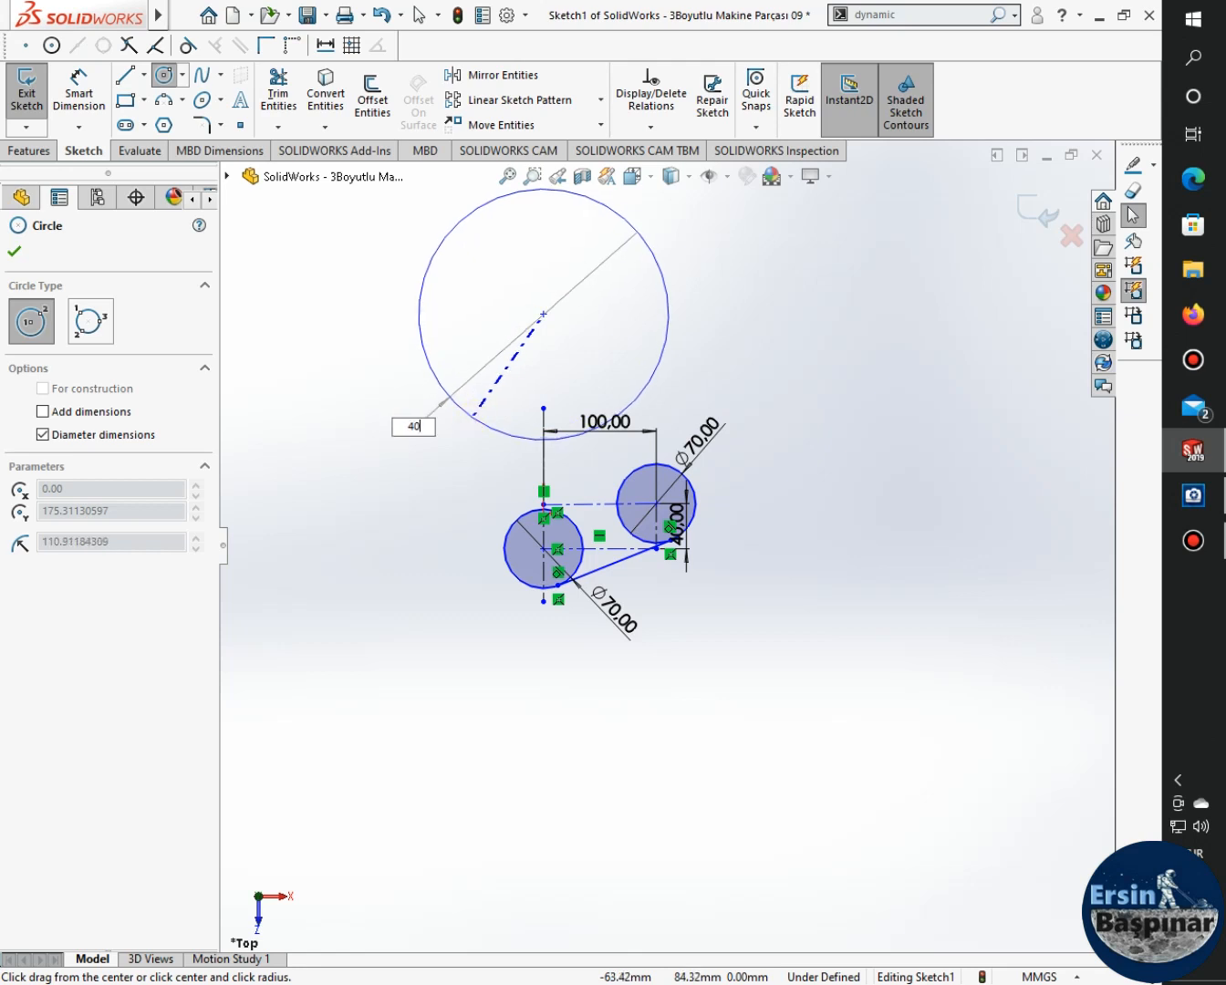
key(Return)
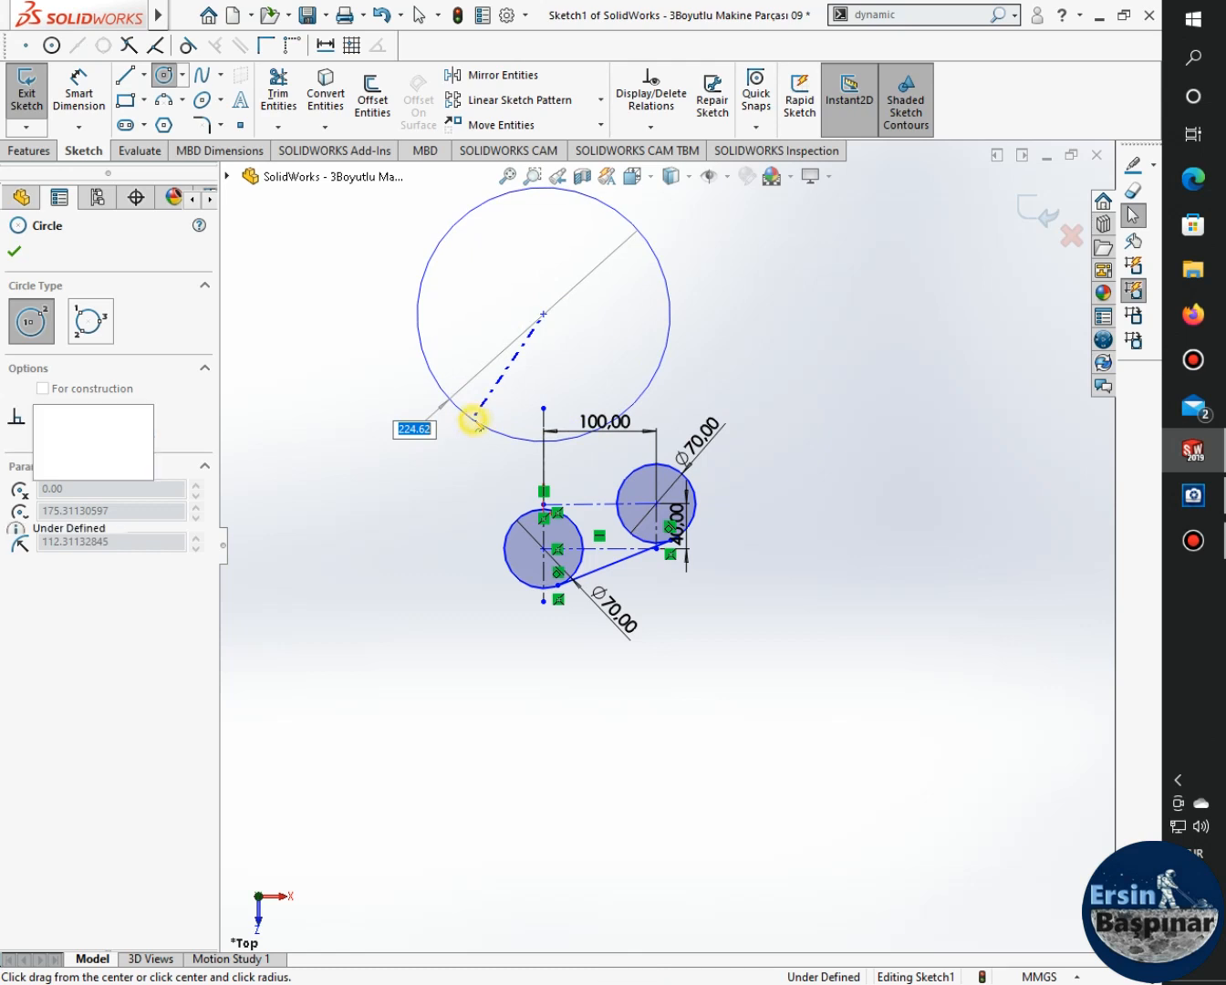
Dimension the large circle's diameter and set it to 400 mm.
click(80, 86)
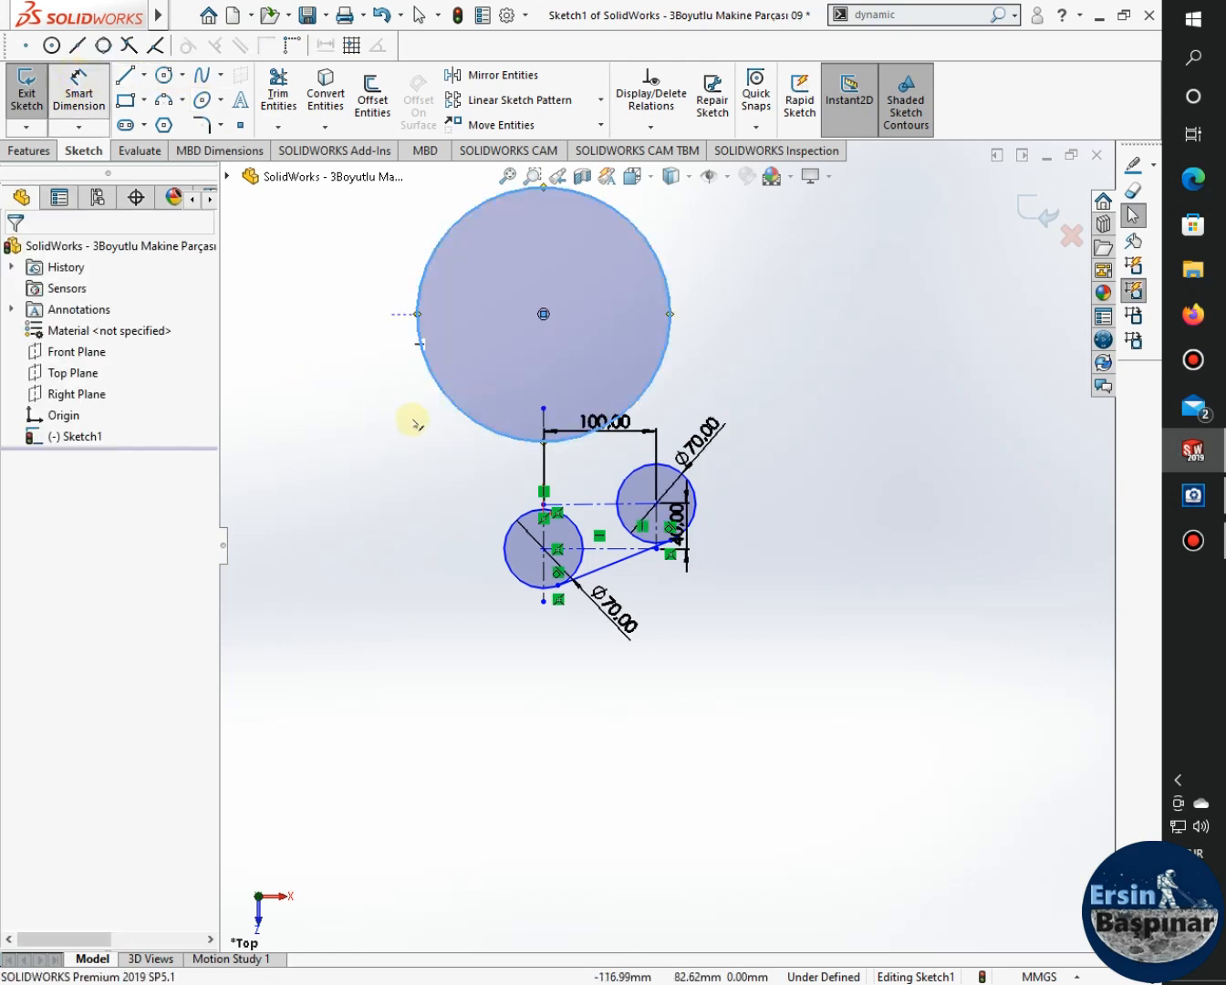
click(445, 392)
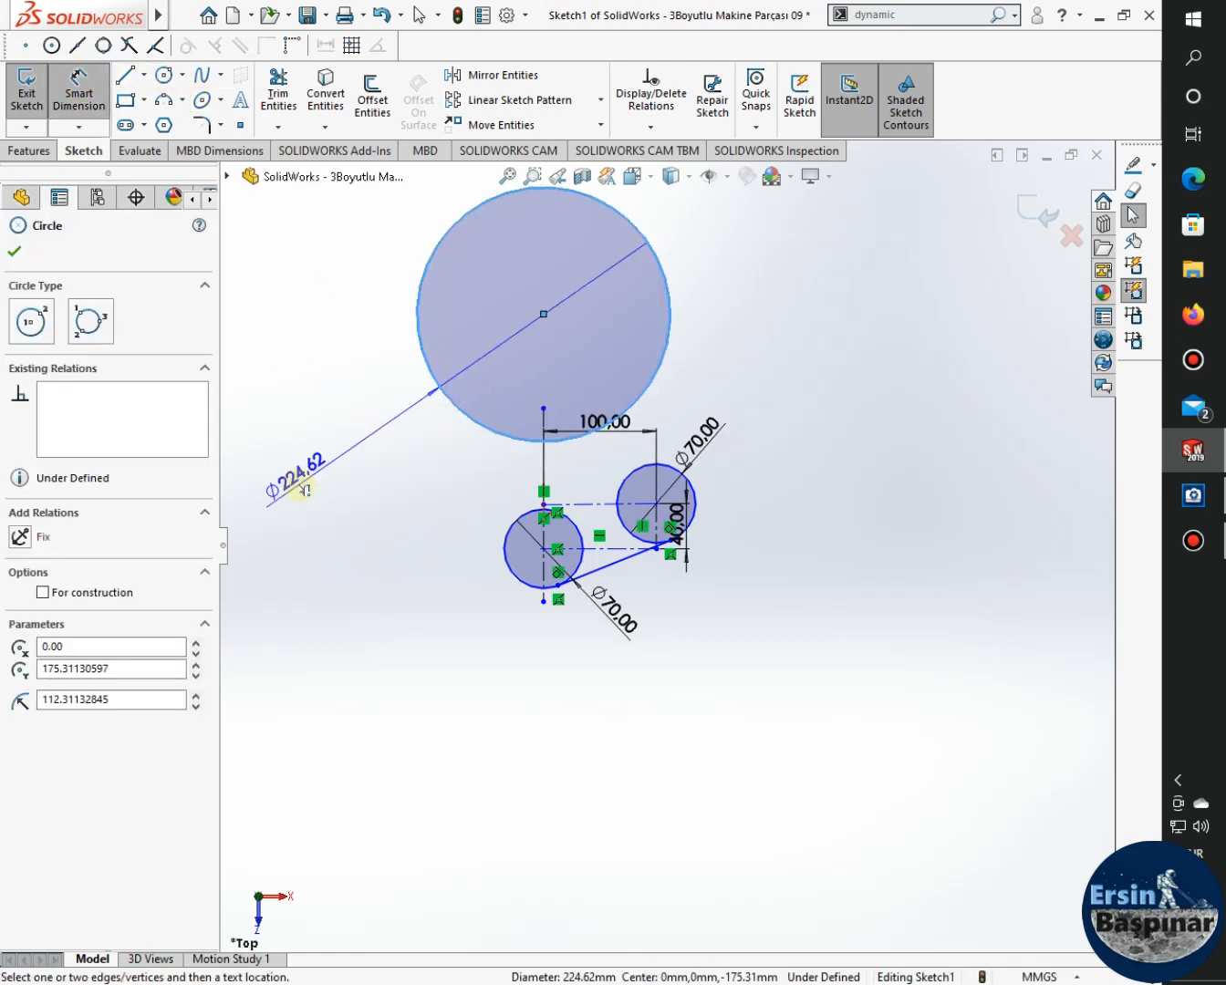
click(306, 490)
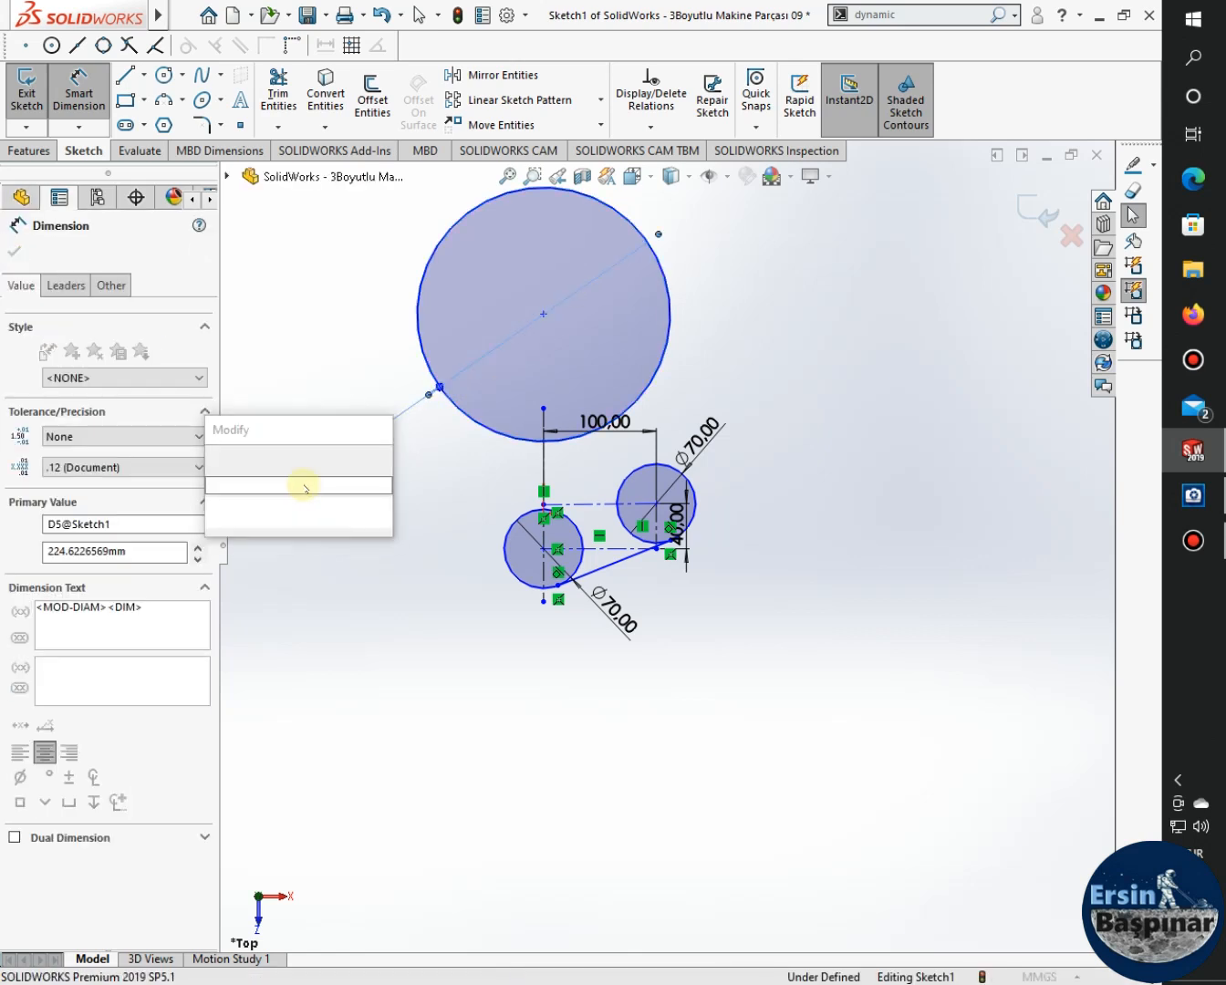
key(Return)
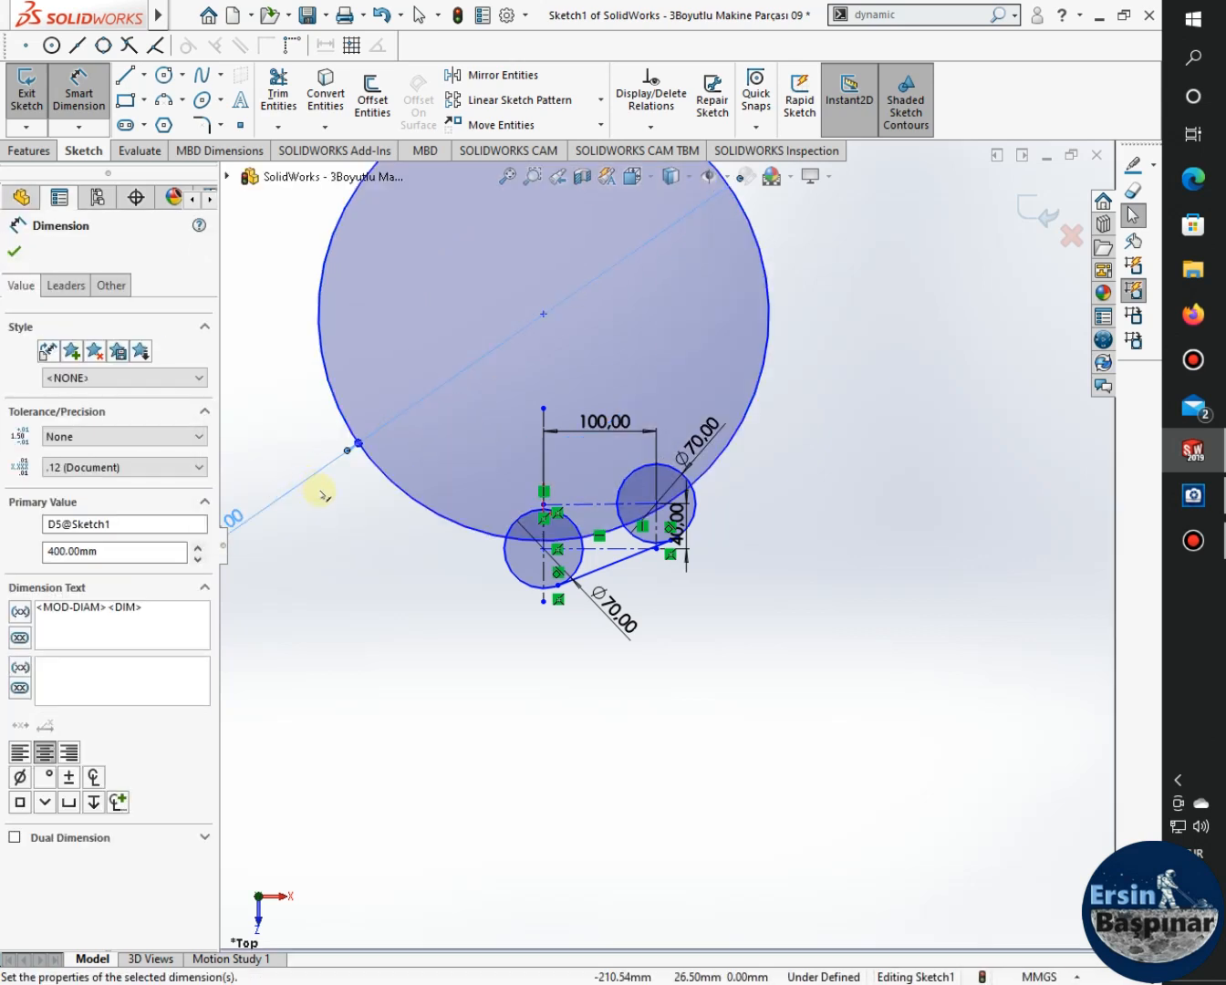
key(Escape)
Move the 400 mm circle upward in line with the vertical centreline until it clears both 70 mm circles.
scroll(661, 491, down, 2)
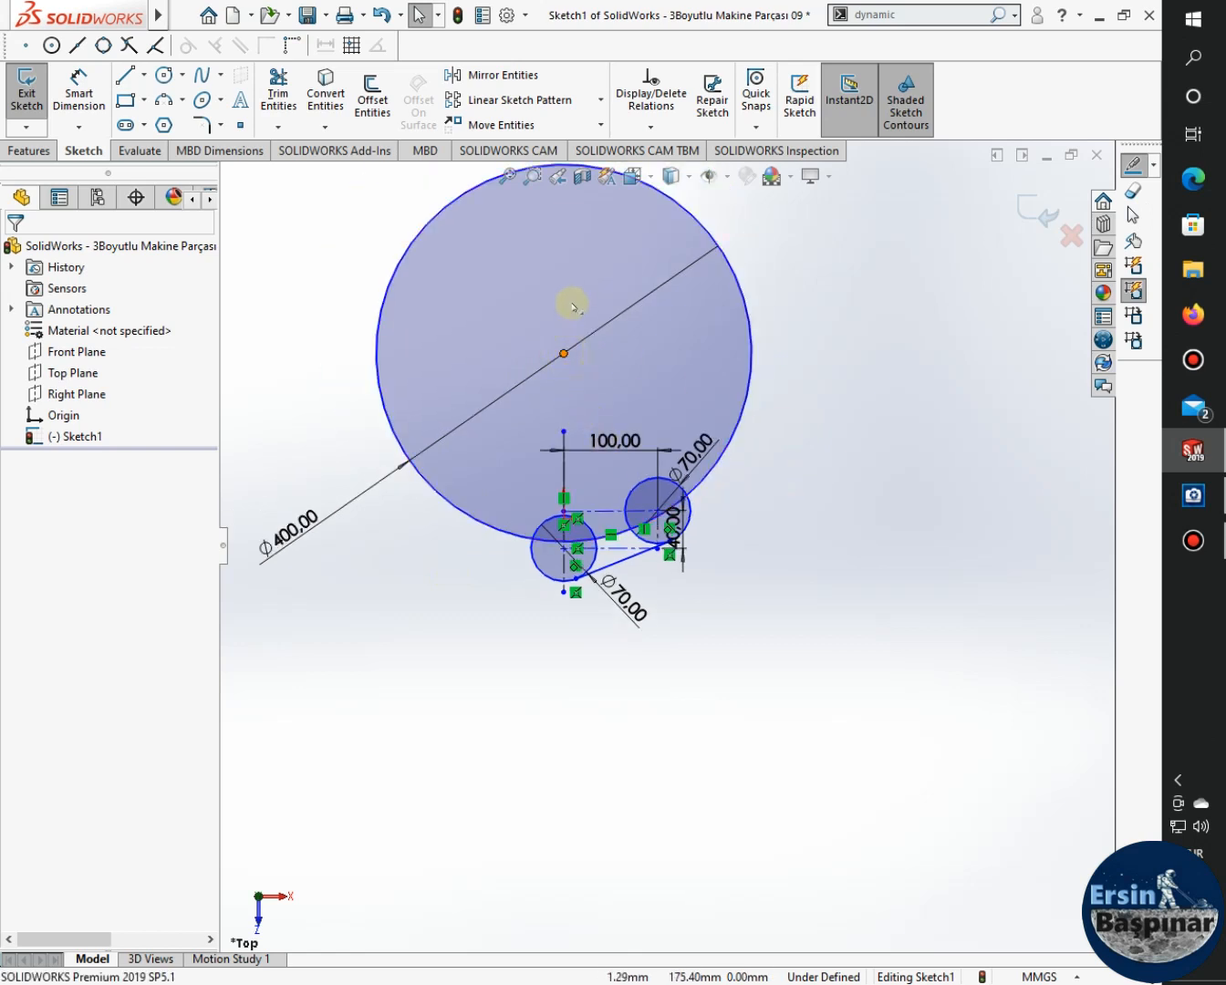
mouse_move(572, 306)
mouse_down()
mouse_move(561, 285)
mouse_move(564, 311)
mouse_move(596, 335)
mouse_move(564, 308)
mouse_up()
scroll(705, 526, up, 2)
click(672, 529)
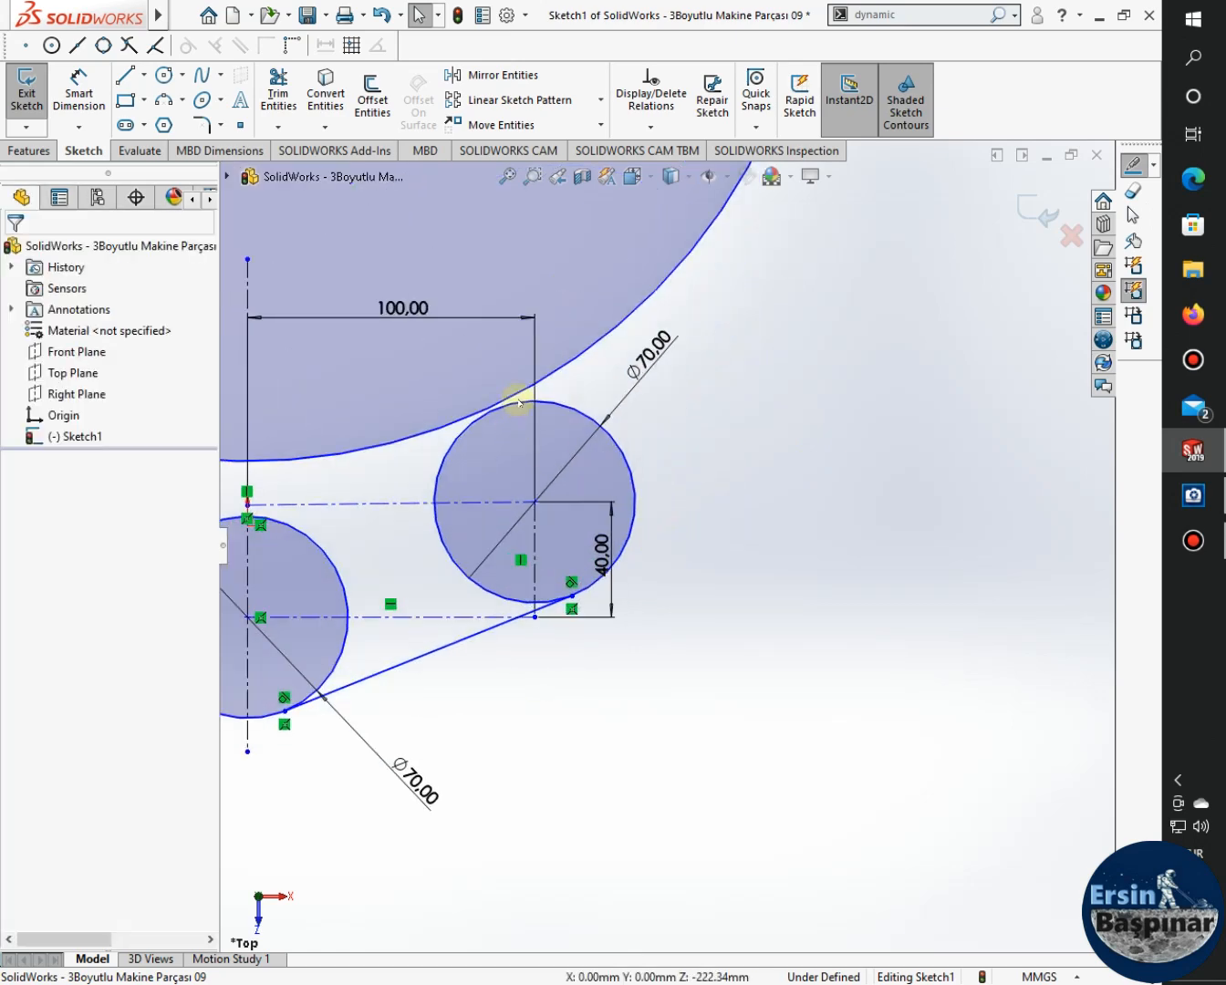
Make the 400 mm circle tangent to the upper right 70 mm circle.
click(546, 403)
ctrl+click(560, 354)
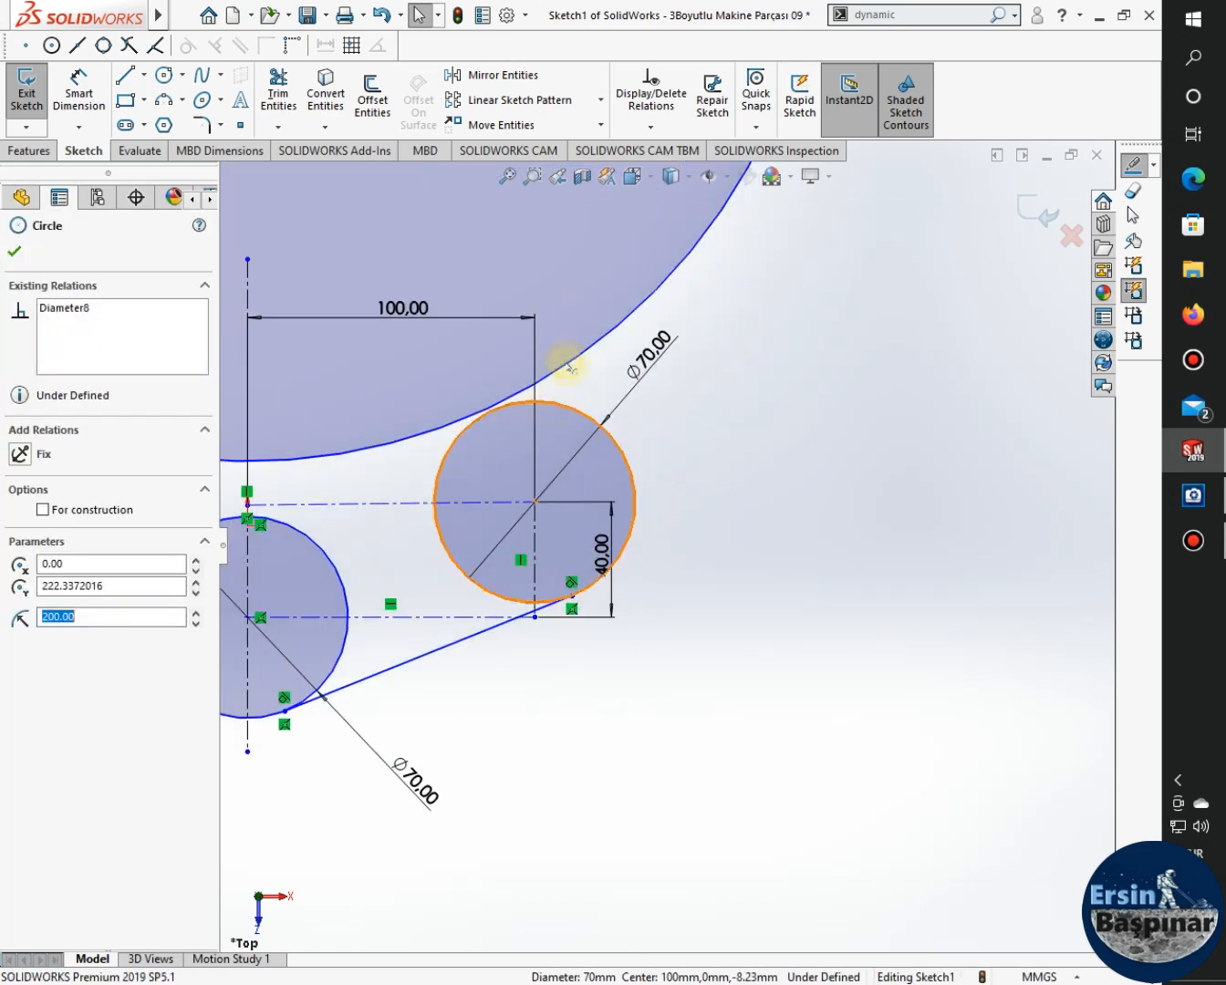
click(647, 277)
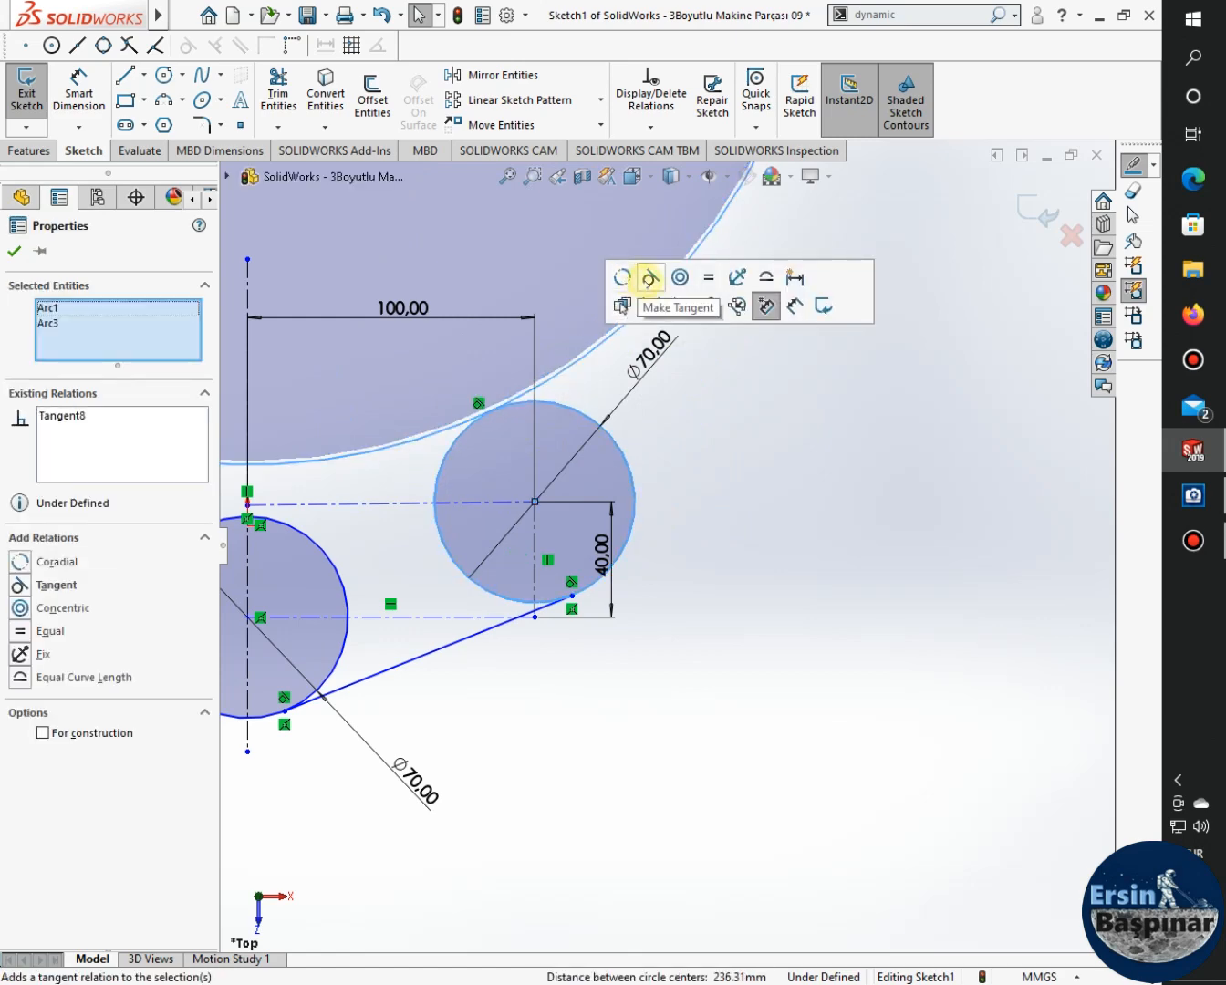
click(718, 593)
Trim the 400 mm circle to the short arc between the vertical centreline and its tangent point on the upper right circle.
scroll(718, 594, up, 2)
scroll(729, 602, up, 2)
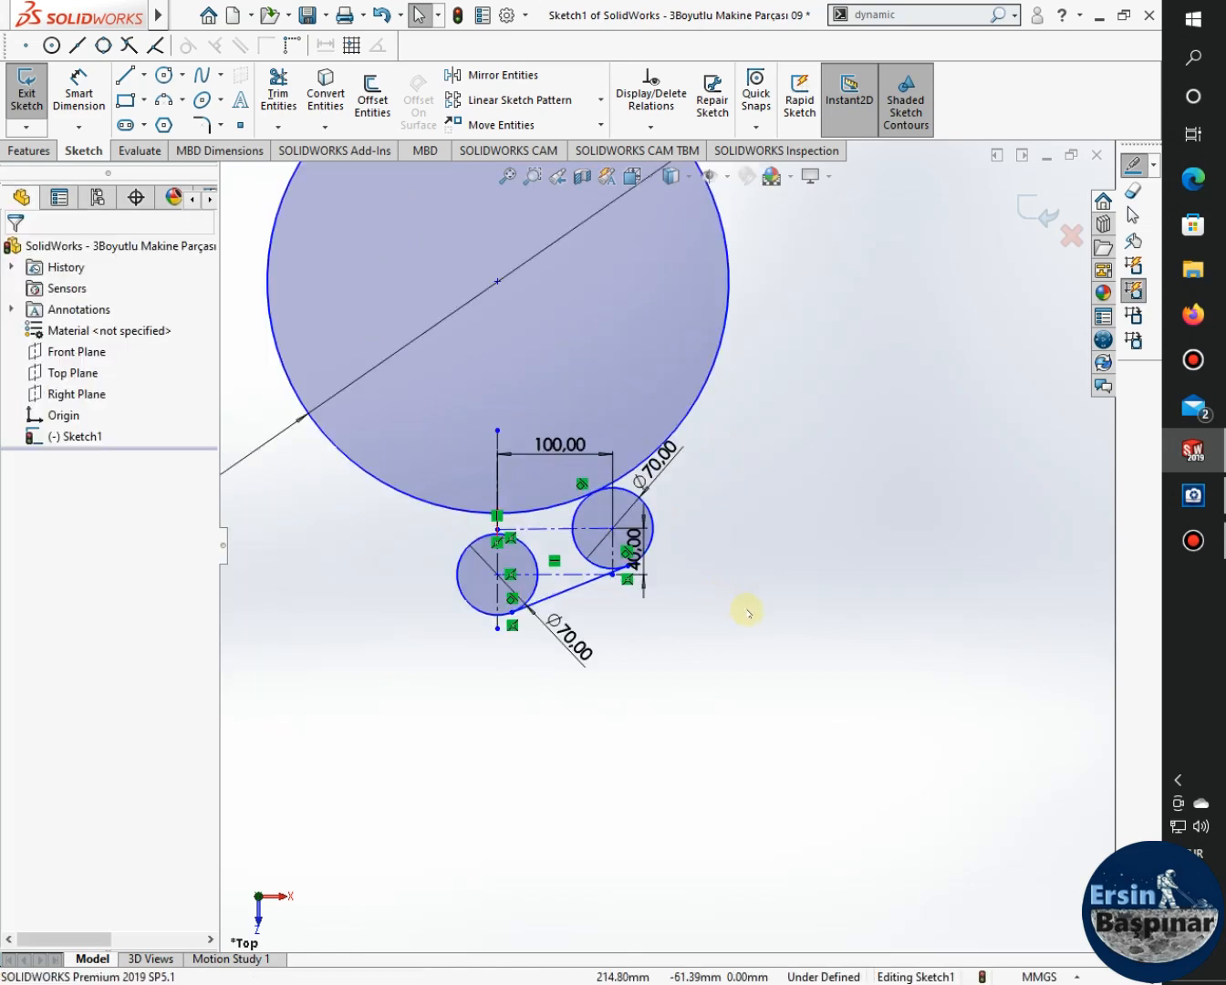
scroll(749, 625, up, 2)
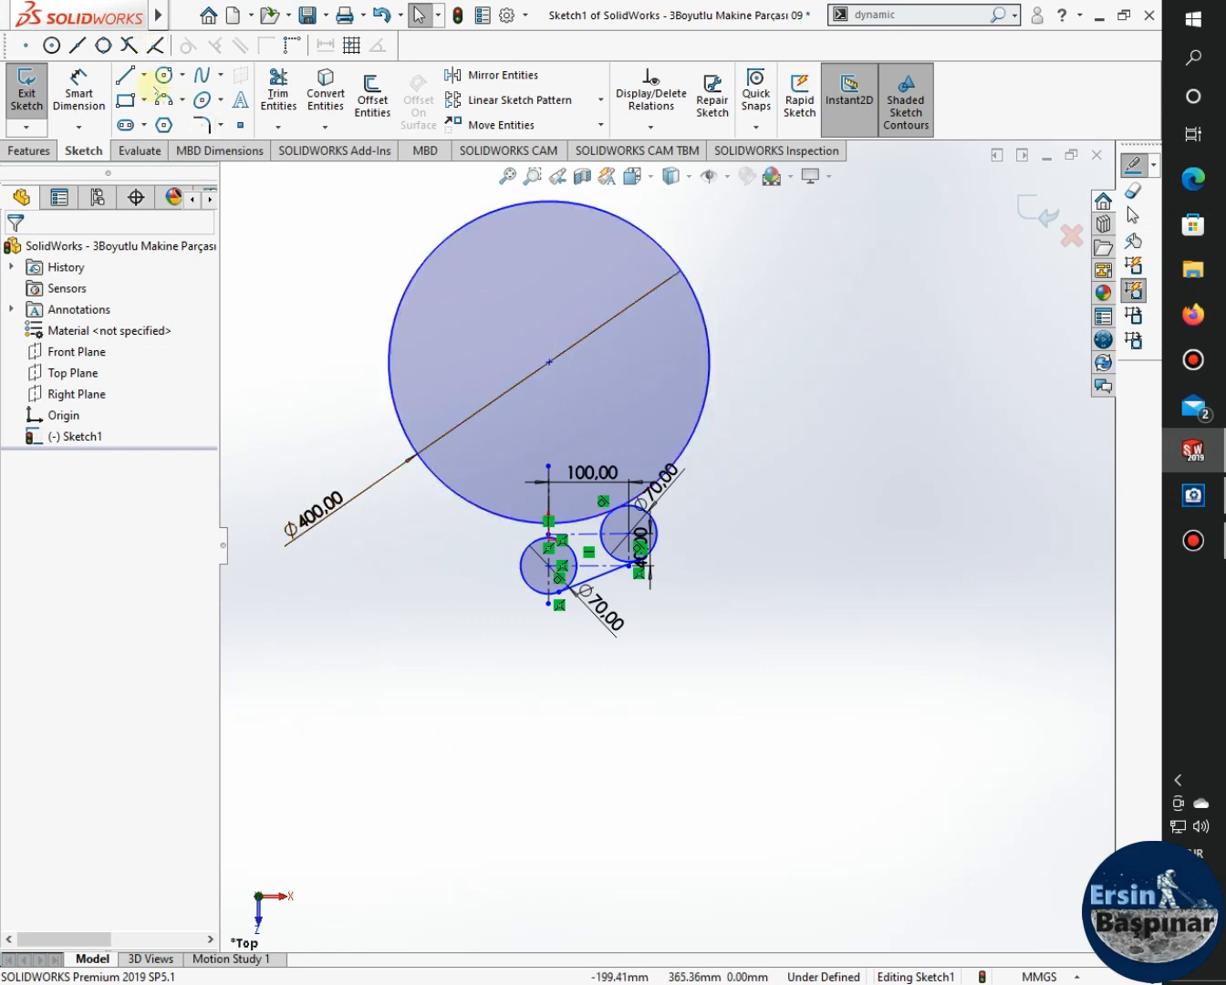
click(290, 84)
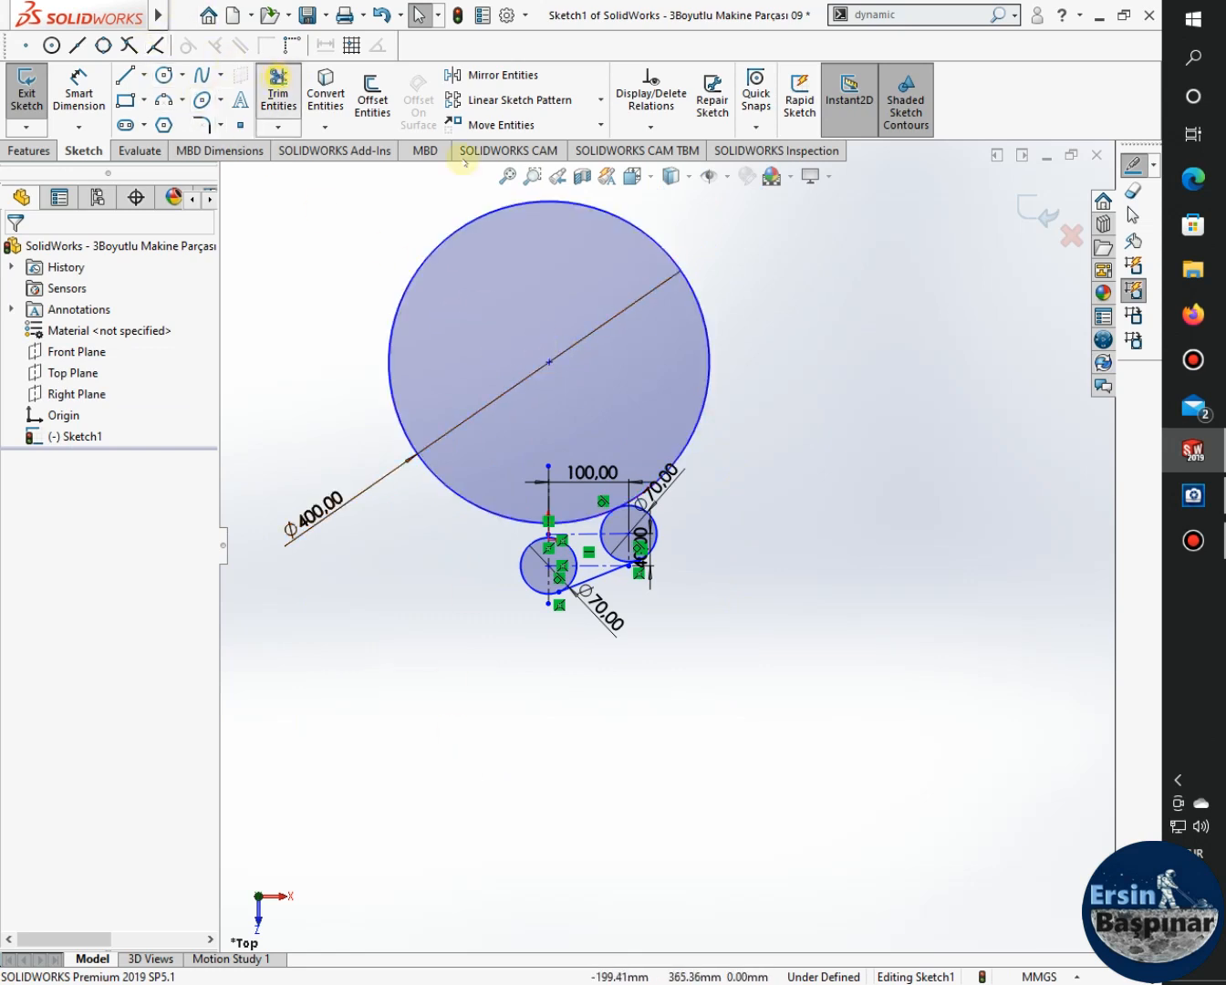
click(702, 413)
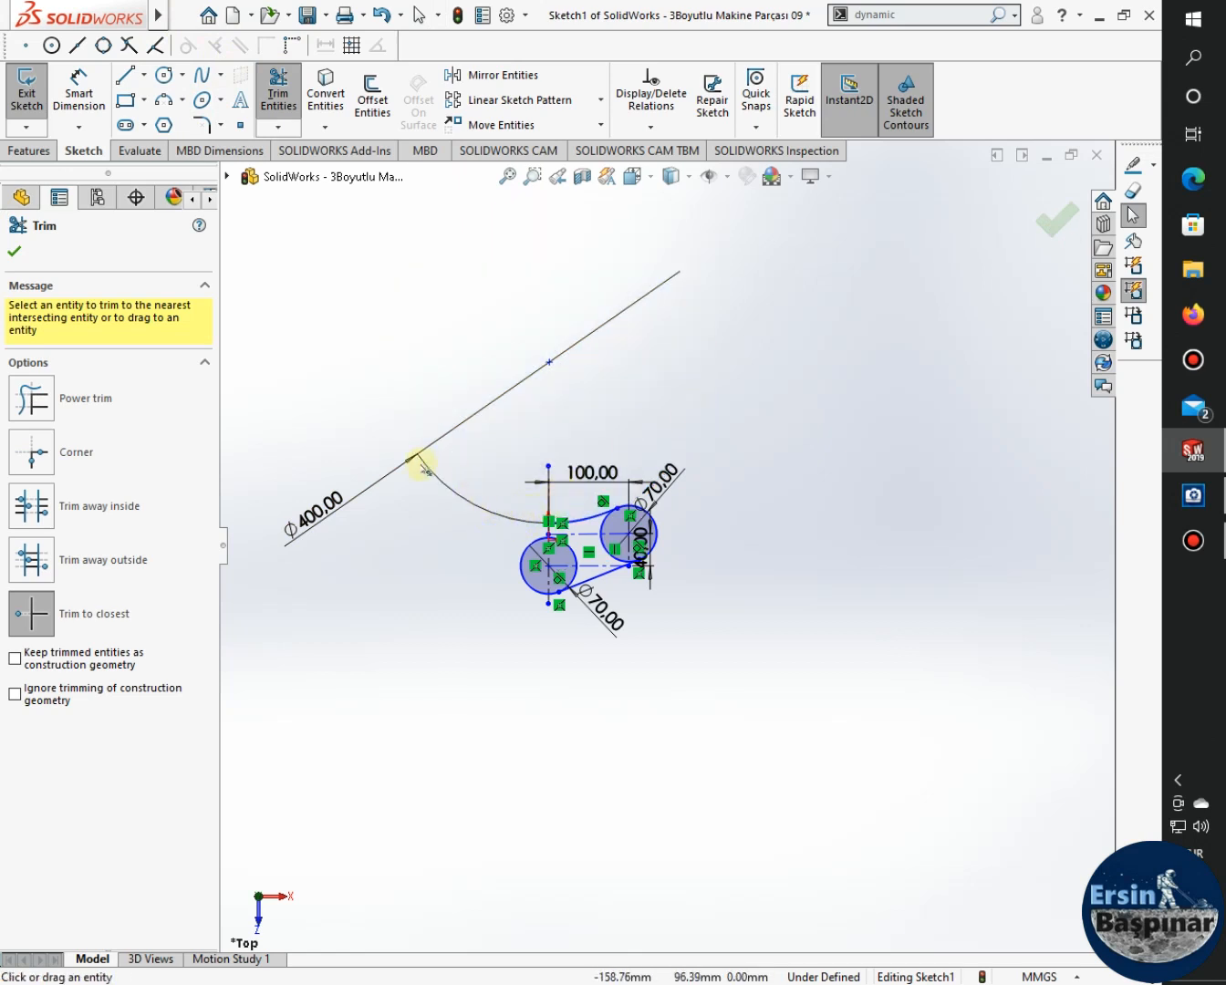
key(Escape)
Reposition the 400 mm diameter dimension so that it points at the remaining arc.
mouse_move(316, 506)
mouse_down()
mouse_move(585, 502)
mouse_move(520, 467)
mouse_move(567, 260)
mouse_move(624, 297)
mouse_move(585, 511)
mouse_up()
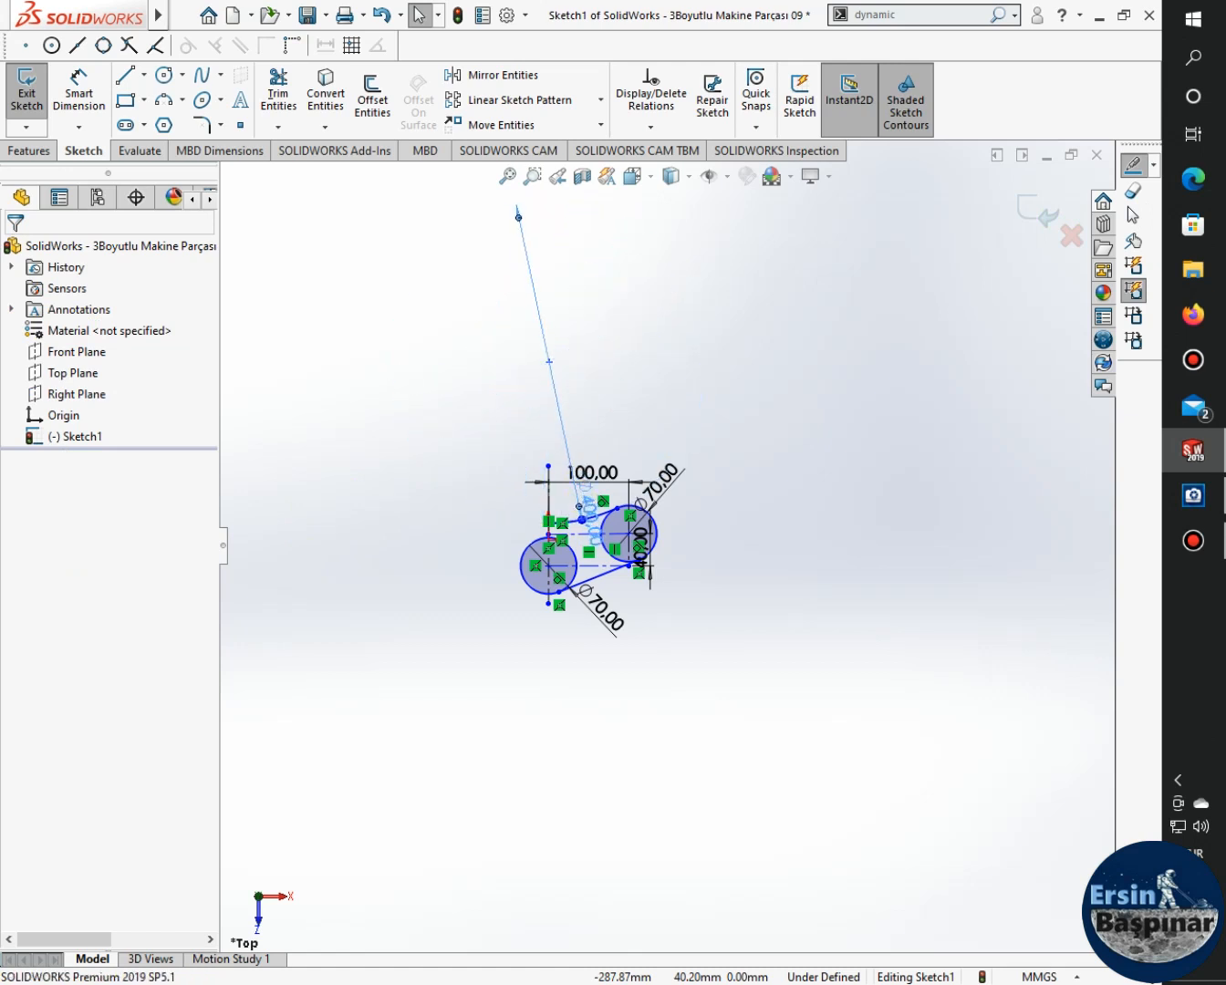
scroll(555, 547, down, 4)
scroll(559, 469, down, 3)
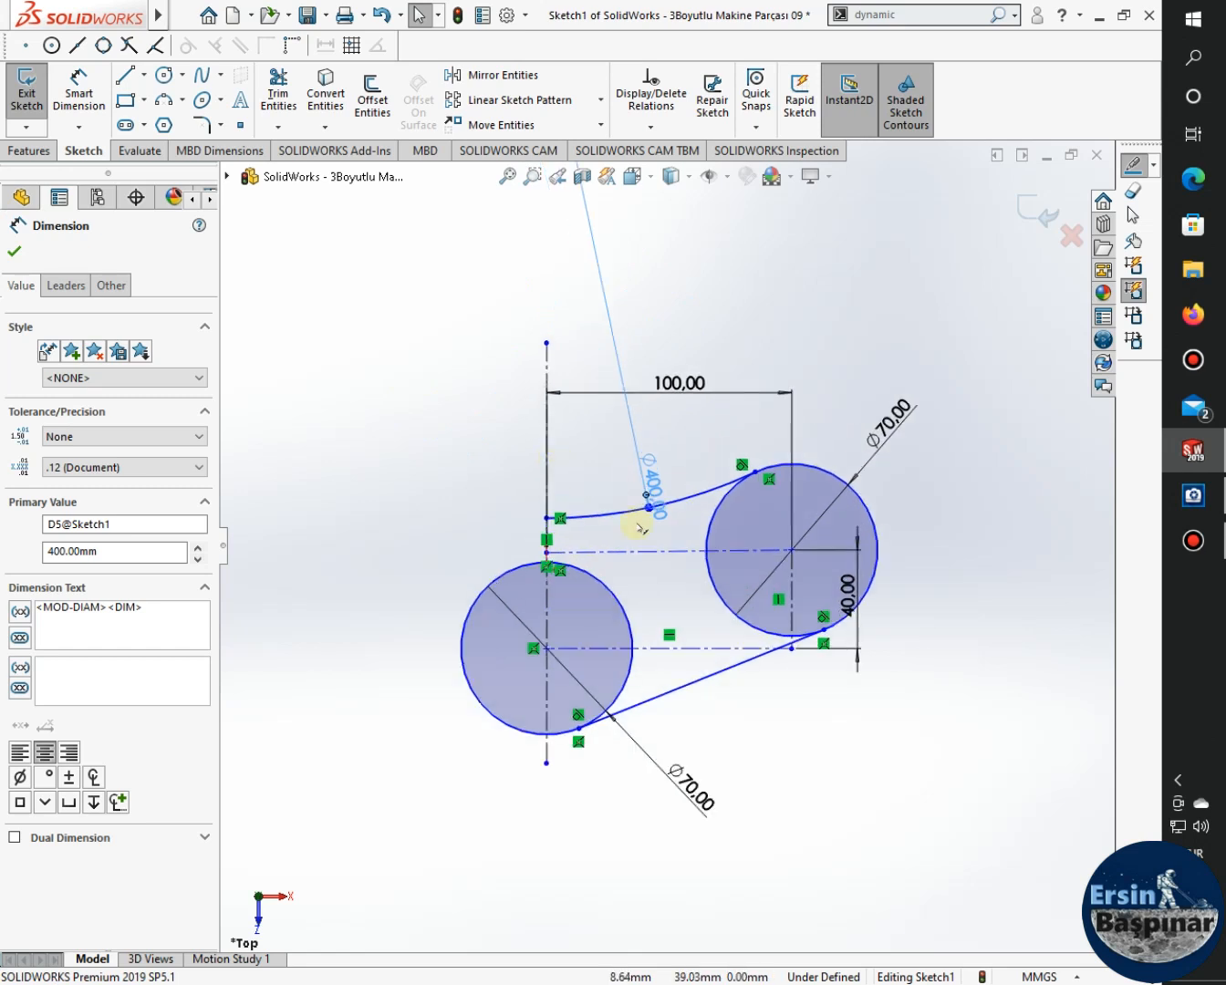
scroll(835, 663, down, 1)
key(Escape)
Trim away the inner portion of the upper right circle between its tangent points with the 400 mm arc and the slanted line.
click(277, 90)
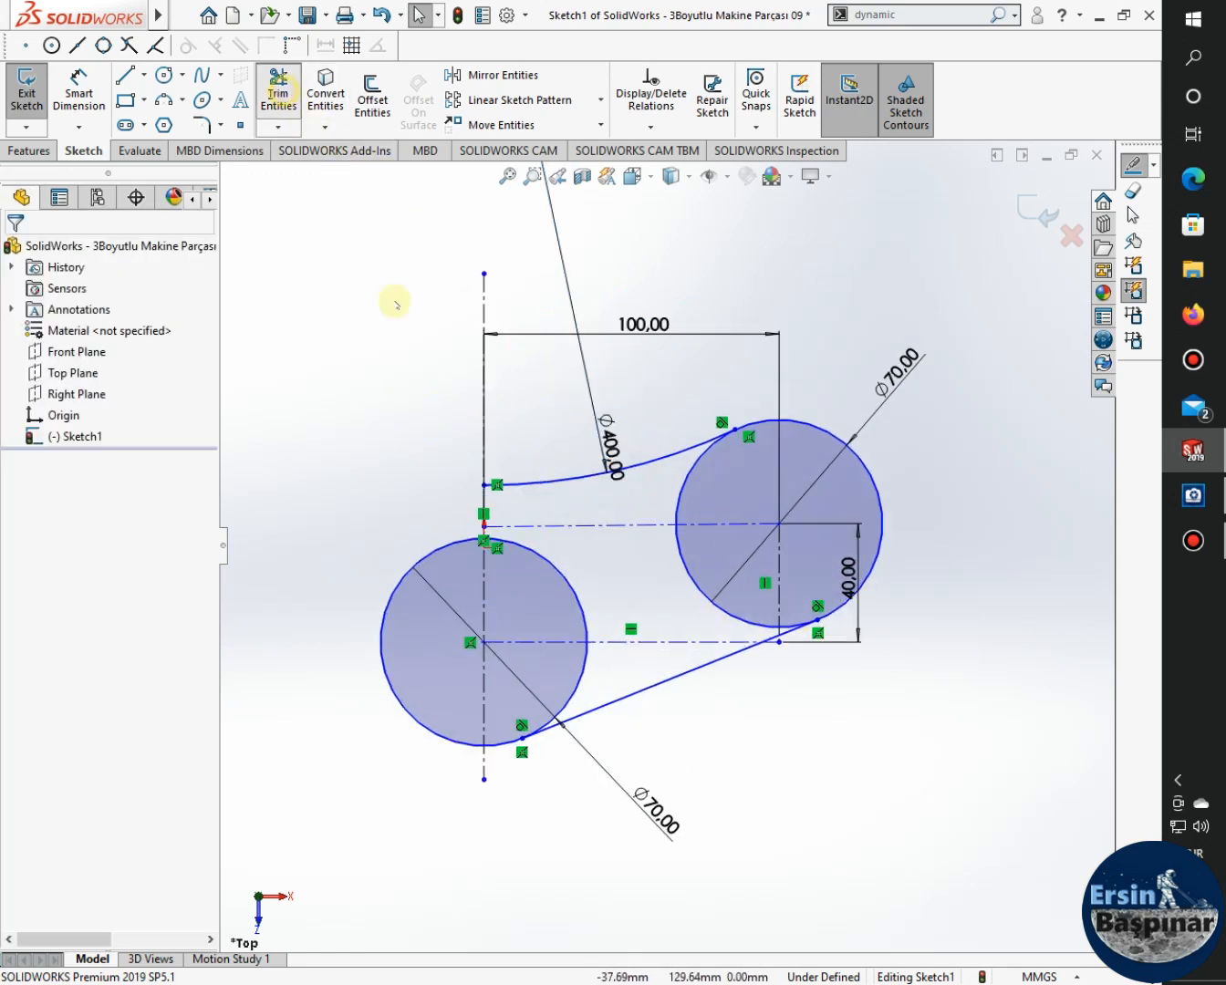
click(681, 493)
click(699, 590)
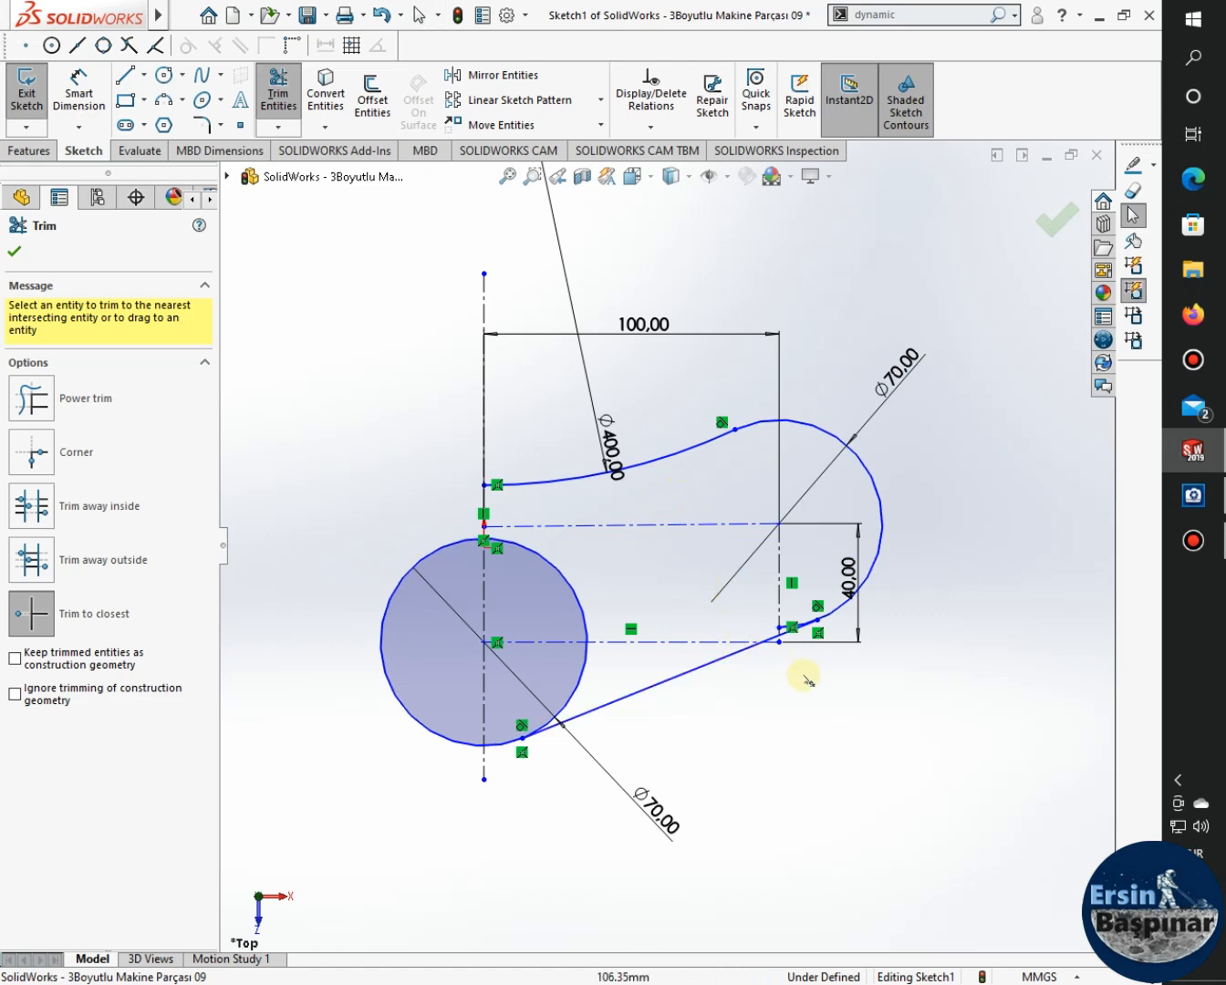
scroll(791, 642, down, 1)
scroll(792, 641, down, 3)
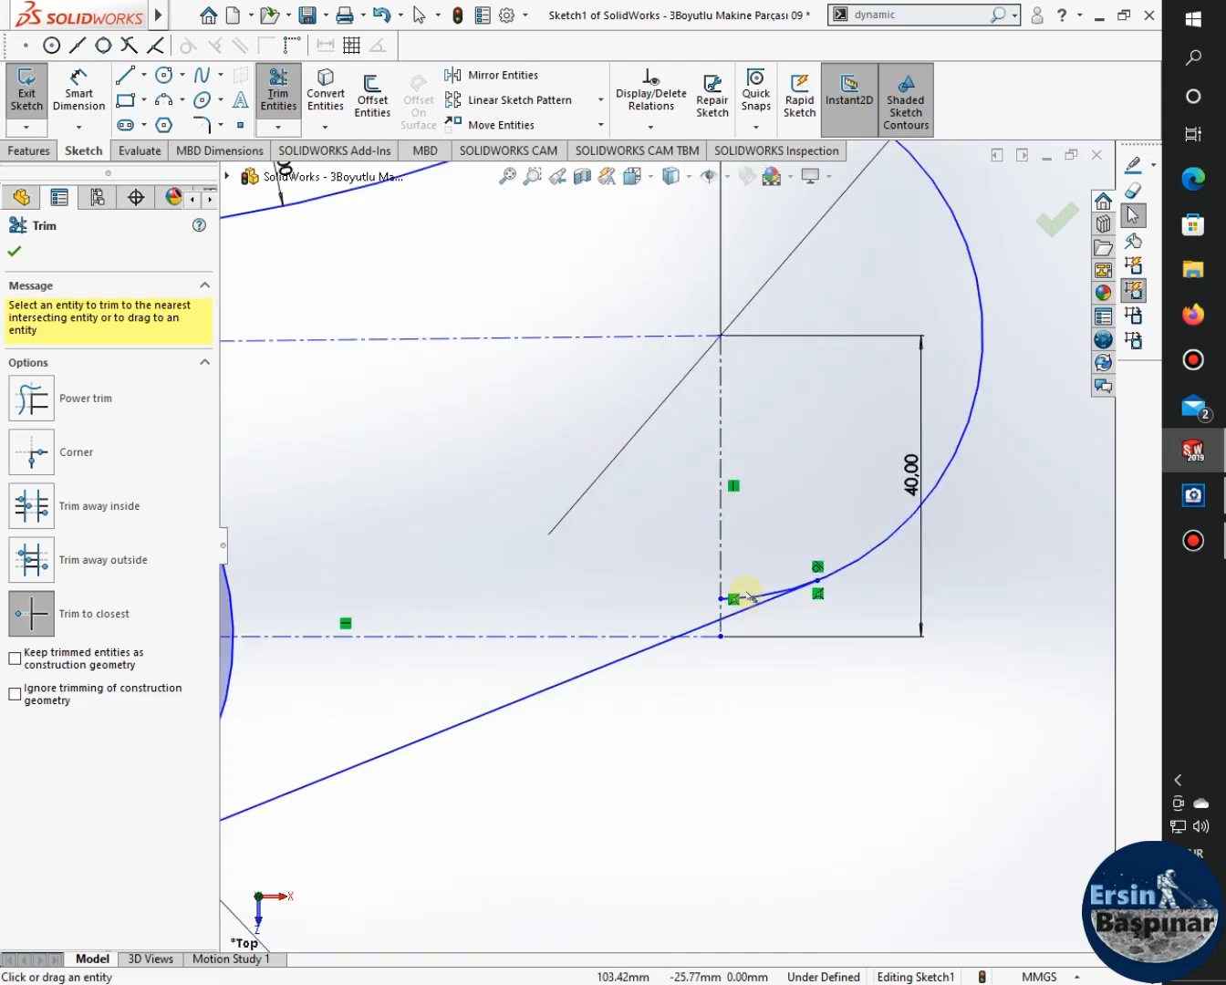
click(748, 597)
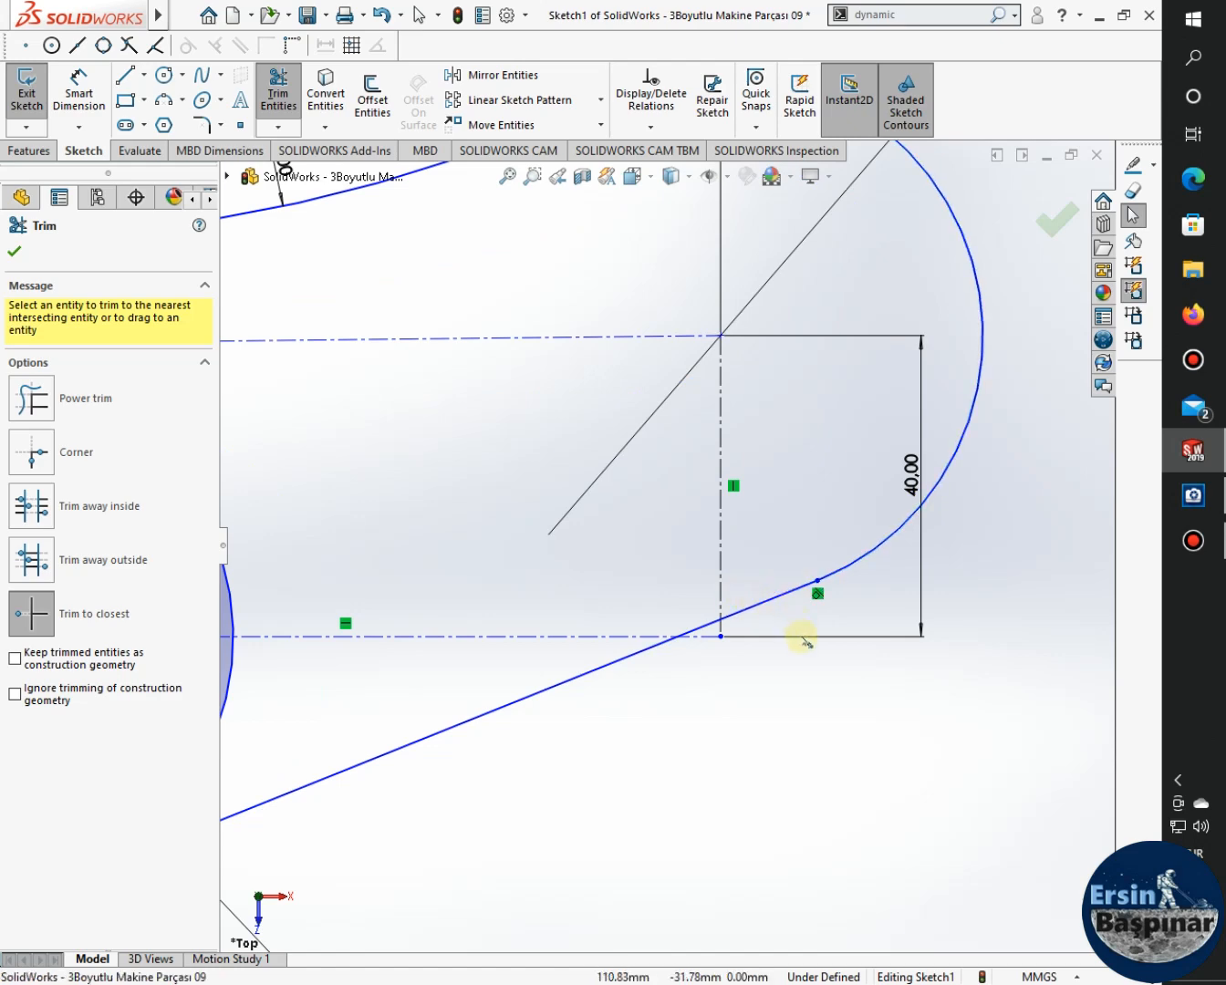
scroll(801, 641, up, 5)
key(Escape)
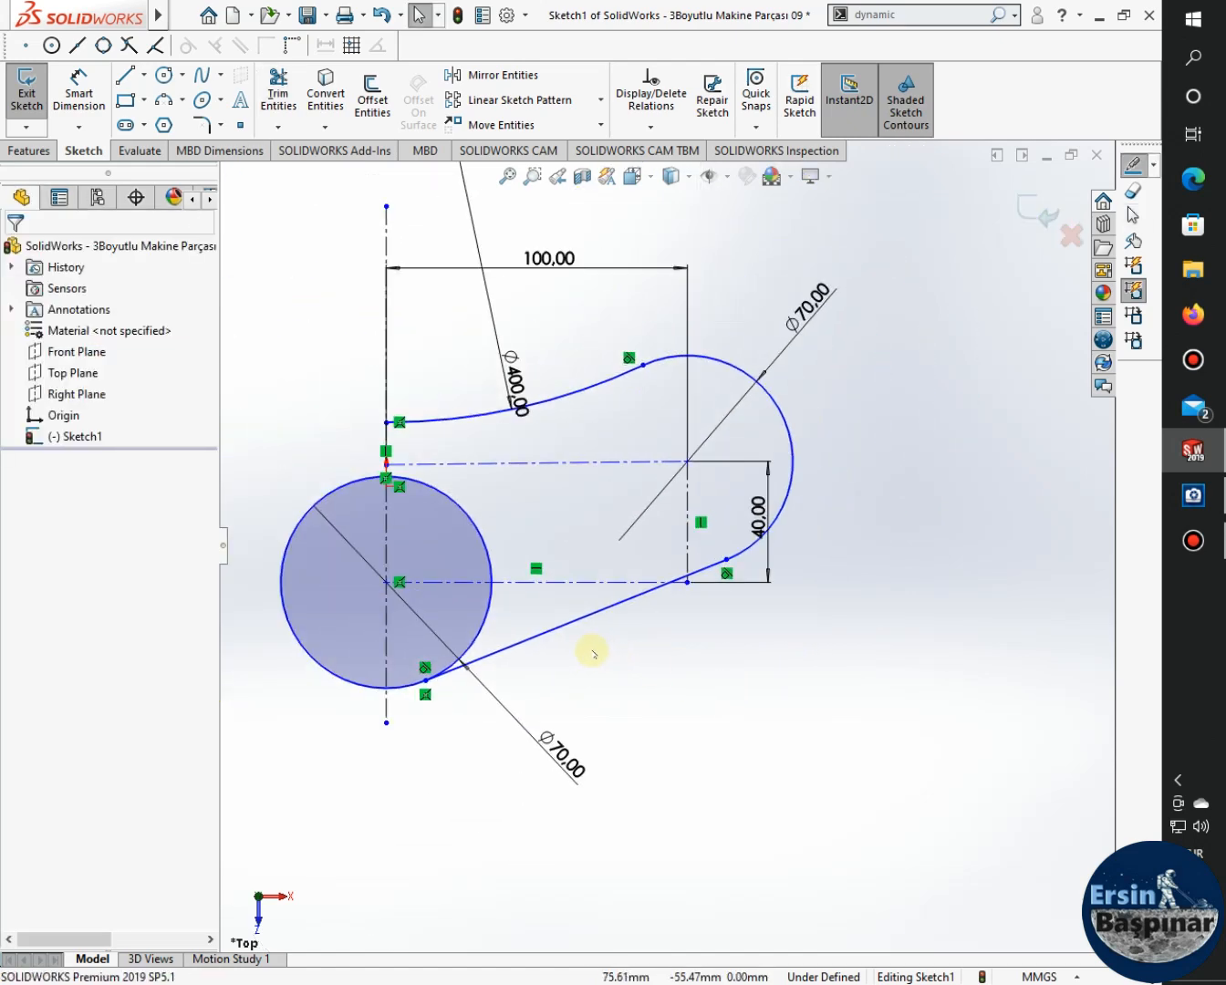
Trim the lower left circle's inner segment from the slanted line's tangent point up to the vertical centreline.
click(278, 95)
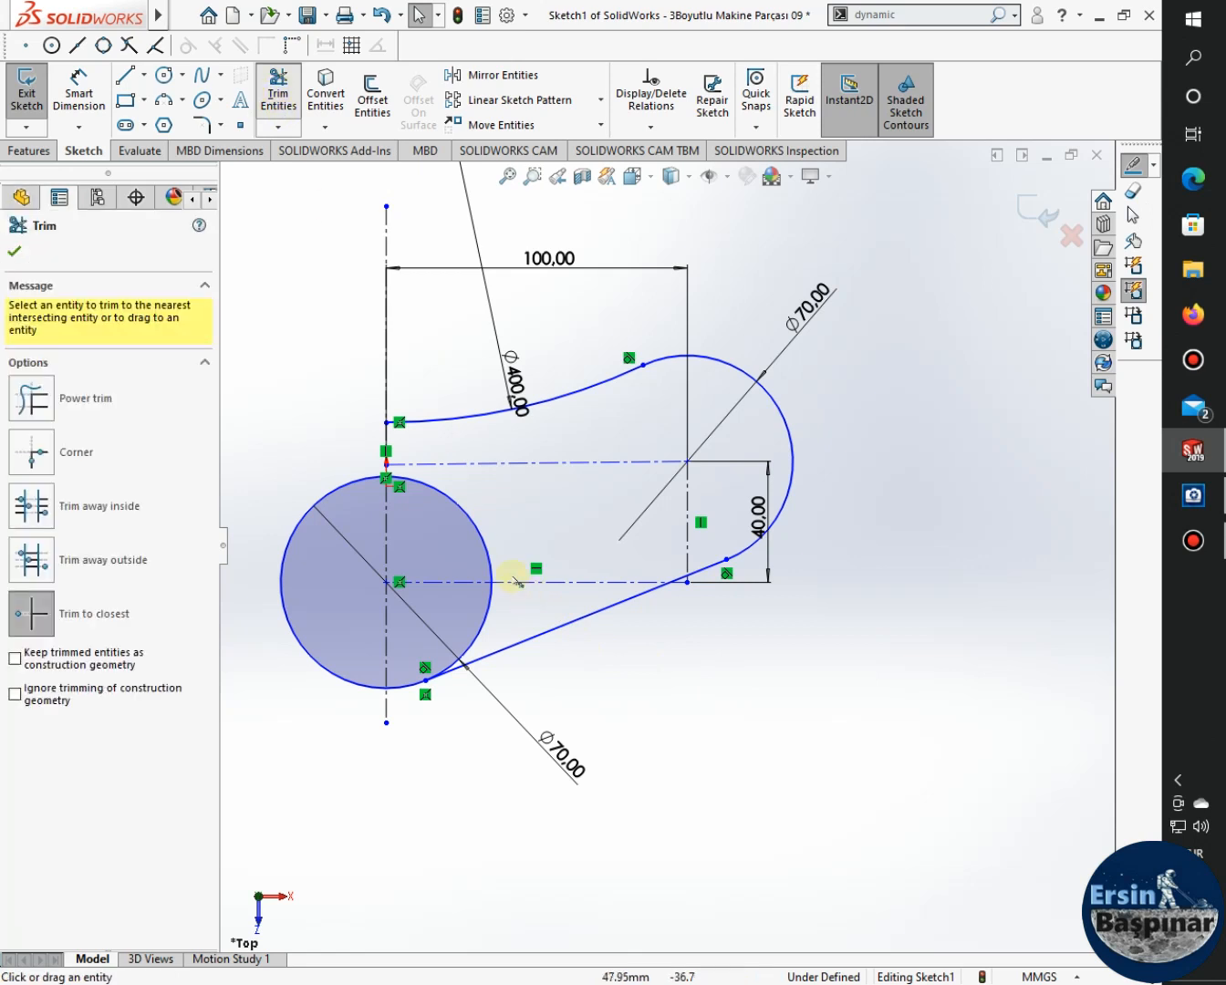
click(489, 546)
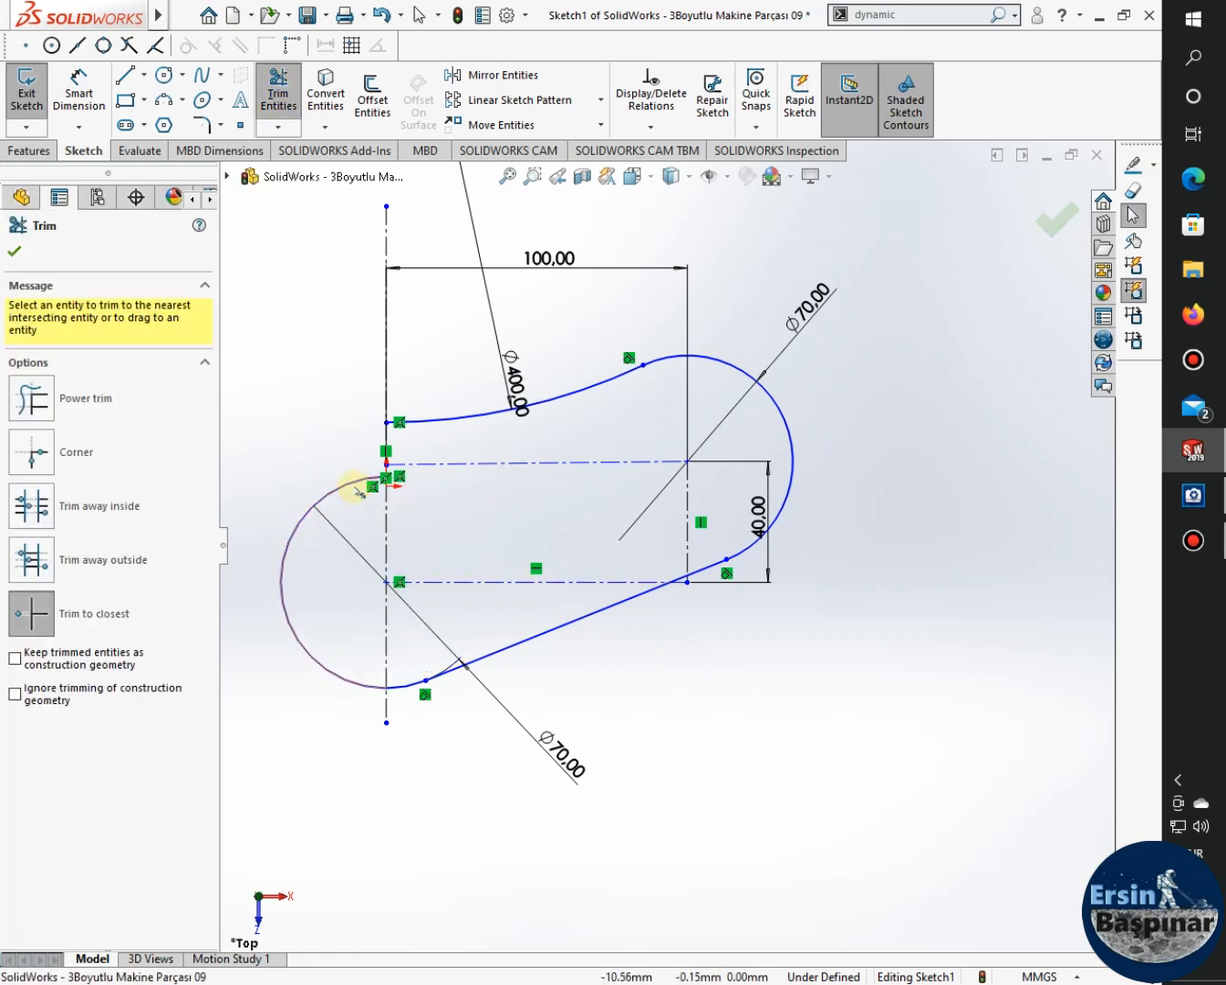
key(Escape)
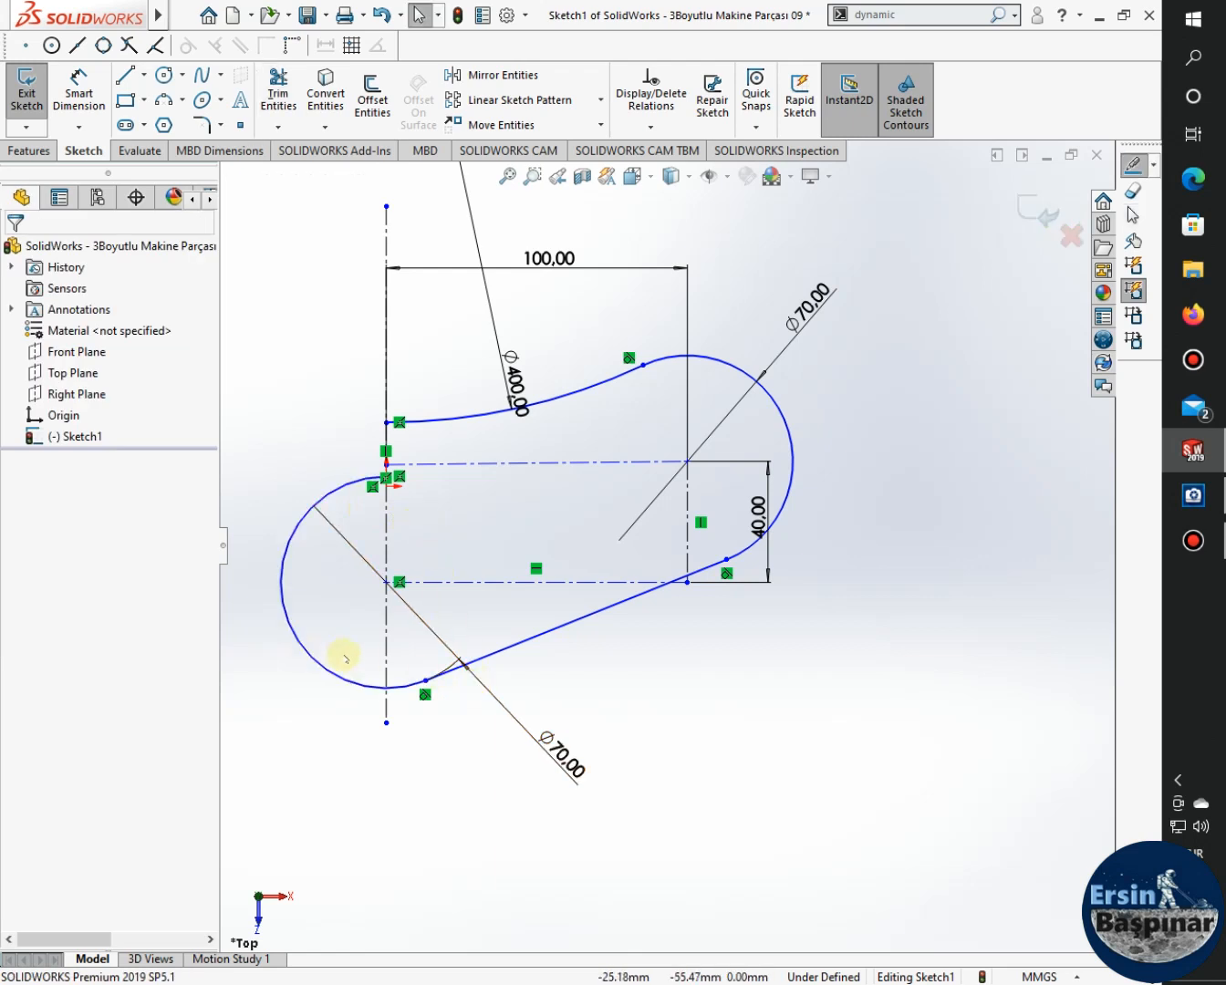
Move the lower left arc's 70 mm diameter dimension below the outline, clear of the slanted line.
scroll(448, 642, down, 2)
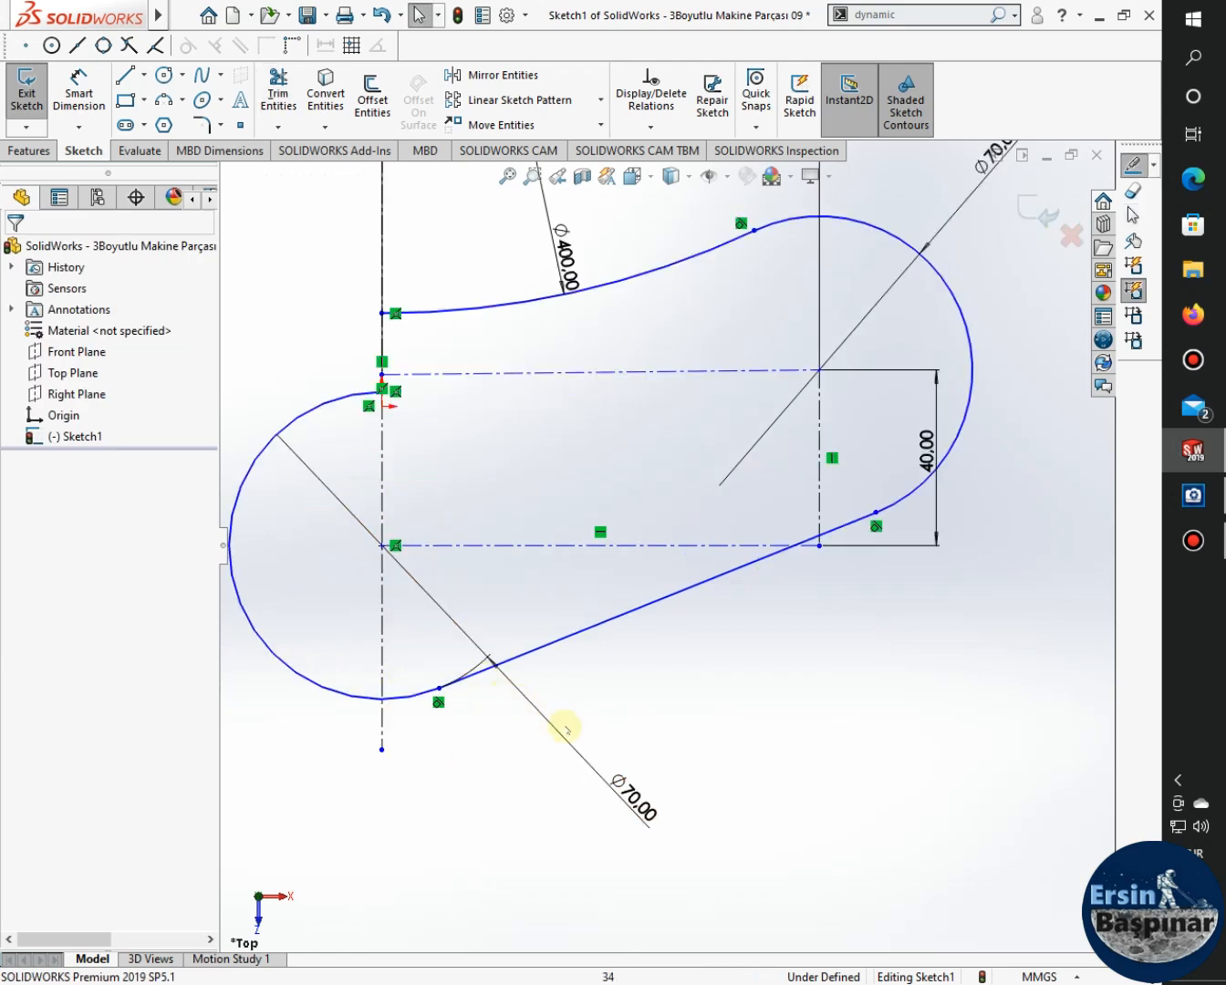
mouse_move(616, 794)
mouse_down()
mouse_move(582, 832)
mouse_move(420, 911)
mouse_move(354, 915)
mouse_up()
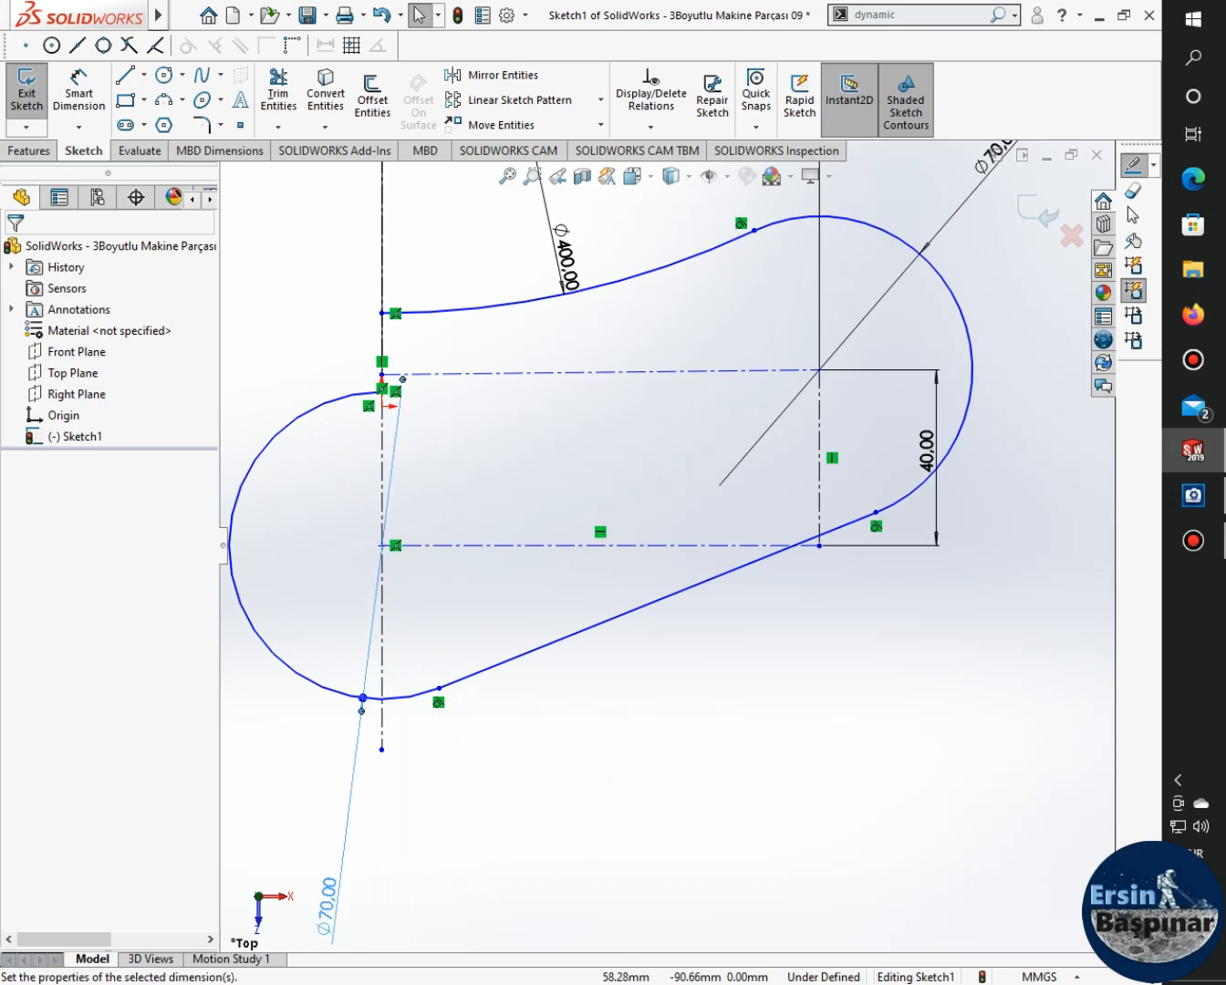
click(479, 858)
Mirror the 400 mm arc, the upper right 70 mm arc and the slanted line about the vertical centreline.
click(511, 80)
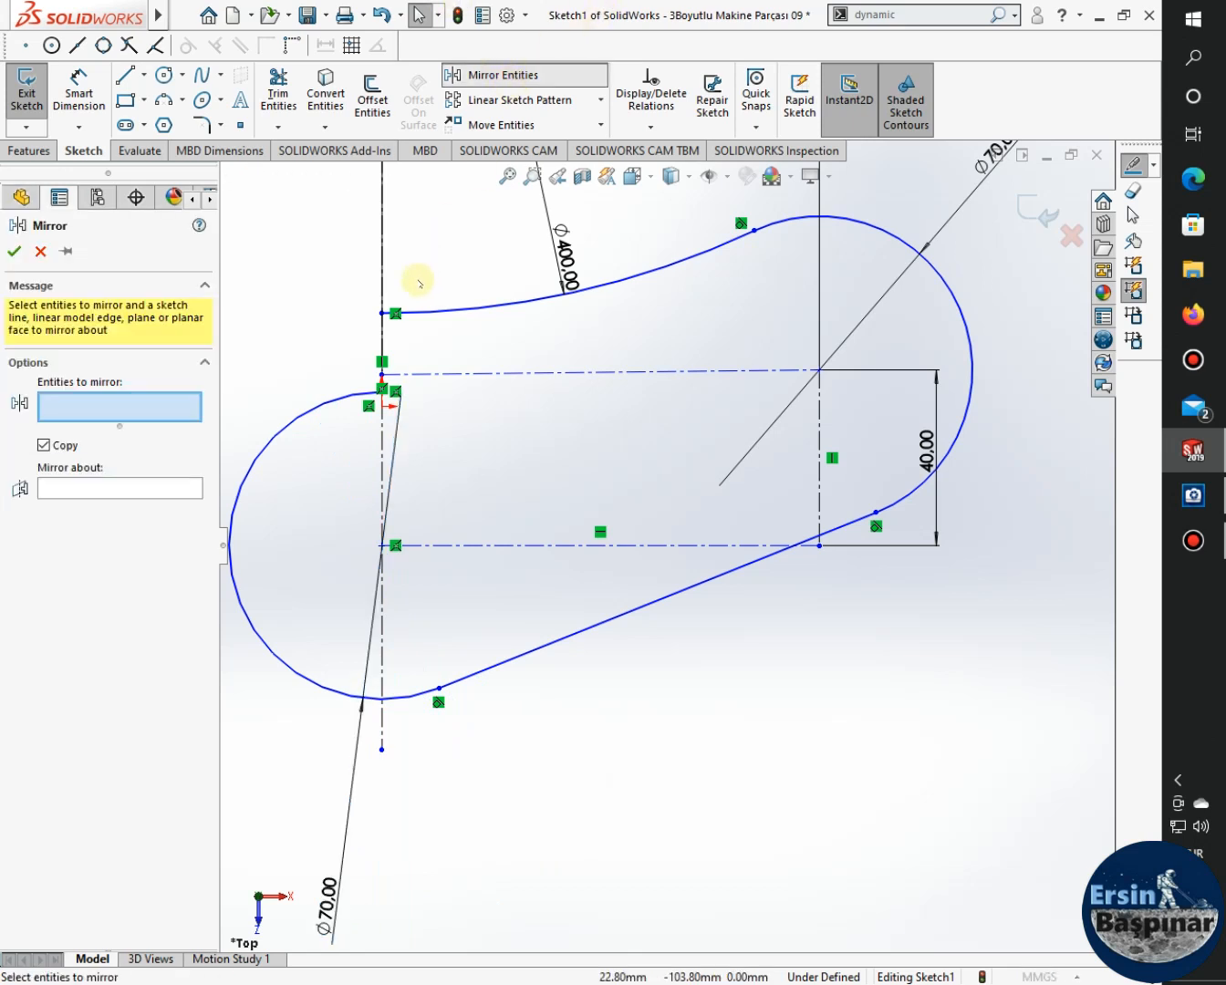
click(470, 307)
click(782, 223)
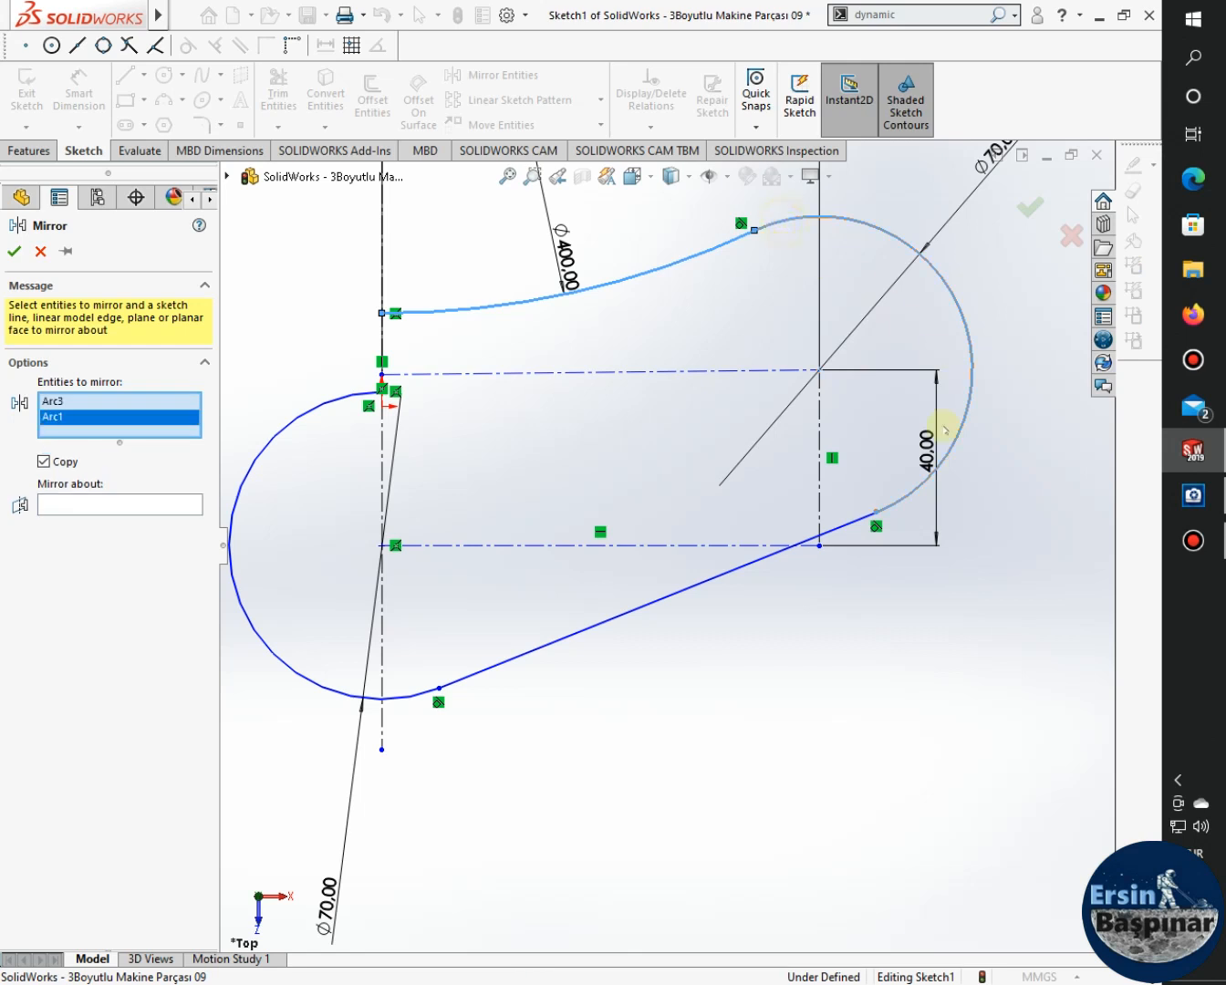
click(769, 553)
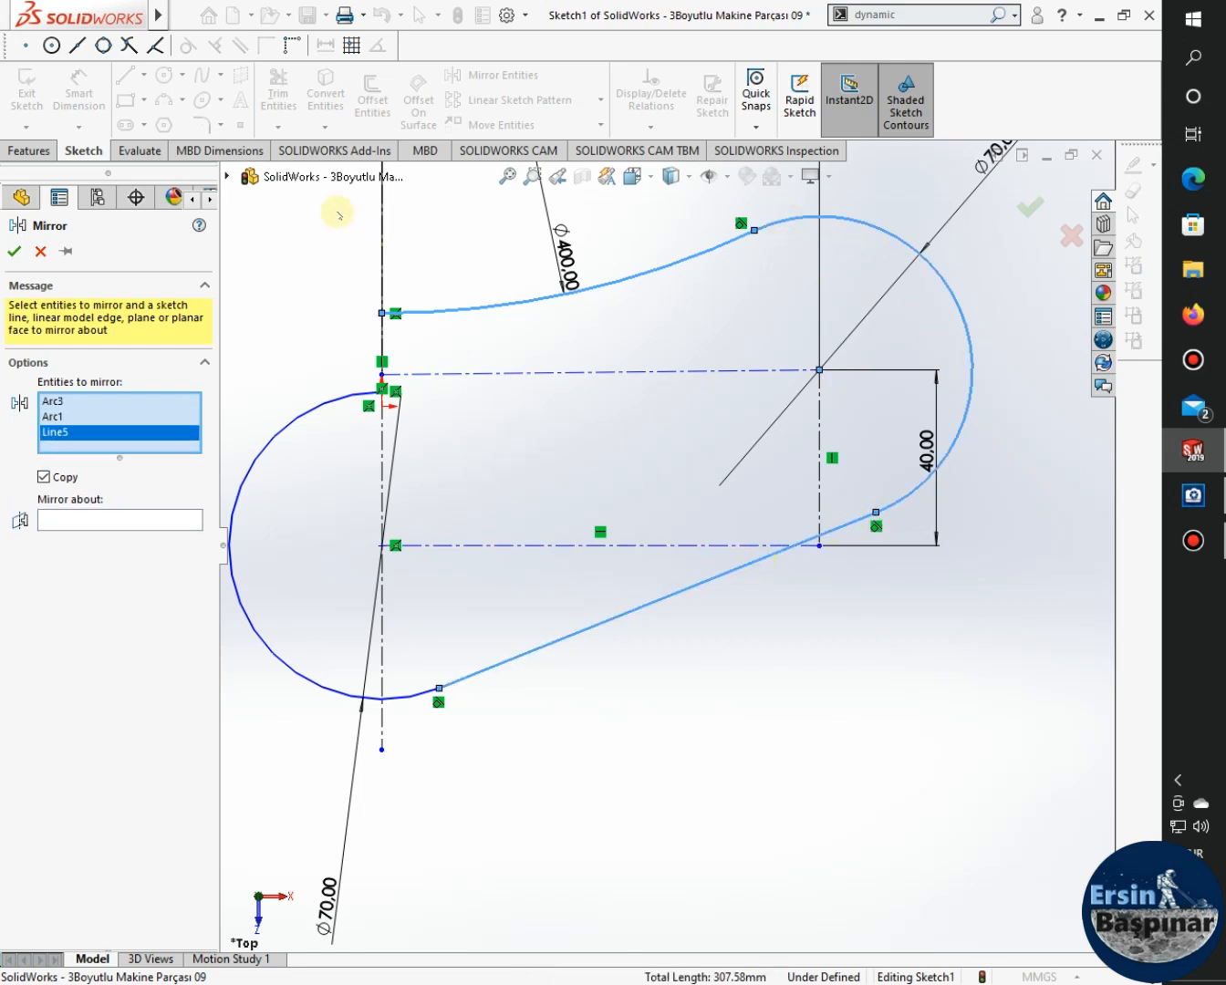
click(174, 520)
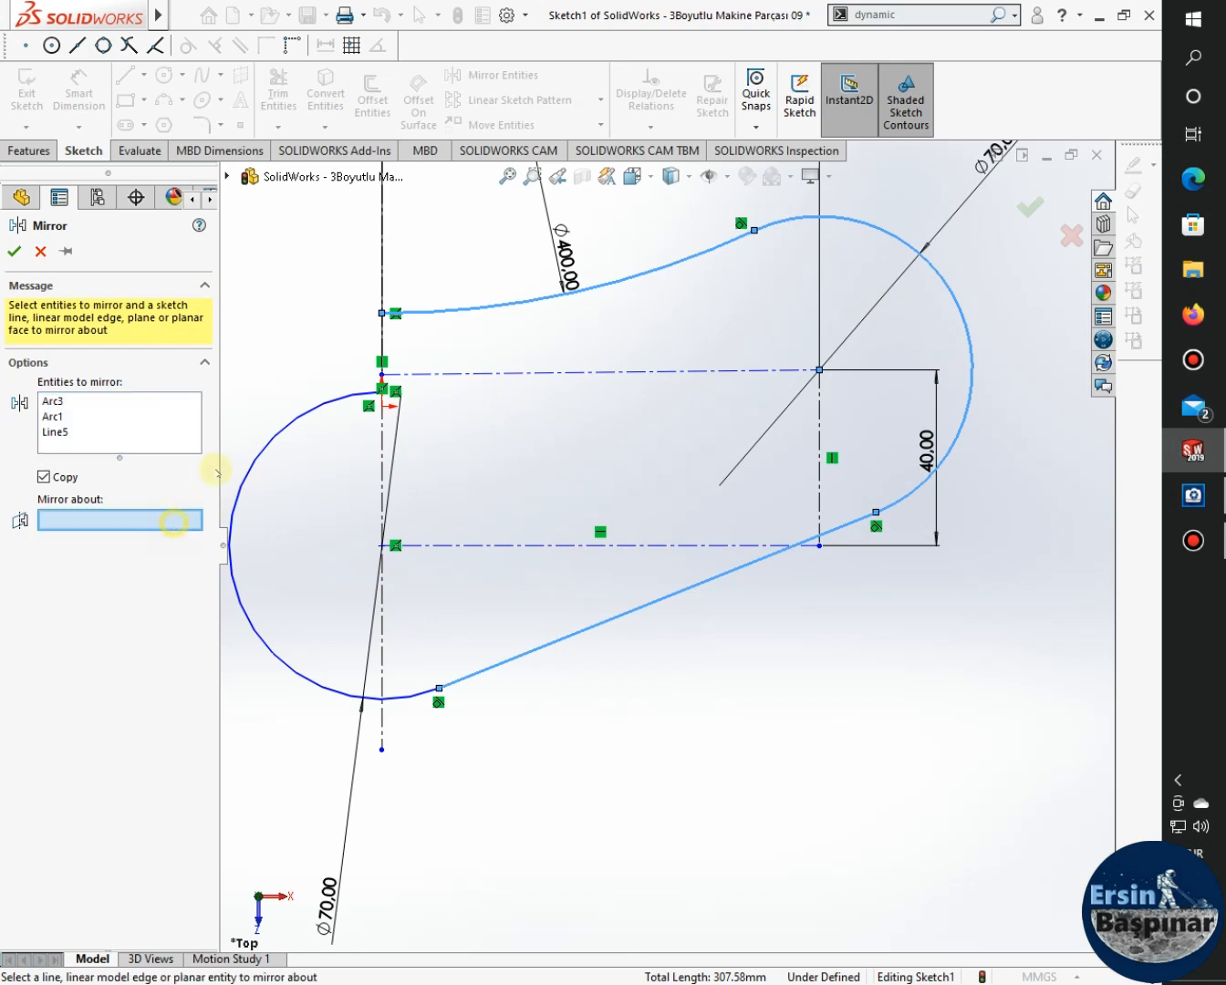
click(382, 273)
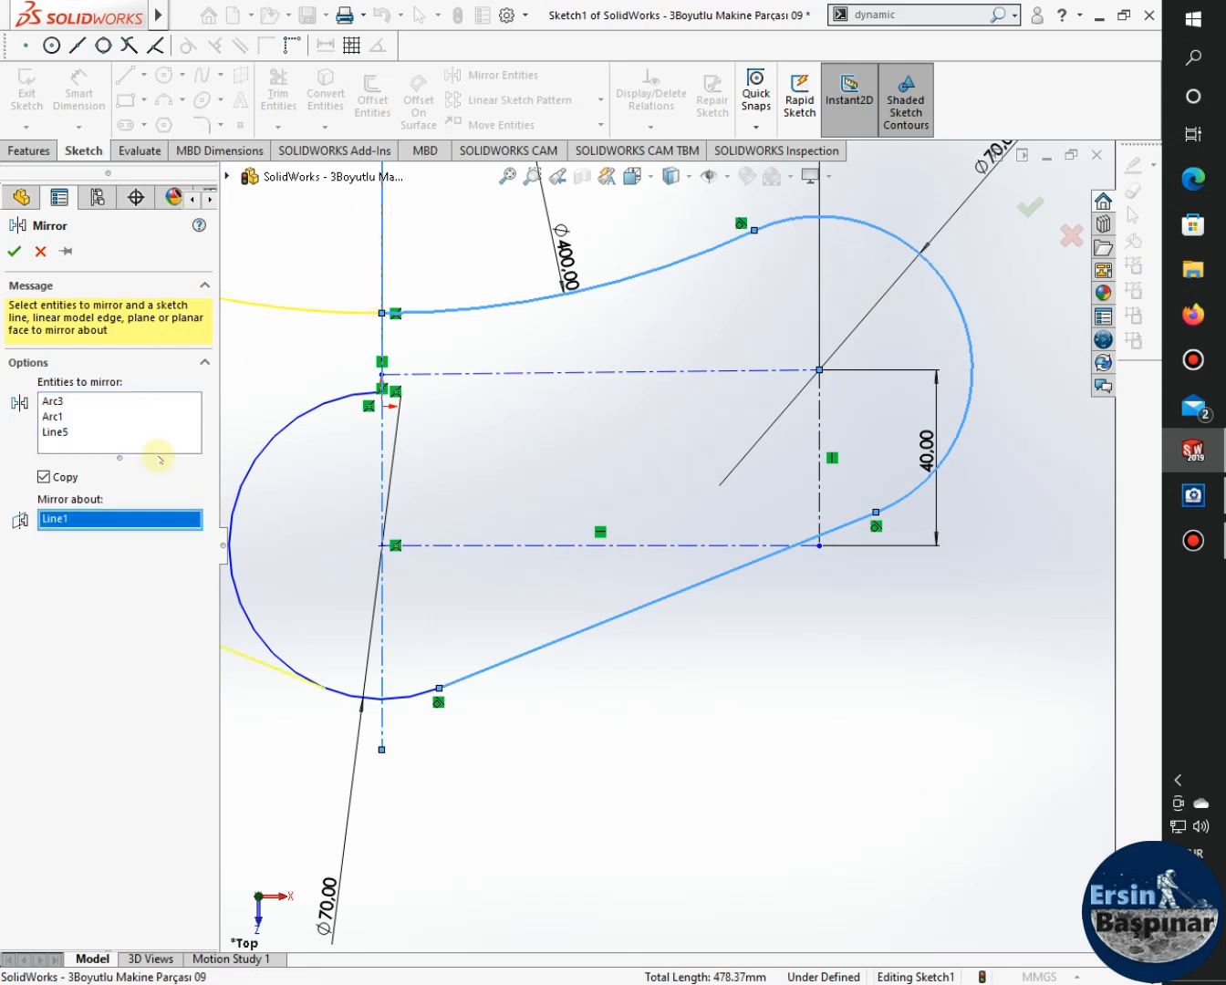
click(13, 252)
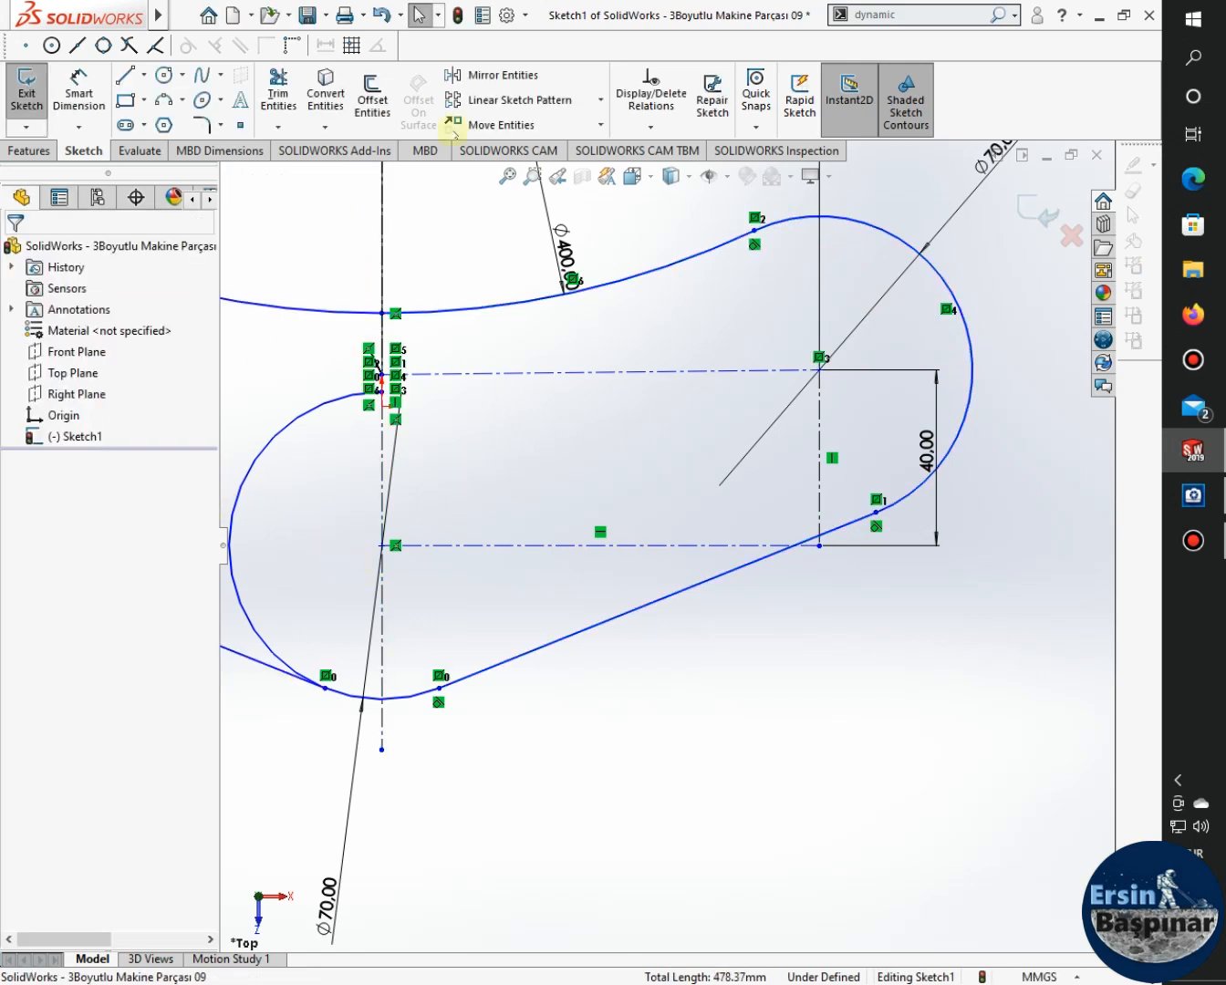
Trim the leftover left portion of the lower 70 mm circle inside the mirrored outline and exit the sketch.
click(277, 91)
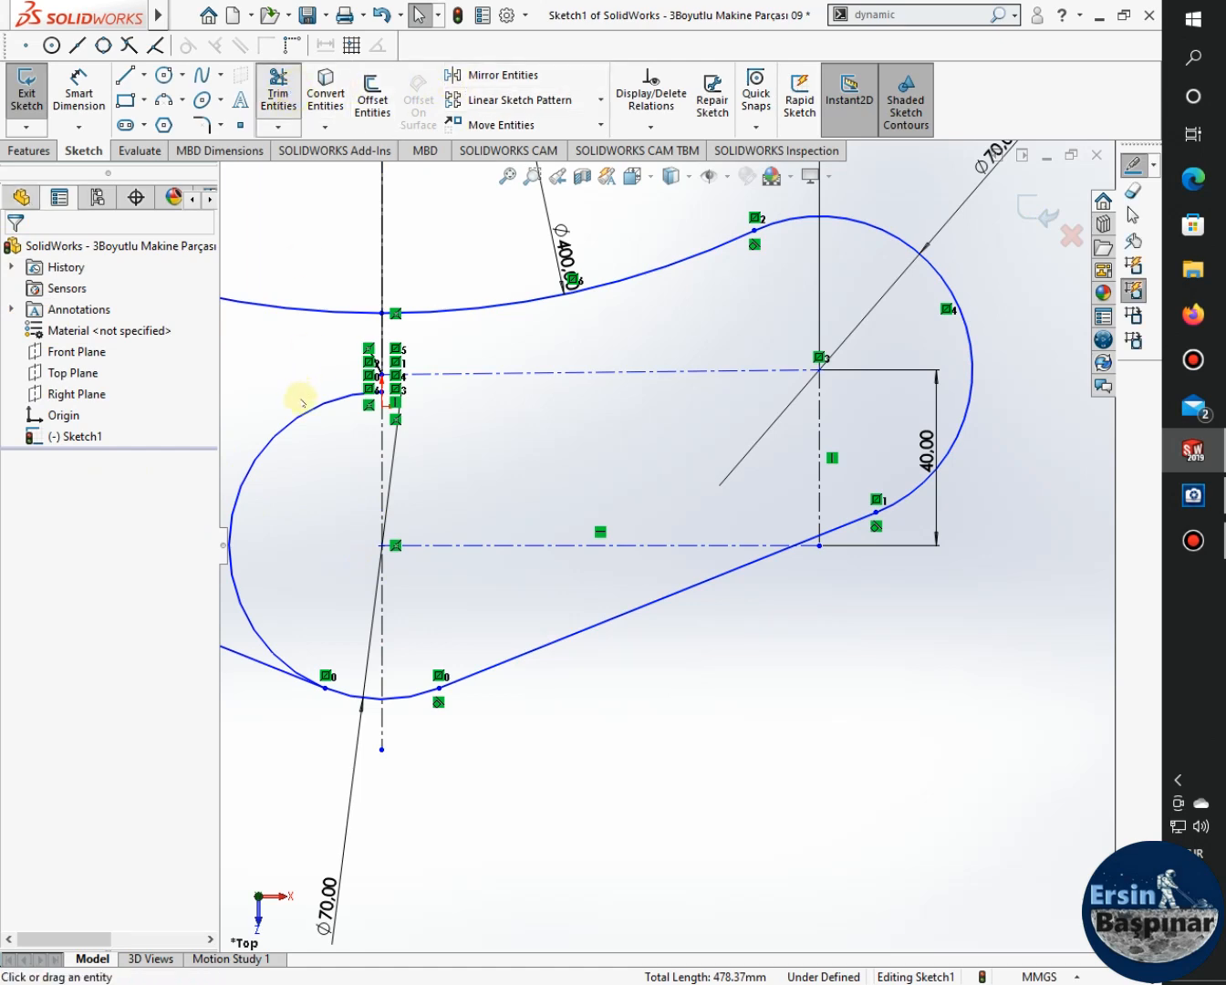
scroll(547, 635, up, 5)
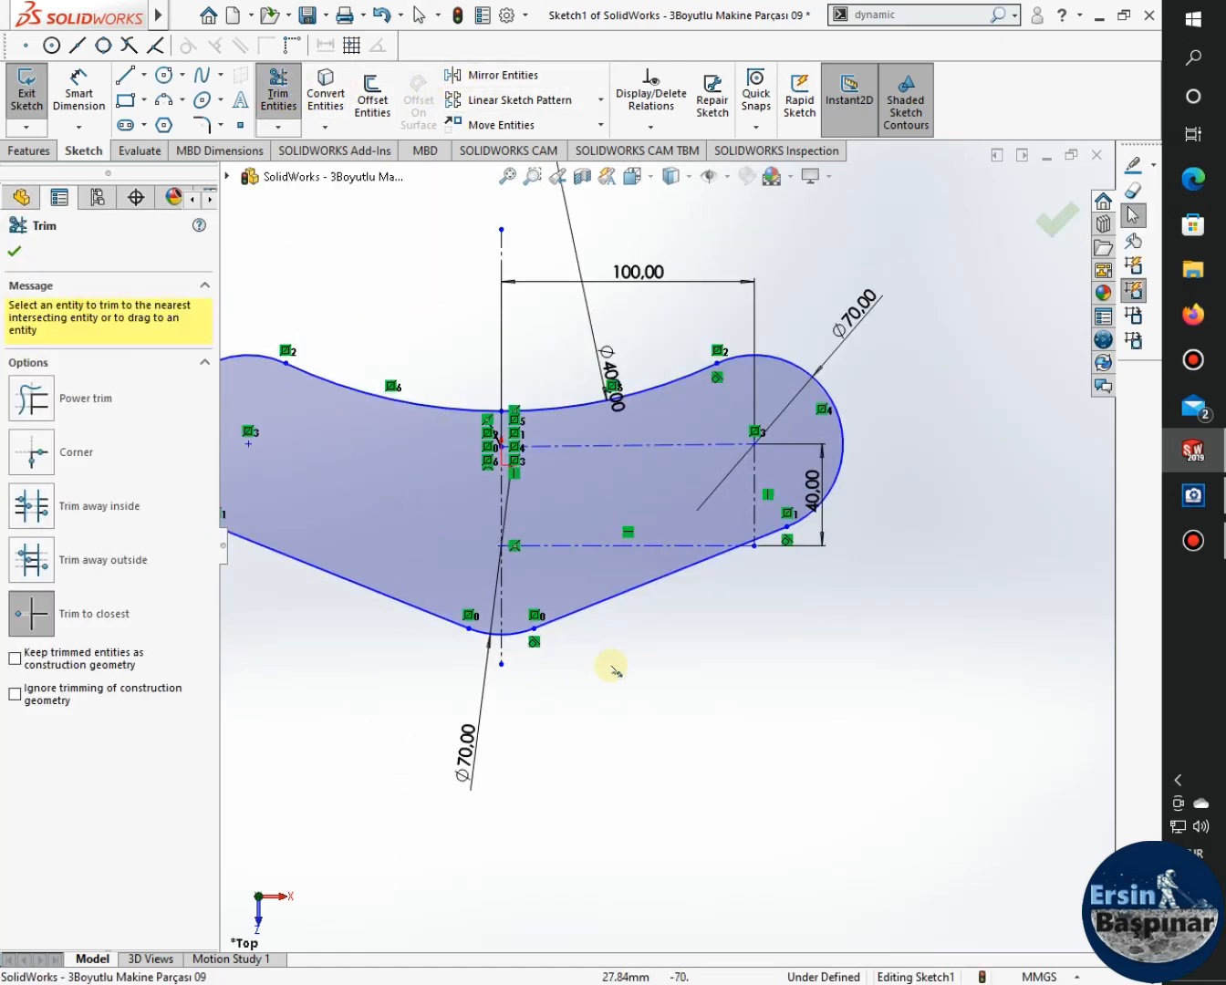
key(Escape)
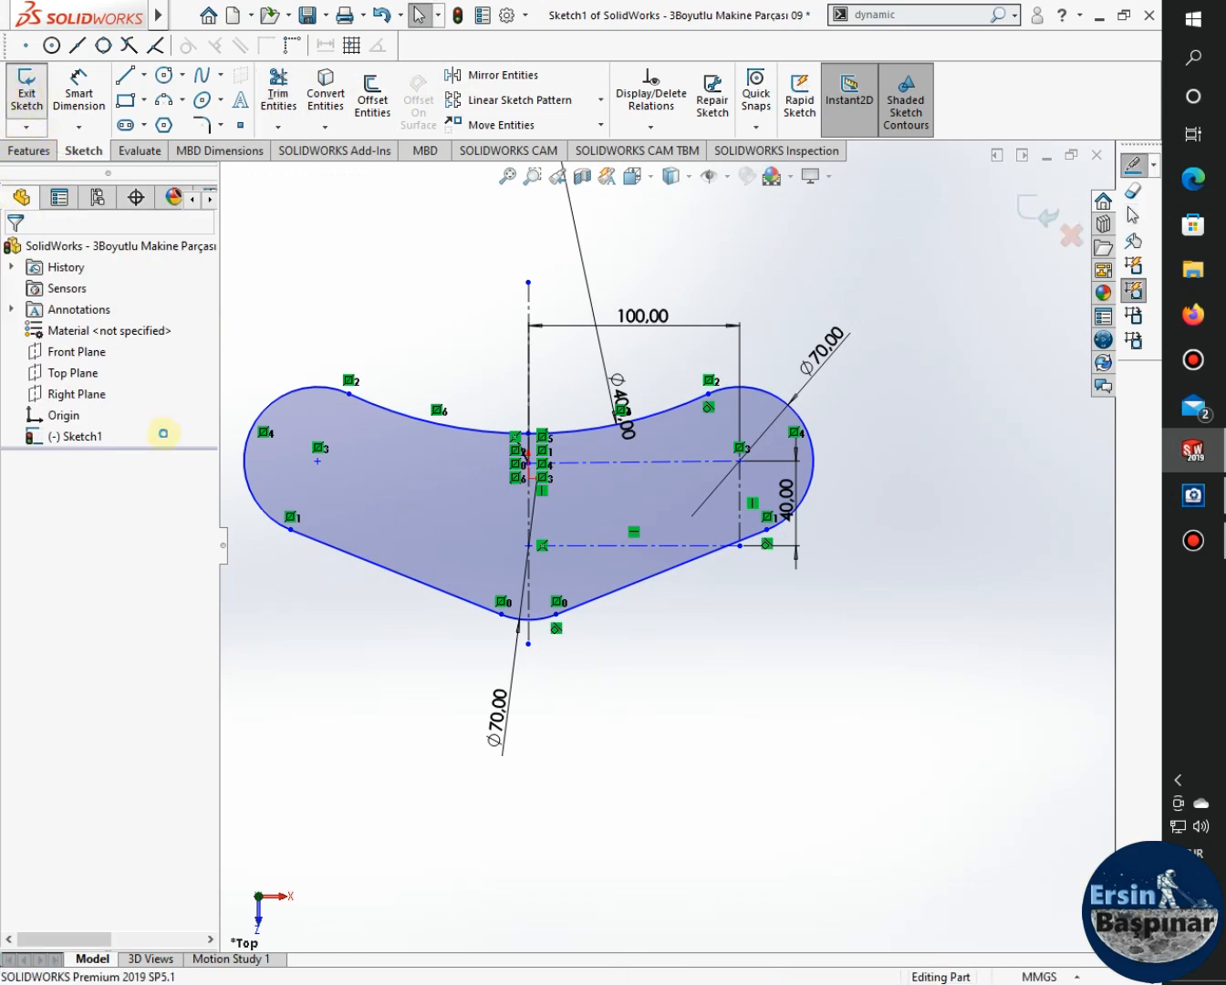
click(26, 91)
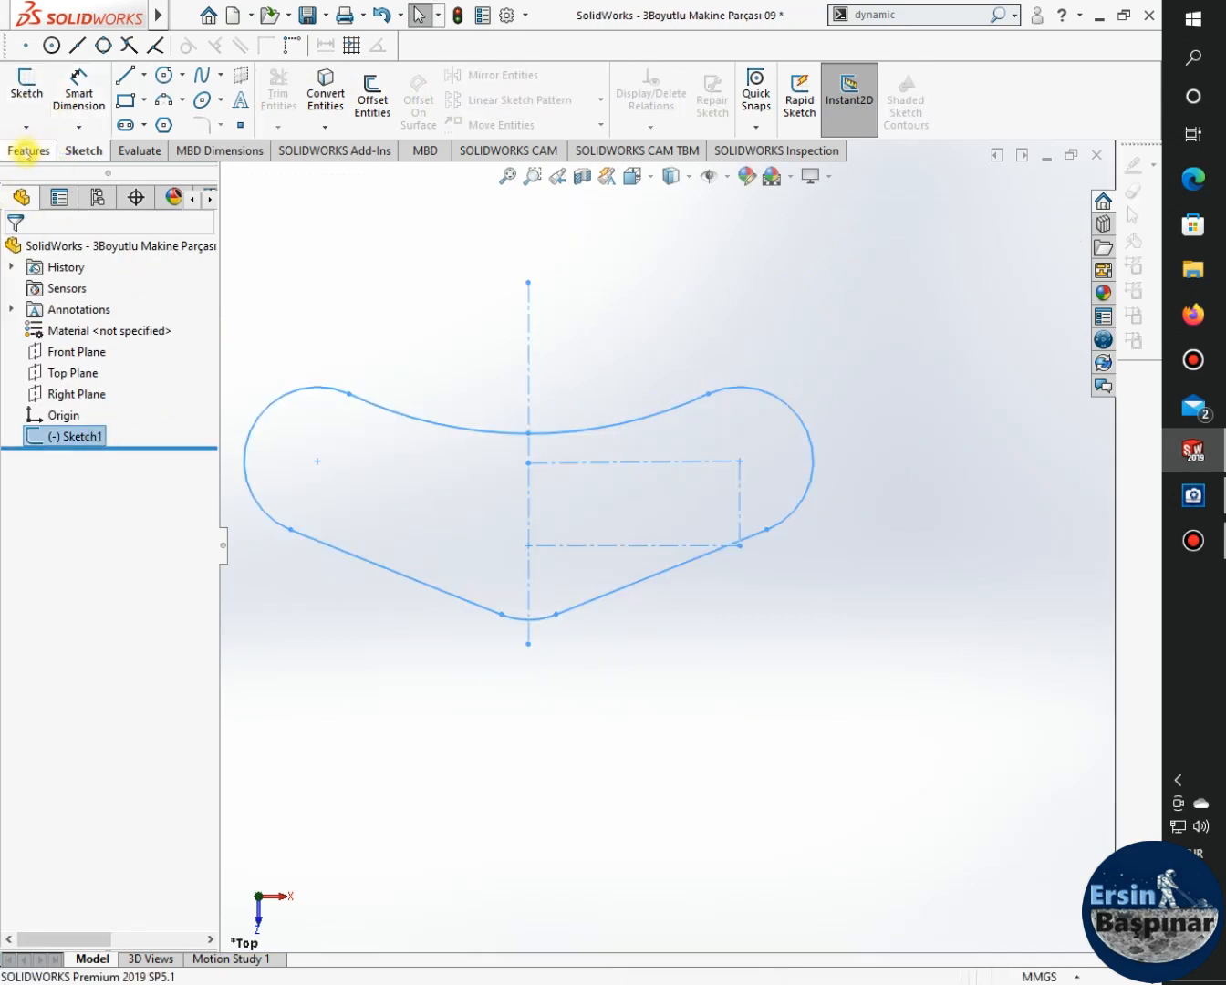
Extrude the closed plan outline as a blind boss to a depth of 60 mm.
click(29, 151)
click(34, 94)
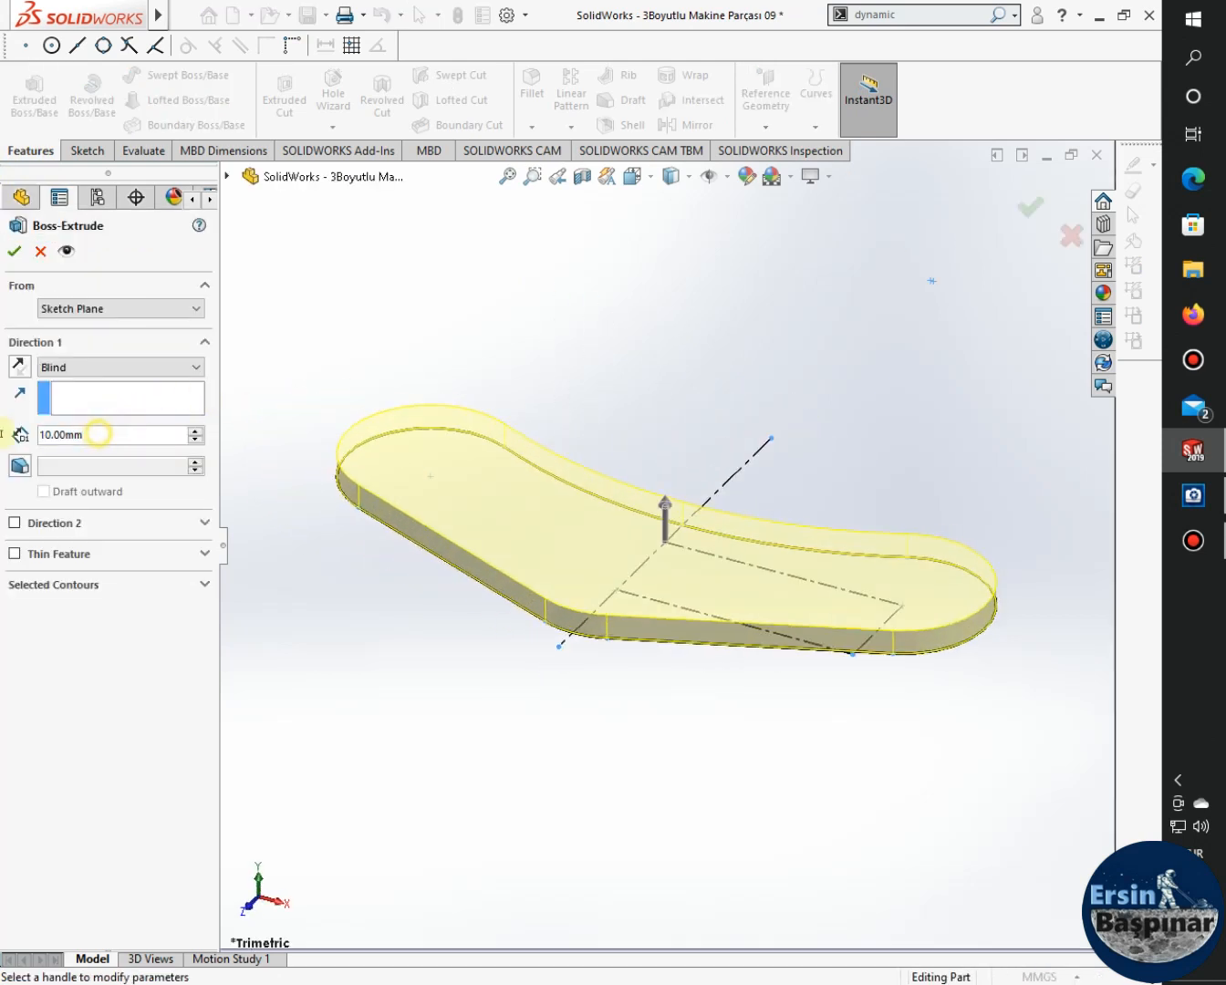
text(60)
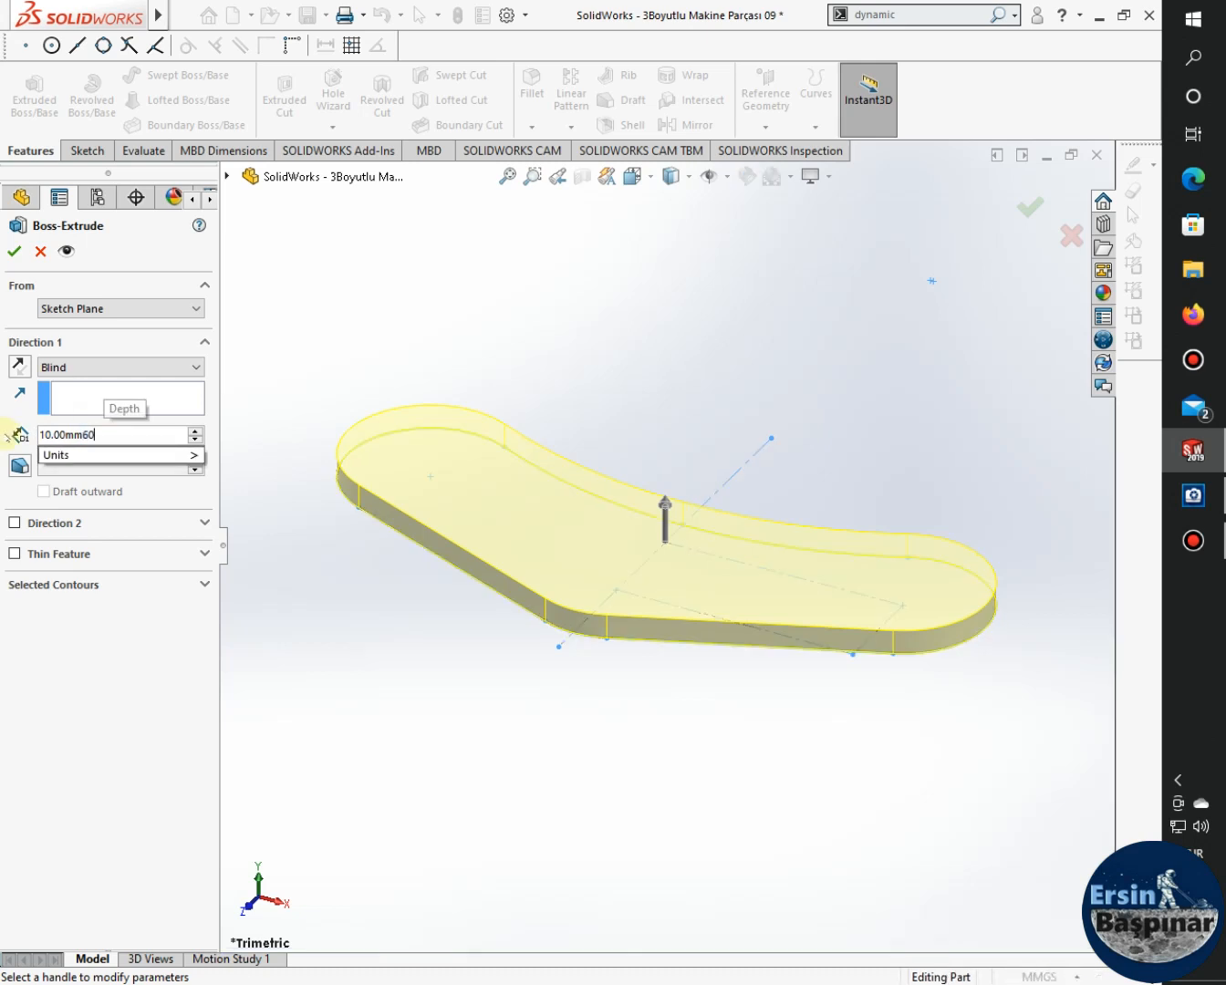
key(Return)
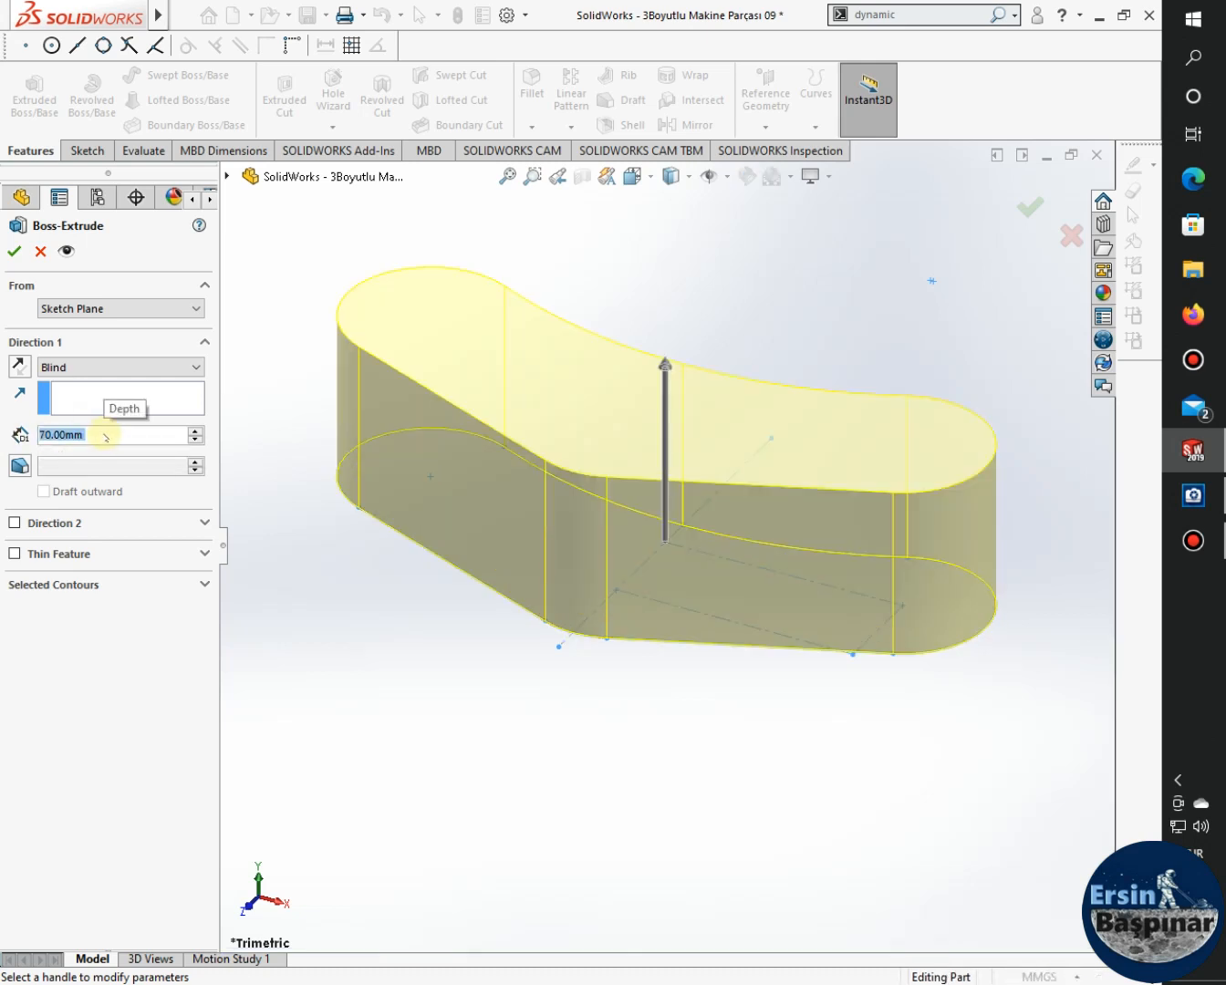
text(60)
key(Return)
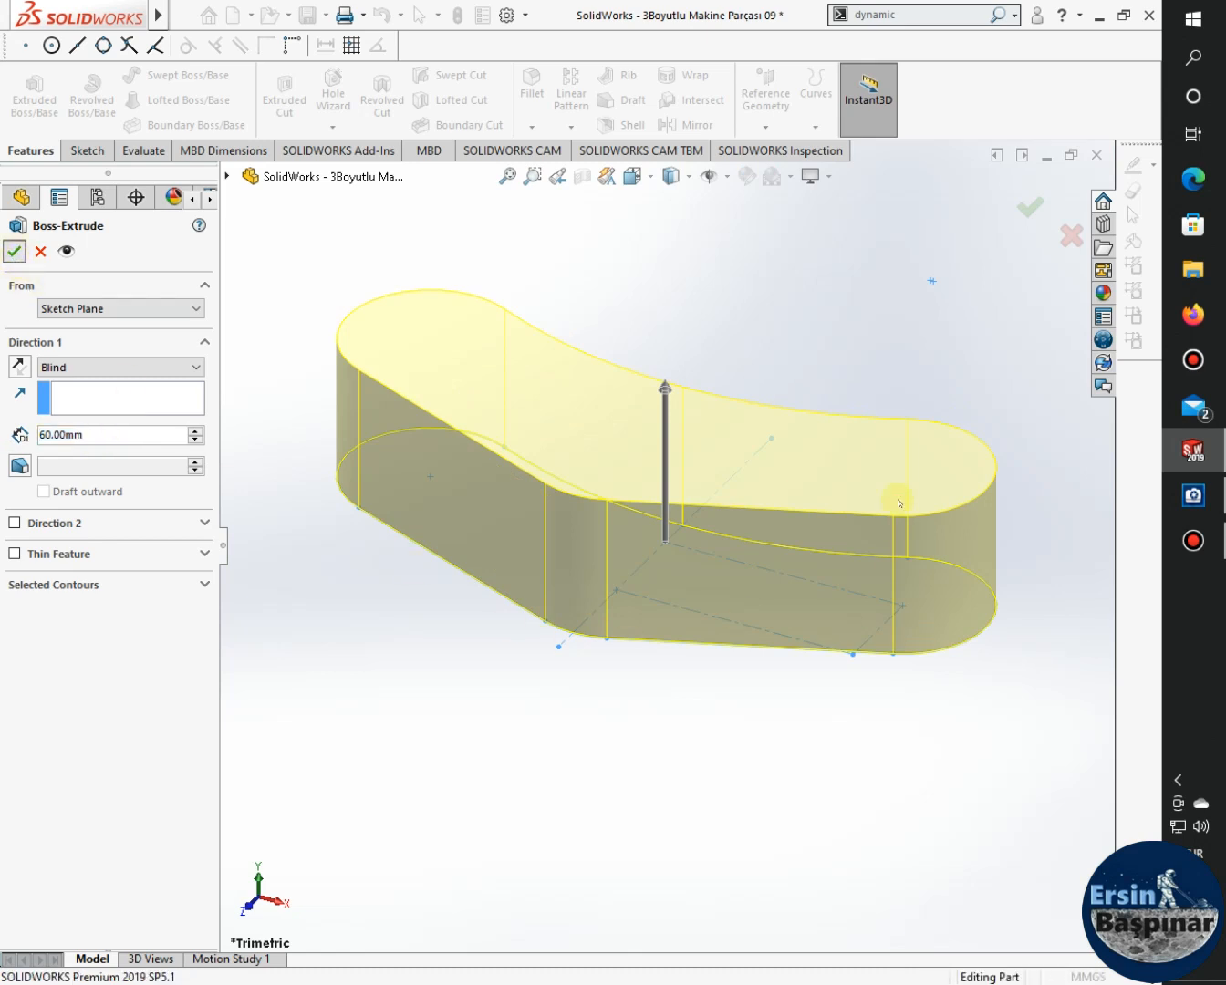
key(Return)
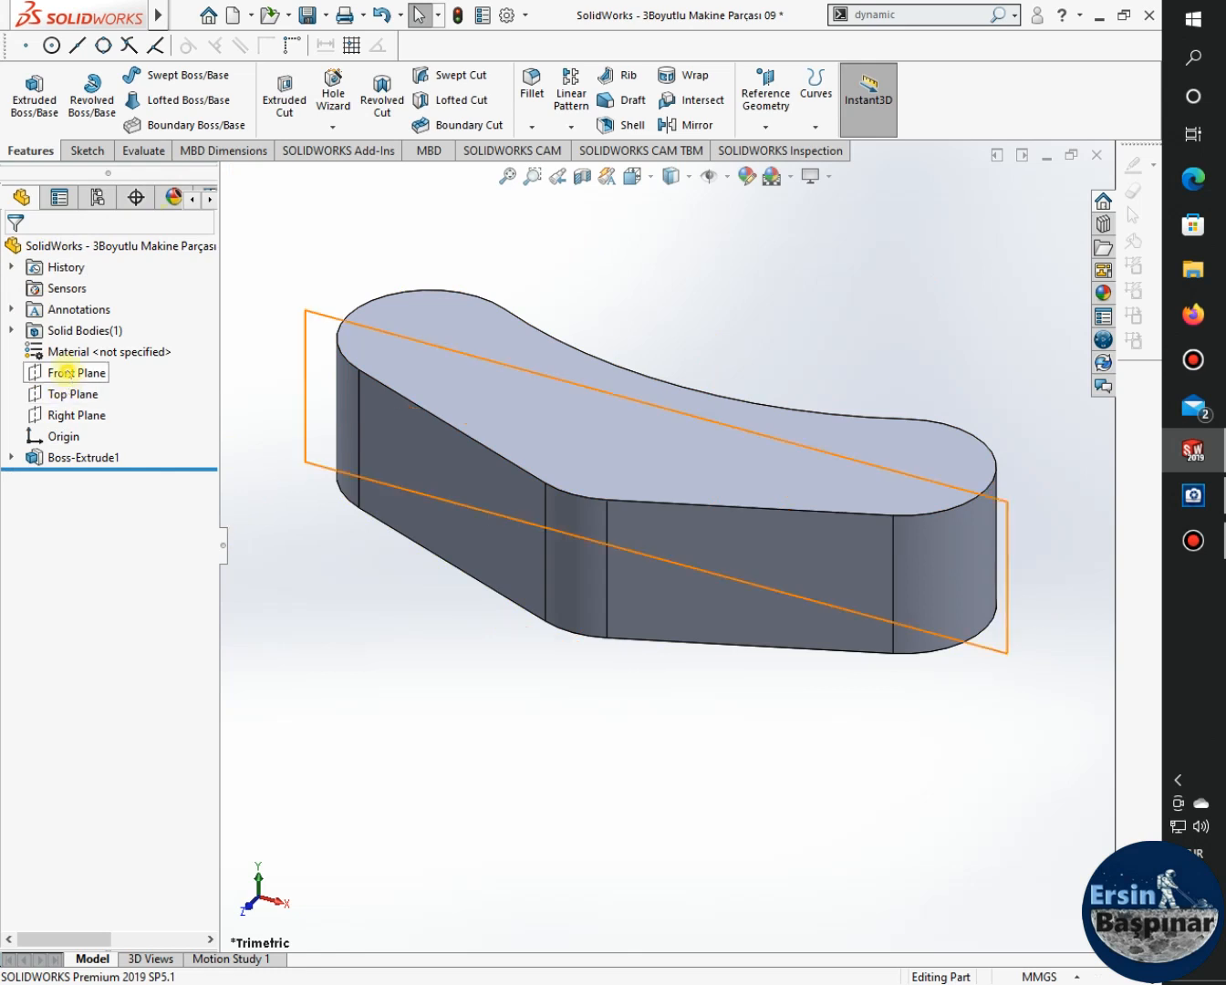
Start a new sketch on the Front Plane and consult the part's front view in the technical drawing.
click(68, 373)
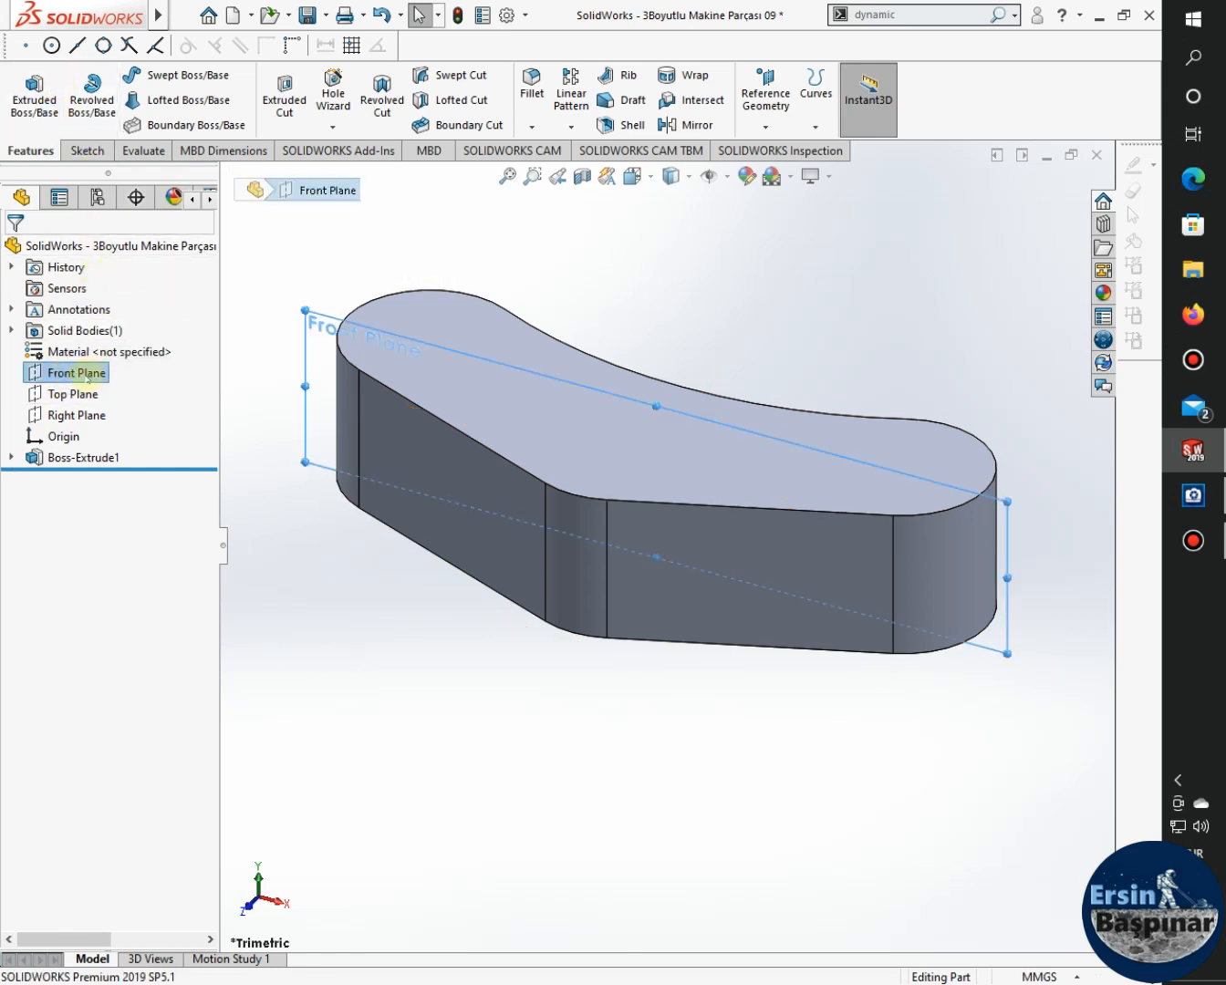
right_click(84, 373)
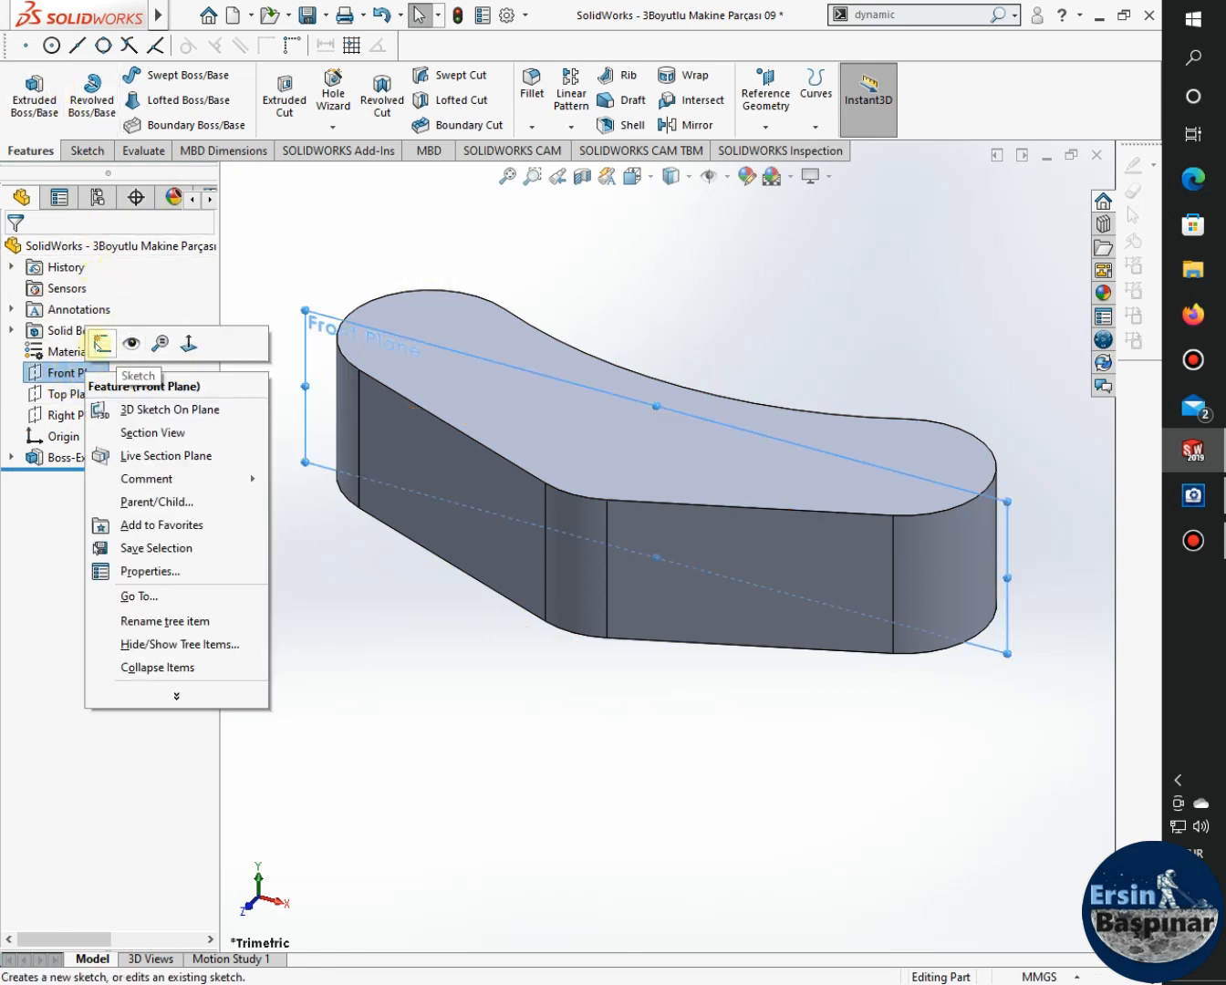
click(100, 344)
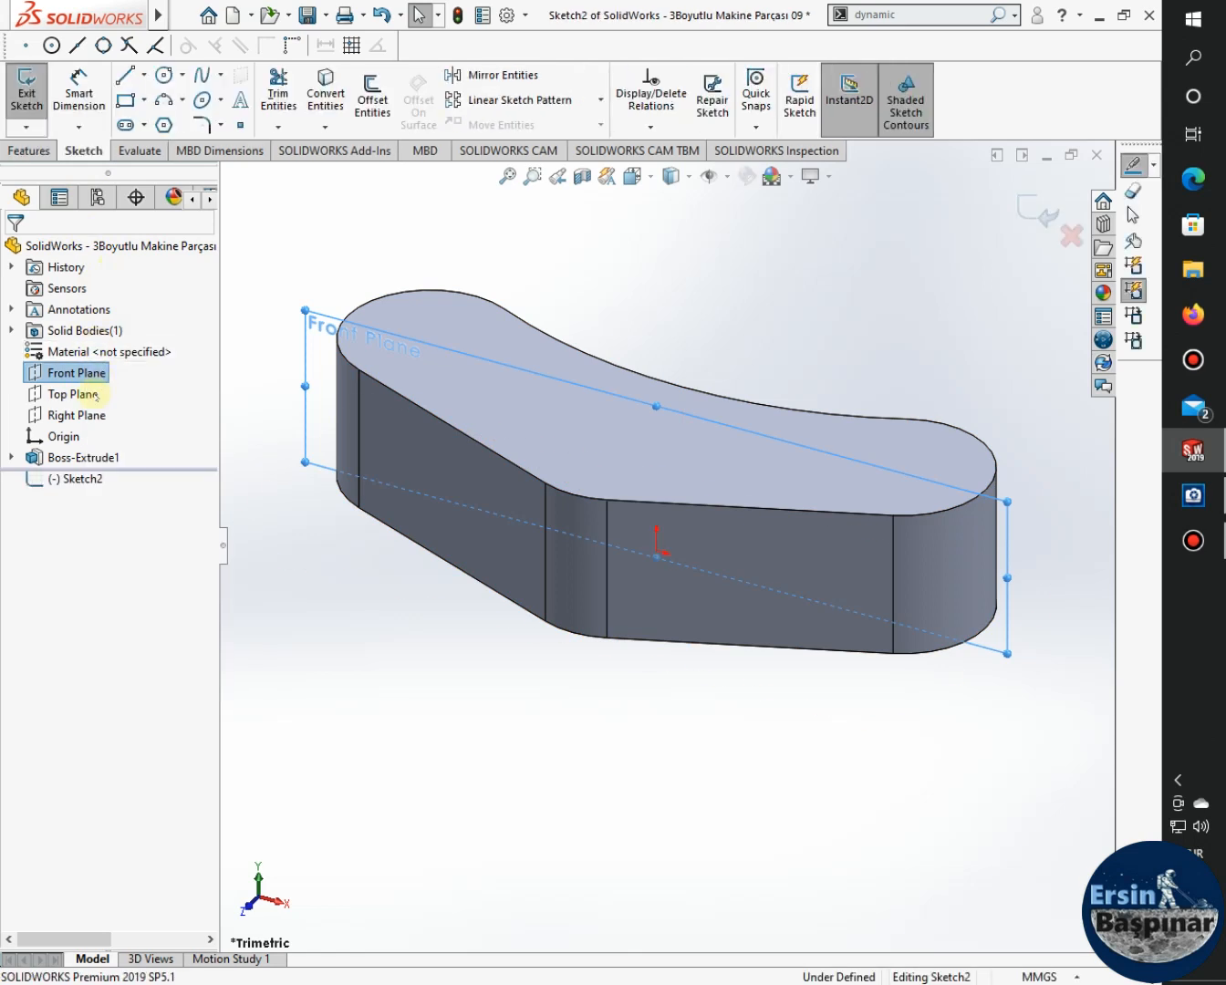
click(71, 479)
click(103, 452)
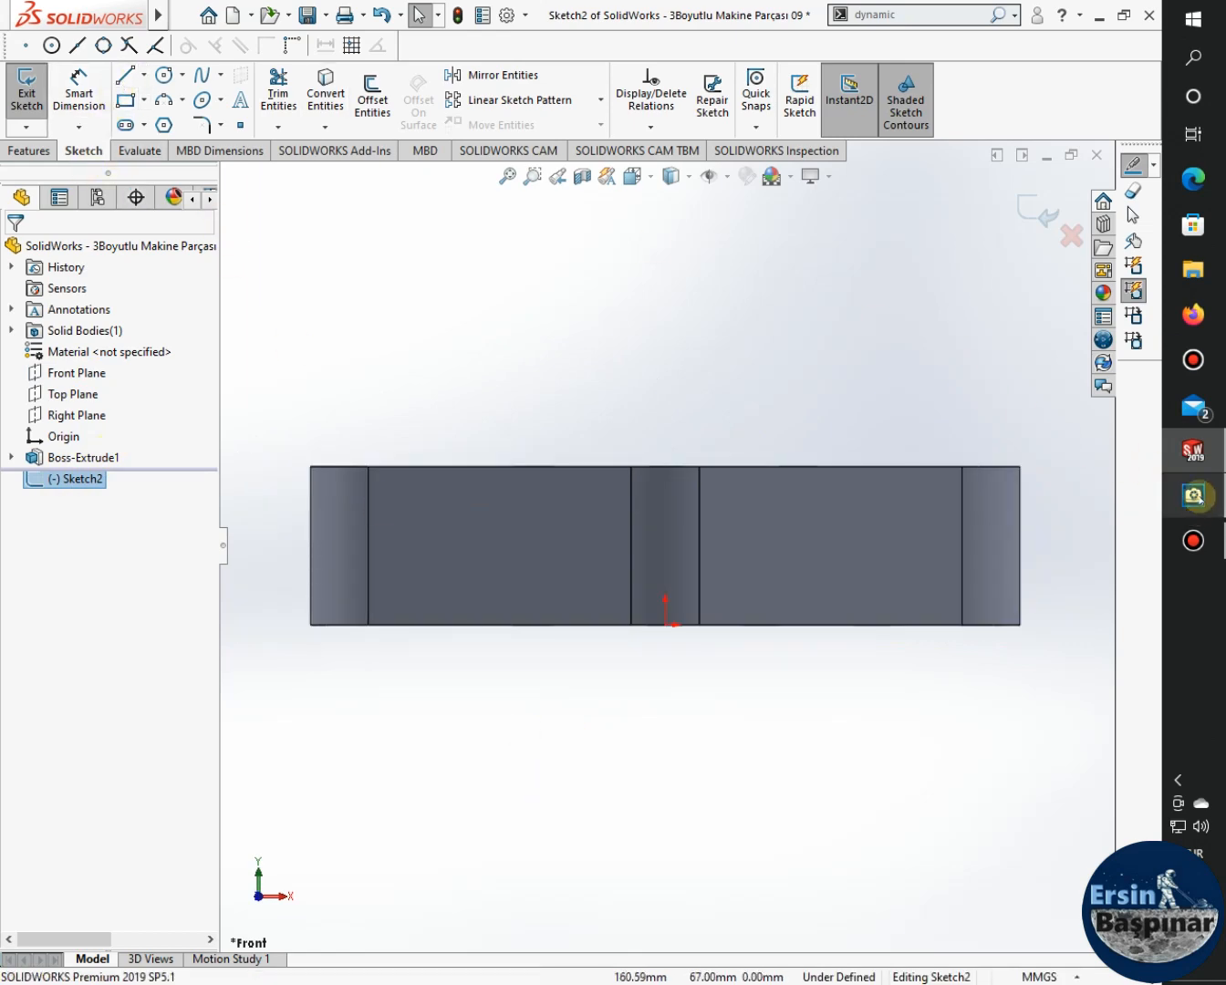
click(1193, 495)
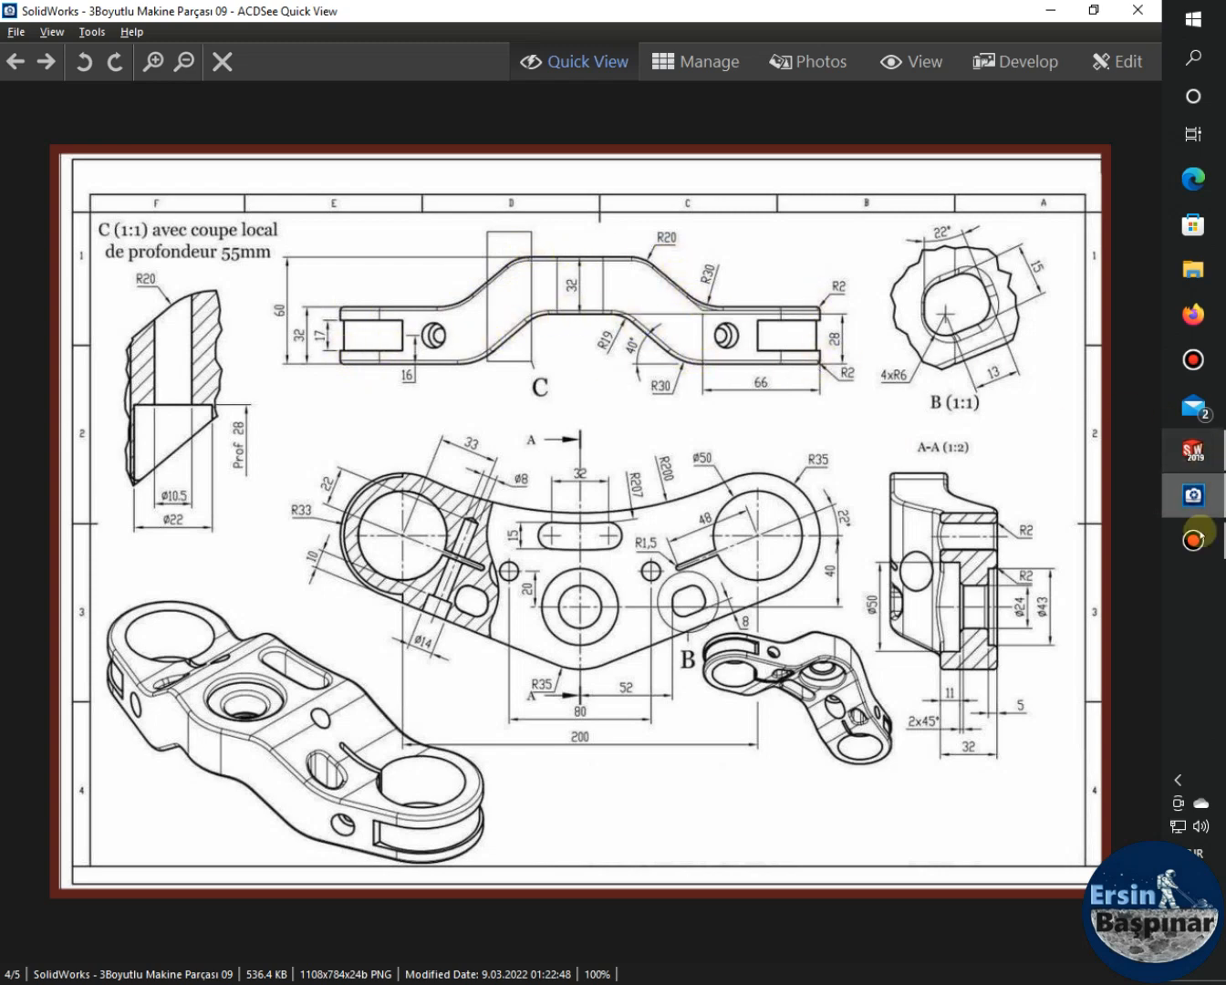
click(1193, 450)
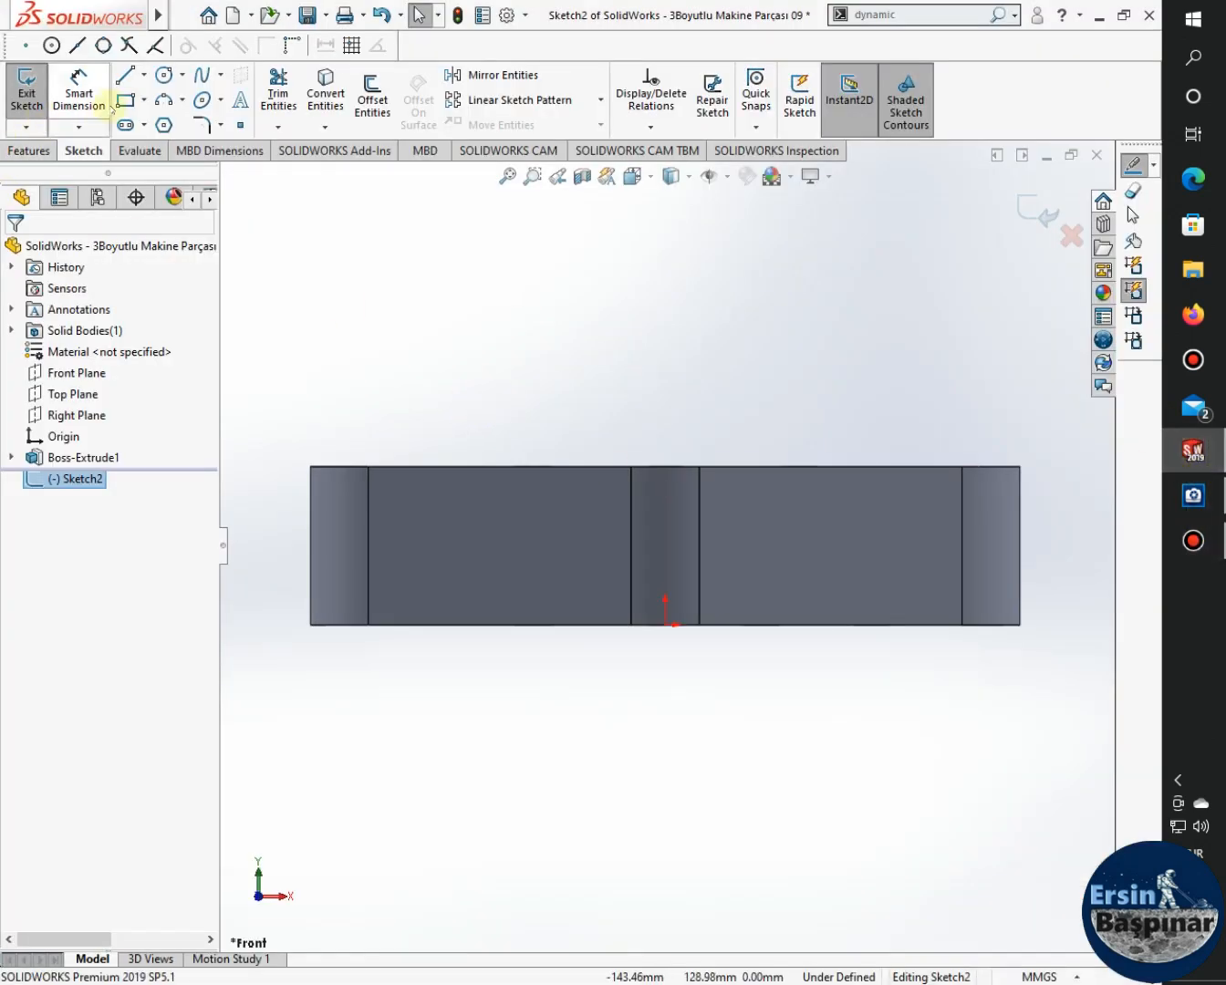
Sketch a line chain about 32 mm up the left edge, about 49 mm inward, sloping to the top edge and along it to the middle.
click(312, 626)
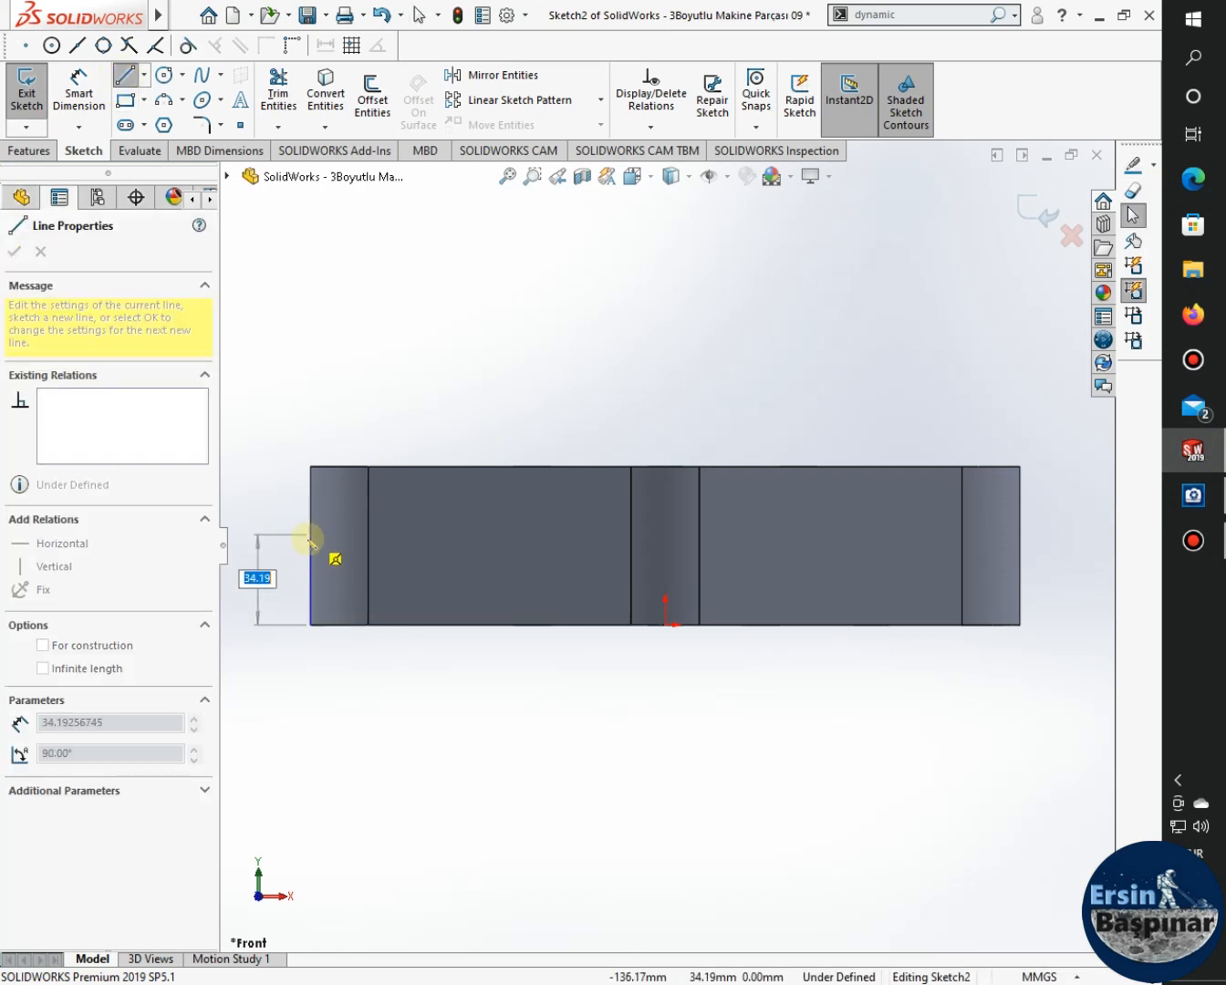
click(310, 540)
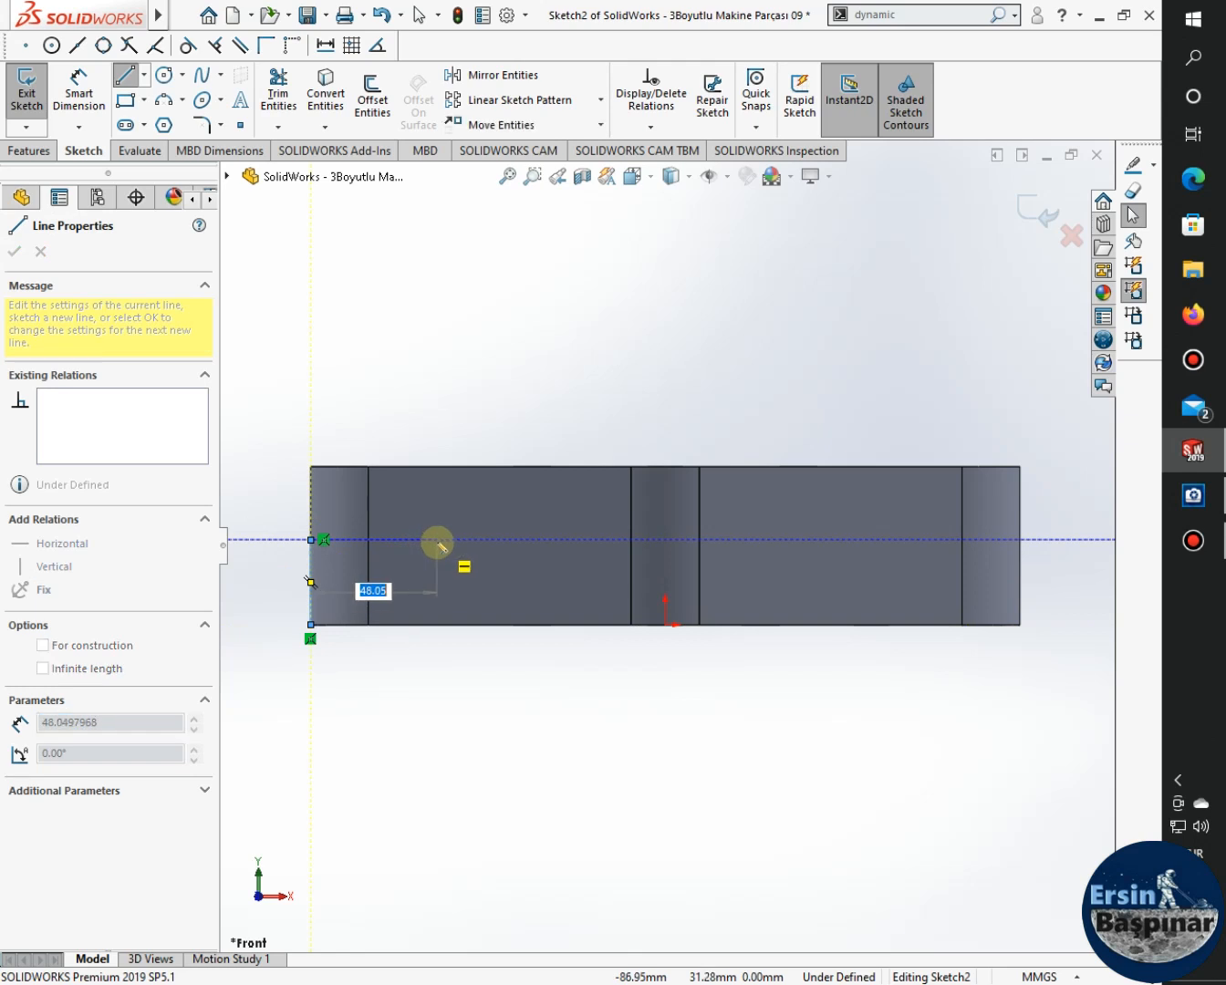
click(439, 539)
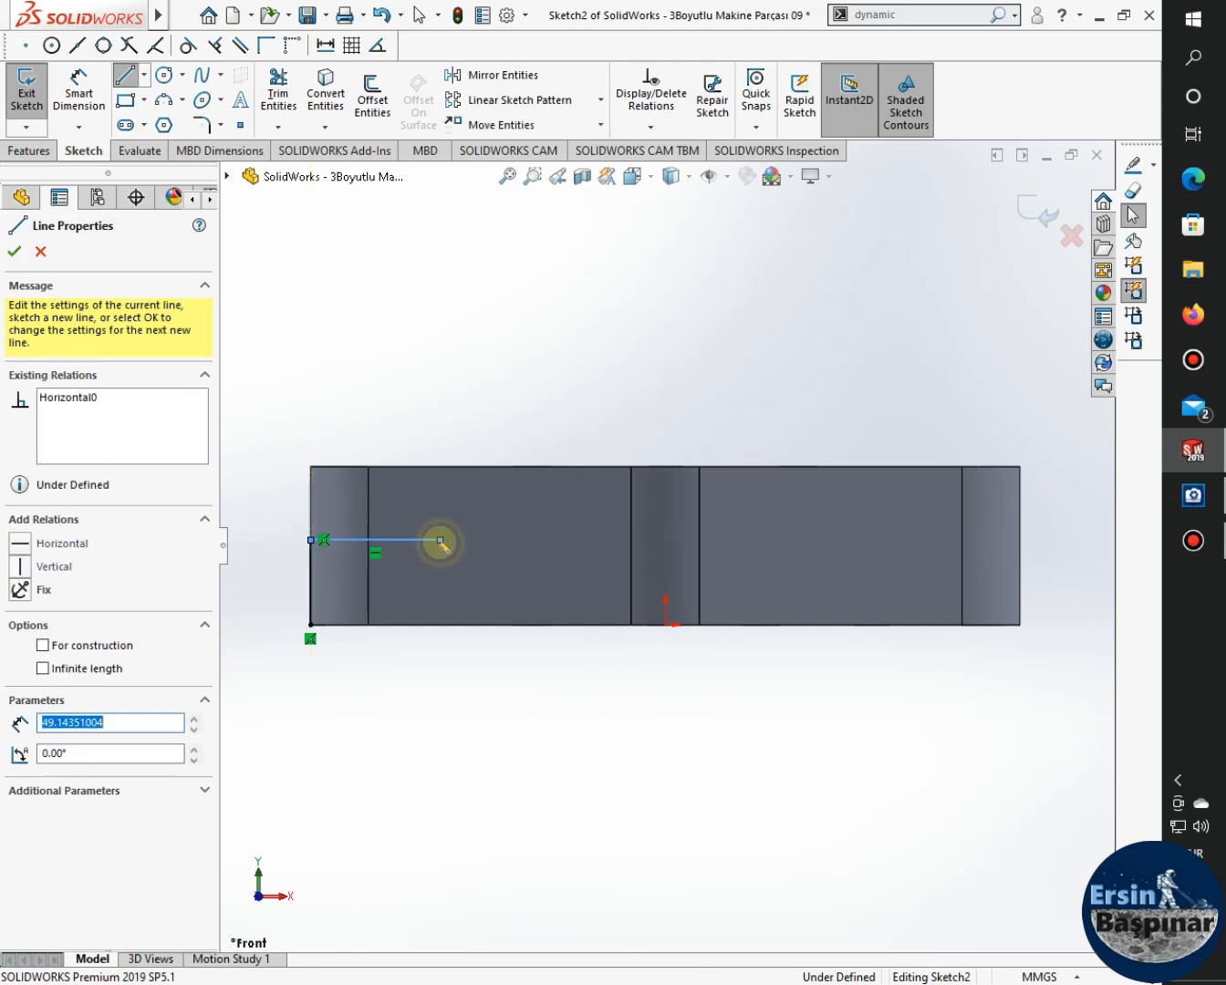
click(552, 468)
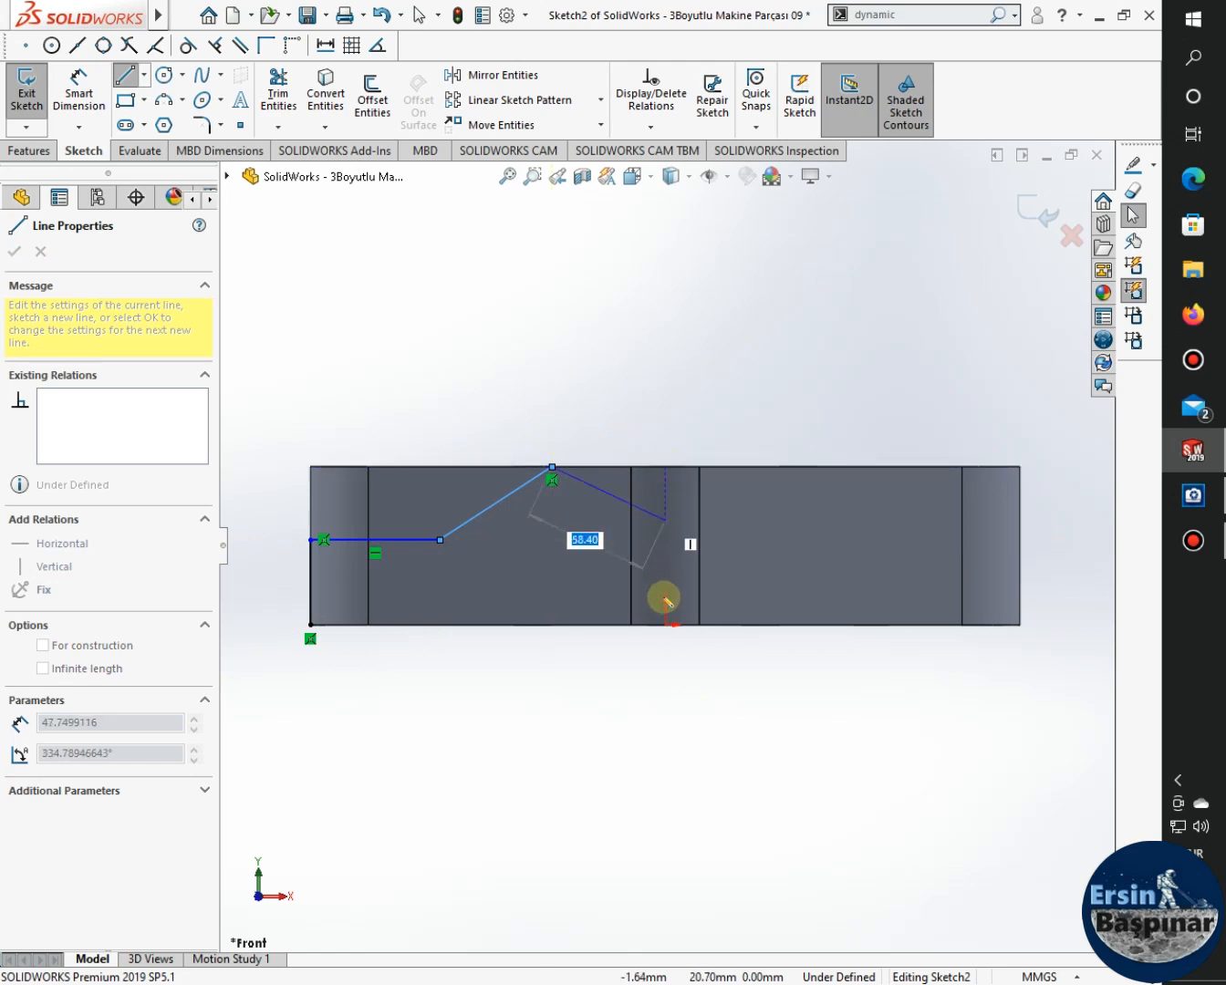
click(665, 467)
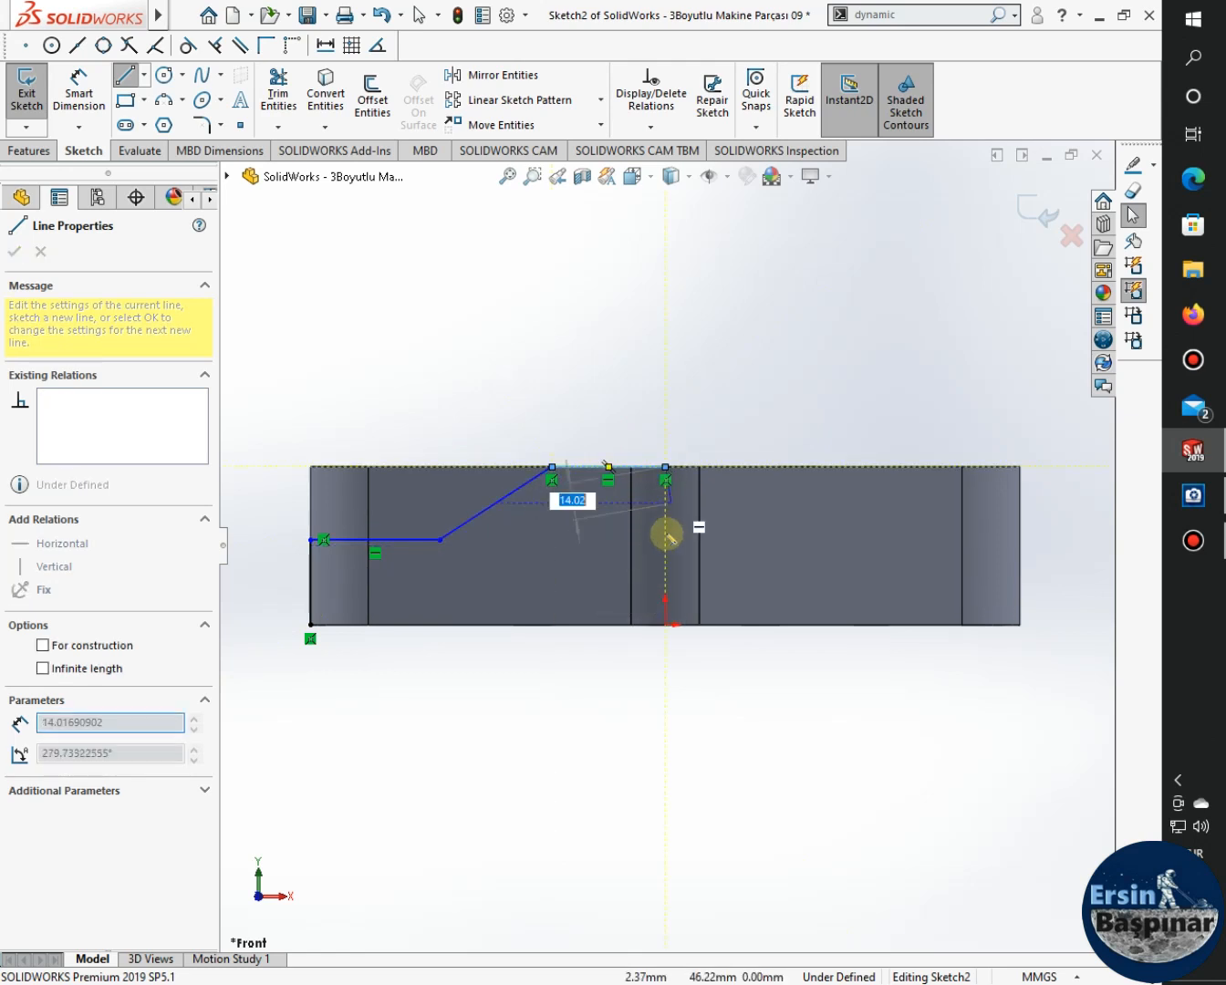
key(Escape)
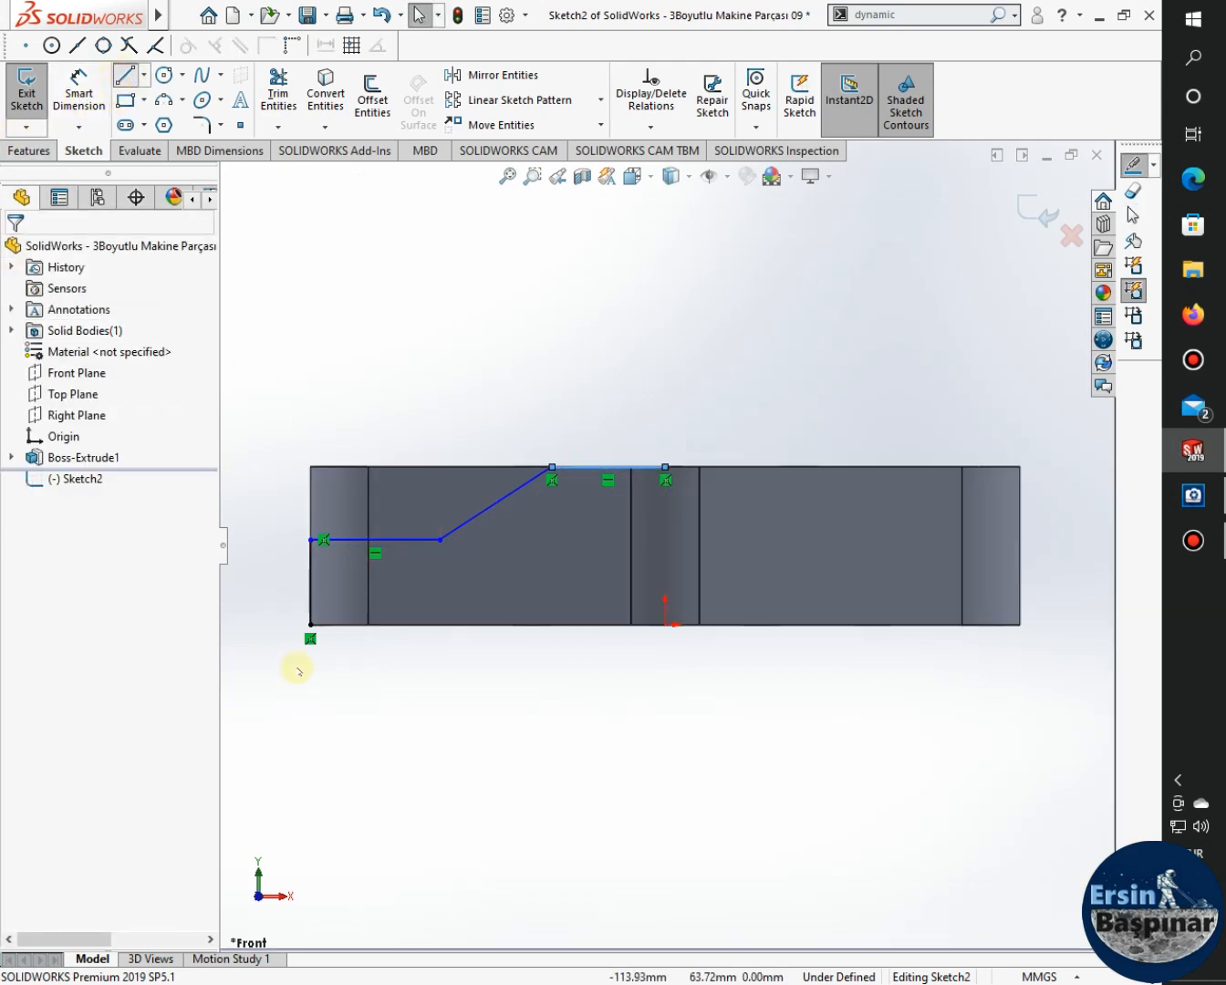
Sketch the lower profile from the bottom-left corner: about 55 mm along the bottom edge, sloping up, then about 37 mm horizontally to above the origin.
key(l)
click(310, 625)
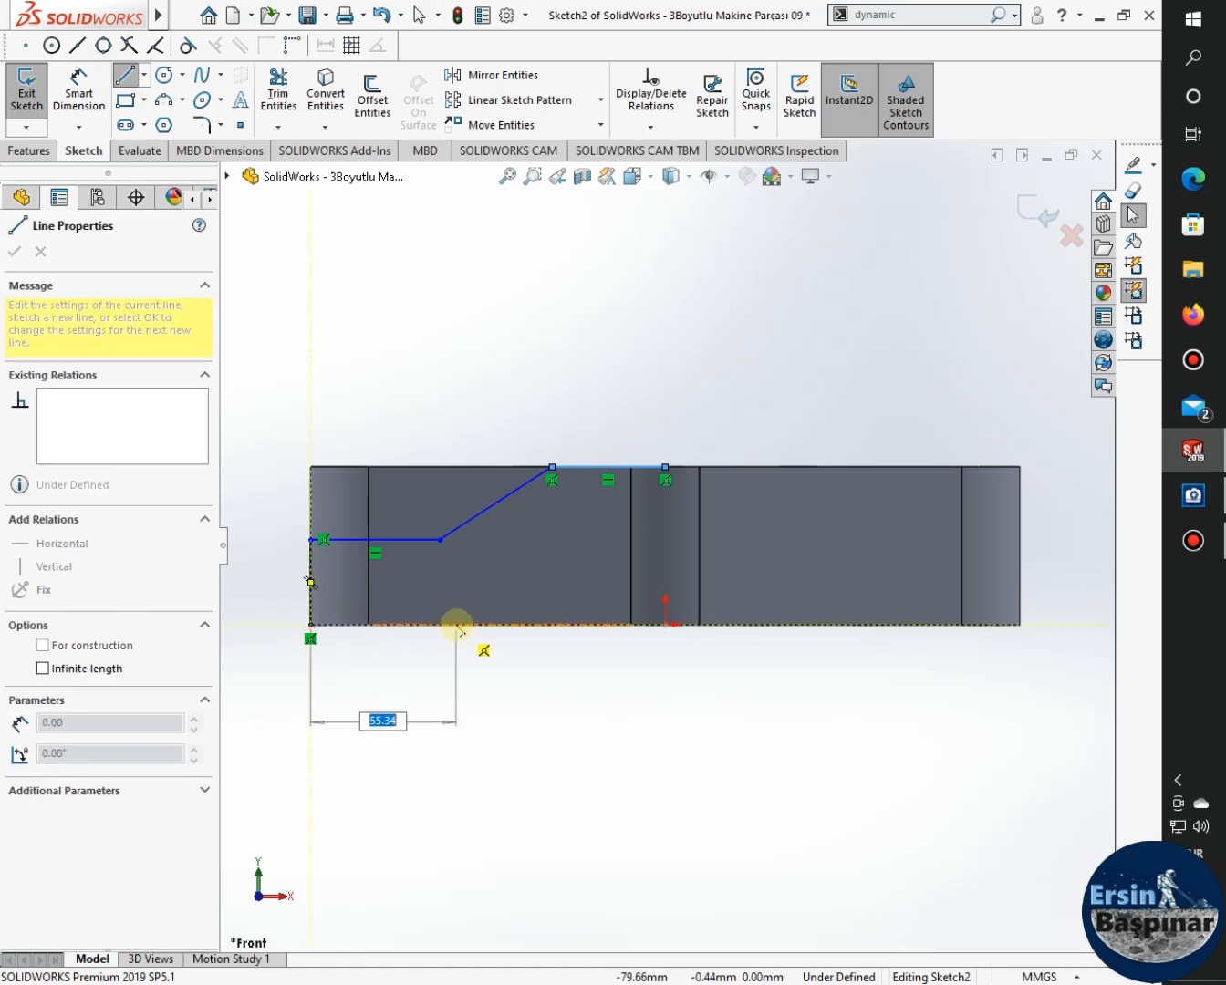
click(457, 624)
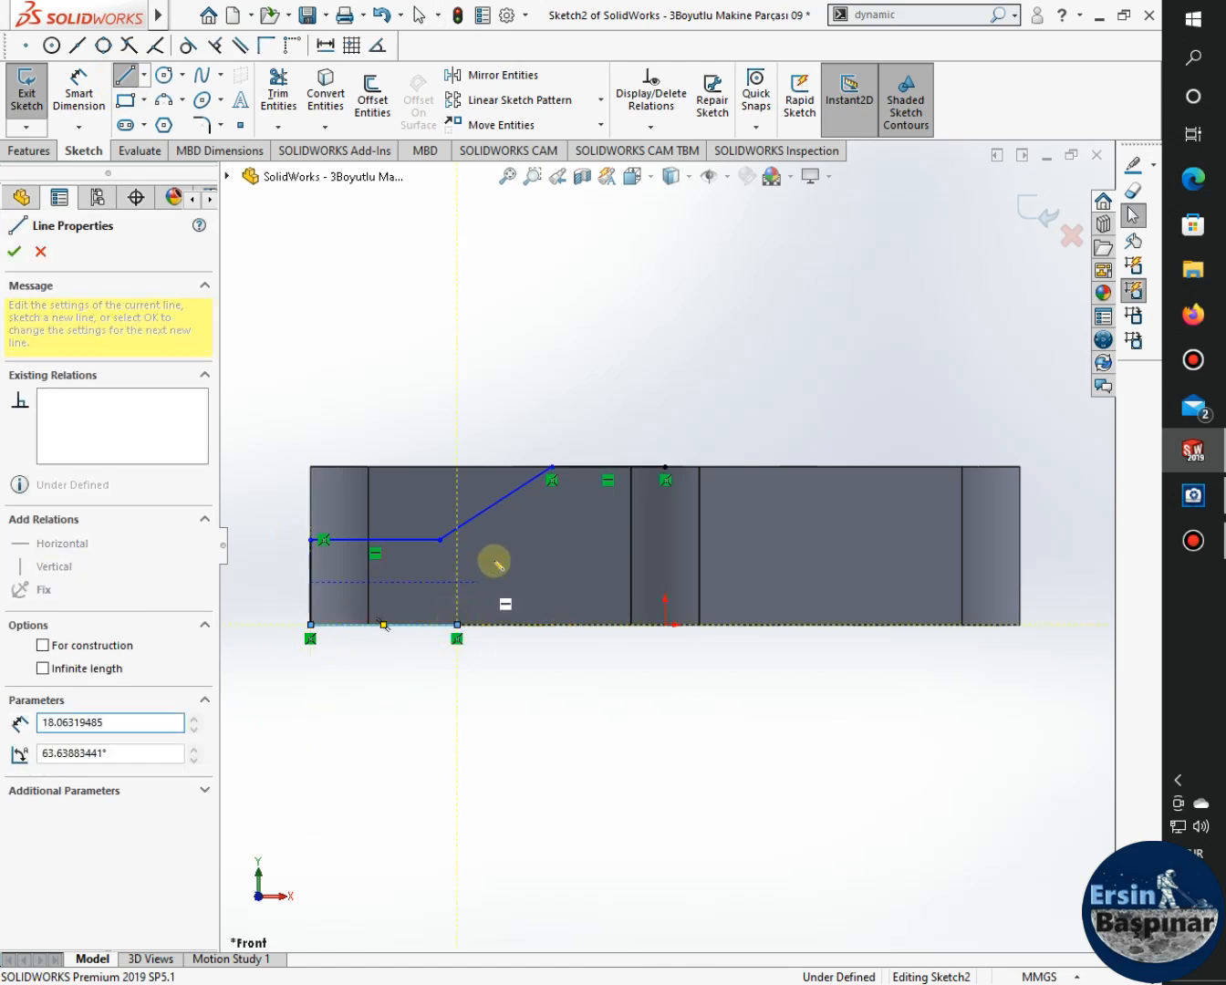
click(566, 541)
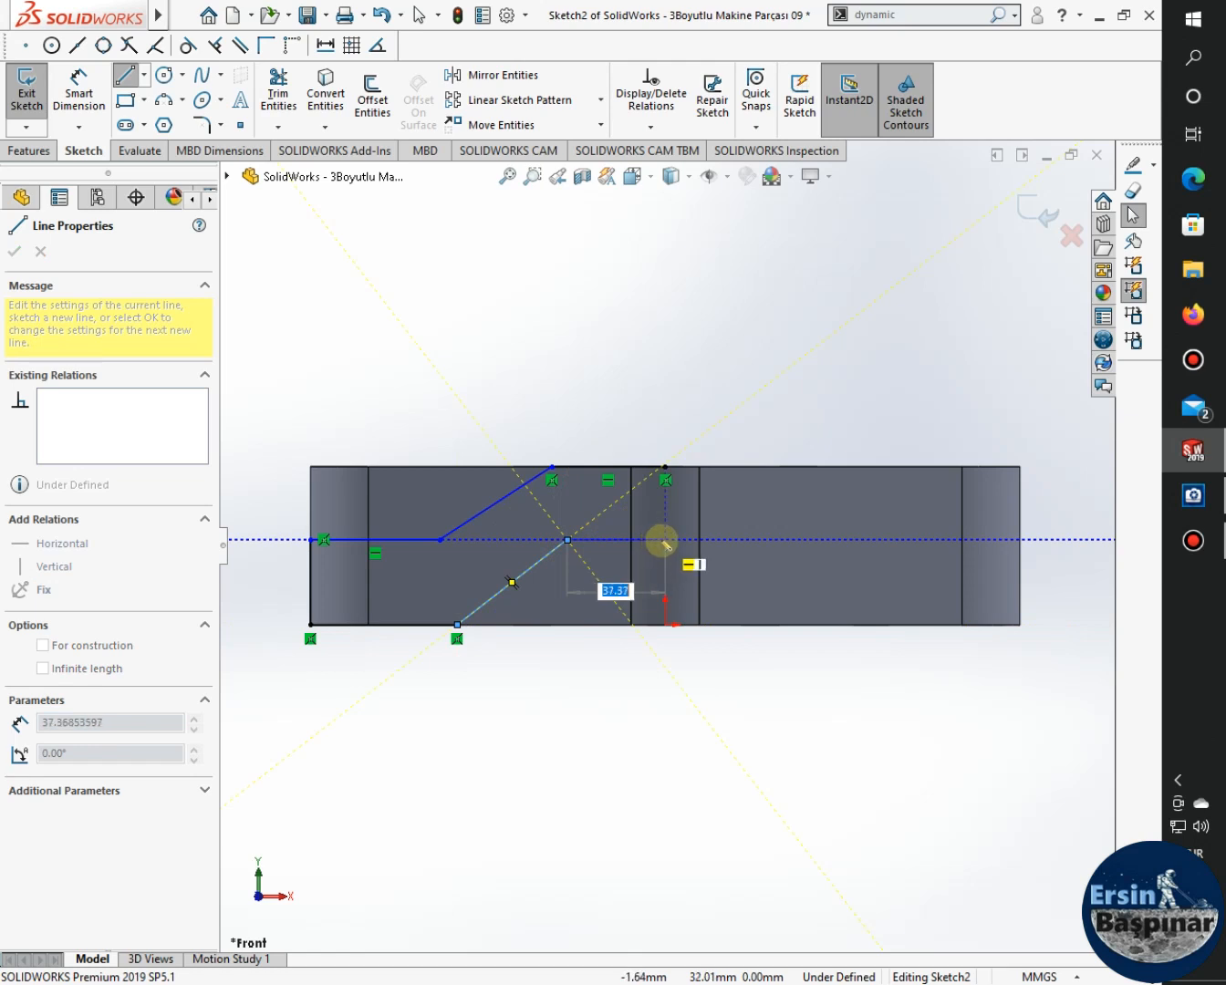
double_click(664, 542)
key(Escape)
key(Escape)
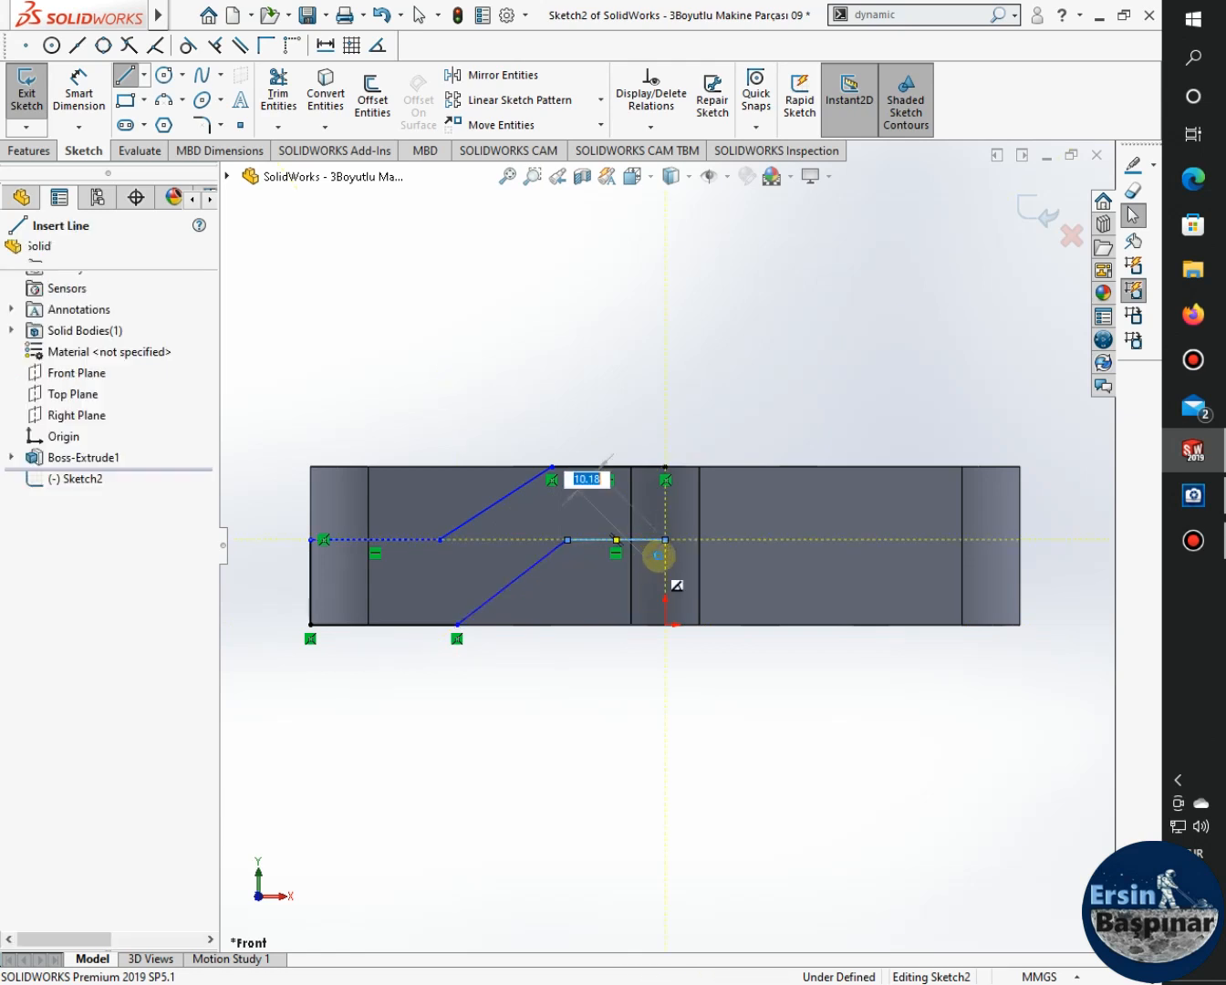
Draw a vertical centerline about 170 mm long through the origin, extending above and below the body.
click(144, 77)
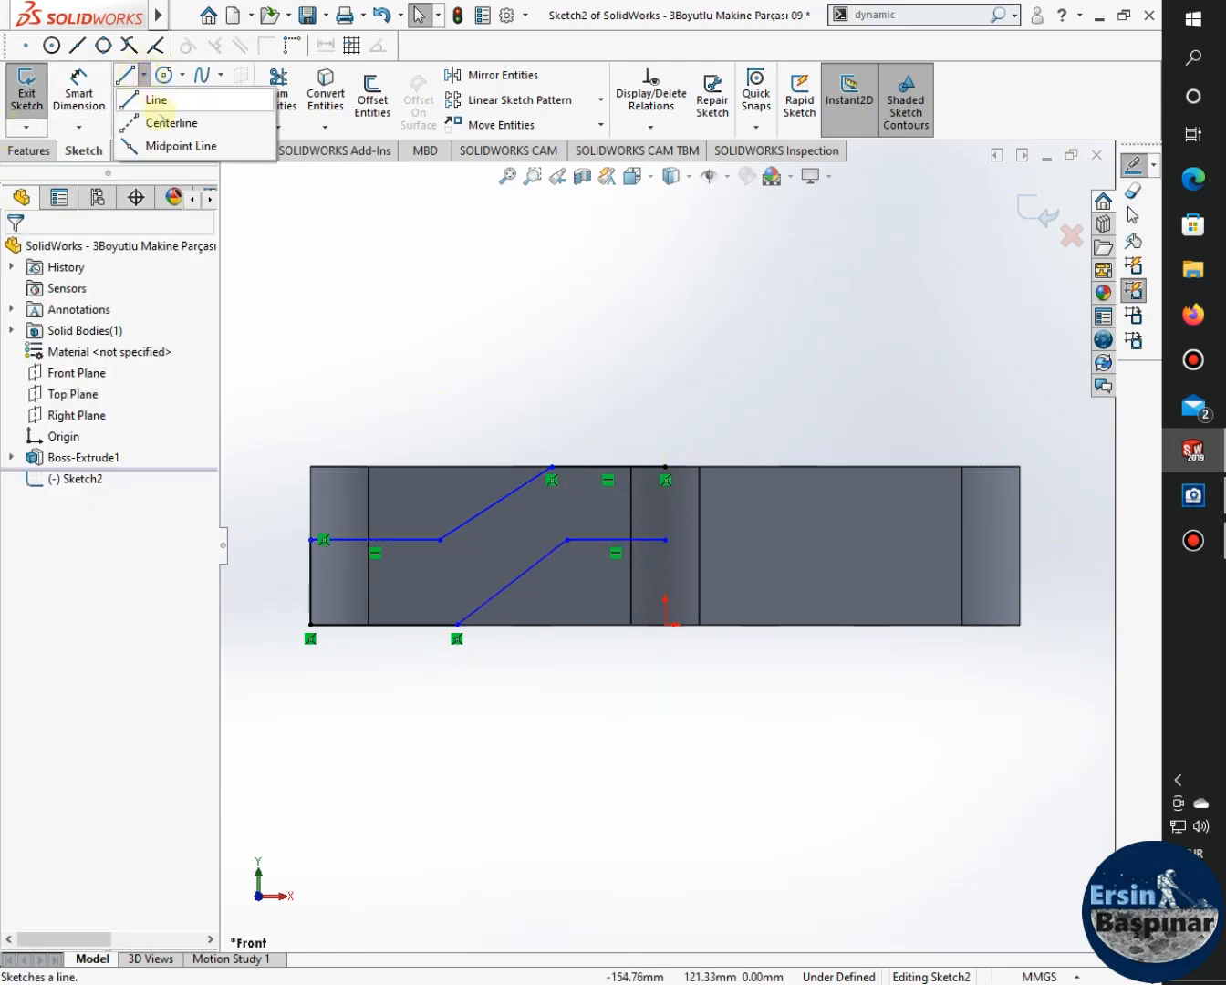
click(164, 122)
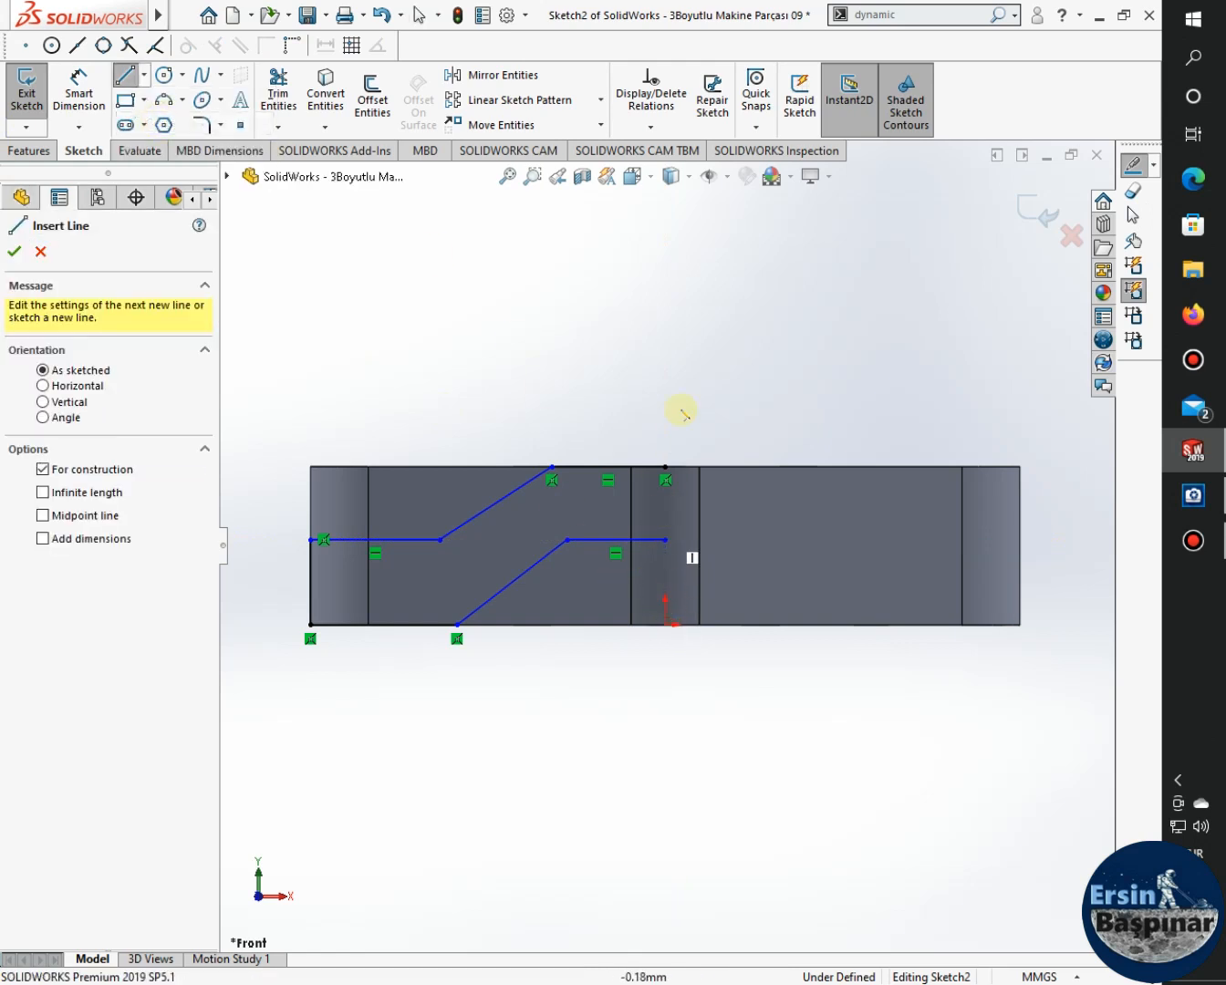
click(666, 349)
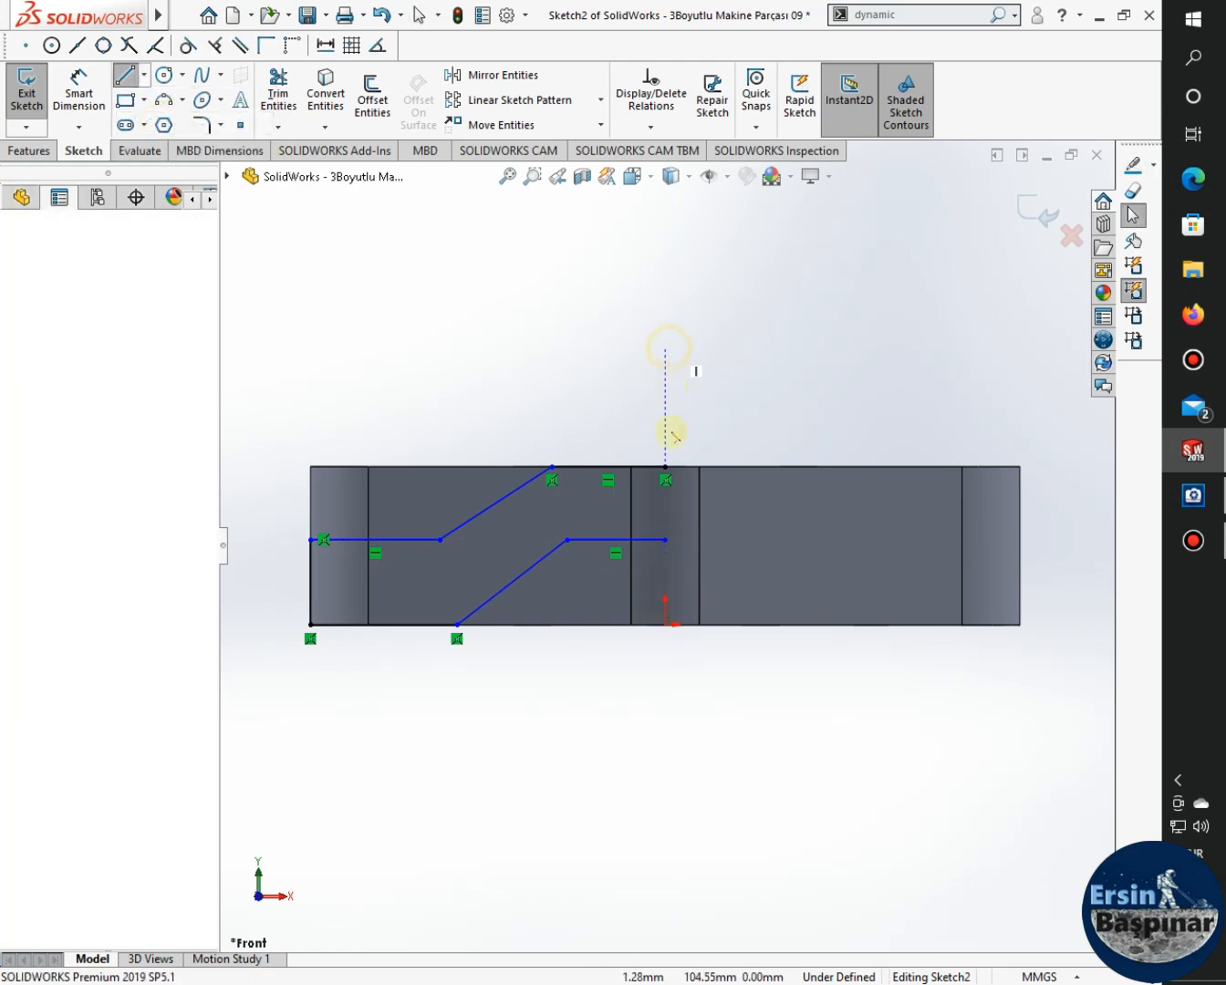
click(664, 796)
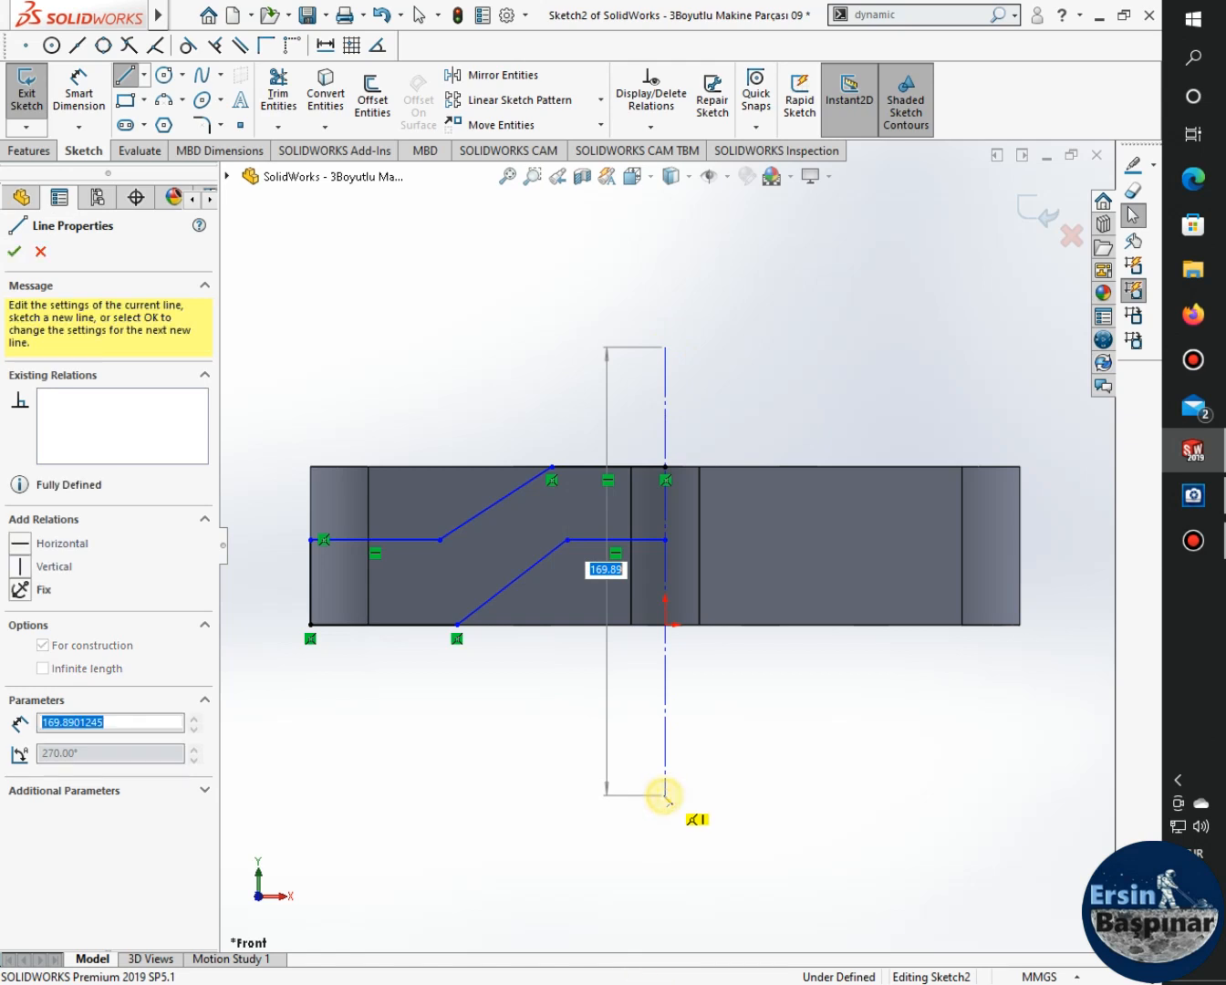
key(Escape)
key(Escape)
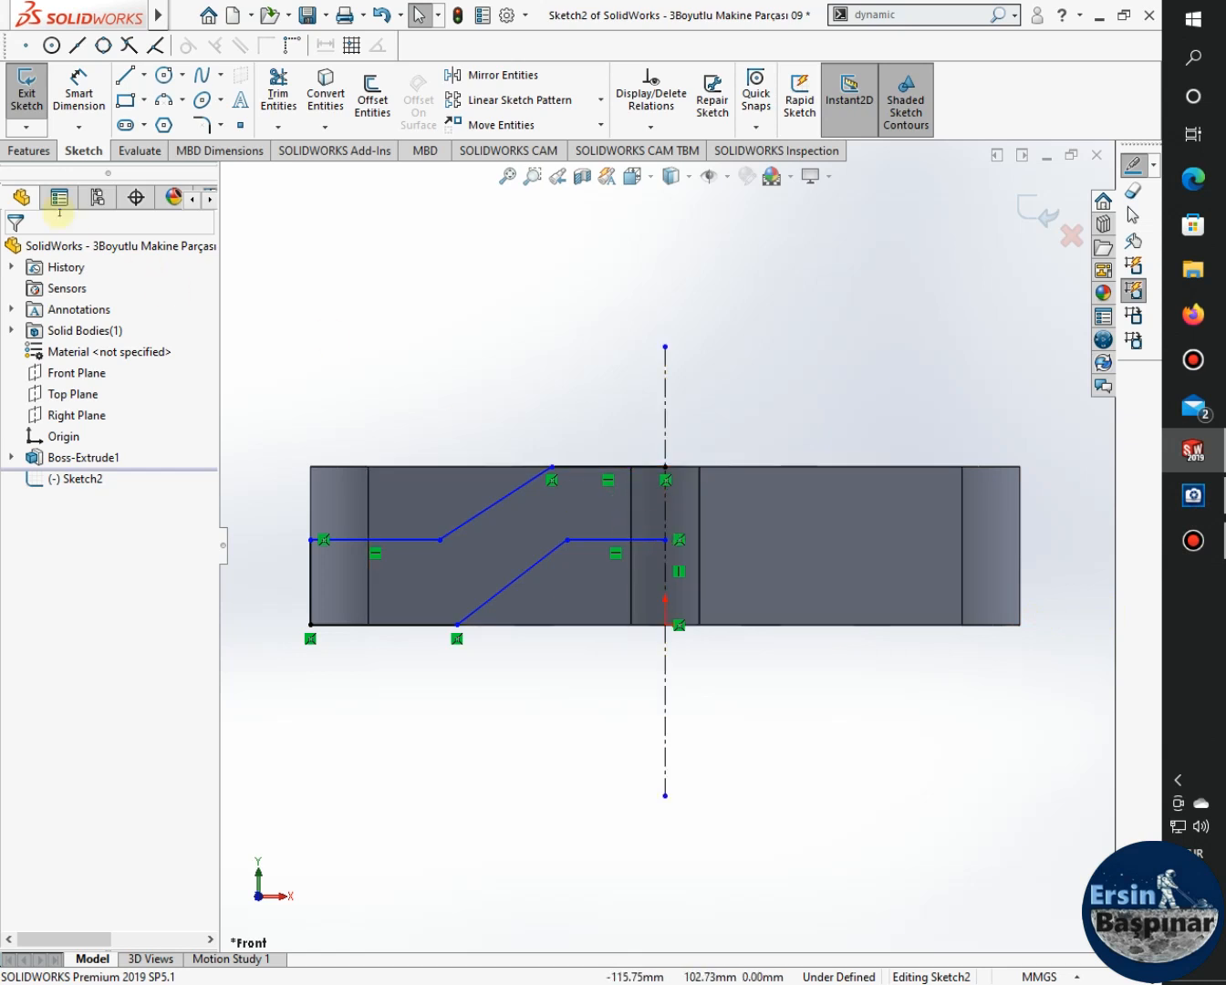
Dimension the vertical line at the profile's left end to 32 mm.
click(78, 88)
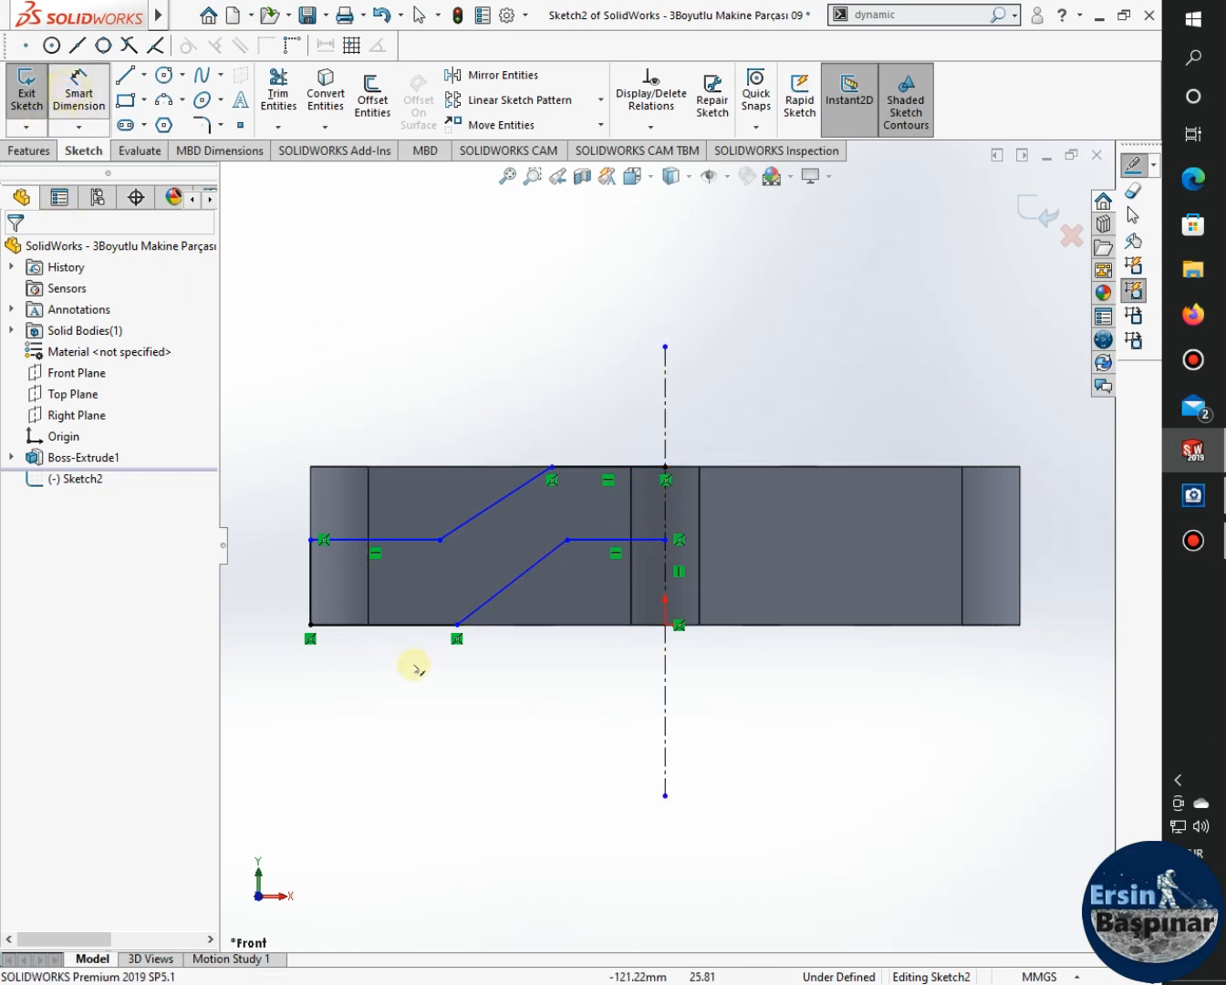
click(310, 581)
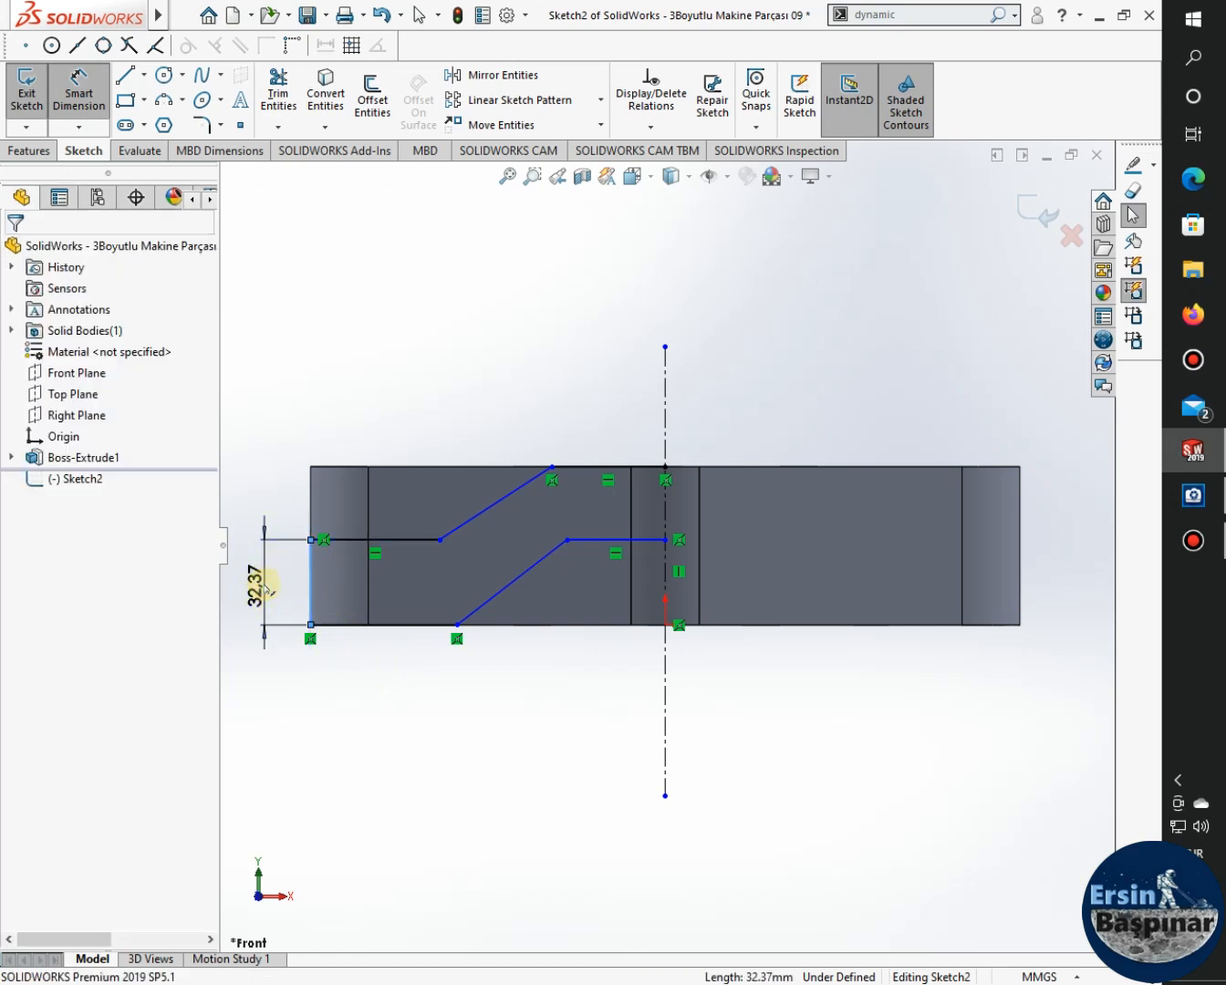
click(266, 584)
text(32)
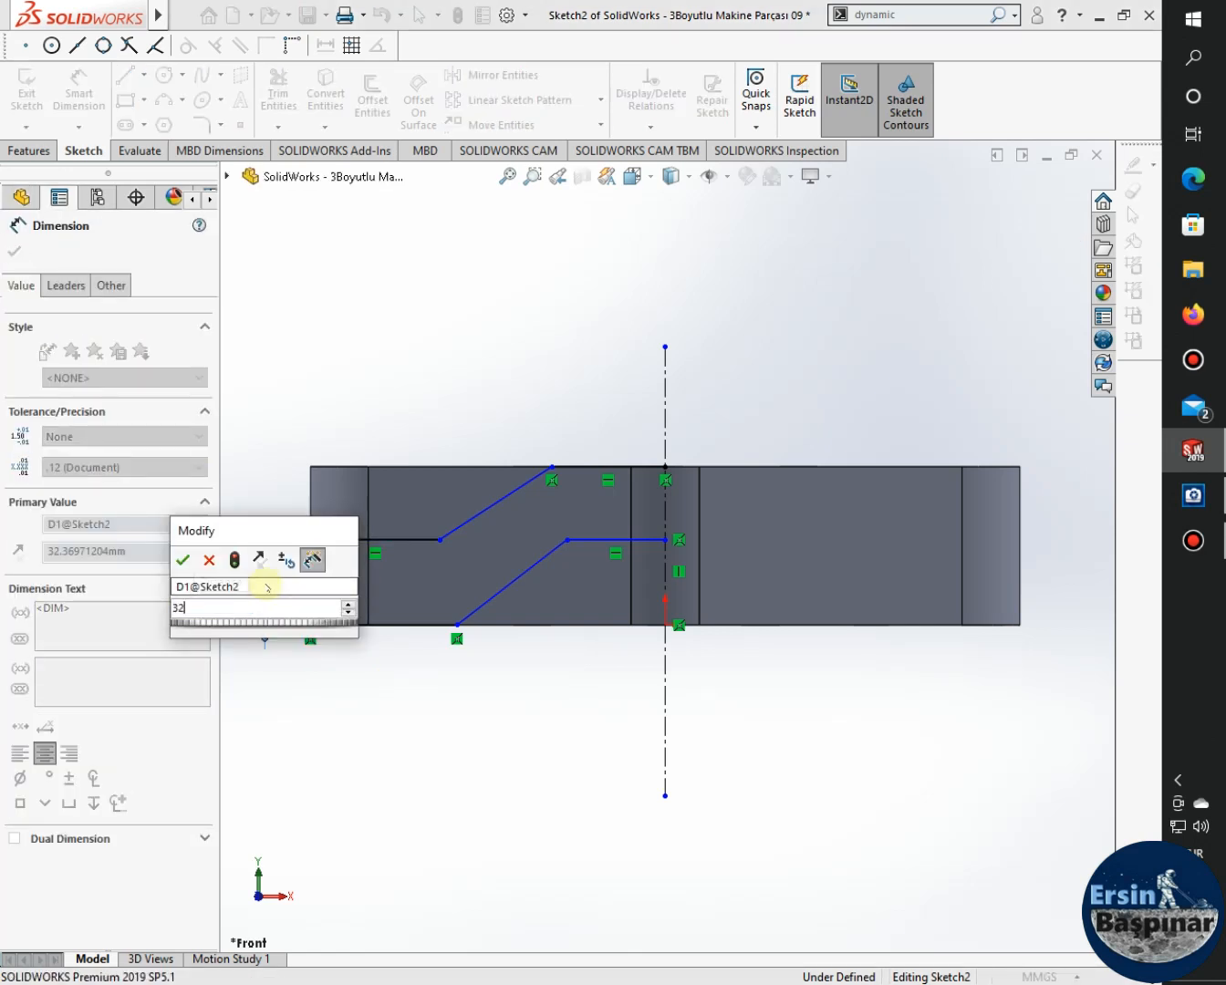
key(Return)
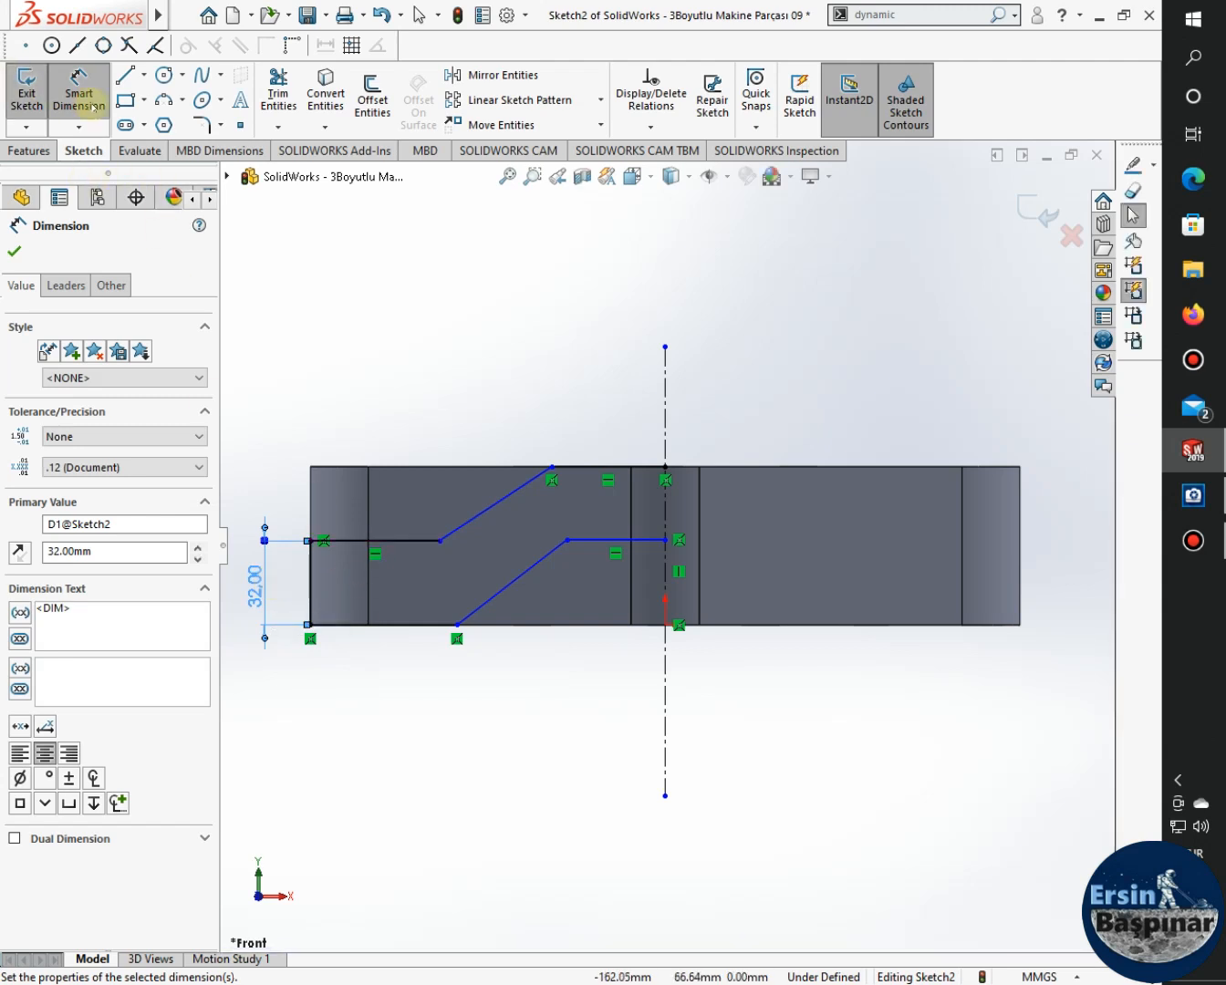
Dimension the upper profile's horizontal line running inward from the body's left edge to 66 mm.
click(402, 541)
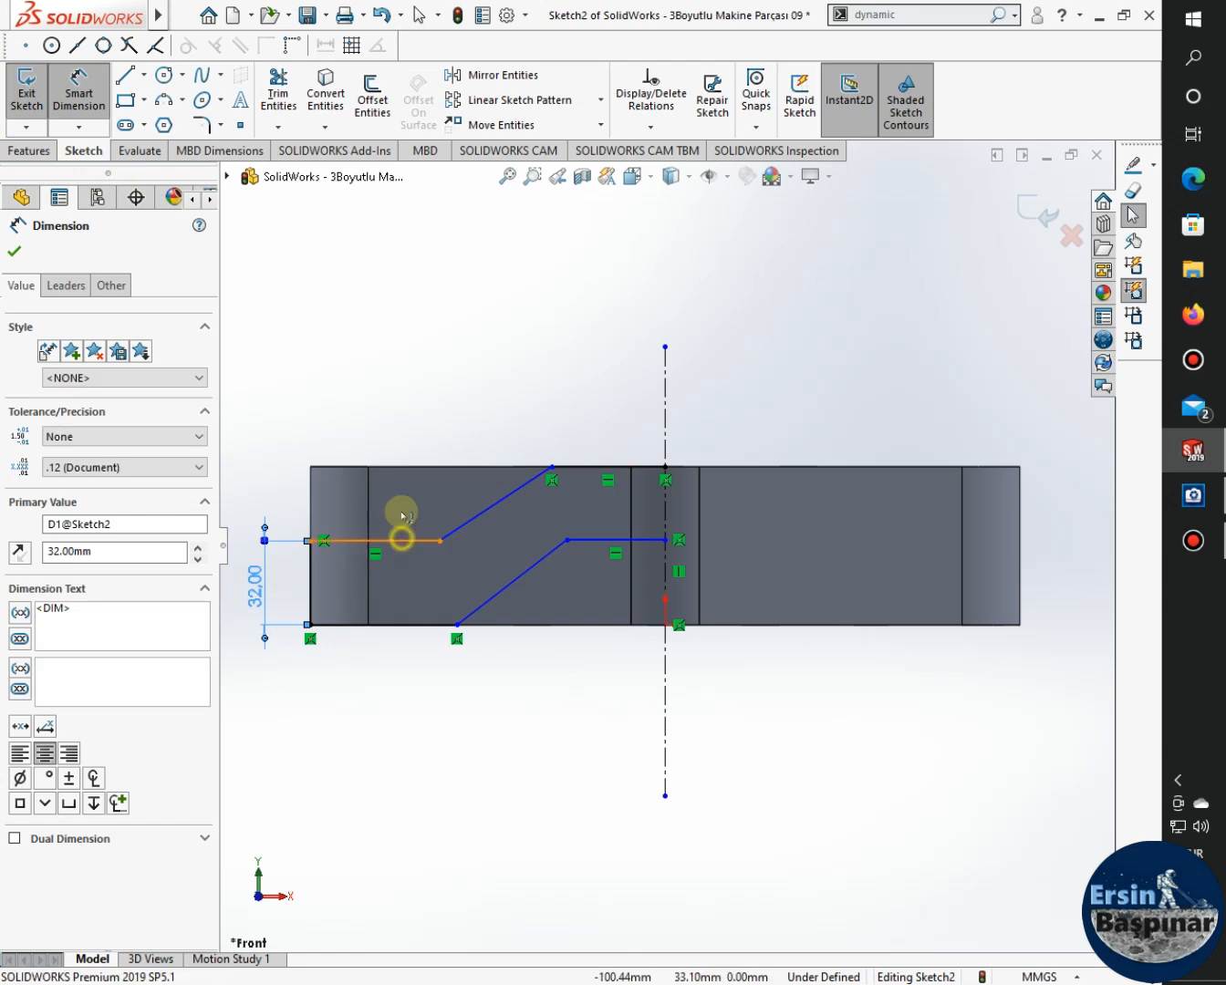
click(375, 388)
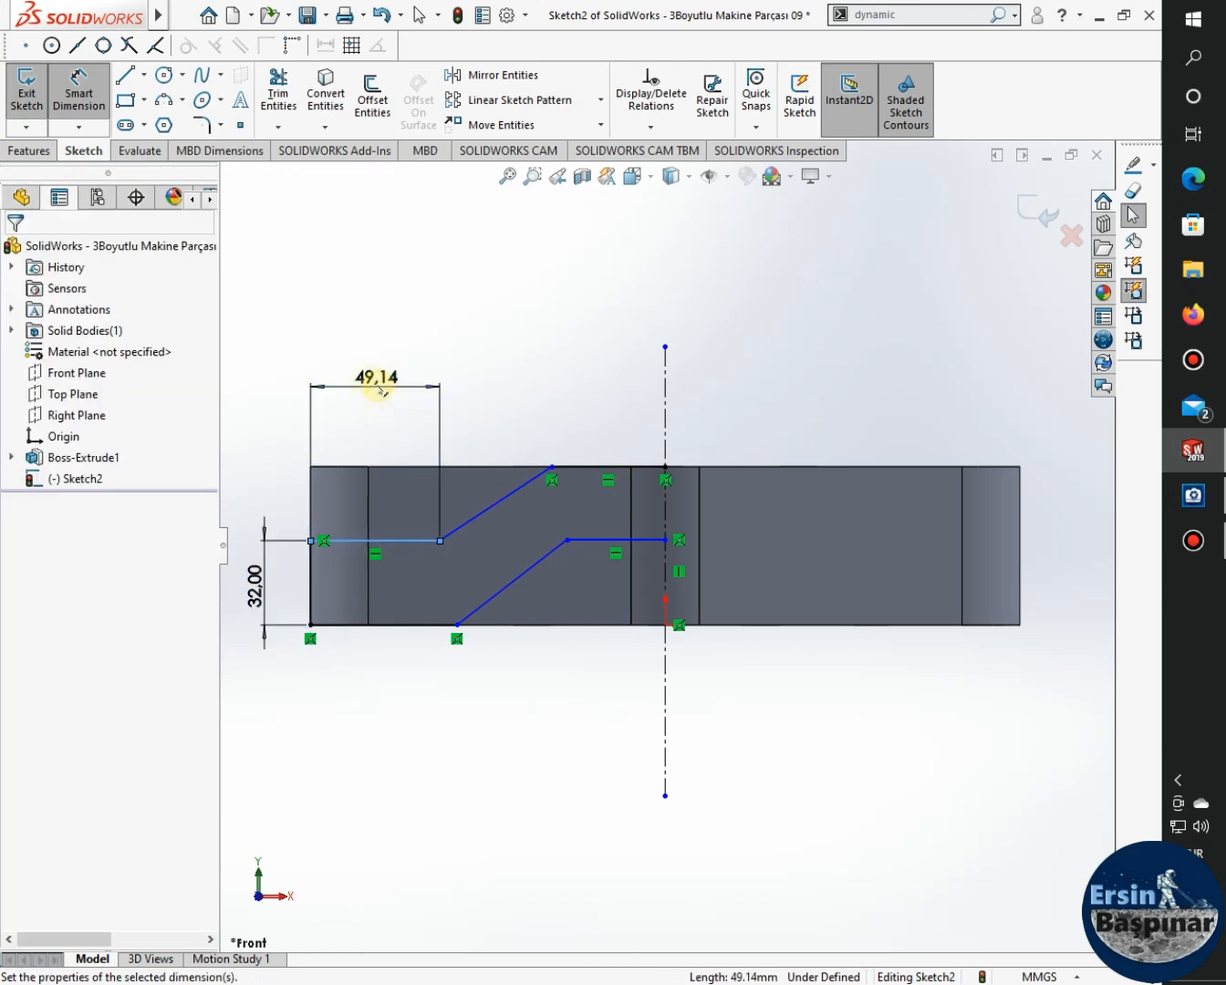
text(66)
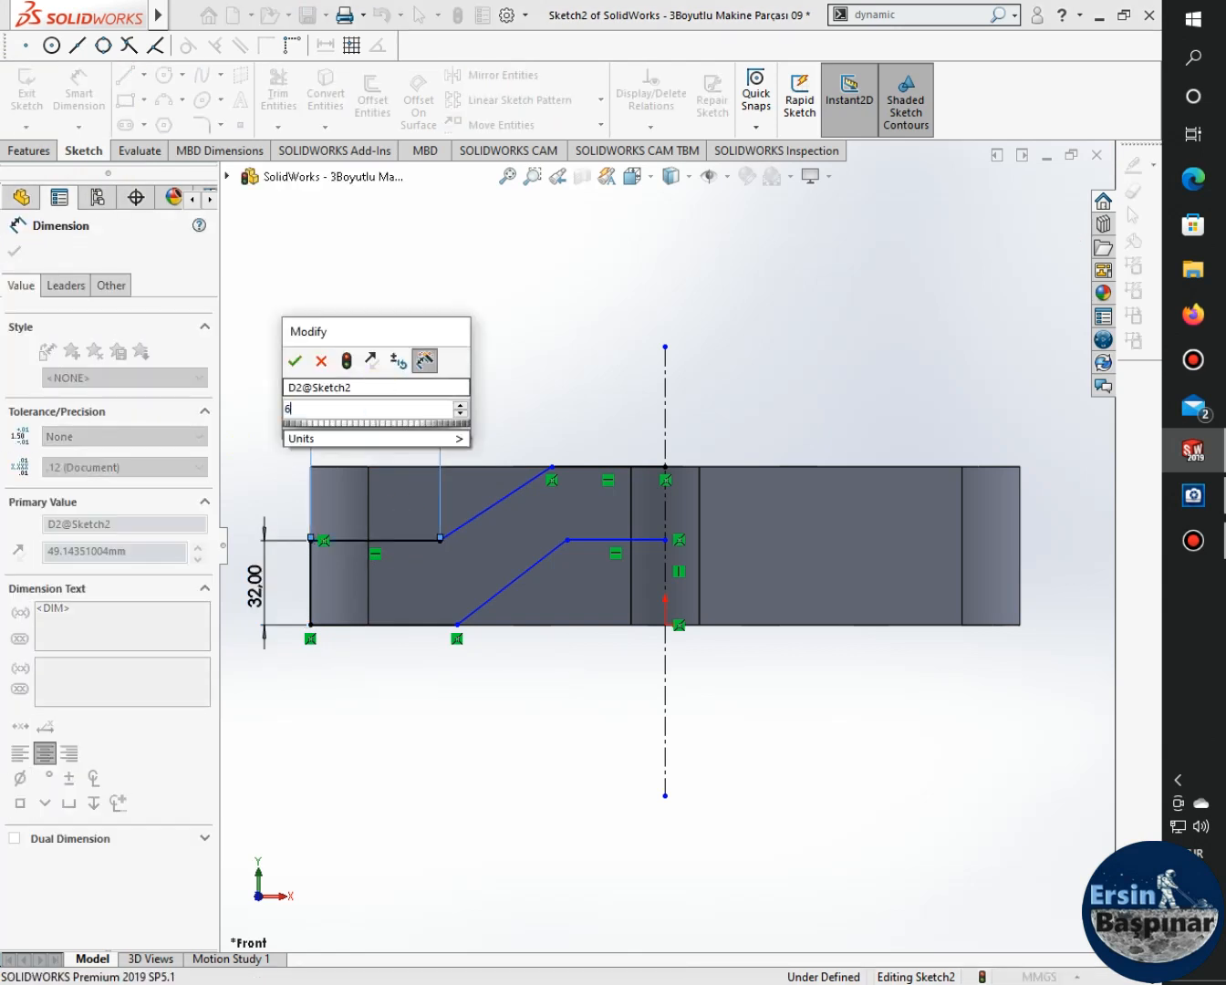
key(Return)
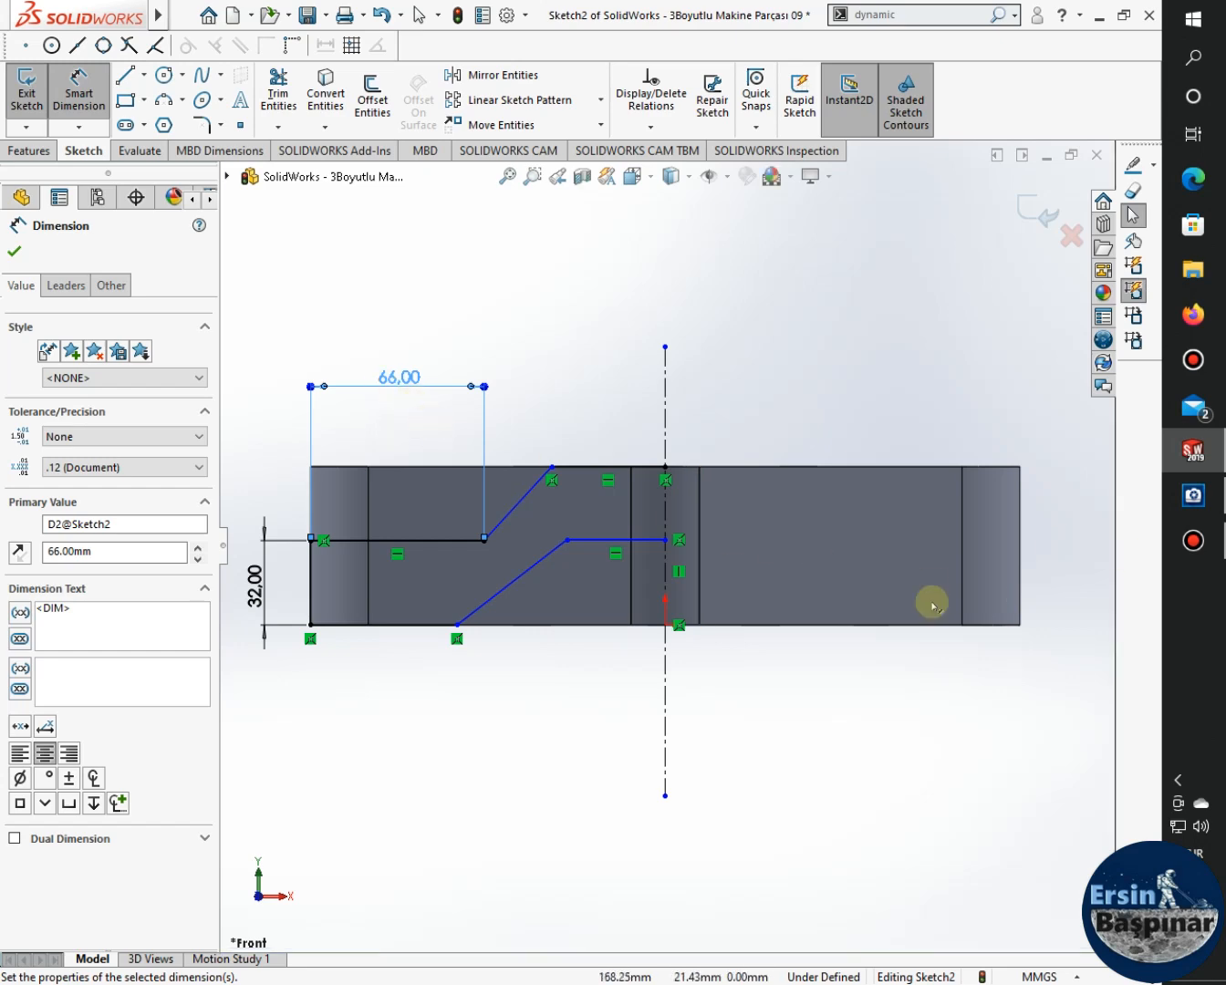
Consult the technical drawing in ACDSee and dimension the angle between the lower sloping line and the body's bottom edge to 40°.
click(1192, 501)
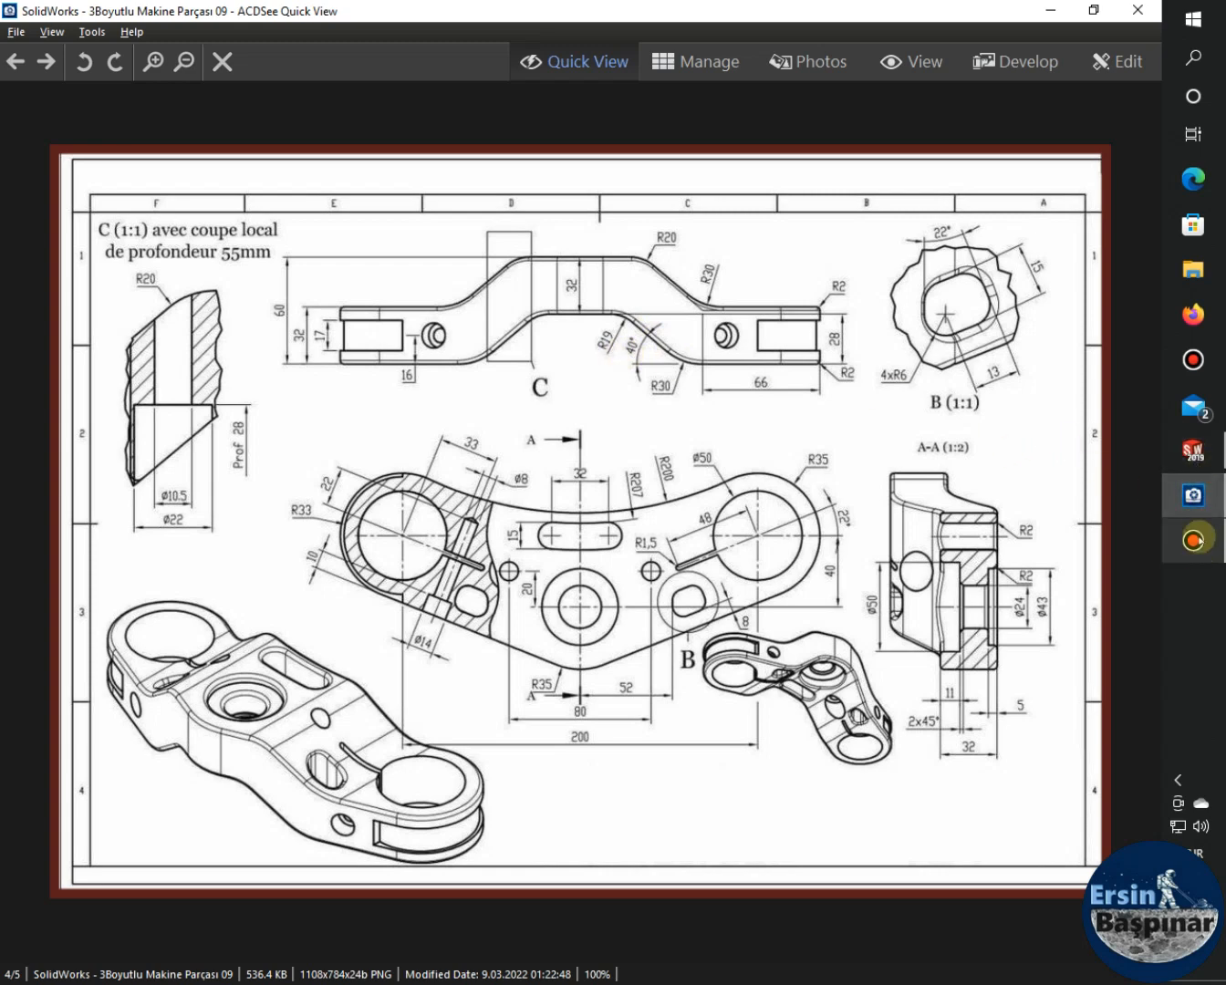
click(1193, 450)
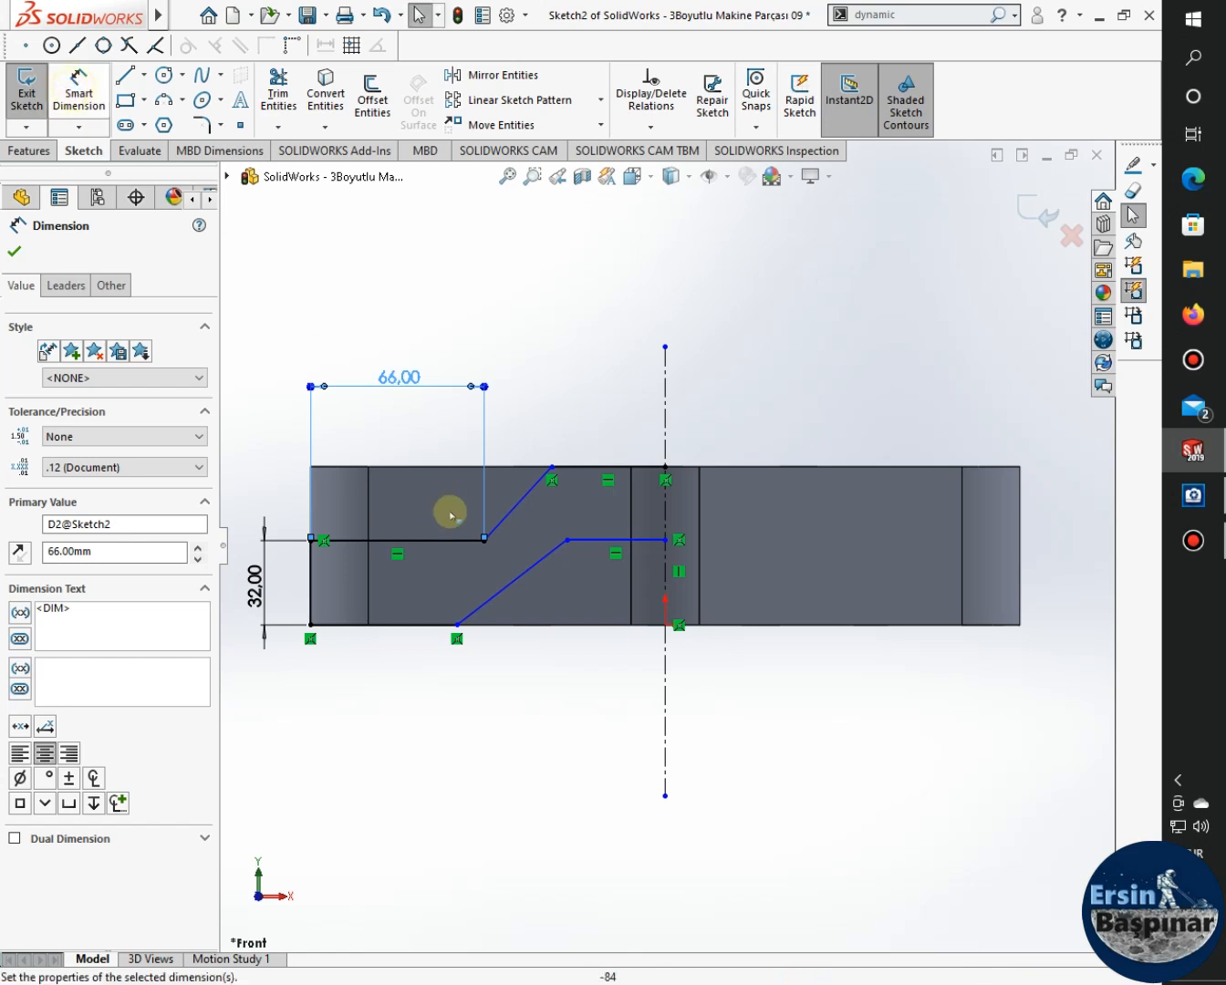
key(Escape)
click(514, 624)
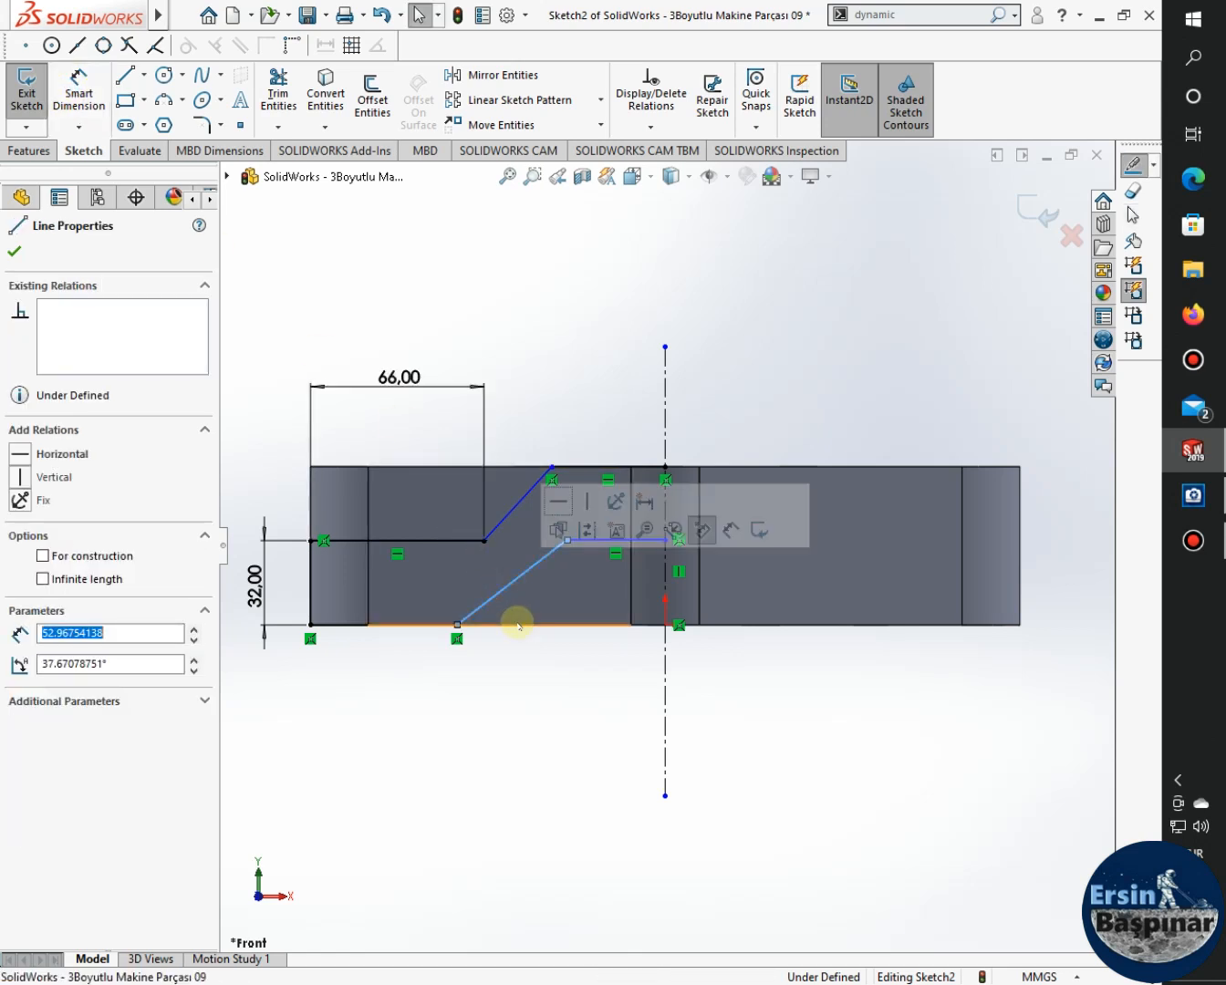
key(Escape)
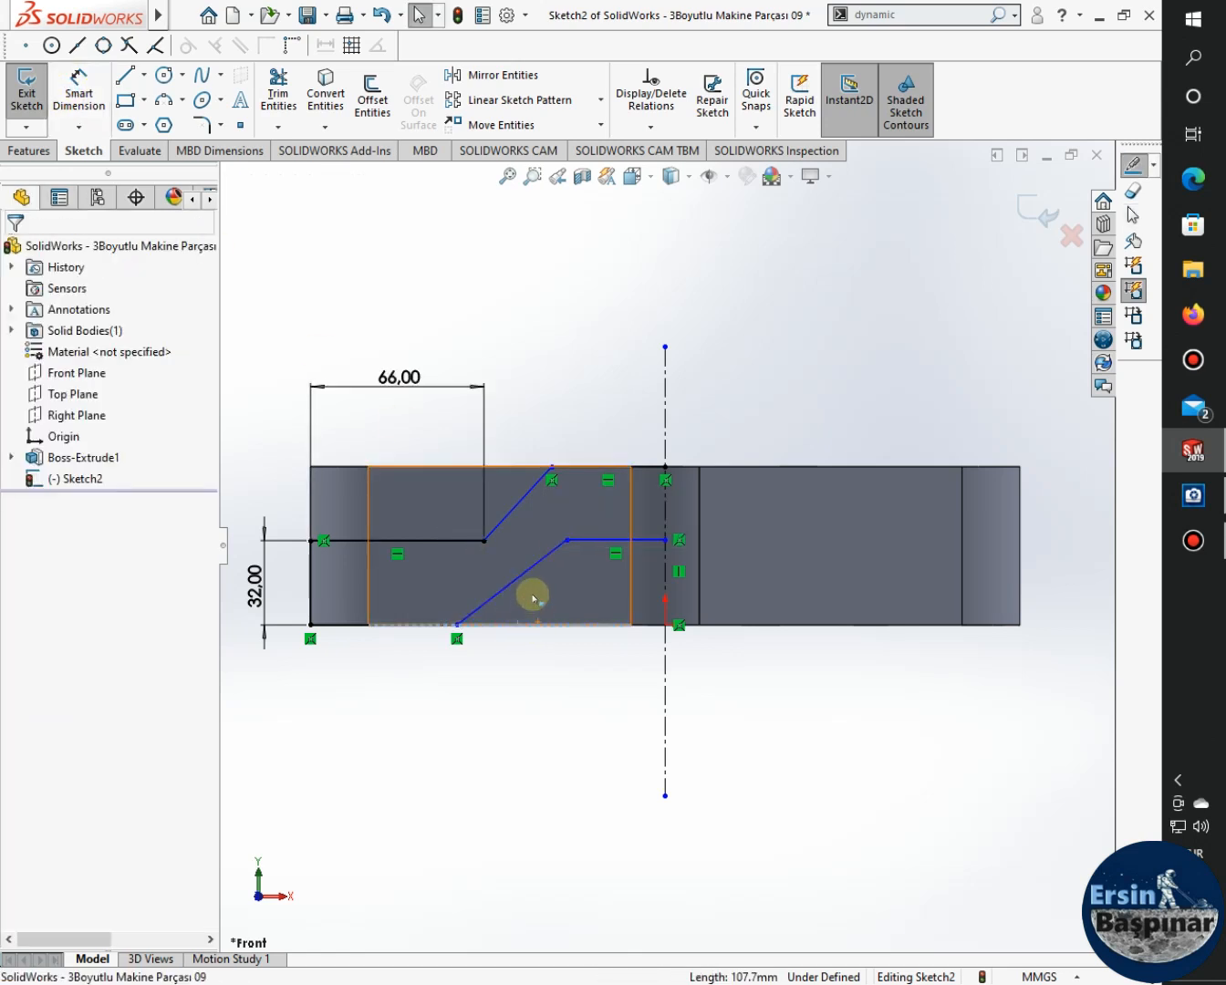
click(78, 92)
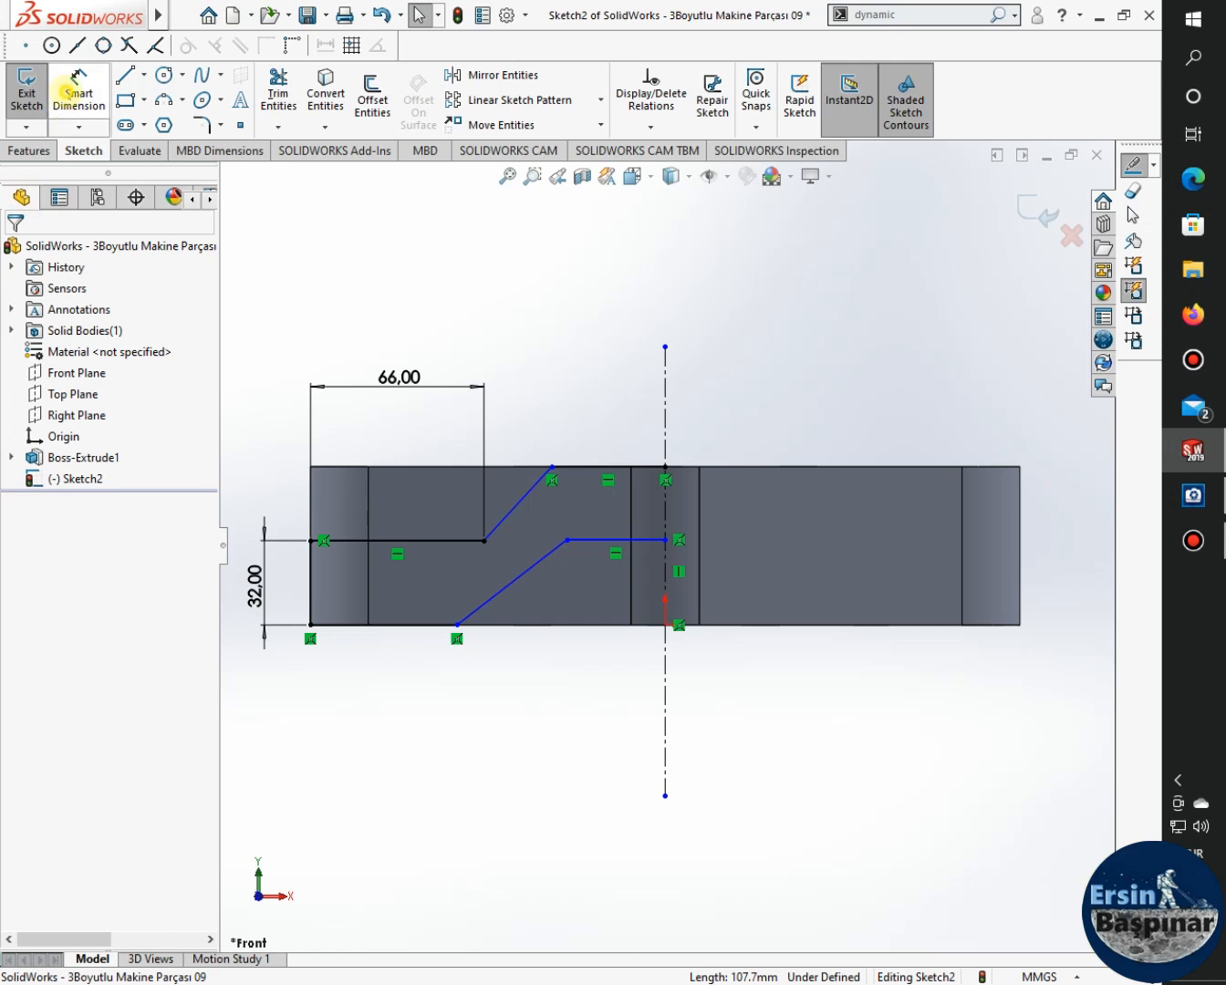
click(516, 579)
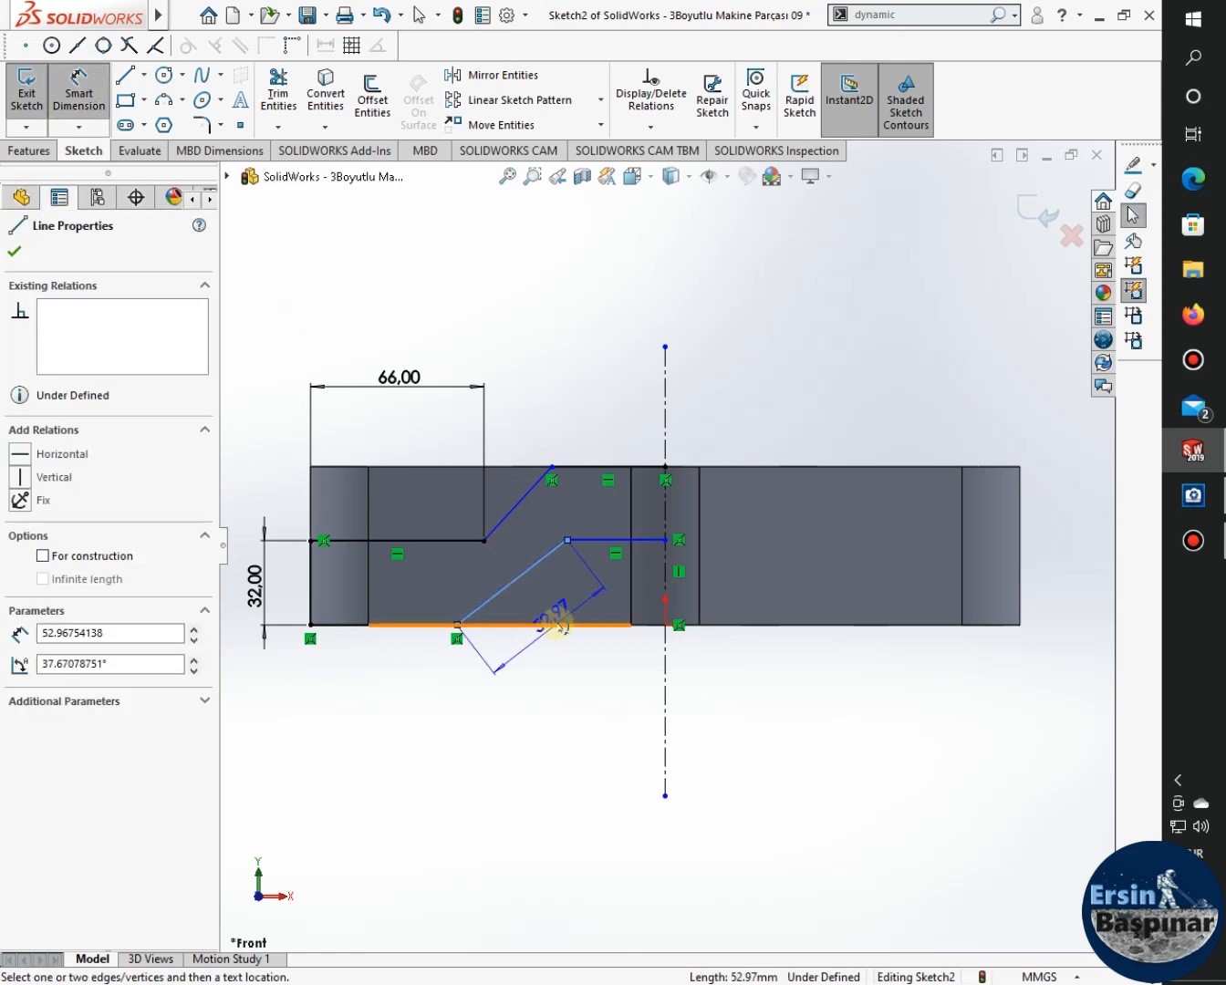
click(499, 625)
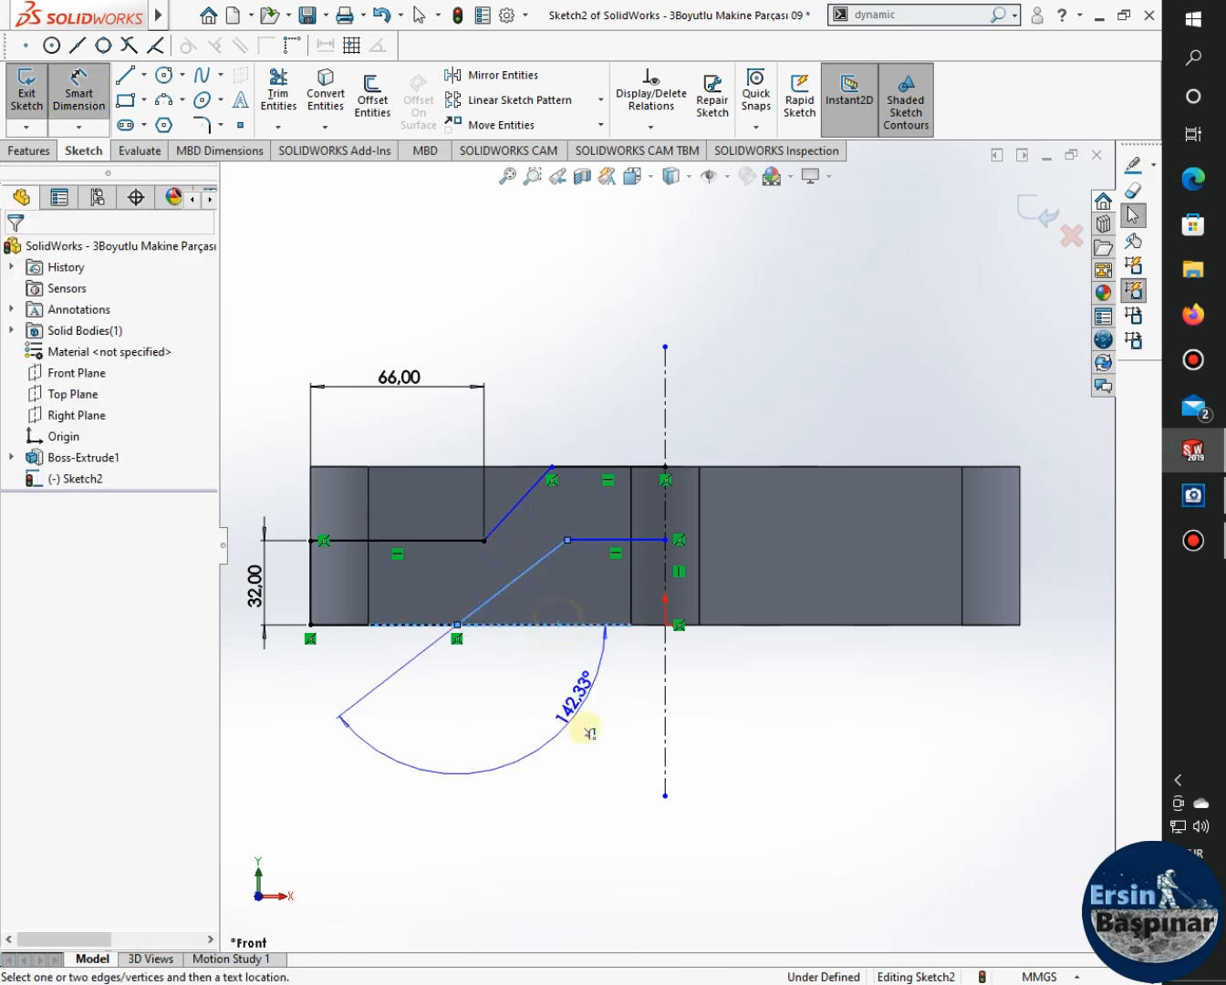
click(567, 593)
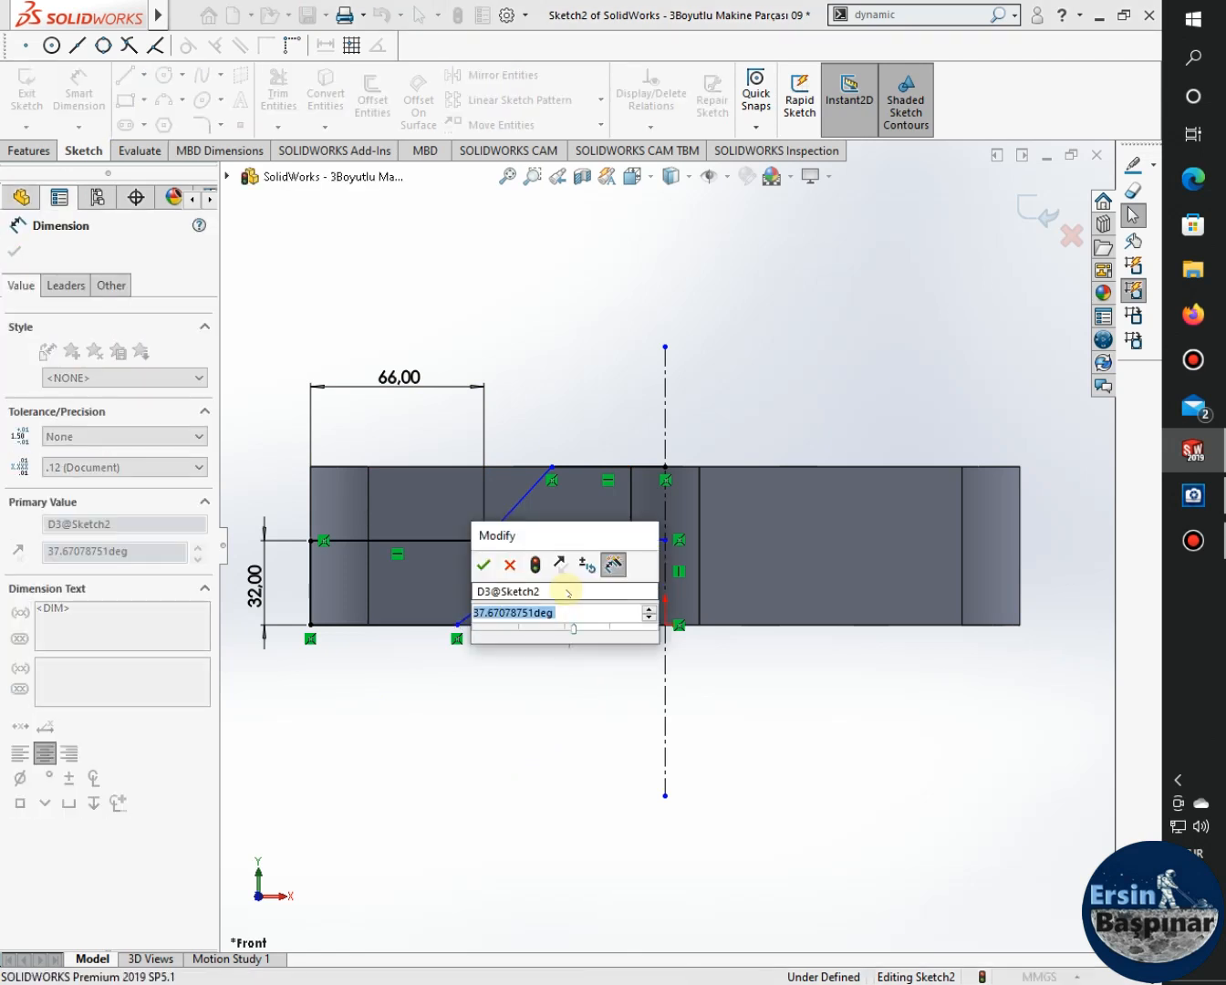
text(40)
key(Return)
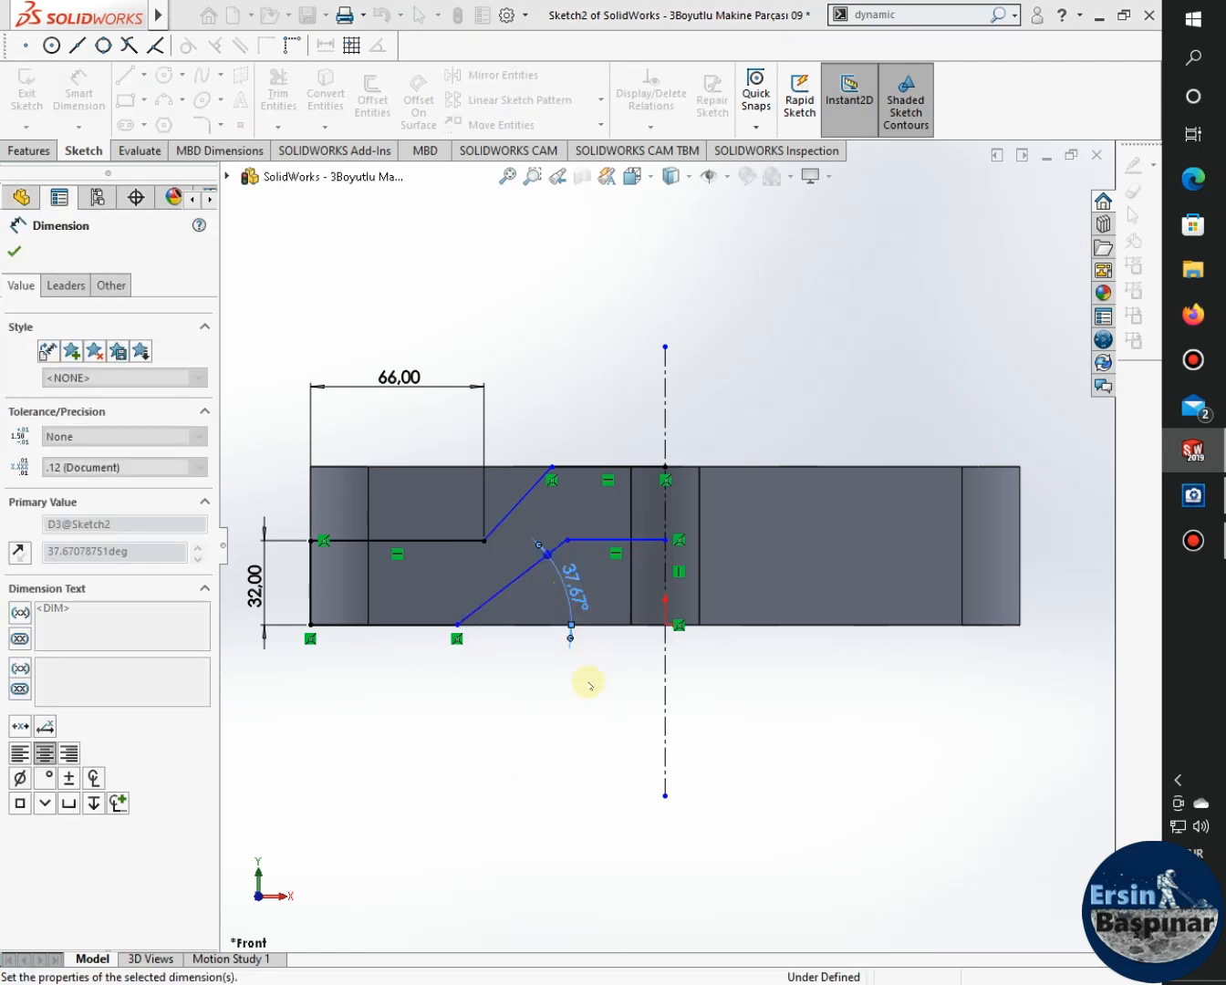
key(Escape)
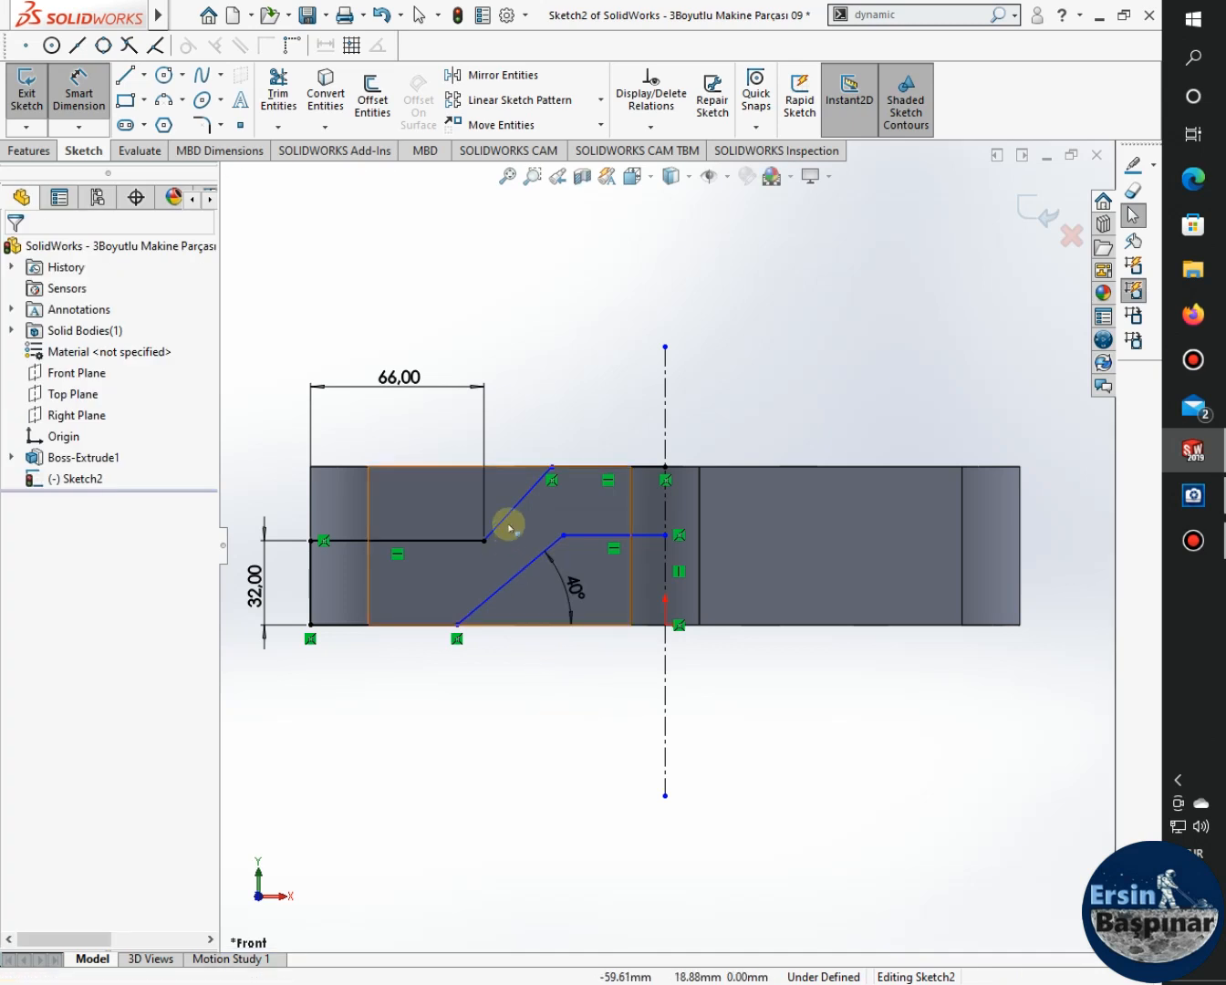
Make the upper and lower sloping lines of the profile parallel.
ctrl+click(527, 566)
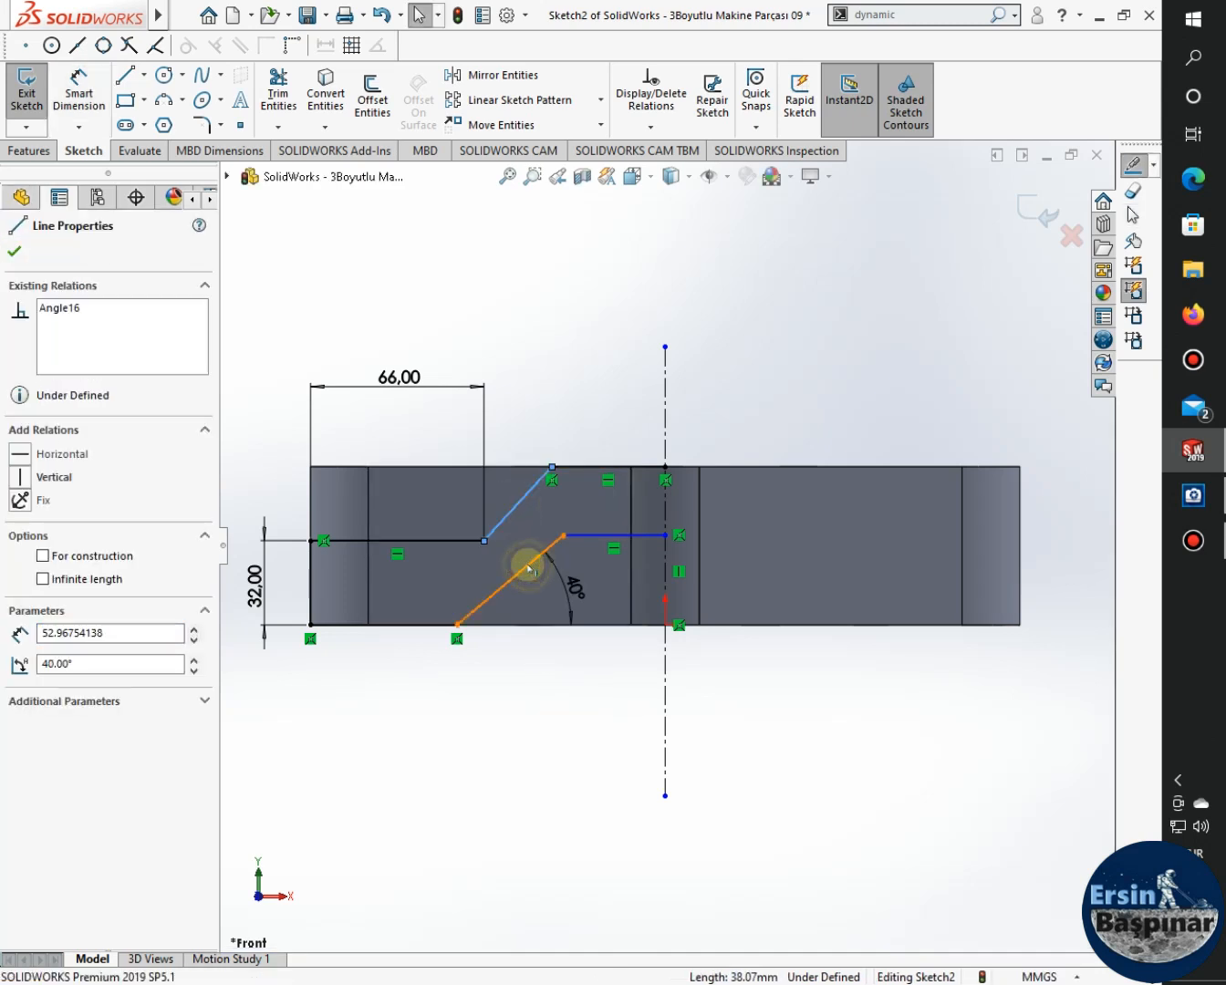
click(697, 478)
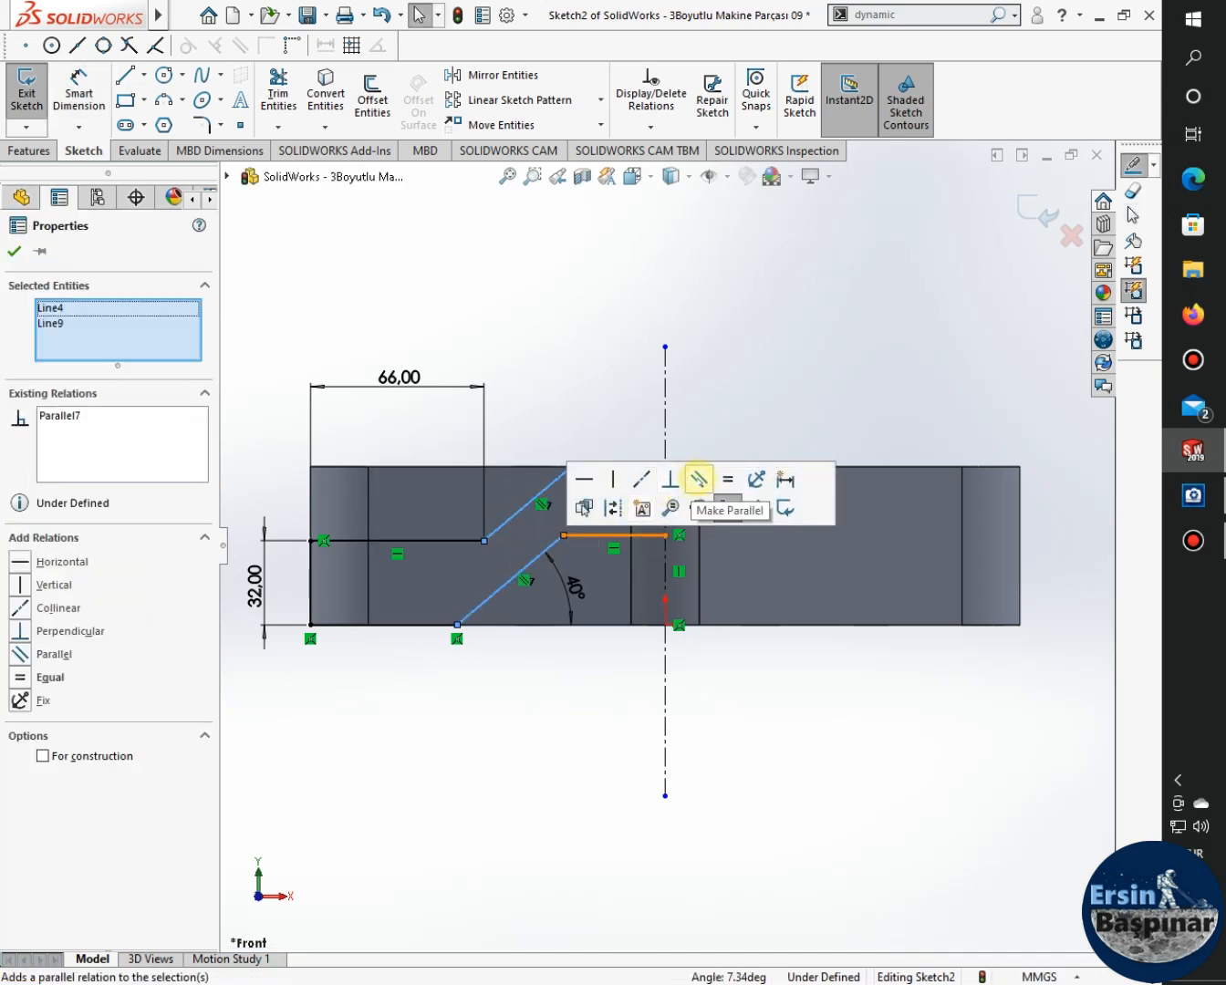
click(547, 781)
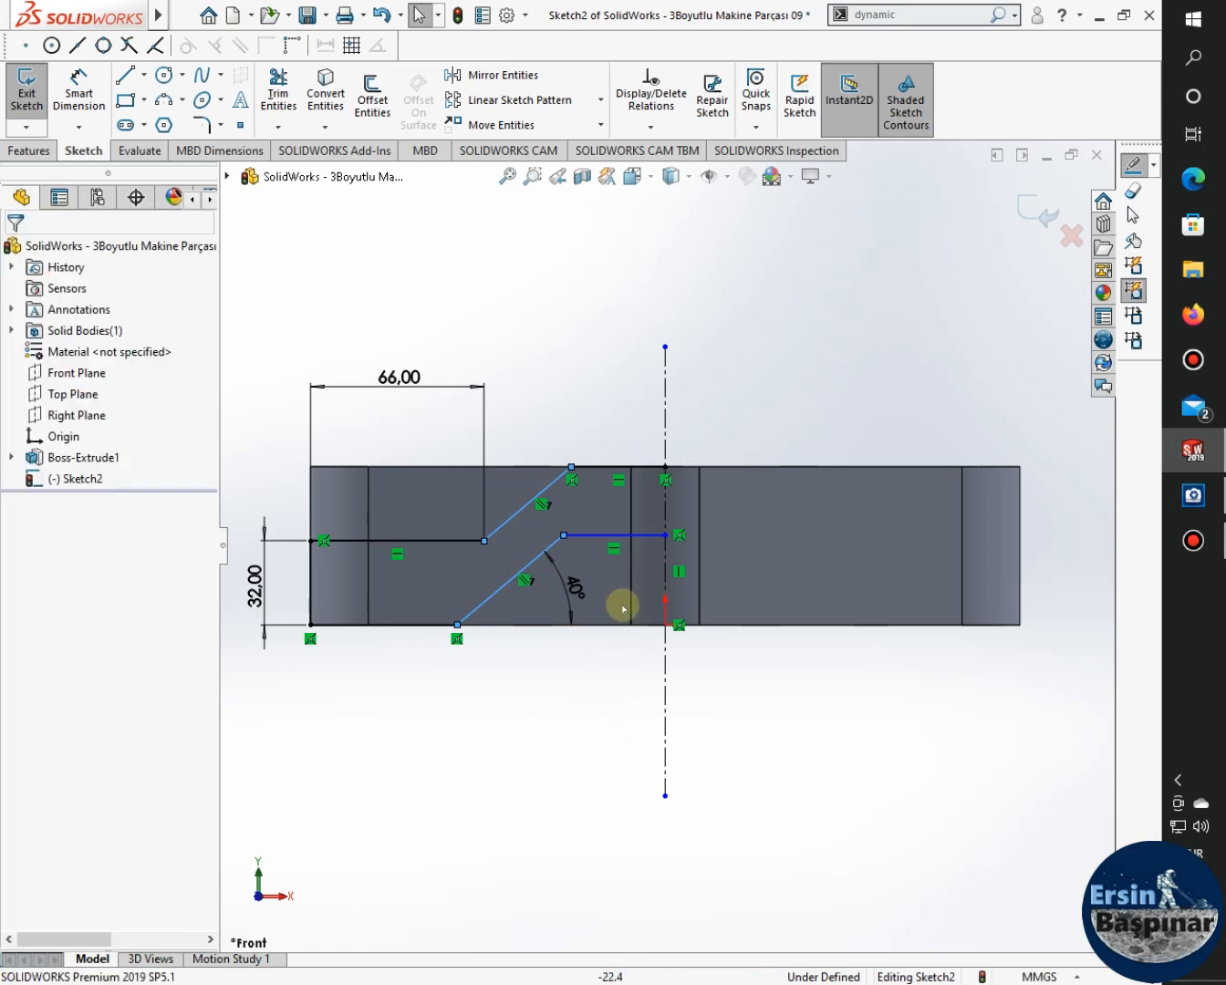
Raise the lower profile's inner horizontal line and move the lower slope's start point directly beneath the upper slope's start point.
drag(620, 516, 614, 513)
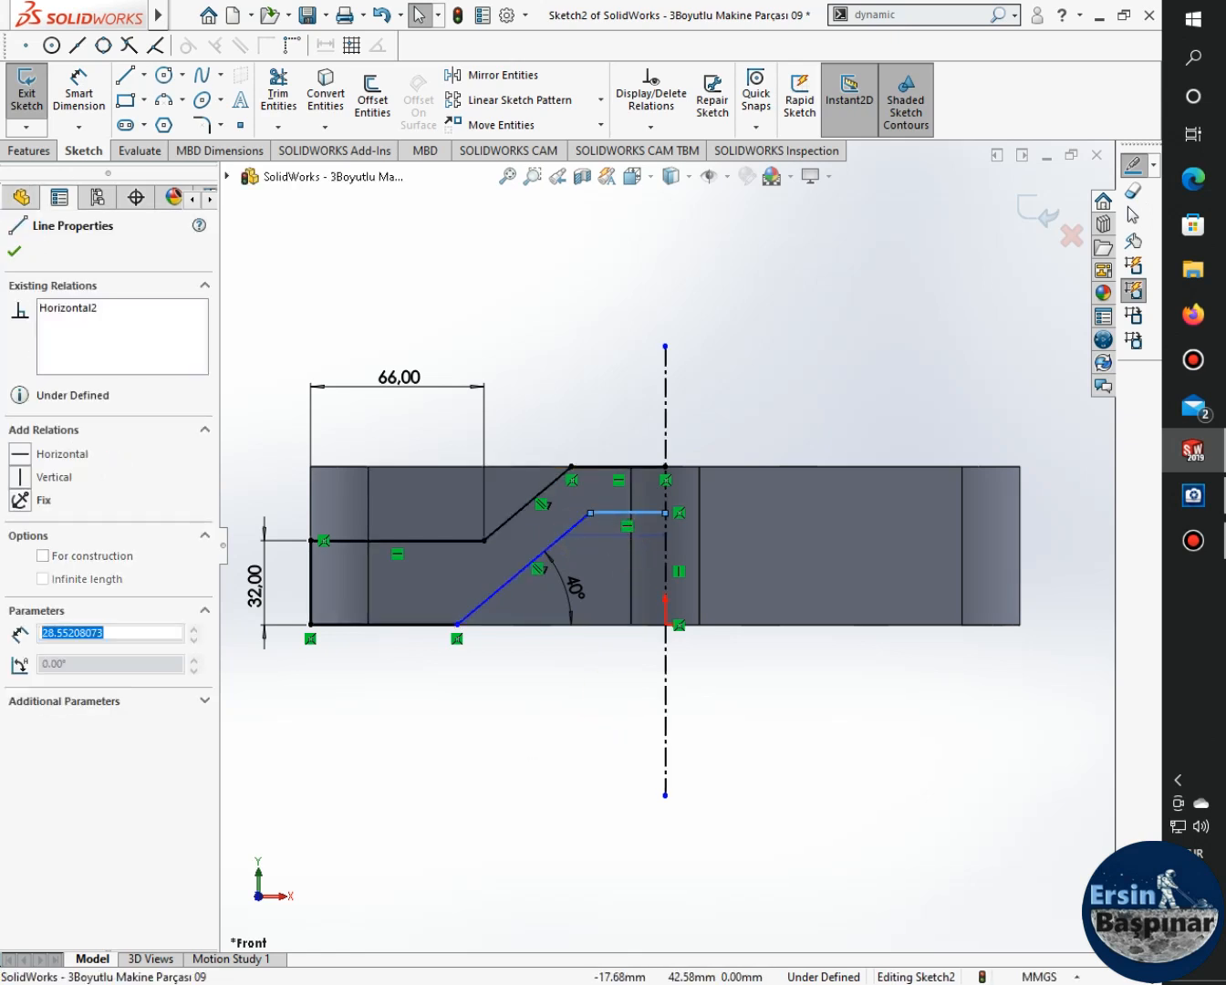
click(483, 758)
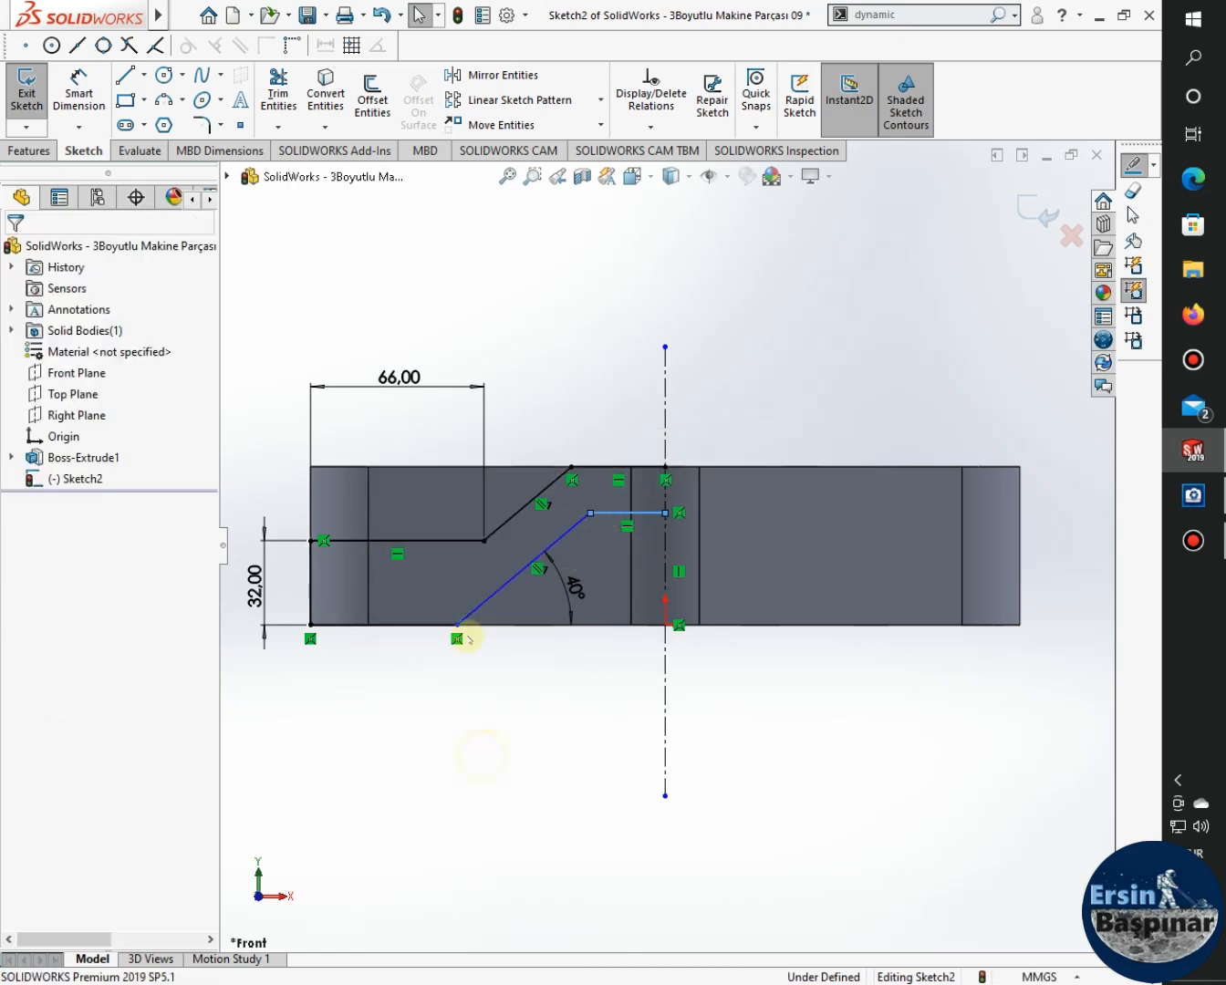
mouse_move(457, 624)
mouse_down()
mouse_move(497, 619)
mouse_move(482, 616)
mouse_up()
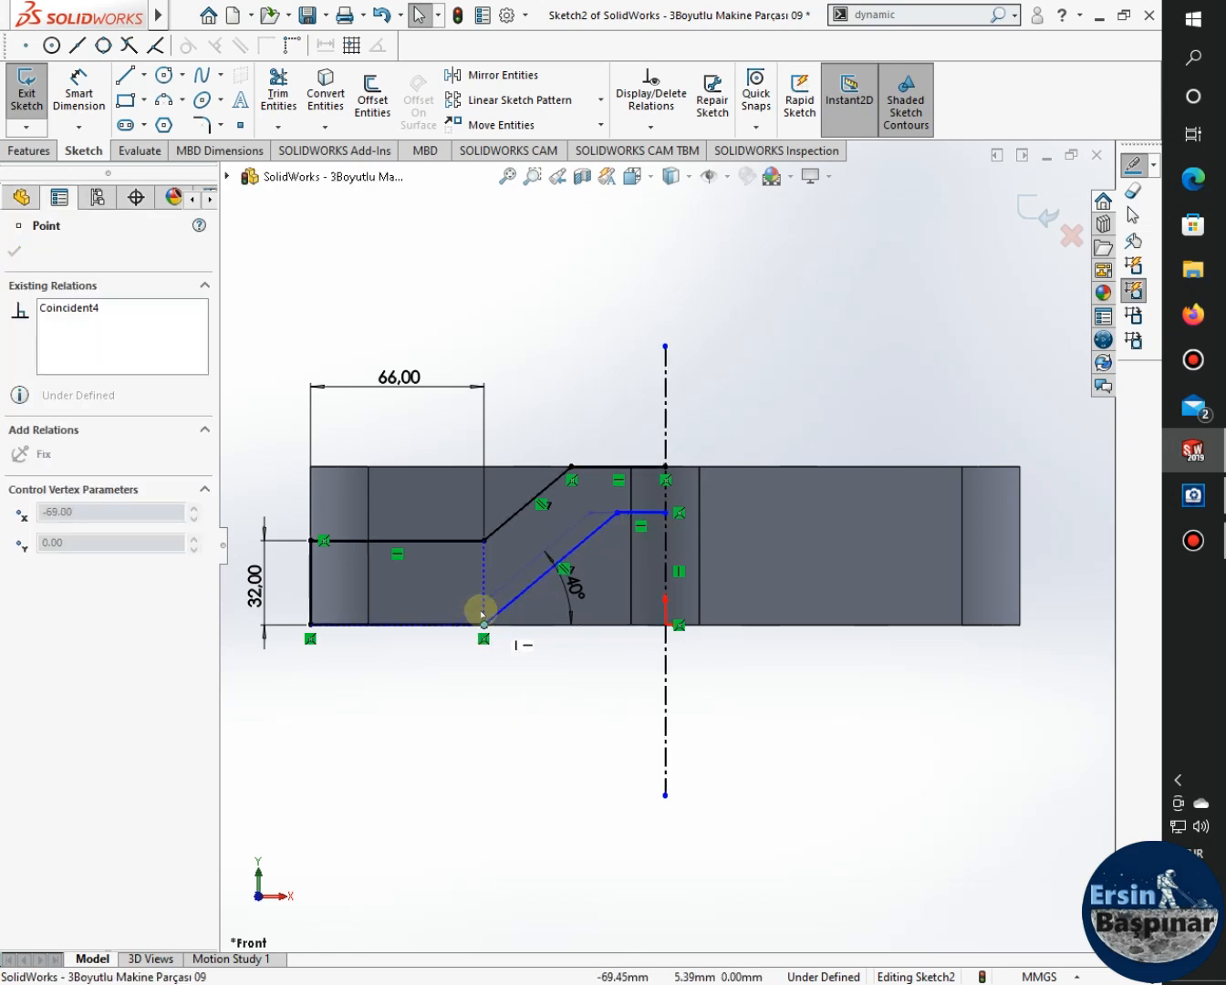
click(469, 757)
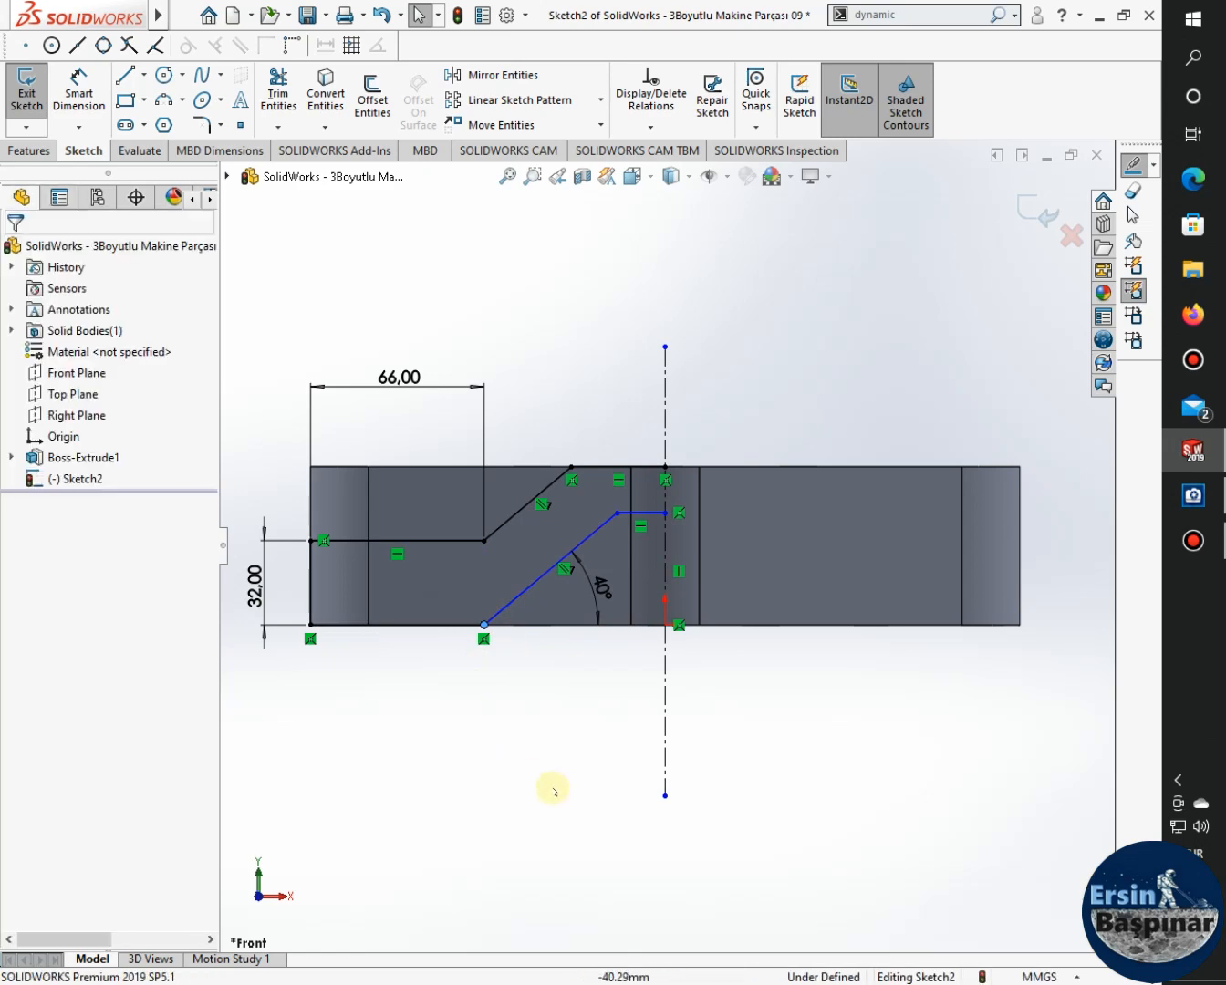
Consult the technical drawing and dimension the vertical distance between the top line and the lower profile's inner horizontal line to 32 mm.
click(1193, 495)
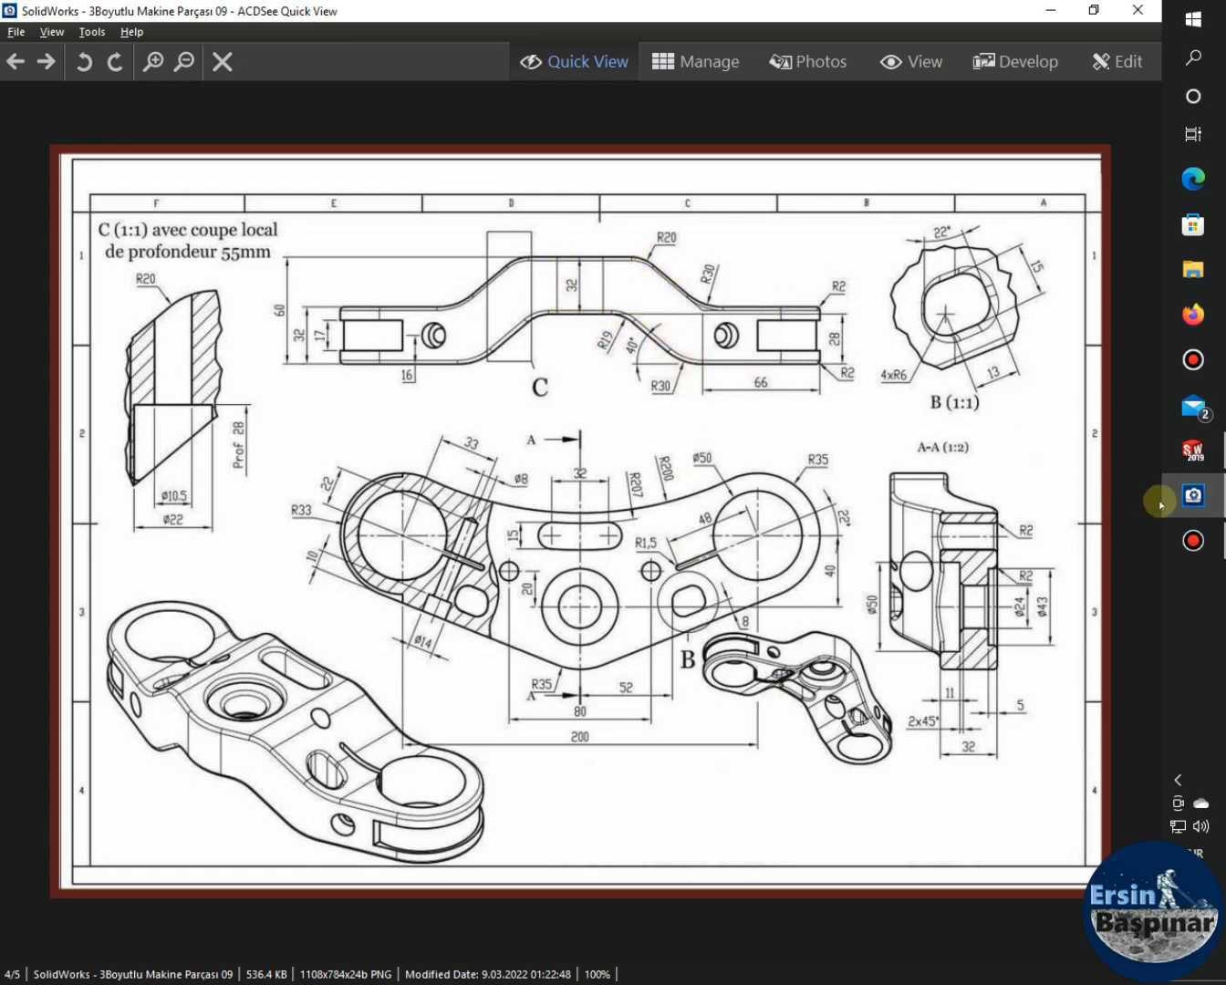
click(1192, 449)
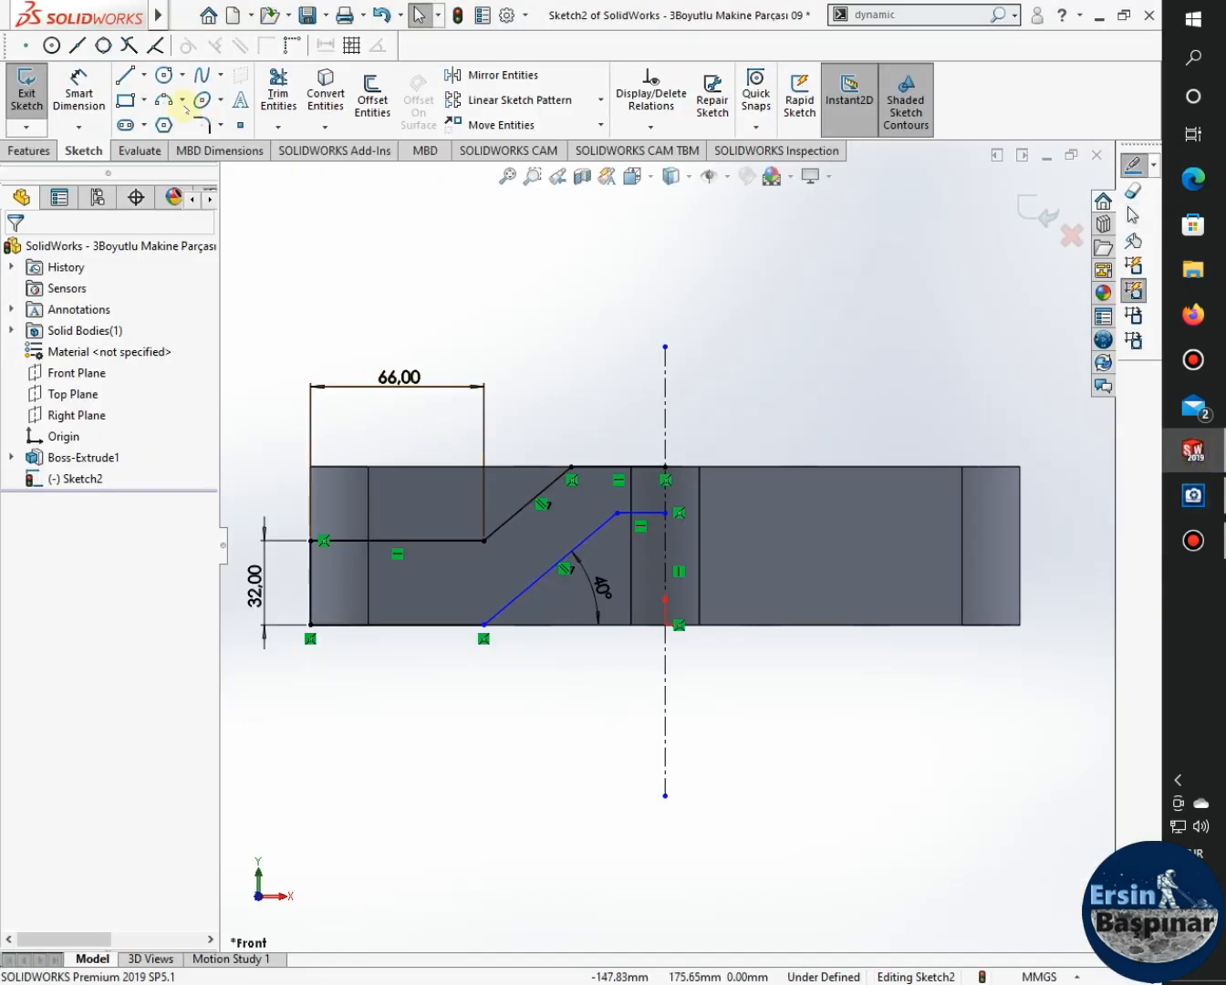
click(79, 88)
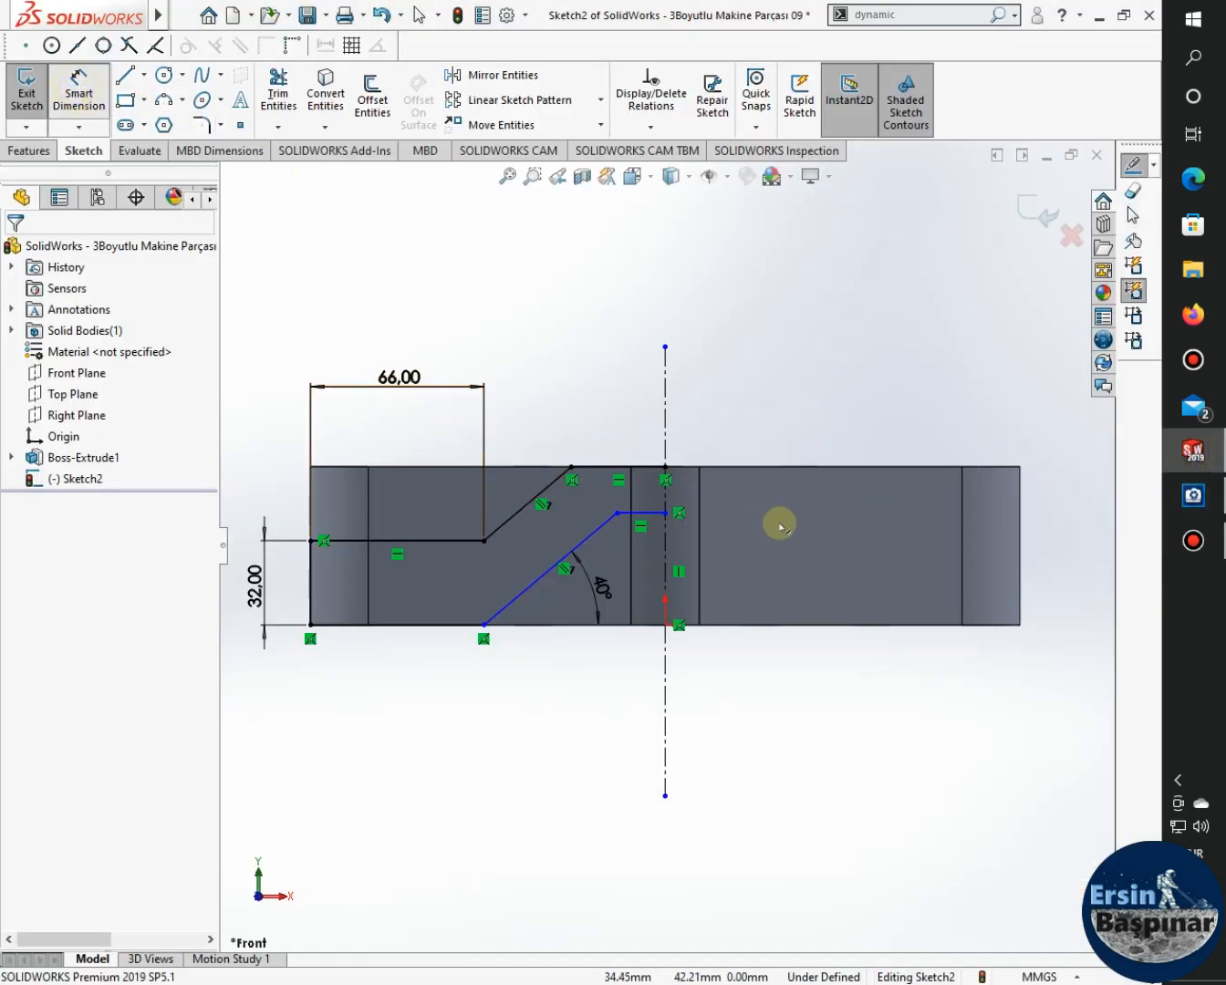
click(649, 470)
click(642, 512)
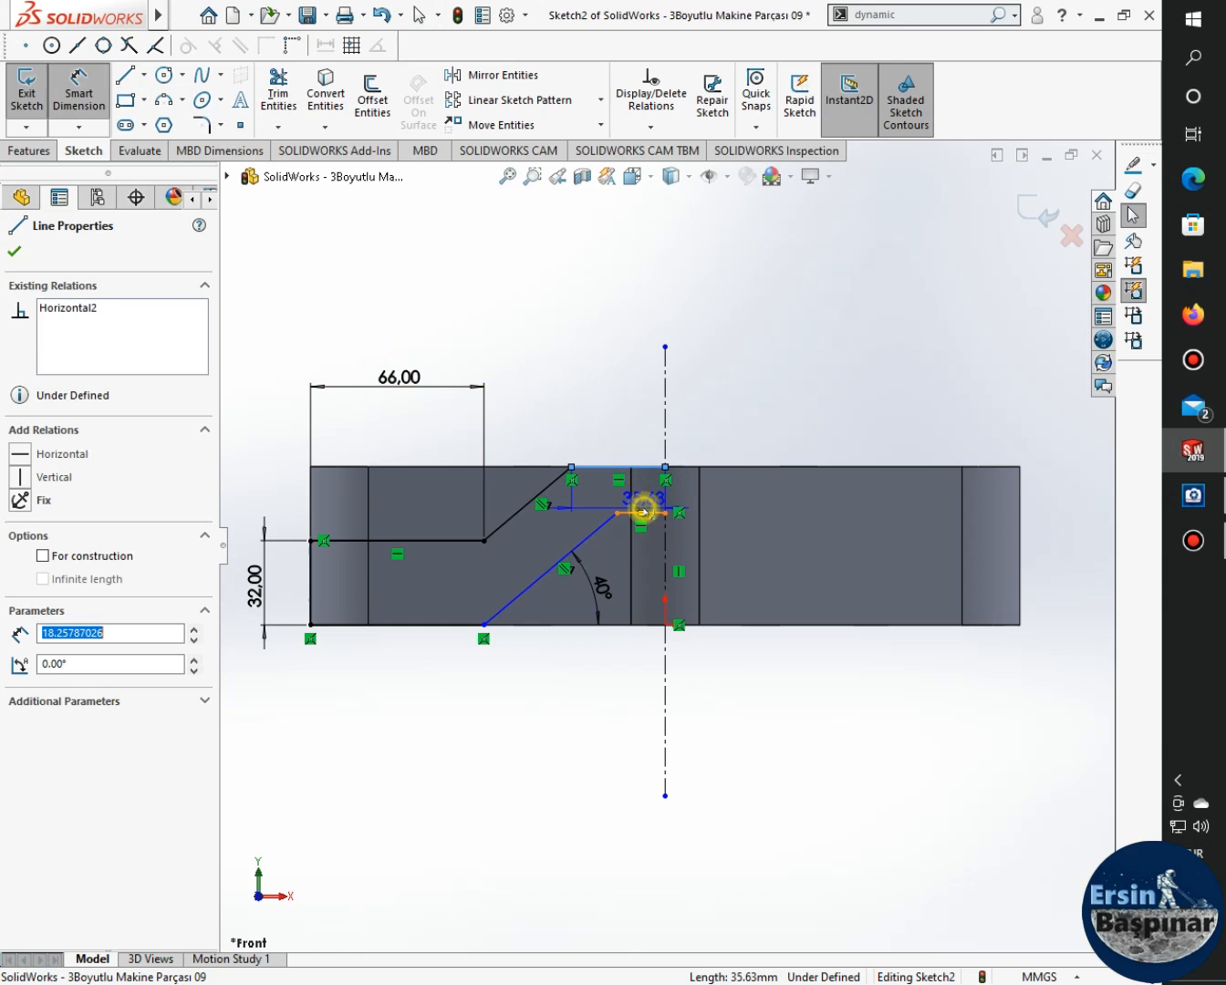
click(271, 493)
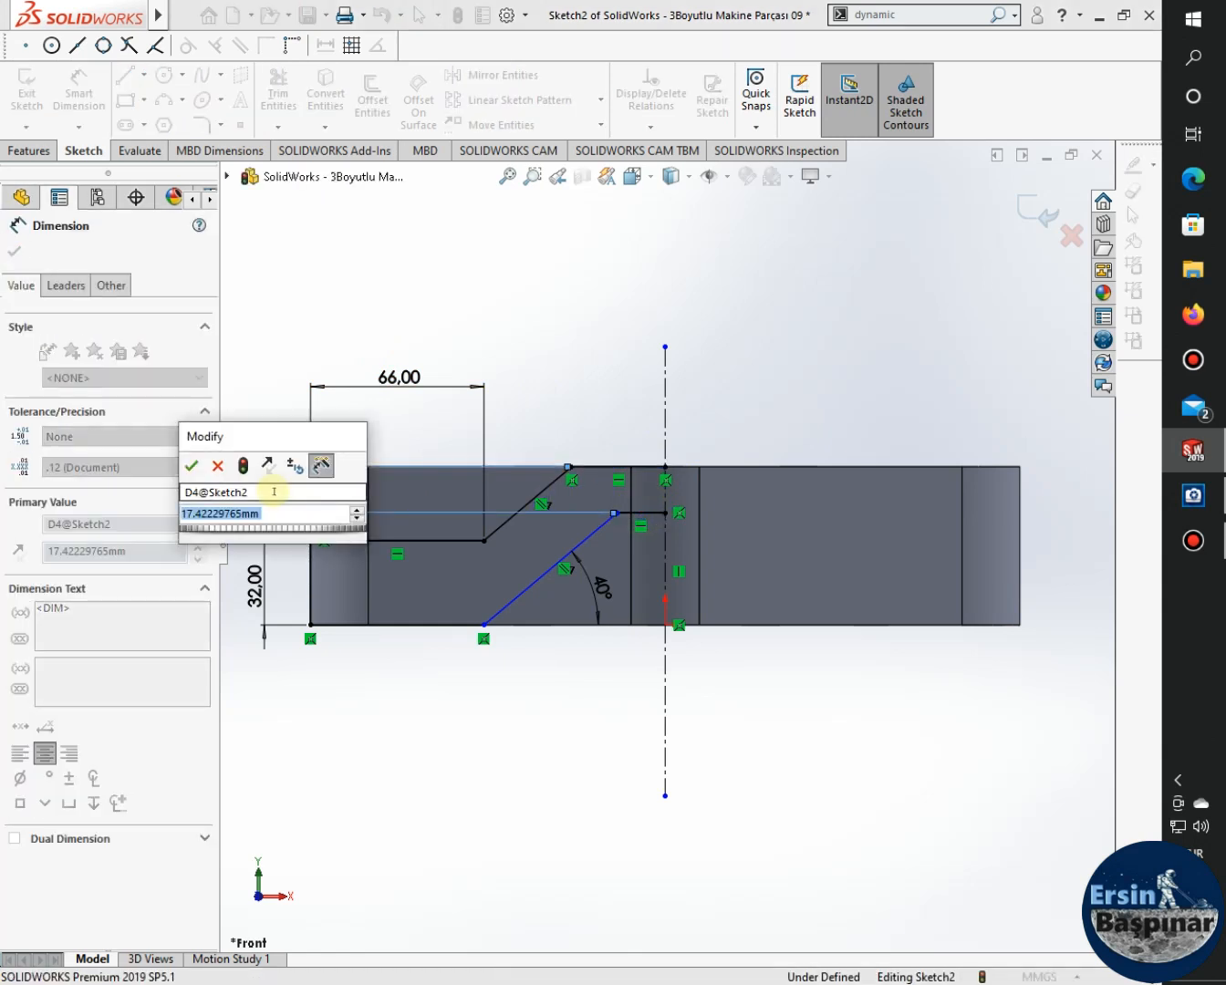
text(32)
key(Return)
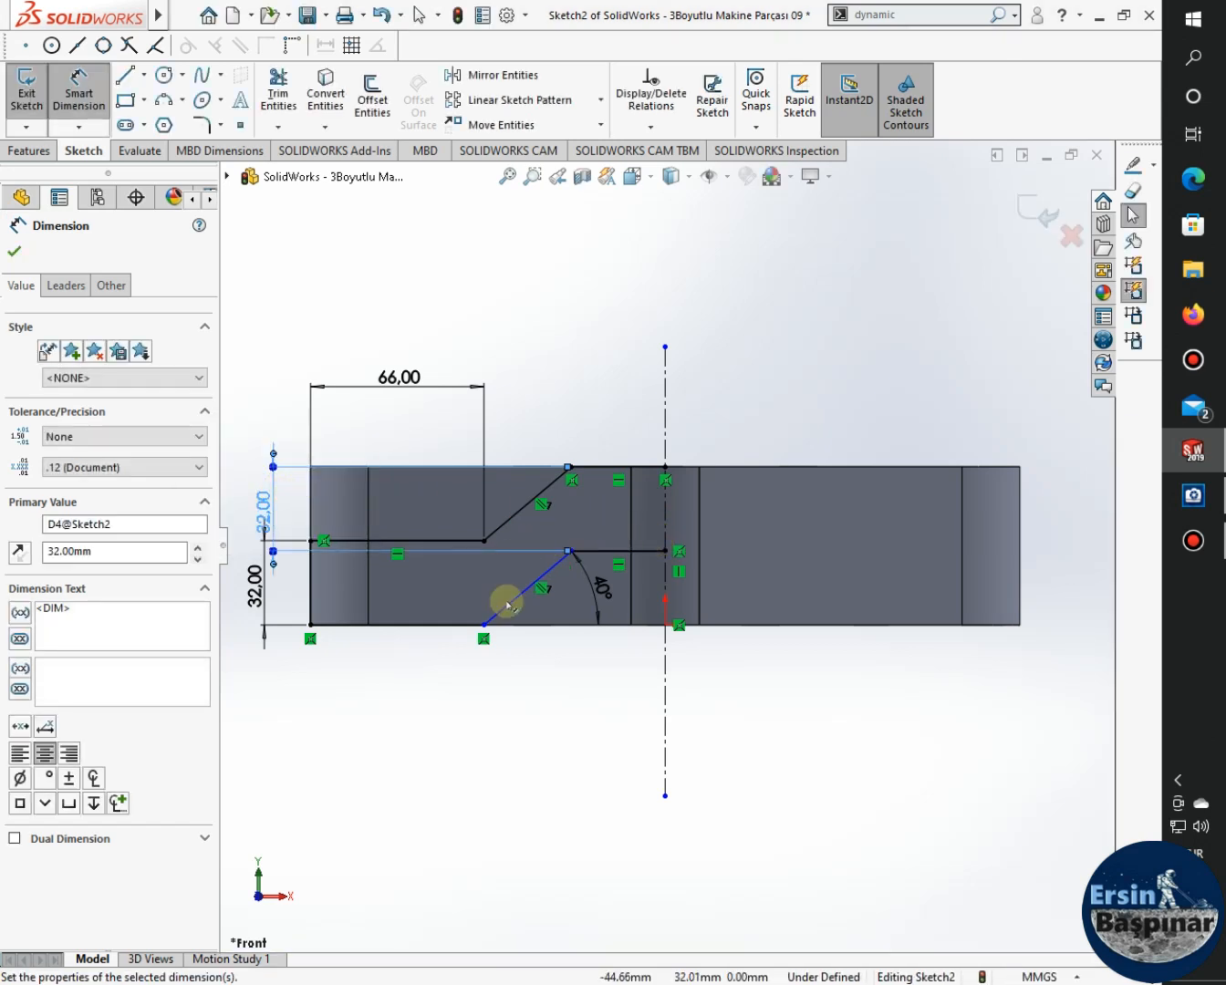
key(Escape)
key(Escape)
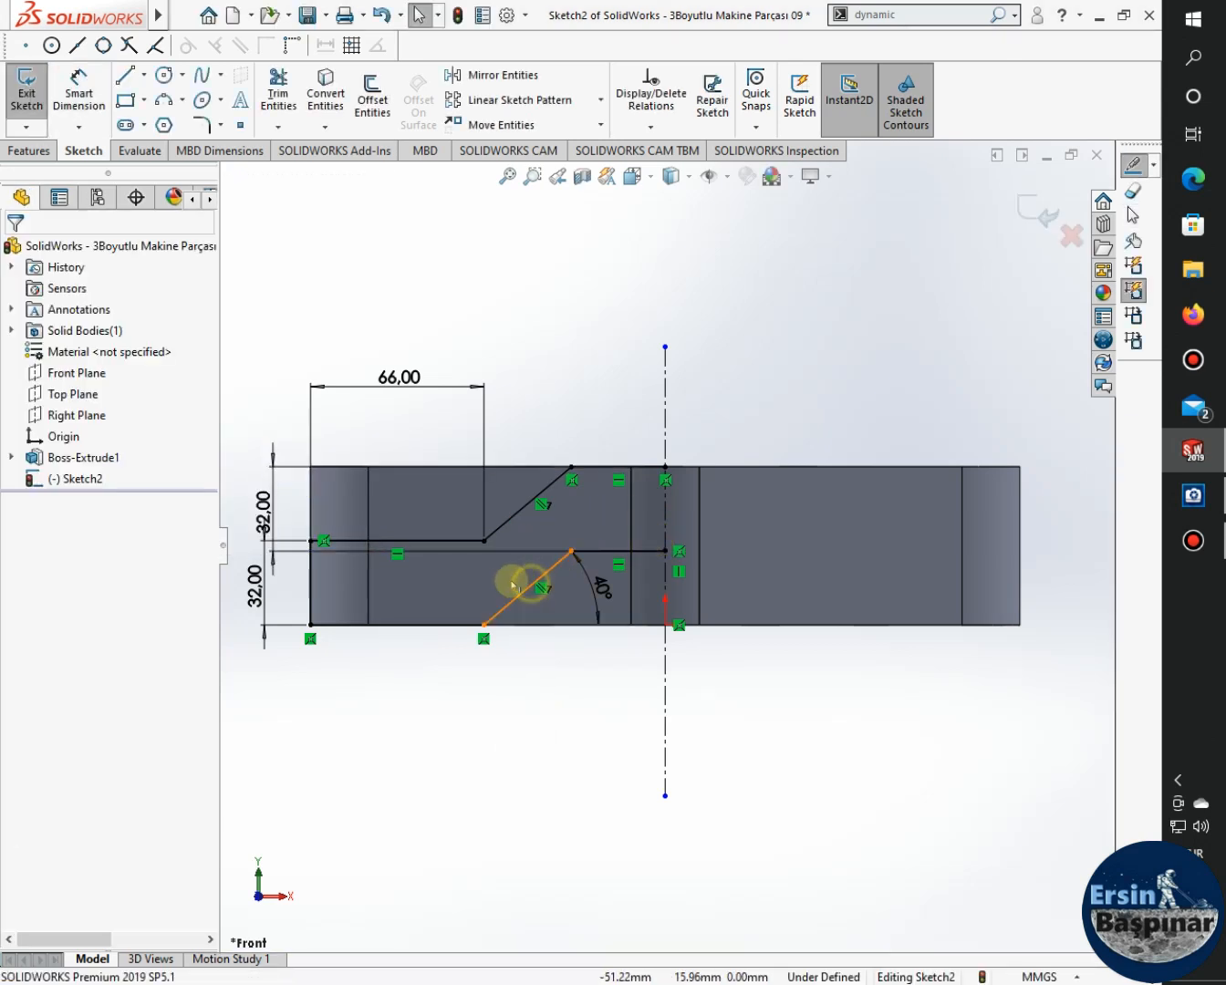
Shift the lower sloping line toward the body's left edge.
click(500, 583)
drag(494, 582, 490, 581)
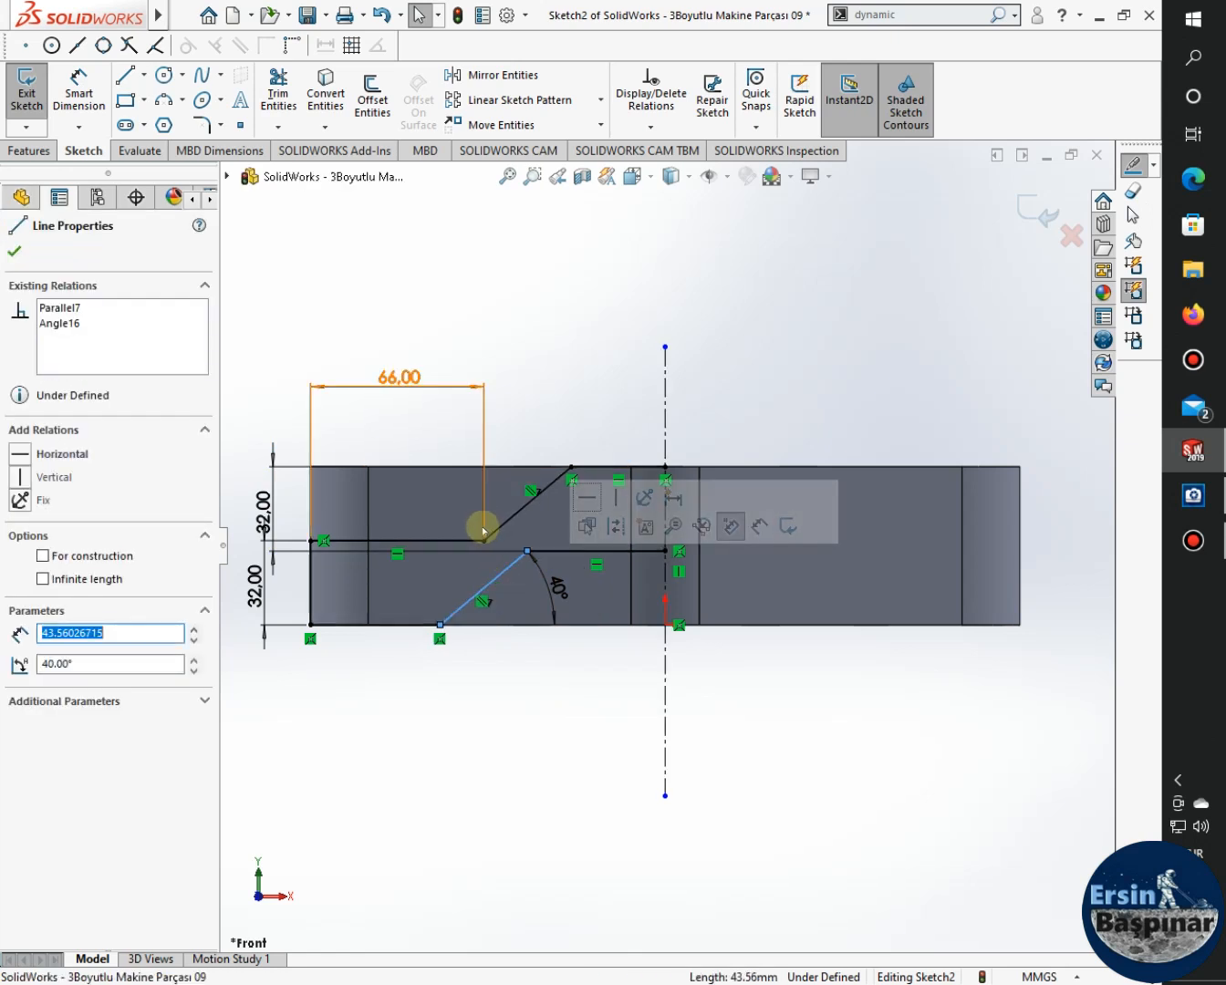
click(810, 759)
Align the lower slope's start point vertically beneath the upper slope's start point, checking the profile against the technical drawing.
click(1194, 495)
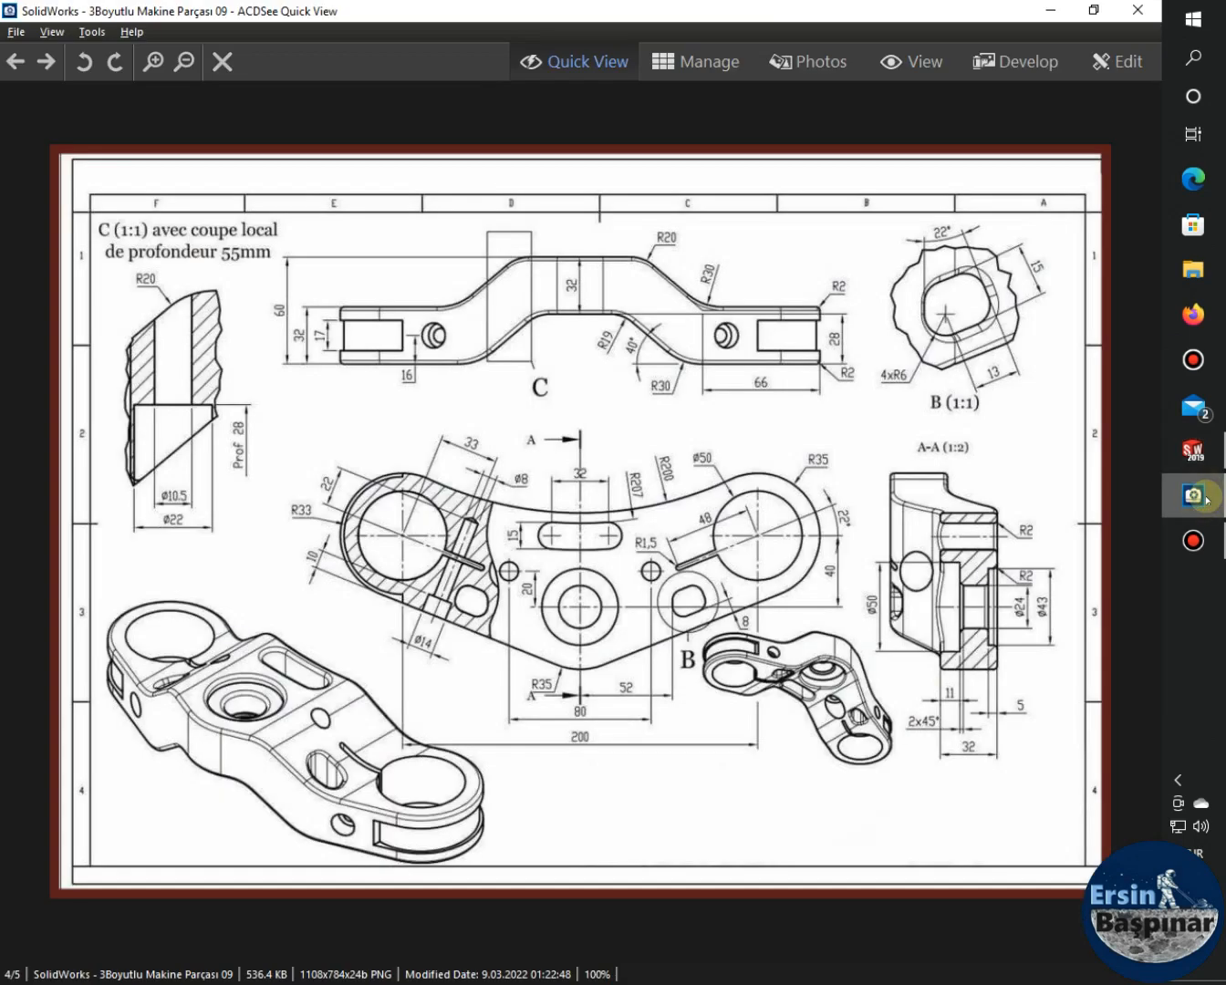
click(1203, 499)
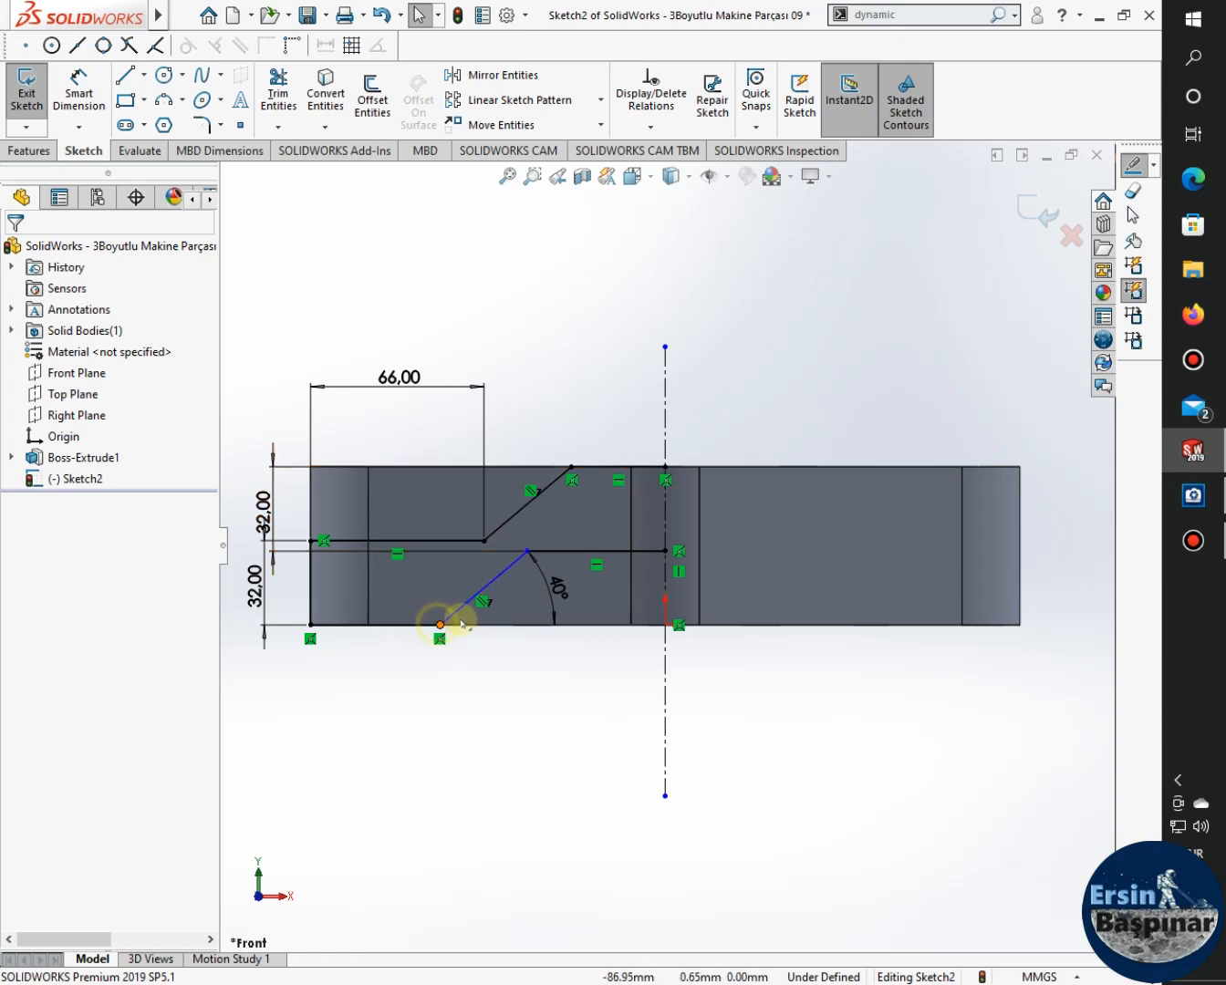
drag(440, 624, 481, 624)
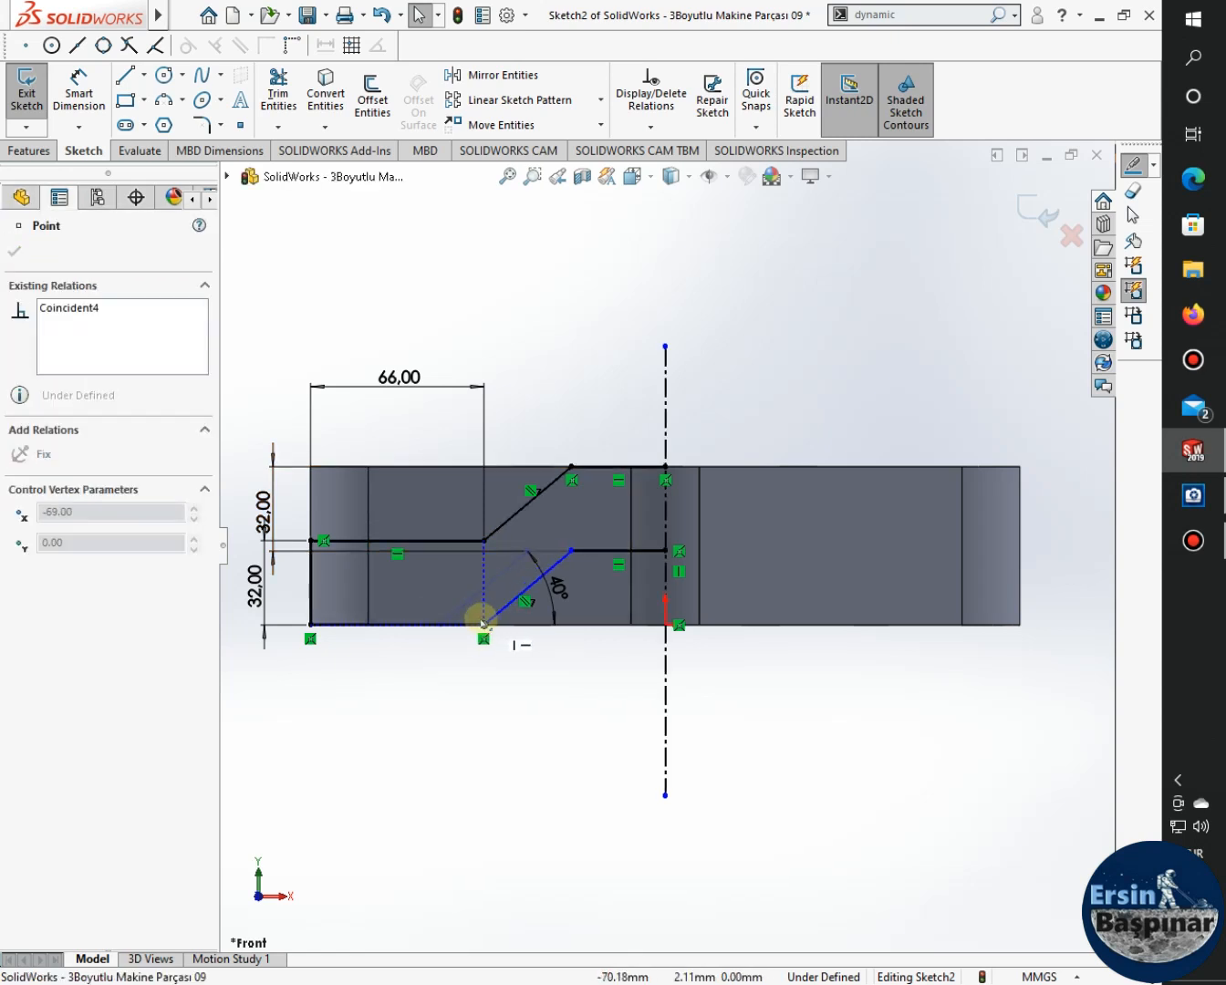
click(590, 649)
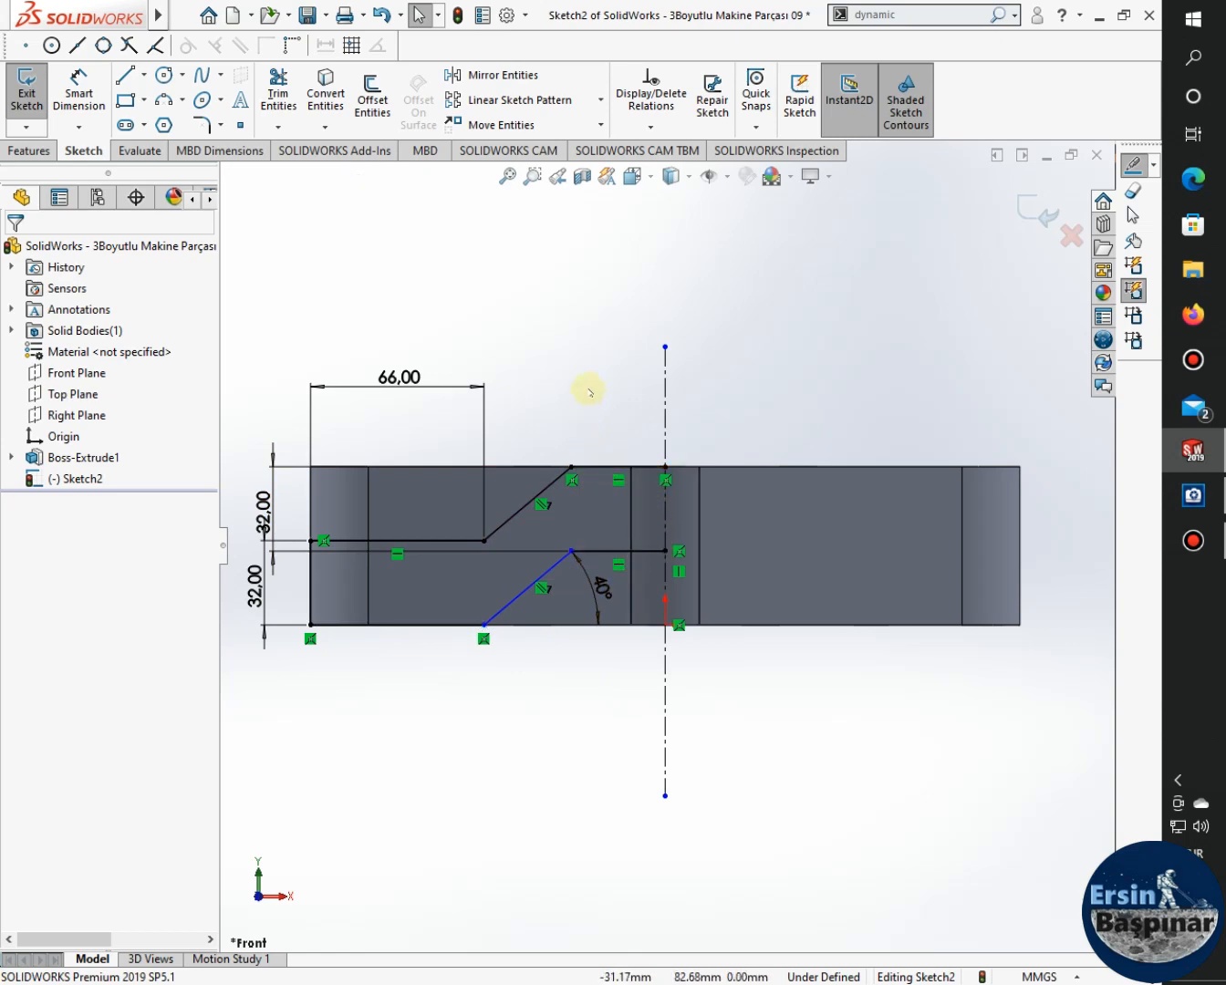
click(1192, 495)
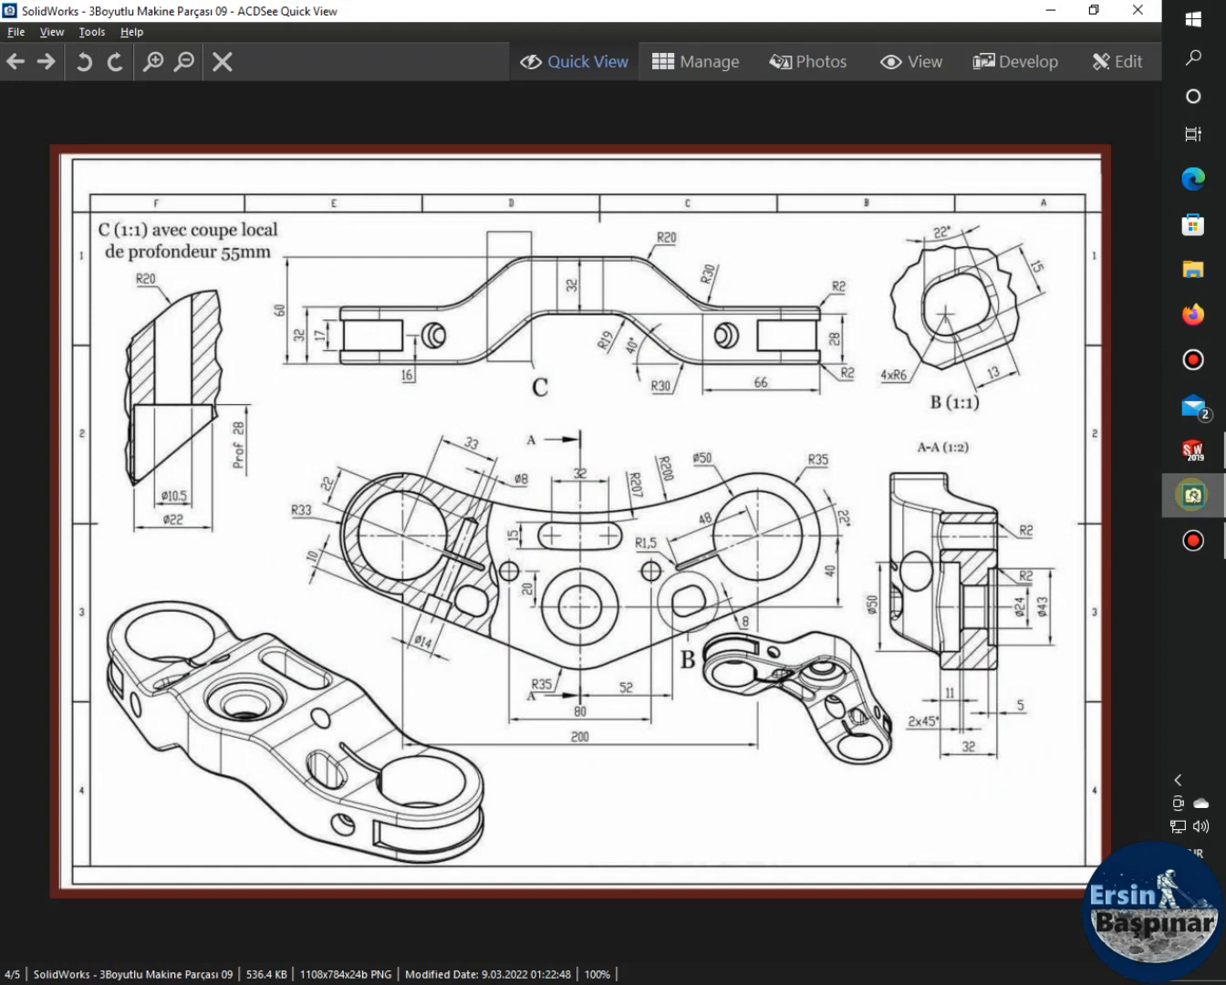
click(1193, 494)
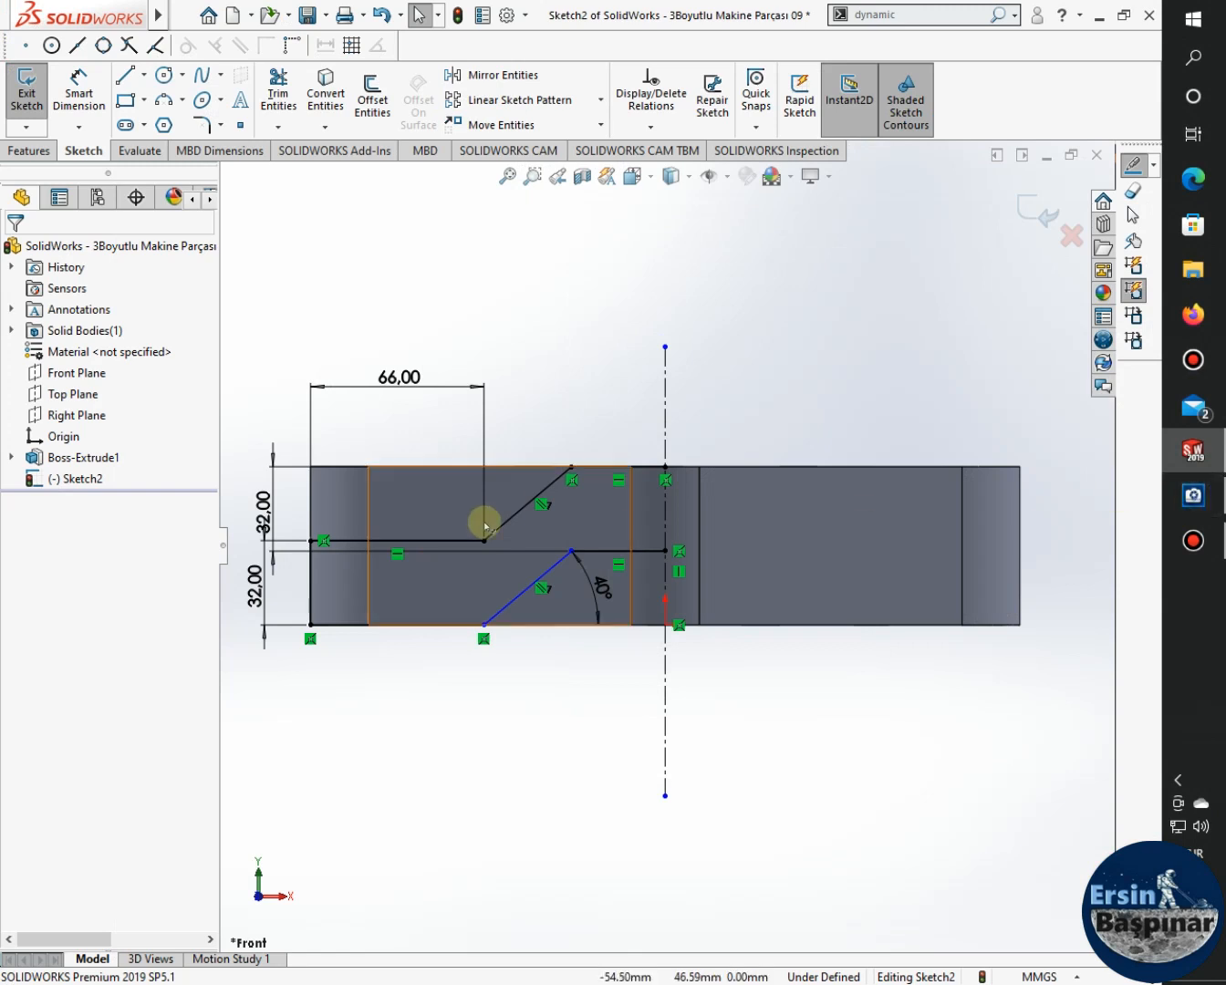
Move the upper 32 mm dimension slightly outward so it lines up with the lower 32 mm dimension.
click(259, 506)
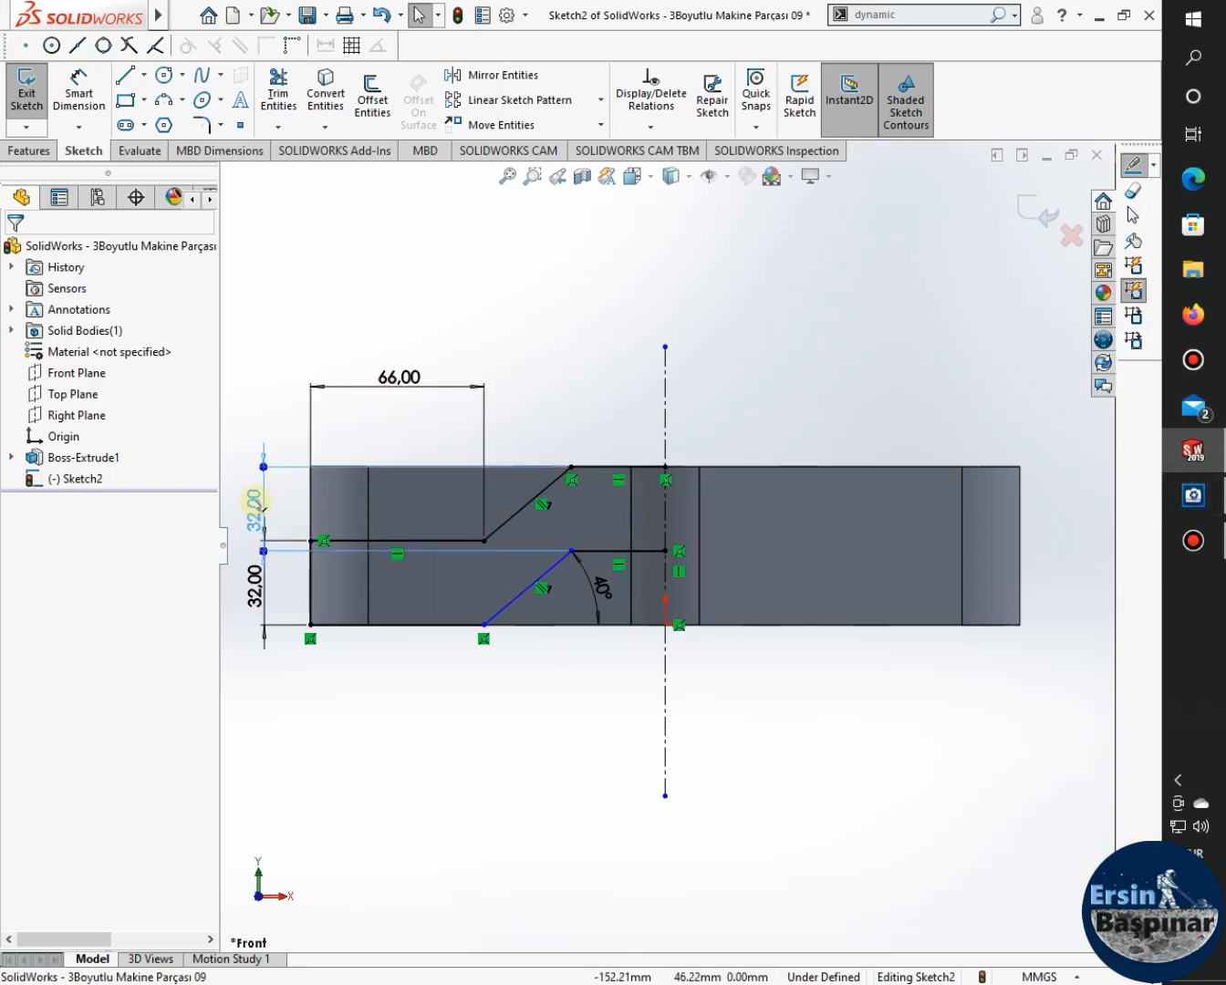
click(711, 542)
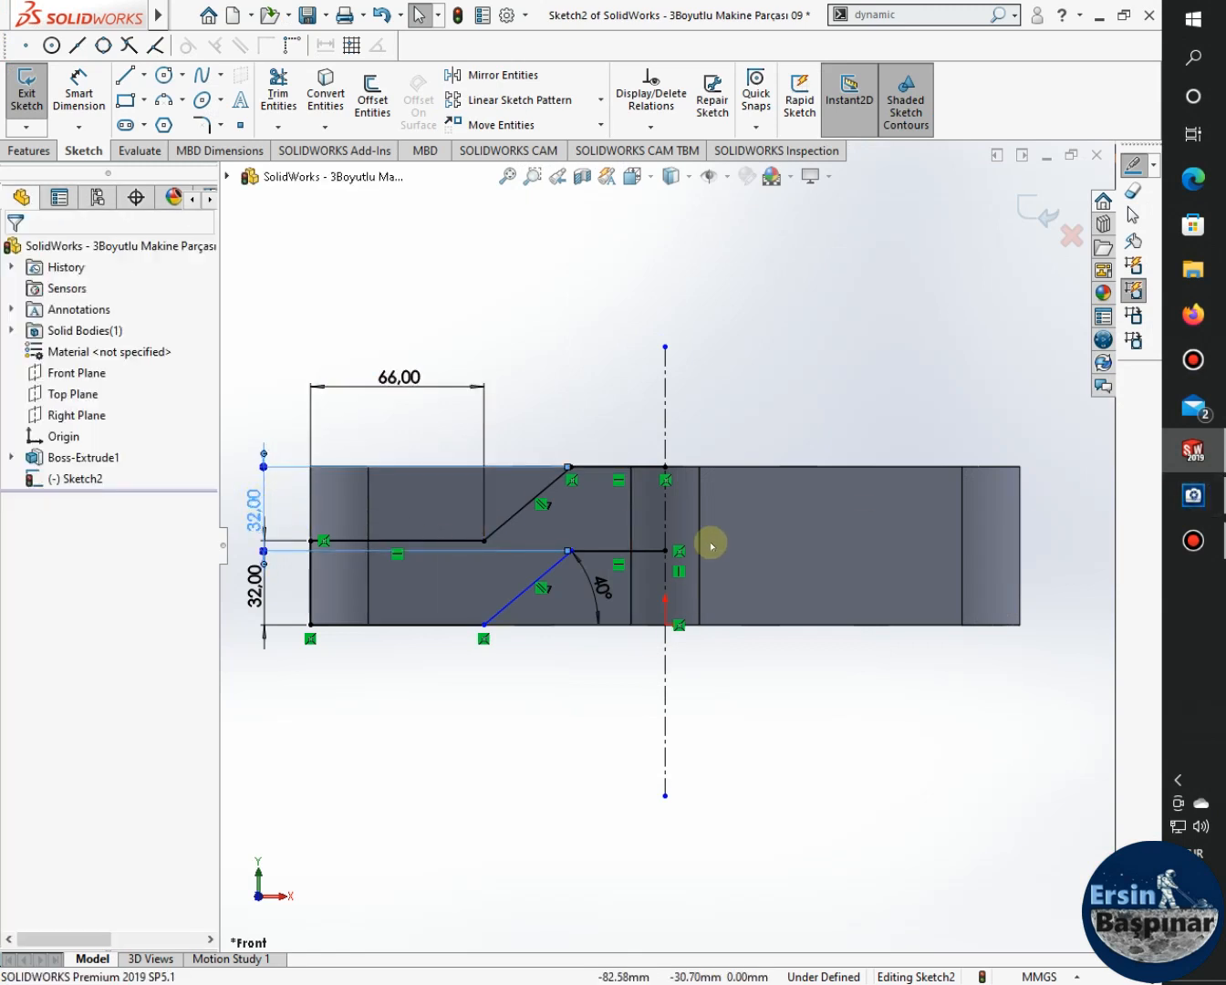
click(78, 90)
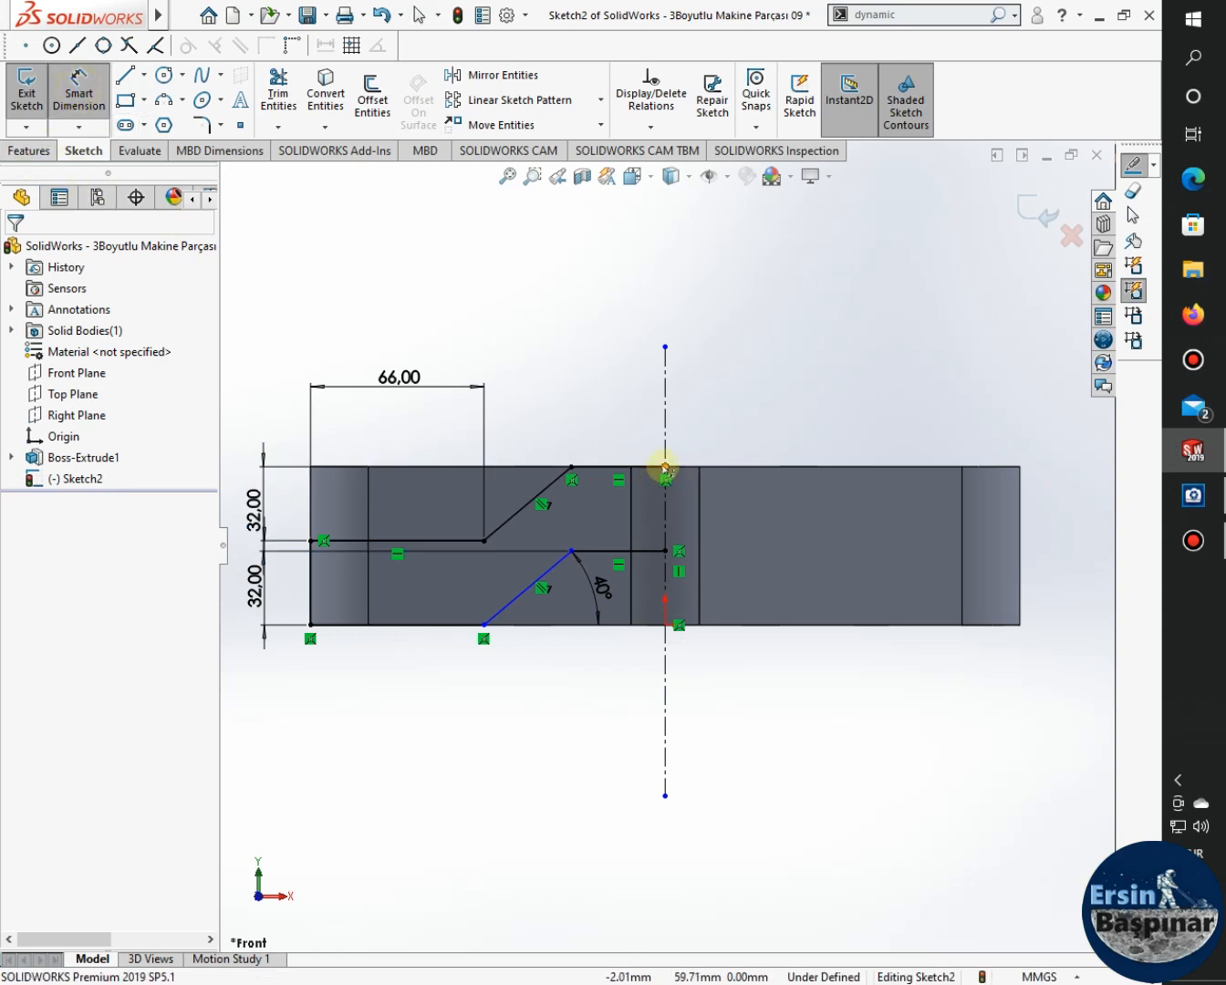
click(663, 467)
click(665, 625)
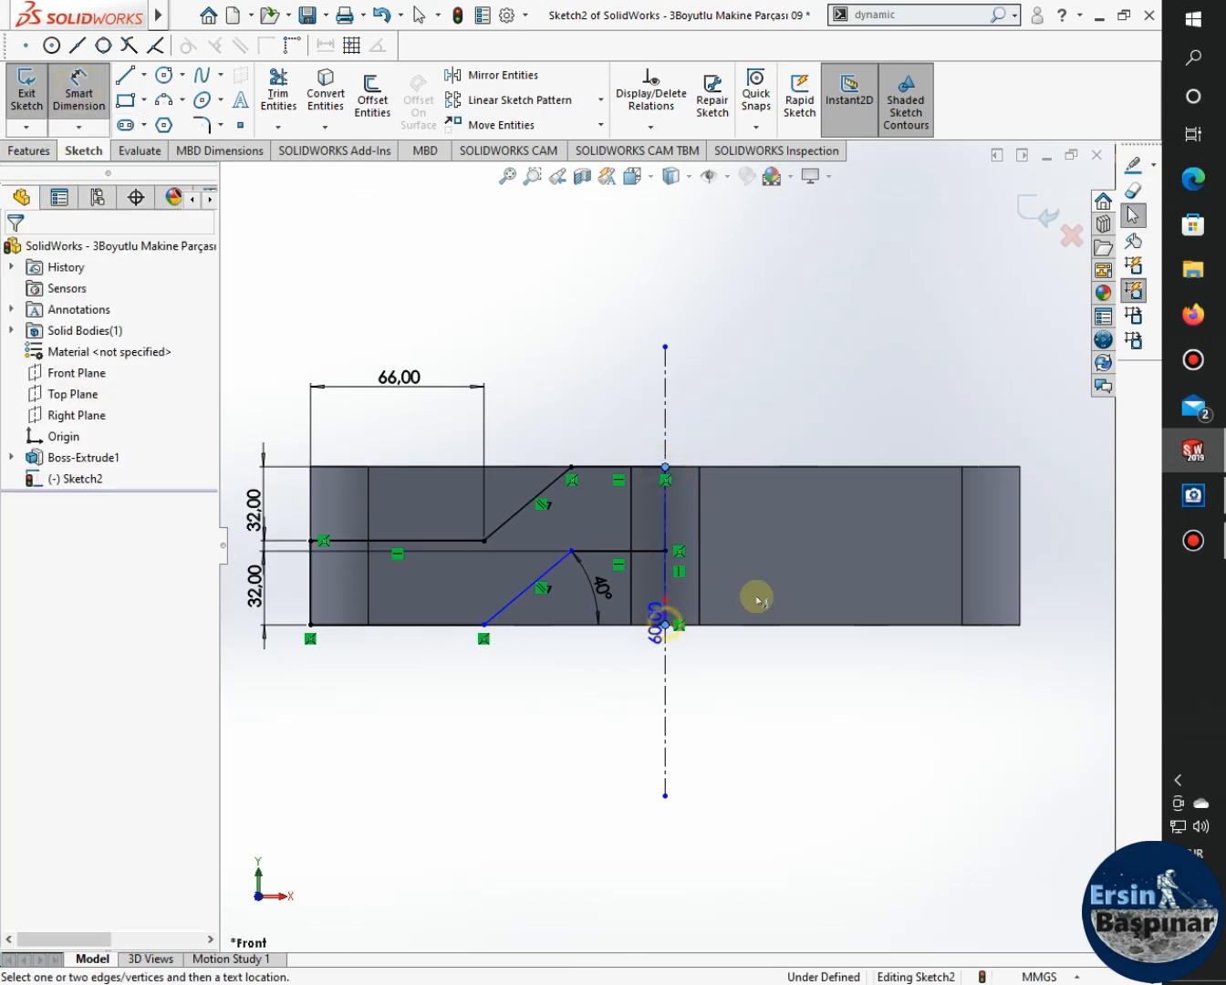
key(Escape)
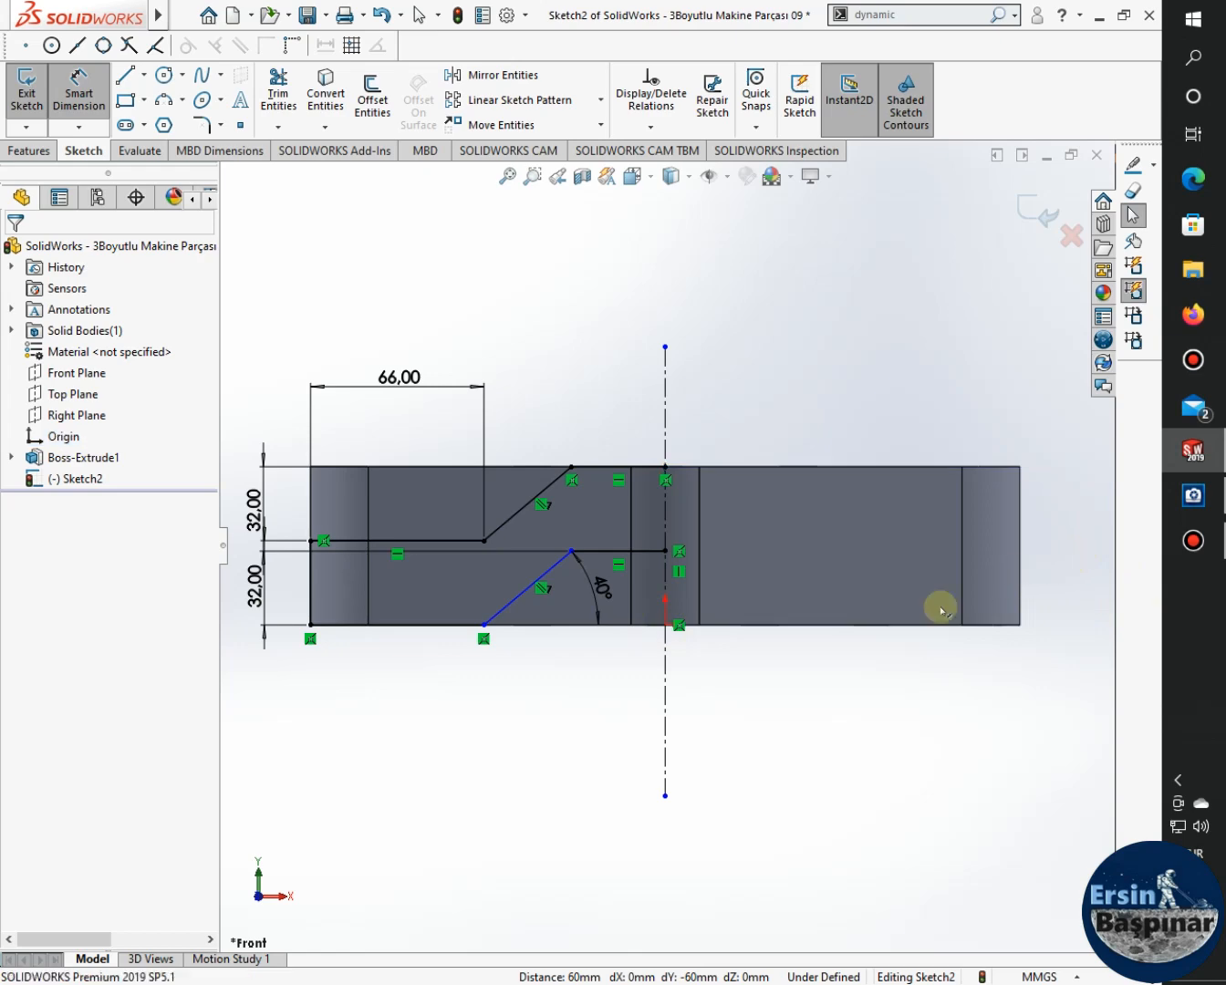
key(Escape)
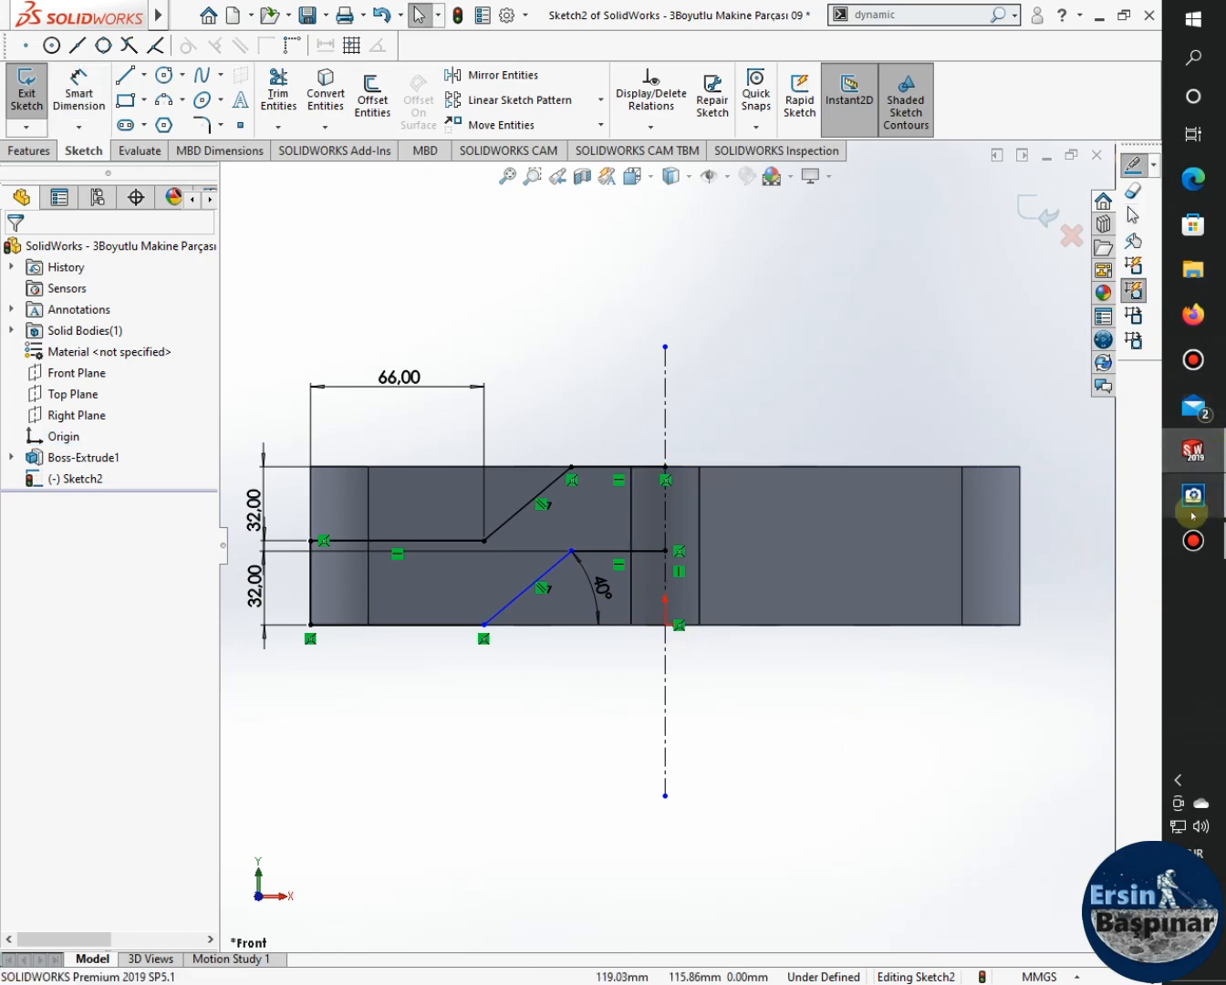
Consult the technical drawing and round the lower-end corners of both sloping lines with 30 mm sketch fillets.
click(1194, 497)
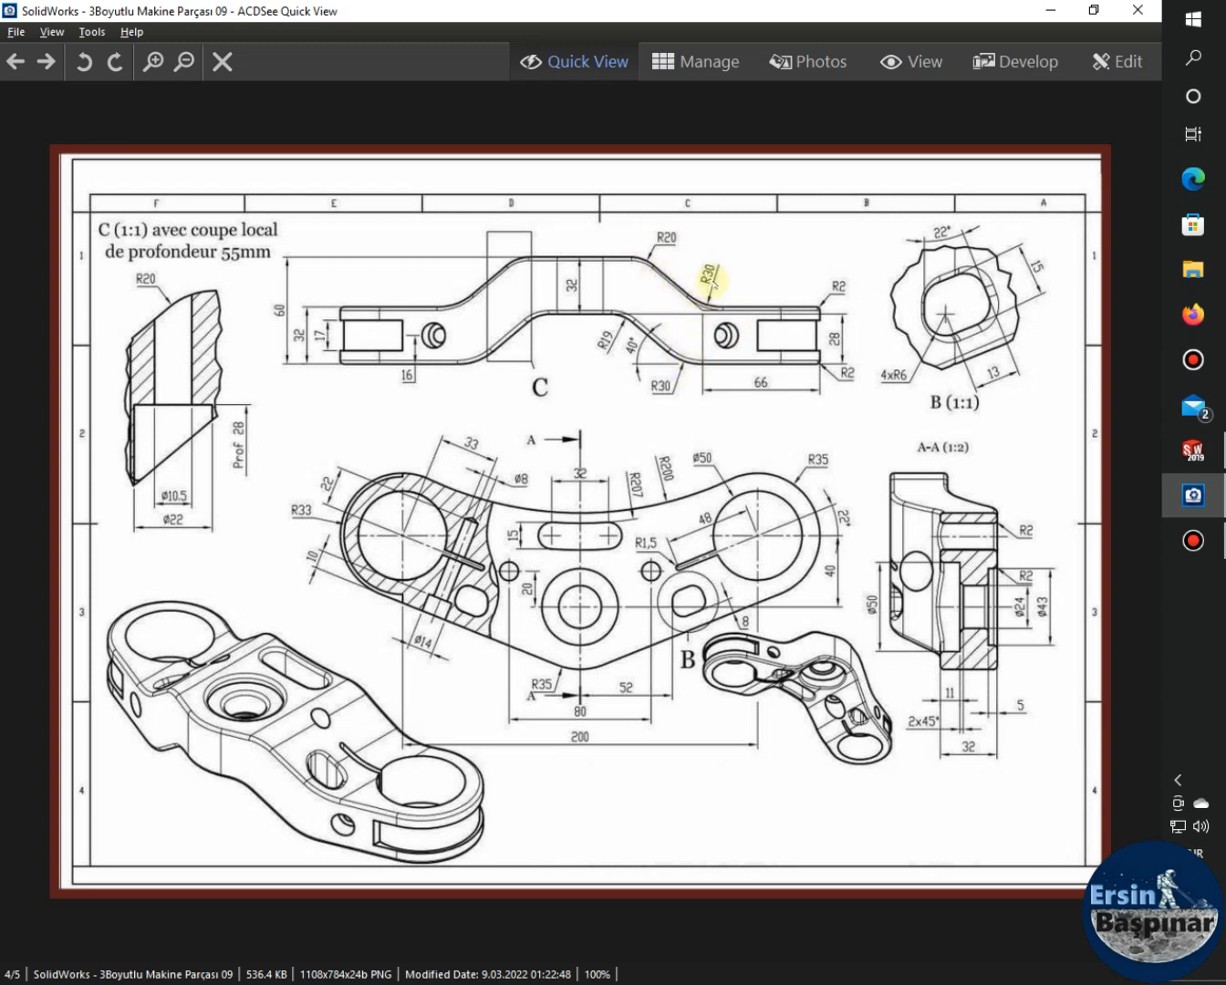
click(1195, 497)
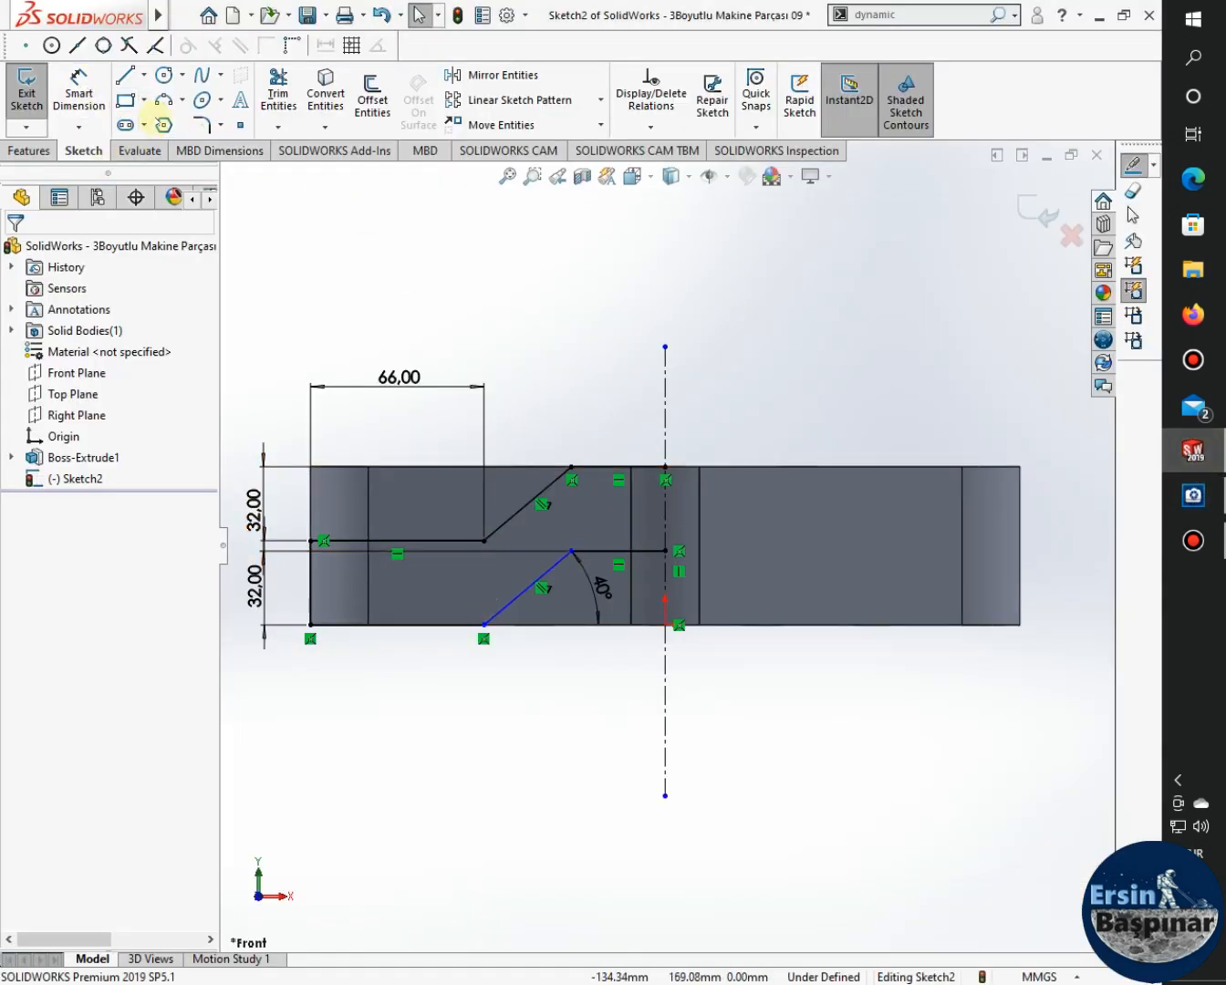
click(205, 124)
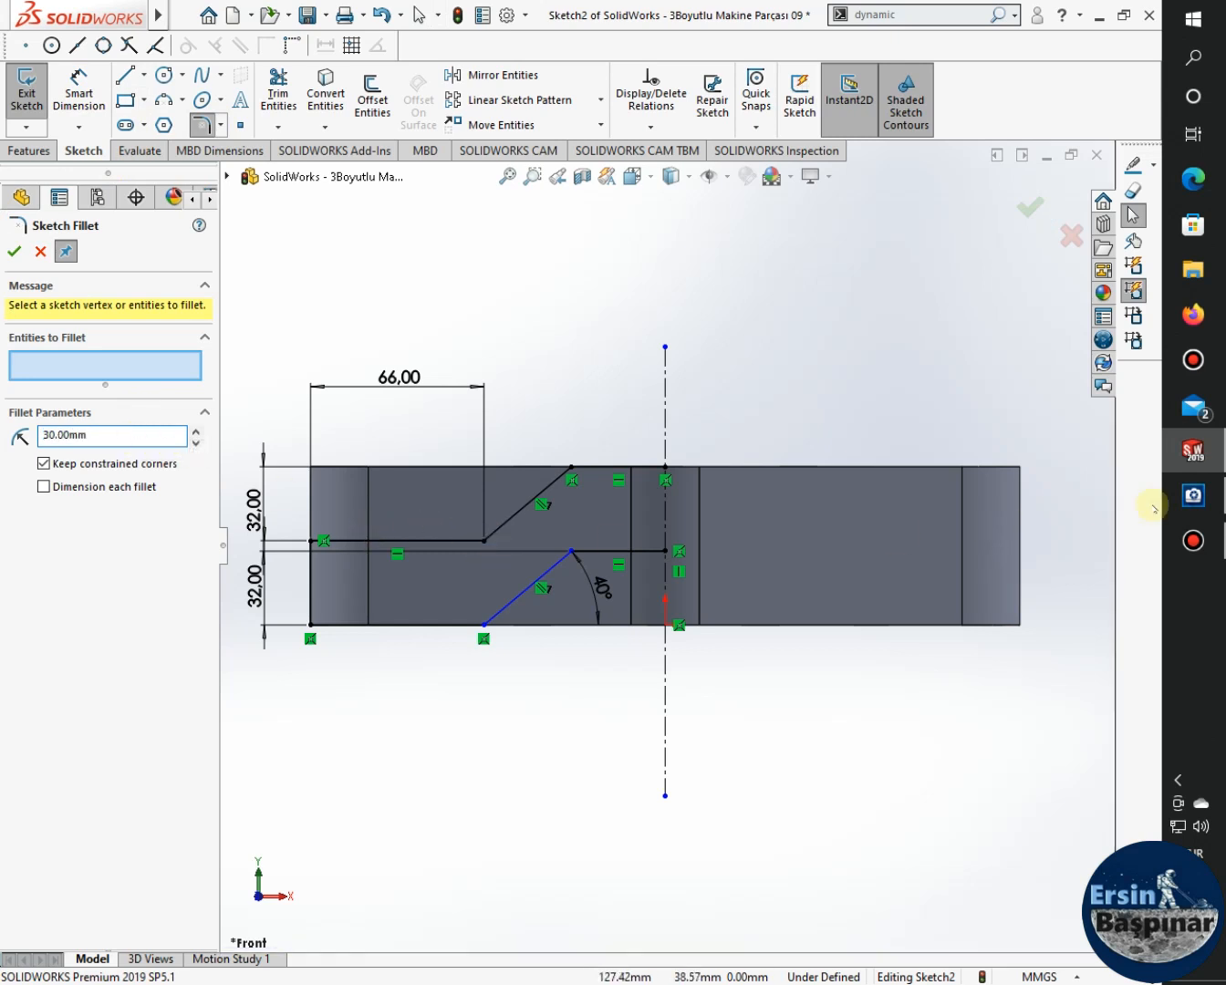
click(1206, 502)
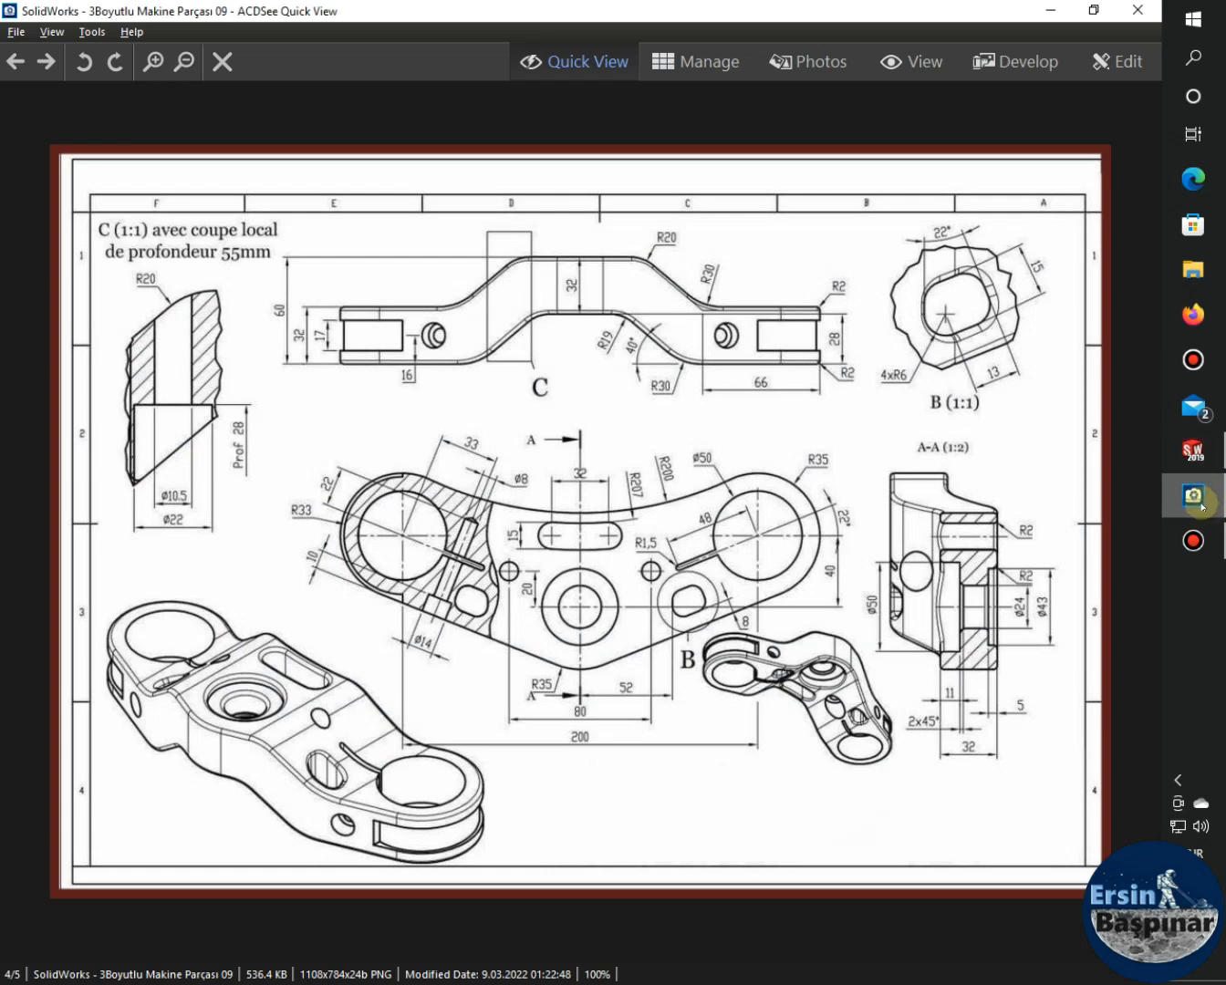
click(1200, 504)
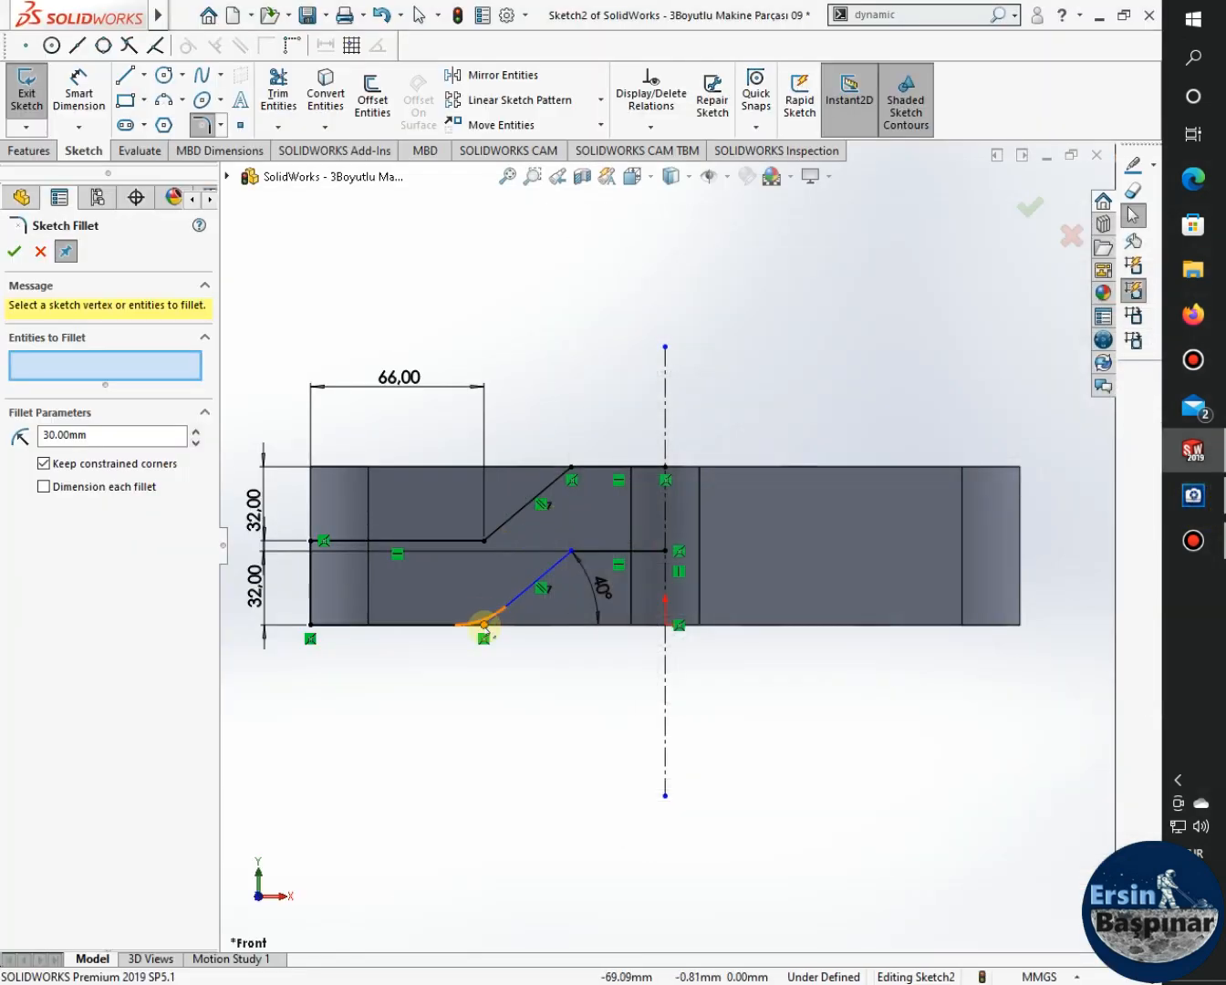
click(483, 626)
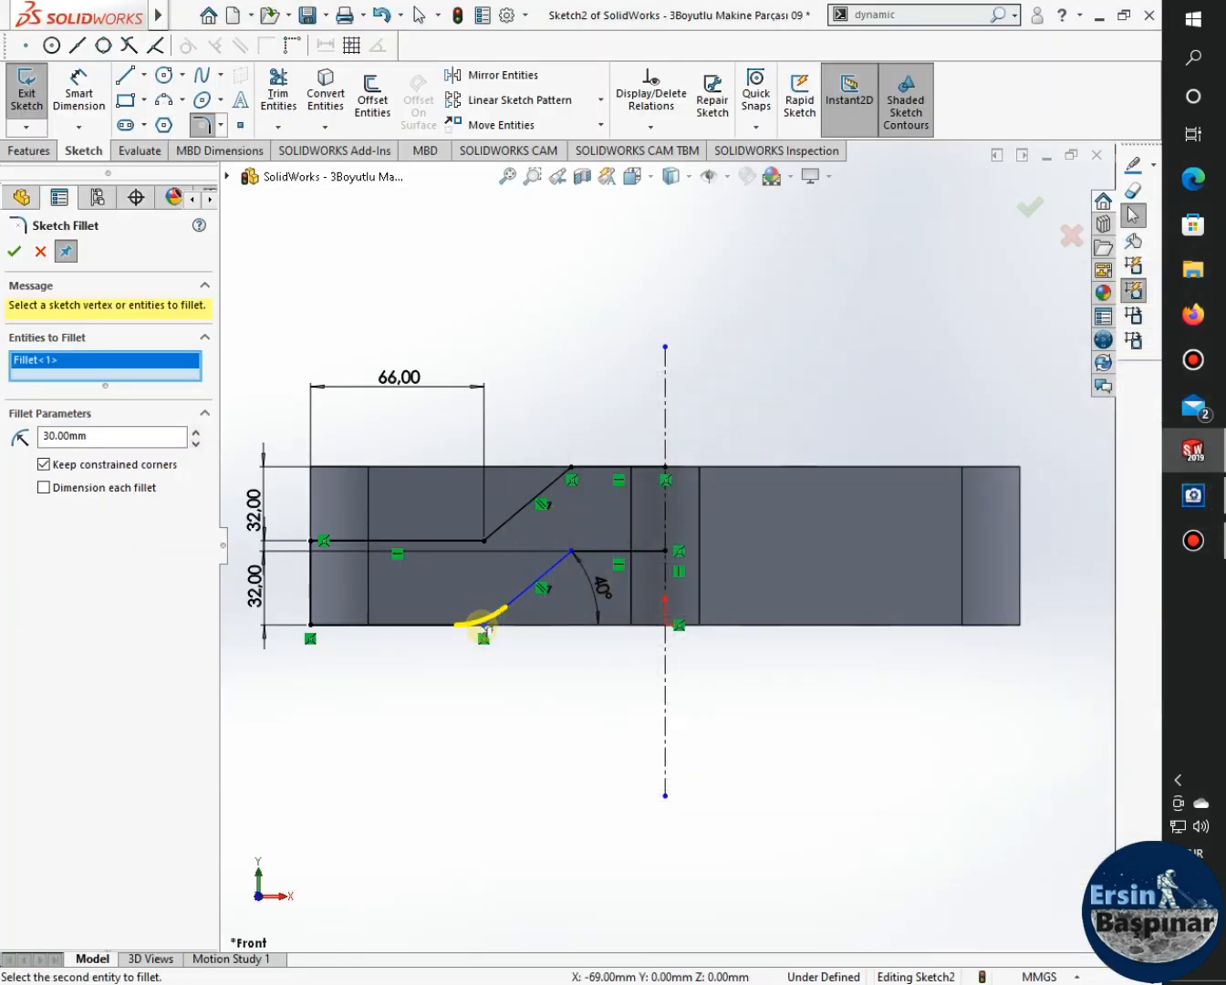
click(483, 541)
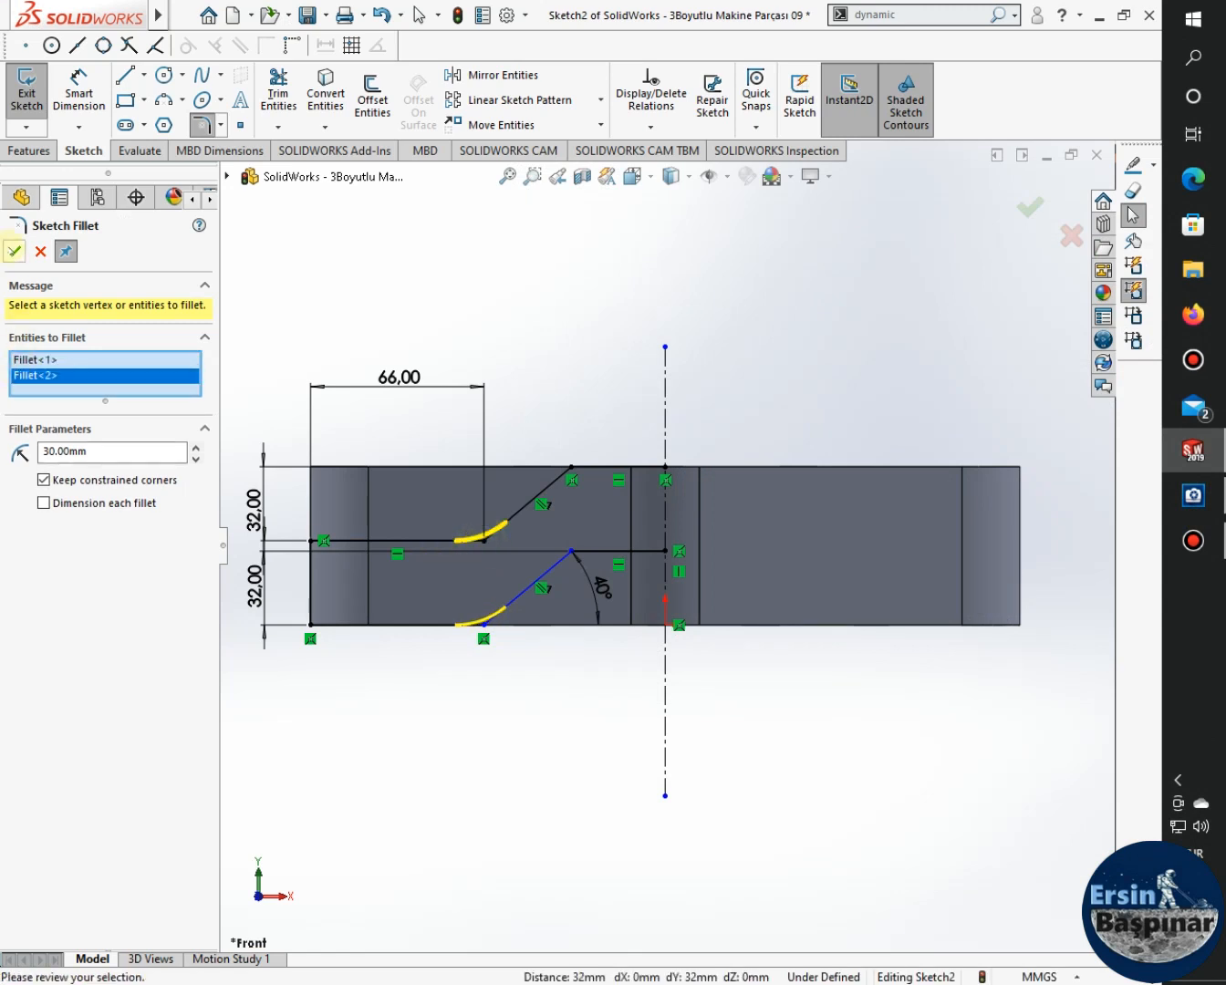
click(13, 250)
click(14, 250)
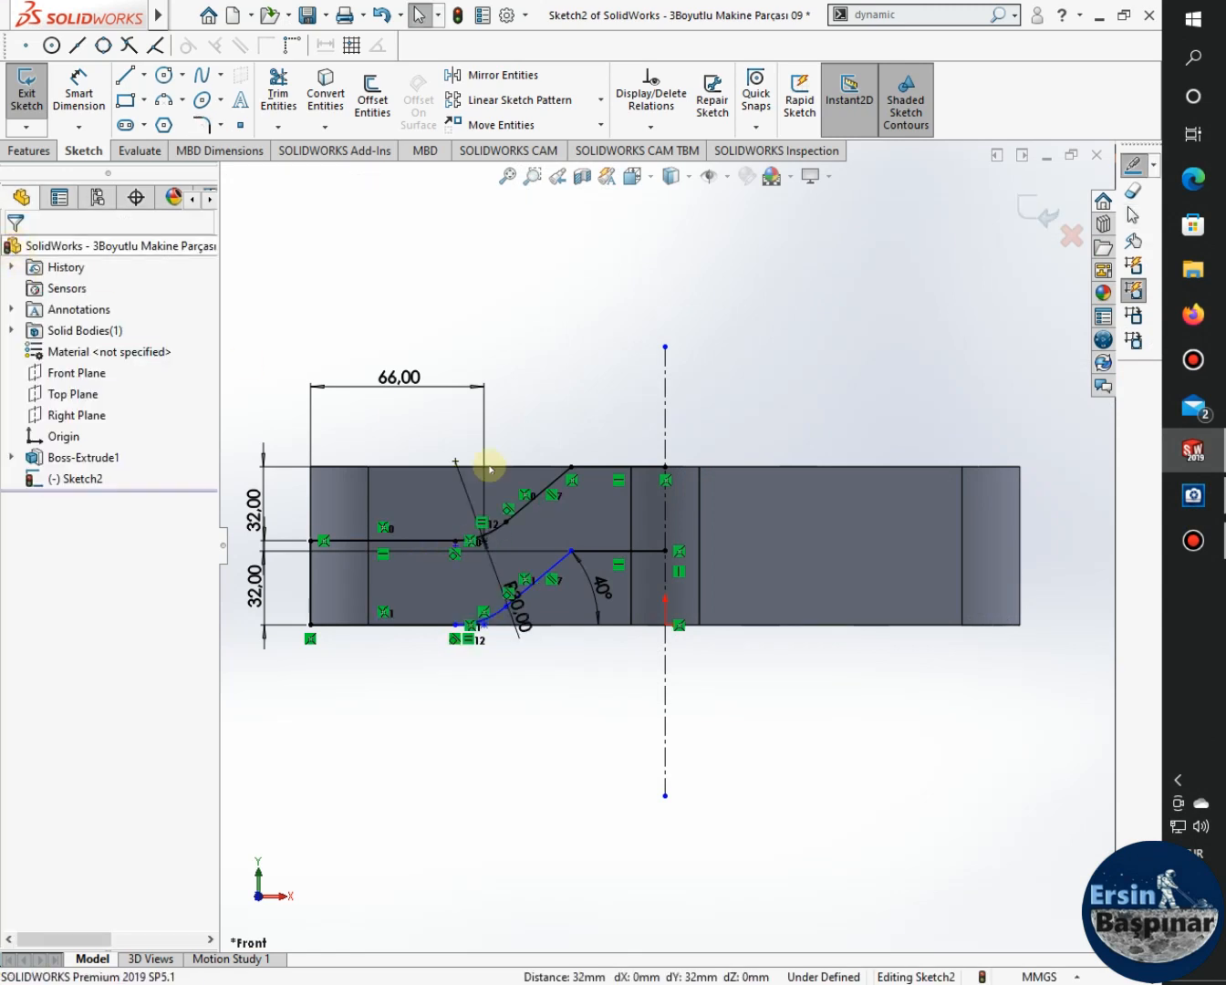
Consult the technical drawing and add a 20 mm sketch fillet where the upper slope meets the top line.
scroll(521, 580, down, 5)
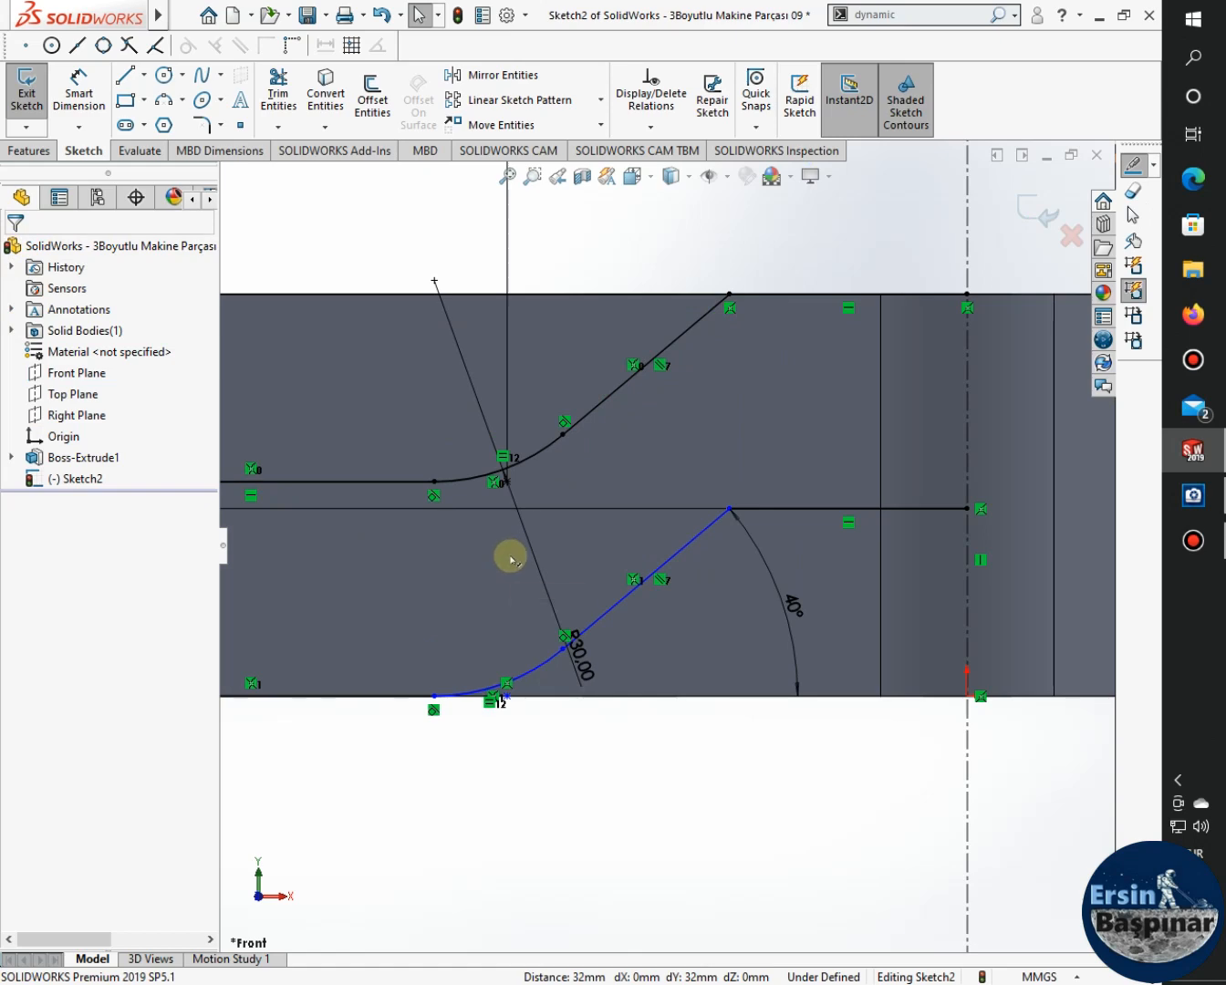
scroll(665, 545, up, 3)
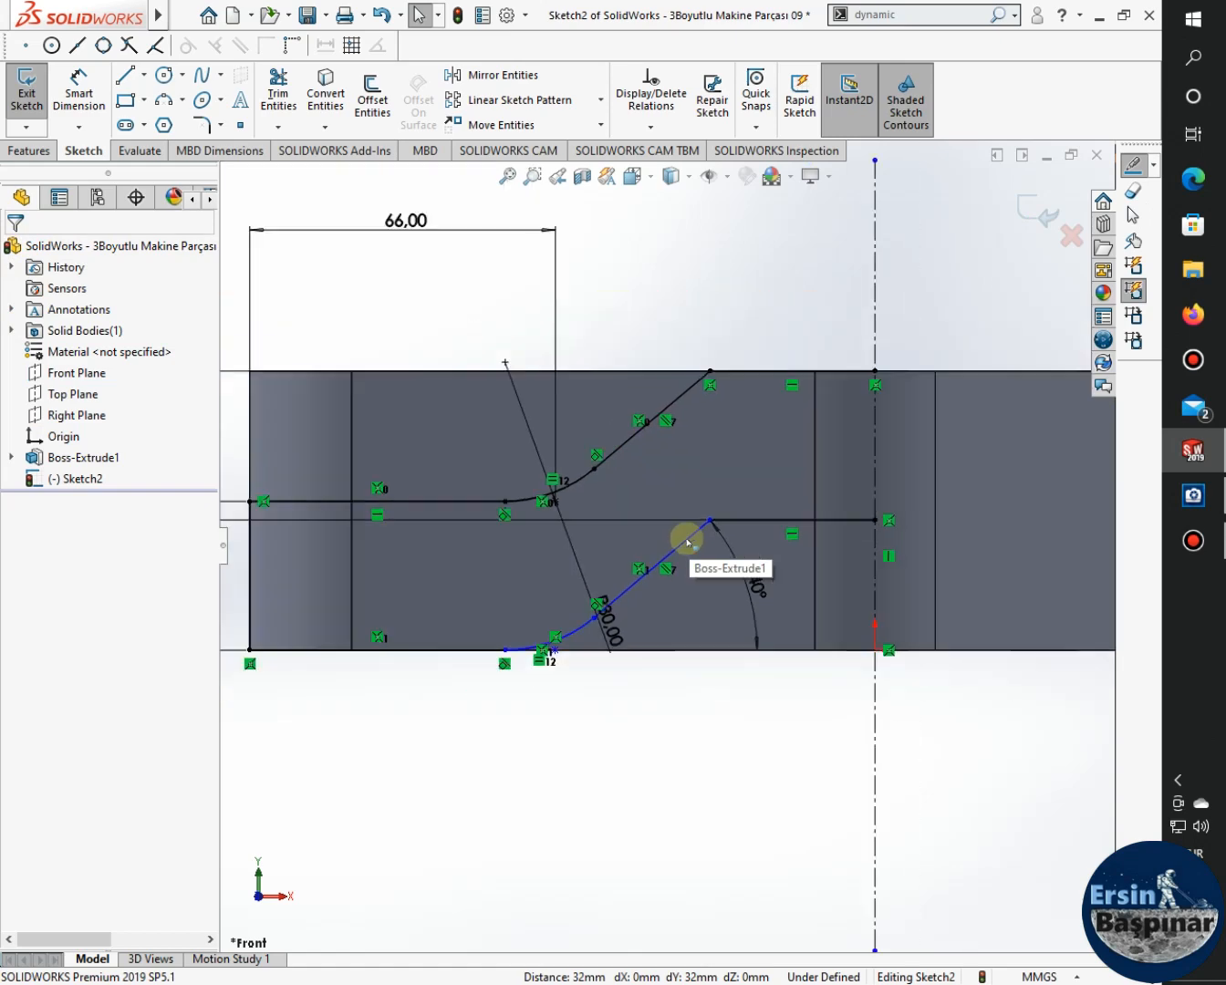
click(1195, 497)
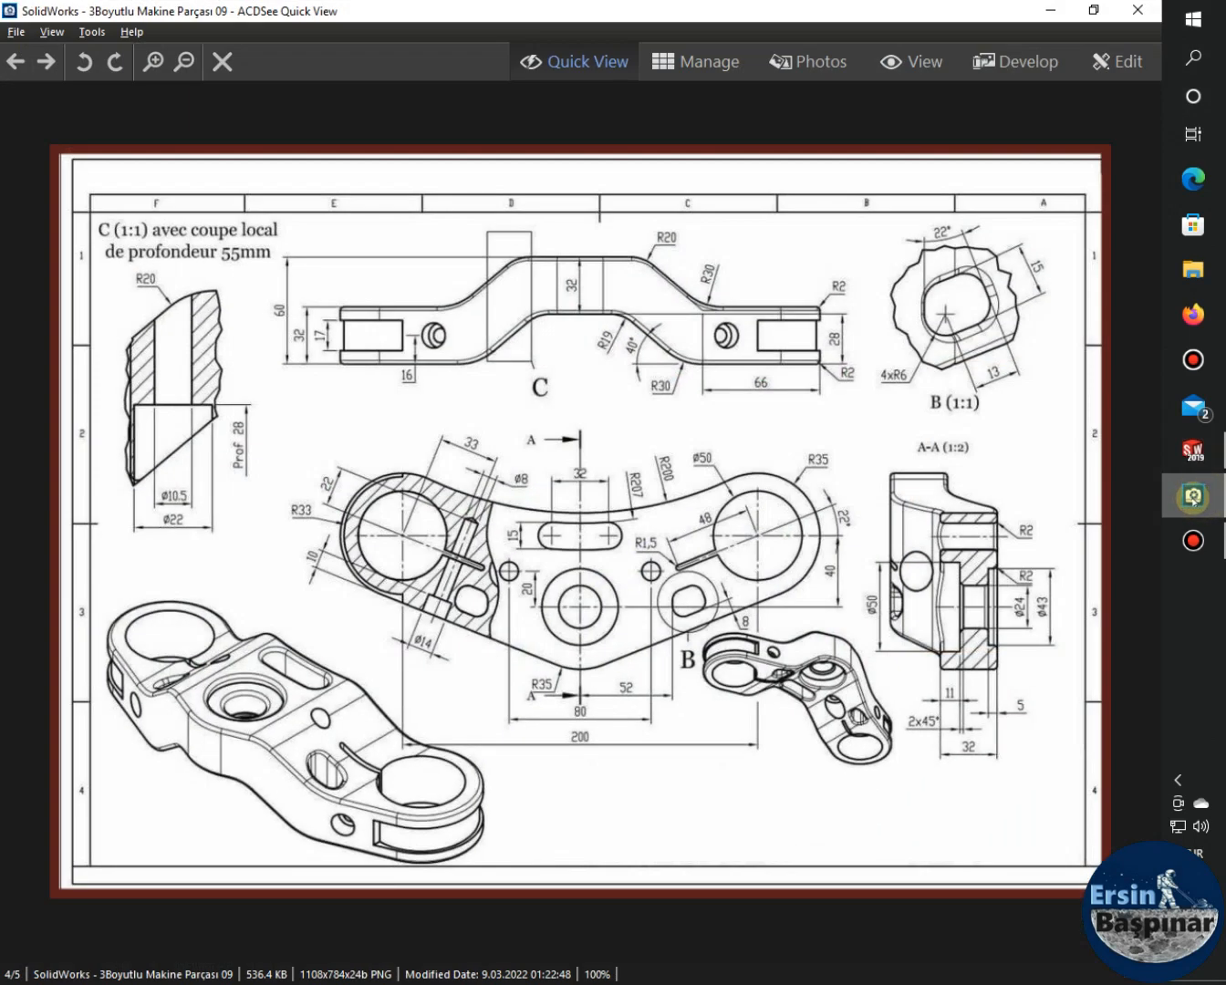
click(1193, 497)
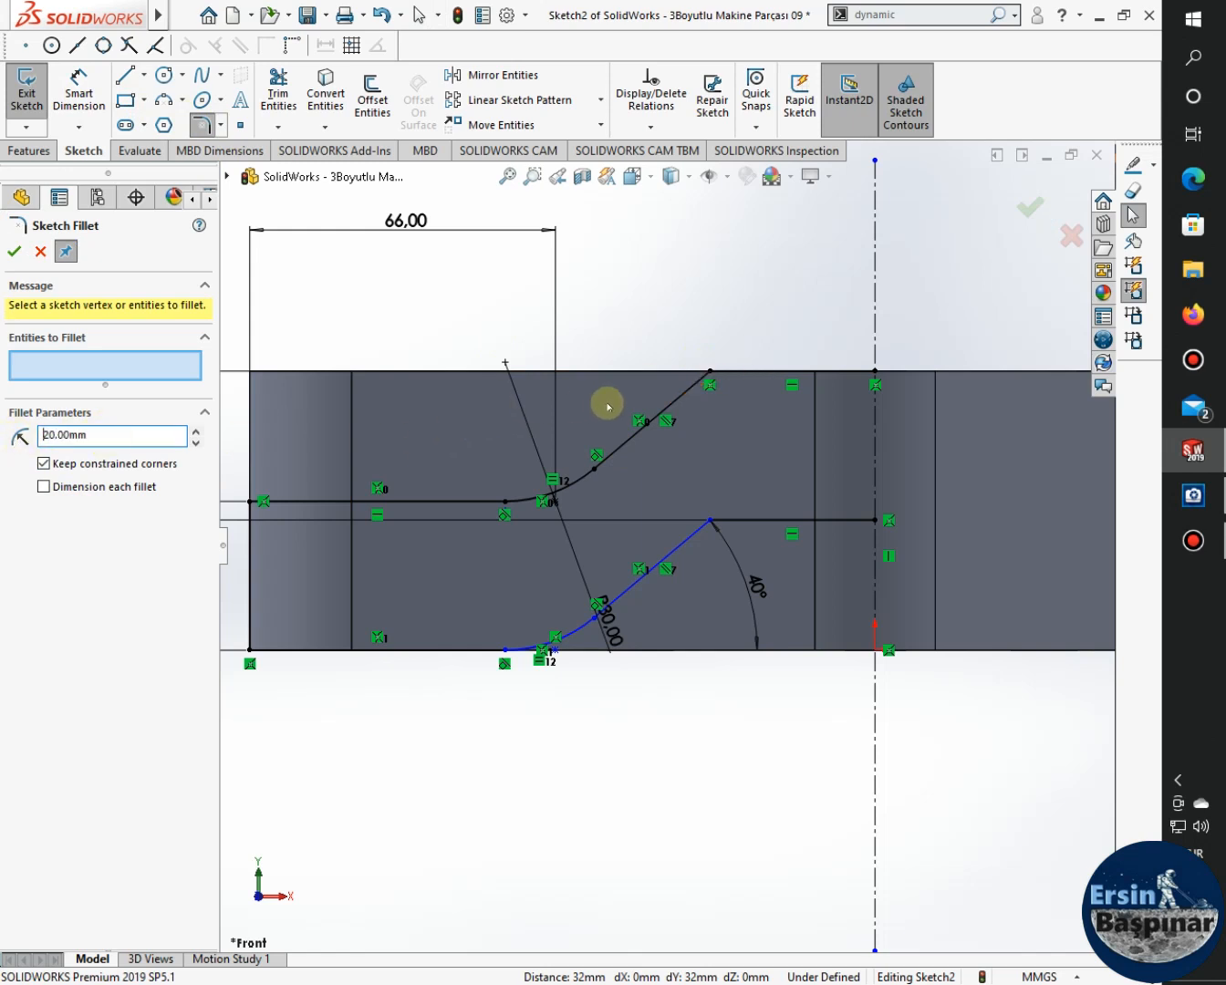
click(709, 372)
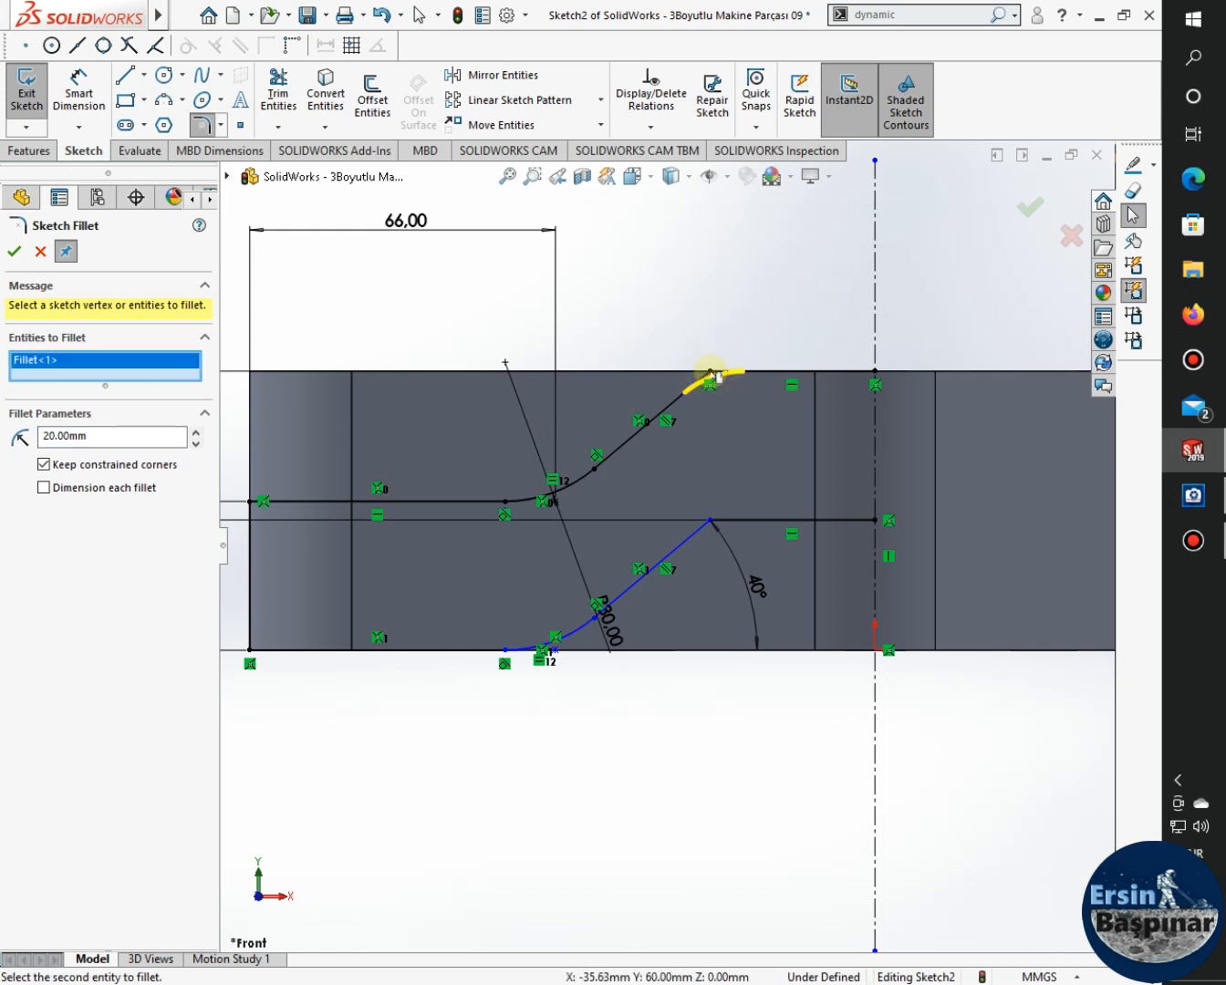
click(14, 253)
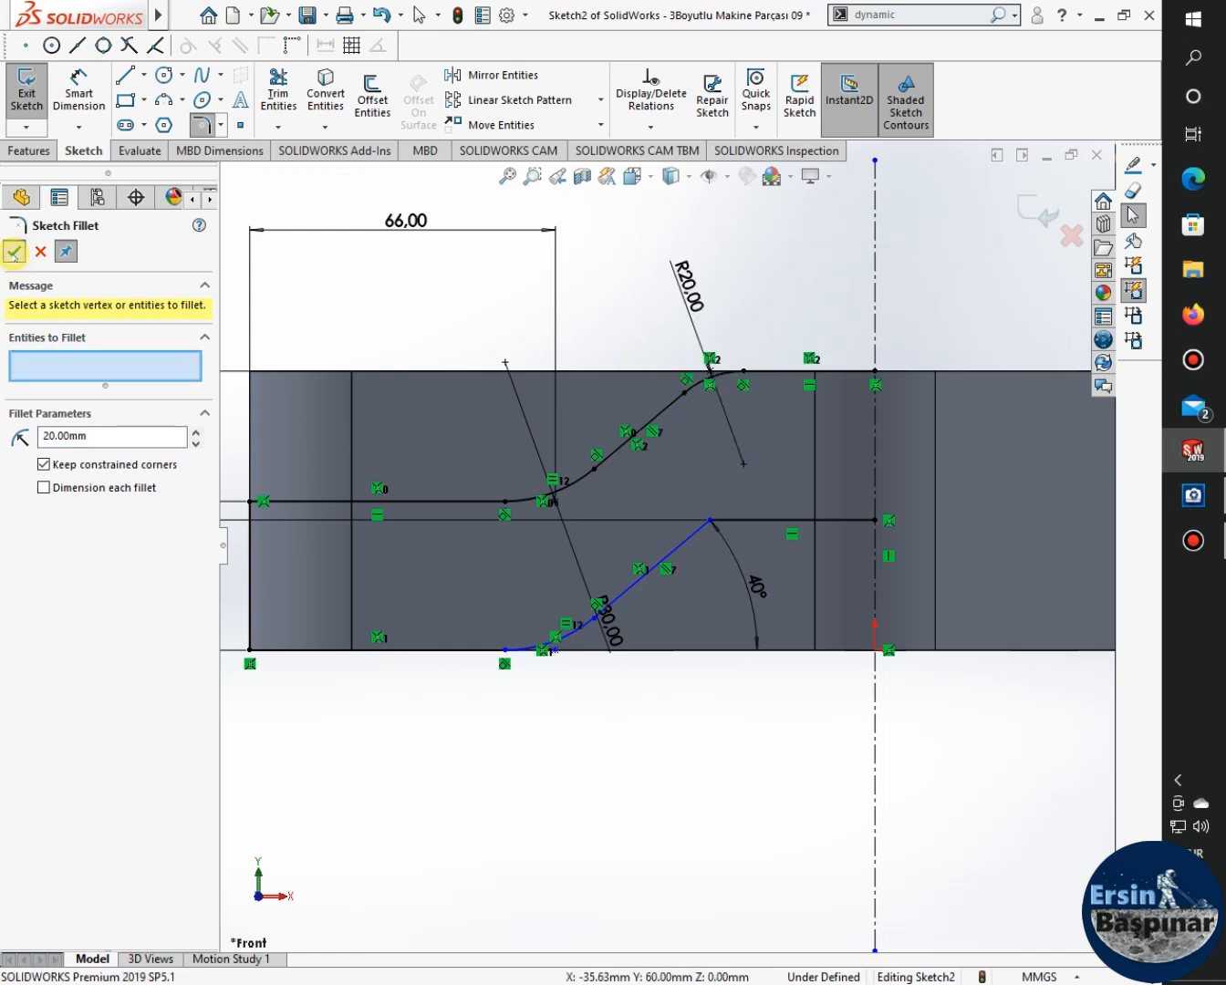
Add a 19 mm sketch fillet where the lower slope meets the inner horizontal line.
click(201, 124)
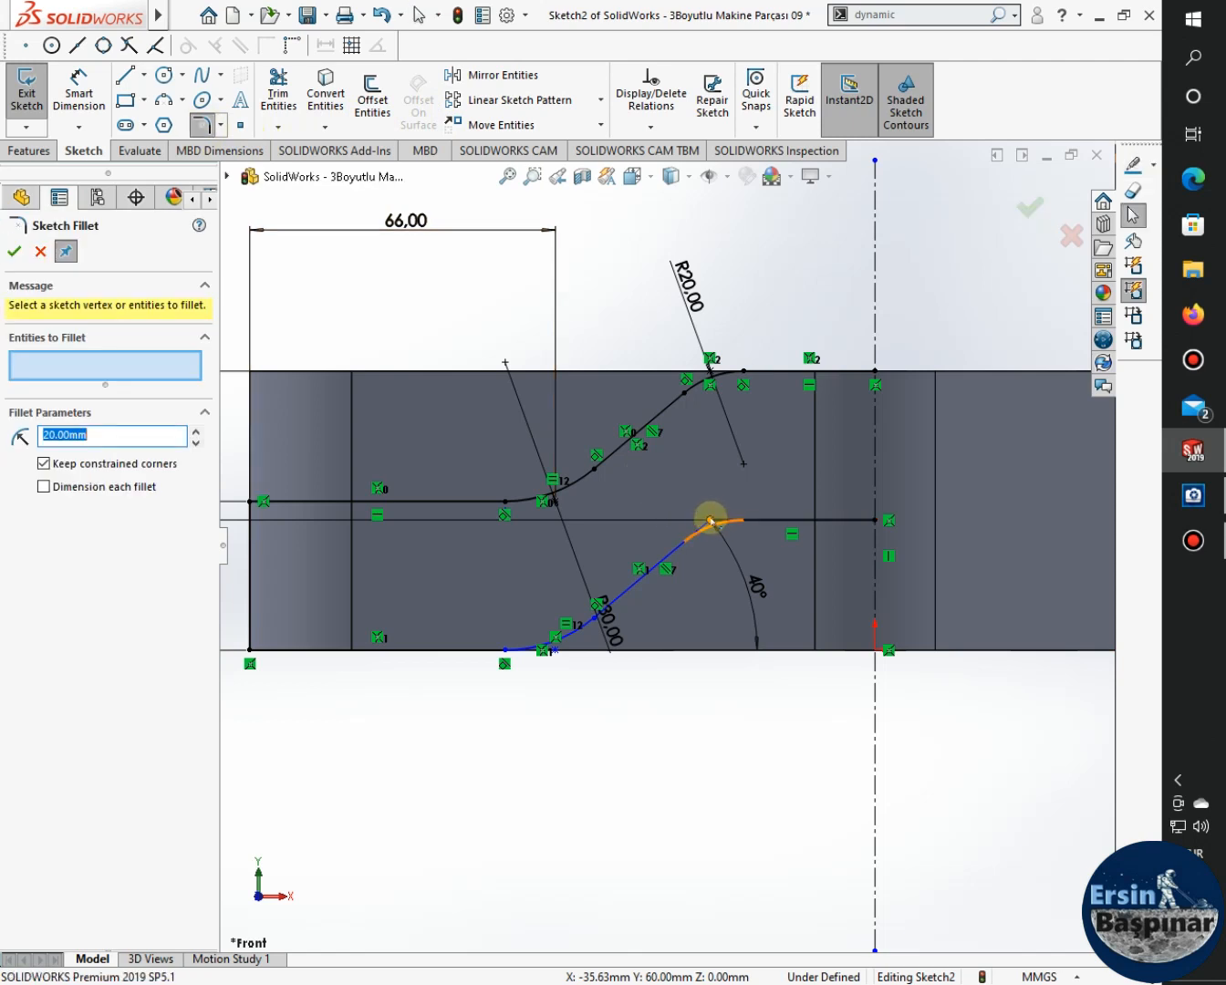
click(717, 524)
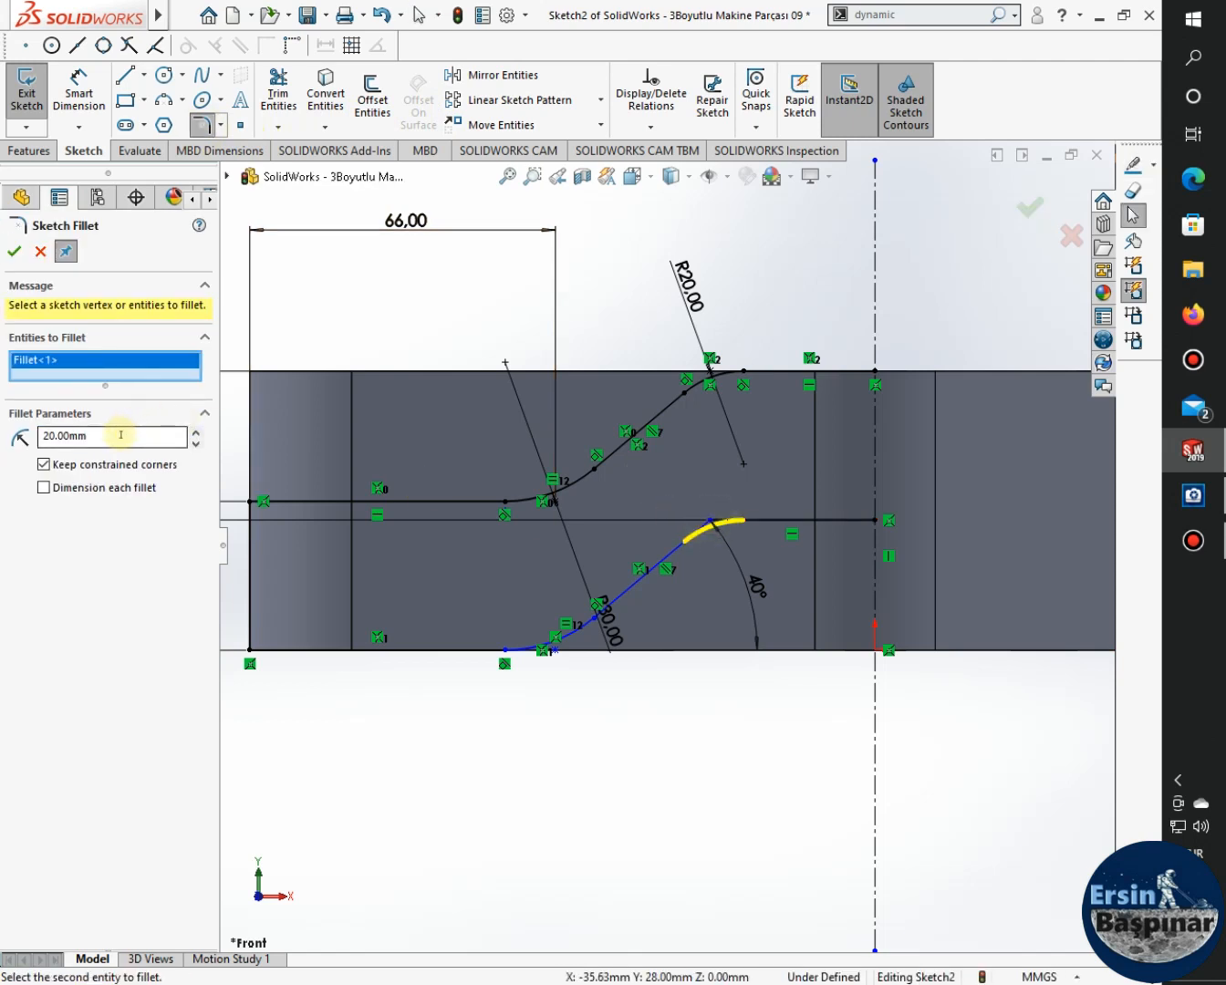
drag(120, 434, 3, 438)
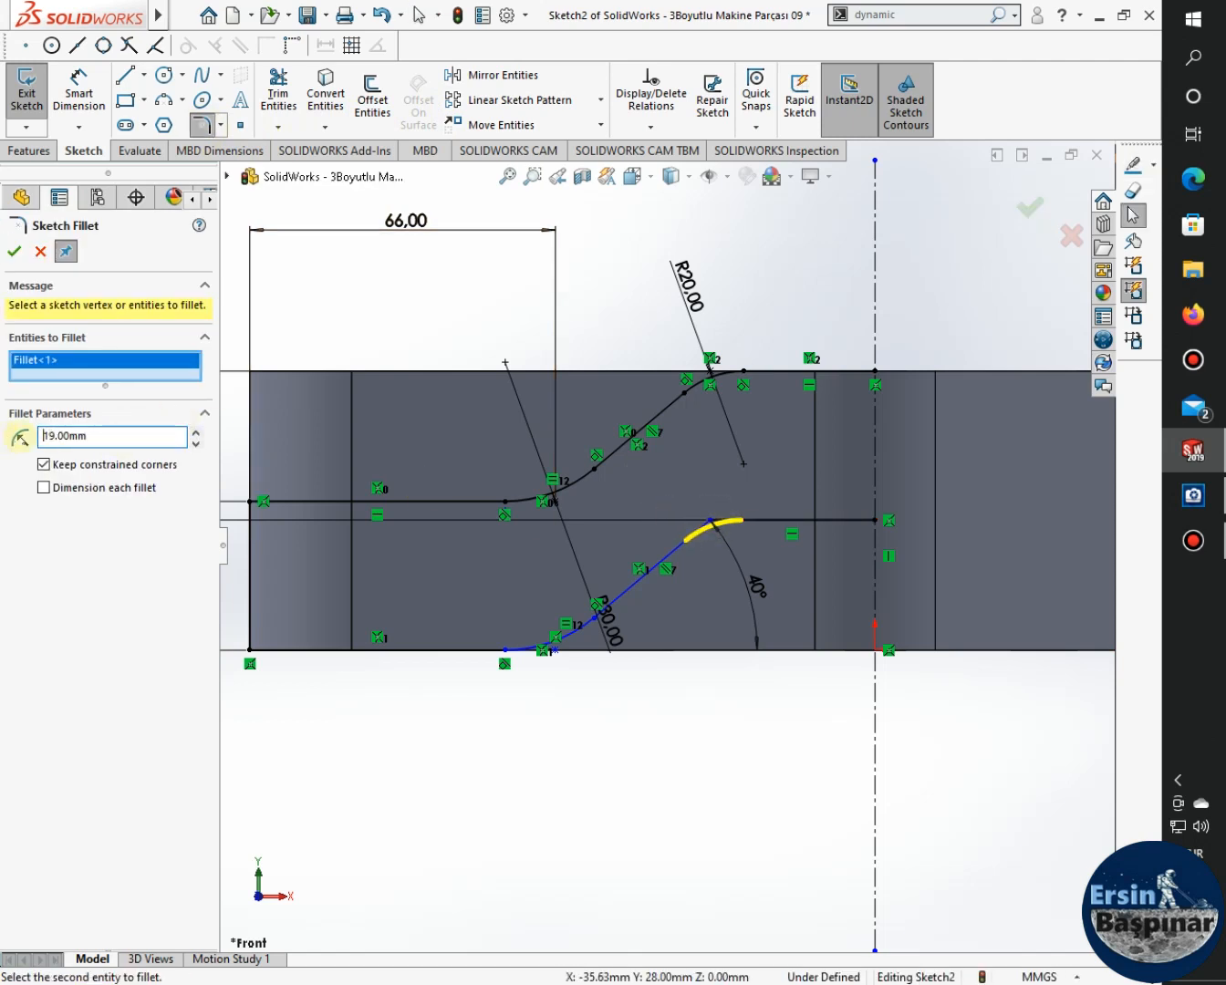
click(13, 255)
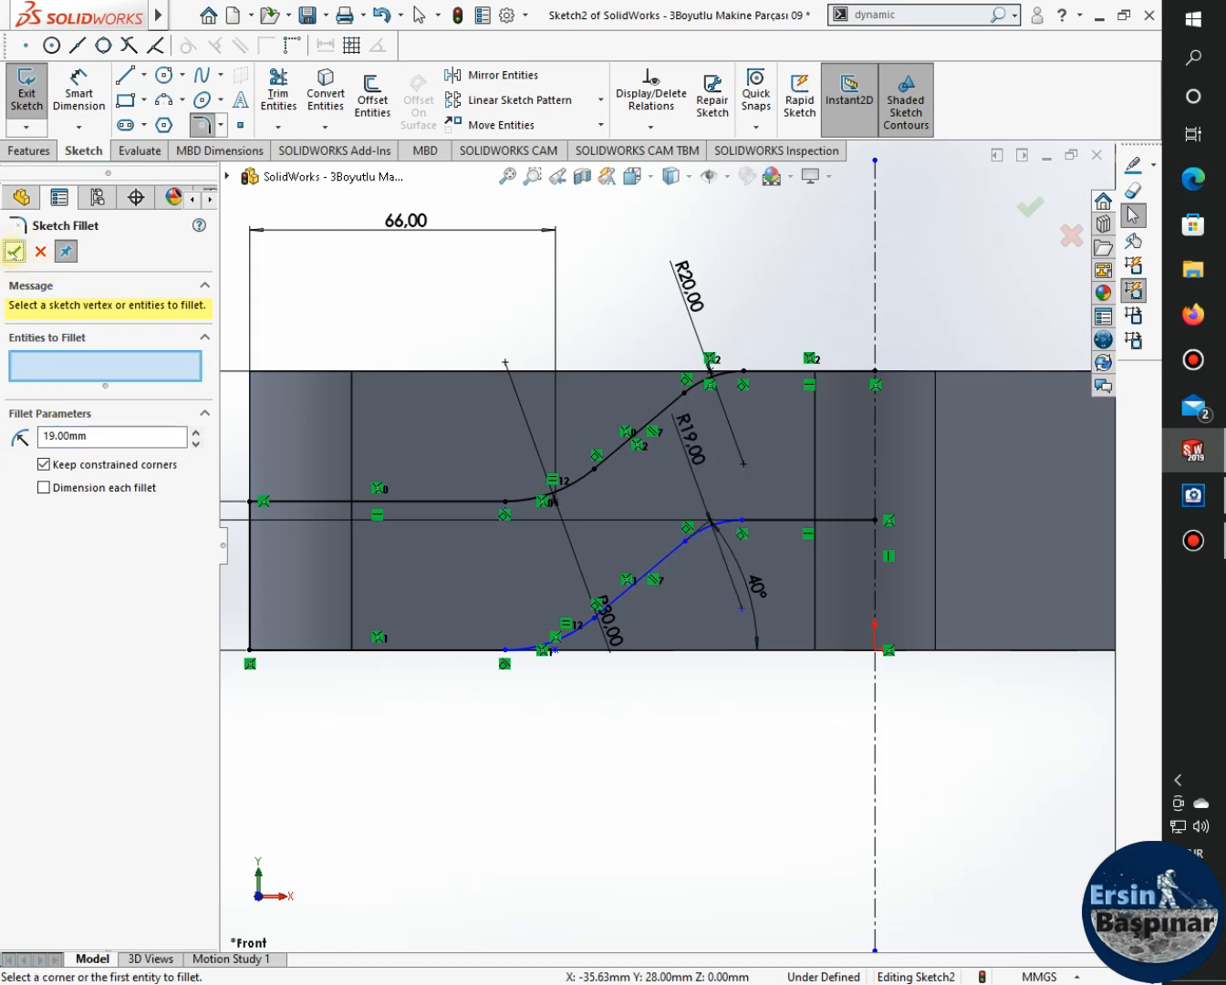
click(14, 252)
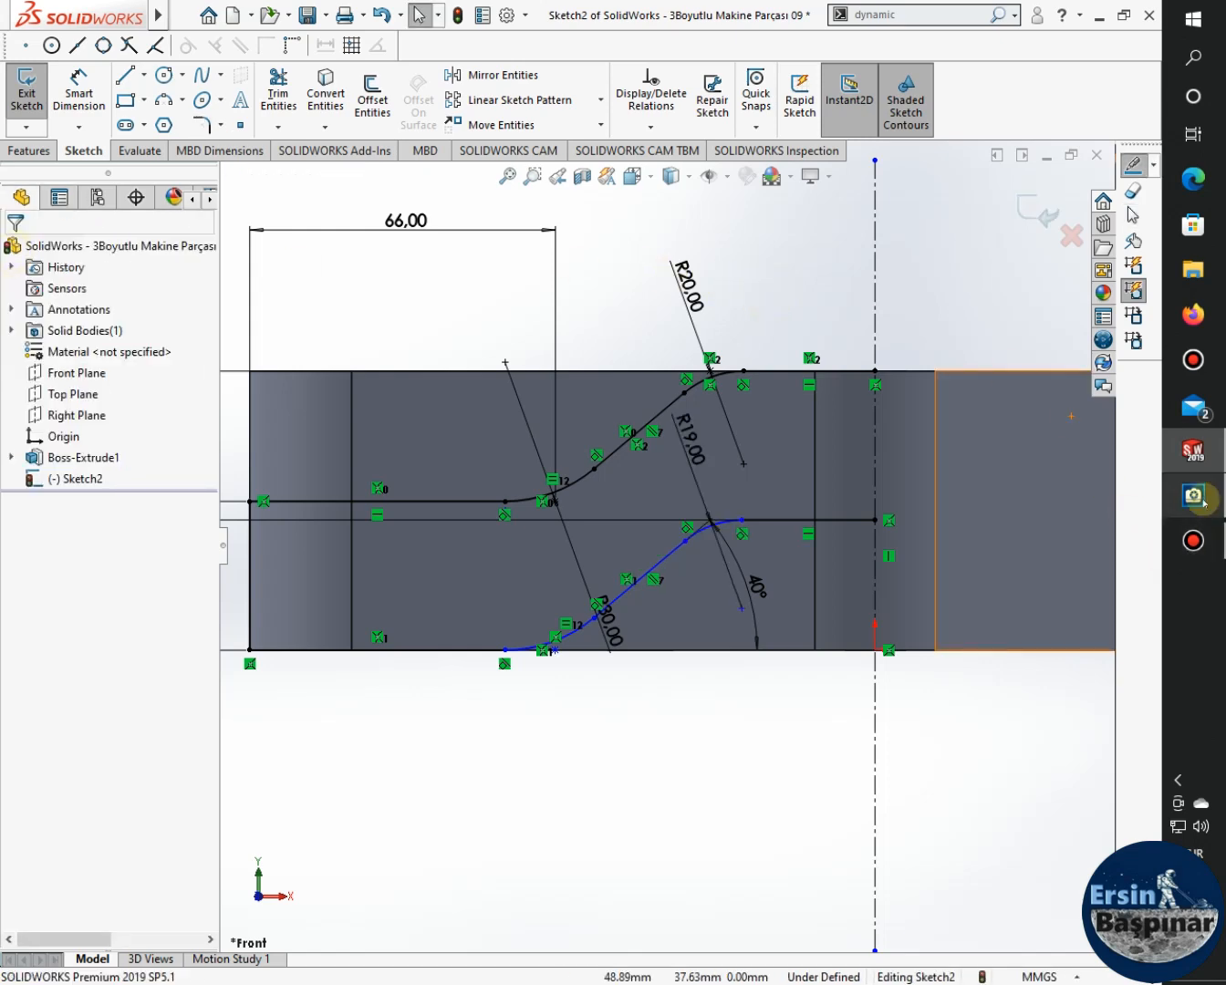
Consult the technical drawing and mirror all lines and arcs of the left half profile about the vertical centerline, keeping the originals.
click(1195, 497)
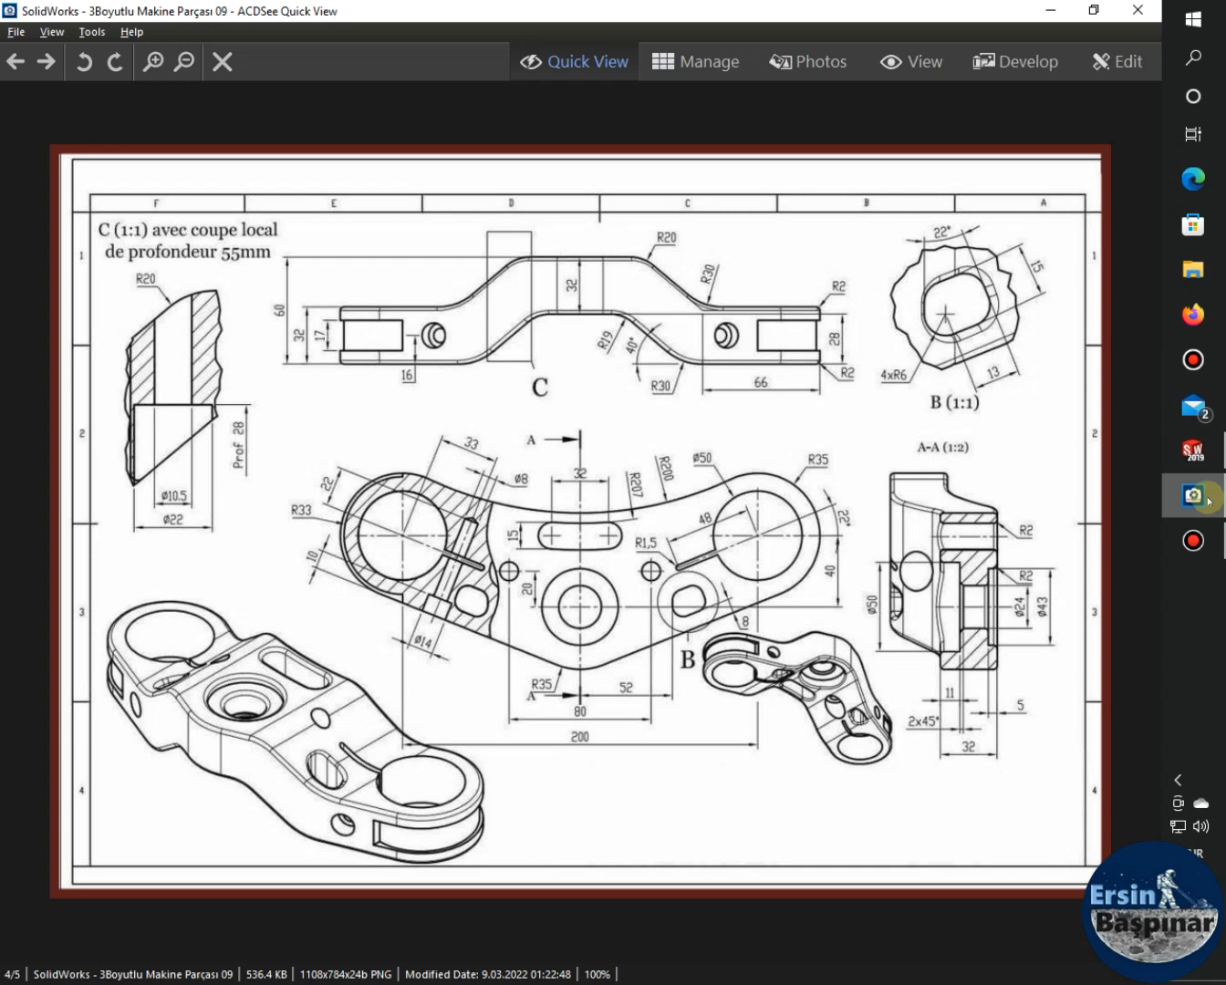
click(1203, 498)
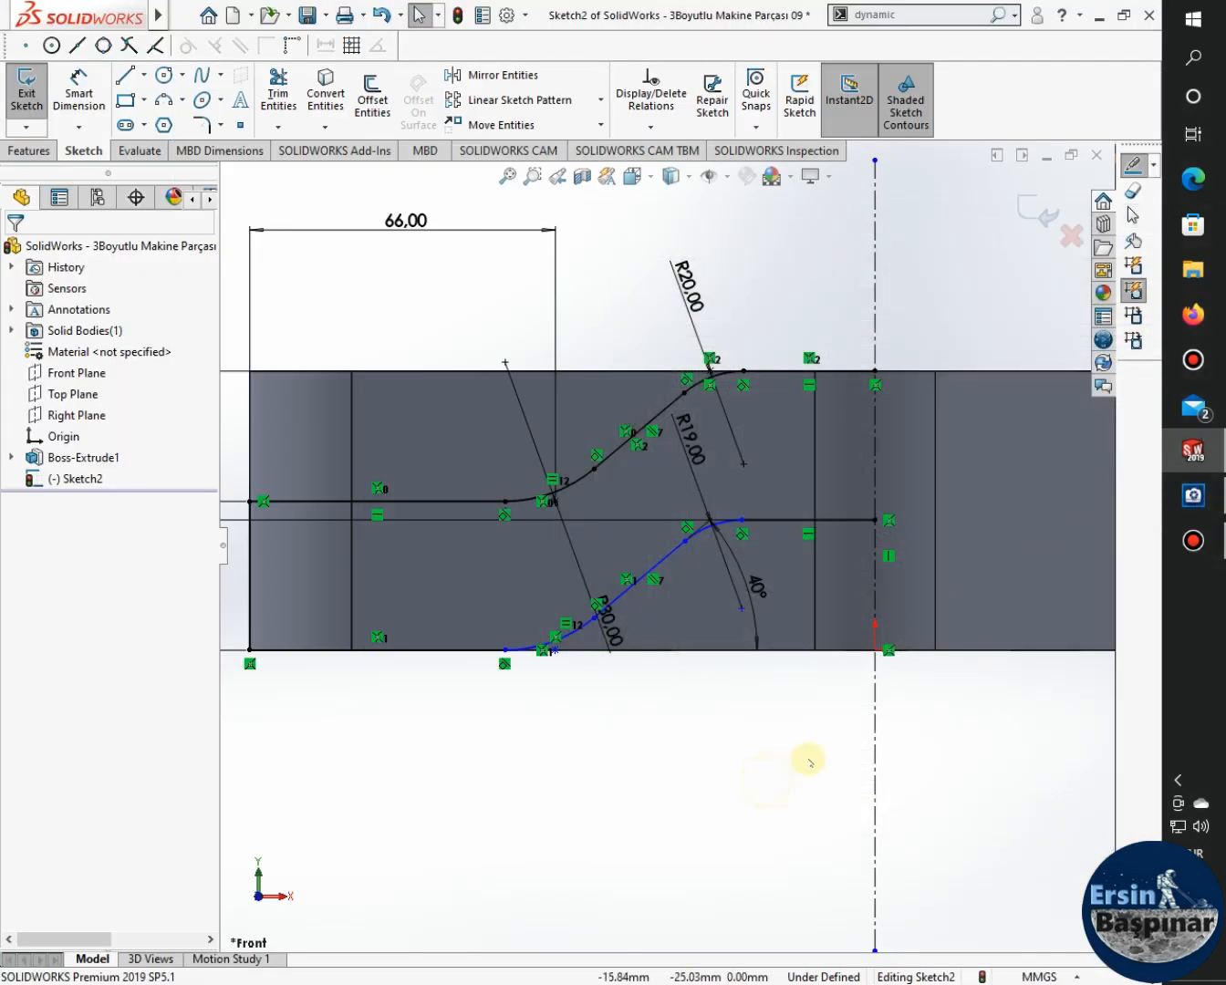
key(f)
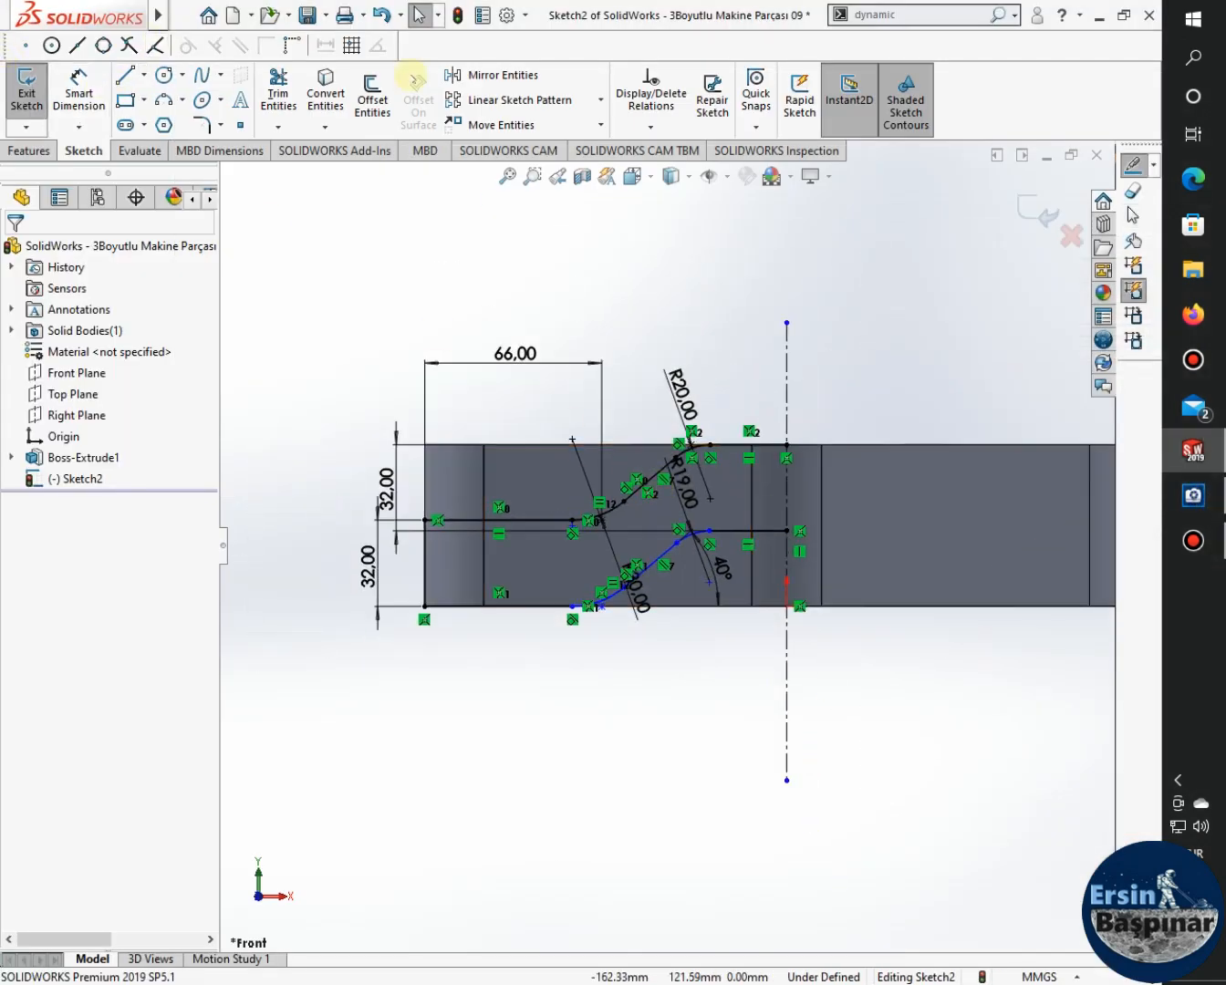
click(476, 75)
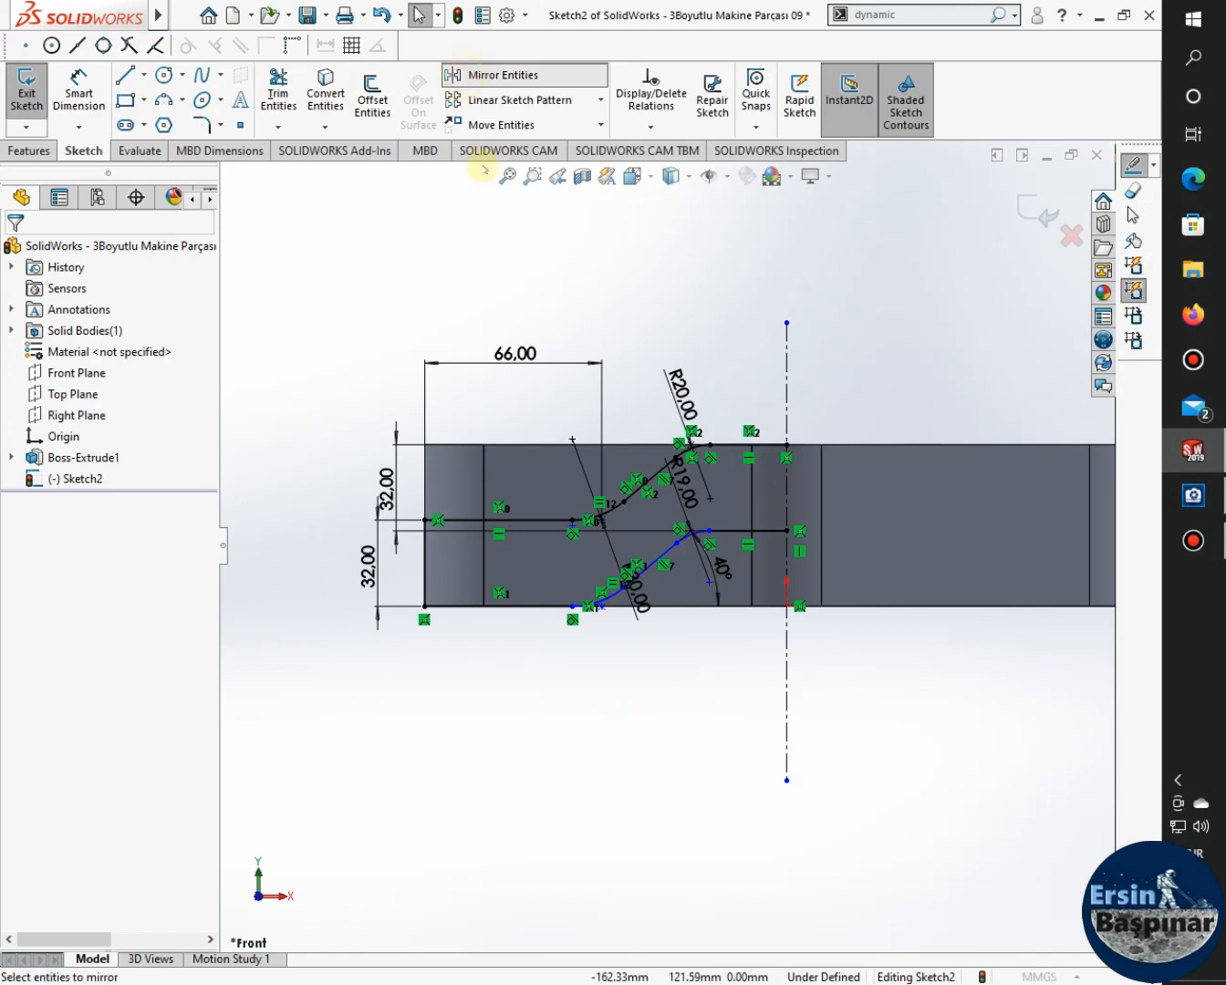
click(426, 573)
click(500, 518)
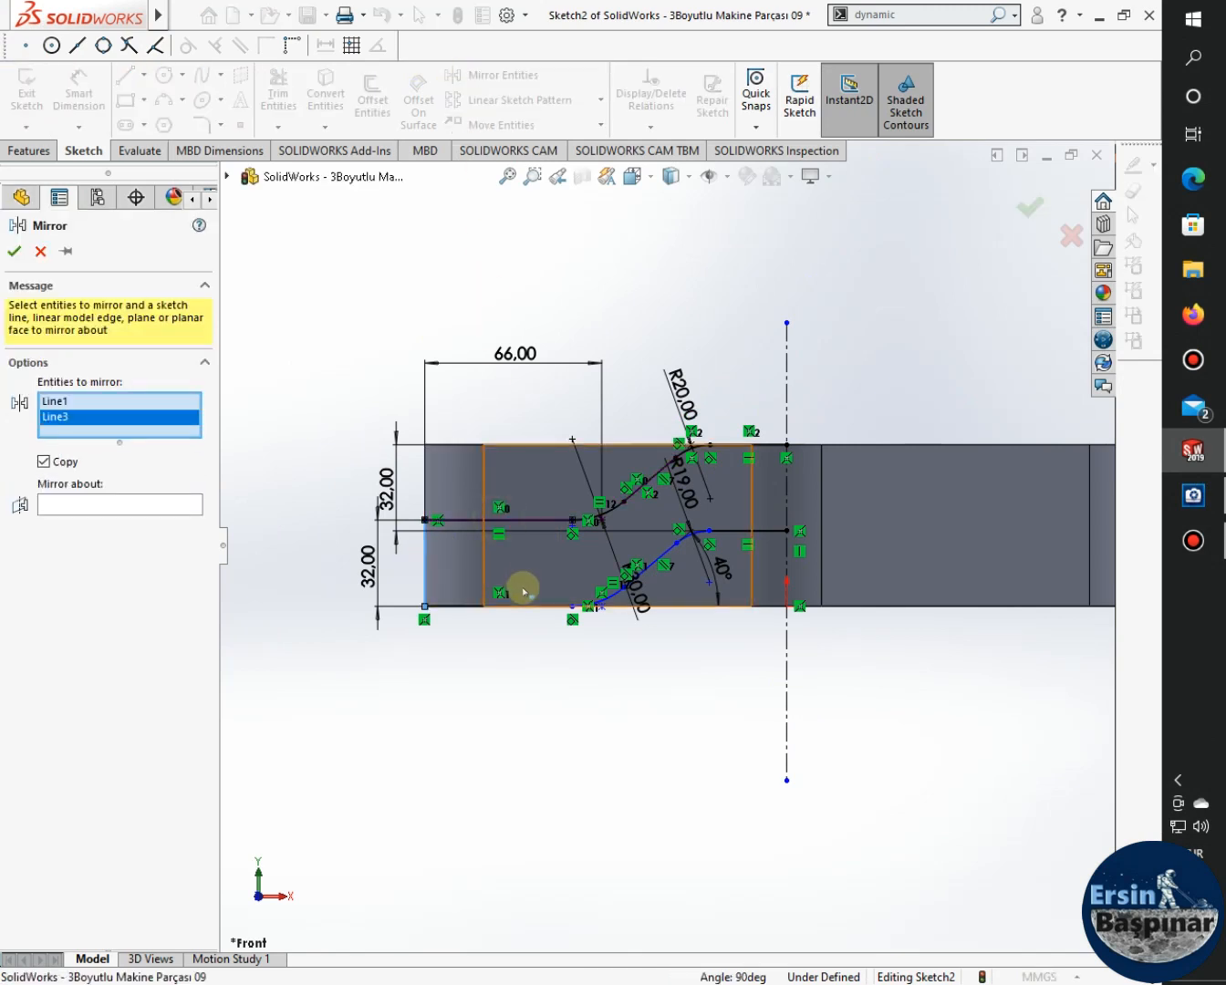
click(467, 605)
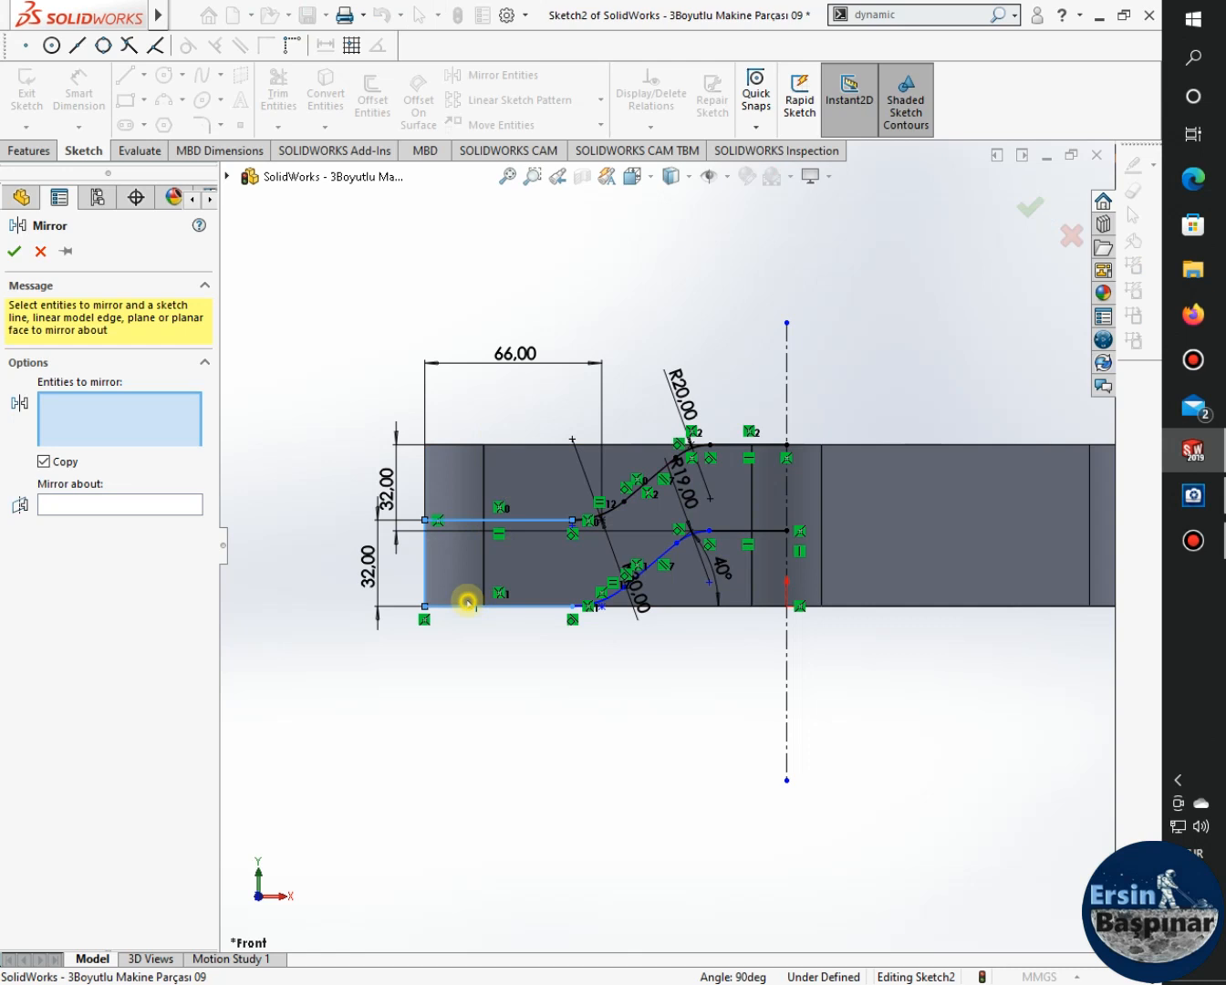
click(609, 505)
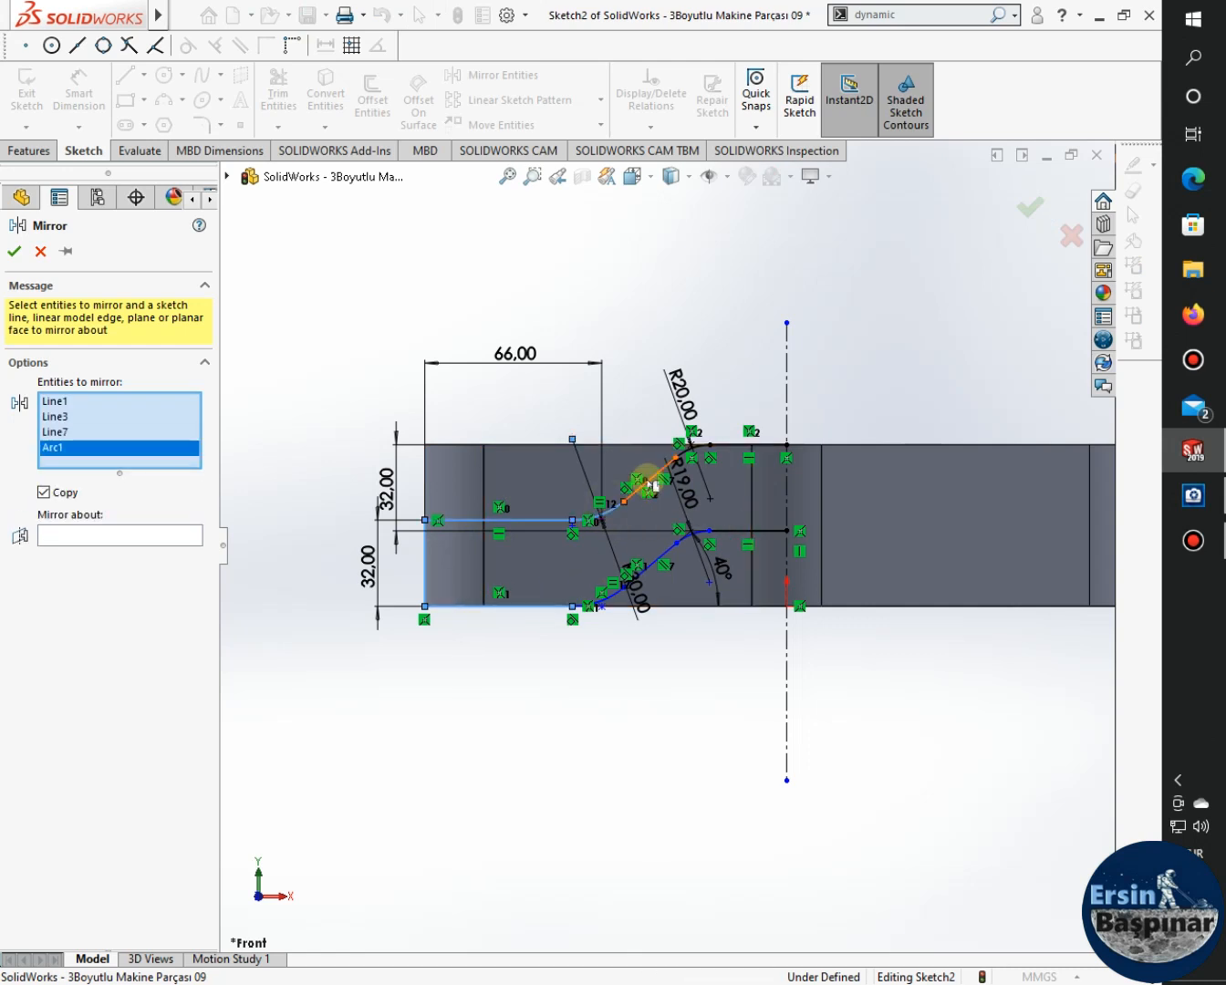
click(660, 469)
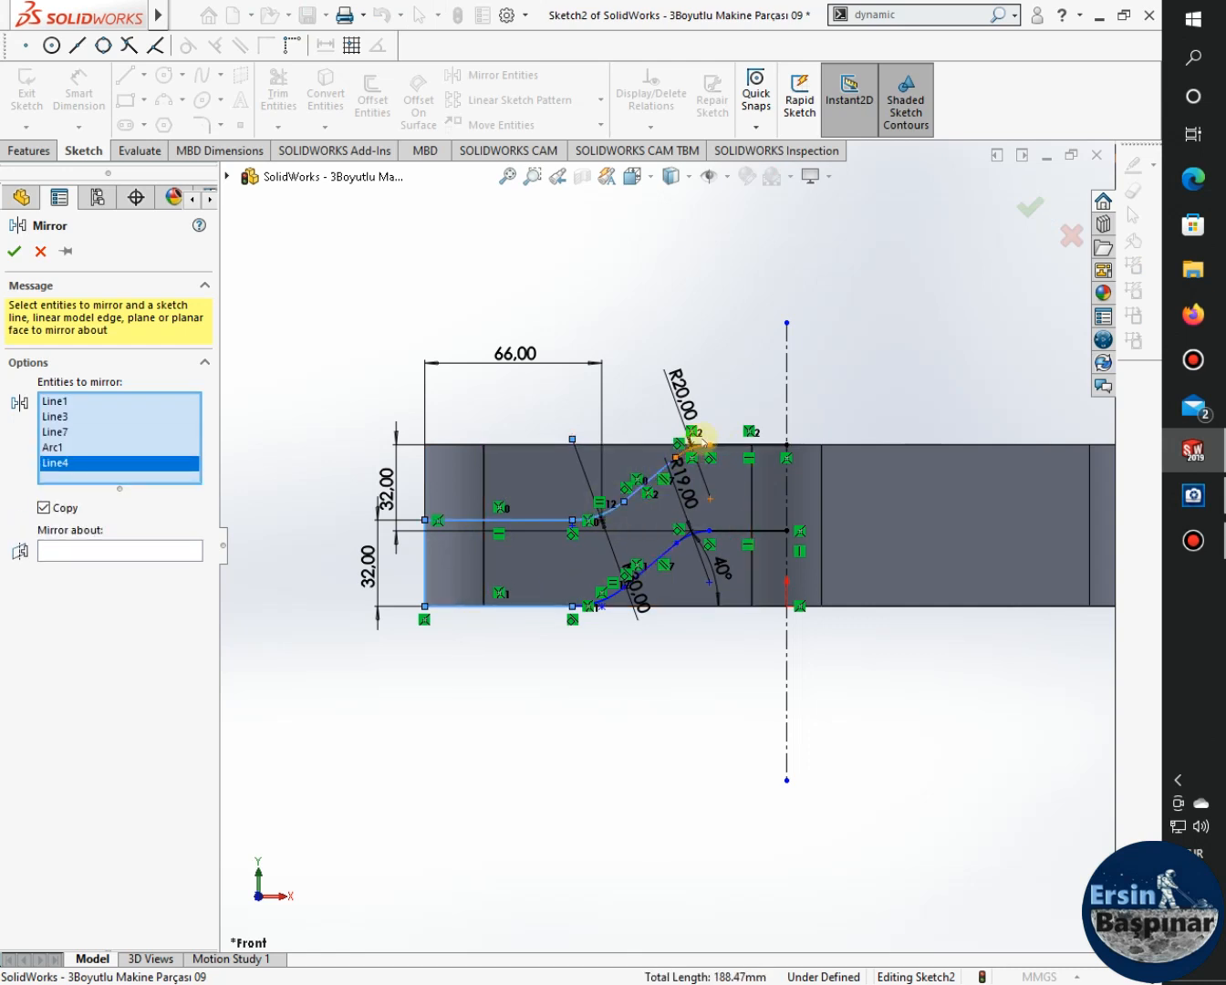
scroll(702, 442, down, 3)
click(651, 499)
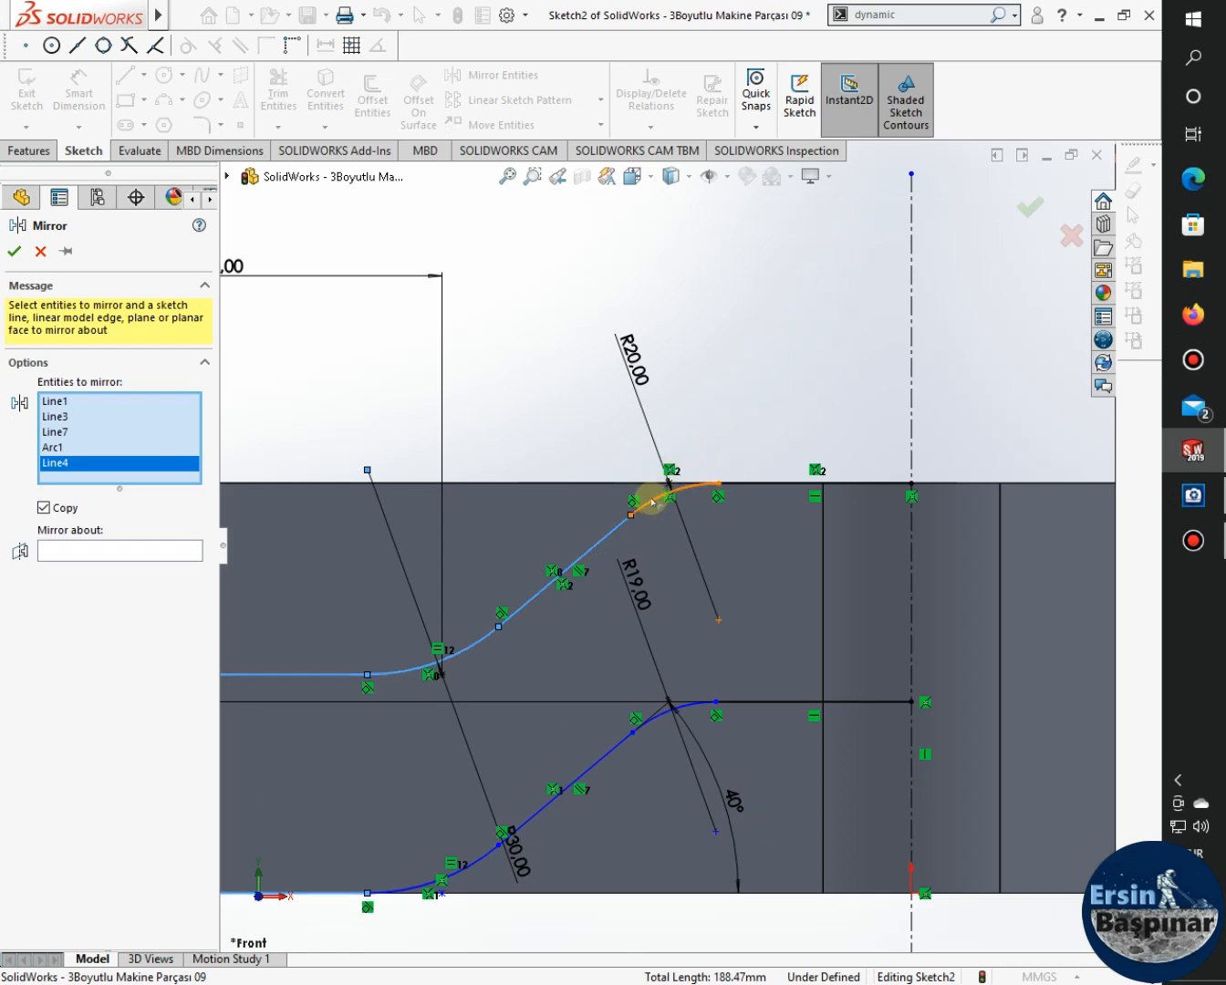
click(738, 483)
click(800, 701)
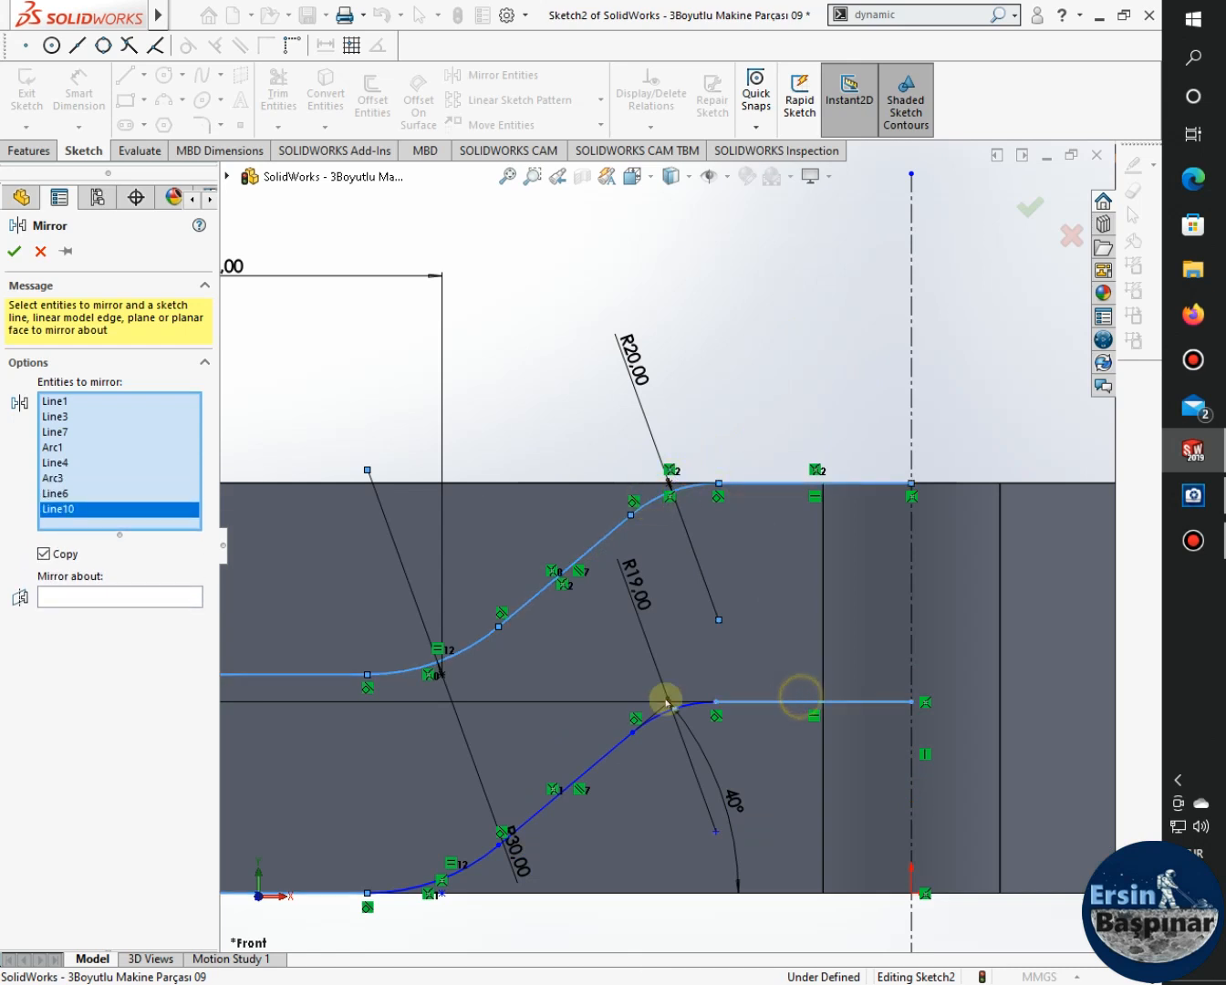
click(680, 705)
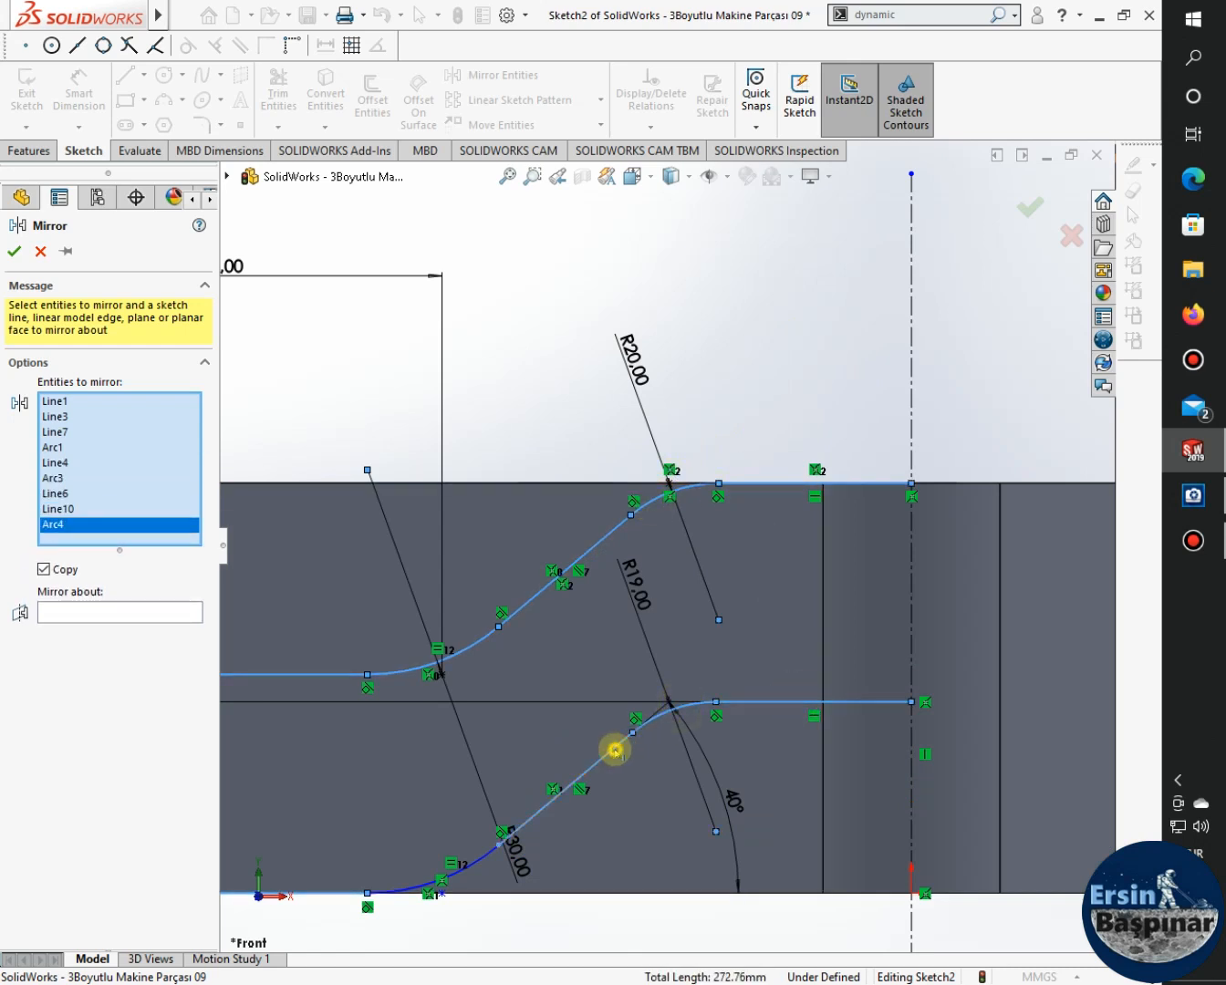
click(615, 750)
scroll(550, 802, up, 3)
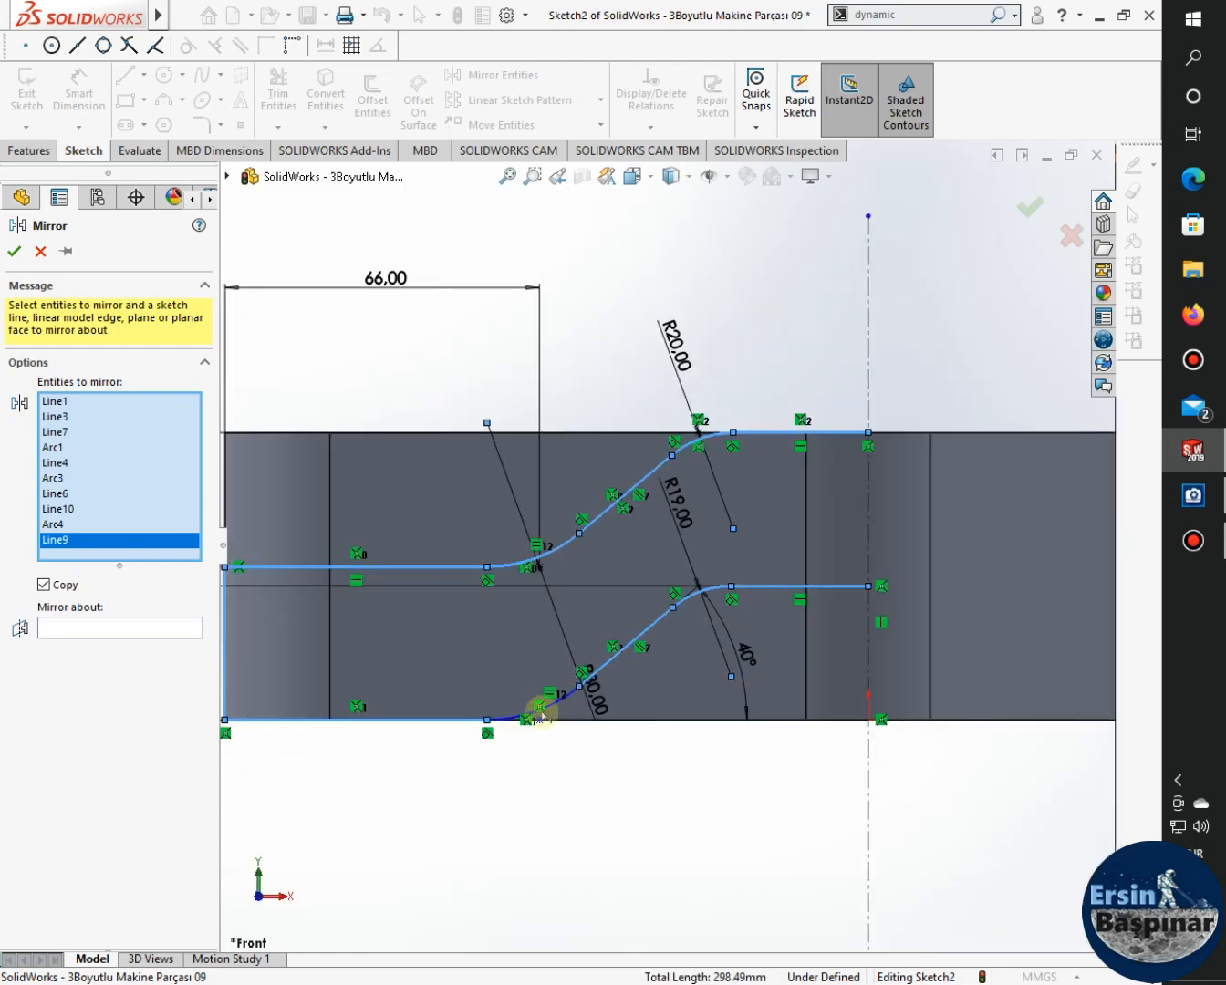
click(565, 700)
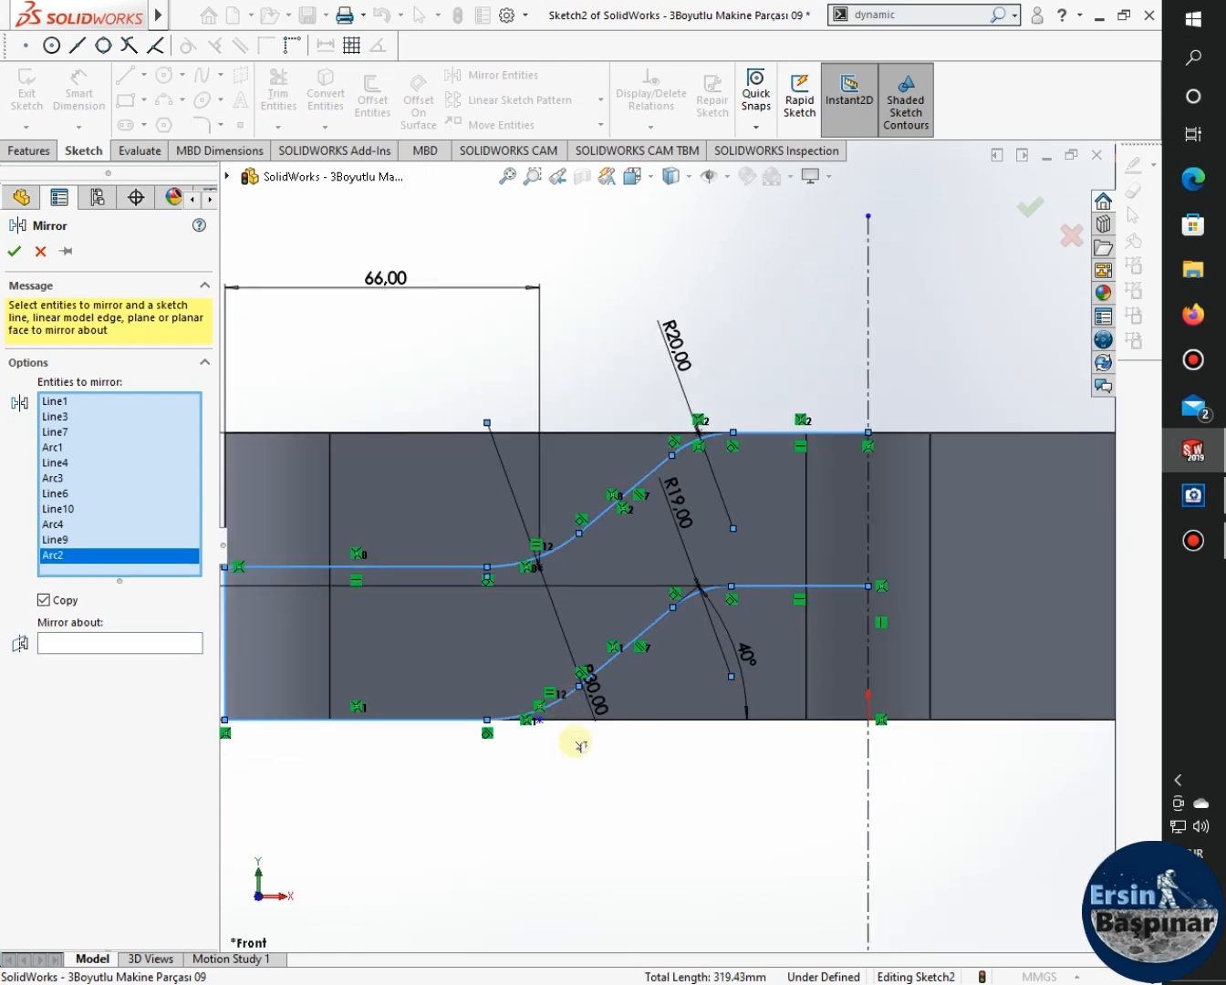
scroll(576, 746, up, 2)
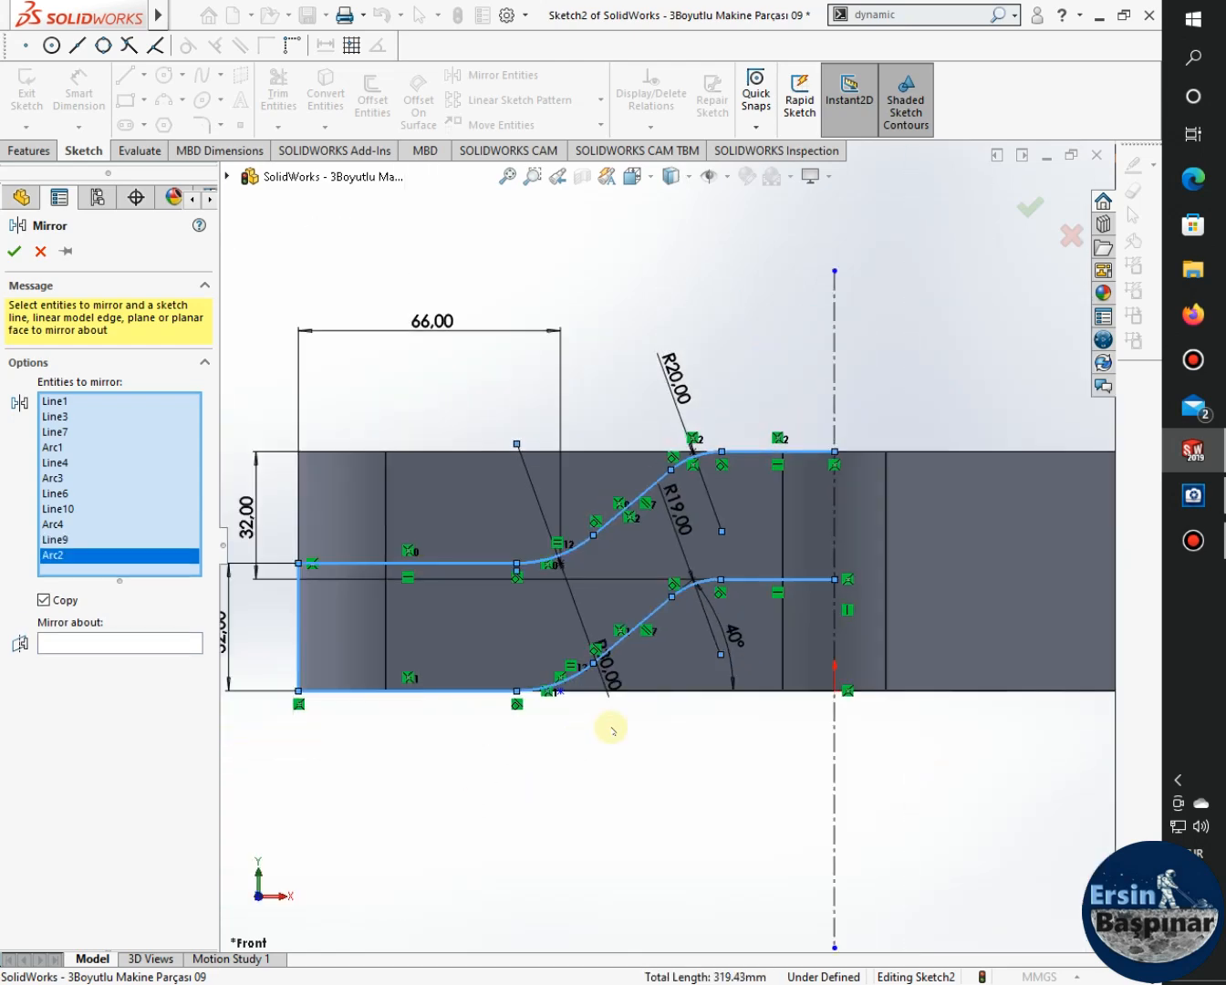
click(98, 643)
click(833, 389)
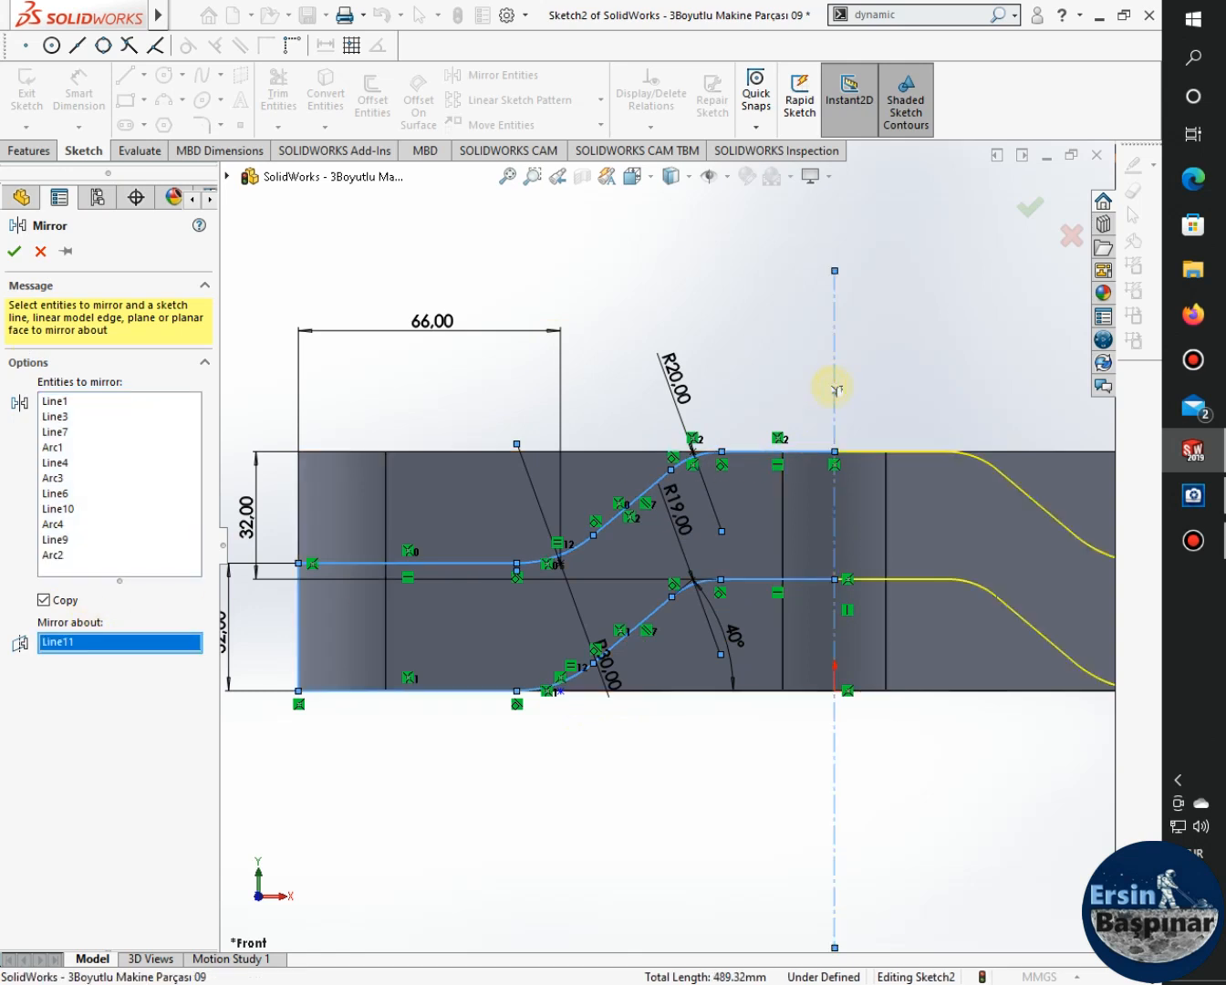
click(13, 252)
Start an extruded cut from the completed front profile sketch, using Mid Plane with a 120 mm depth.
scroll(808, 525, down, 2)
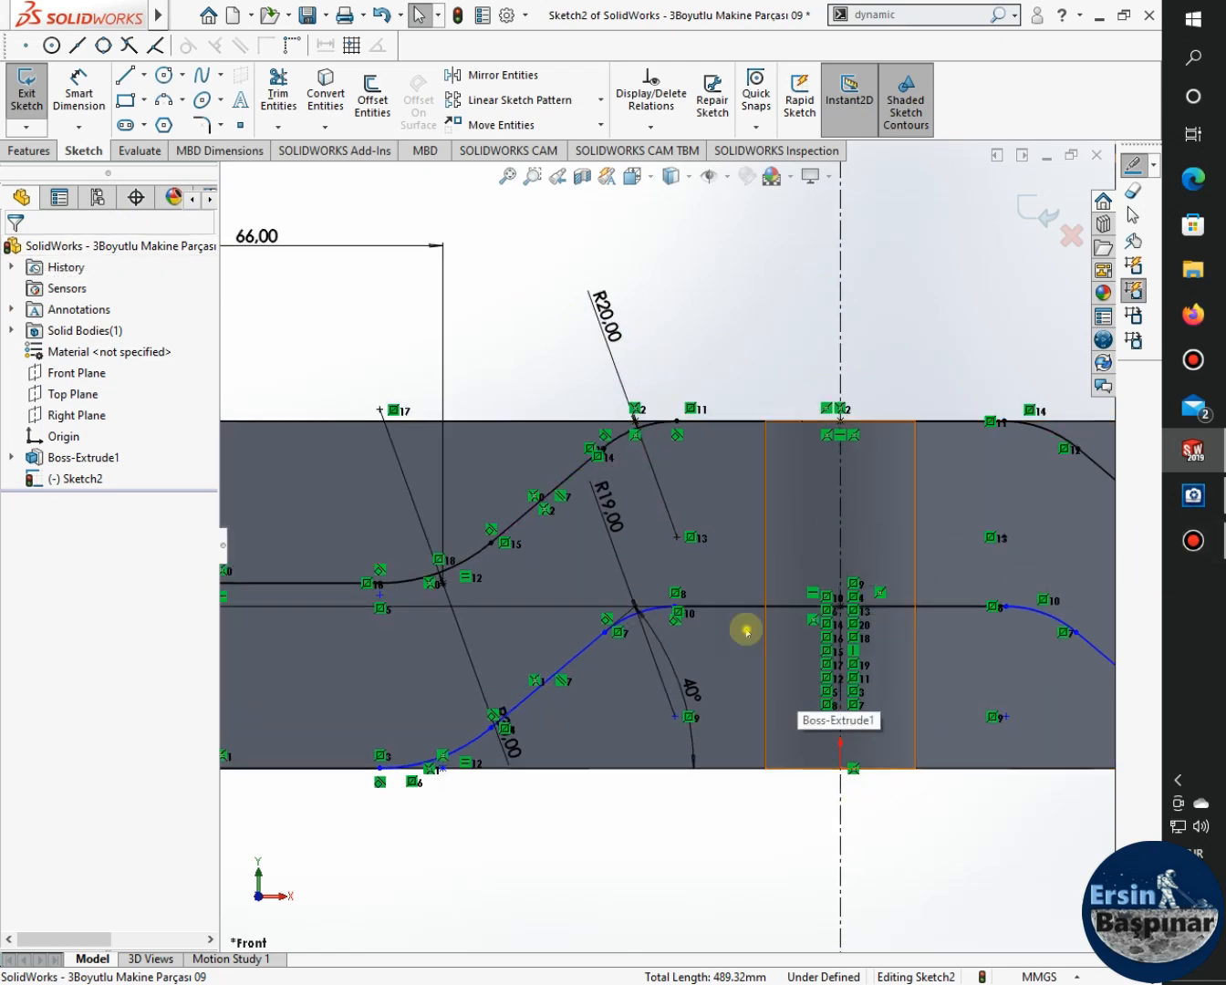
key(f)
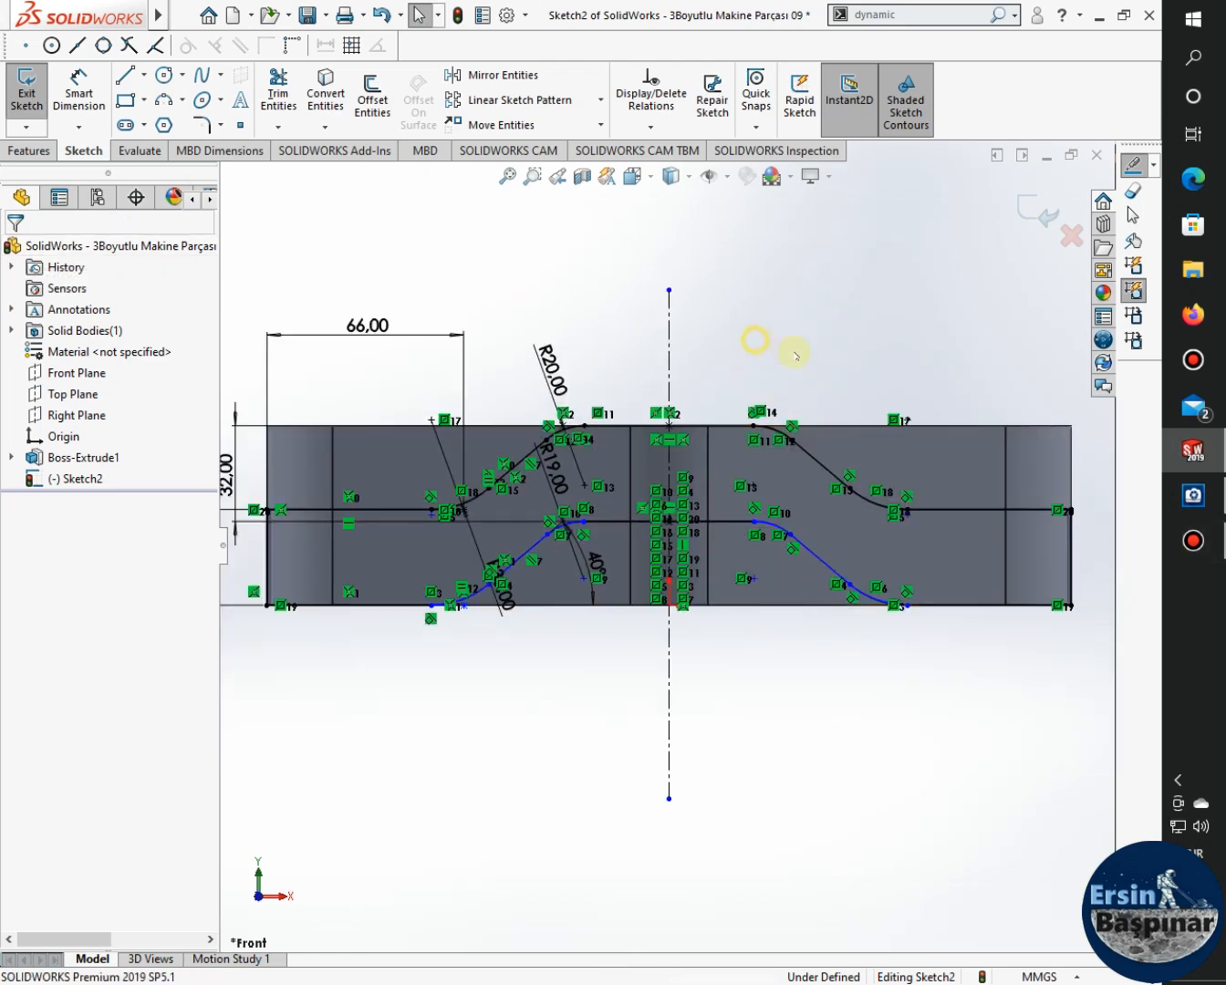
mouse_move(795, 355)
middle_down()
mouse_move(895, 350)
mouse_move(861, 509)
mouse_move(782, 426)
mouse_move(813, 465)
mouse_move(848, 442)
middle_up()
scroll(848, 438, up, 1)
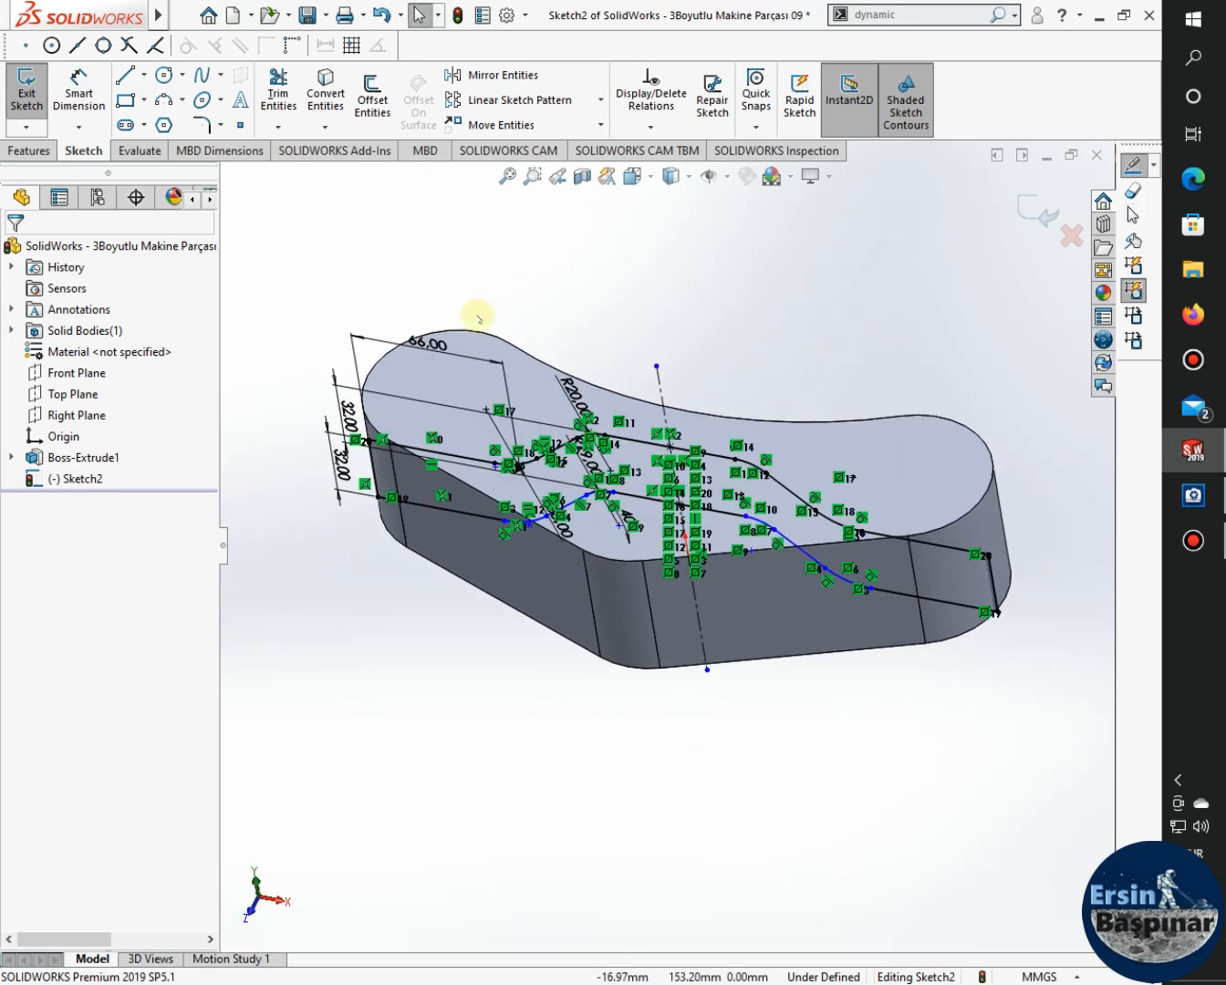
click(90, 475)
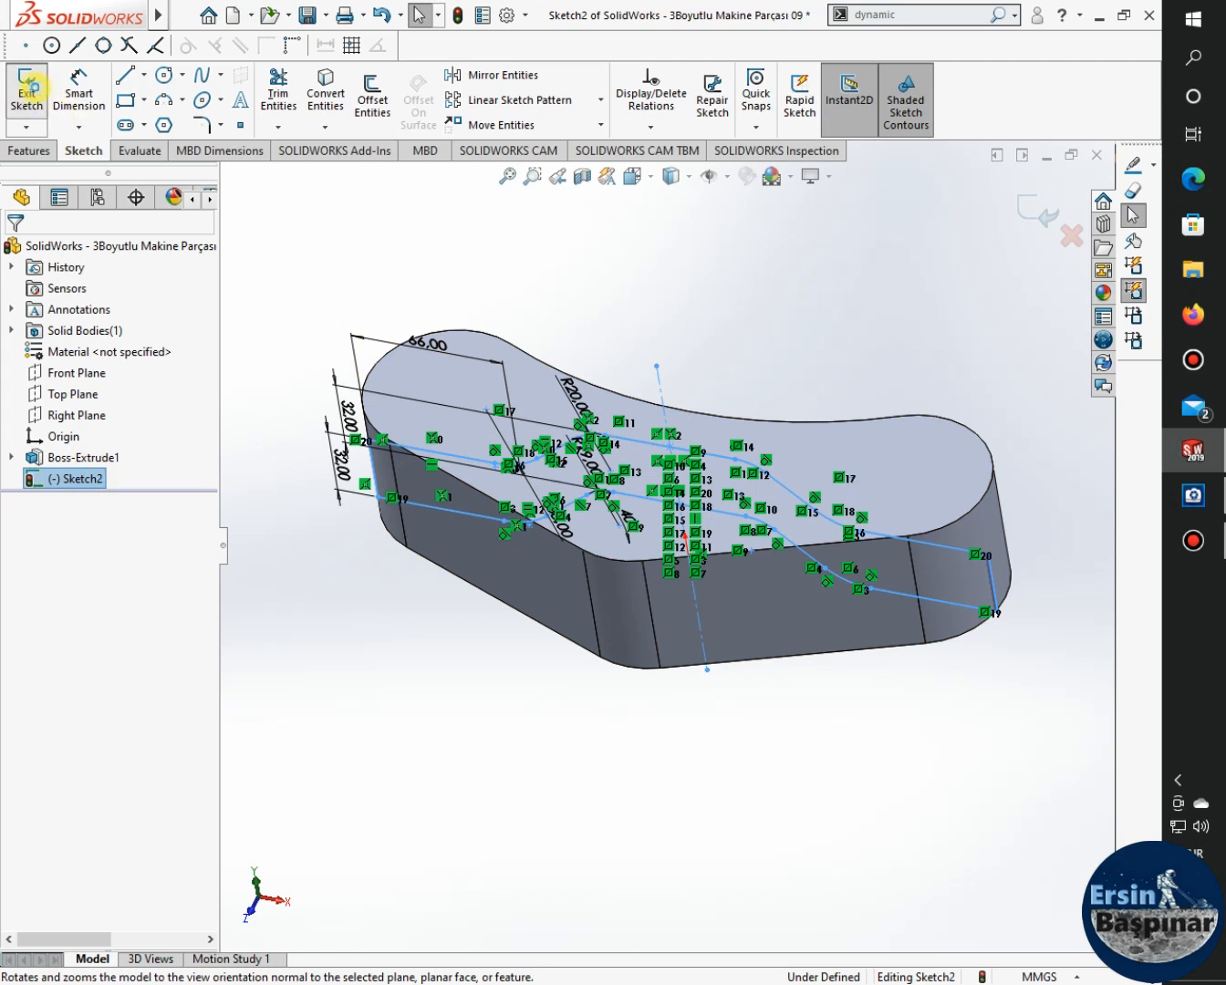
click(35, 149)
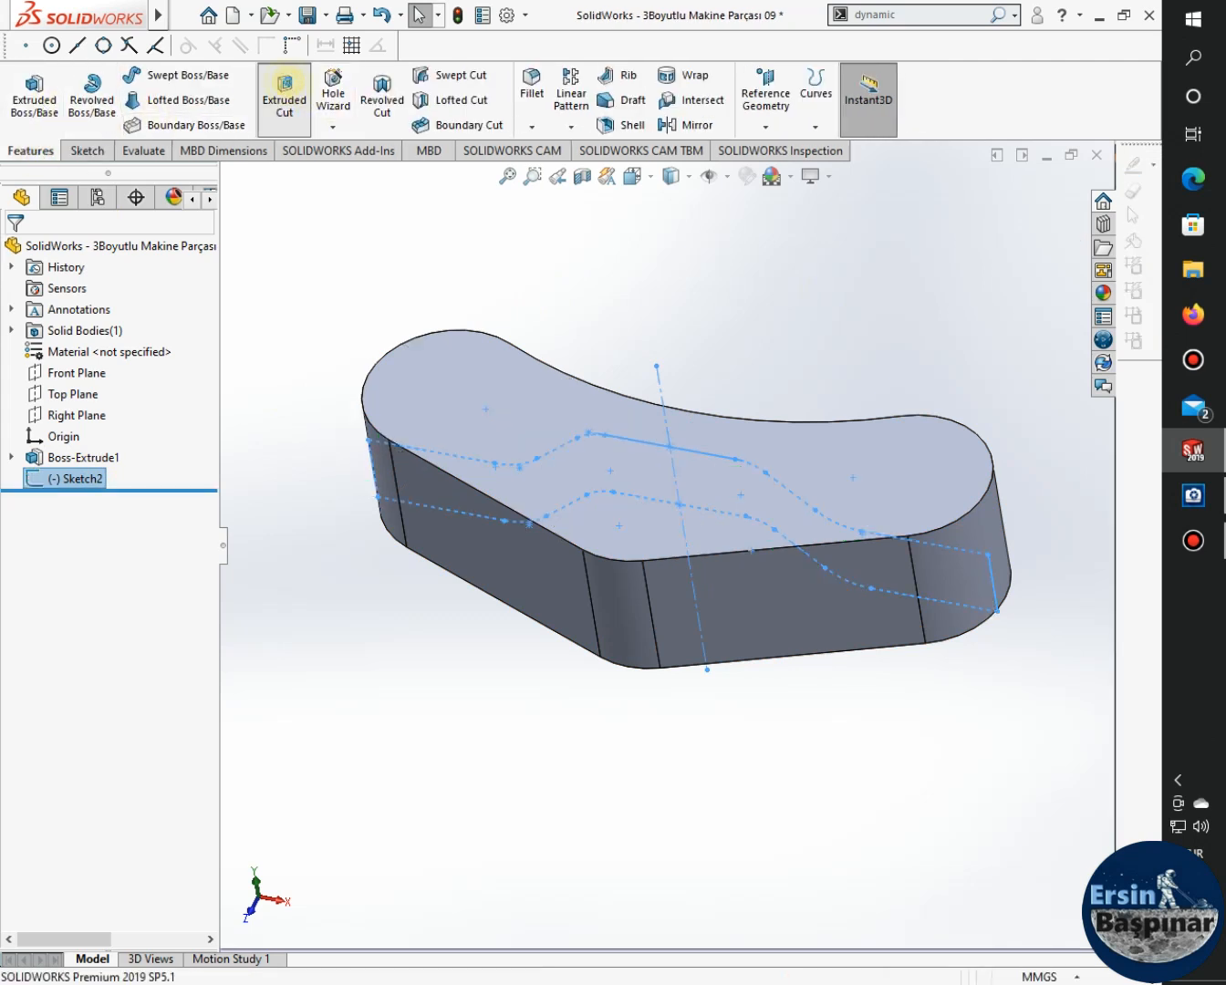
click(284, 86)
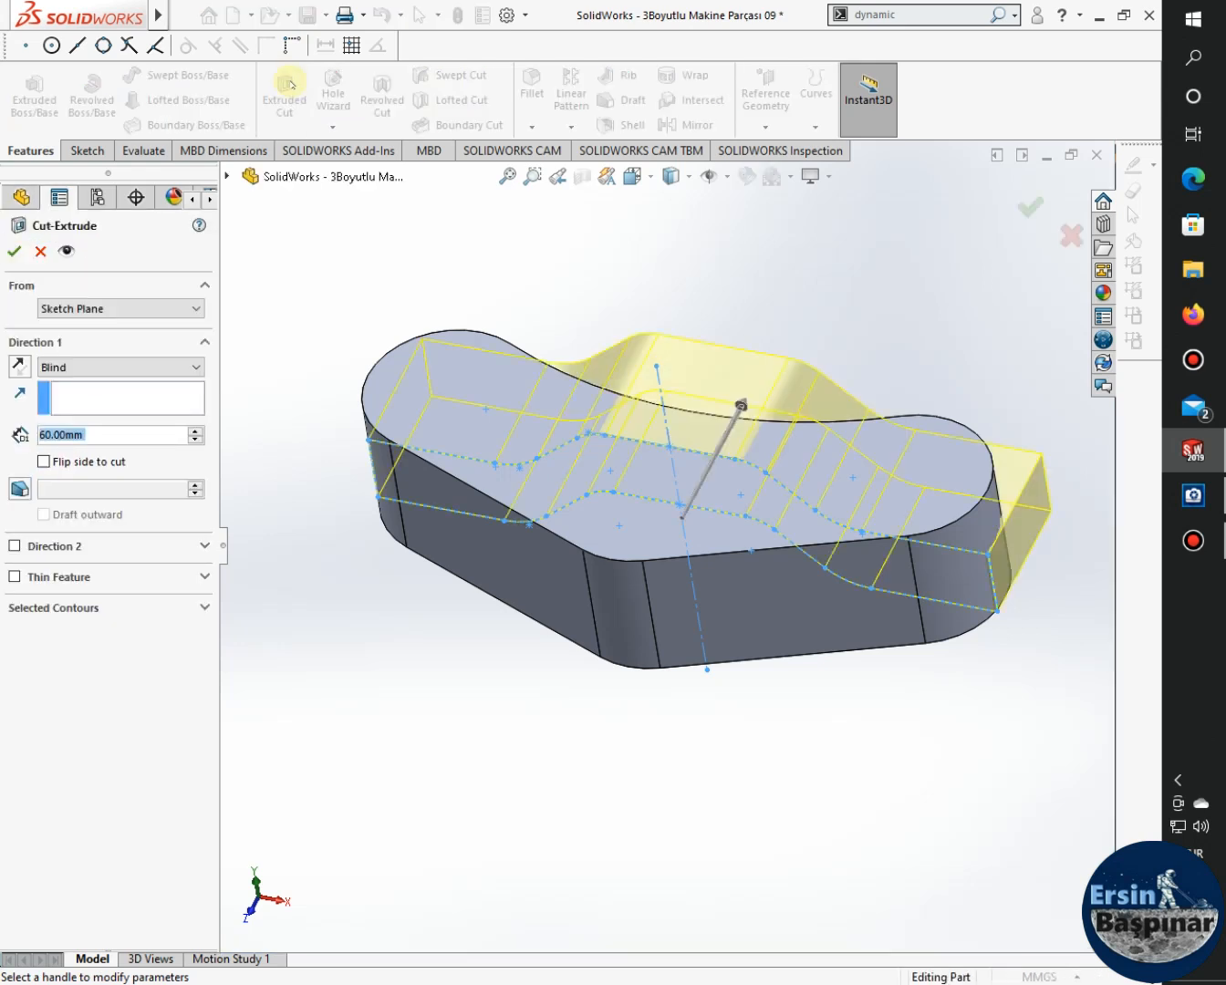
click(52, 370)
click(81, 485)
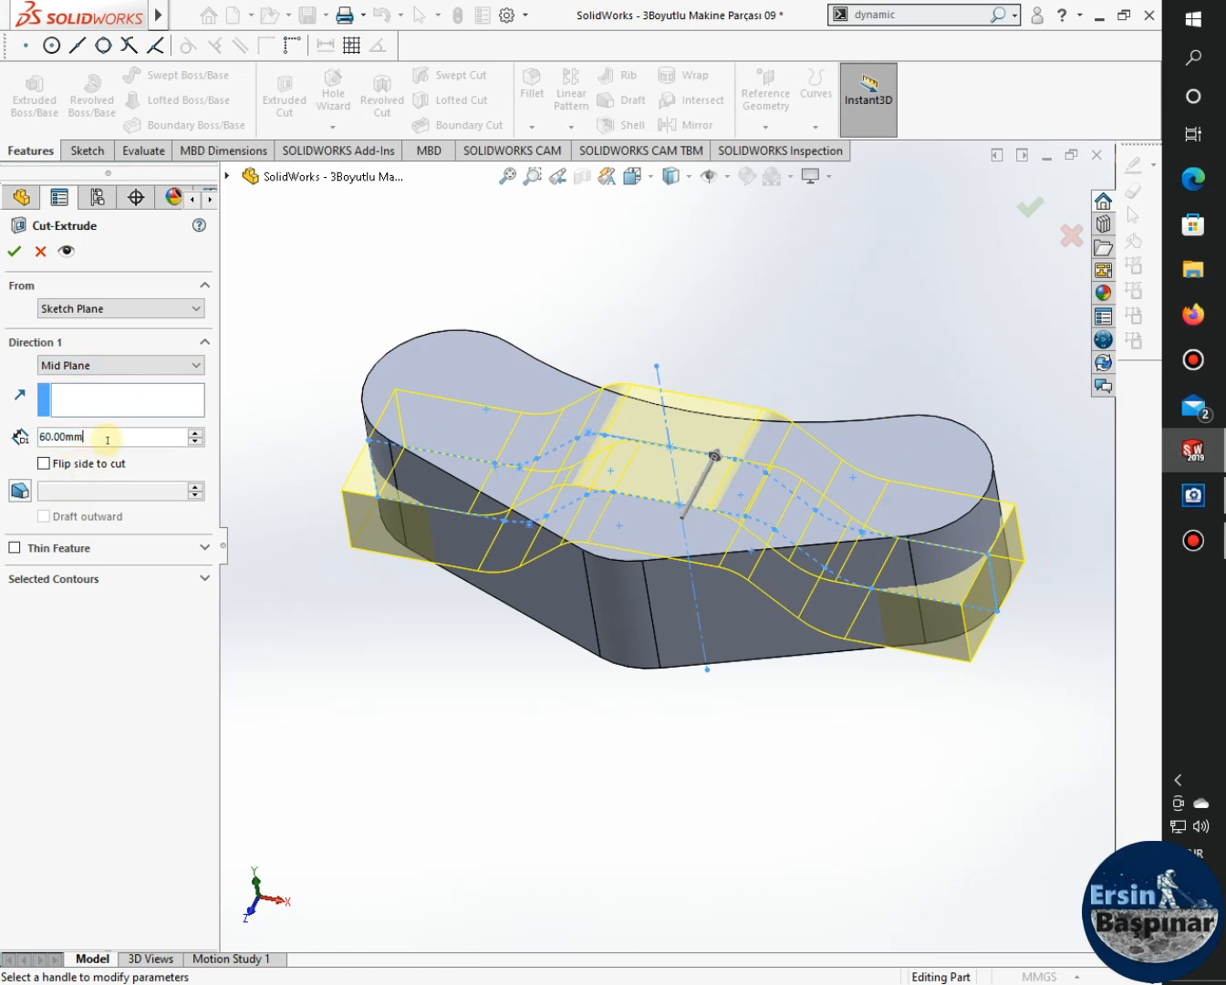
text(120)
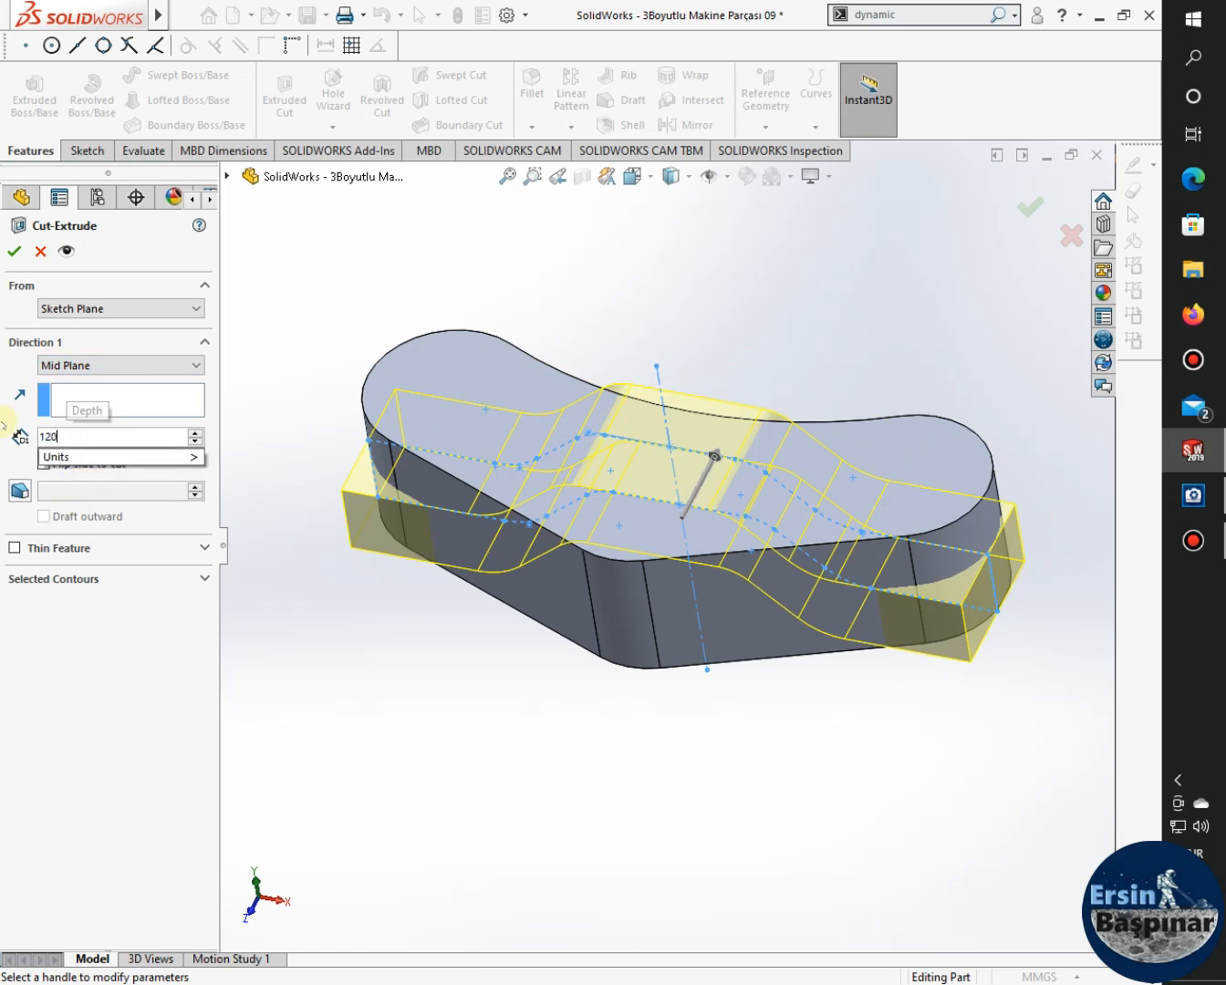
key(Return)
Set the cut depth to 180 mm and flip the side to cut so only the material inside the stepped profile remains.
middle_drag(438, 839, 487, 852)
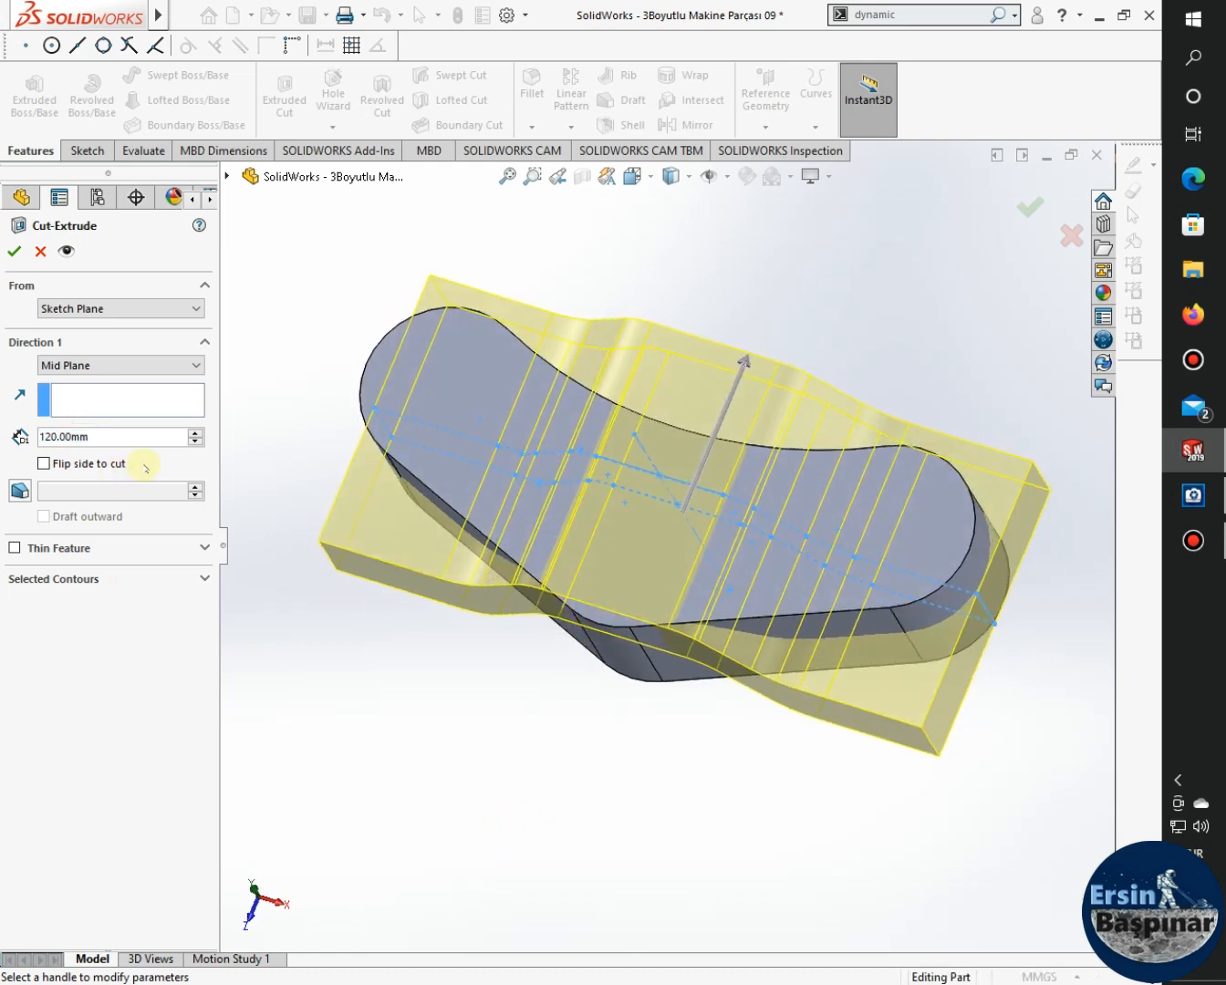
text(1)
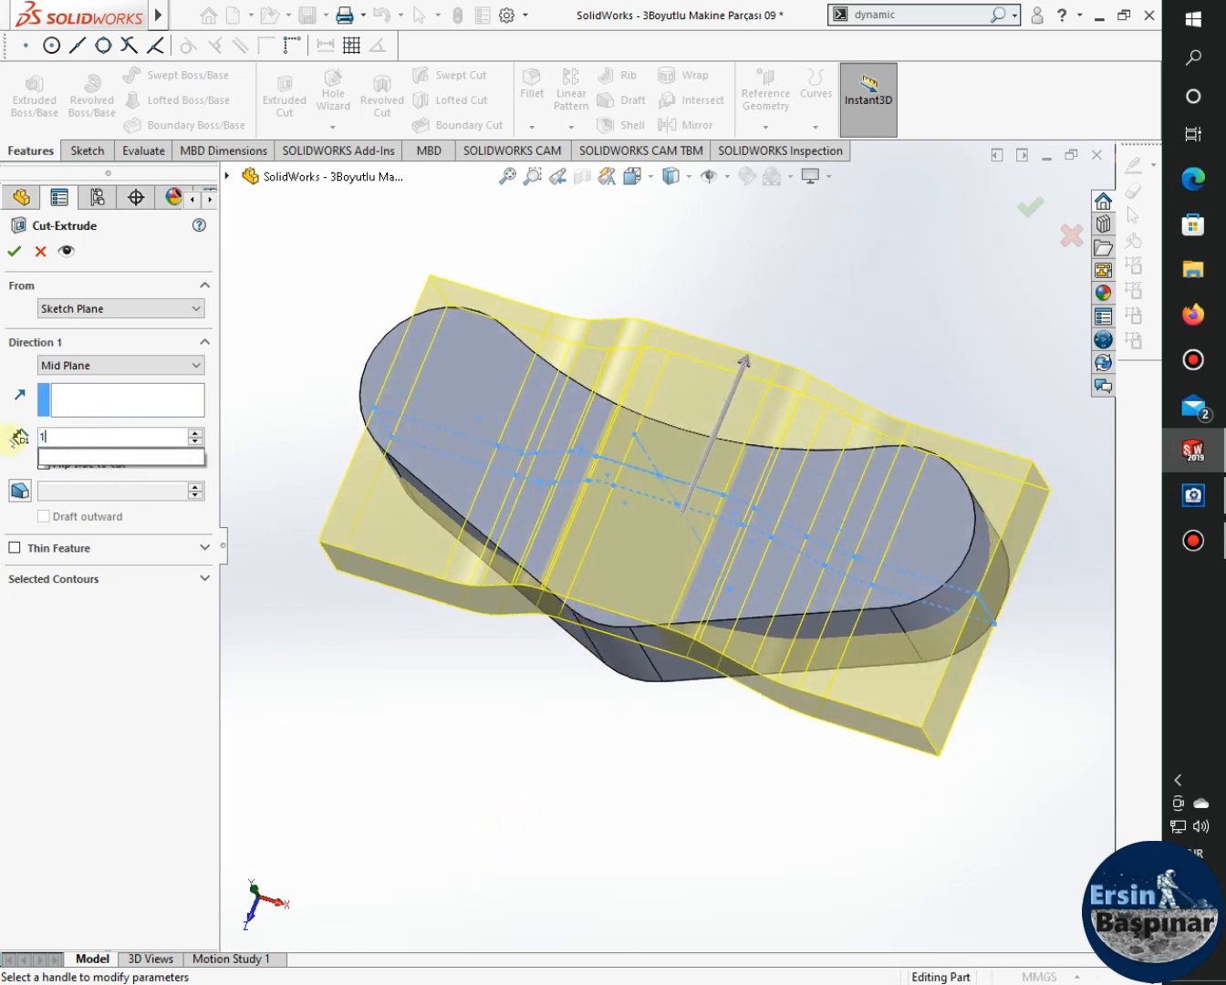
text(80)
key(Return)
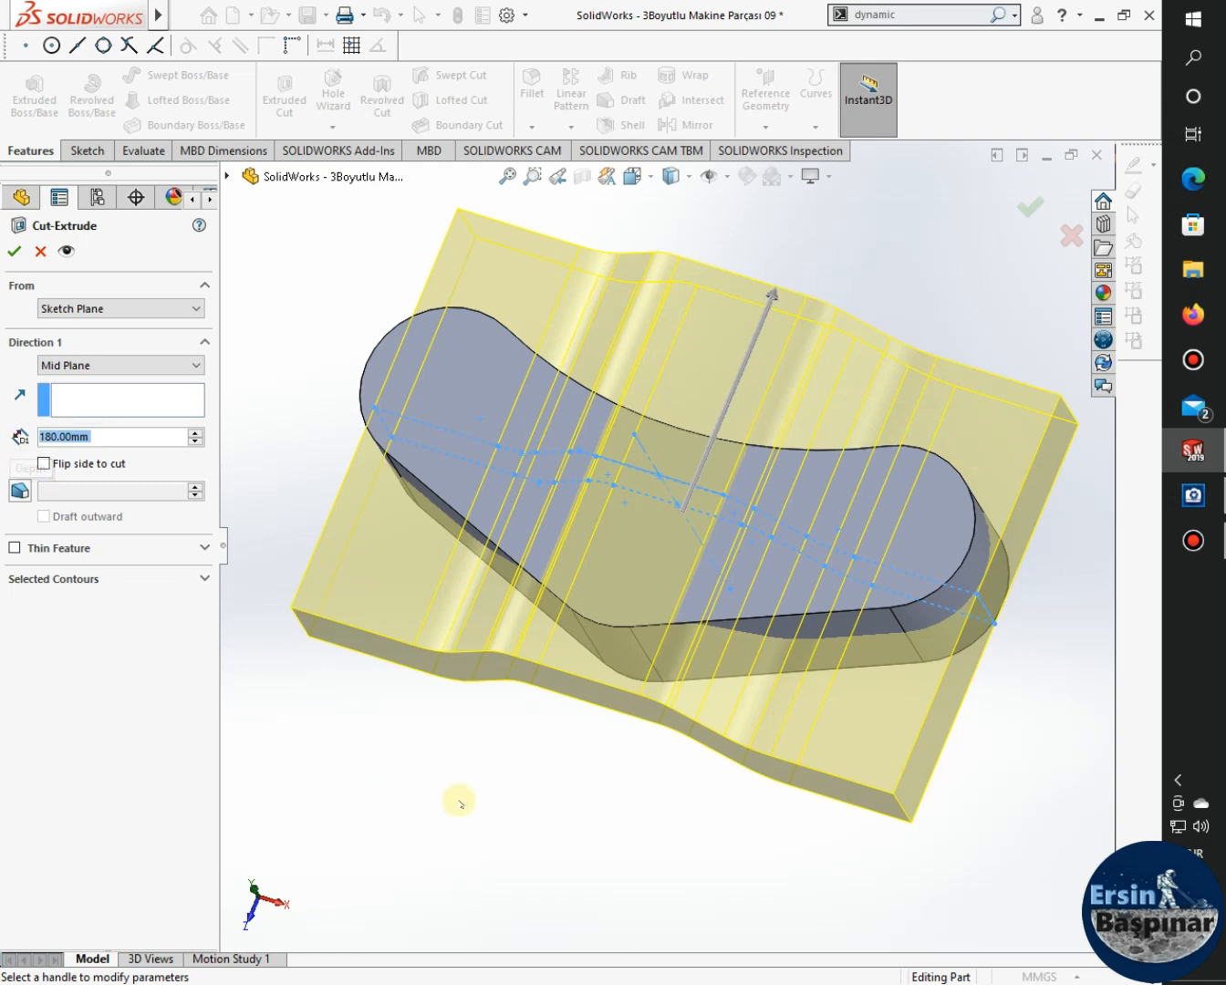
middle_drag(459, 802, 423, 713)
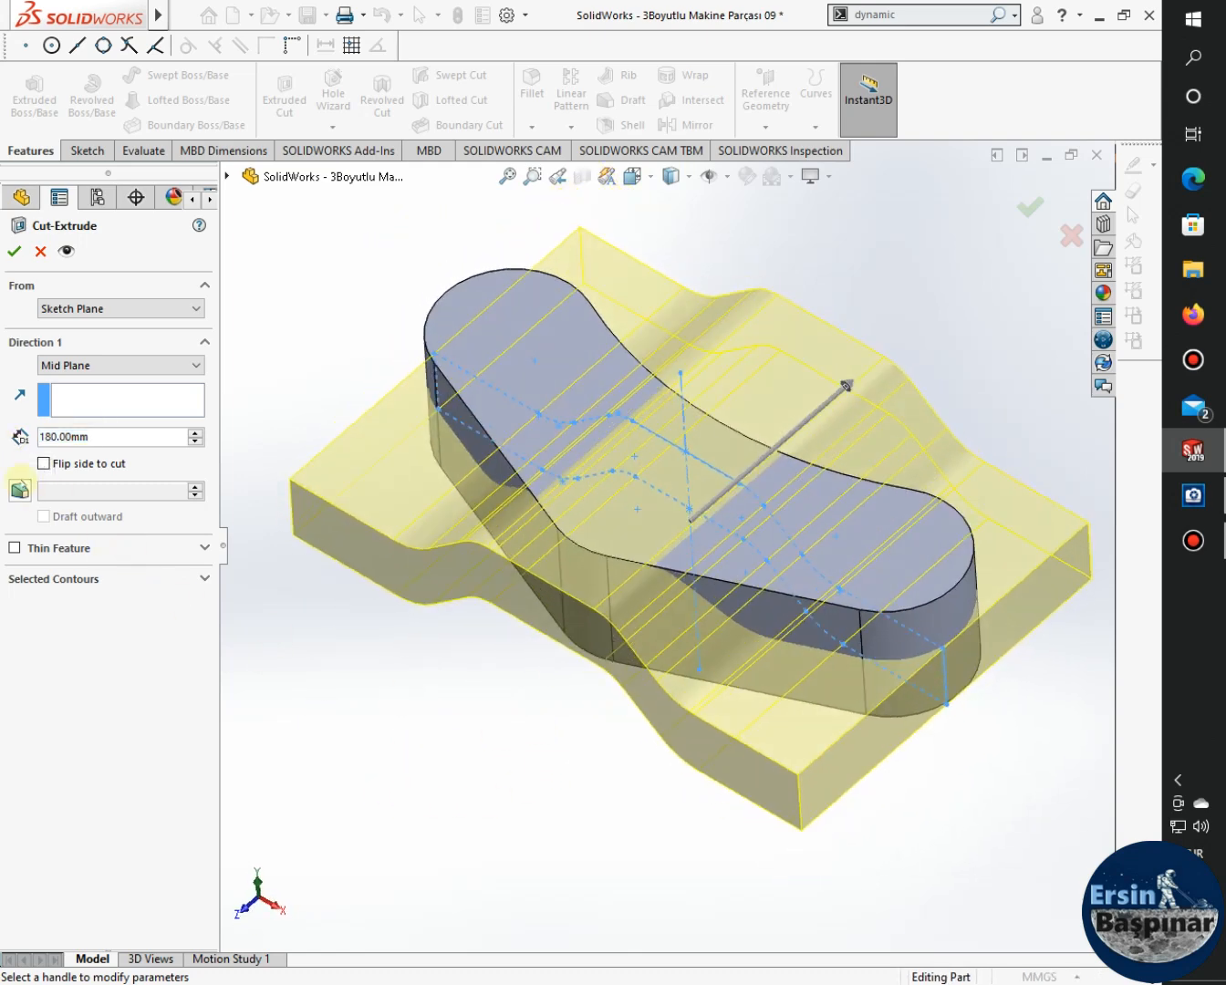
click(15, 252)
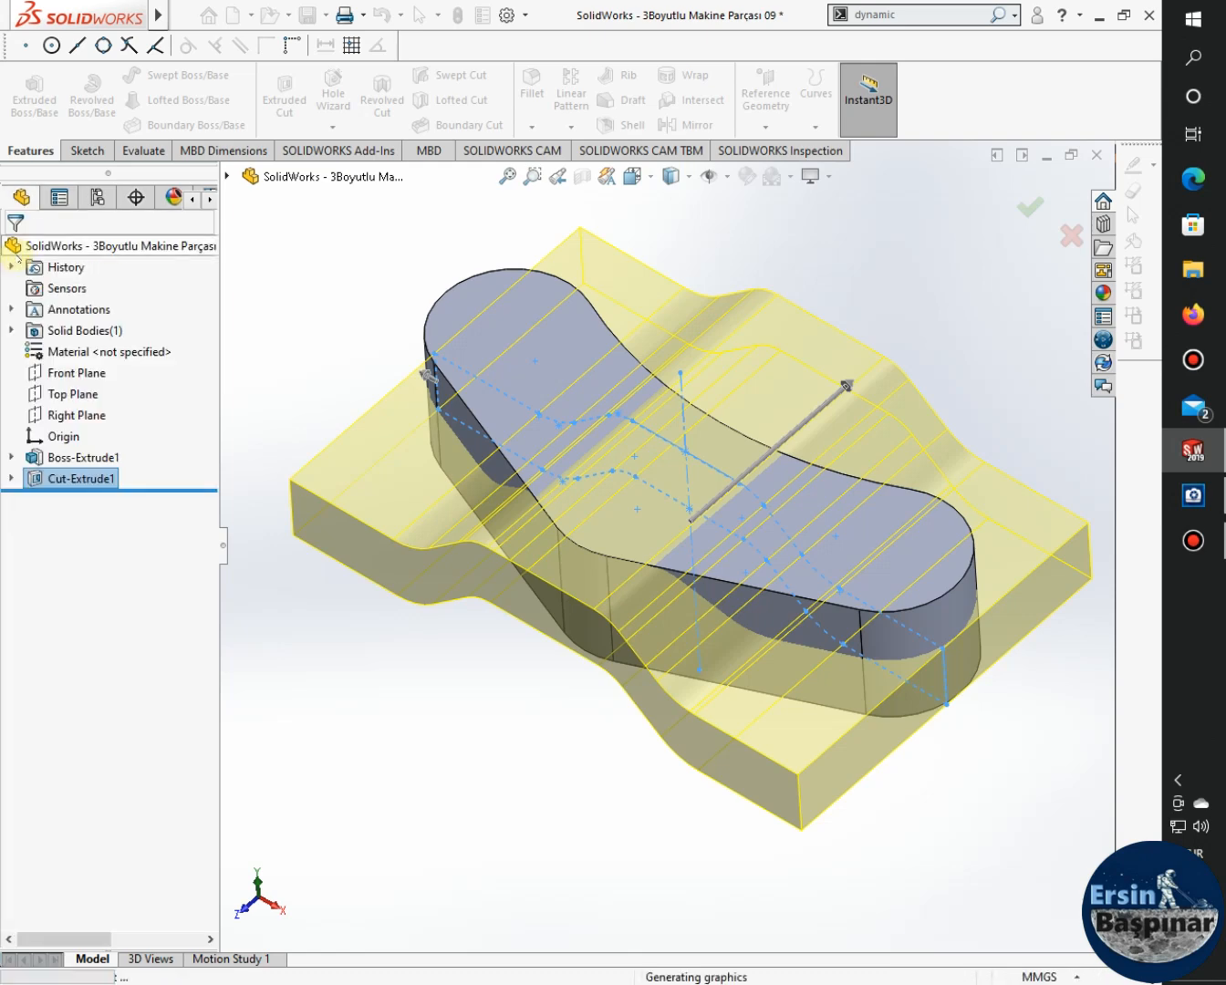
middle_drag(479, 697, 547, 761)
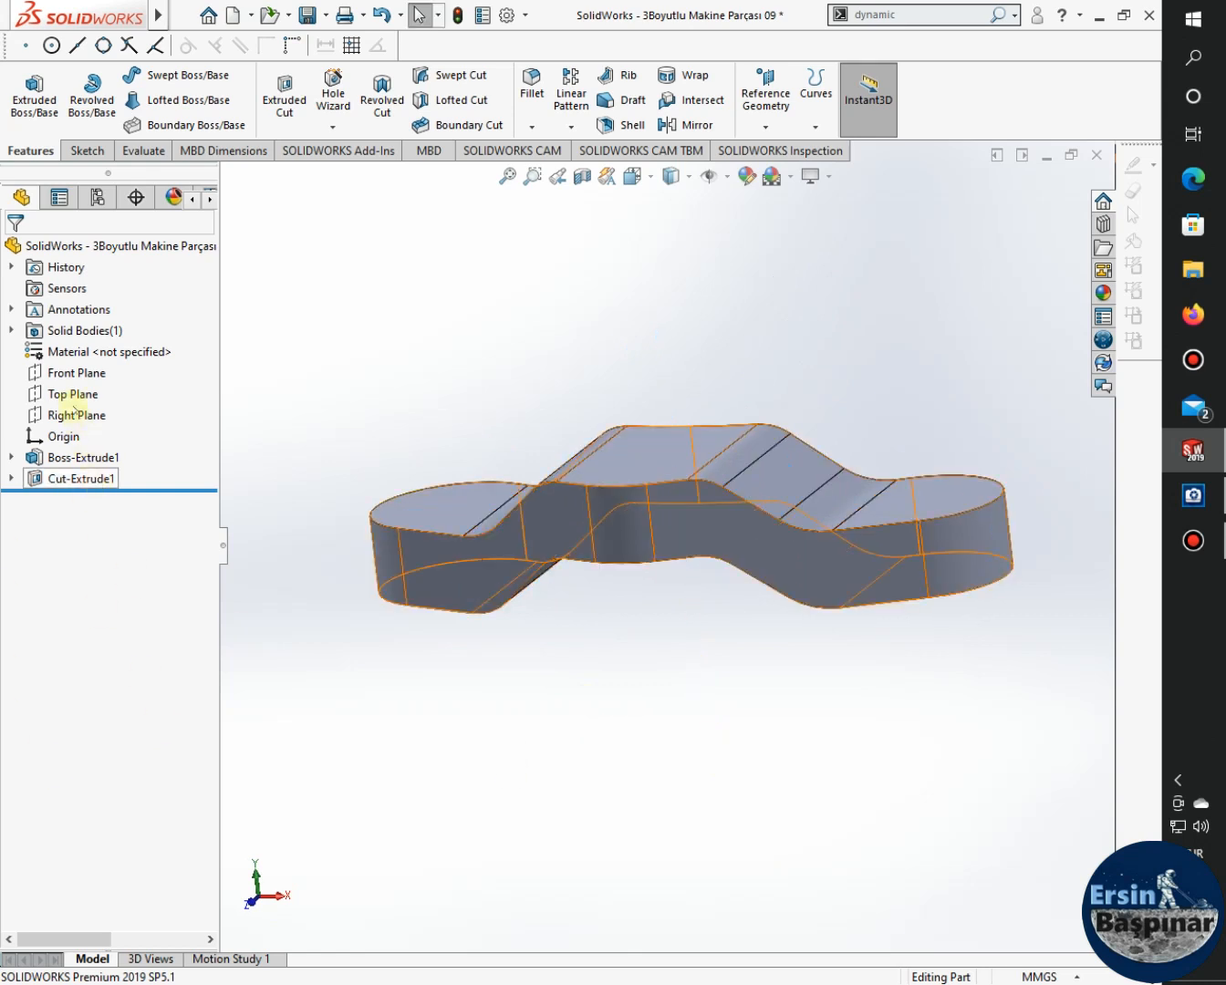
Start a new sketch on the Top Plane and orient the view normal to it.
click(73, 394)
click(89, 374)
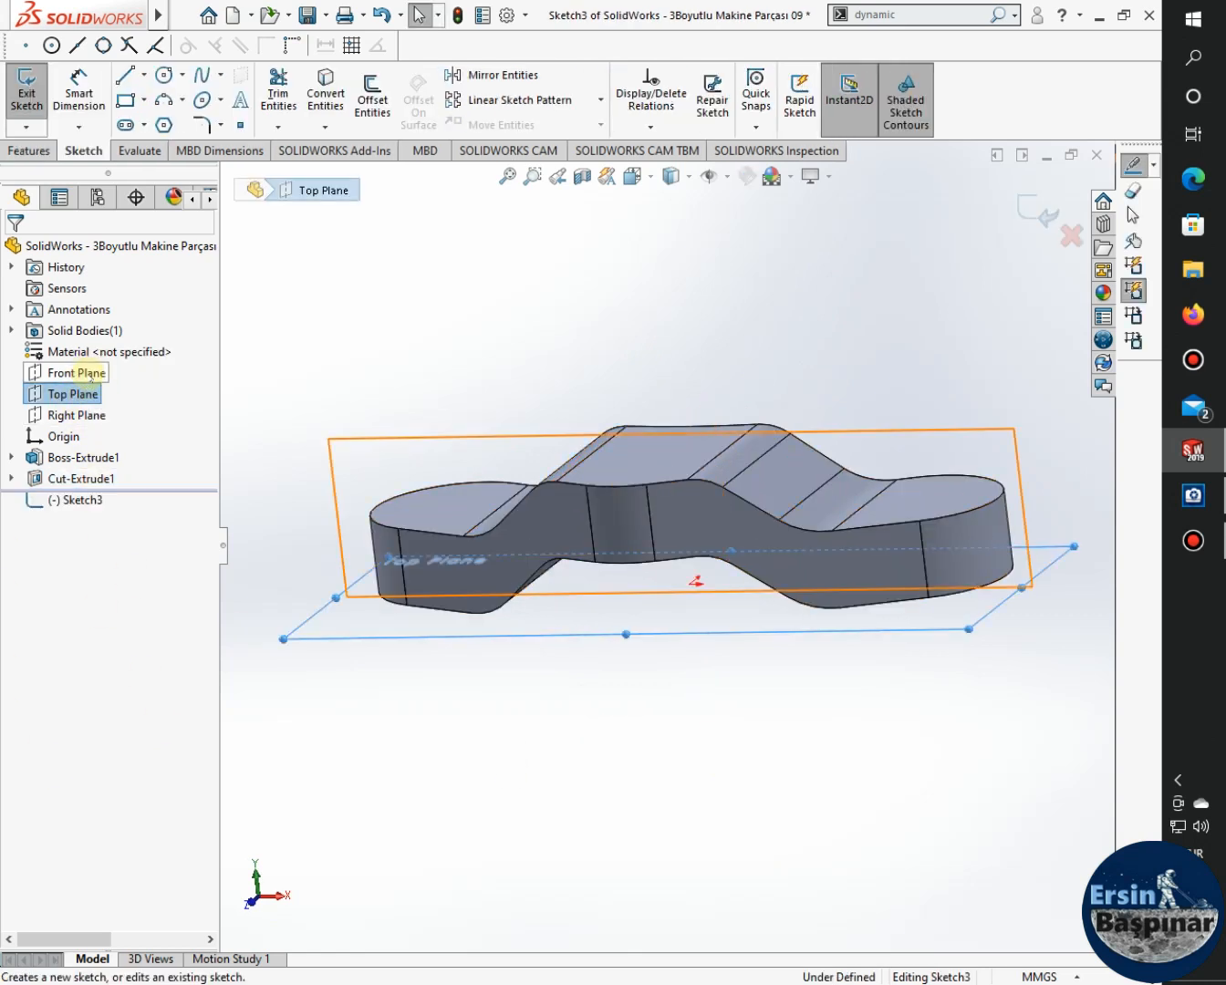
click(80, 500)
click(133, 468)
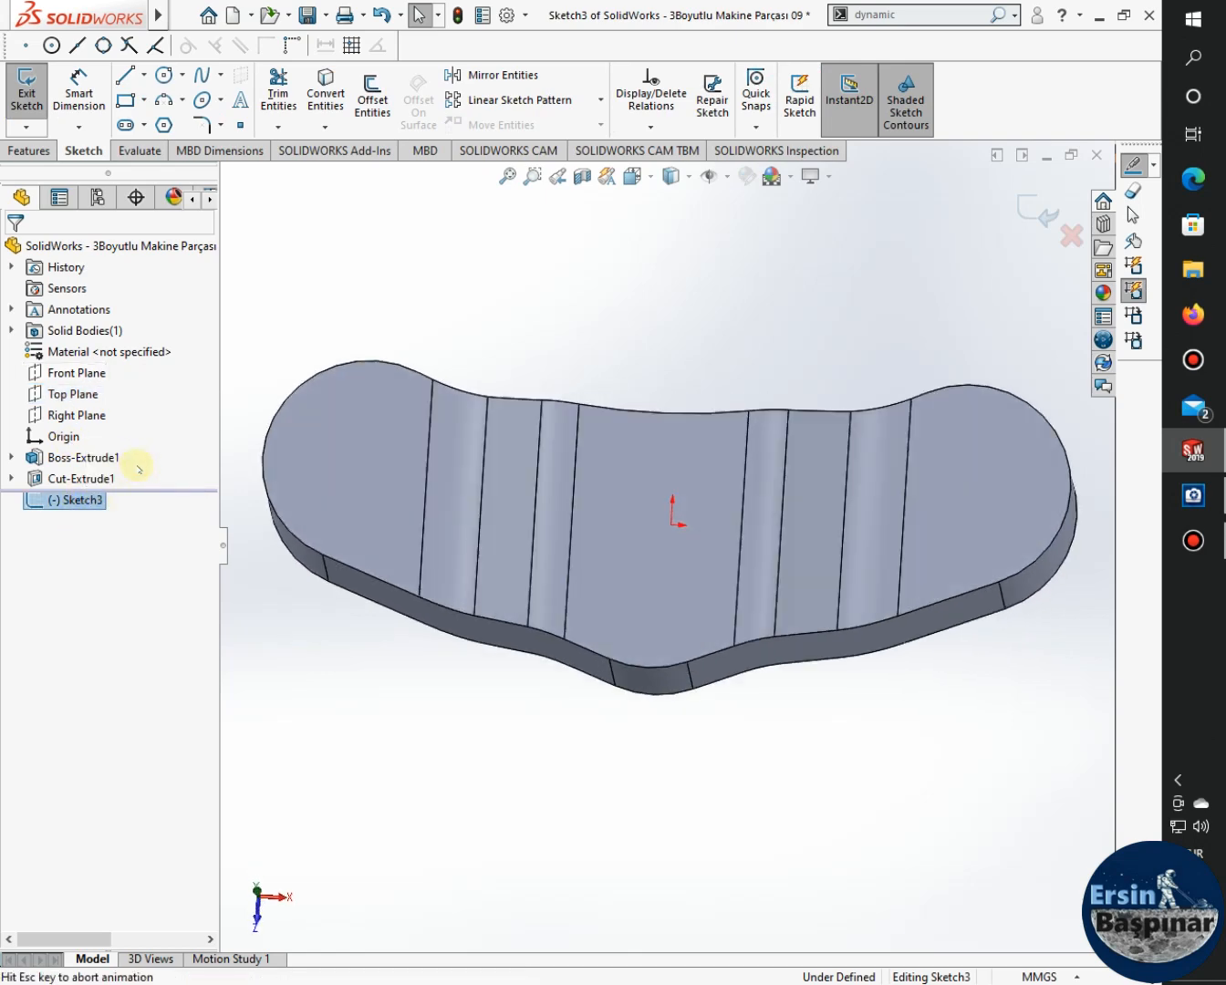
Draw a vertical centerline about 171 mm long through the origin, extending beyond both edges of the part.
click(142, 76)
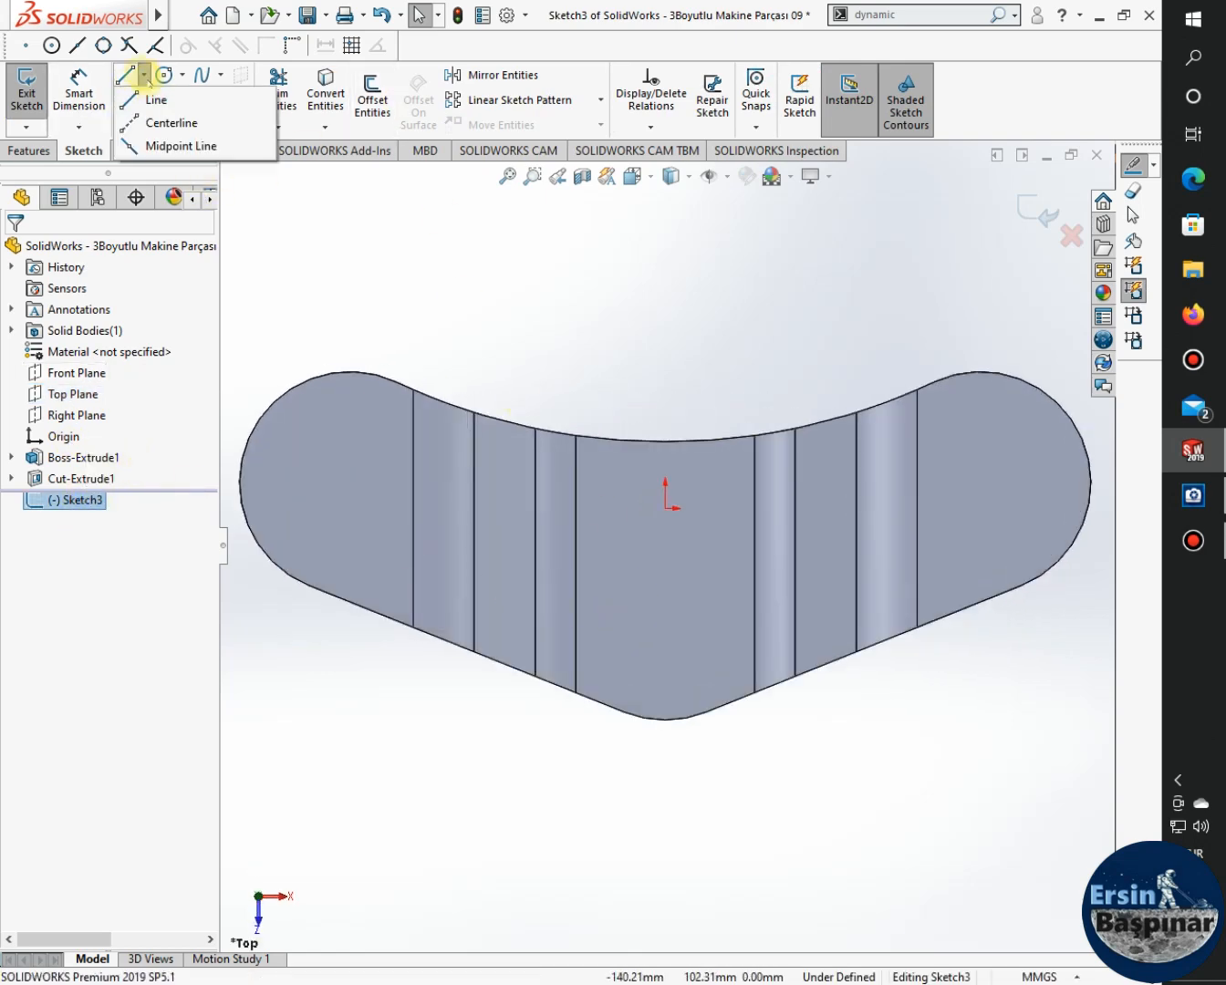
click(176, 120)
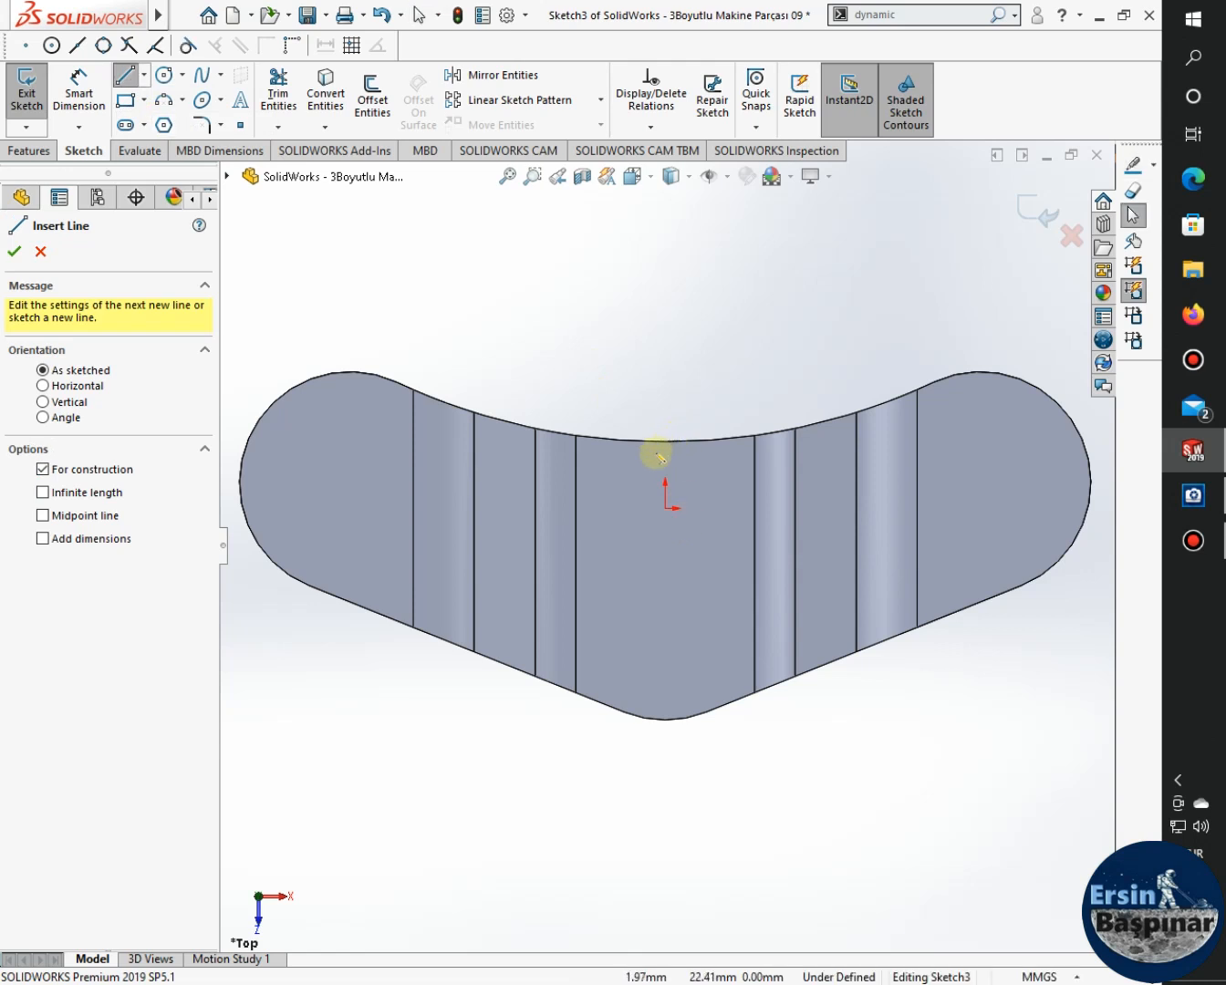
click(665, 507)
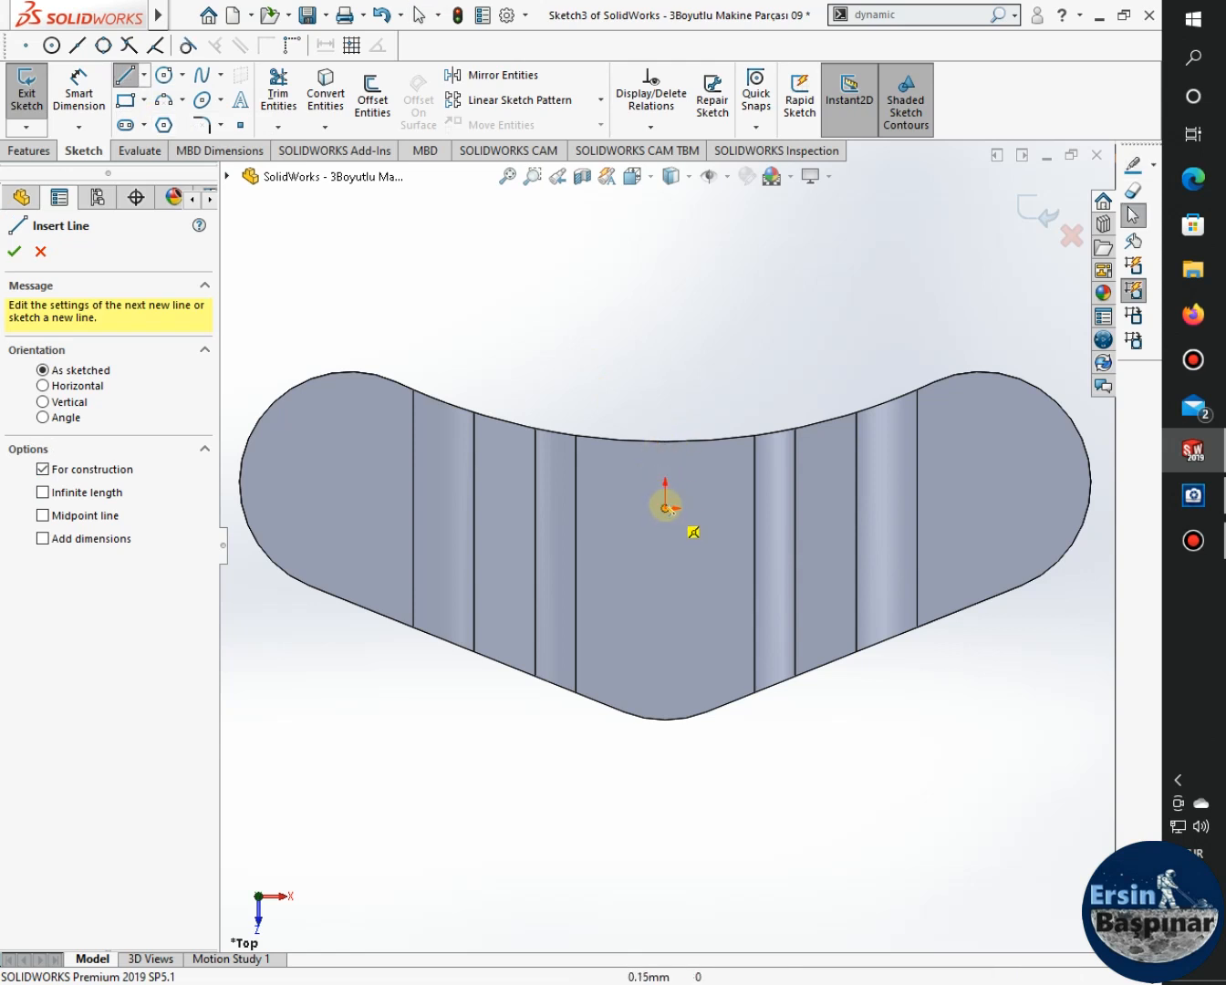
click(665, 303)
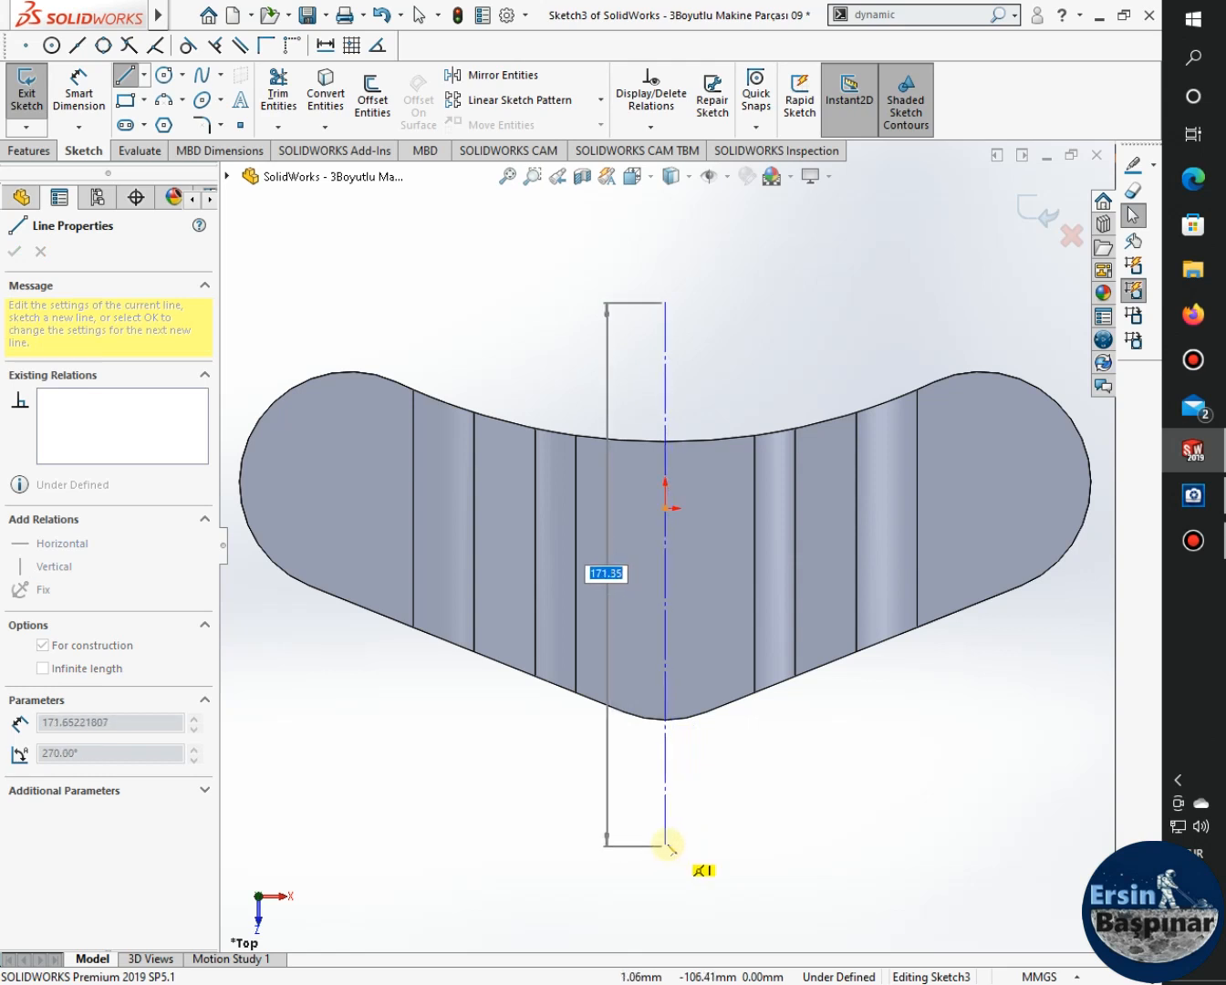
click(666, 844)
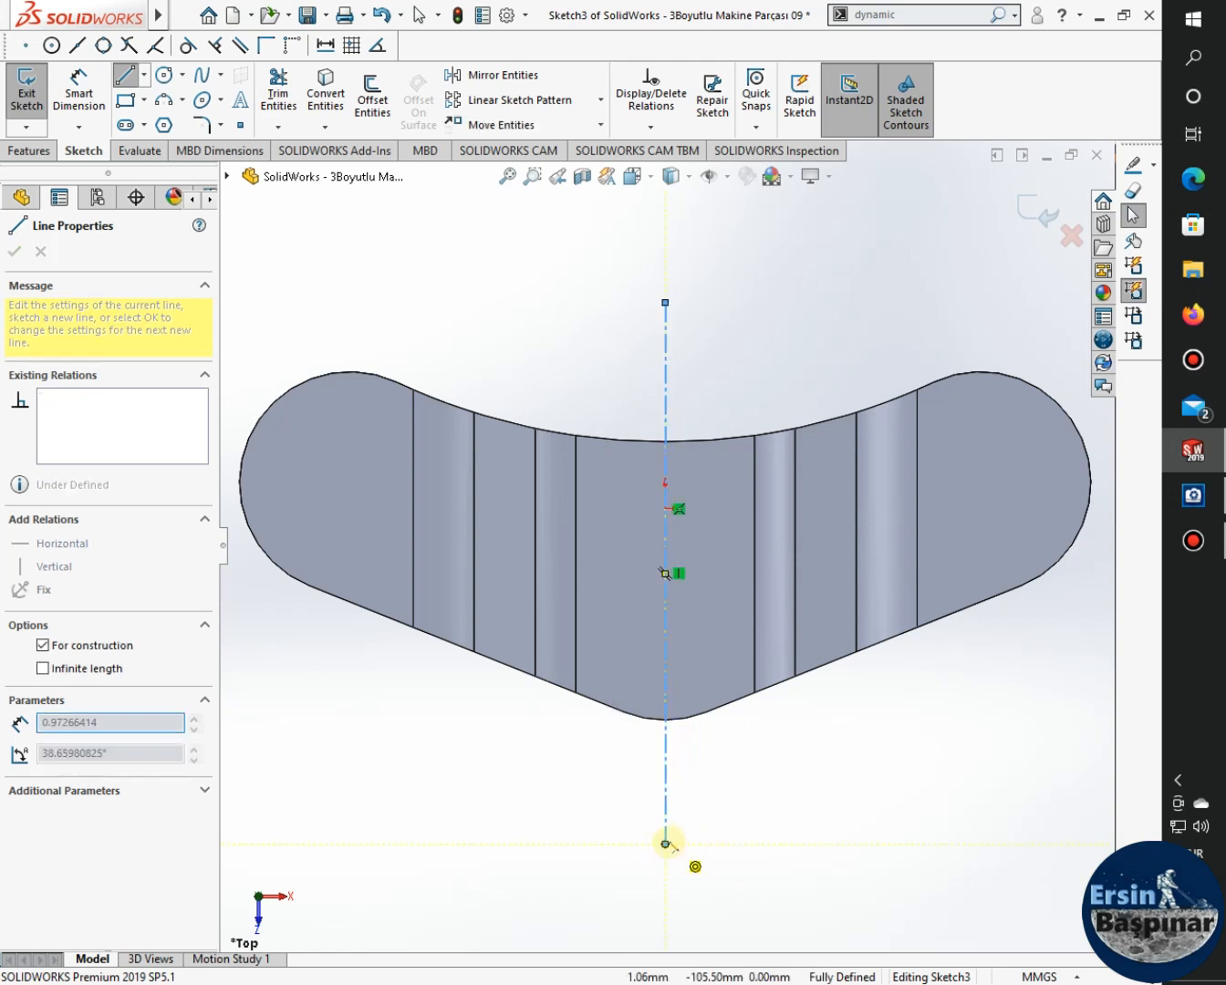
key(Escape)
Draw connected centerlines from the origin about 103 mm toward the right lobe, about 57 mm downward, and horizontally back to the vertical centerline.
click(143, 73)
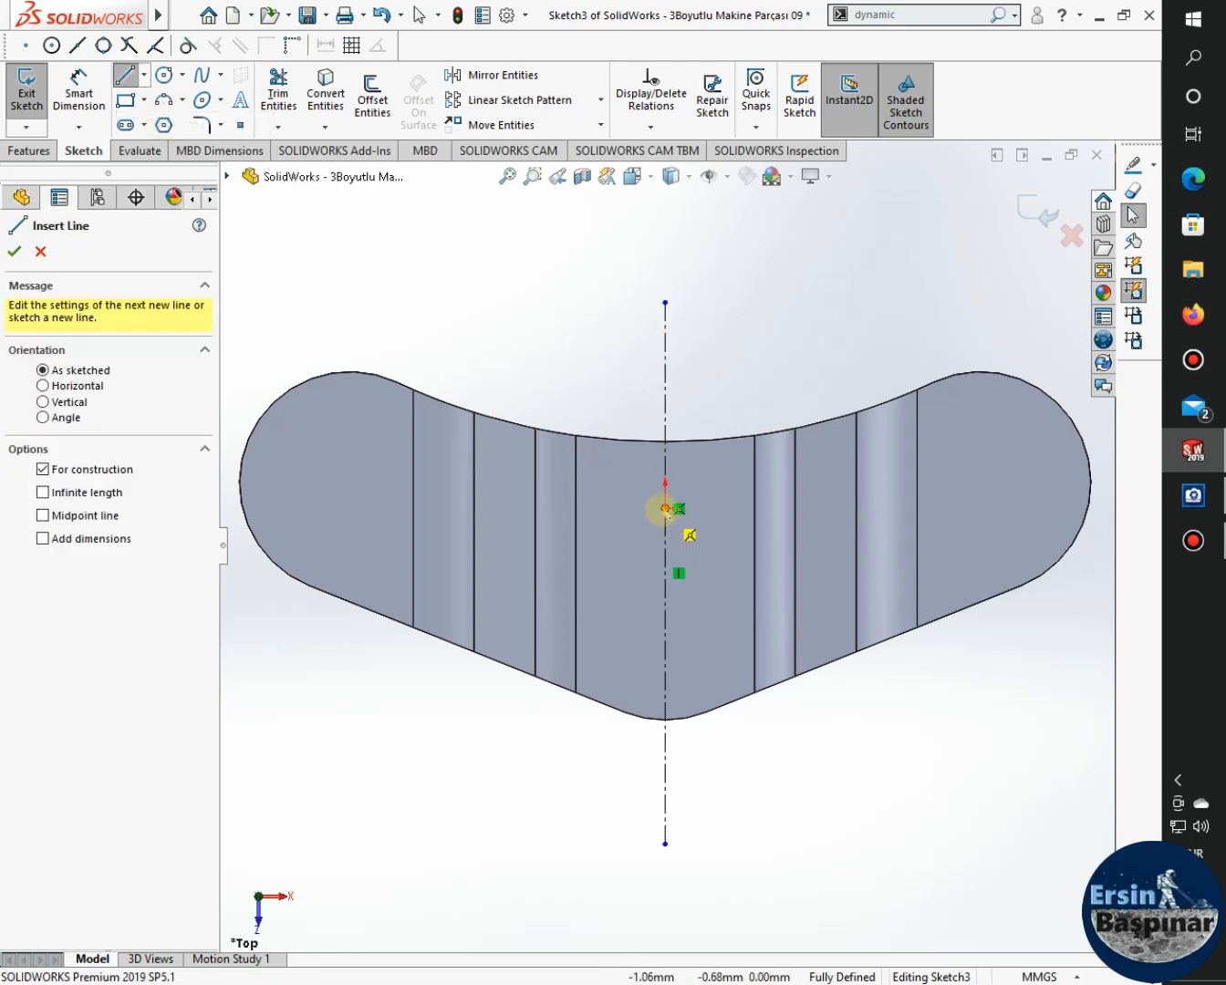
click(680, 507)
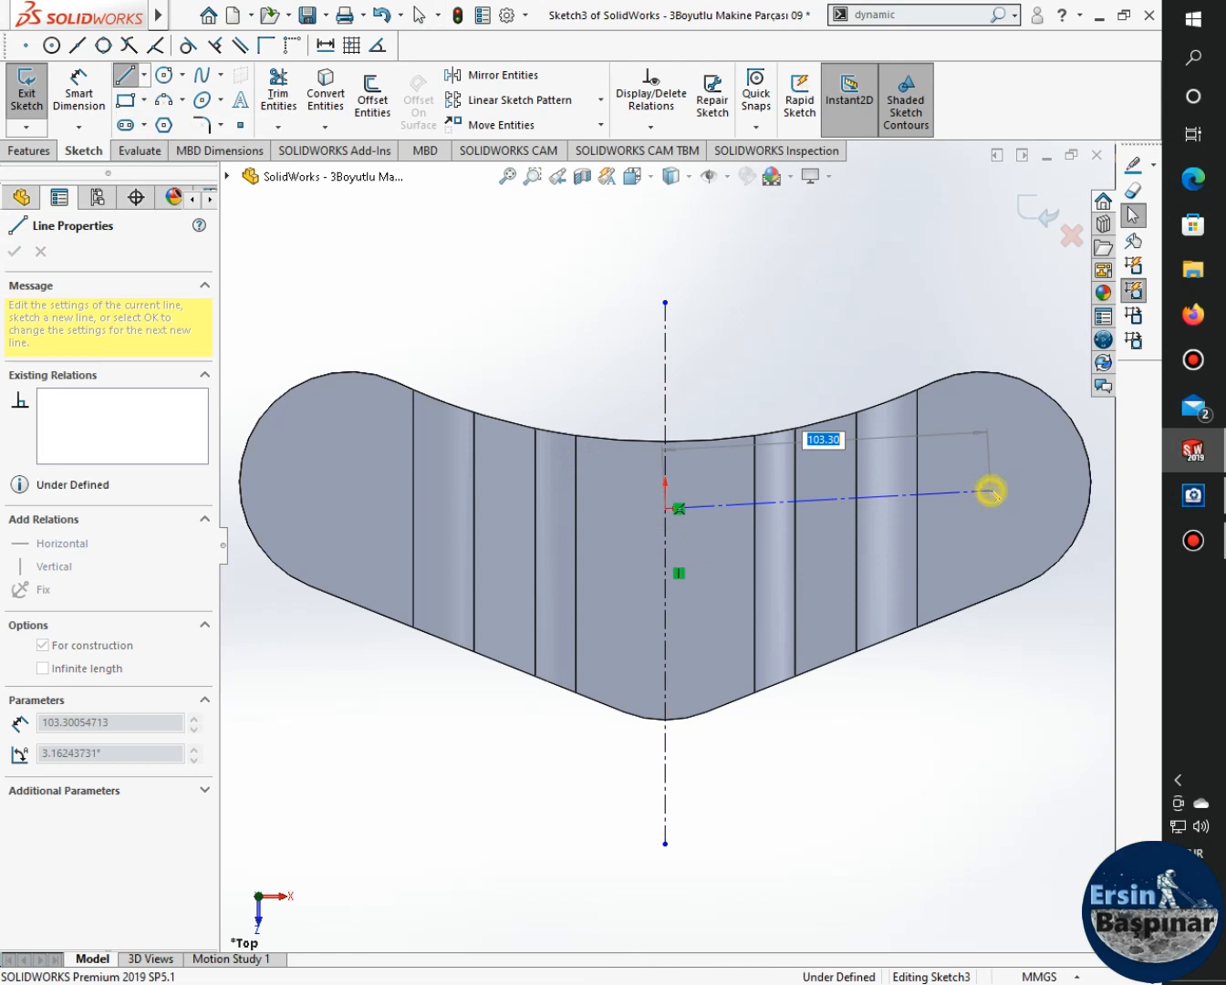
click(990, 490)
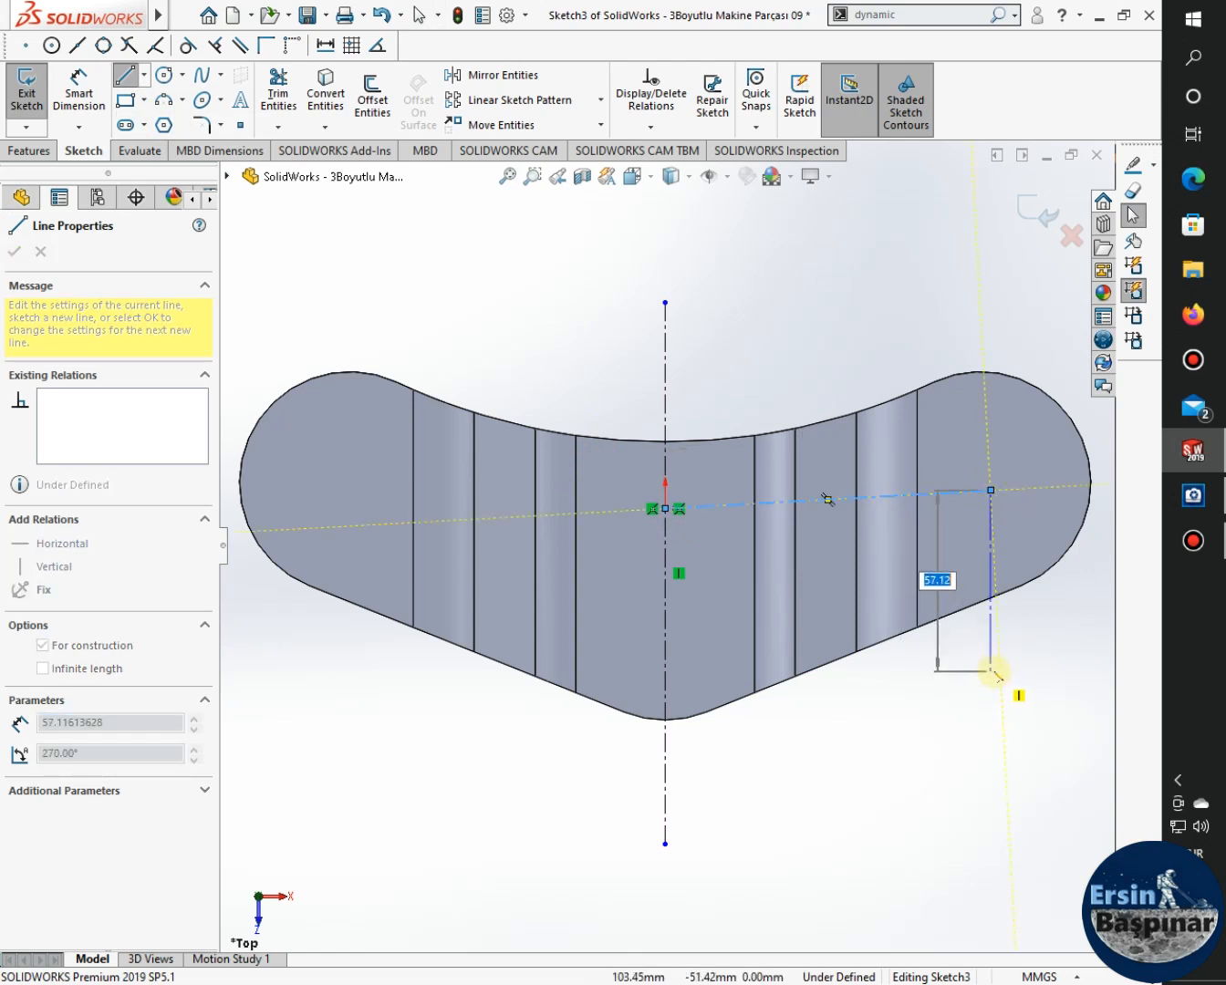
click(1000, 672)
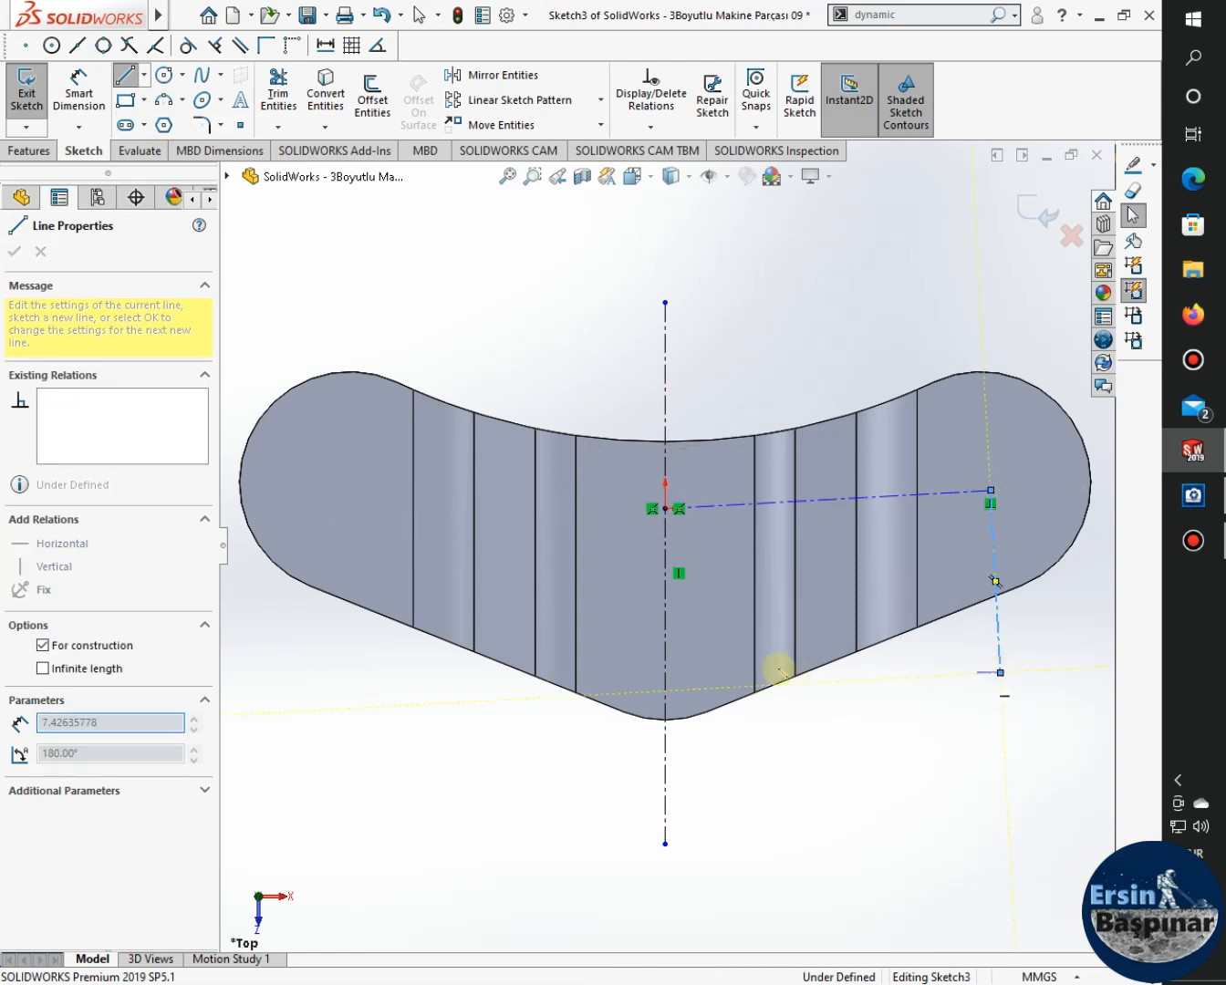
click(665, 672)
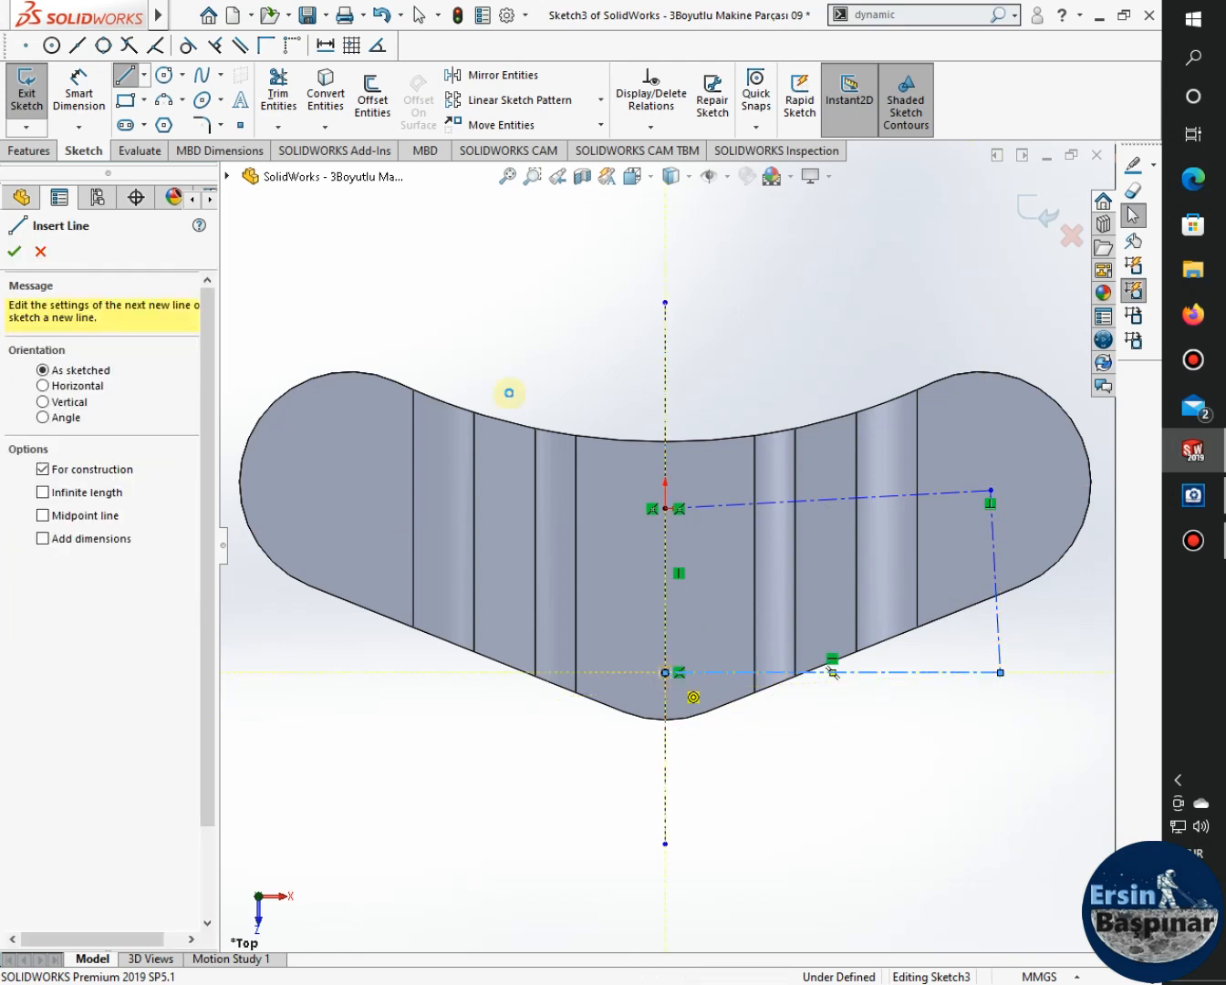
key(Escape)
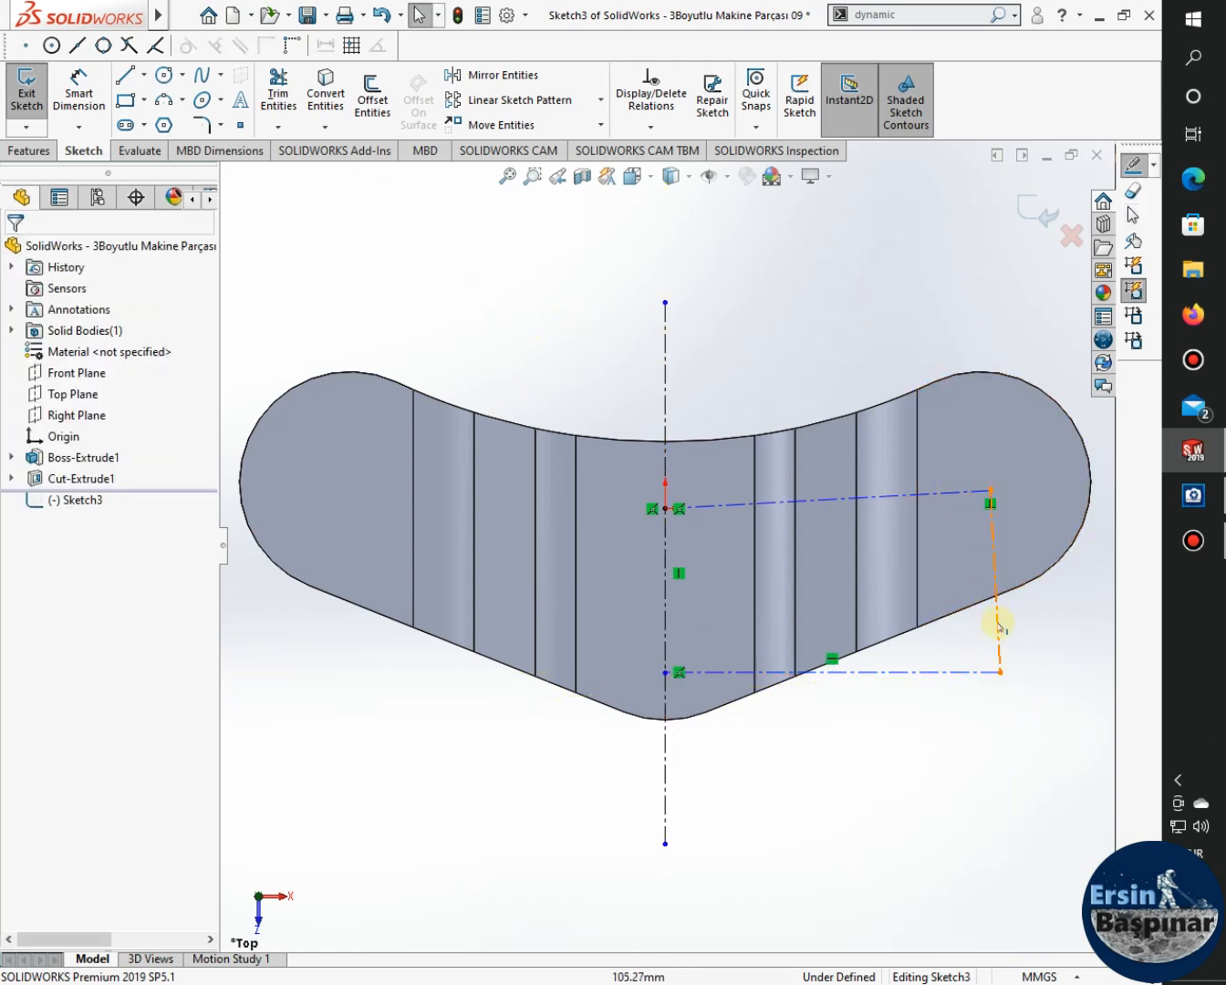
Add a vertical relation to the slightly slanted construction line in the right lobe.
click(998, 626)
right_click(999, 499)
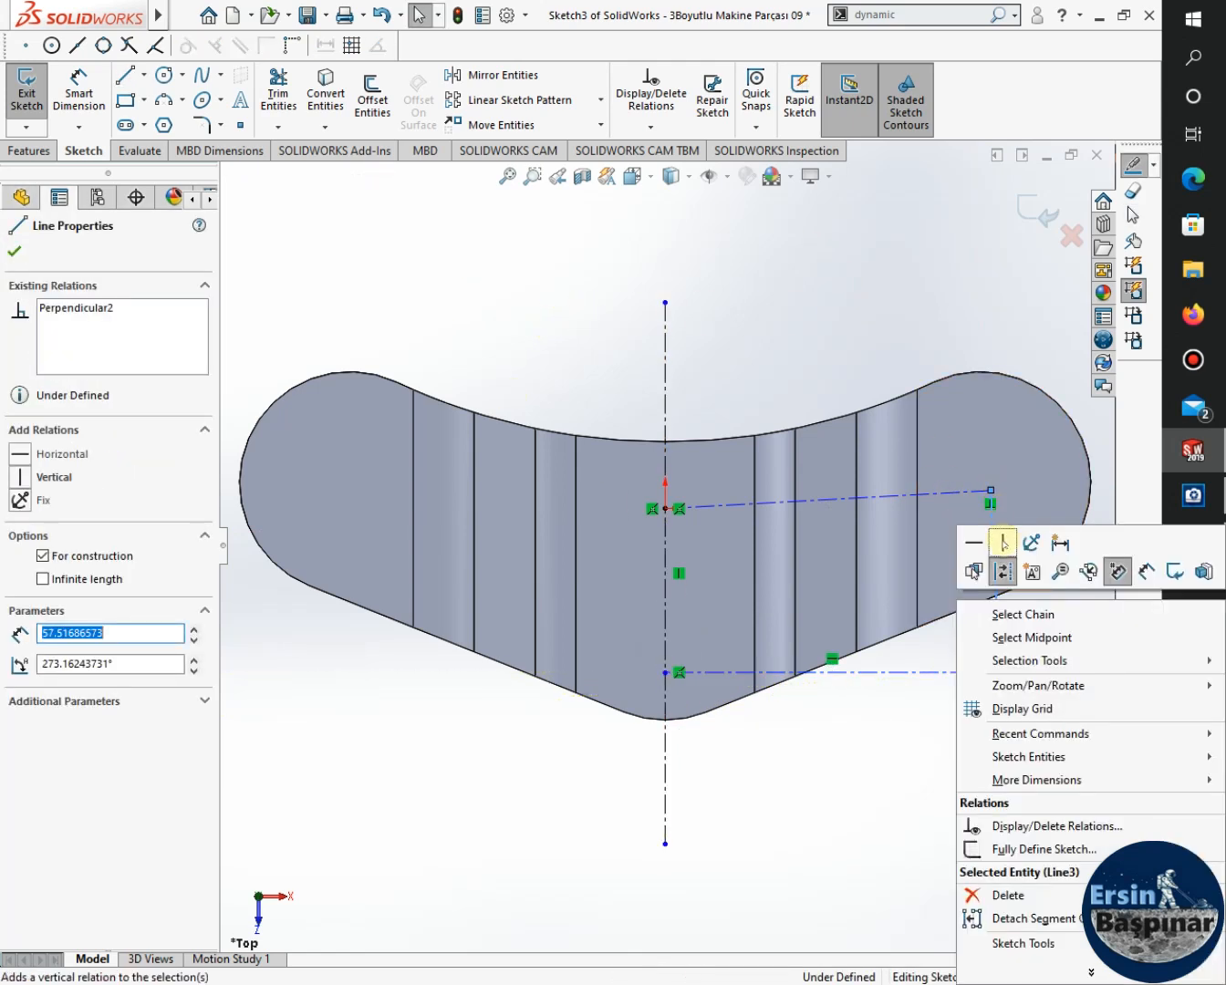
click(1003, 543)
click(911, 720)
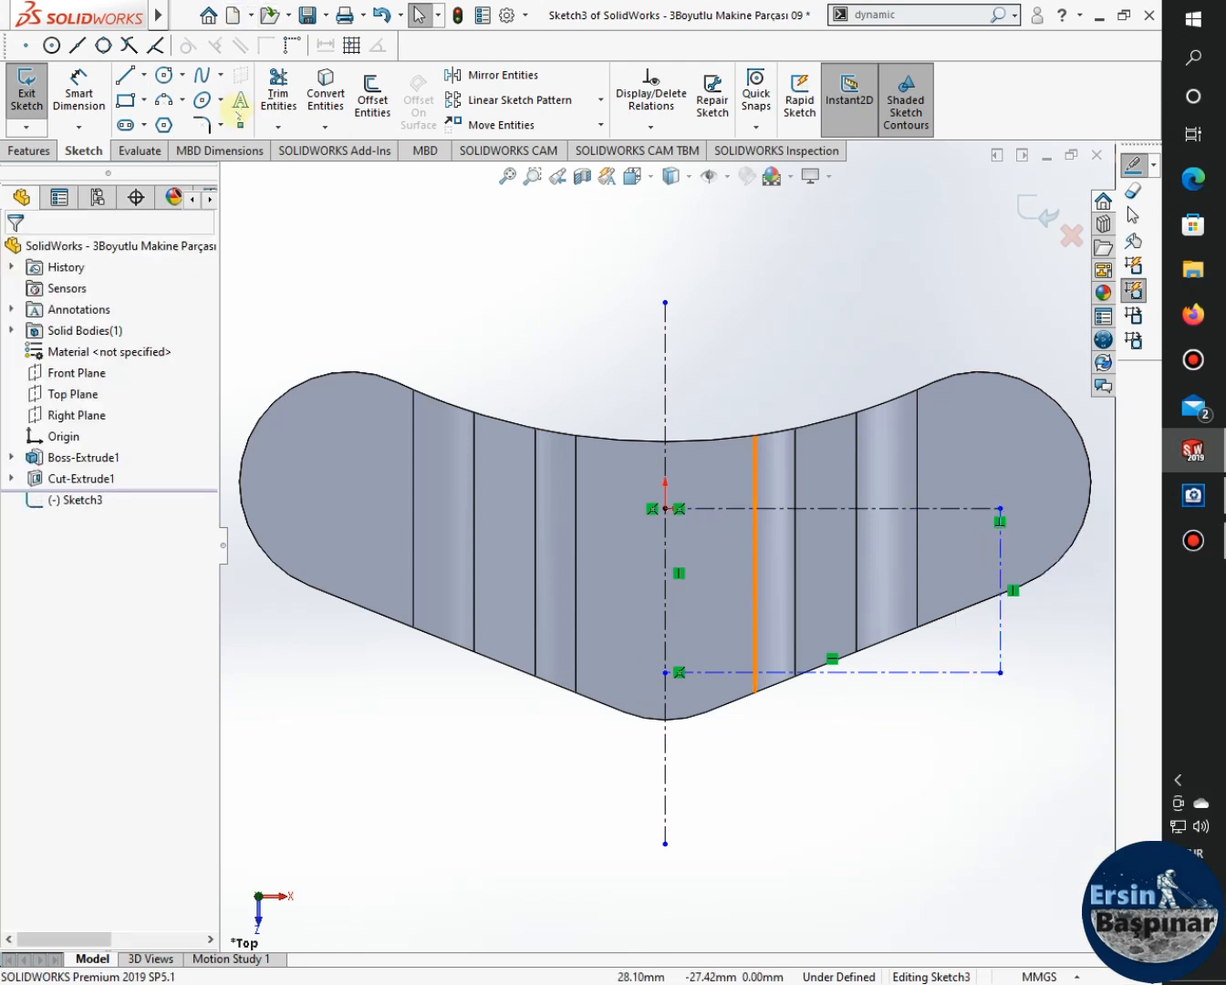
Dimension the upper horizontal construction line to 100 mm and the right vertical construction line to 40 mm.
click(65, 90)
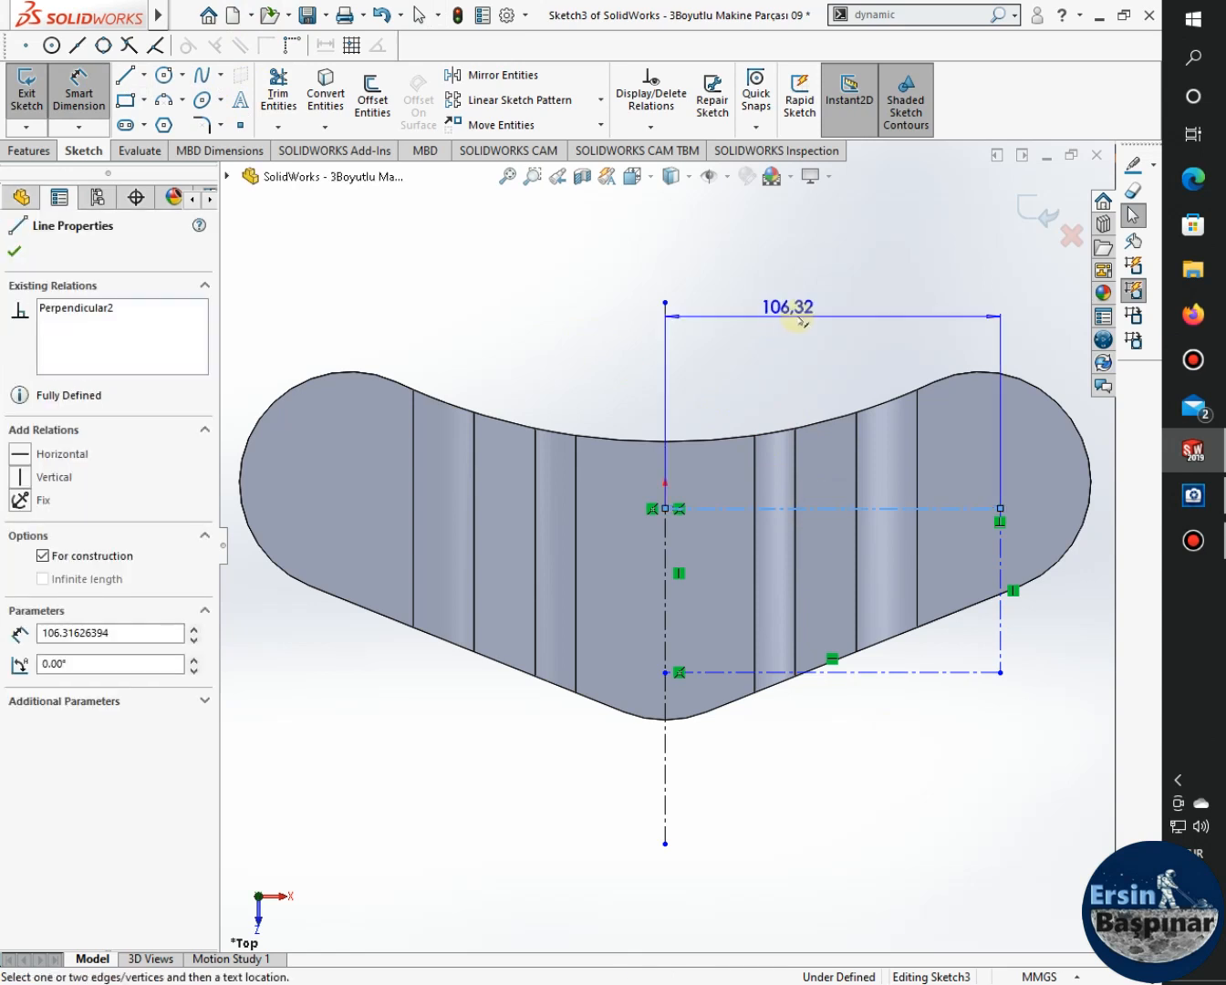
click(816, 355)
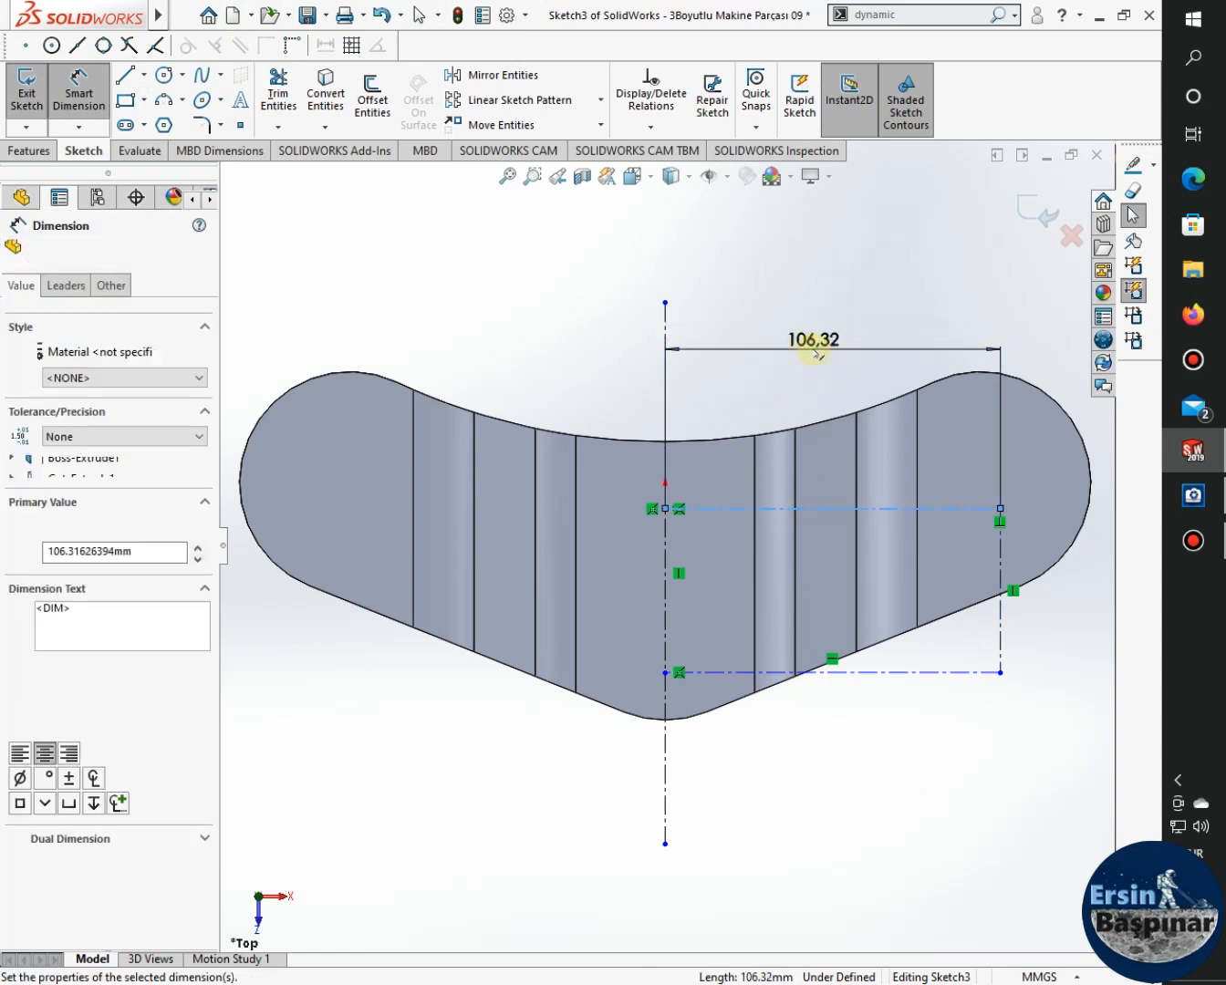
text(100)
key(Return)
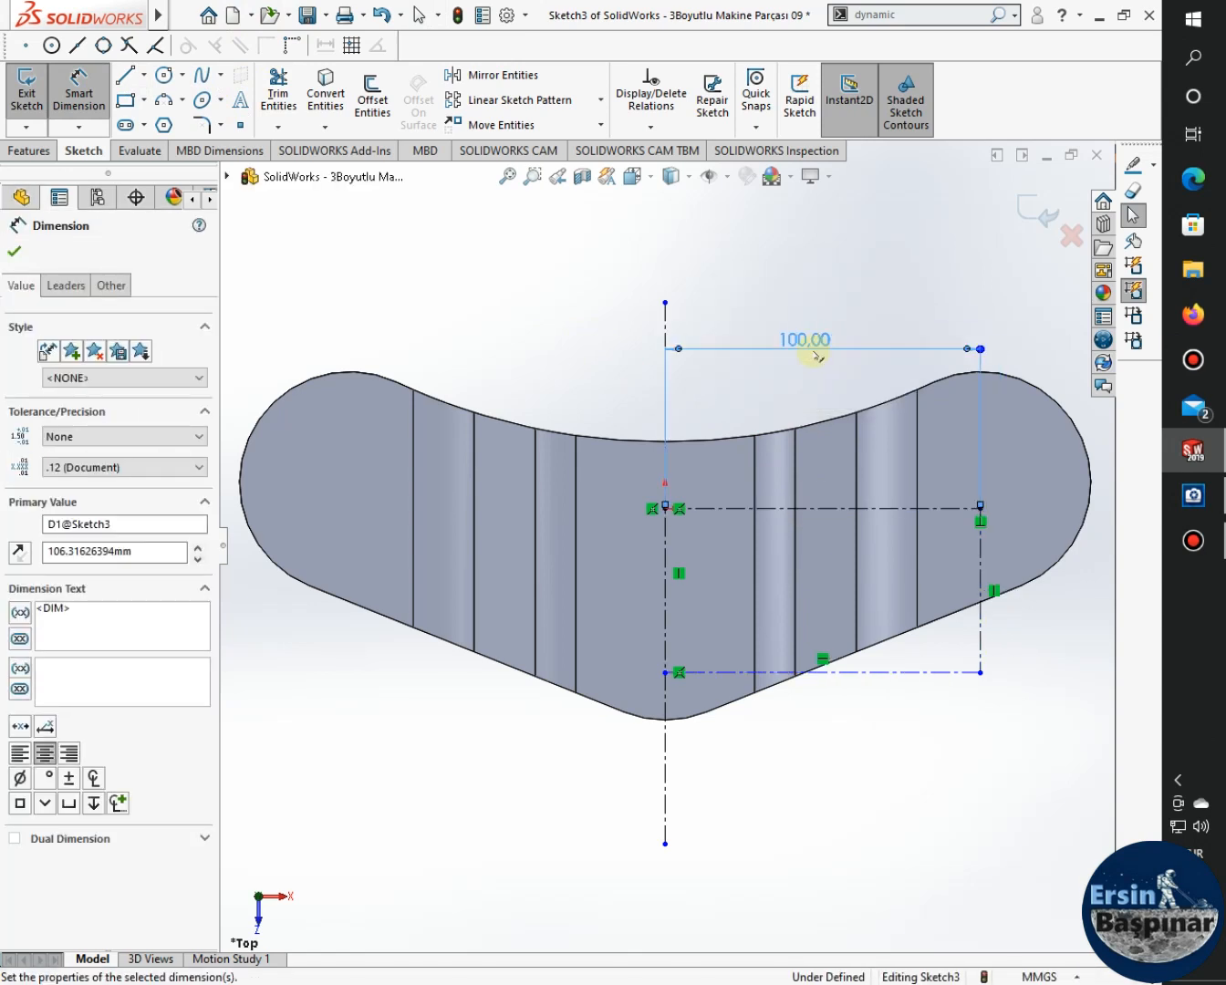
click(980, 623)
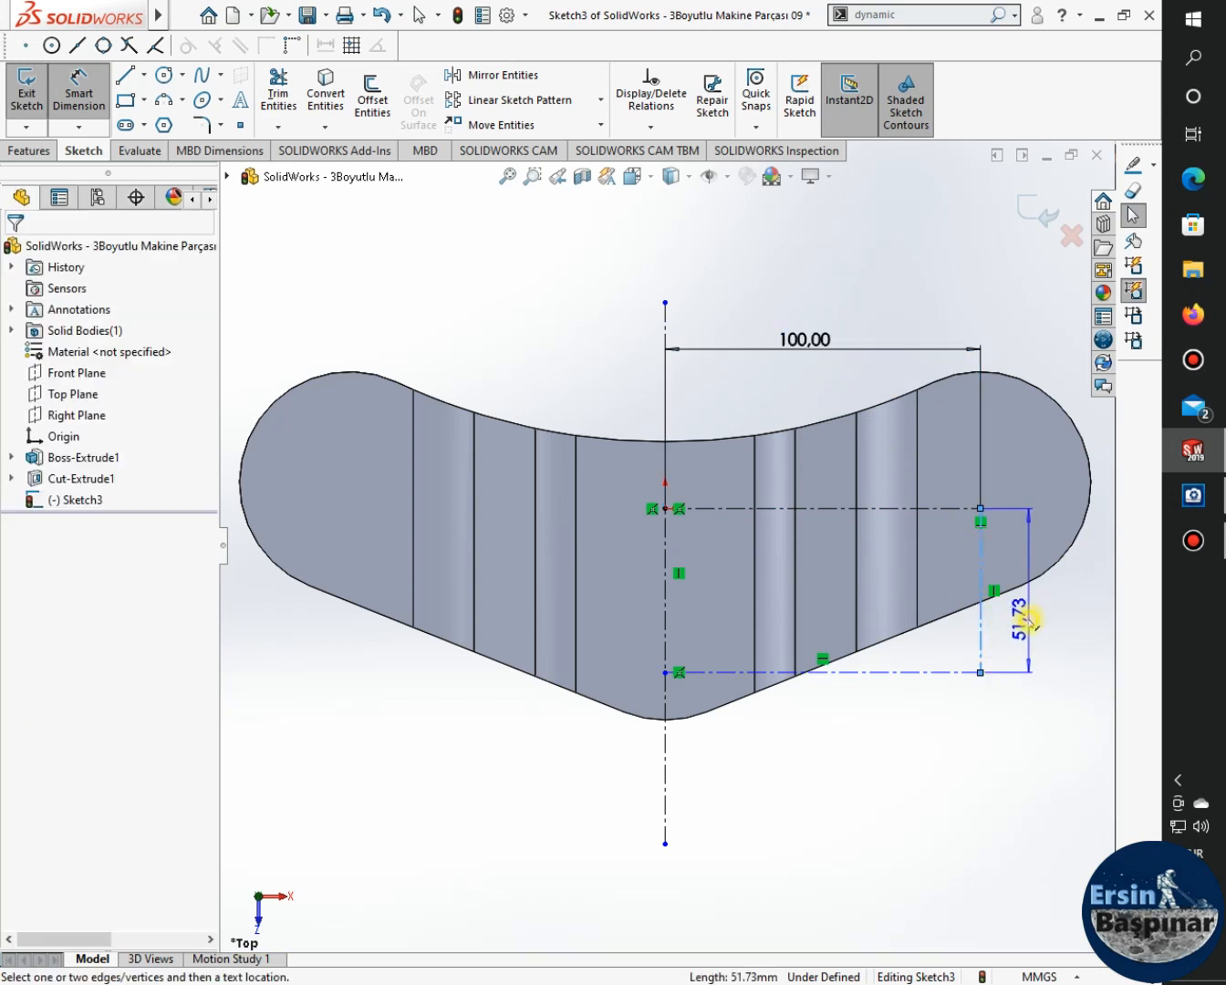
click(1029, 620)
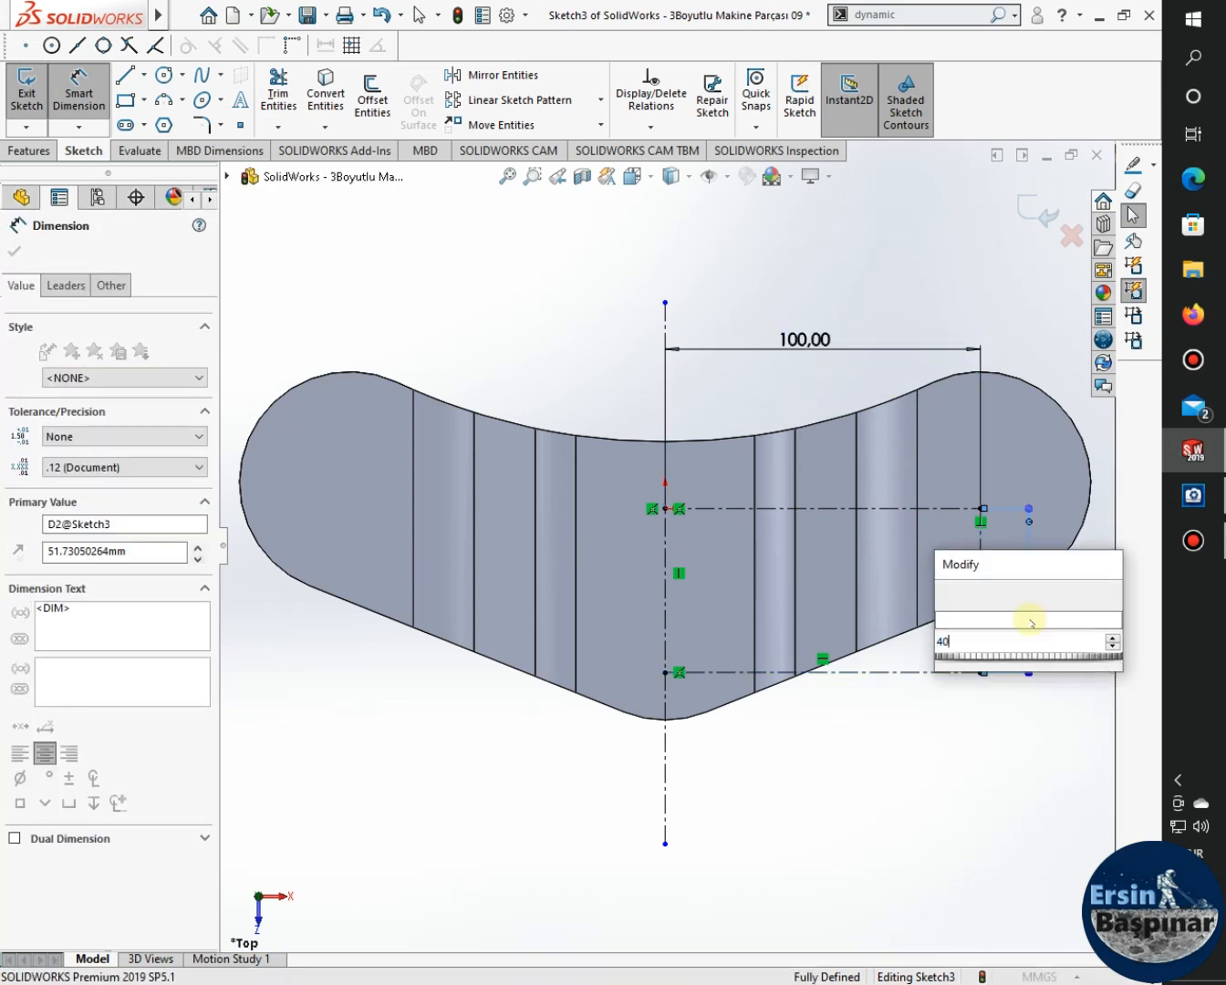
key(Return)
drag(1029, 672, 1034, 627)
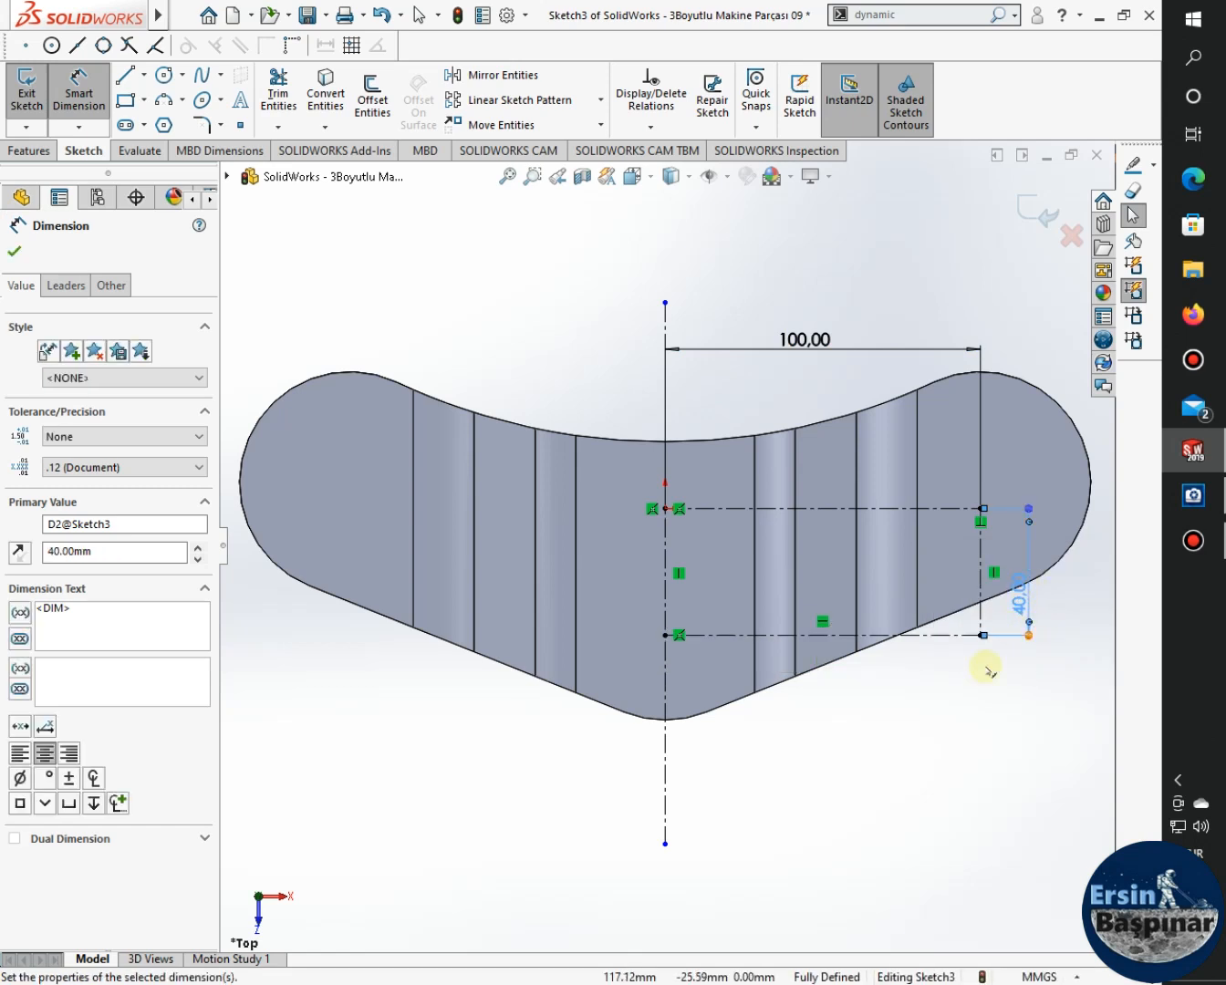
click(967, 752)
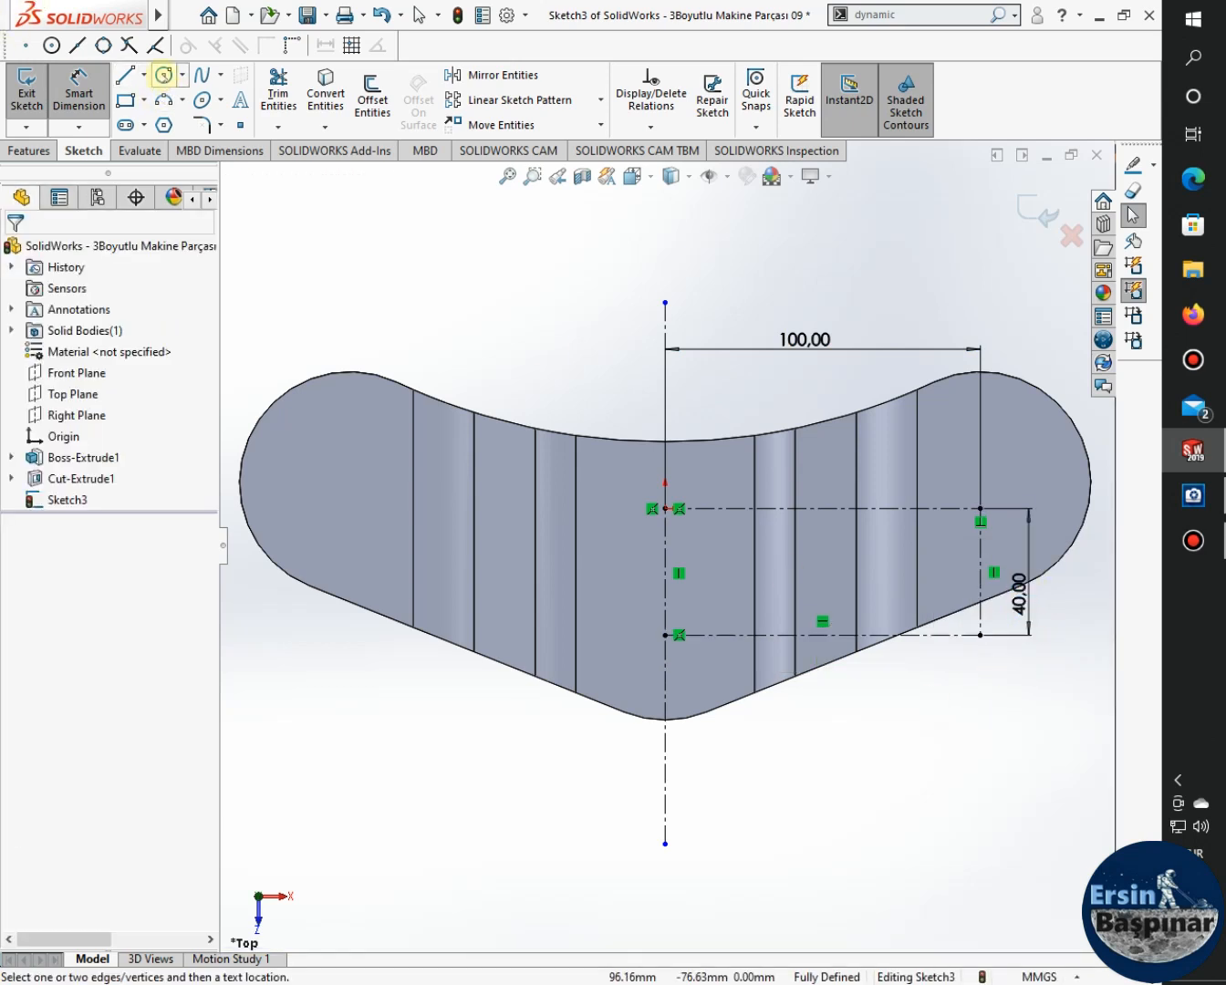
Draw a circle about 41 mm in diameter centered on the upper right corner of the construction lines.
click(162, 75)
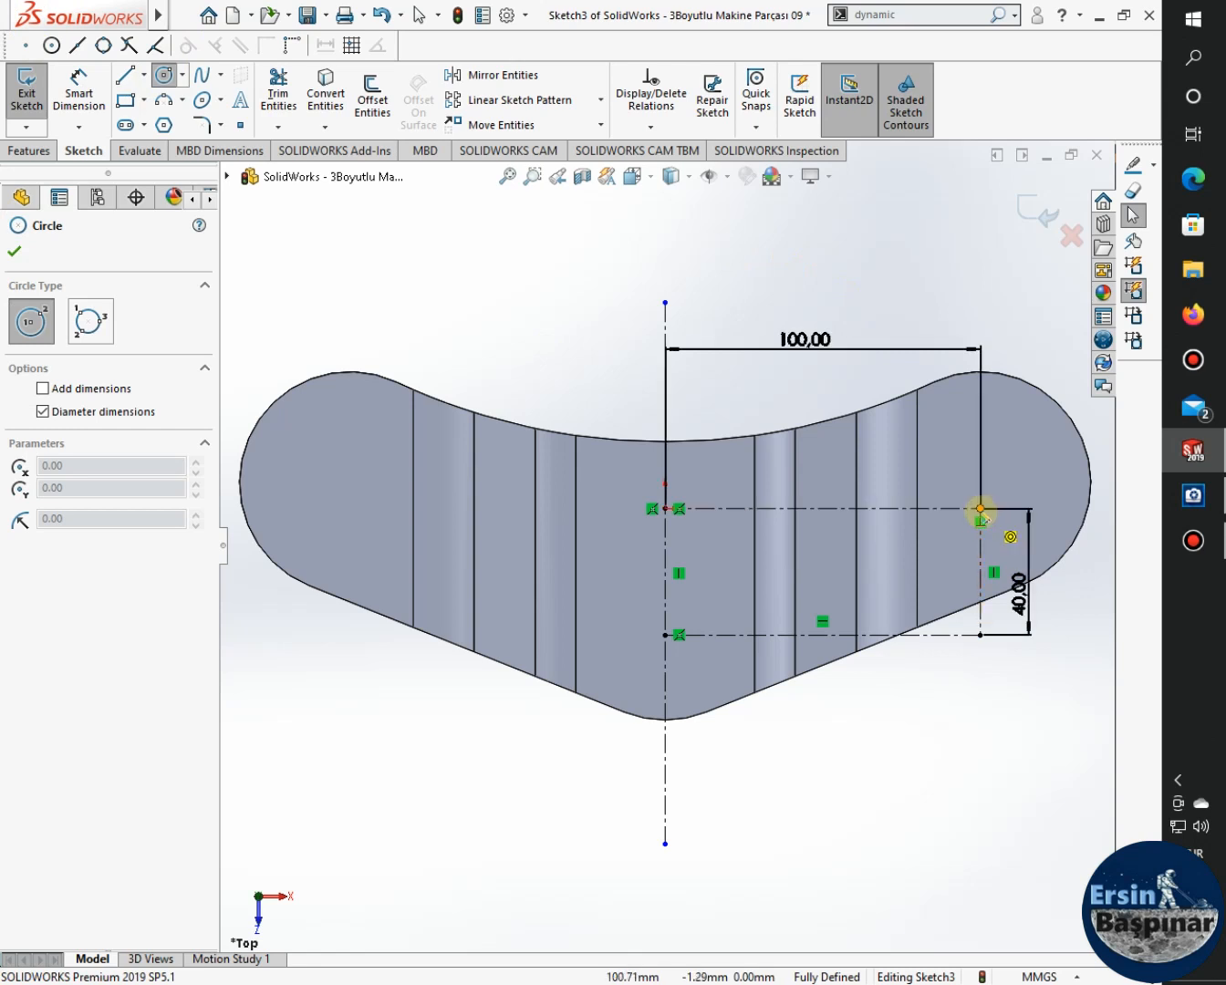
click(981, 508)
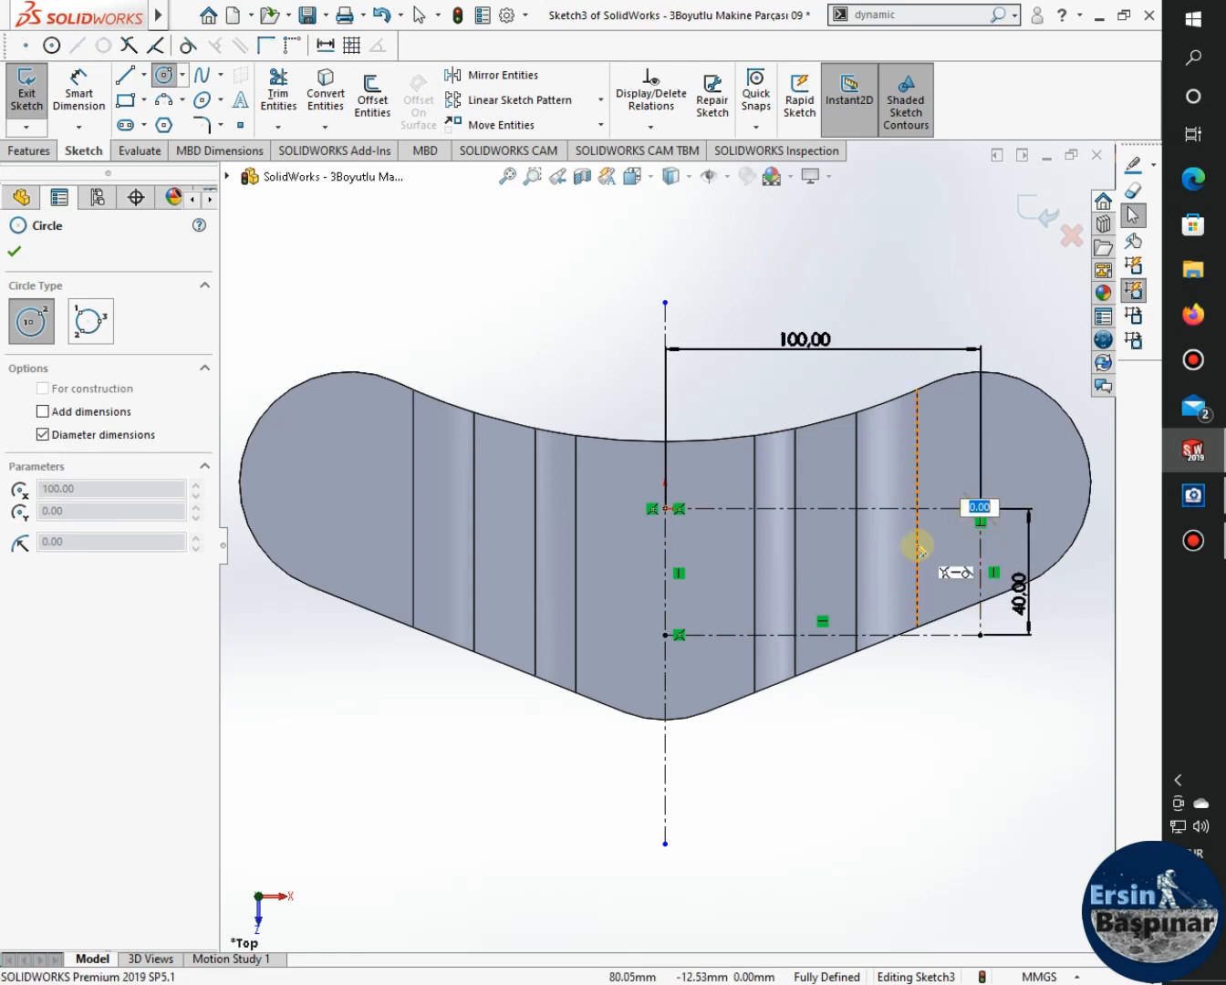
key(Escape)
key(Return)
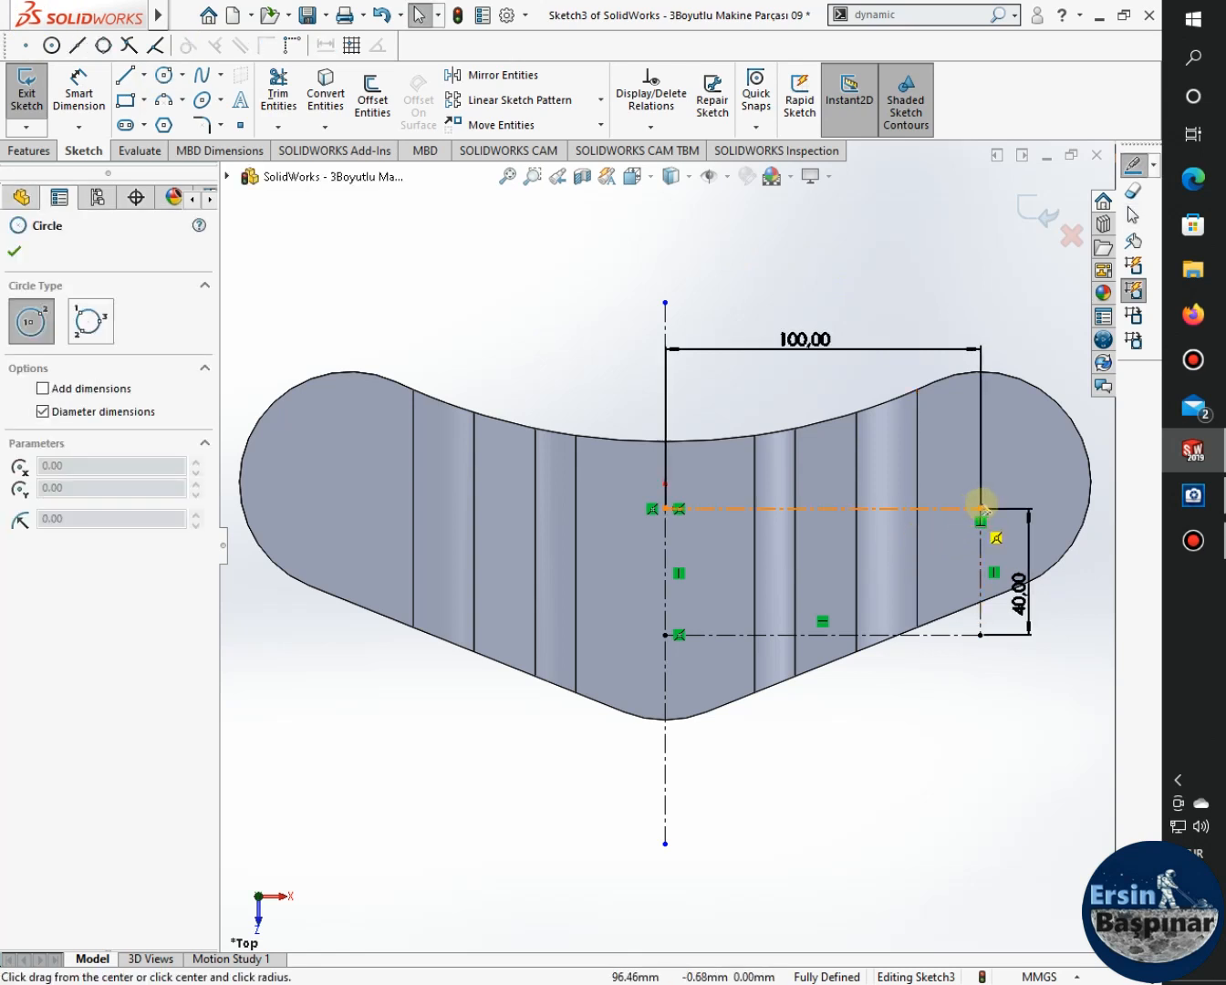
click(981, 507)
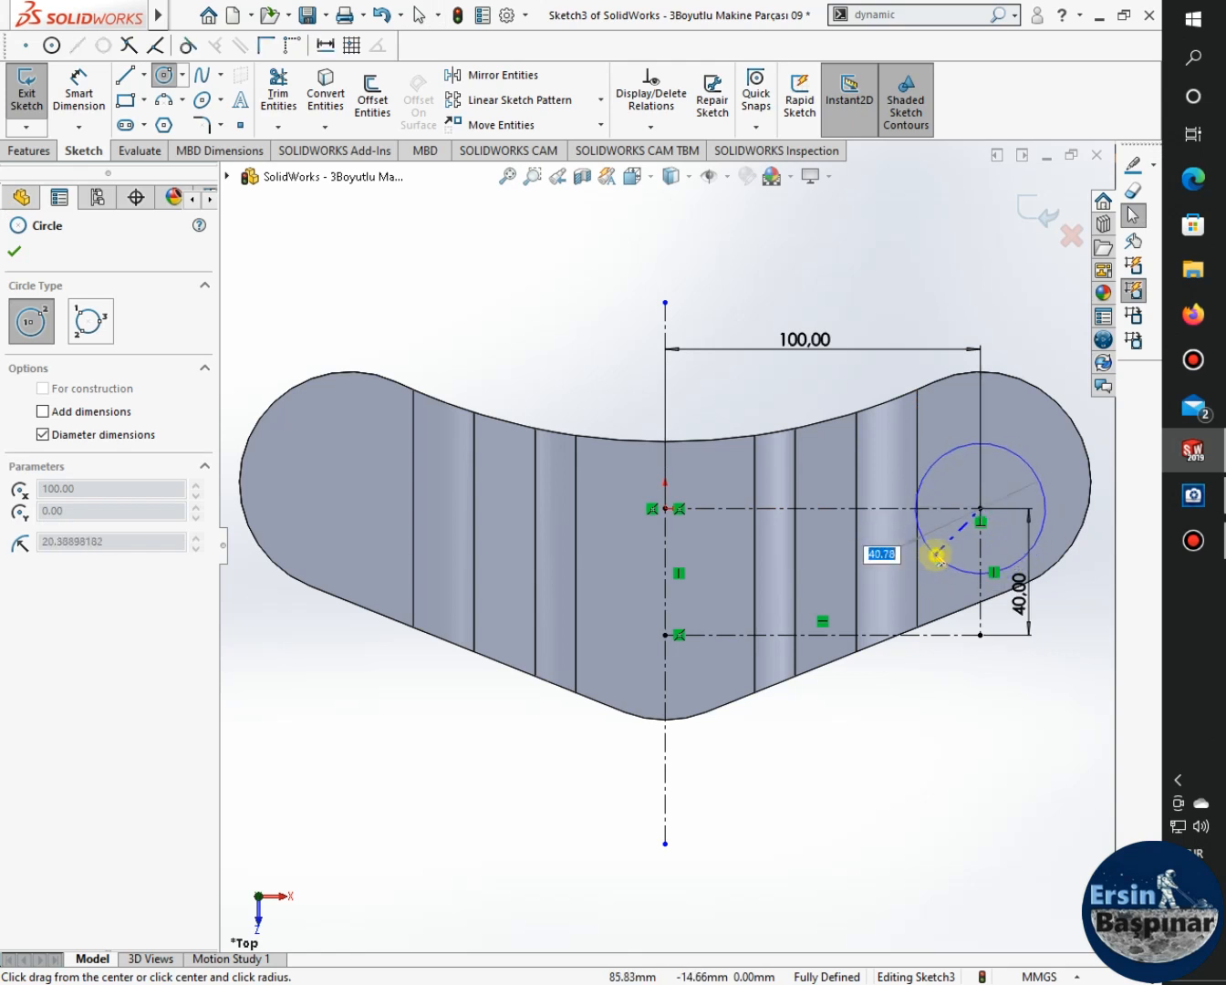
click(936, 554)
Consult the technical drawing and draw a slanted centerline about 49 mm long from the circle's center down toward the part's middle.
click(1193, 496)
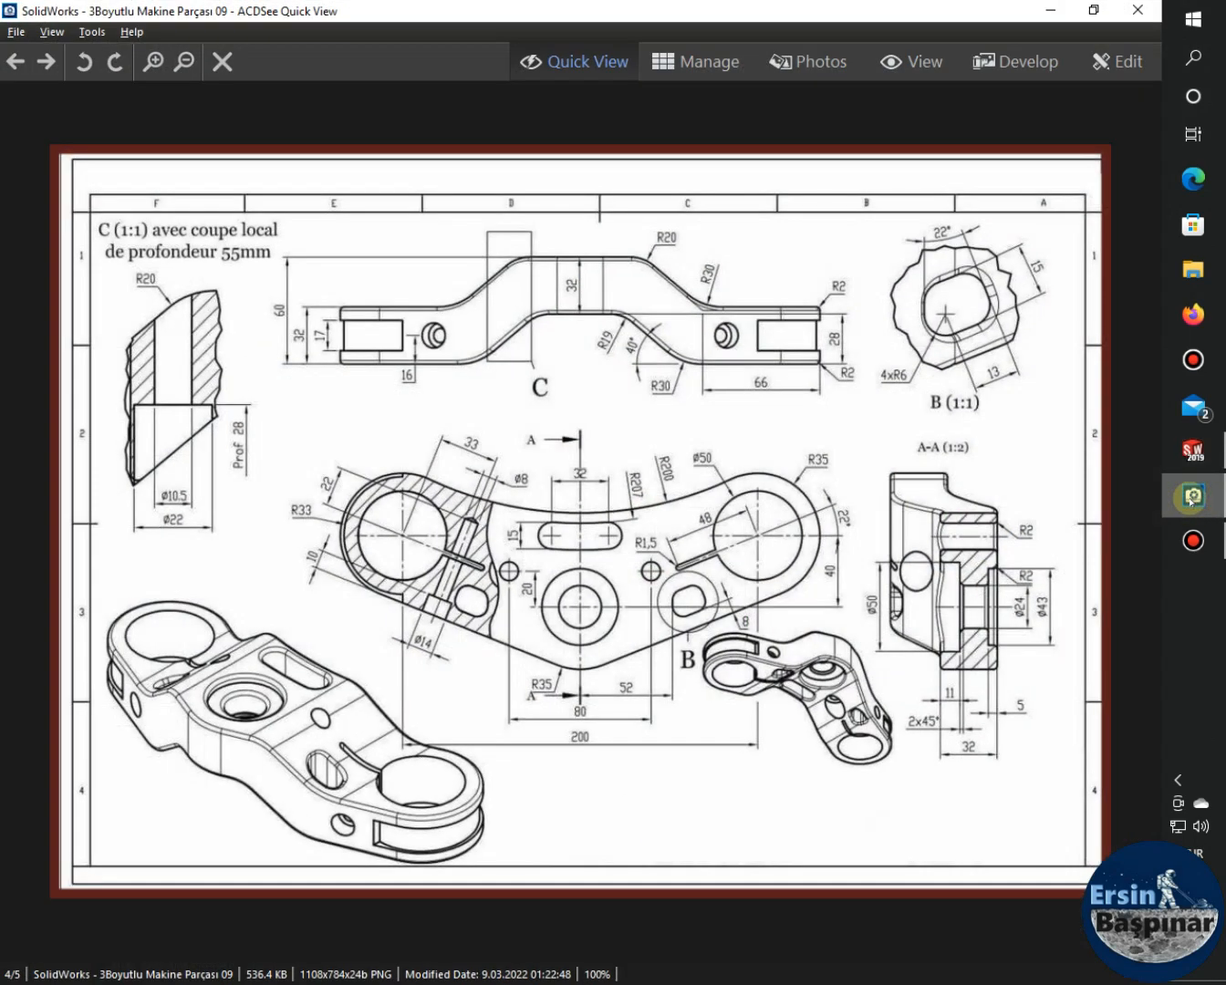
click(1191, 497)
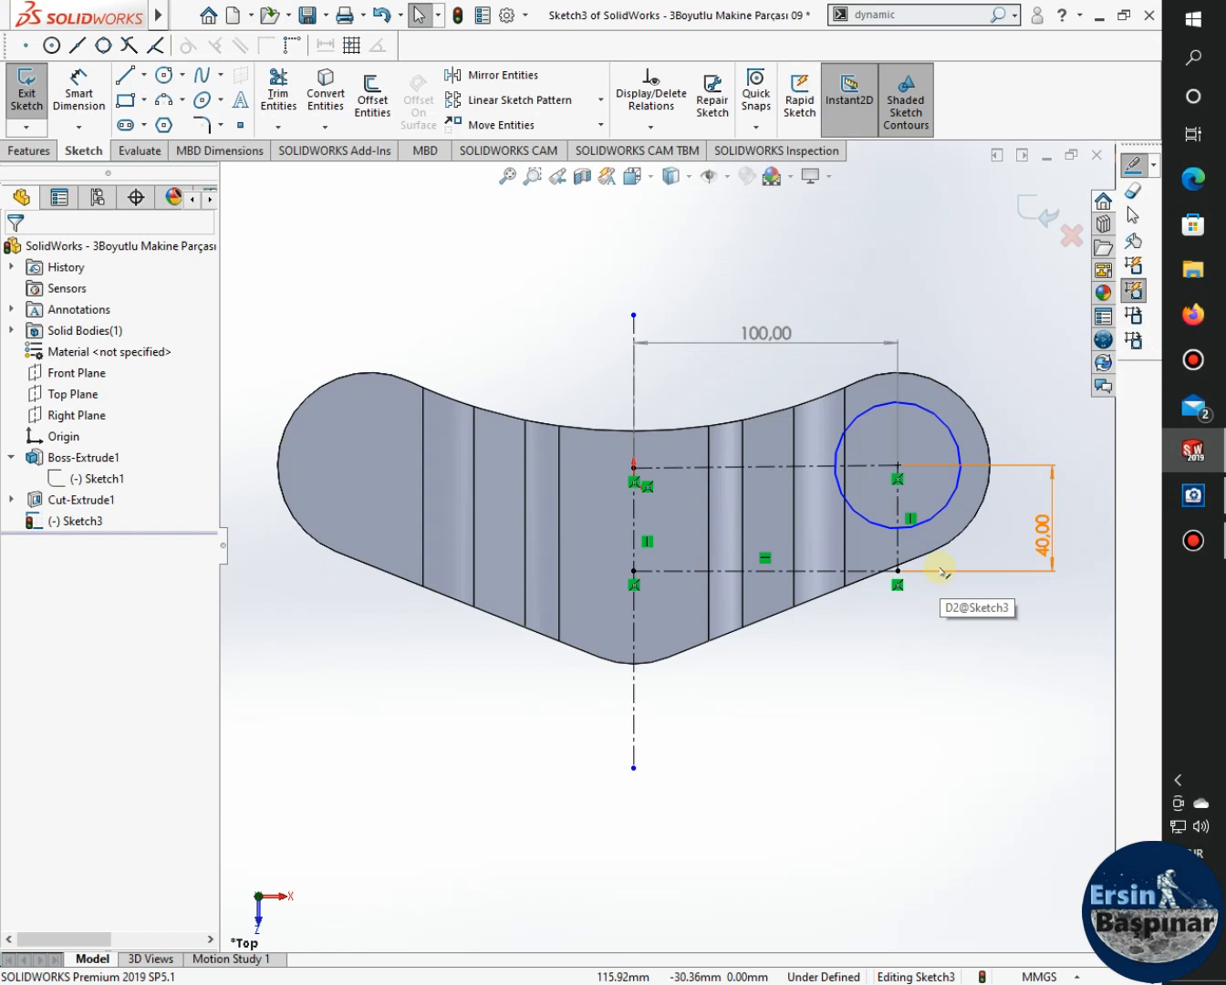
click(142, 76)
click(173, 124)
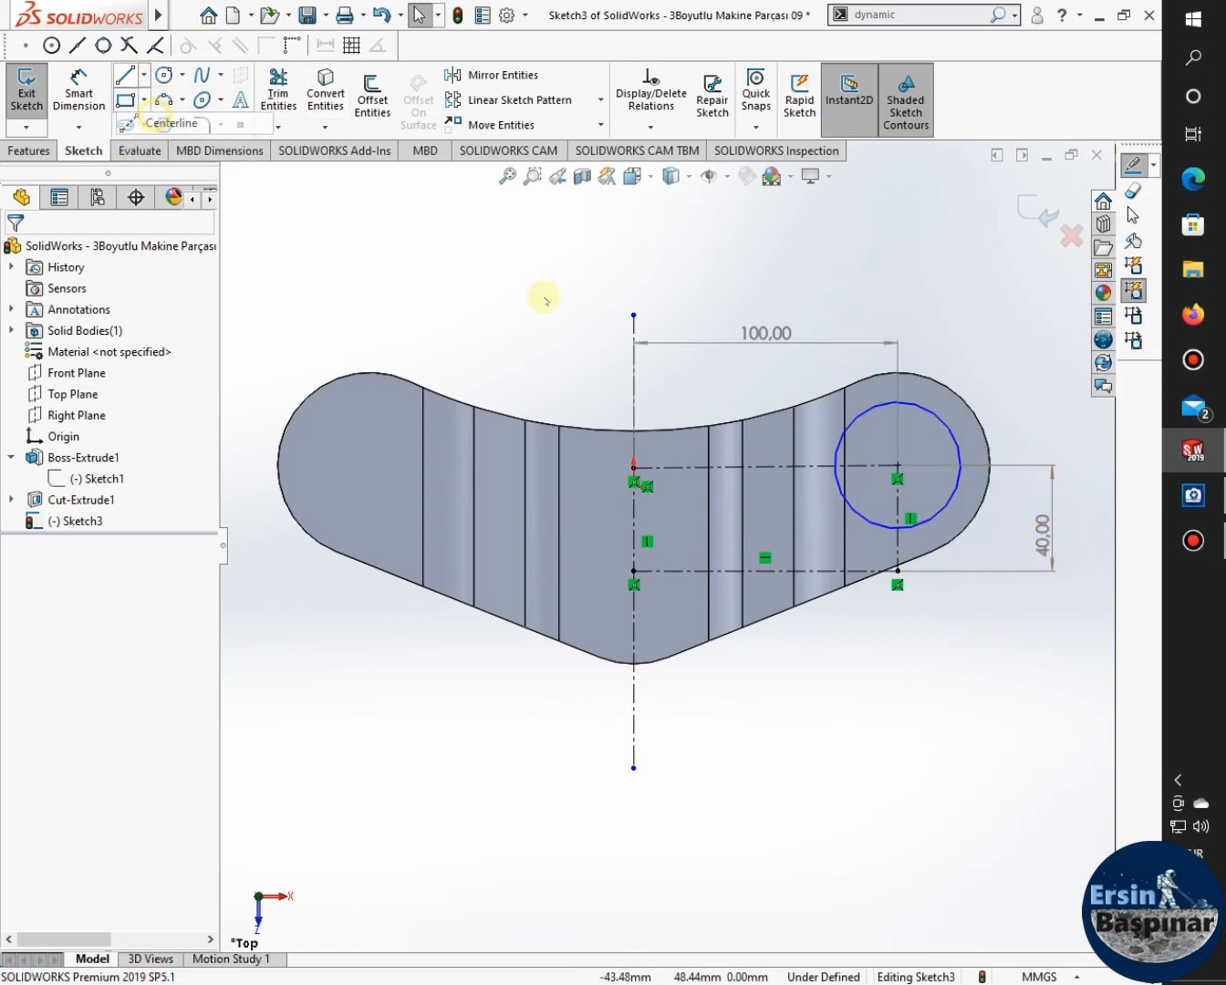
click(898, 468)
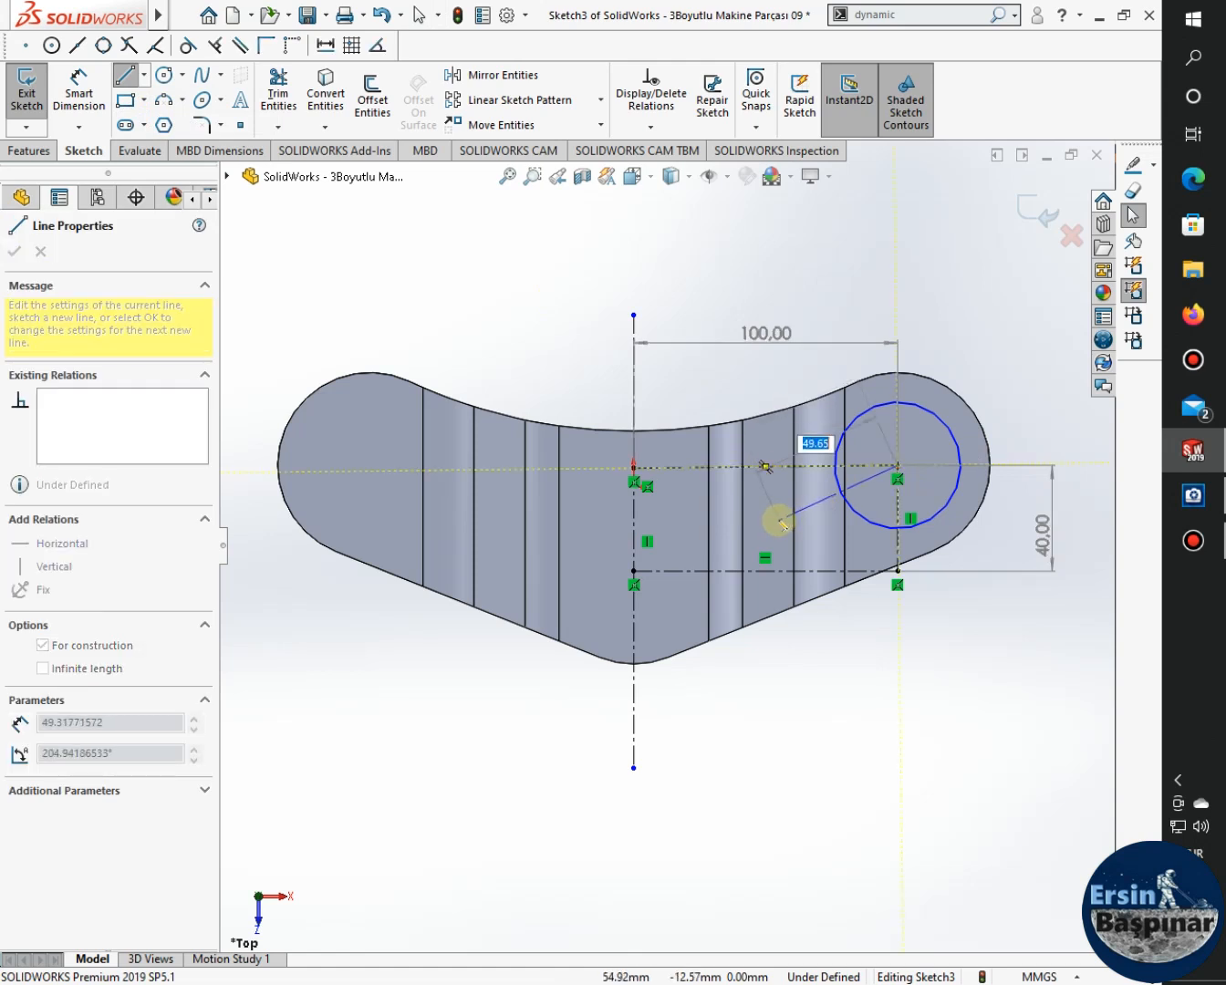
click(779, 521)
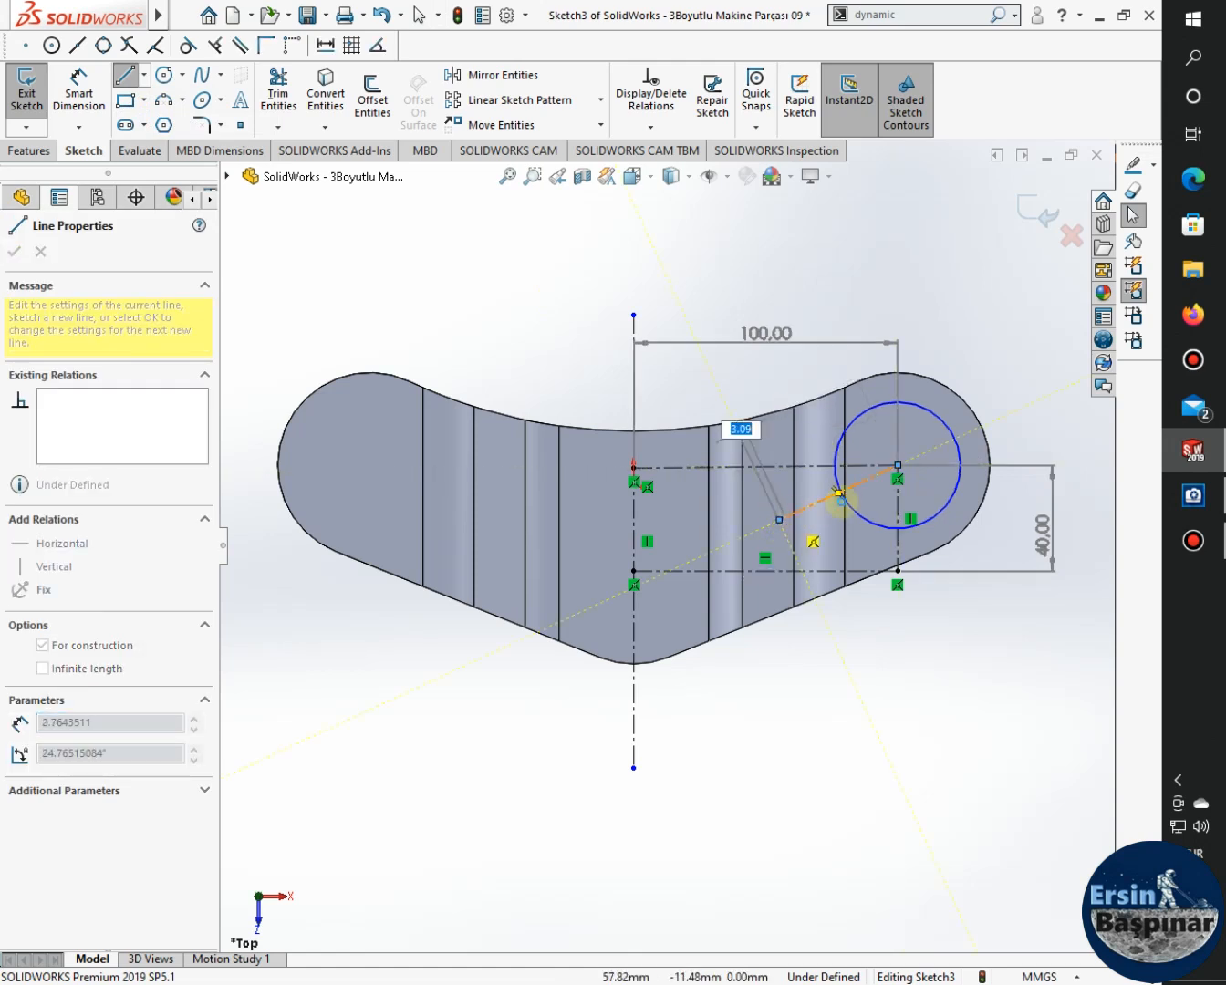
key(Escape)
Dimension the angle between the slanted centerline and the upper horizontal construction line to 22 degrees.
click(91, 86)
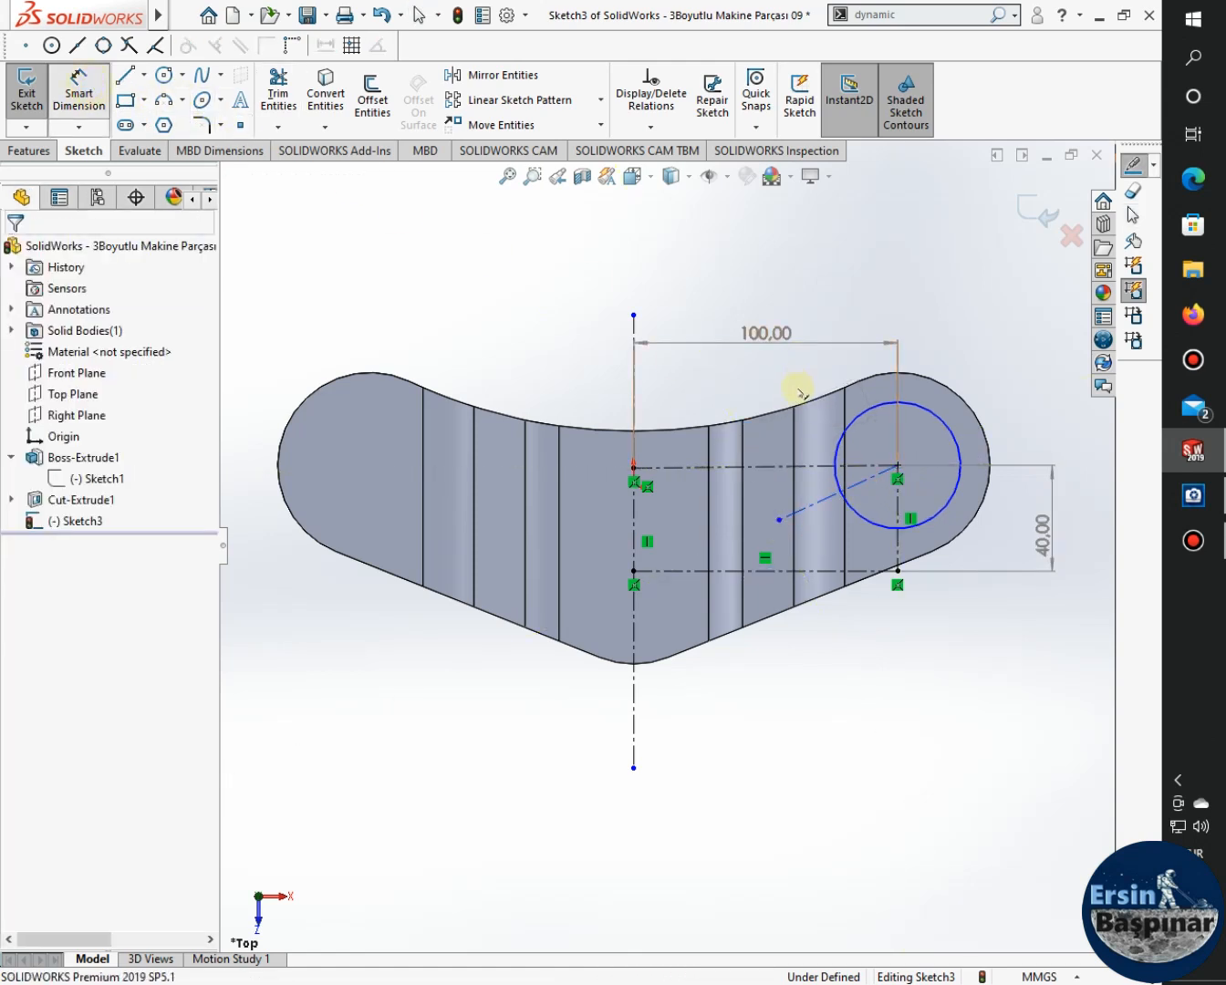
click(807, 468)
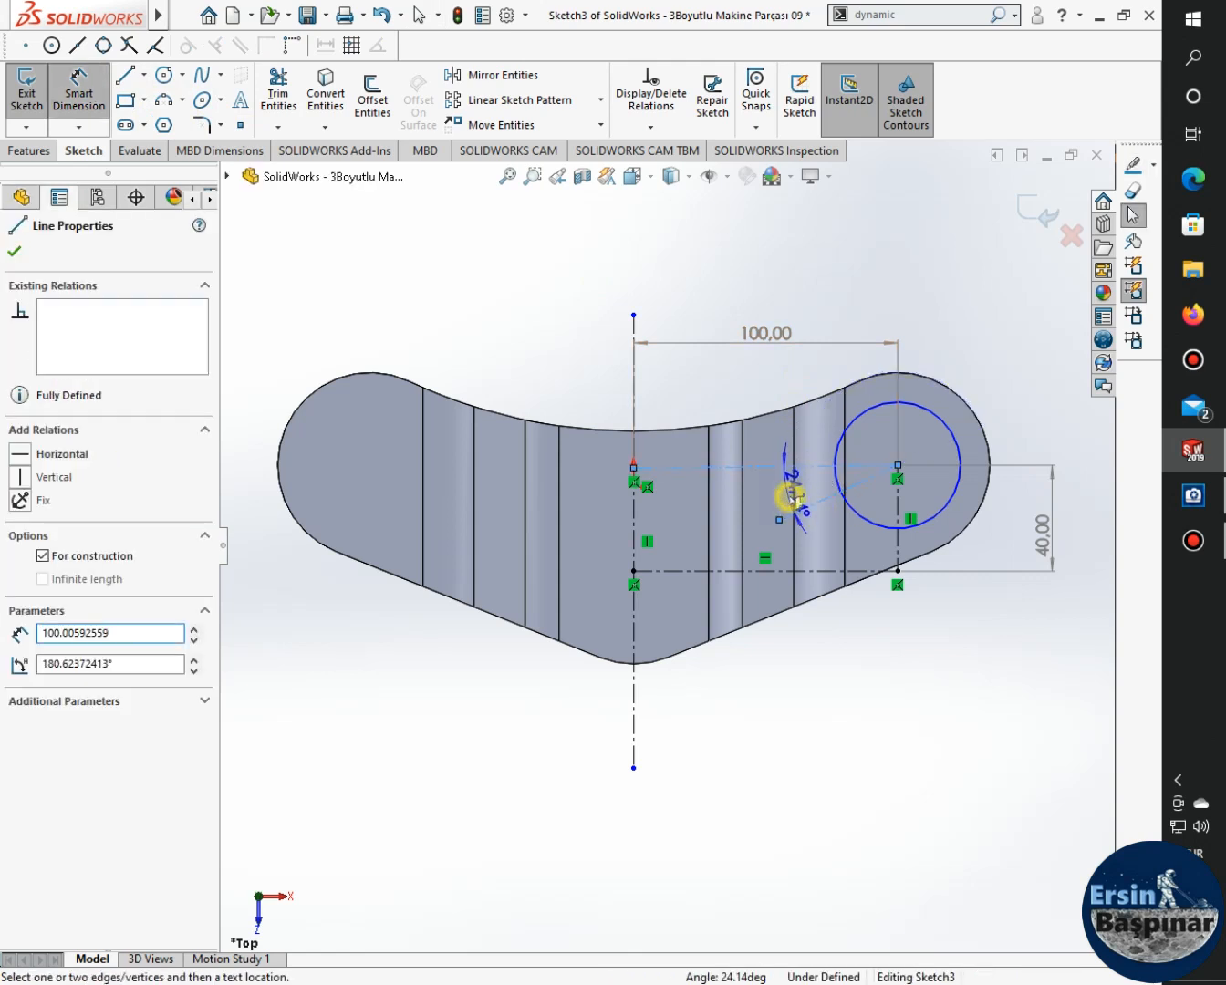
click(791, 495)
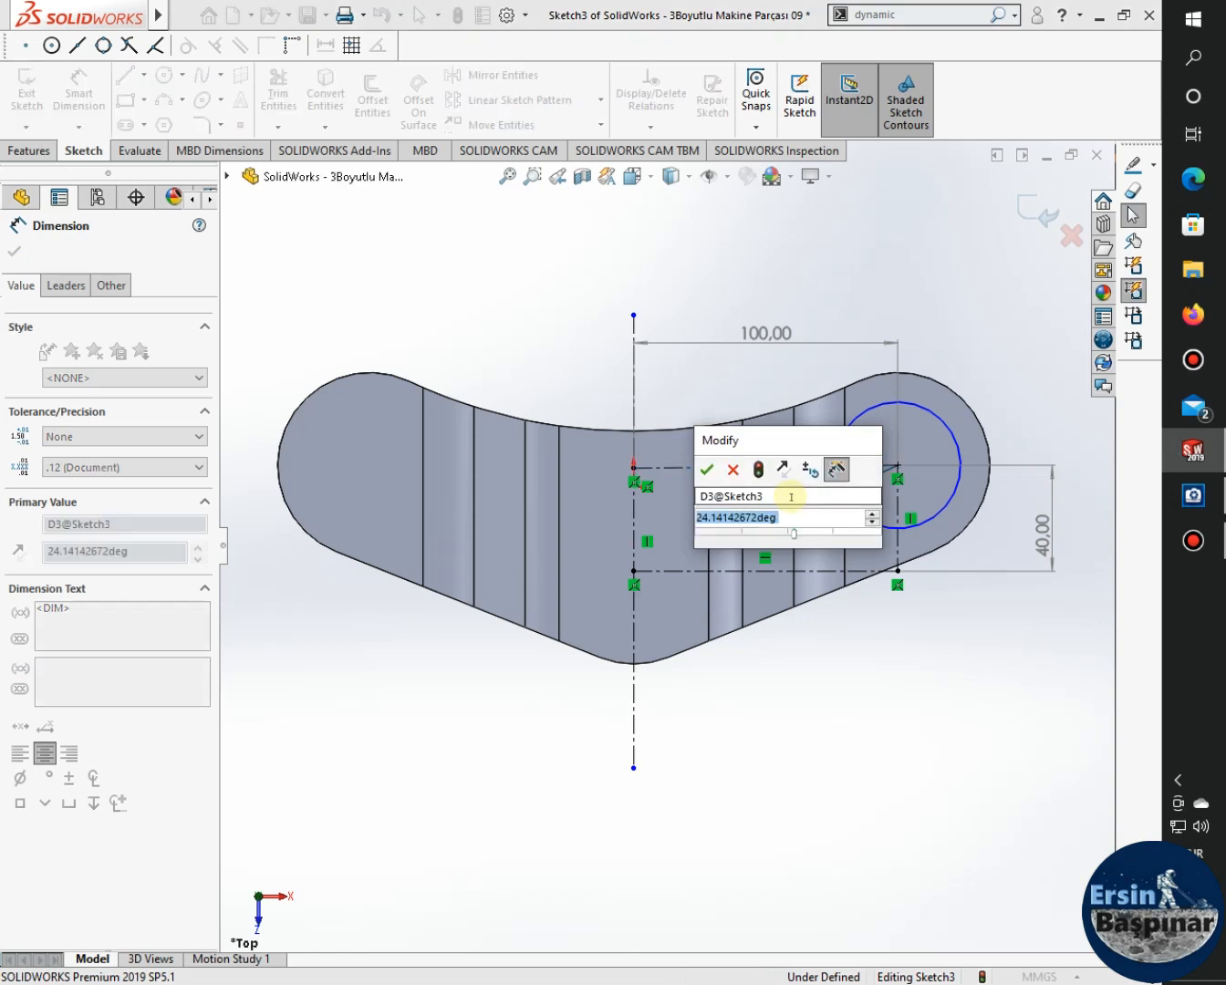
text(22)
key(Return)
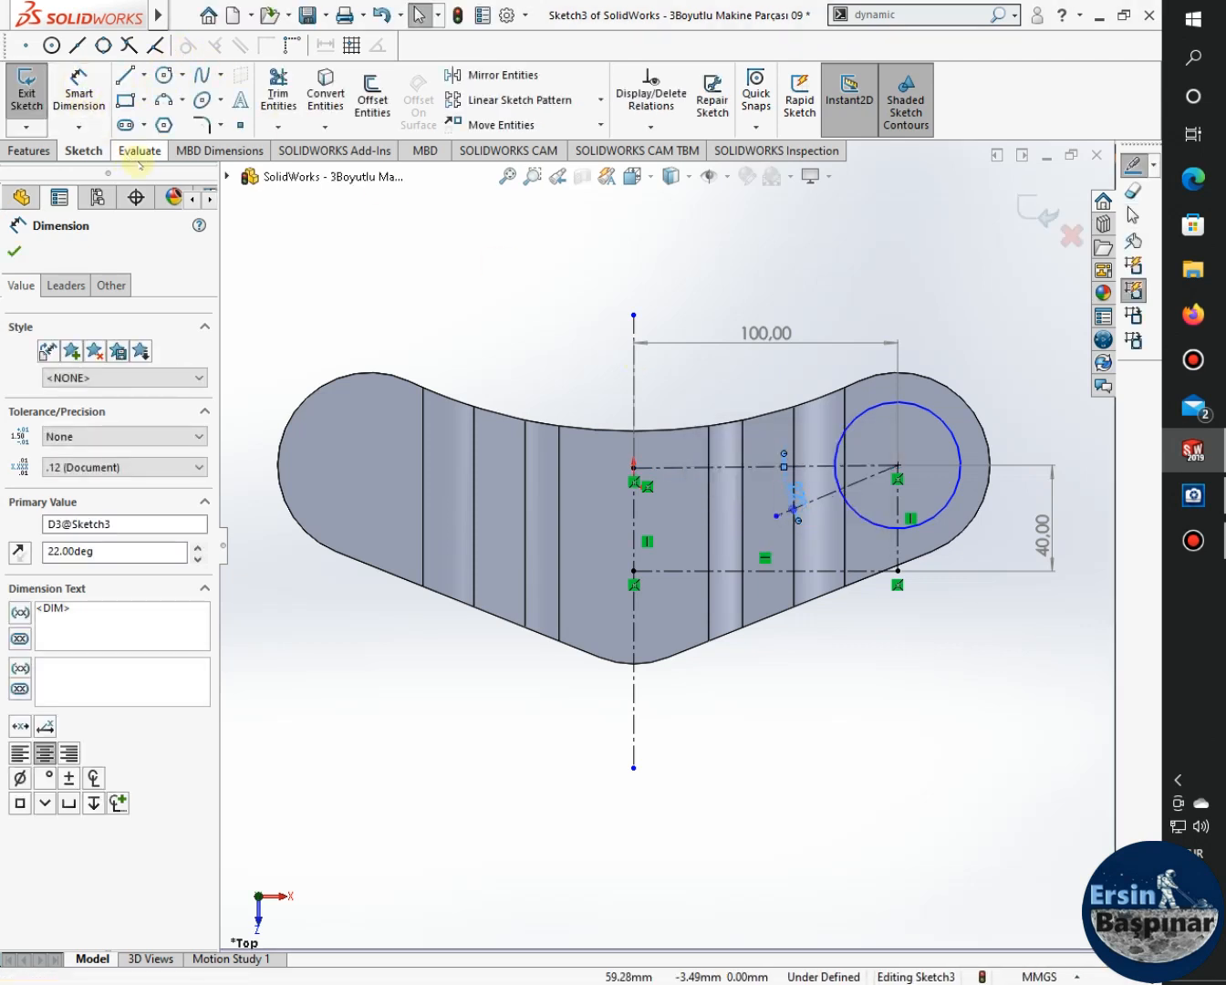
Dimension the slanted centerline's length to 48 mm.
click(76, 90)
click(77, 92)
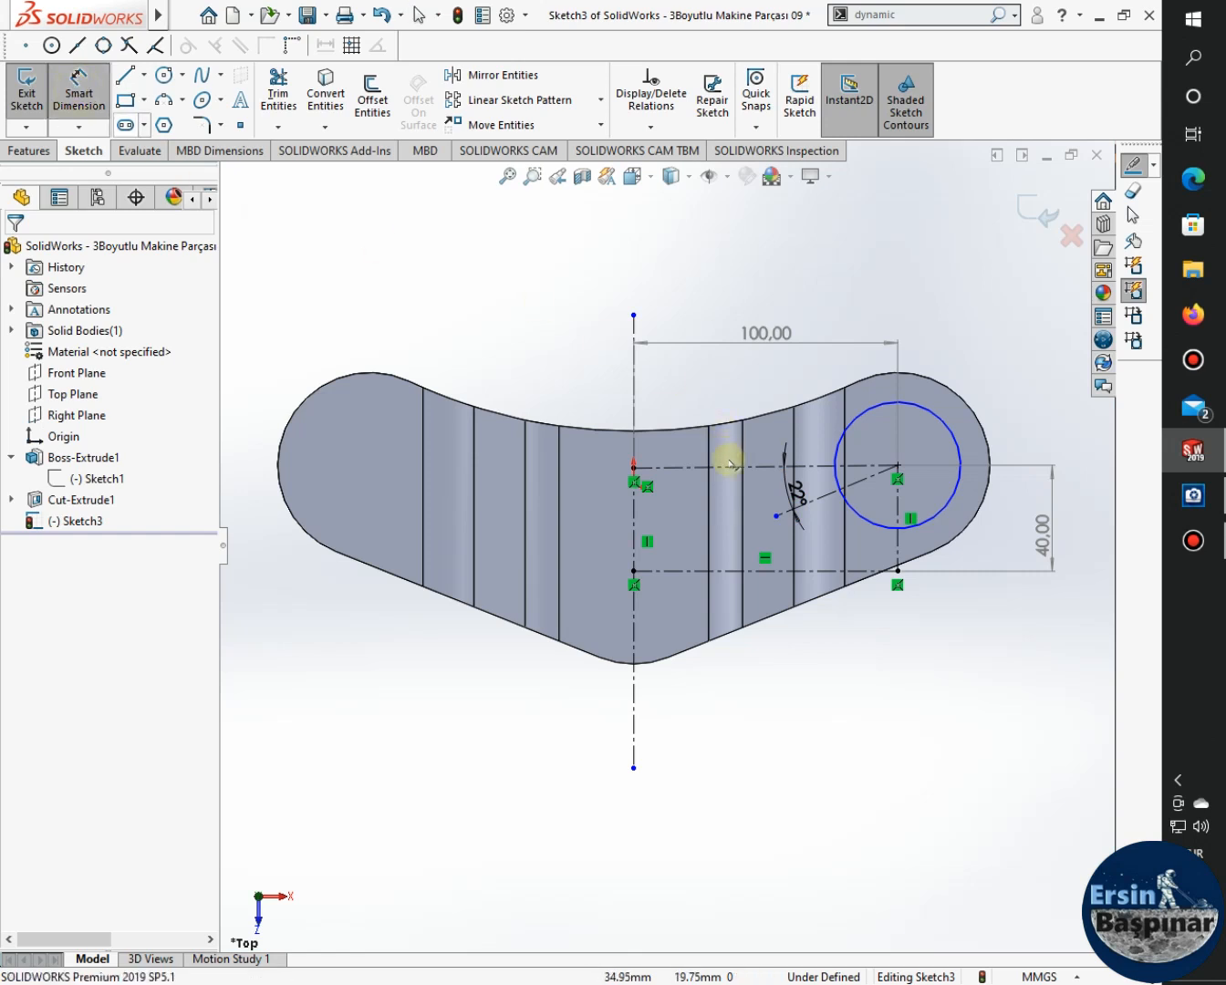
click(831, 493)
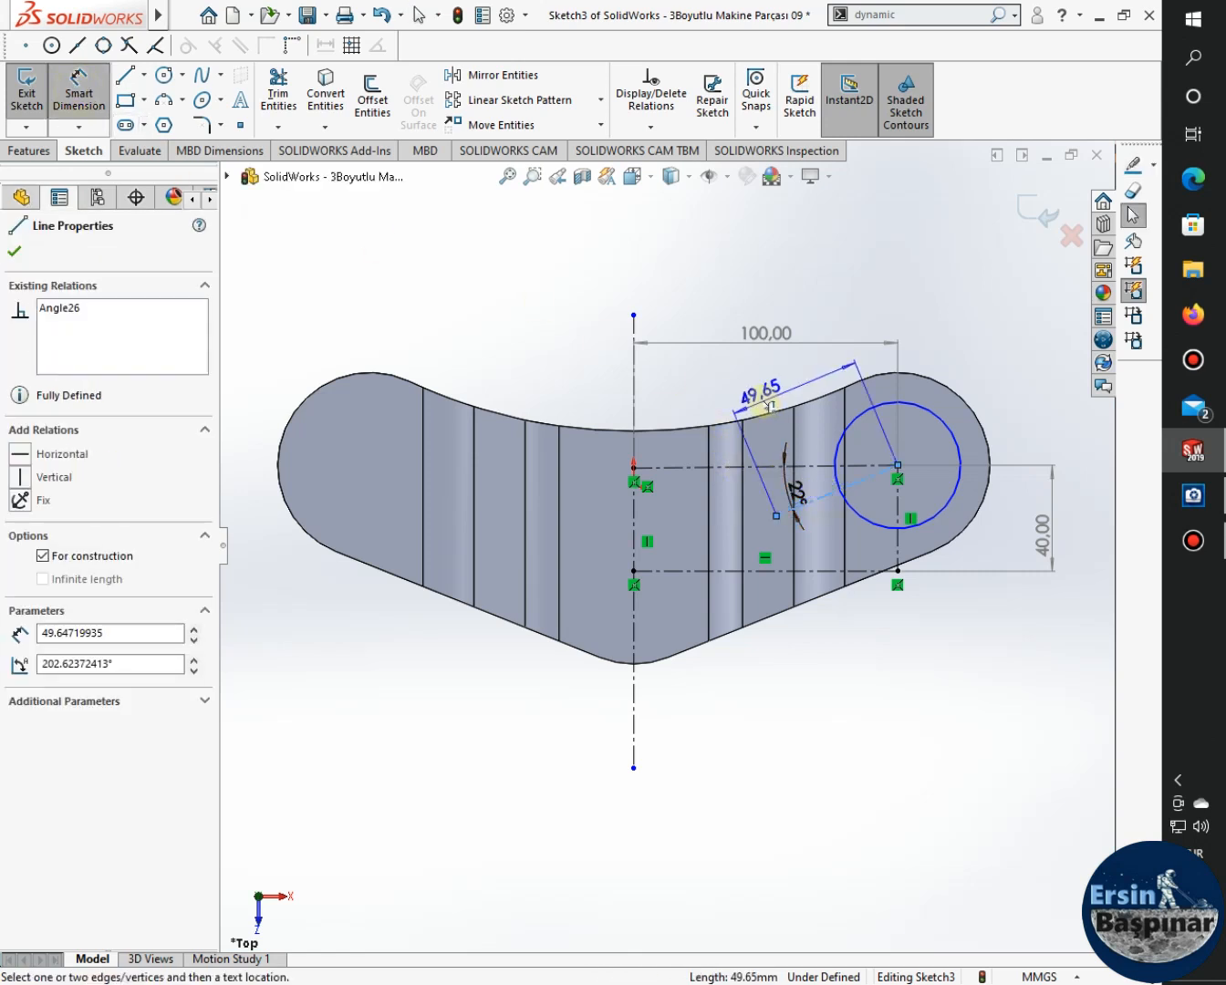
click(769, 407)
double_click(768, 407)
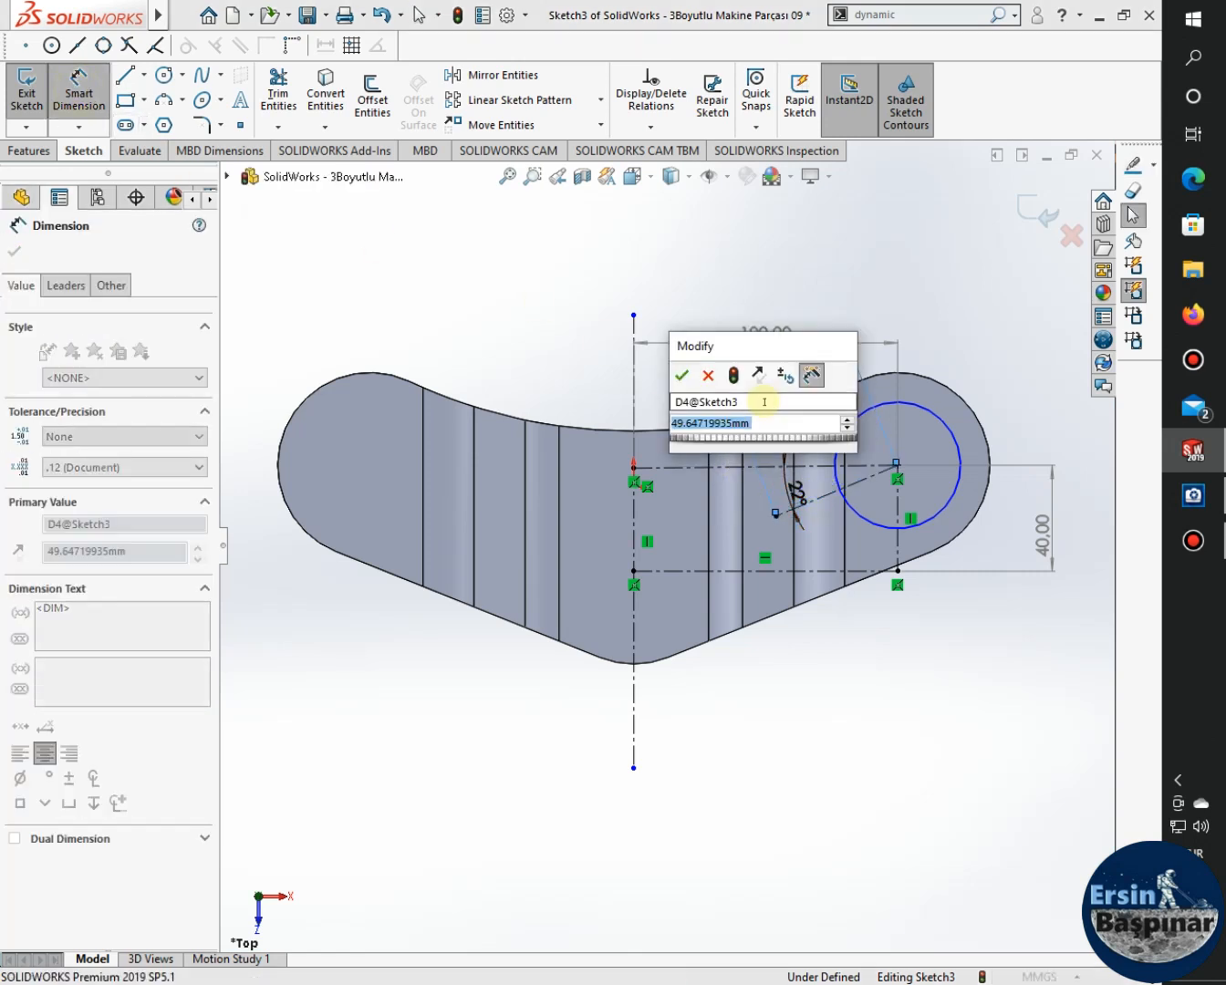
text(8)
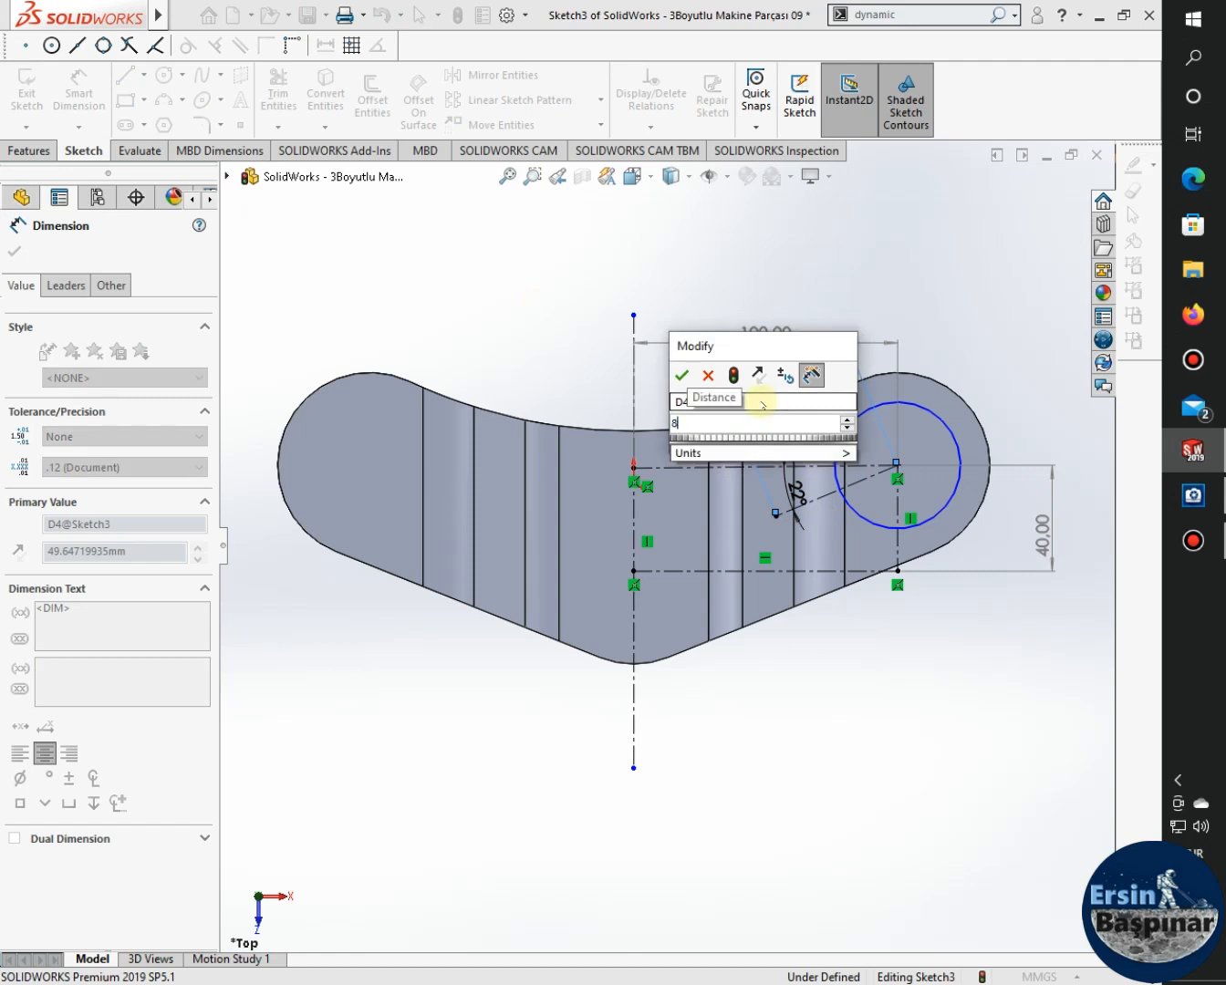
key(BackSpace)
text(4)
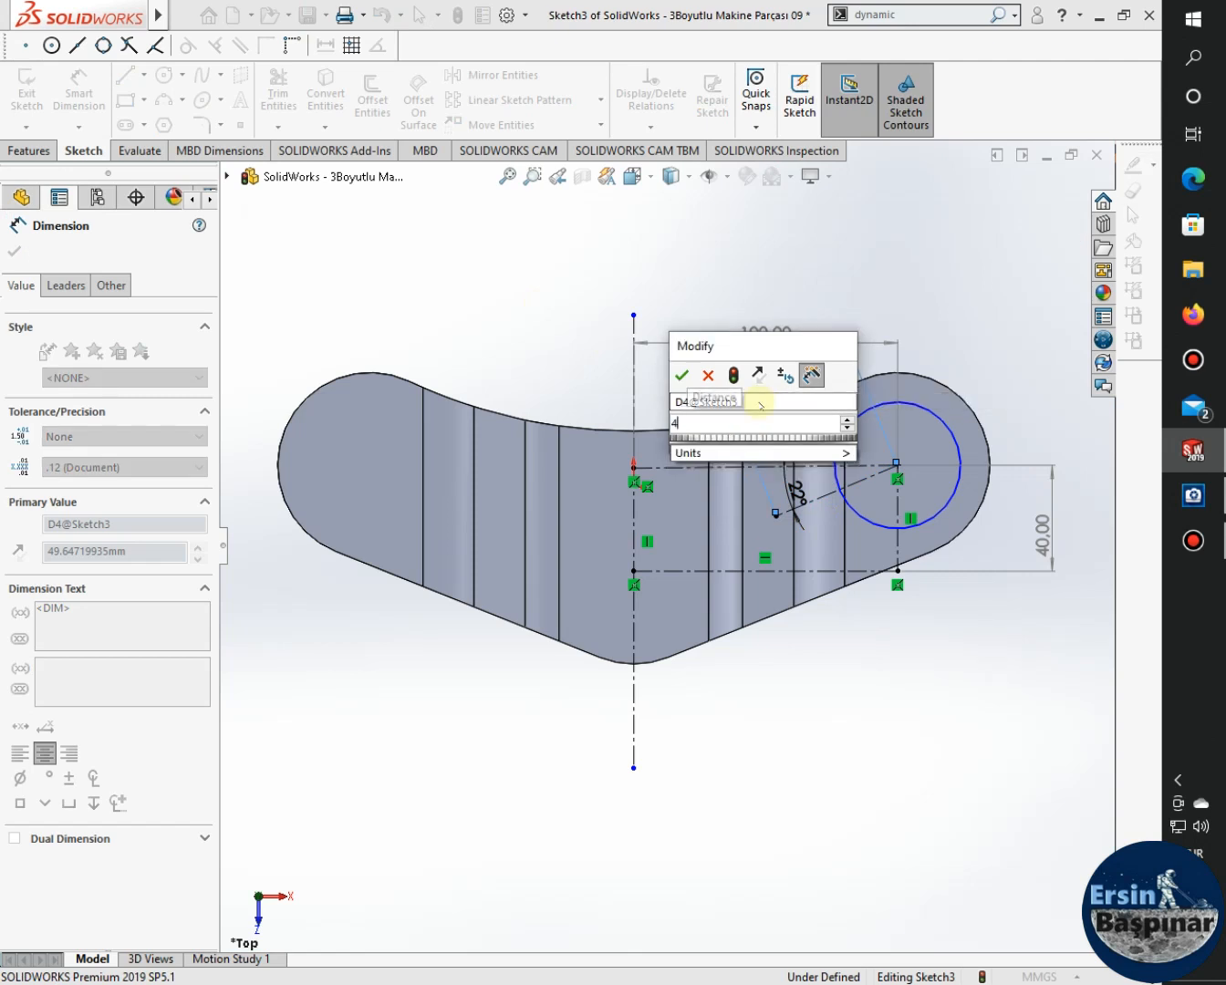
text(8)
key(Return)
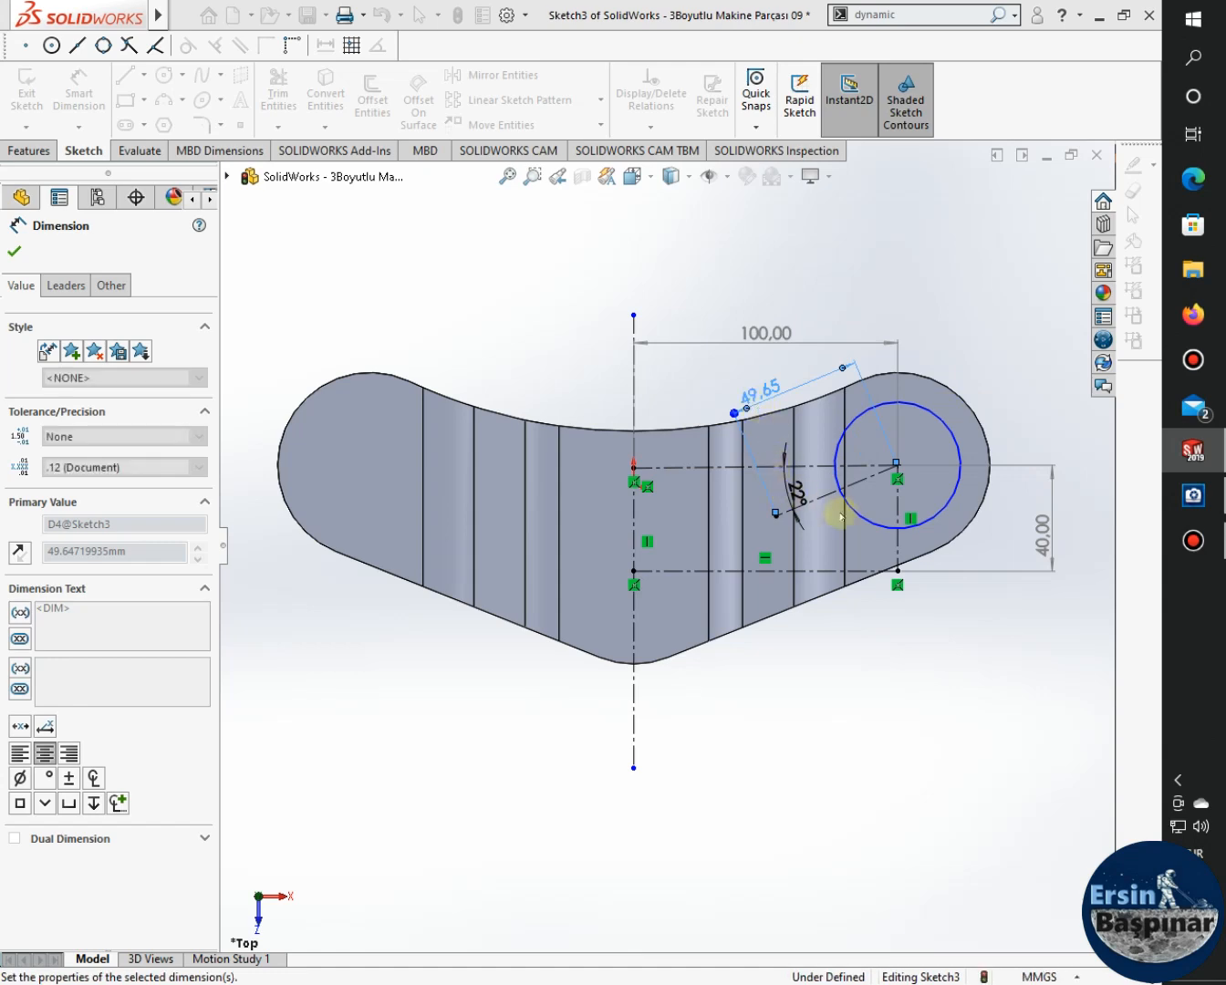
Draw a circle about 12 mm in diameter centered on the lower end of the slanted centerline.
scroll(842, 515, down, 5)
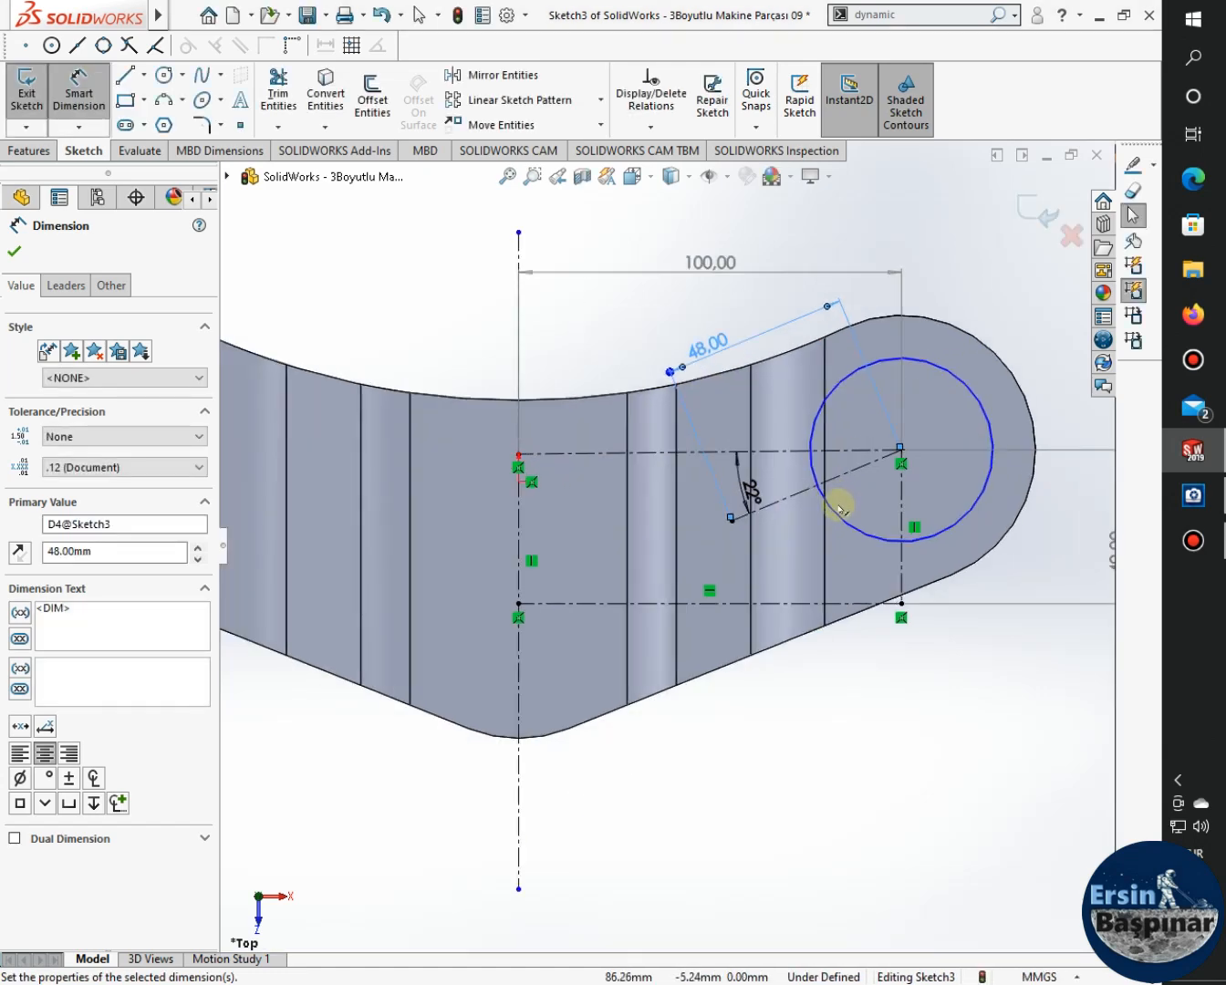
click(162, 75)
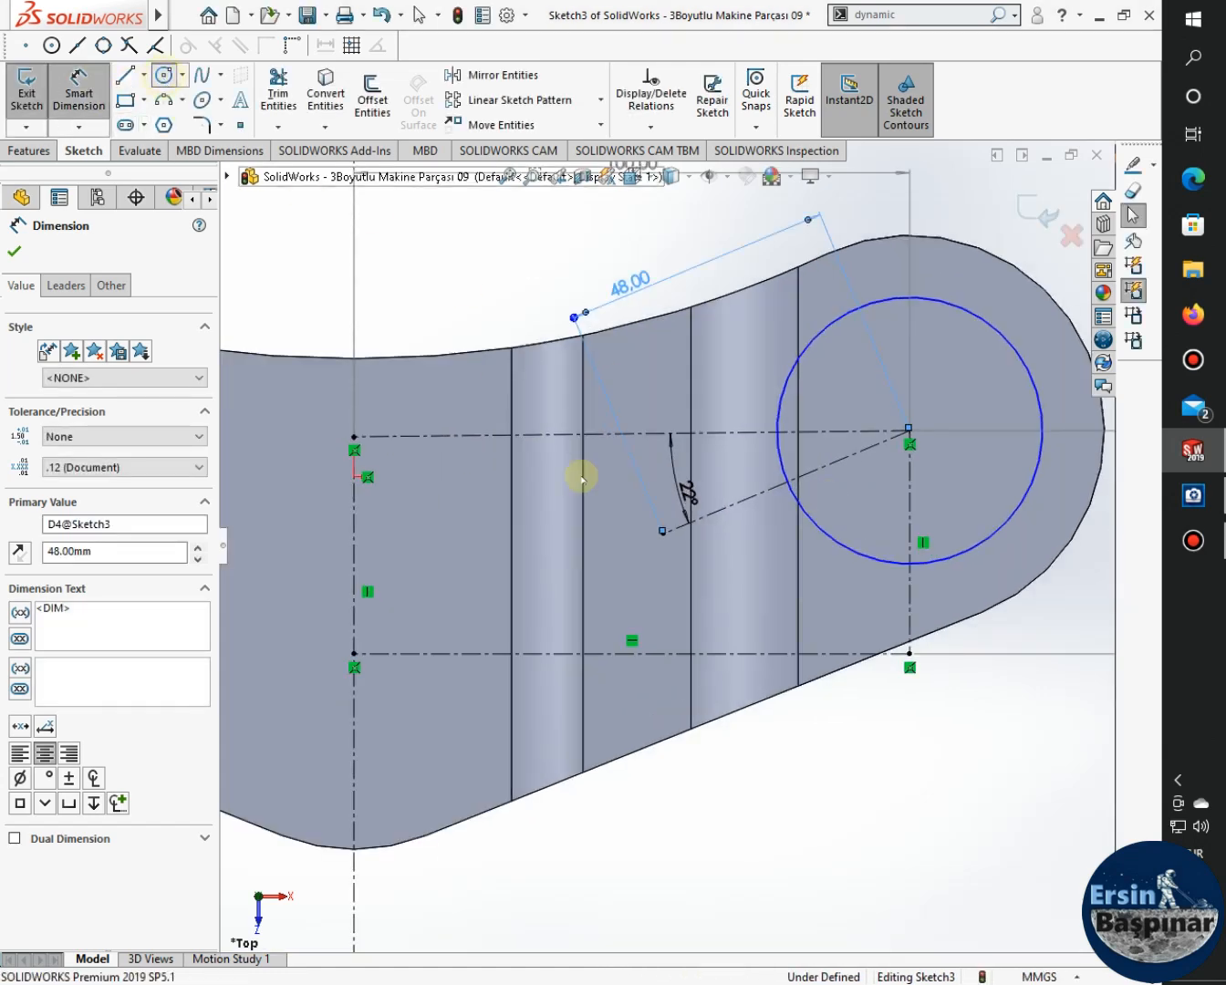
click(642, 566)
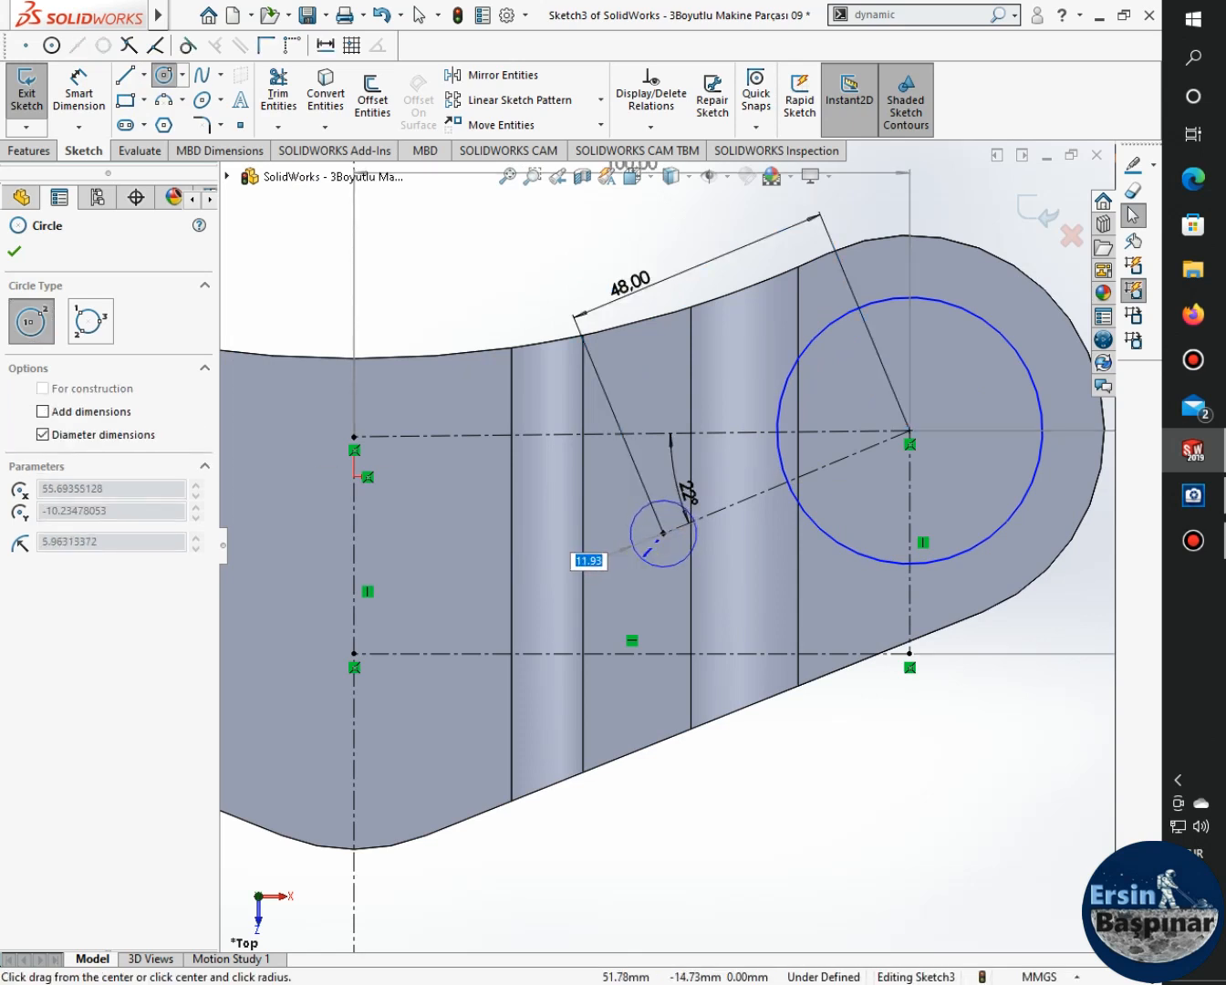
click(642, 559)
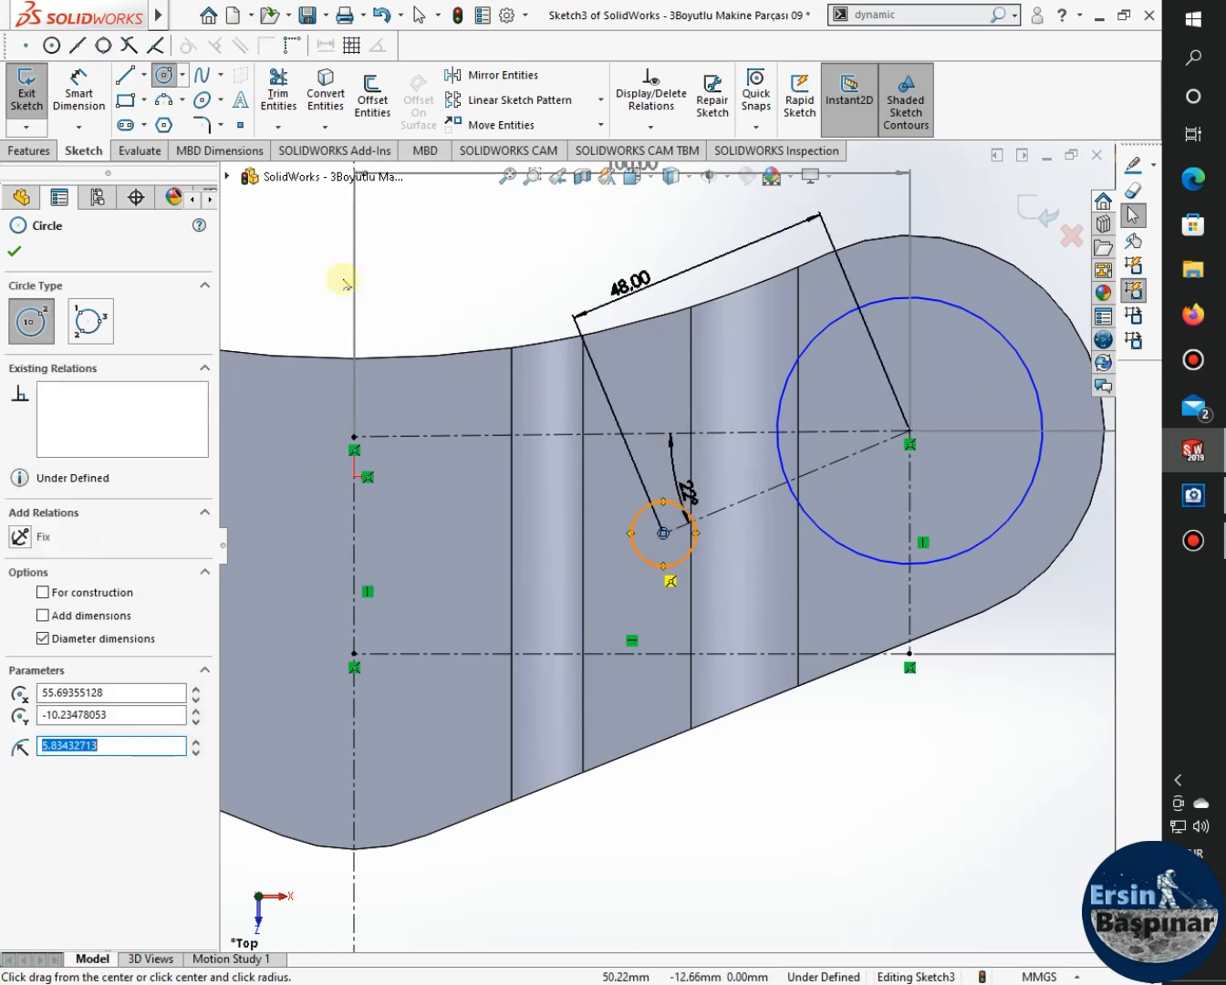
key(Escape)
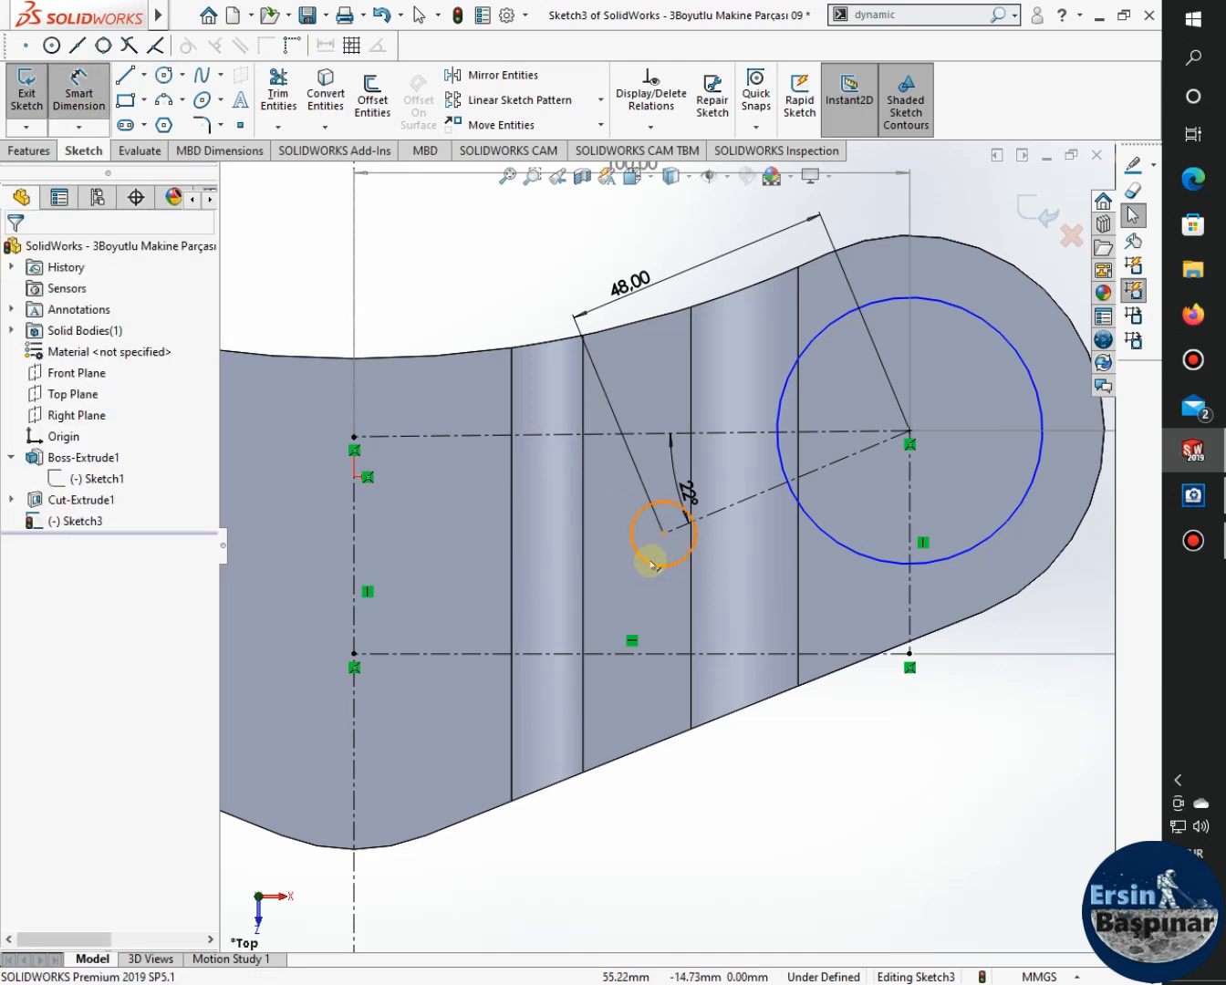
Dimension the small circle at the slanted centerline's lower end to a diameter of 3 mm.
click(640, 573)
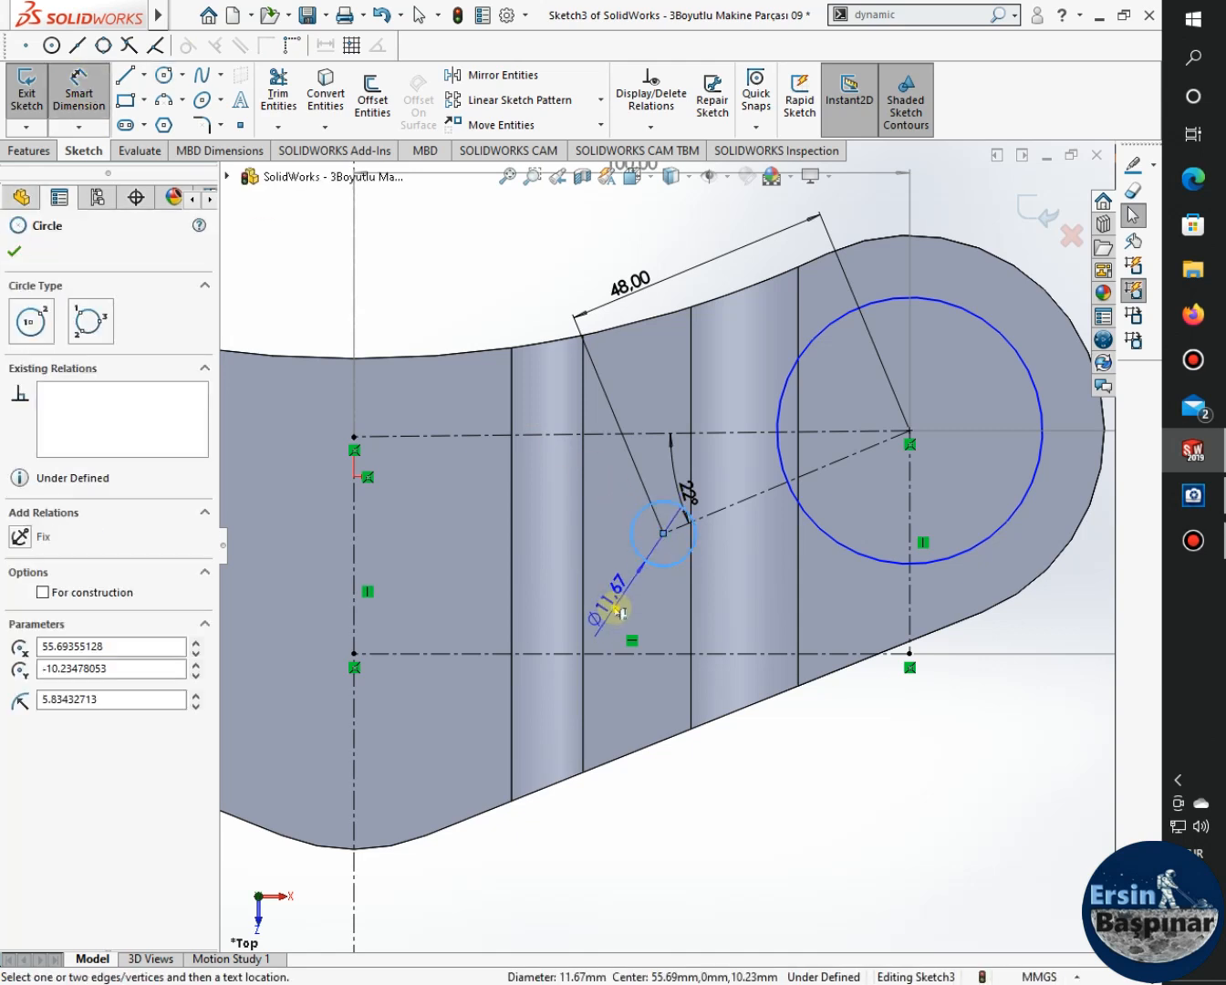
click(620, 613)
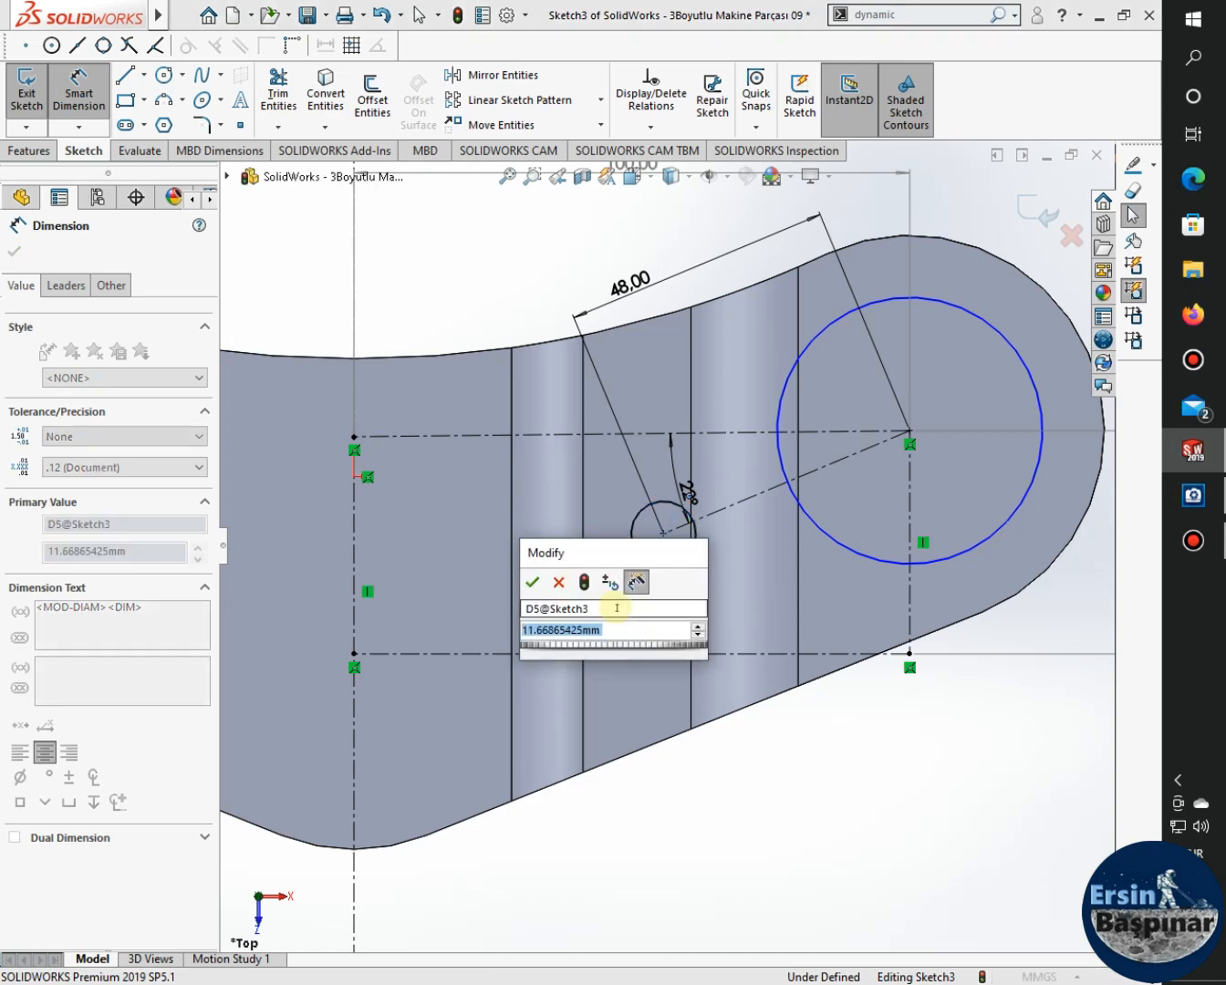
text(3)
key(Return)
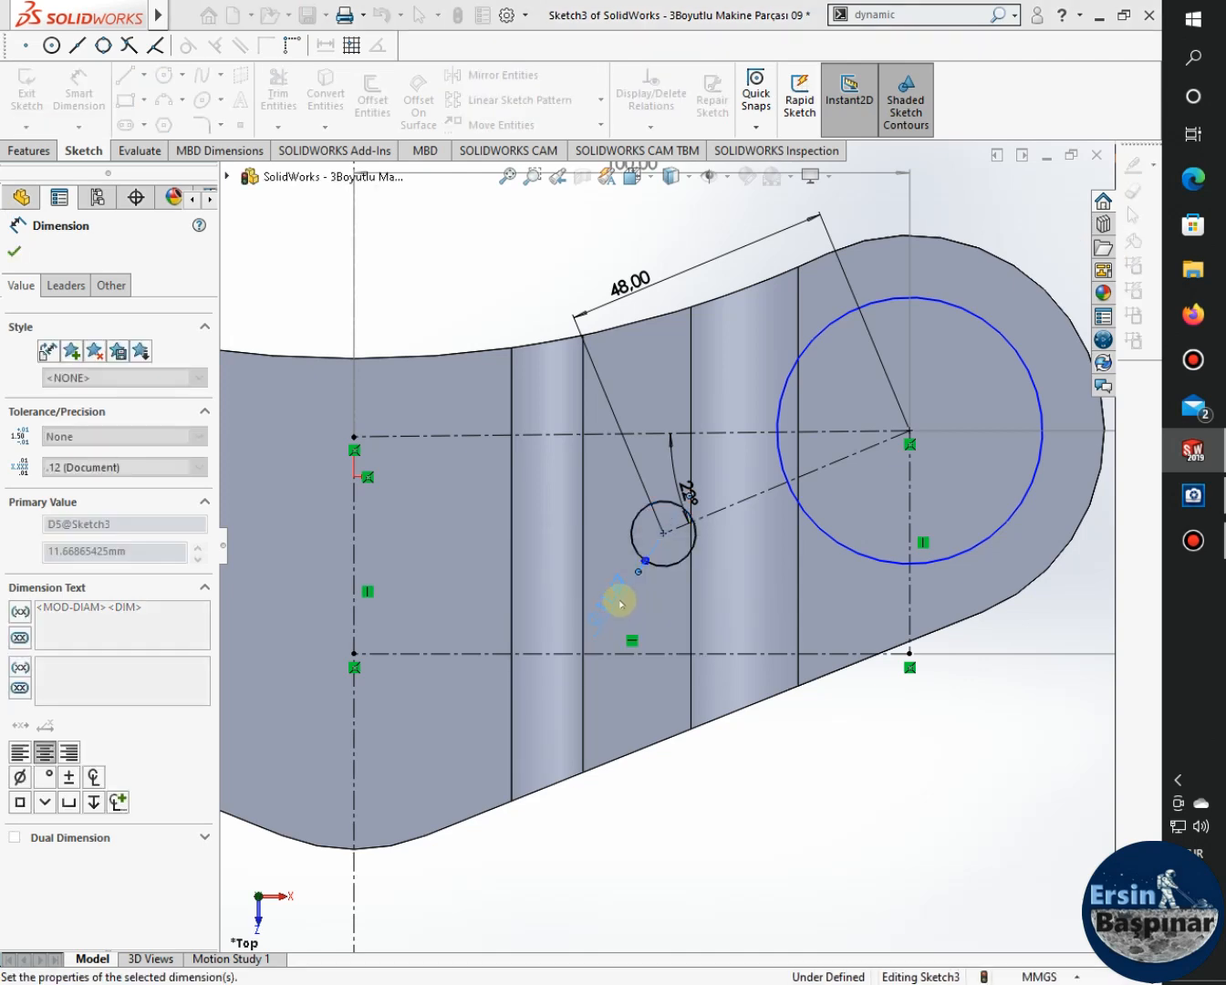
key(Escape)
Offset the slanted centerline 1.5 mm bi-directionally, with dimensions added and chain selection off.
scroll(733, 520, down, 6)
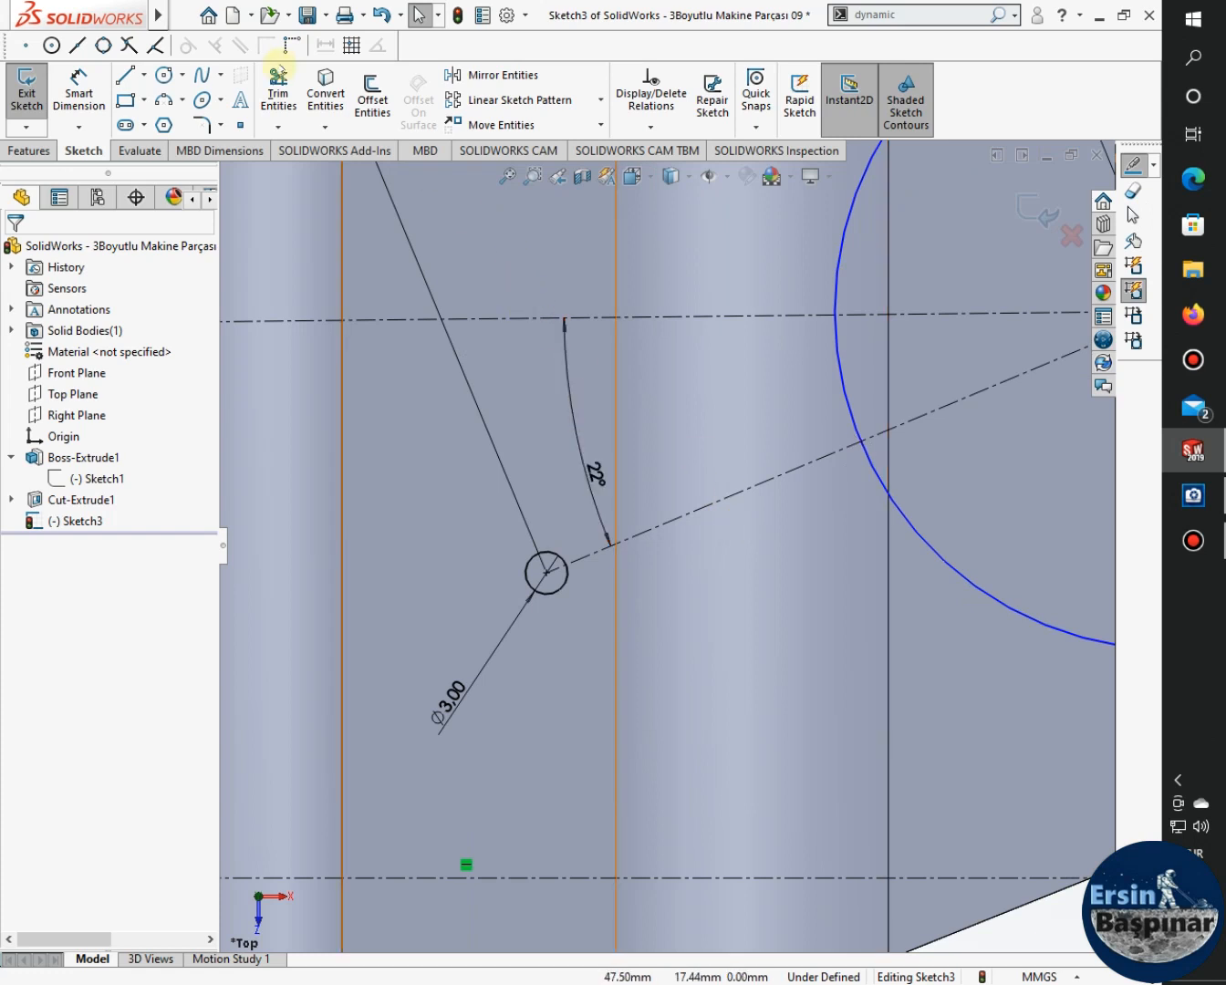
click(373, 95)
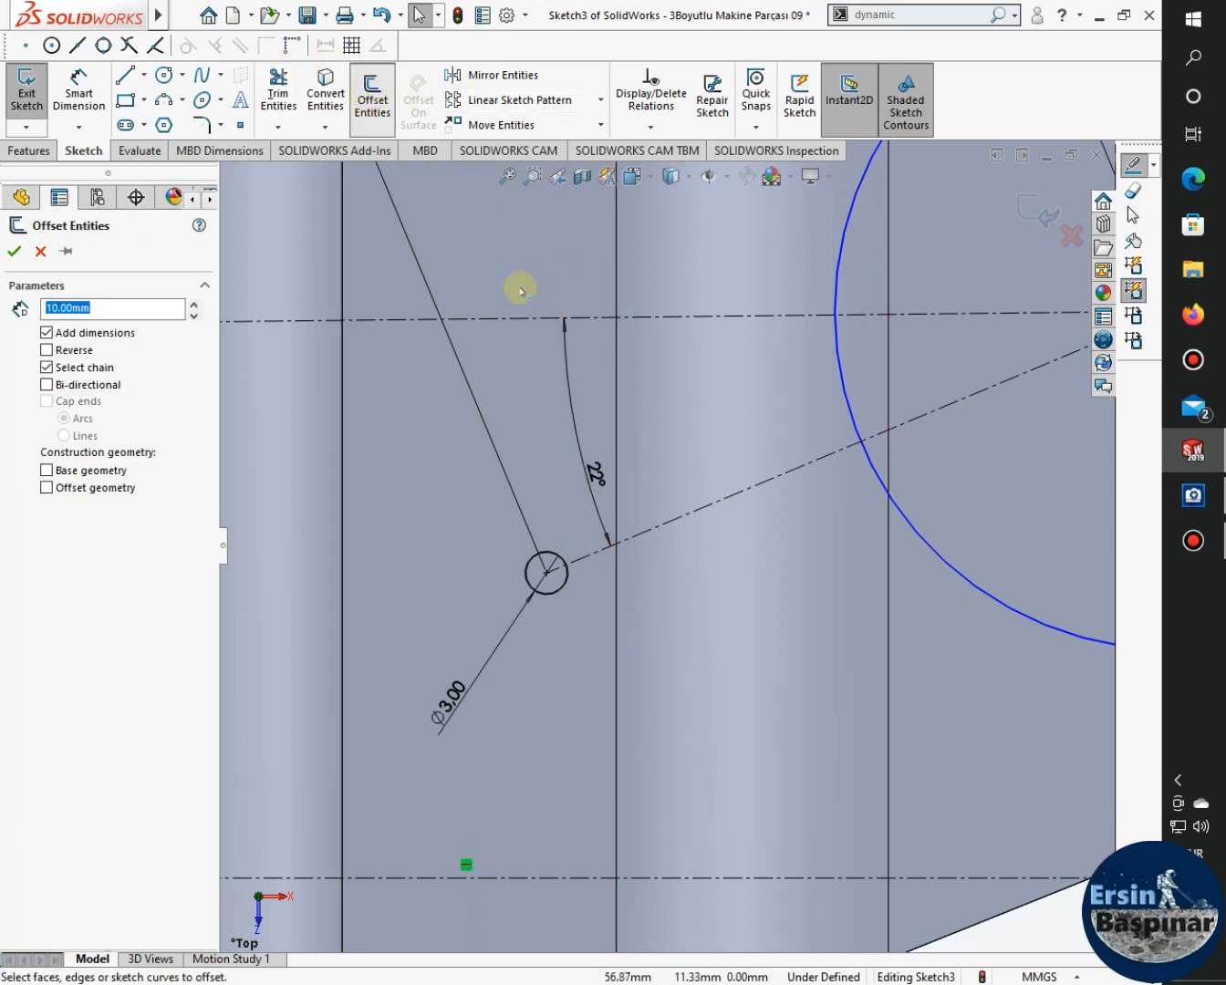
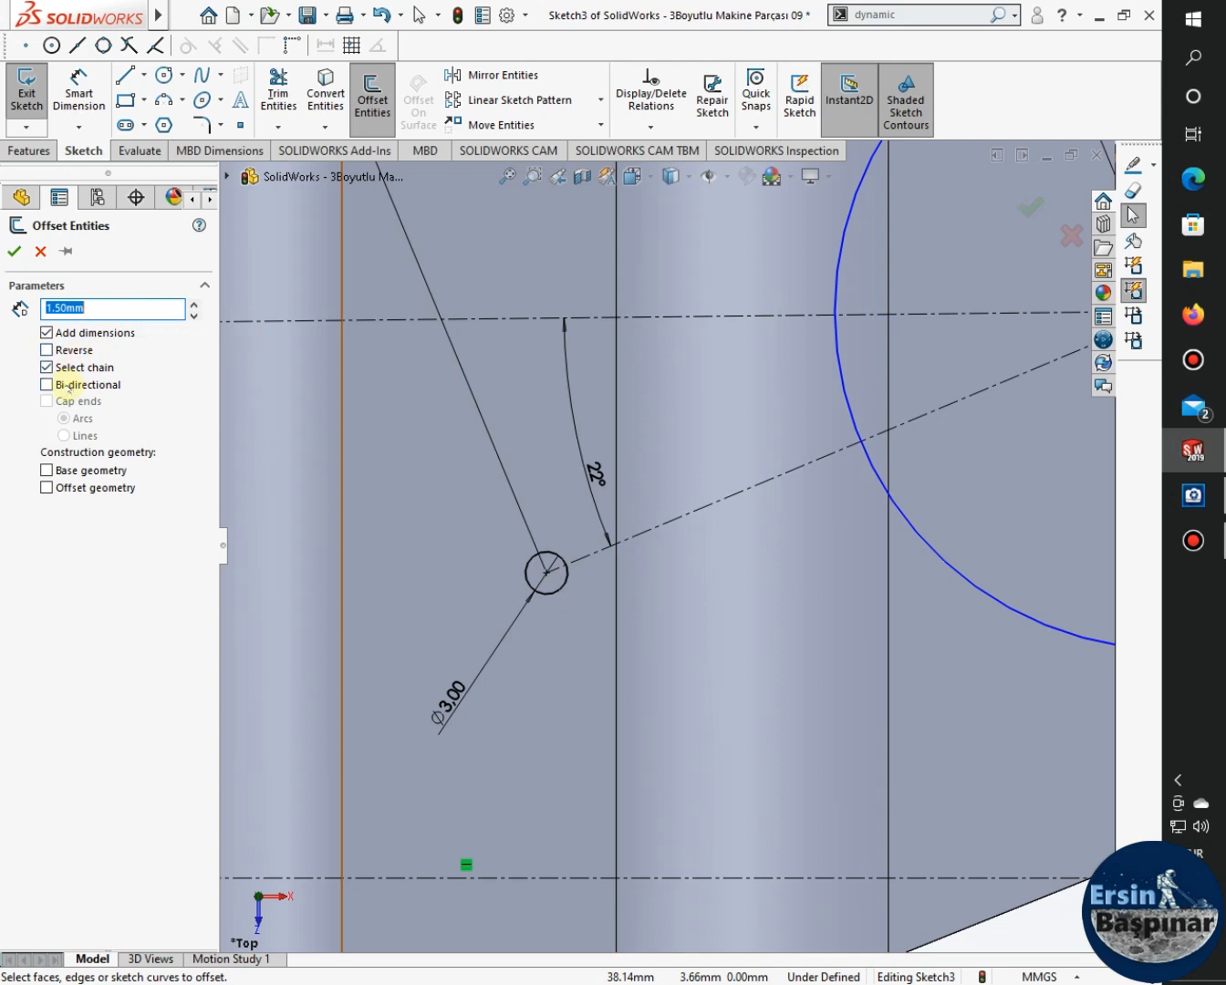
click(659, 526)
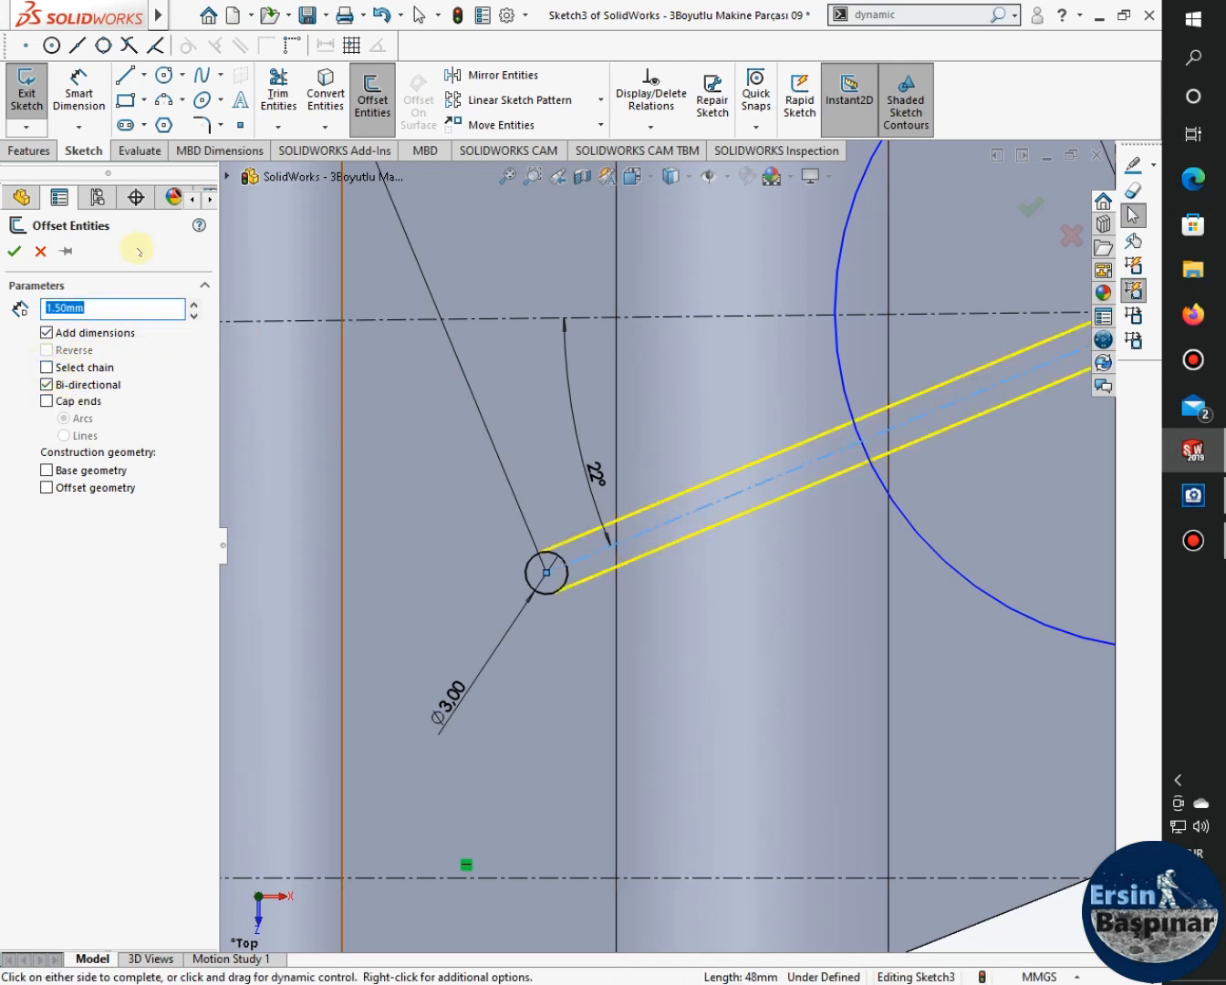
click(14, 252)
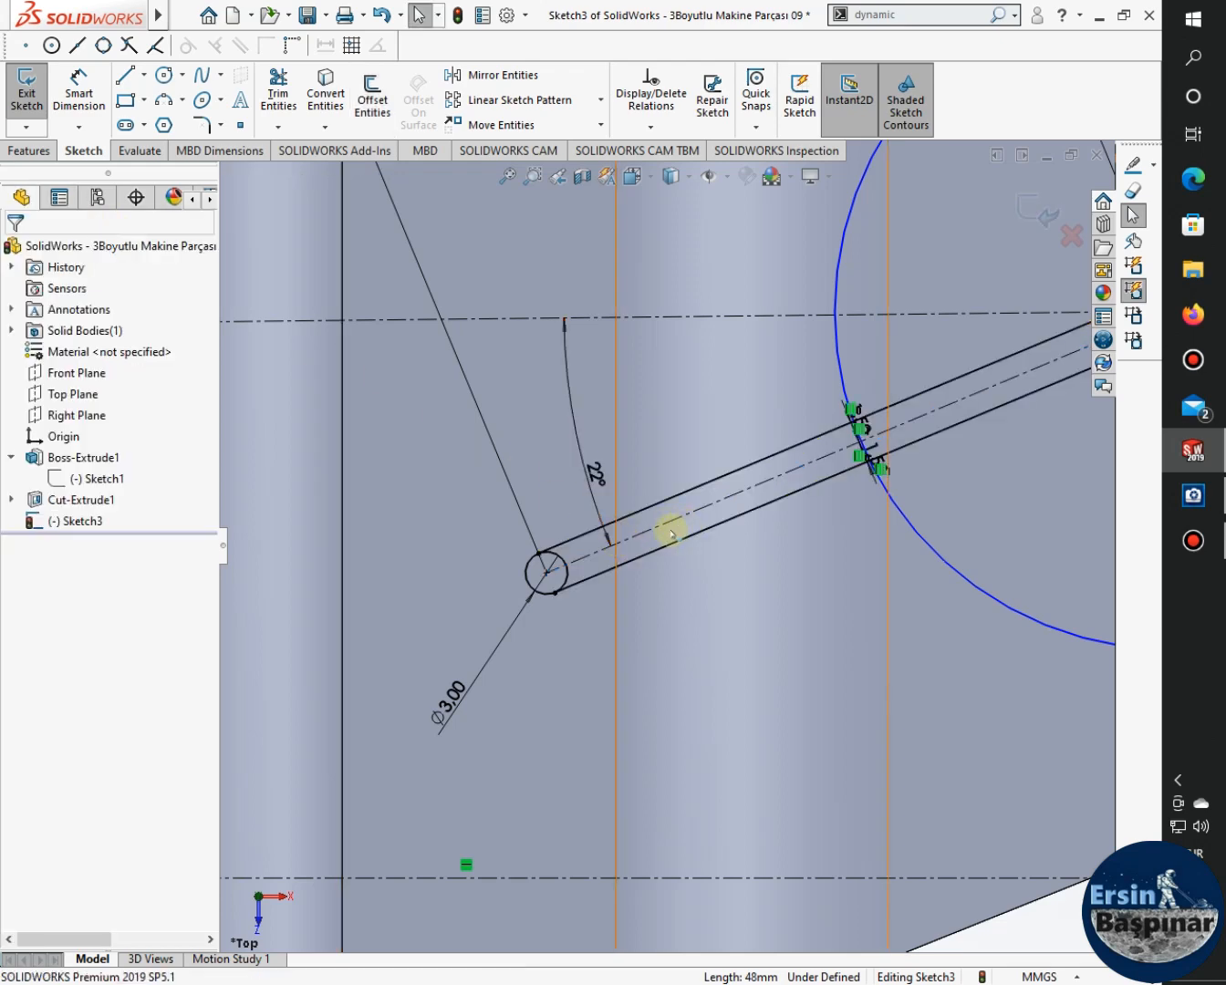
Trim both offset lines inside the large circle and the large circle's arc segments between them.
middle_drag(862, 351, 999, 463)
scroll(979, 430, up, 1)
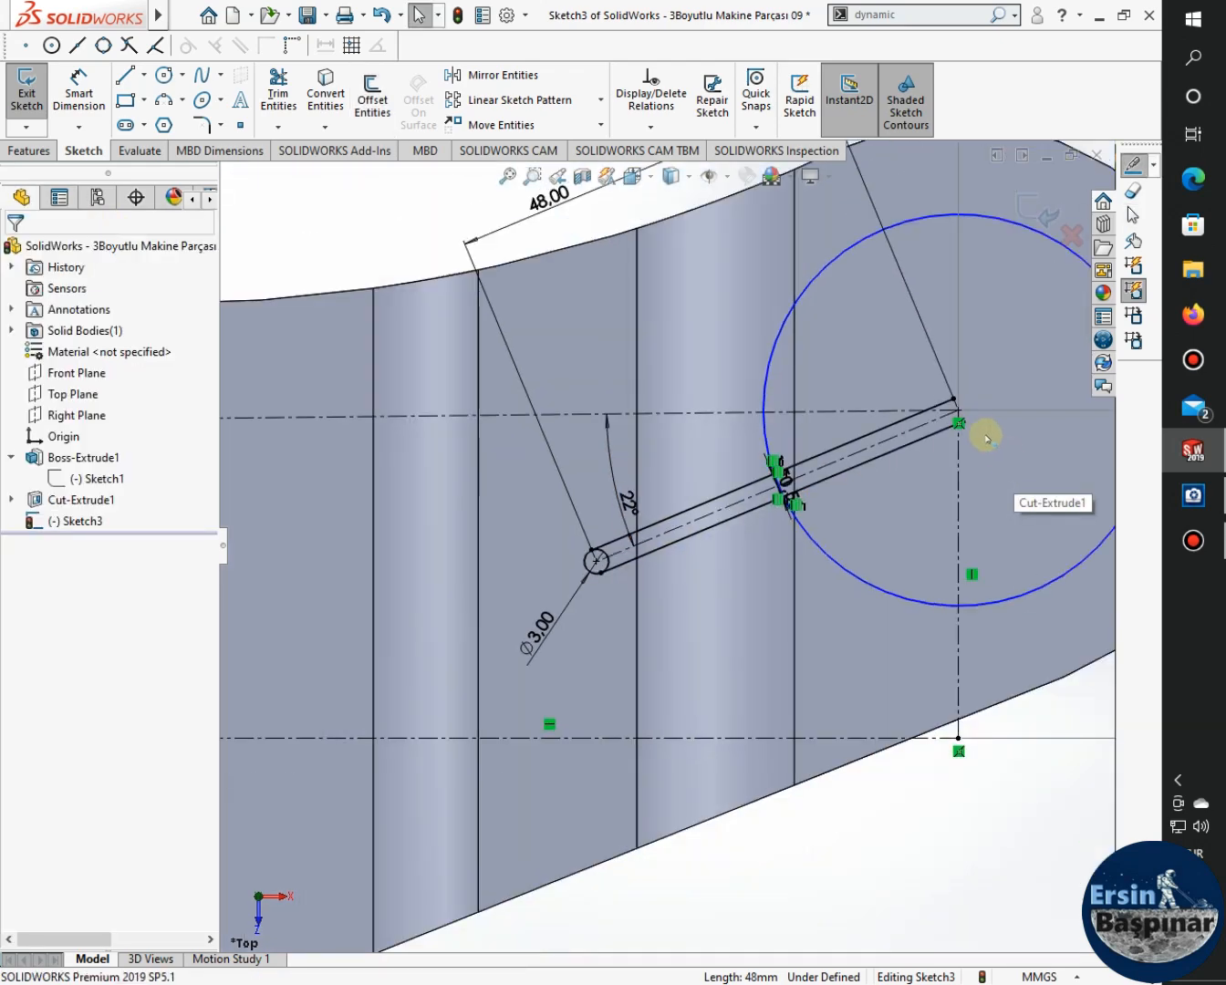
scroll(979, 426, down, 5)
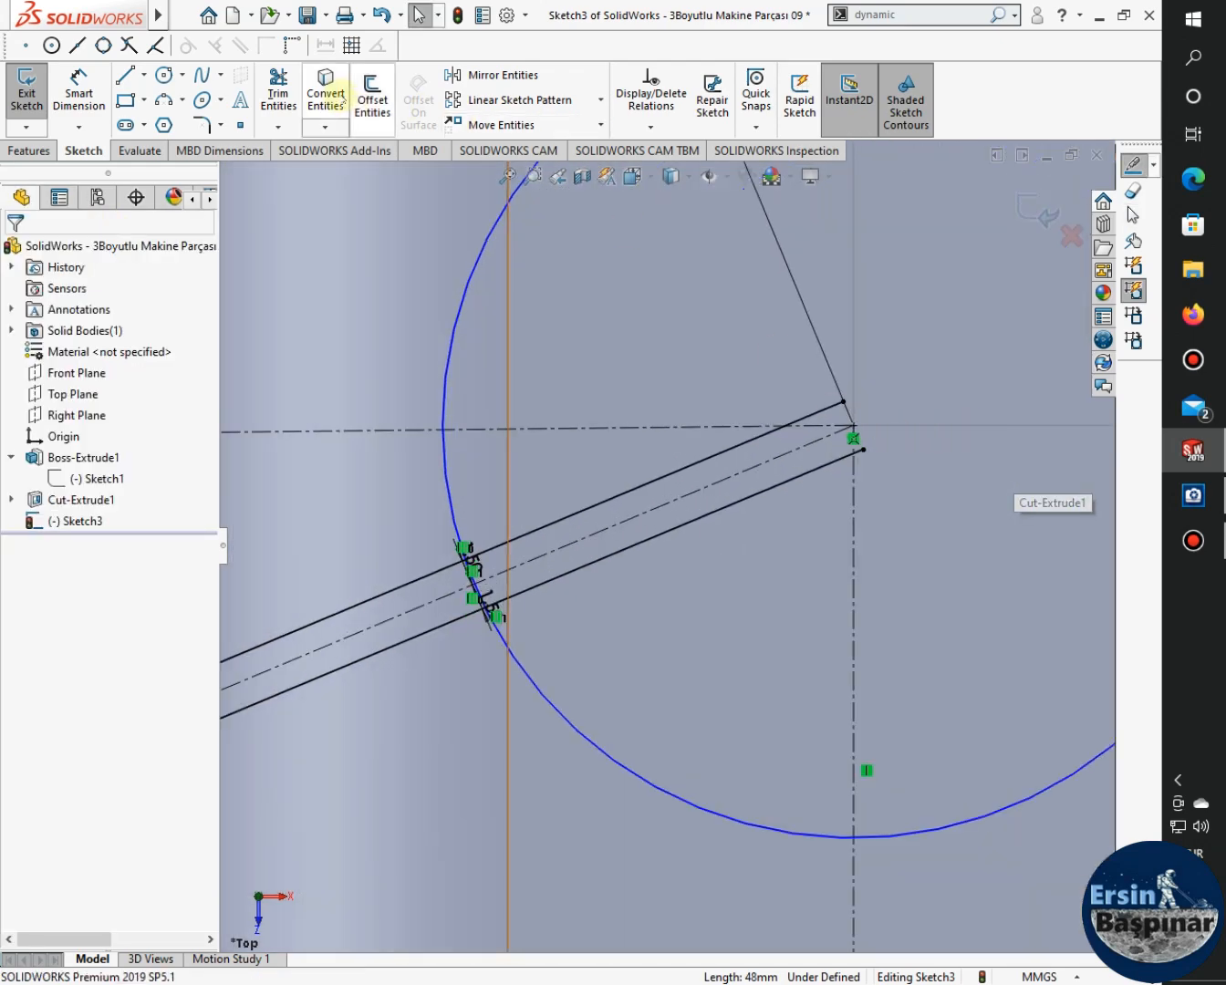
click(277, 90)
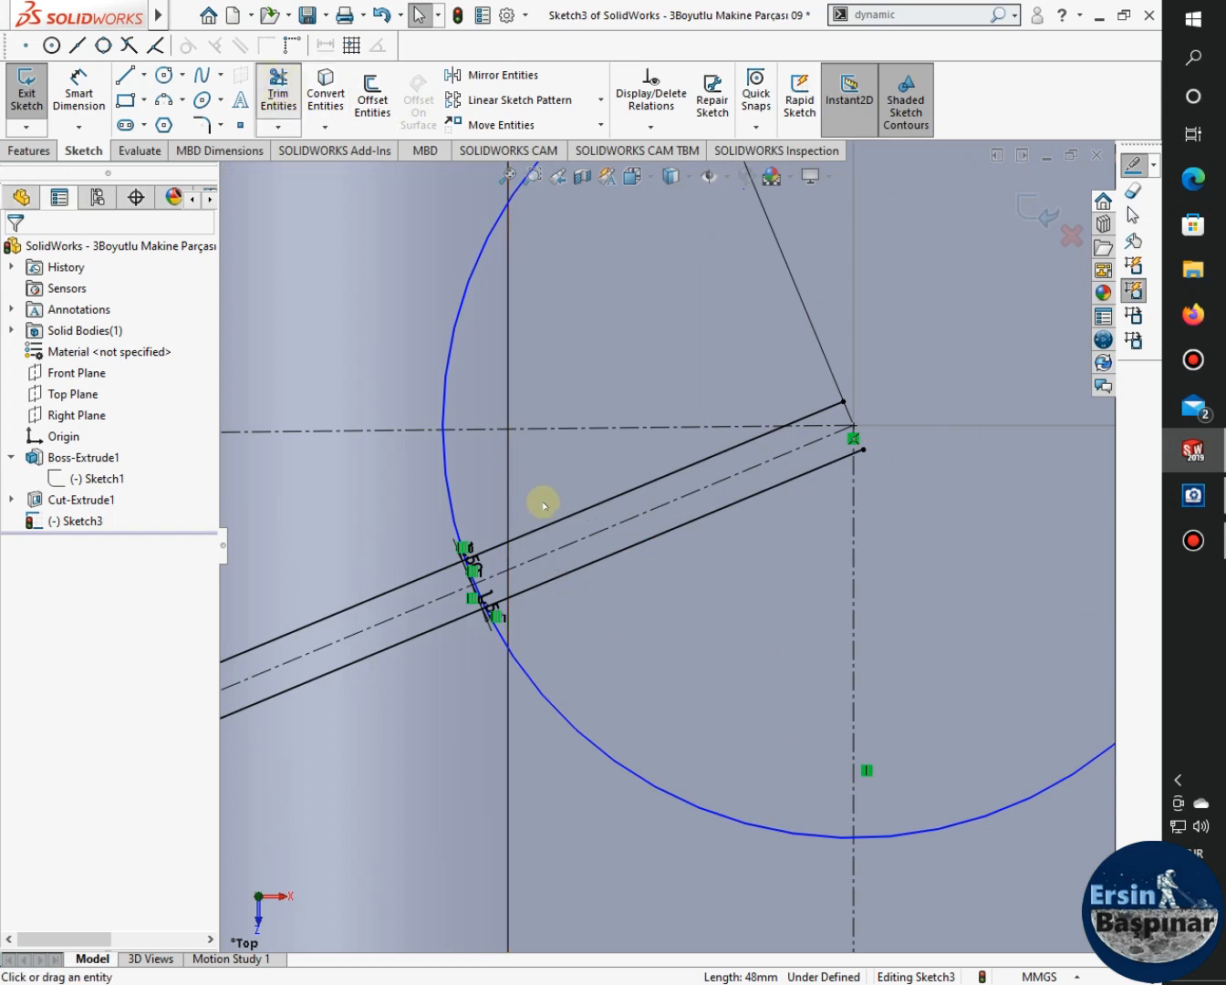
click(821, 410)
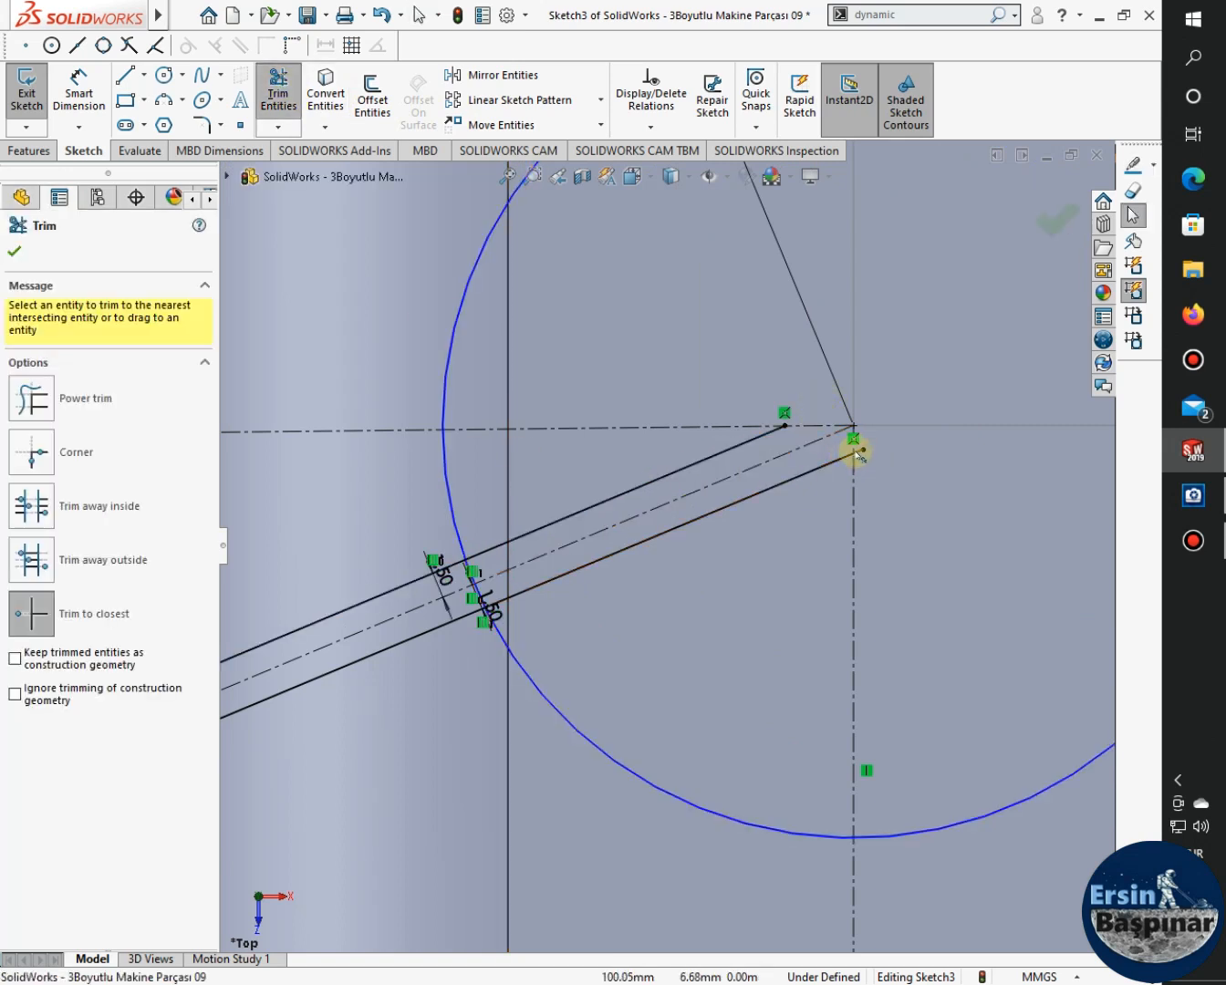
click(856, 451)
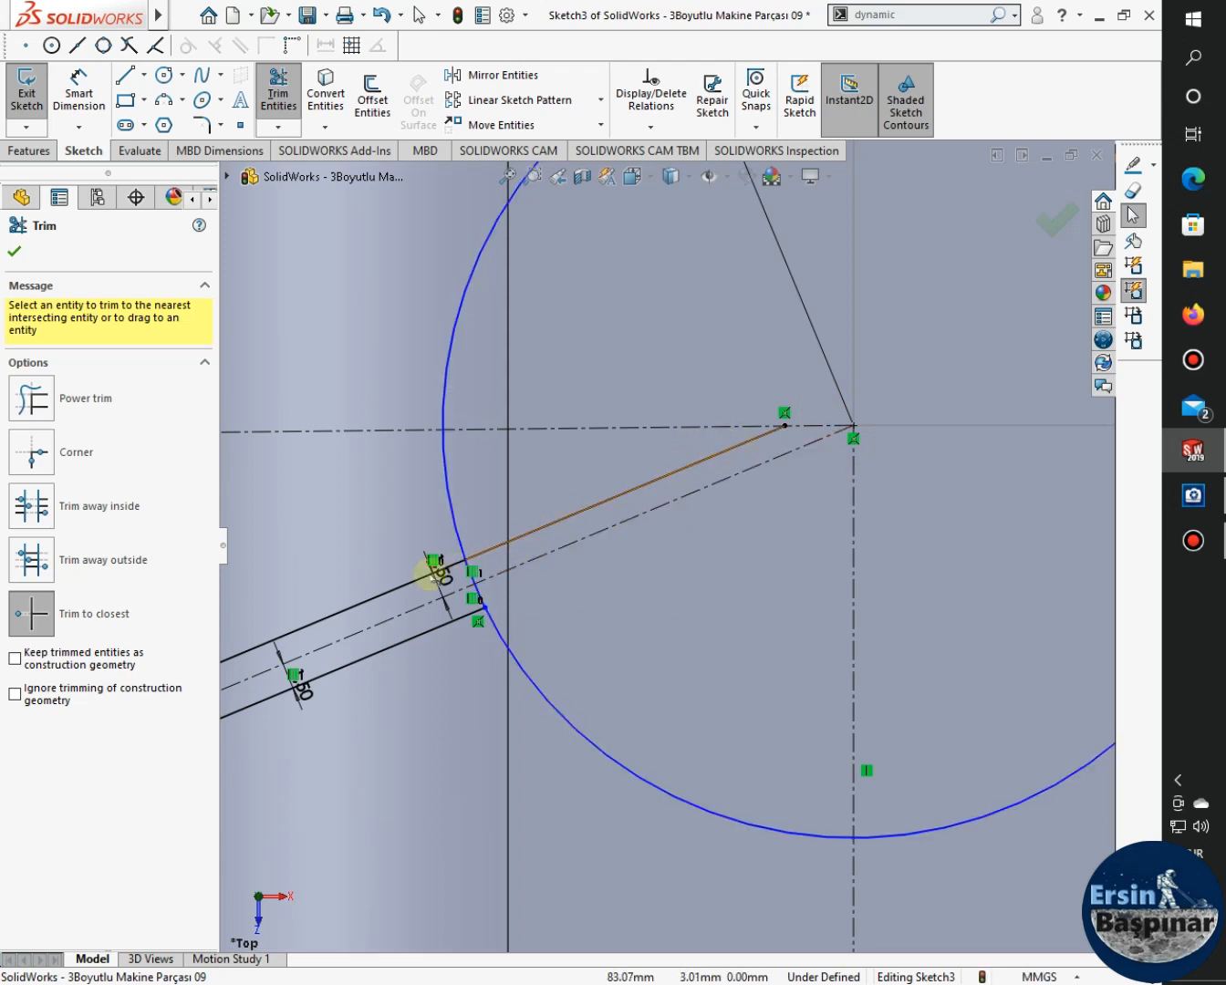
click(635, 487)
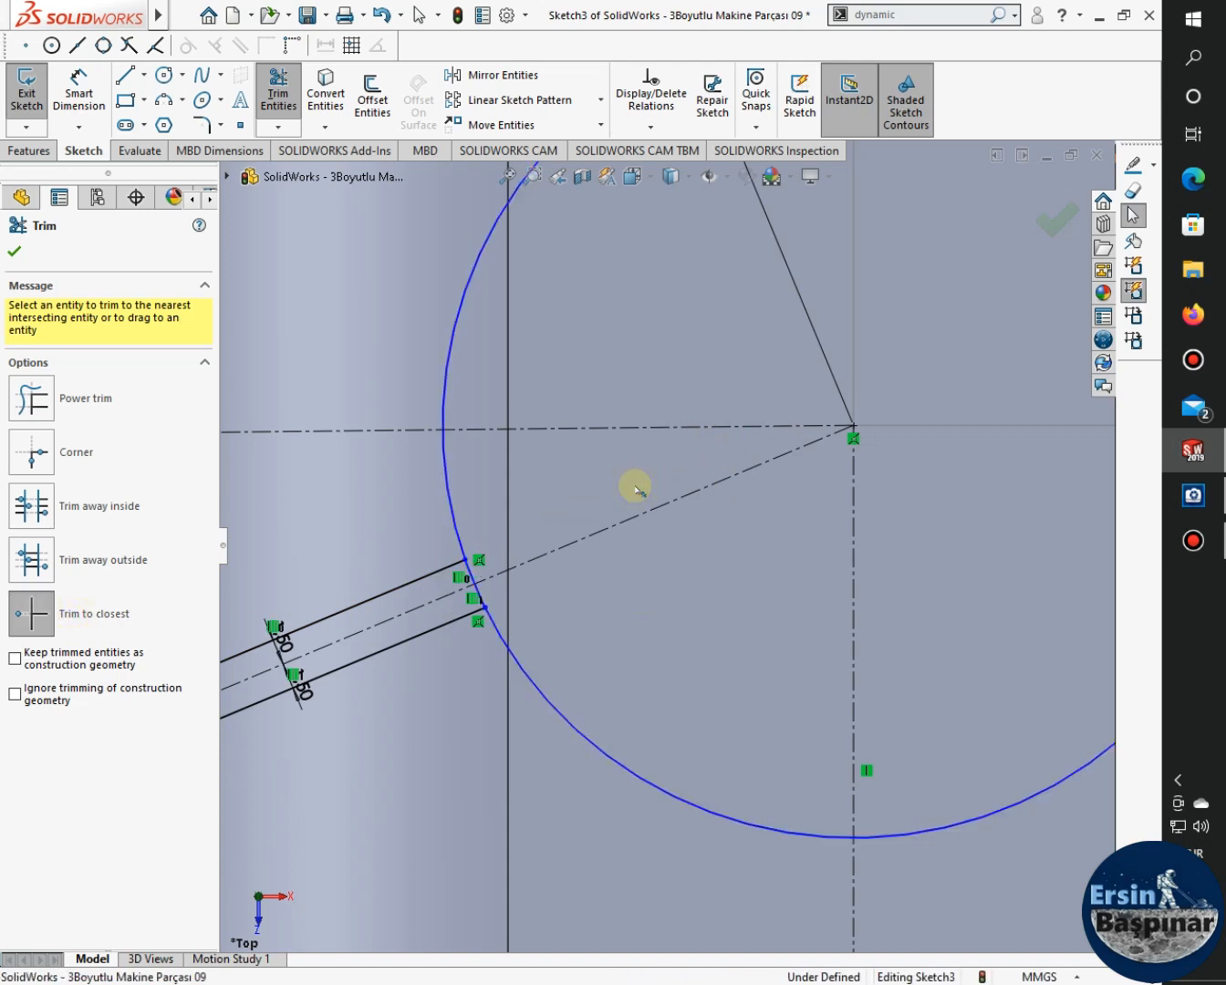
click(471, 575)
click(479, 598)
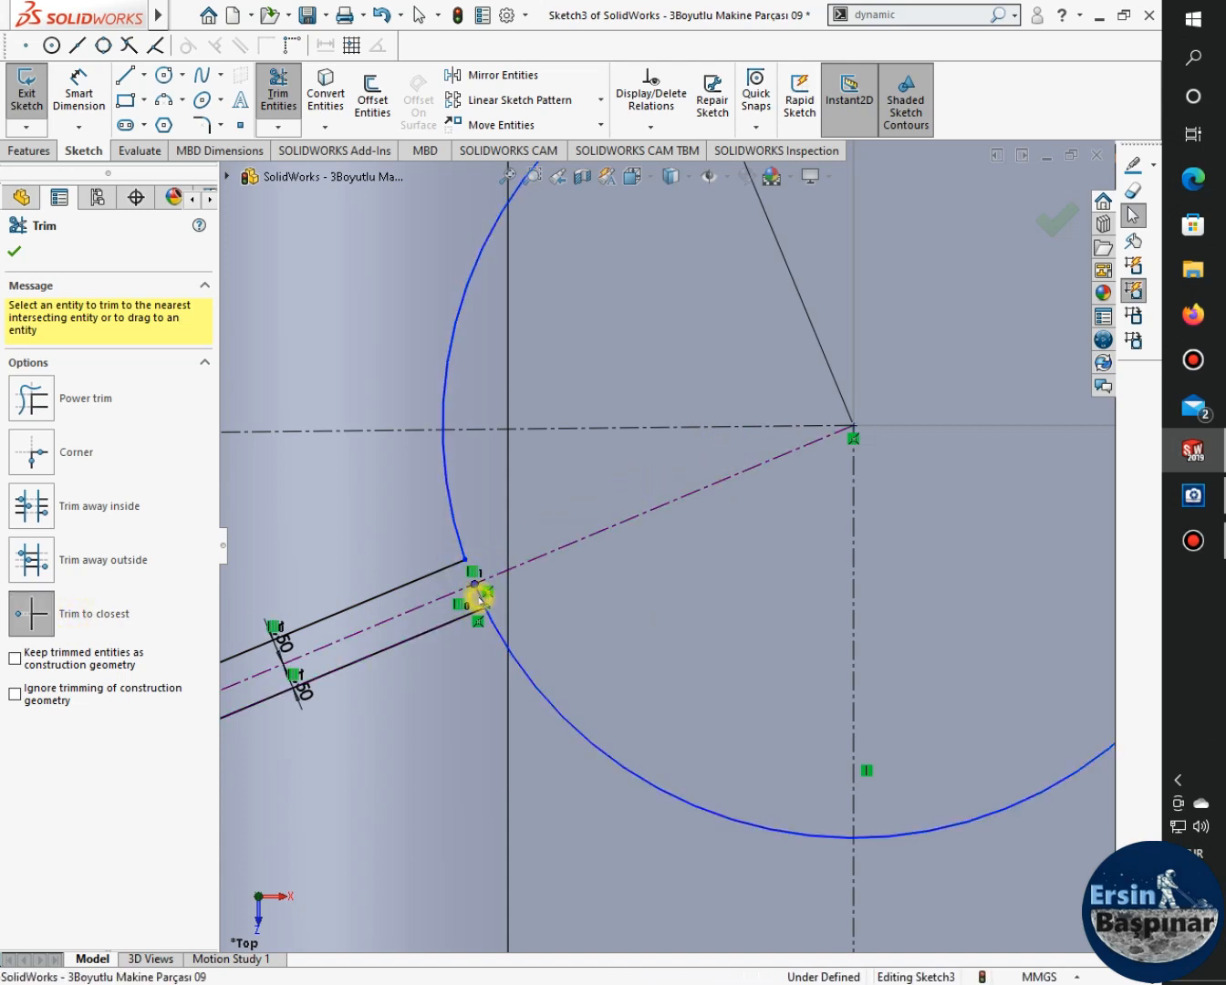
Trim the part of the small circle between the offset lines, leaving a rounded outer end.
scroll(479, 613, up, 4)
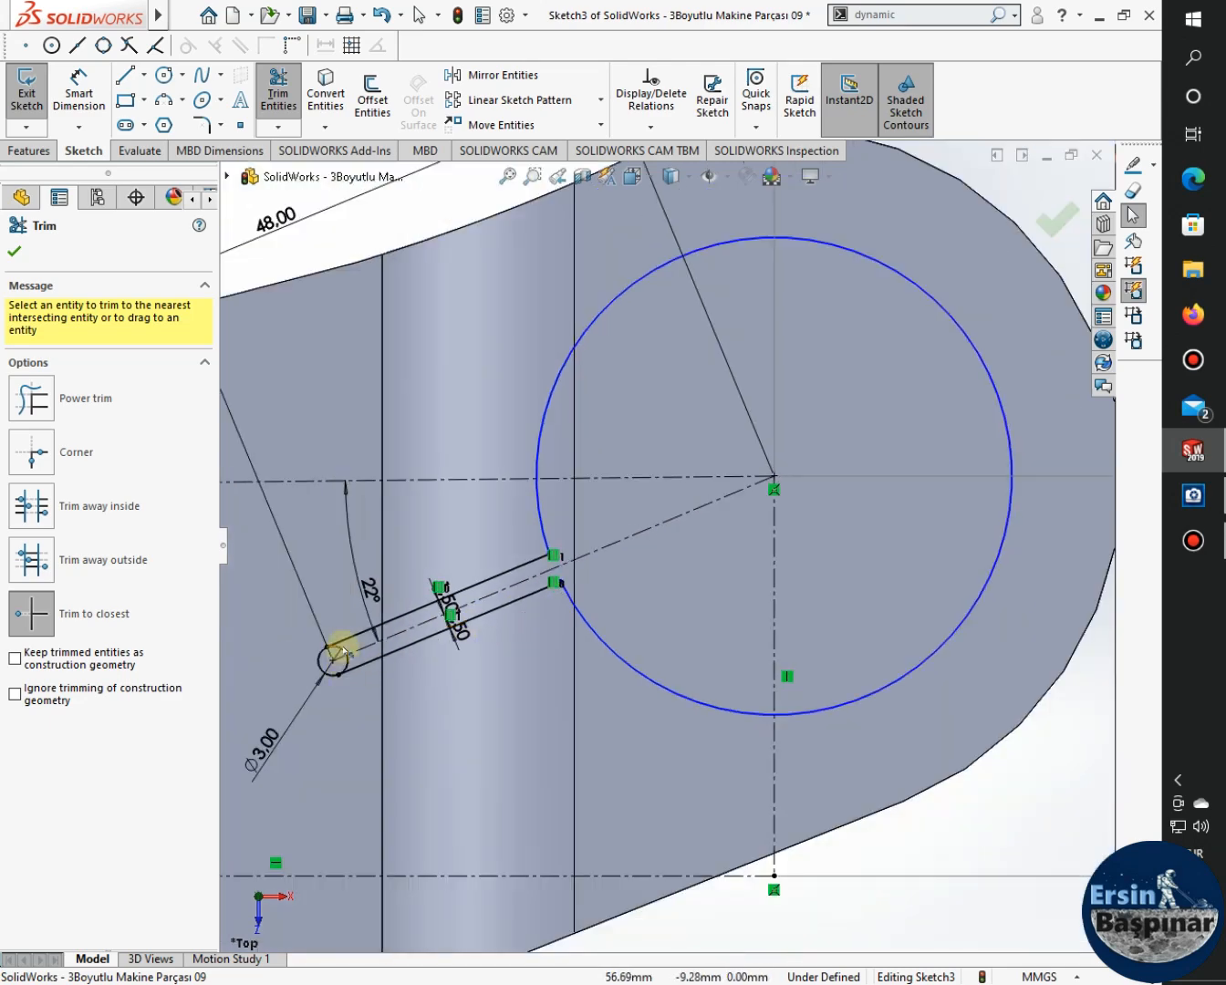
scroll(342, 652, down, 2)
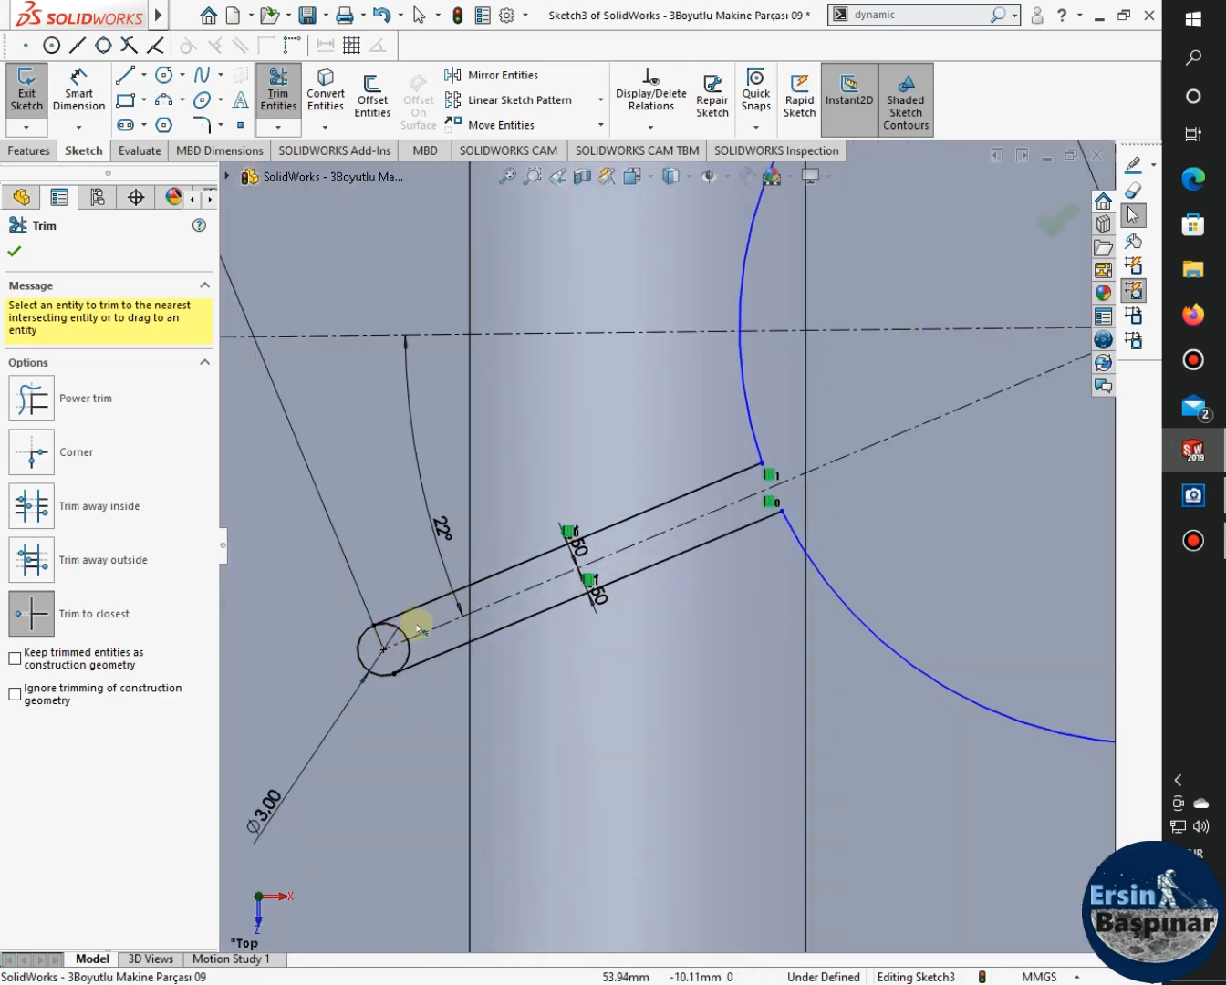
scroll(418, 627, down, 2)
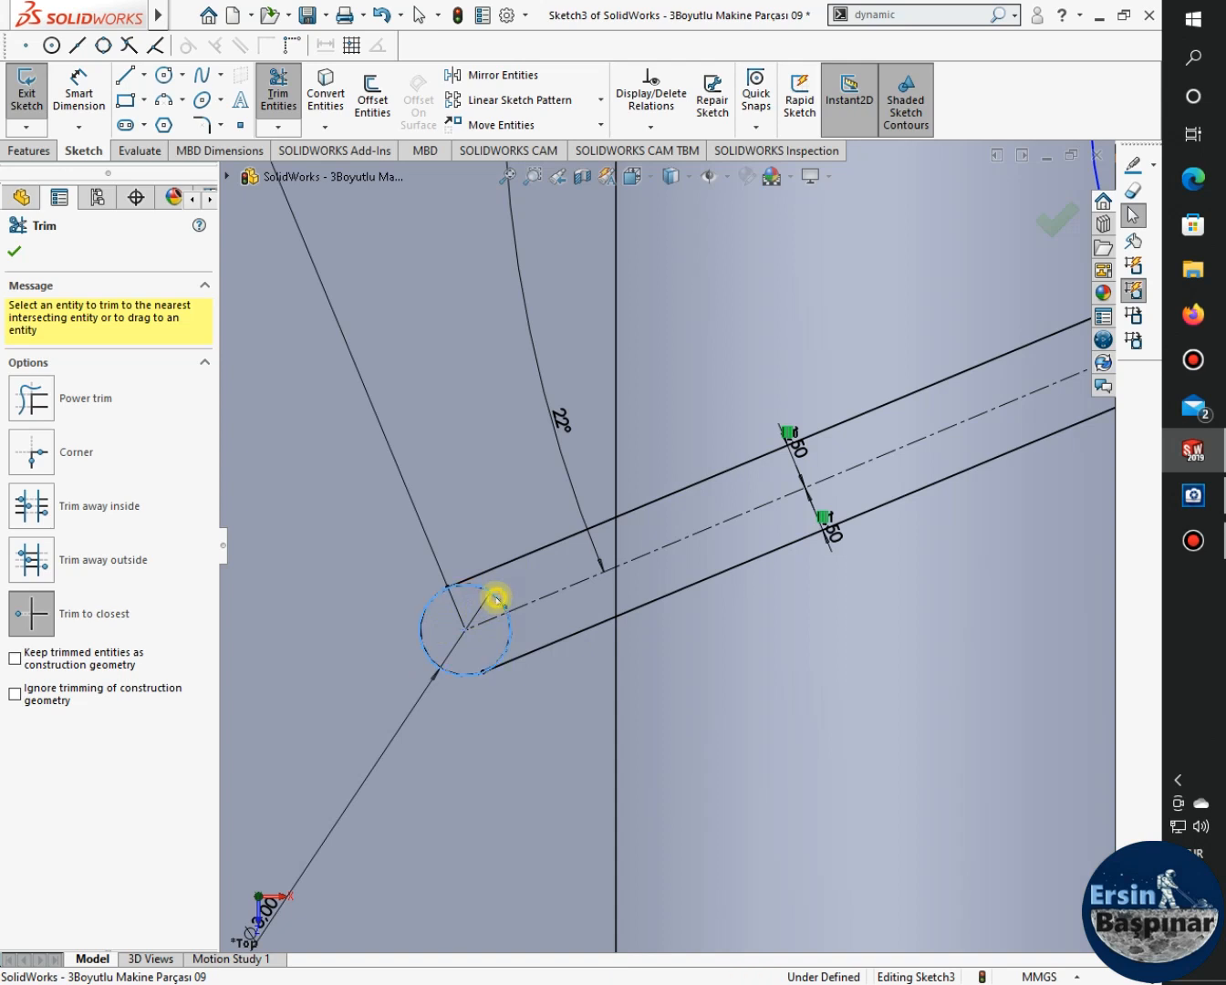
click(495, 599)
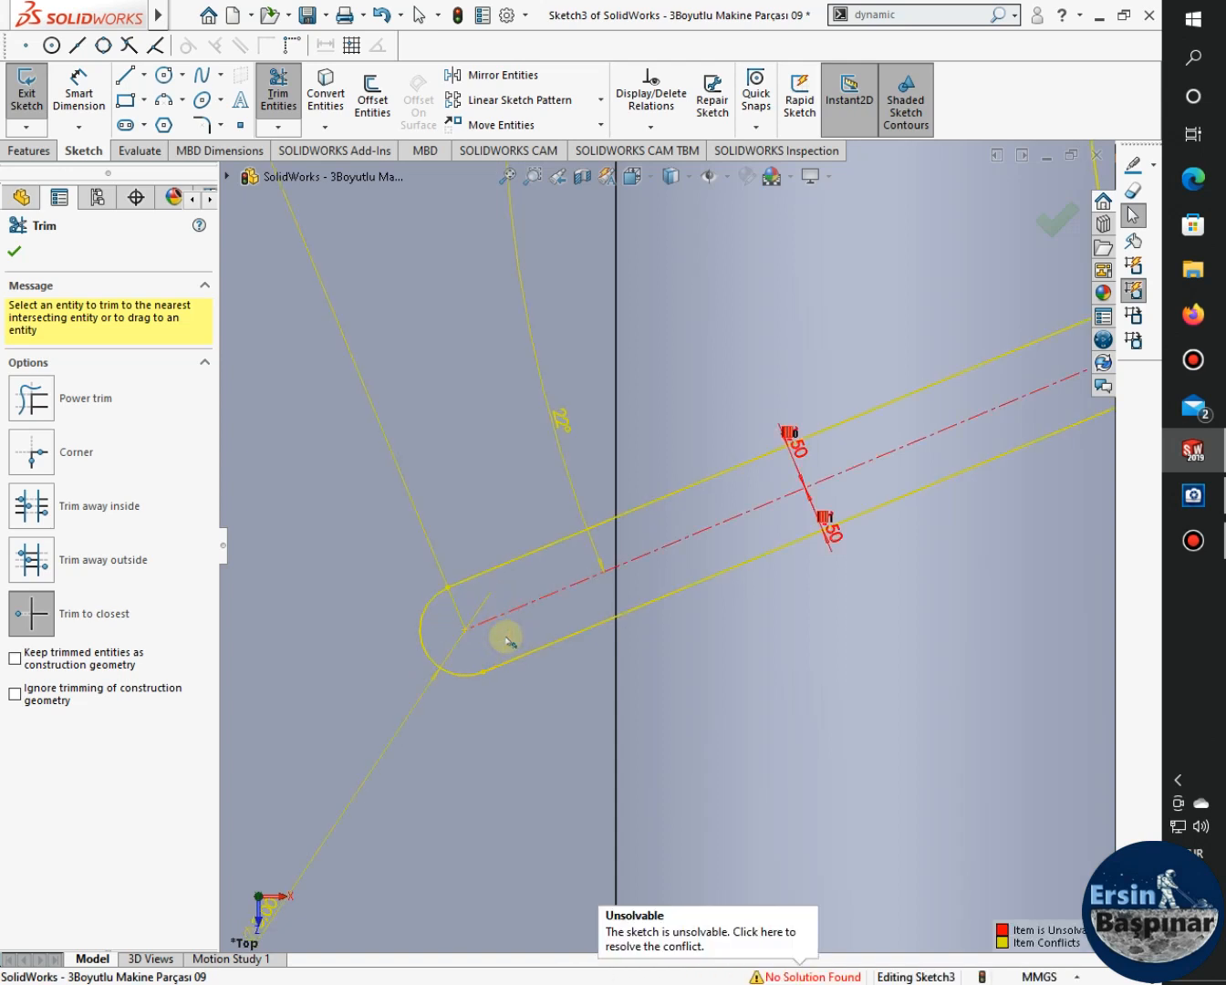
key(Escape)
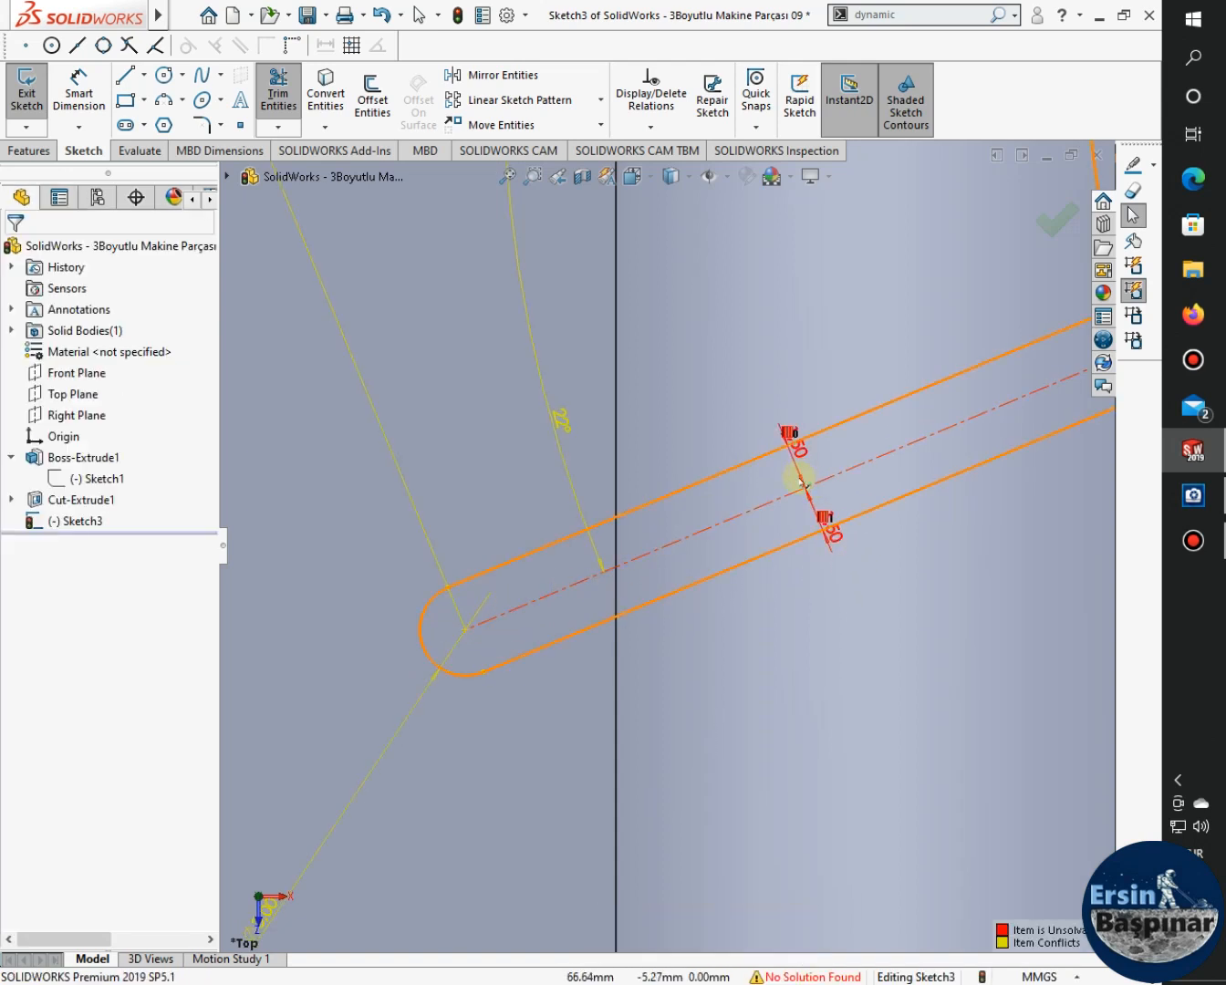
key(Escape)
Delete both 1.5 mm offset dimensions from the slanted slot.
click(794, 446)
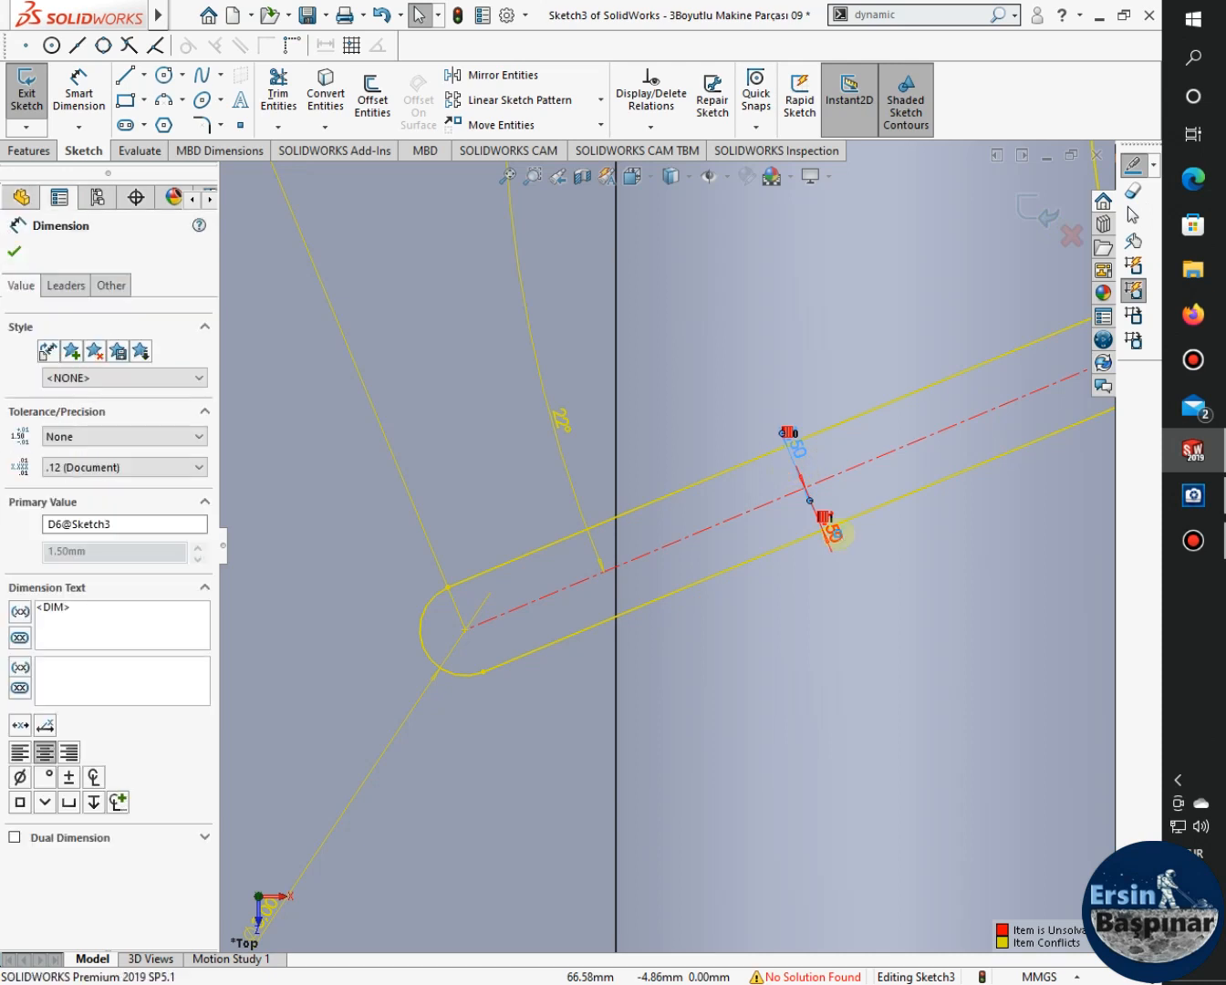
key(Delete)
click(811, 507)
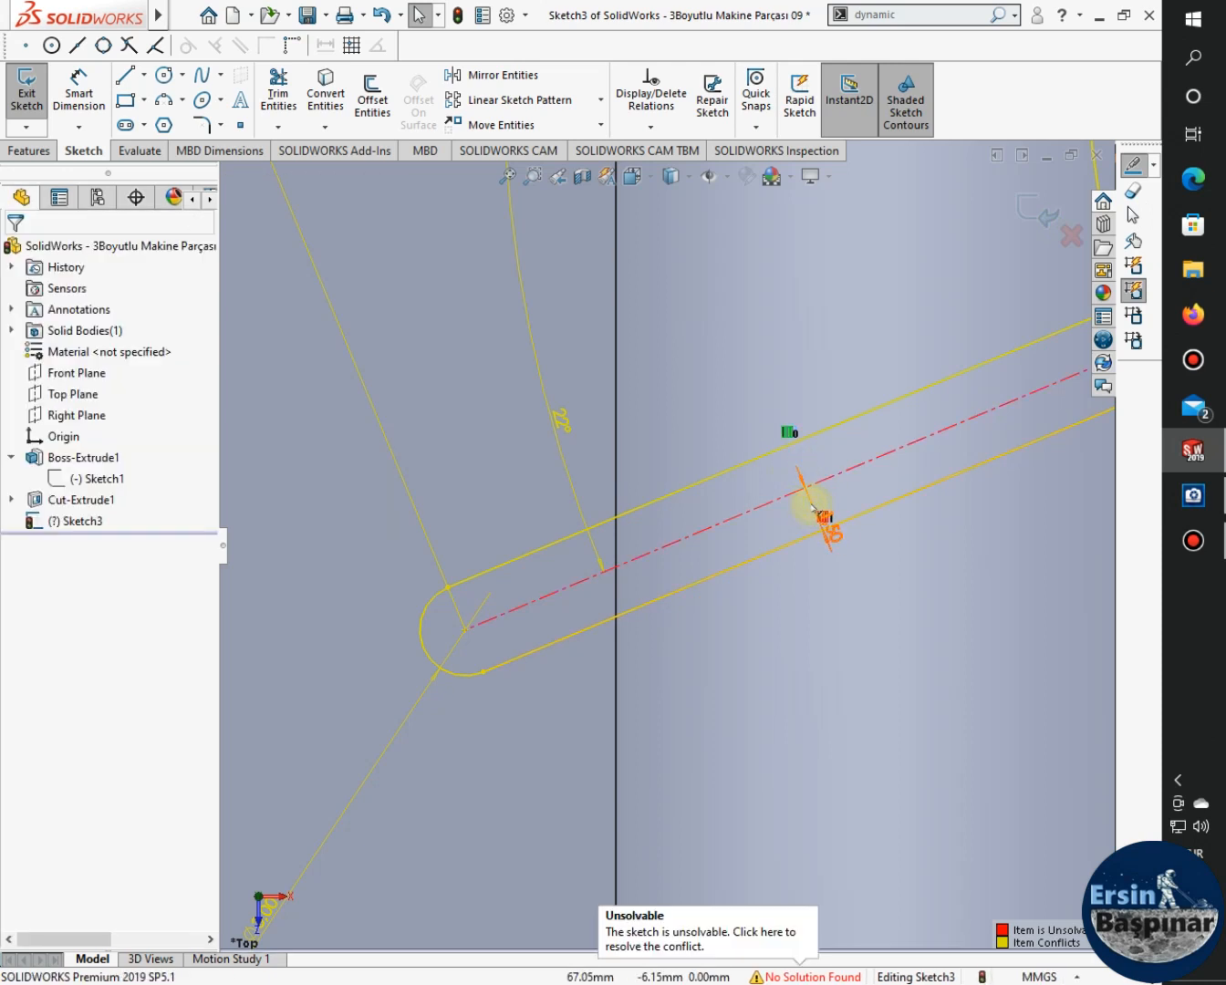
key(Delete)
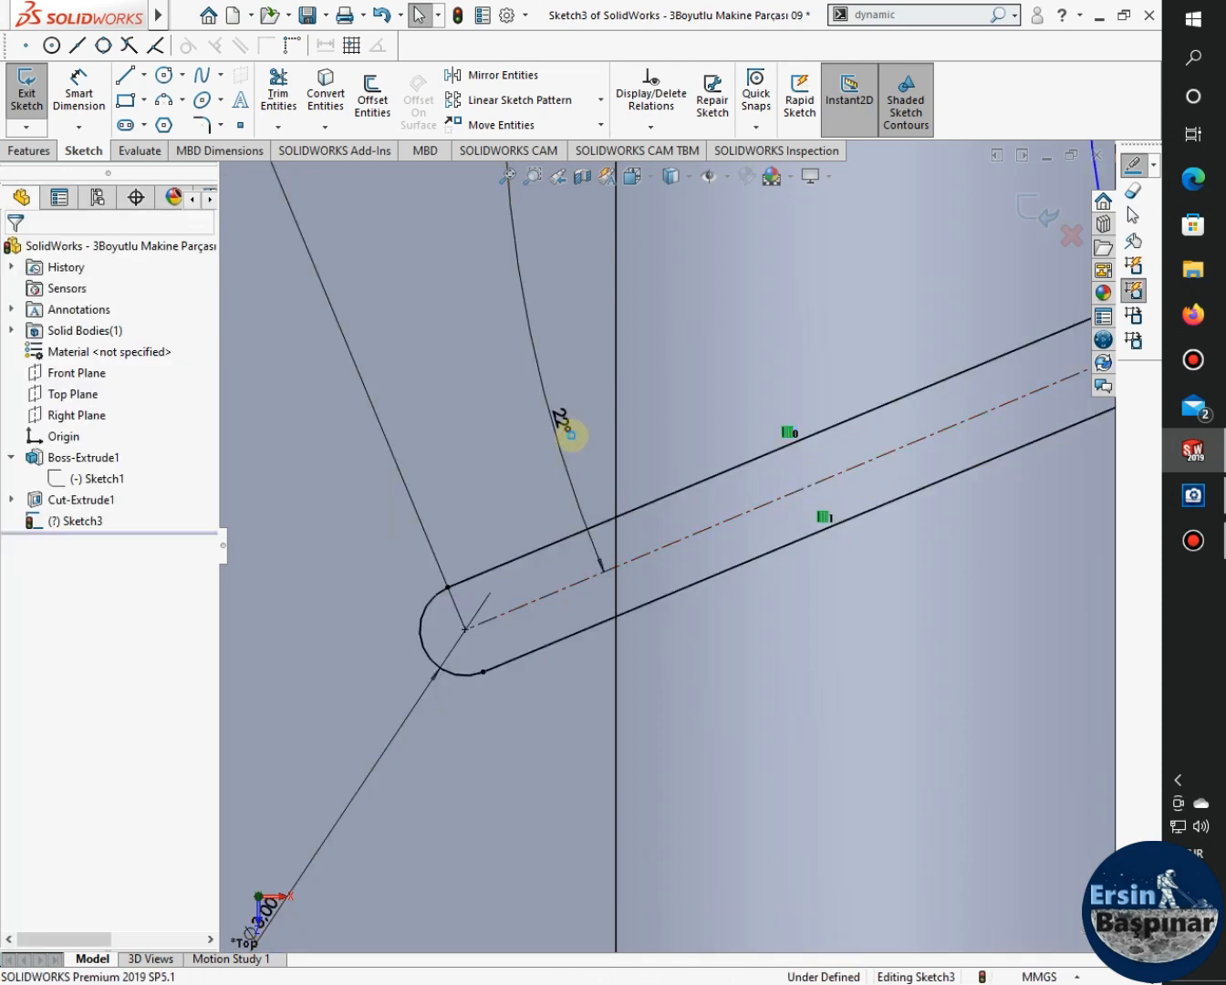
Make the slot's rounded end arc tangent to both of the slanted slot lines.
click(459, 583)
ctrl+click(460, 580)
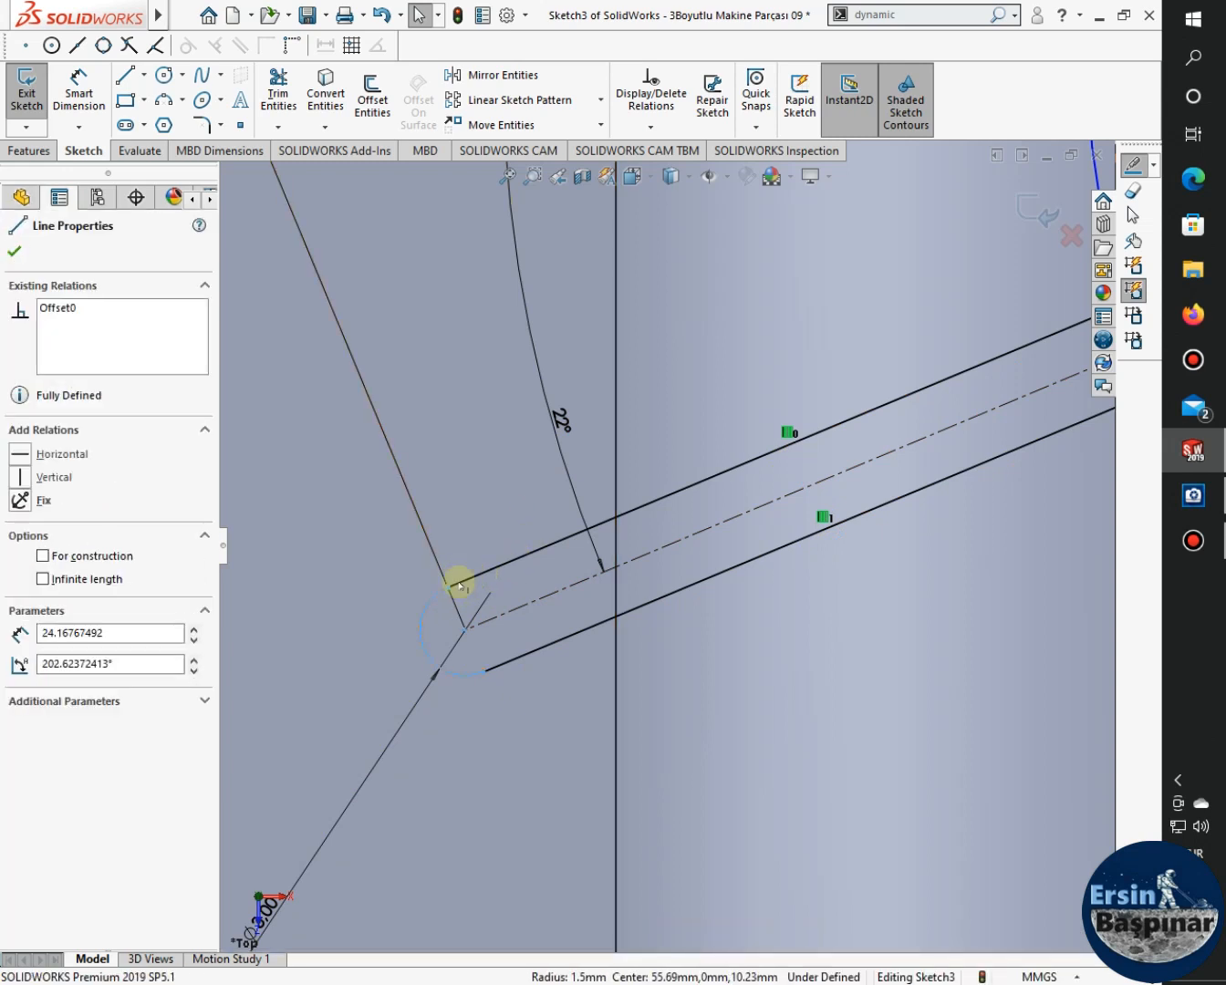
click(511, 525)
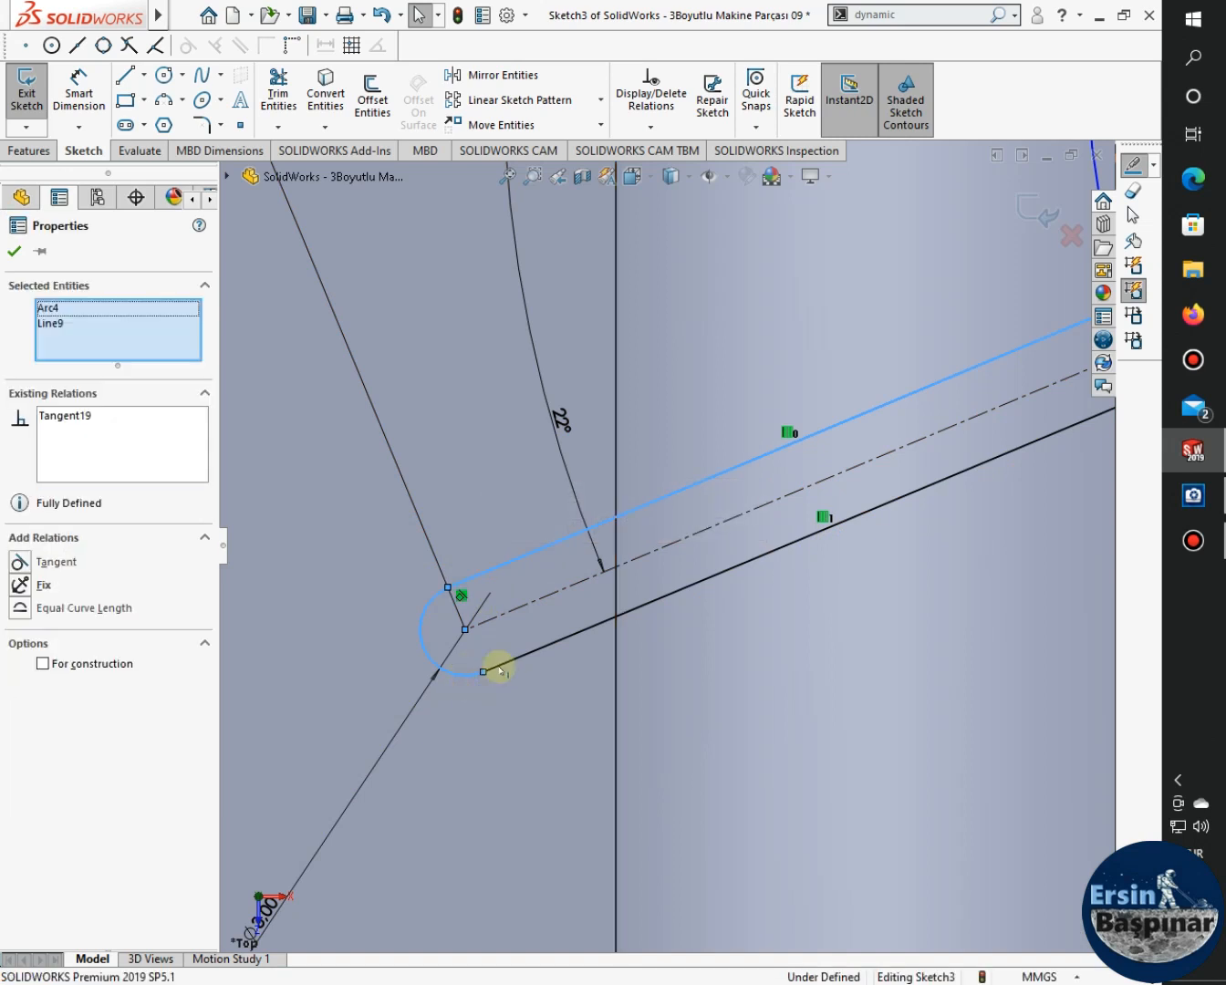
ctrl+click(497, 668)
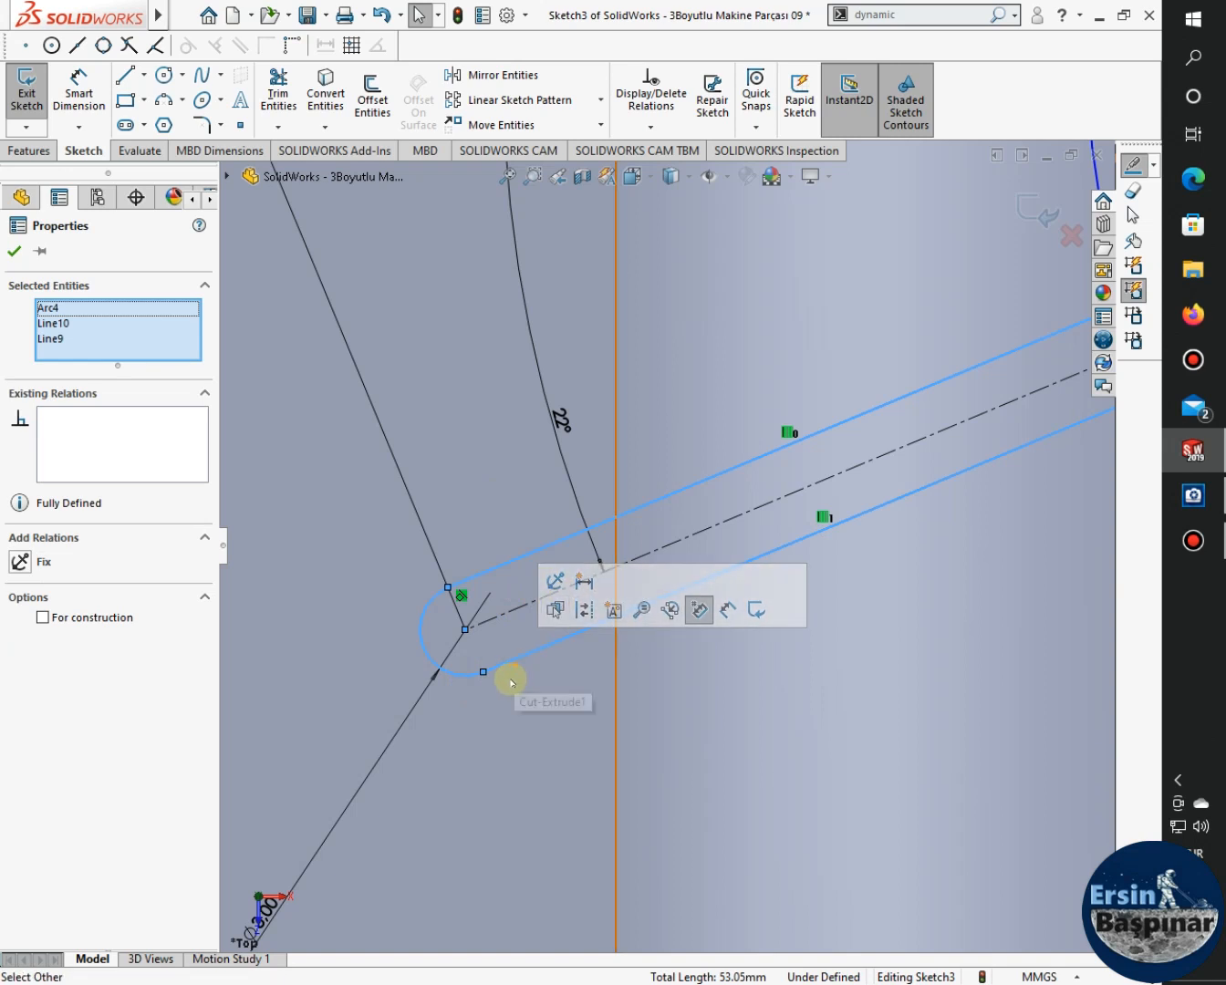
key(Escape)
click(470, 673)
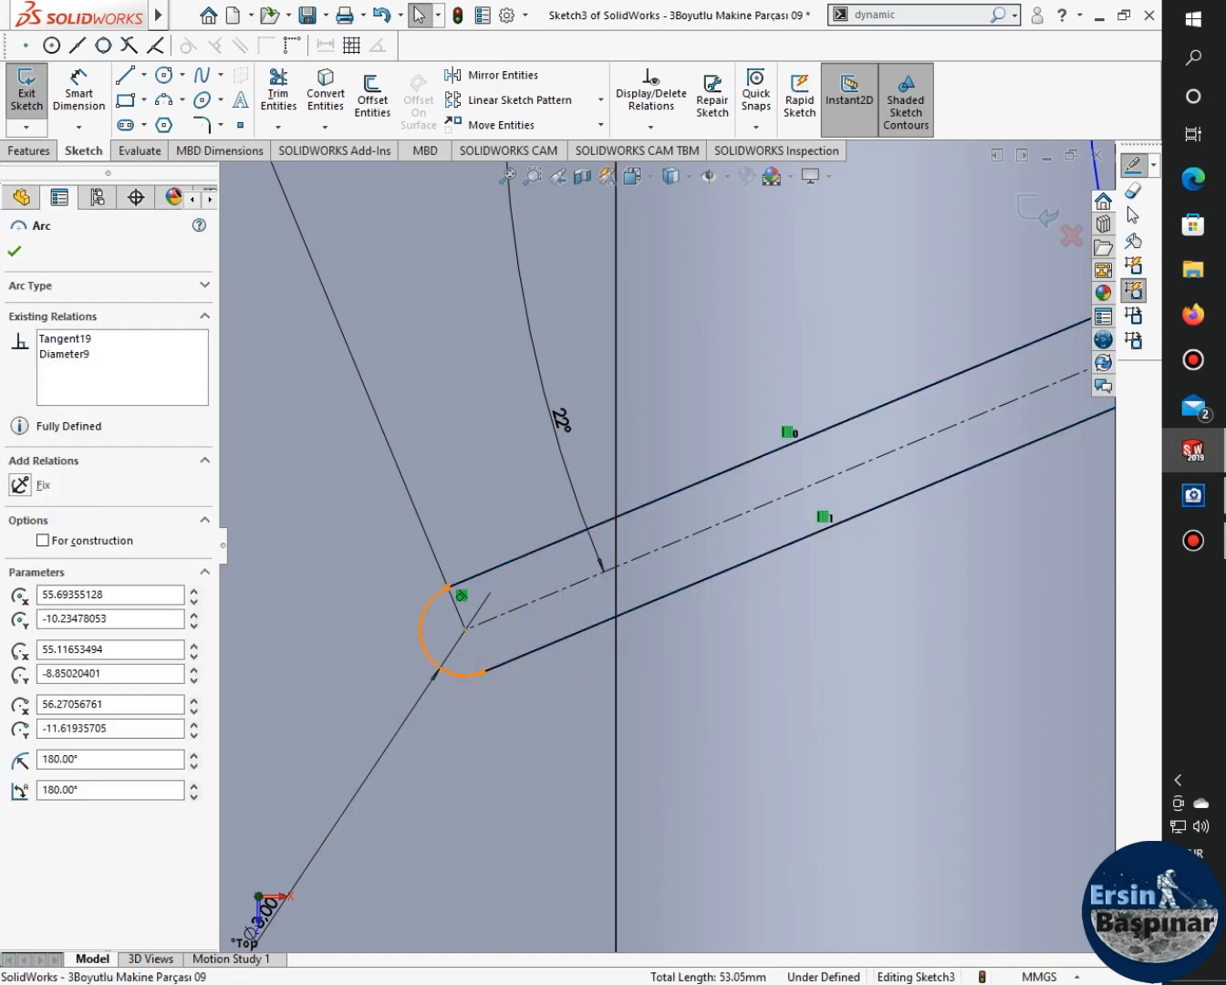
click(494, 667)
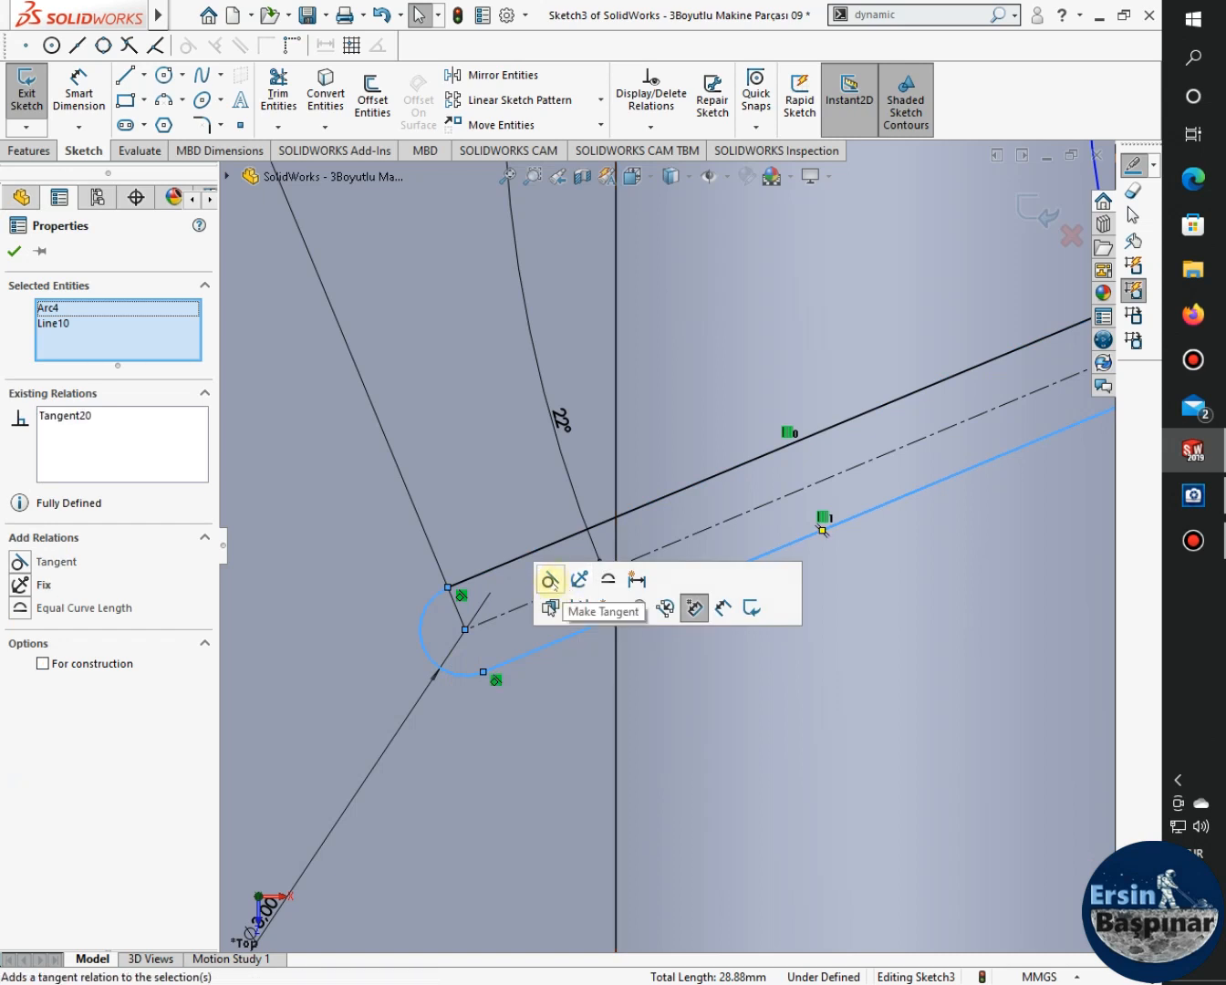
click(14, 251)
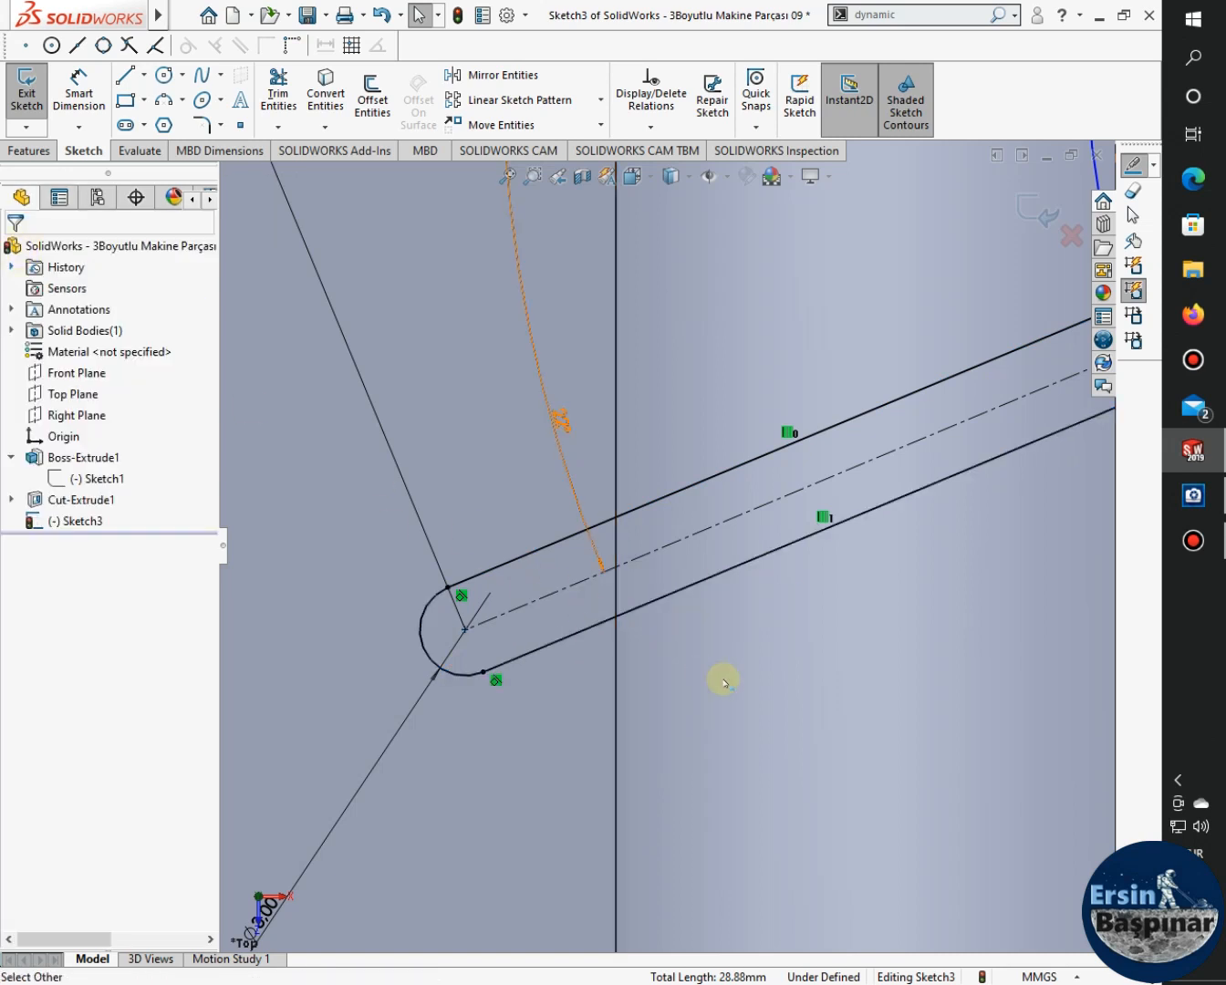
Inspect where the slanted slot meets the large circle, and check the reference drawing in ACDSee for the rounded opening of detail B.
scroll(840, 679, up, 4)
scroll(900, 653, up, 2)
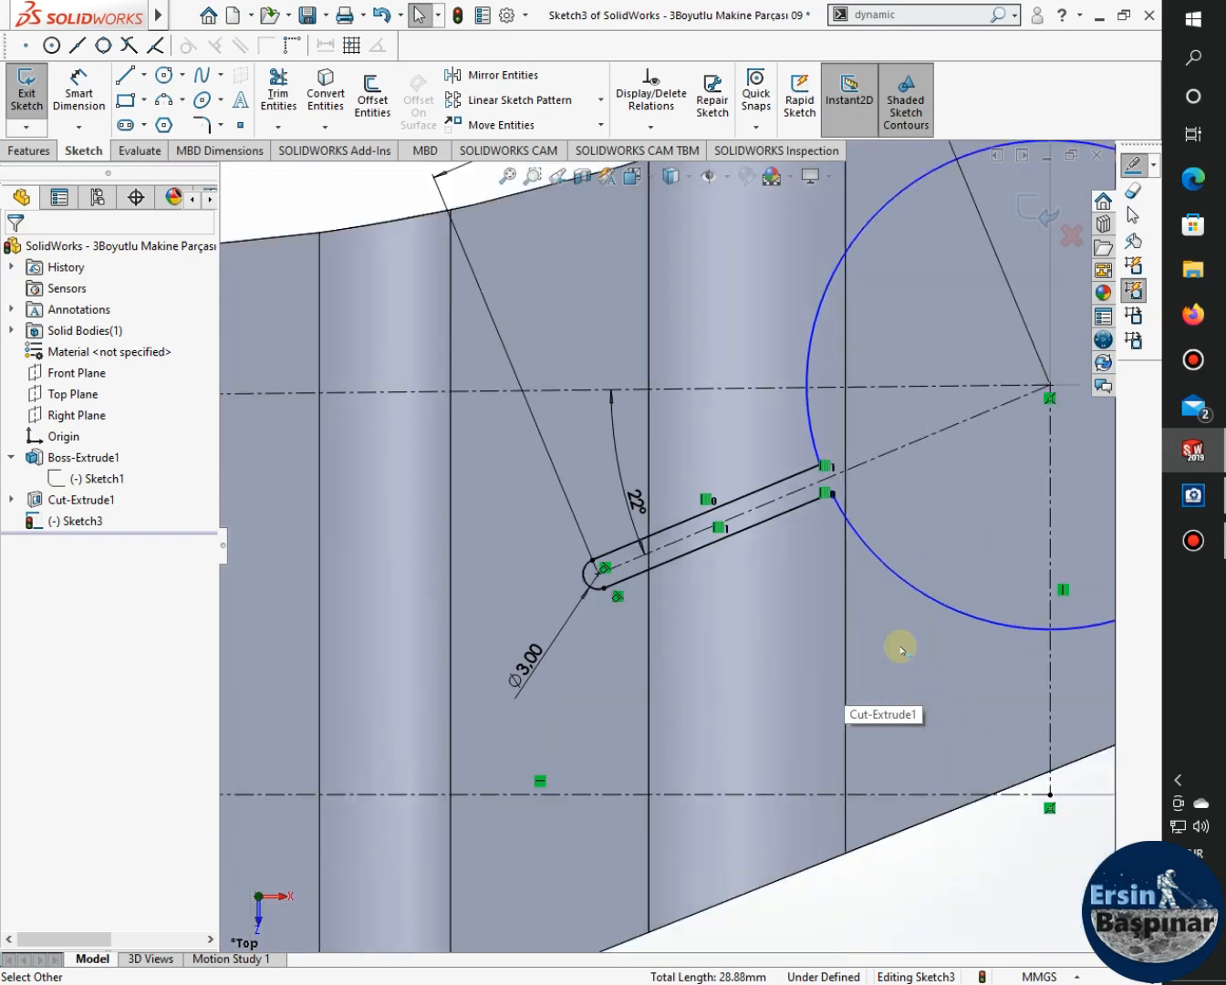
scroll(993, 509, up, 2)
scroll(996, 517, up, 2)
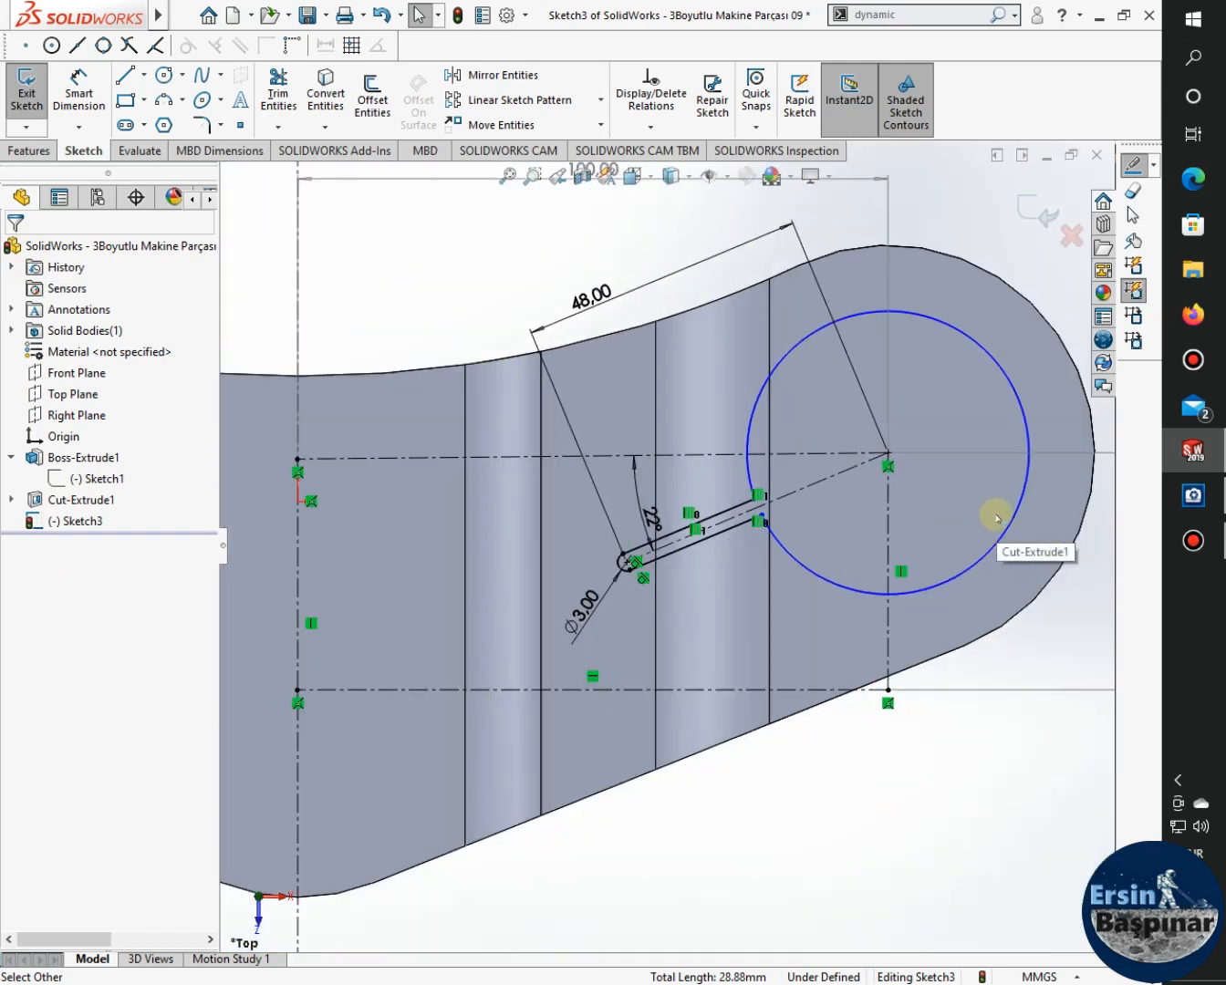
scroll(765, 516, down, 6)
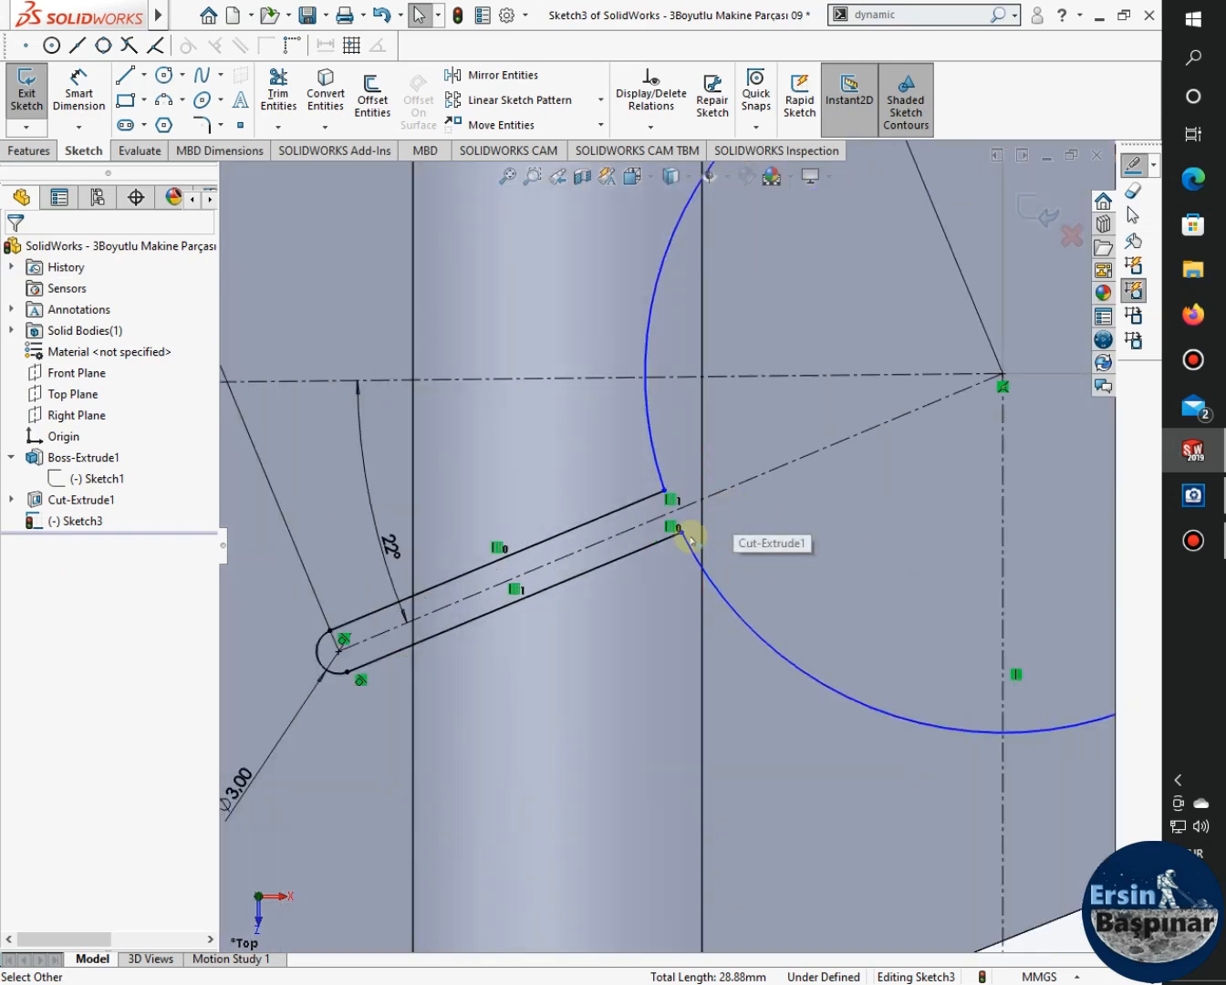
scroll(682, 561, down, 2)
scroll(680, 563, up, 5)
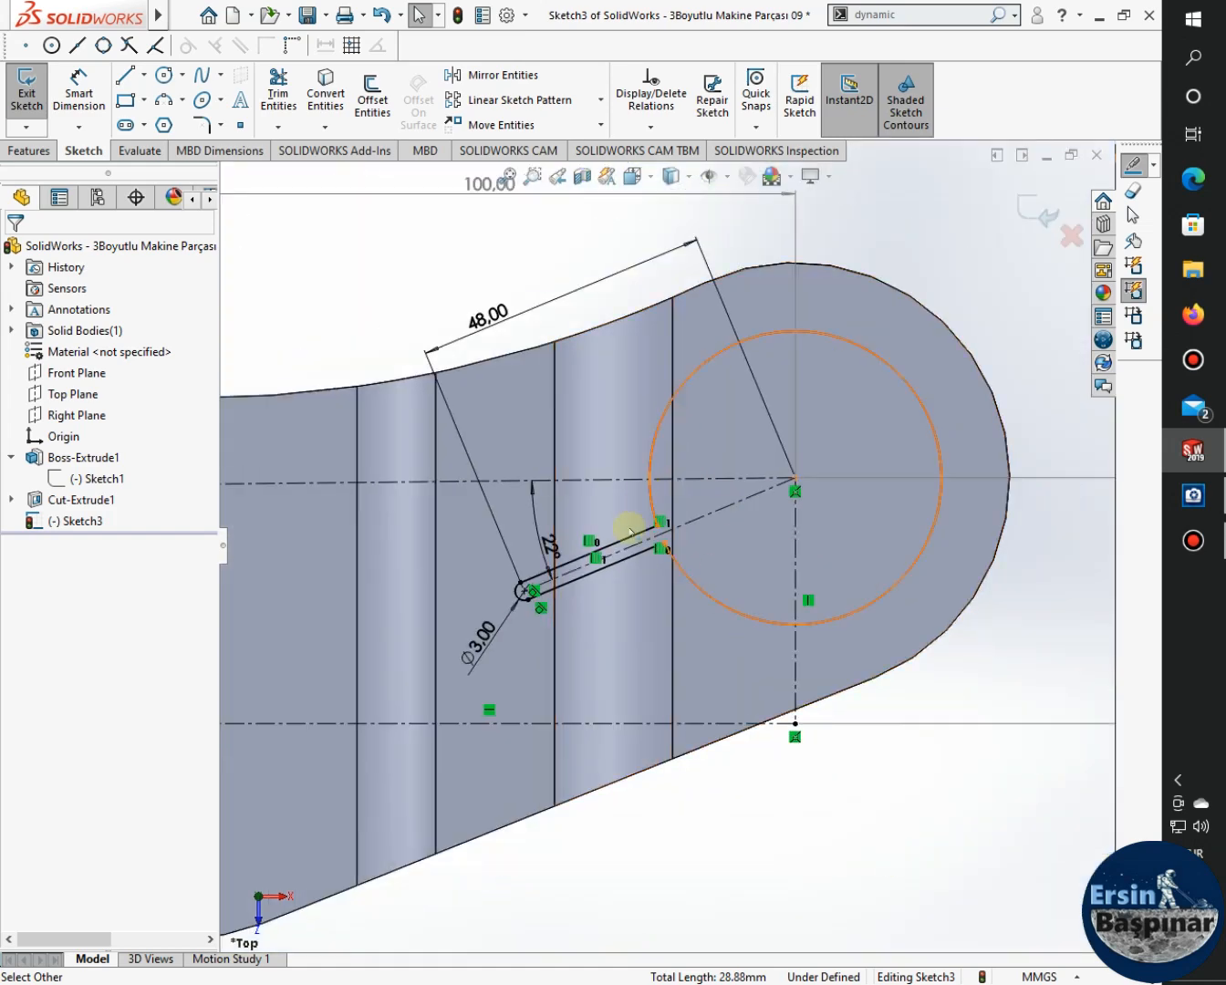
scroll(602, 611, up, 3)
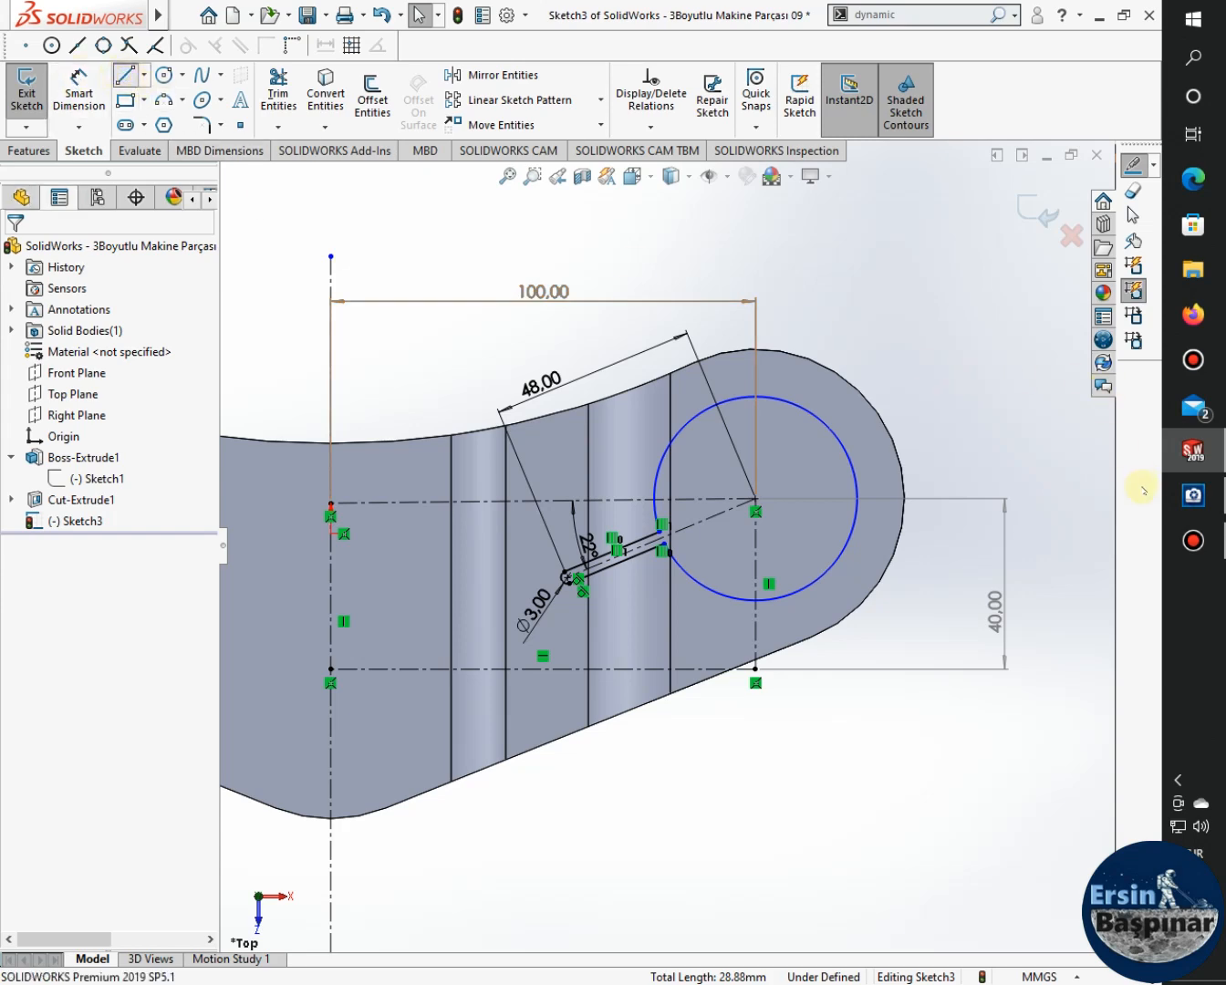
click(1193, 493)
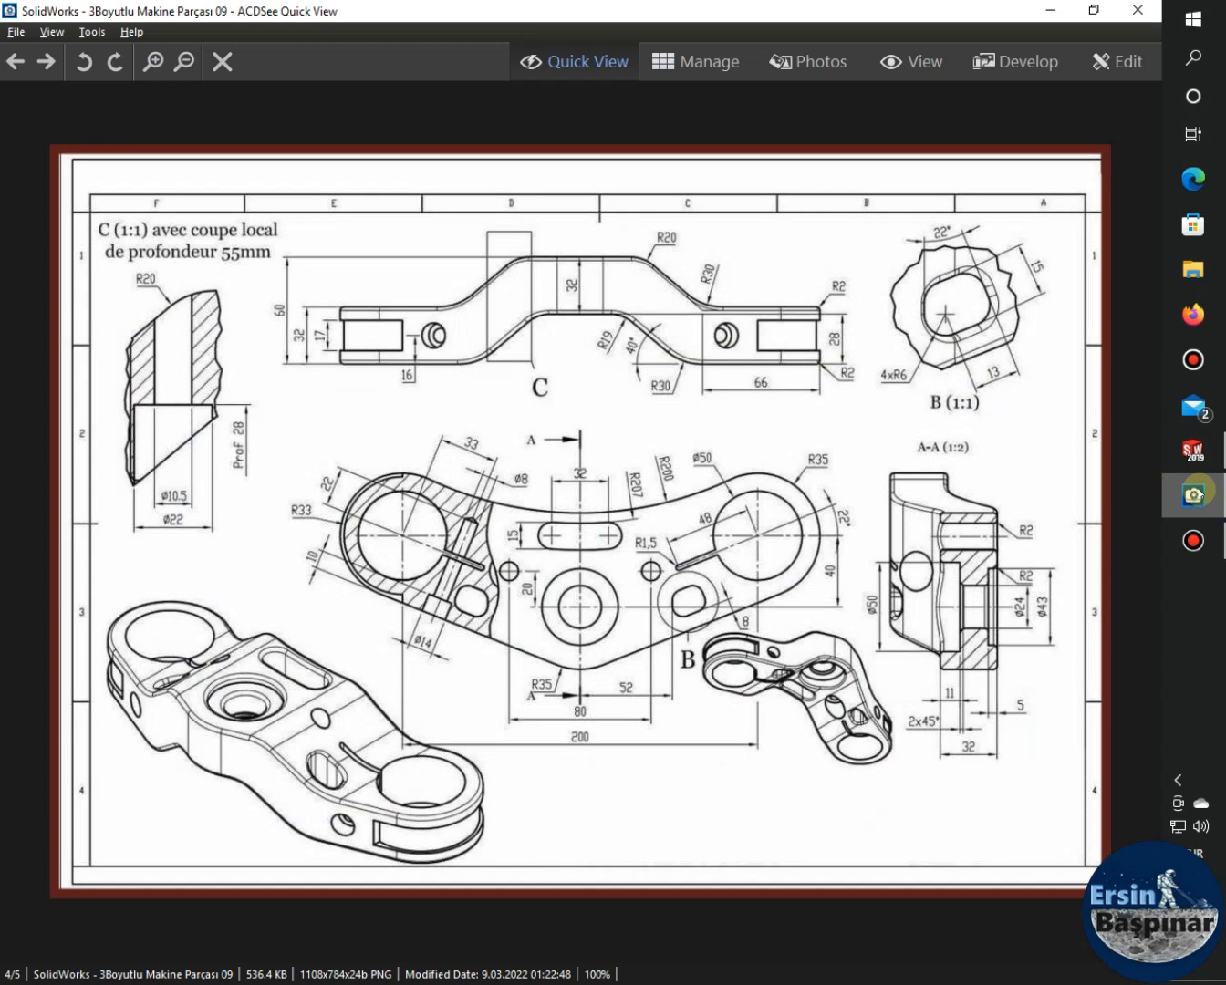
click(1193, 494)
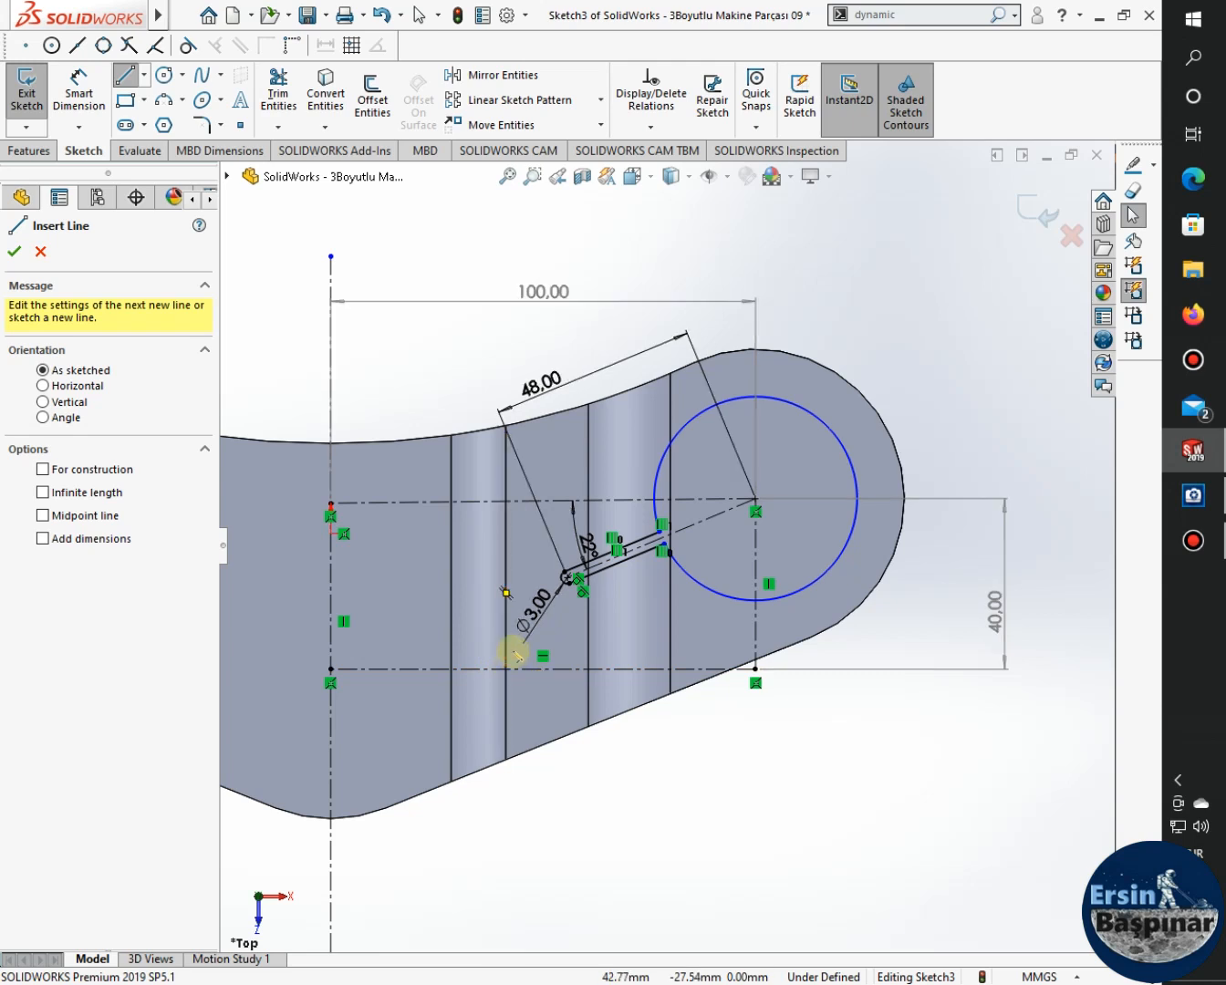
Sketch a closed four-sided outline below the slanted slot, with sides about 17, 22, 17 and 28 mm long.
click(493, 716)
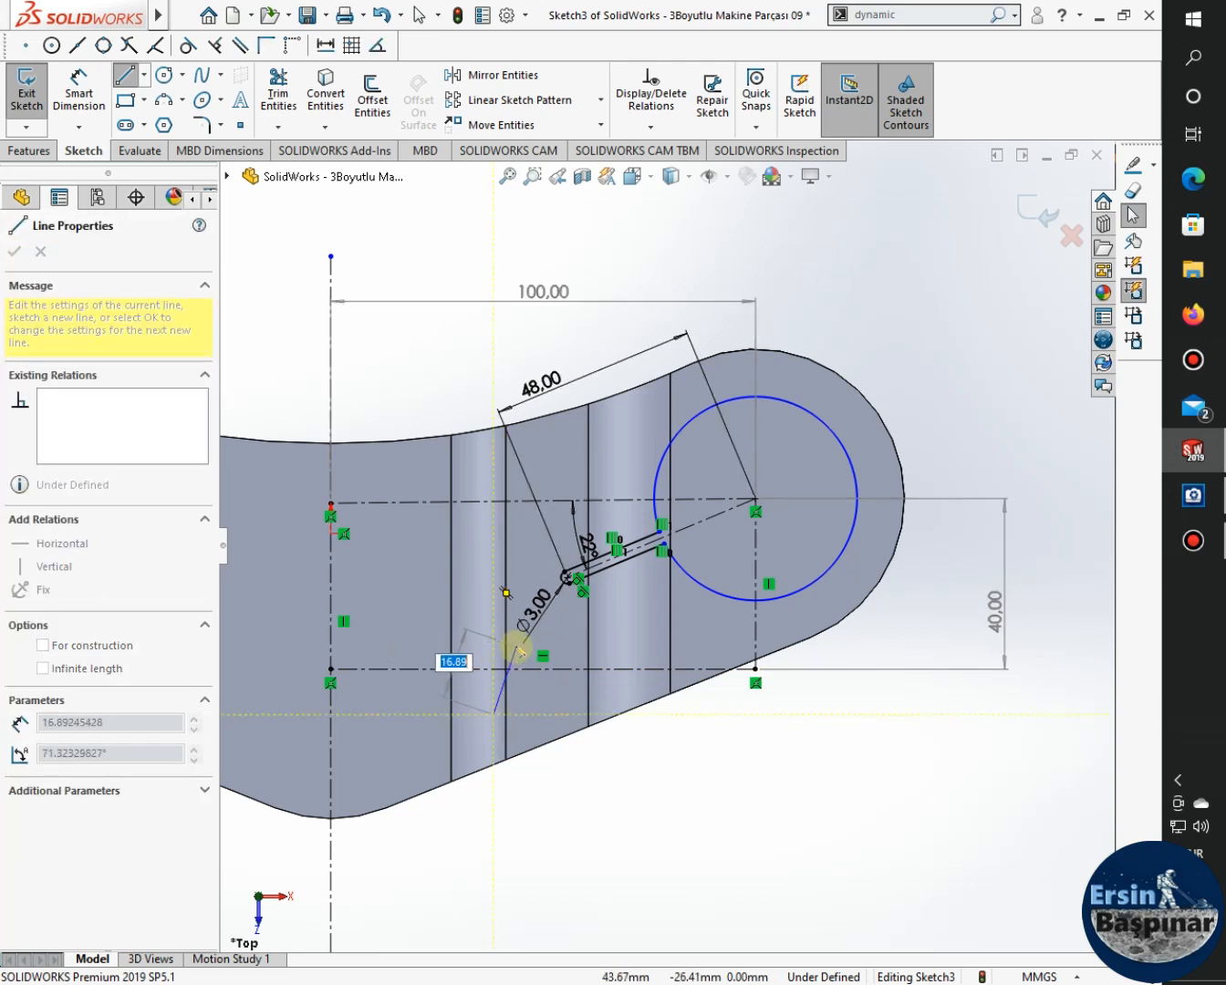
click(517, 644)
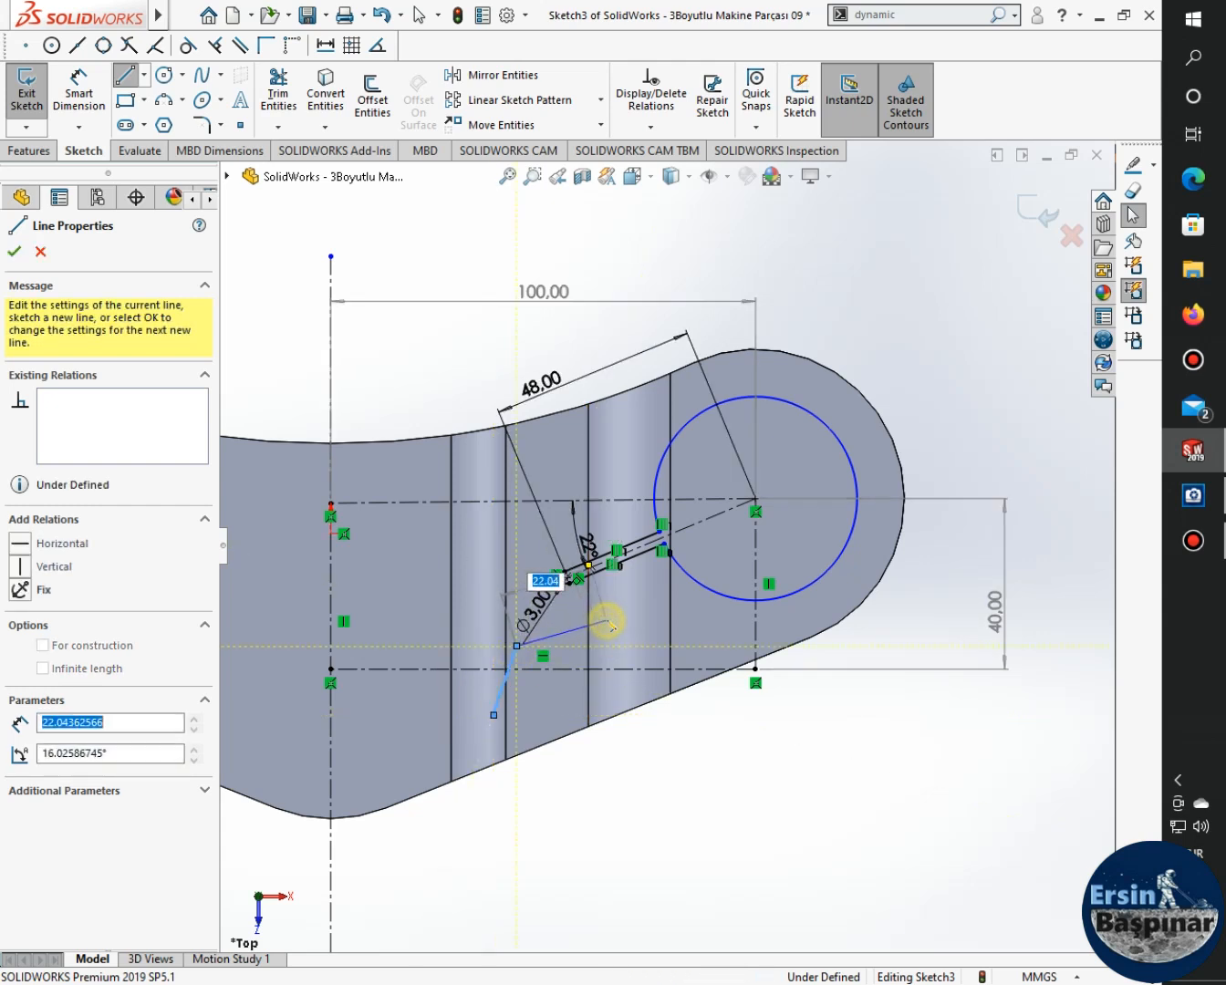
click(607, 622)
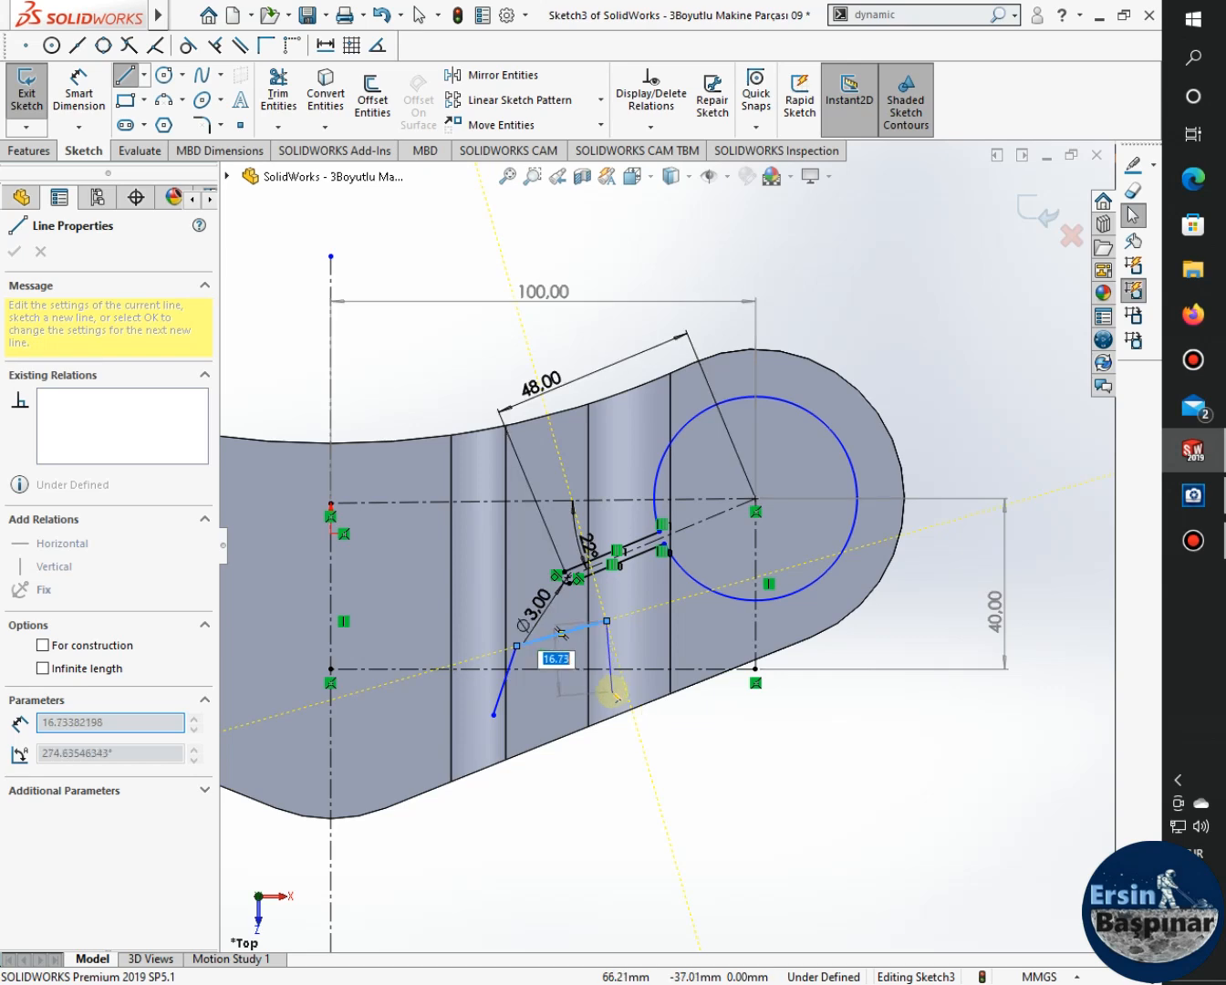
click(612, 691)
click(493, 716)
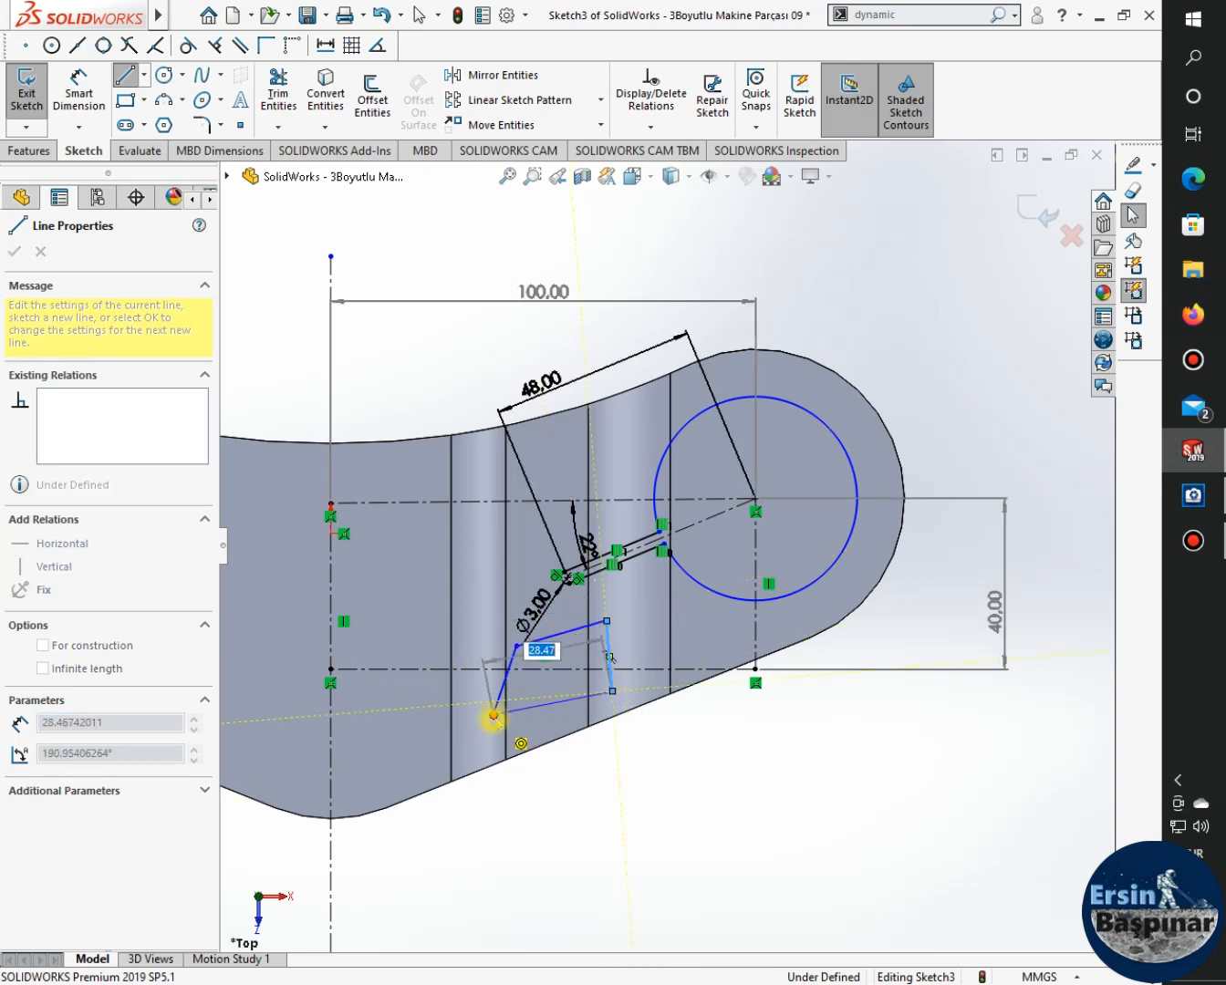
key(Escape)
key(Escape)
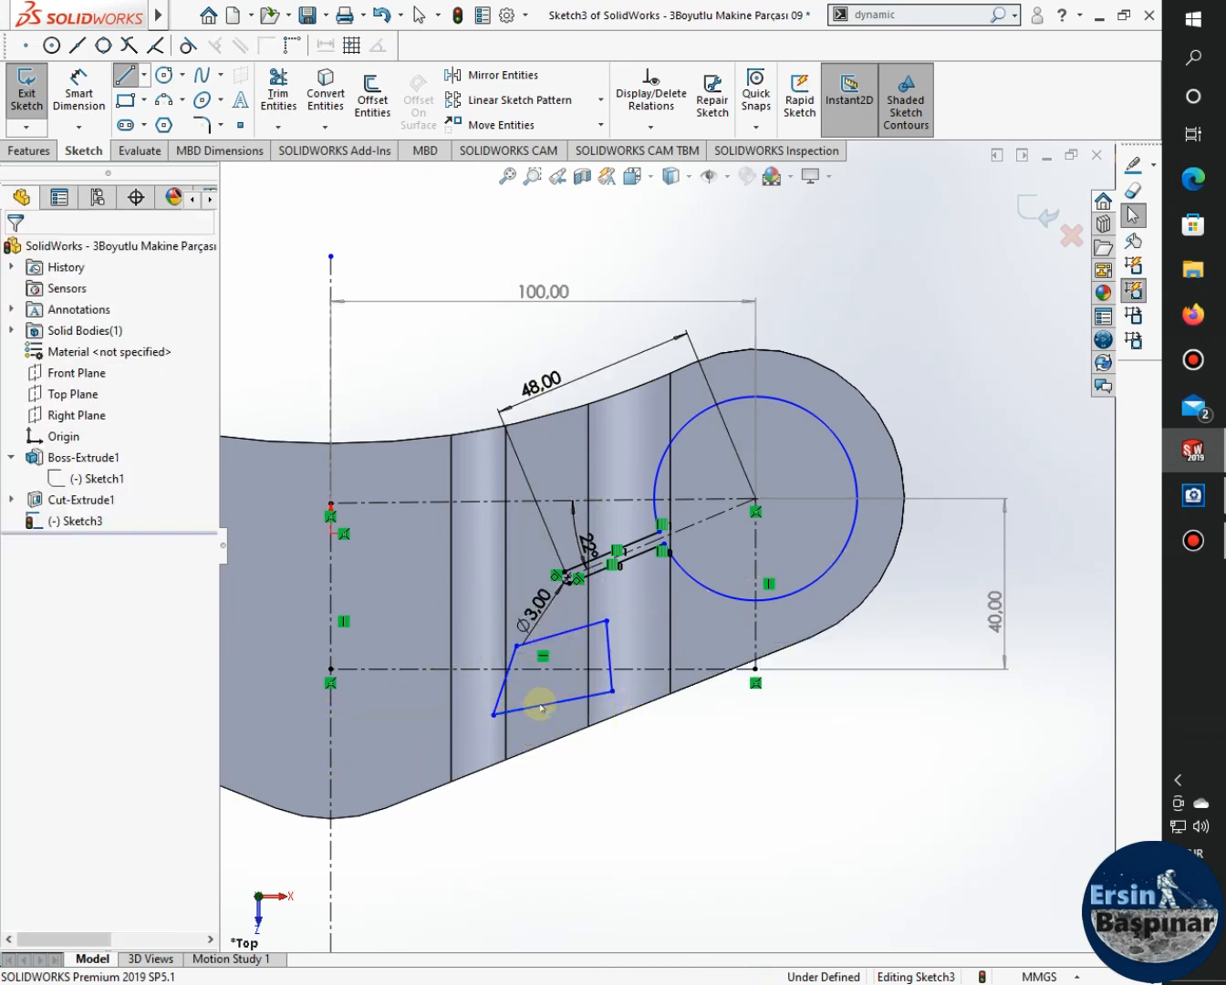
Make the bottom line of the four-sided outline parallel to the body's slanted lower edge.
click(536, 704)
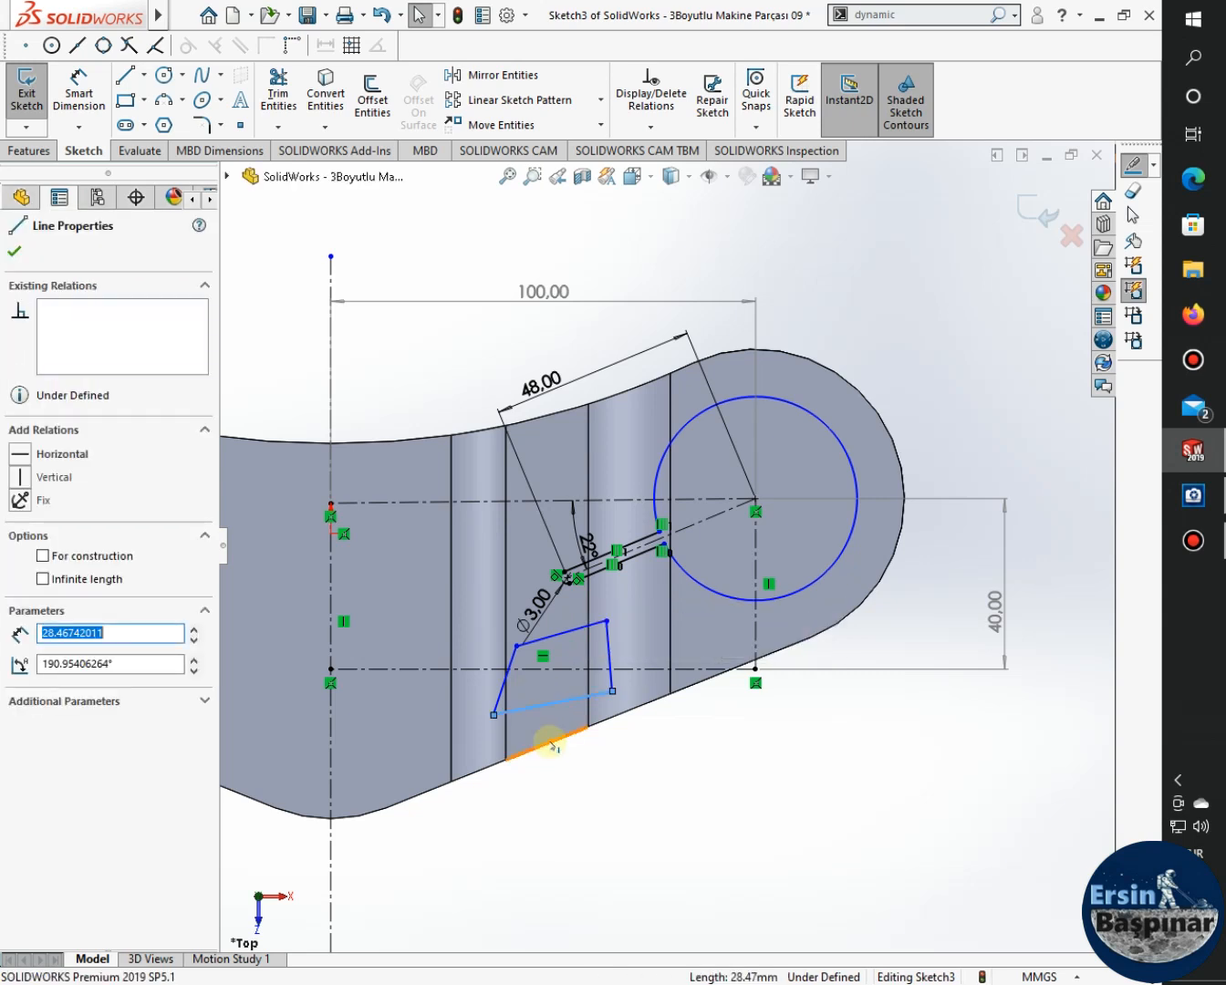
ctrl+click(549, 742)
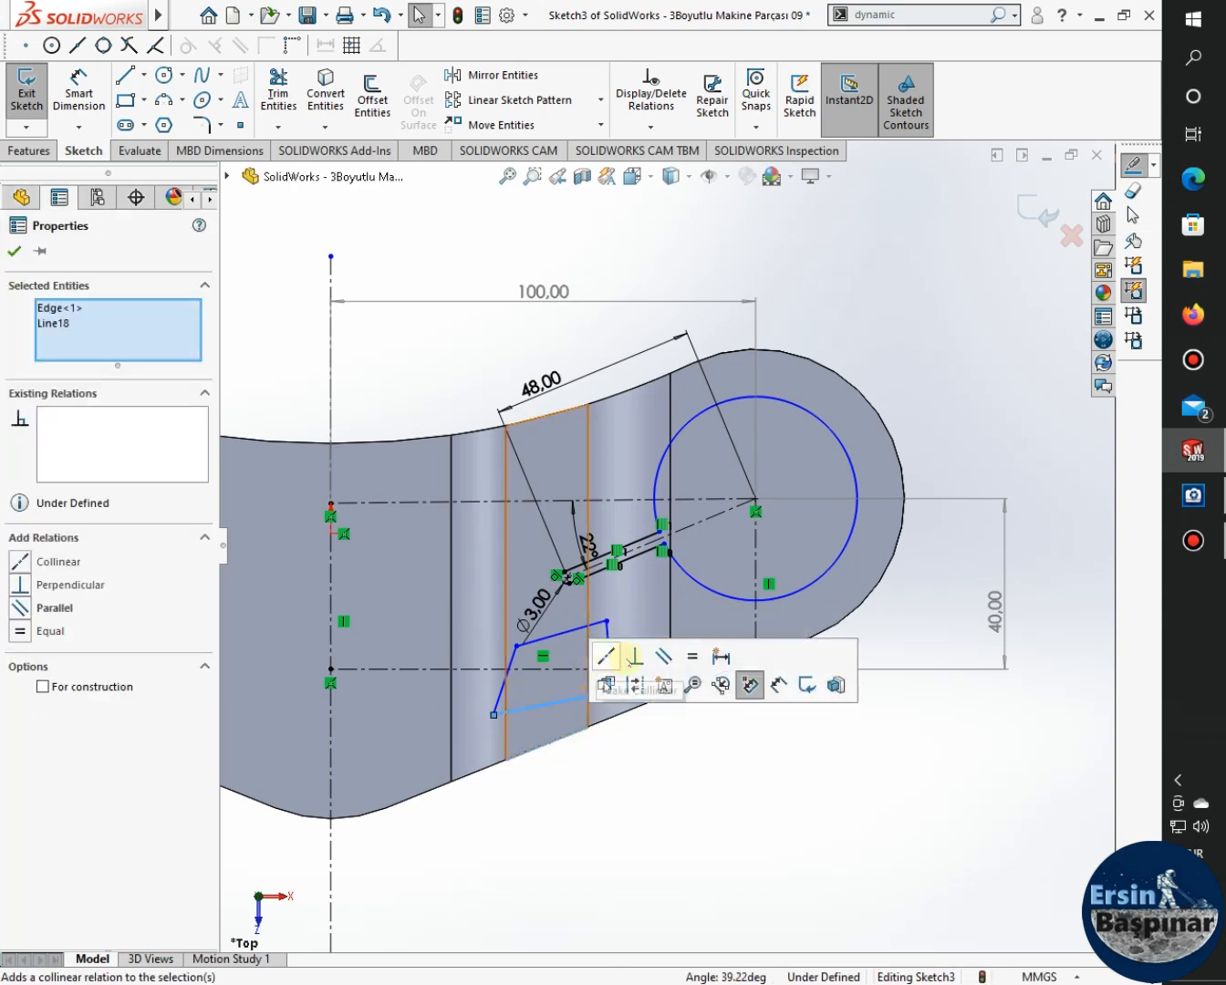
click(661, 656)
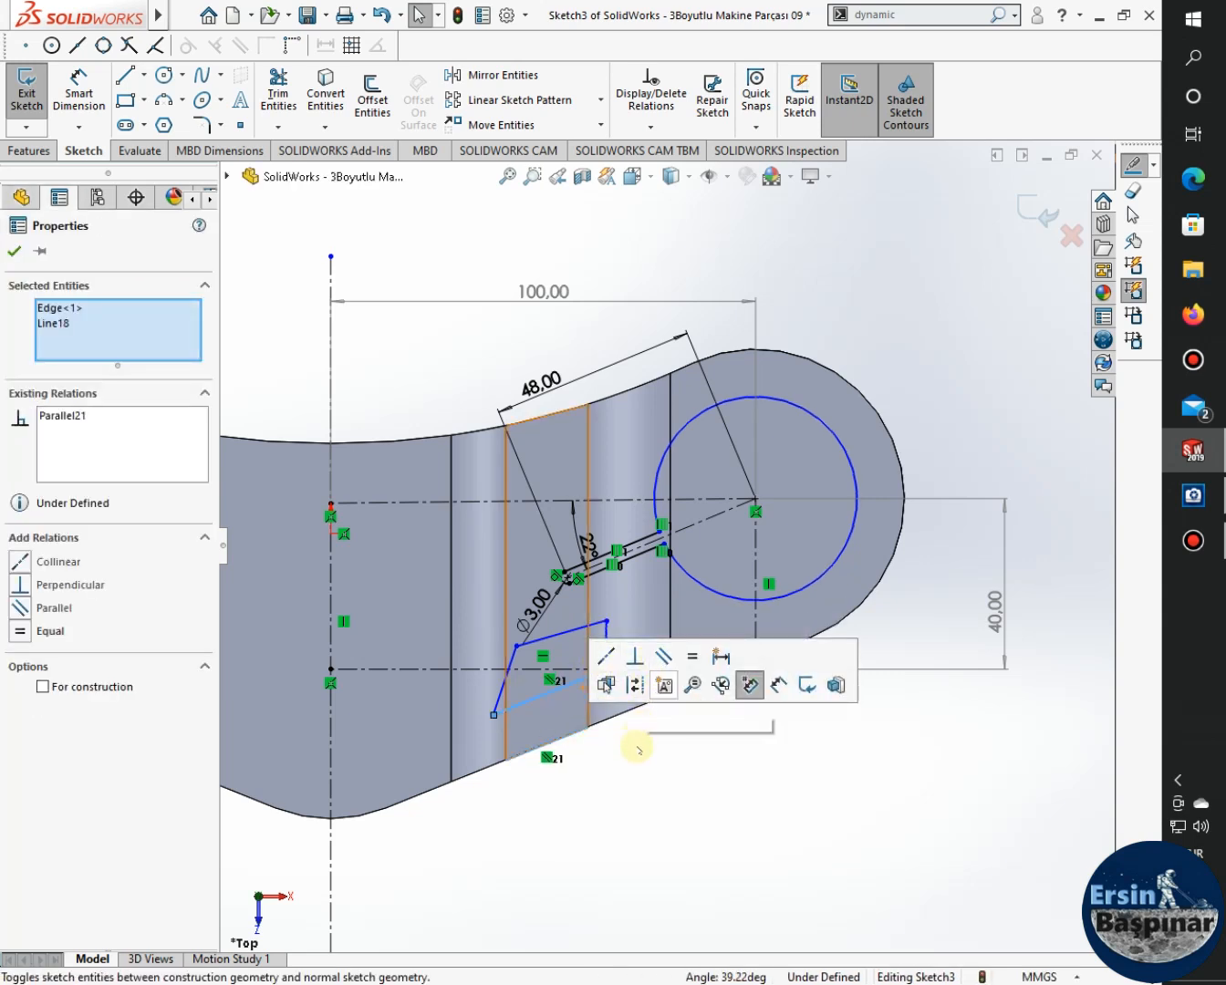
click(661, 775)
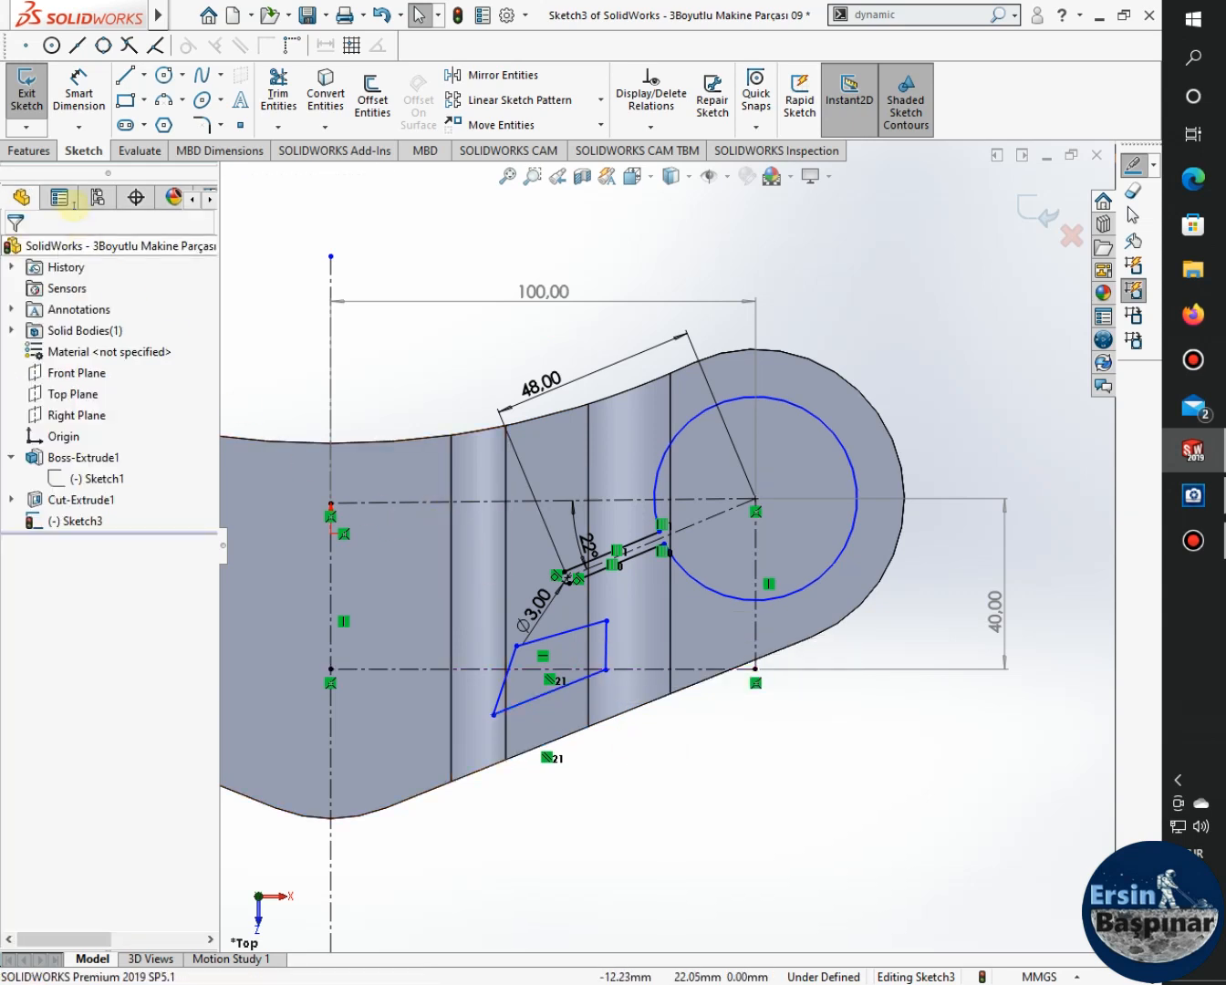
Dimension the outline's bottom line 8 mm from the body's slanted lower edge.
click(80, 93)
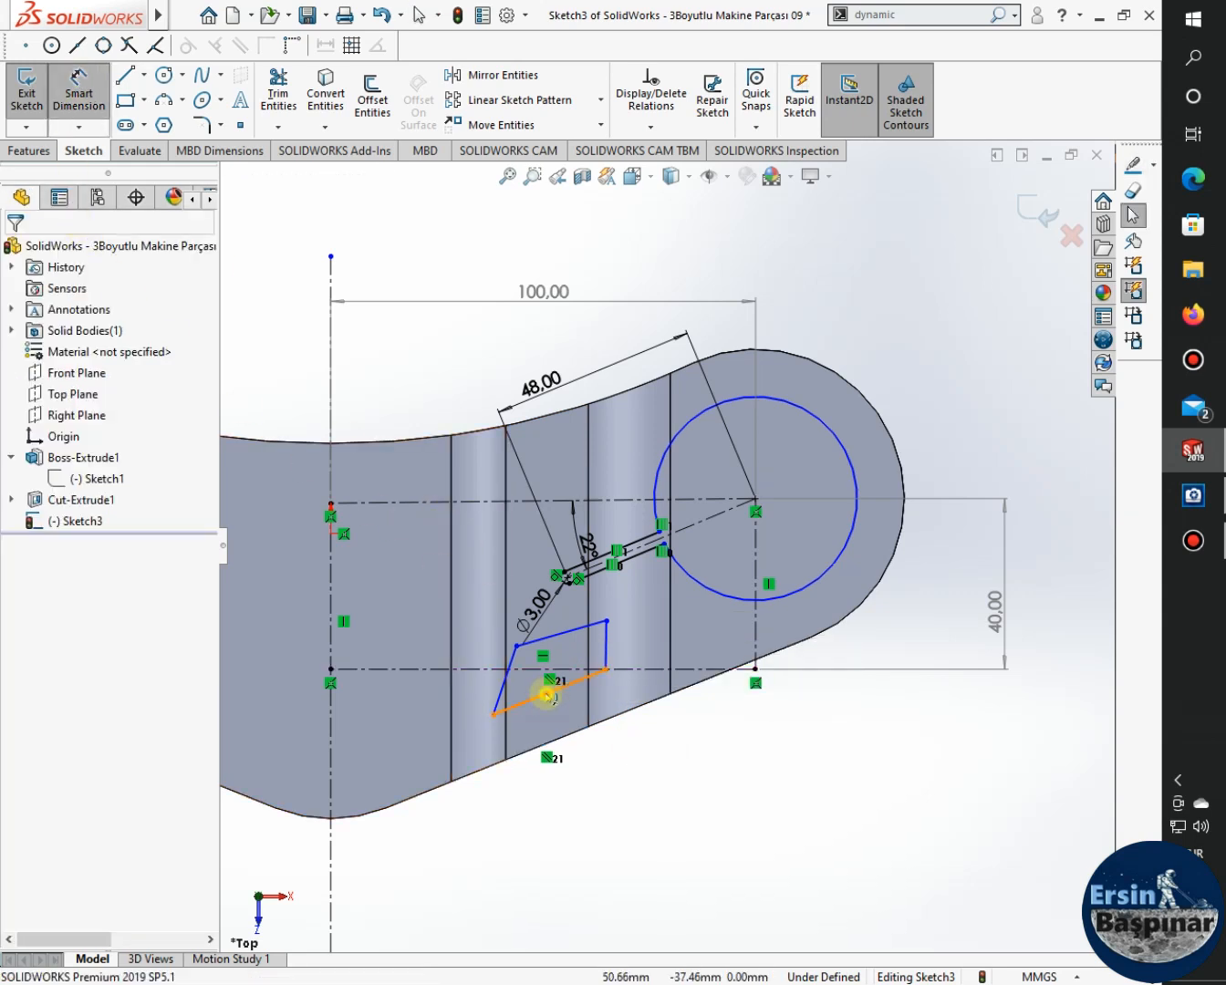
click(547, 696)
click(573, 732)
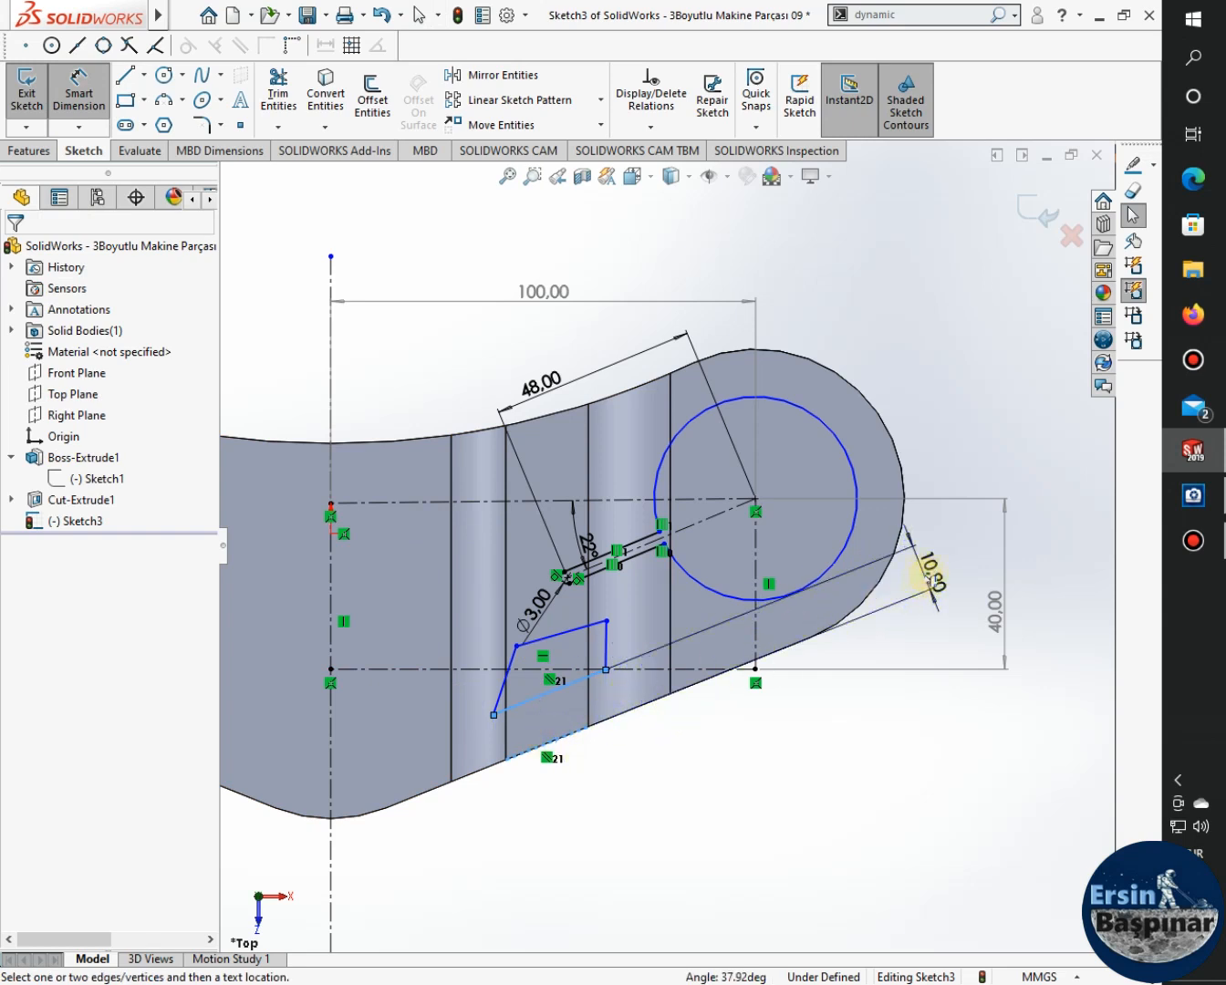
click(923, 576)
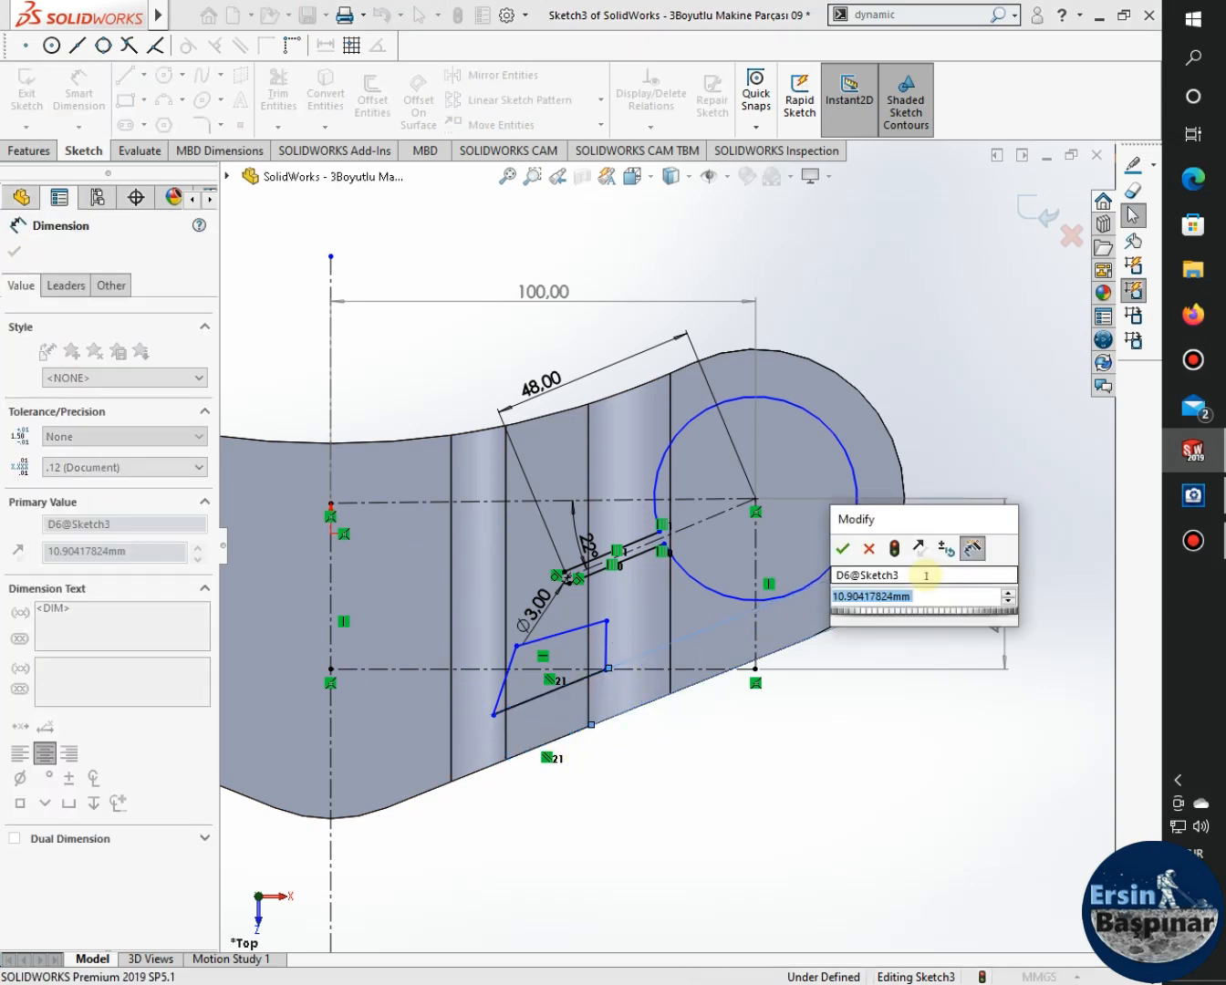
text(8)
key(Return)
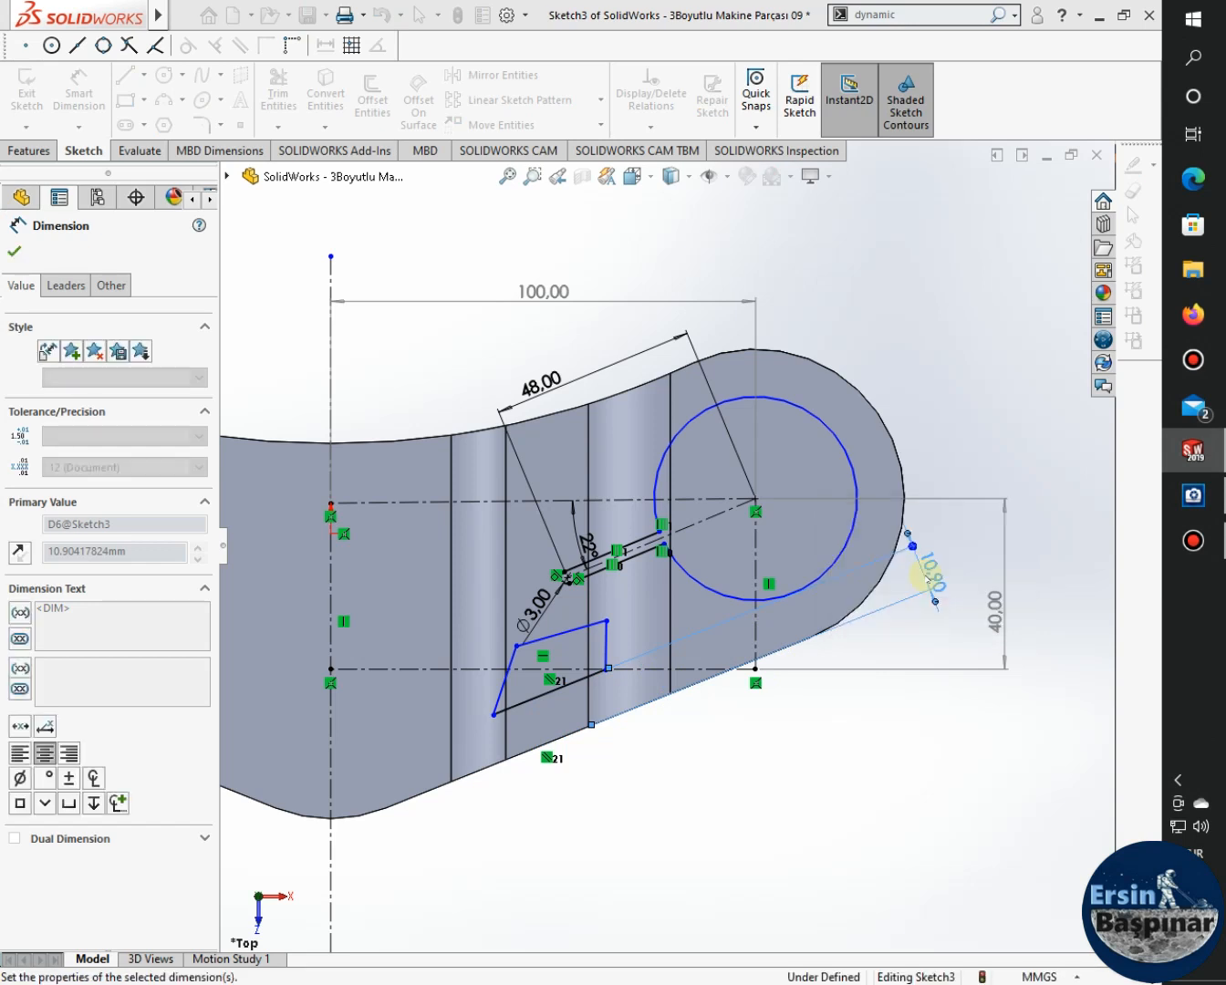
click(816, 811)
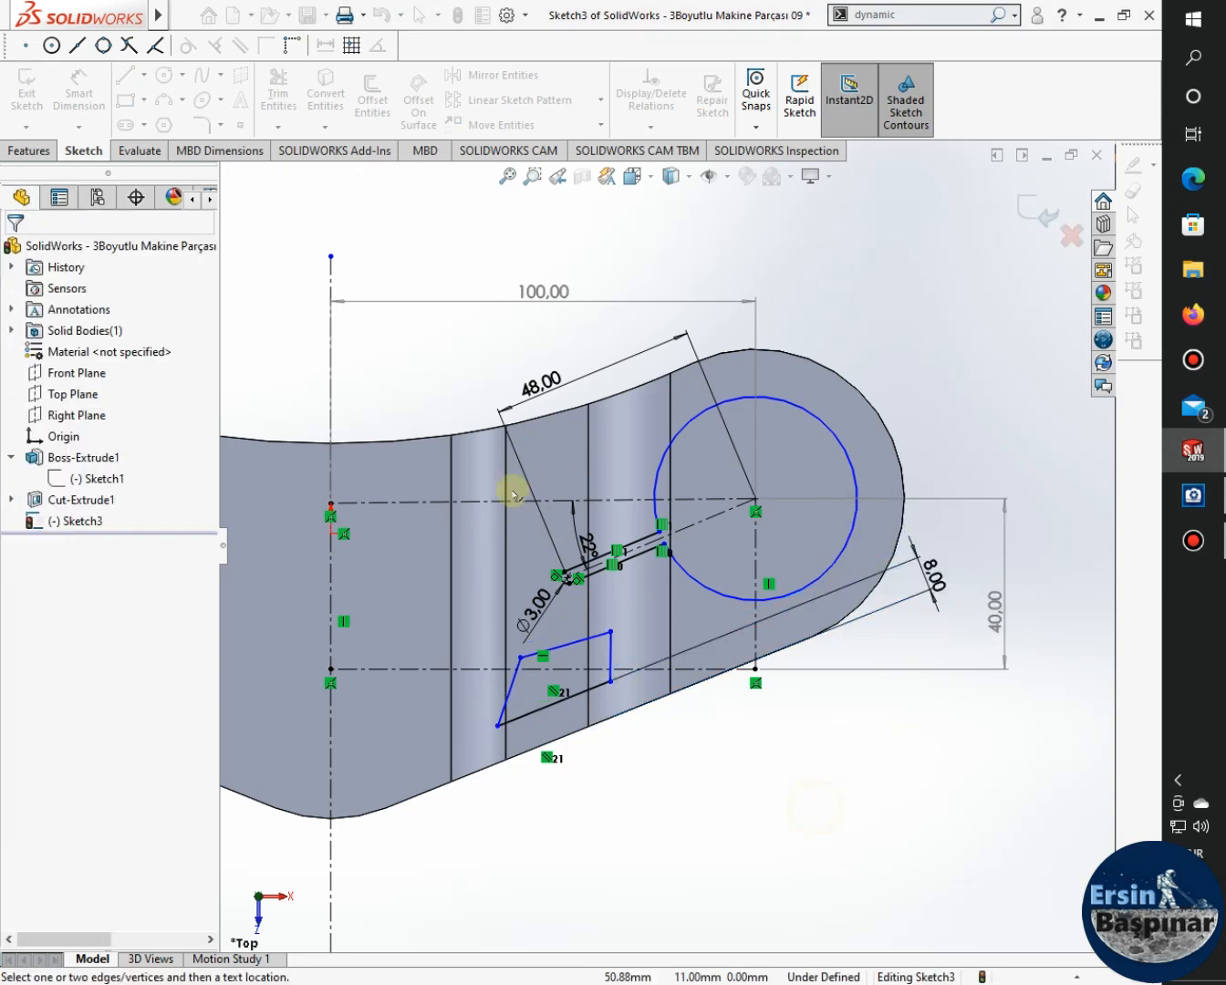
click(80, 83)
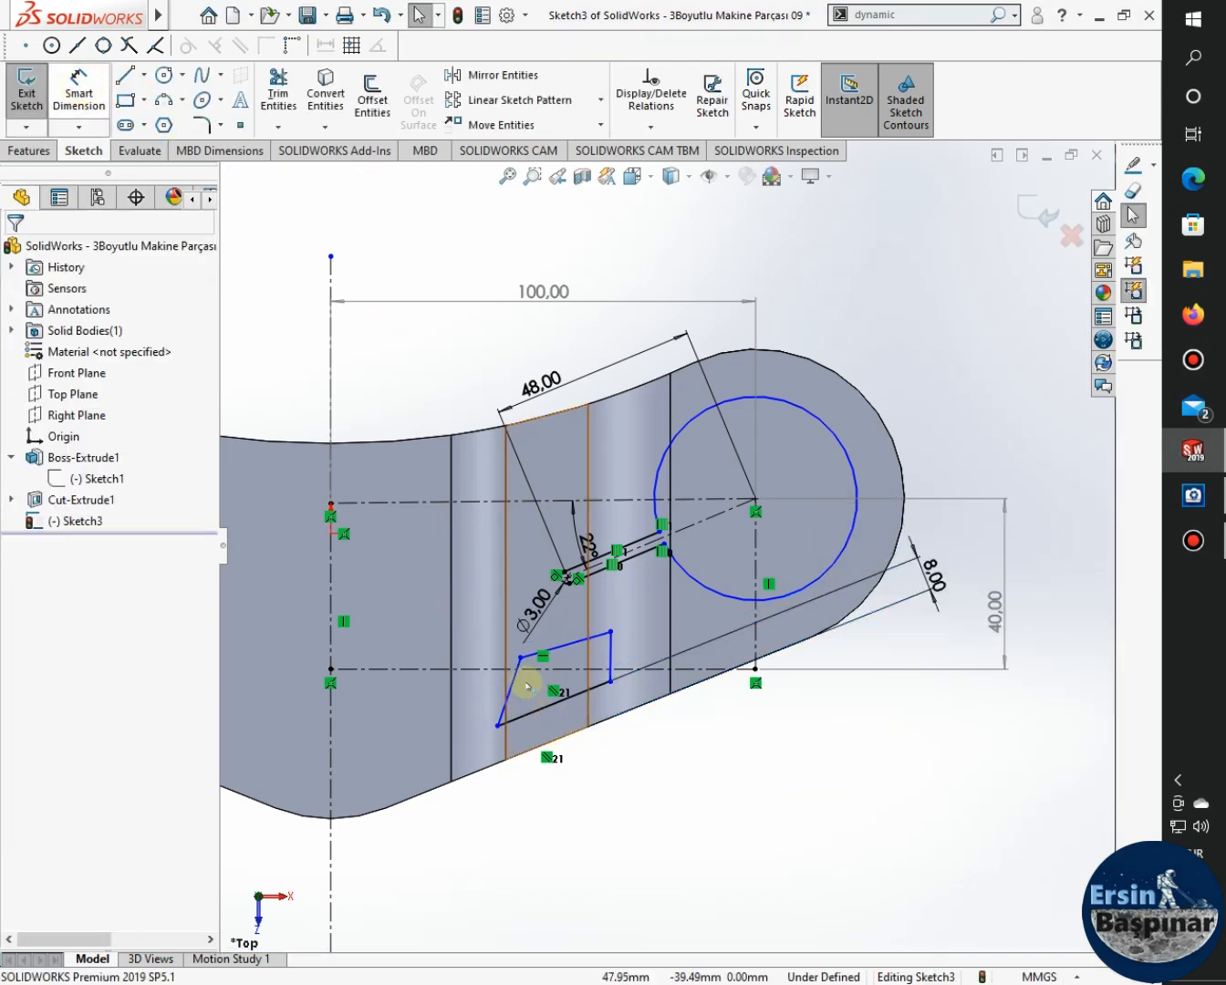
click(514, 679)
click(610, 655)
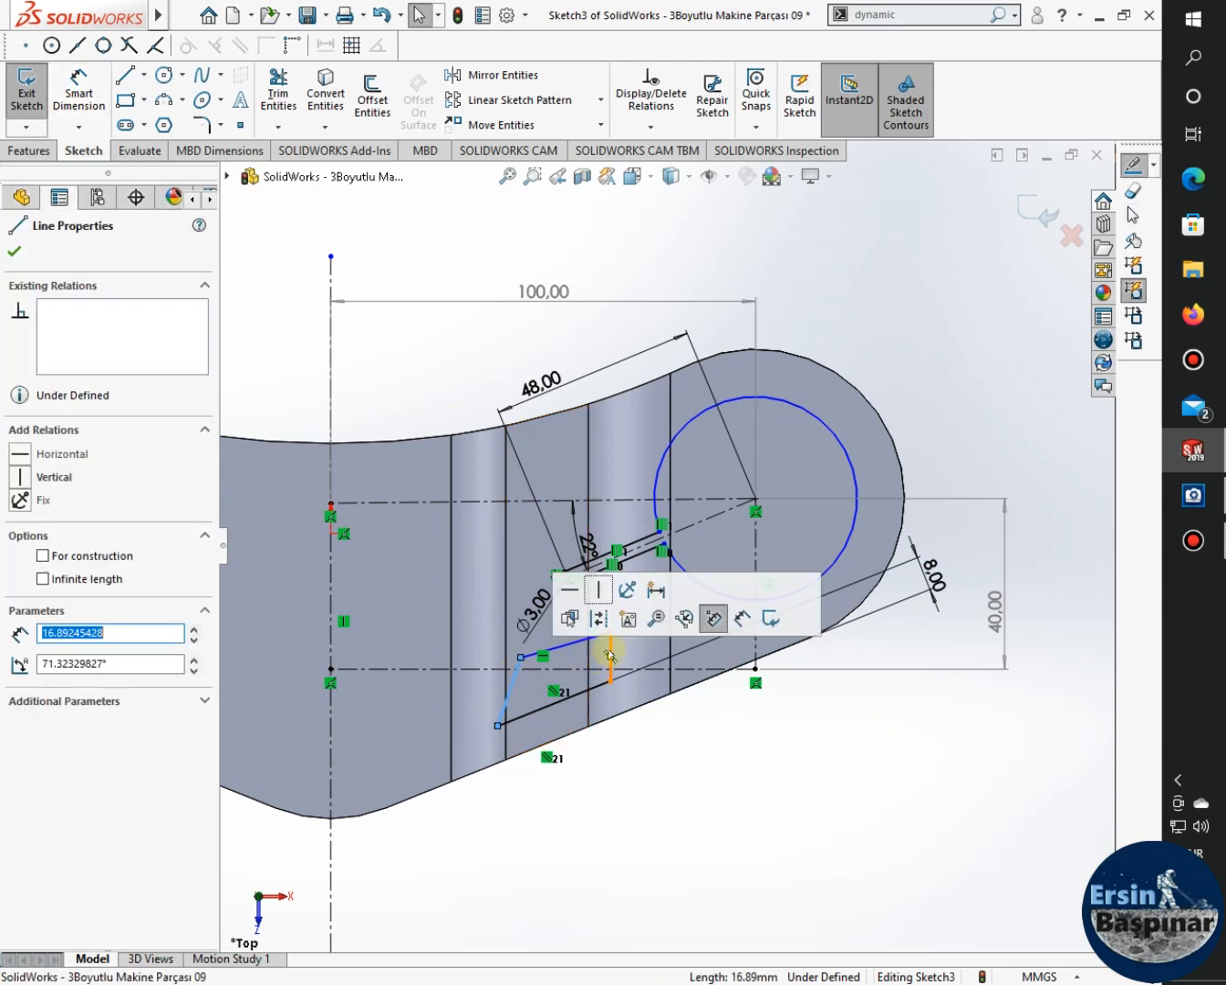
click(609, 655)
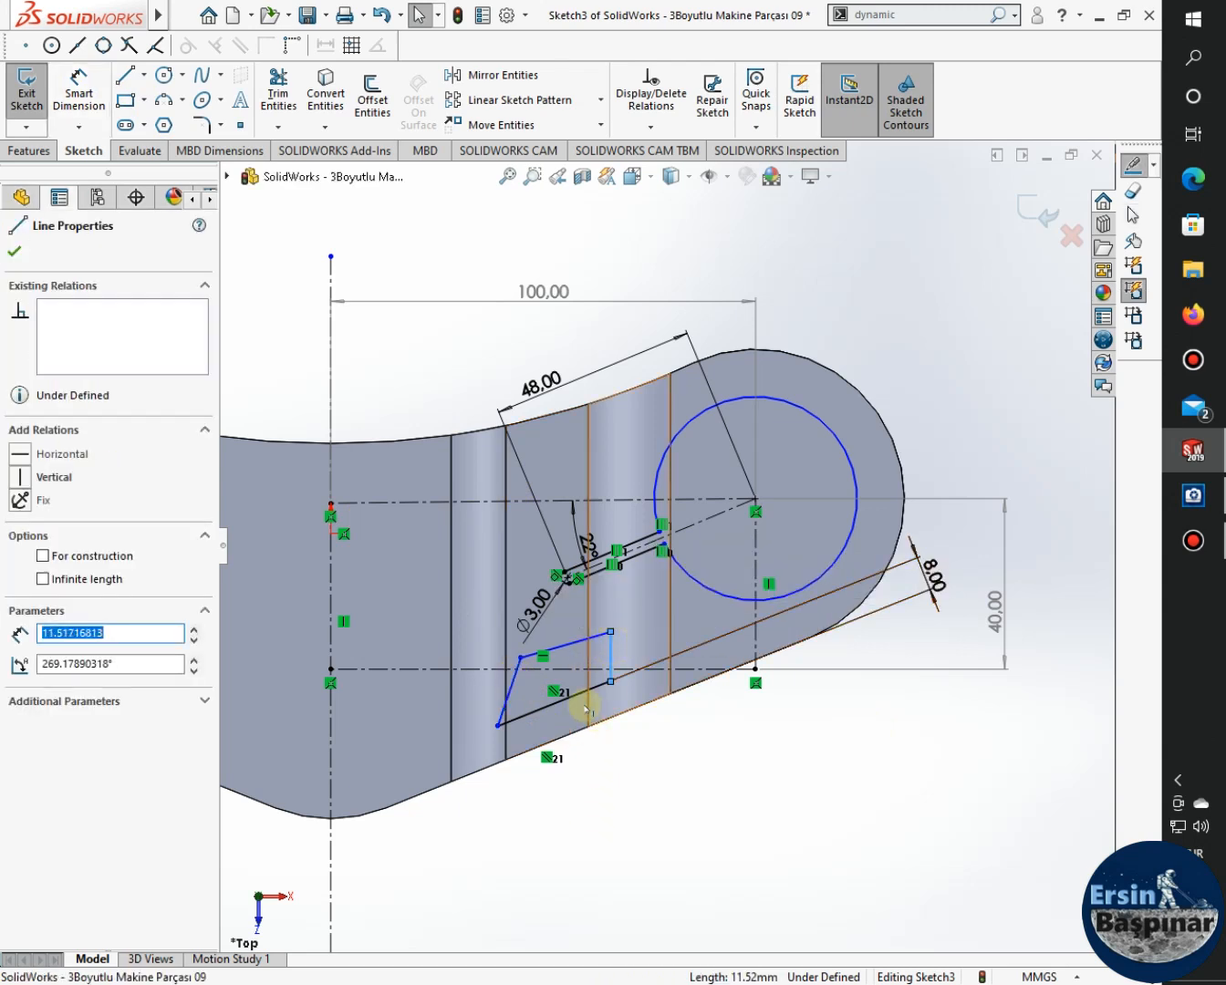
click(374, 432)
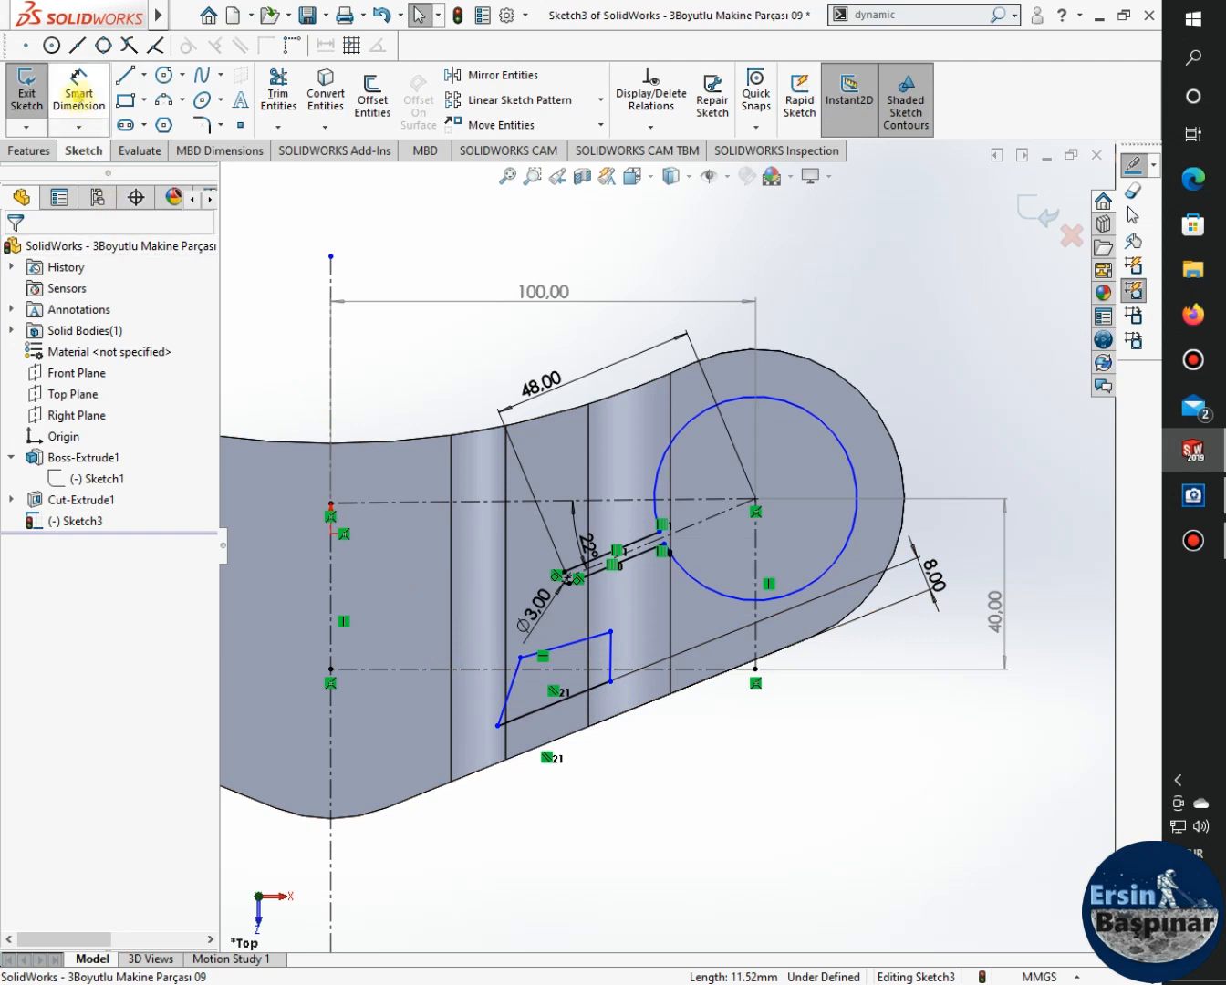
Add an angle dimension between the left and right sides of the four-sided outline.
click(79, 96)
click(516, 679)
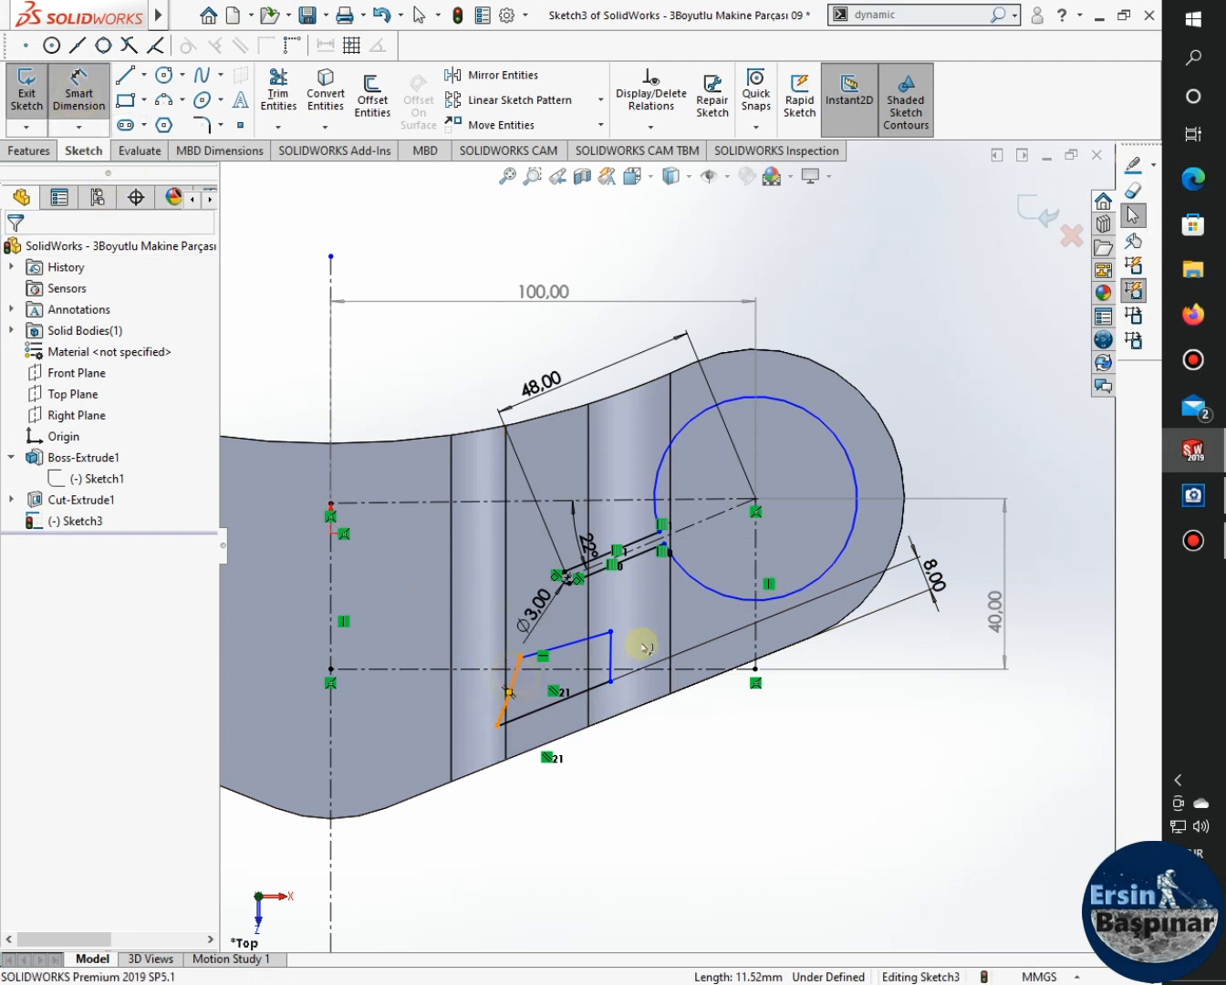
click(610, 652)
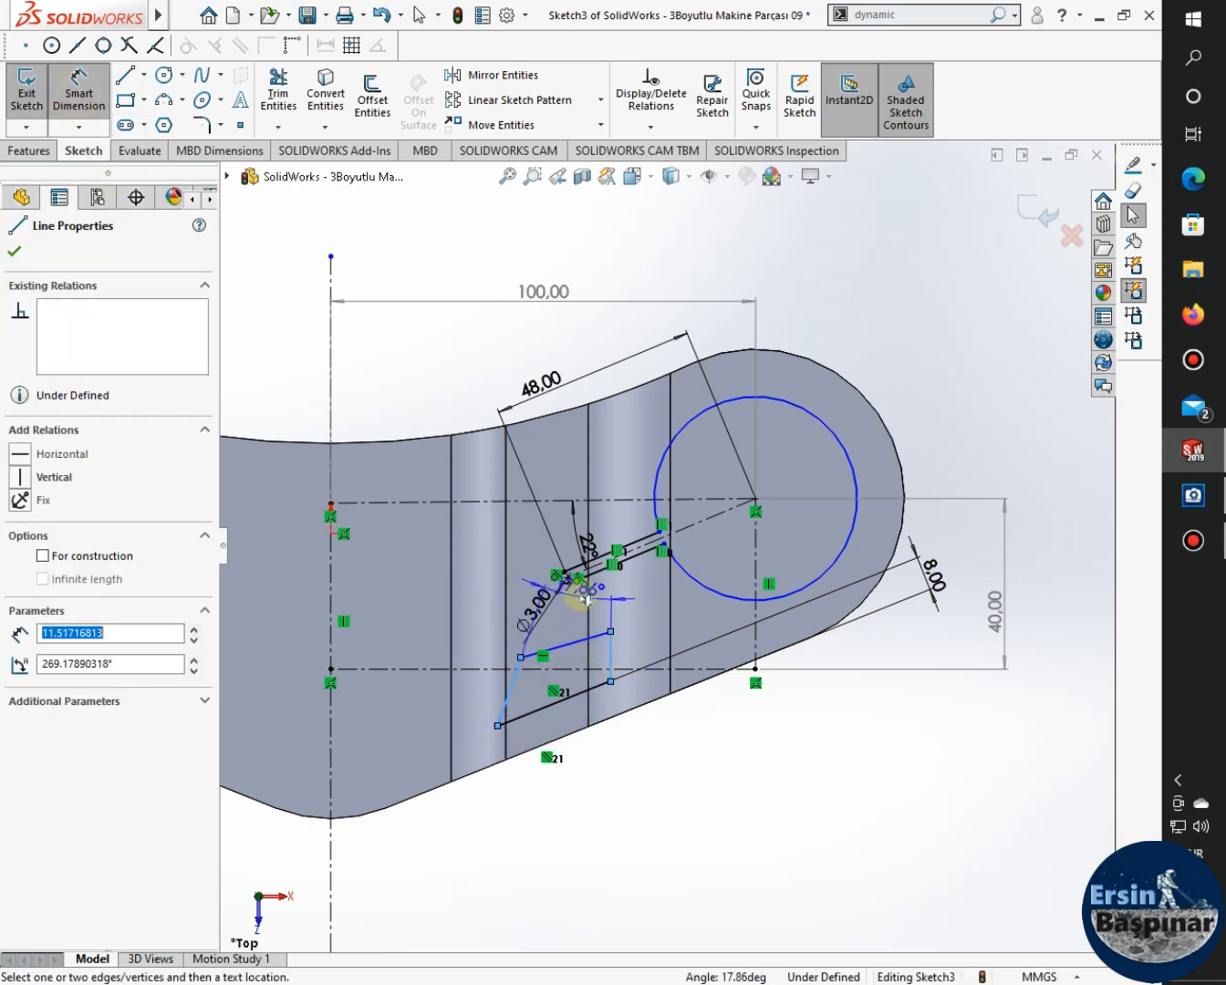
click(575, 623)
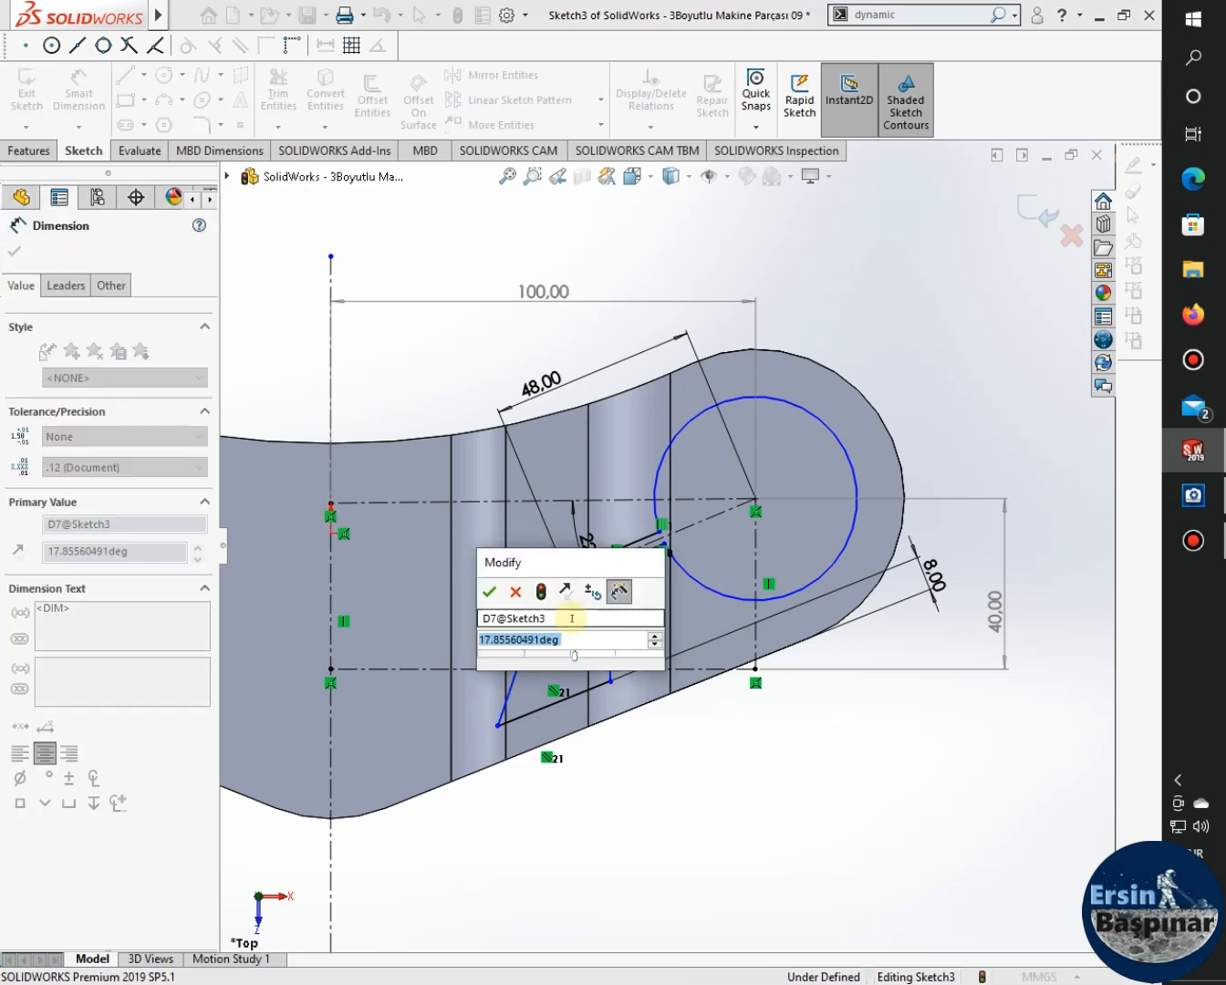
Set the angle between the left and right sides of the small quadrilateral to 22°.
text(22)
key(Return)
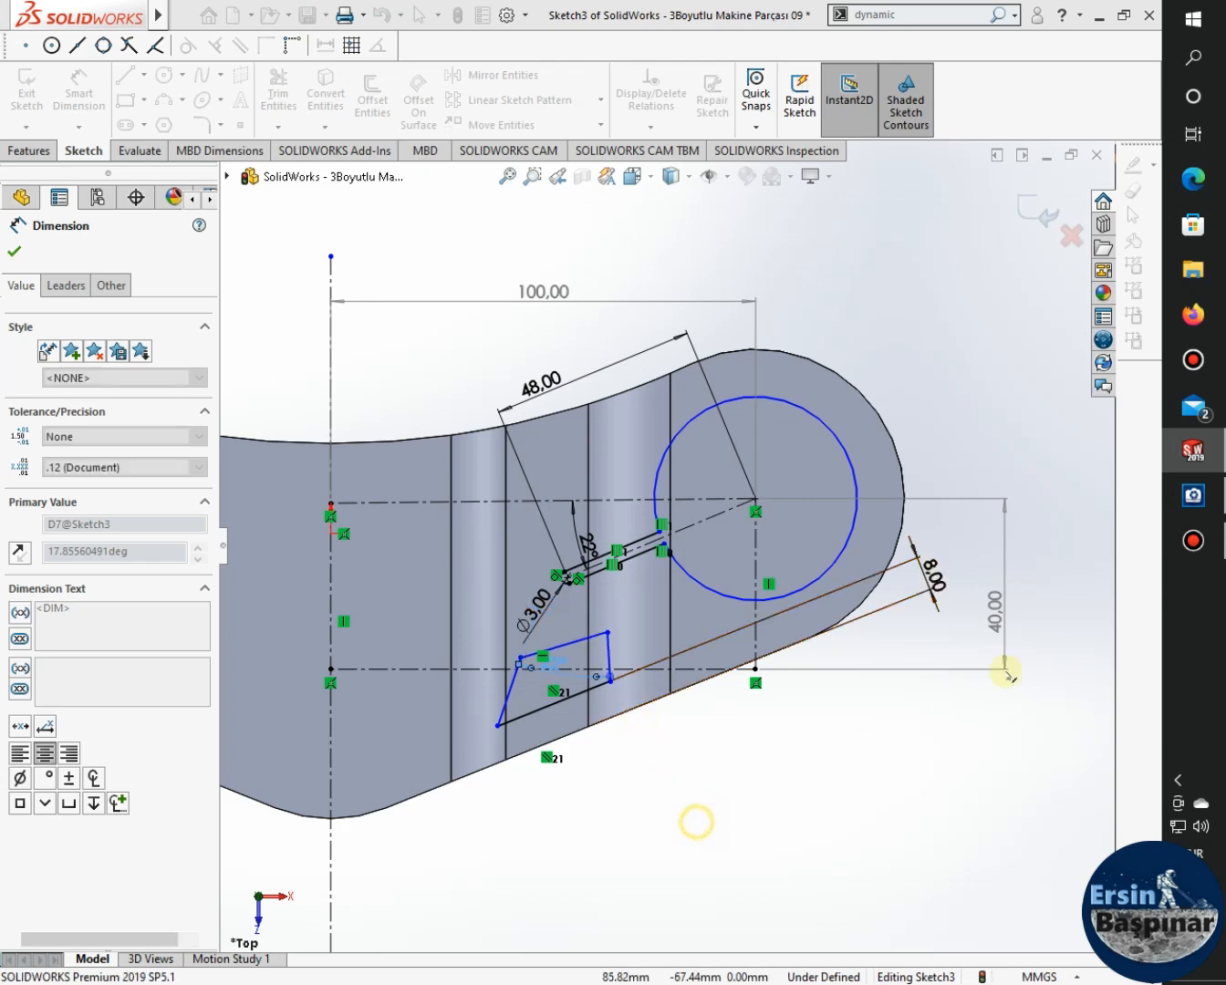
click(695, 821)
Check the reference drawing in ACDSee and try a 15° angular dimension between the quadrilateral's upper and lower edges in SolidWorks.
click(1193, 495)
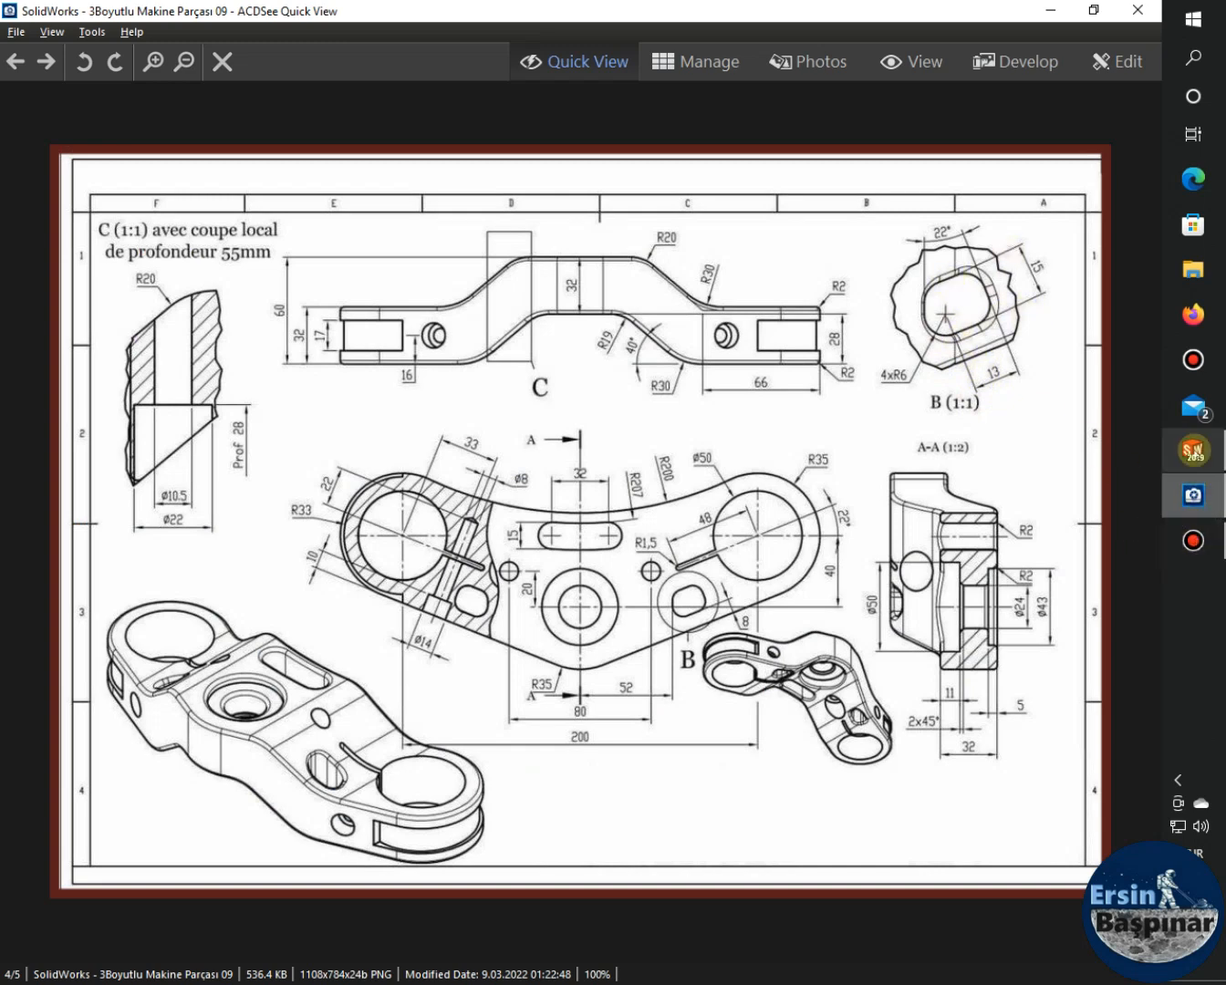
click(1192, 450)
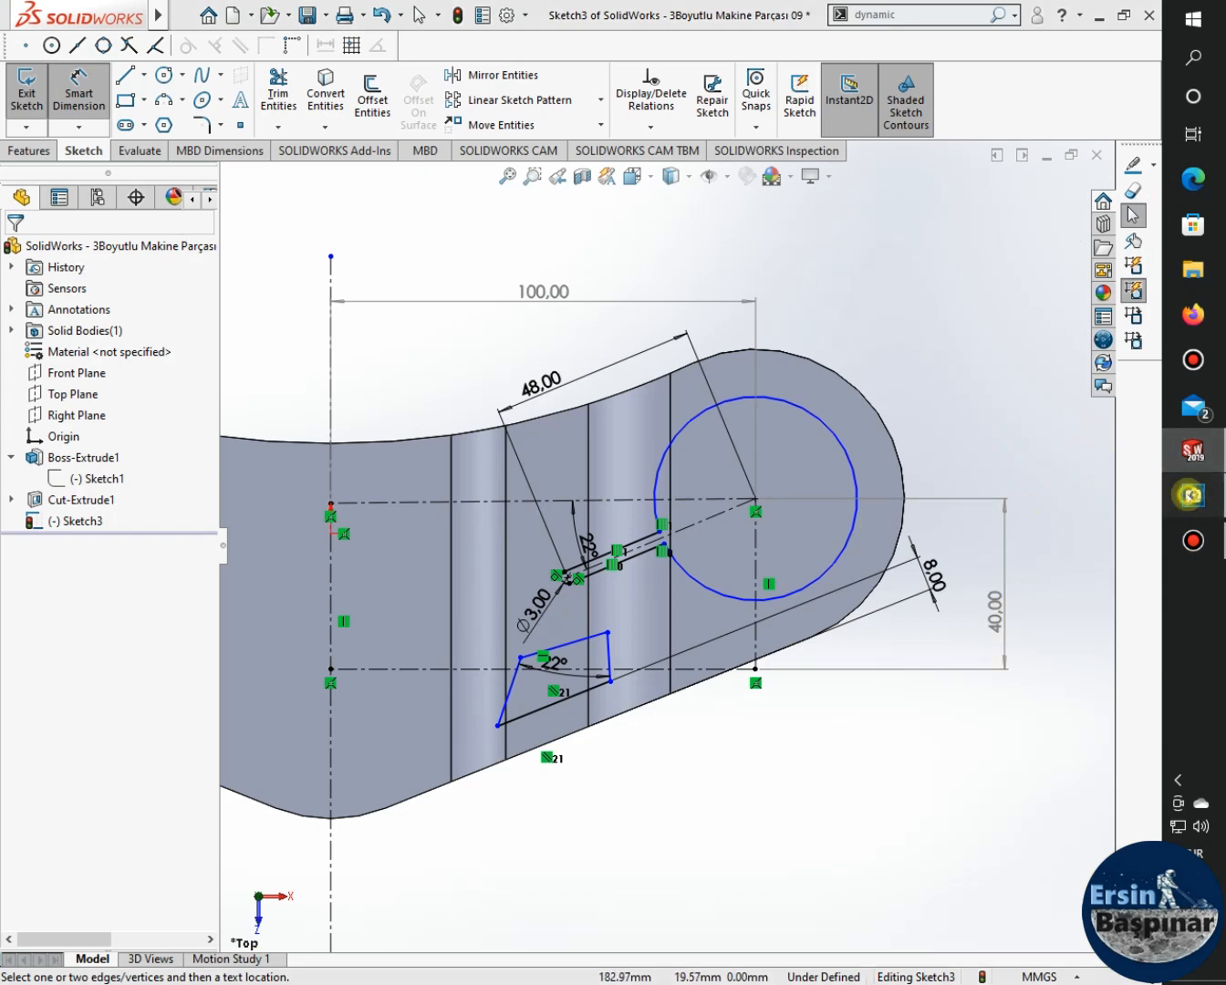
click(1189, 478)
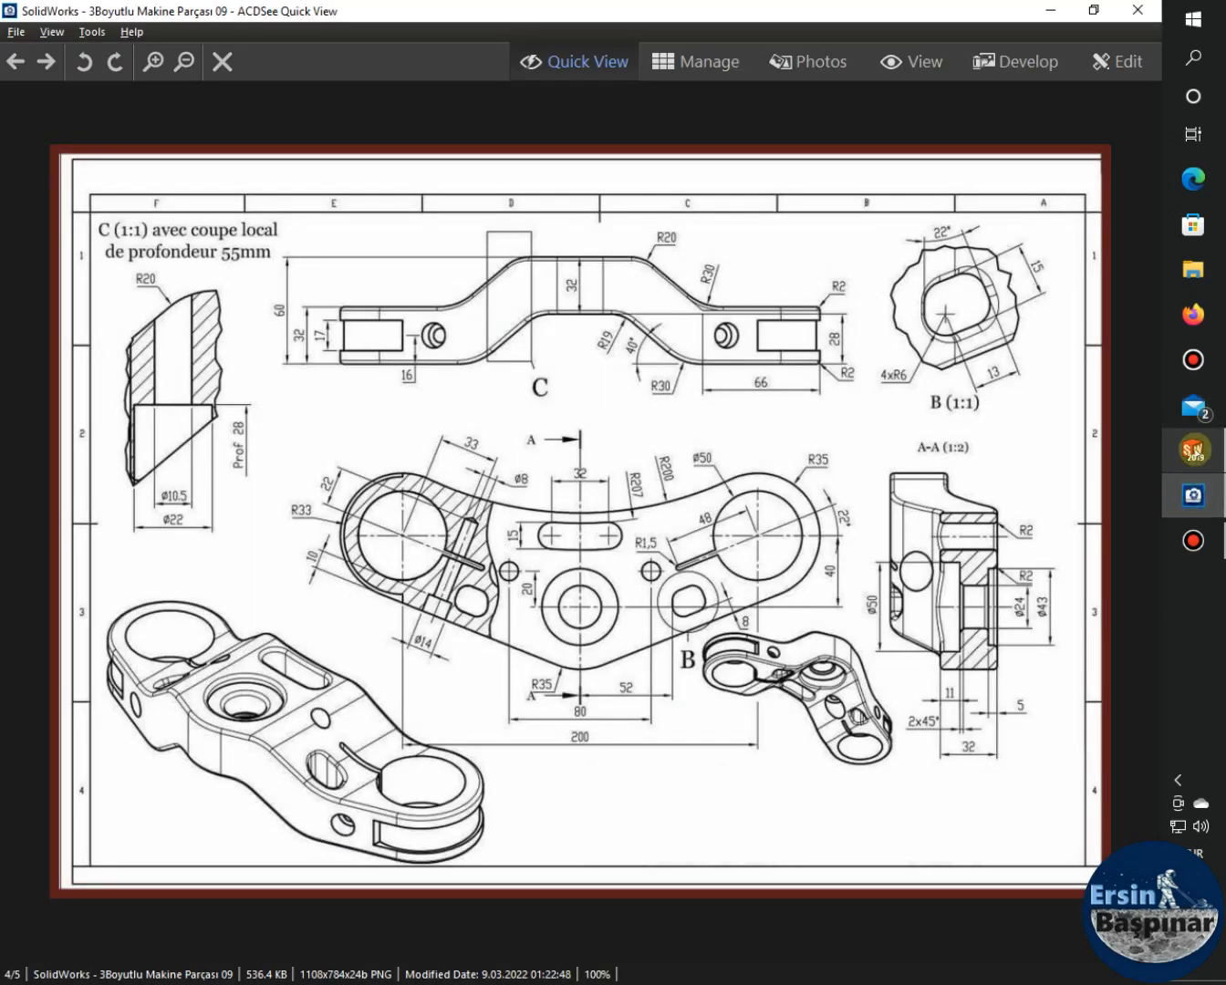
click(1193, 460)
key(Escape)
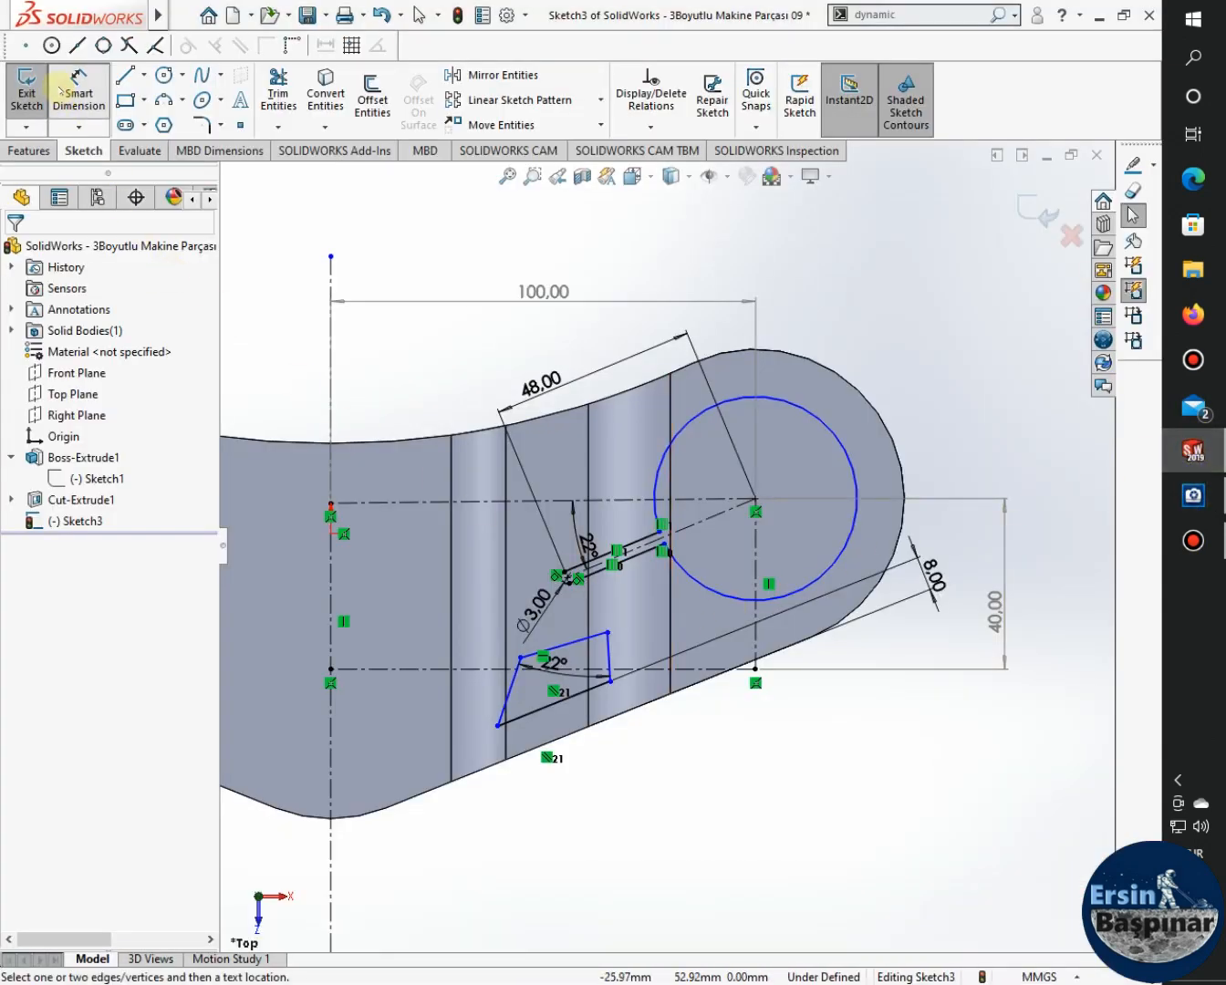
click(647, 641)
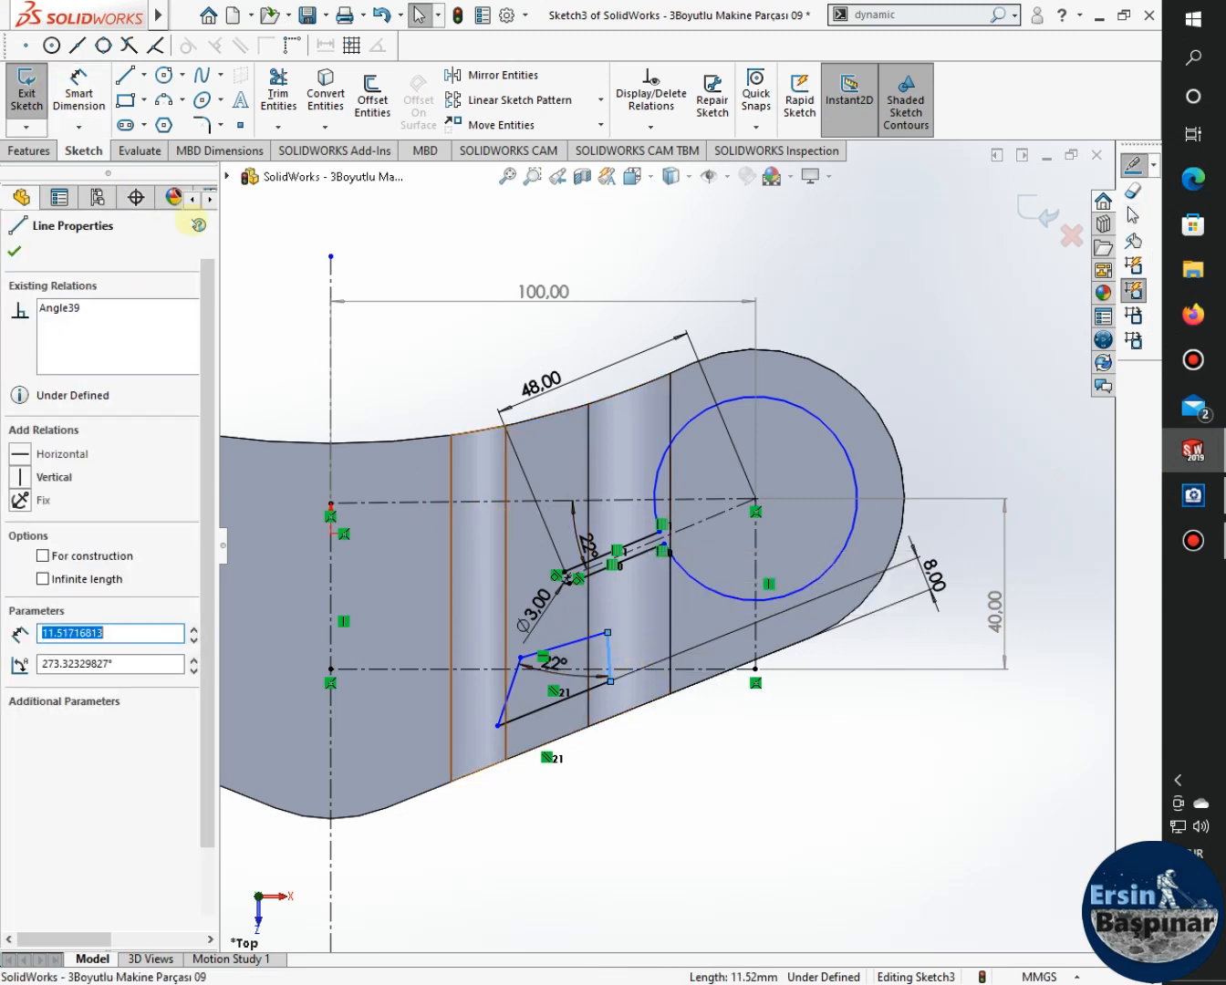
click(78, 91)
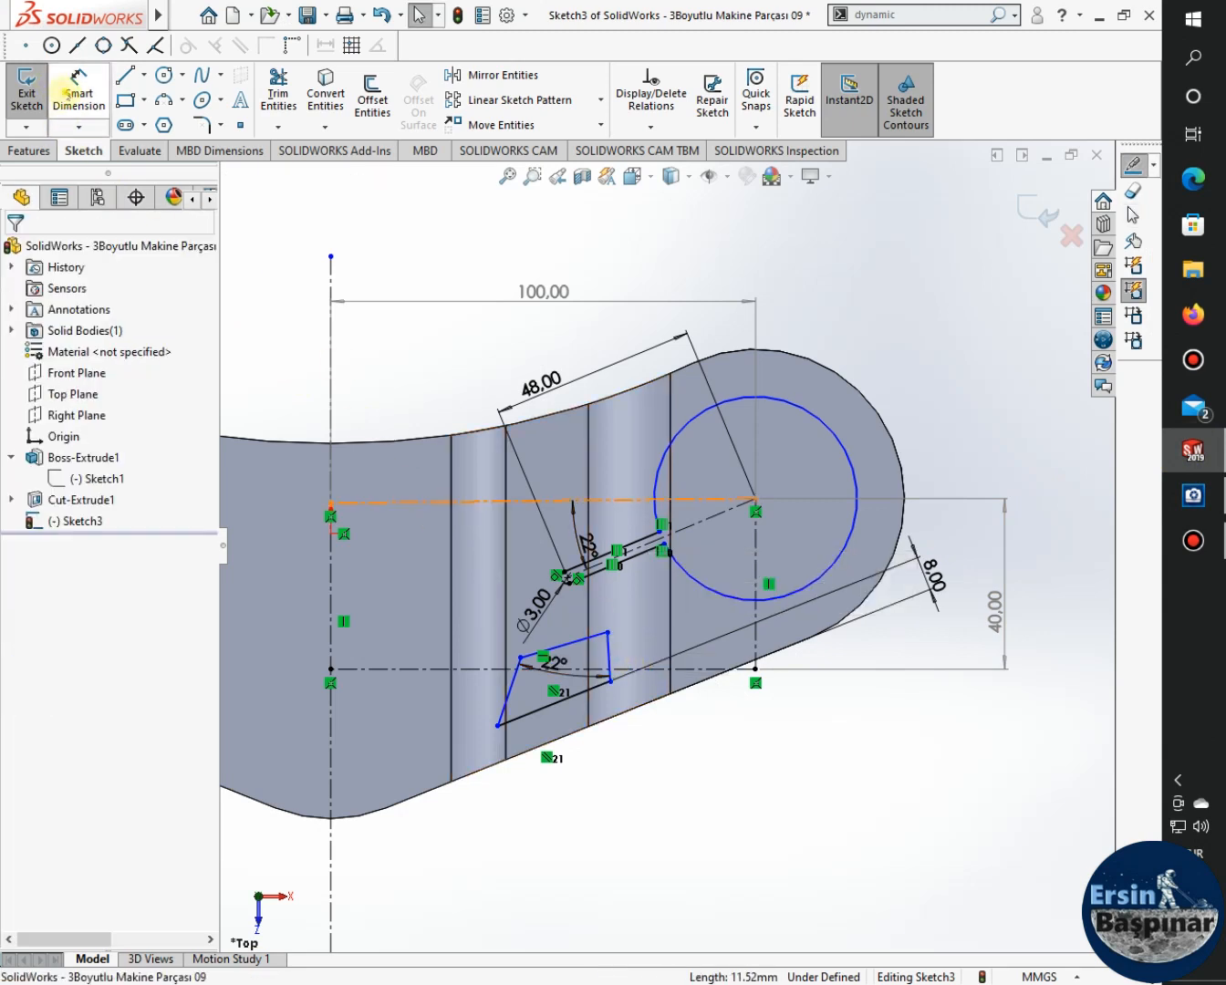
click(585, 641)
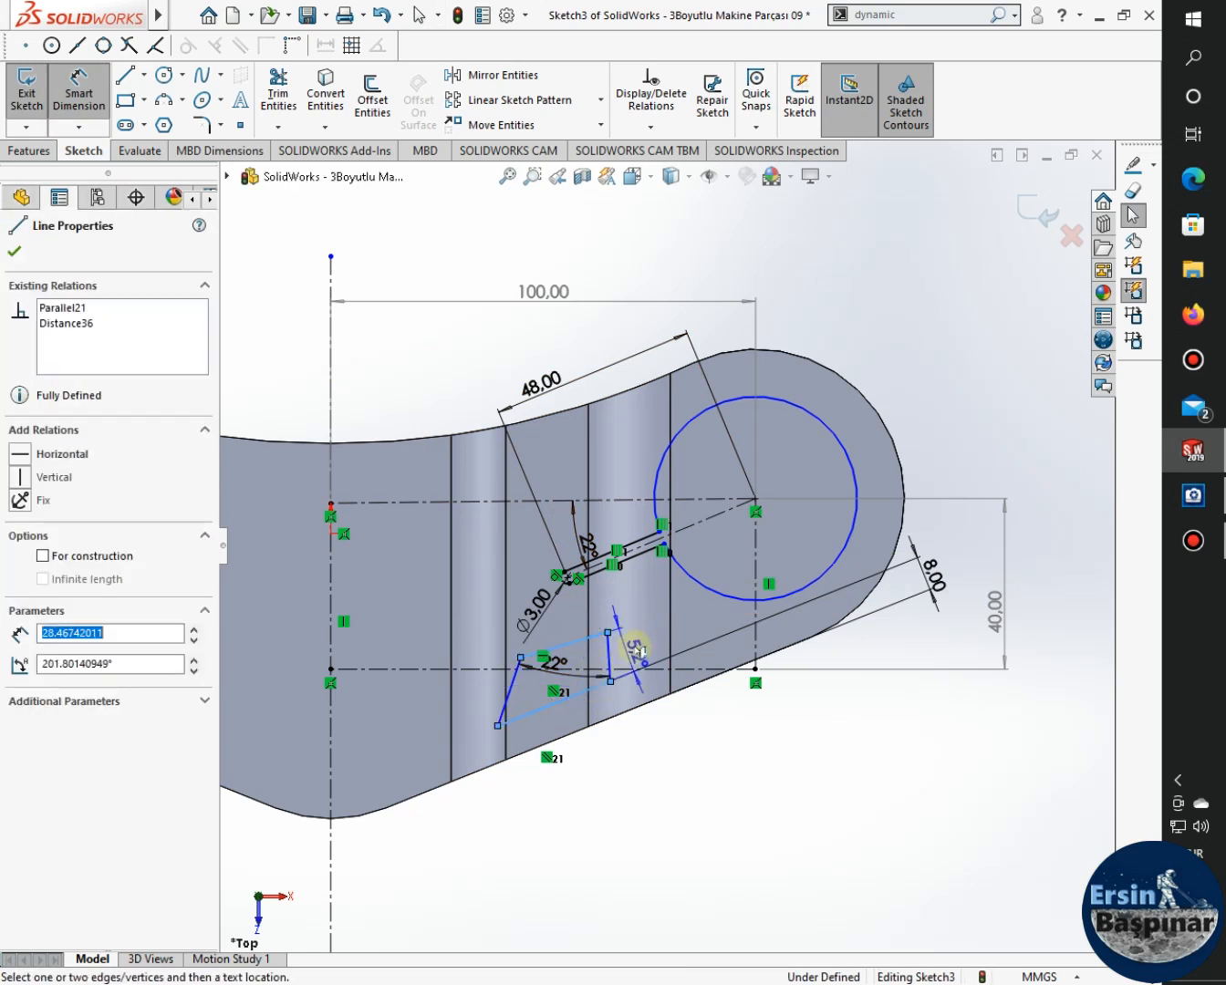
click(656, 641)
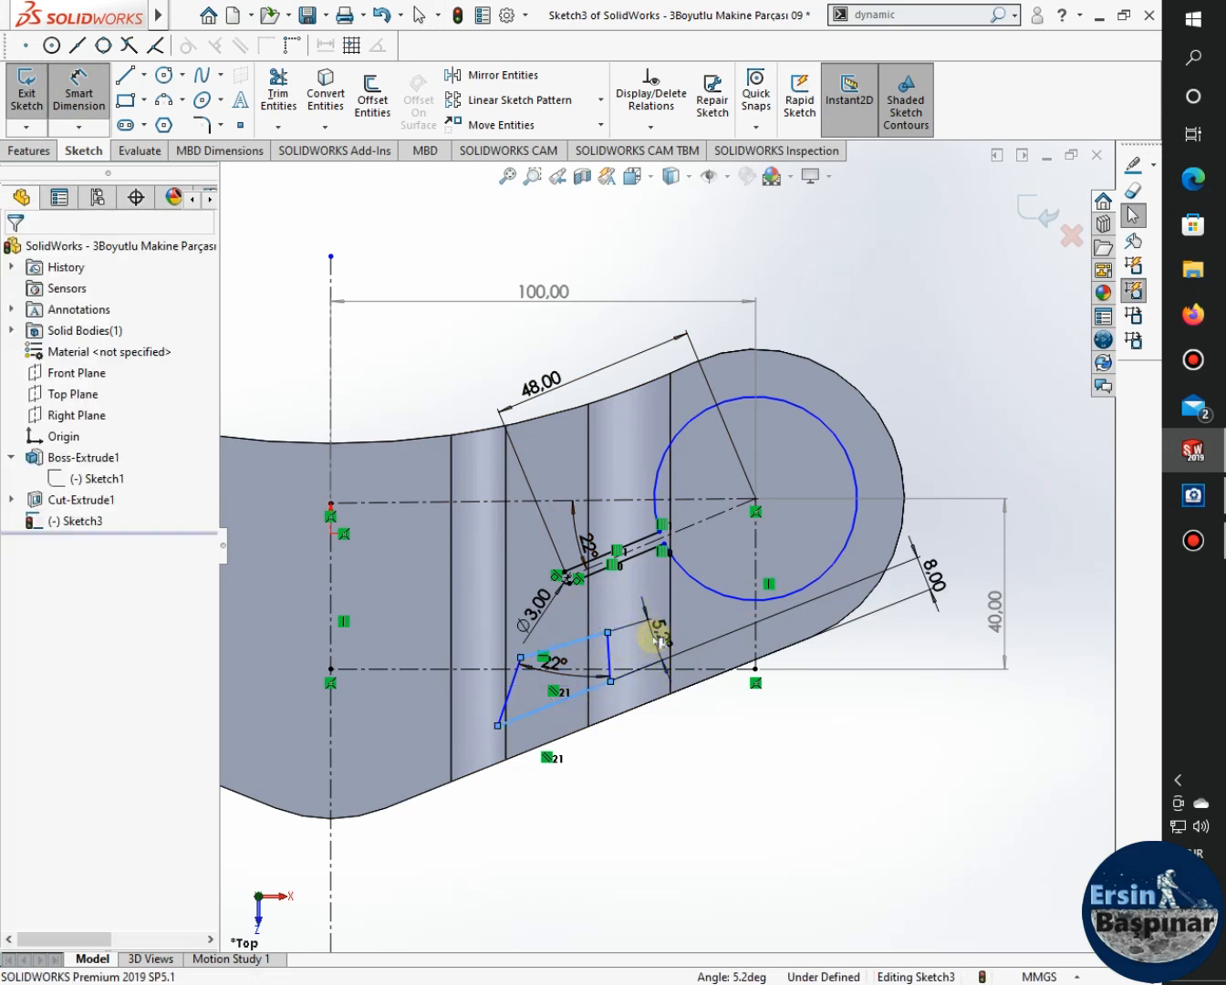
click(657, 641)
text(15)
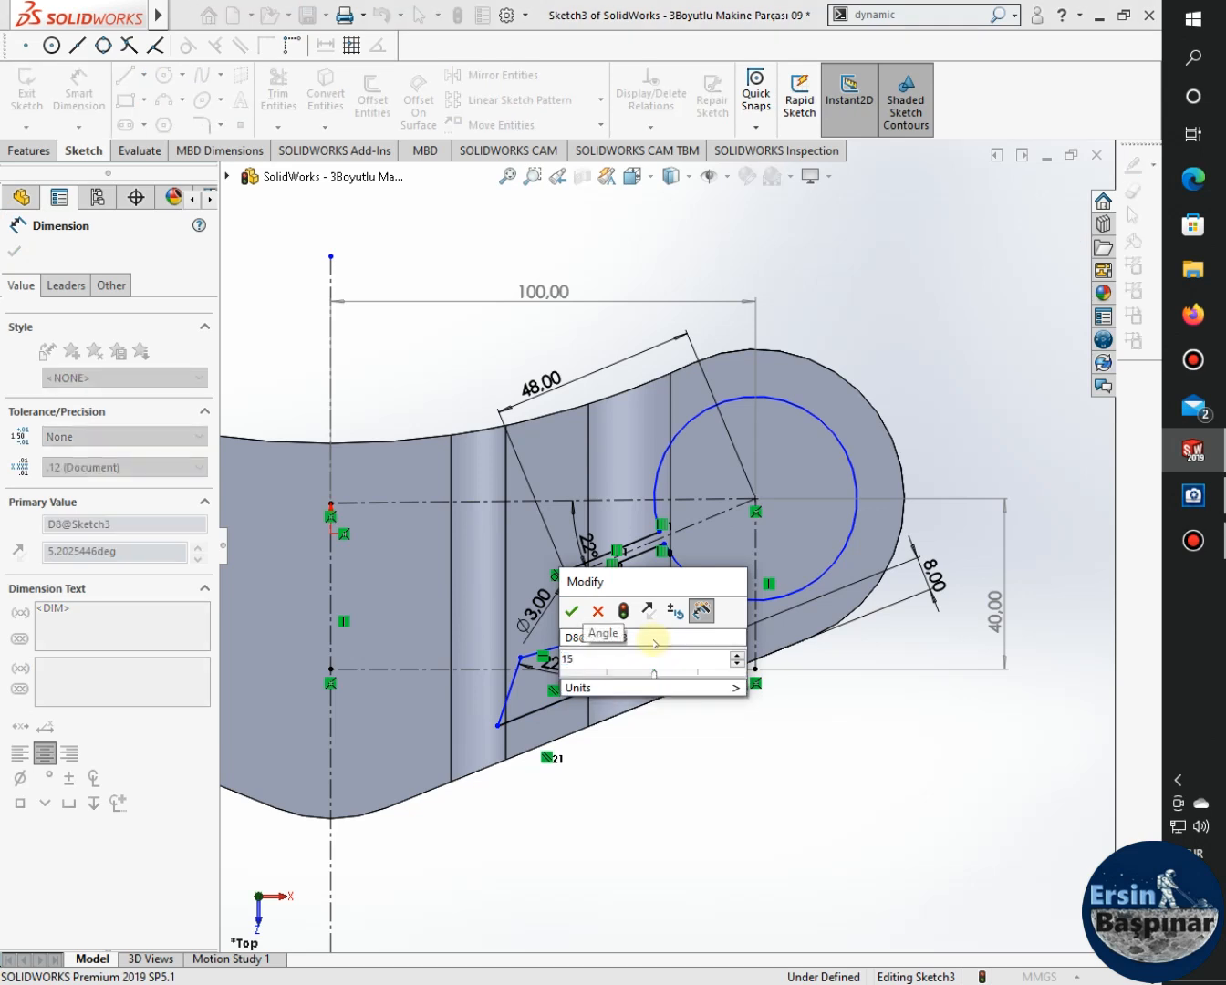
key(Return)
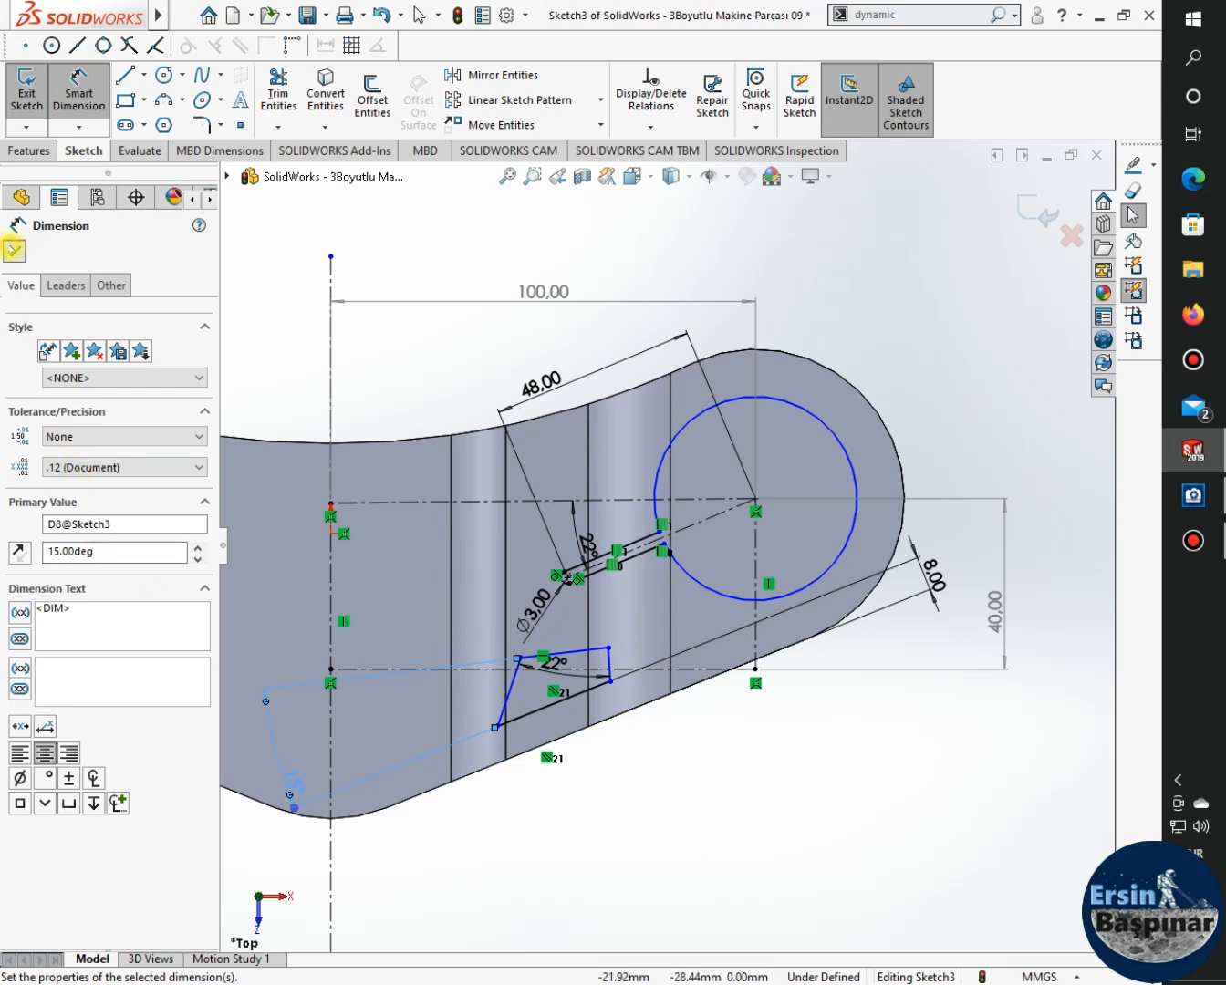
click(13, 250)
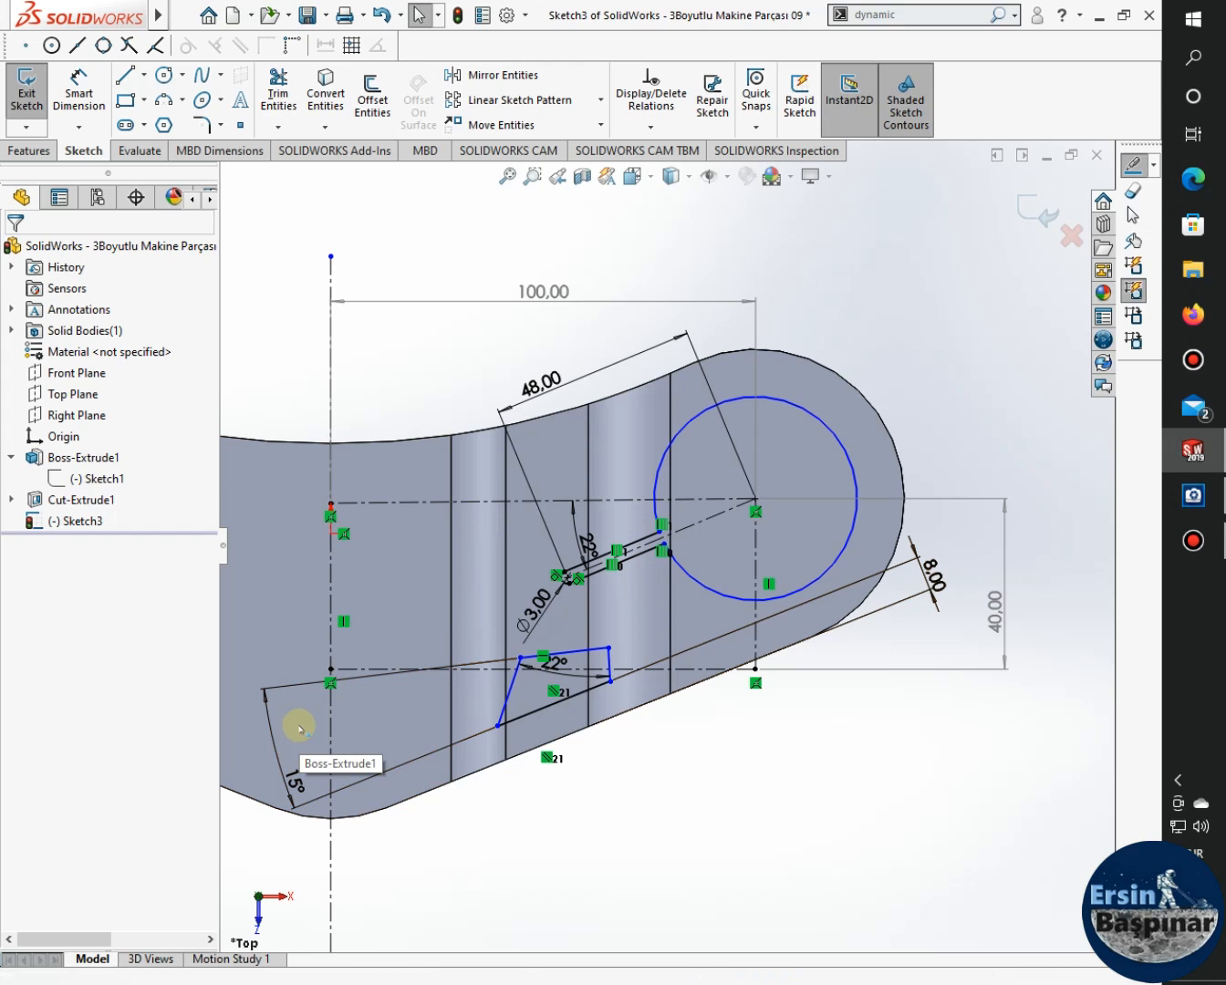
Undo the 15° value and delete the angular dimension between the quadrilateral's upper and lower edges.
key(ctrl+z)
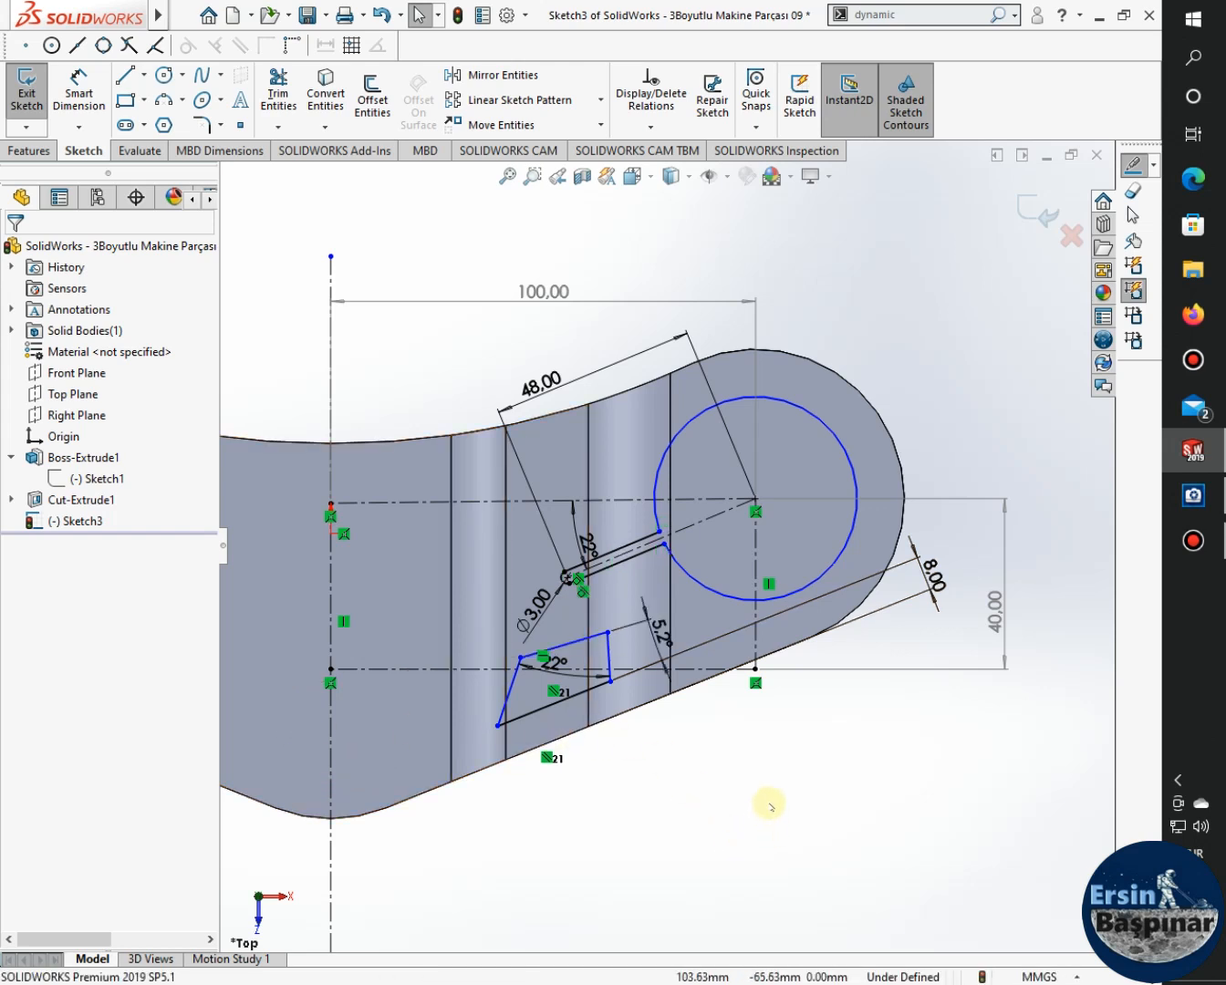
click(641, 622)
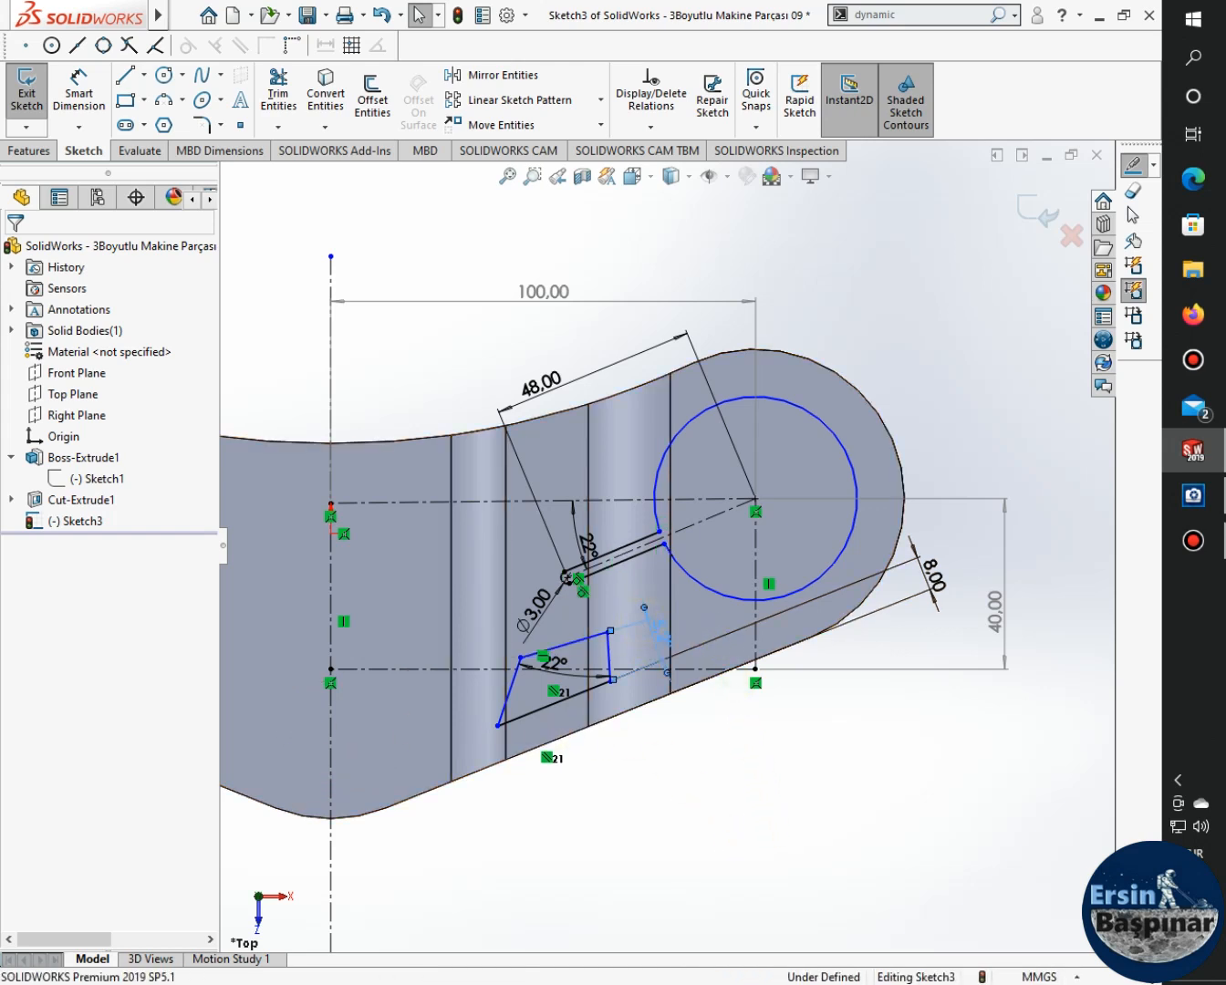
key(Delete)
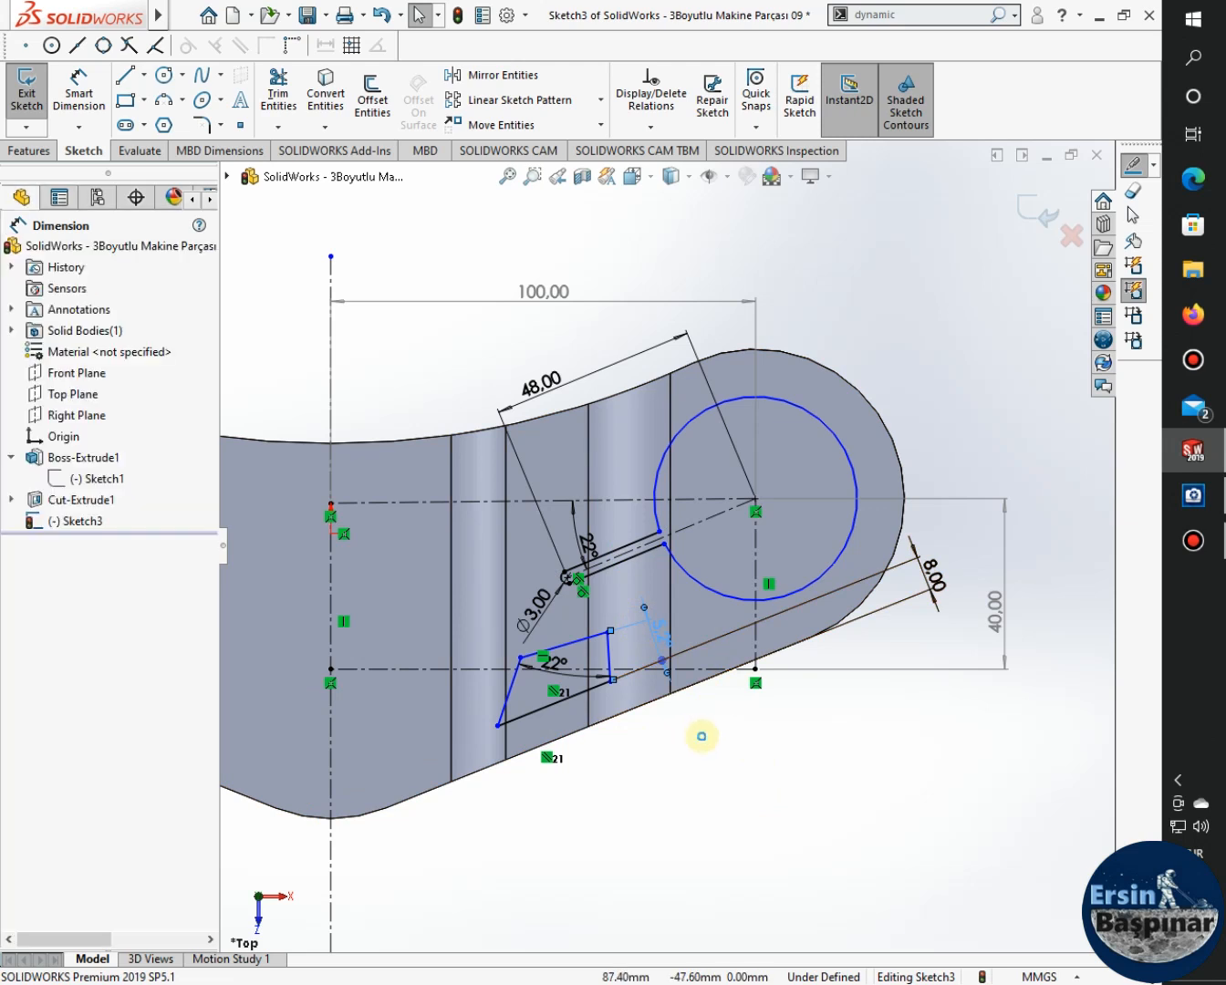
click(610, 679)
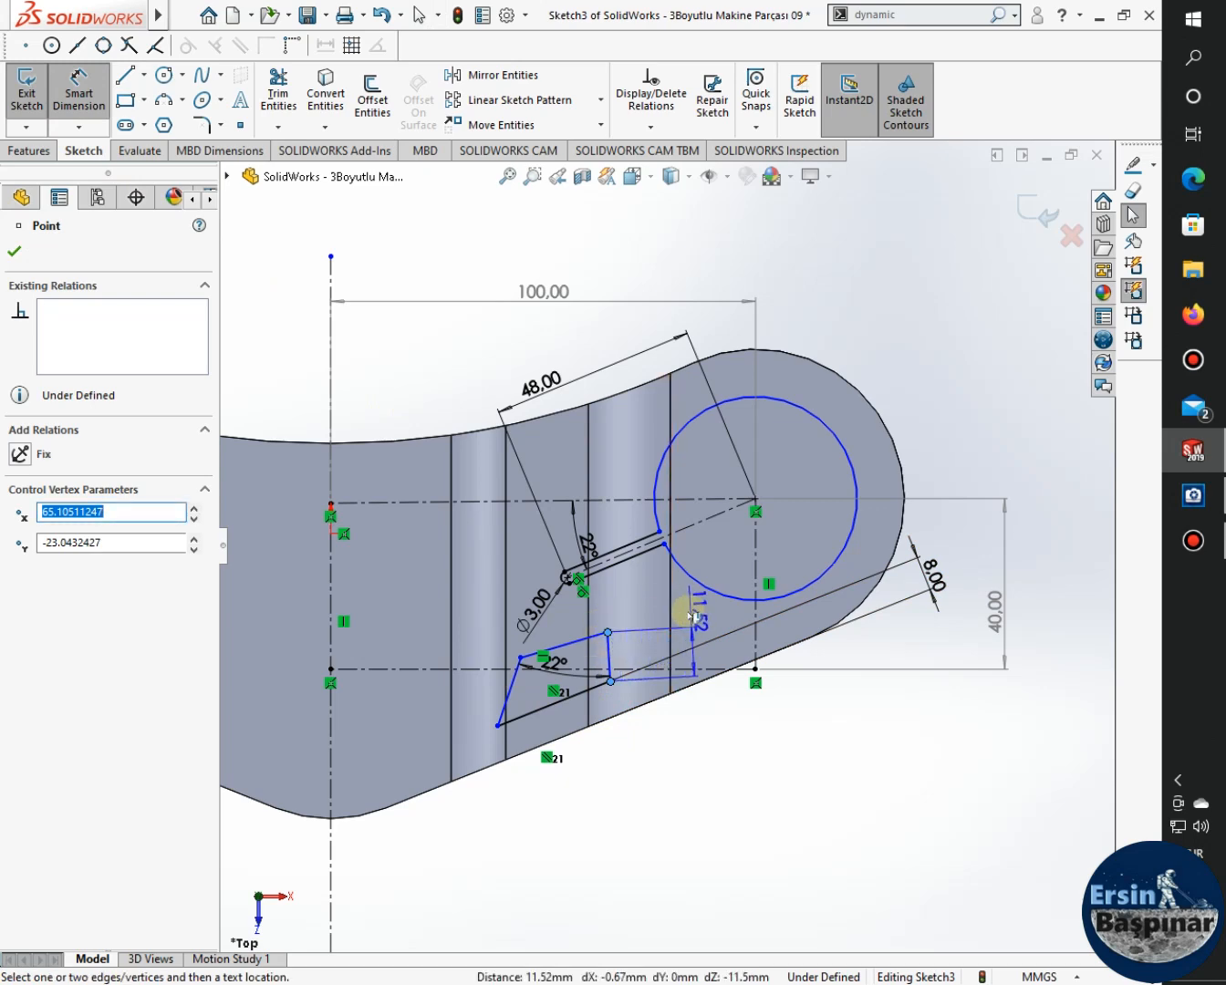
key(Escape)
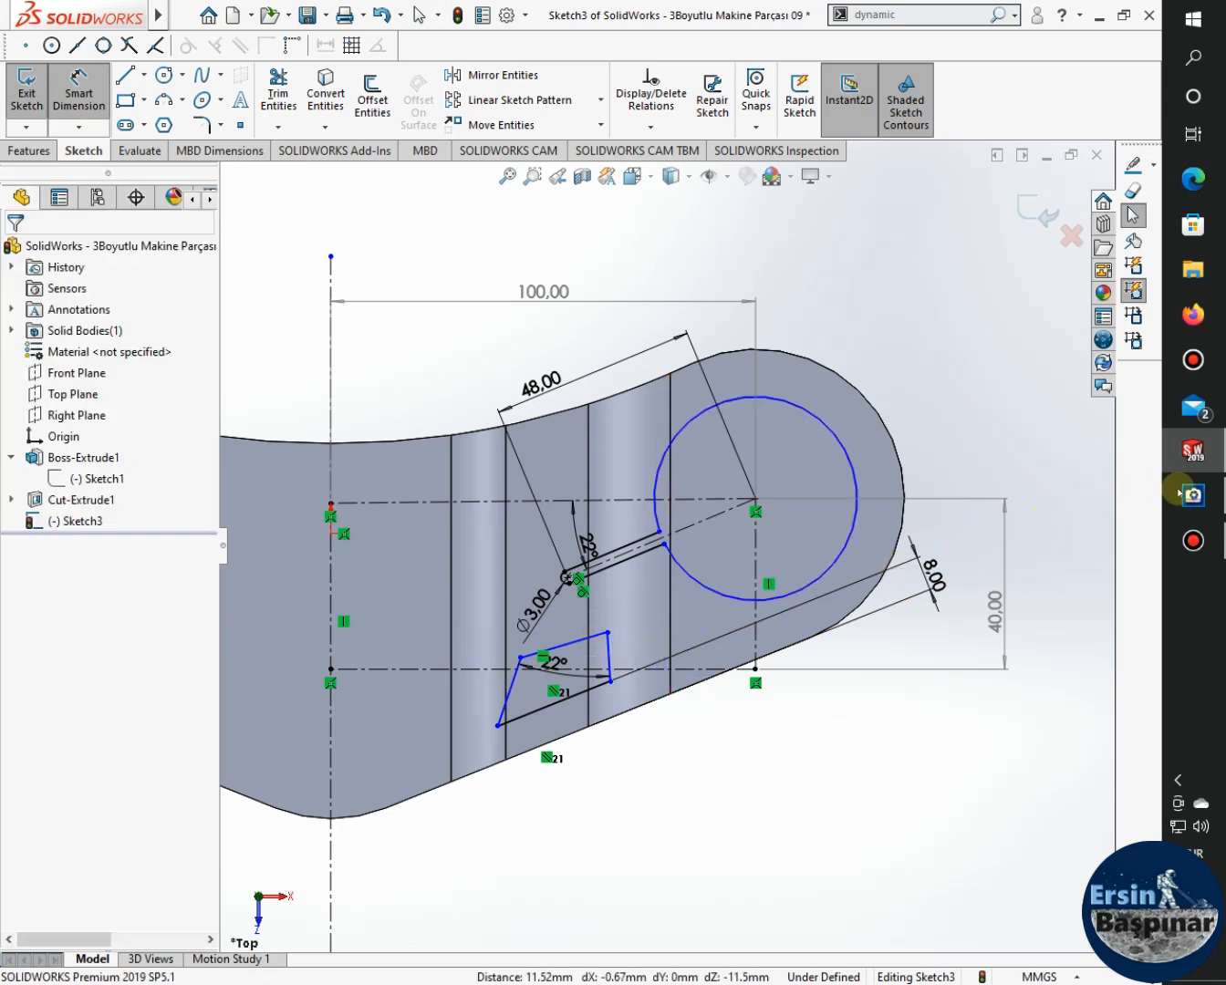
click(1185, 492)
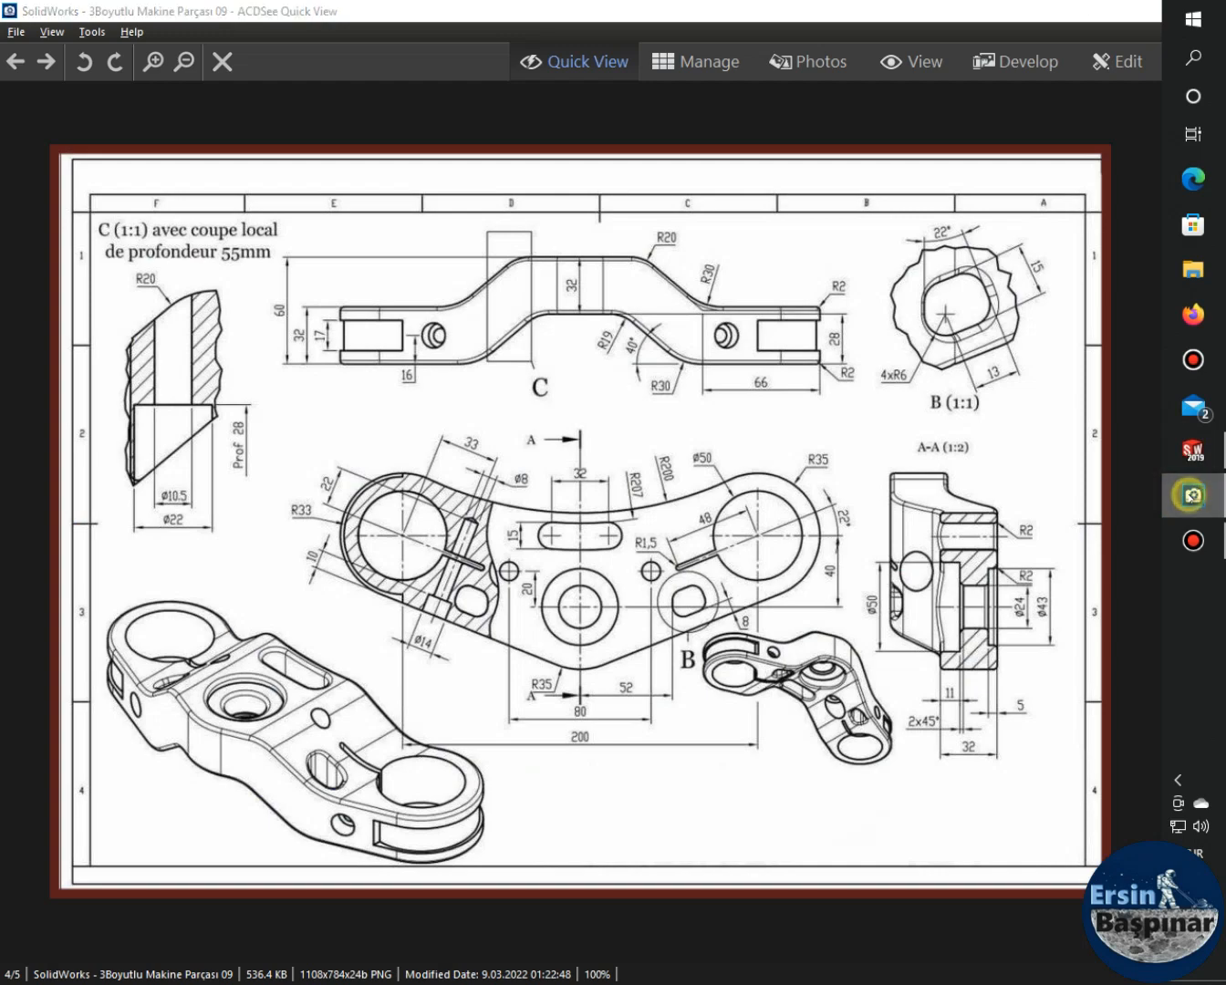
click(1188, 495)
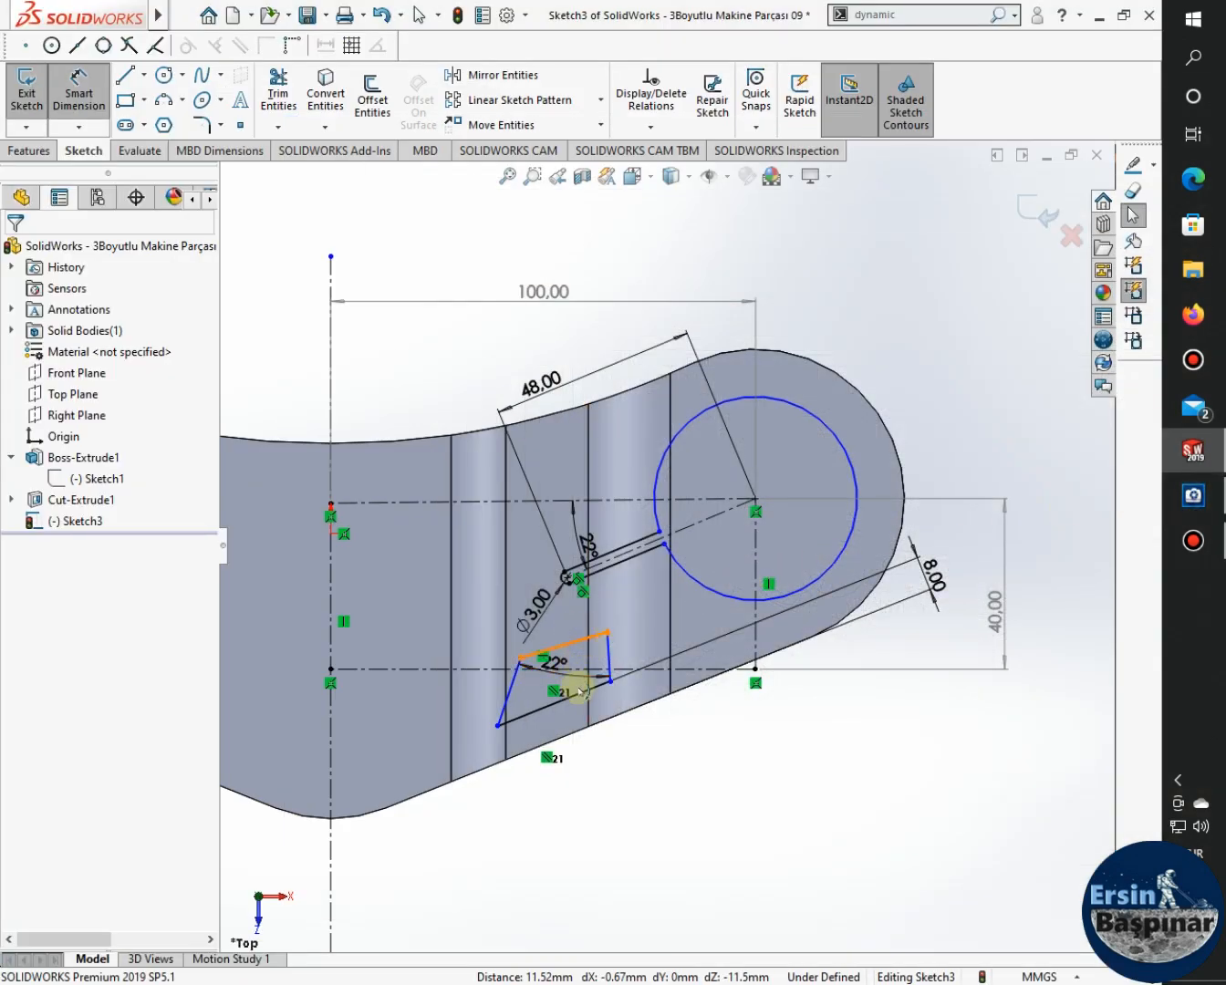
click(582, 636)
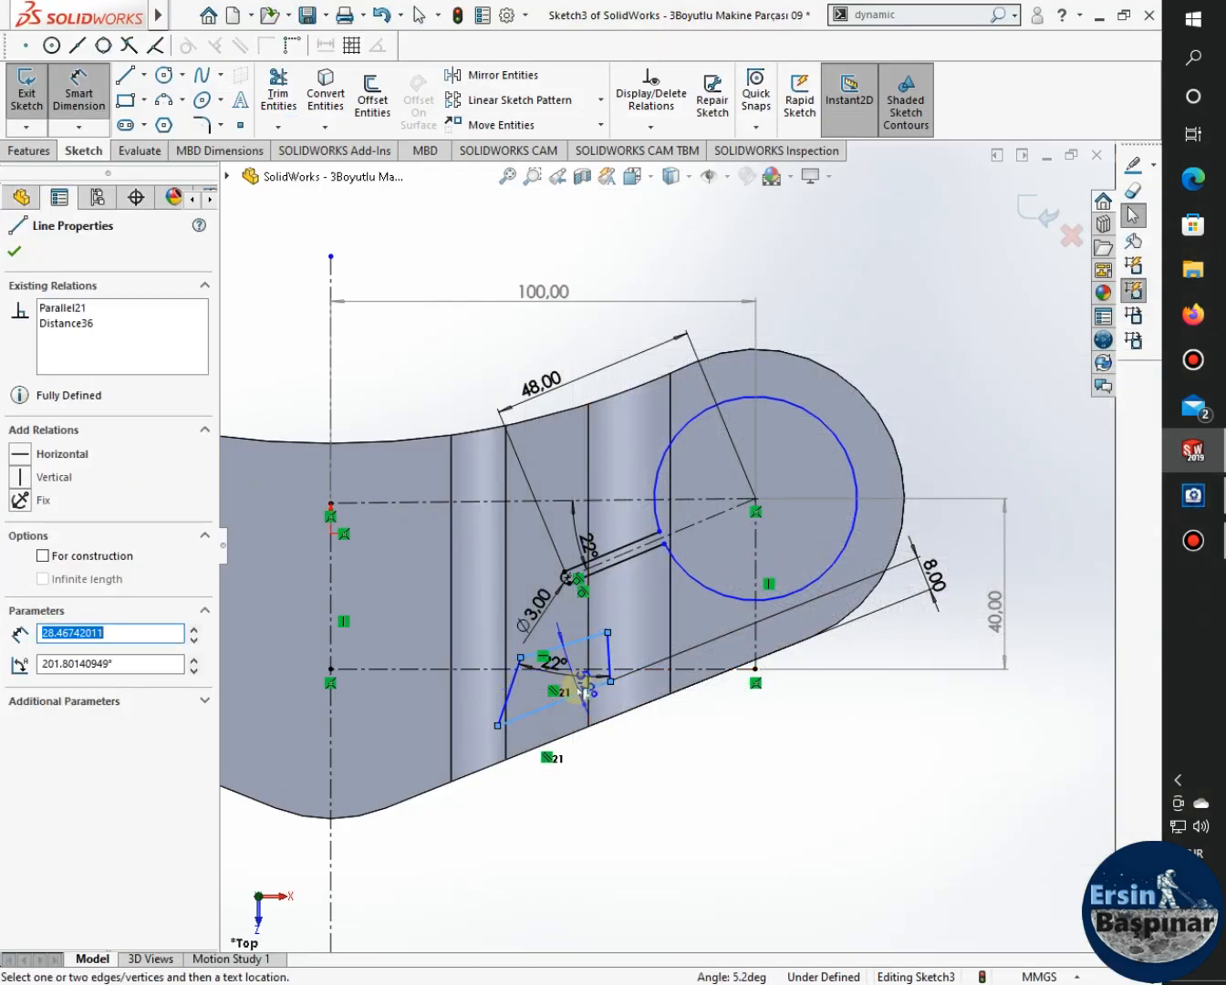
key(Escape)
key(Escape)
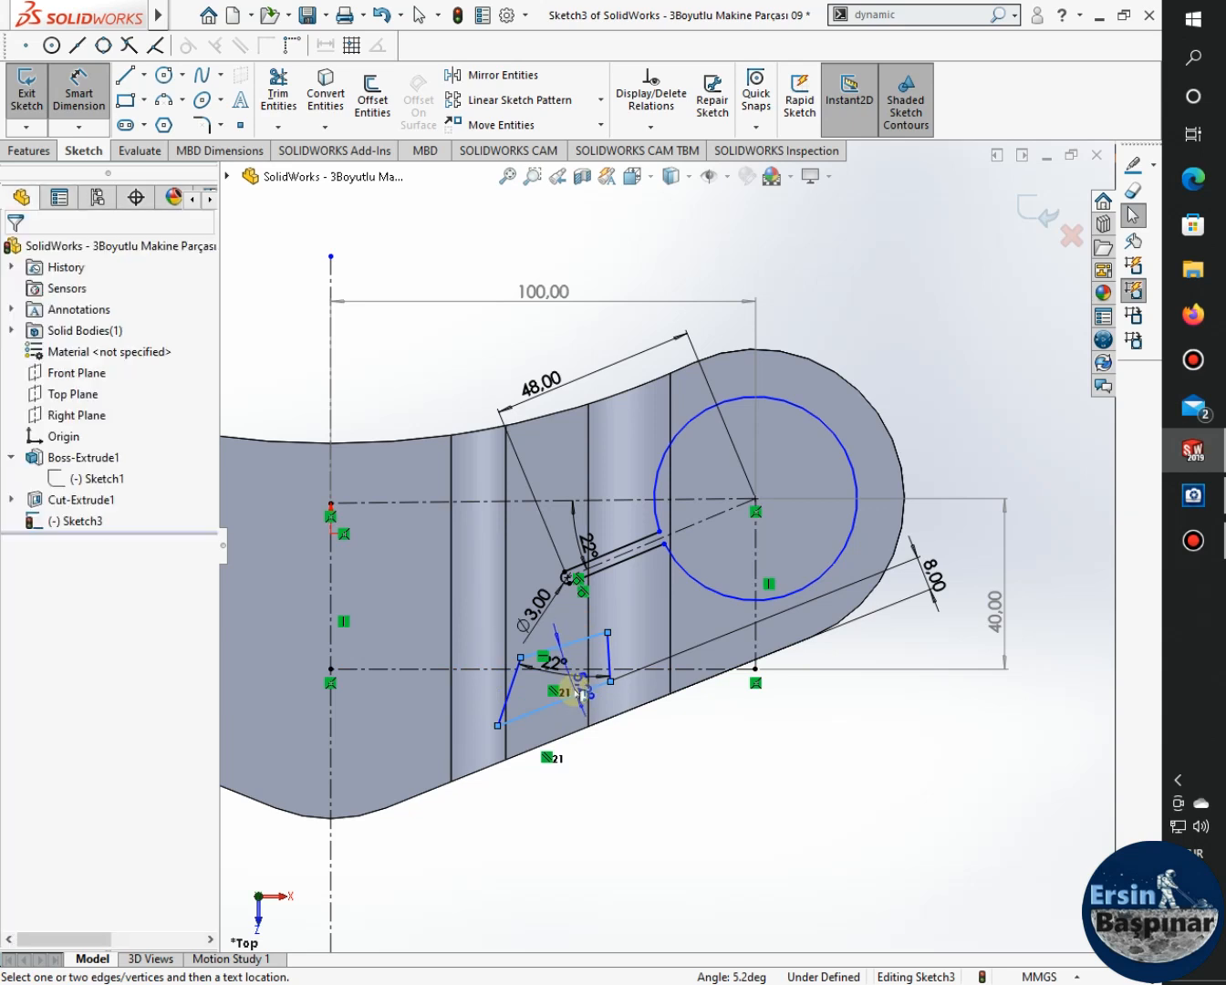
Make the quadrilateral's upper and lower edges parallel.
click(580, 693)
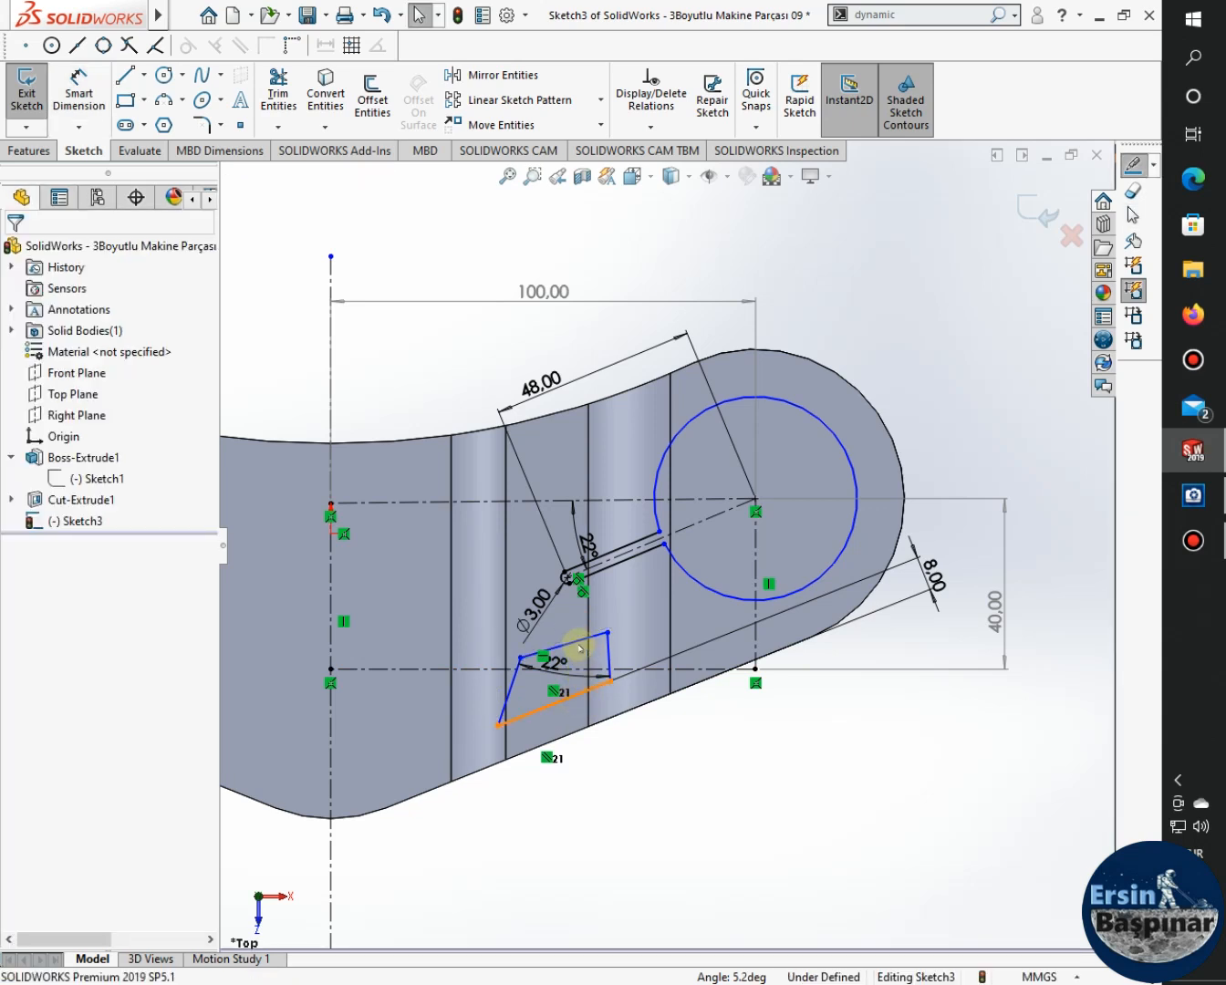
ctrl+click(577, 642)
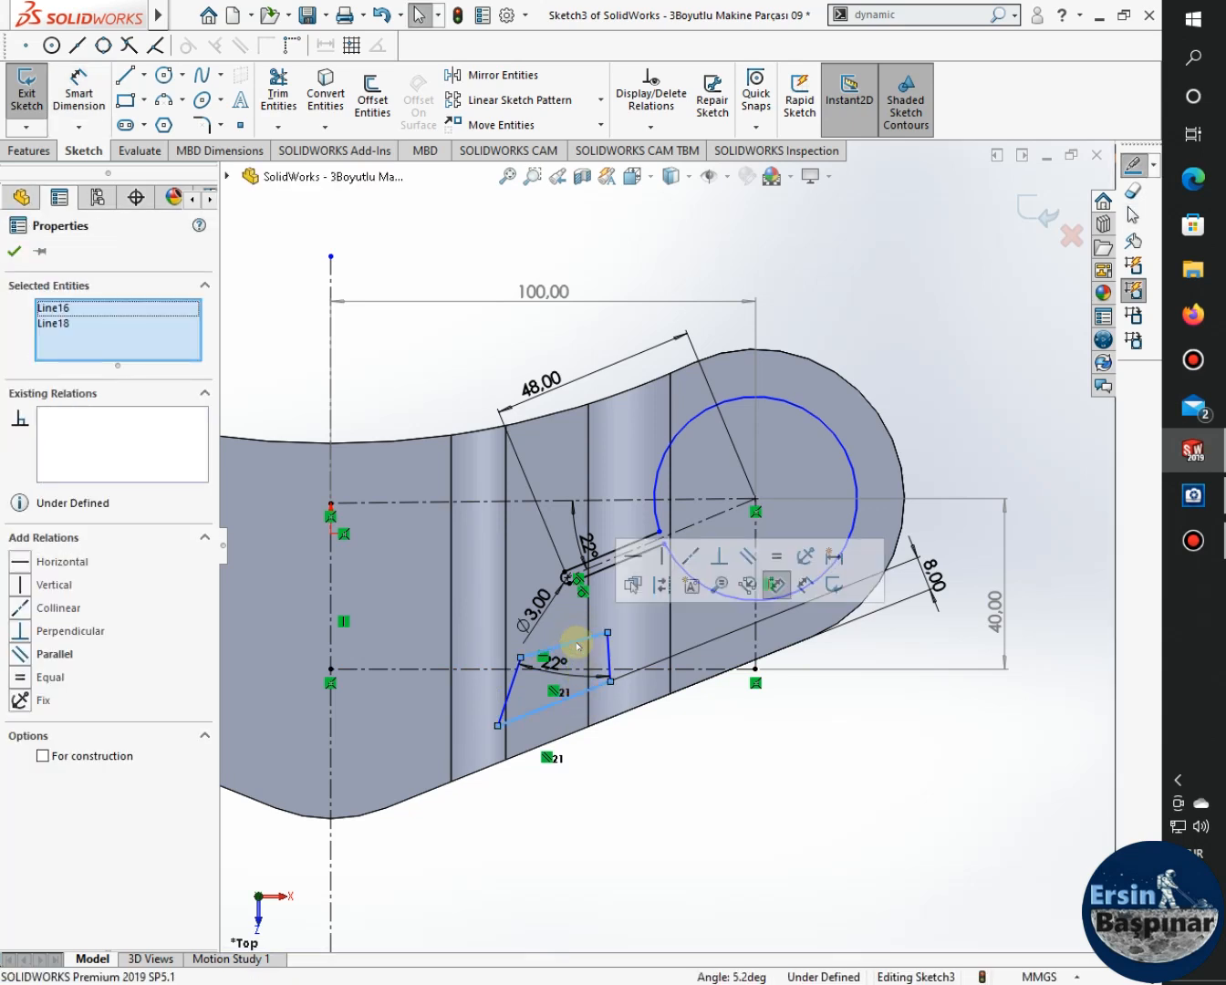
click(747, 556)
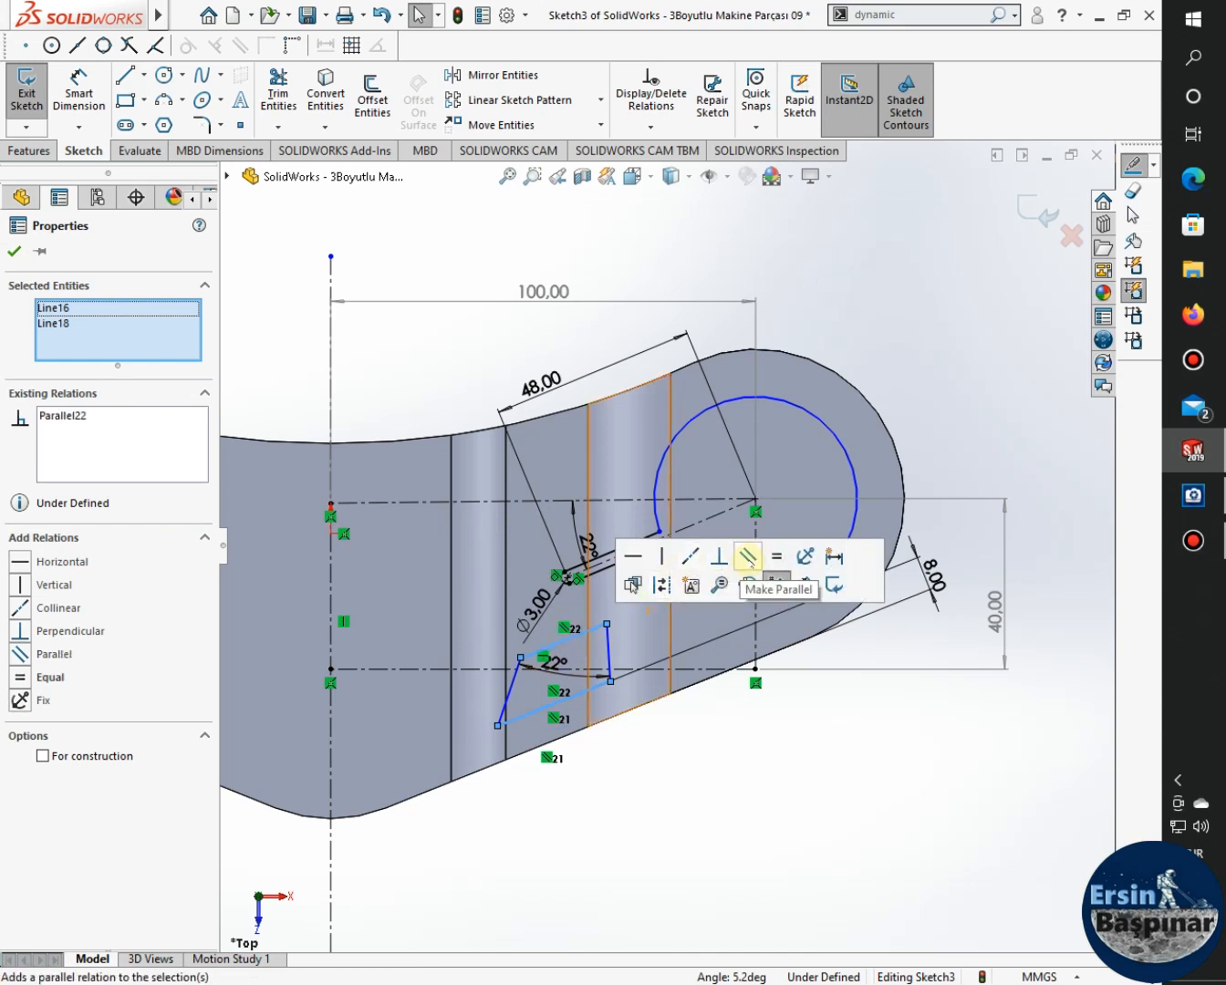
key(Escape)
Dimension the distance between the quadrilateral's parallel upper and lower edges as 15 mm.
key(d)
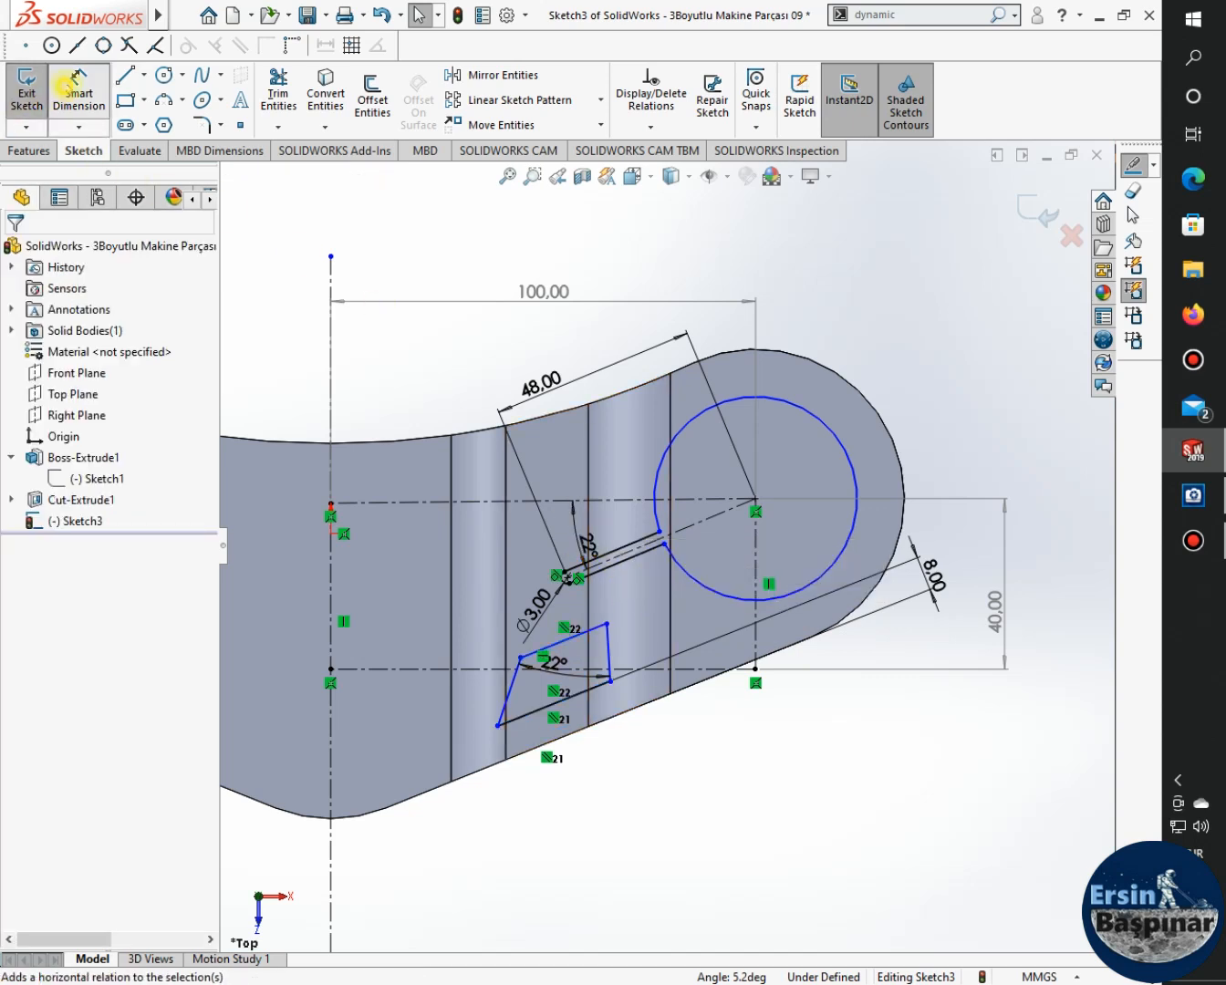
click(588, 689)
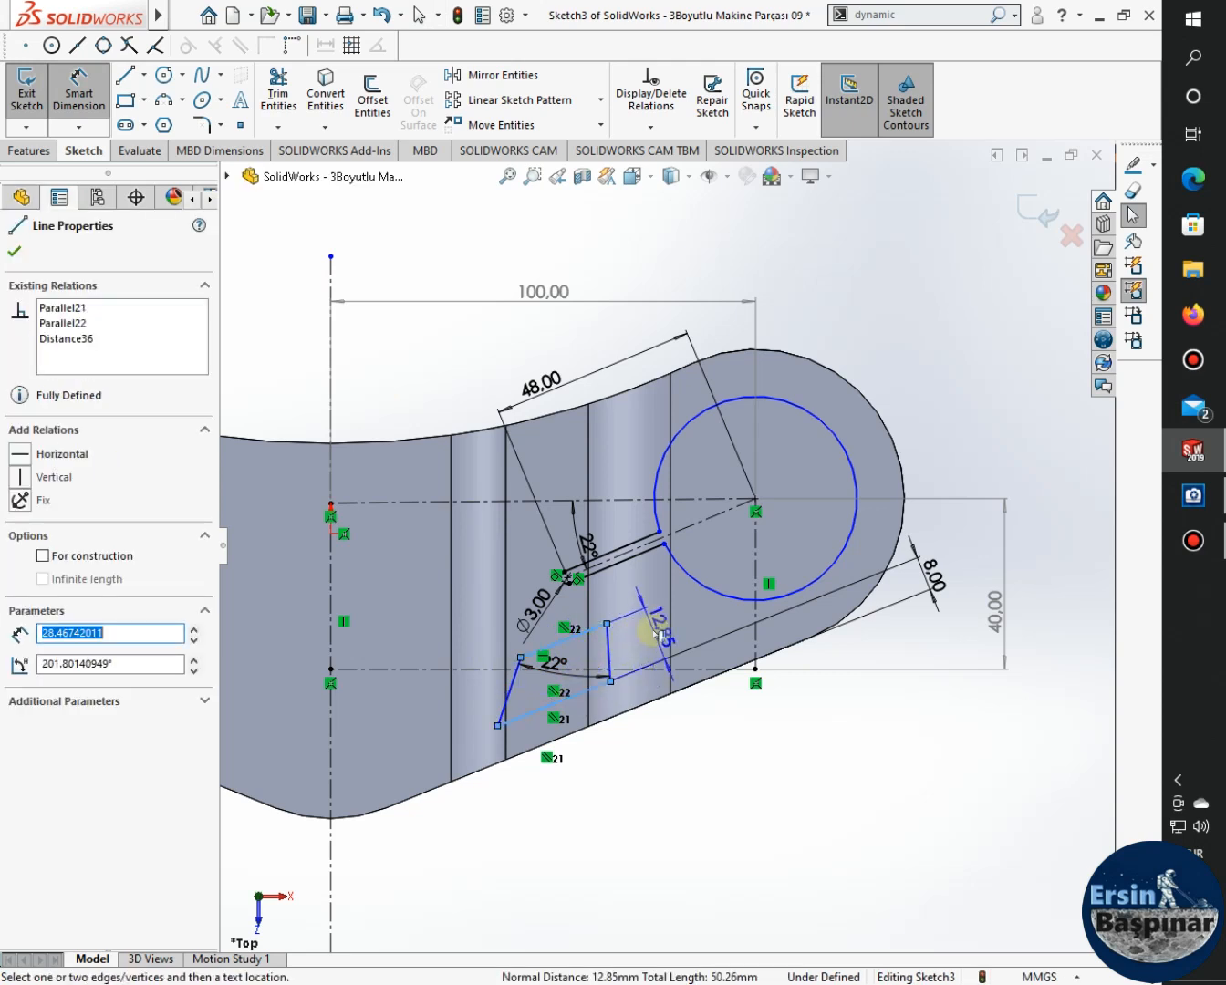
click(657, 634)
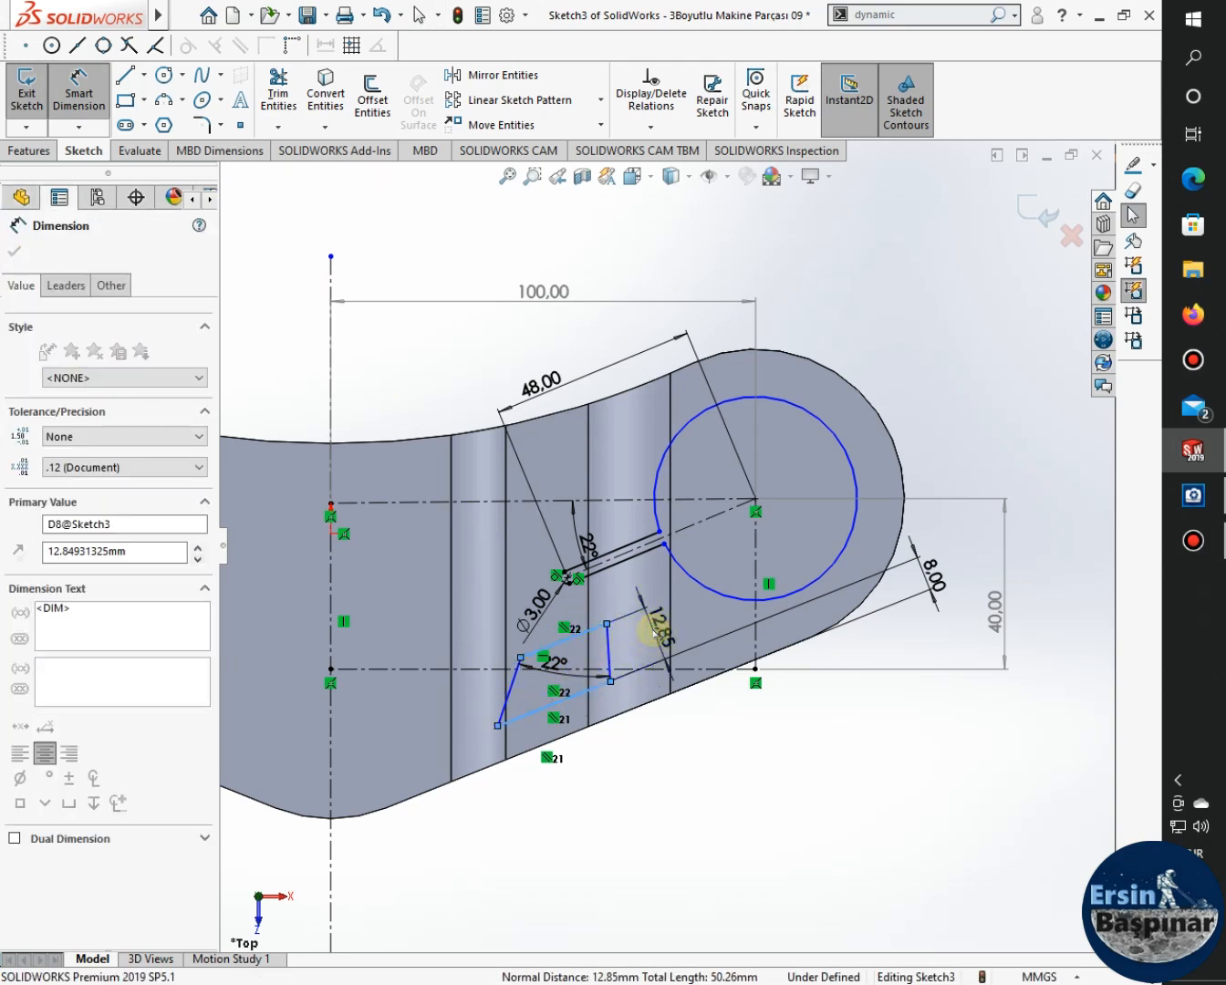
text(15)
key(Return)
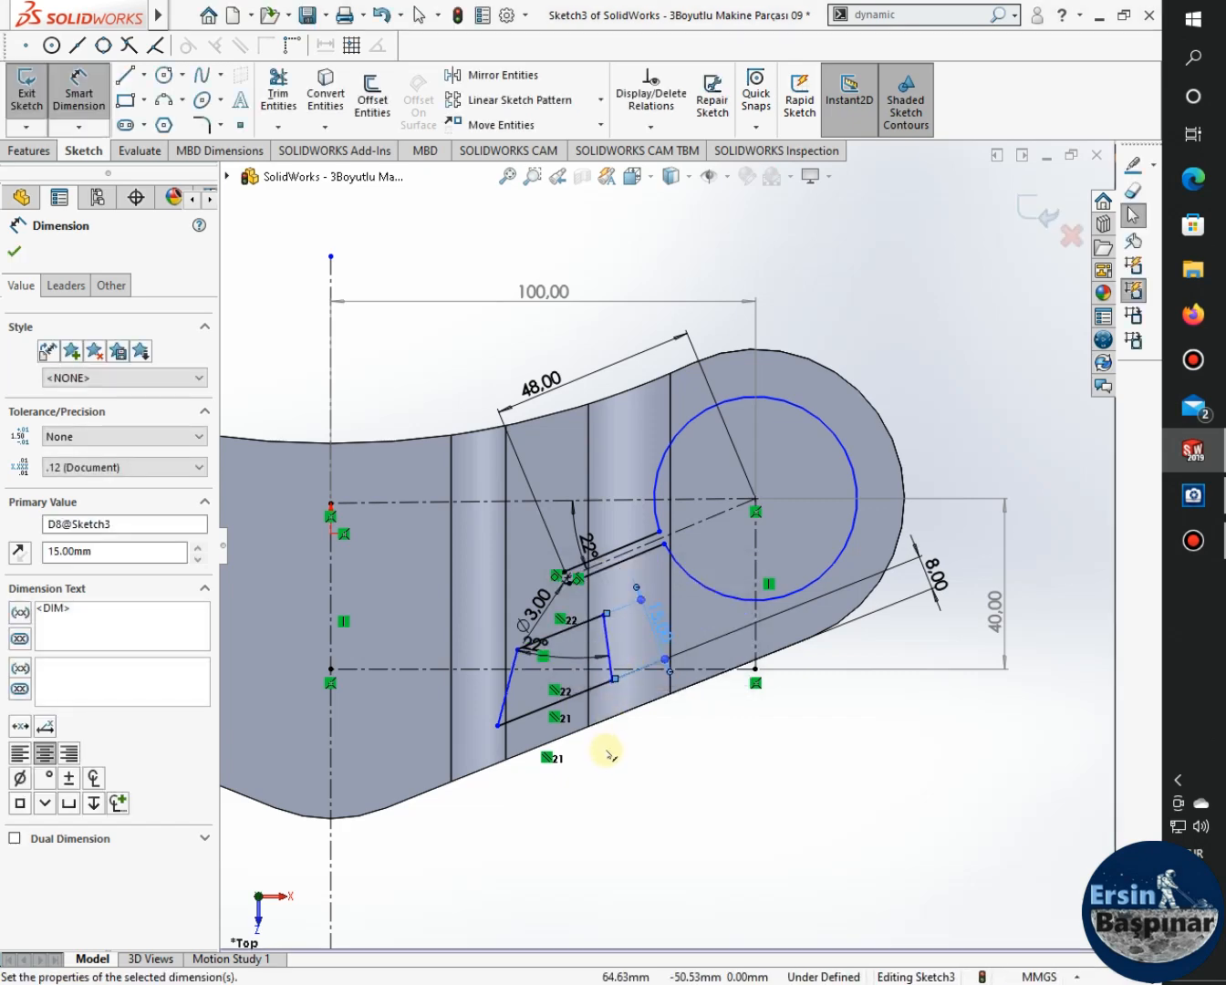
Draw a centerline from the quadrilateral's upper-left corner down to its lower edge.
scroll(606, 748, down, 4)
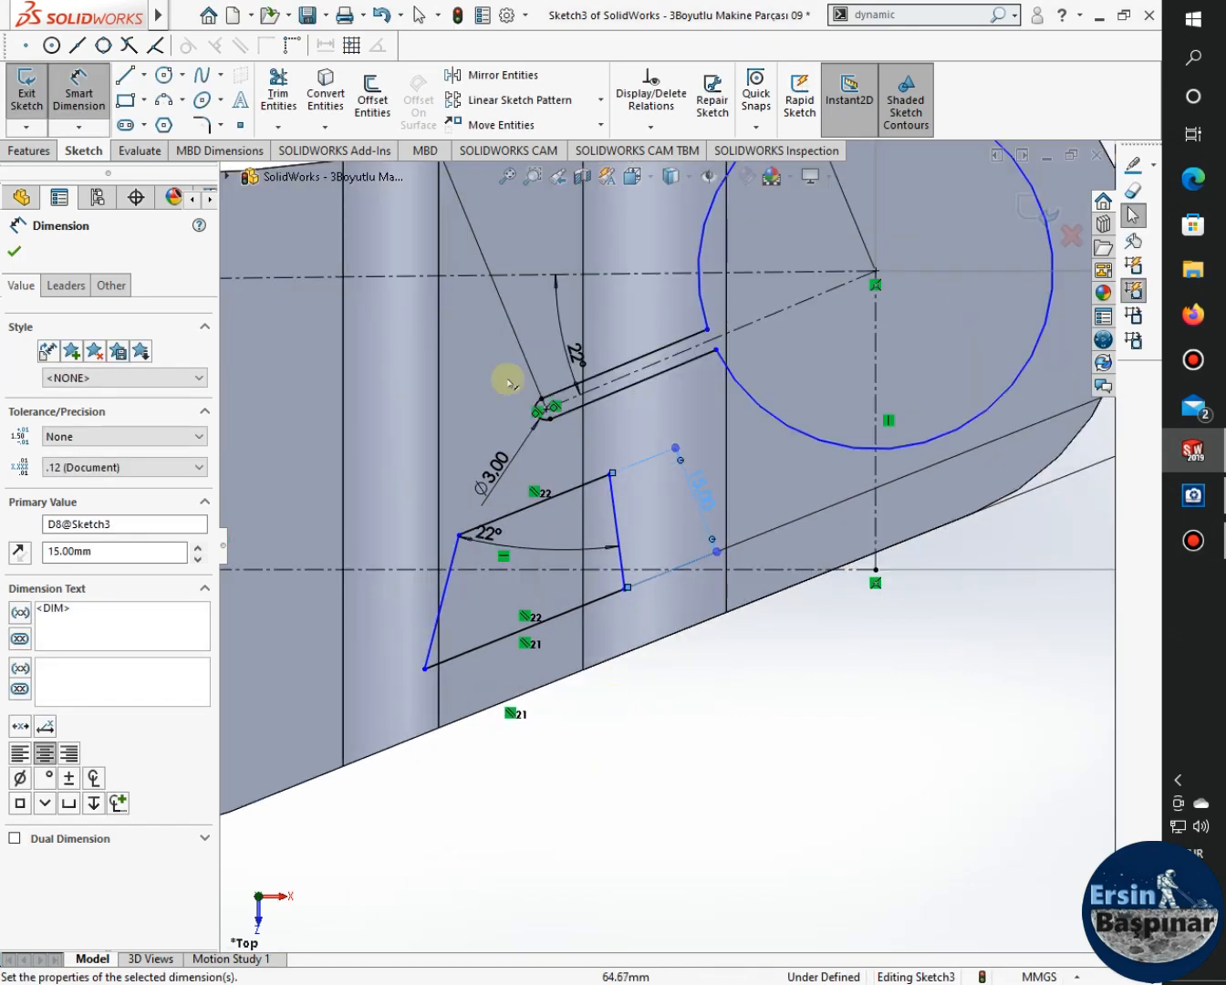
click(144, 74)
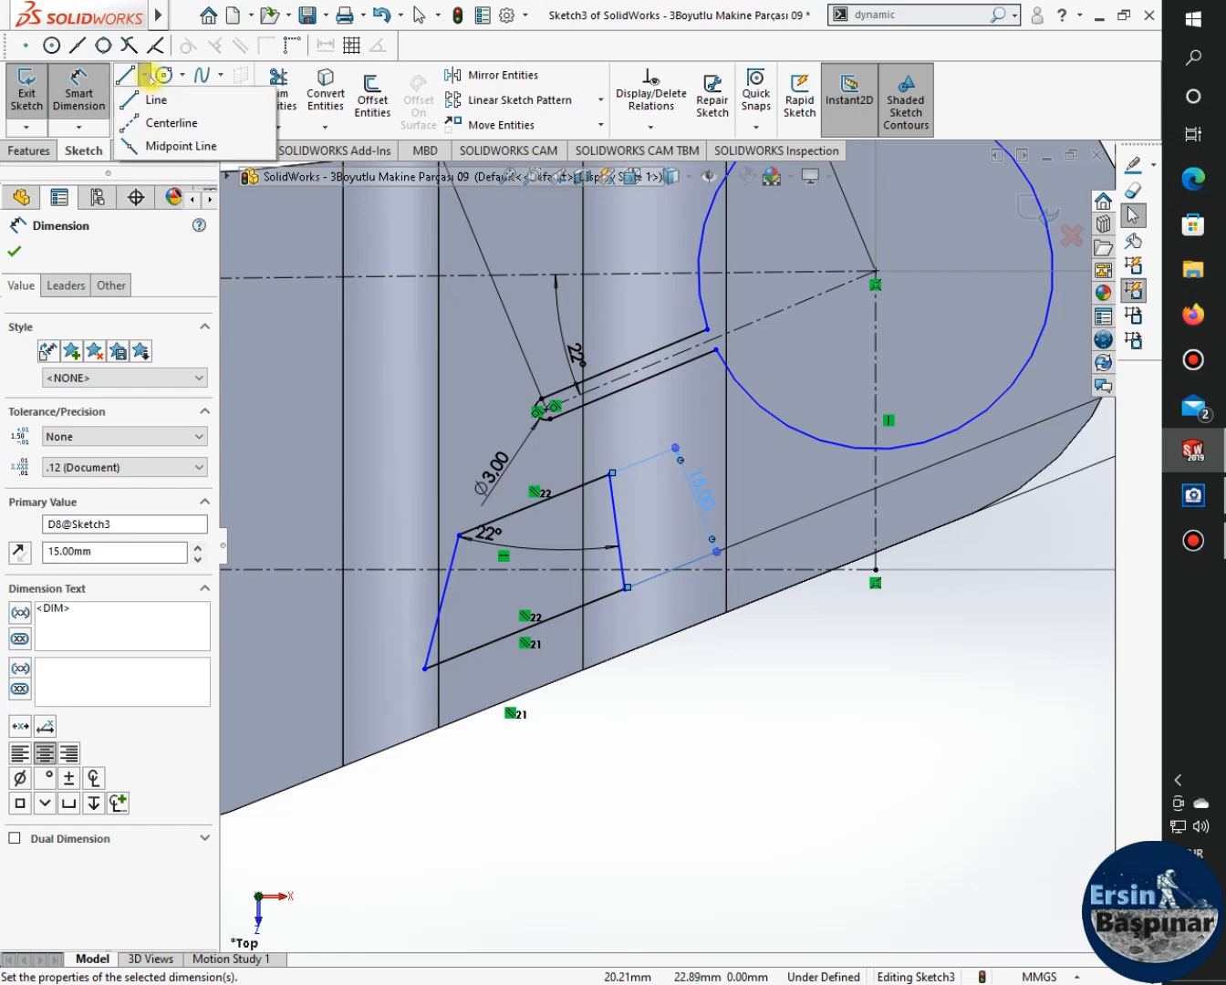
click(460, 538)
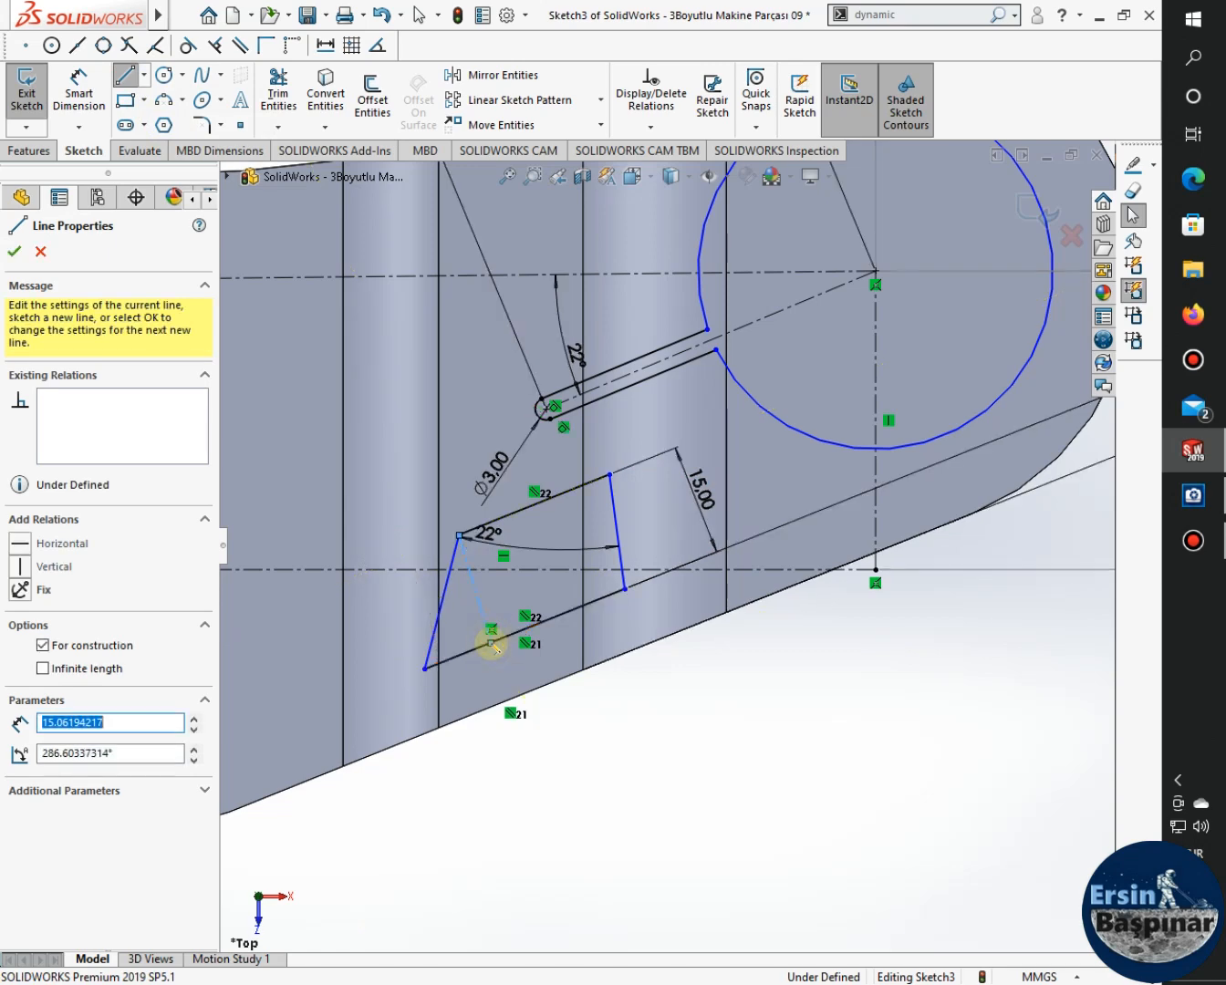
click(490, 643)
key(Escape)
key(Escape)
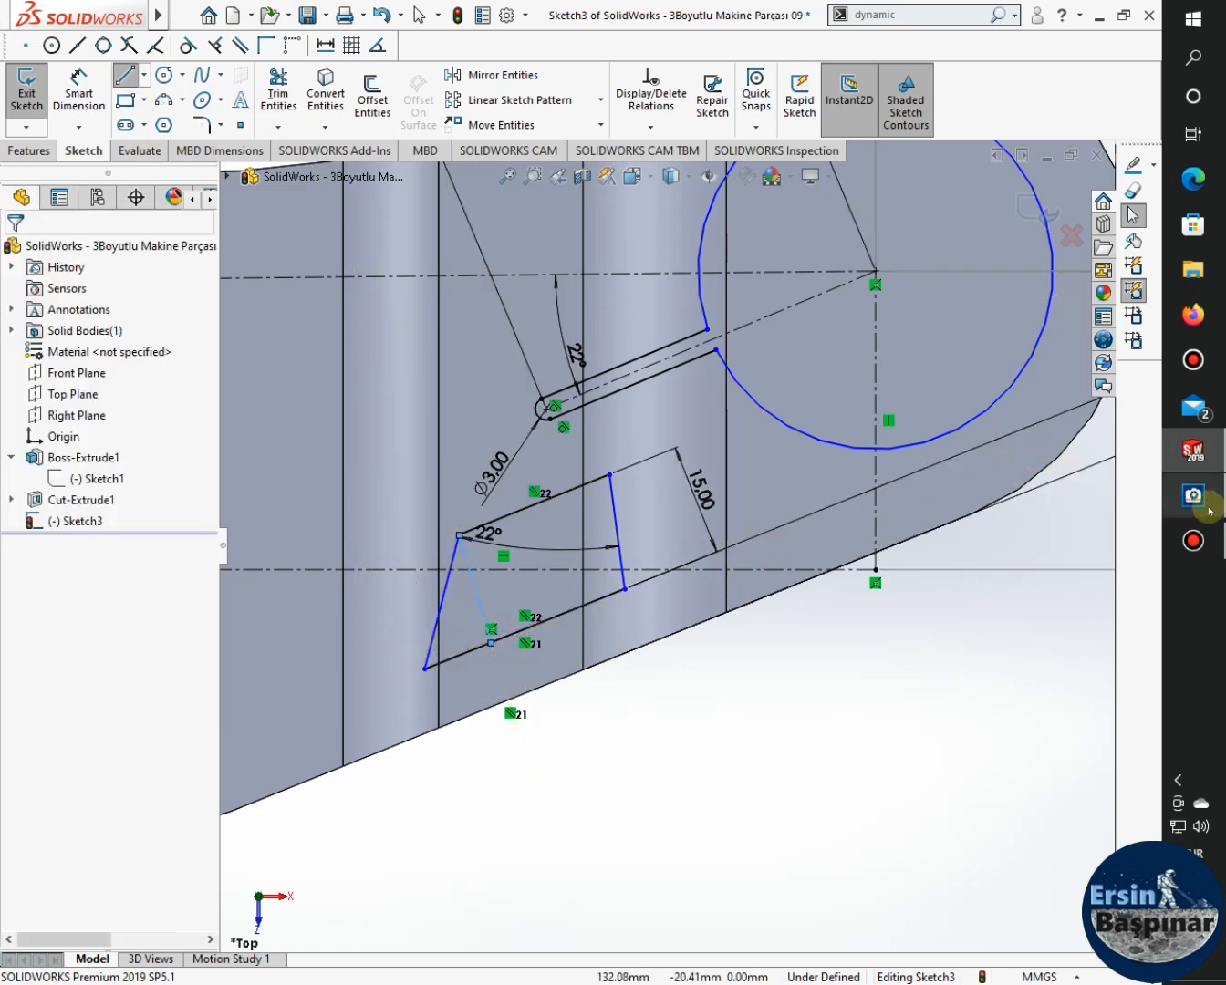
Try to make the quadrilateral's right edge vertical after checking detail B in the reference drawing, and undo the relation.
click(1193, 496)
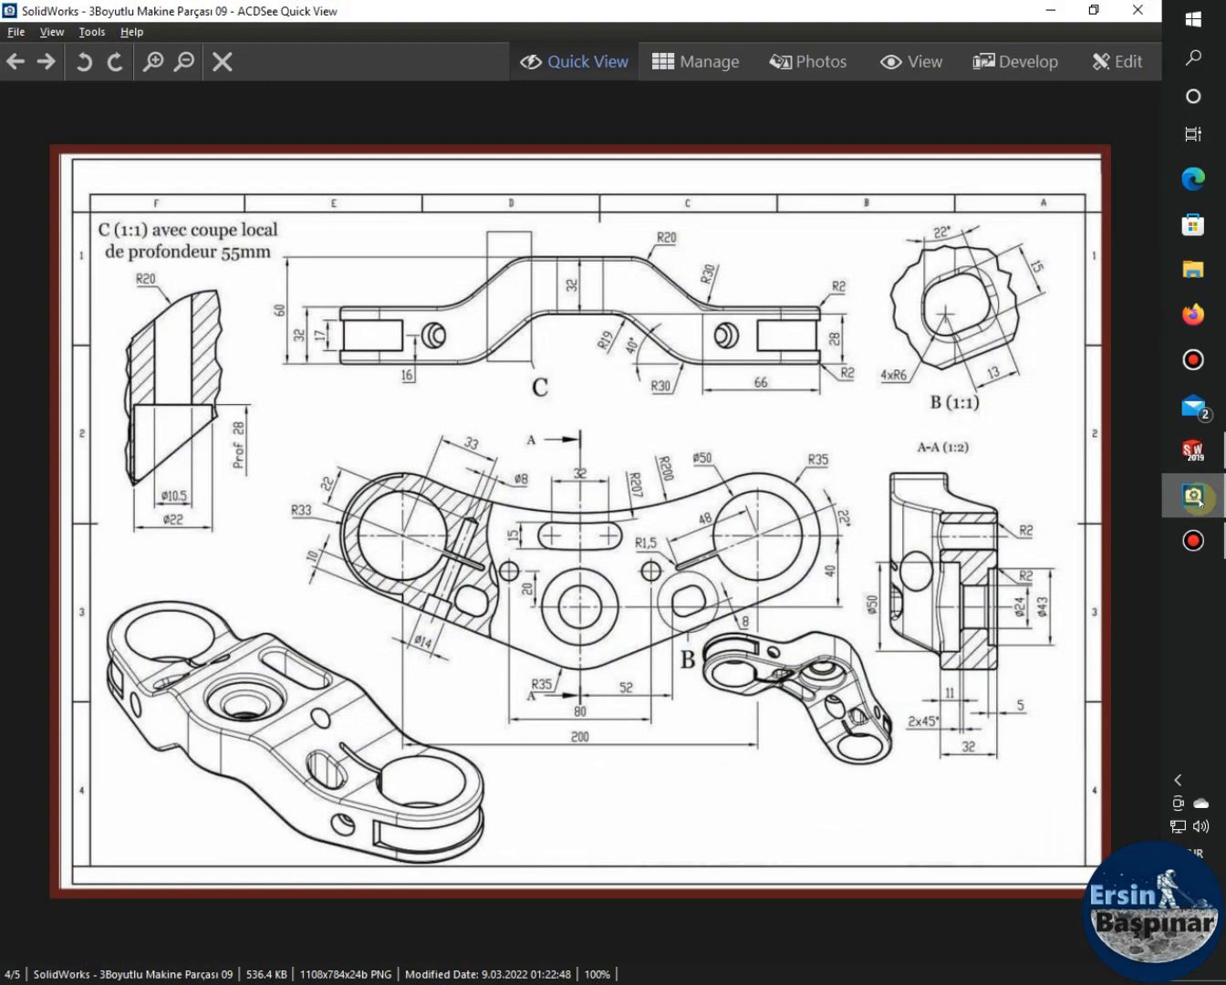
click(1196, 497)
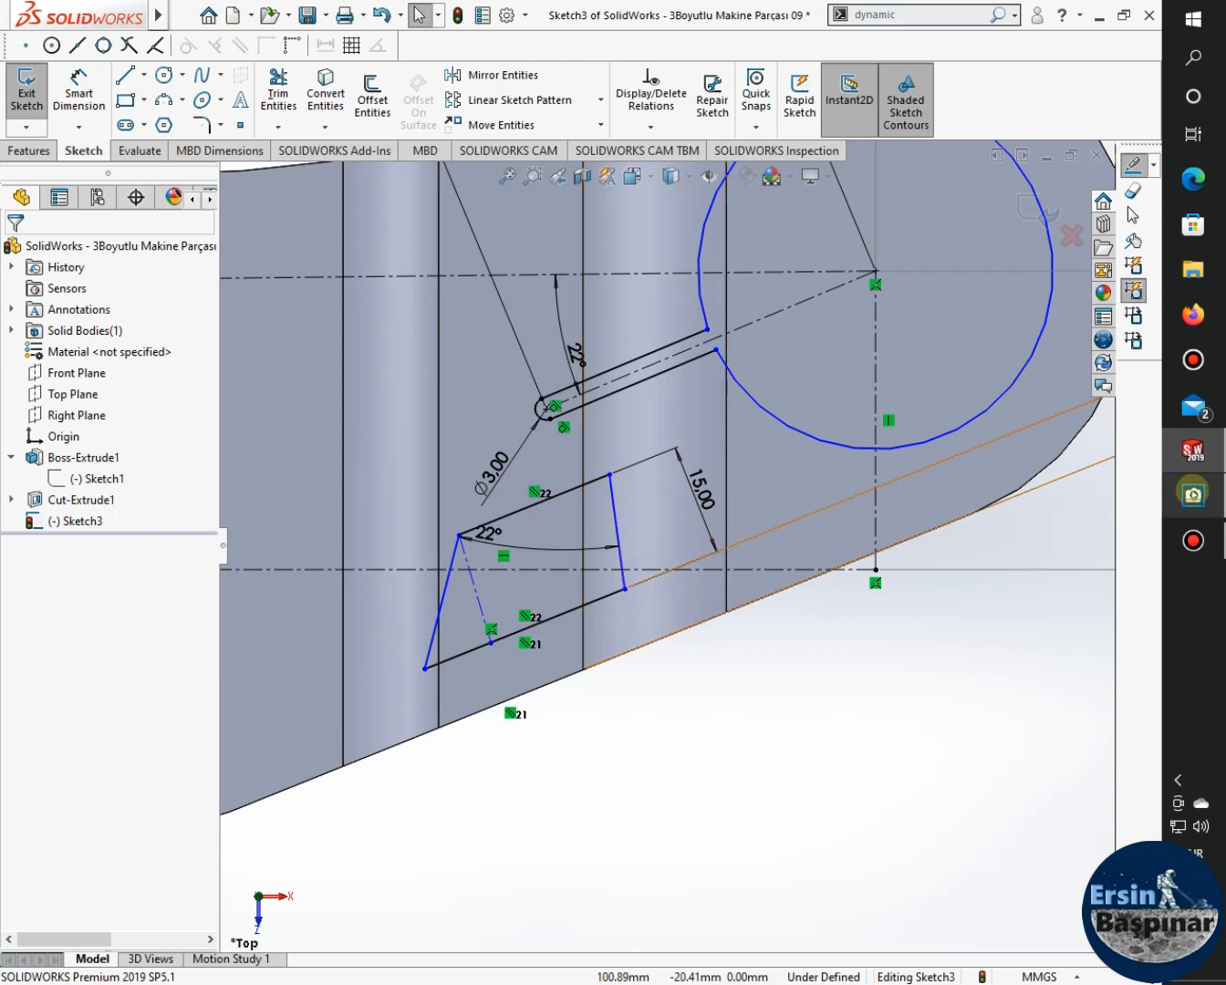
click(615, 520)
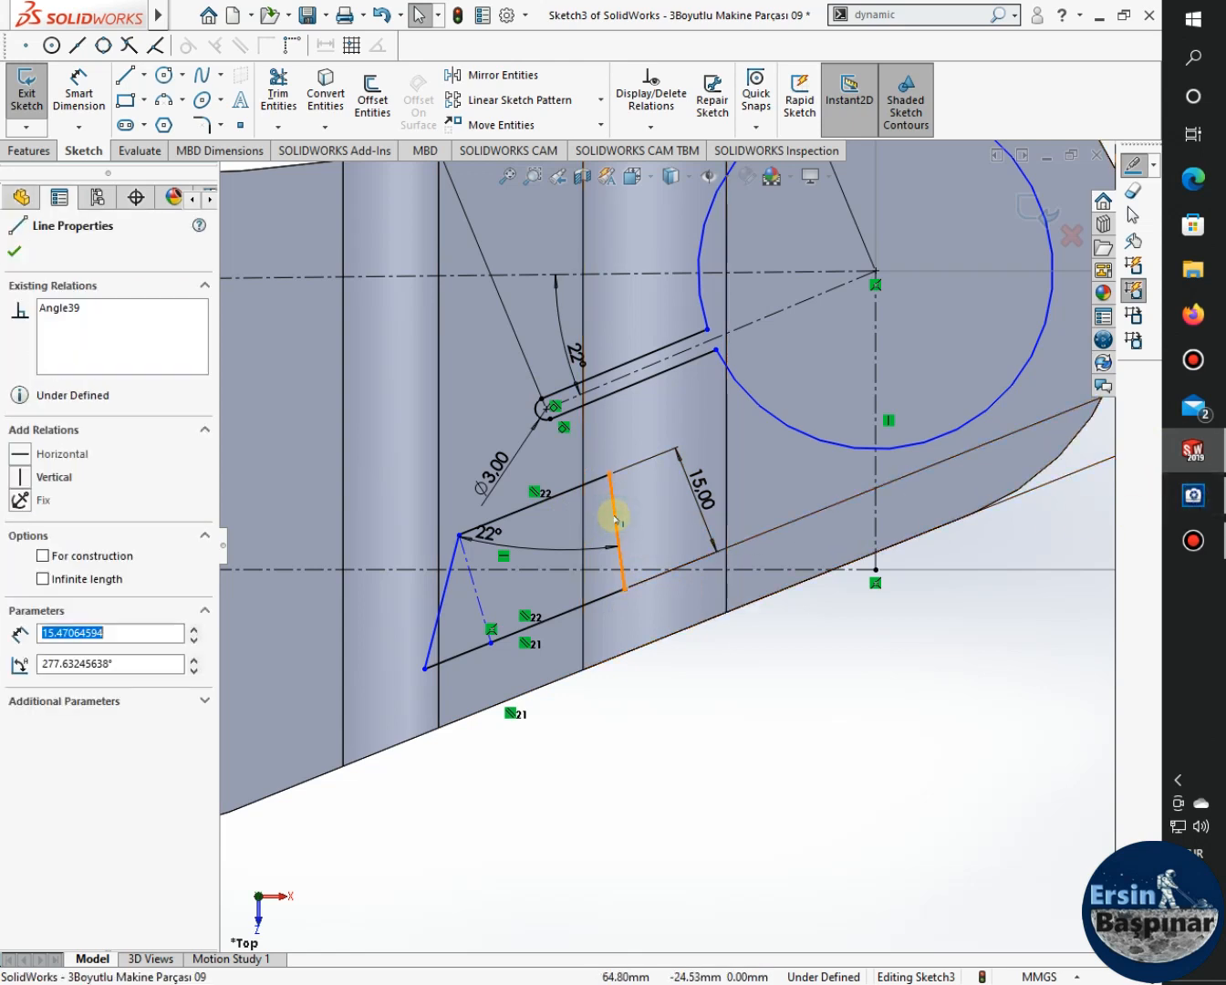
right_click(614, 517)
click(661, 461)
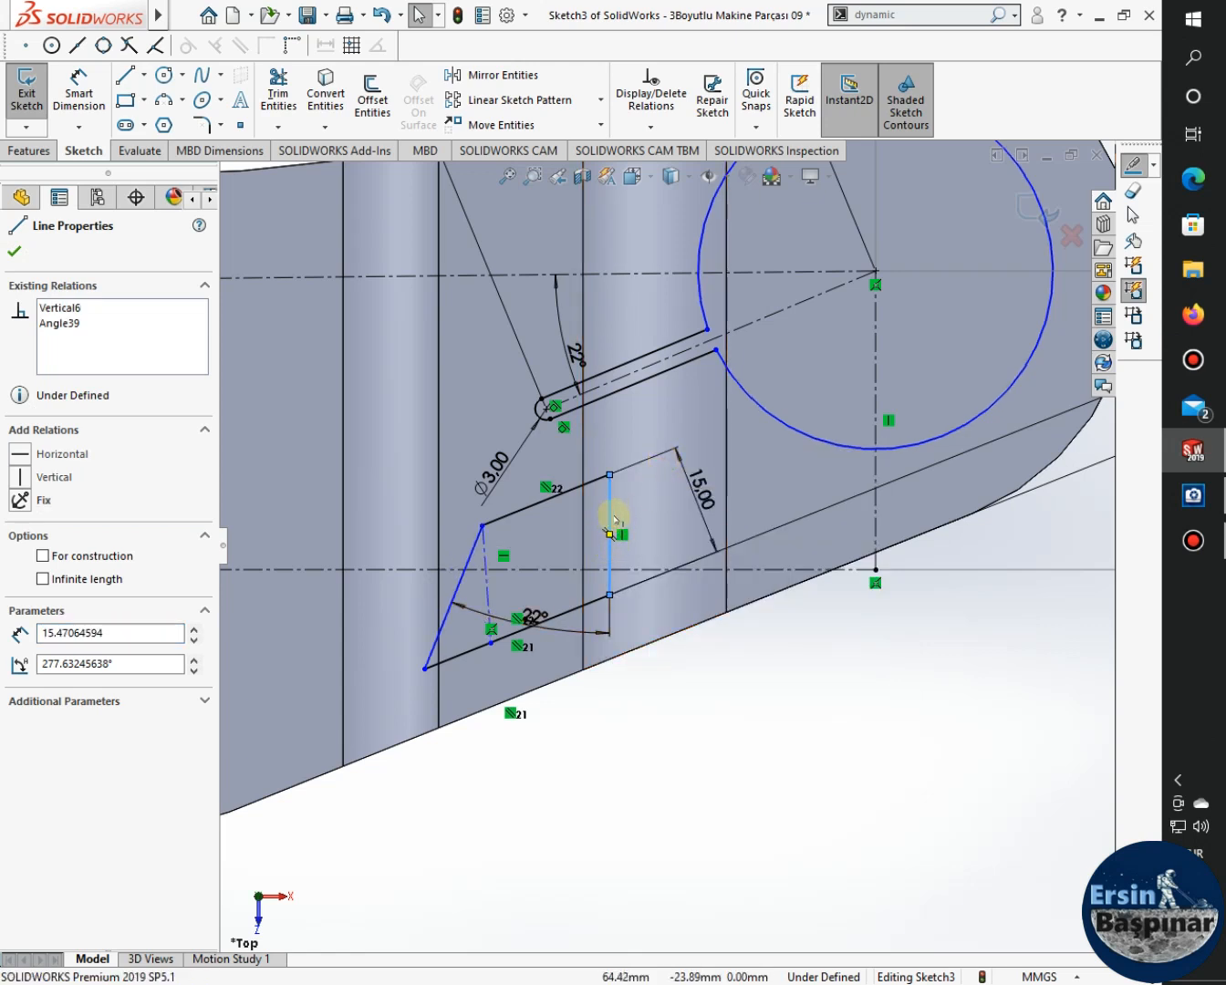
key(ctrl+z)
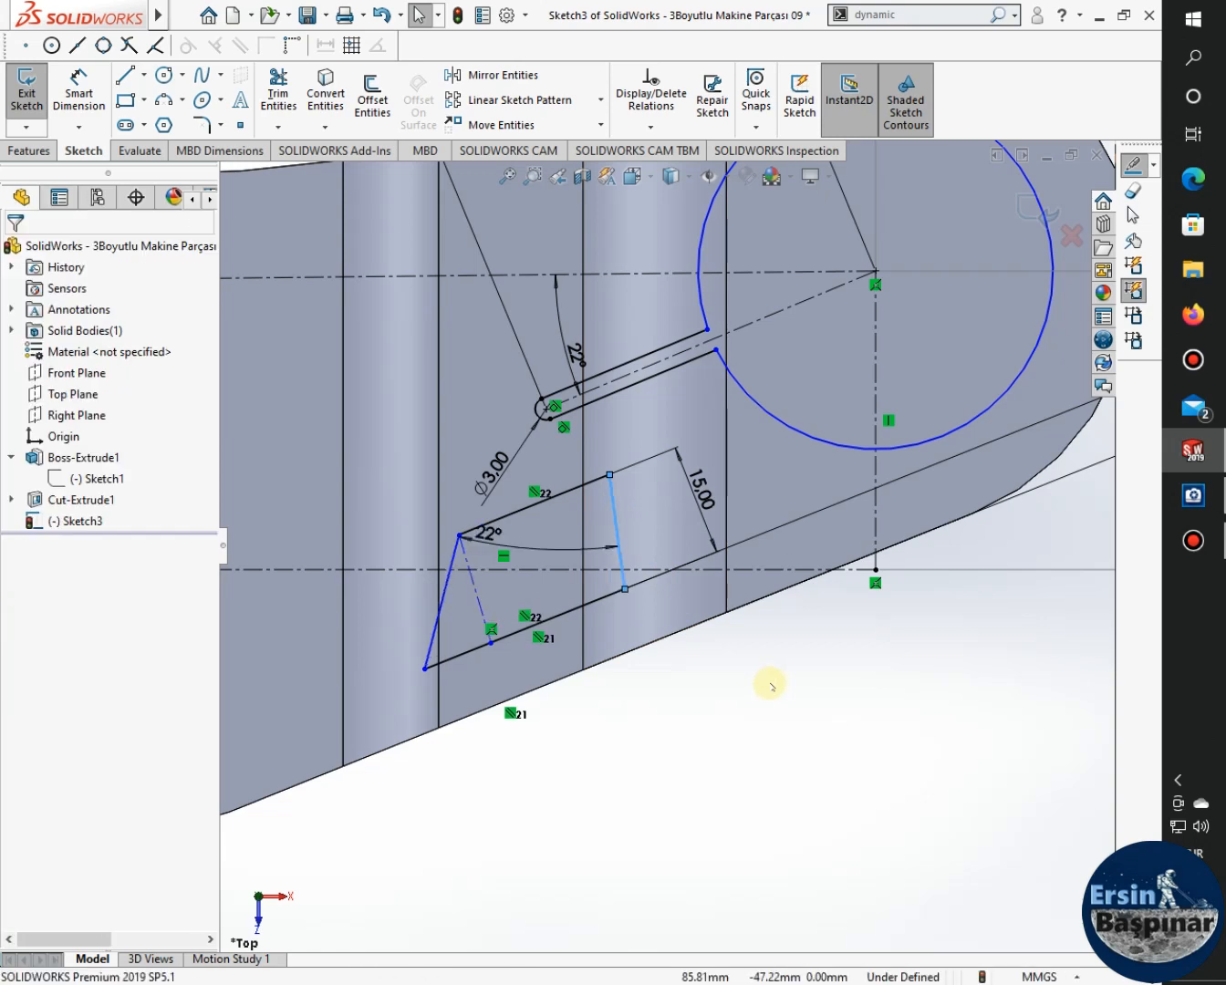
Make the quadrilateral's right edge perpendicular to its lower edge, consulting the reference drawing.
click(1201, 497)
click(1204, 497)
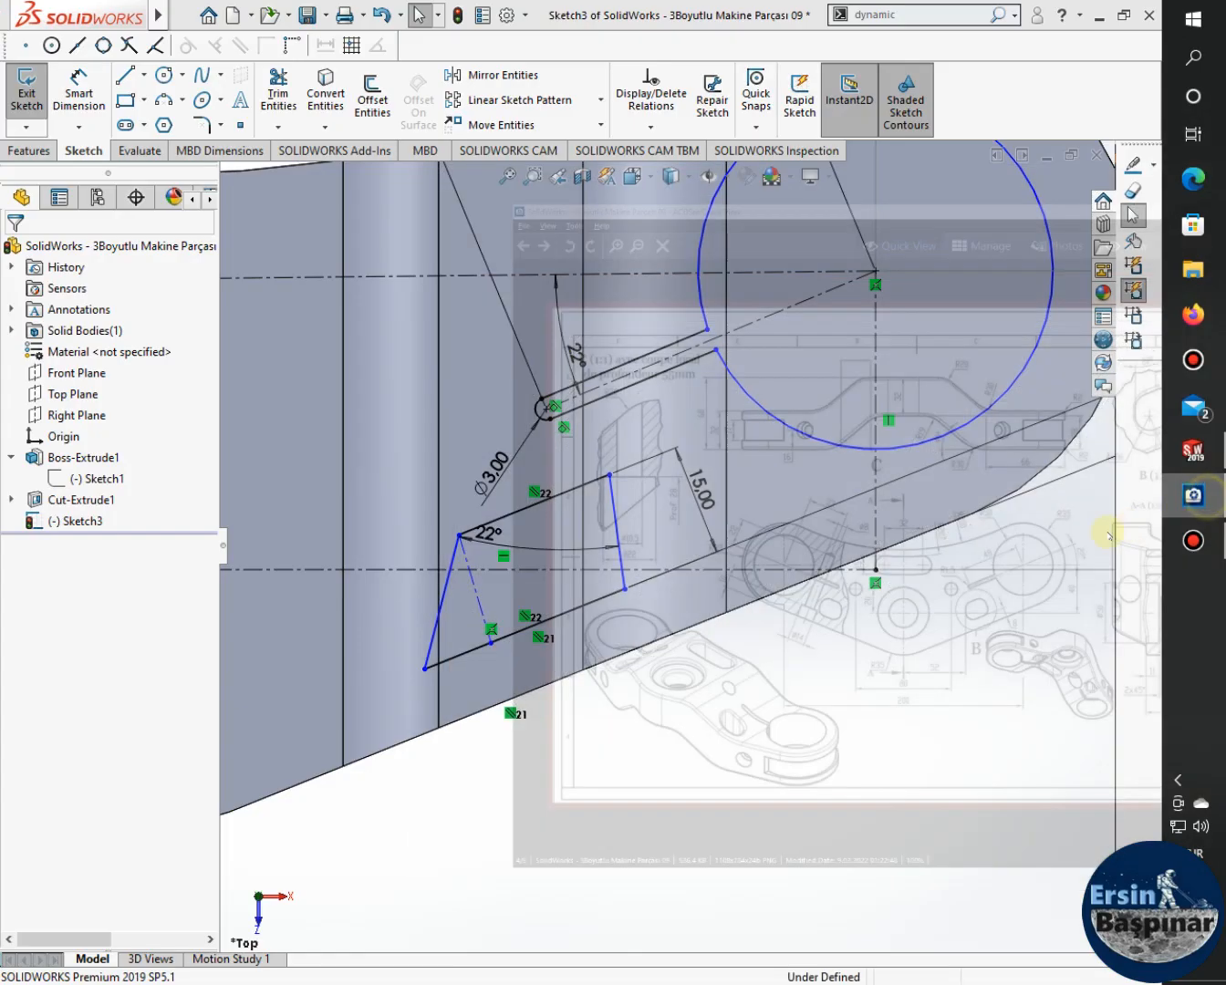
click(617, 593)
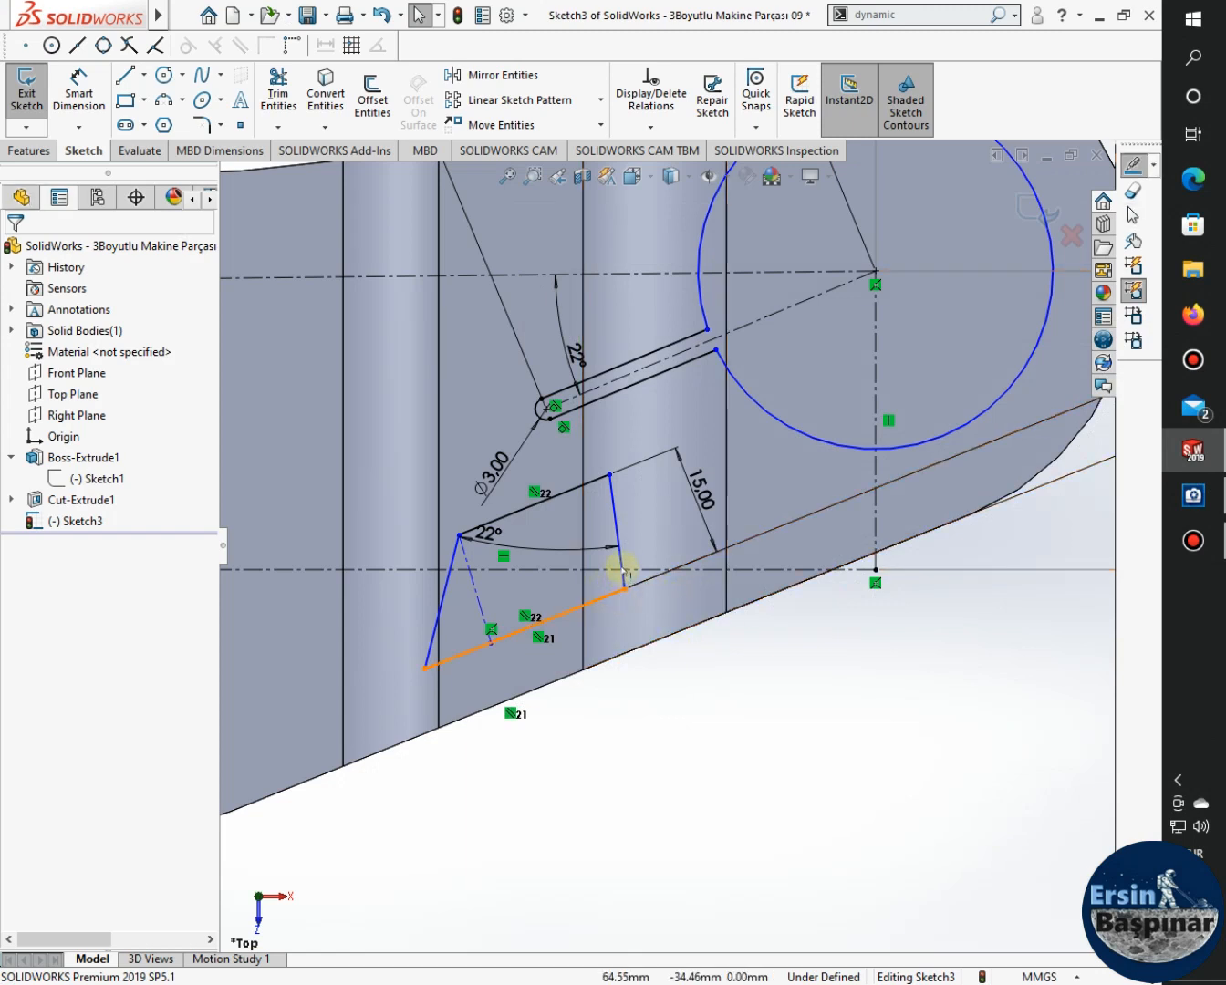
click(621, 559)
ctrl+click(619, 561)
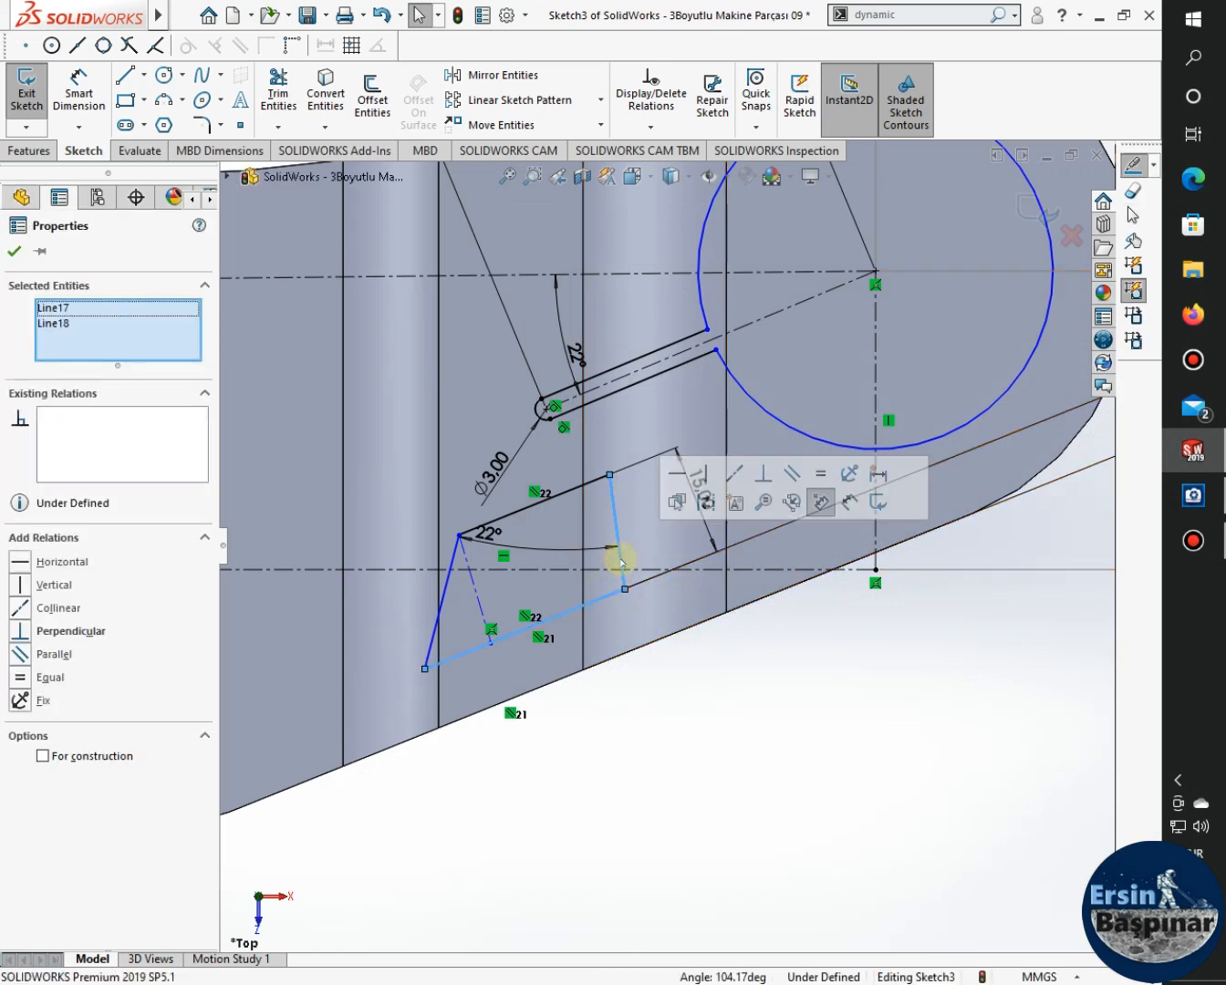
click(762, 475)
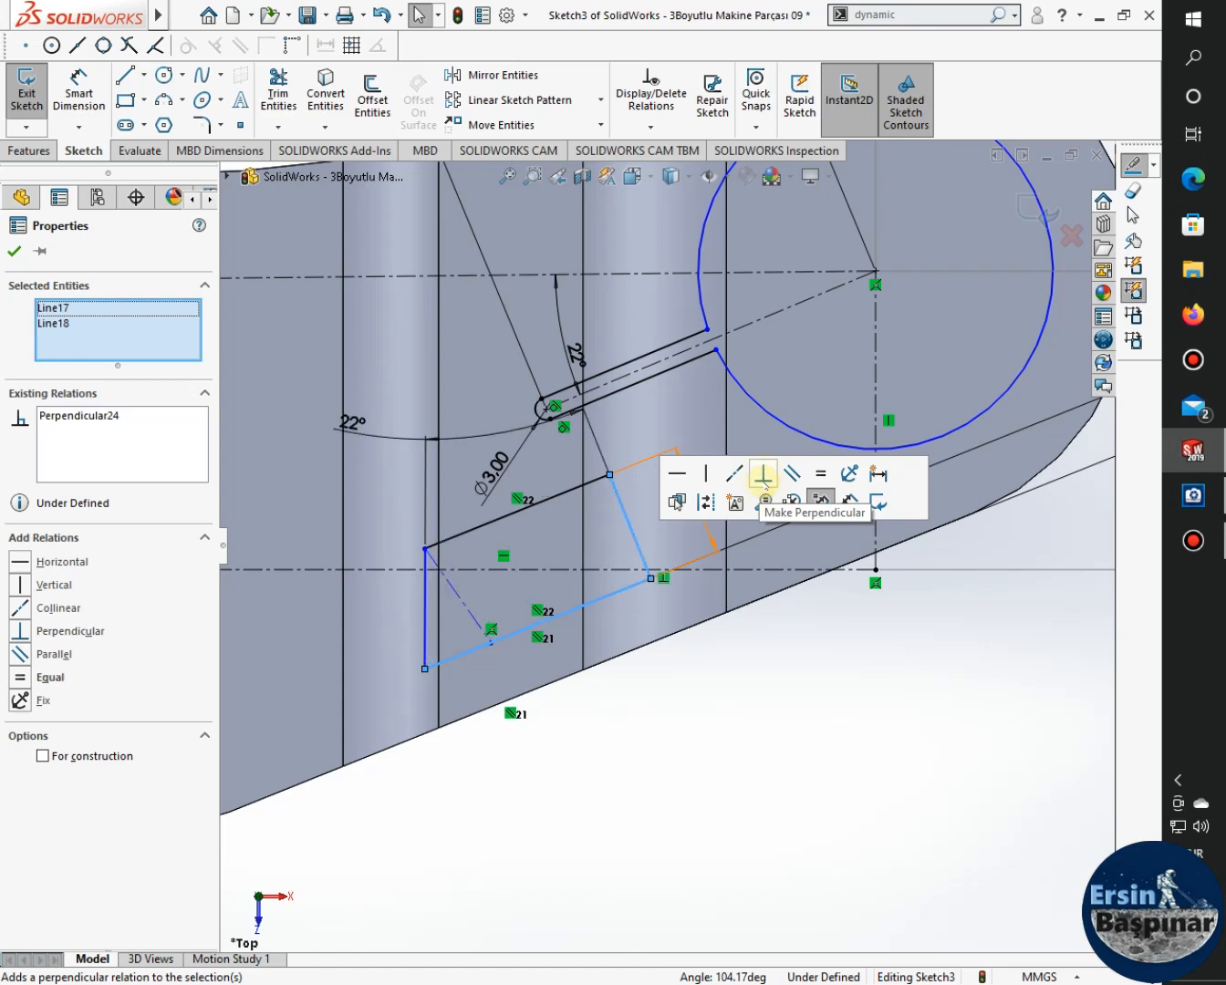
click(766, 857)
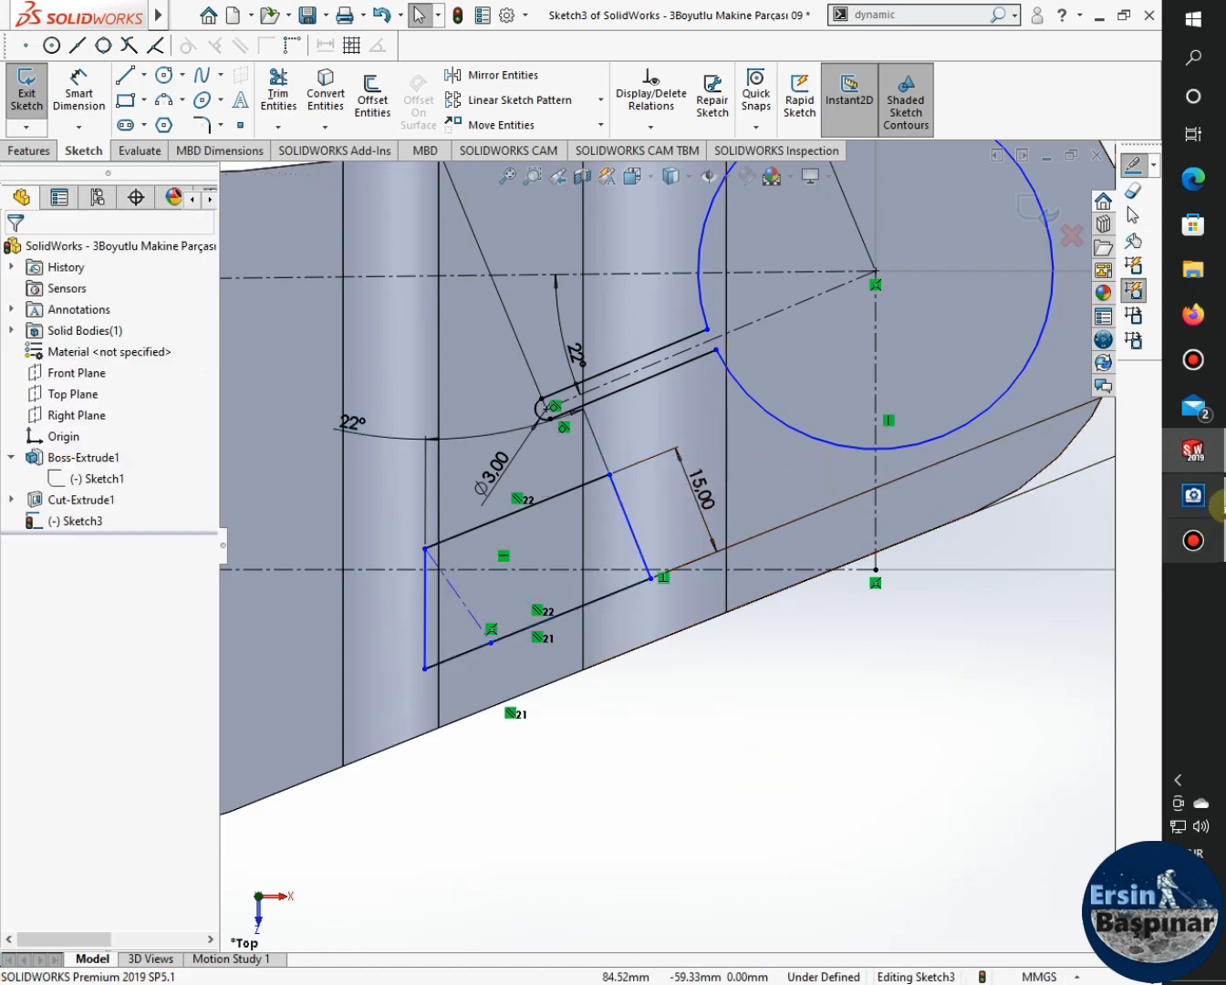
Recheck the reference drawing and make the centerline inside the quadrilateral perpendicular to its lower edge.
click(1203, 501)
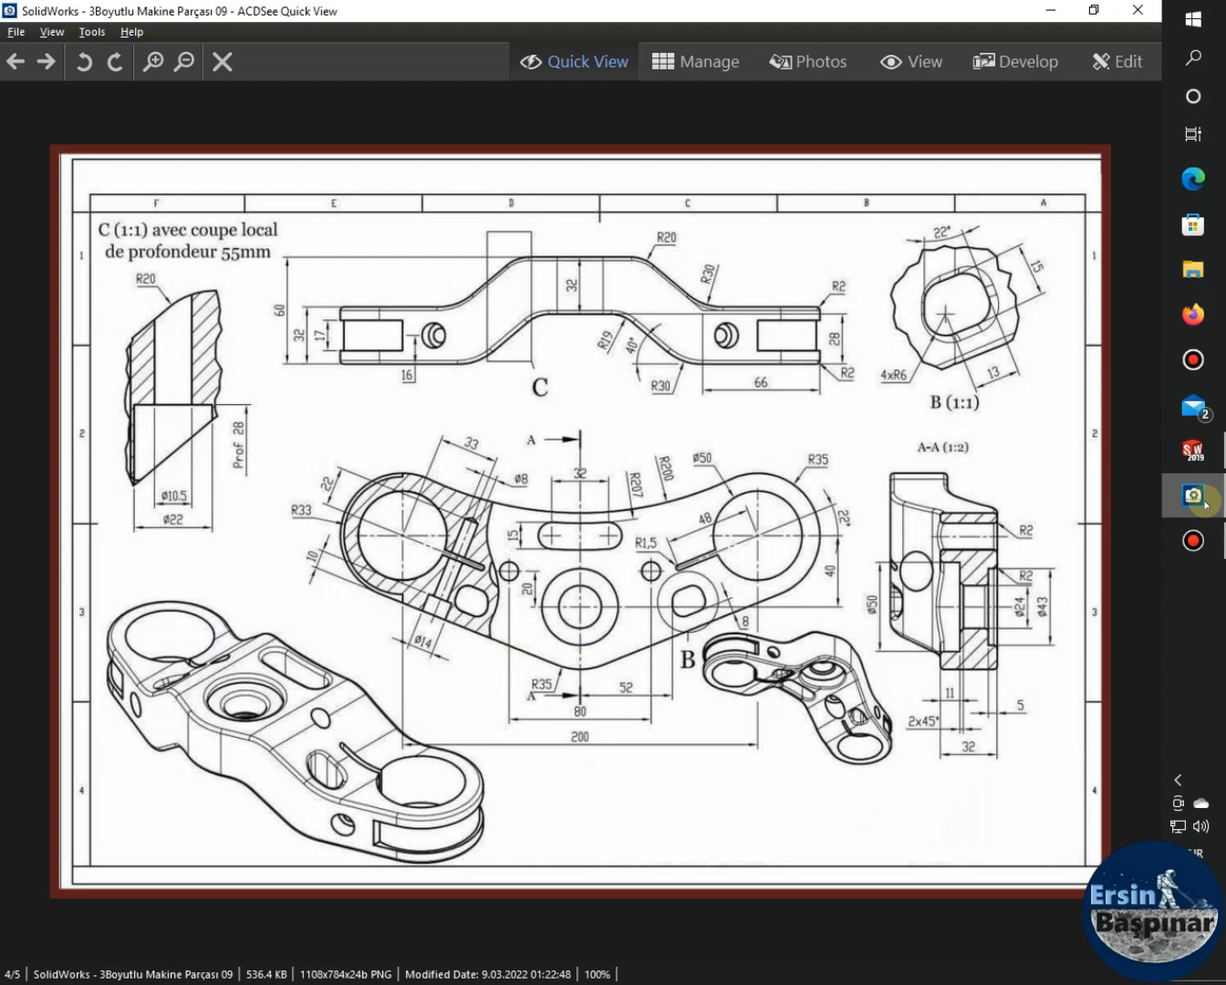
click(1204, 499)
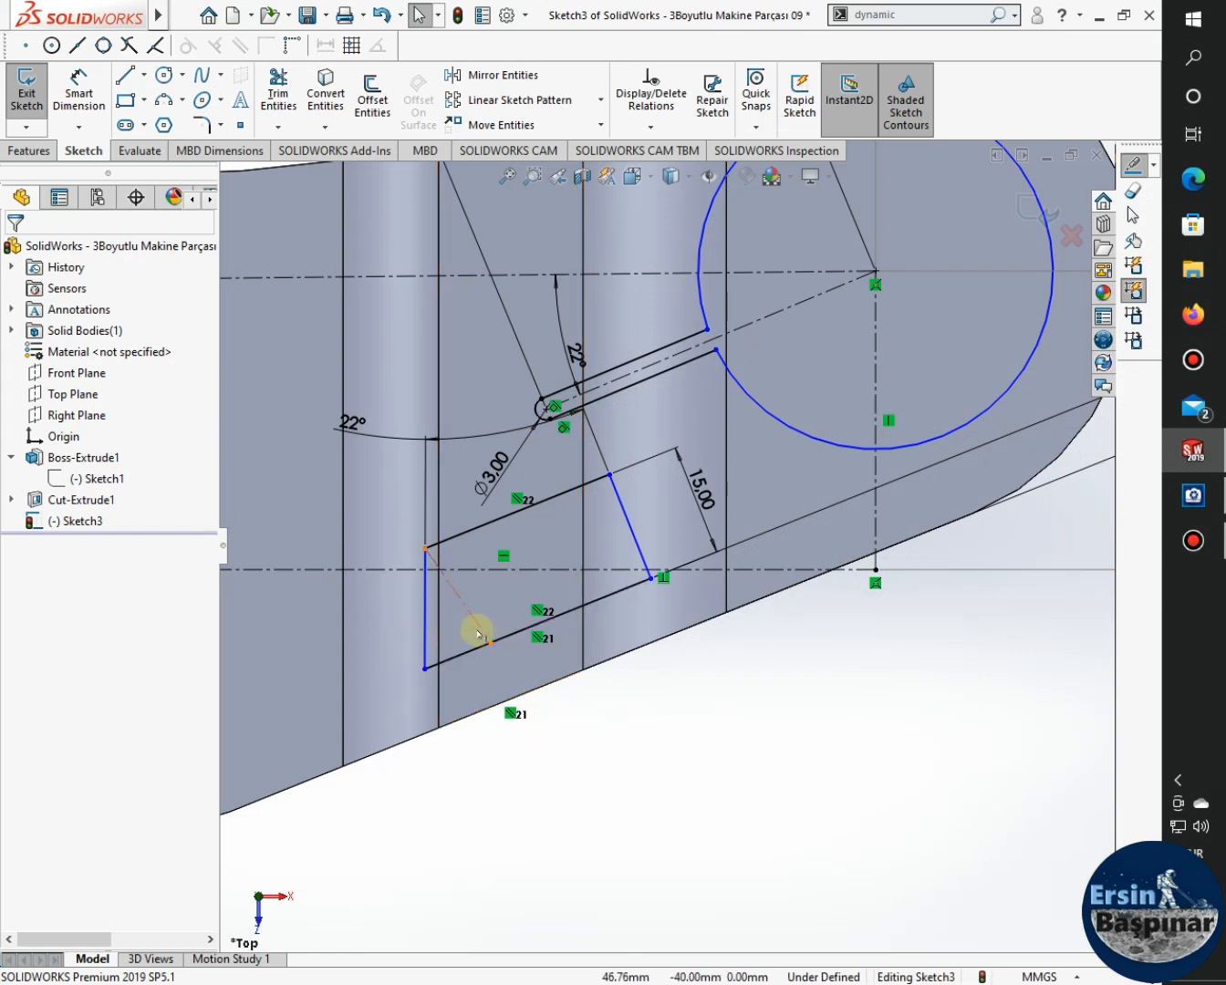
click(476, 645)
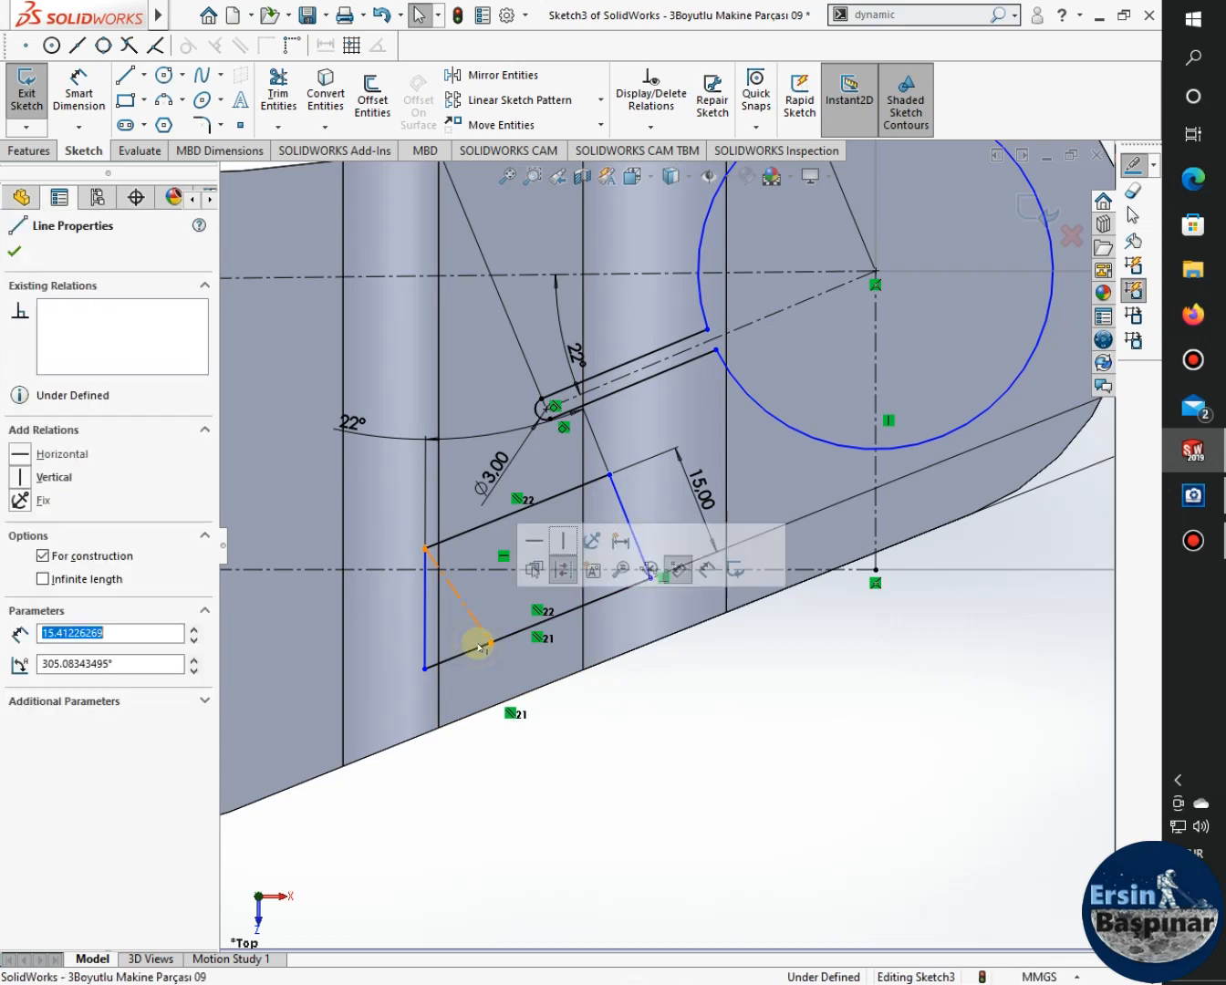
ctrl+click(478, 649)
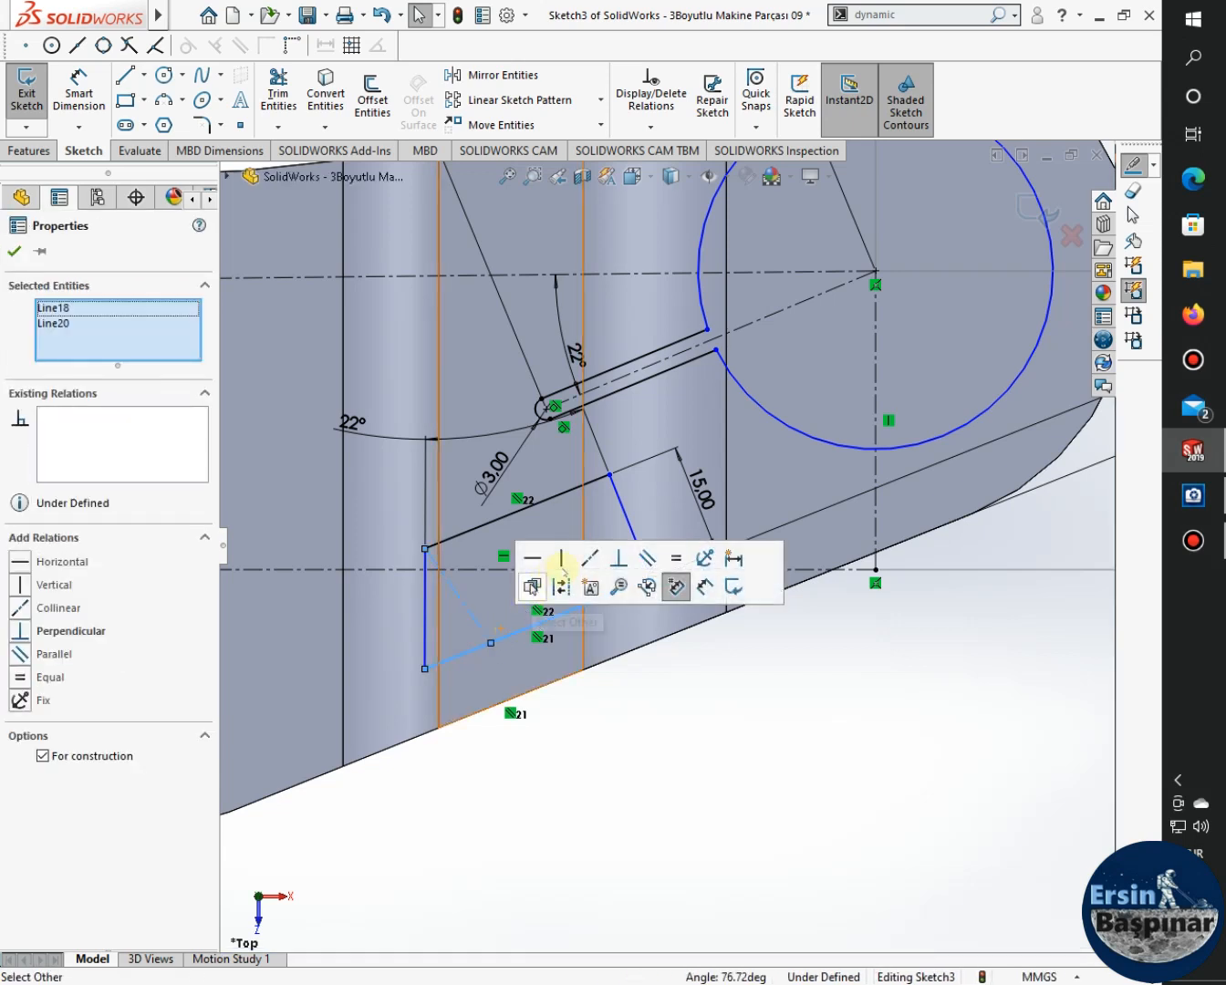
click(619, 560)
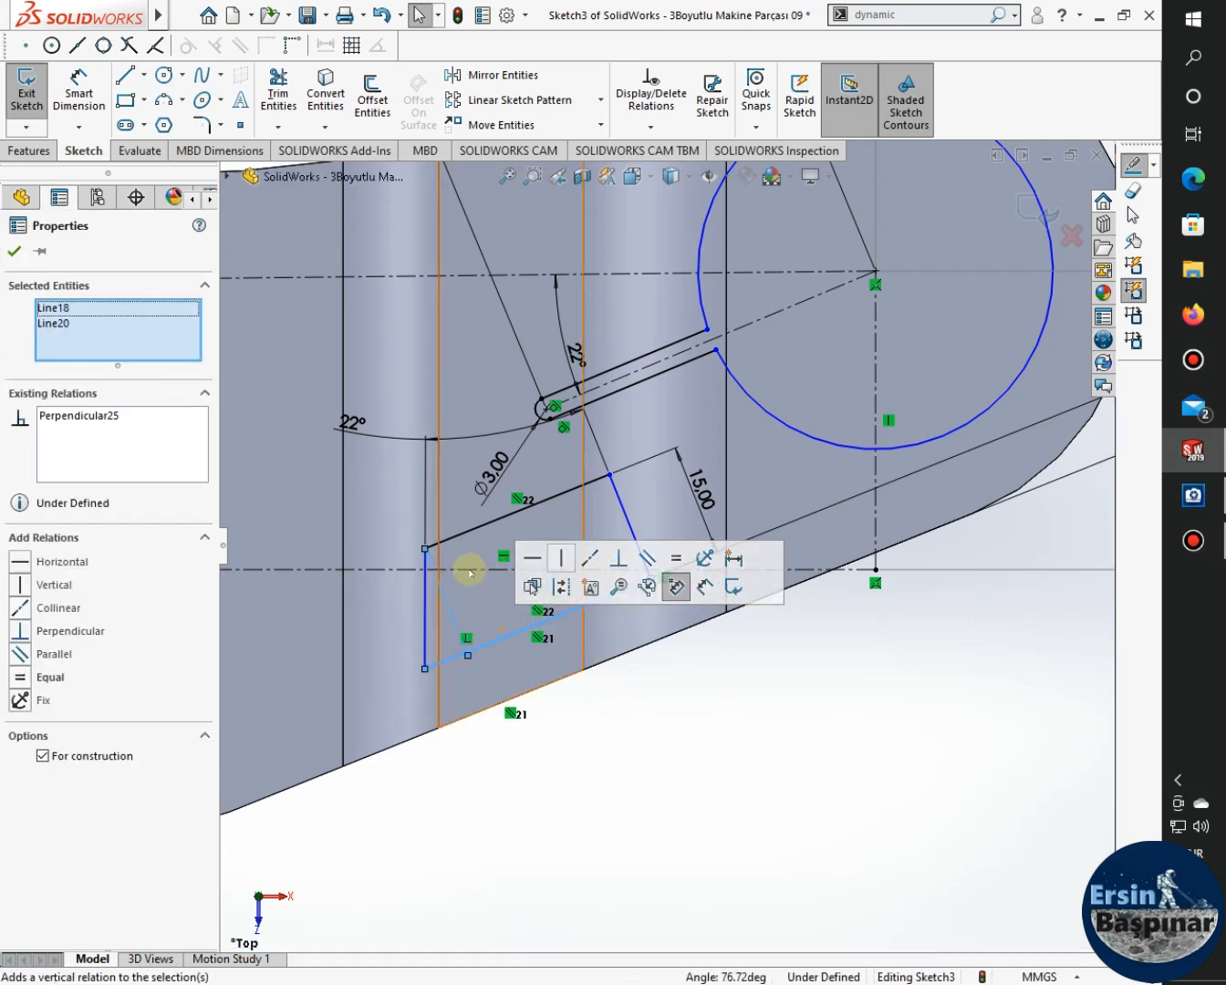
click(602, 826)
Dimension the distance between the centerline's lower endpoint and the quadrilateral's right edge as 13 mm.
click(78, 87)
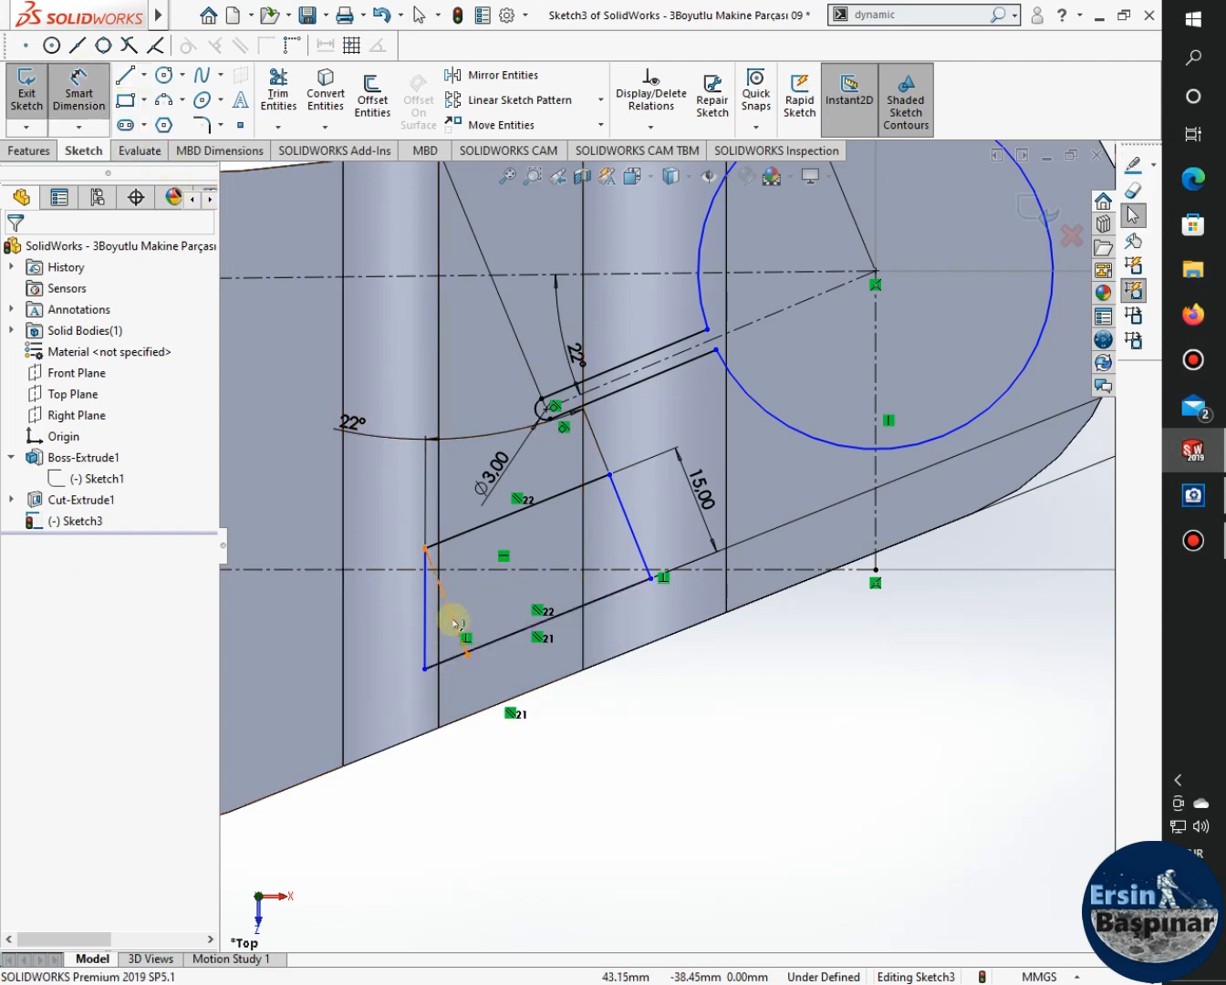
click(640, 559)
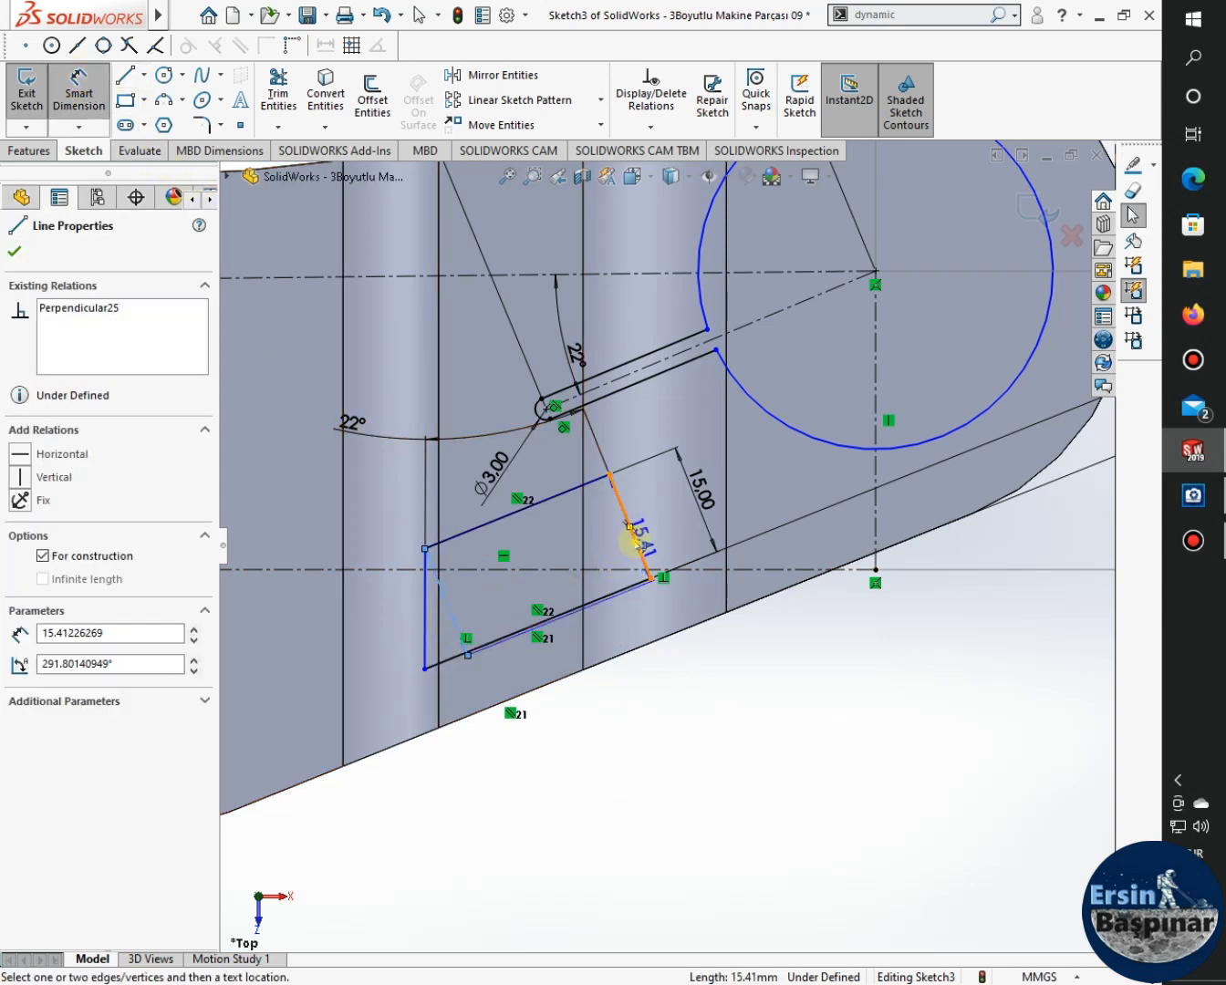
click(469, 656)
click(645, 748)
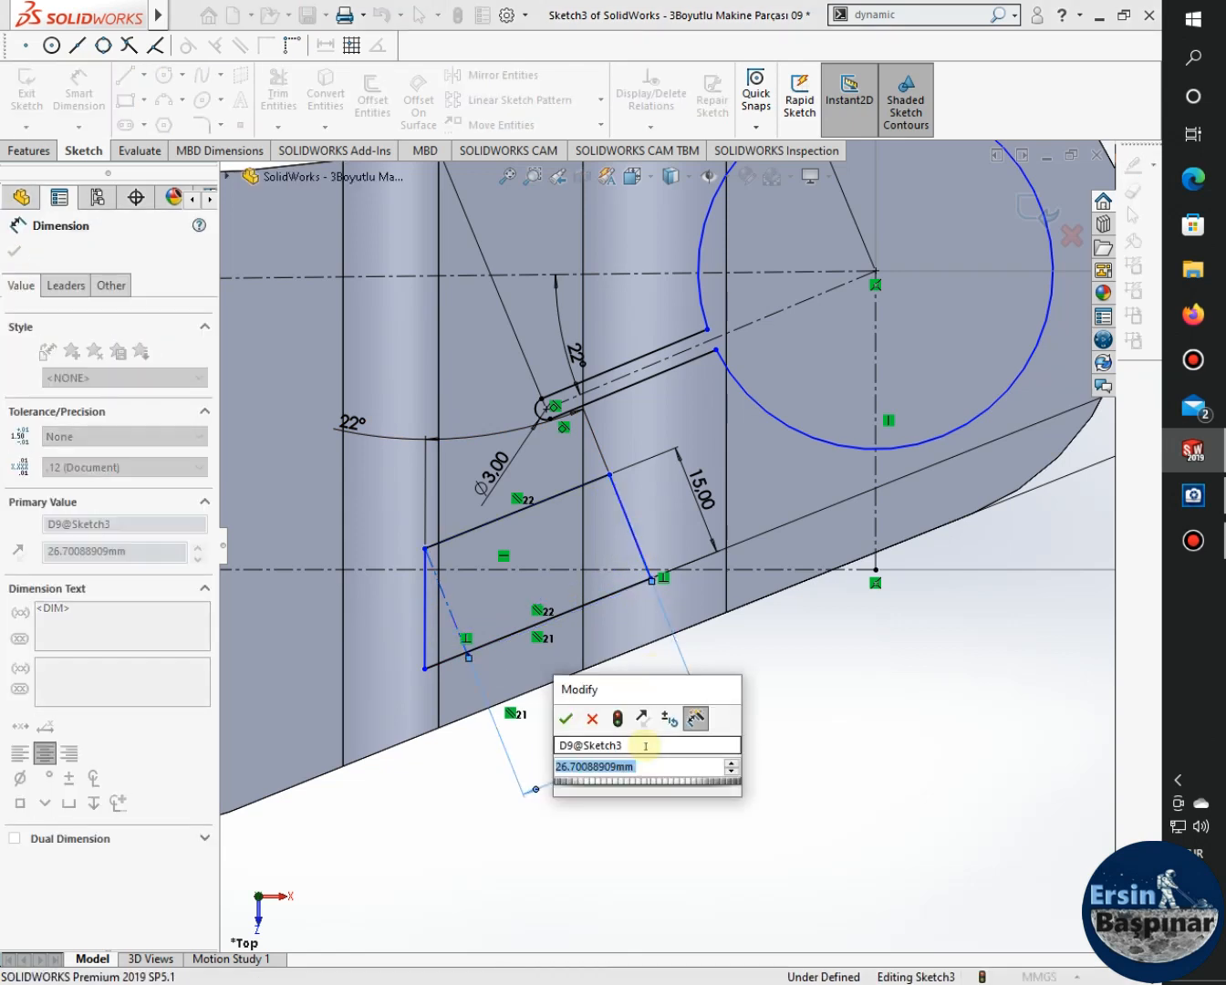
key(Return)
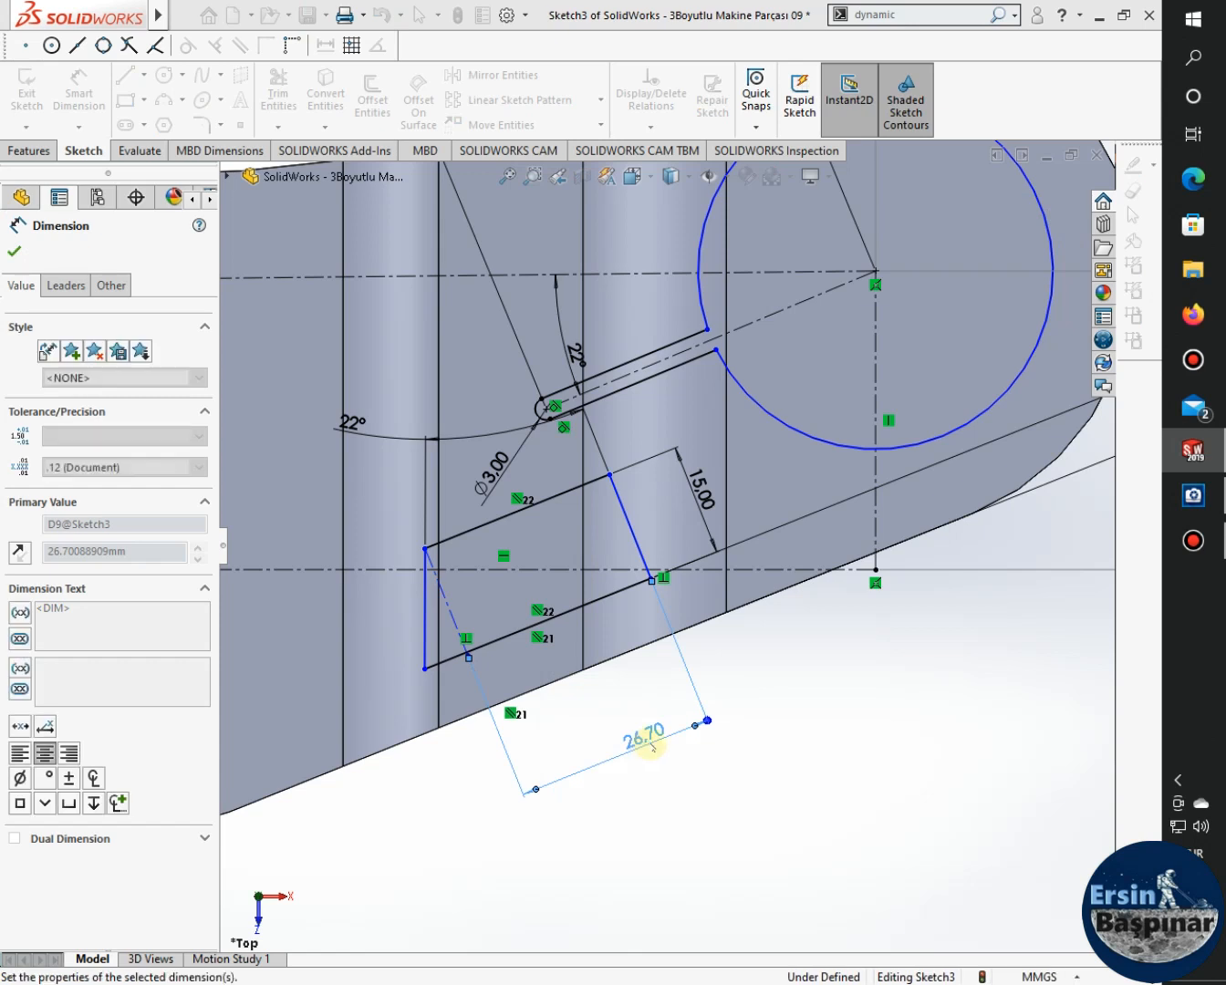
click(716, 761)
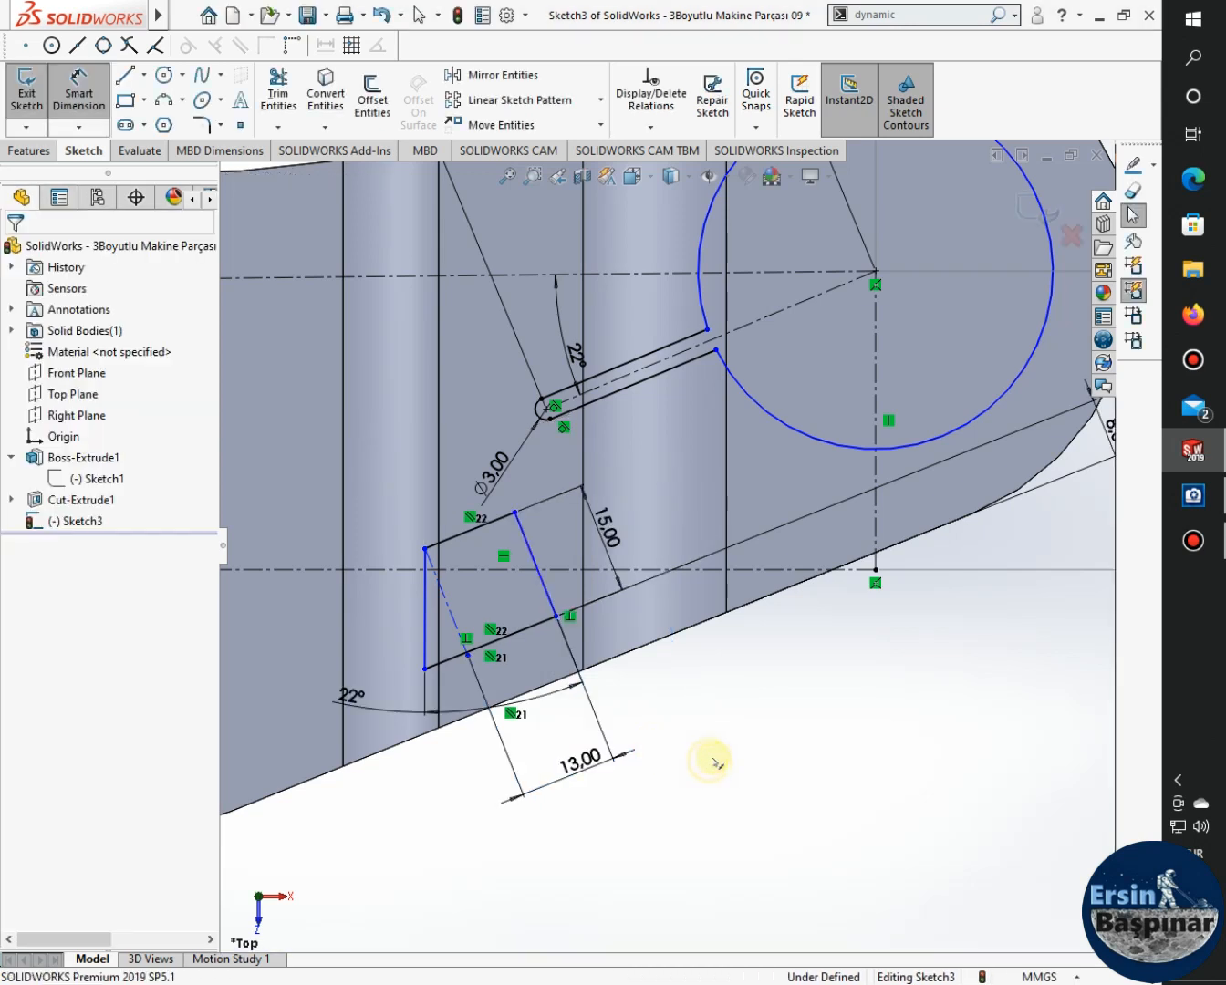
Add 6 mm sketch fillets to the quadrilateral's two upper corners and its lower-right corner.
scroll(725, 740, up, 2)
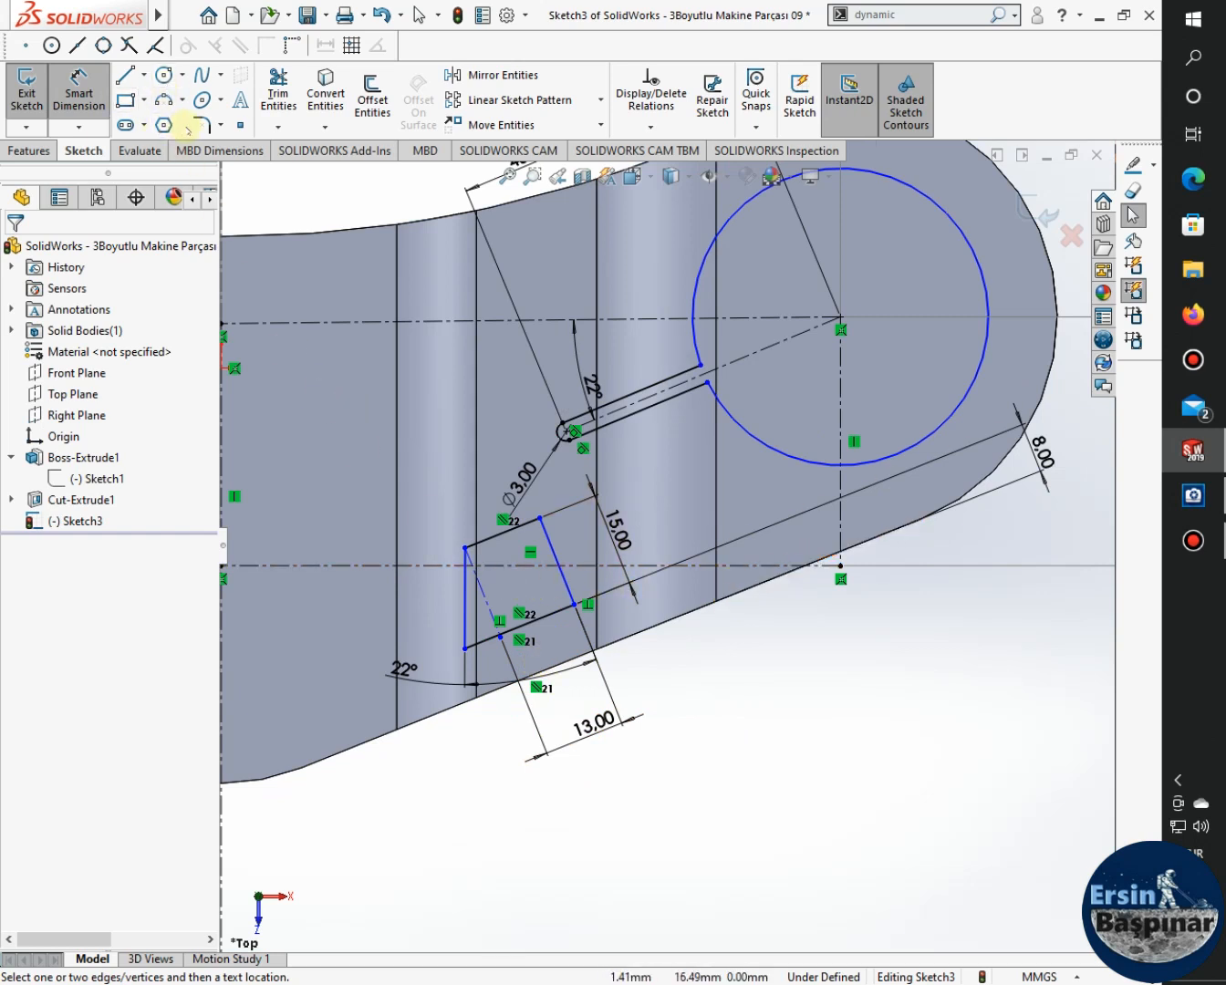
click(201, 124)
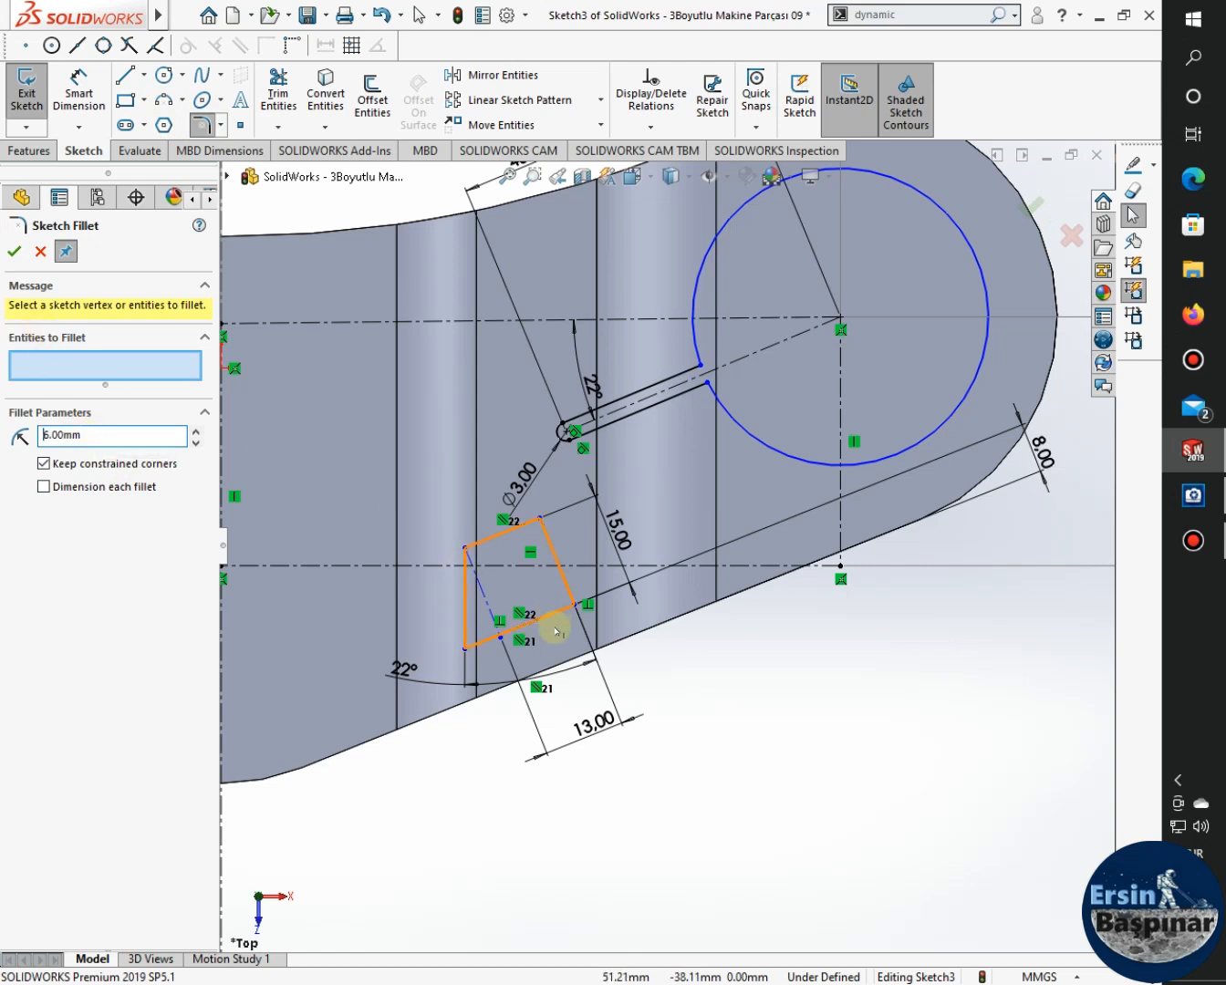
click(465, 548)
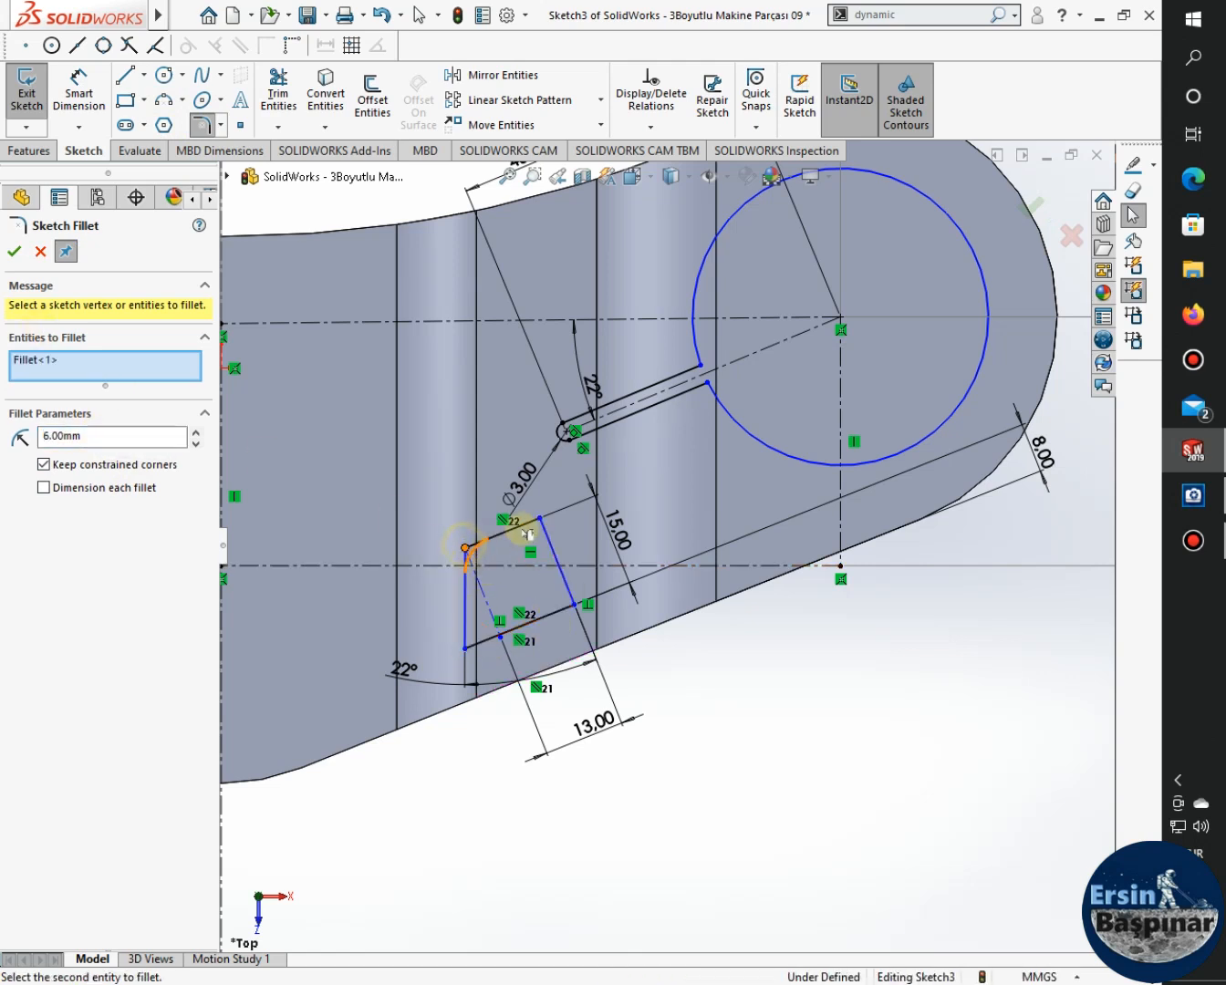
click(541, 521)
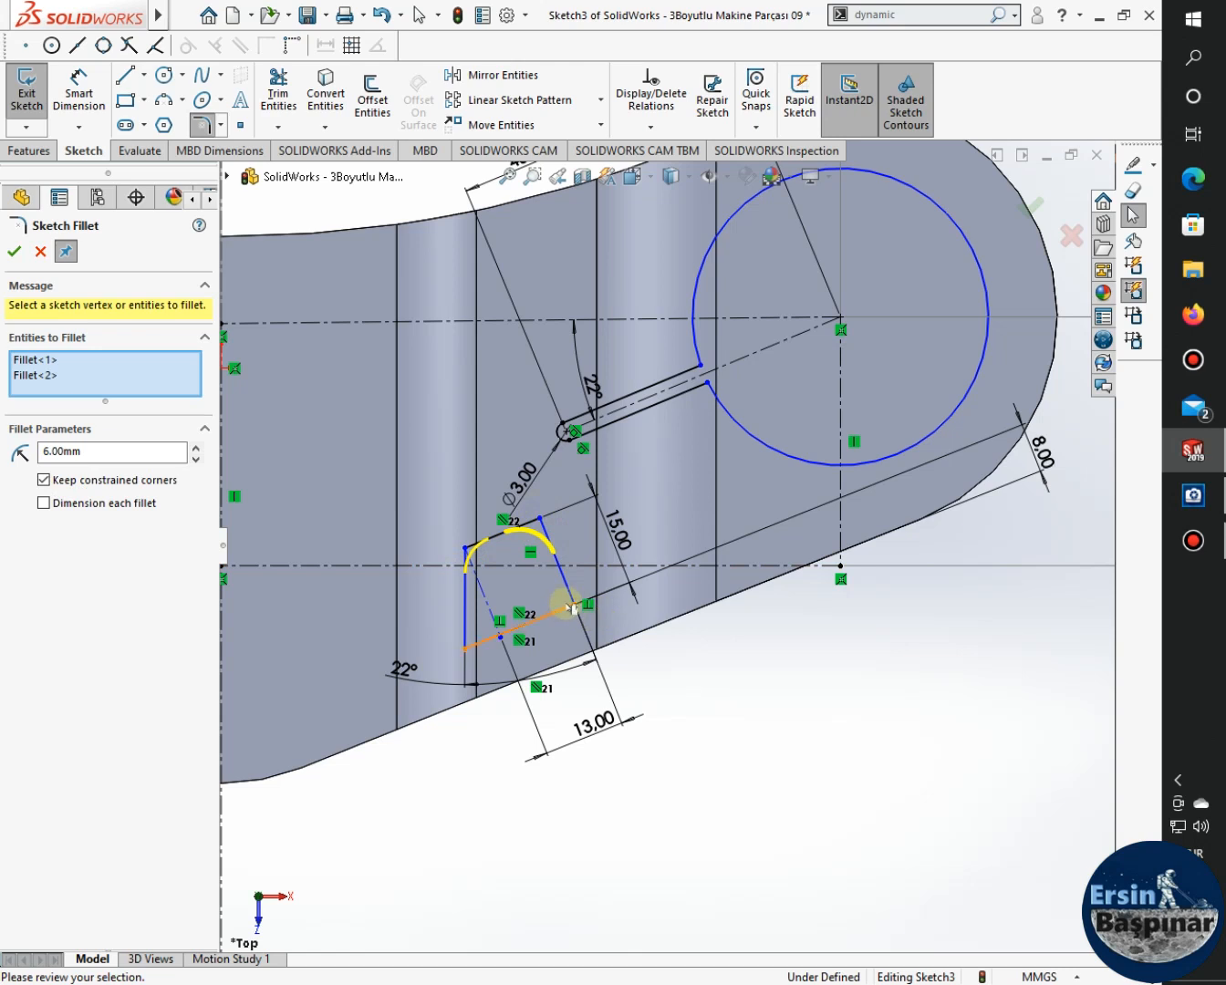
click(569, 603)
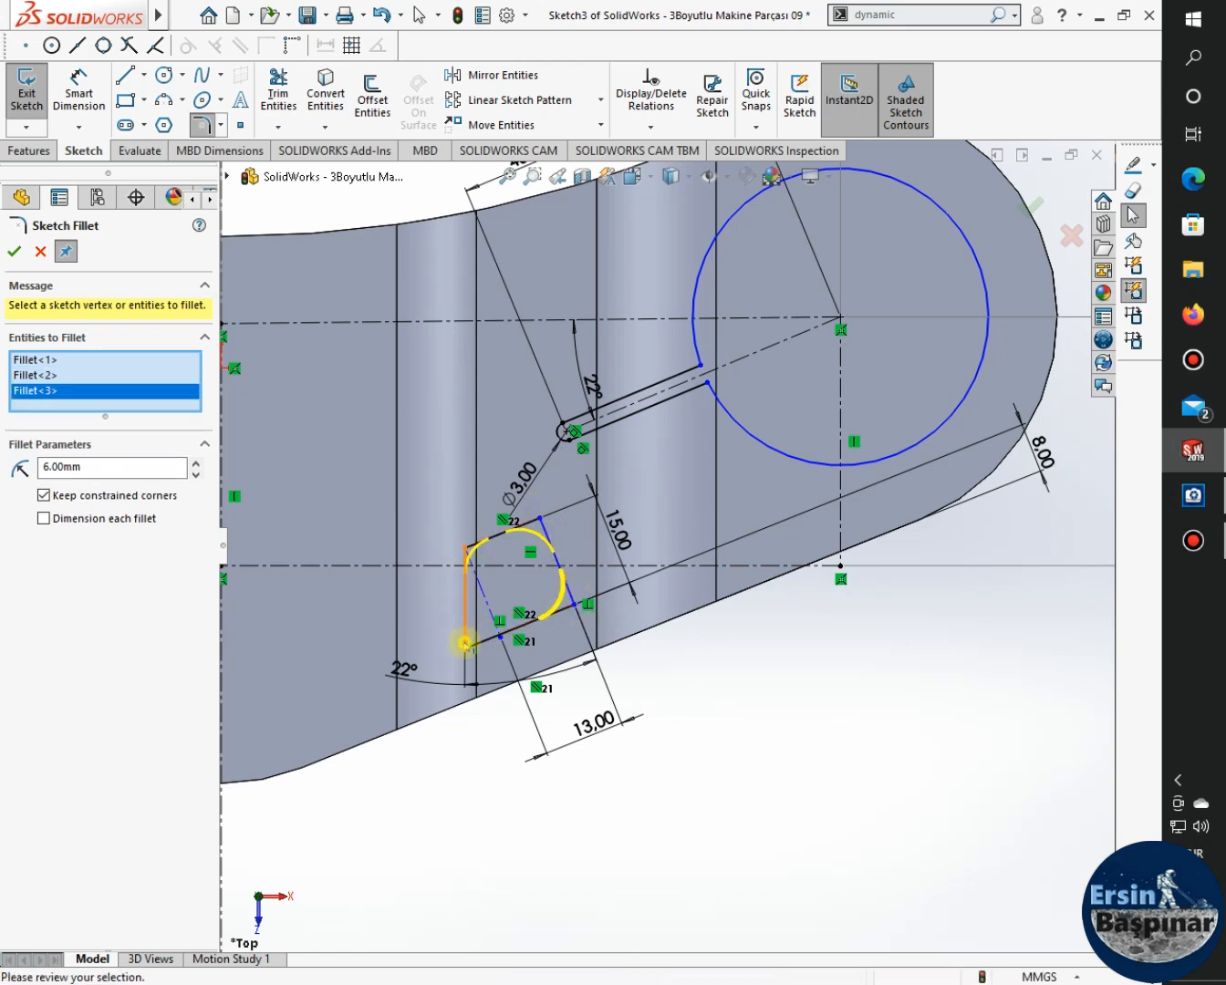
Replace the mis-picked left edge in the fillet selection with the lower-left corner, check the reference drawing, and apply the 6 mm fillets.
click(465, 646)
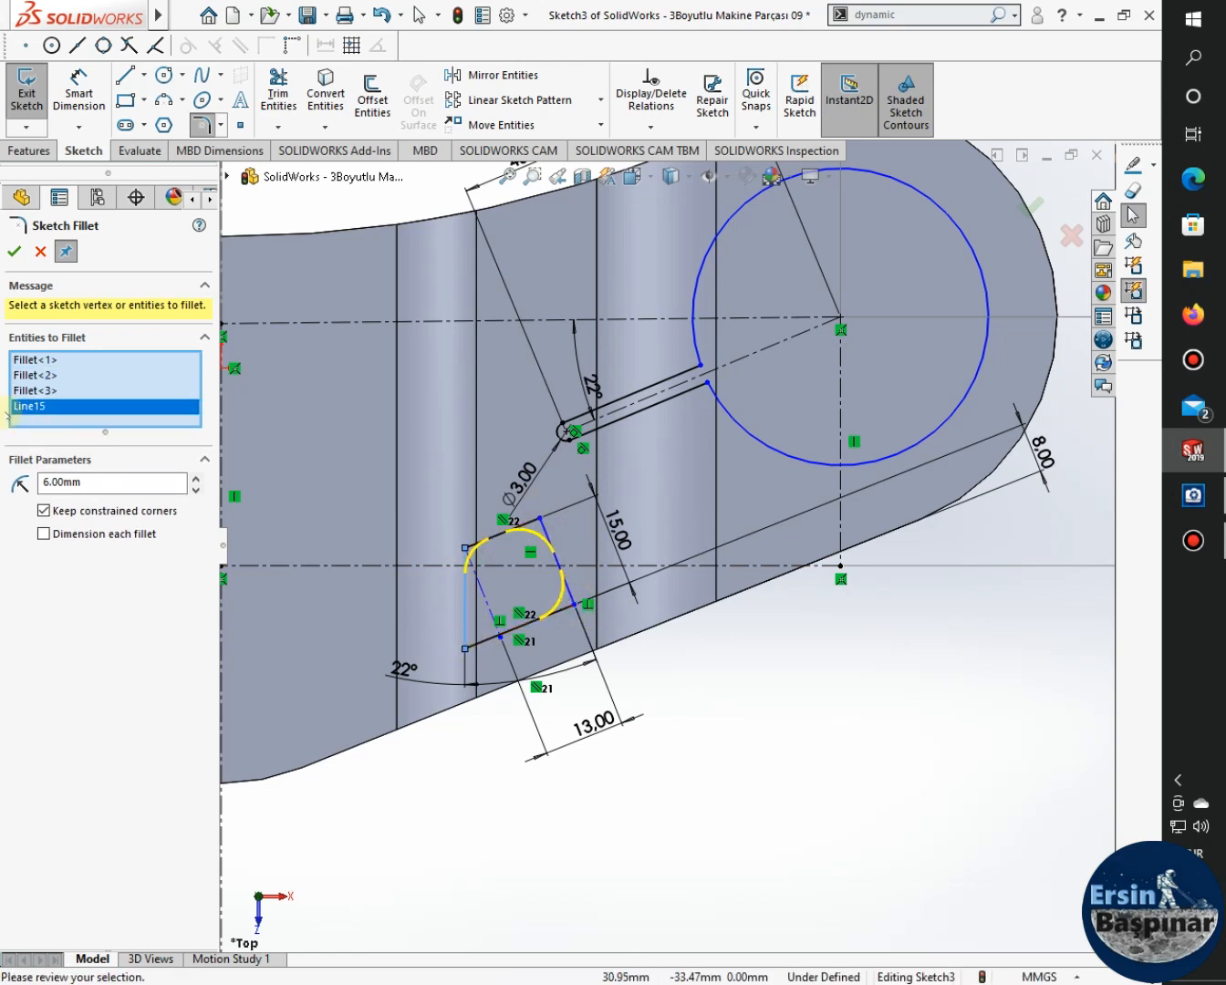
right_click(31, 406)
click(79, 437)
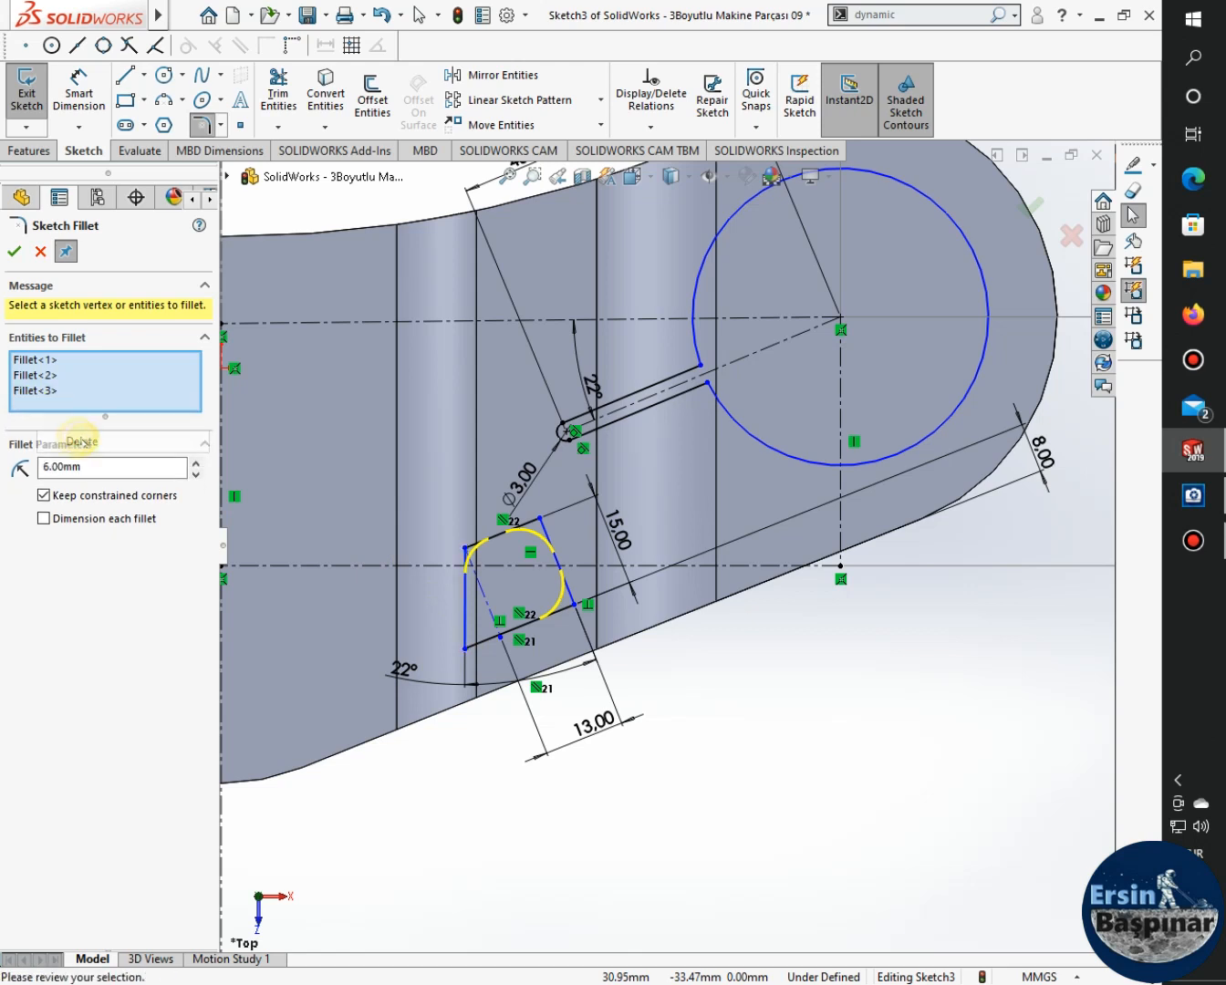
click(466, 648)
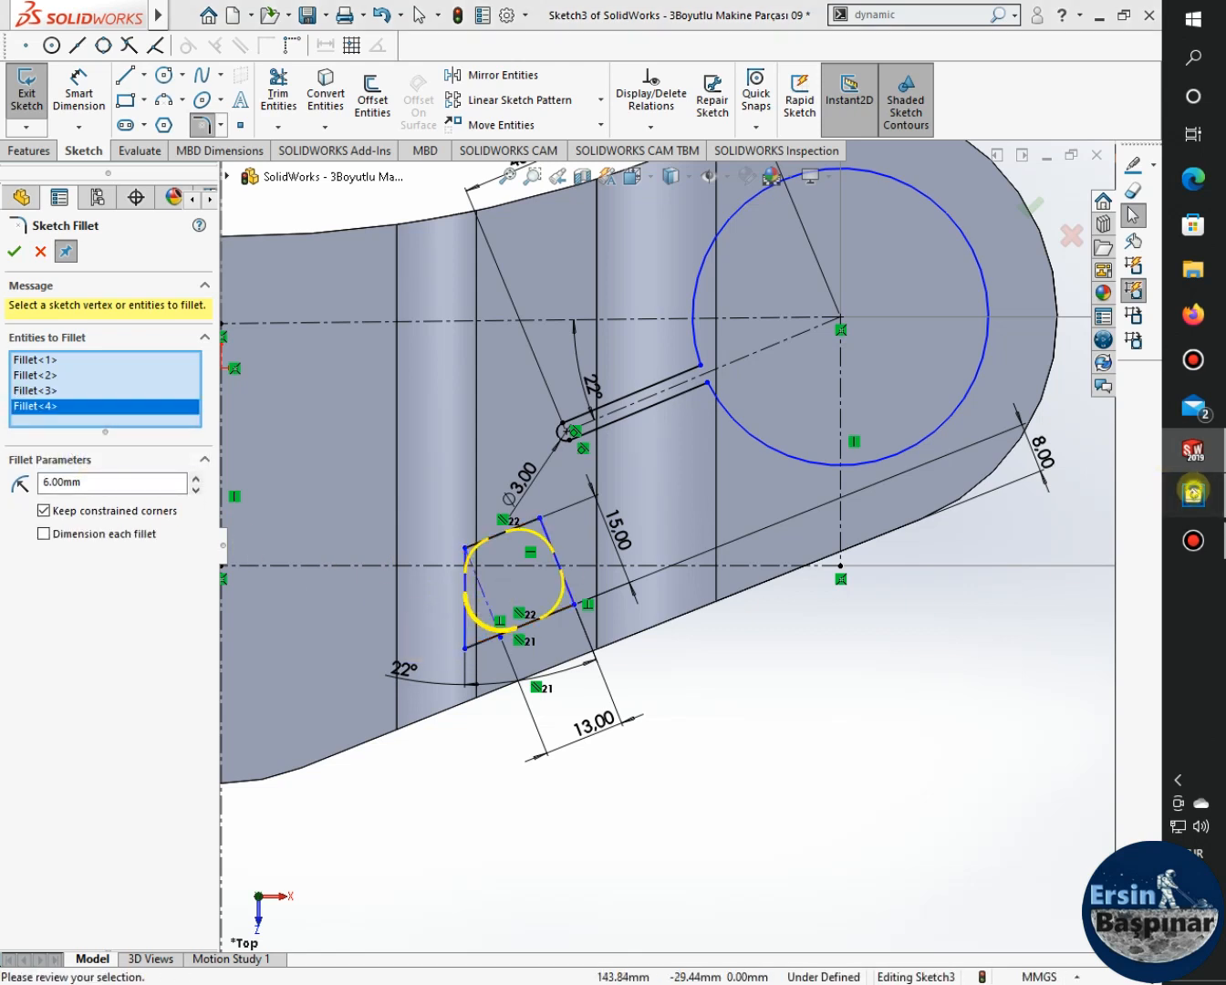
click(1194, 494)
click(1193, 493)
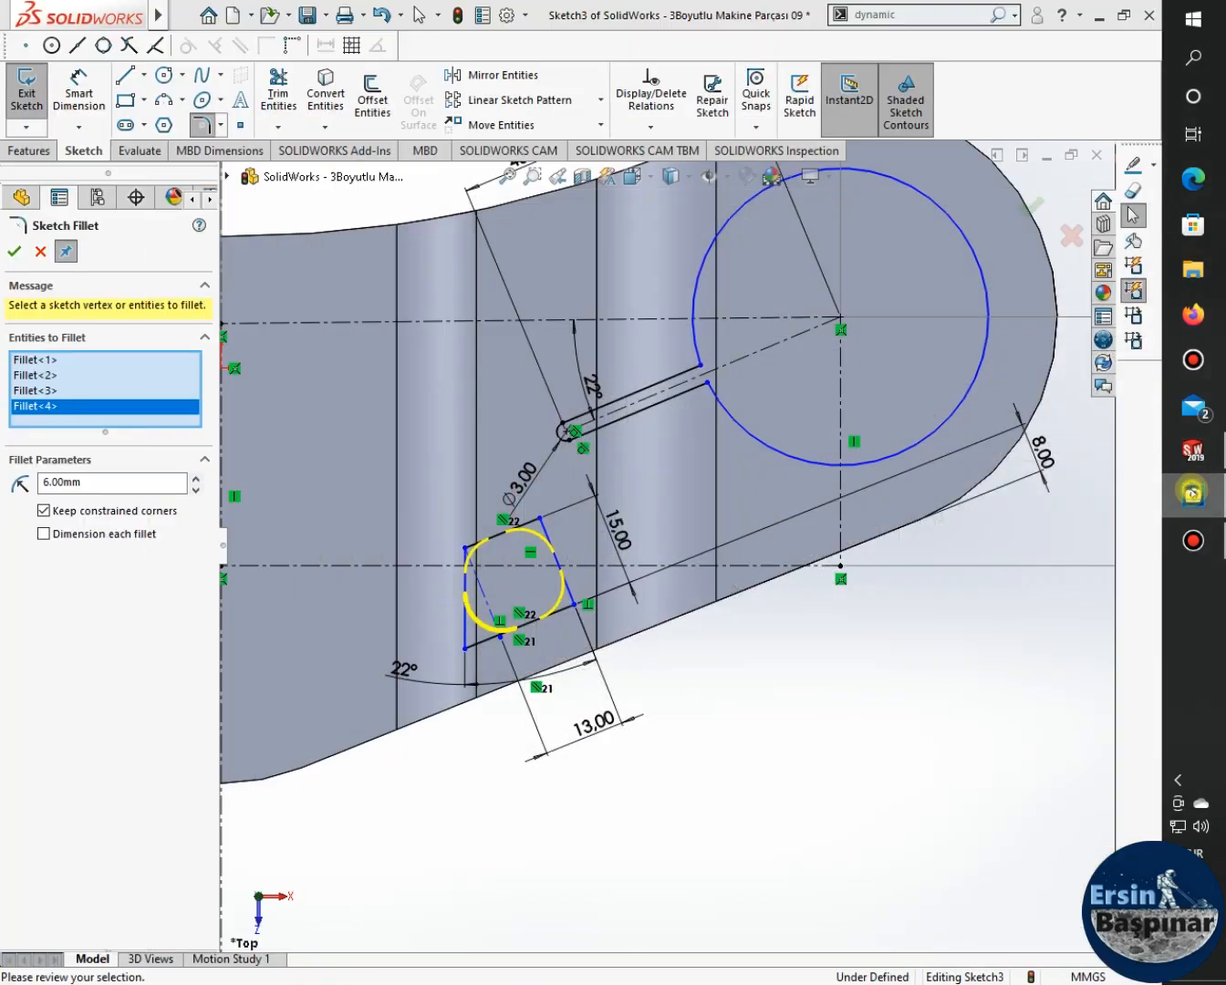
click(1192, 490)
click(1192, 490)
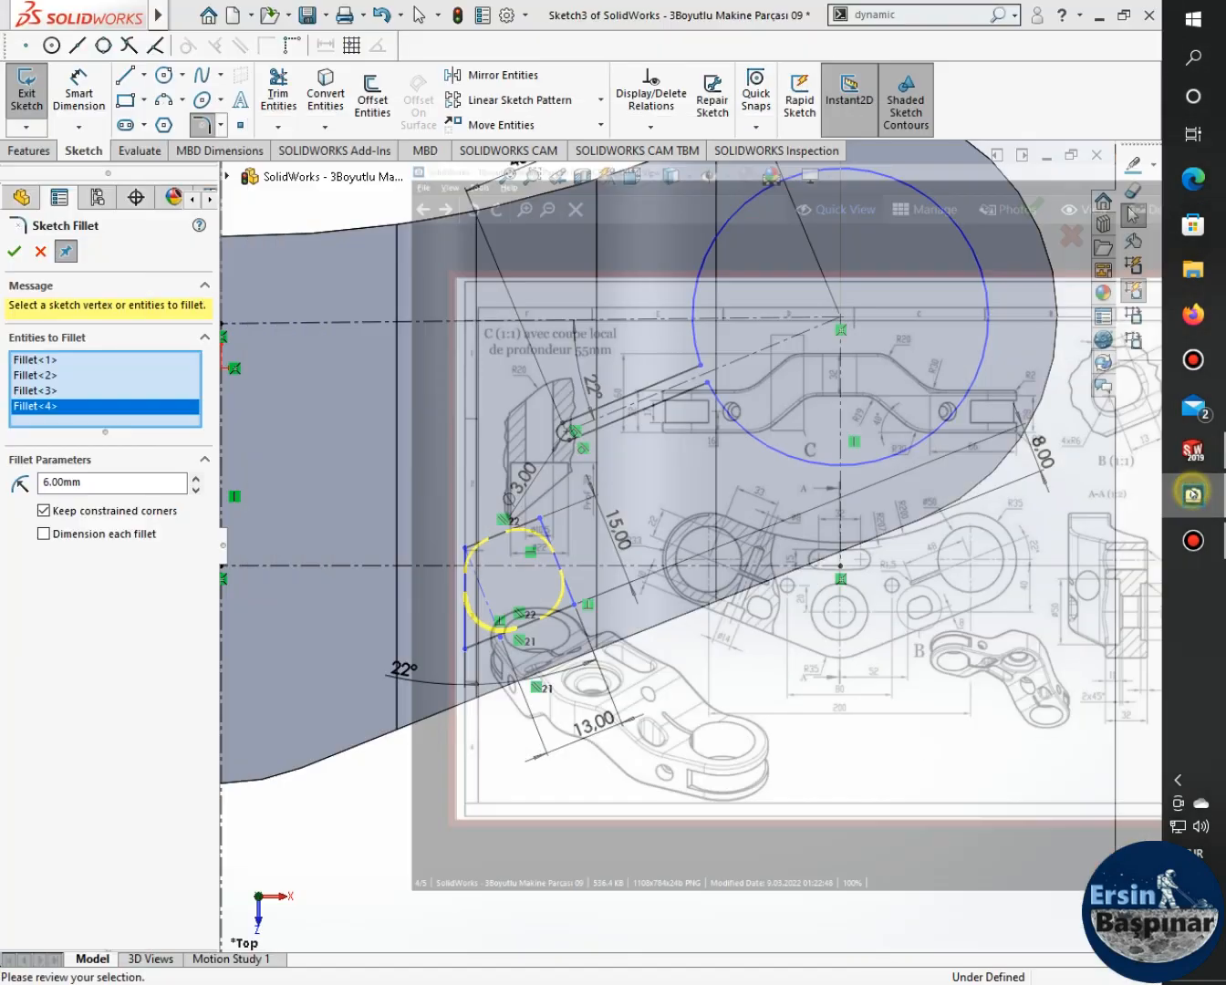
click(13, 252)
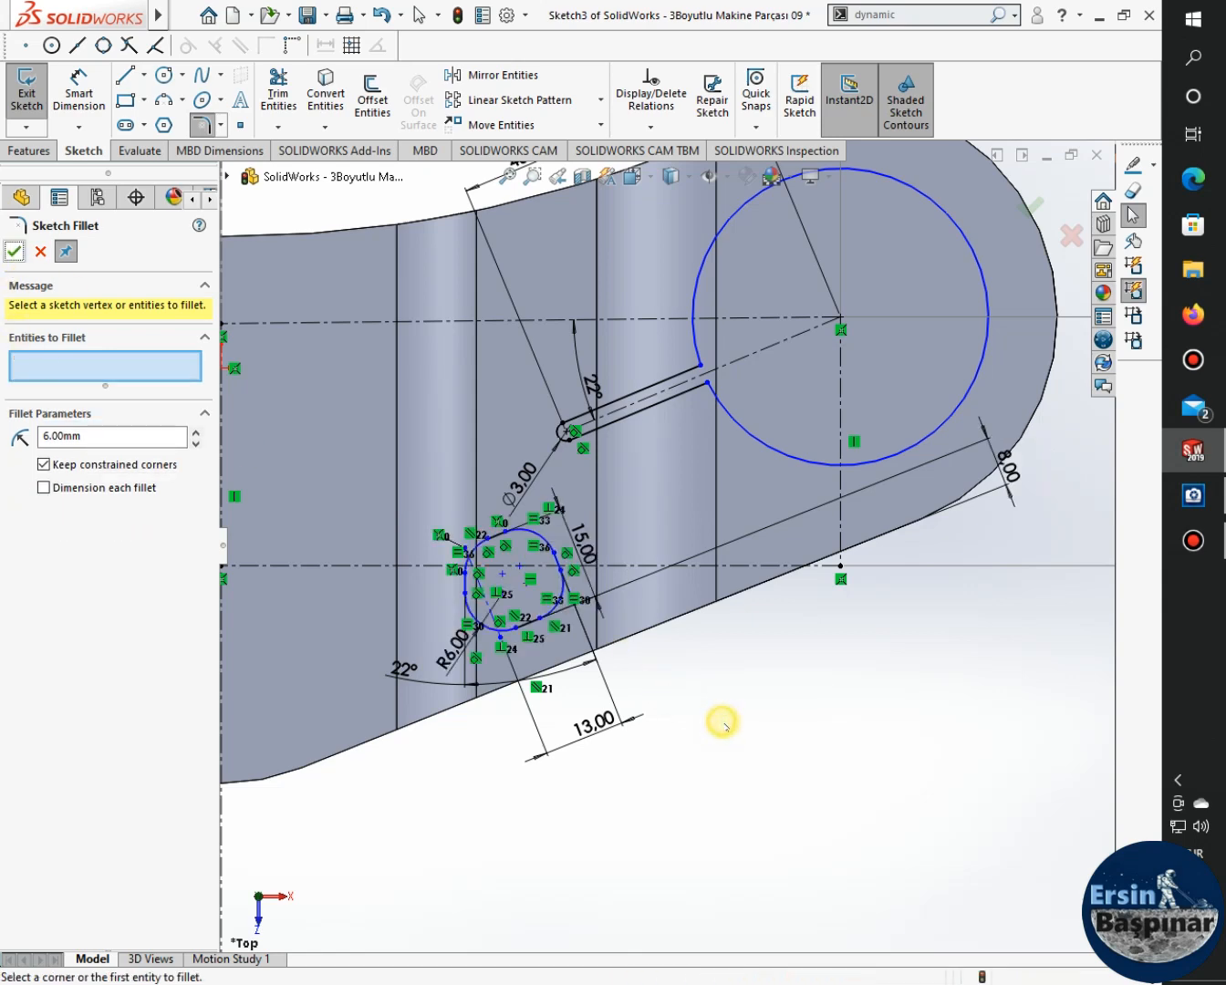
scroll(512, 614, down, 5)
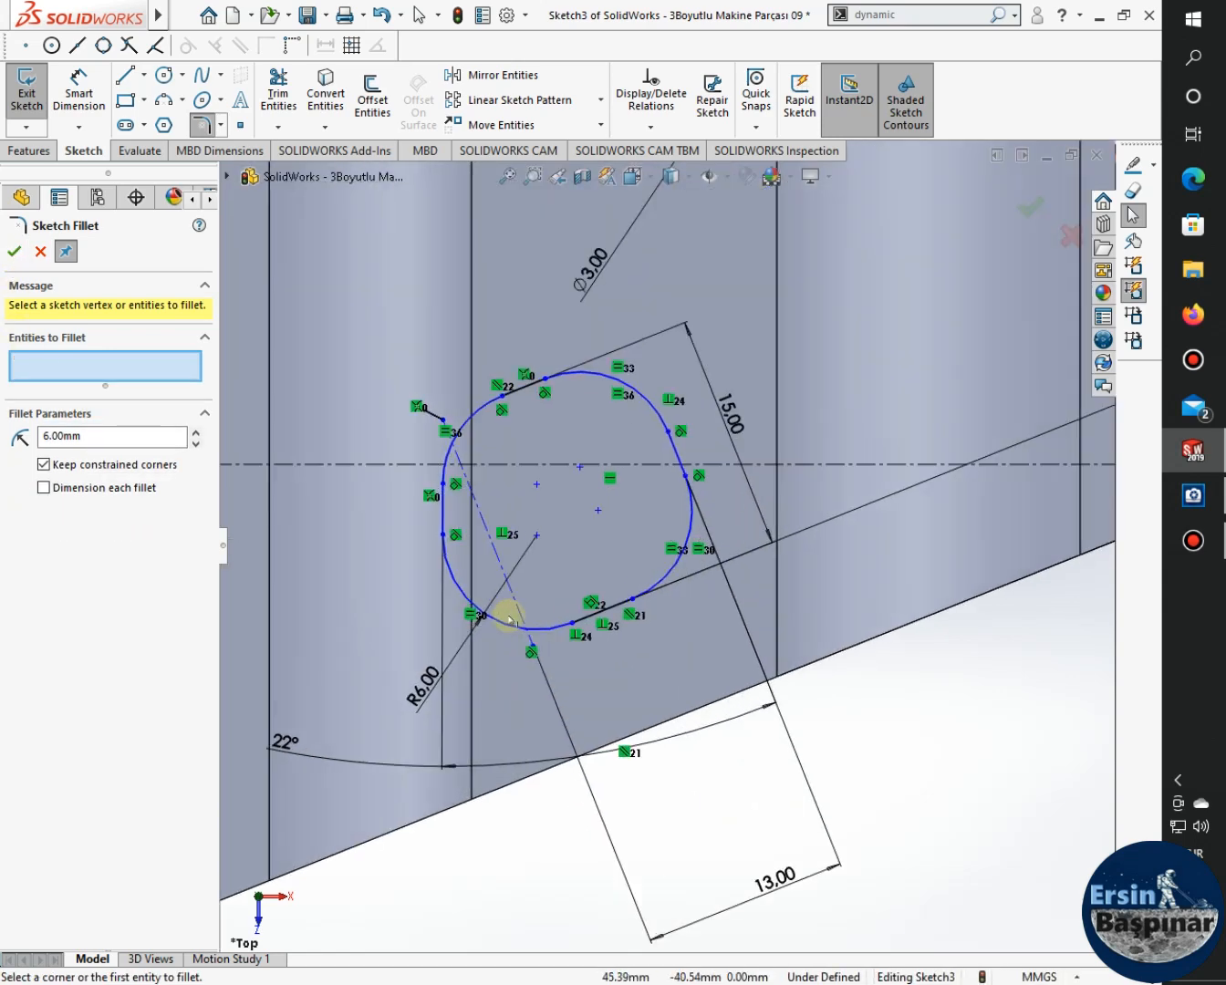
scroll(511, 625, up, 8)
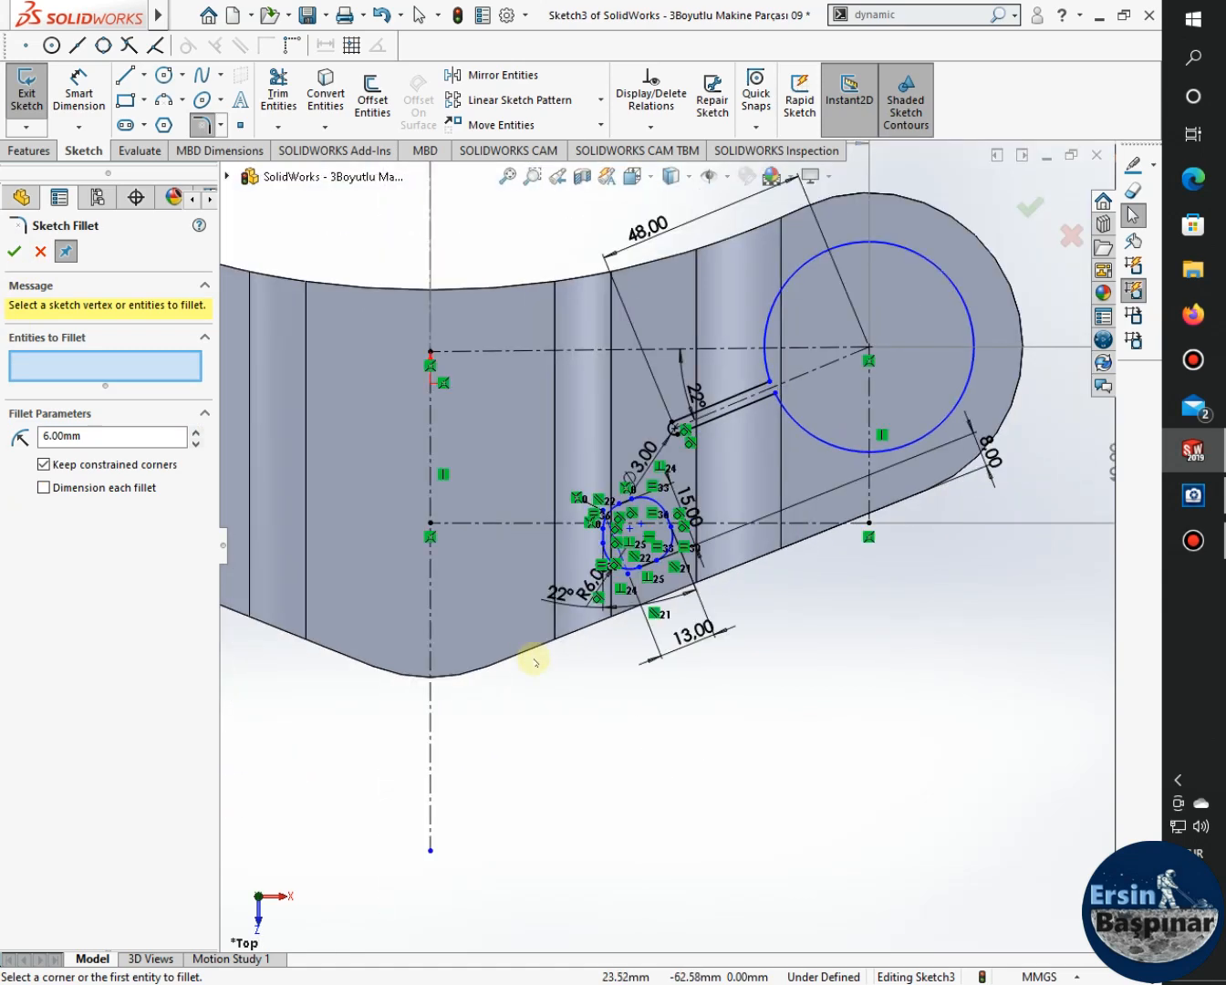
scroll(534, 668, up, 2)
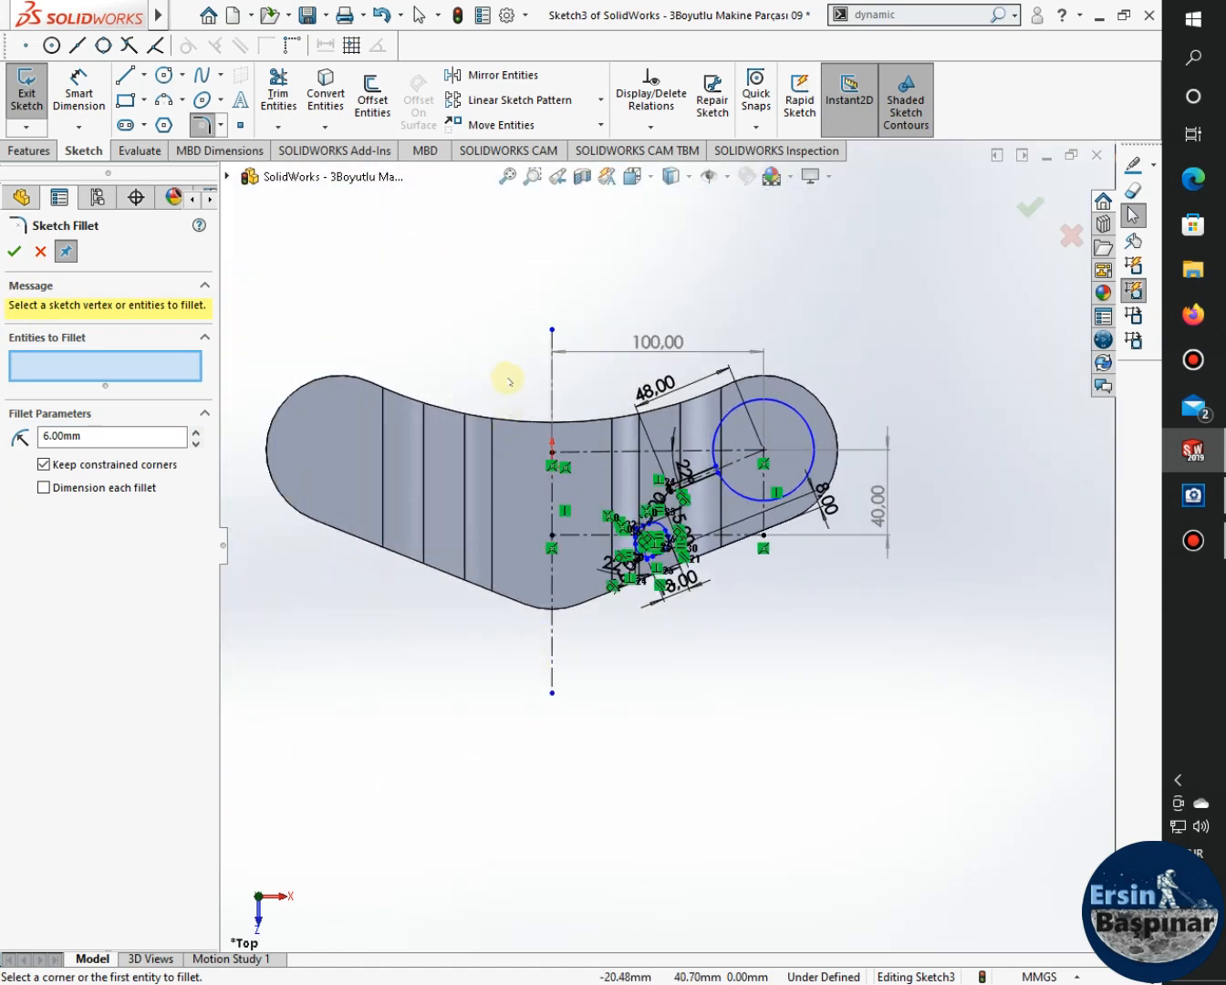
click(15, 251)
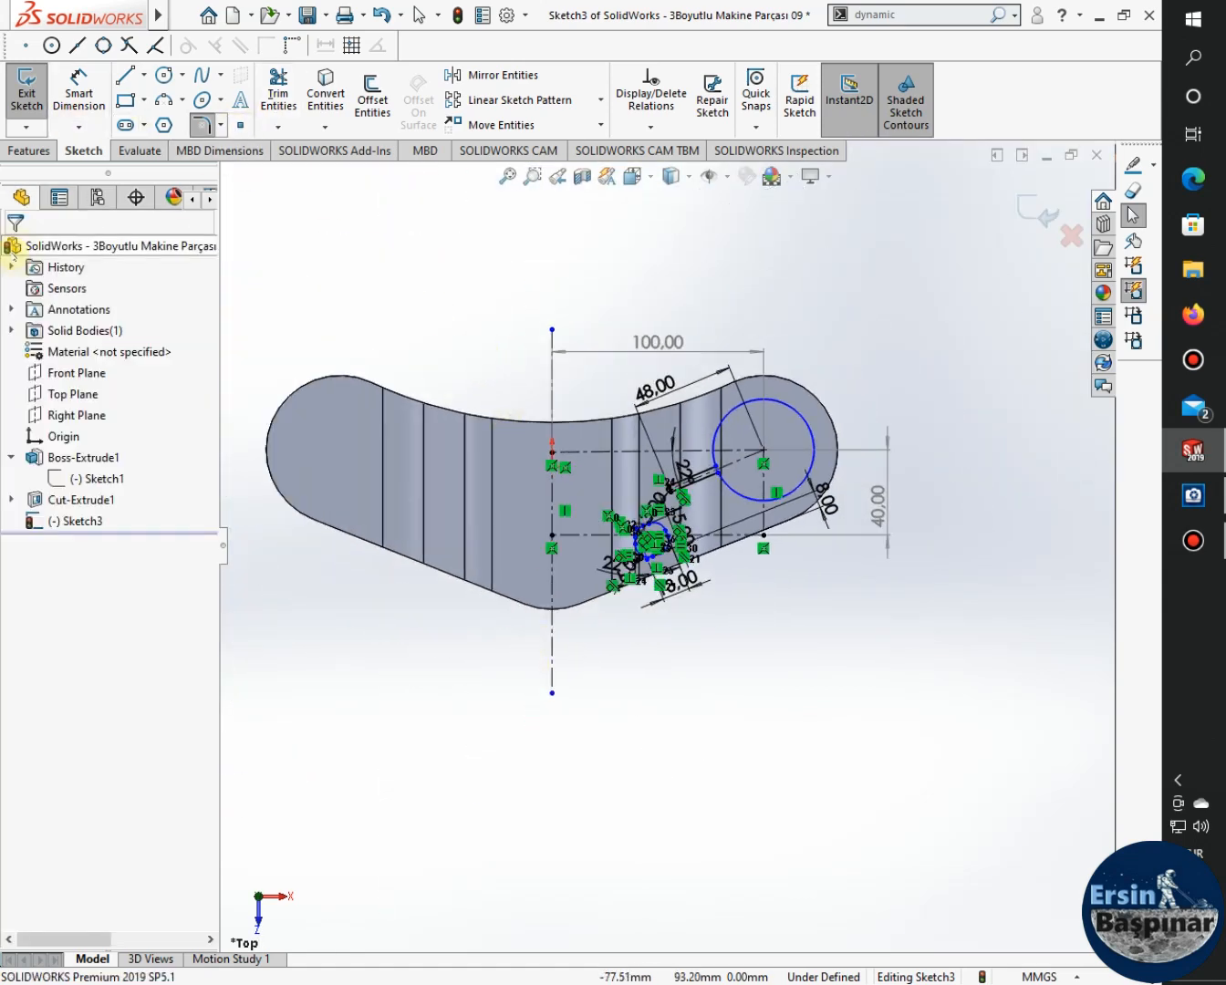
Show the base extrusion's sketch and offset its upper-right concave arc 7 mm inward.
click(95, 476)
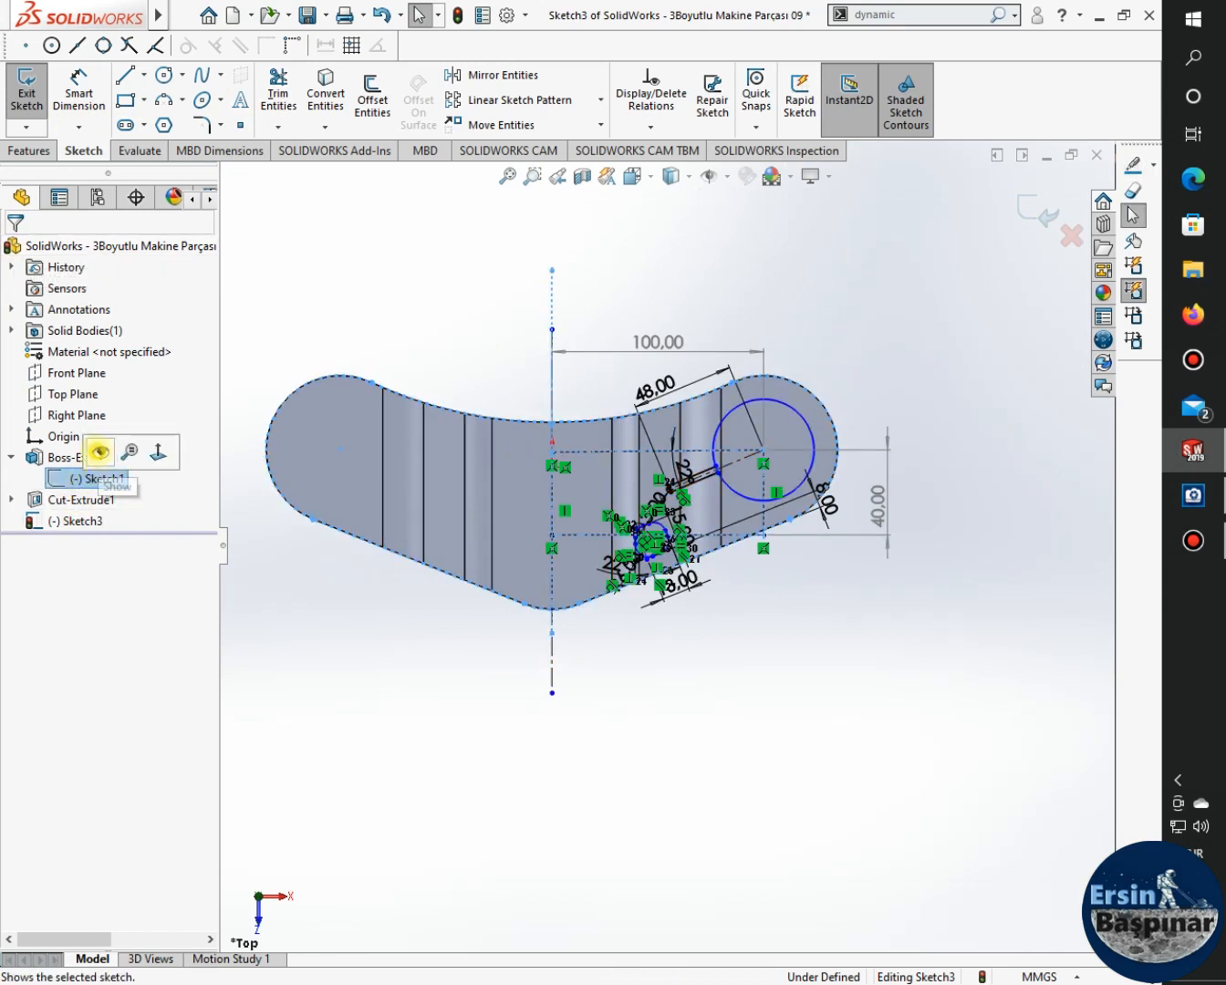
click(100, 451)
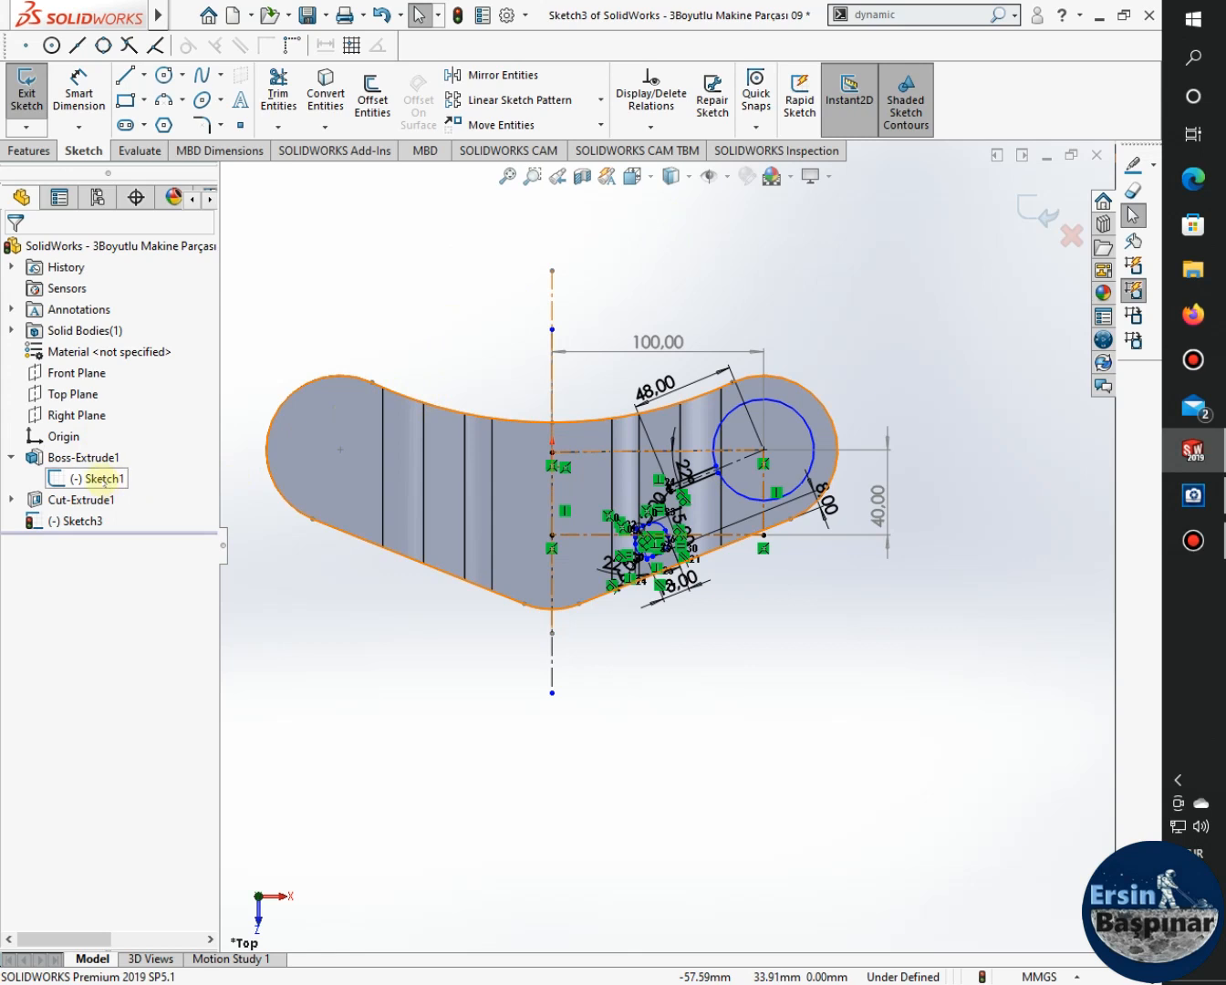
click(372, 91)
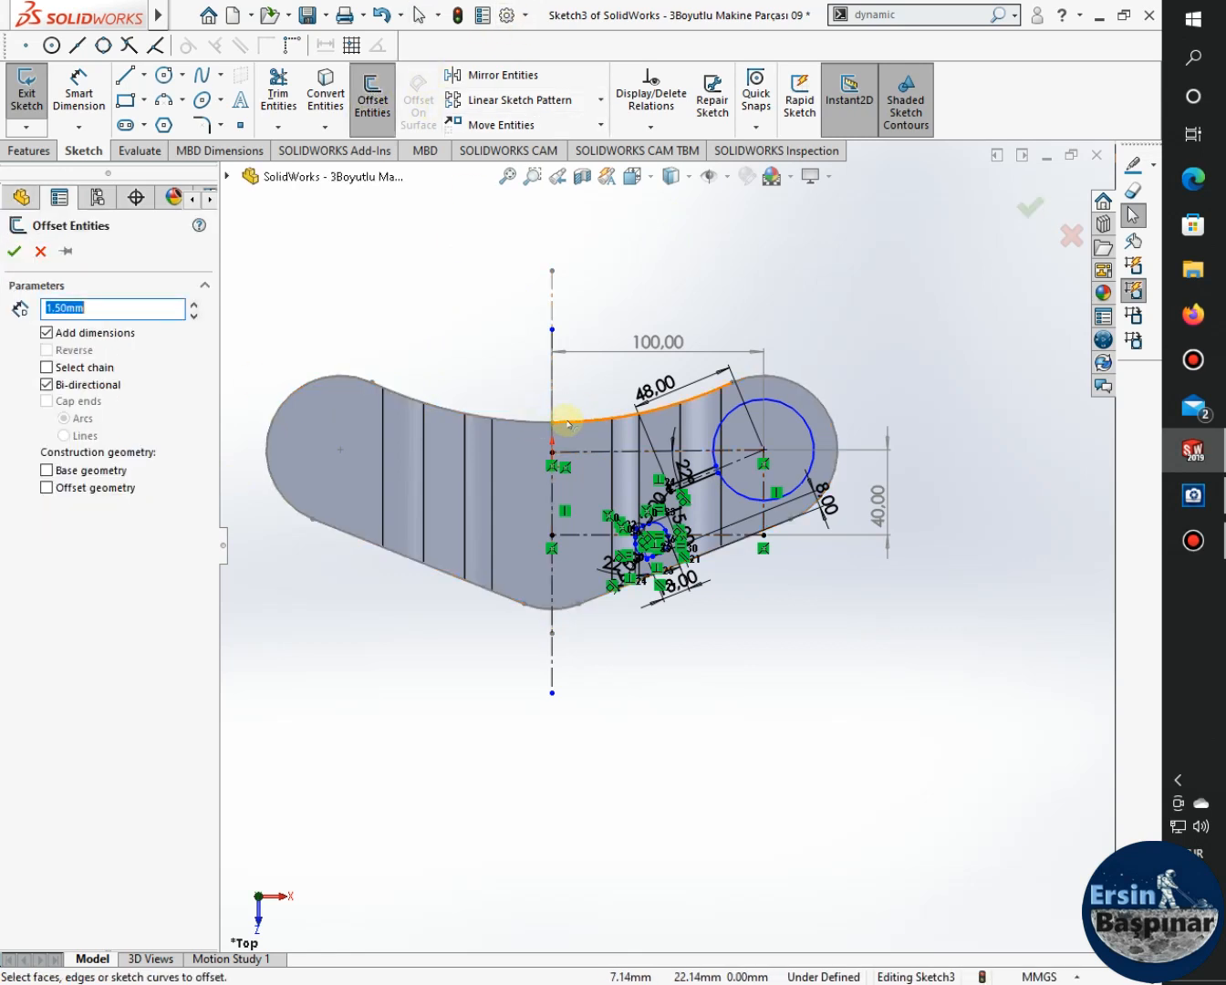
click(568, 421)
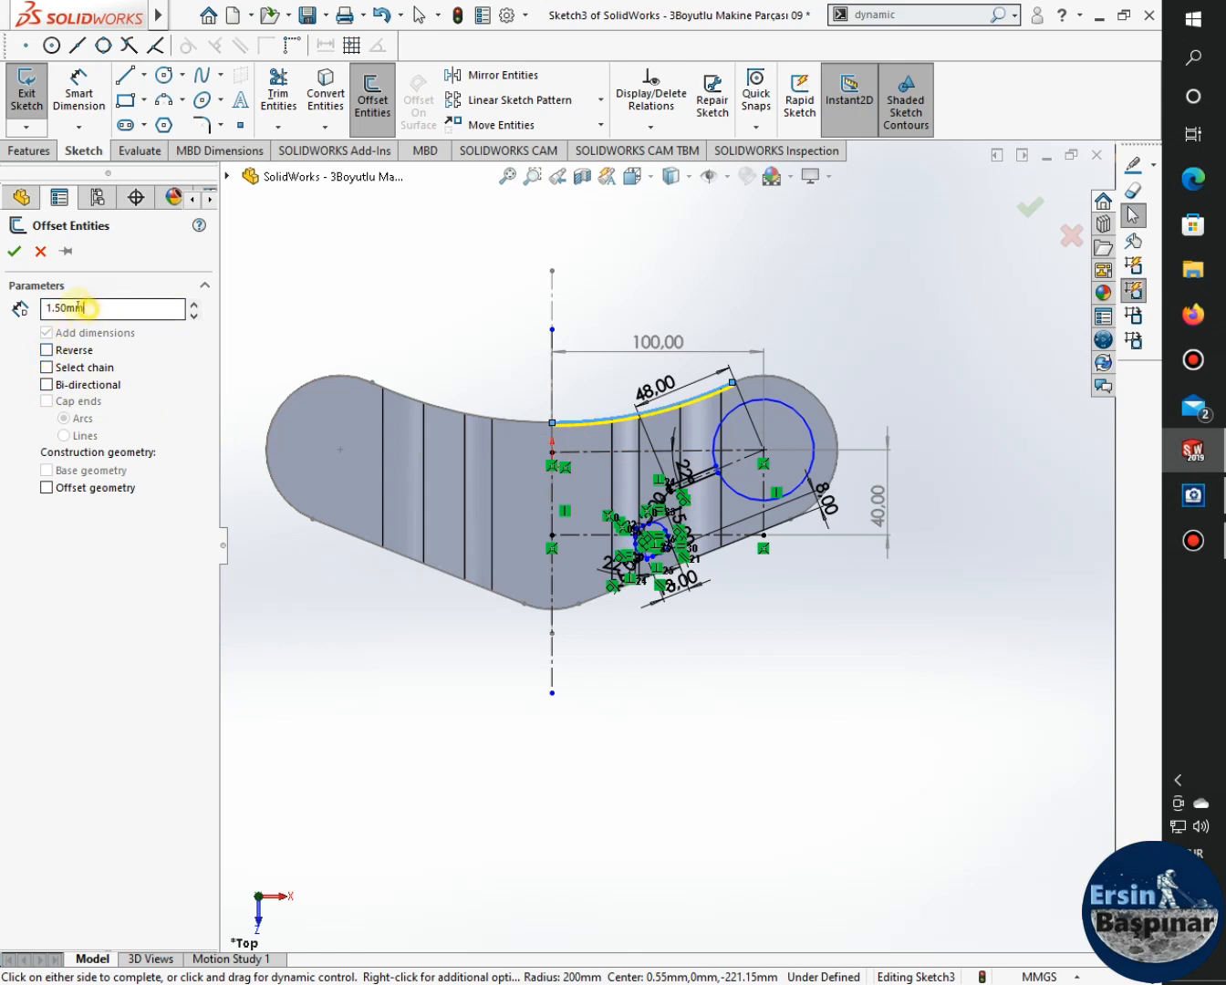
key(Return)
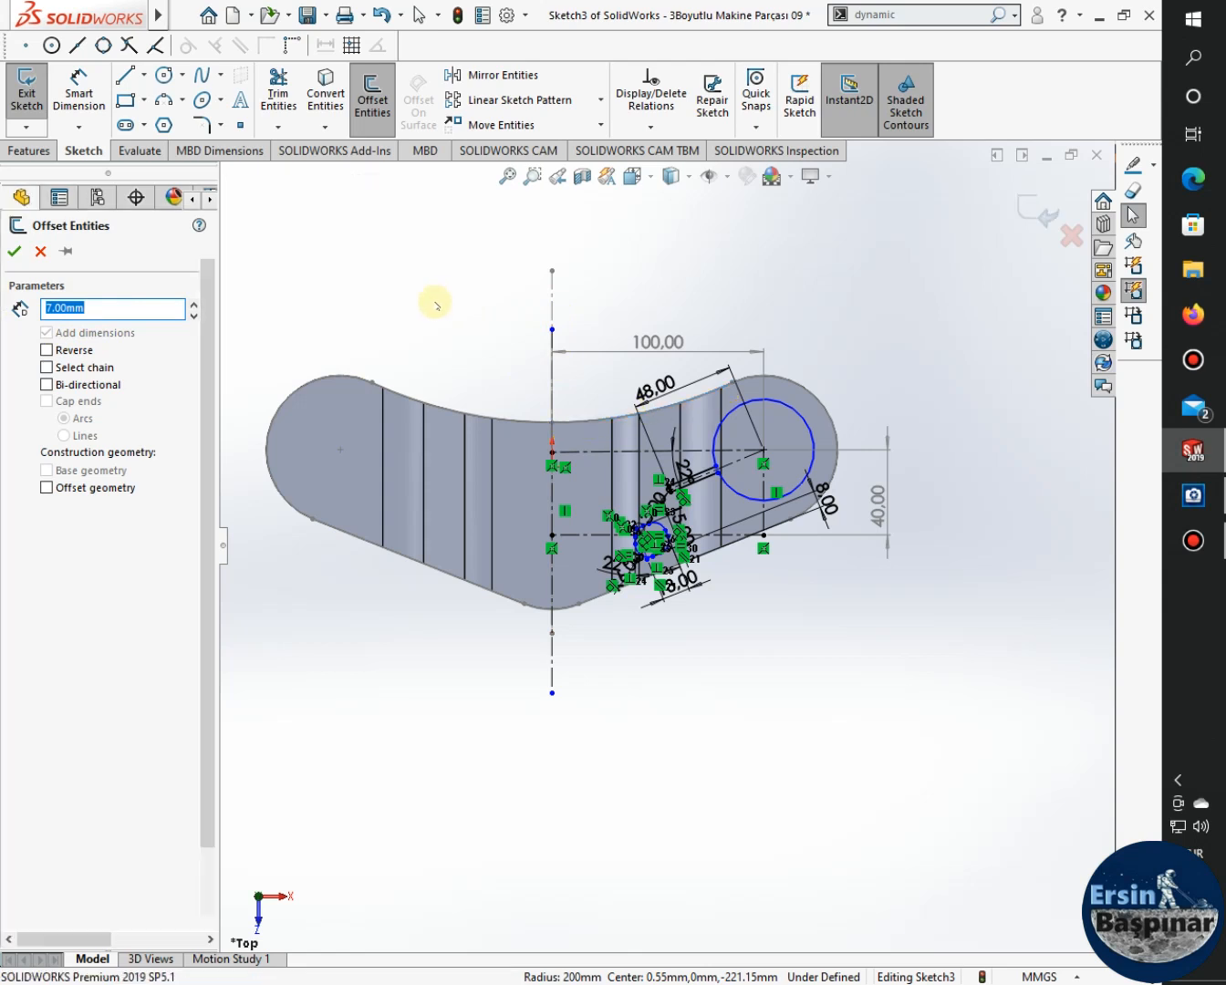
key(Escape)
click(372, 91)
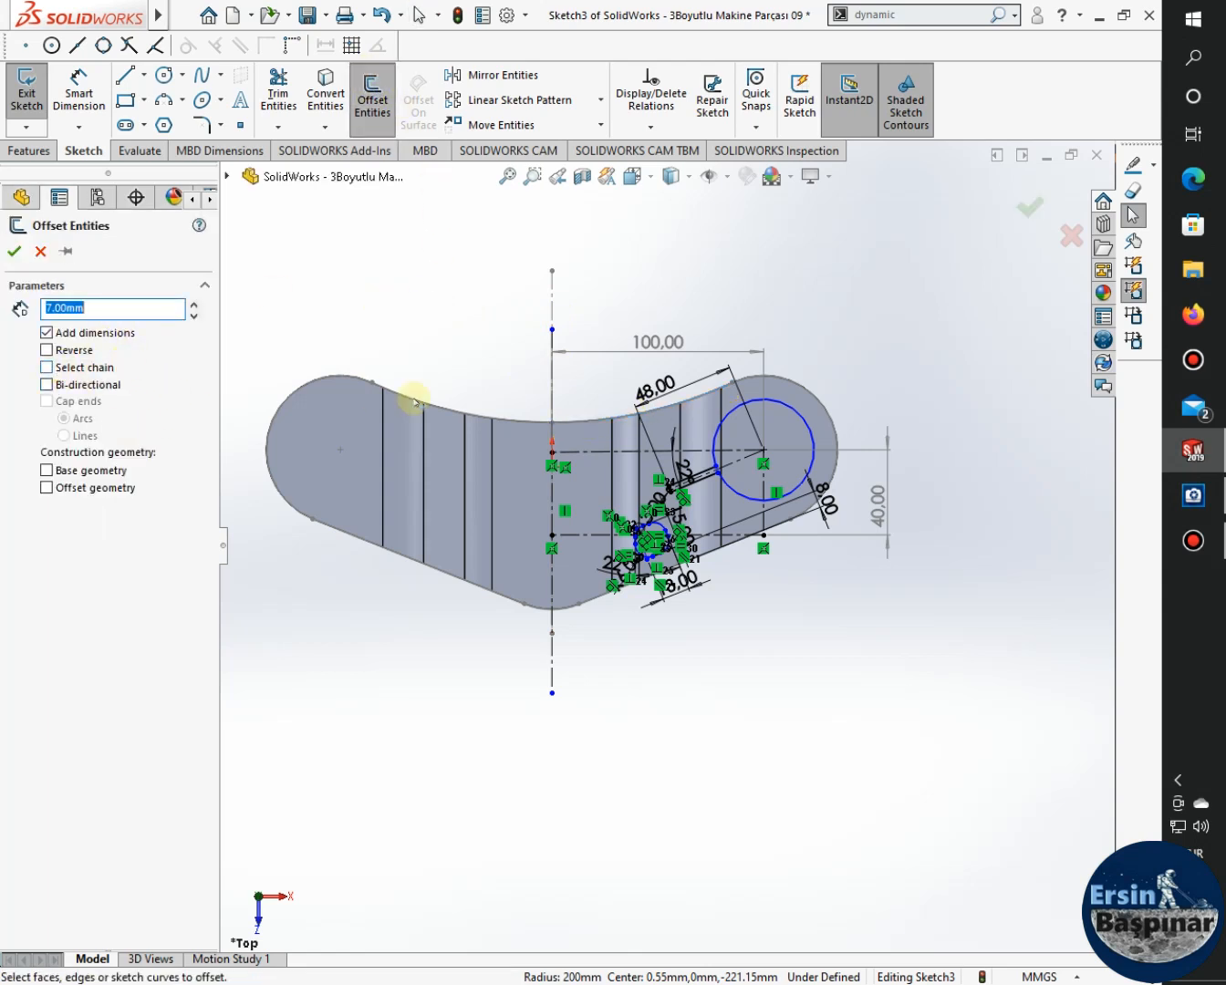
click(580, 424)
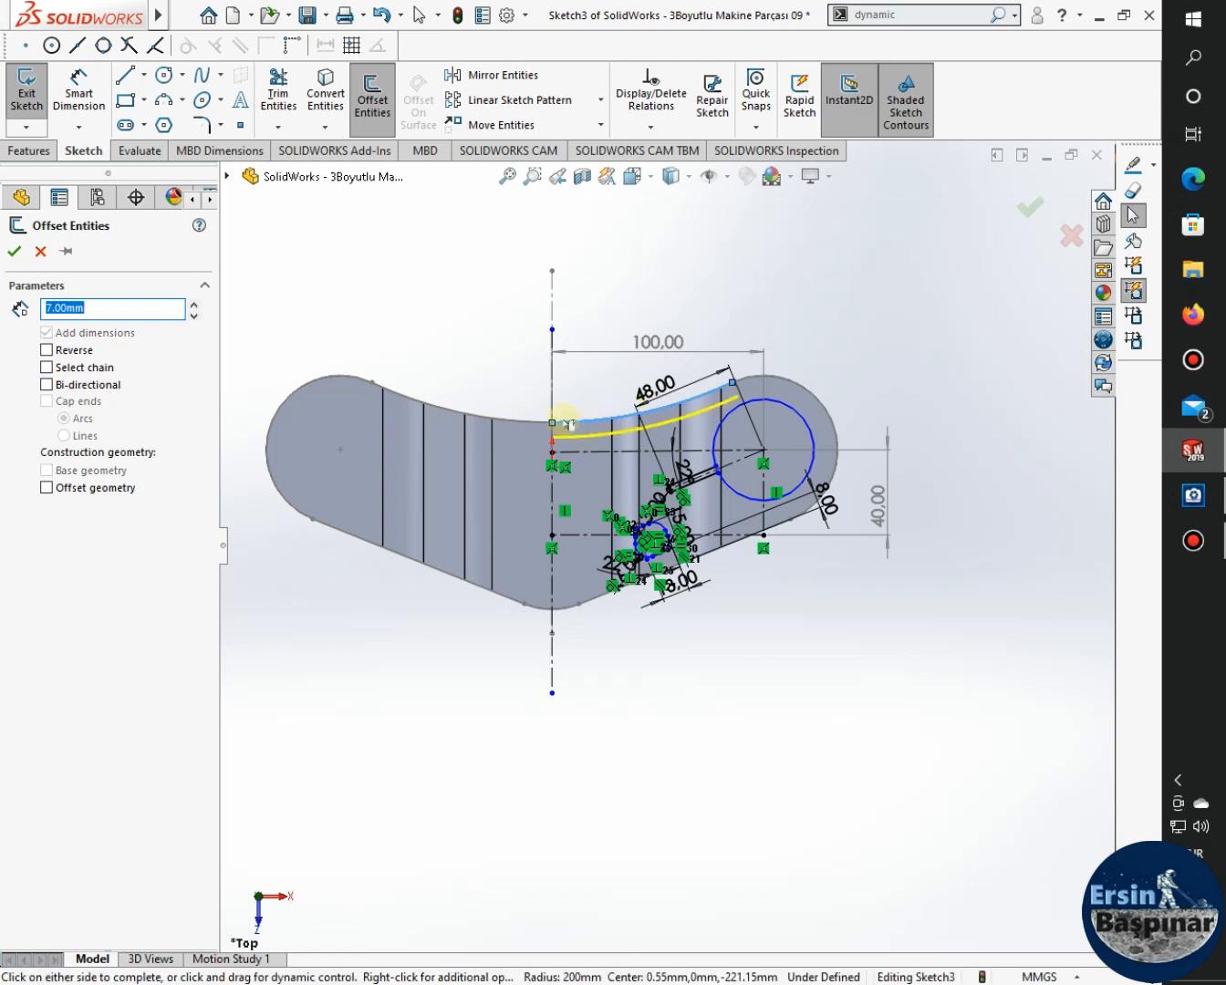
click(14, 251)
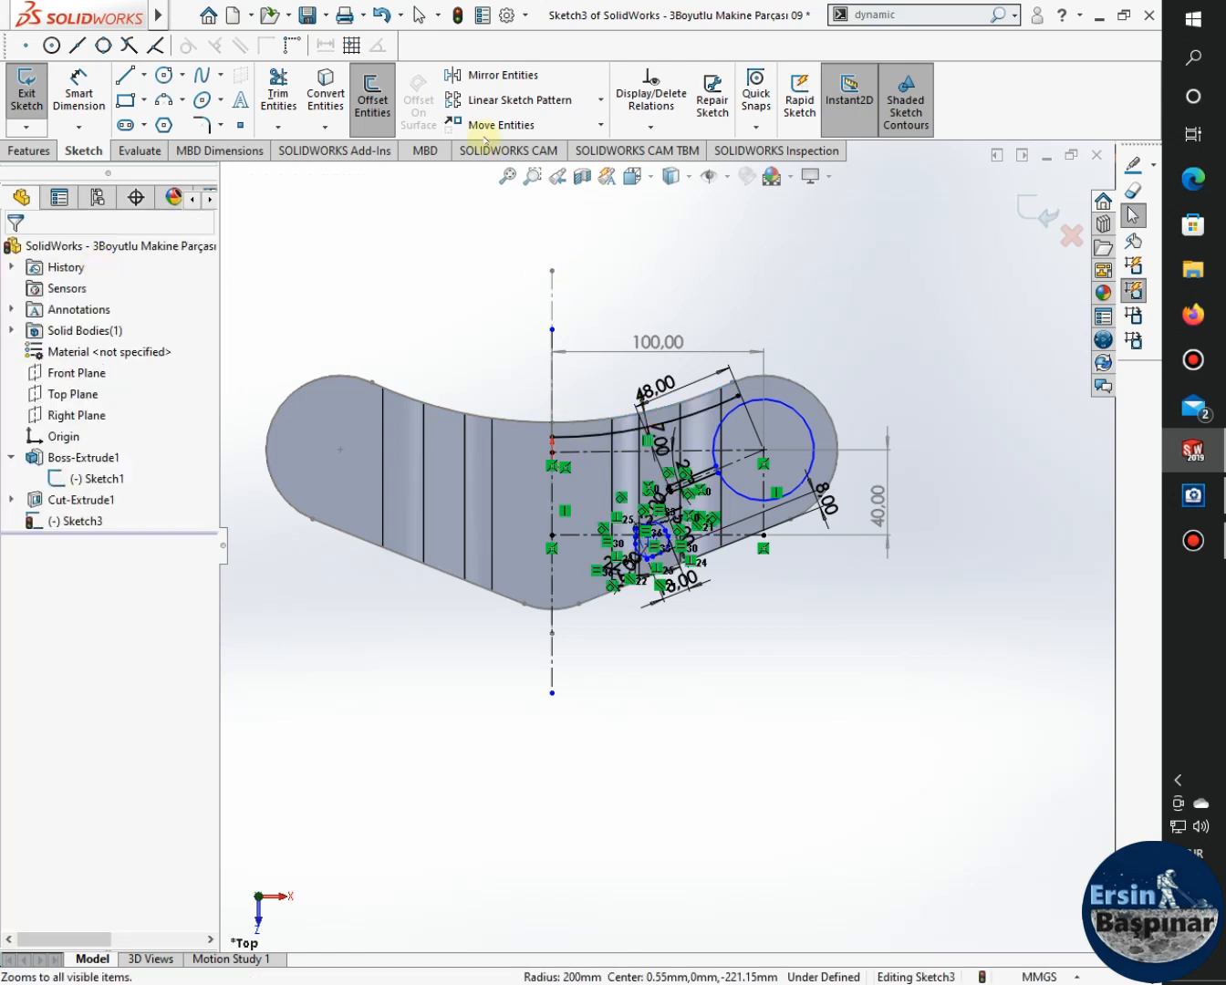
Mirror the 7 mm offset arc about the vertical centerline with Mirror Entities.
click(594, 431)
click(123, 490)
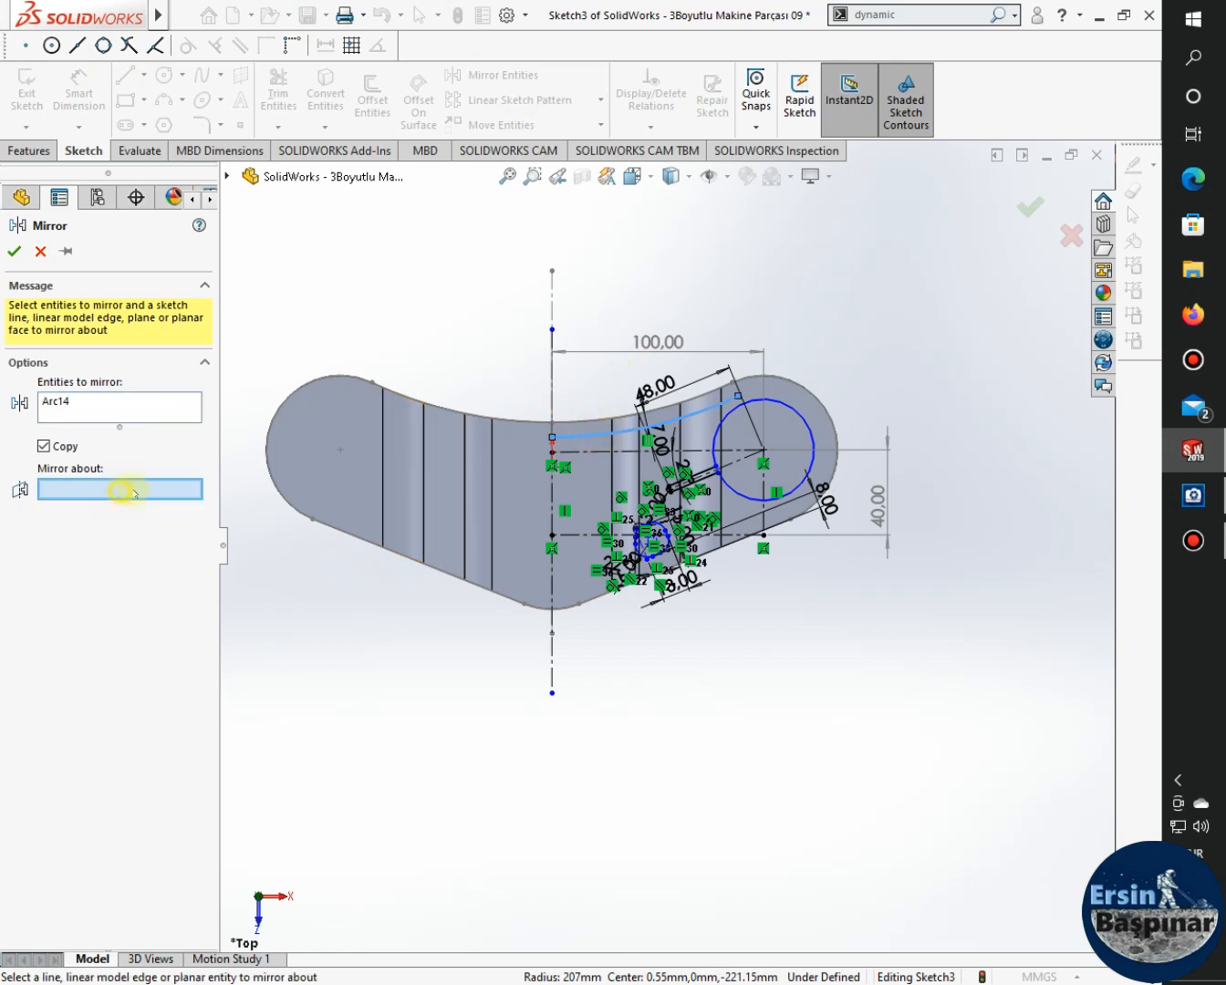
click(552, 381)
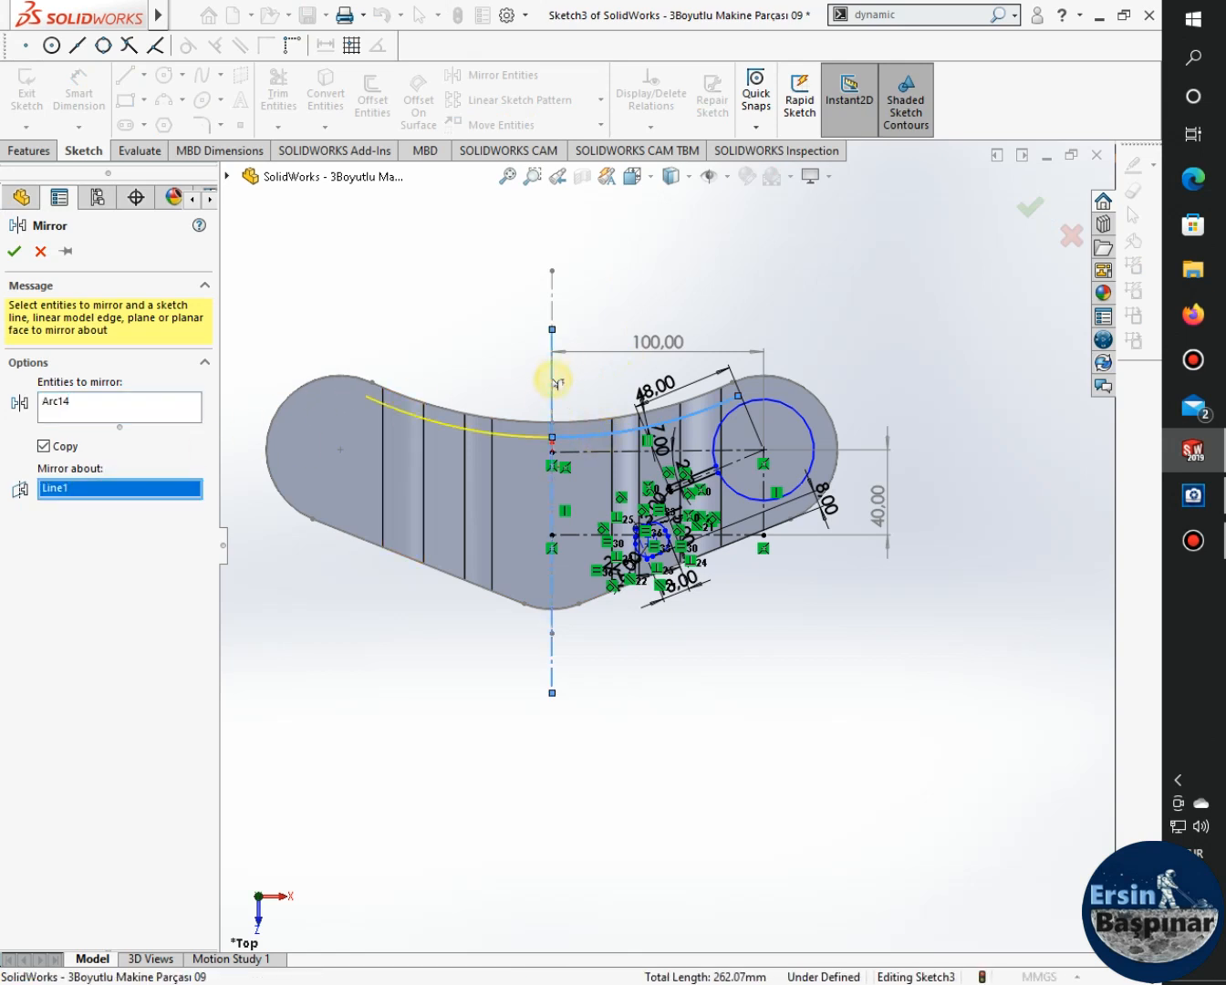
click(13, 253)
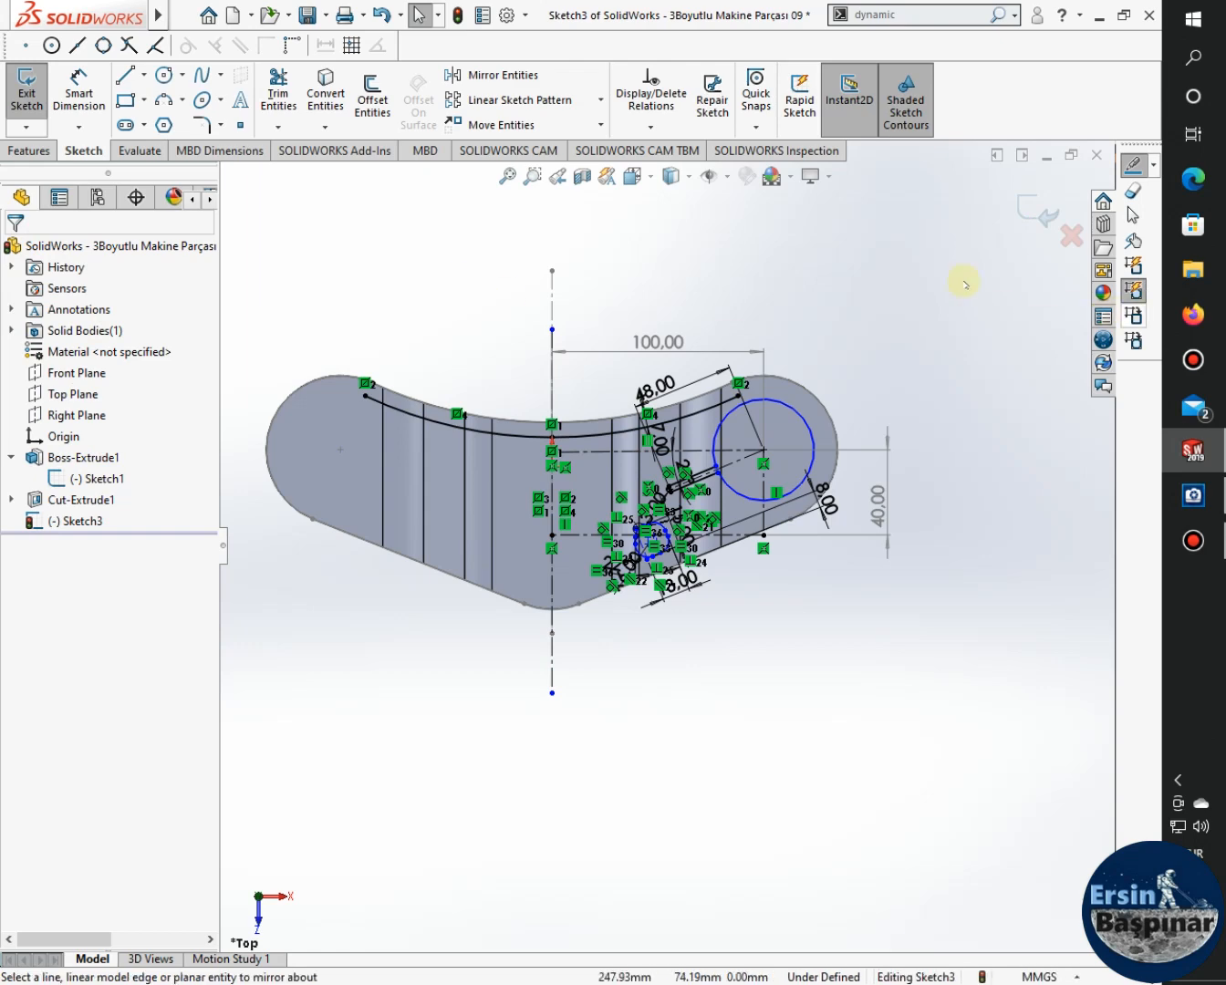
Sketch a horizontal slot starting on the vertical centerline, about 25.5 mm between centers and 26 mm wide, and delete the coincident relation beside its right end.
click(126, 124)
scroll(557, 448, up, 3)
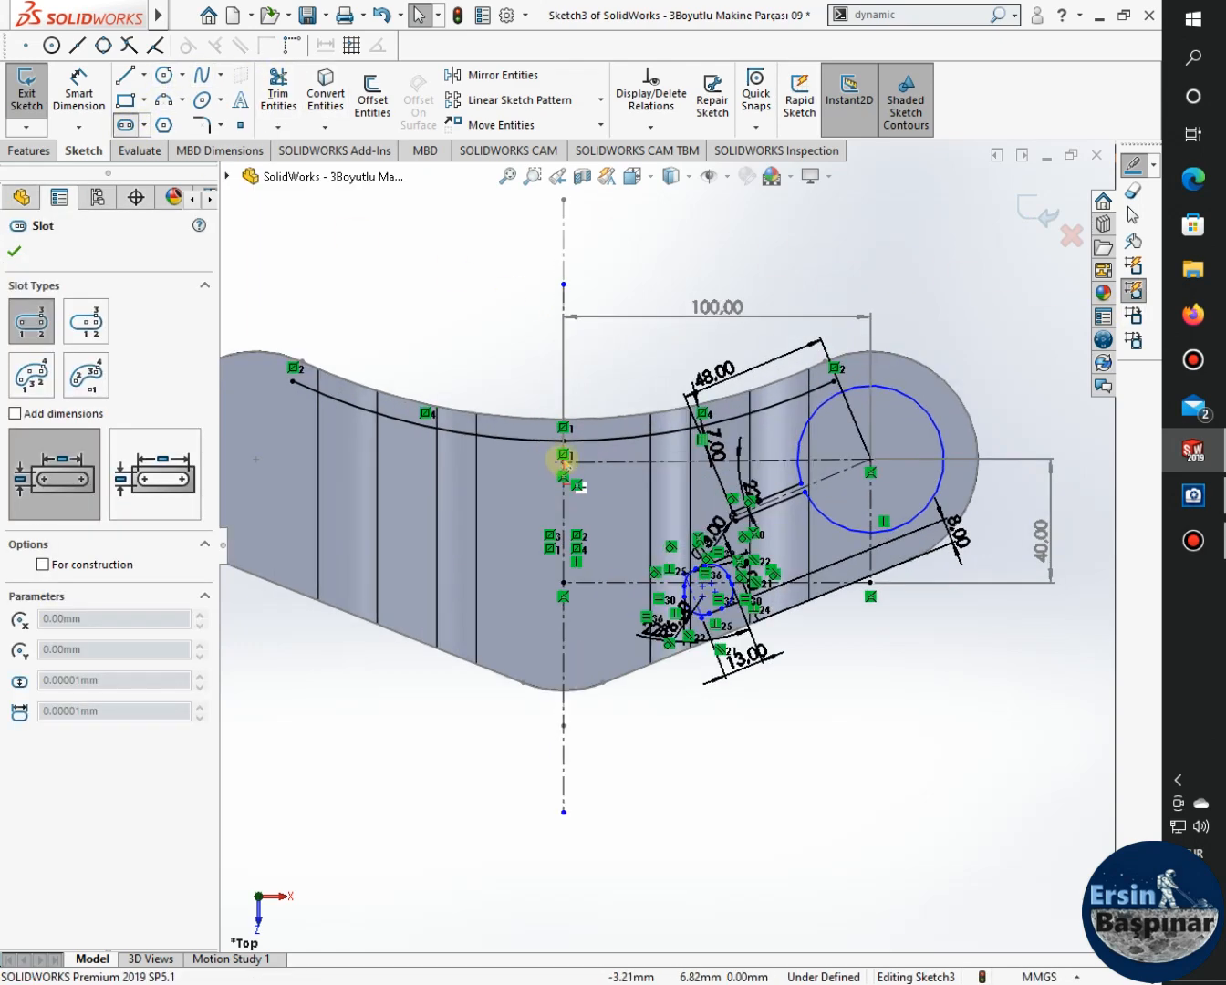
scroll(563, 459, up, 4)
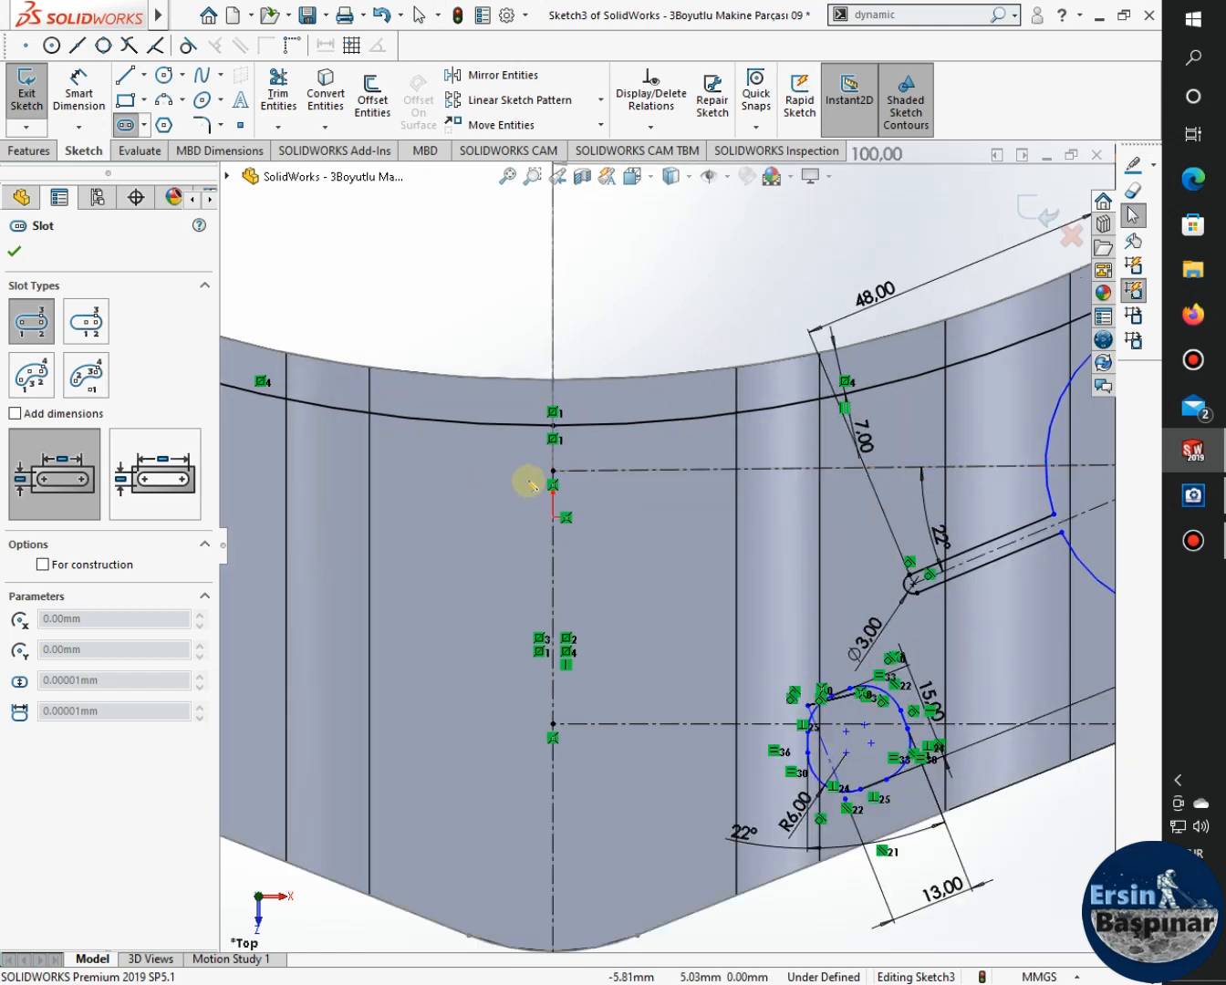
click(553, 490)
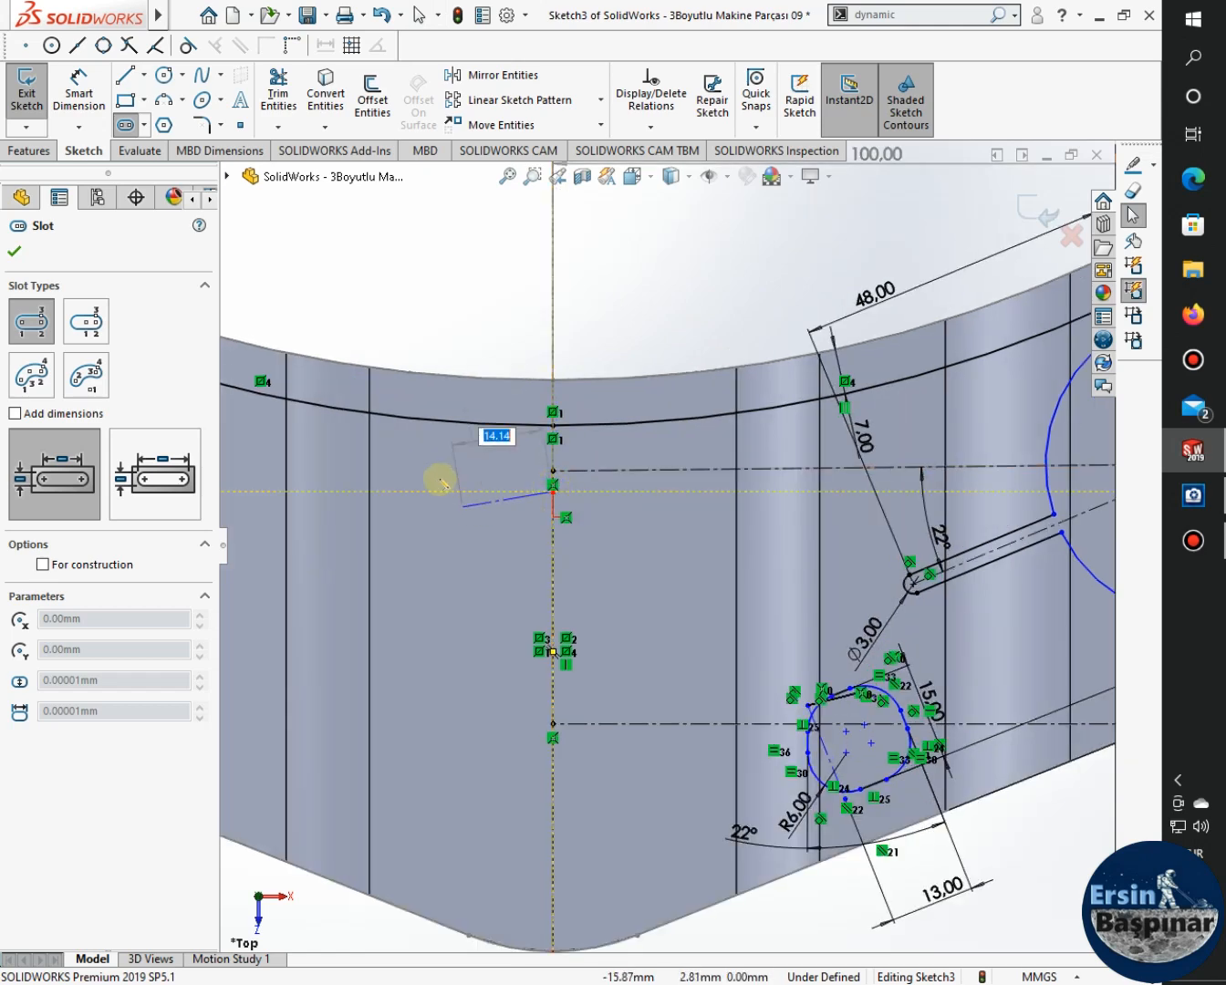
click(389, 492)
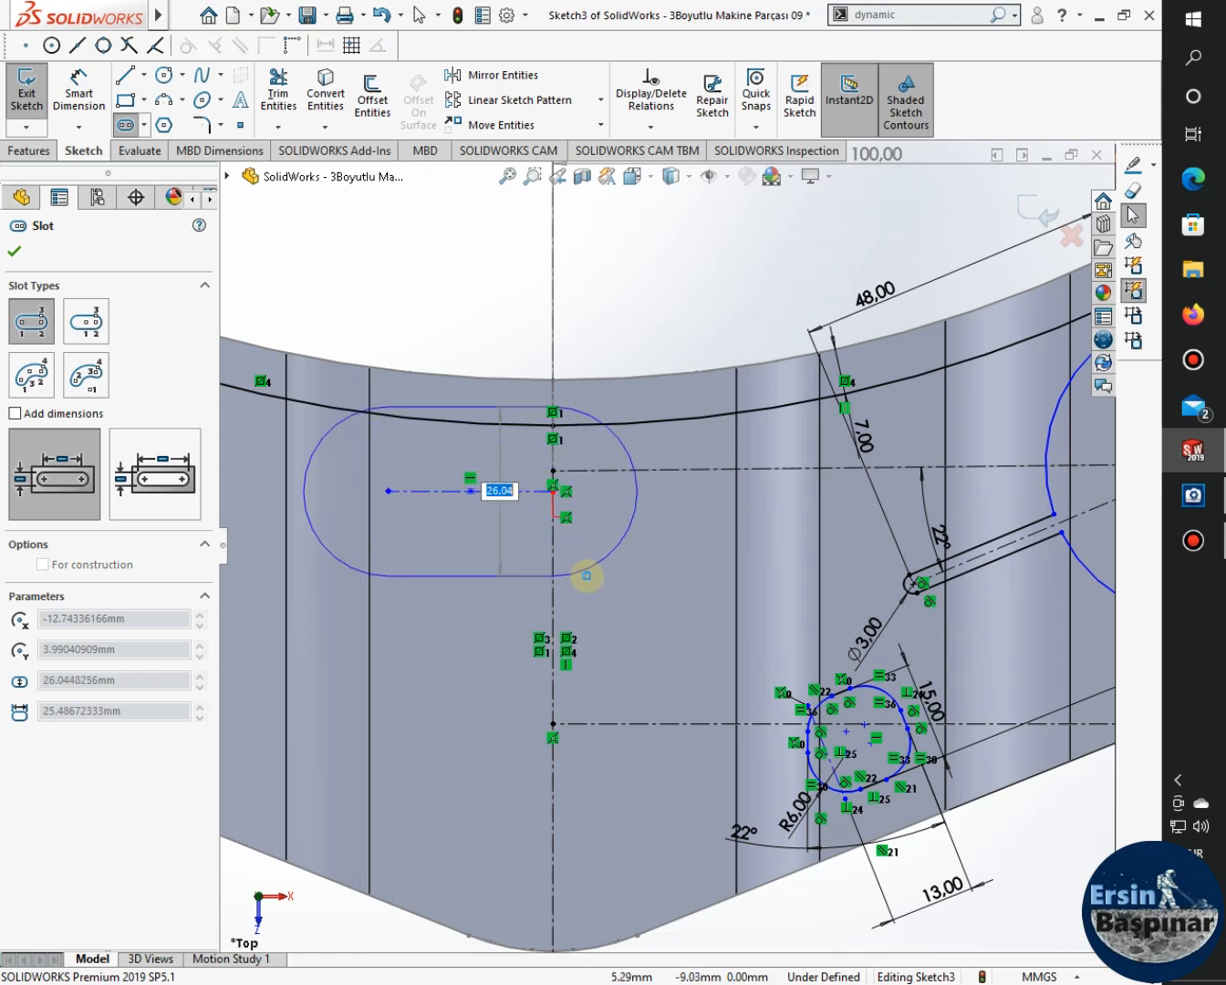
click(586, 579)
key(Escape)
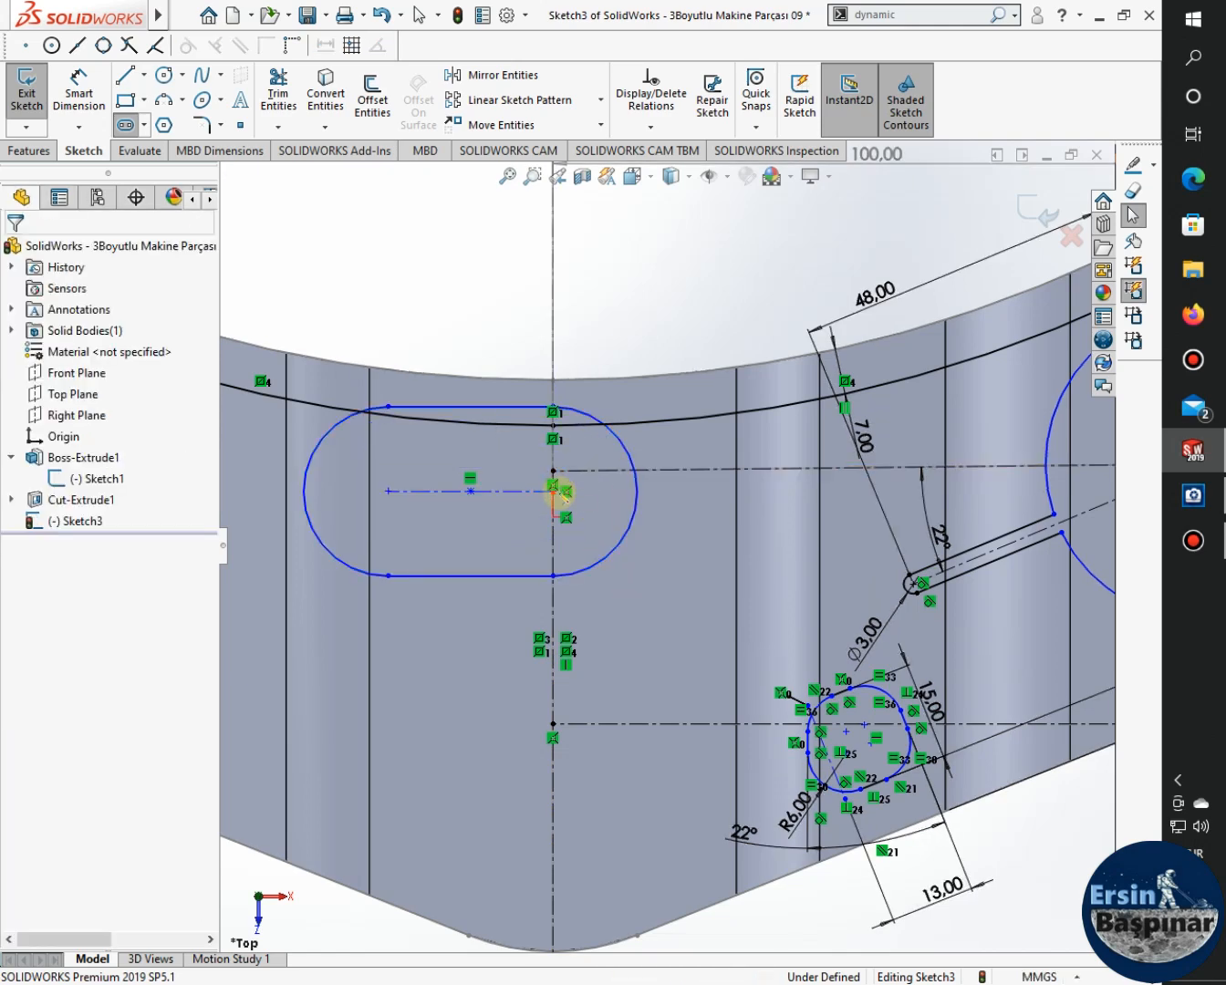
click(553, 488)
key(Delete)
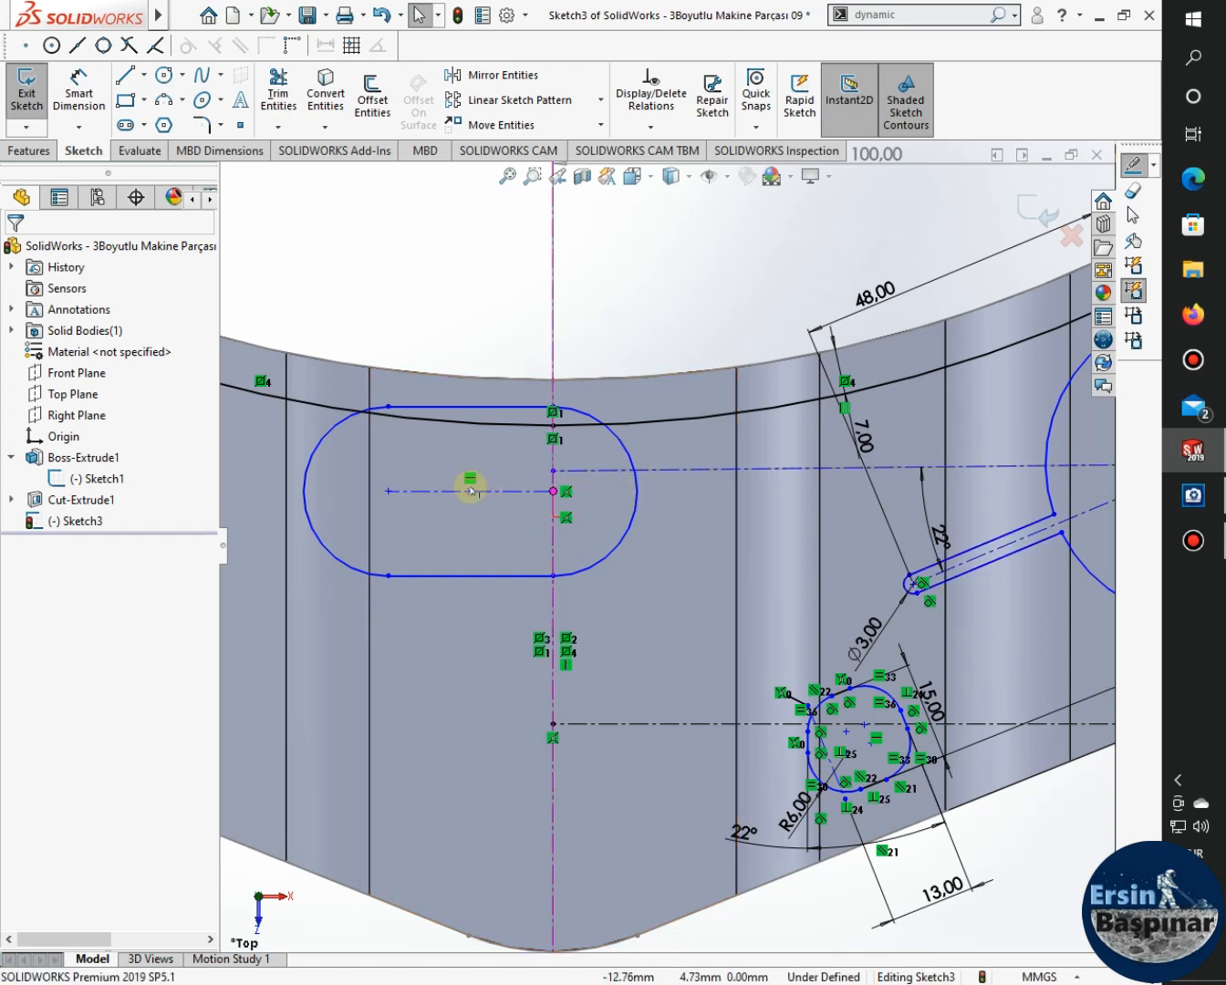
Try to make the slot's center point coincident with the vertical centerline, and delete that relation.
click(555, 512)
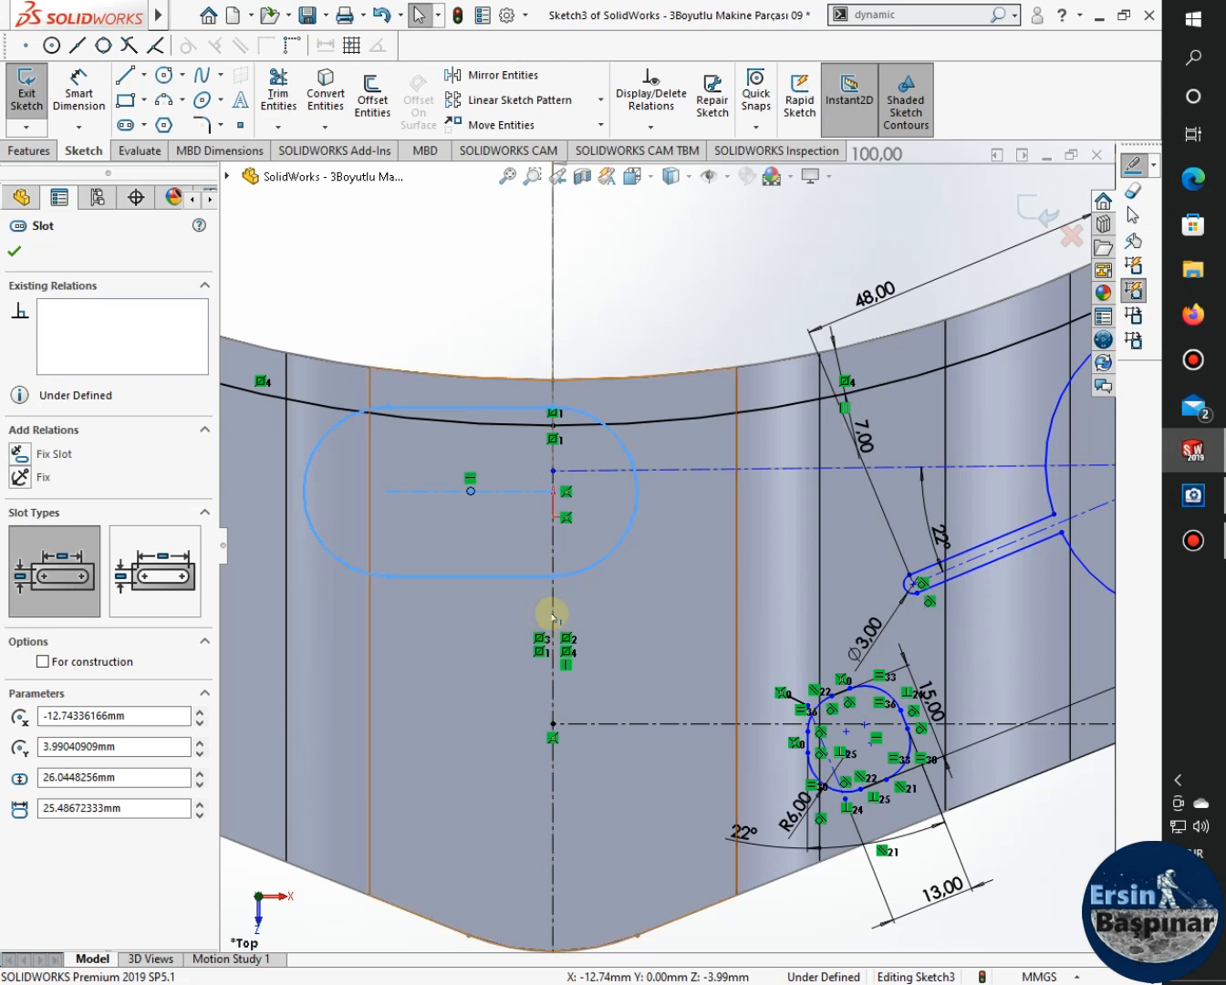
click(551, 614)
ctrl+click(551, 646)
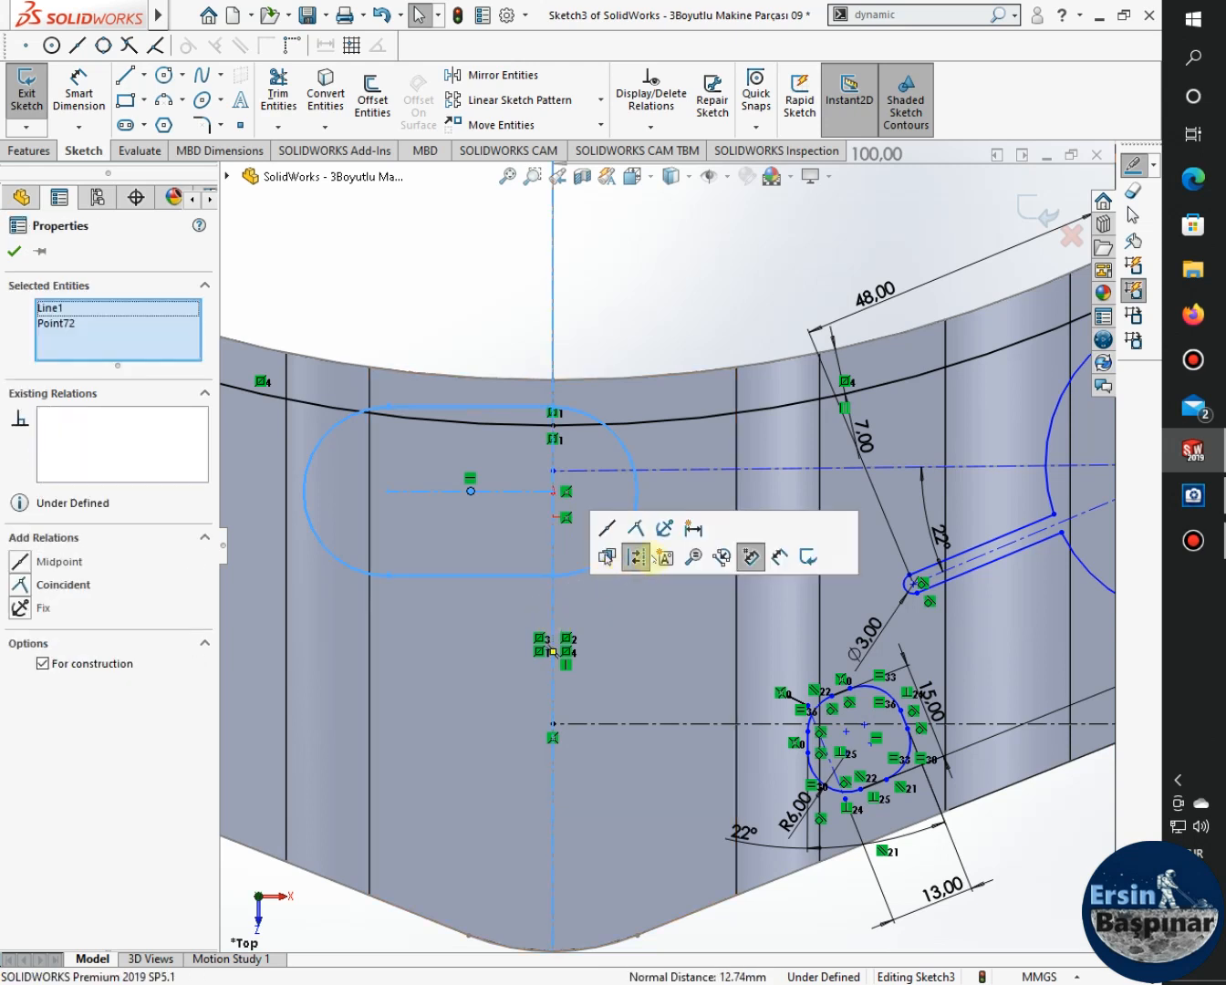
click(636, 527)
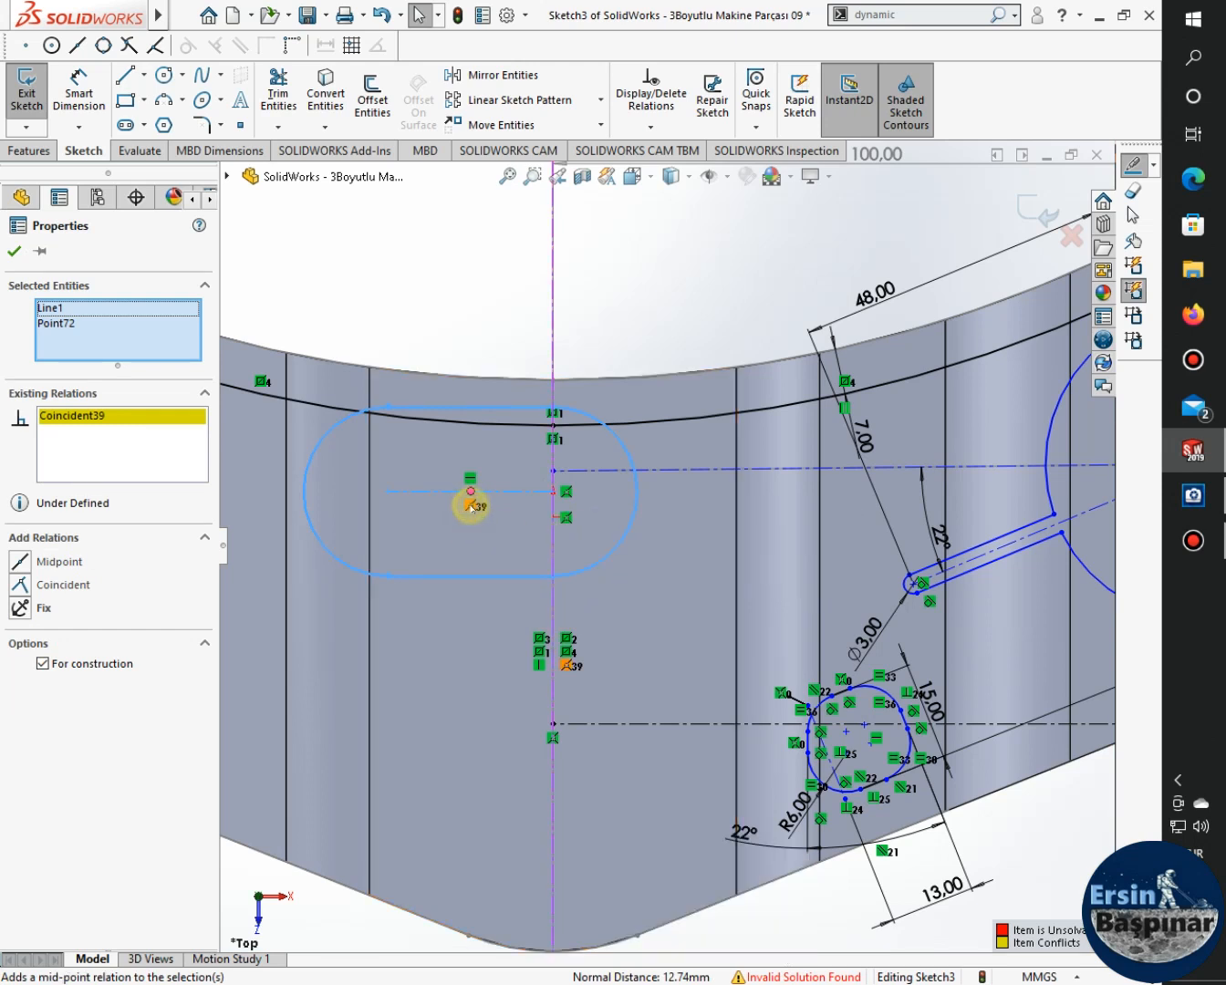
key(Delete)
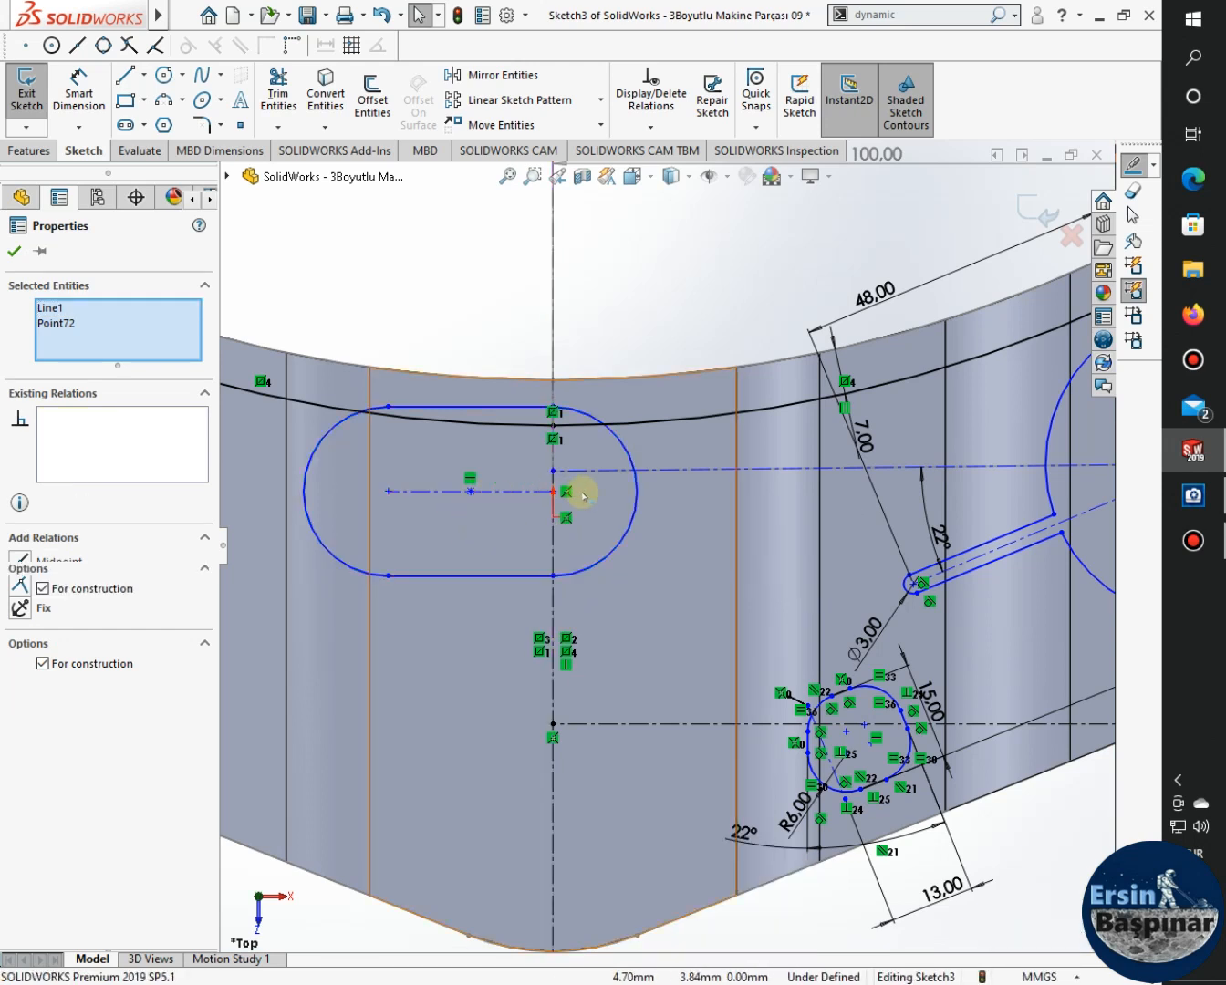
Delete the coincident relations at the slot's right end and the origin, and the symmetric relation where the offset arcs meet.
click(566, 492)
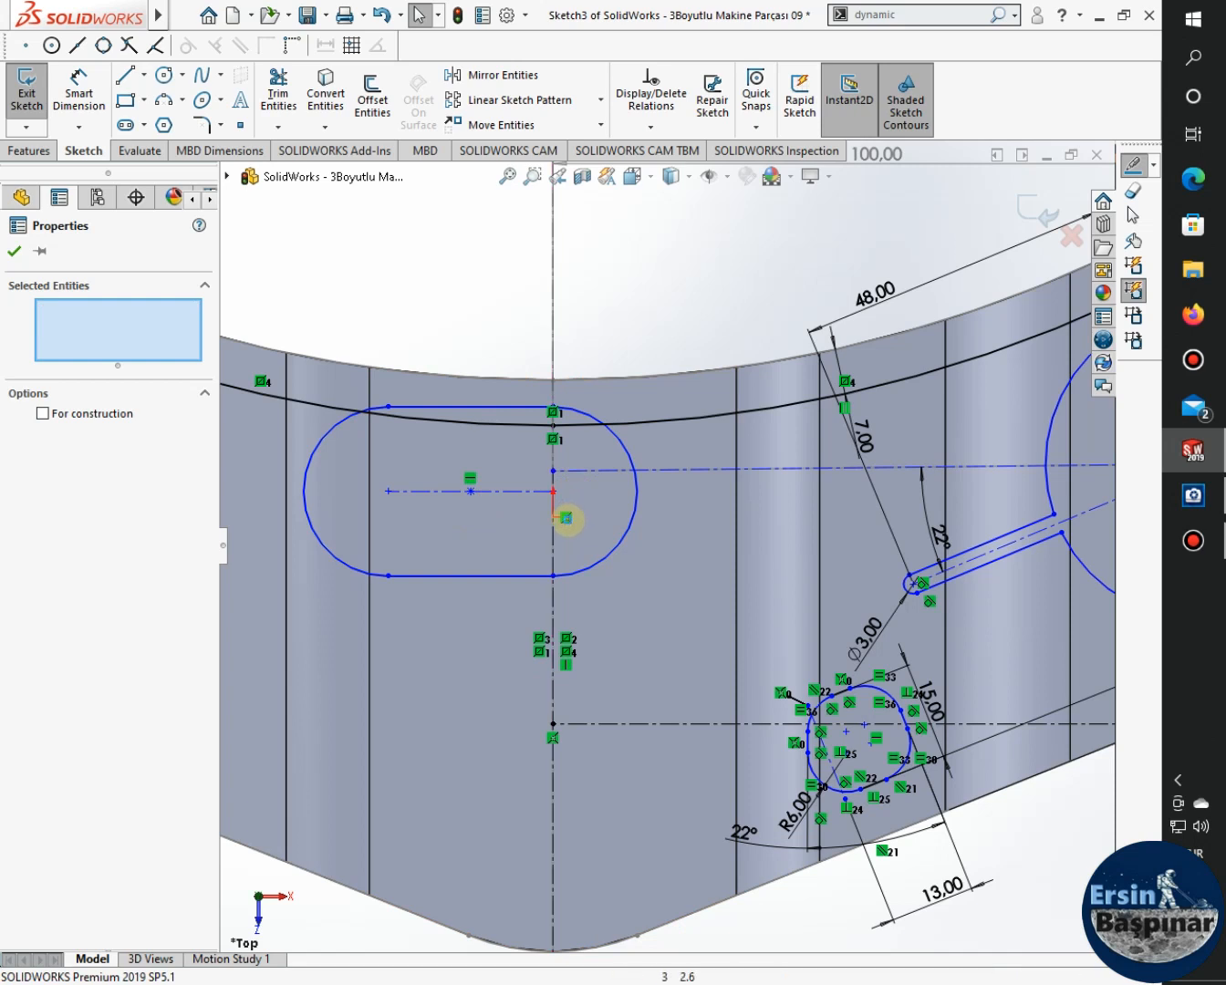
drag(553, 424, 553, 412)
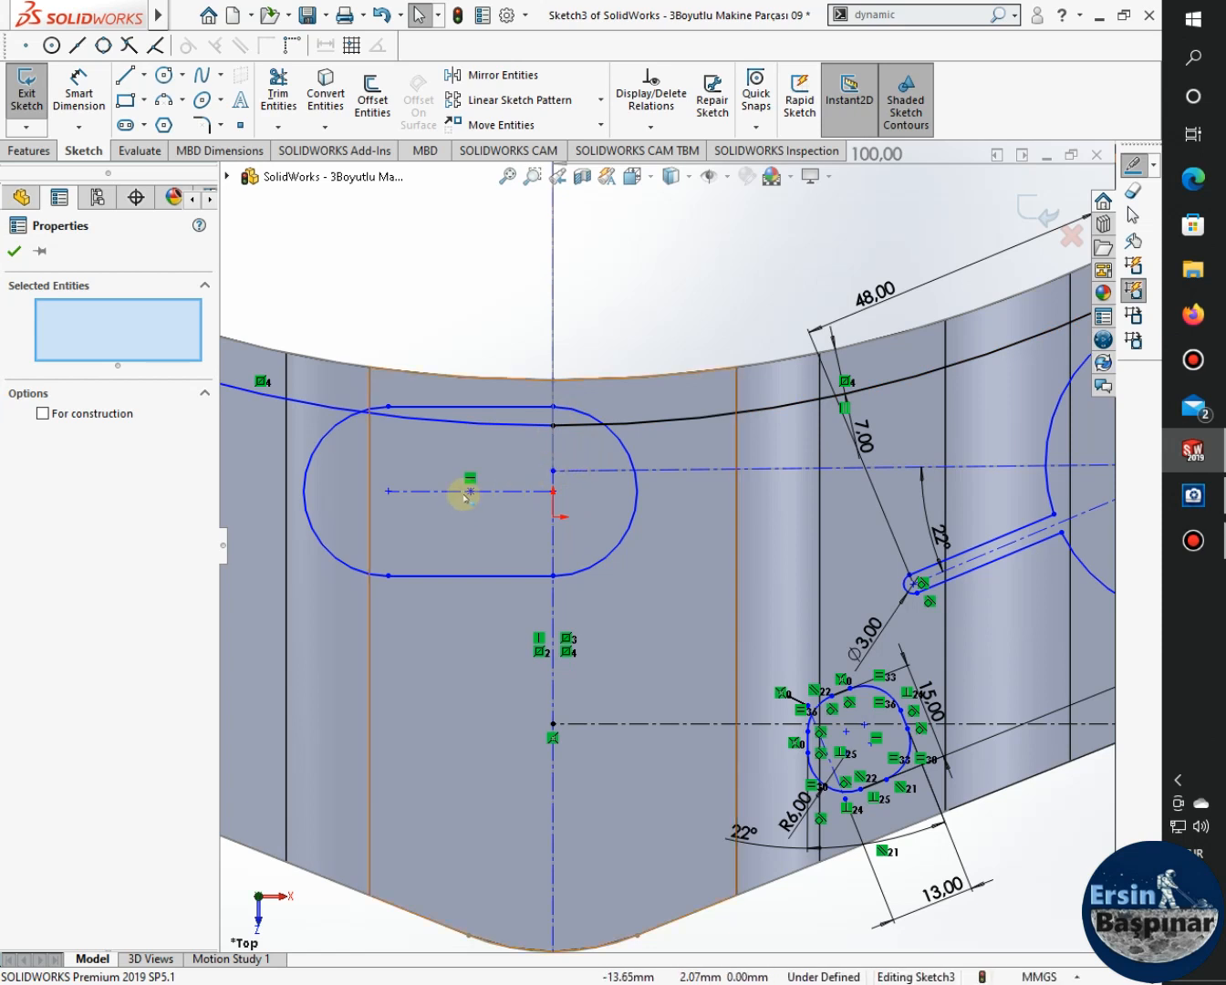
Try the coincident relation between the slot's center and the vertical centerline again, and undo it.
click(553, 527)
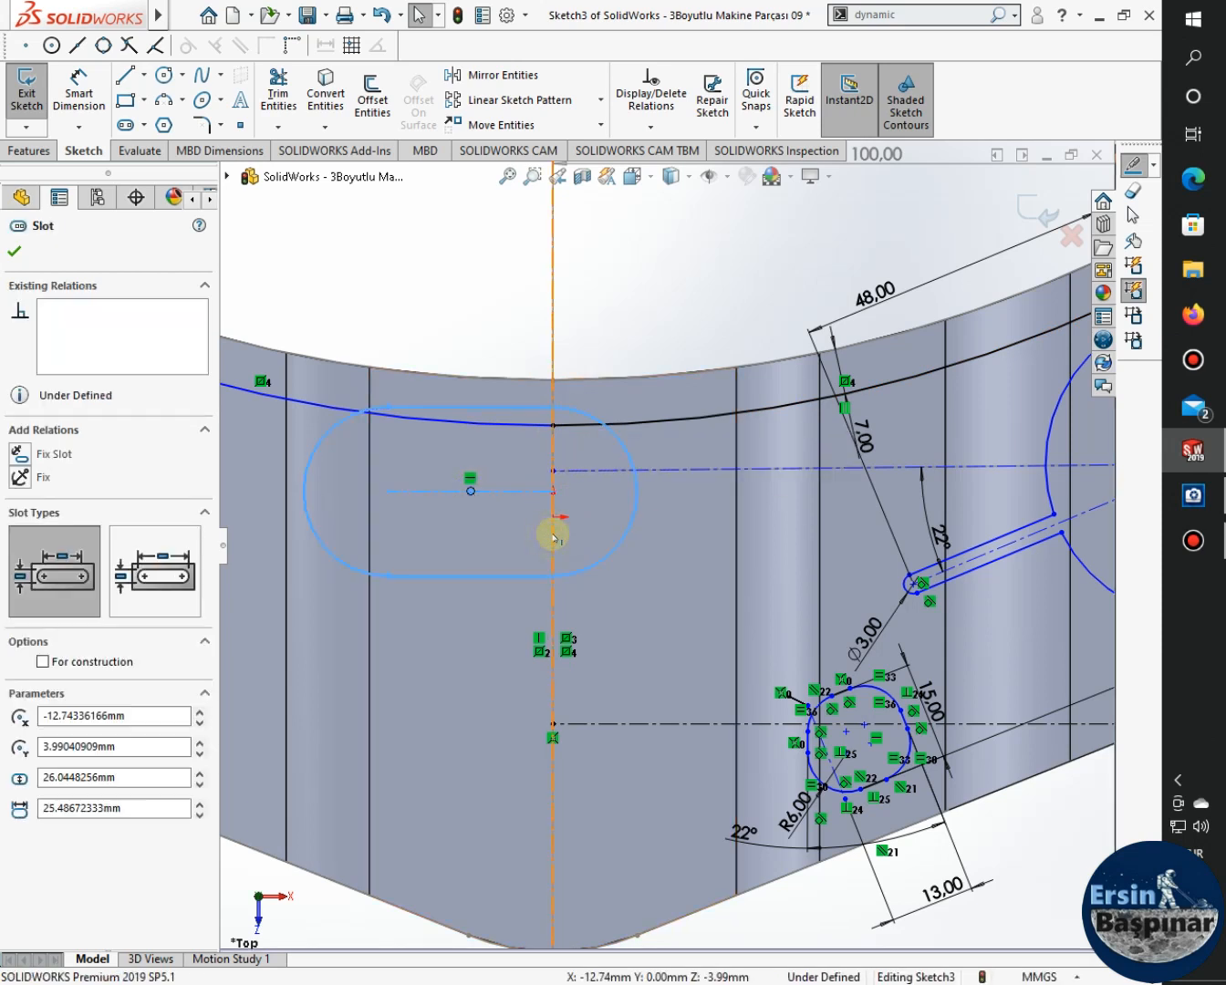
click(553, 535)
ctrl+click(549, 528)
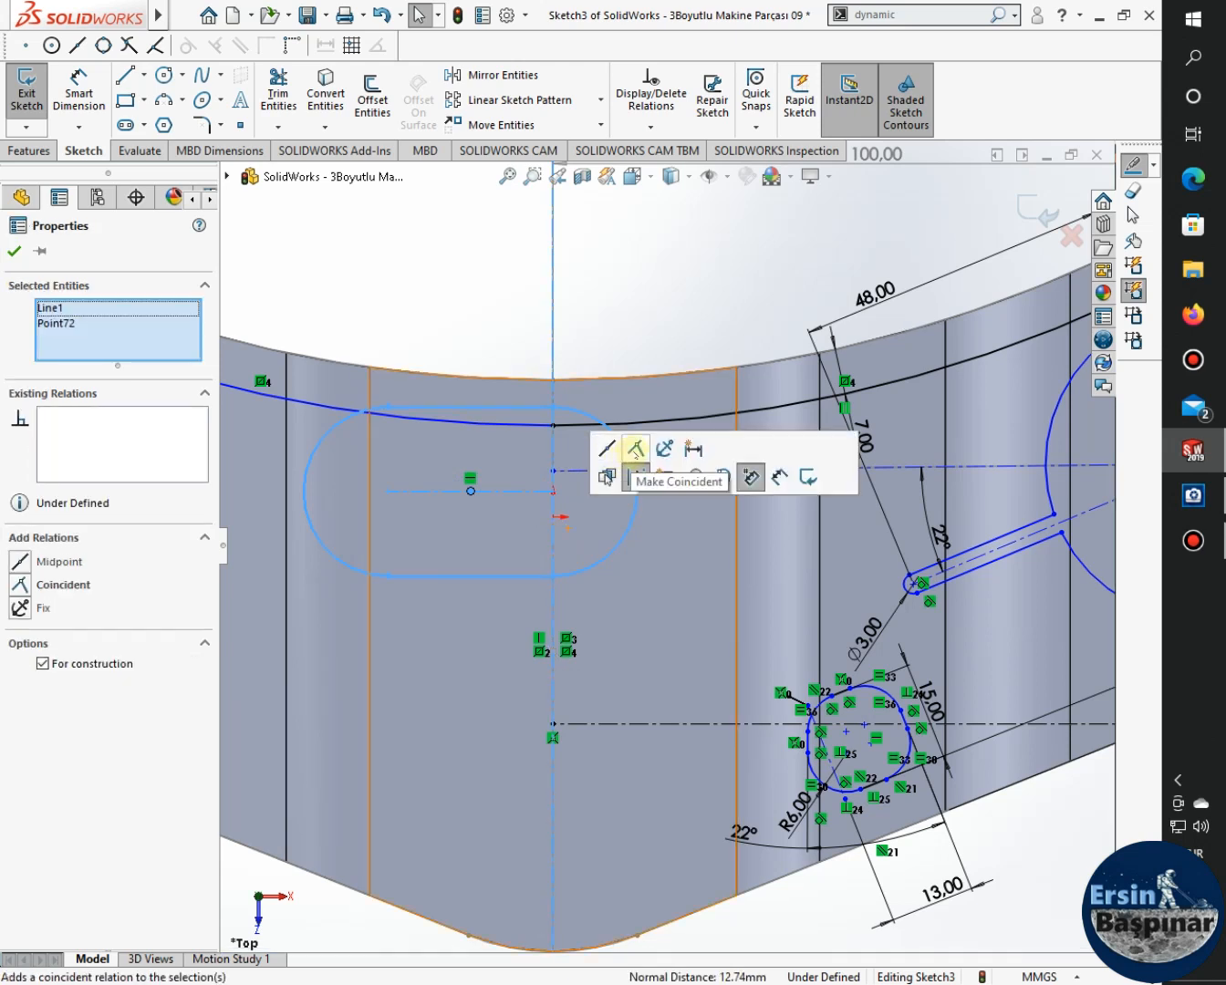
click(635, 449)
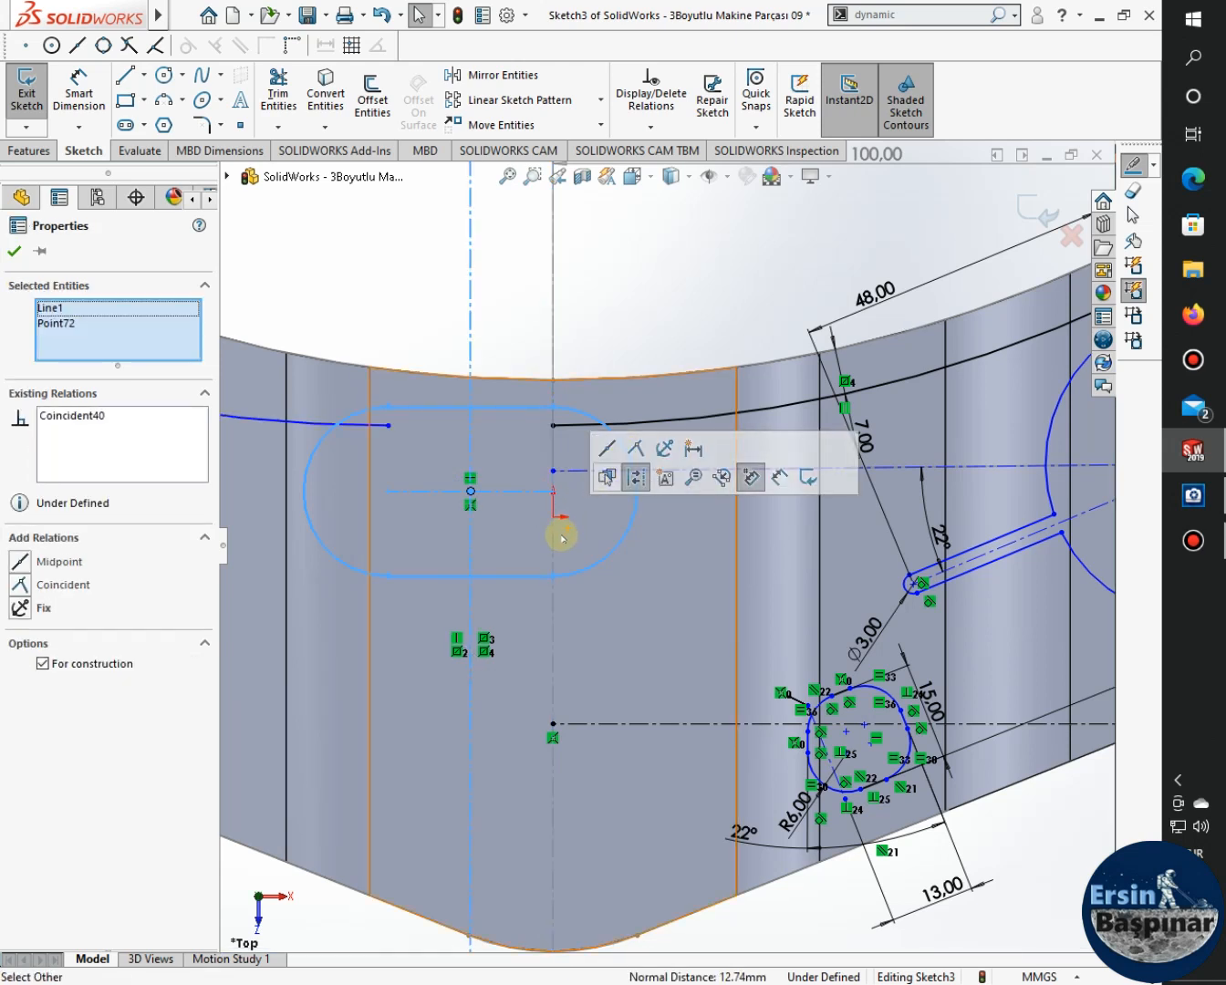
click(77, 330)
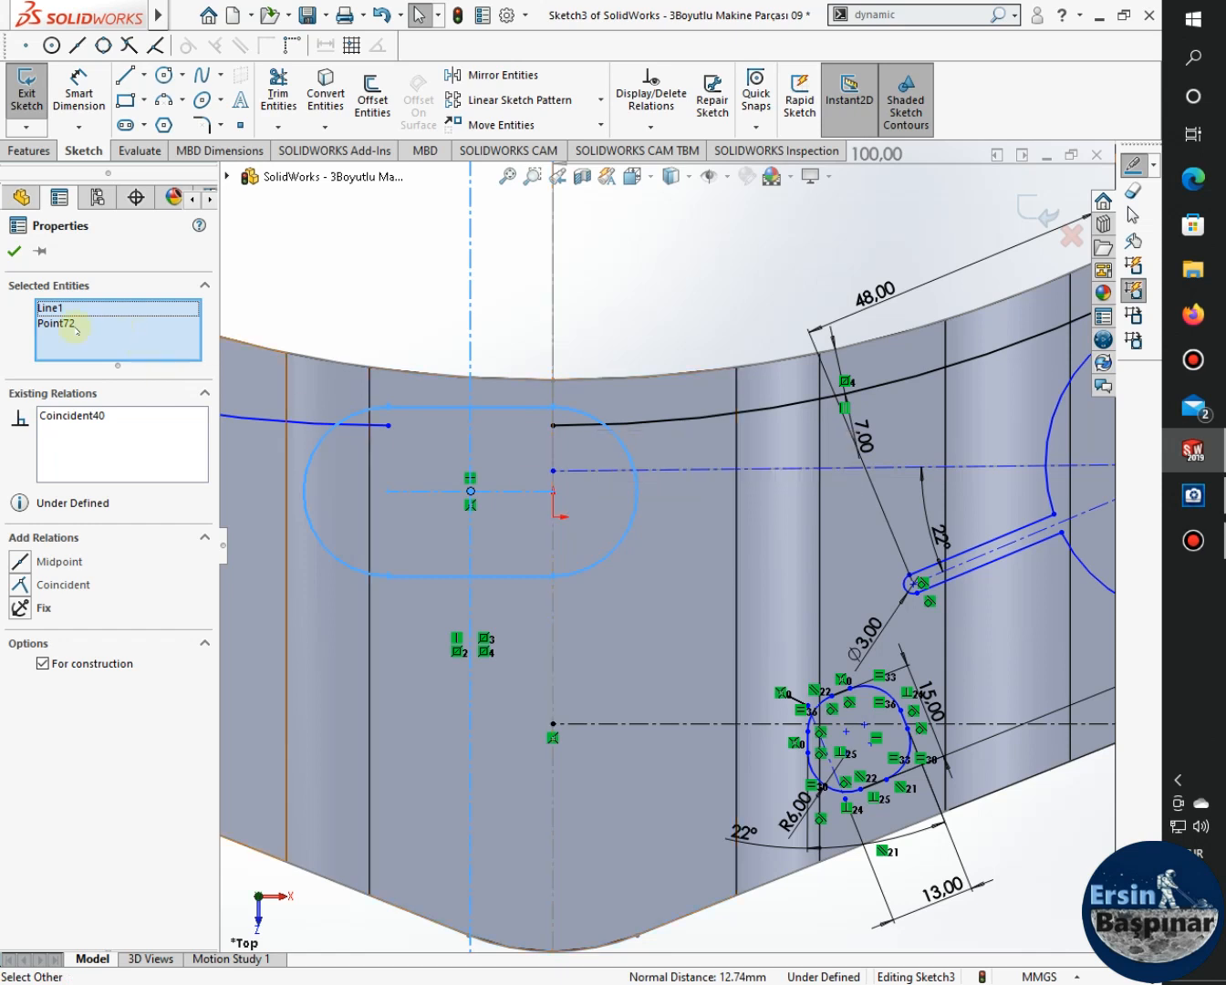
click(15, 250)
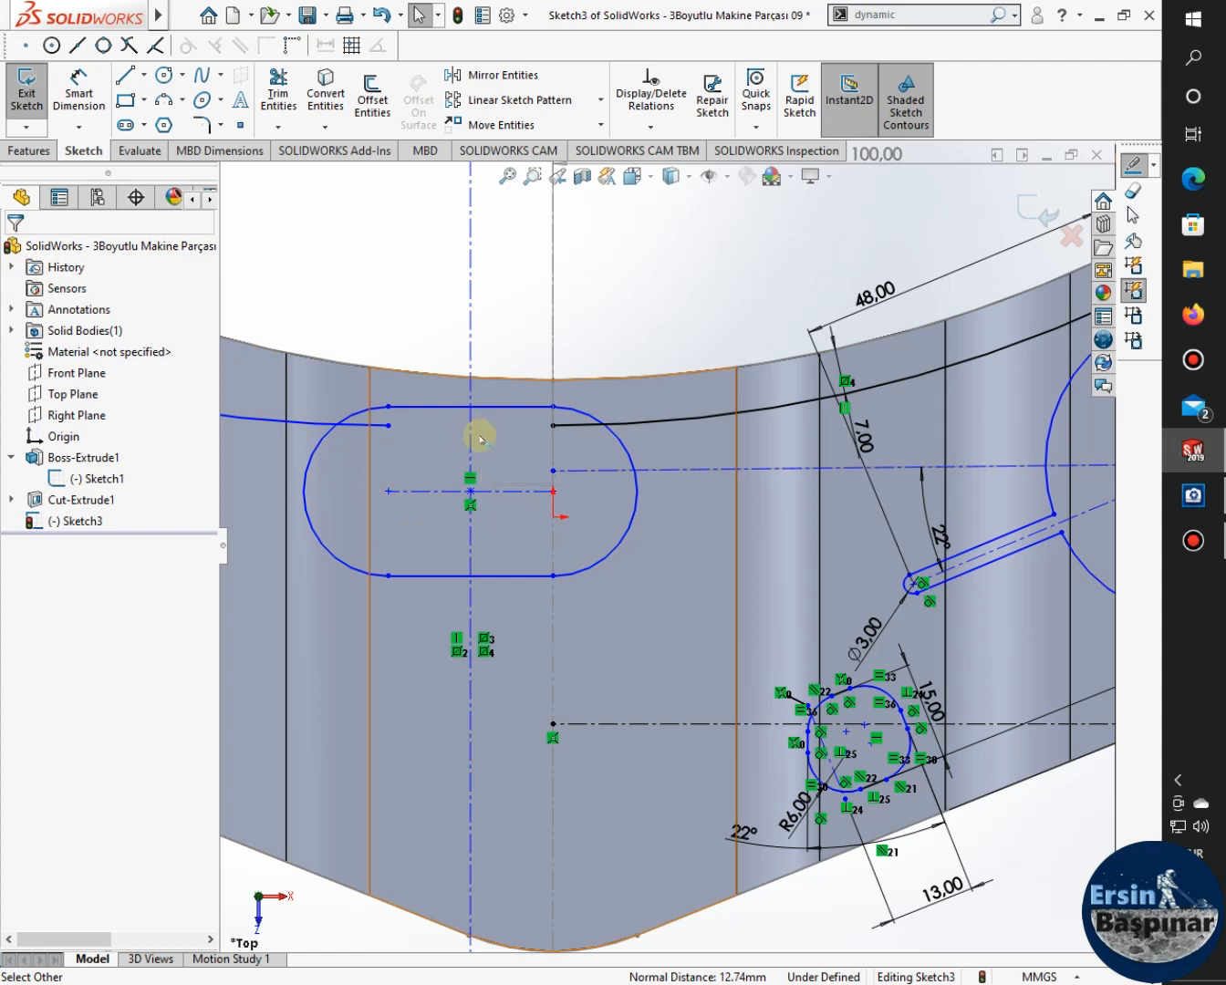
key(ctrl+z)
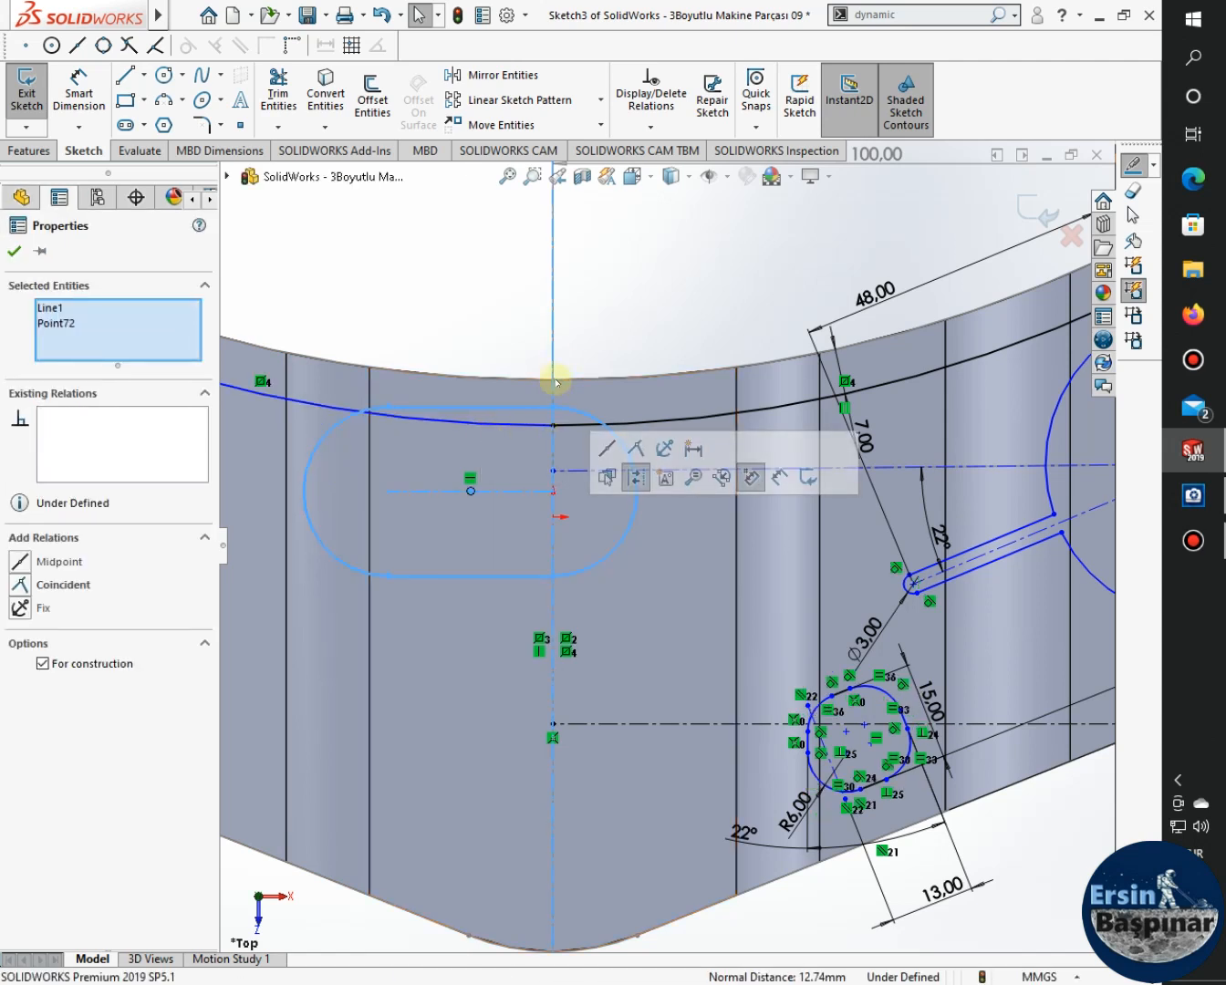
Make the vertical centerline coincident with the origin.
click(550, 541)
click(552, 517)
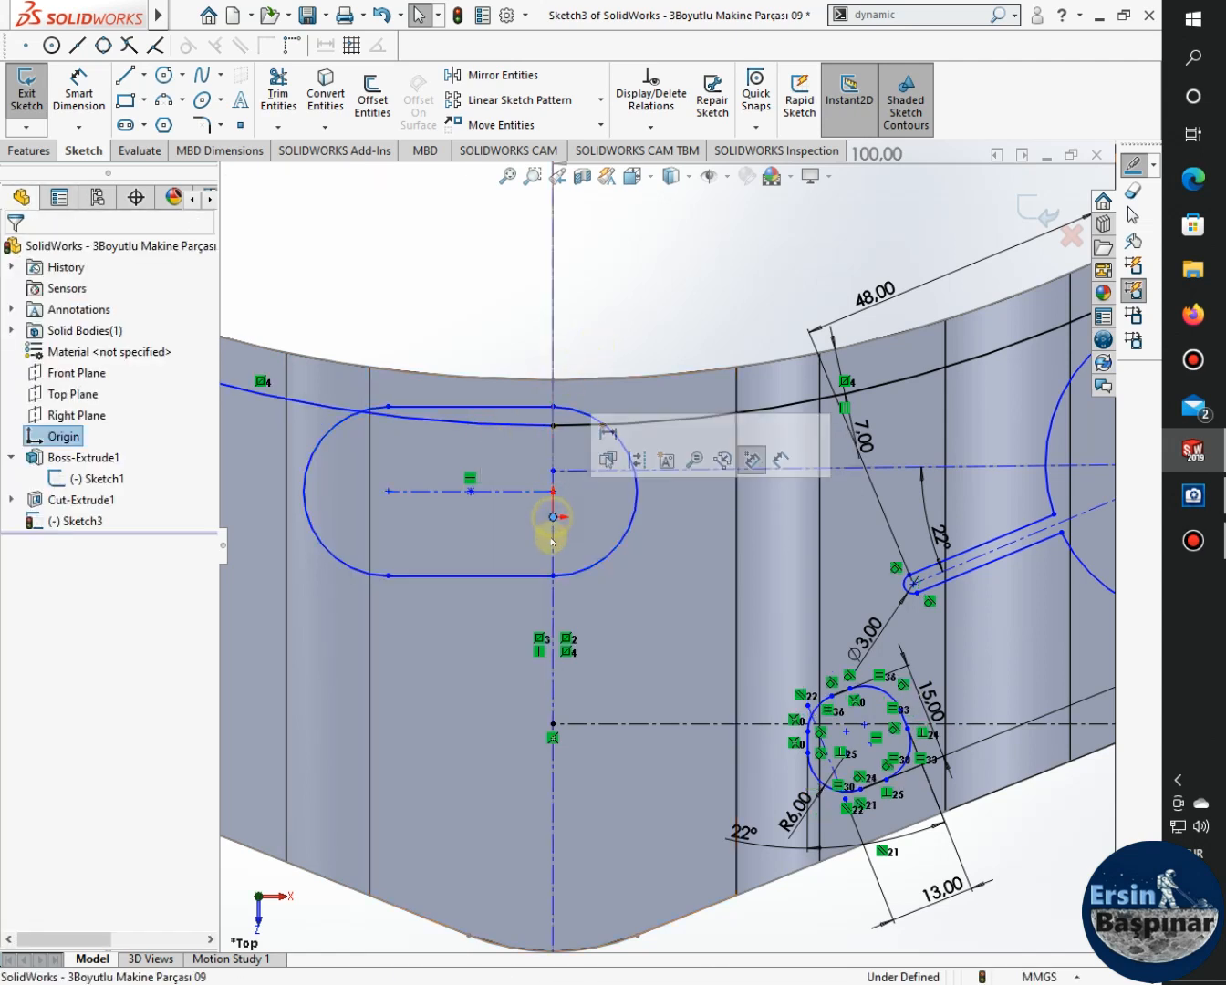
ctrl+click(553, 360)
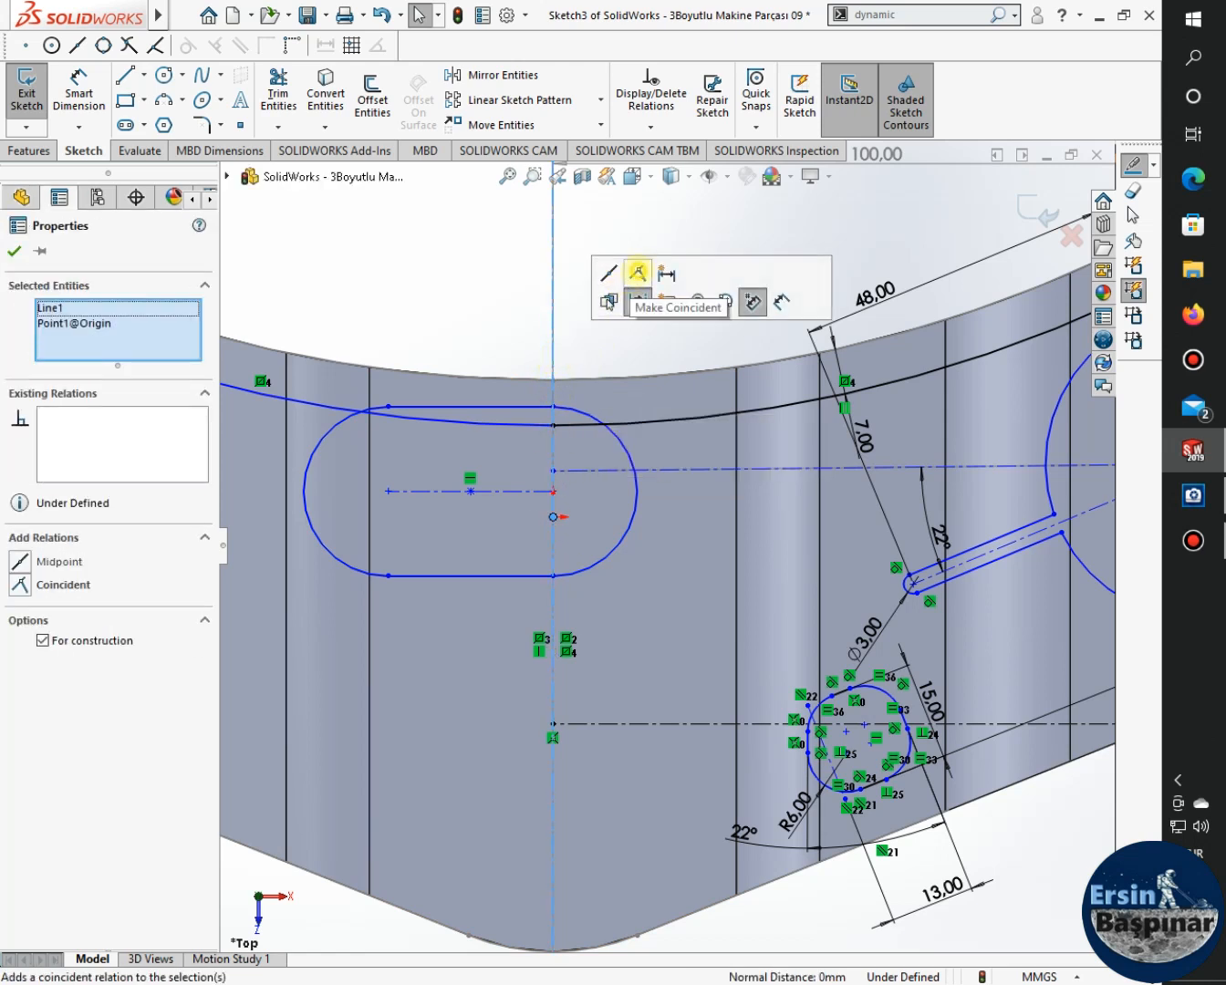
click(637, 272)
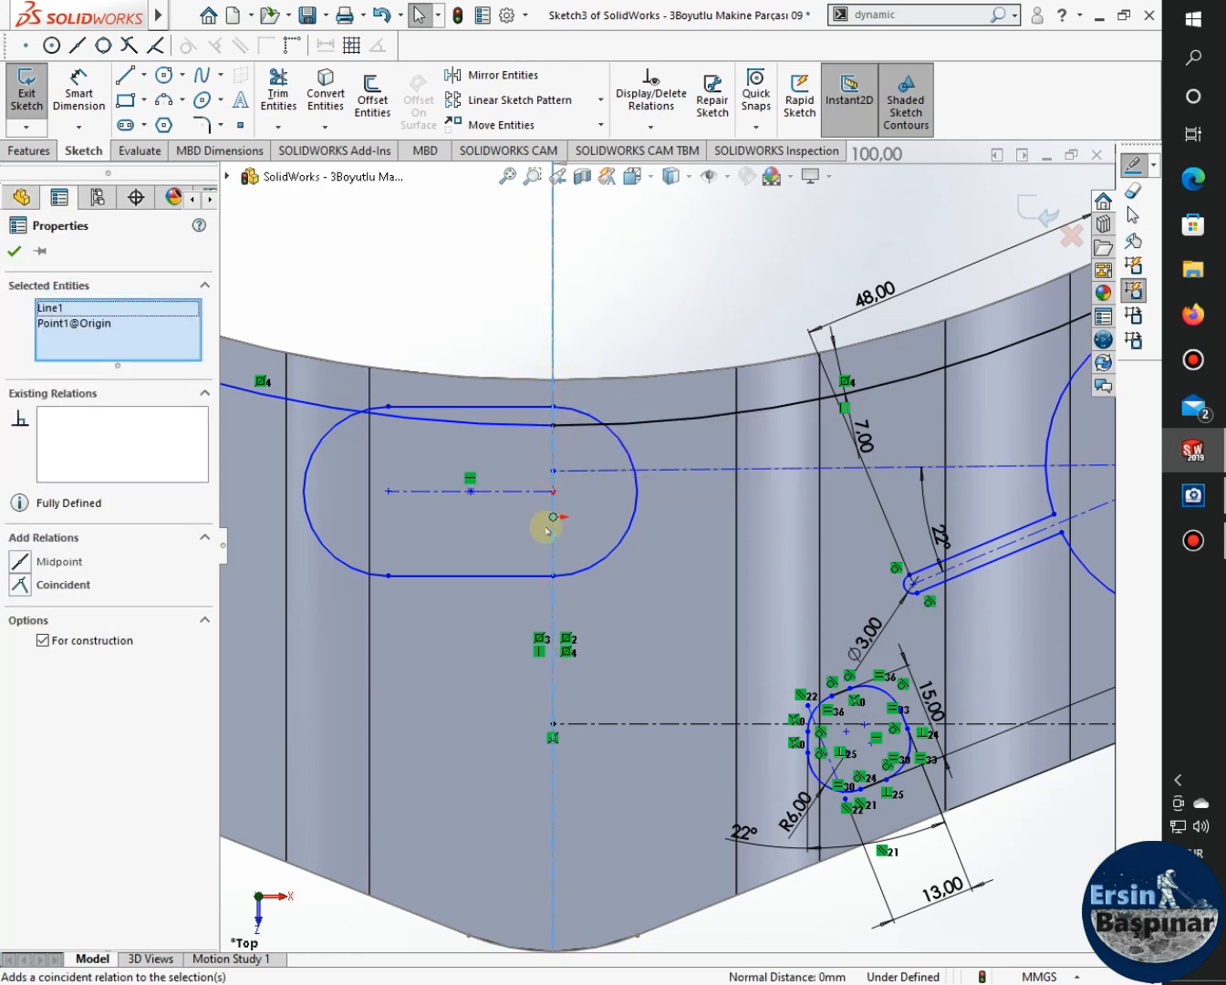
click(484, 519)
Make the horizontal slot's center point coincident with the vertical centerline.
click(541, 472)
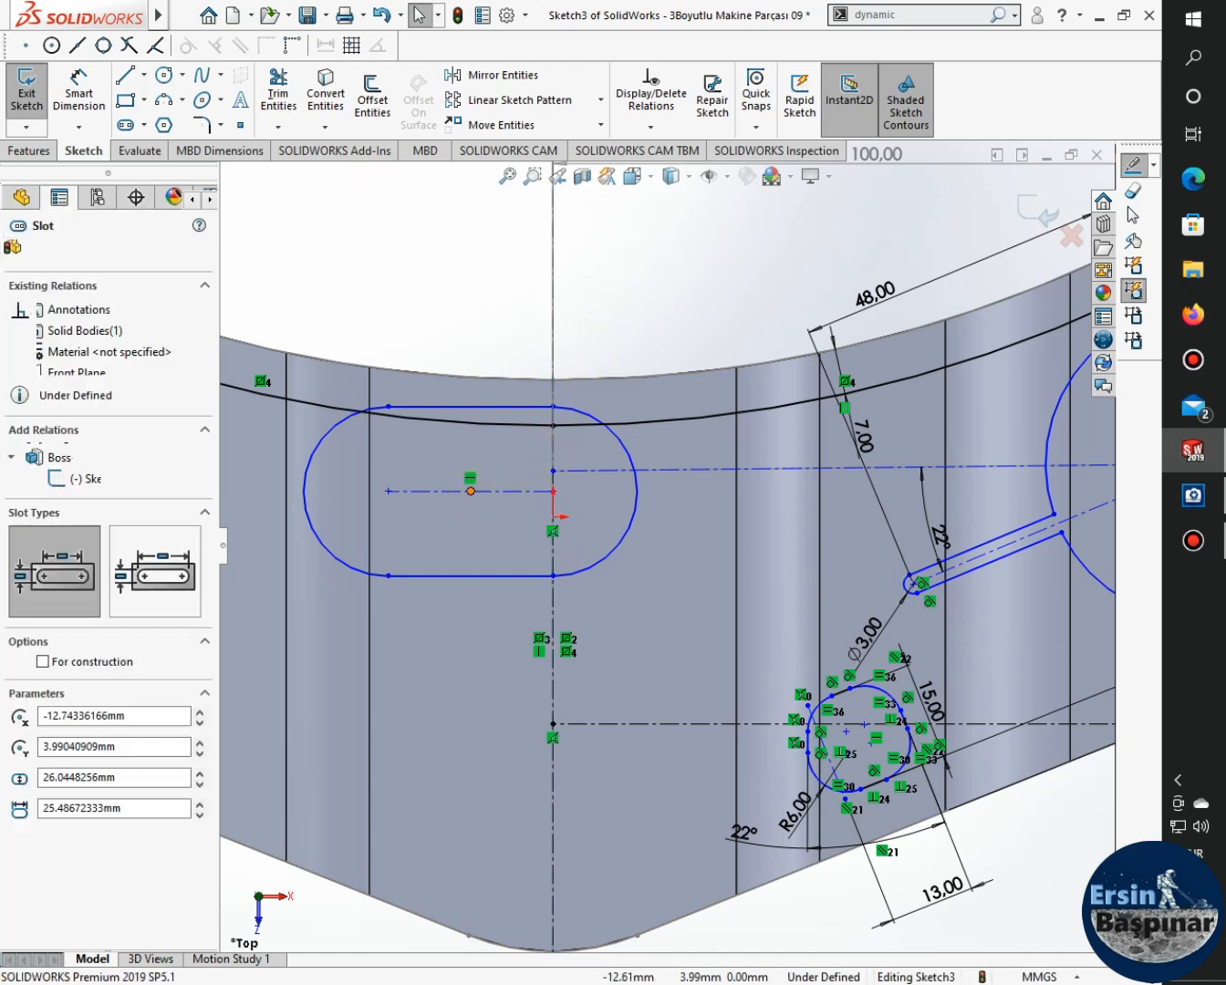
click(552, 445)
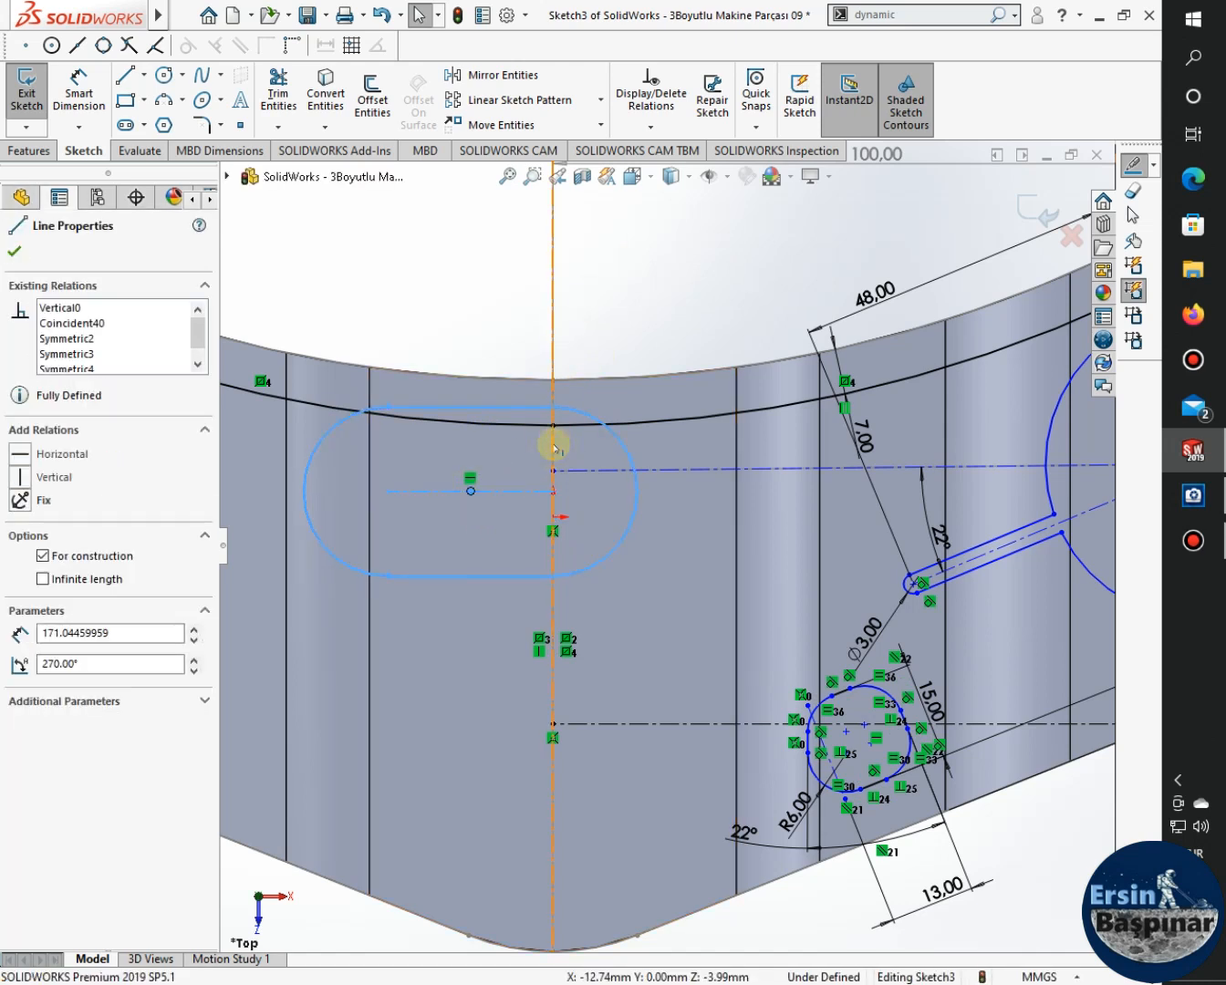
ctrl+click(551, 443)
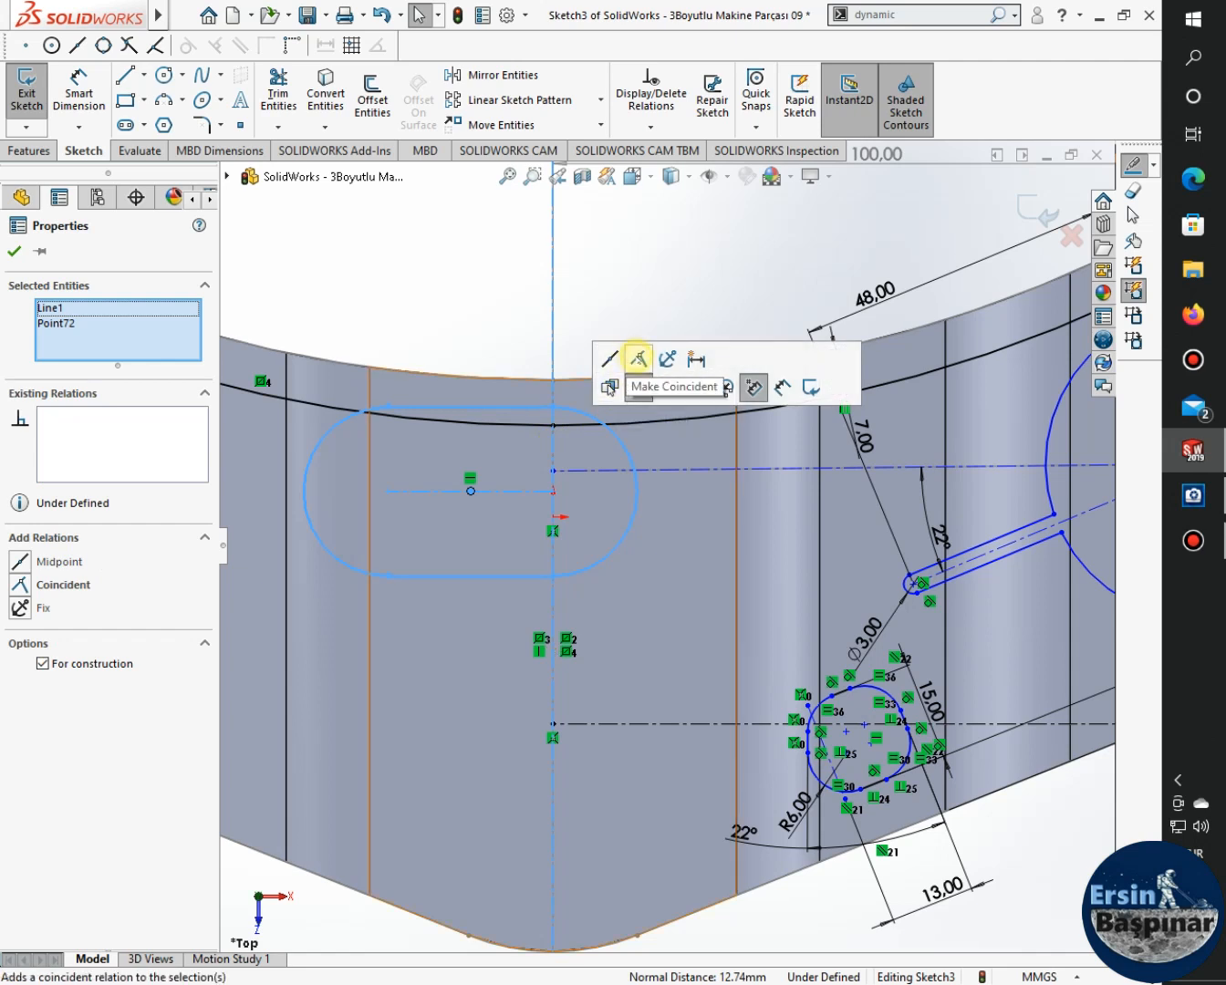
click(650, 256)
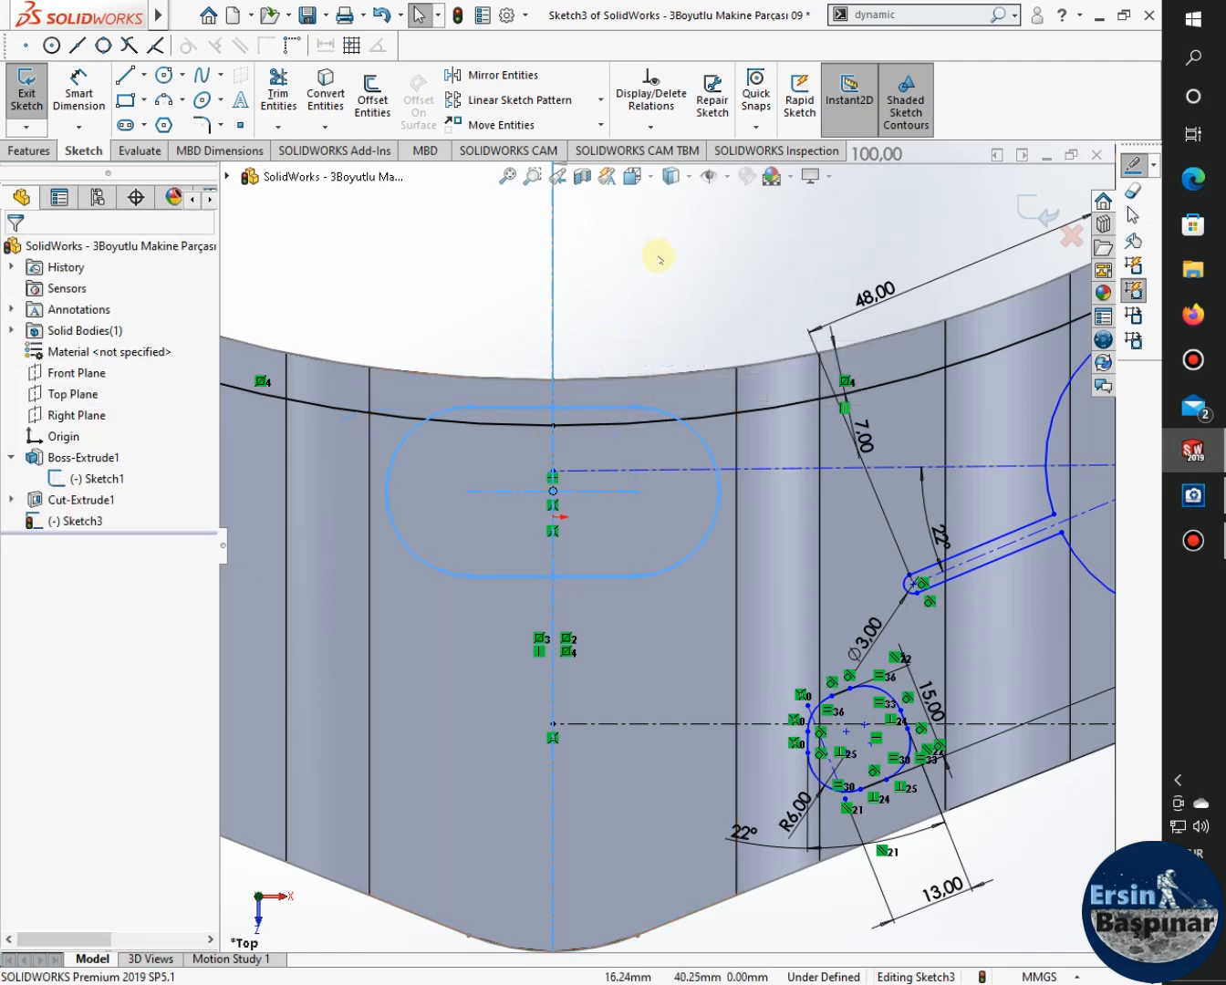
Check the reference drawing and dimension the slot's center-to-center length as 32 mm.
click(1192, 494)
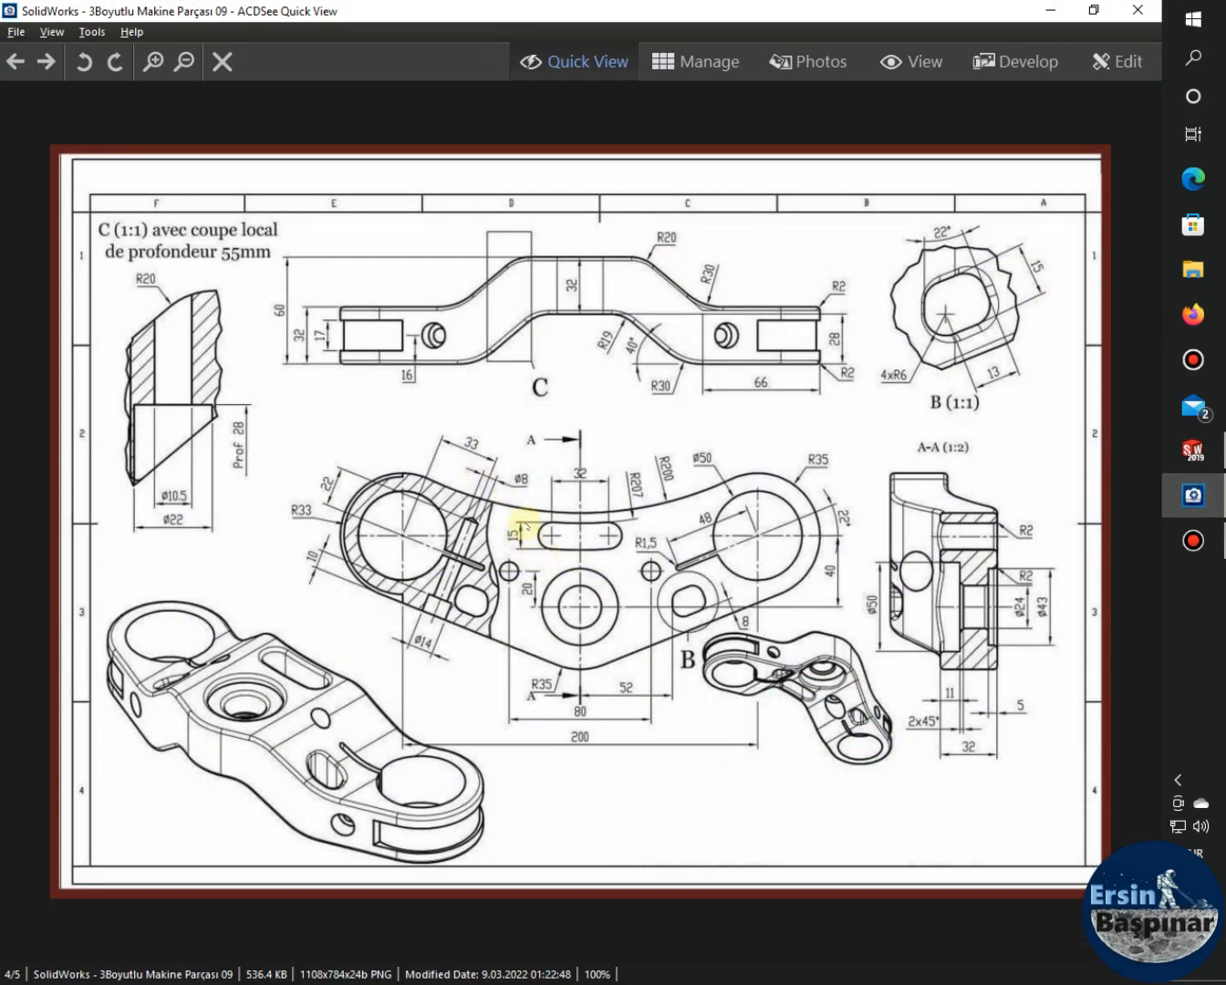
click(1192, 451)
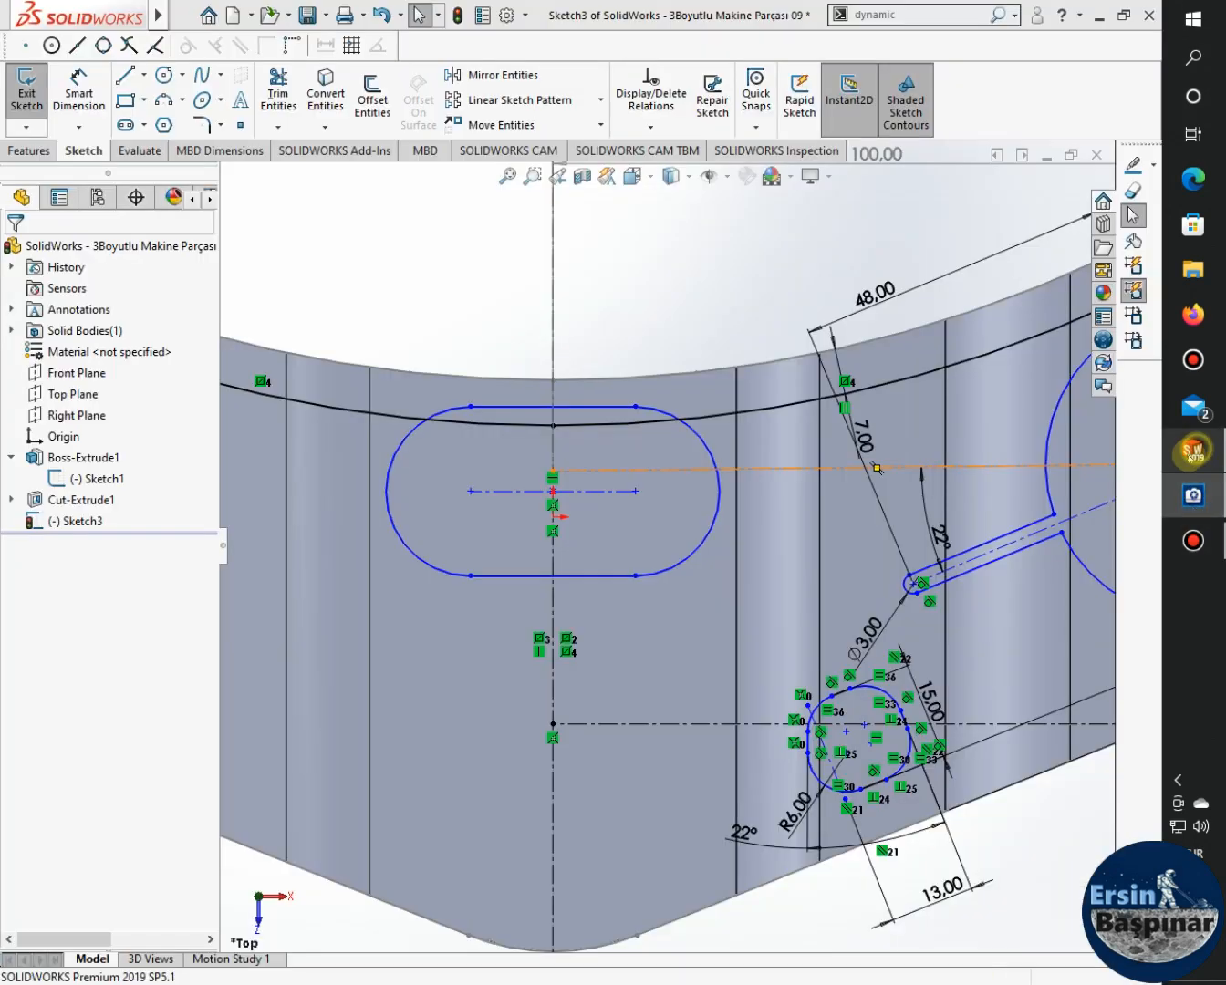
click(78, 92)
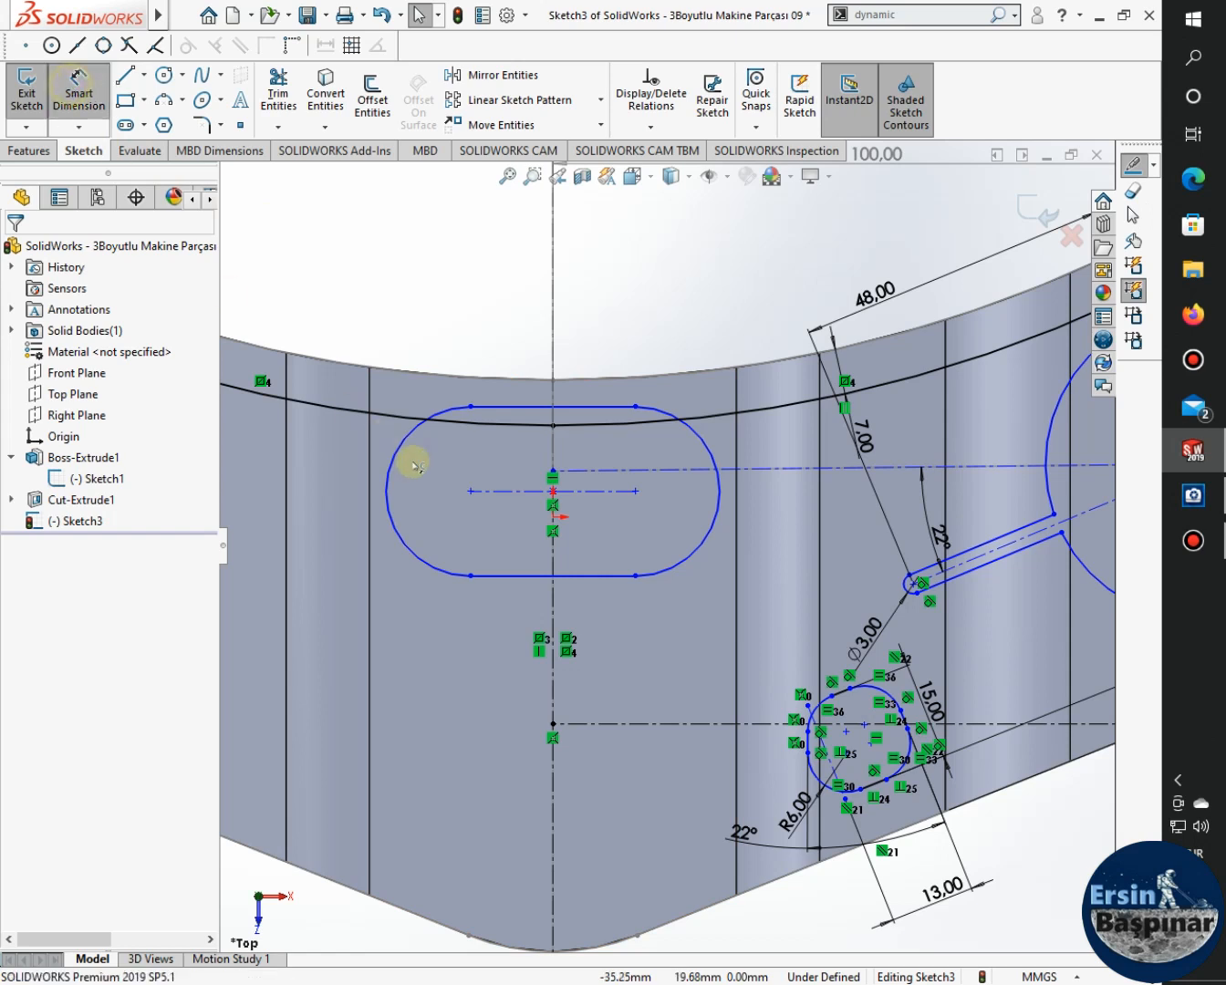
click(634, 492)
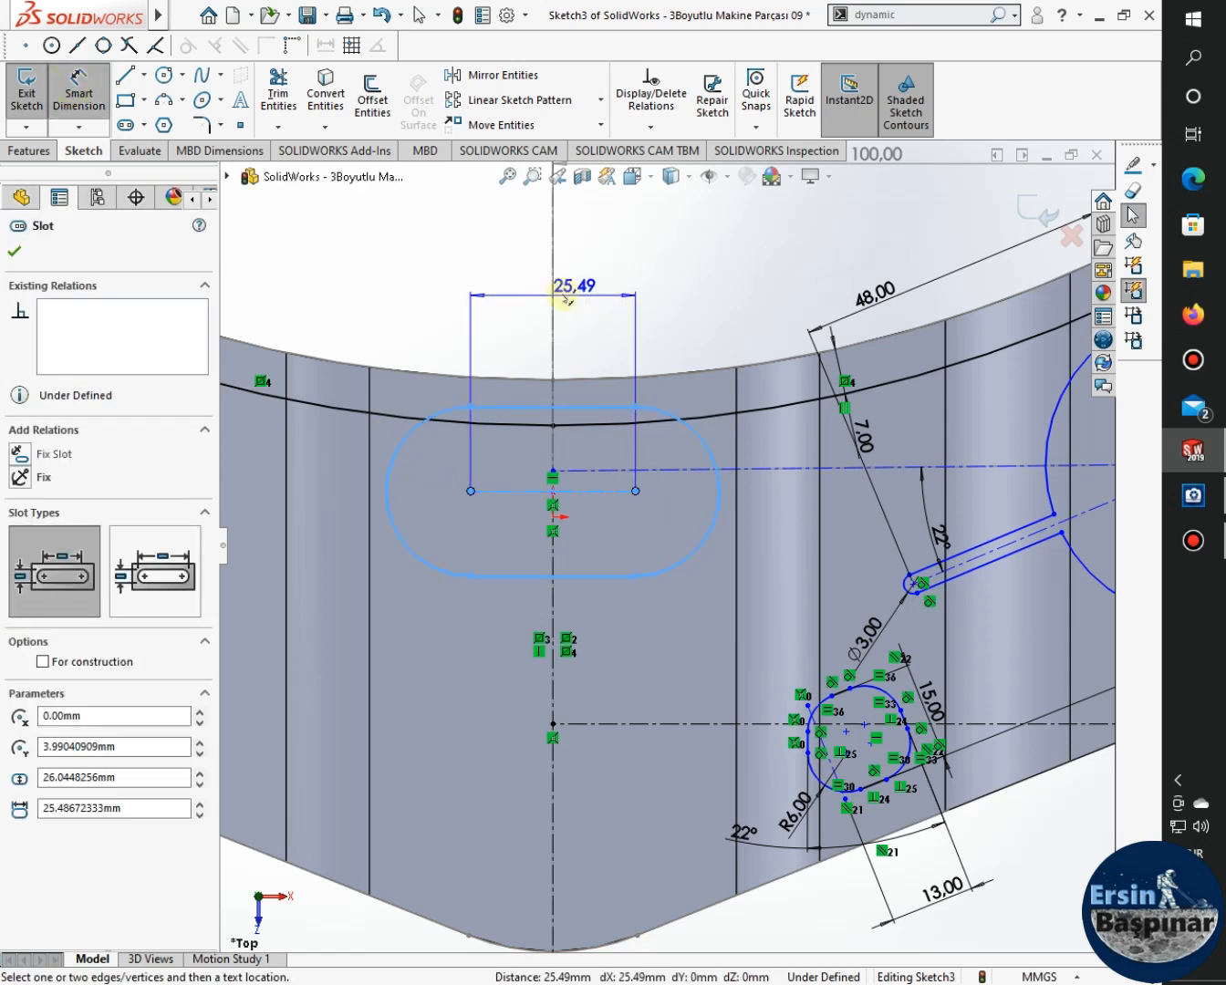
click(516, 290)
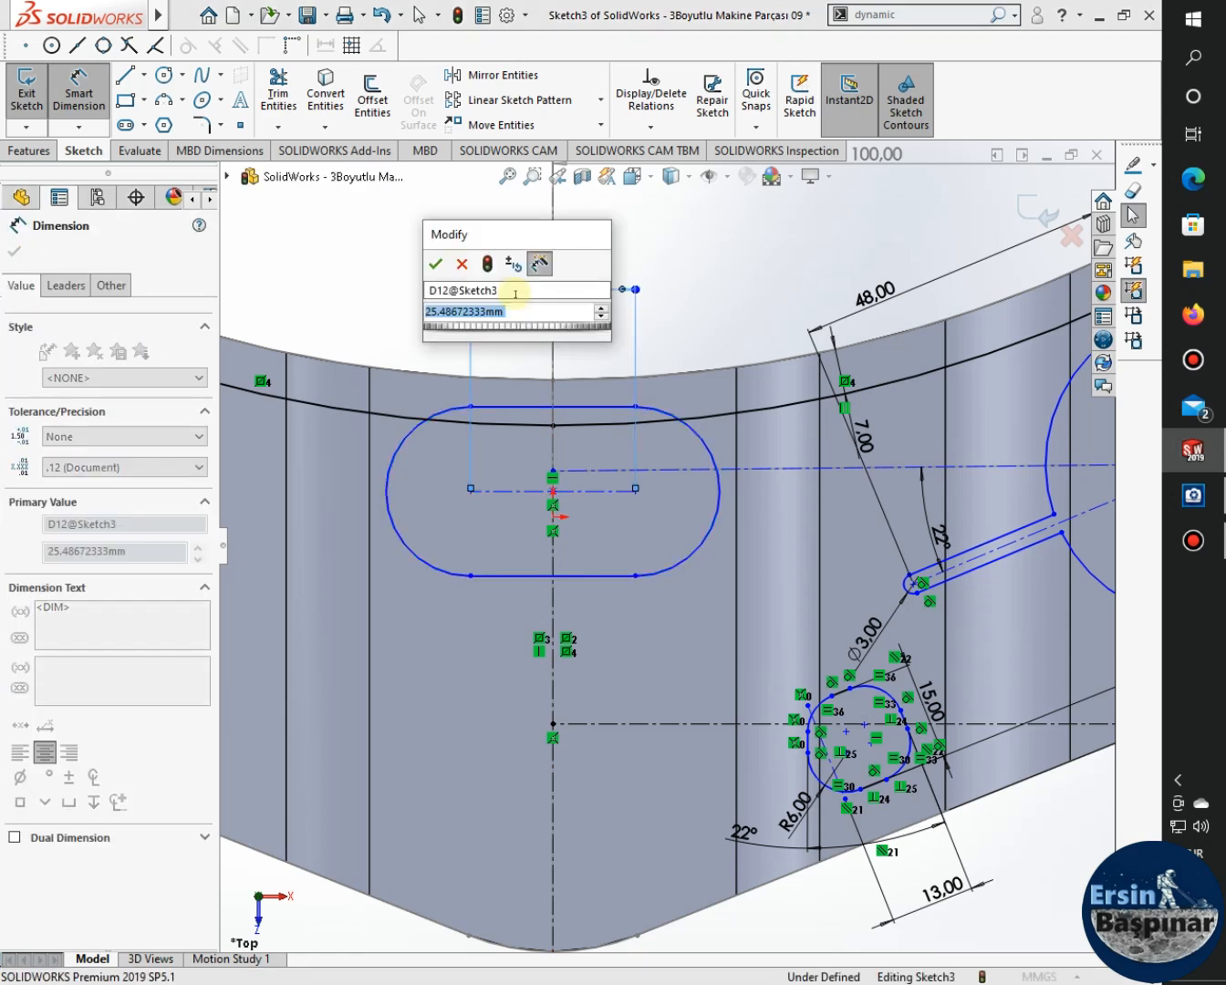
text(32)
key(Escape)
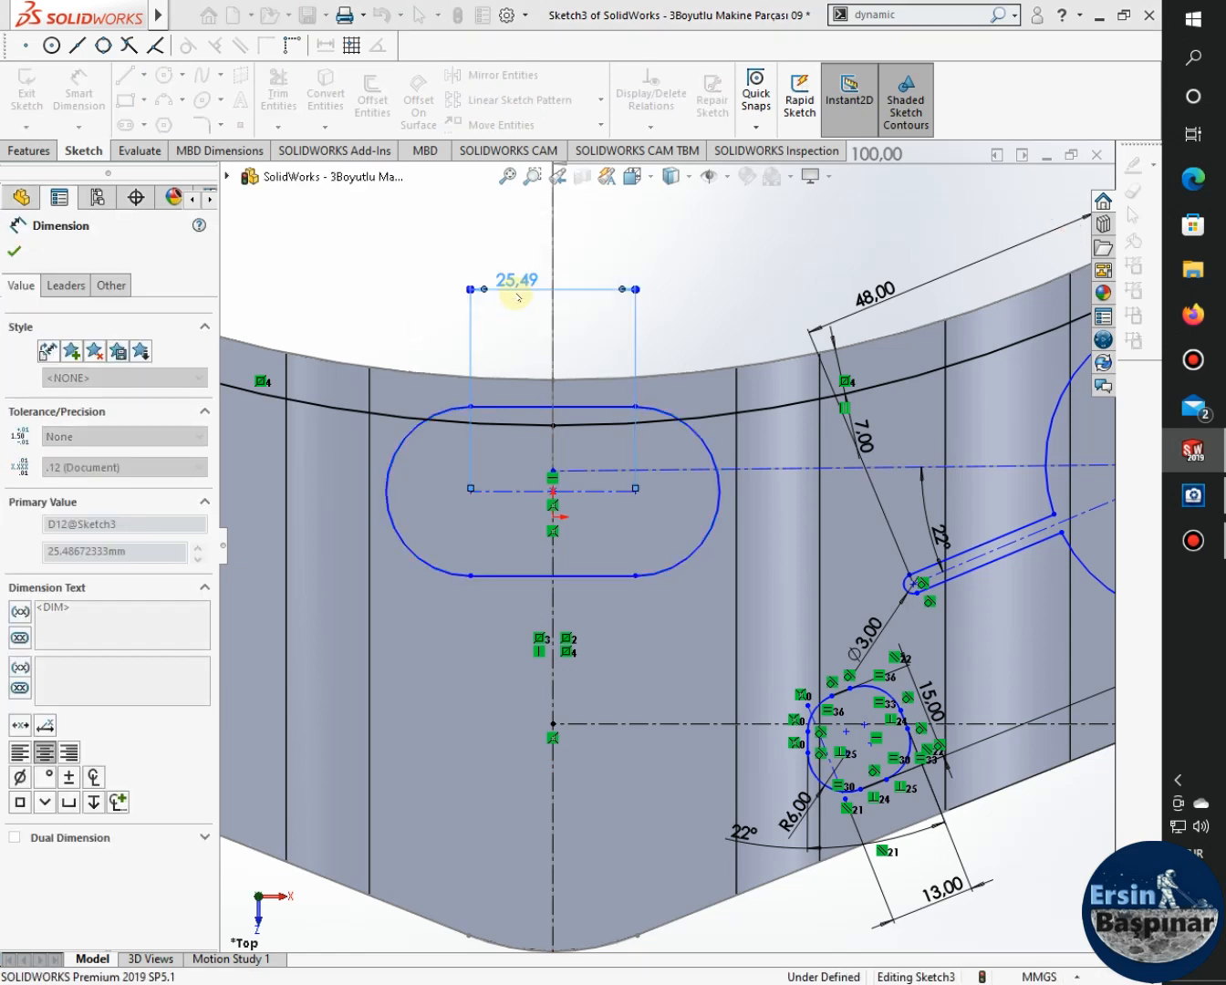
key(Escape)
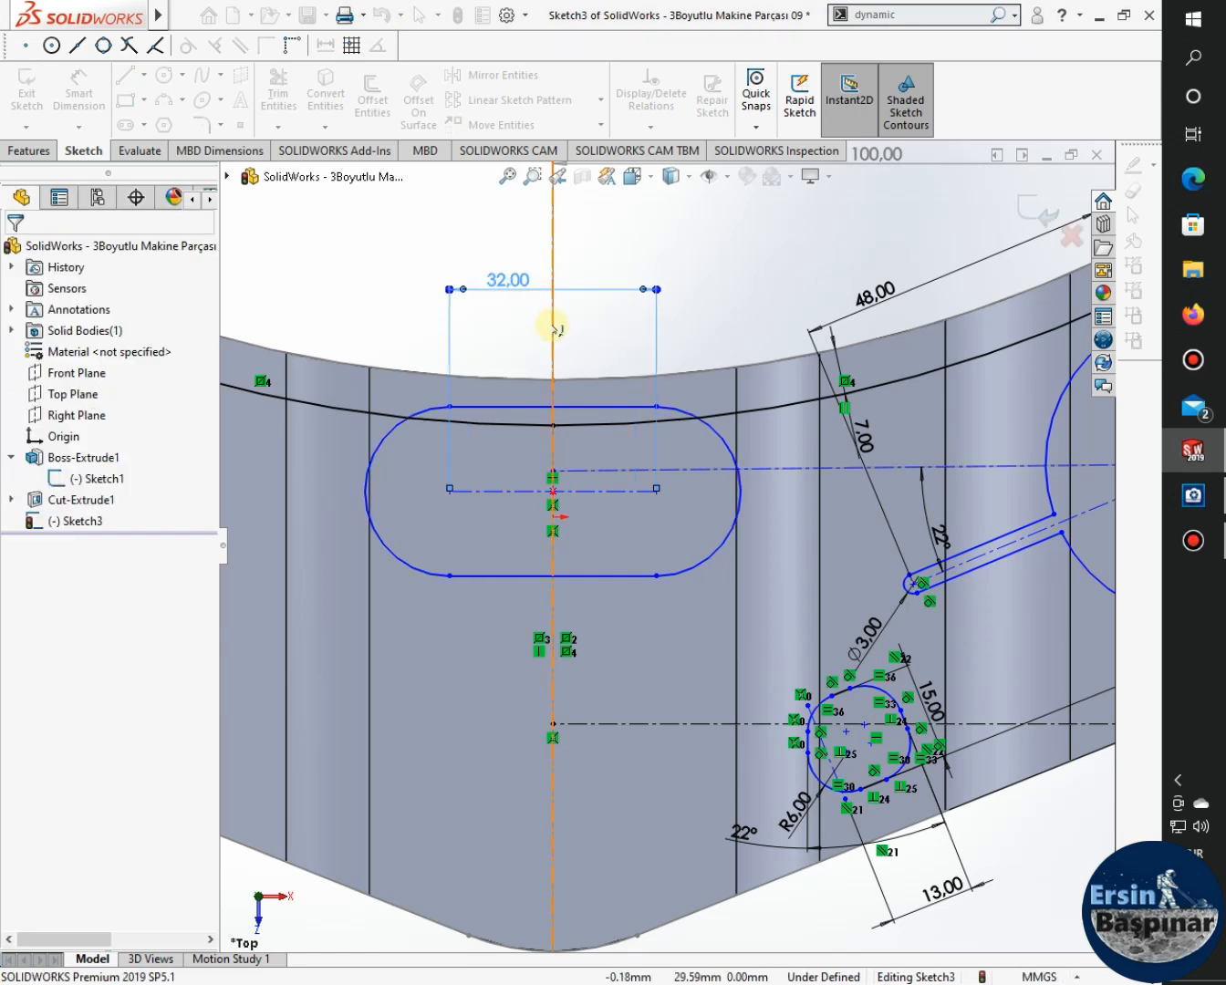
Add a driven 7 mm dimension between the part's upper curved edge and the offset arc.
click(79, 88)
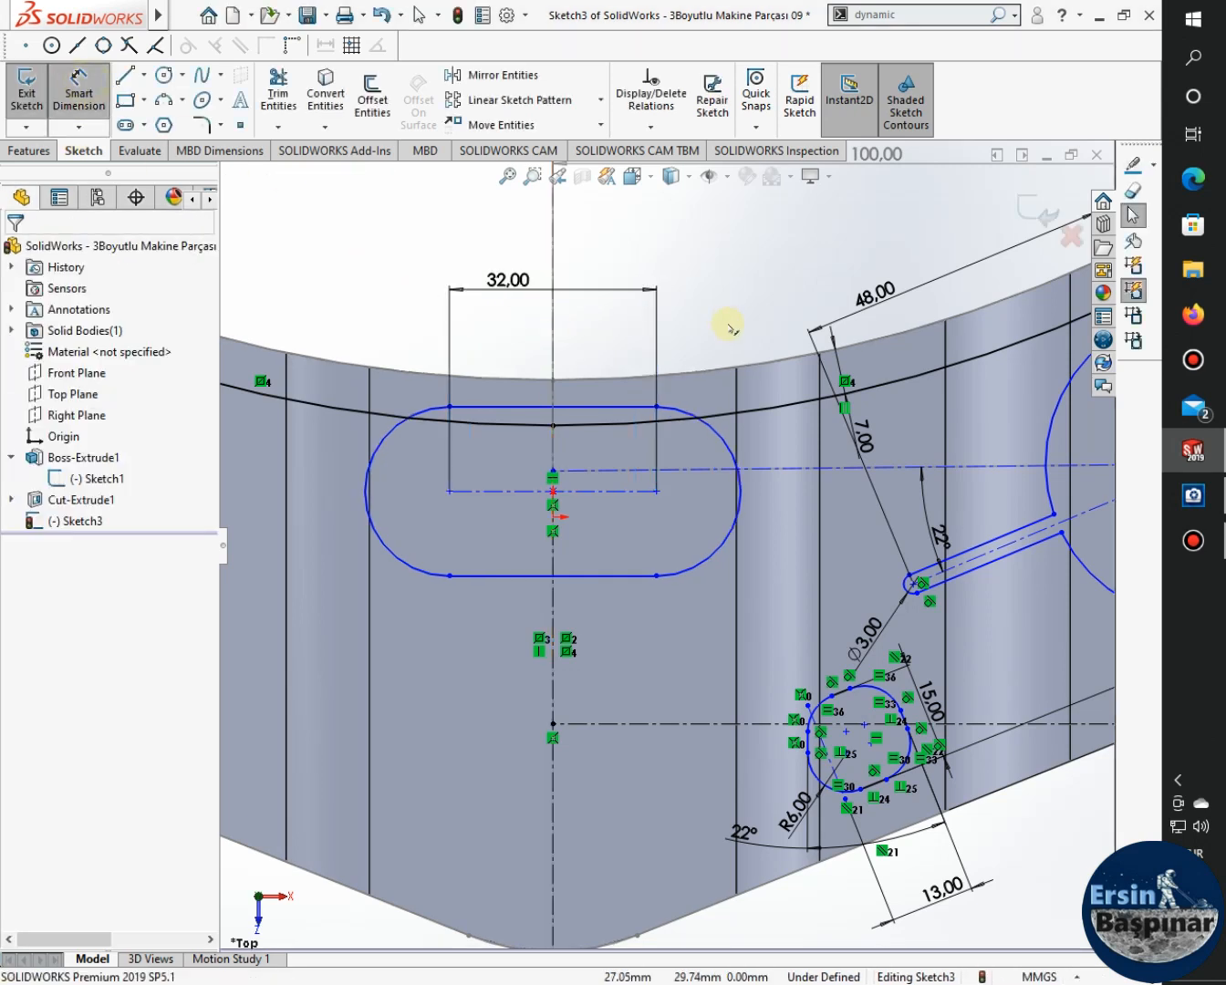
click(764, 364)
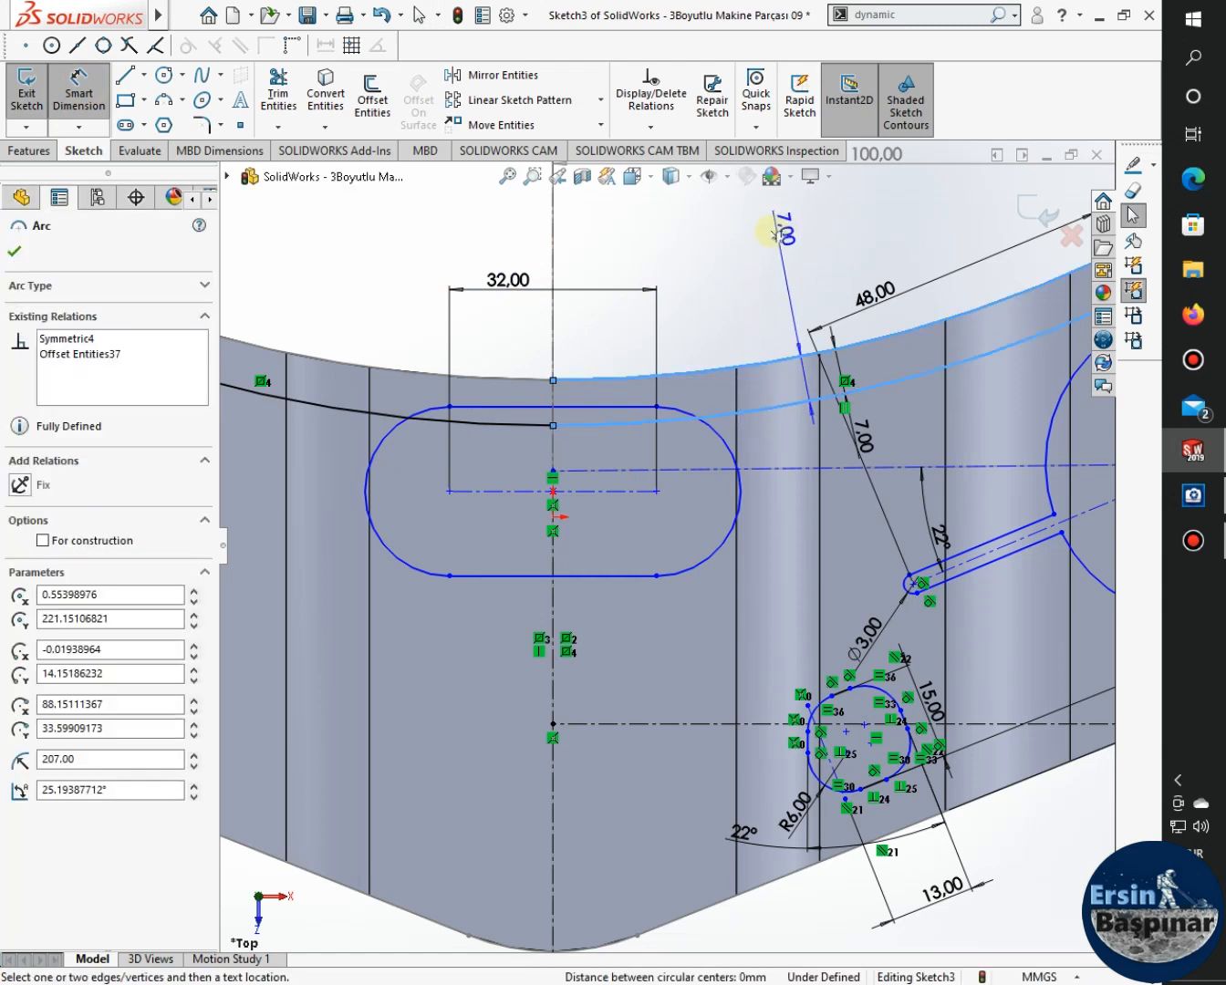
click(775, 235)
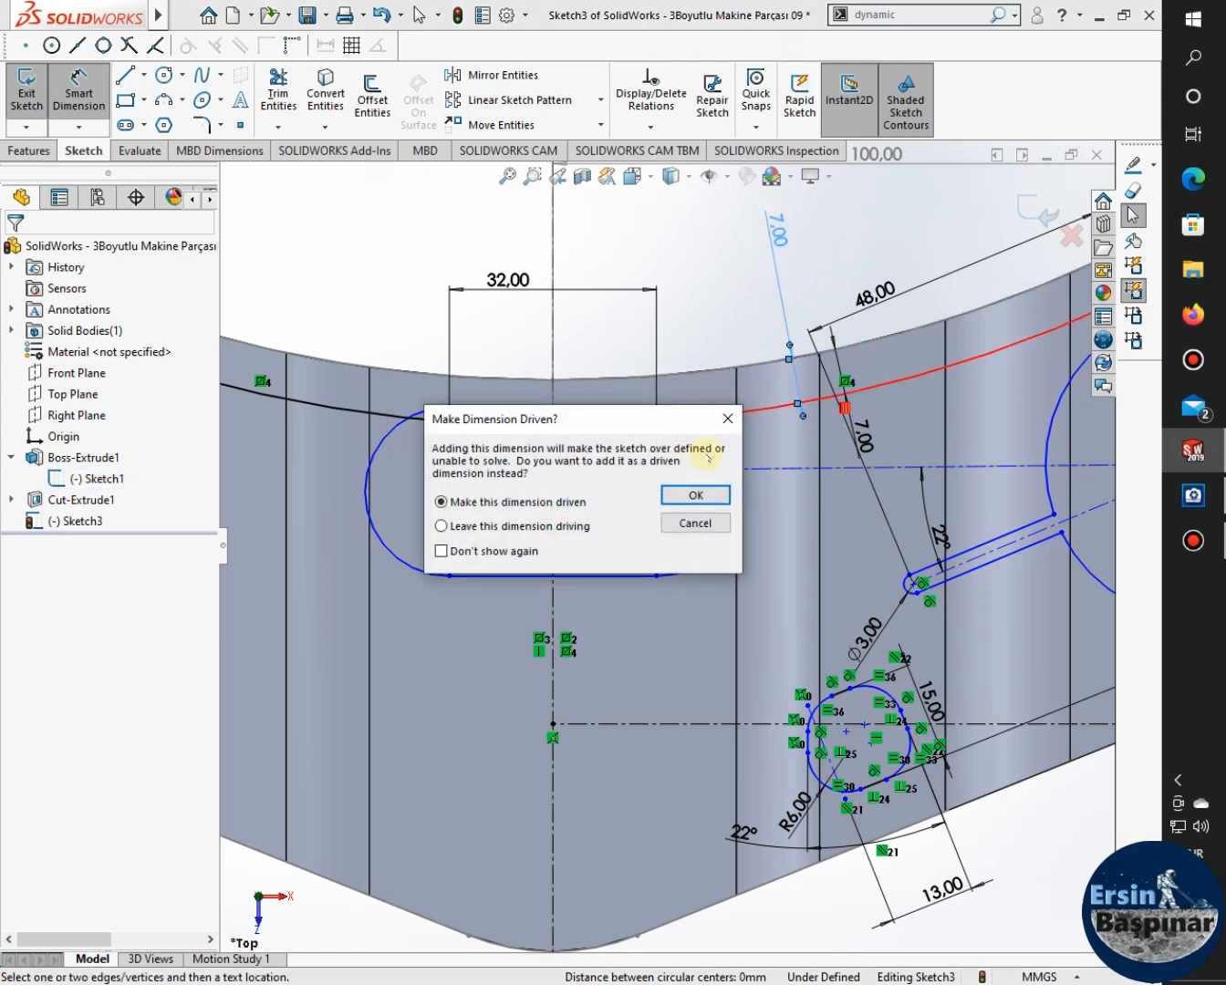
click(712, 491)
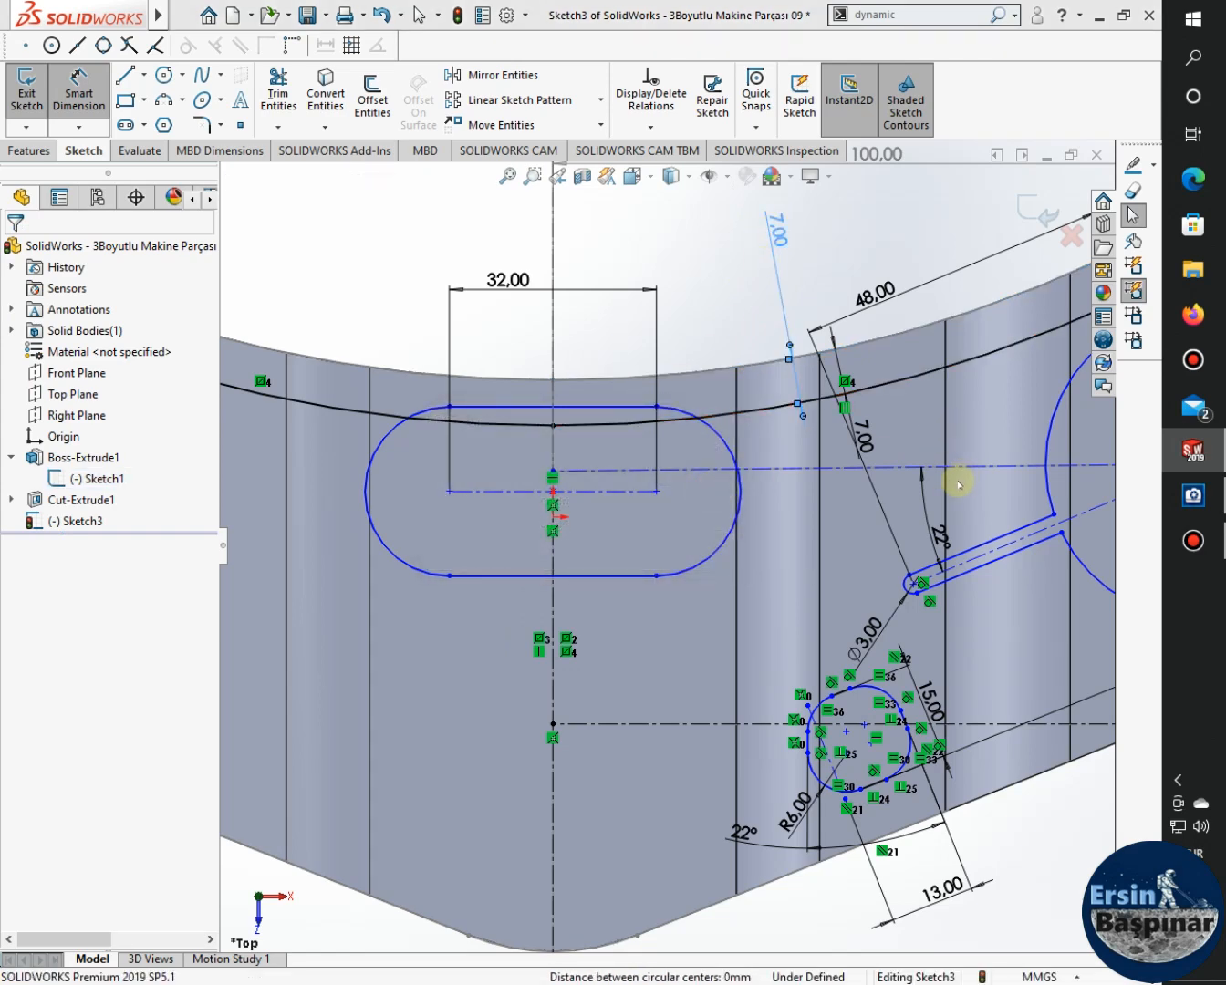
scroll(951, 492, up, 2)
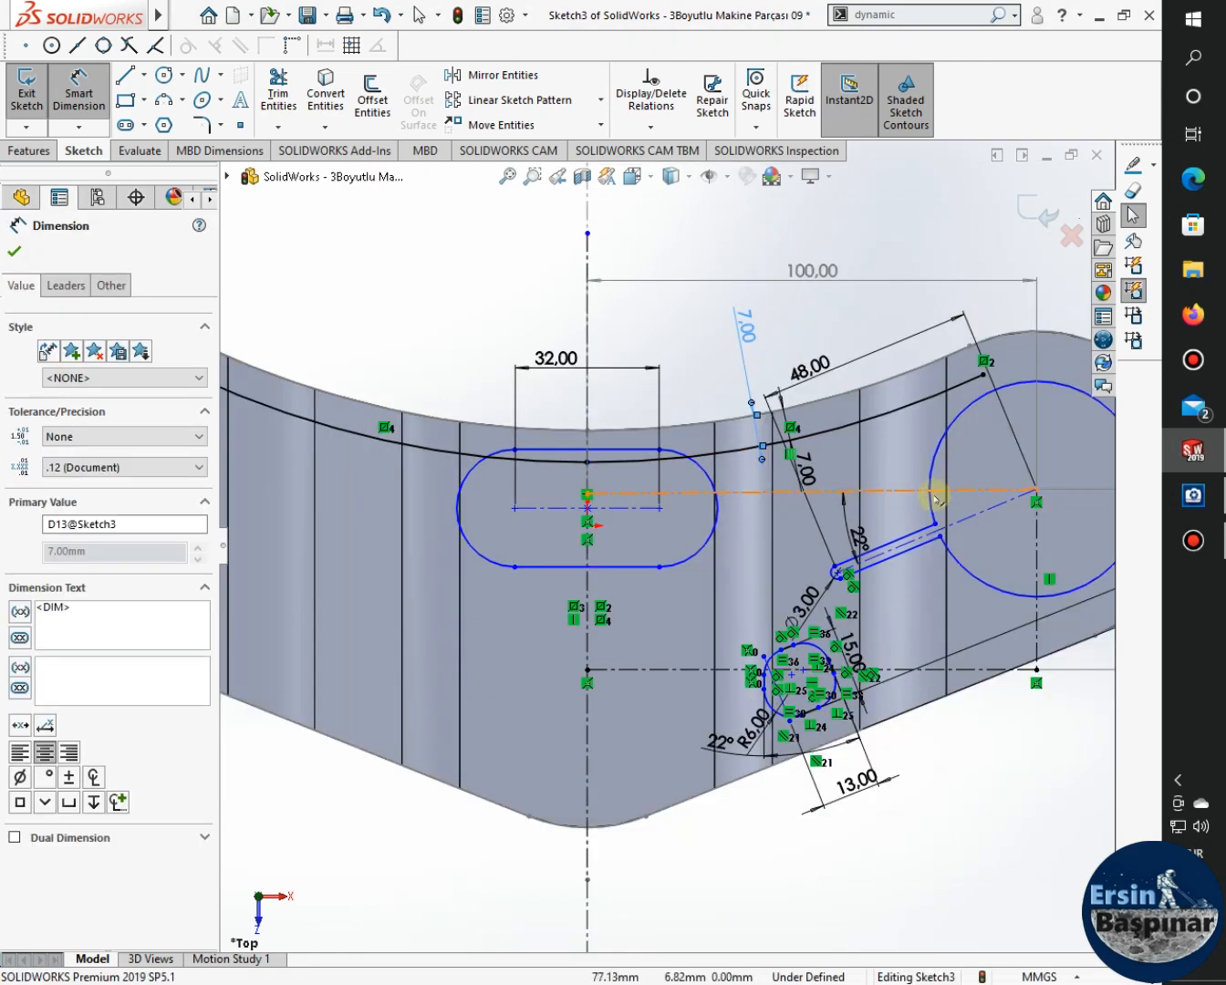
scroll(912, 455, up, 1)
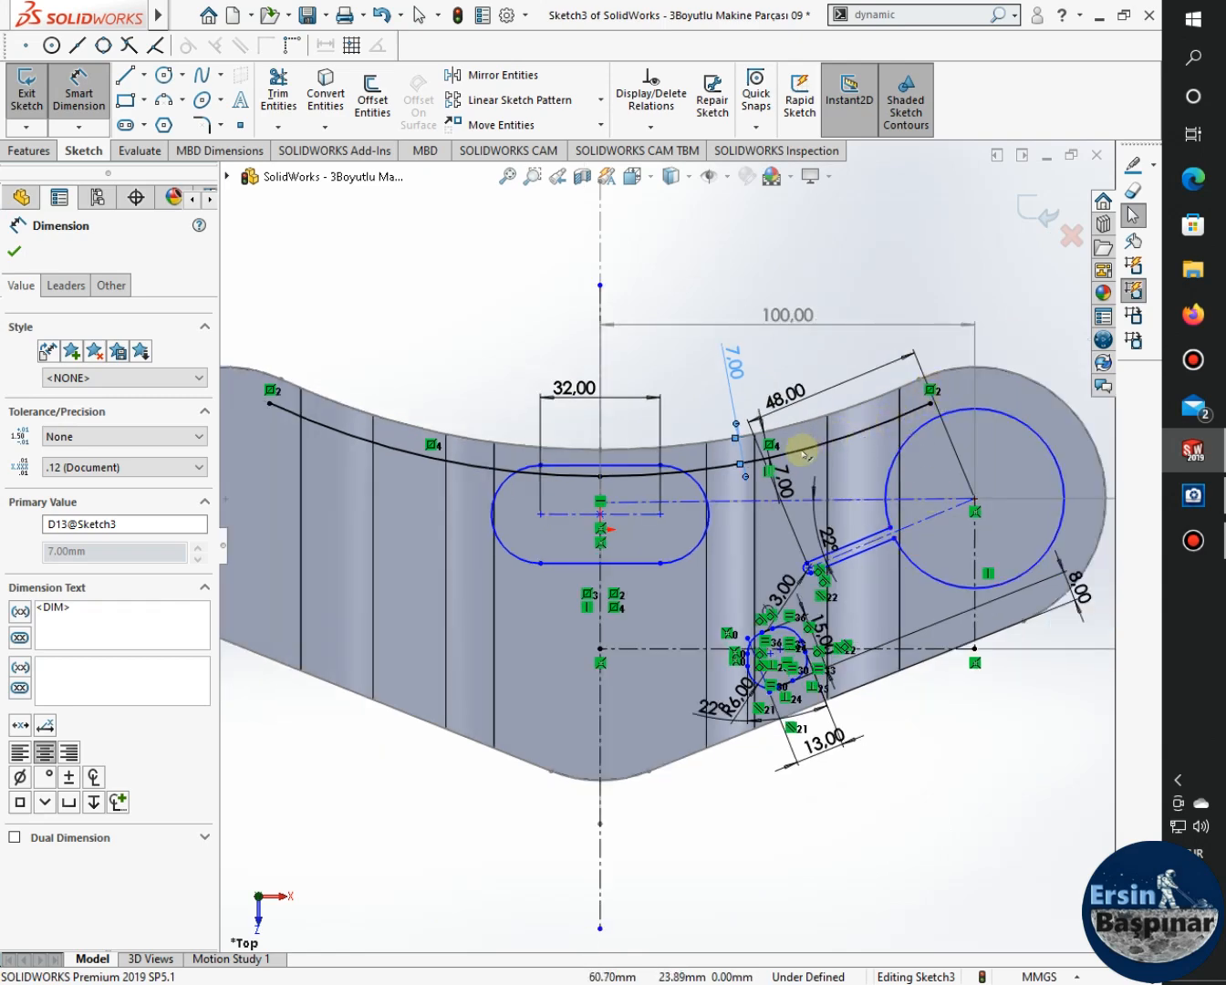
Delete the original 7 mm offset dimension together with the offset relations of the arcs.
double_click(782, 483)
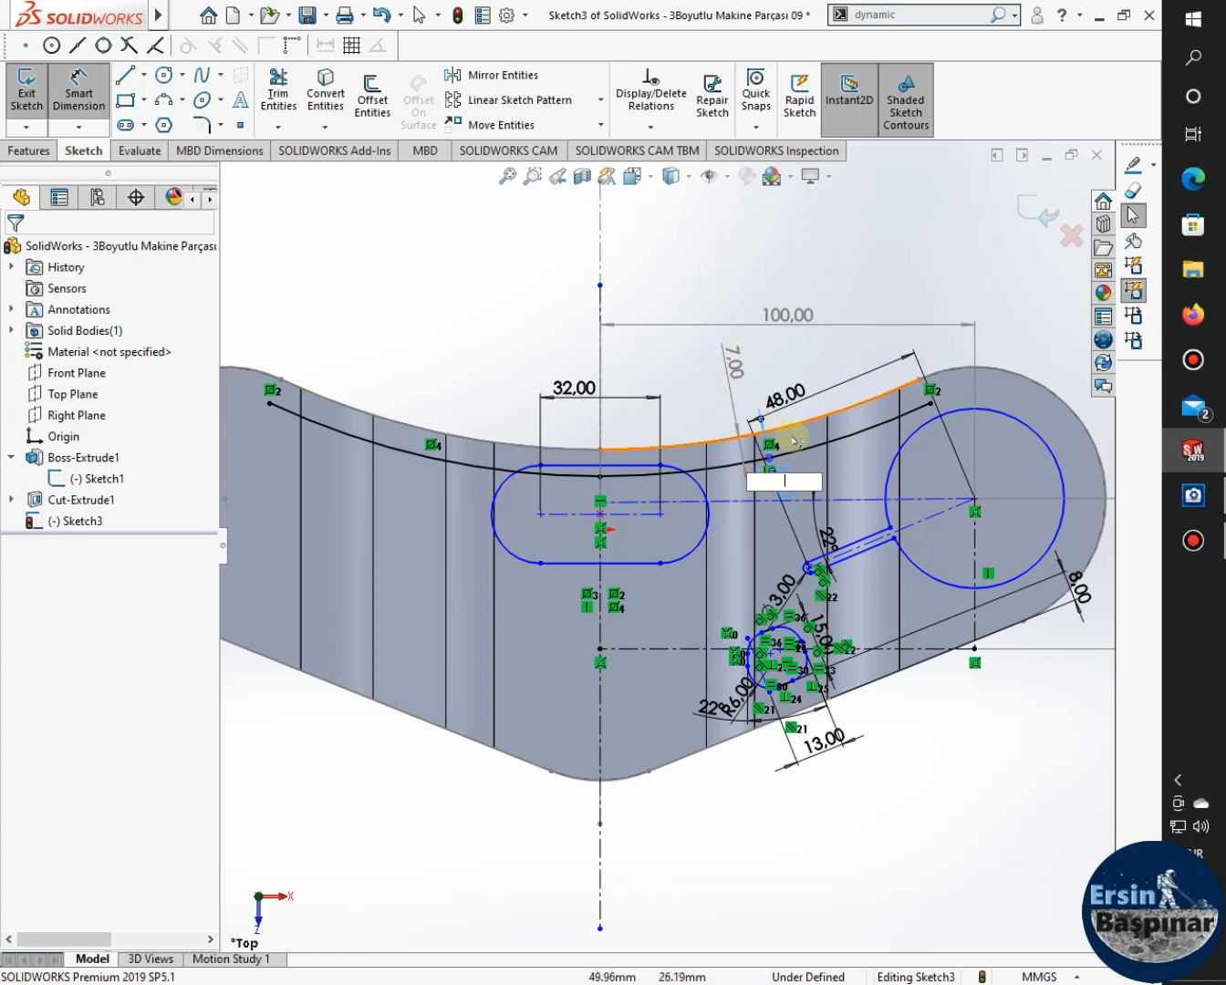
key(Escape)
key(Escape)
key(l)
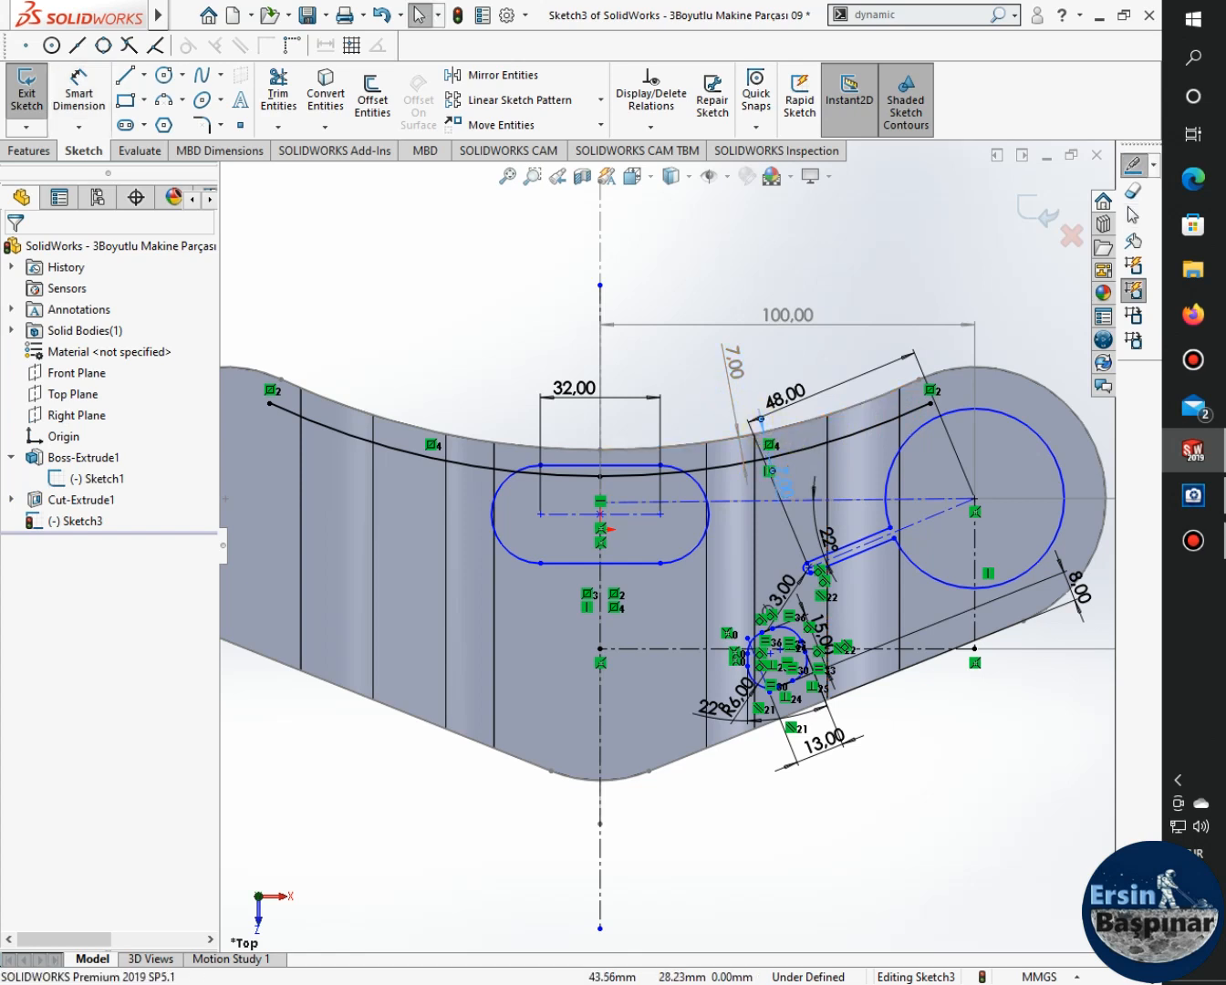
click(780, 487)
key(Delete)
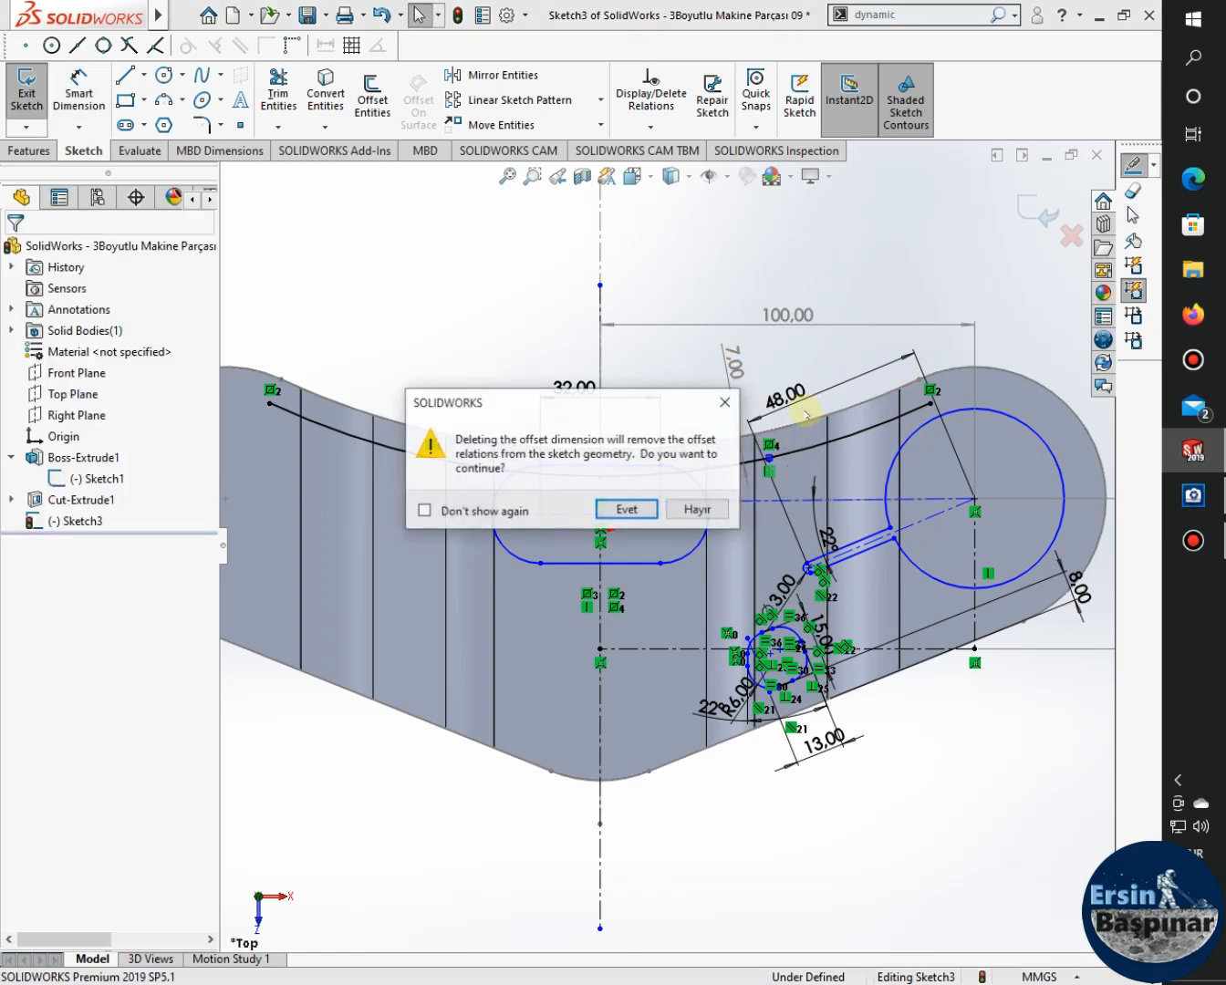
click(650, 512)
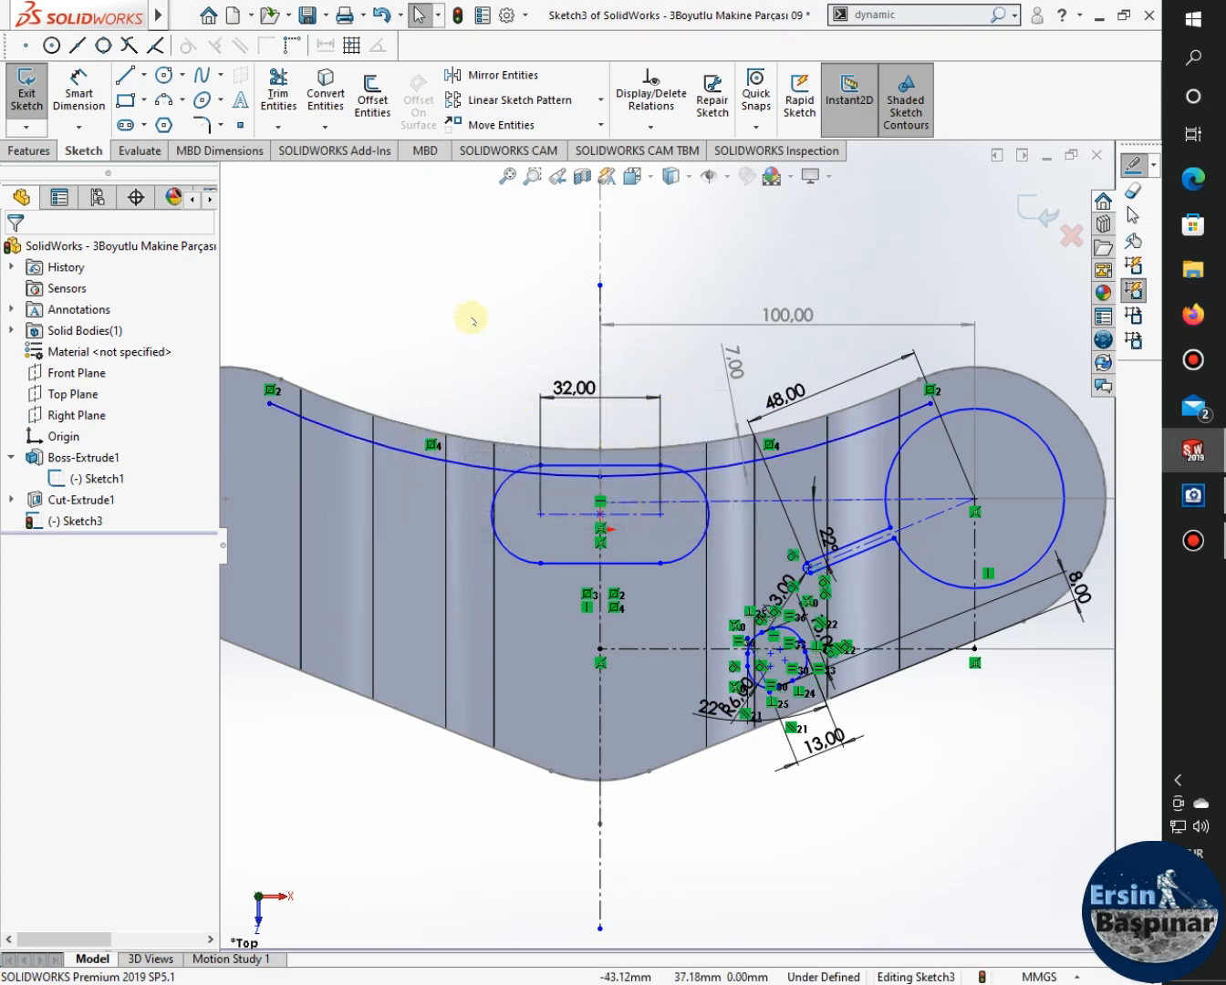
Add a radius dimension of 15 mm to the slot's left end arc.
scroll(473, 393, down, 2)
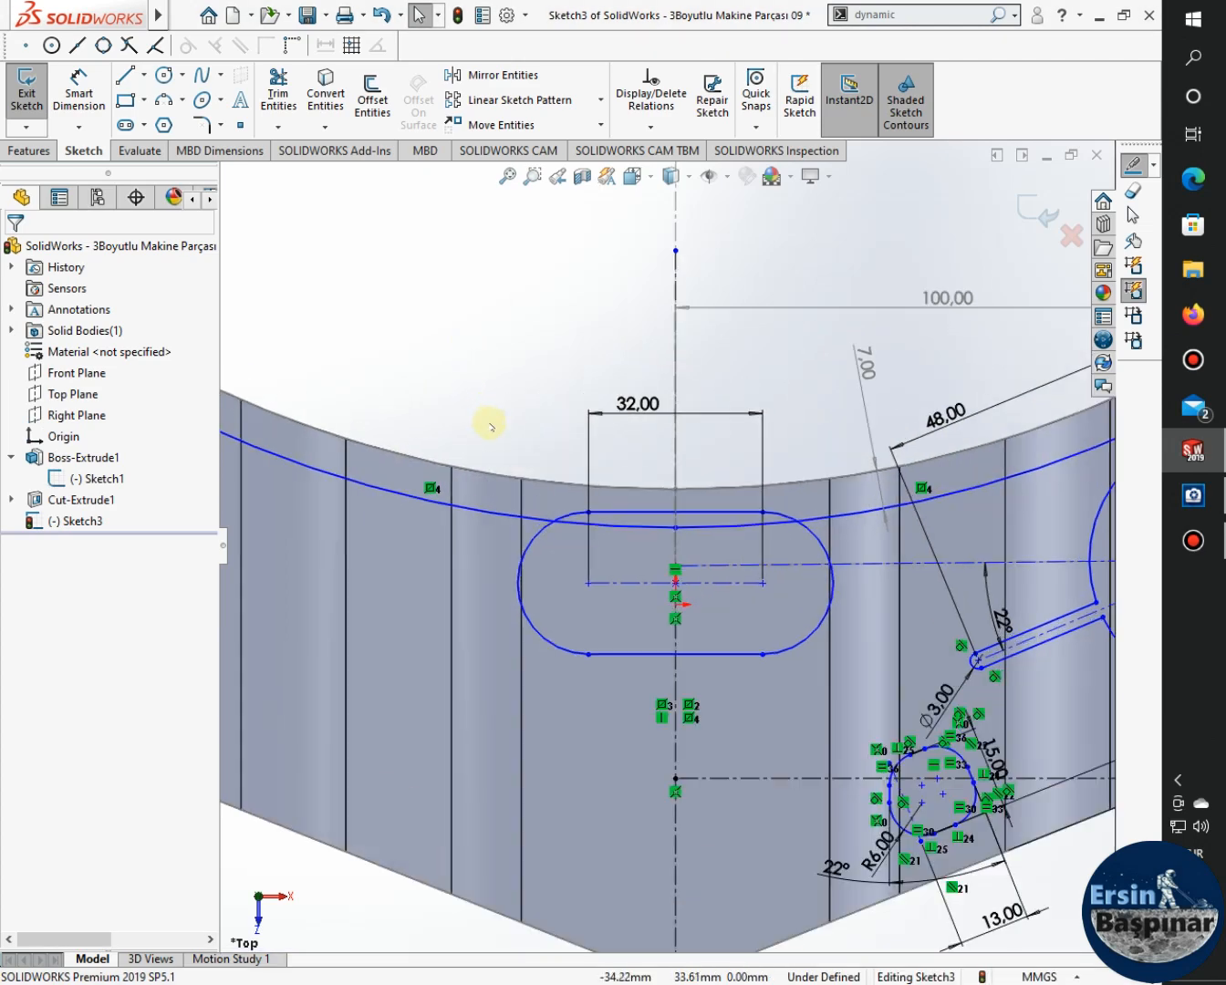
click(1192, 494)
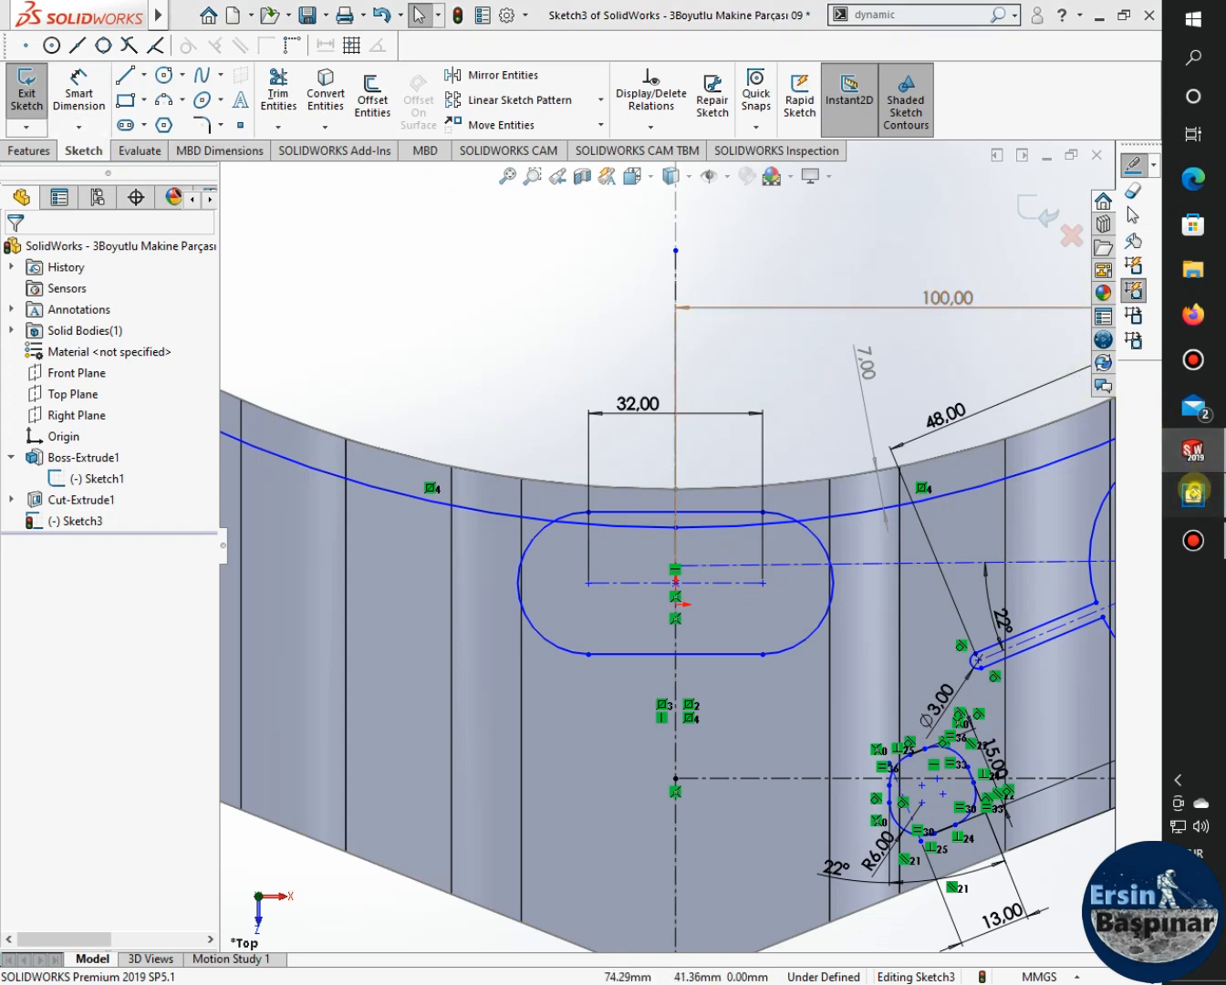
key(alt+Tab)
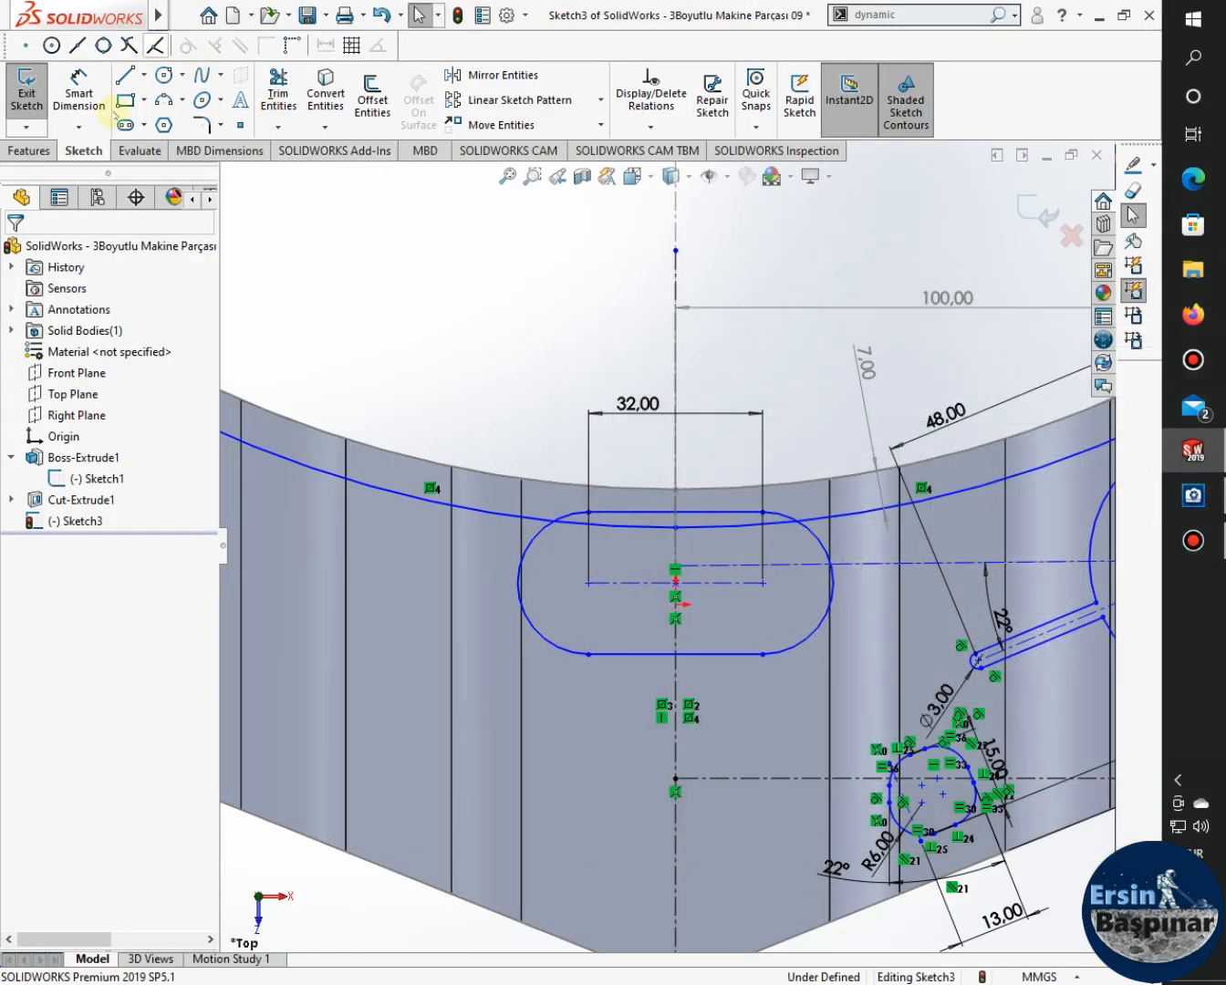
click(536, 538)
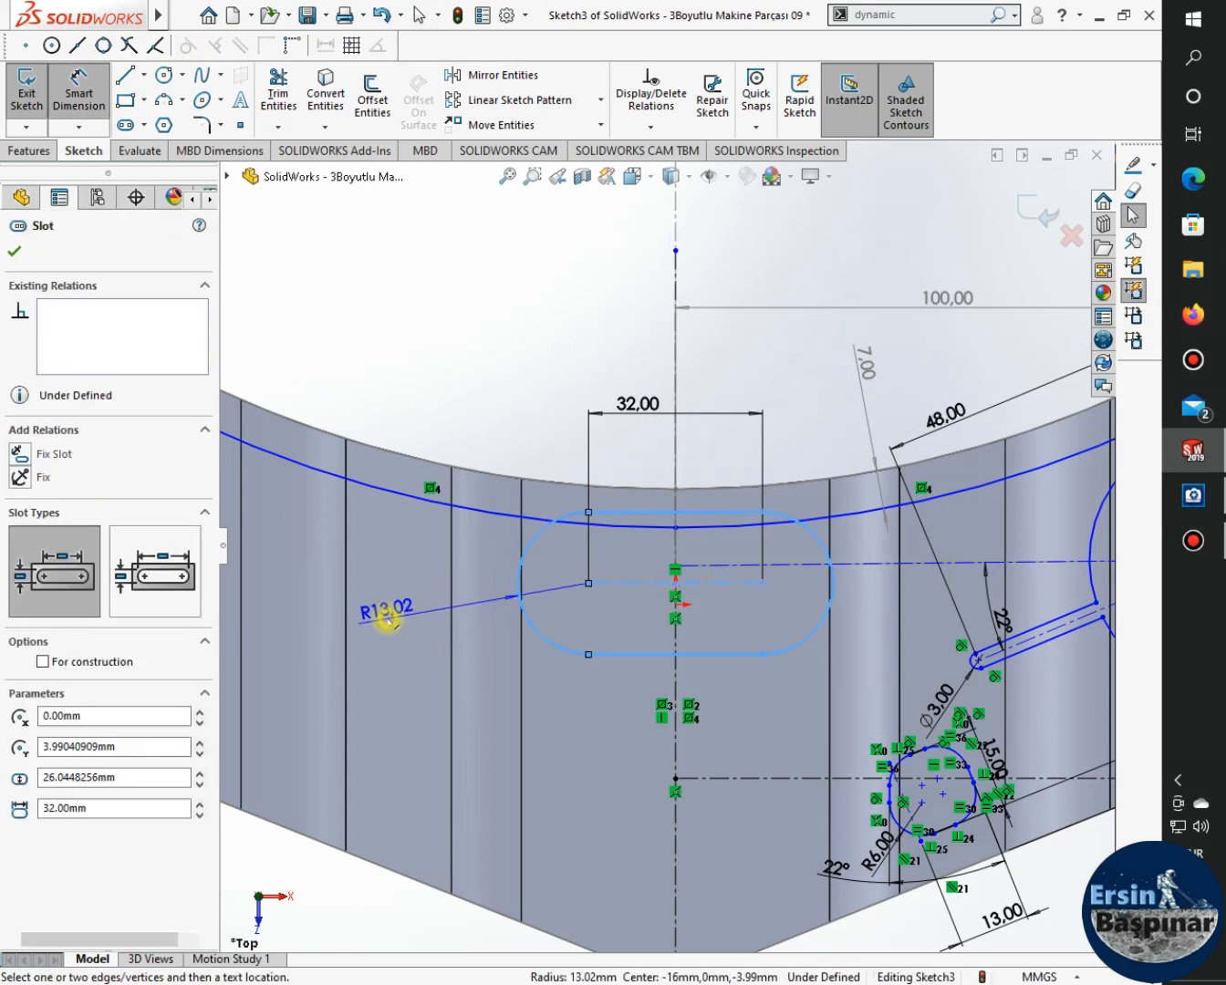
click(469, 623)
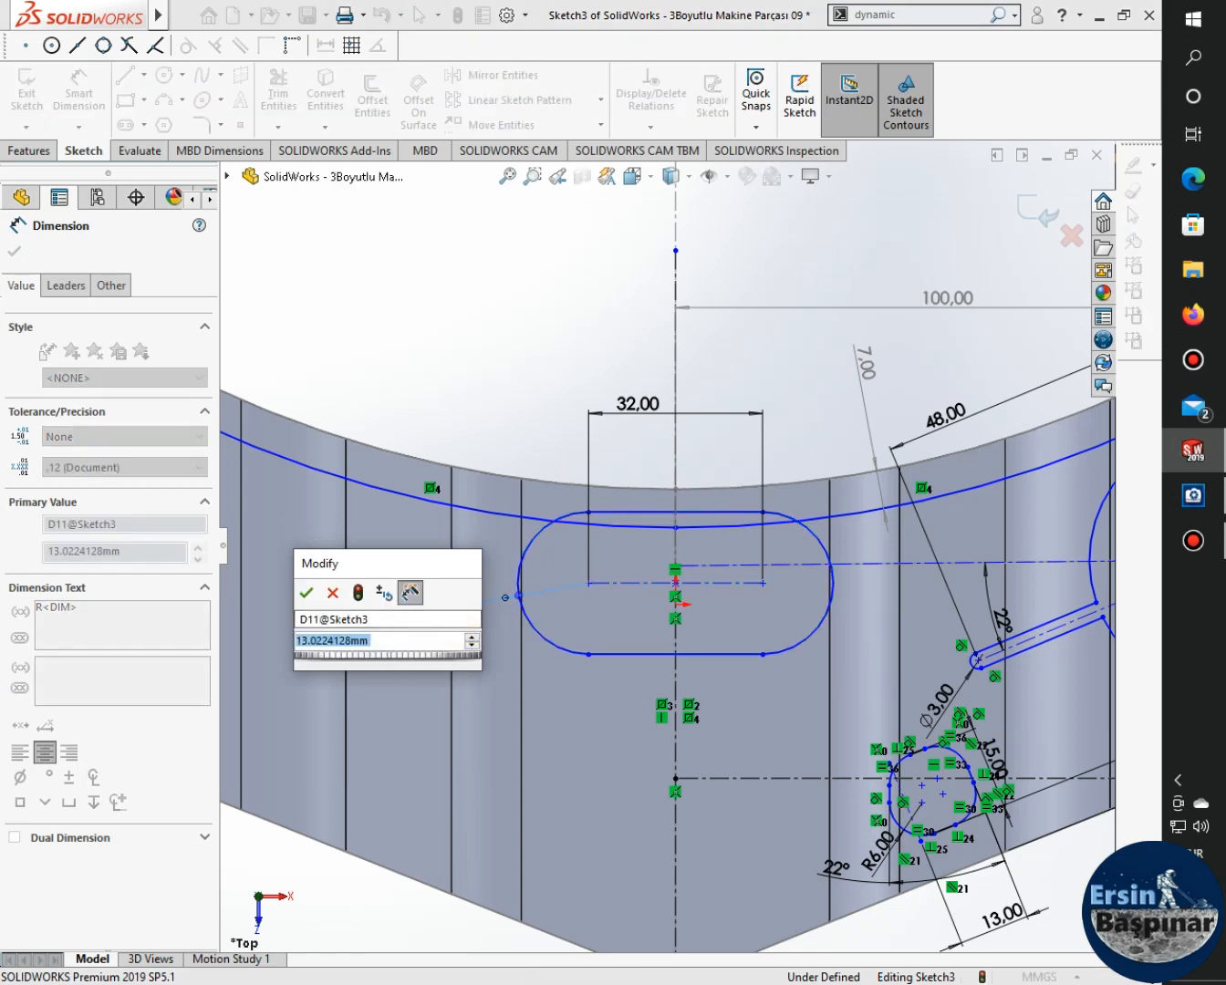
text(15)
key(Escape)
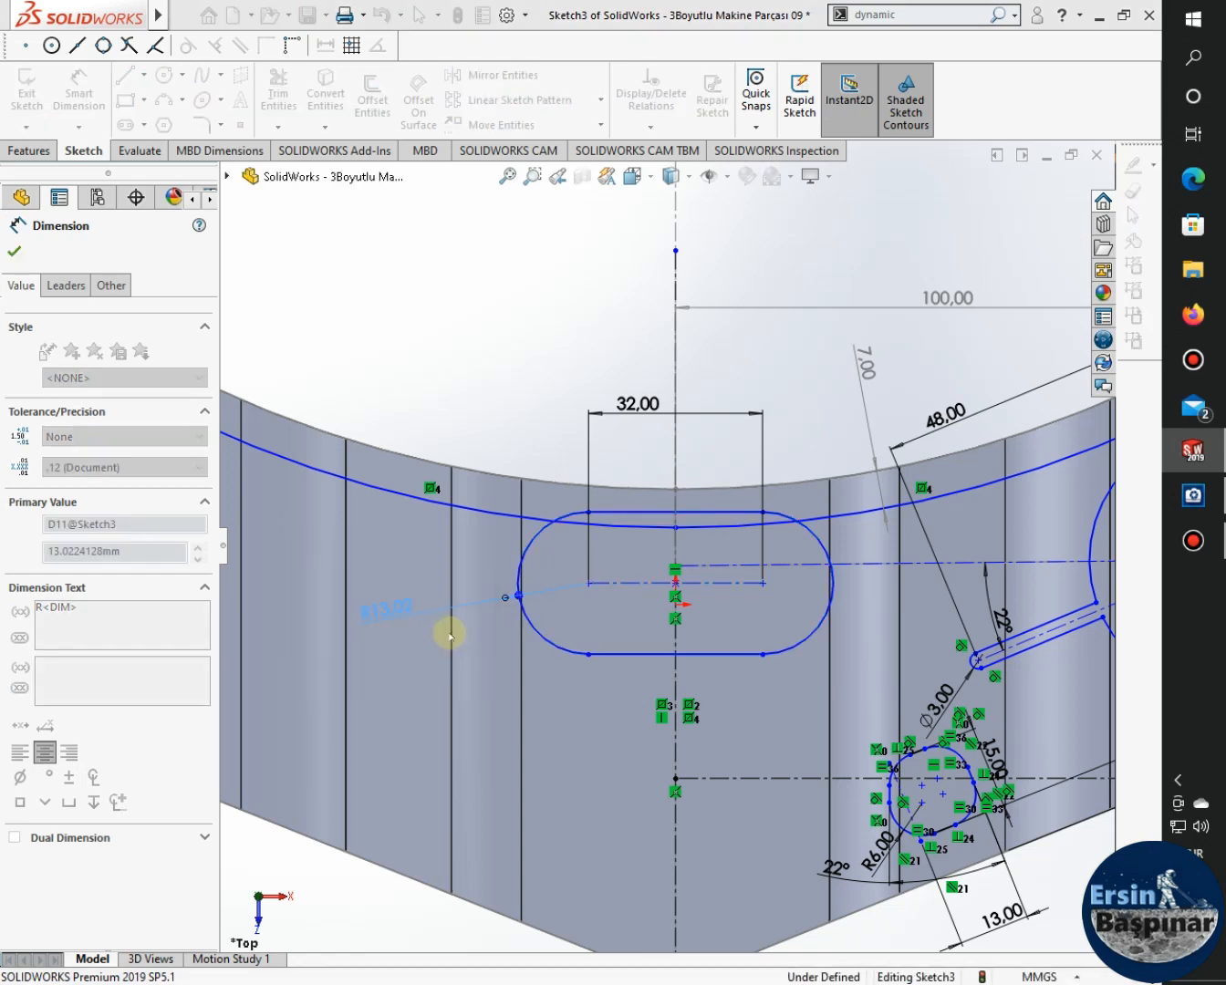
Set the radius of the slot's end arc to 7.5 mm.
click(385, 610)
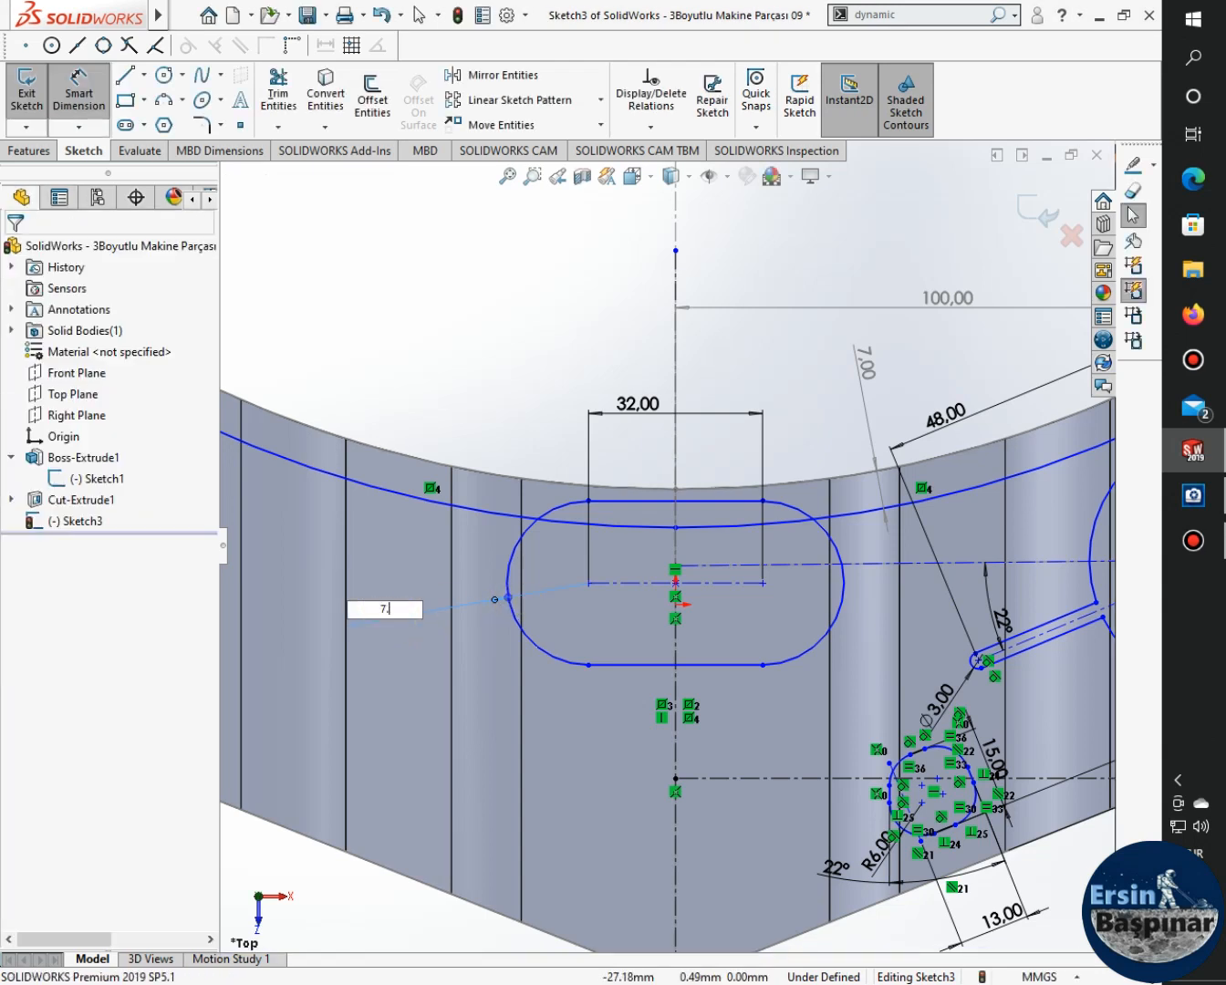
key(Return)
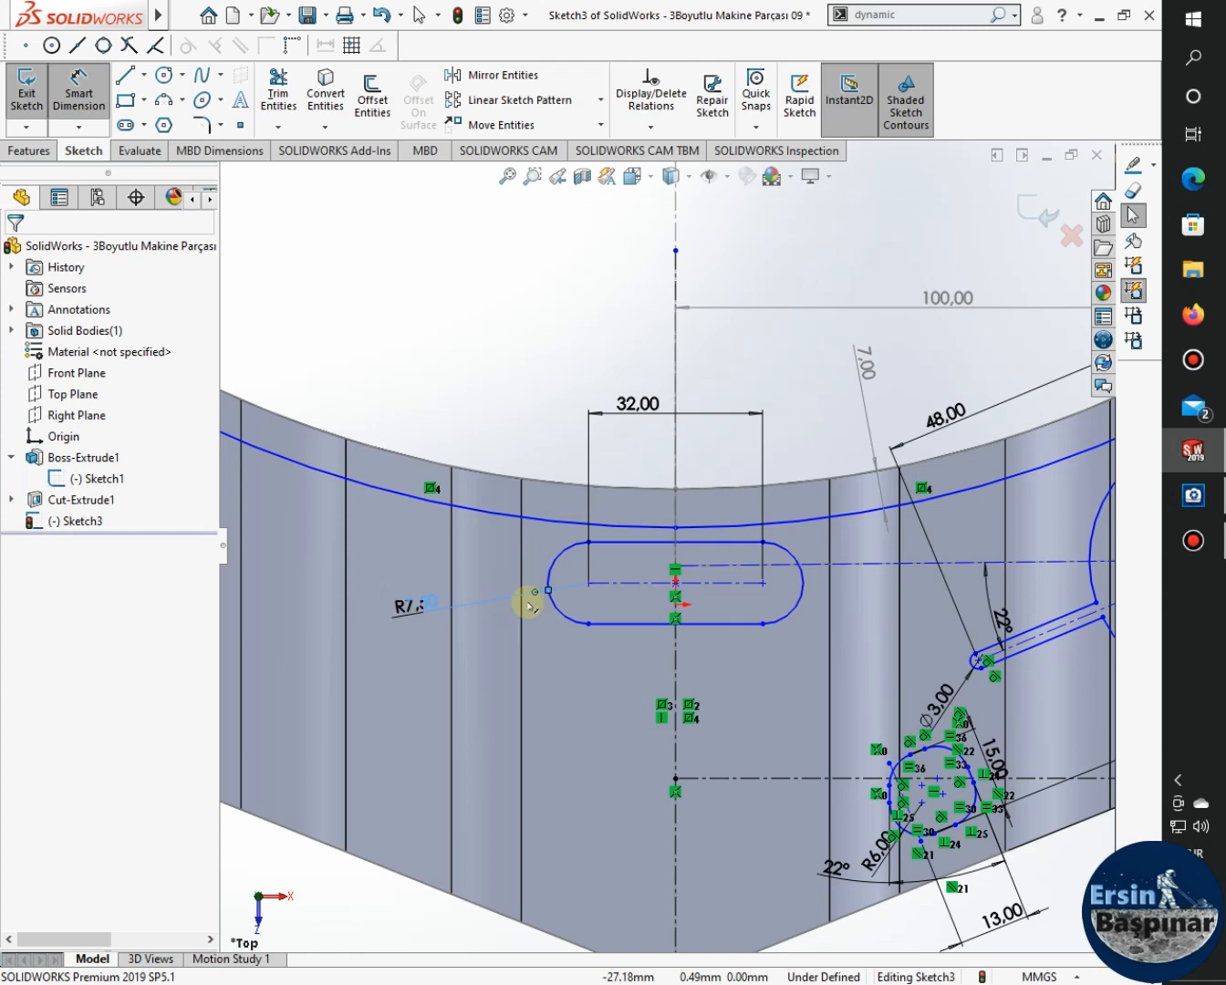
key(Escape)
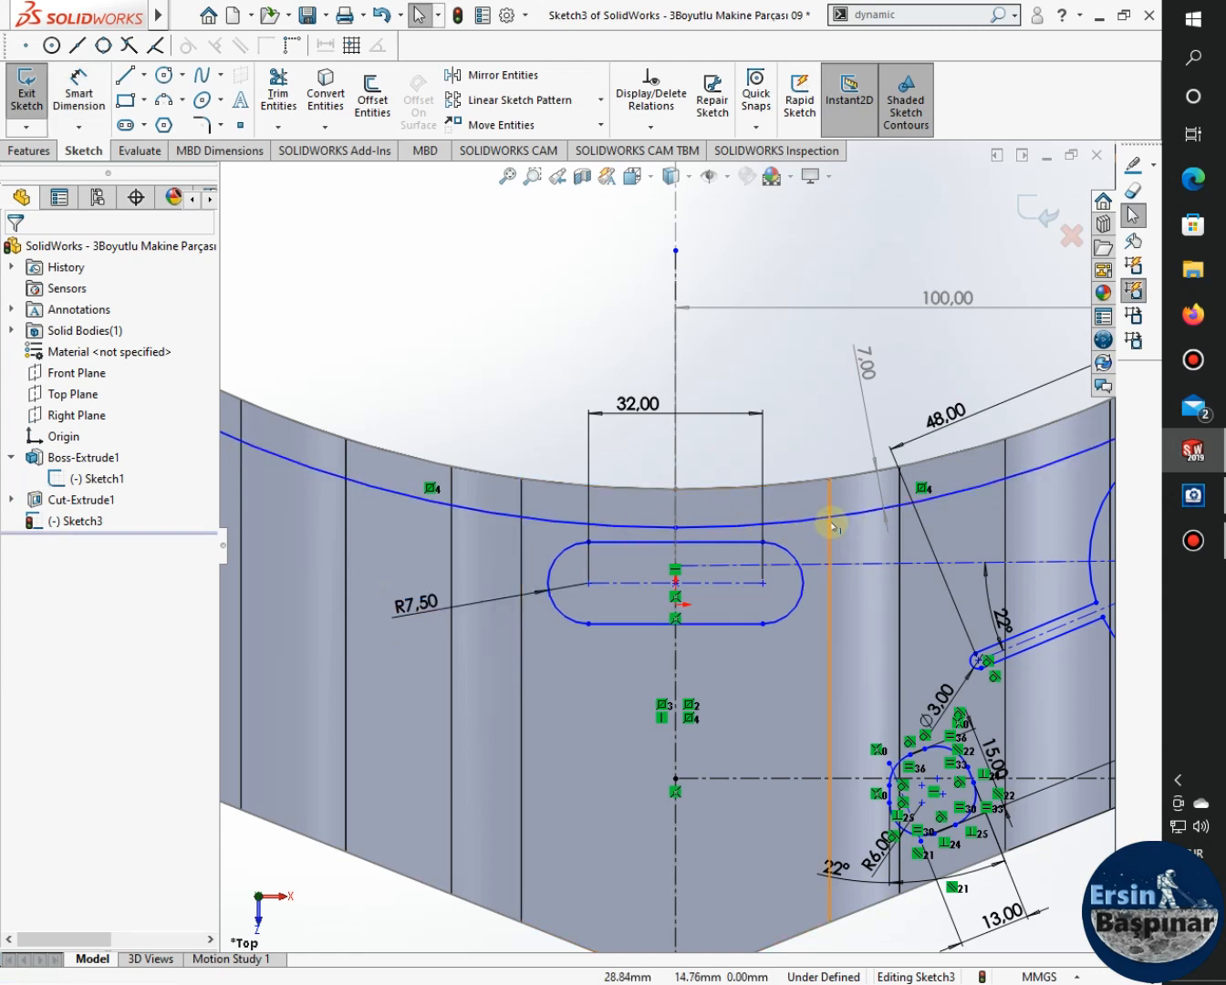
Move the slot up along the vertical centerline so its center lies about 6.5 mm above the origin, just under the arc.
click(661, 543)
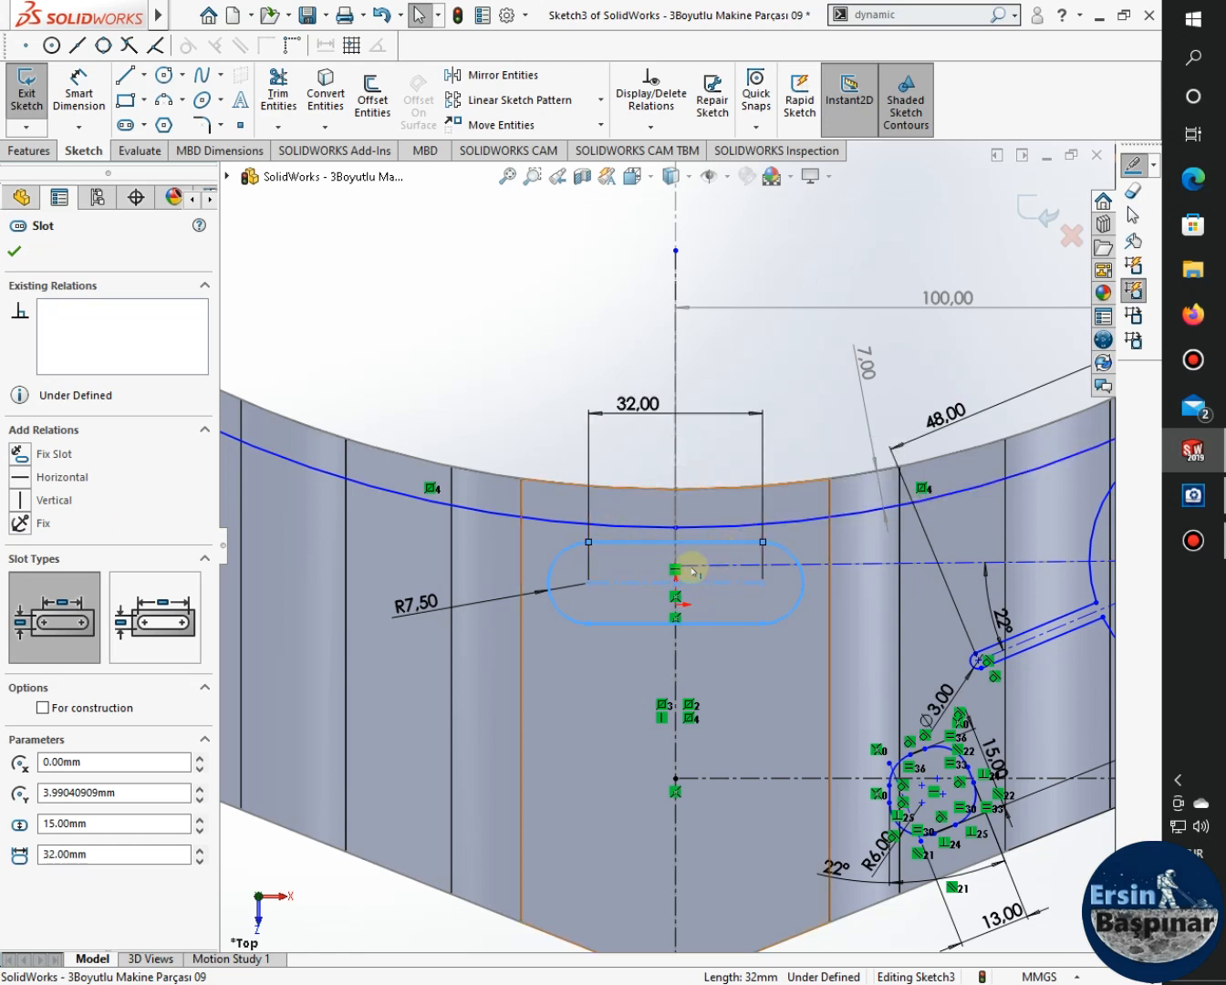
key(Escape)
scroll(692, 572, up, 4)
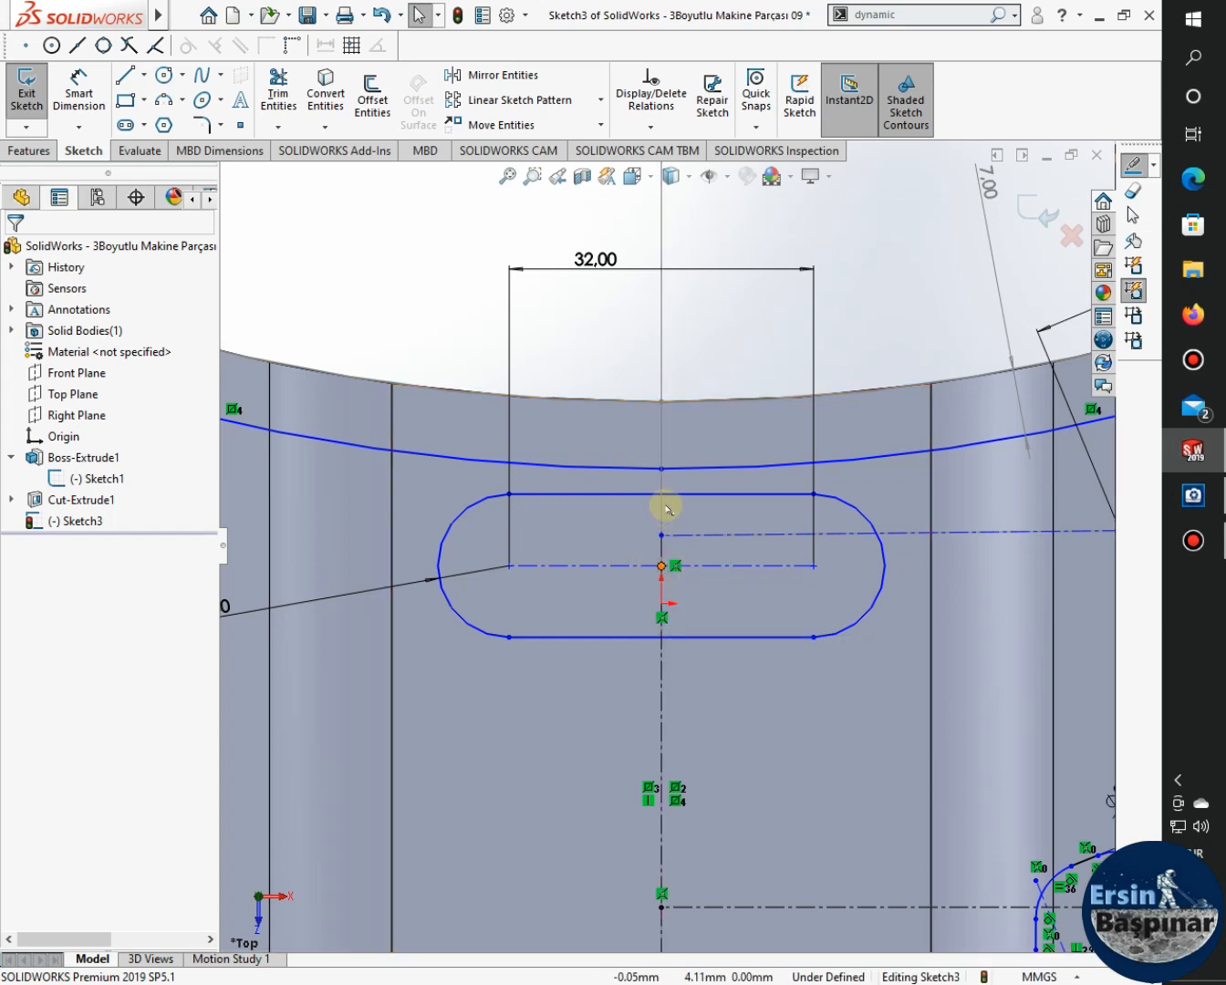
mouse_move(666, 527)
mouse_down()
mouse_move(664, 503)
mouse_move(678, 520)
mouse_move(660, 542)
mouse_up()
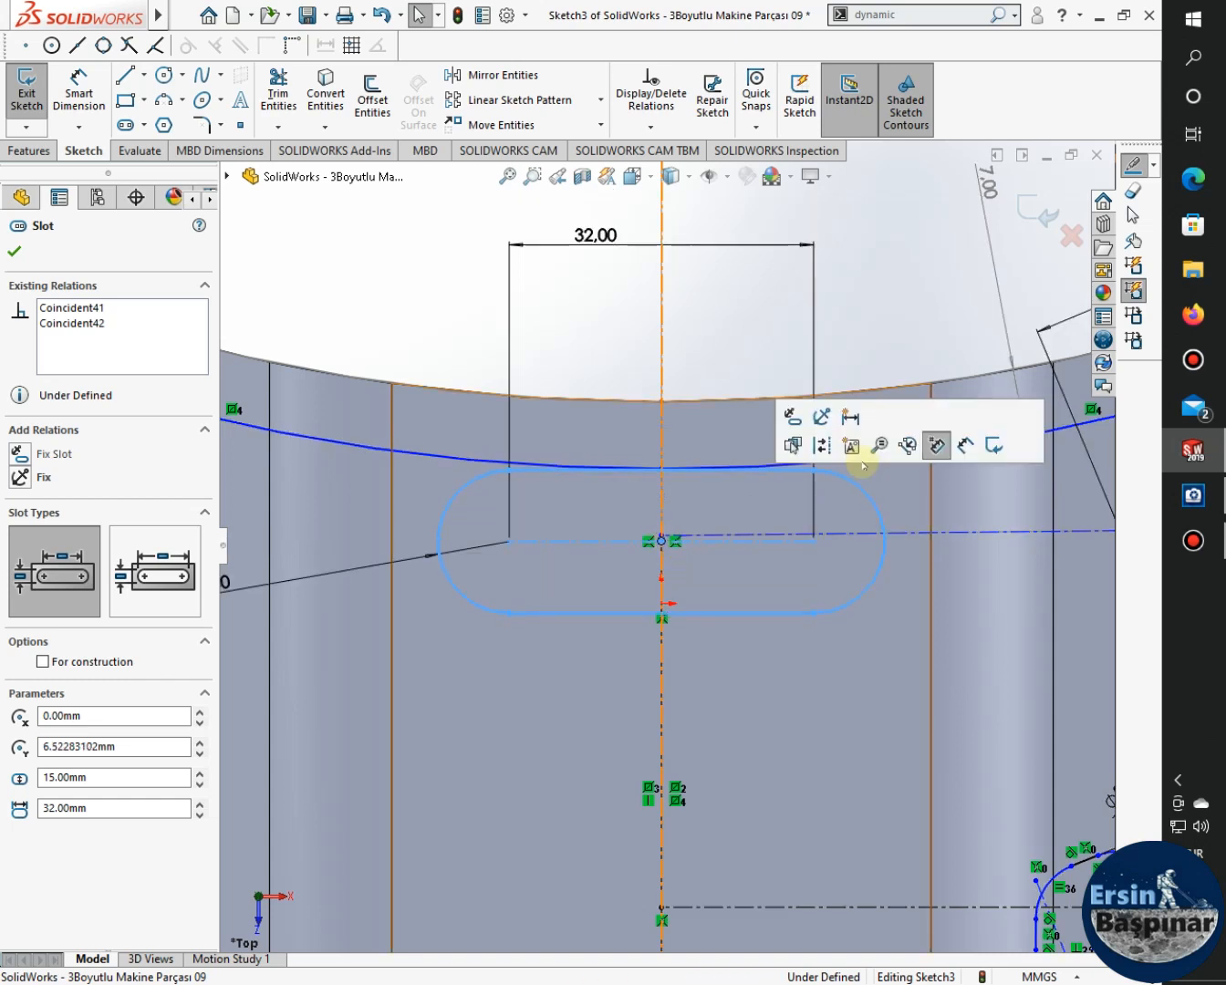
key(Escape)
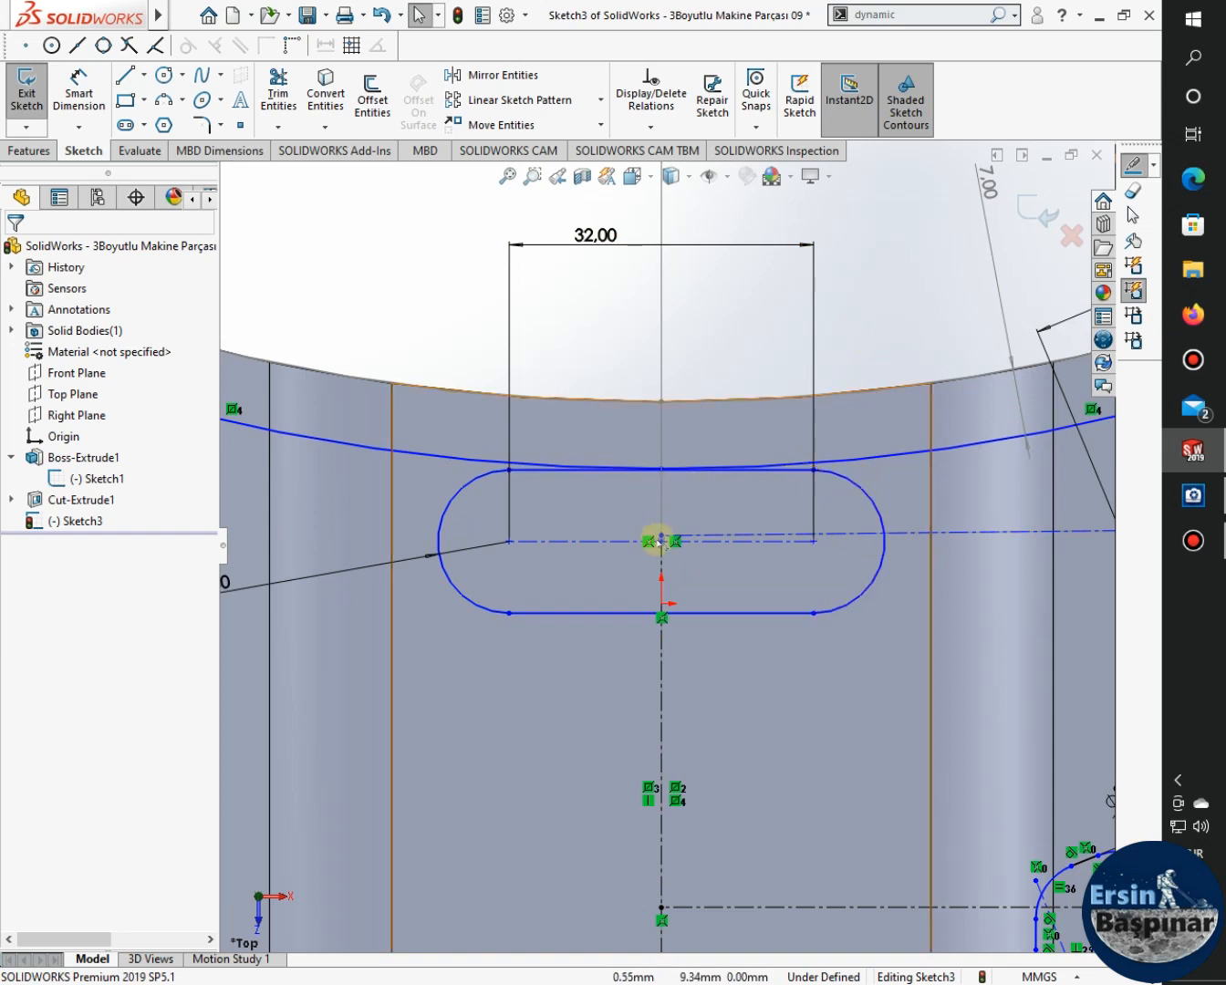
Try to snap the endpoint of the horizontal construction line onto the slot's center point.
click(662, 534)
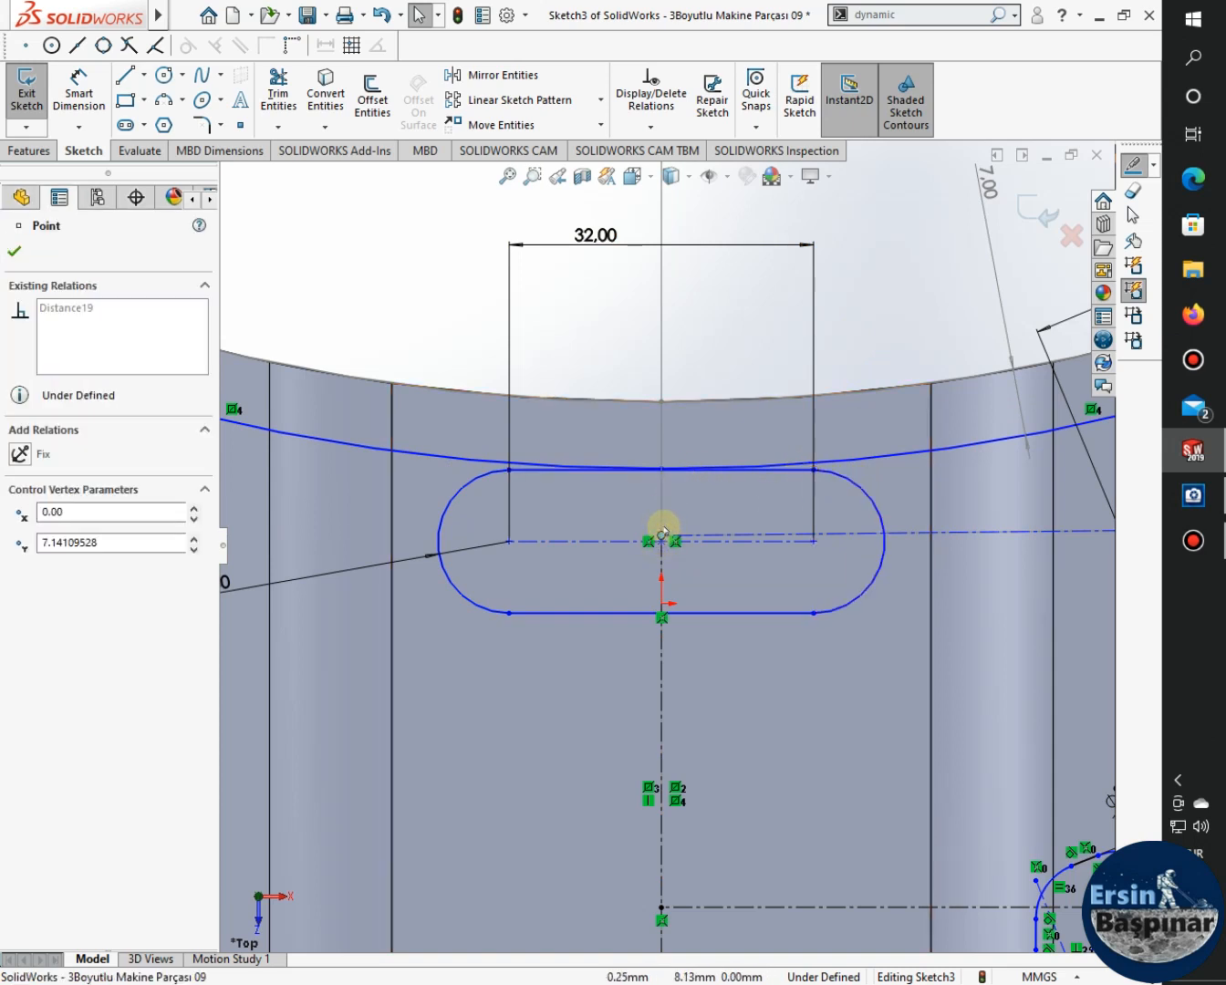
mouse_move(665, 518)
mouse_down()
mouse_move(666, 504)
mouse_move(664, 541)
mouse_up()
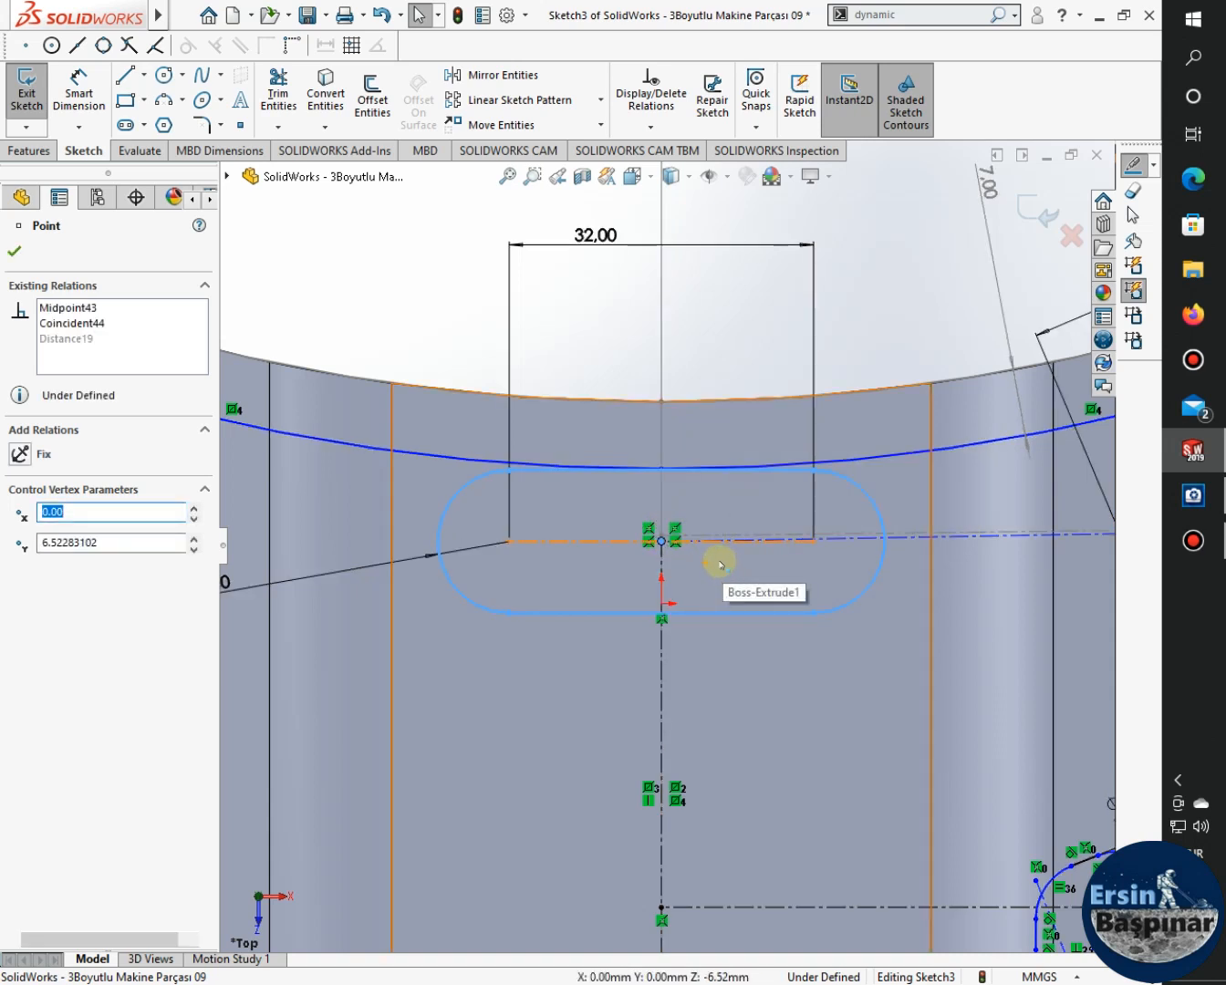
key(Escape)
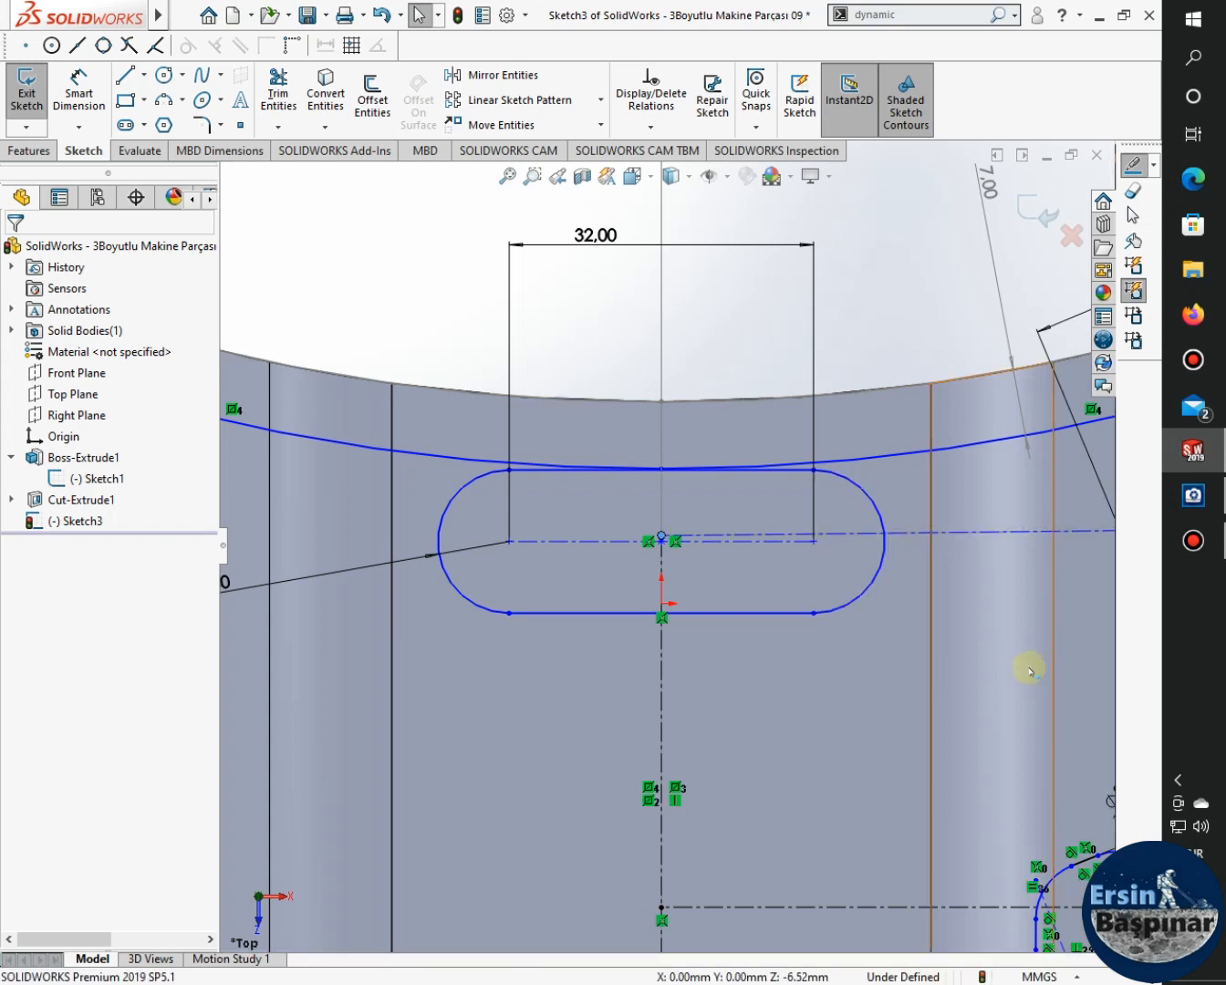
Undo the slot's last move and snap its center onto the construction line's endpoint on the vertical centerline, about 7.14 mm above the origin.
key(ctrl+z)
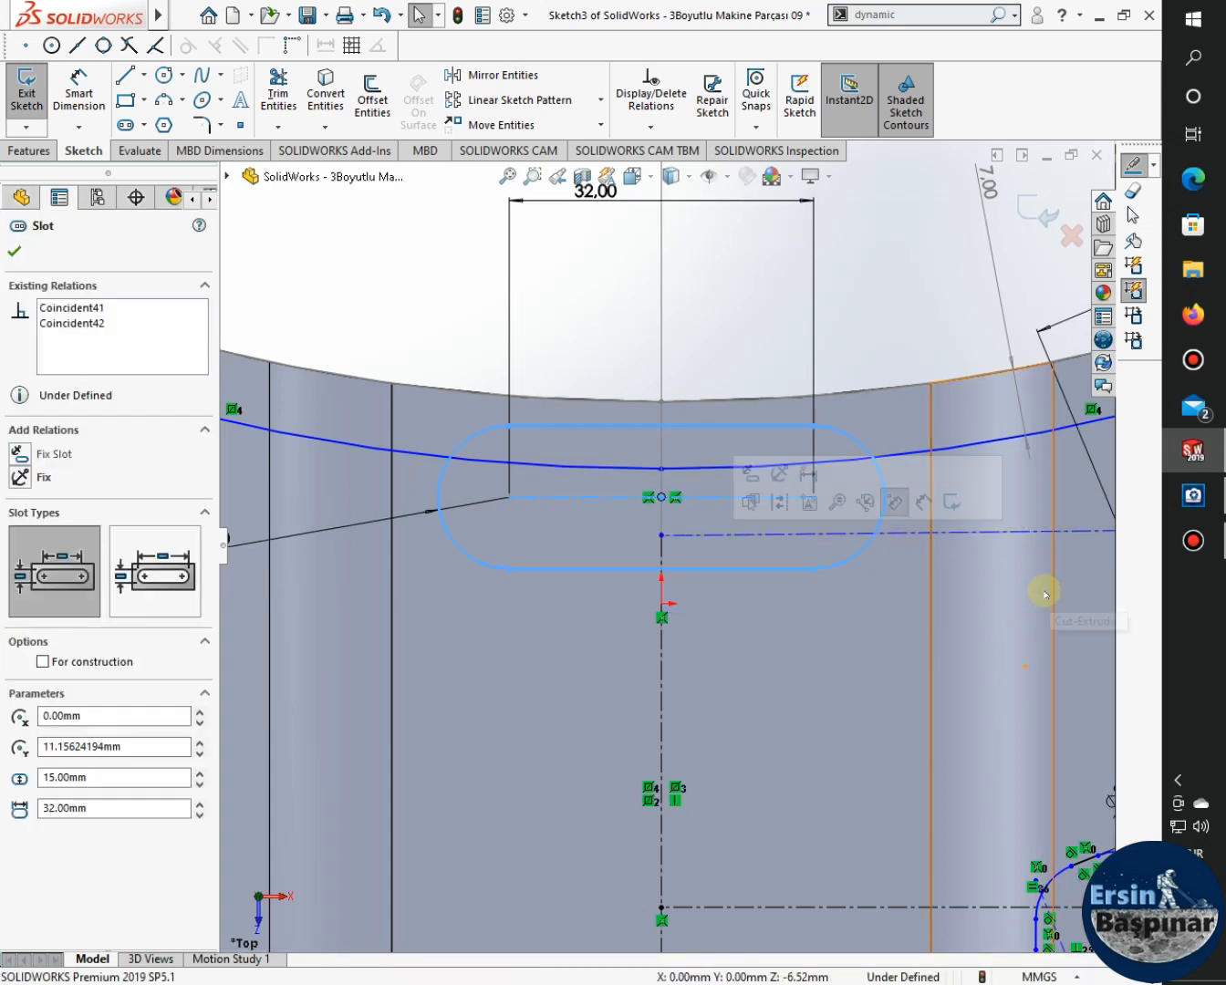
key(Escape)
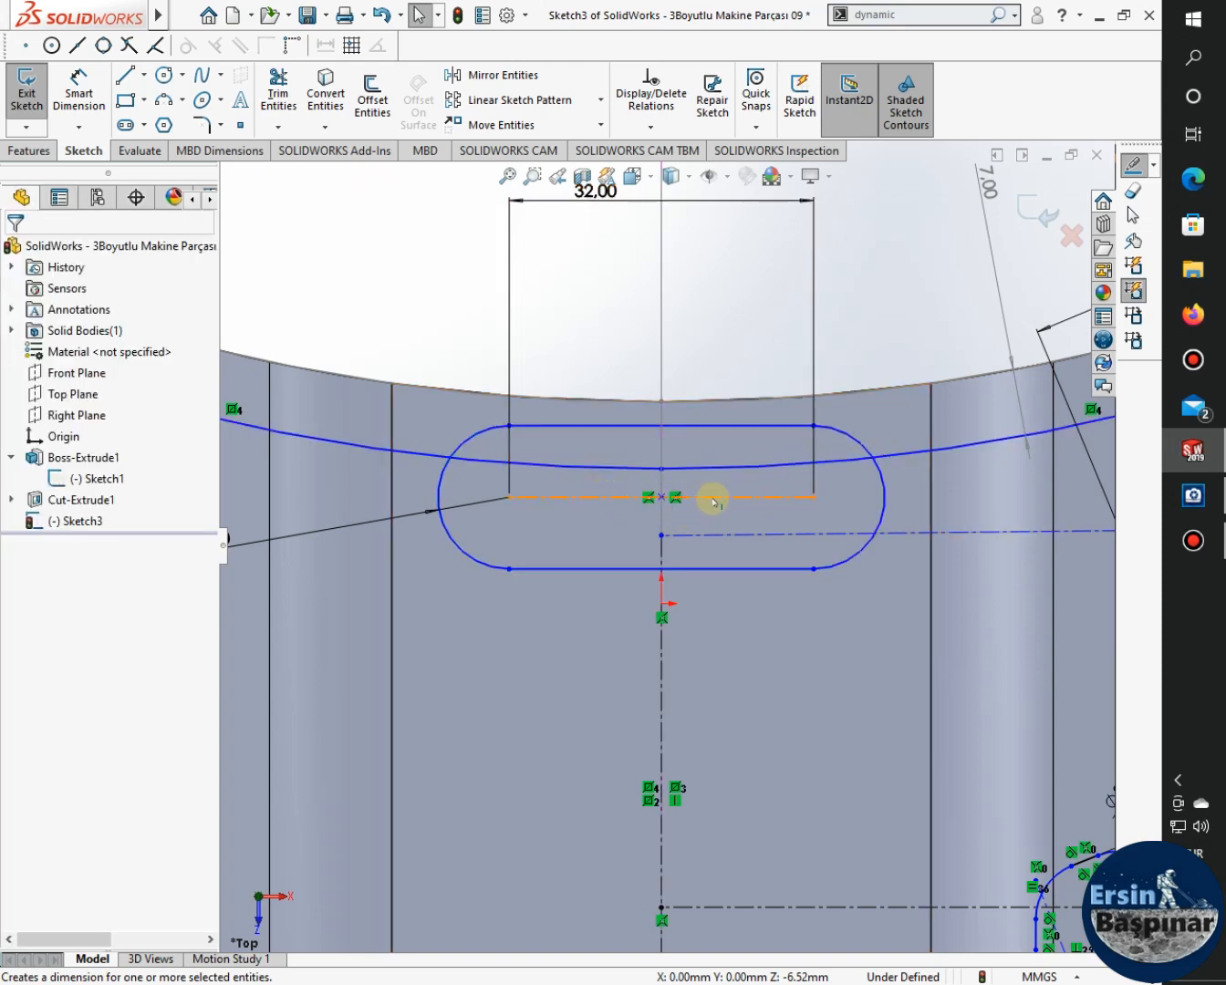
click(668, 498)
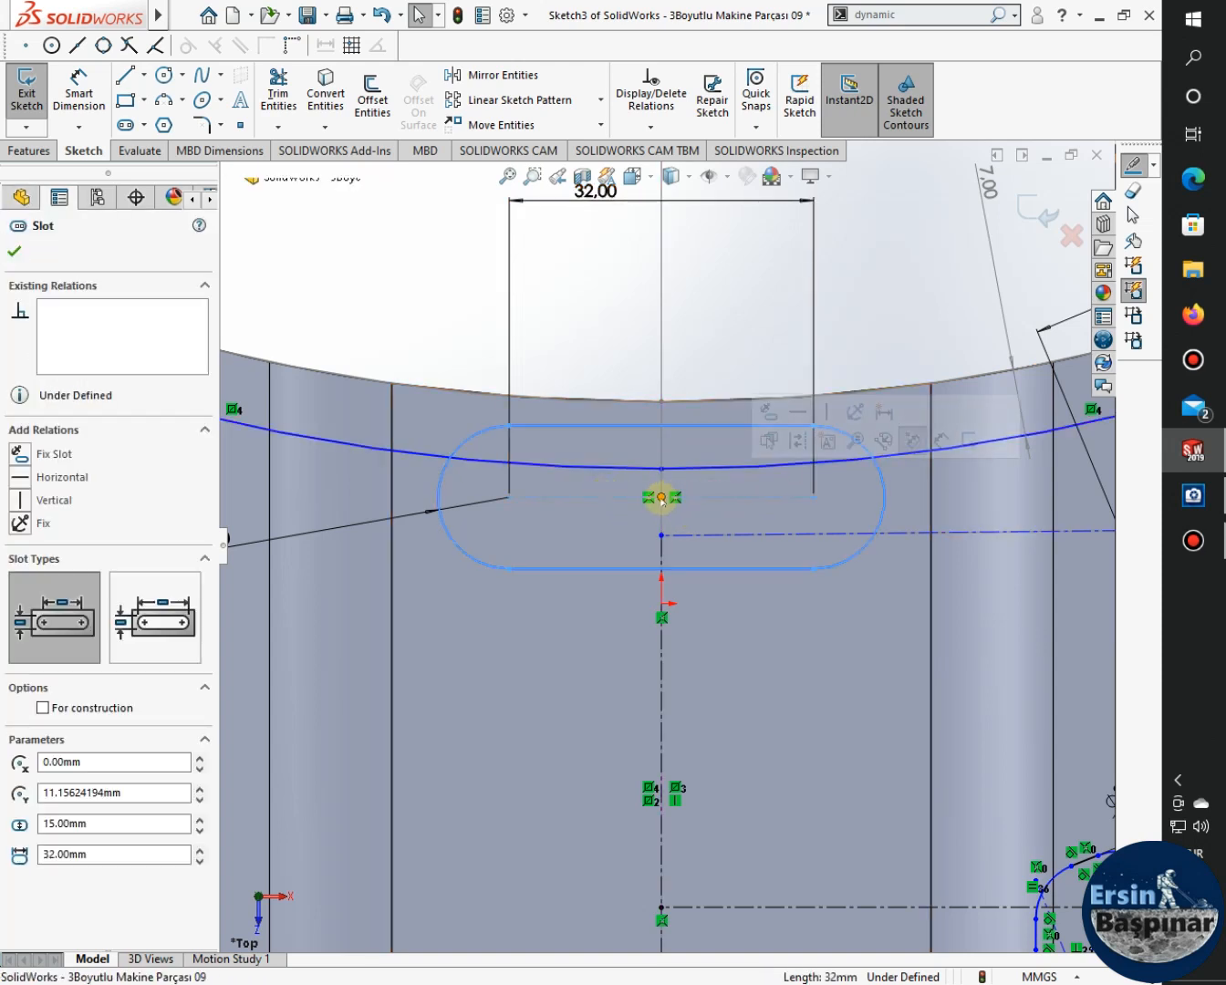
click(660, 499)
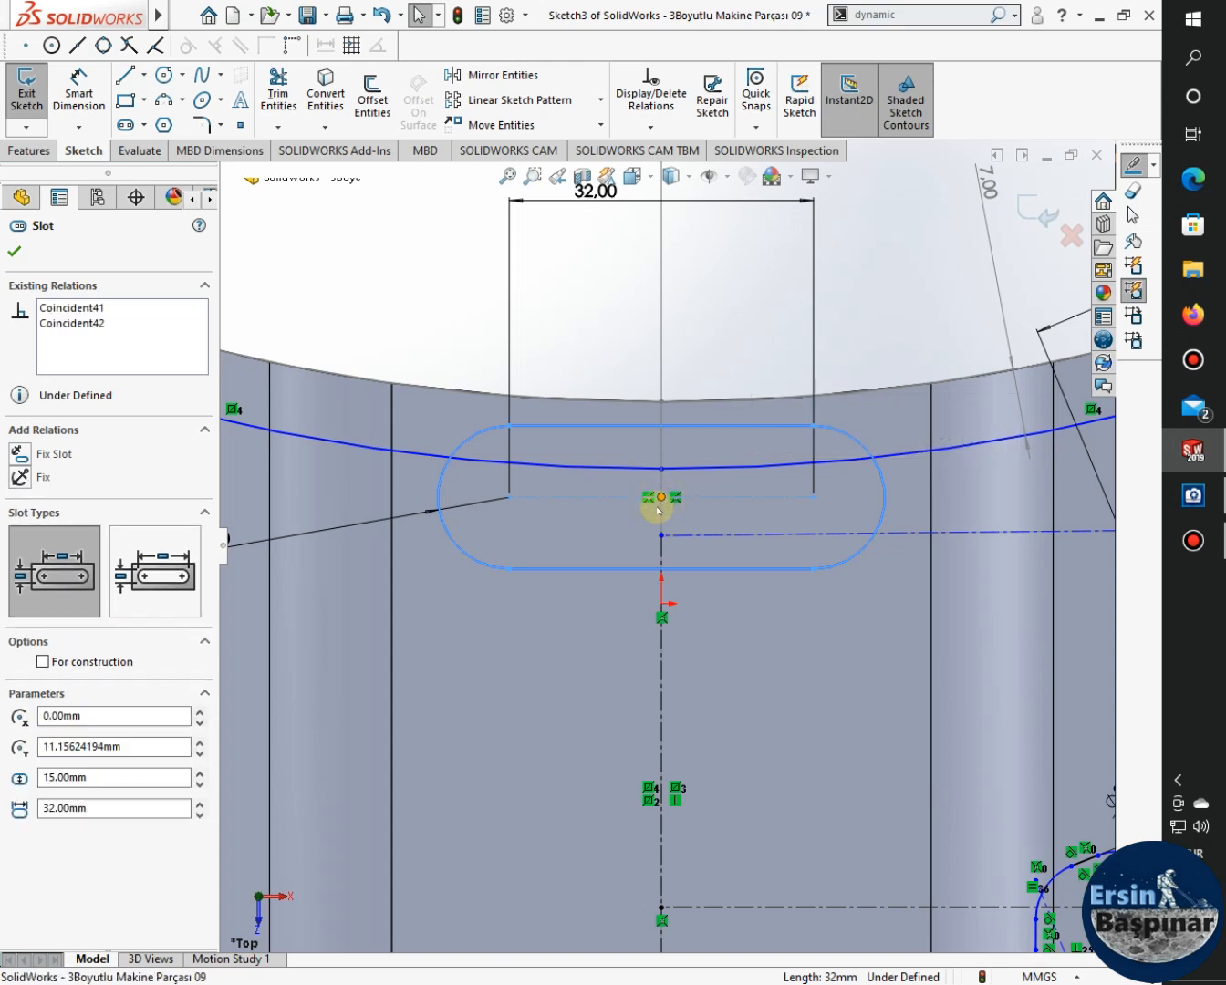
drag(660, 521, 661, 536)
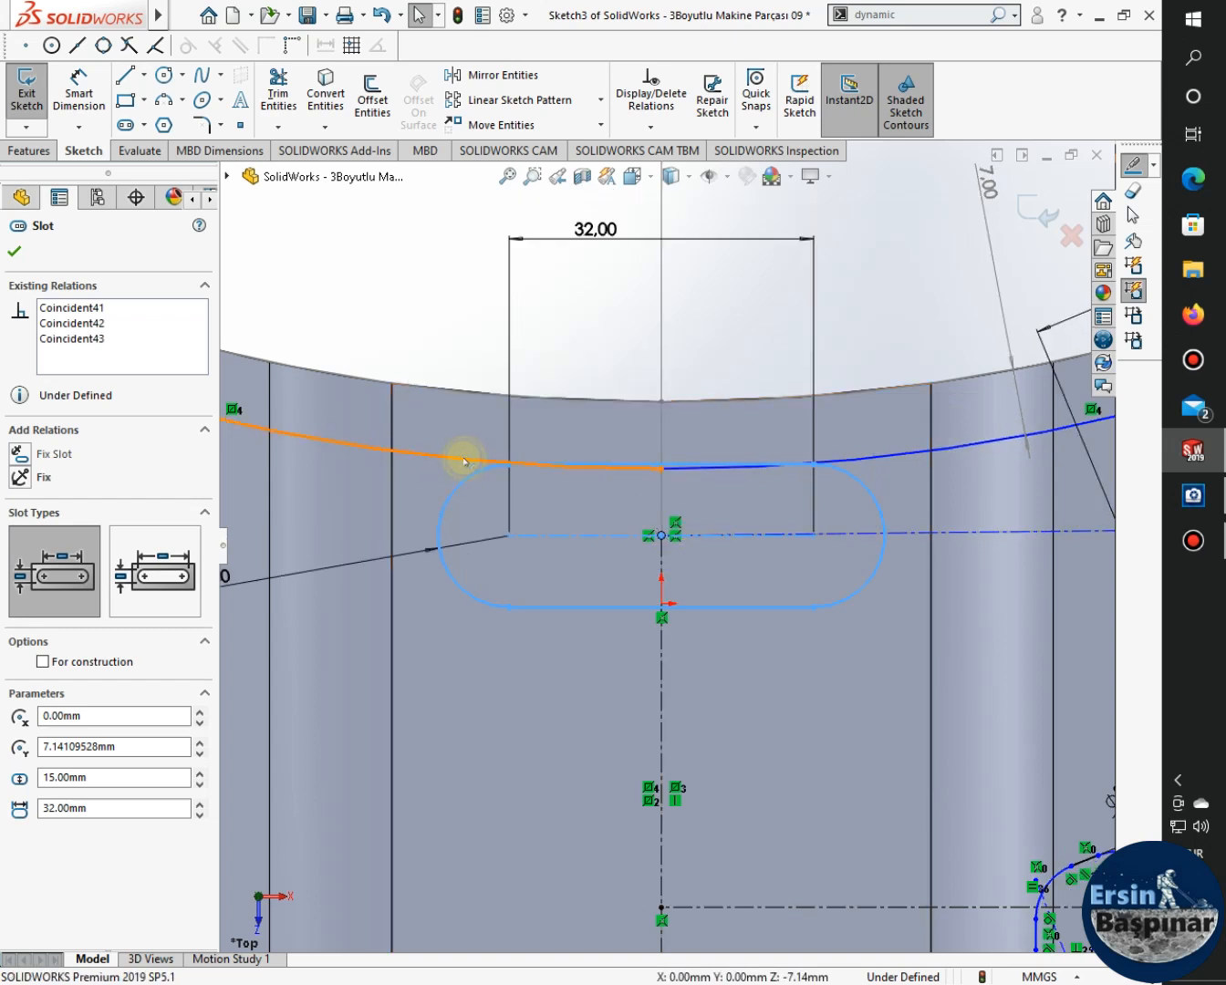
Try to make the slot's center point coincident with the left half of the offset arc and undo the relation.
ctrl+click(464, 460)
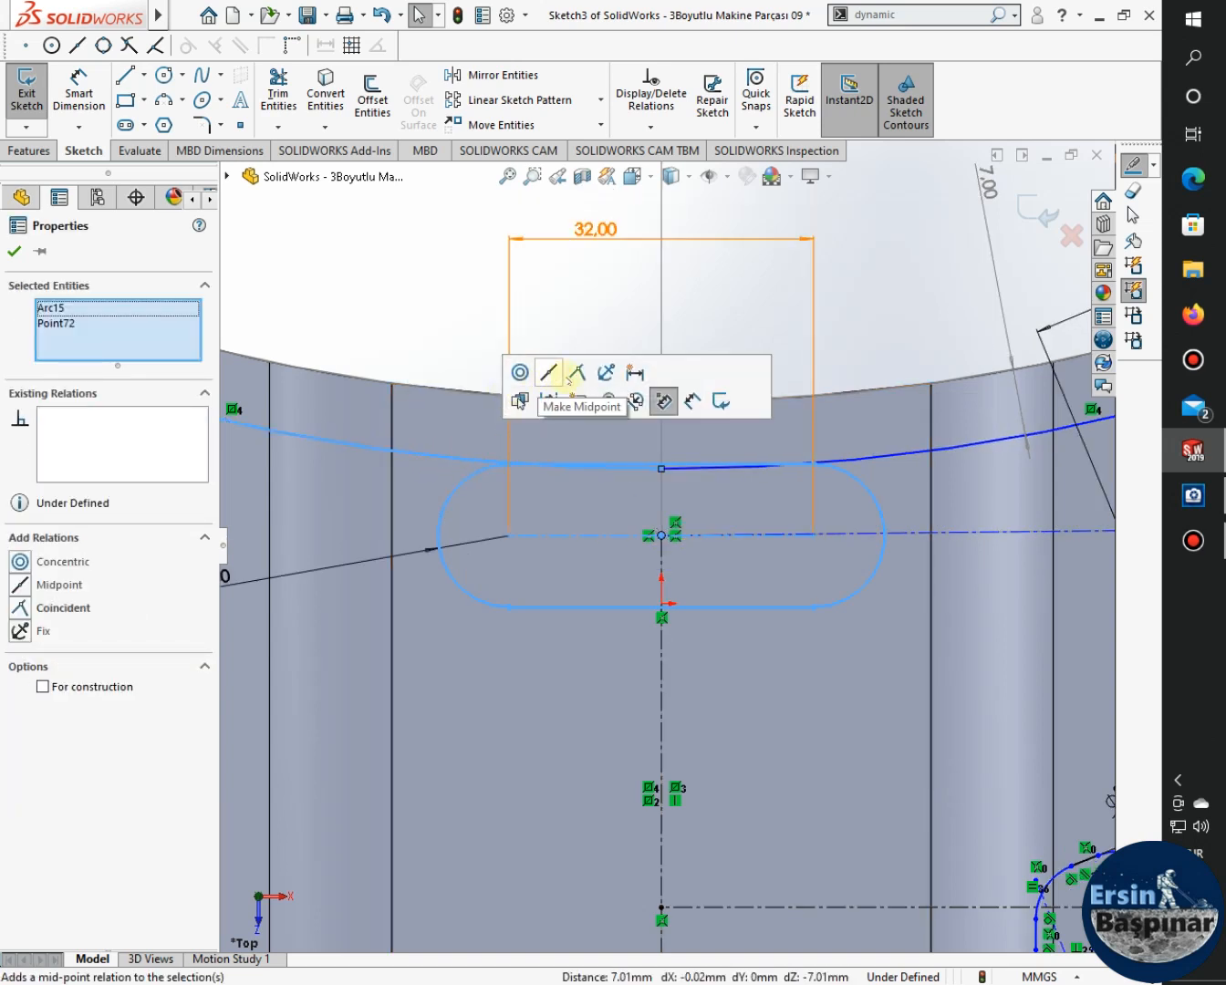
click(576, 373)
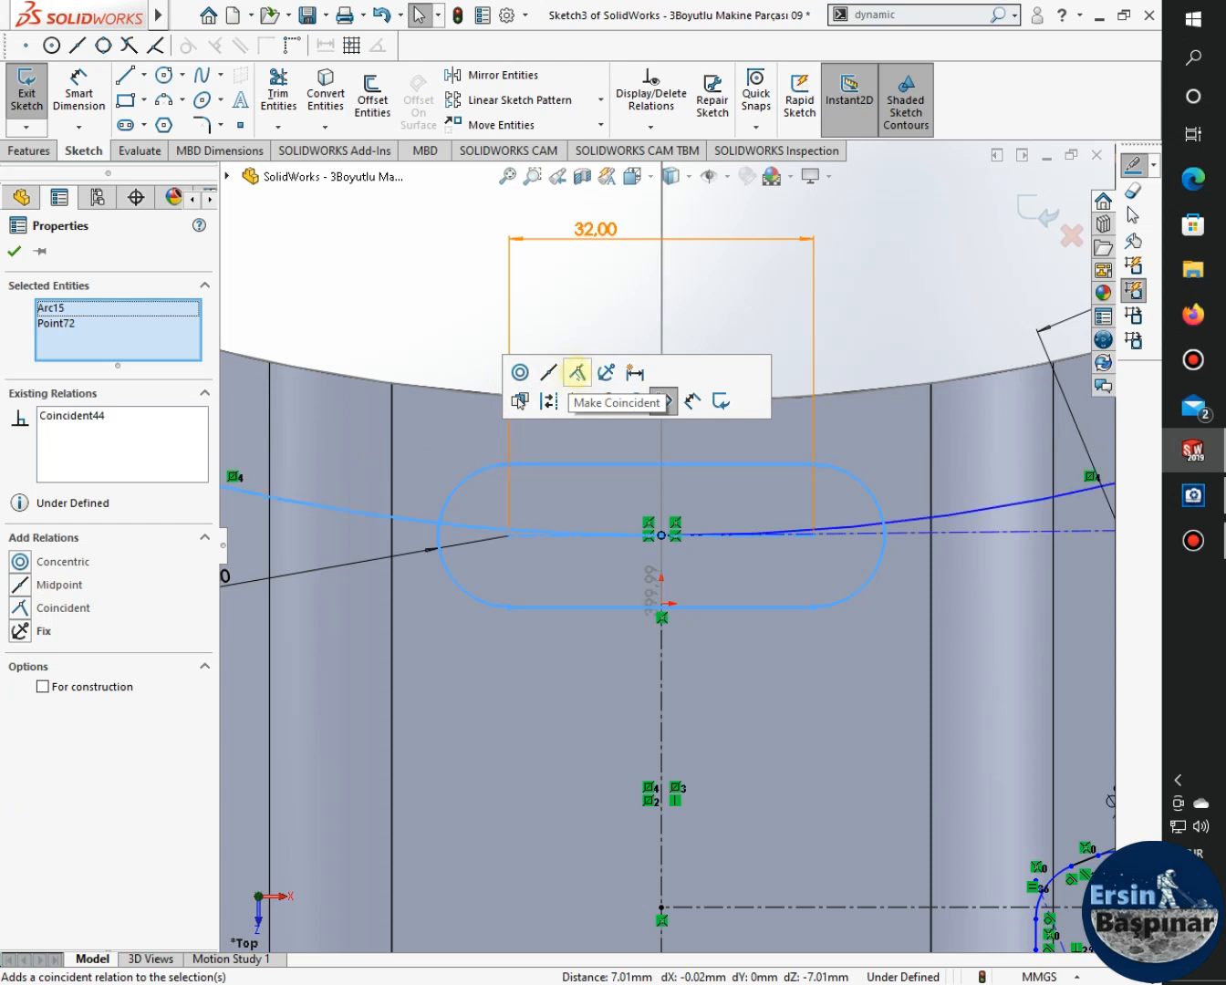
click(575, 373)
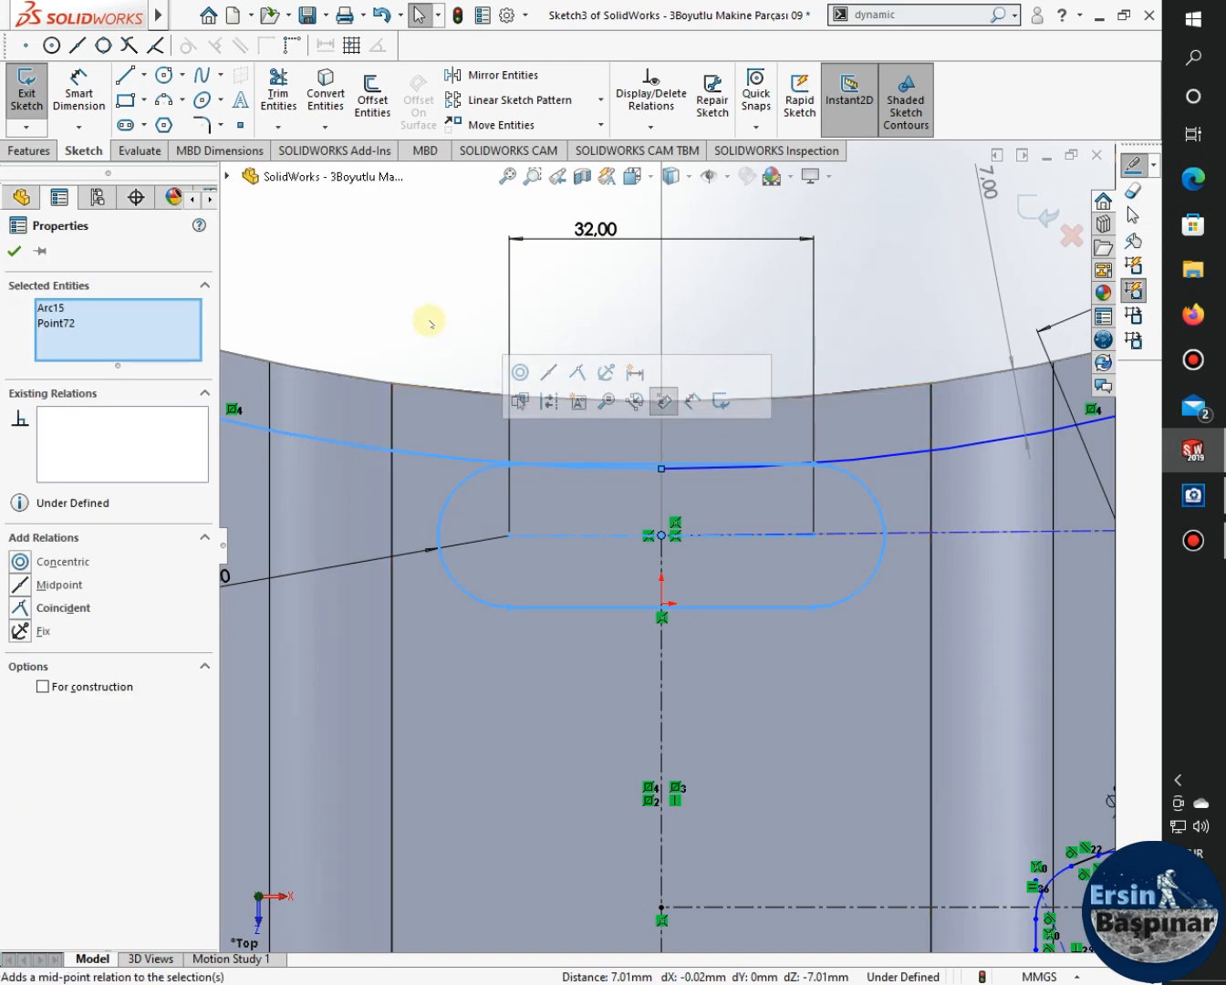
click(428, 304)
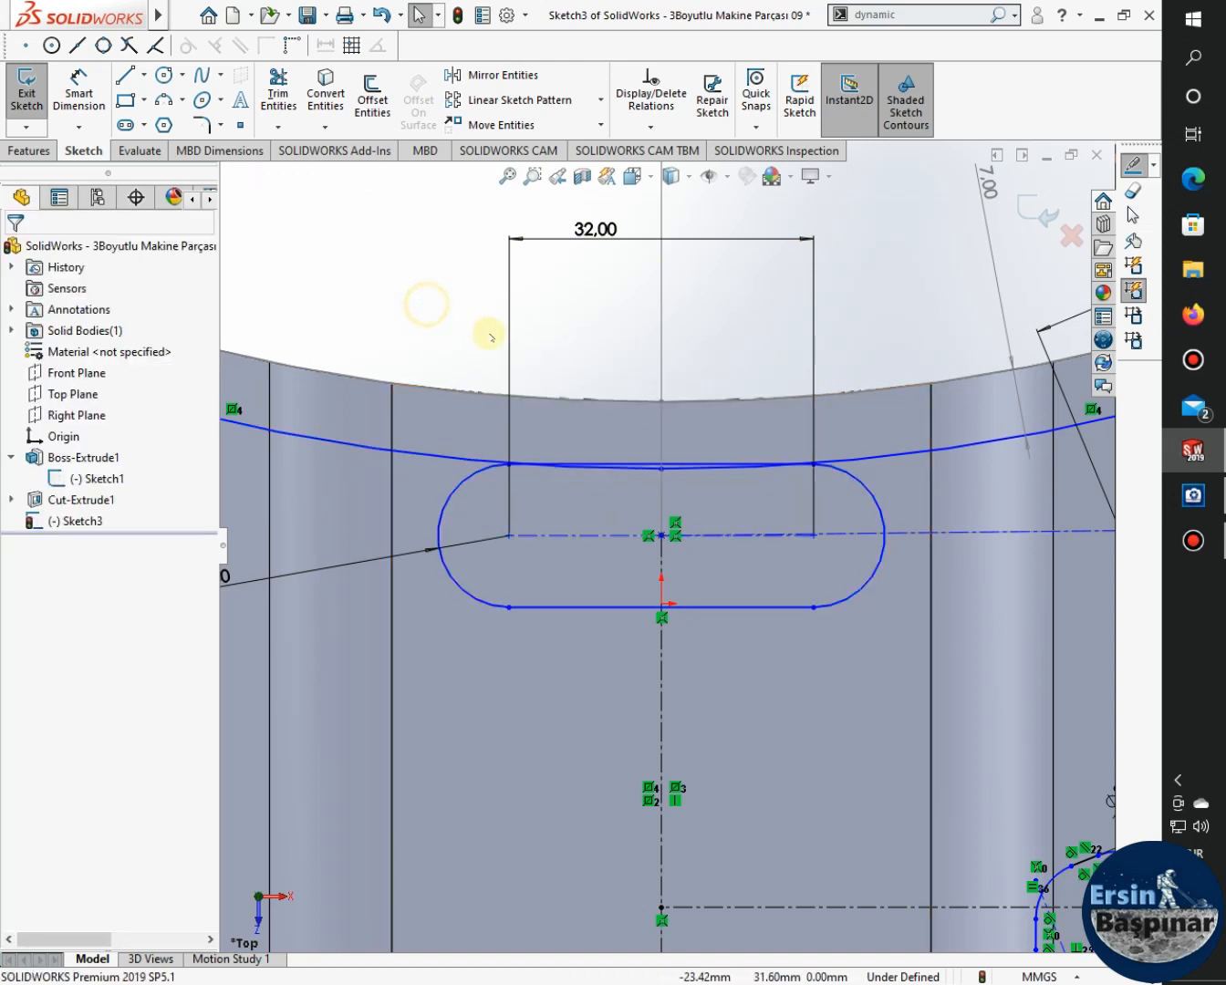
Trim away the slot's upper straight edge between its two crossings with the offset arc, using Trim to closest.
scroll(624, 385, down, 2)
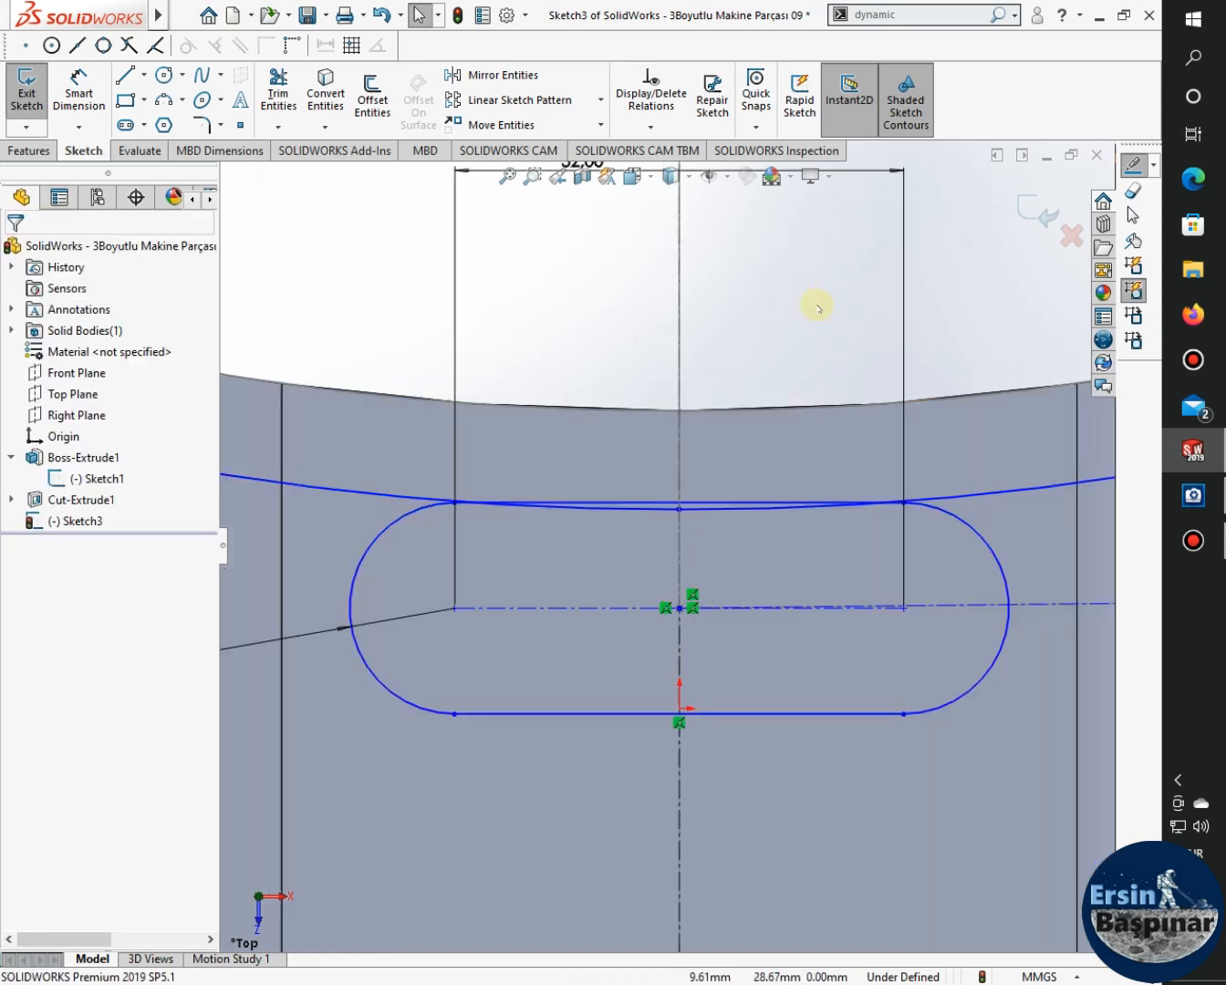
scroll(828, 509, down, 3)
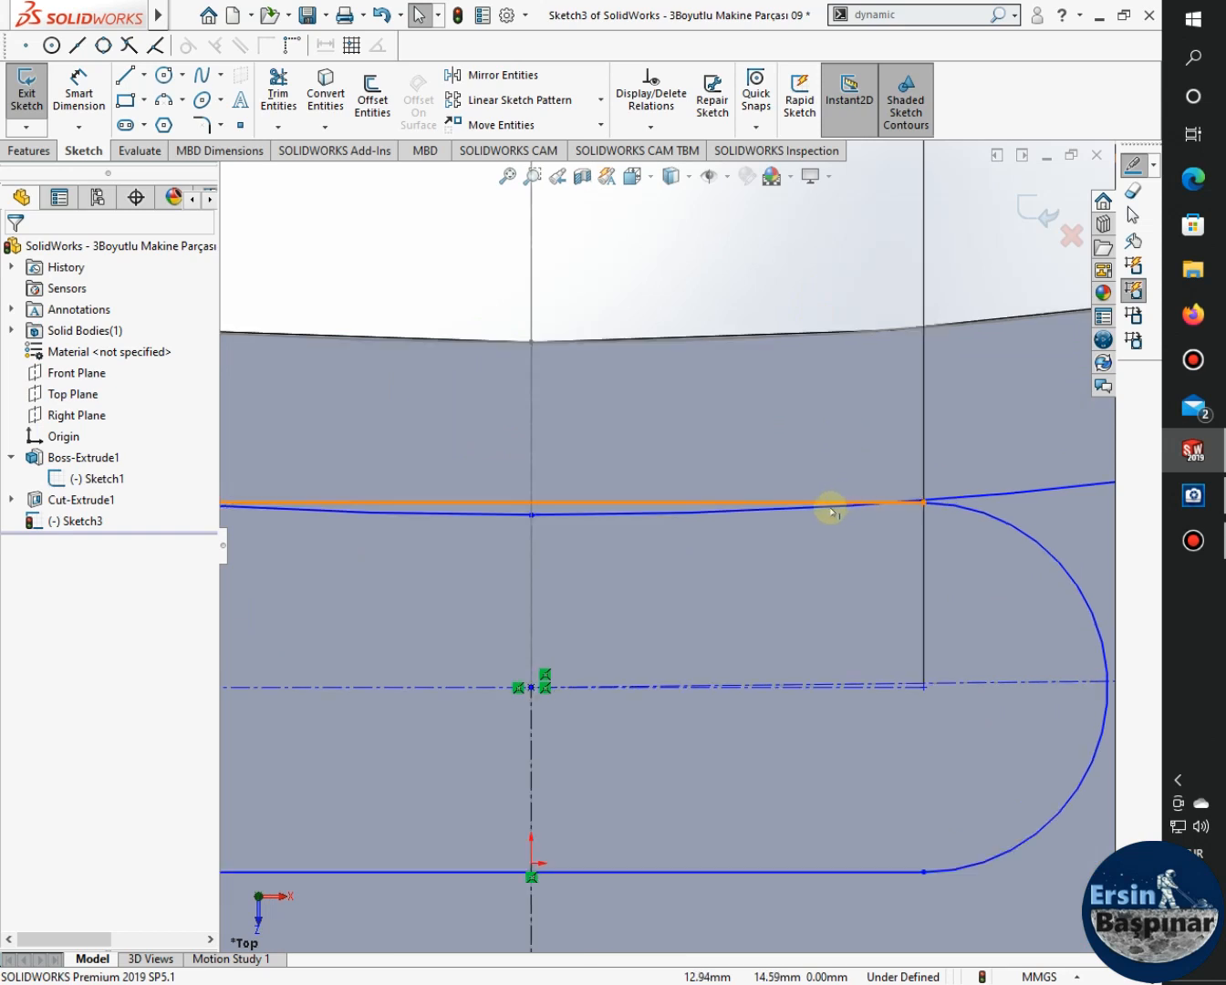
click(716, 503)
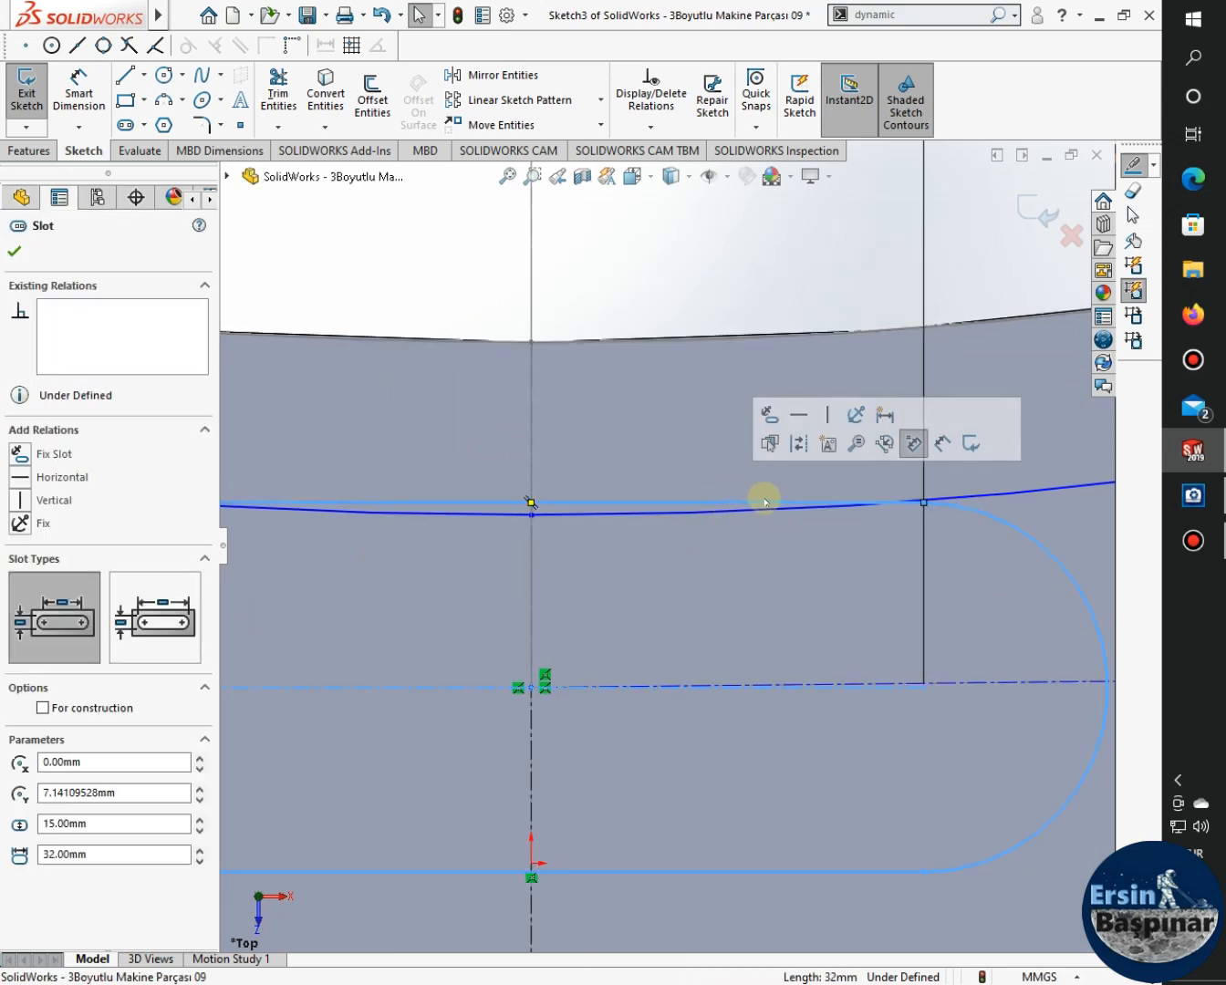
click(571, 261)
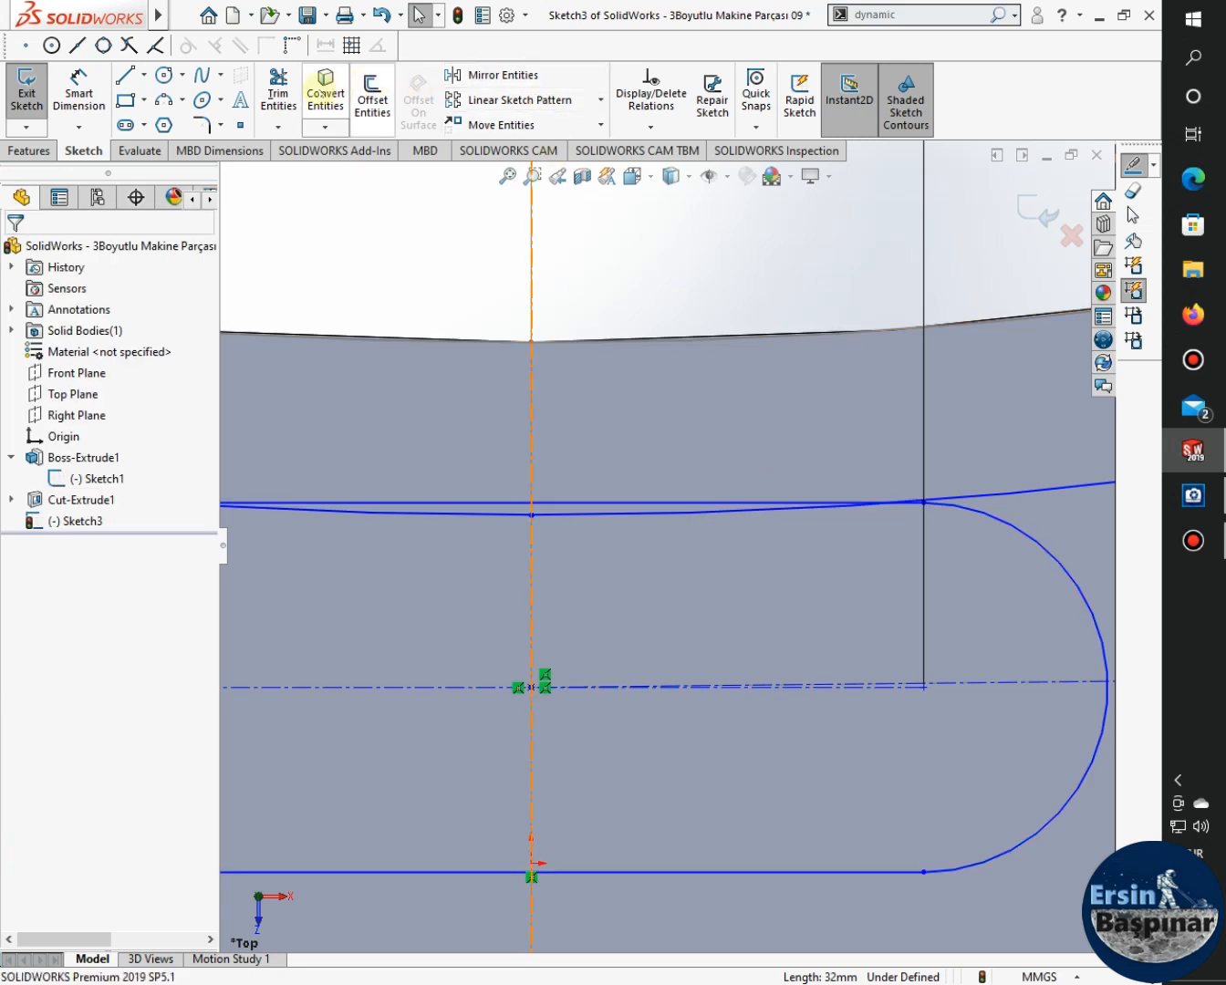
click(277, 91)
click(649, 503)
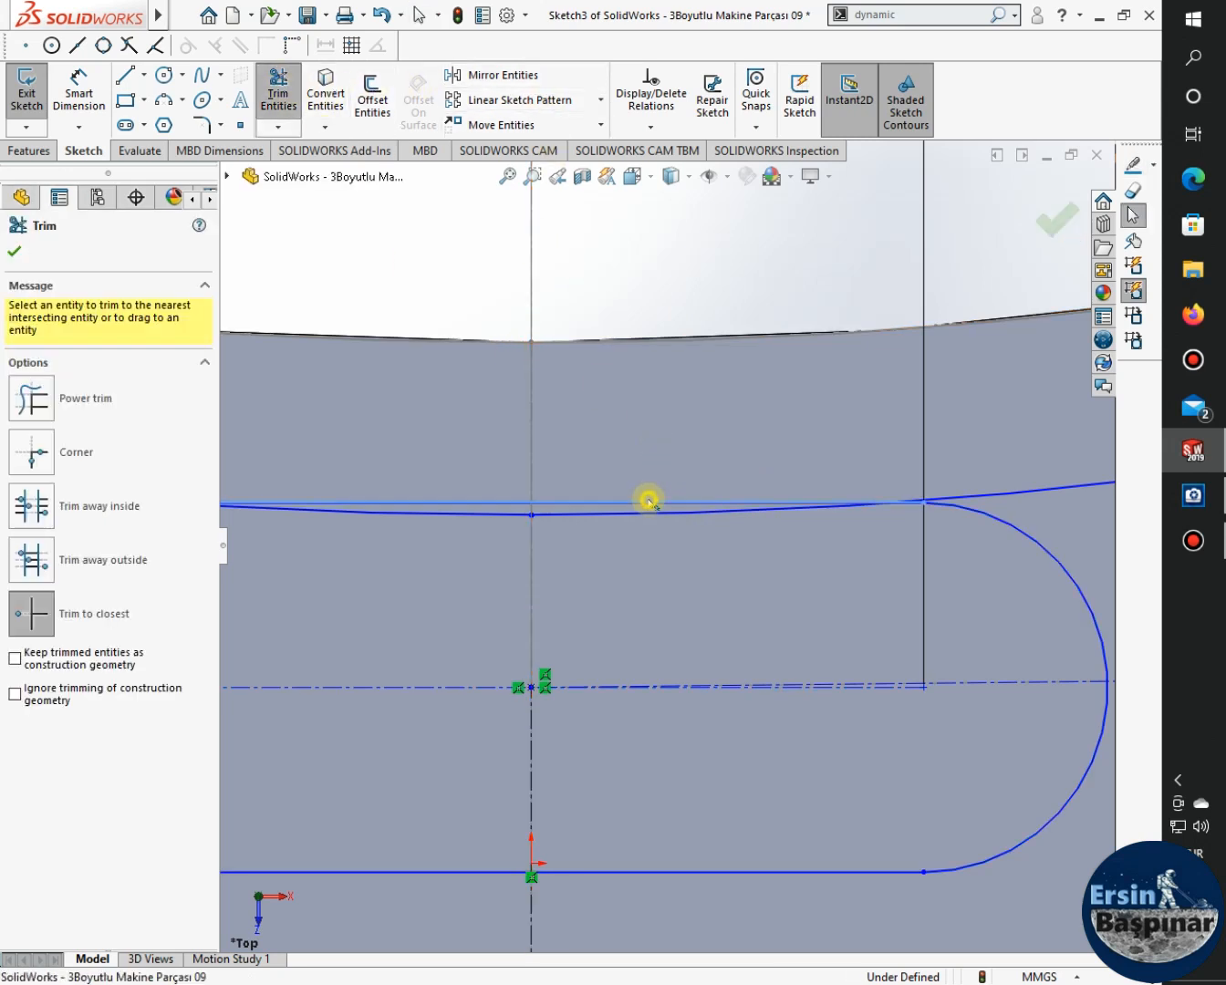
click(624, 500)
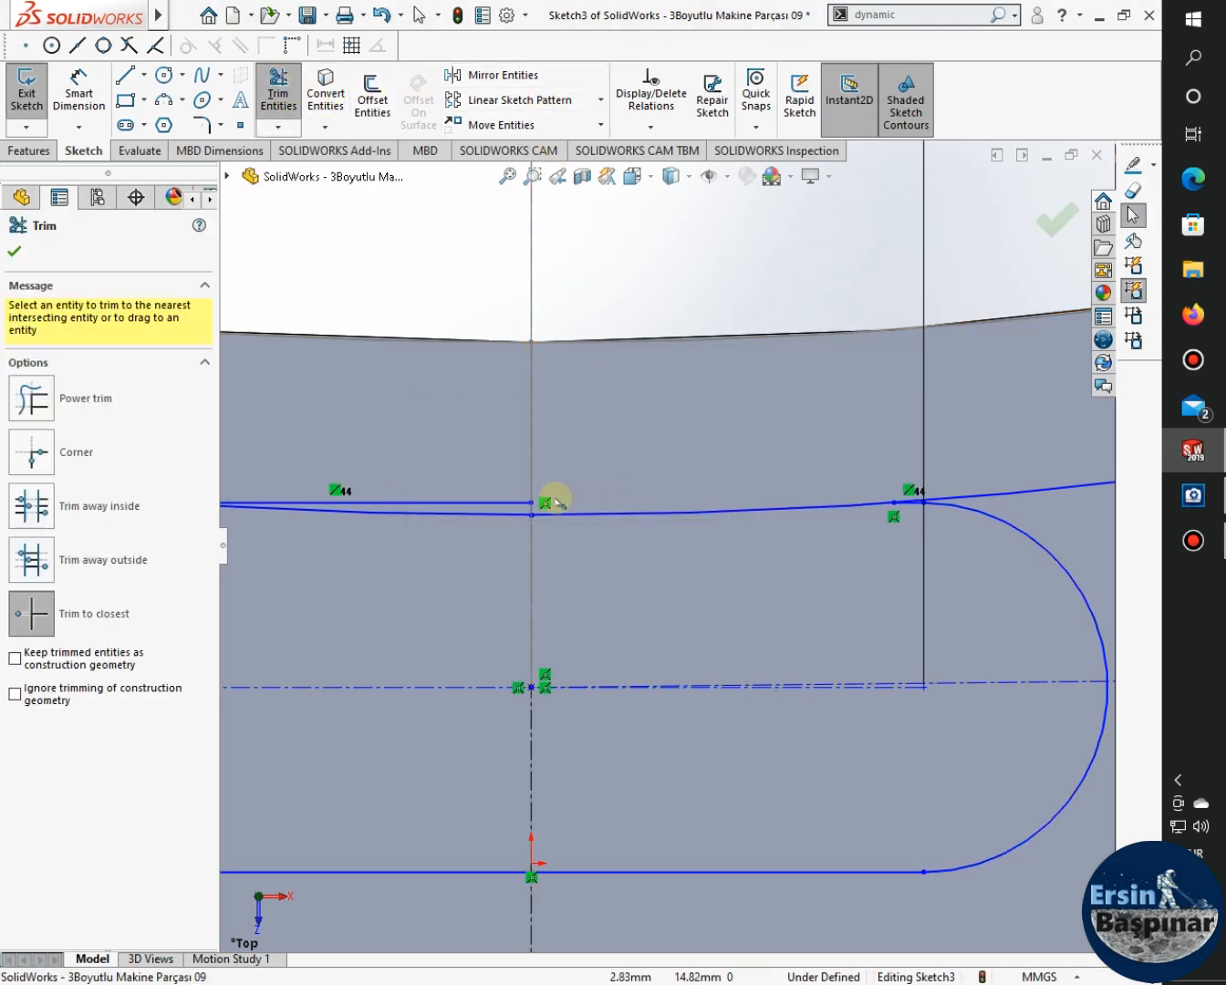
click(501, 503)
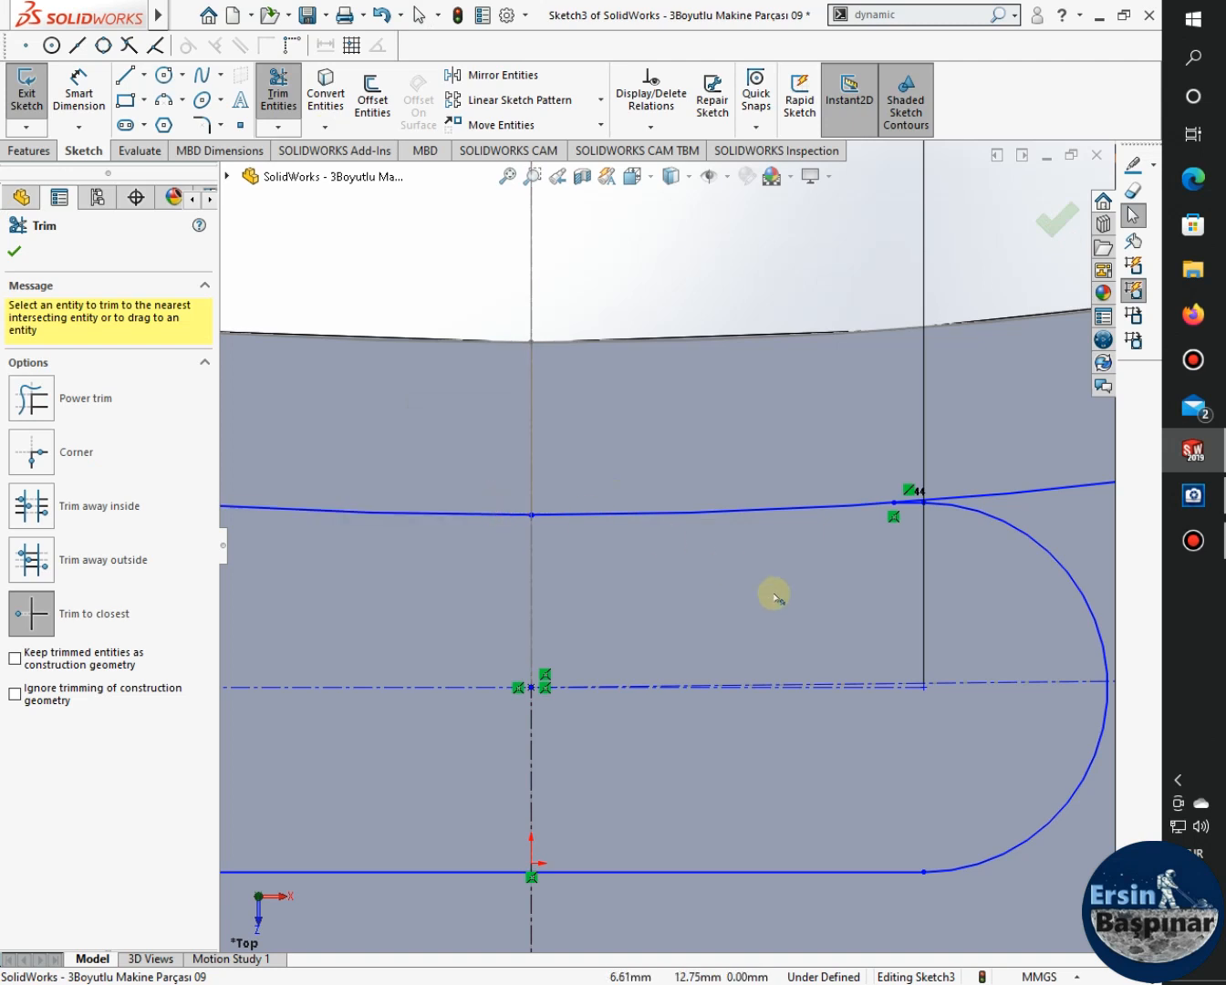
Trim away the offset arc portions extending beyond the slot on both sides.
scroll(794, 609, up, 1)
scroll(793, 609, up, 1)
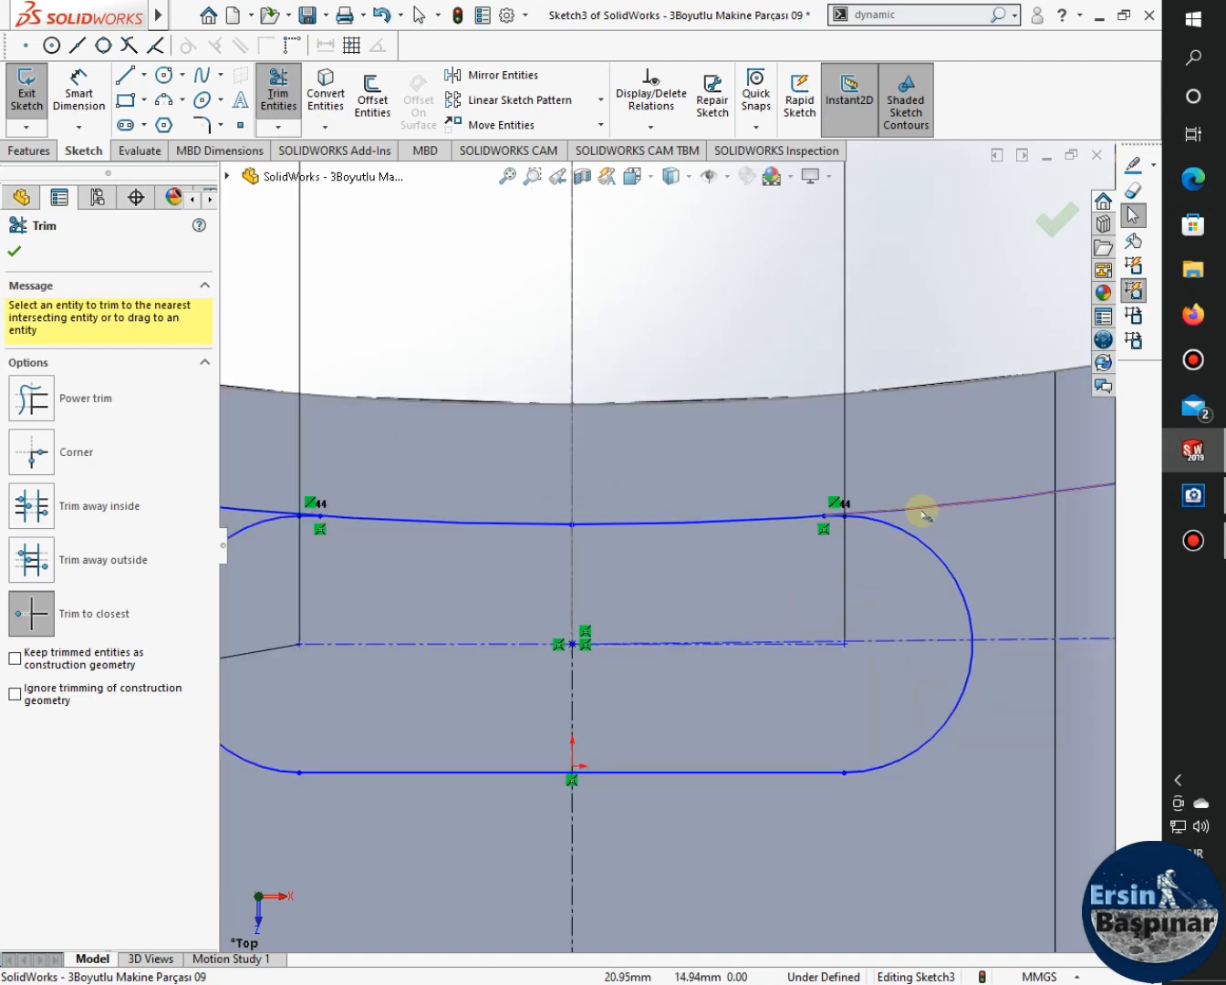
click(923, 509)
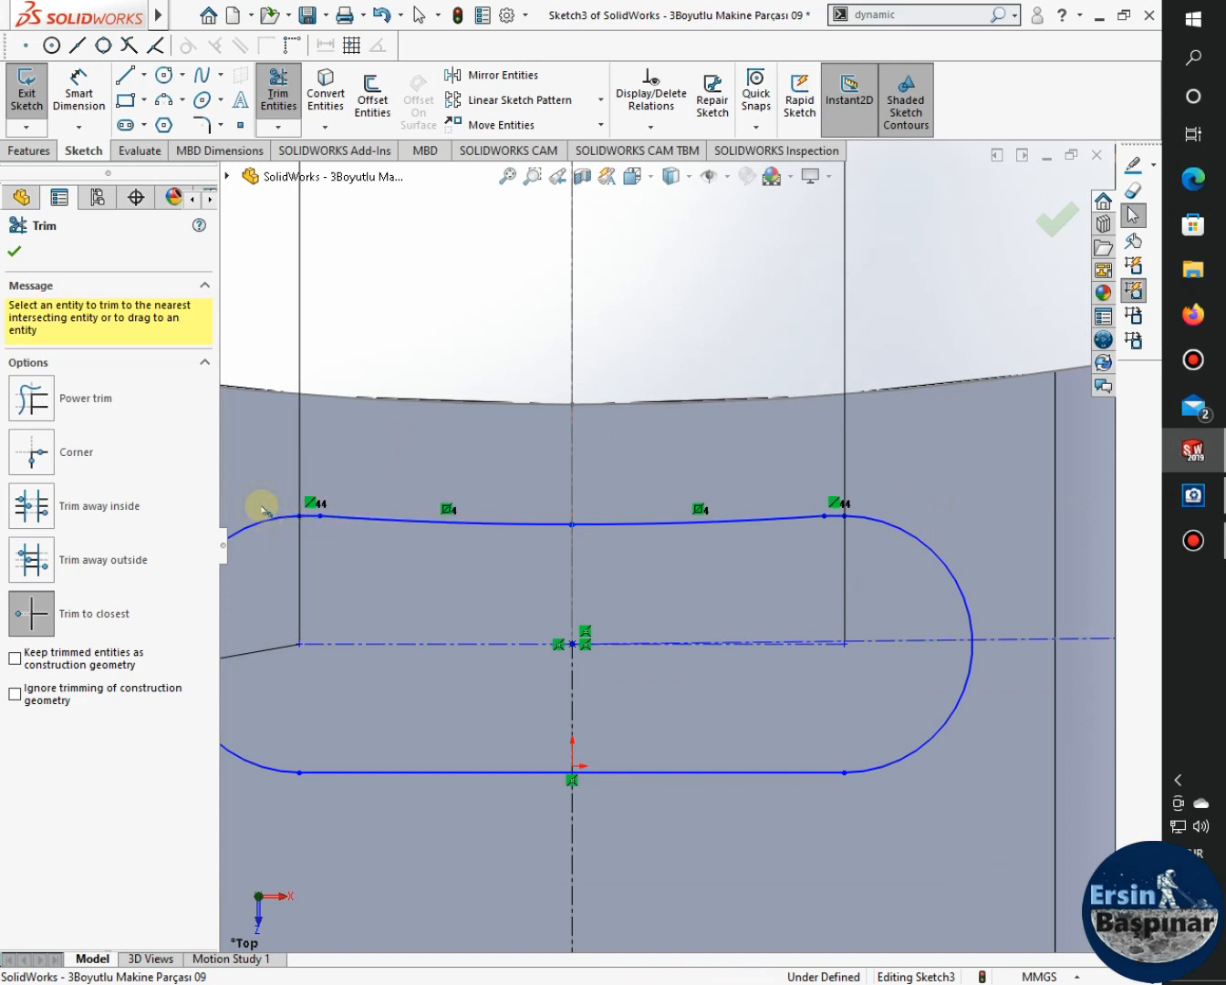
key(Escape)
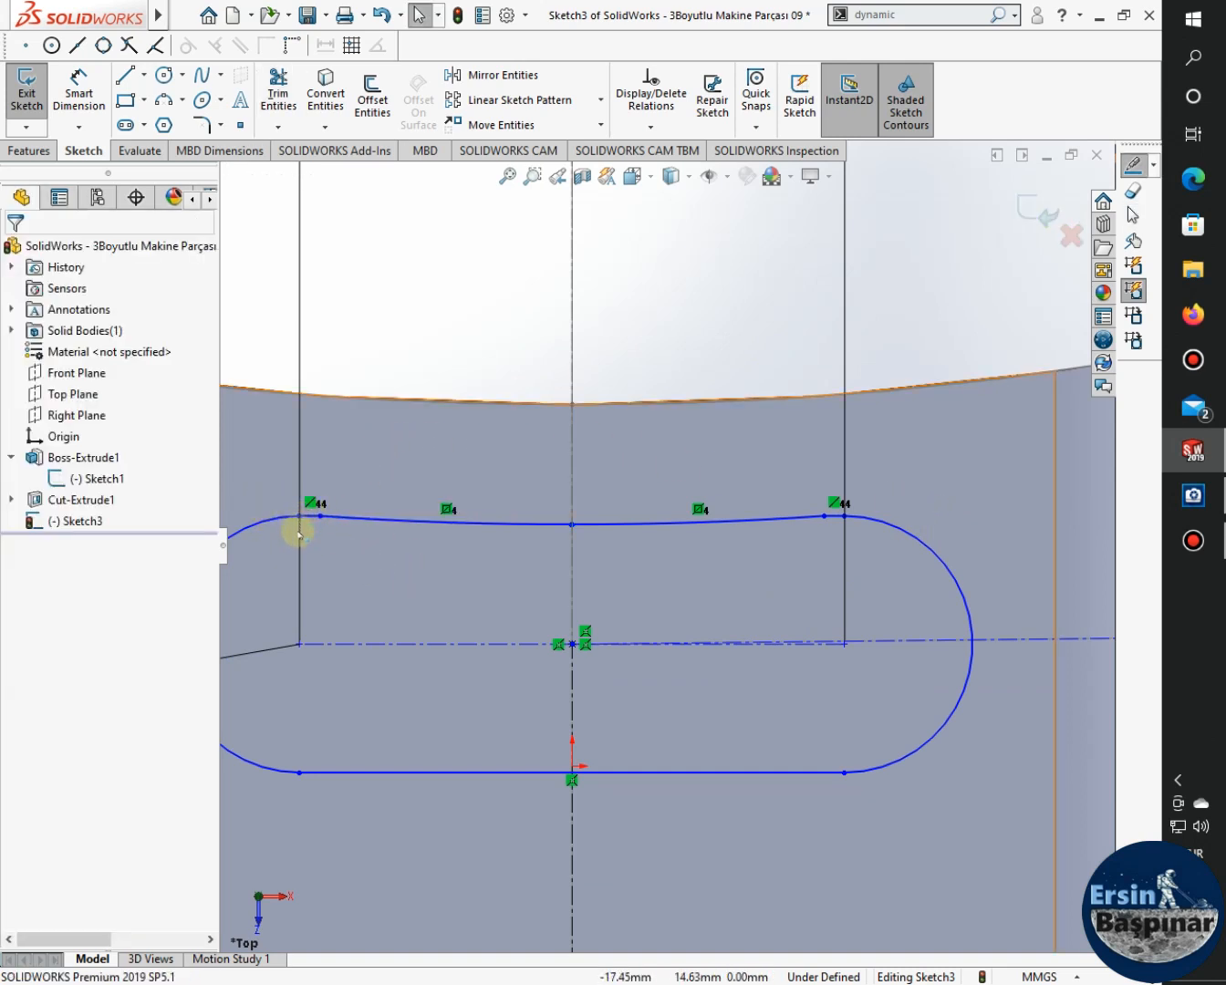
Make the slot's left end arc tangent to the short straight segment remaining on its upper edge.
scroll(298, 534, down, 3)
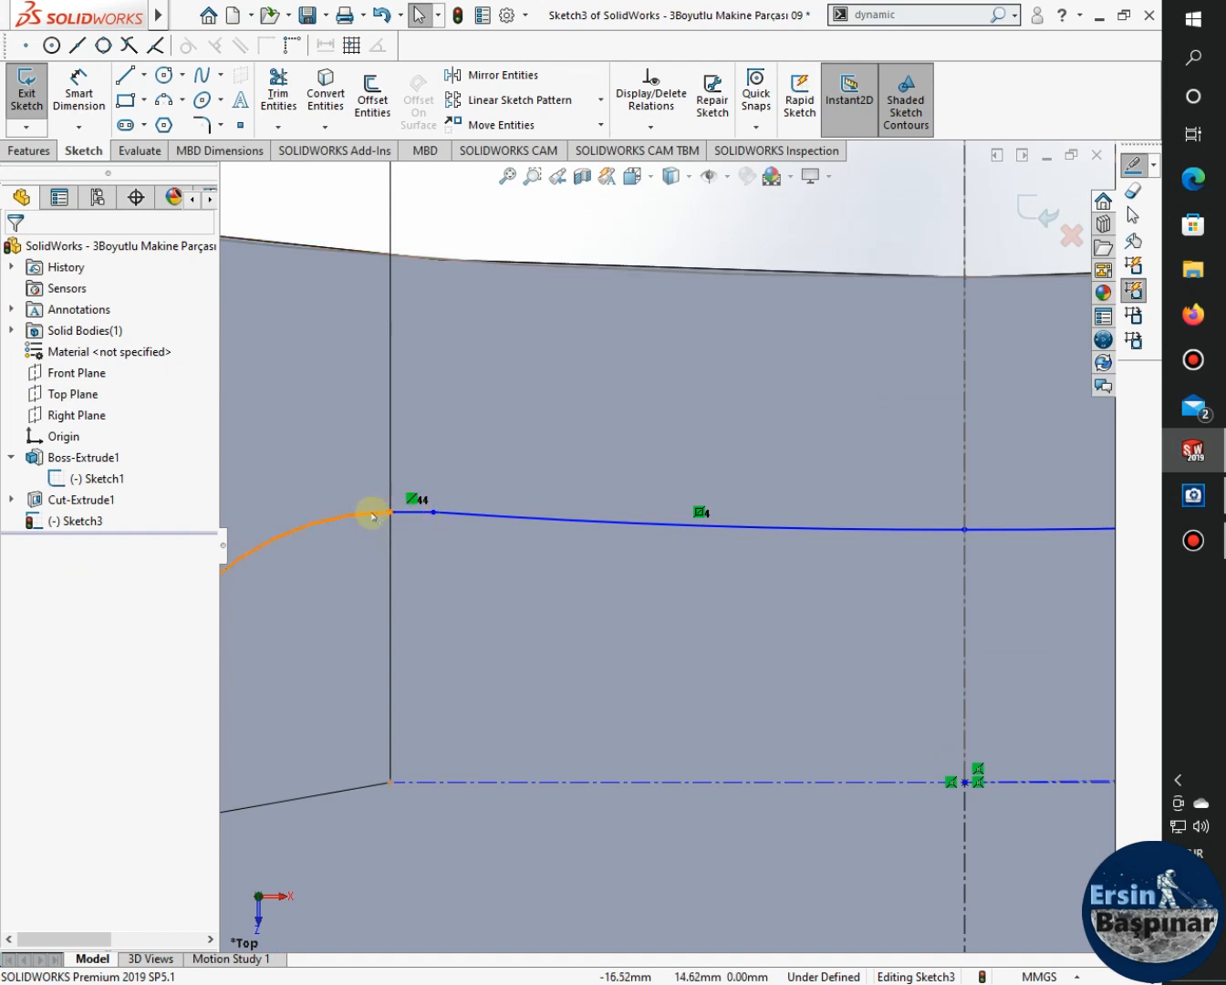
click(408, 517)
click(410, 513)
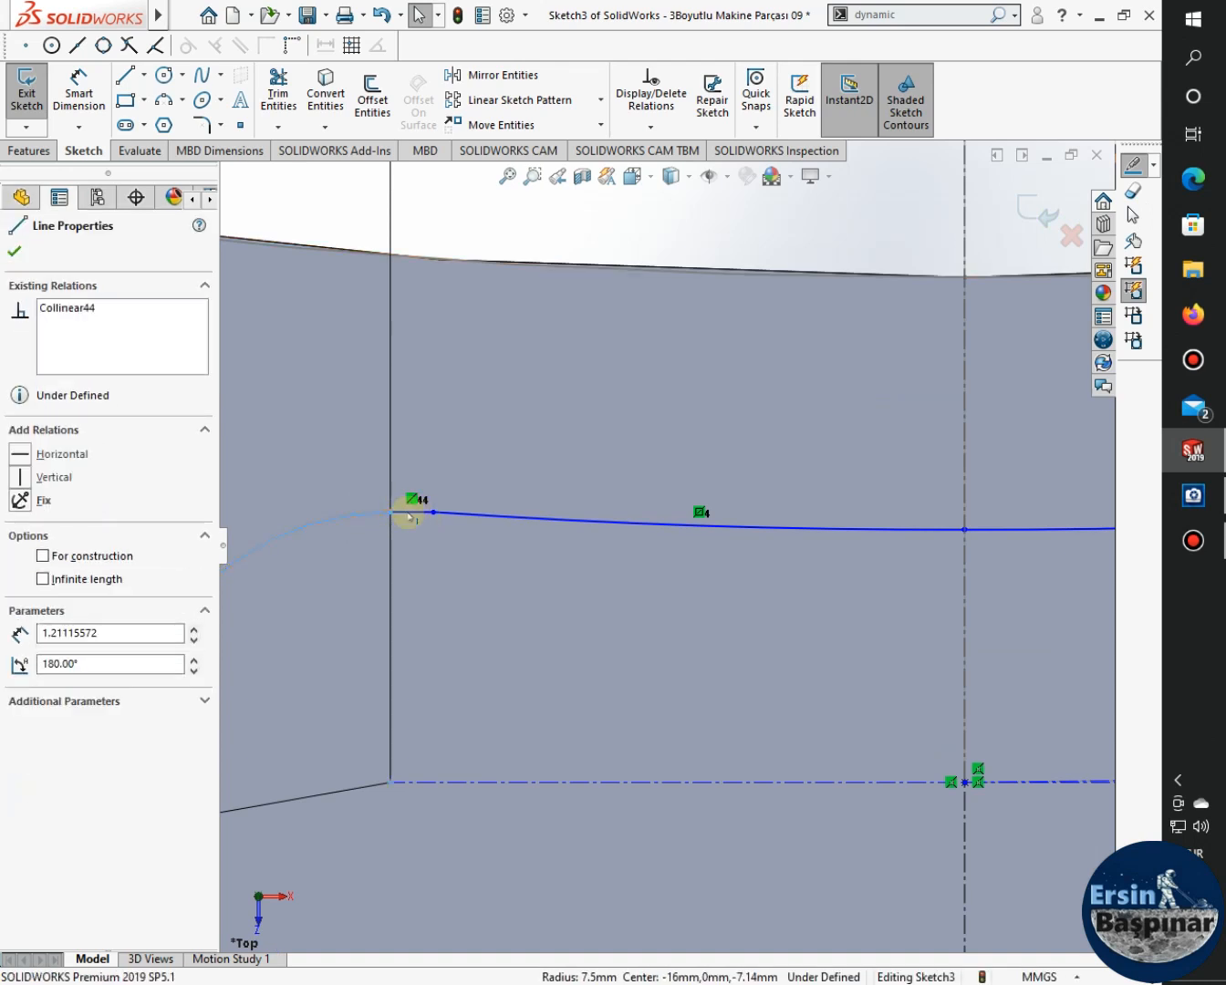
ctrl+click(408, 513)
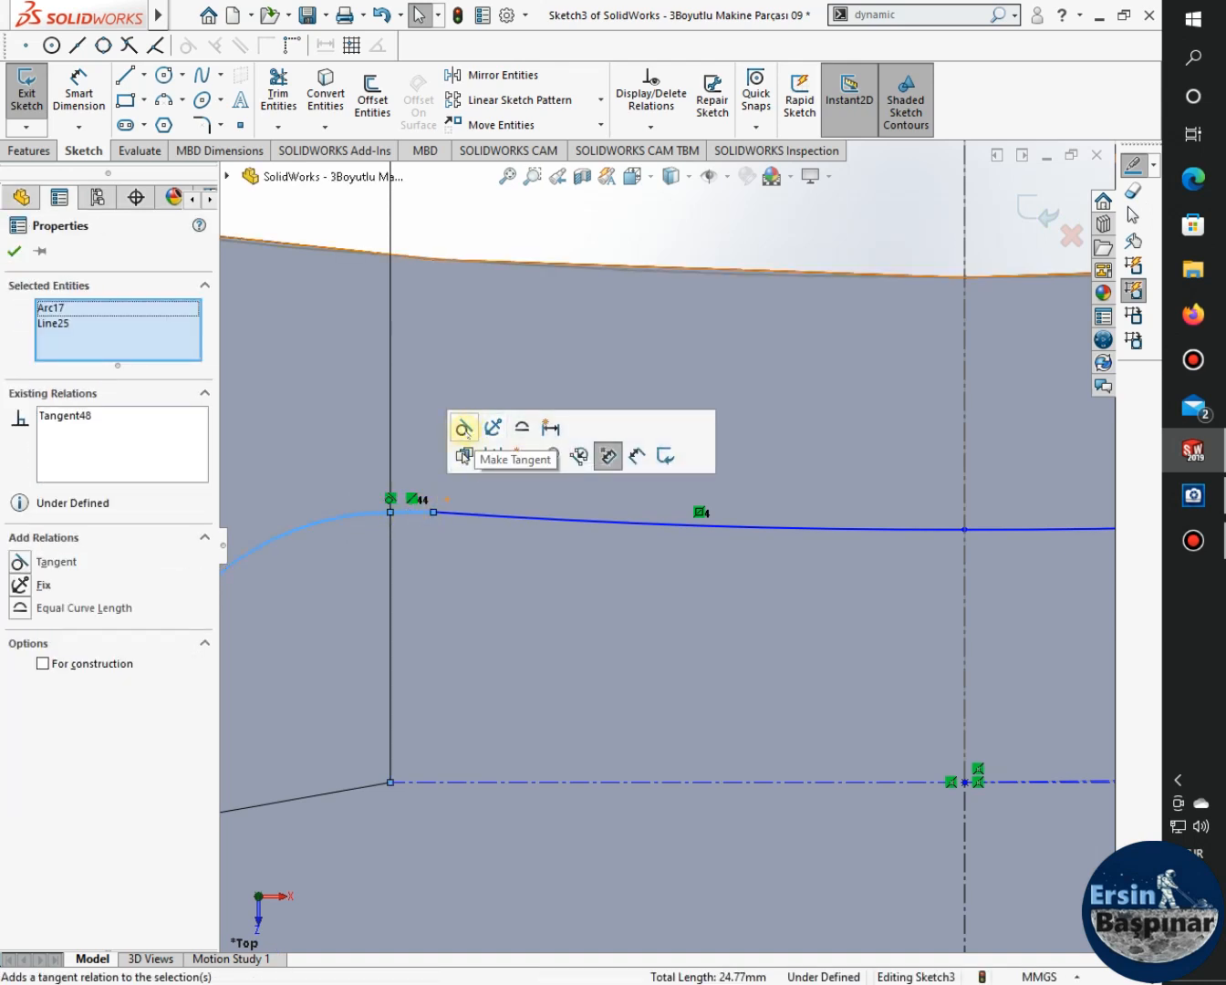
scroll(558, 658, up, 2)
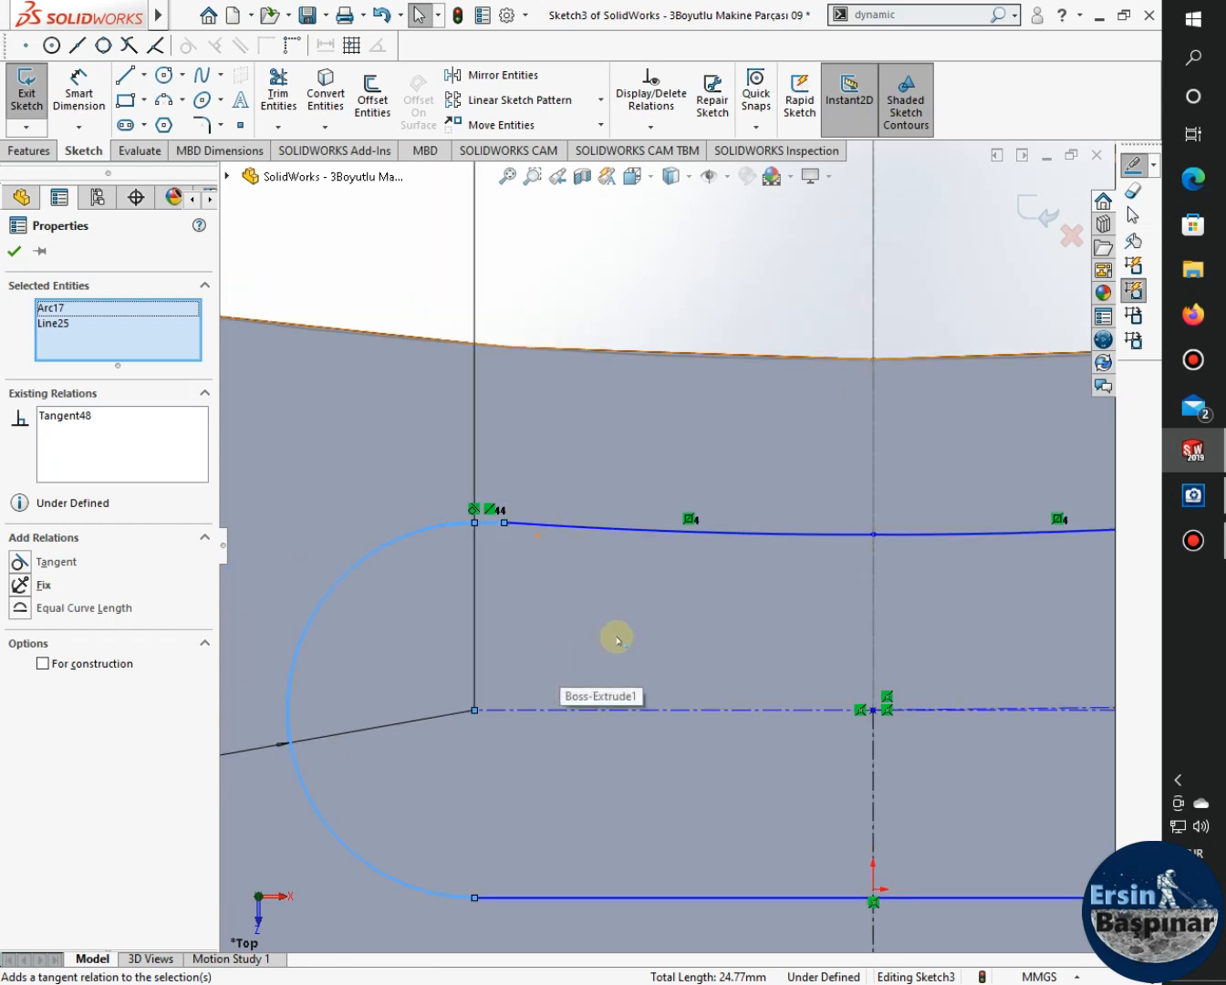
Try to make the short upper-left segment of the slot tangent to the left offset arc and undo the relation.
click(502, 525)
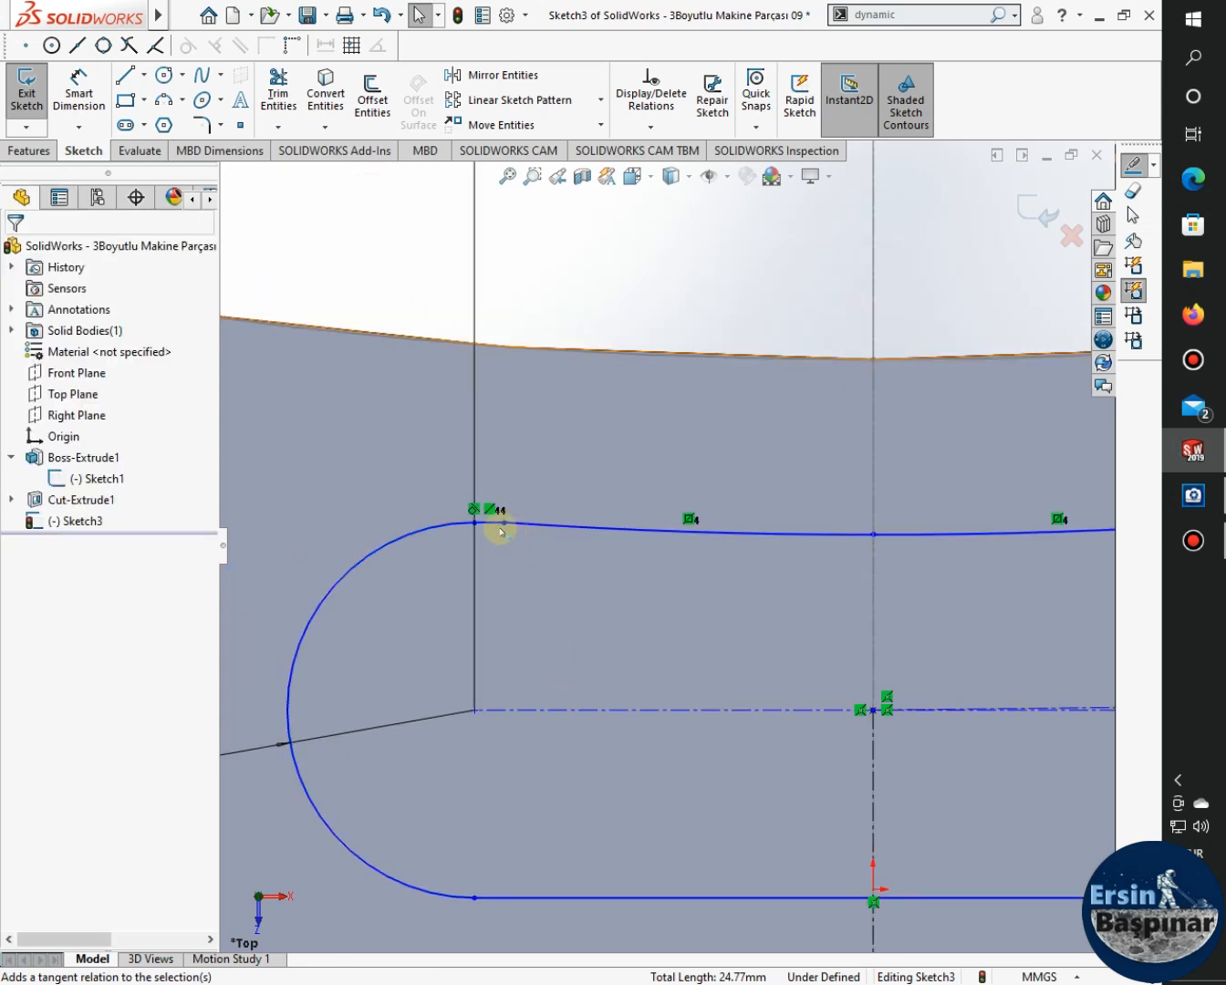
click(512, 522)
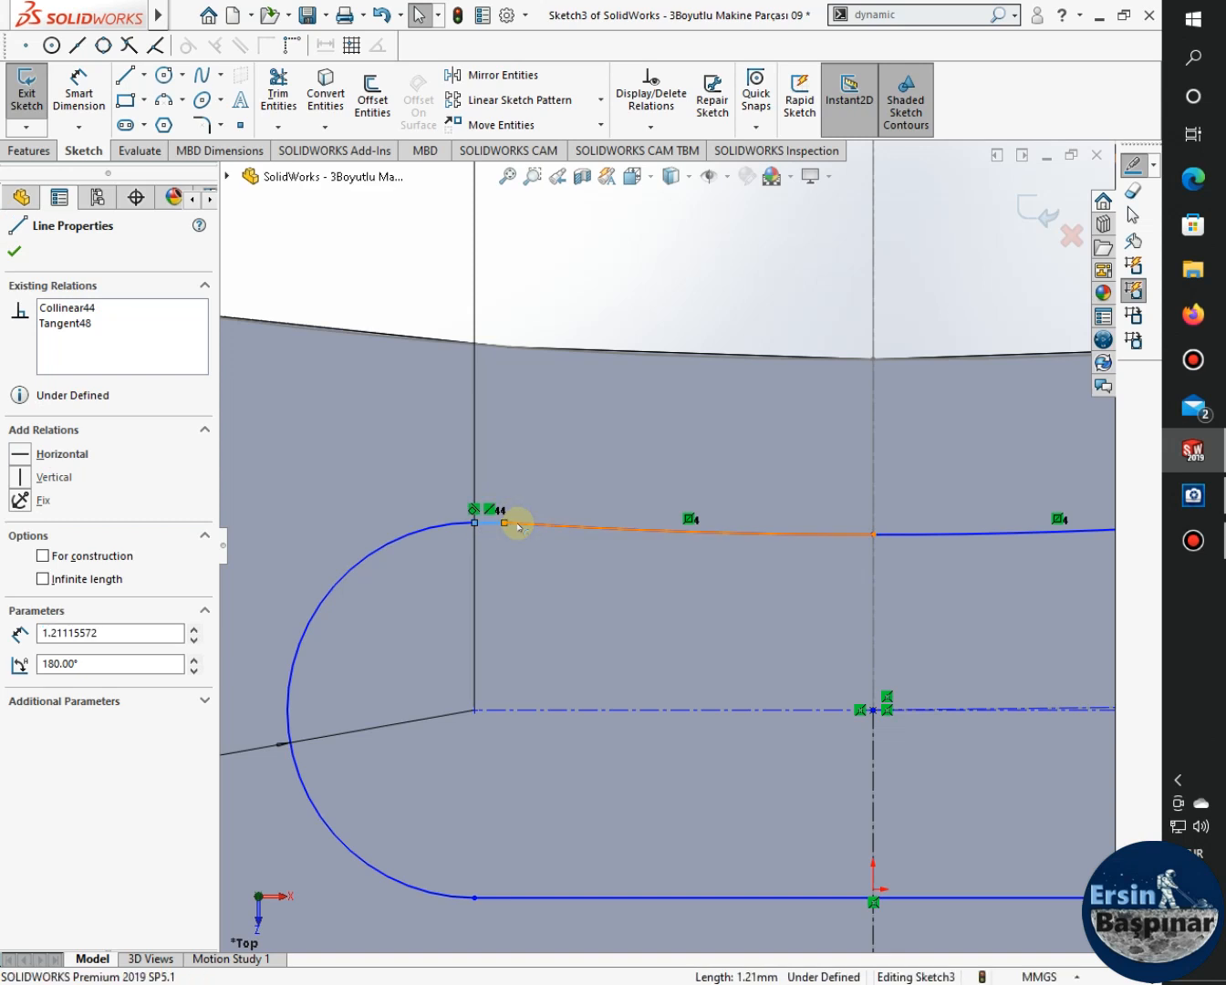
click(511, 524)
ctrl+click(518, 527)
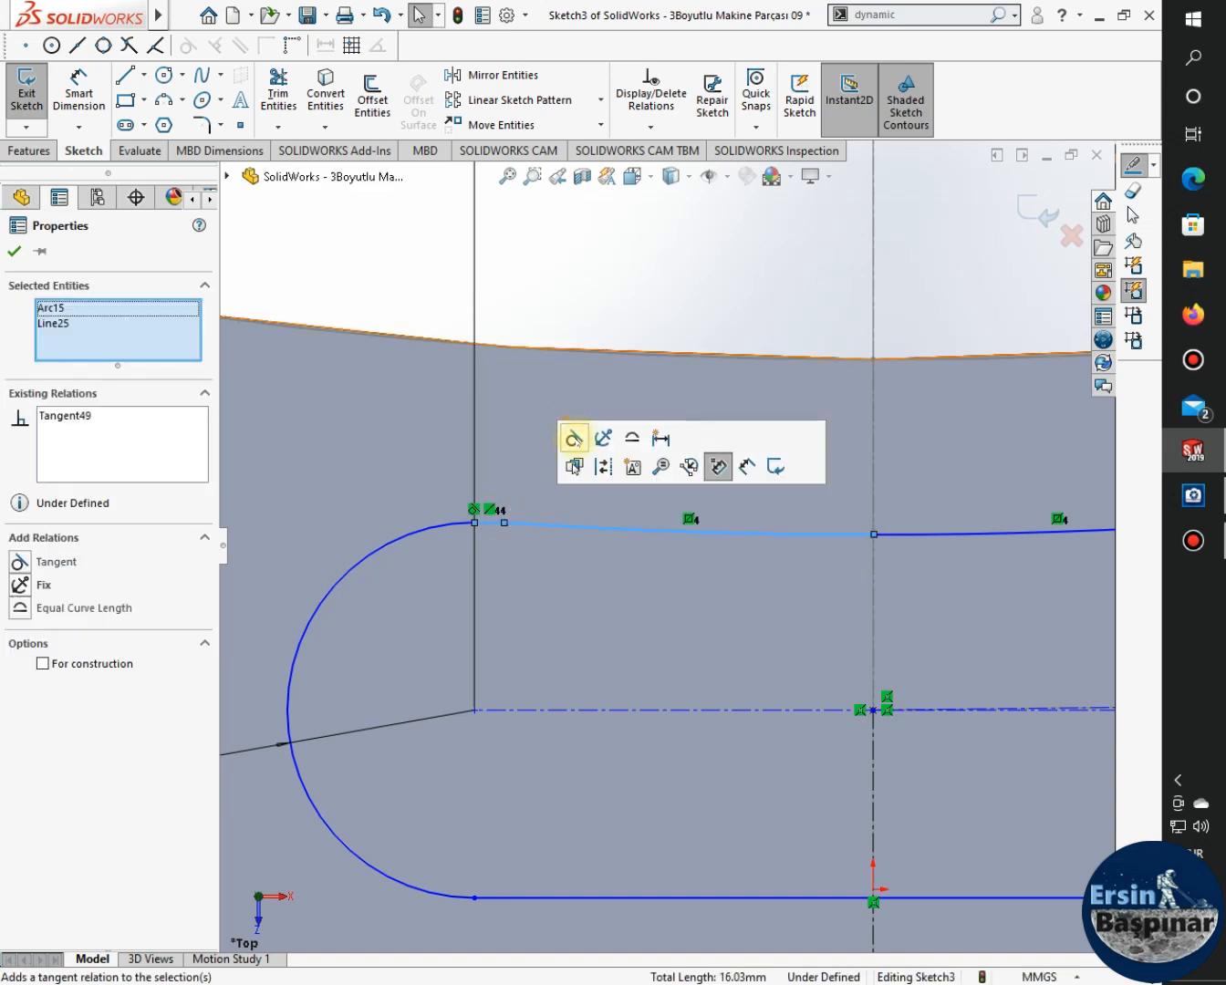
click(574, 440)
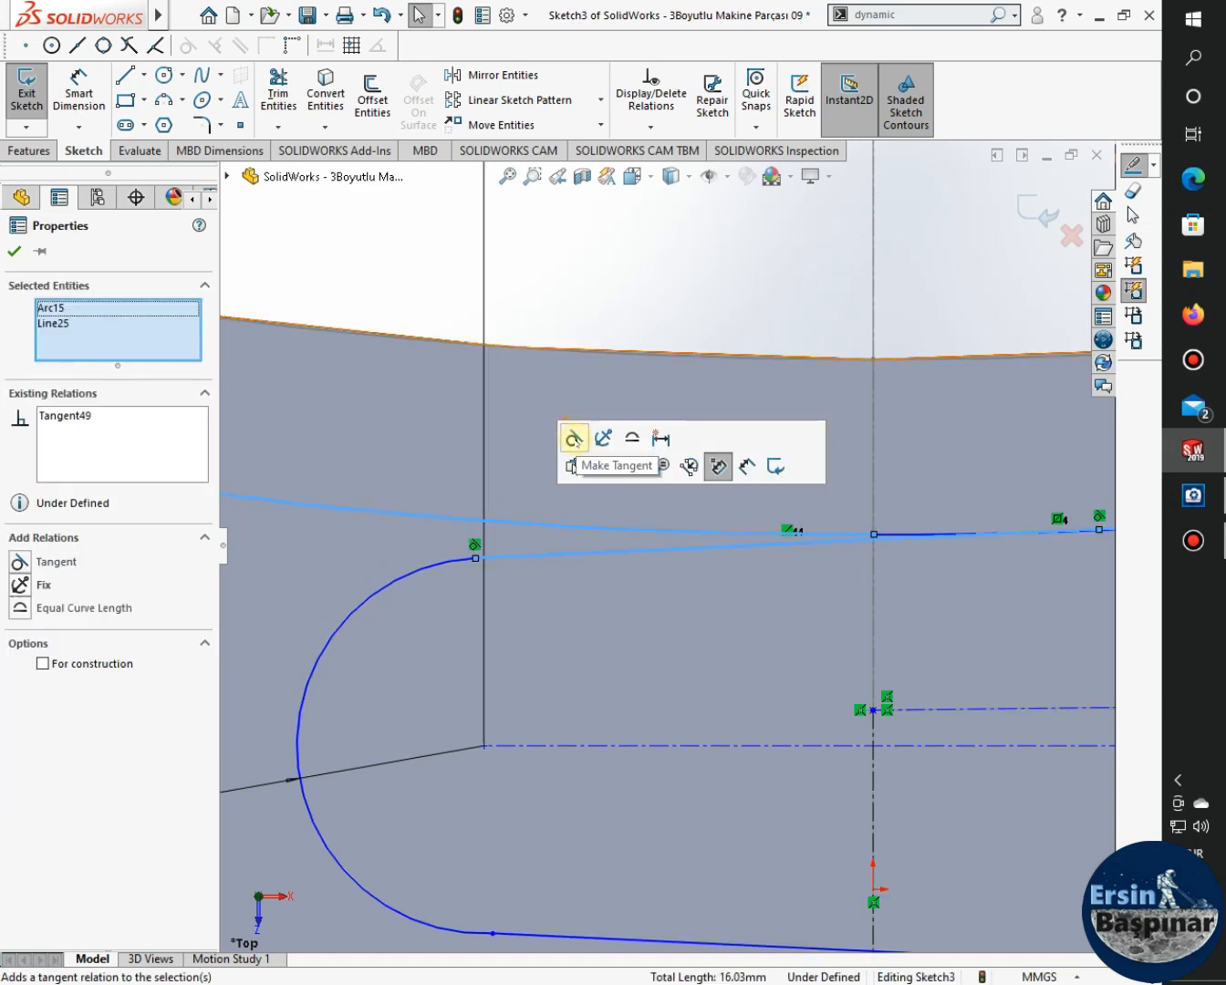
click(624, 287)
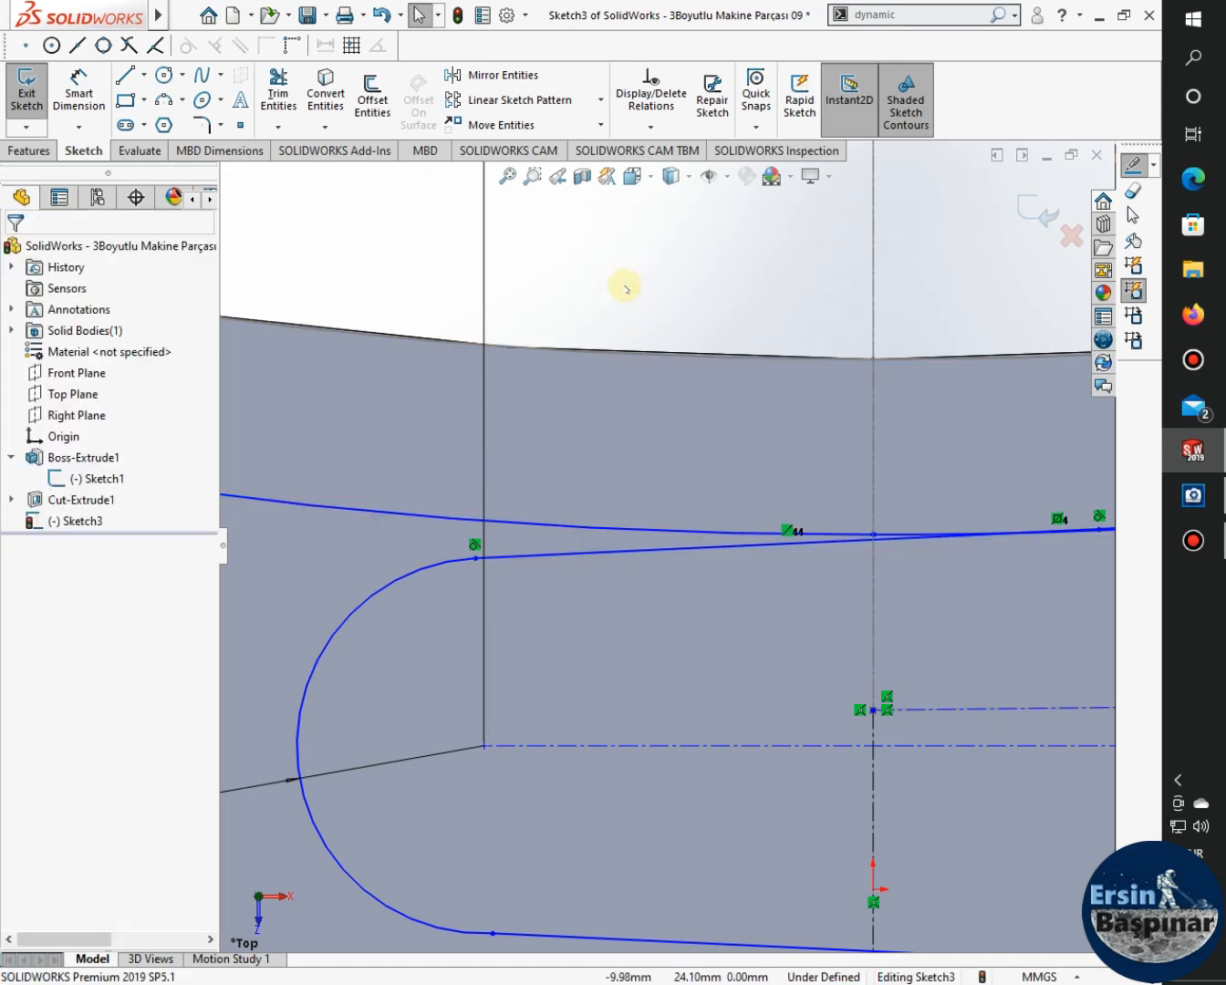
key(ctrl+z)
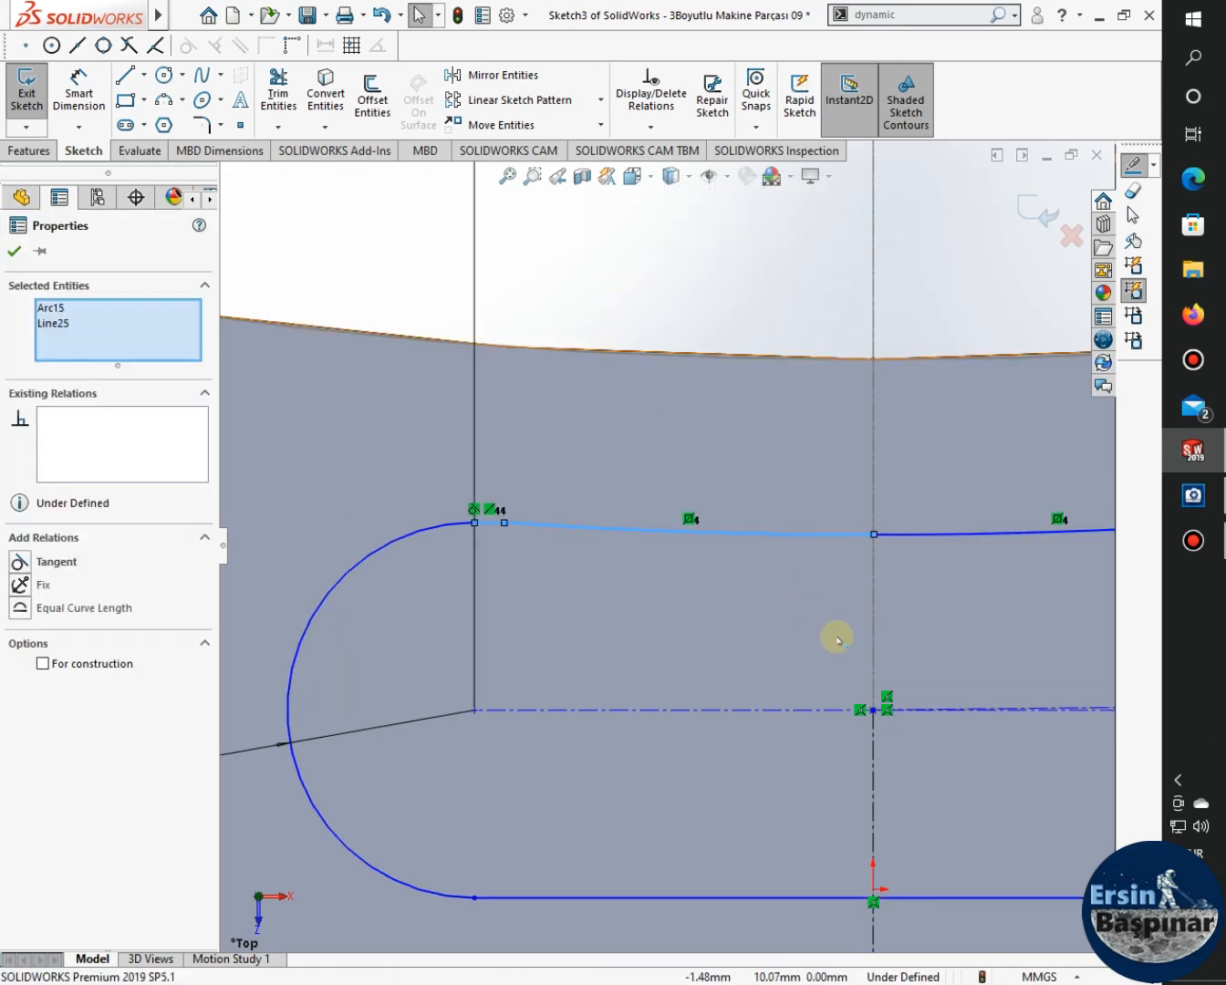
scroll(836, 638, down, 6)
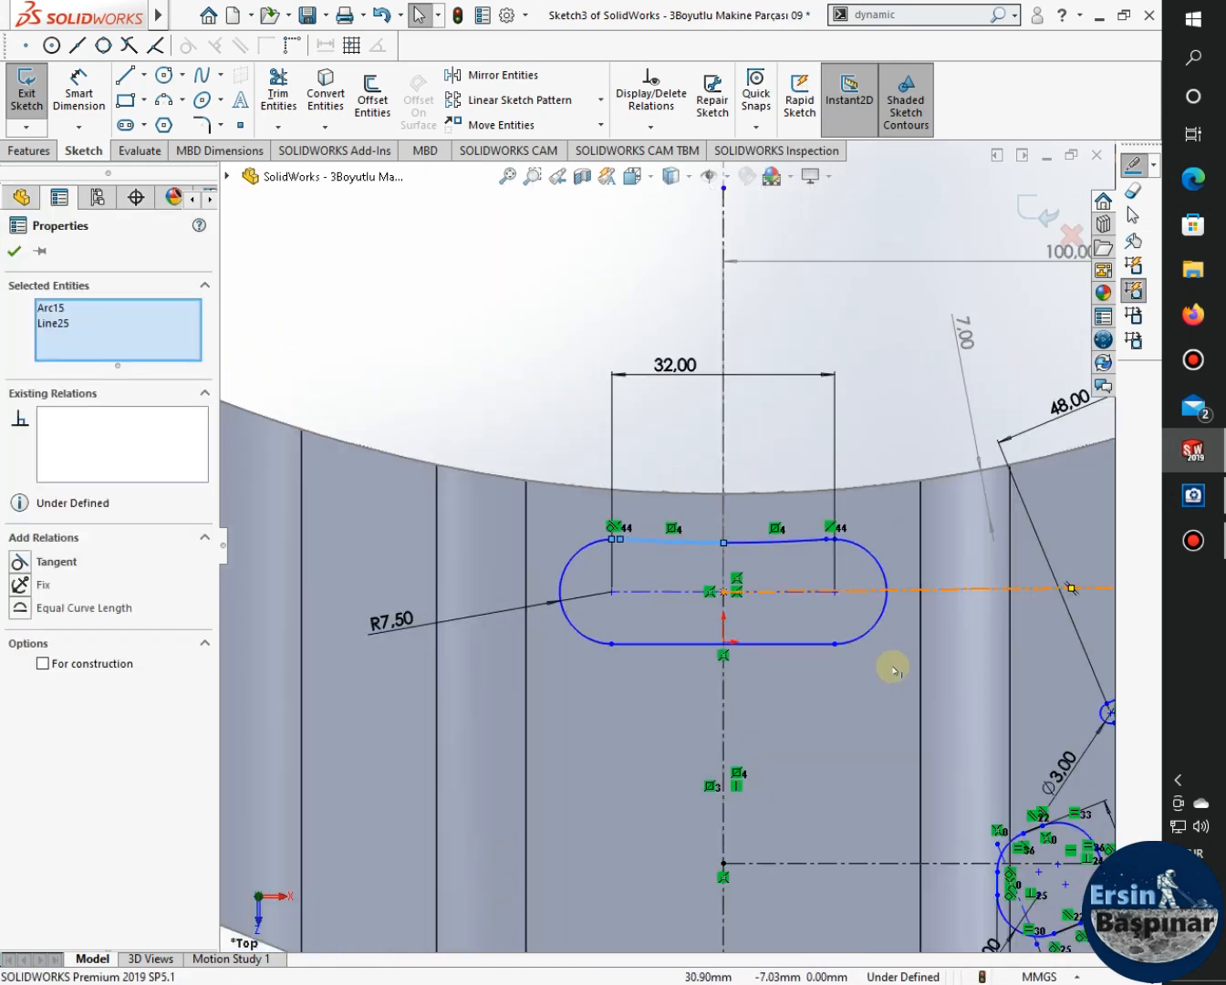
scroll(889, 730, down, 5)
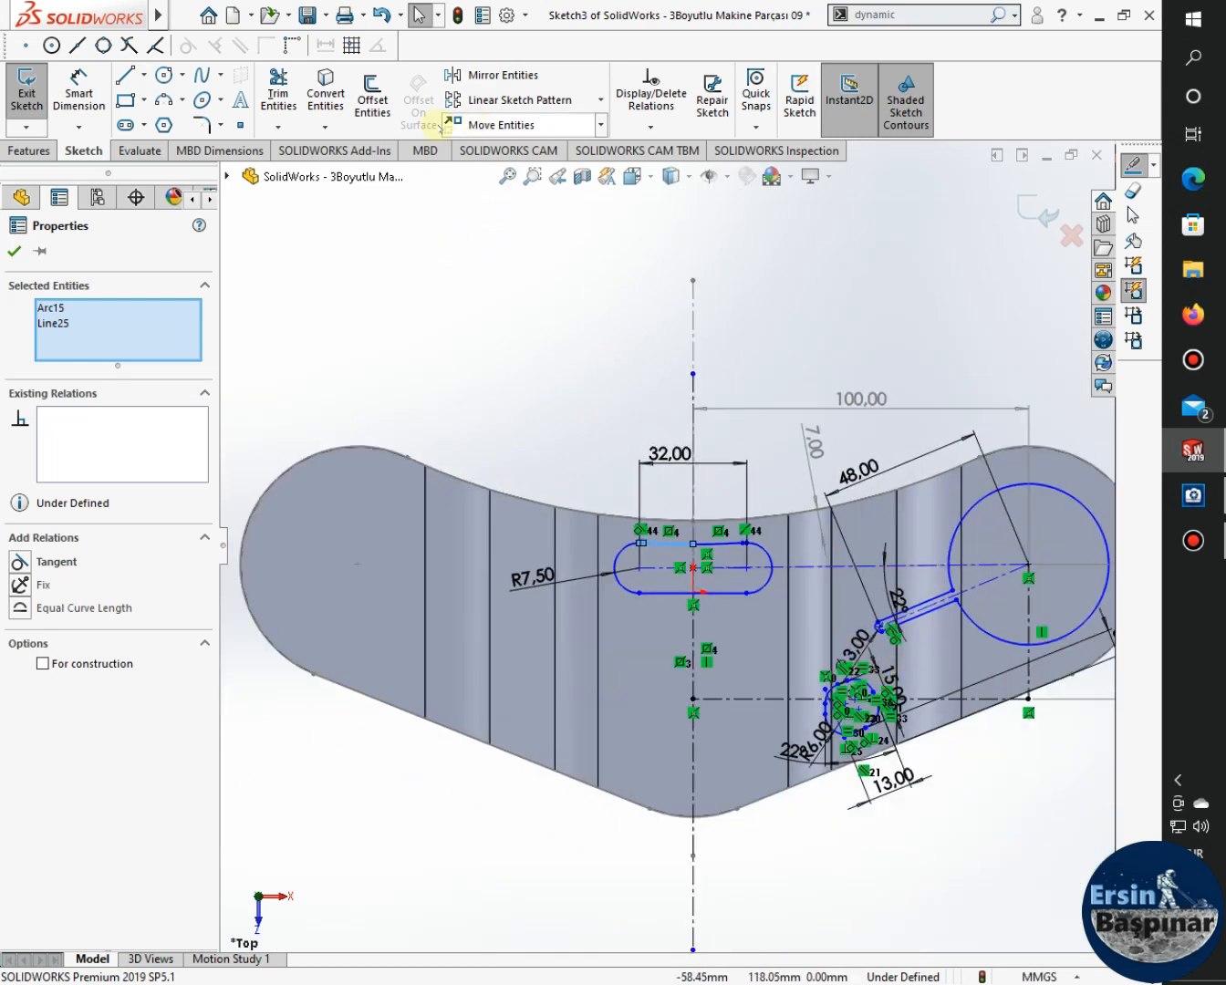
key(Escape)
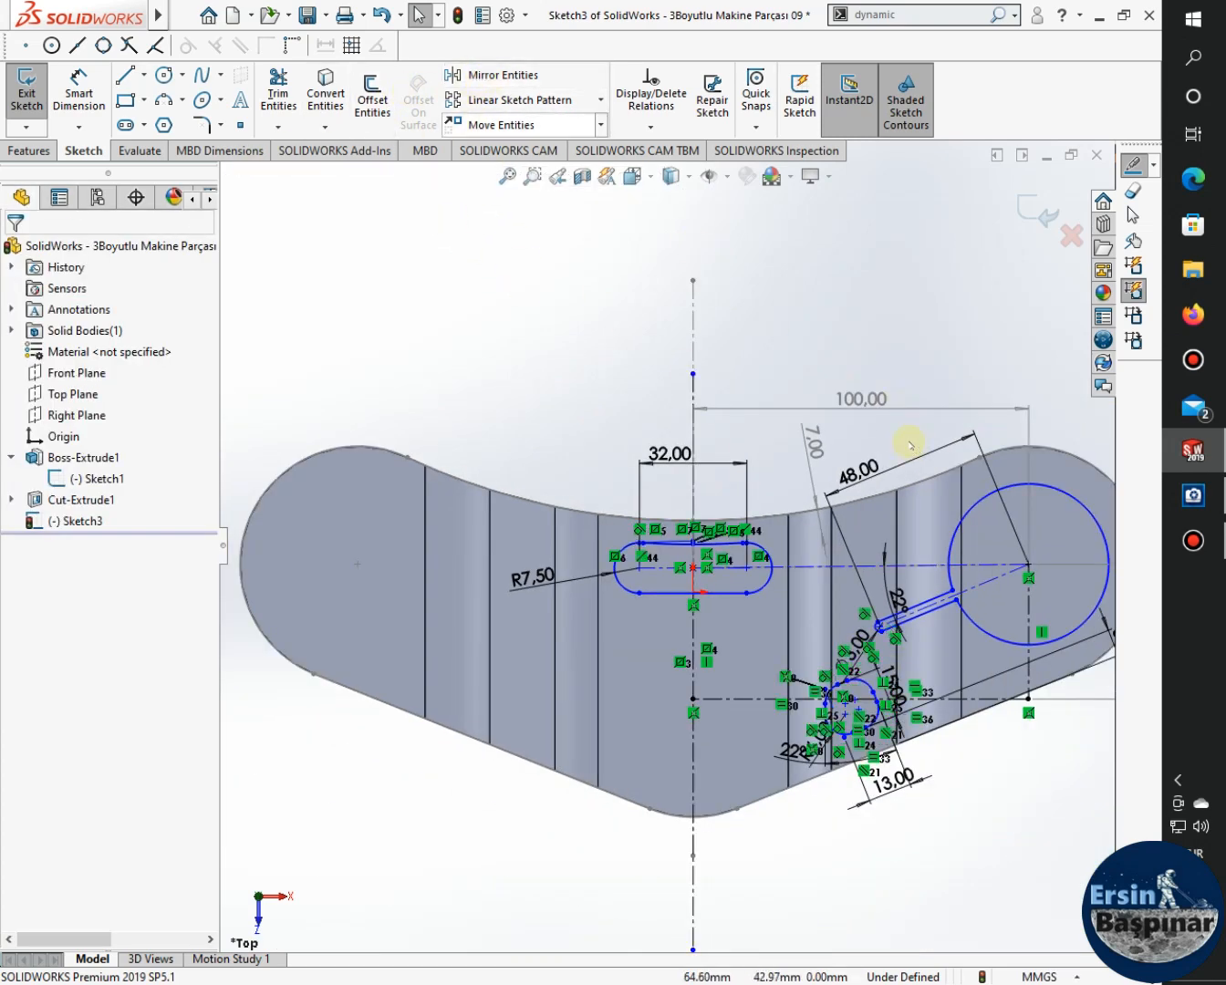
Start mirroring the sketch entities, choosing the large right circle, the two parallel lines of its narrow angled slot and the slot's end arc.
click(931, 611)
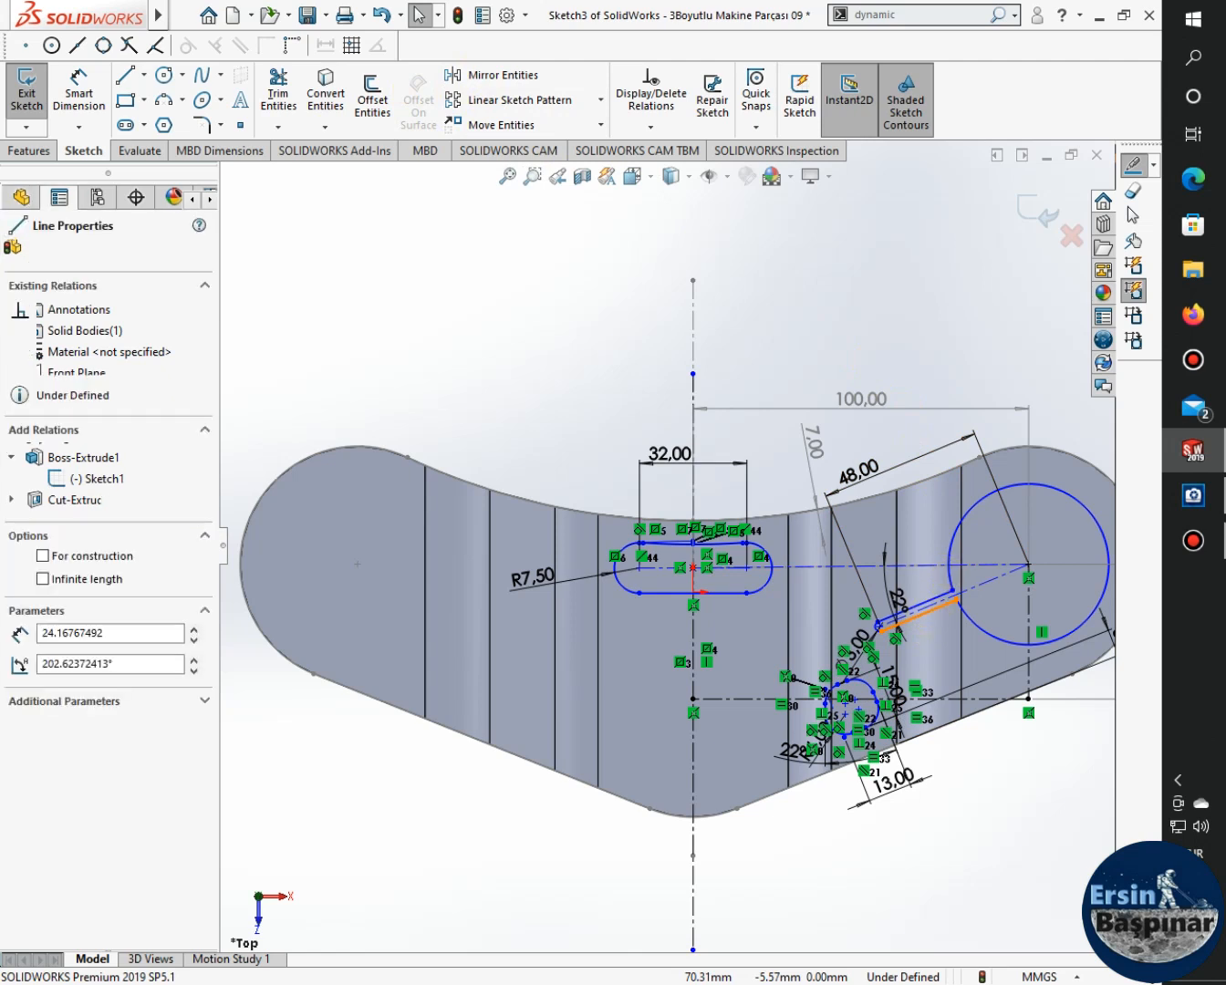
click(948, 595)
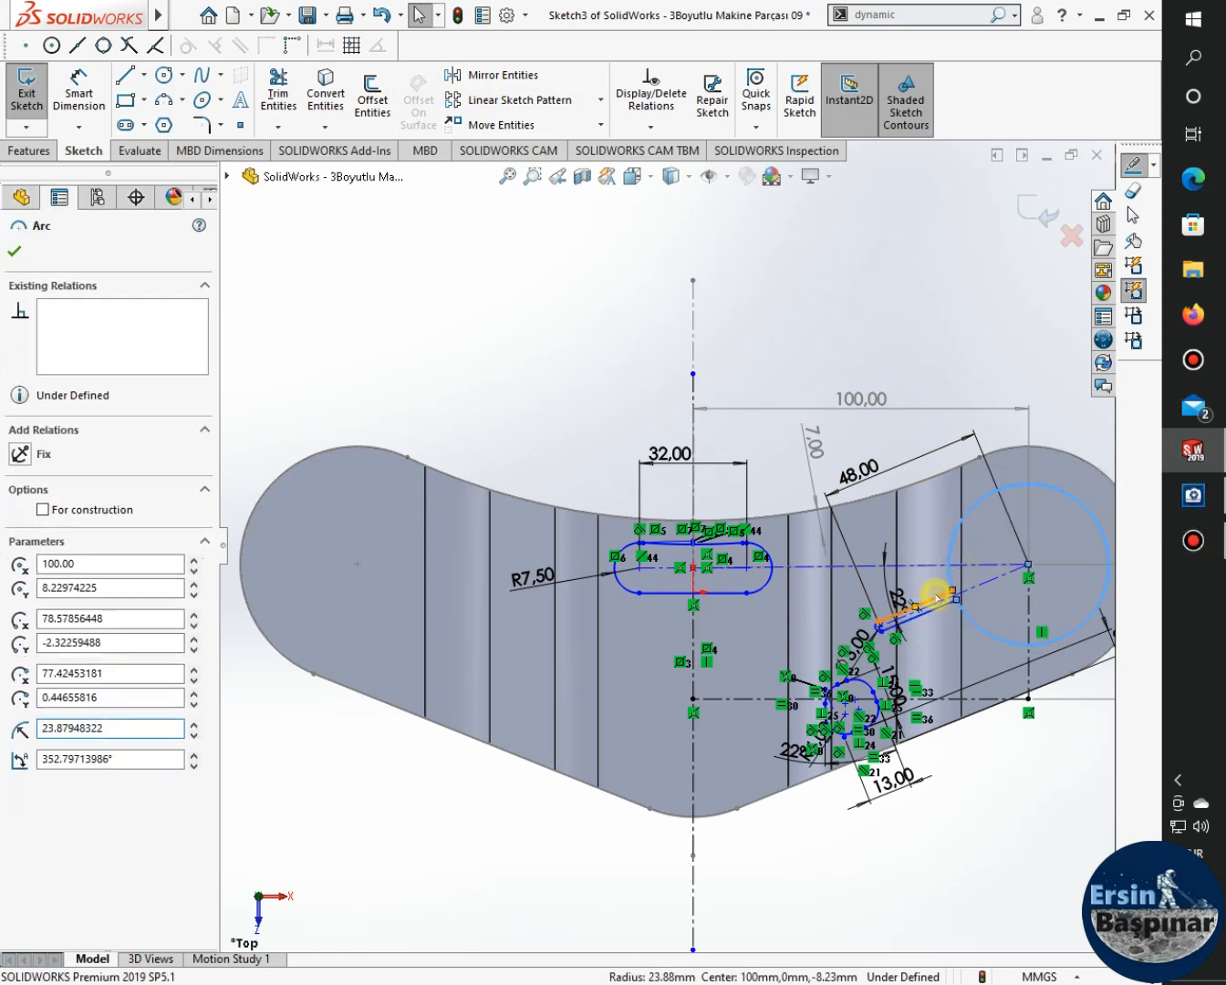
click(932, 608)
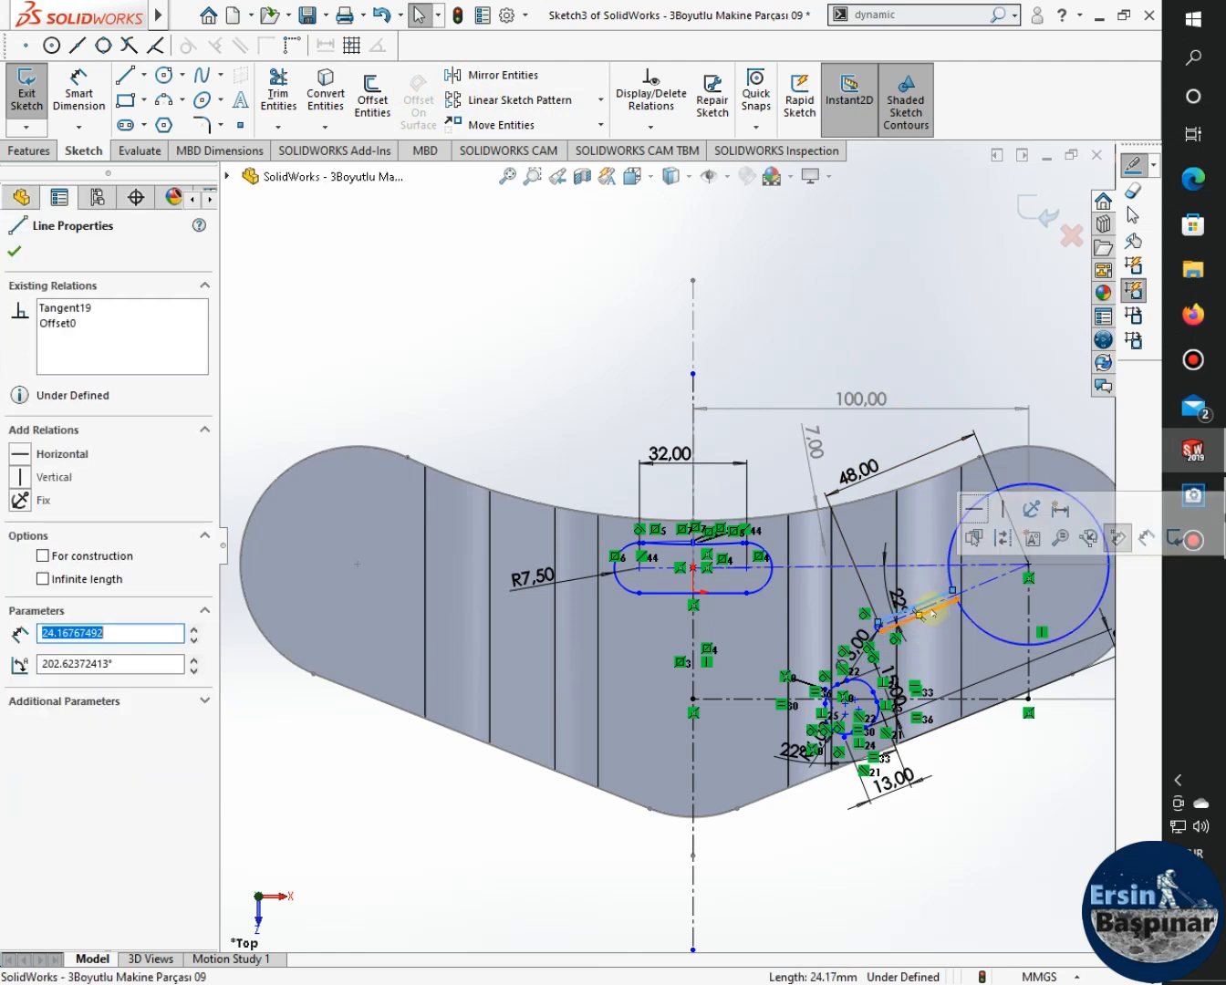
click(14, 251)
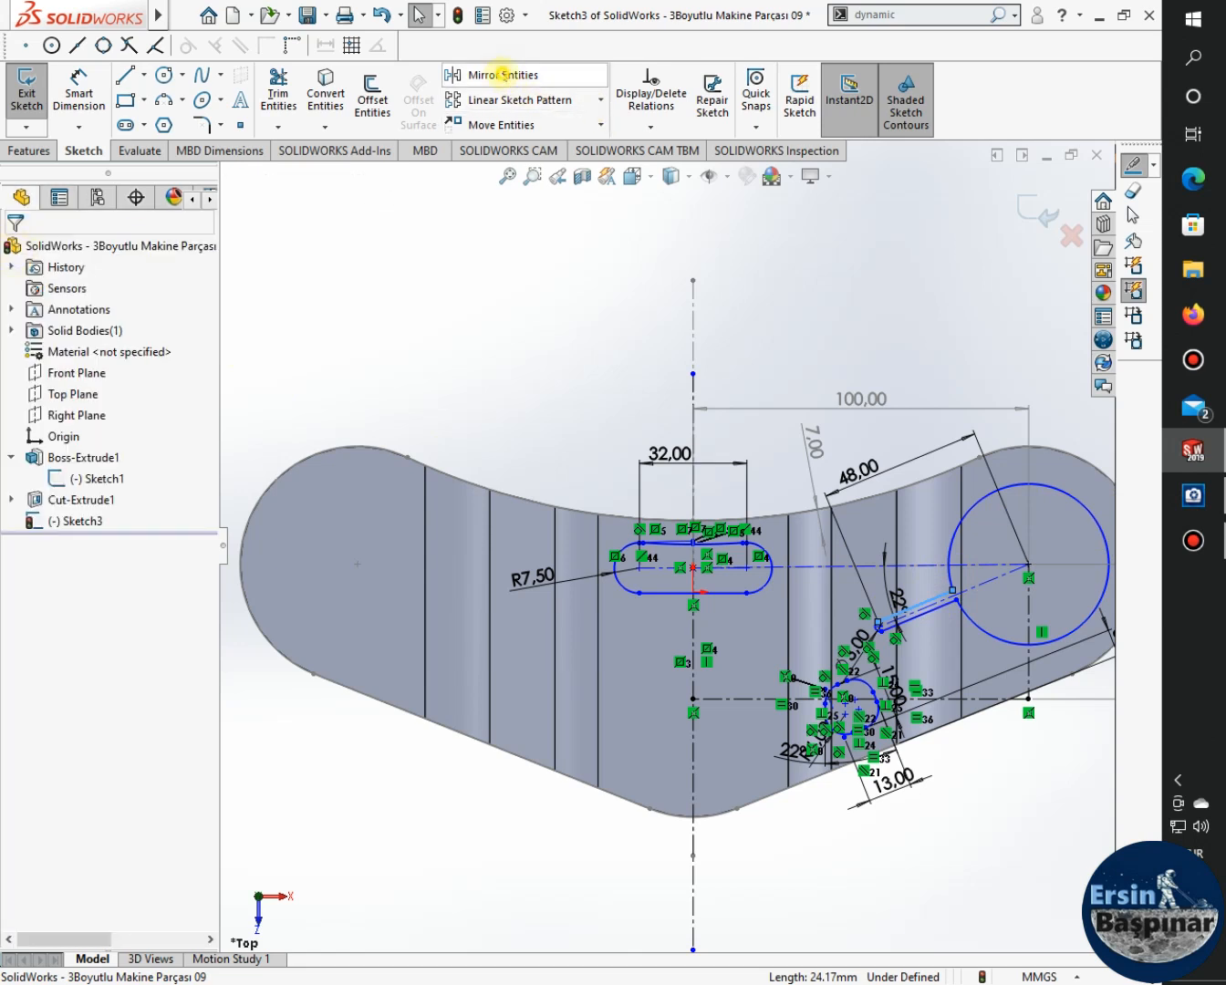
click(497, 74)
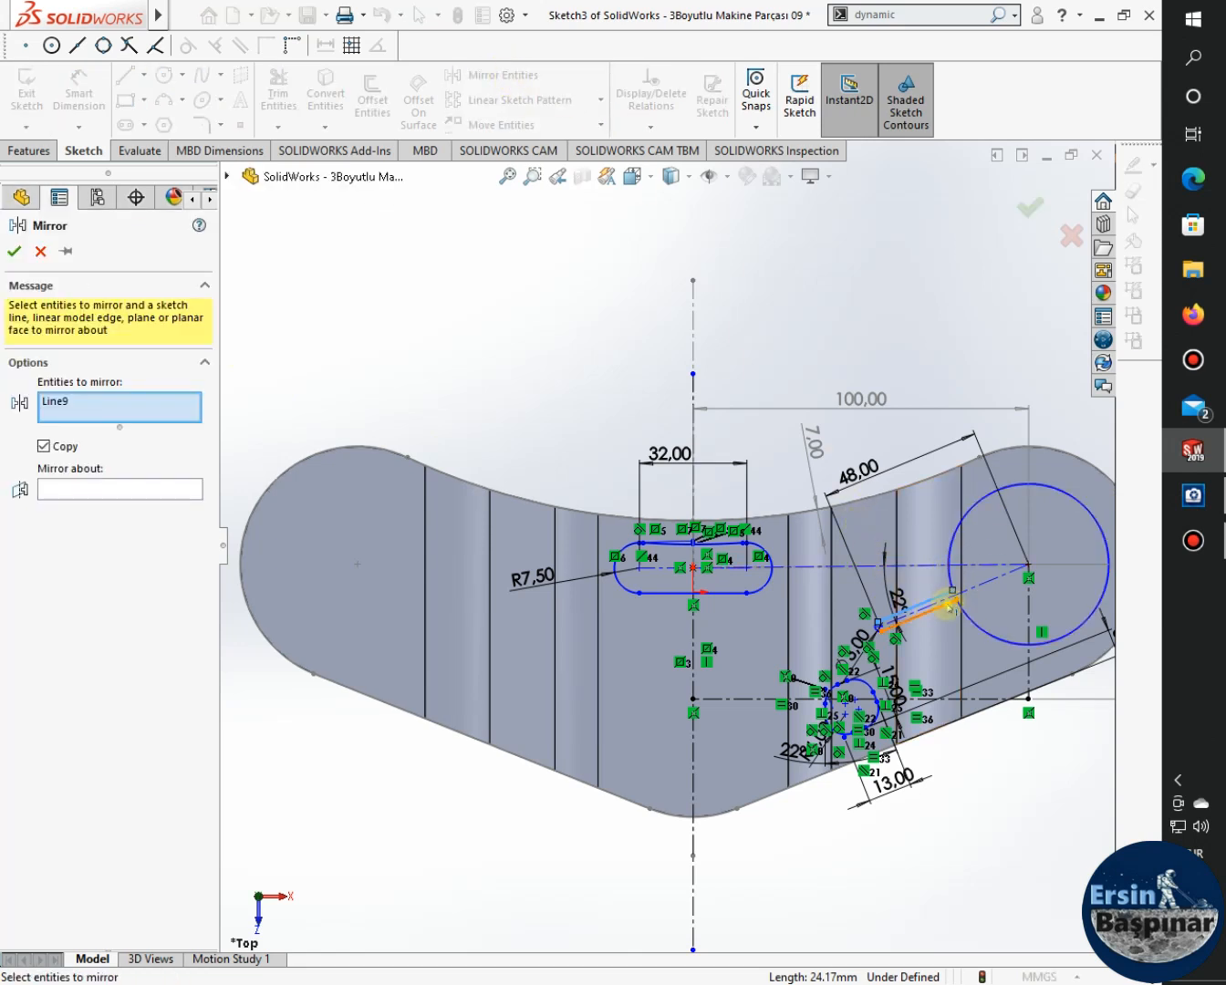
click(949, 605)
click(951, 567)
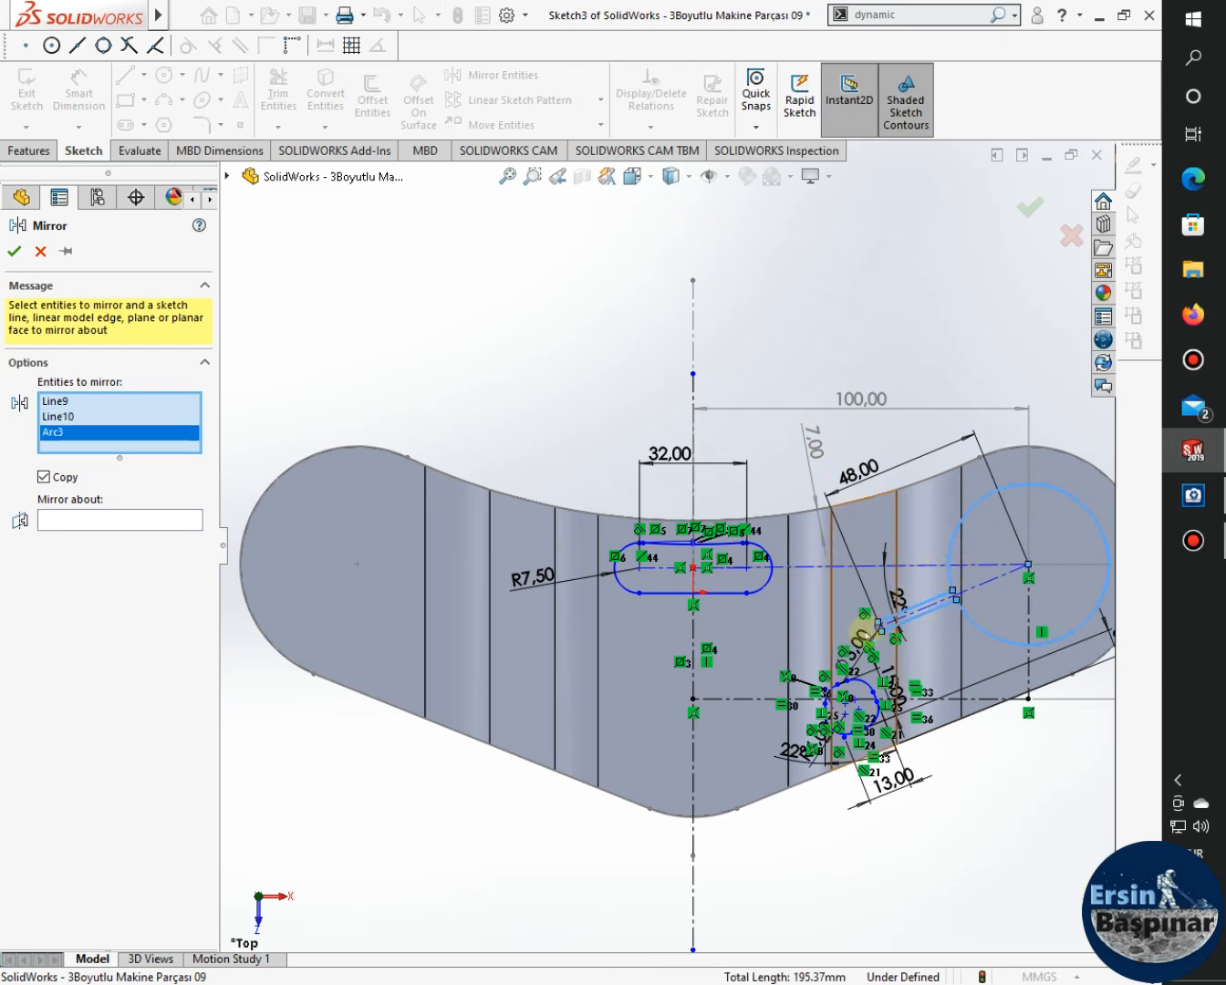
scroll(880, 629, down, 3)
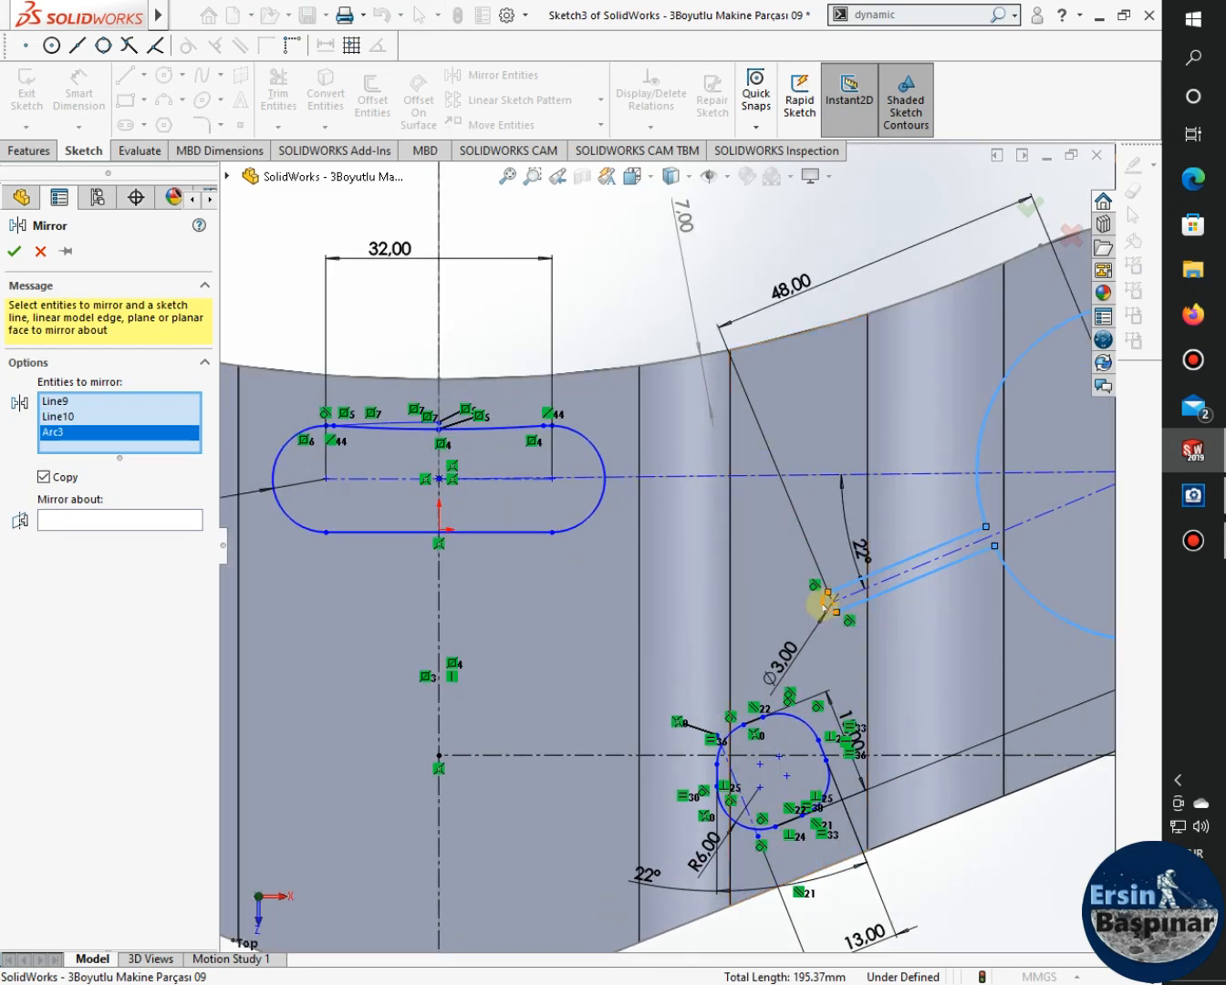
click(823, 606)
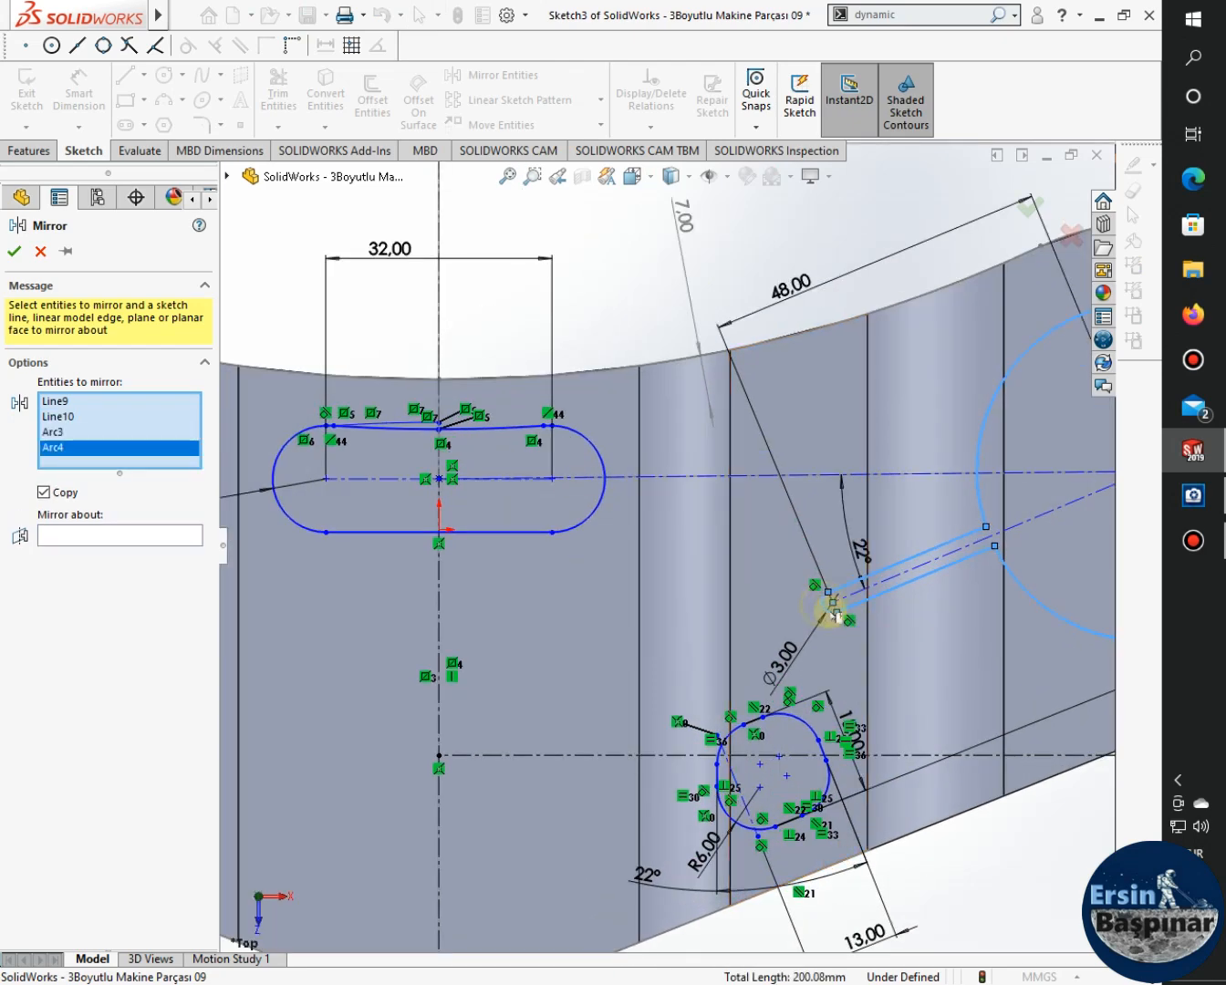
Add the corner arcs and connecting lines of the R6 rounded hole to the entities to mirror.
click(802, 725)
click(823, 749)
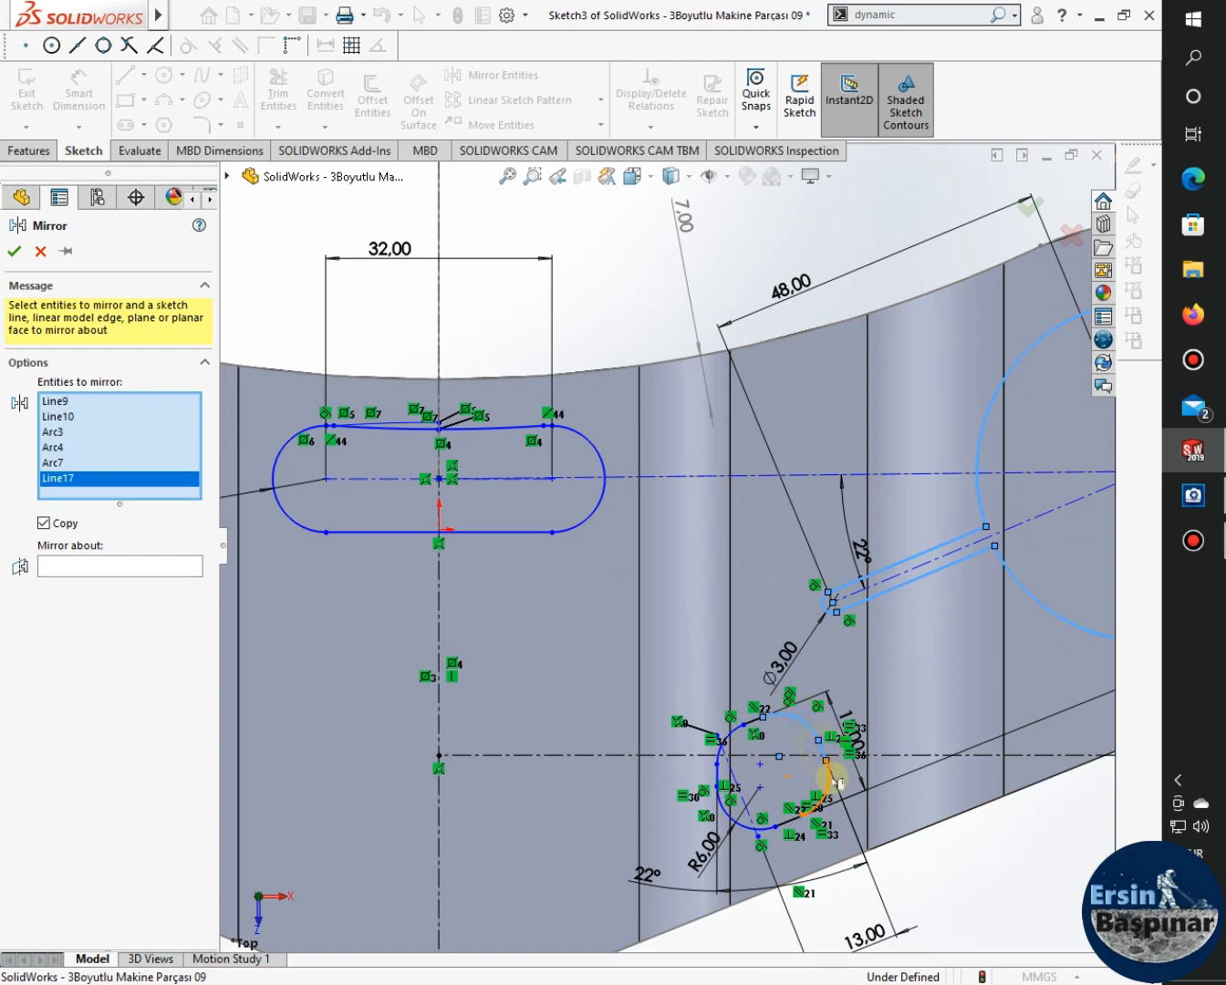
click(829, 780)
click(791, 818)
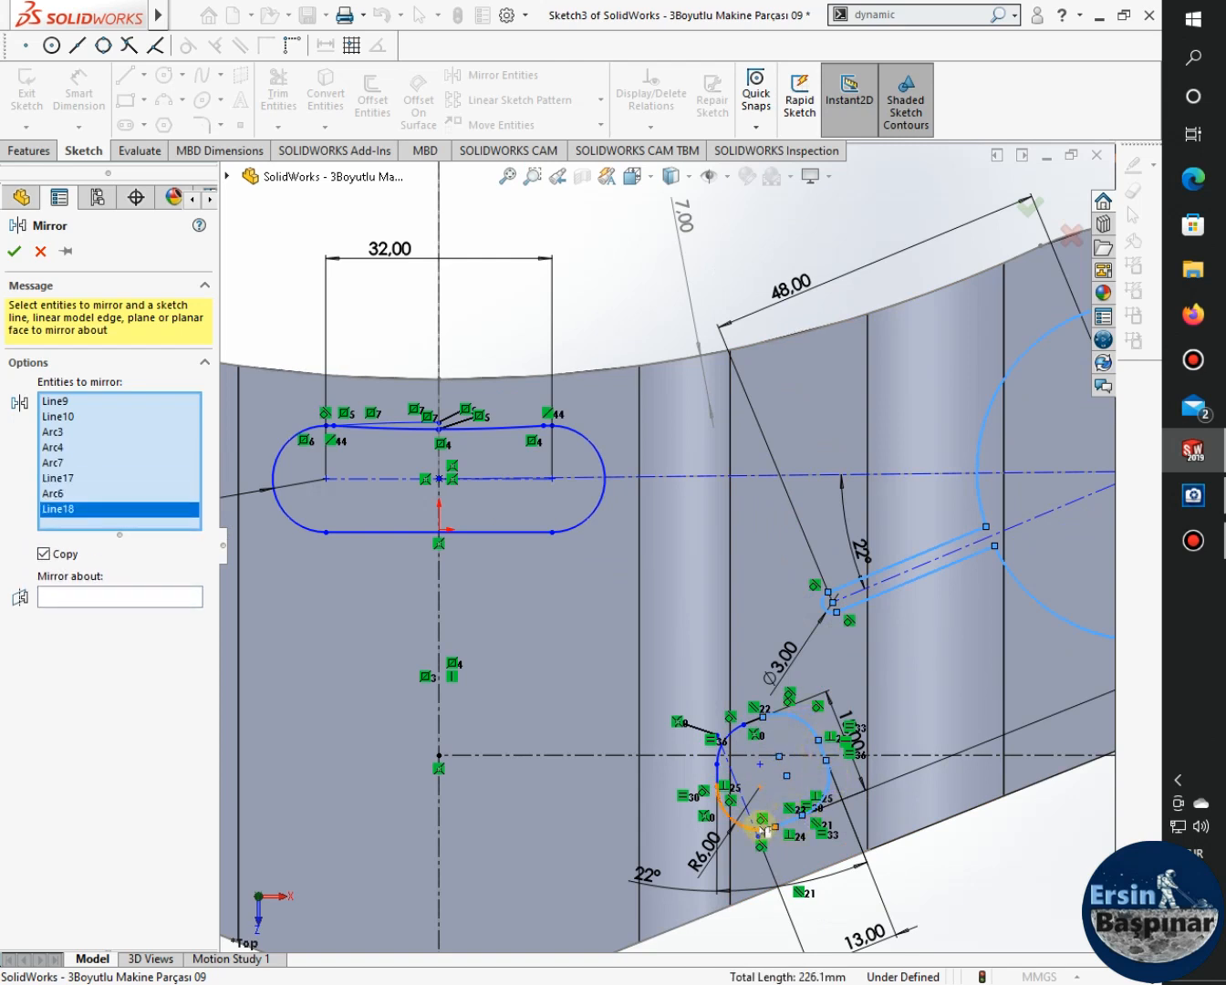
click(763, 830)
click(717, 776)
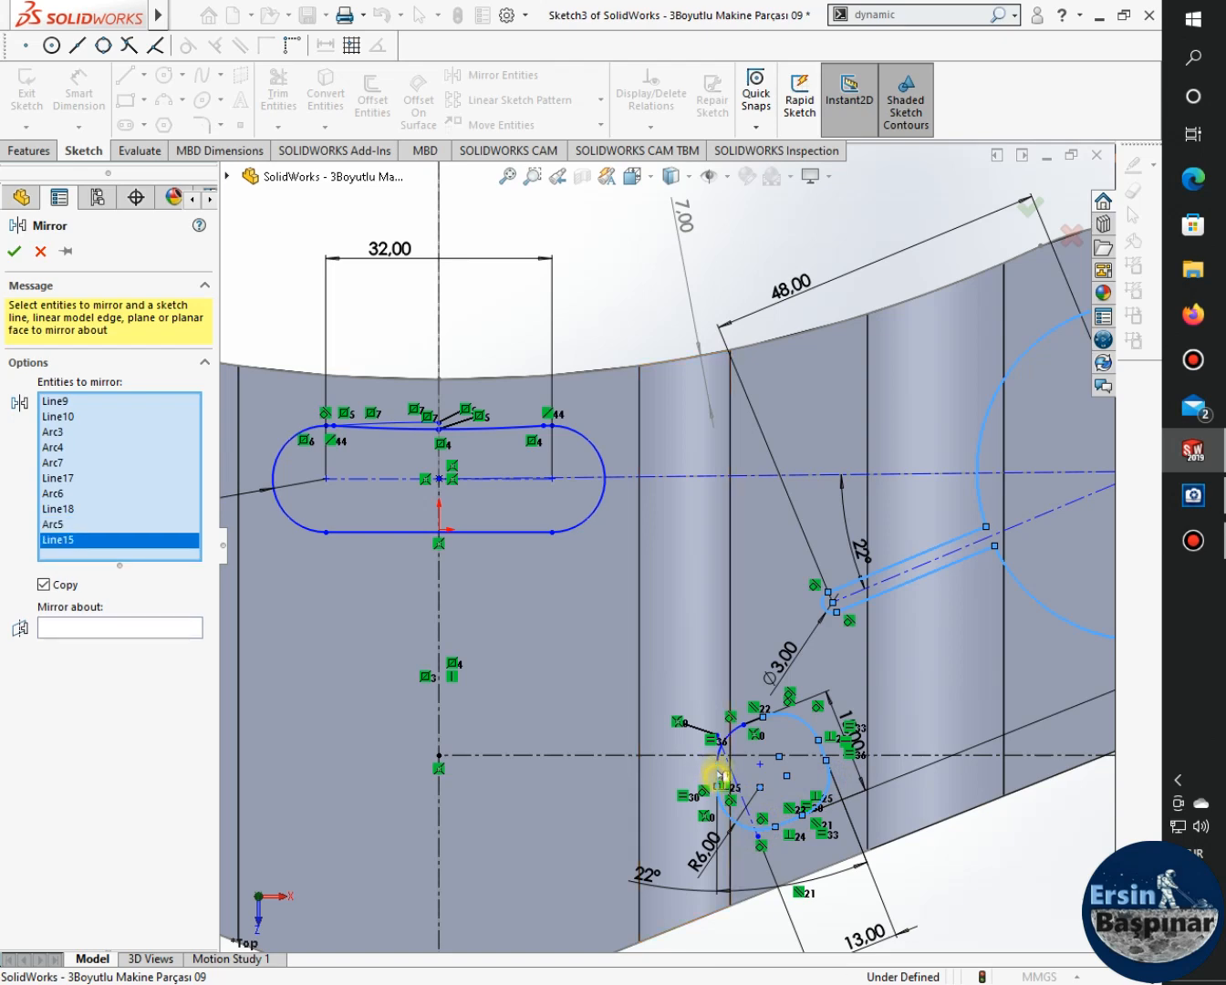
click(728, 743)
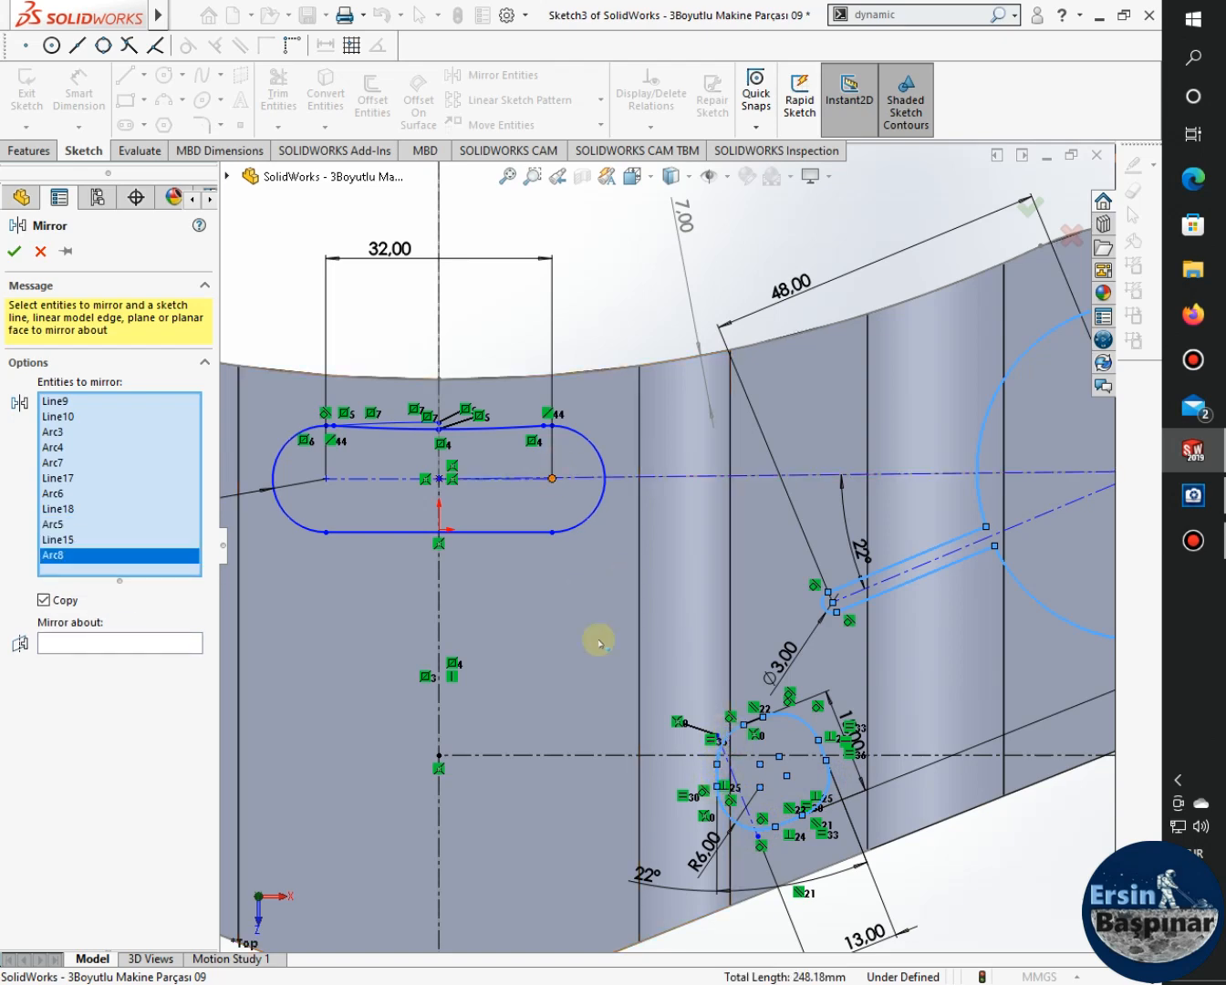
Set the vertical centerline as the mirror axis, keeping it out of the entities to mirror.
scroll(609, 663, up, 3)
scroll(614, 673, up, 1)
scroll(641, 634, up, 1)
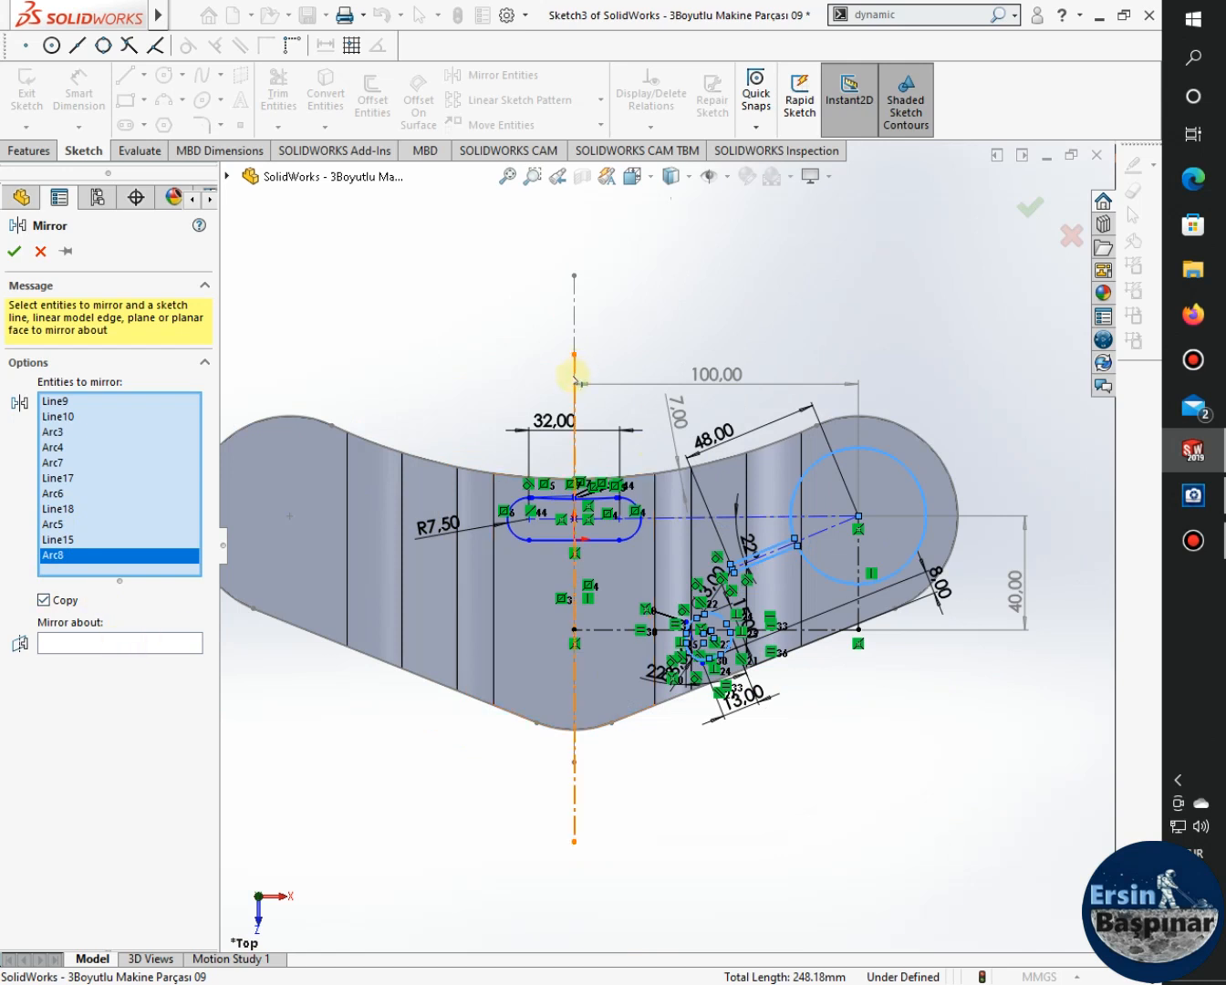
click(574, 377)
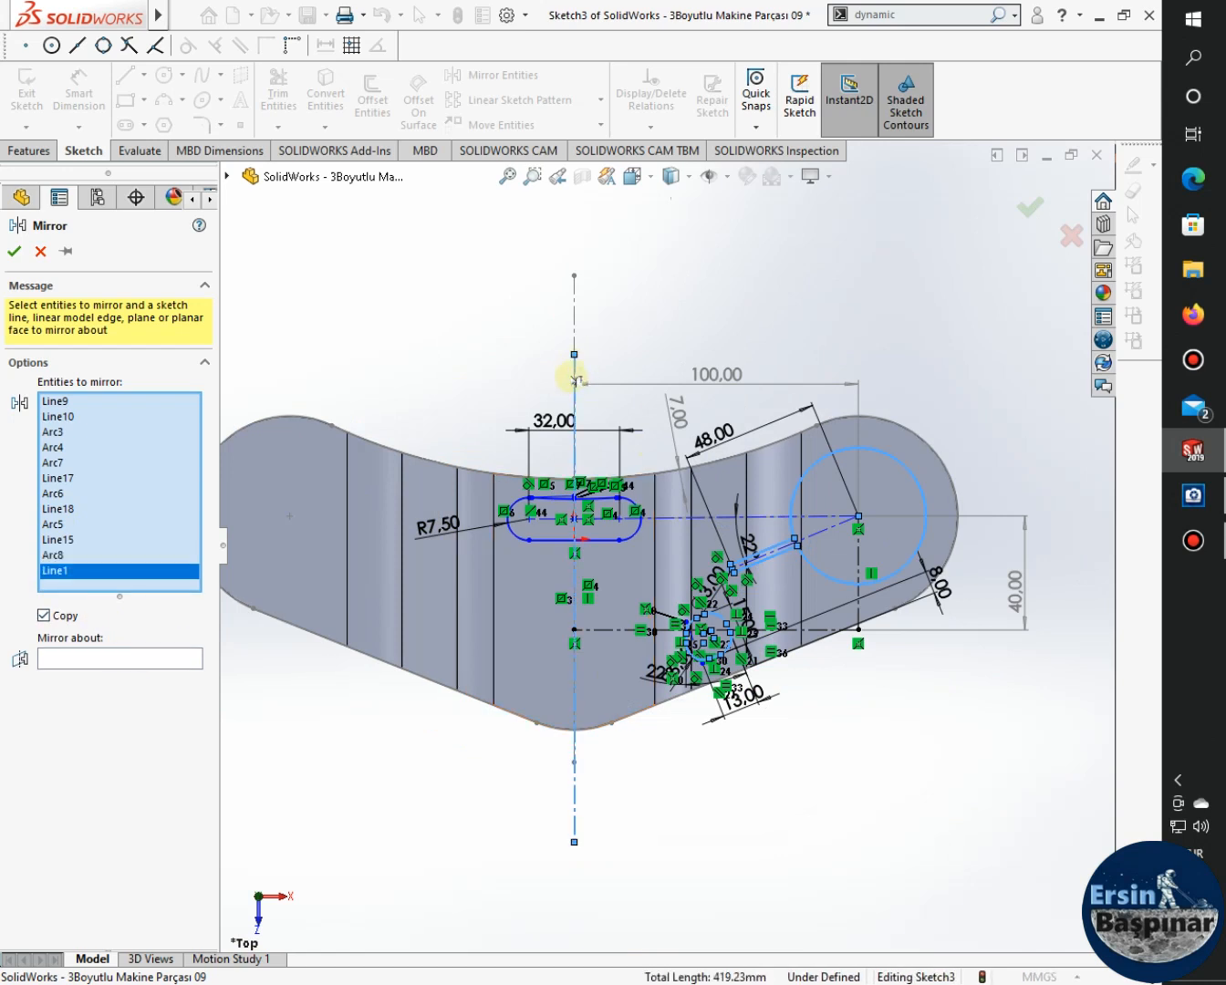
right_click(82, 572)
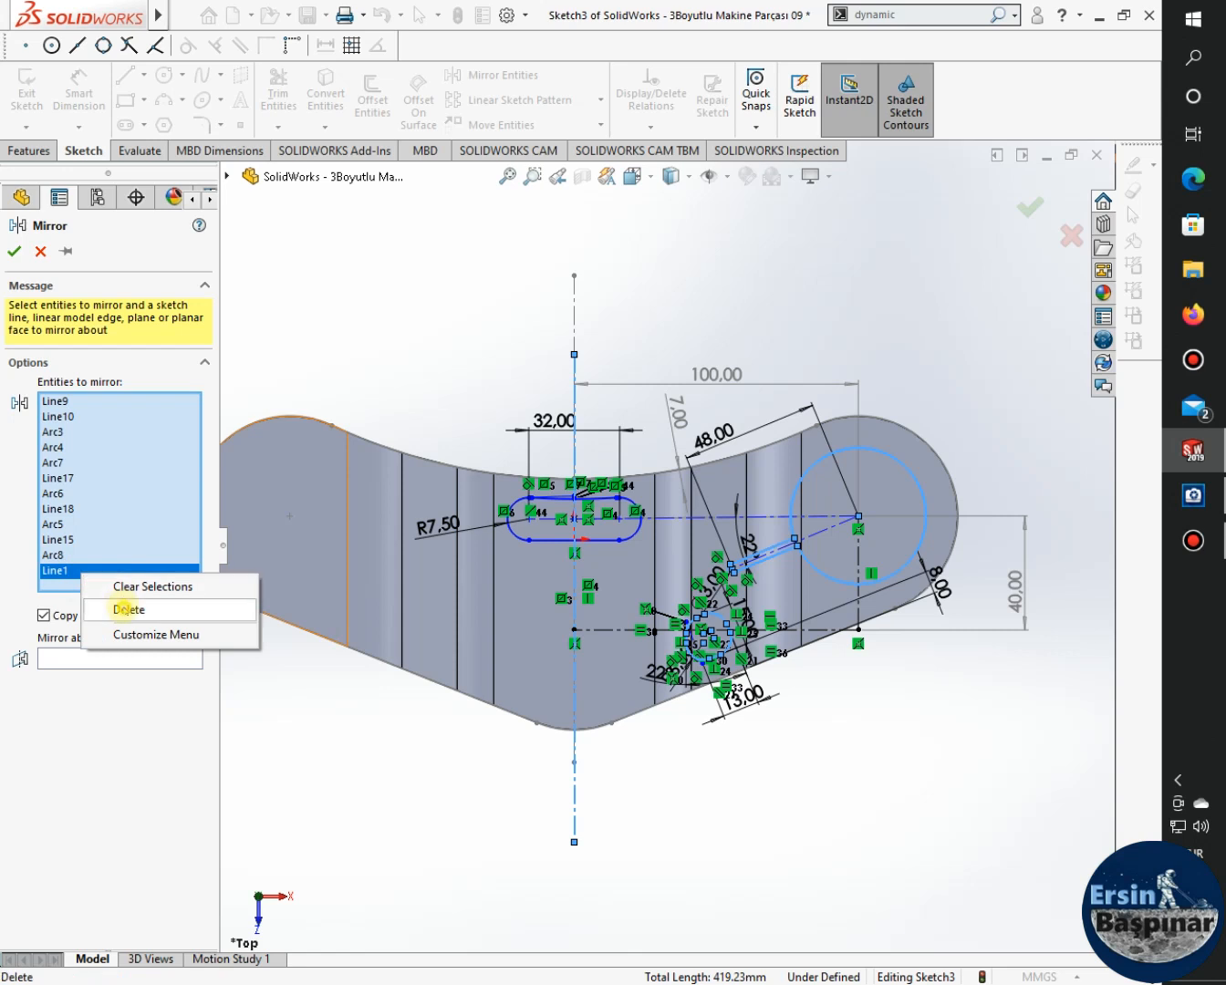
click(123, 608)
click(105, 641)
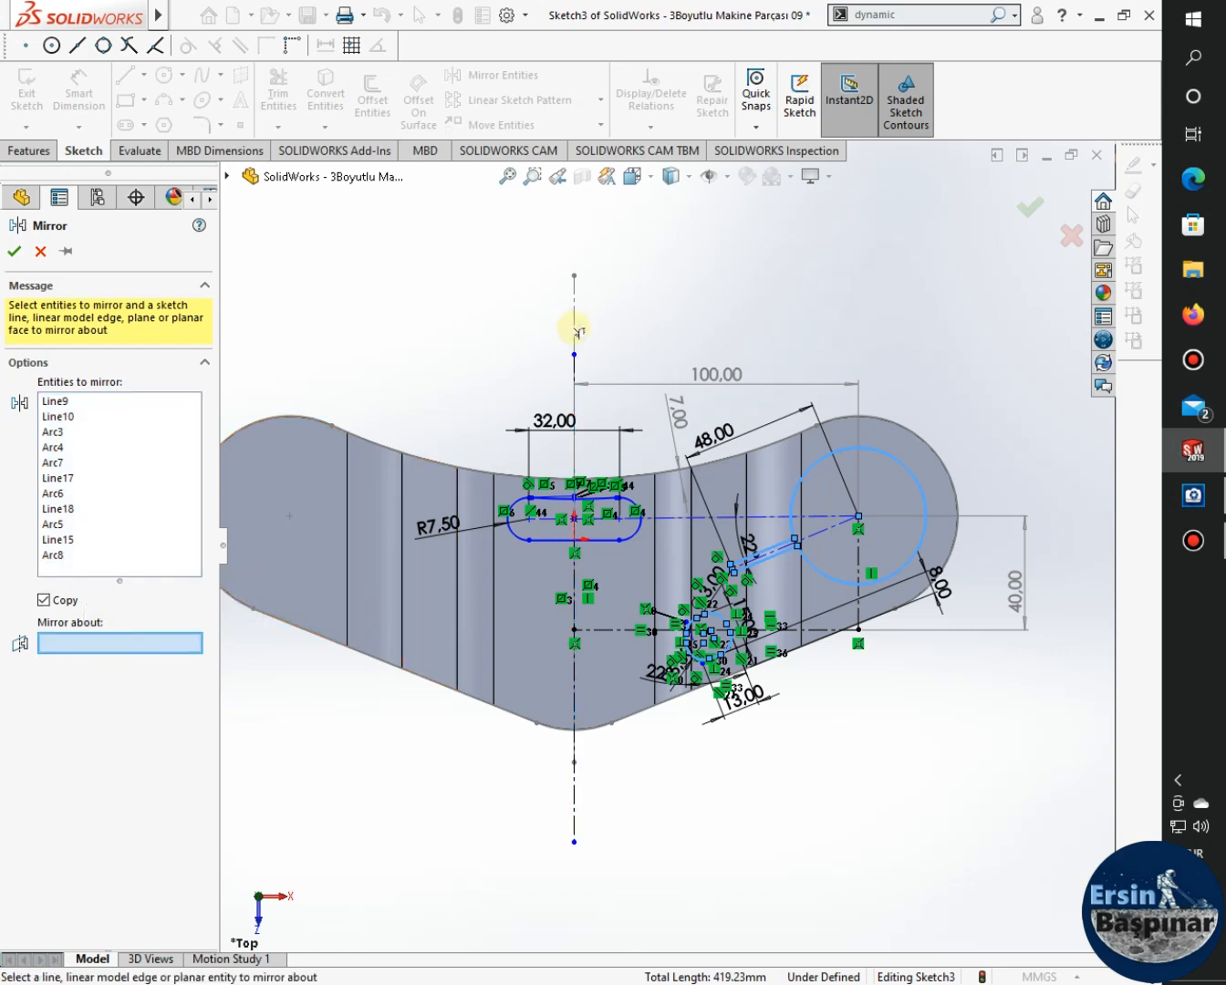
click(575, 378)
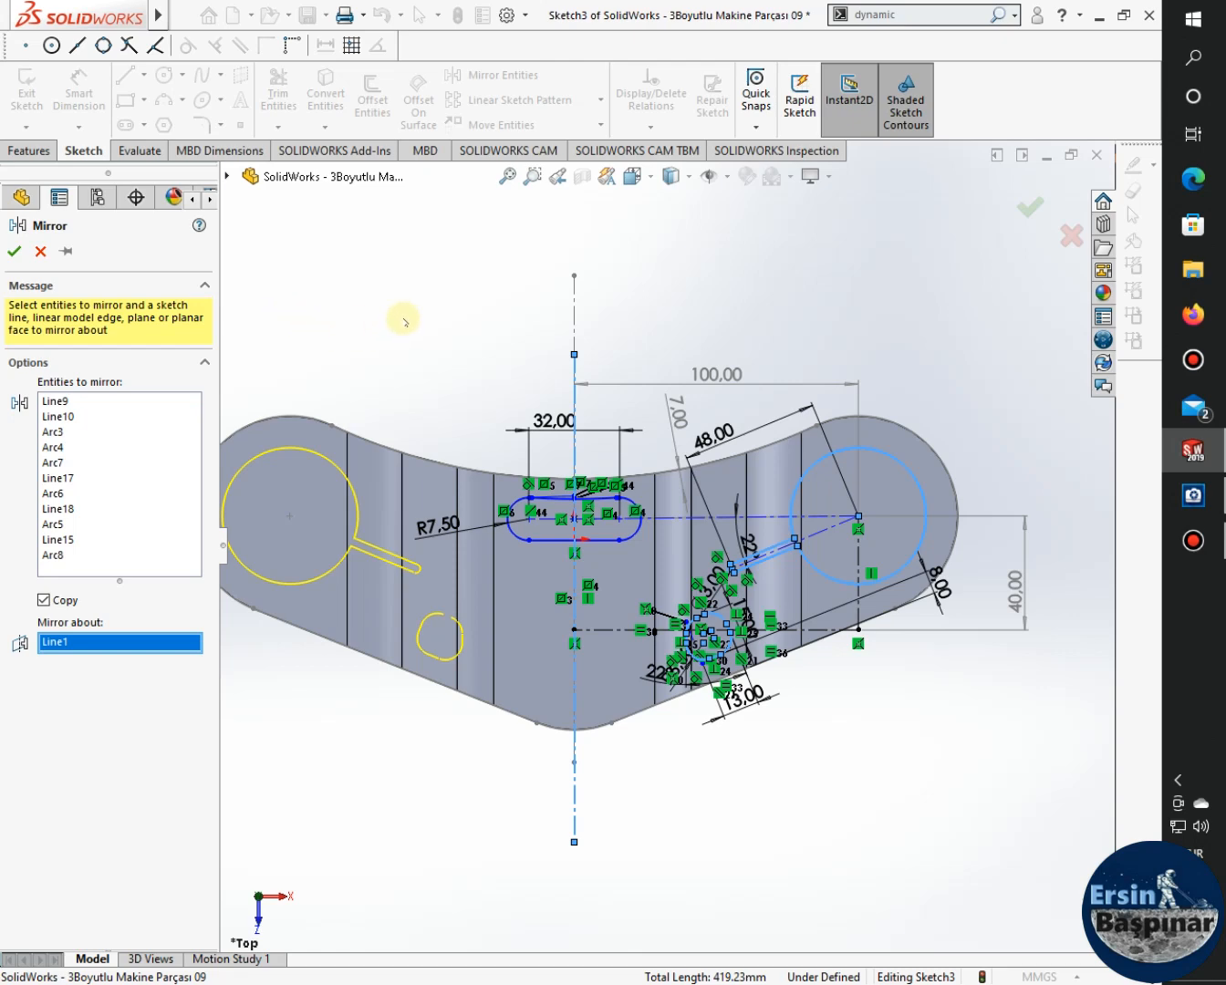
Include the rounded hole's short upper-left line in the entities to mirror and complete the mirror about the centerline.
scroll(735, 619, down, 4)
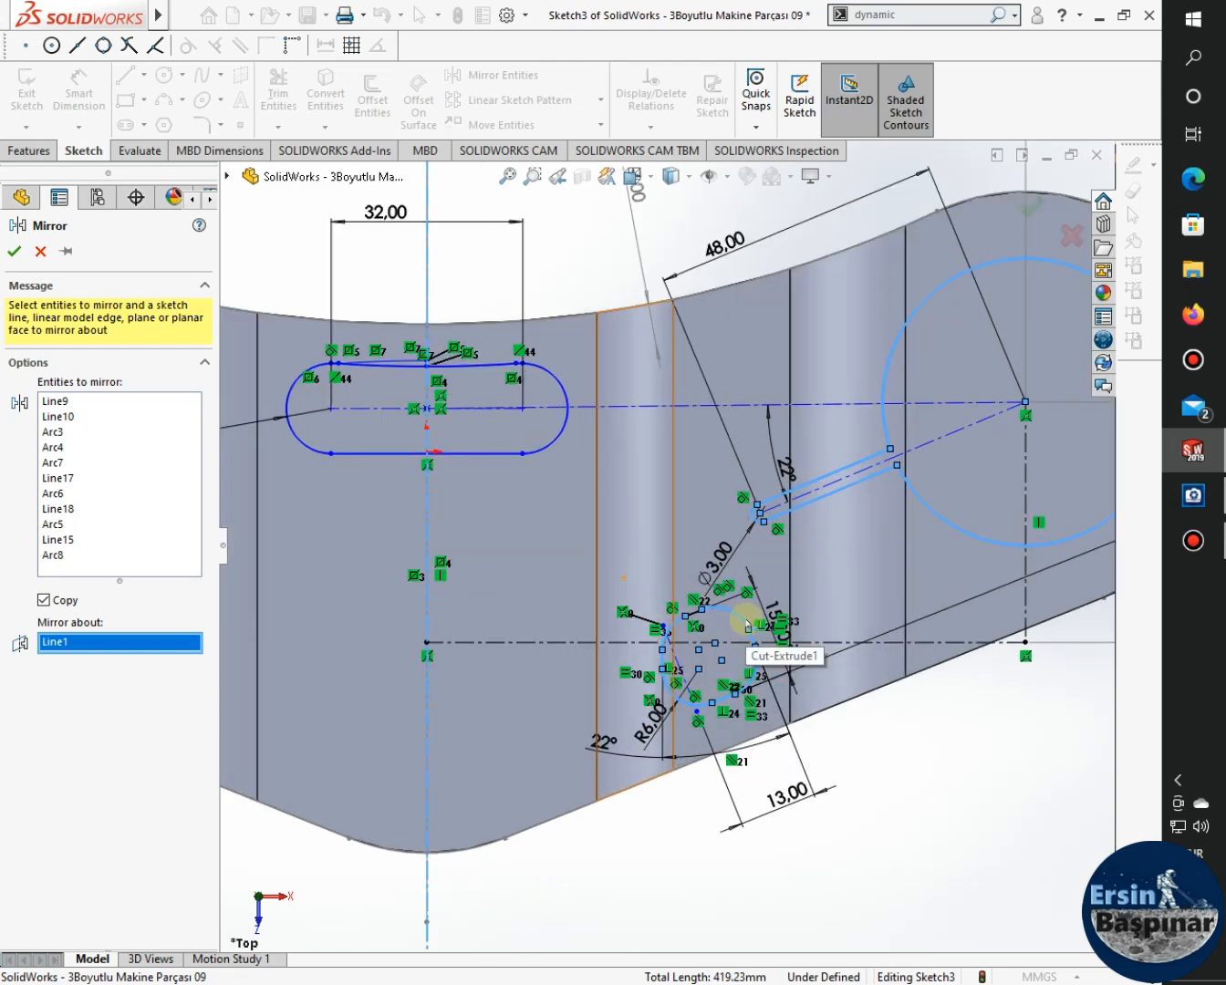
scroll(729, 631, down, 3)
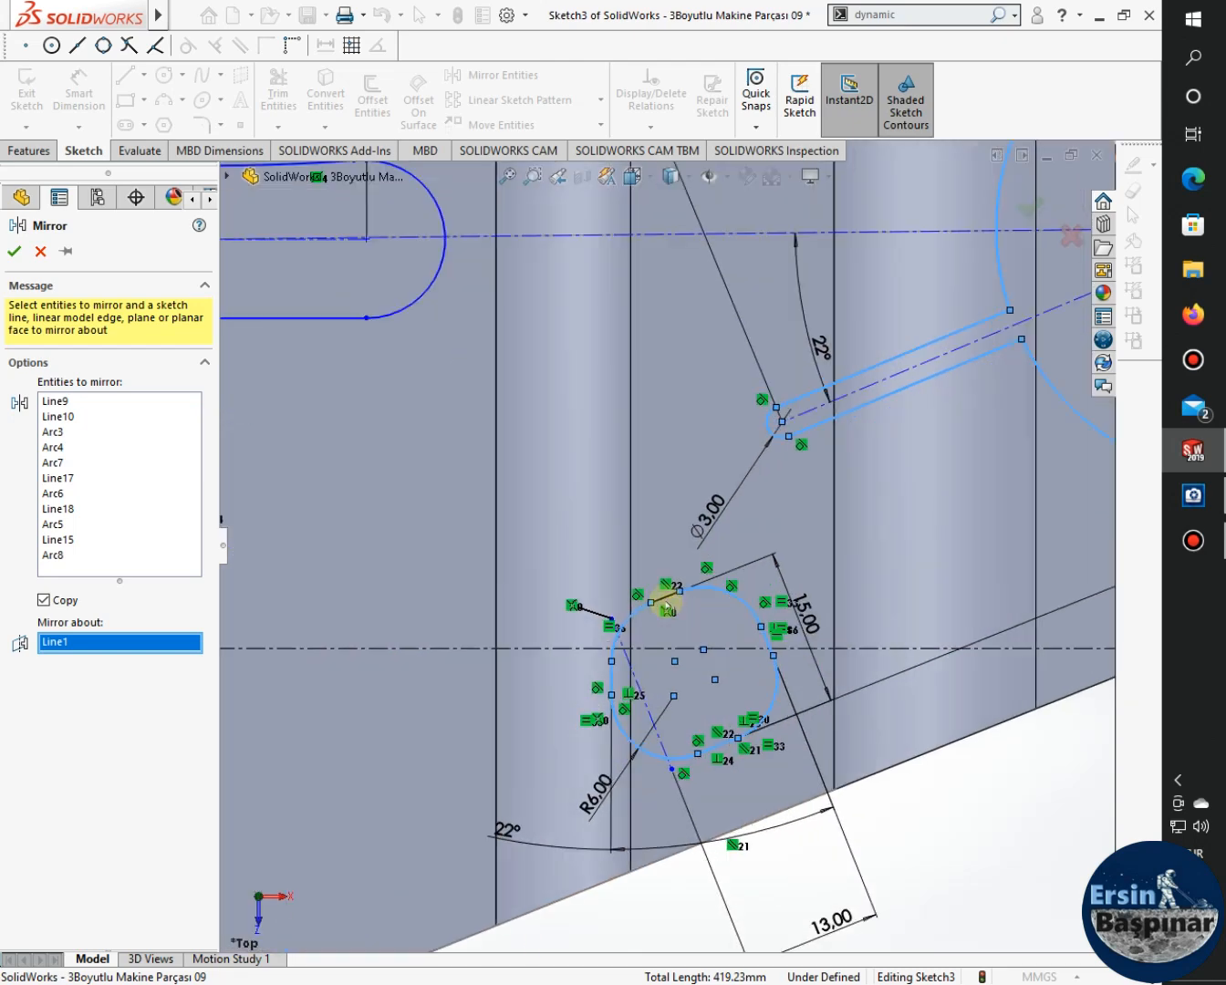
click(141, 551)
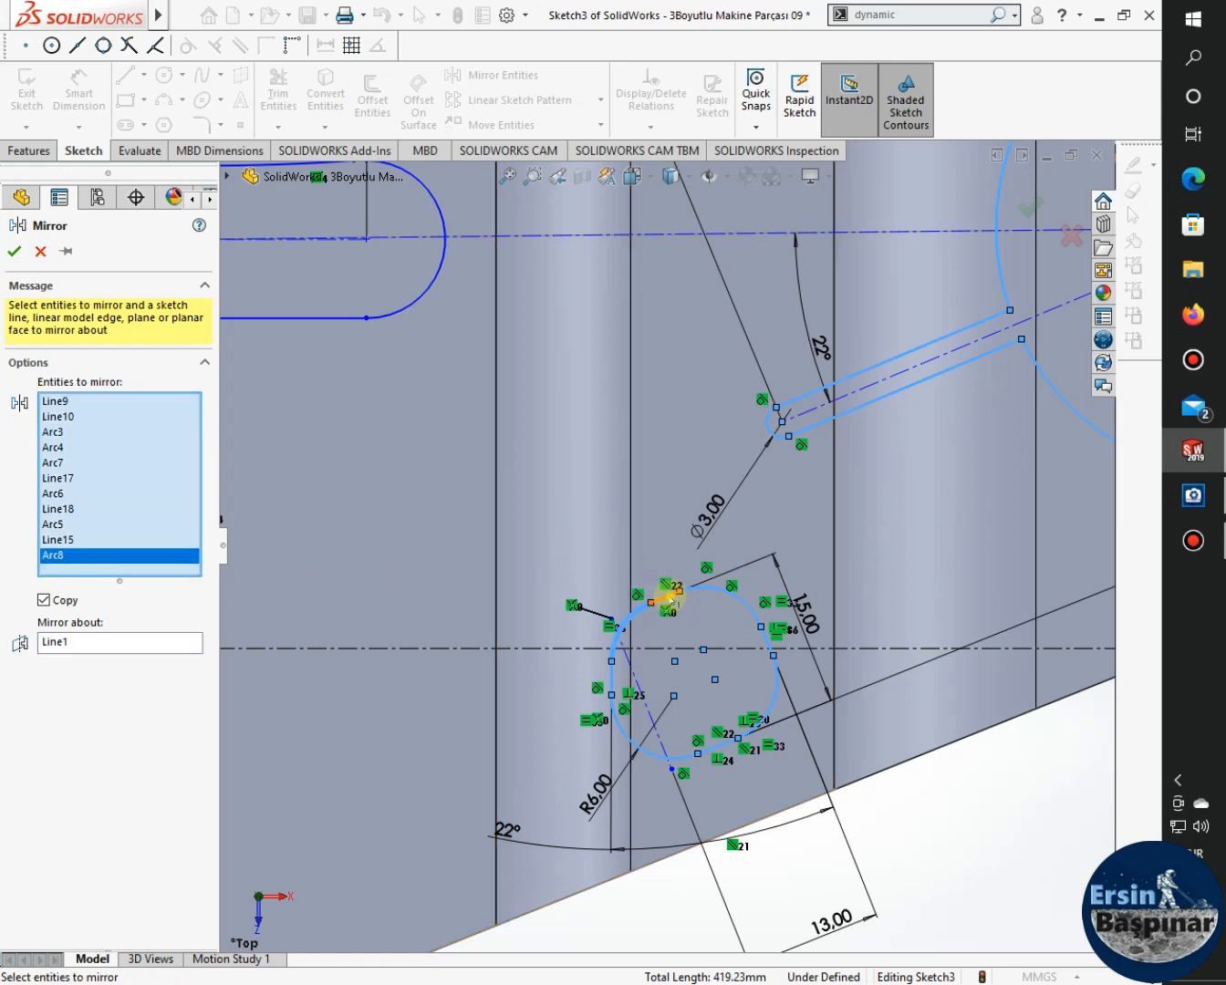
click(670, 599)
scroll(802, 737, down, 3)
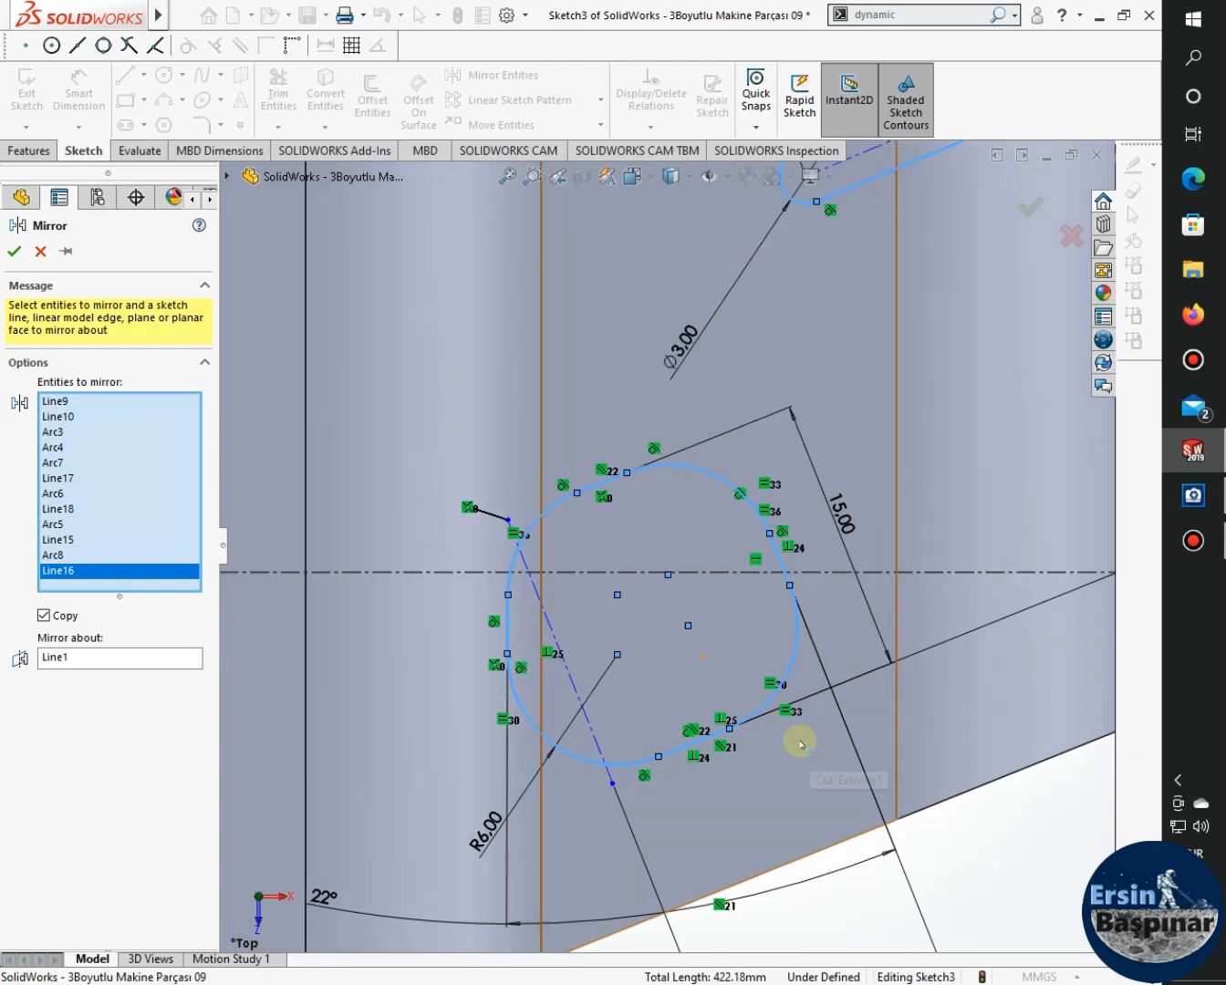
scroll(801, 743, down, 2)
scroll(778, 729, up, 5)
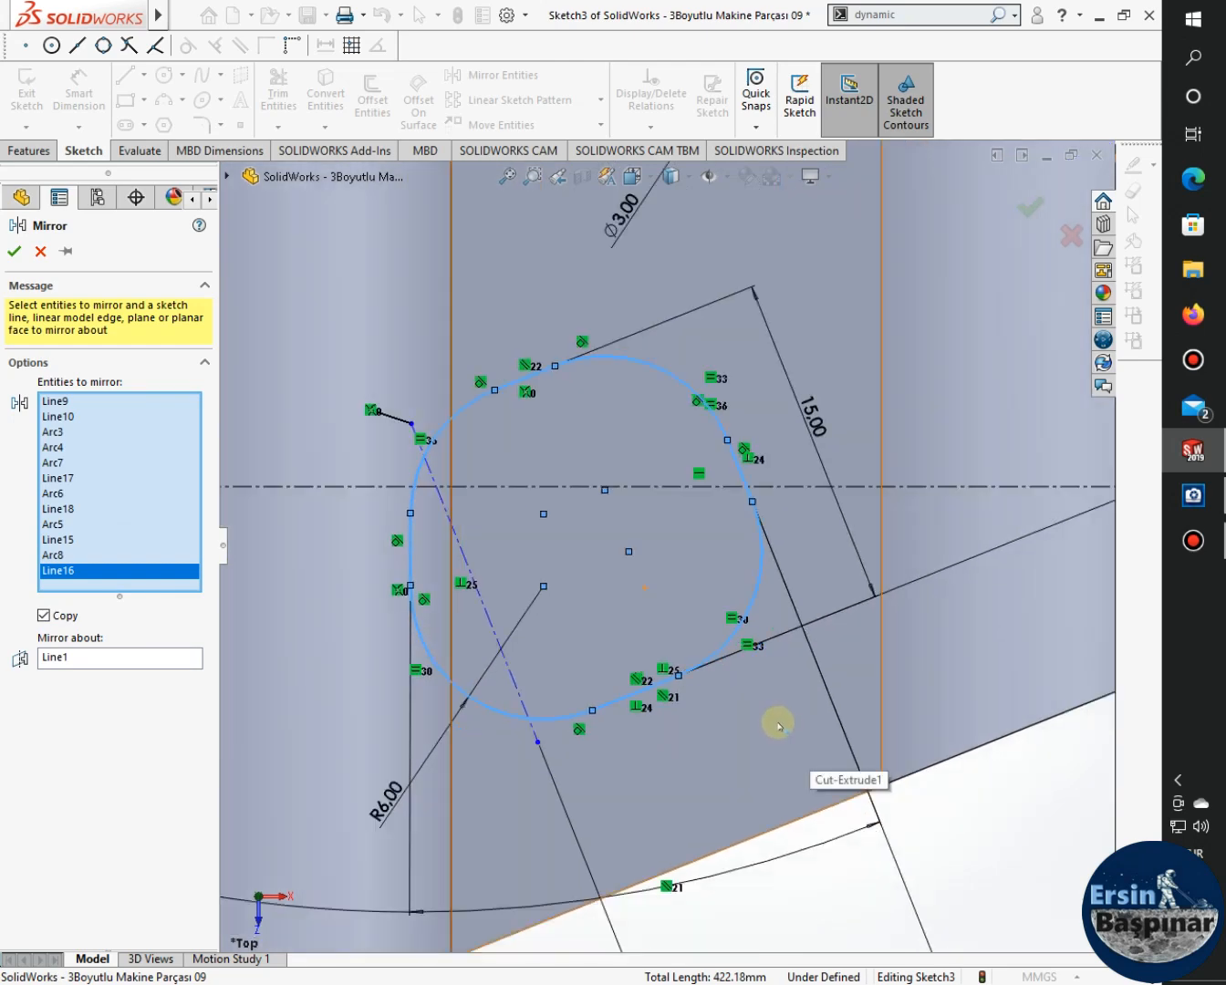
scroll(328, 684, up, 4)
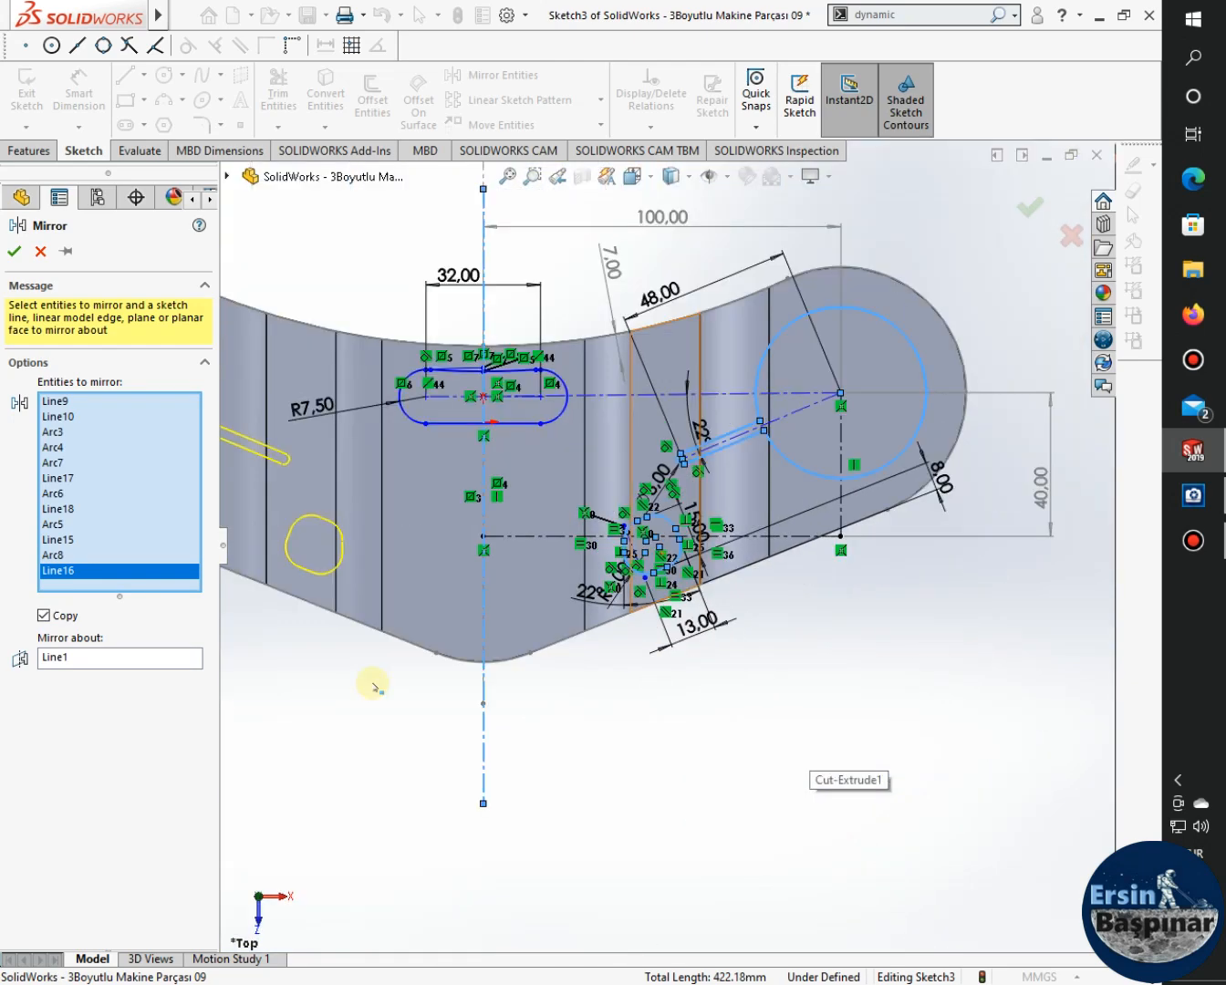
scroll(431, 541, down, 2)
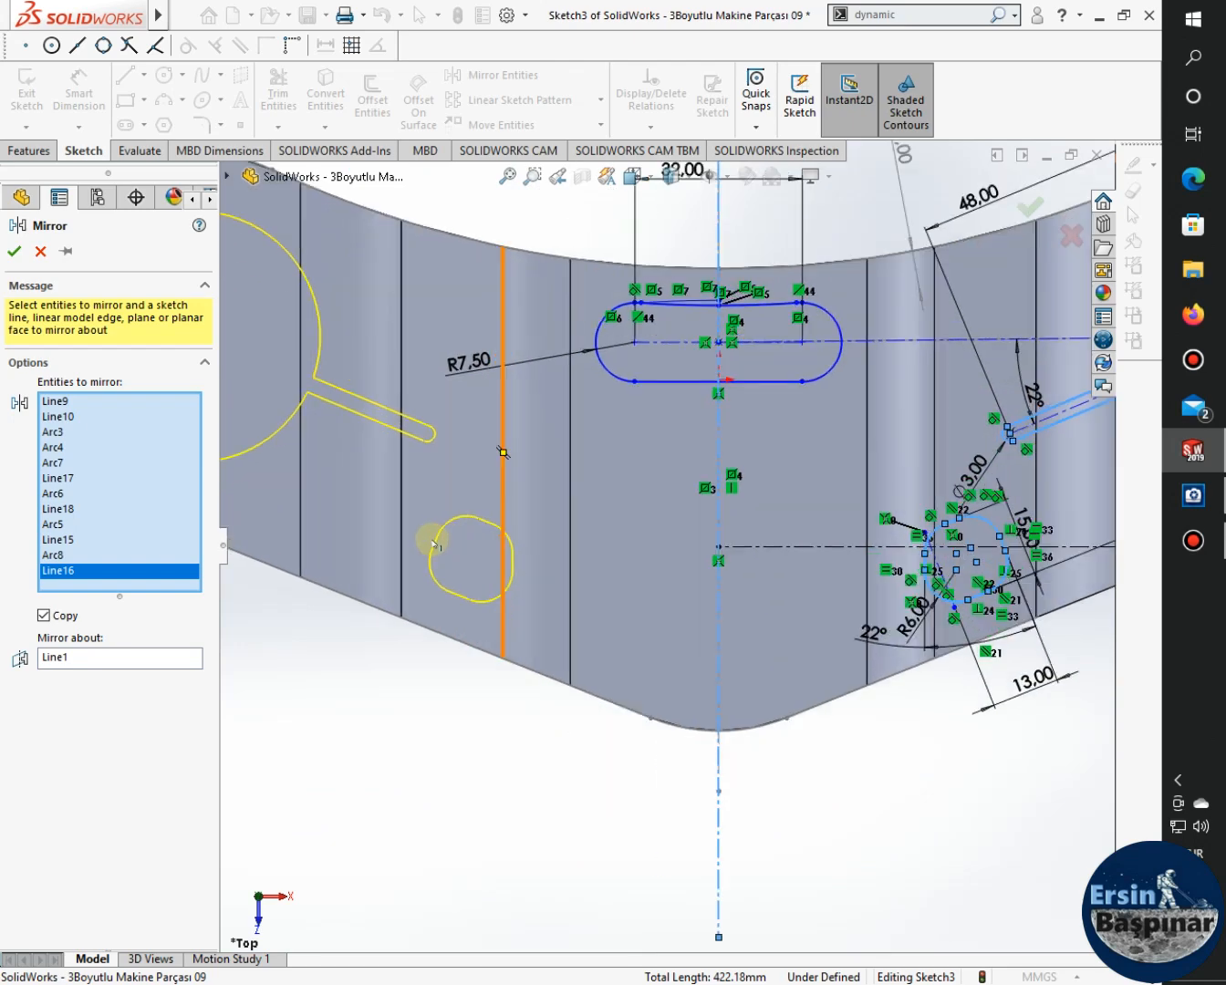
scroll(651, 504, up, 3)
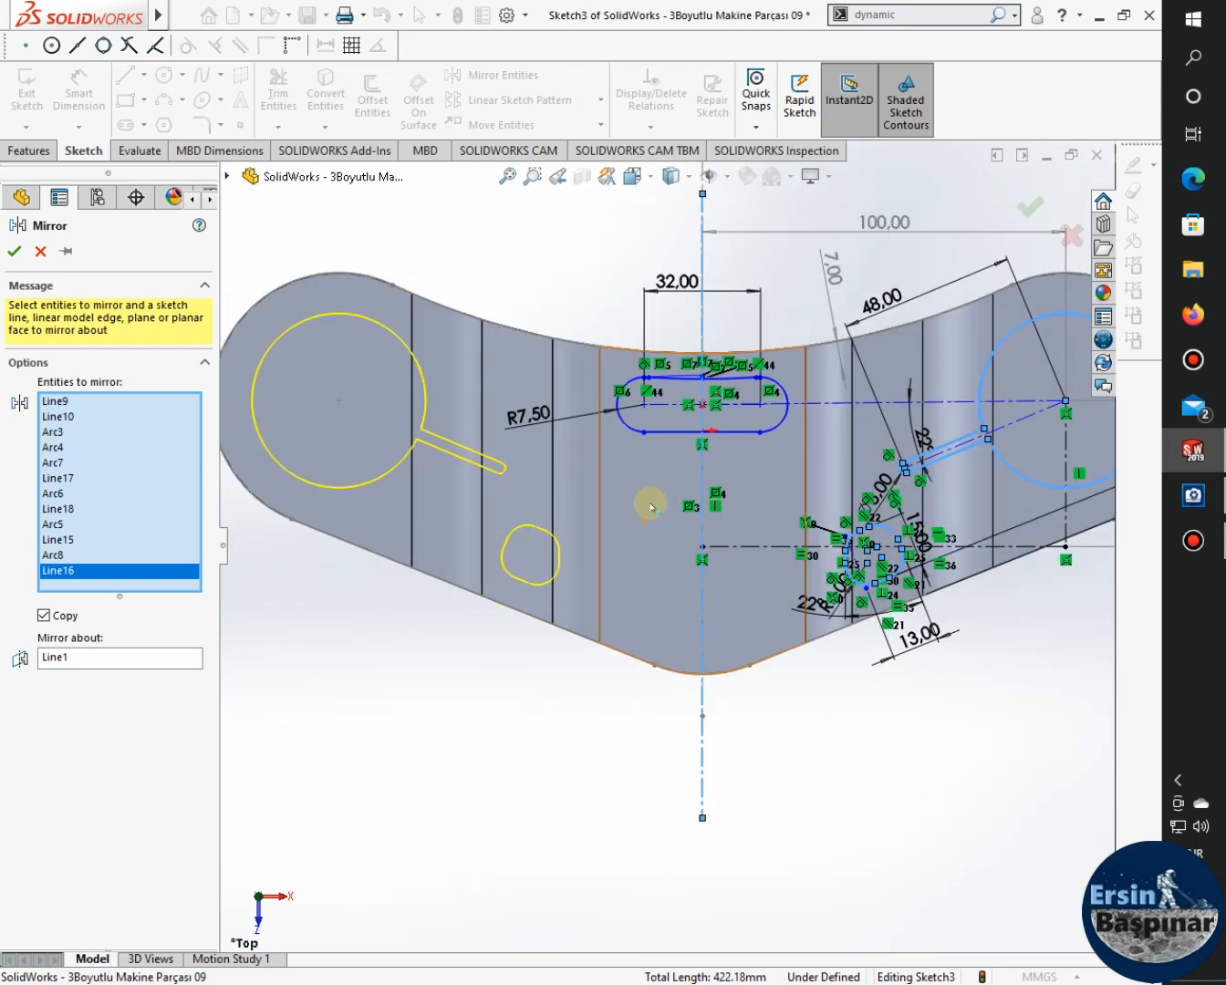
scroll(714, 451, down, 5)
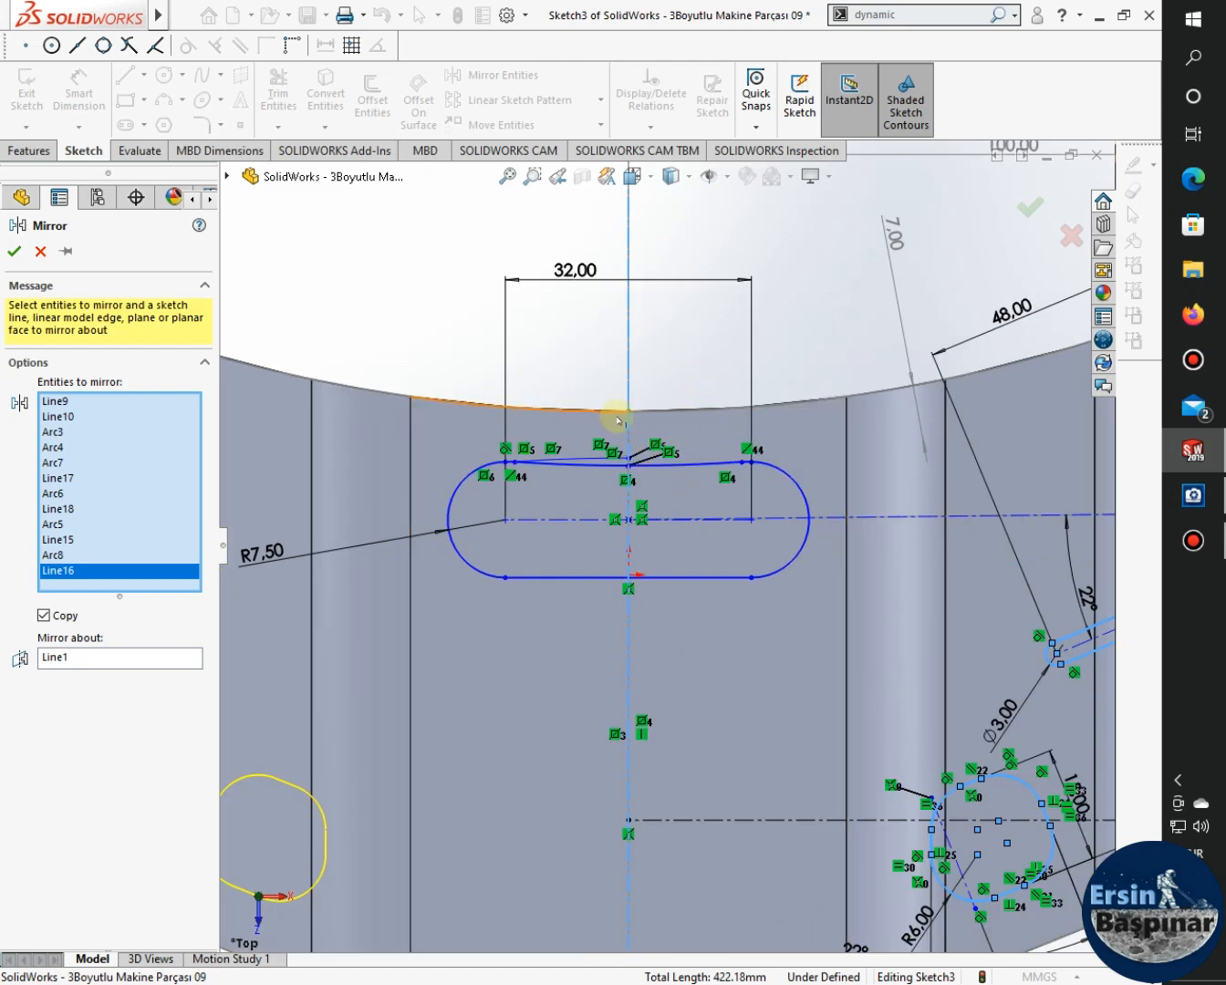
scroll(619, 428, down, 2)
scroll(624, 433, down, 2)
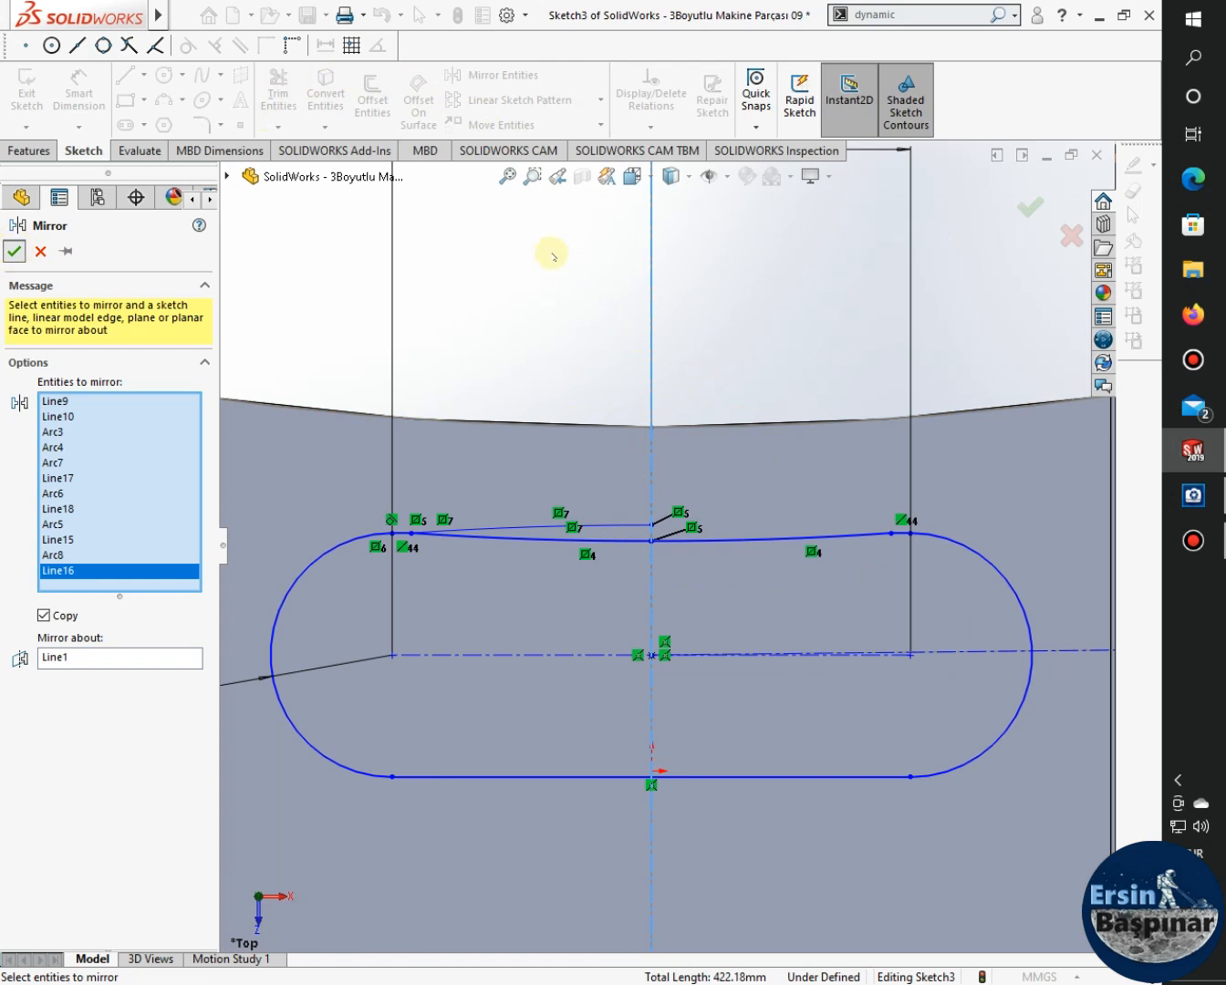
key(Return)
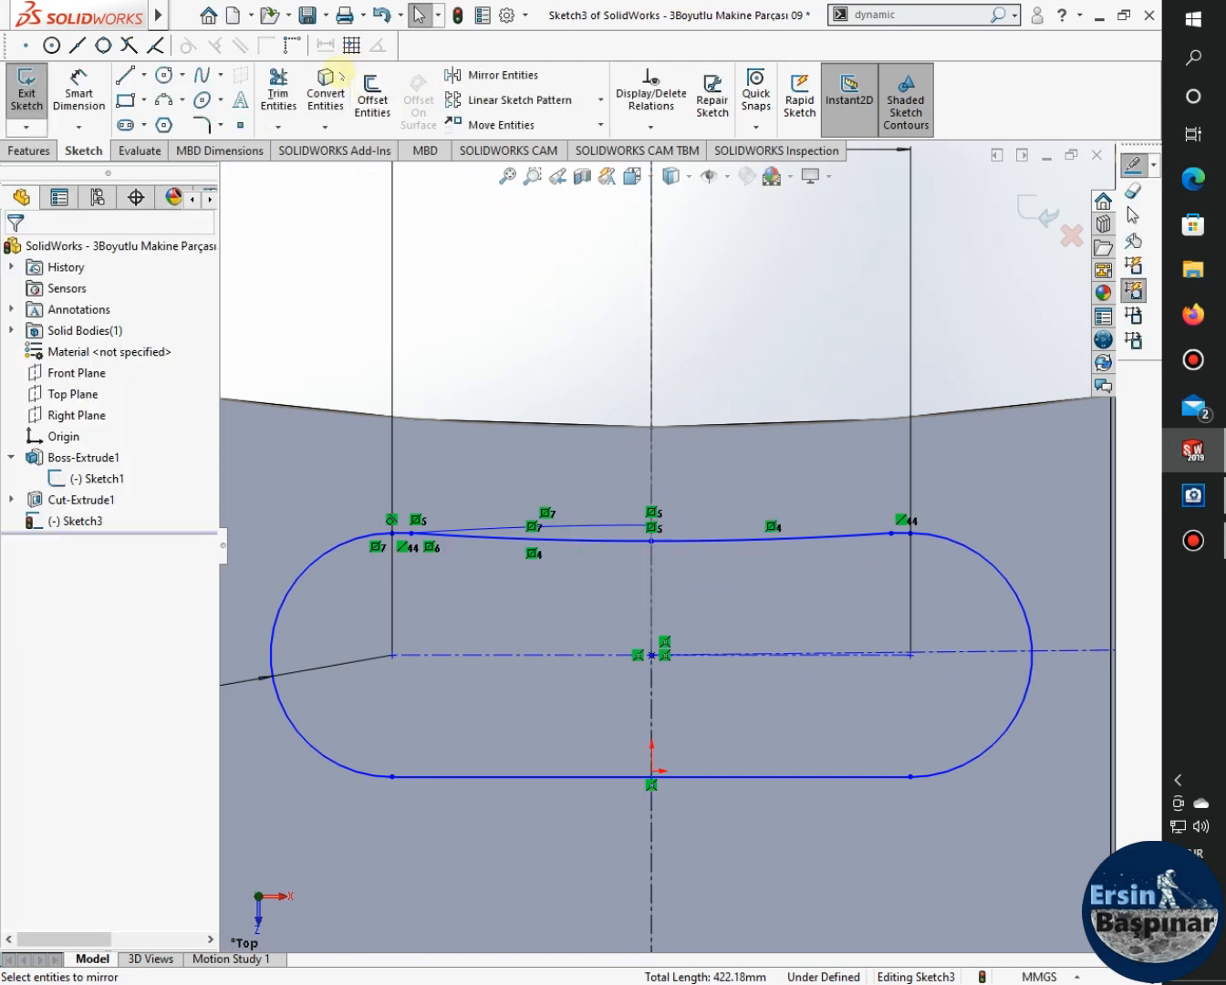
Trim away the stray thin line above the central slot's curved upper edge, left of the centerline.
click(277, 97)
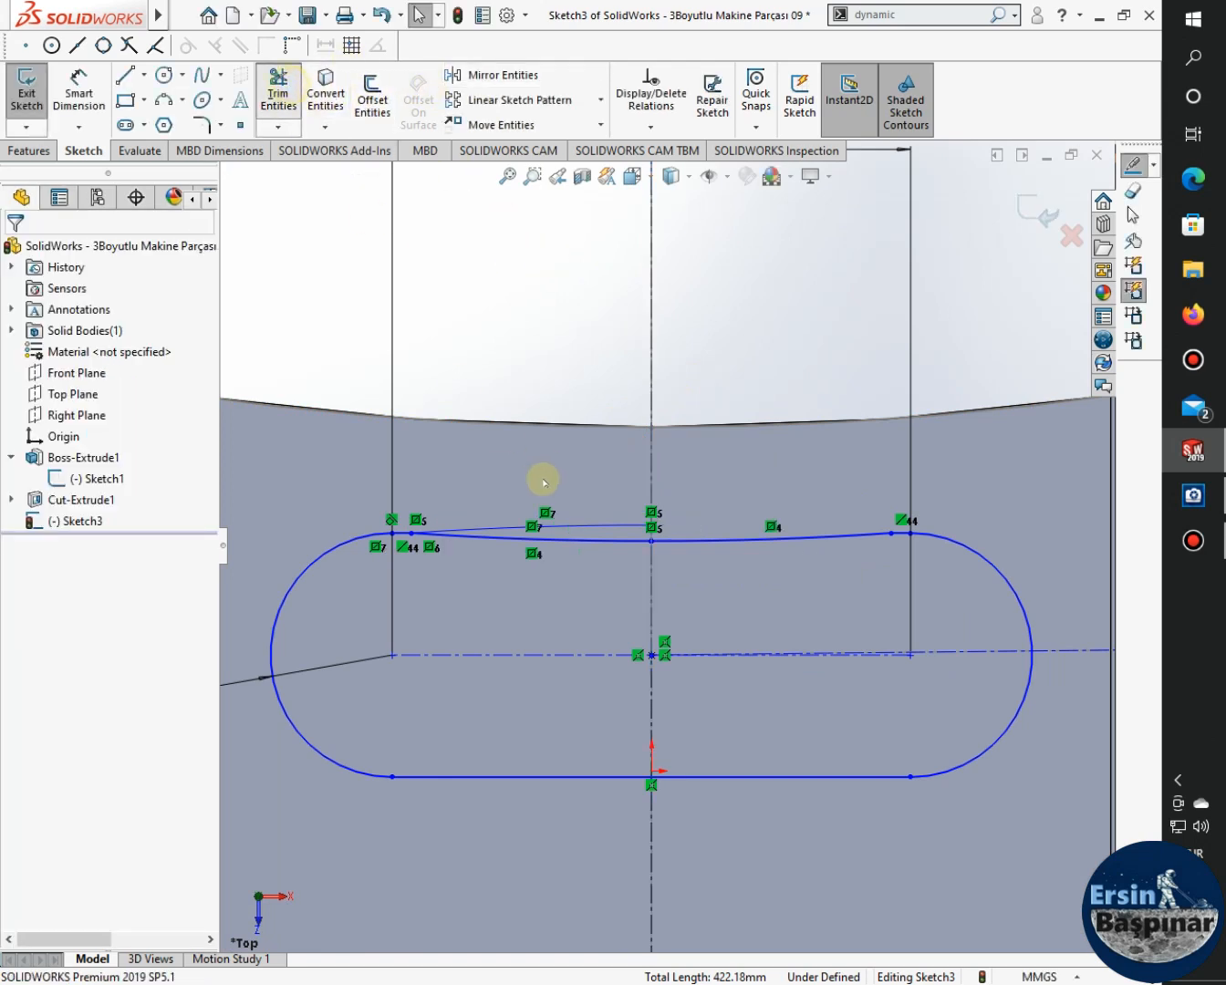
click(602, 526)
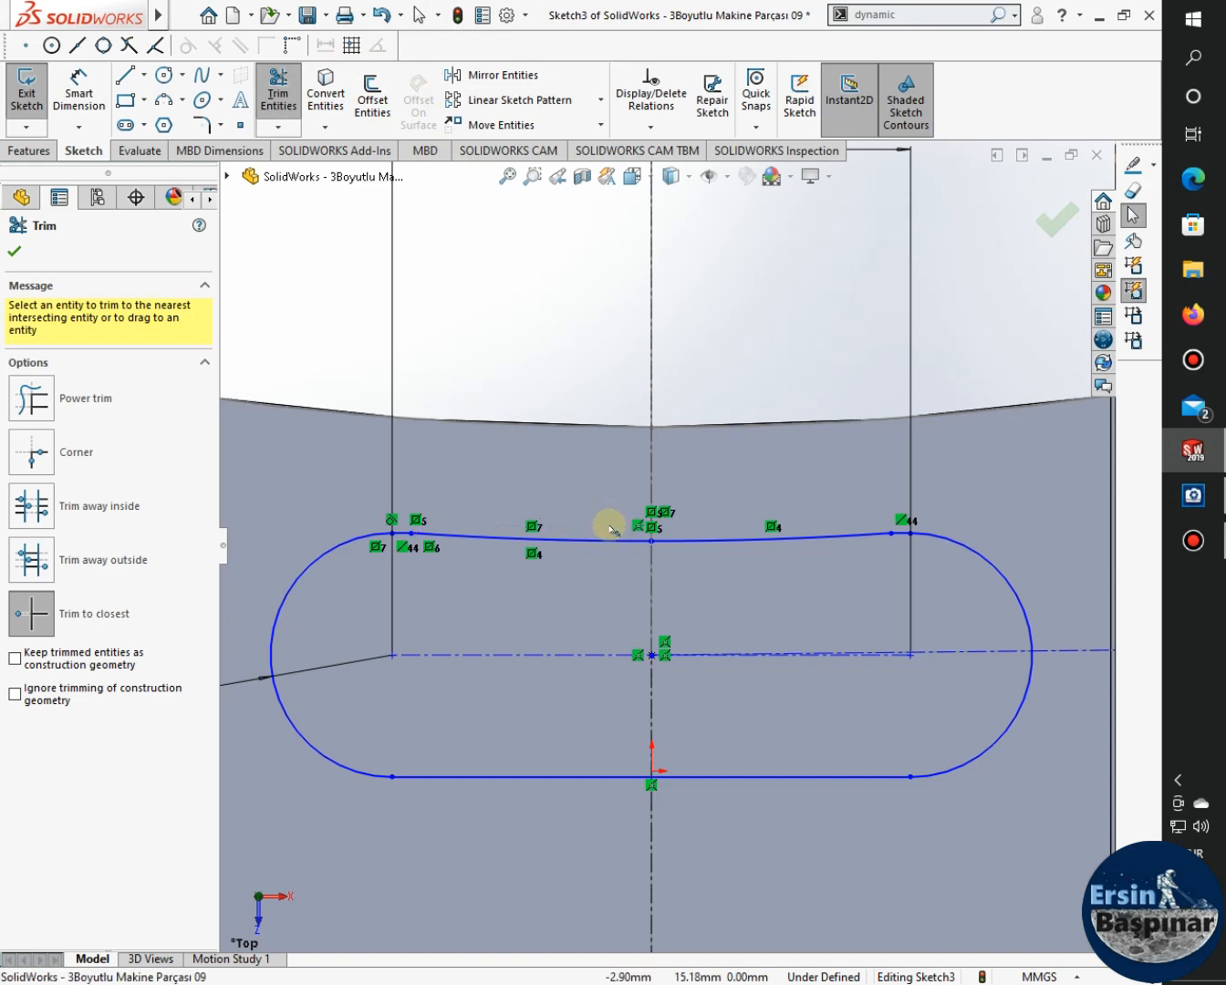
scroll(818, 491, up, 3)
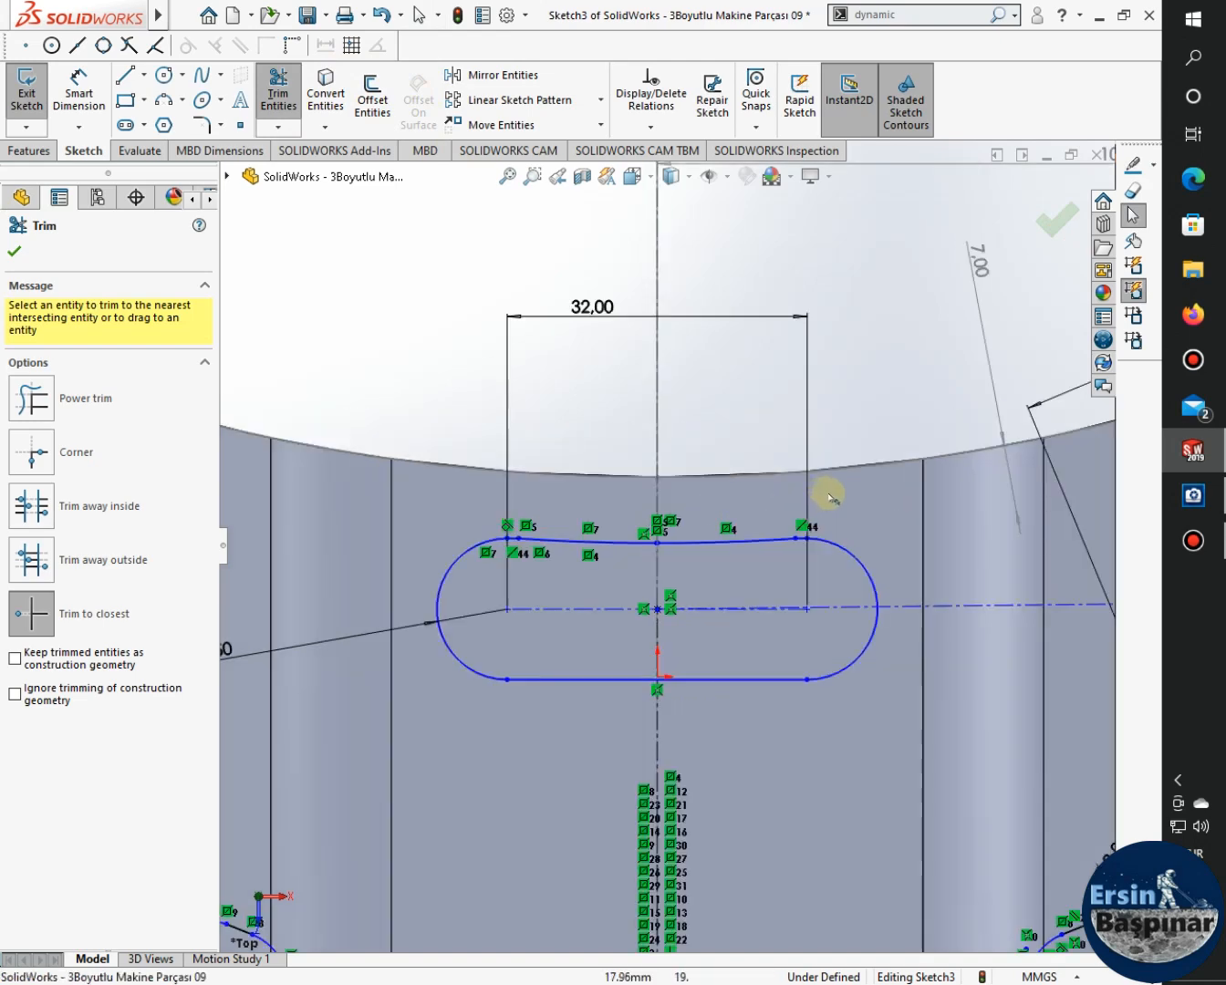
scroll(755, 482, up, 1)
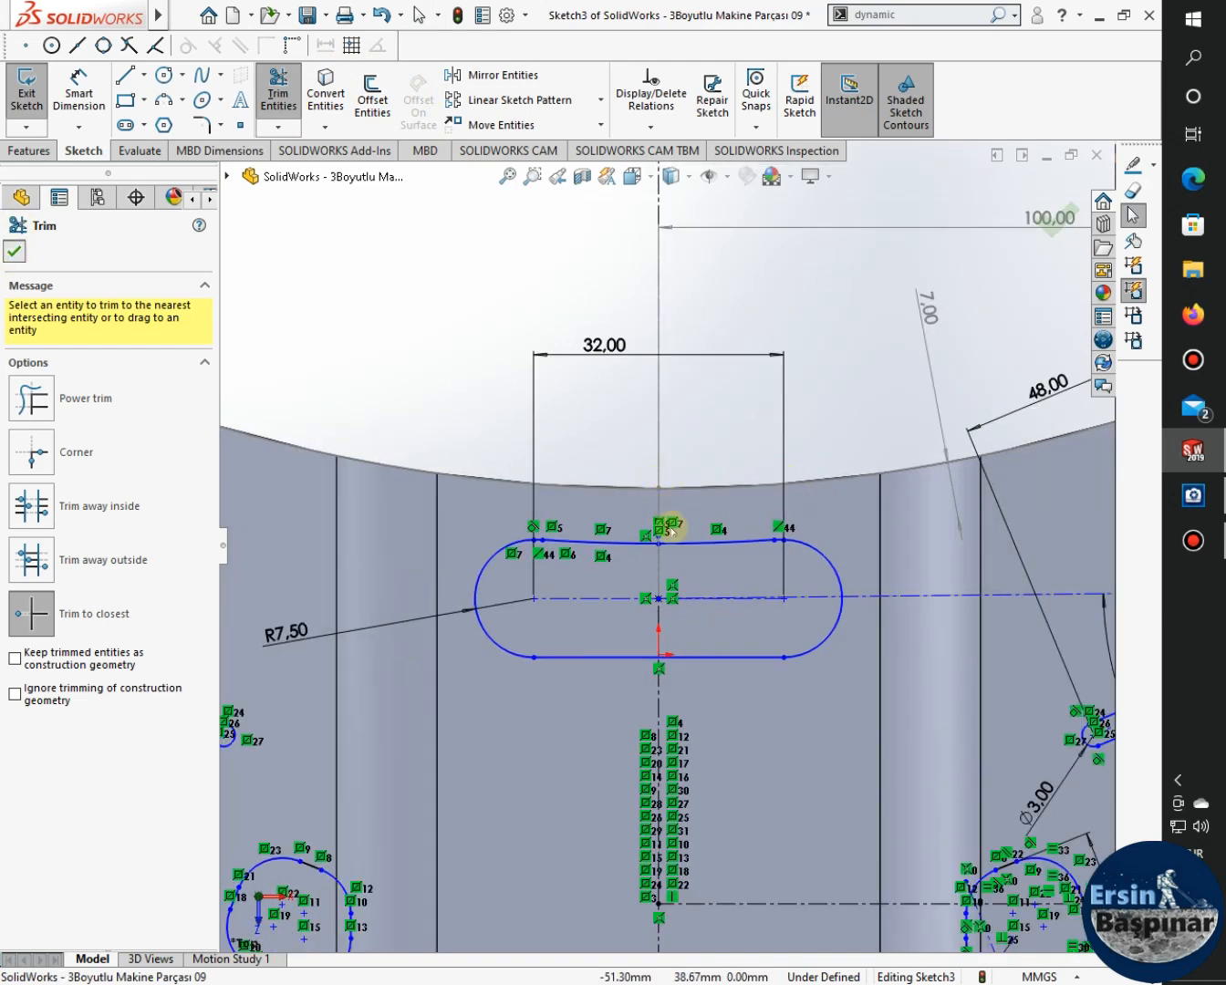
key(Escape)
scroll(733, 557, up, 2)
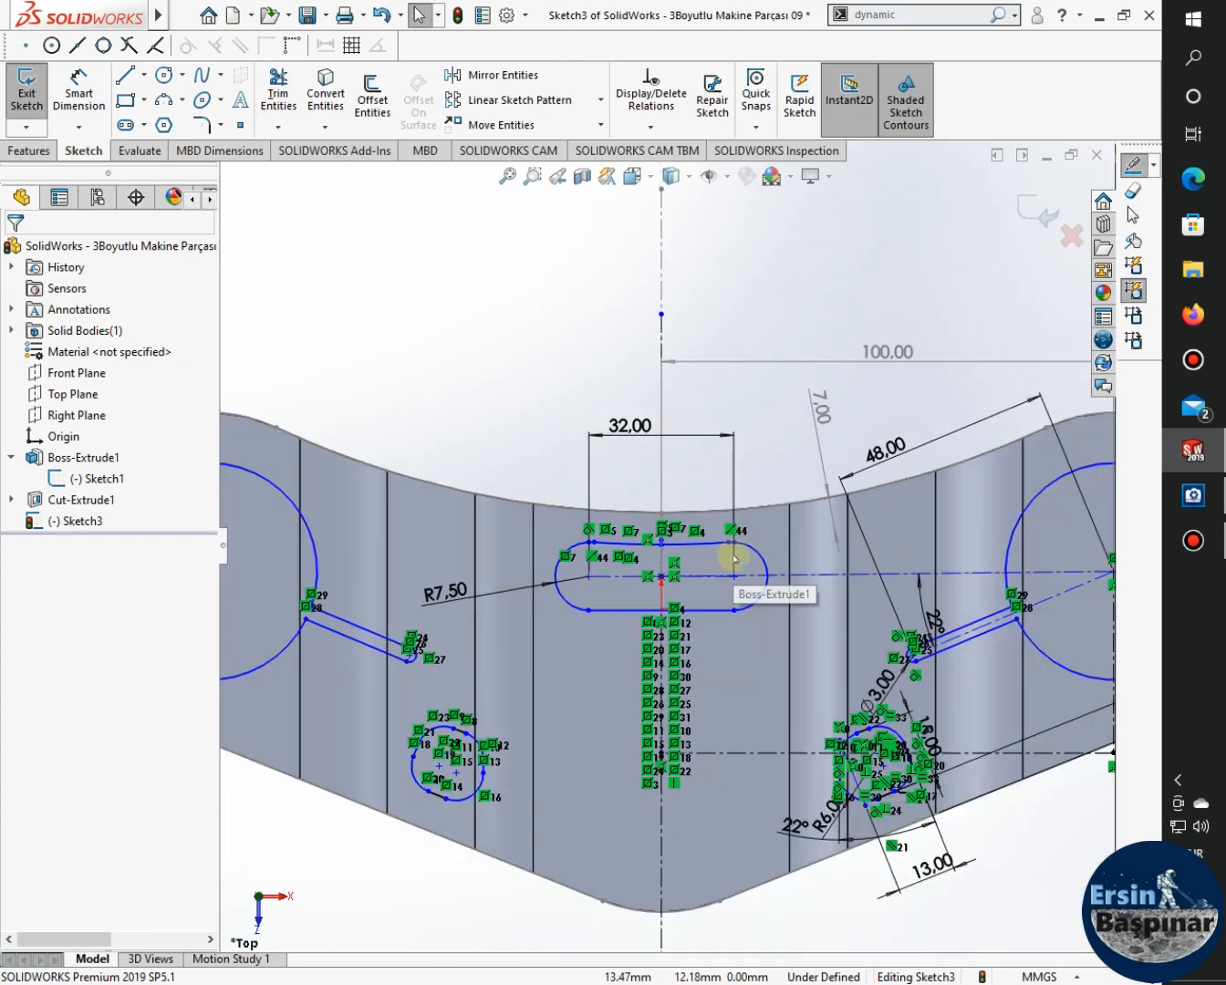
scroll(735, 559, up, 3)
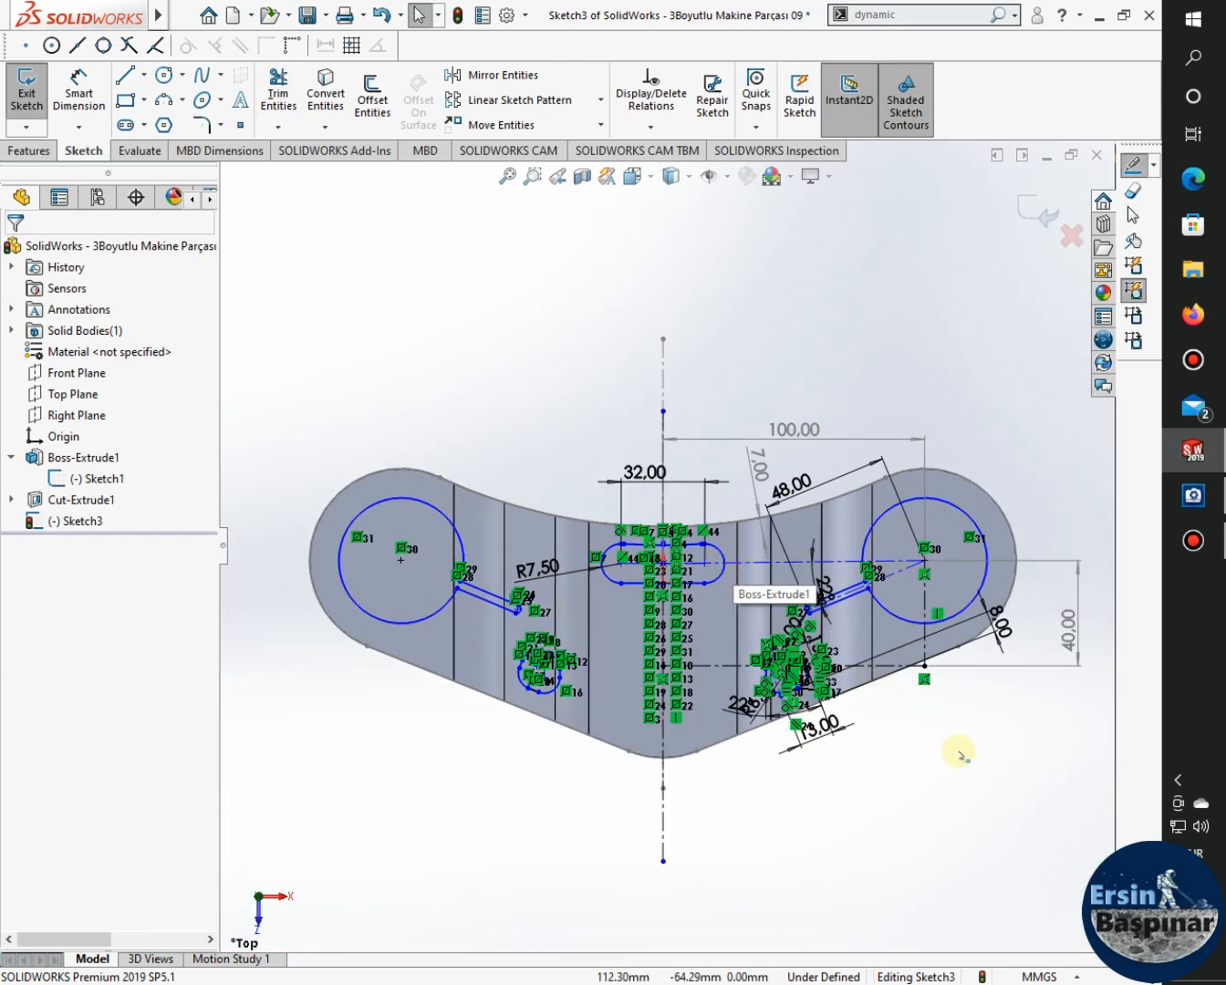
mouse_move(962, 756)
middle_down()
mouse_move(939, 639)
mouse_move(951, 536)
mouse_move(970, 520)
mouse_move(994, 568)
mouse_move(991, 718)
mouse_move(948, 602)
middle_up()
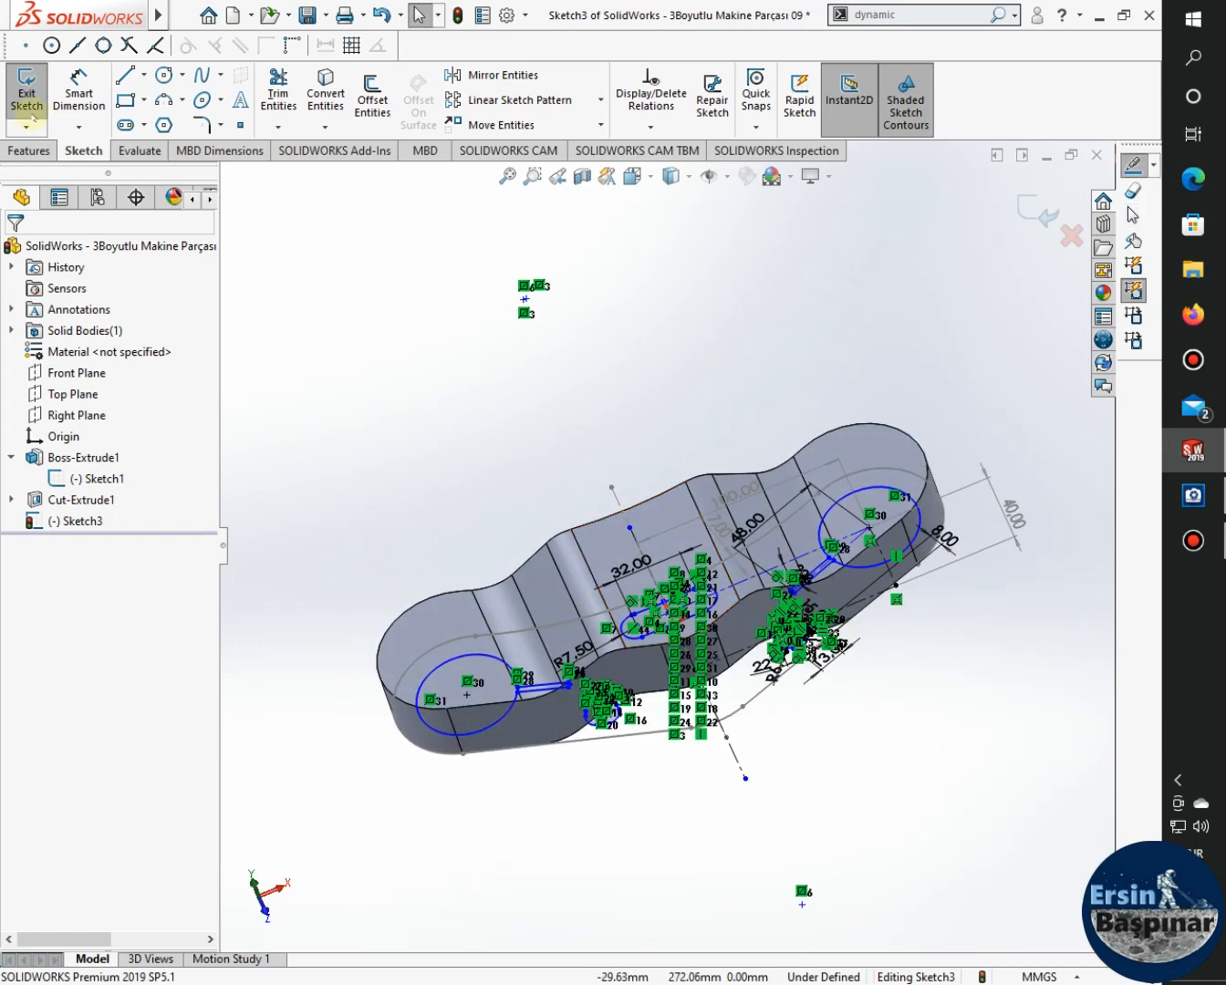
Finish the sketch and set up a reversed 70 mm blind extruded cut using the two large end circles with their narrow slots.
click(26, 102)
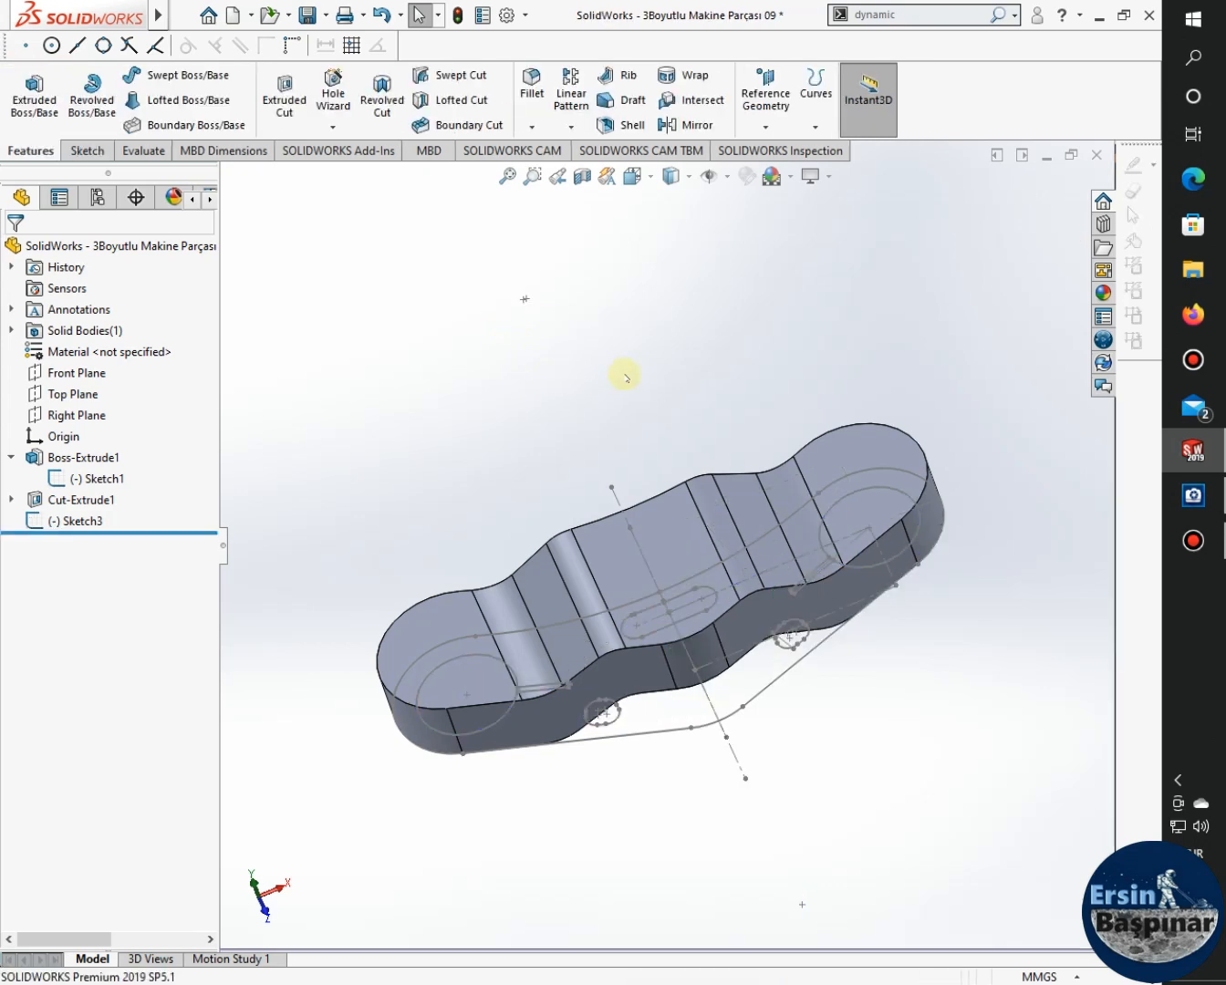
click(18, 526)
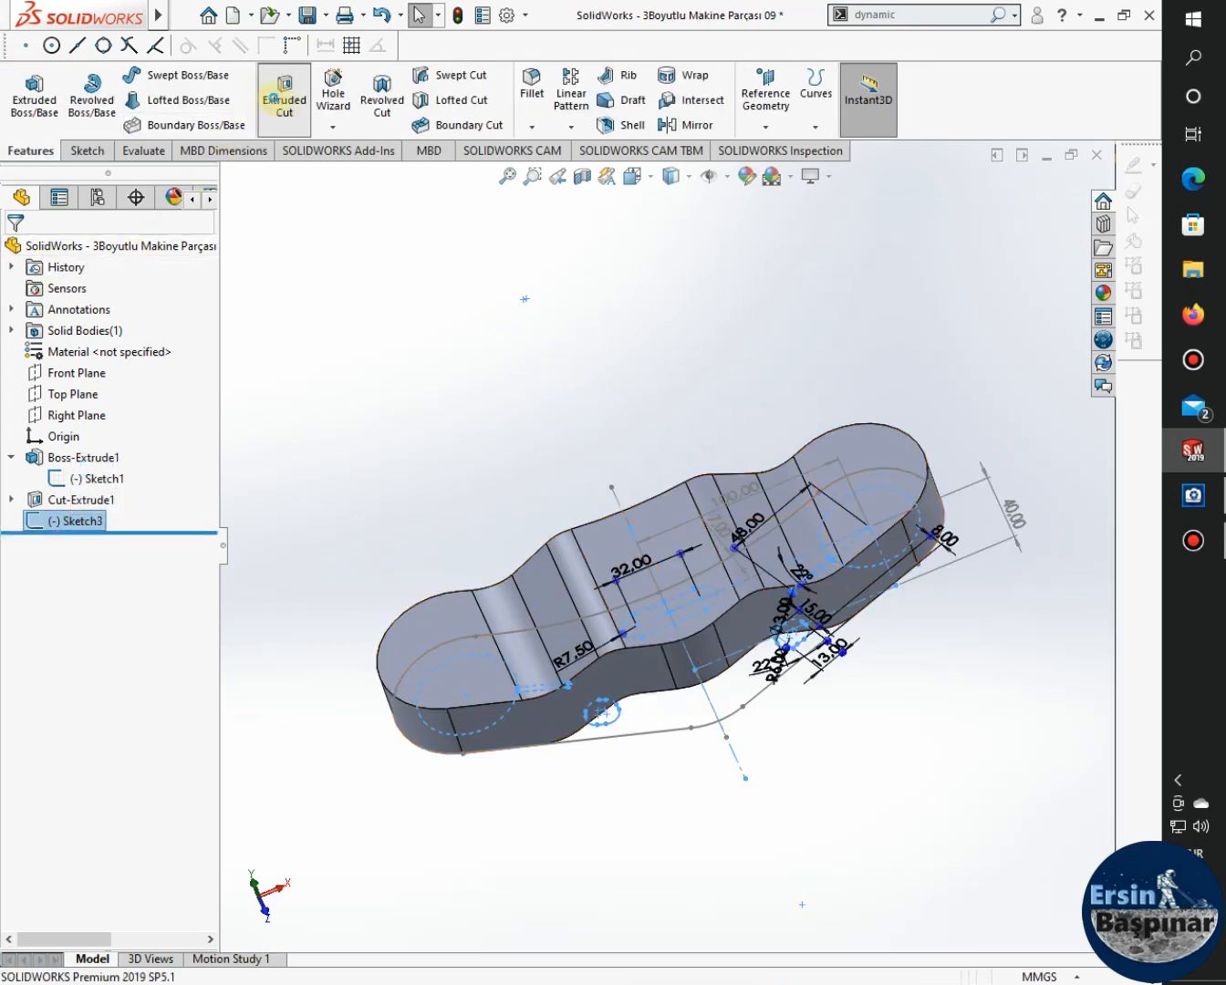
click(275, 100)
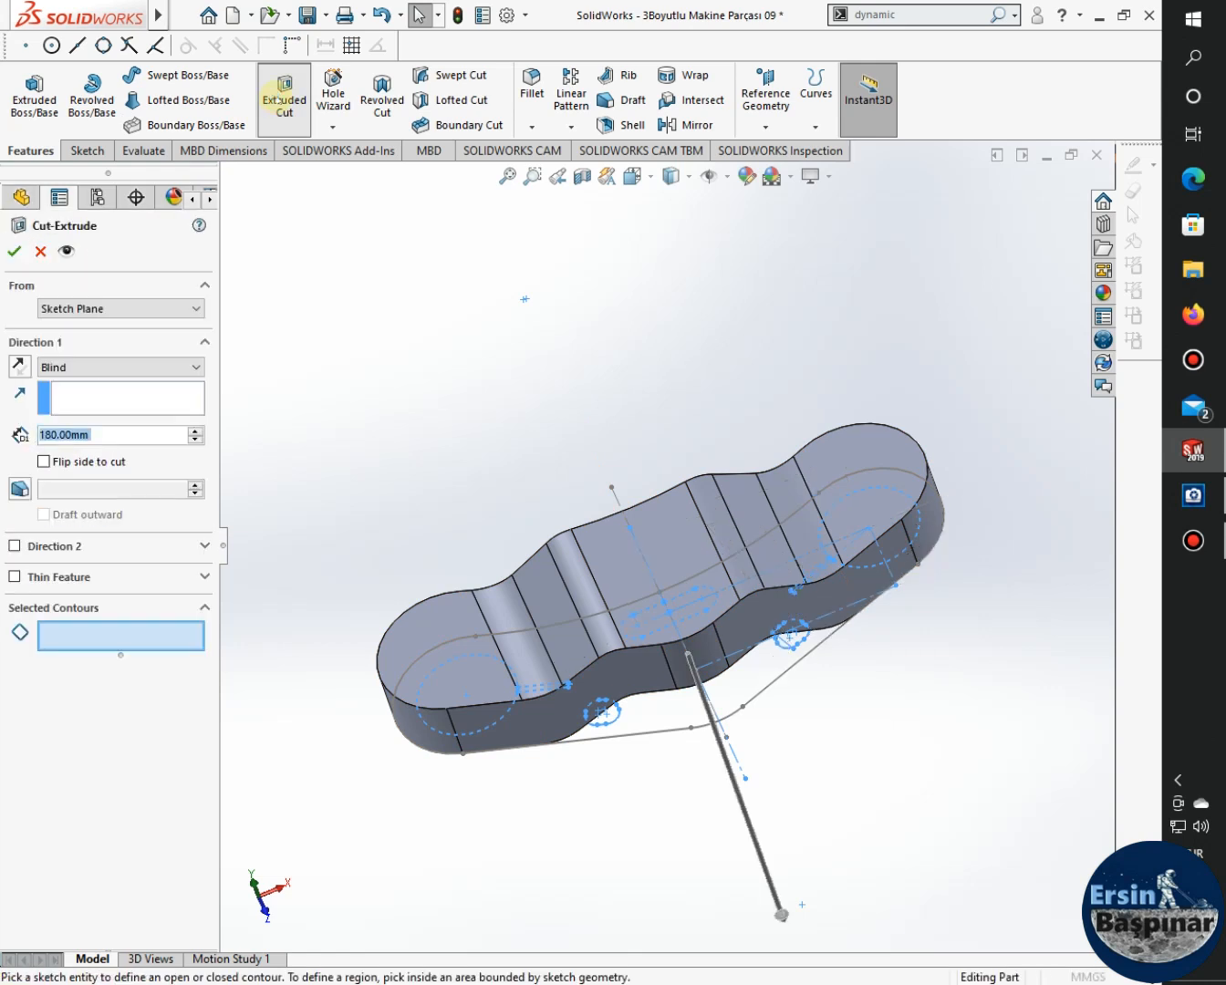
click(19, 366)
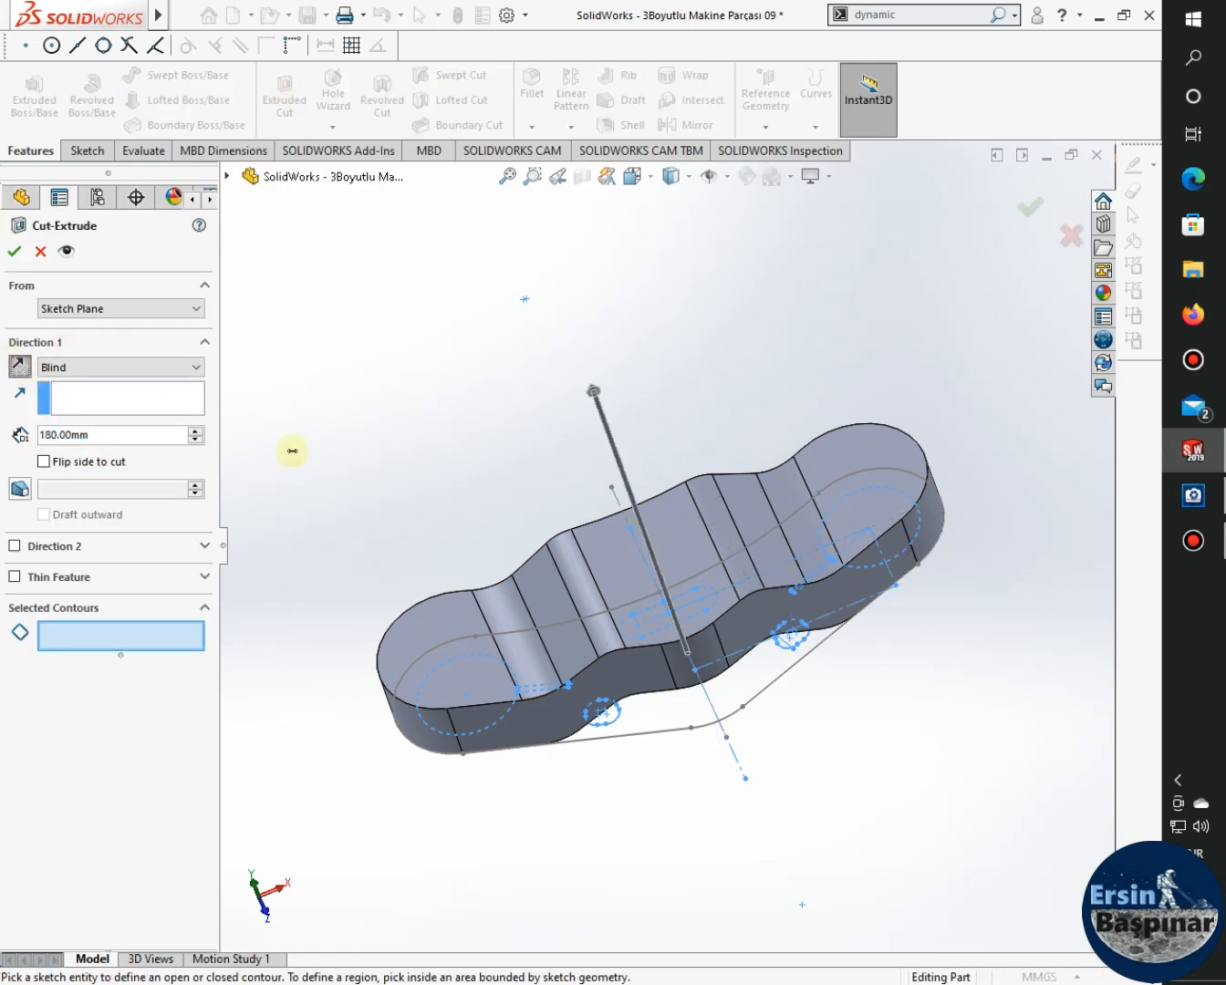
click(470, 733)
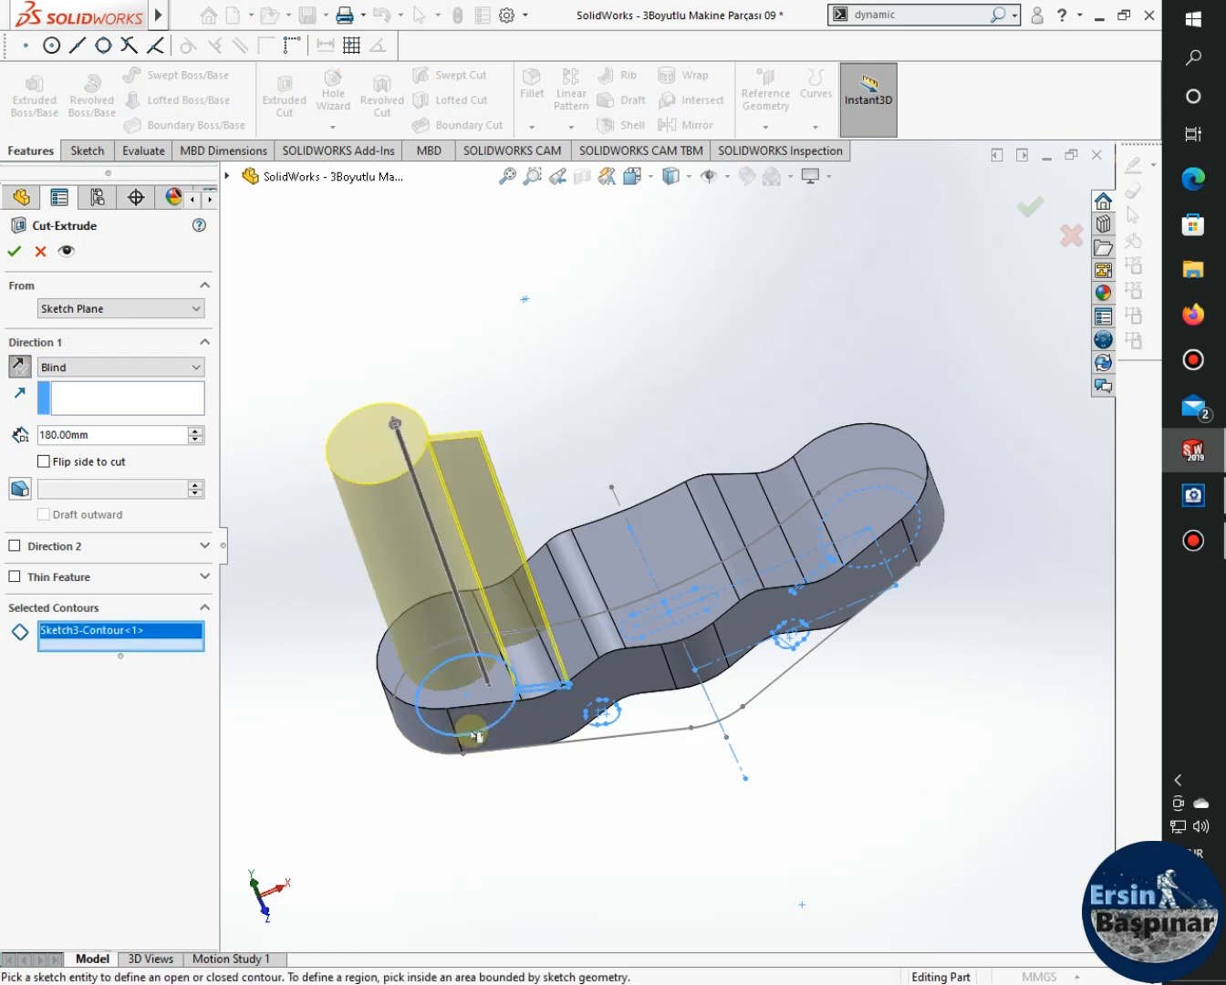
click(916, 539)
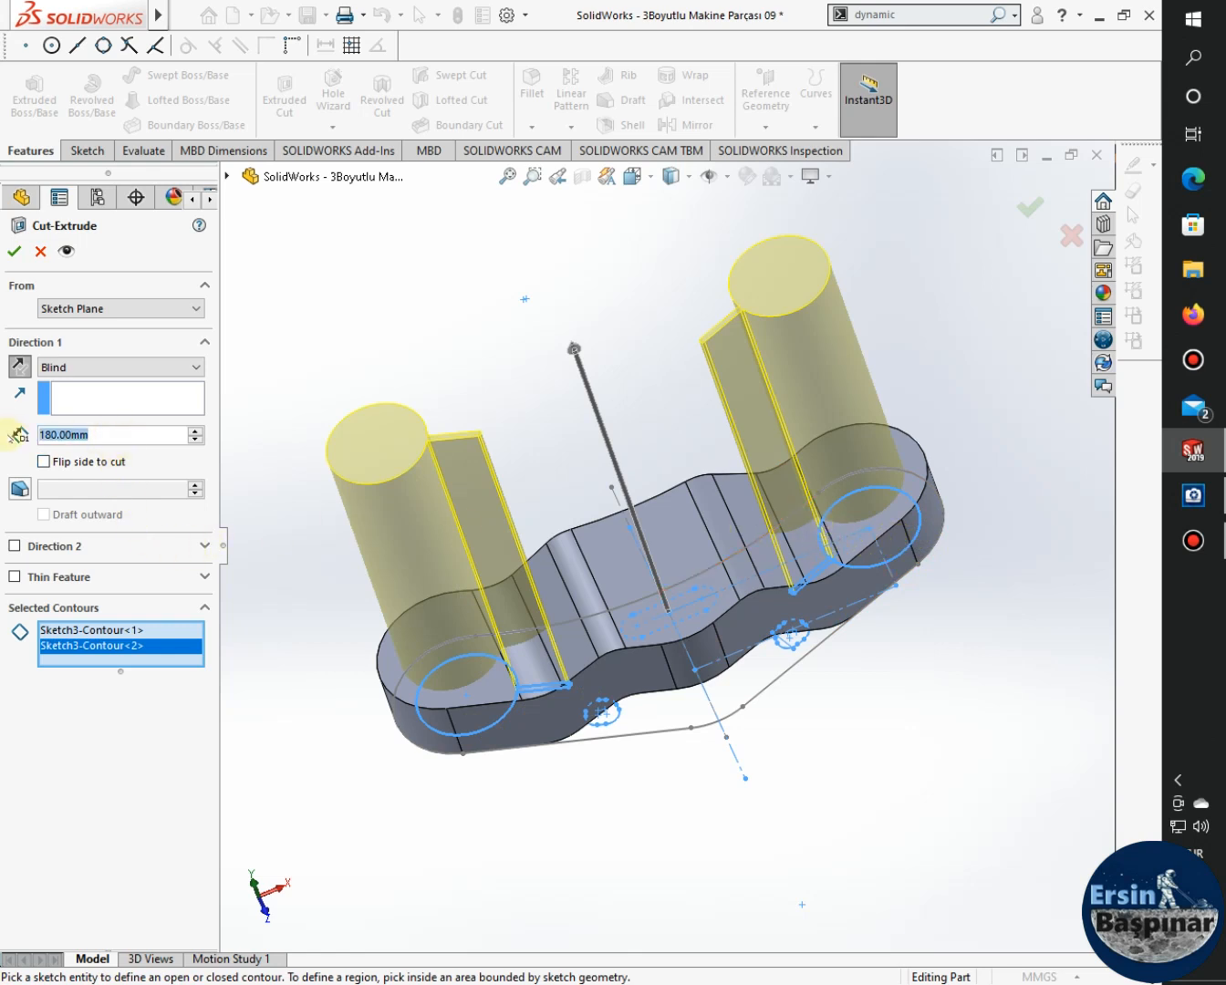
text(70)
key(Return)
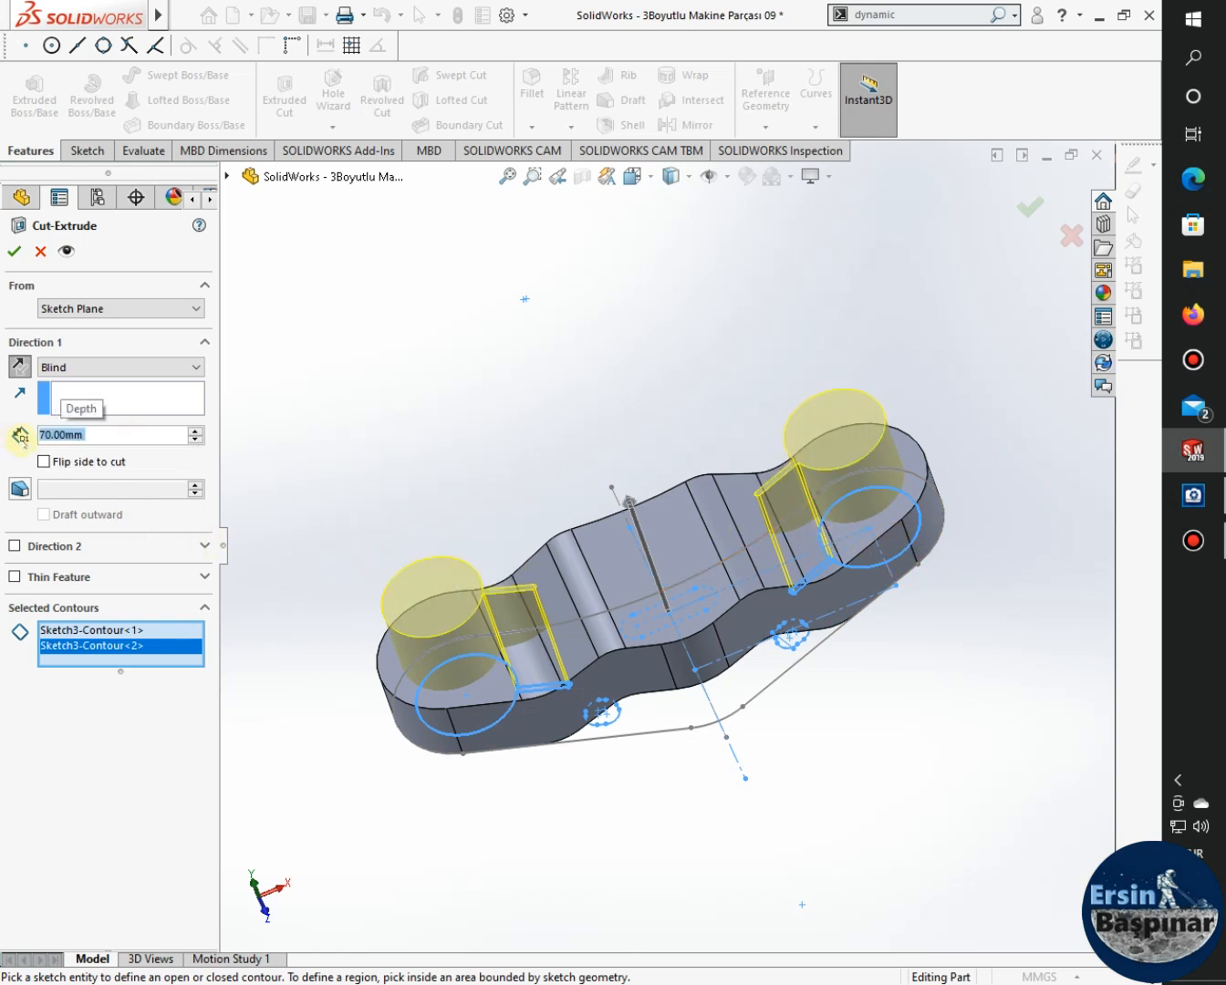
Add both rounded holes and the central slot to the cut's contours and complete the cut.
click(615, 721)
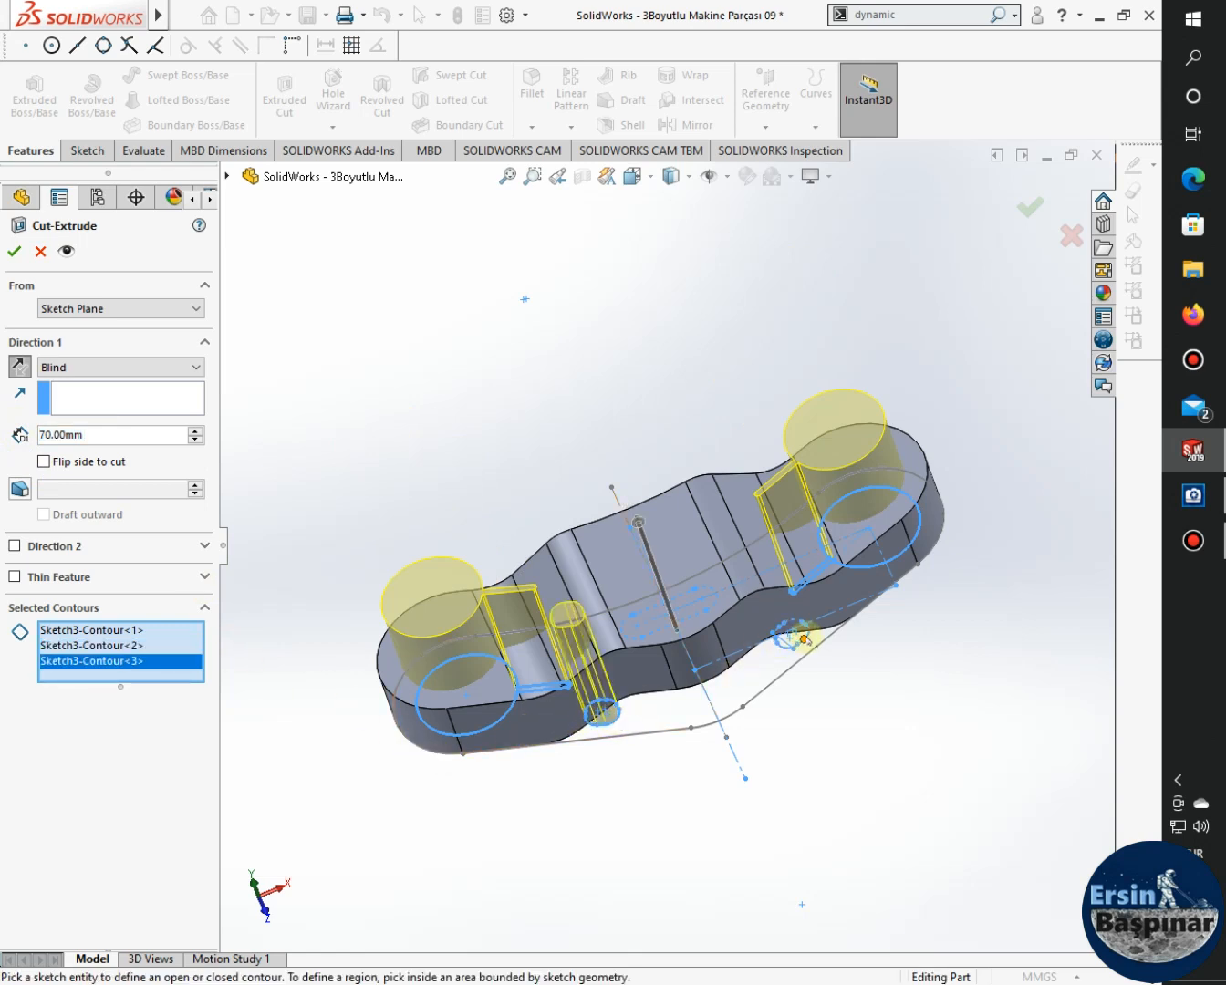
click(792, 634)
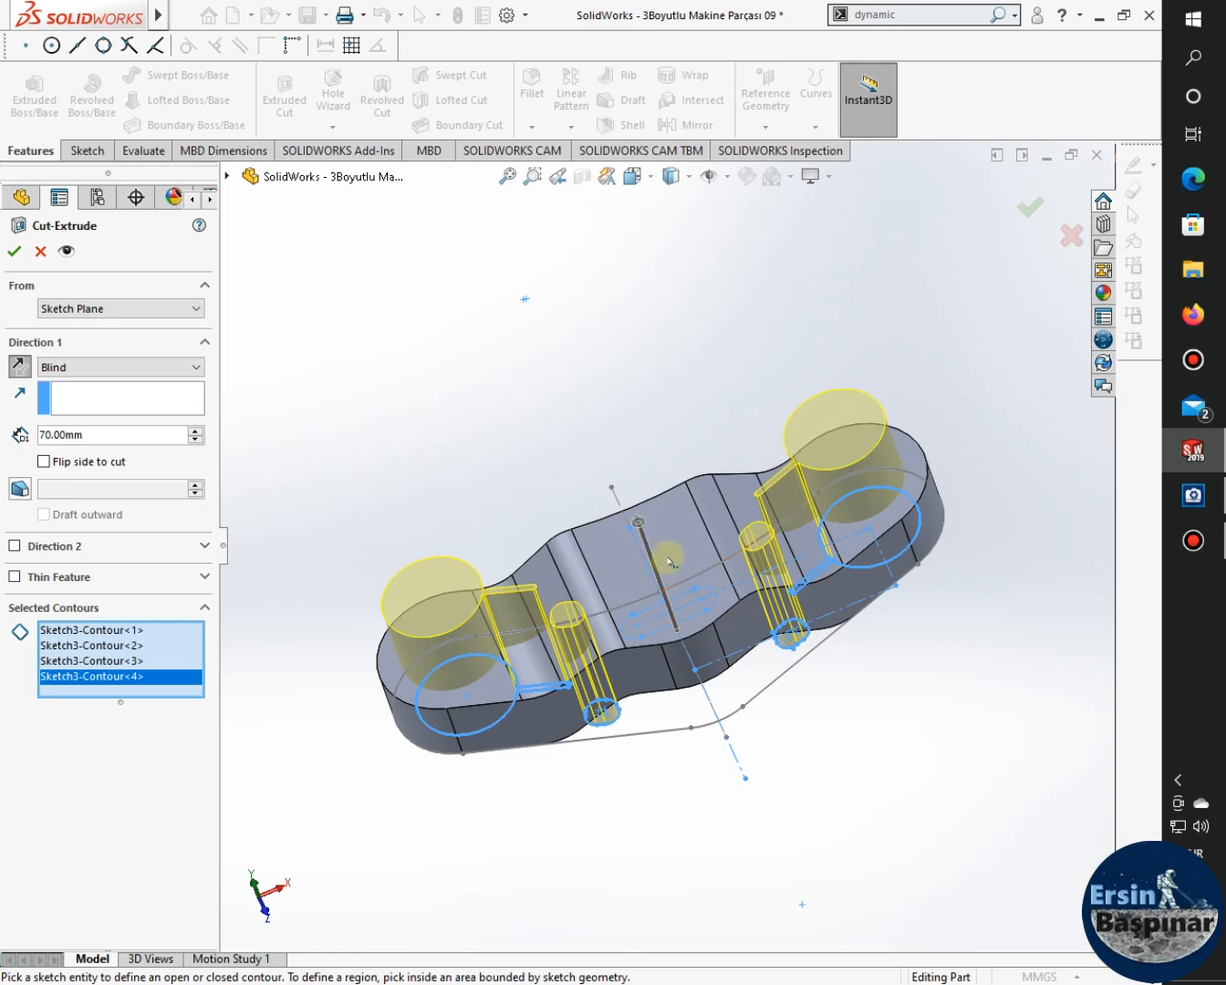
mouse_move(675, 570)
middle_down()
mouse_move(692, 643)
mouse_move(661, 458)
middle_up()
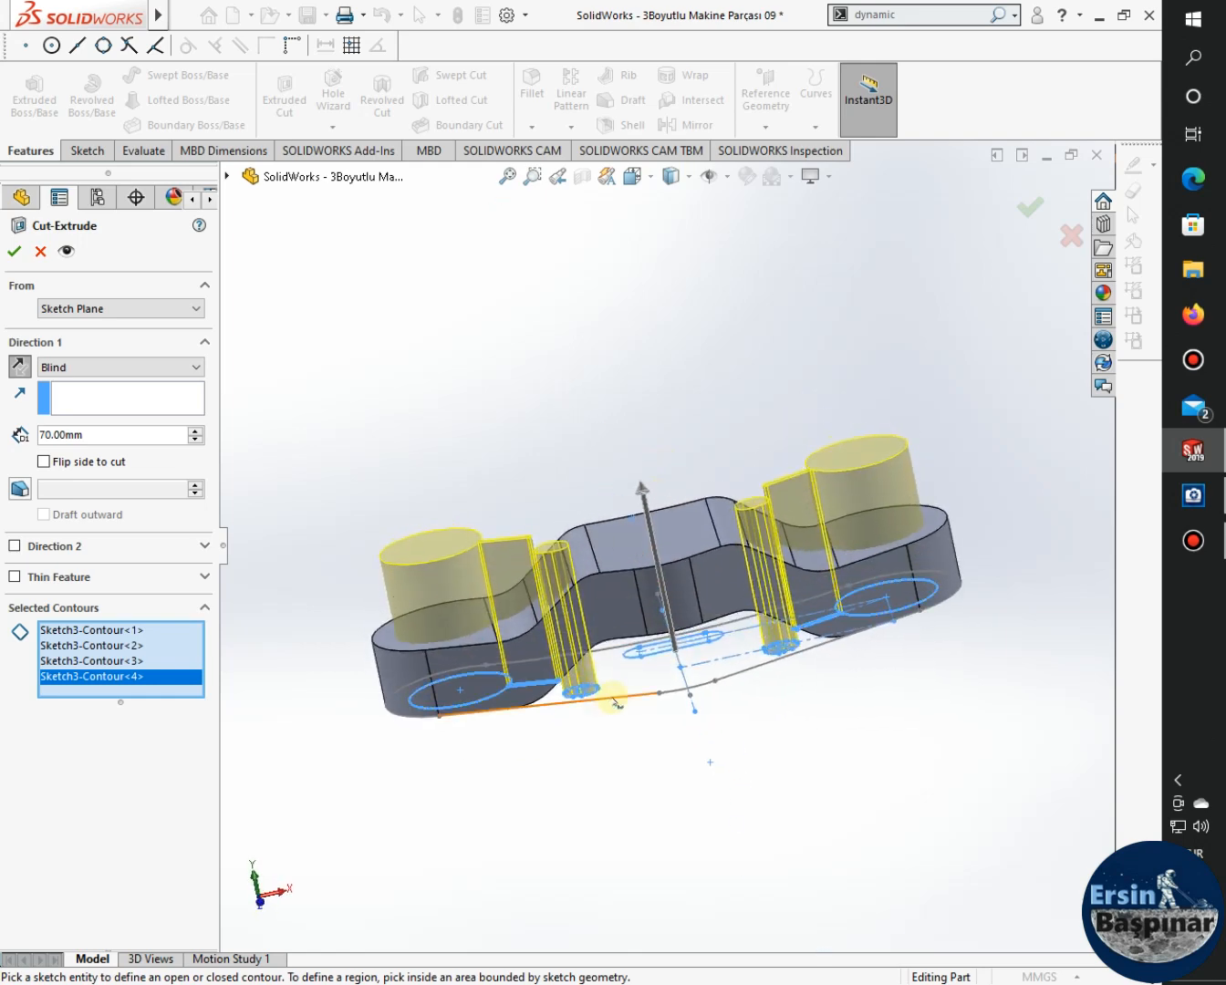
click(641, 659)
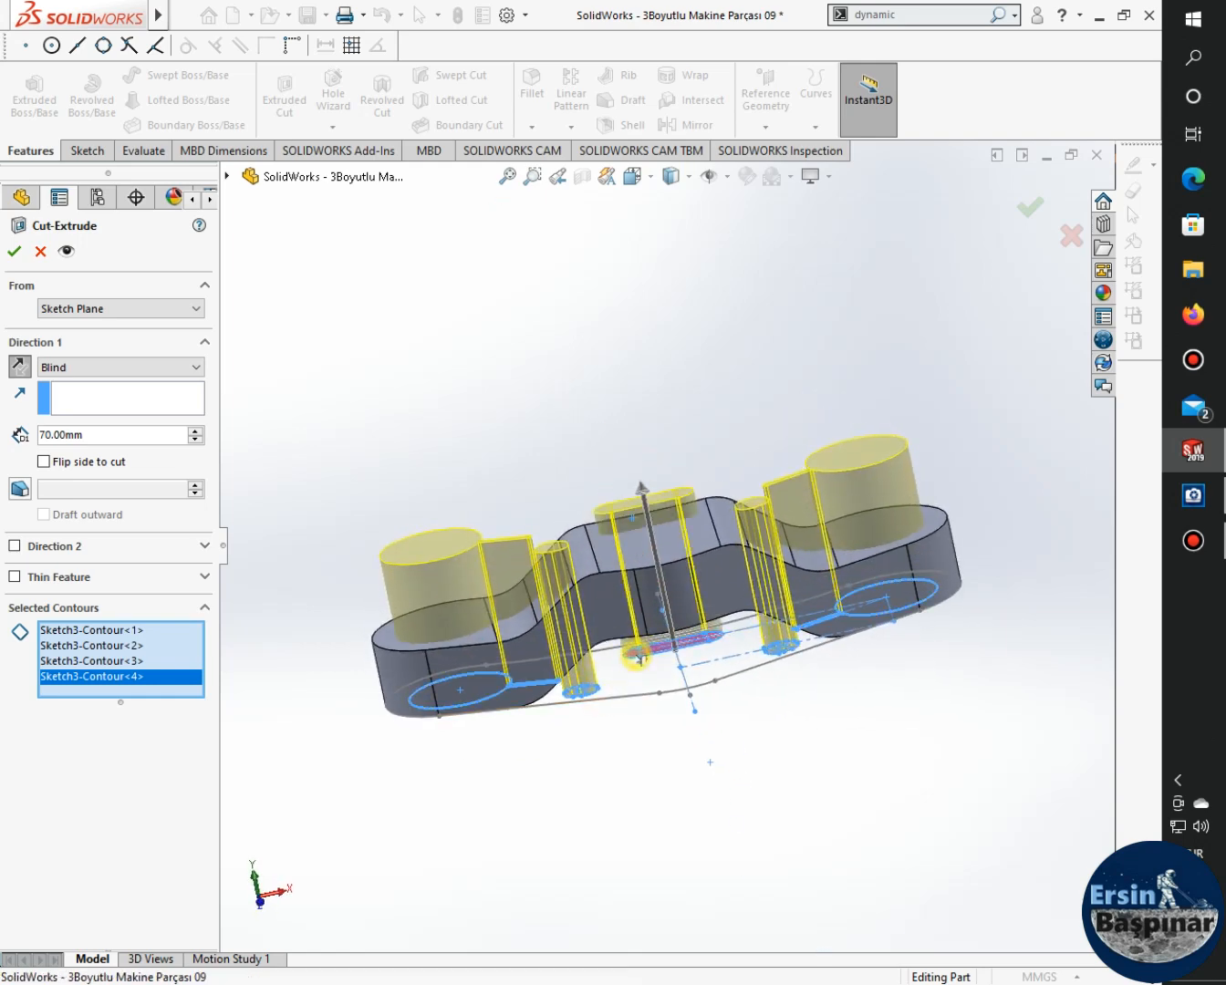
middle_drag(792, 742, 809, 804)
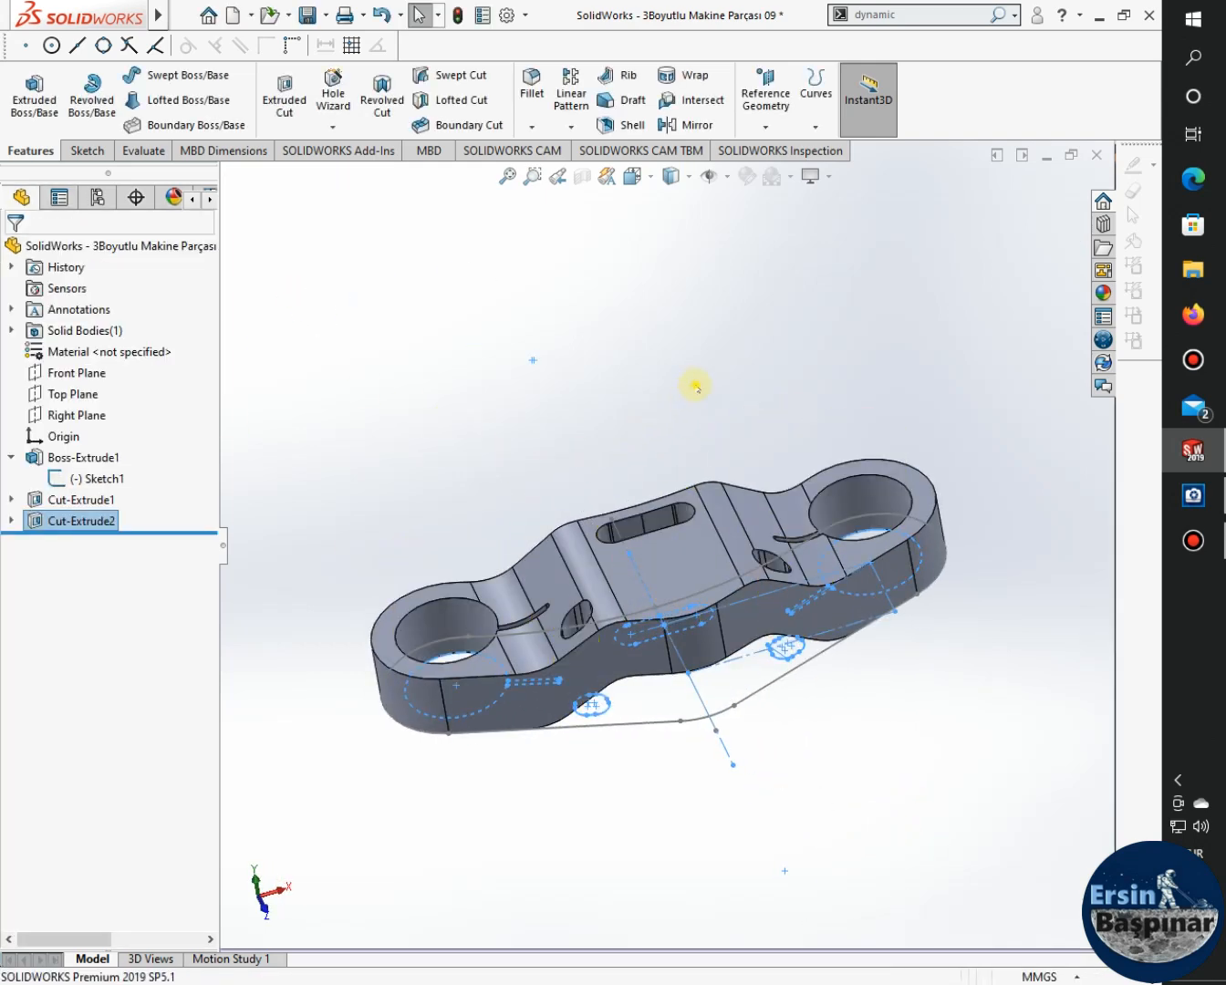
middle_drag(855, 377, 906, 432)
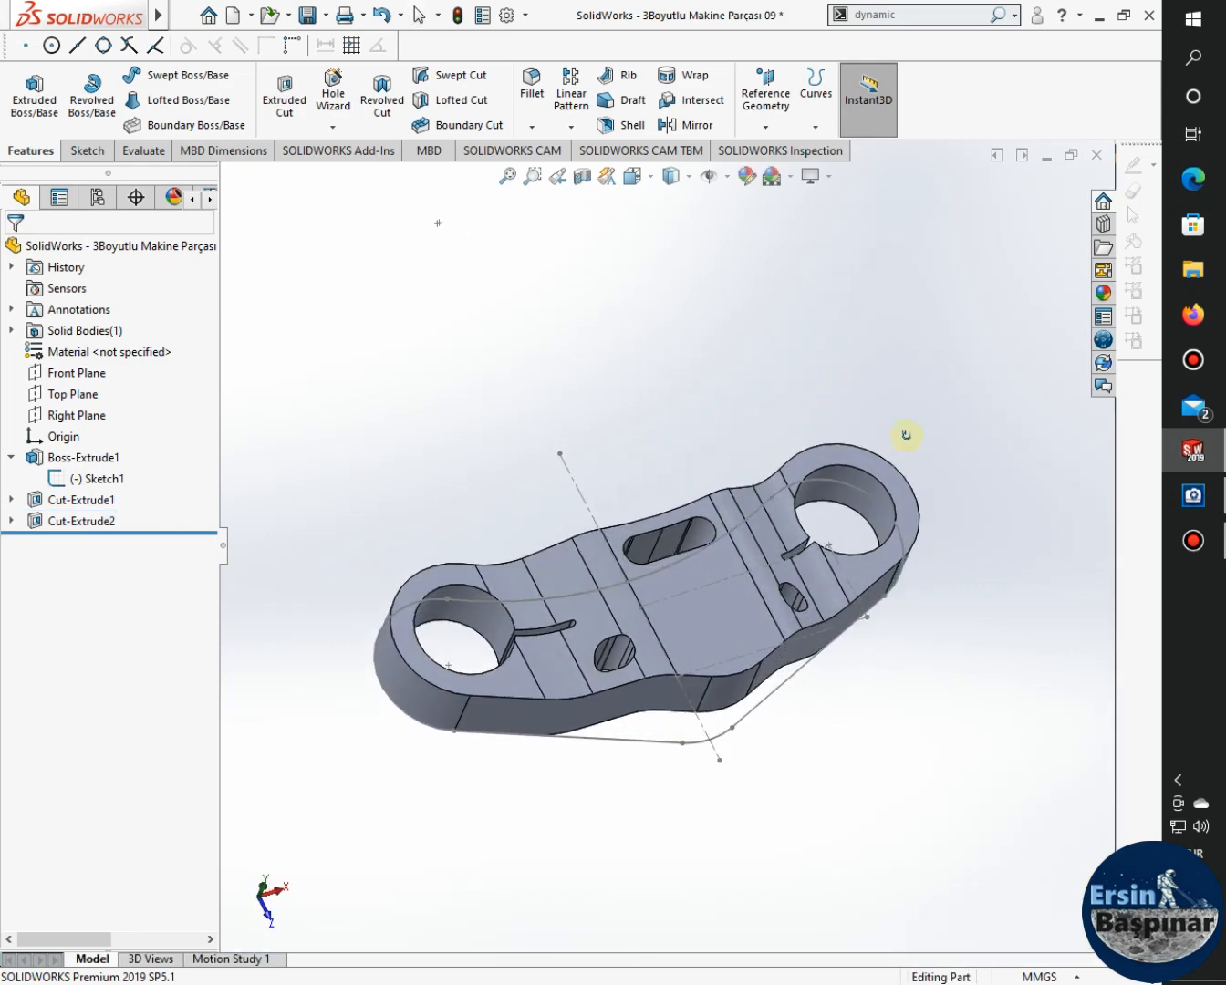
Hide the base extrusion's profile sketch so that only the solid body is displayed.
click(10, 521)
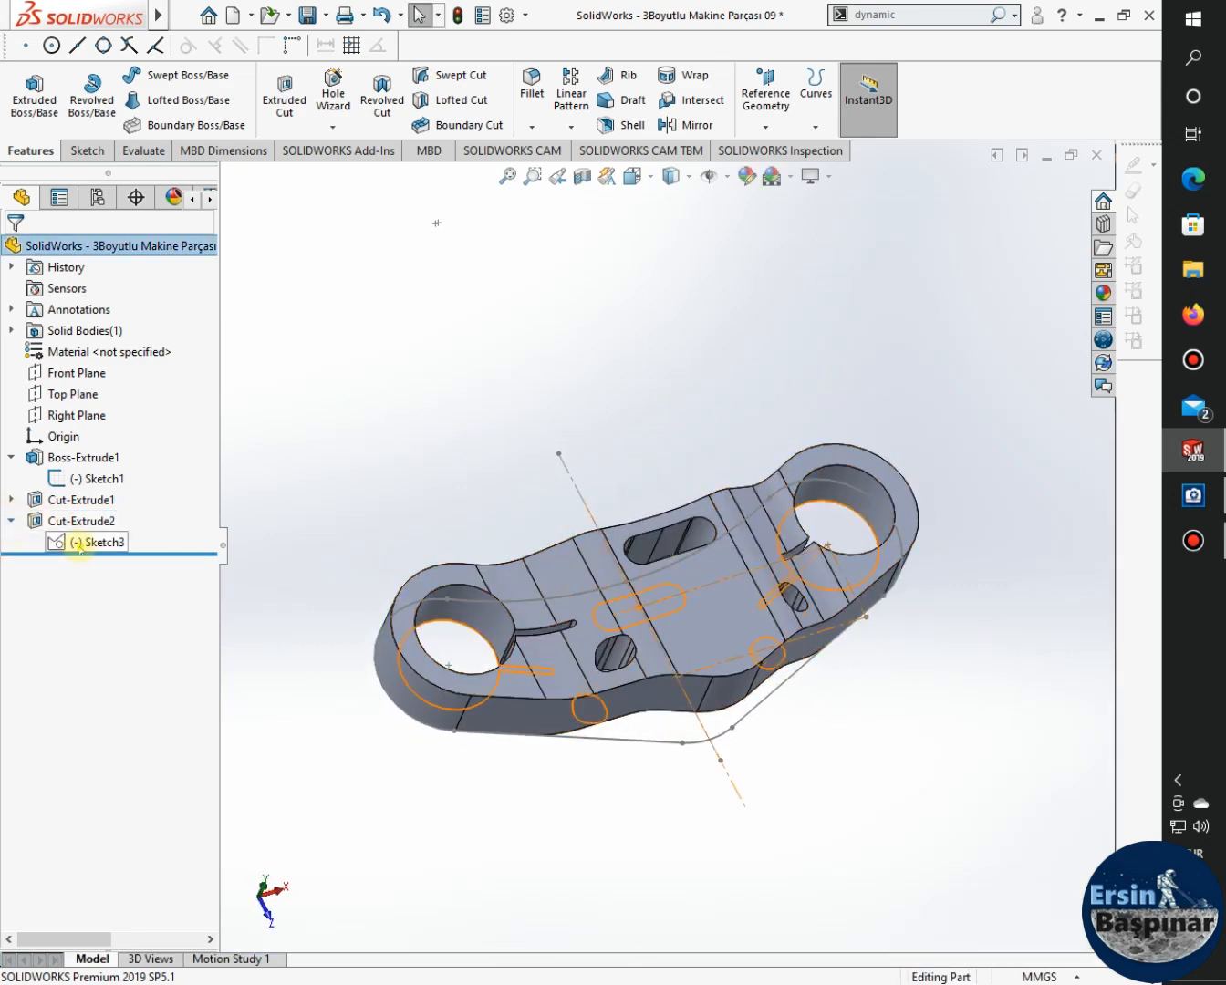
click(85, 543)
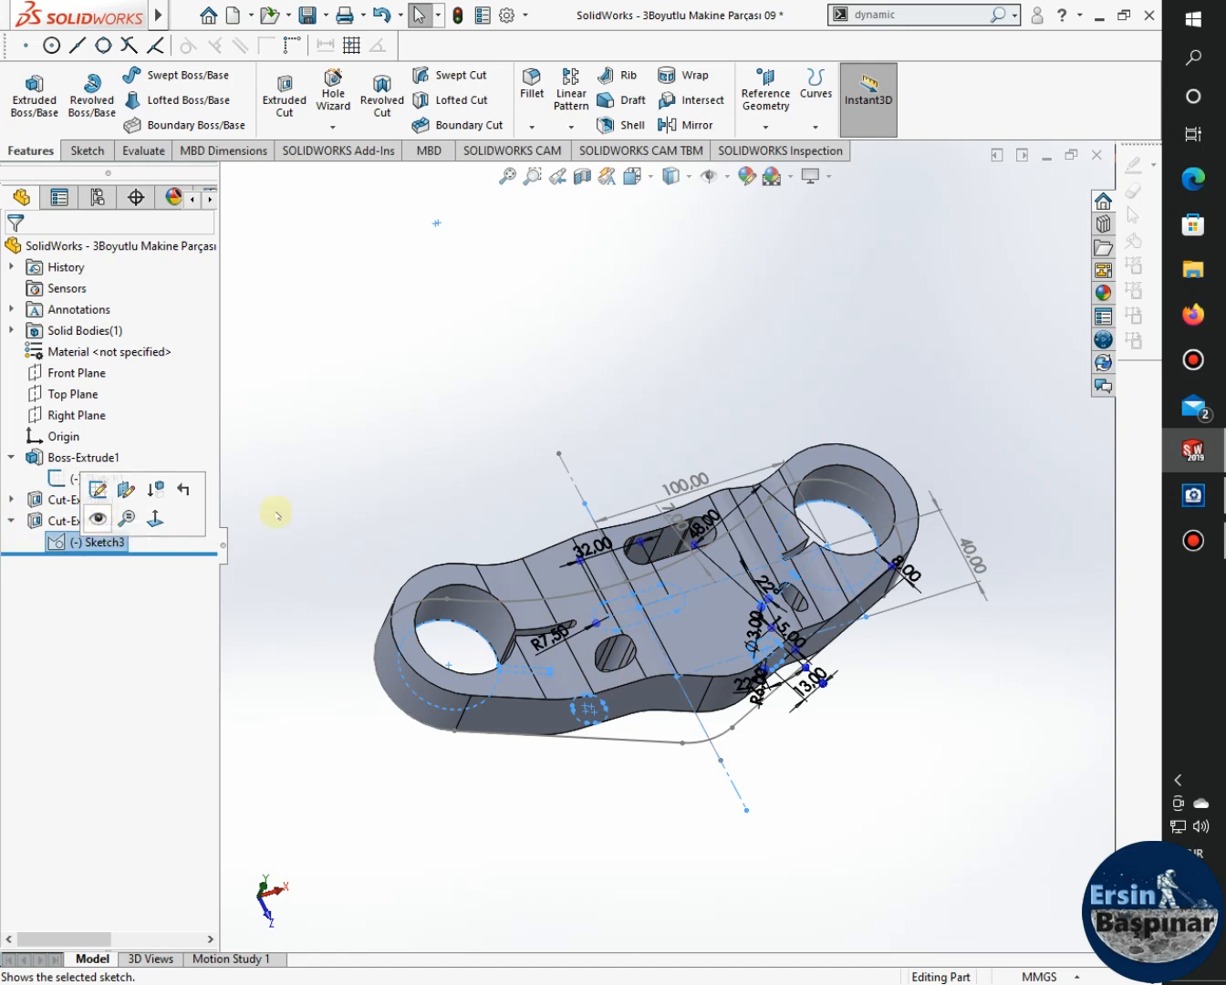
click(355, 431)
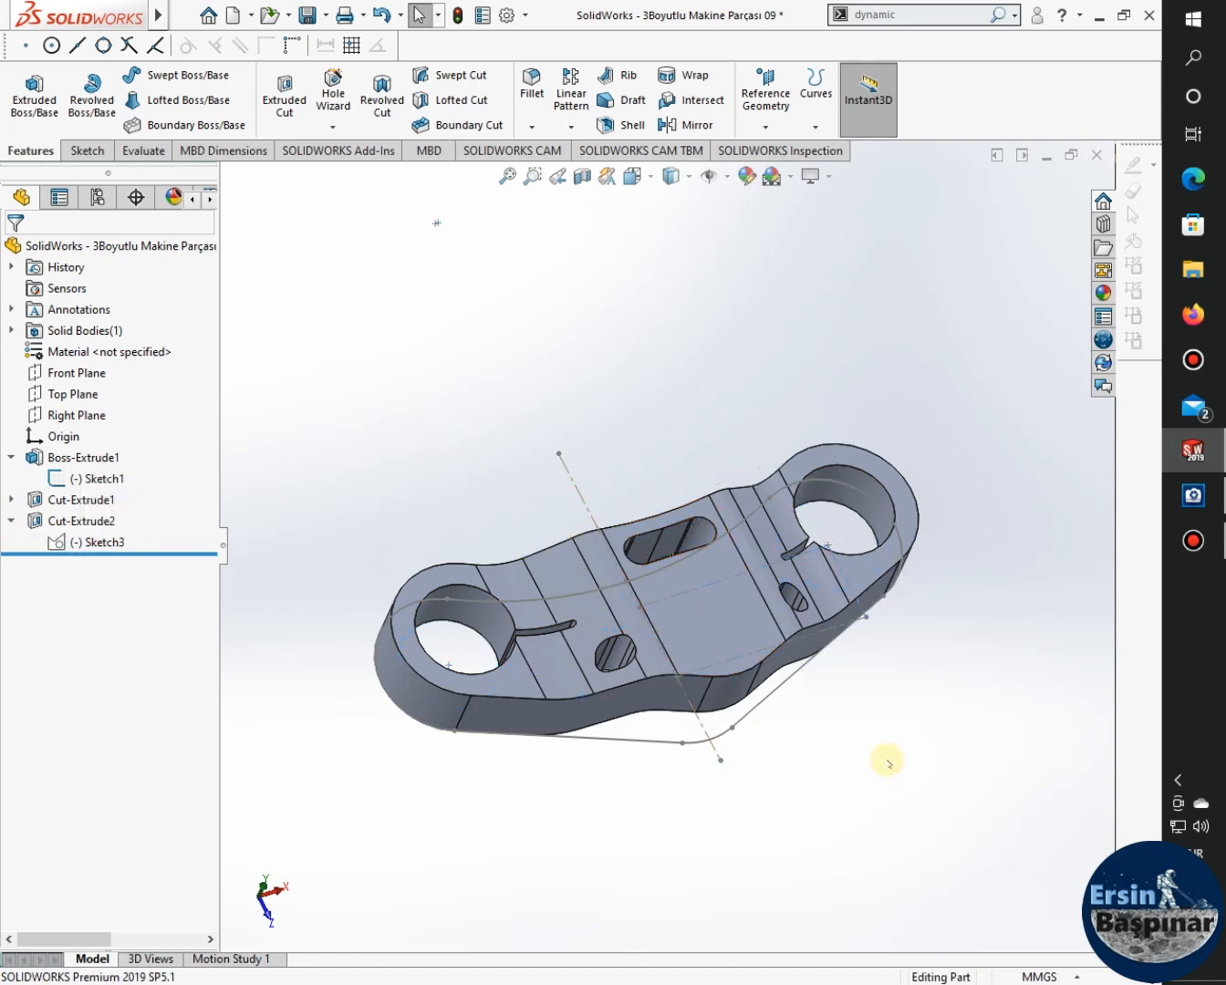
middle_drag(888, 762, 793, 837)
click(88, 479)
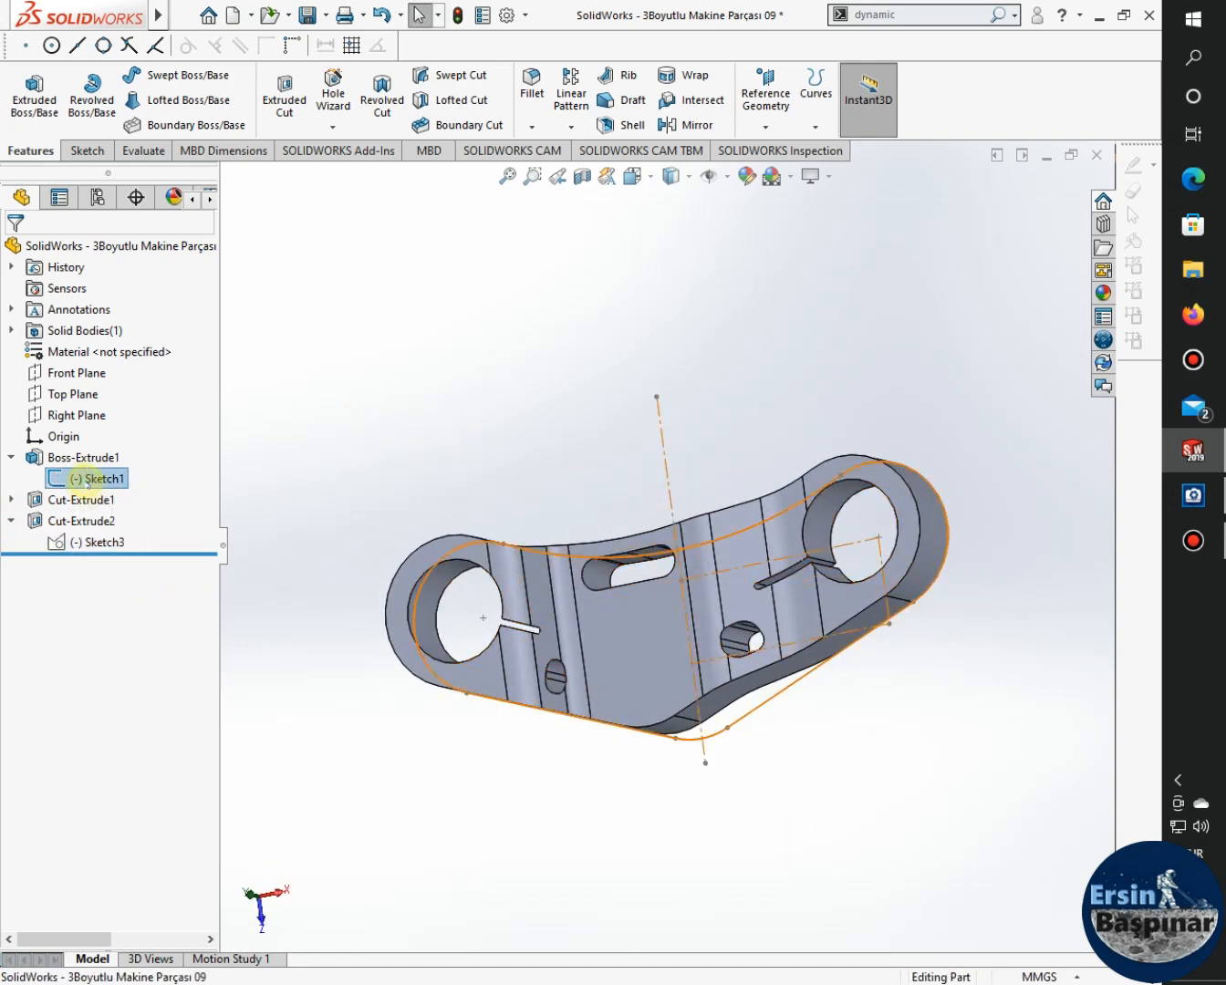
click(104, 452)
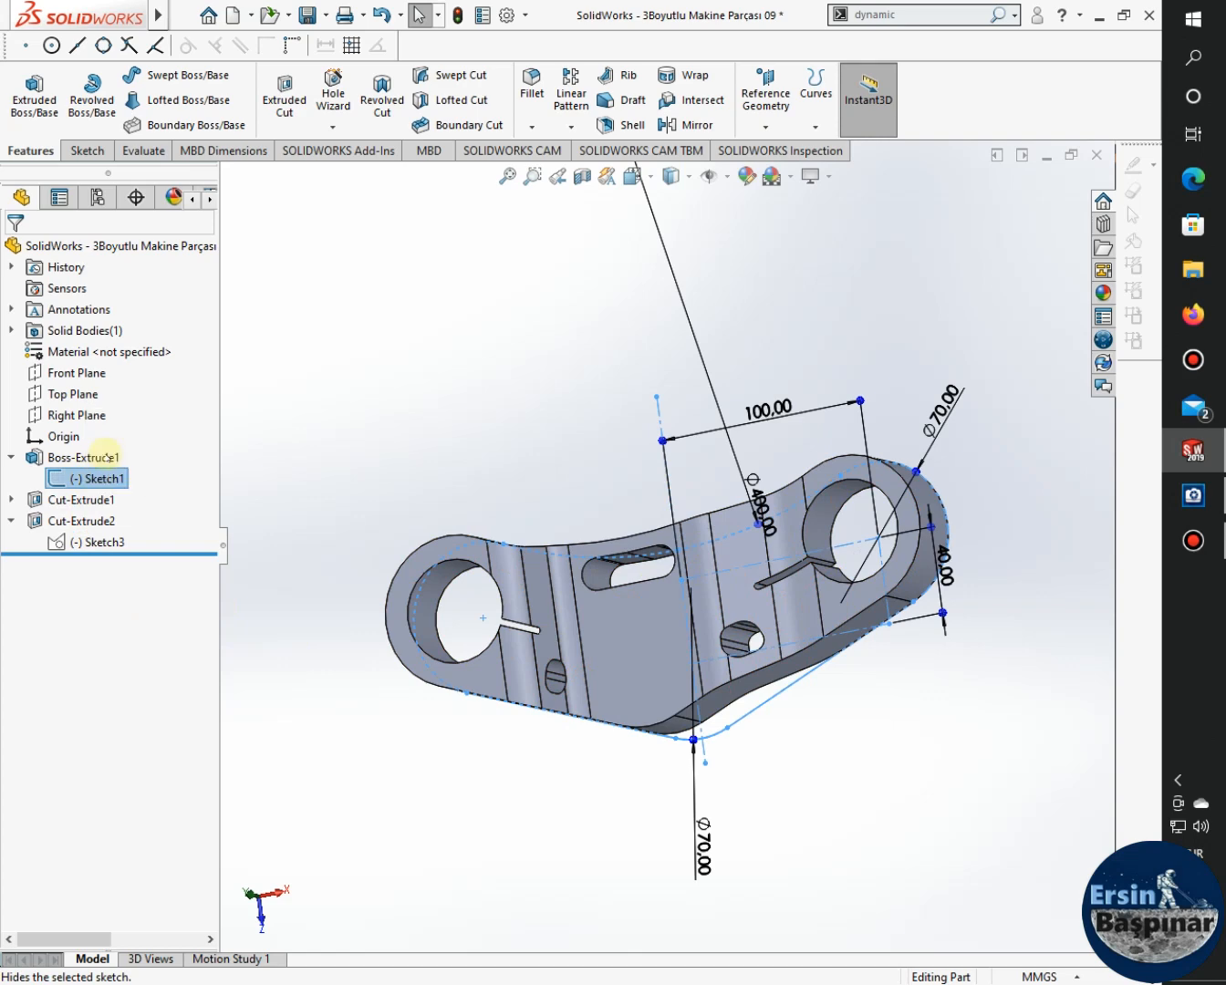
click(367, 407)
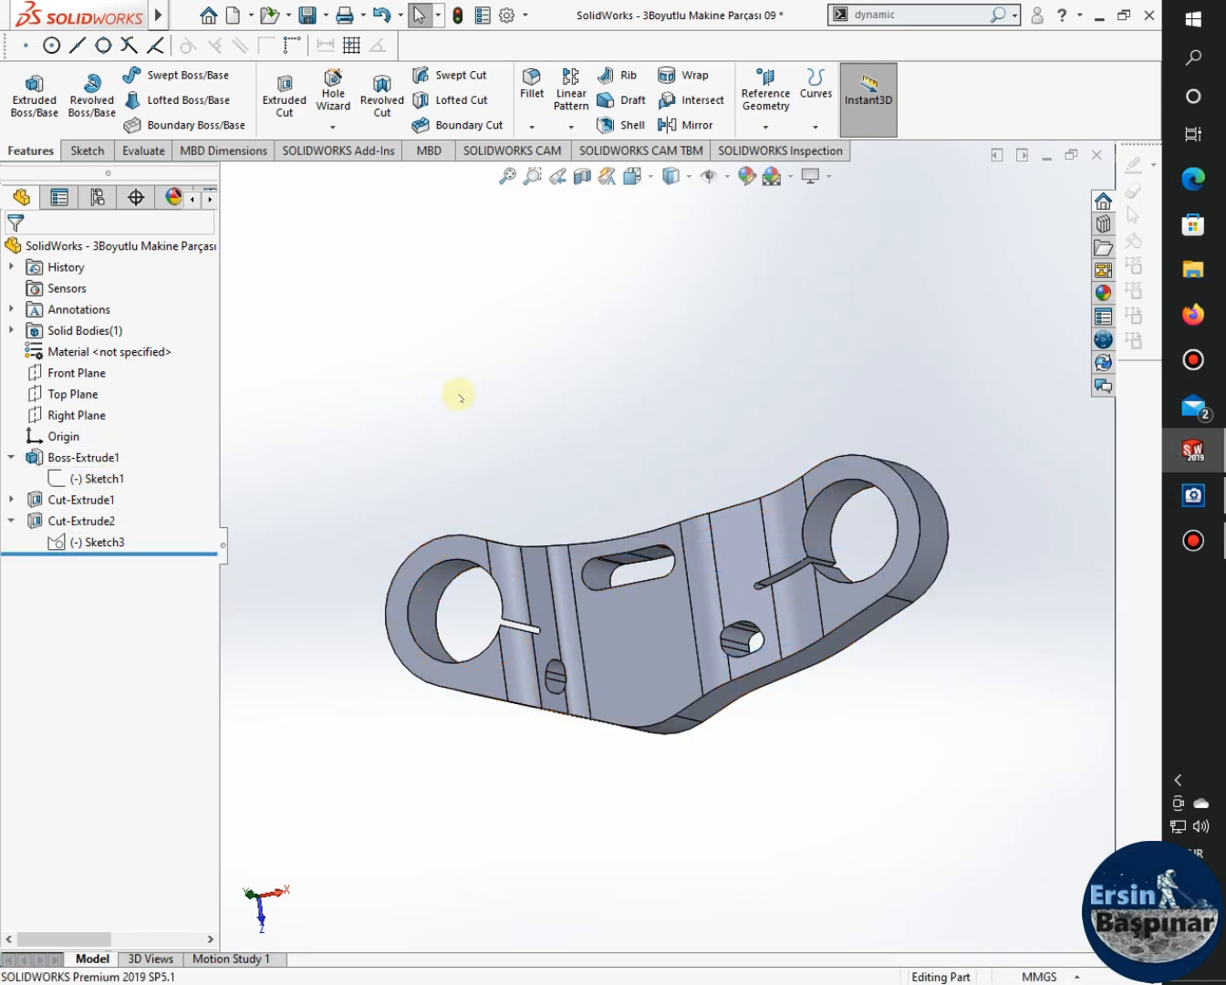
Start a new sketch on the Top Plane and orient the view normal to it.
middle_drag(741, 828, 651, 877)
scroll(634, 699, down, 5)
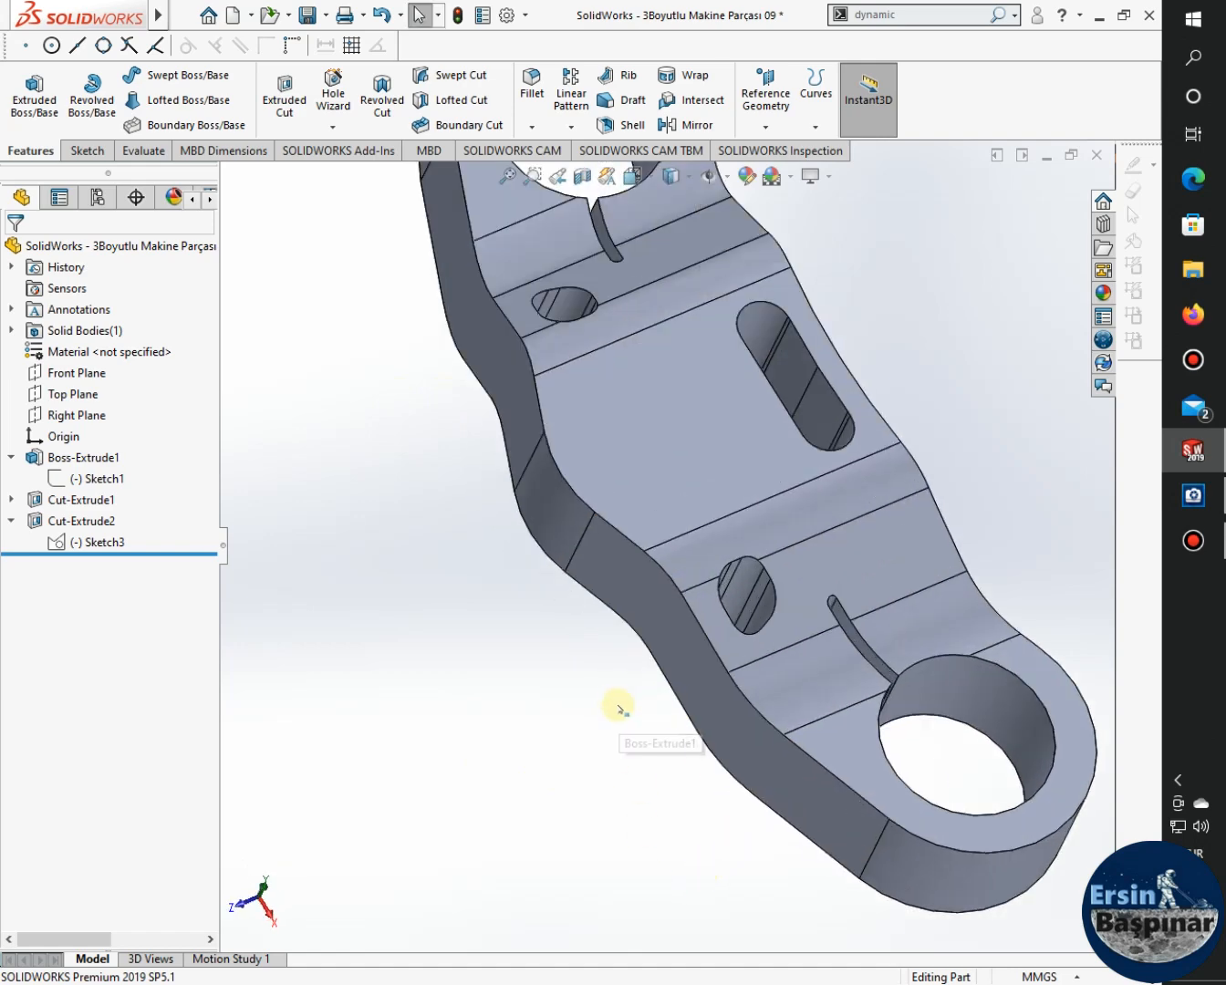
middle_drag(602, 700, 540, 687)
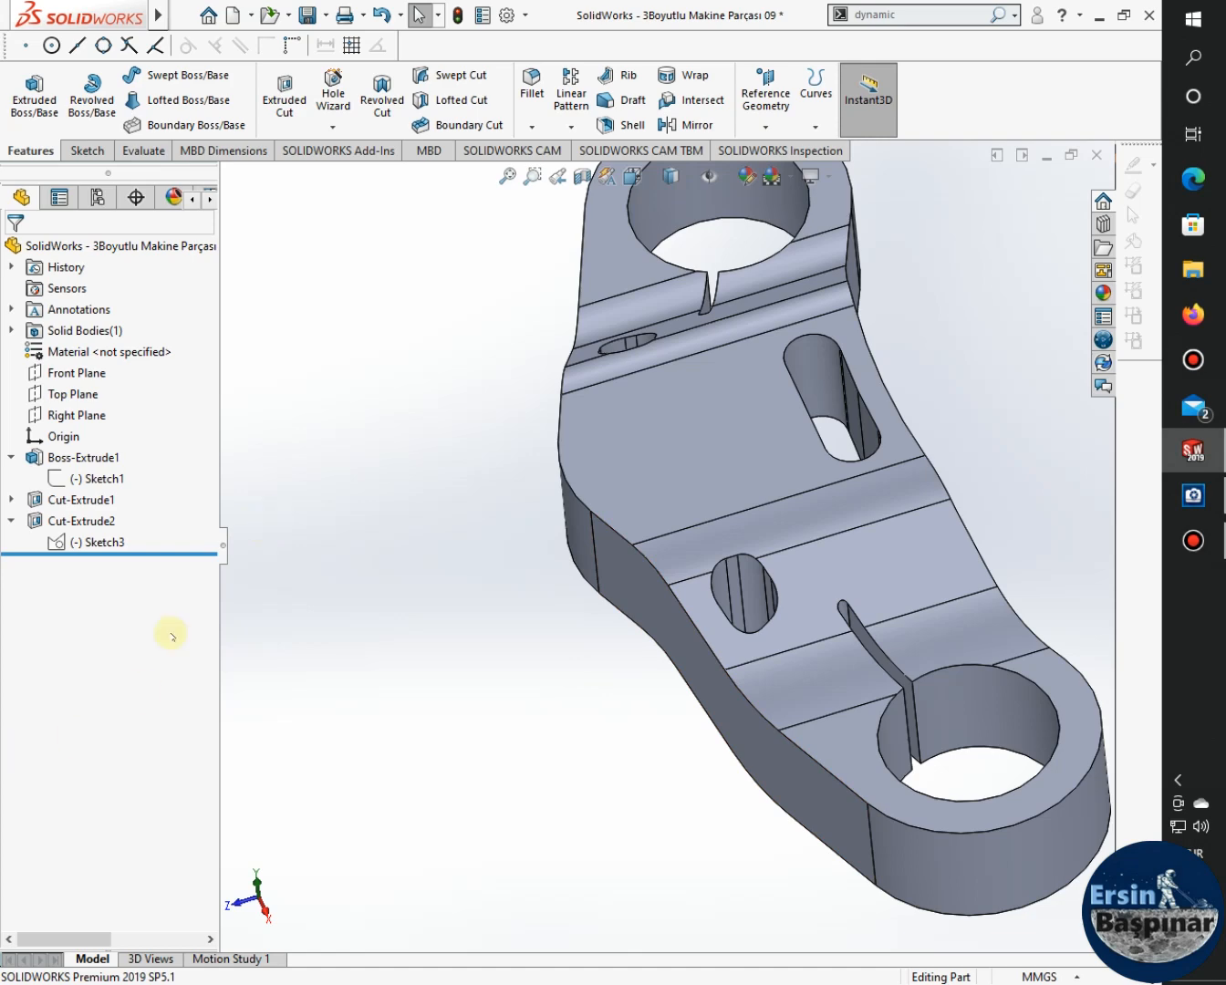
click(92, 393)
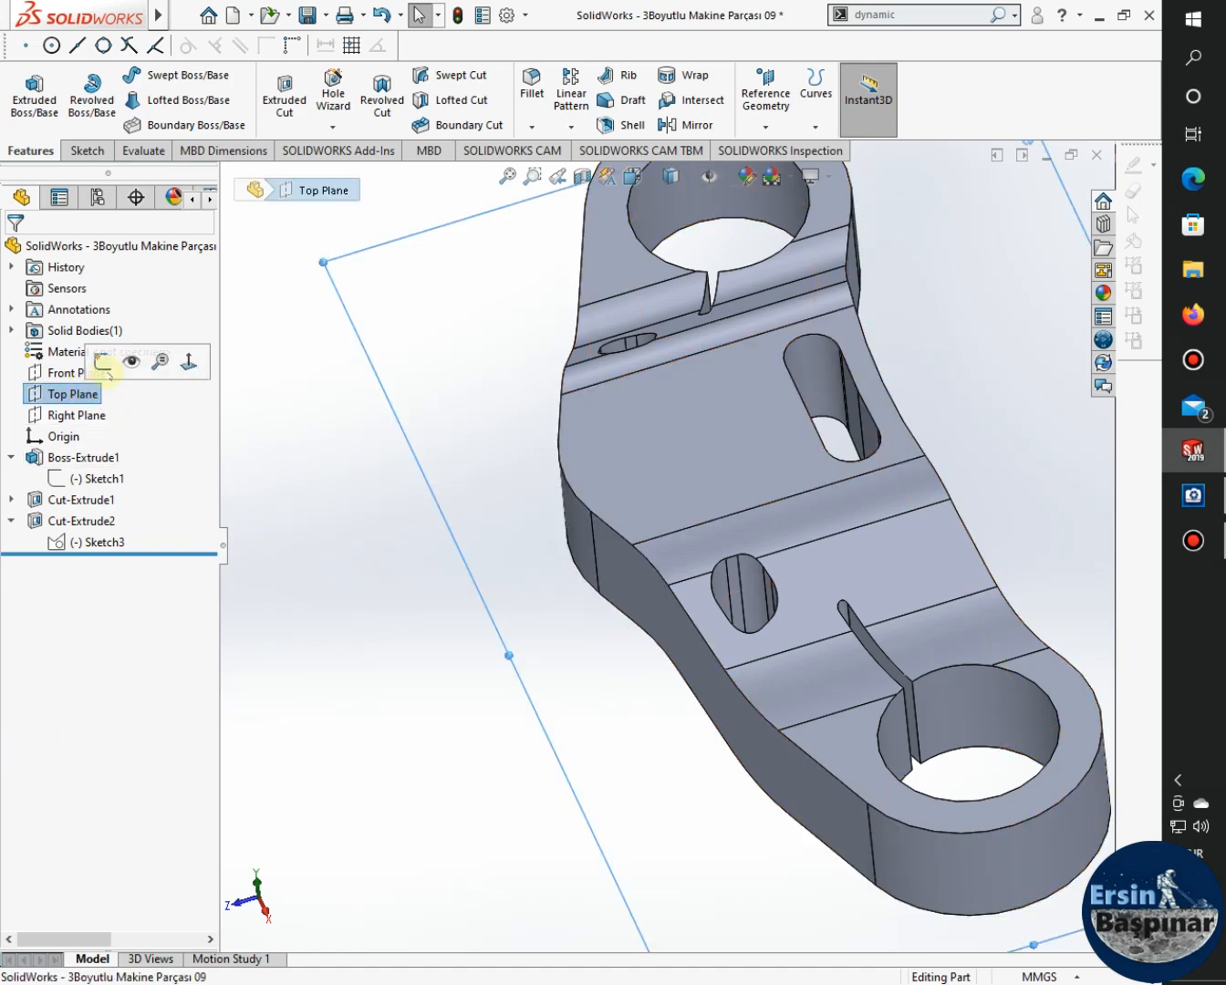
click(103, 363)
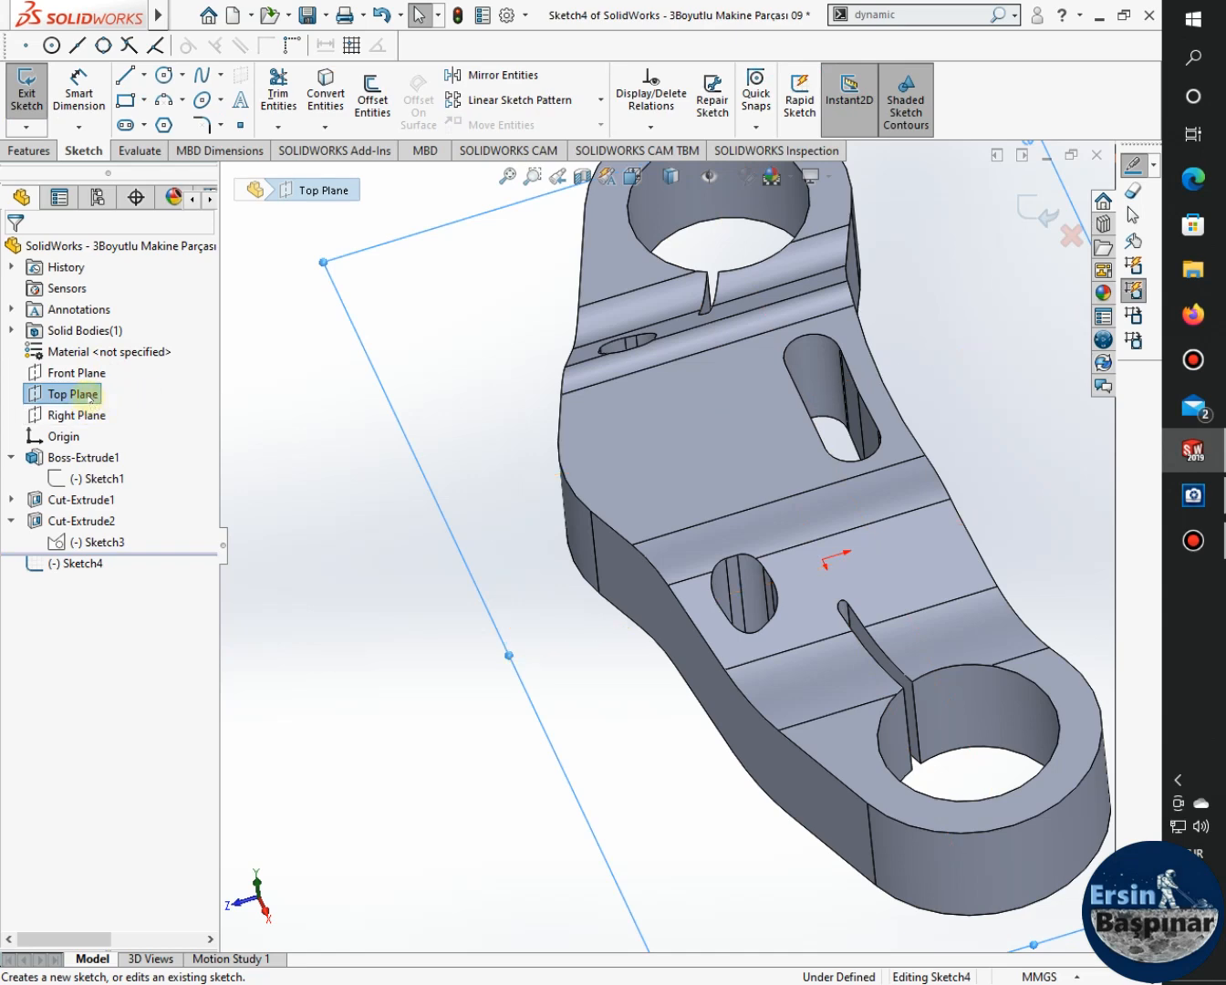
click(81, 563)
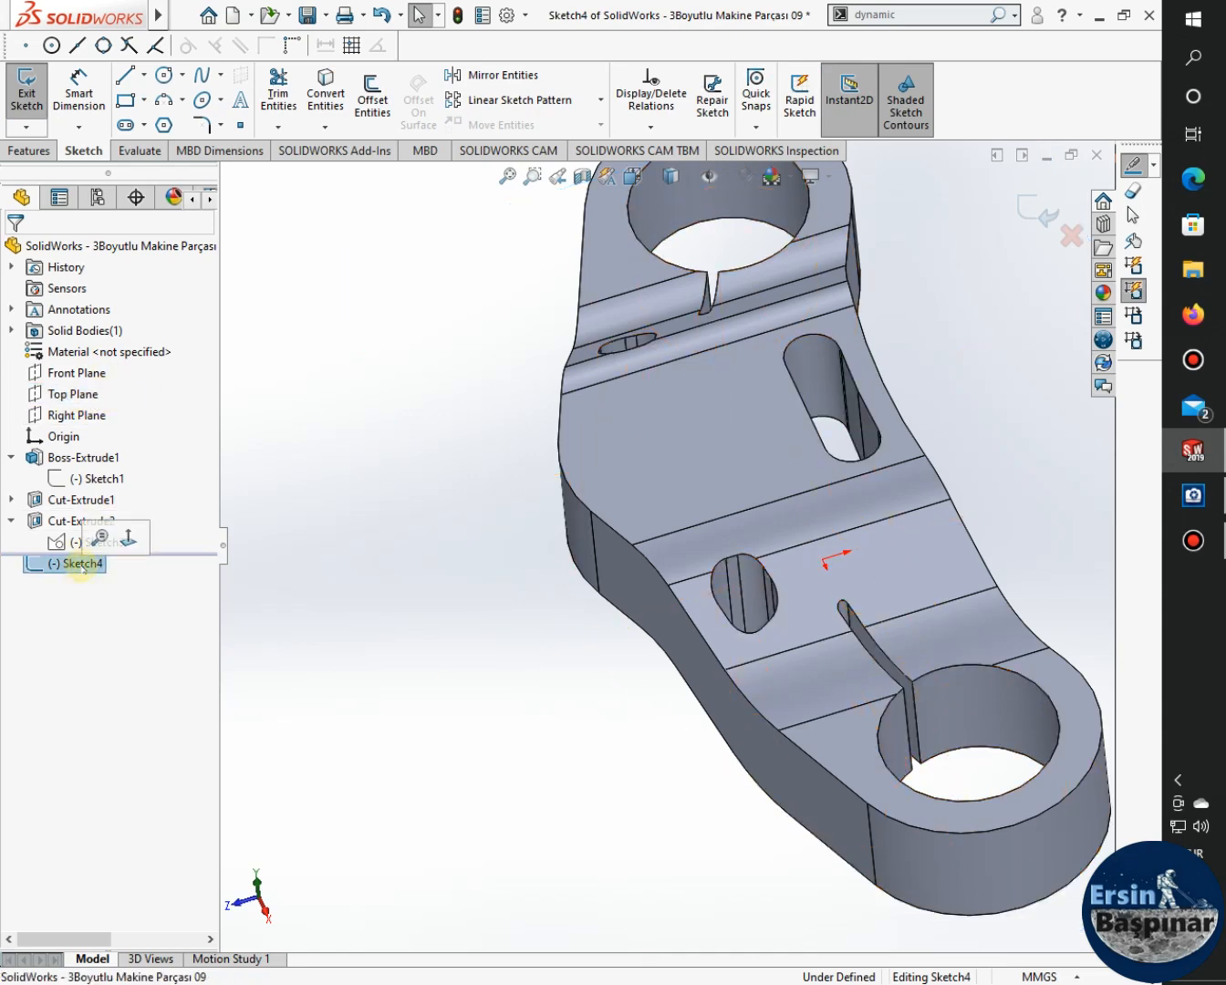
click(127, 538)
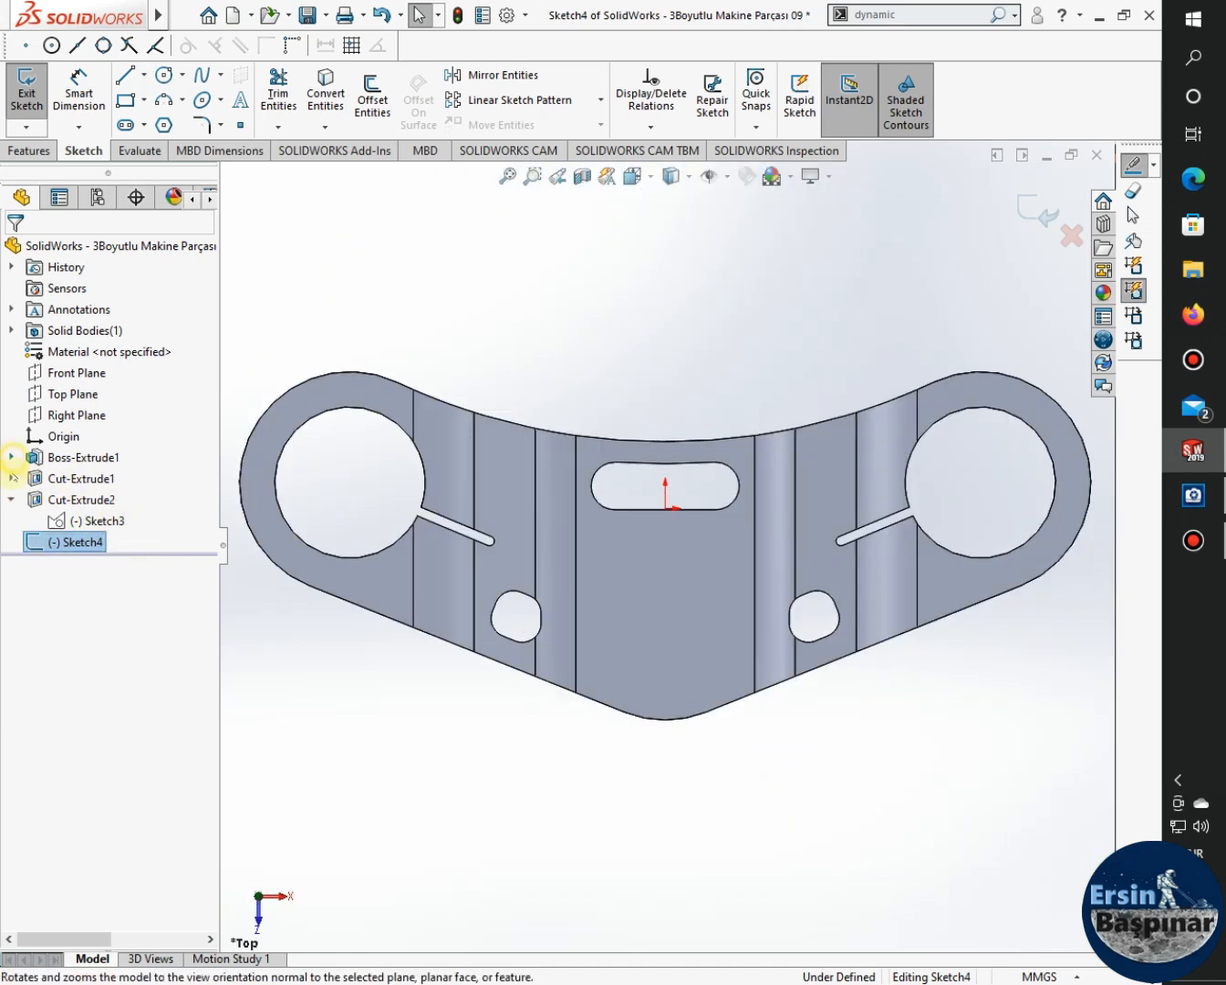
click(11, 500)
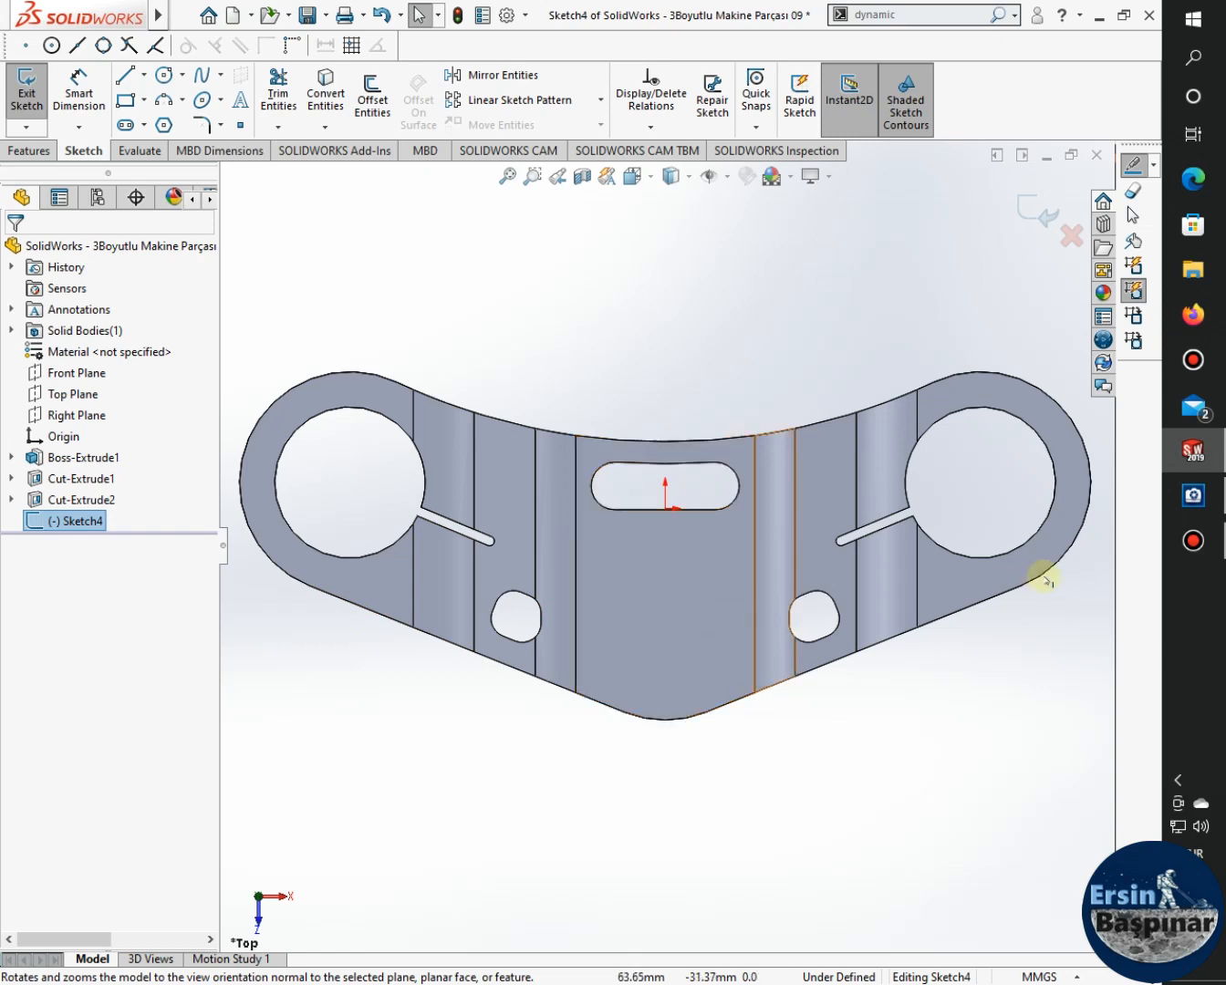
Consult the reference drawing for the holes around the part's center, and show the base extrusion's sketch in the model as a reference.
click(1203, 496)
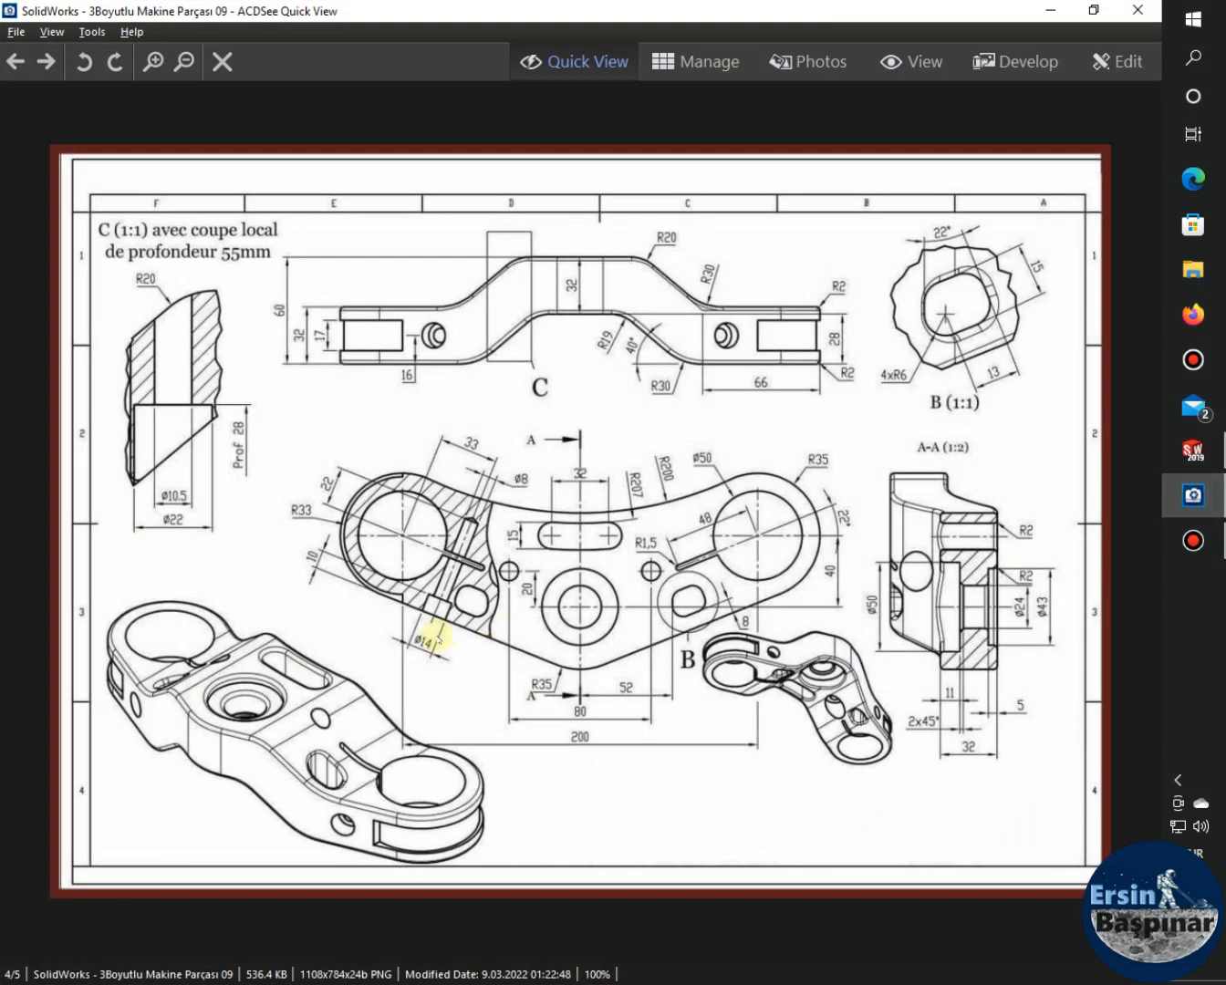
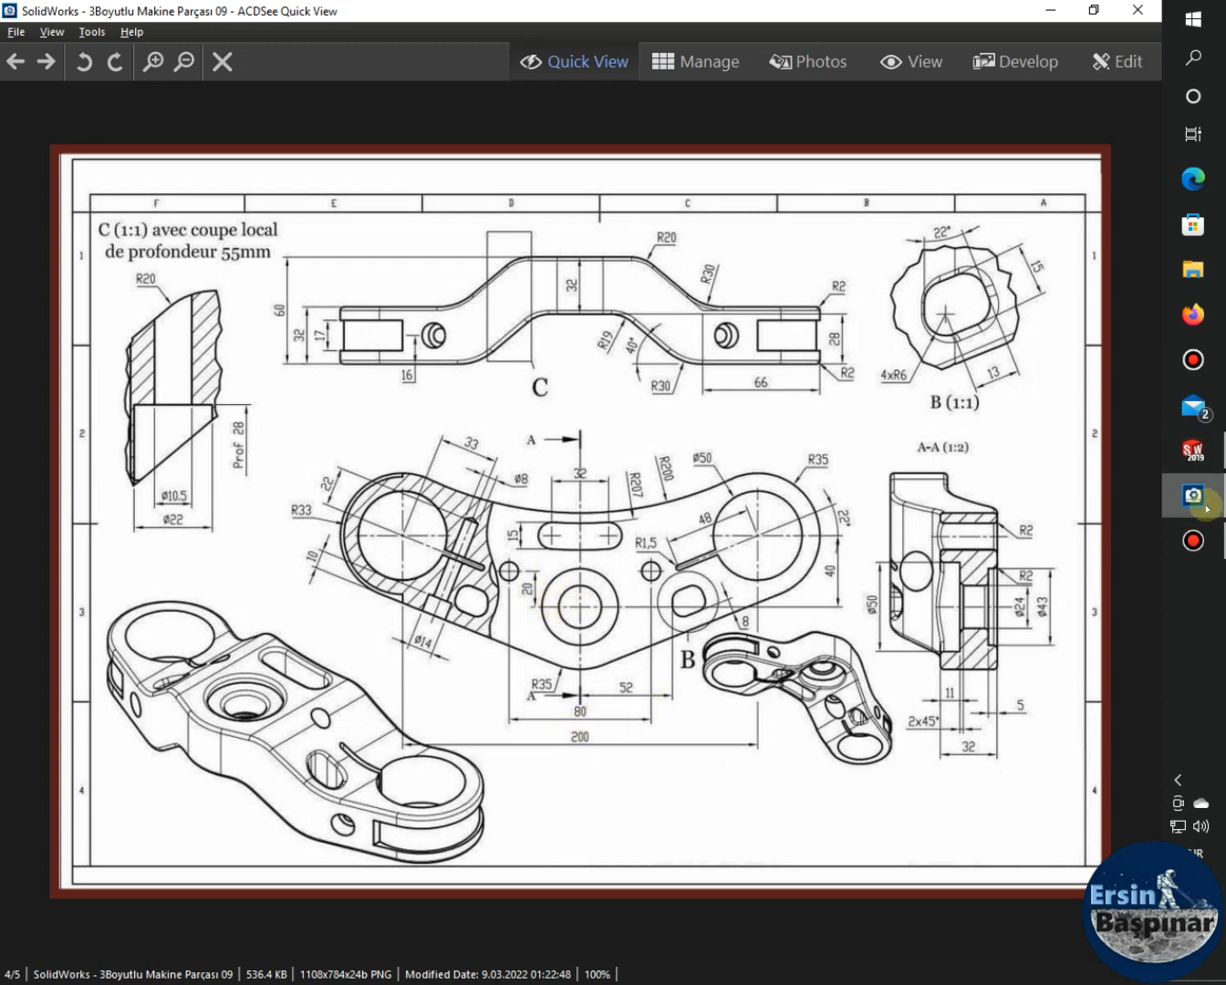
click(1178, 455)
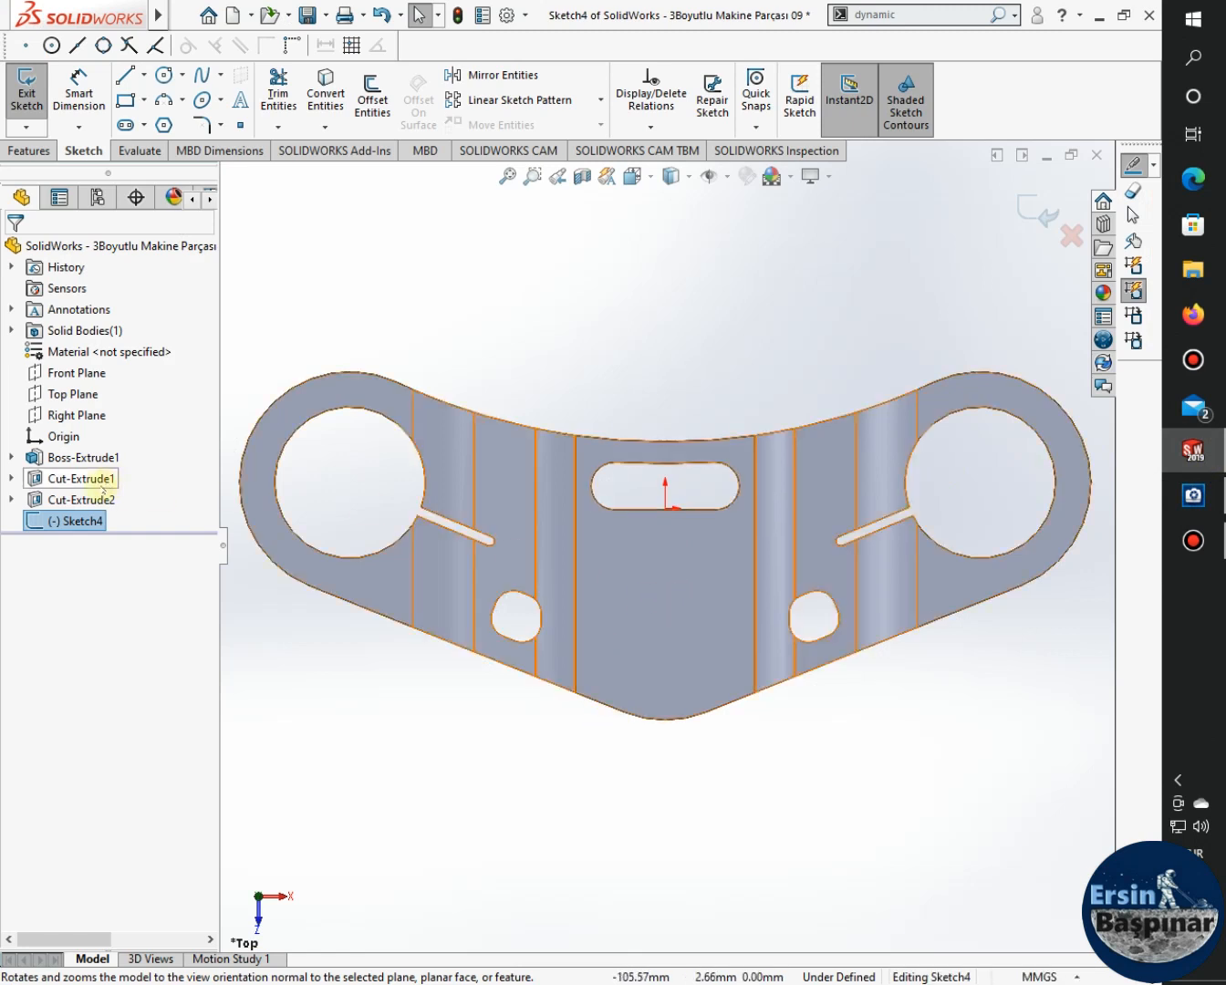
click(11, 457)
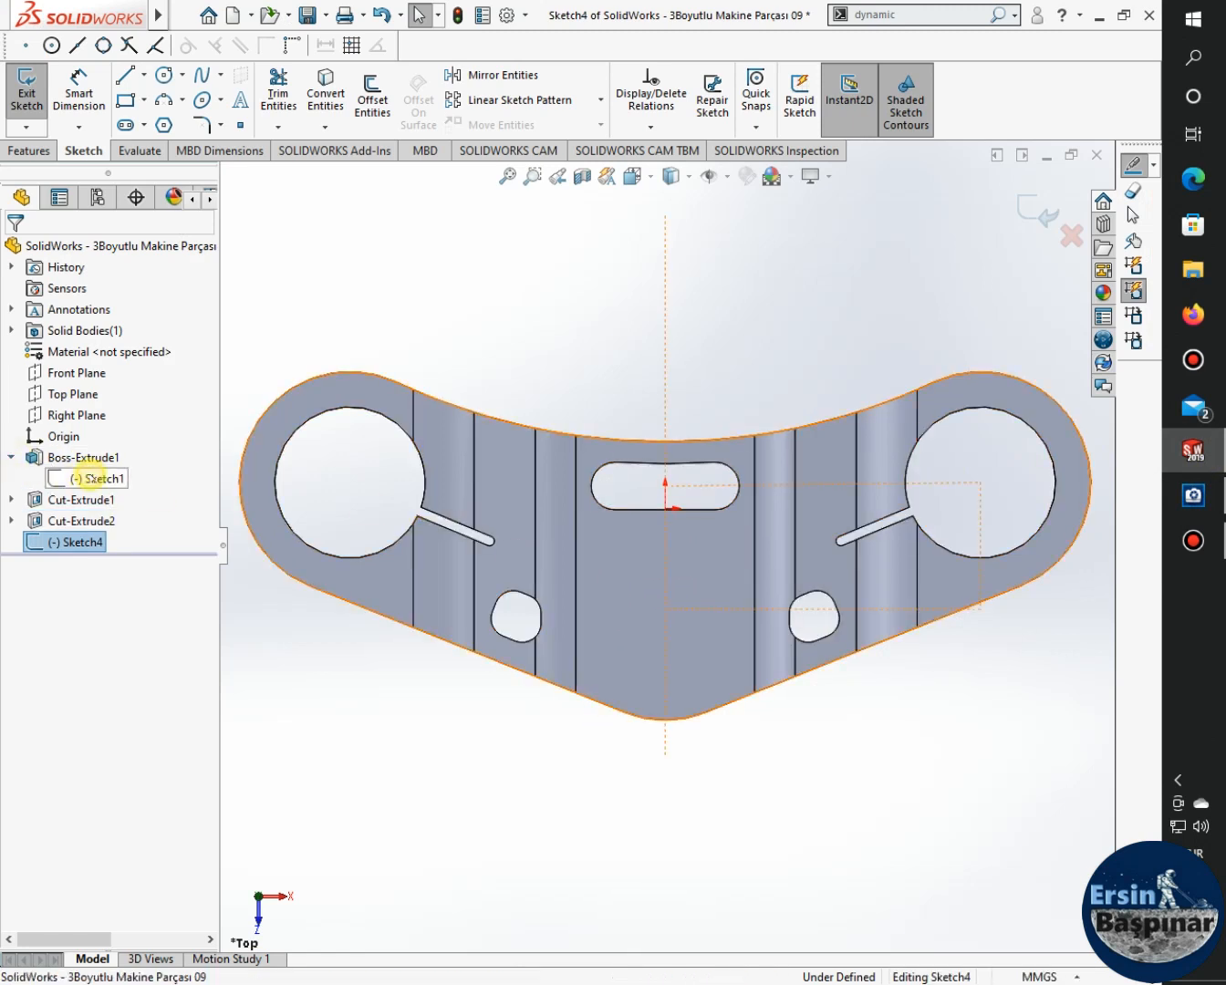
click(91, 478)
click(135, 446)
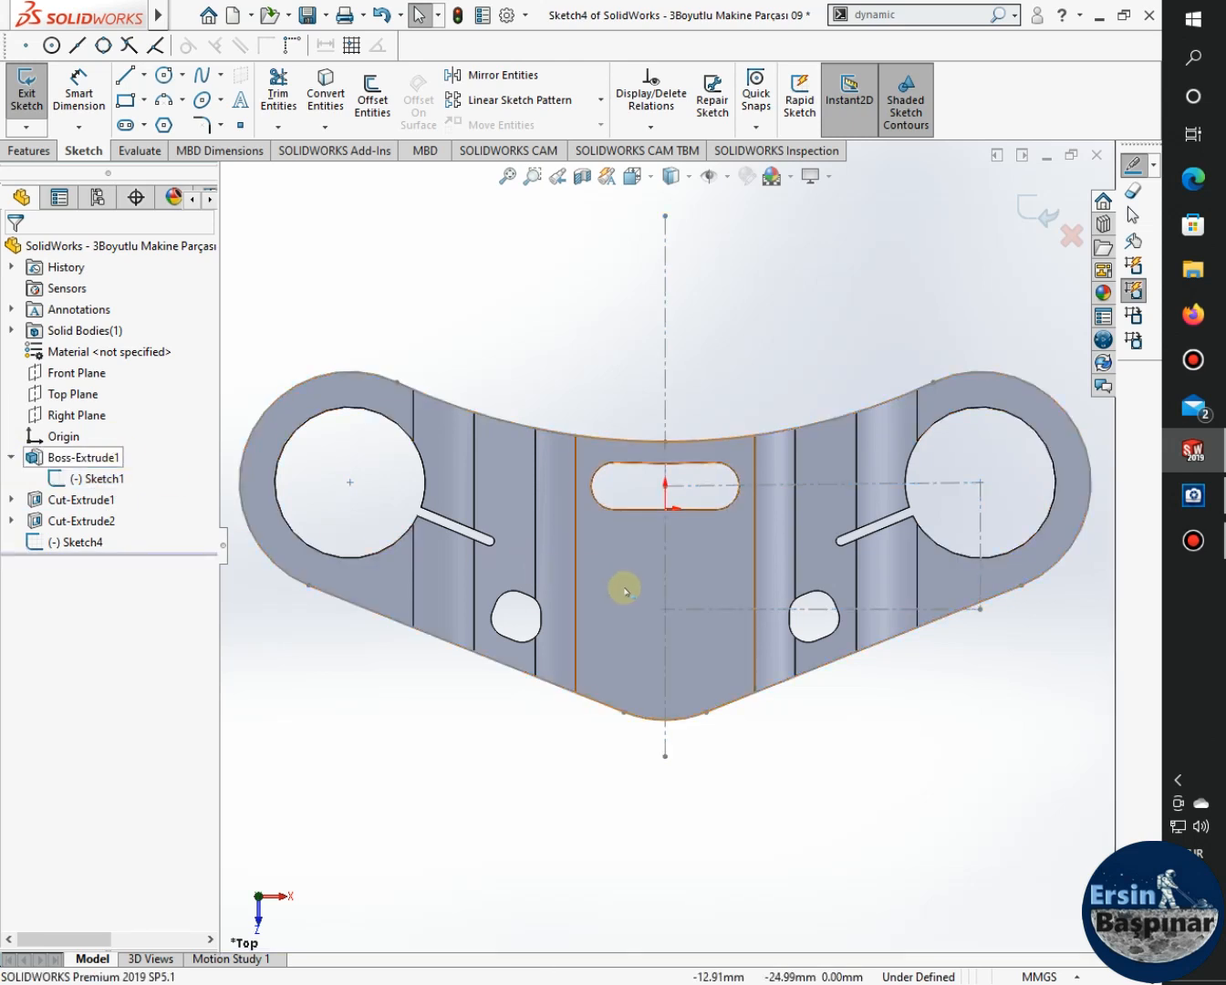
Draw a horizontal centerline about 31 mm long leftward from the lower crossing on the vertical axis, continued by a short vertical centerline upward.
click(144, 78)
click(173, 123)
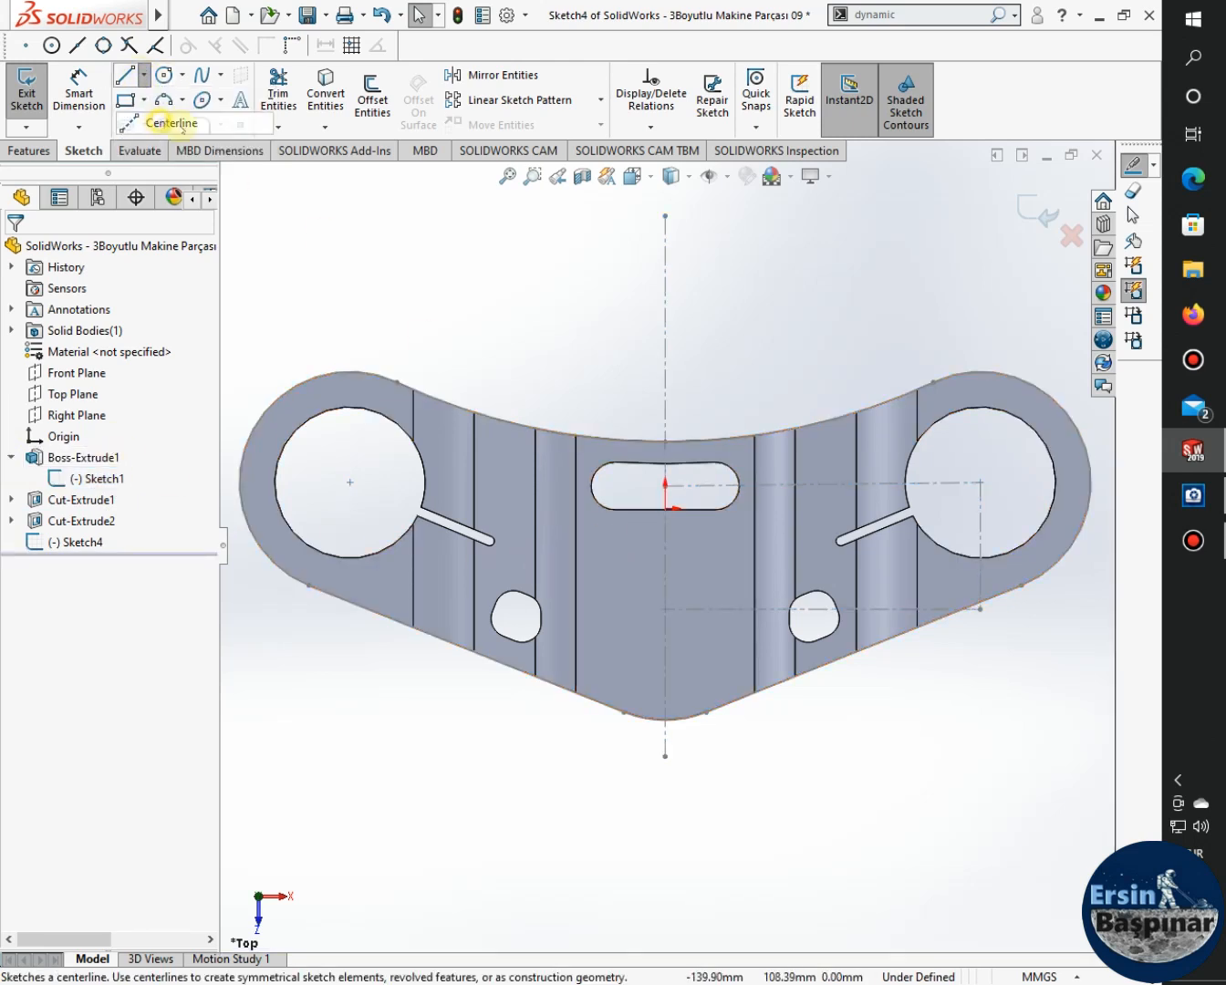
click(664, 608)
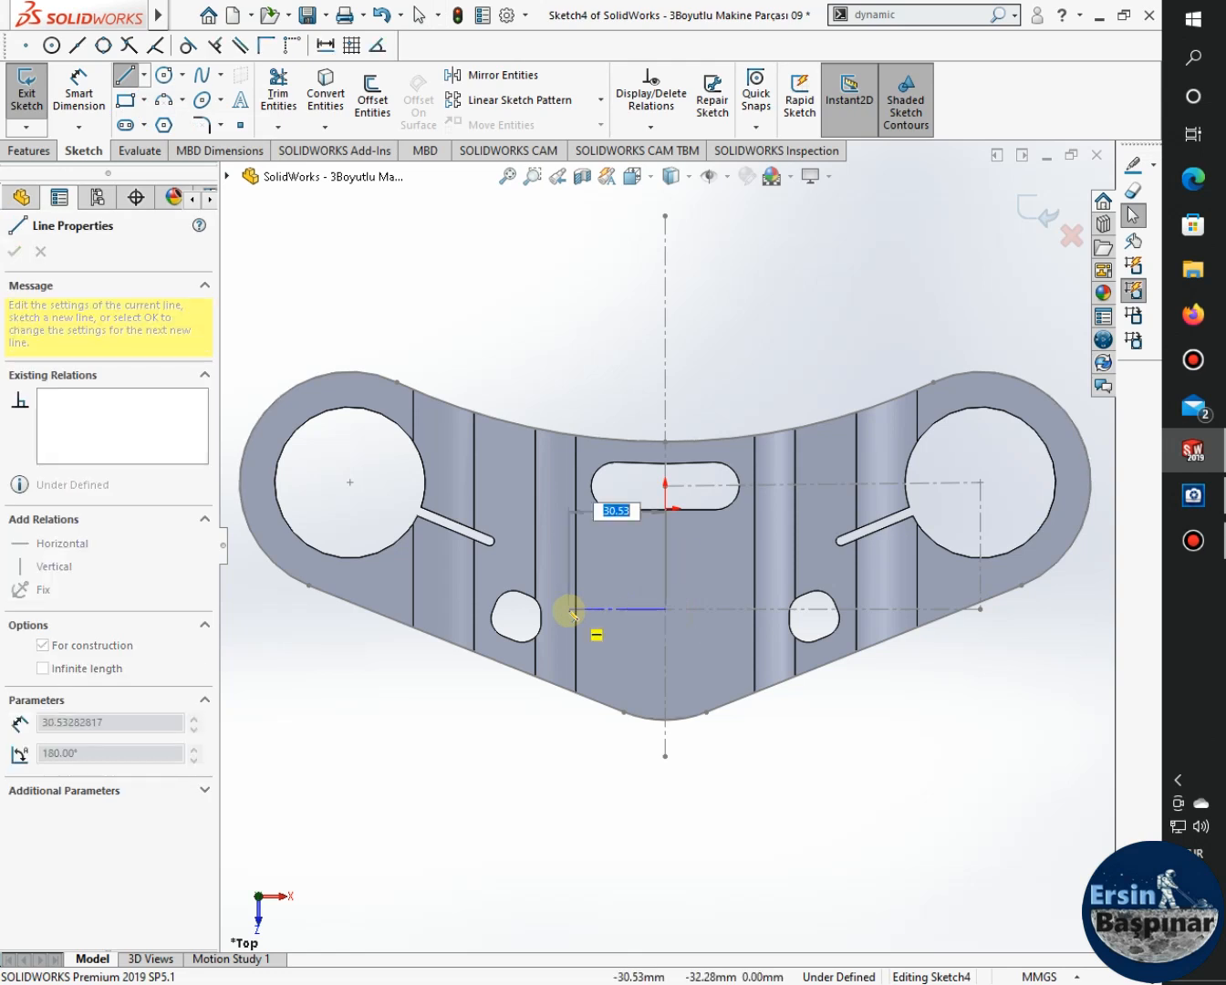
click(569, 608)
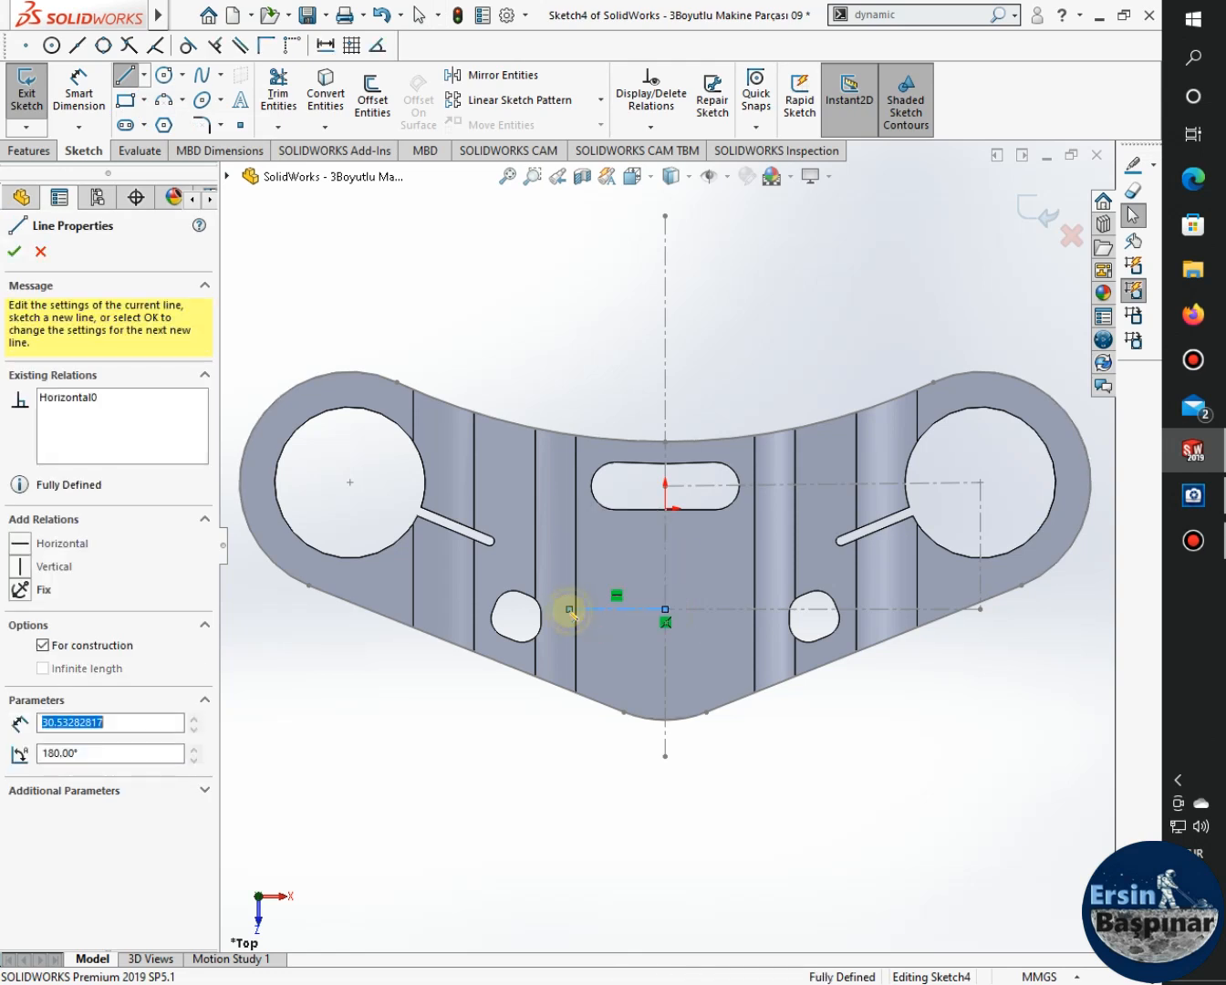
click(569, 561)
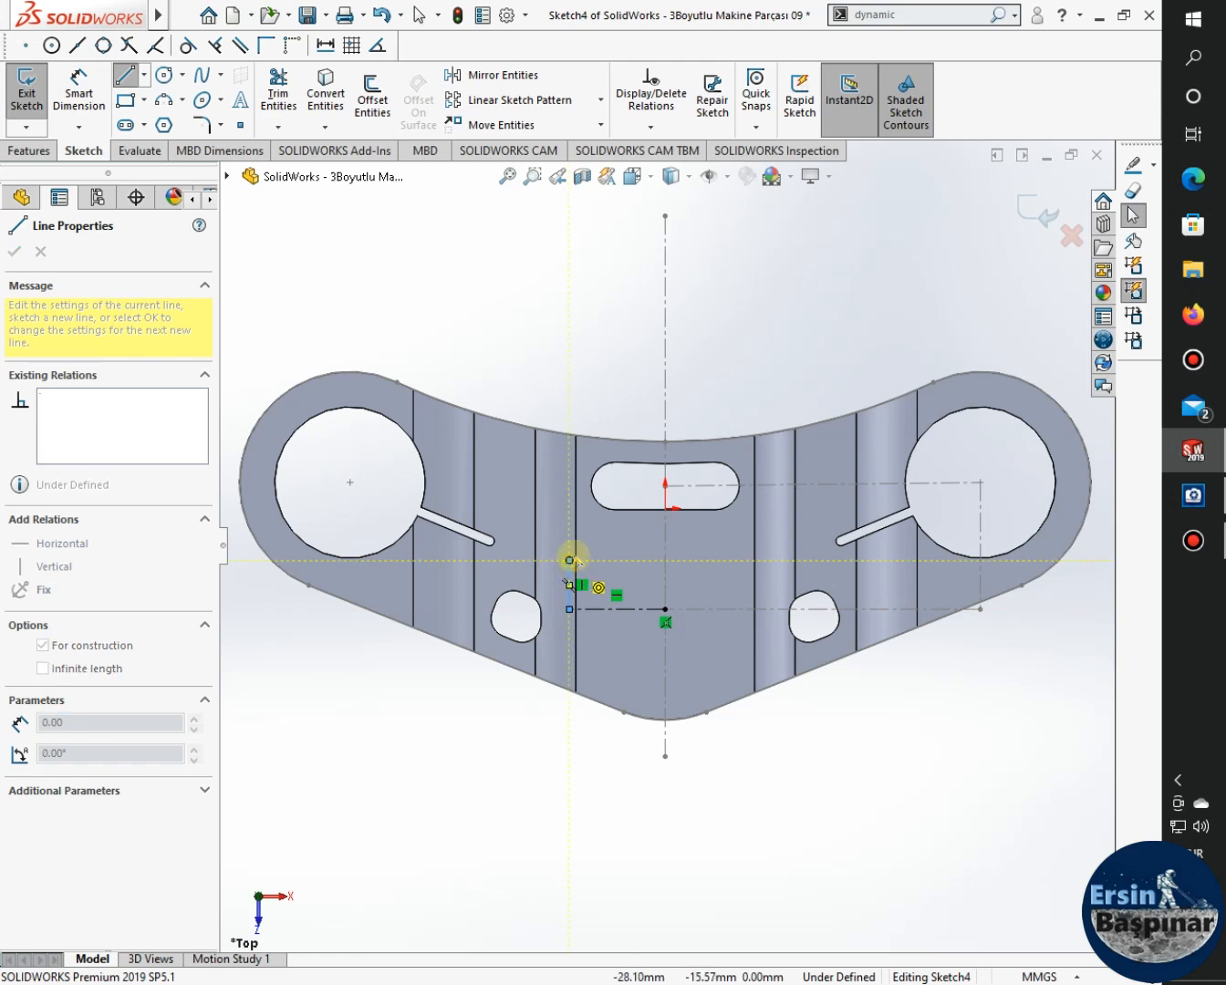
Dimension the horizontal centerline running from the vertical axis to a length of 40 mm.
key(Escape)
click(79, 88)
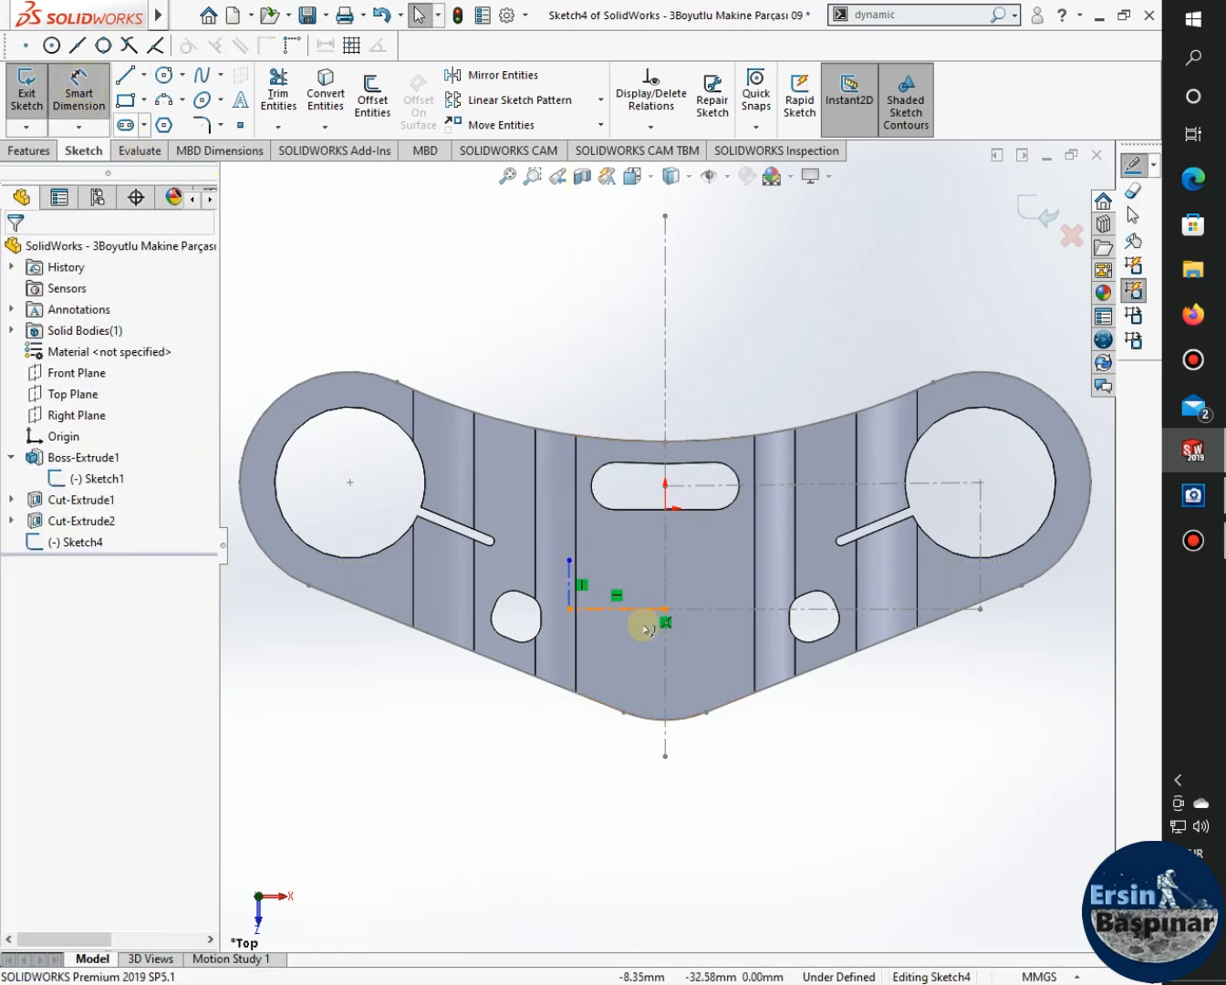
click(626, 608)
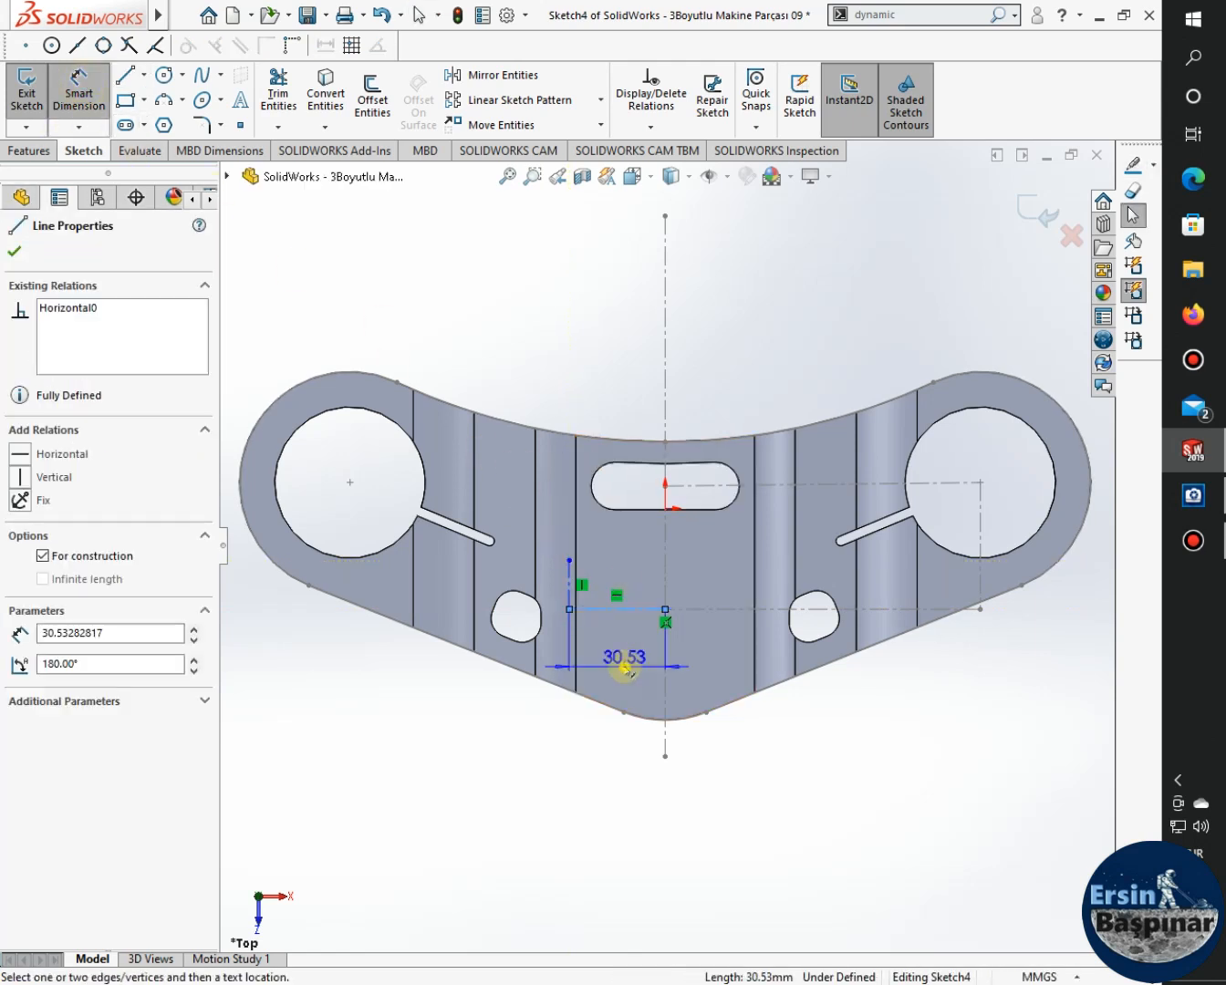
click(625, 670)
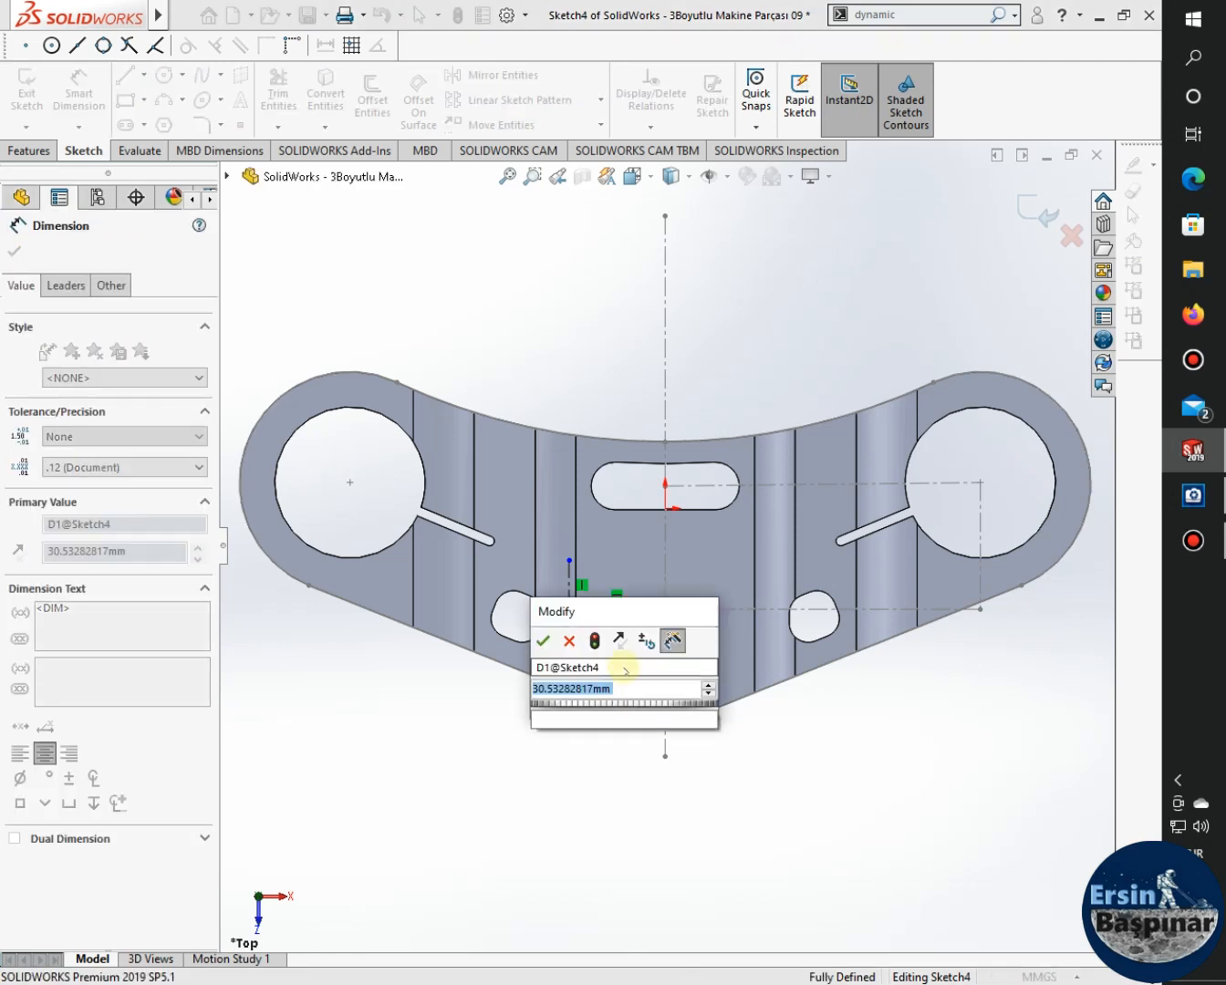
text(40)
key(Return)
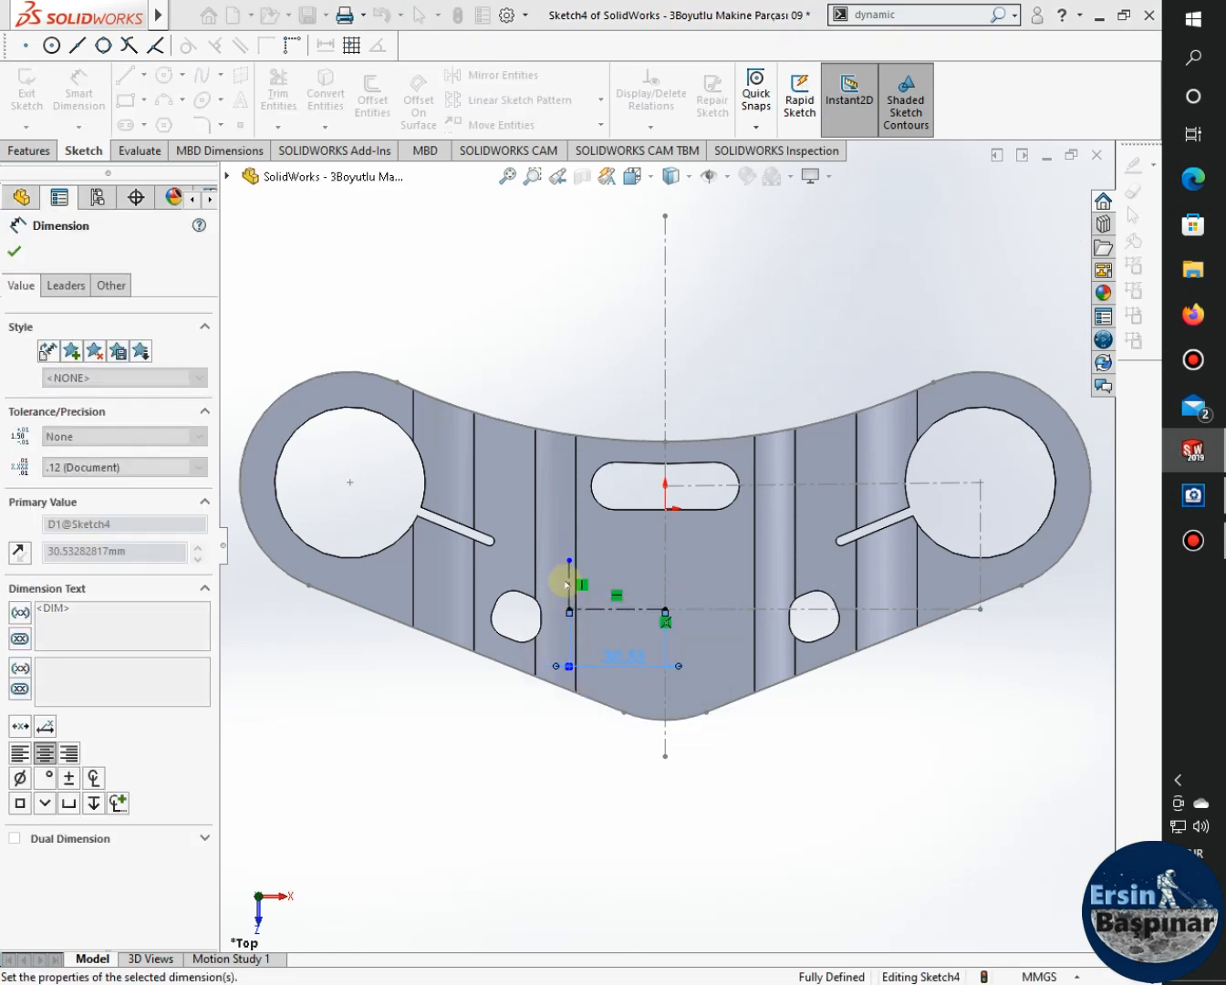
key(Escape)
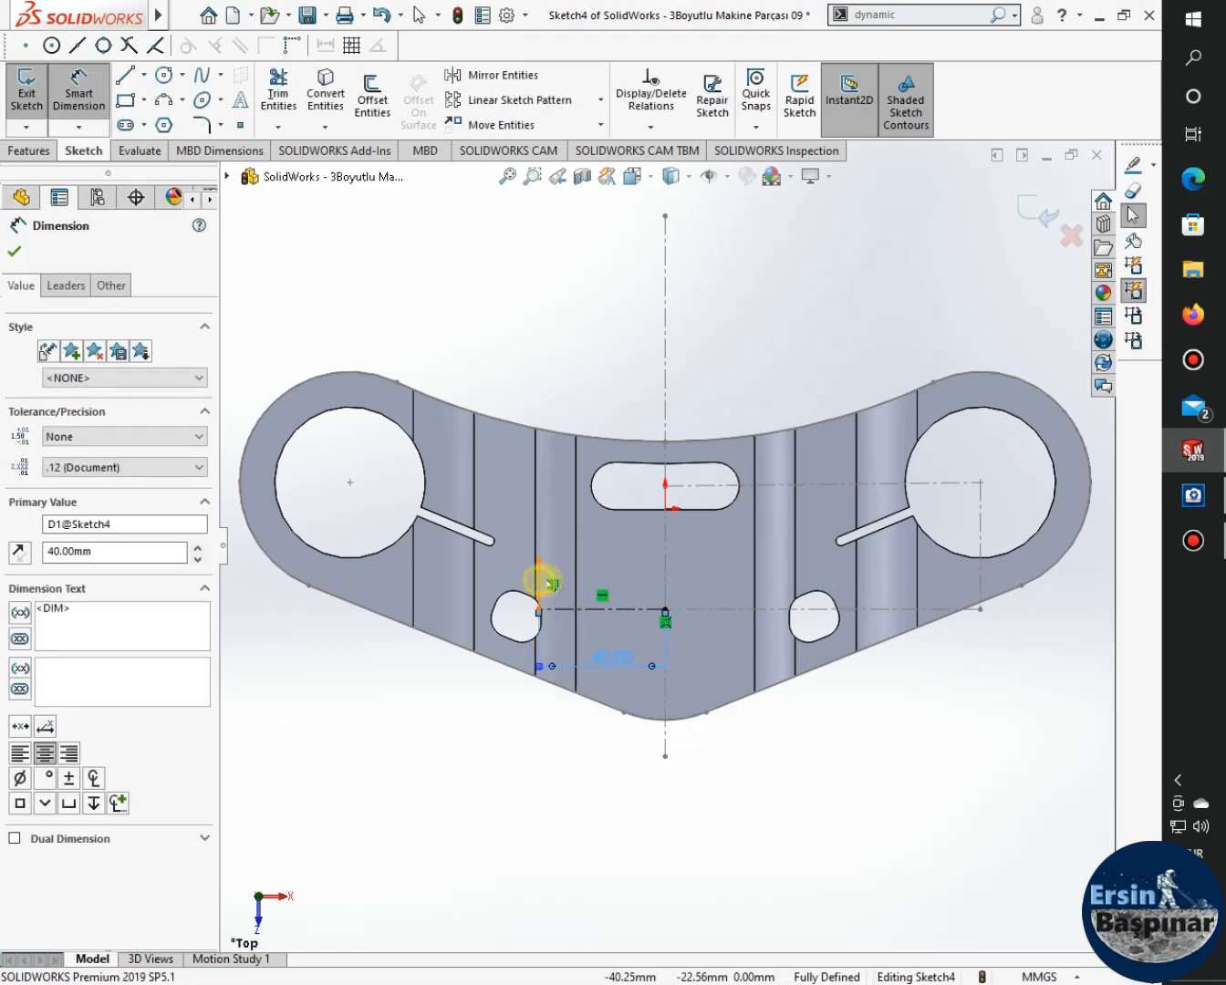
Dimension the short vertical centerline to 20 mm and place its dimension outside the part outline.
click(543, 585)
click(617, 576)
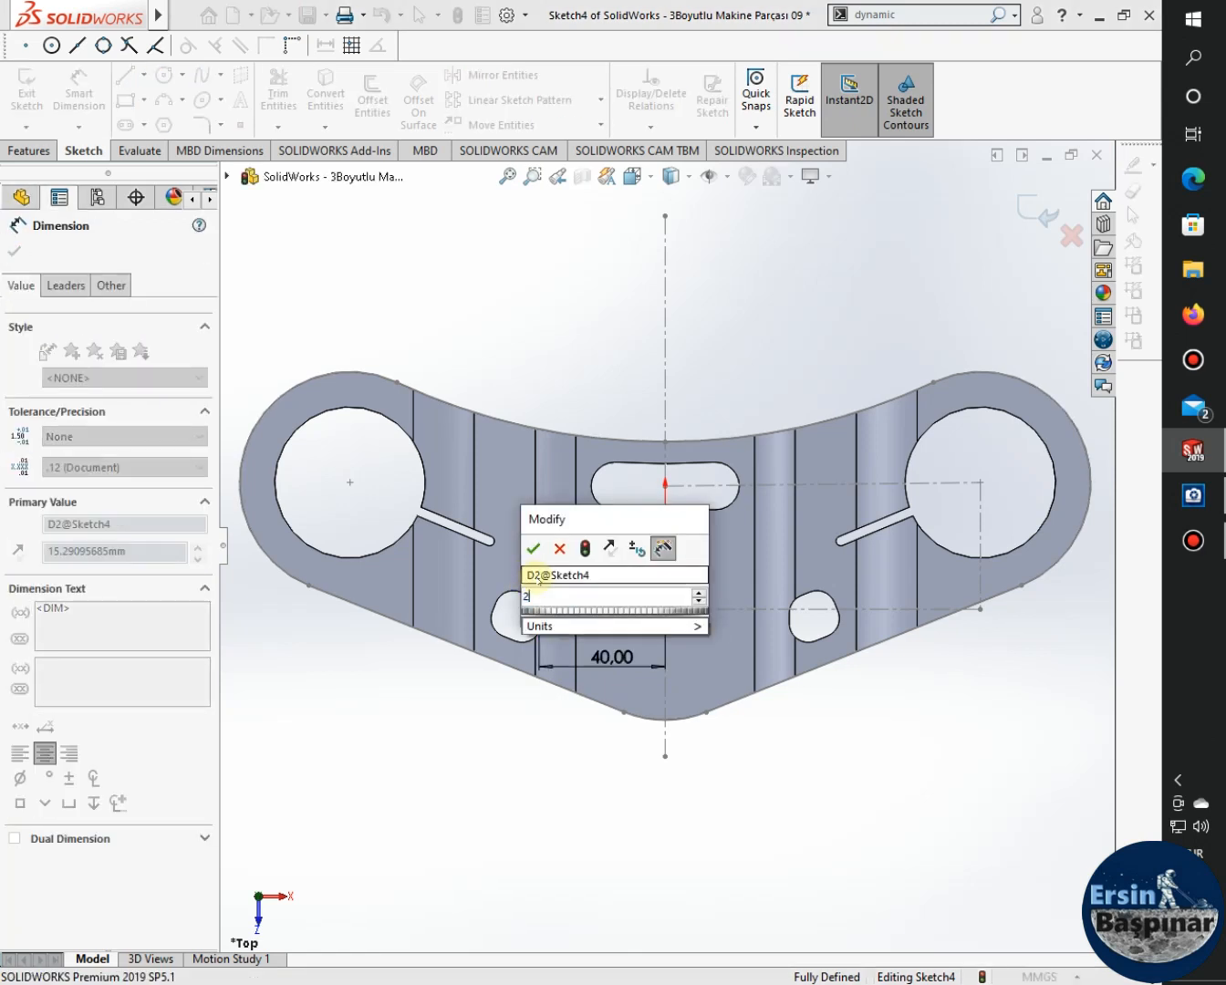
text(20)
key(Return)
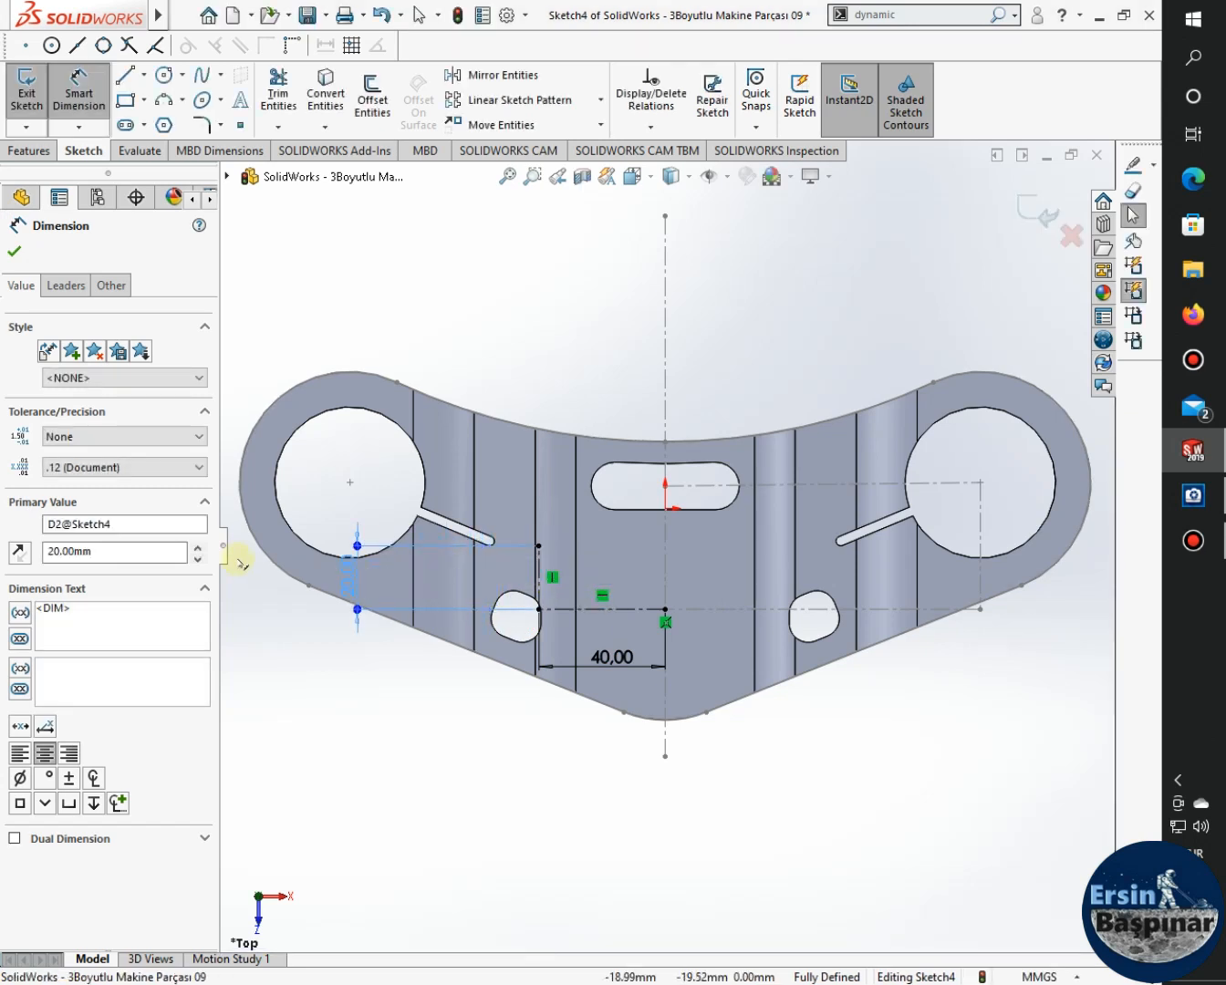
drag(239, 562, 265, 571)
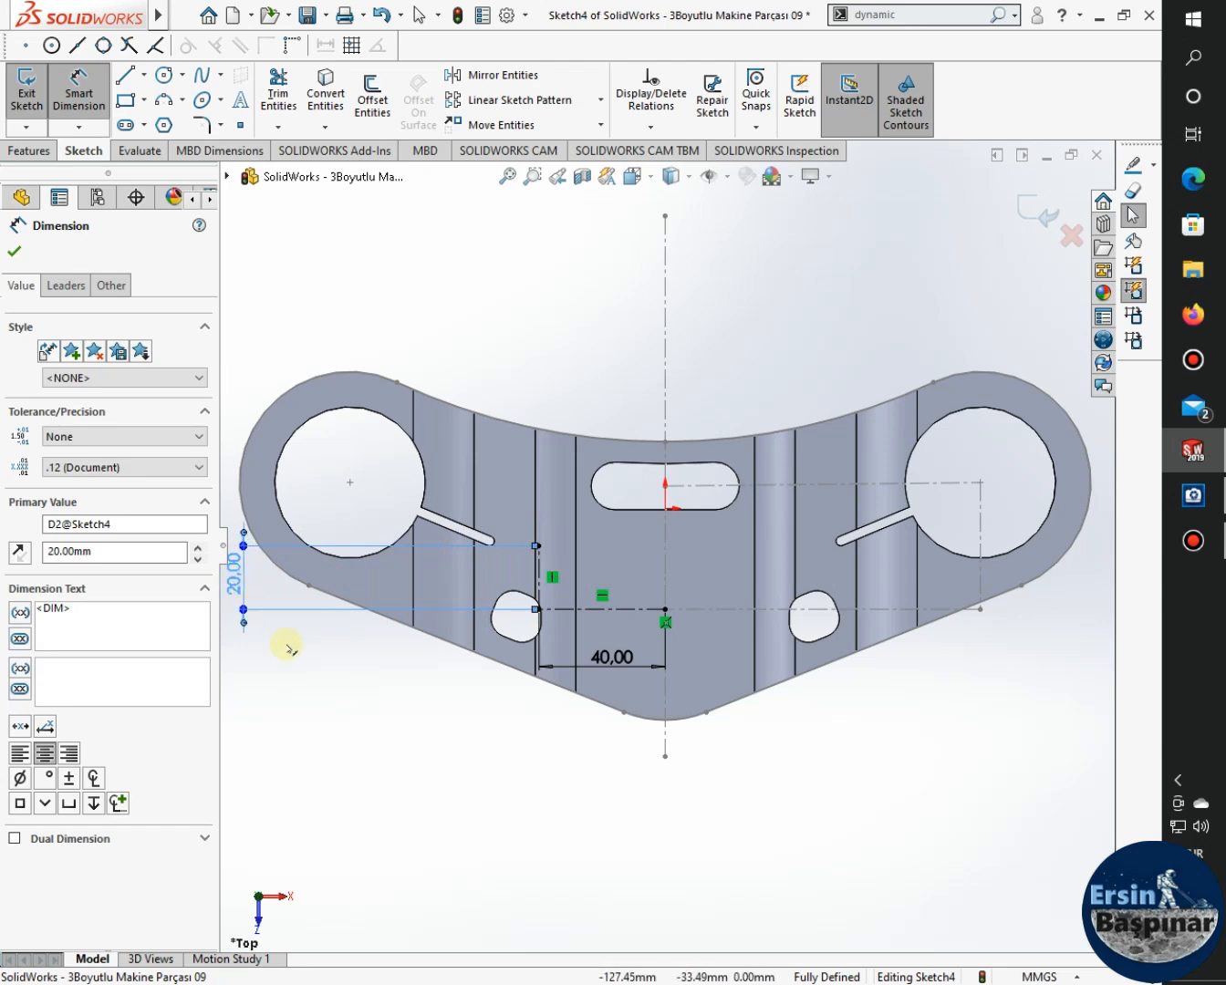
key(Escape)
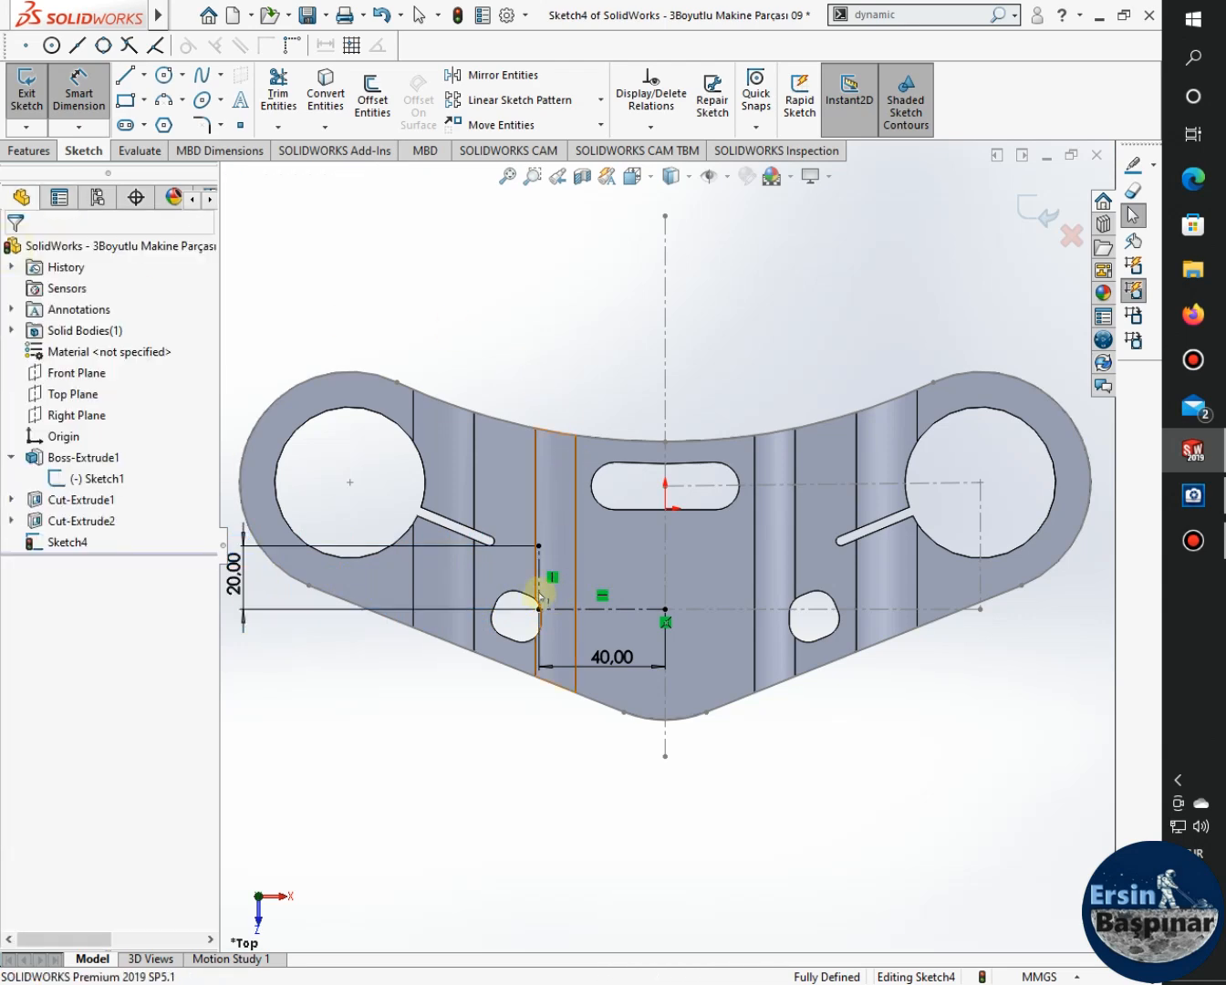
Check the hole diameters in the reference drawing and draw two concentric circles, about 24 mm and 15 mm in diameter, at the vertical centerline's upper end.
scroll(483, 534, down, 2)
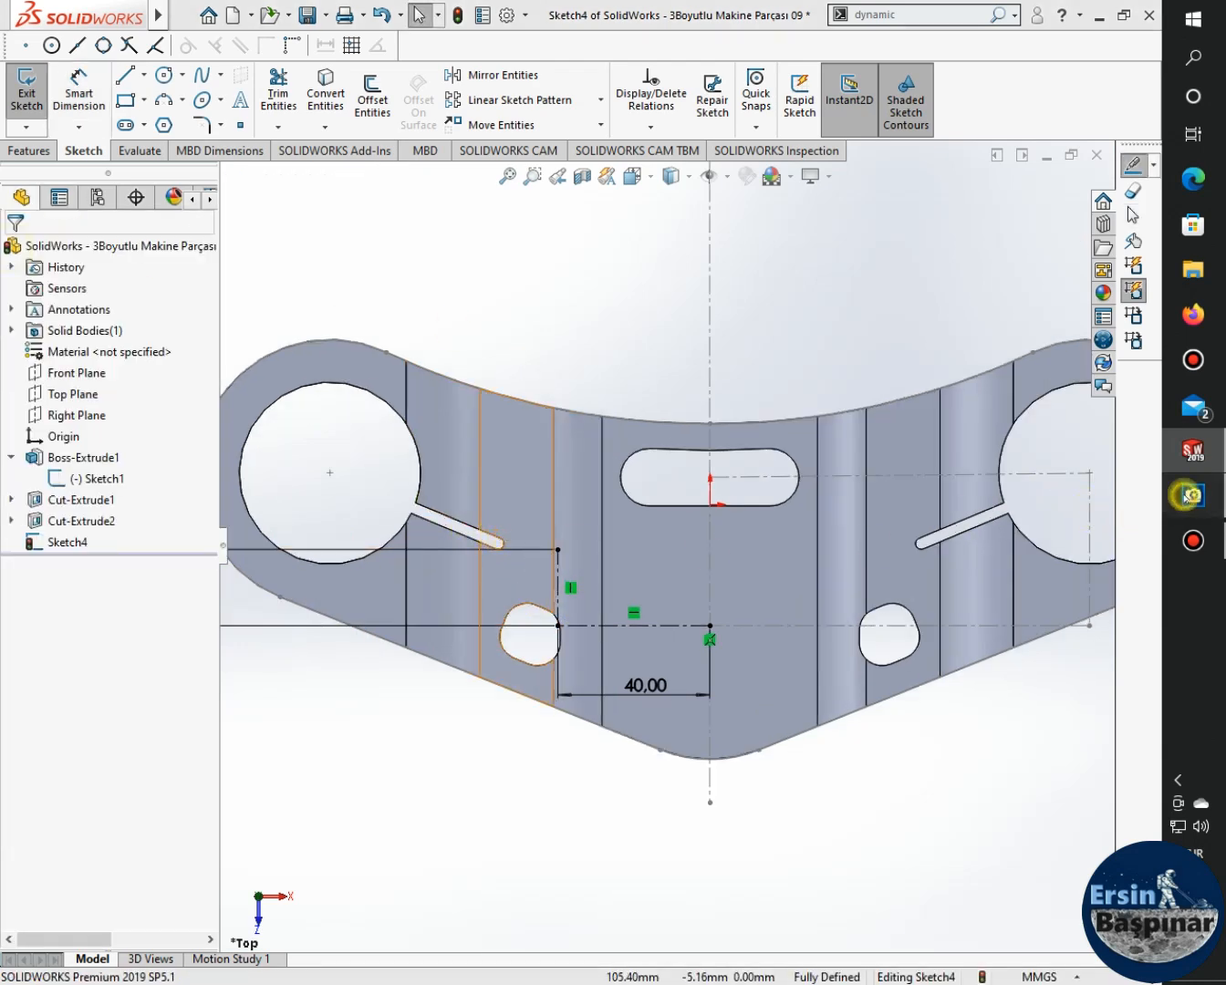
click(1192, 495)
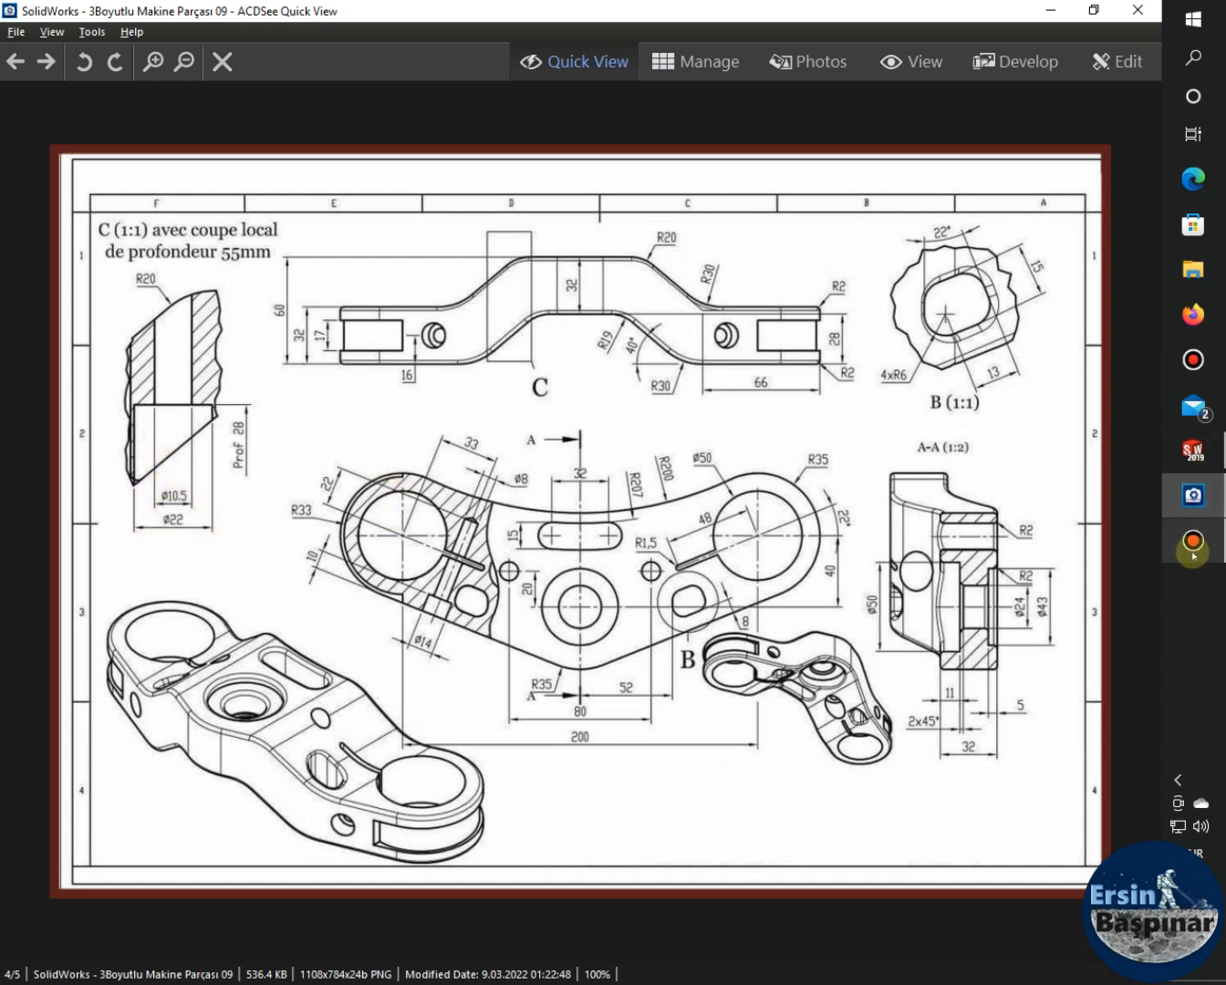
click(1193, 495)
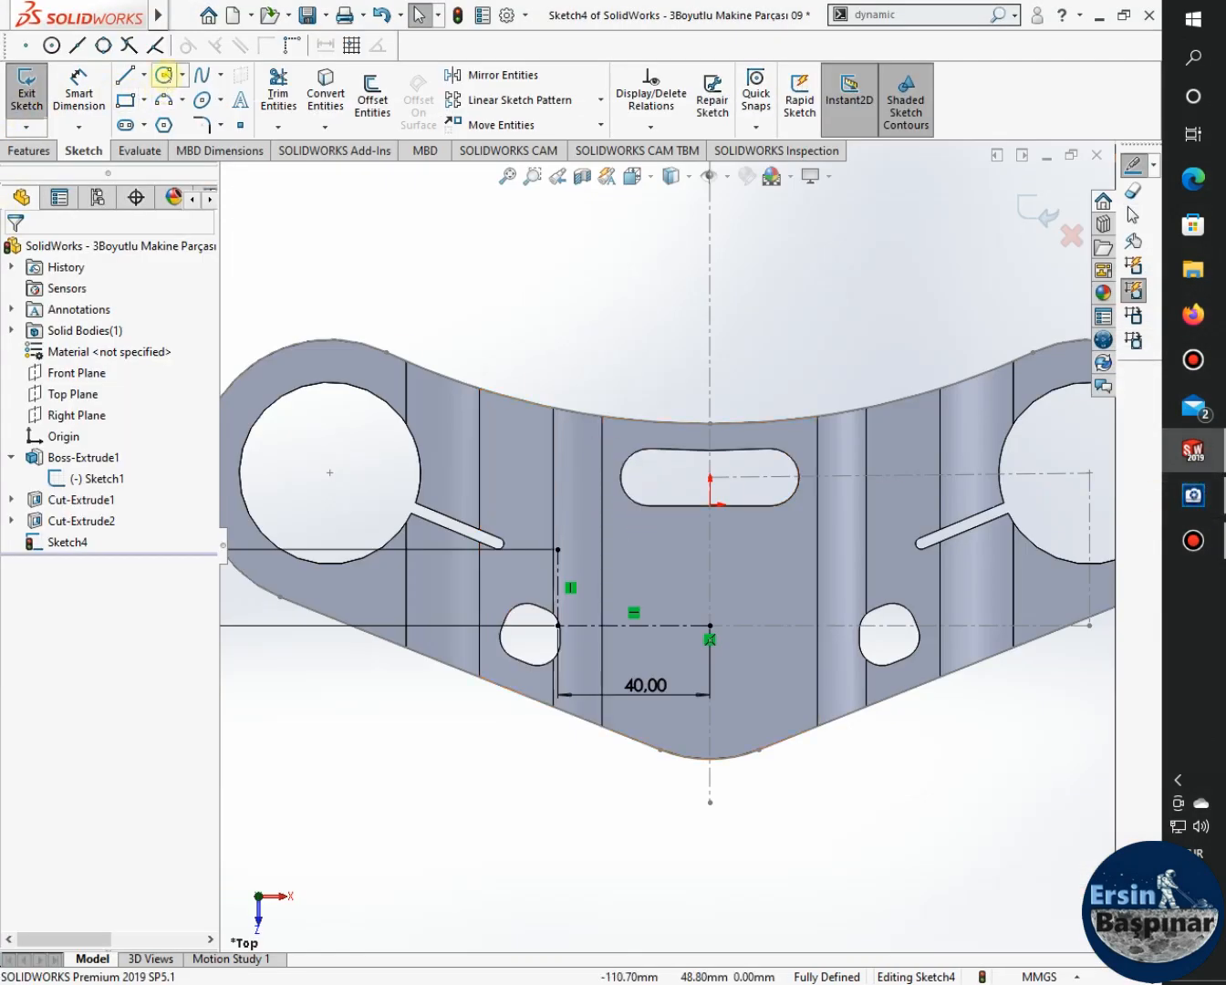
click(164, 73)
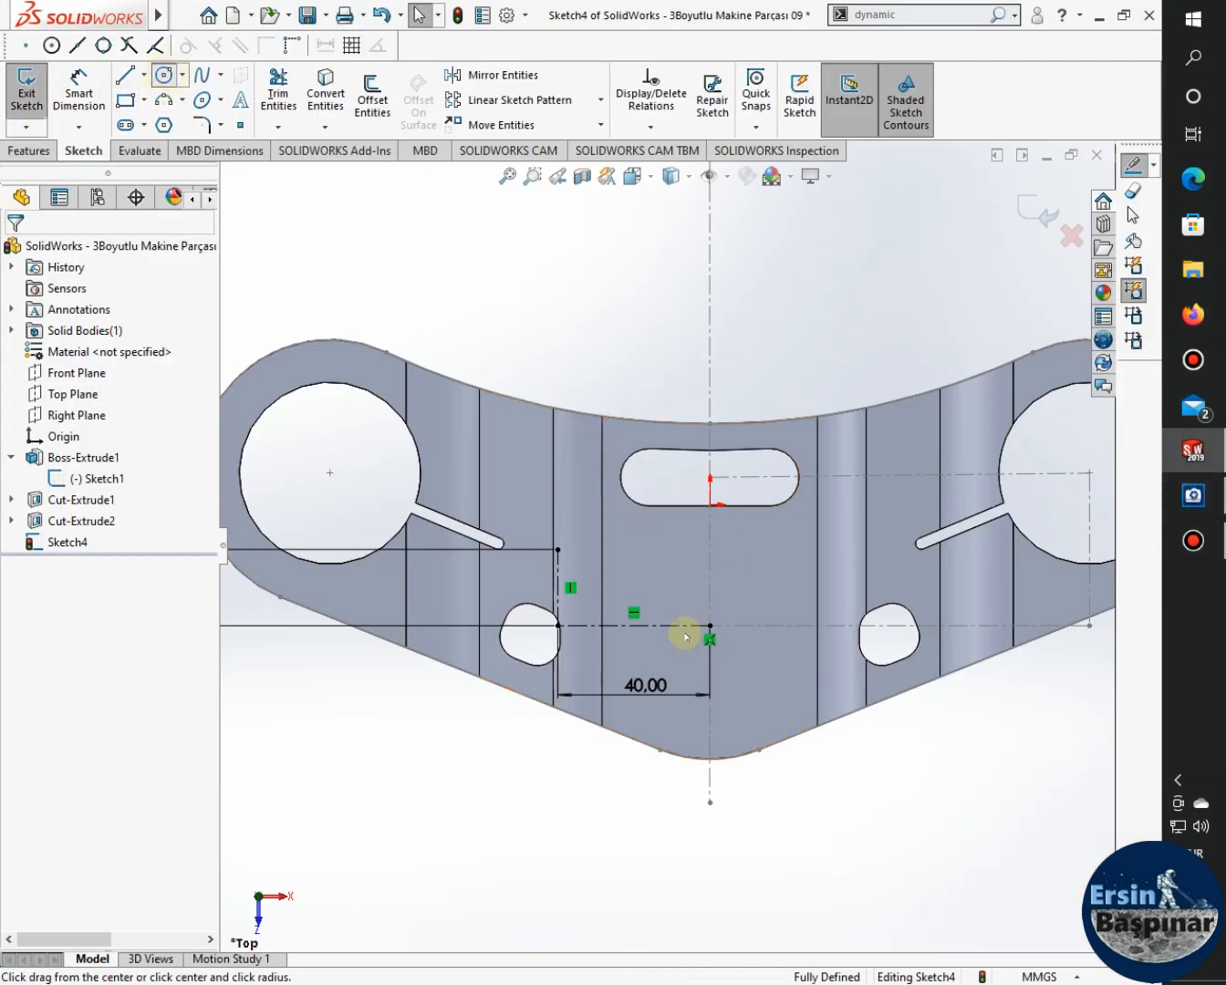
click(524, 584)
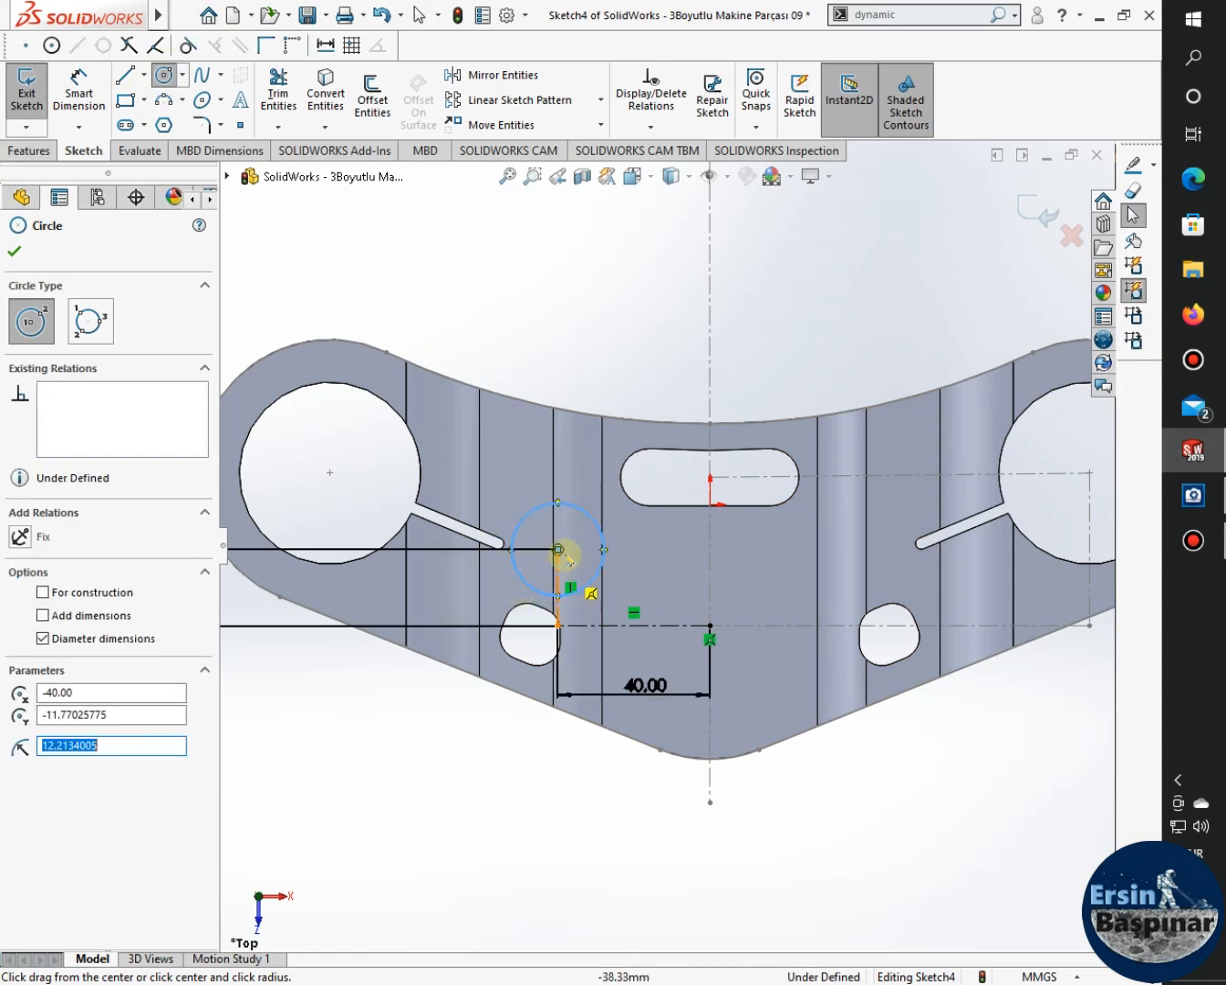
click(557, 548)
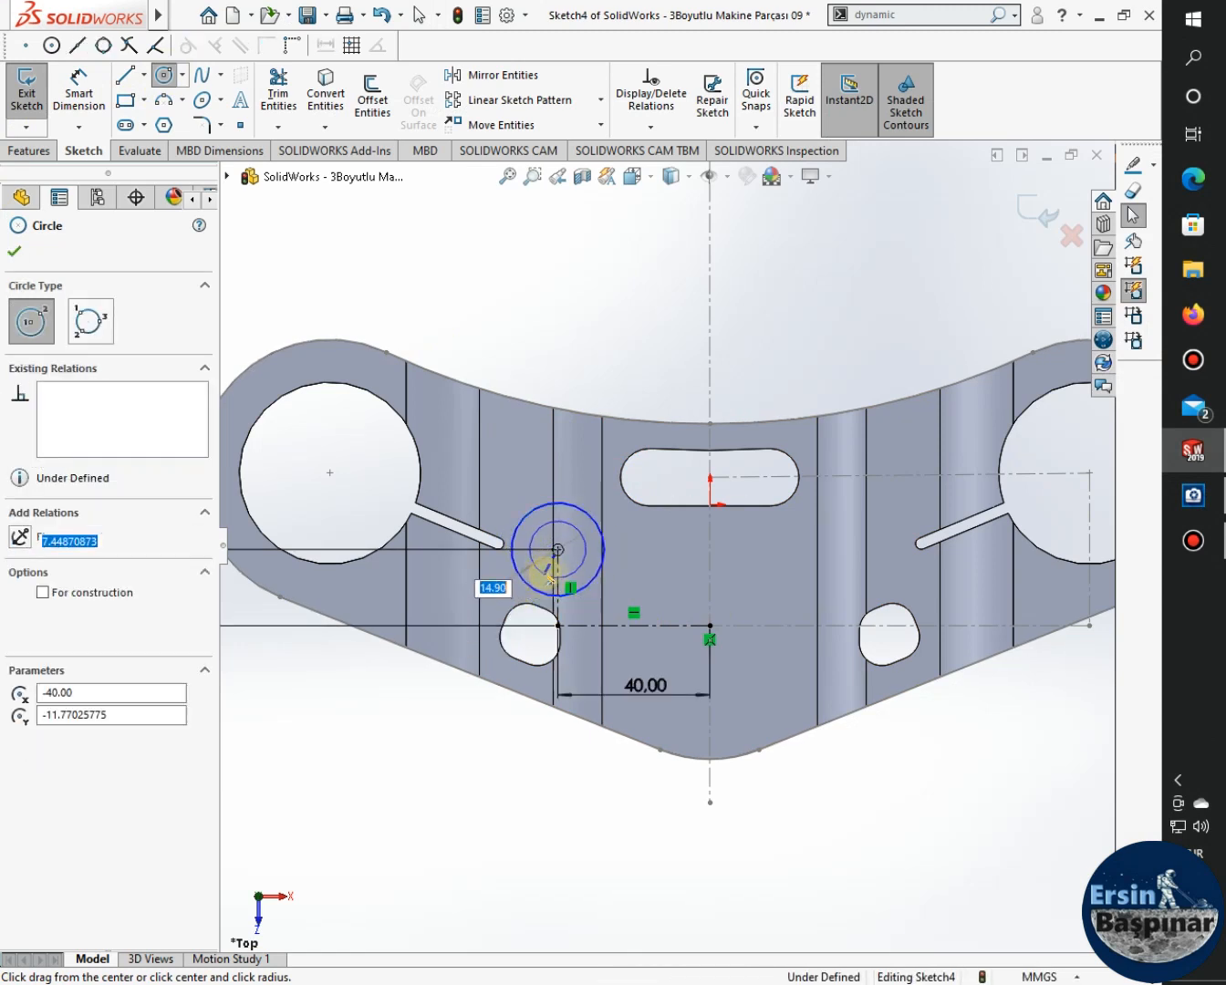
click(547, 575)
key(Escape)
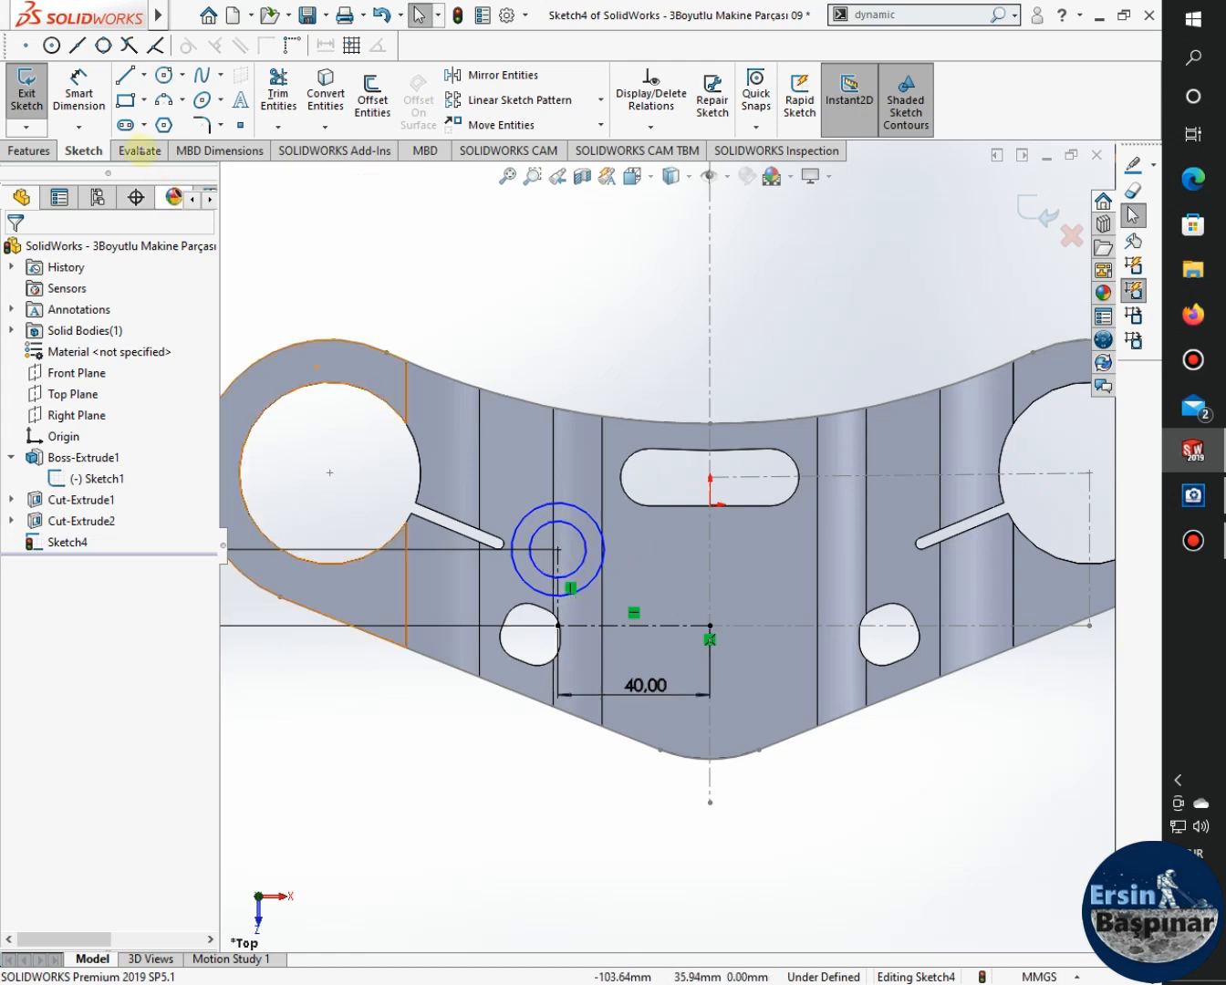
Dimension the outer concentric circle to a diameter of 22 mm.
click(79, 91)
scroll(584, 621, down, 2)
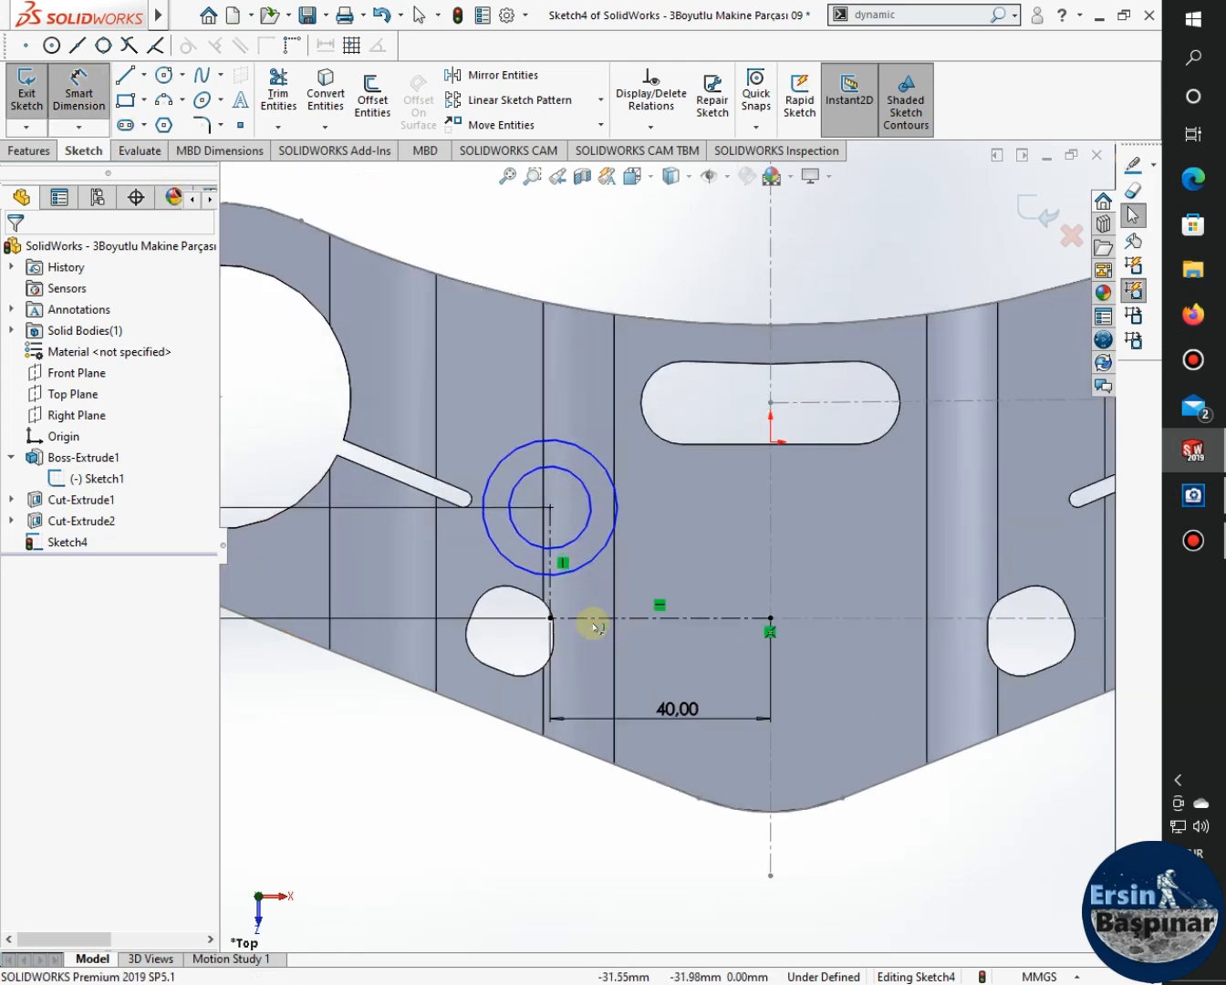
click(594, 560)
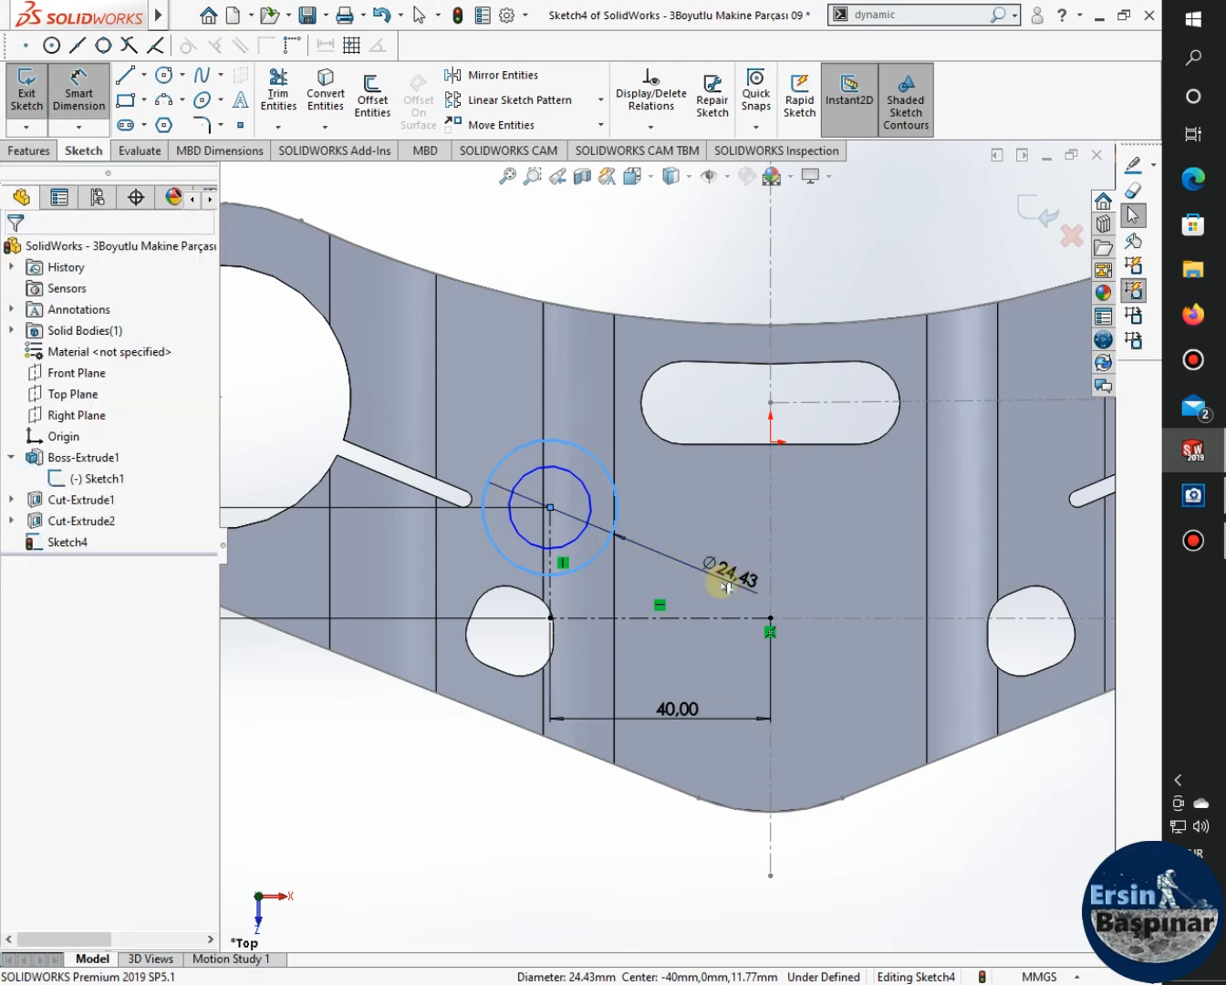
click(725, 587)
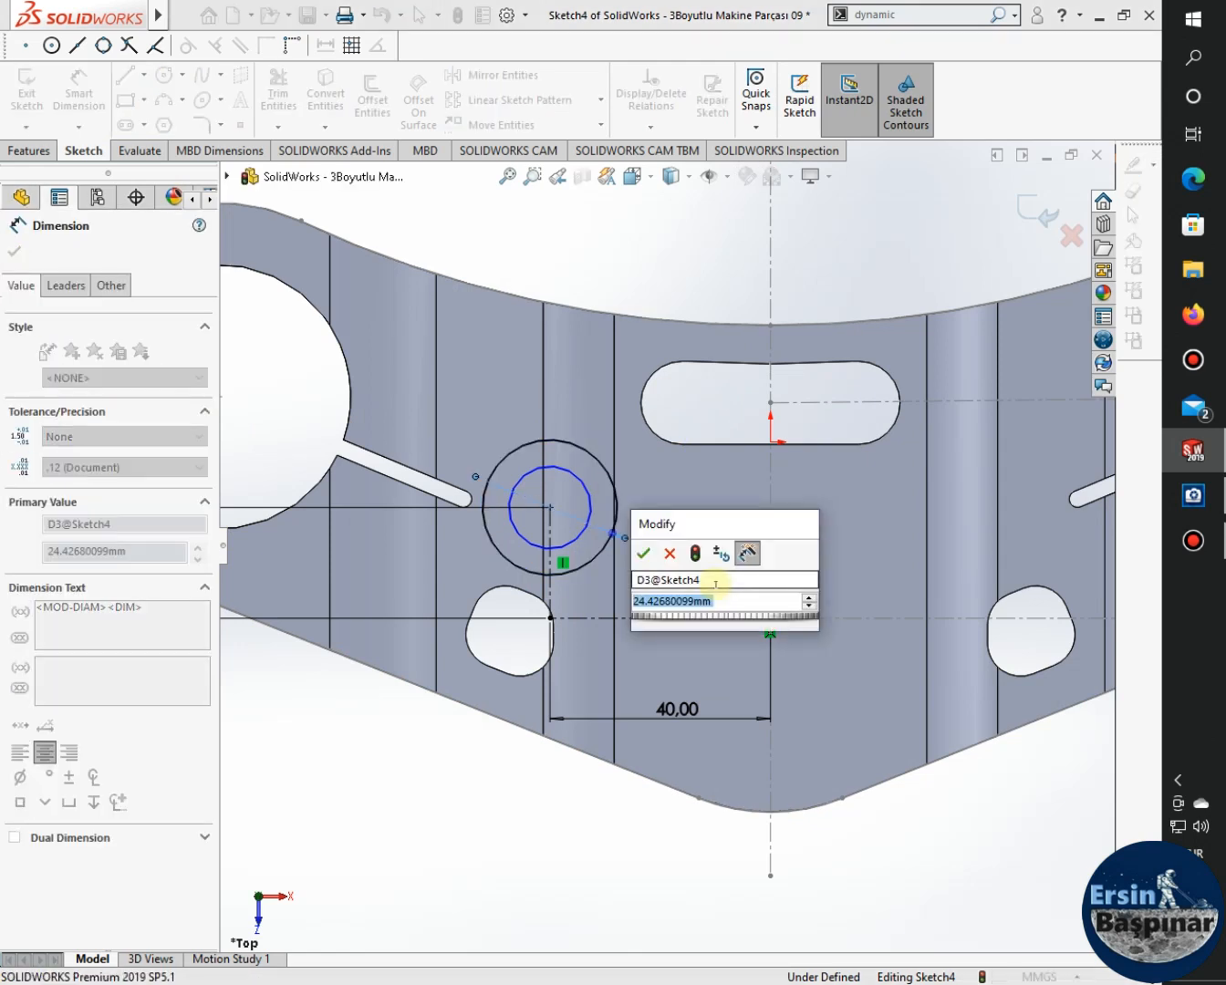
text(22)
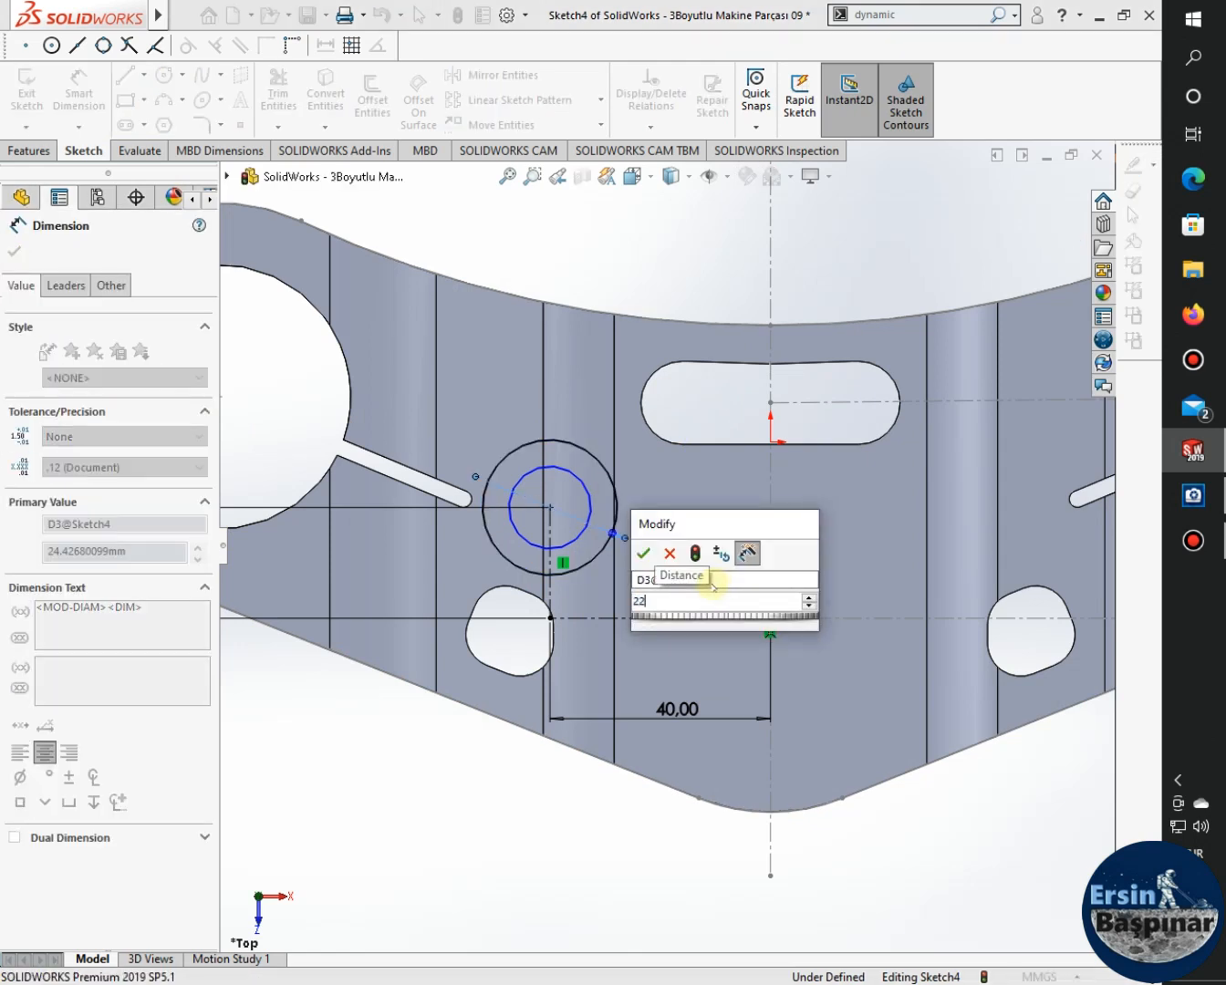
key(Return)
Dimension the inner concentric circle to a diameter of 10.5 mm and end dimensioning.
click(567, 485)
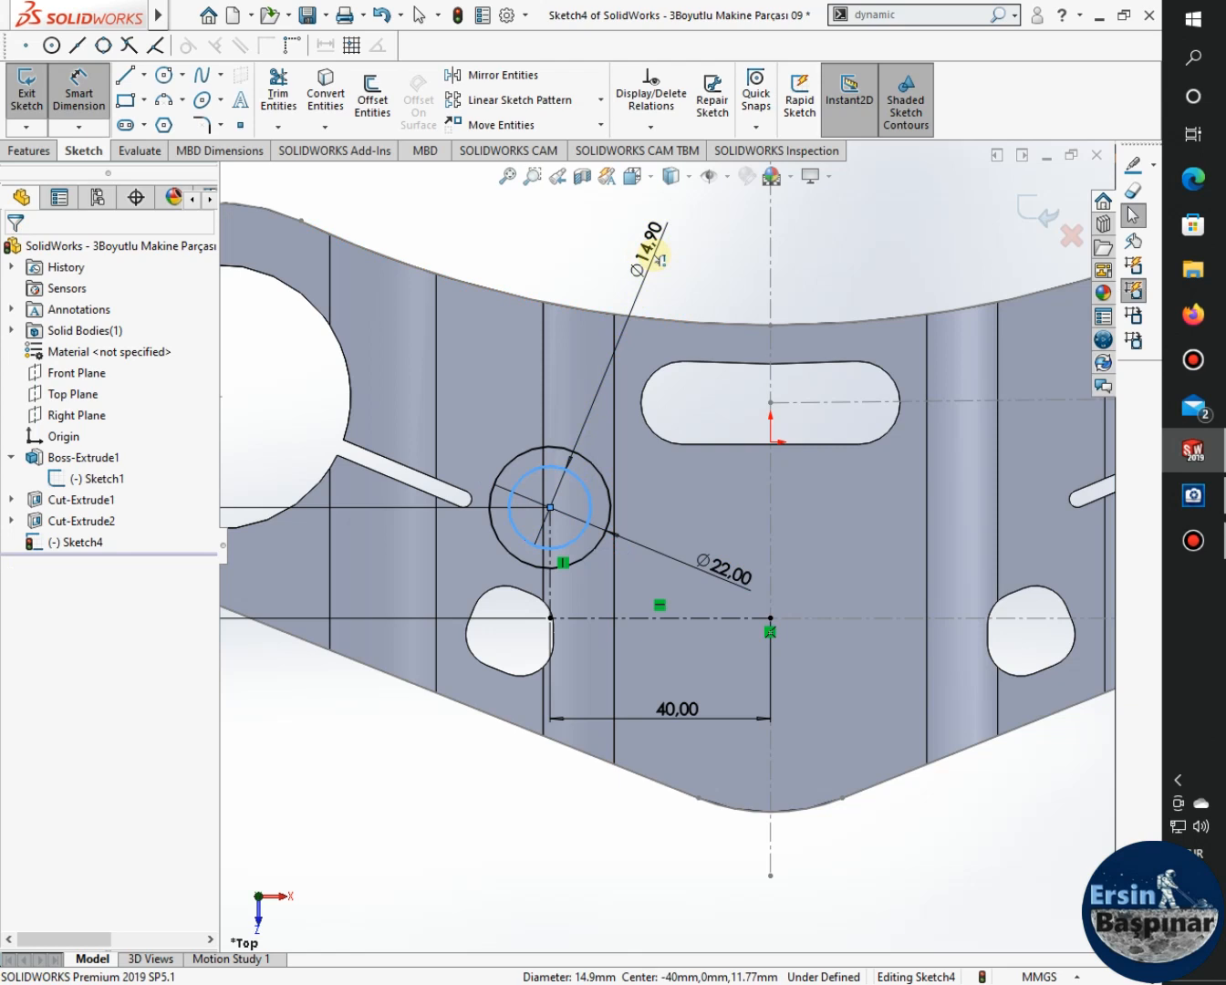
click(659, 259)
text(1)
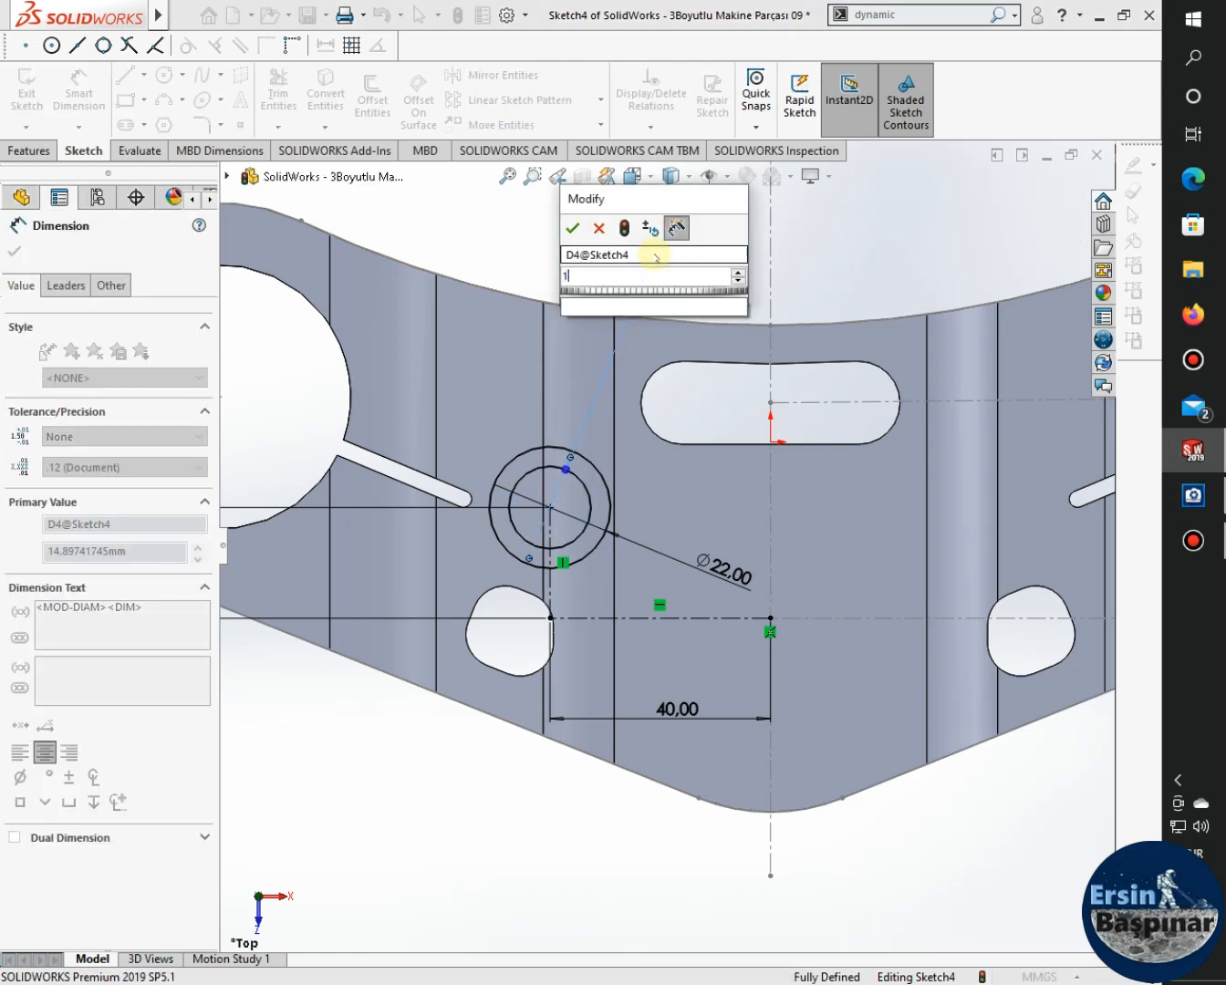
text(0.5)
key(Return)
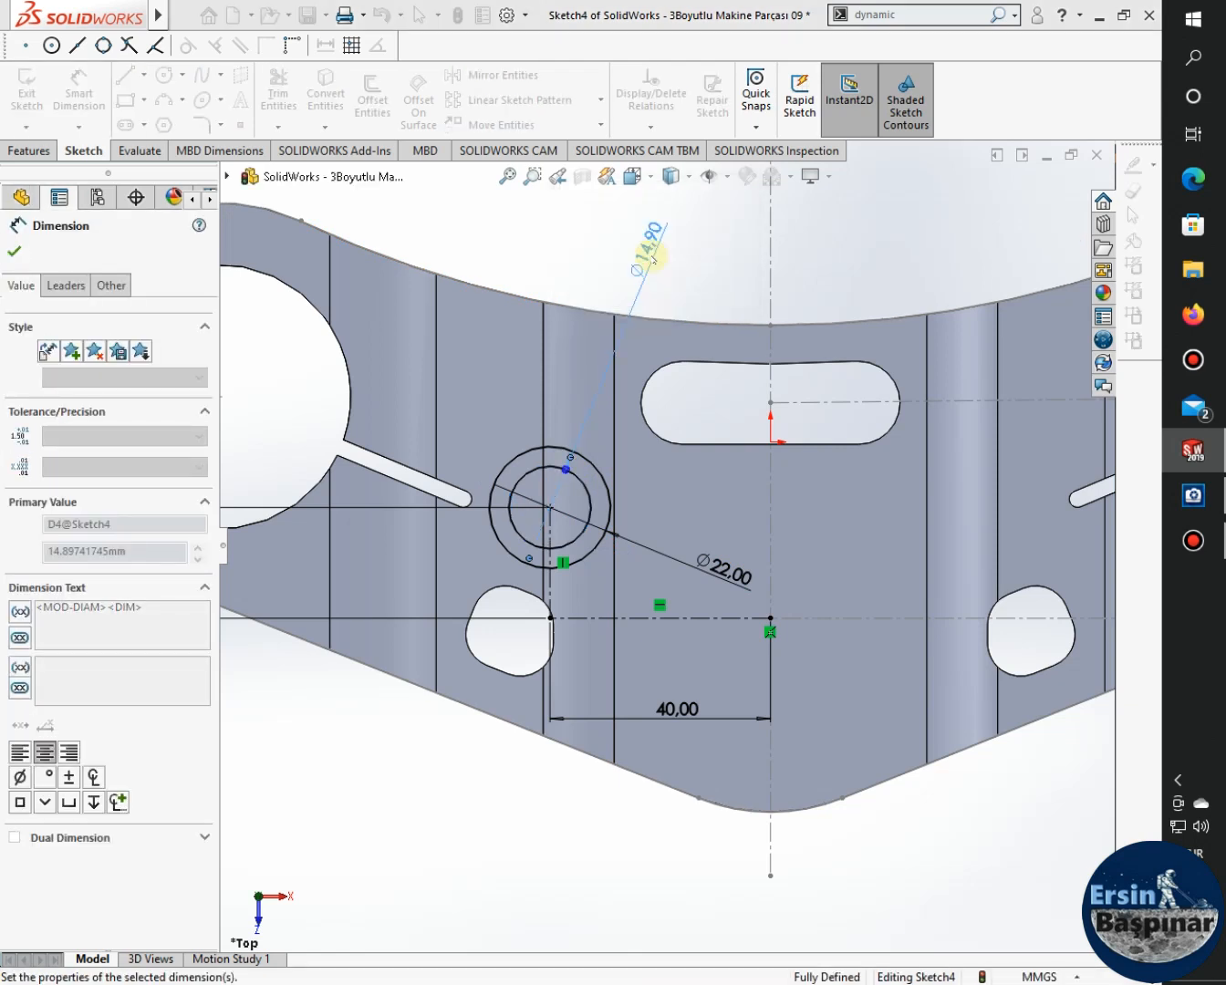
click(665, 358)
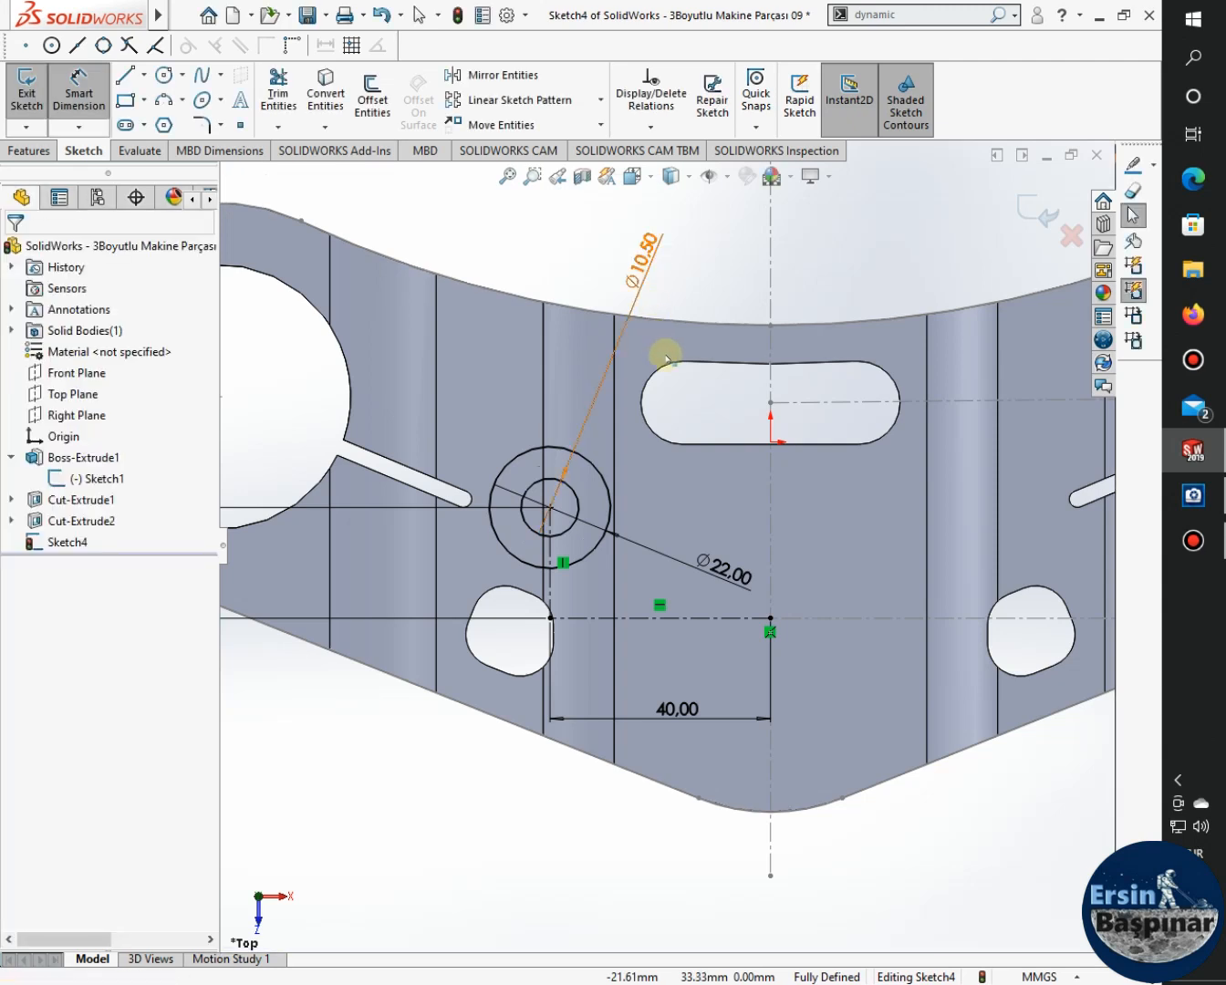
key(Escape)
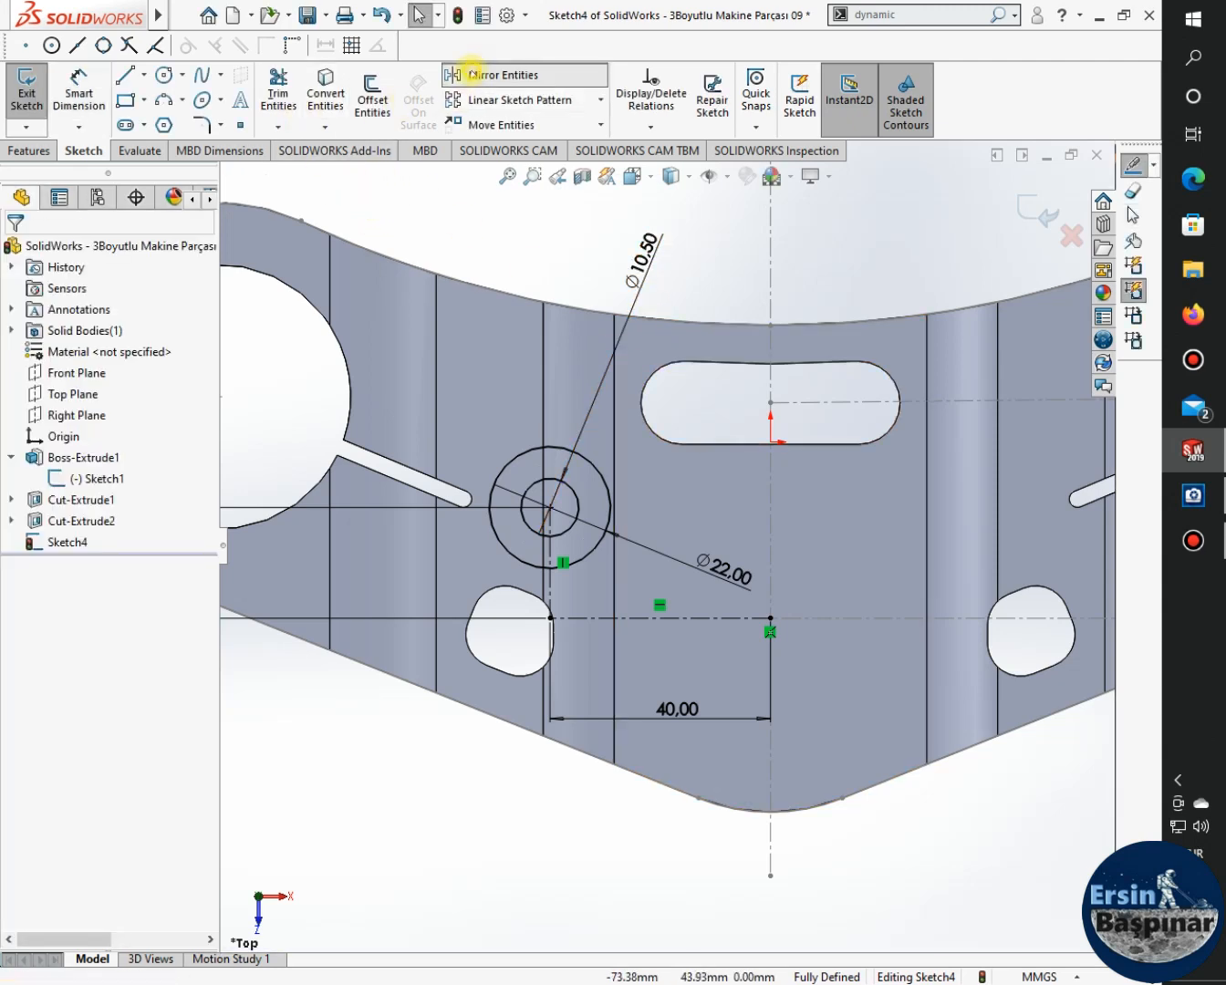
Mirror both concentric circles about the Right Plane, keeping the originals.
click(475, 75)
click(588, 481)
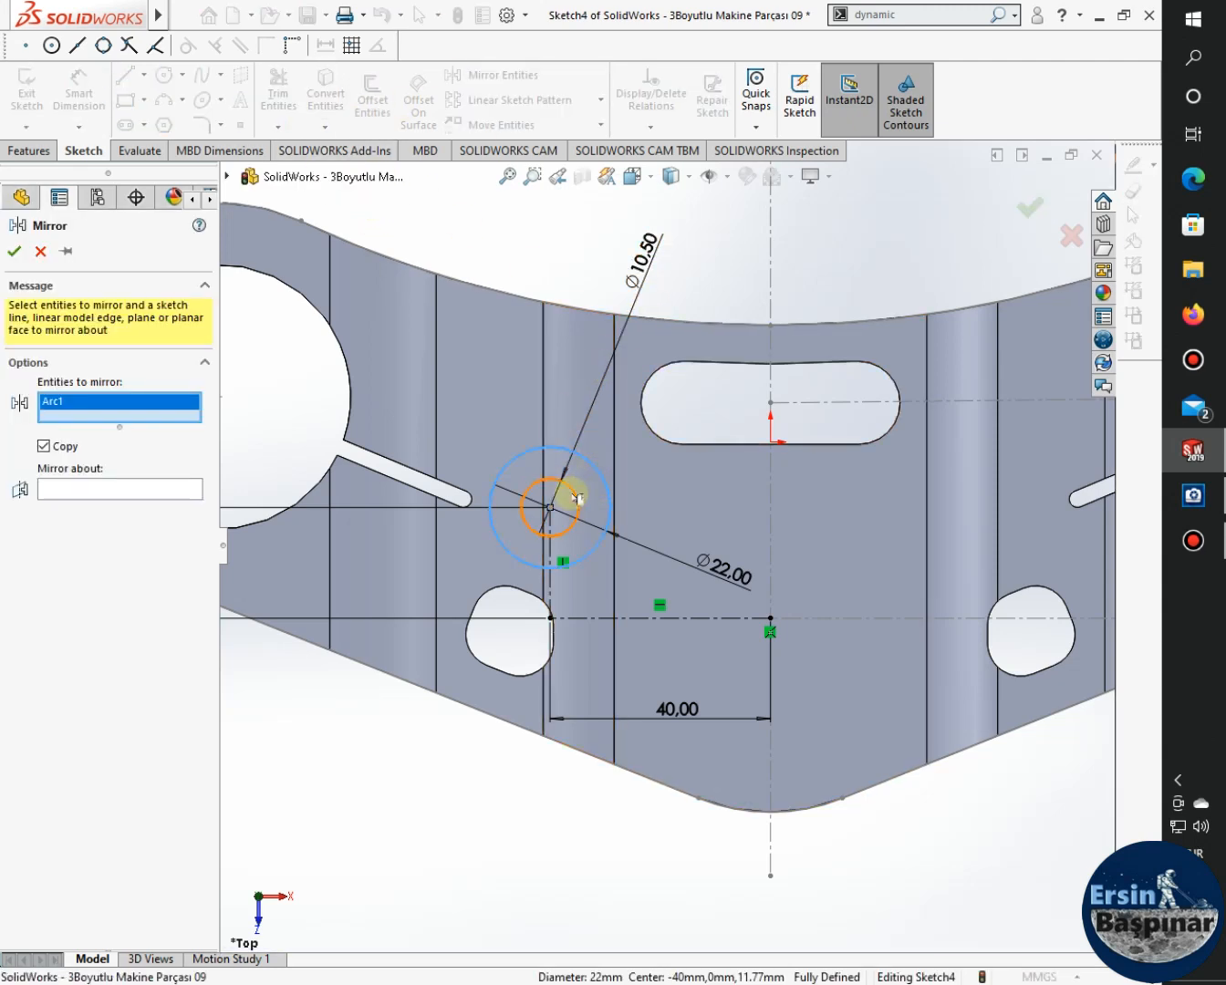
click(571, 495)
click(159, 505)
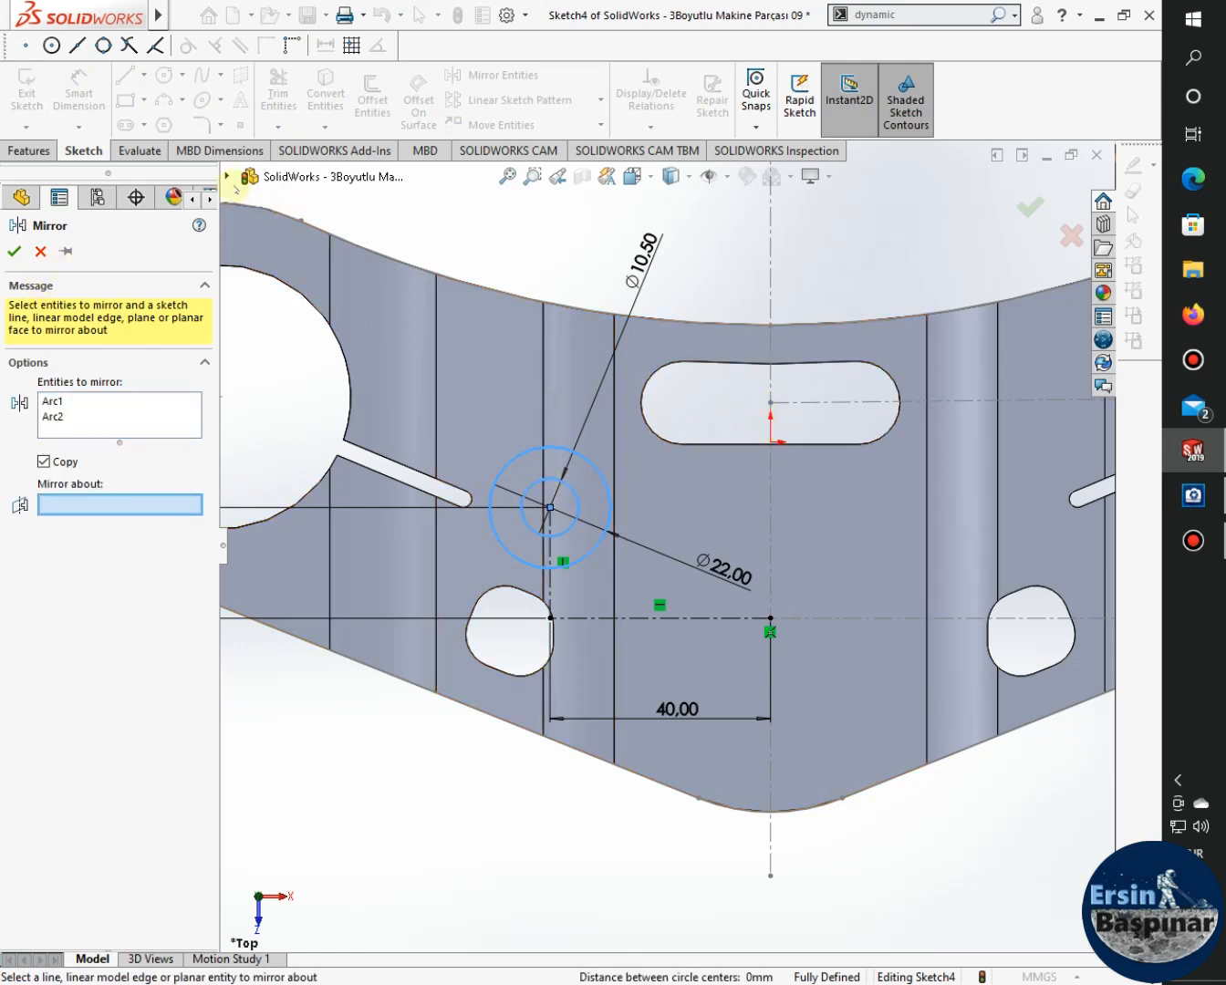
click(226, 176)
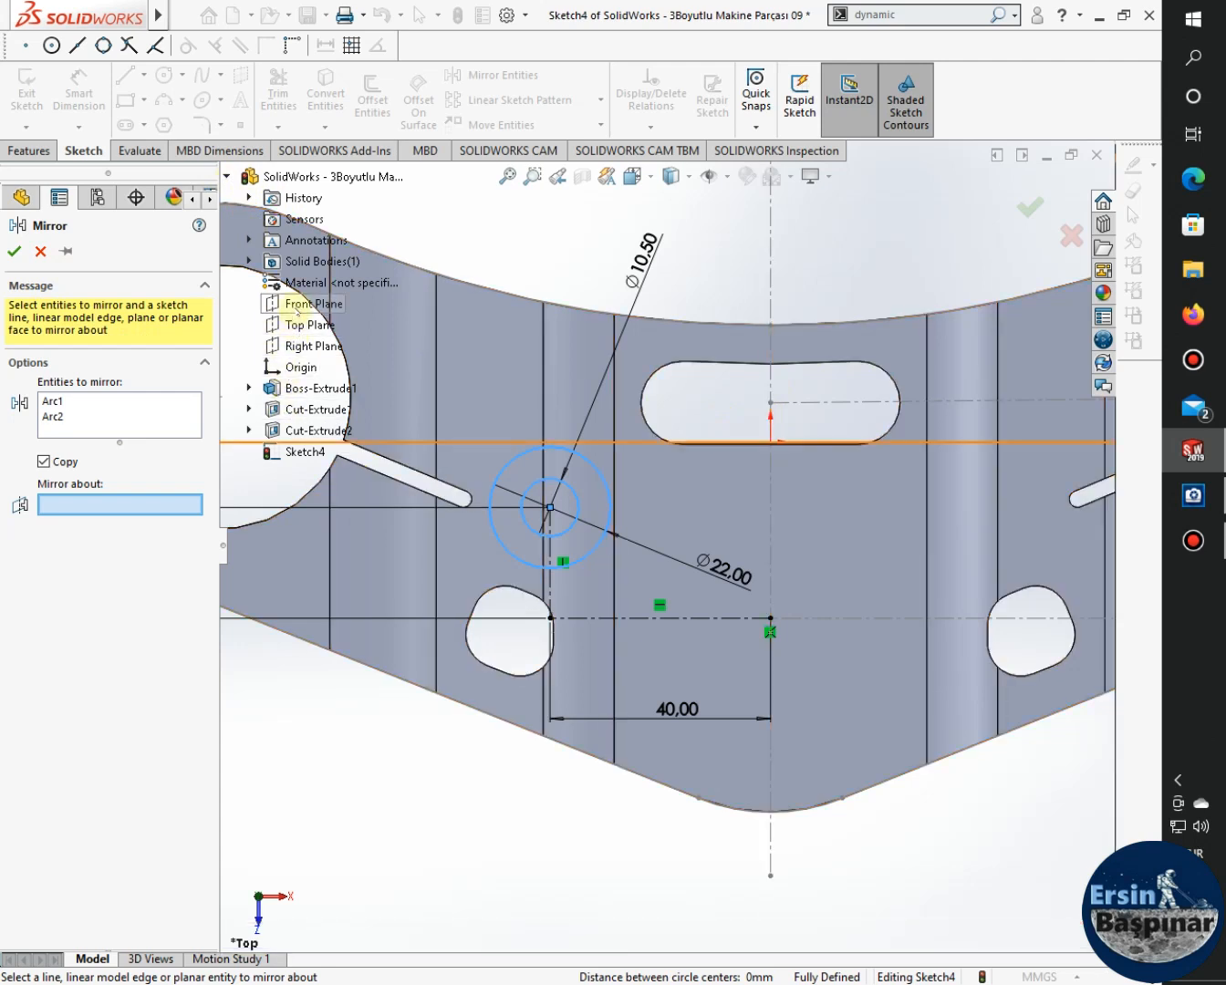
click(301, 348)
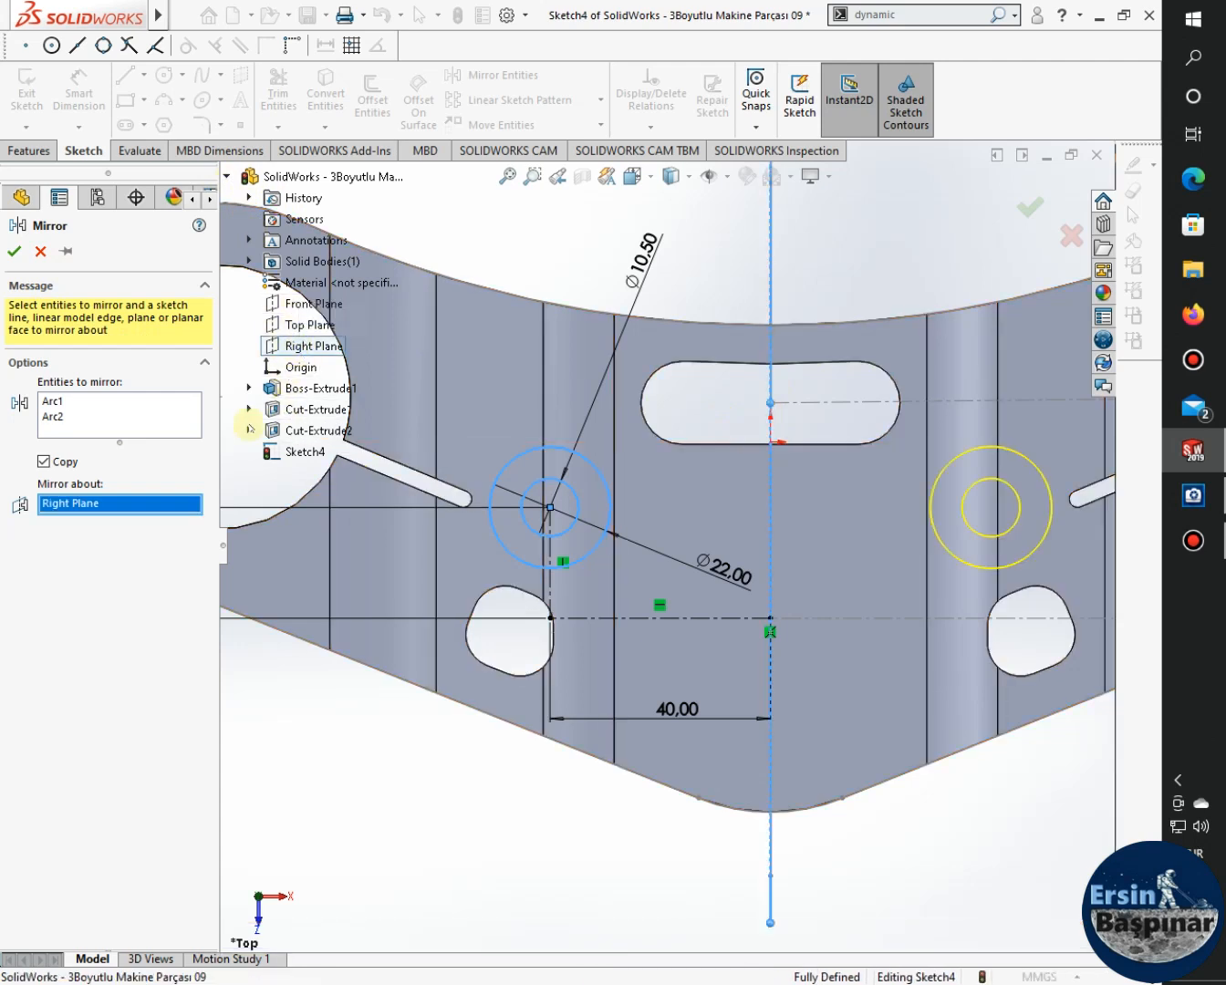
click(14, 247)
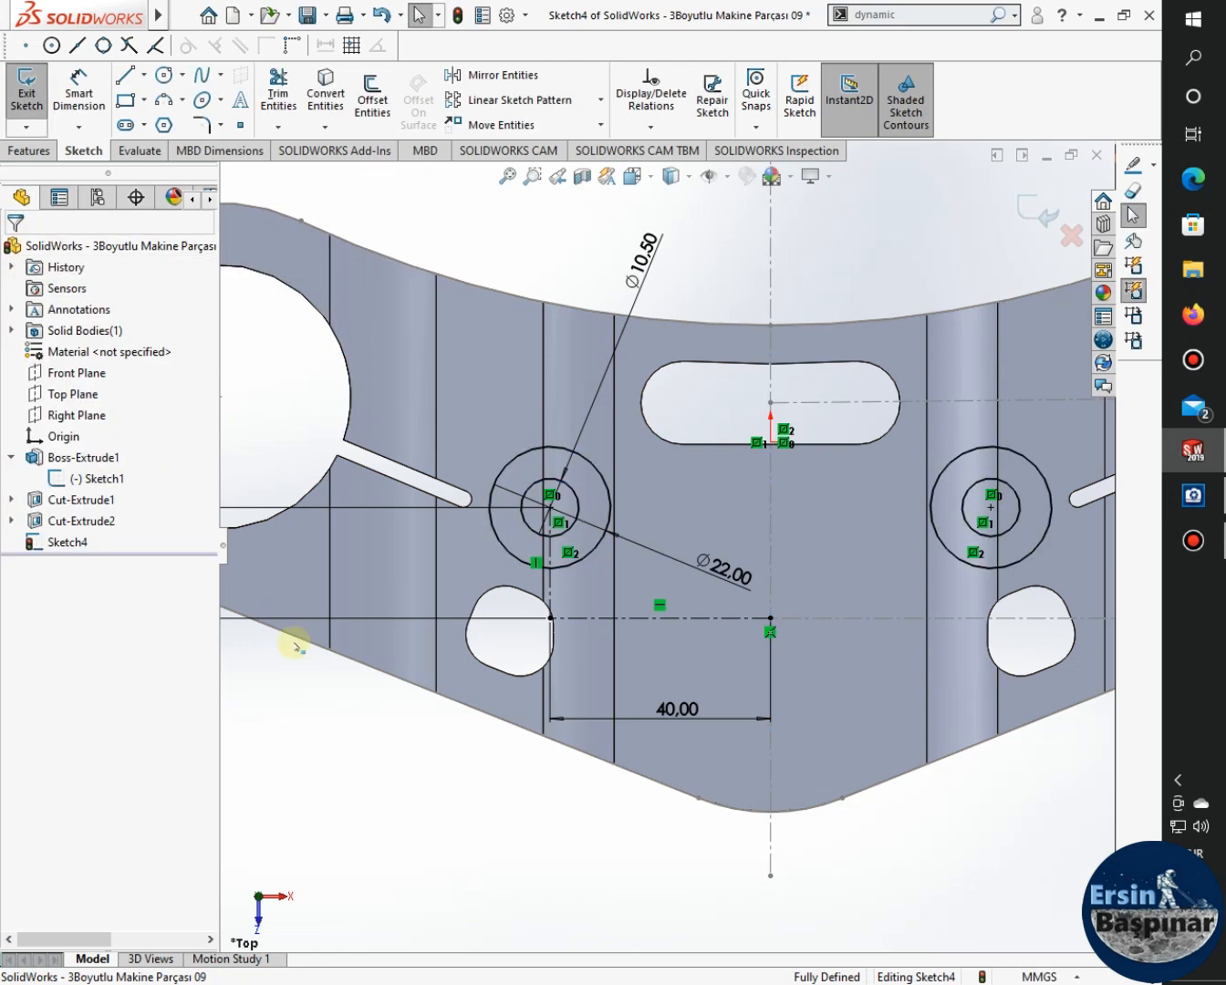
Hide the base extrusion's profile sketch and exit the hole sketch, keeping the hole sketch selected.
click(72, 480)
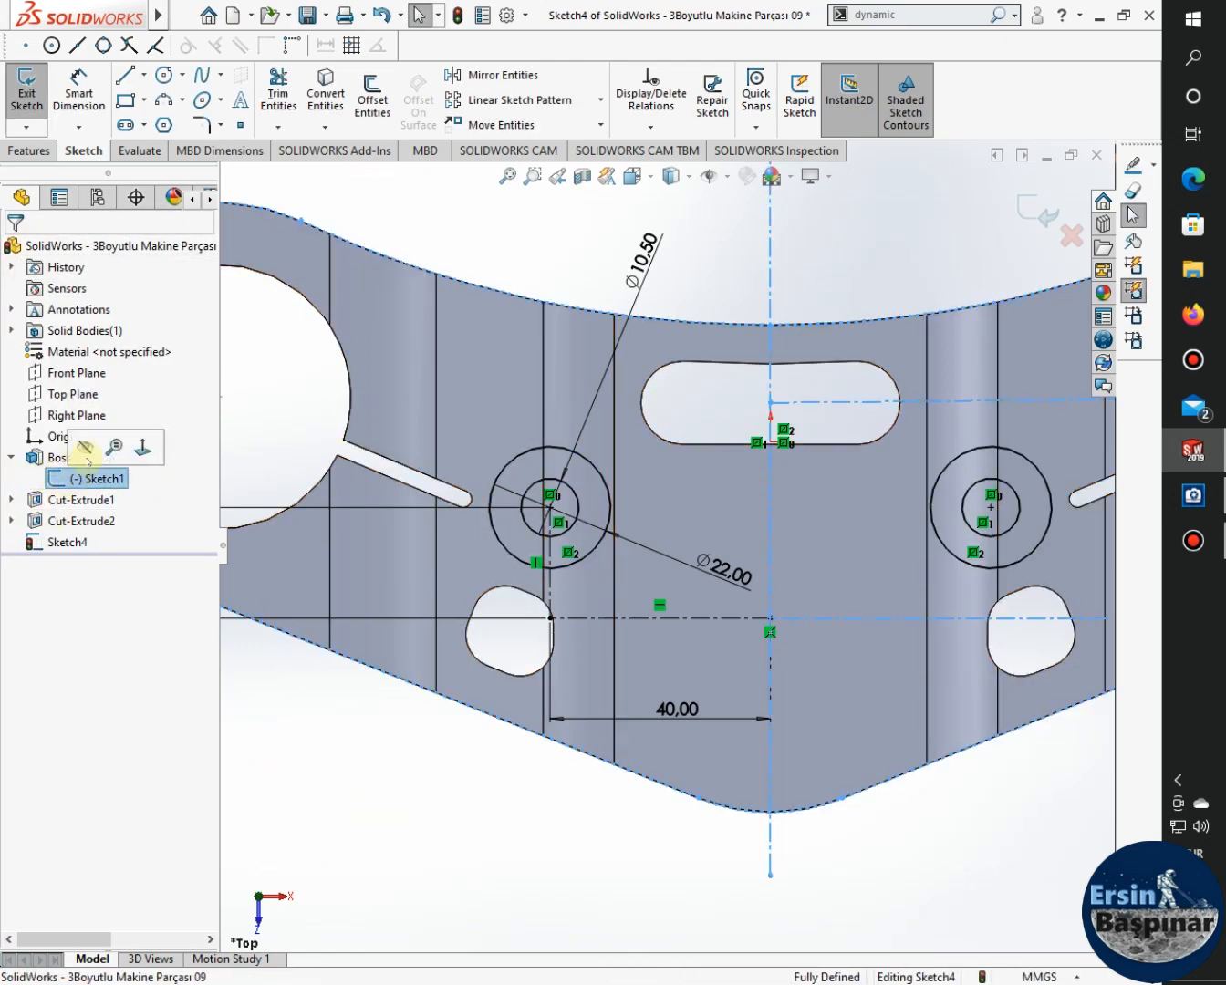
click(70, 541)
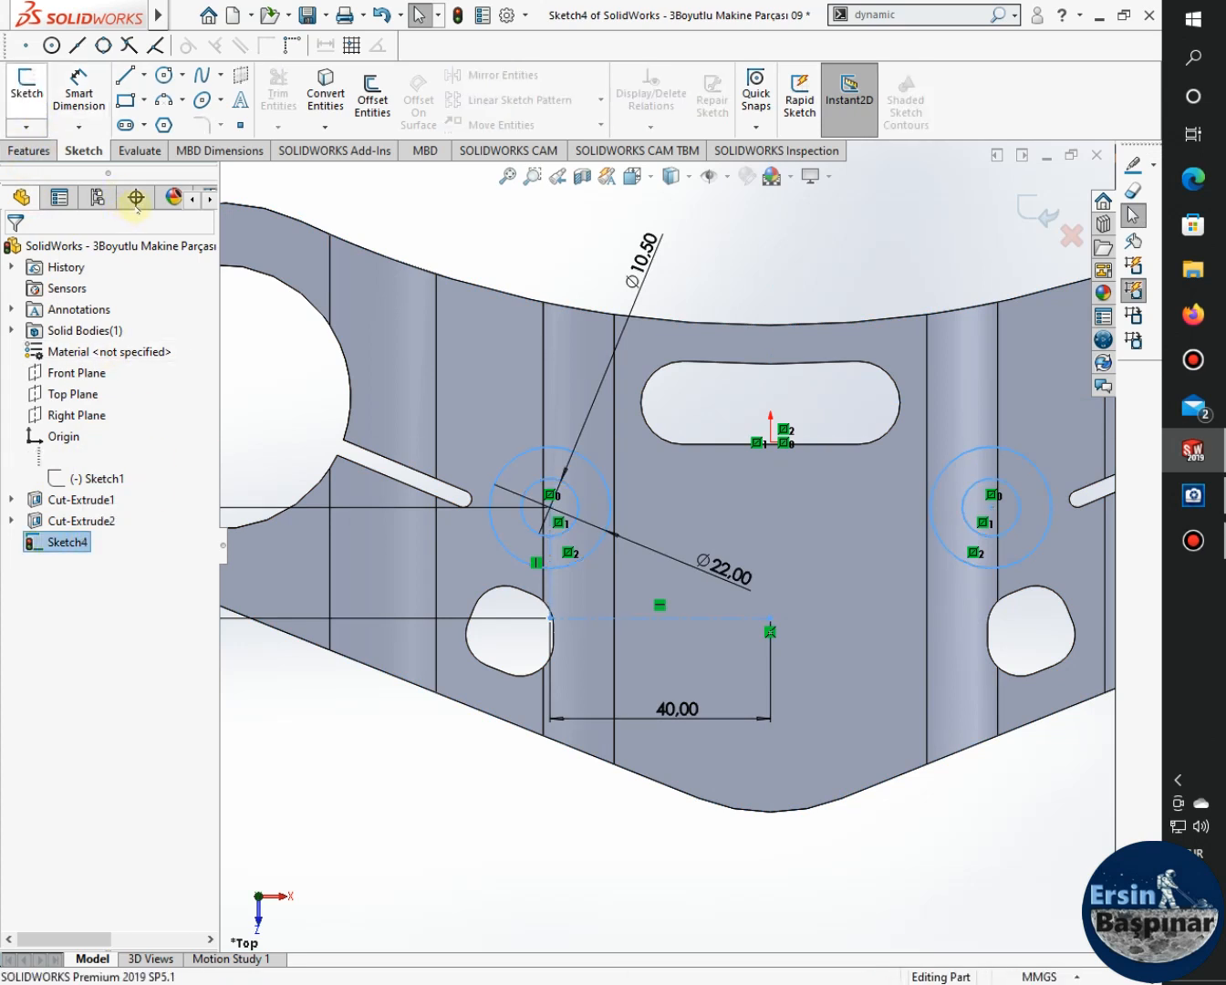
click(26, 94)
Start an extruded cut from the concentric circles sketch and reverse its direction so it runs into the part.
click(284, 94)
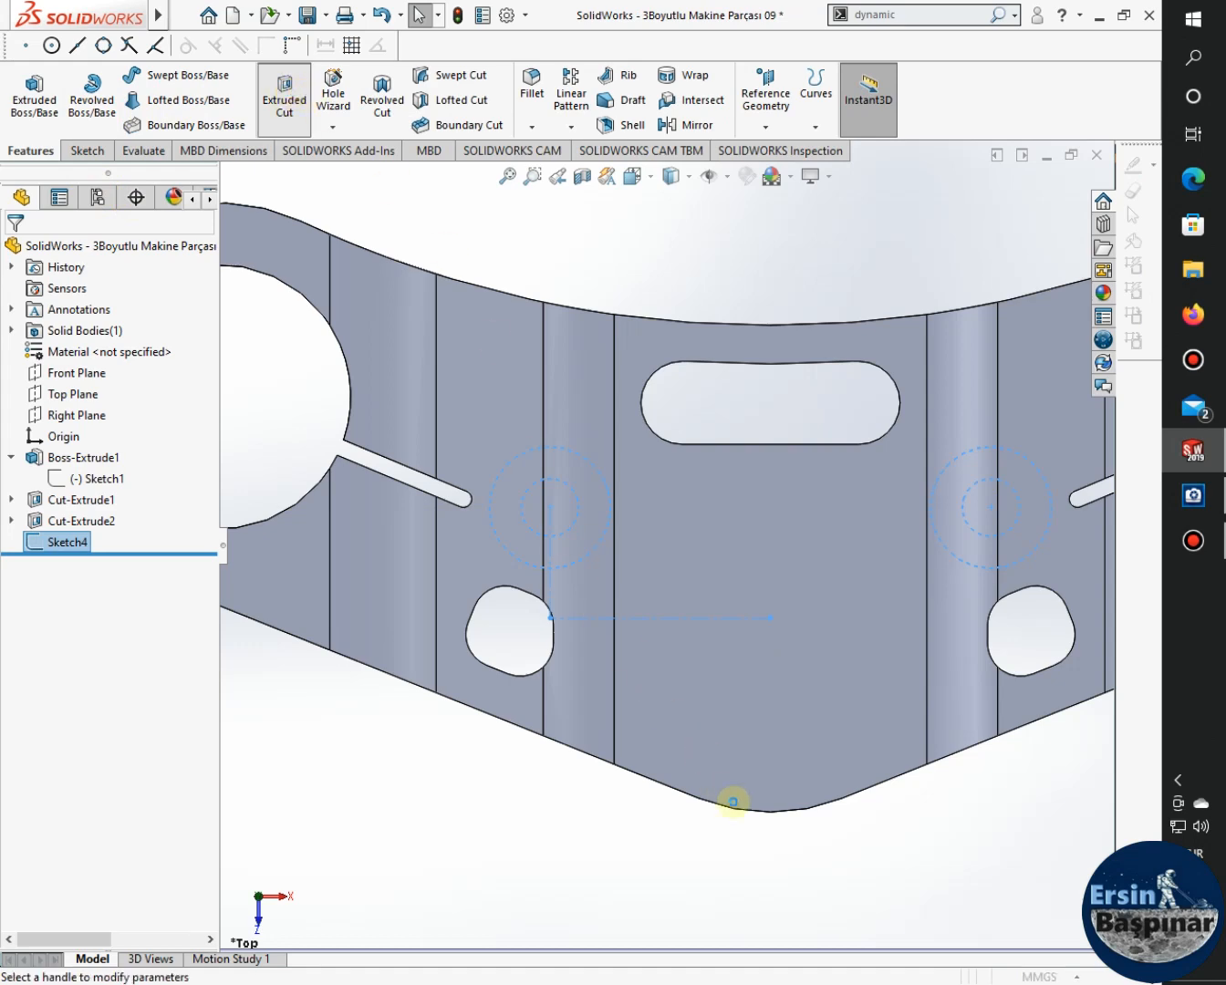
scroll(891, 832, up, 3)
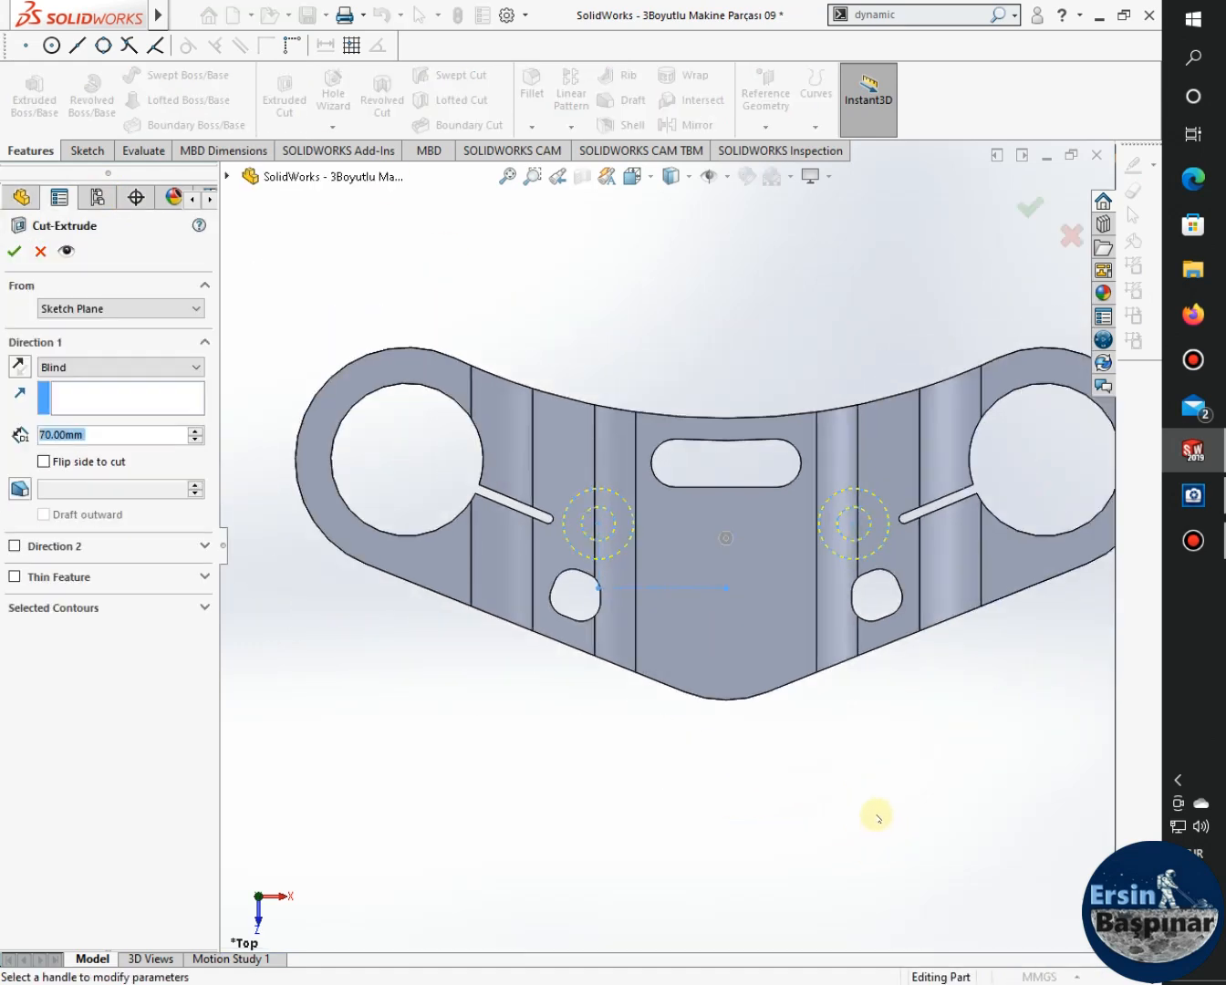
middle_drag(875, 815, 394, 444)
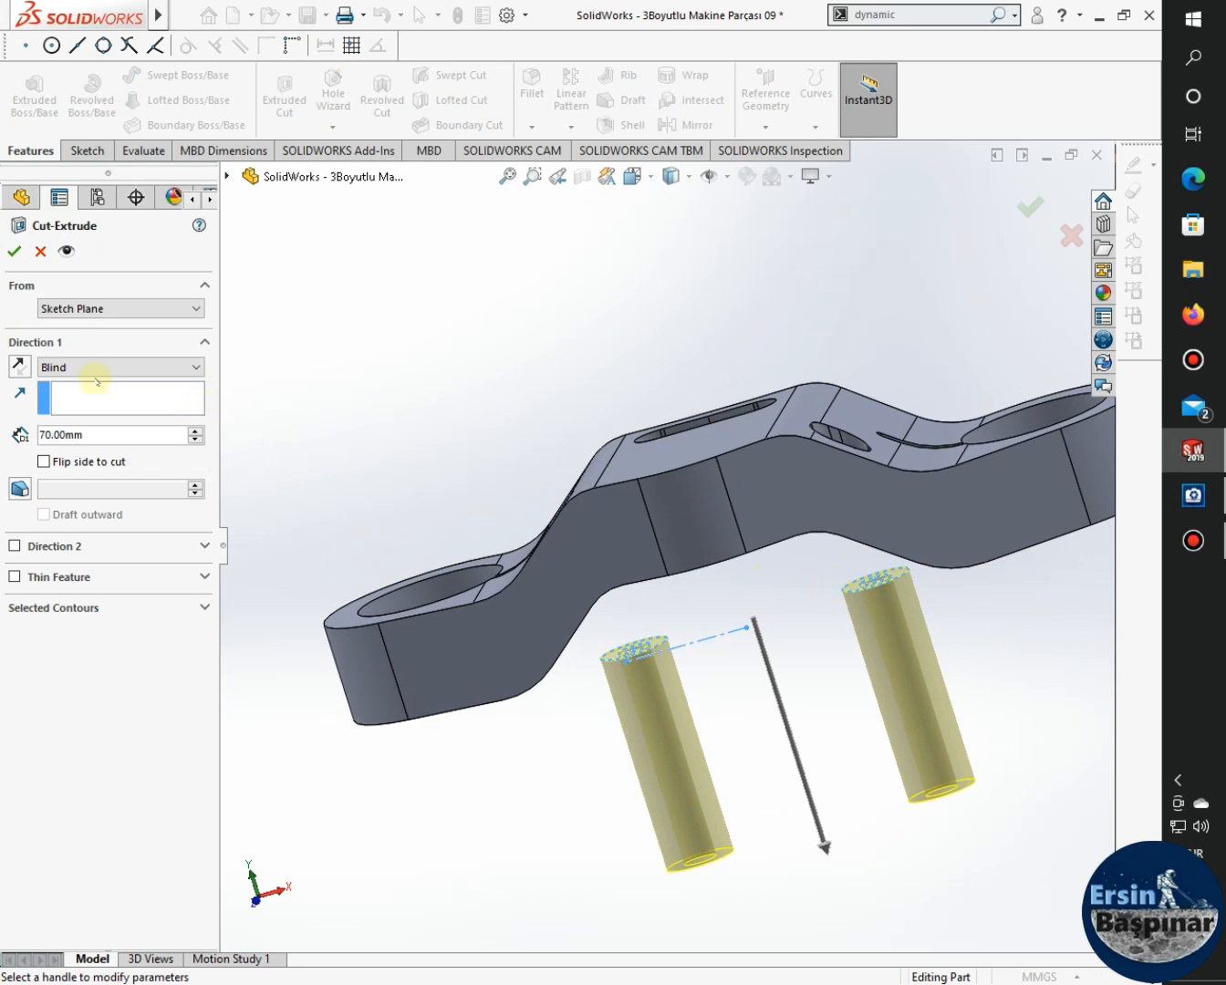
click(19, 366)
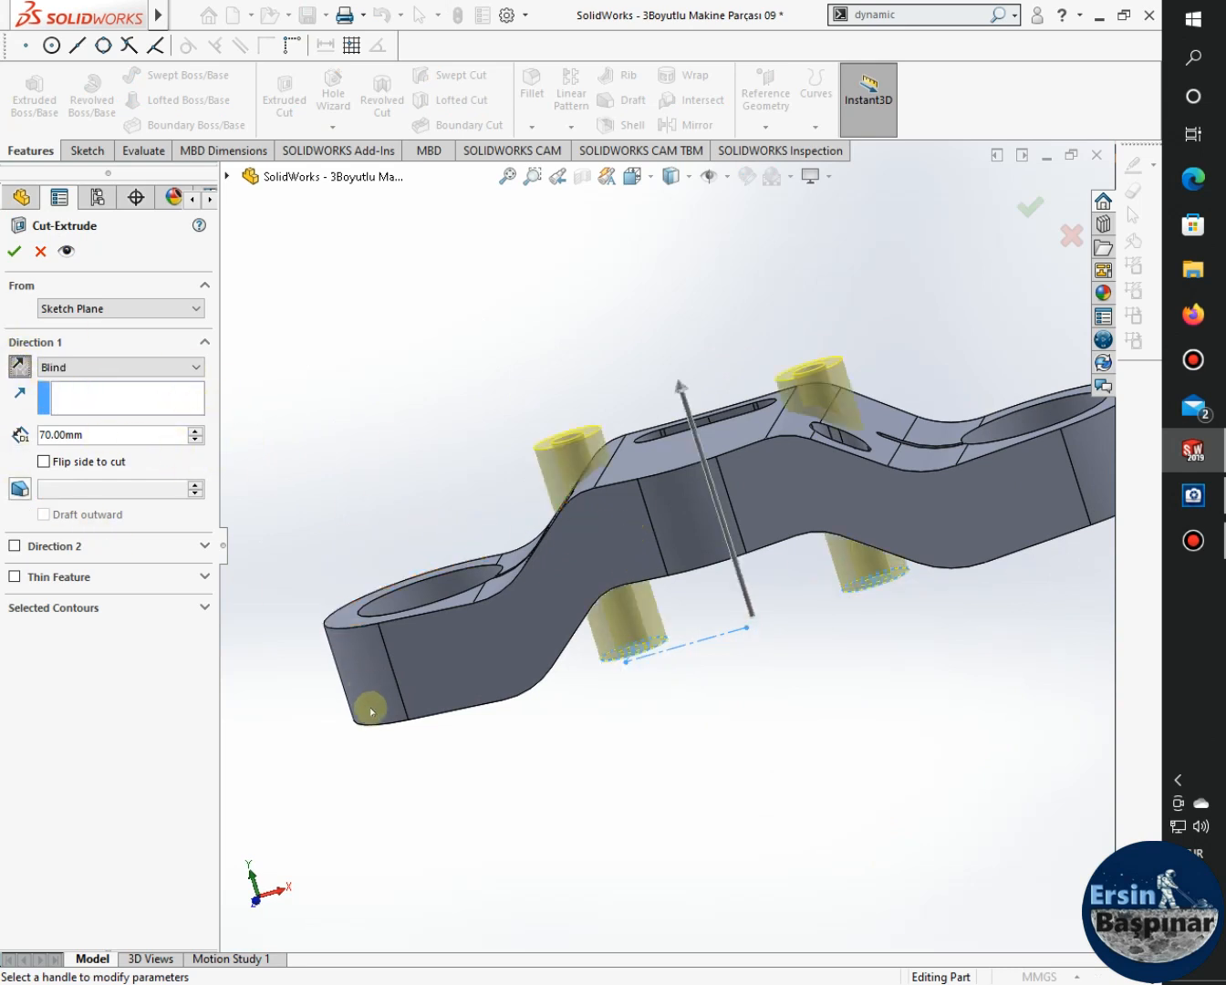
Replace the whole sketch in the cut's contour selection with the two 22 mm circles, consulting the reference drawing for the depth.
click(78, 609)
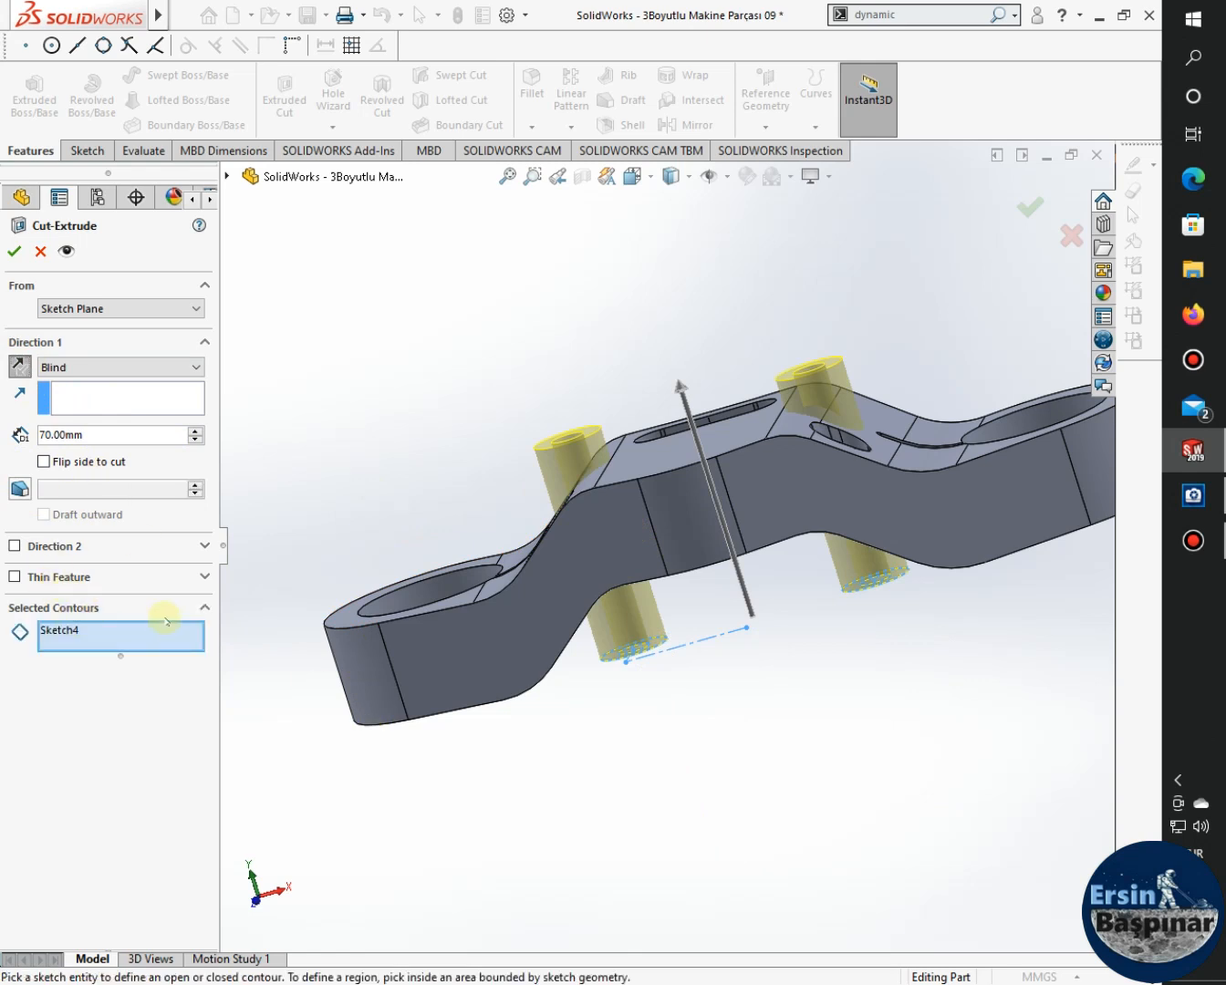
click(75, 630)
key(Delete)
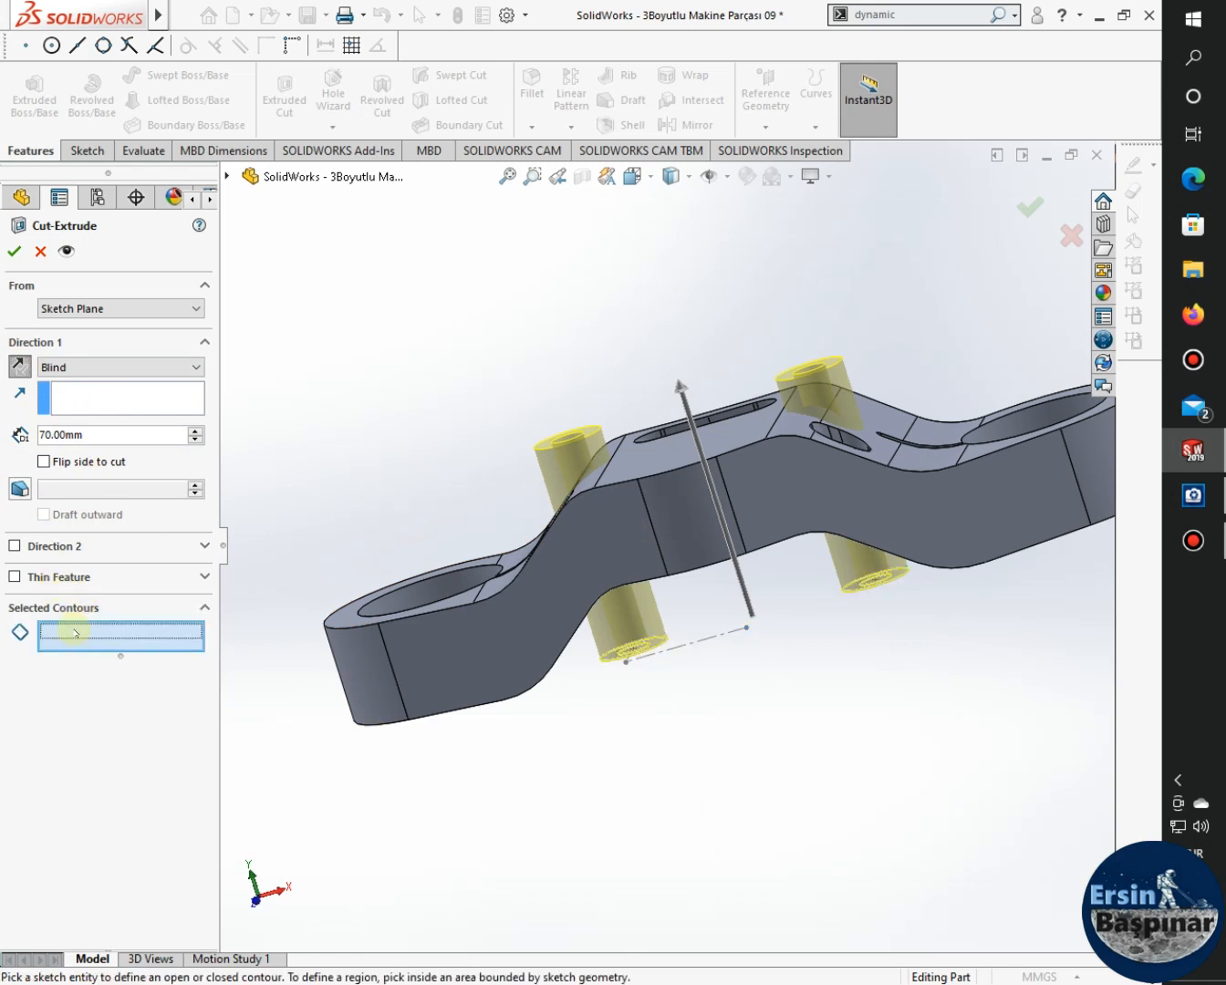
mouse_move(703, 747)
middle_down()
mouse_move(737, 807)
mouse_move(722, 792)
middle_up()
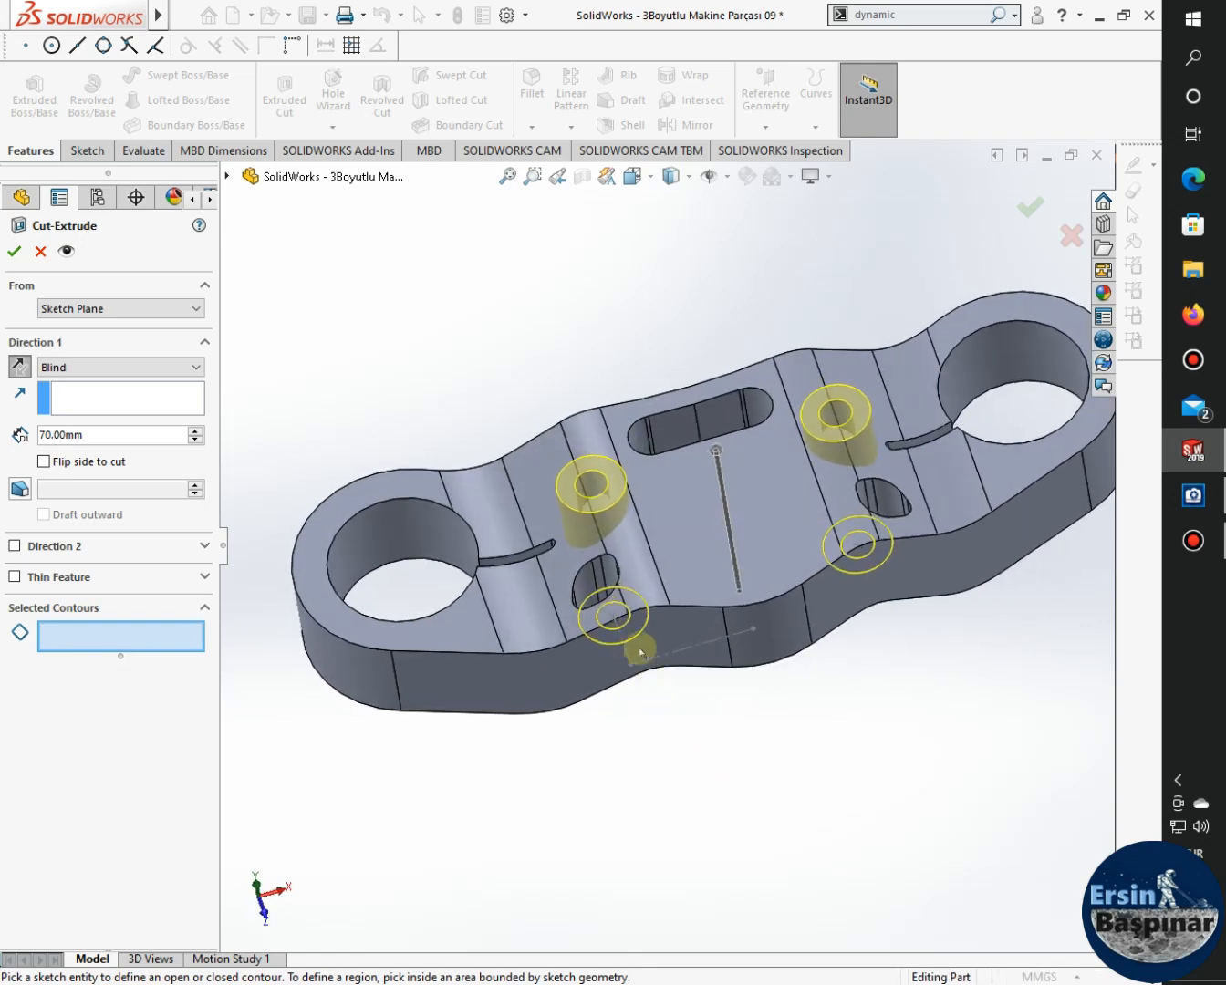
click(580, 623)
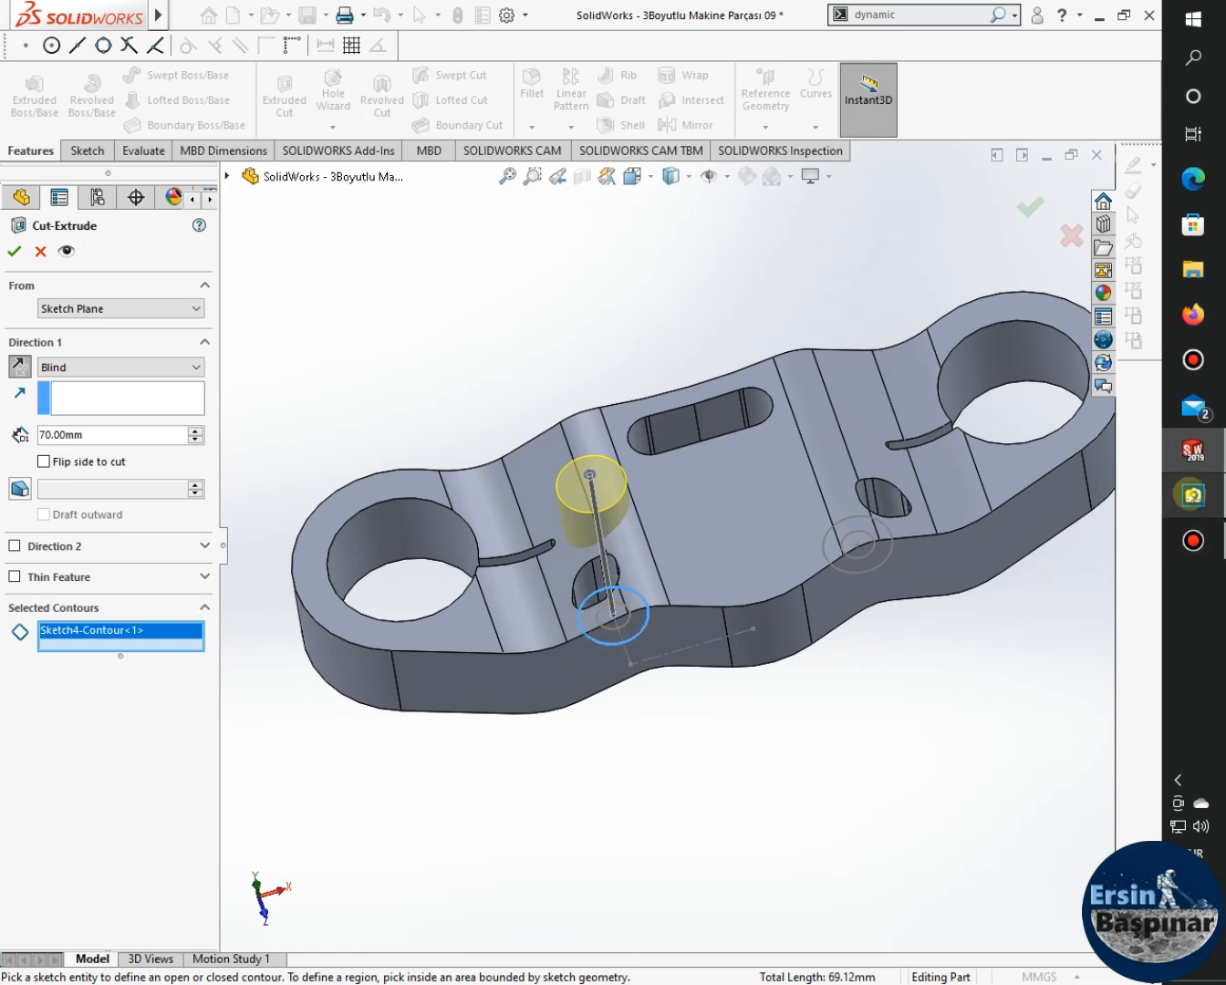
click(1193, 495)
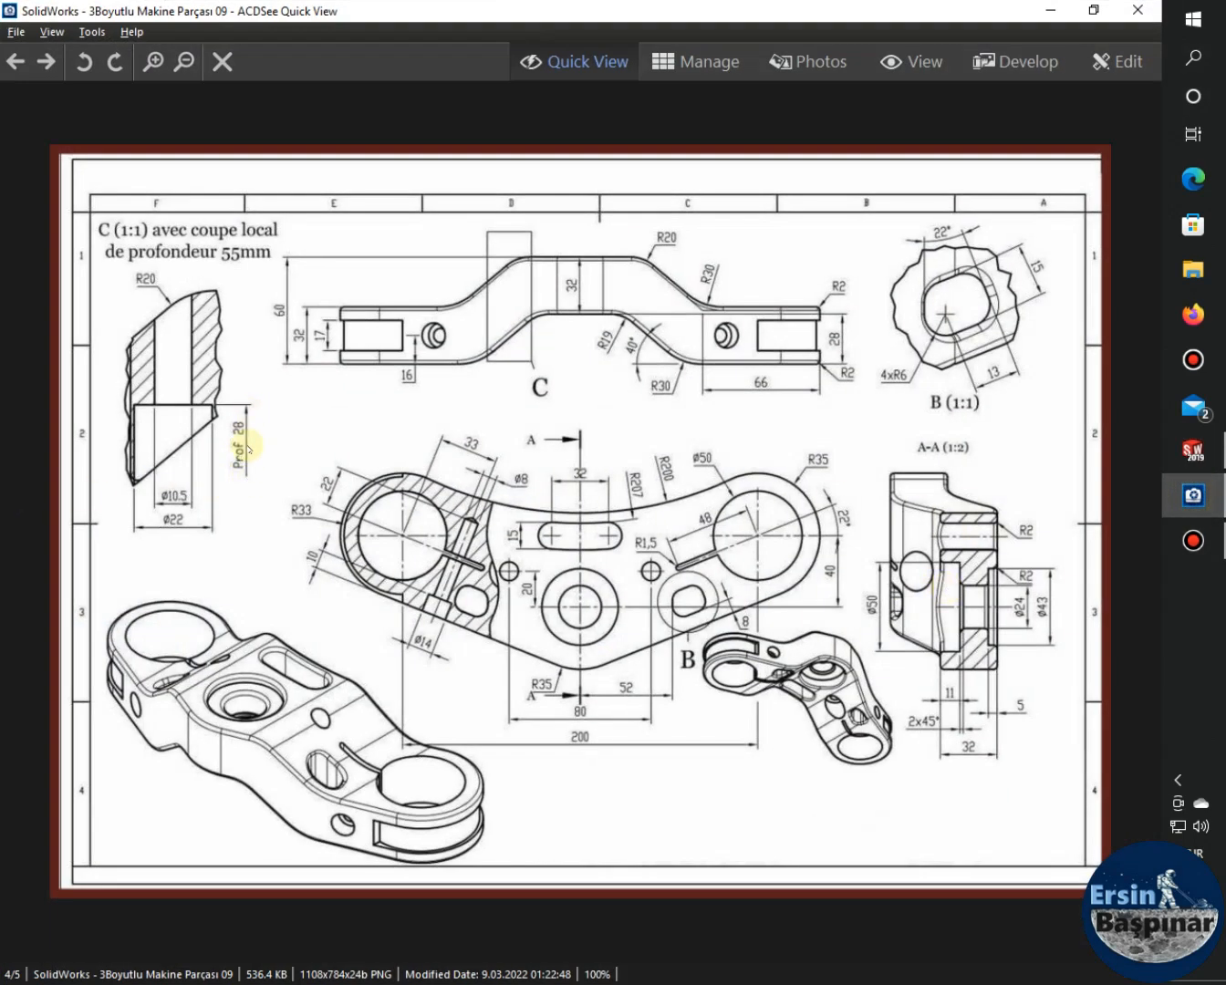
click(1050, 9)
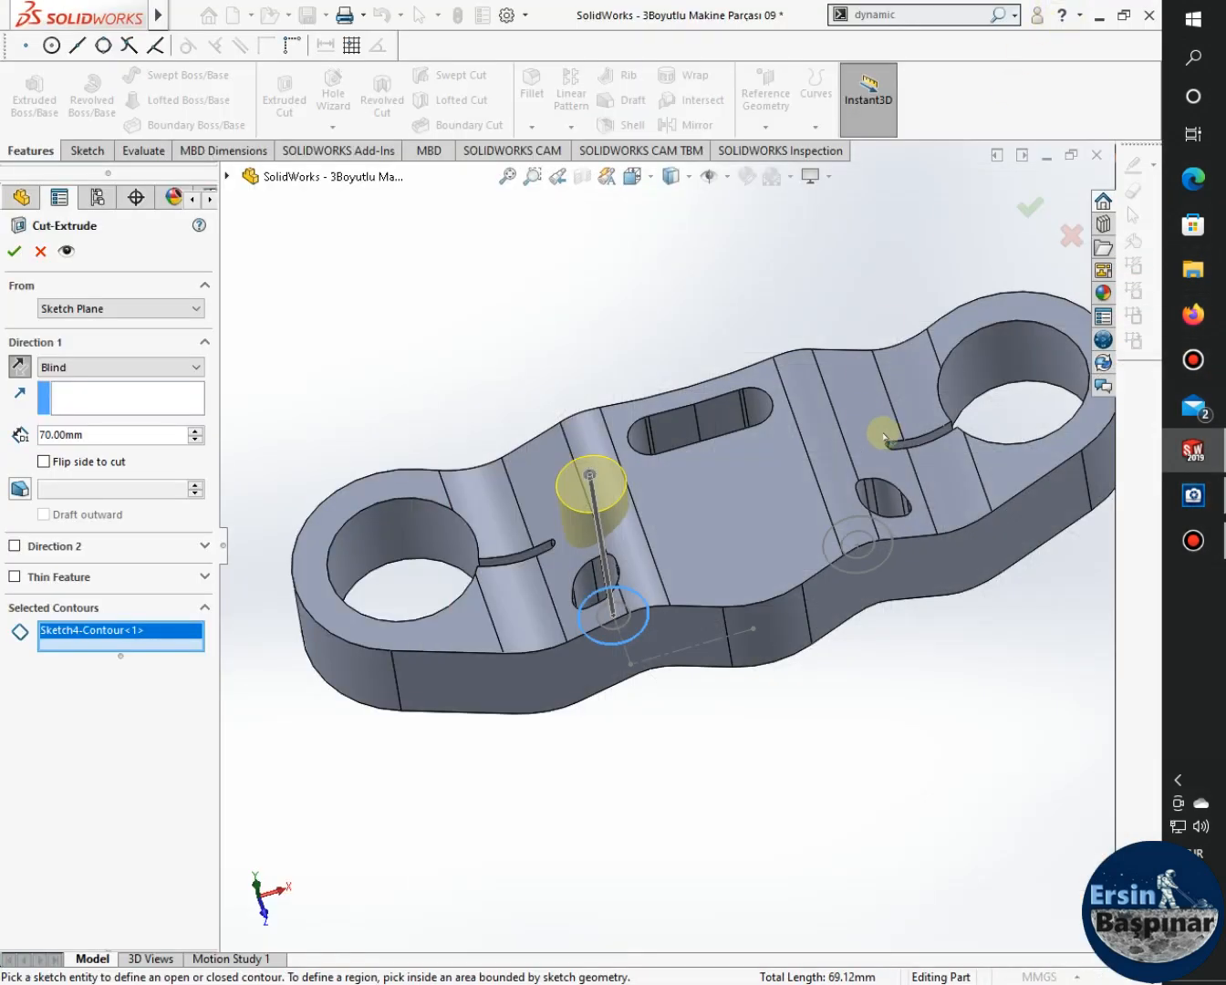
click(877, 567)
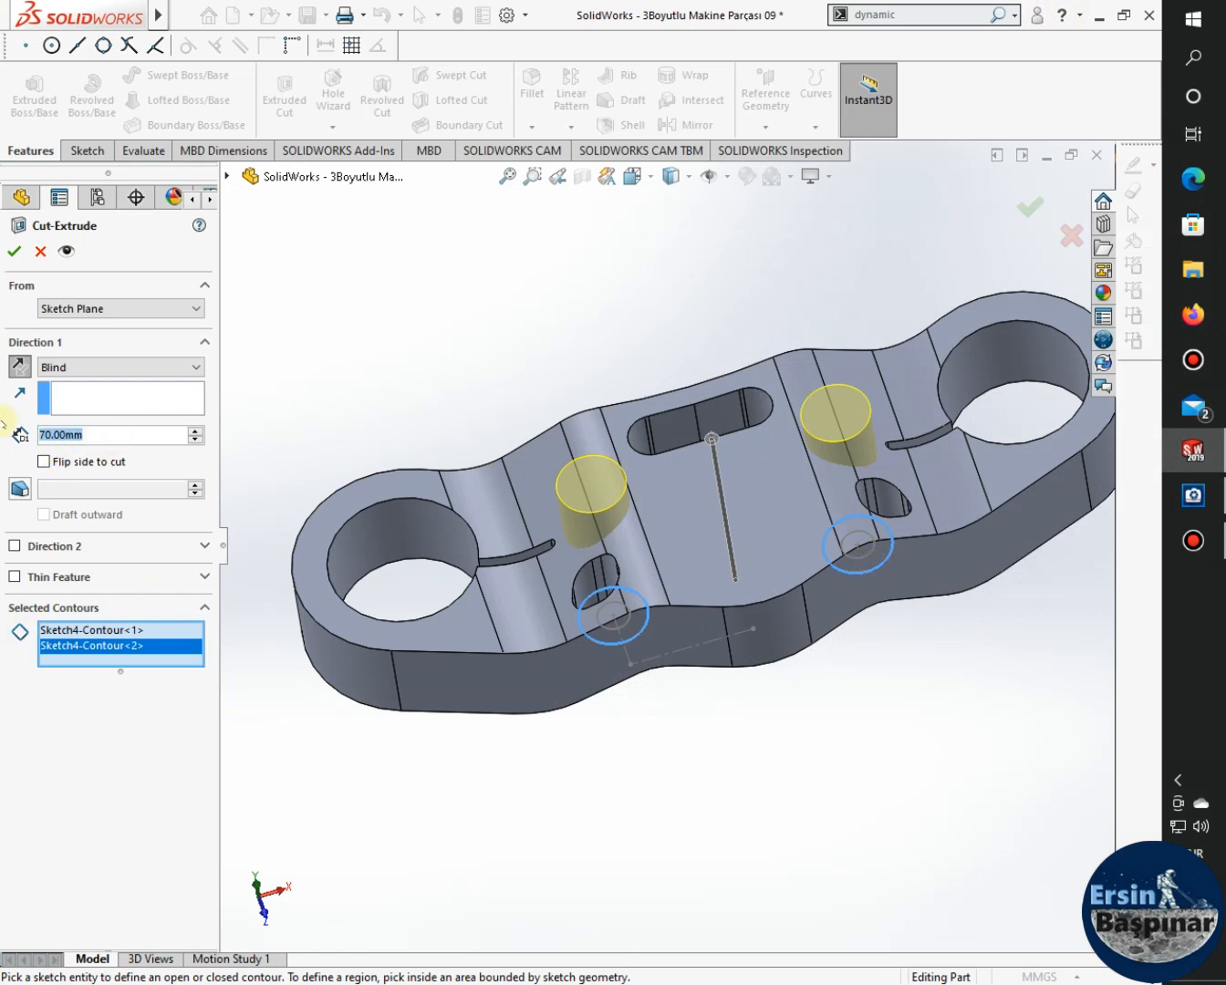
Set the blind depth of the 22 mm hole cut to 28 mm and accept the cut.
text(28)
key(Return)
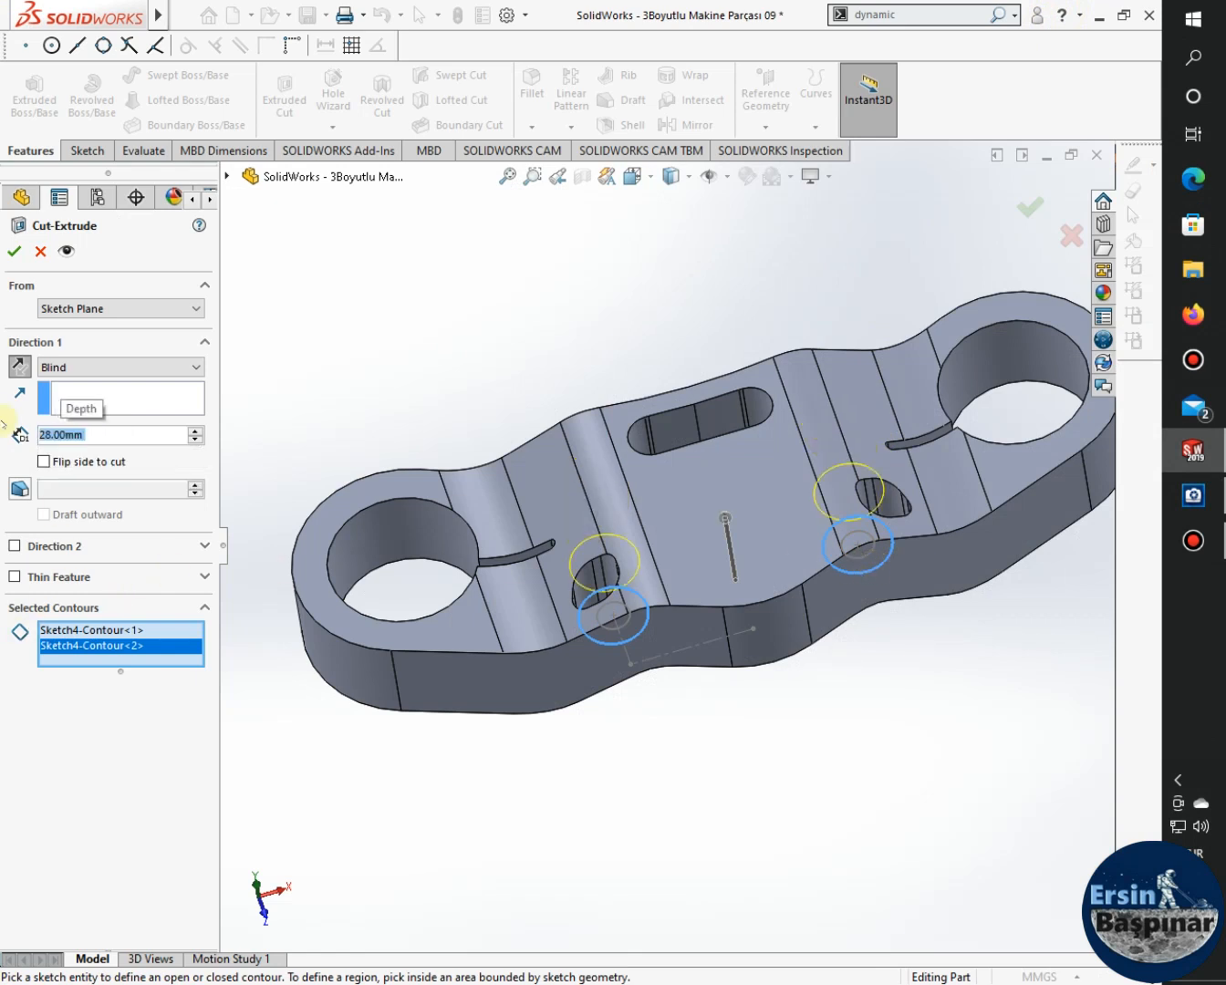
middle_drag(743, 765, 743, 611)
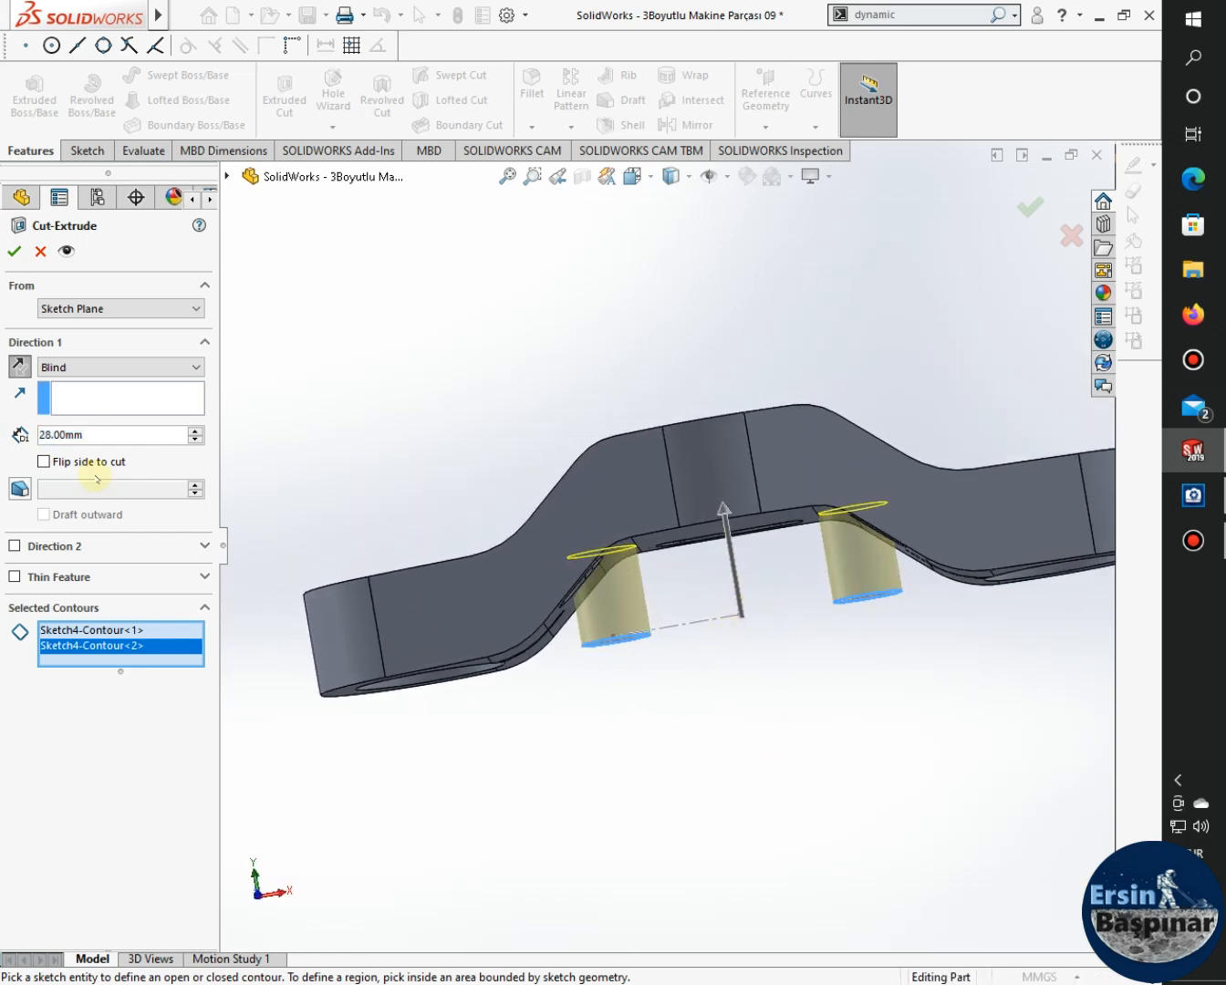
click(14, 252)
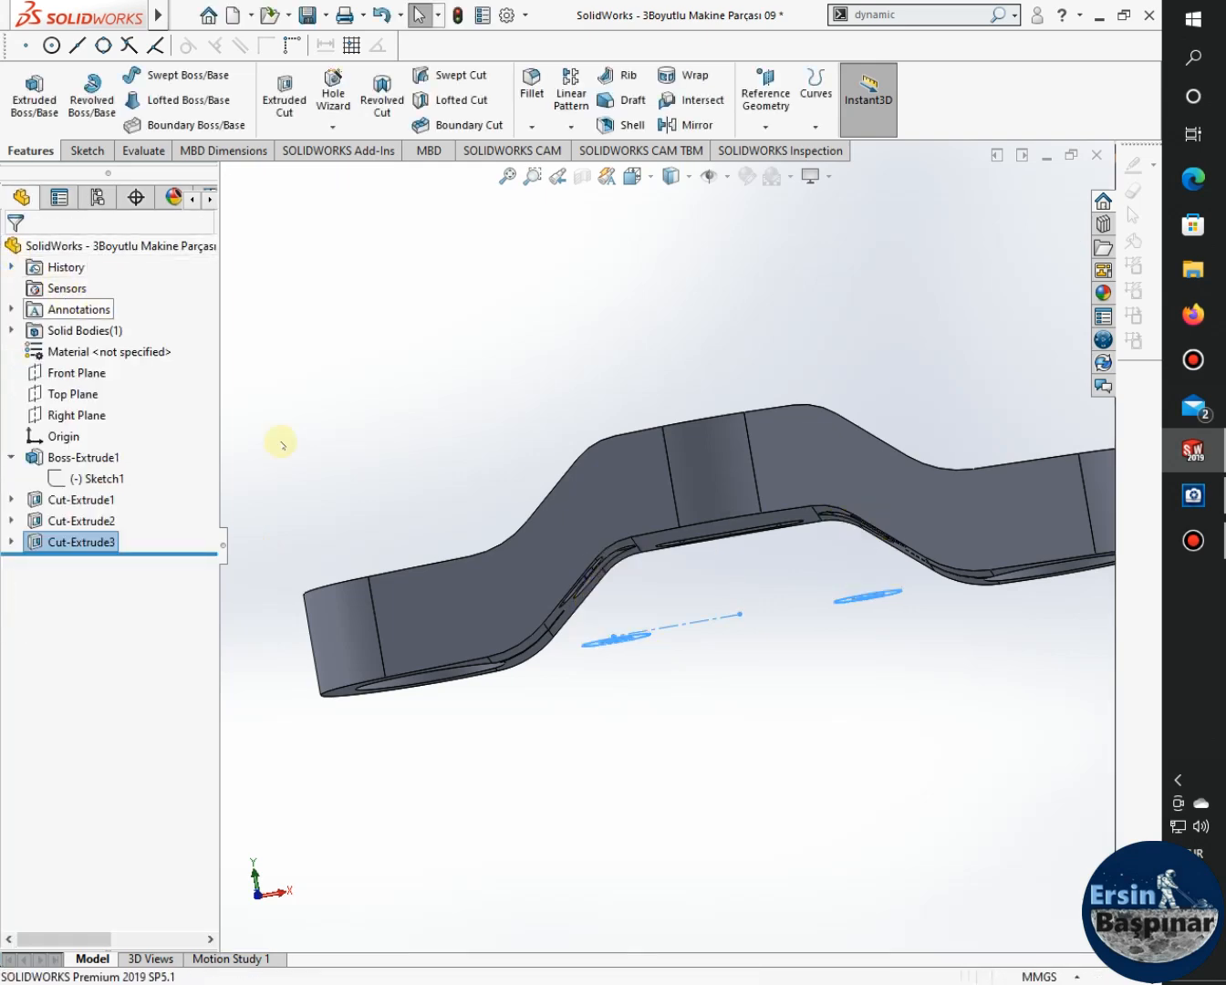
Start another extruded cut from the same hole sketch, replacing its contour selection with the two inner 10.5 mm circles.
mouse_move(736, 883)
middle_down()
mouse_move(648, 729)
mouse_move(632, 722)
mouse_move(719, 673)
mouse_move(725, 646)
mouse_move(711, 639)
middle_up()
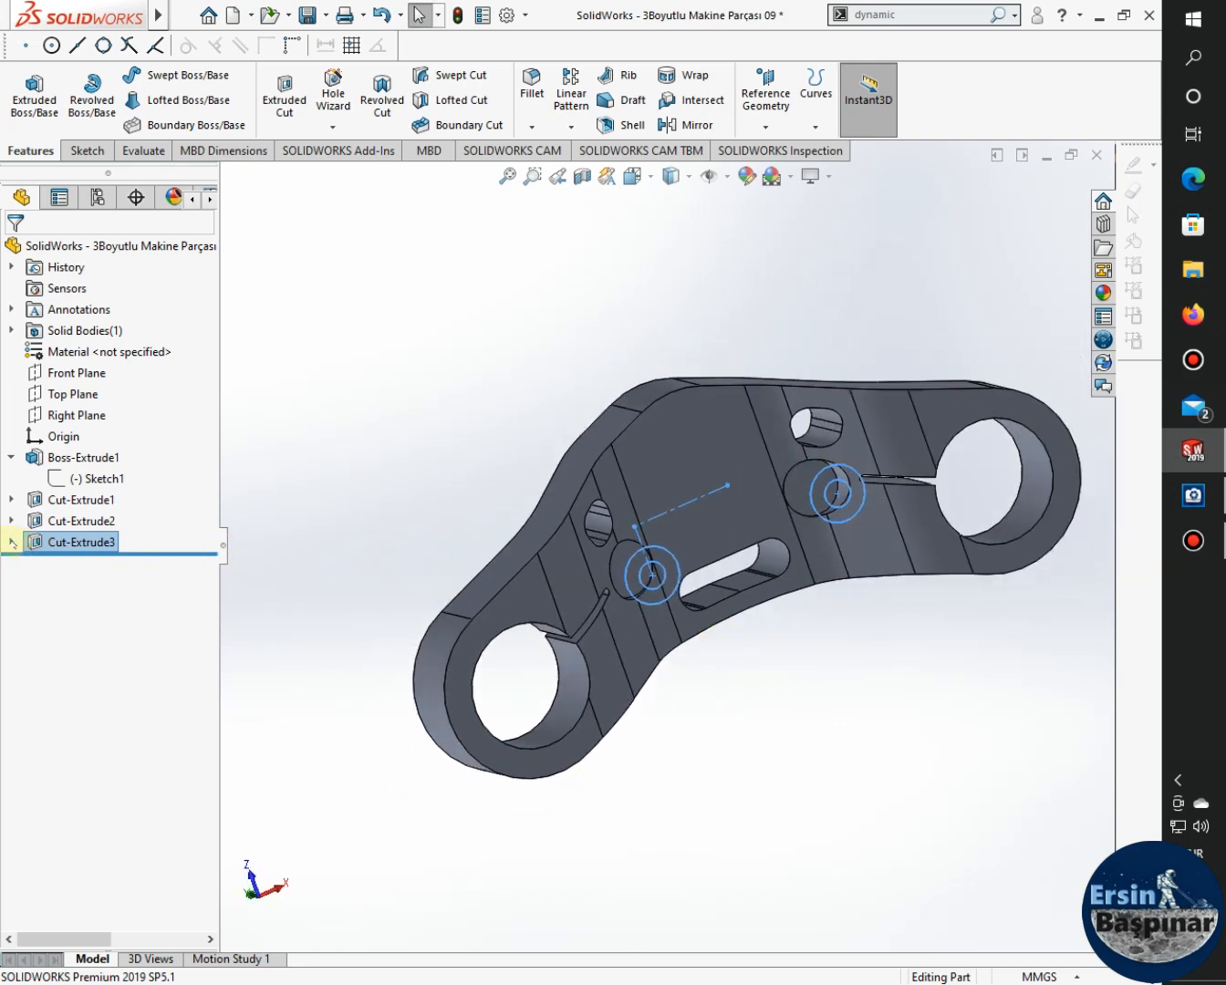
click(10, 542)
click(84, 564)
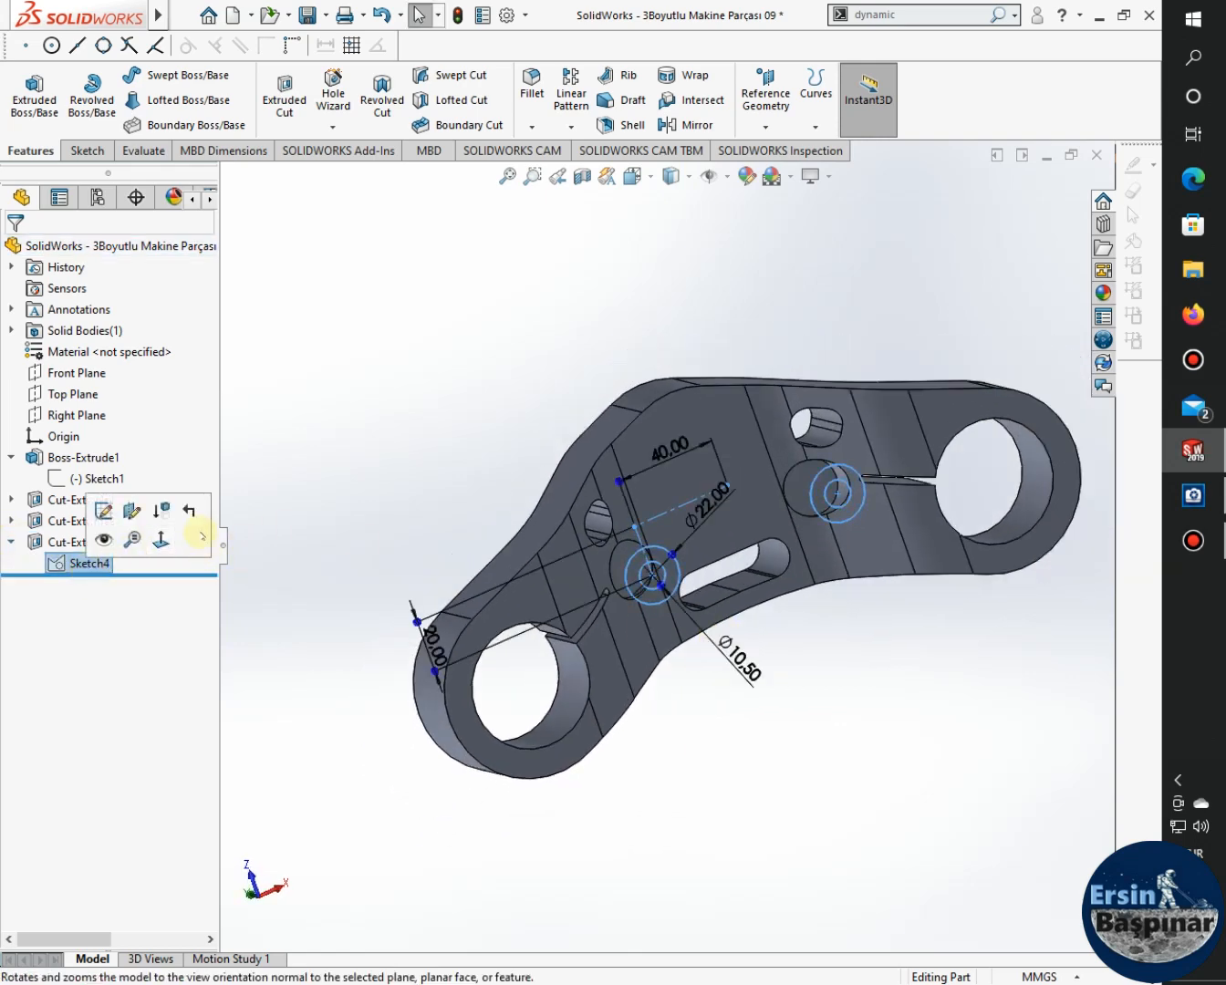
click(284, 103)
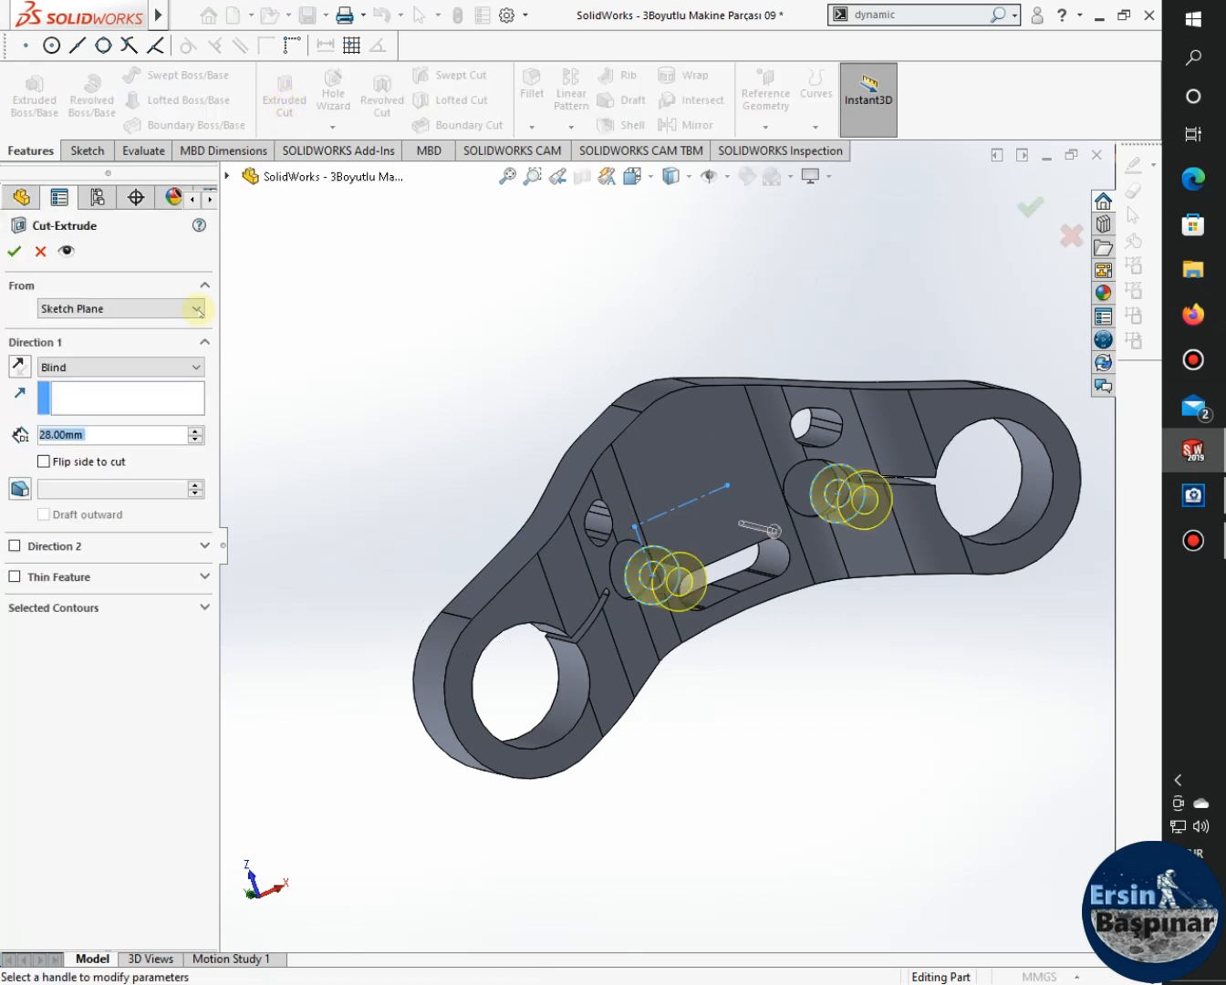
click(202, 610)
click(97, 630)
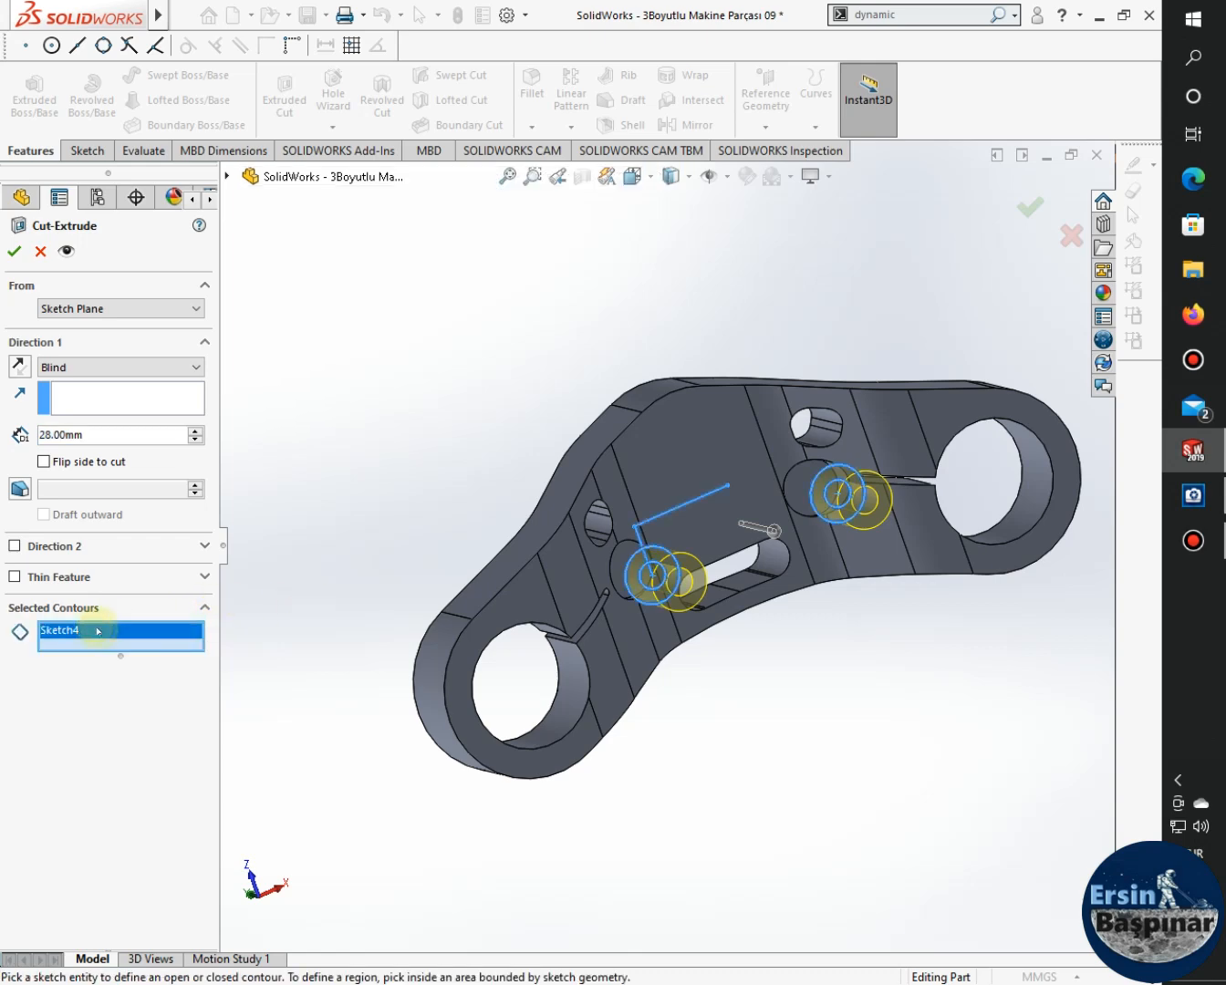
key(Delete)
mouse_move(758, 737)
middle_down()
mouse_move(779, 794)
mouse_move(749, 765)
mouse_move(884, 810)
mouse_move(900, 906)
mouse_move(979, 854)
mouse_move(951, 815)
middle_up()
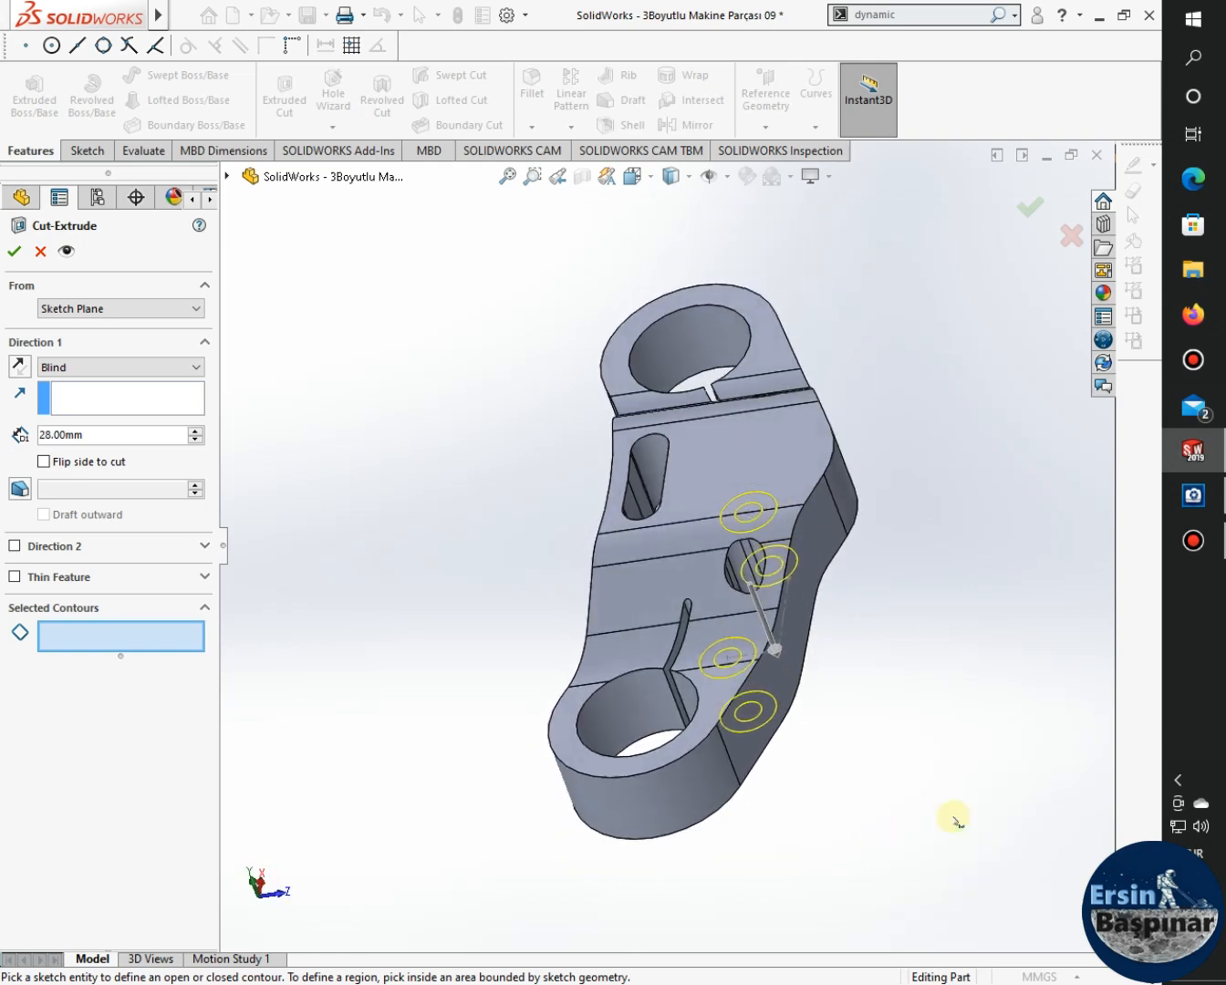
click(719, 661)
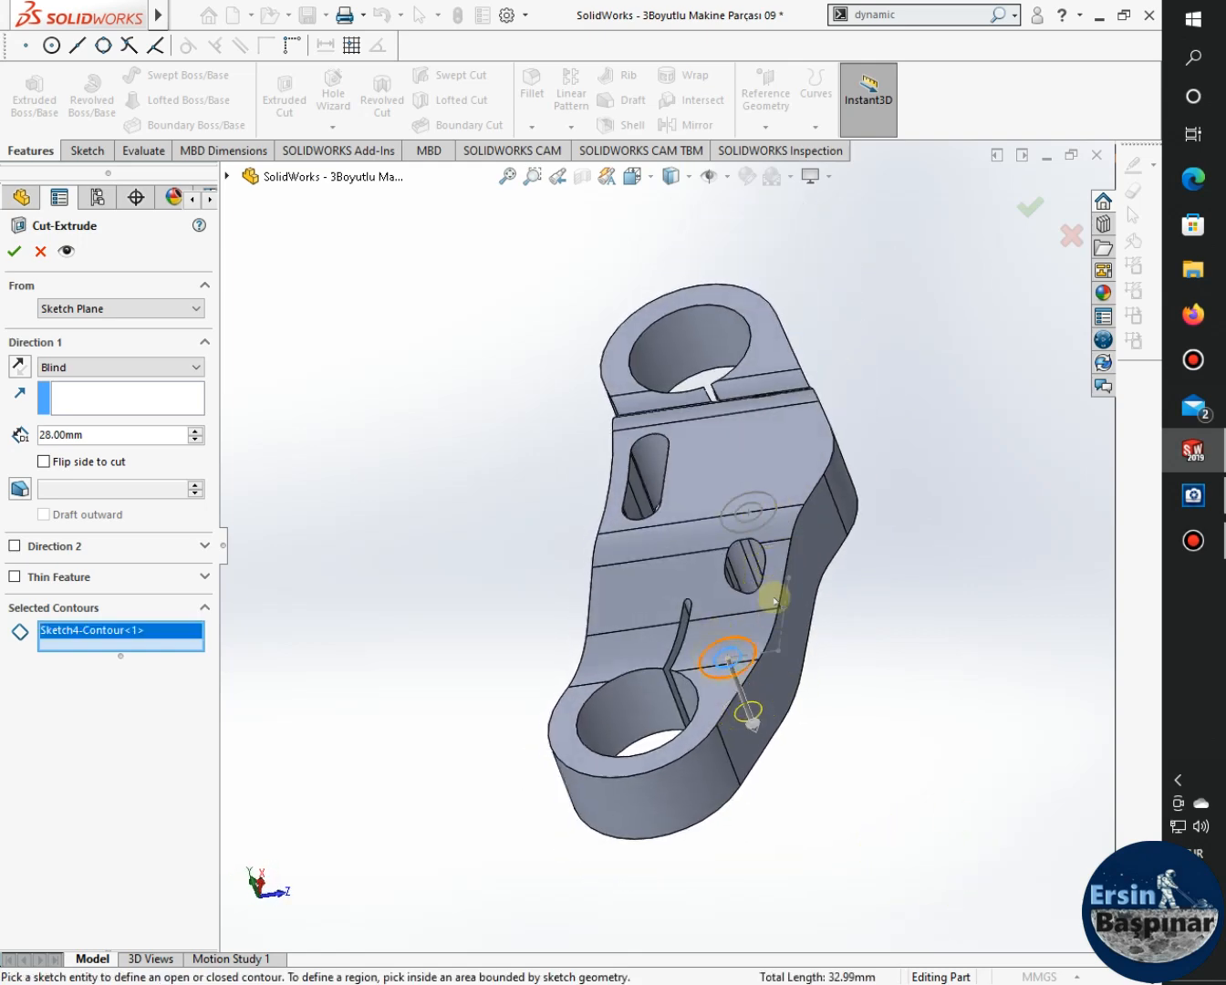
click(745, 518)
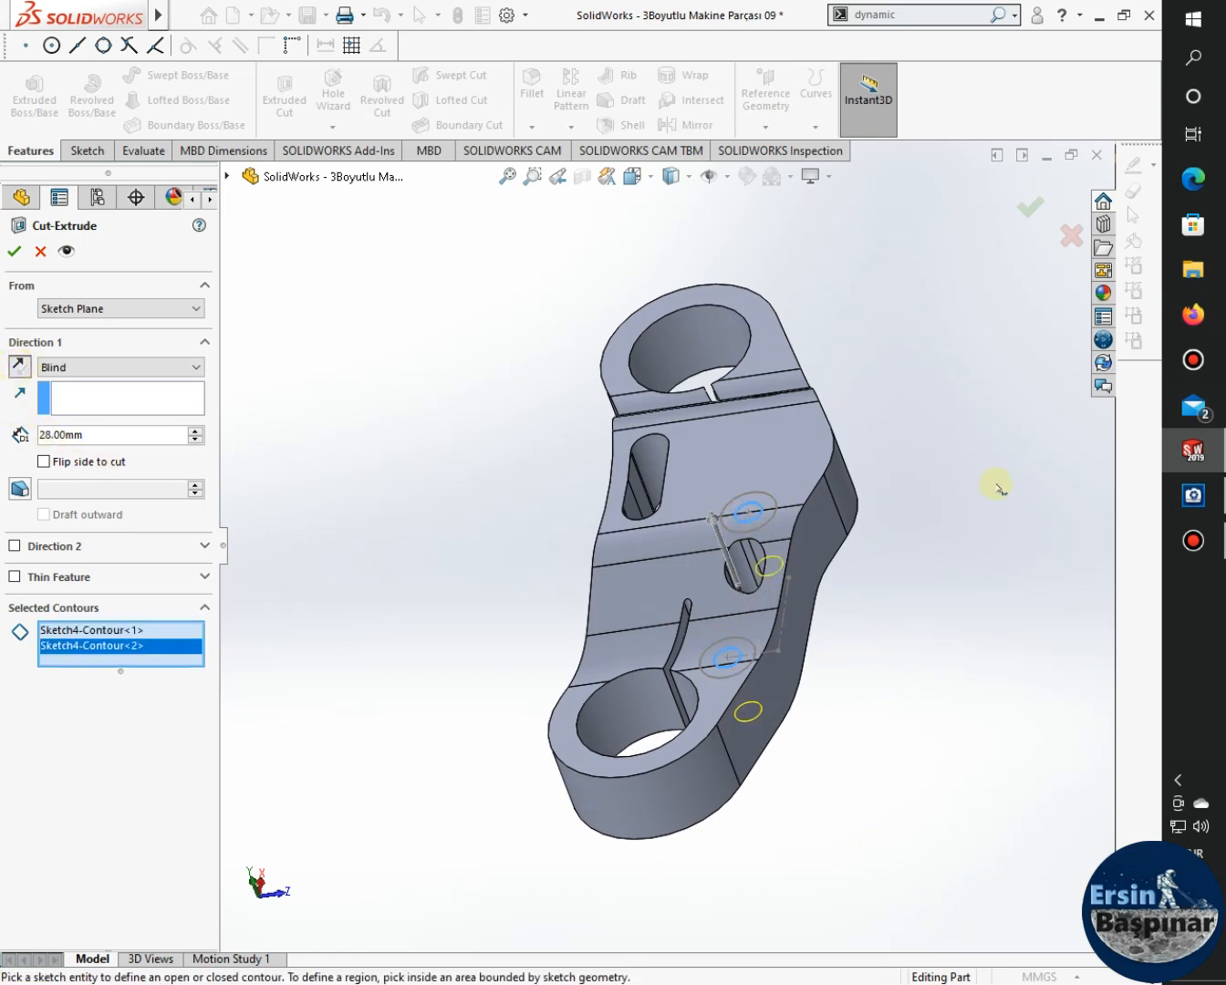
Check the reference drawing, then cut the 10.5 mm holes upward through the part with a blind depth of 60 mm.
click(1193, 495)
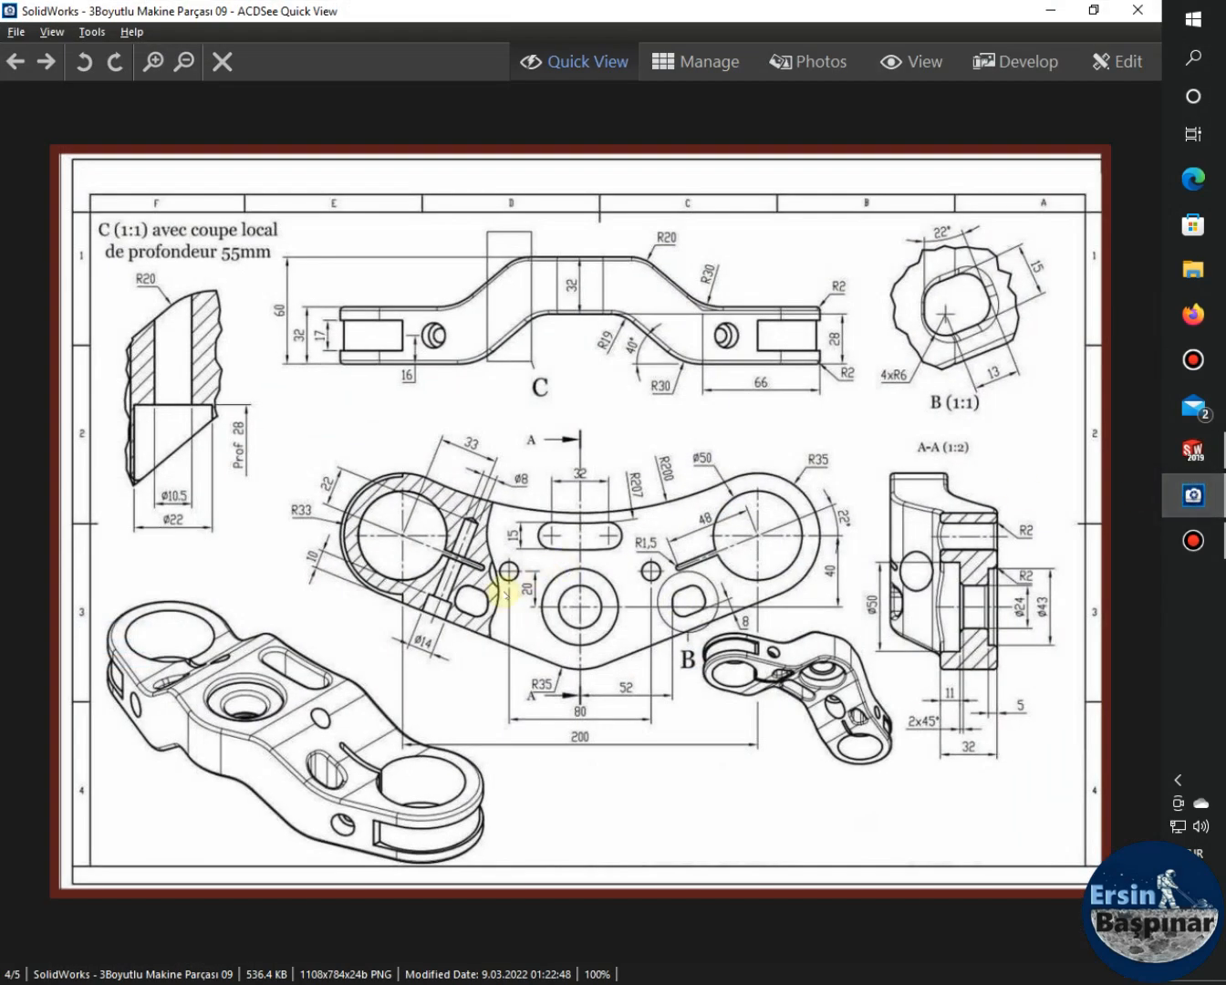
click(1194, 450)
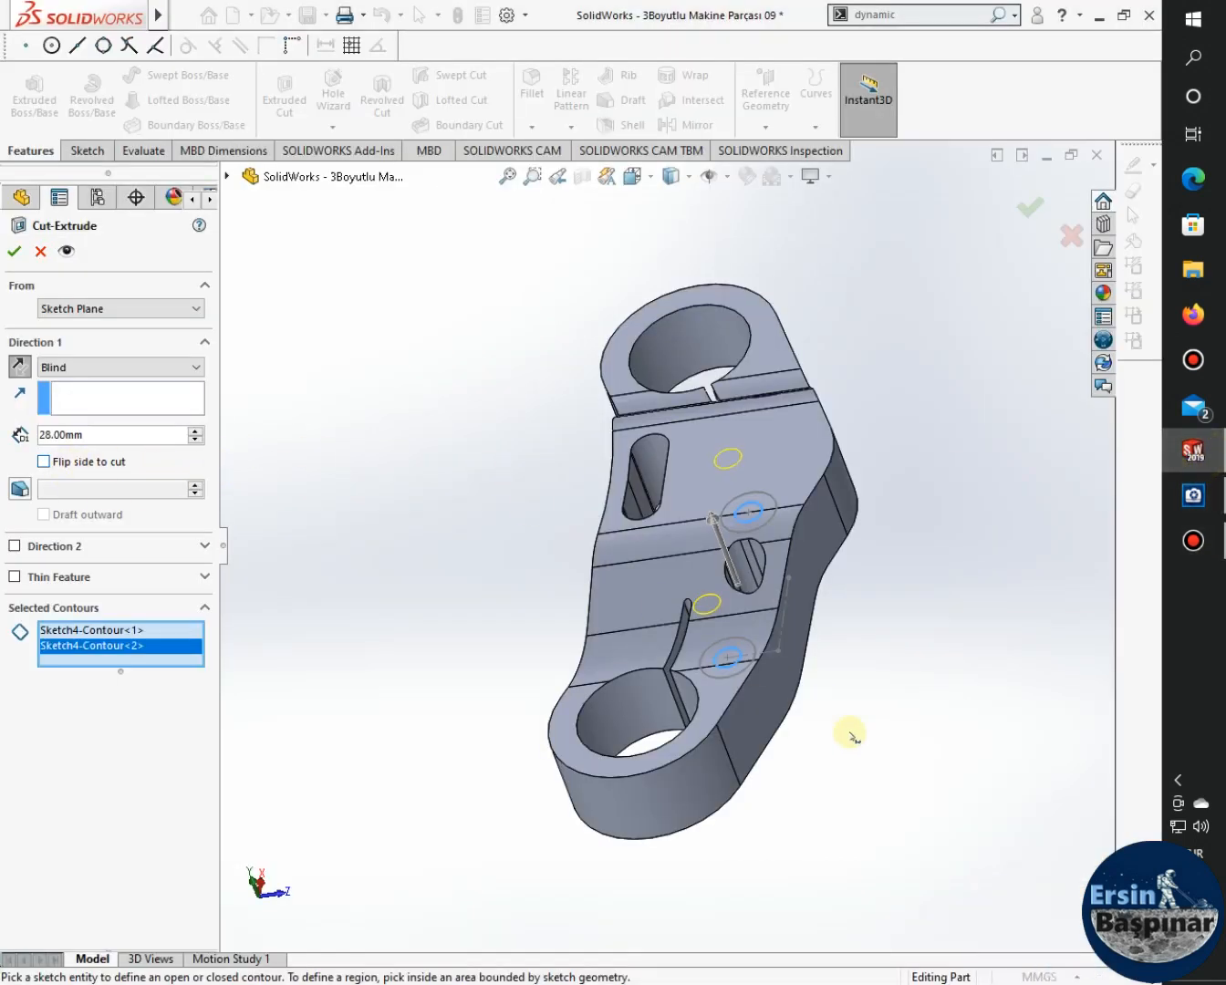
middle_drag(850, 736, 725, 795)
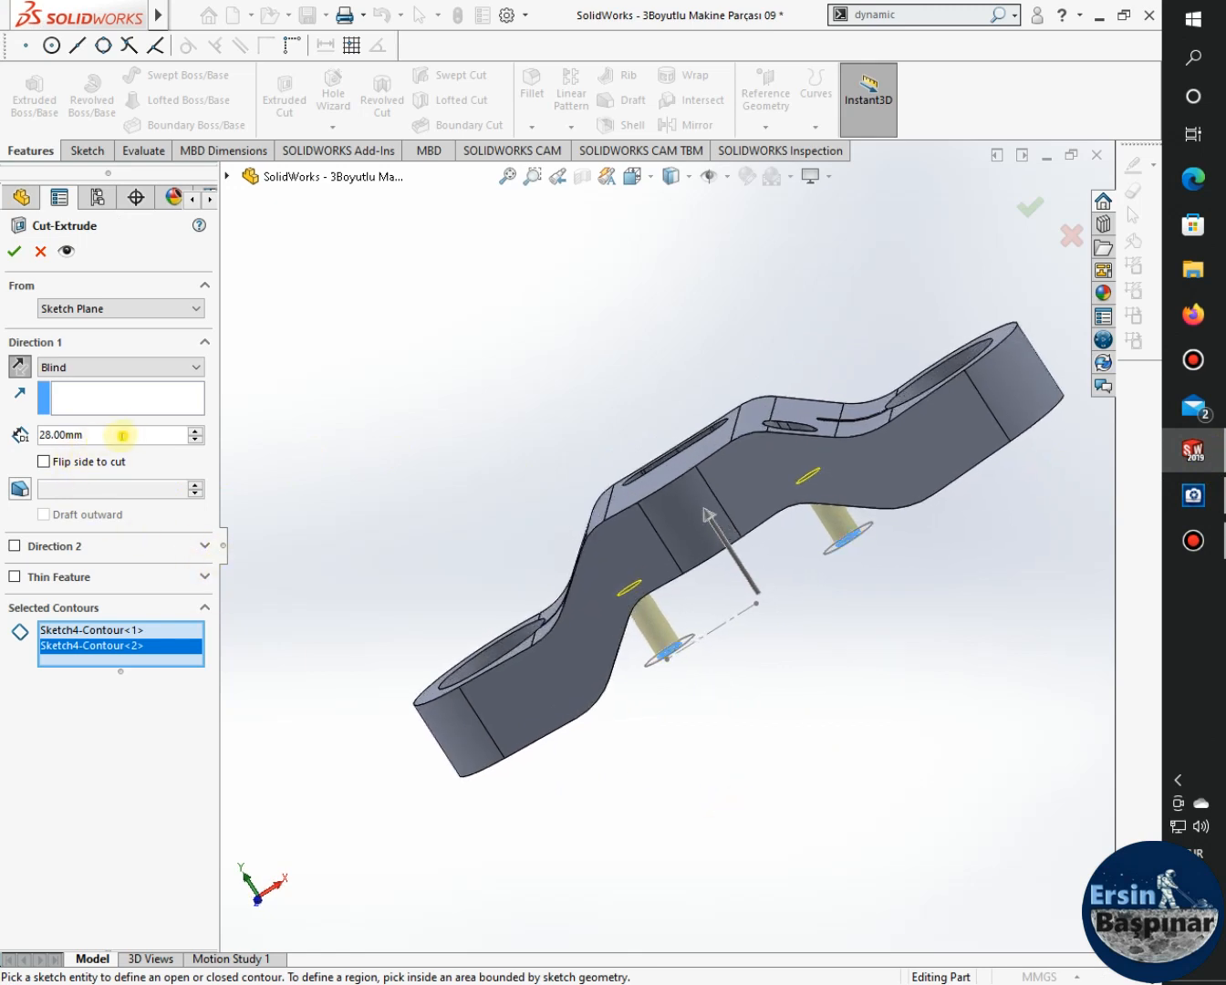
text(60)
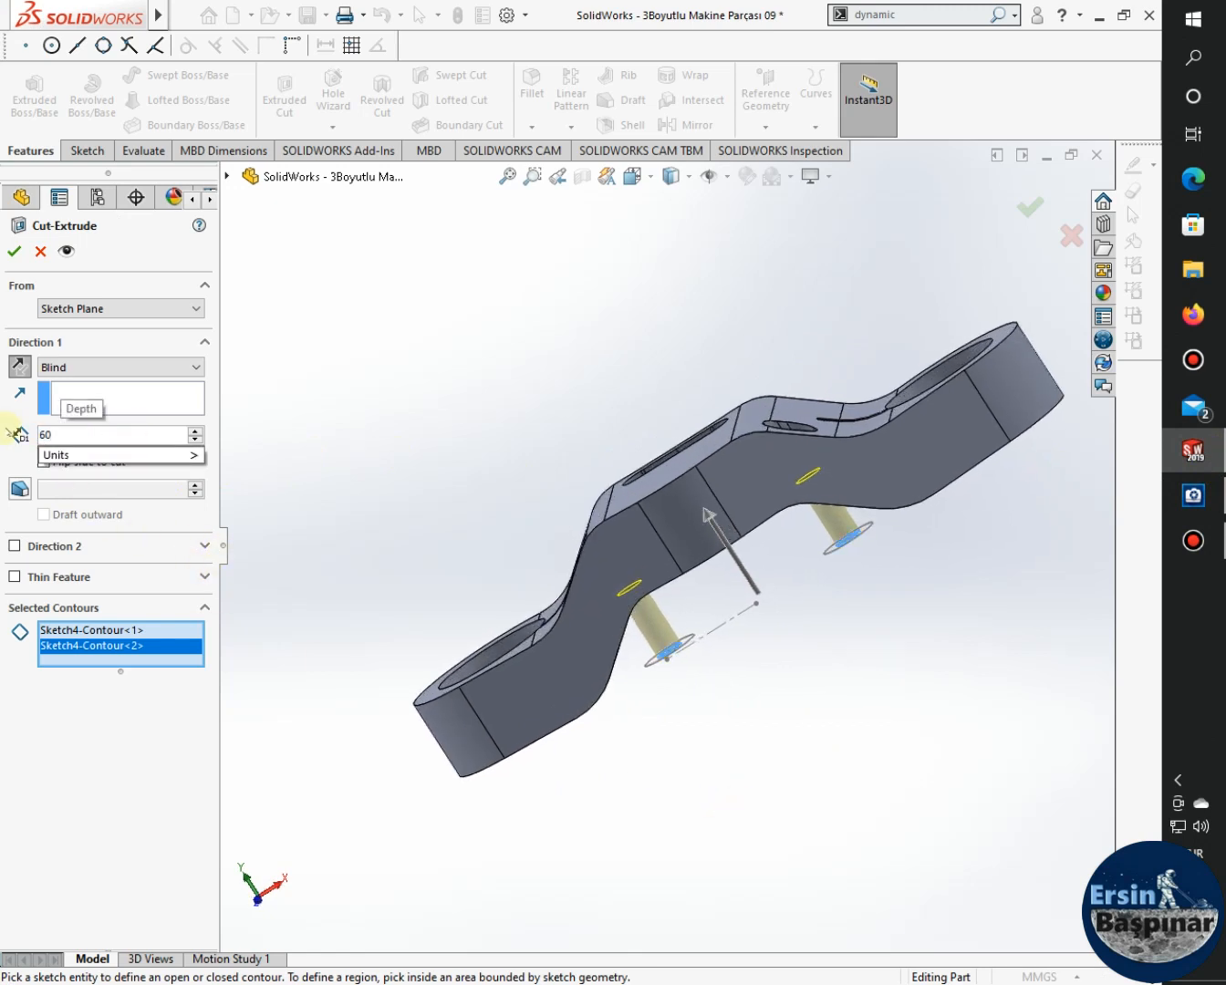
key(Return)
middle_drag(702, 735, 855, 714)
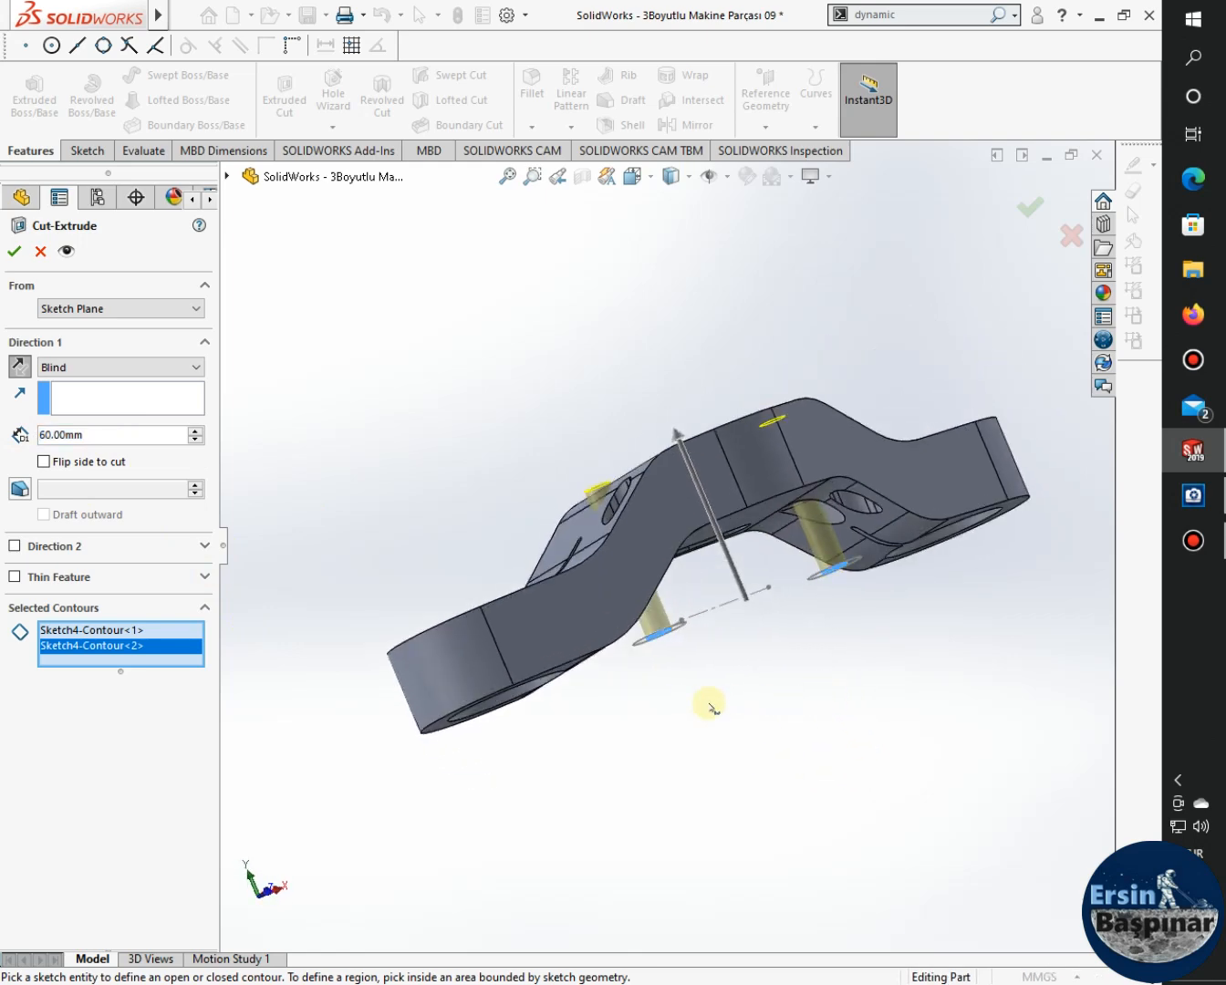
middle_drag(700, 750, 405, 542)
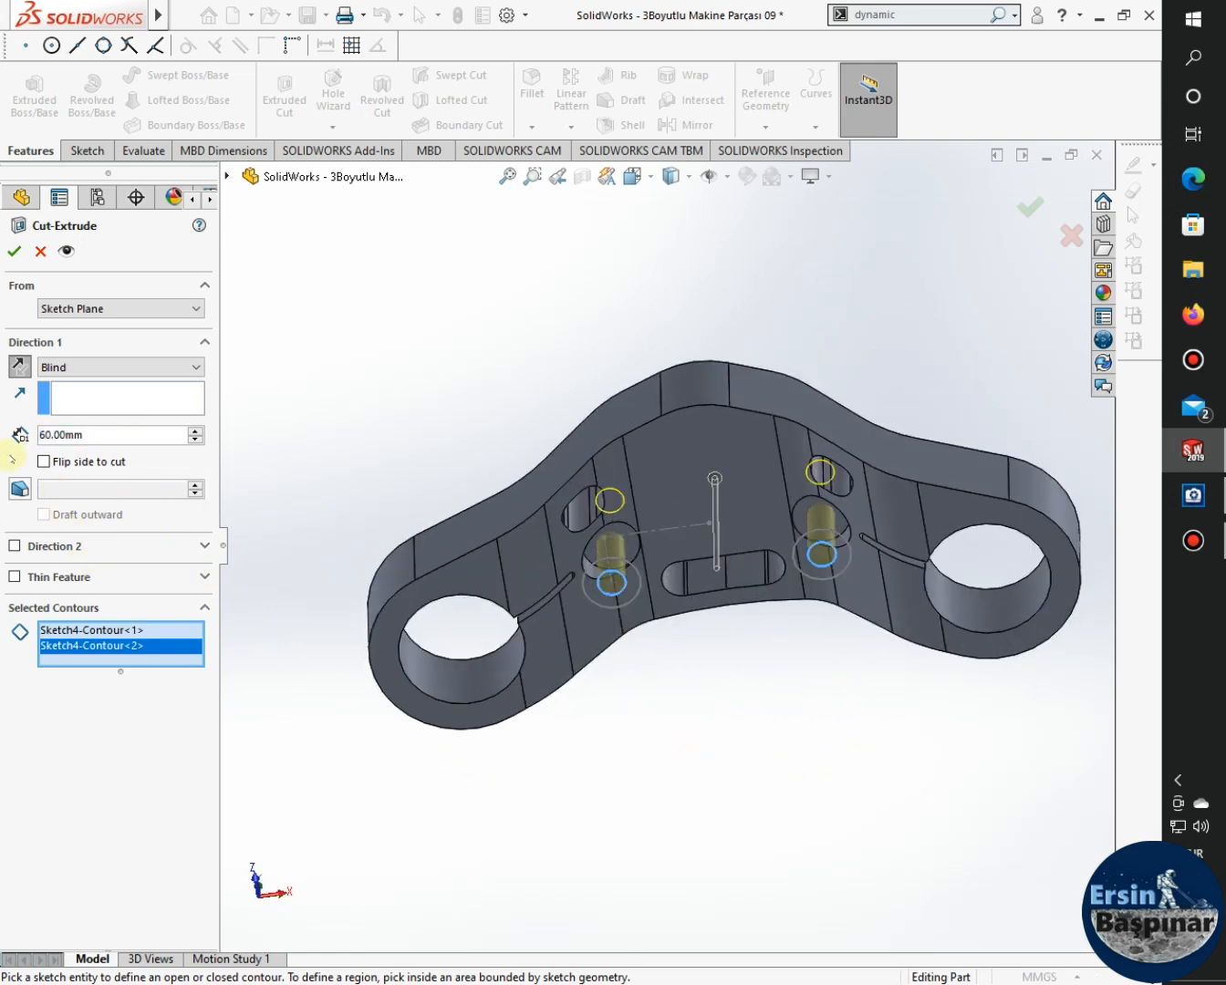
click(13, 252)
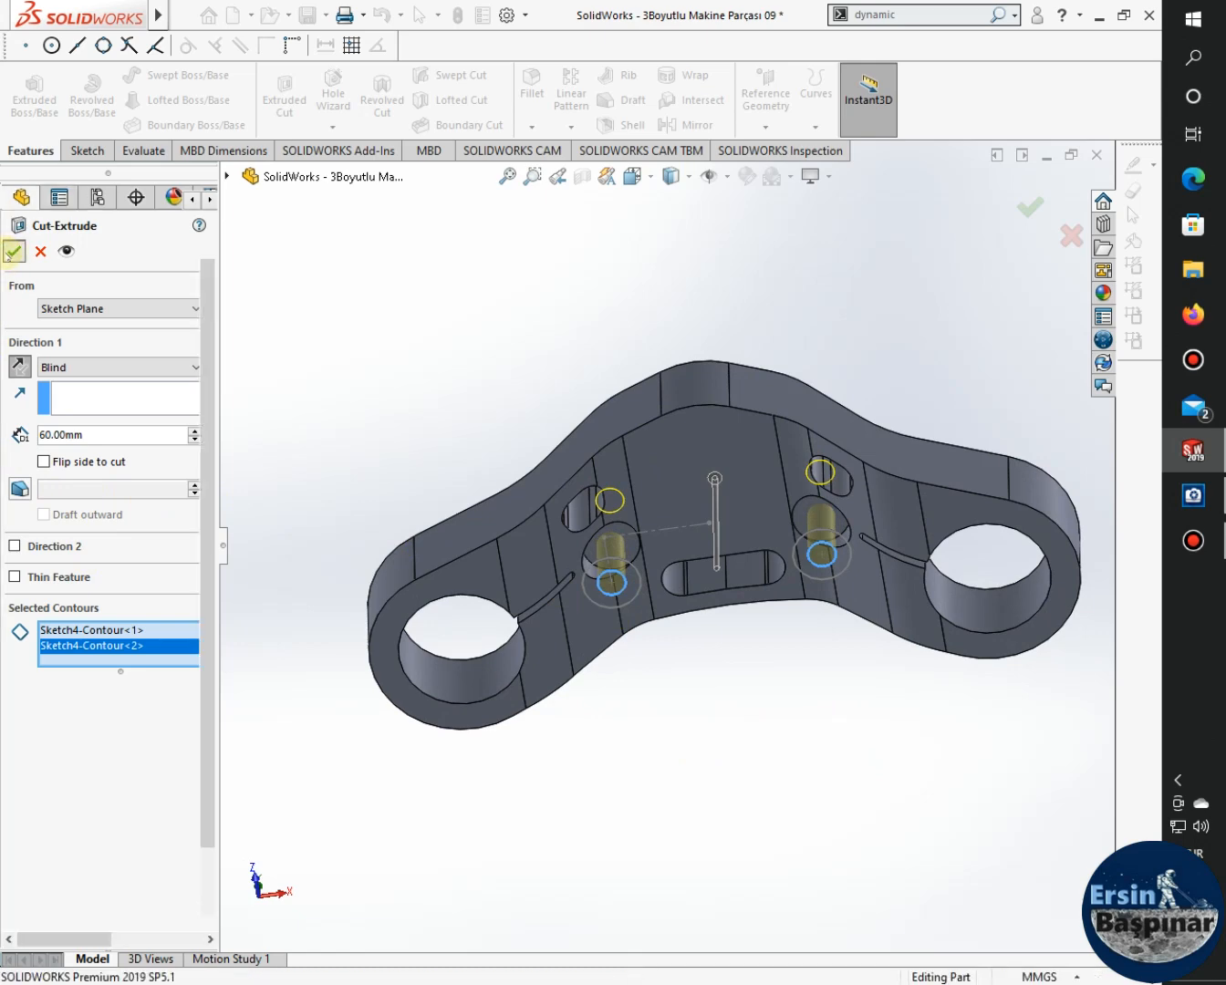
click(783, 757)
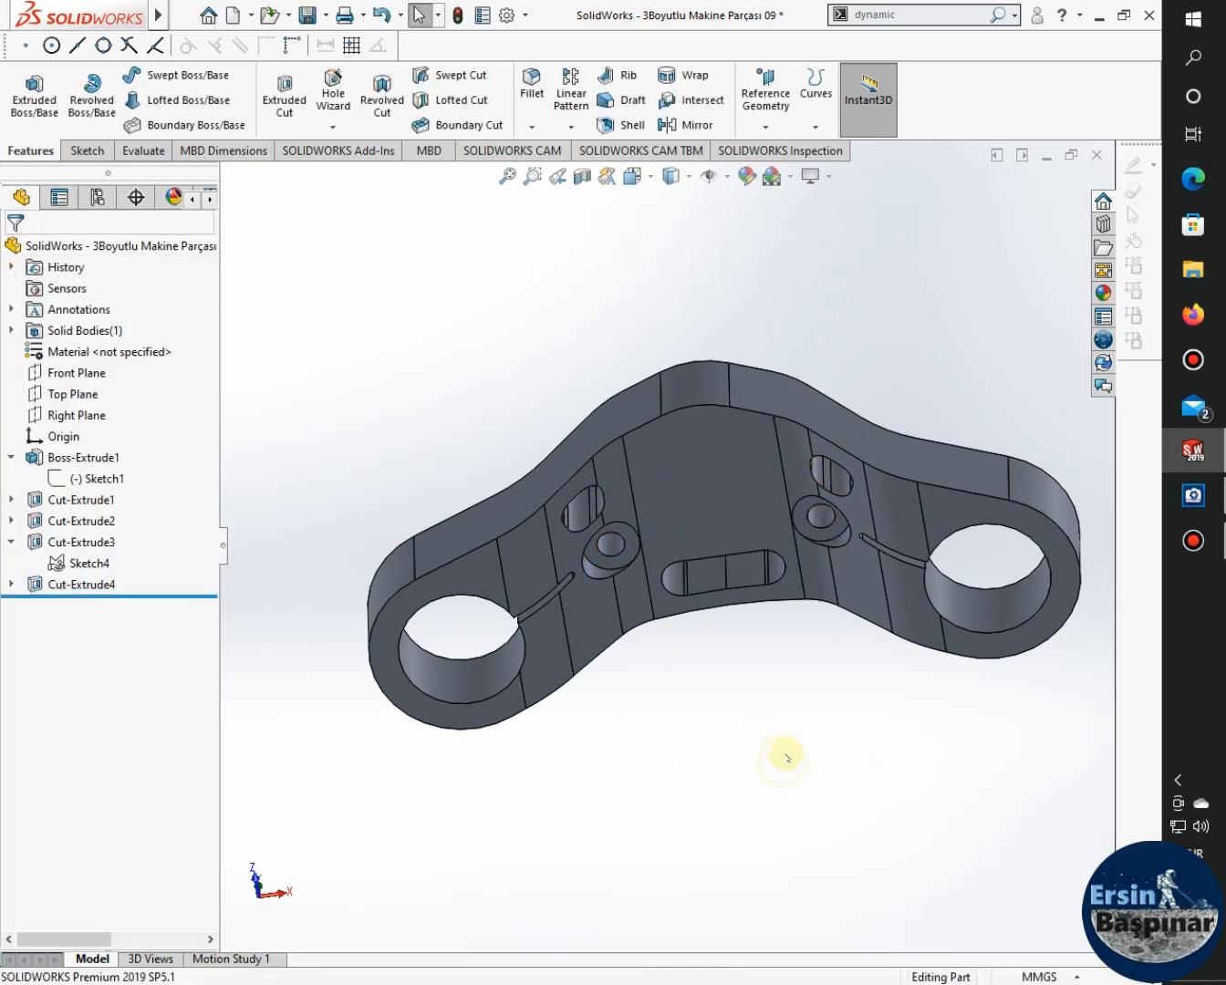
mouse_move(792, 774)
middle_down()
mouse_move(716, 737)
mouse_move(666, 674)
mouse_move(744, 652)
mouse_move(785, 668)
mouse_move(859, 795)
mouse_move(1002, 911)
mouse_move(1018, 961)
mouse_move(963, 919)
mouse_move(901, 743)
middle_up()
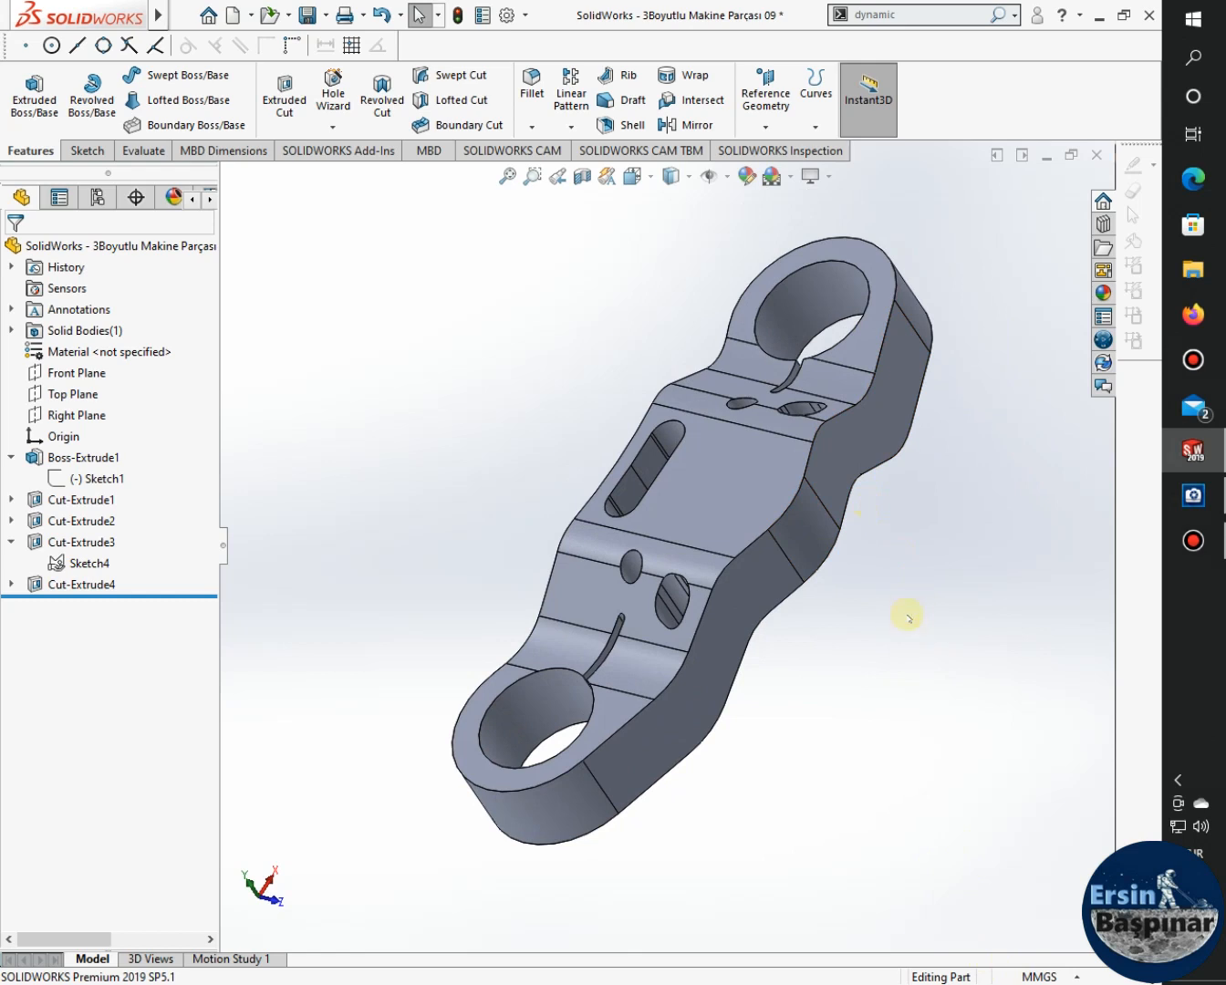
Open a new sketch on the Right Plane, view it straight on, and show the base extrusion's profile sketch.
click(71, 415)
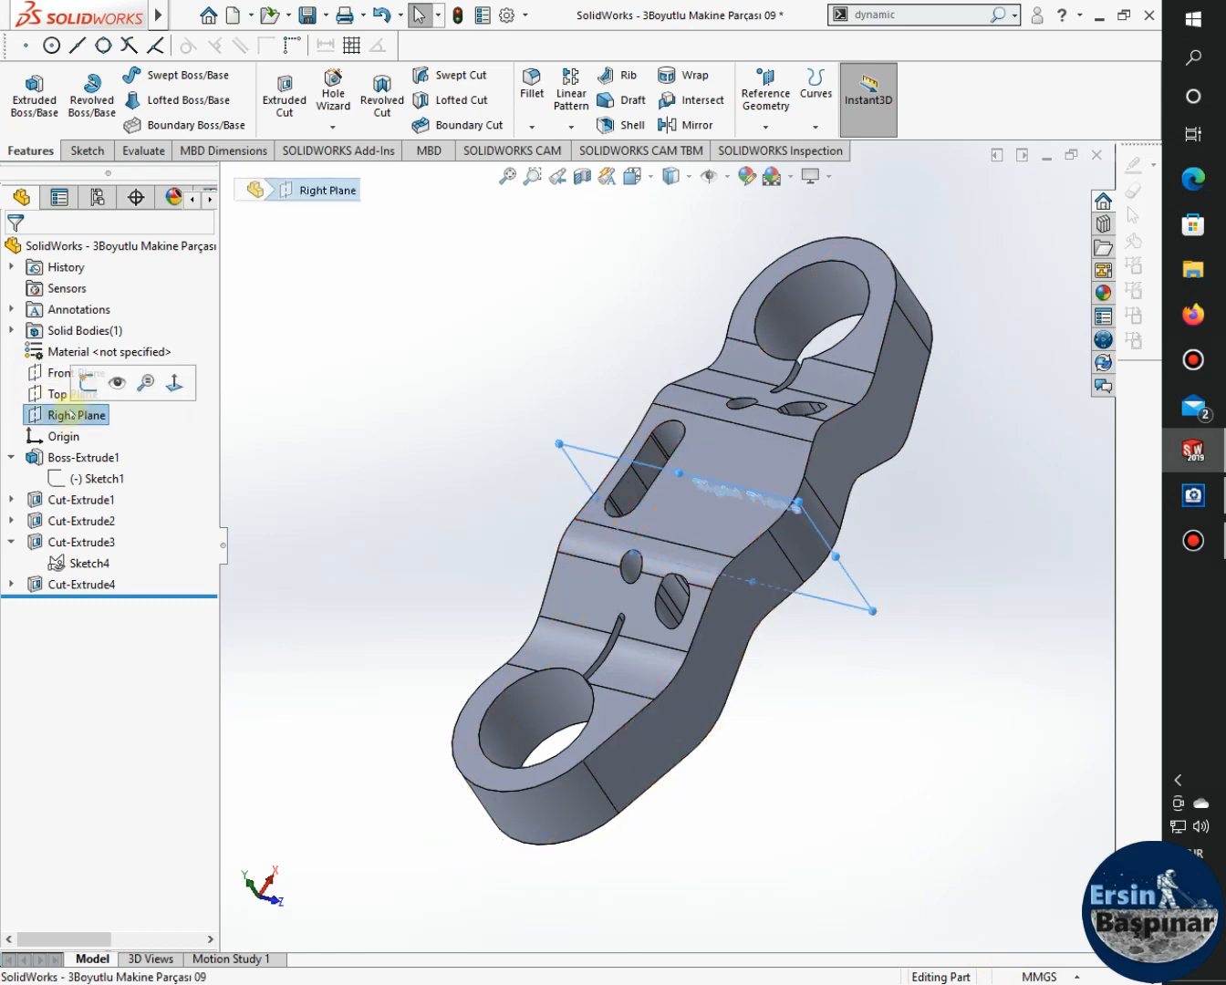
click(84, 382)
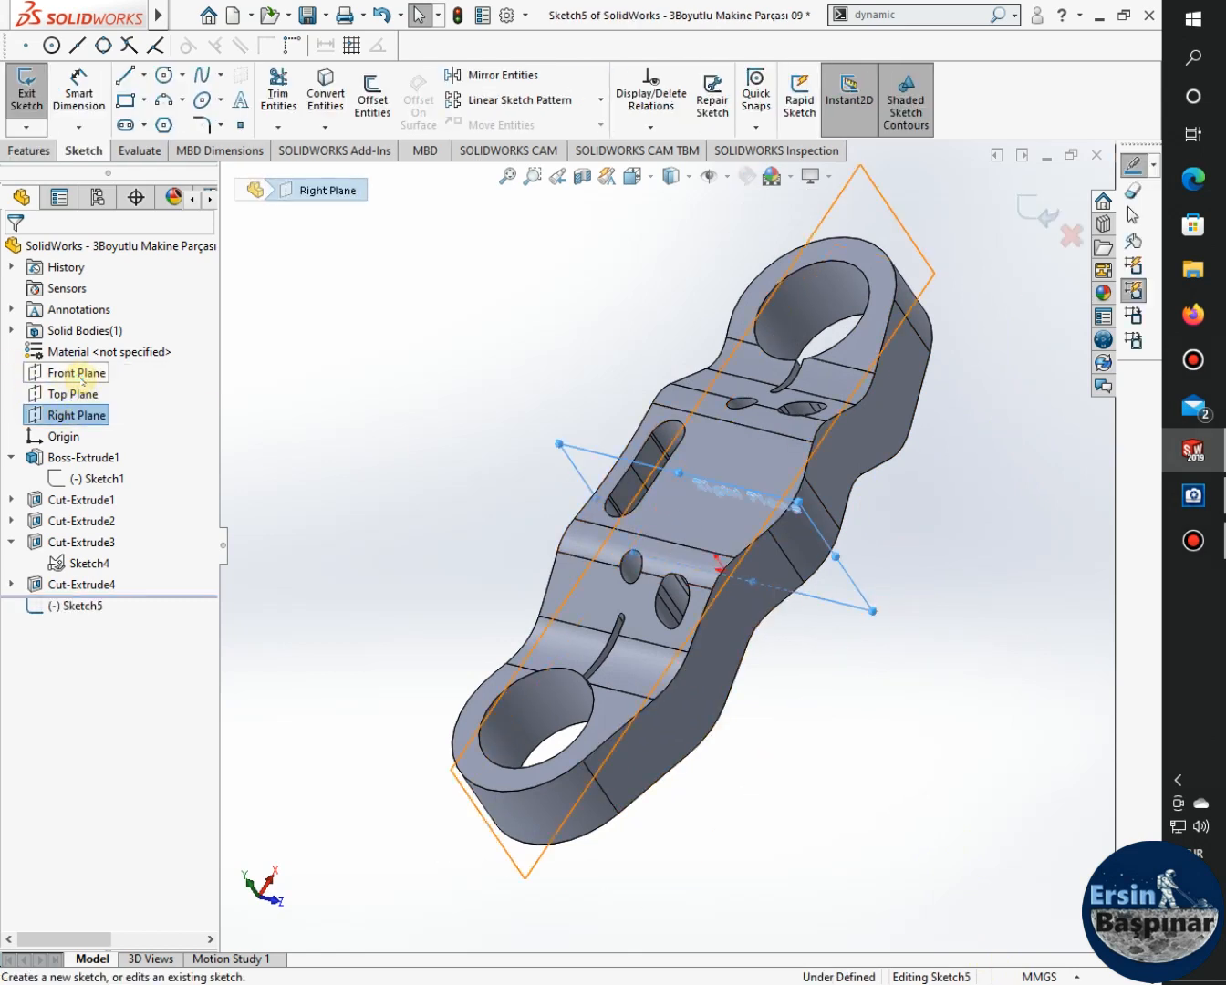
click(81, 605)
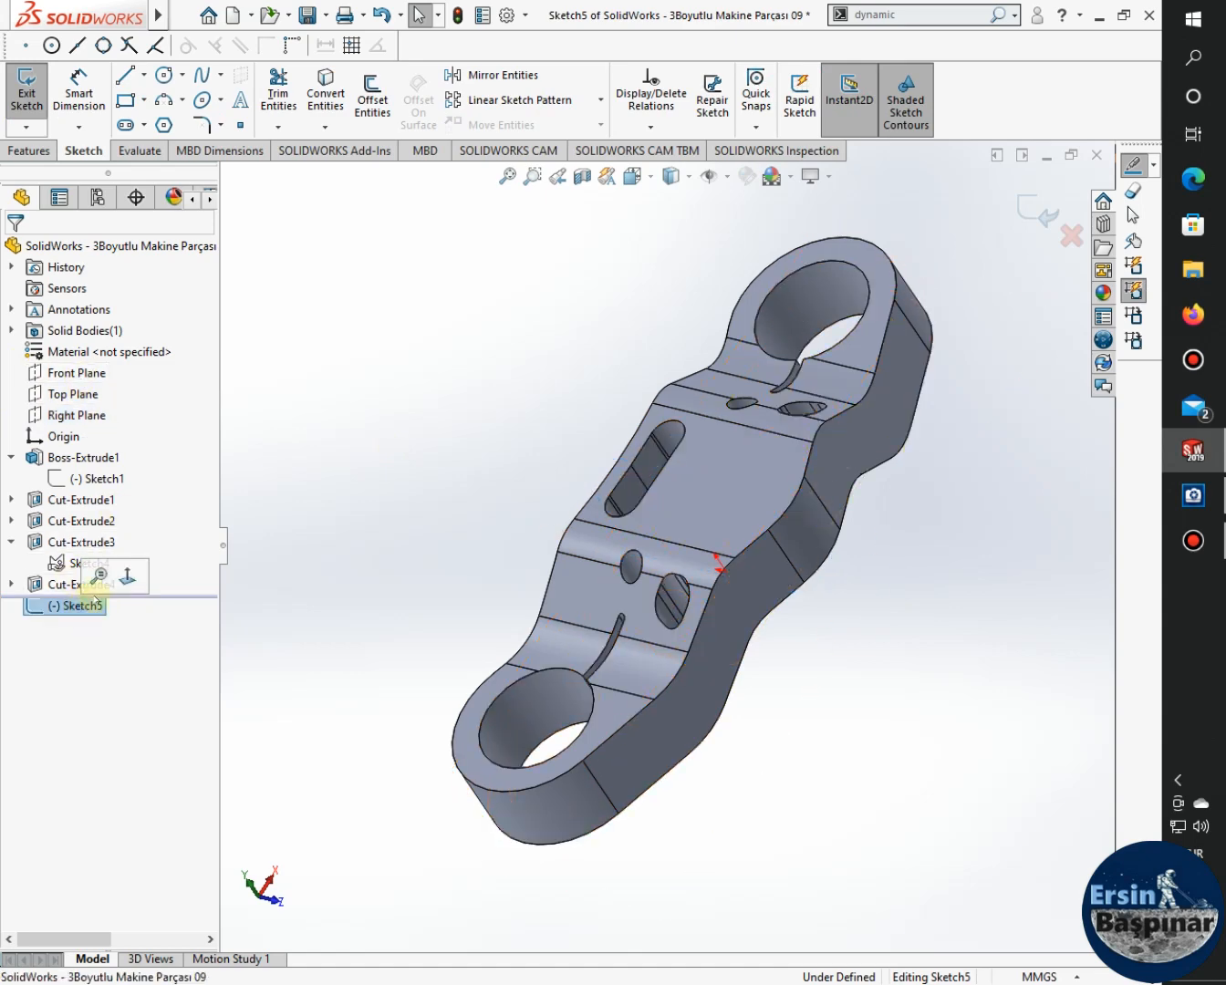
click(125, 571)
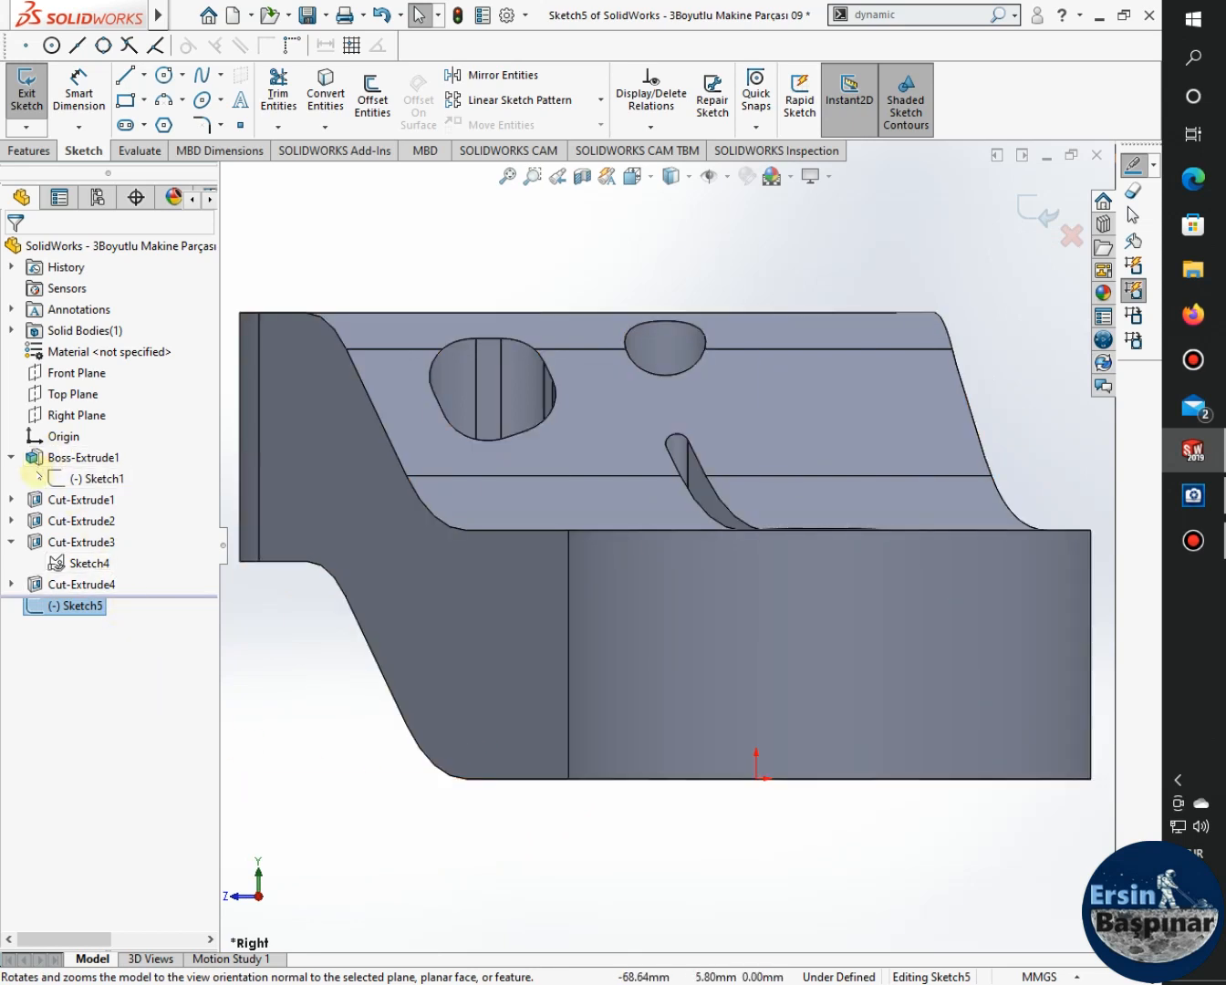
click(92, 470)
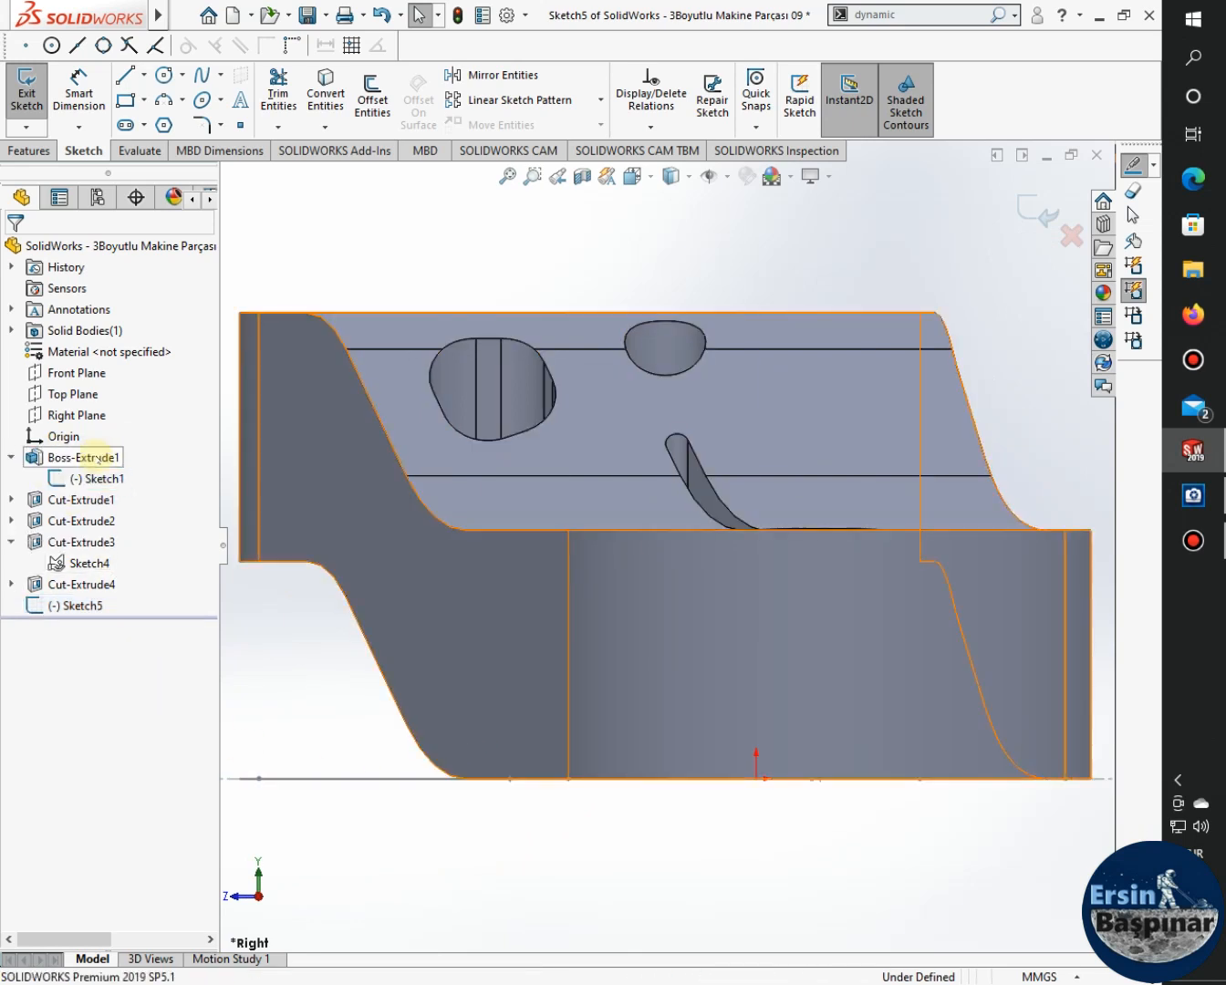
Draw a vertical construction centerline downward from the point where the base profile sketch's construction lines meet.
click(623, 874)
middle_drag(627, 881, 642, 847)
scroll(642, 845, up, 4)
mouse_move(652, 732)
middle_down()
mouse_move(664, 812)
mouse_move(652, 756)
middle_up()
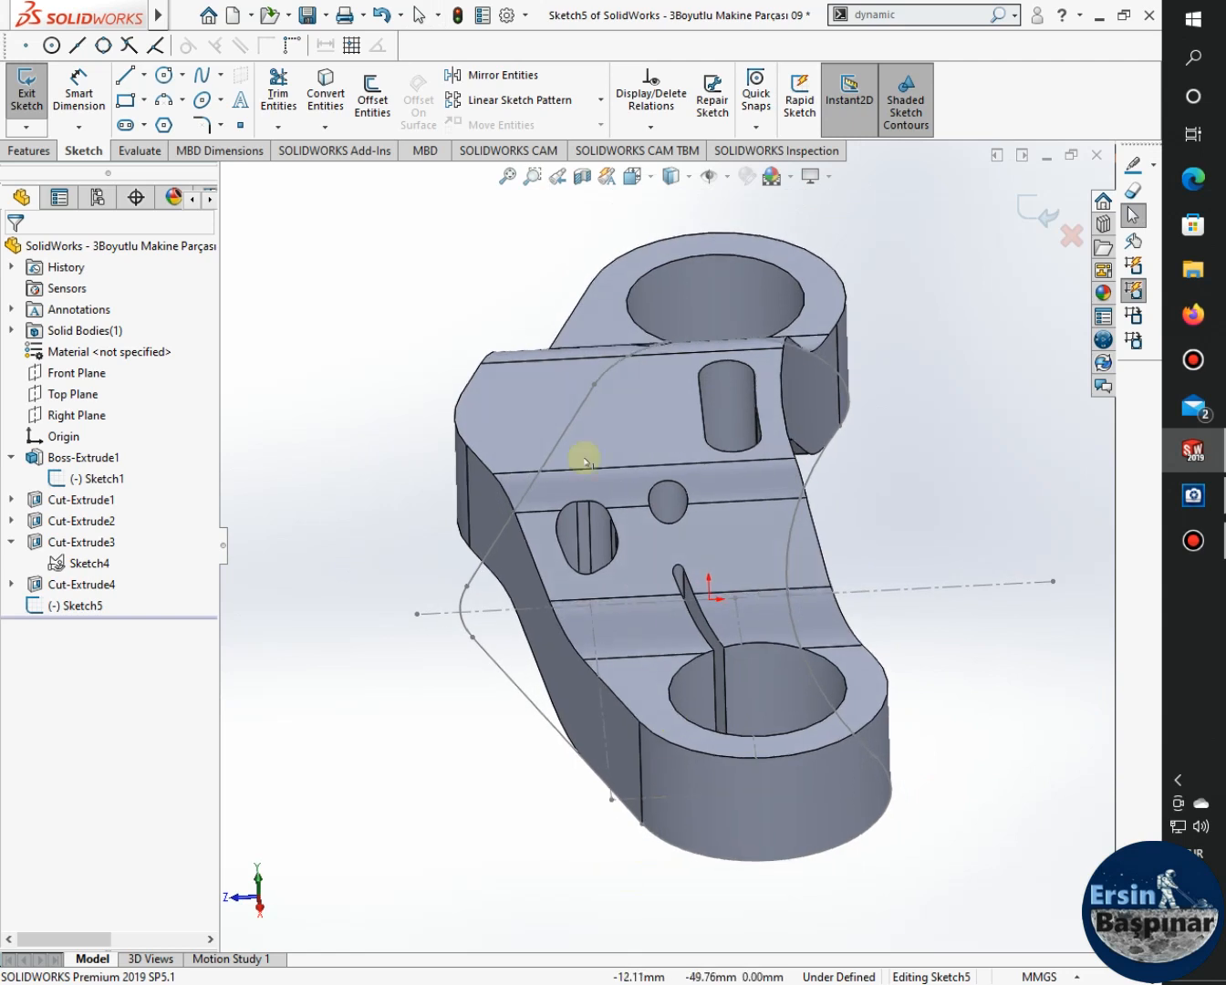
click(595, 385)
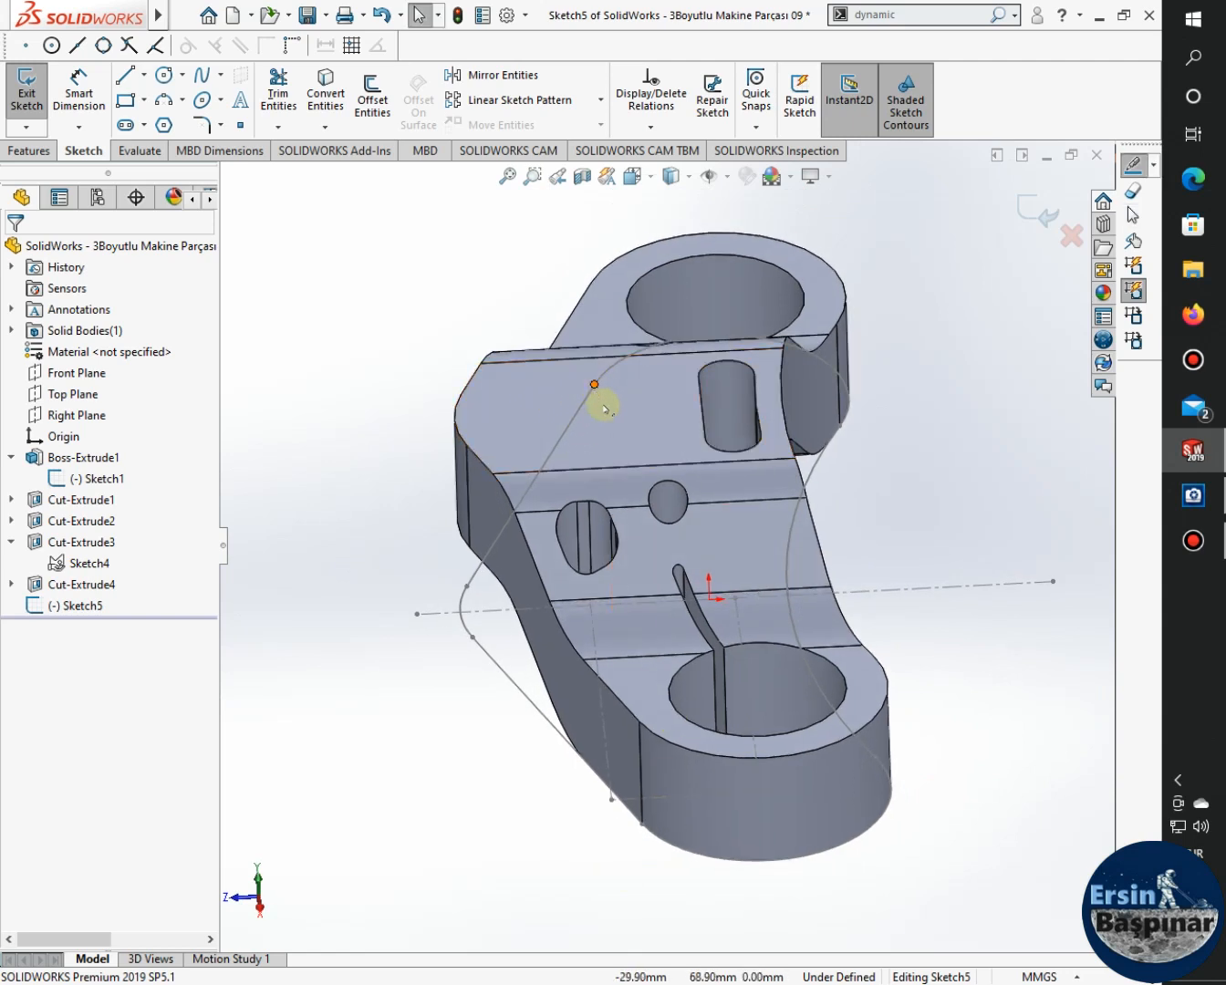
click(145, 78)
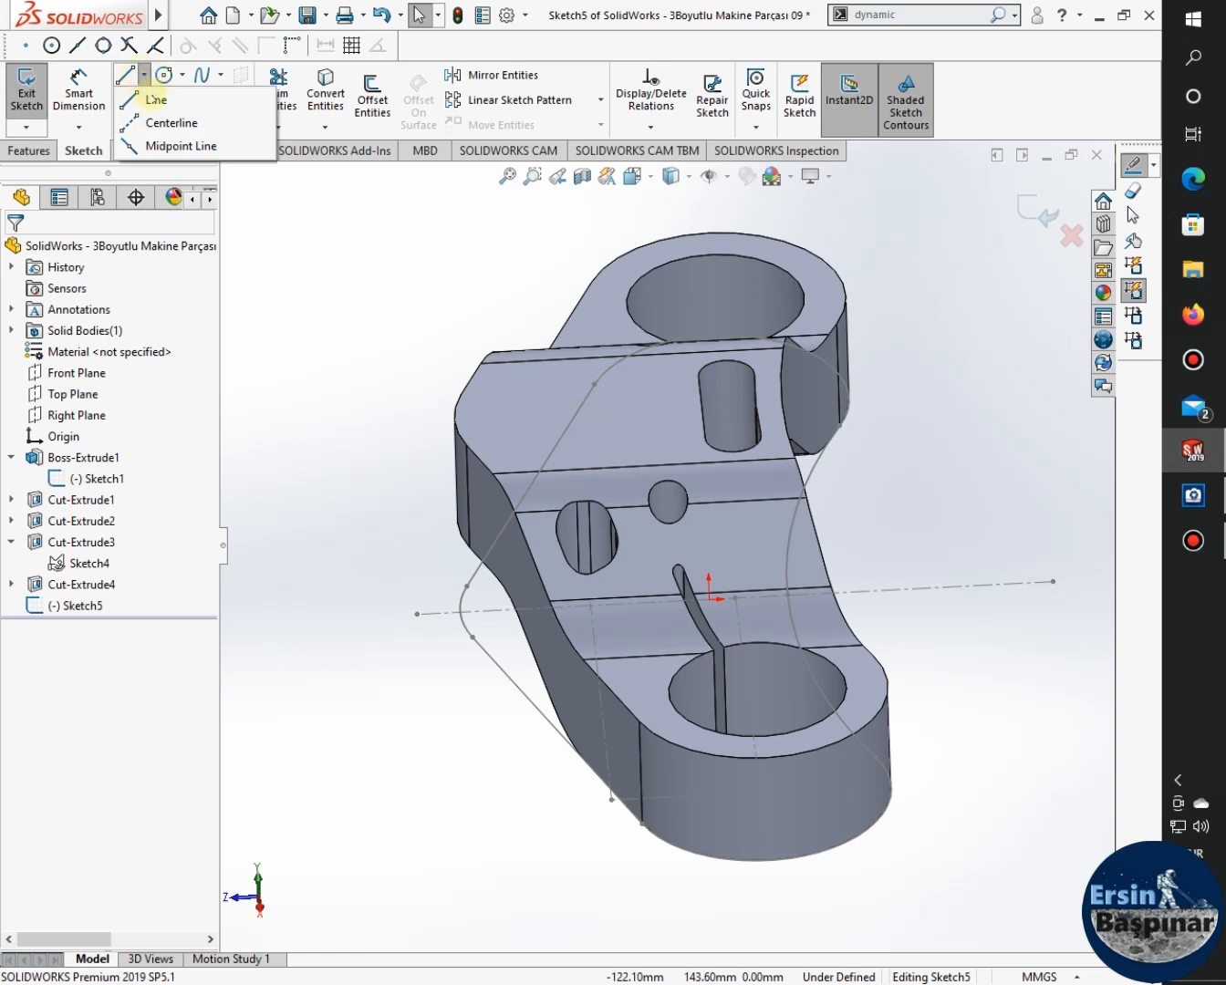
click(157, 124)
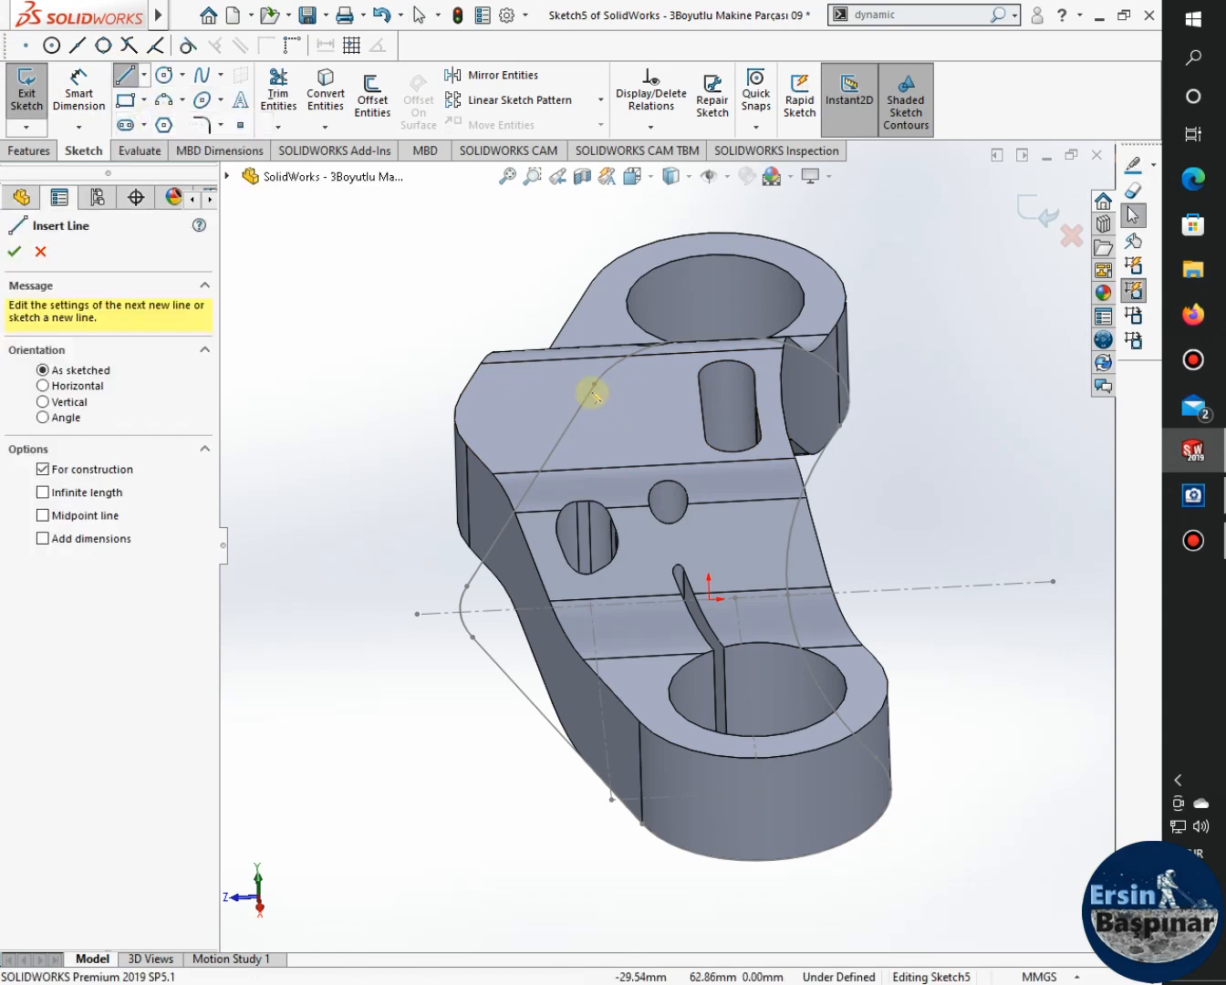
mouse_move(611, 407)
middle_down()
mouse_move(637, 375)
mouse_move(596, 405)
mouse_move(624, 317)
mouse_move(605, 262)
mouse_move(632, 246)
mouse_move(601, 258)
mouse_move(629, 232)
mouse_move(610, 211)
middle_up()
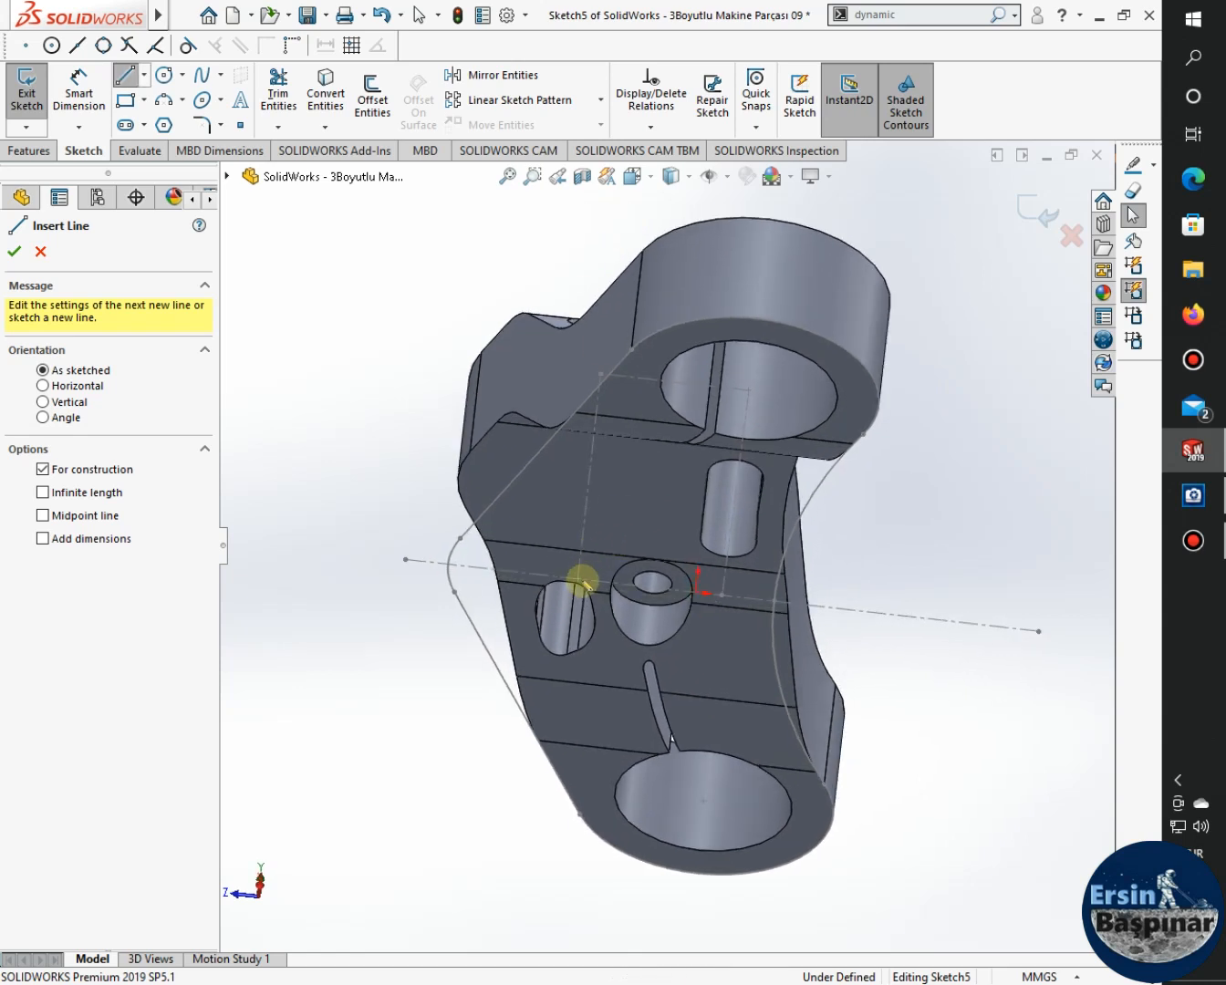
click(577, 578)
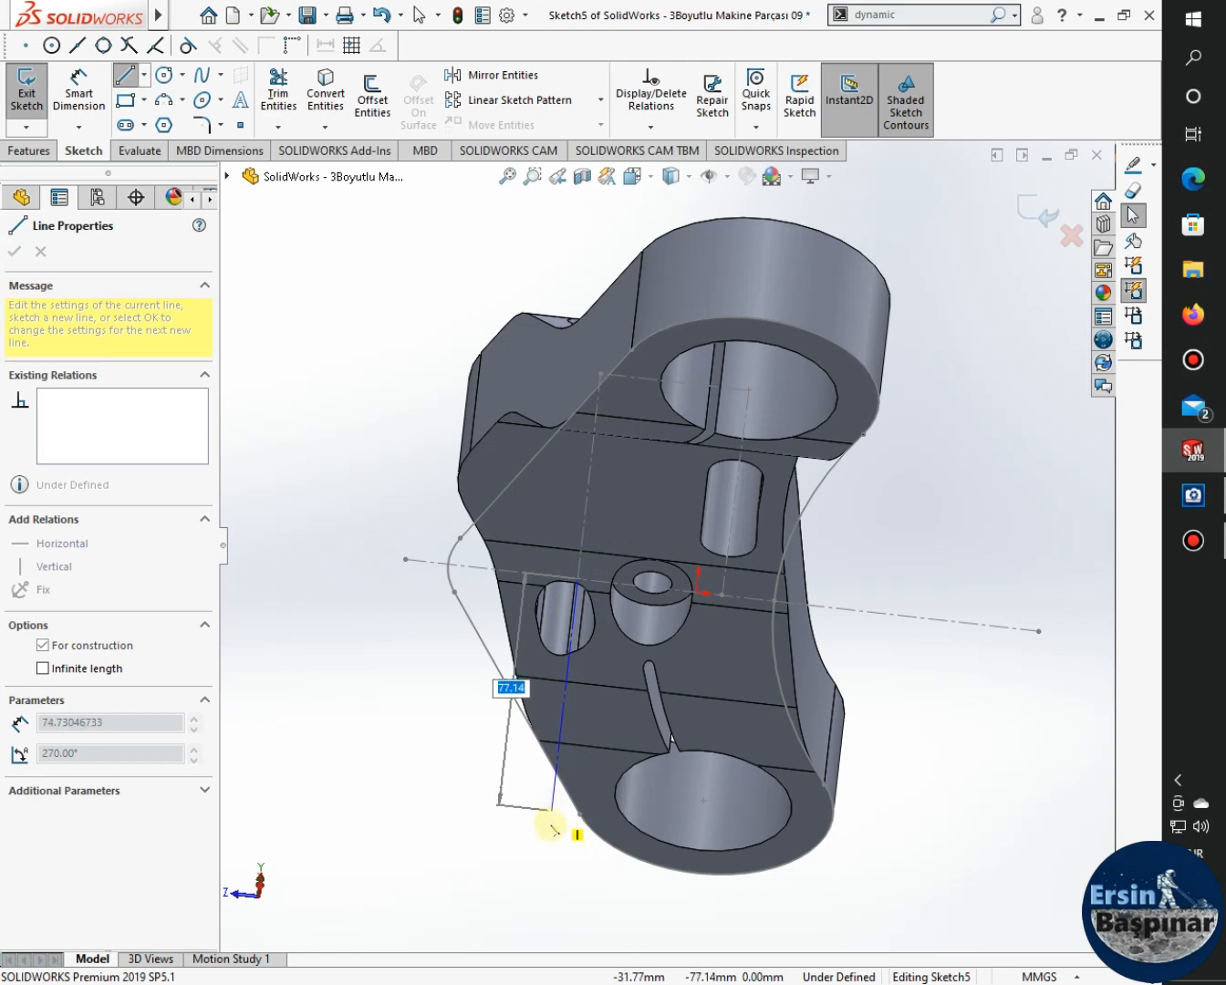
double_click(547, 848)
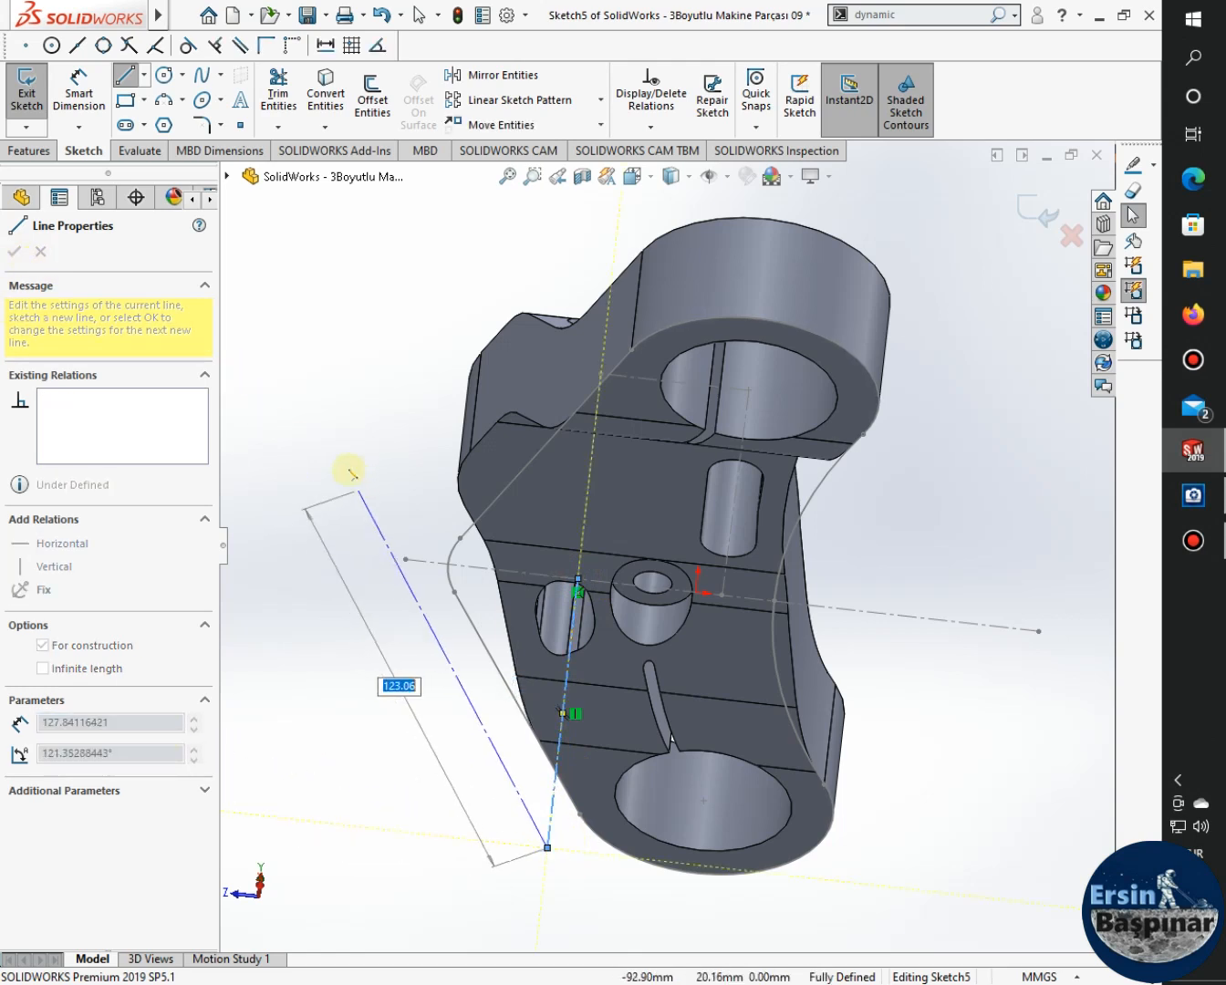
key(Escape)
key(Escape)
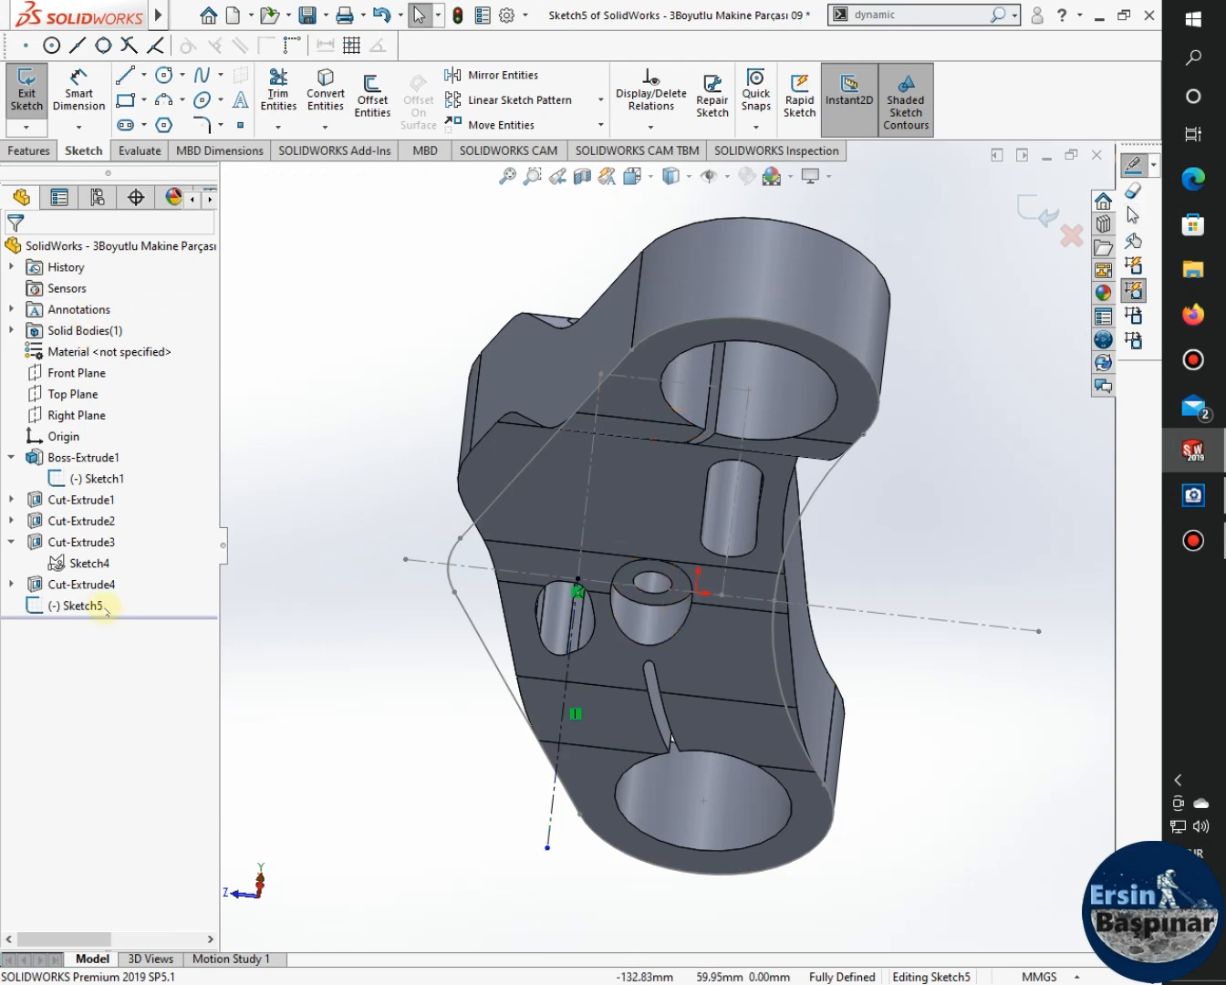
View the sketch straight on, check the reference drawing, and start the stepped profile at the centerline with lines about 21 mm across and 5 mm up.
click(87, 605)
click(137, 581)
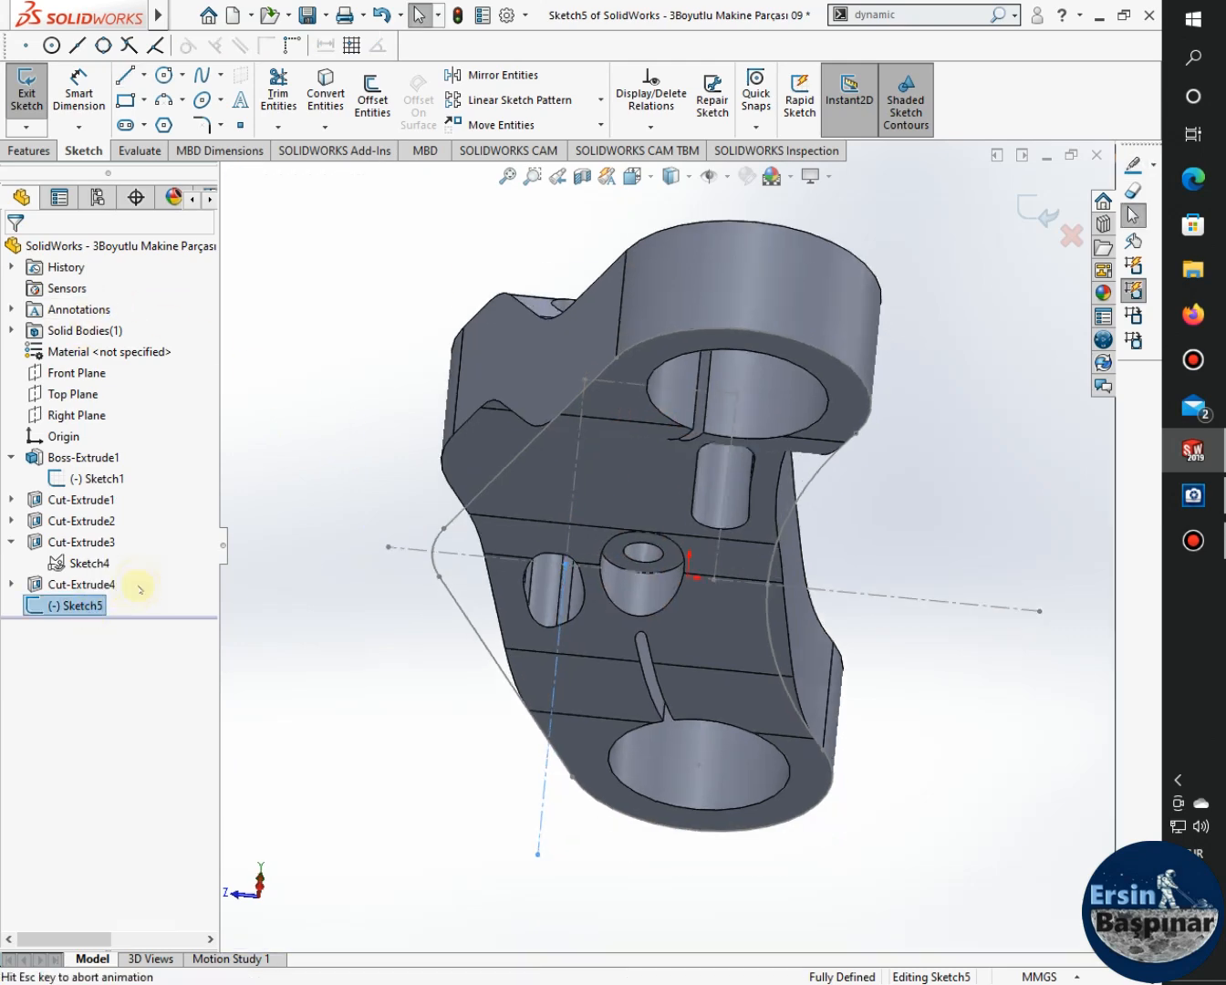
click(732, 677)
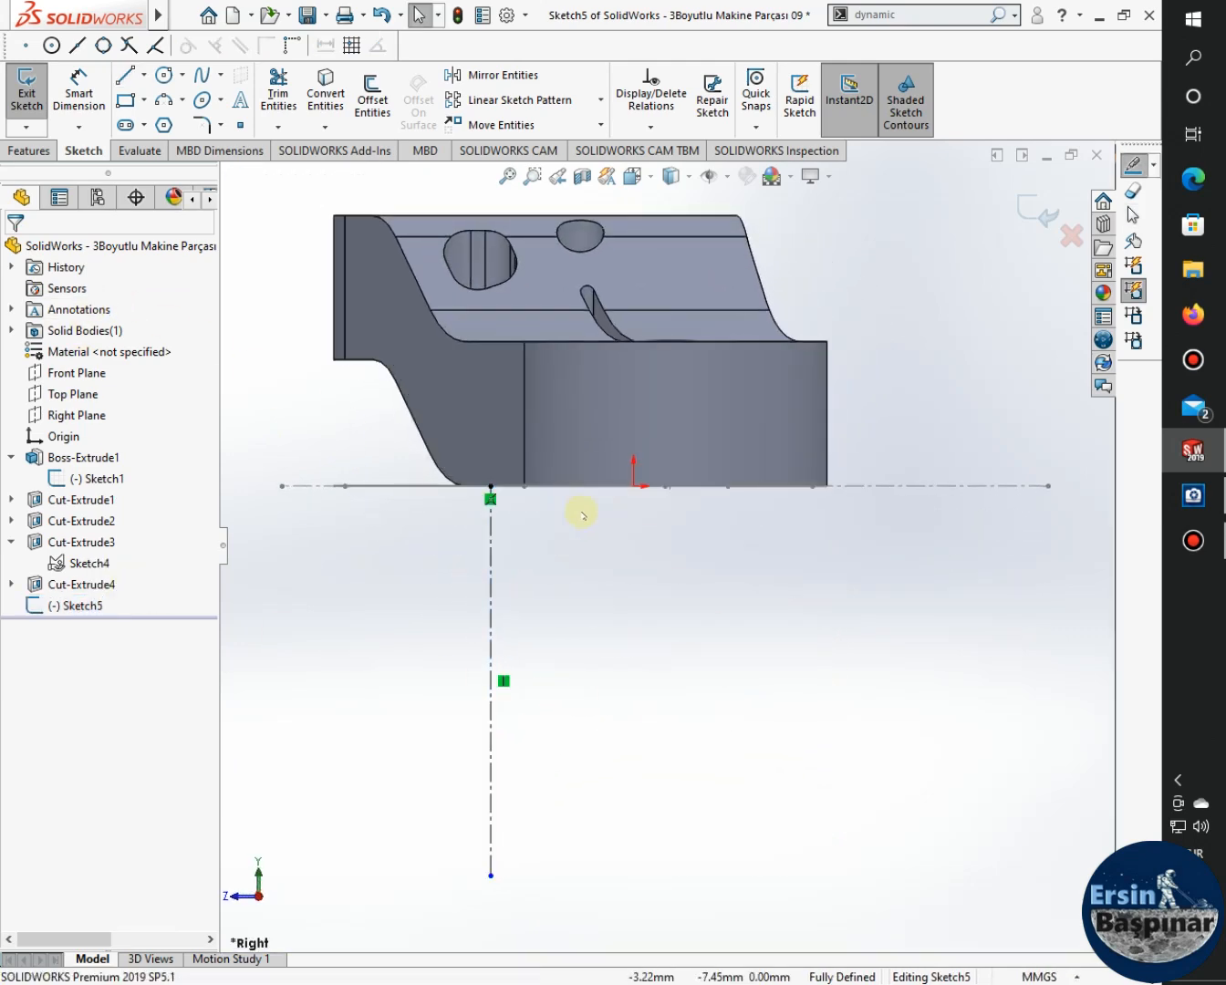
click(1194, 495)
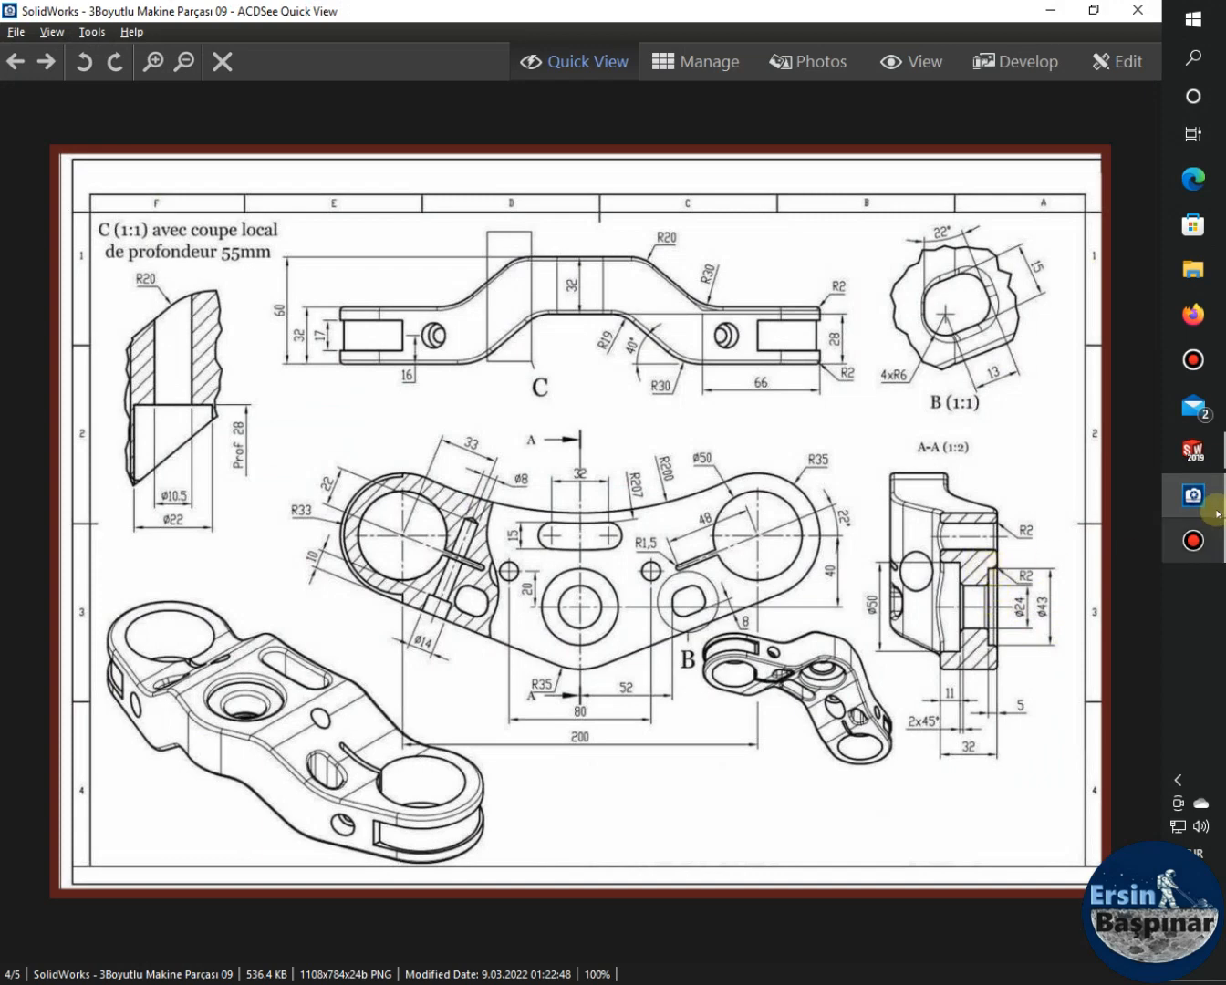
click(1200, 459)
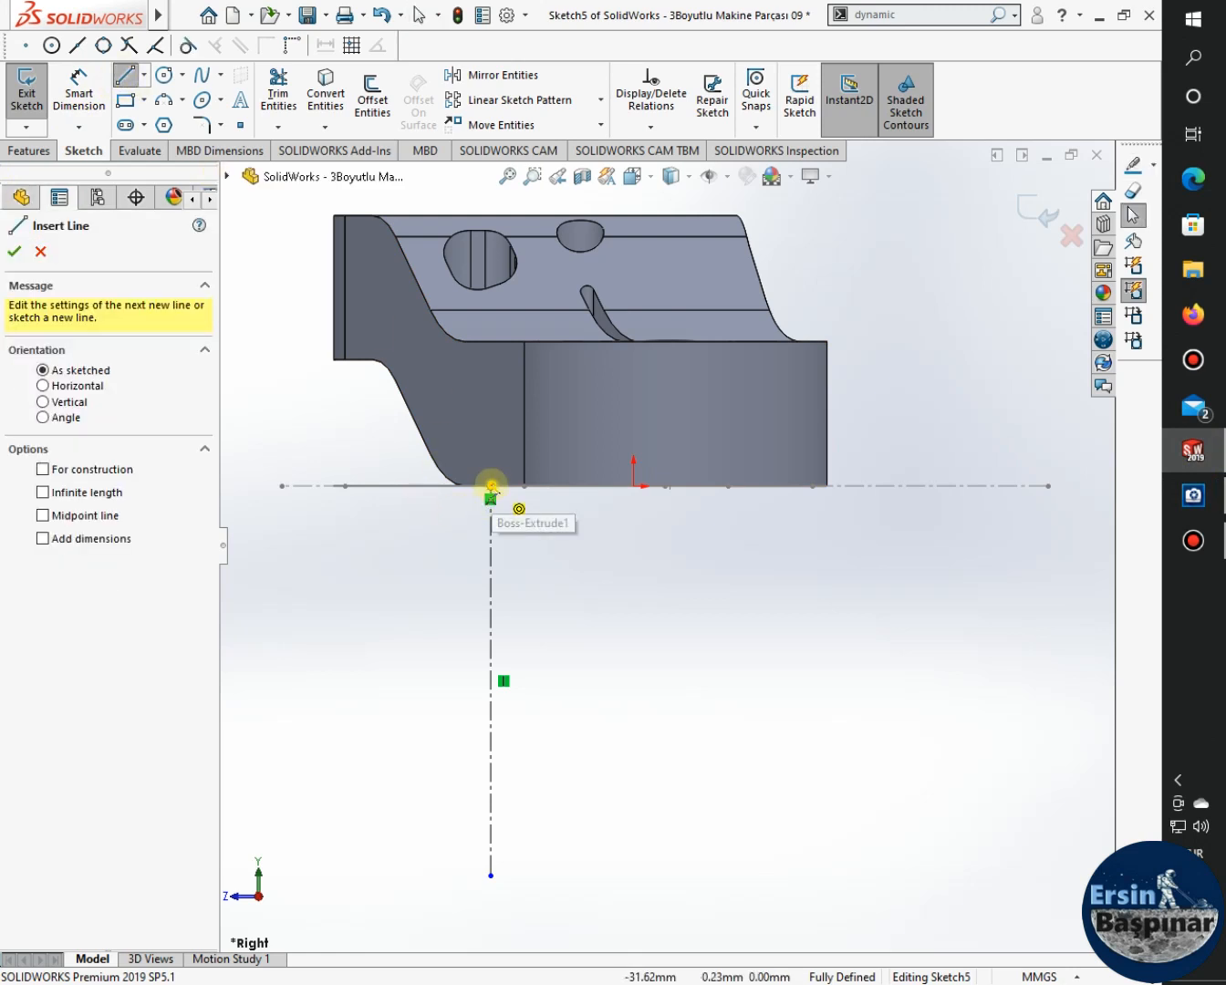
click(490, 487)
click(585, 489)
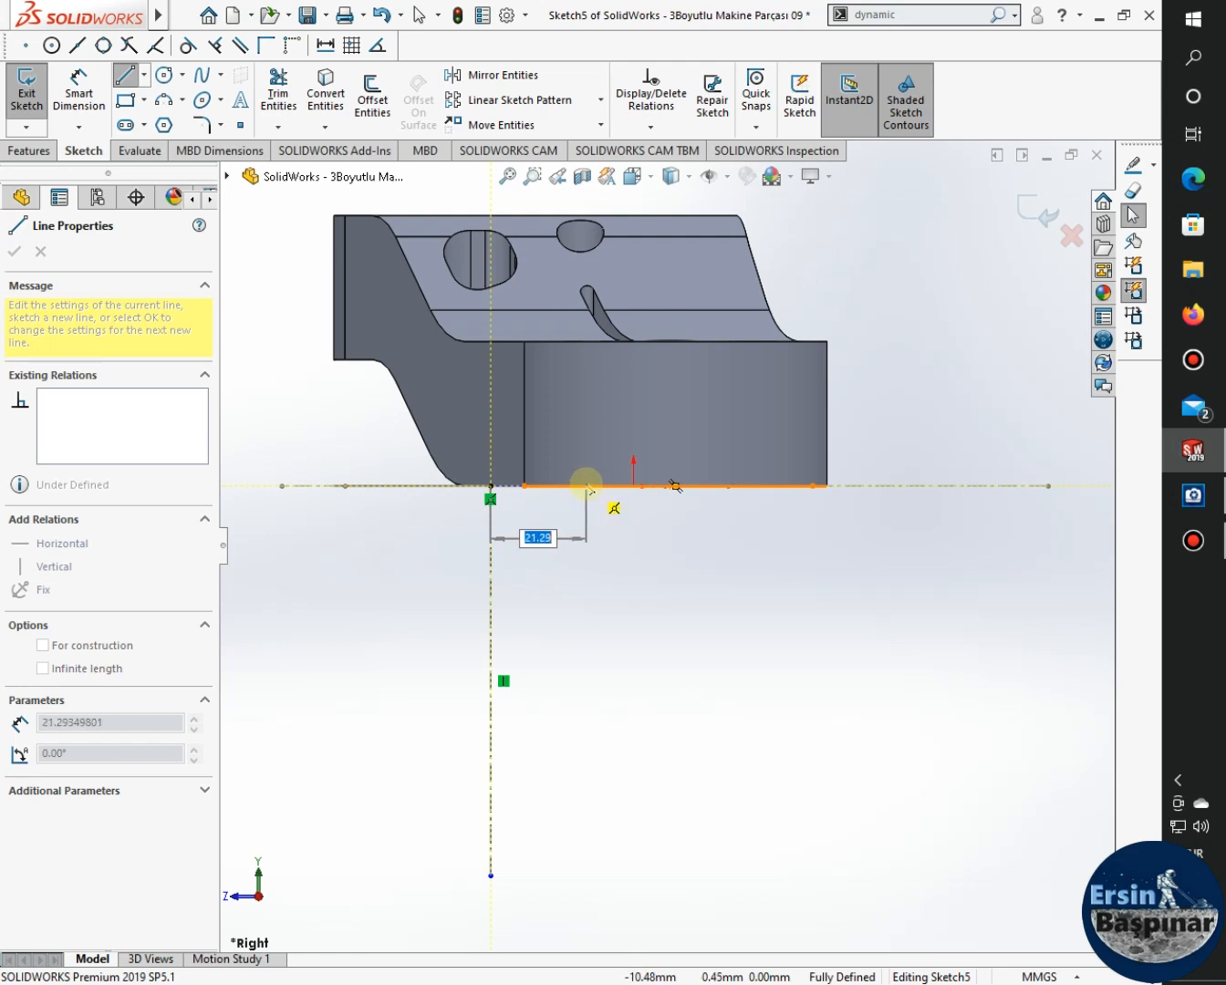
click(588, 487)
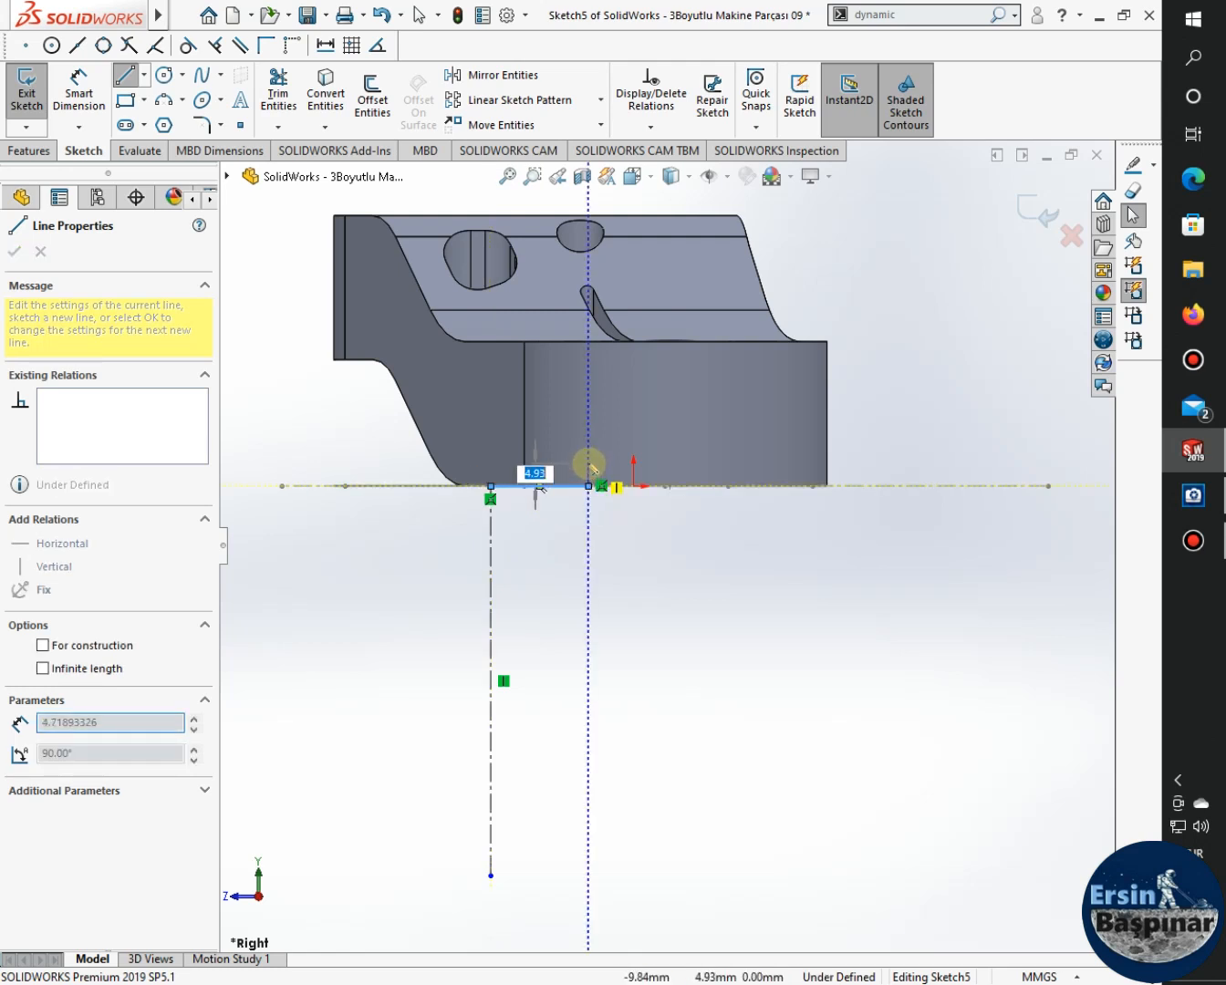
click(588, 464)
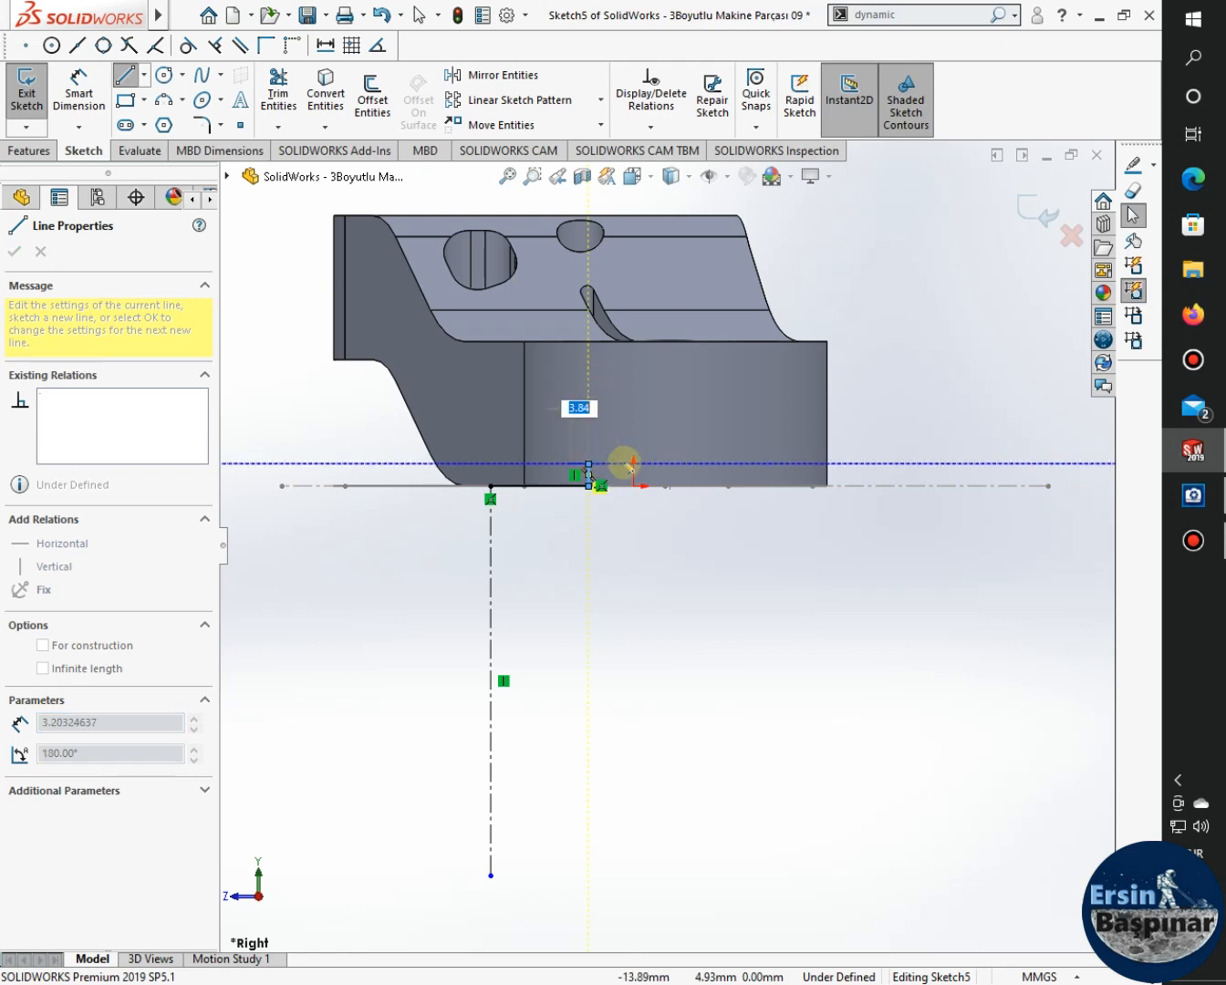
Recheck the reference drawing and continue the profile about 12 mm inward, 20 mm up, outward, up again, and about 27 mm back toward the axis.
click(1193, 494)
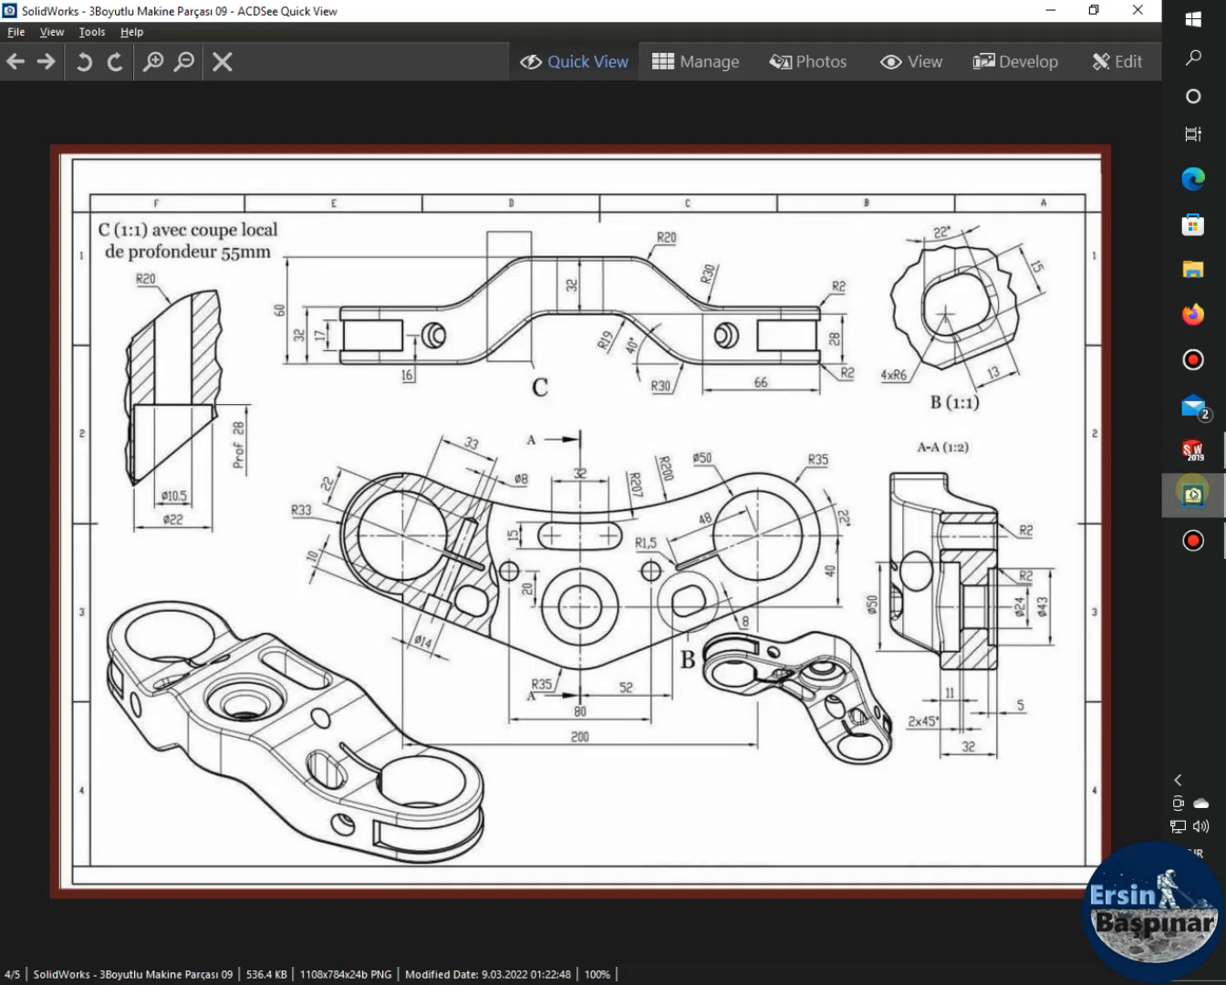
click(1193, 495)
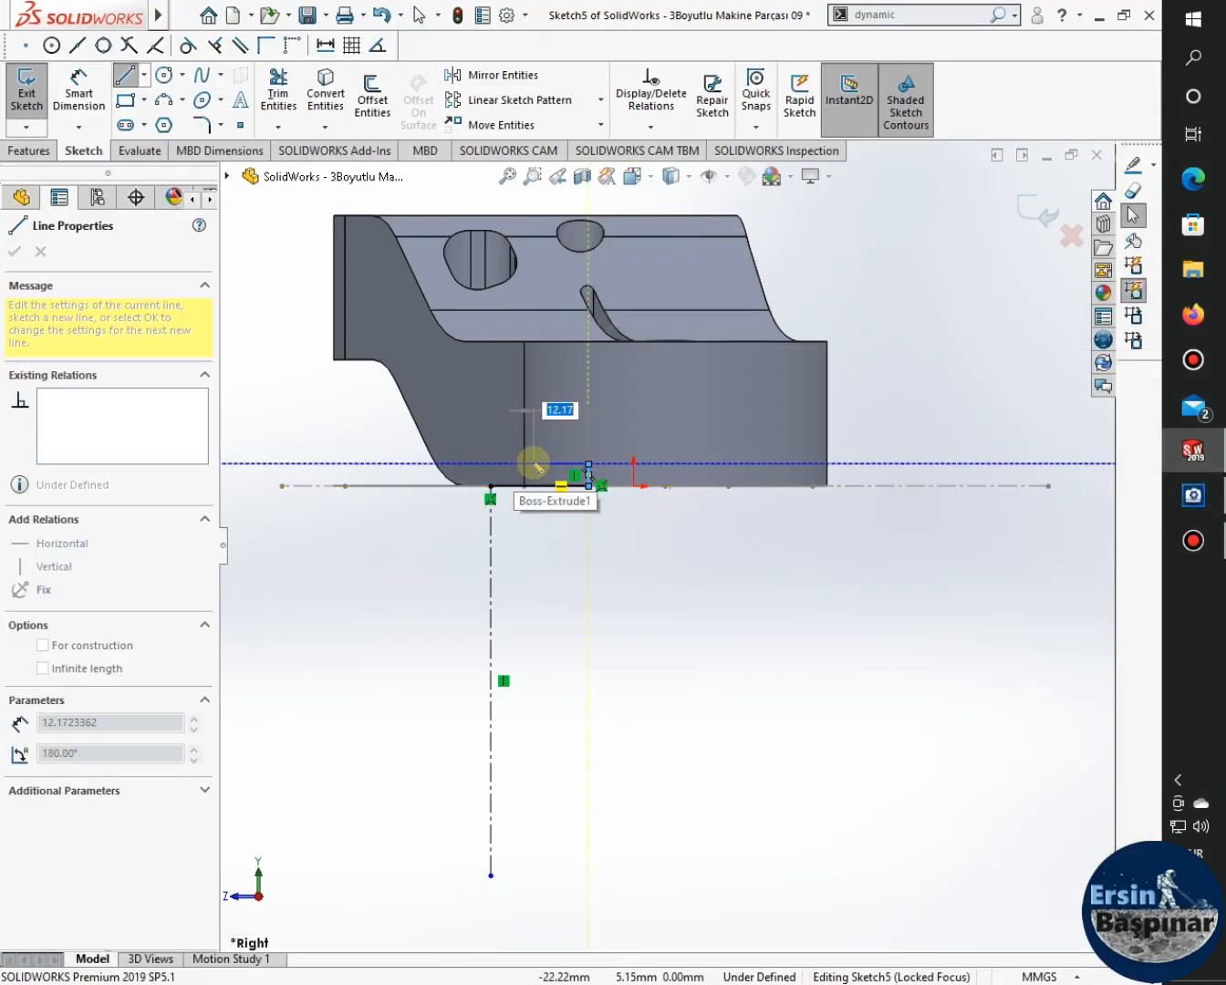
click(533, 465)
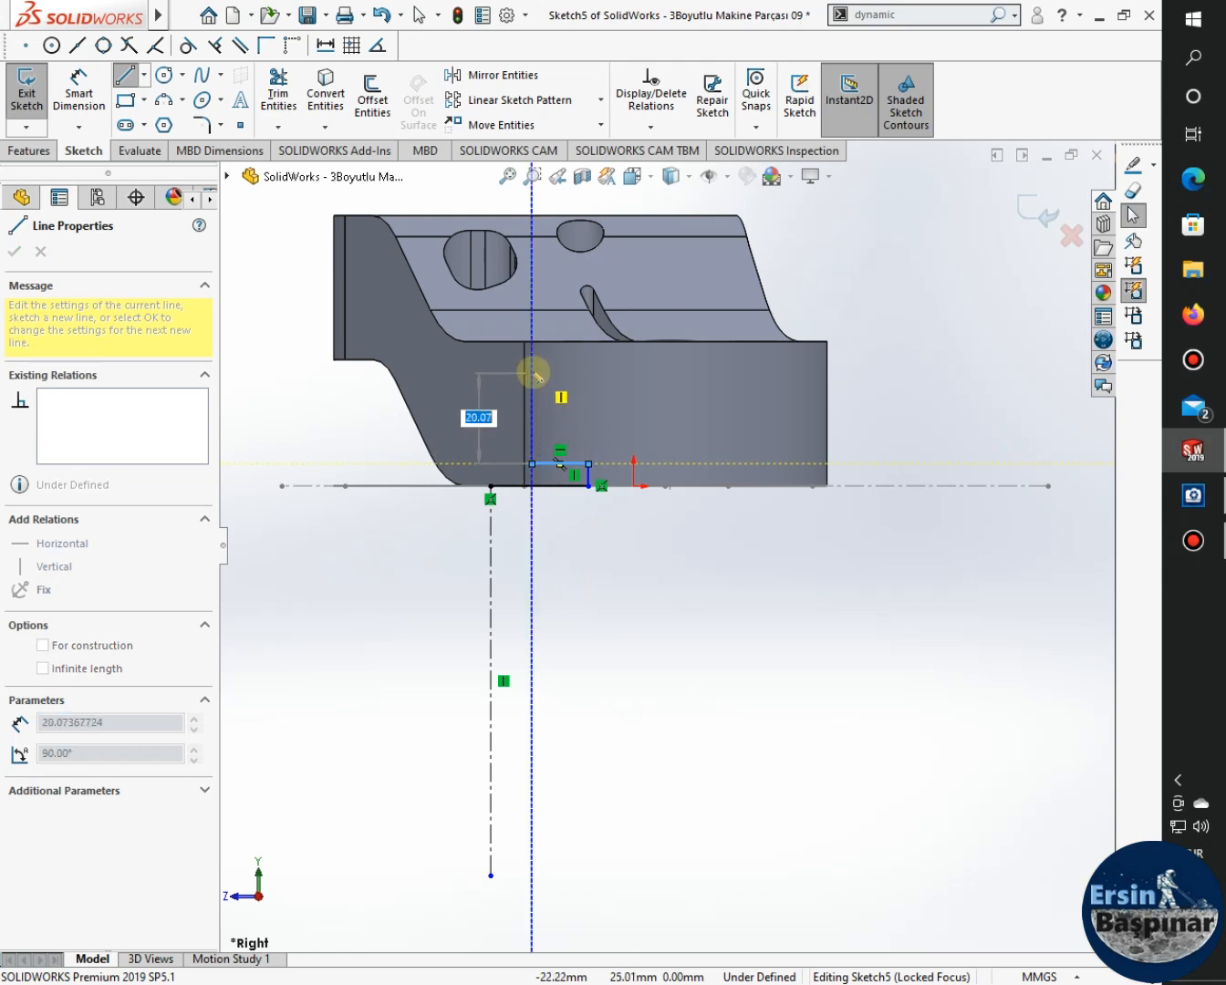
click(531, 372)
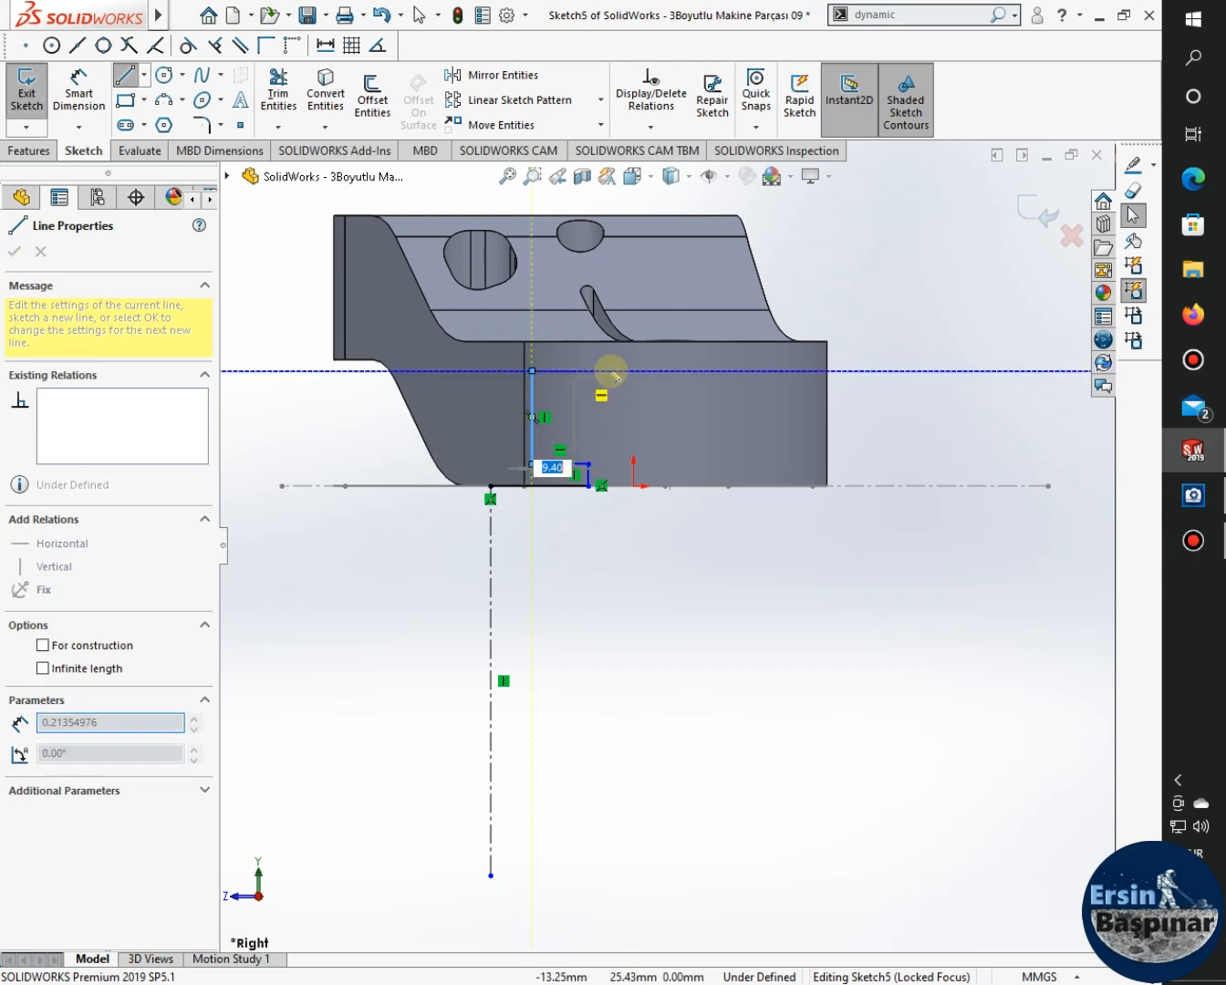
click(606, 373)
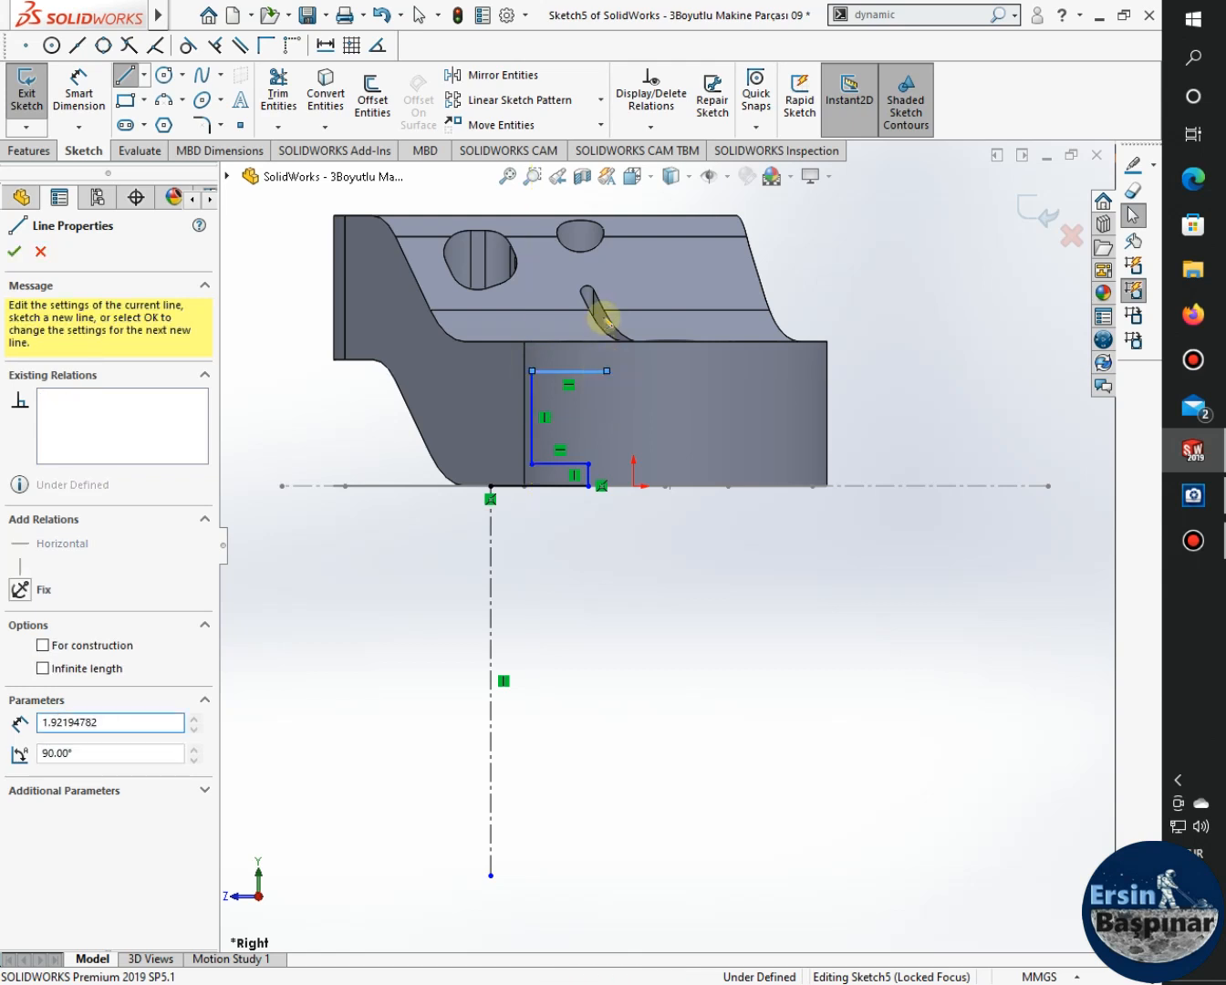
click(607, 273)
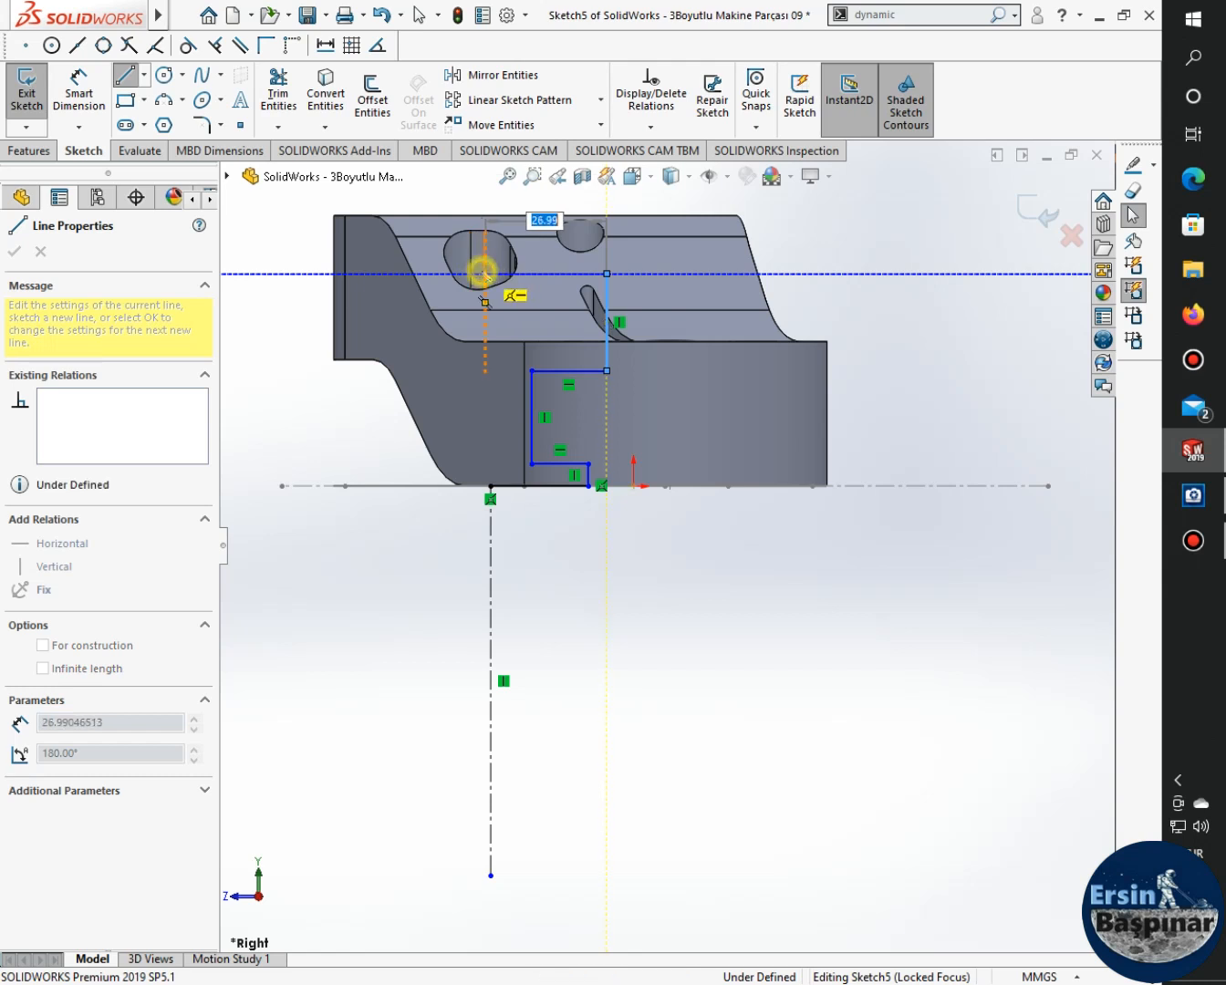
click(485, 274)
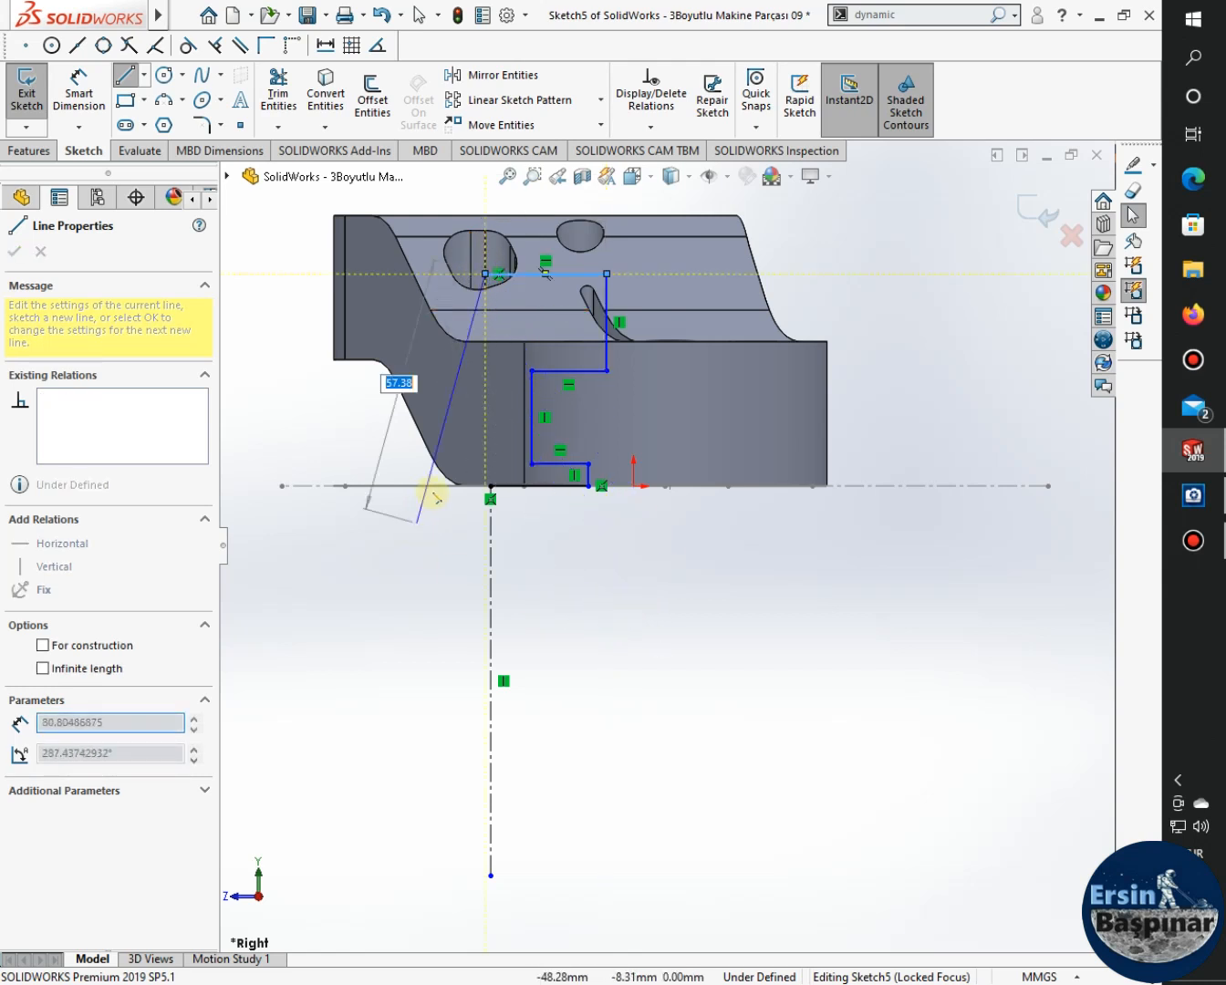
click(491, 489)
key(Escape)
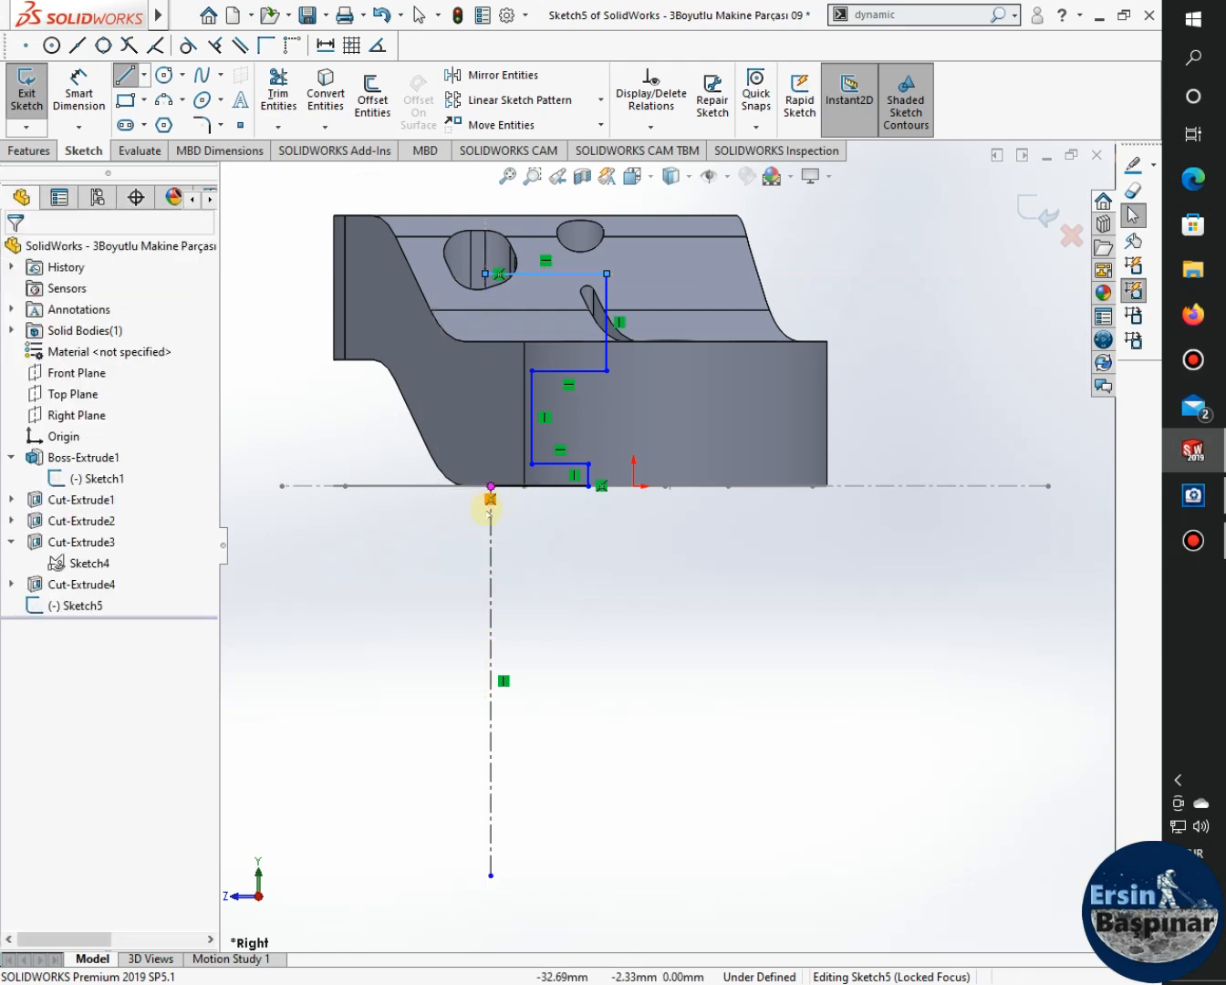
Extend the vertical construction line upward beyond the part's top edge with Power trim, to a total length of about 192 mm.
key(Escape)
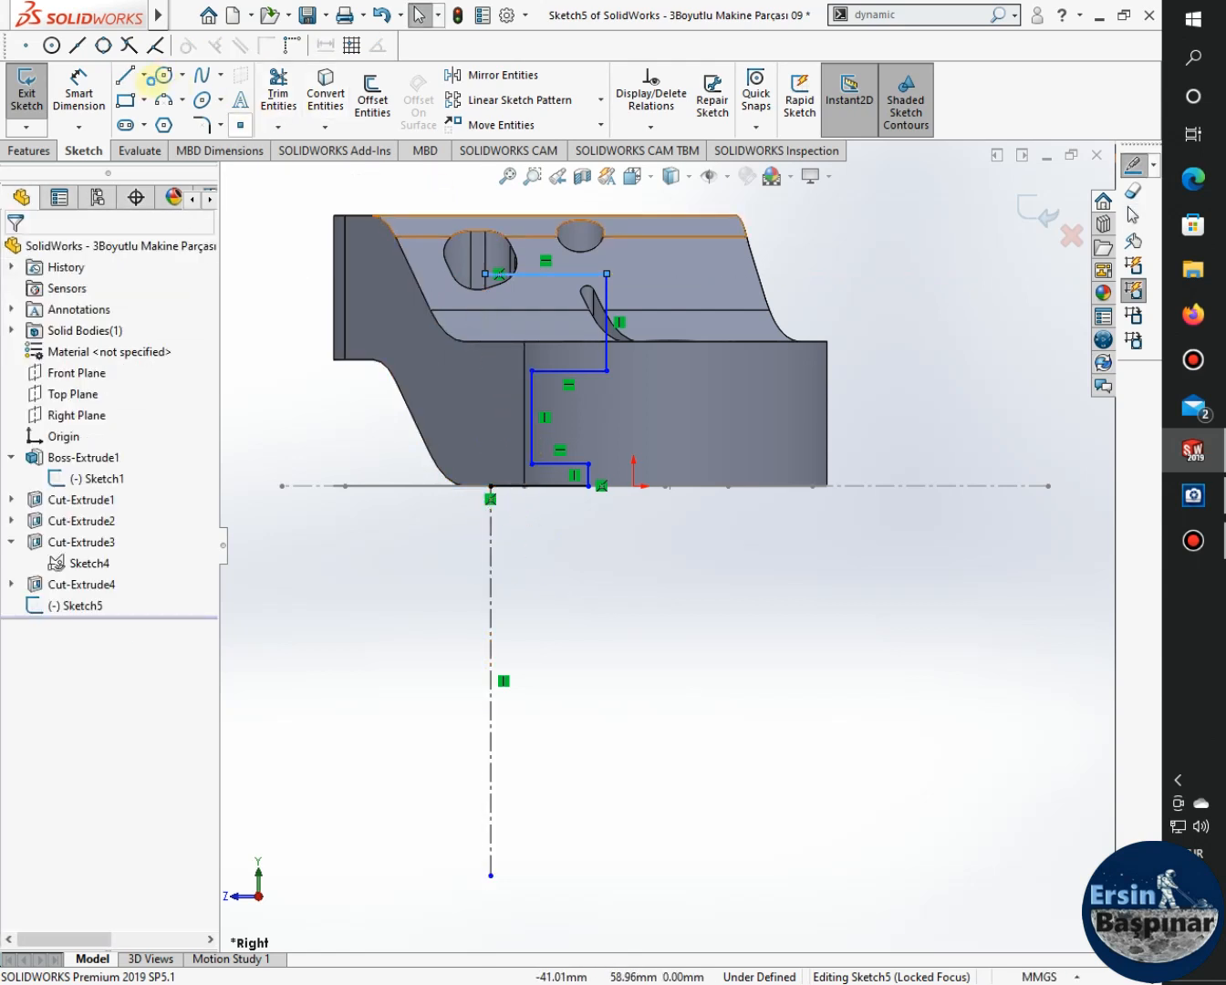
click(143, 79)
click(162, 121)
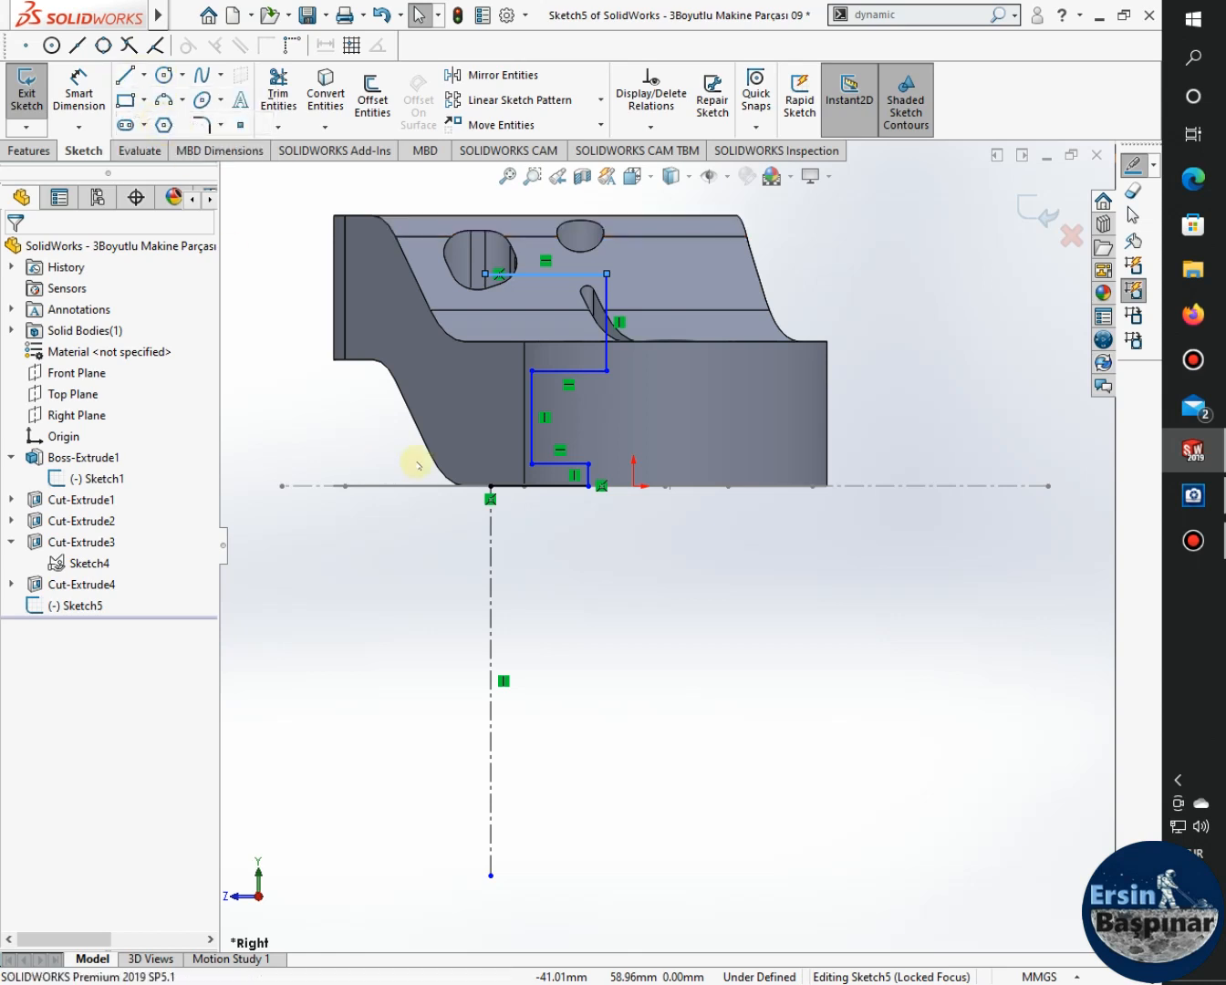
click(285, 103)
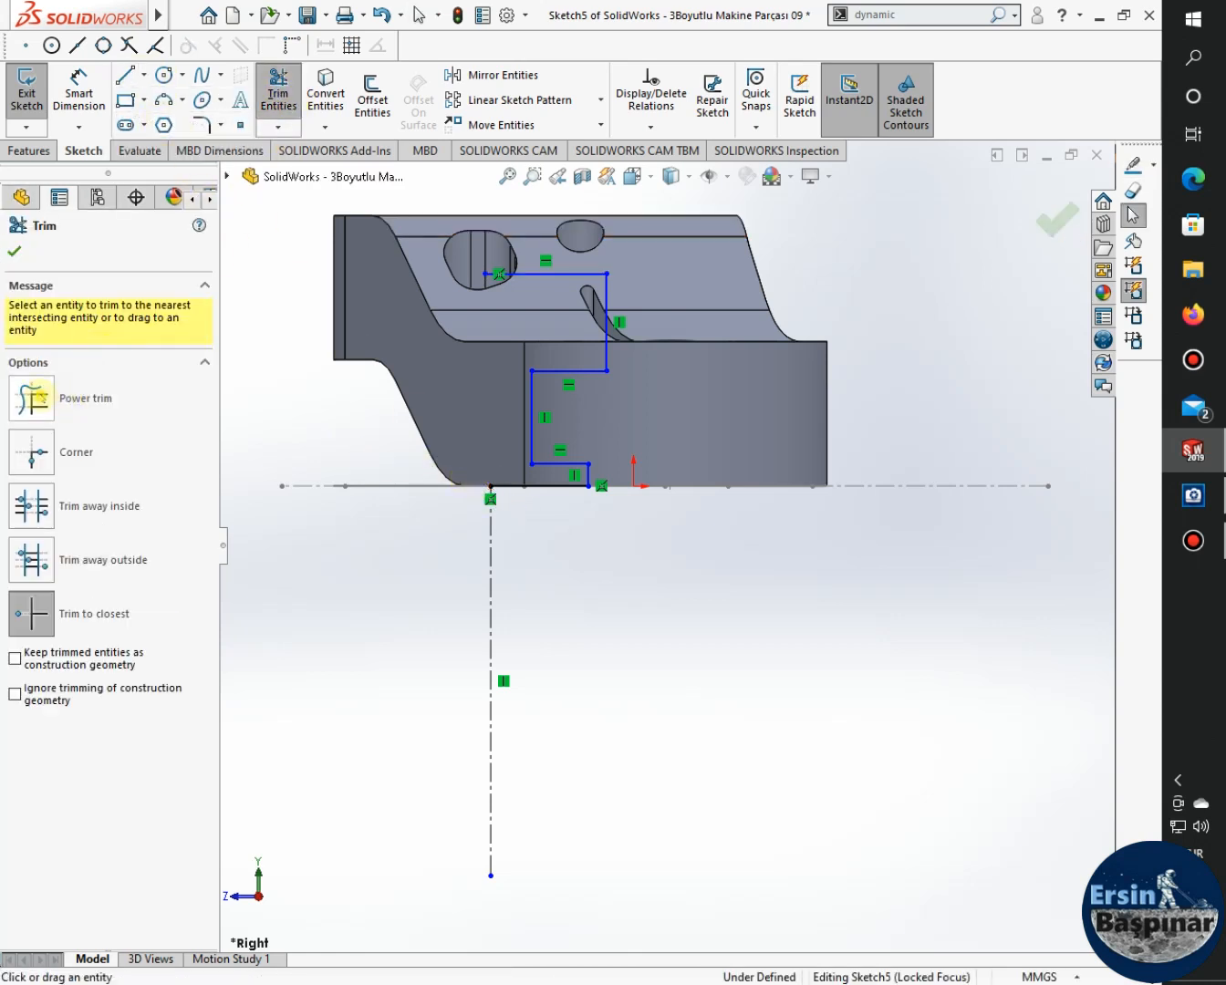
click(39, 397)
click(489, 529)
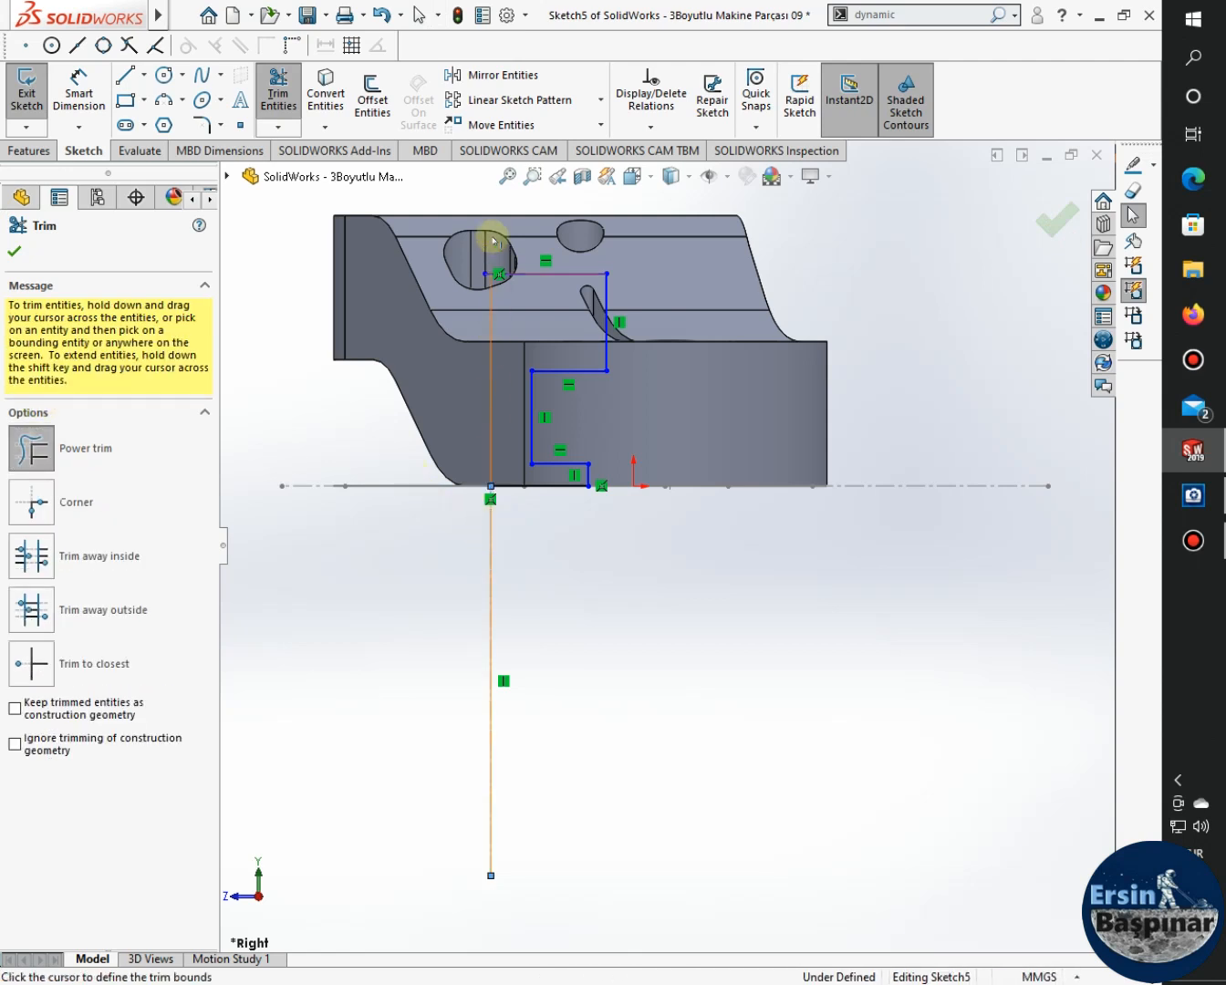
scroll(540, 278, up, 3)
click(566, 241)
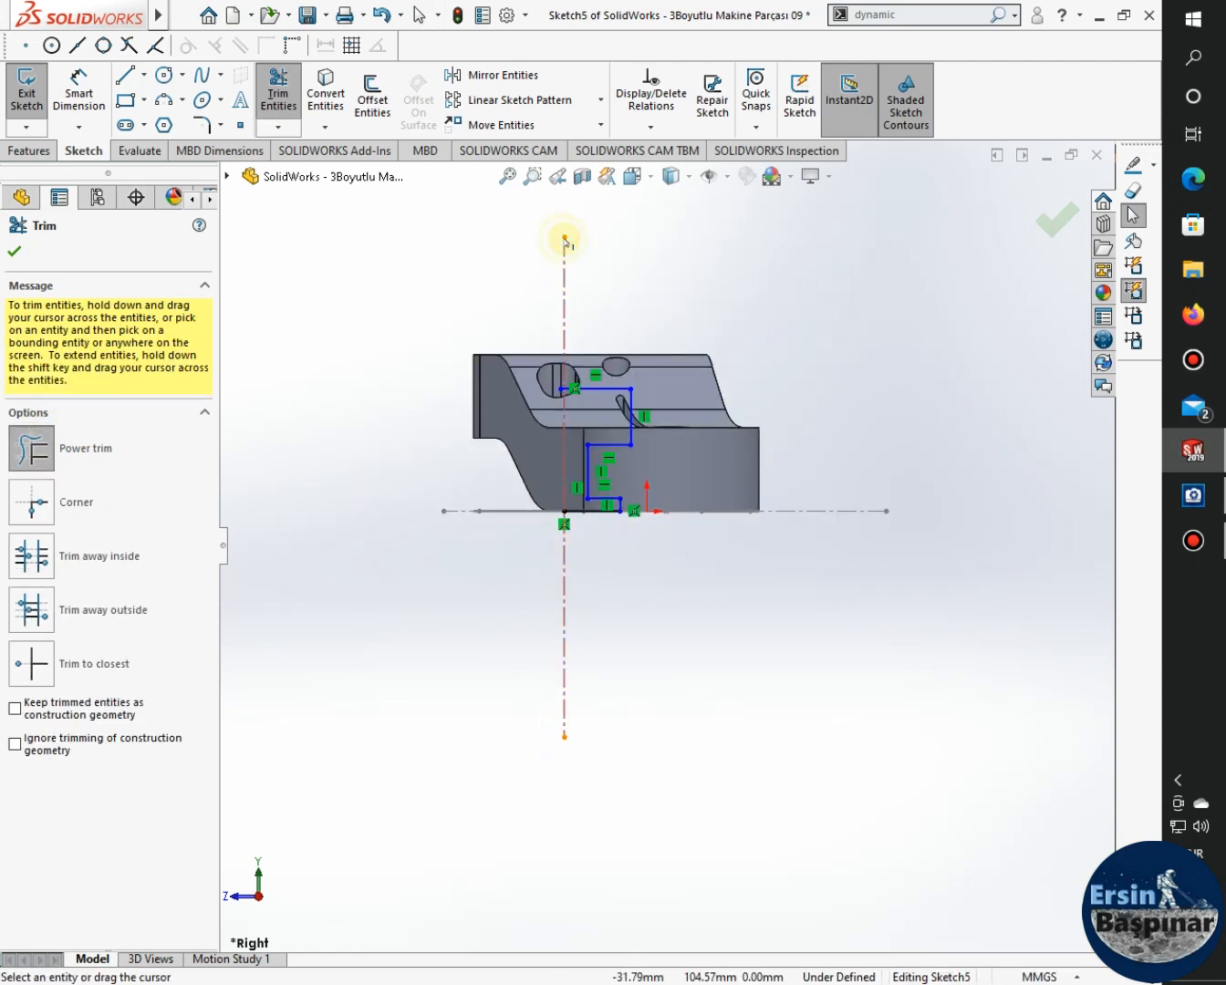
key(Escape)
Try to make the left endpoint of the profile's top line coincident with the vertical construction line.
scroll(565, 401, down, 4)
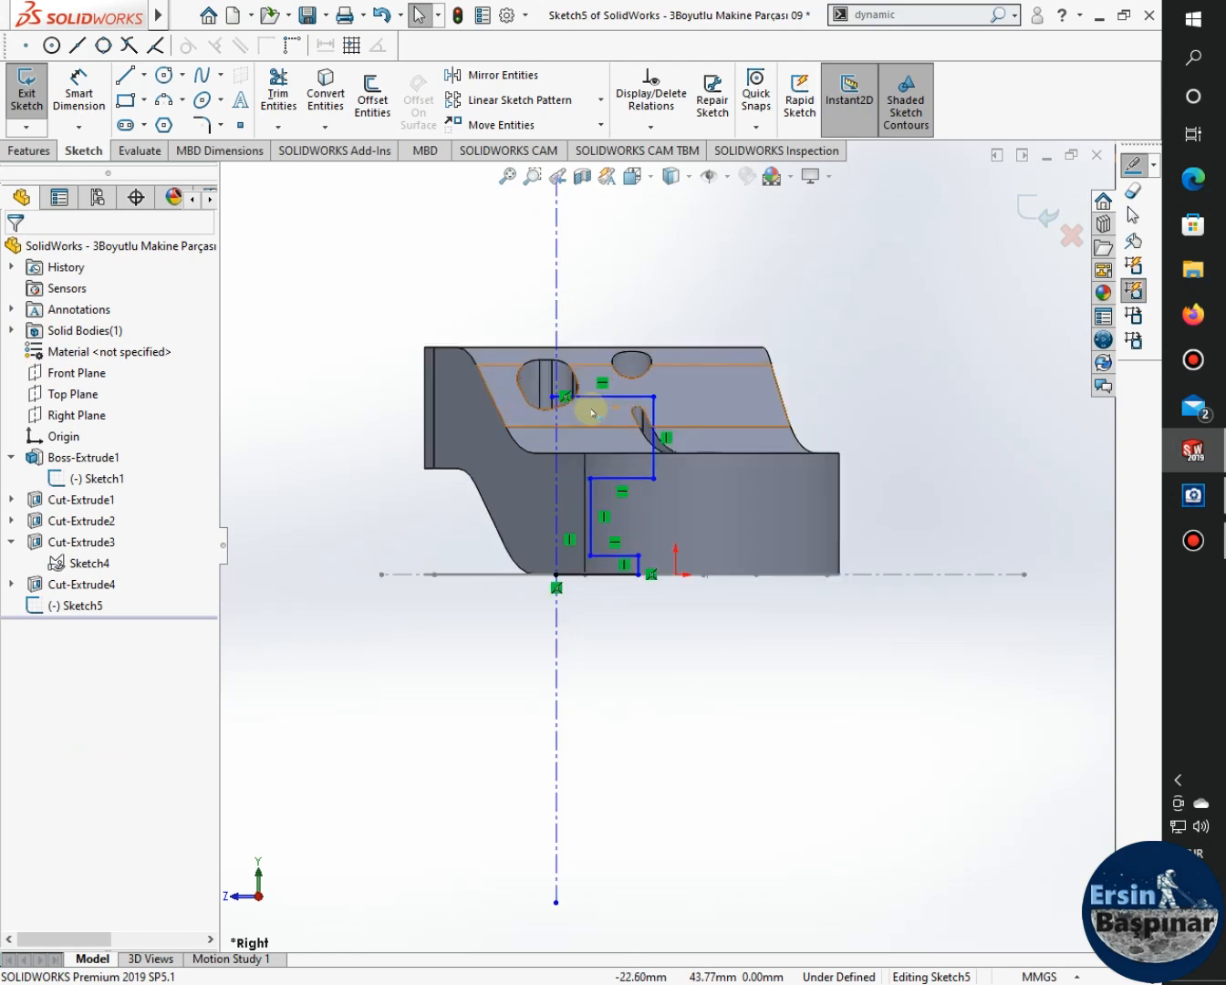
scroll(556, 403, down, 1)
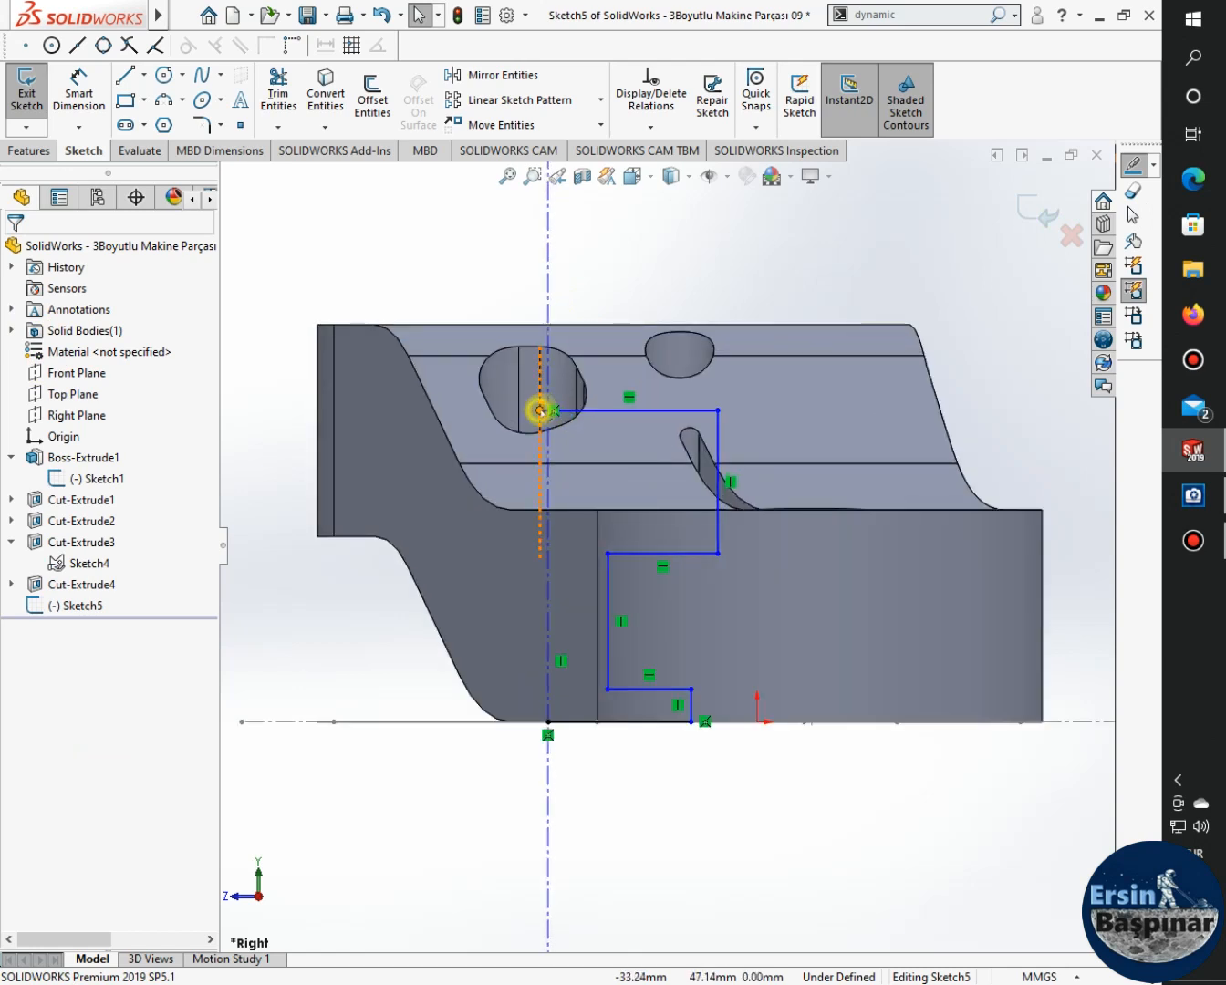
click(540, 411)
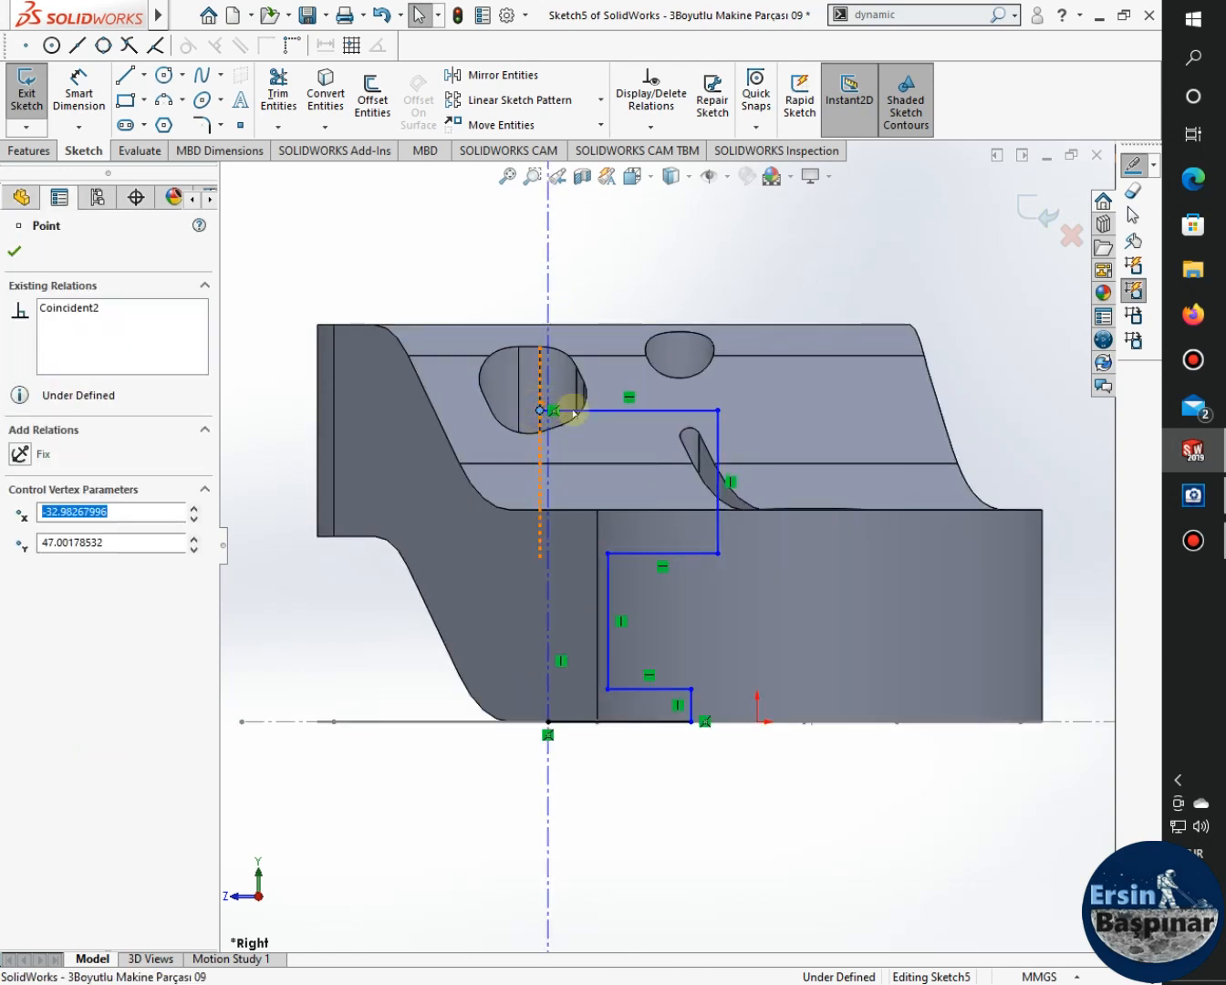
ctrl+click(547, 300)
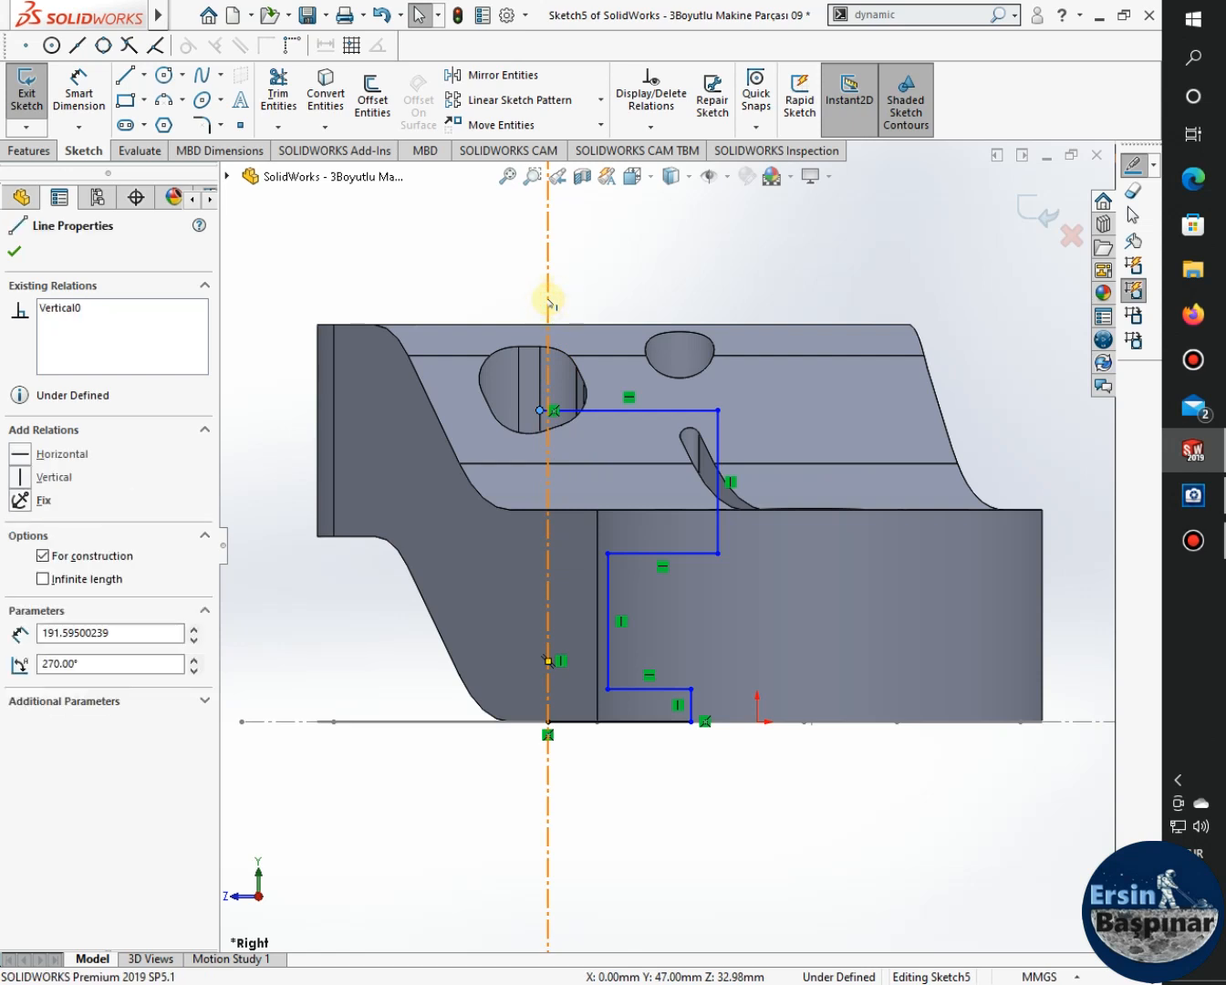
click(632, 240)
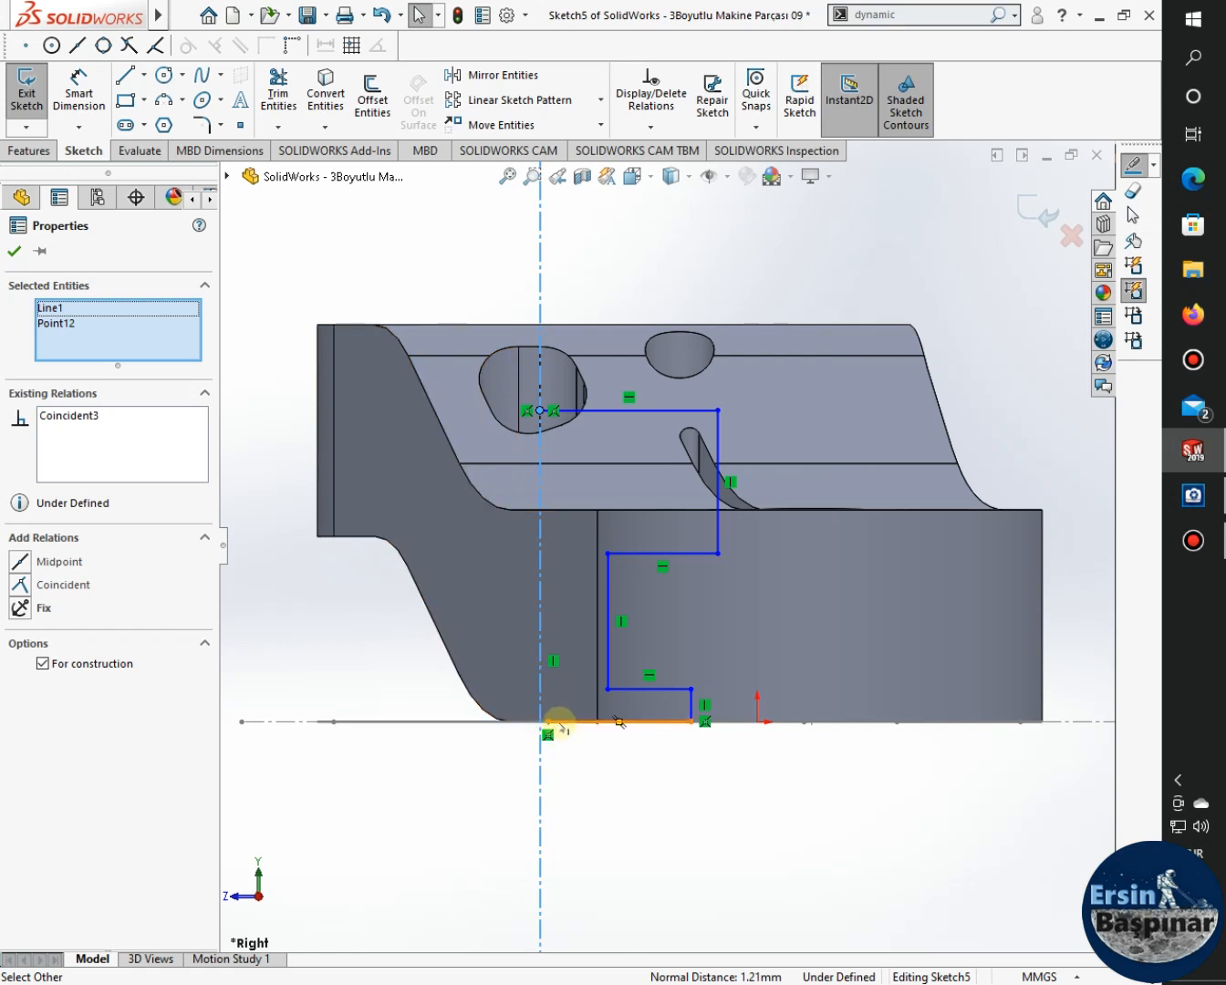
key(ctrl+z)
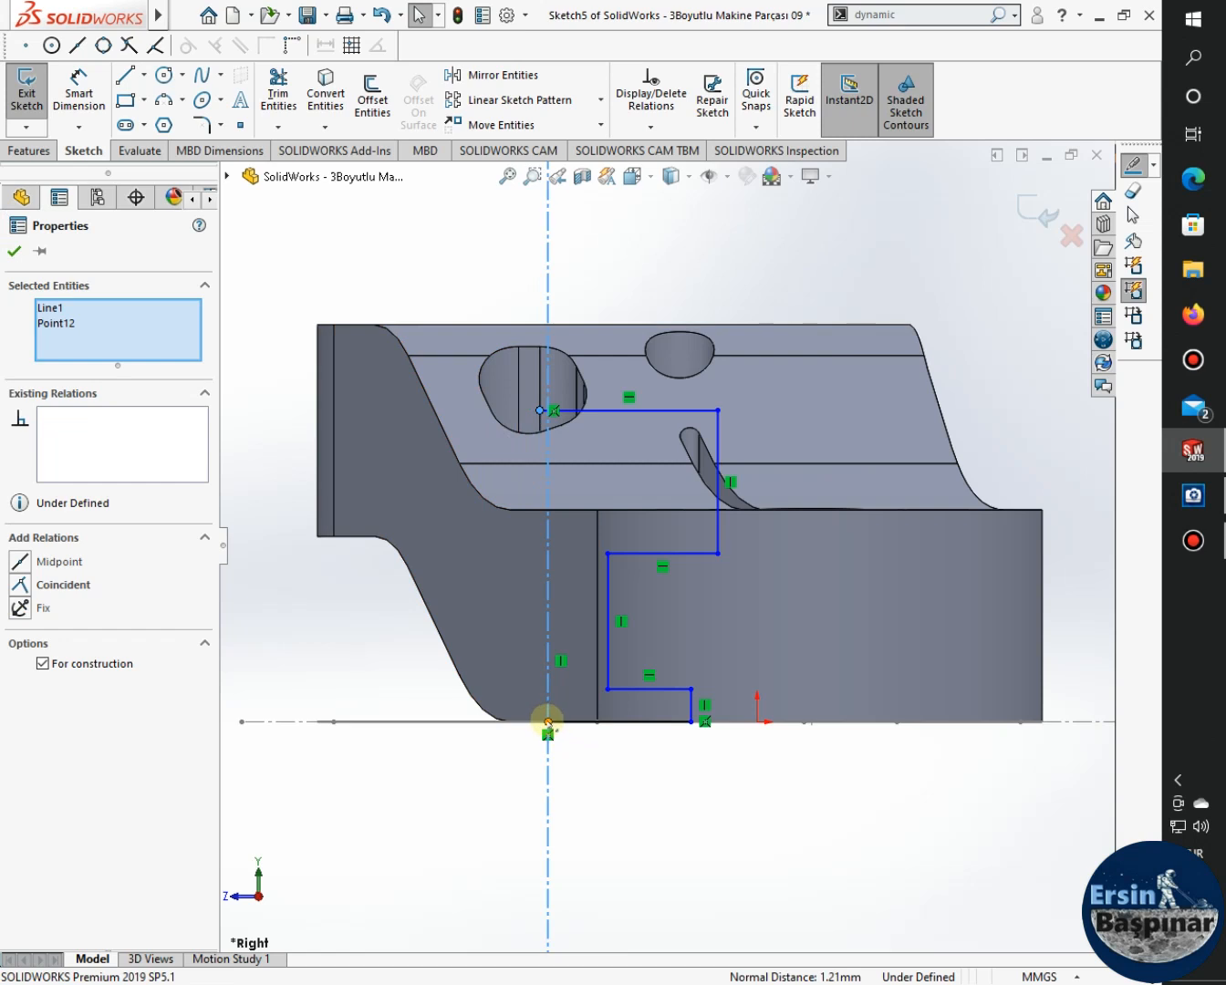
Fix the sketch point where the profile's bottom line meets the vertical construction line.
click(546, 722)
right_click(546, 722)
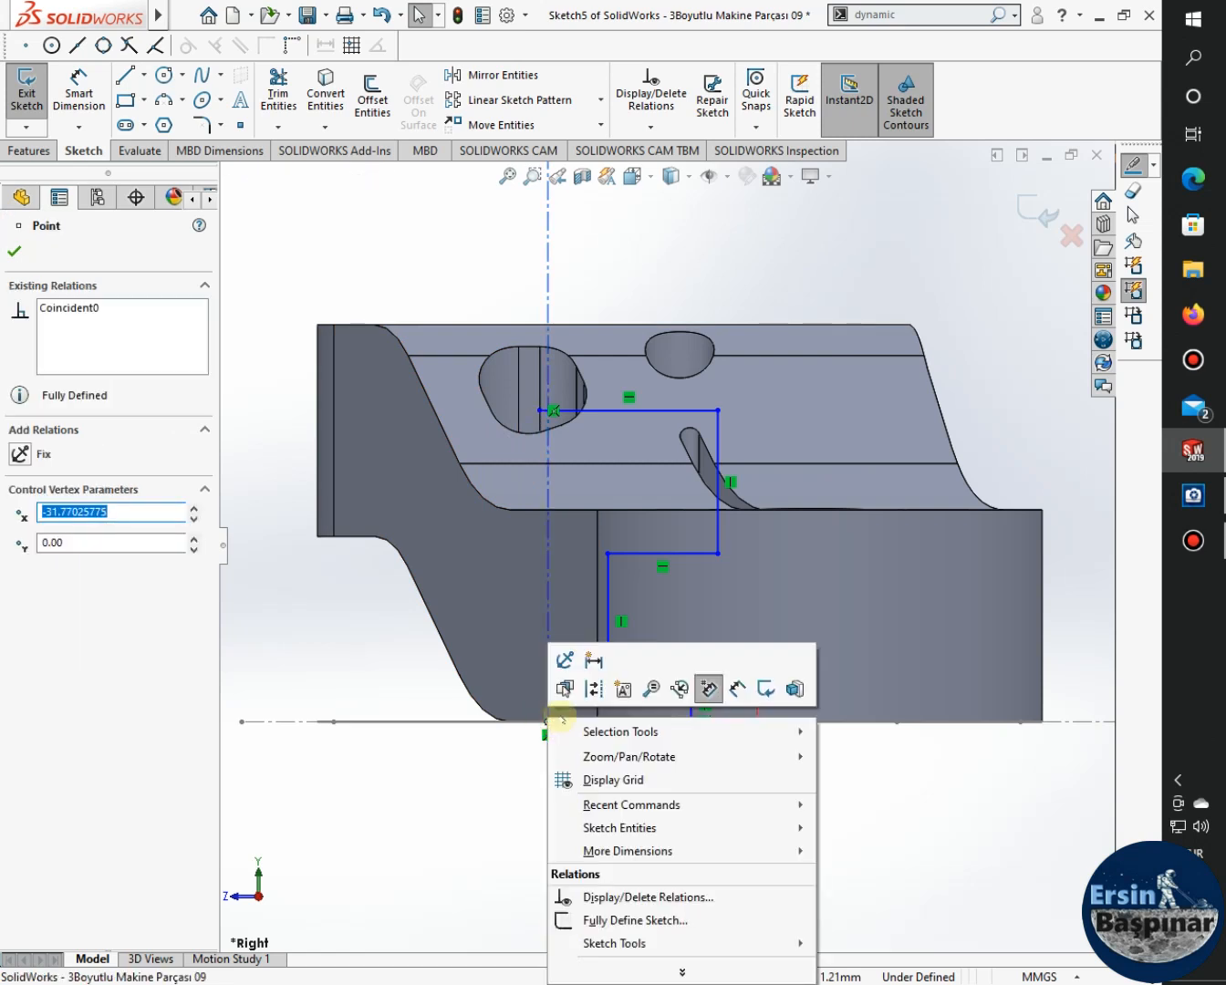
click(570, 661)
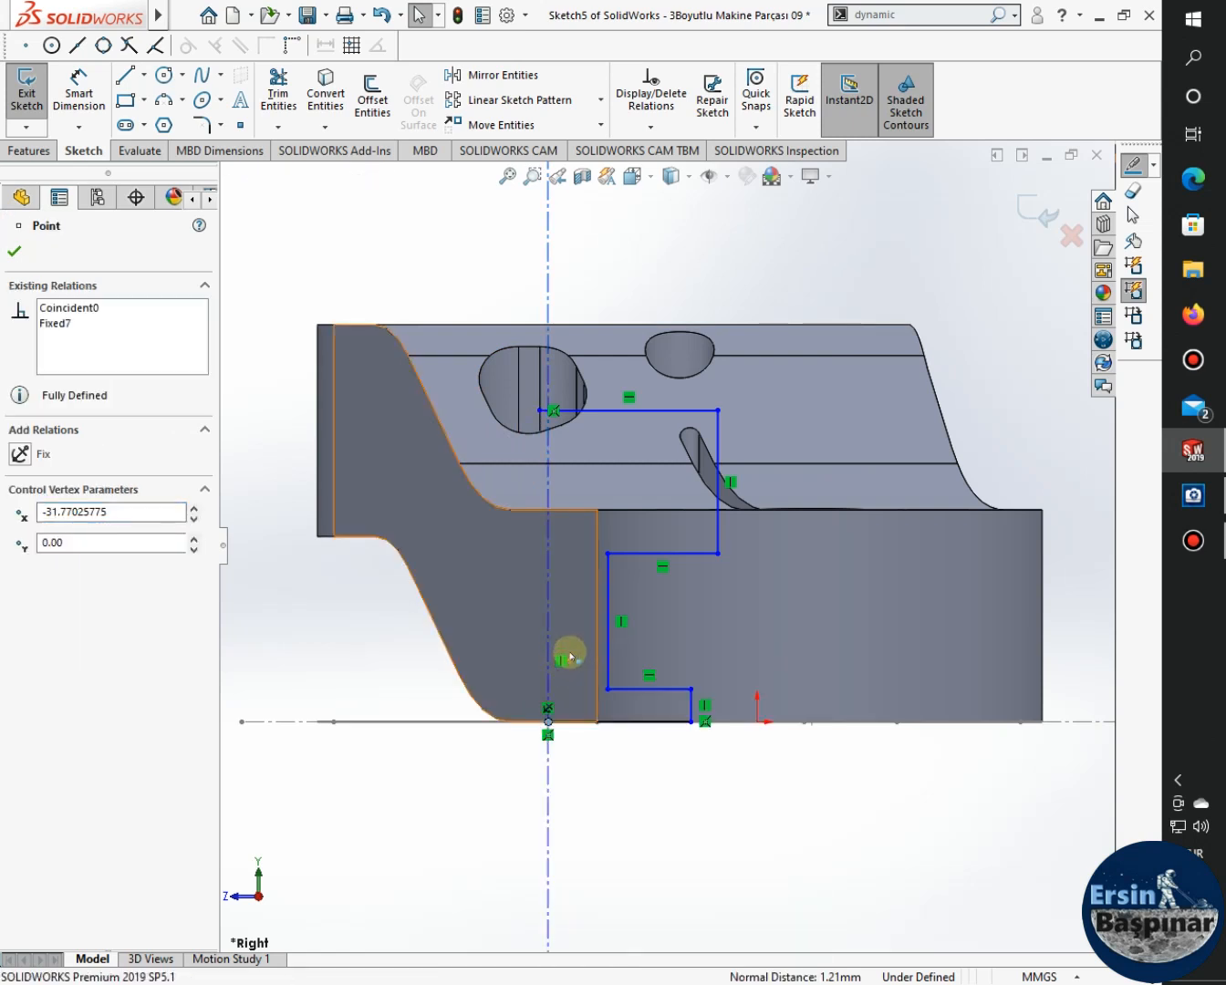
Try again to make the top line's left endpoint coincident with the vertical construction line.
click(540, 410)
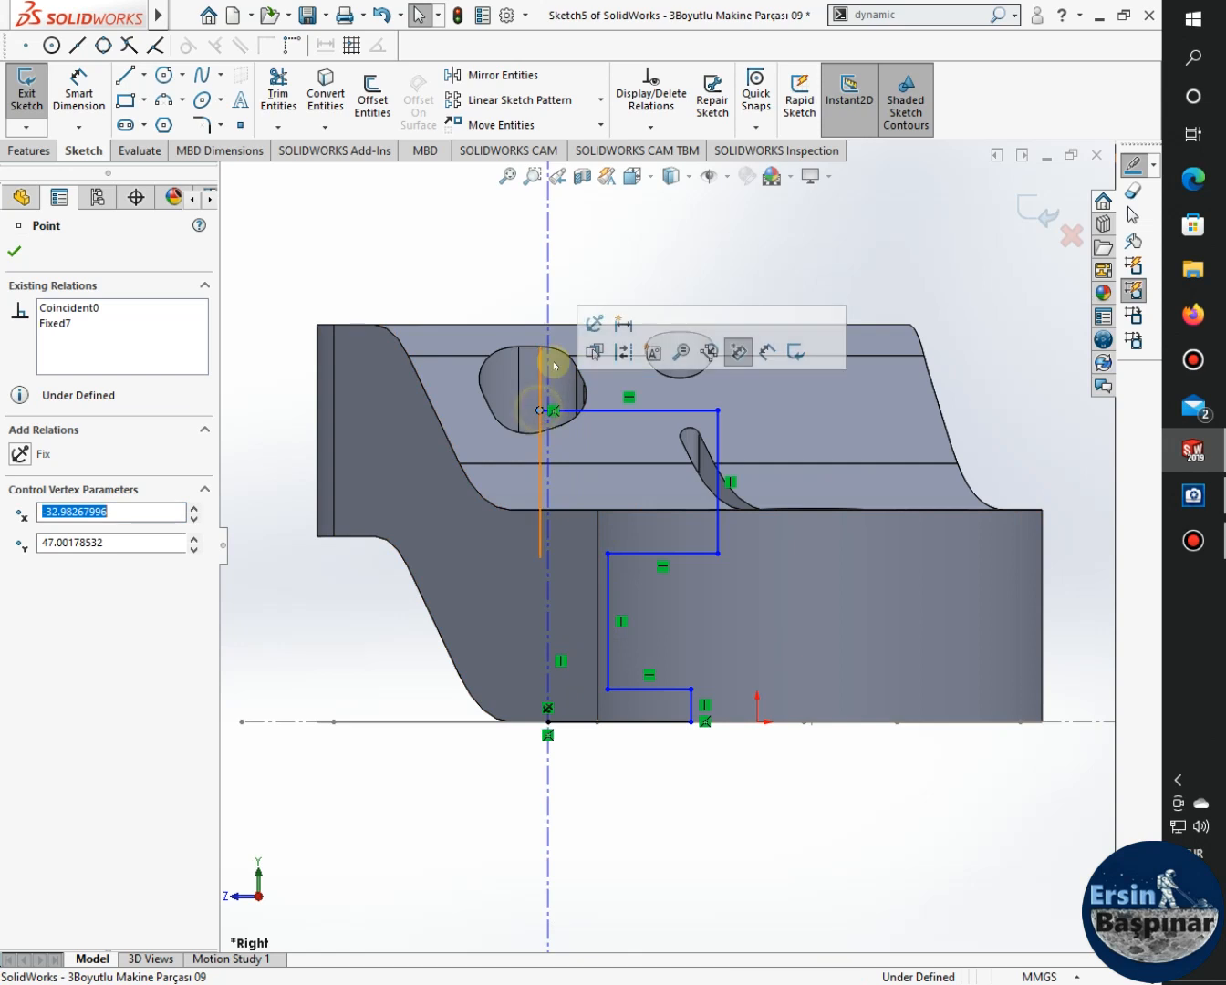
ctrl+click(563, 277)
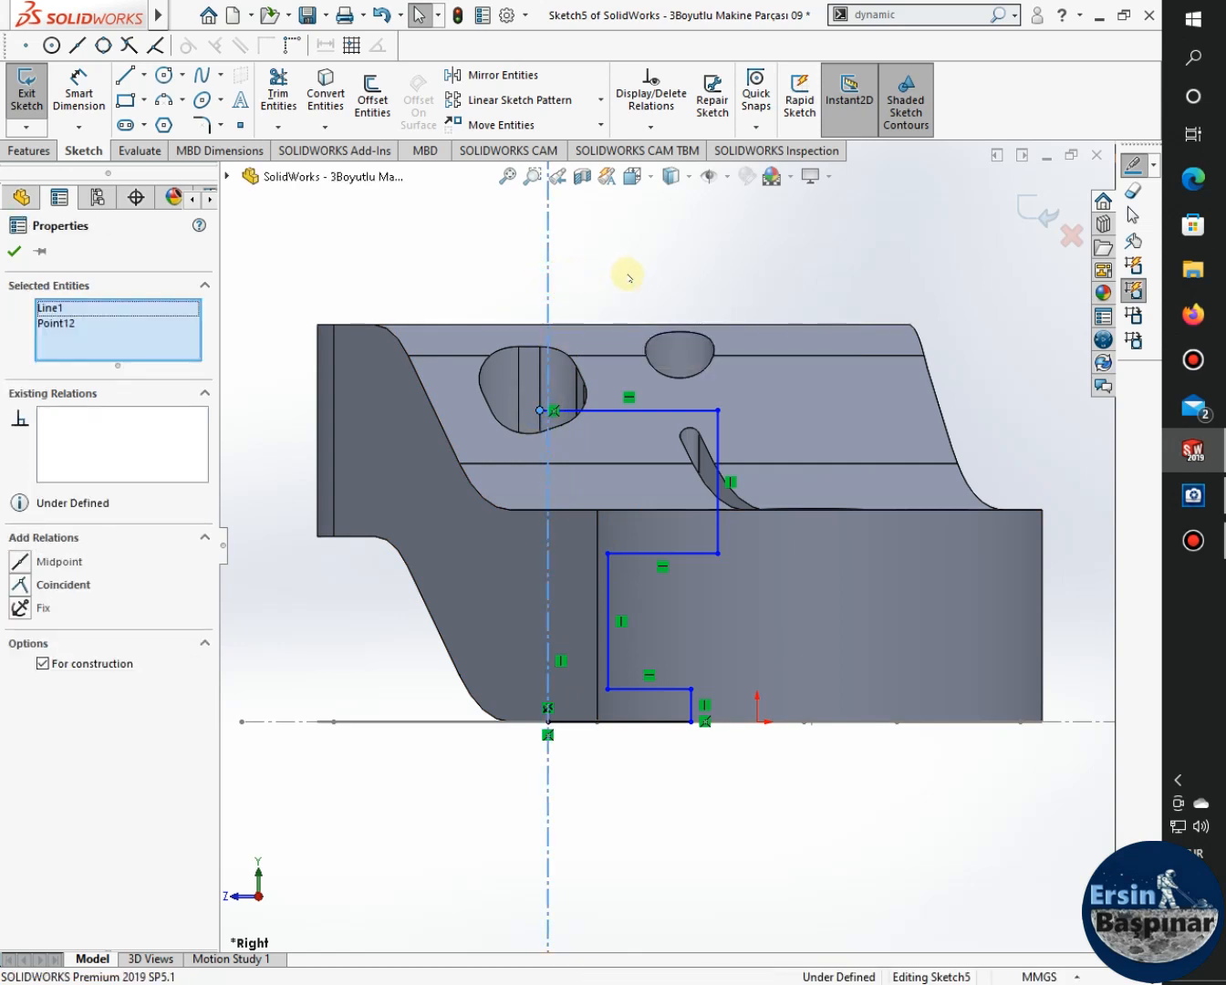
click(635, 220)
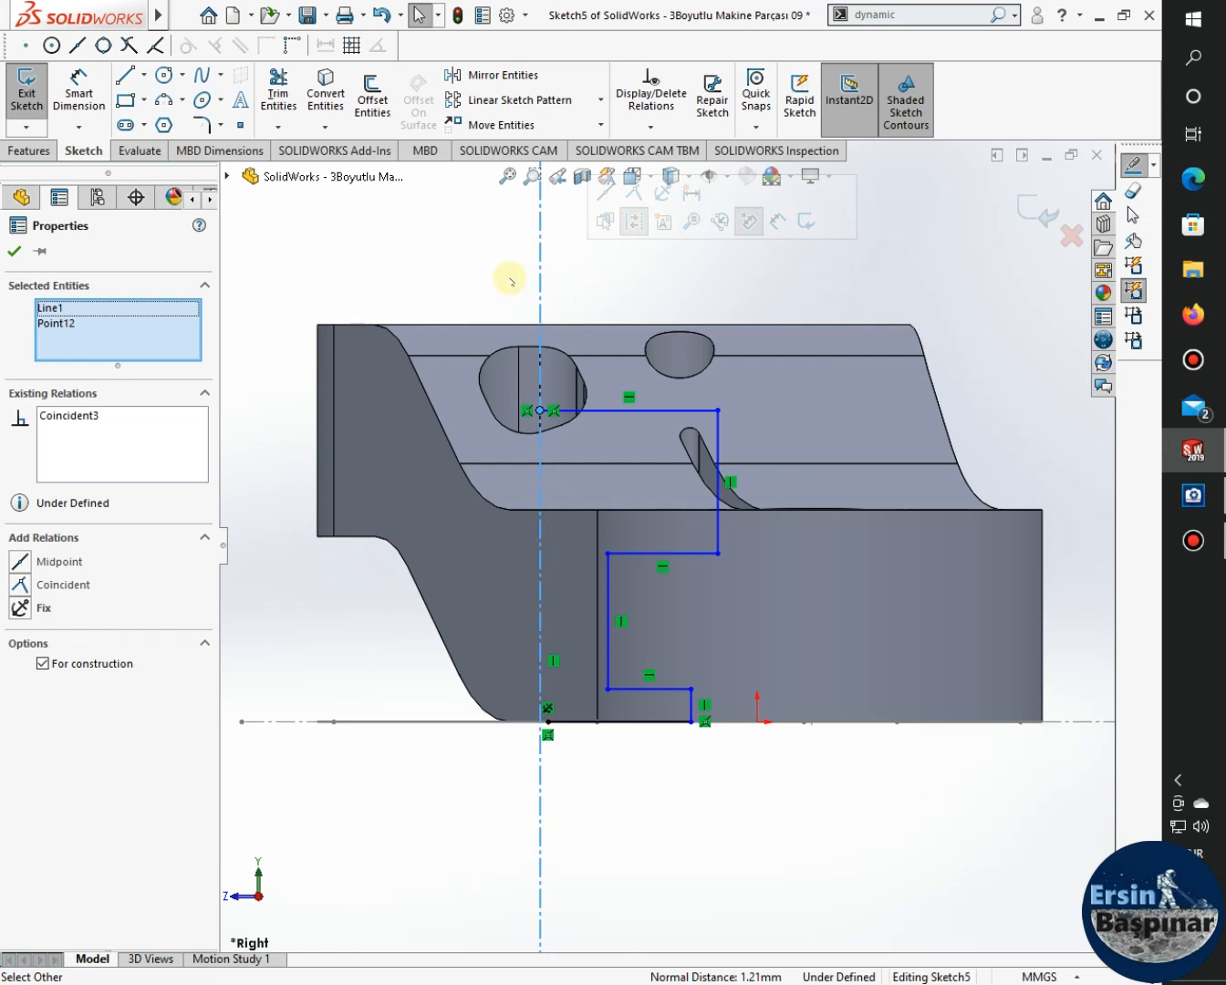
key(ctrl+z)
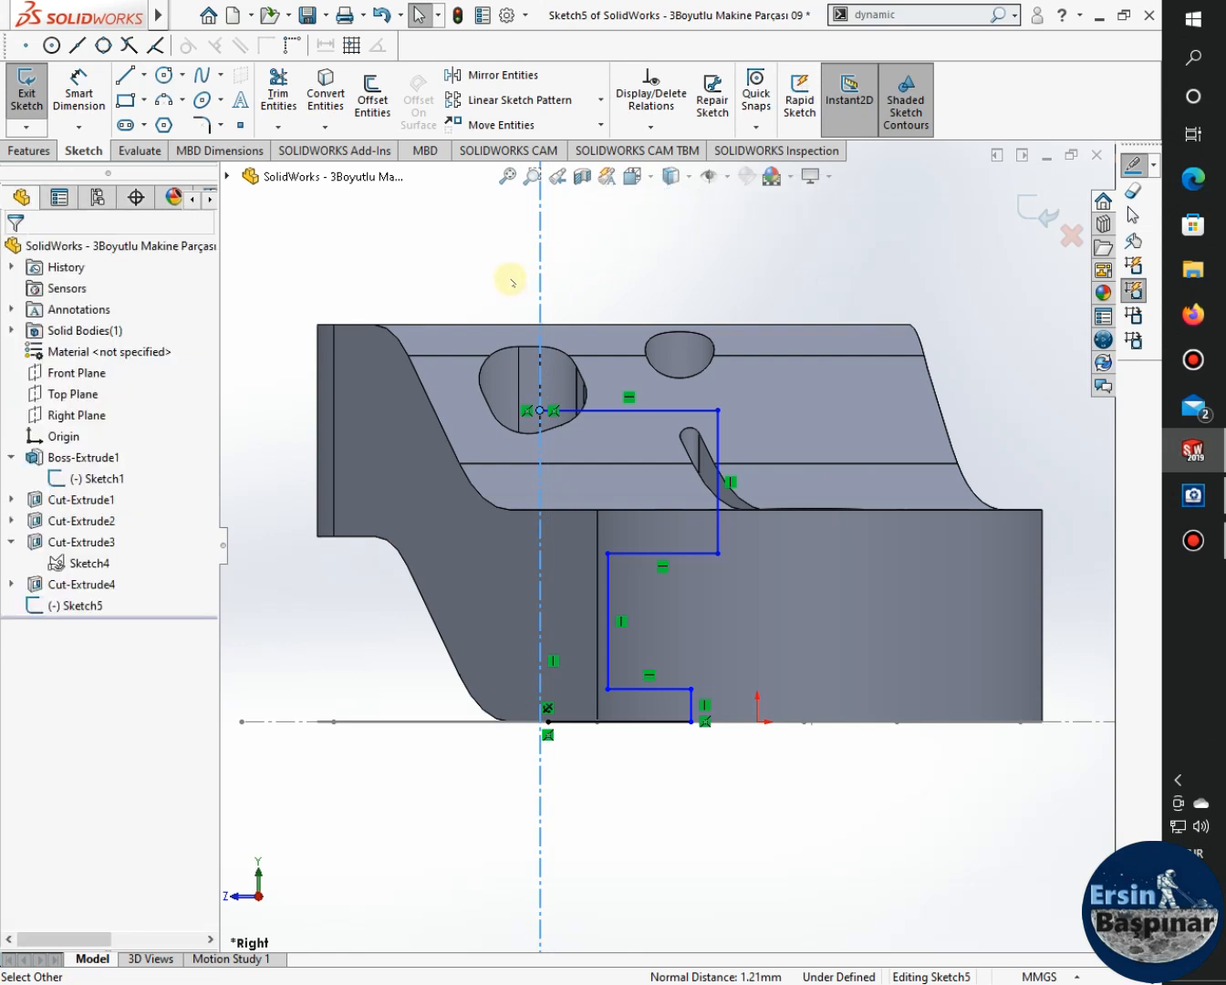
Add a coincident relation between the fixed bottom point and the vertical construction line.
click(547, 720)
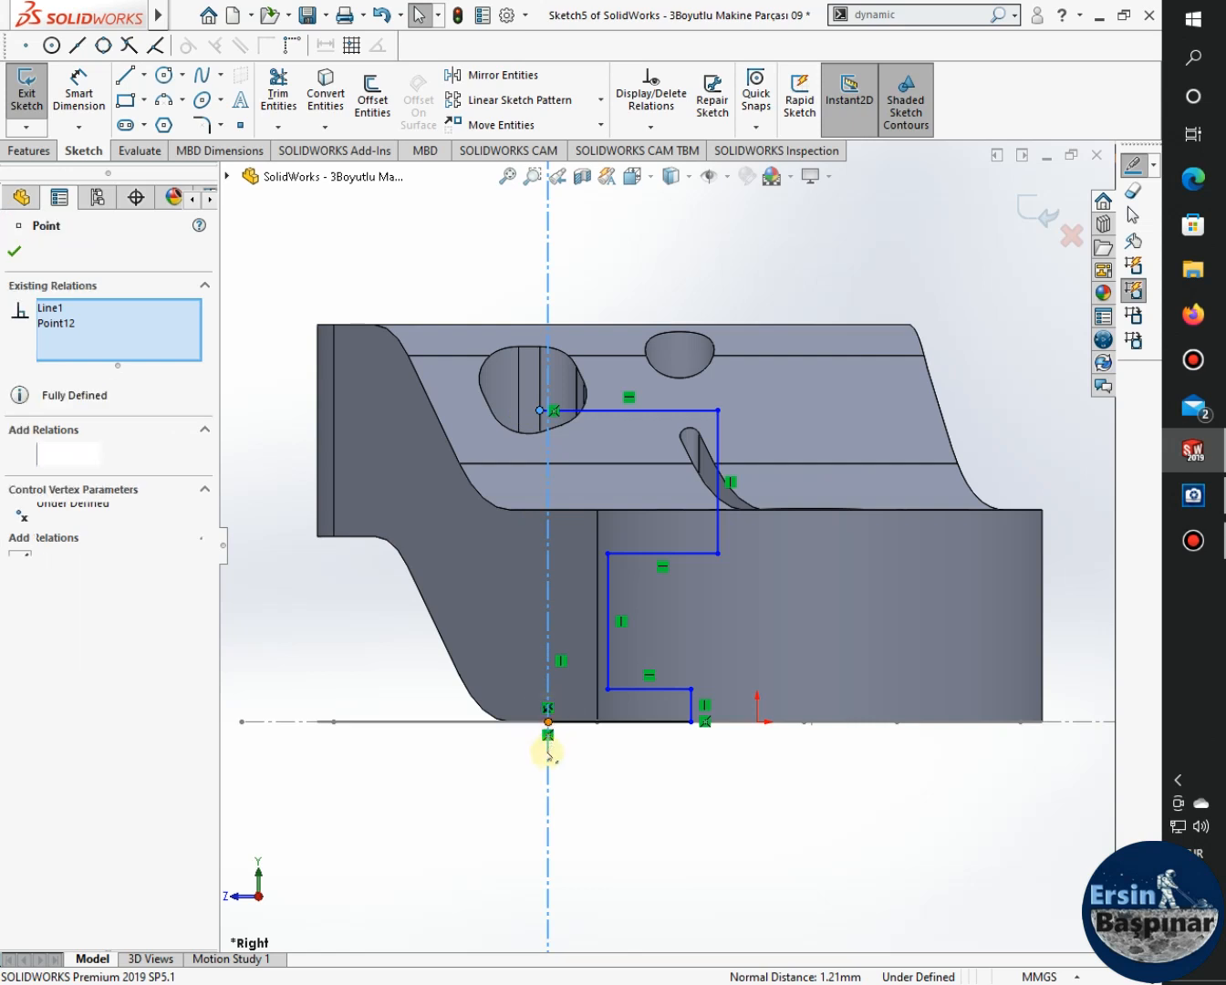
ctrl+click(548, 785)
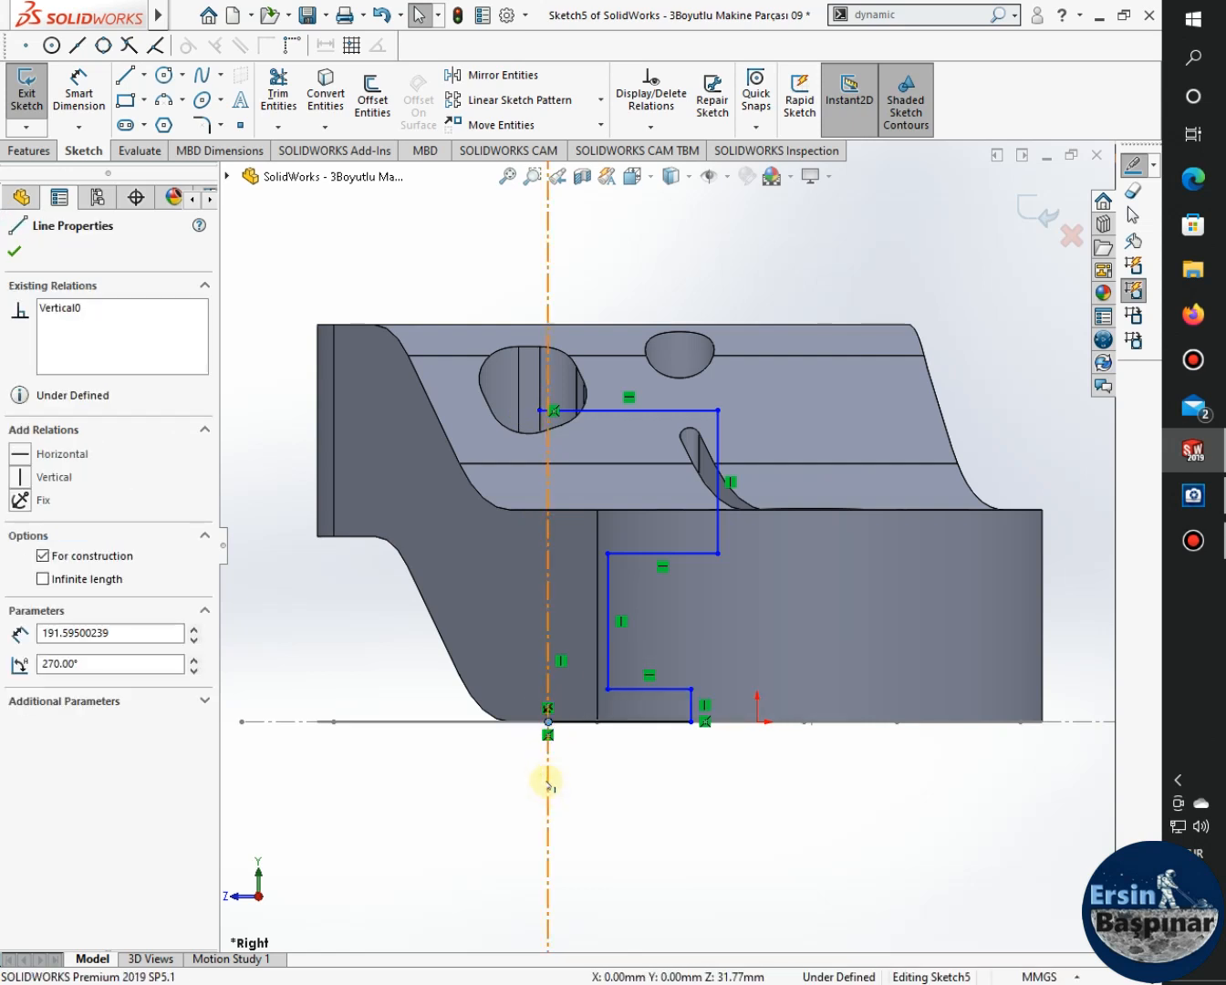
click(632, 695)
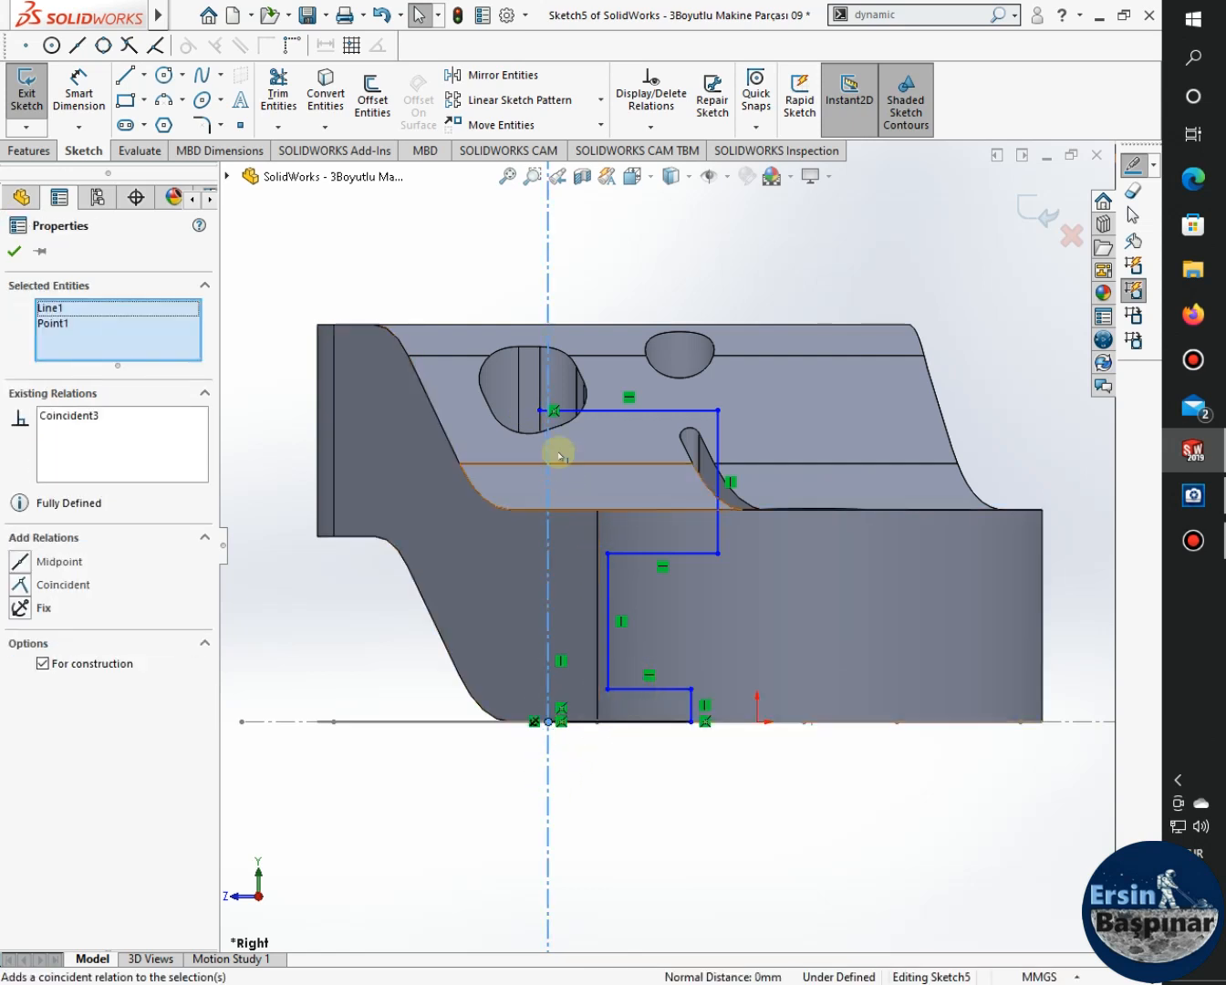
Try to add a coincident relation between the top line's left endpoint and the constrained vertical construction line.
click(541, 411)
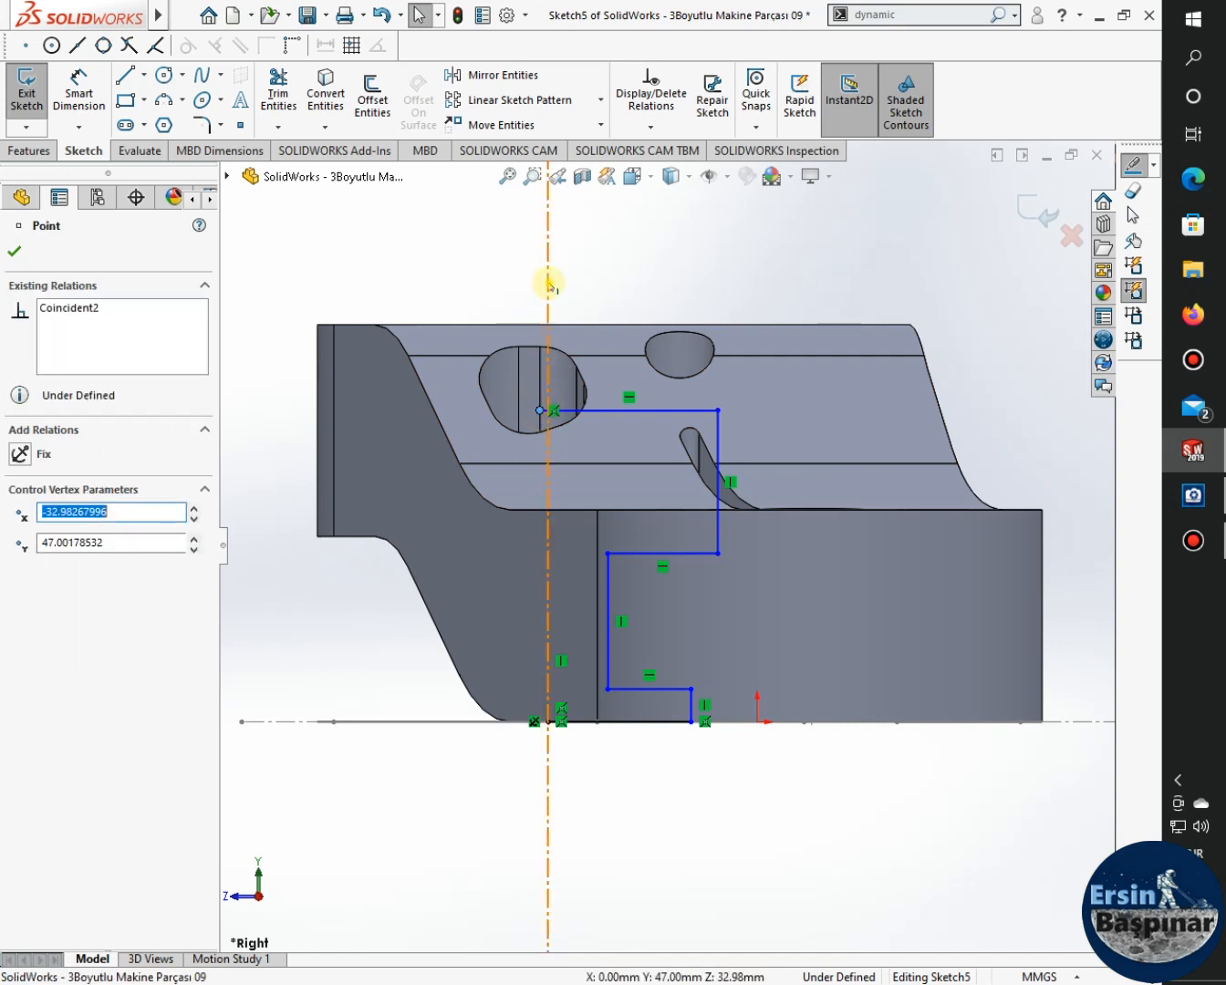
ctrl+click(548, 282)
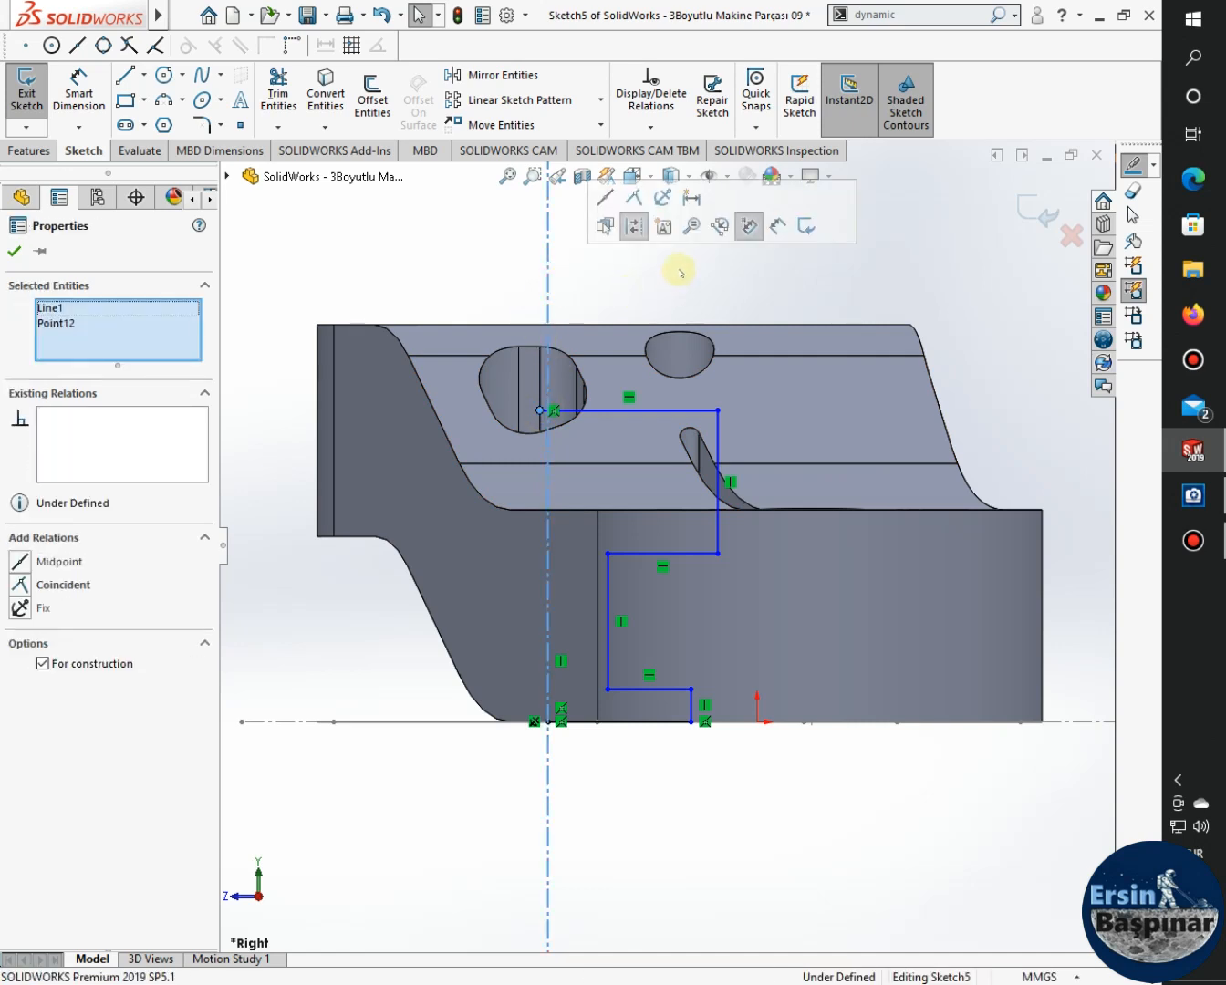
click(634, 224)
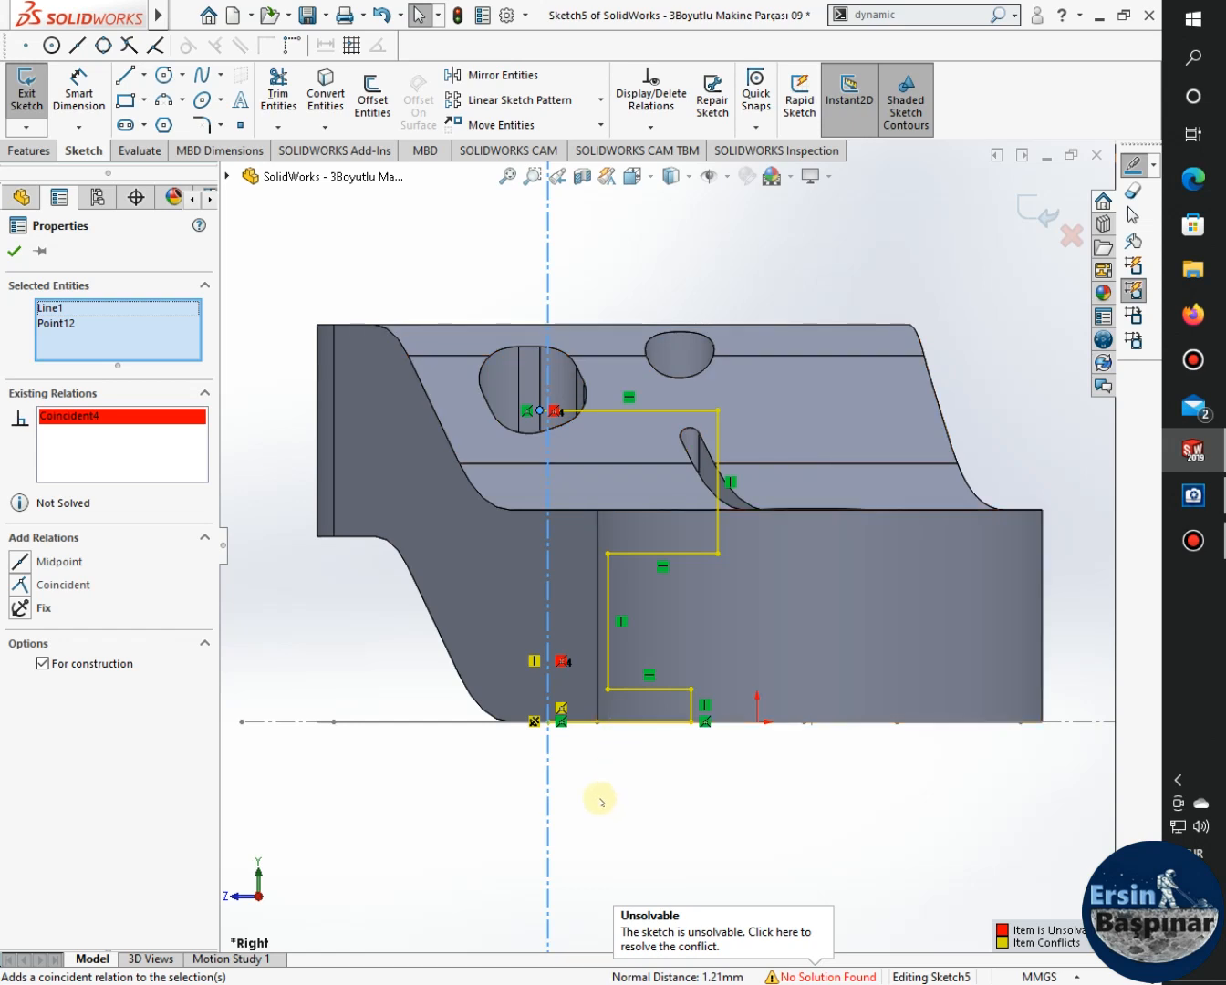
key(ctrl+z)
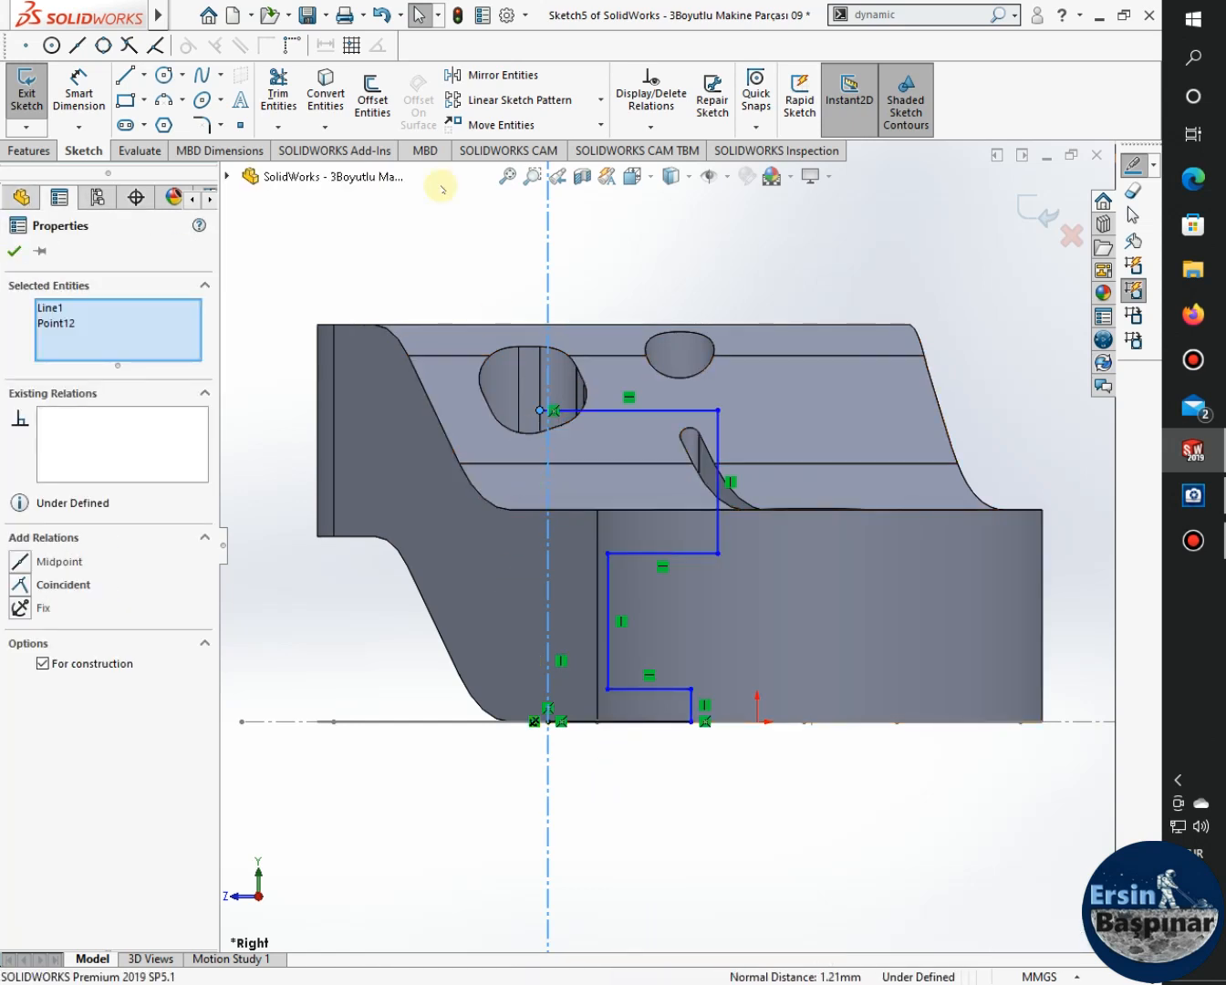
Trim the short overhang of the profile's top line back to the vertical construction line using Trim to closest.
click(277, 85)
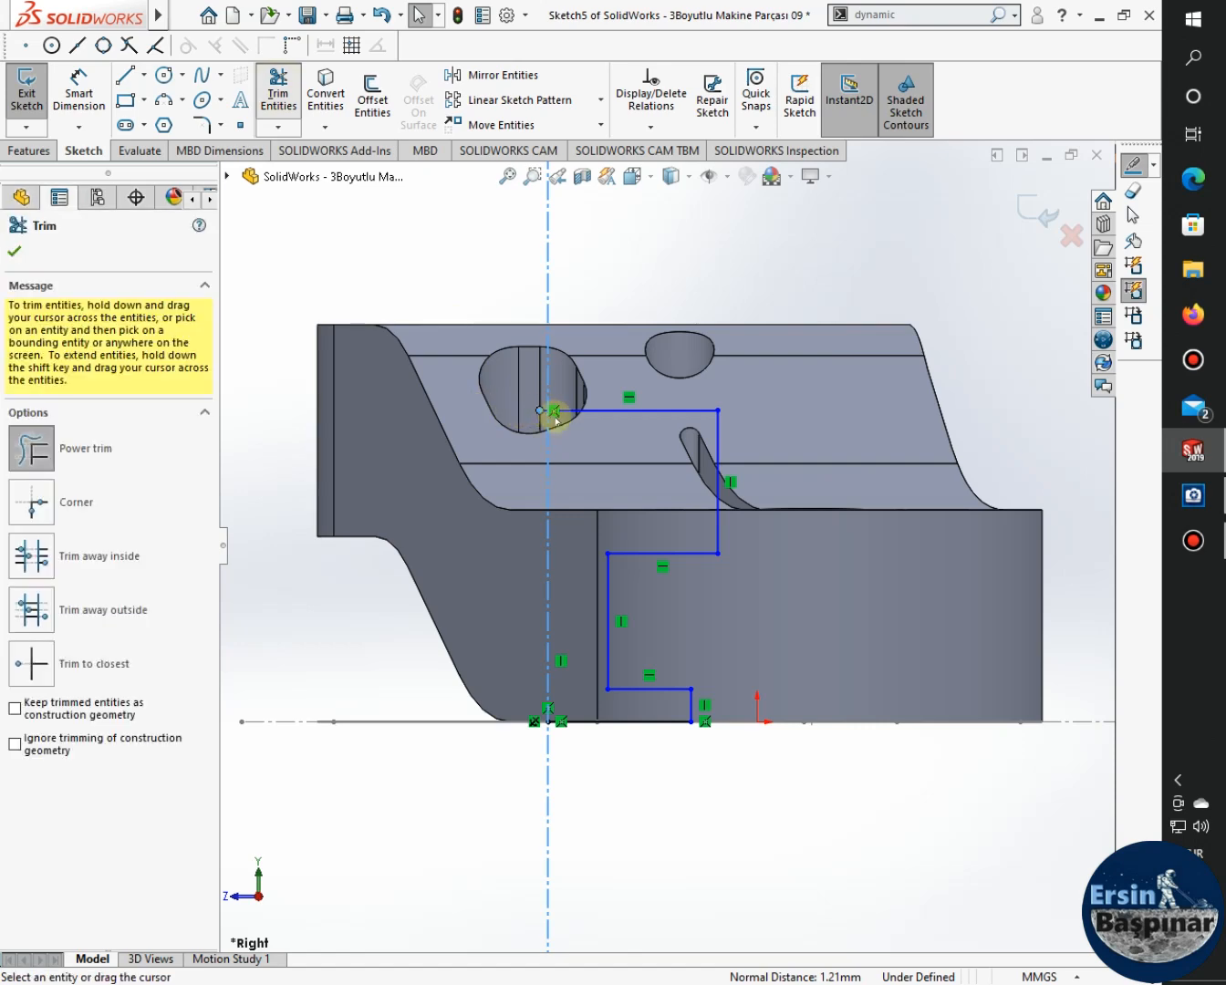
scroll(547, 415, down, 5)
scroll(566, 445, down, 4)
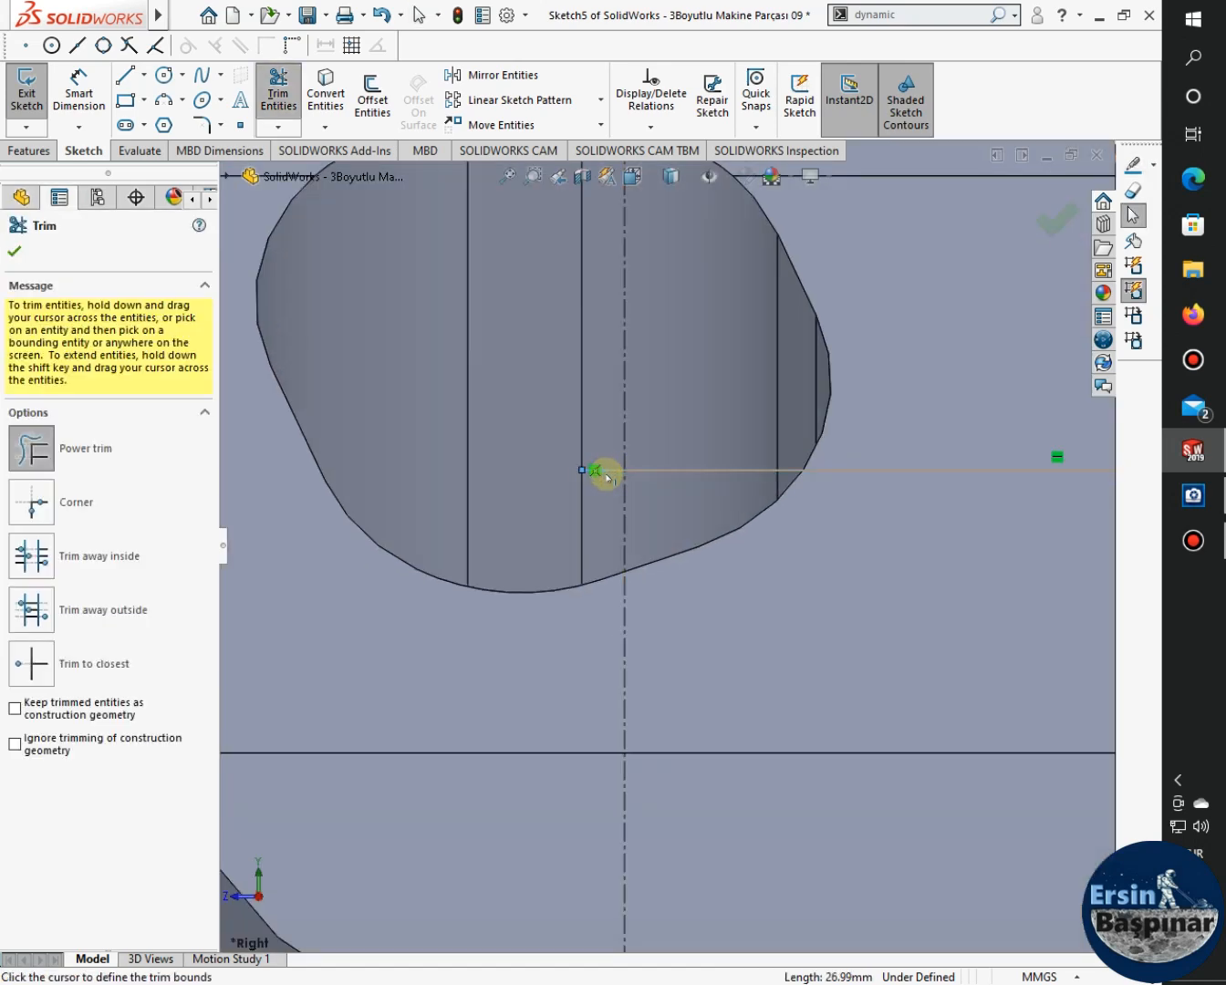
click(32, 663)
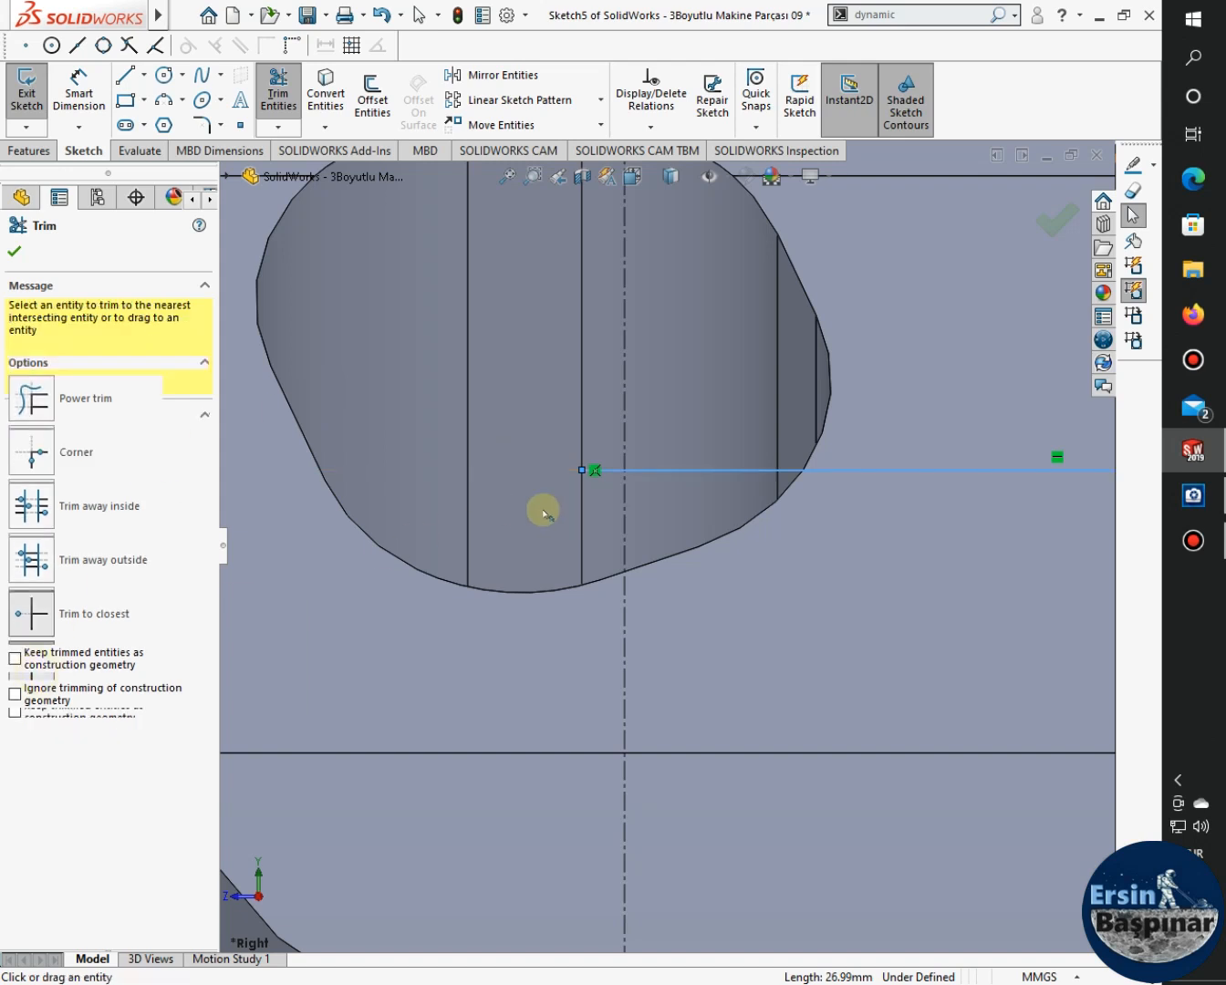
click(607, 470)
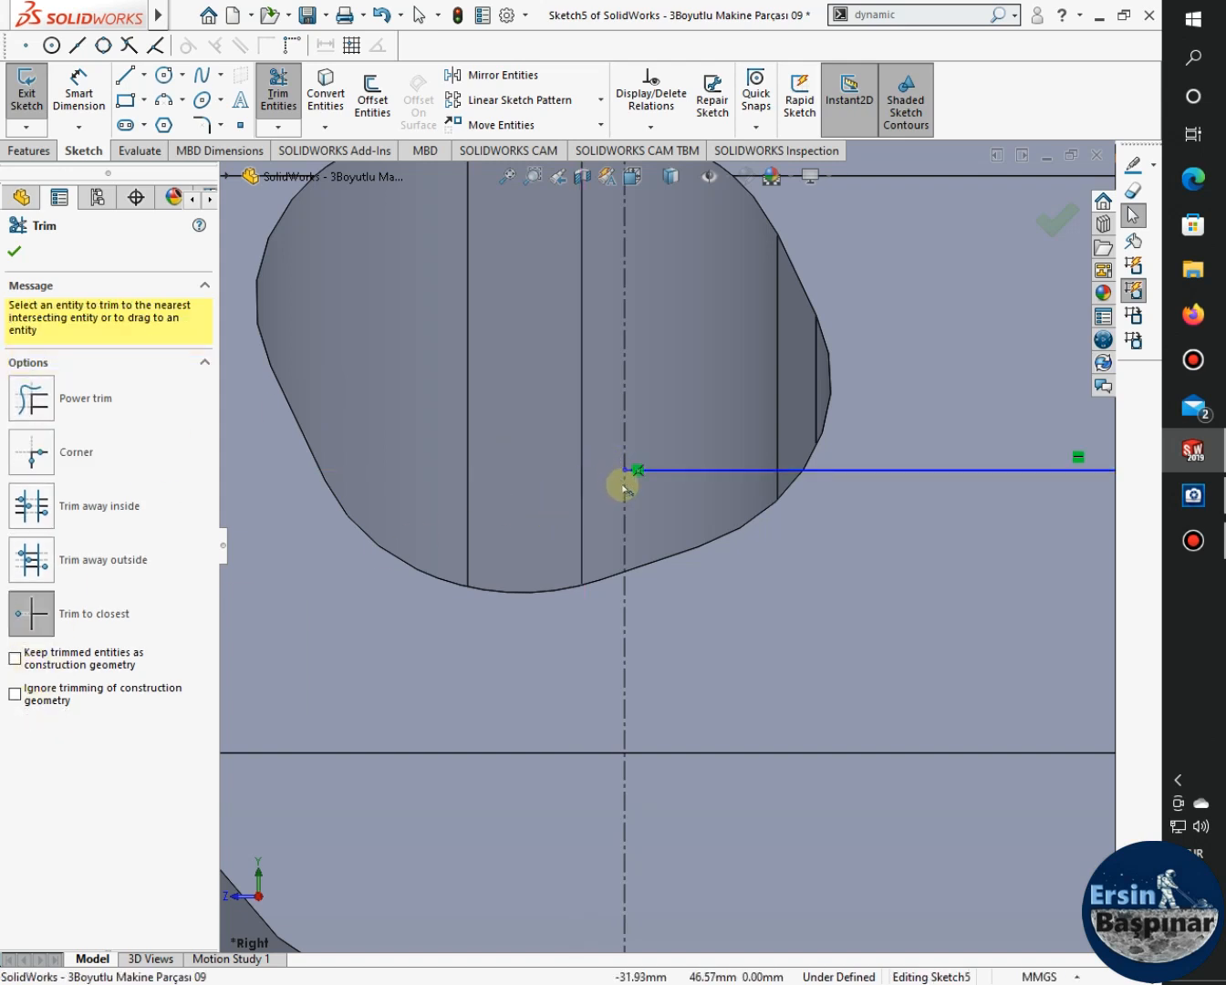
scroll(720, 656, up, 6)
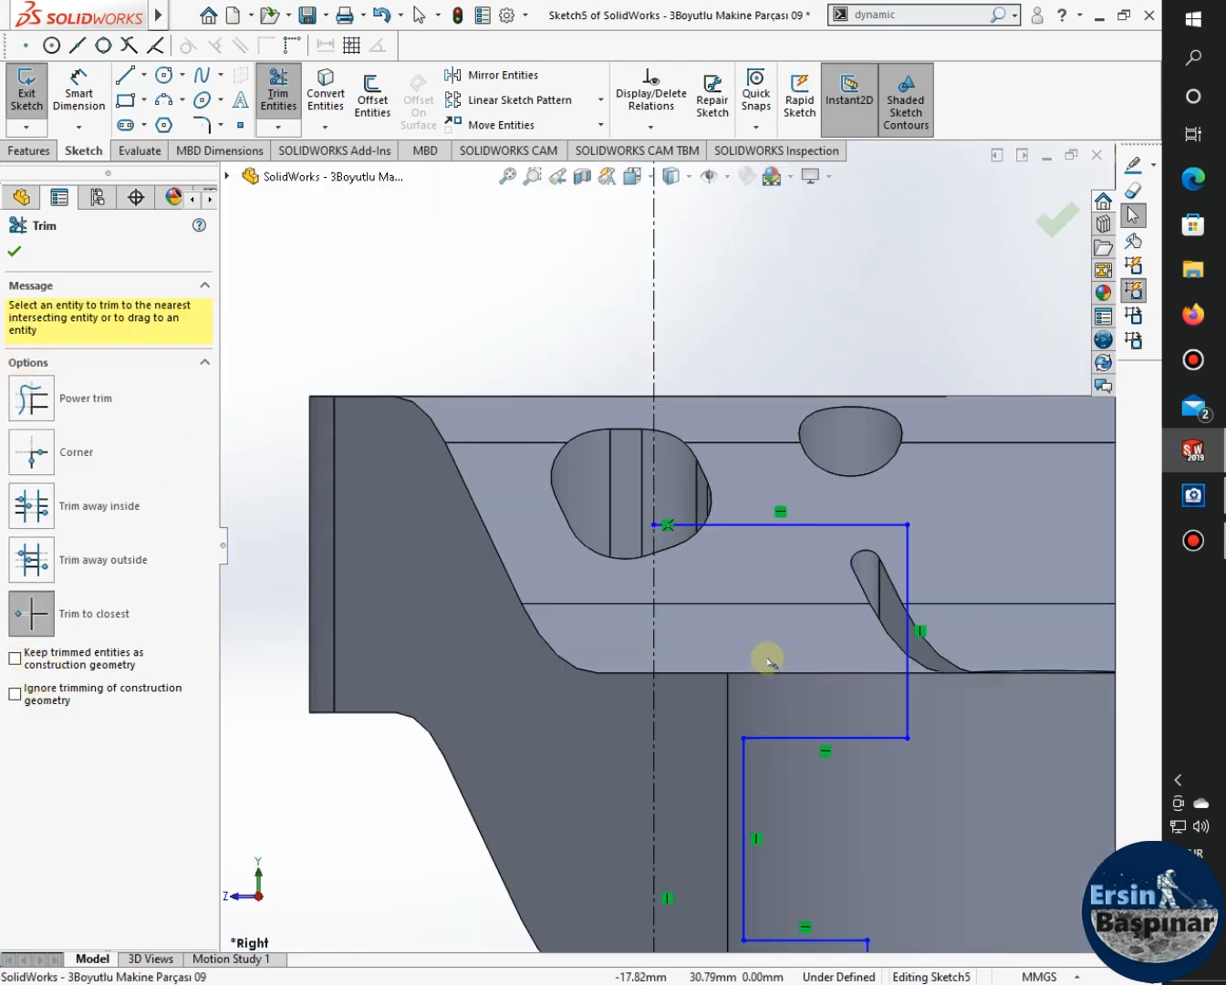
scroll(766, 661, up, 4)
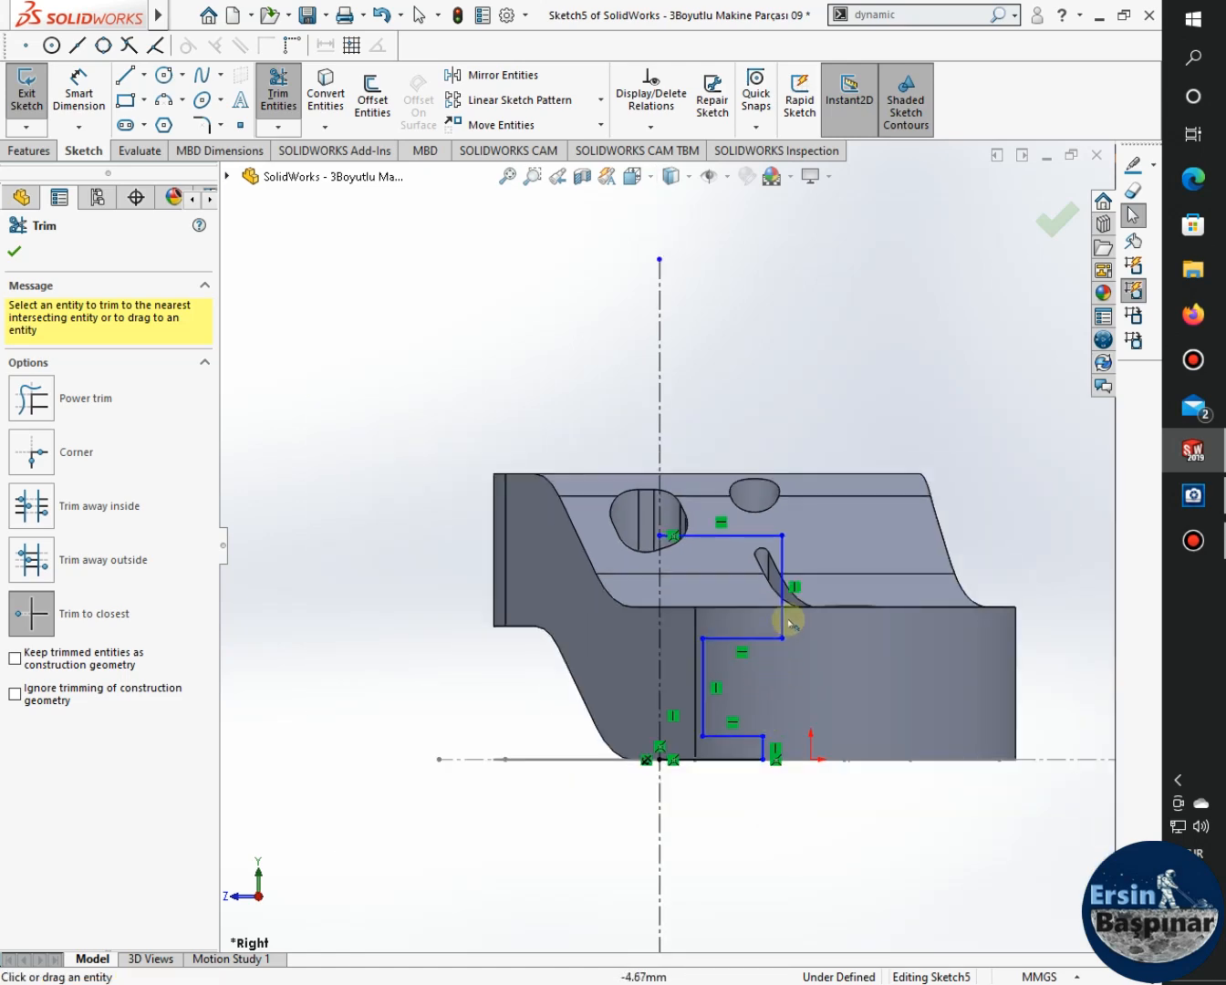
key(Escape)
Delete the profile's upper step line, the upper vertical line and the top line.
scroll(772, 582, down, 1)
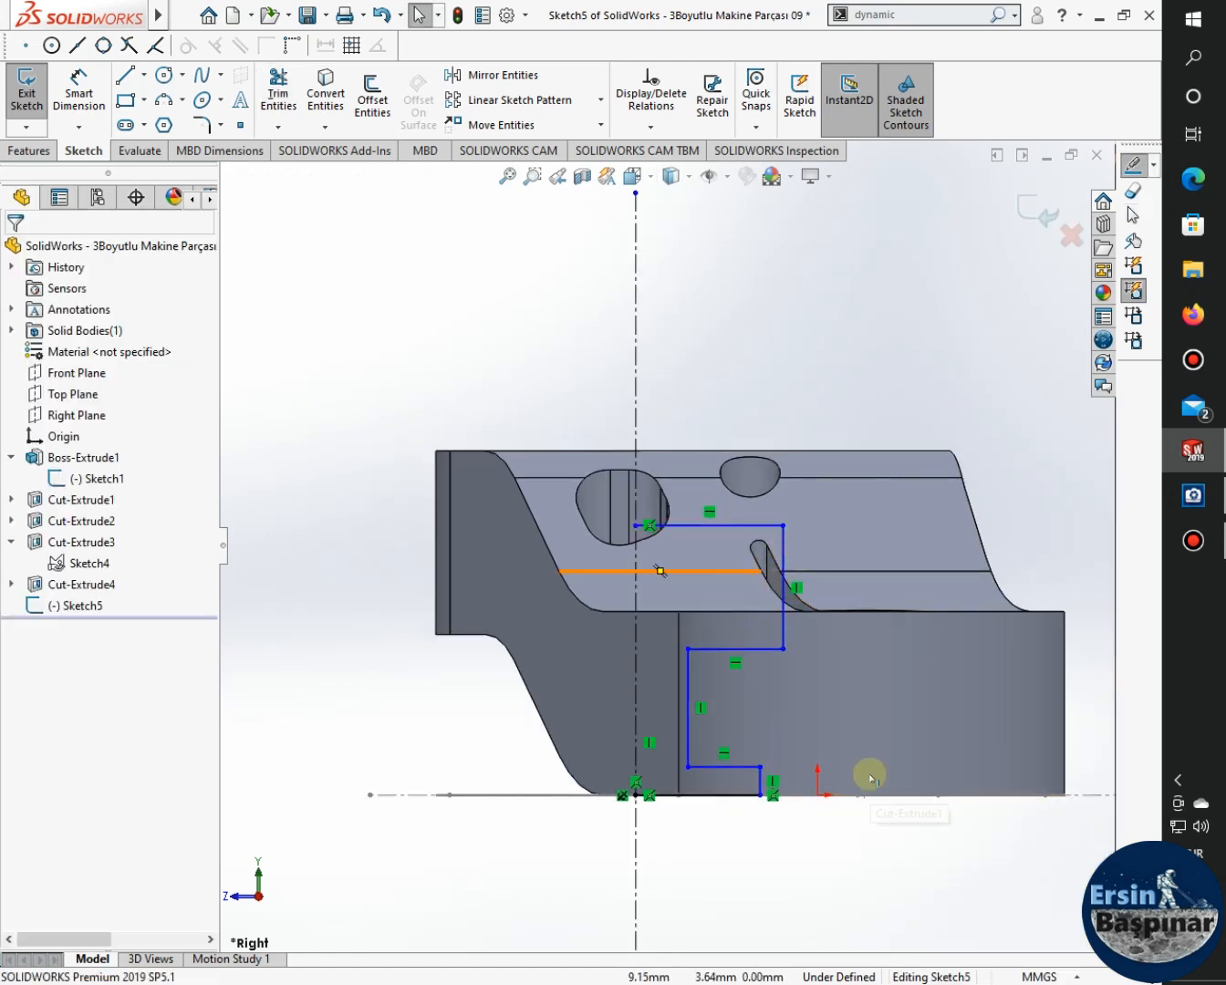
scroll(957, 574, down, 2)
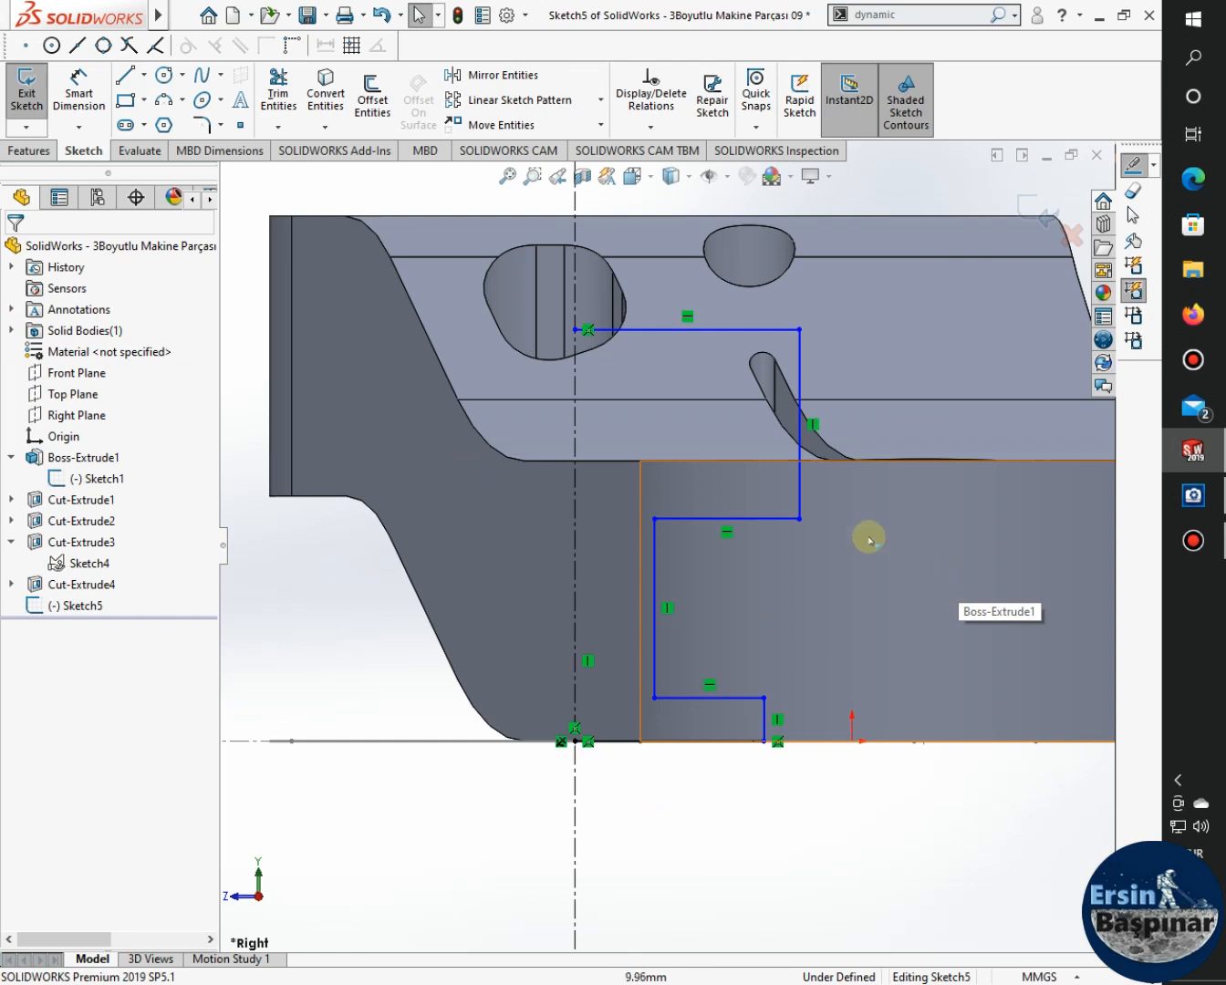
click(752, 523)
key(Delete)
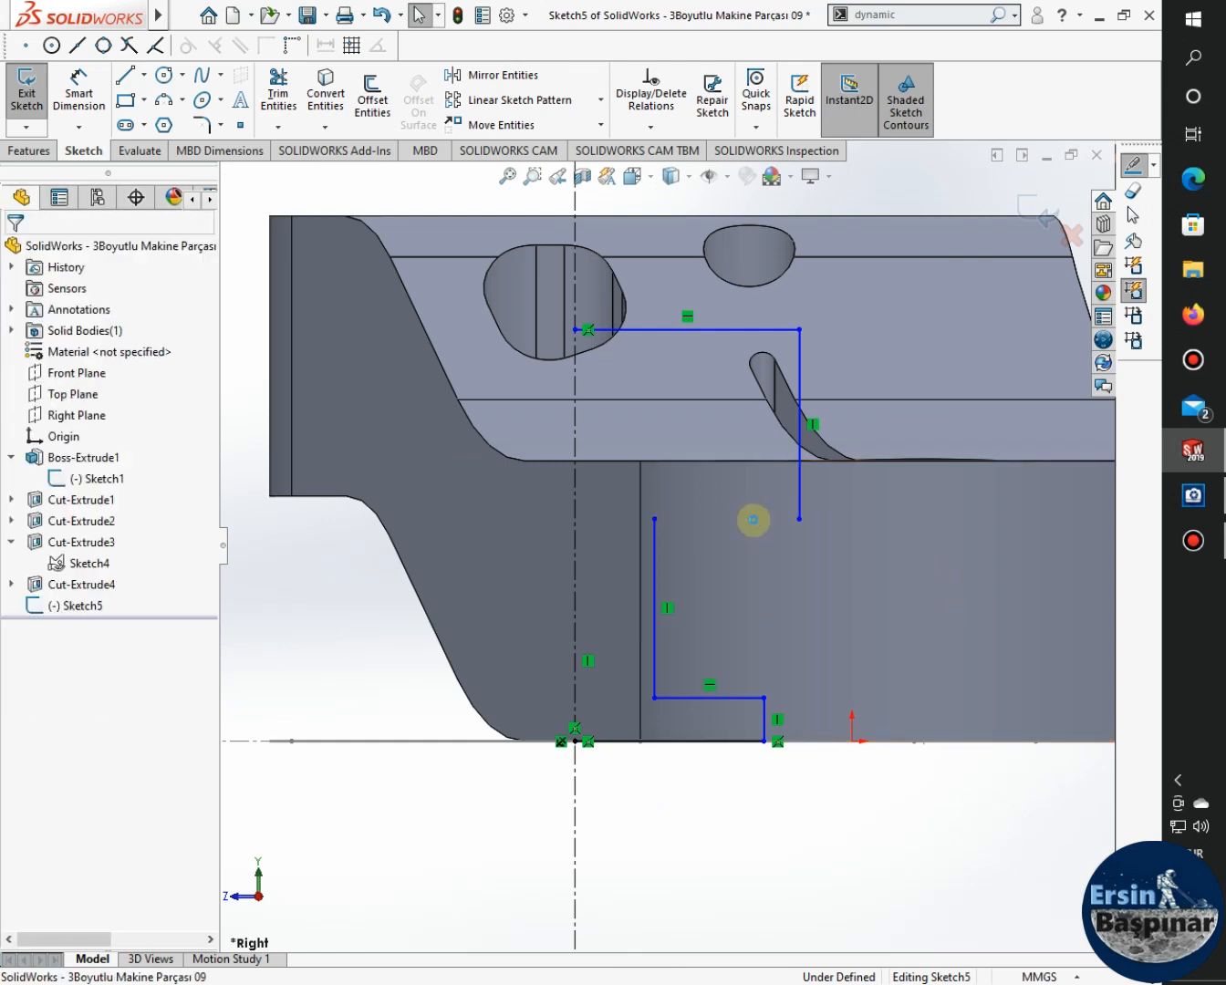
click(796, 439)
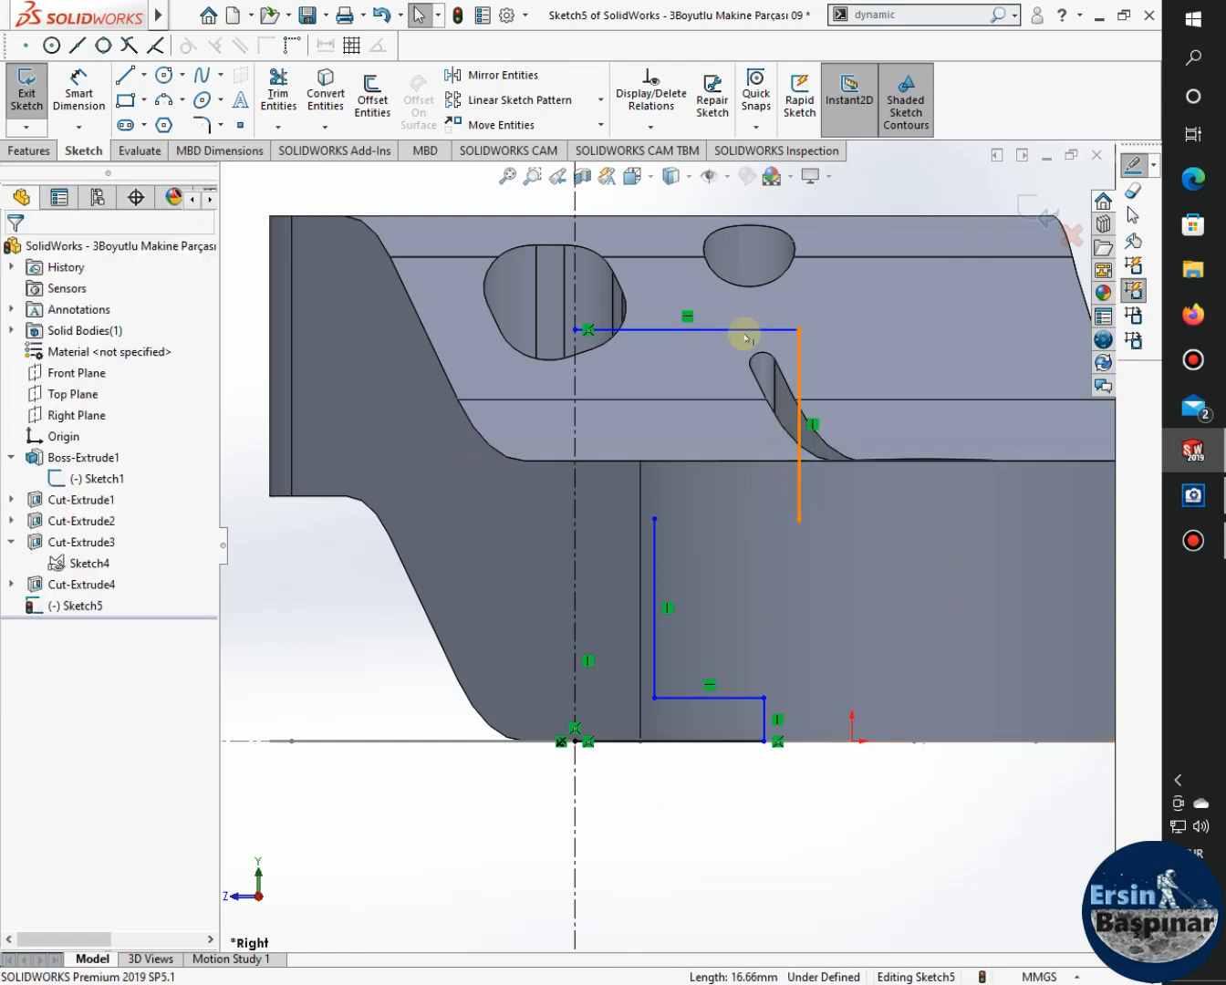
key(Delete)
click(743, 331)
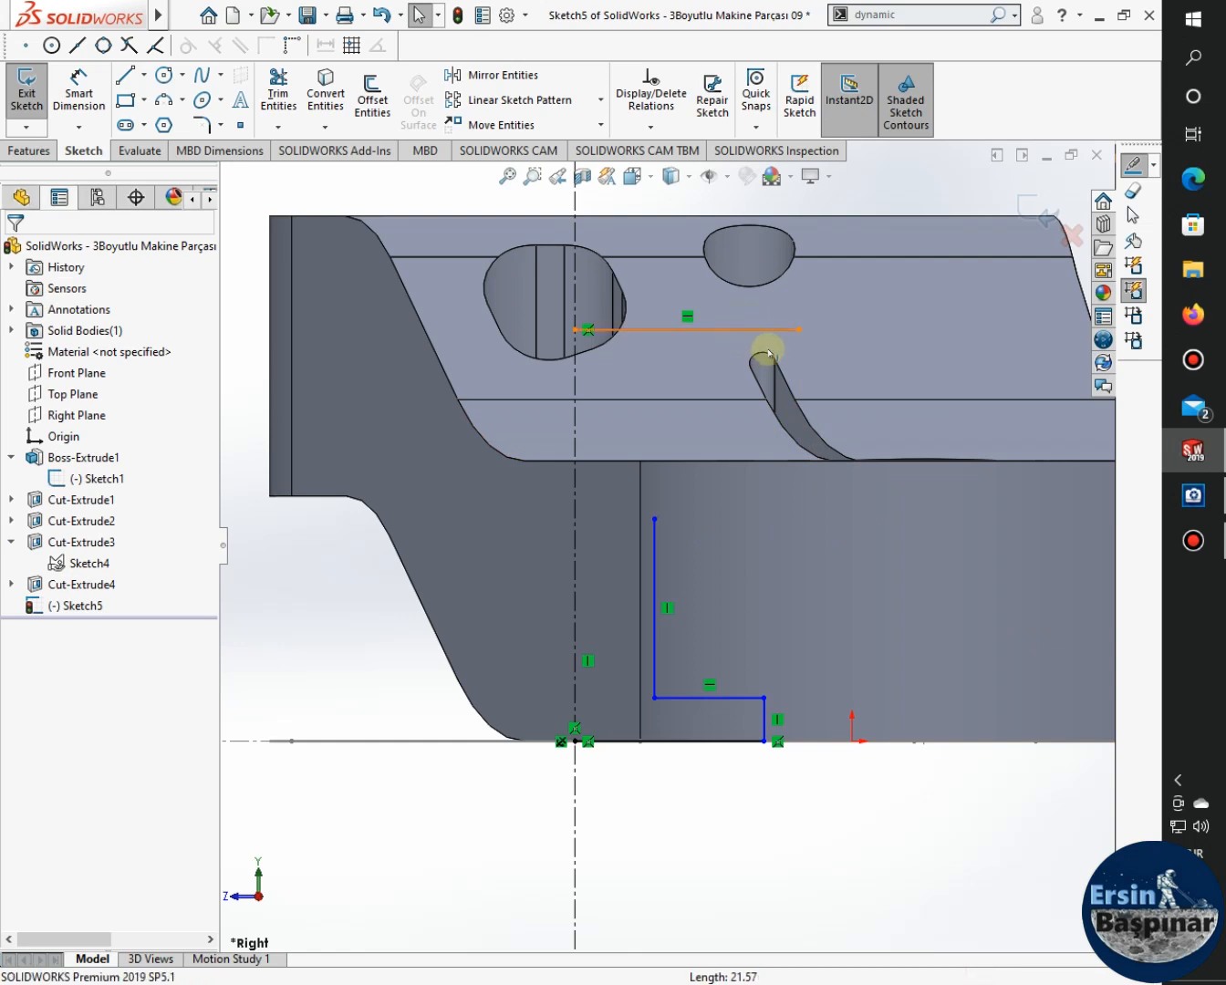
key(Delete)
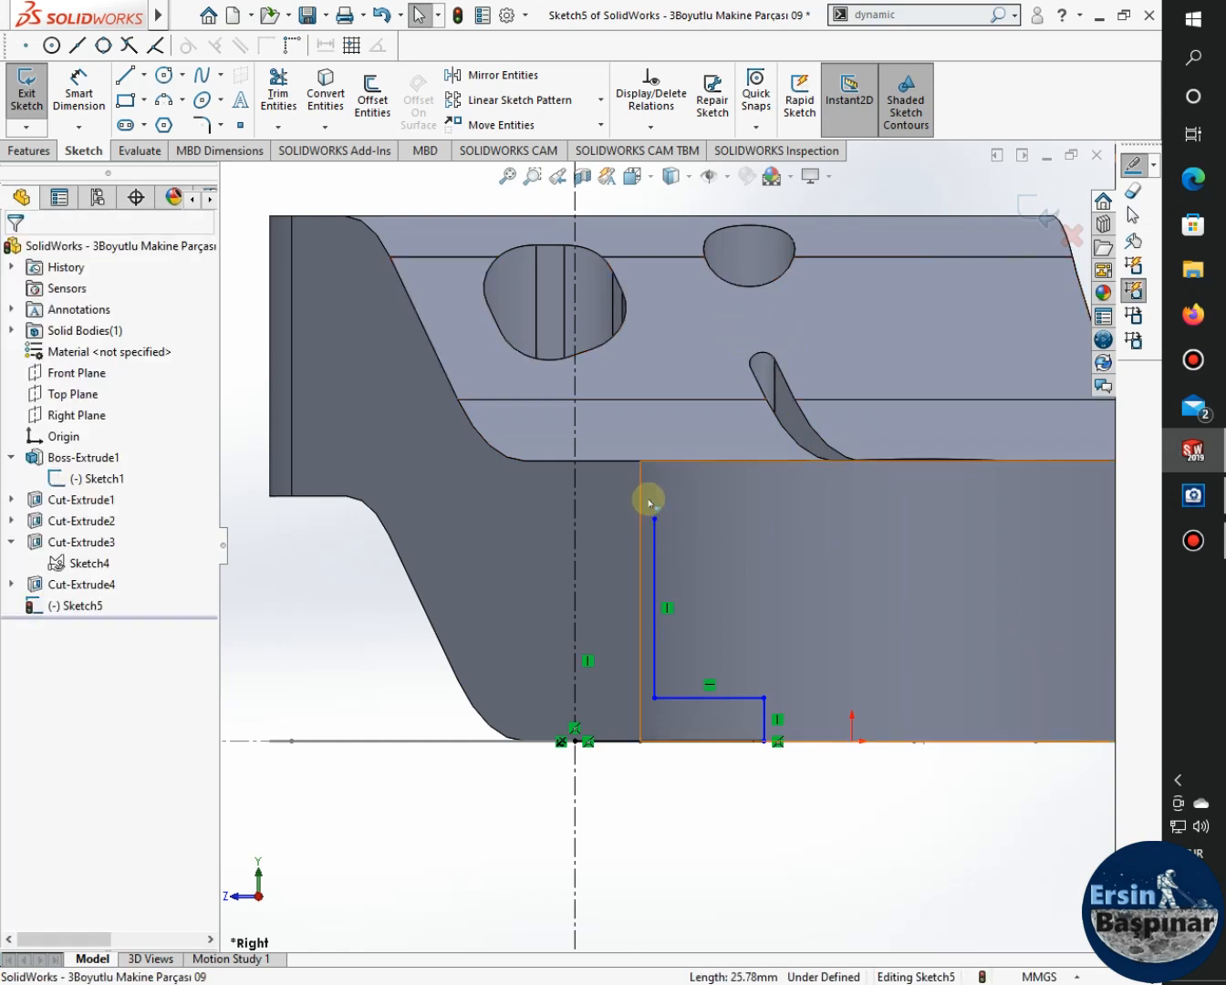
Stretch the inner vertical line upward and continue the profile with lines about 15, 19 and 25 mm long, following the part's top edge to the centerline.
drag(643, 411, 662, 387)
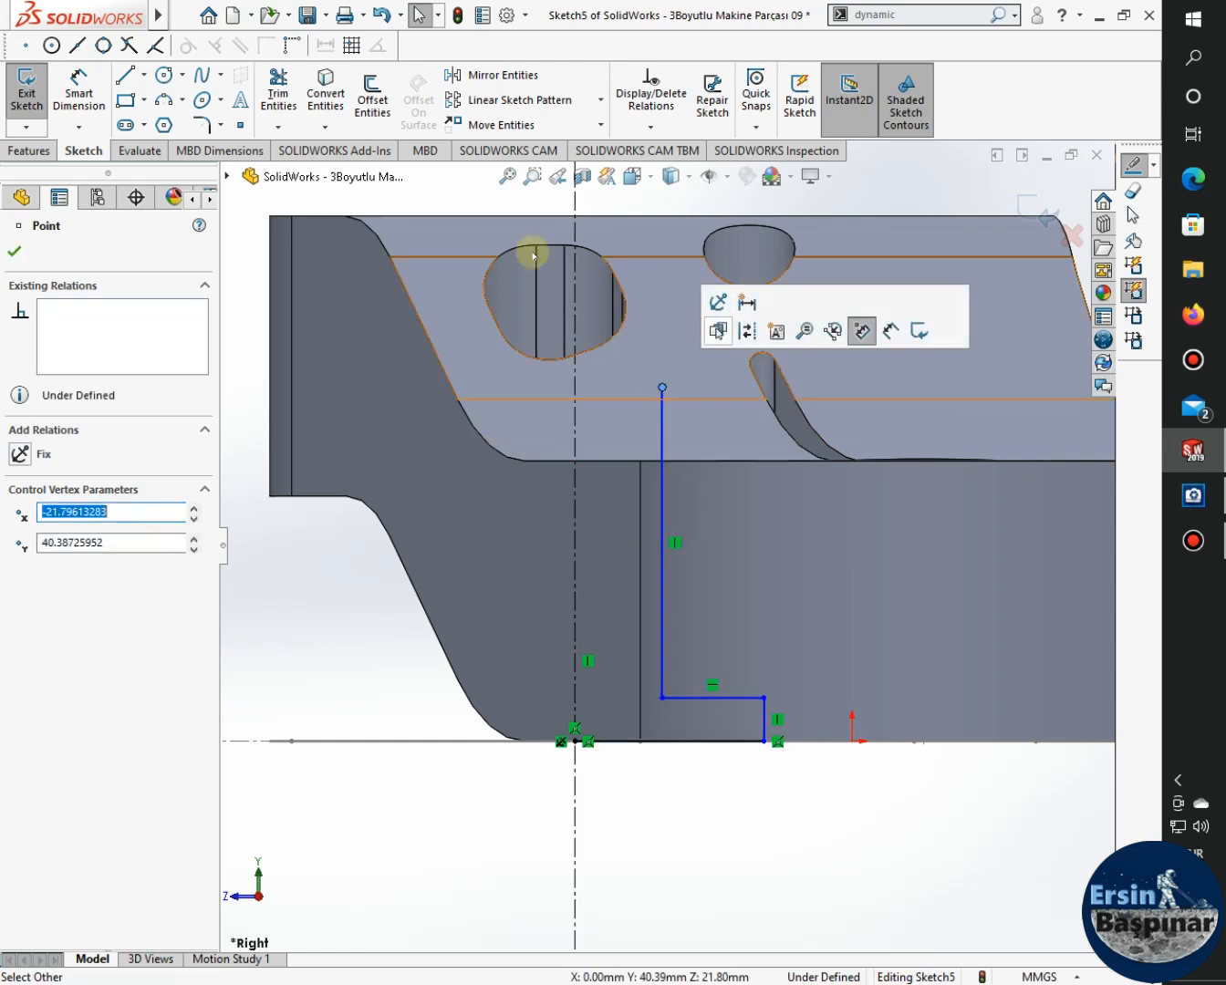
click(683, 391)
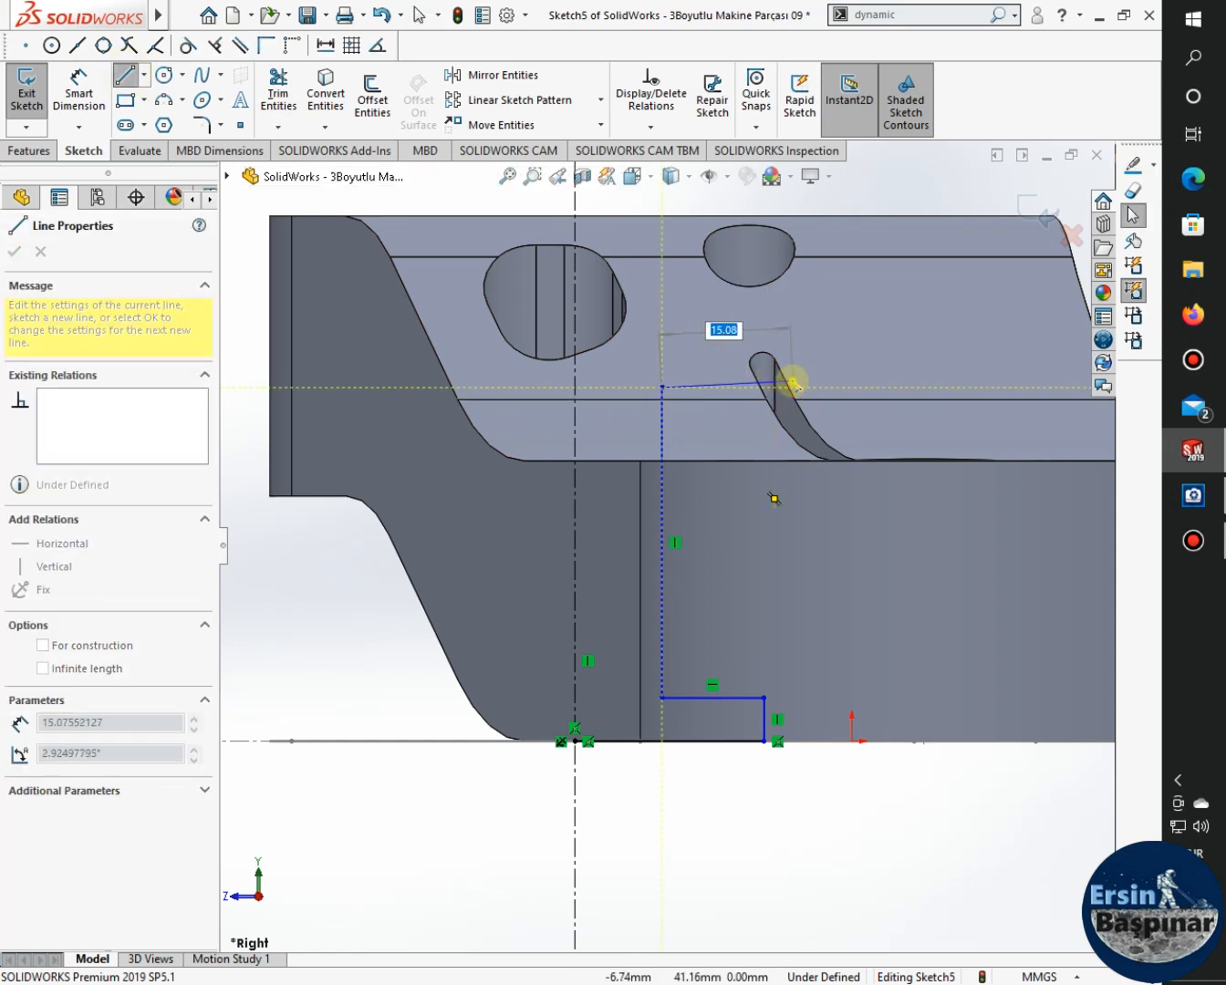
click(792, 382)
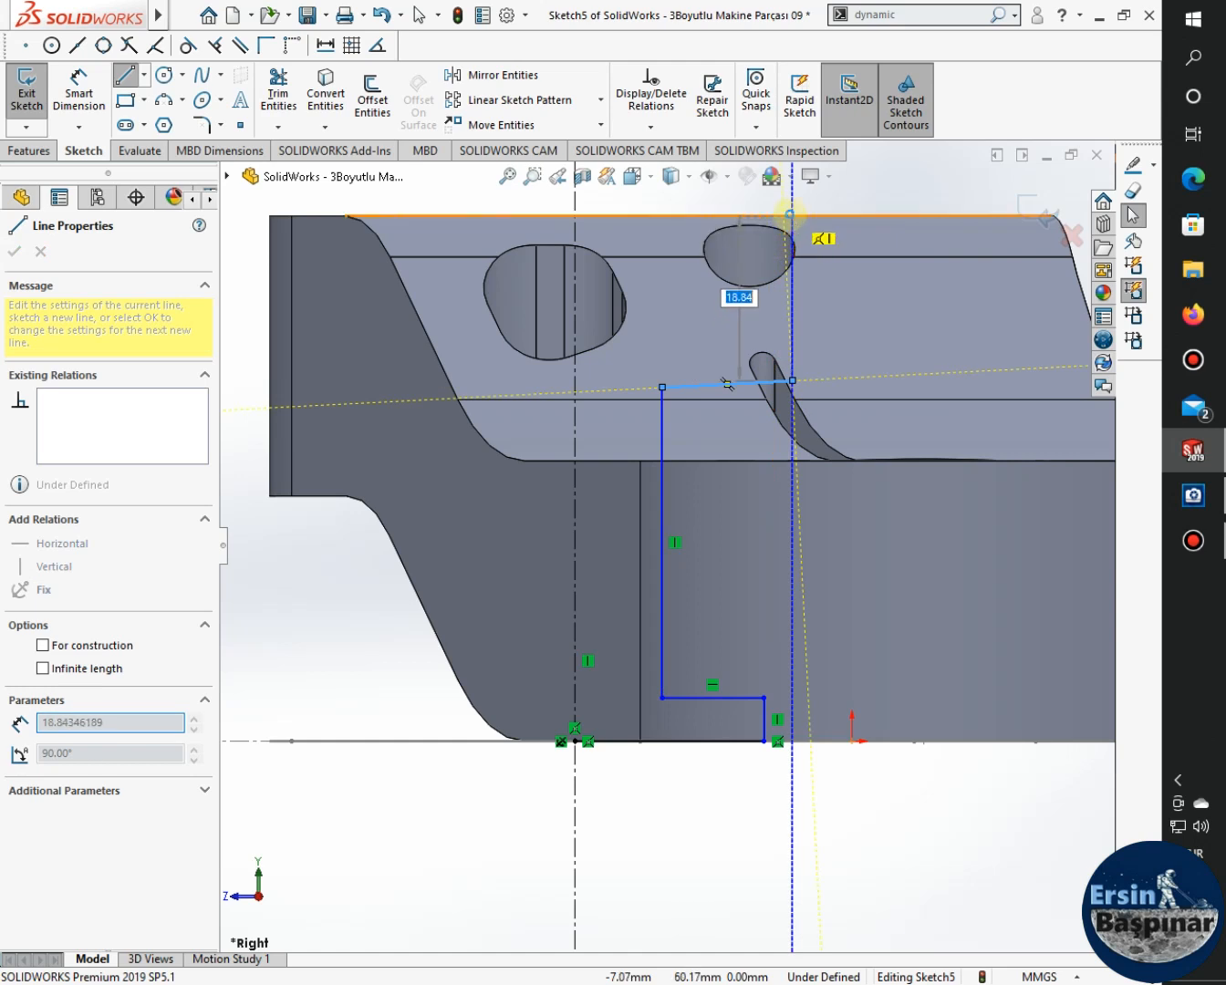
click(791, 216)
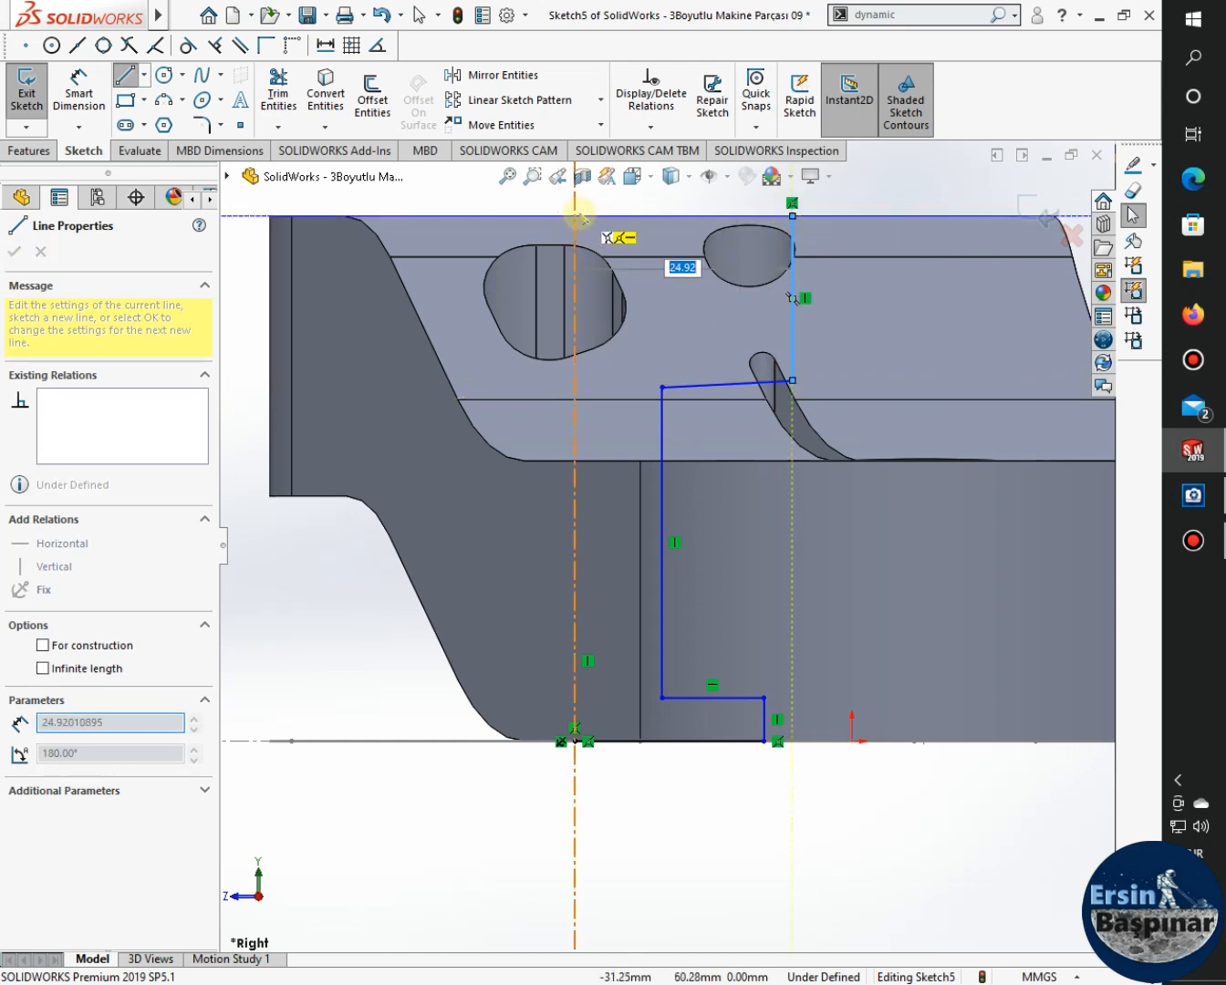
scroll(588, 230, down, 2)
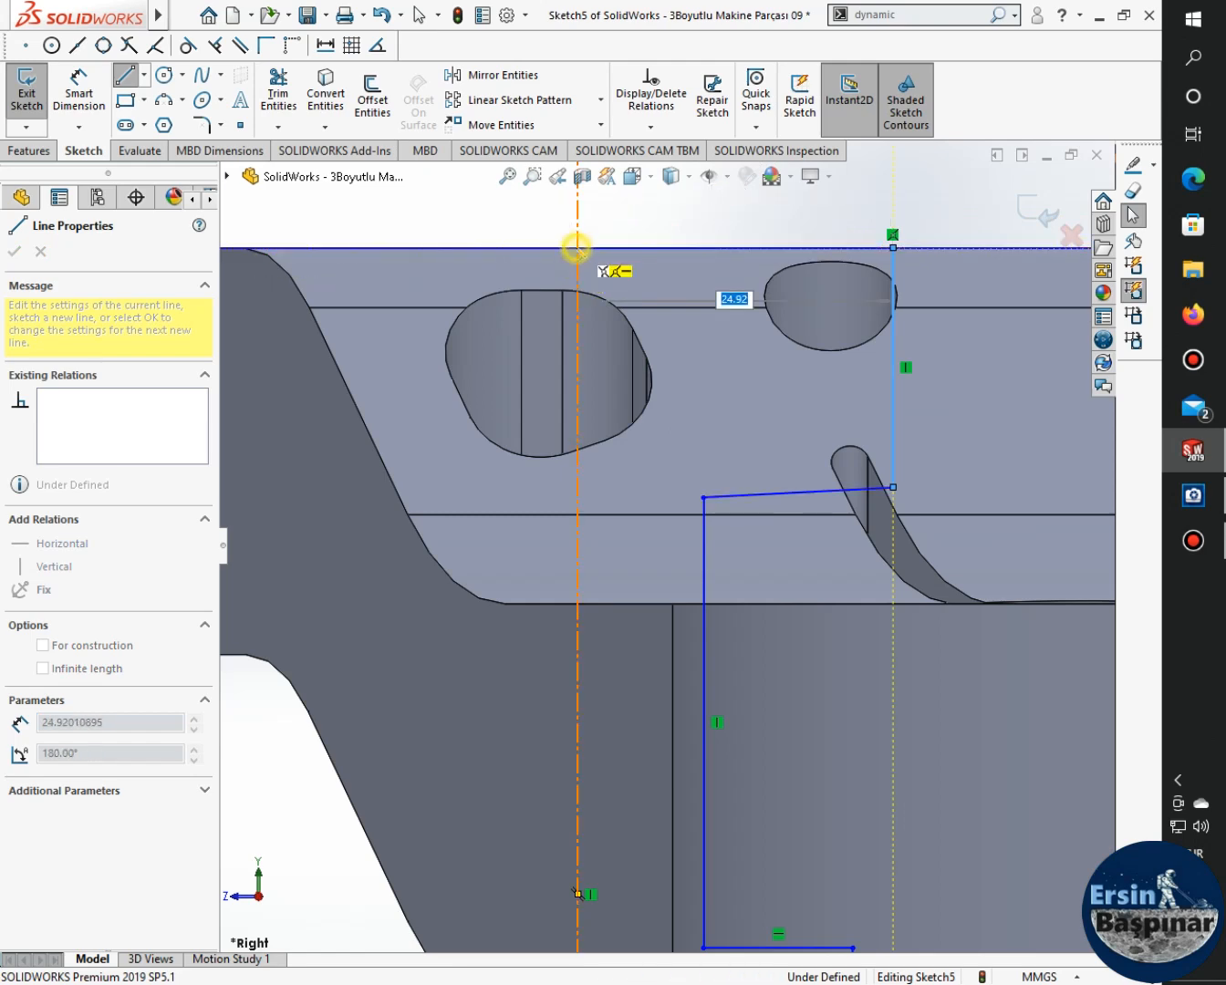
click(576, 247)
key(Escape)
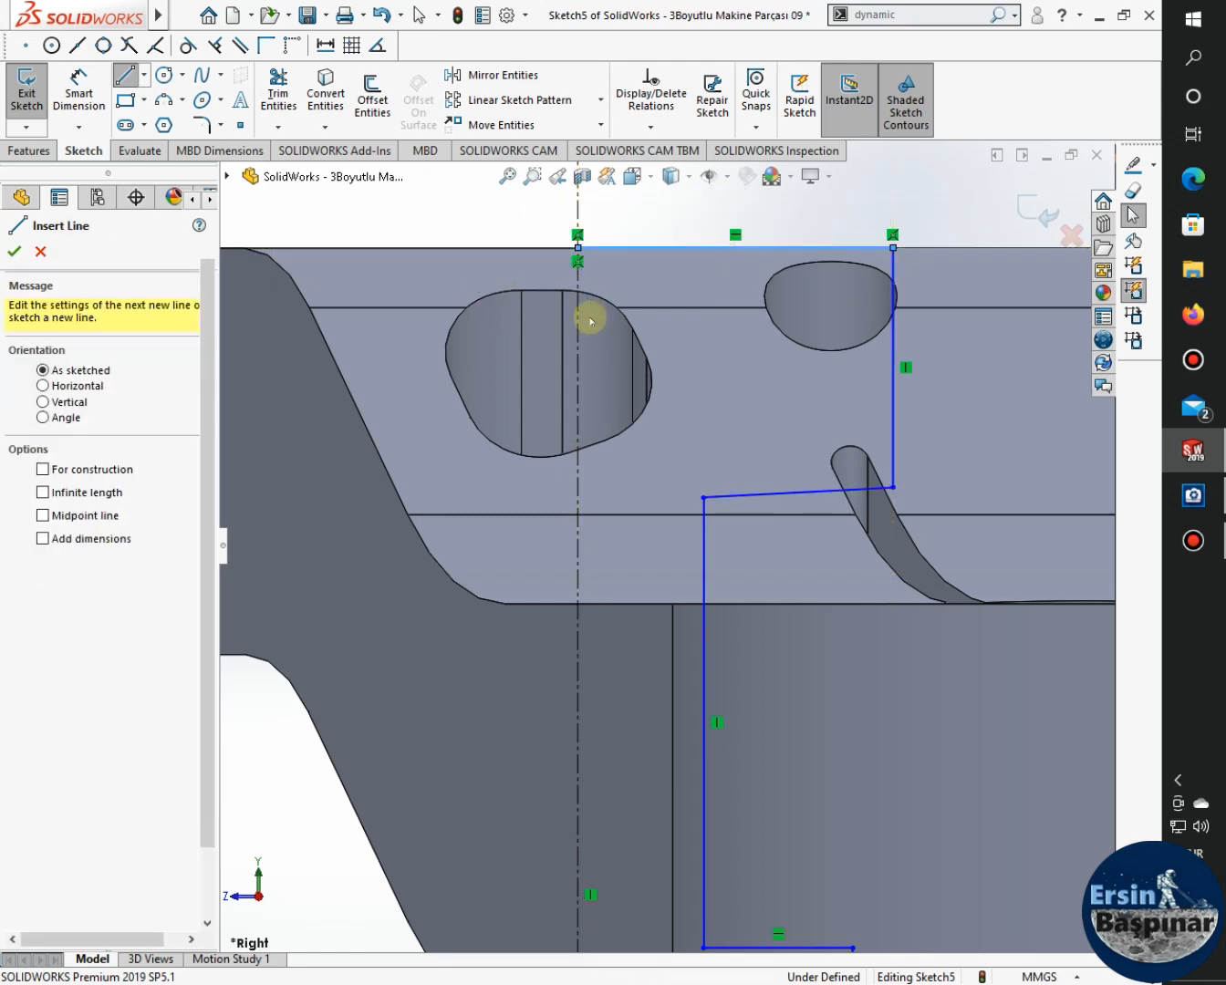
key(Escape)
Inspect the sketch in 3D, return to its normal view, and check section A-A on the reference drawing in ACDSee Quick View.
key(f)
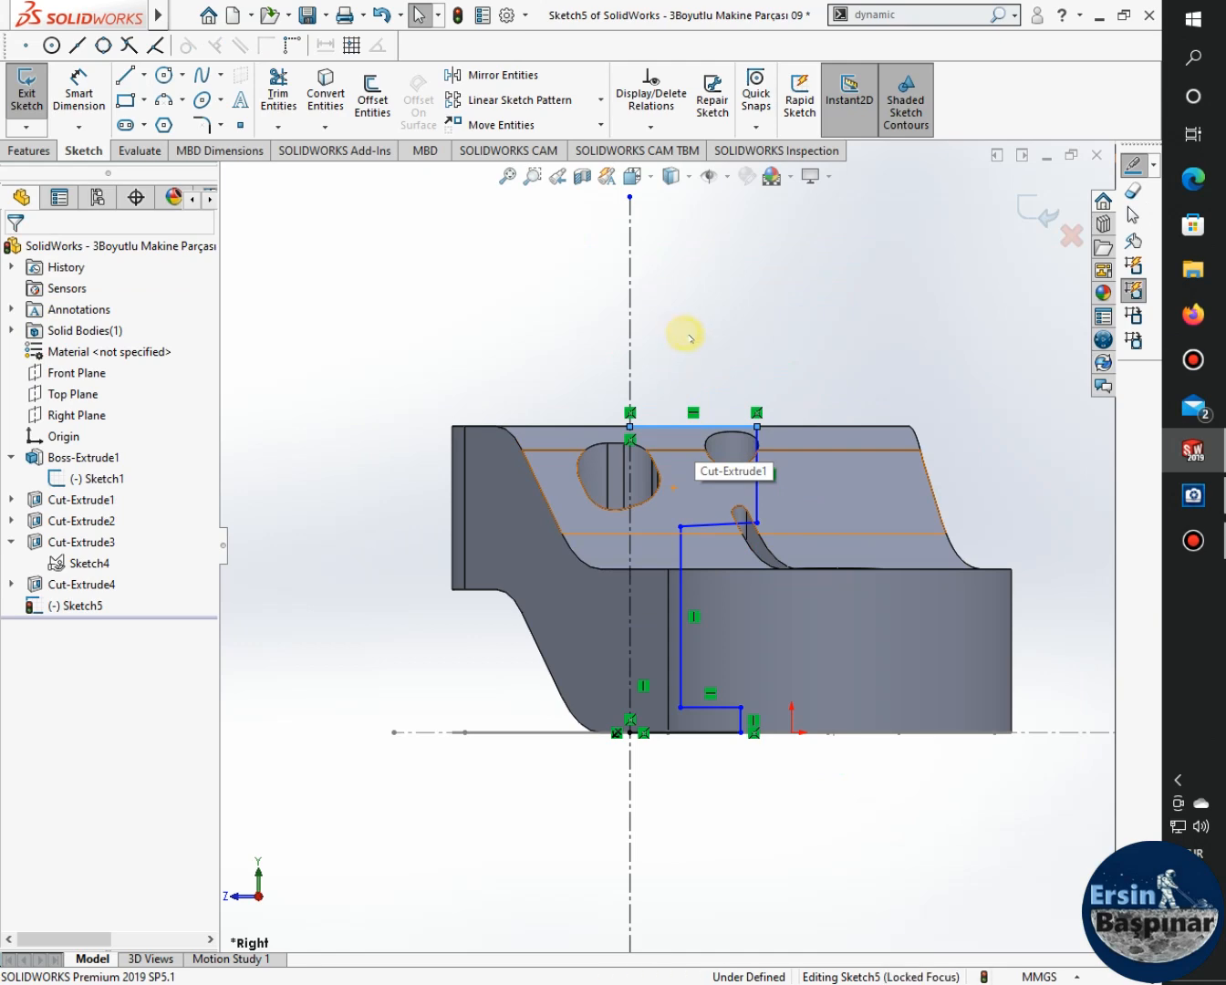
mouse_move(684, 320)
middle_down()
mouse_move(768, 338)
mouse_move(785, 374)
mouse_move(760, 466)
mouse_move(738, 430)
mouse_move(744, 527)
mouse_move(706, 460)
mouse_move(647, 268)
mouse_move(252, 465)
middle_up()
click(95, 609)
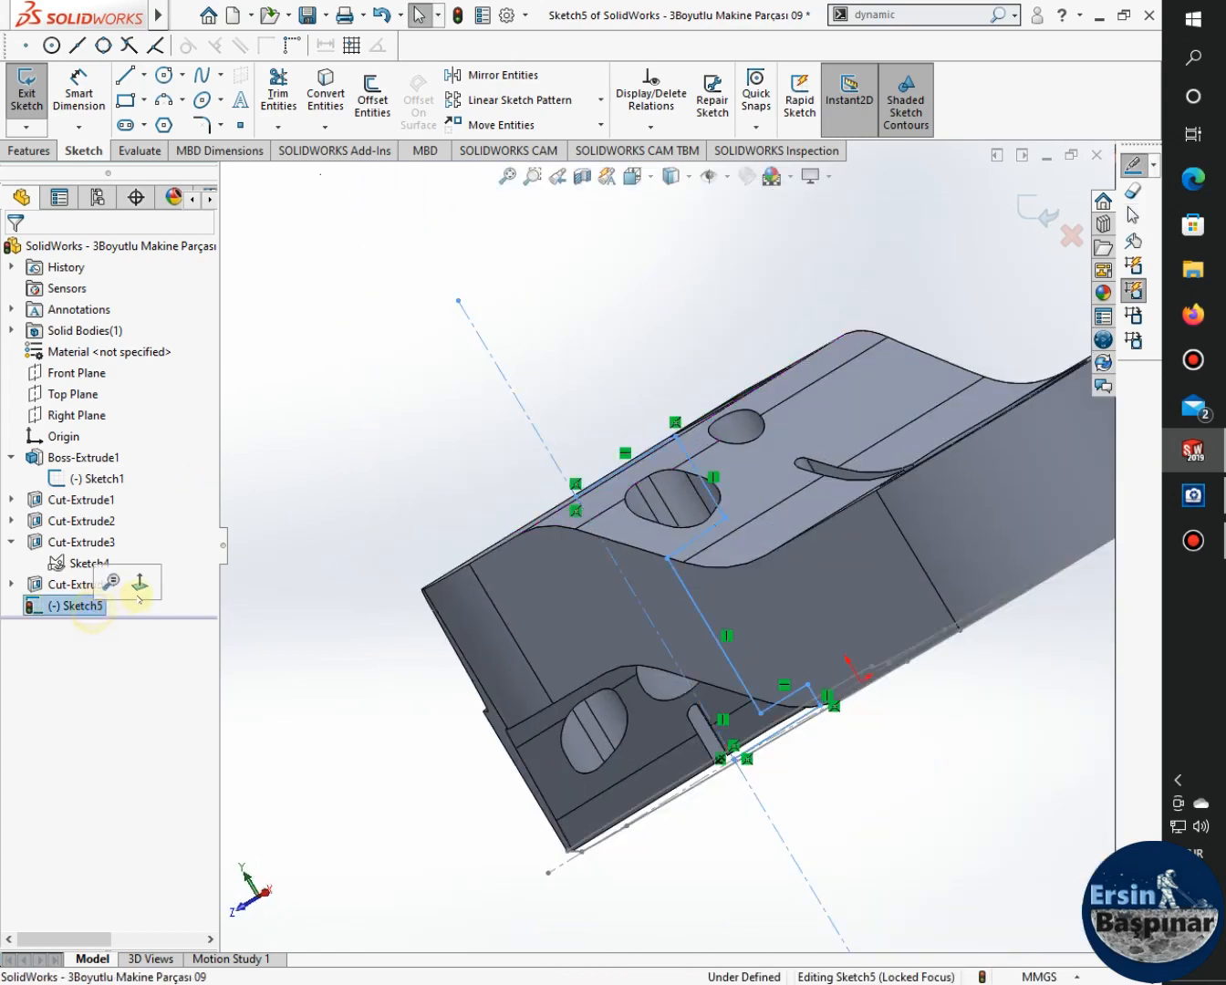
click(142, 577)
click(1192, 497)
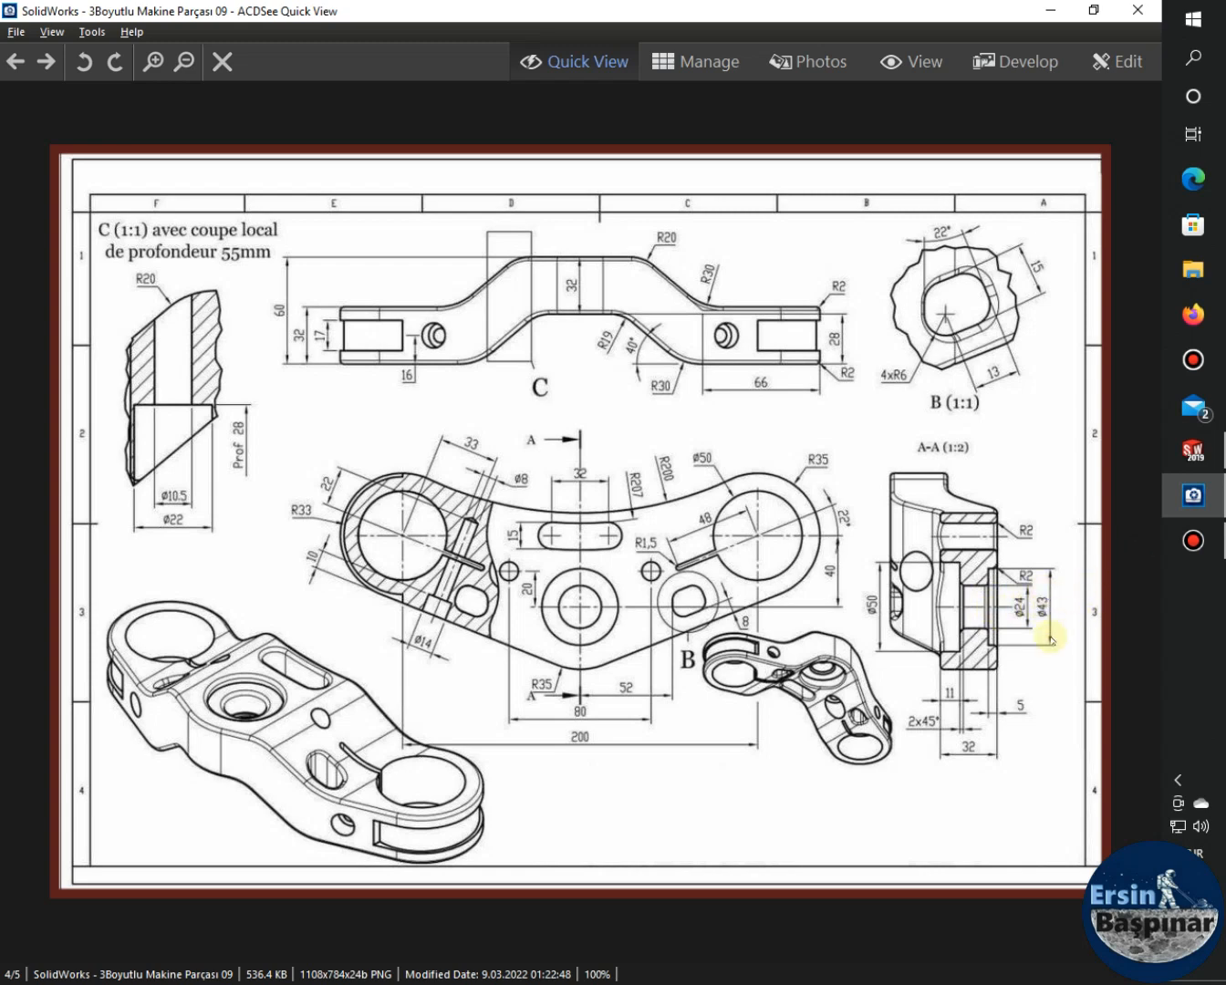
click(1192, 451)
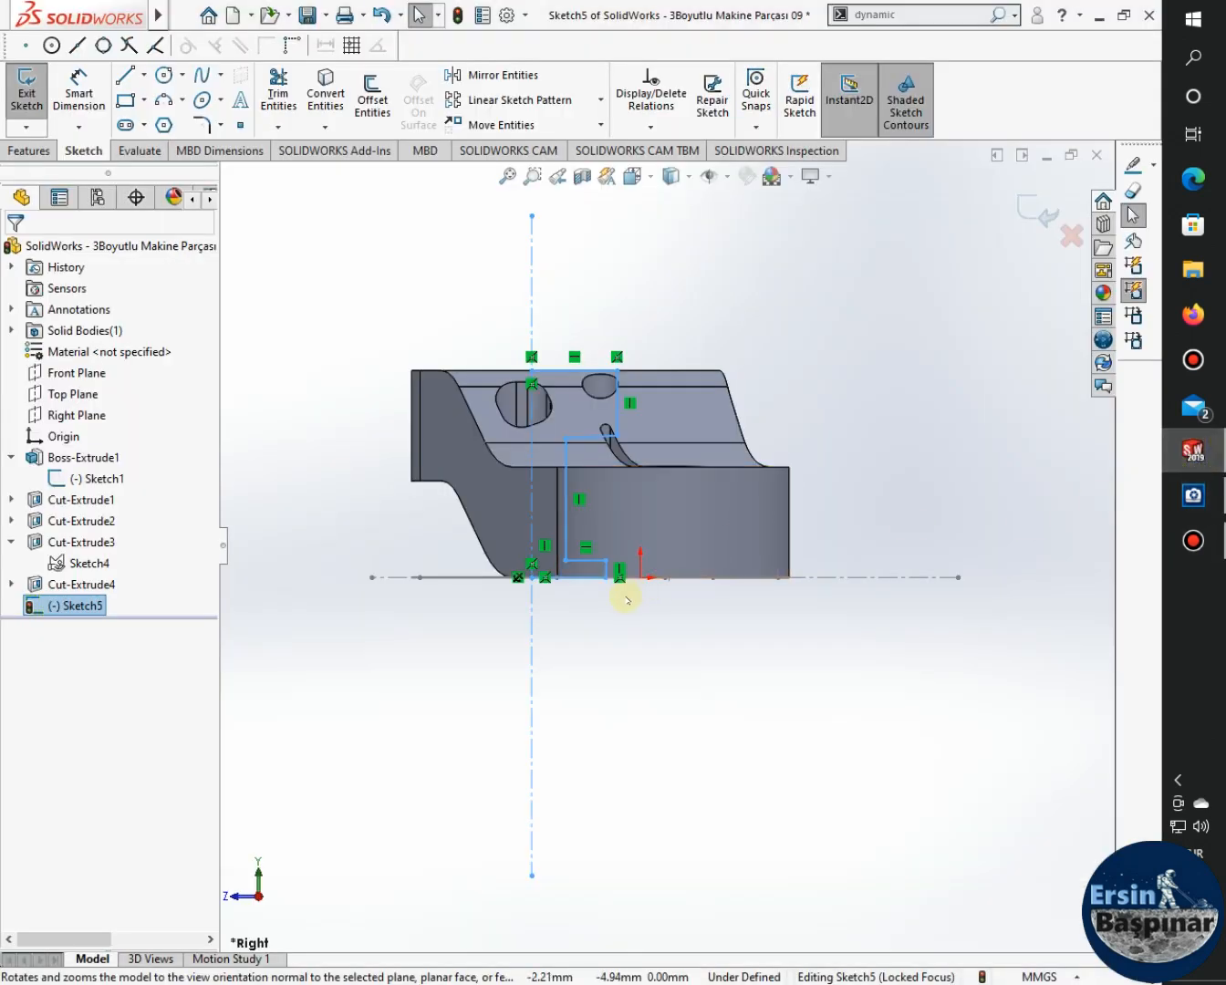
Dimension the profile's bottom line to 21.5 mm.
scroll(601, 596, down, 3)
click(73, 91)
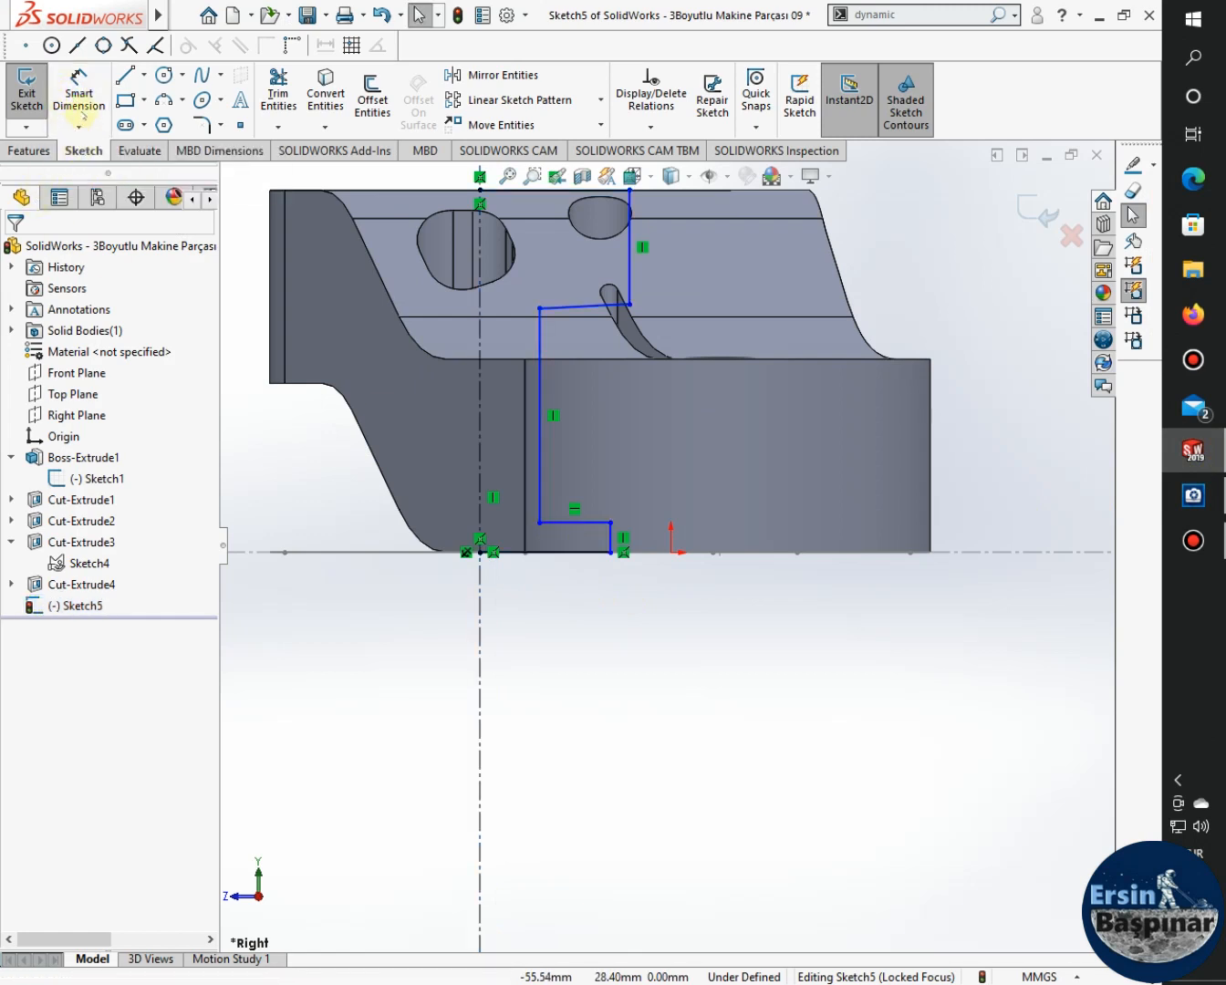
click(567, 553)
click(558, 680)
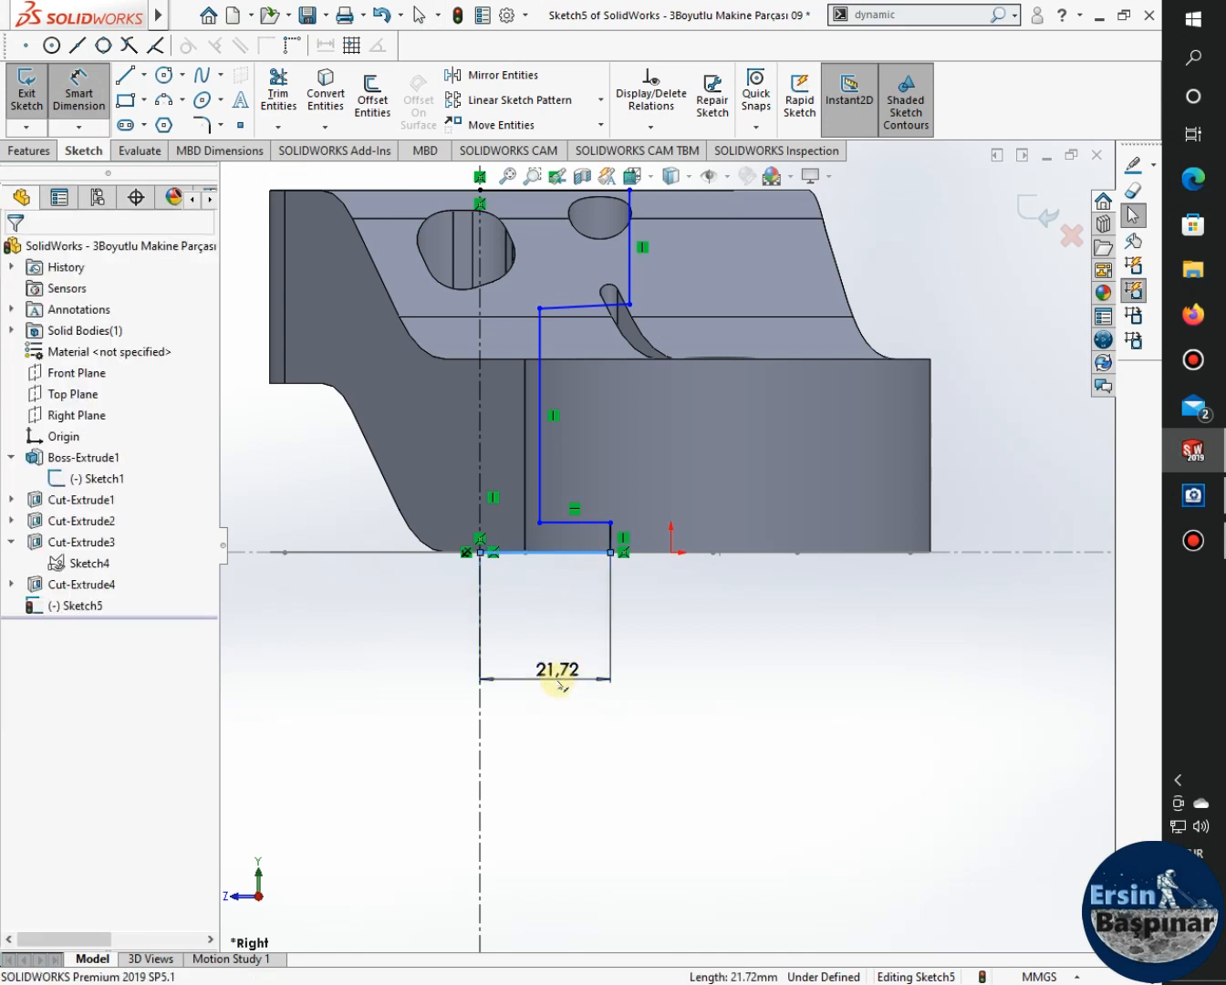
text(21)
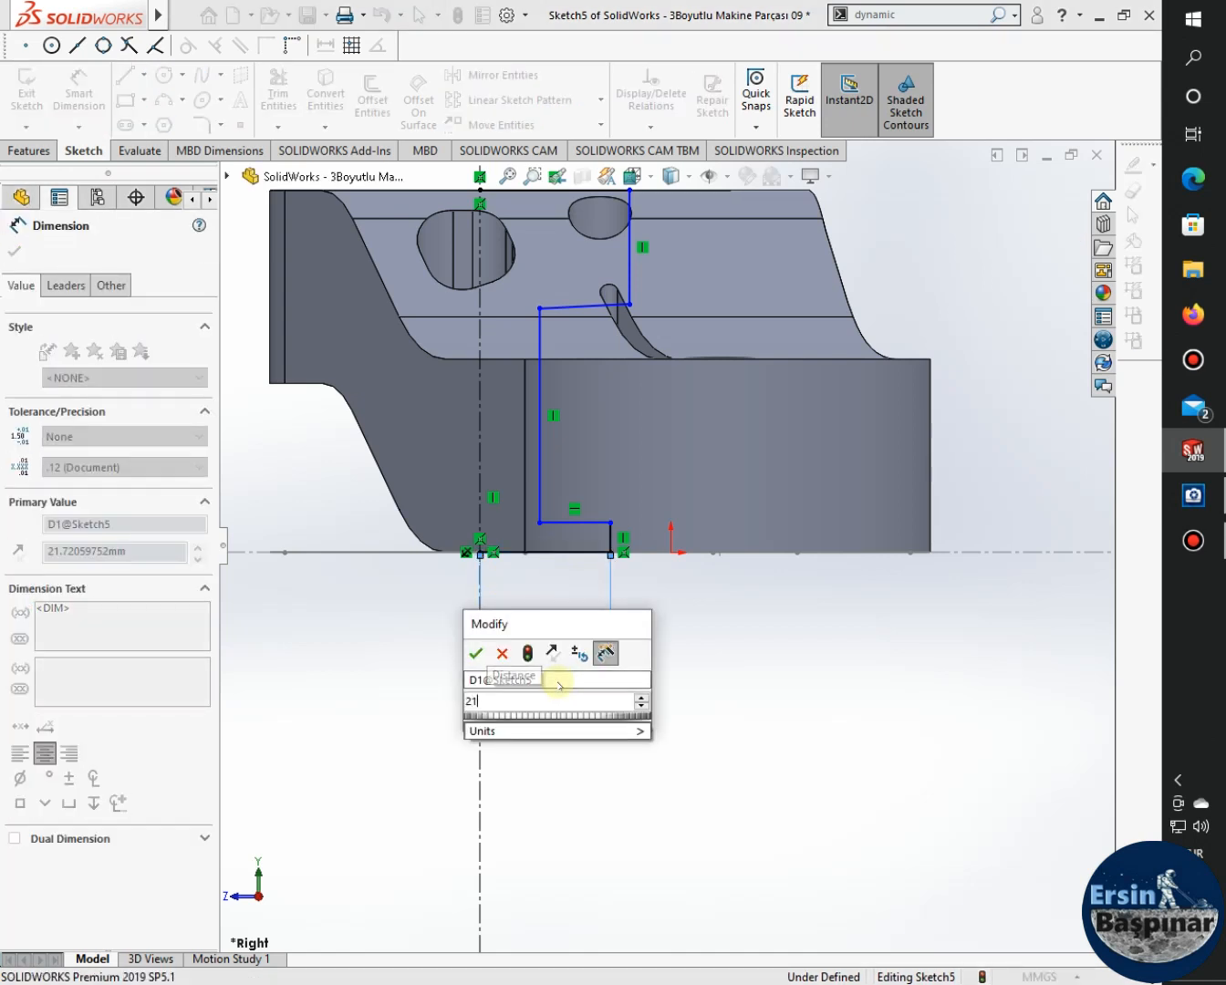
text(.5)
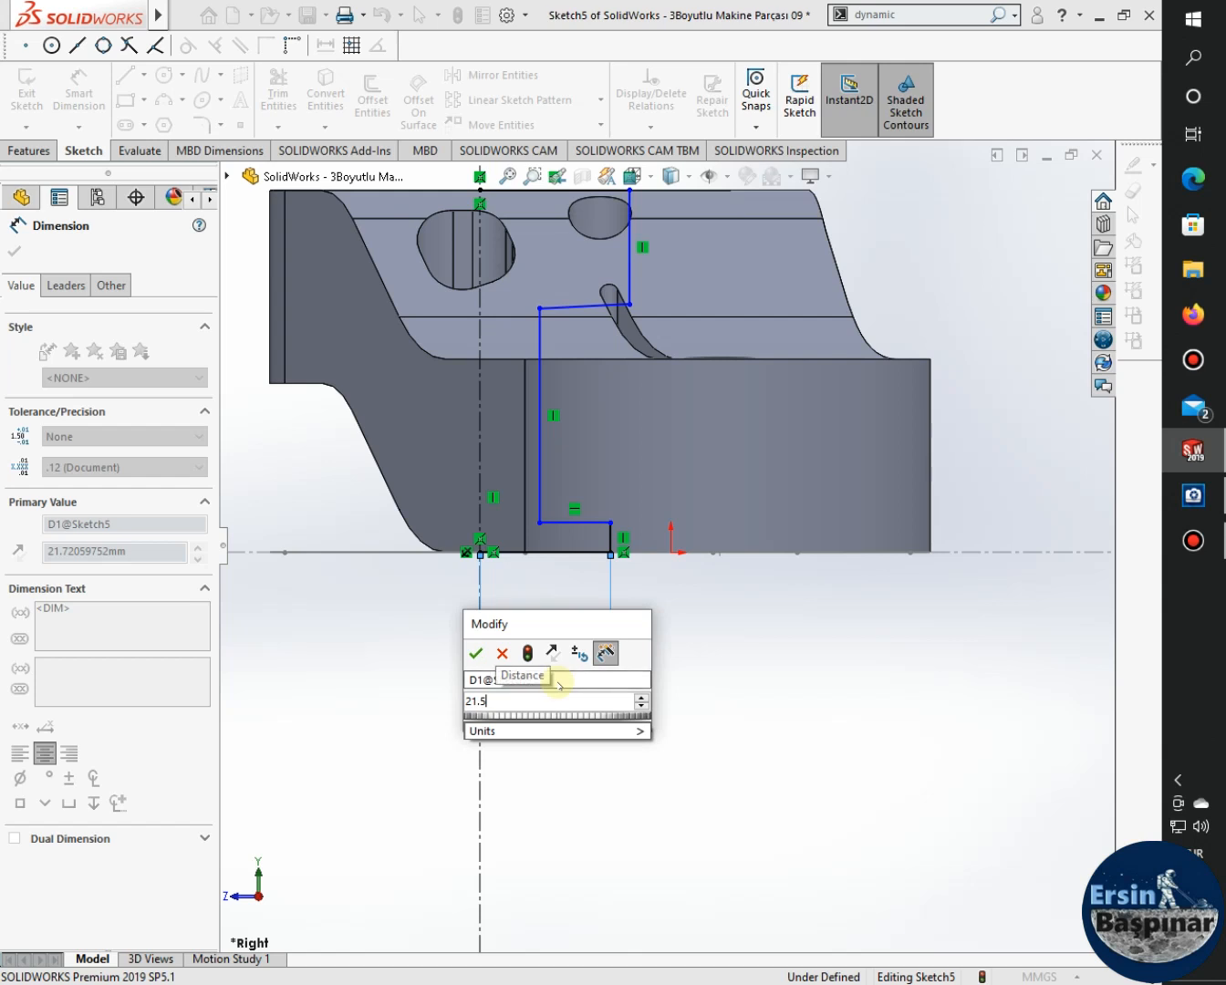
key(Return)
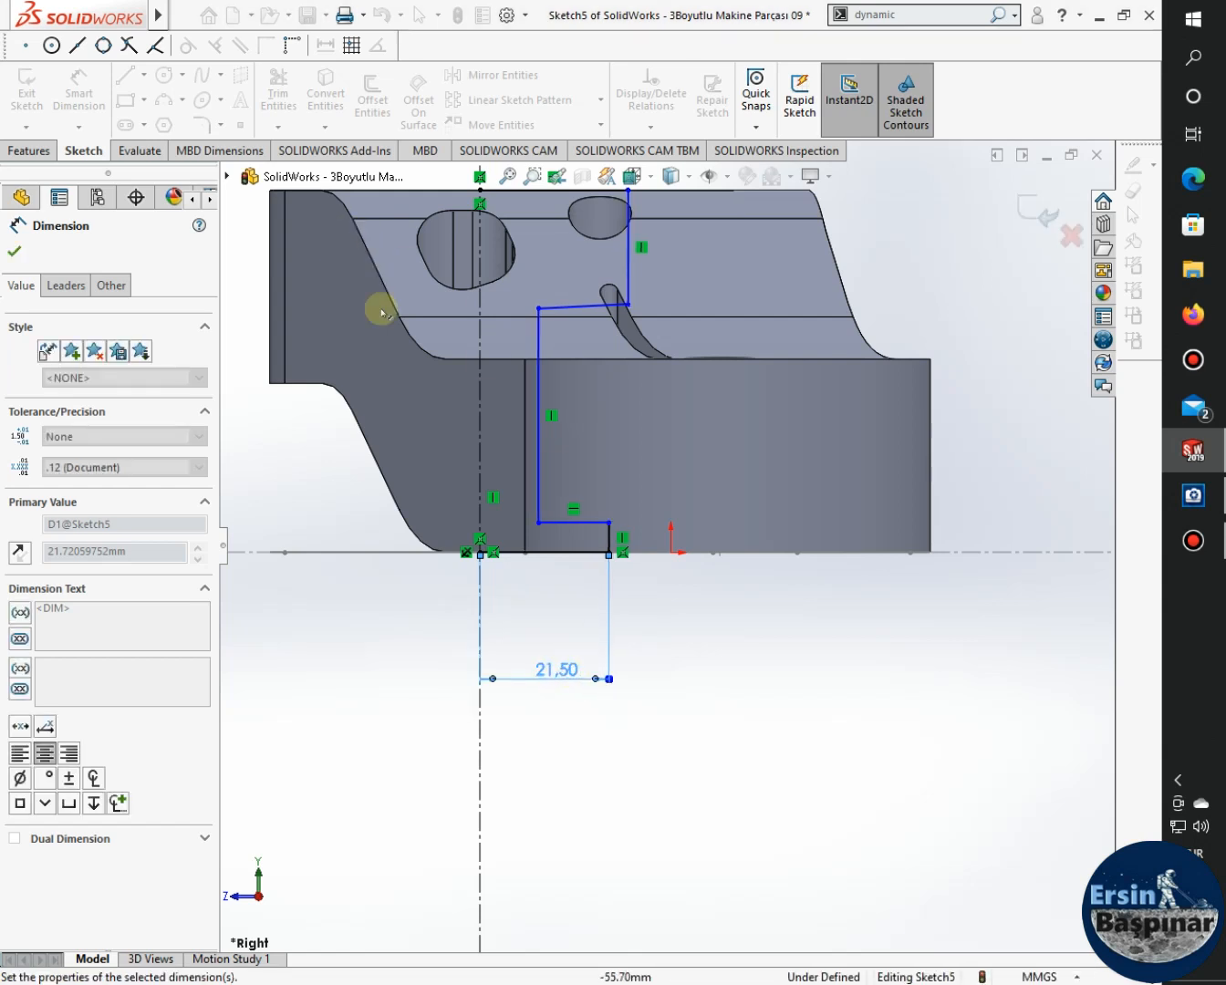
Dimension the short vertical line at the profile's base to 5 mm.
click(990, 536)
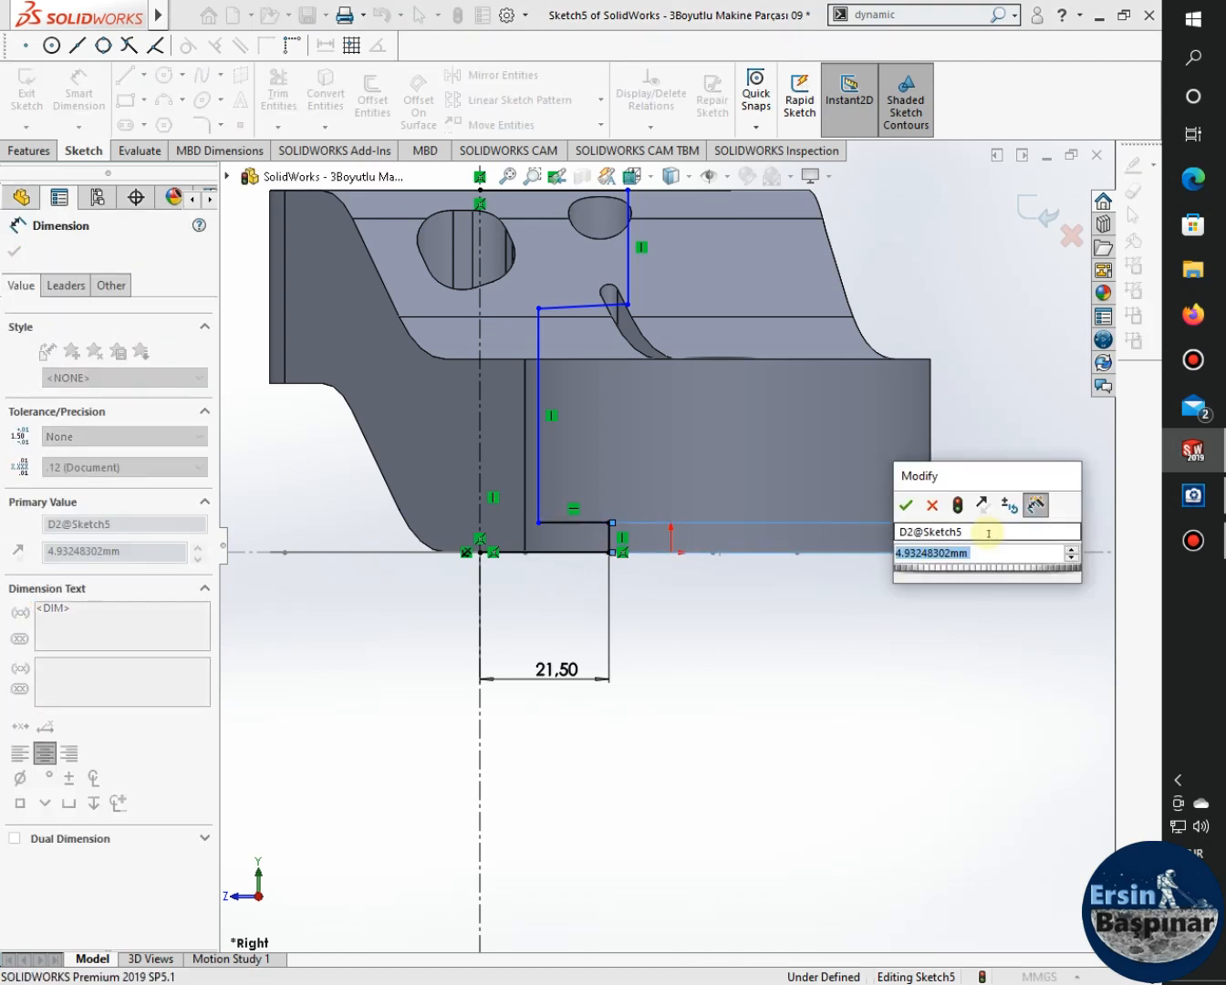
text(5)
key(Return)
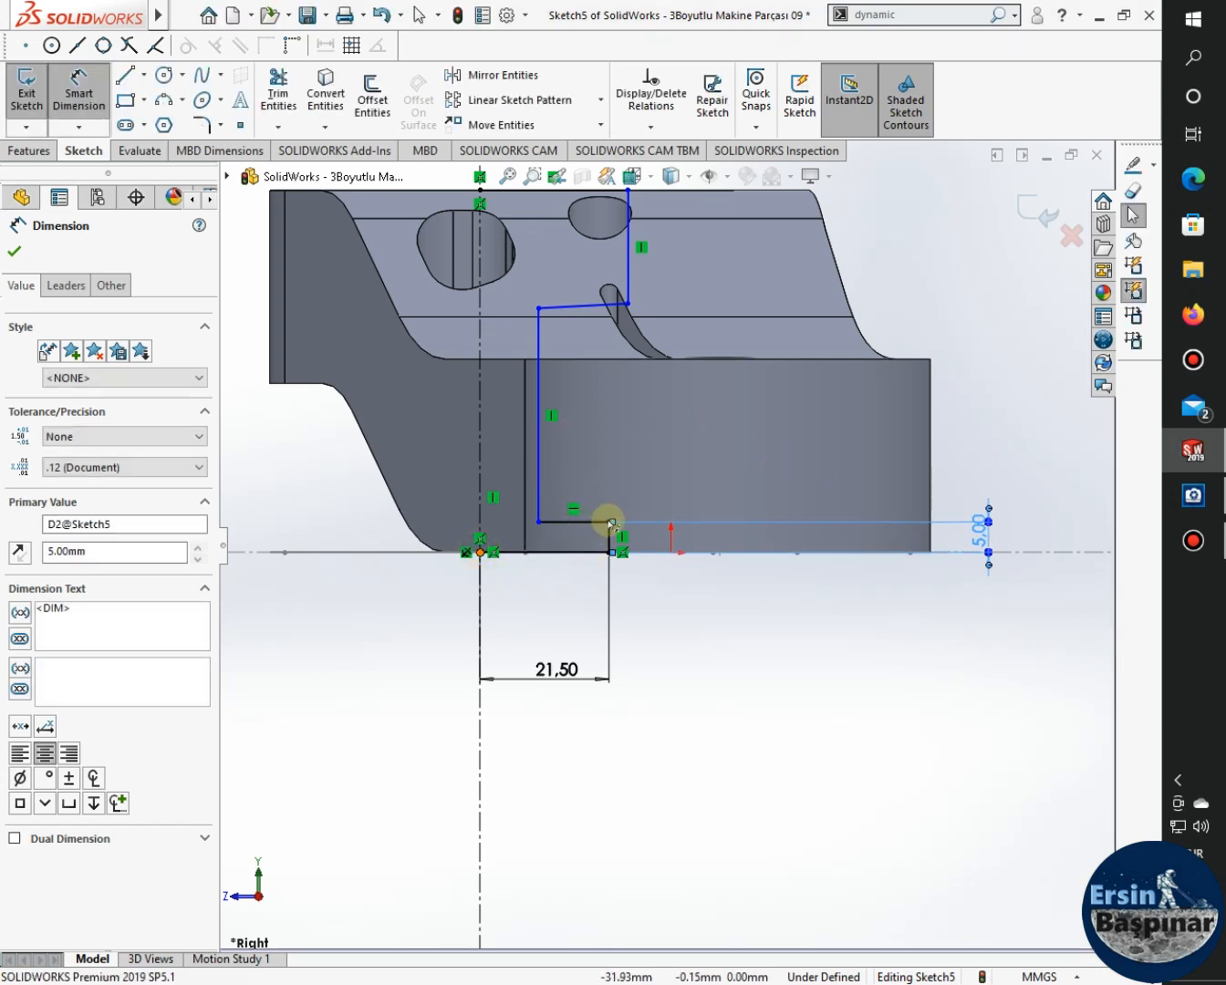
click(609, 523)
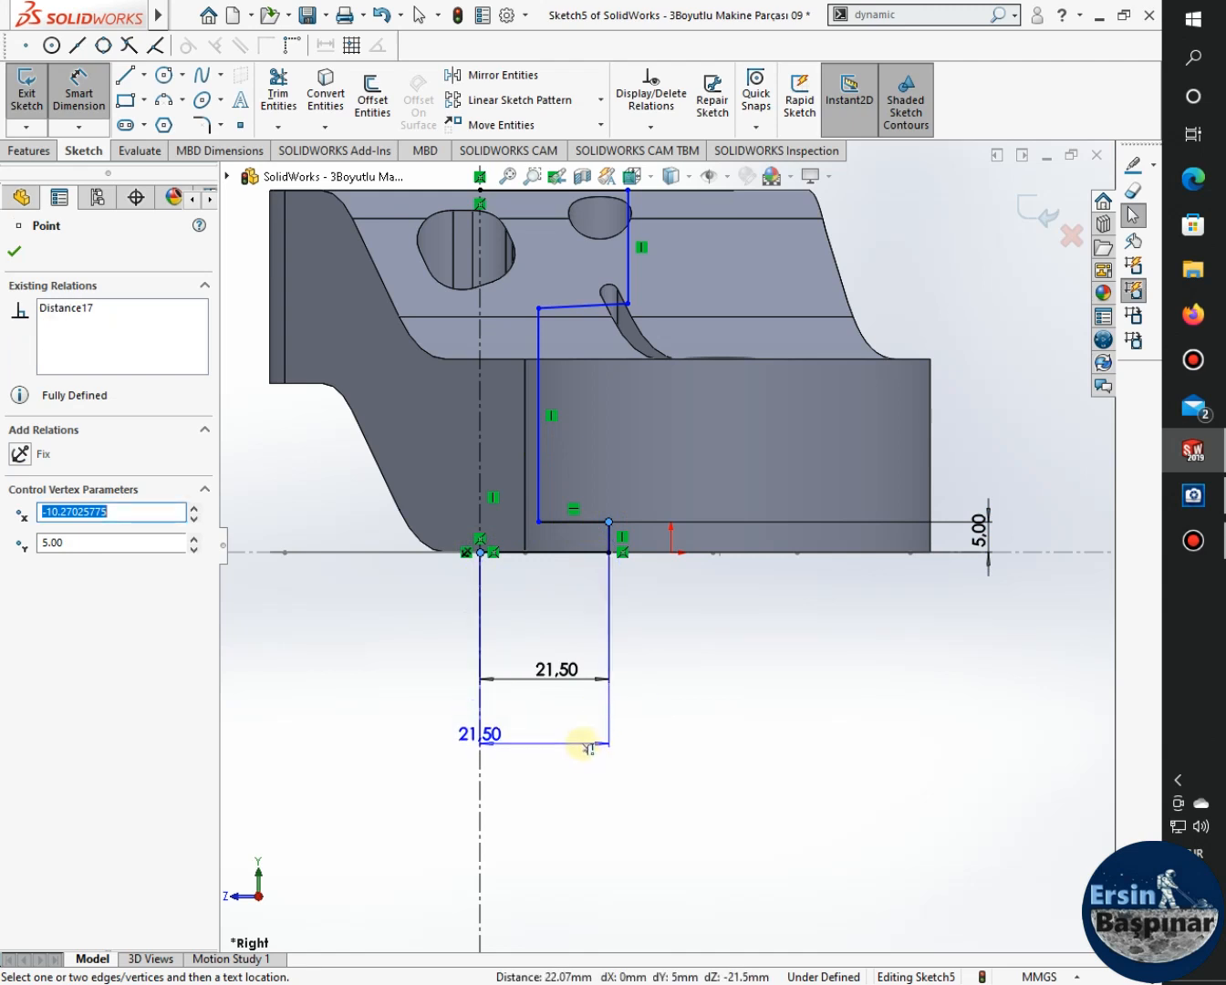
key(Escape)
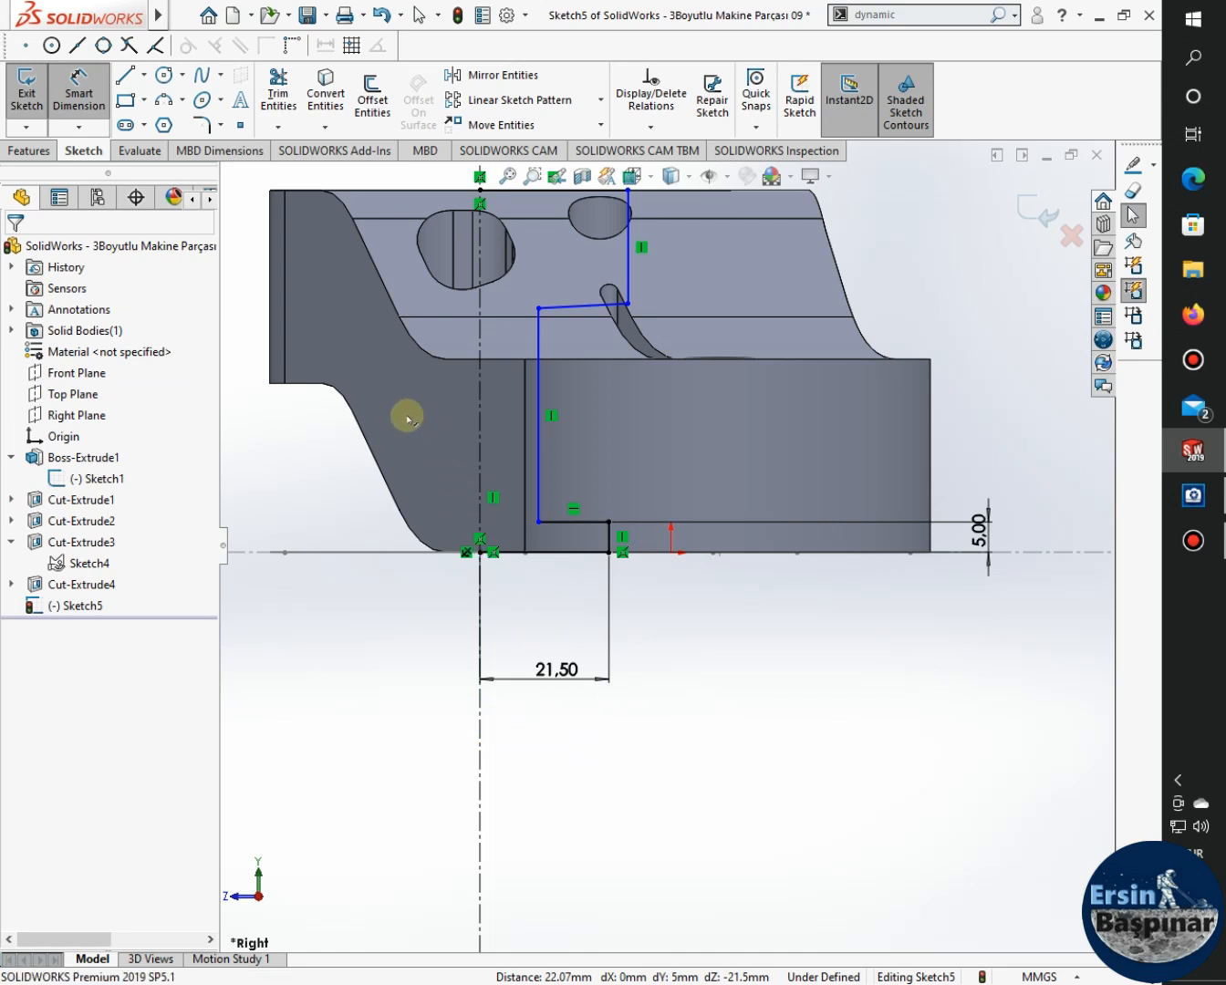
click(79, 91)
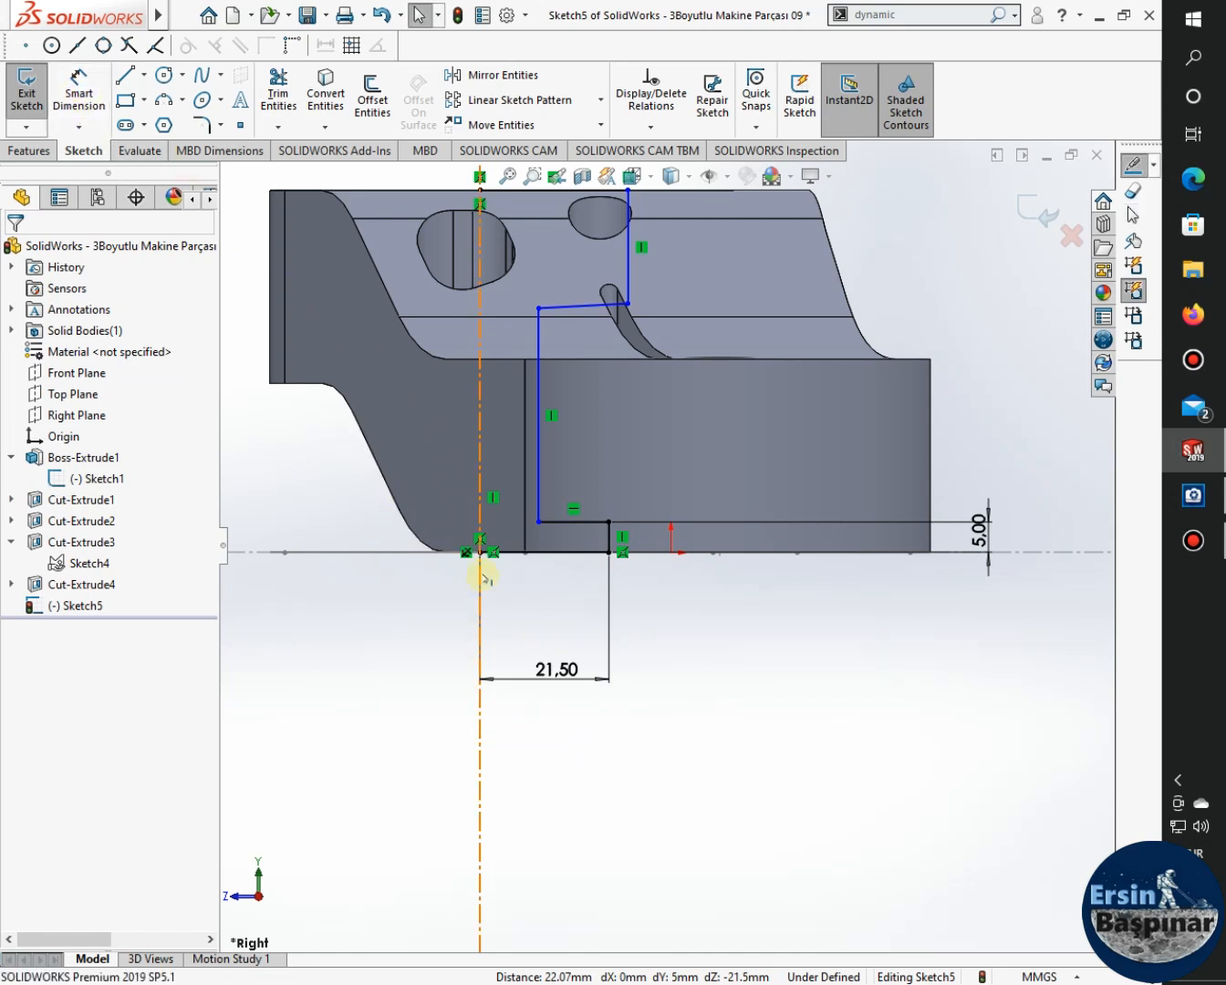
click(538, 523)
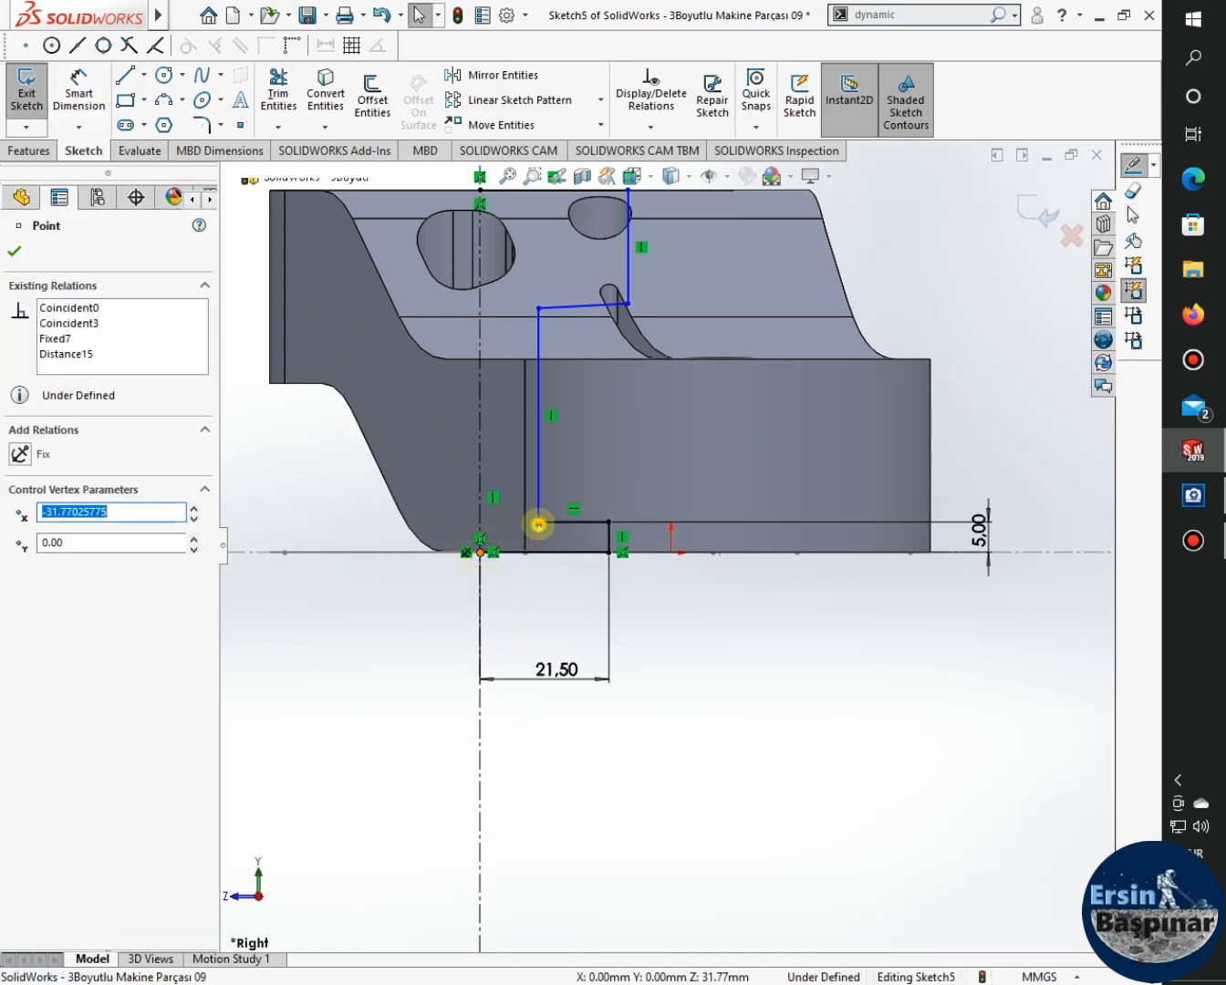
click(16, 249)
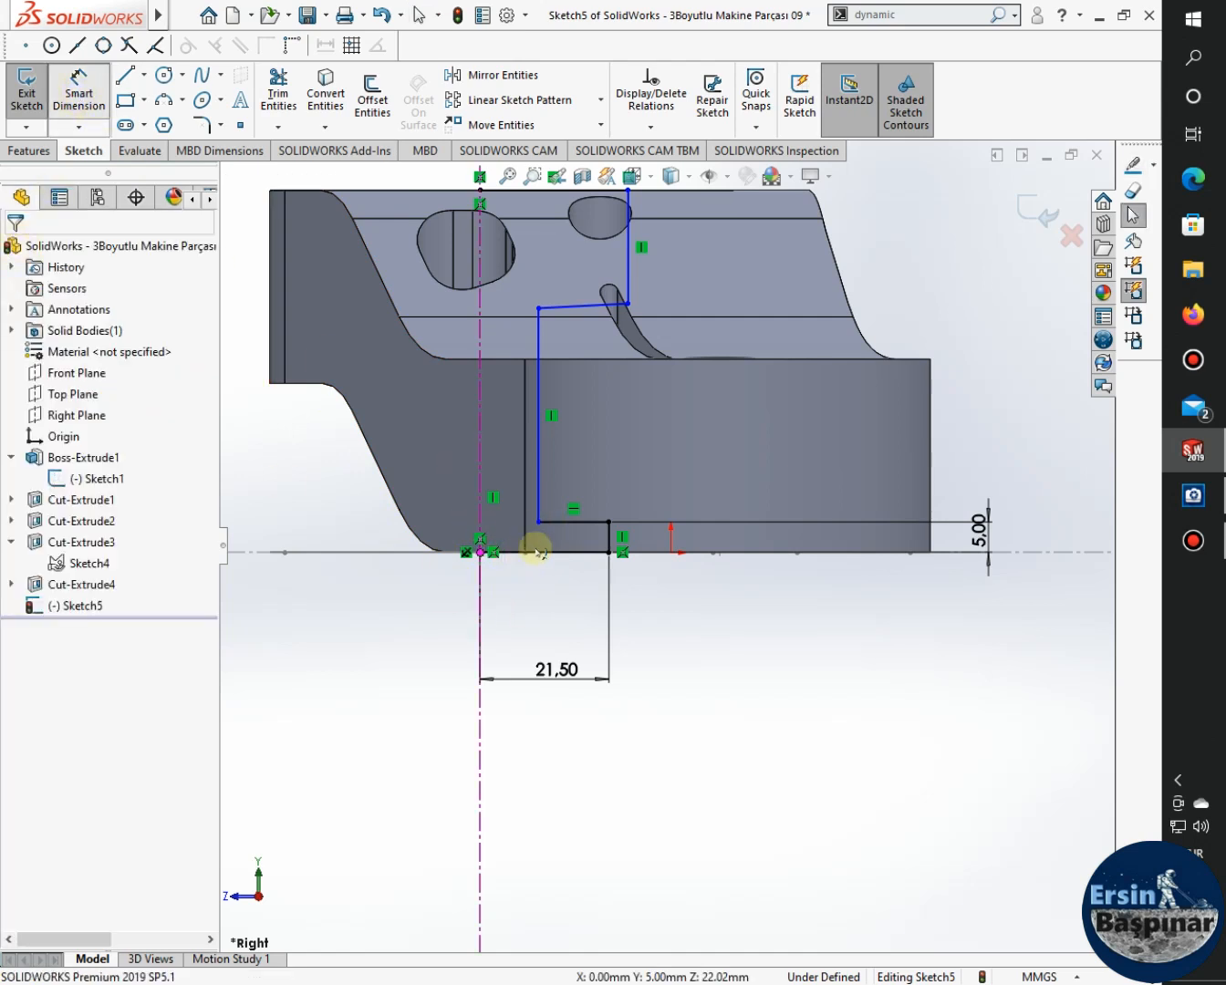
Dimension the horizontal distance from the centerline's base point to the inner vertical line's lower end to 12 mm.
click(481, 550)
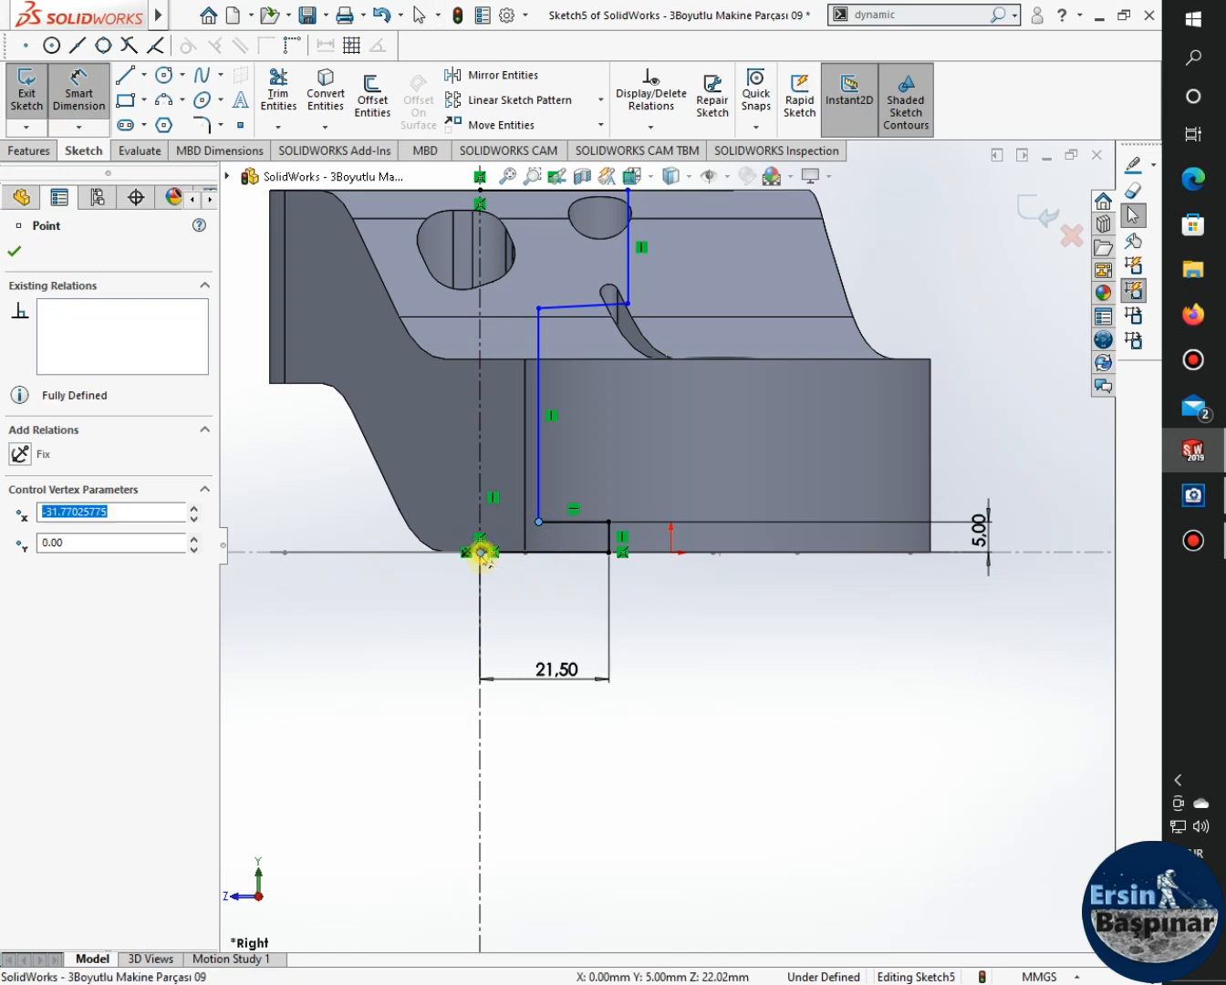
click(510, 625)
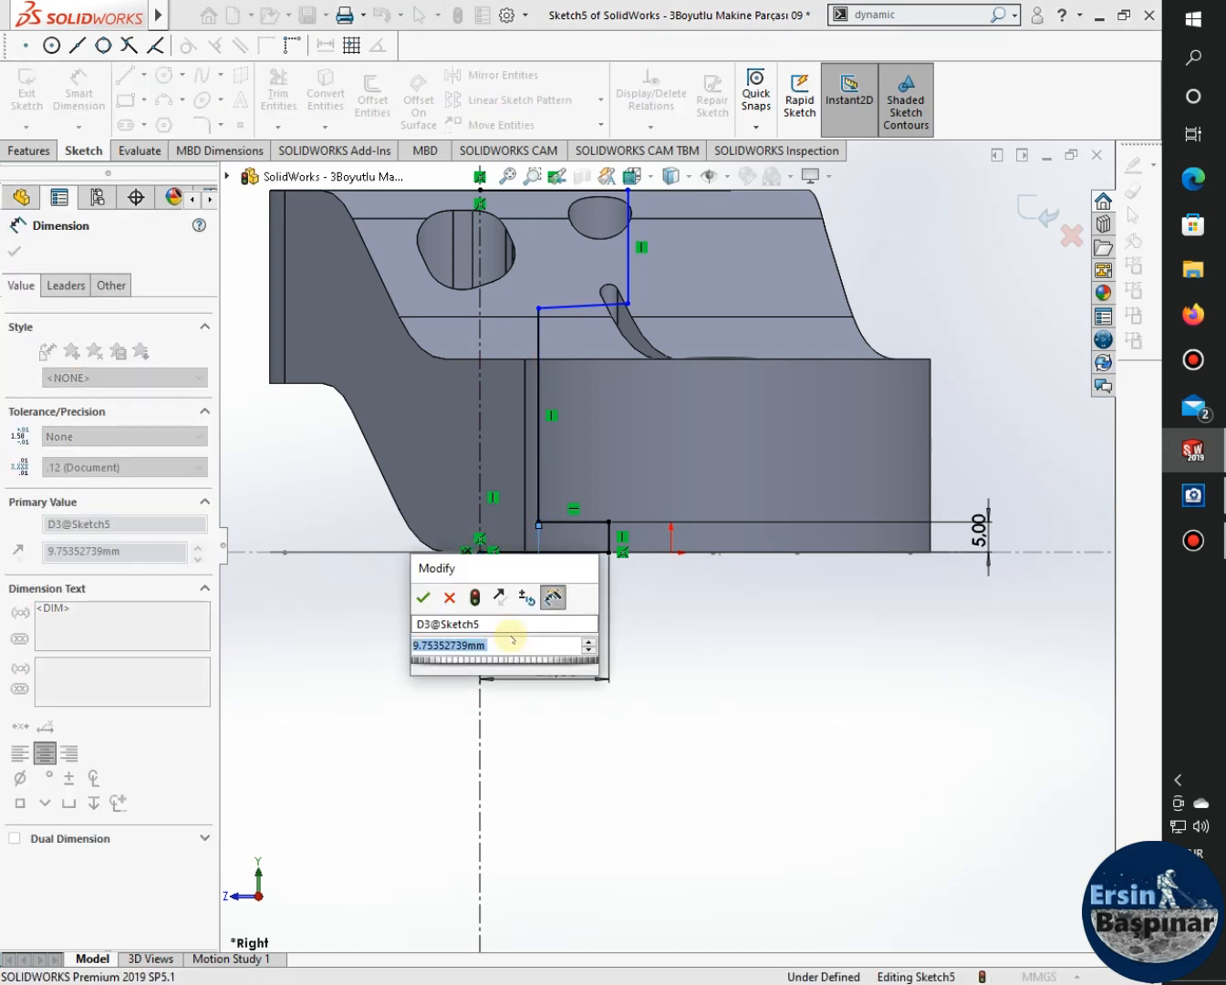
text(12)
key(Return)
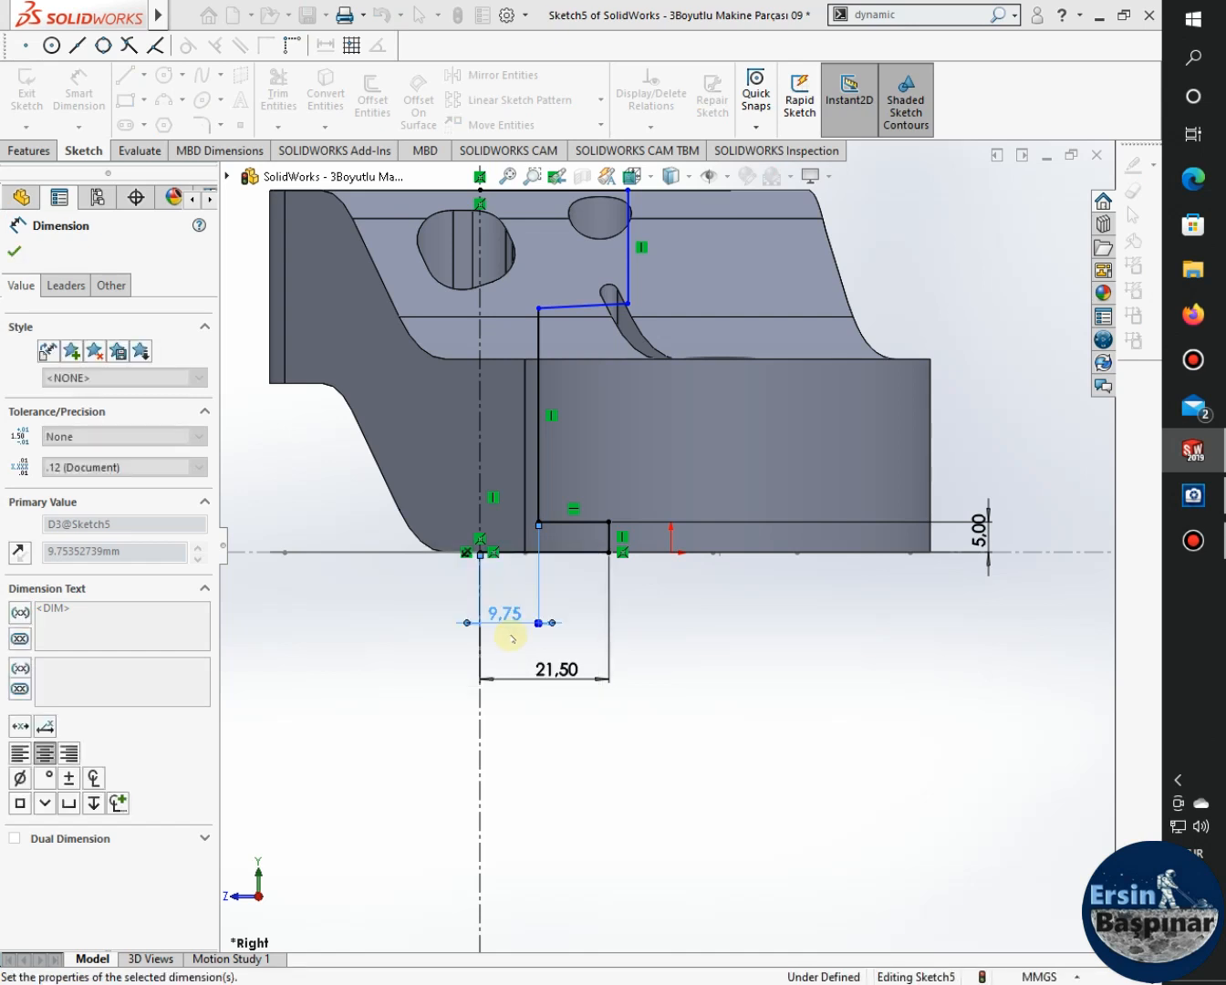
click(718, 657)
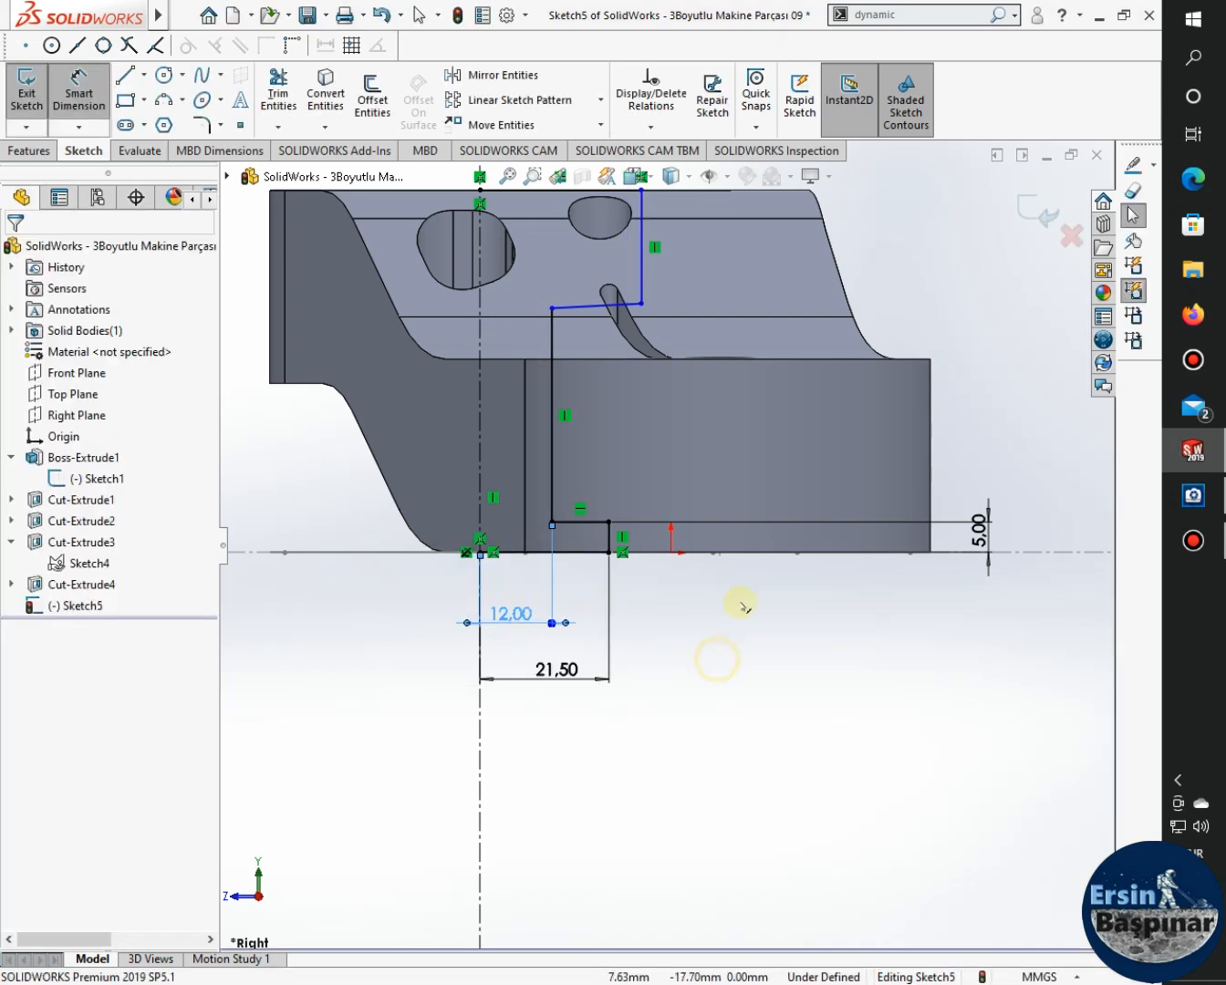
Add a horizontal relation to the slightly slanted upper step line of the profile.
right_click(588, 311)
key(Escape)
key(Escape)
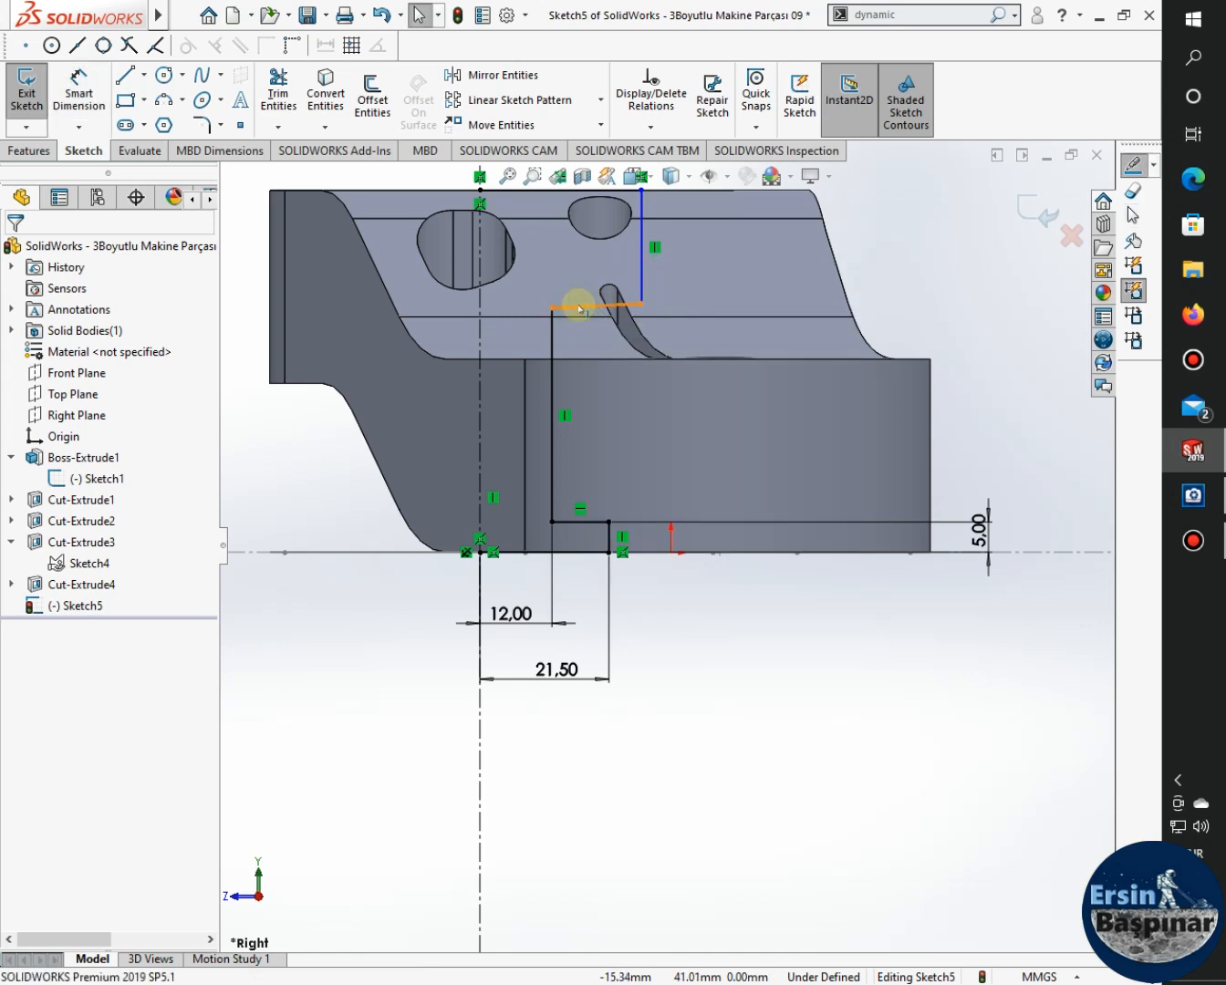
click(579, 309)
right_click(581, 309)
key(Escape)
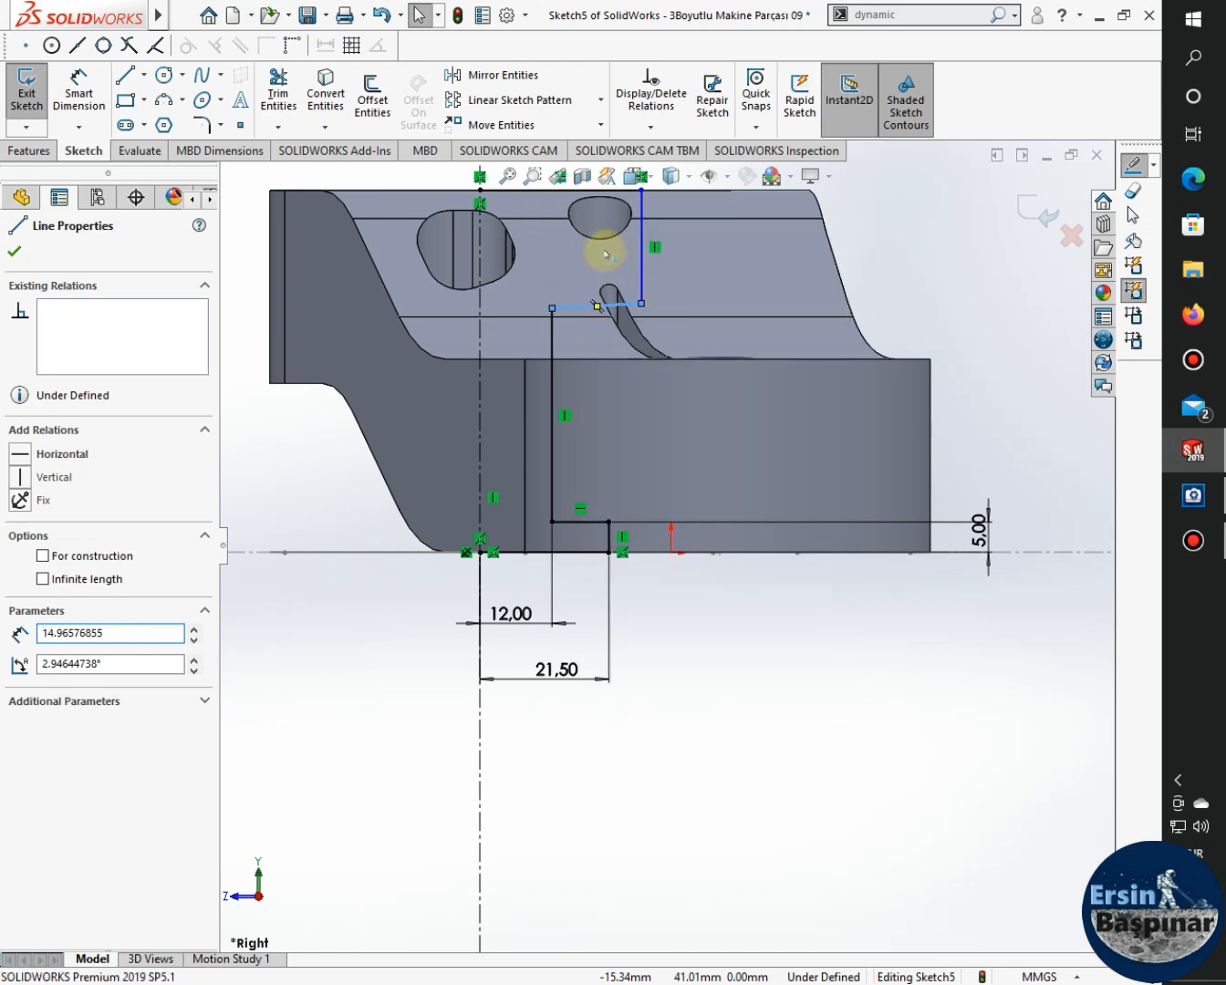
click(603, 254)
click(985, 294)
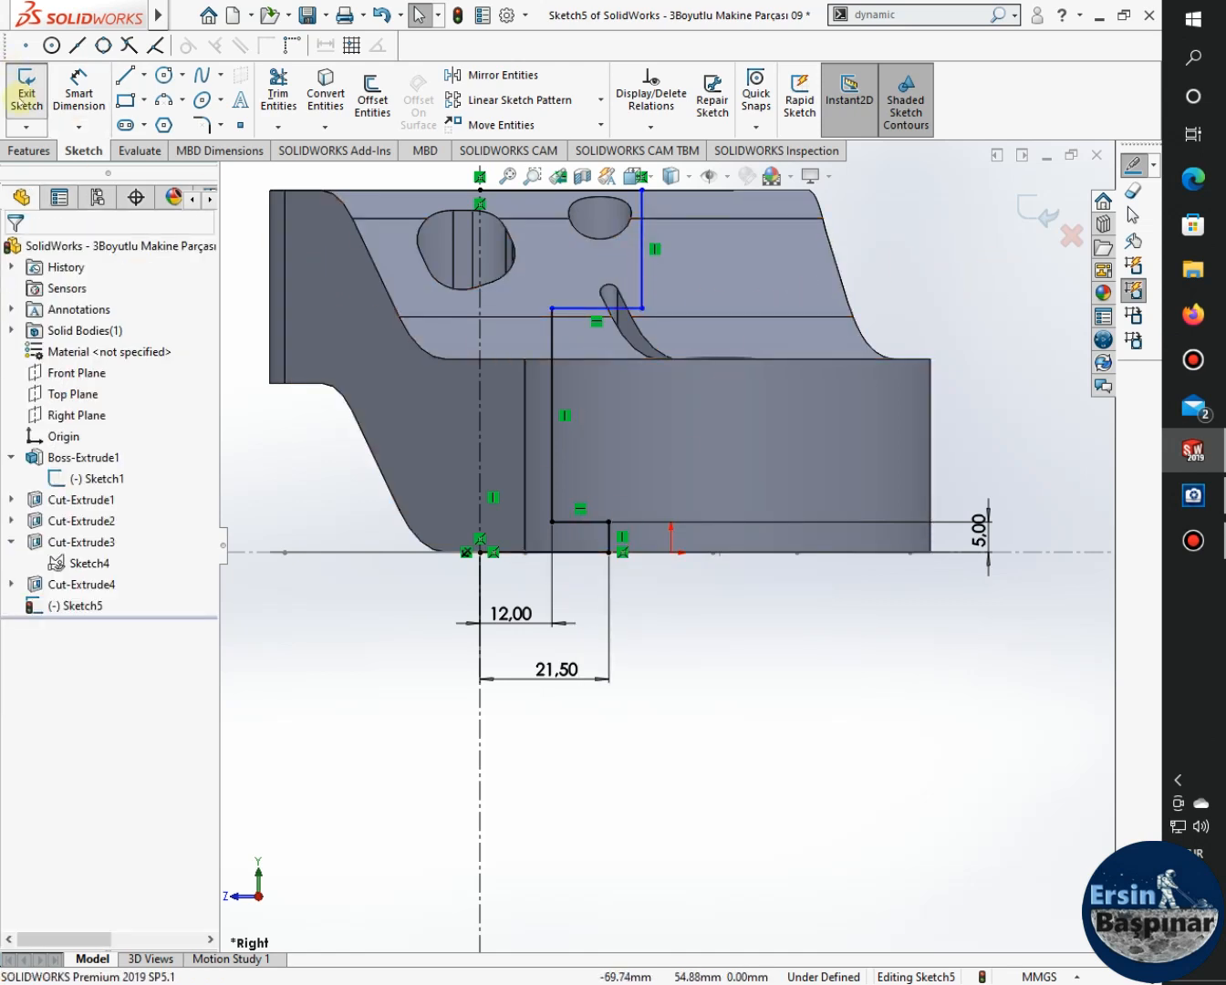
Check section A-A in the drawing and dimension the profile's inner vertical line to 16 mm.
click(79, 88)
click(1196, 497)
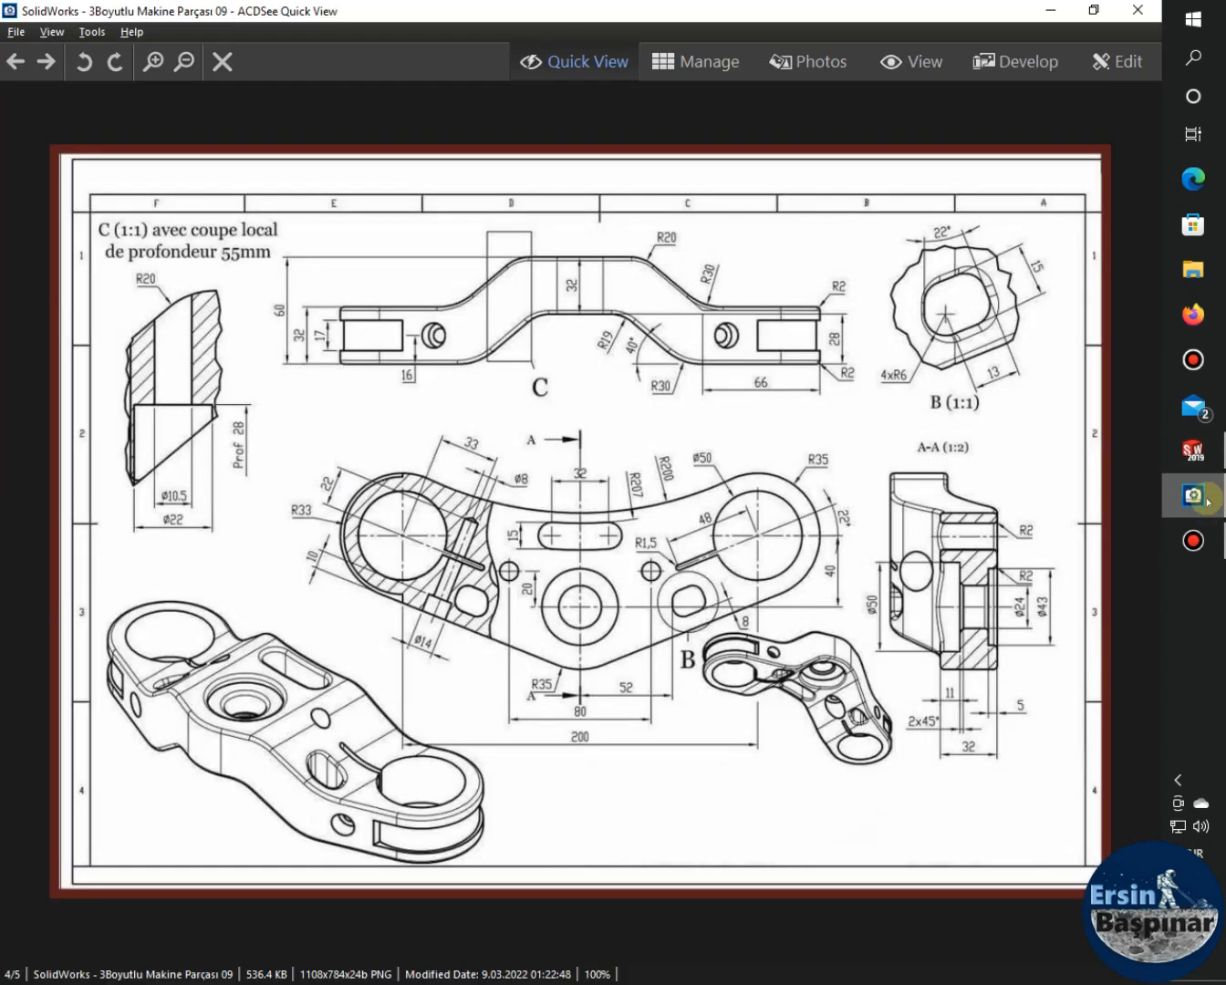
click(1204, 498)
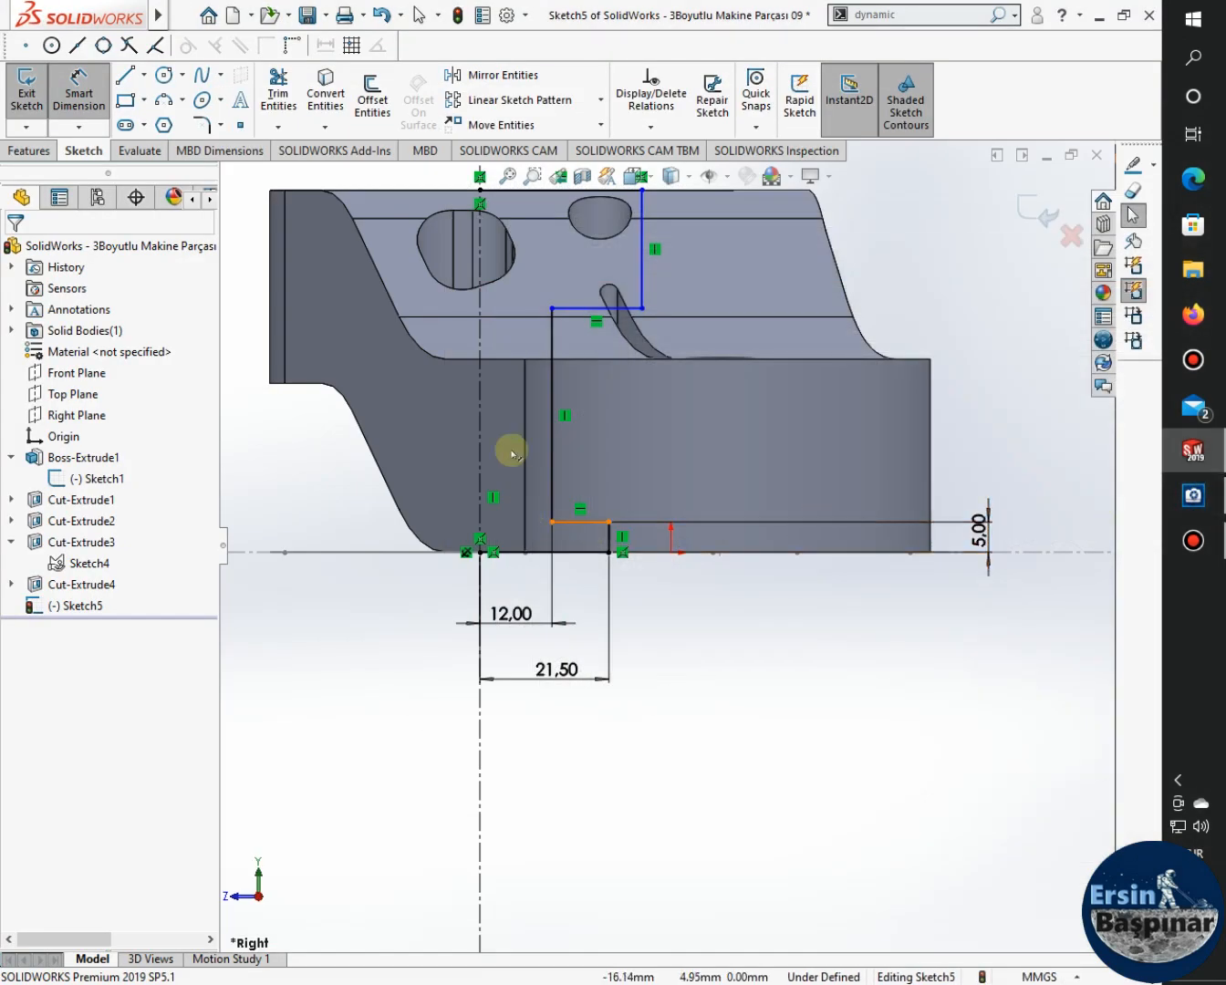
click(553, 383)
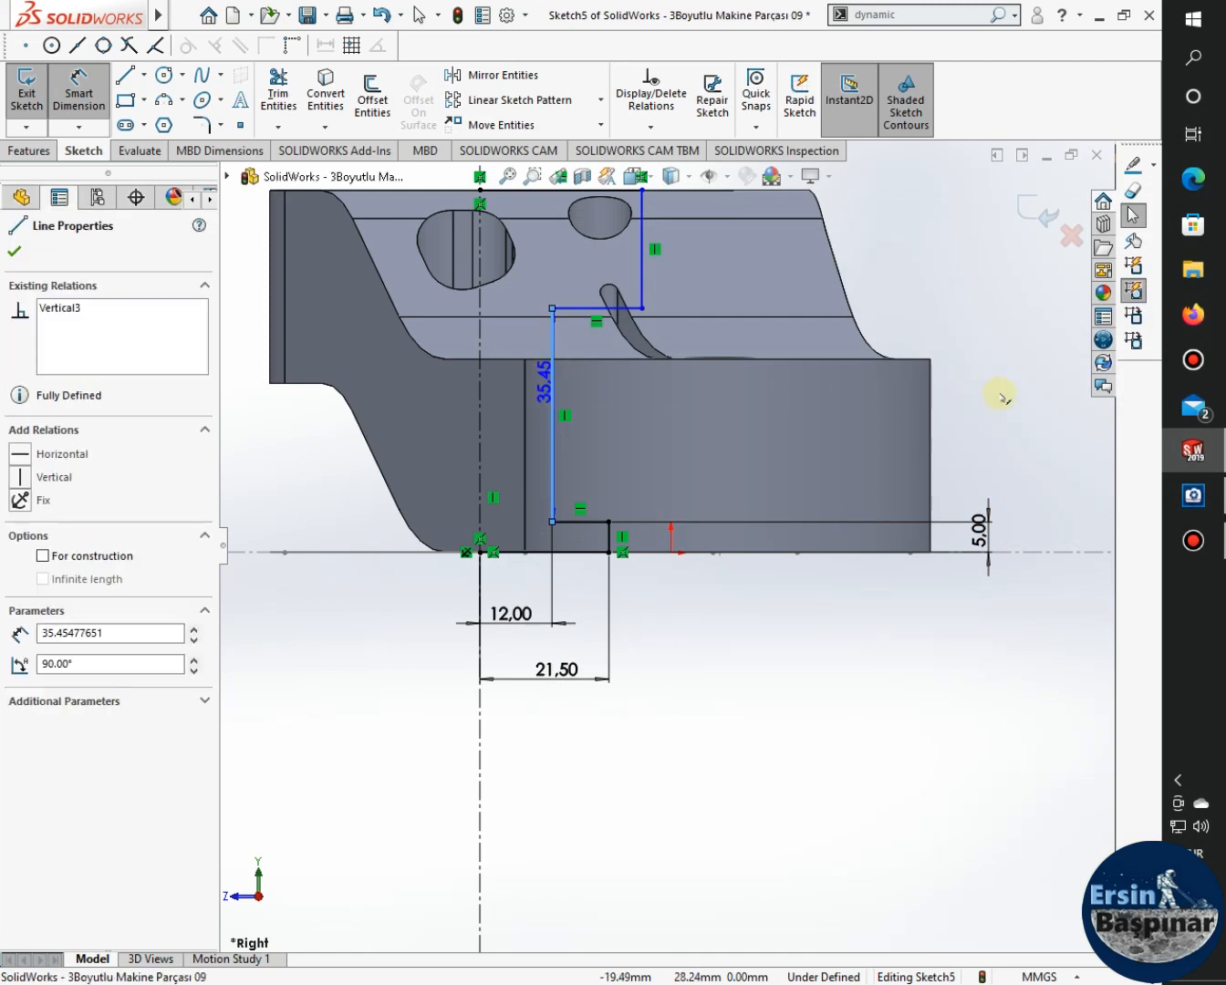
click(992, 387)
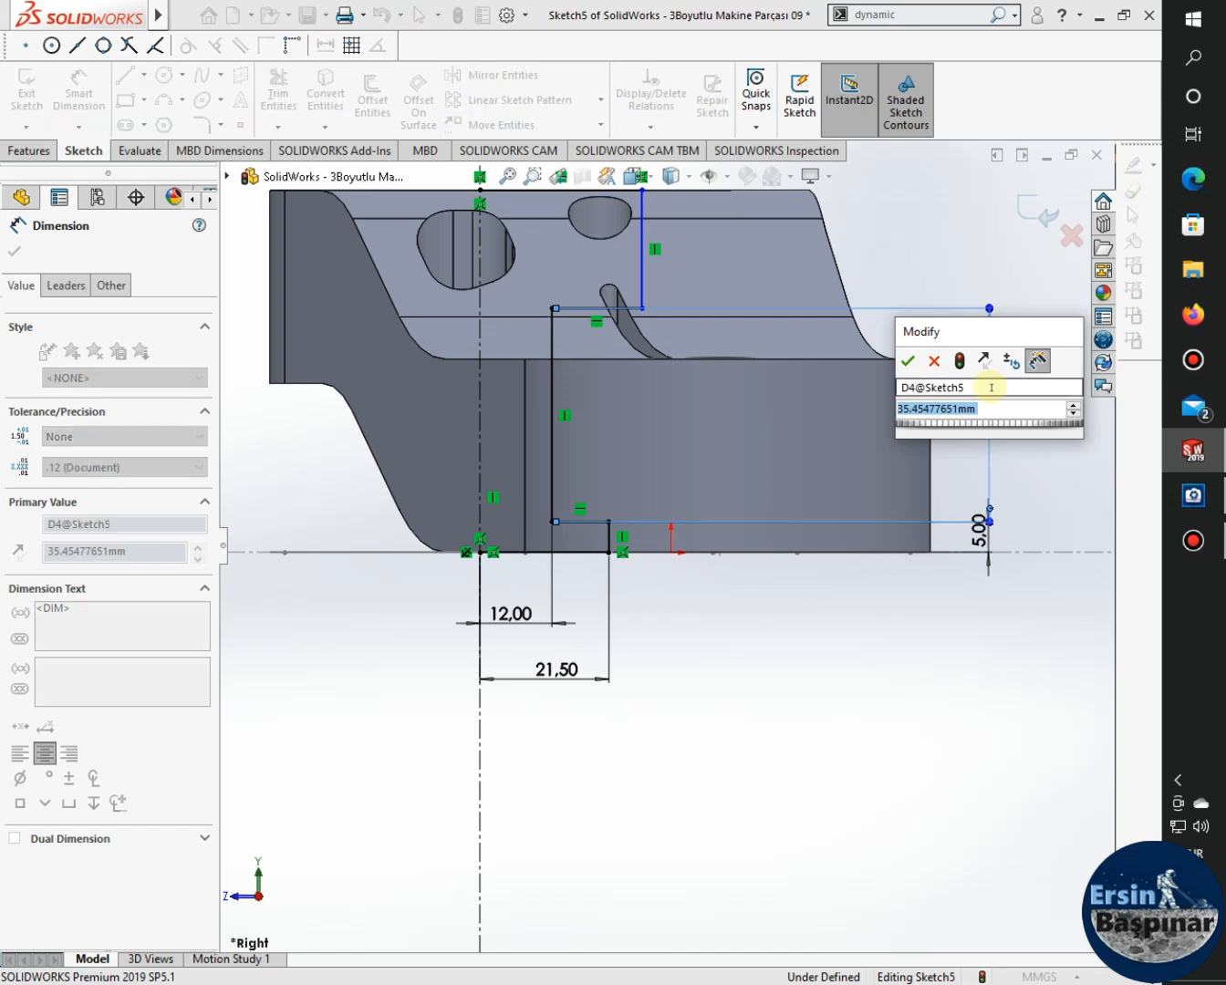
text(16)
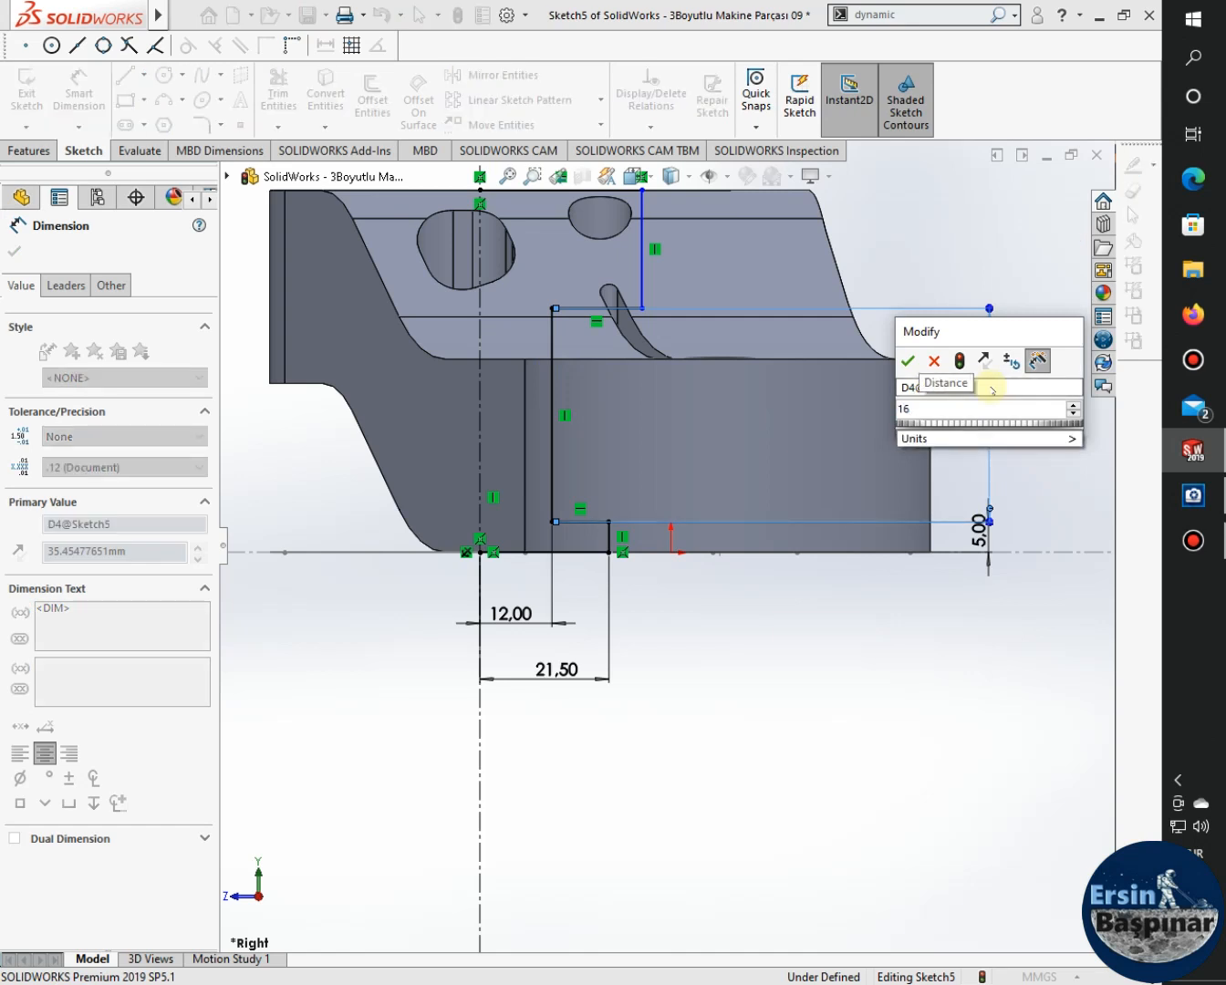
key(Return)
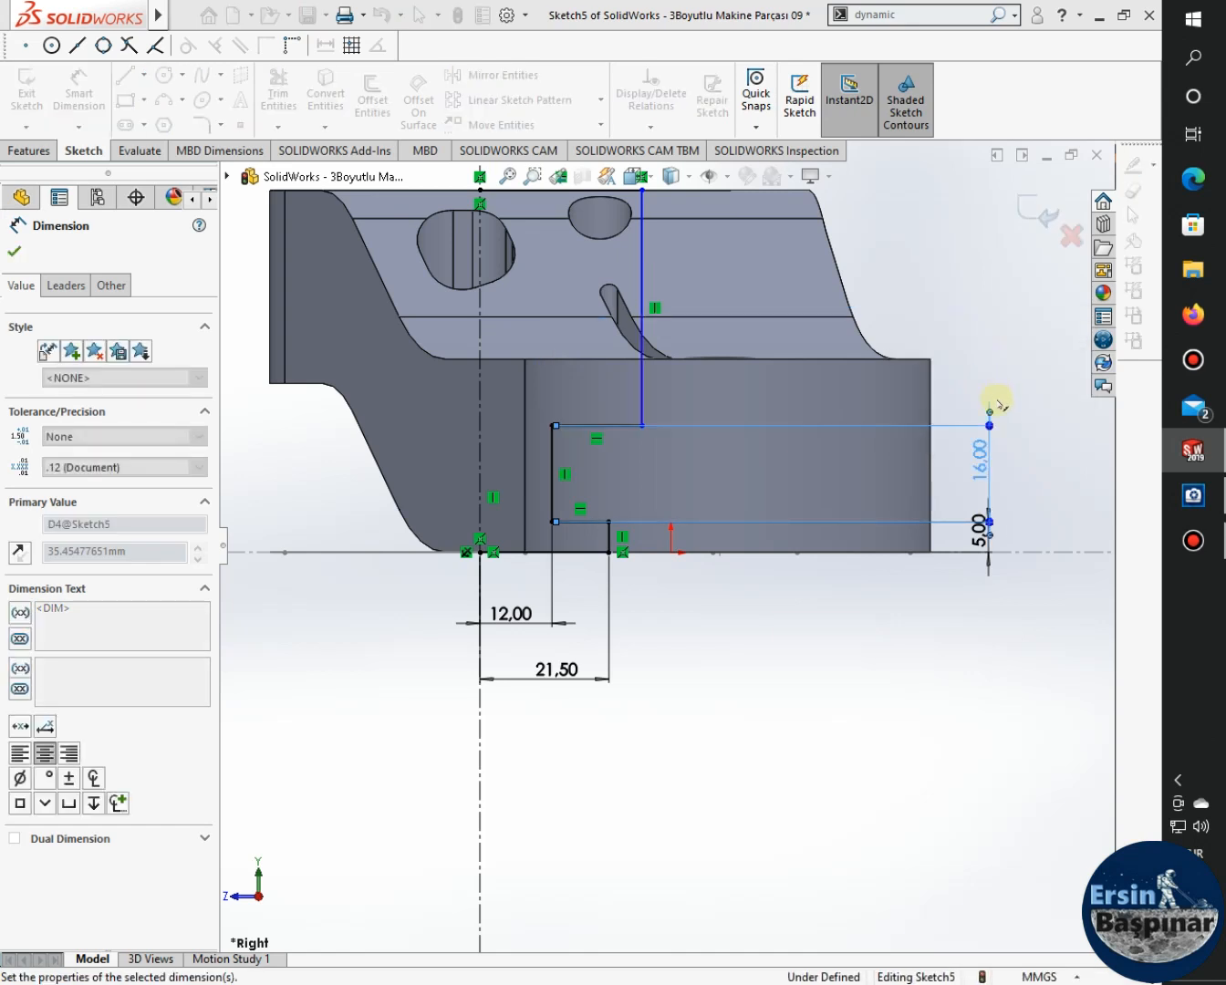
click(848, 736)
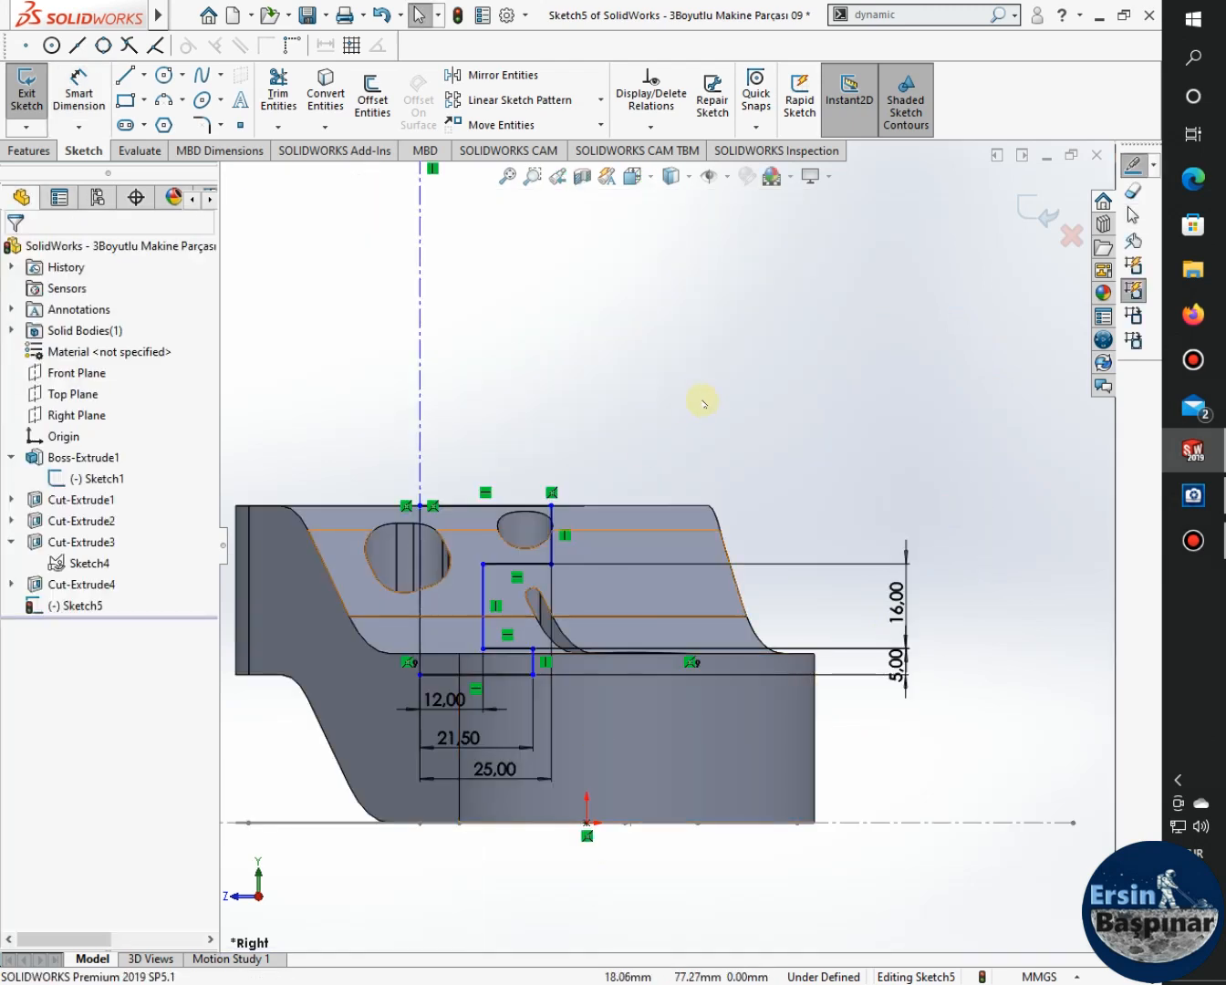
Try to dimension the profile's upper outer vertical line and check its length against section A-A in the drawing.
click(80, 96)
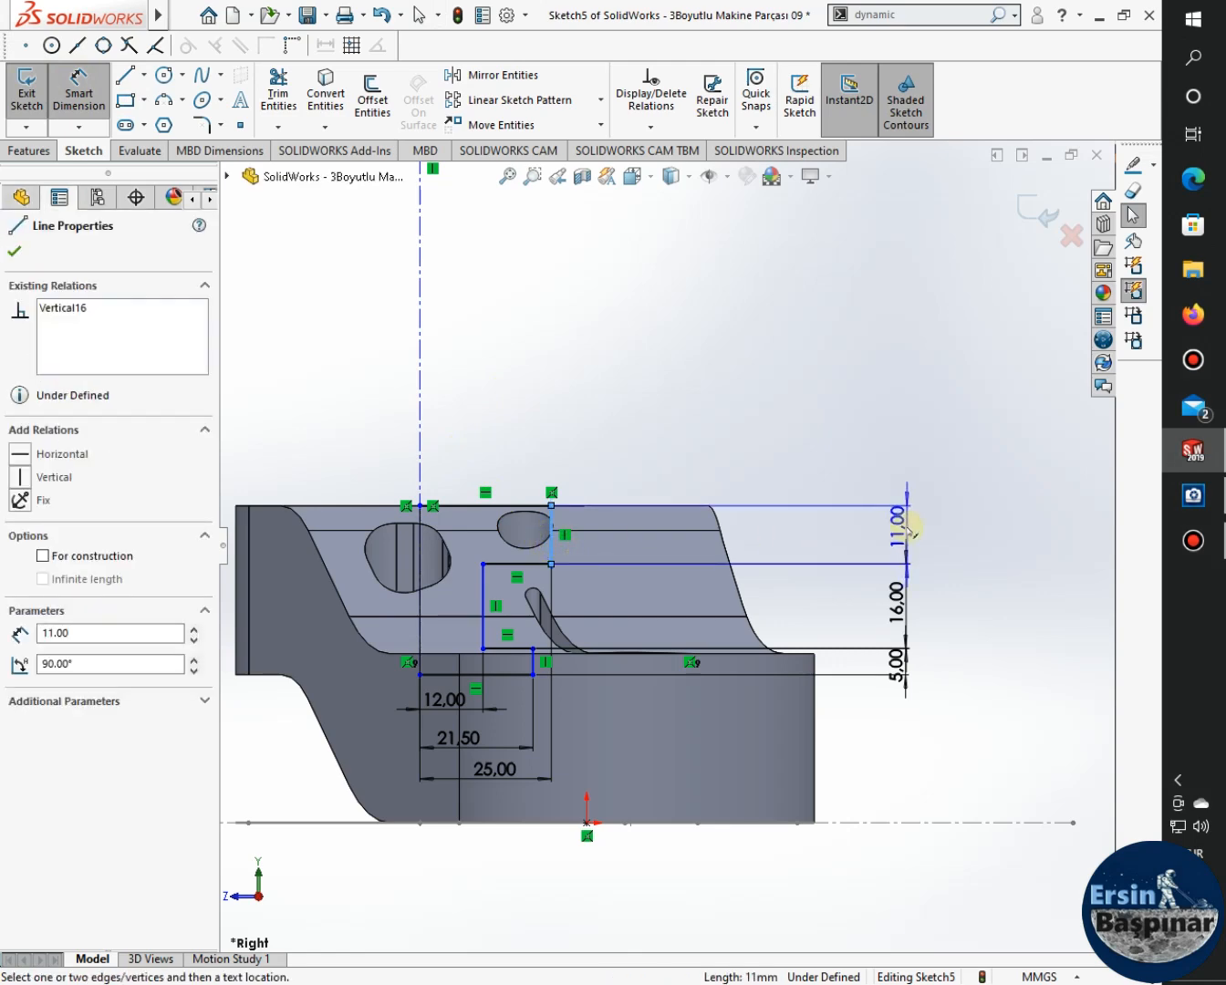
click(857, 527)
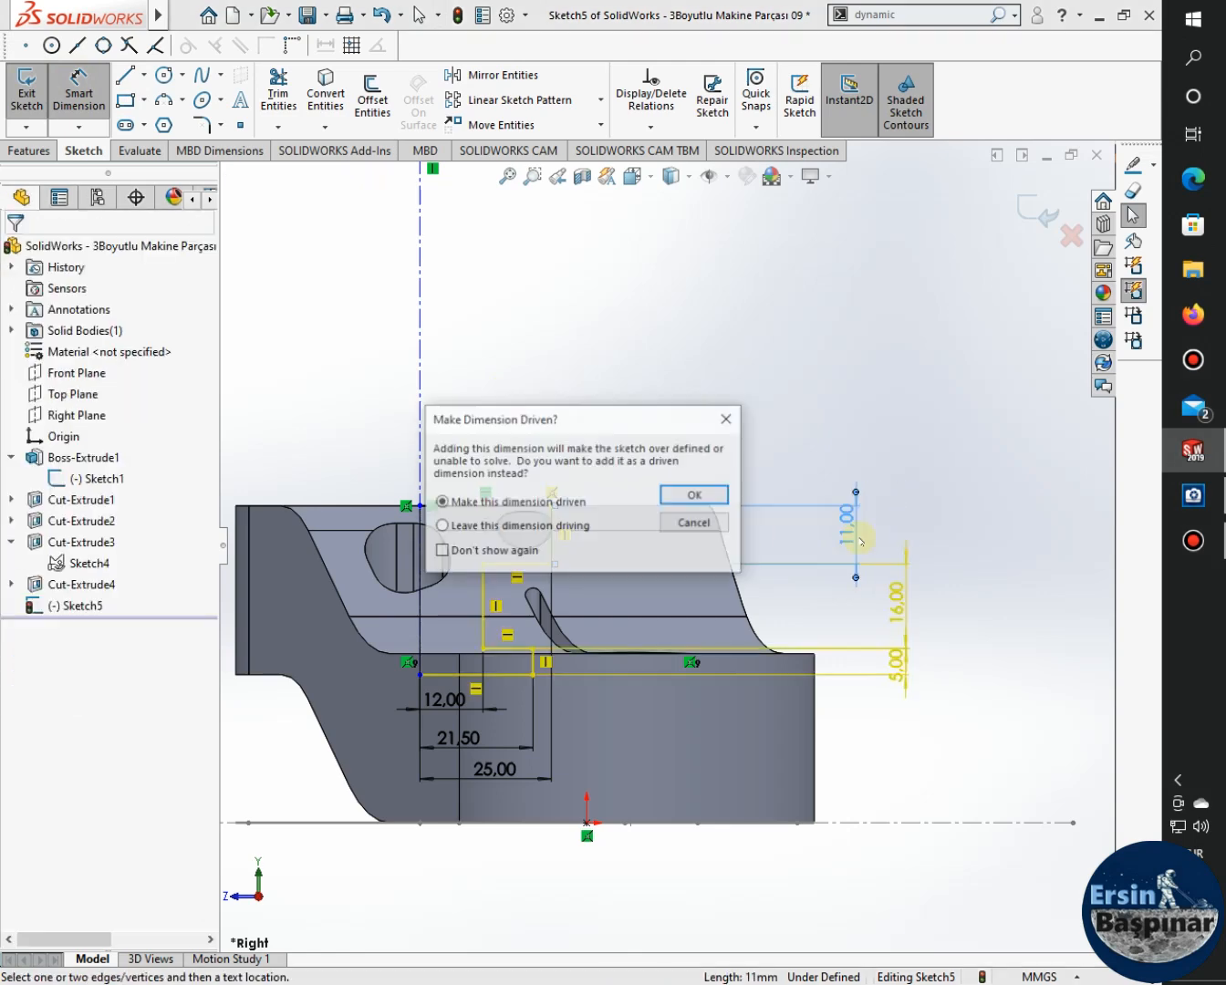
click(696, 521)
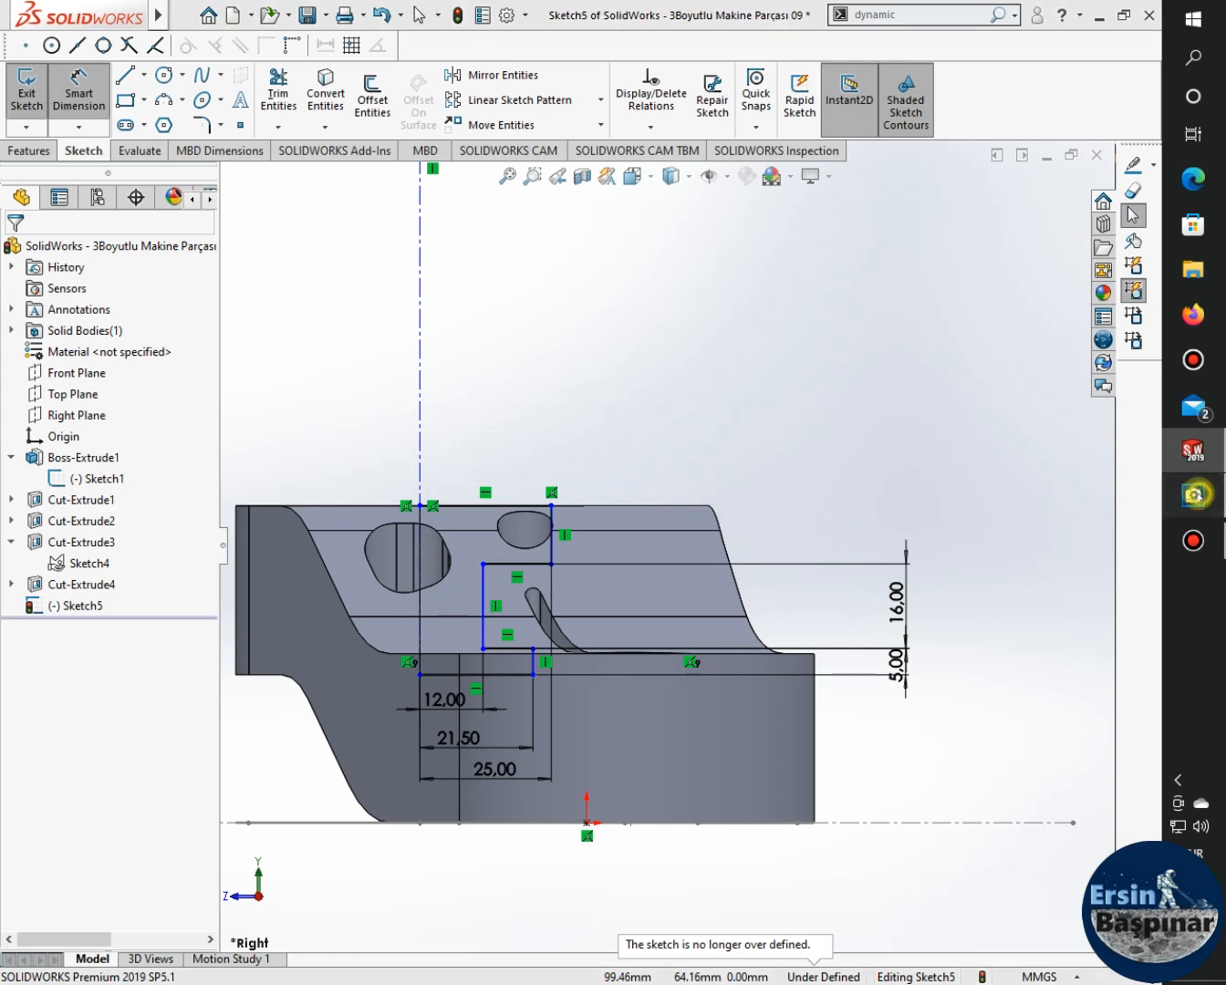
click(1192, 495)
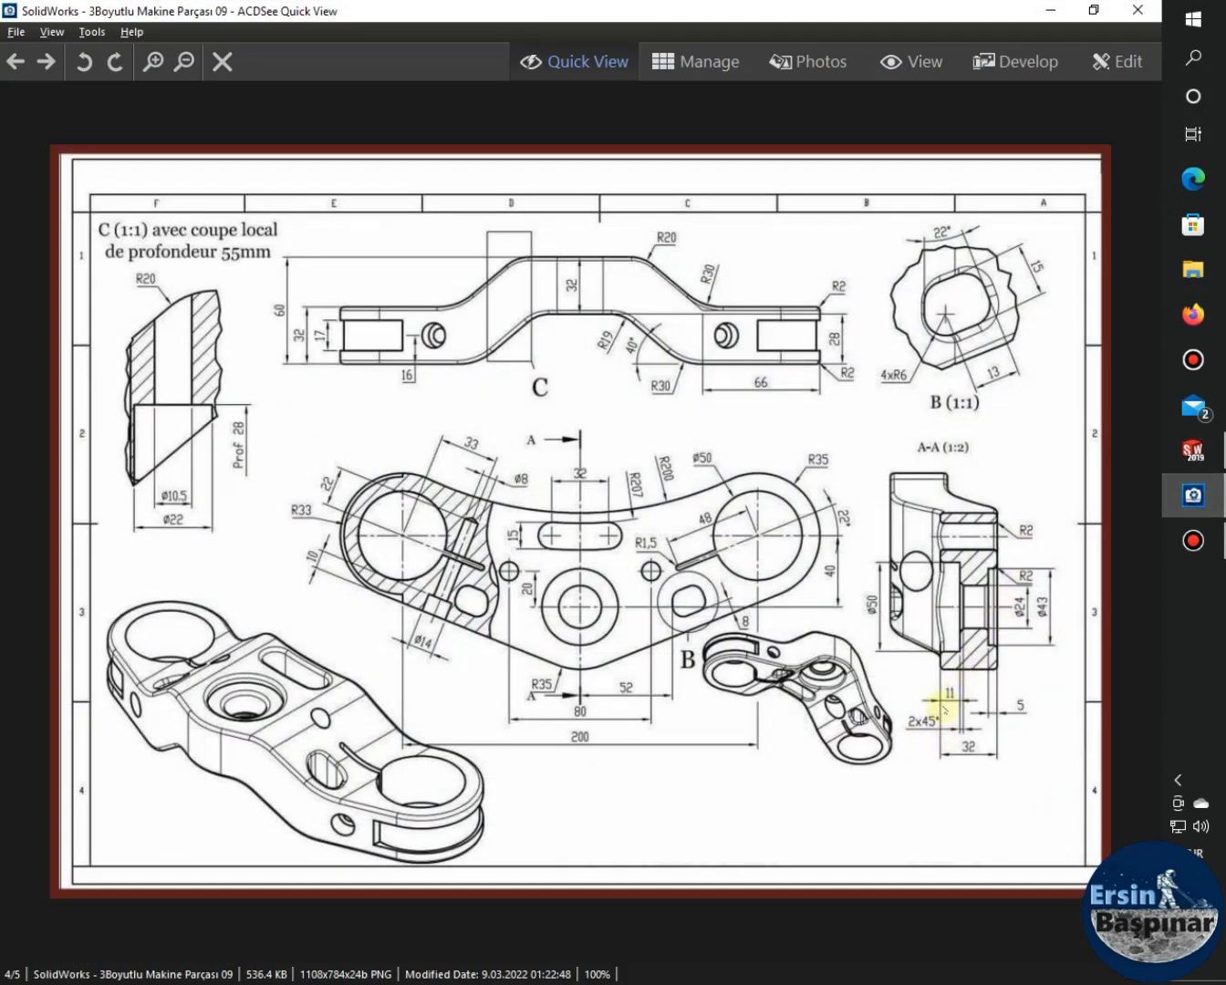
click(1192, 450)
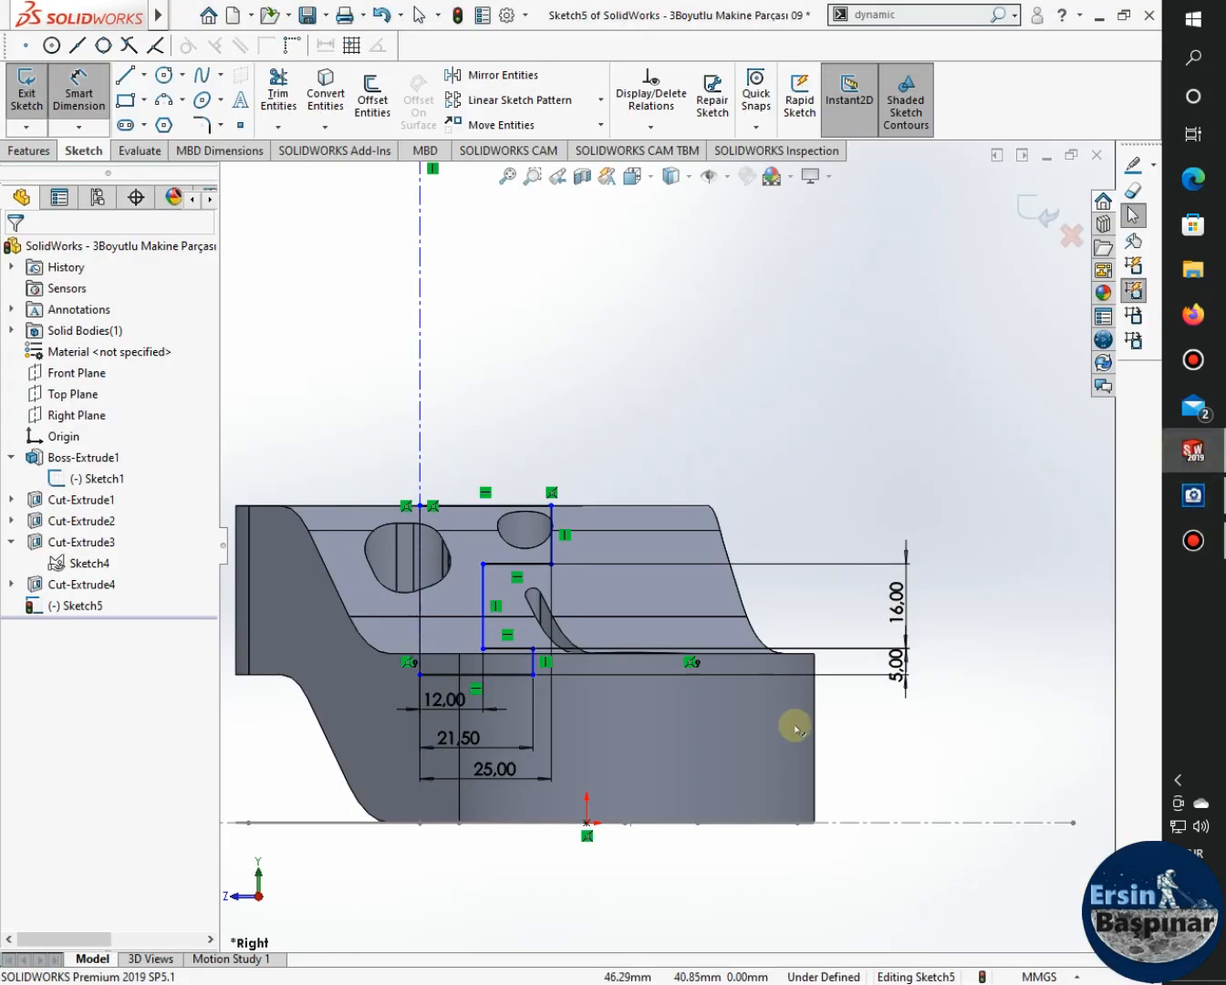
Try to add a coincident relation between the profile's lower end point on the centerline and the flat middle face containing the slot.
scroll(641, 868, up, 3)
mouse_move(363, 680)
middle_down()
mouse_move(406, 676)
mouse_move(481, 725)
mouse_move(476, 766)
mouse_move(420, 788)
mouse_move(317, 791)
mouse_move(405, 612)
mouse_move(450, 615)
mouse_move(405, 626)
mouse_move(390, 608)
mouse_move(453, 580)
middle_up()
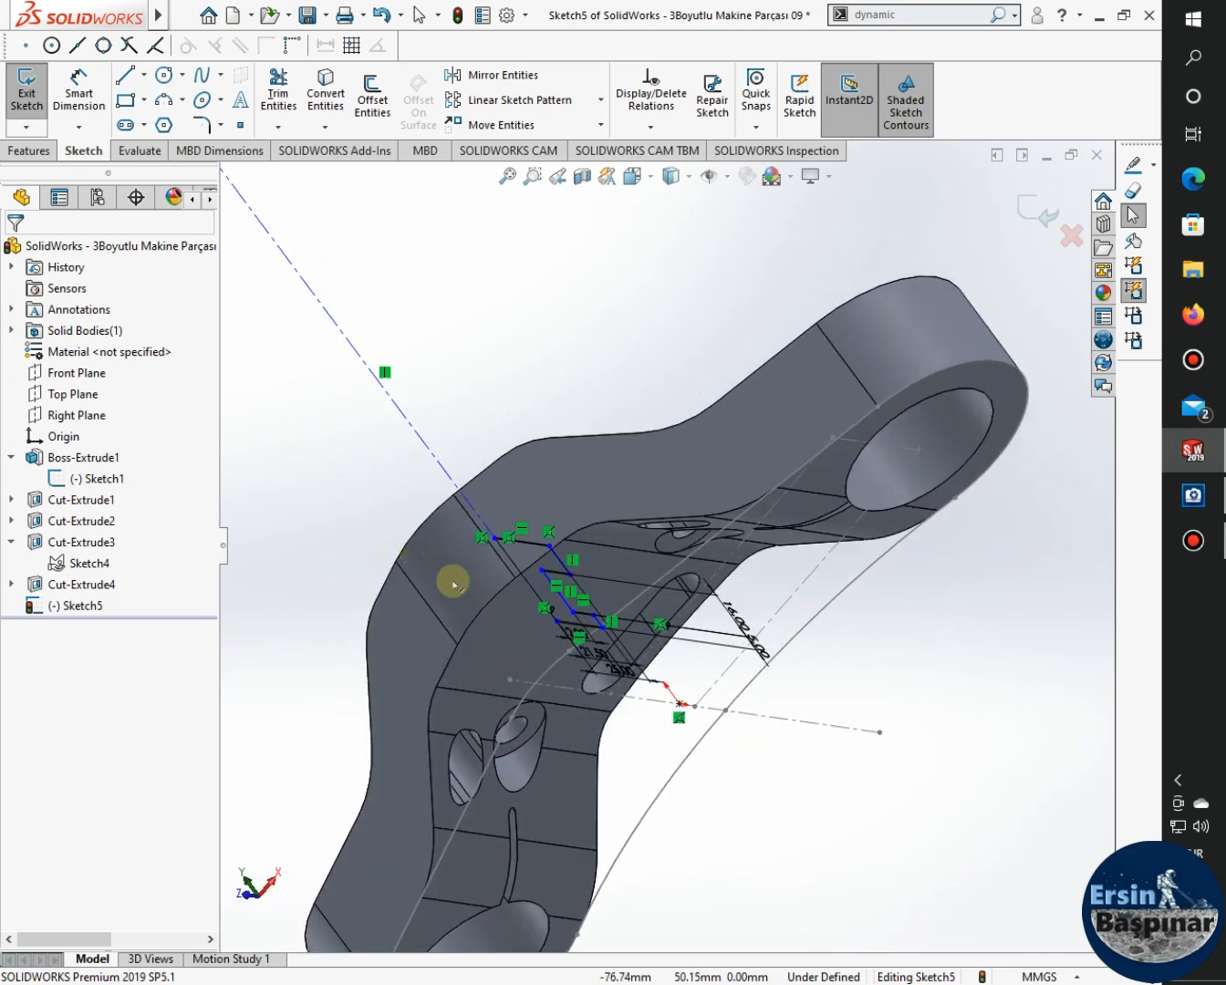
right_drag(513, 637, 507, 634)
key(Escape)
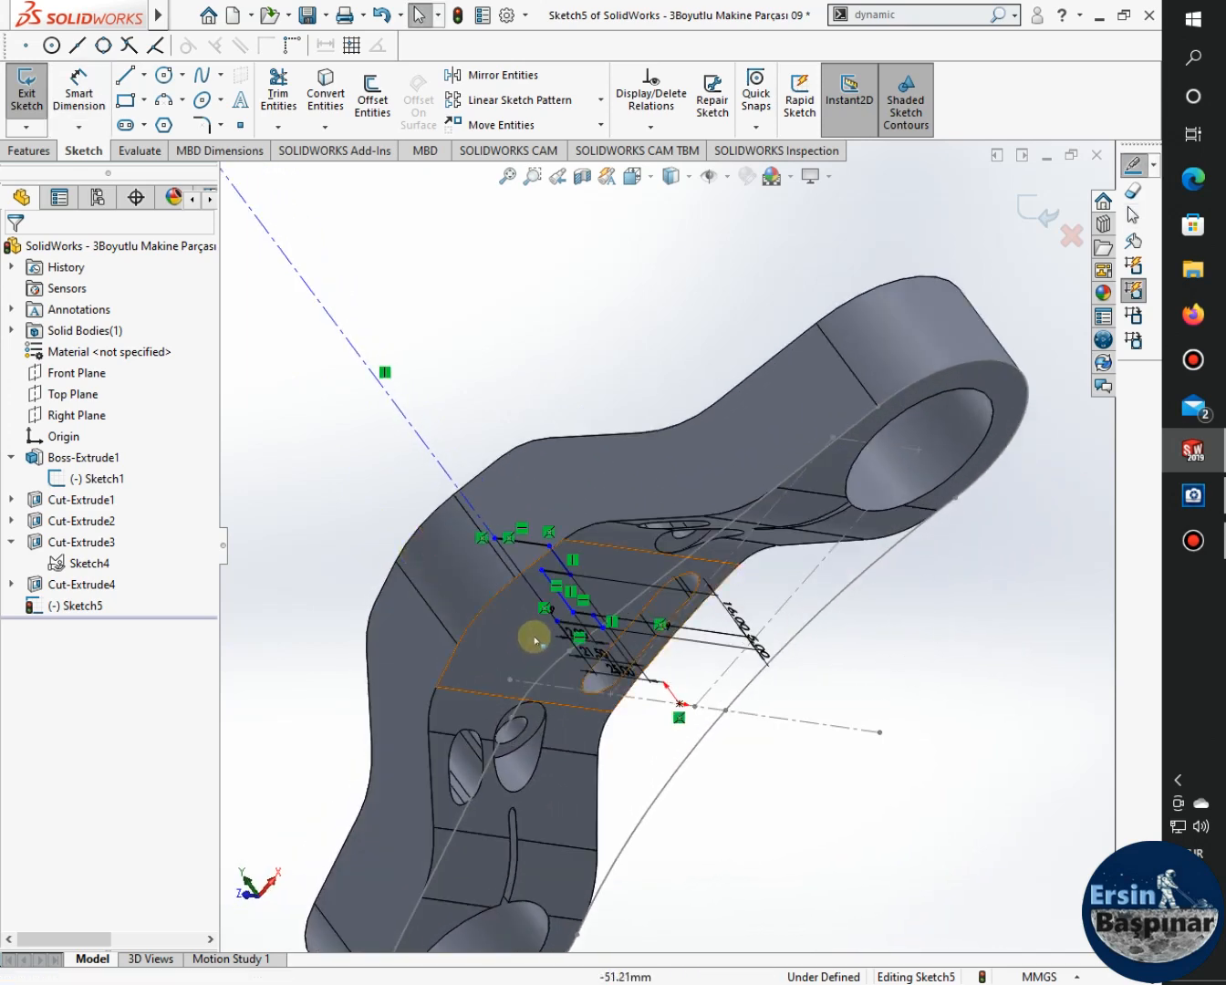
click(553, 621)
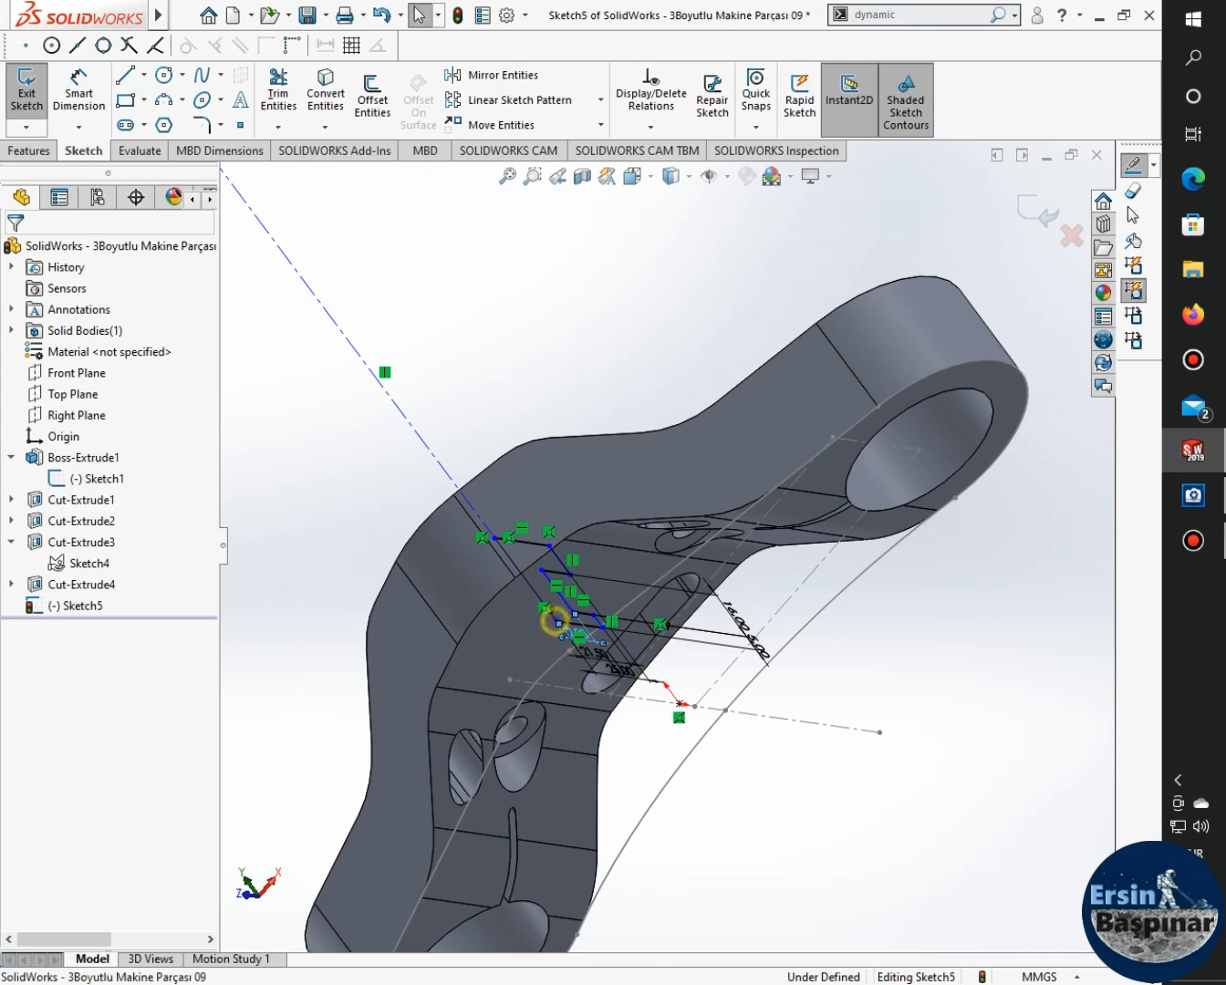
click(941, 804)
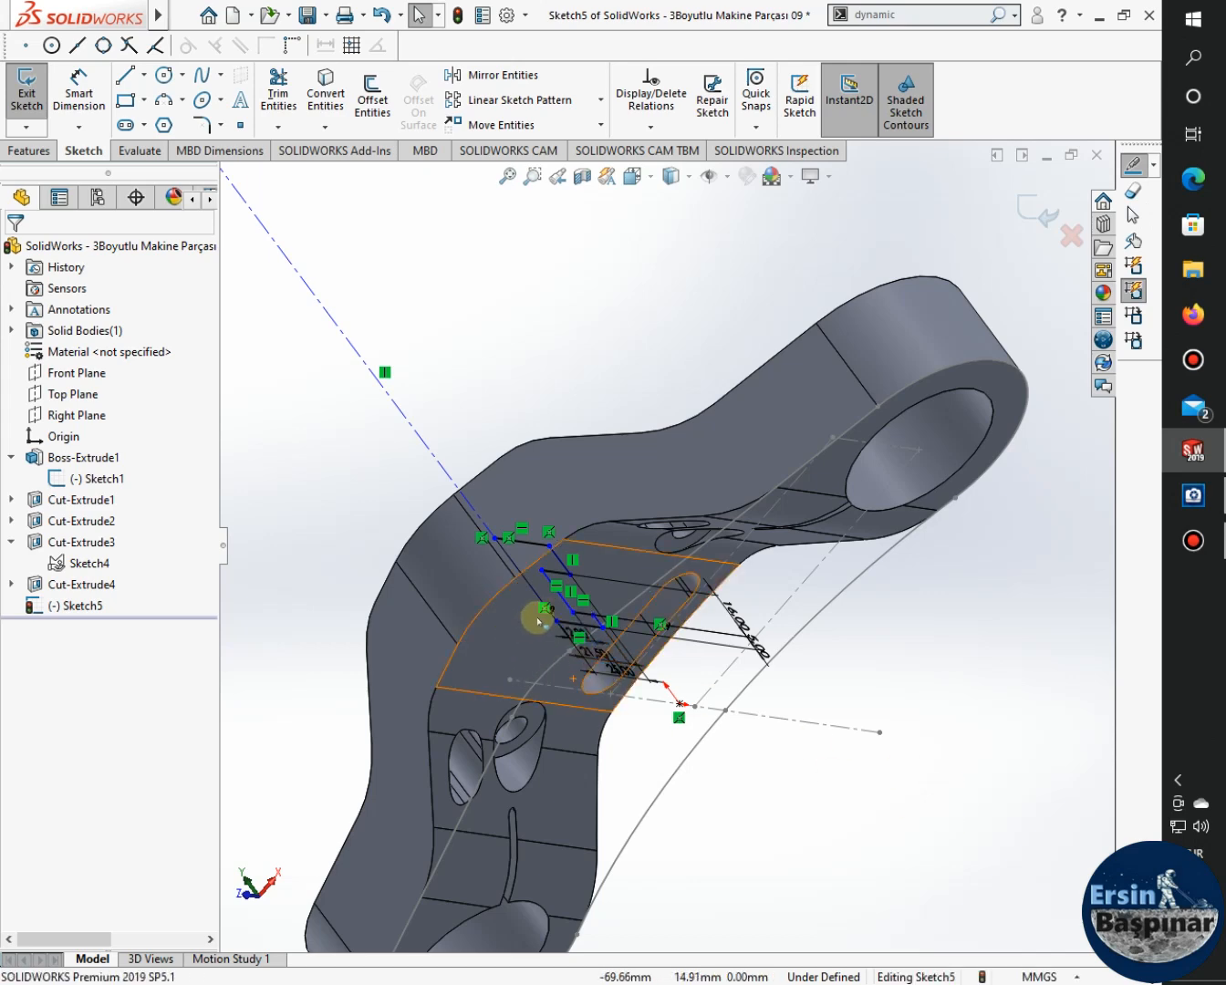
scroll(561, 622, down, 3)
scroll(642, 645, down, 1)
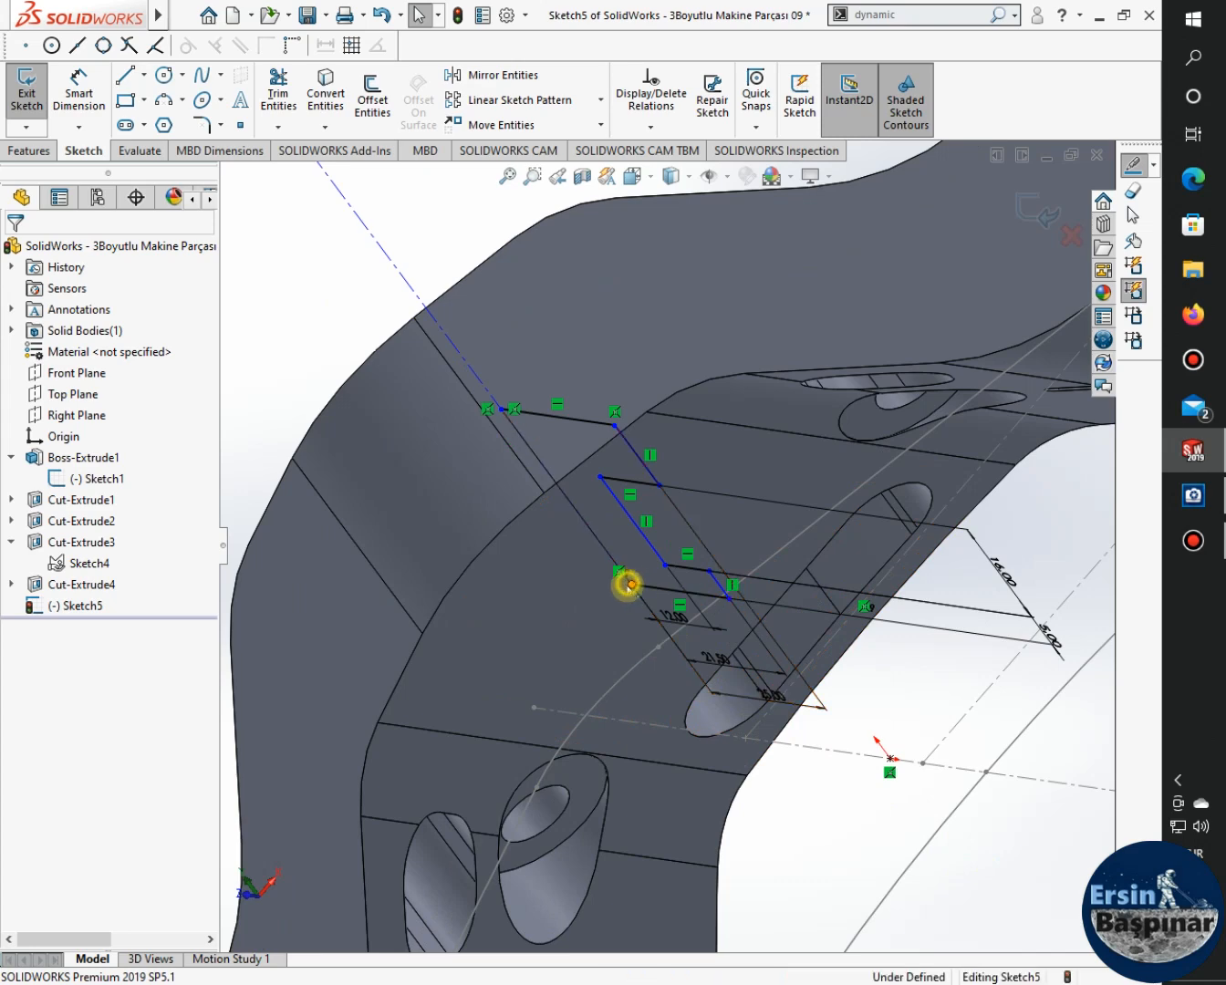
click(625, 582)
ctrl+click(573, 625)
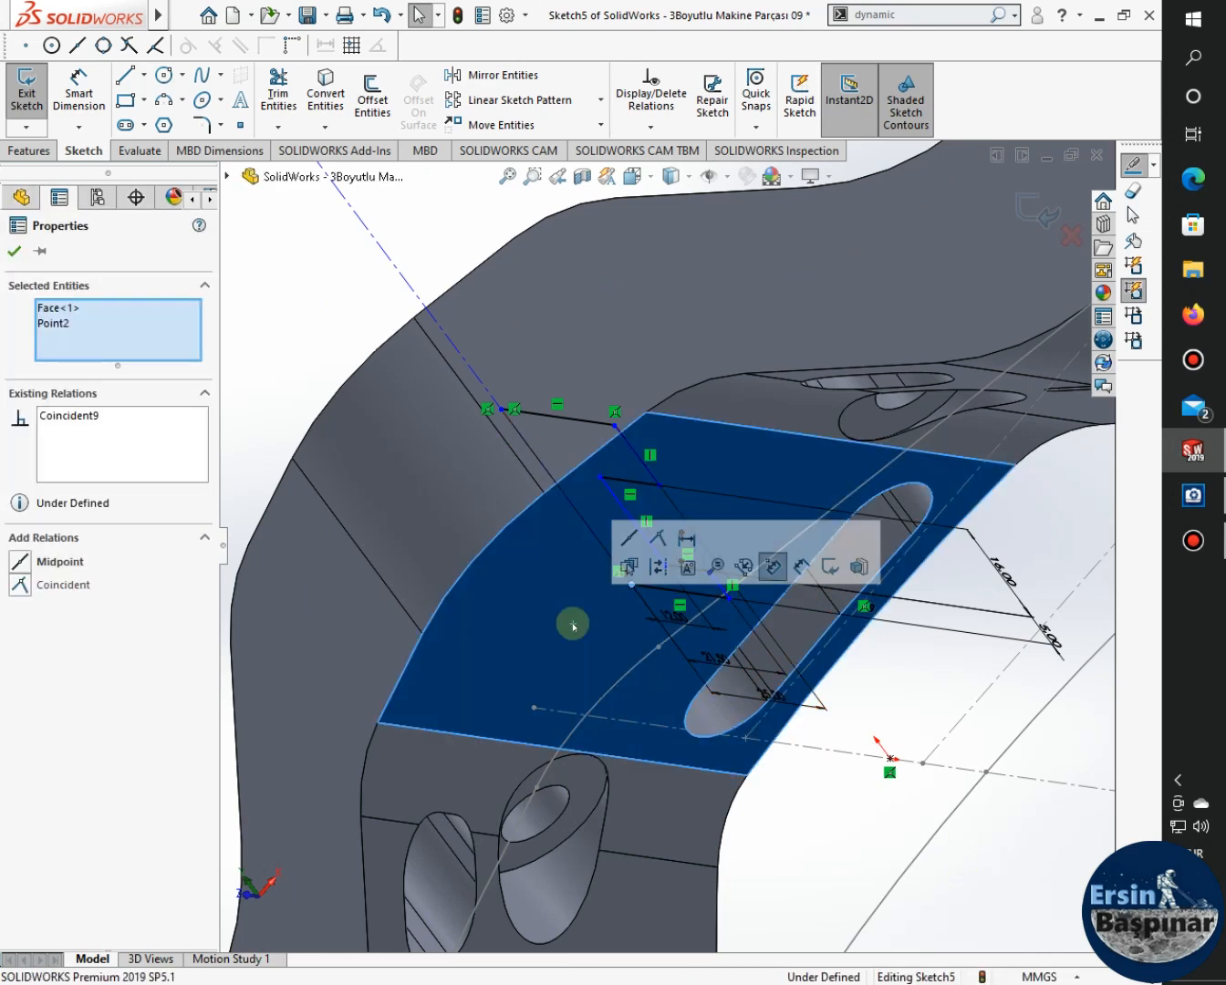
click(656, 538)
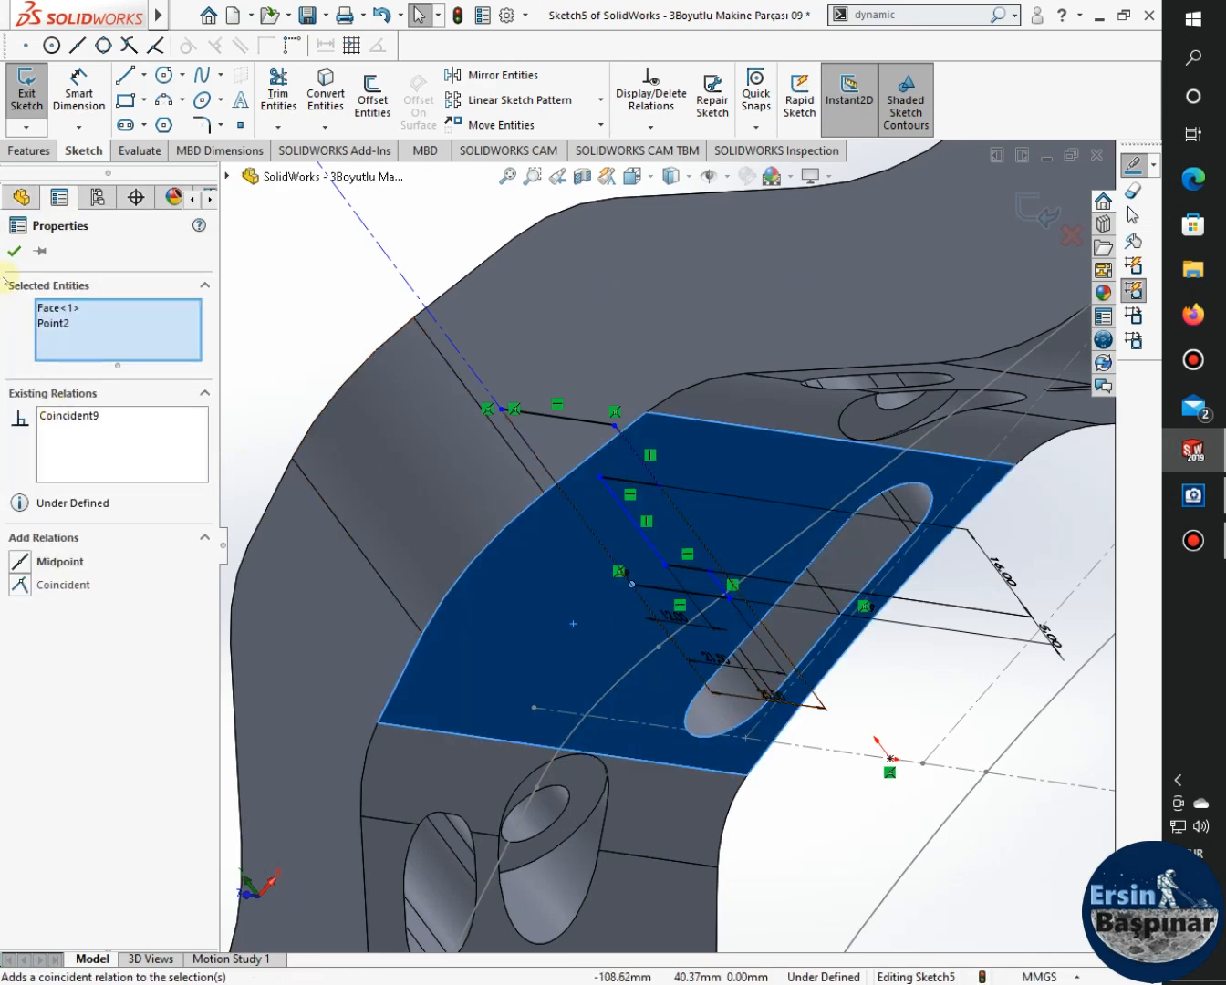
click(14, 251)
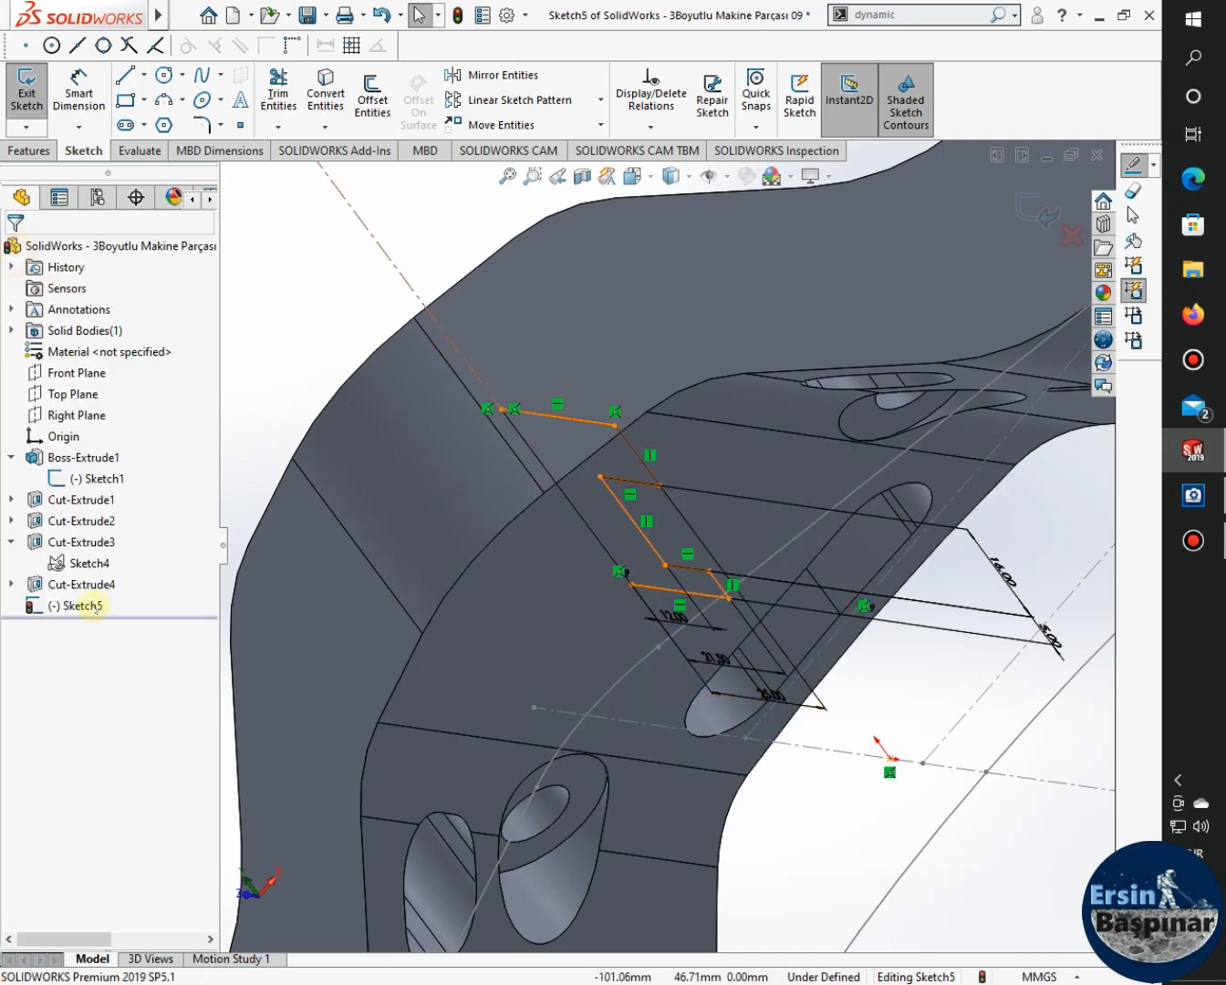
Exit the bore profile sketch and clear its selection.
click(82, 605)
click(29, 103)
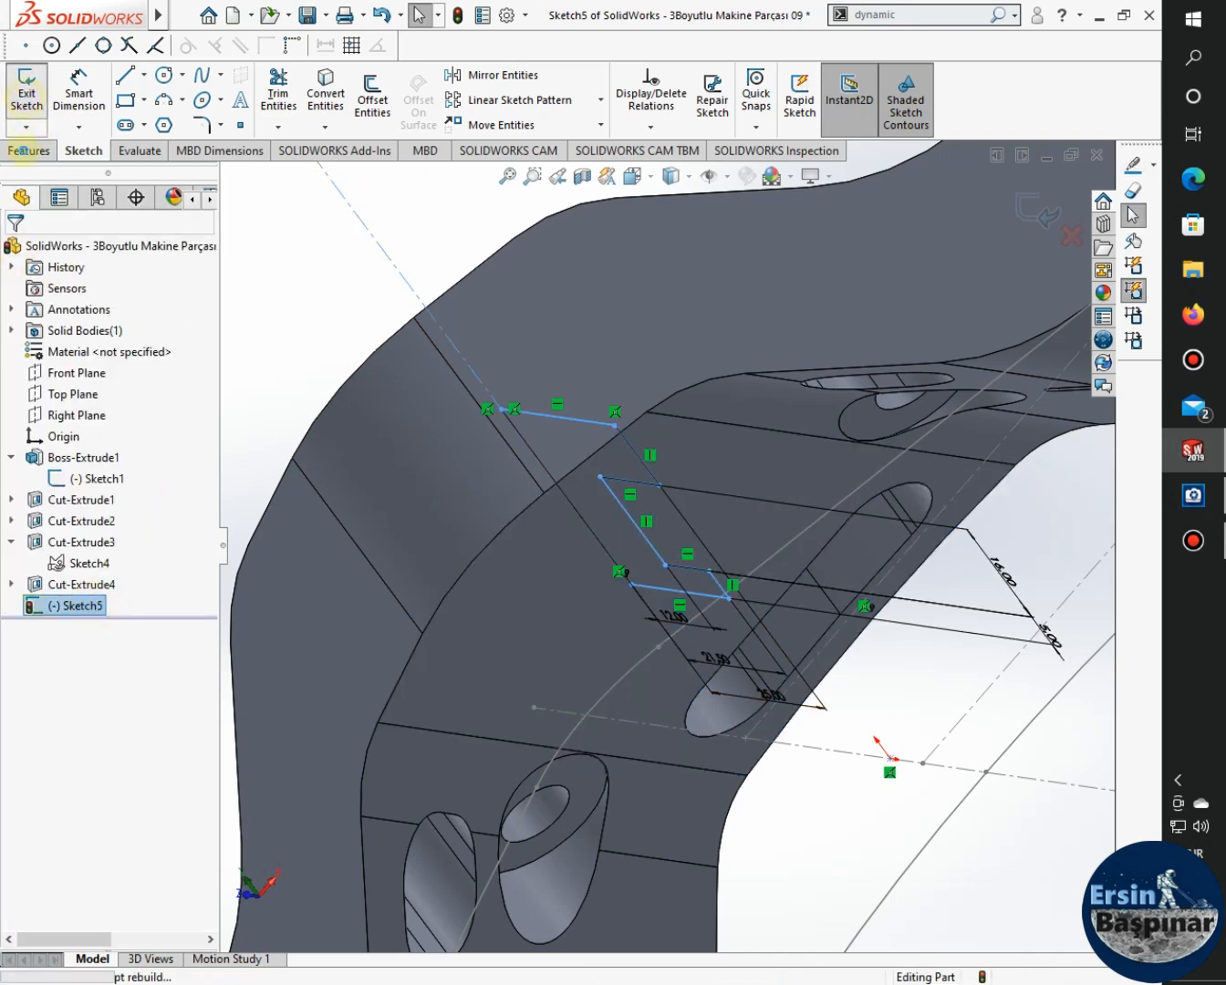
click(28, 151)
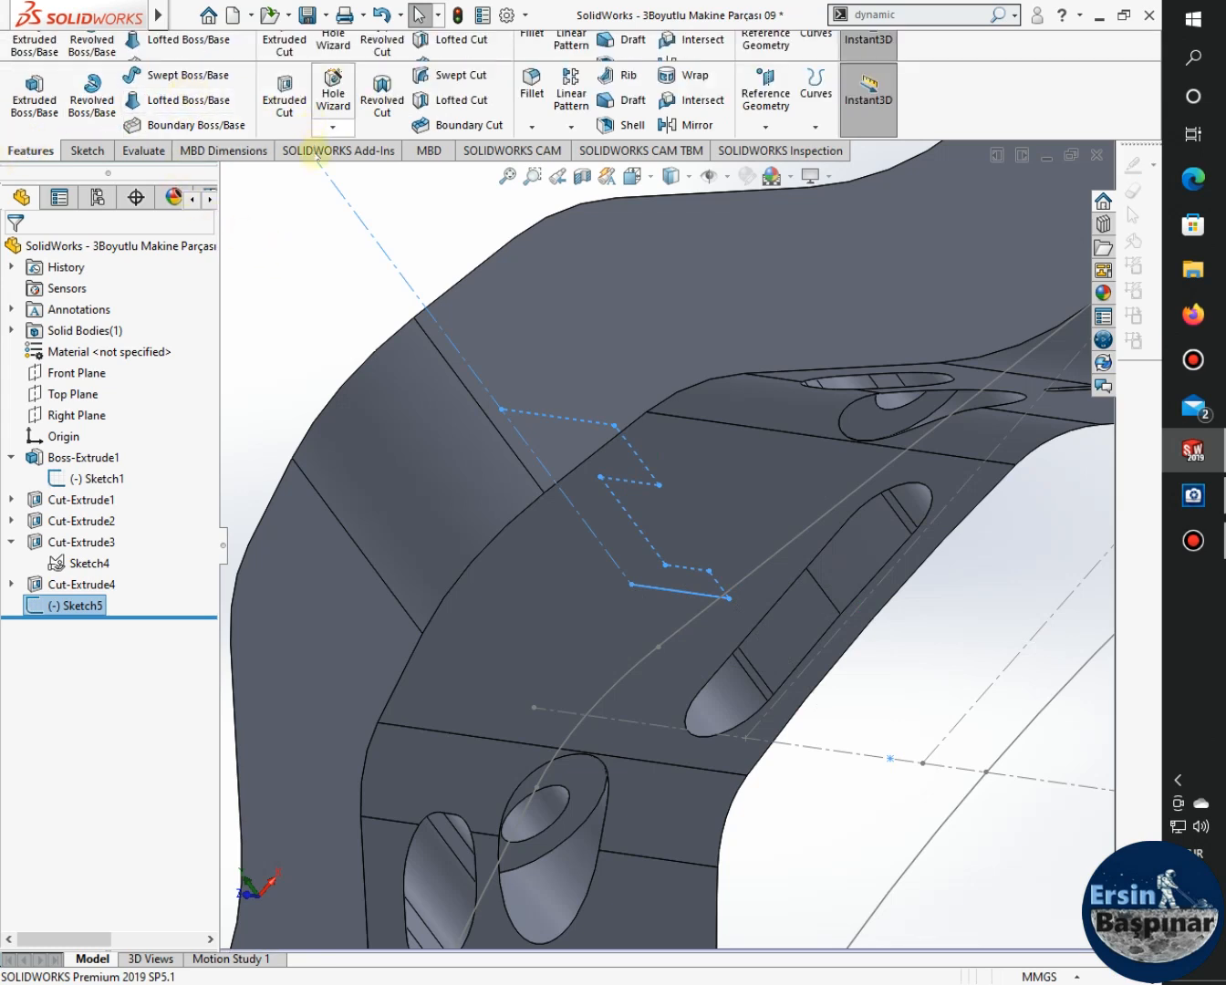
click(278, 208)
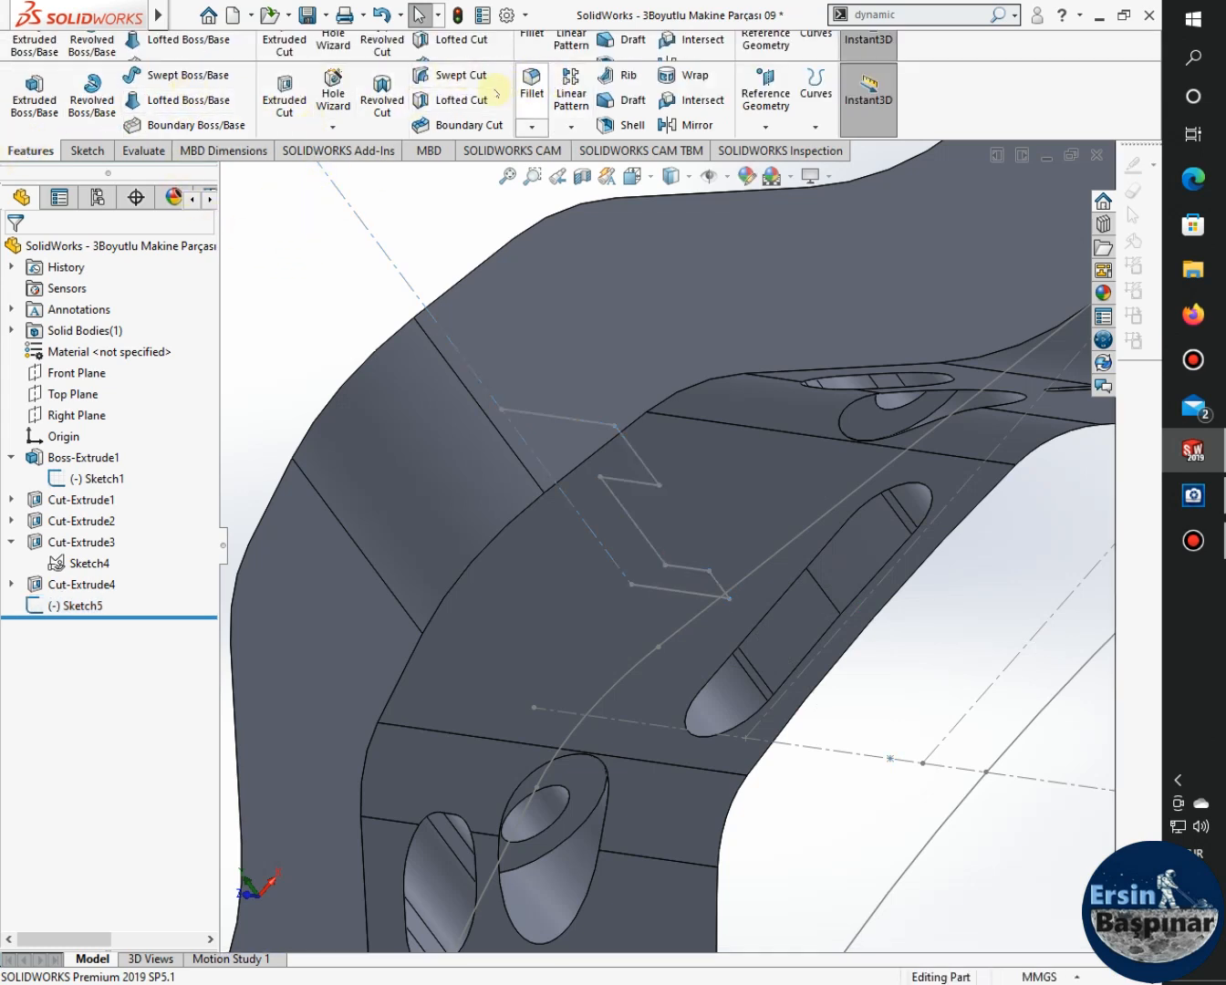
click(85, 150)
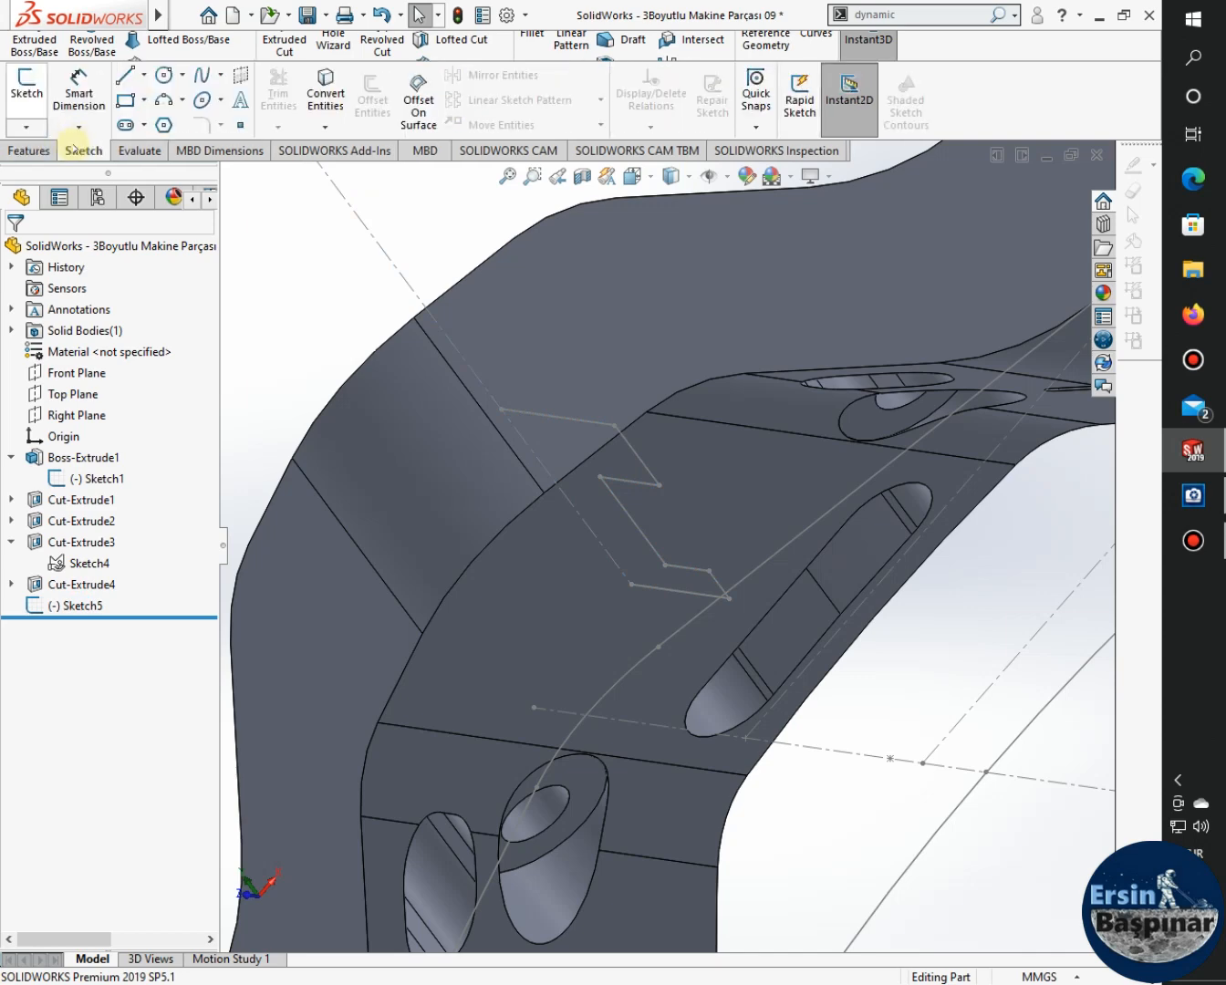
click(181, 13)
click(59, 148)
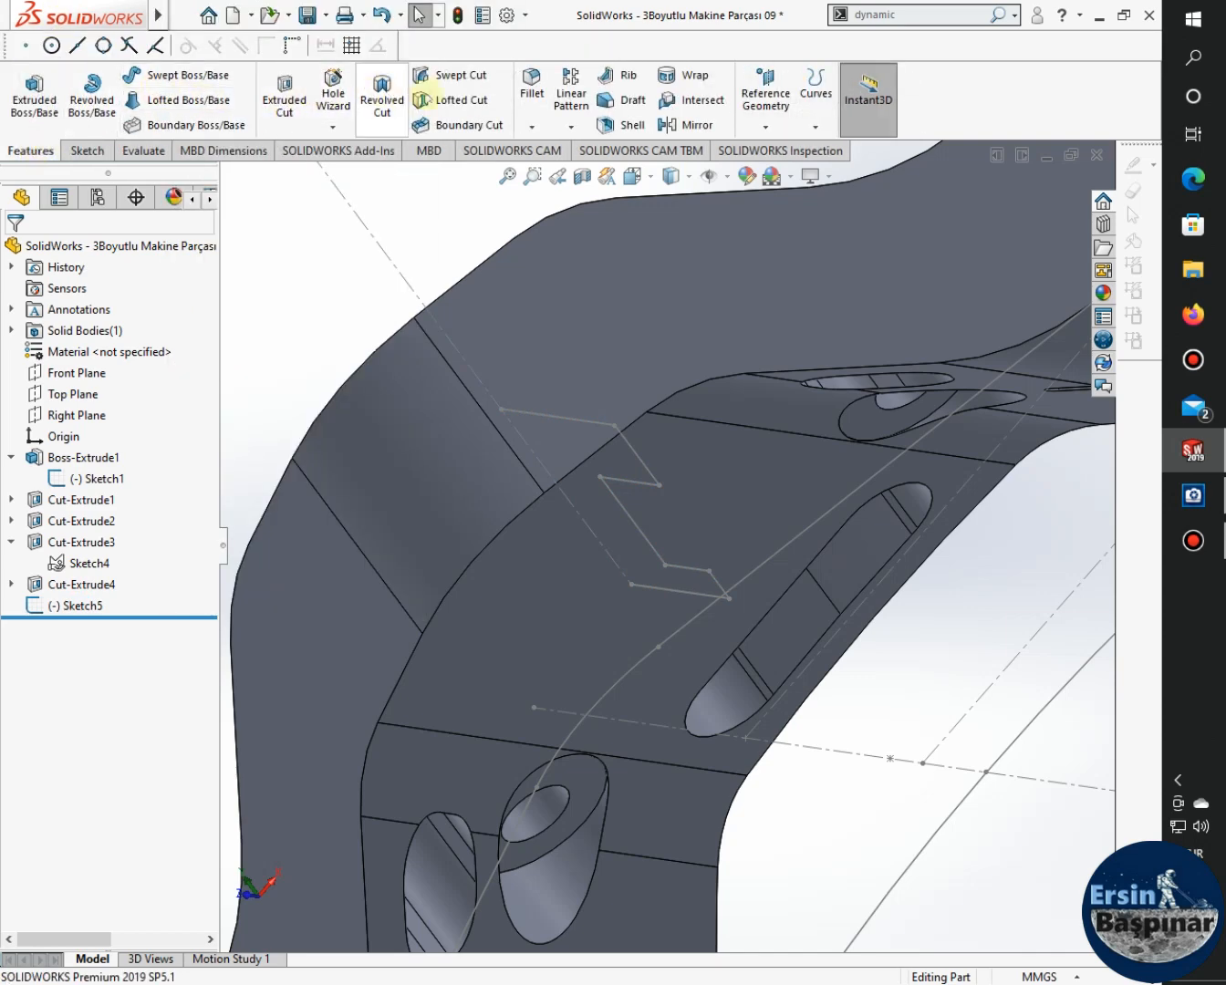
Create a 360° Revolved Cut from the bore profile about its vertical centerline, letting the open sketch close automatically.
click(382, 91)
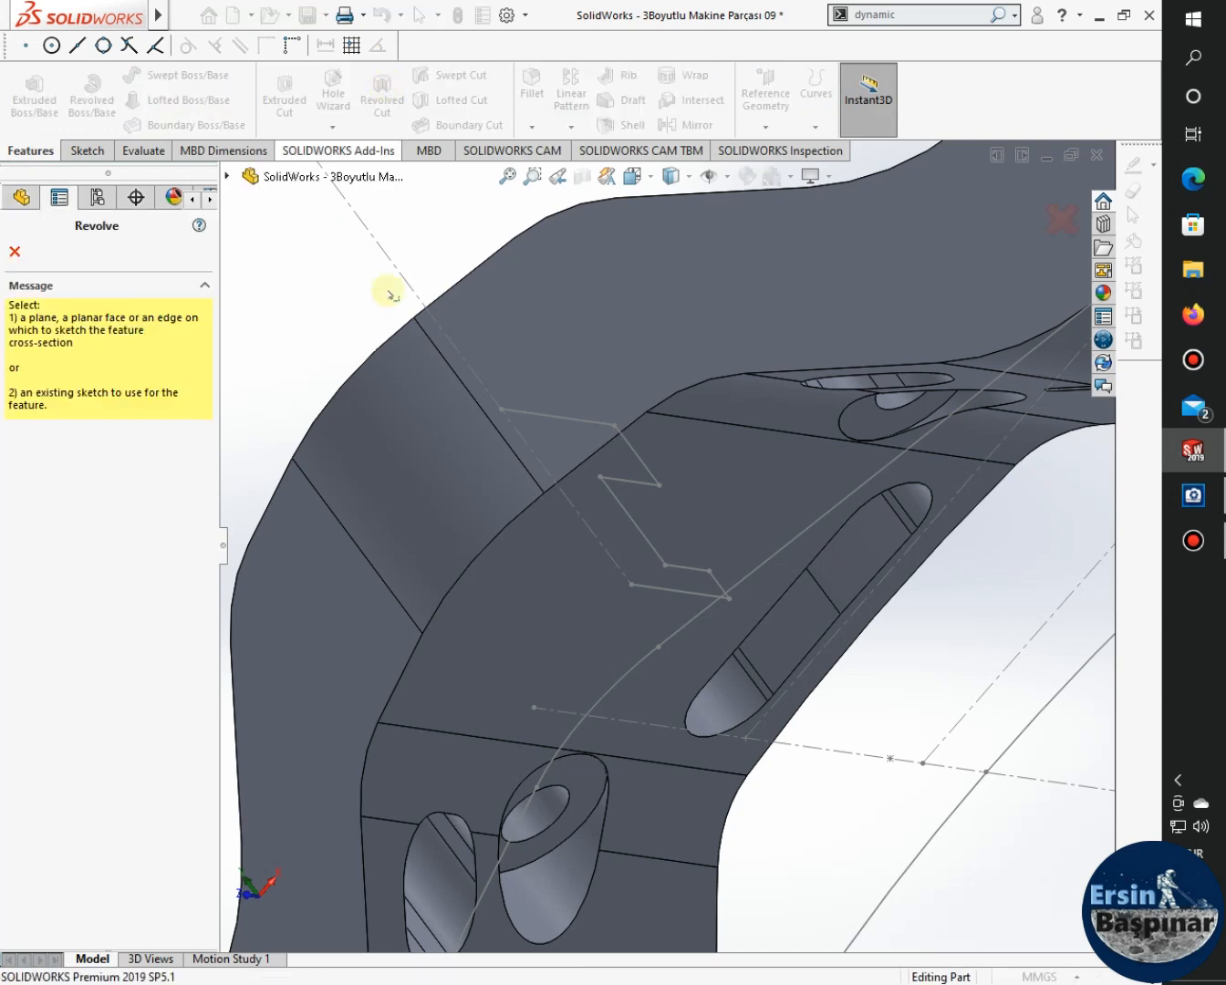
click(633, 522)
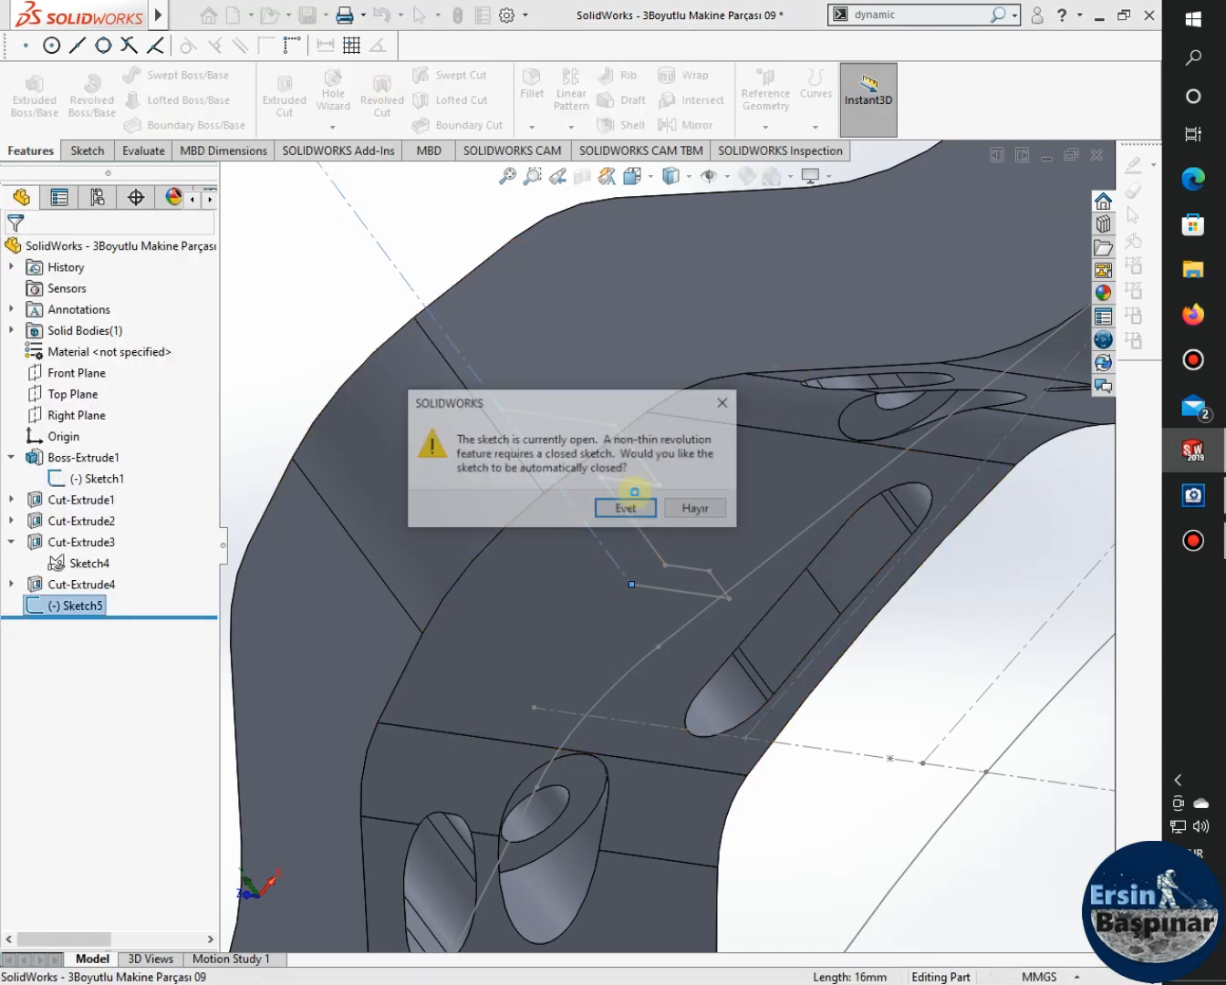
click(628, 509)
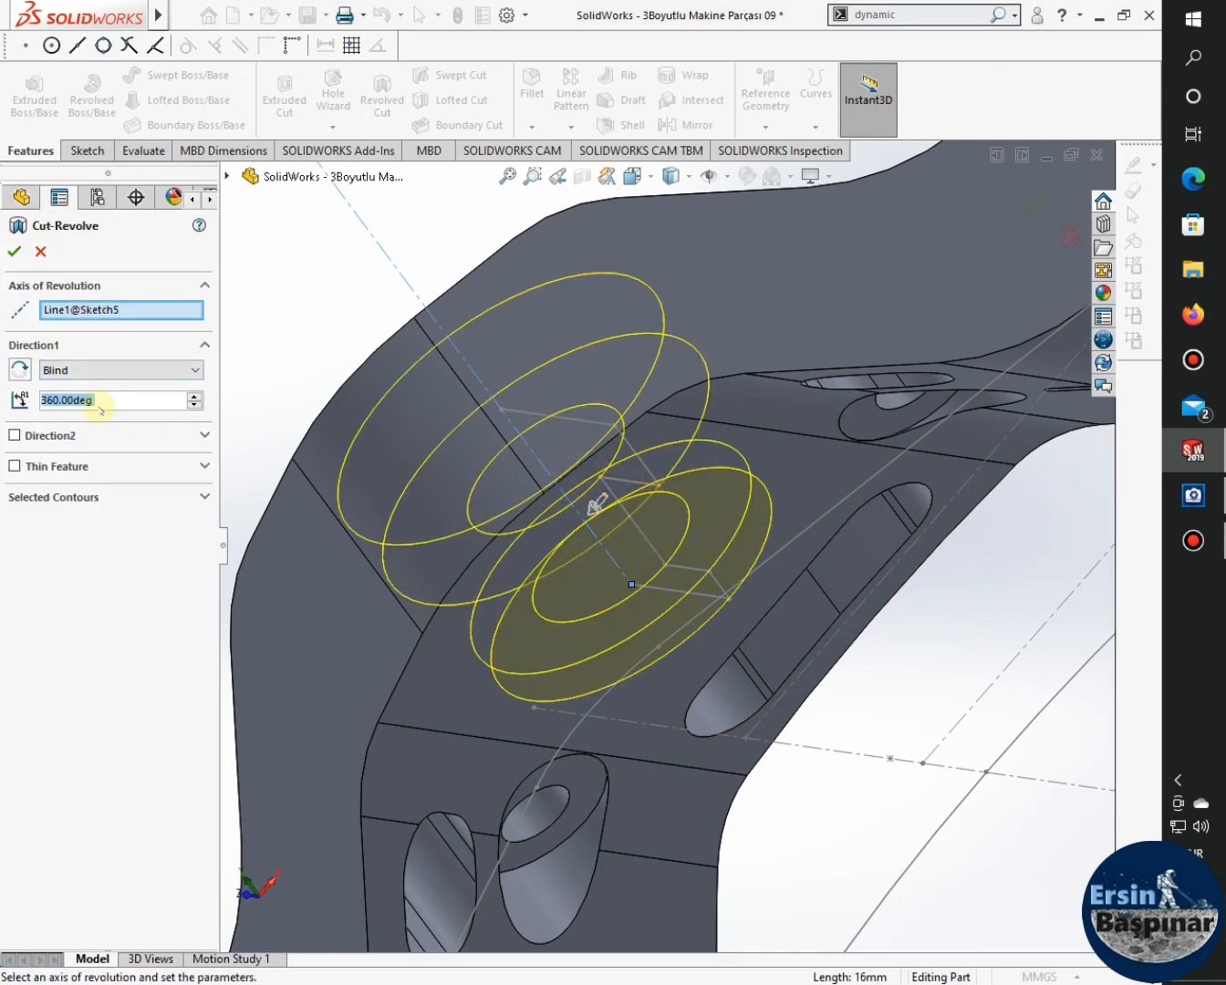
middle_drag(910, 716, 986, 846)
middle_drag(981, 818, 727, 502)
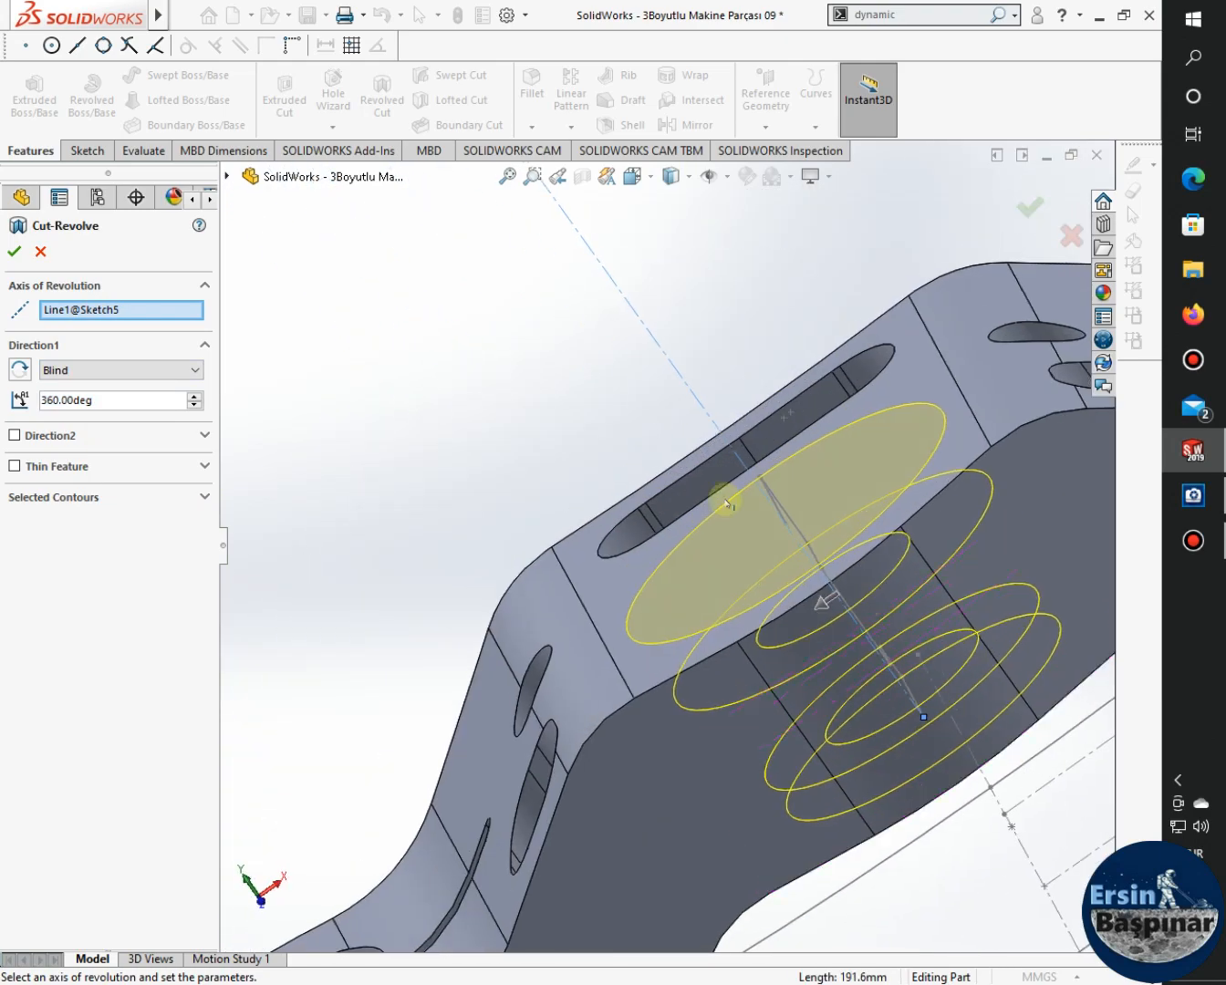
click(14, 251)
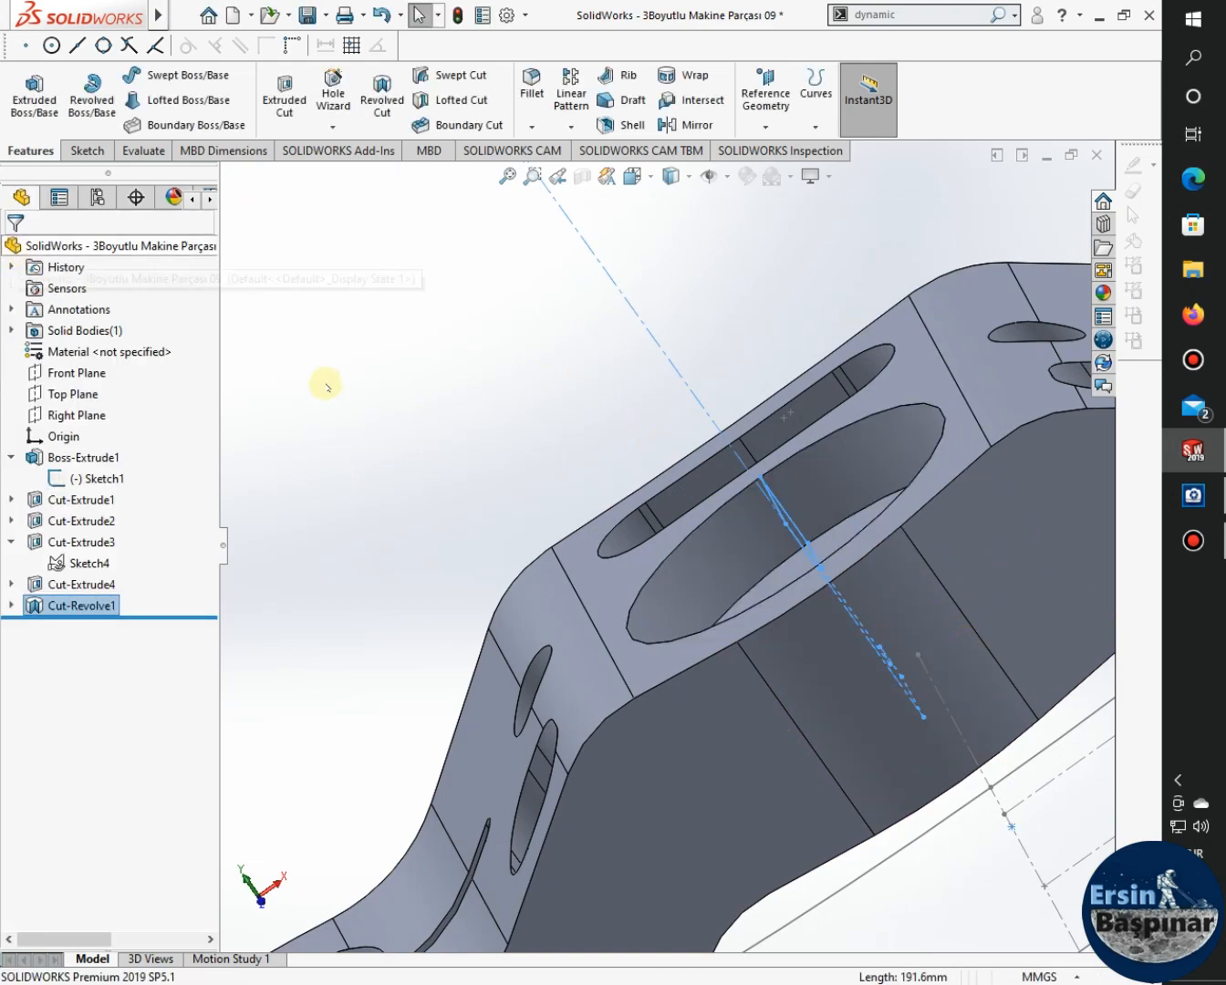
Hide Sketch1, the base outline sketch under Boss-Extrude1.
middle_drag(509, 511, 613, 521)
scroll(612, 522, up, 5)
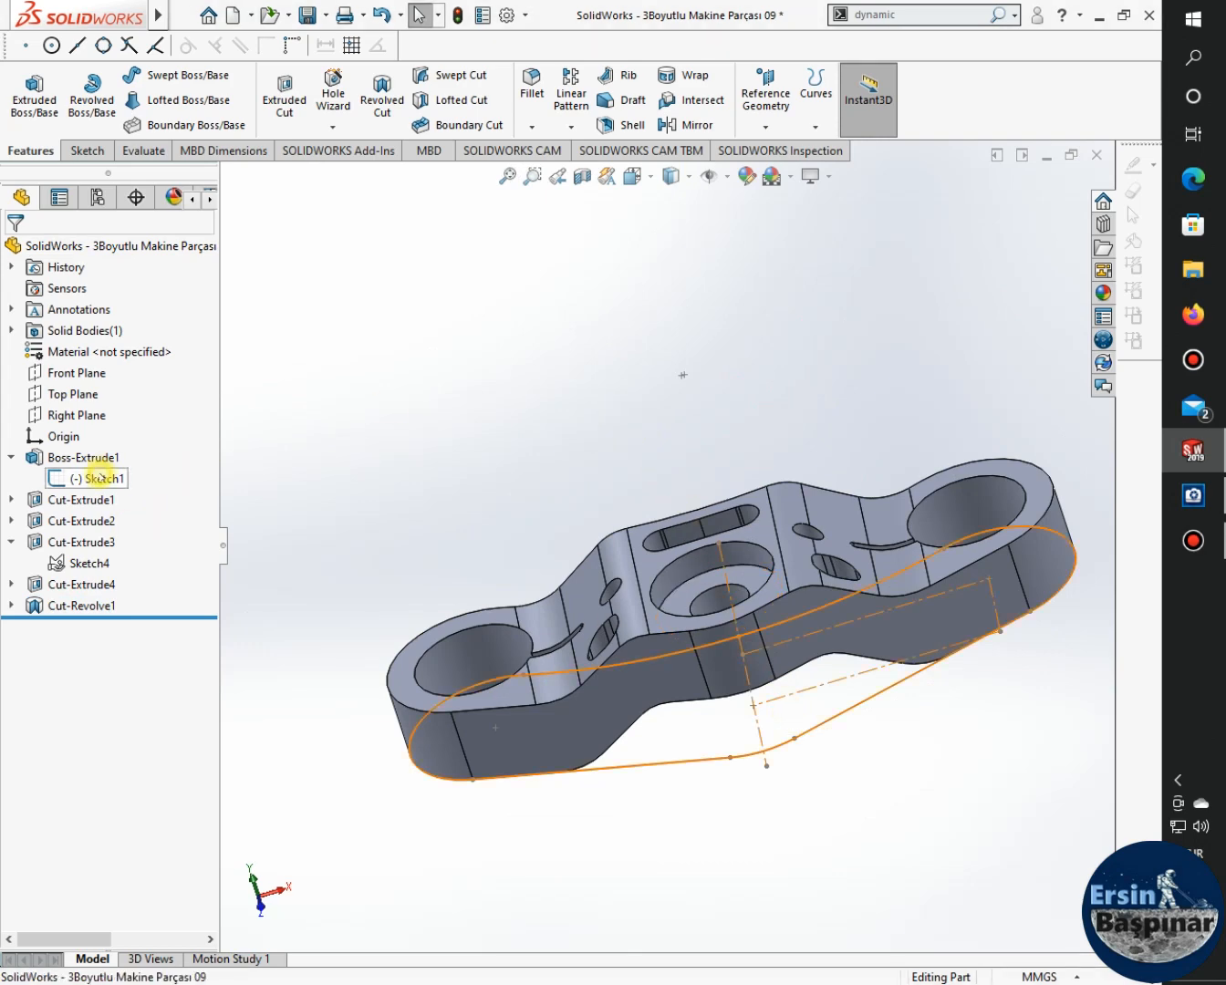
click(99, 478)
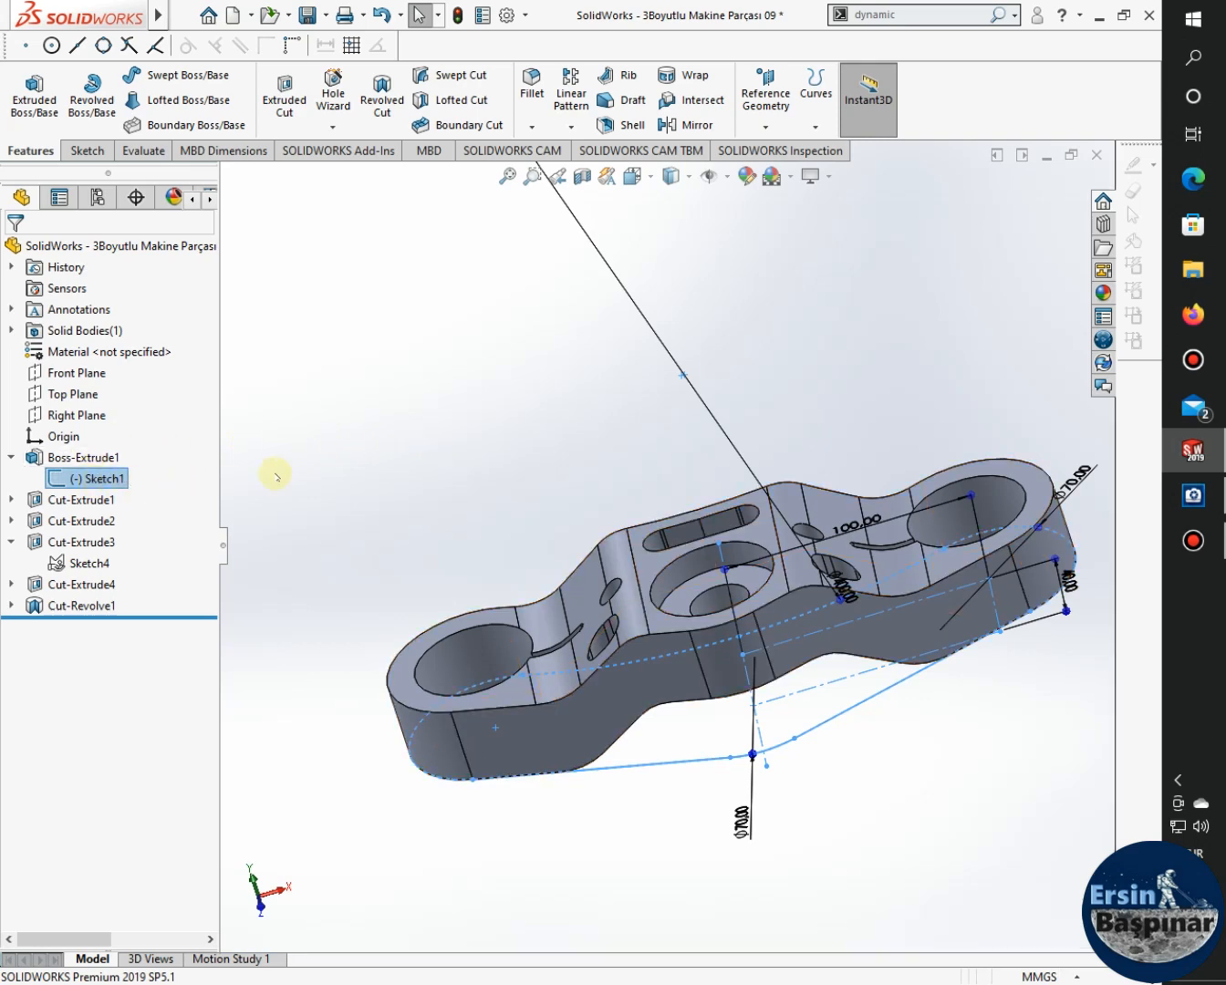
right_click(96, 476)
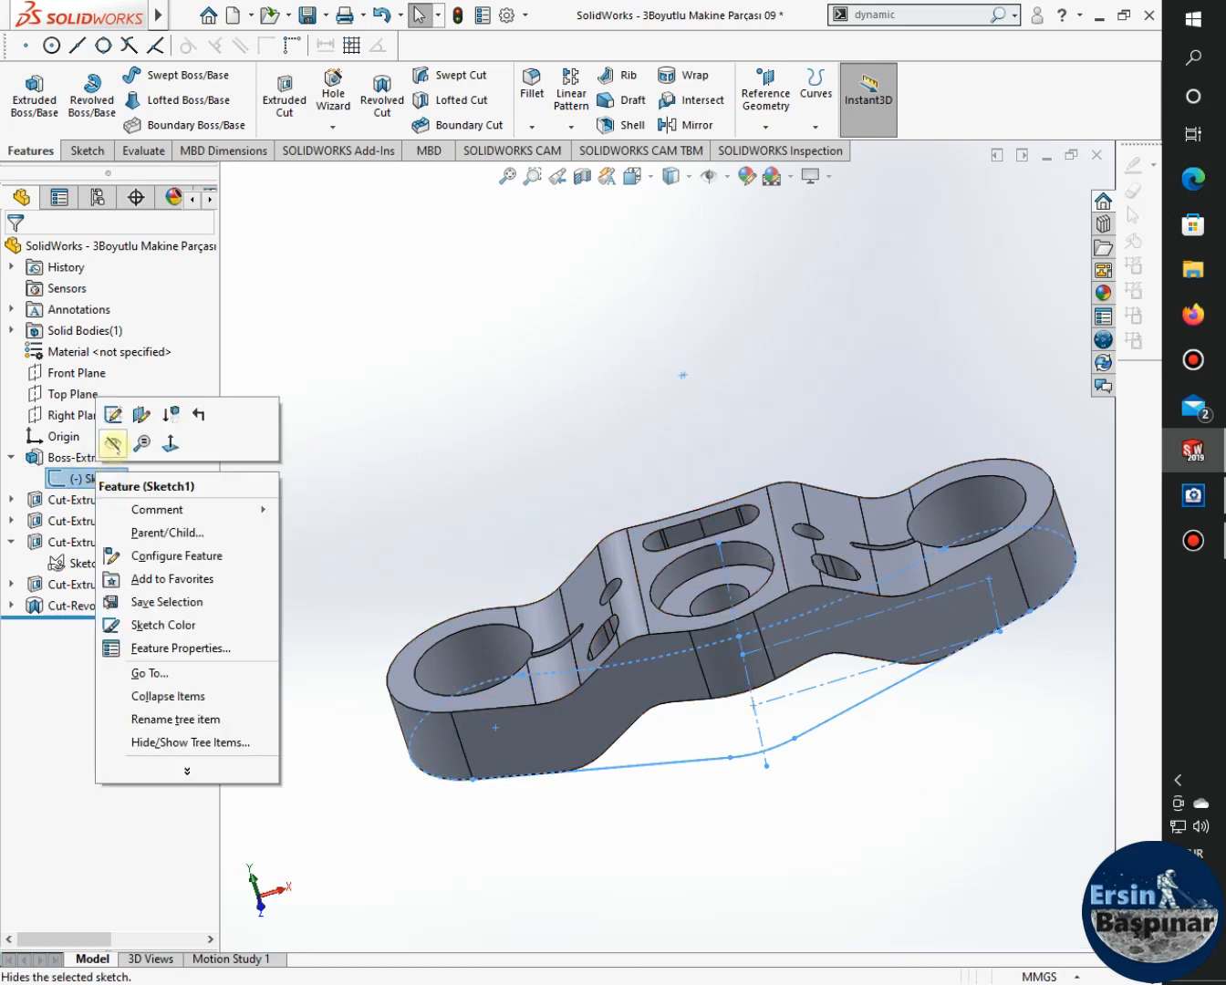
click(113, 444)
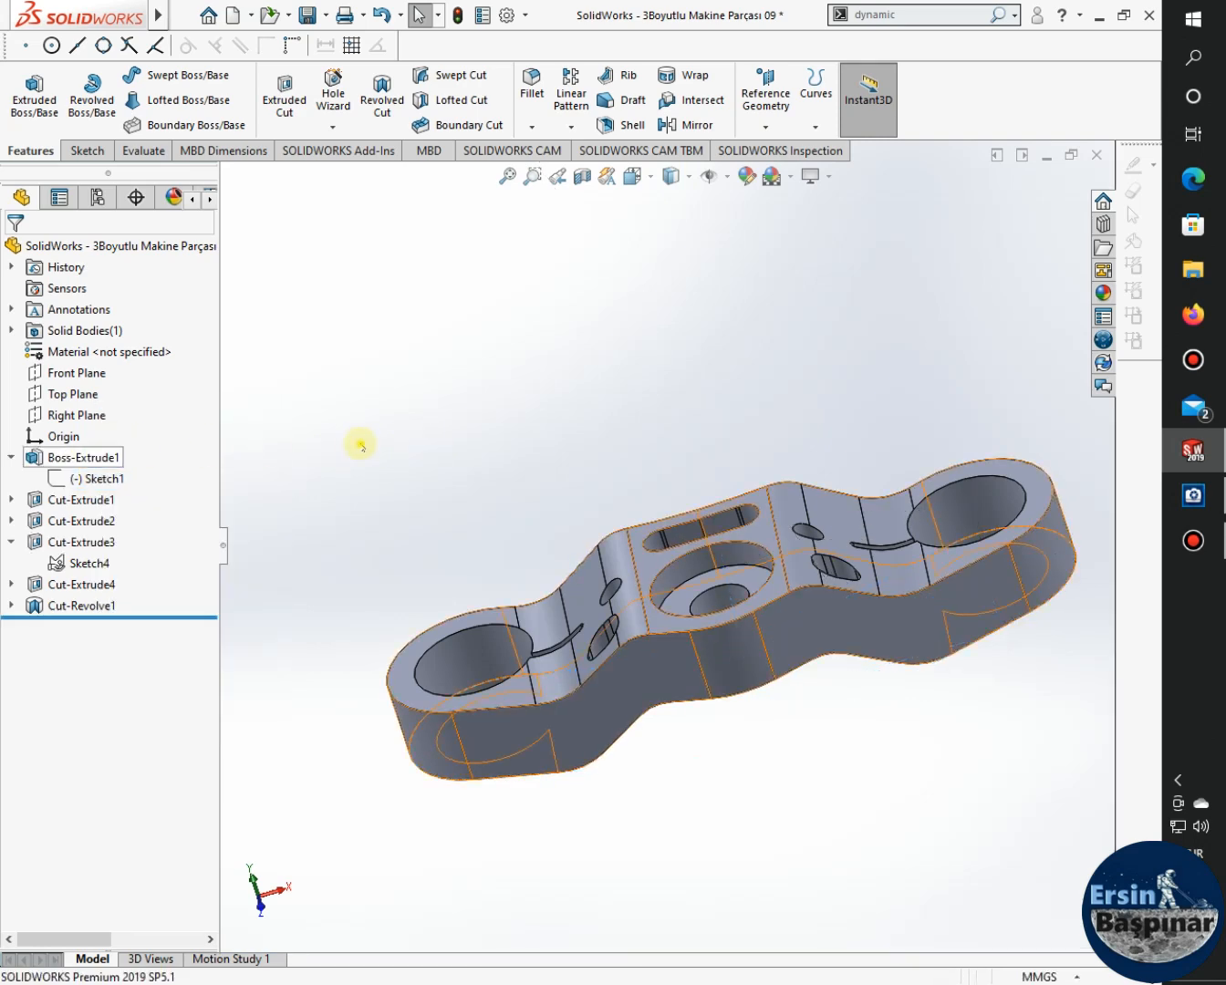
mouse_move(871, 813)
middle_down()
mouse_move(739, 620)
mouse_move(727, 582)
mouse_move(832, 577)
mouse_move(918, 739)
mouse_move(1015, 758)
mouse_move(1018, 667)
mouse_move(976, 687)
mouse_move(947, 665)
middle_up()
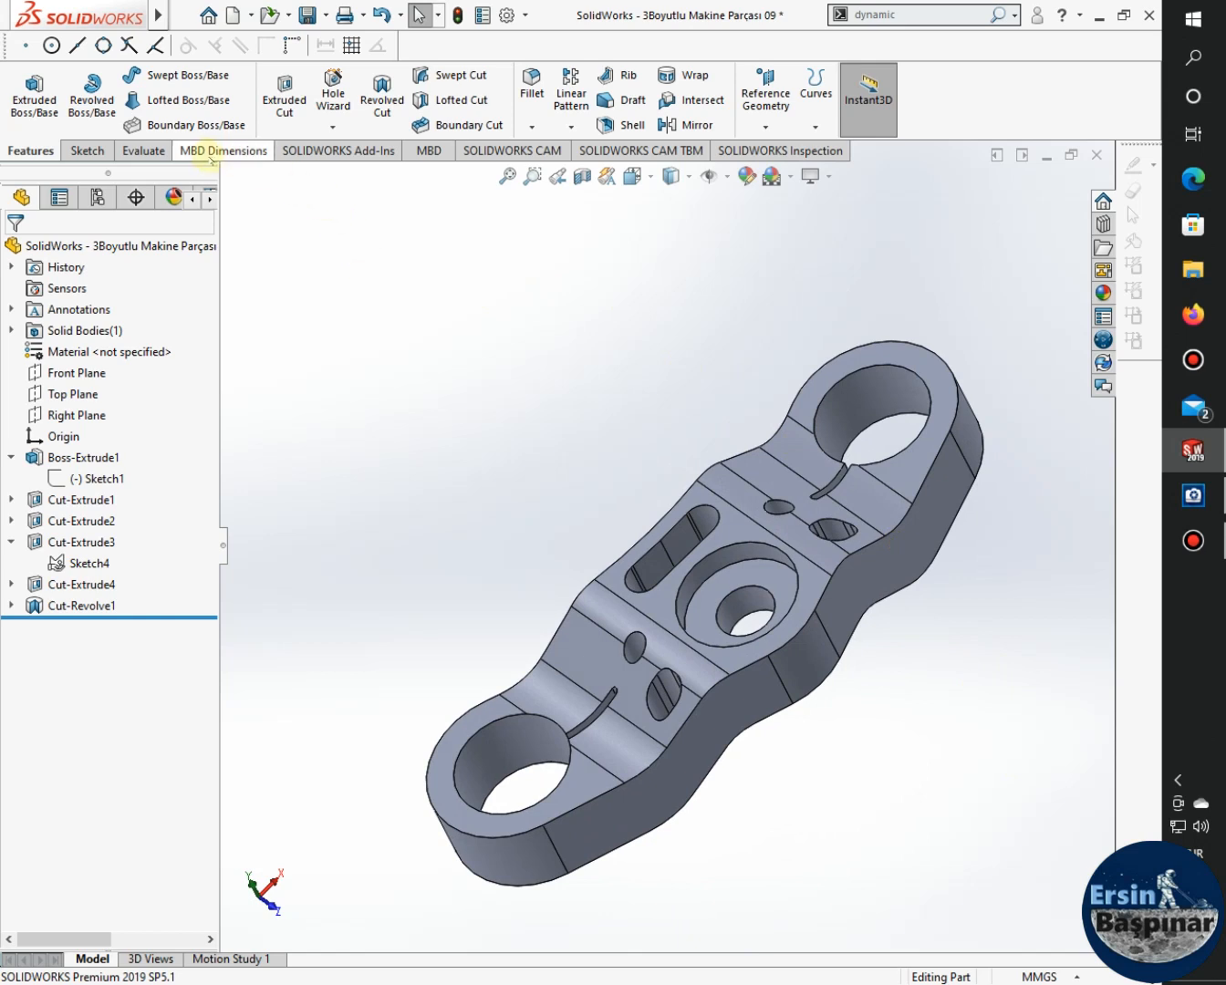
Start a 2 mm by 45° chamfer on the small bore's edge inside the central counterbore, checking the drawing for the size.
click(534, 127)
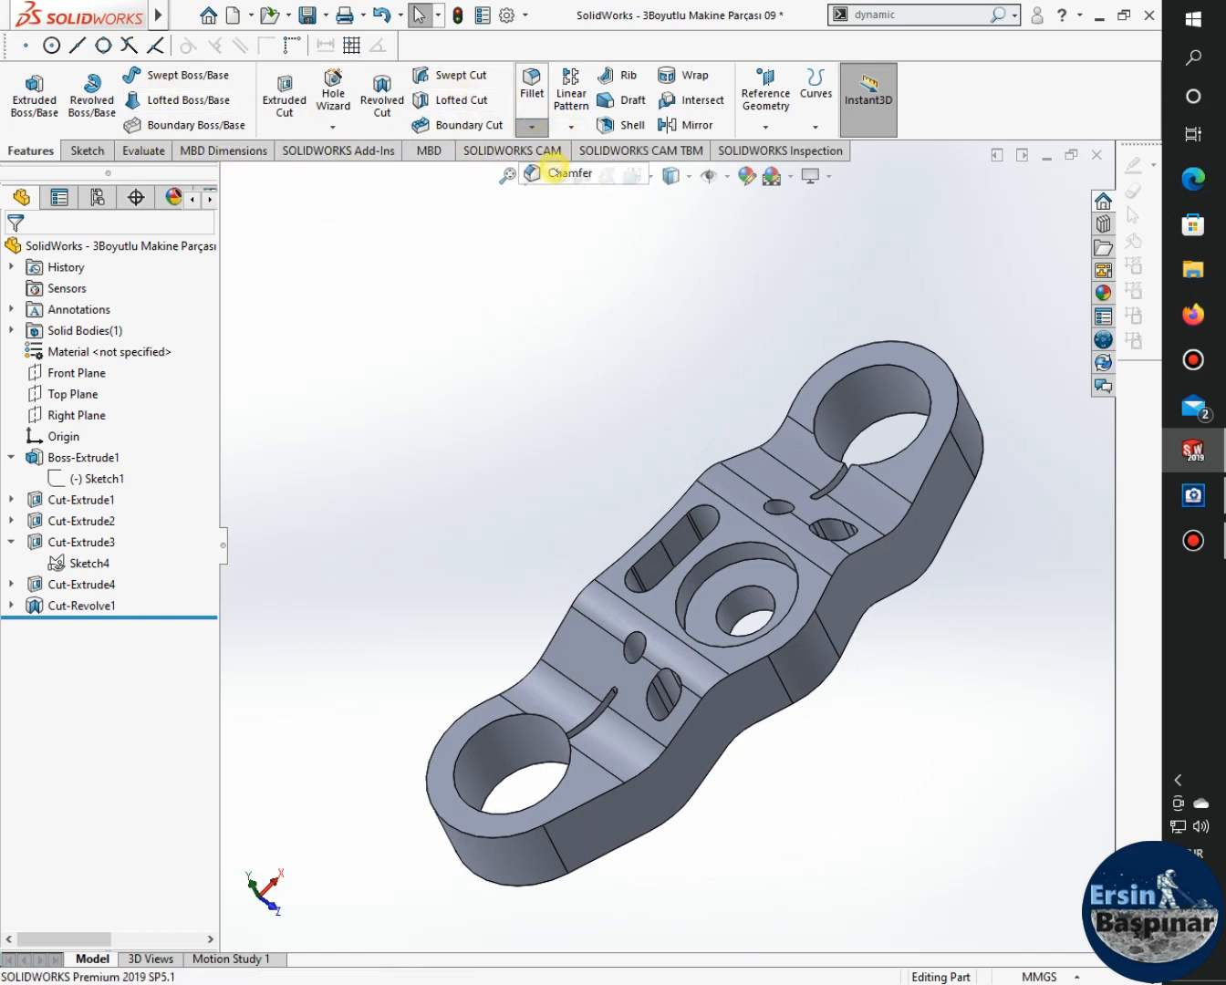
click(1194, 495)
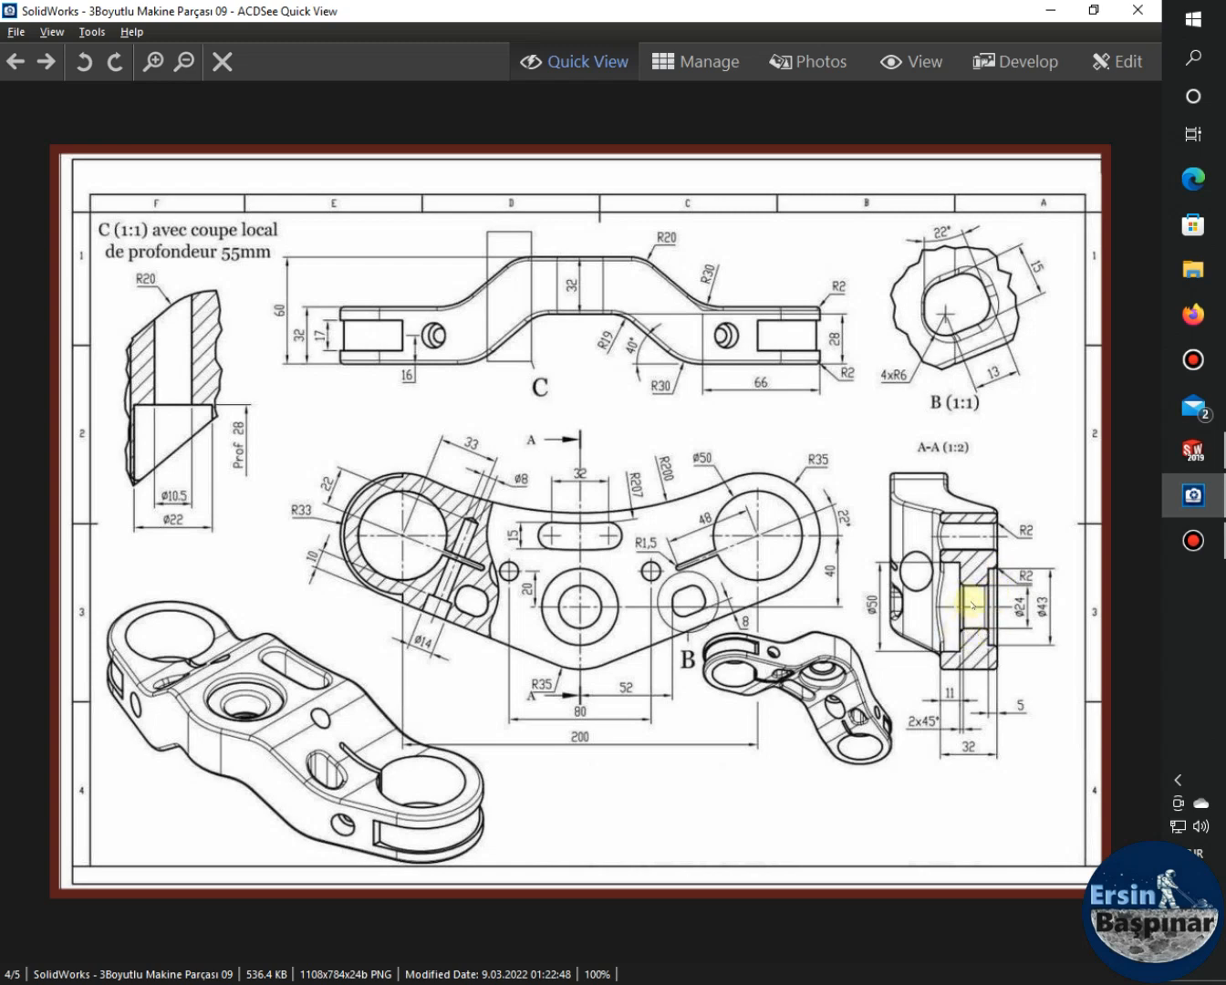
click(1191, 451)
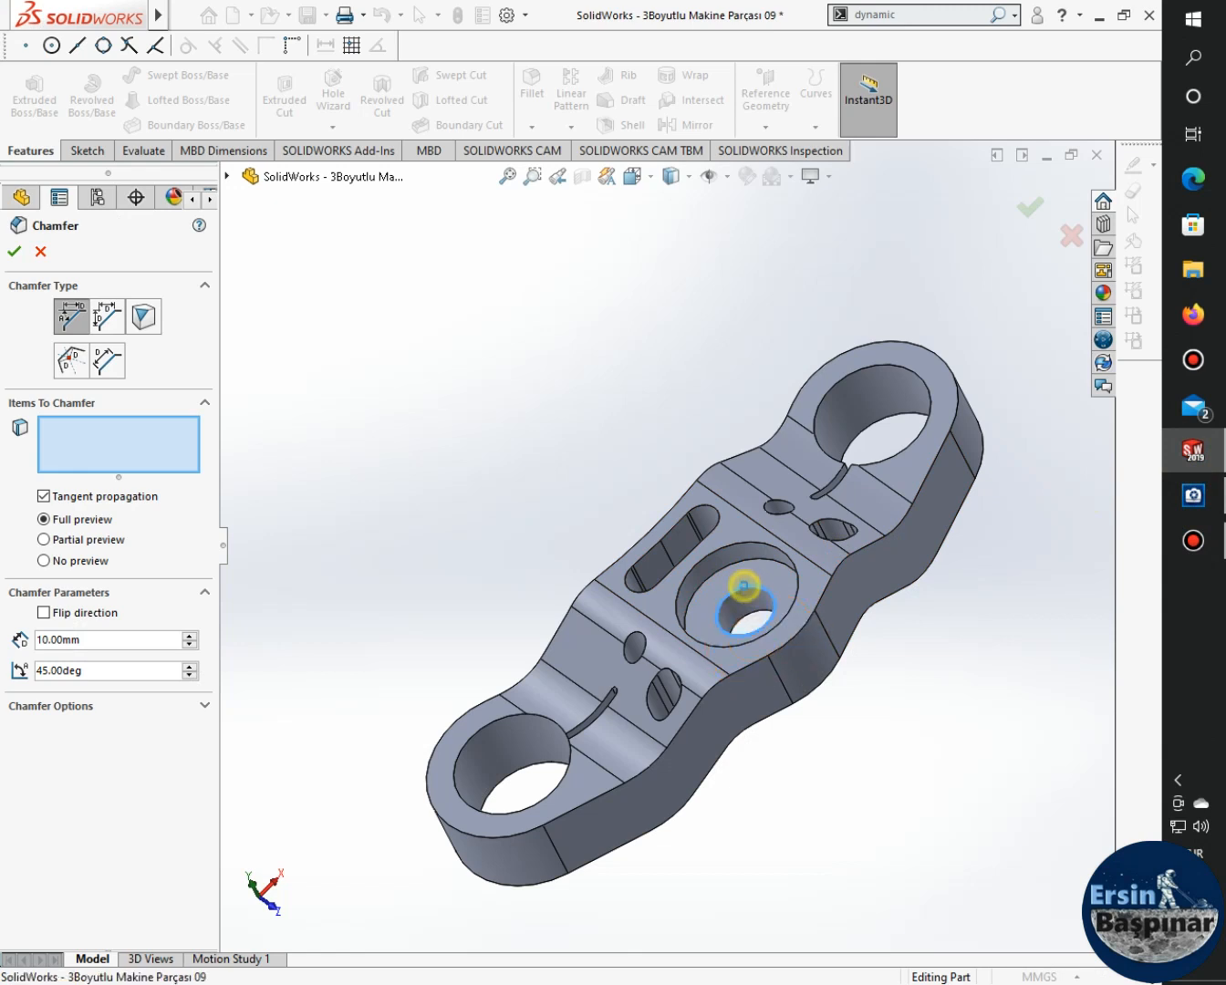
click(745, 588)
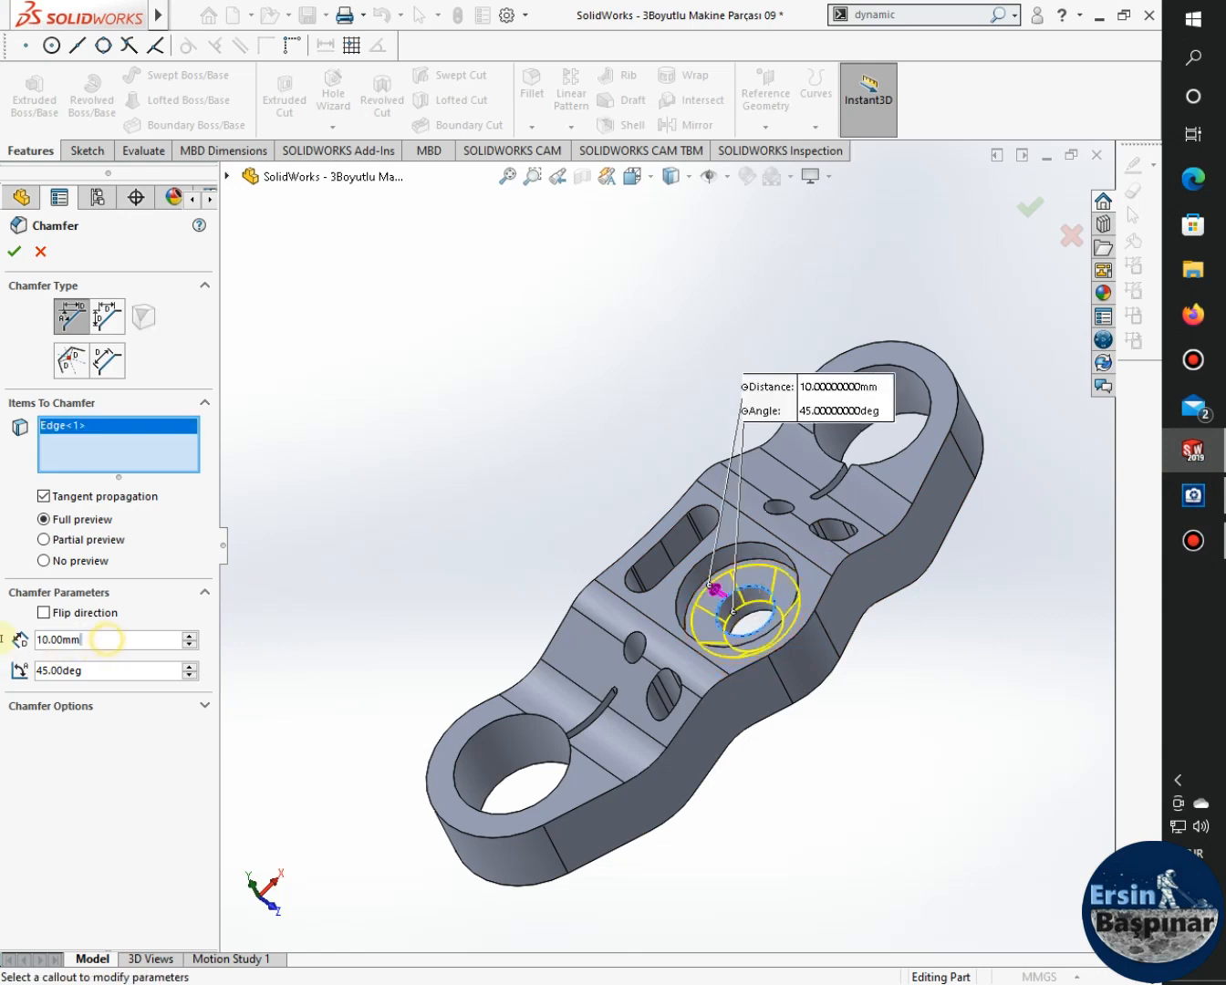
text(2)
key(Return)
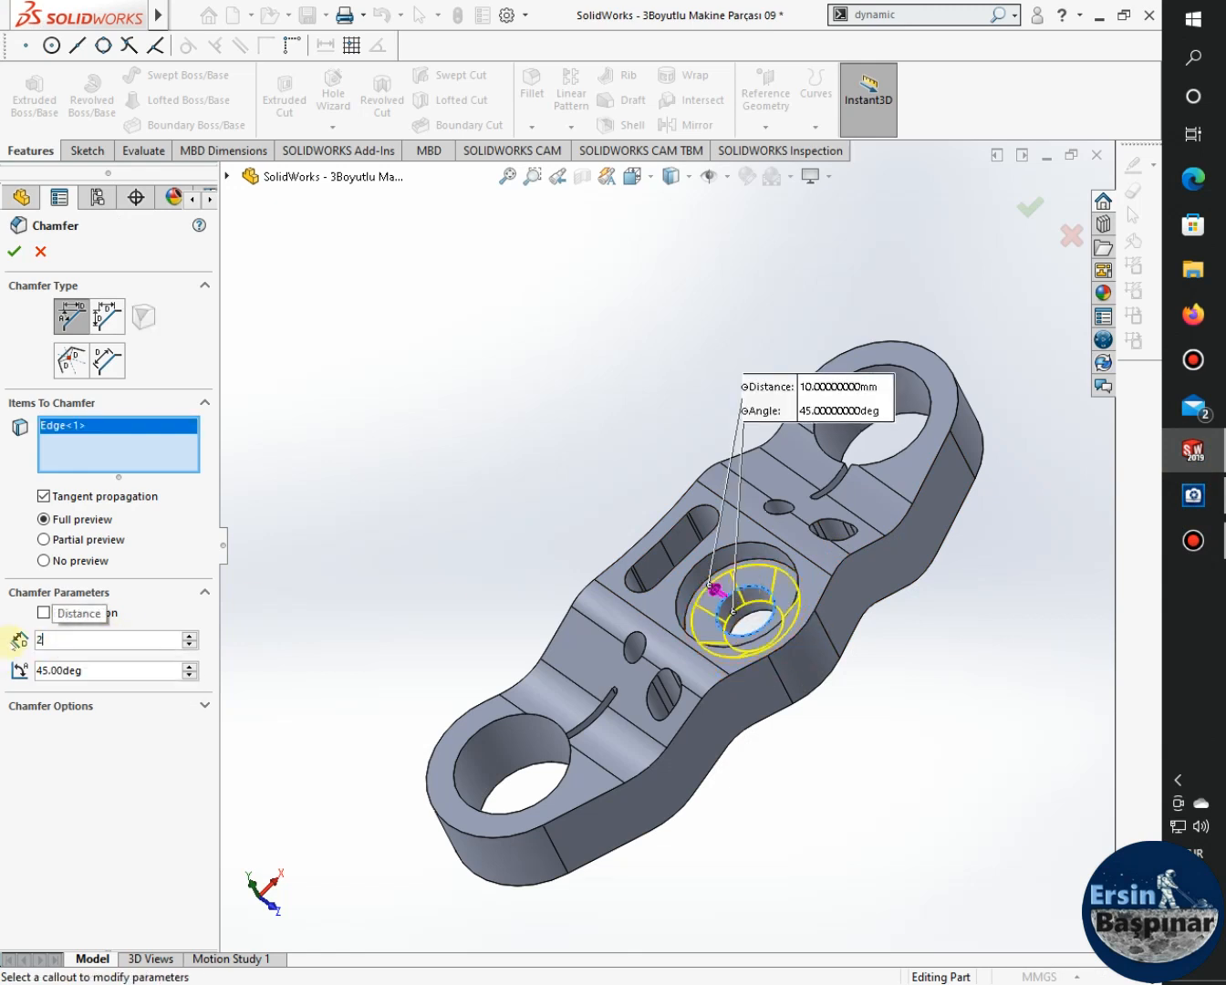
Include the central bore's edge on the underside in the chamfer and complete the feature.
middle_drag(873, 818, 639, 470)
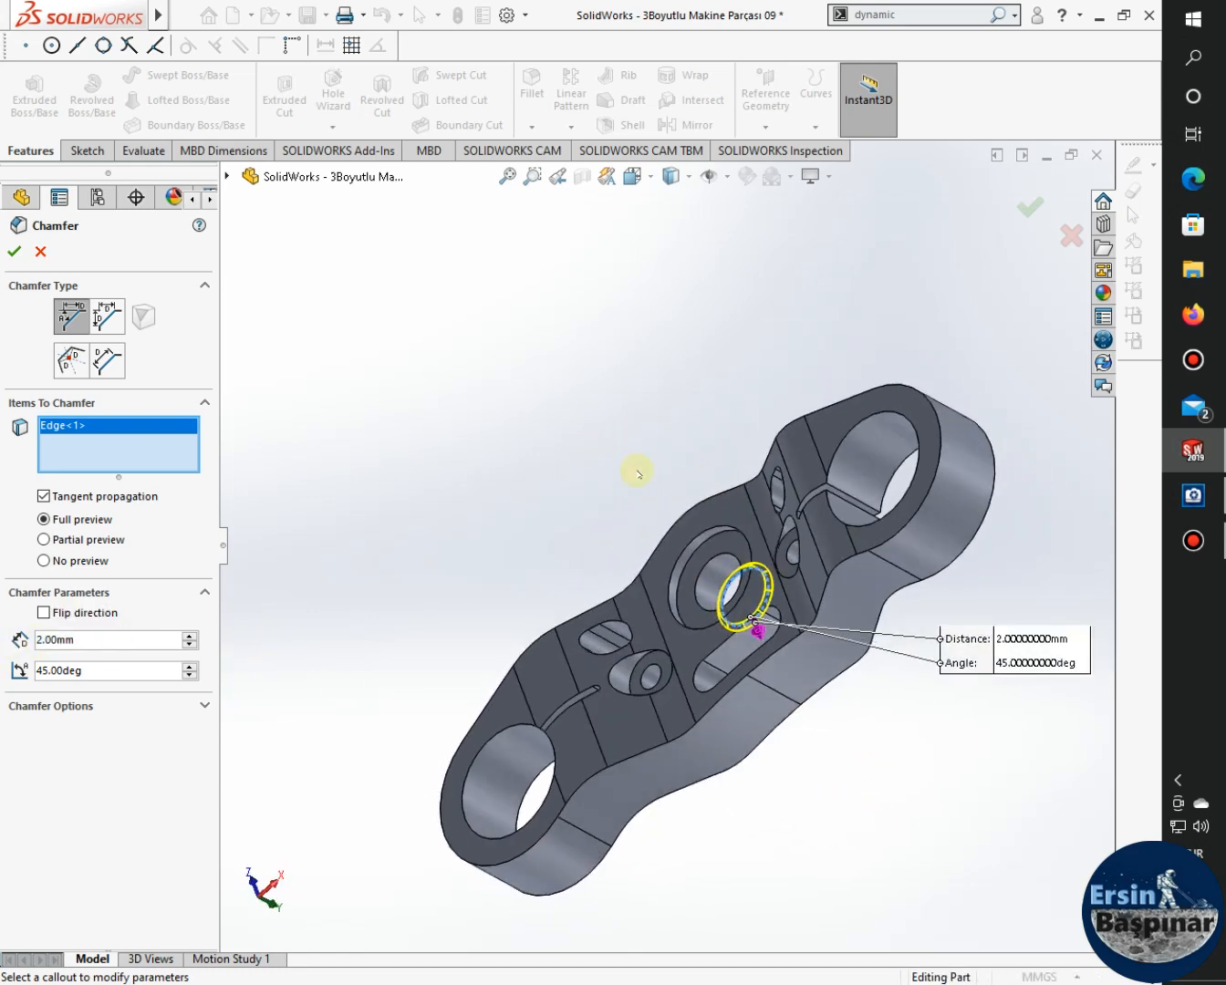
click(696, 572)
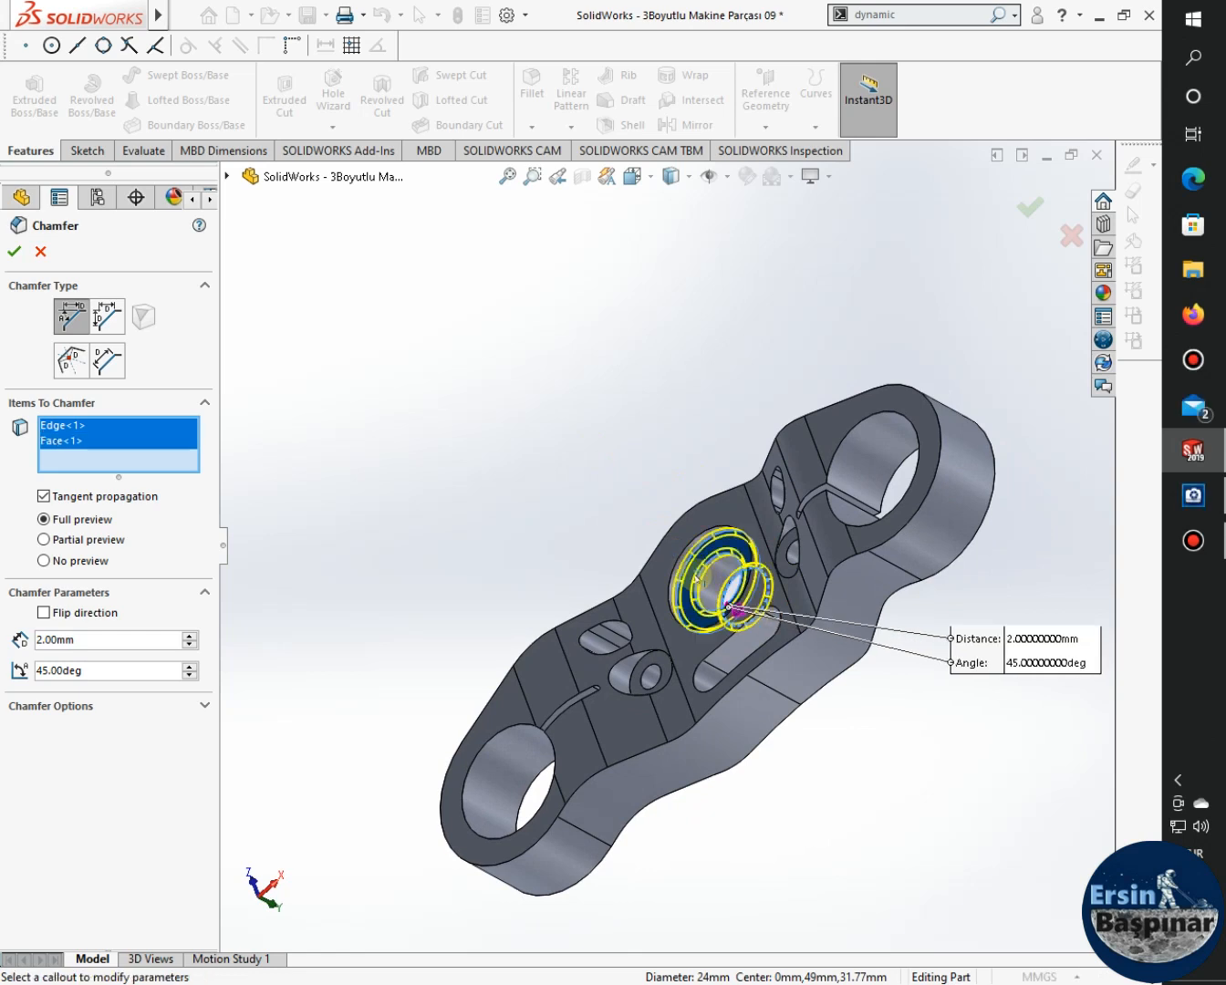
right_click(59, 447)
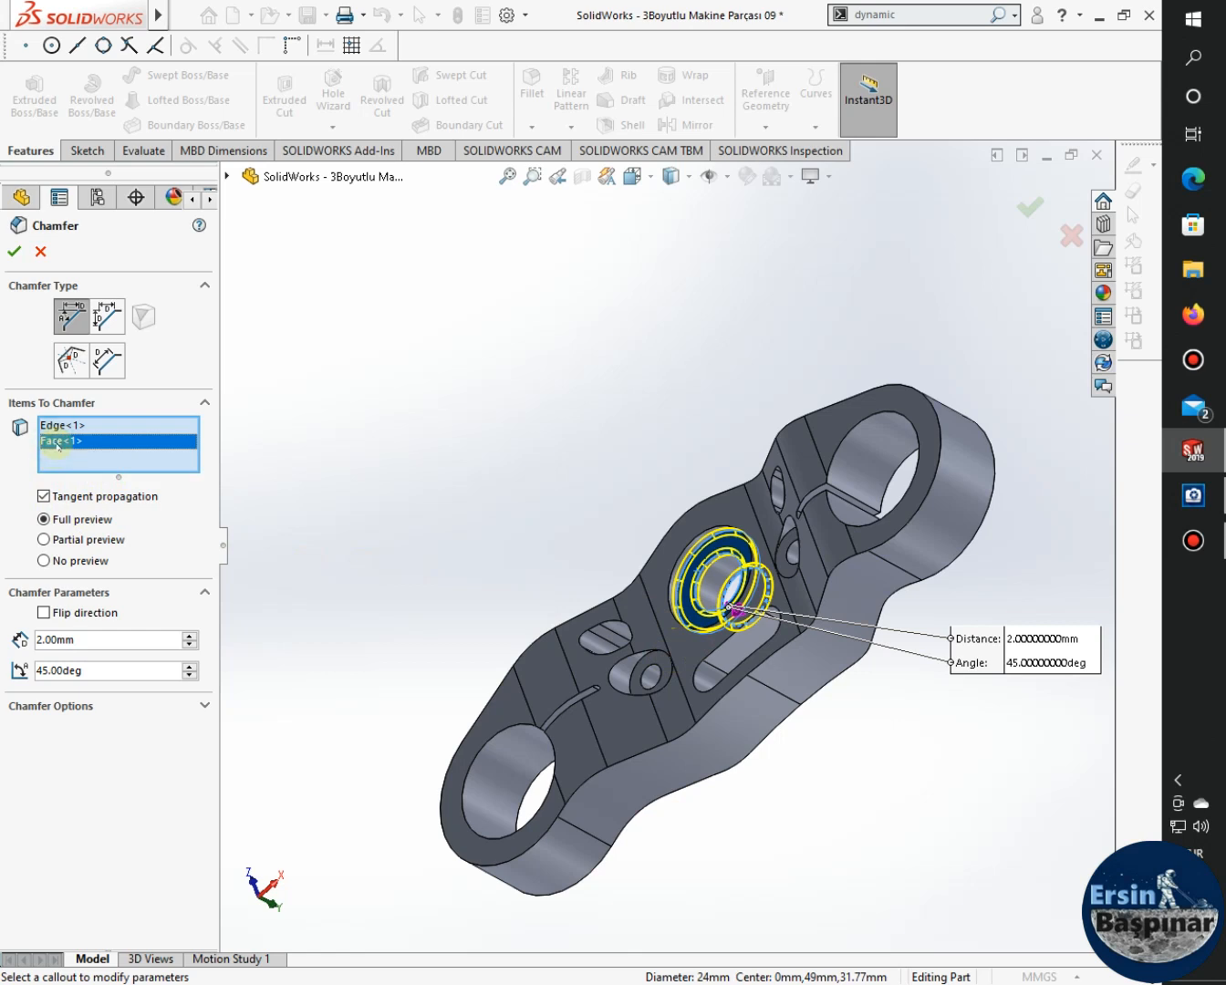
key(Delete)
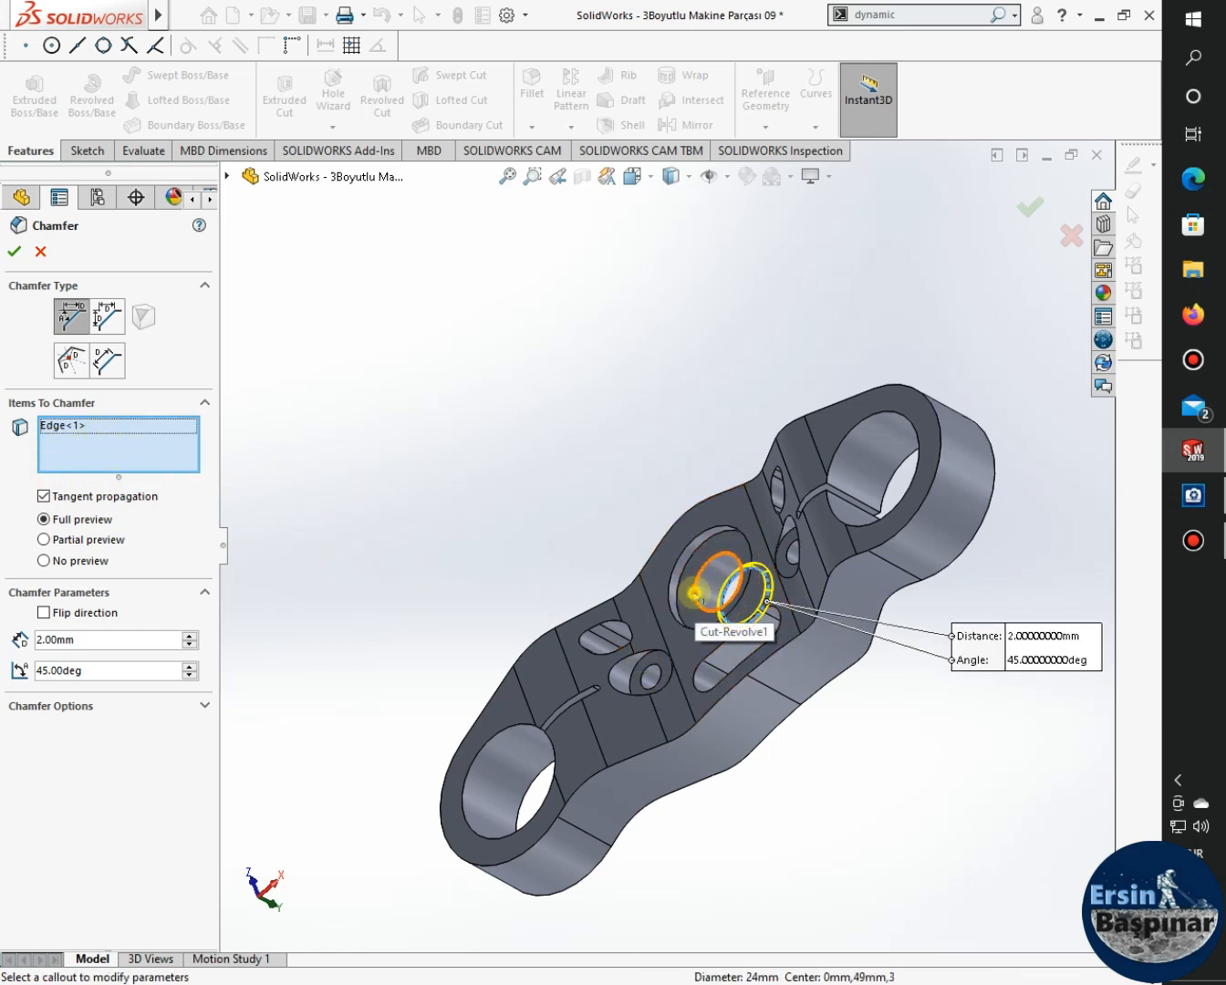
click(696, 592)
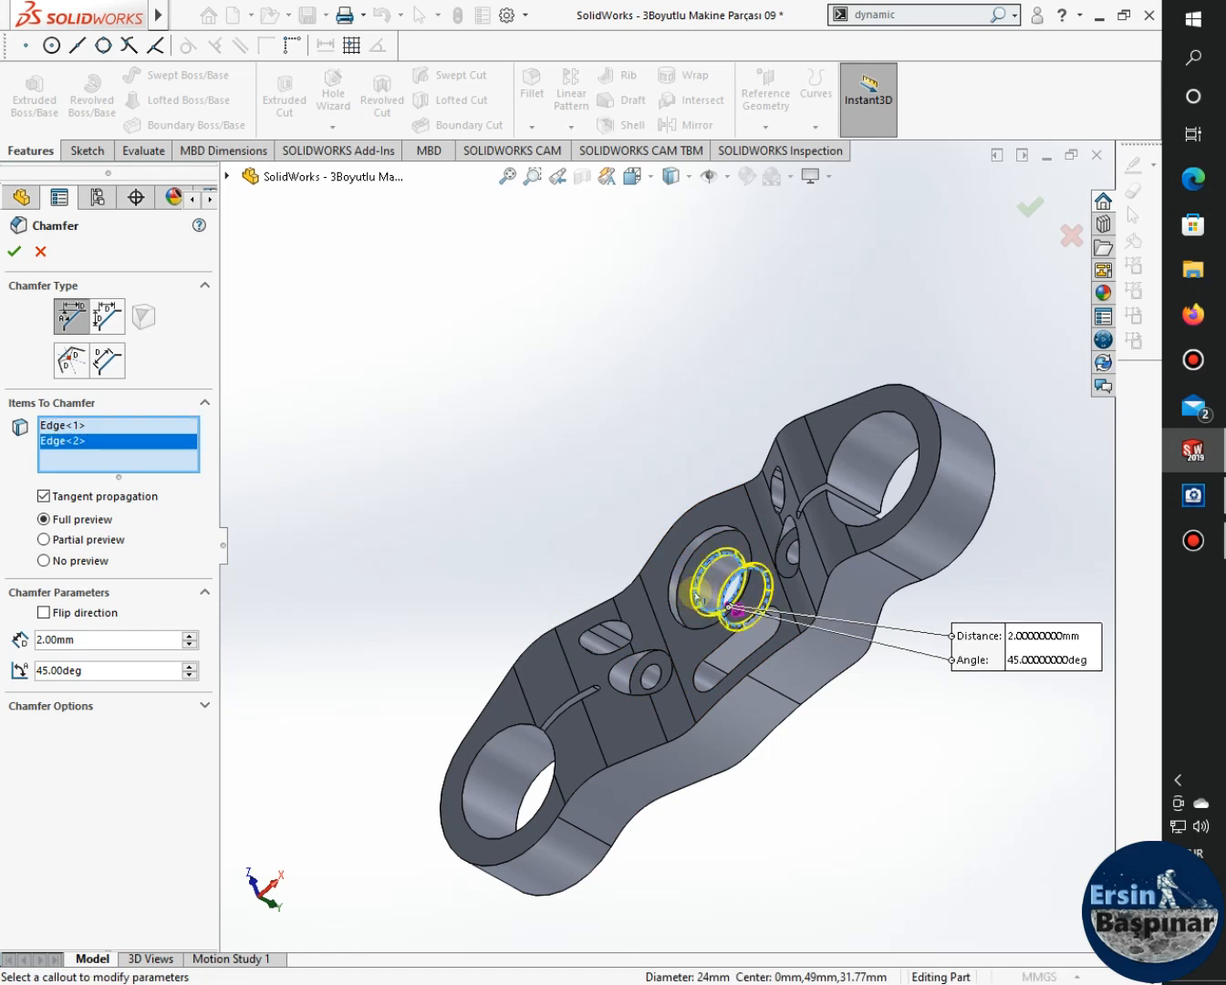
click(14, 252)
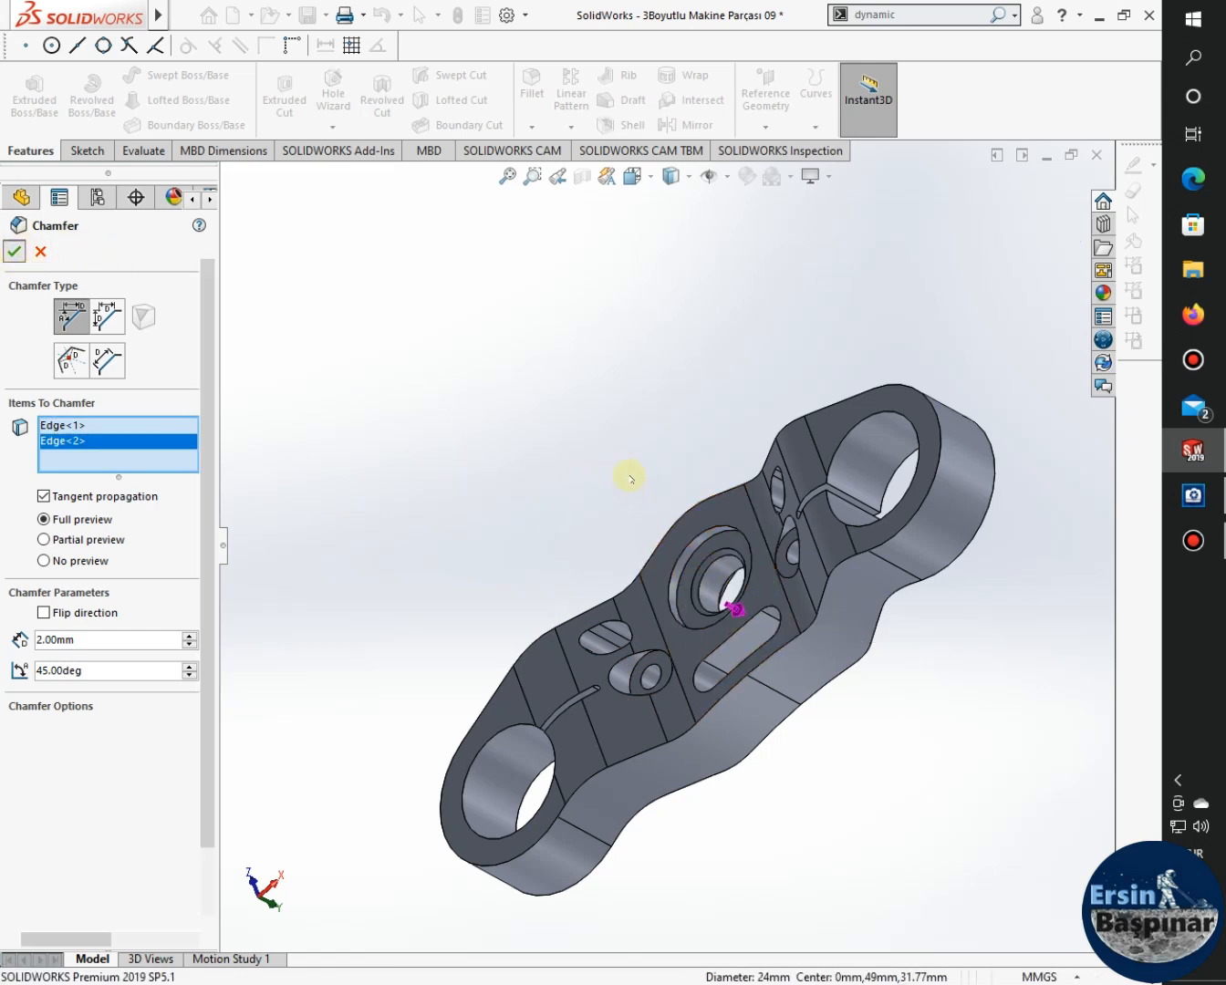
middle_drag(706, 621, 650, 197)
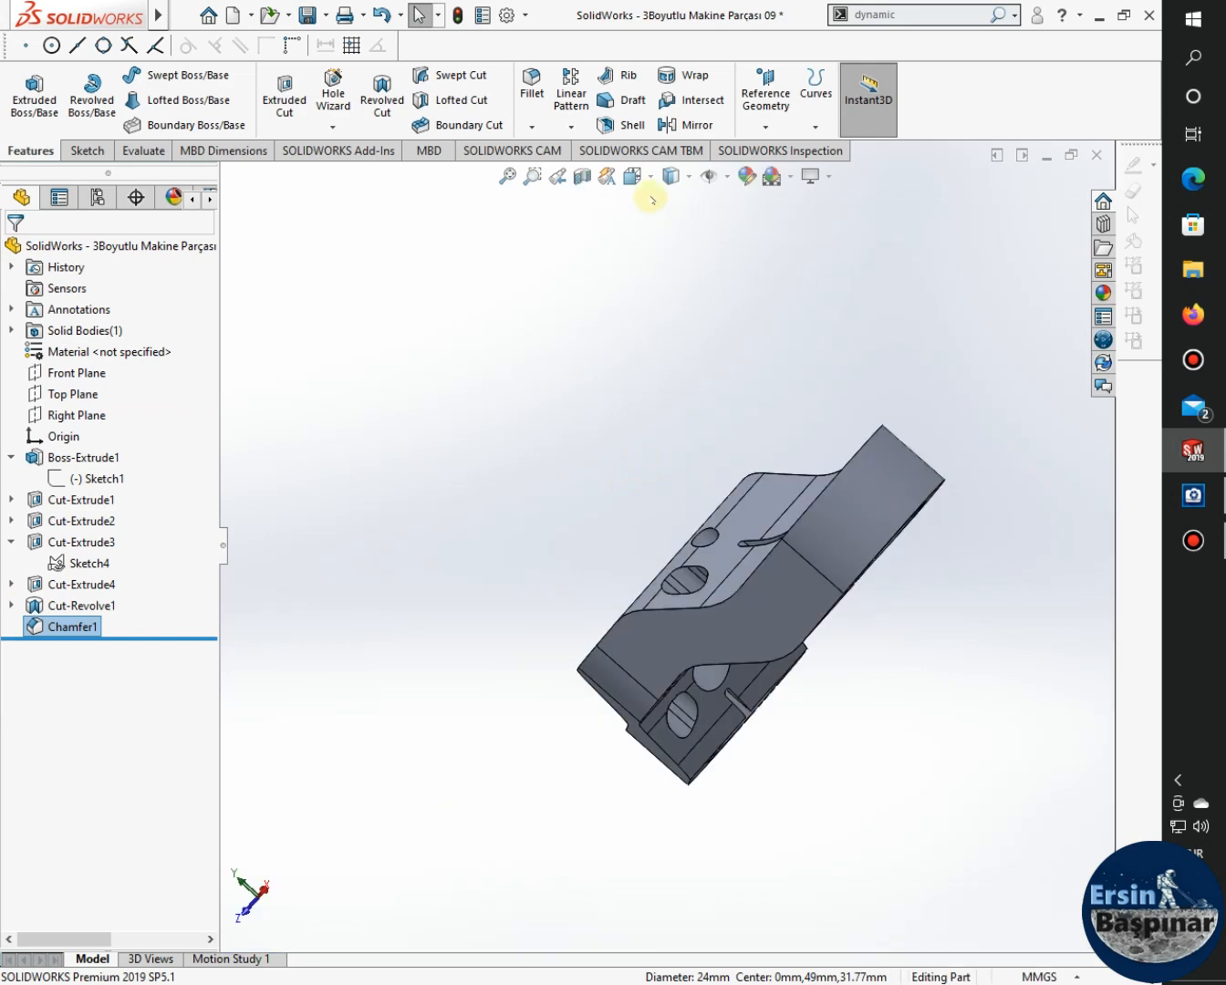
click(631, 176)
click(740, 230)
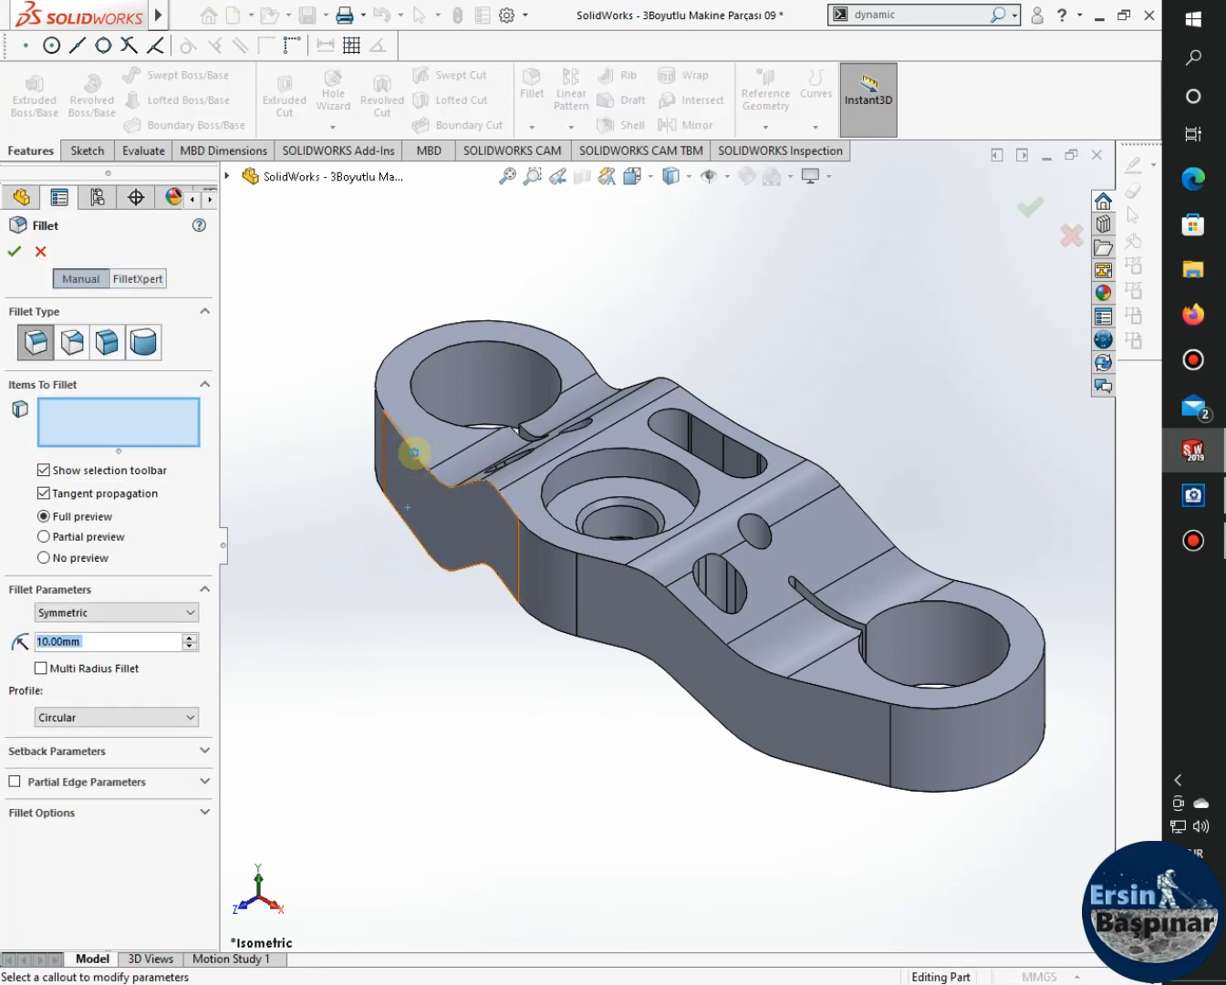
click(414, 452)
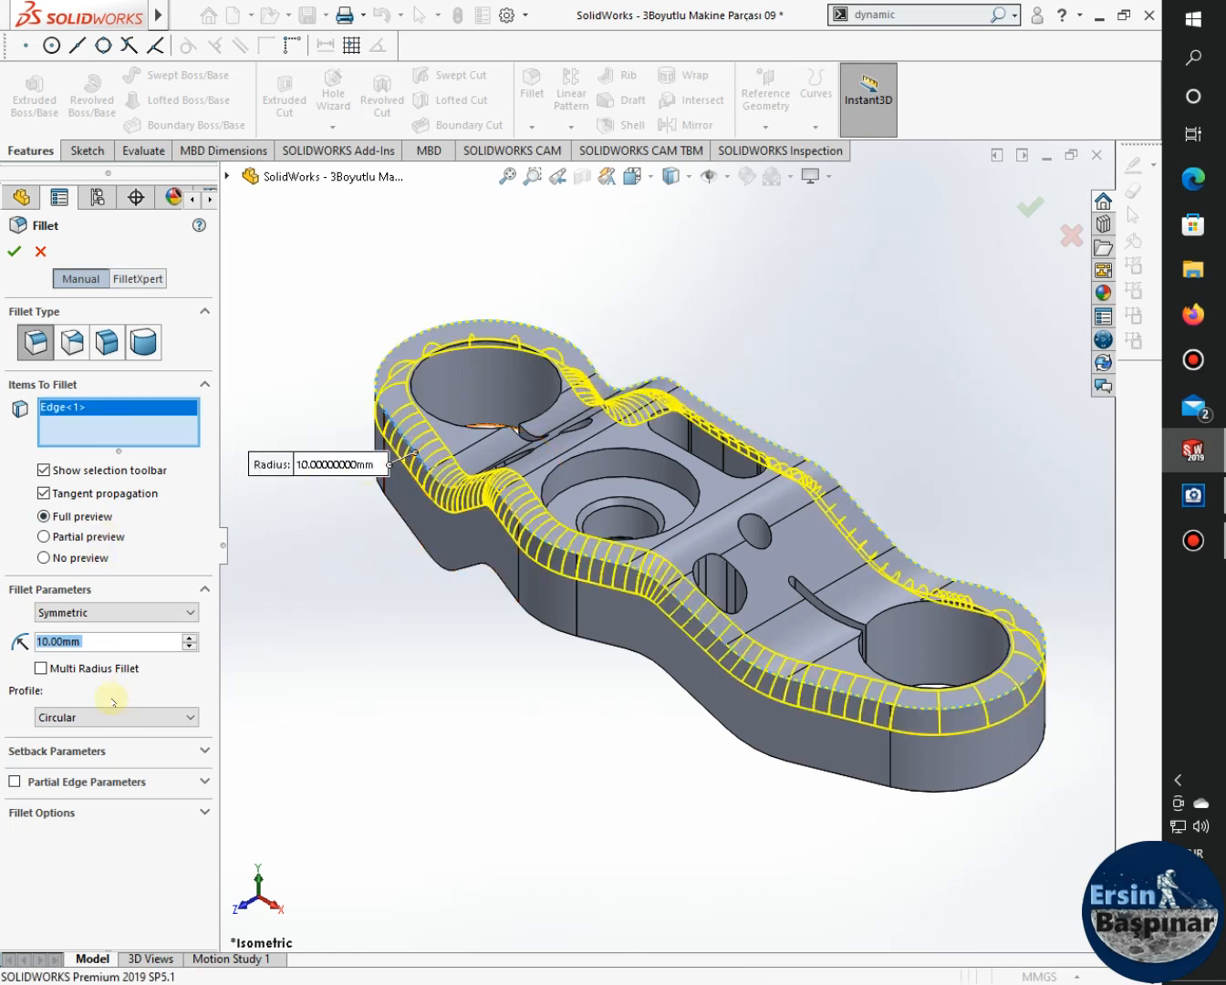
text(2)
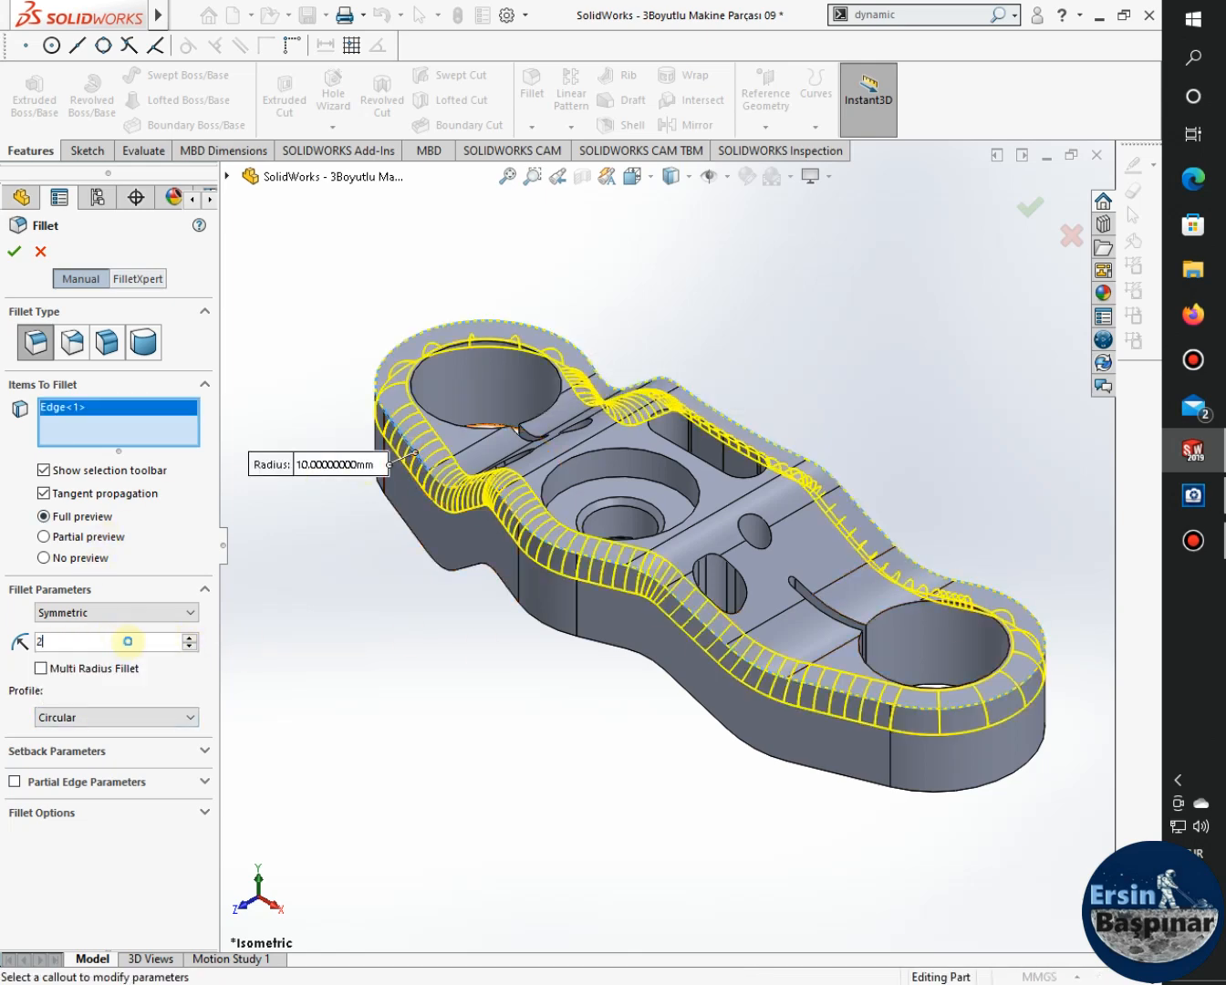
key(Return)
click(1197, 501)
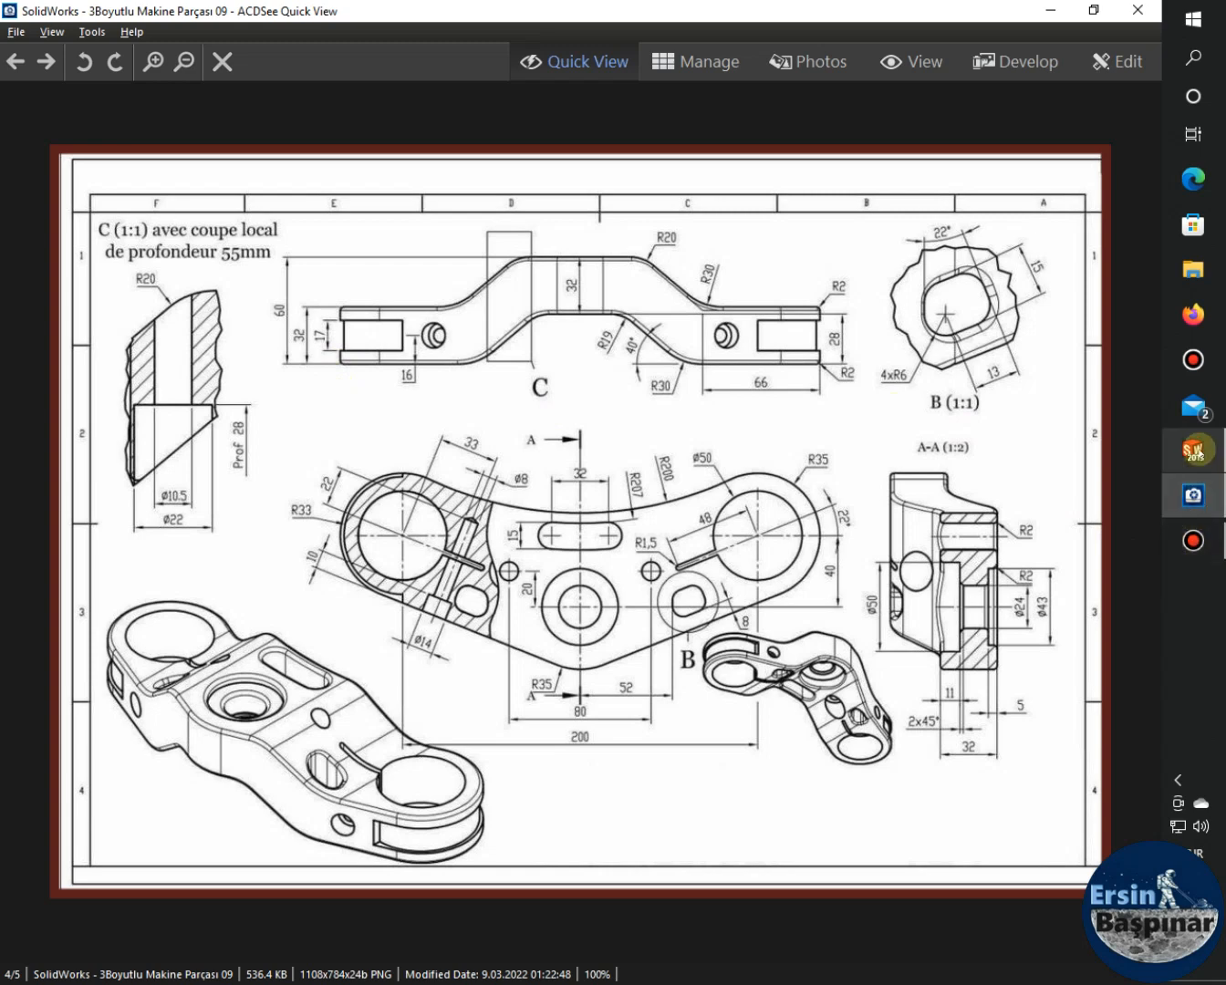
click(1196, 450)
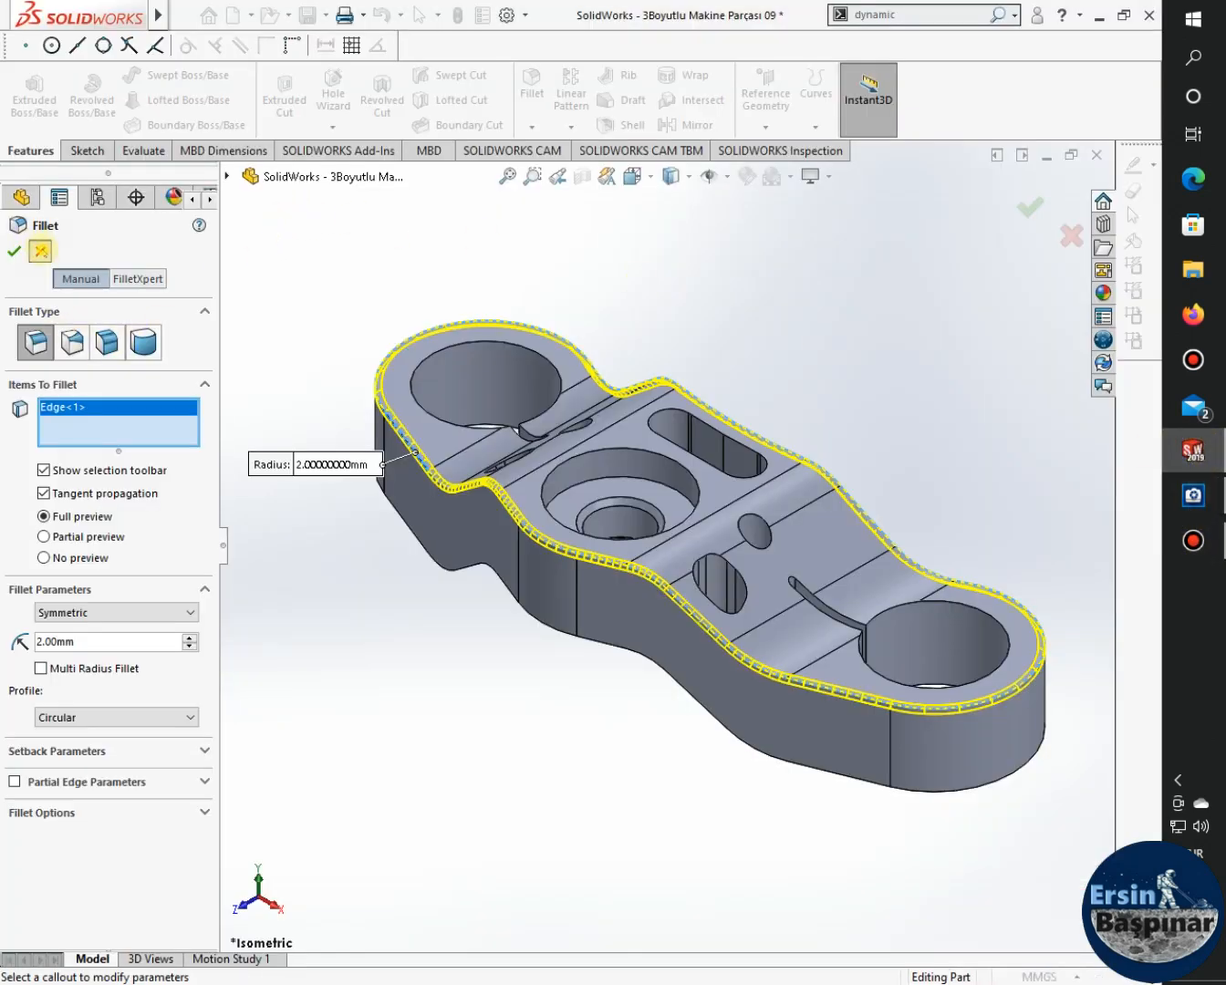
click(40, 251)
Open a new sketch on the Front Plane and view it straight on.
scroll(561, 801, up, 1)
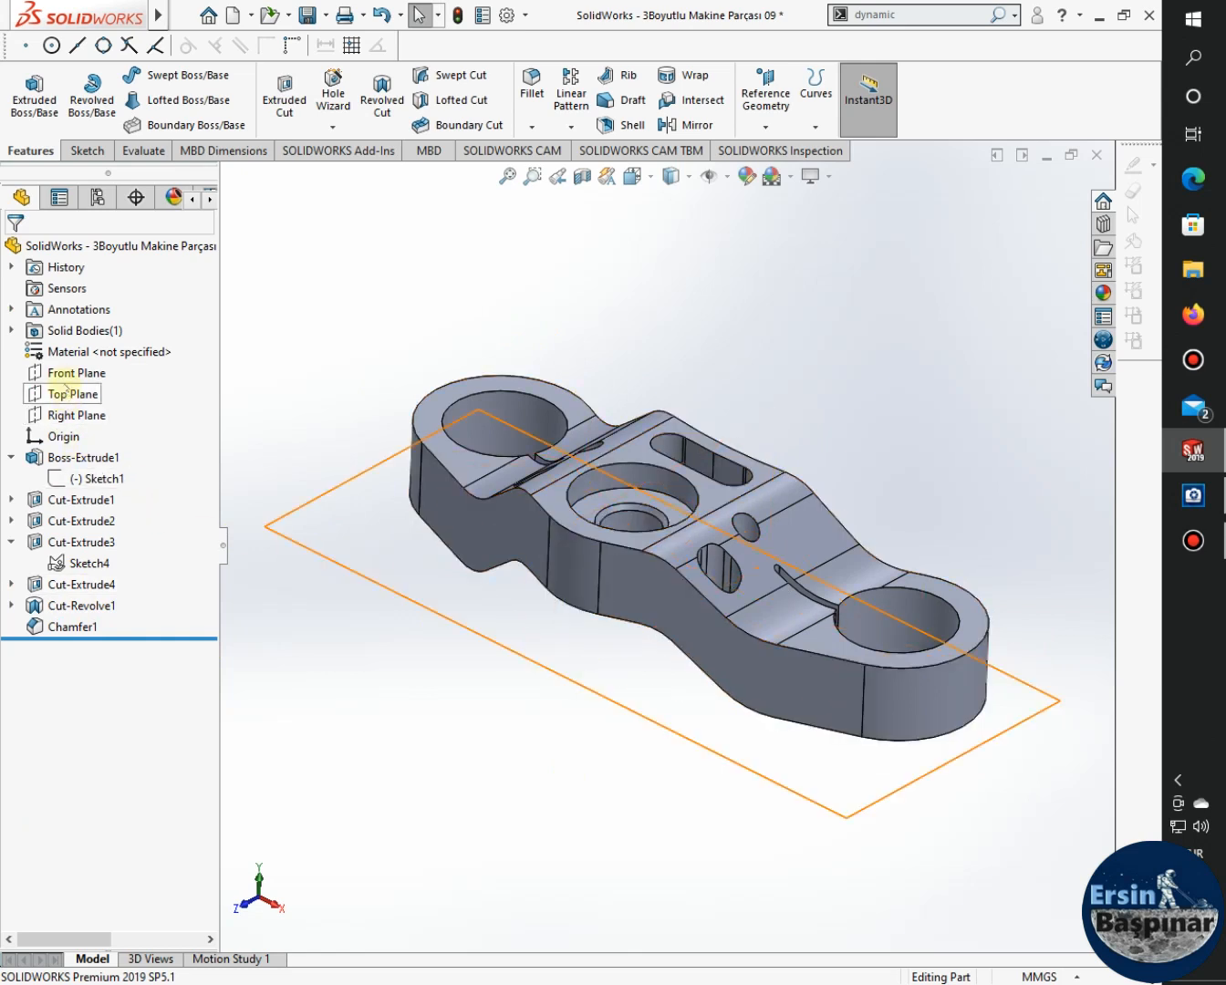
click(67, 374)
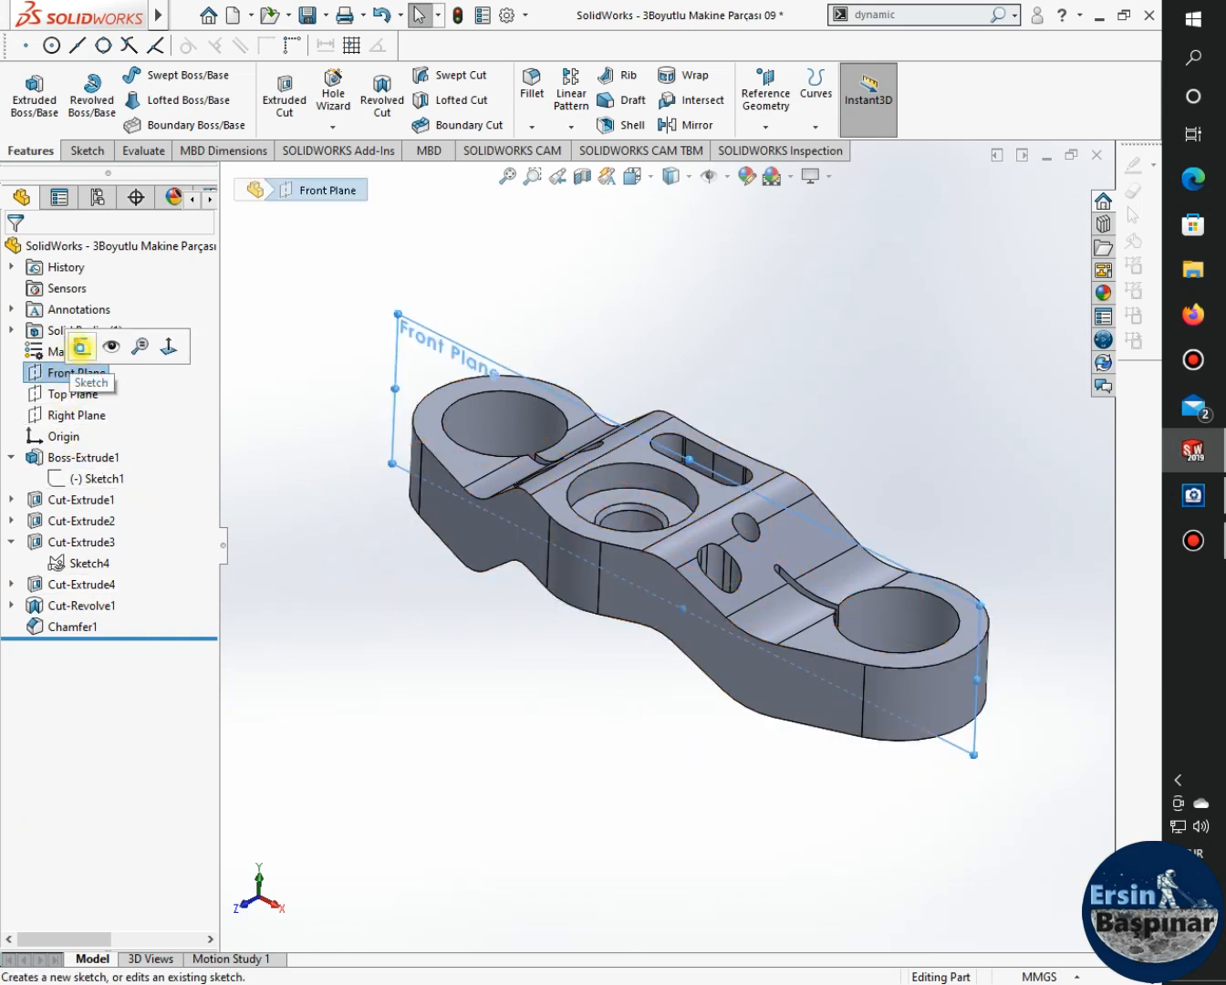
click(83, 346)
click(83, 649)
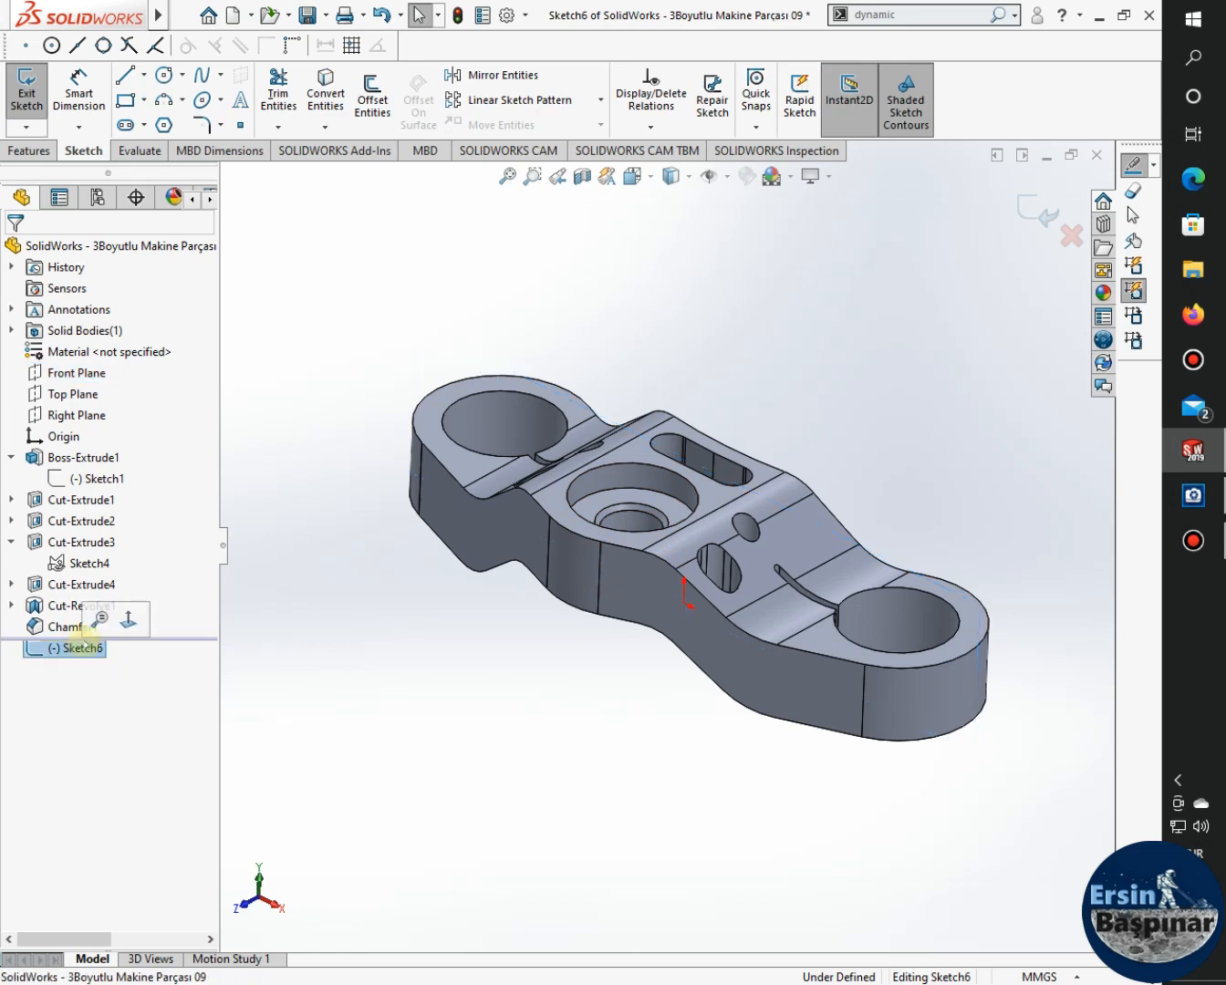
click(130, 621)
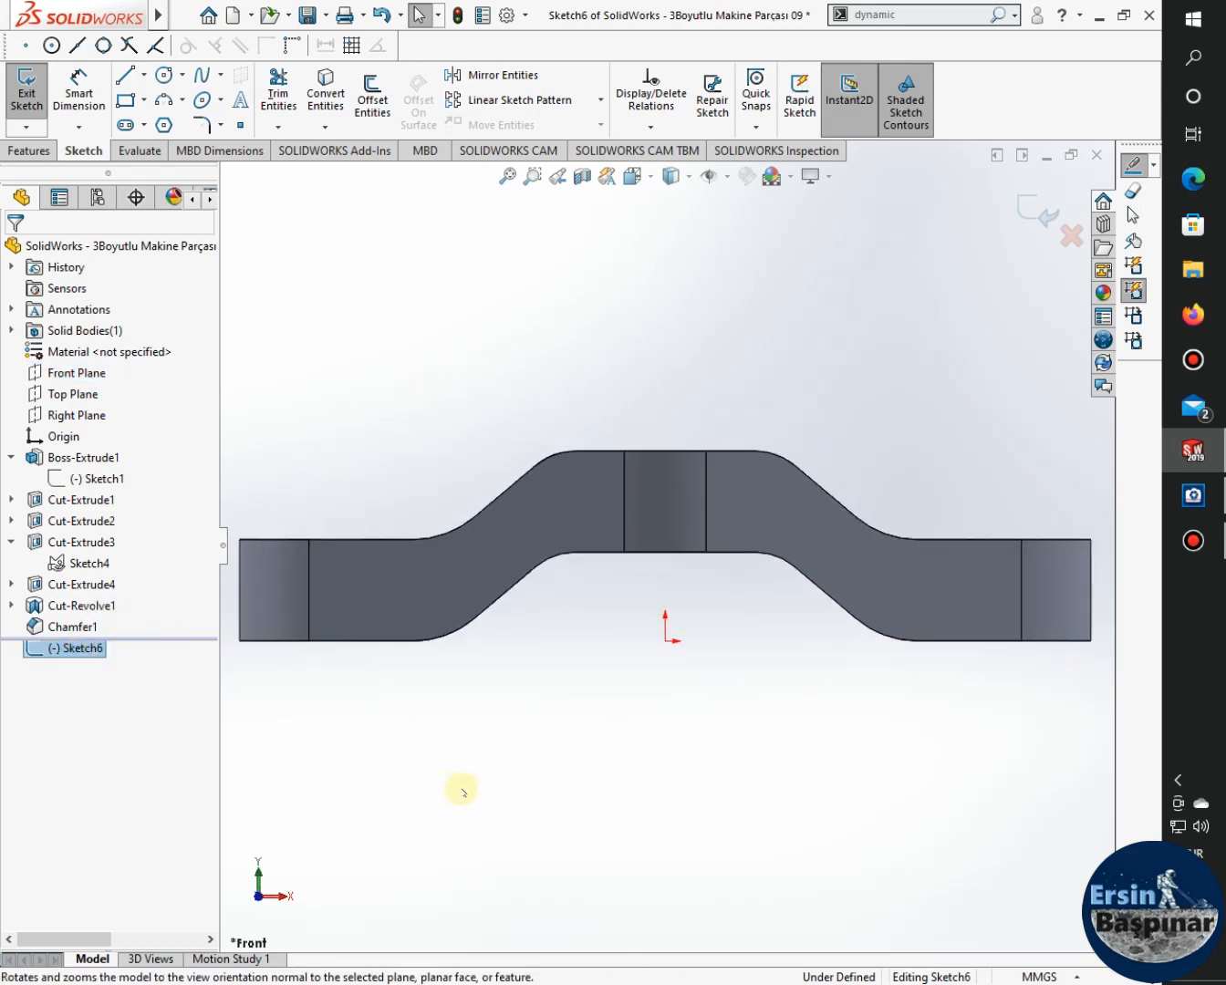
Sketch a closed rectangle of four lines, about 18 mm wide, overlapping the outer end of the part's left arm.
scroll(273, 570, down, 2)
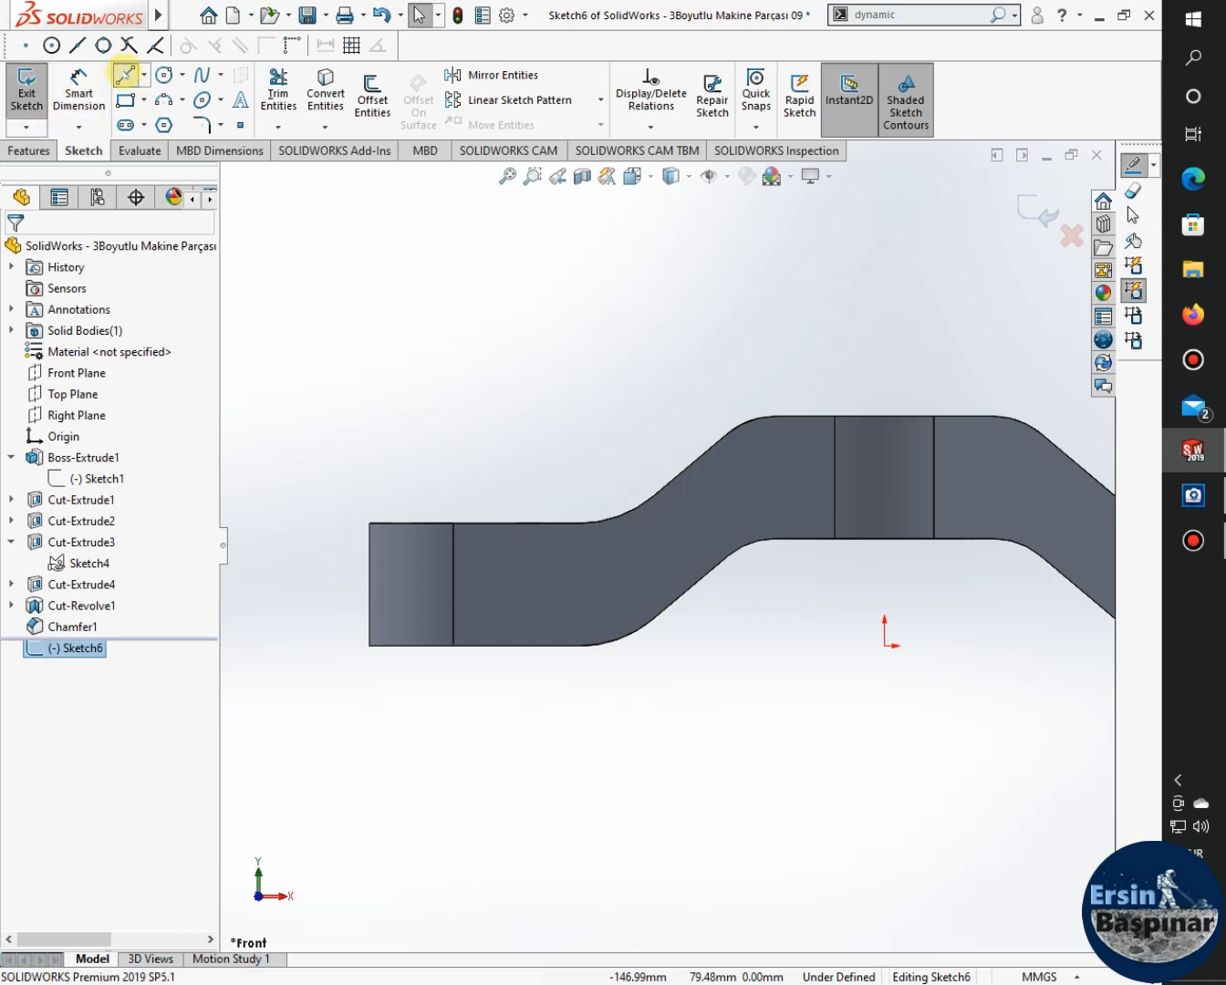
click(126, 75)
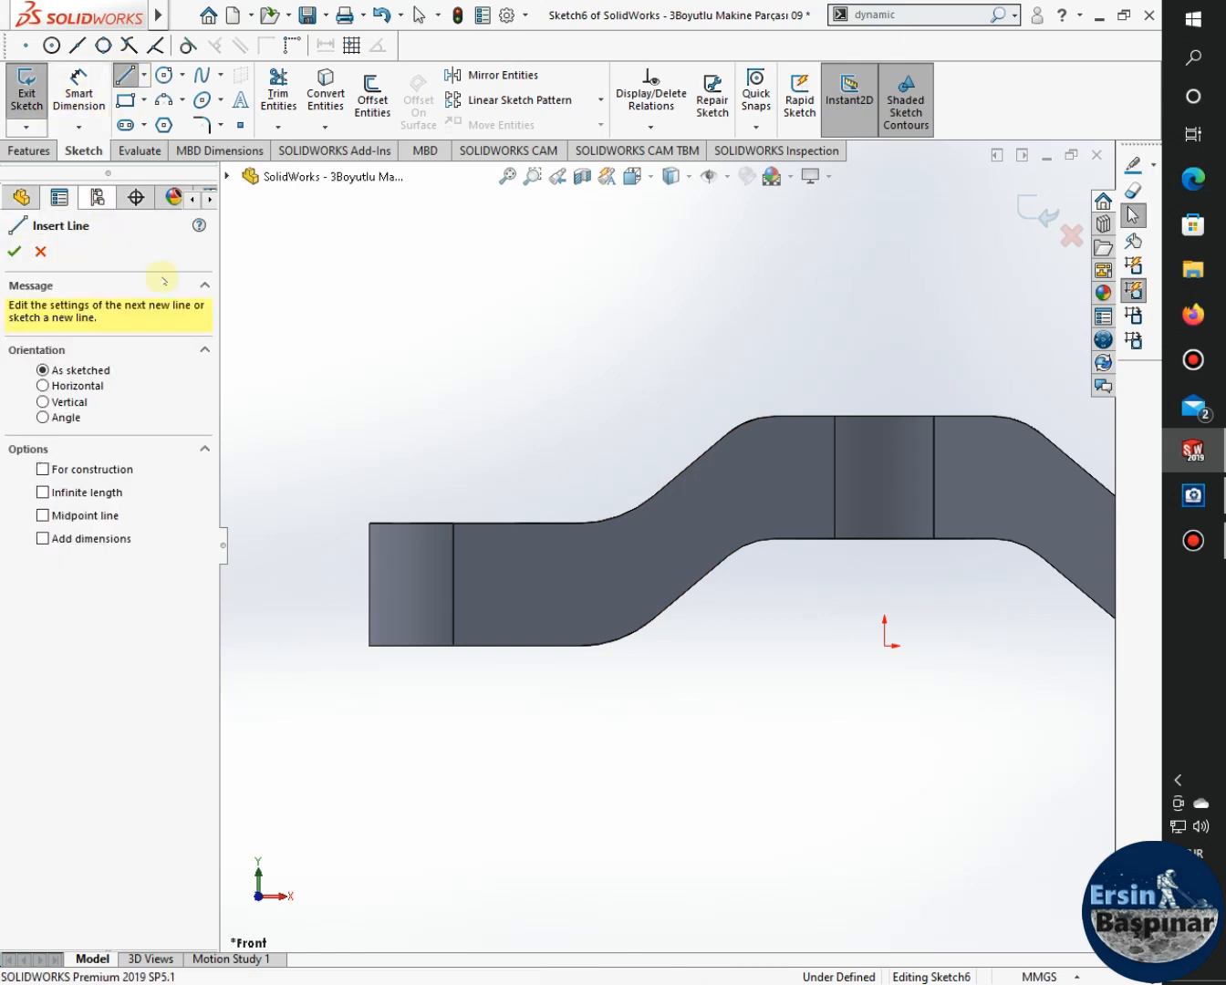
click(323, 545)
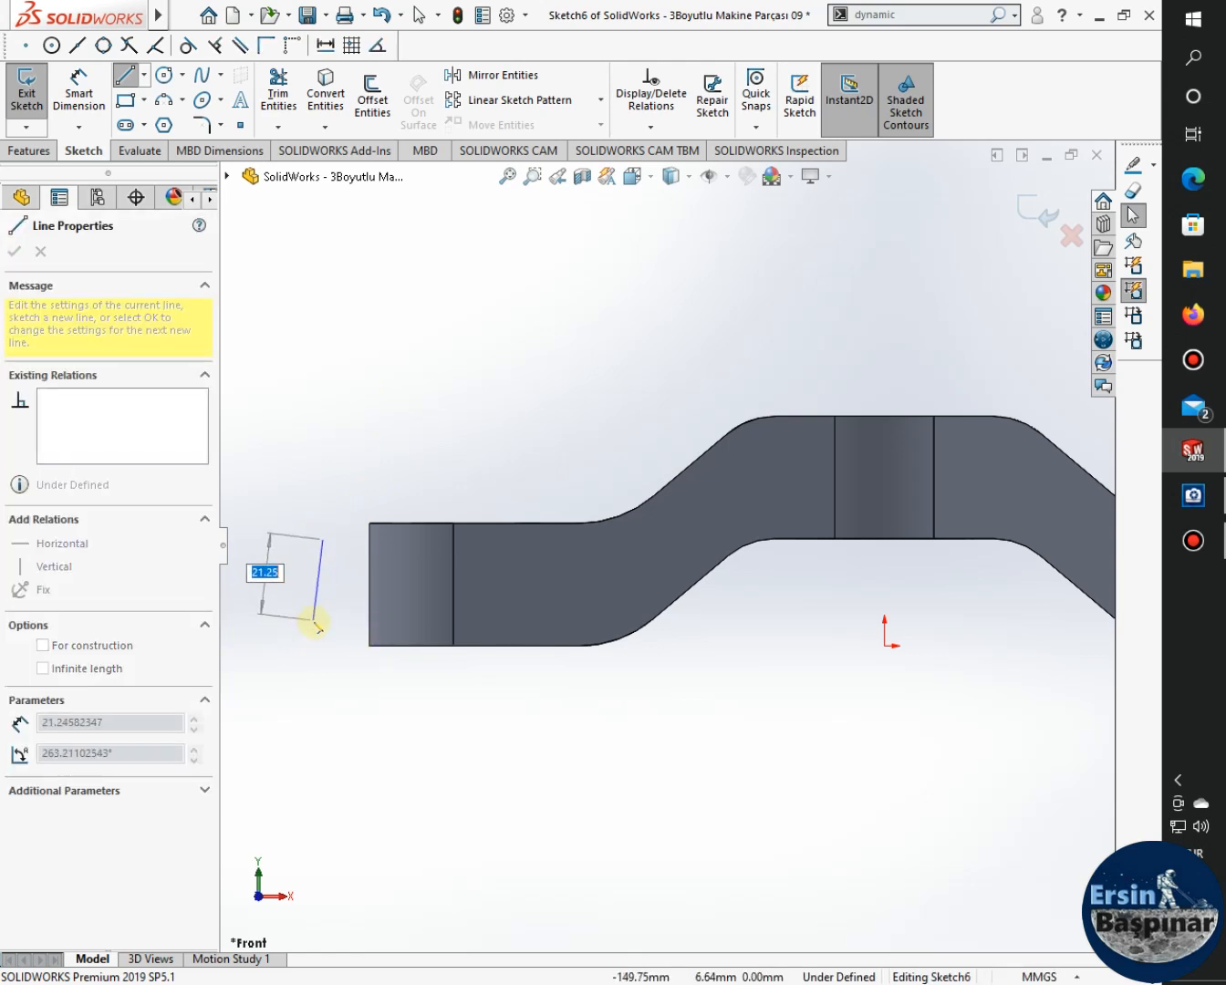
click(323, 622)
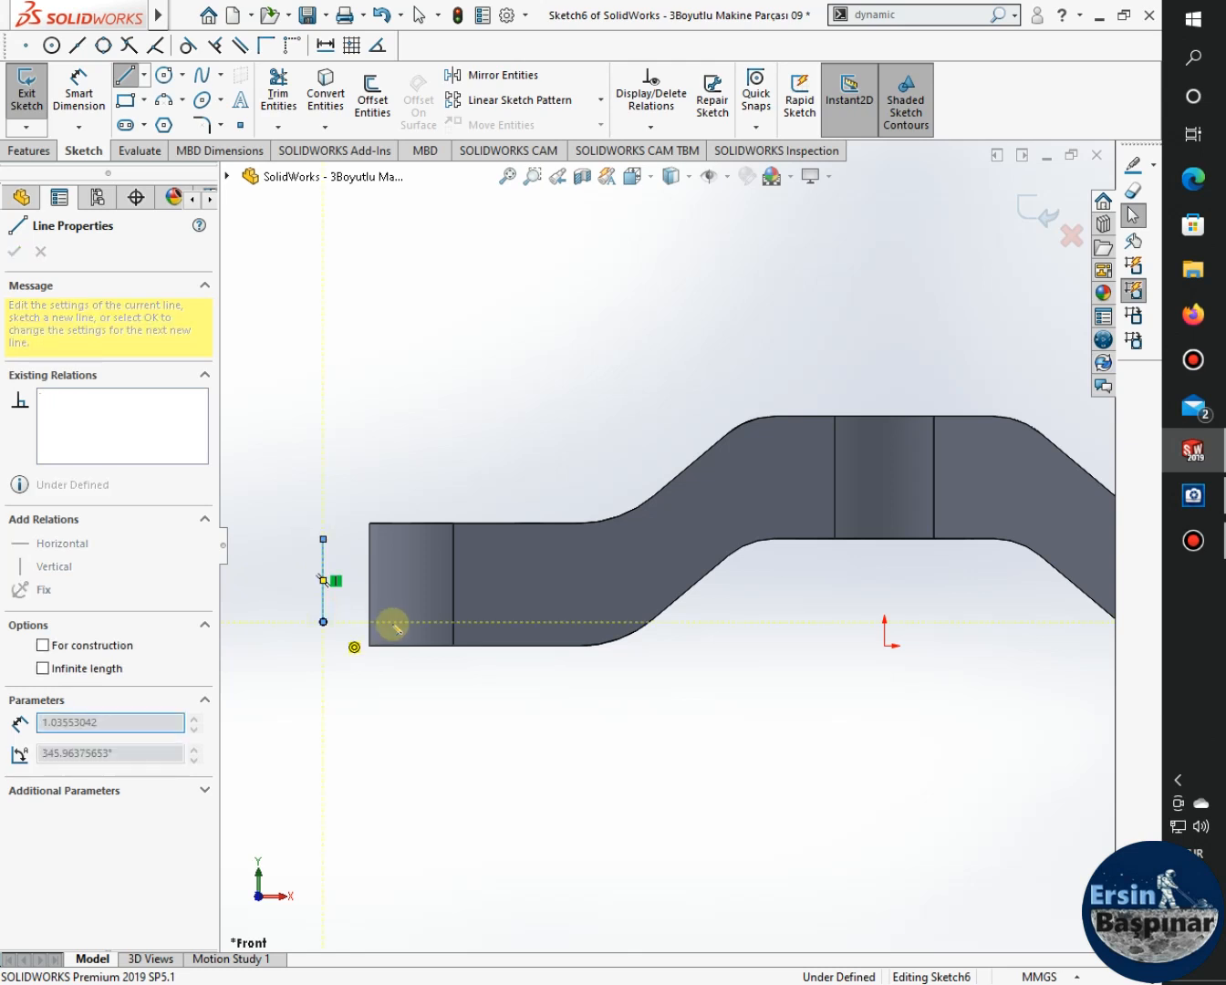
click(392, 623)
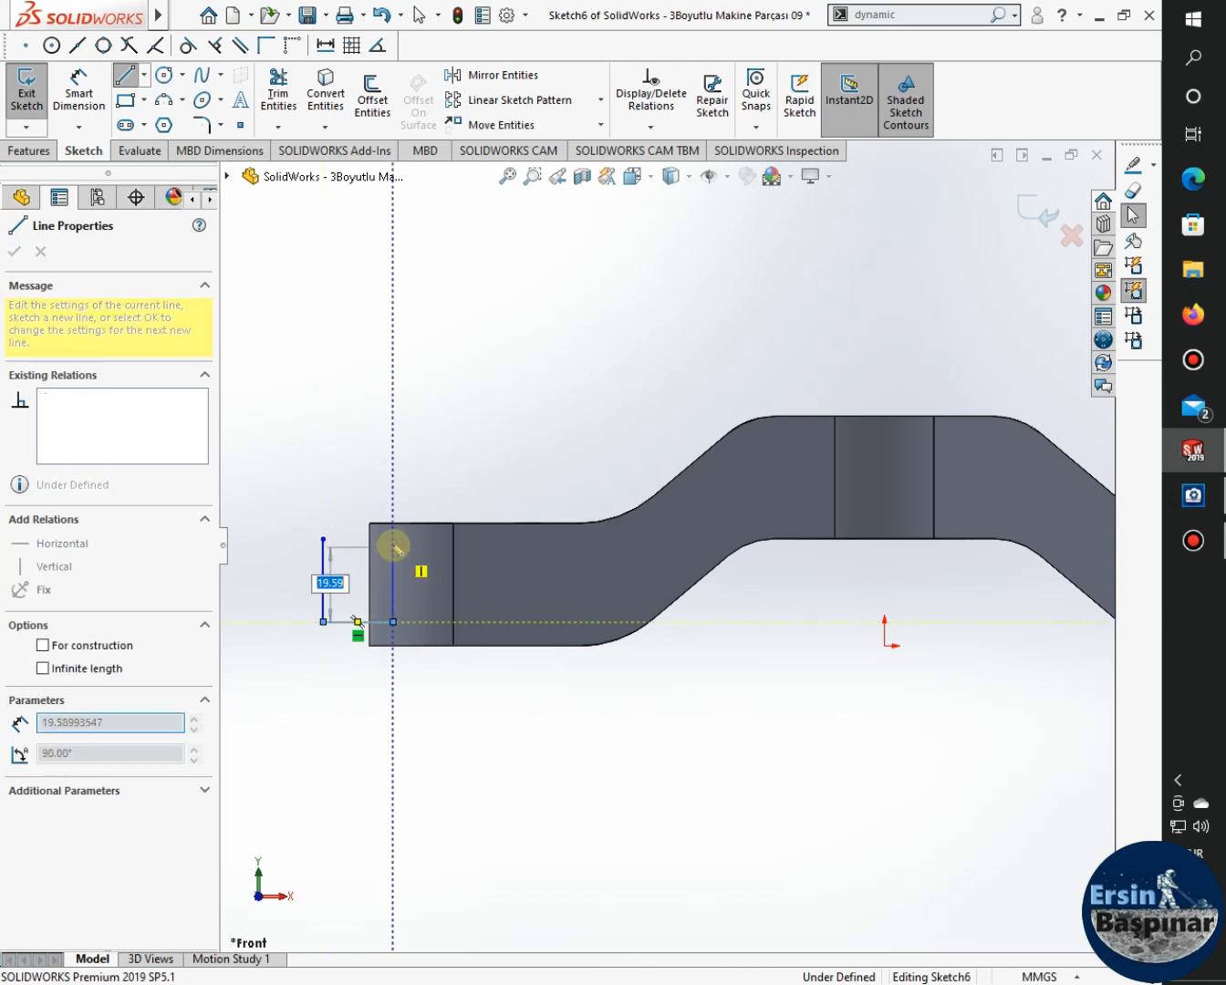
click(394, 539)
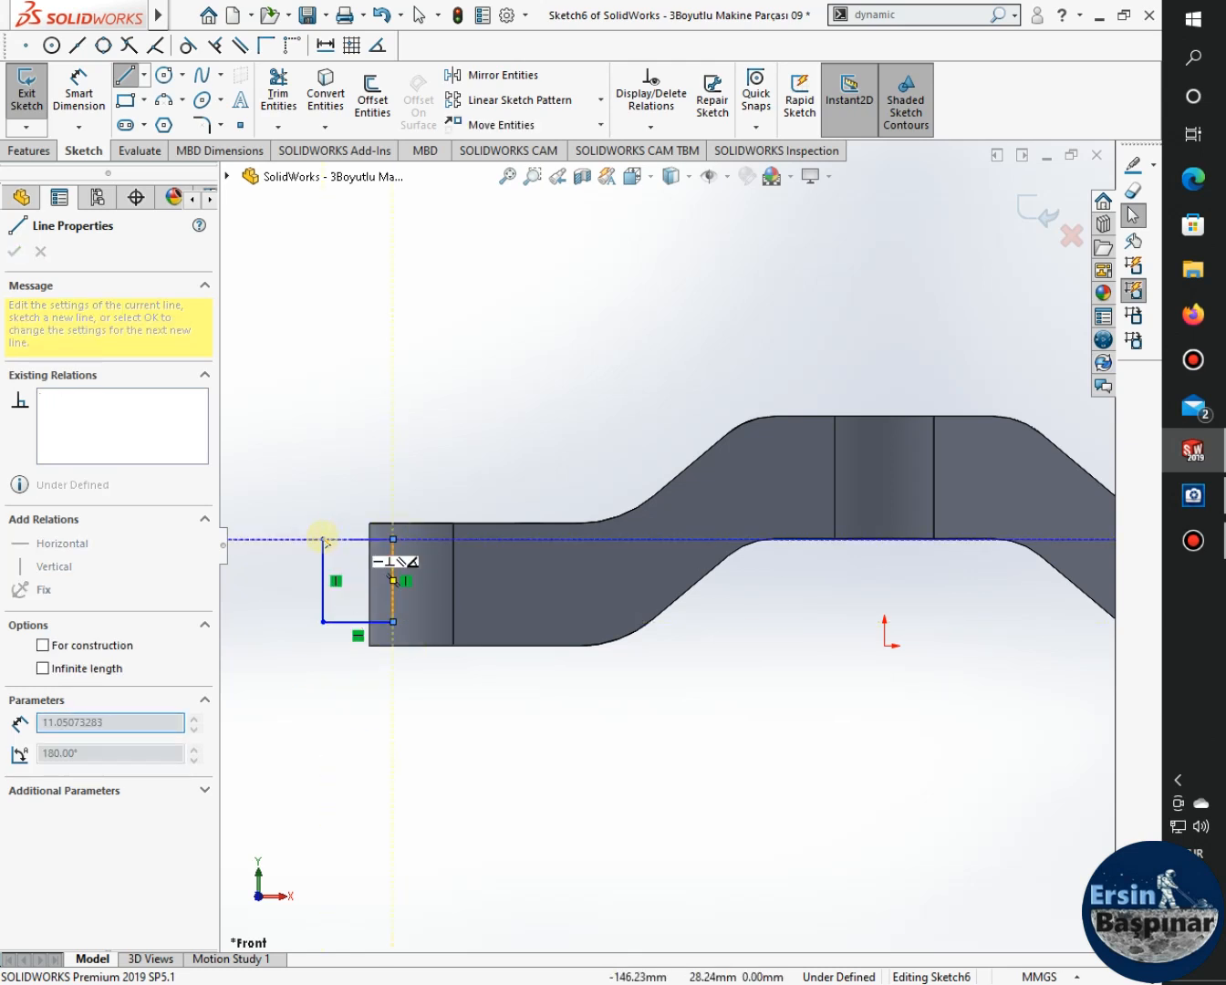
click(322, 539)
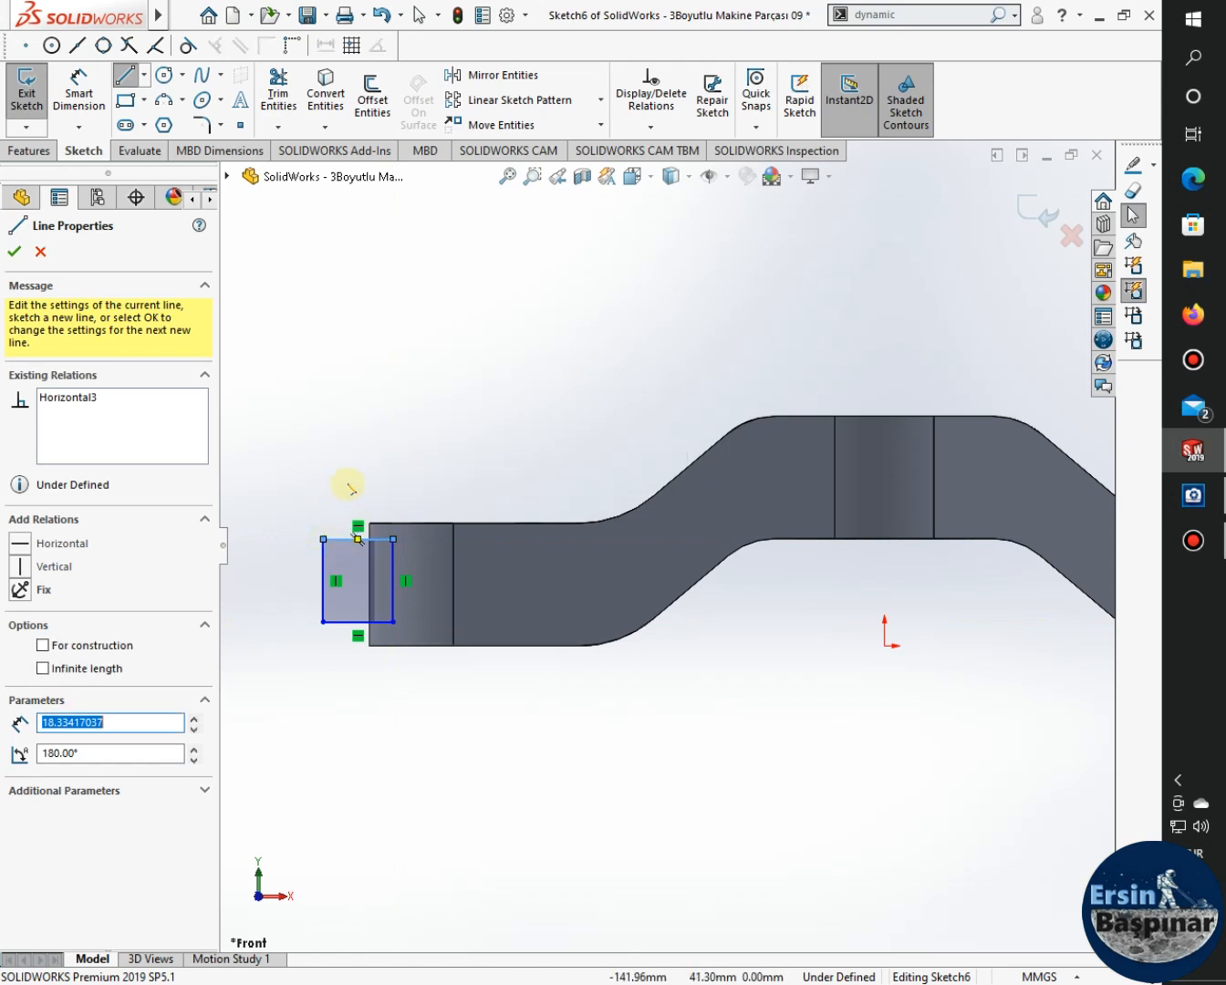
key(Escape)
key(Escape)
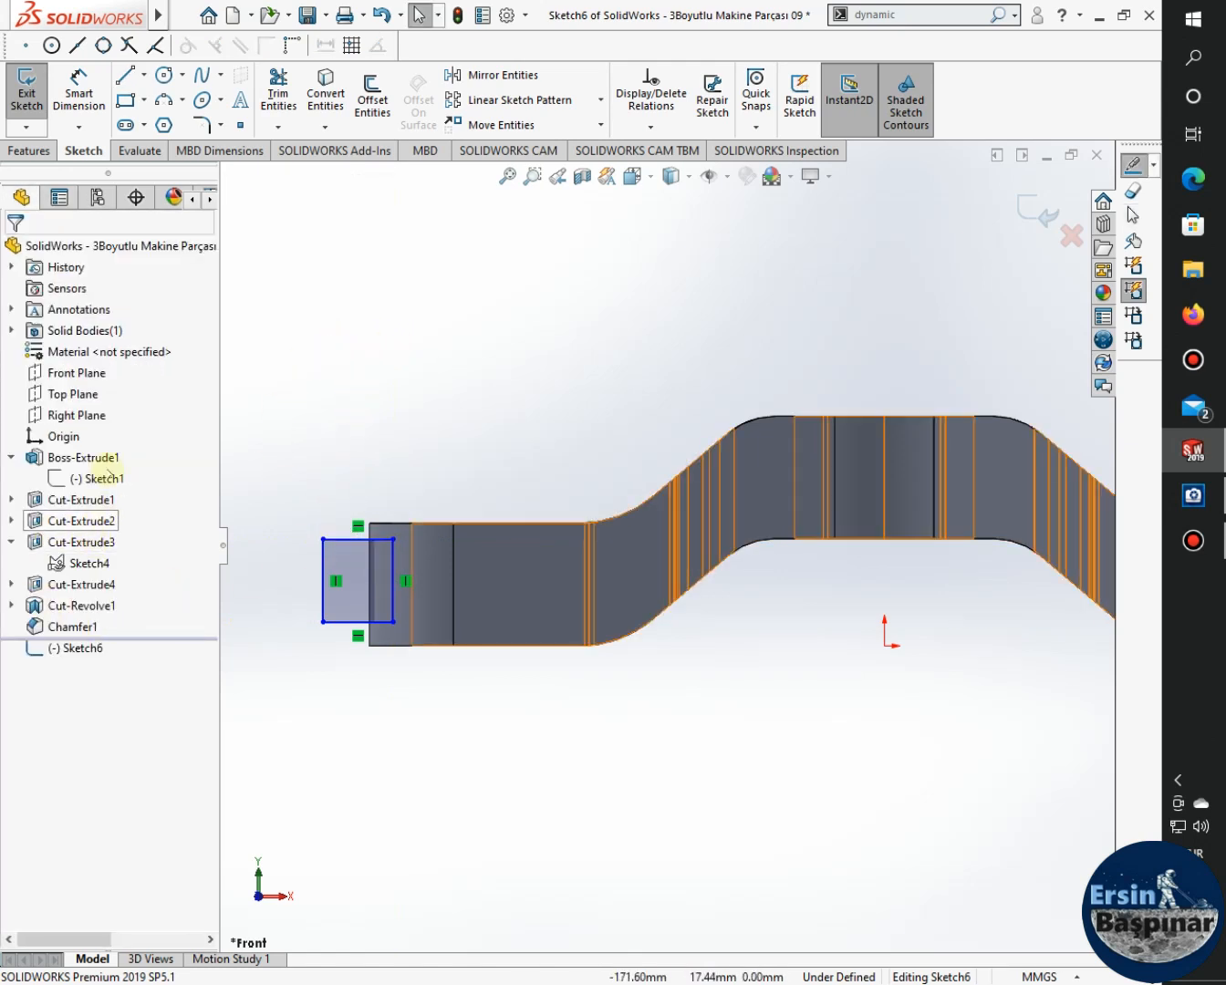
click(91, 476)
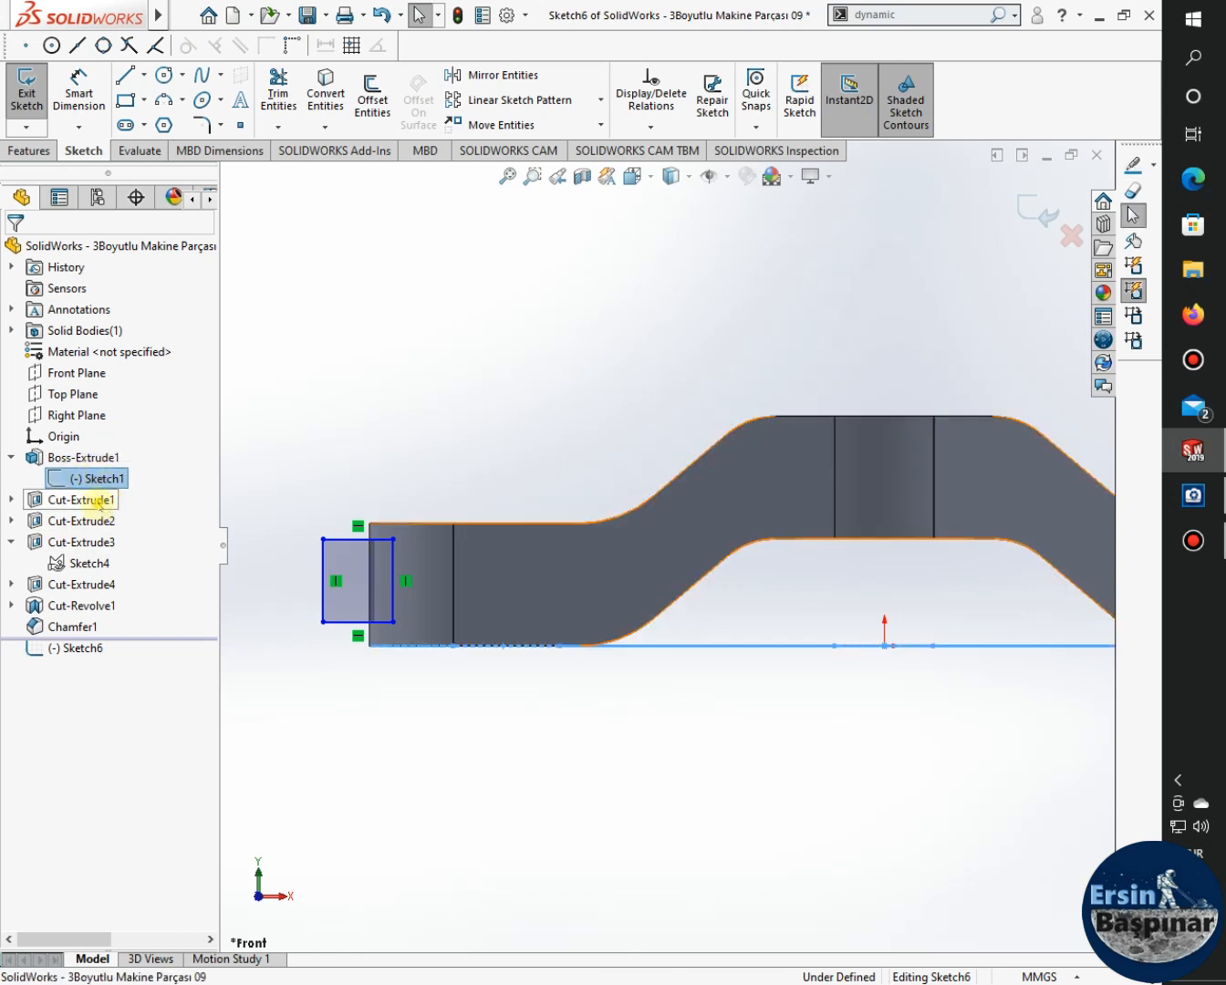
click(99, 501)
click(321, 87)
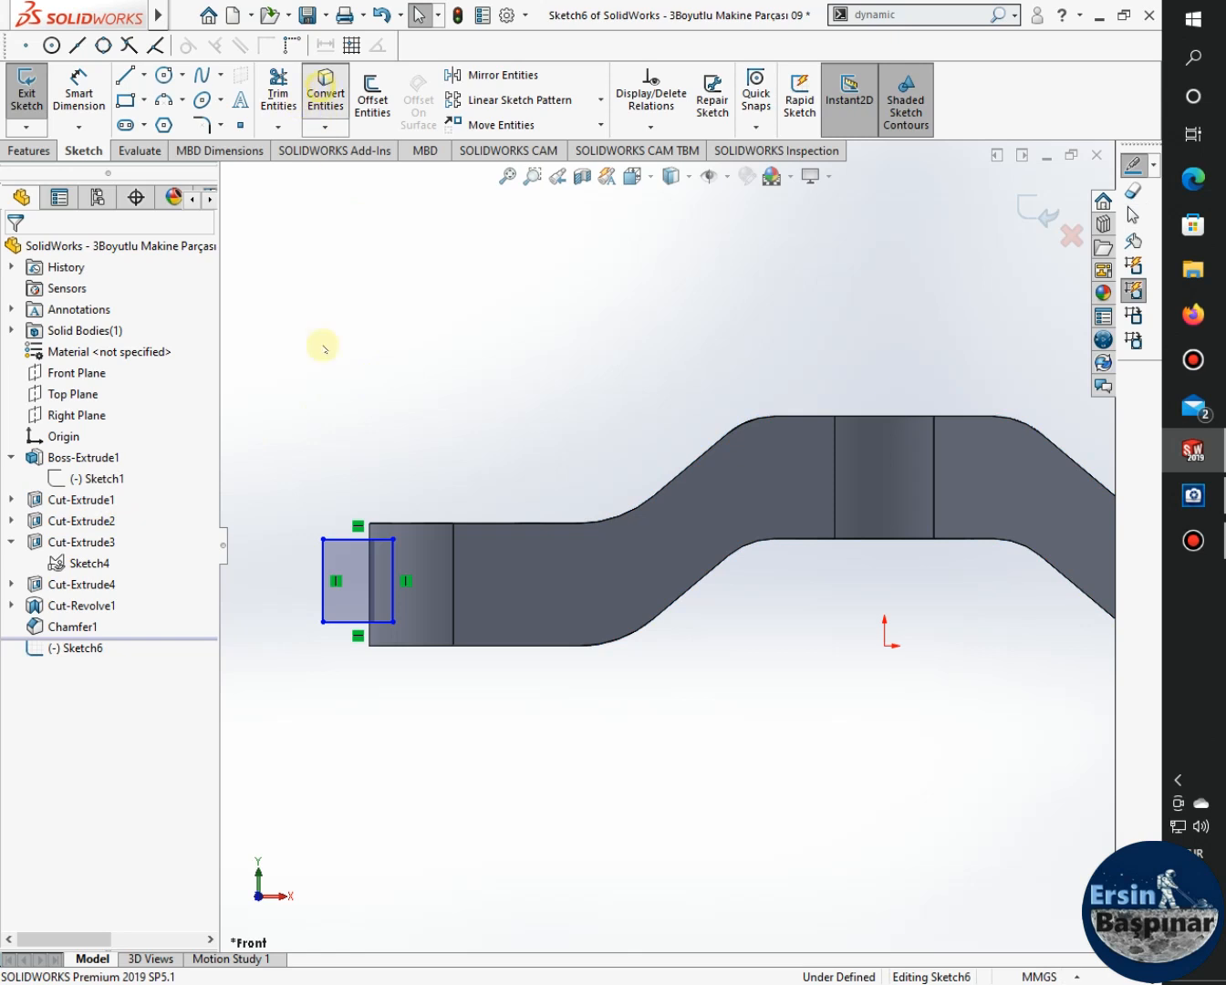
click(371, 532)
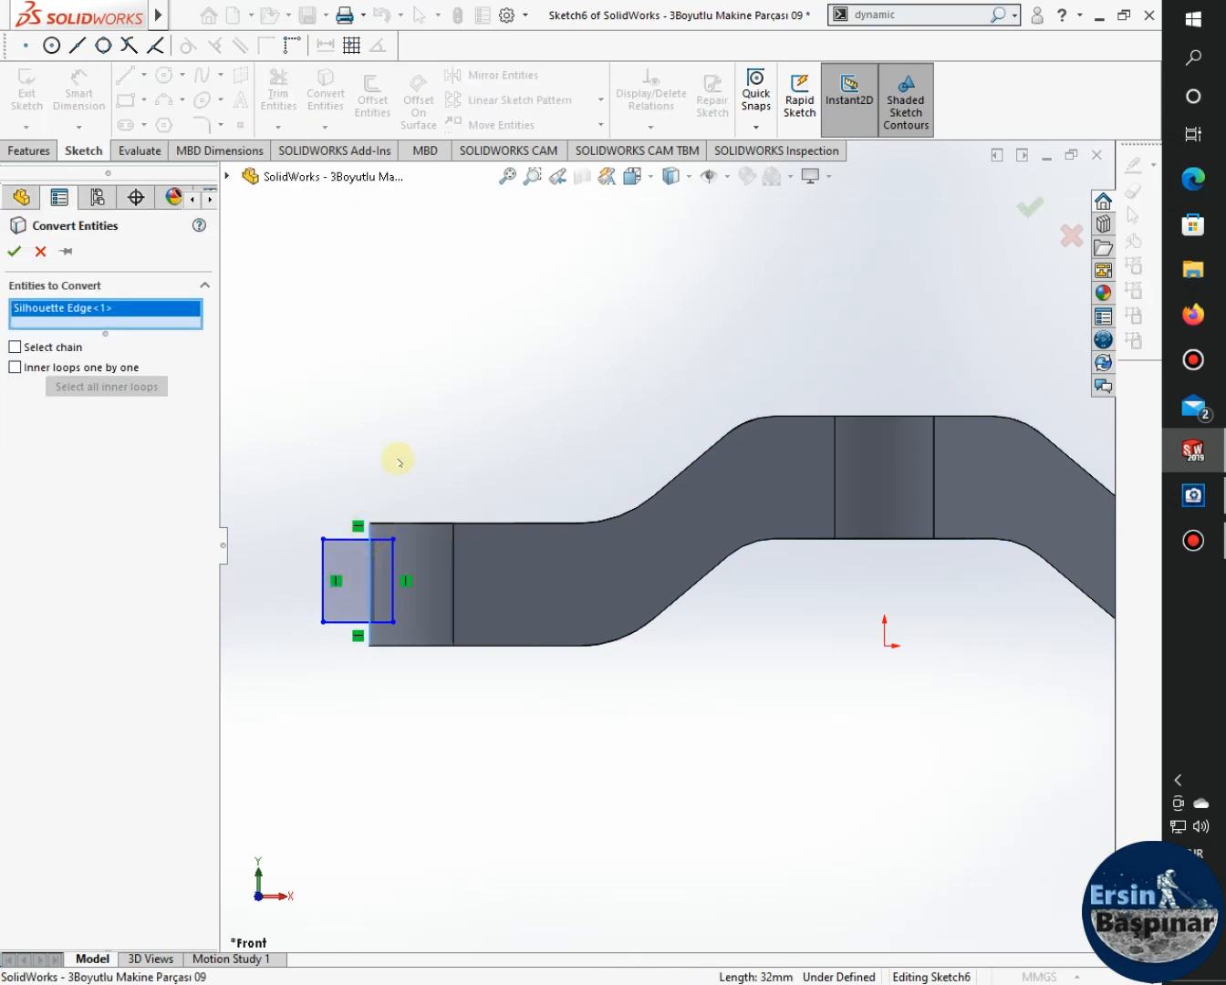
click(41, 250)
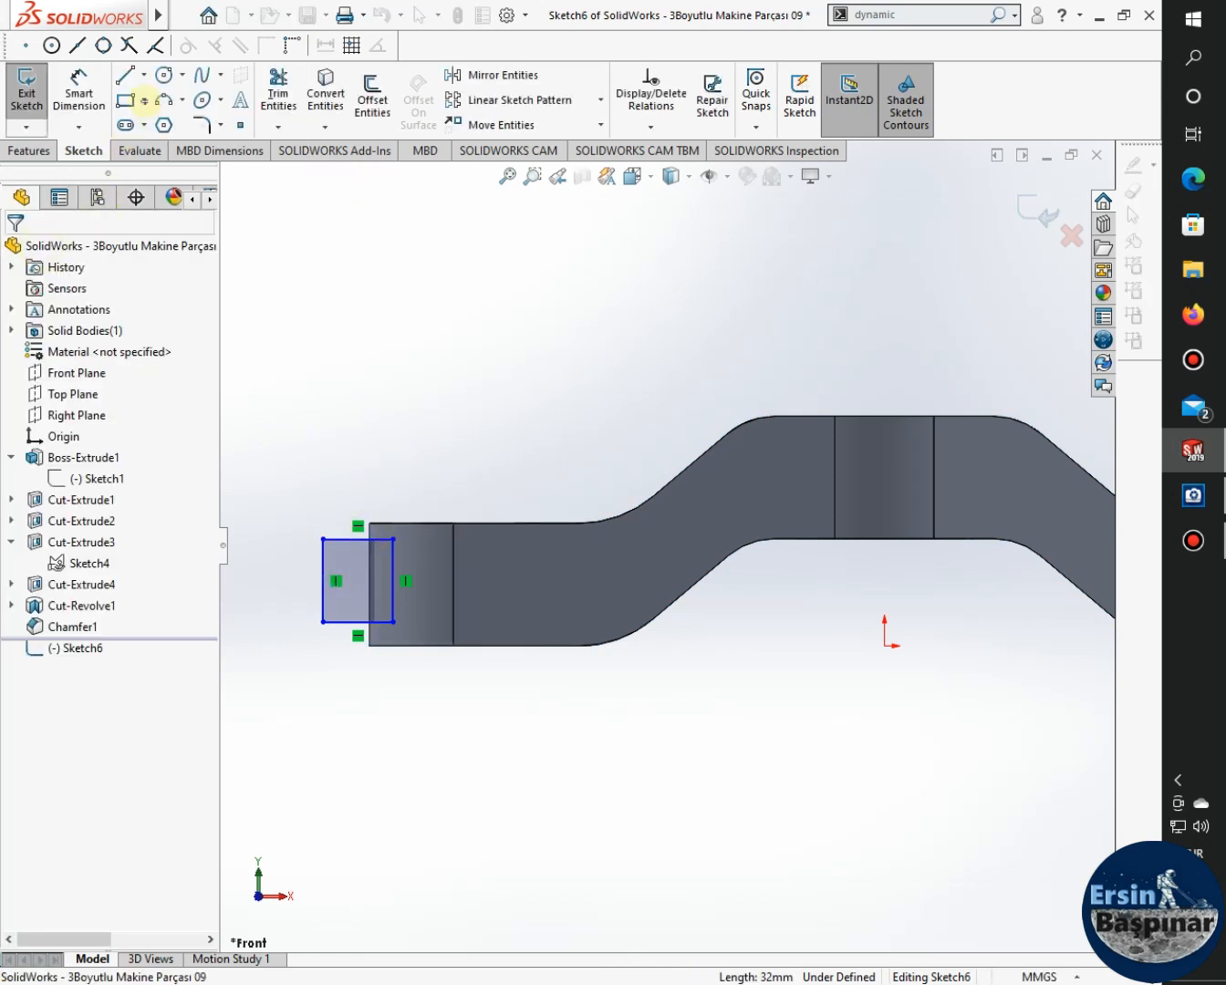
Dimension the rectangle's inner vertical line 2 mm inward from the arm's outer end edge.
click(78, 91)
scroll(468, 696, down, 2)
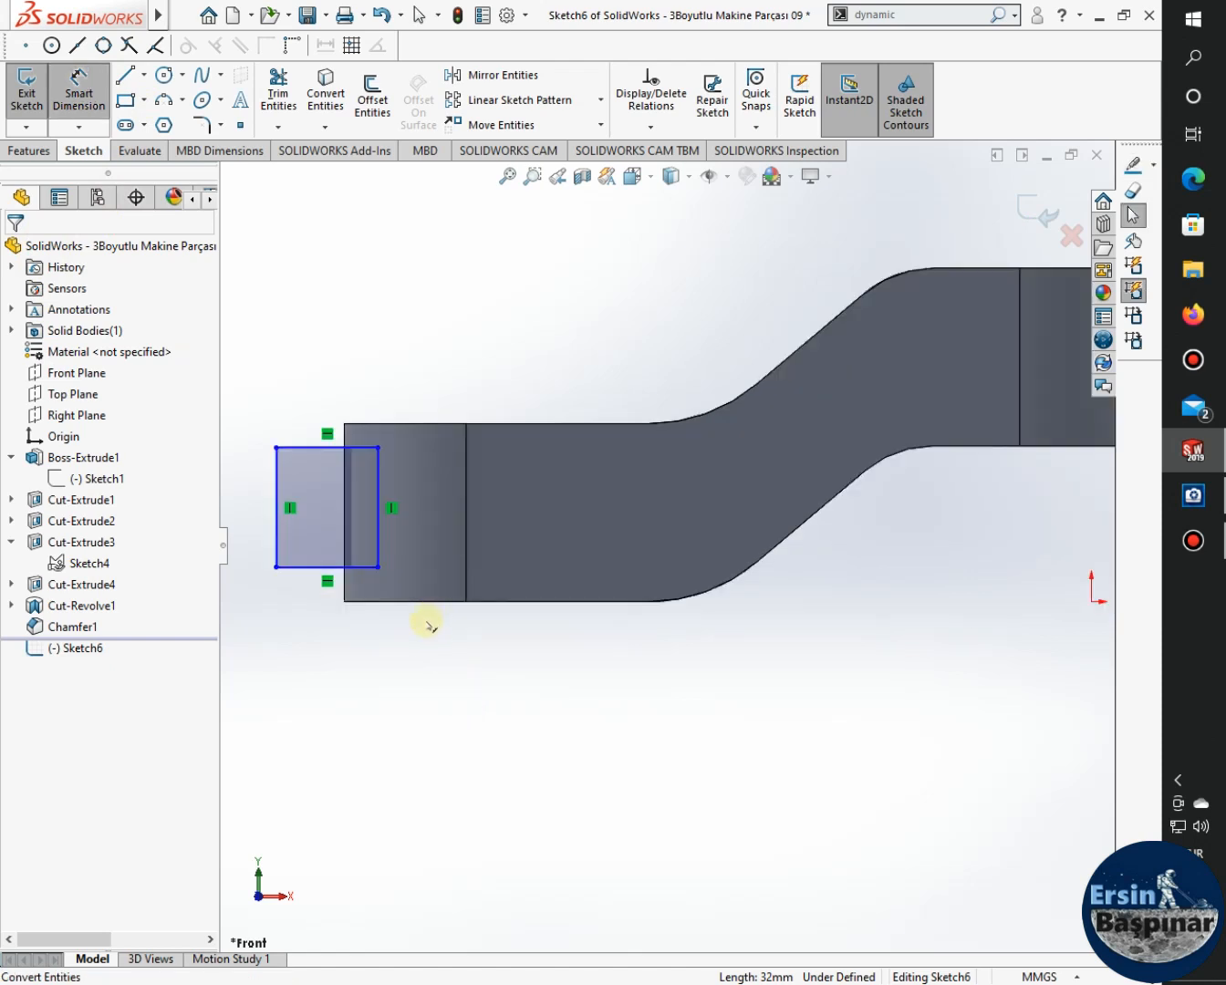
scroll(401, 611, down, 1)
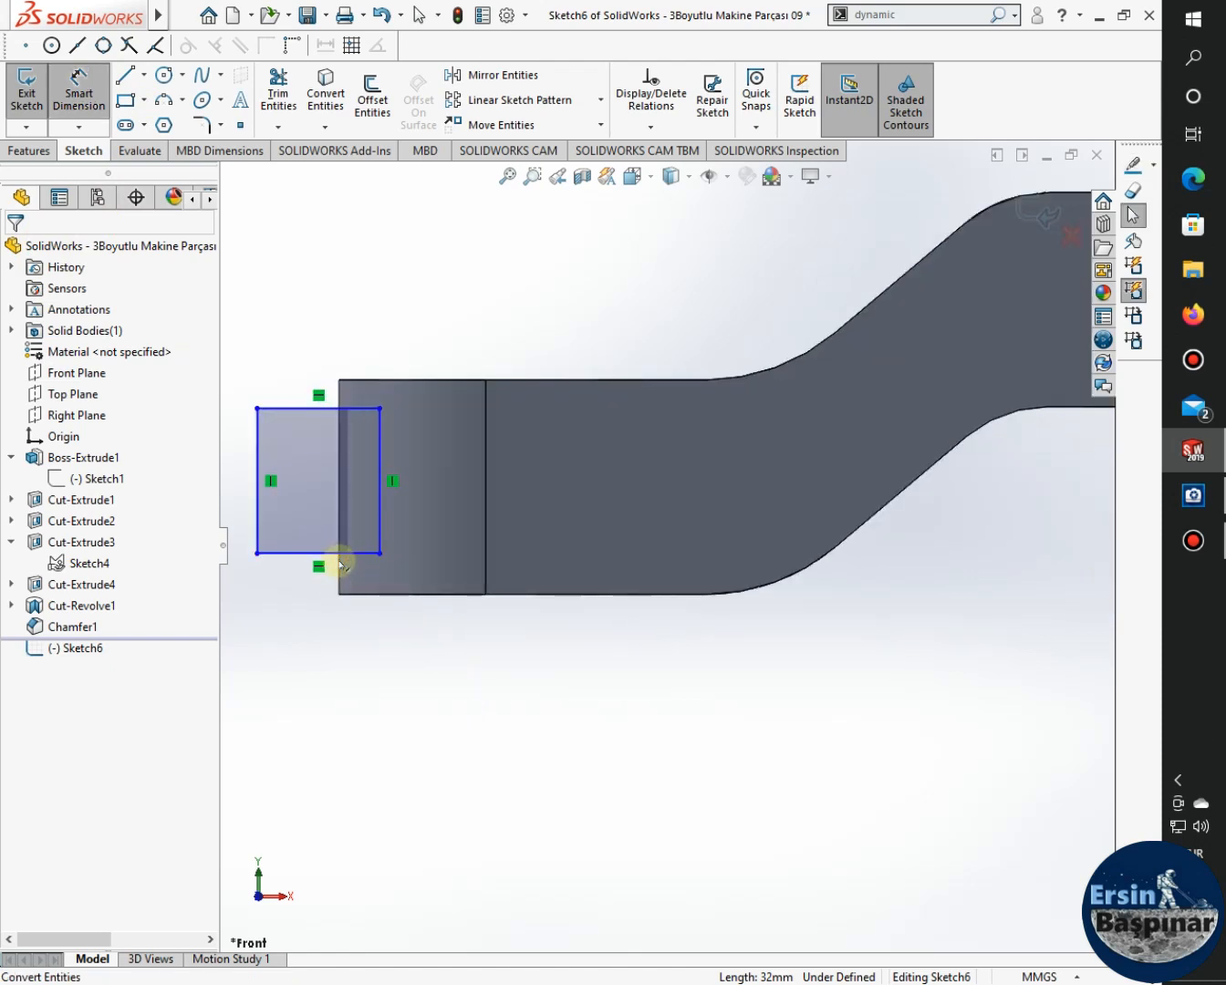
click(338, 511)
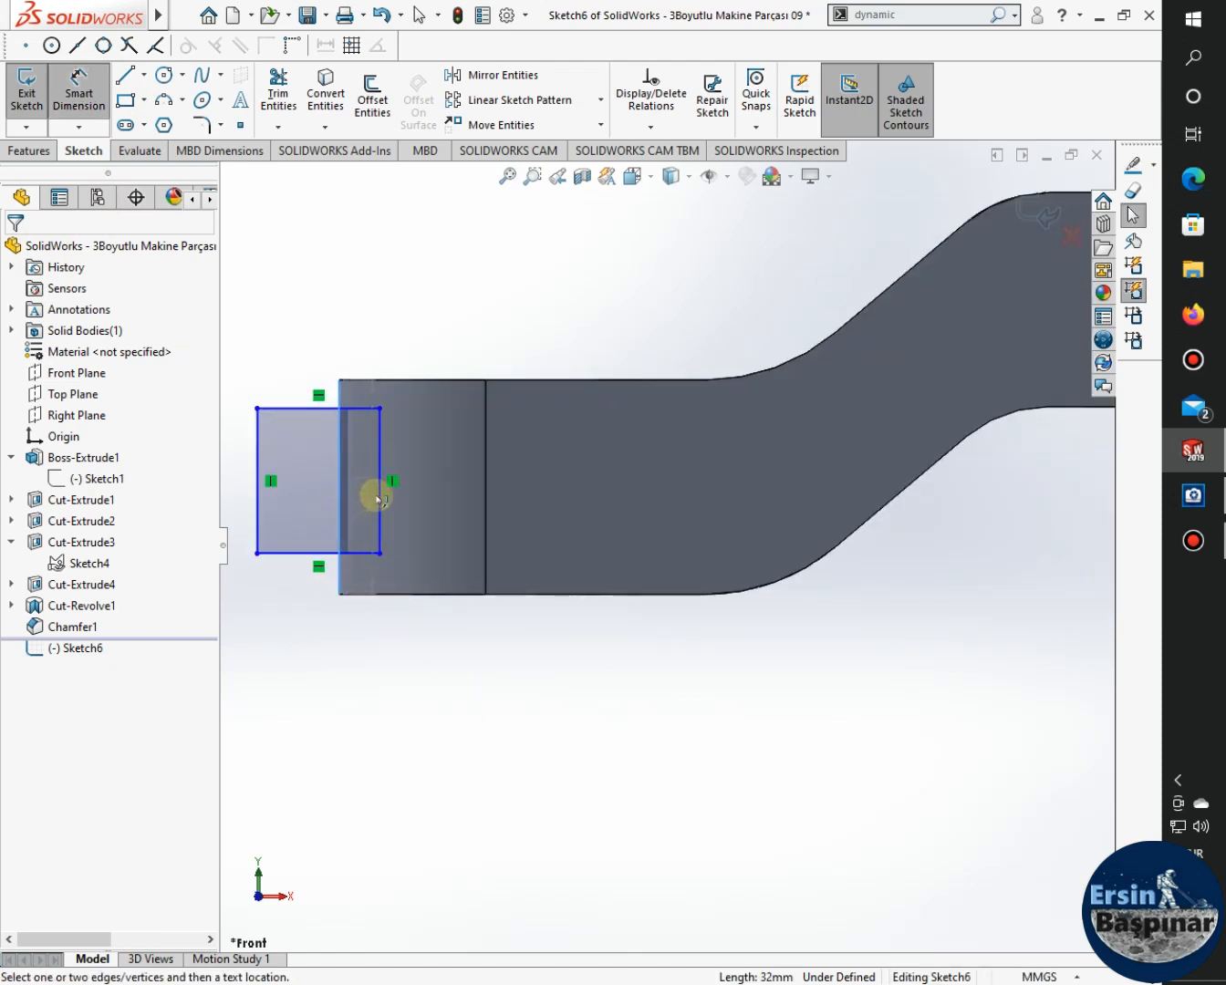
click(380, 495)
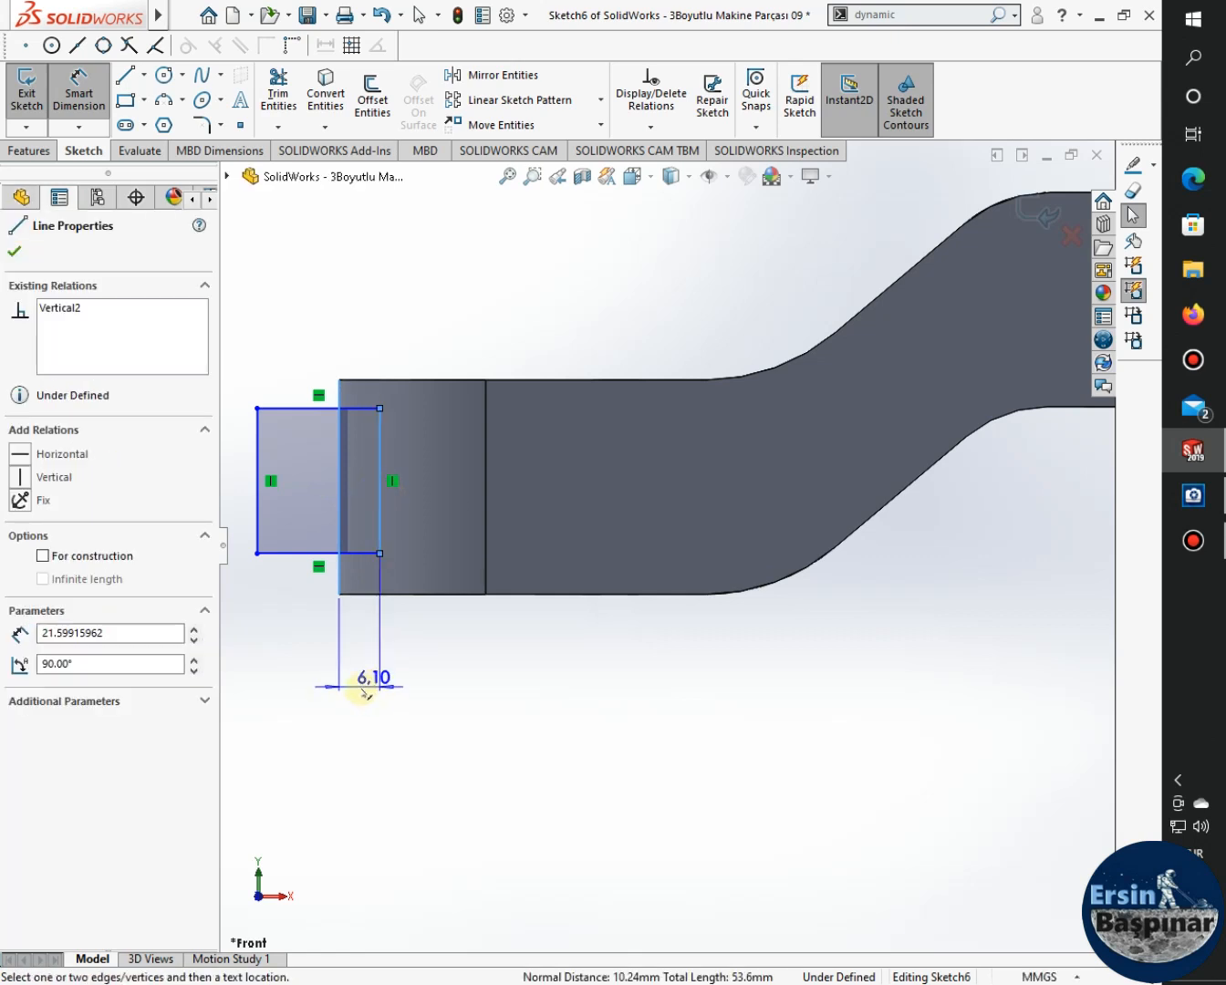
click(355, 680)
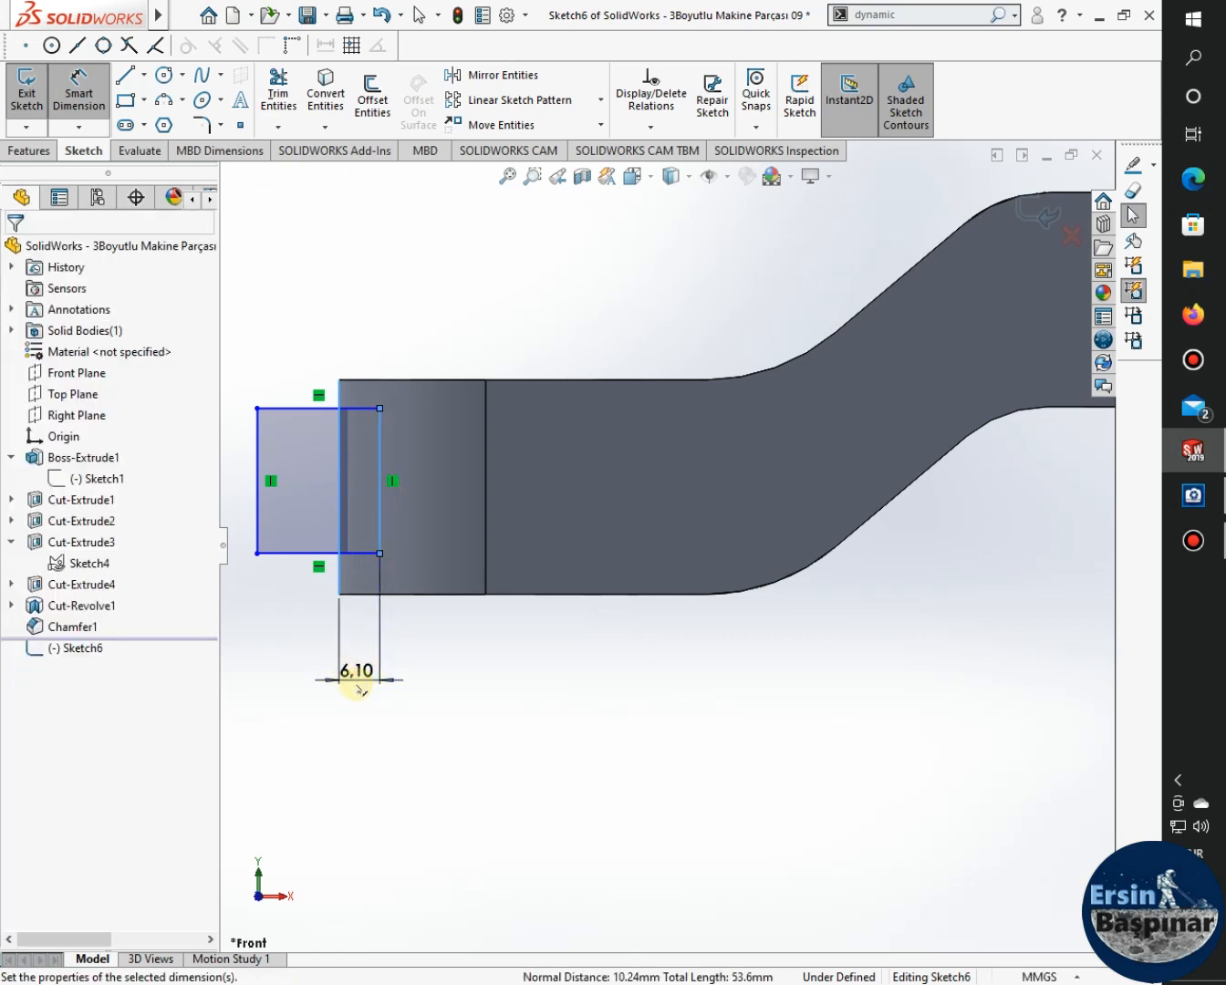
text(8)
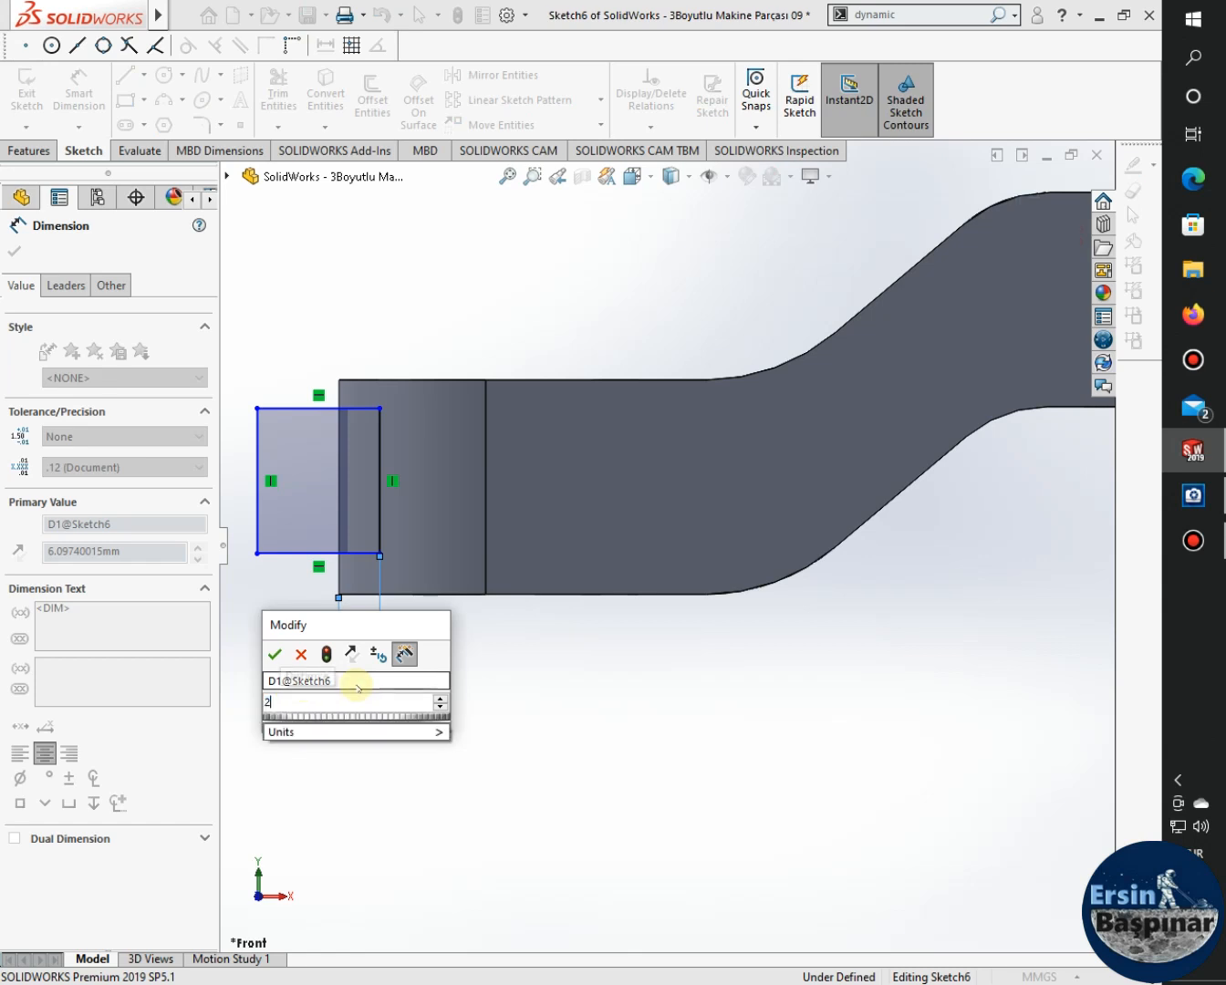
key(Return)
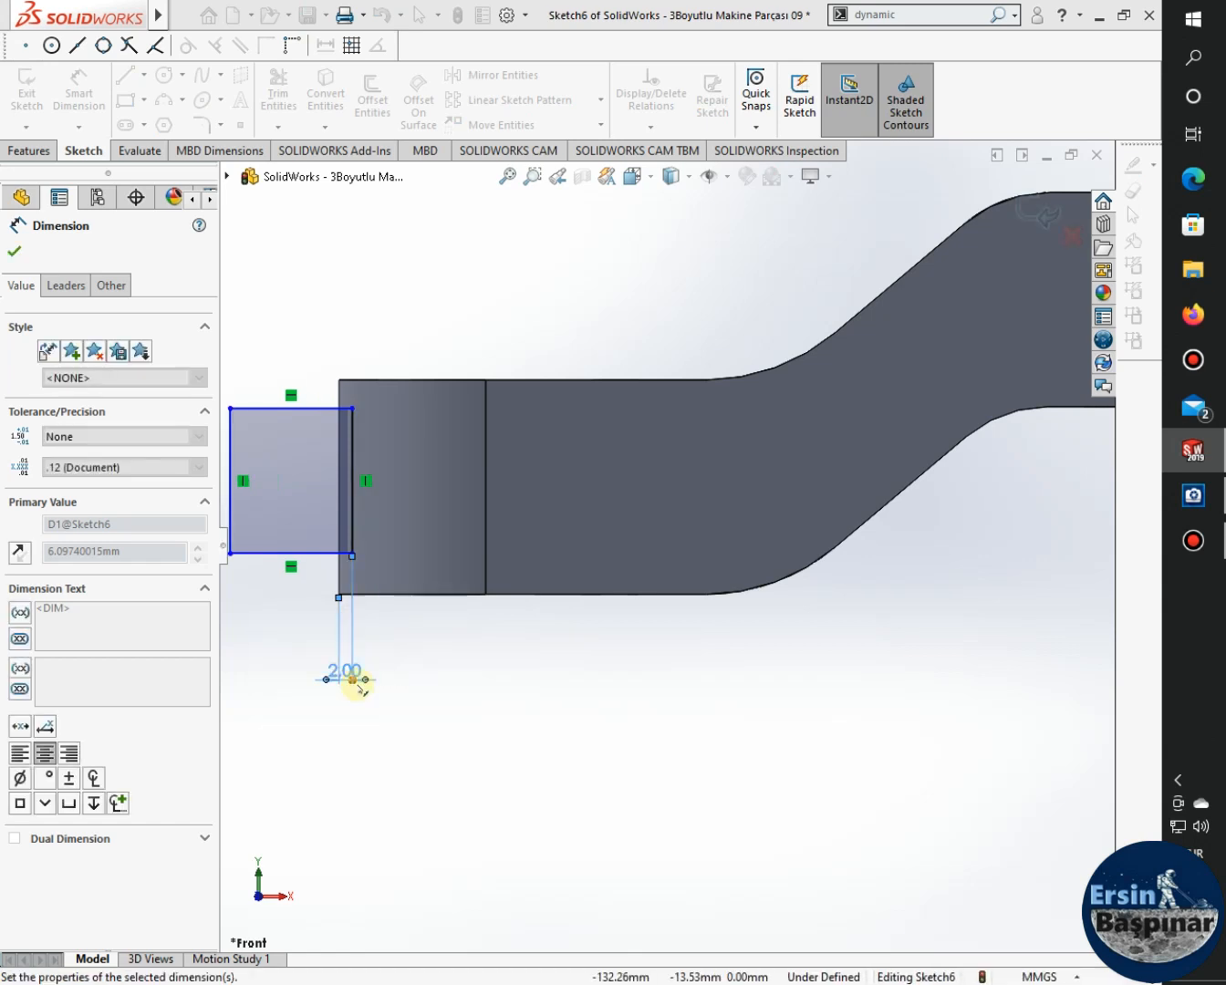
click(384, 756)
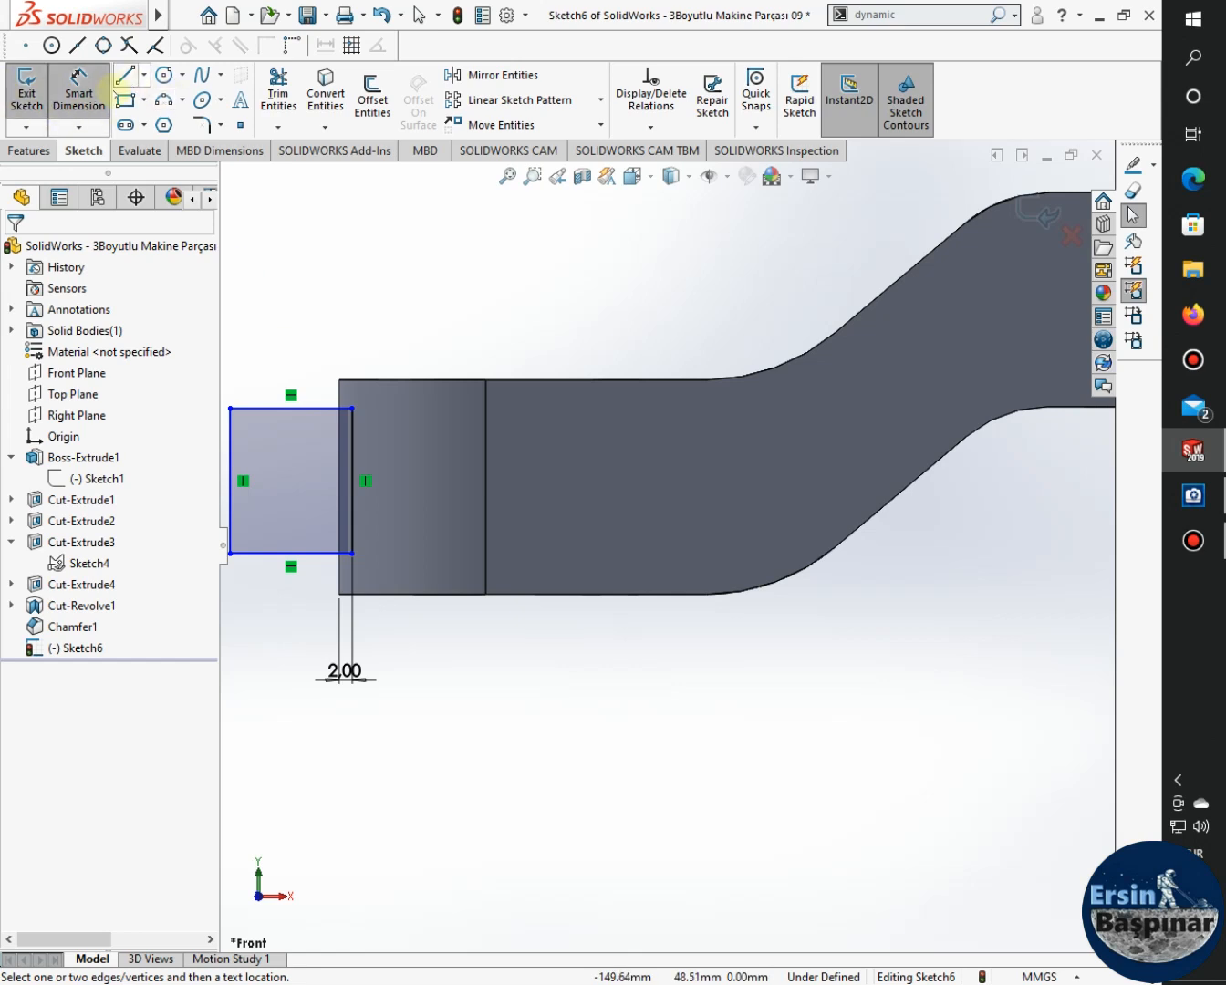
Dimension the rectangle's outer vertical line to a height of 17 mm.
click(78, 91)
click(80, 90)
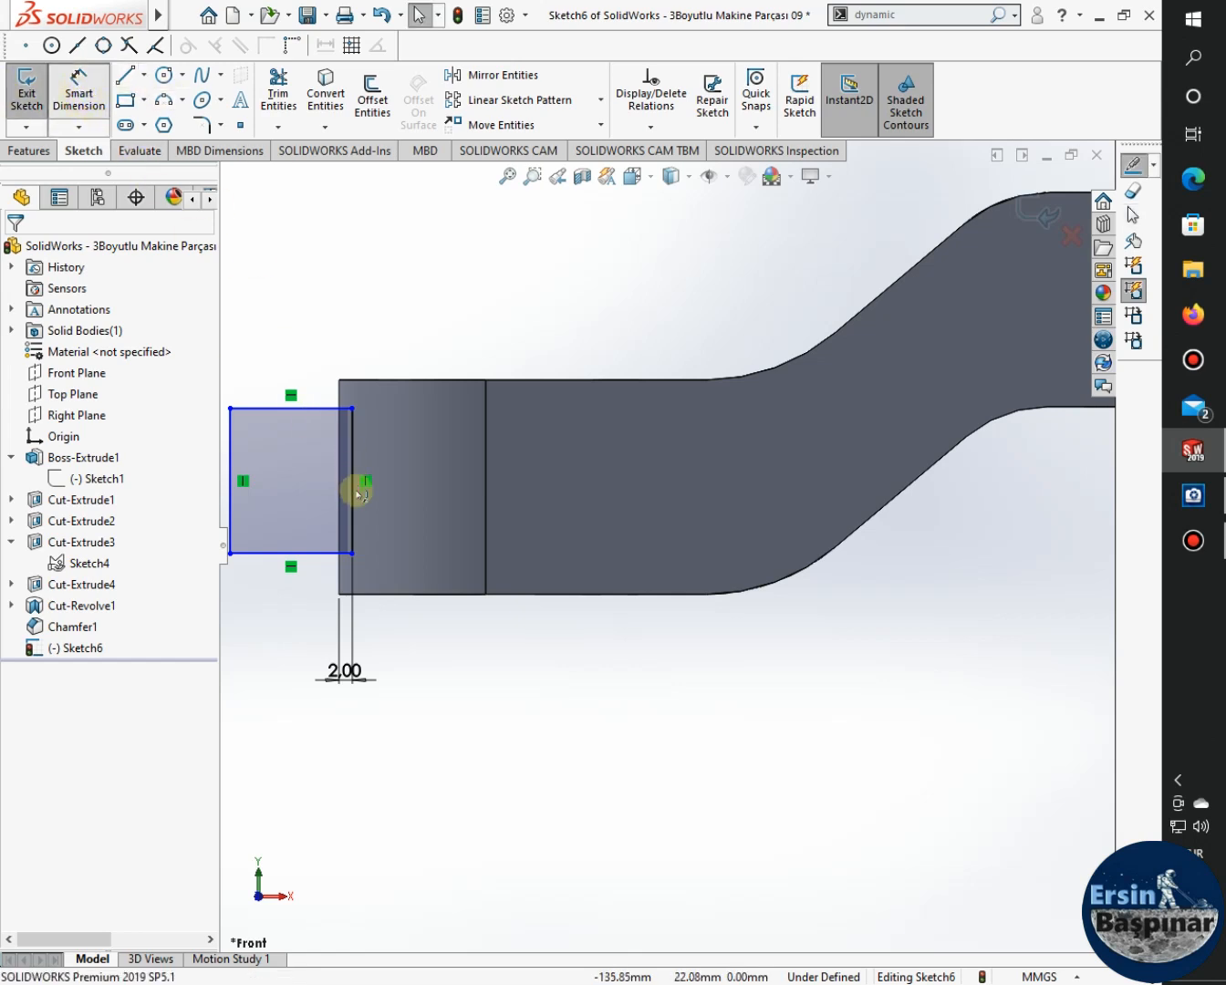
scroll(392, 623, up, 2)
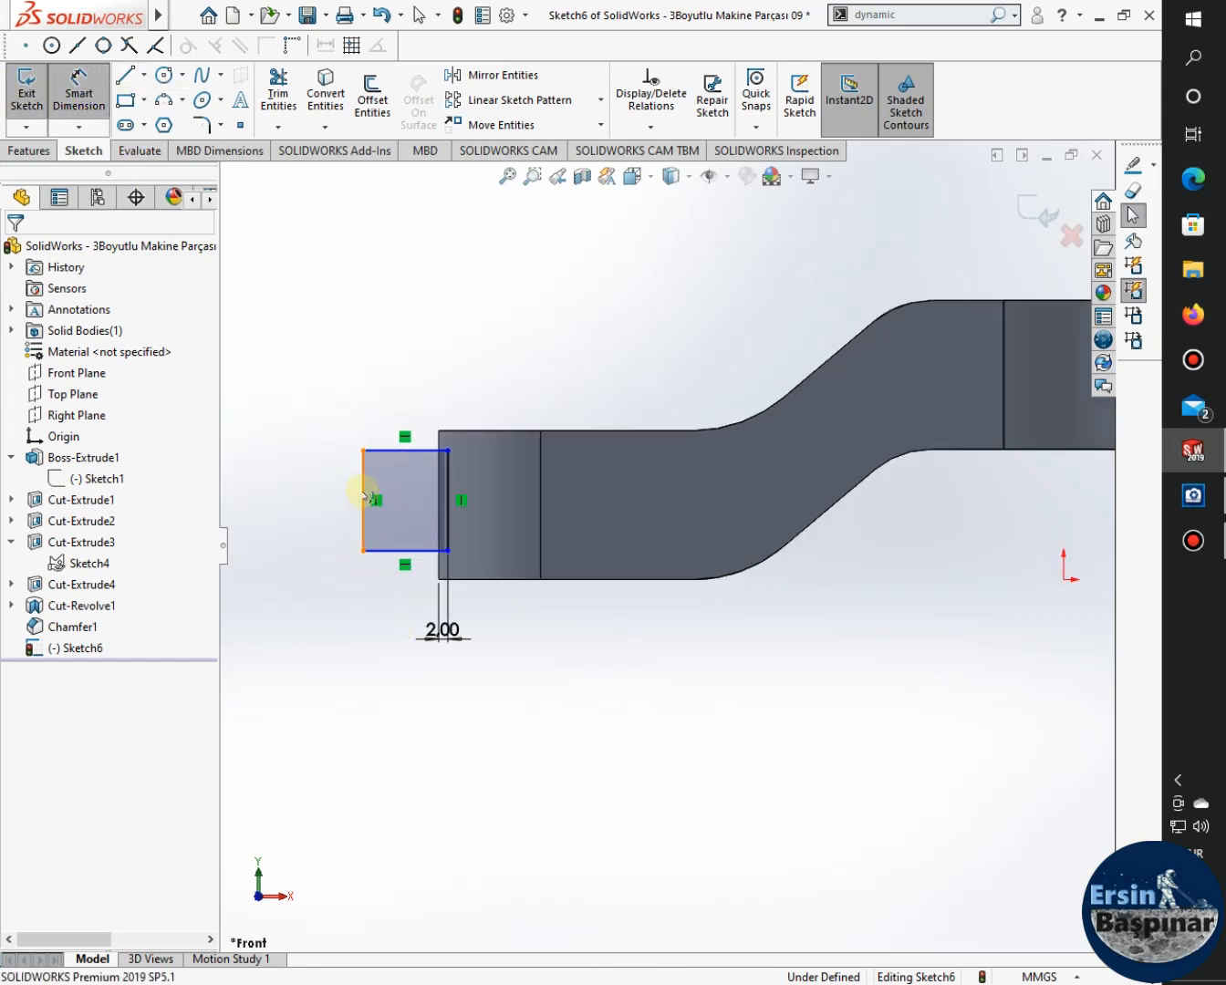
click(363, 494)
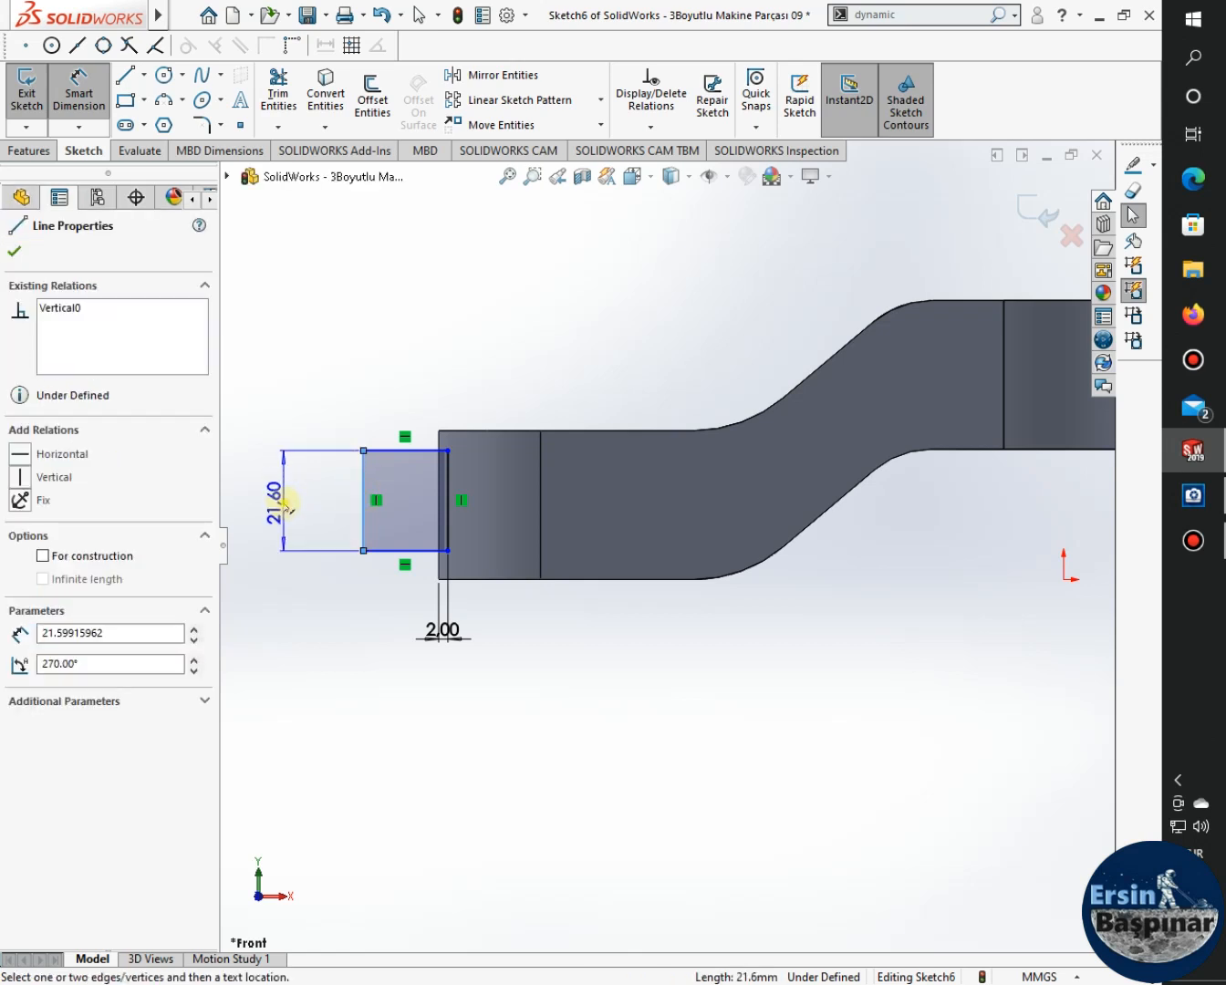
click(285, 503)
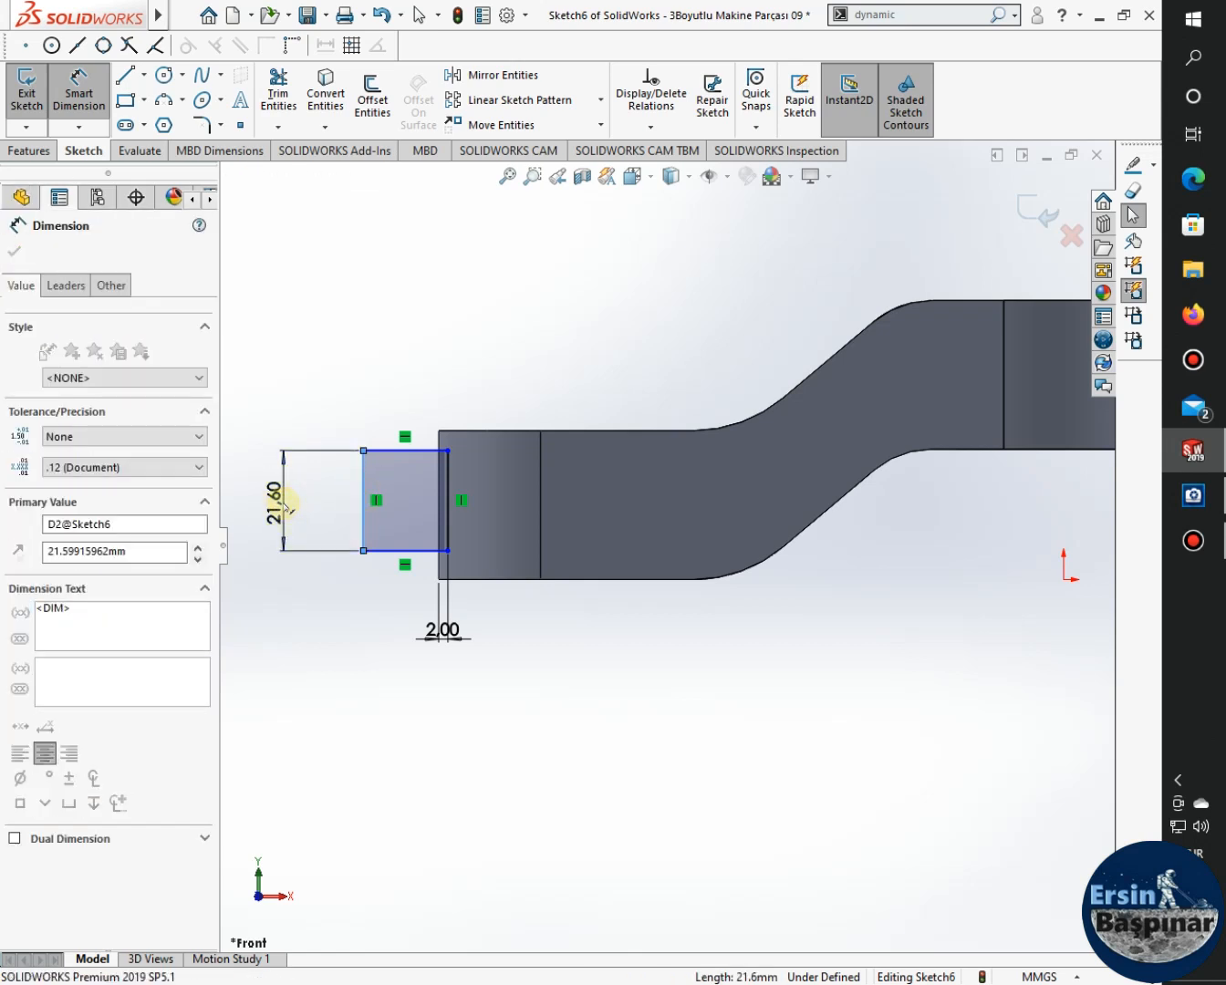
text(17)
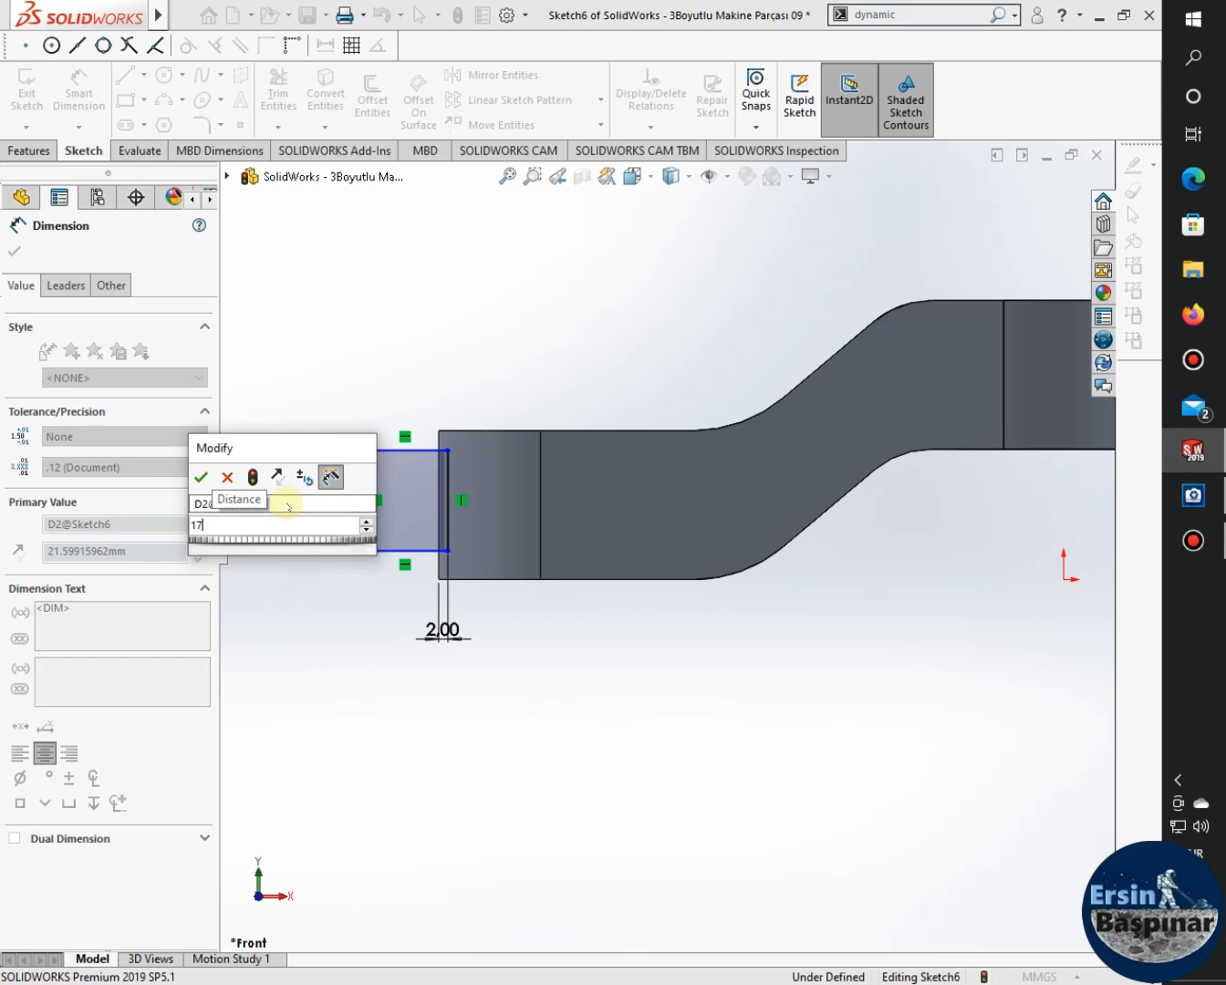
key(Return)
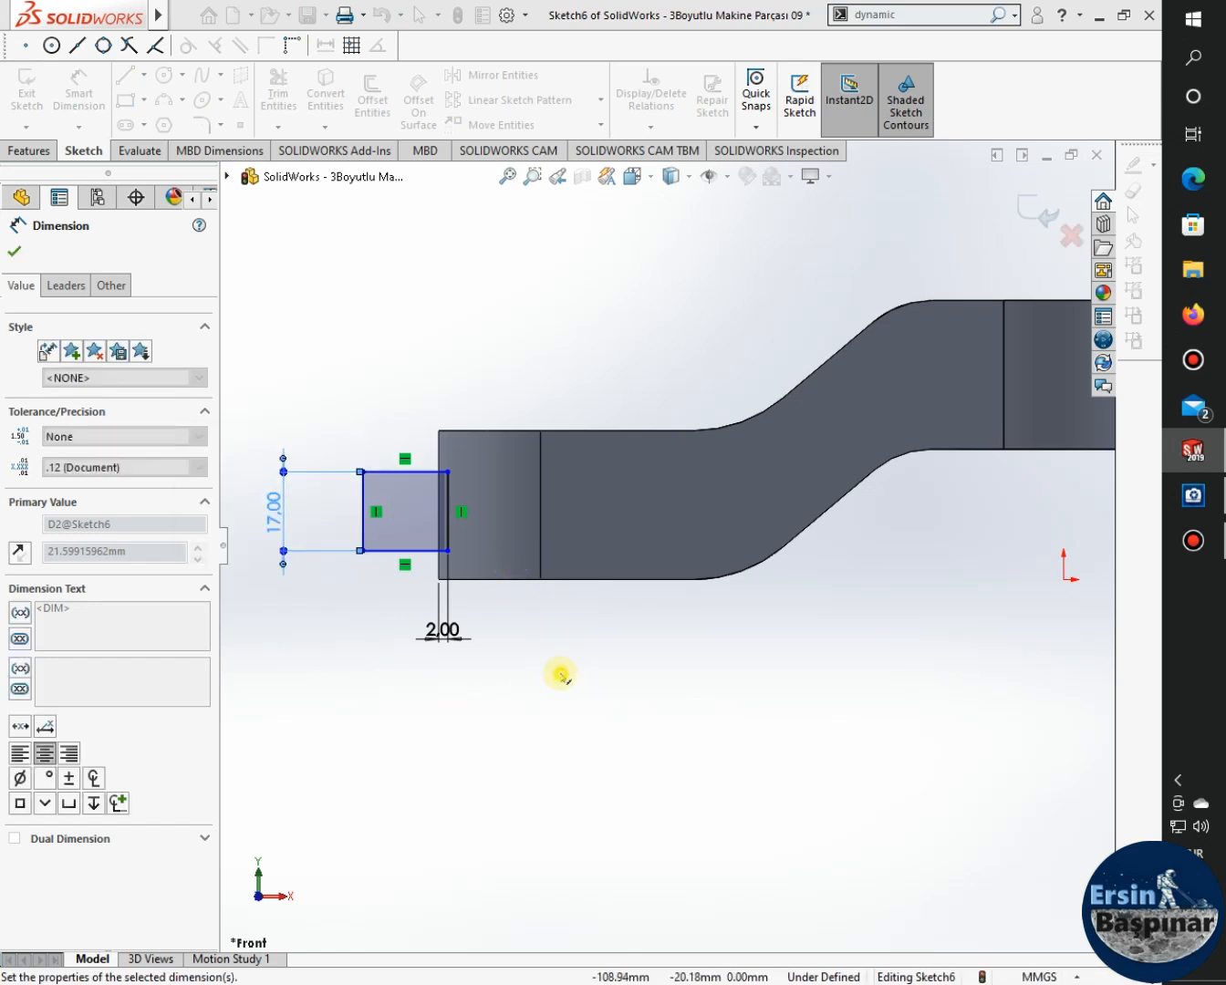
click(560, 675)
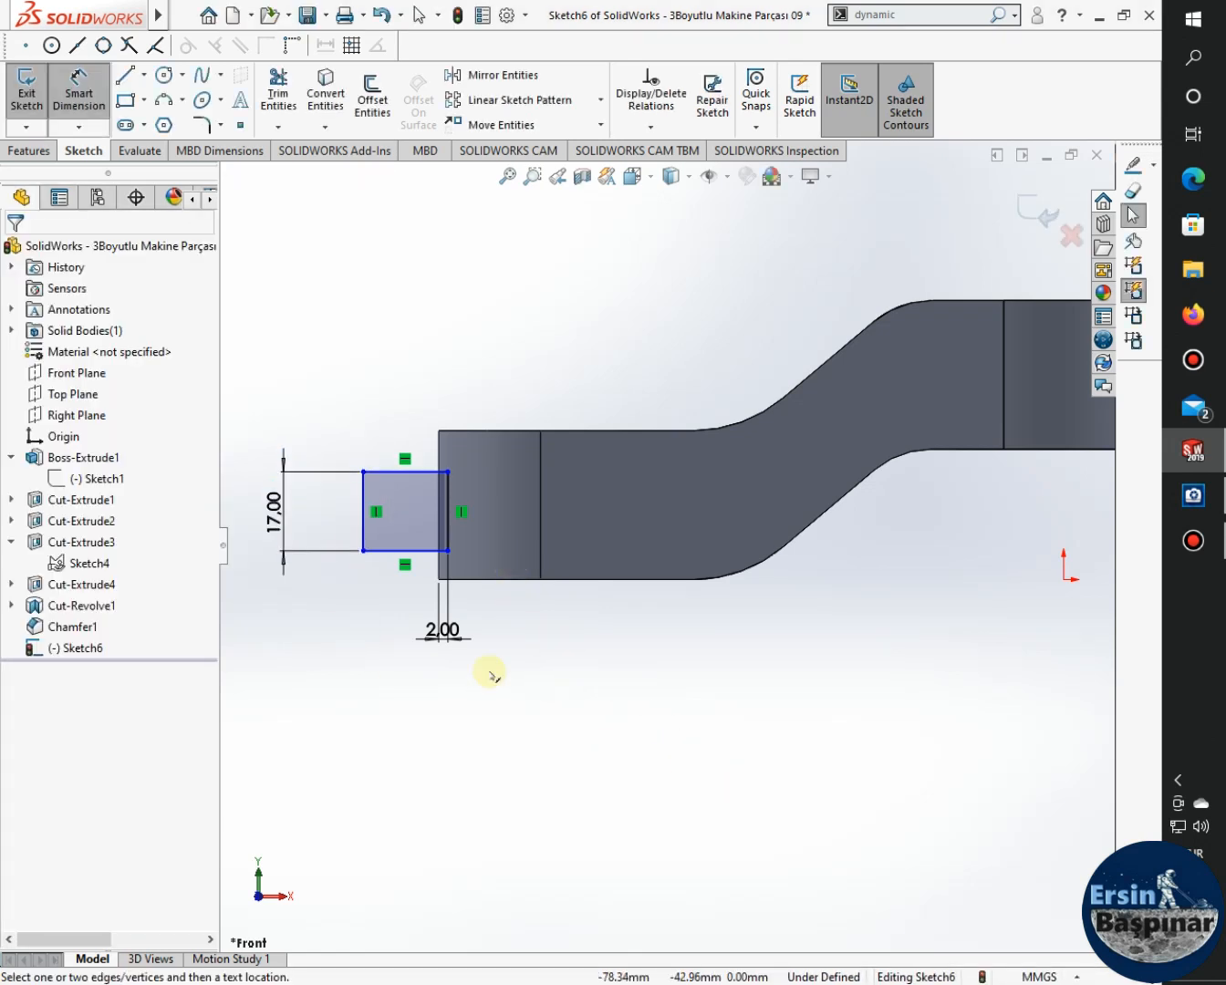
Dimension the rectangle's upper line 12.5 mm below the arm's top edge.
click(454, 465)
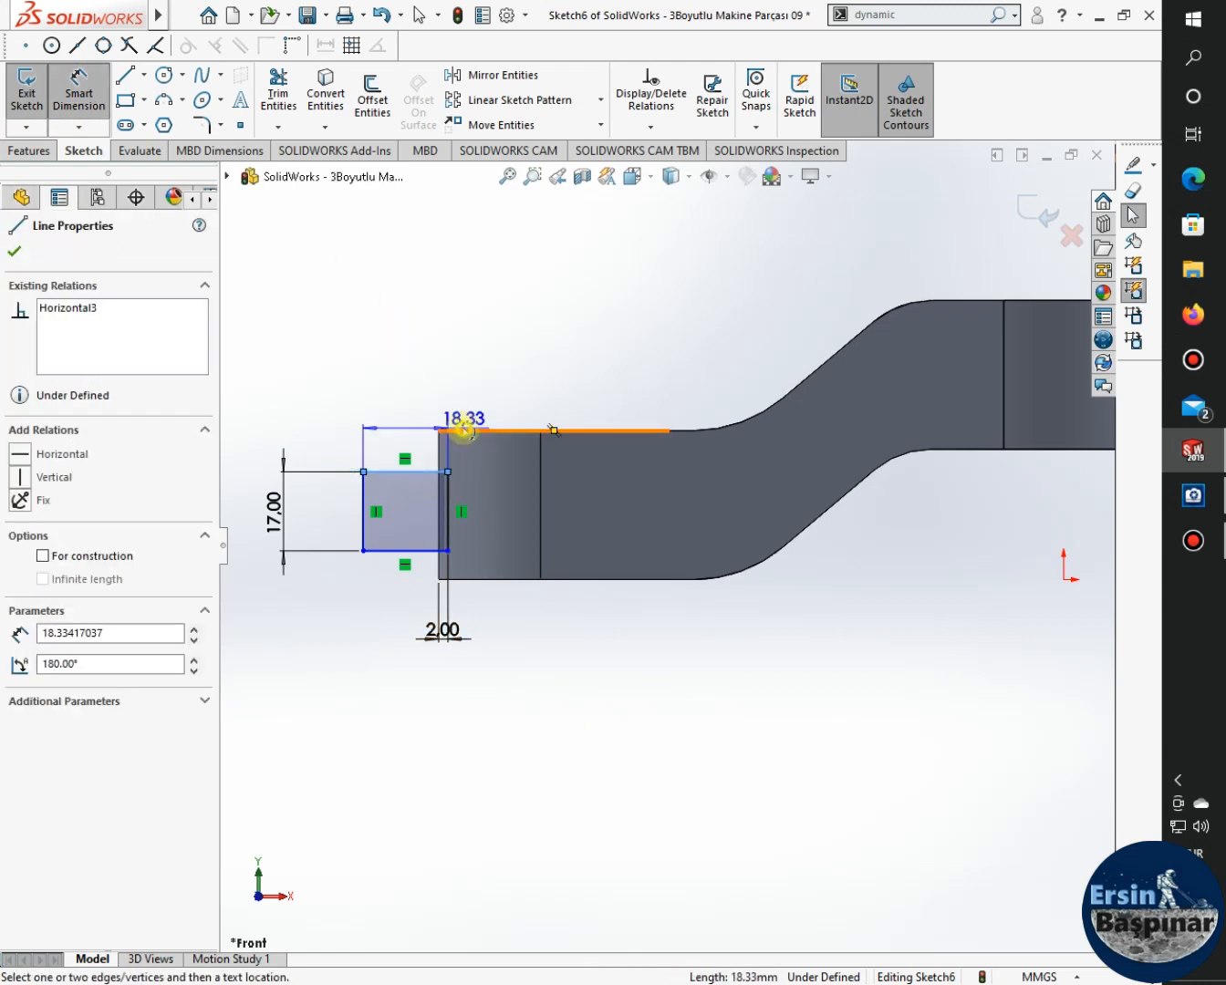
click(464, 431)
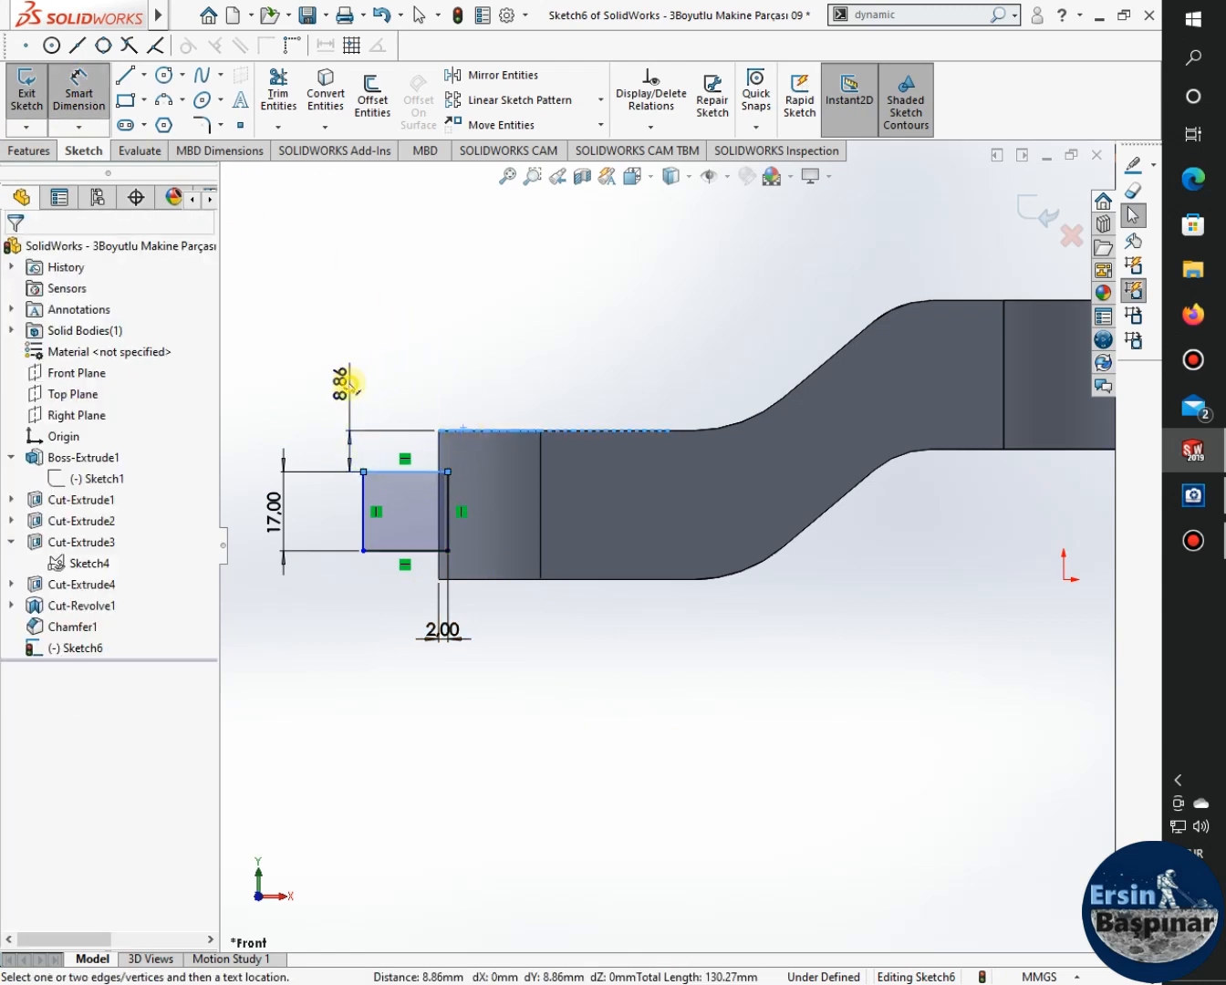
click(350, 386)
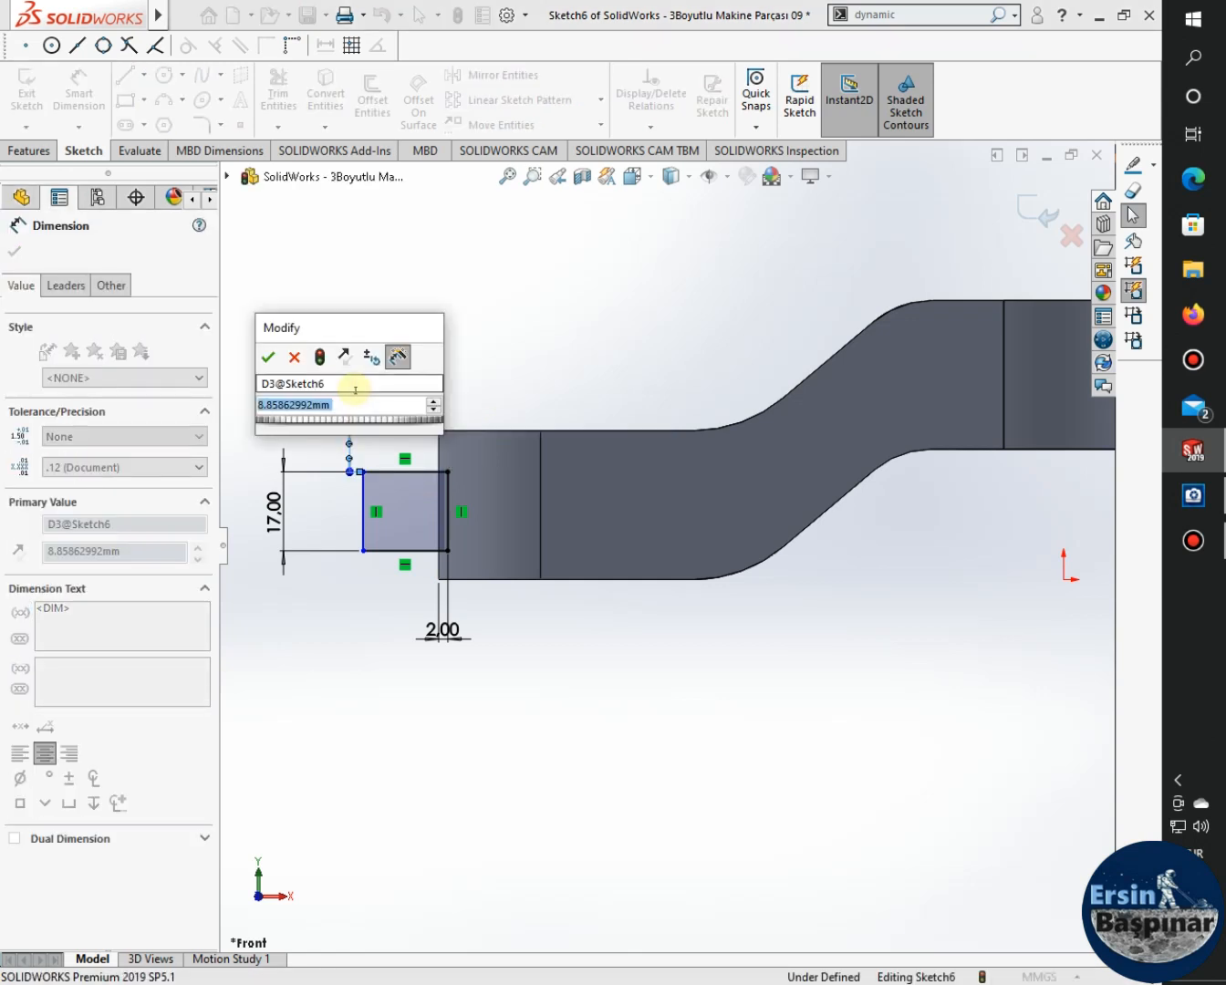
text(12.5)
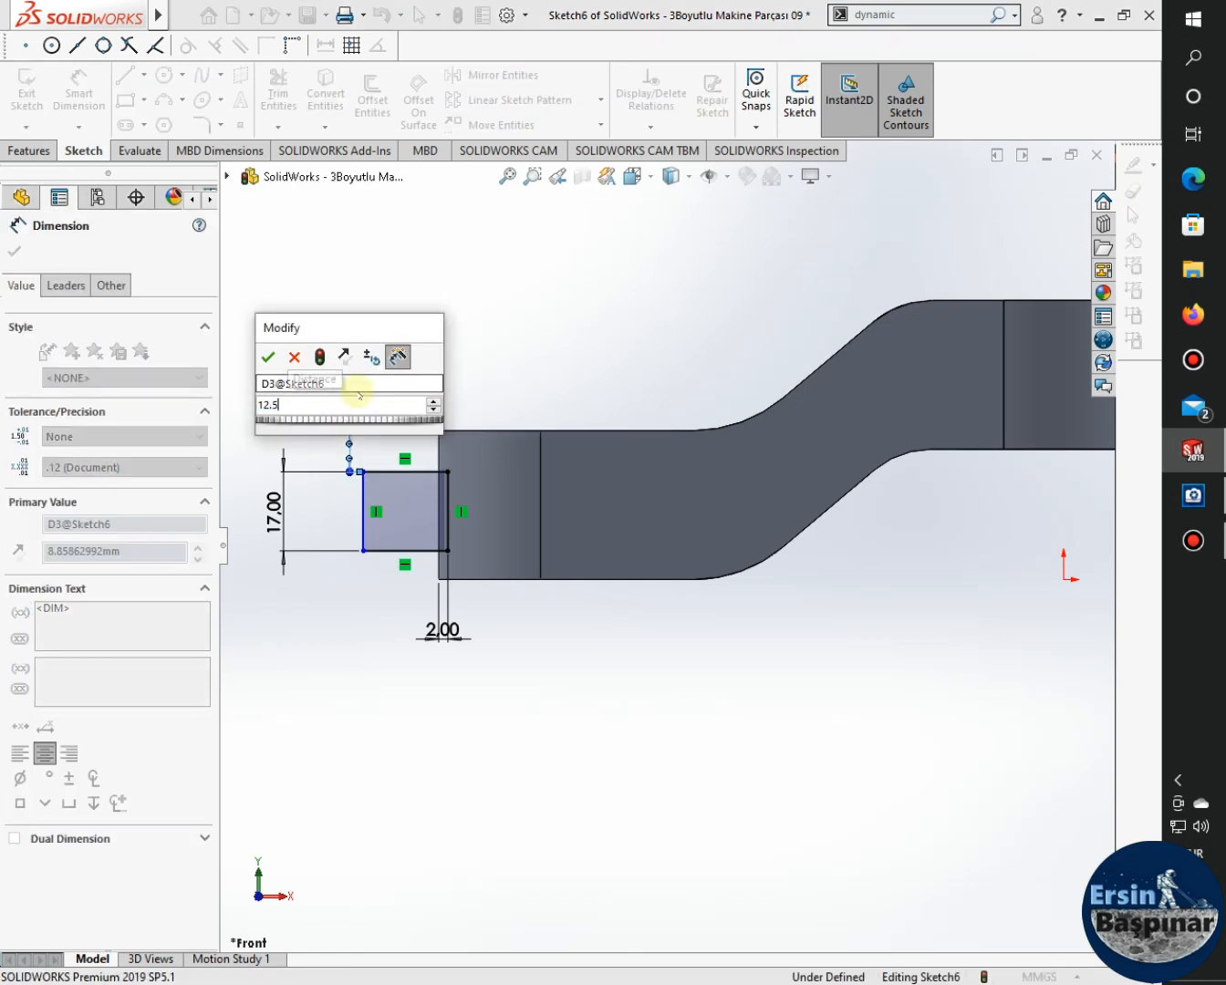
key(Return)
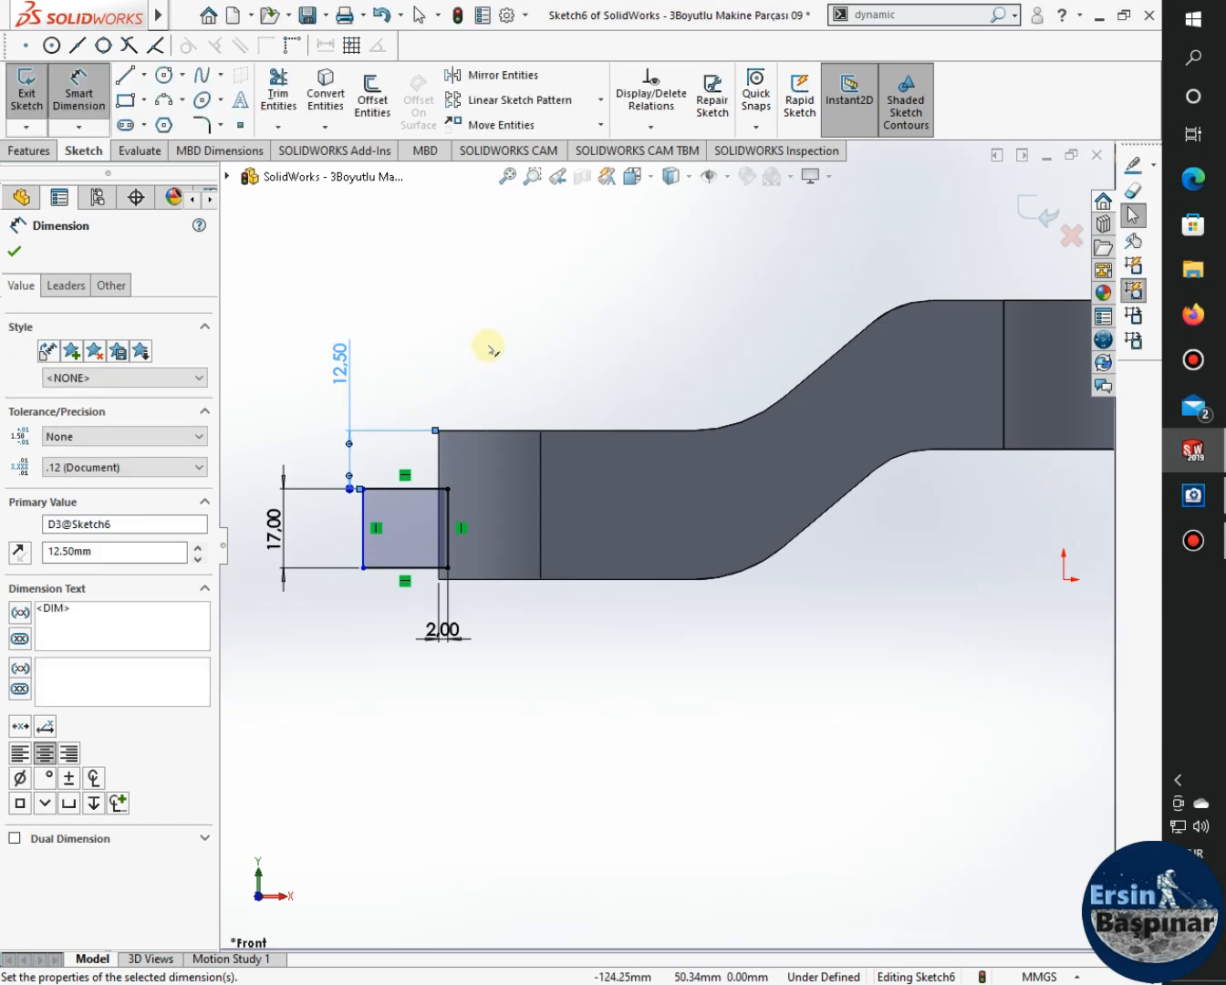
key(Escape)
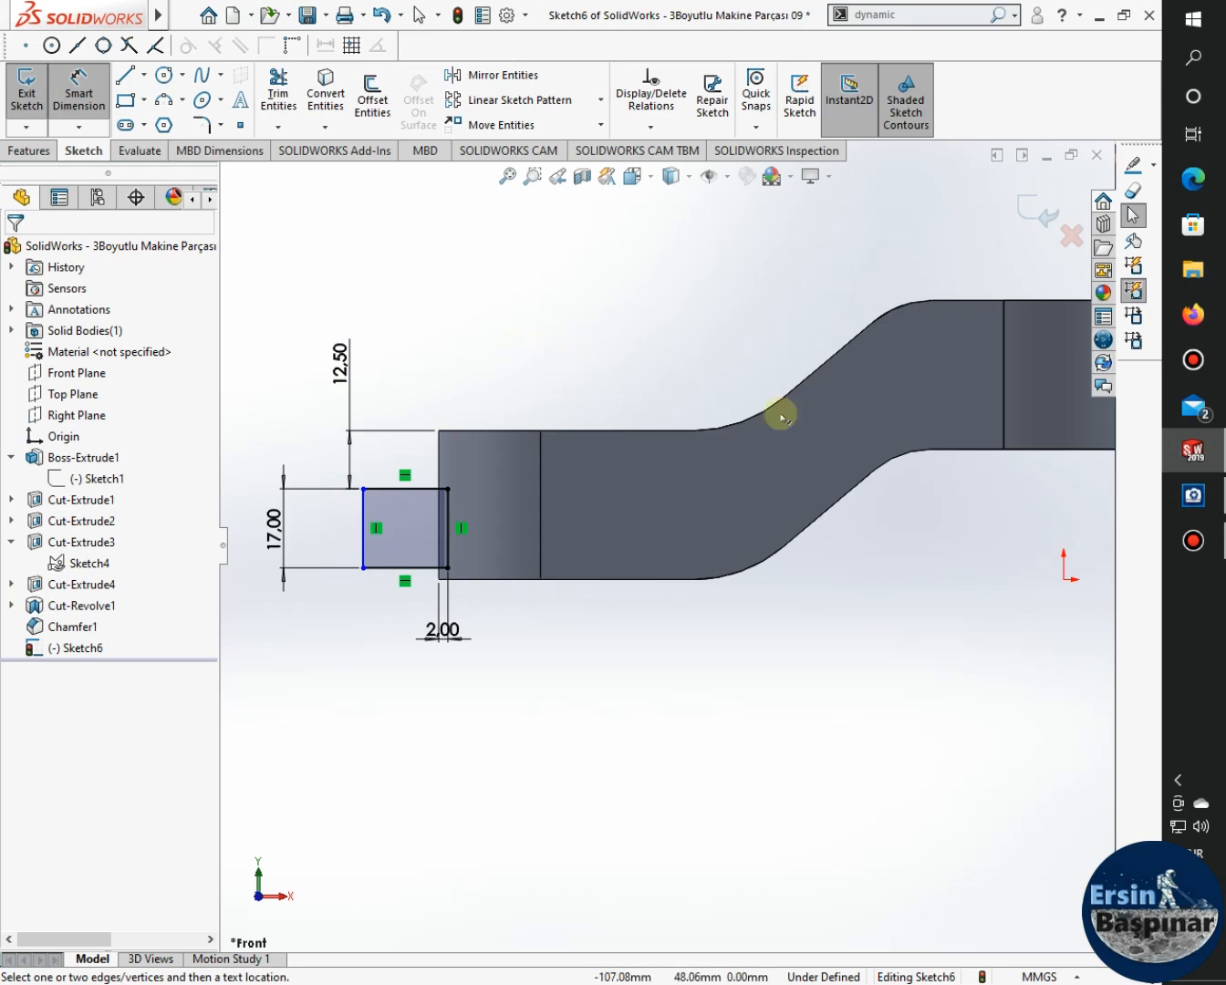
Check the technical drawing and change the rectangle's offset from the arm's top edge to 7.5 mm.
click(1193, 495)
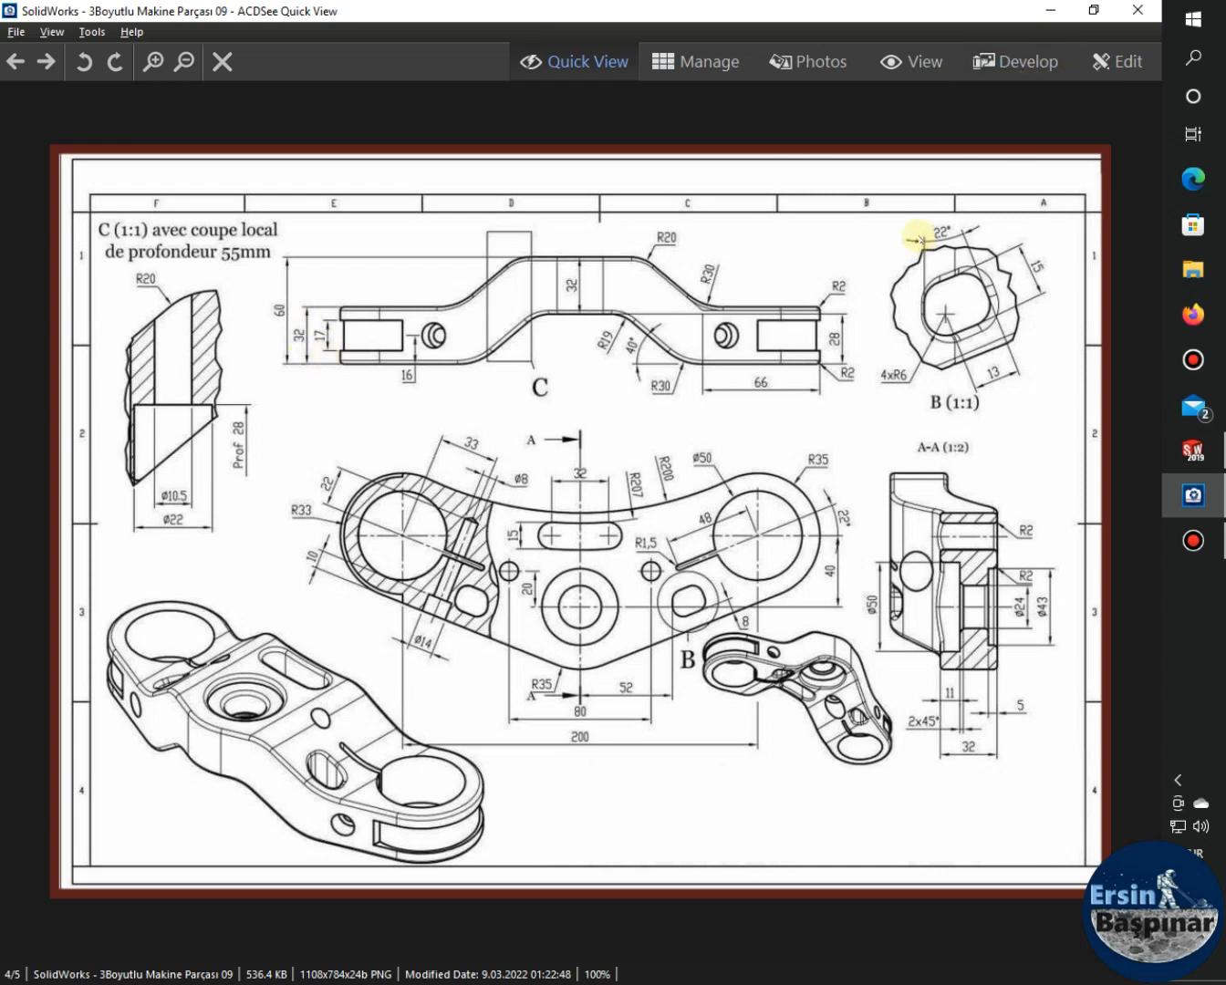
click(1050, 10)
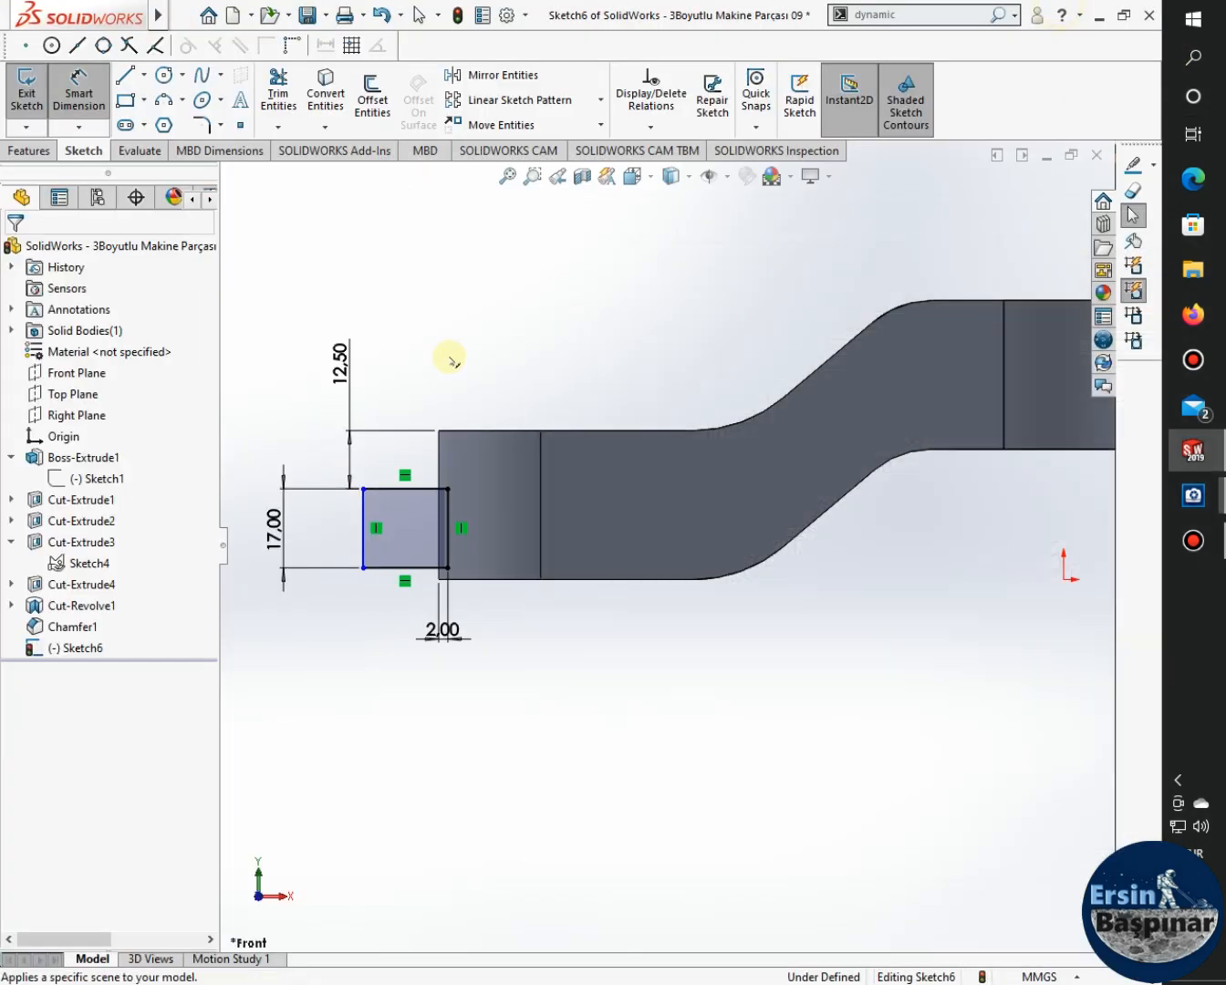
double_click(339, 368)
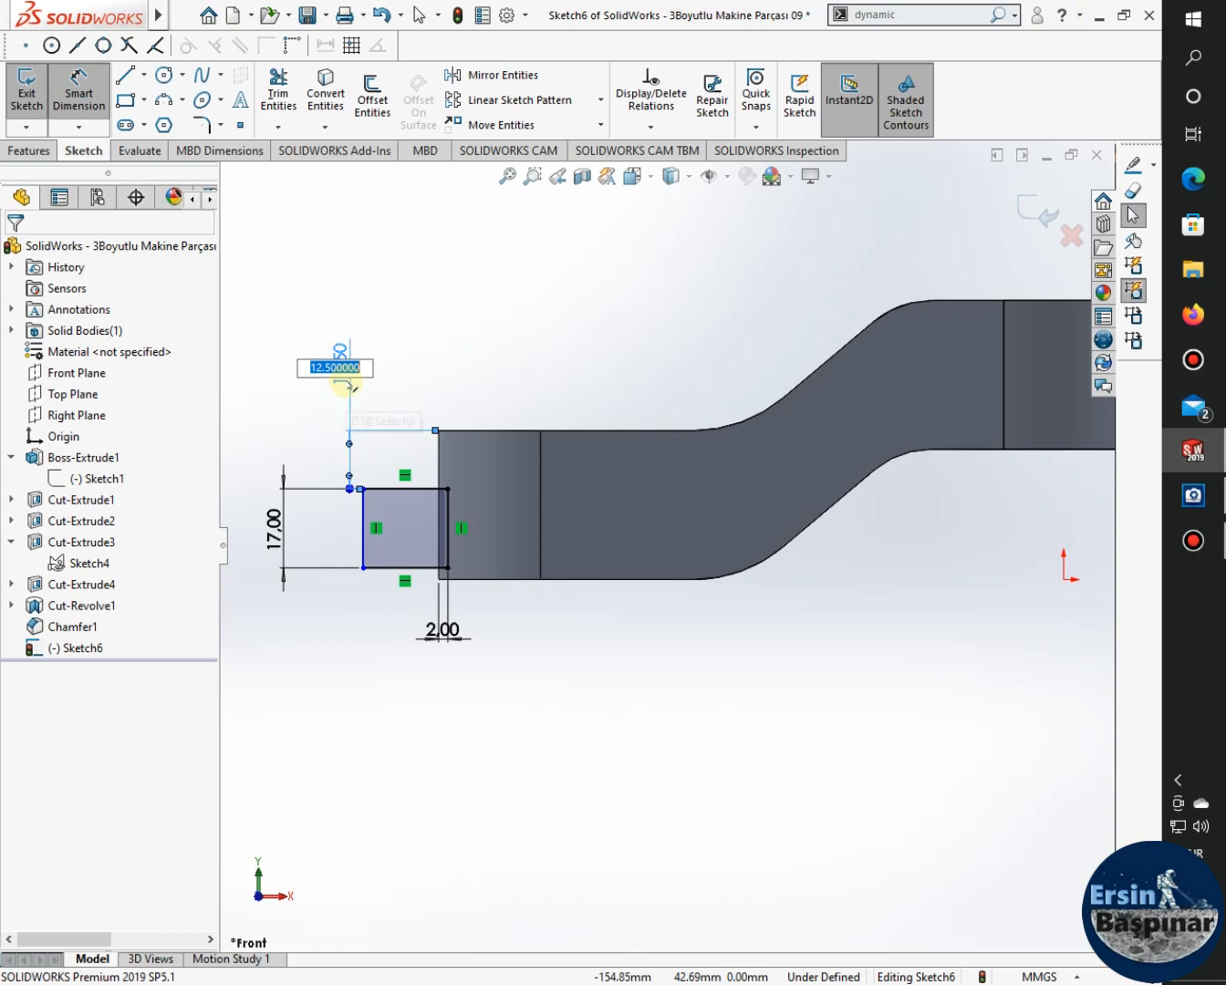
text(7.5)
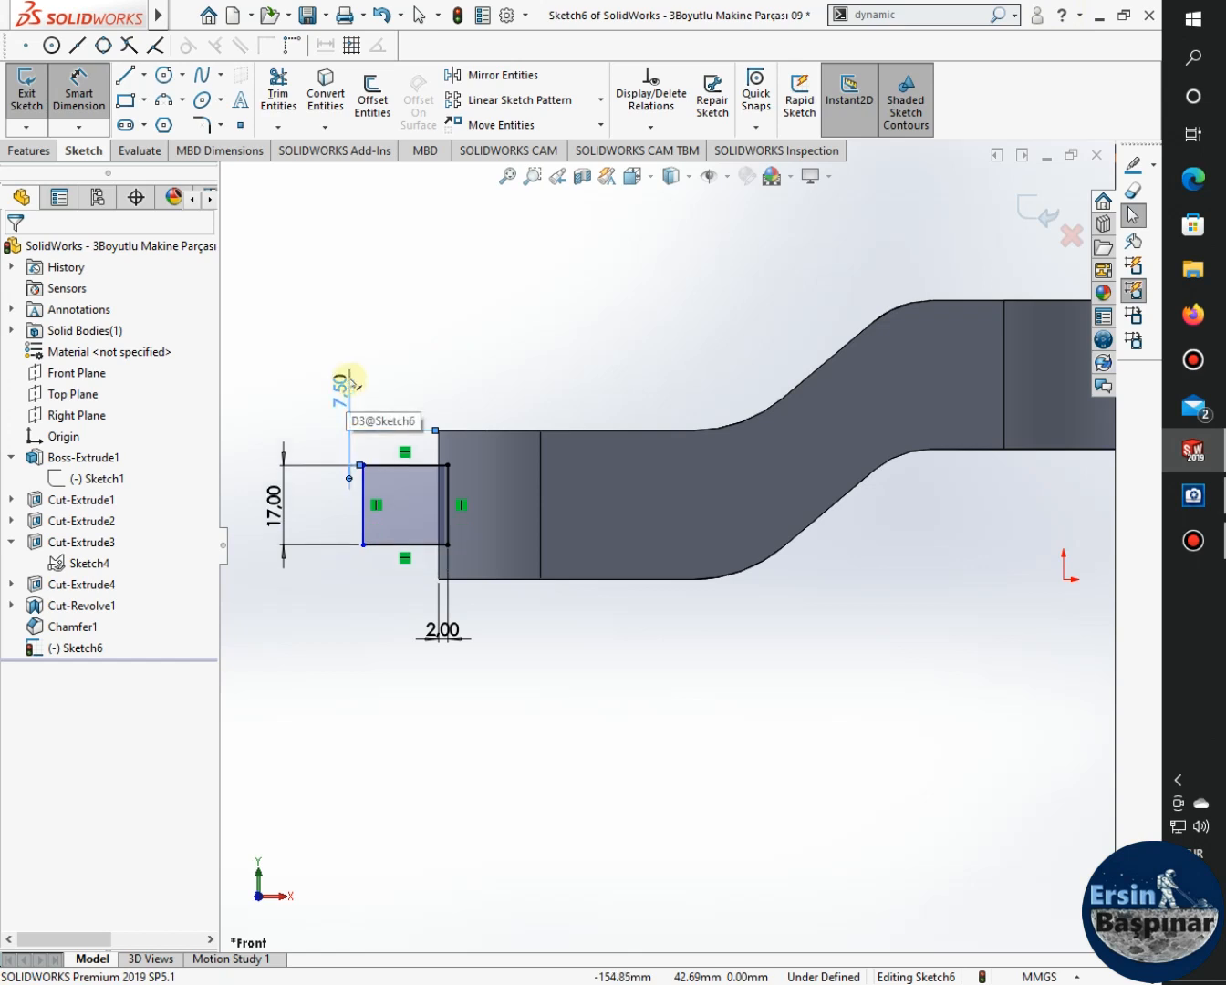
key(Escape)
click(607, 729)
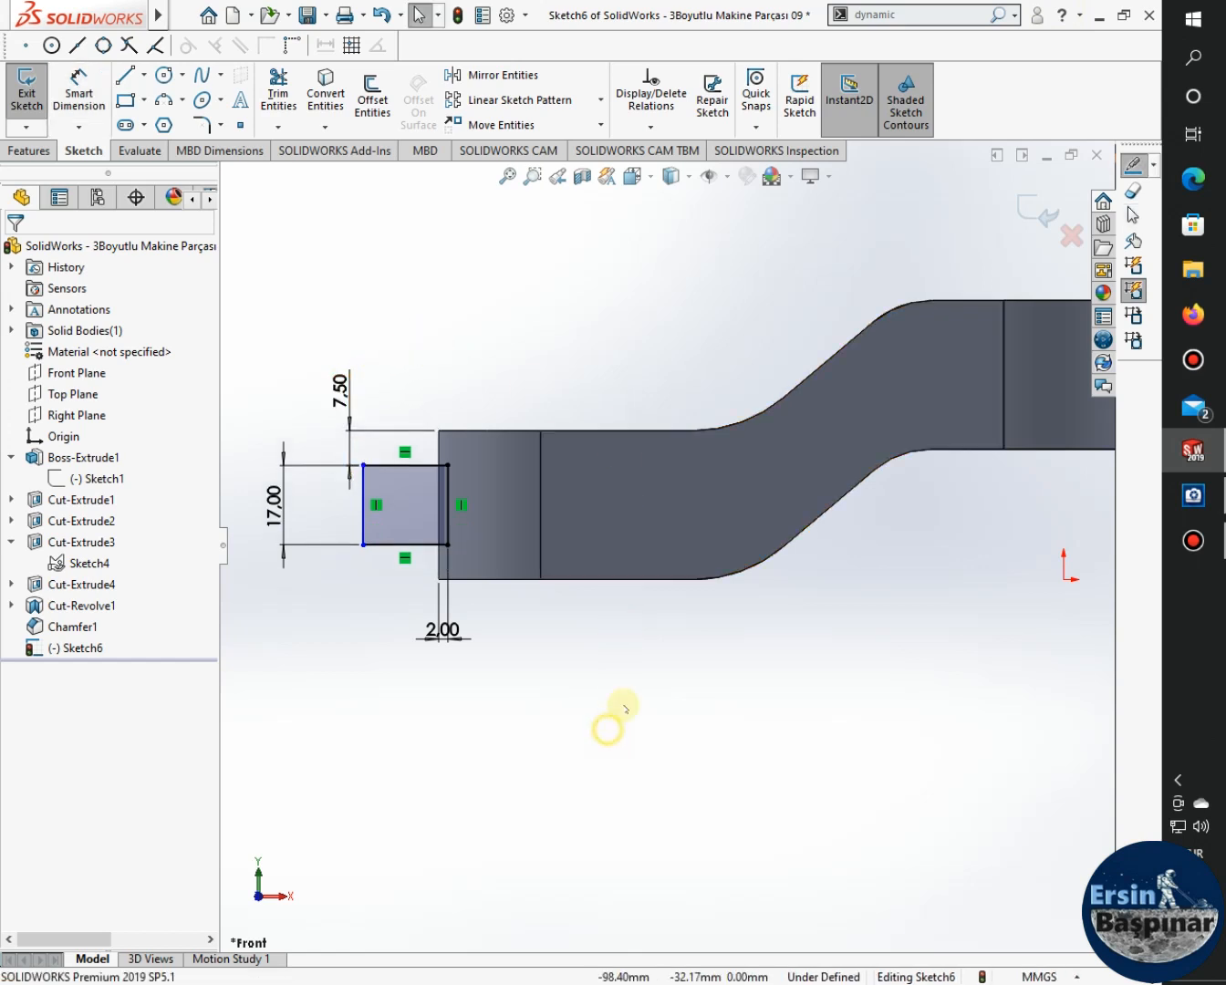
Show Sketch1 of the base extrusion as a reference for the slot sketch.
key(ctrl+8)
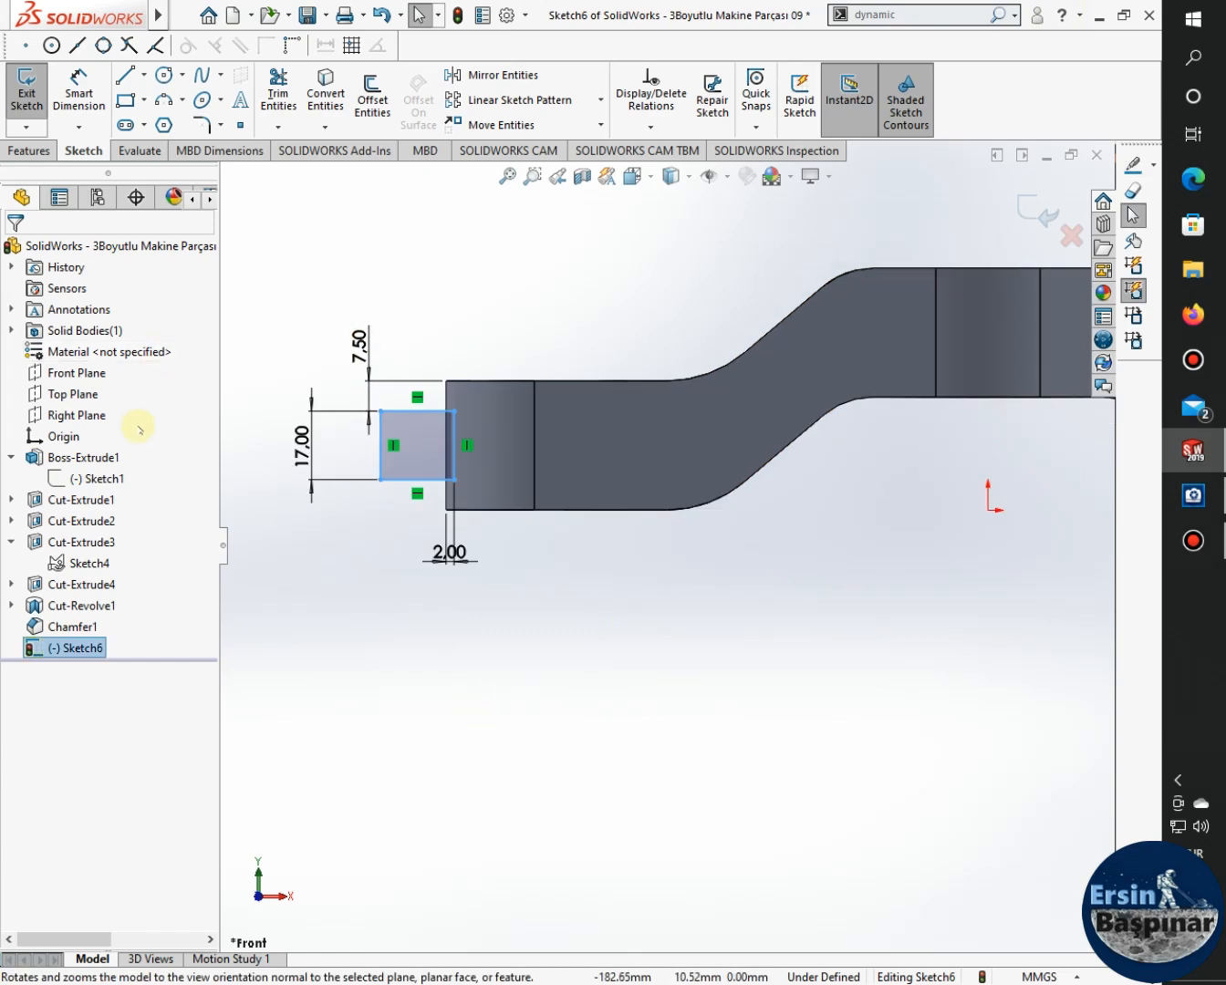
click(107, 477)
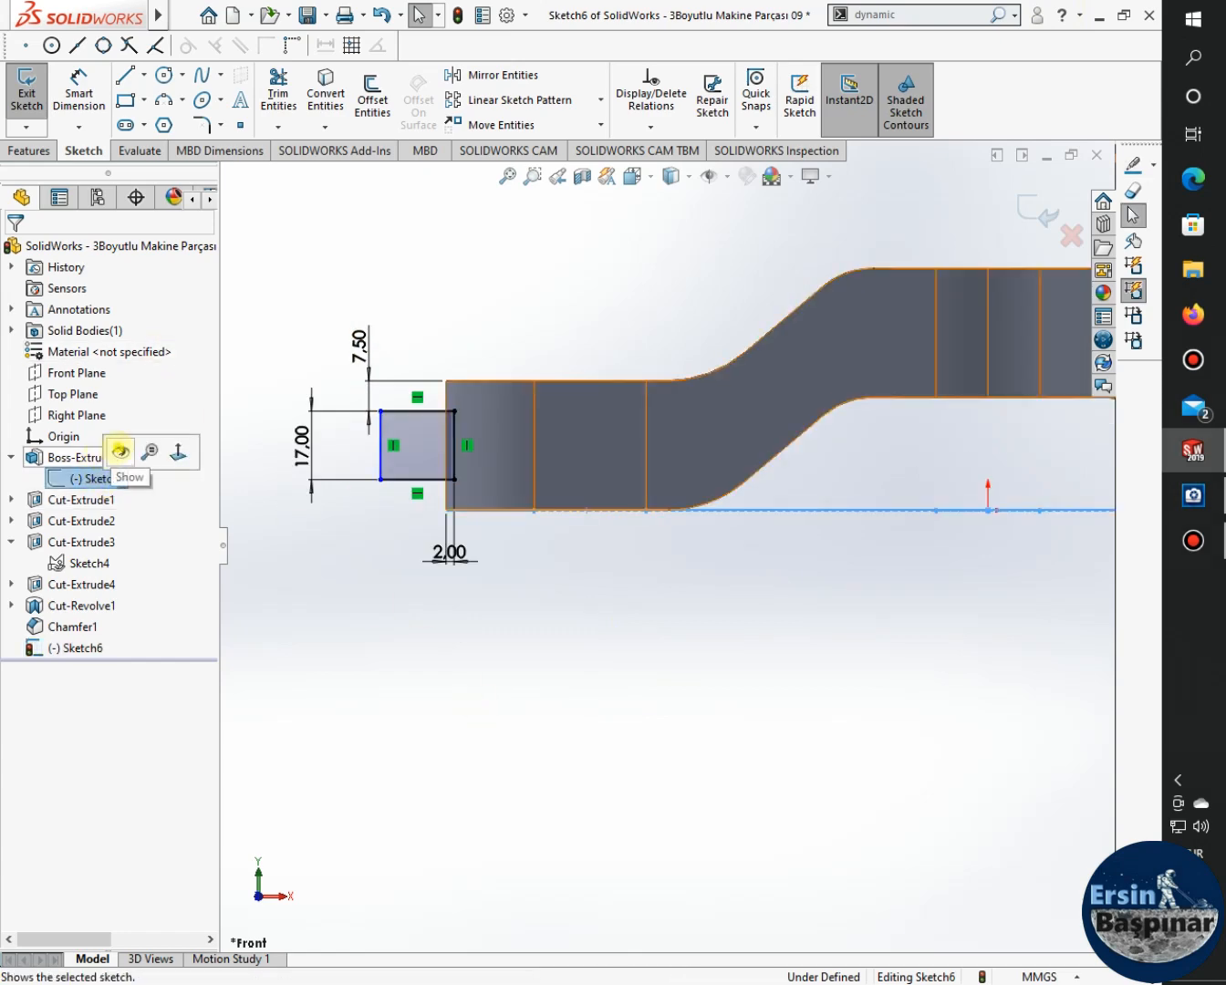
click(120, 449)
Draw a vertical centerline from the centre of the left arm's large bore, extending upward beyond the part.
mouse_move(626, 594)
middle_down()
mouse_move(627, 777)
mouse_move(632, 763)
middle_up()
click(144, 80)
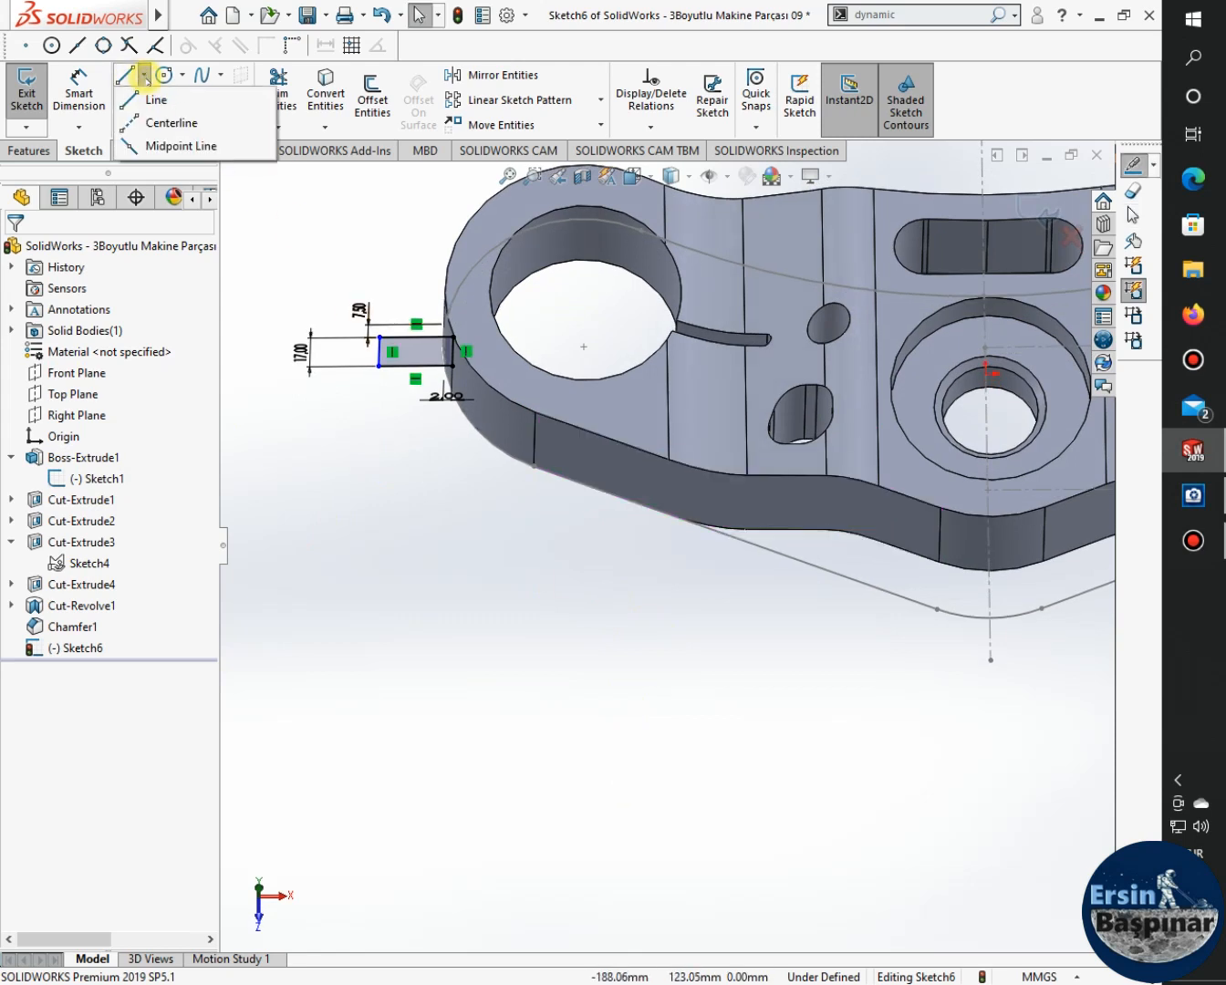
click(164, 123)
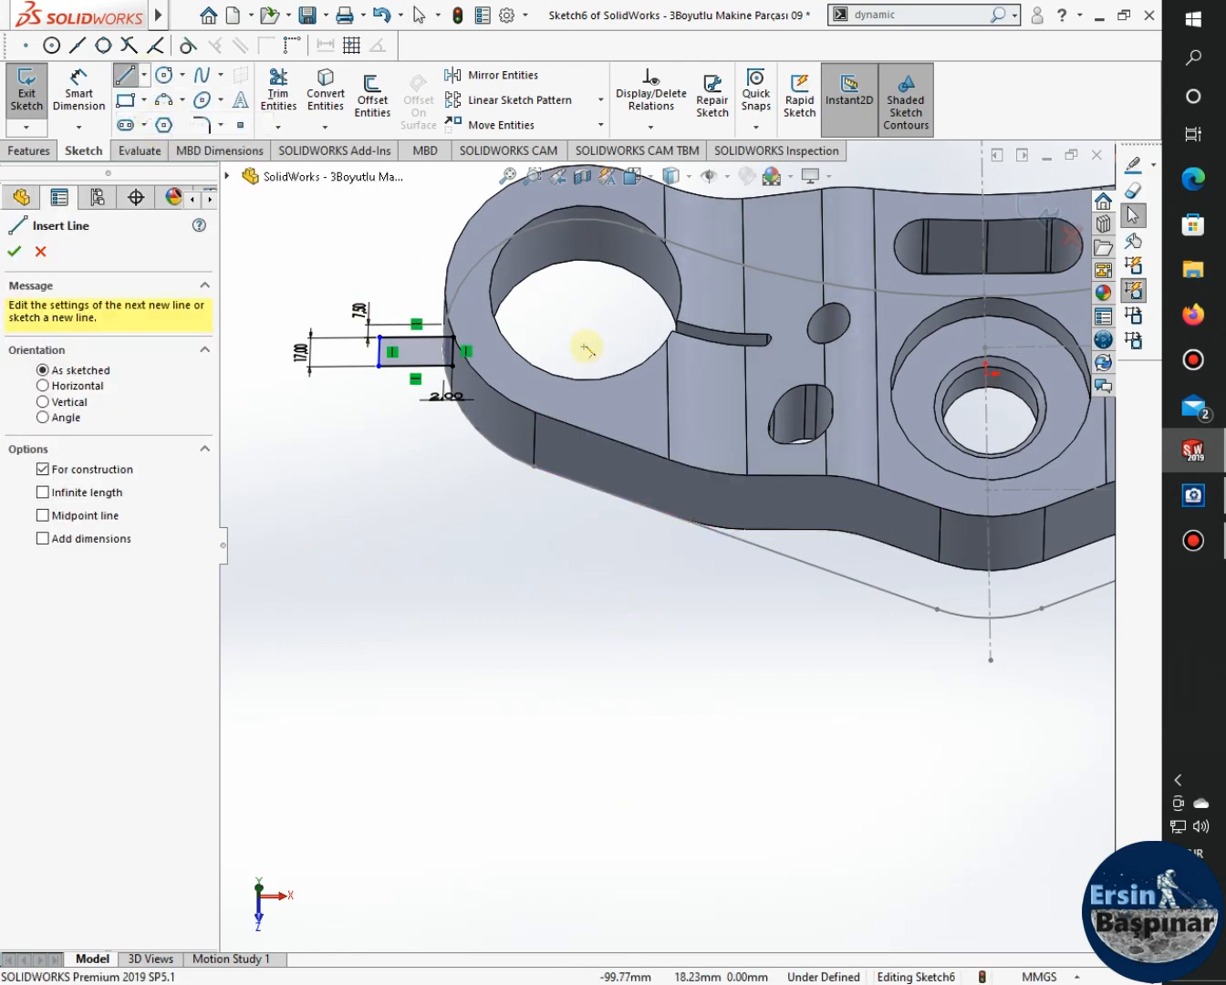
click(584, 350)
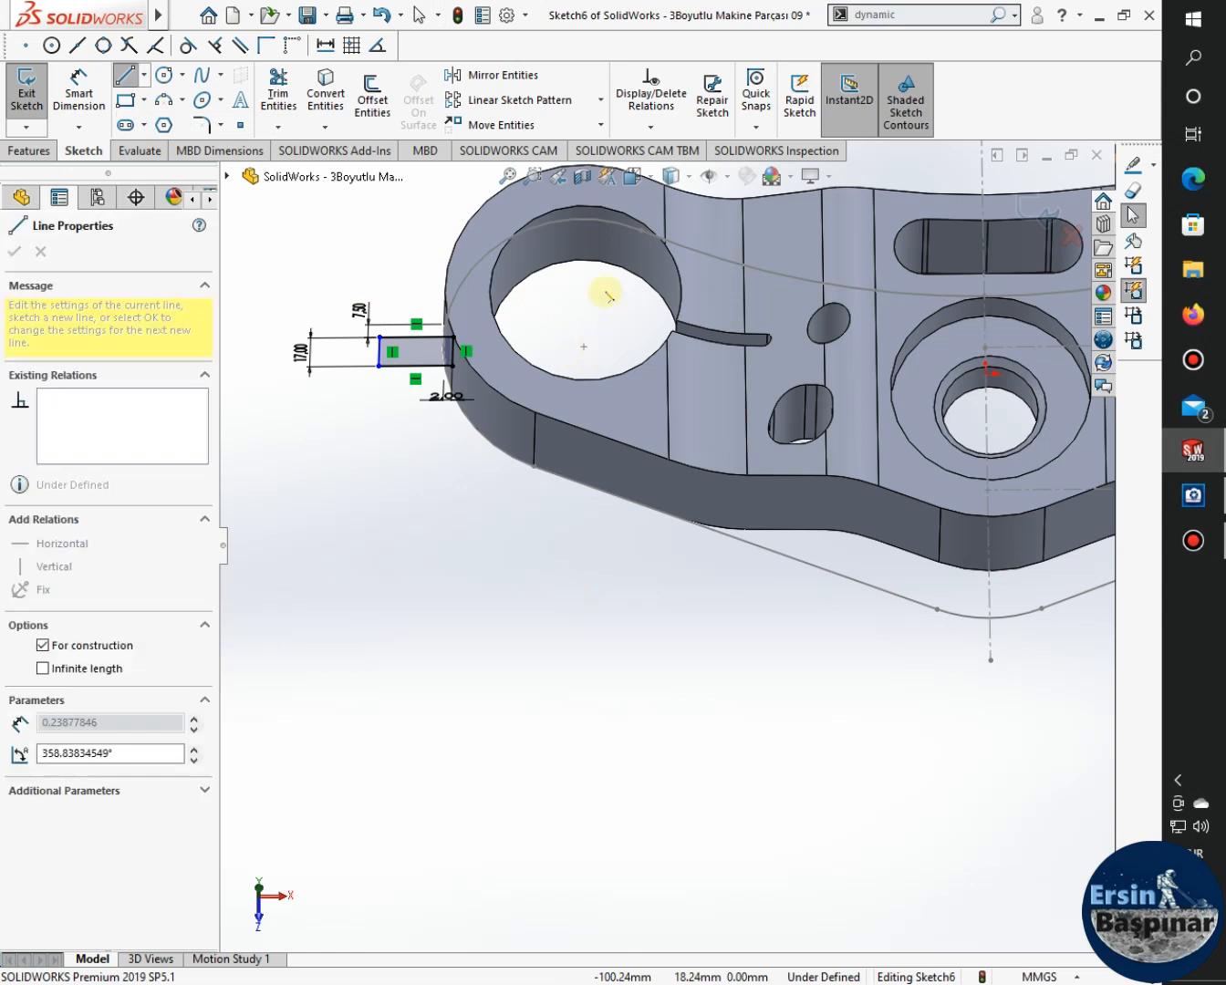
click(586, 271)
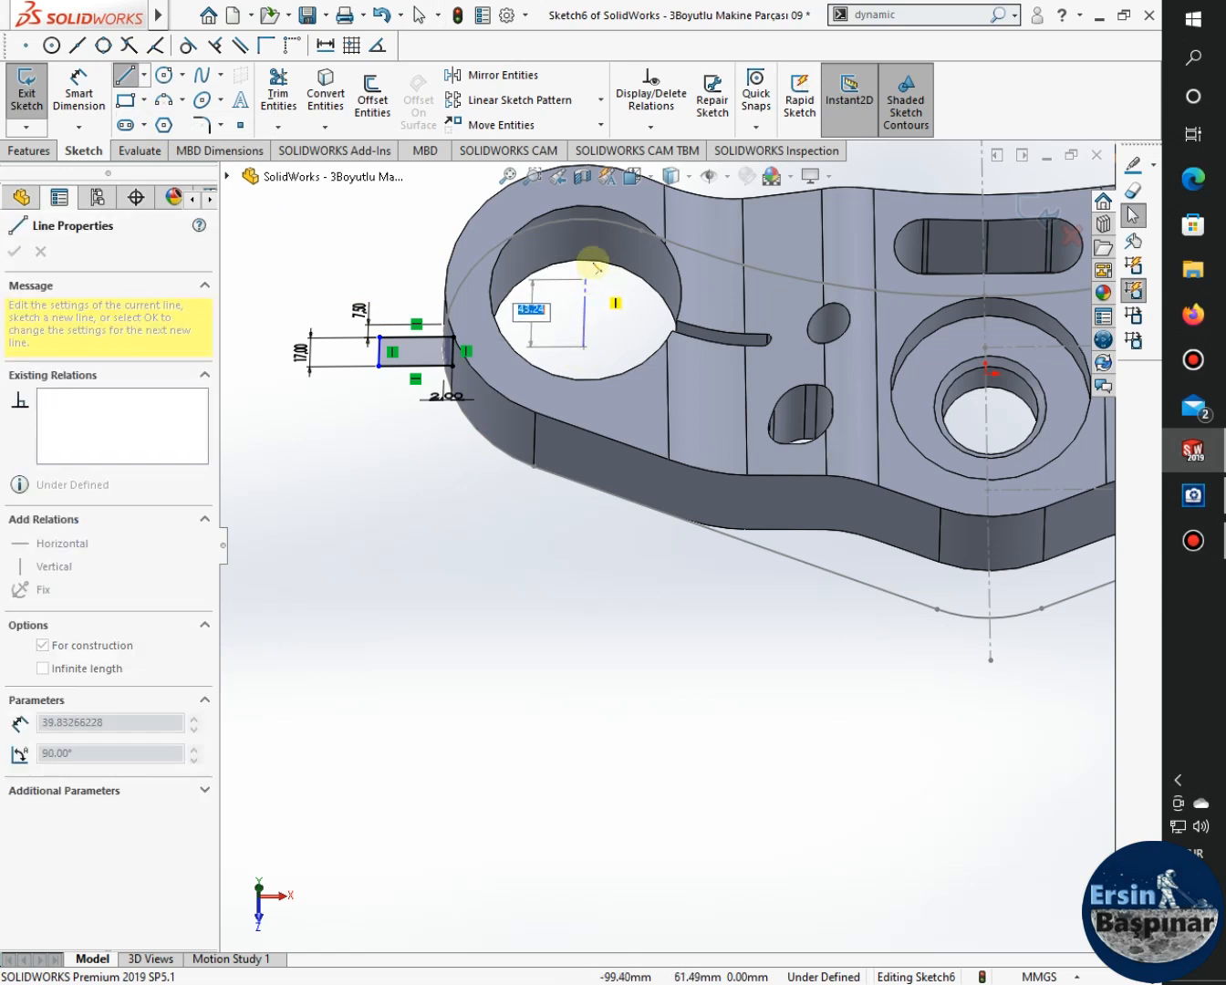
scroll(611, 411, up, 4)
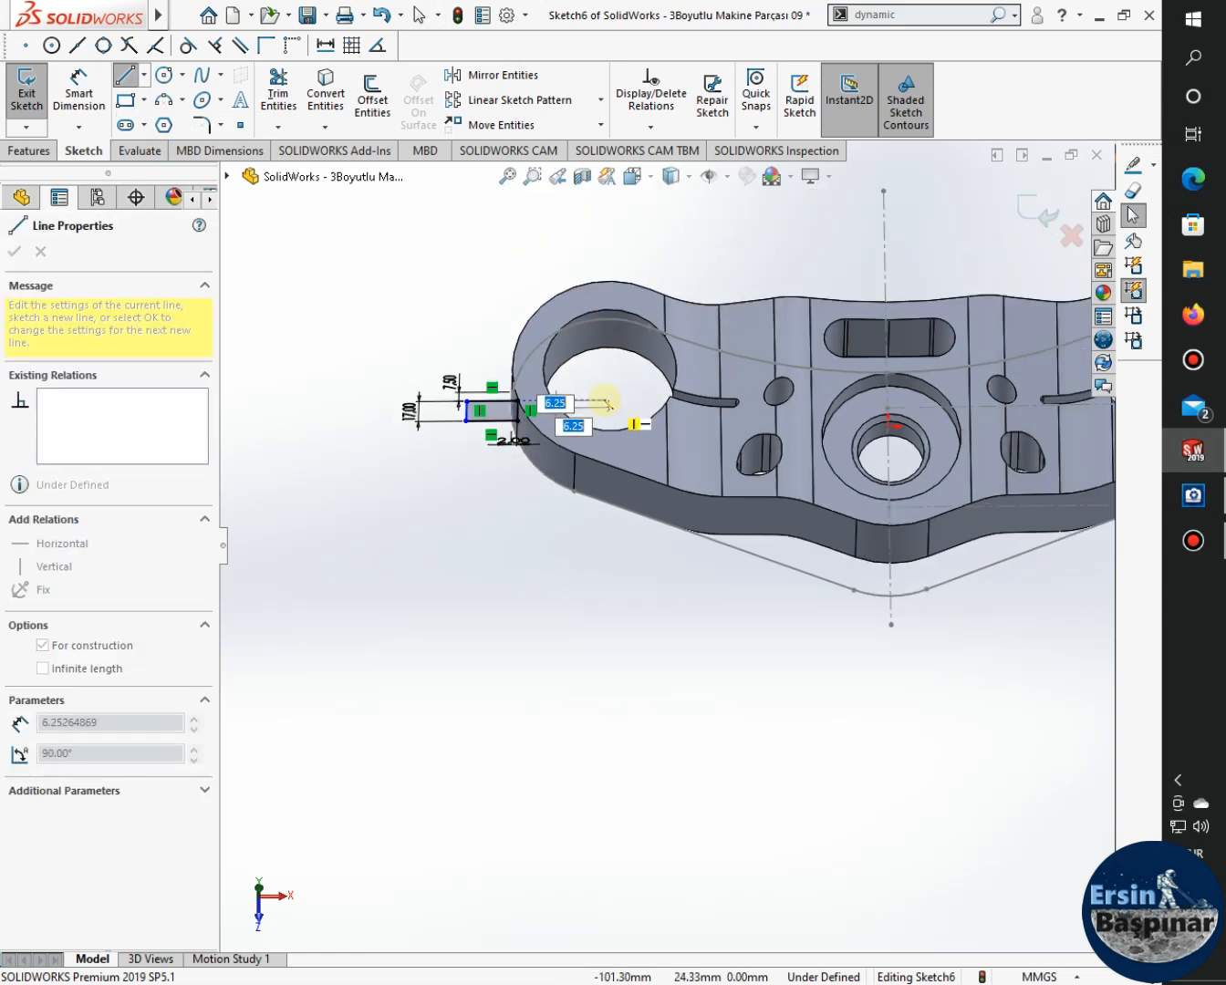
double_click(624, 270)
key(Escape)
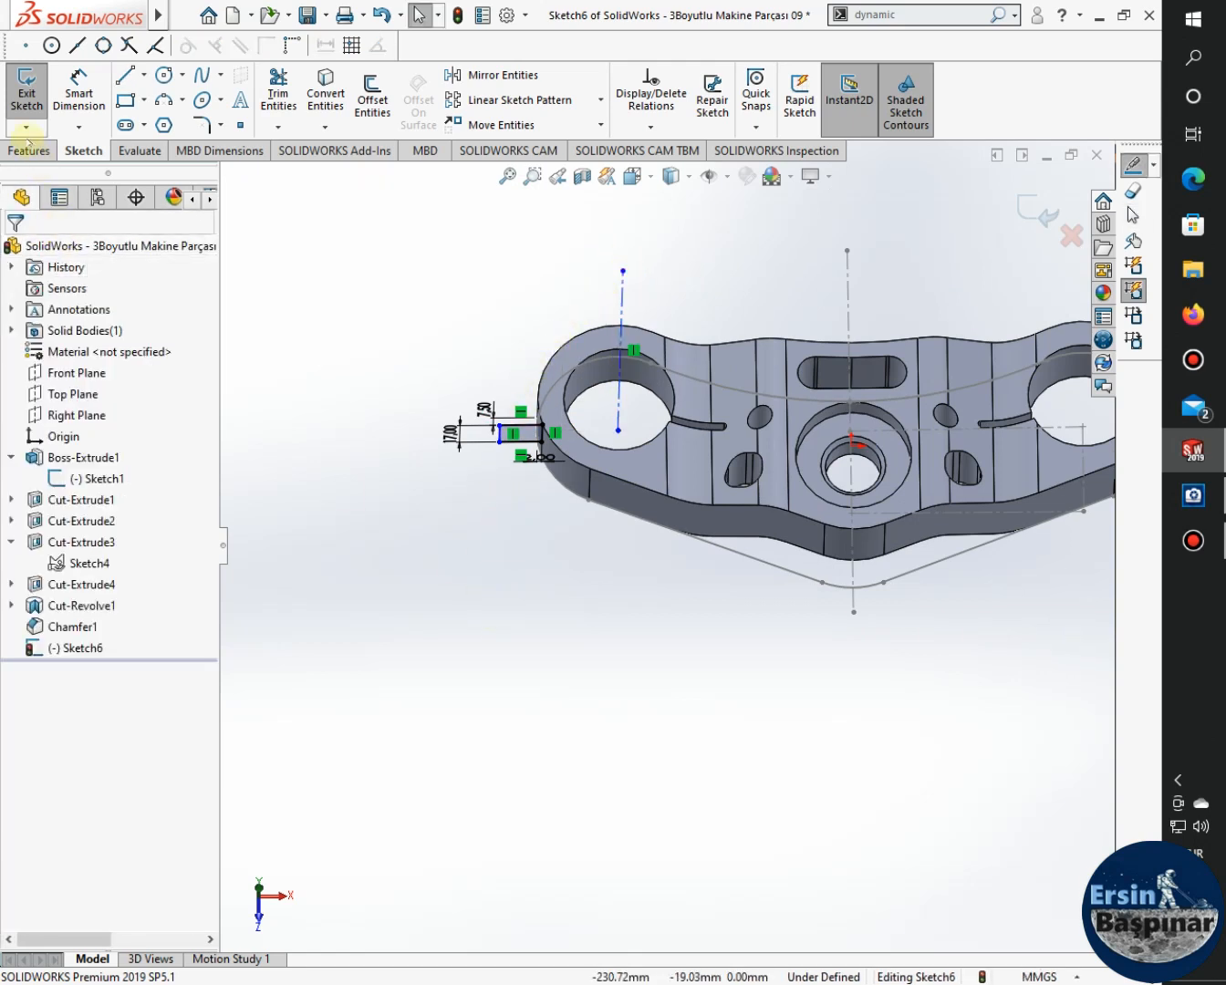
click(96, 647)
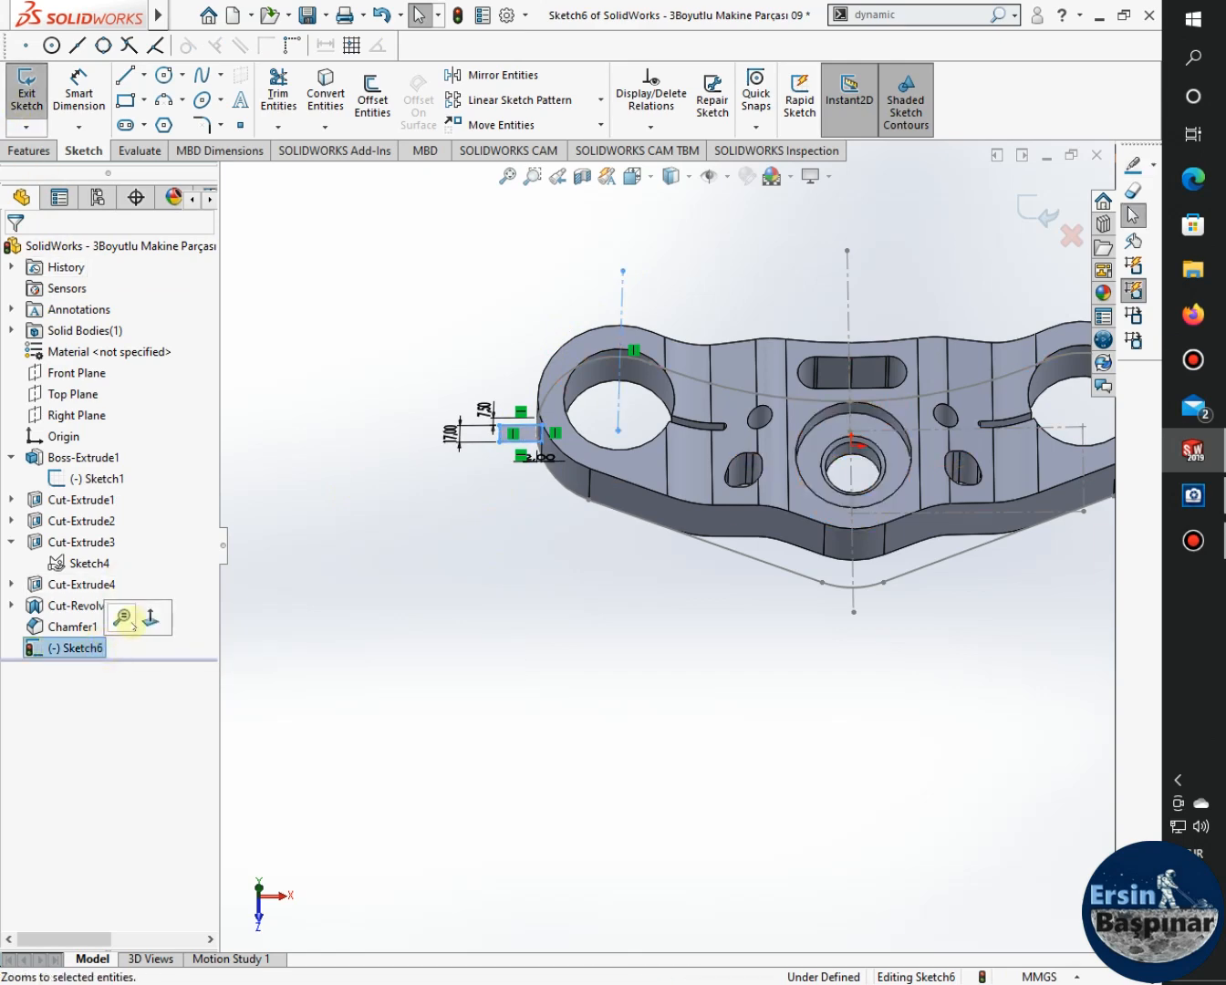
Extend the slot sketch's vertical centerline downward past the underside of the left arm with Power Trim.
click(150, 619)
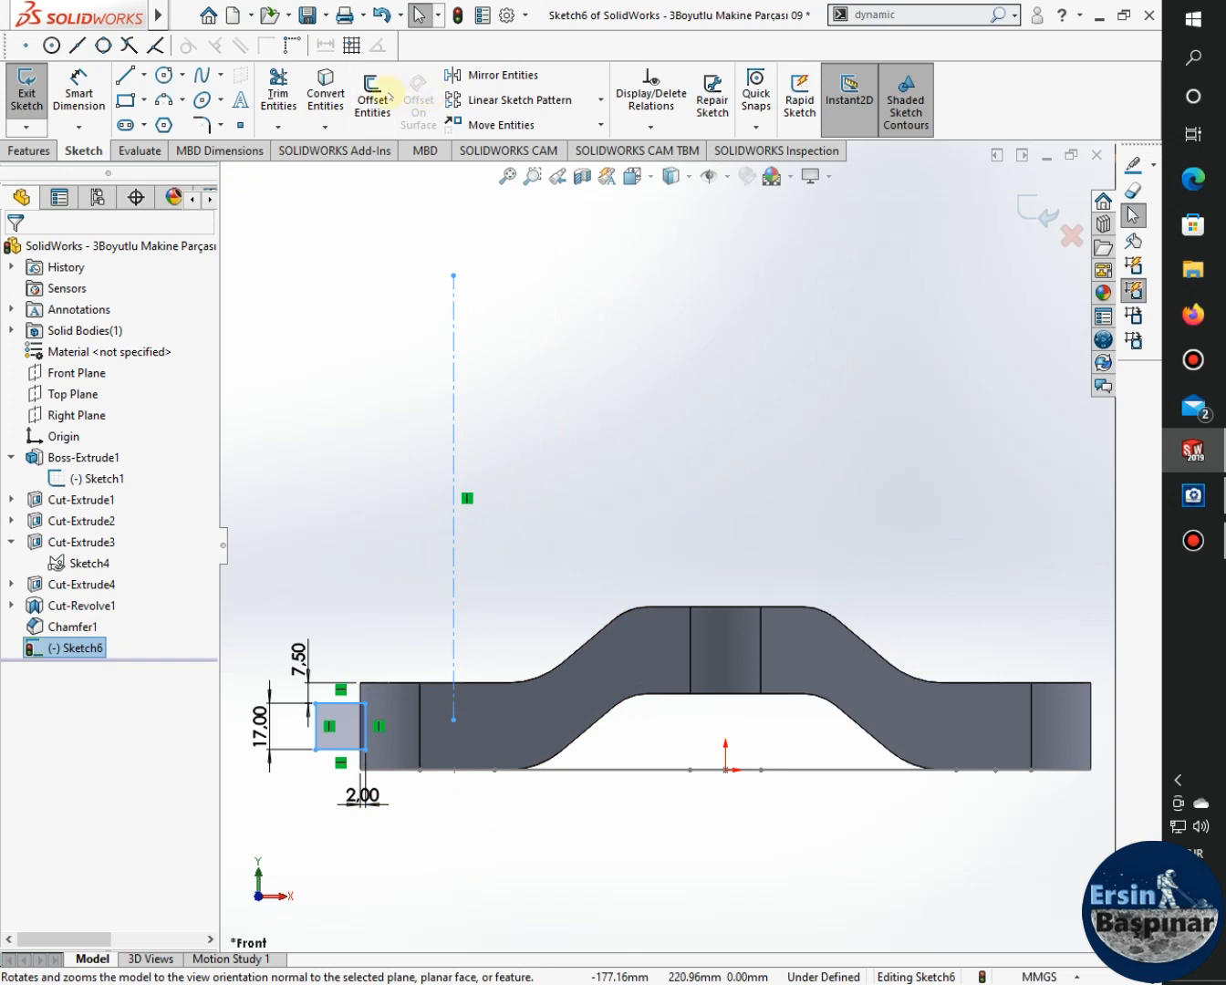
click(279, 89)
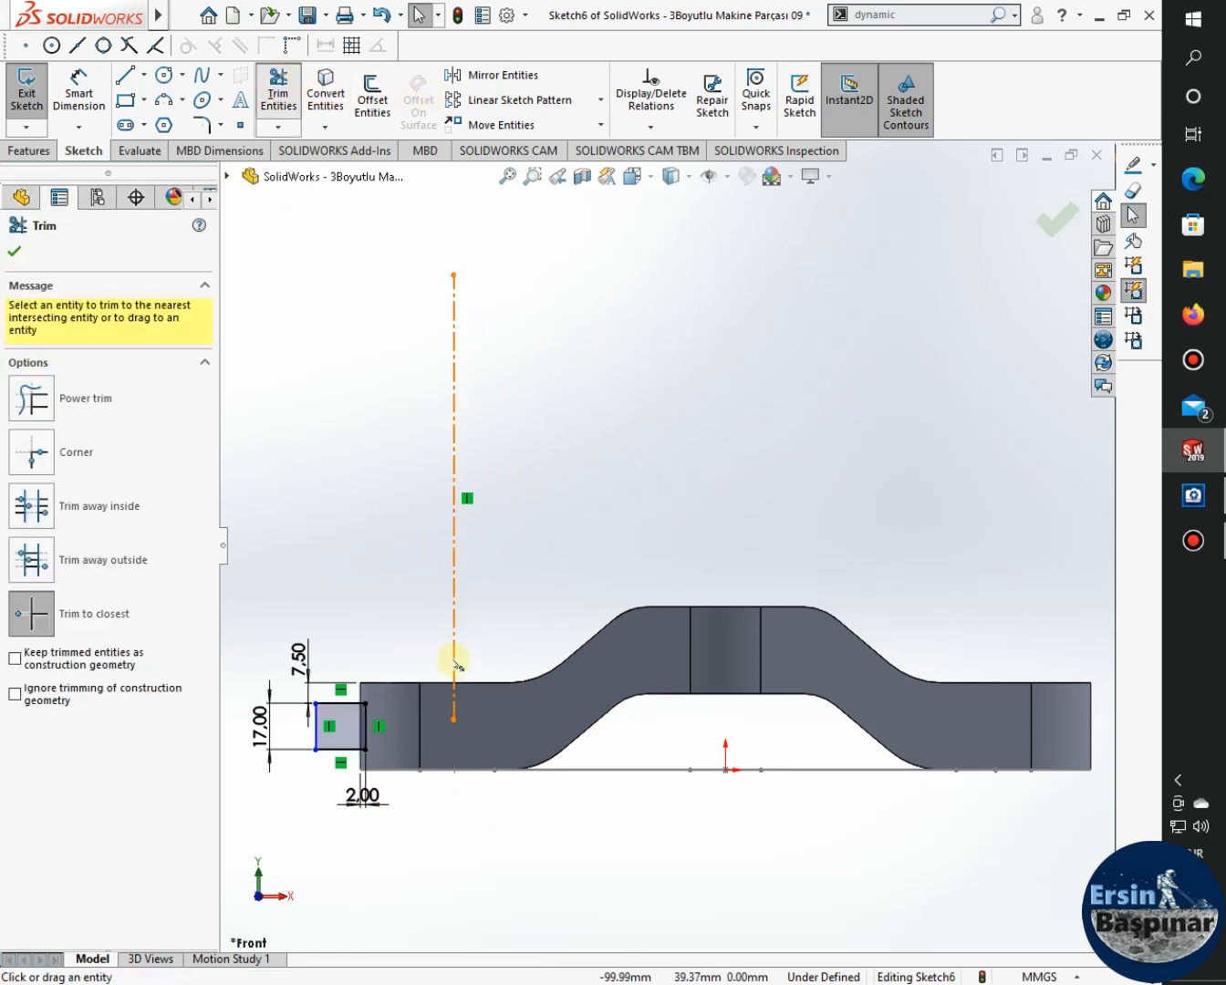
click(73, 394)
drag(454, 597, 453, 892)
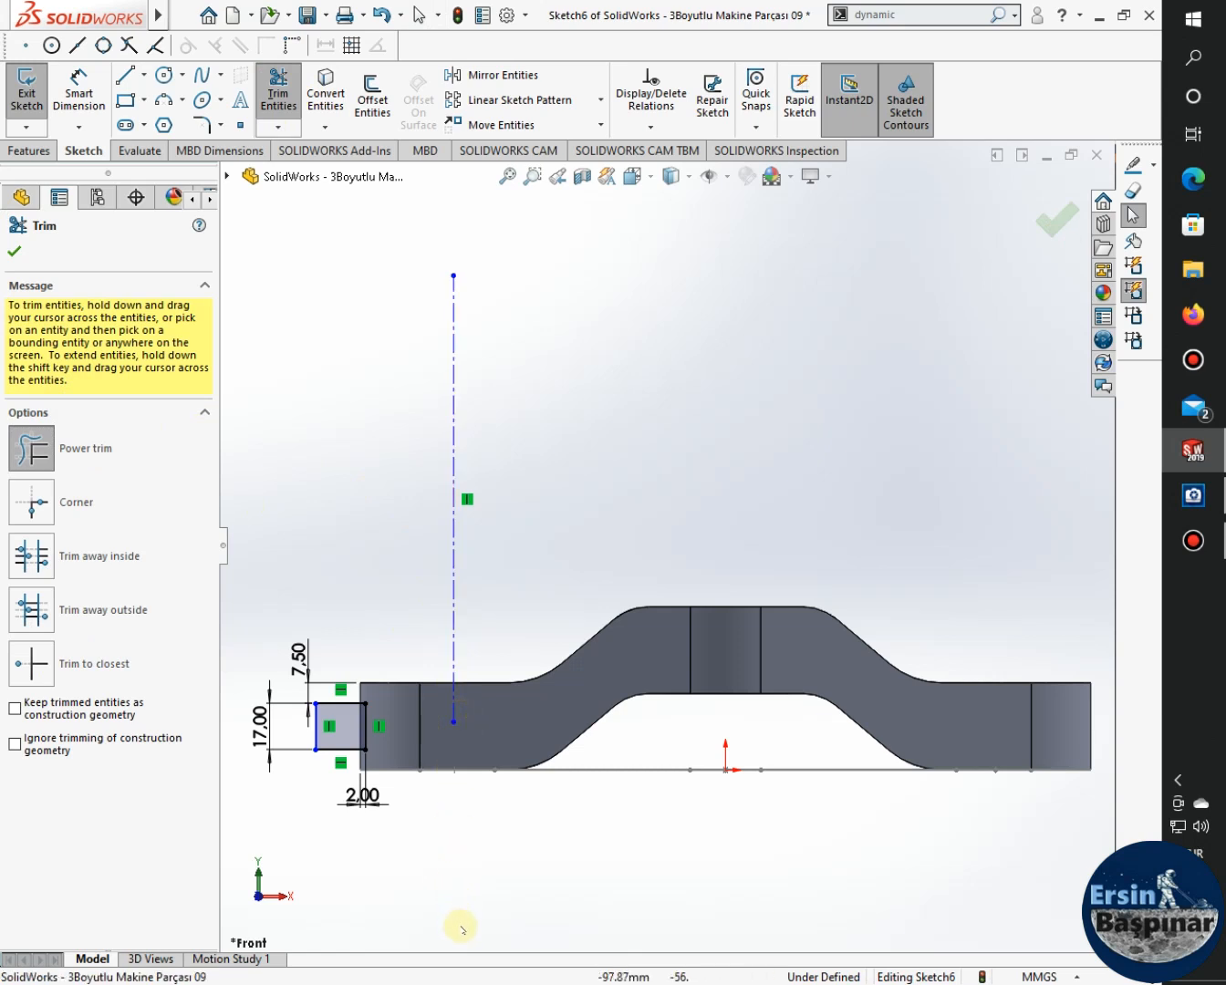
mouse_move(448, 732)
mouse_down()
mouse_move(454, 656)
mouse_move(448, 888)
mouse_up()
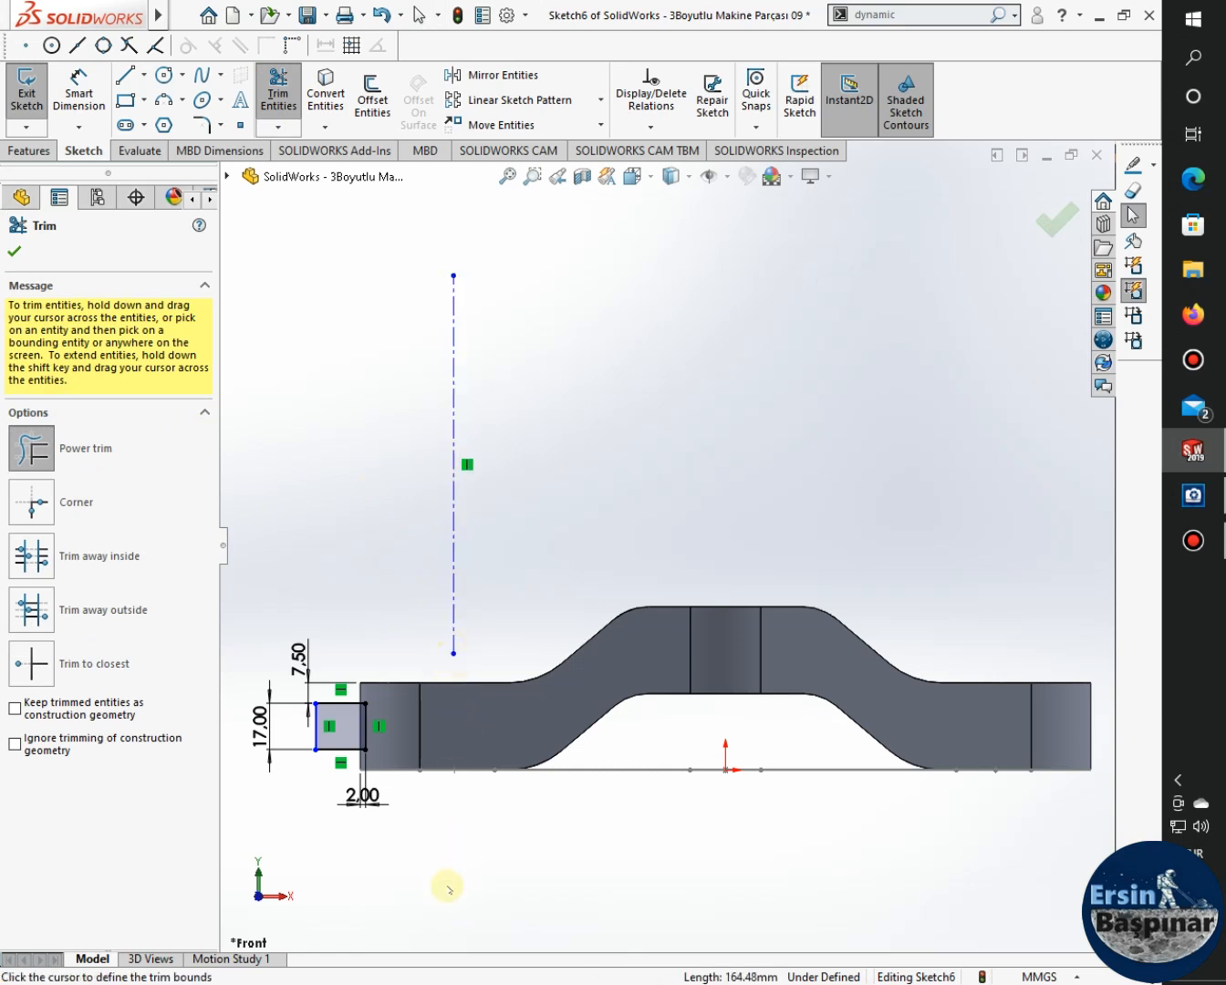
click(37, 458)
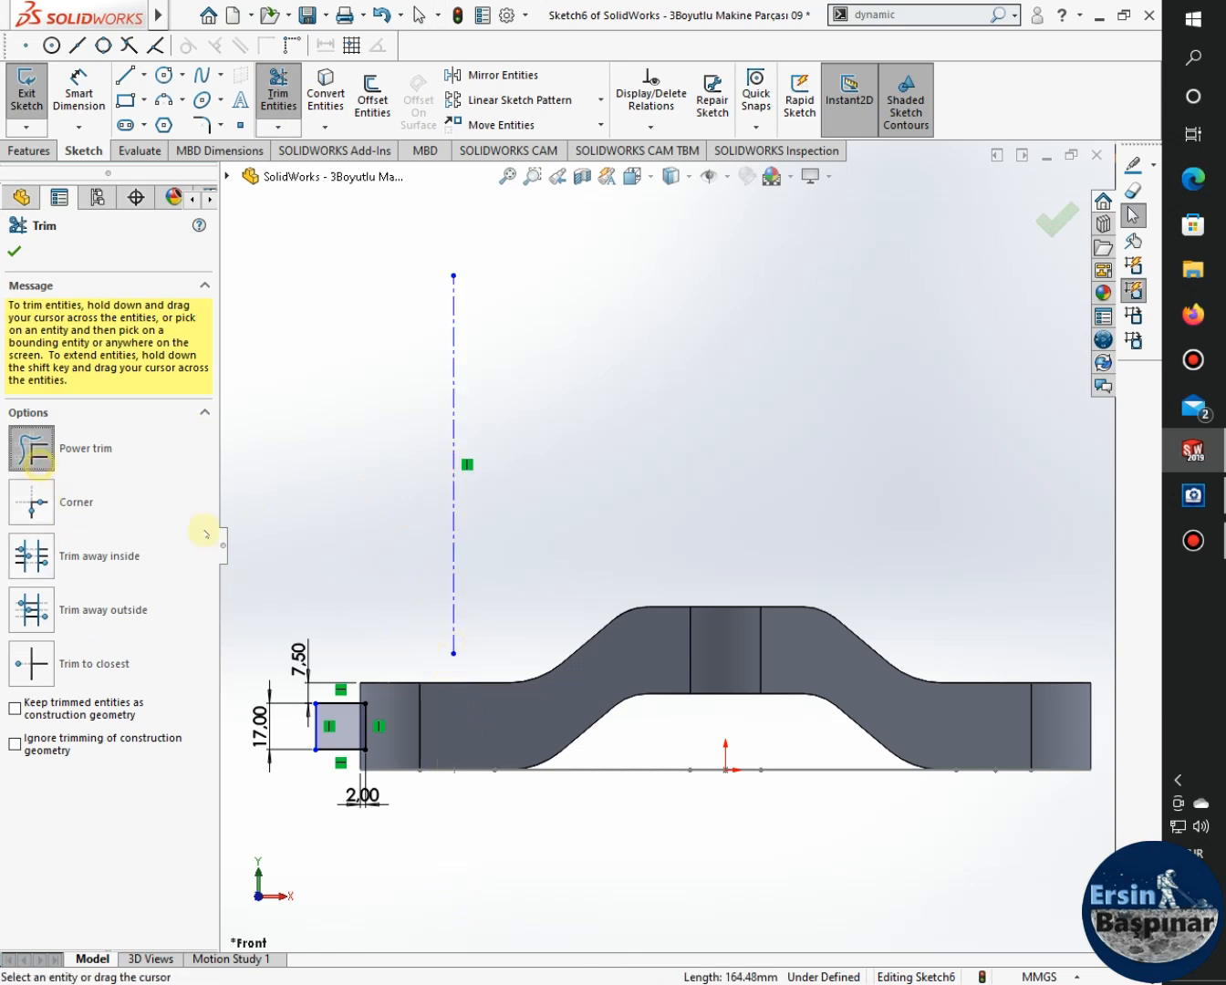
click(454, 598)
click(454, 919)
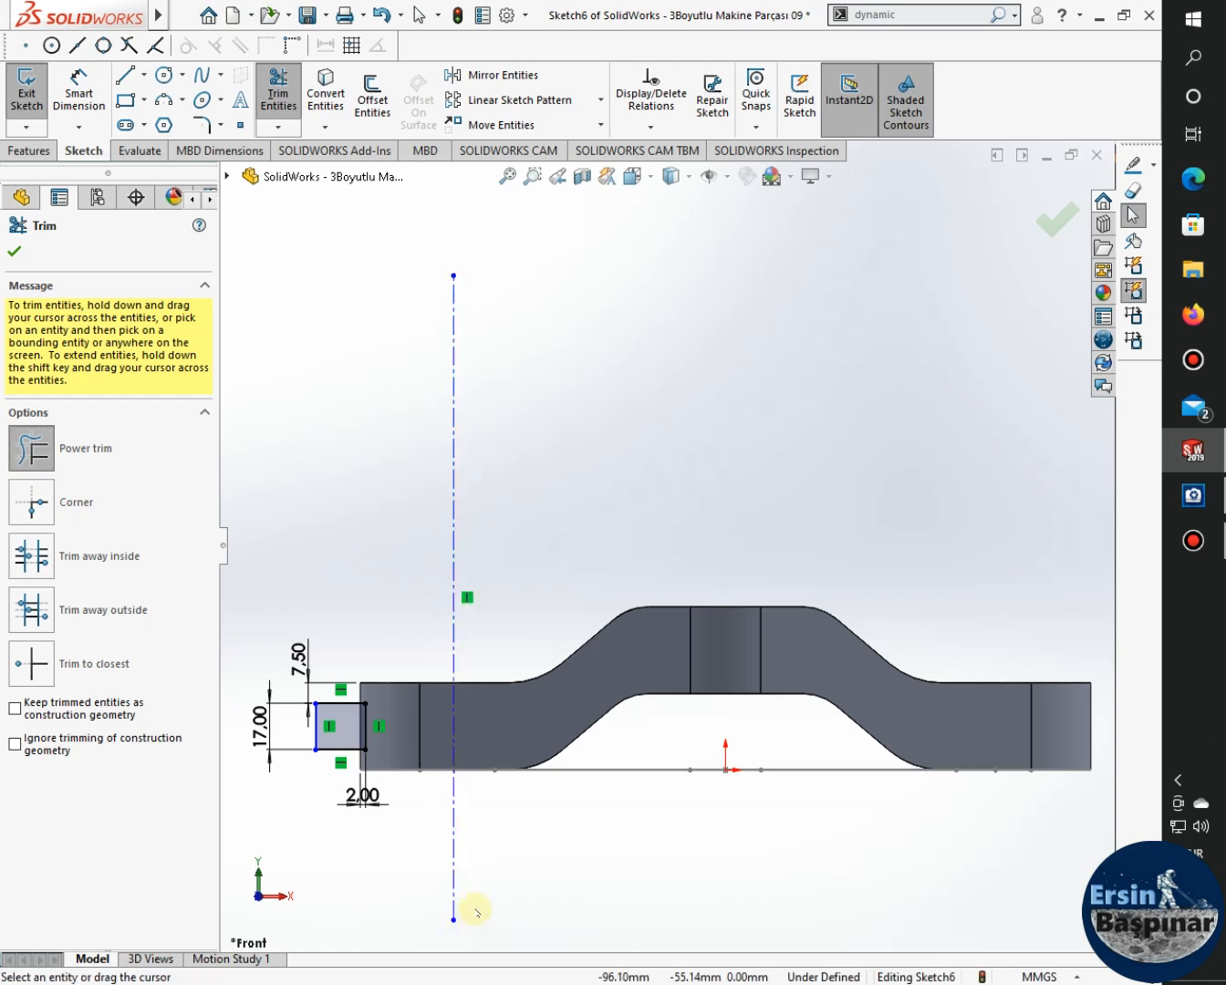
key(Escape)
Try a 180° Mid Plane revolved cut of the Sketch6 rectangle about the left bore's centerline.
click(81, 646)
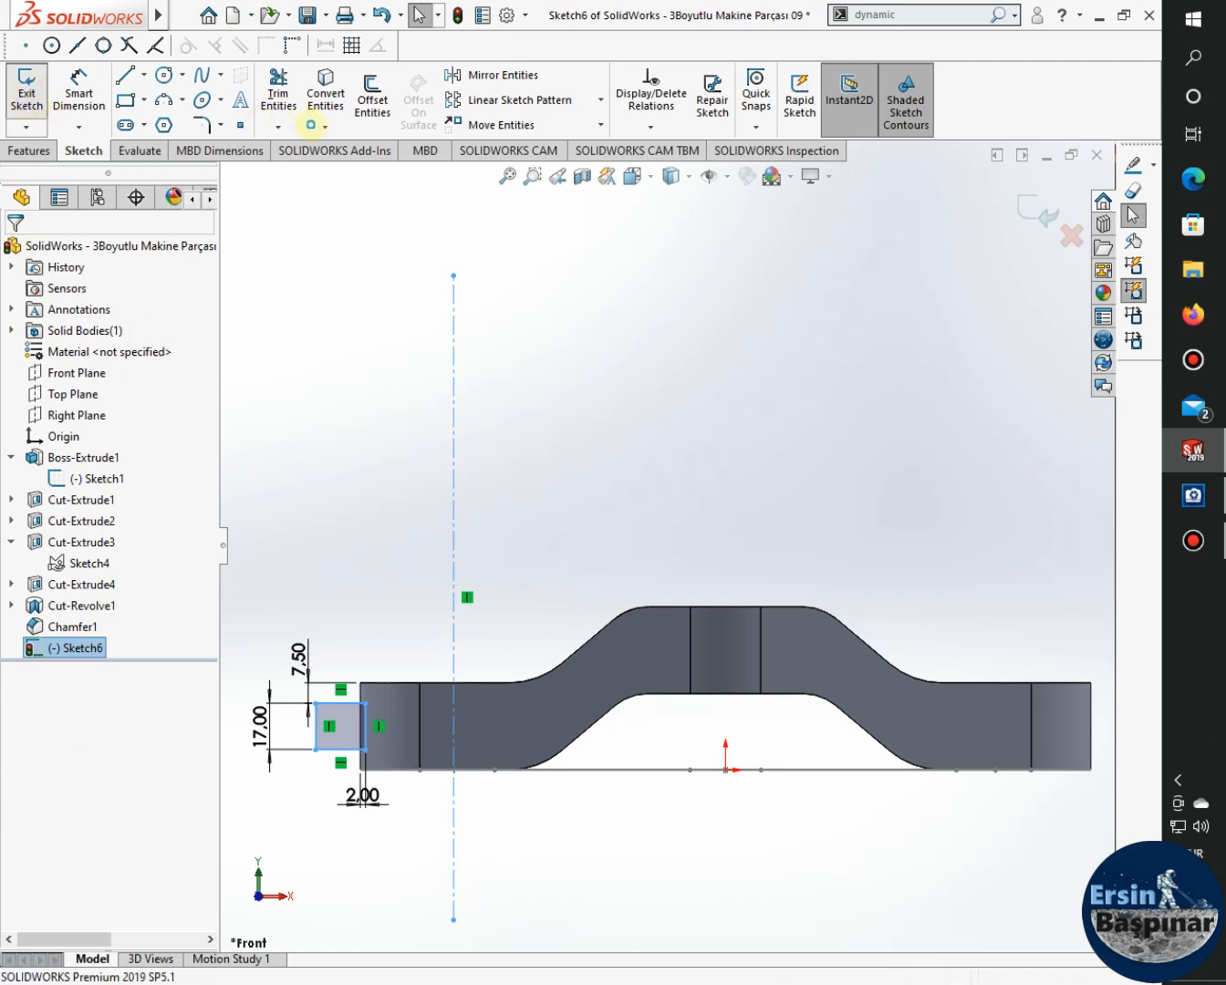
click(26, 92)
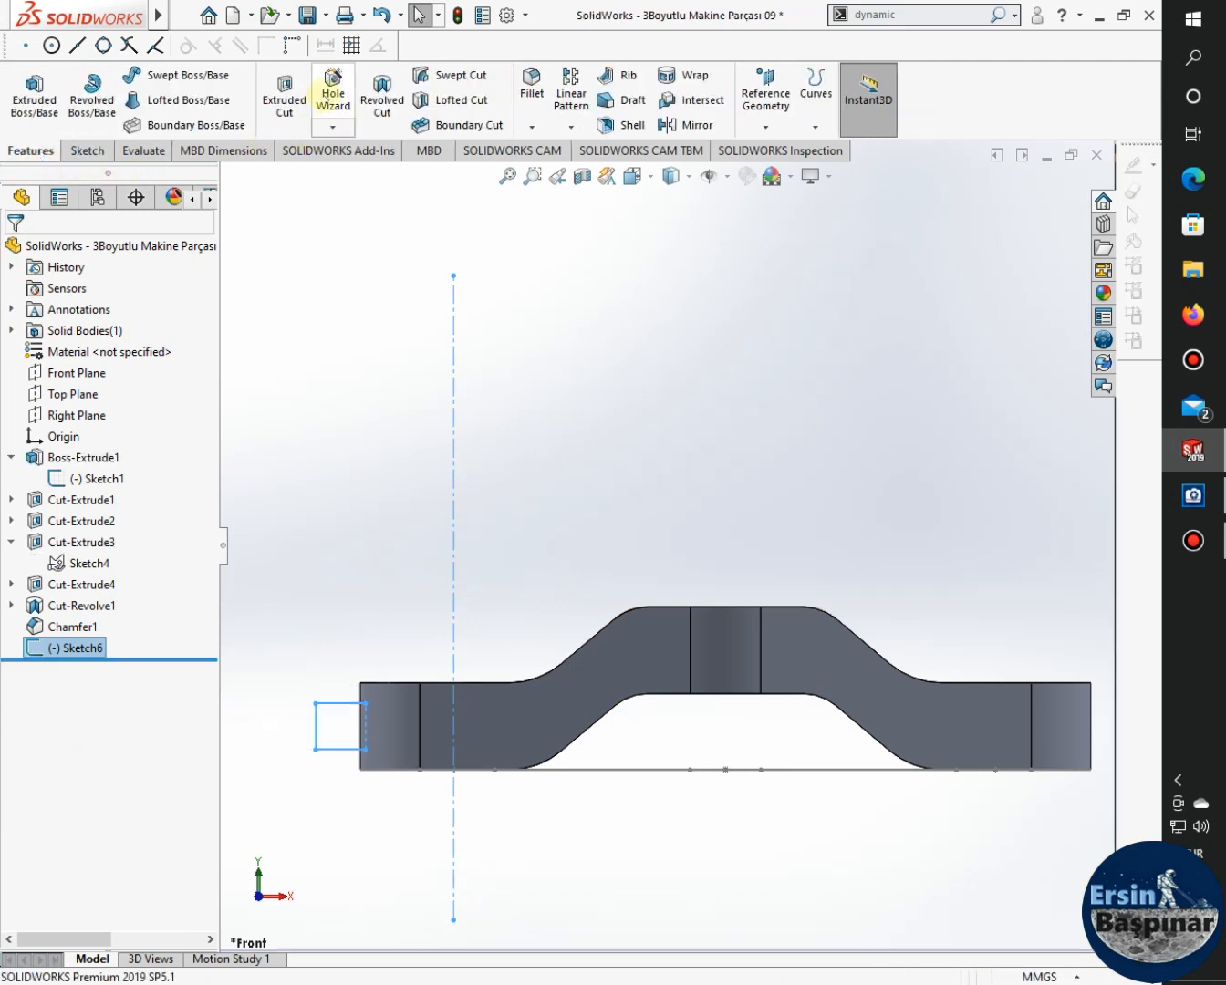
click(383, 94)
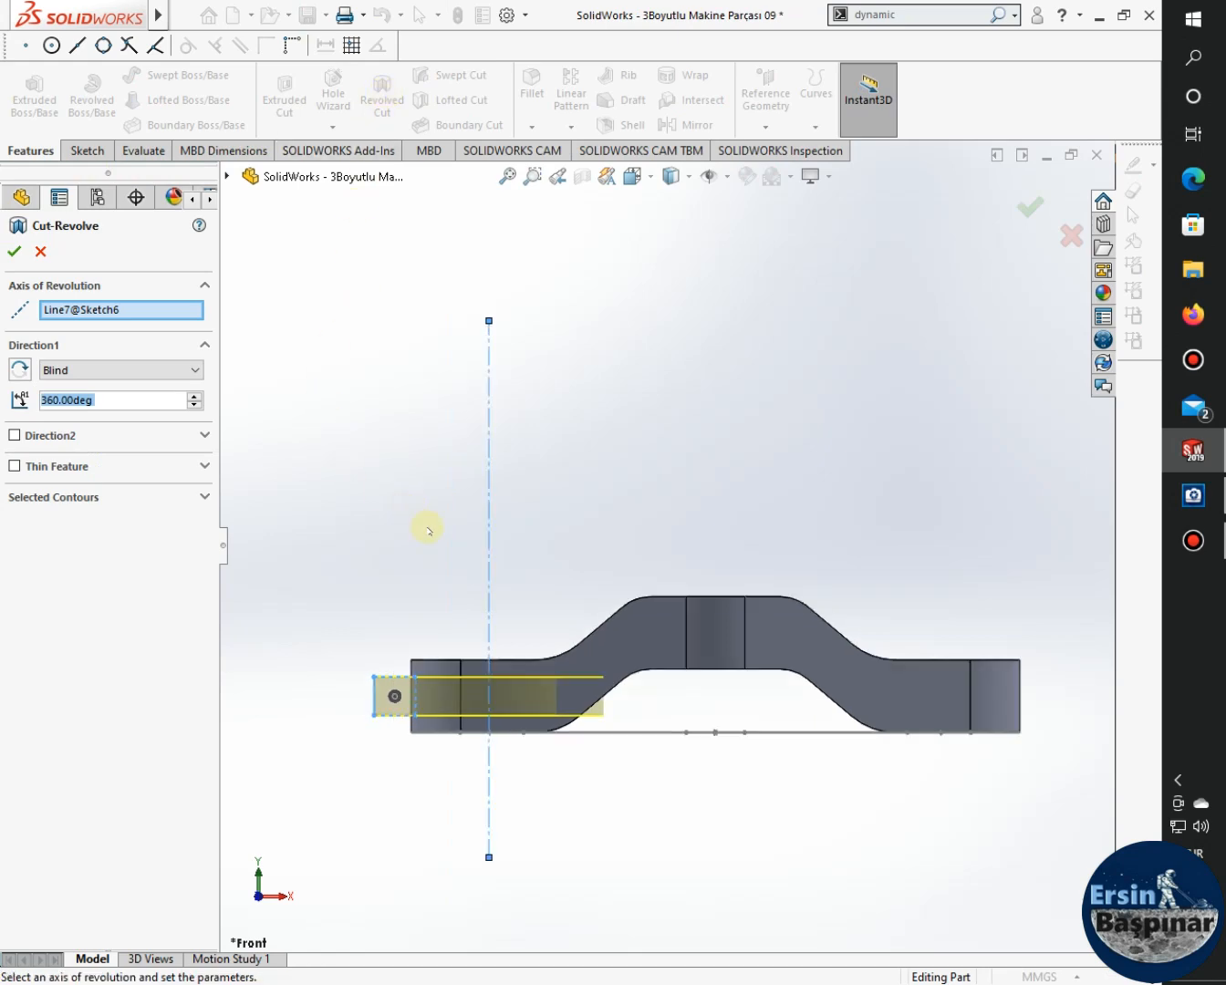
middle_drag(616, 542, 585, 633)
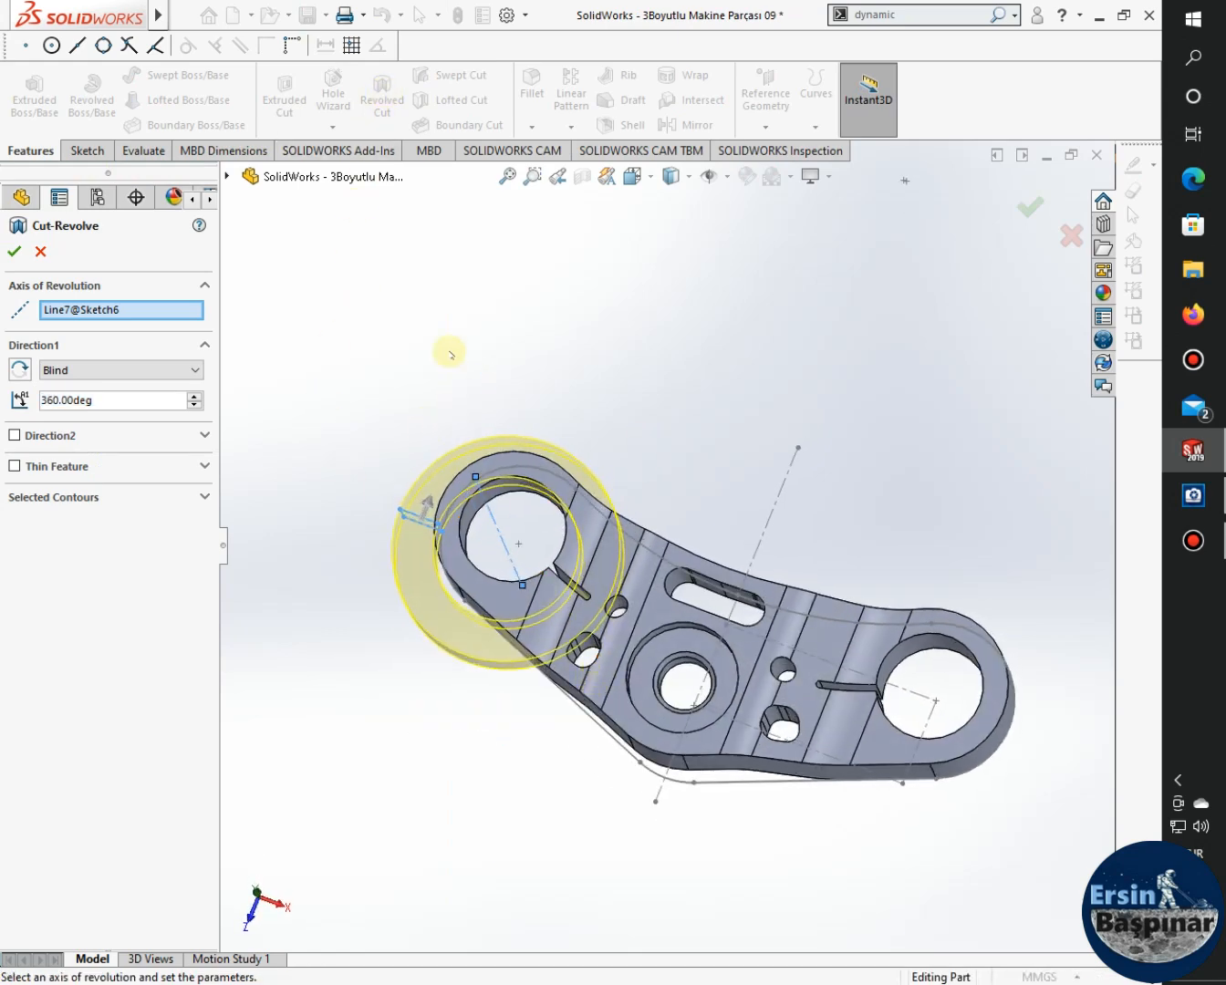
click(61, 370)
click(85, 436)
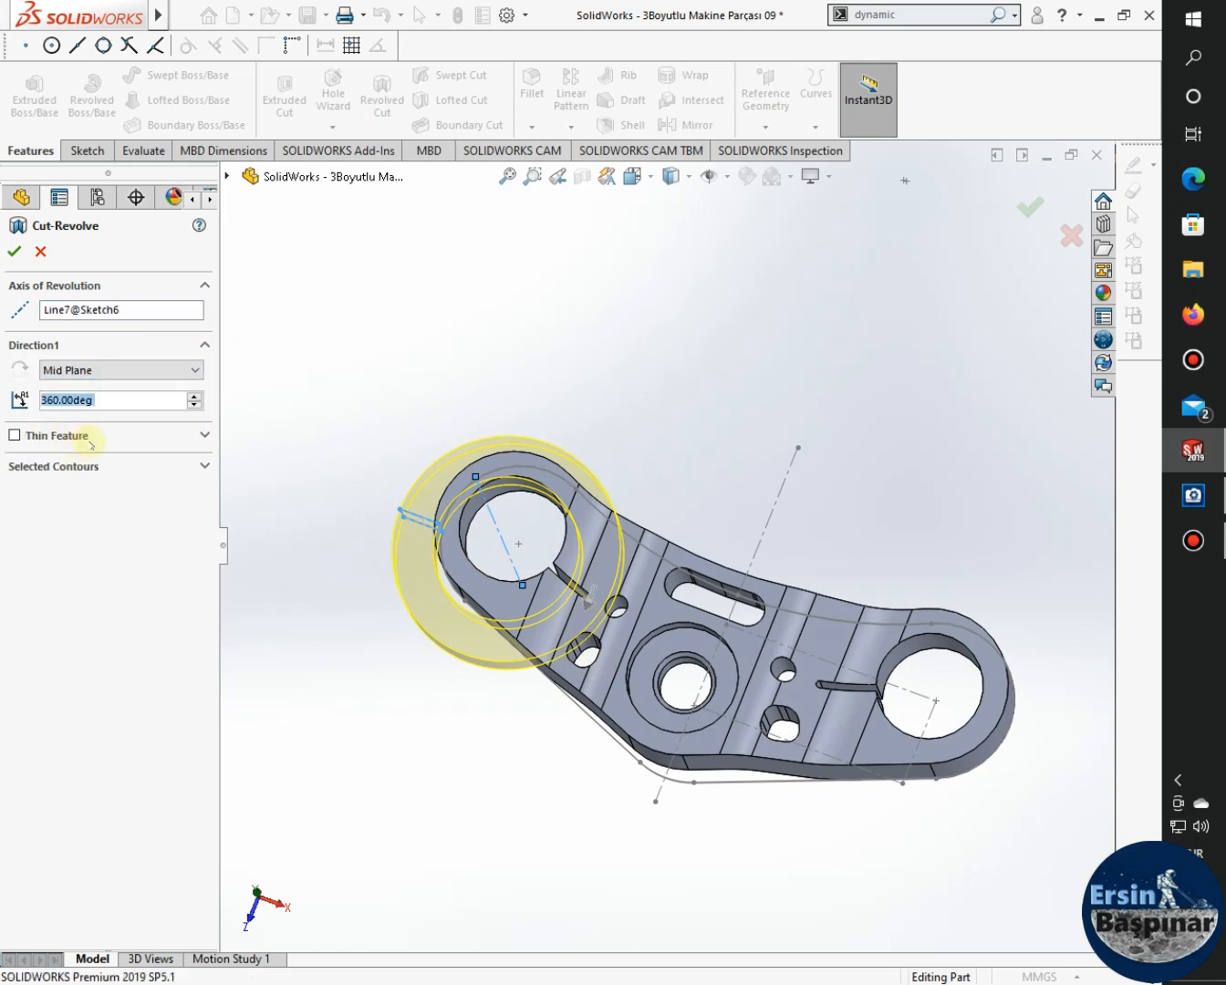
middle_drag(489, 735, 464, 625)
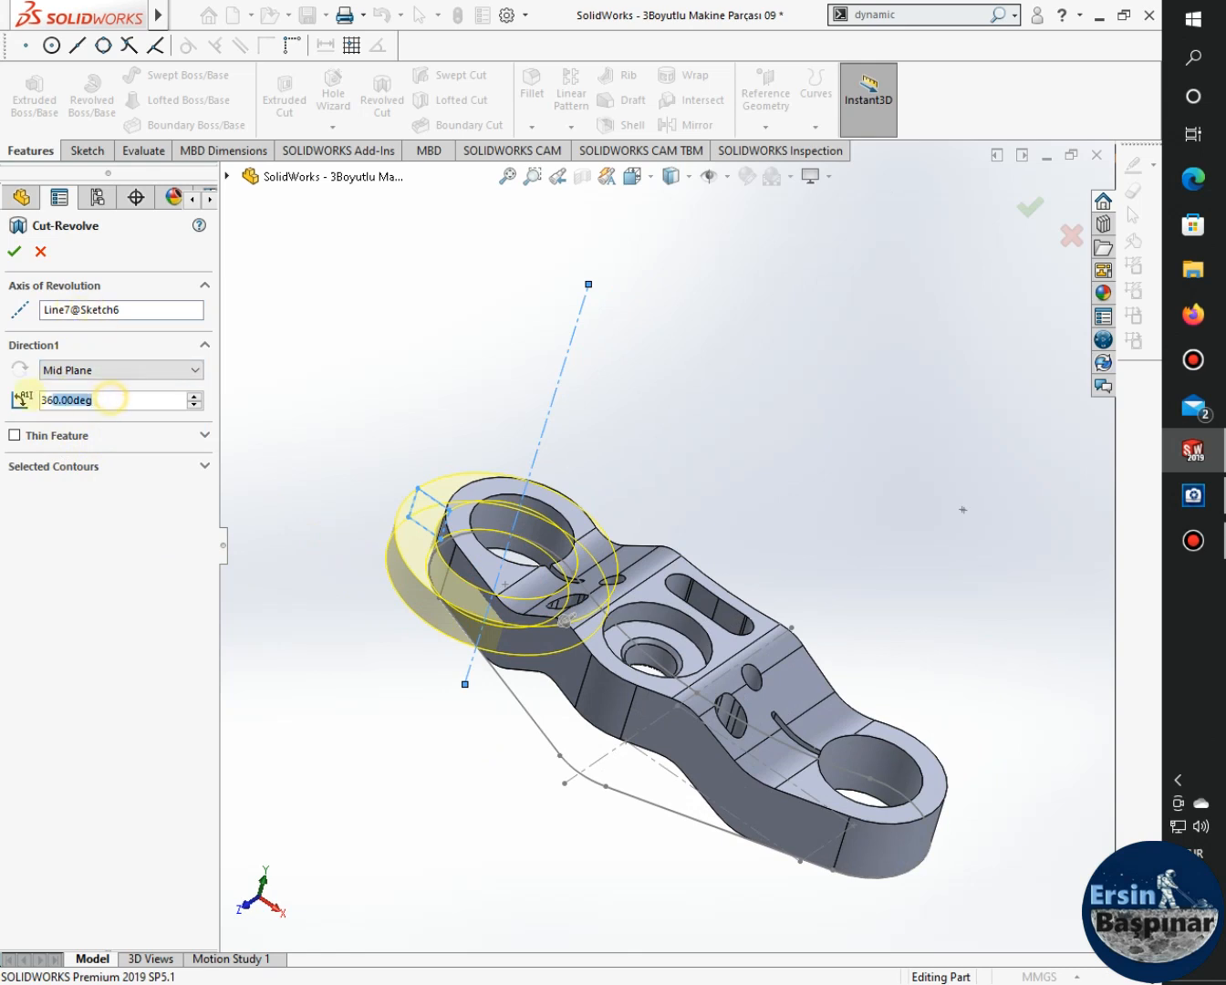
text(180)
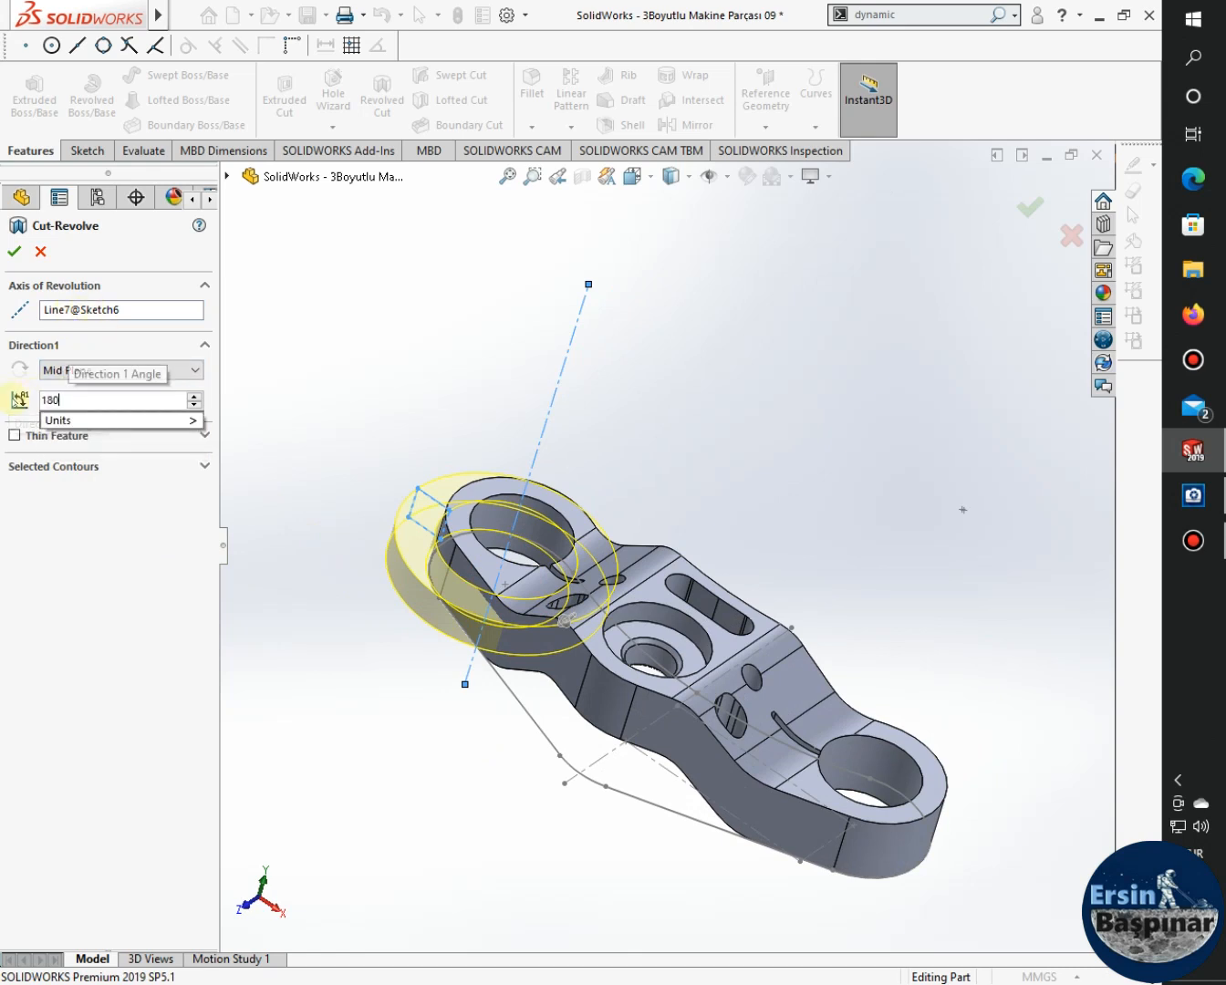
key(Return)
middle_drag(251, 632, 316, 660)
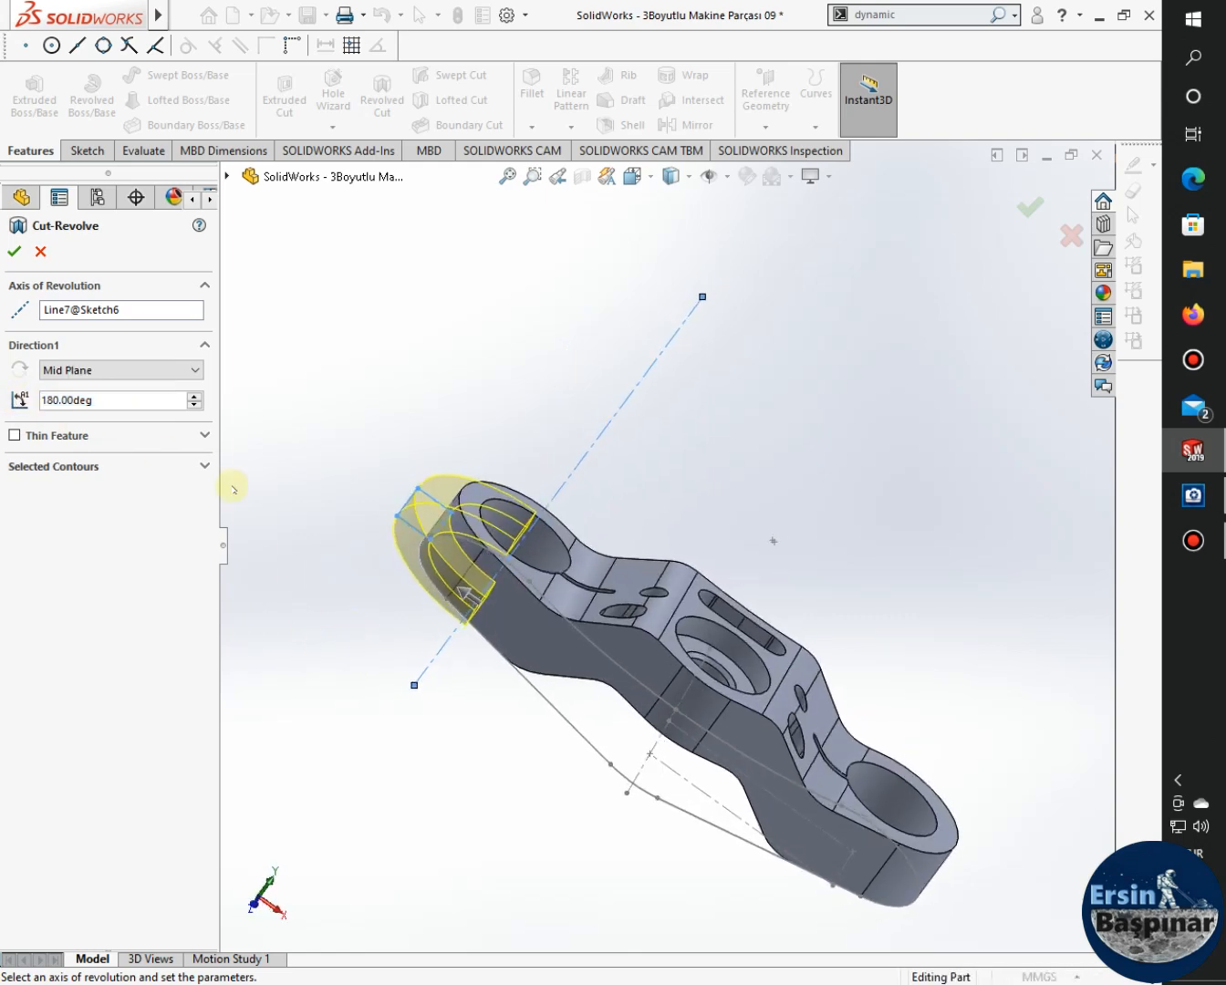
click(15, 251)
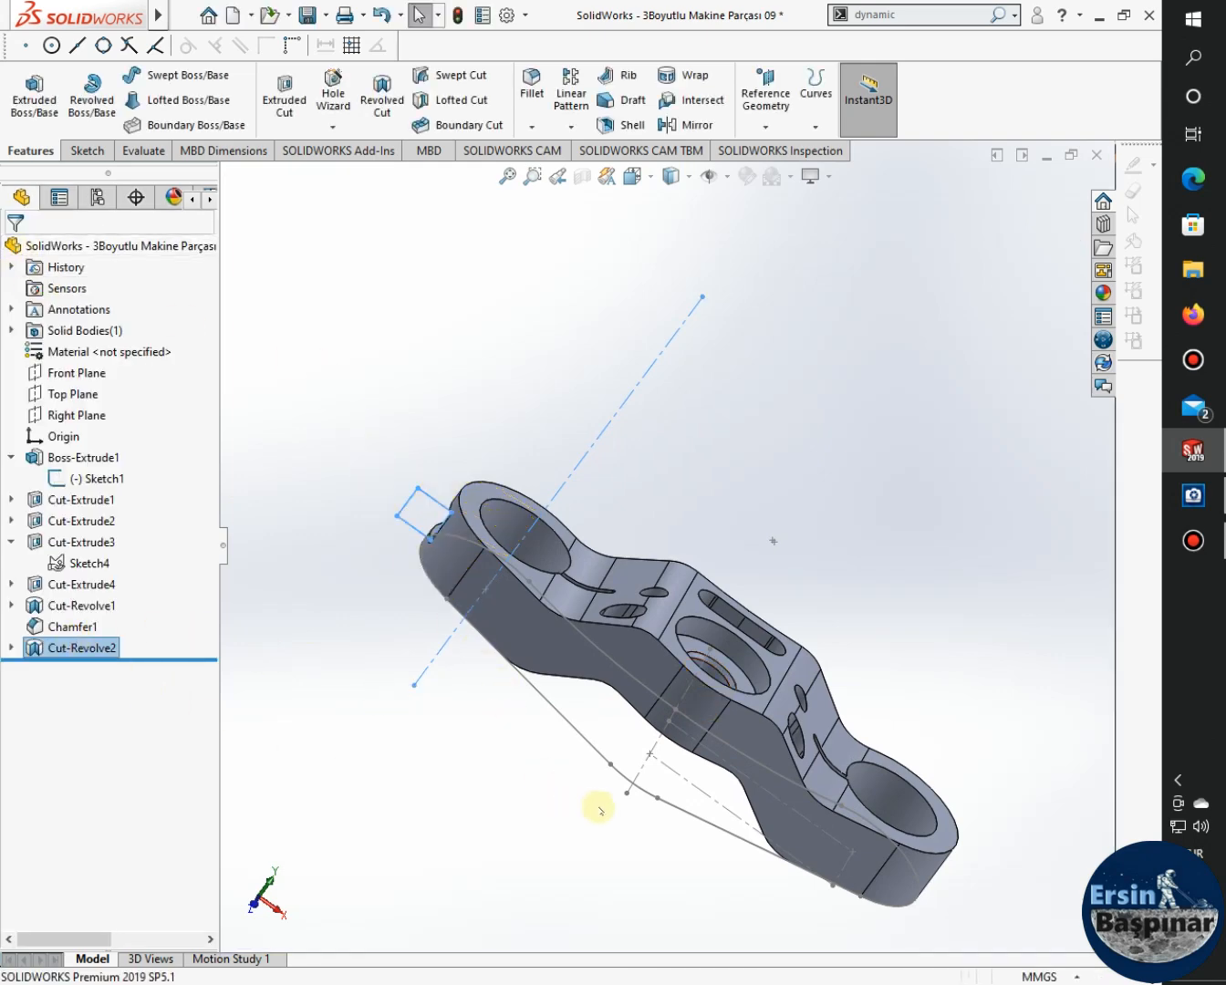
Cut the slot around the left arm's end by revolving the Sketch7 profile 180° Mid Plane about its centerline.
middle_drag(597, 809, 484, 921)
click(394, 653)
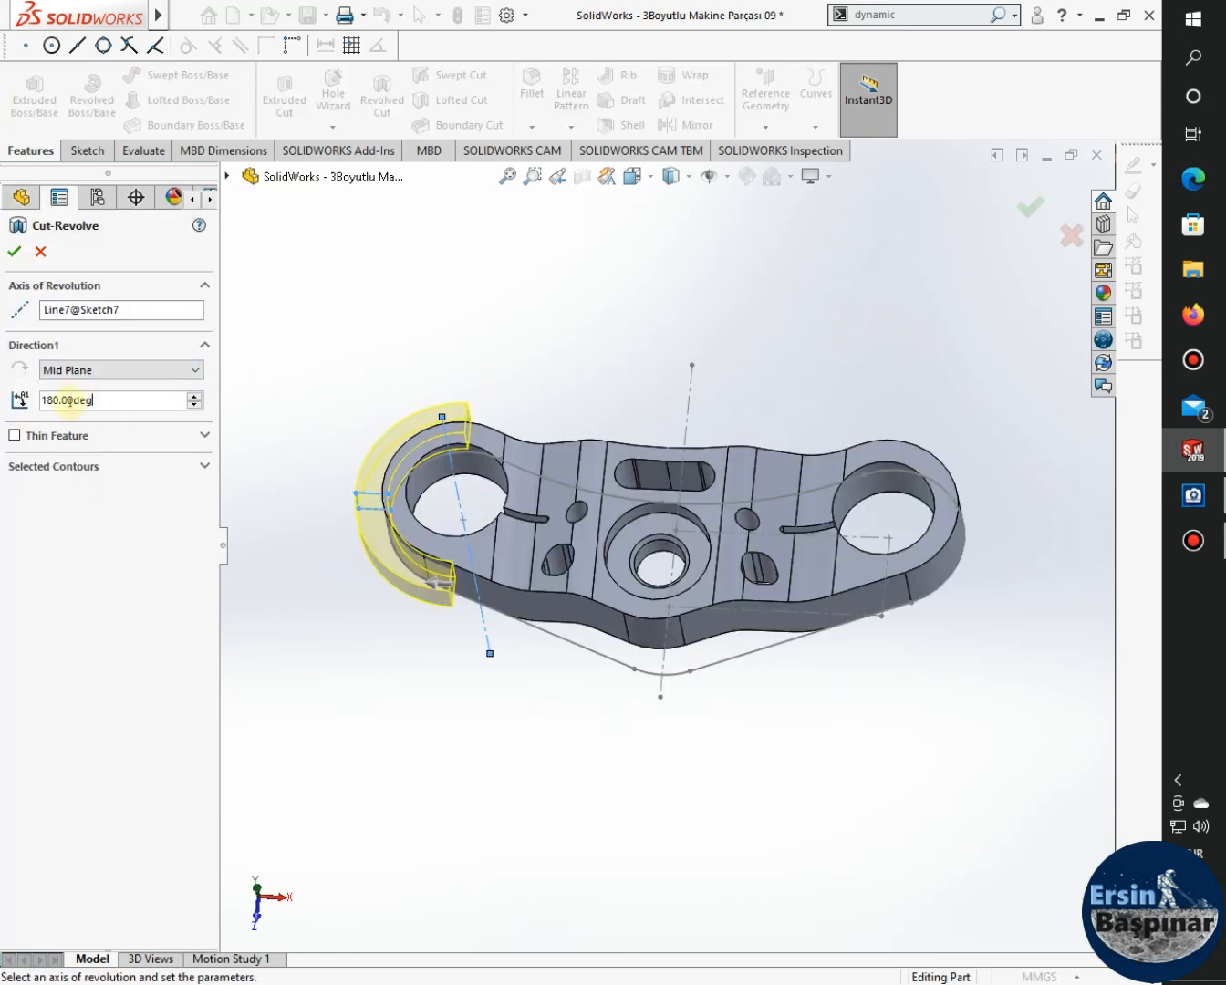
middle_drag(316, 392, 233, 345)
click(13, 252)
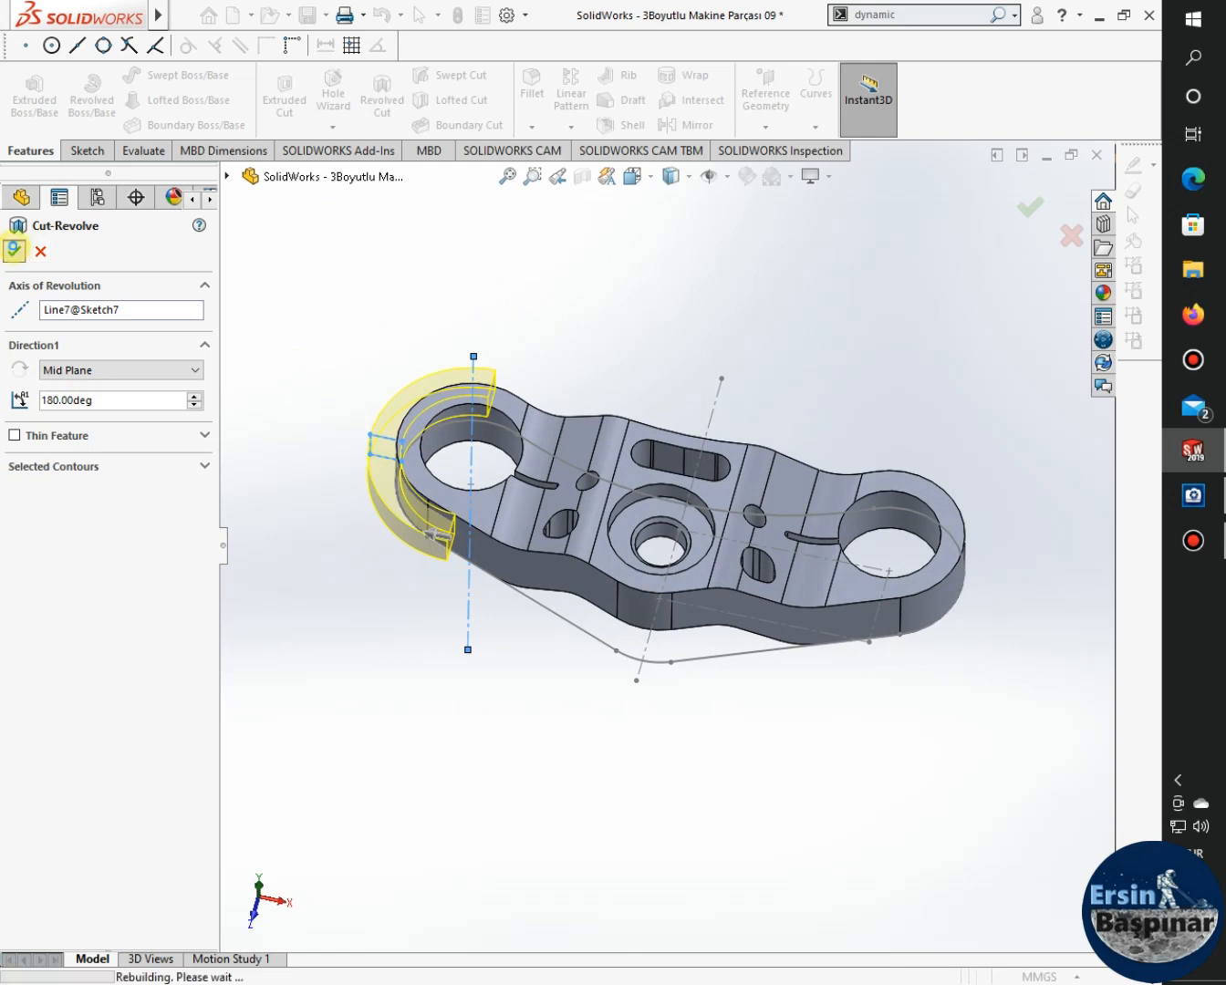
Hide Sketch1 of the base extrusion.
middle_drag(415, 560, 473, 521)
click(308, 690)
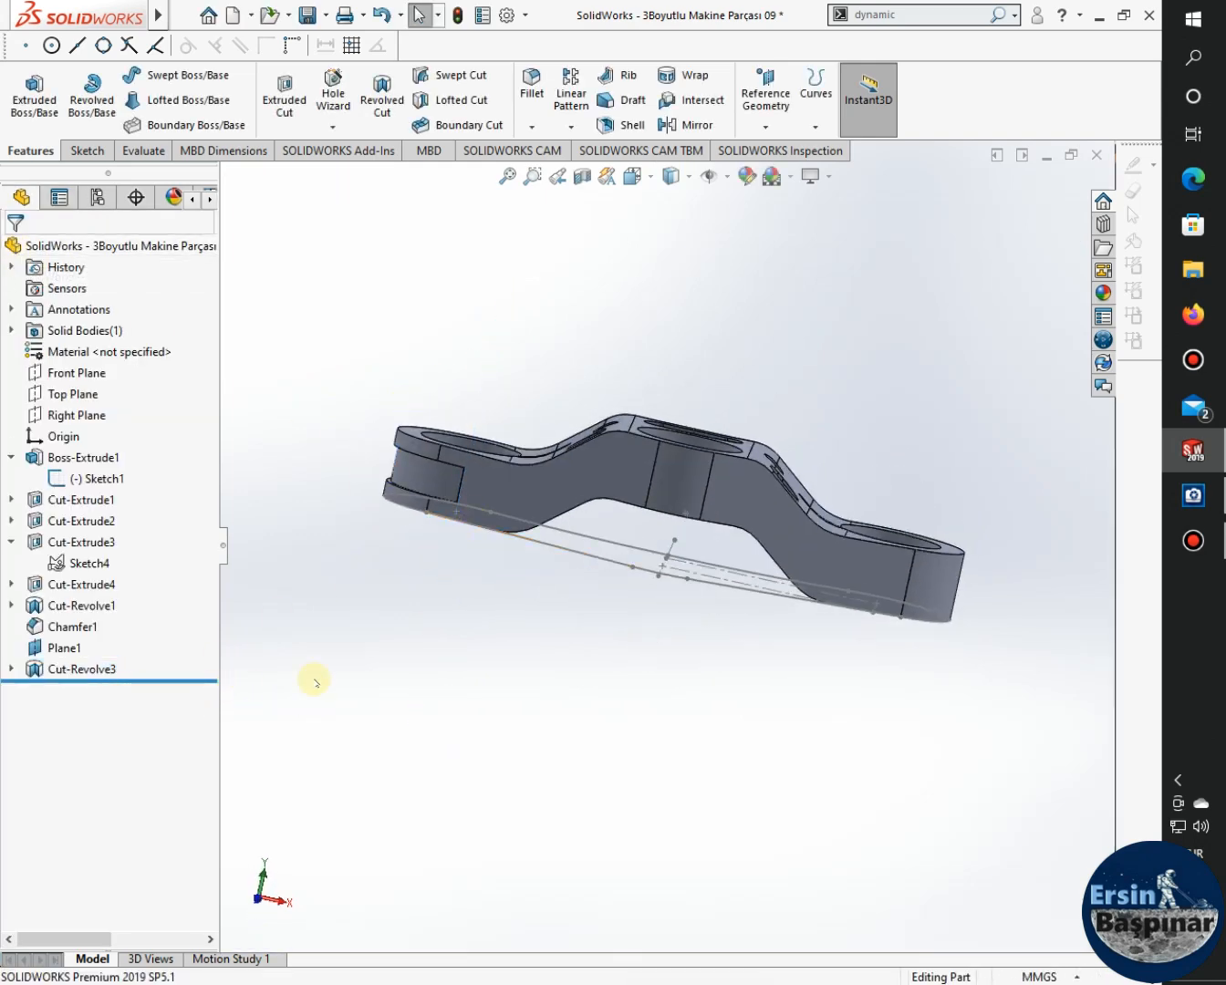
click(76, 481)
click(90, 457)
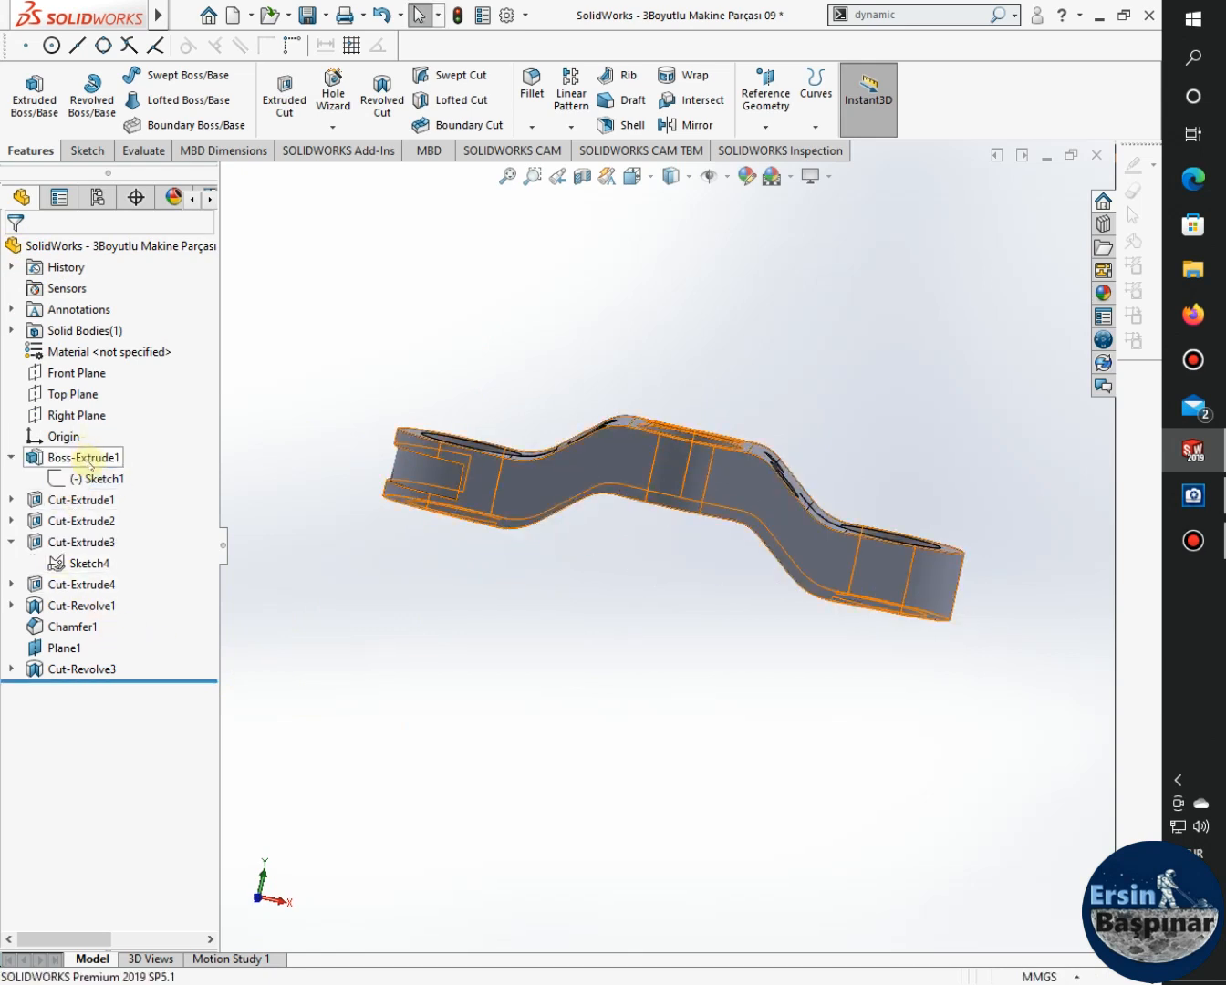
Mirror the revolved slot cut about the Right Plane onto the other arm's end.
click(64, 670)
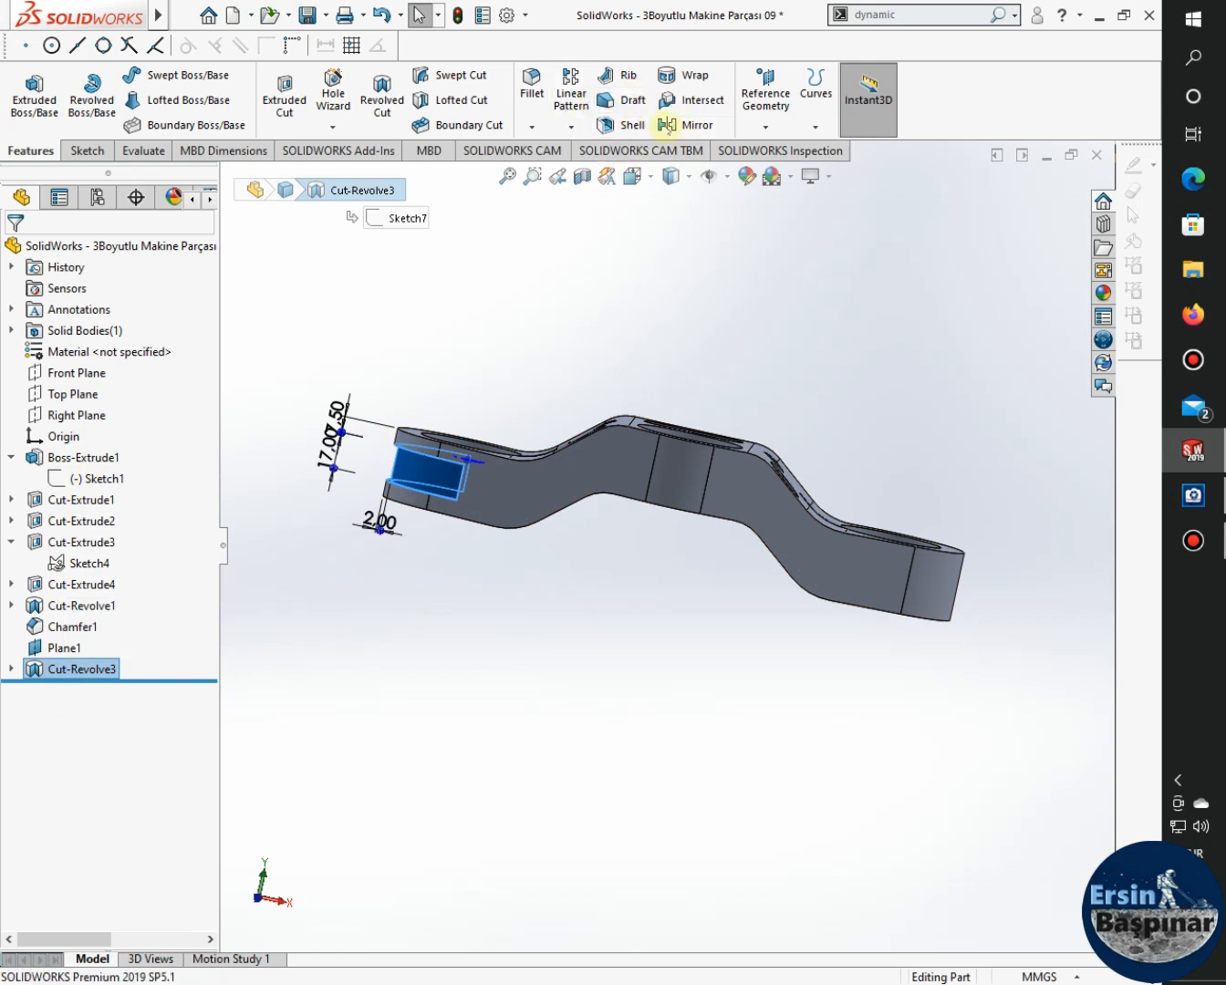
click(694, 124)
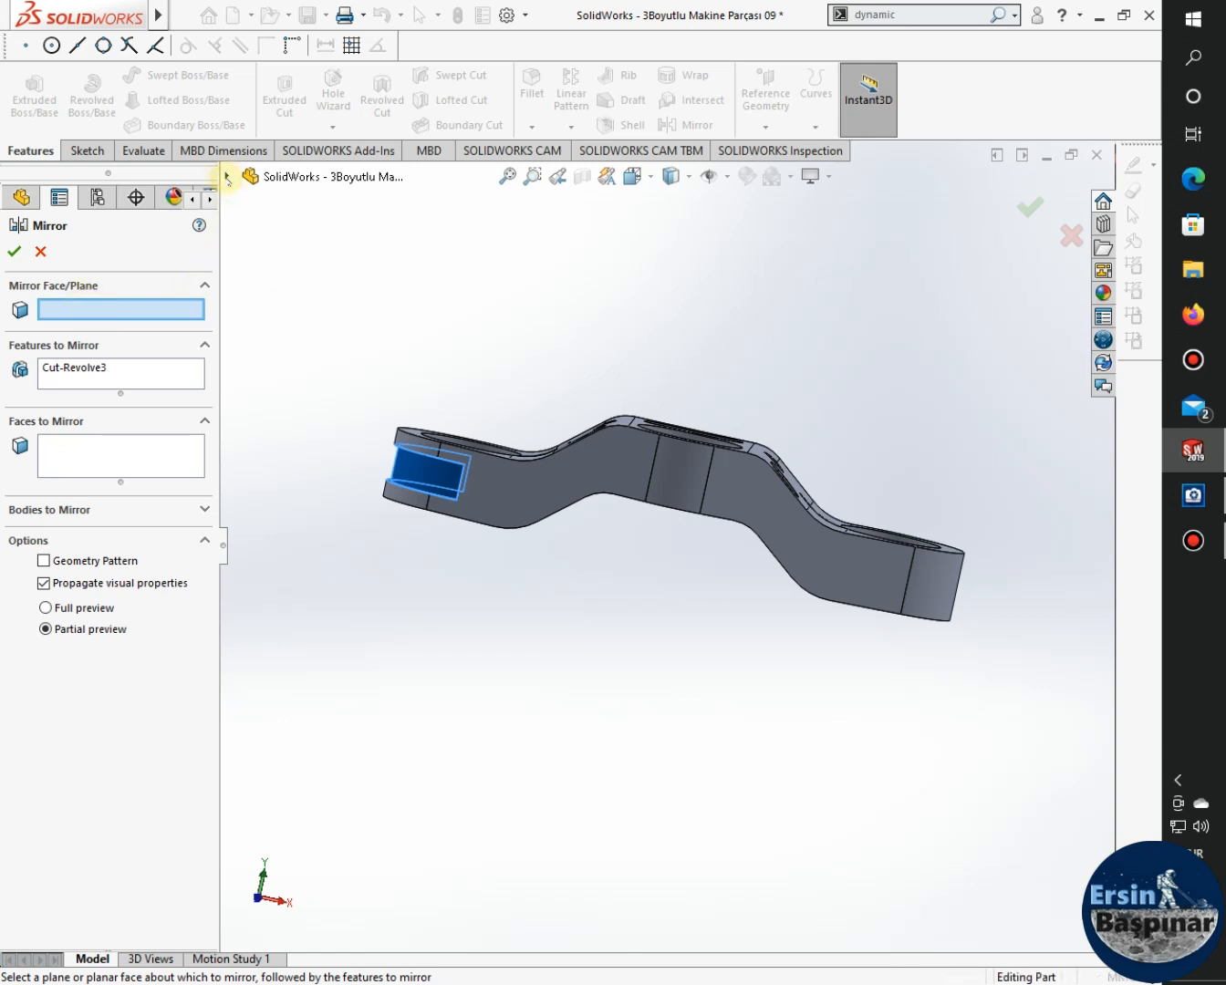
click(227, 176)
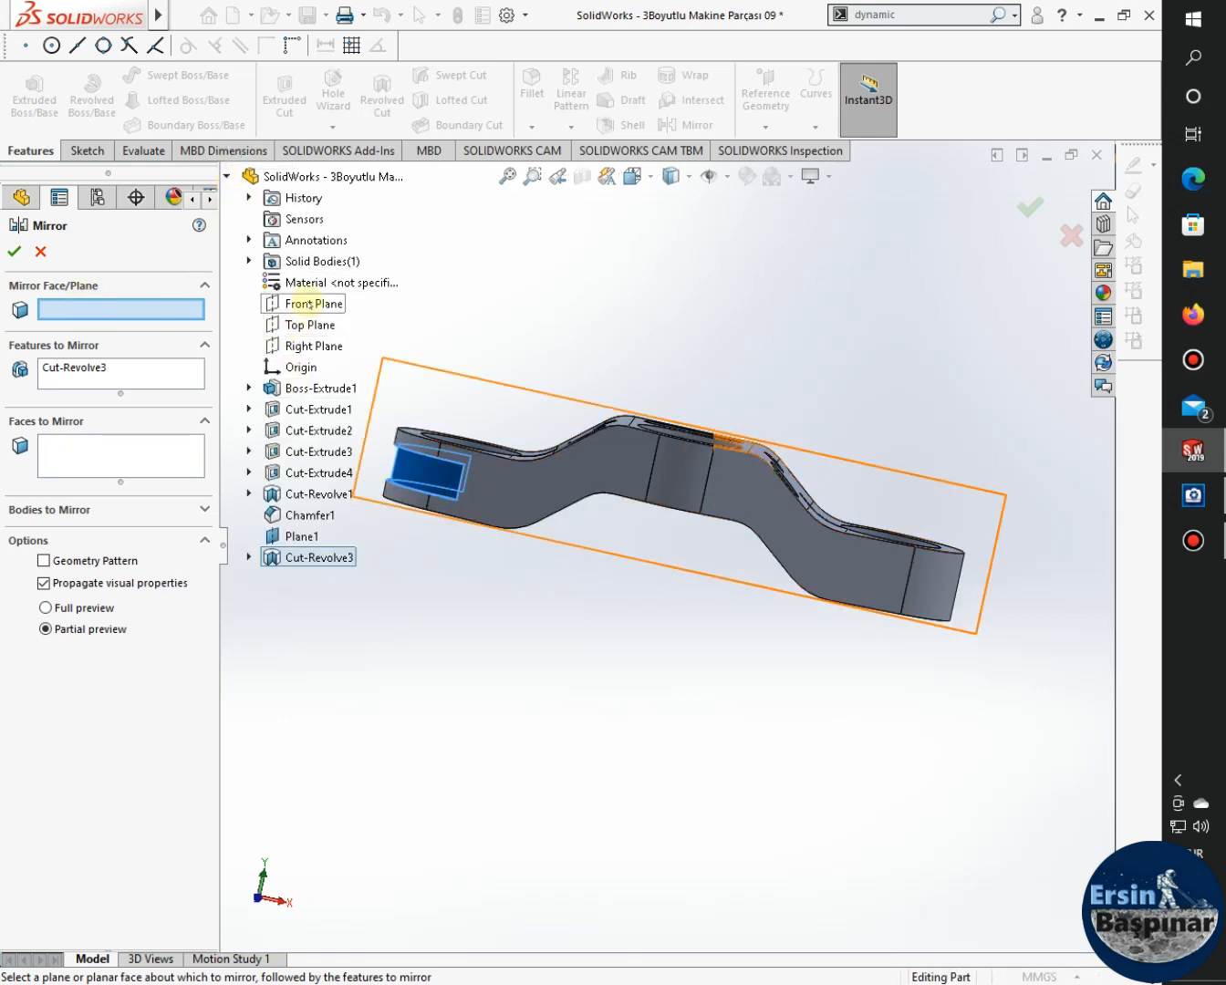
click(315, 346)
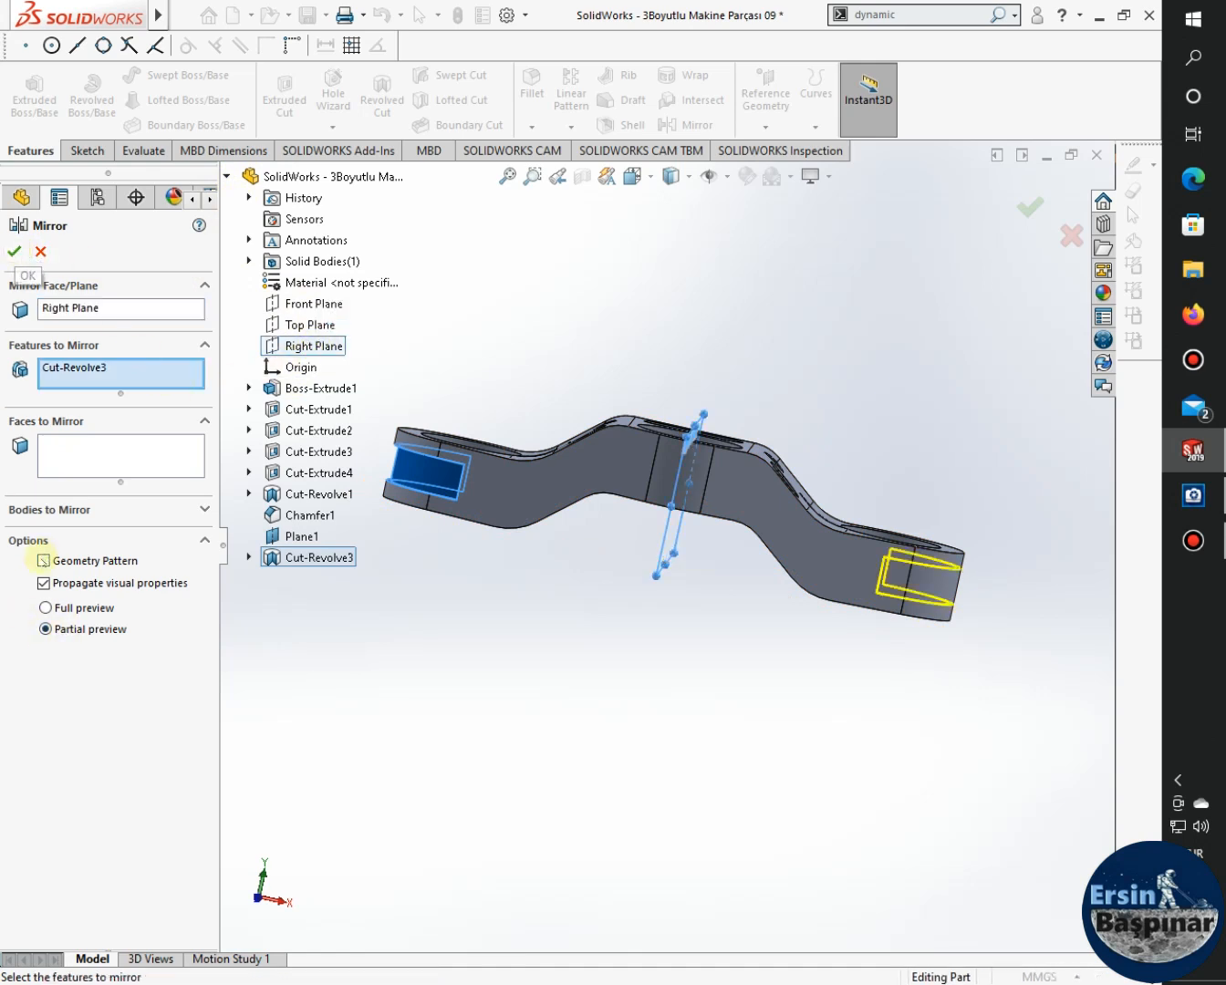
click(16, 252)
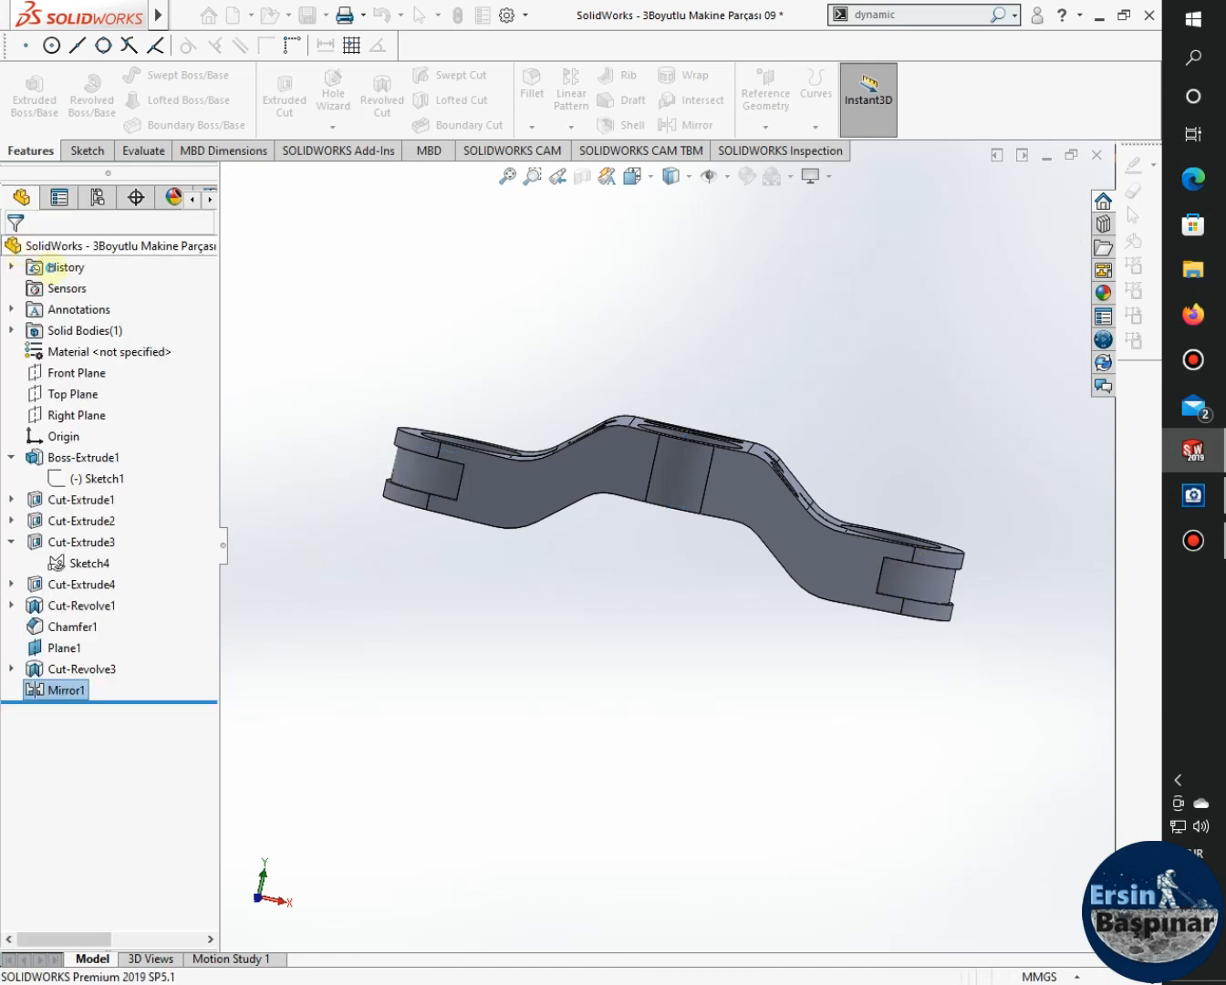
middle_drag(616, 628, 1090, 581)
Check the stepped cross hole in the technical drawing and turn the part to its front view.
click(1193, 494)
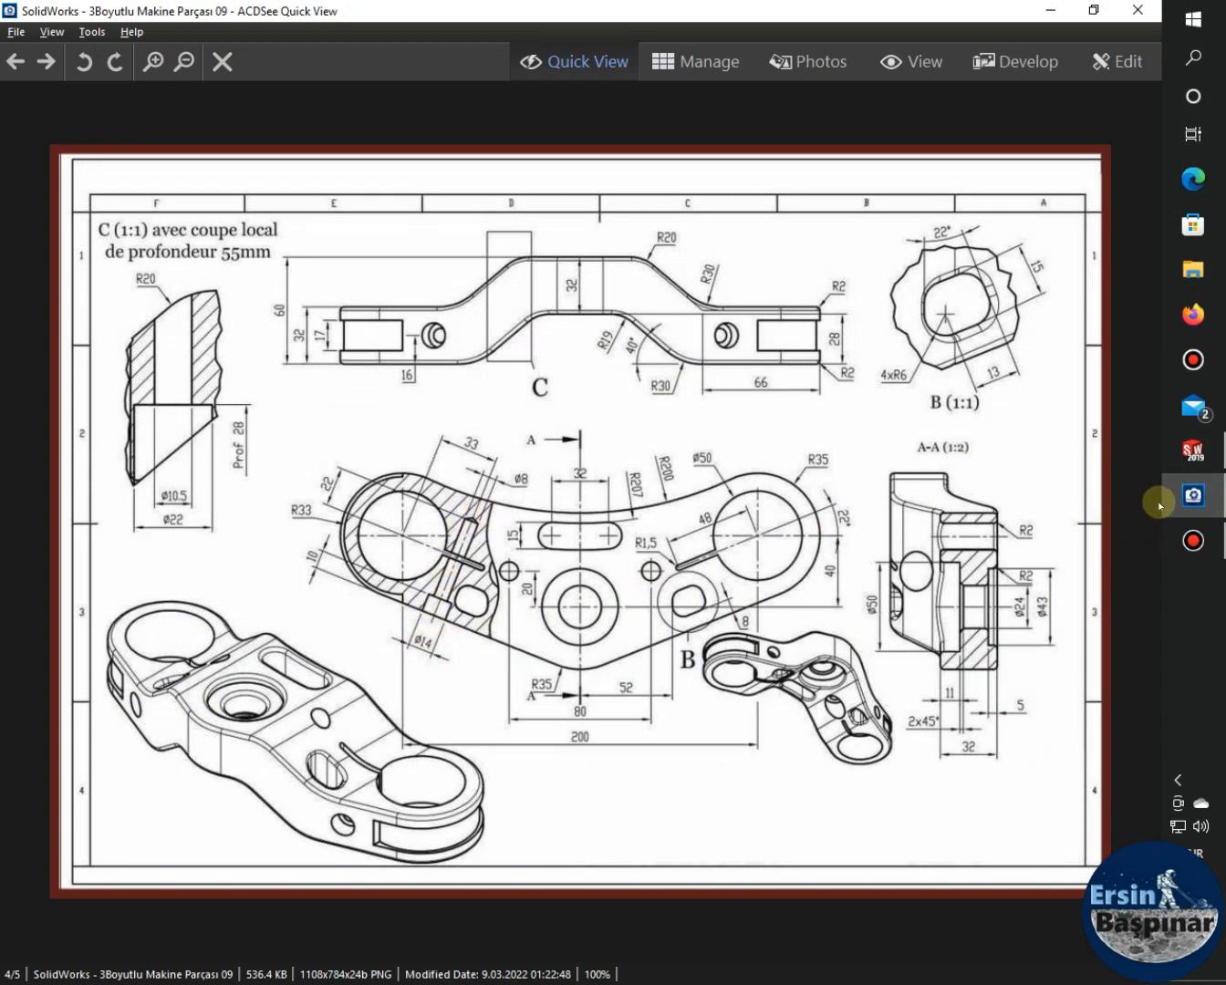
click(1192, 450)
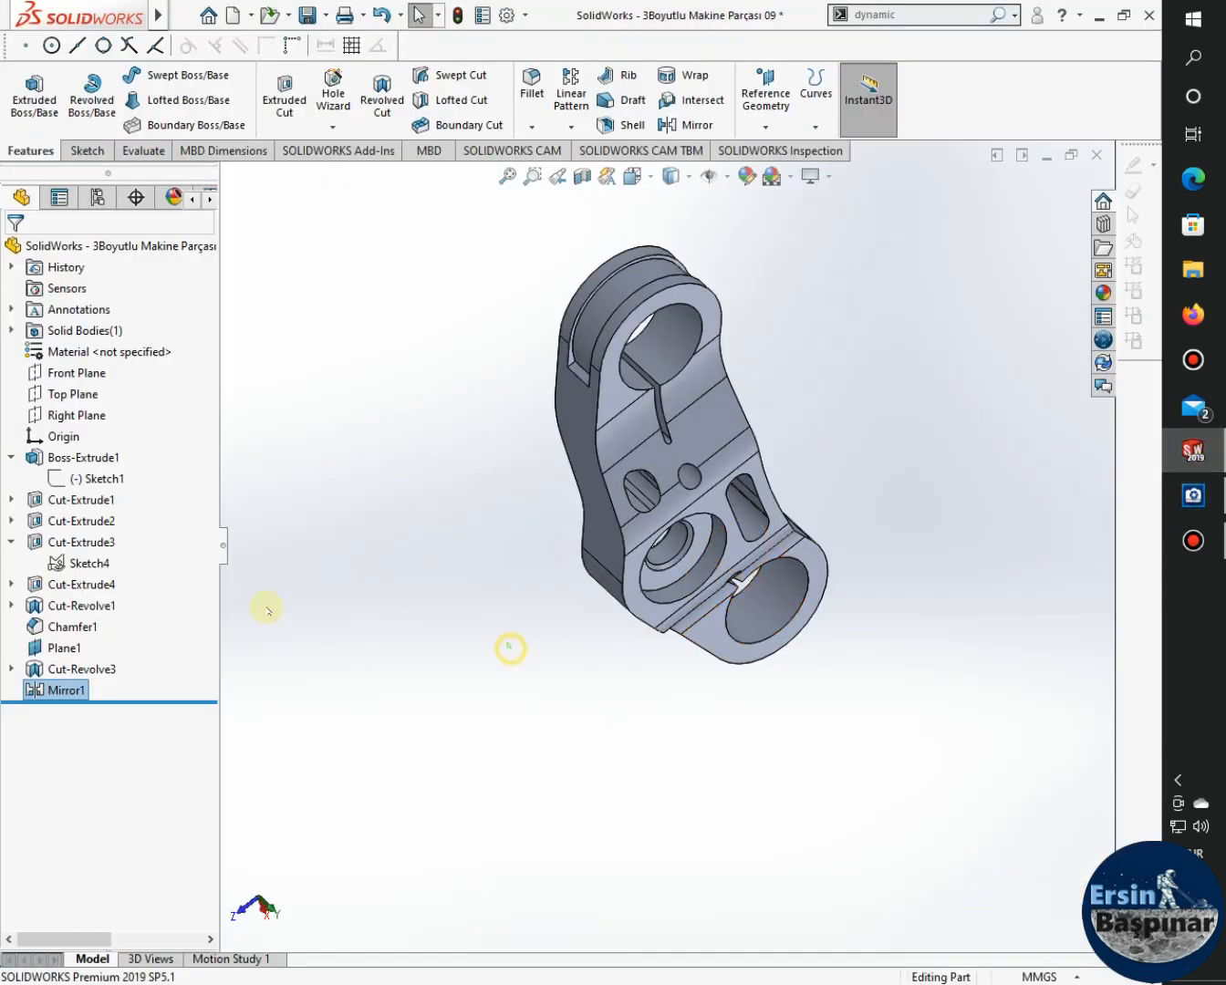
click(511, 648)
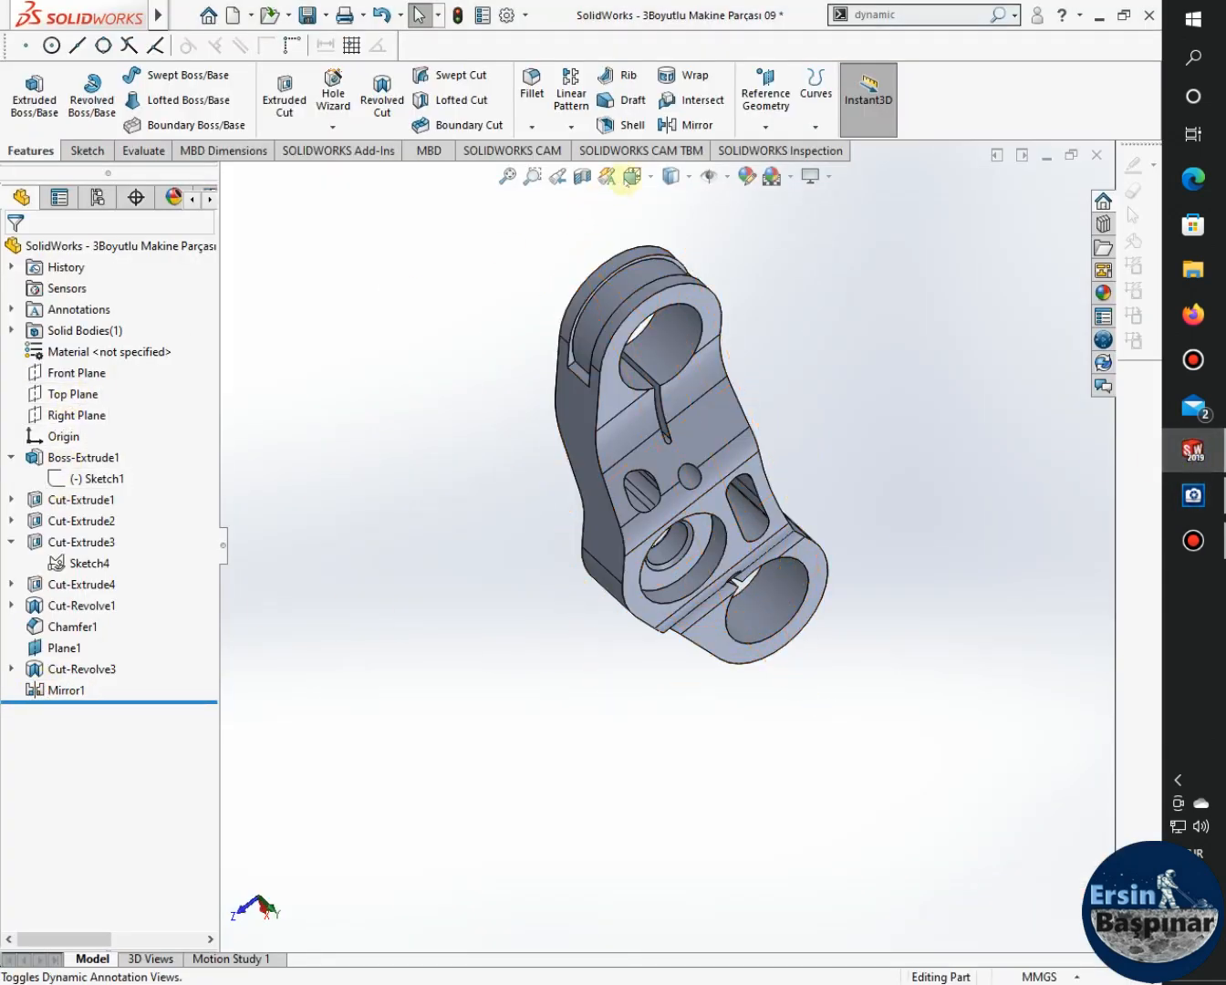
click(632, 177)
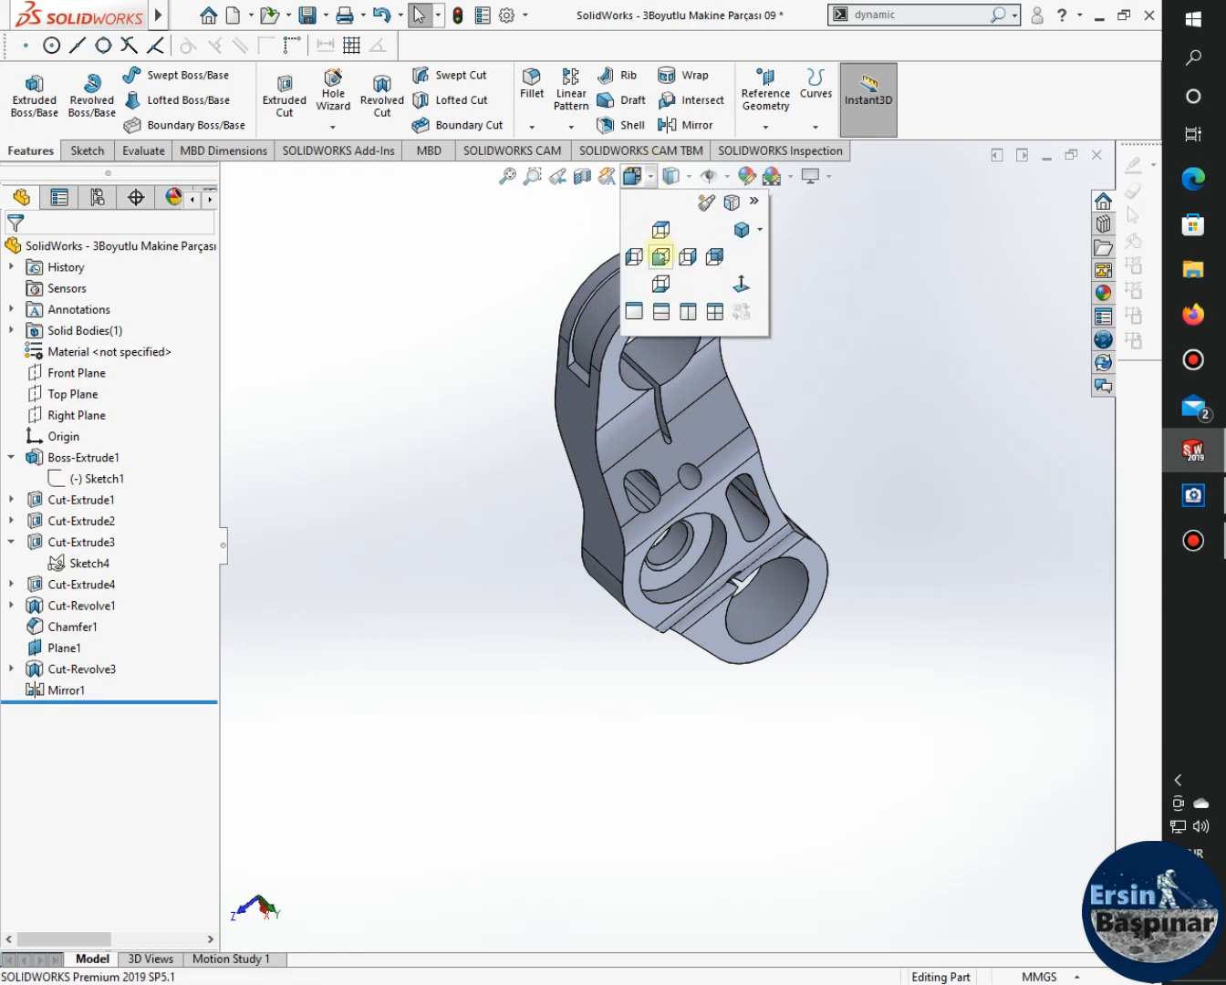
click(661, 256)
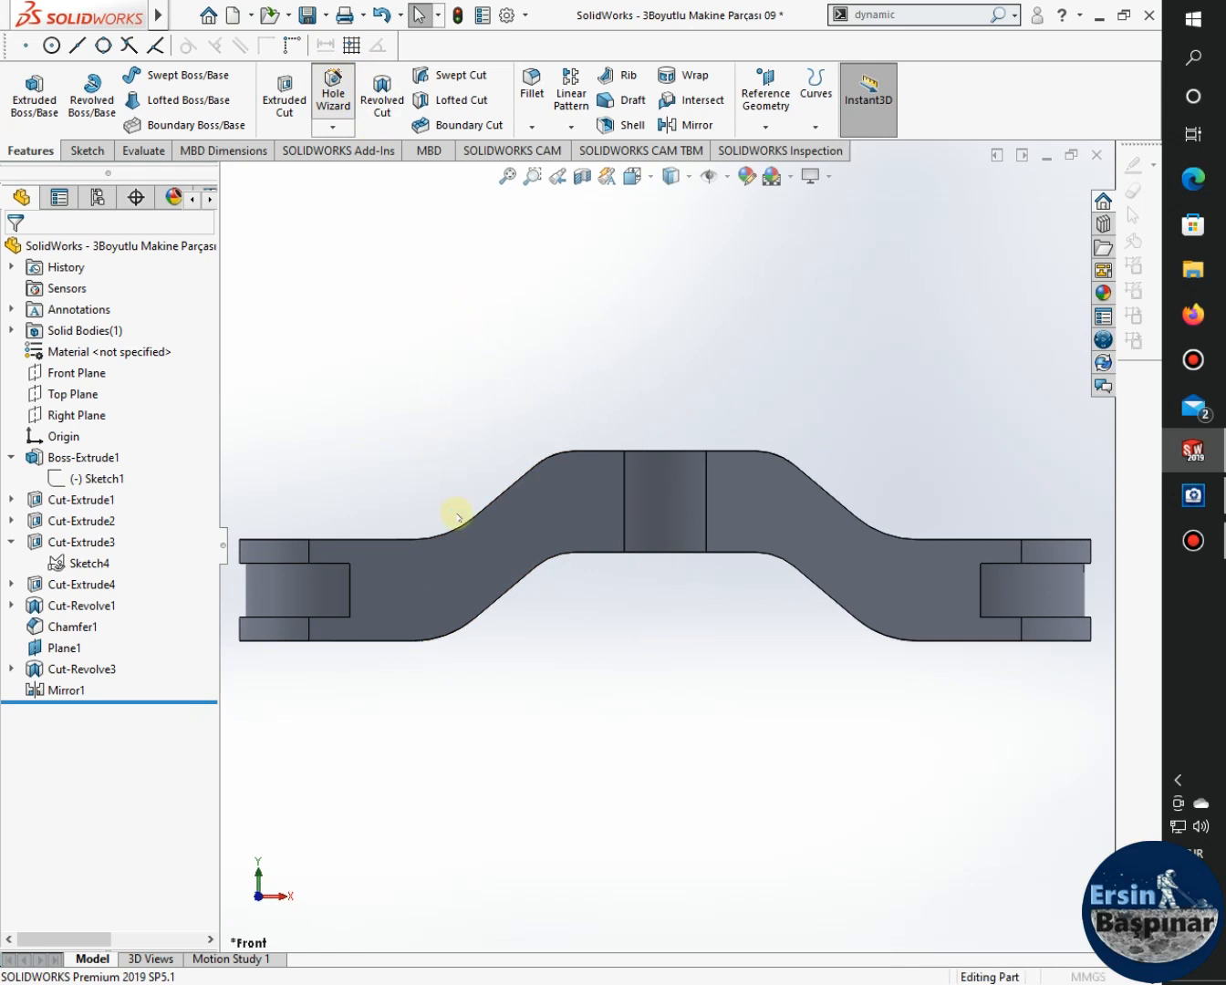
Start a Hole Wizard hole with the Tapered Tap hole type, keeping the custom sizing values.
click(675, 507)
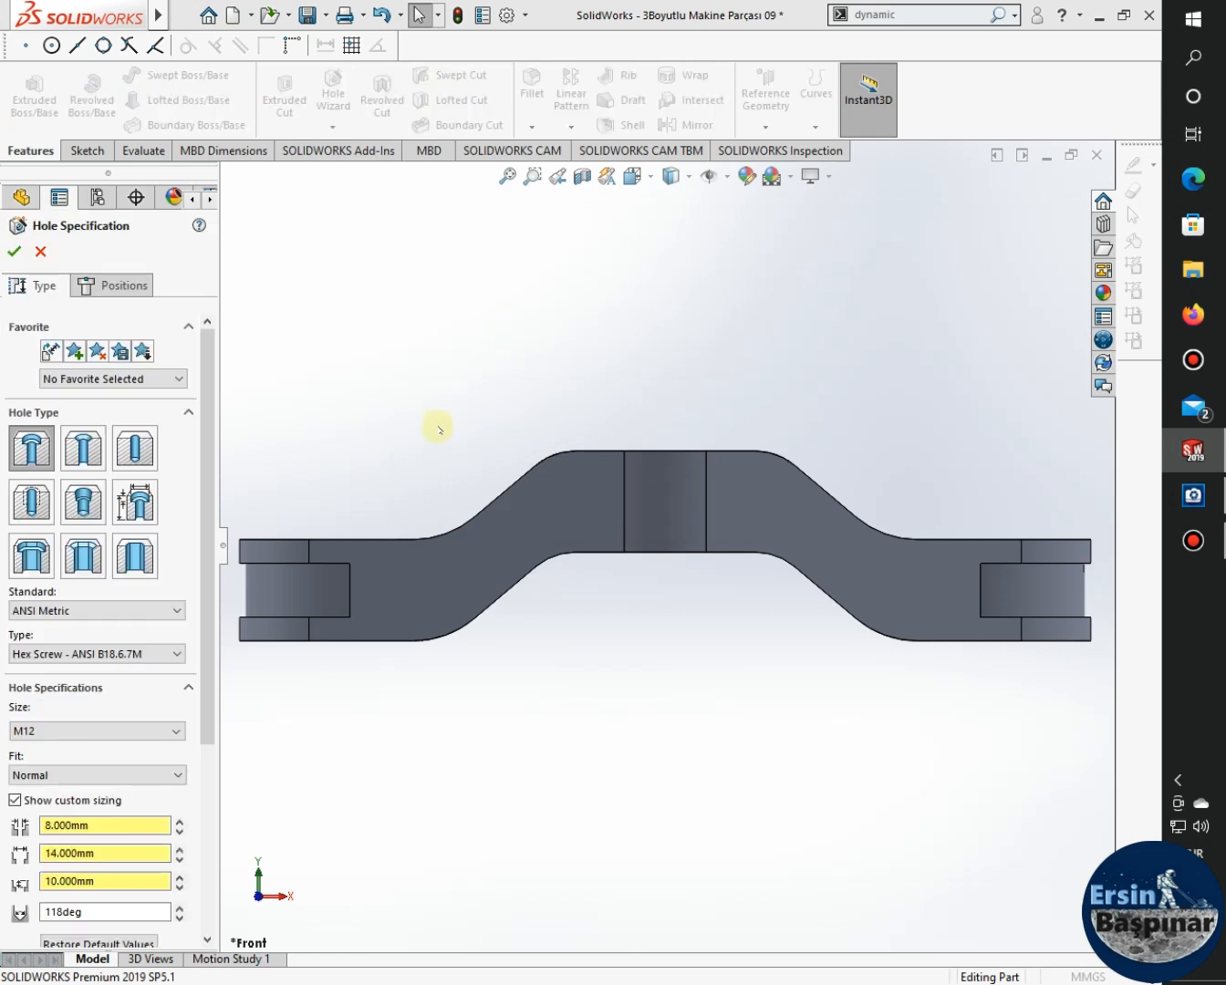
middle_drag(478, 439, 454, 506)
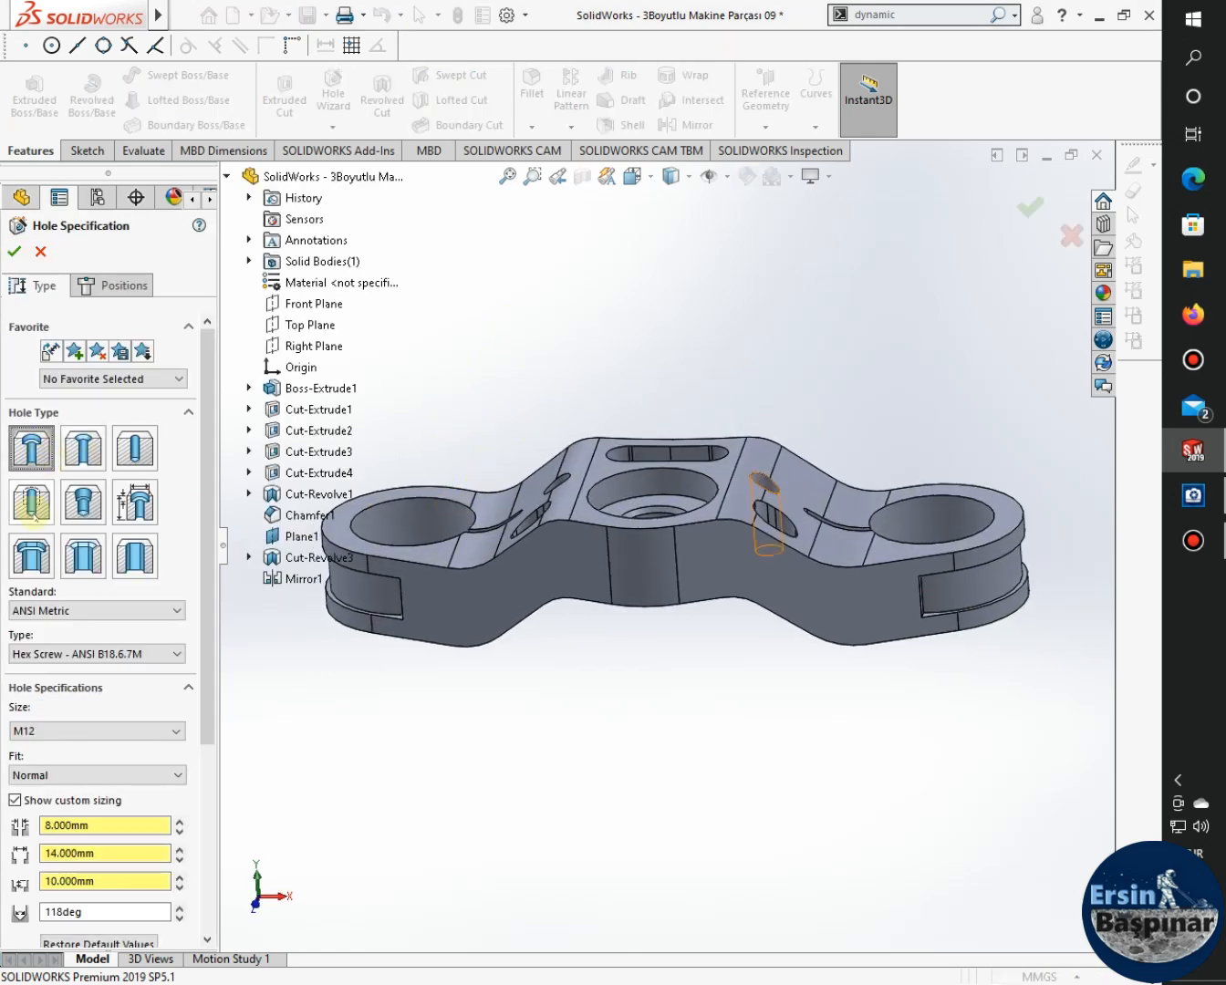
click(83, 503)
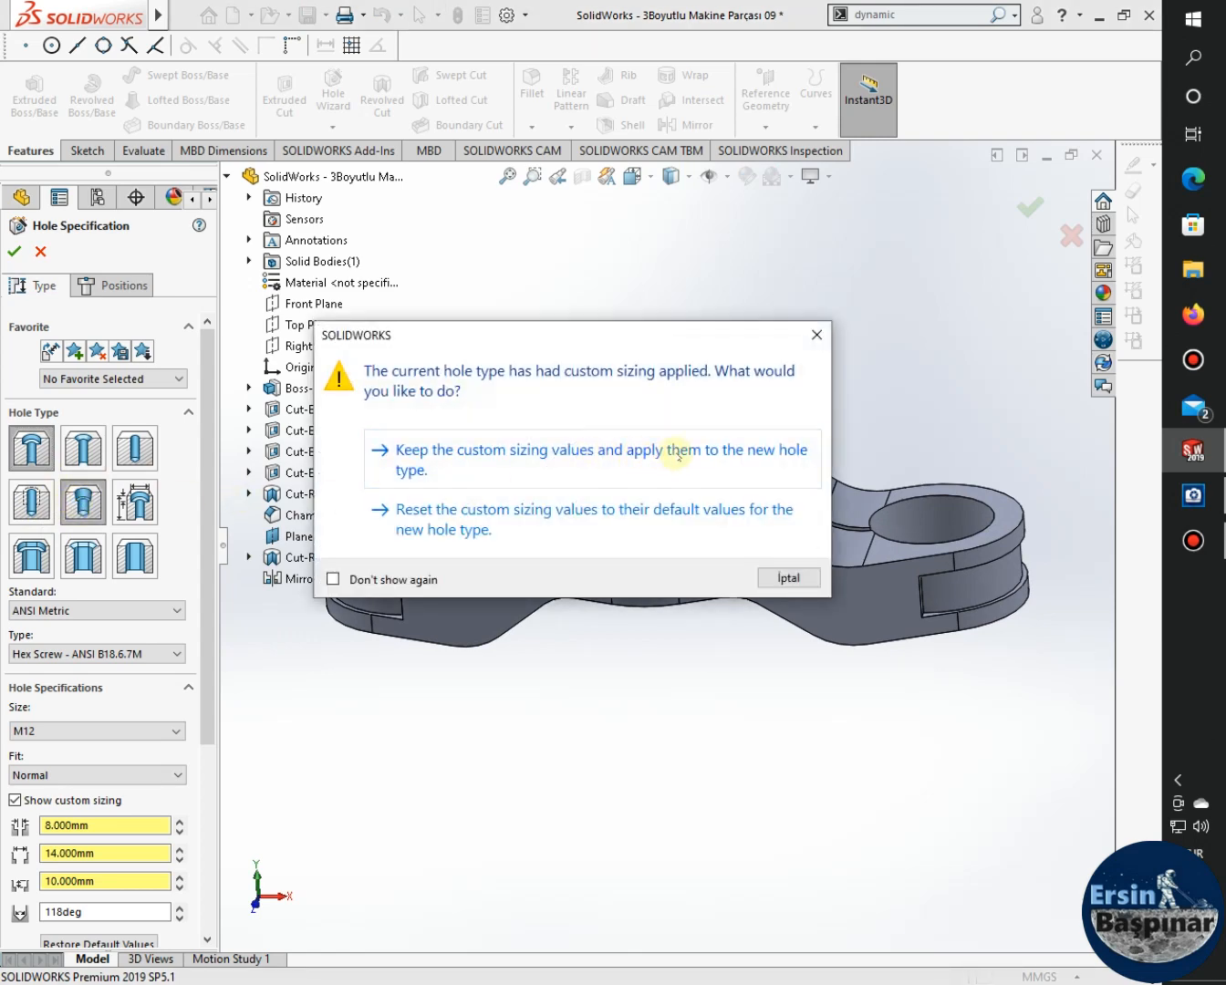
click(678, 452)
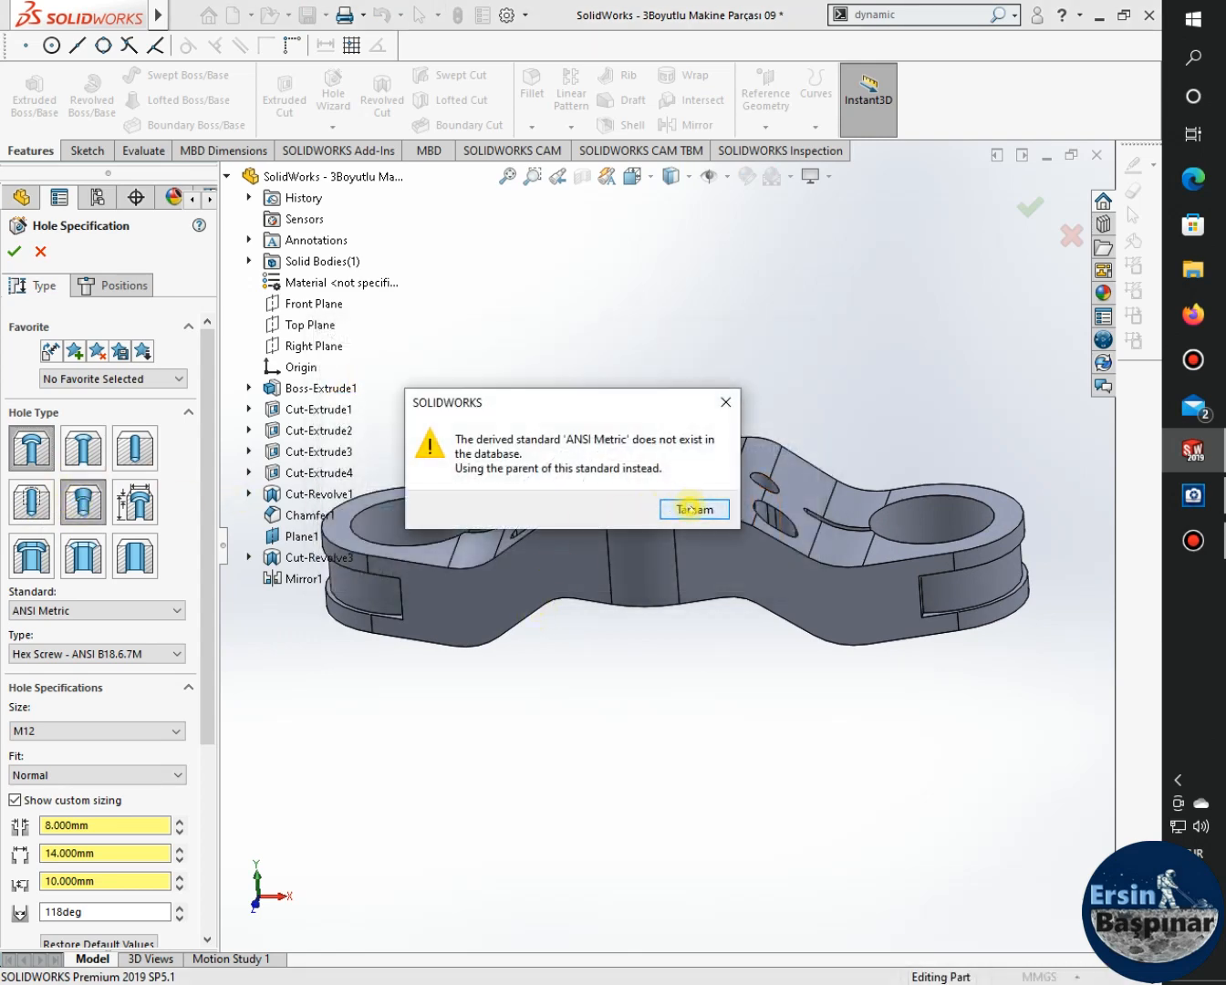
click(693, 508)
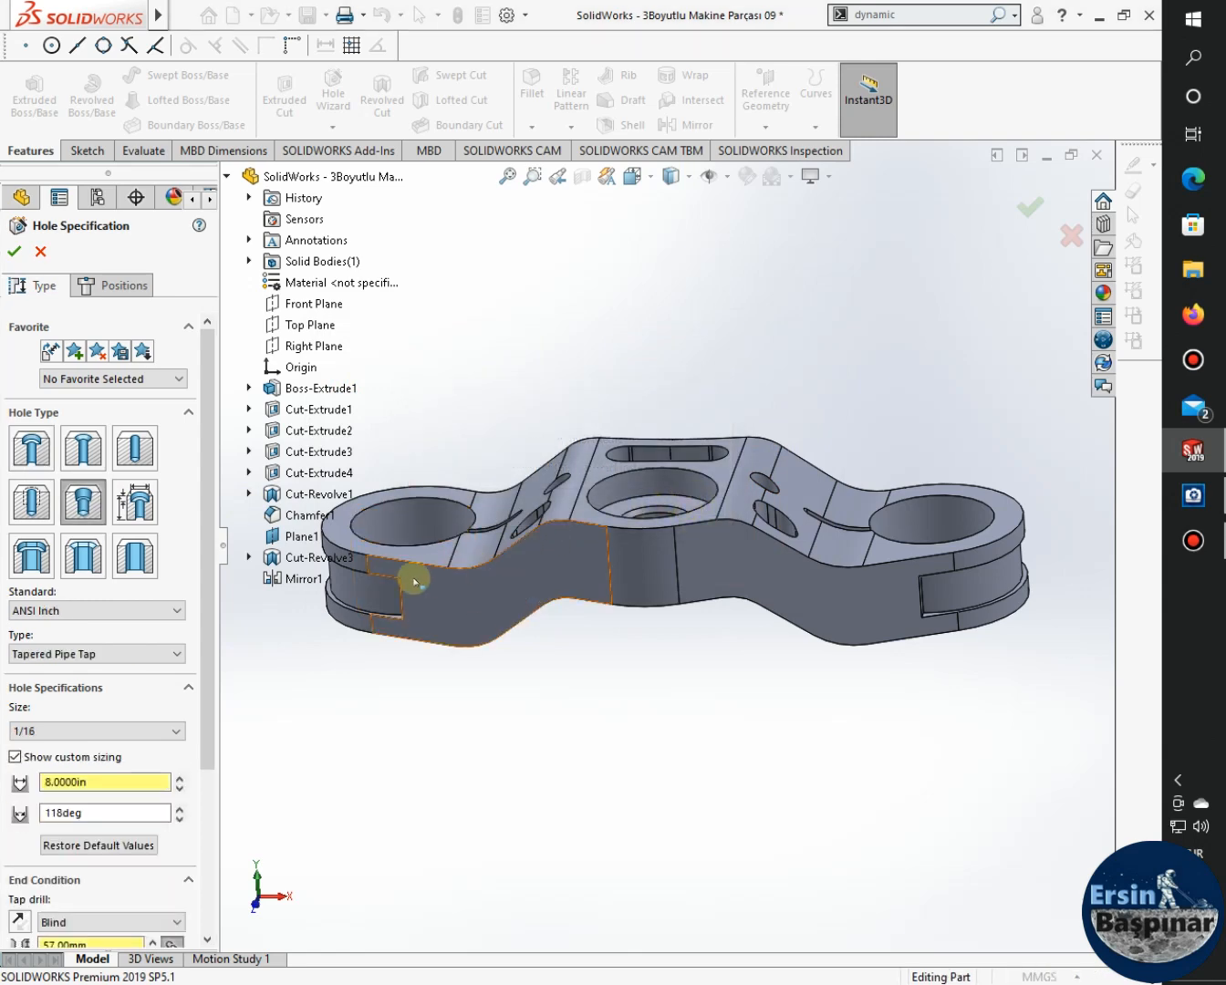
Place the hole's position point on the front side face of the left arm.
click(119, 287)
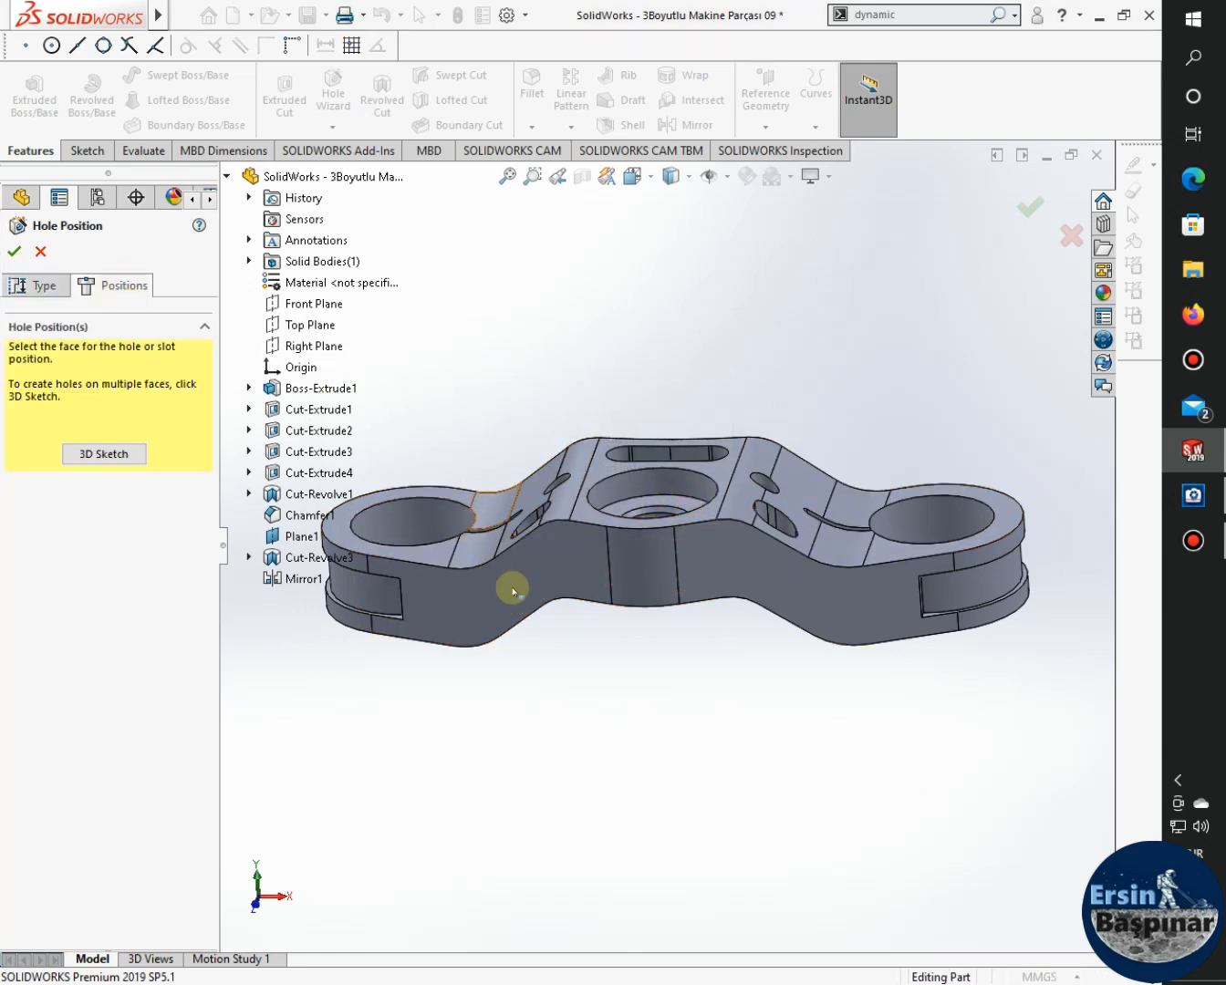
middle_drag(560, 656, 598, 776)
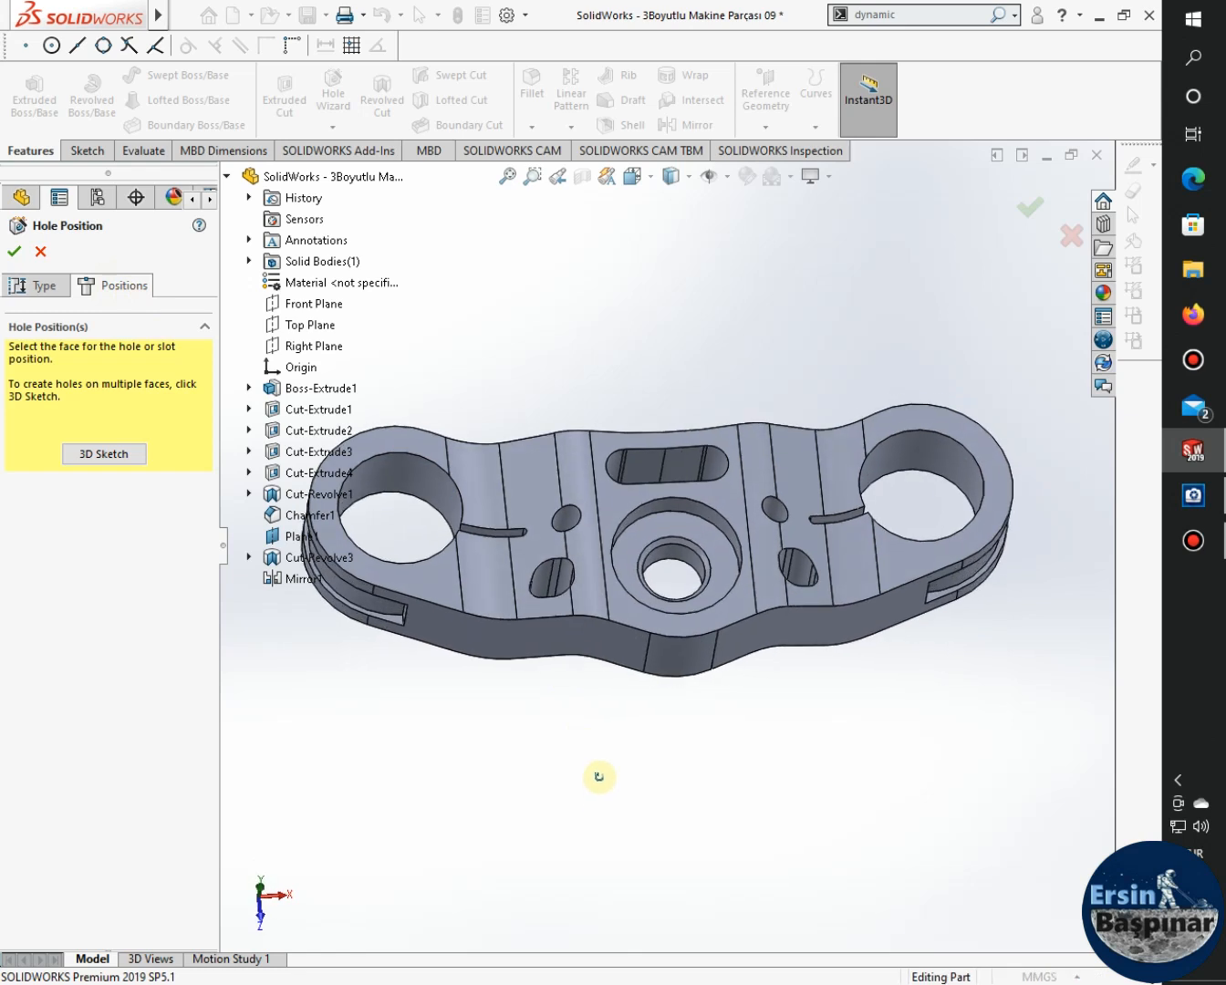
click(463, 627)
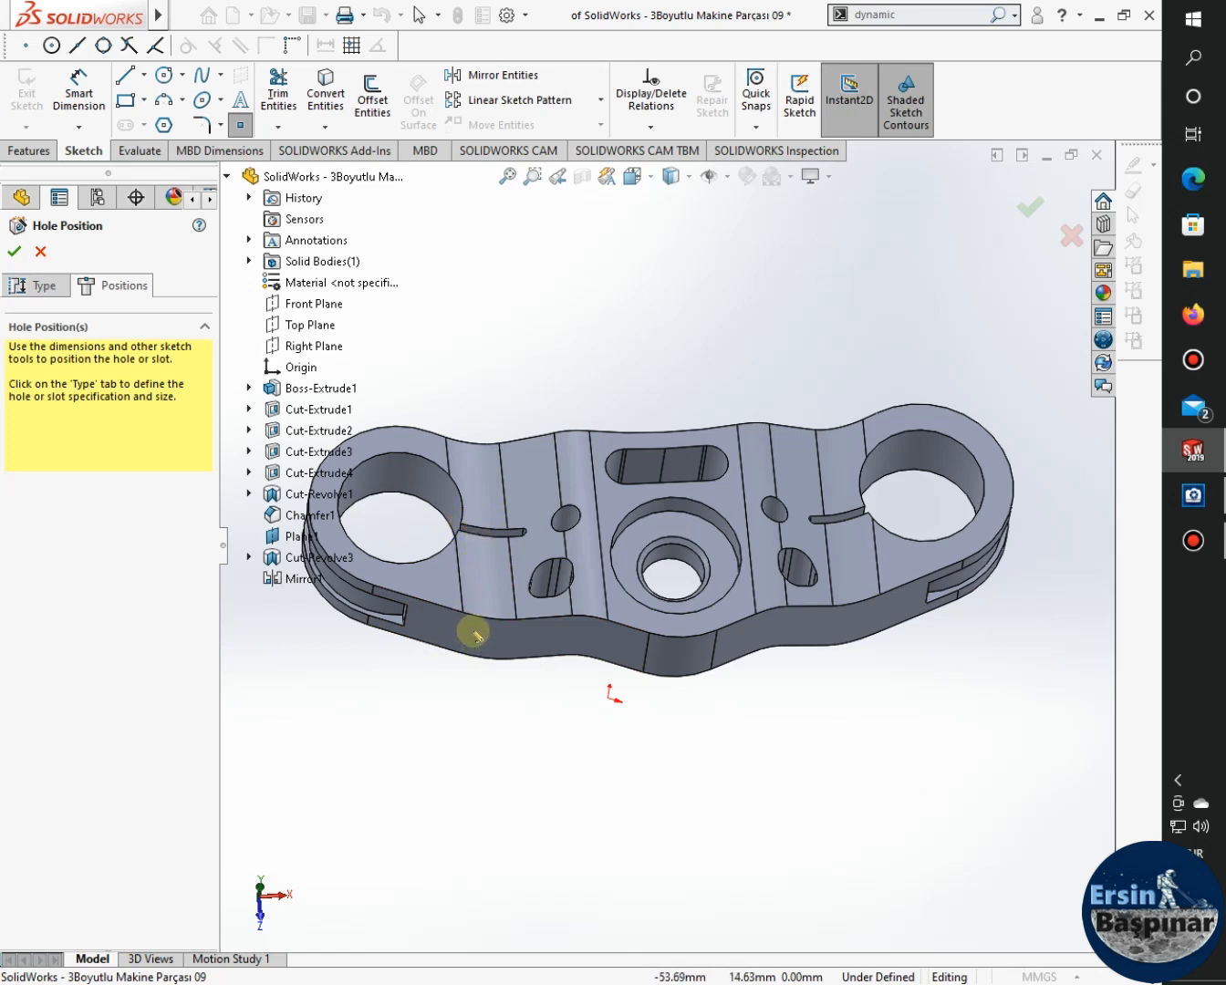
middle_drag(495, 621, 461, 550)
click(458, 570)
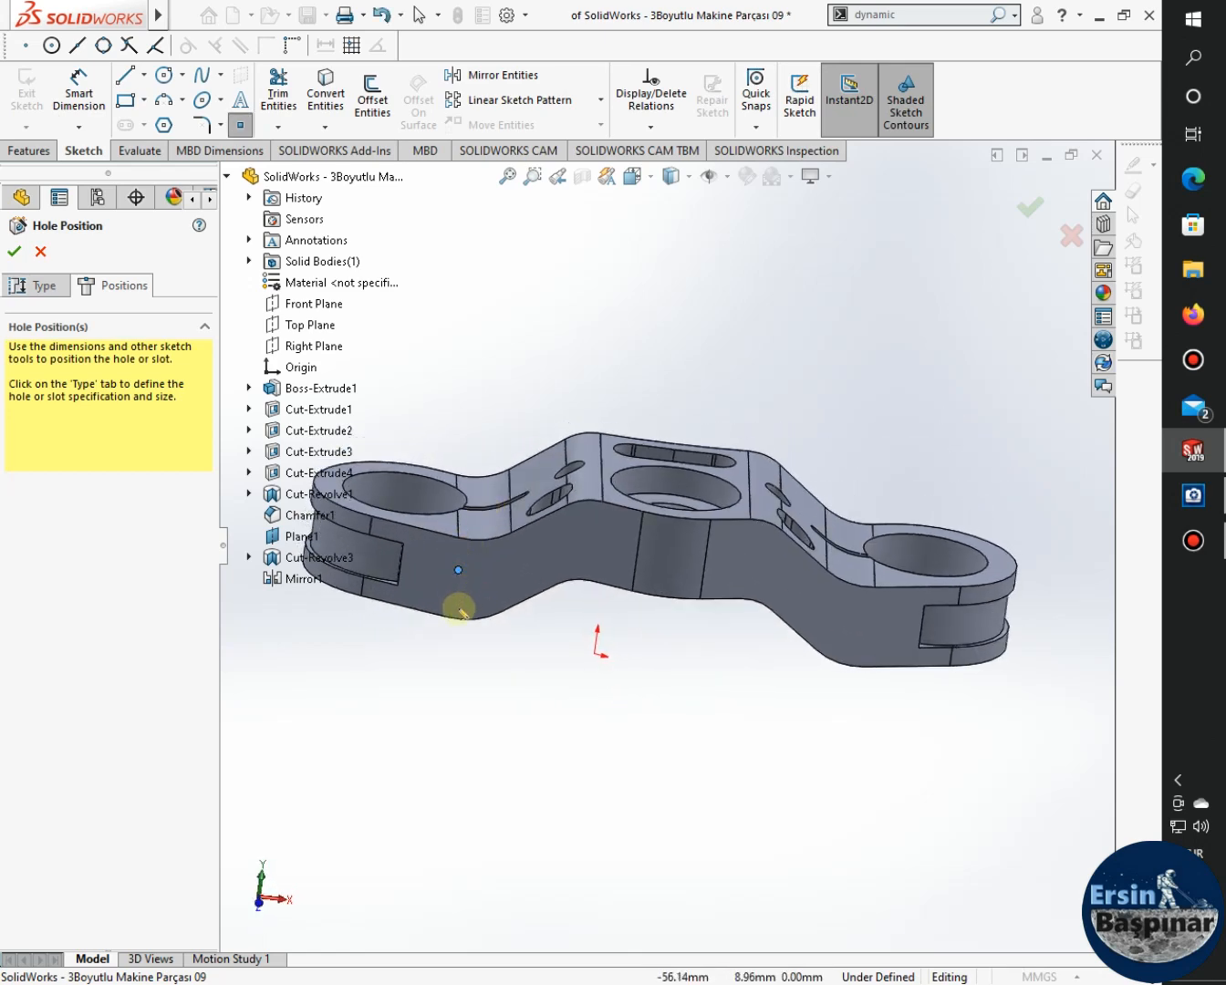
Change the hole to a Counterbore Slot, keeping the custom sizing values, with the ANSI Metric standard and size M14.
click(41, 285)
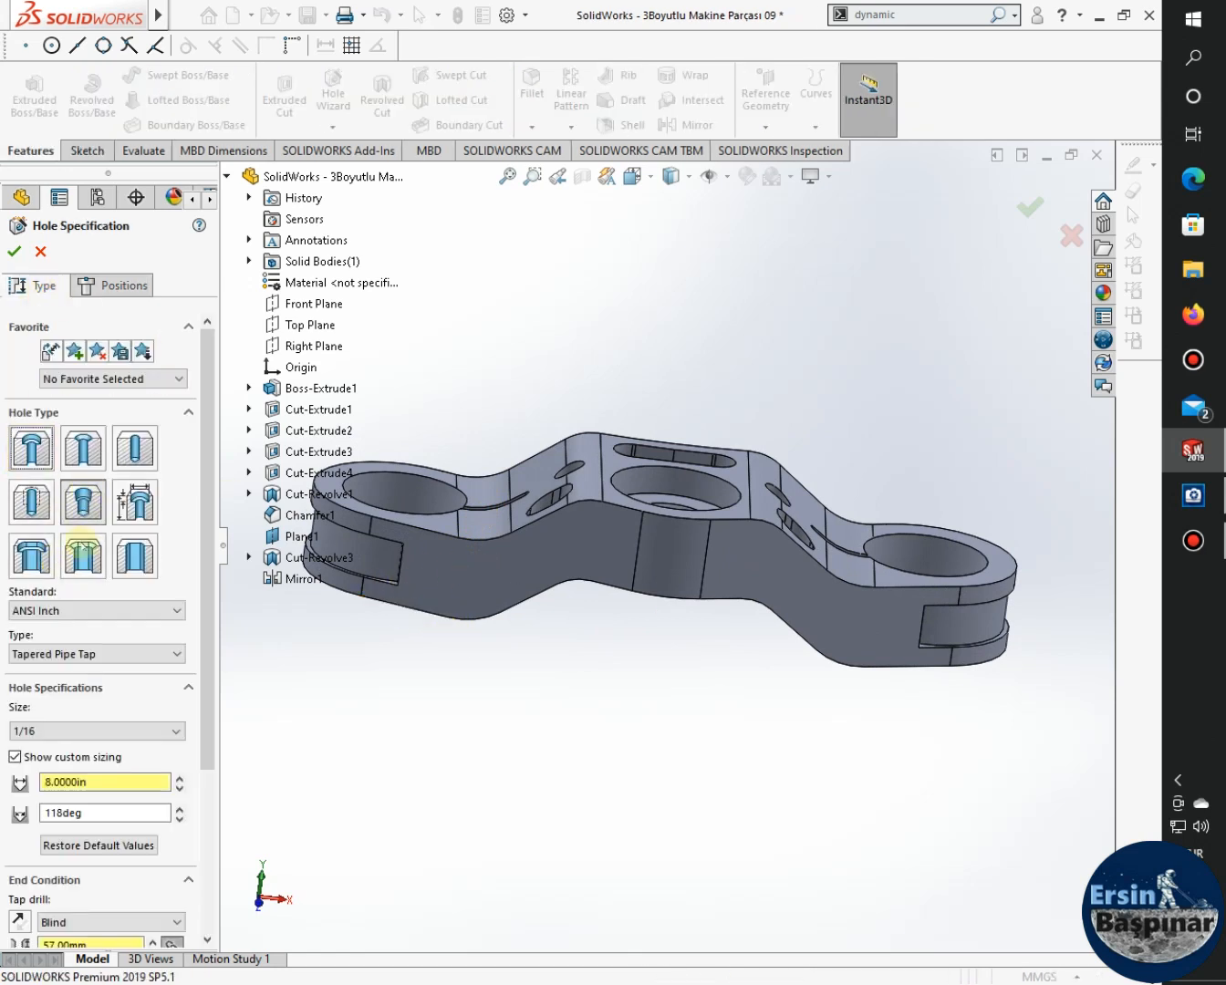
click(173, 729)
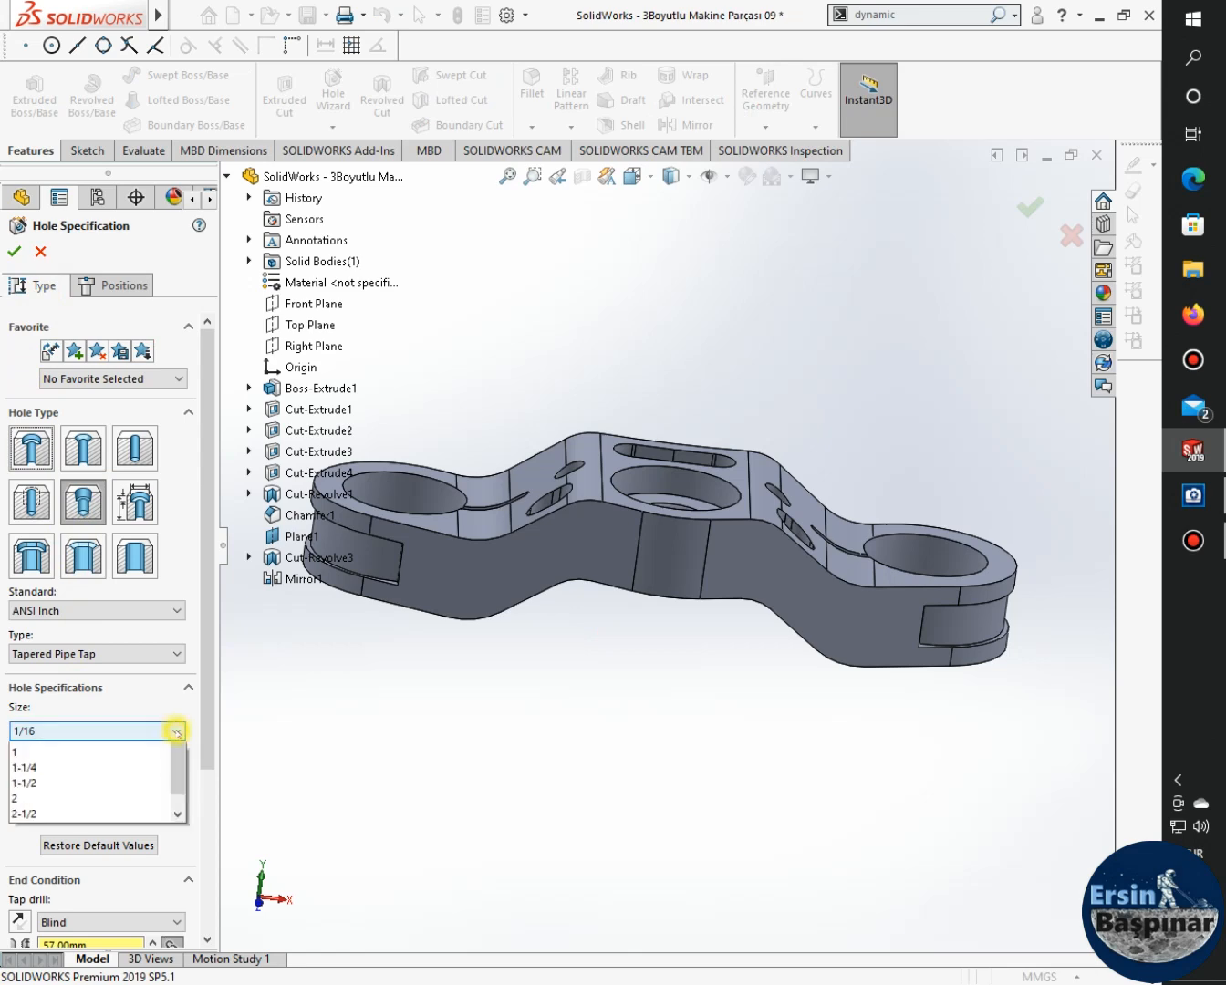
click(176, 731)
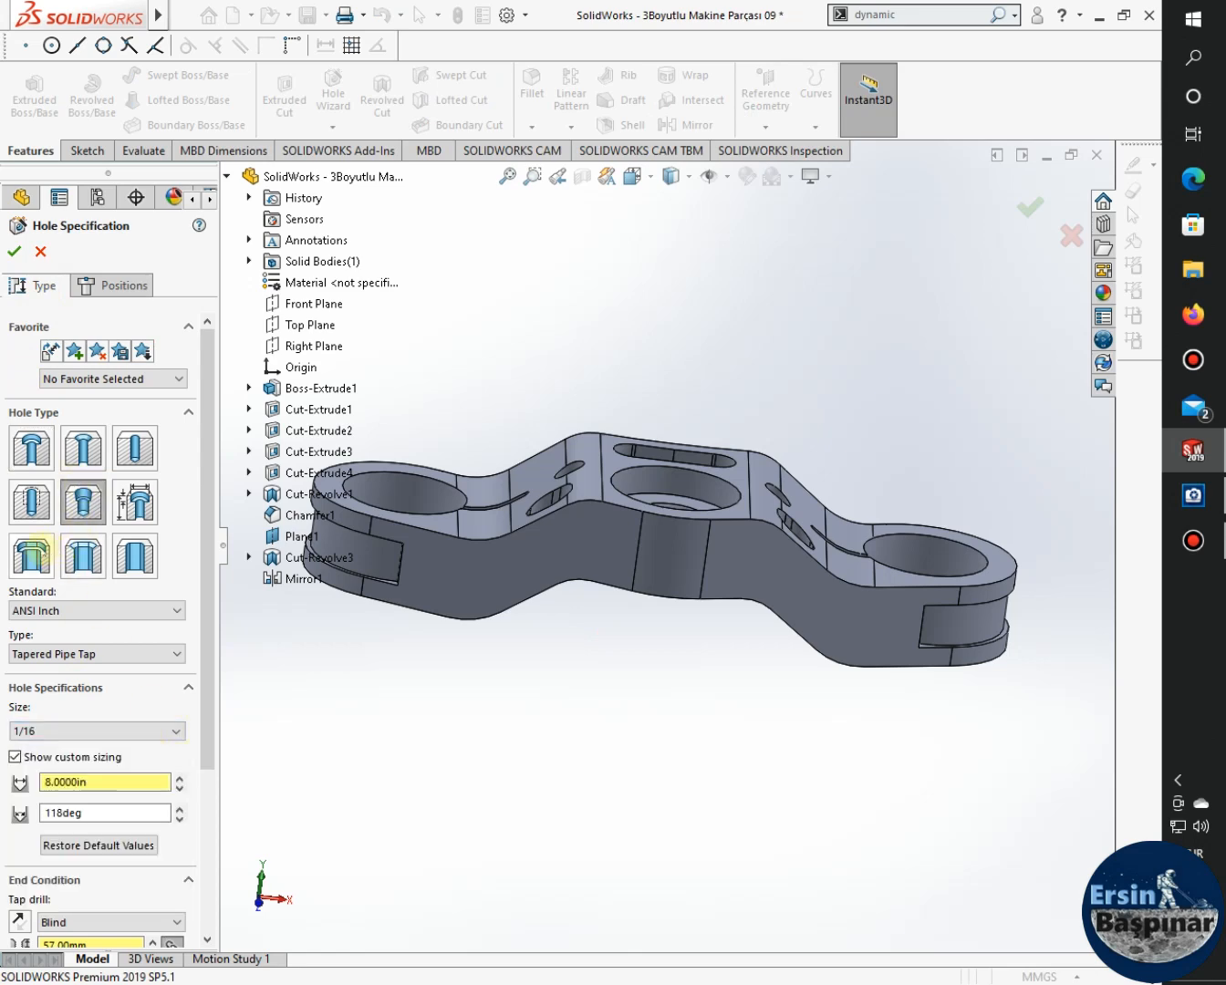
click(36, 549)
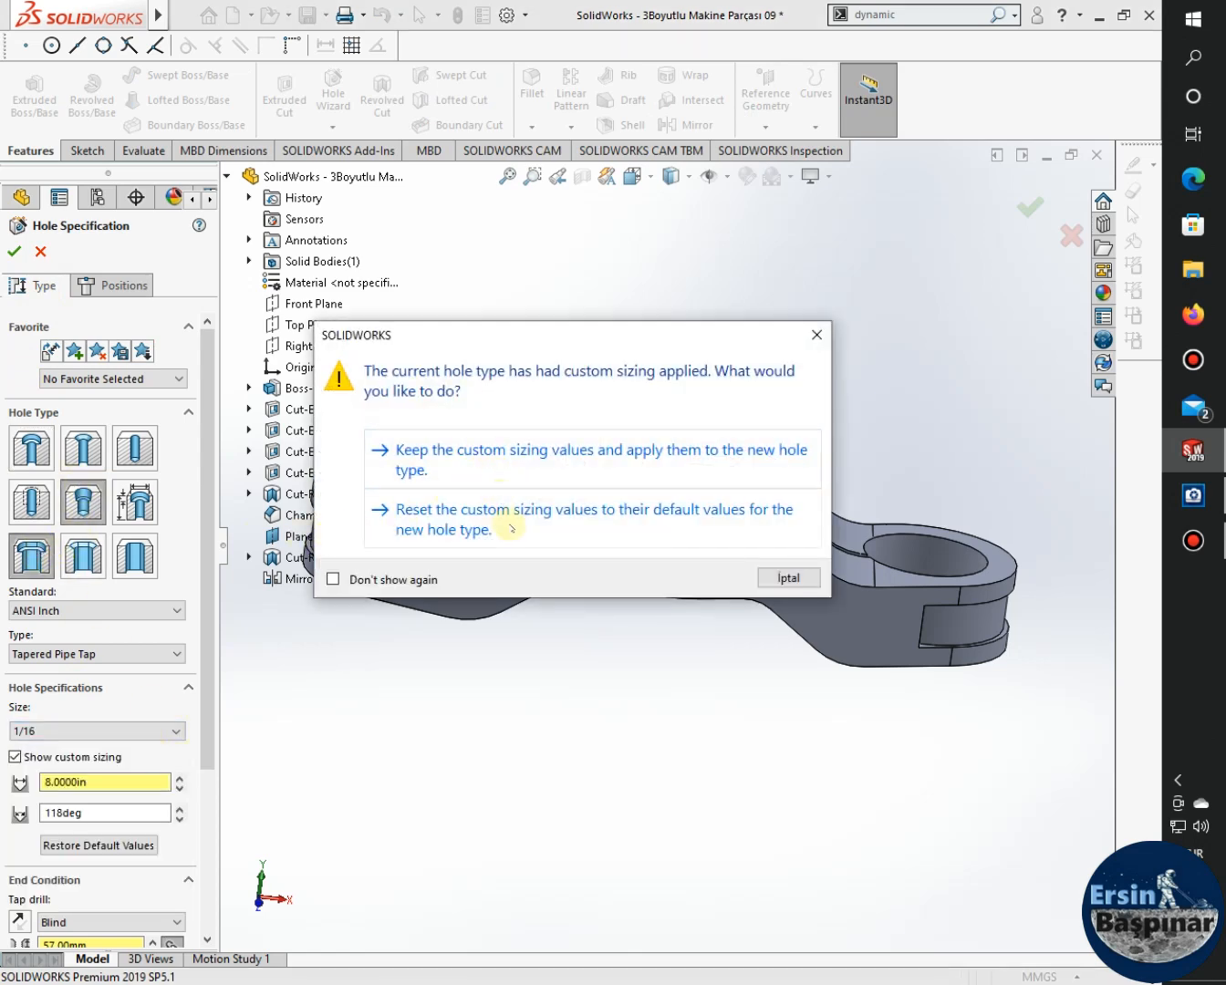
click(531, 467)
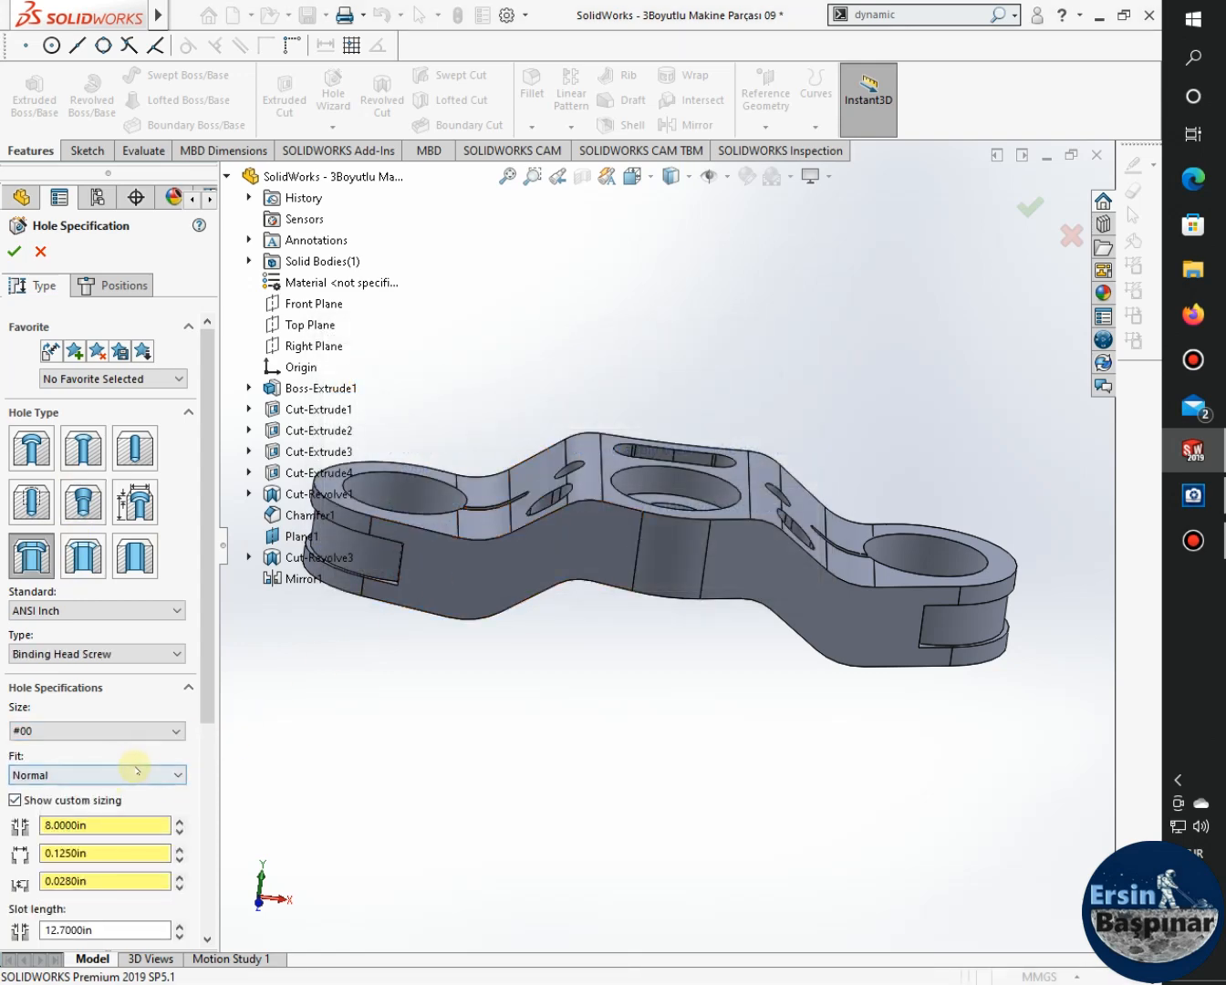
click(135, 613)
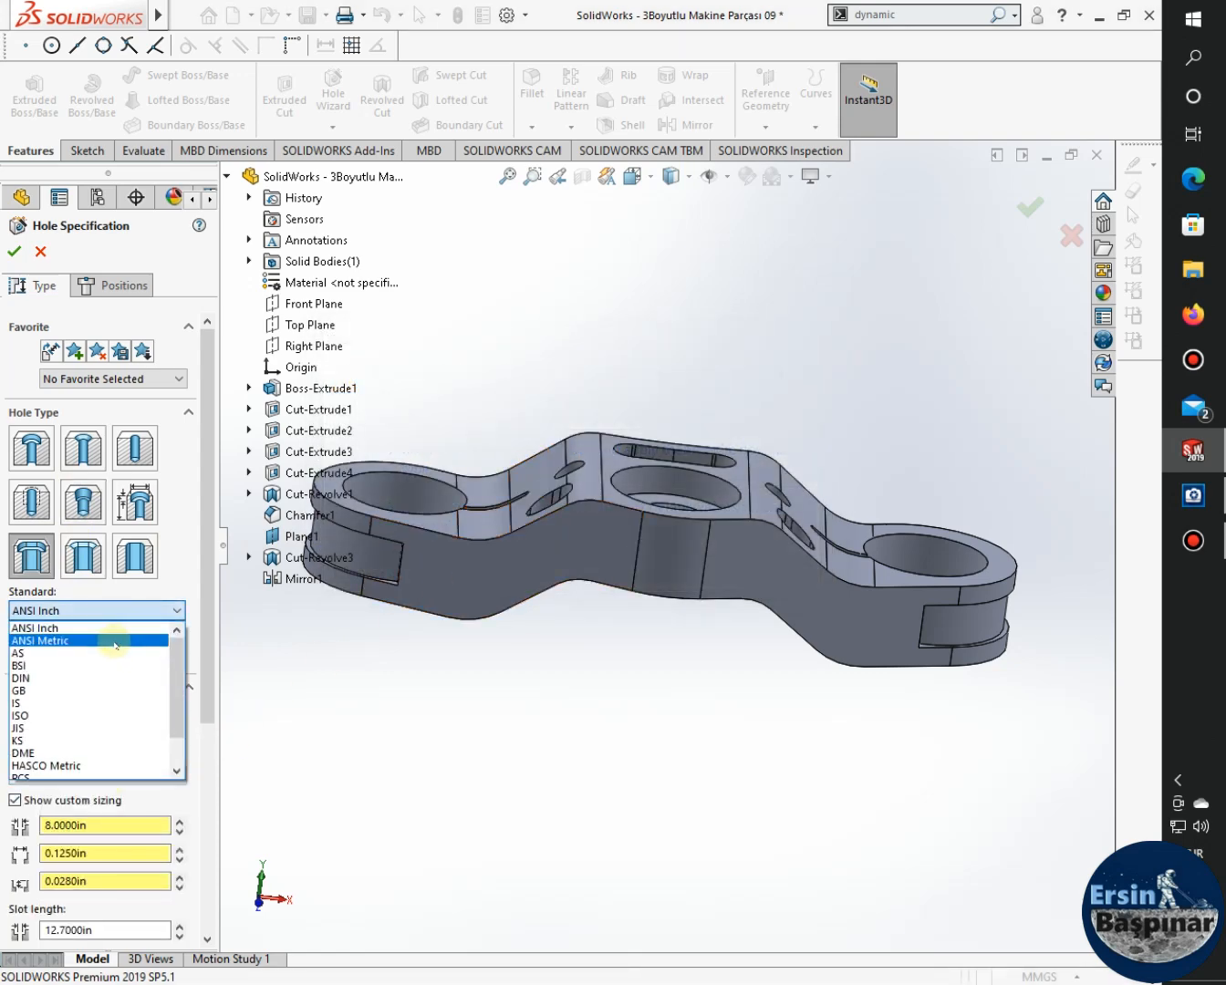
click(116, 639)
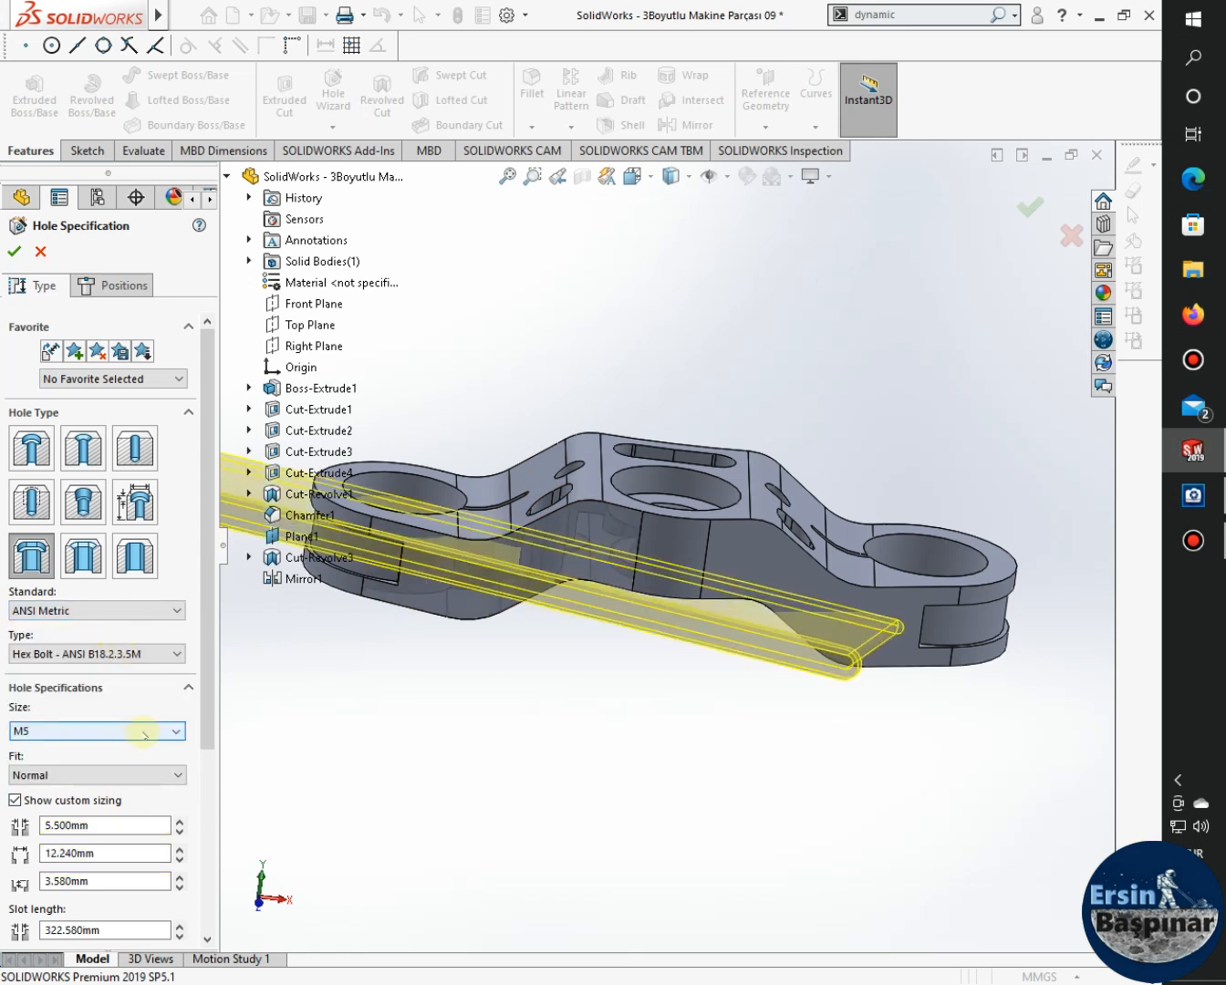
click(145, 735)
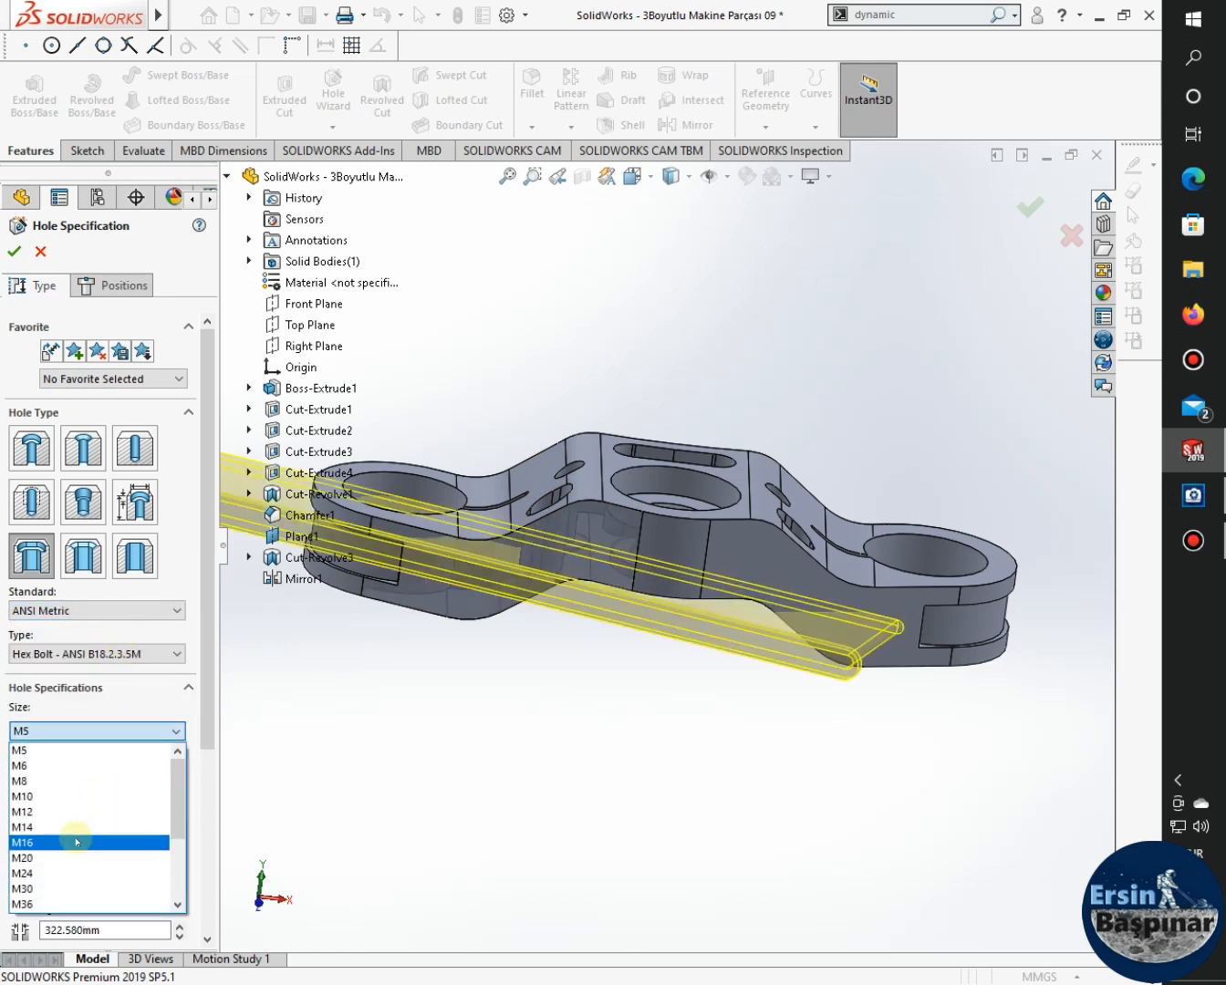
click(75, 826)
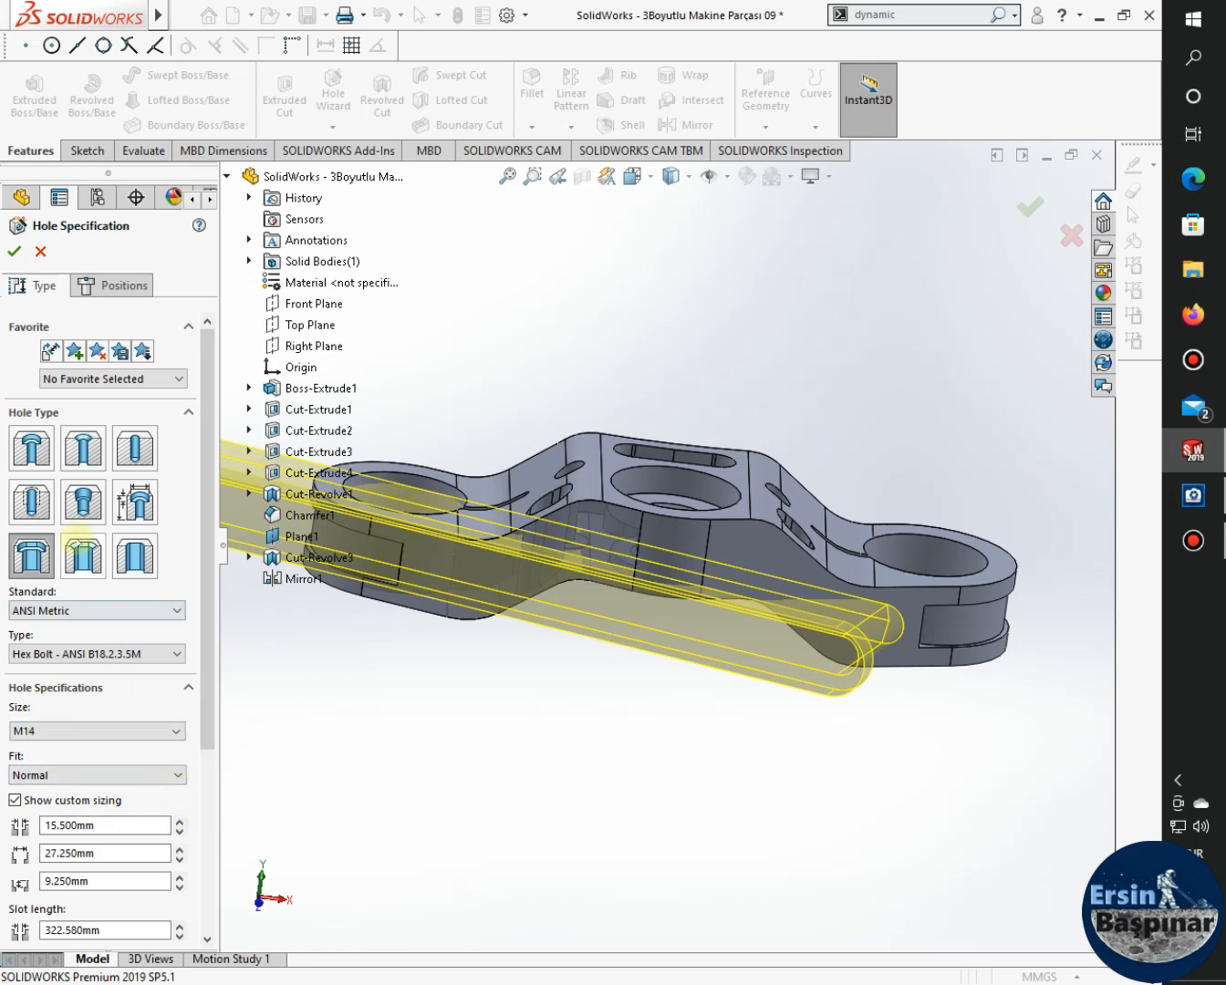
scroll(420, 715, up, 2)
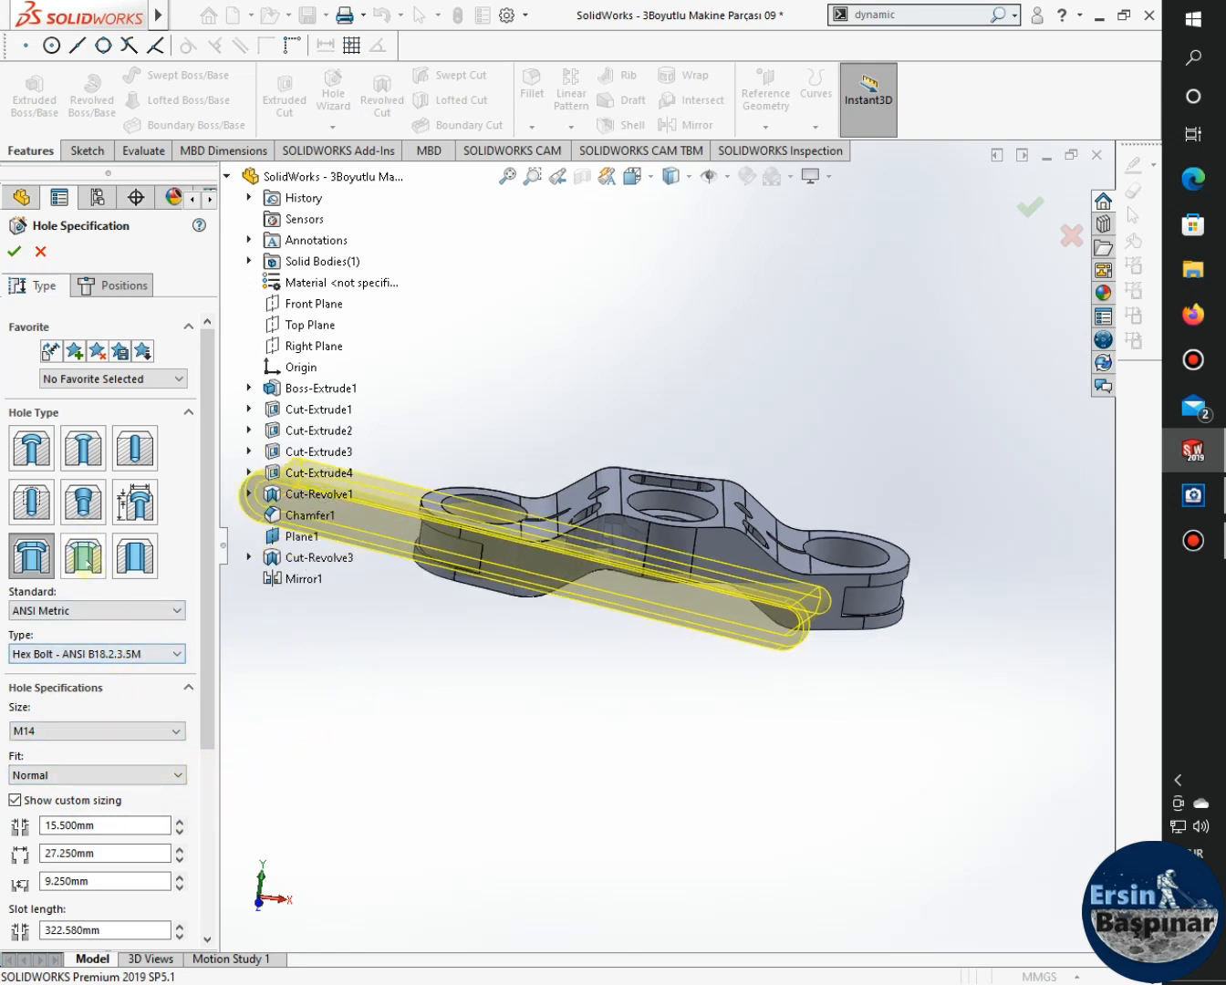
Change the hole type to Counterbore with the Hex Bolt - ANSI B18.2.3.5M type and size M14.
click(31, 448)
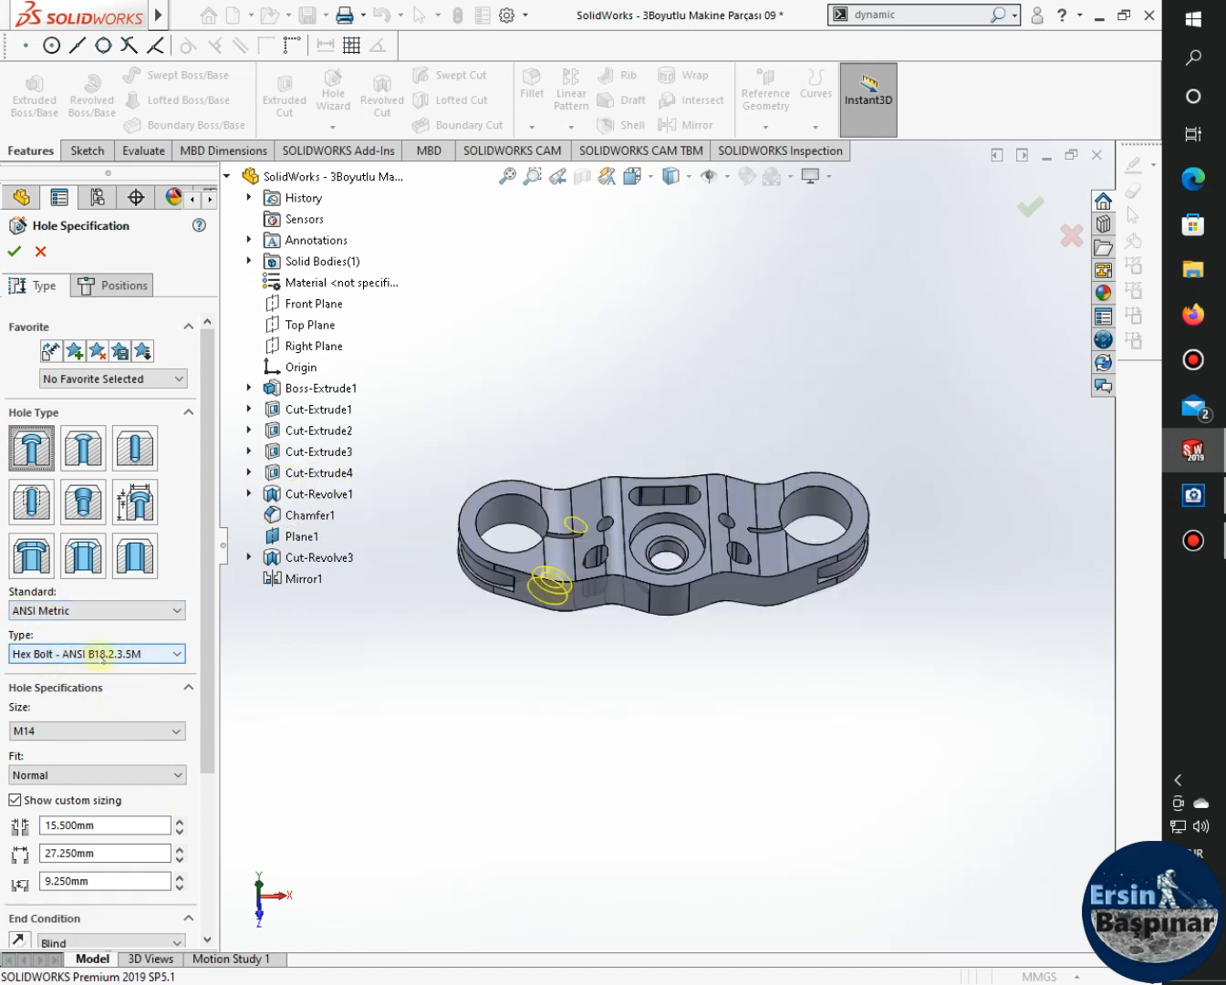
click(156, 650)
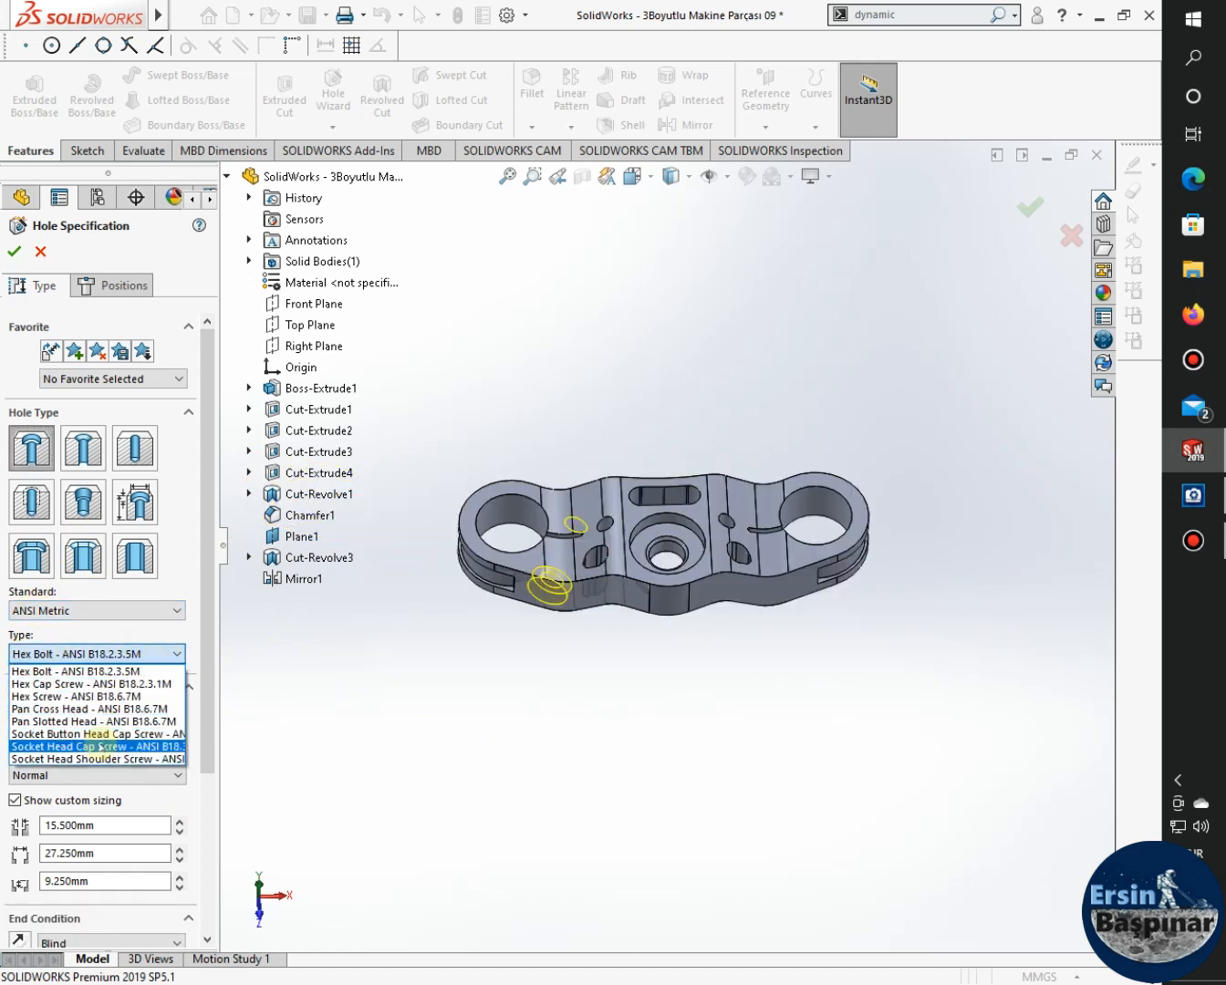
click(100, 746)
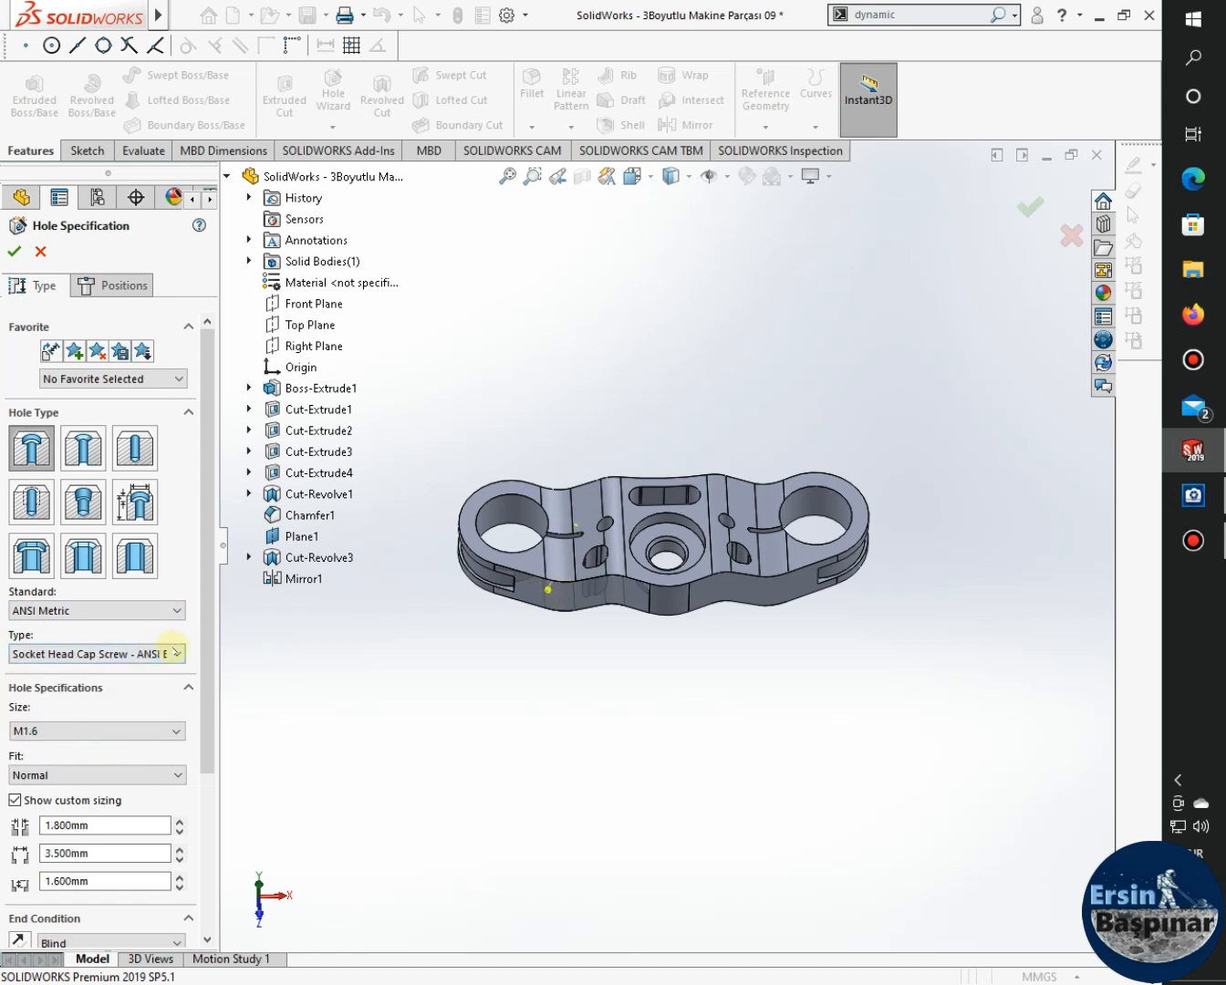
click(173, 653)
click(143, 667)
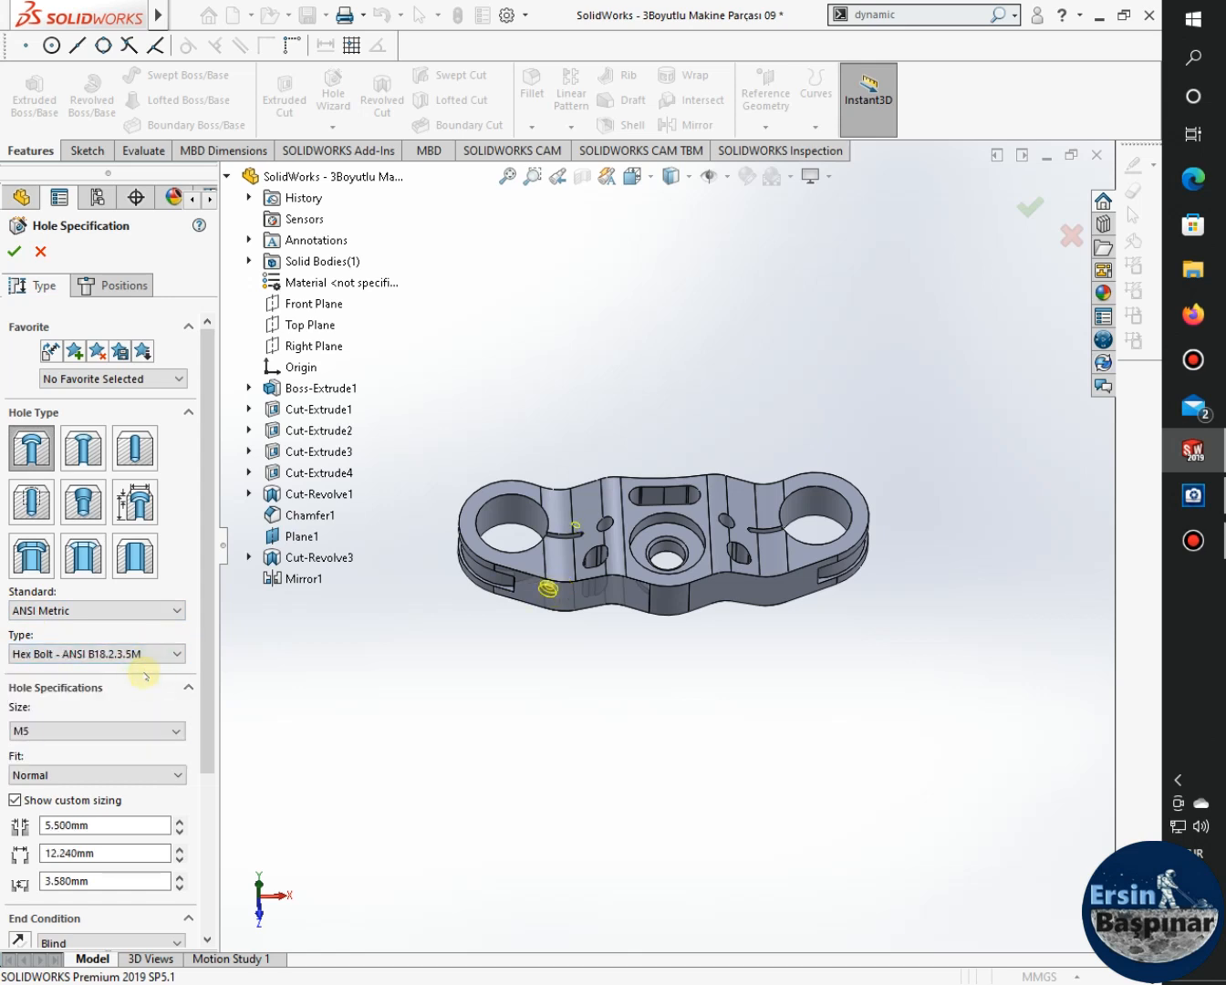
click(123, 731)
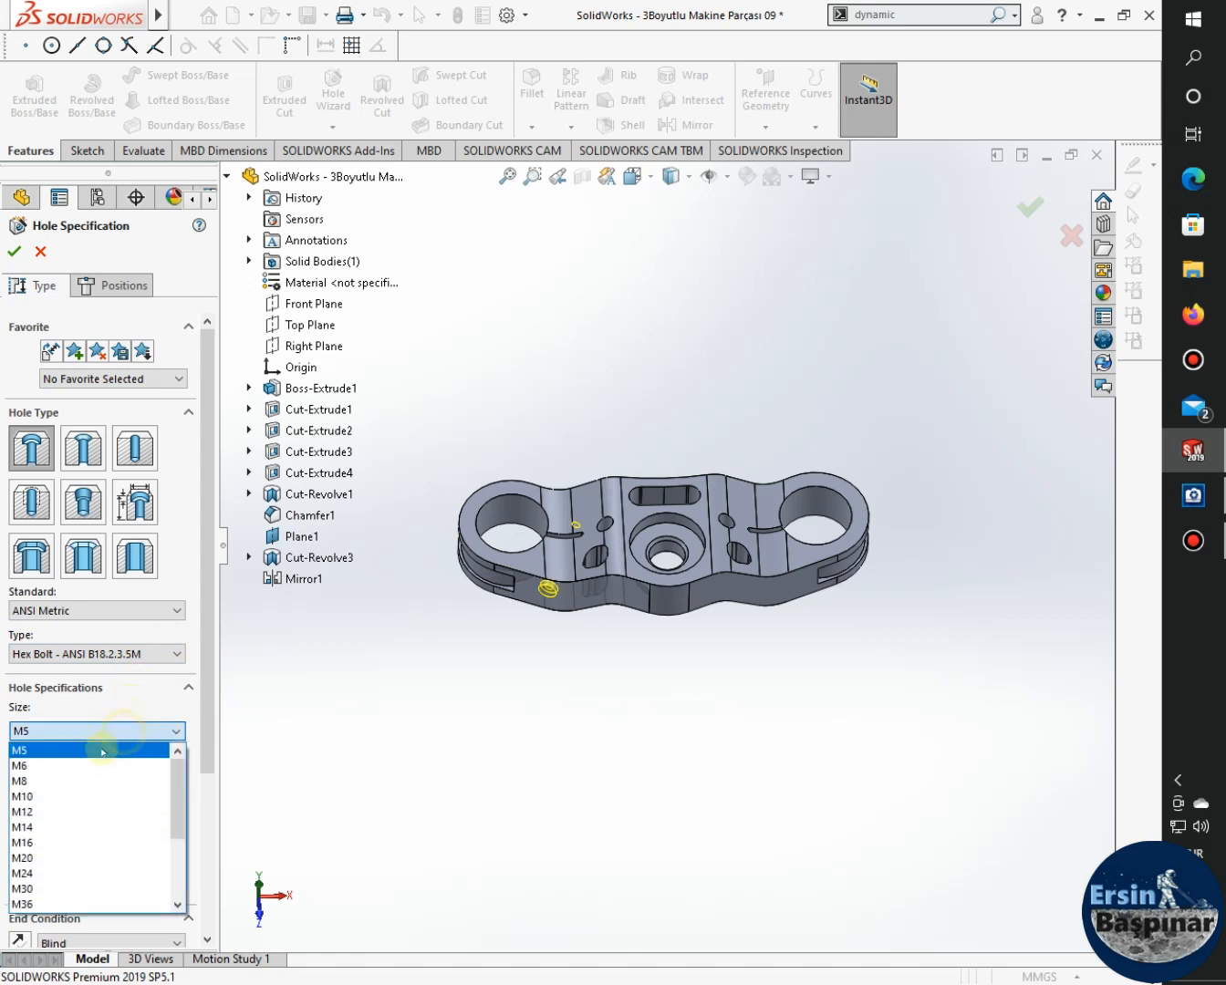
click(62, 828)
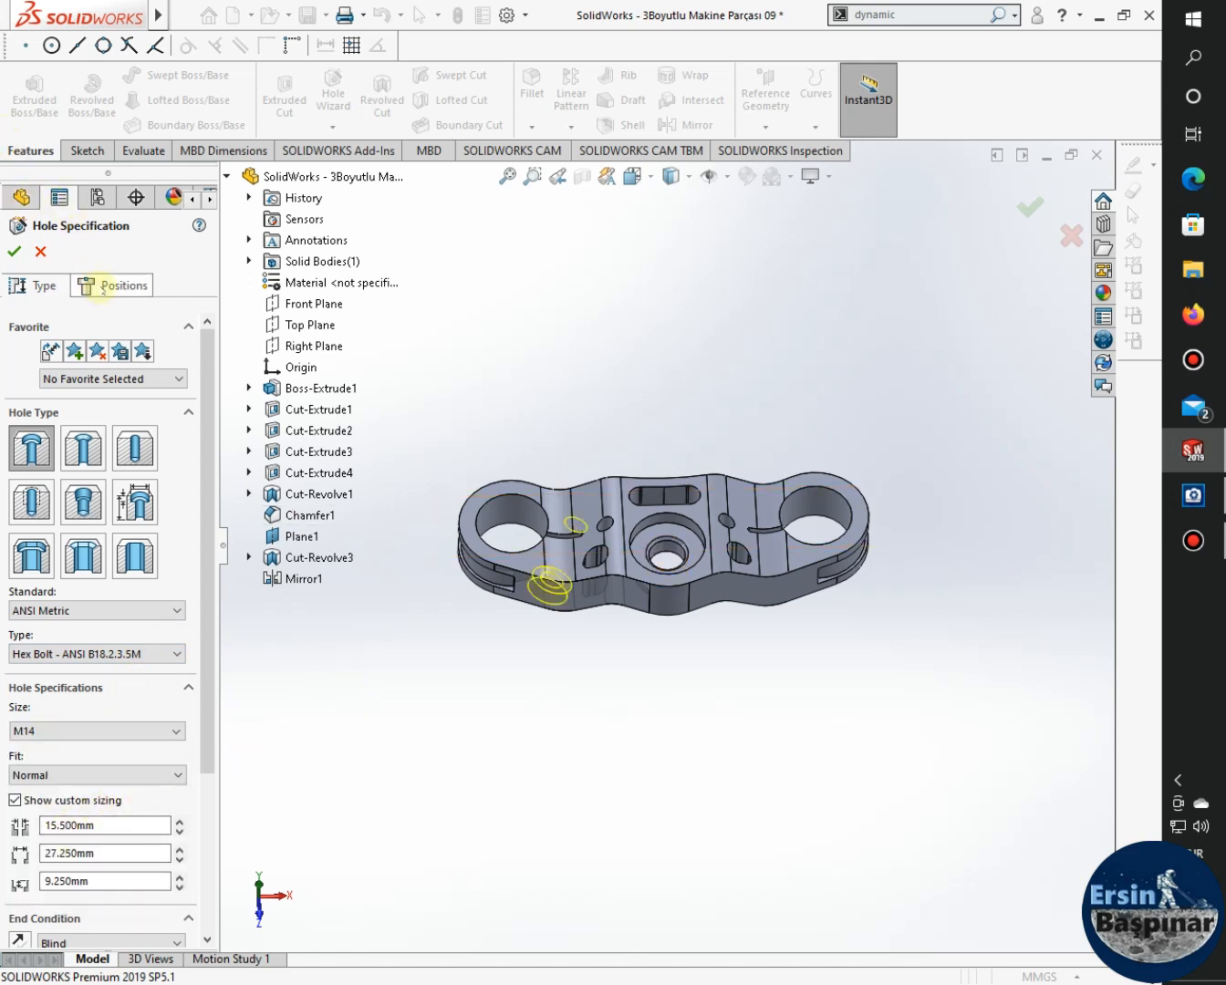
Check the cross hole's position in the technical drawing and place a hole point on the left arm's side face, coincident with the existing point.
click(103, 285)
key(alt+Tab)
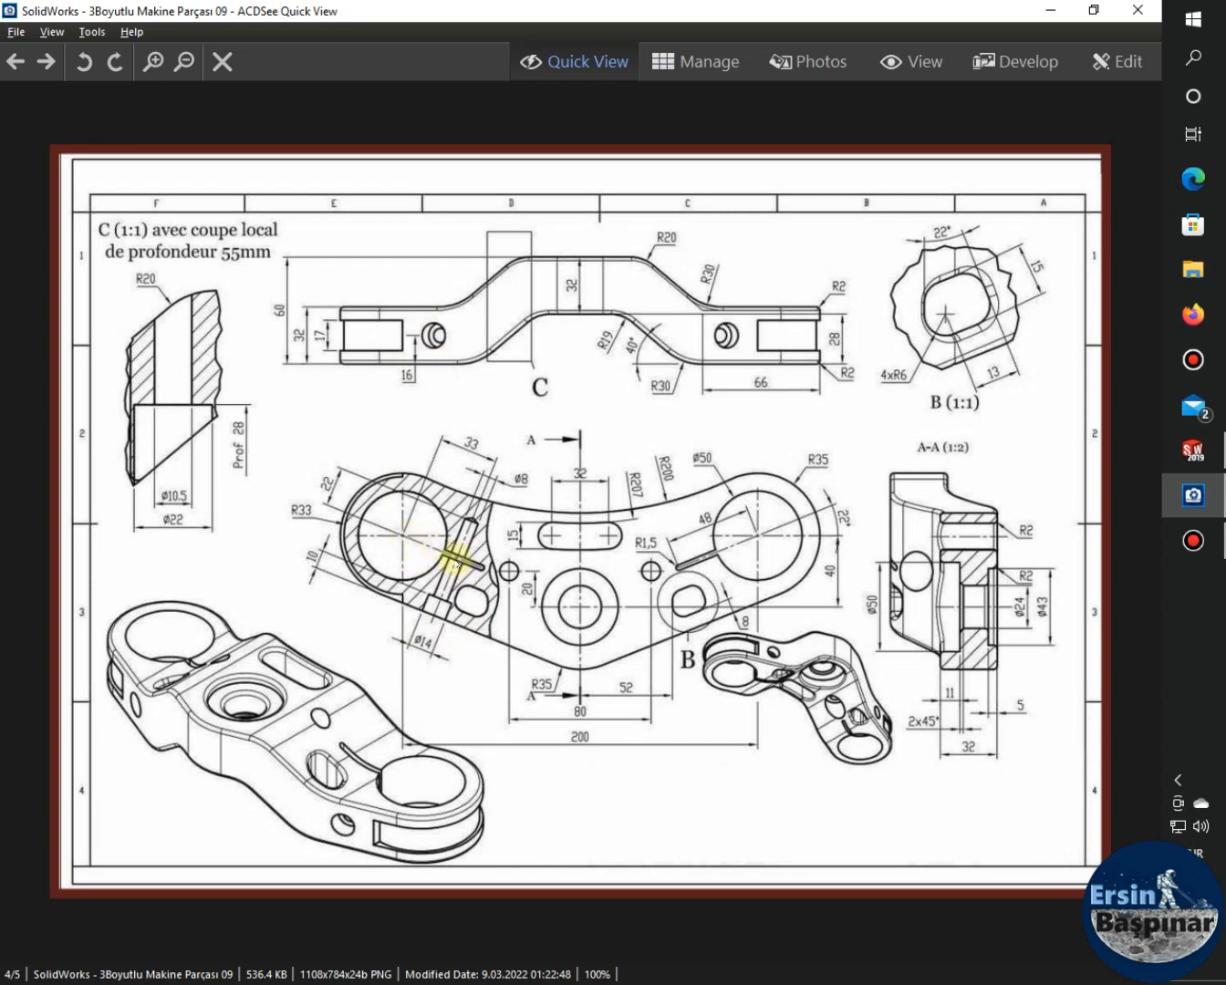
click(1193, 451)
mouse_move(580, 695)
middle_down()
mouse_move(619, 565)
mouse_move(570, 543)
middle_up()
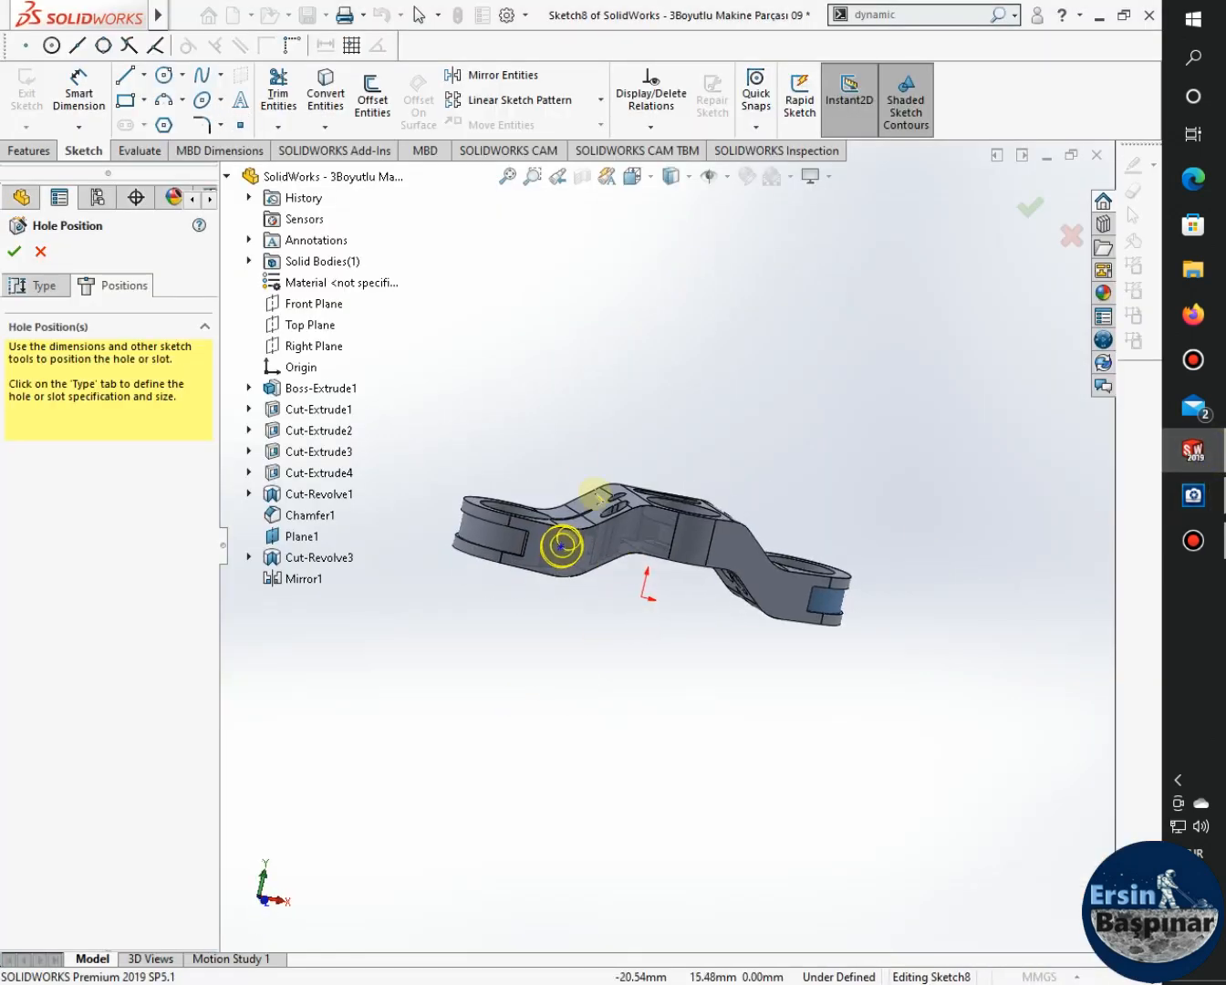
scroll(585, 565, down, 3)
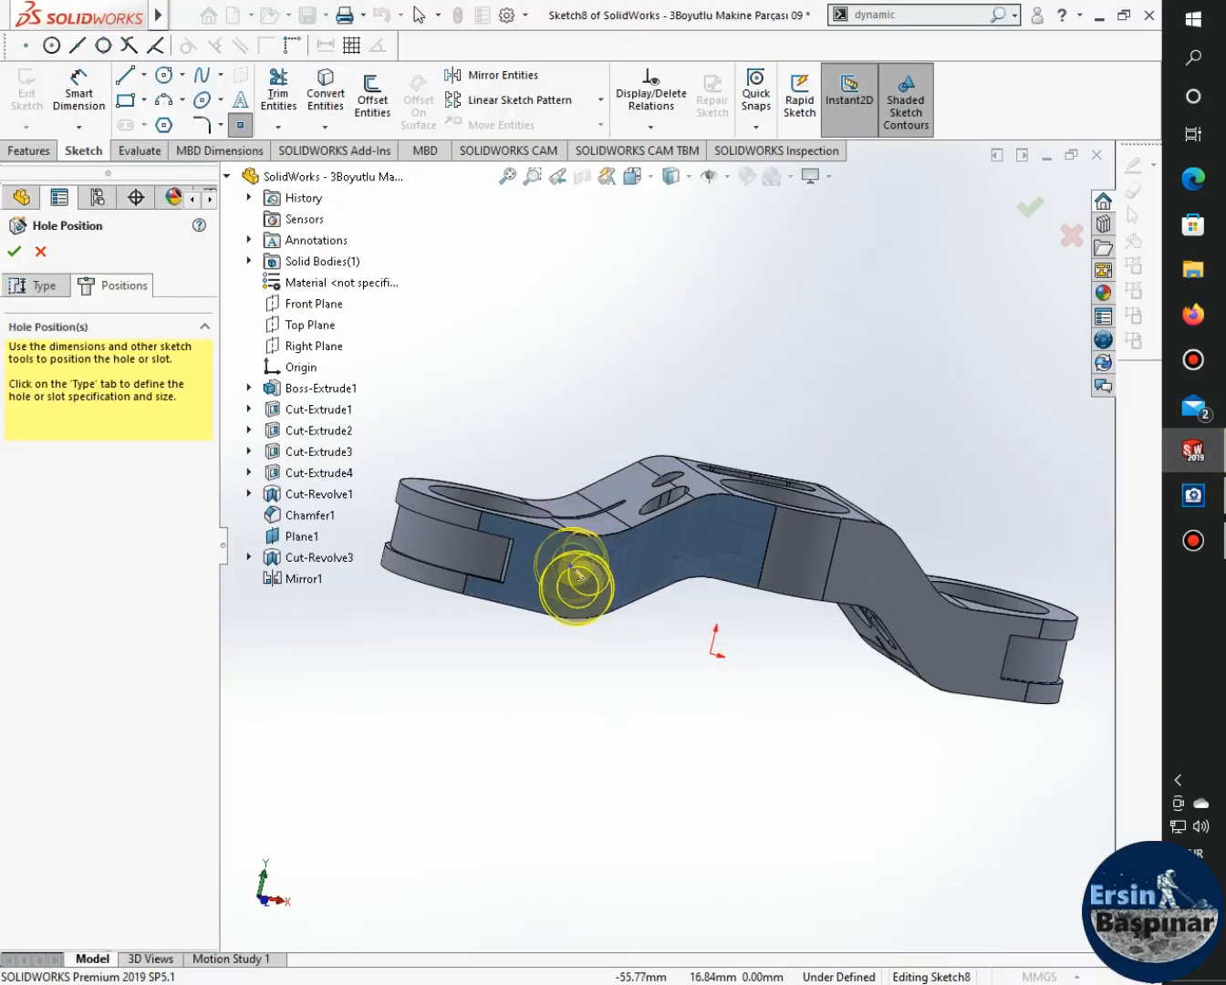
click(569, 566)
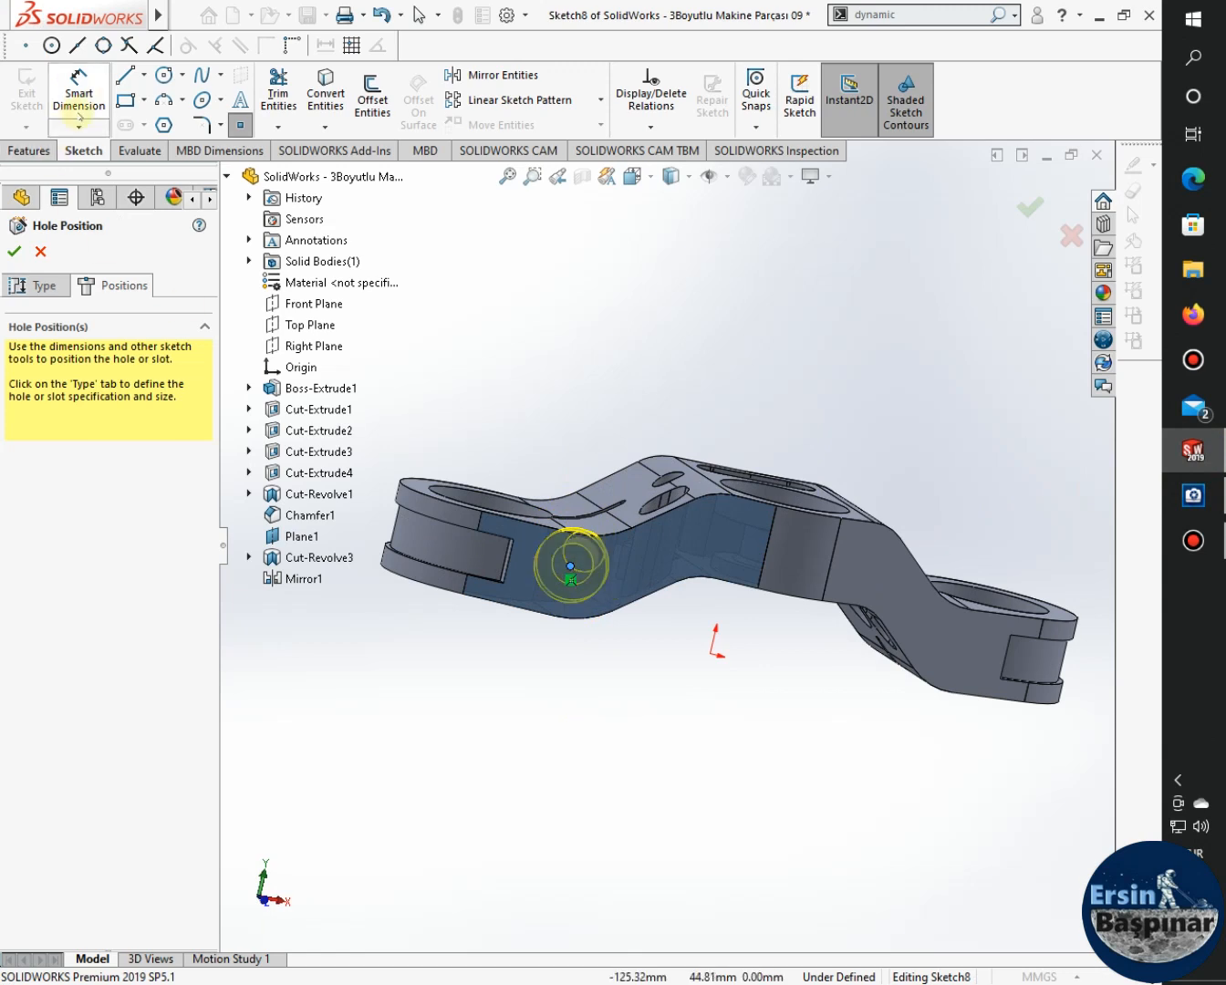
Dimension the hole point 16 mm from the bottom edge of the left arm's side face.
click(78, 93)
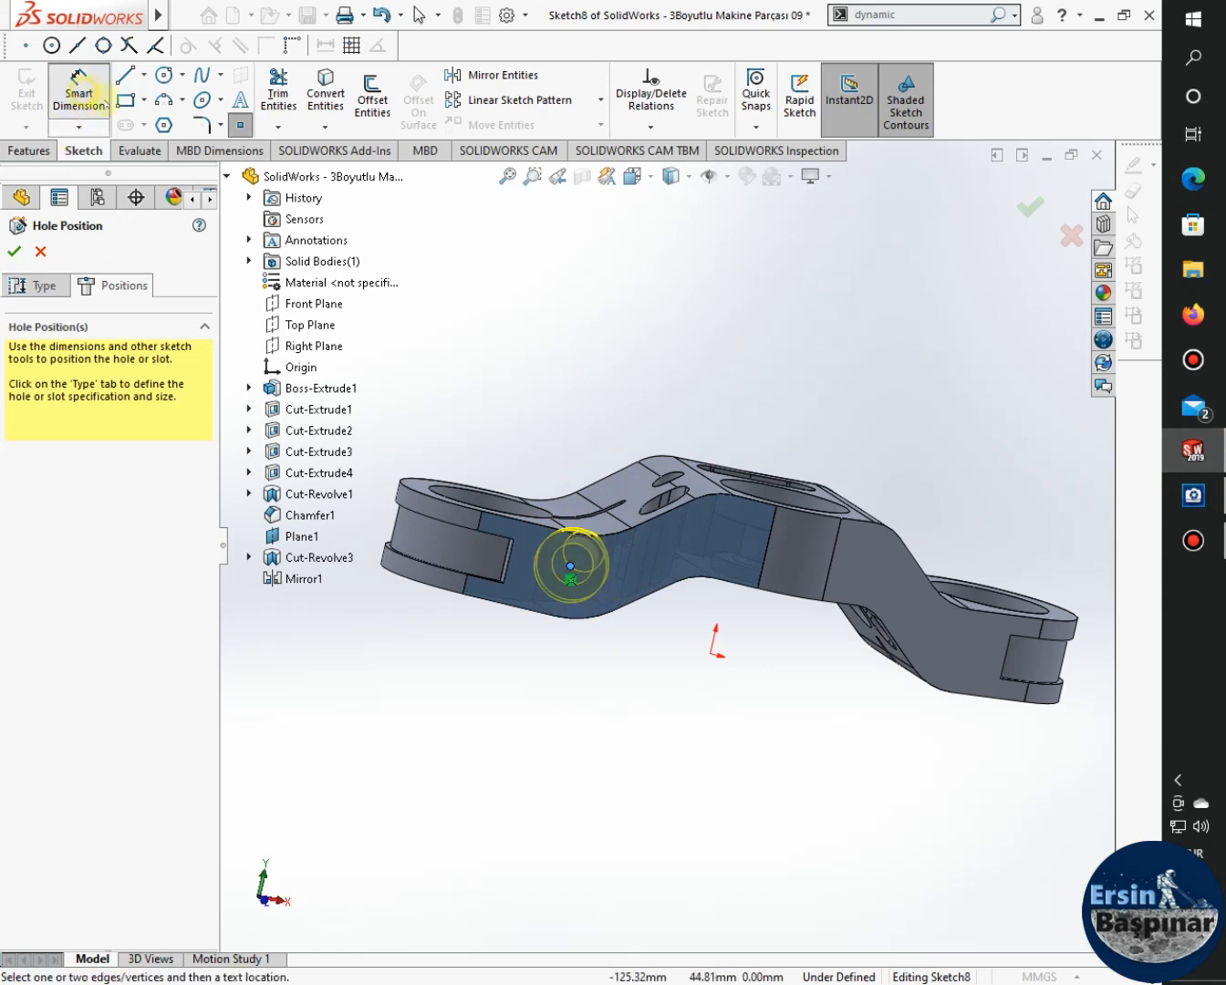
click(570, 566)
click(550, 617)
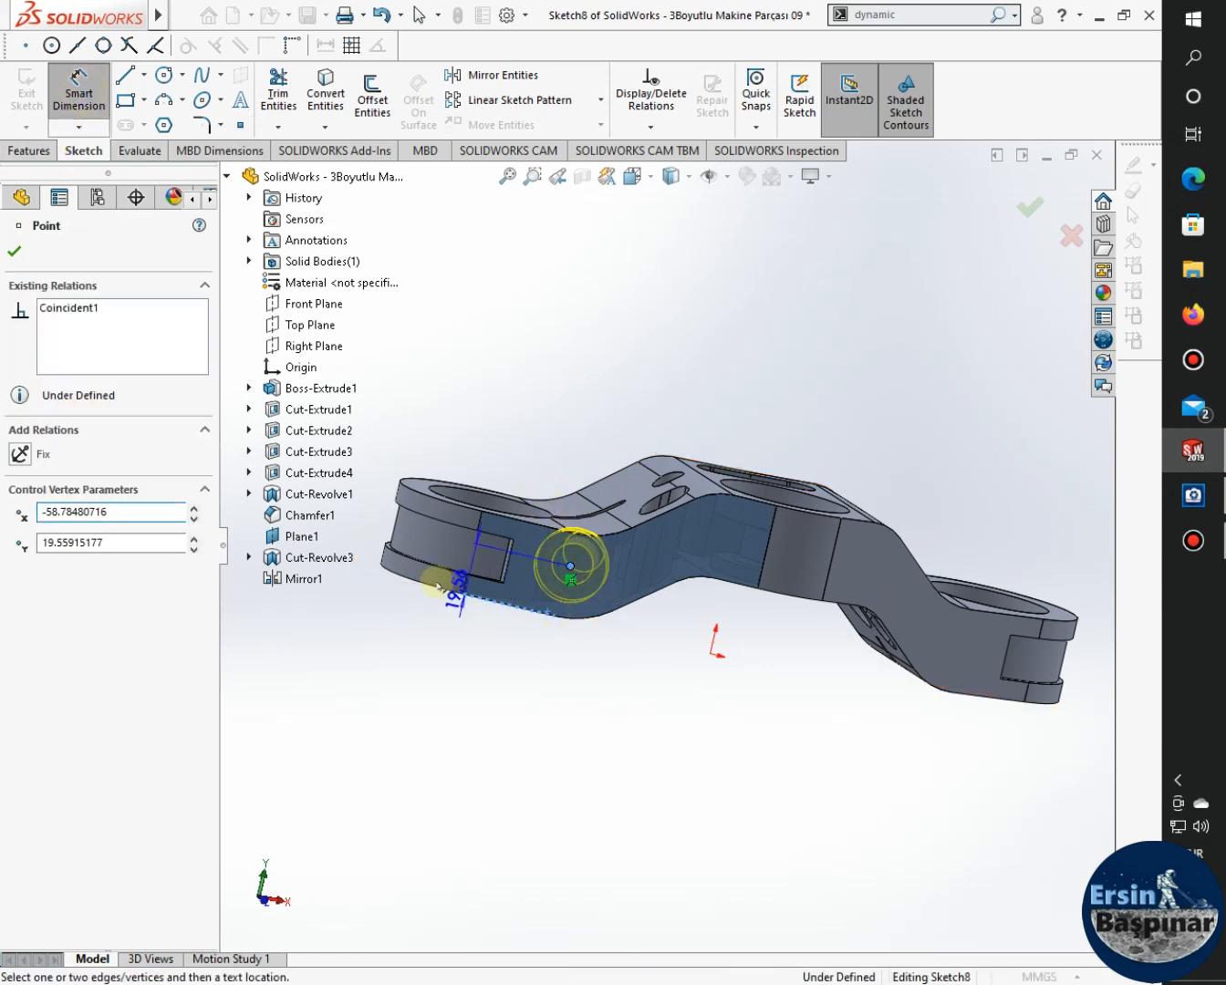
click(373, 529)
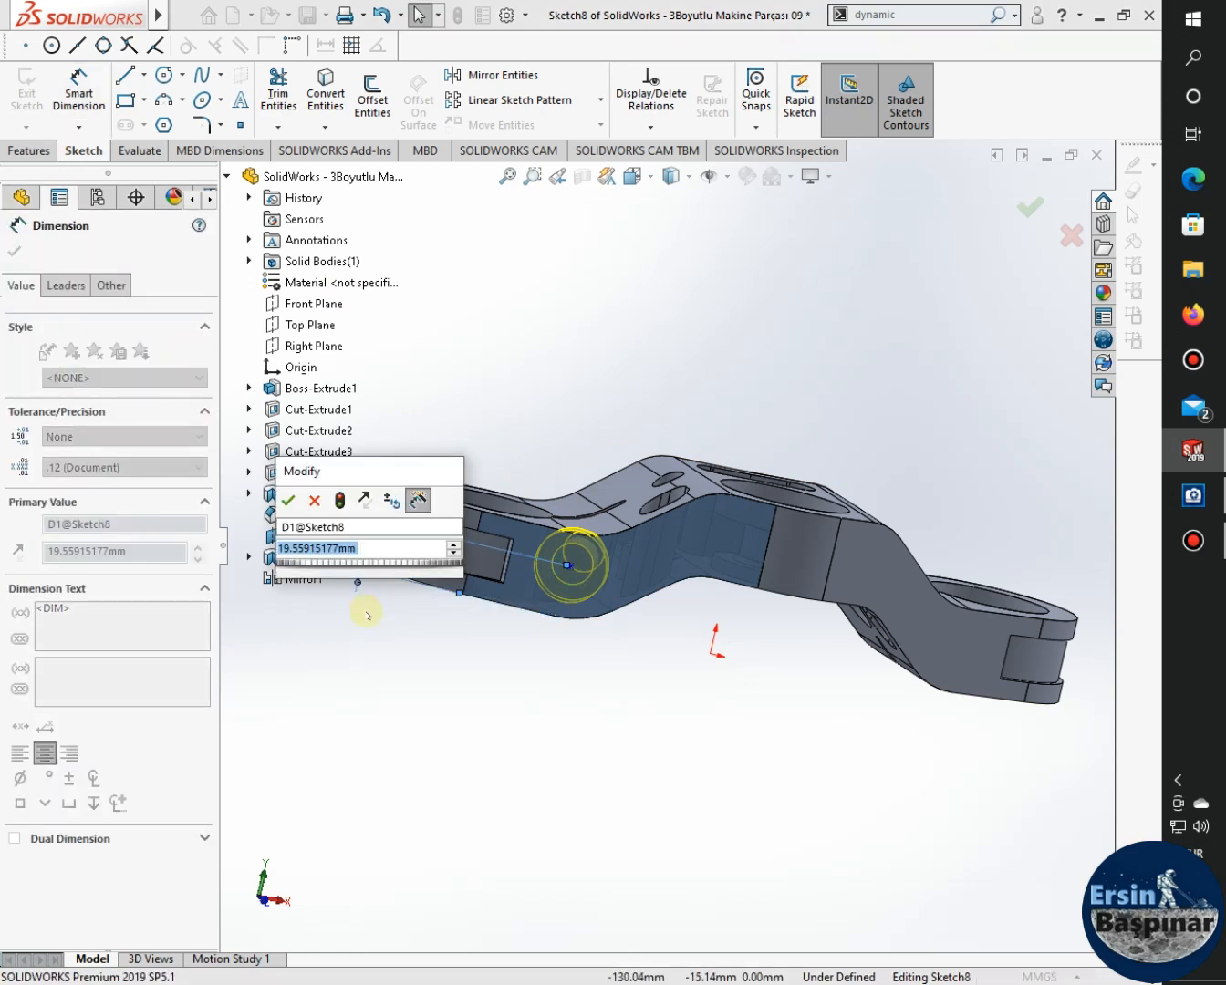
text(16)
key(Return)
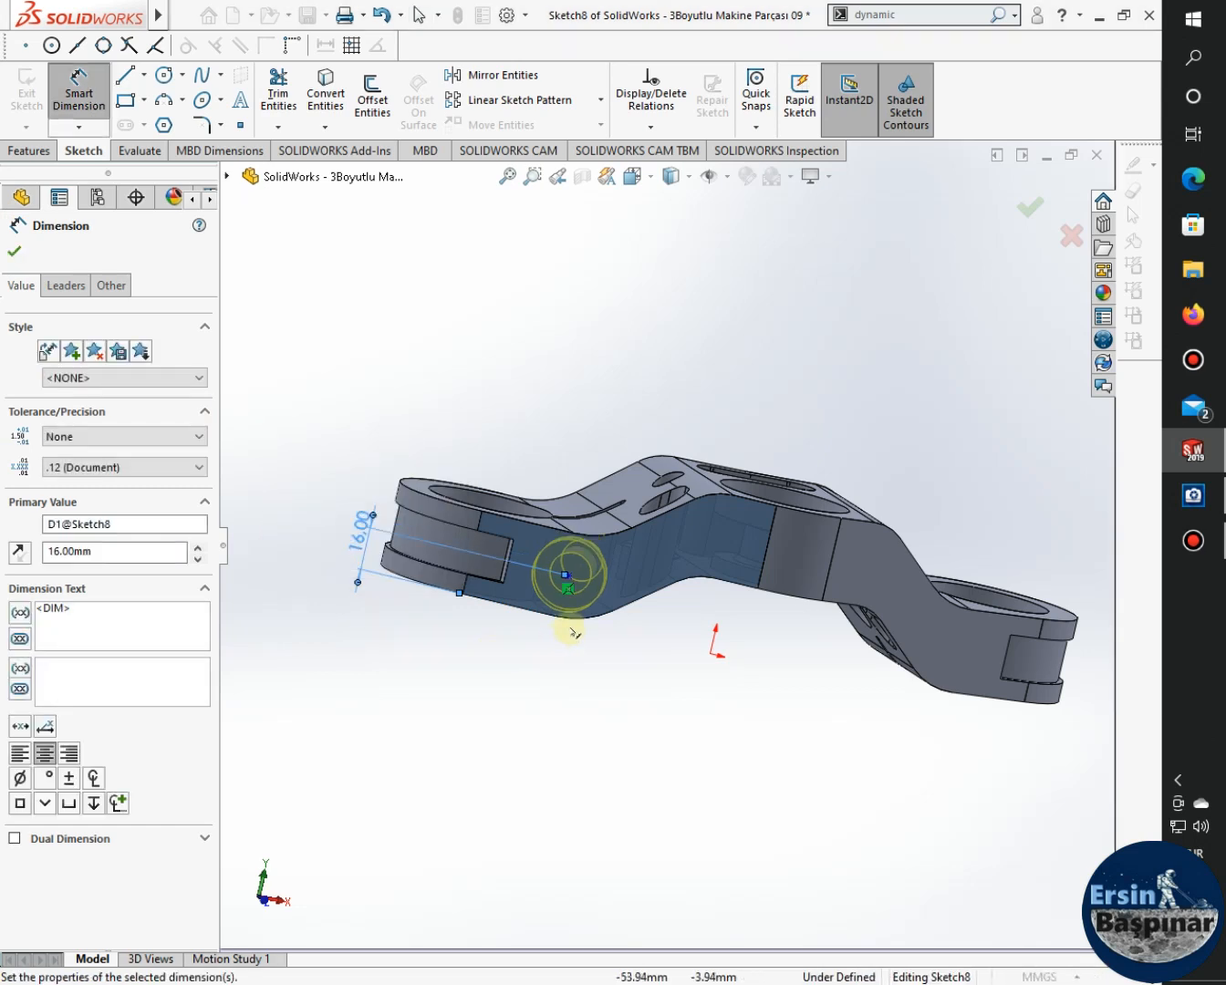
scroll(574, 629, down, 3)
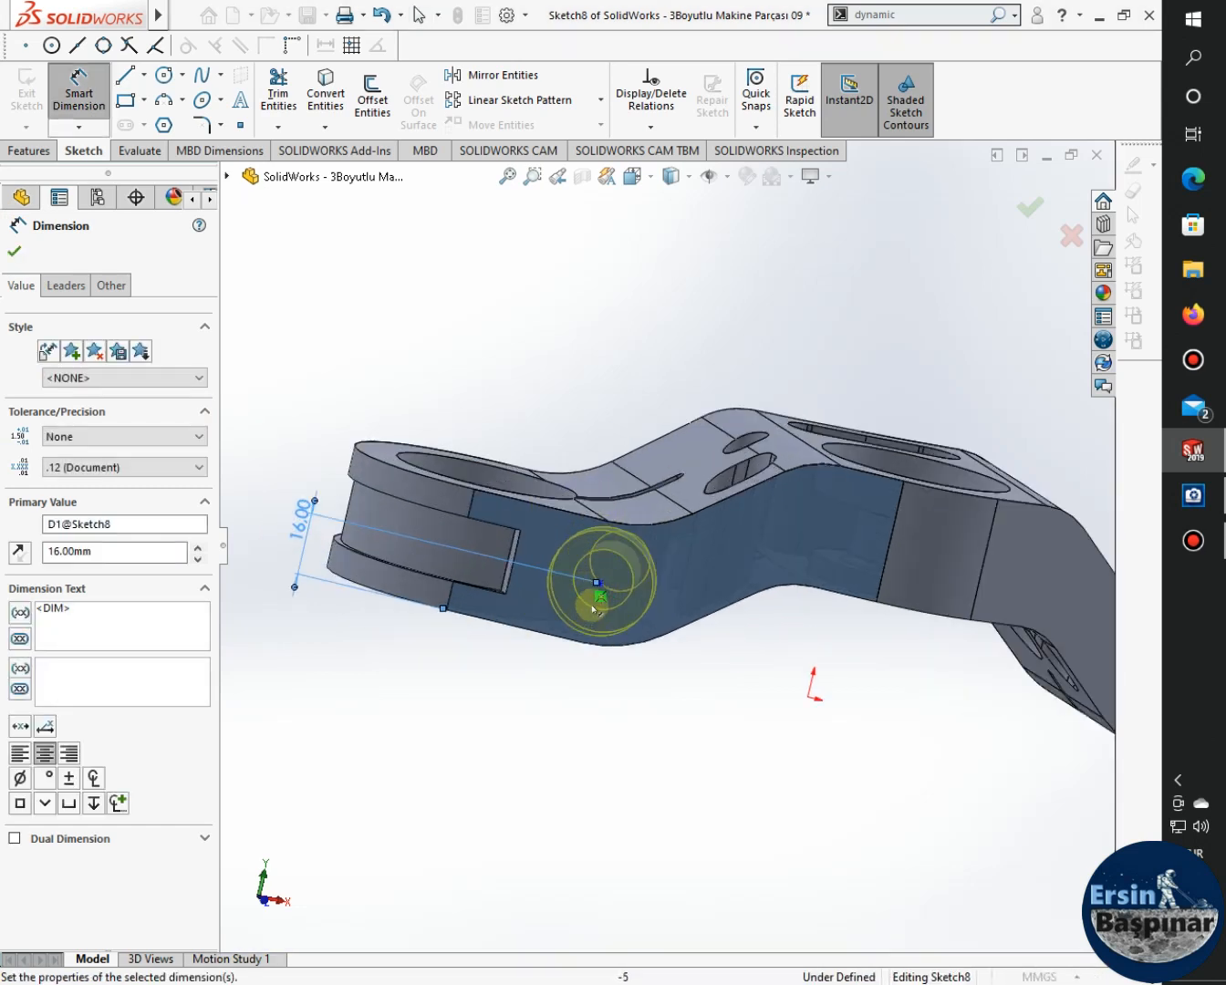
scroll(595, 607, up, 4)
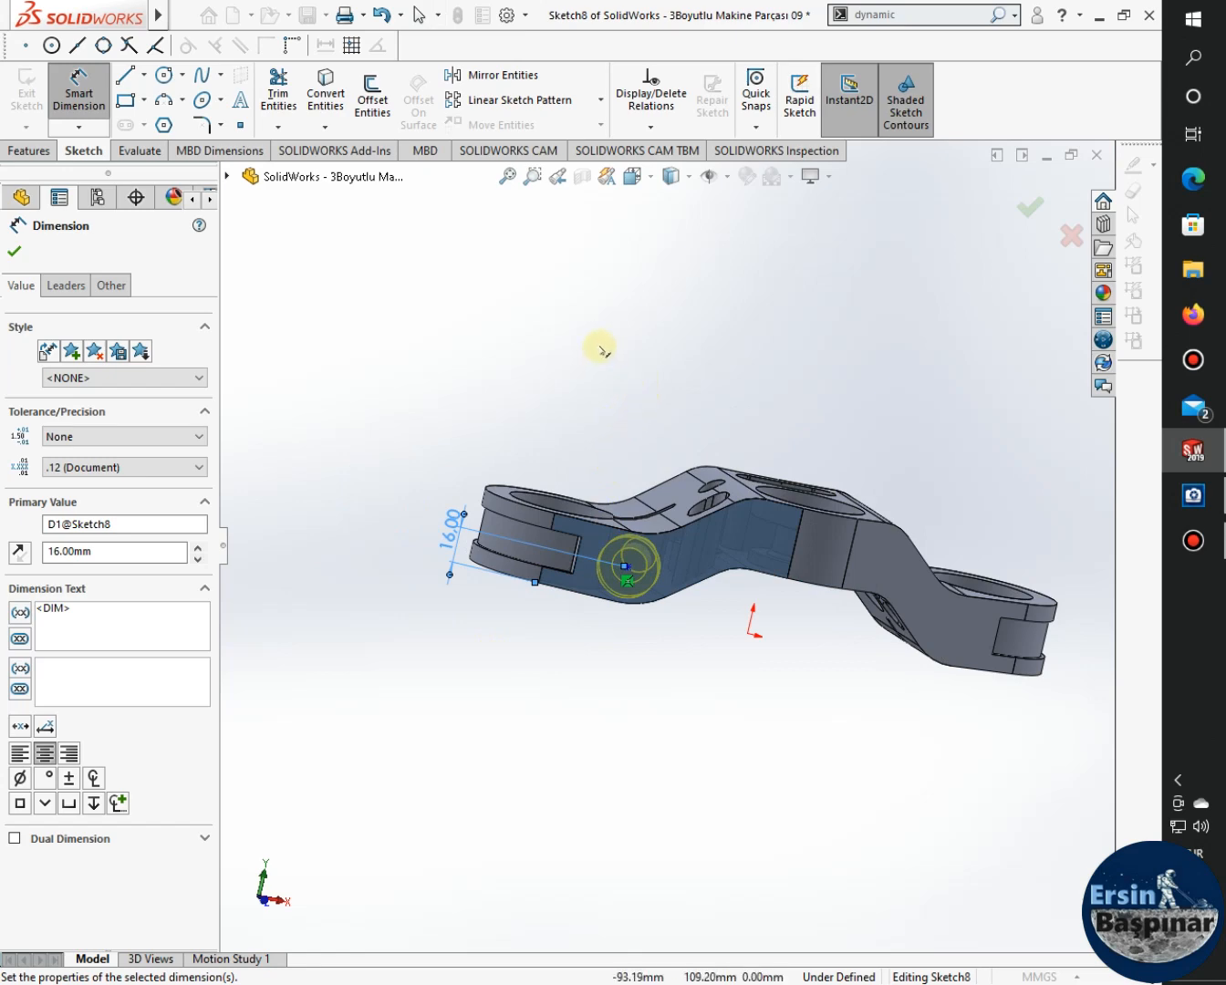
Show the base extrusion's hidden profile sketch so its points and lines can be used as references for positioning the hole.
key(Escape)
middle_drag(651, 339, 618, 571)
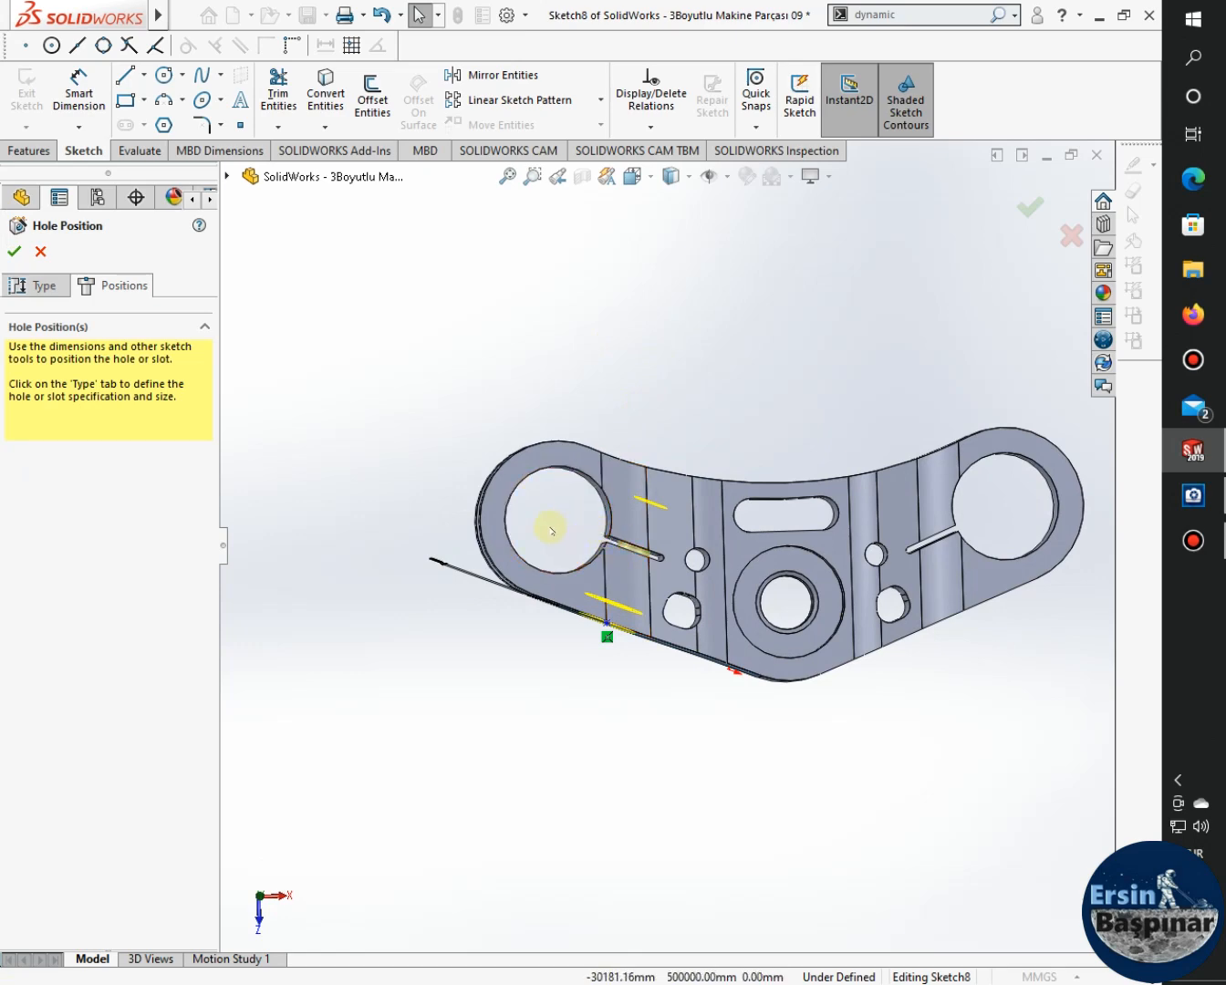
click(228, 177)
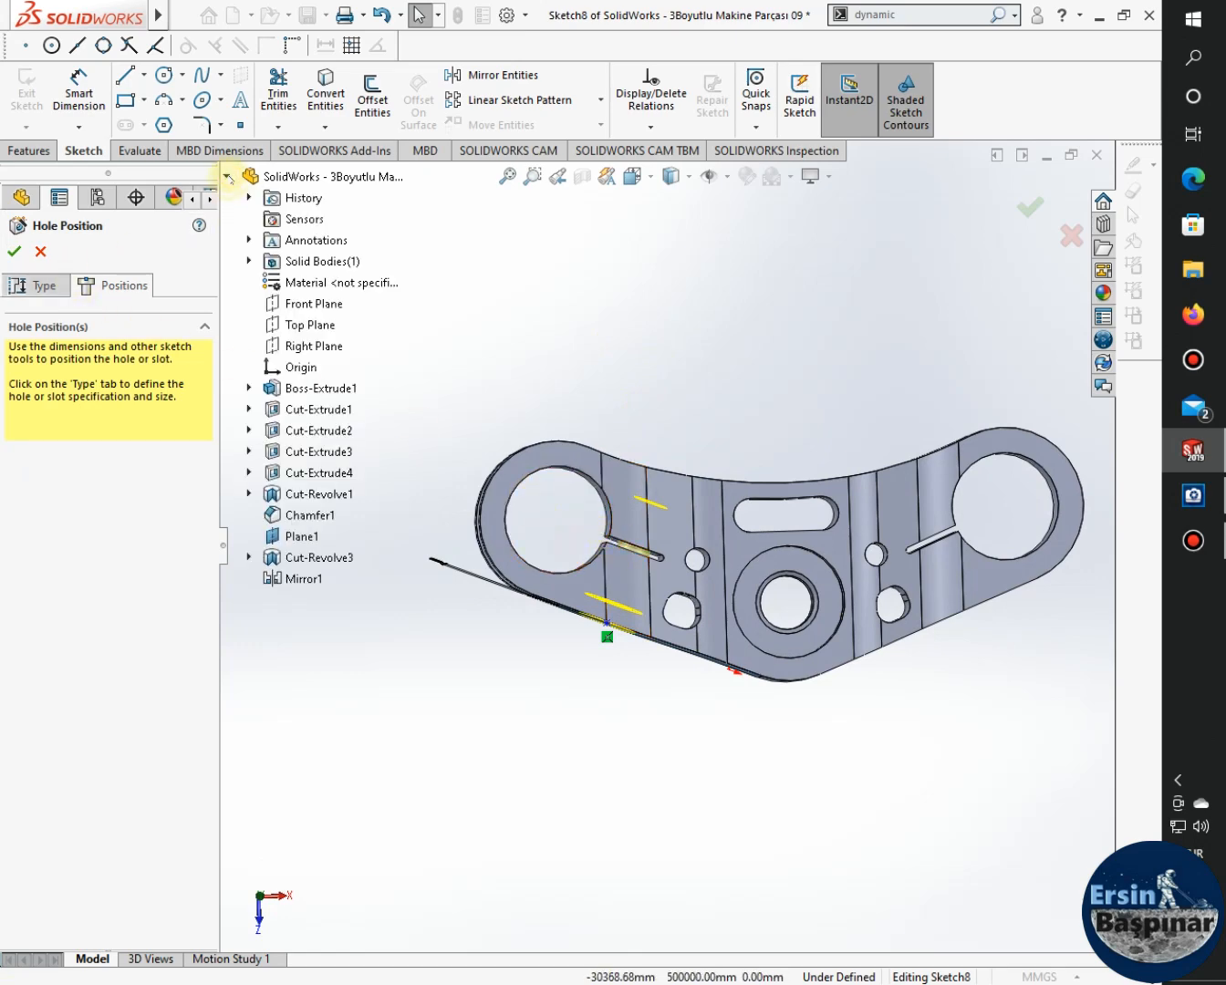
click(248, 388)
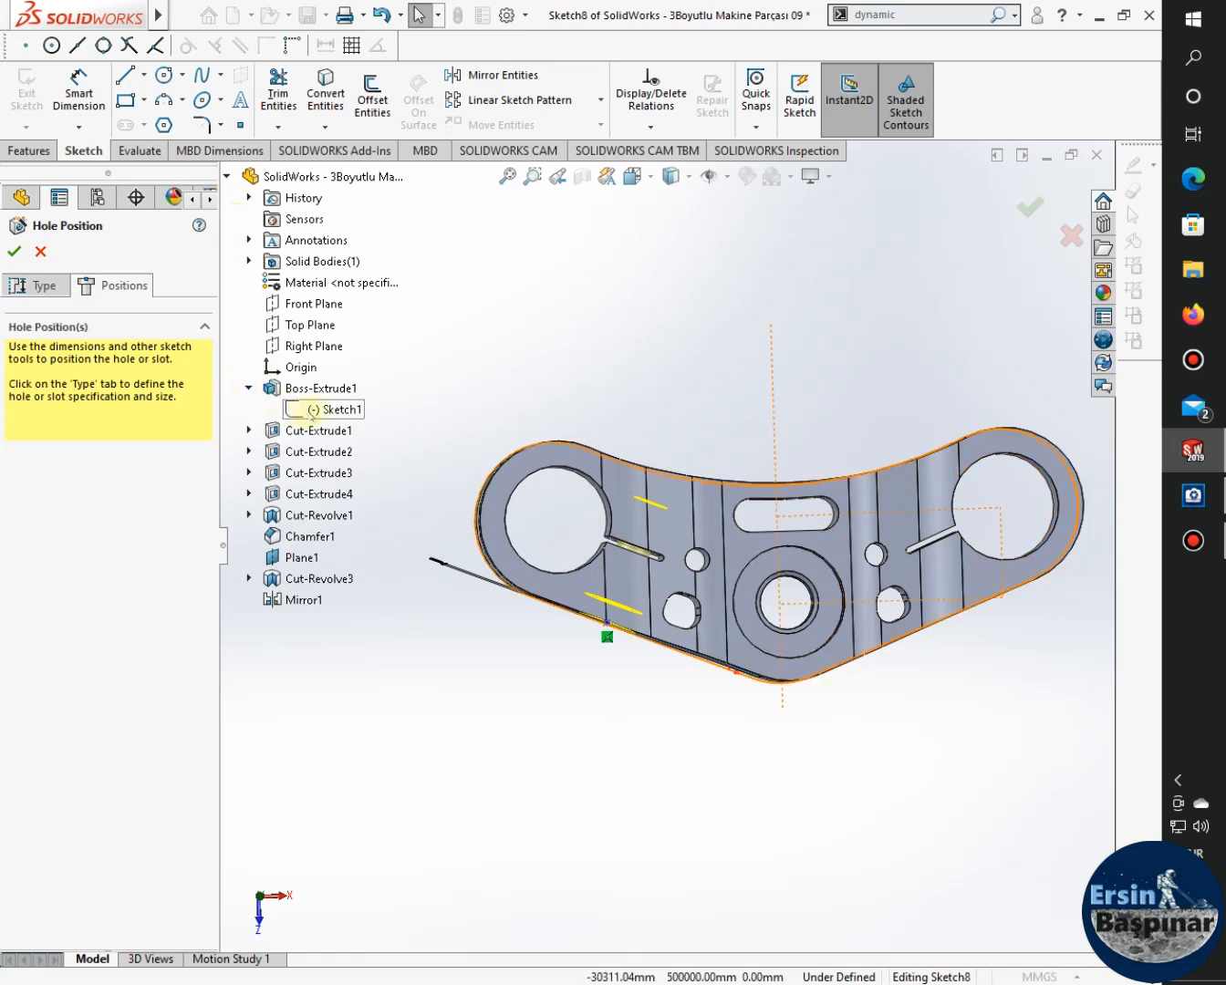
click(324, 408)
click(331, 392)
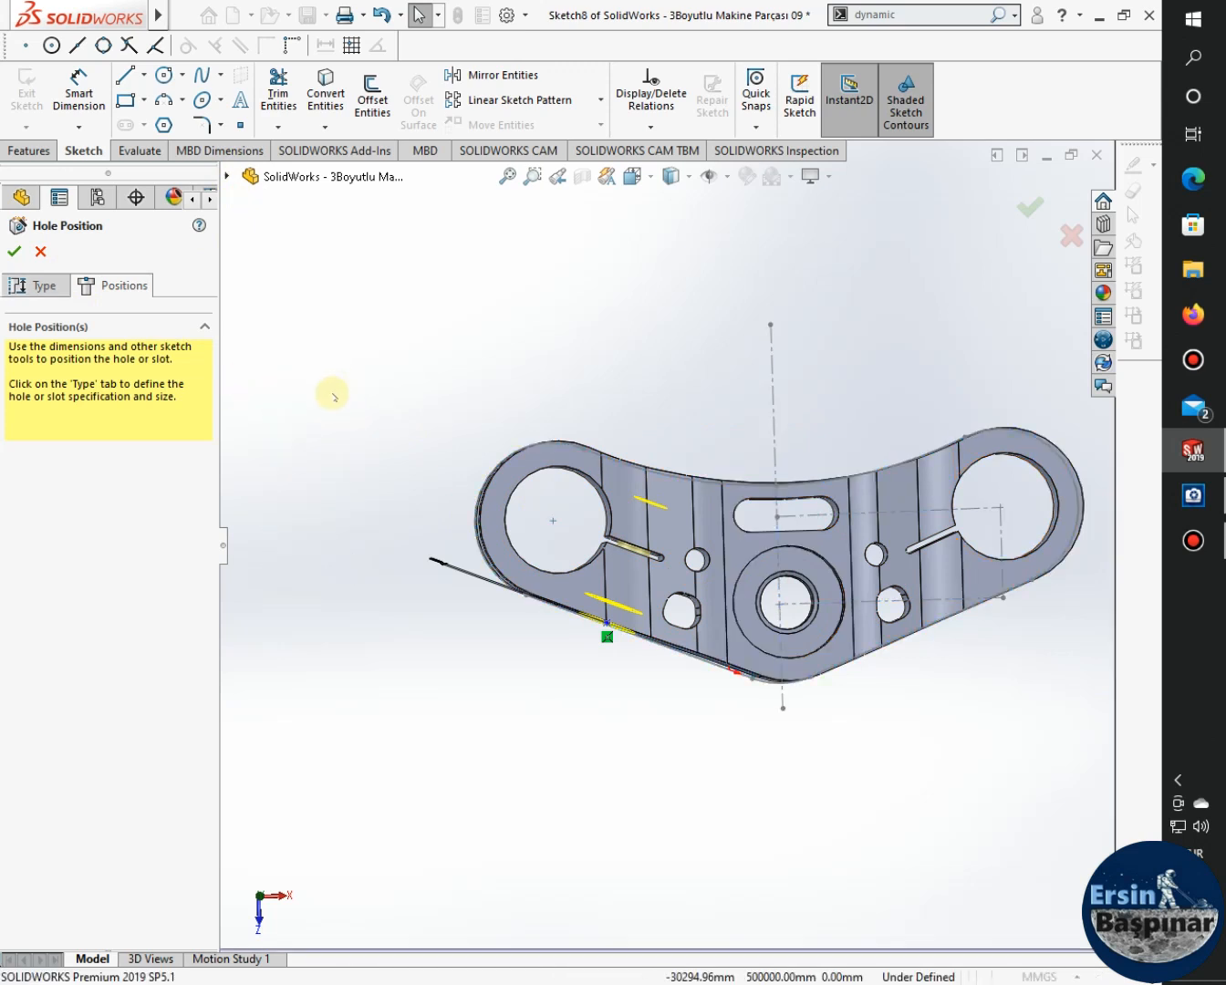
click(91, 83)
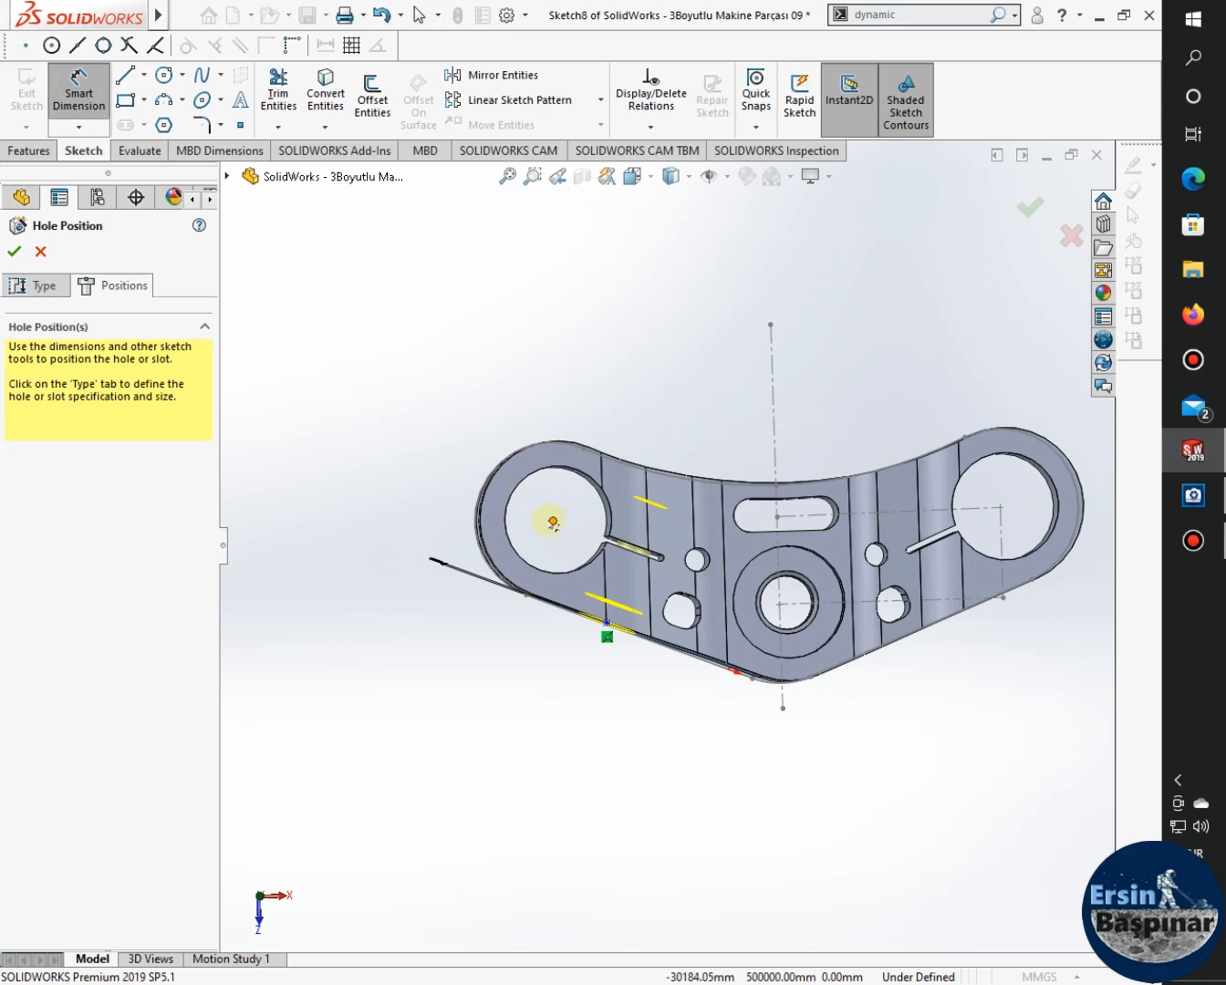
click(553, 521)
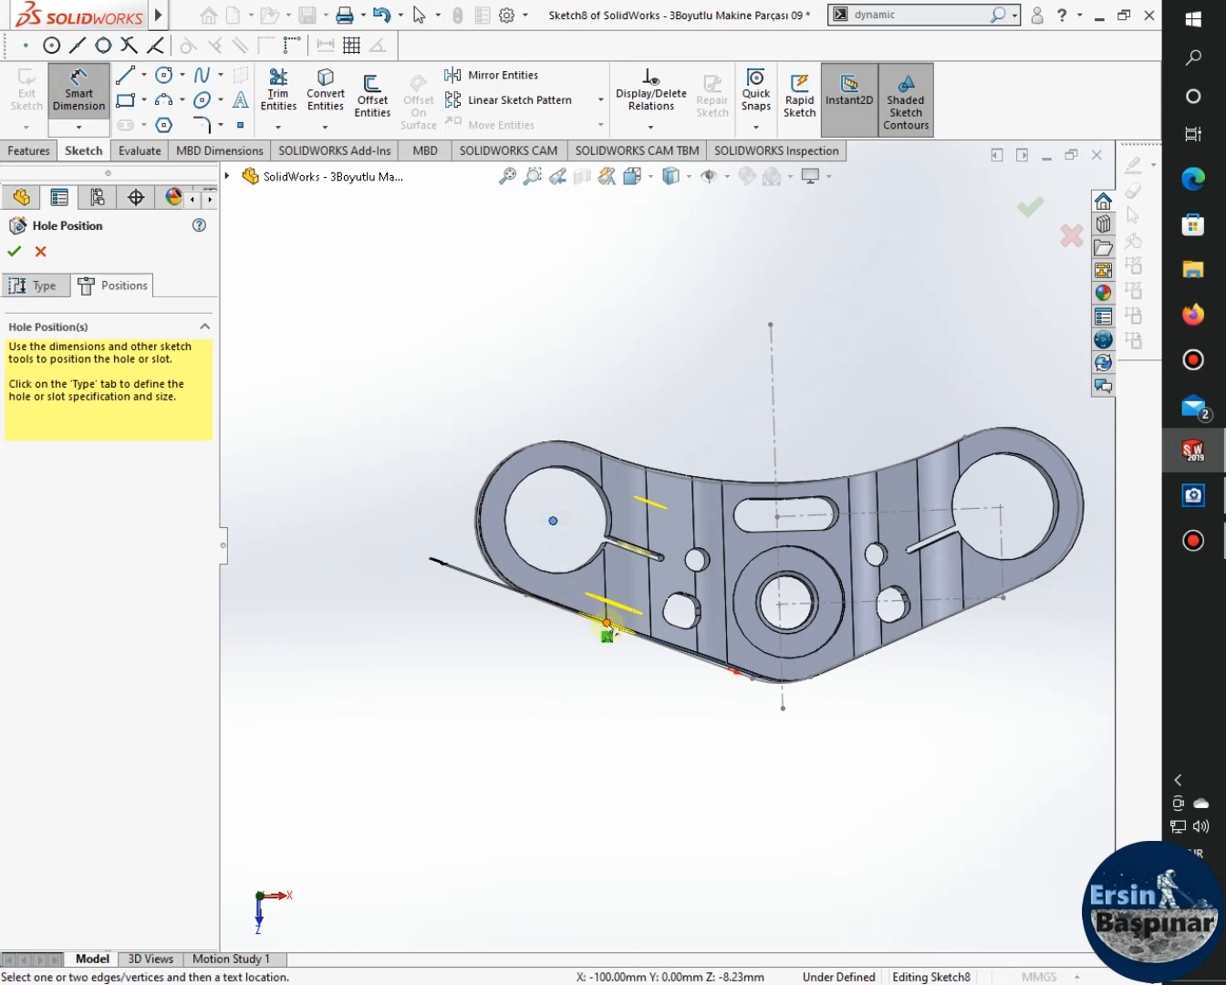
click(607, 624)
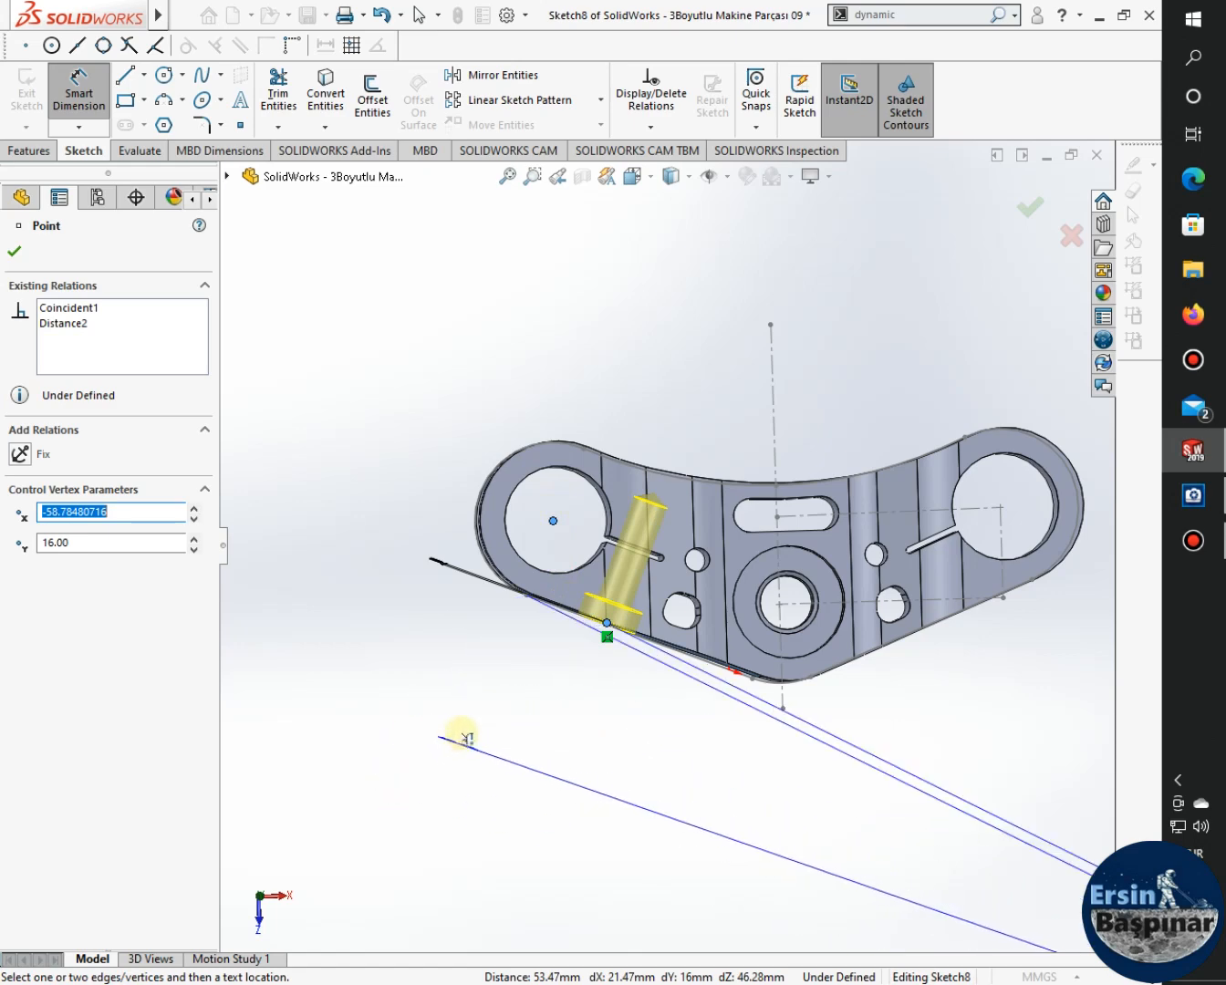
scroll(462, 731, up, 3)
key(Escape)
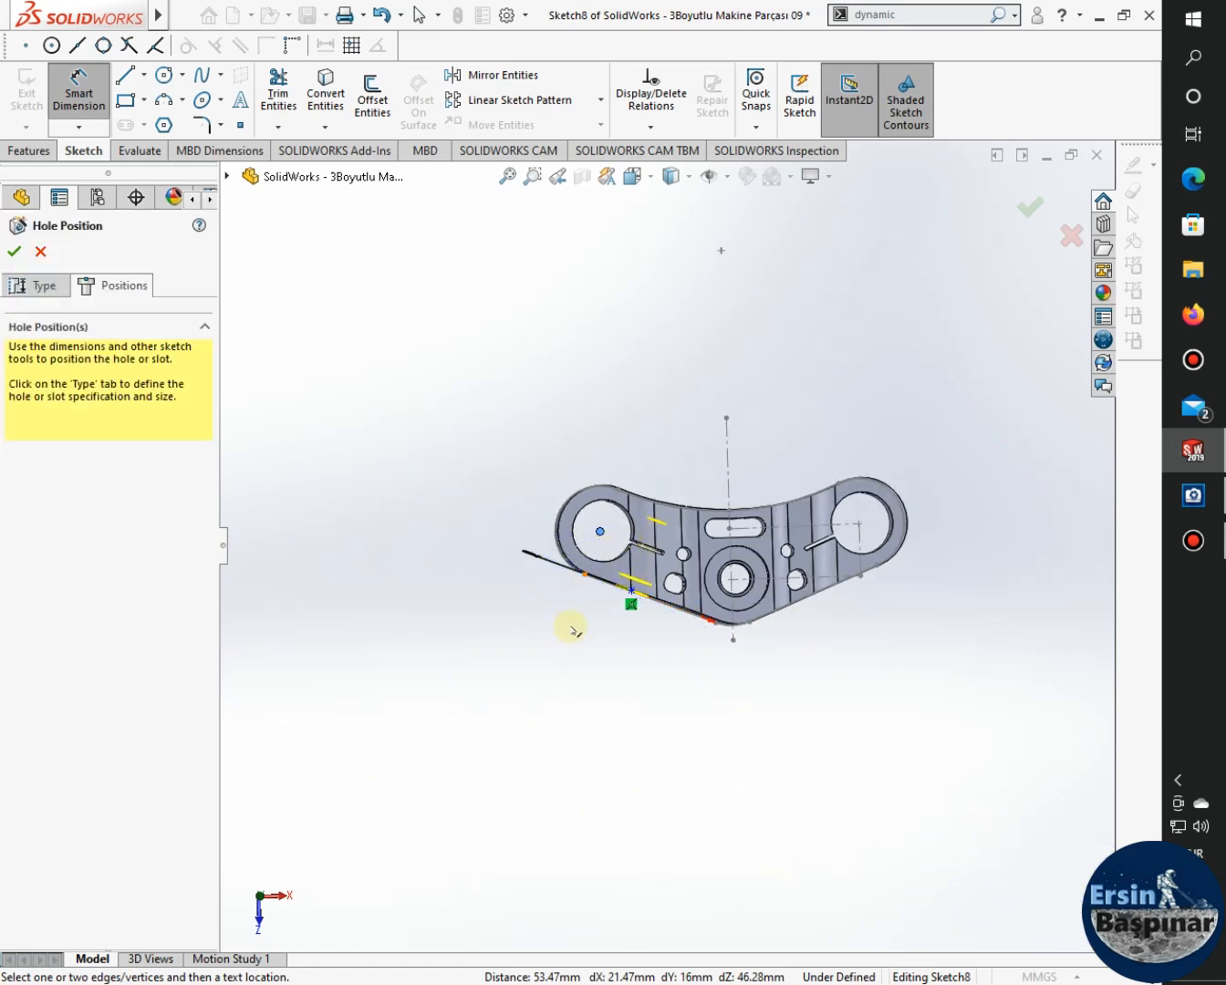
mouse_move(570, 627)
middle_down()
mouse_move(583, 547)
mouse_move(559, 550)
mouse_move(563, 536)
middle_up()
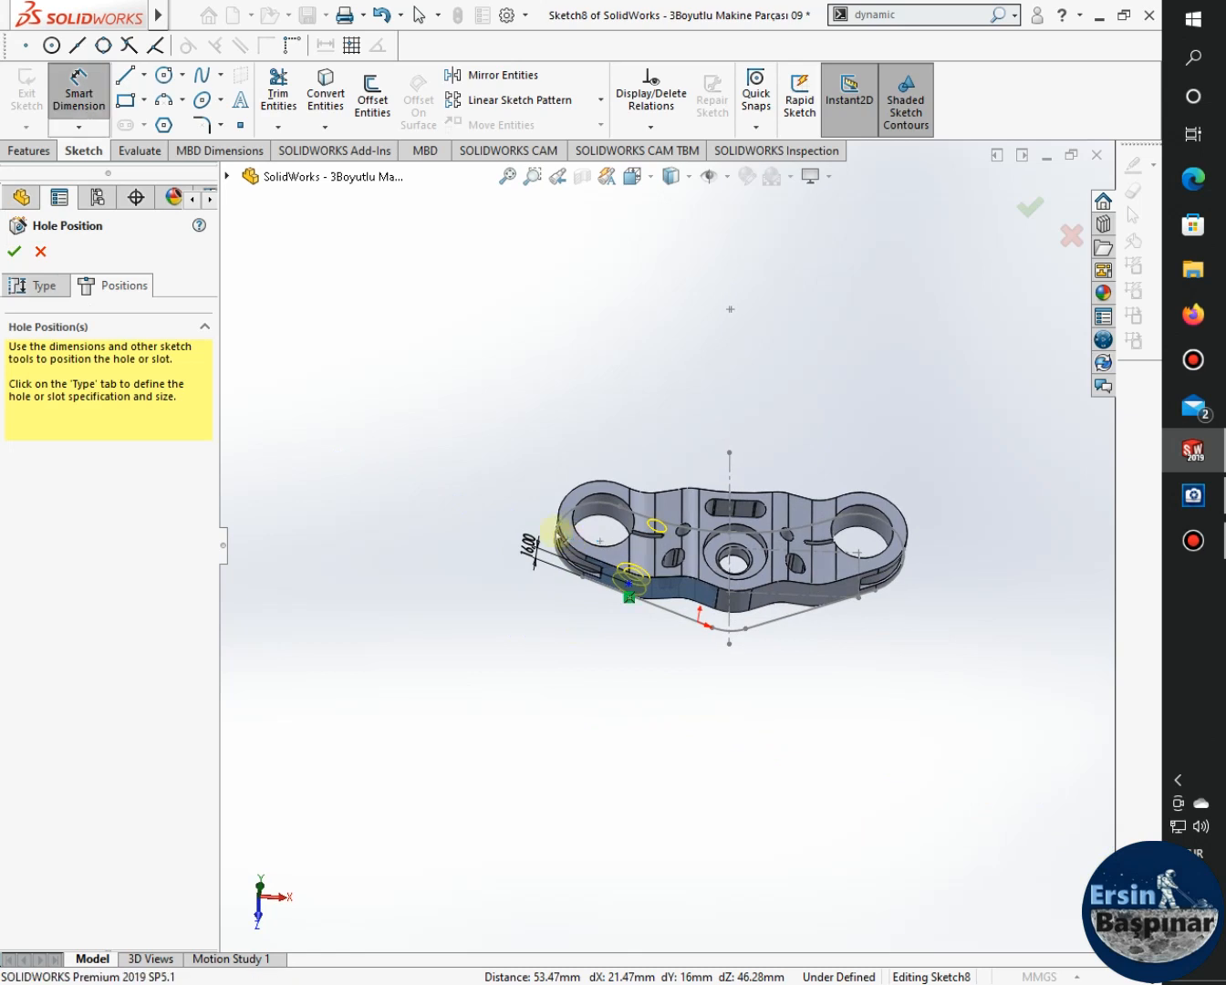
key(Escape)
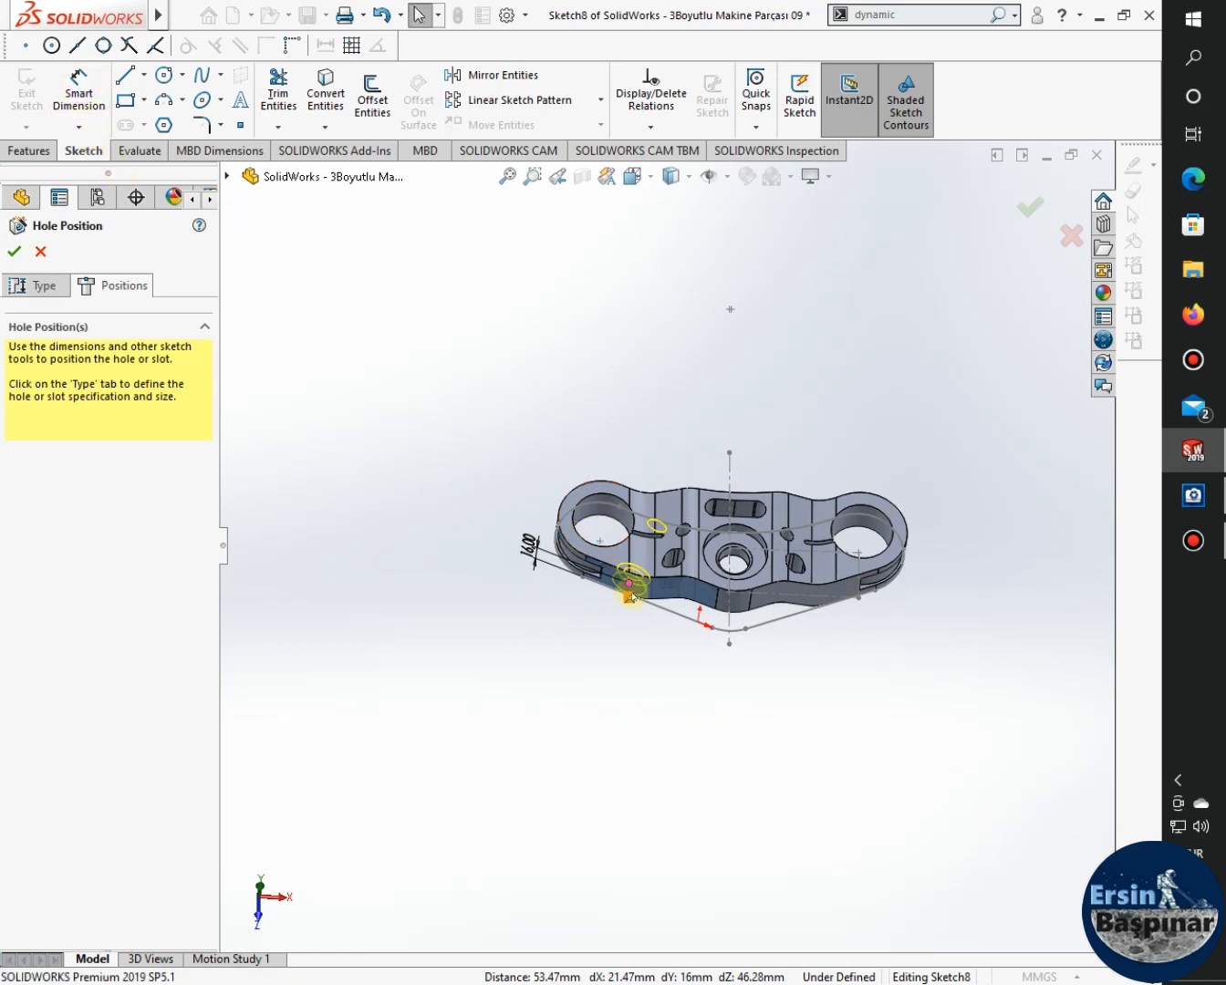
click(609, 550)
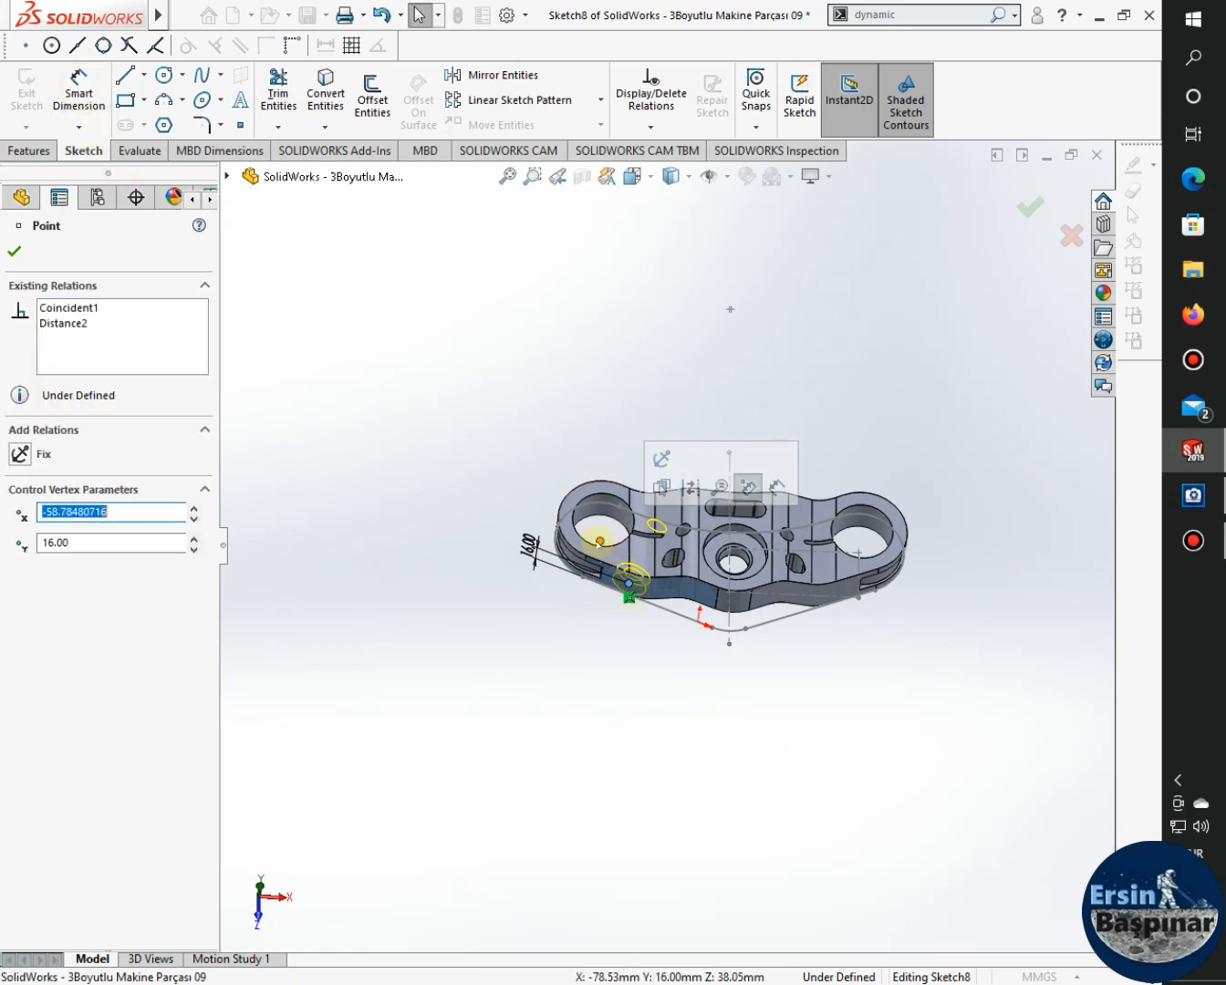
key(Escape)
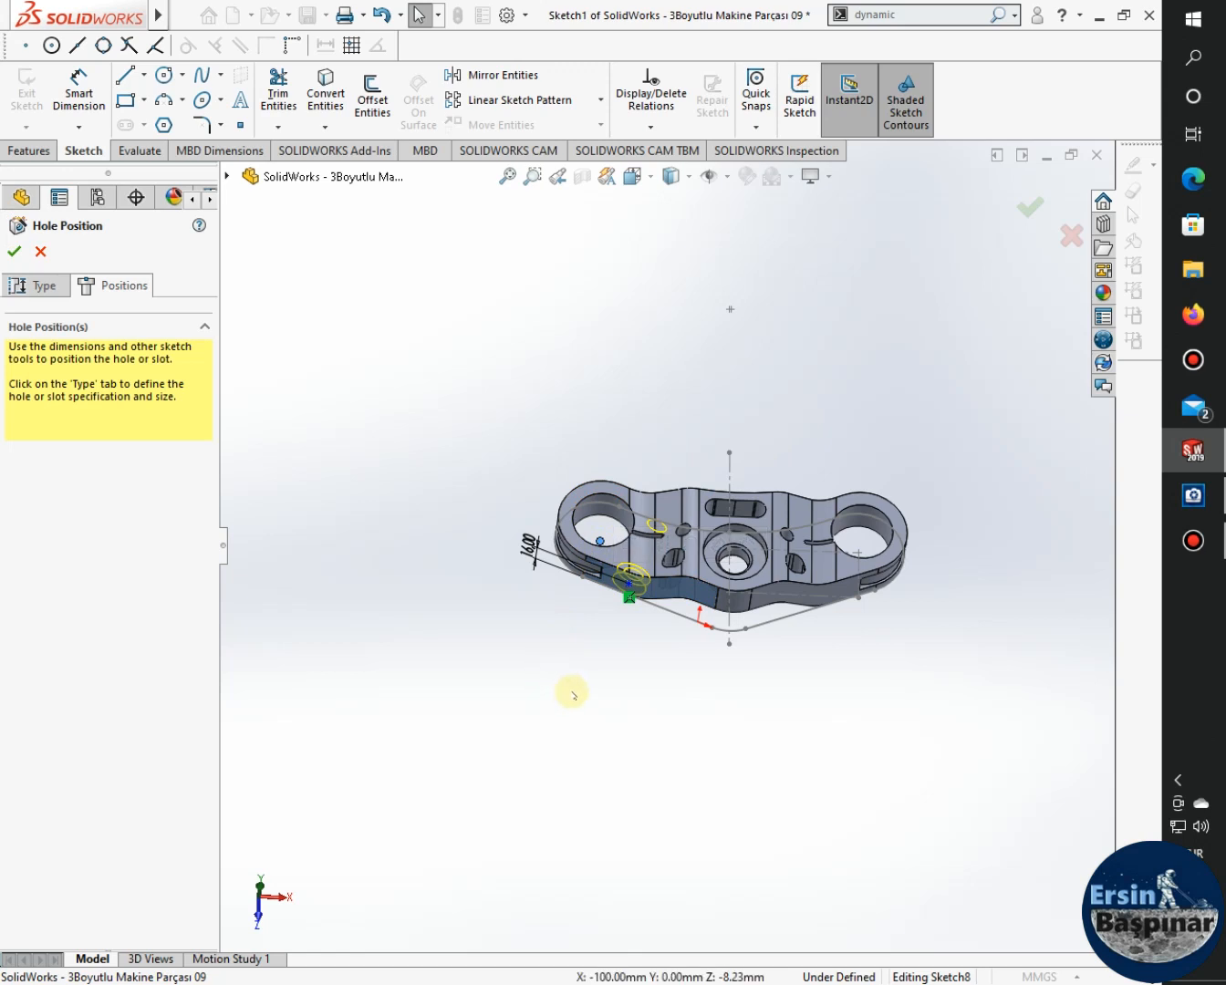
click(575, 690)
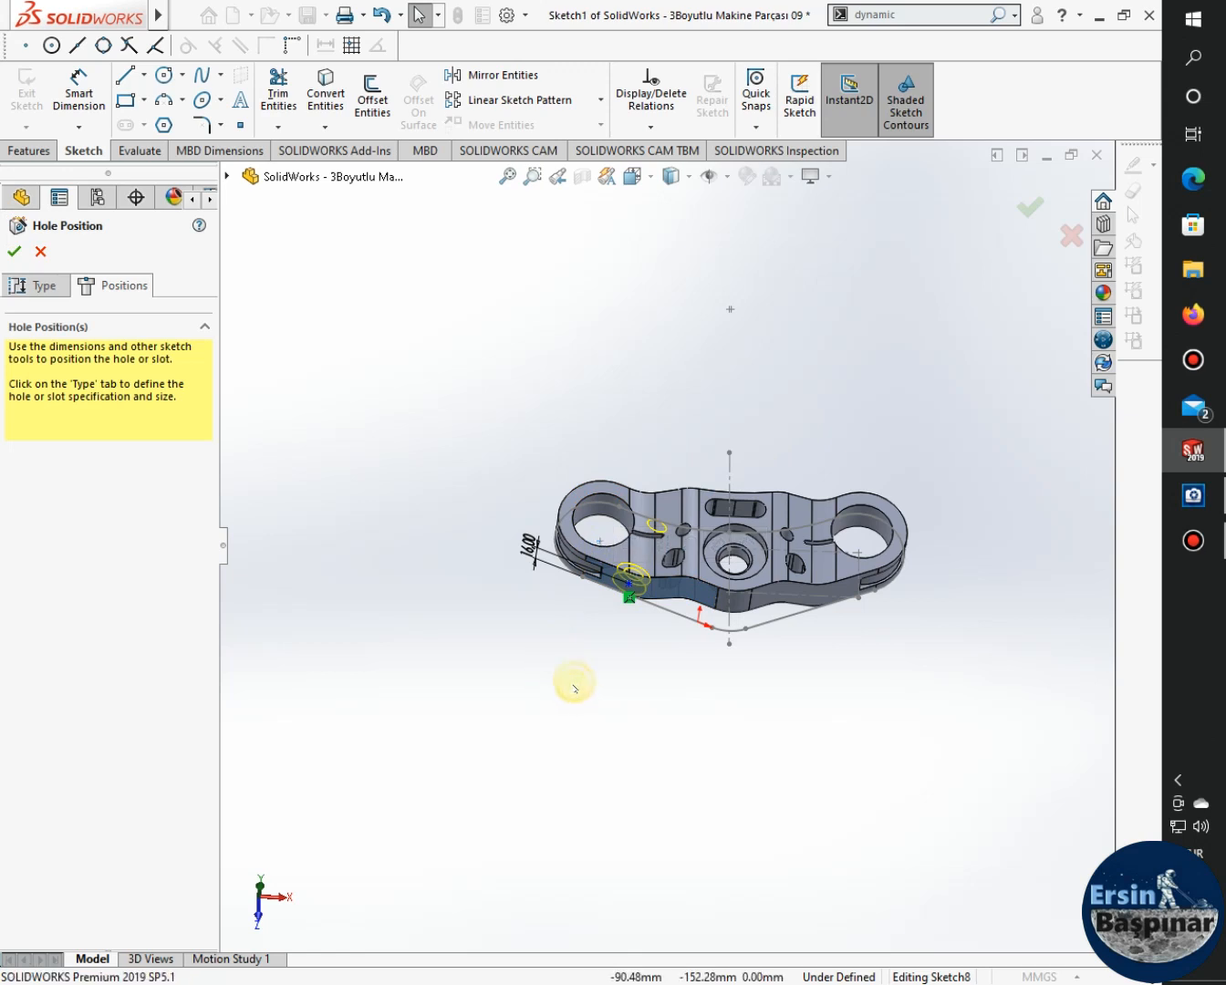
middle_drag(533, 351, 620, 525)
scroll(621, 527, down, 8)
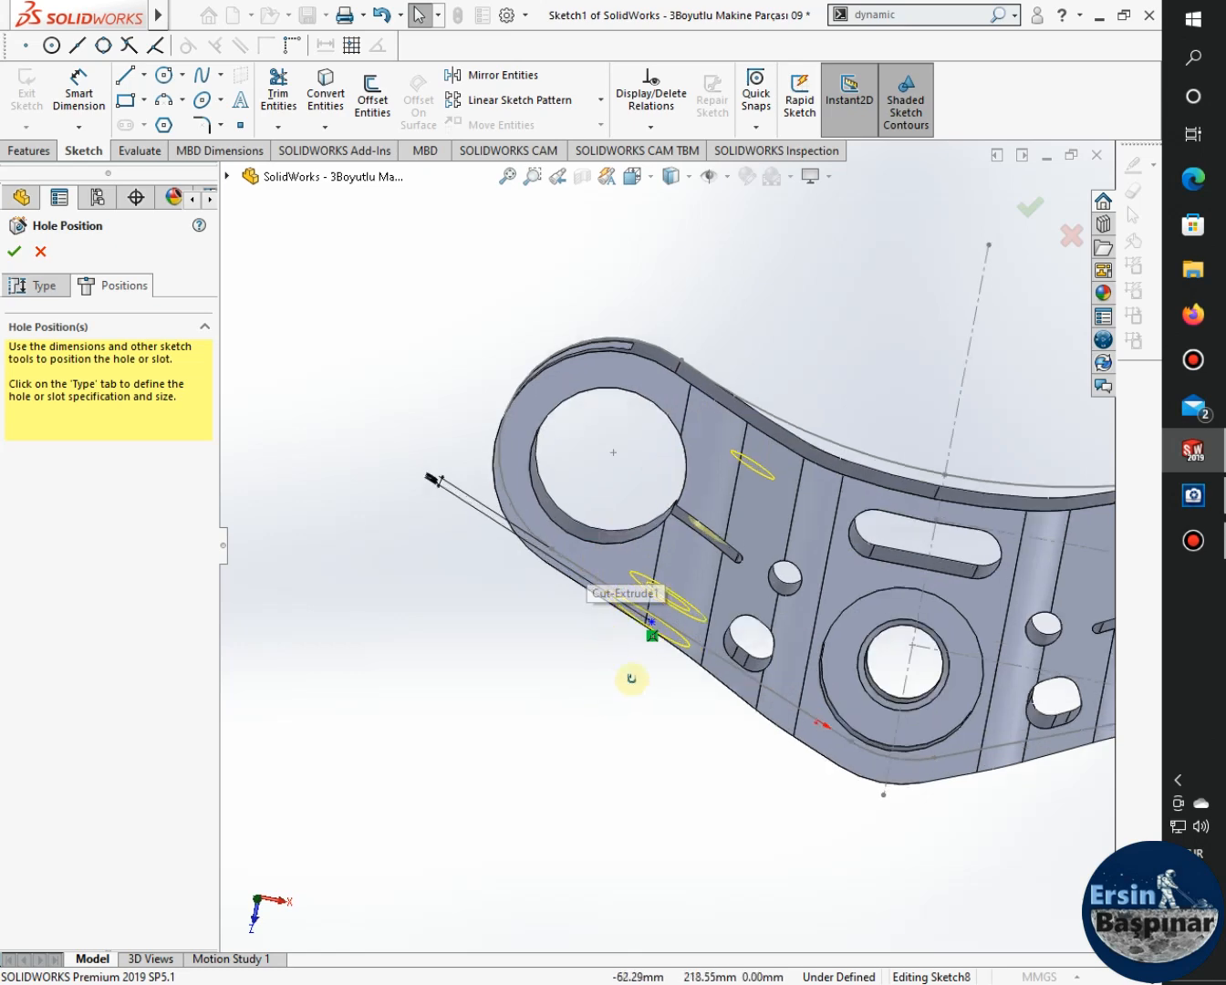
middle_drag(676, 585, 682, 449)
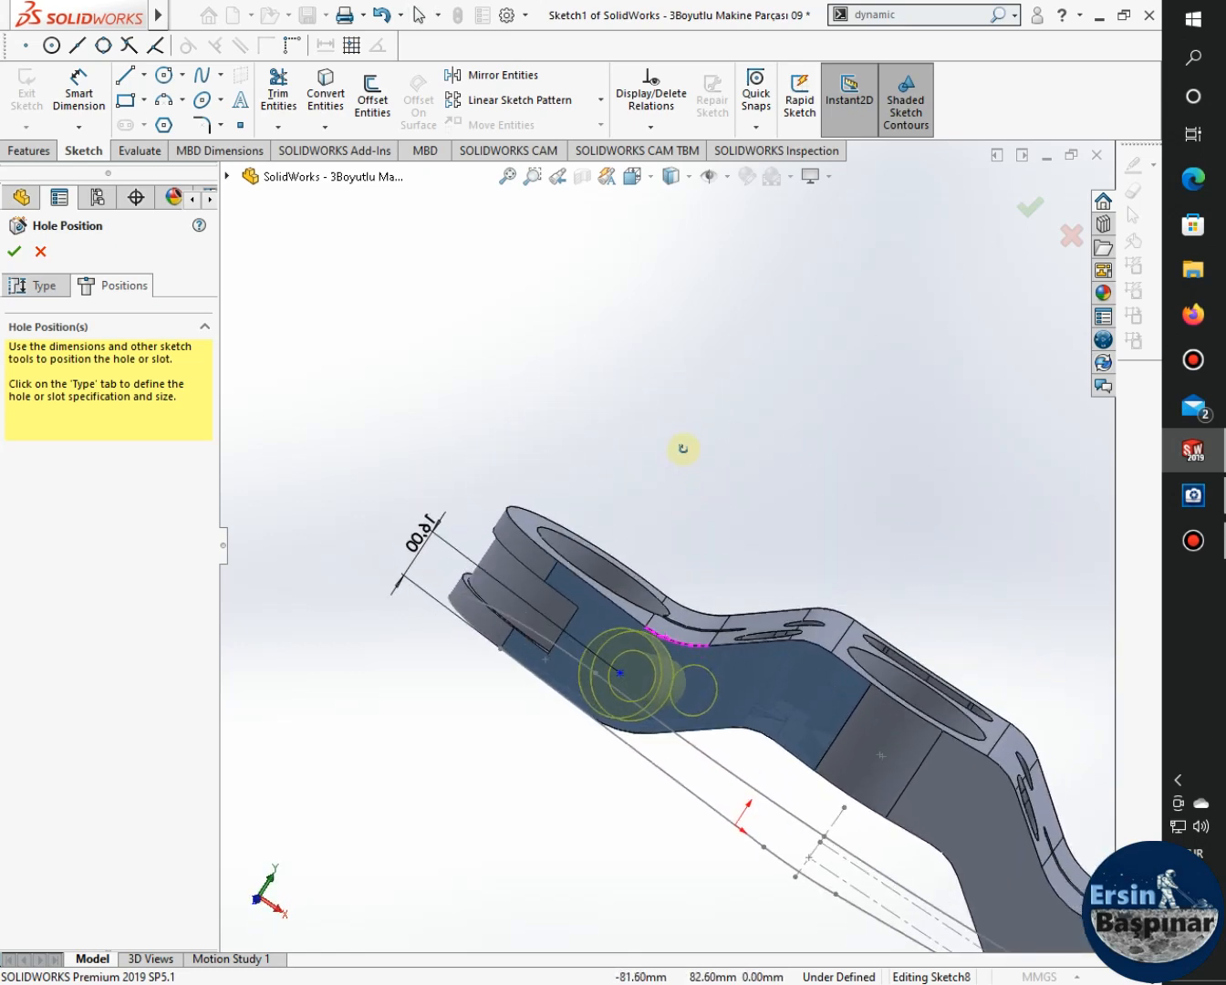
click(81, 88)
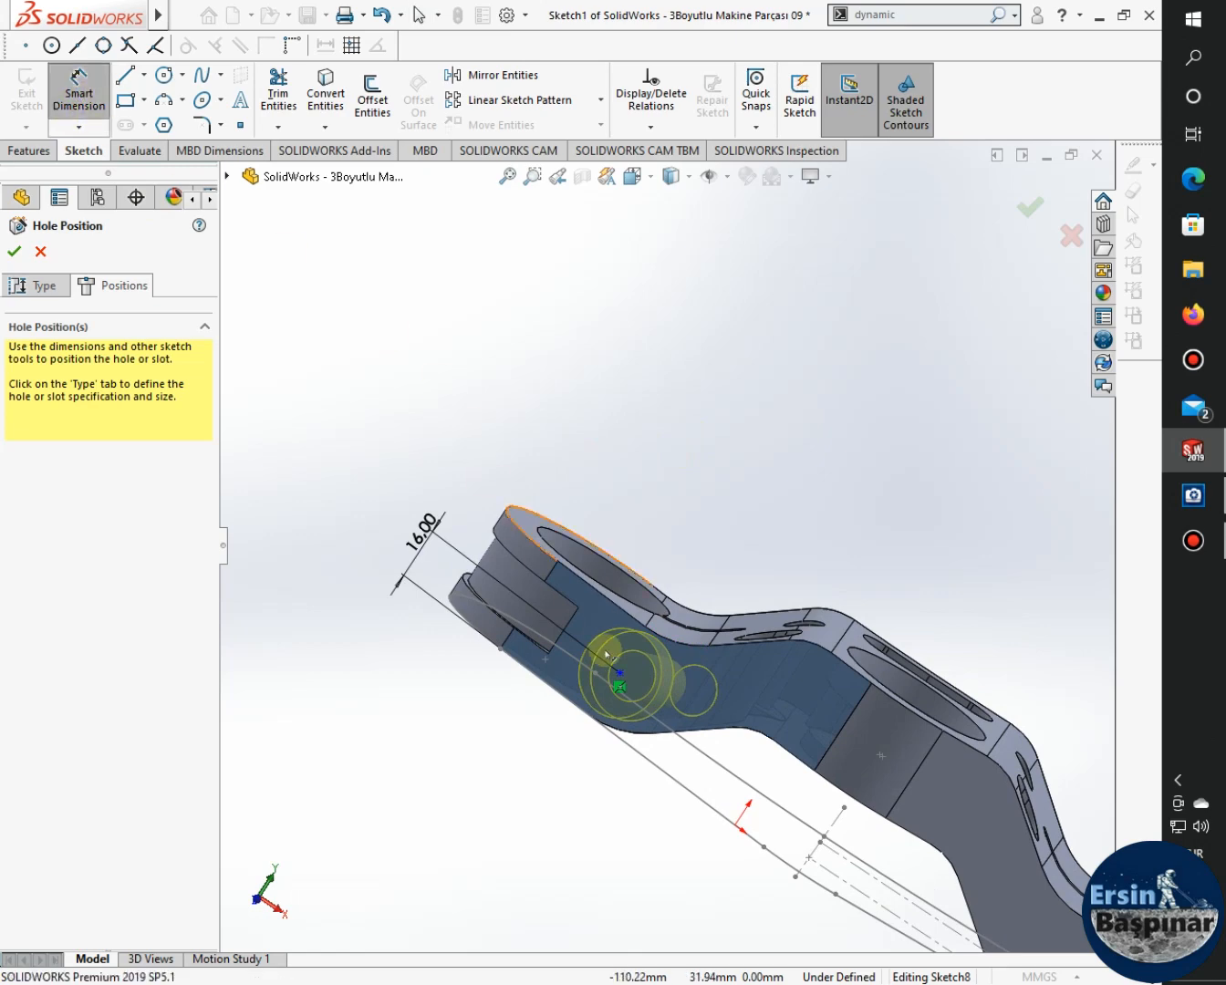
click(619, 674)
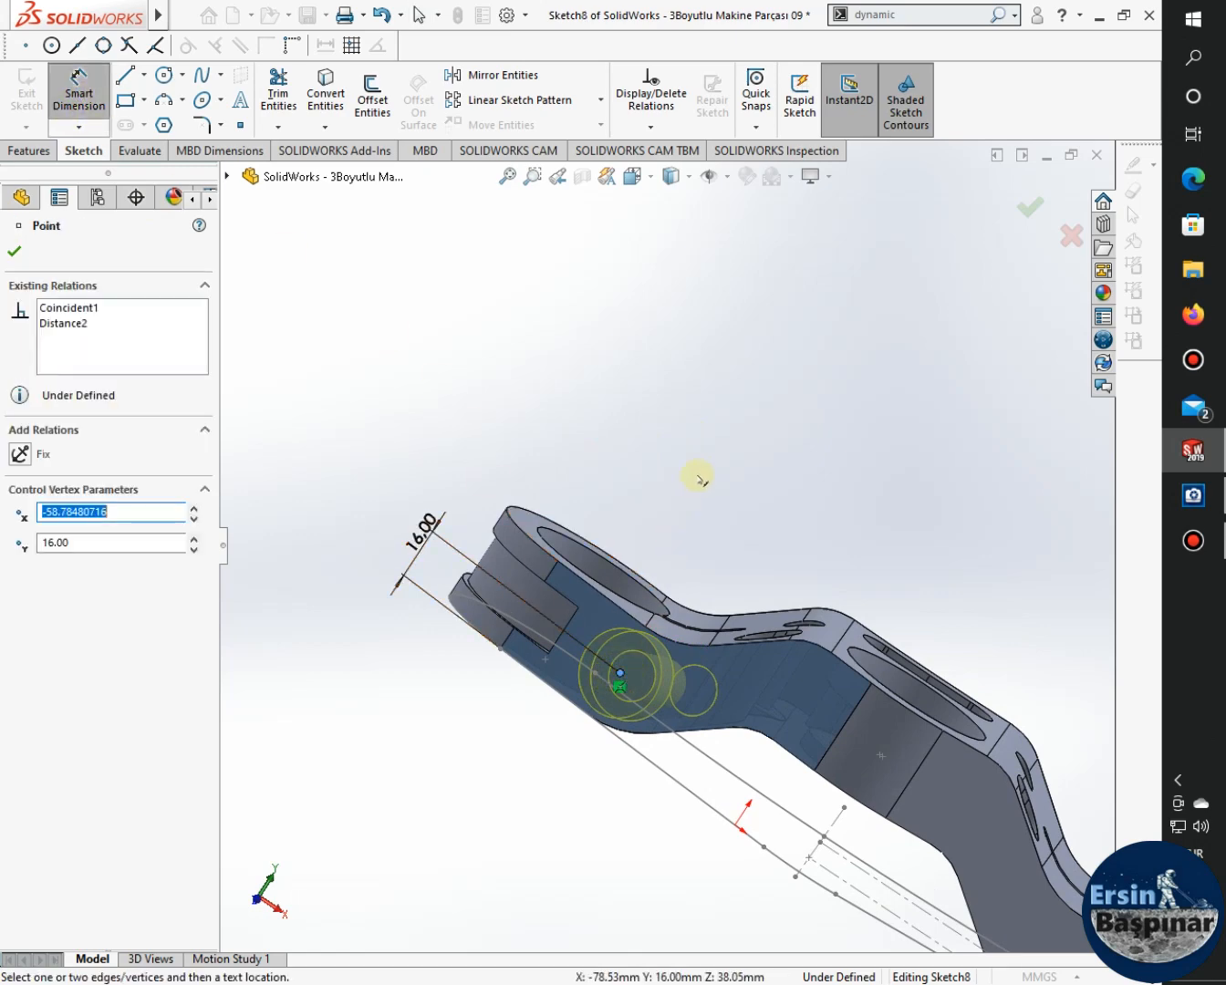
middle_drag(699, 476, 674, 539)
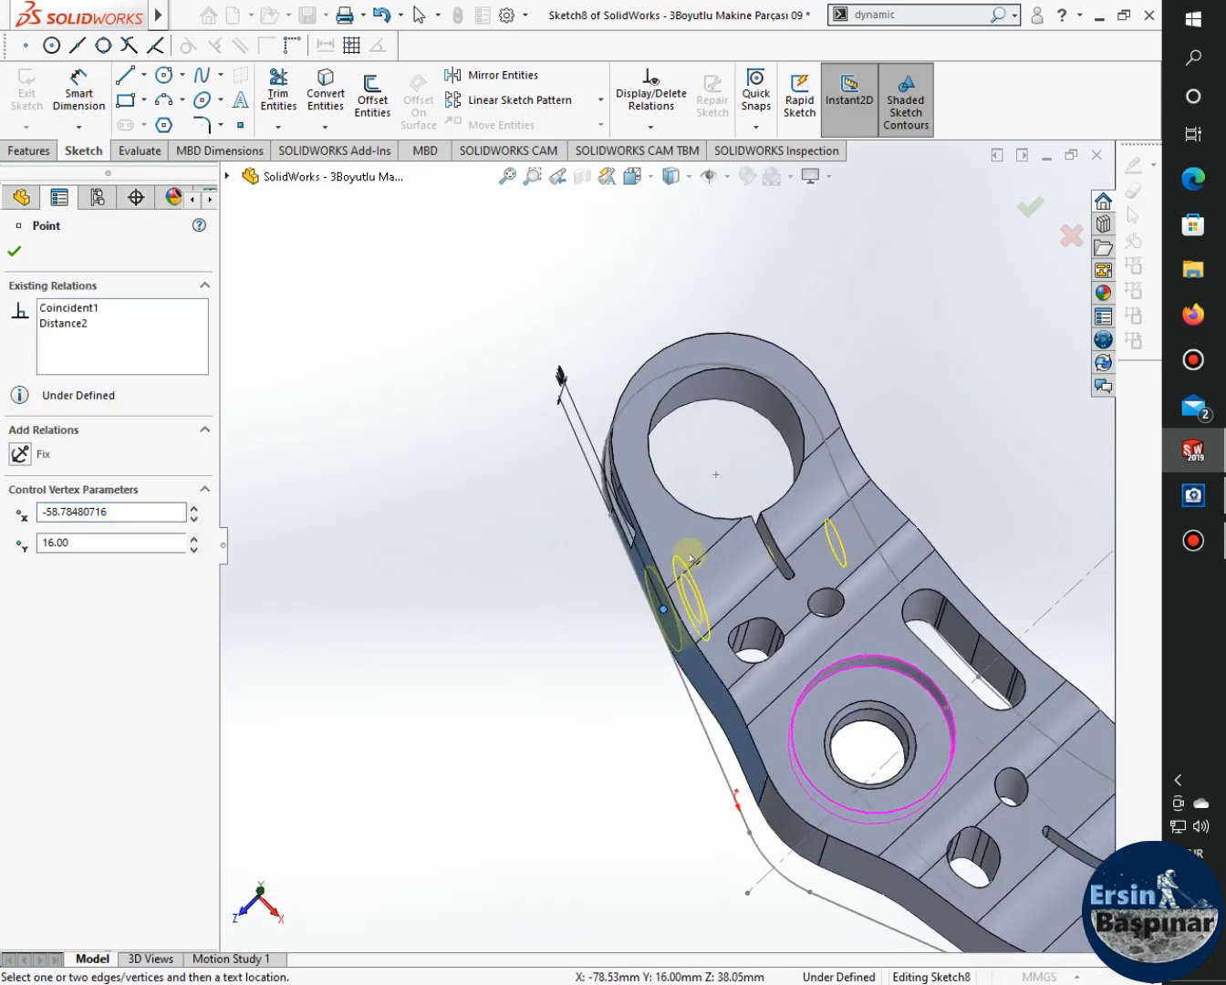
click(716, 476)
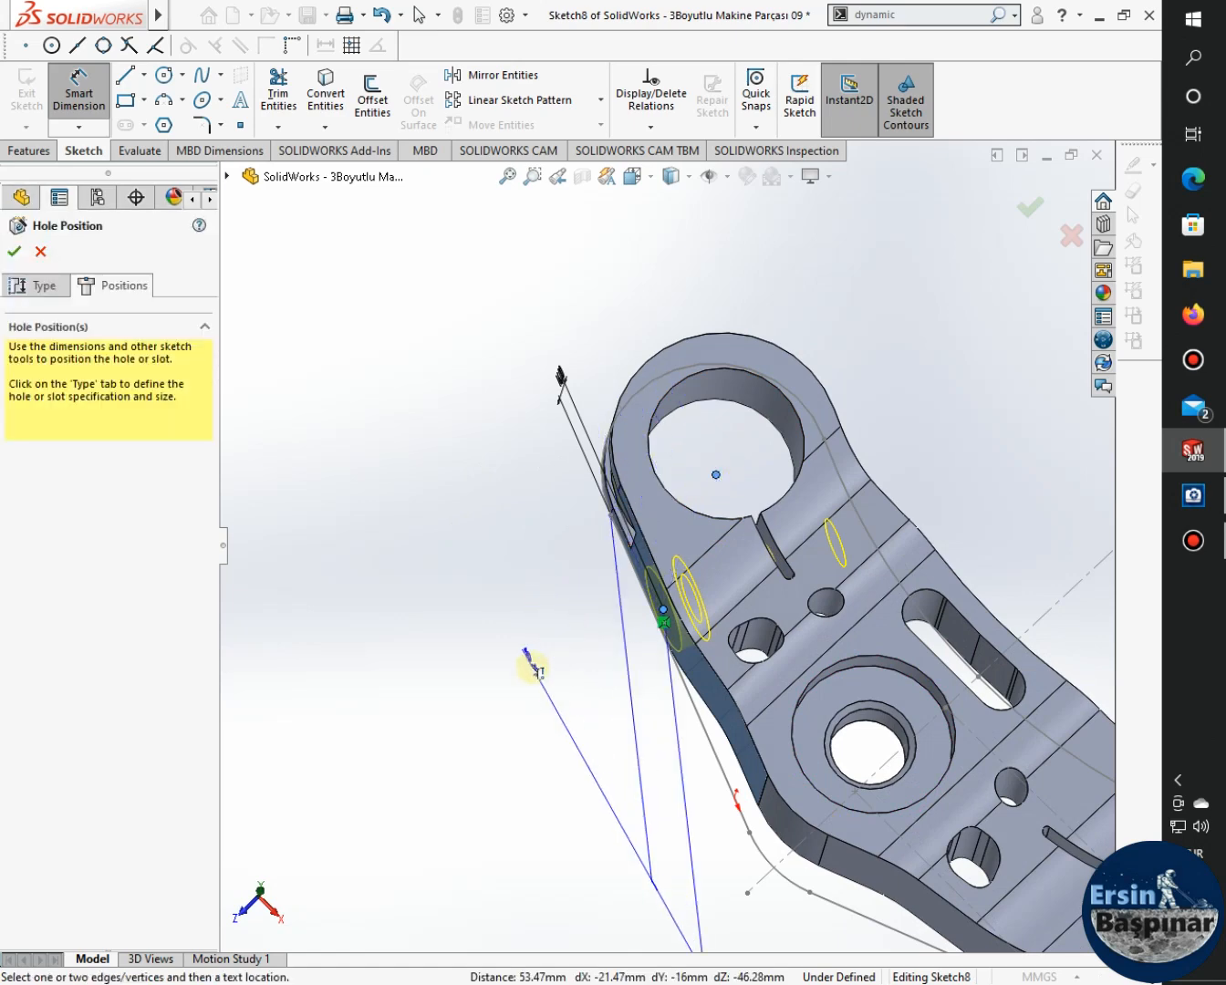
mouse_move(536, 646)
middle_down()
mouse_move(626, 589)
mouse_move(690, 460)
mouse_move(711, 492)
mouse_move(734, 437)
mouse_move(752, 435)
mouse_move(738, 405)
mouse_move(709, 415)
mouse_move(594, 622)
mouse_move(555, 665)
mouse_move(511, 681)
mouse_move(630, 608)
mouse_move(550, 742)
mouse_move(561, 747)
middle_up()
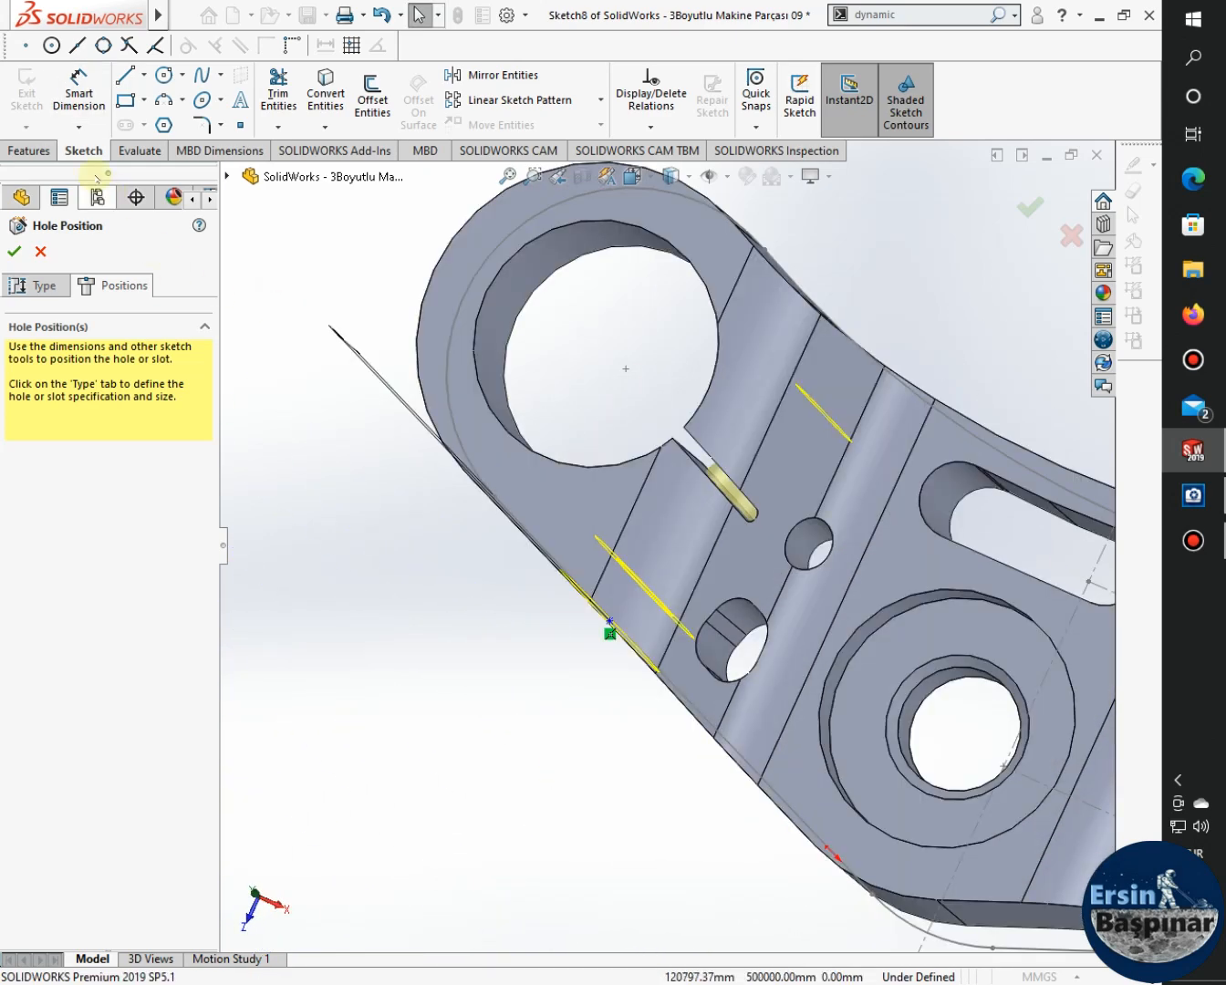
Draw construction lines from the hole point to the face's bottom edge, about 16 mm, and along that edge to its left corner.
click(145, 74)
click(160, 121)
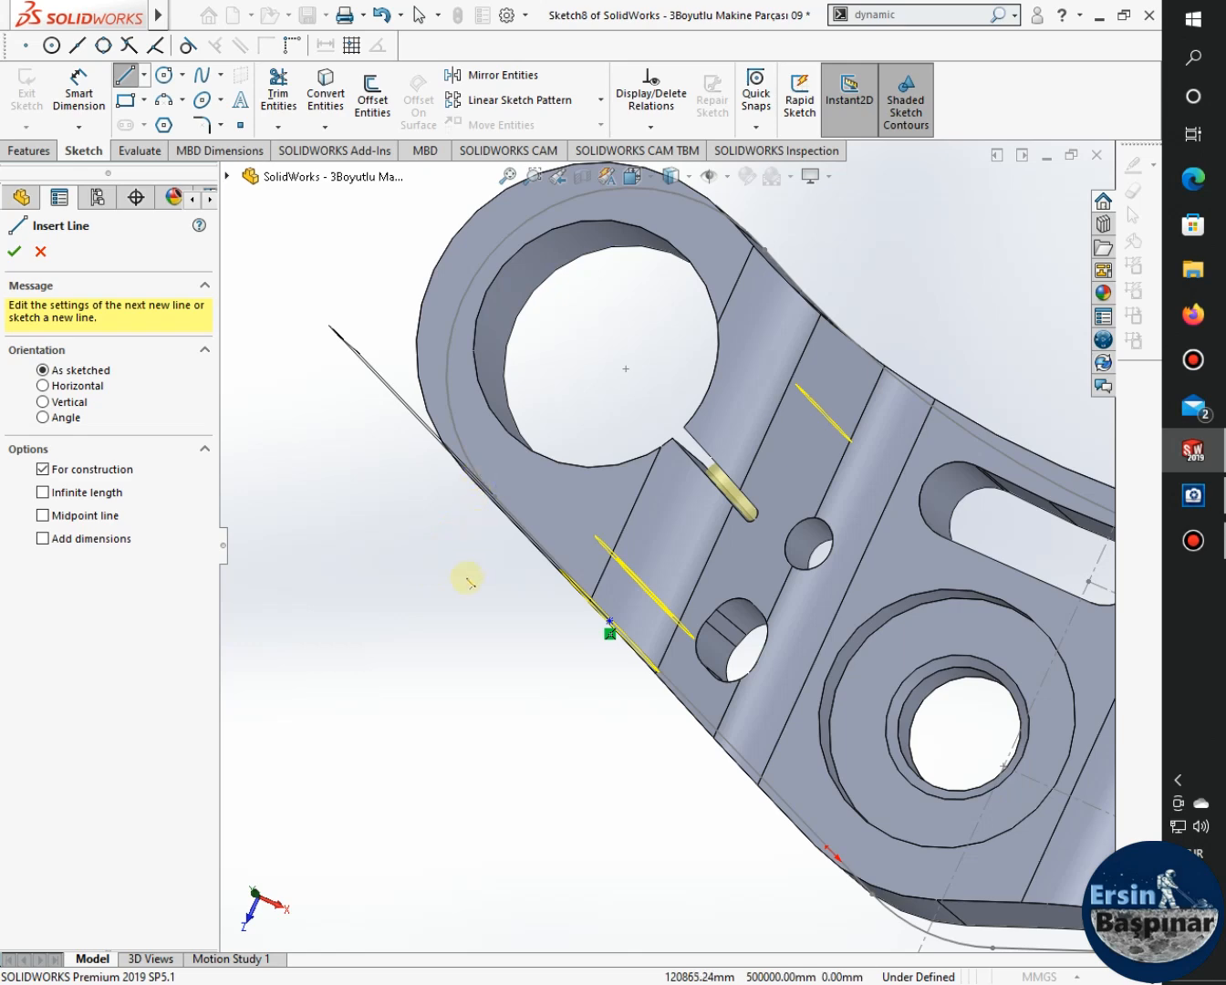
middle_drag(469, 582, 569, 474)
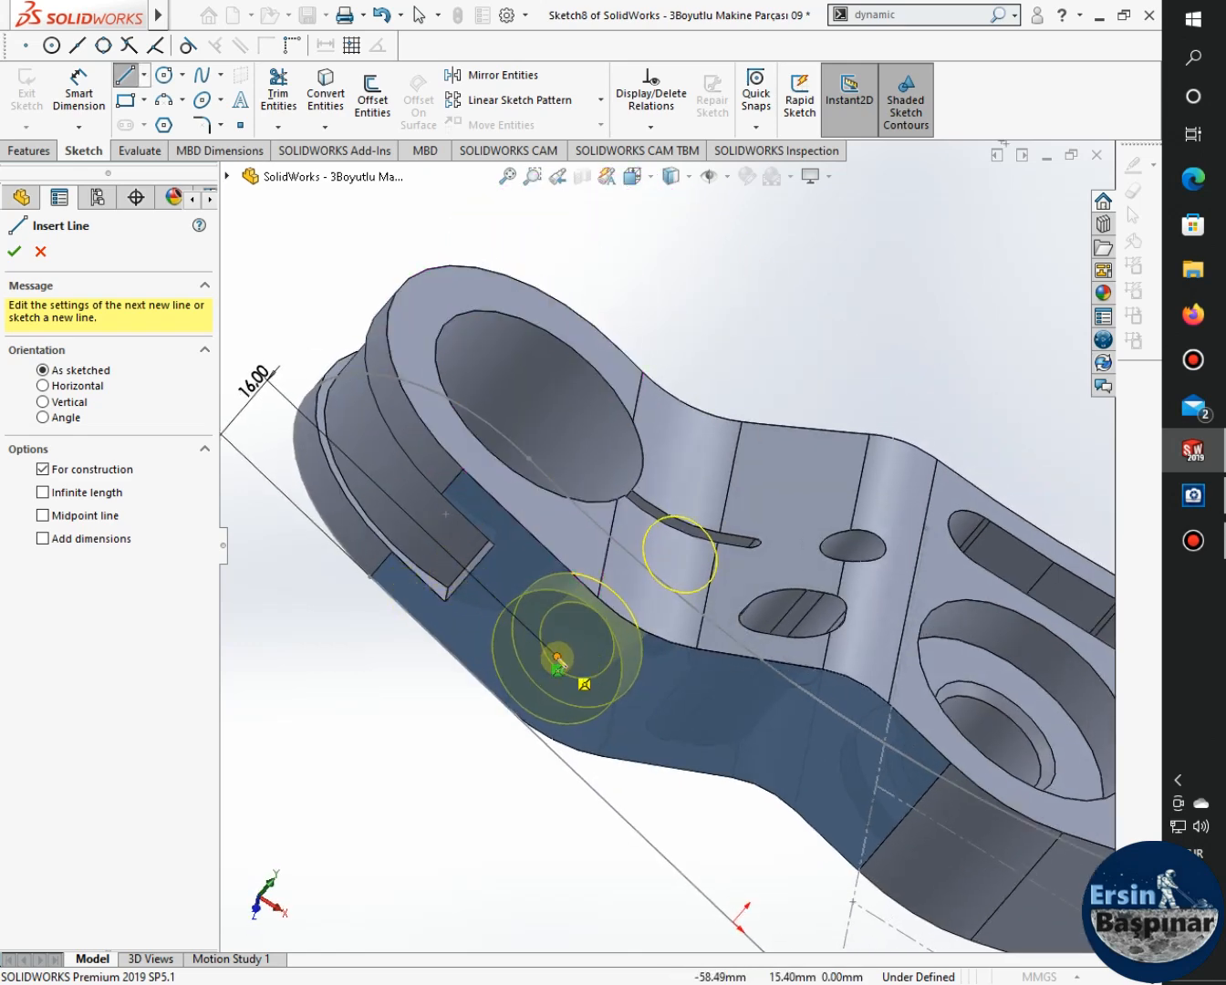
click(558, 661)
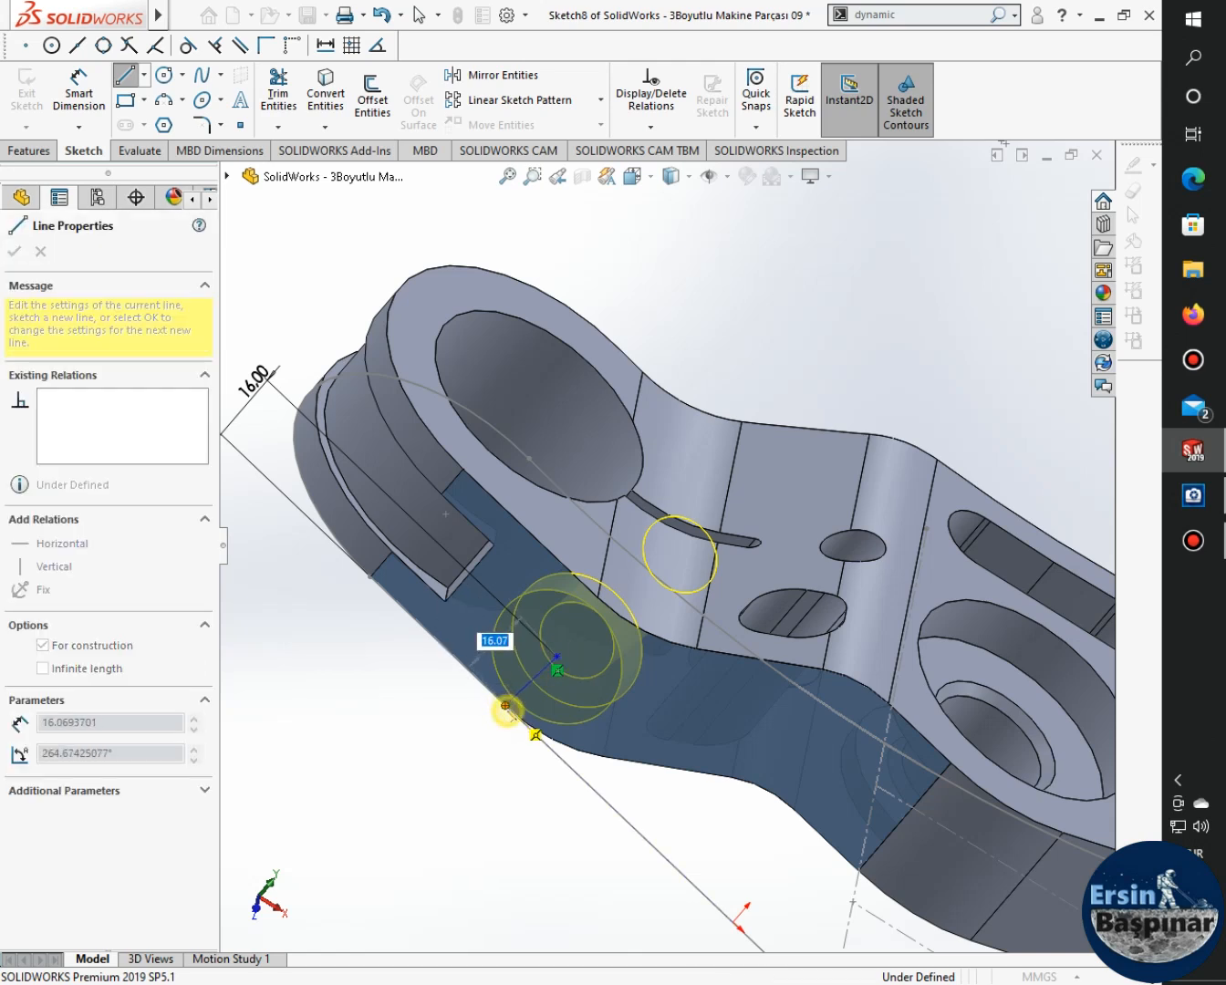
click(506, 705)
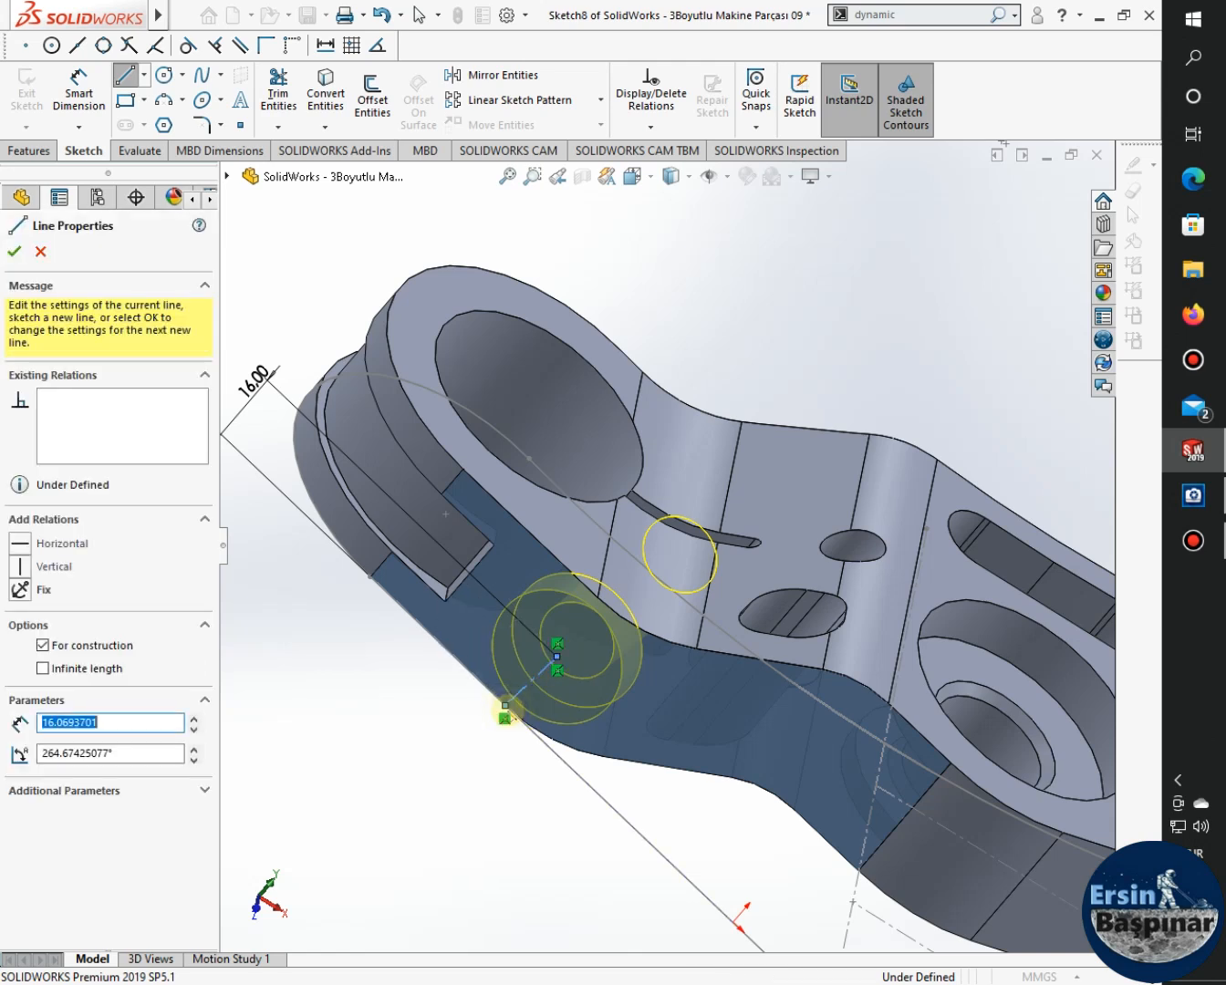
click(369, 576)
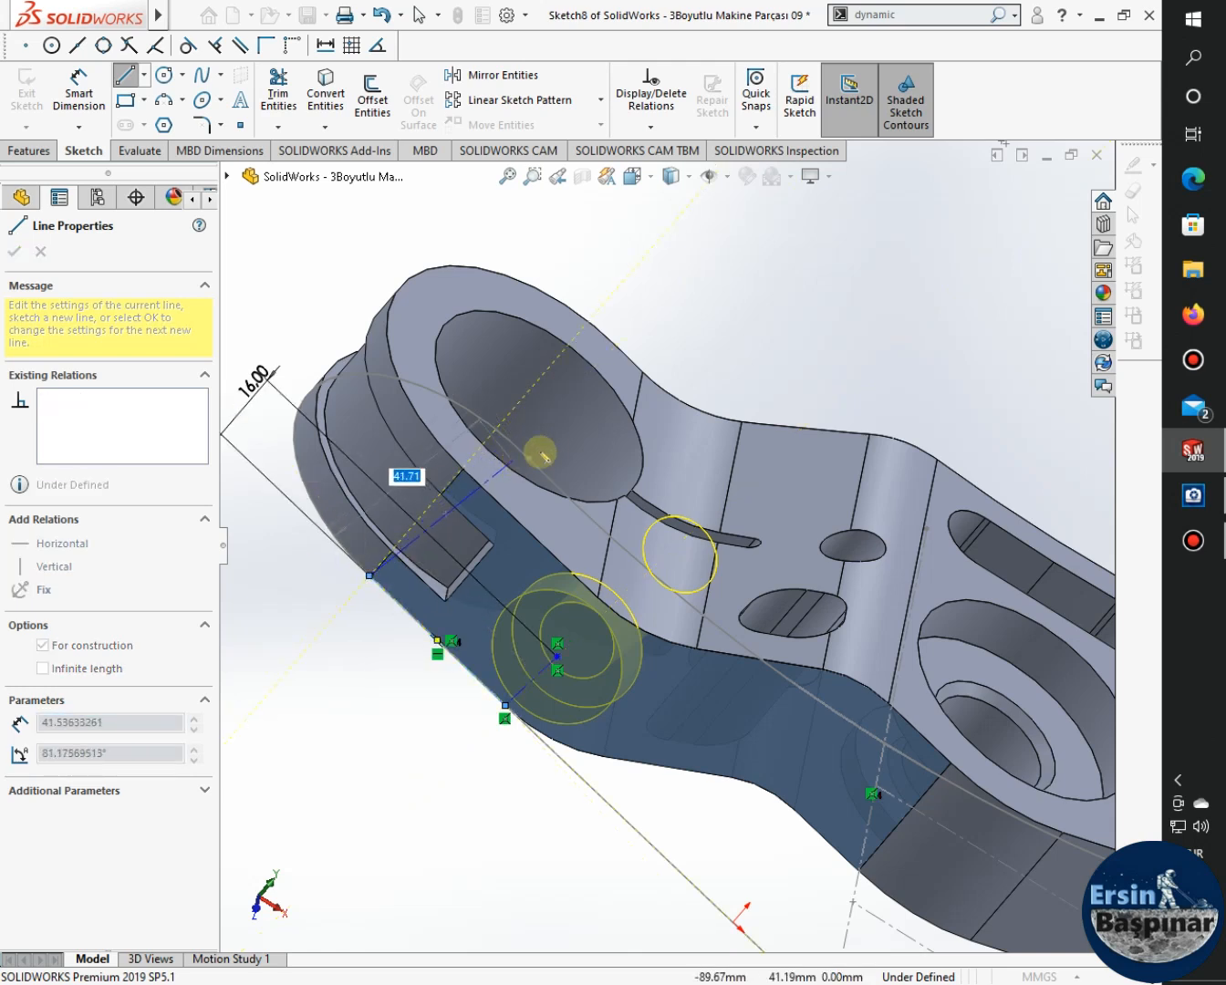
Continue the construction chain with a line from the bottom edge's left corner, perpendicular to that edge, and end the chain.
middle_drag(699, 296, 555, 425)
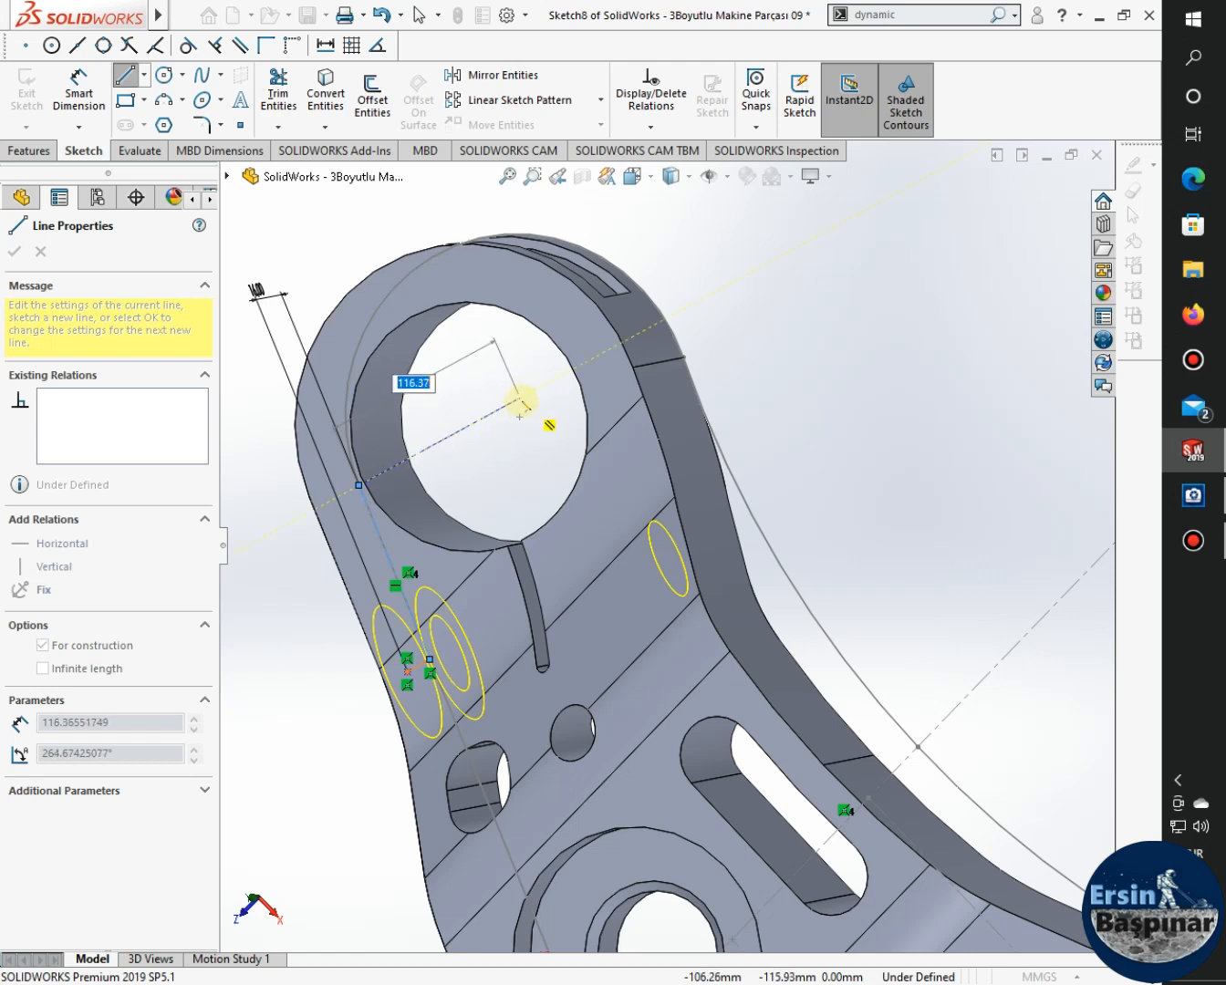
click(522, 400)
scroll(695, 429, up, 1)
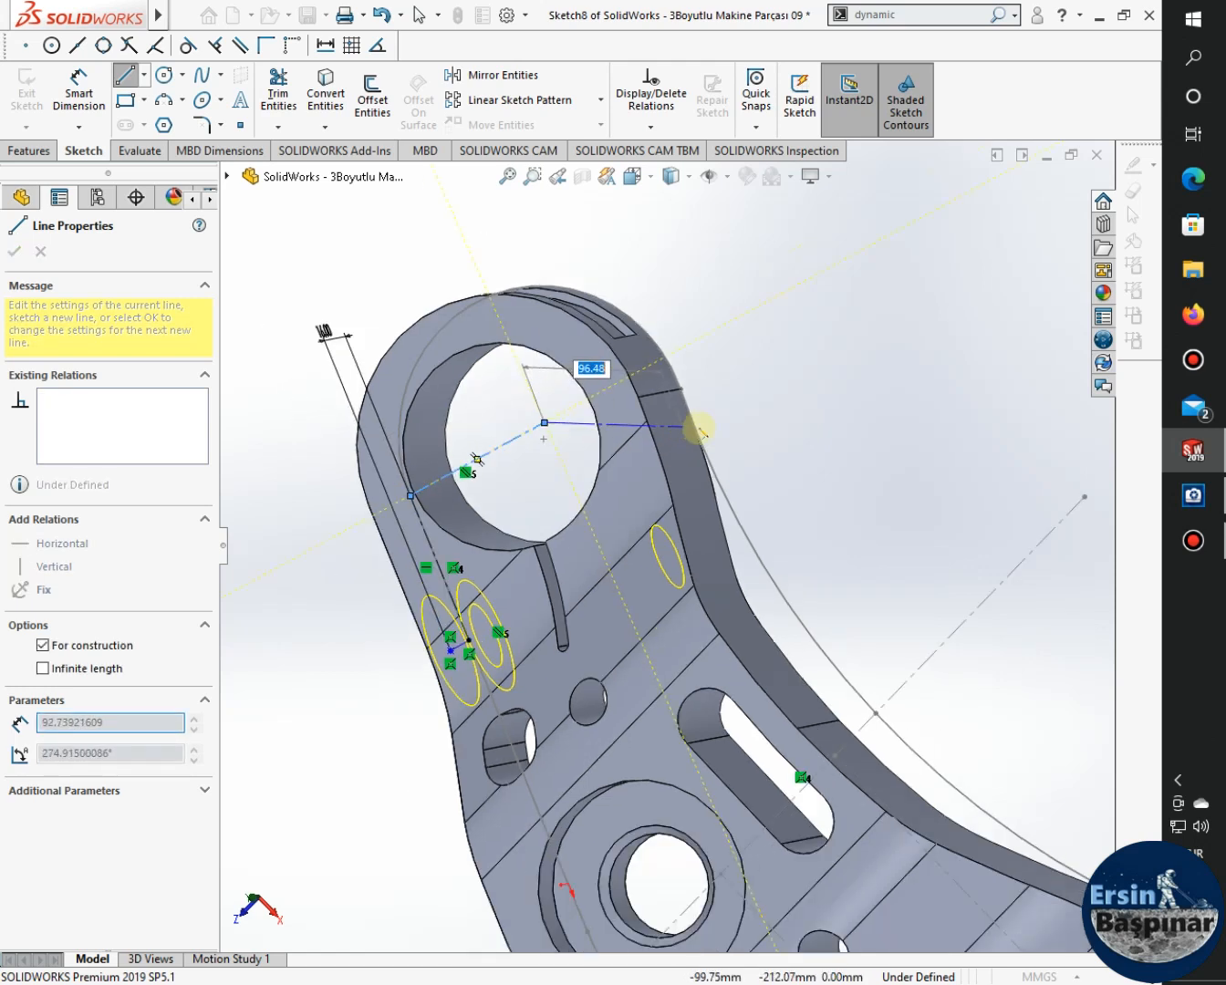
middle_drag(761, 439, 865, 416)
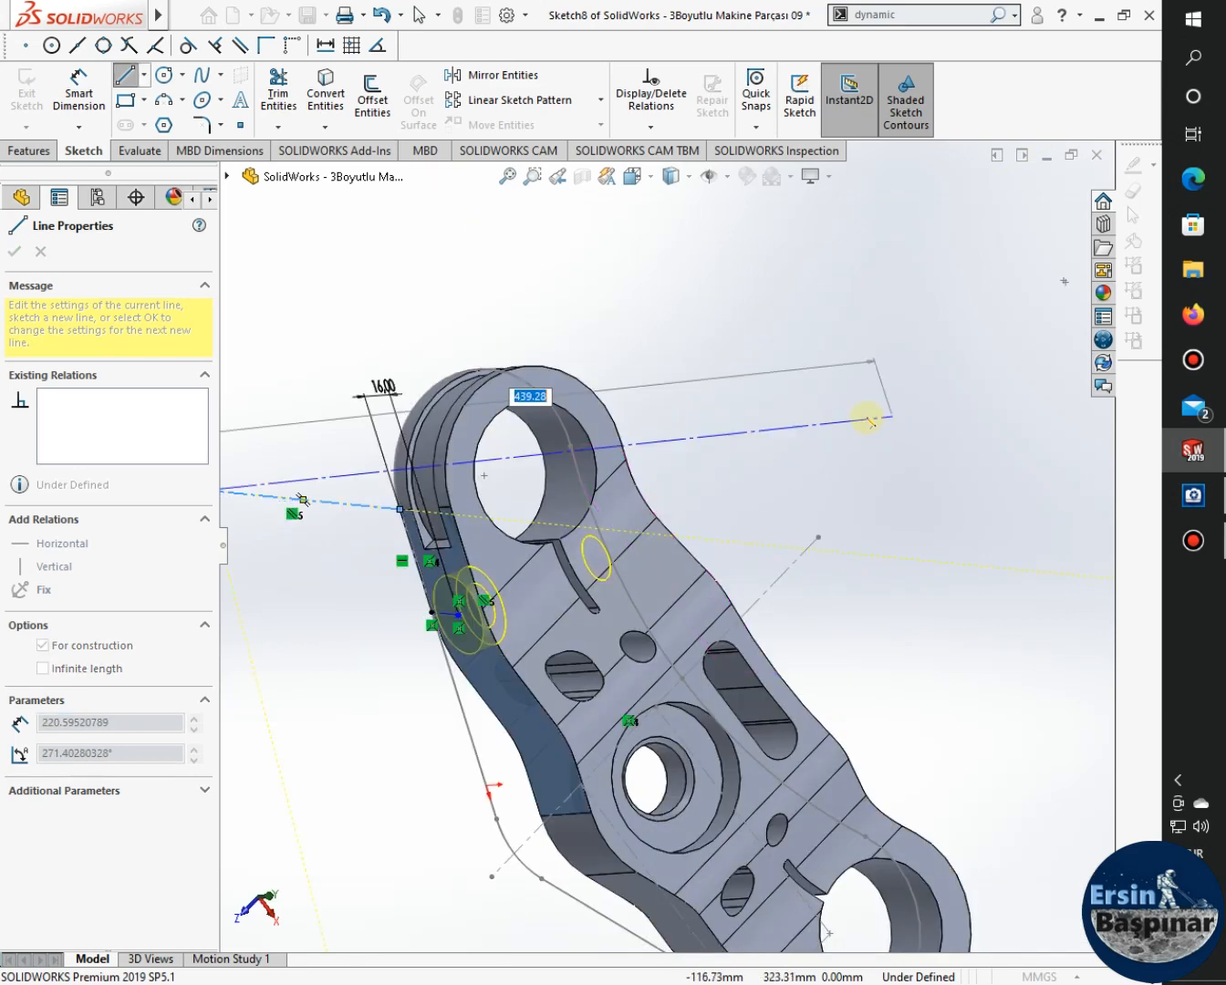
key(Escape)
key(Escape)
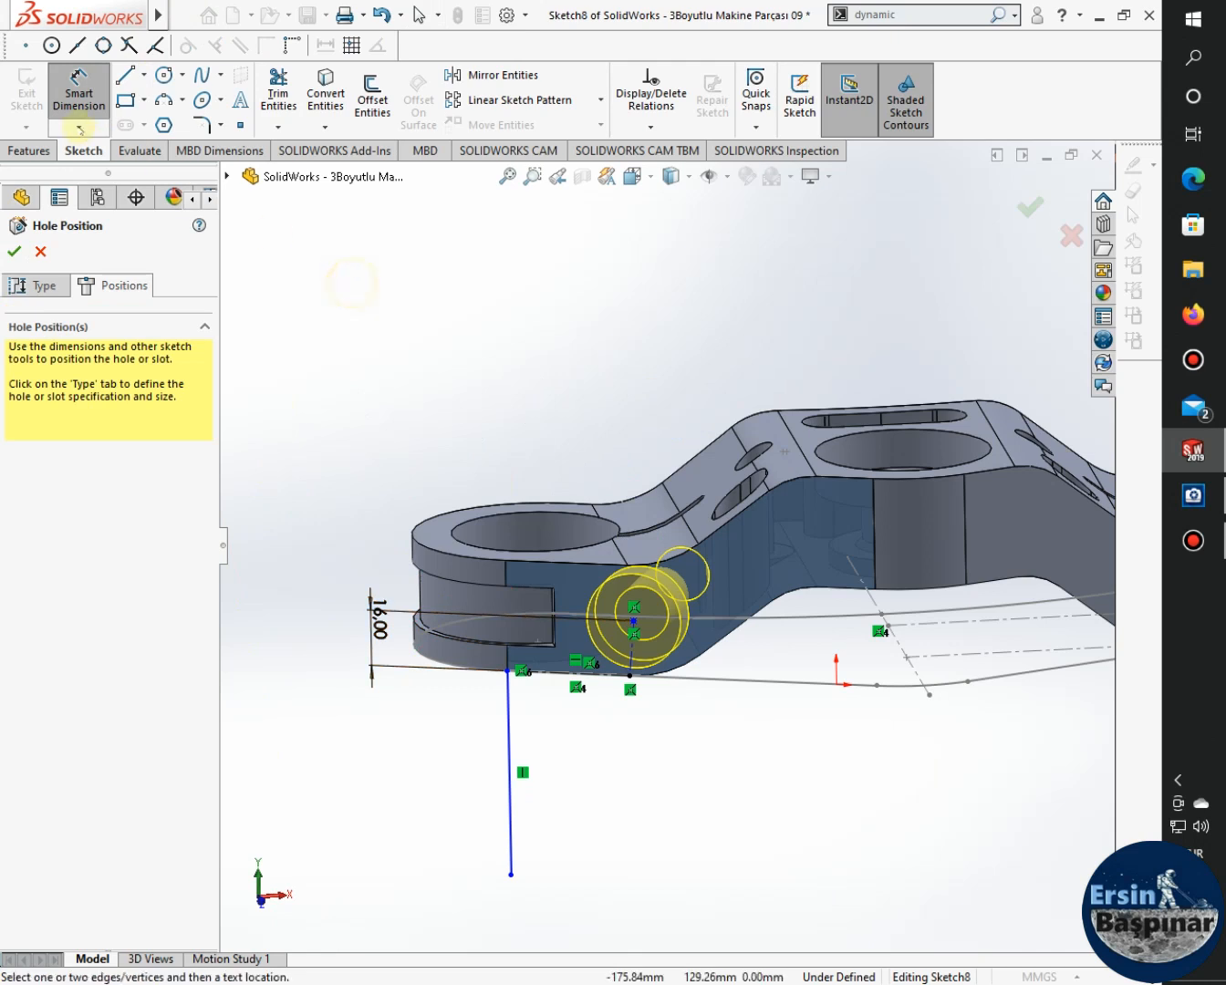
Dimension the hole point's horizontal distance from the sketch point near the left end of the arm face's bottom edge.
click(78, 91)
click(55, 100)
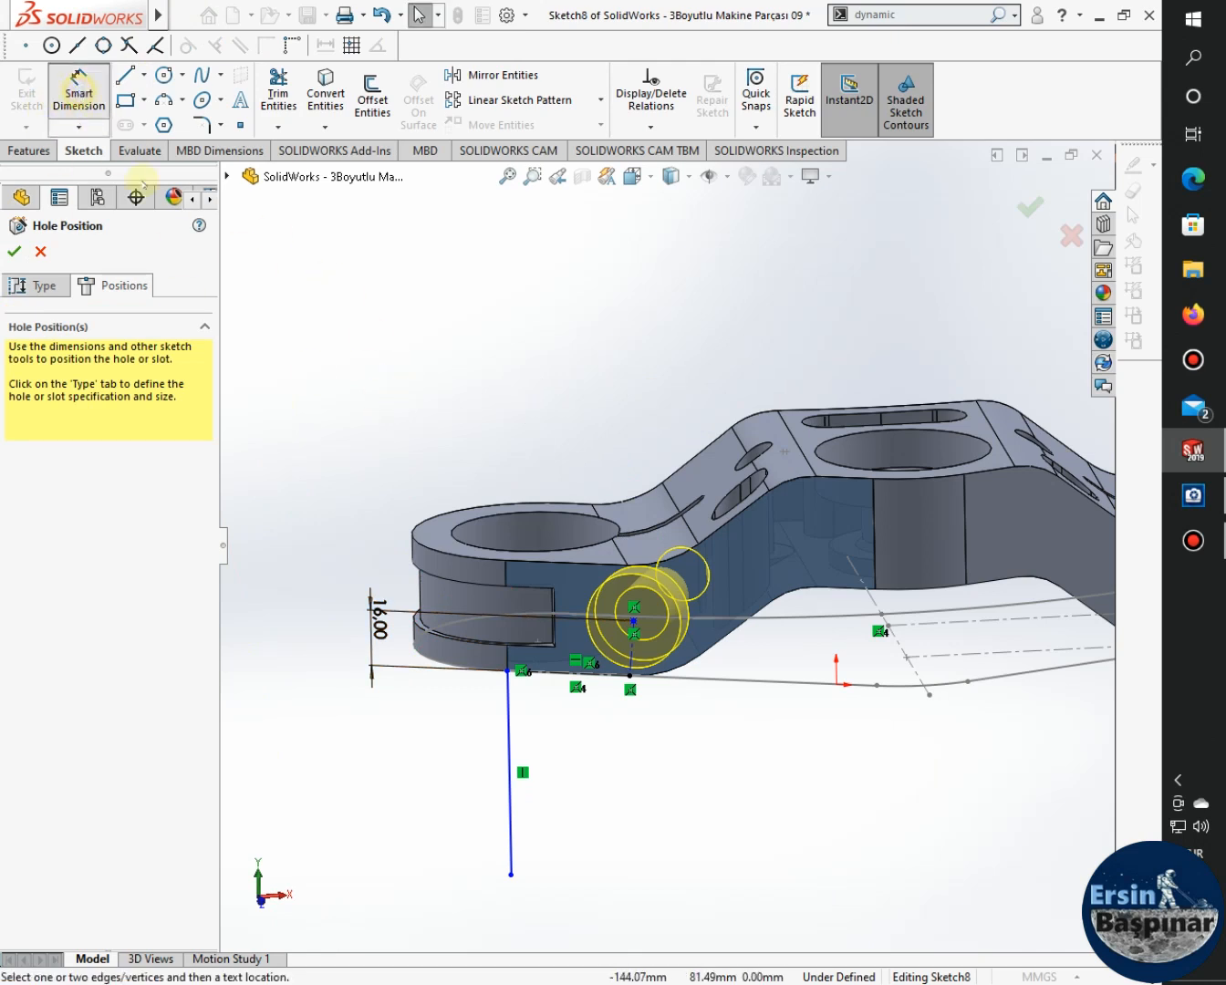
click(634, 623)
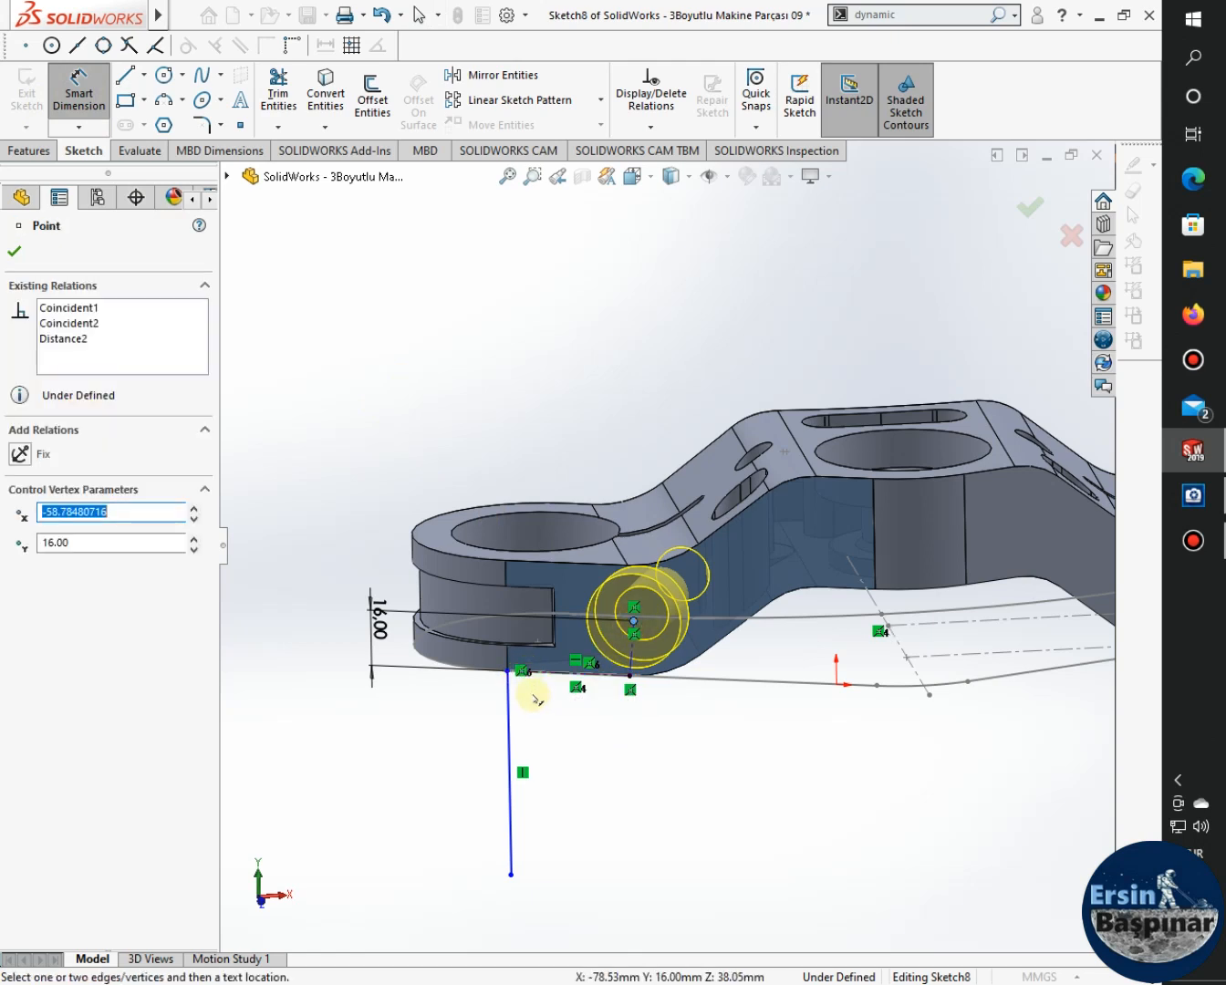
scroll(536, 689, down, 2)
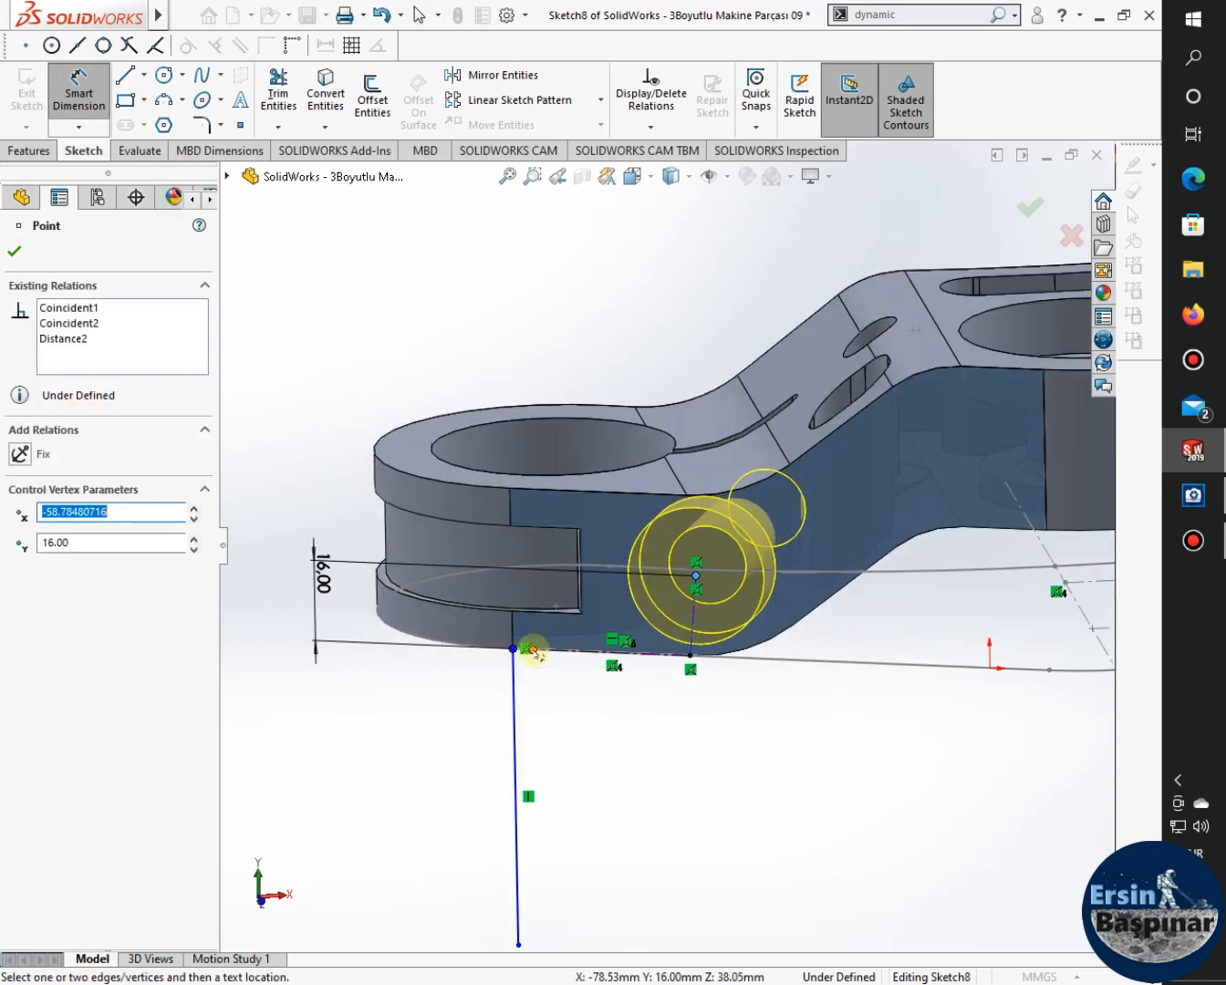
click(532, 650)
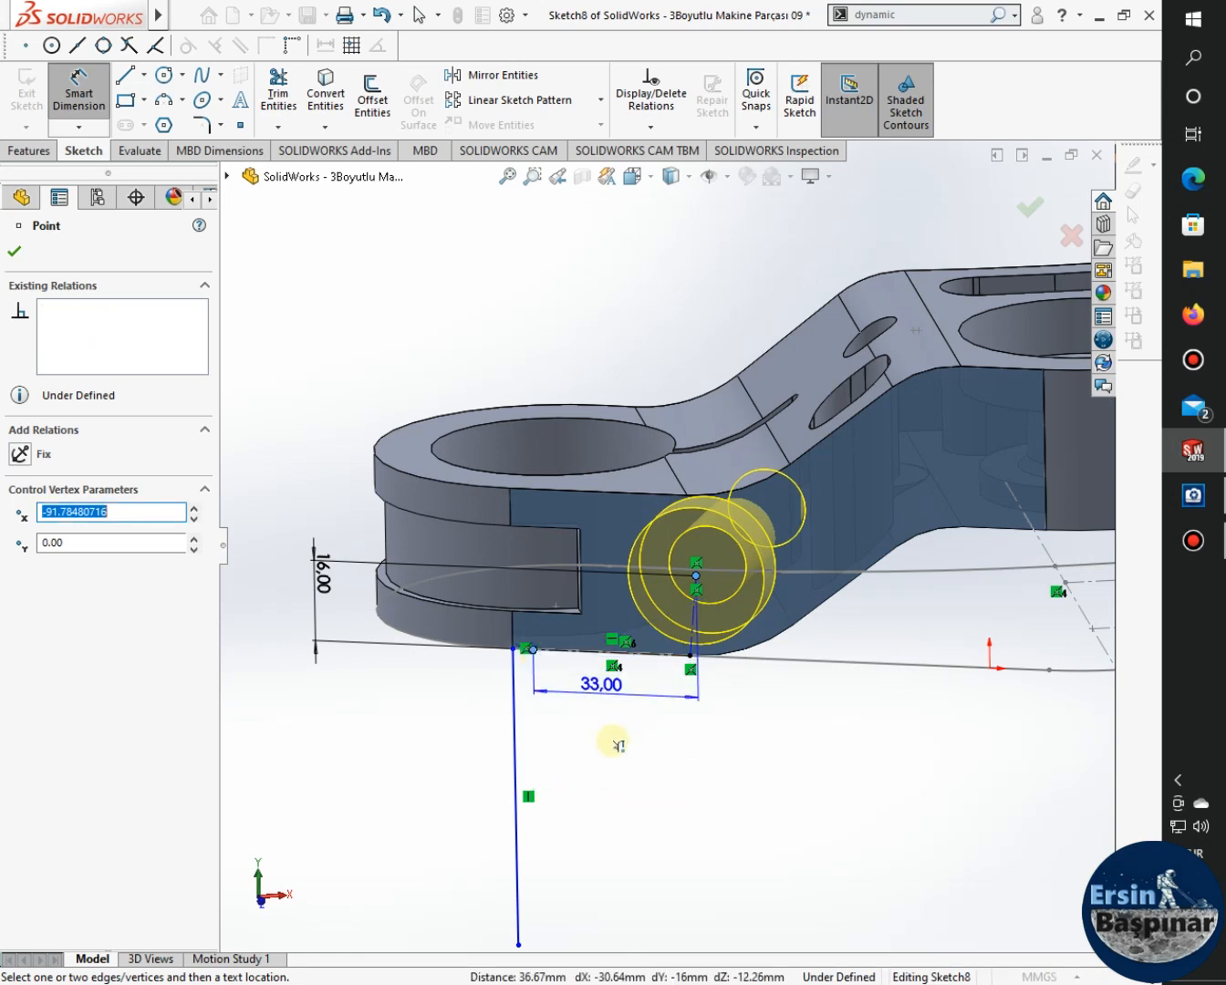
click(617, 777)
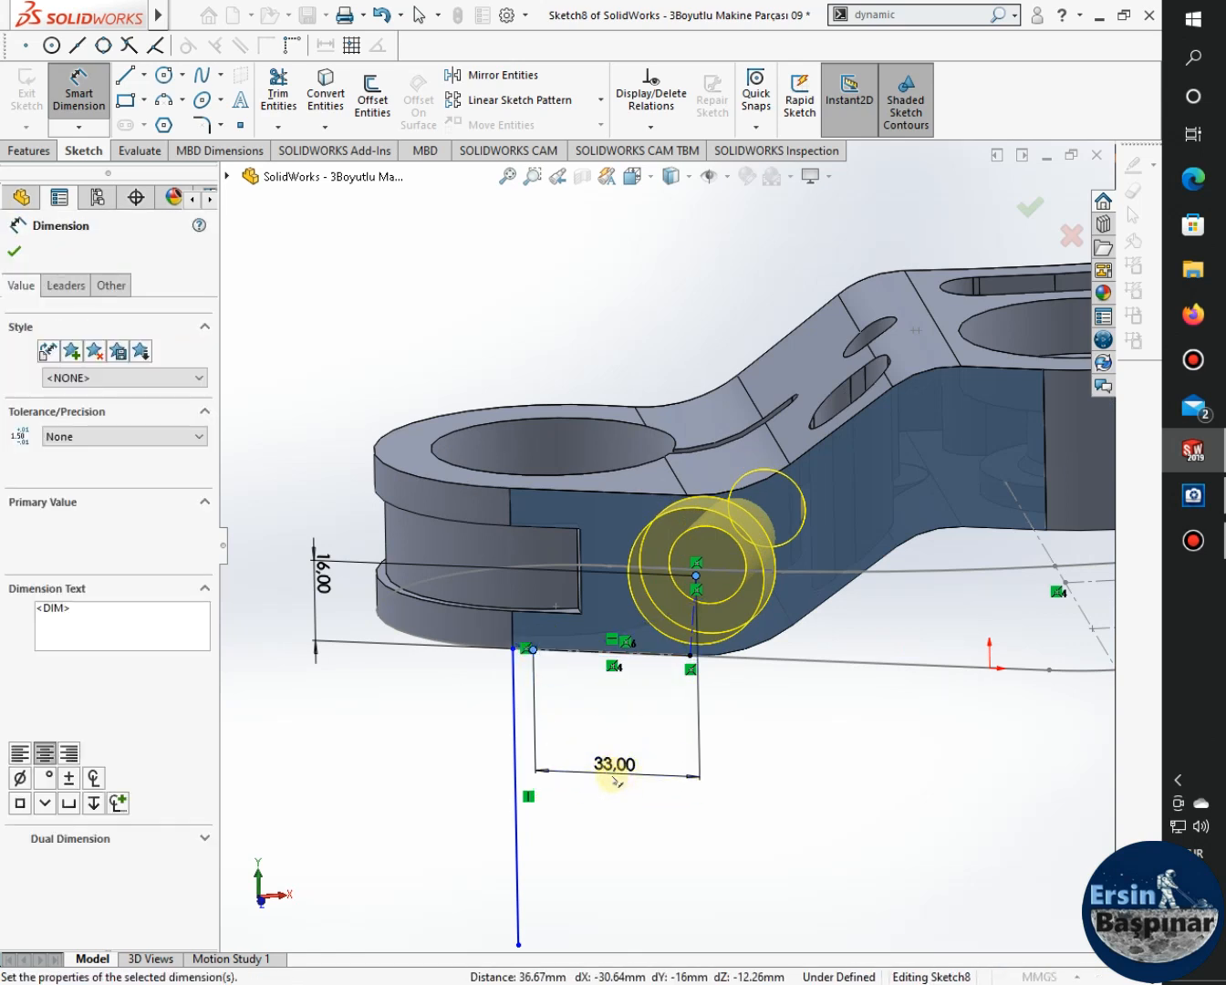
click(533, 747)
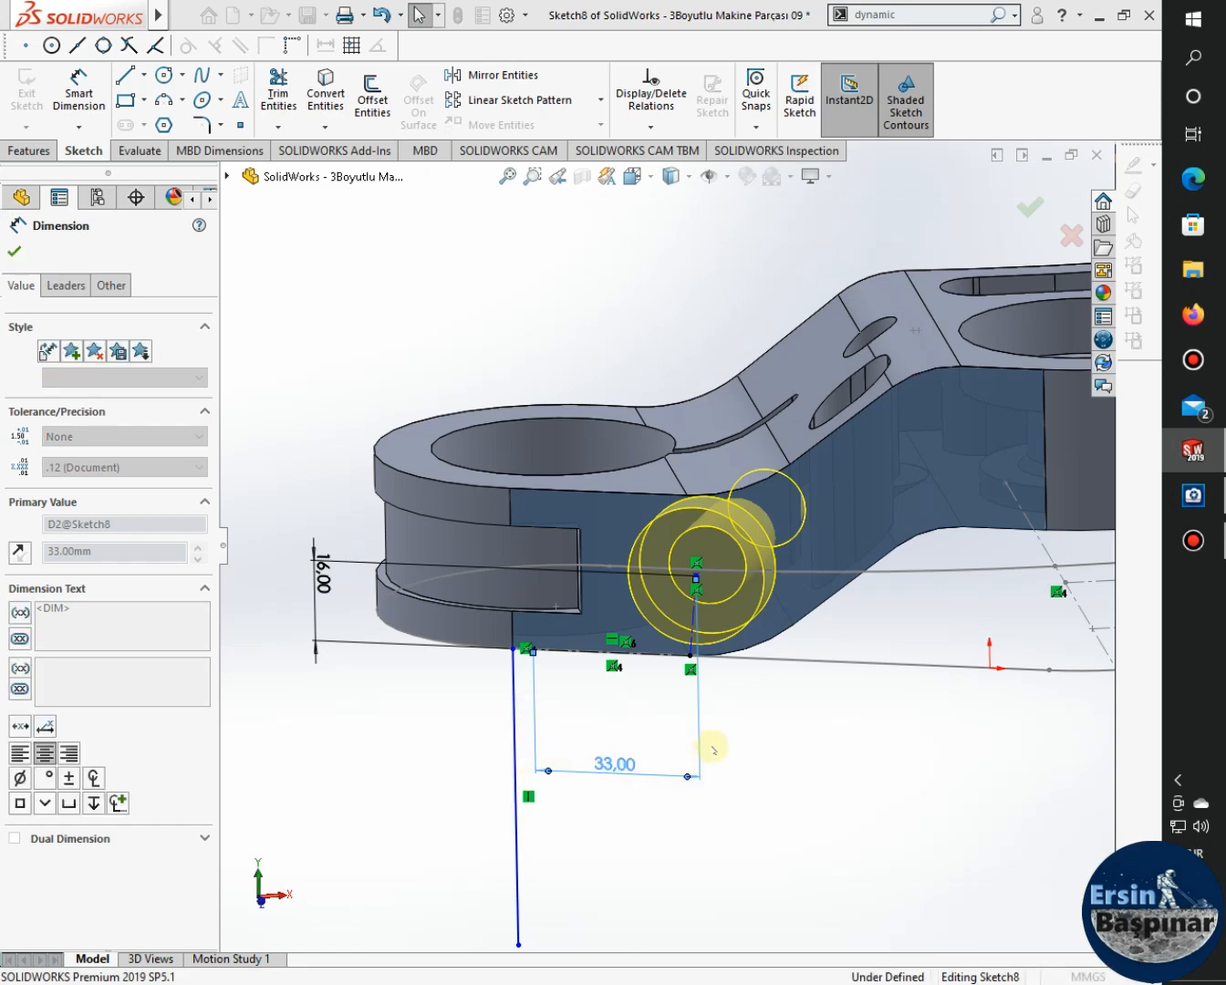
Inspect the positioned hole's preview and dimensions on the left arm from the top view and from oblique angles.
click(794, 785)
mouse_move(794, 786)
middle_down()
mouse_move(805, 849)
mouse_move(794, 900)
middle_up()
click(522, 425)
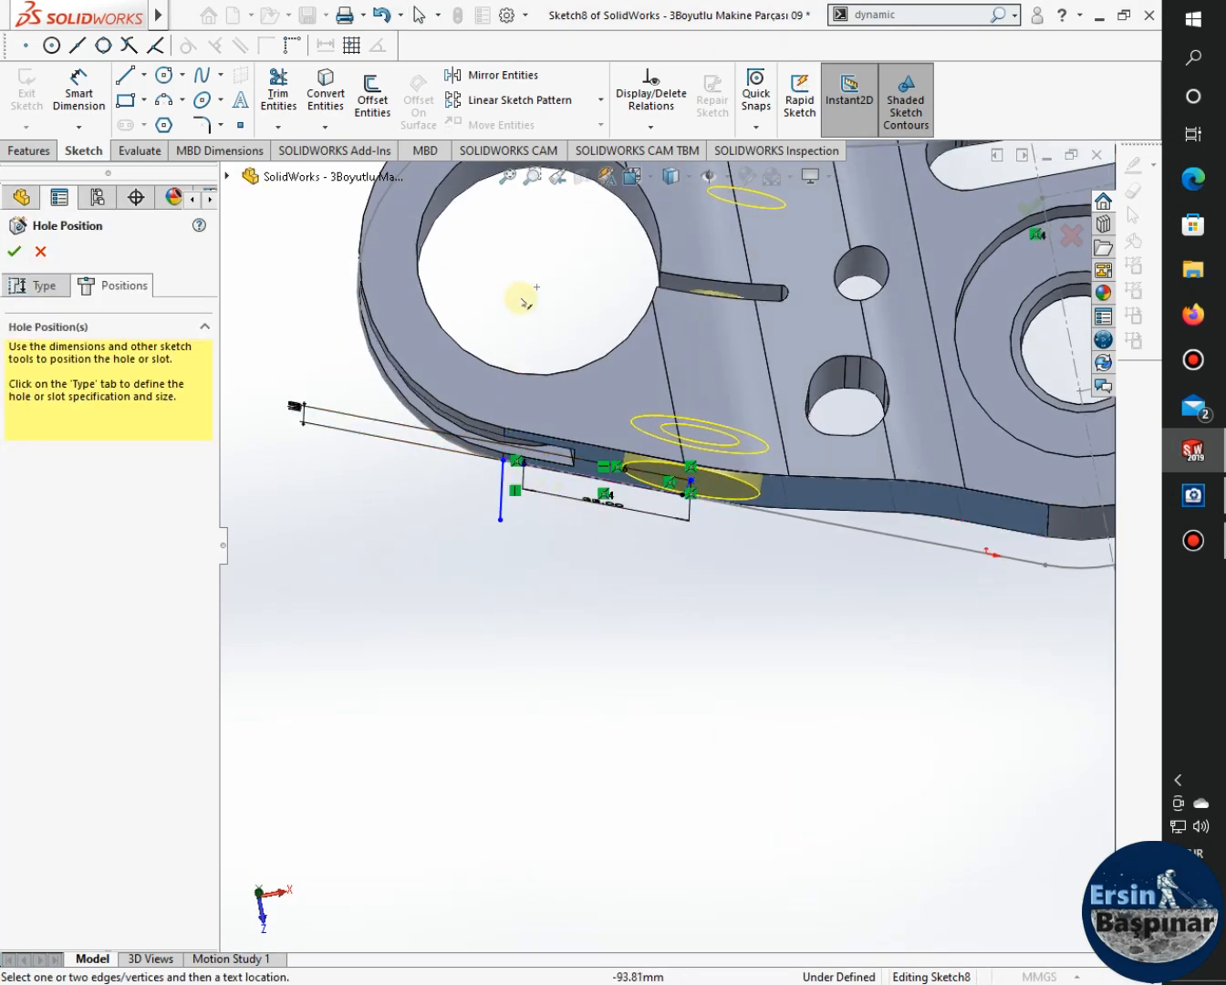
key(d)
middle_drag(623, 605, 638, 292)
click(645, 176)
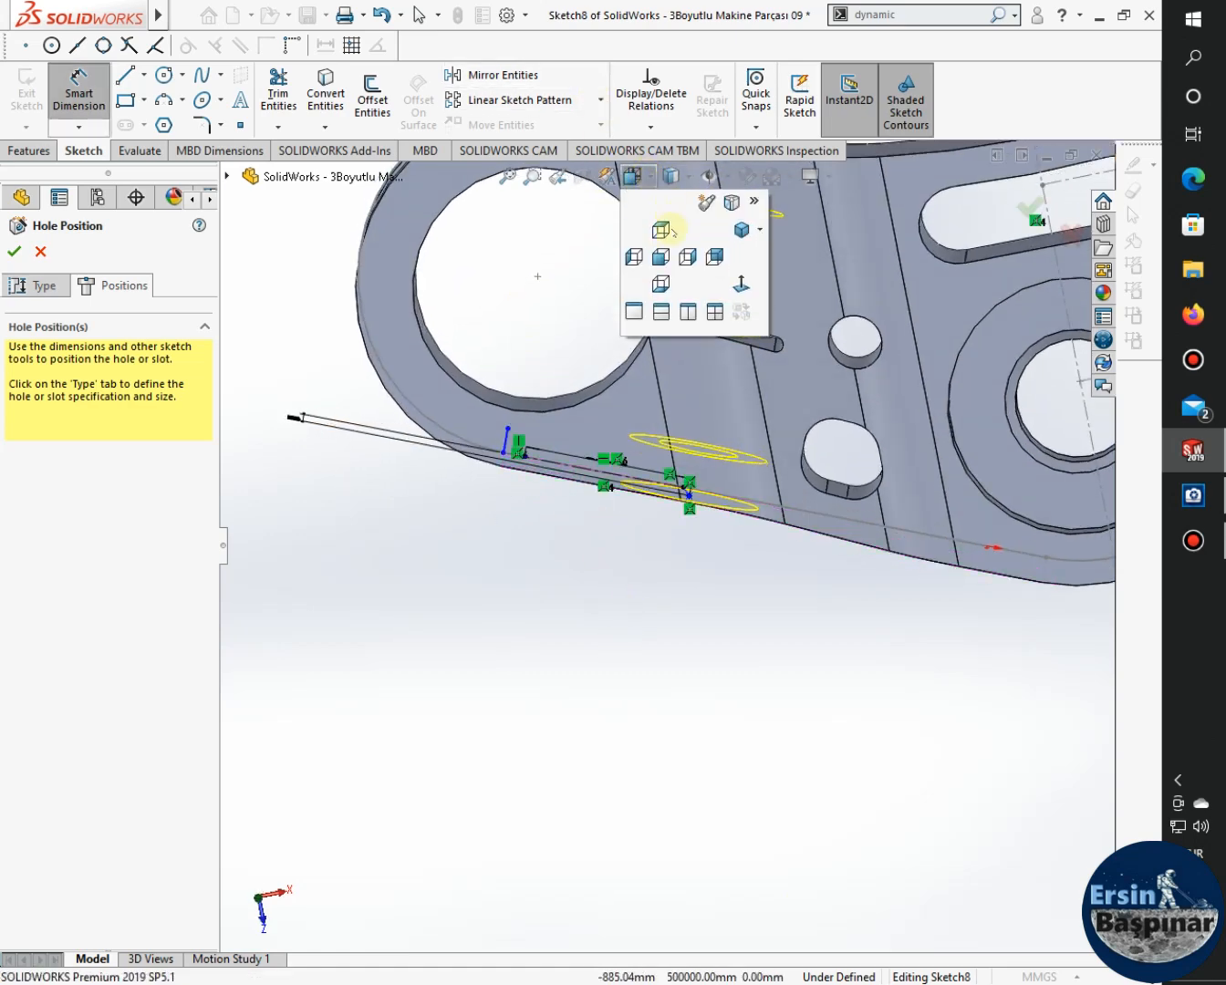
click(660, 228)
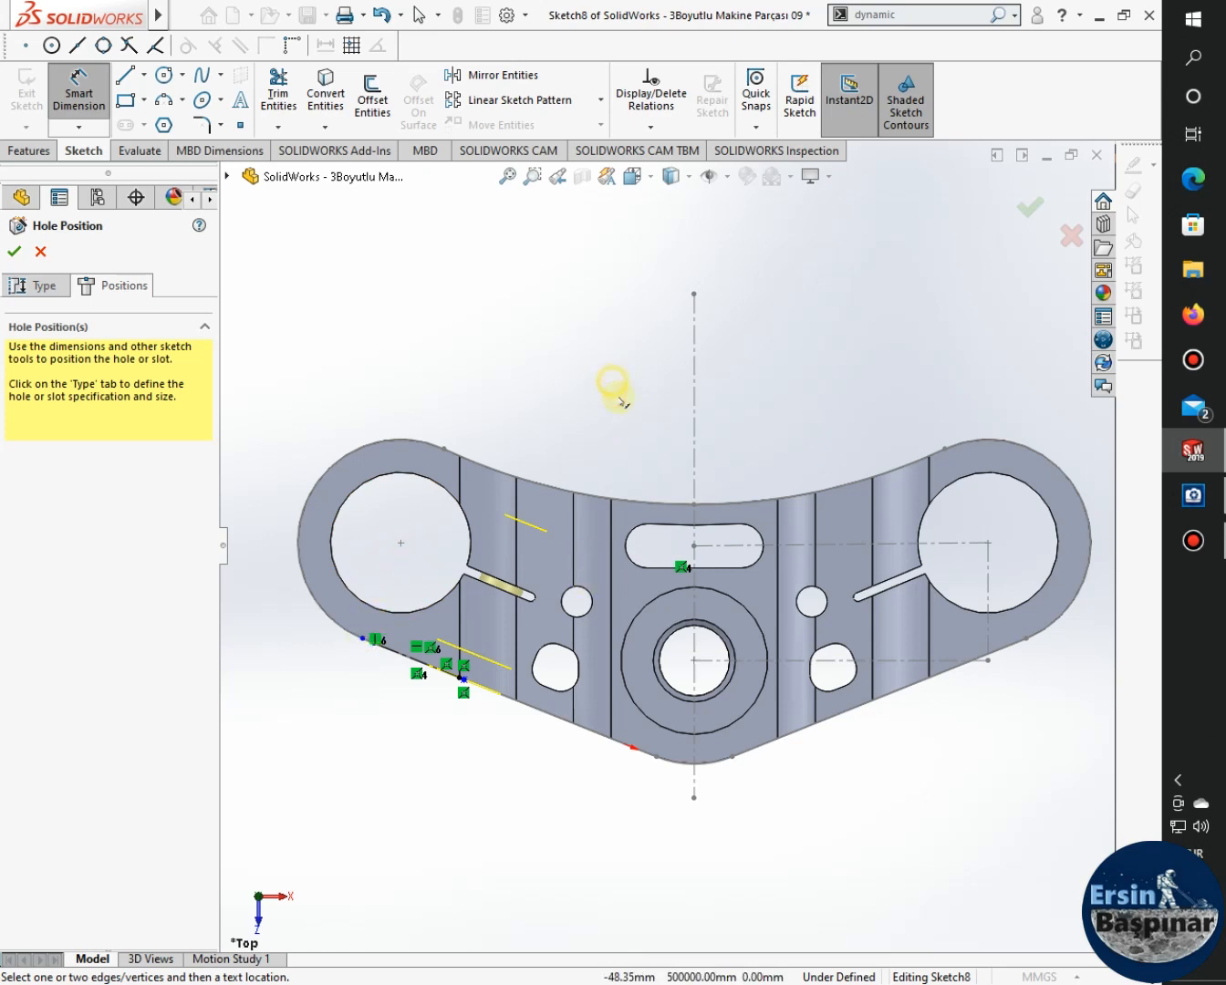
middle_drag(501, 807, 514, 702)
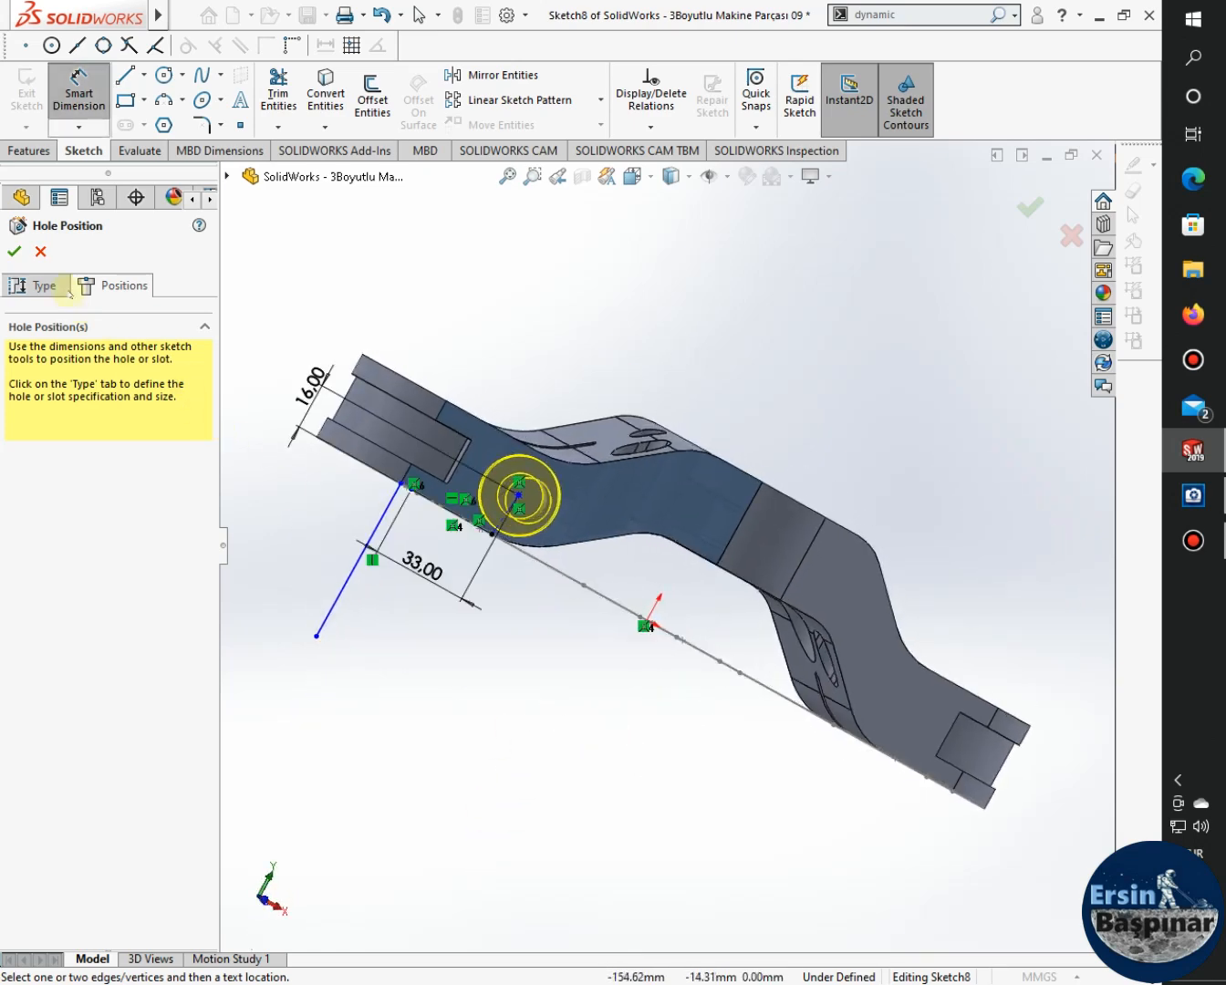
Check the cross hole in the ACDSee drawing, and set its through diameter to 8 mm and its counterbore diameter to 14 mm.
click(69, 288)
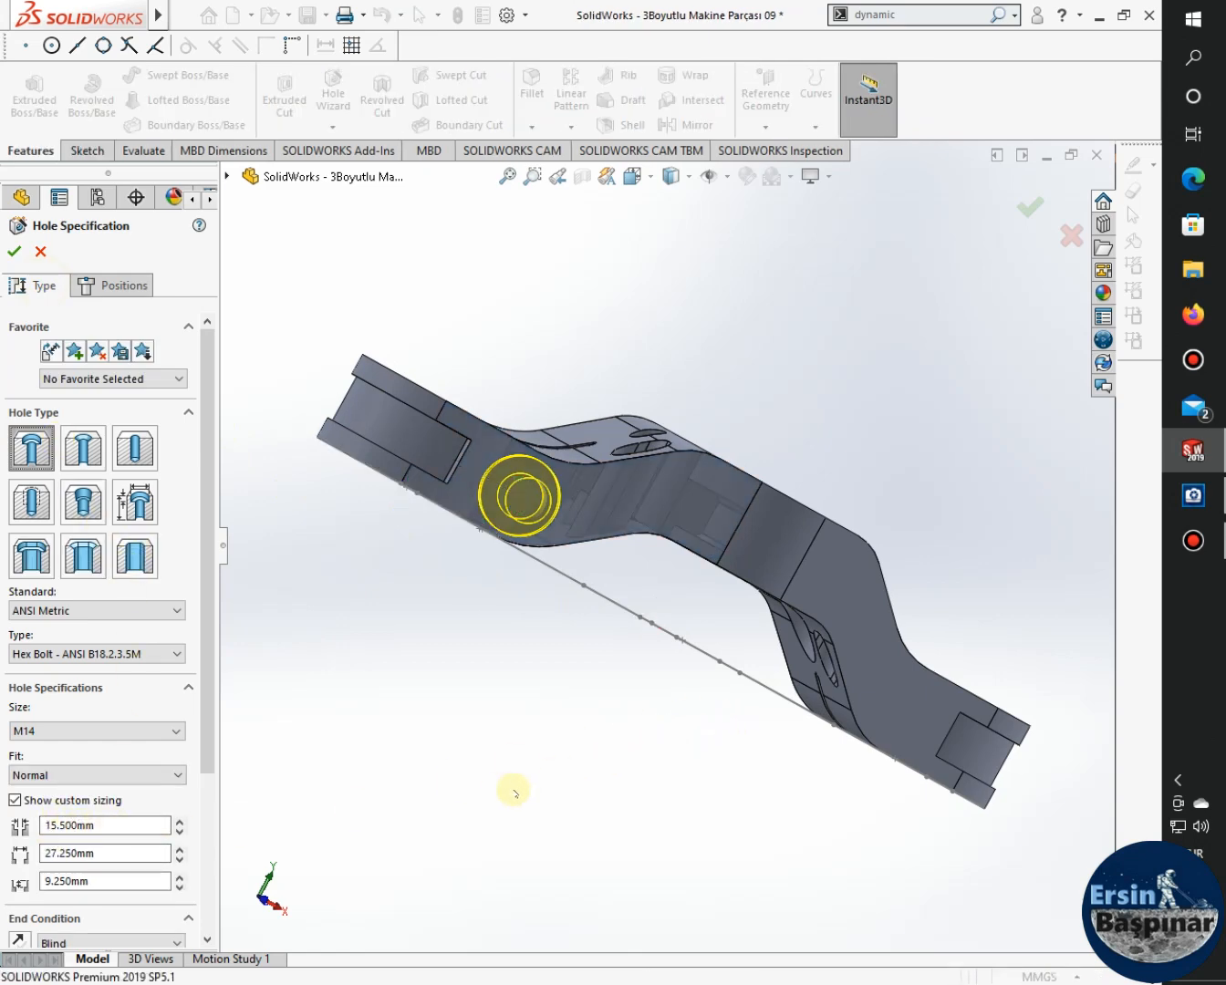
click(1193, 495)
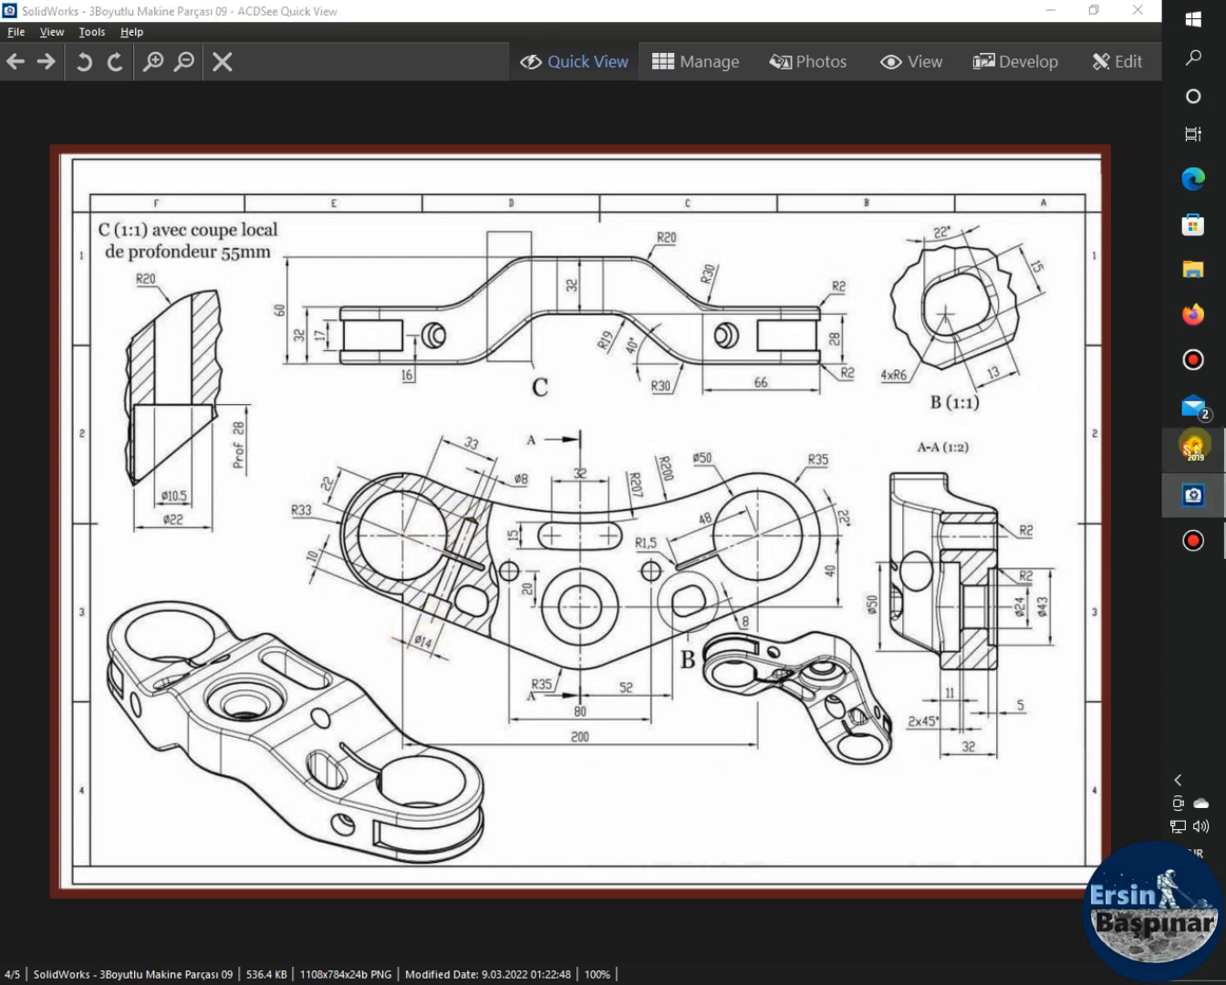
click(1193, 451)
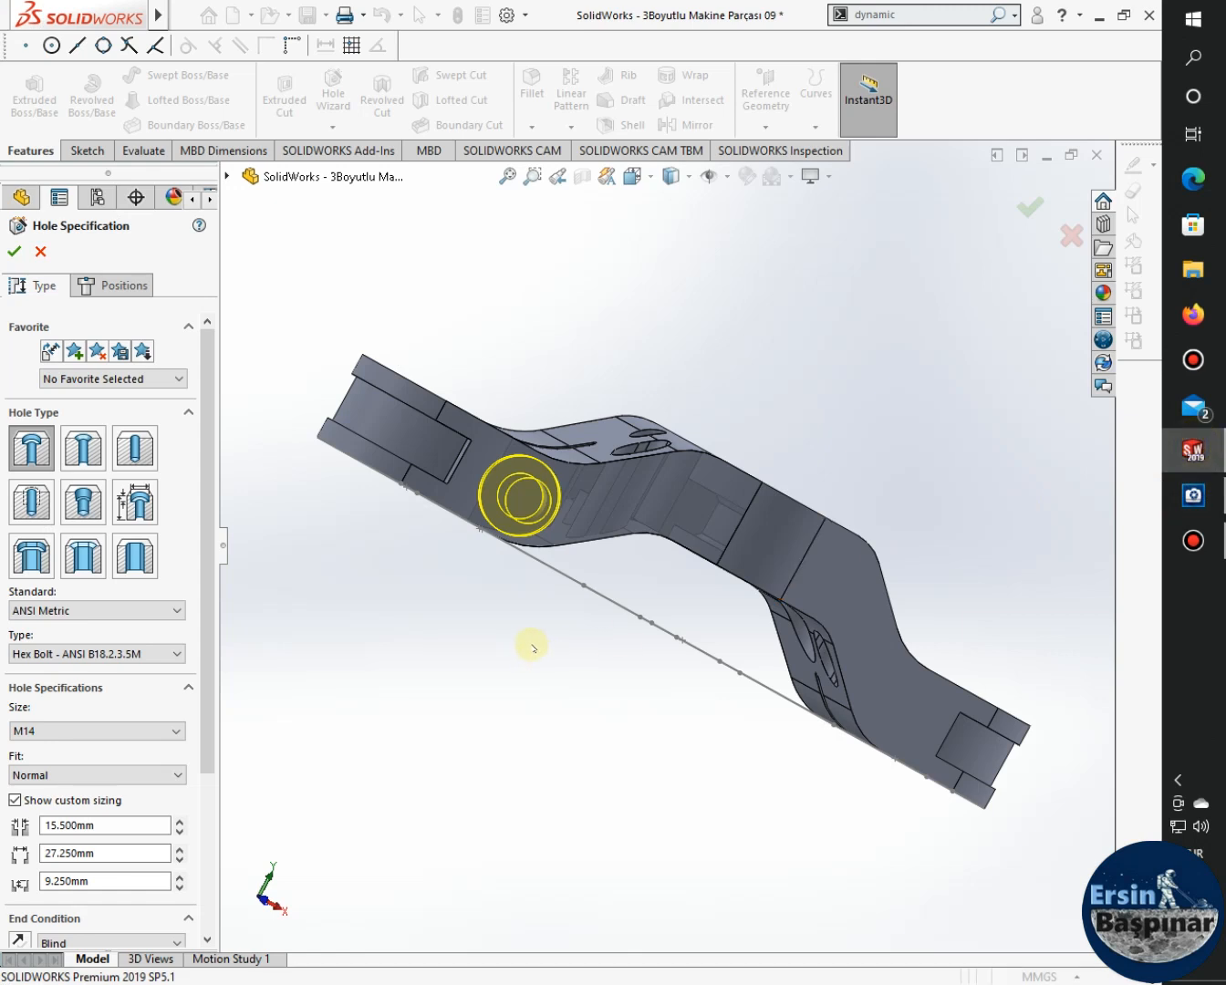
drag(110, 827, 13, 825)
text(8)
click(106, 853)
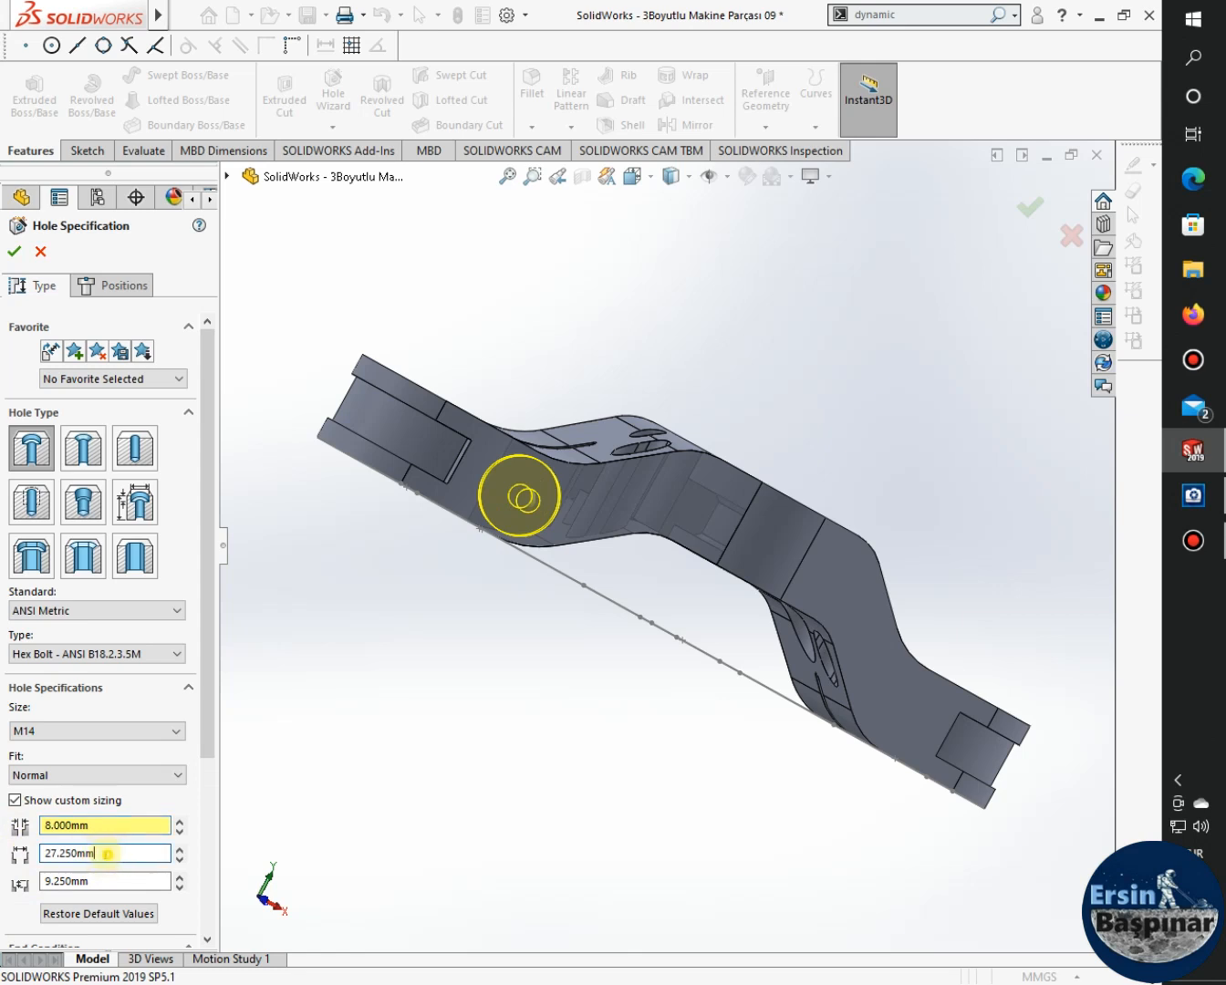
drag(105, 853, 10, 851)
text(14)
key(Return)
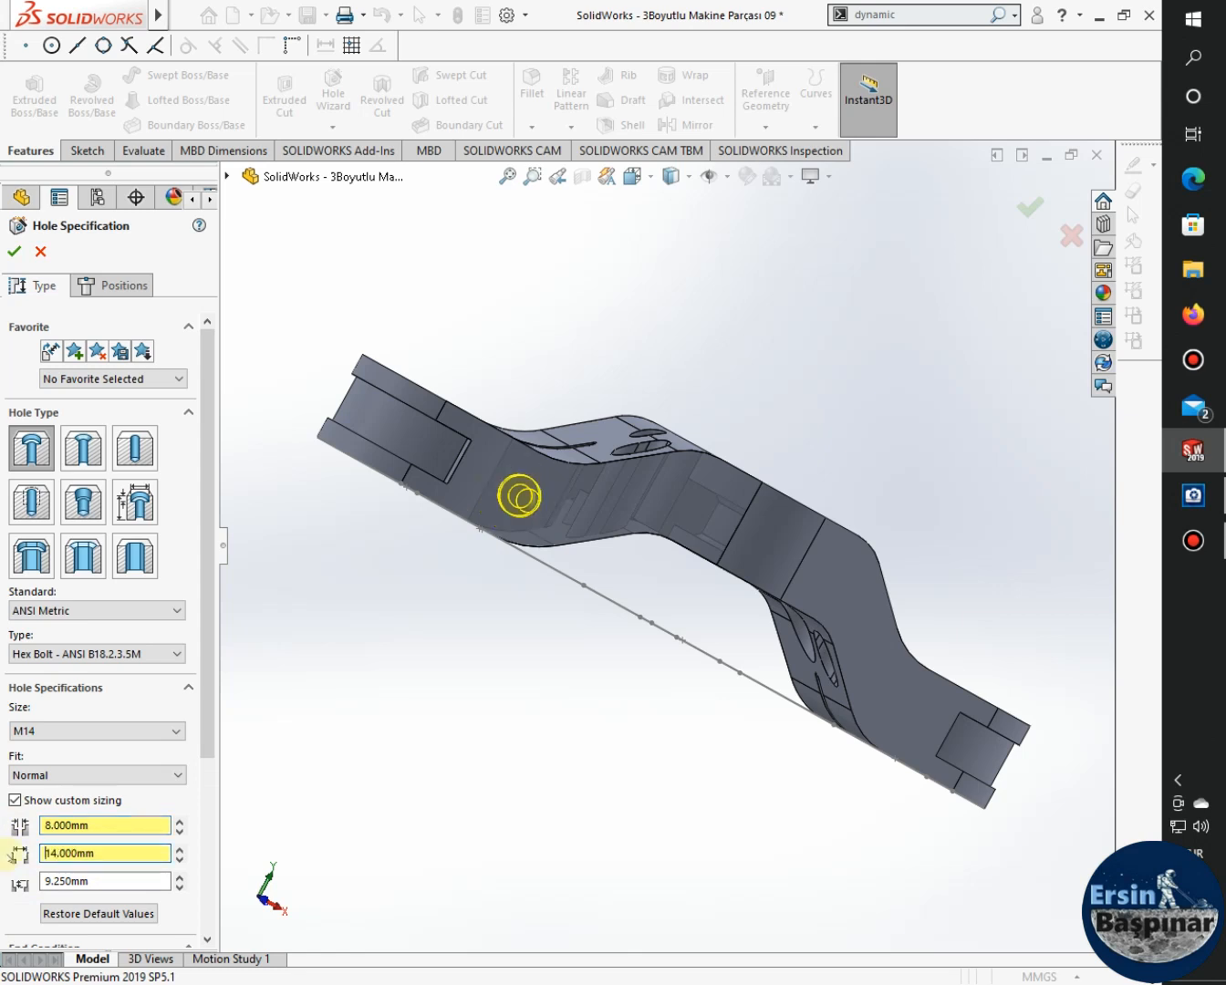
Set the cross hole's counterbore depth to 10 mm and create the counterbored hole in the left arm.
click(107, 882)
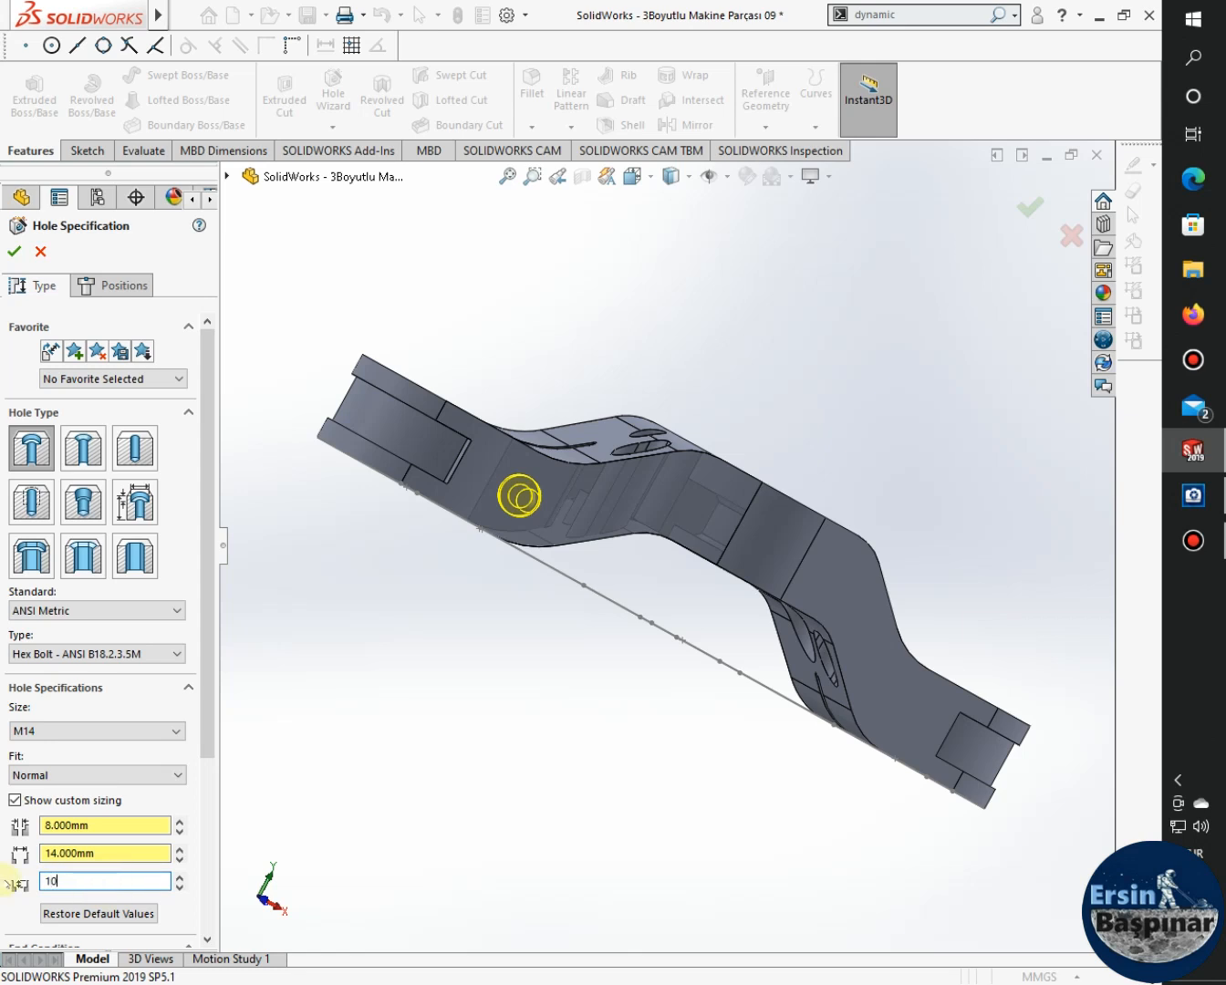
key(Return)
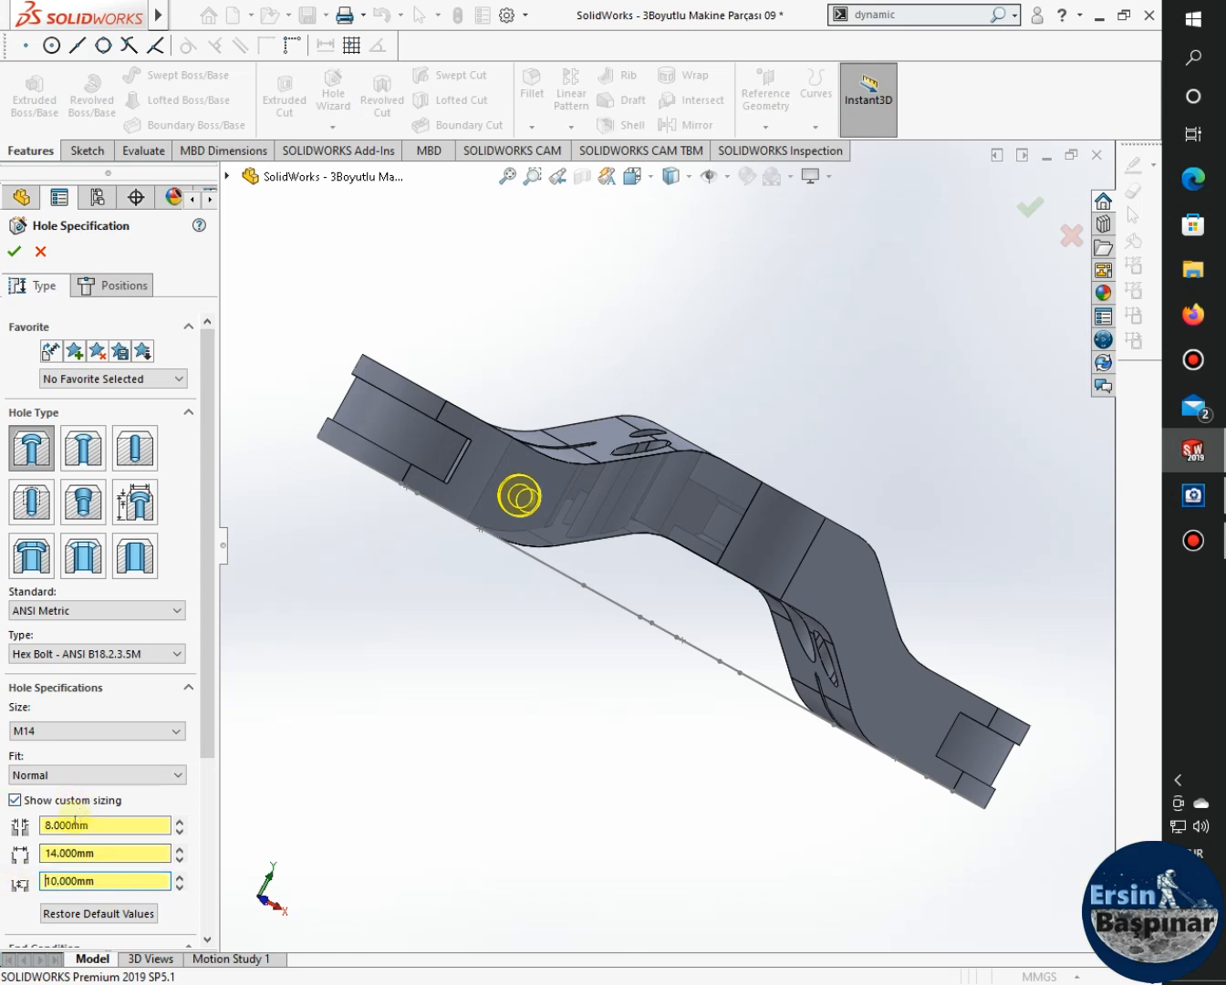
scroll(113, 852, down, 3)
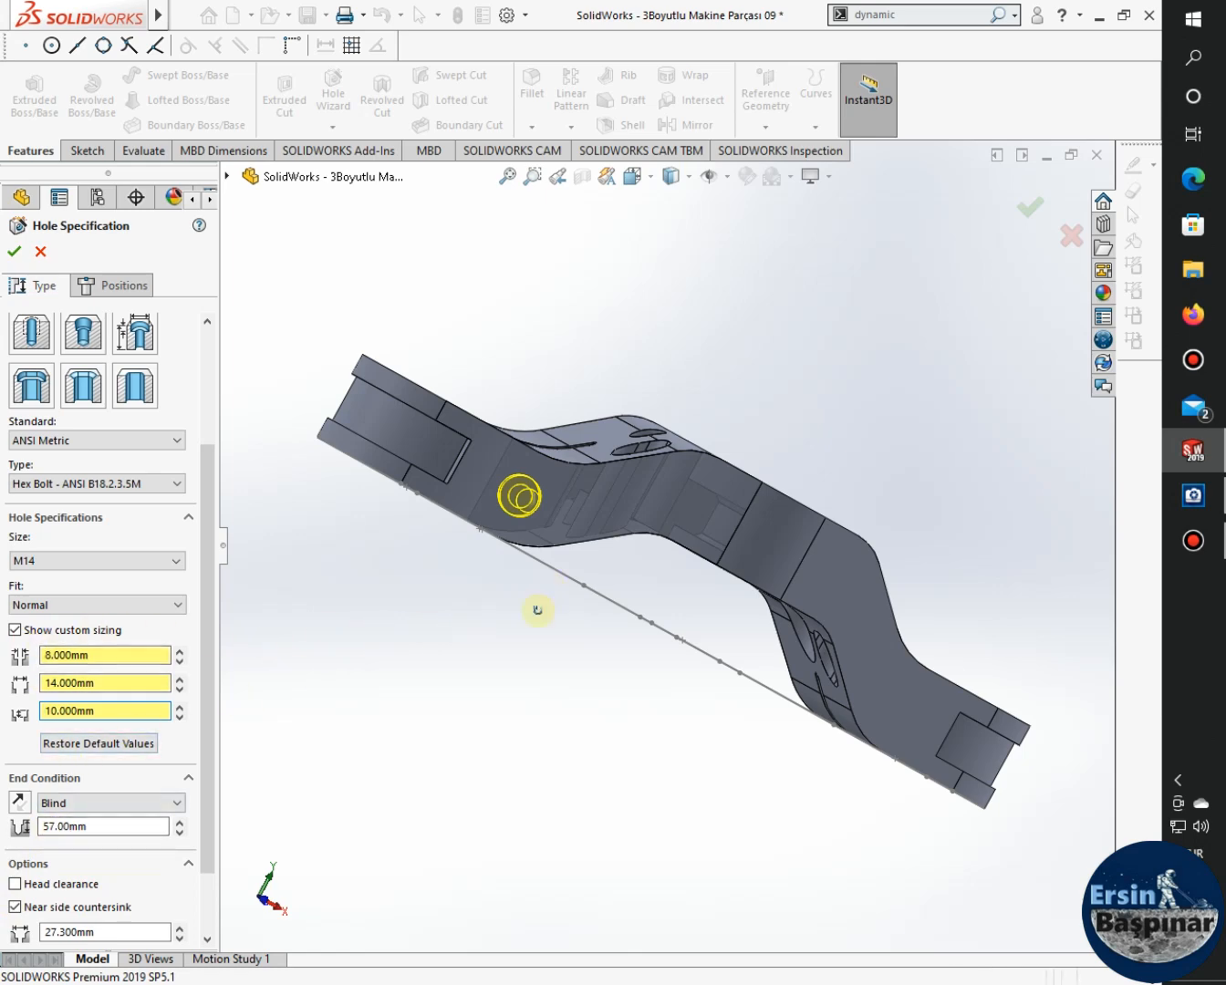
middle_drag(539, 607, 342, 654)
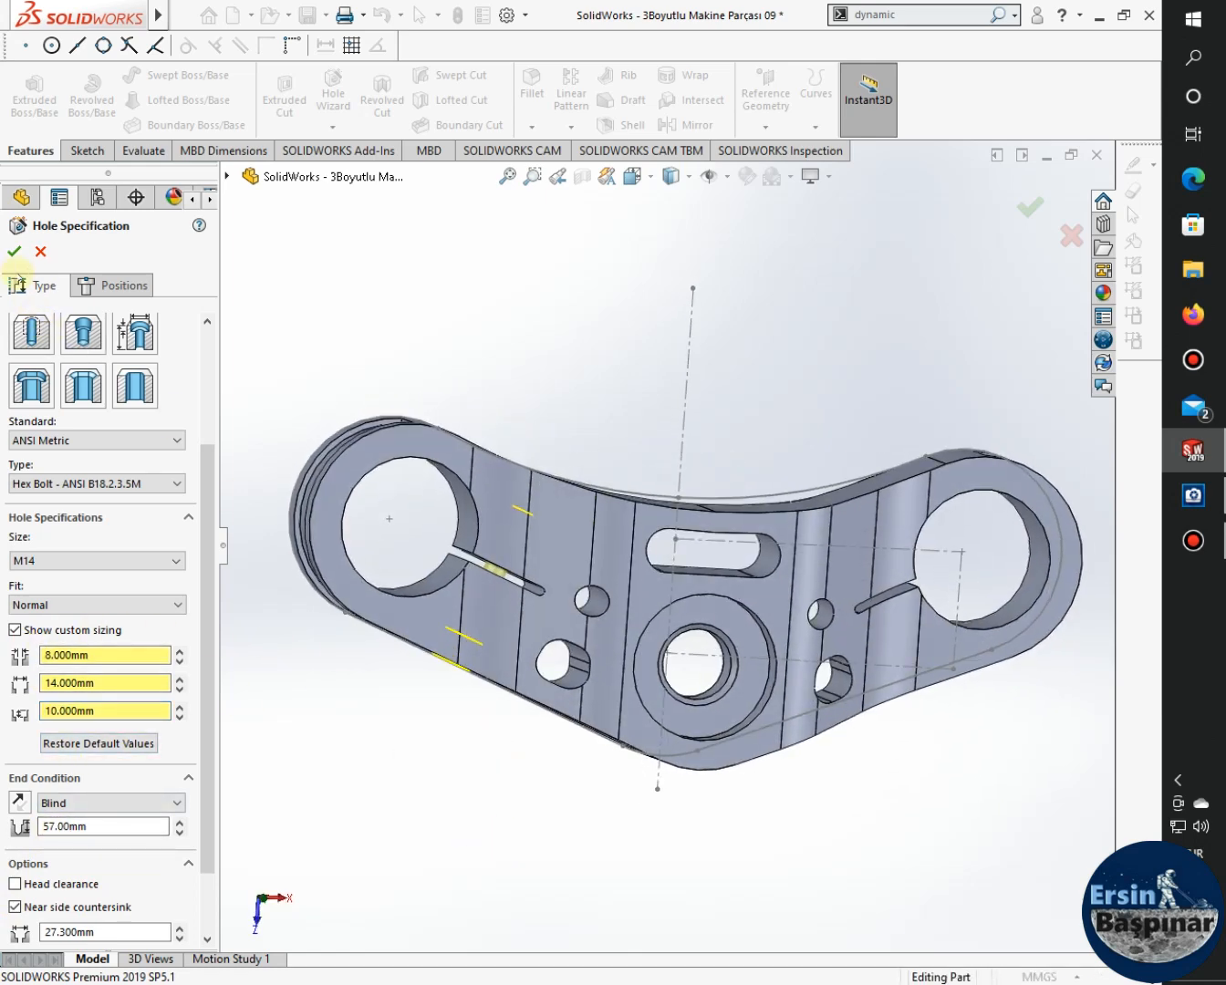
click(14, 253)
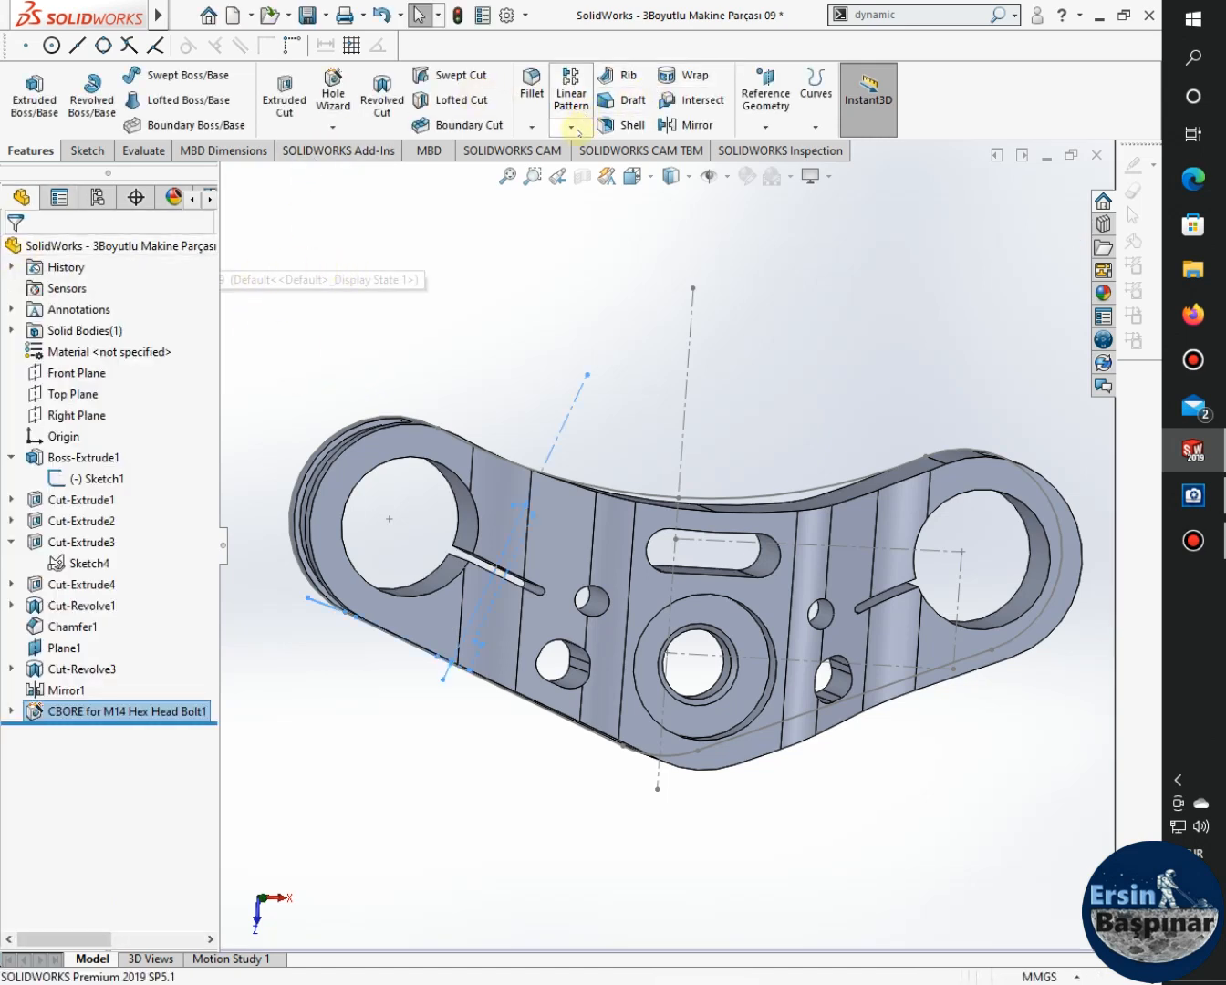
Mirror the counterbored cross hole about the Right Plane with the Geometry Pattern option enabled.
click(676, 125)
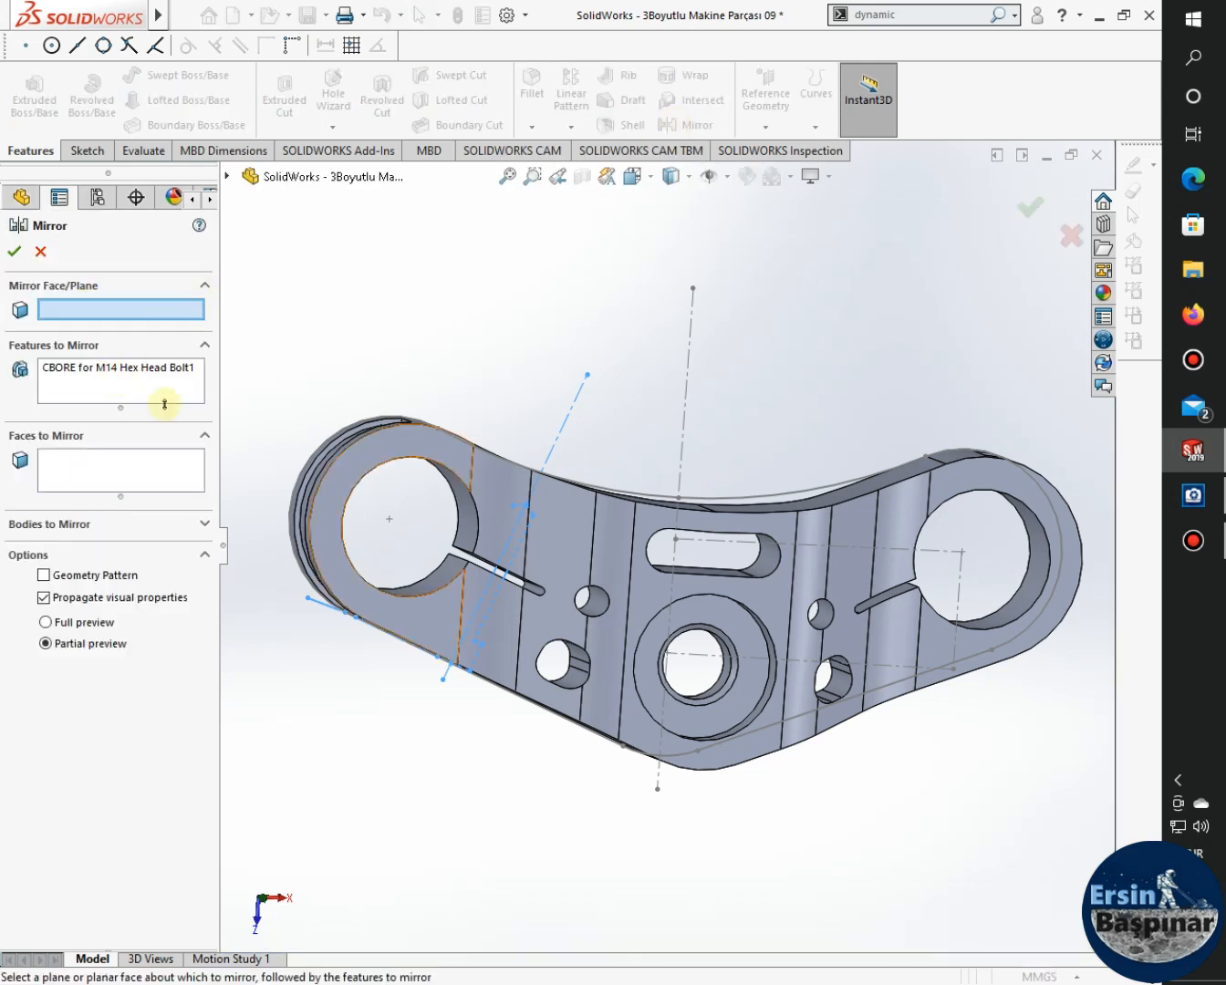
click(227, 175)
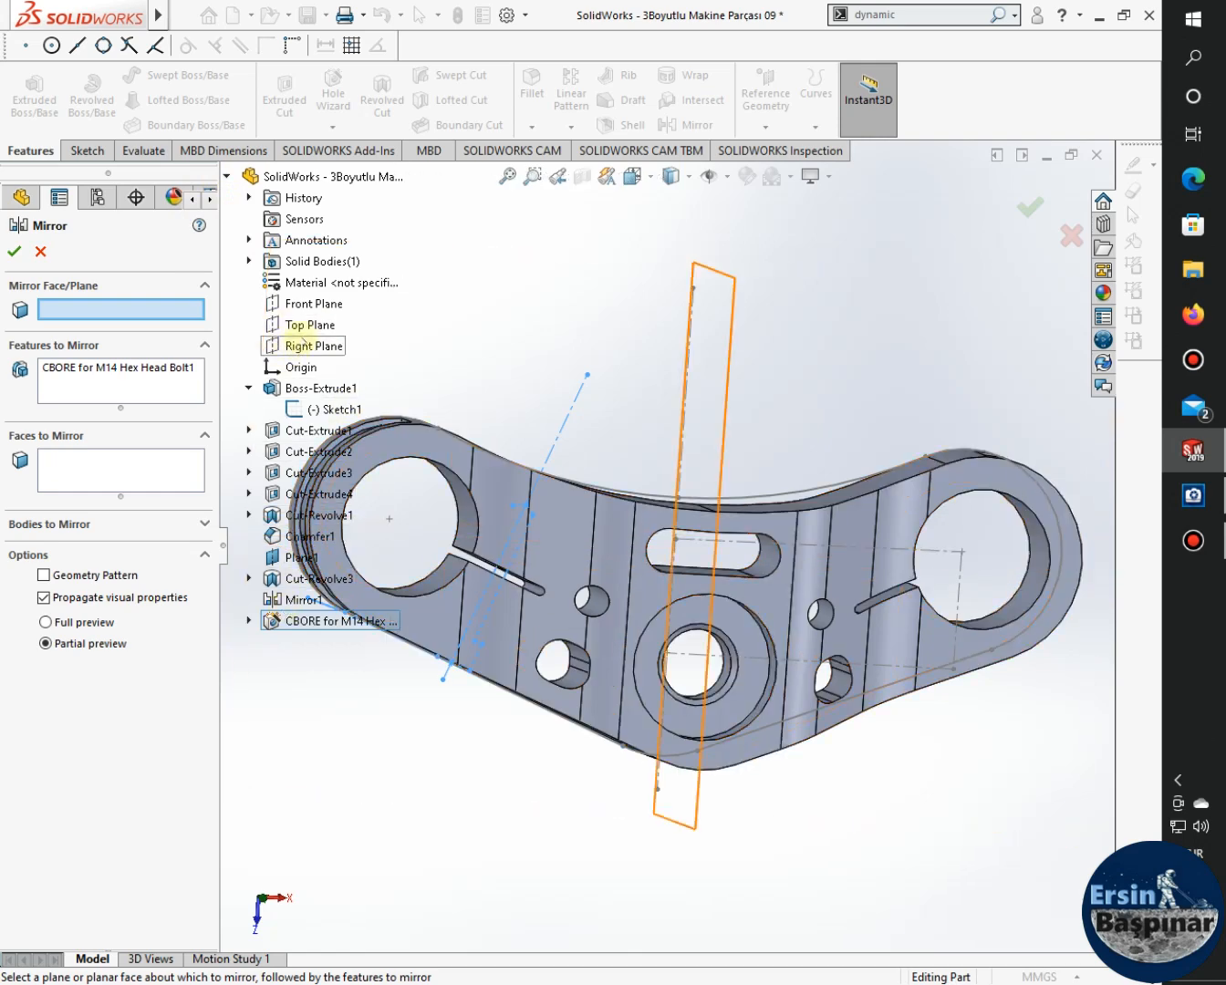
click(303, 345)
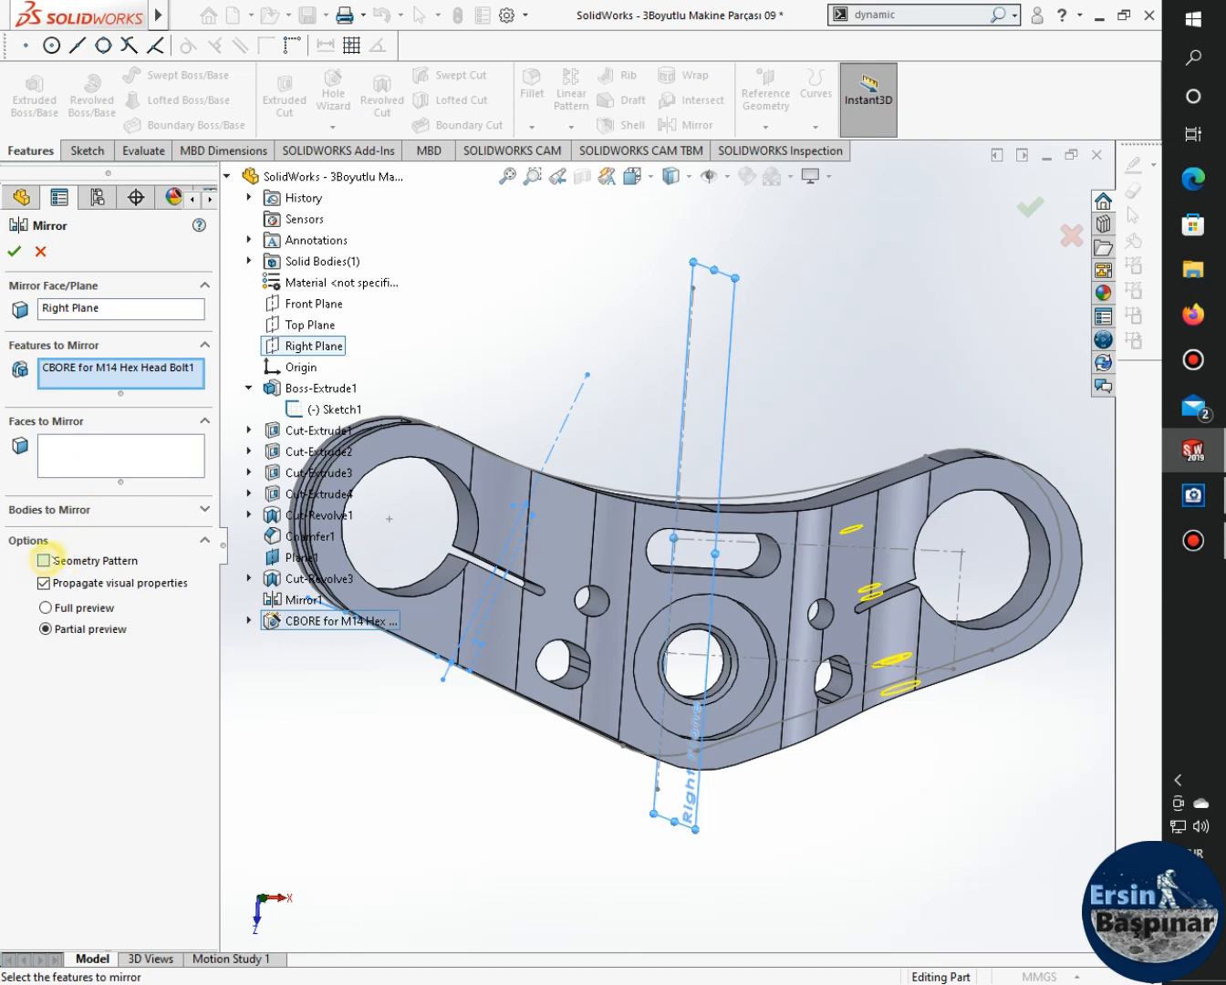
click(15, 252)
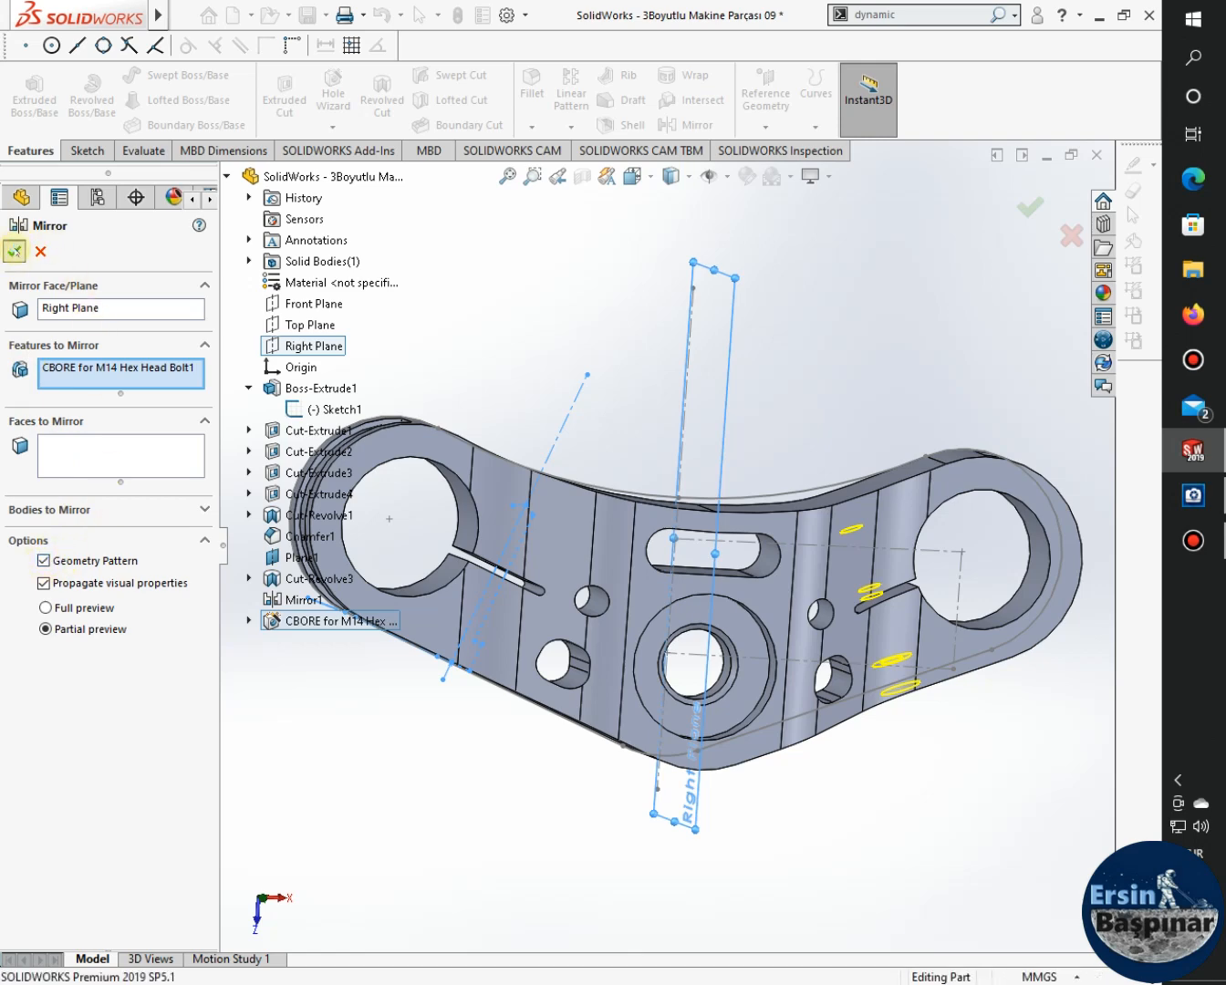
Hide the base extrusion's profile sketch and collapse the expanded Boss-Extrude1 and Cut-Extrude3 features.
mouse_move(790, 801)
middle_down()
mouse_move(776, 611)
mouse_move(793, 565)
mouse_move(780, 539)
mouse_move(759, 577)
mouse_move(776, 731)
mouse_move(805, 671)
middle_up()
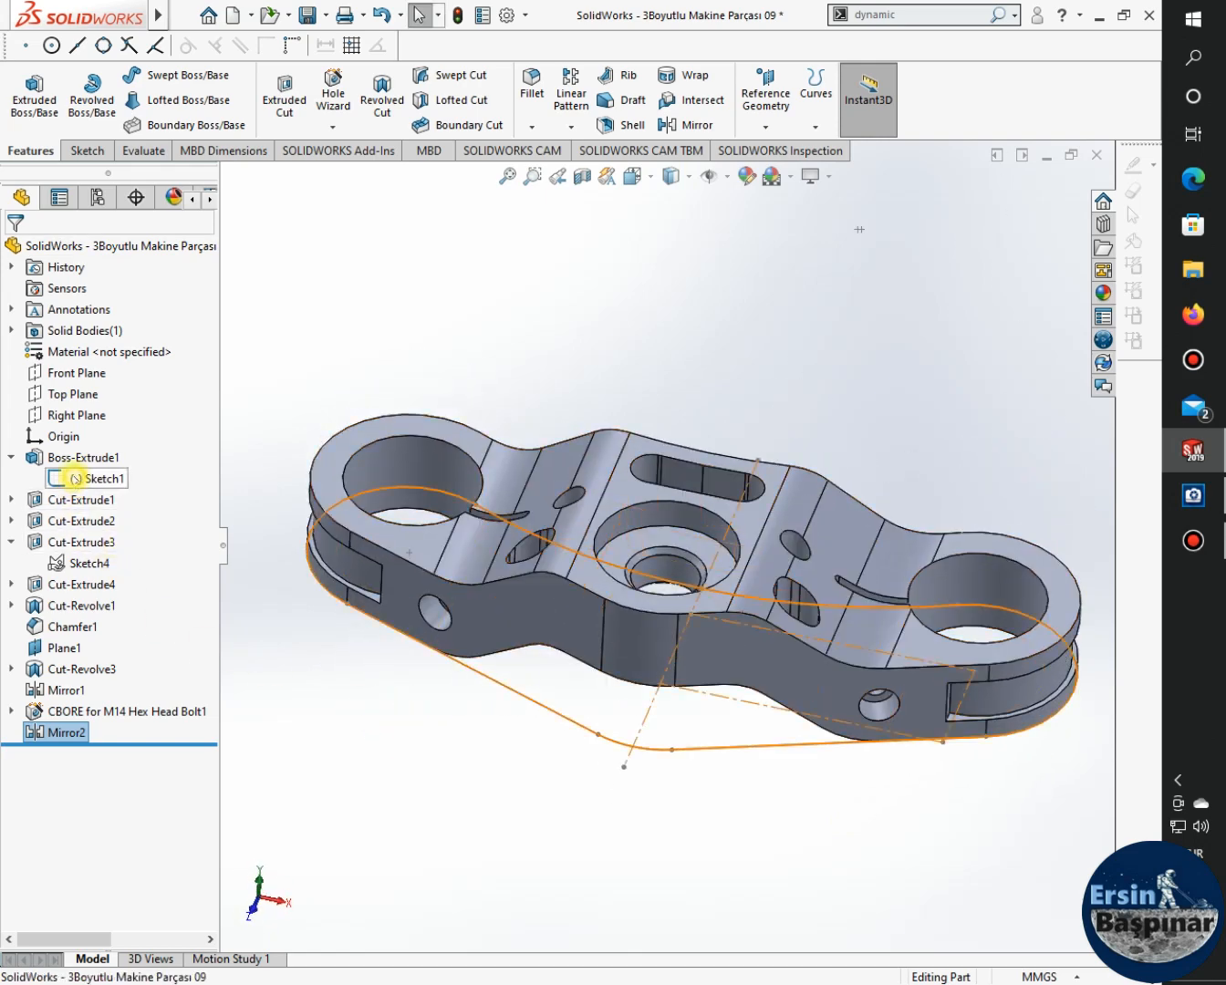
click(73, 478)
click(120, 419)
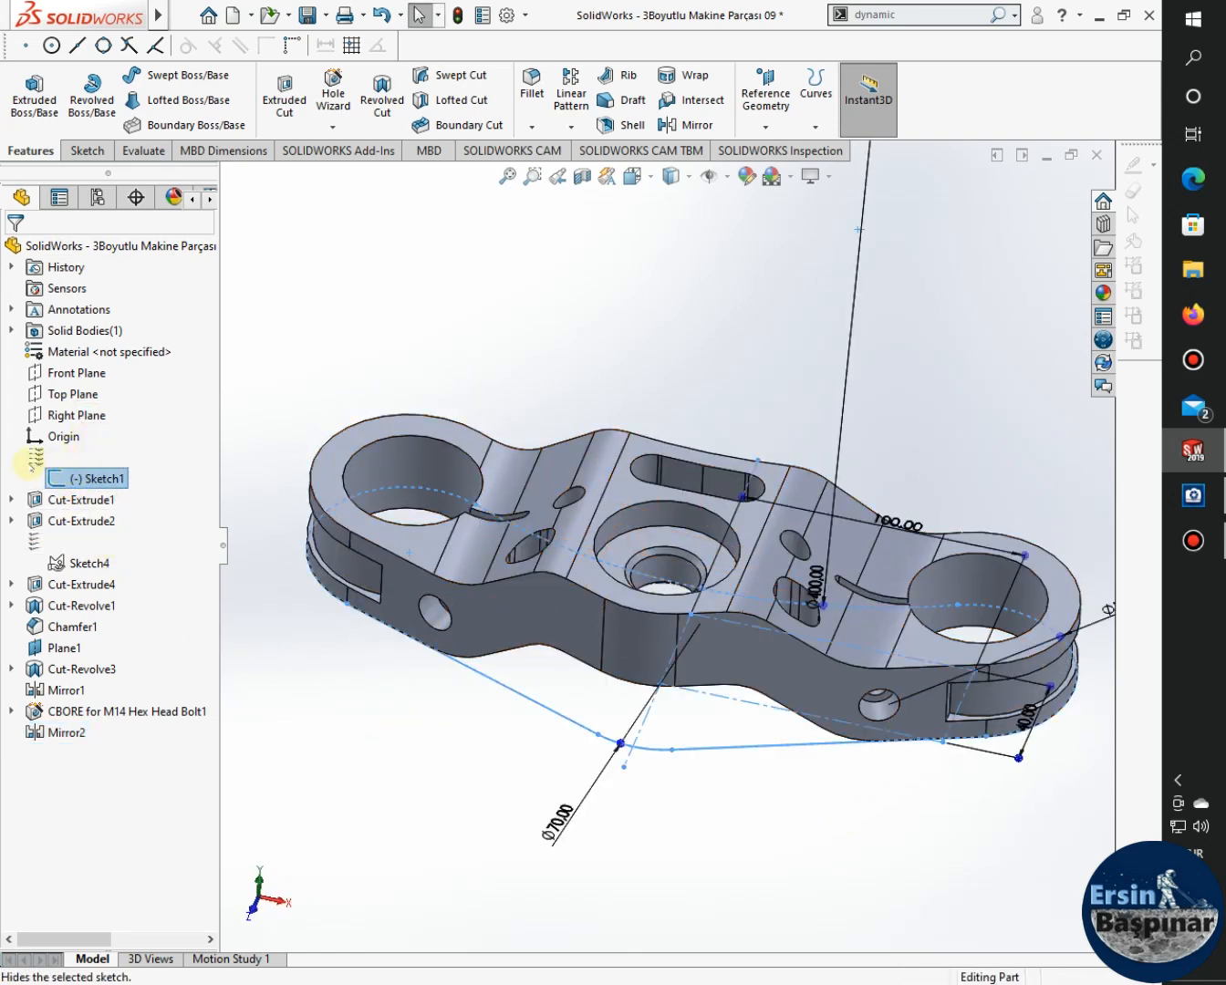
click(11, 457)
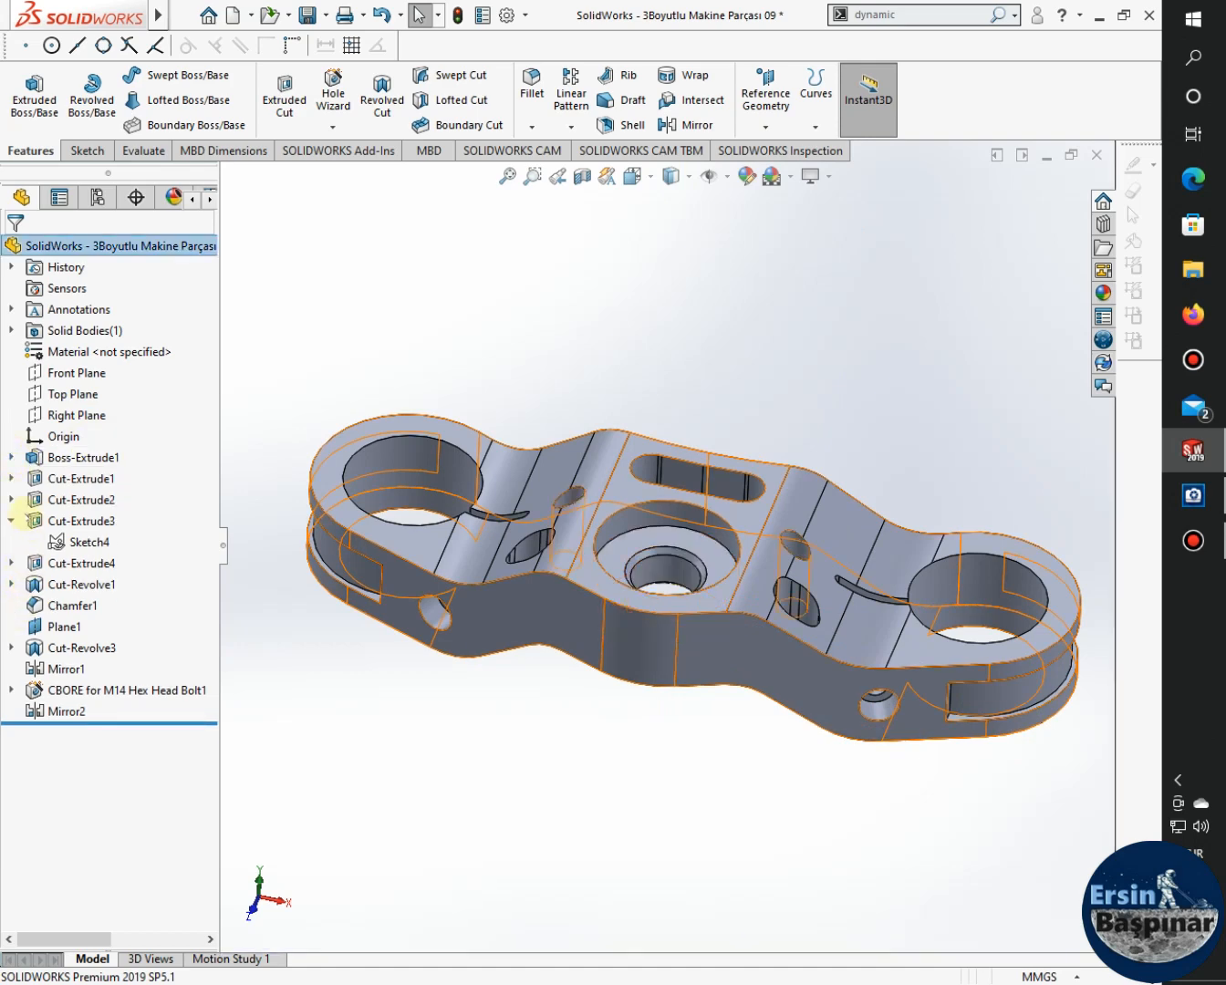
click(11, 522)
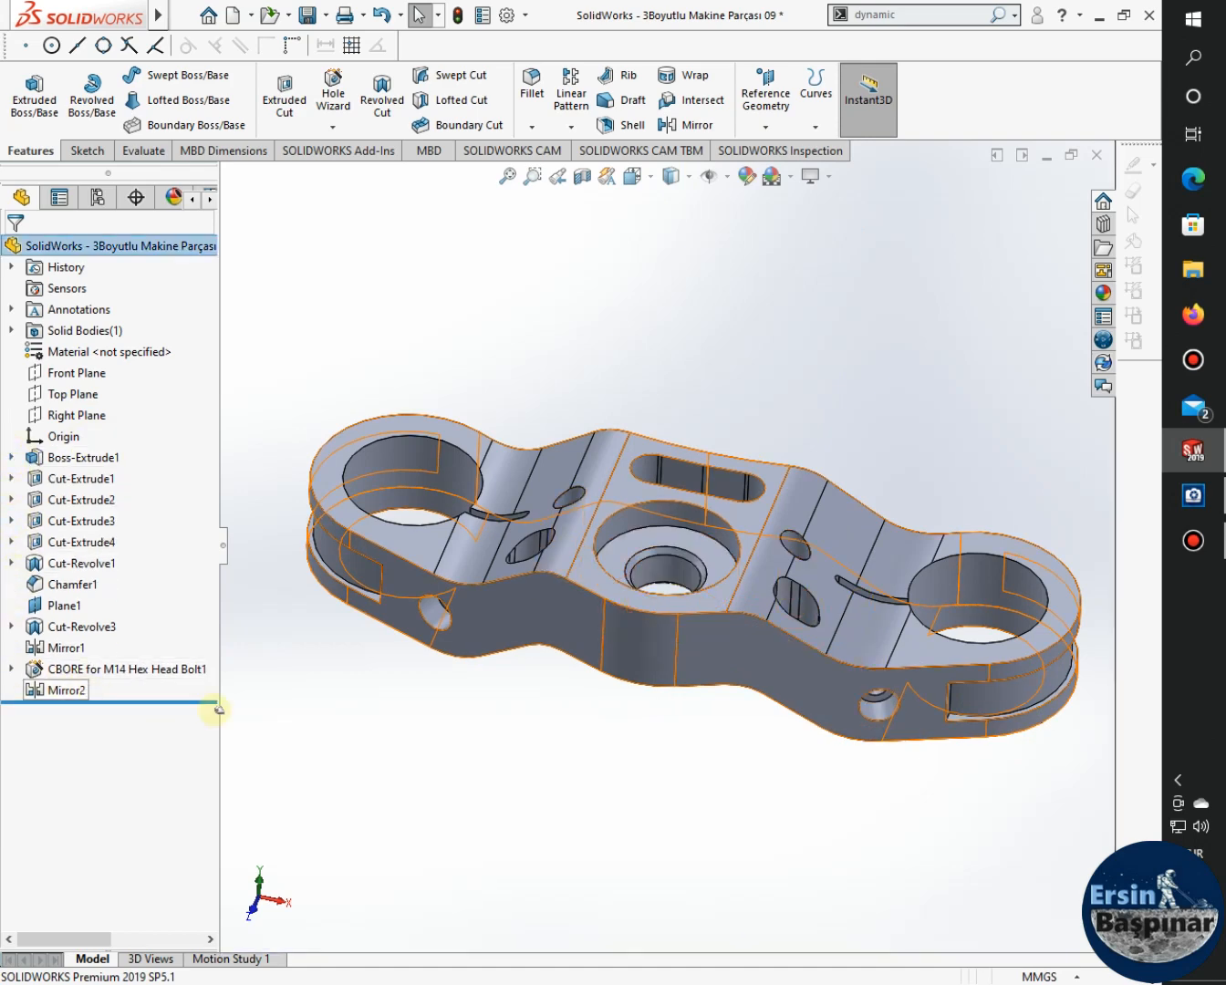
Check the drawing in ACDSee for radii, and set up a symmetric 2 mm fillet on the part's upper and lower outer outline edges.
middle_drag(609, 723, 747, 432)
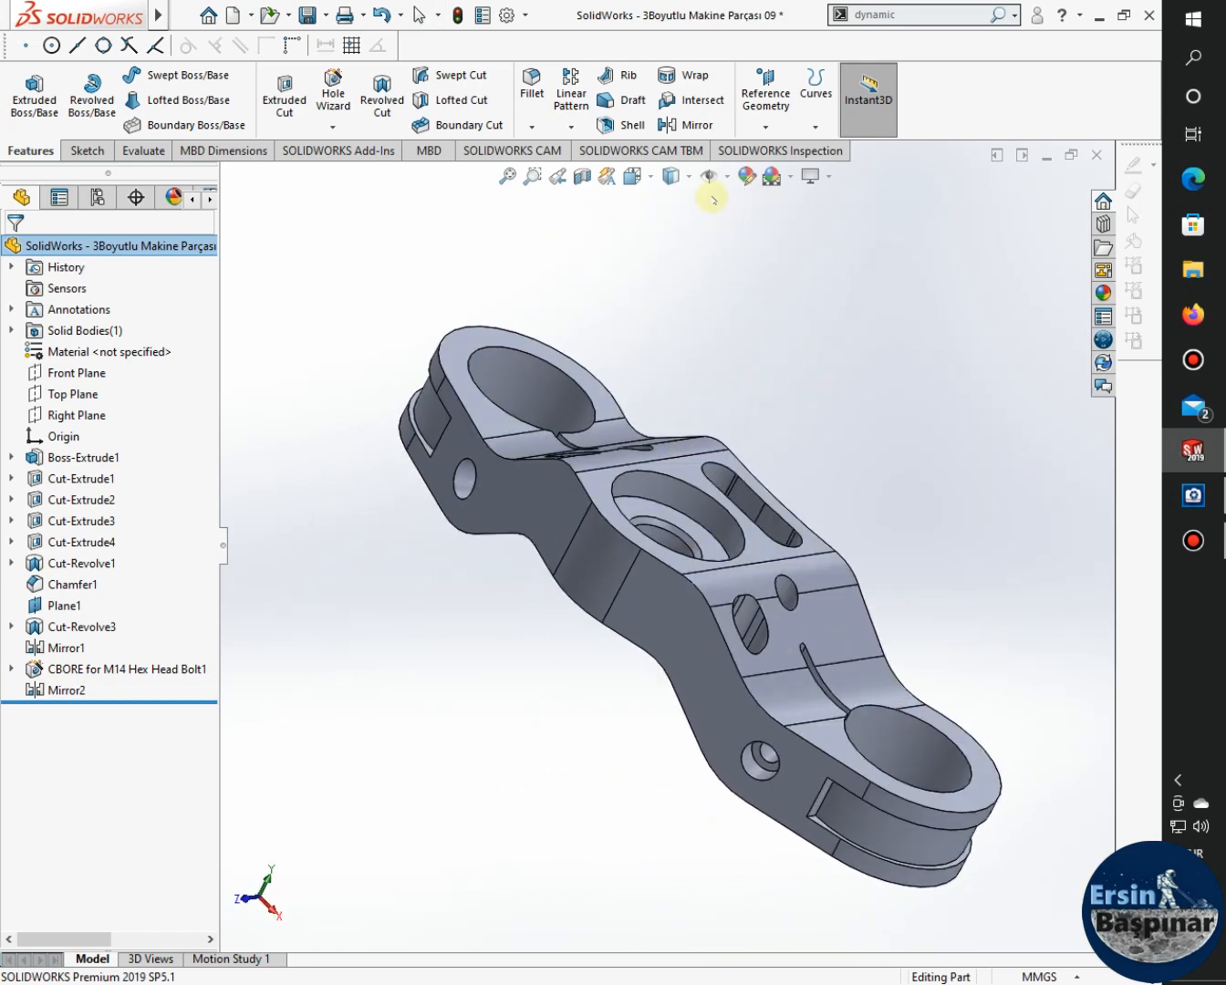
click(748, 177)
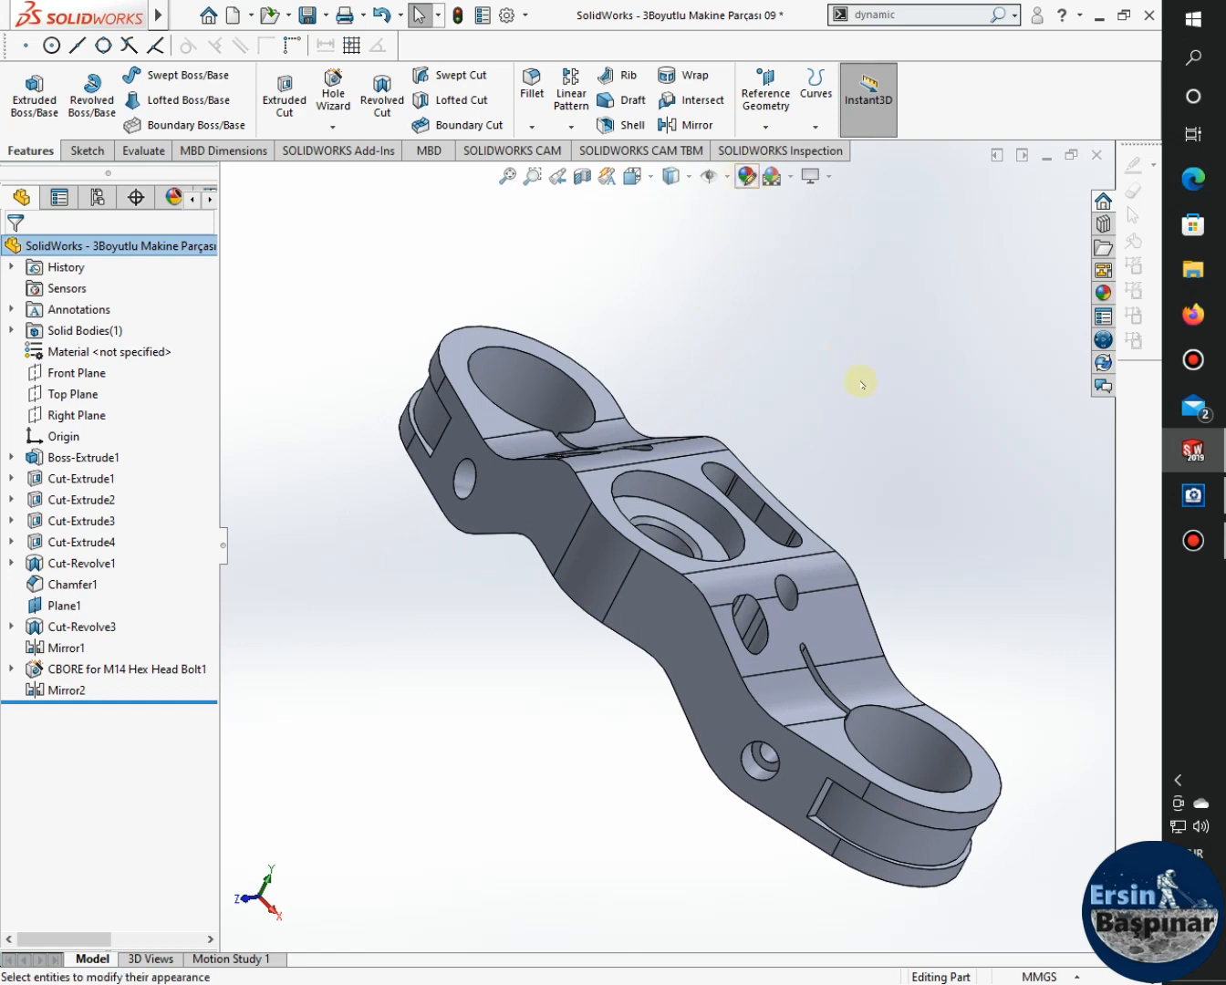
click(1194, 495)
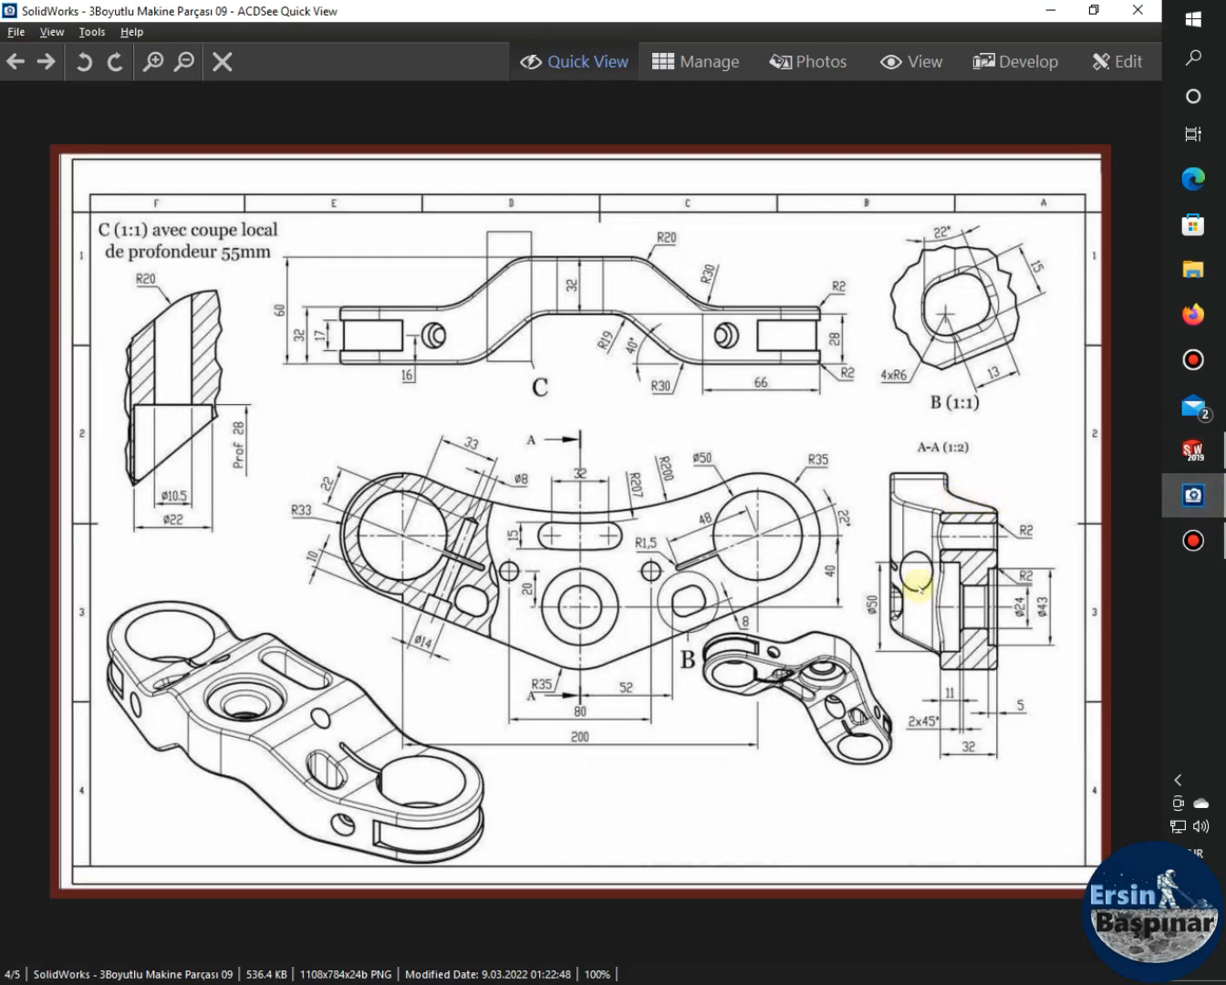
key(alt+Tab)
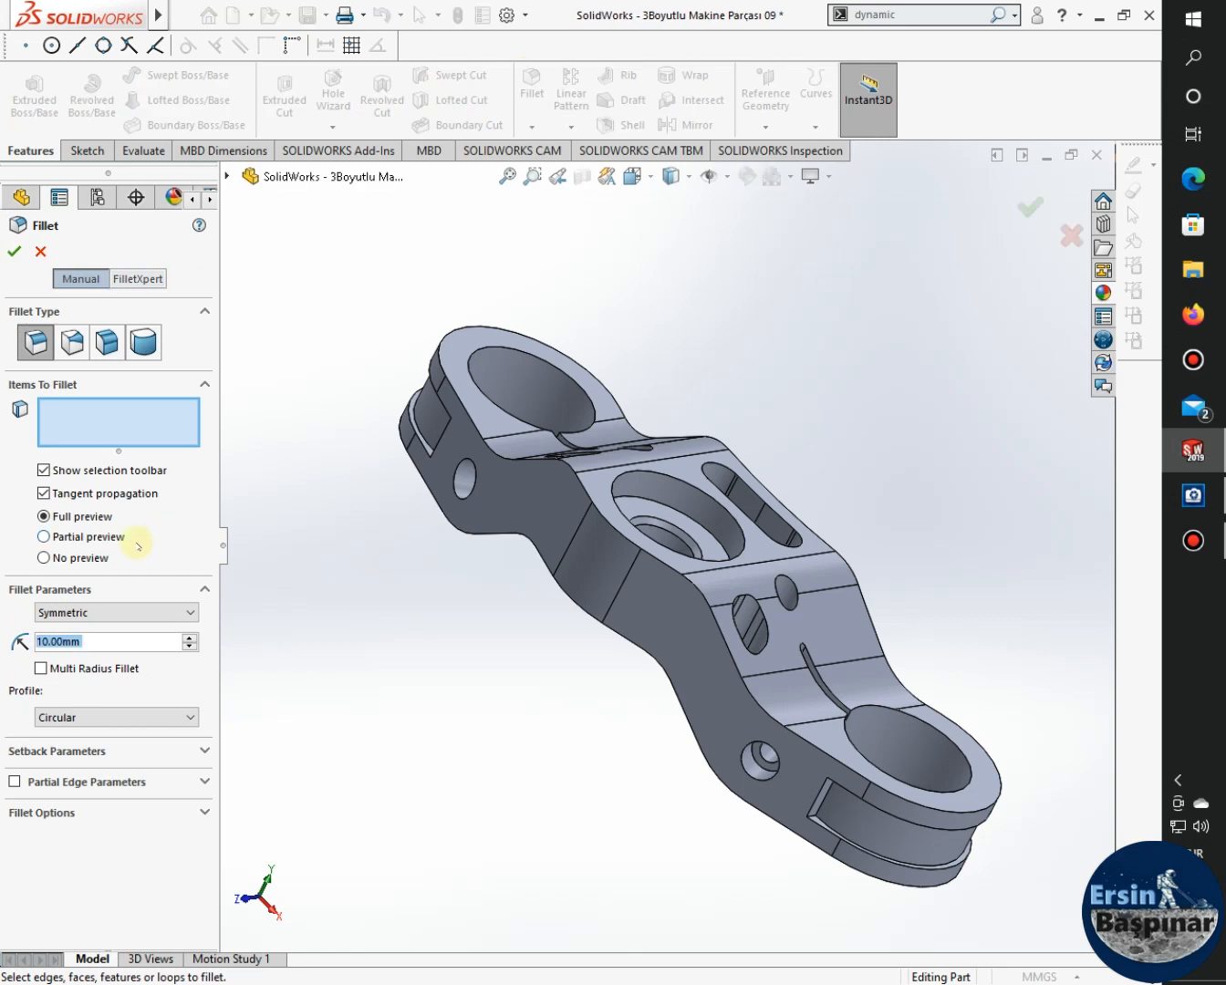
text(2)
key(Return)
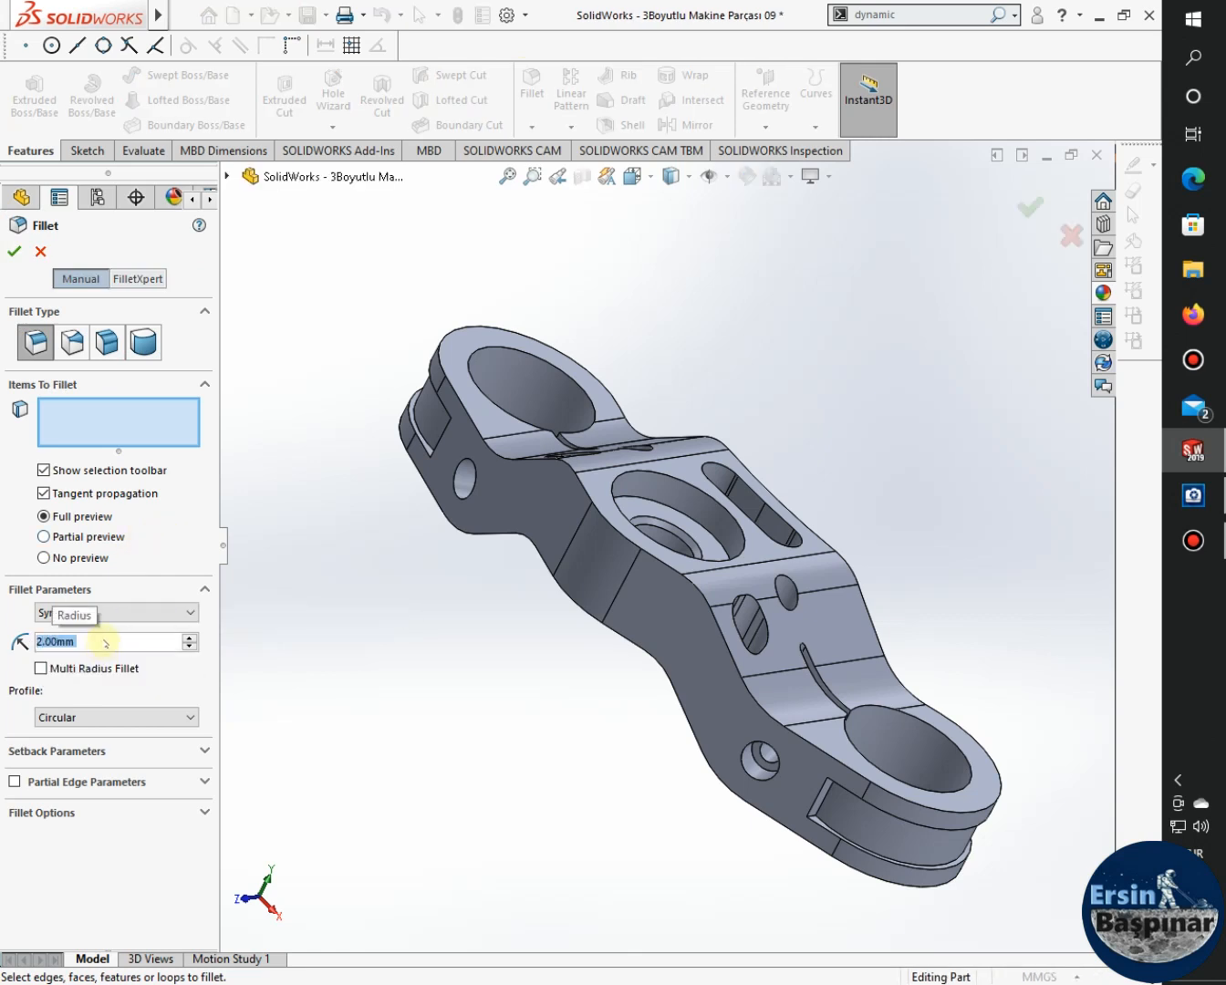
click(86, 412)
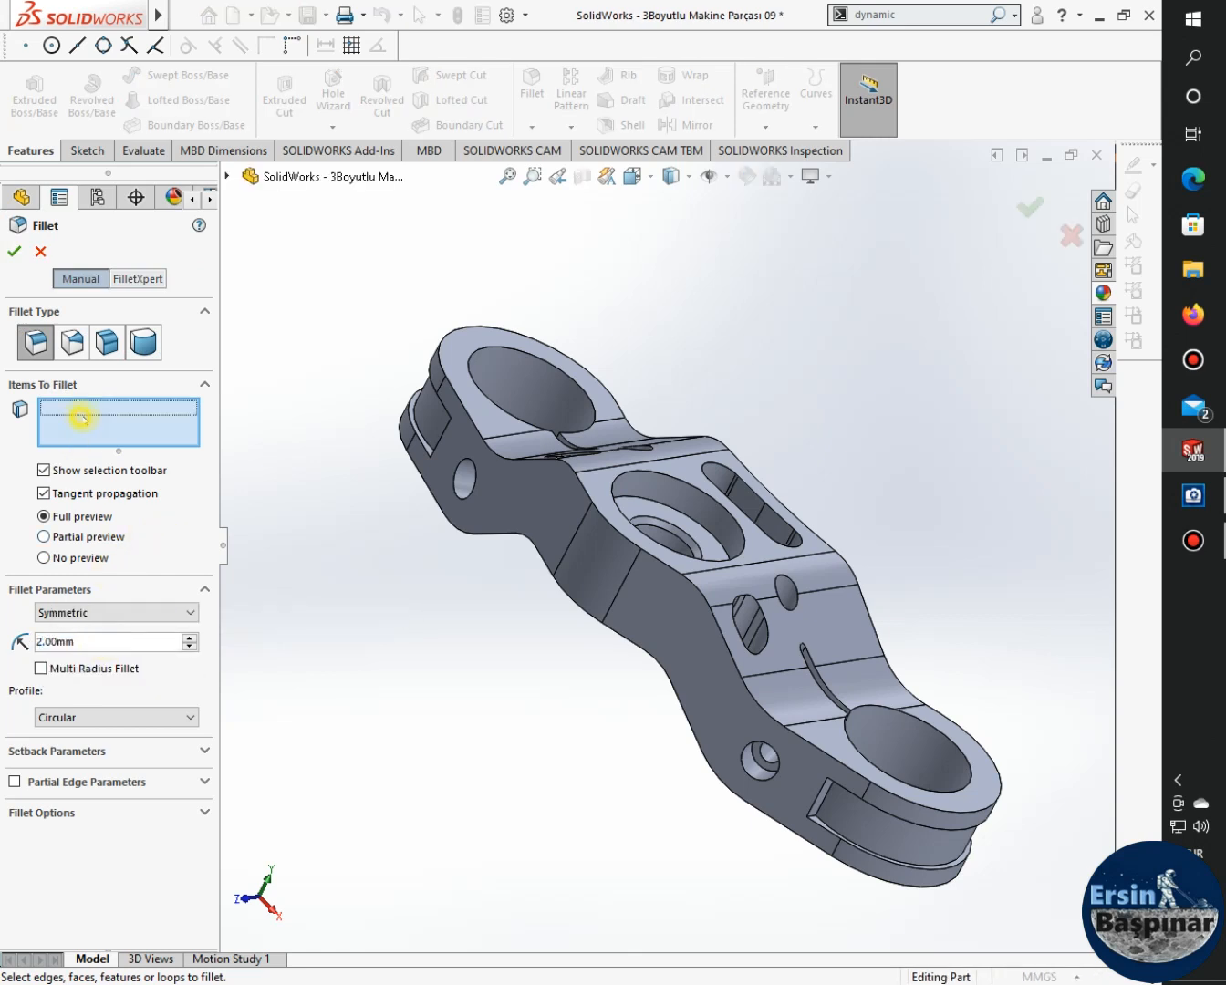
click(452, 384)
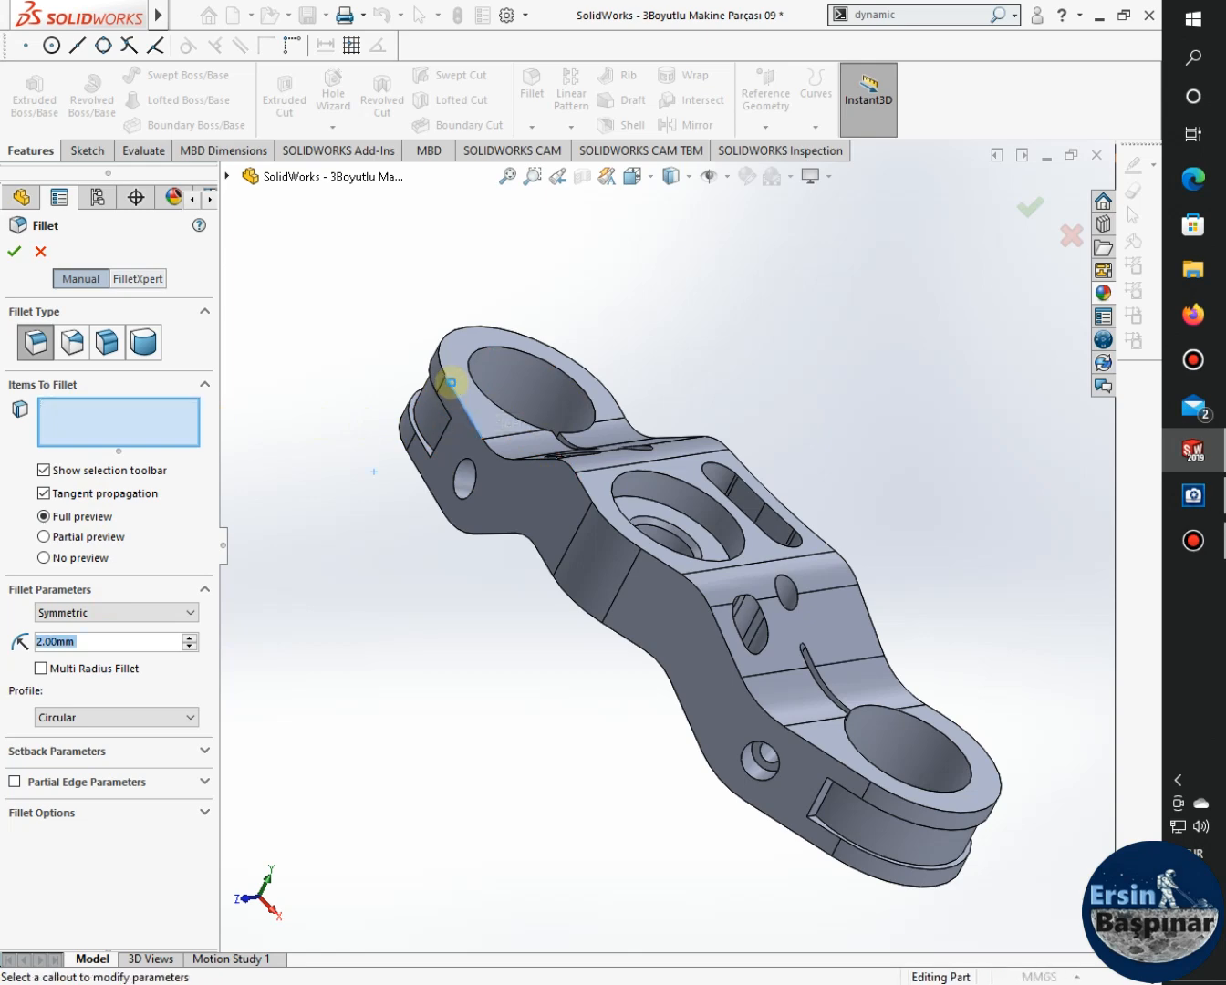
click(425, 487)
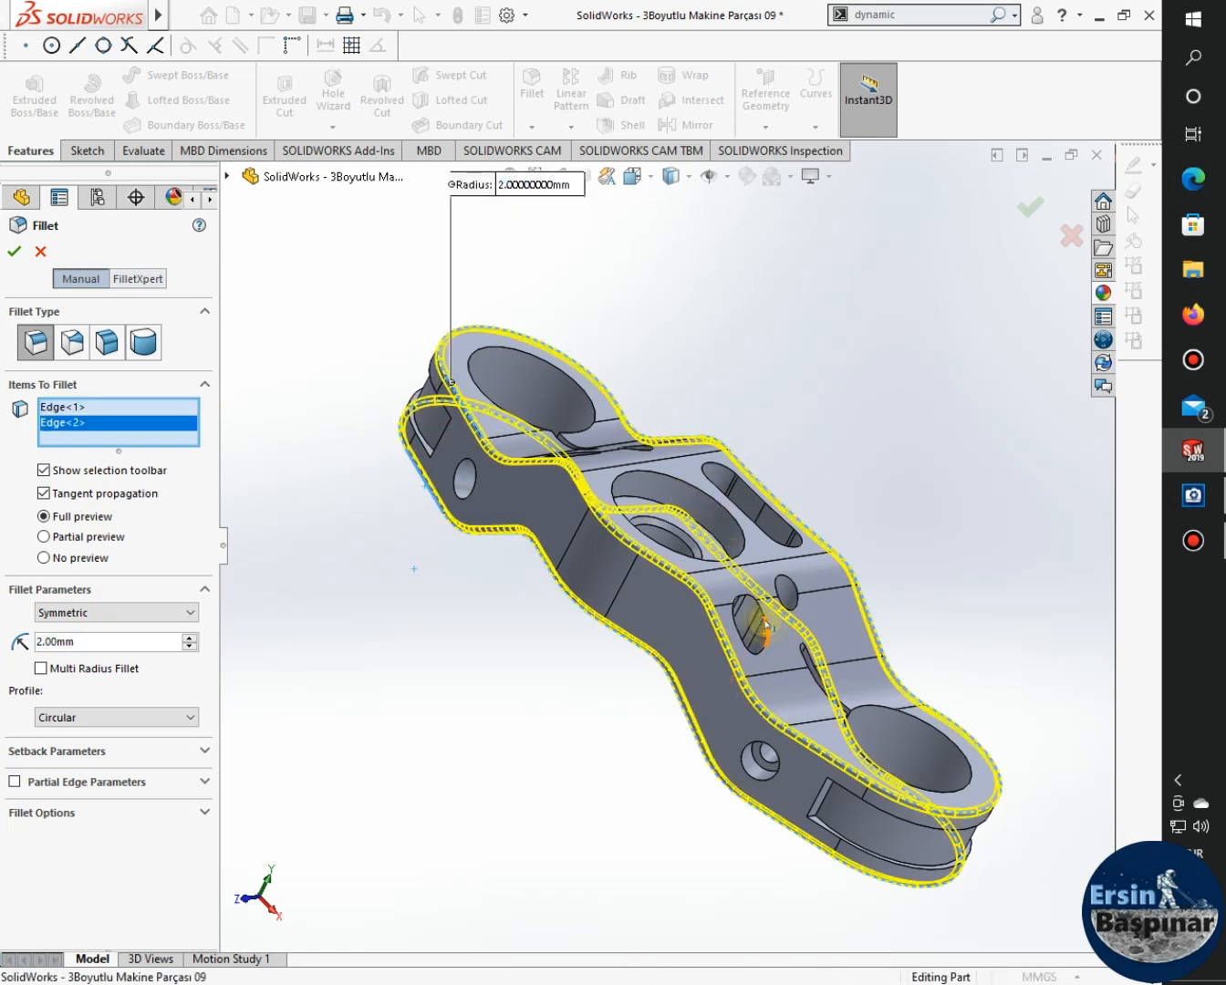
click(769, 624)
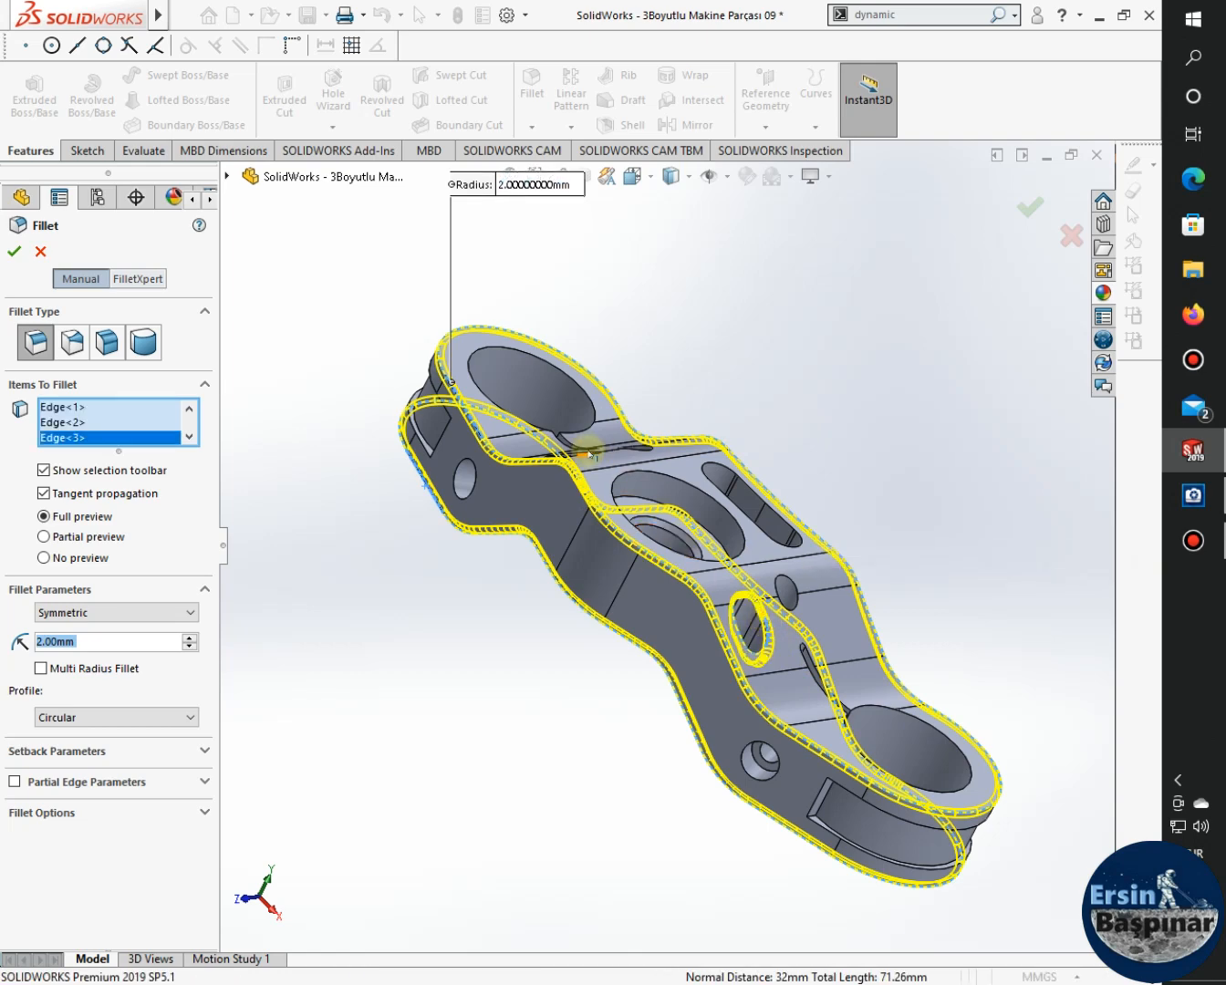
middle_drag(684, 380, 573, 470)
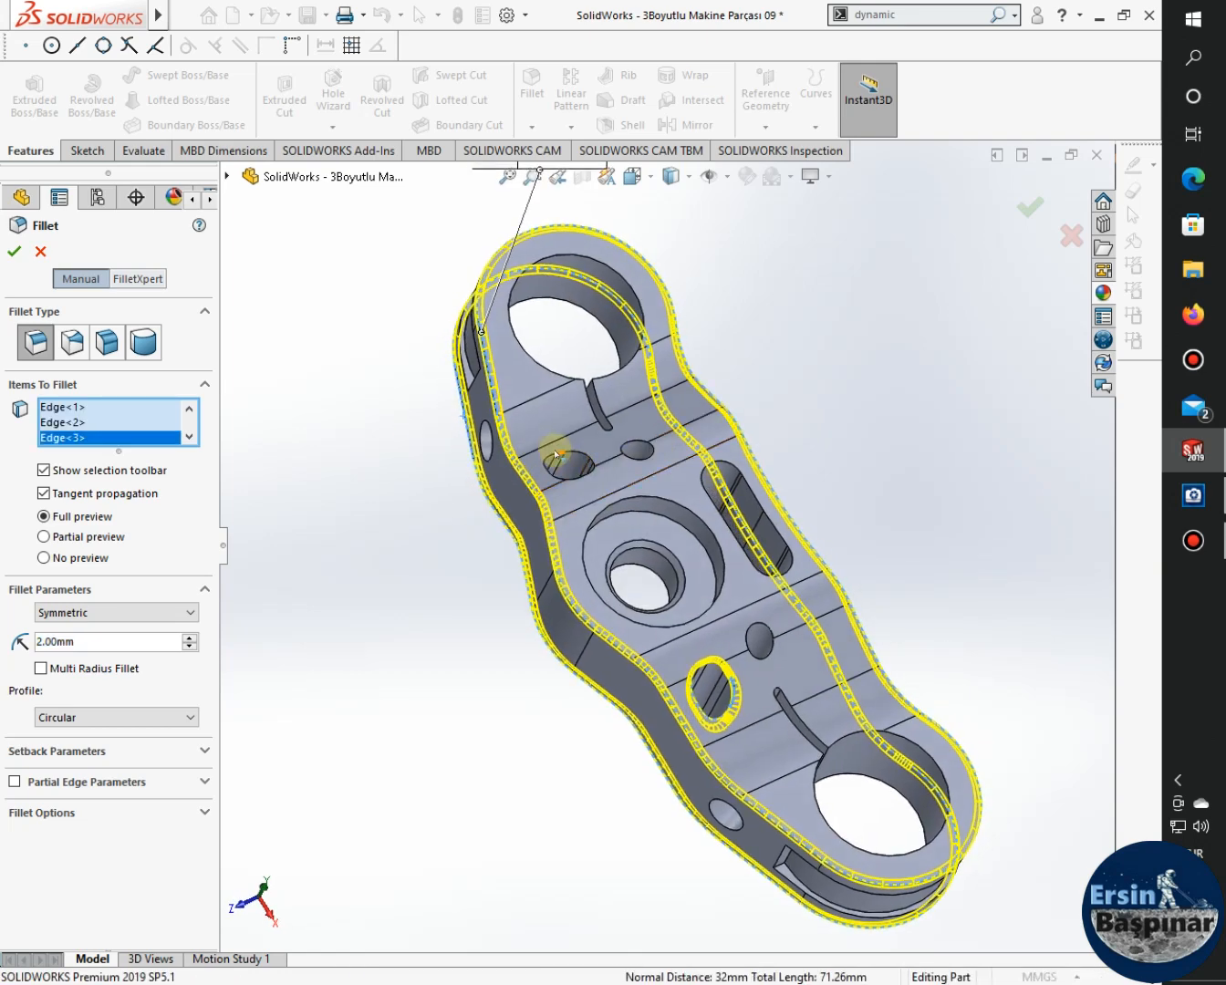
click(561, 463)
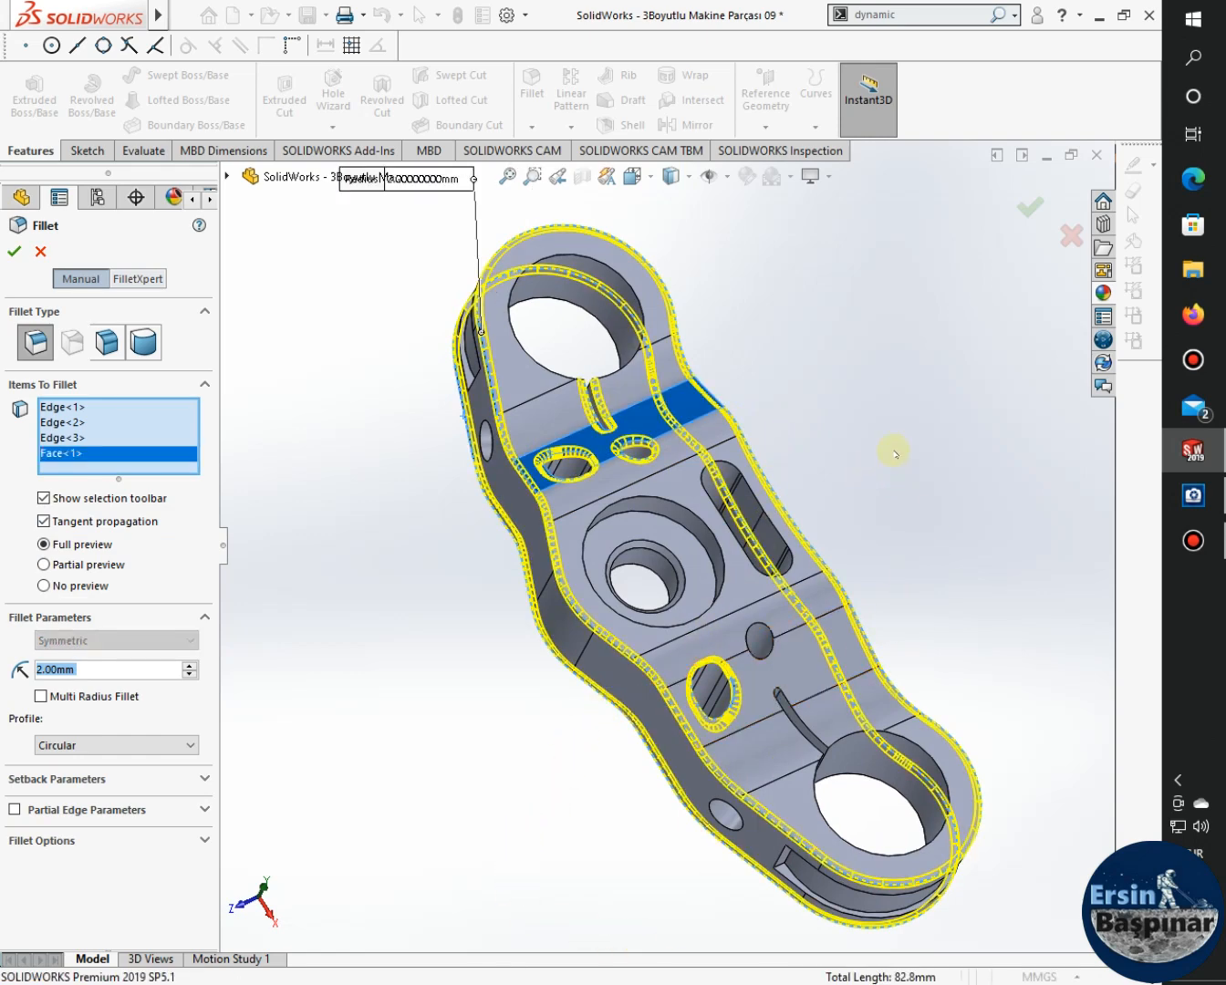
middle_drag(893, 453, 881, 560)
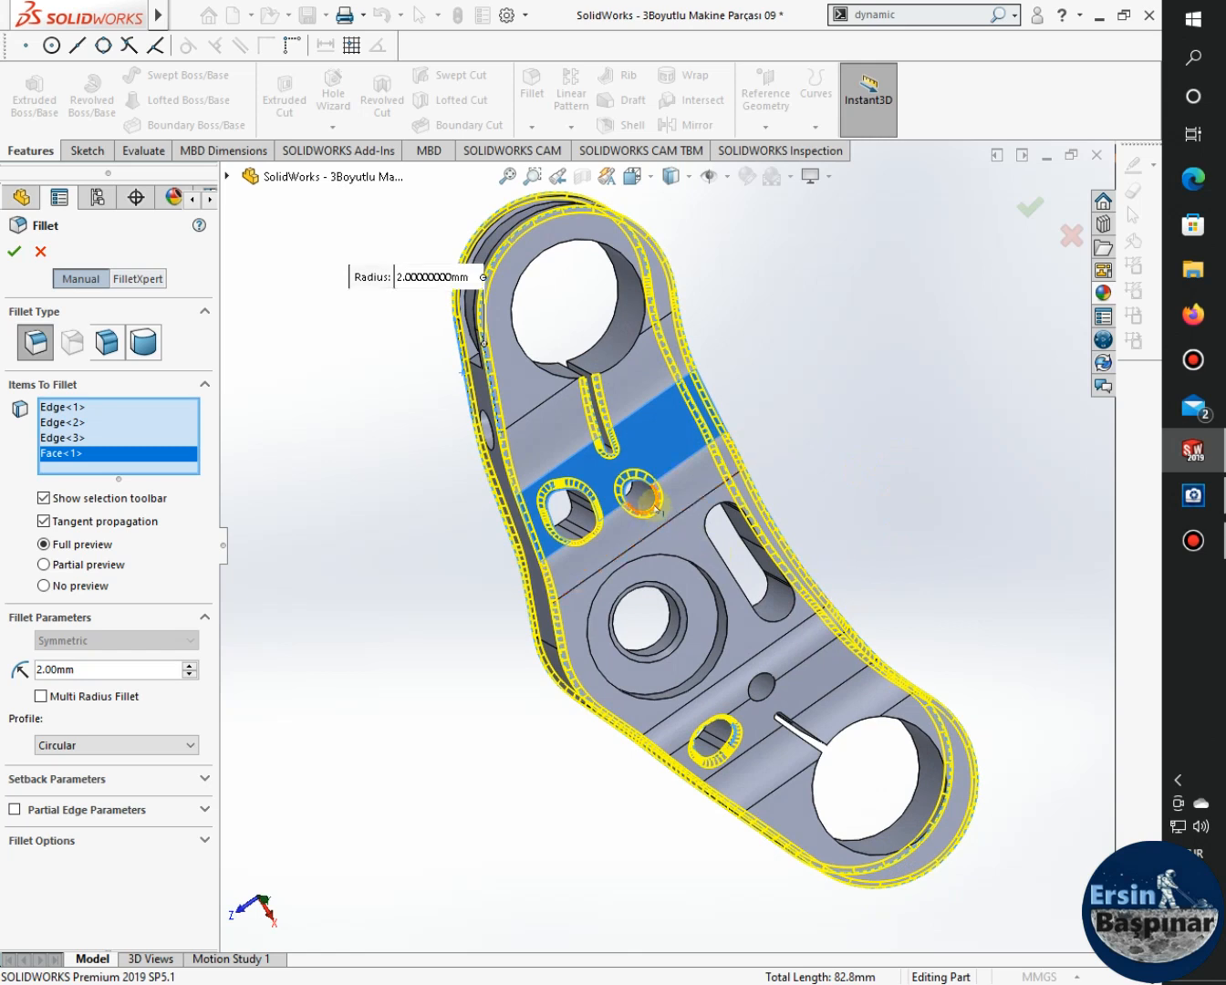
click(56, 437)
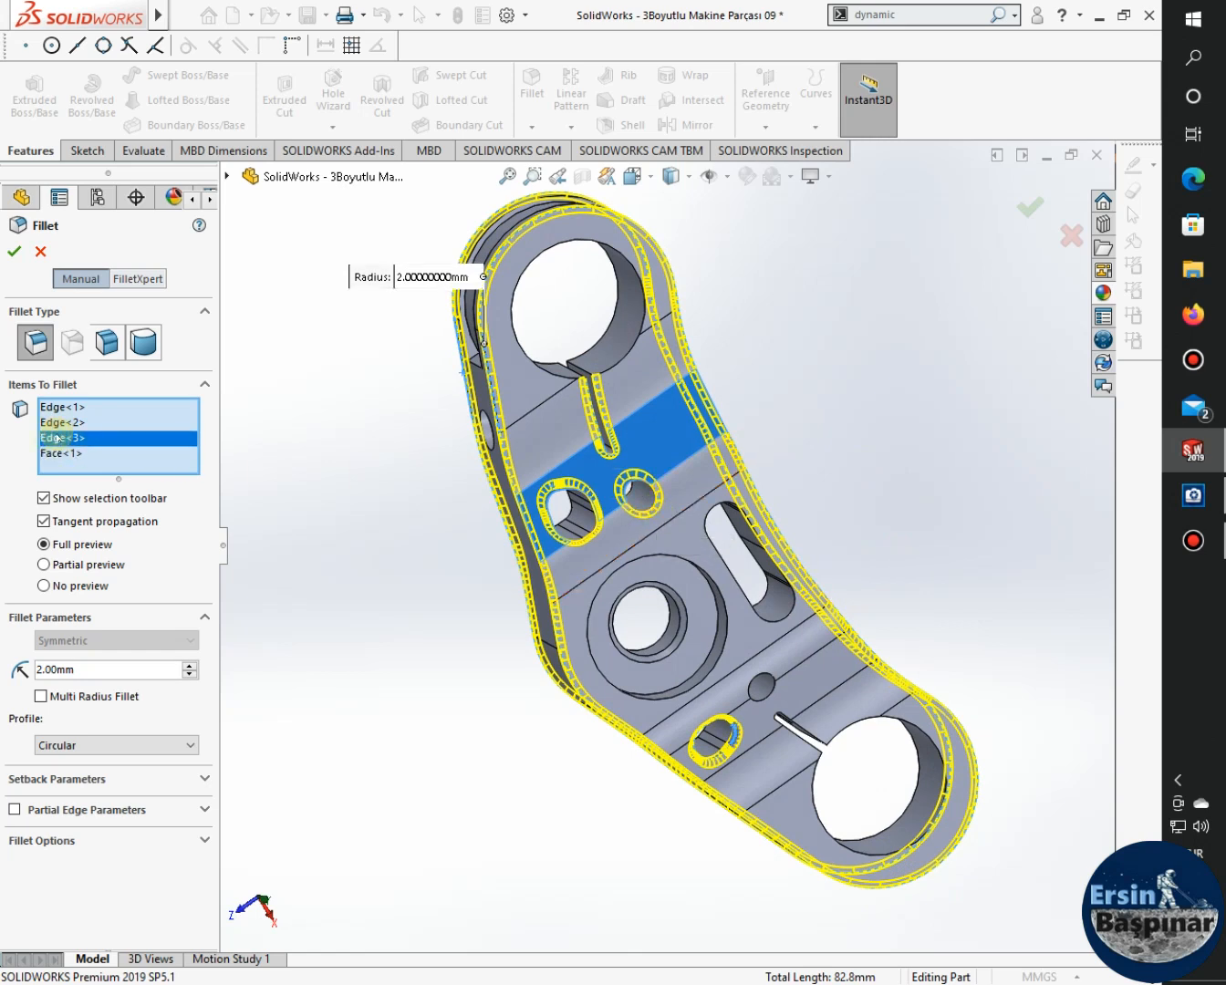
click(61, 422)
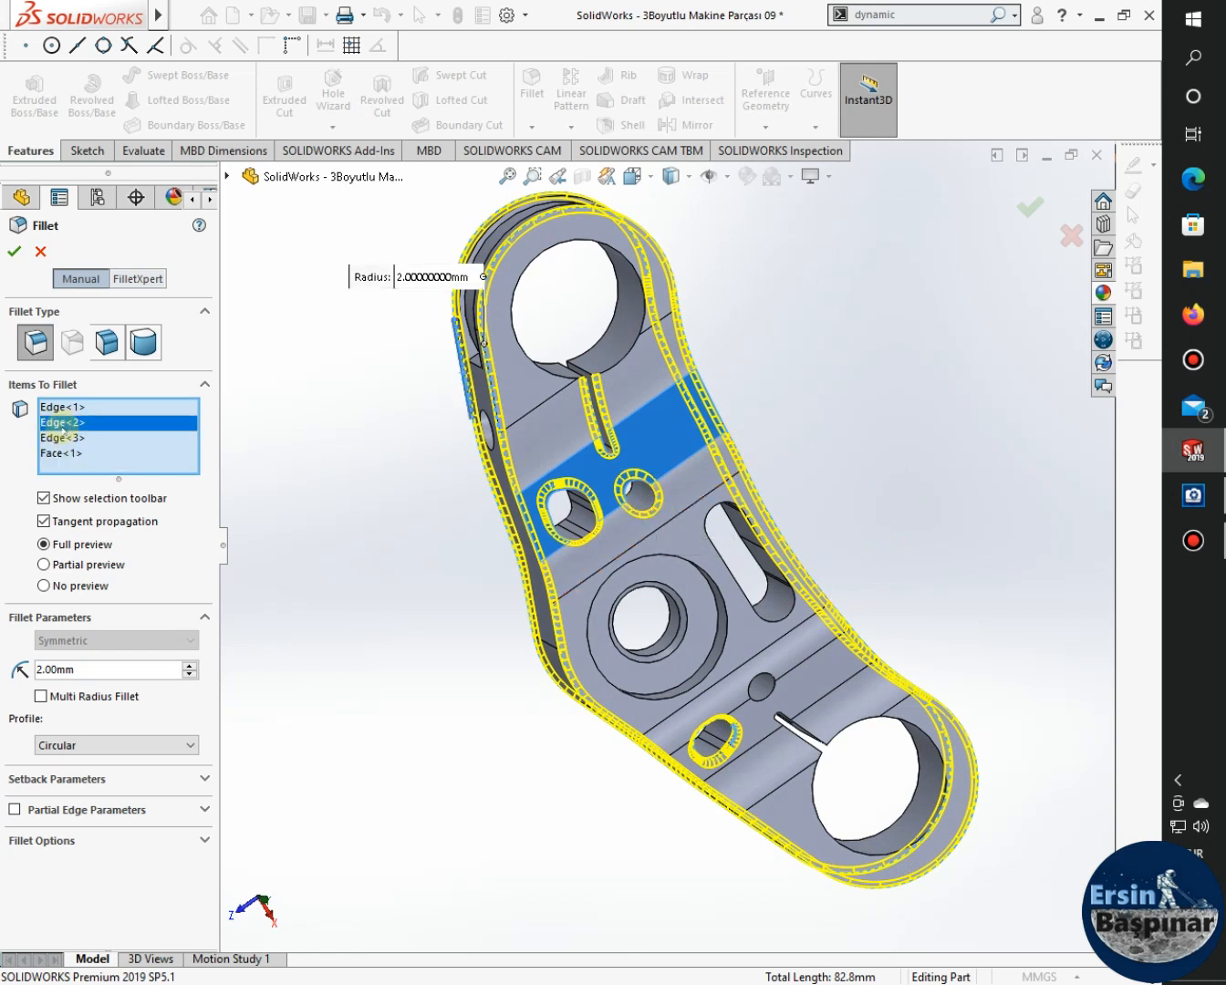
click(66, 455)
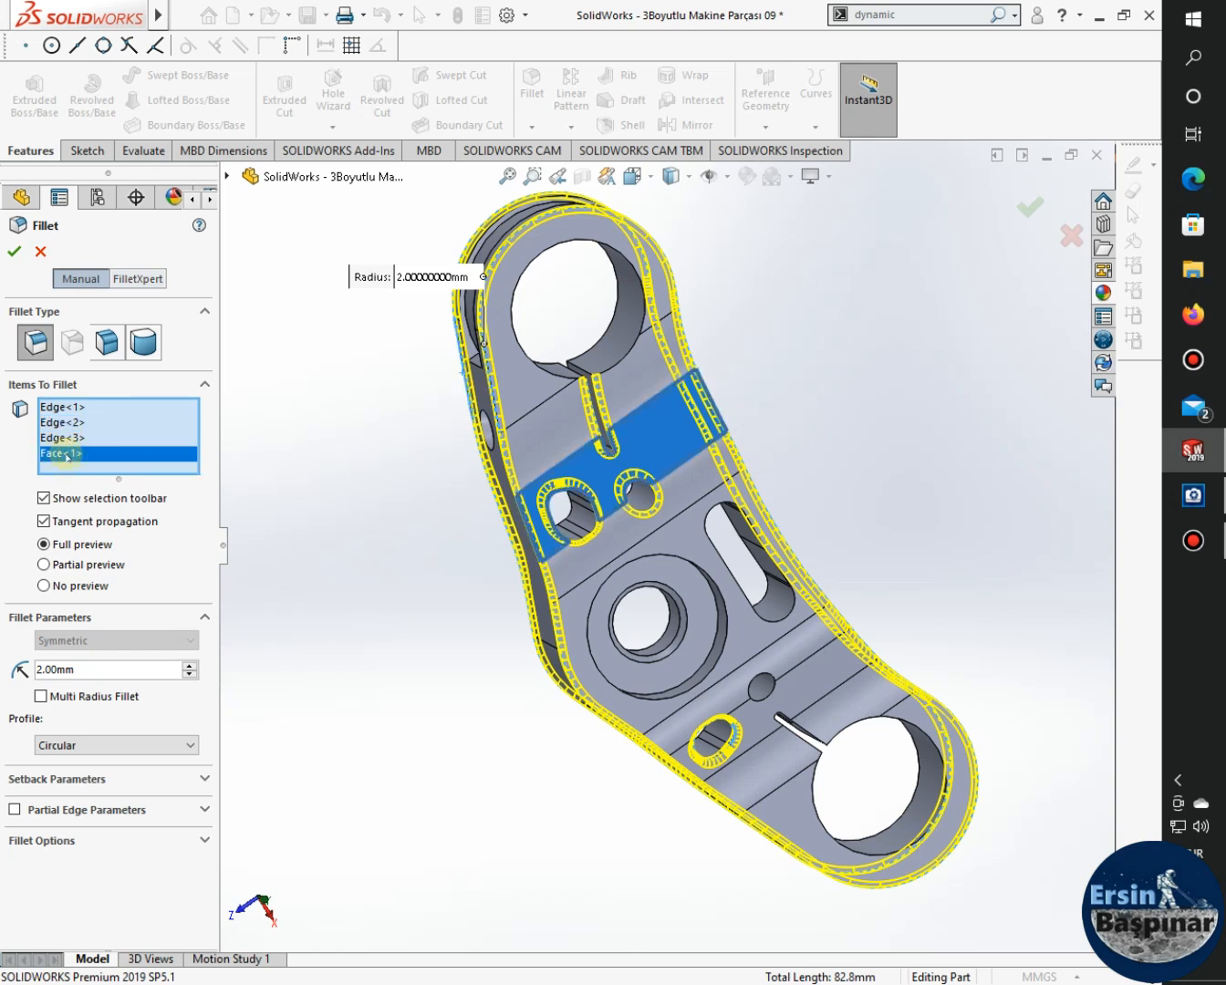
right_click(67, 456)
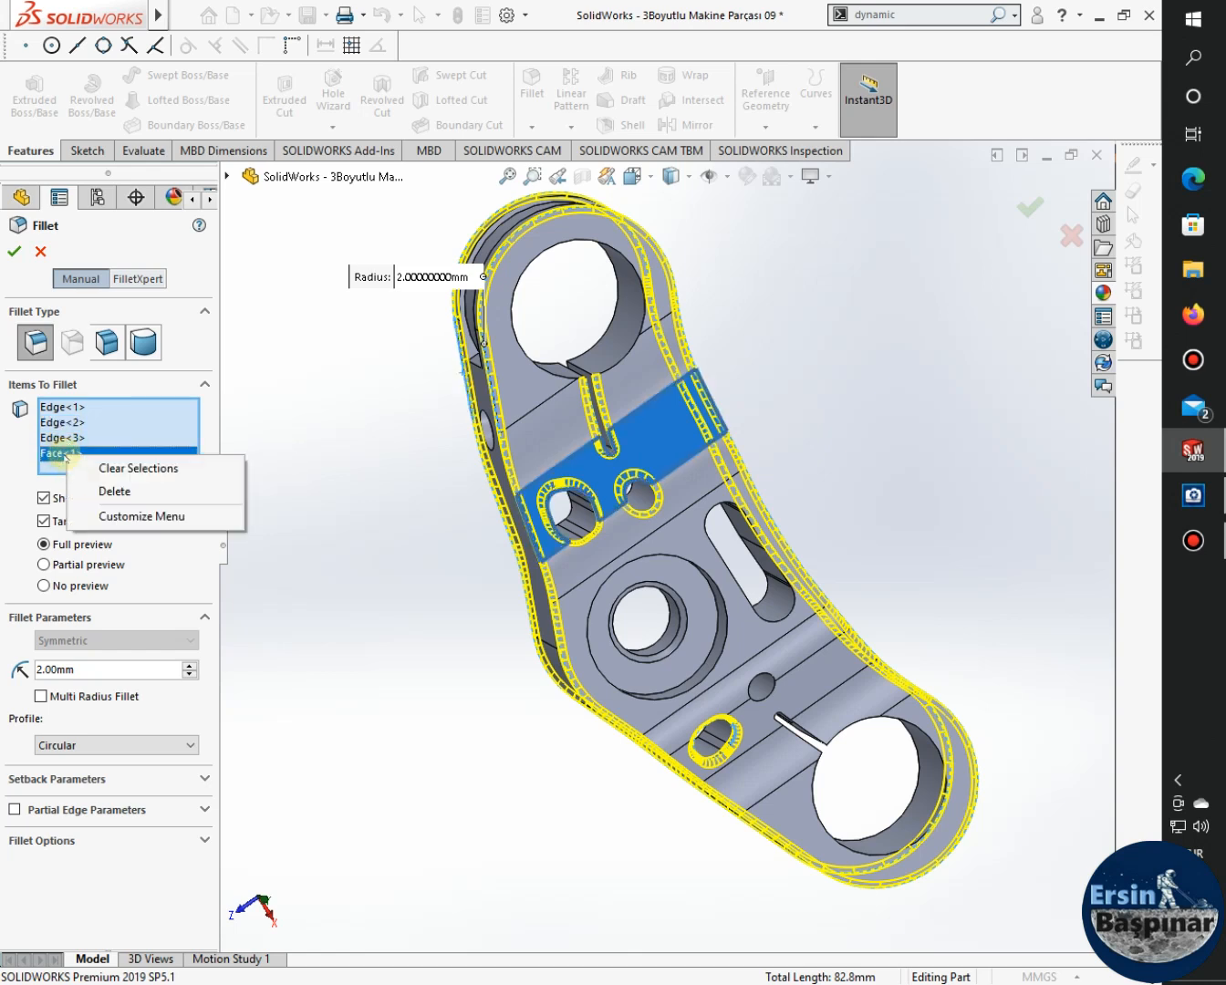
click(116, 468)
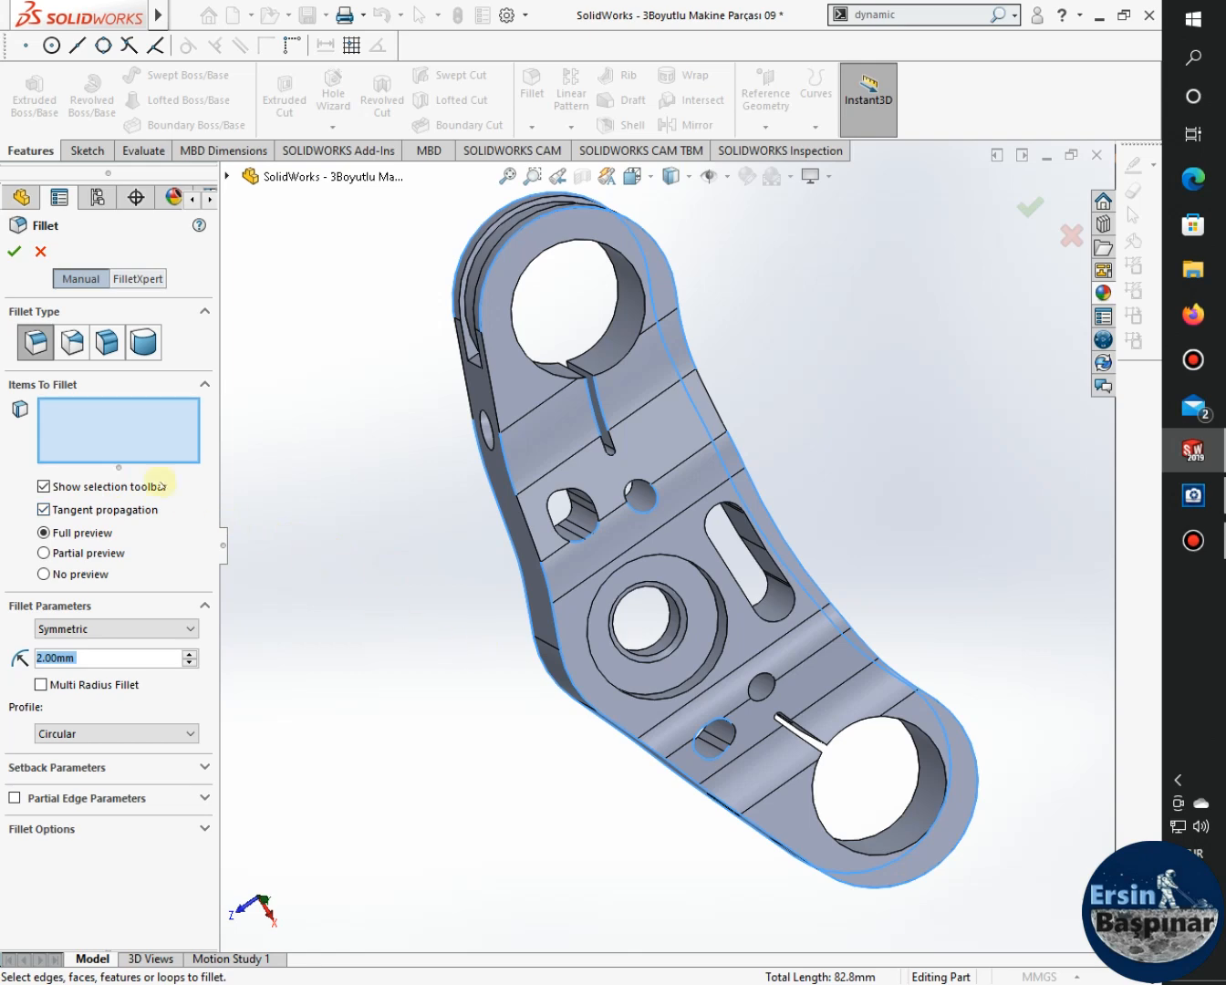
Select the upper outer outline edge and the upper rims of both rounded openings for the symmetric 2 mm fillet.
click(493, 403)
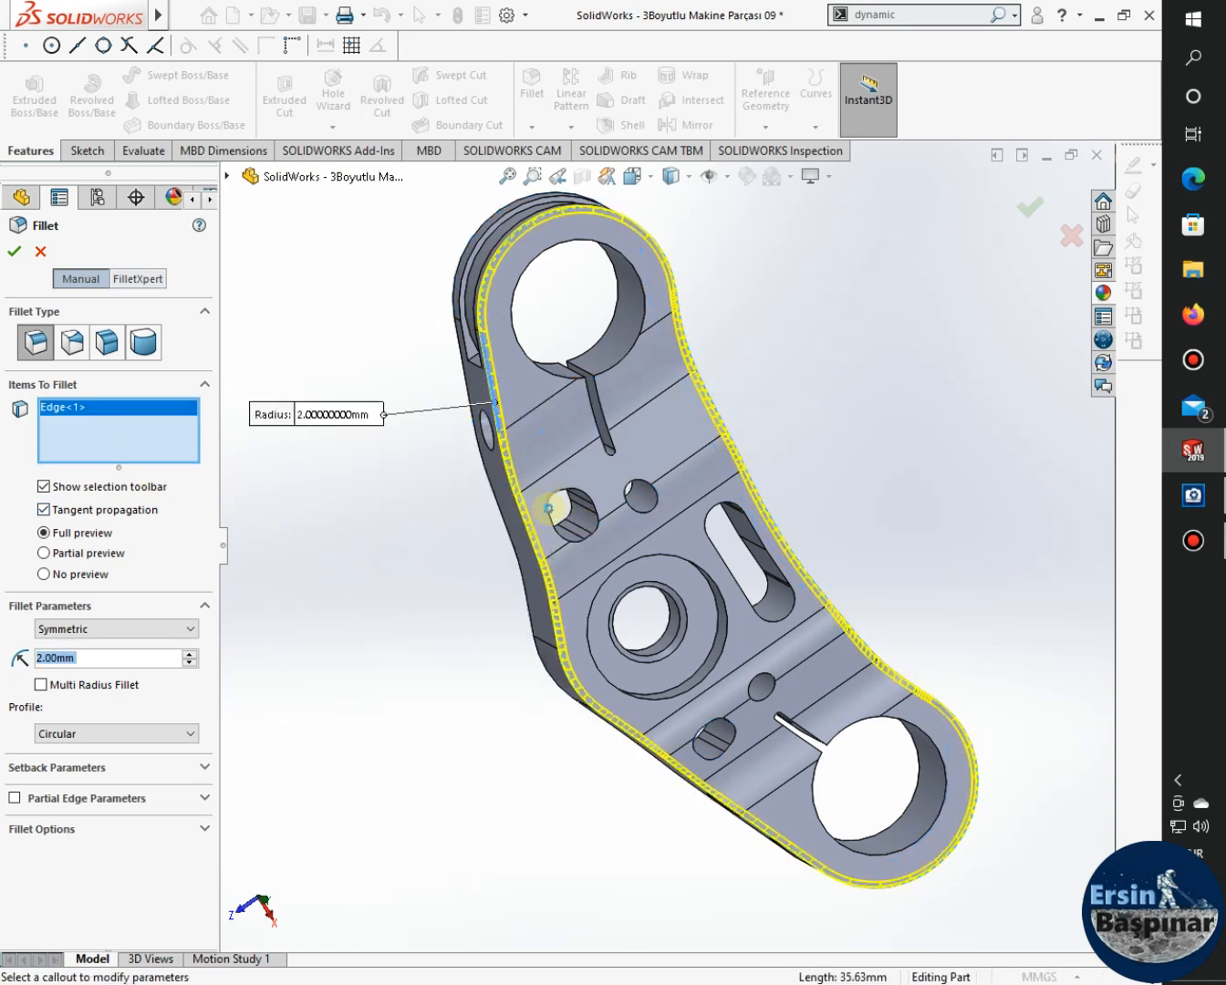
click(552, 513)
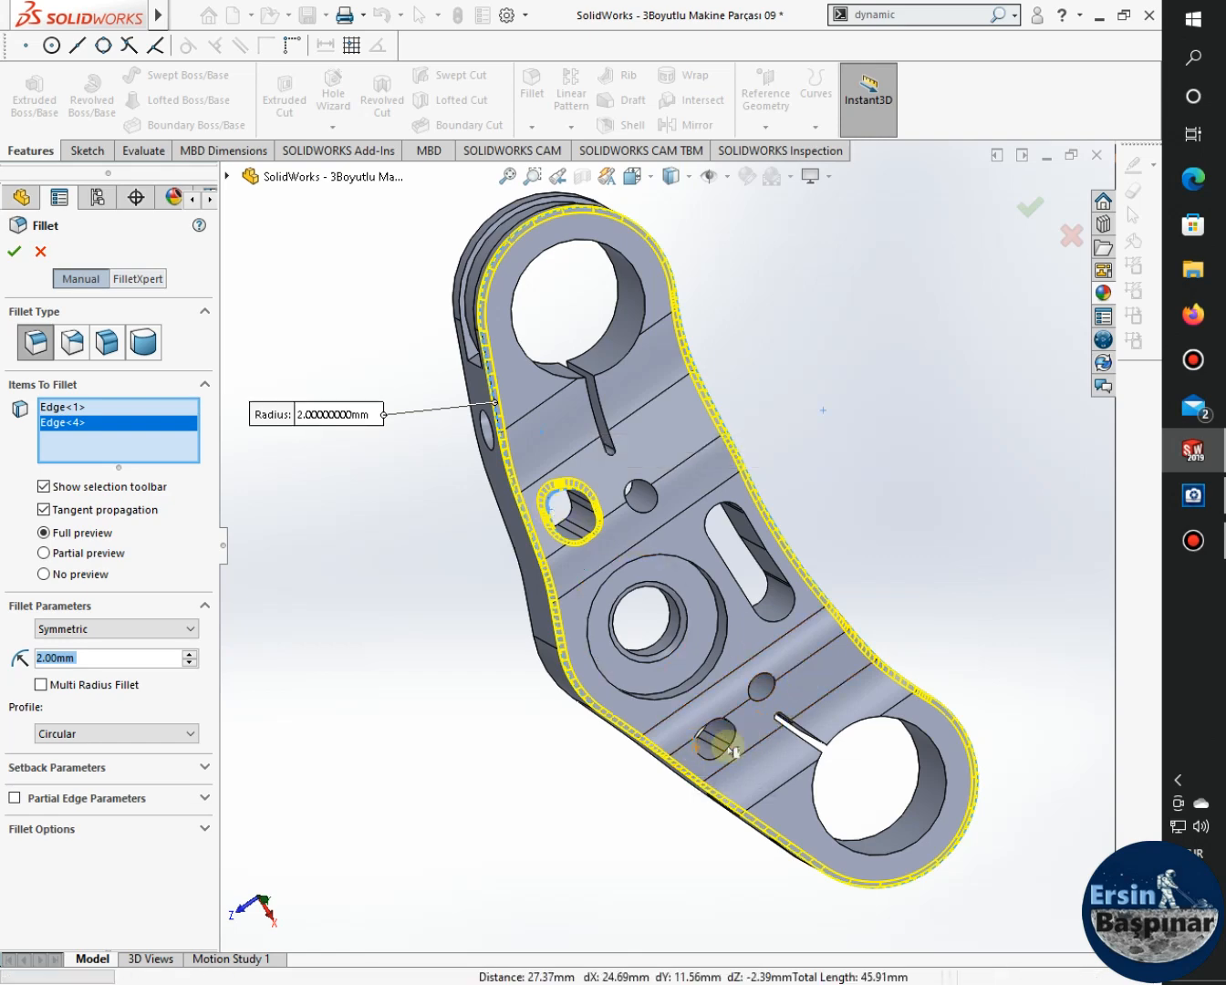
click(723, 736)
Add the lower outer outline edge and the lower rims of both rounded openings to the 2 mm fillet.
middle_drag(887, 485, 1006, 367)
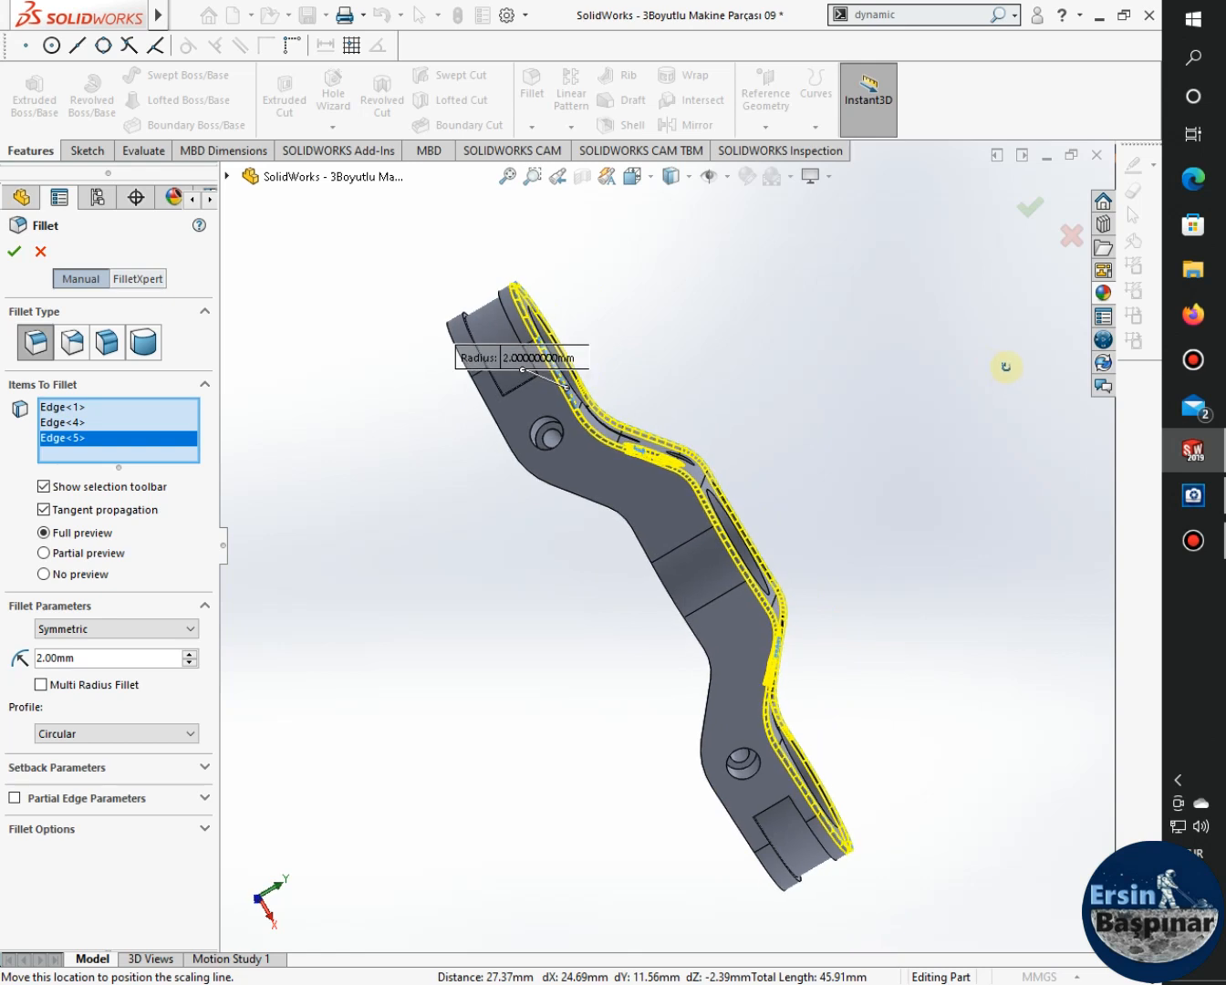
click(601, 507)
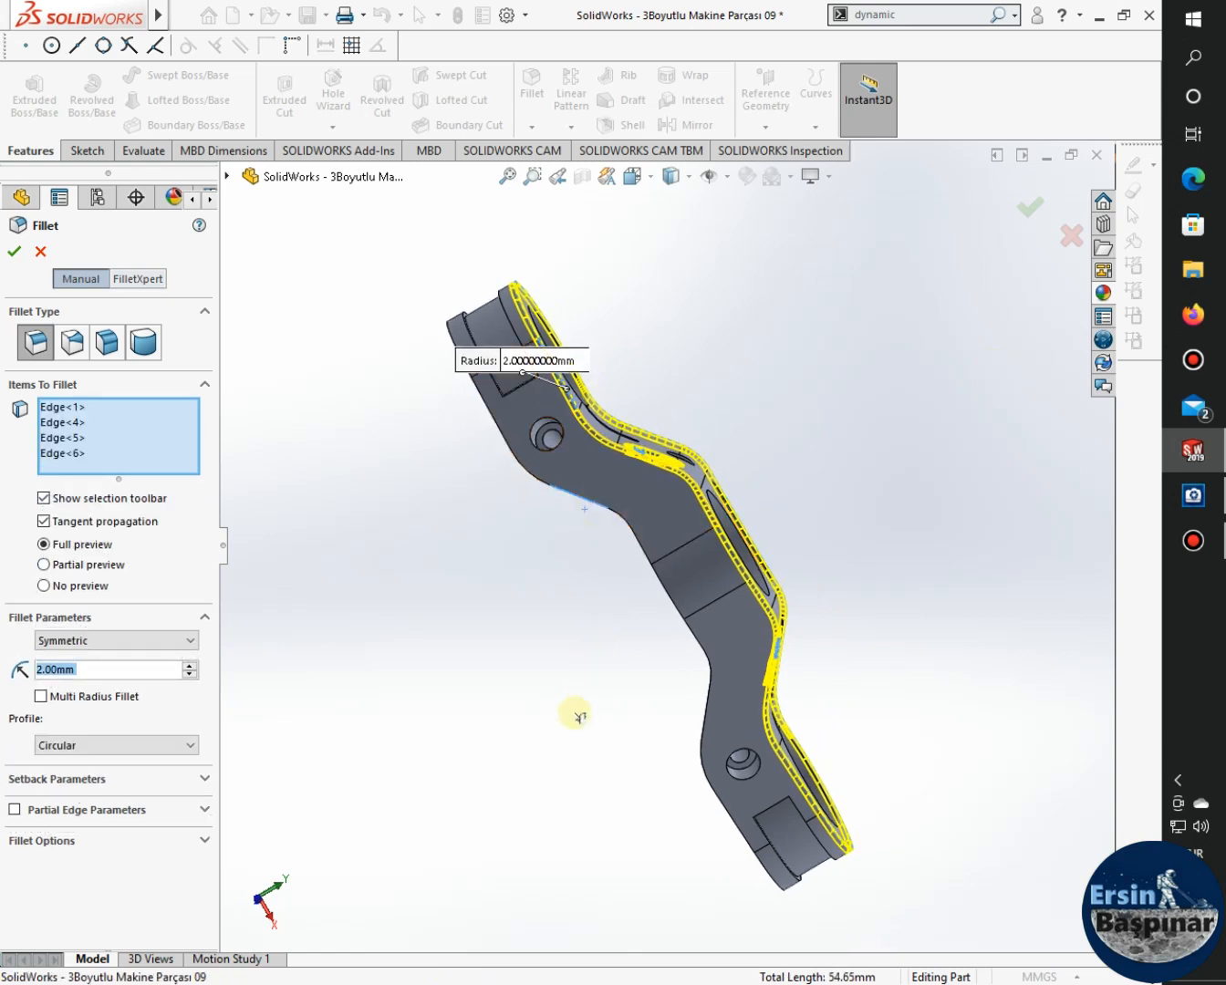
middle_drag(662, 659, 727, 658)
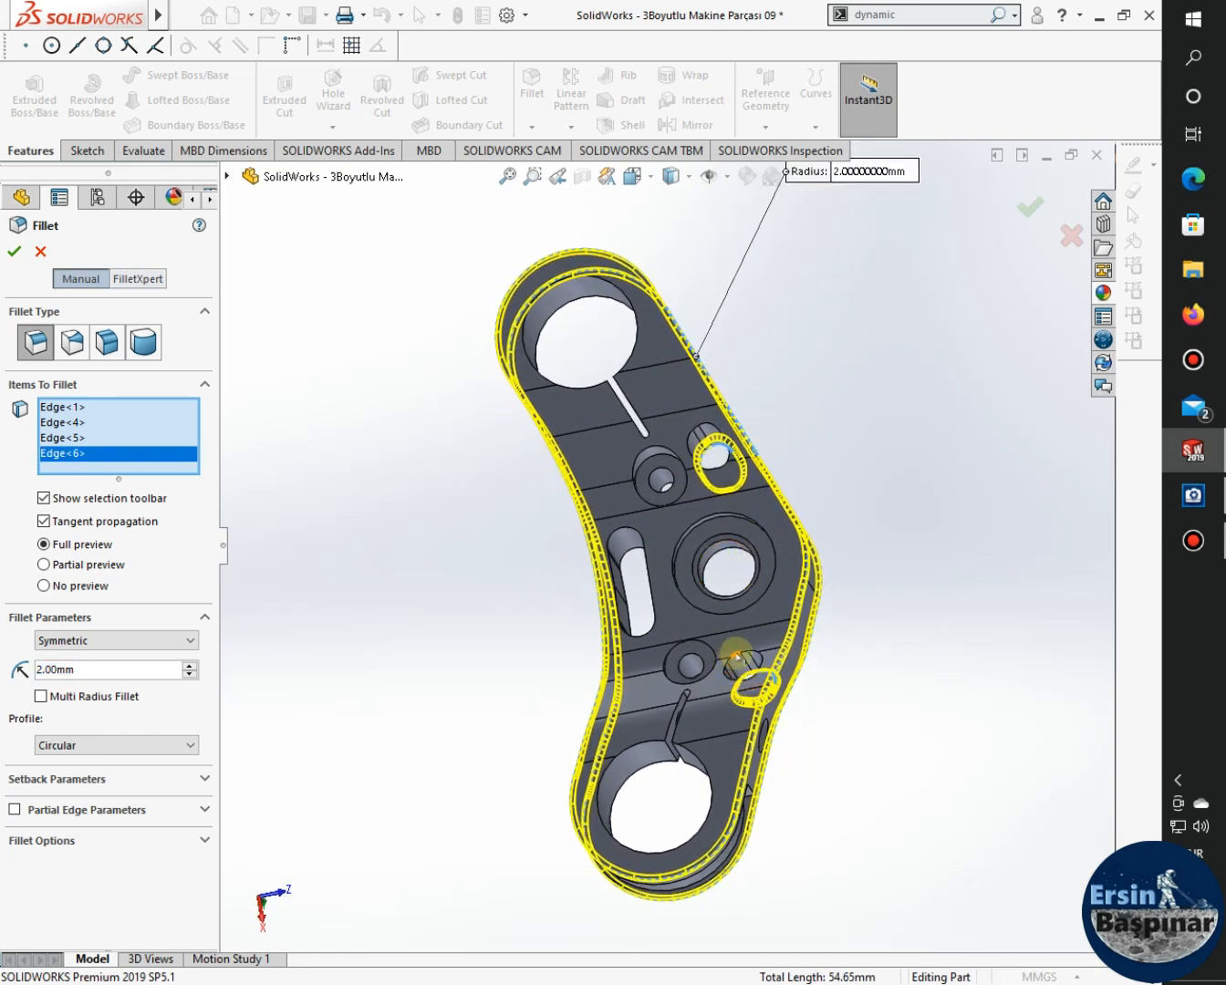
click(734, 655)
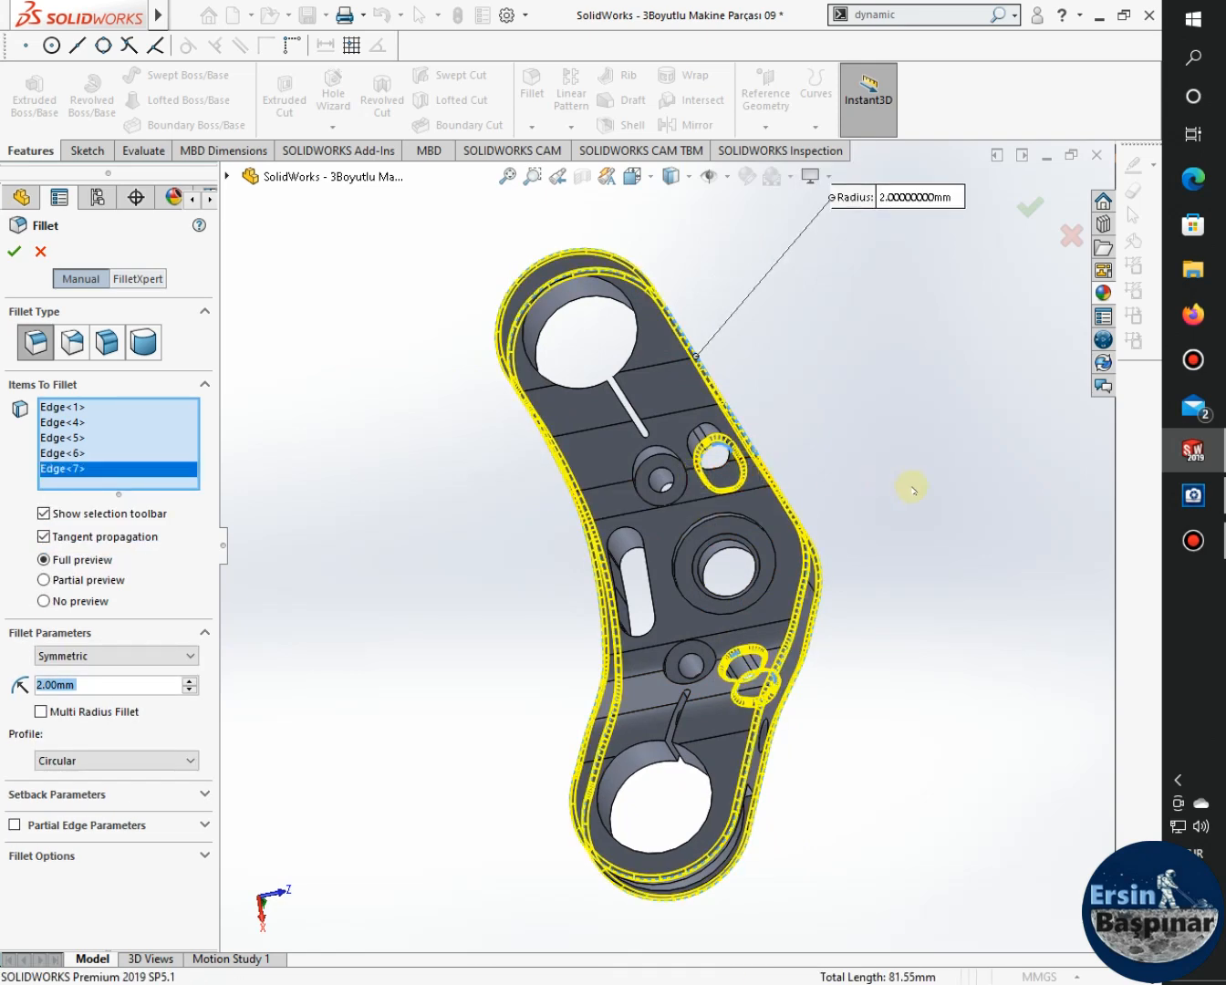
middle_drag(911, 489, 657, 424)
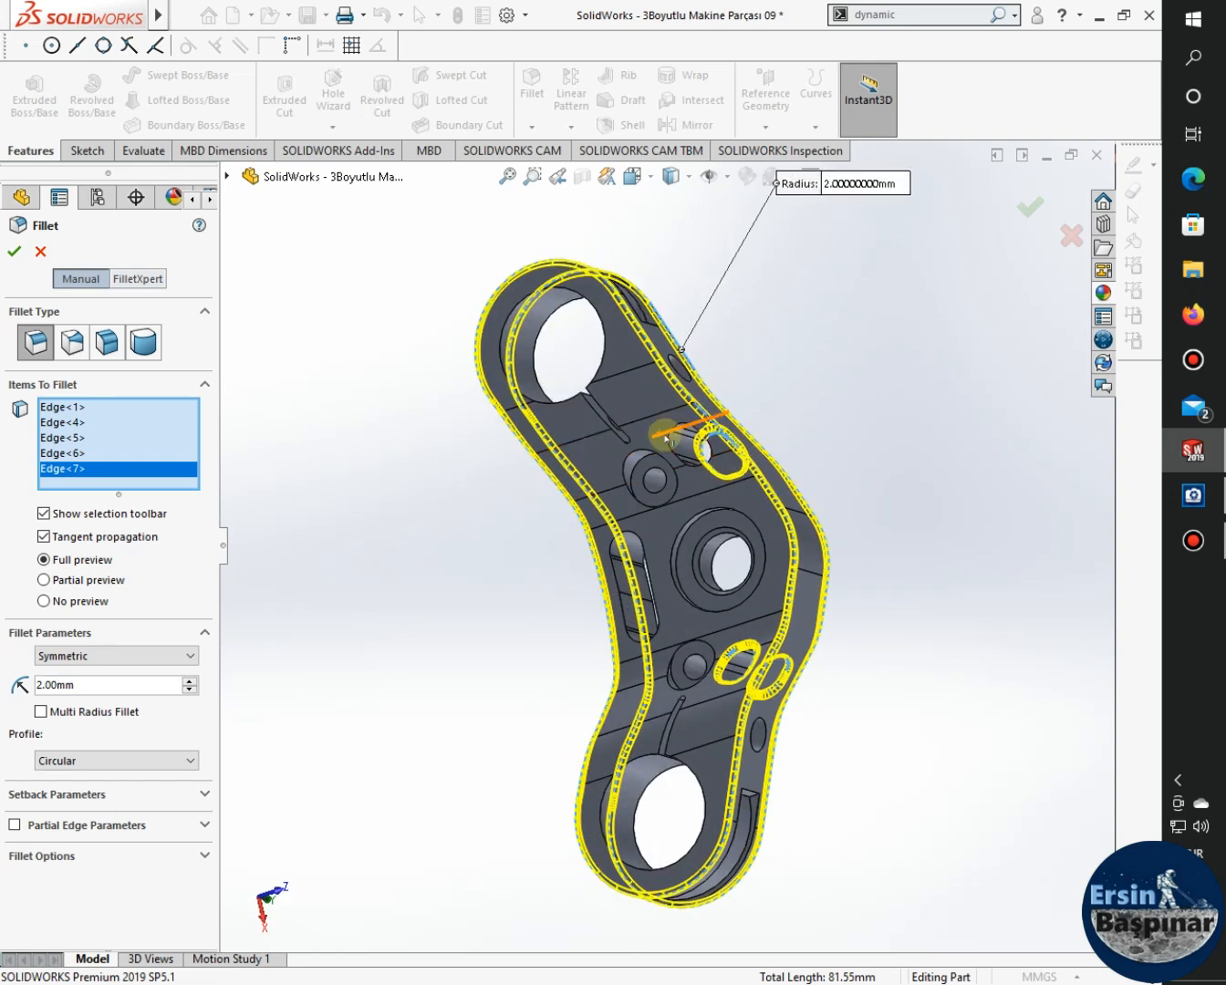
click(665, 436)
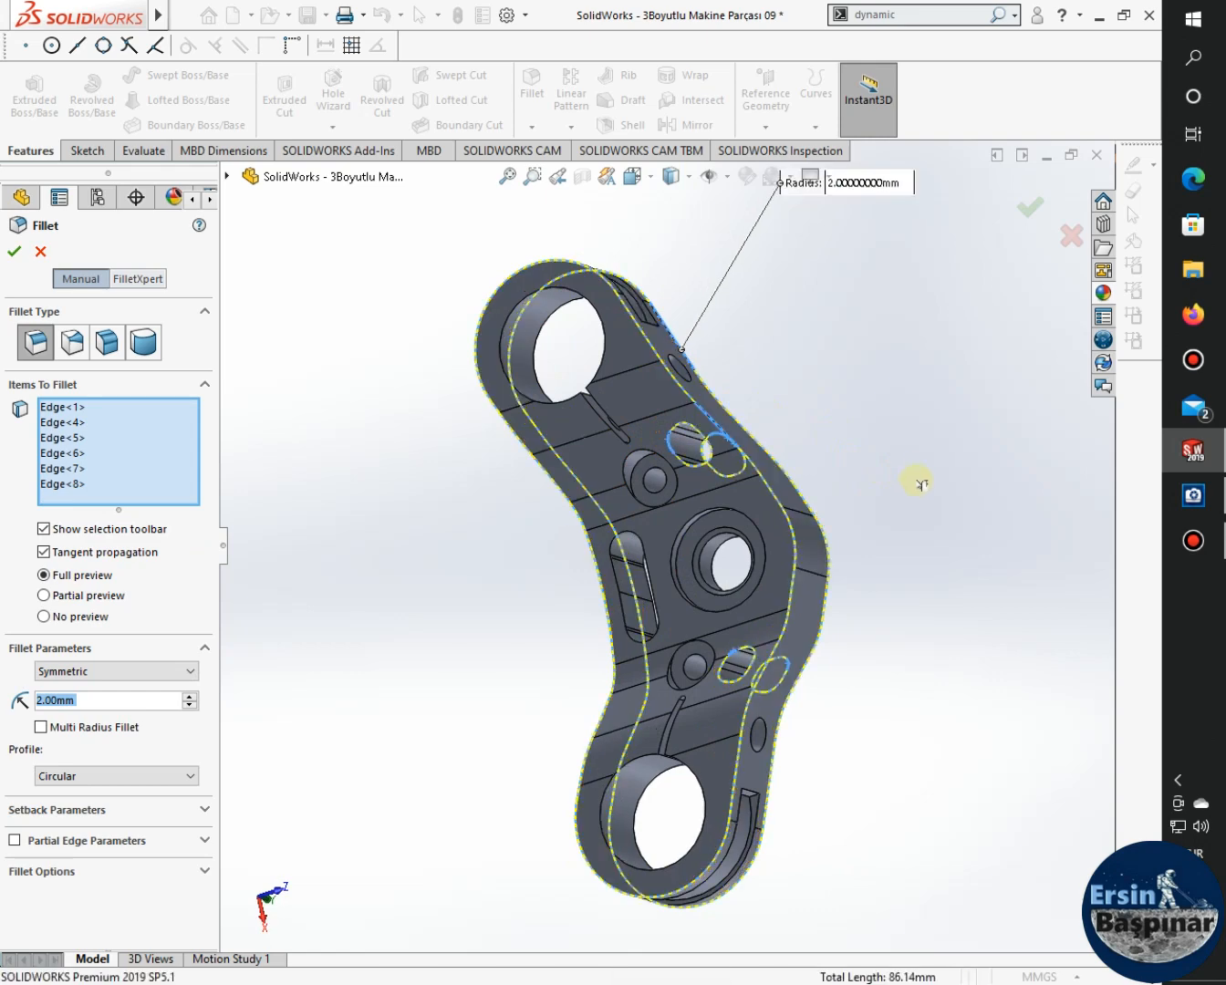
Check the R2 callouts on the drawing in ACDSee, and create the 2 mm fillet in SolidWorks.
middle_drag(927, 457, 844, 487)
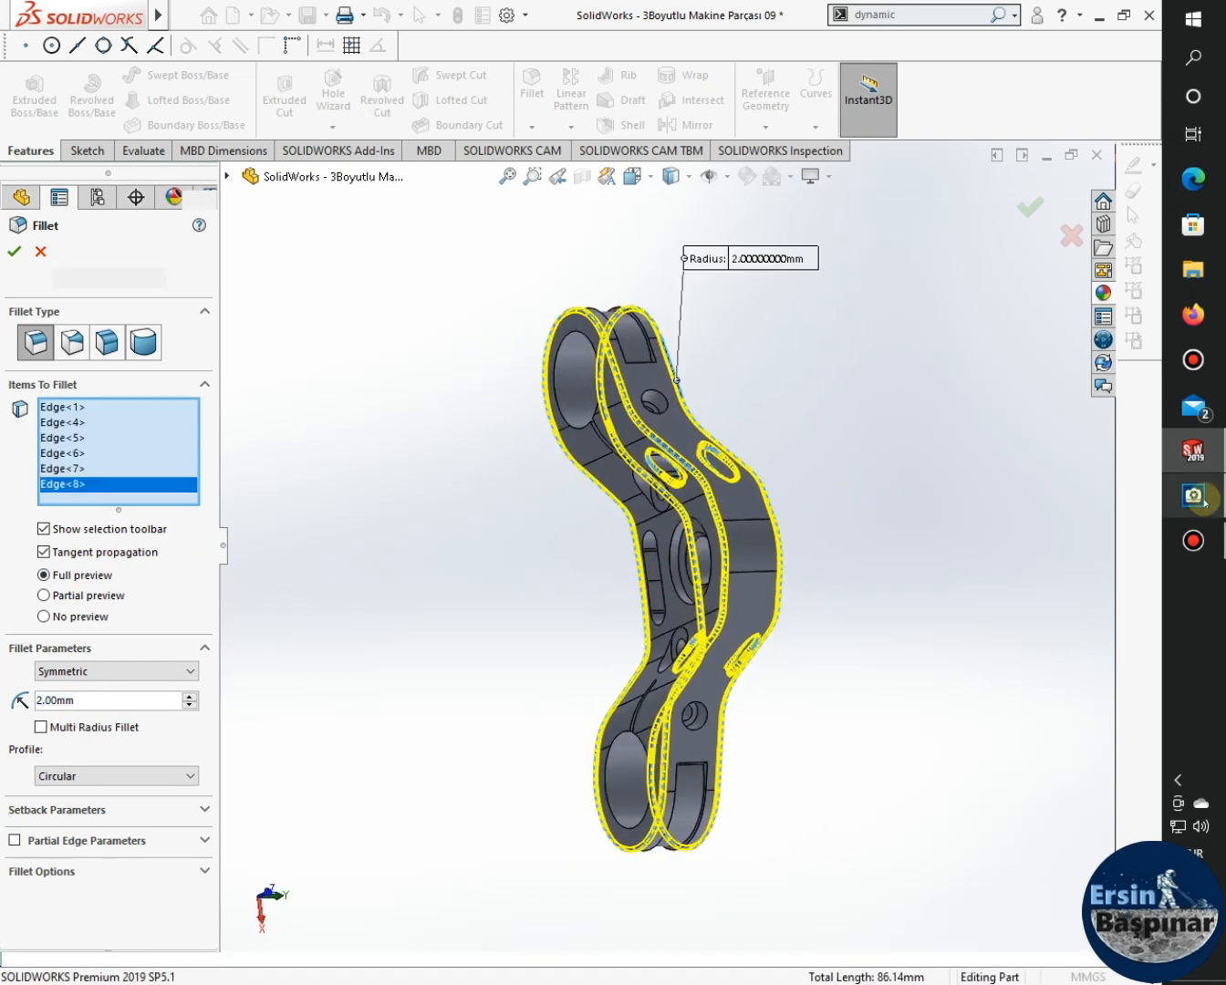
key(alt+Tab)
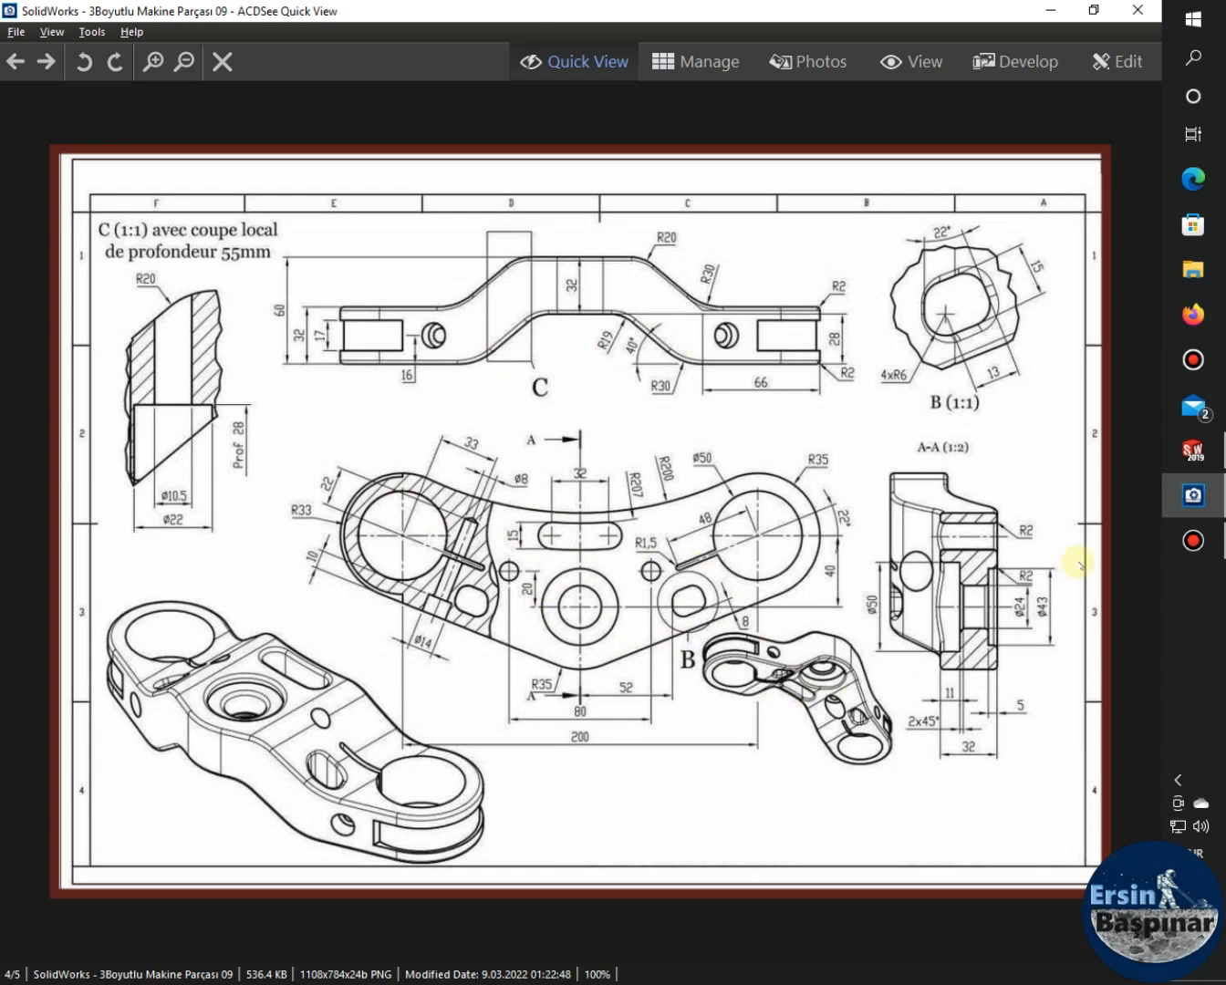
click(1193, 450)
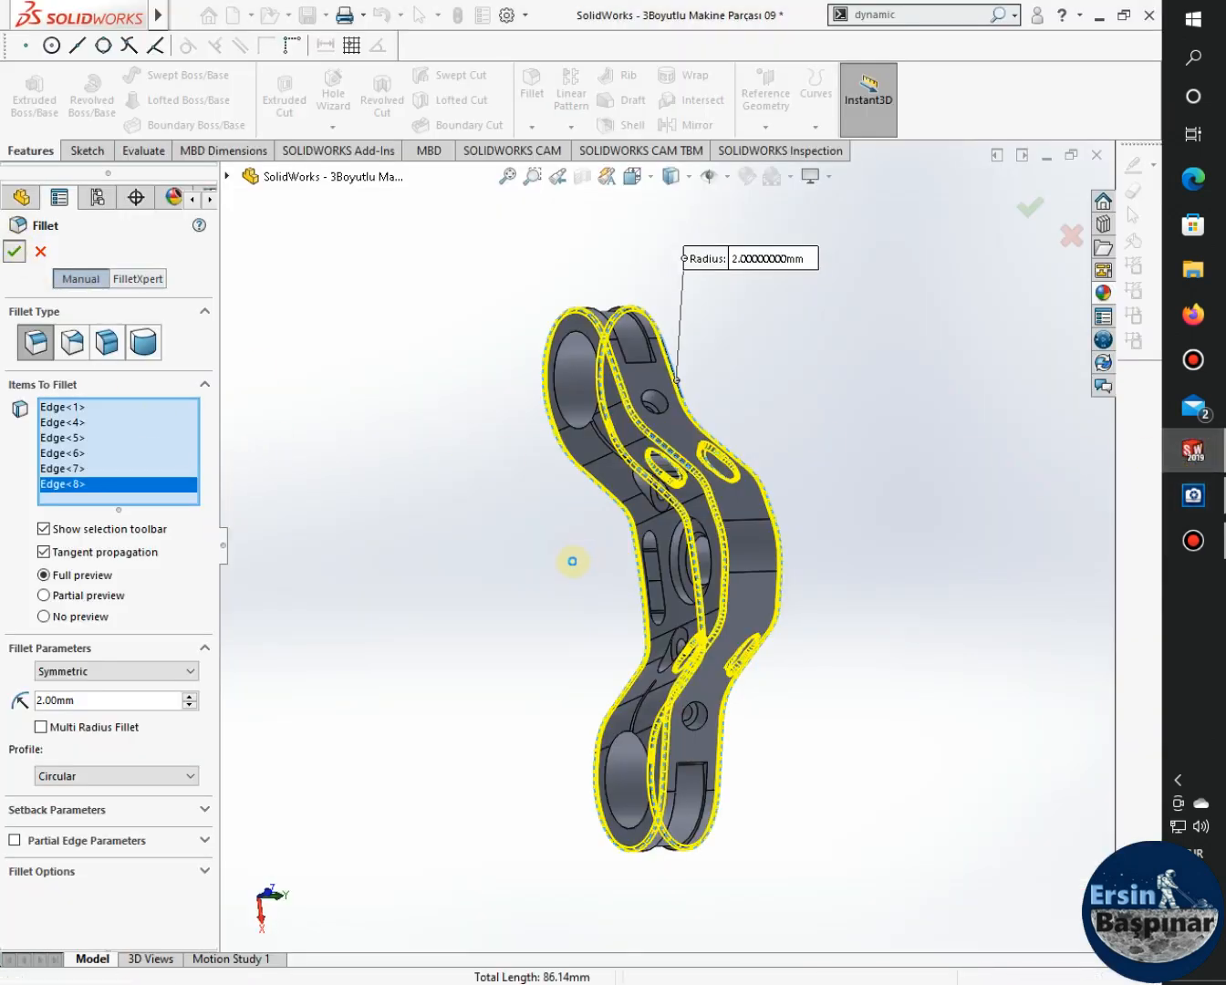
key(Return)
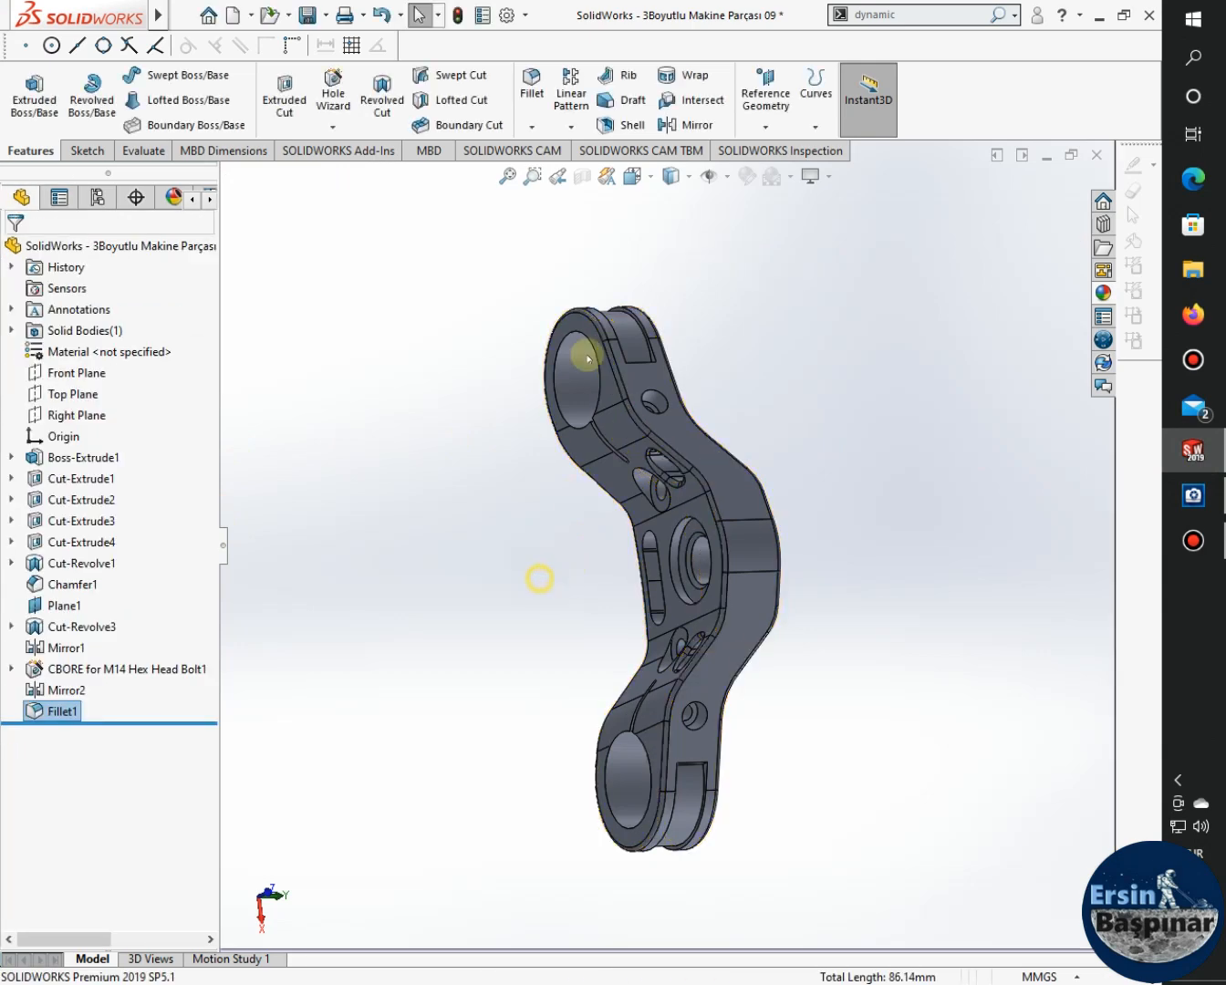
Inspect the filleted part from the isometric view and compare it with the drawing in ACDSee.
click(635, 176)
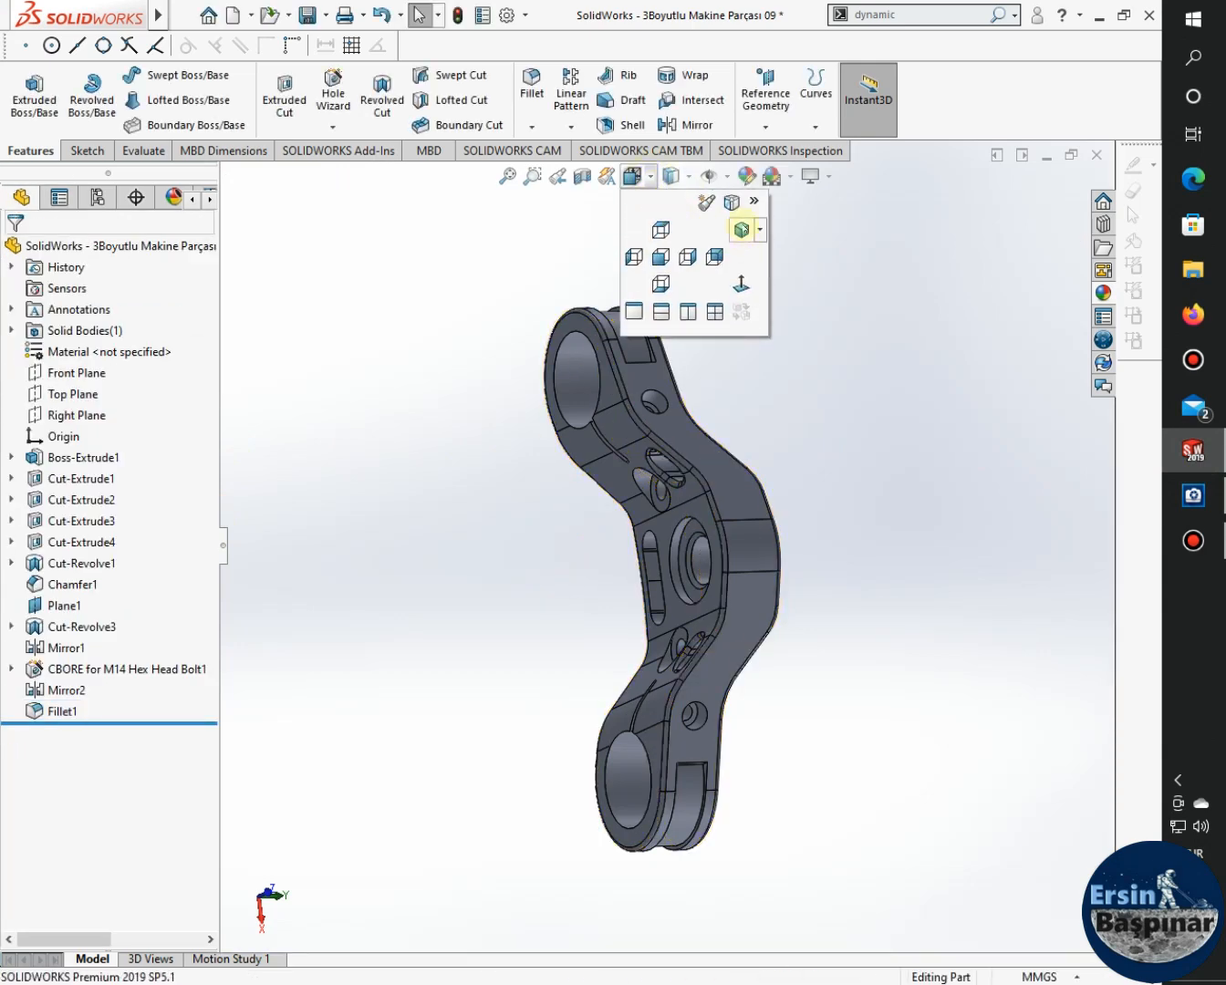
click(741, 230)
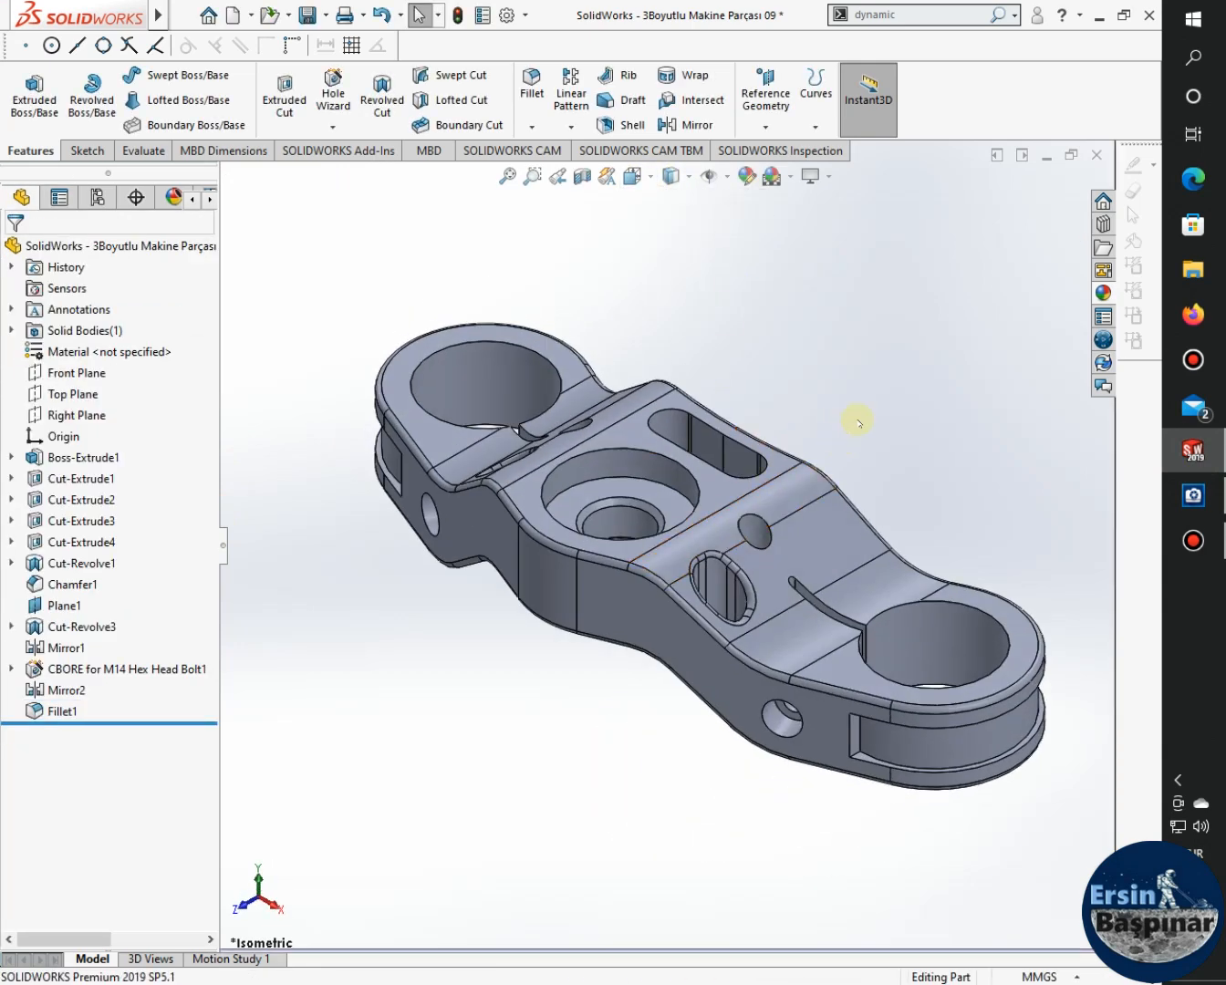
mouse_move(857, 421)
middle_down()
mouse_move(871, 459)
mouse_move(833, 392)
mouse_move(865, 421)
middle_up()
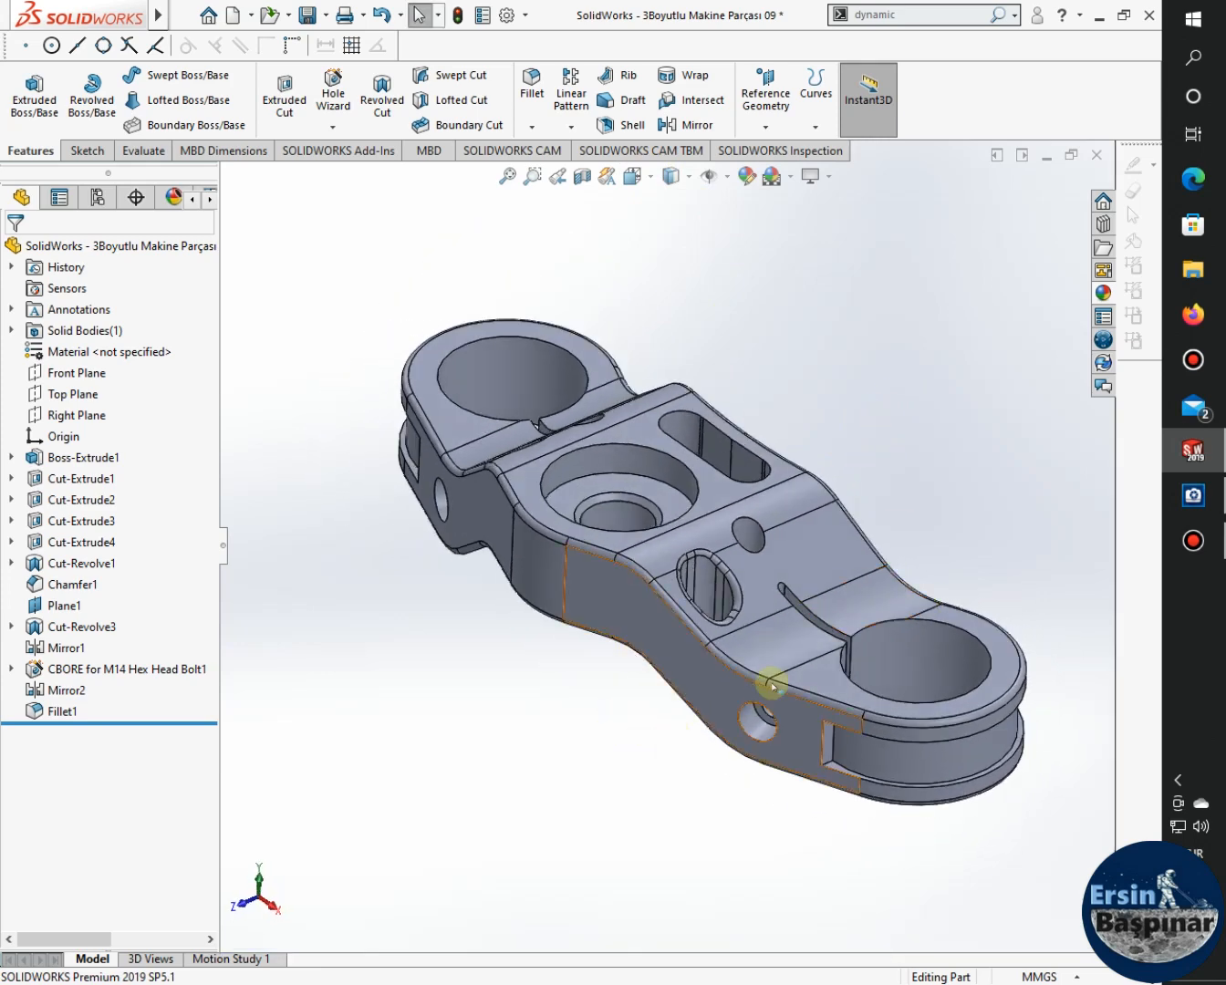
click(1193, 496)
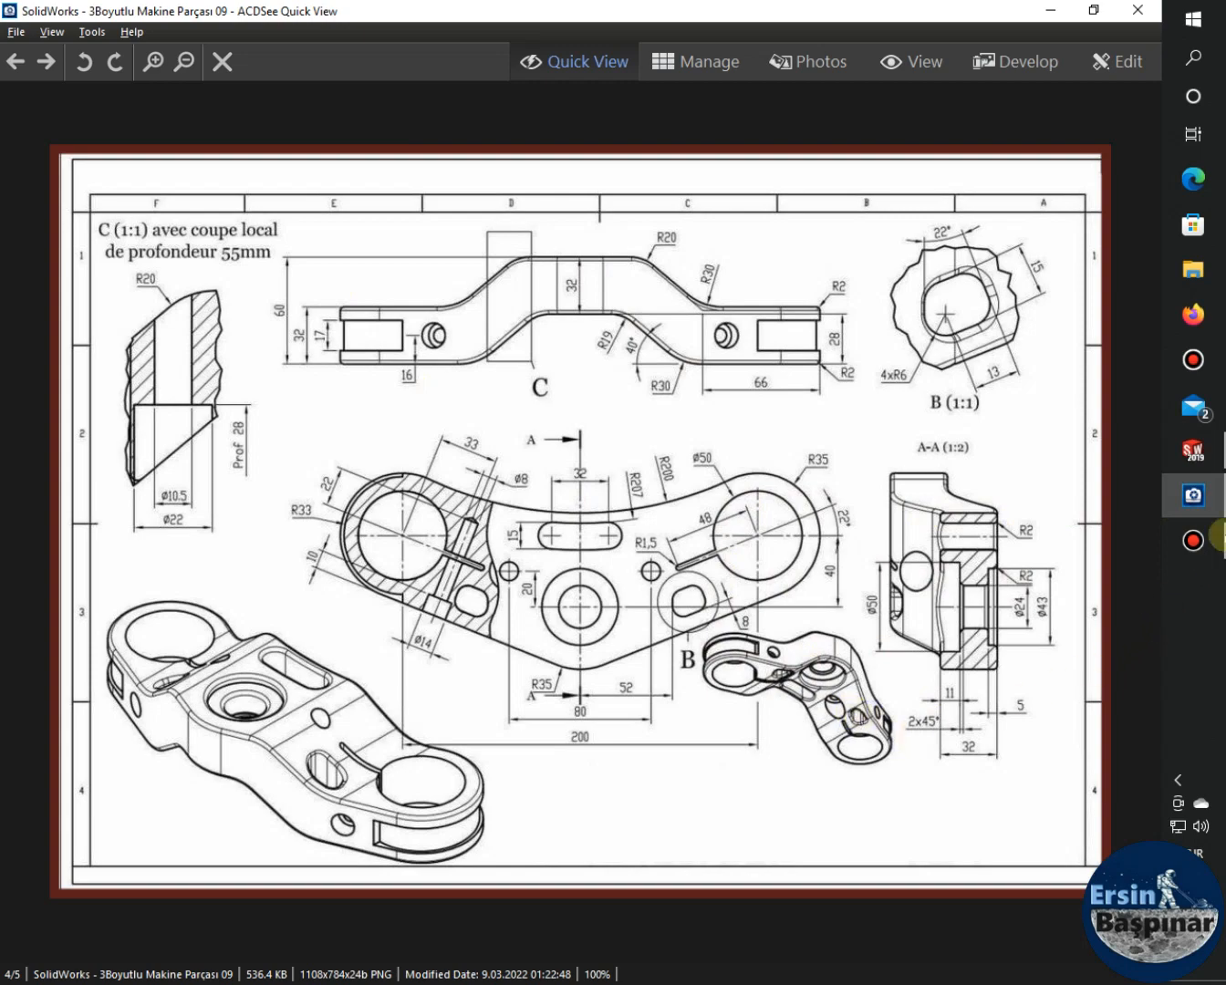
click(1195, 495)
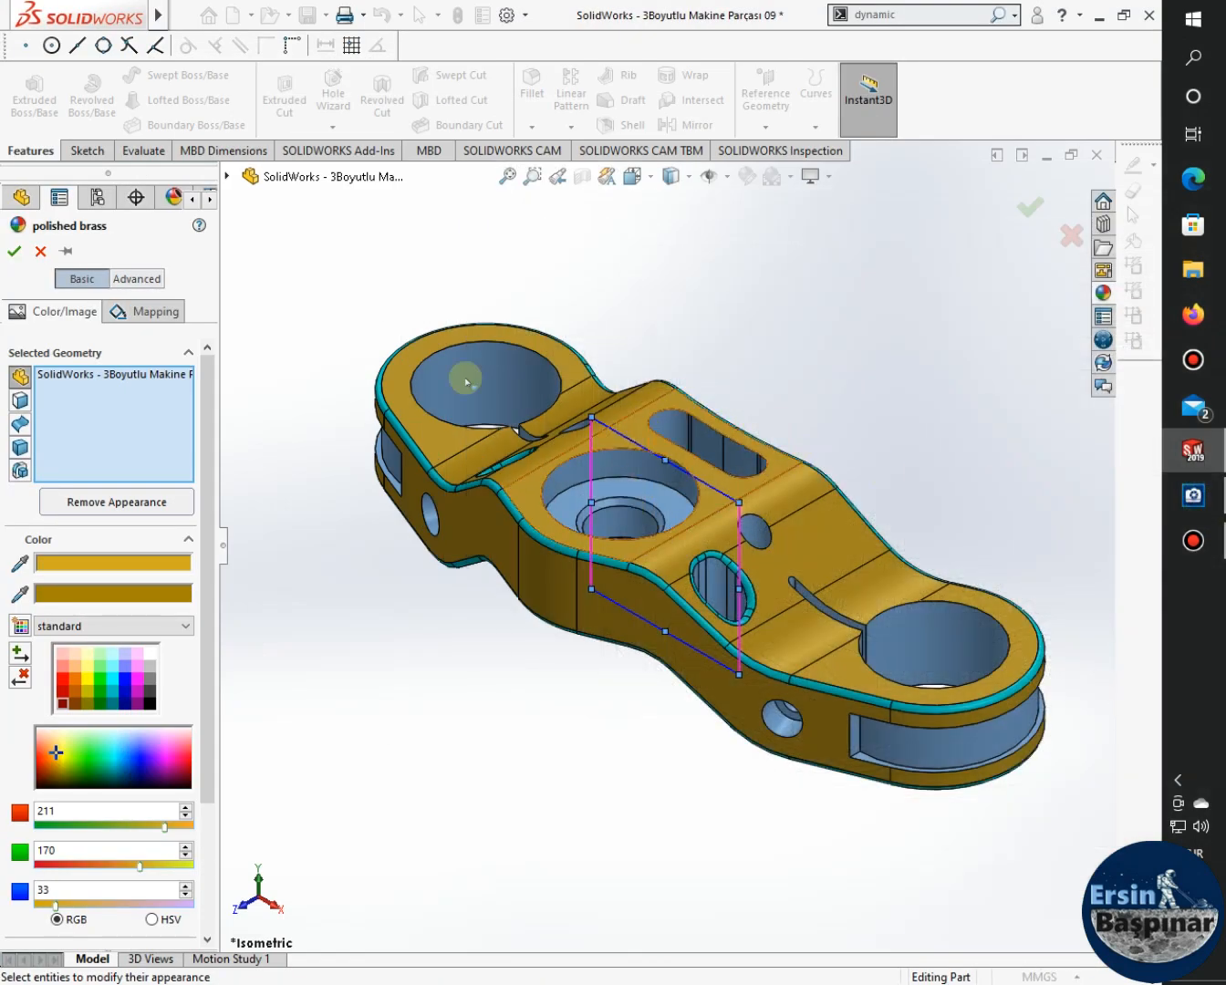
Close the polished brass appearance settings and hide the feature tree to enlarge the model view.
click(41, 250)
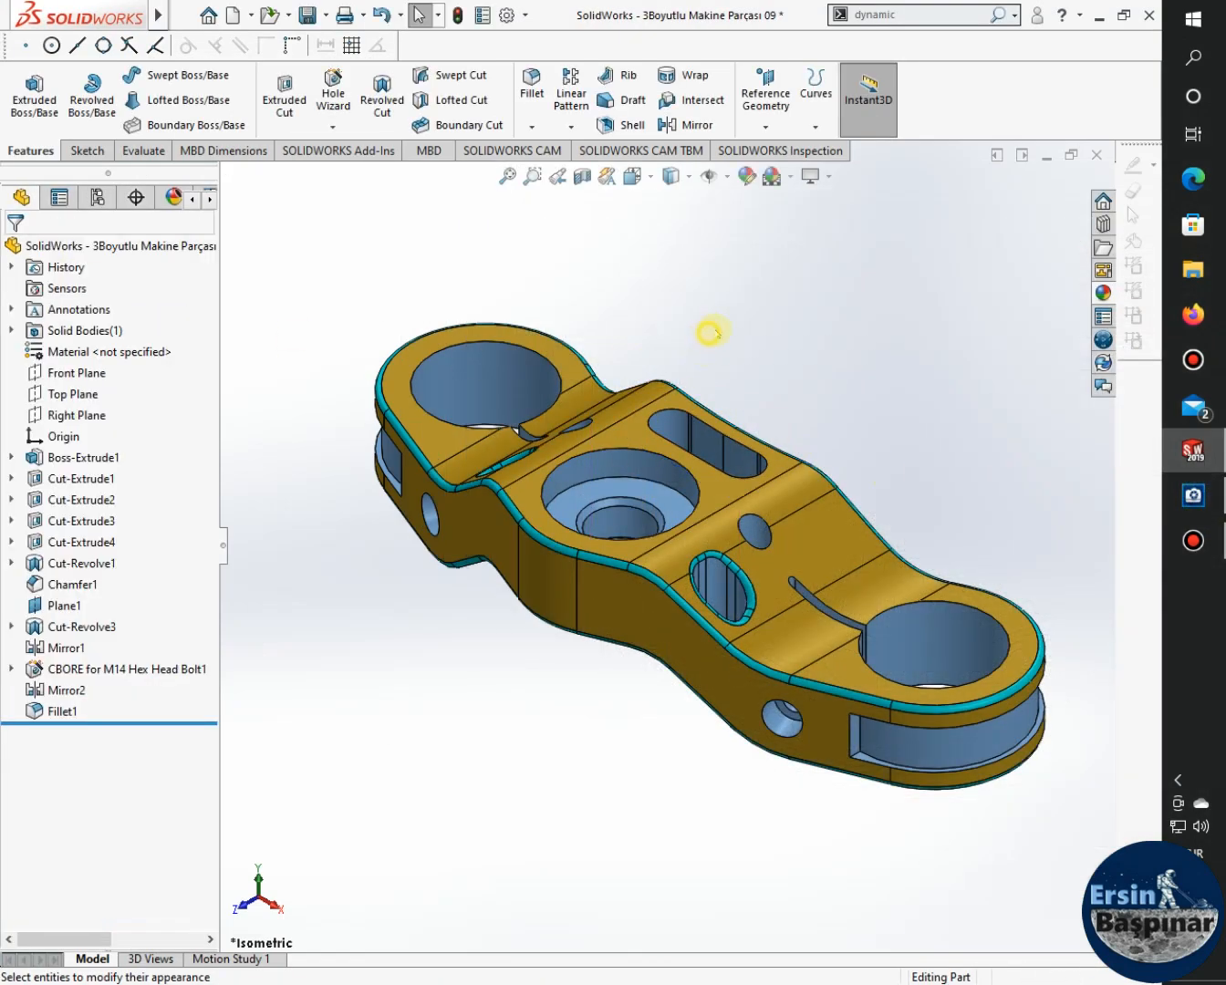
mouse_move(784, 383)
middle_down()
mouse_move(777, 431)
mouse_move(793, 368)
middle_up()
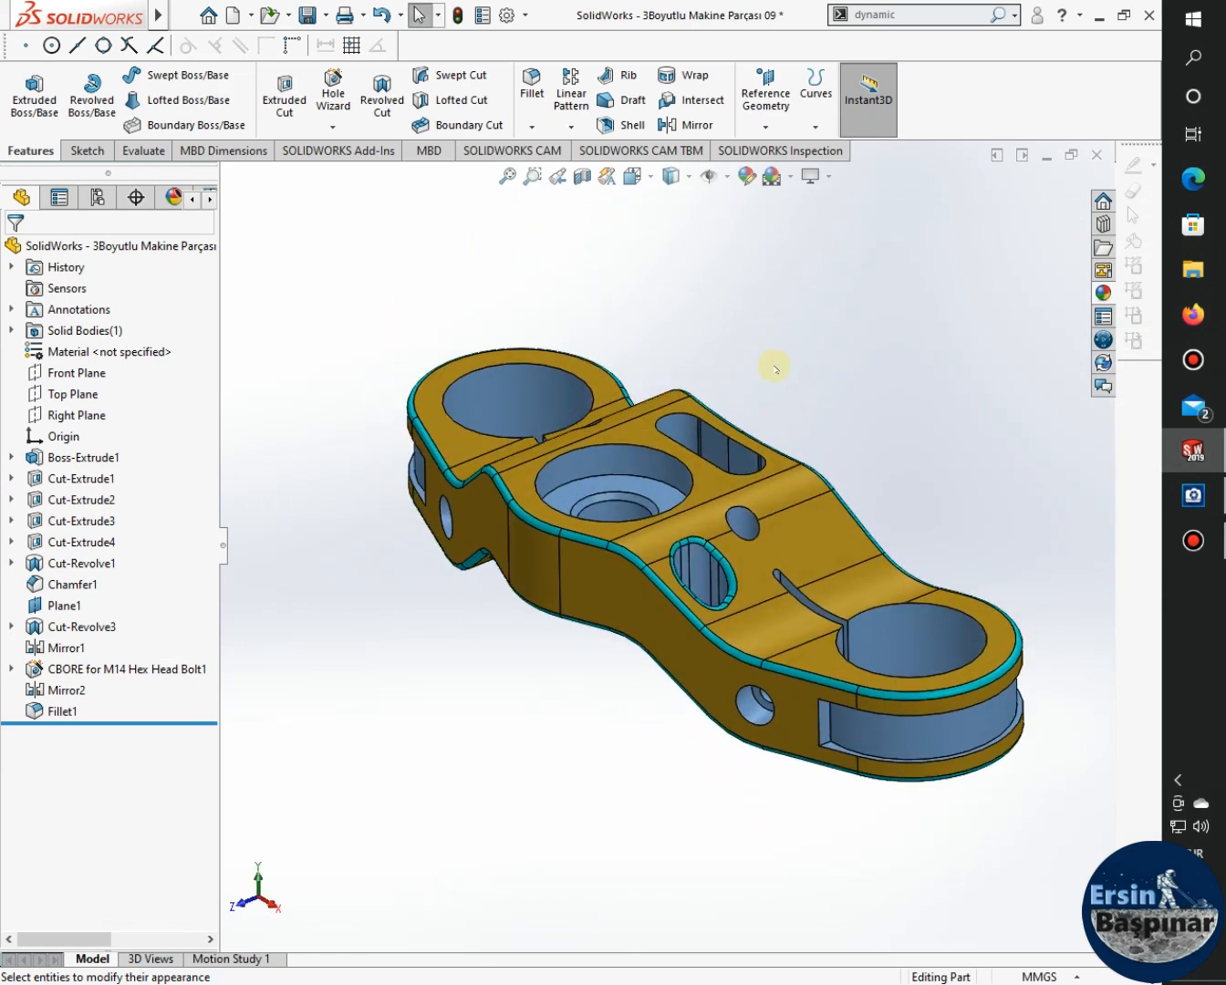
key(F11)
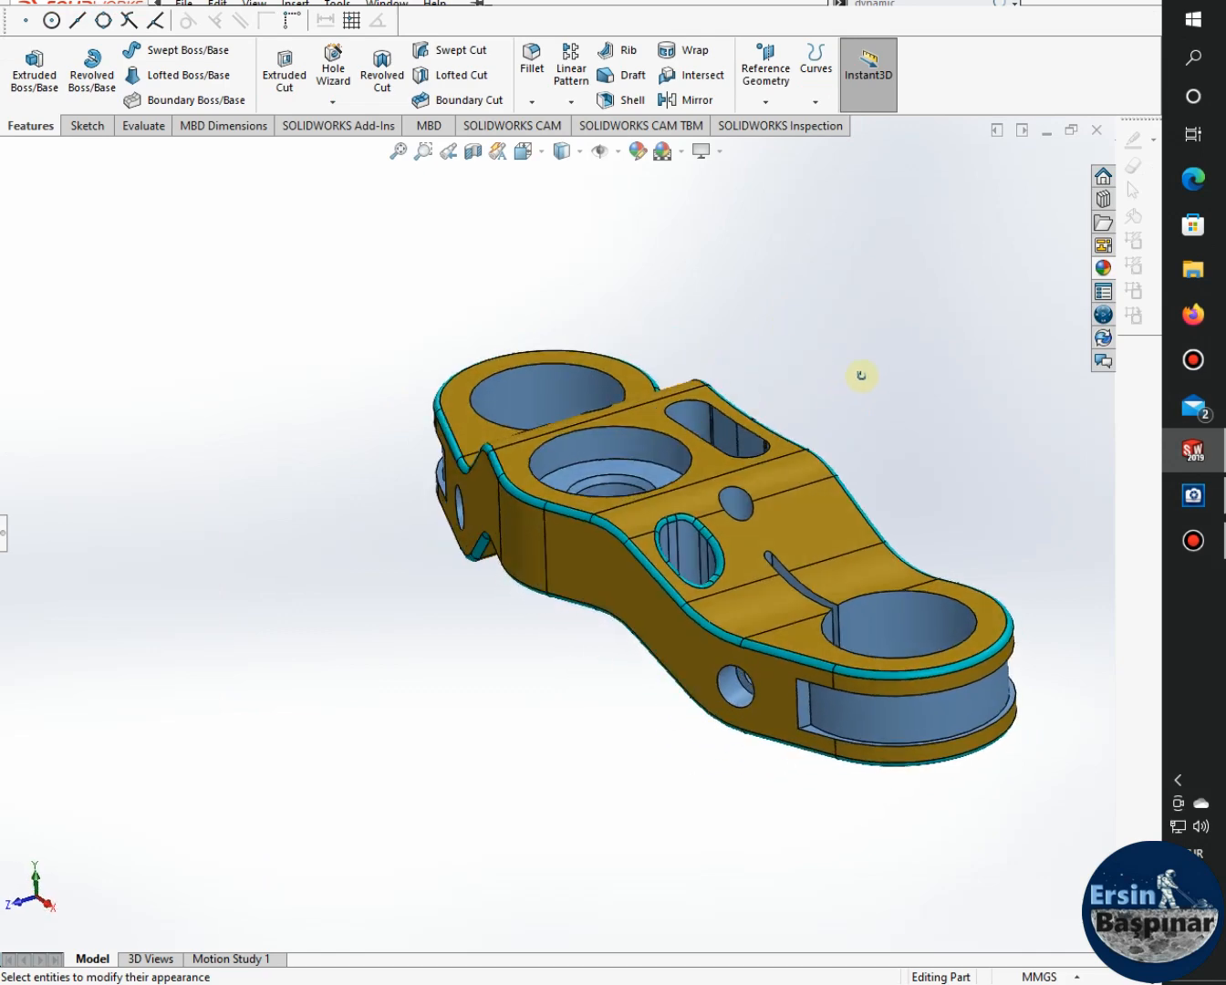
Examine the coloured part's holes, slots and filleted edges from above, below and the sides.
middle_drag(881, 381, 740, 558)
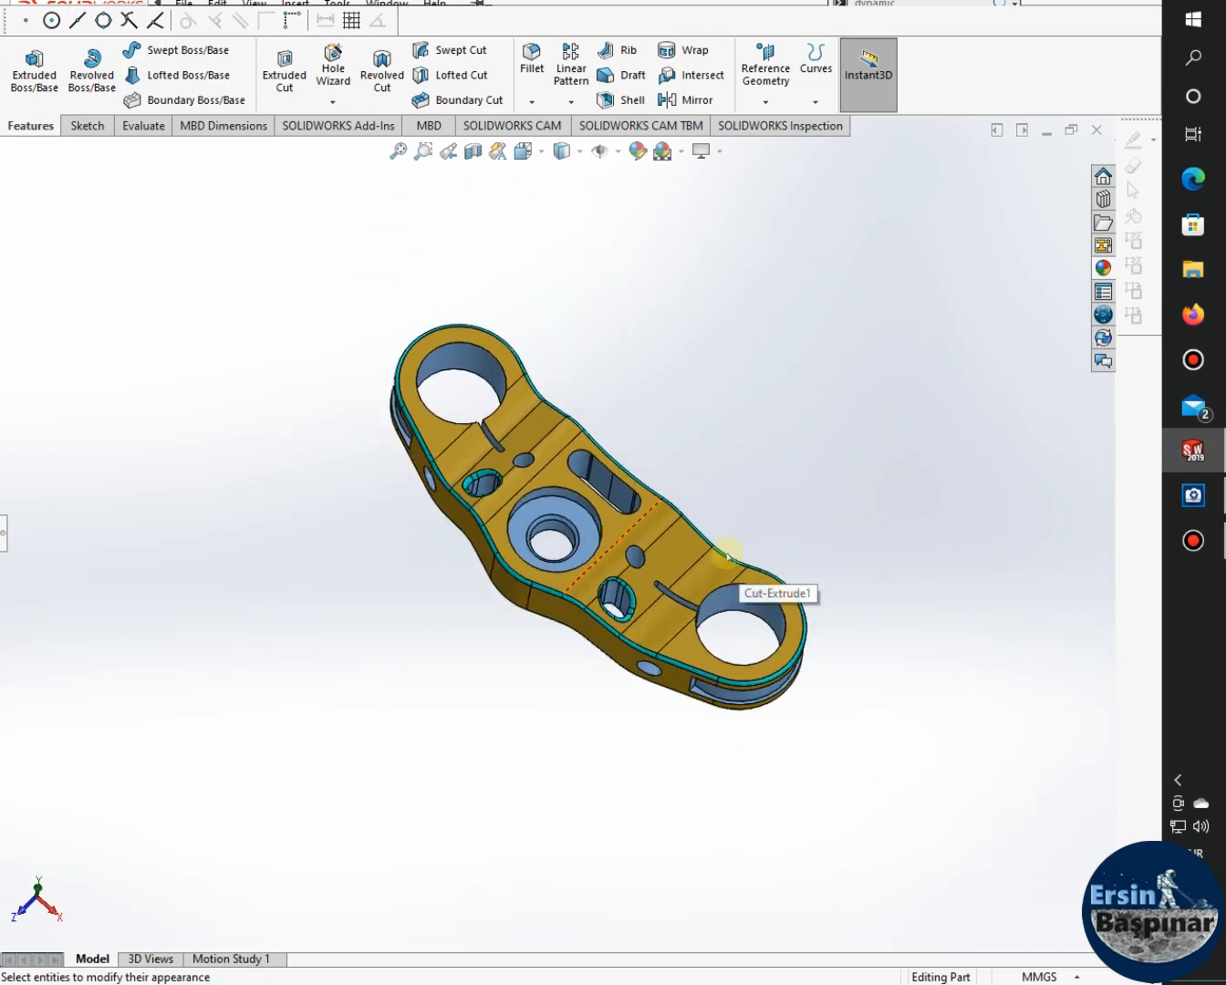
scroll(727, 554, down, 5)
scroll(205, 575, up, 1)
scroll(204, 580, down, 1)
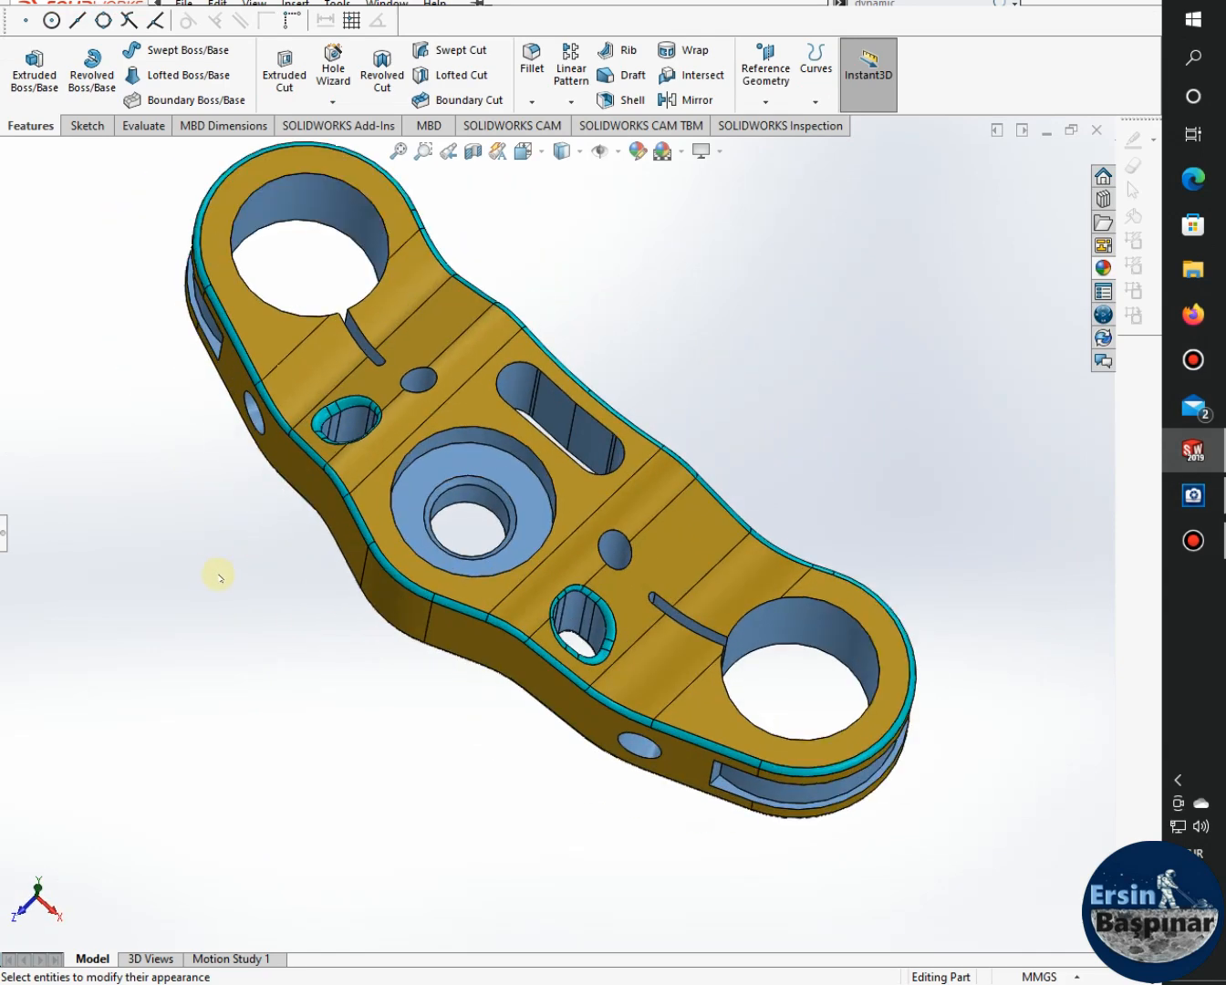
scroll(251, 571, down, 2)
middle_drag(783, 355, 721, 235)
middle_drag(916, 610, 196, 701)
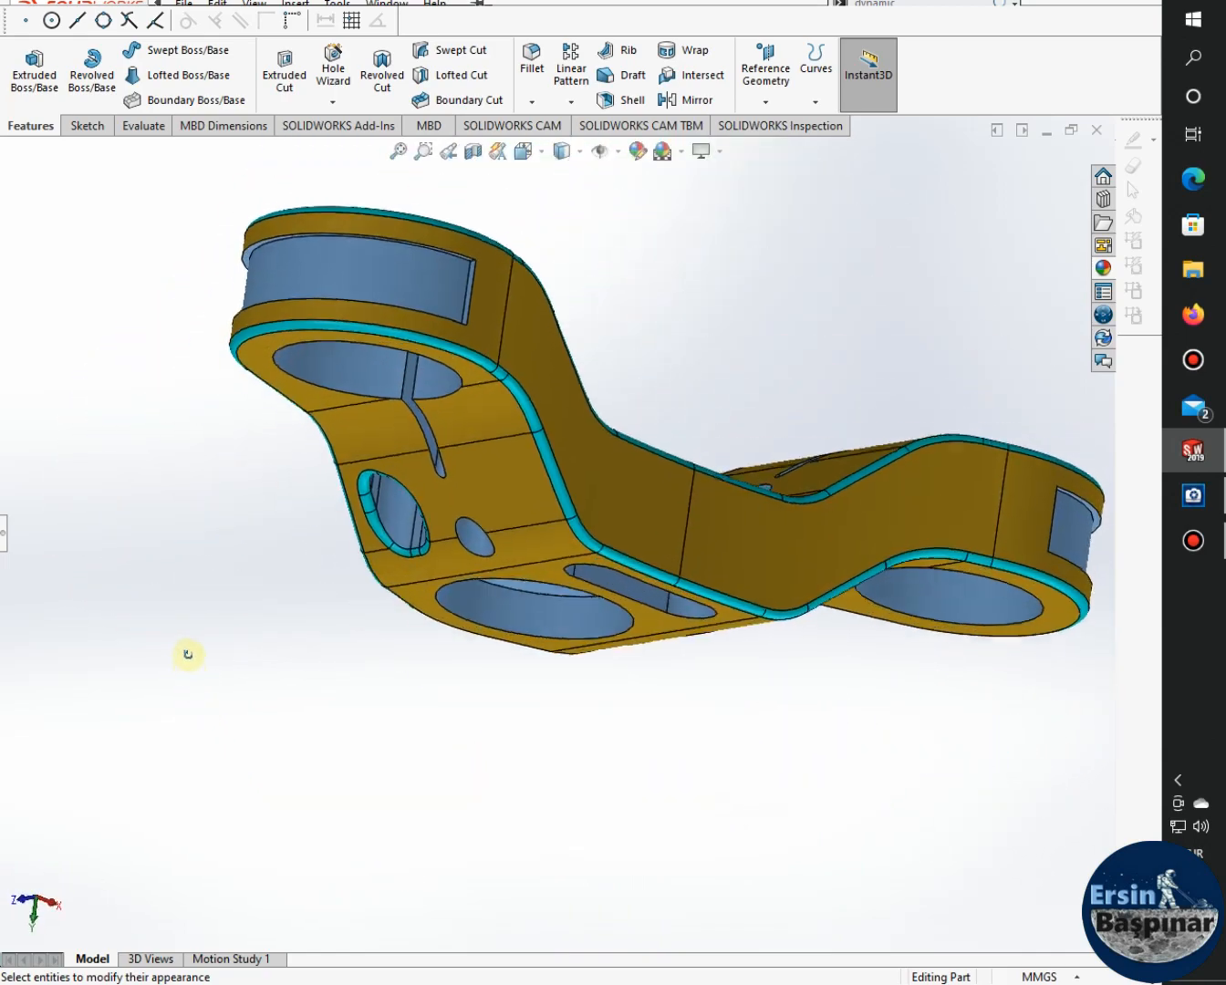